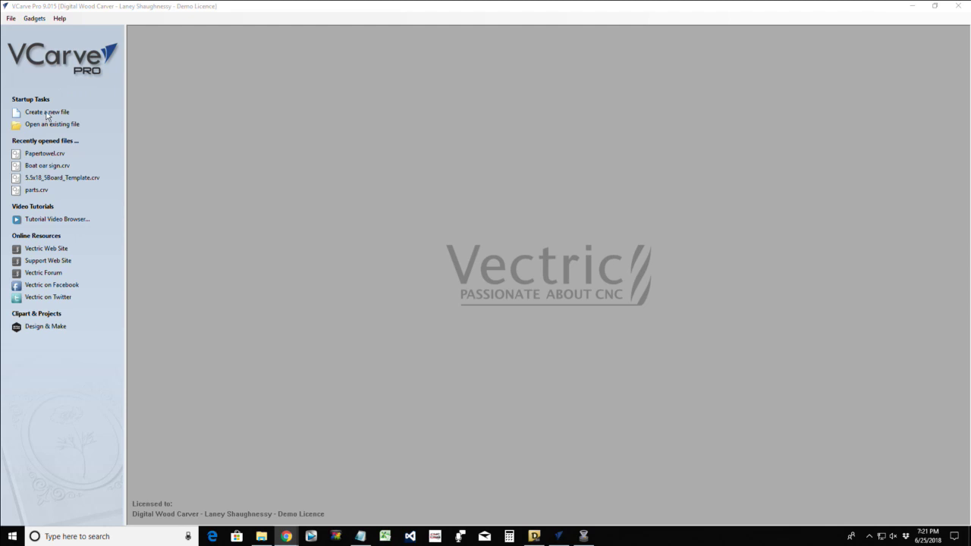
- Create a new file to bring up Job Setup for a 14.0 x 6.25 inch board
left_click(47, 113)
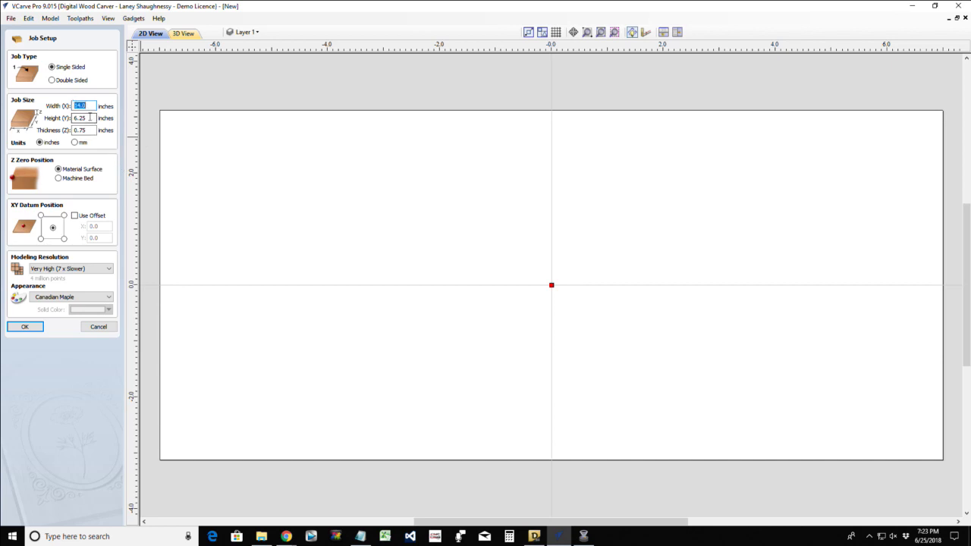
- Set the job to 16 inches wide by 12 inches high at 0.75 thick, and accept it
key("Tab")
type("12")
key("shift+Tab")
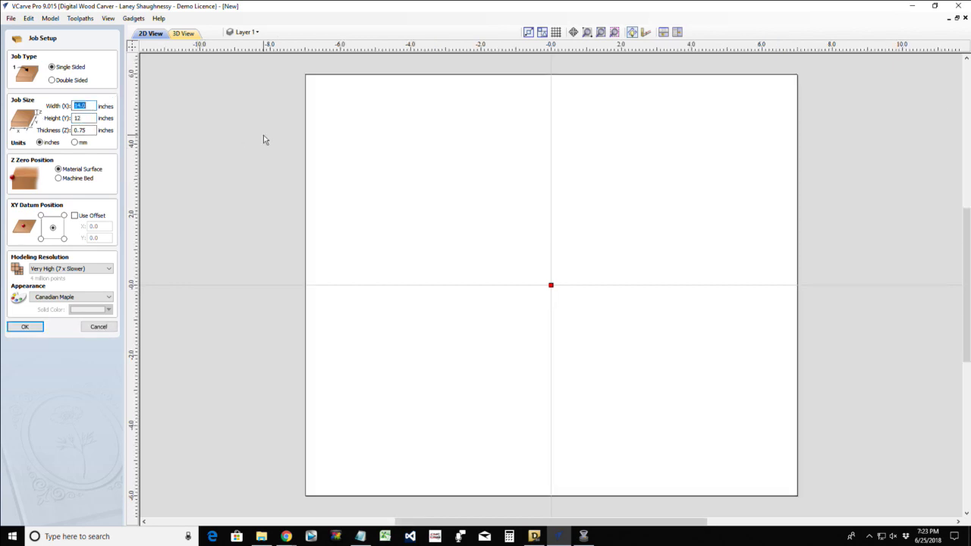
type("16")
left_click(80, 132)
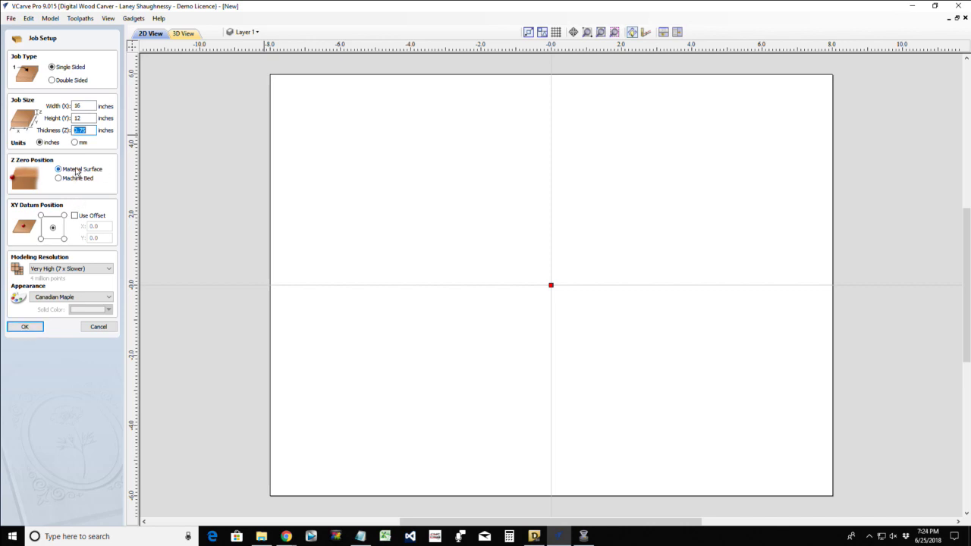
left_click(29, 328)
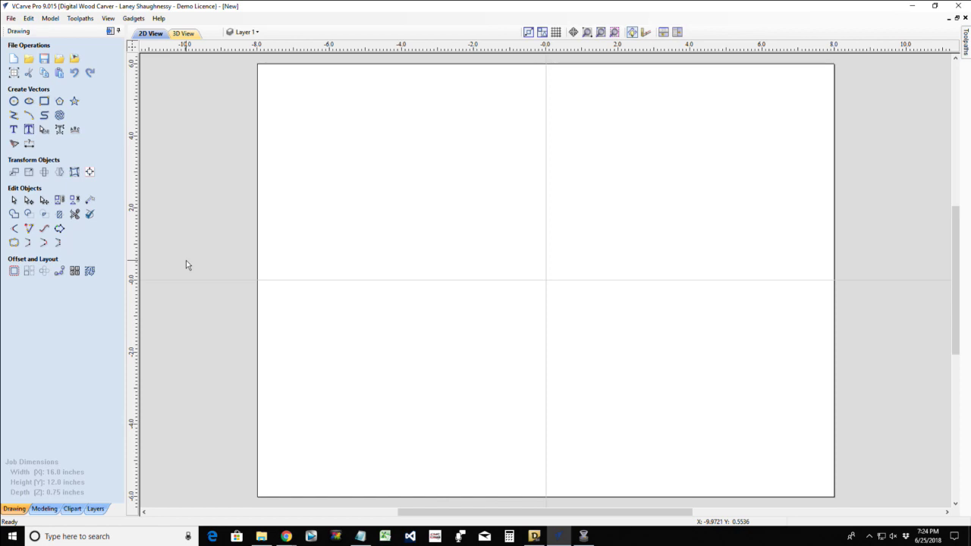
left_click(262, 536)
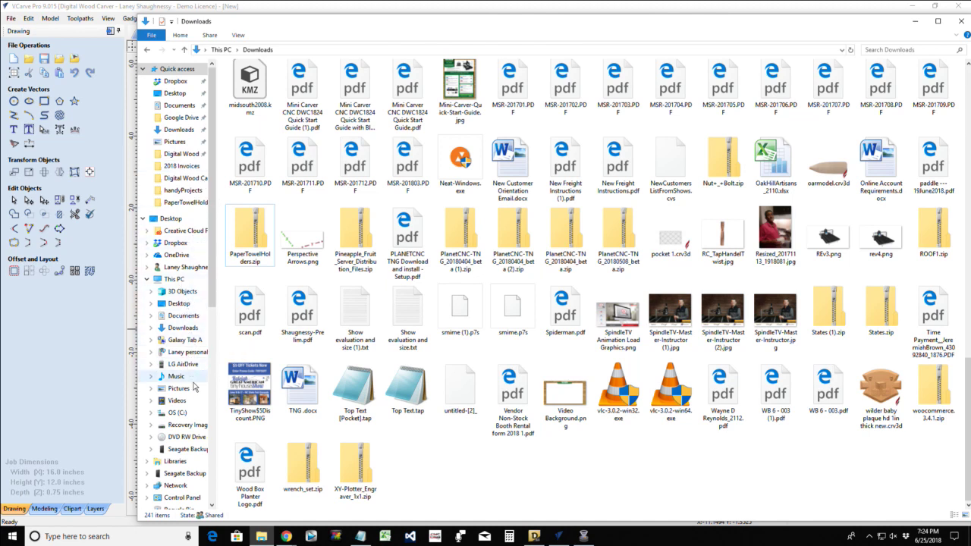
left_click(204, 451)
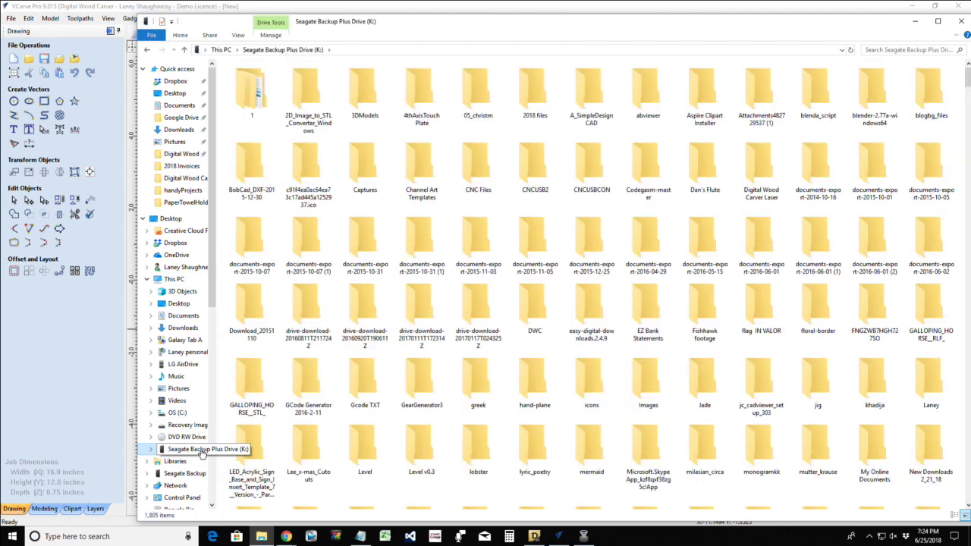
scroll(470, 441, "down", 6)
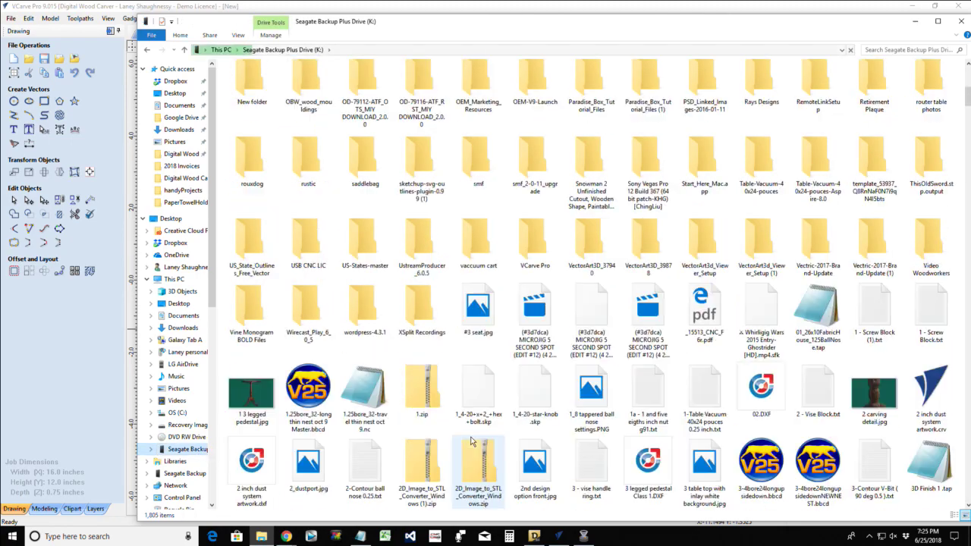
scroll(470, 442, "down", 15)
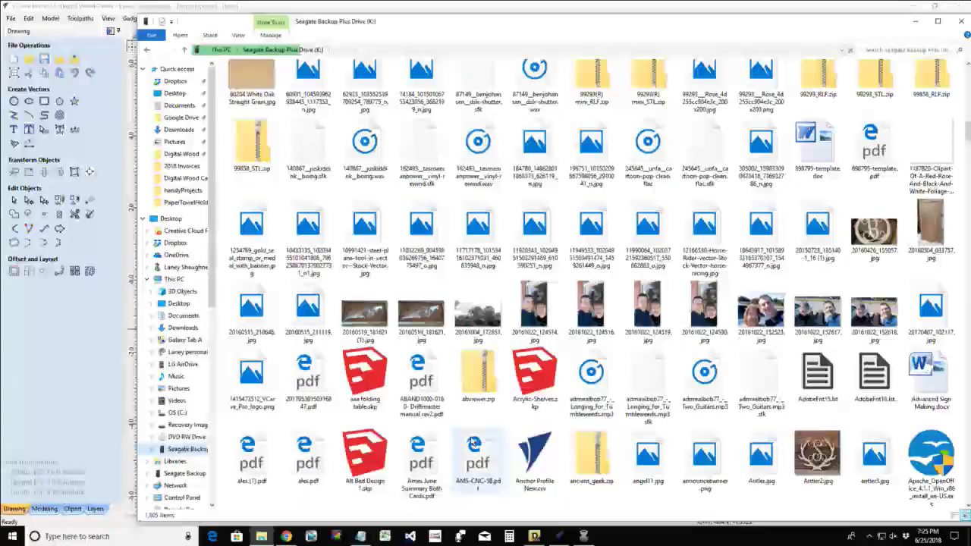
scroll(474, 443, "down", 10)
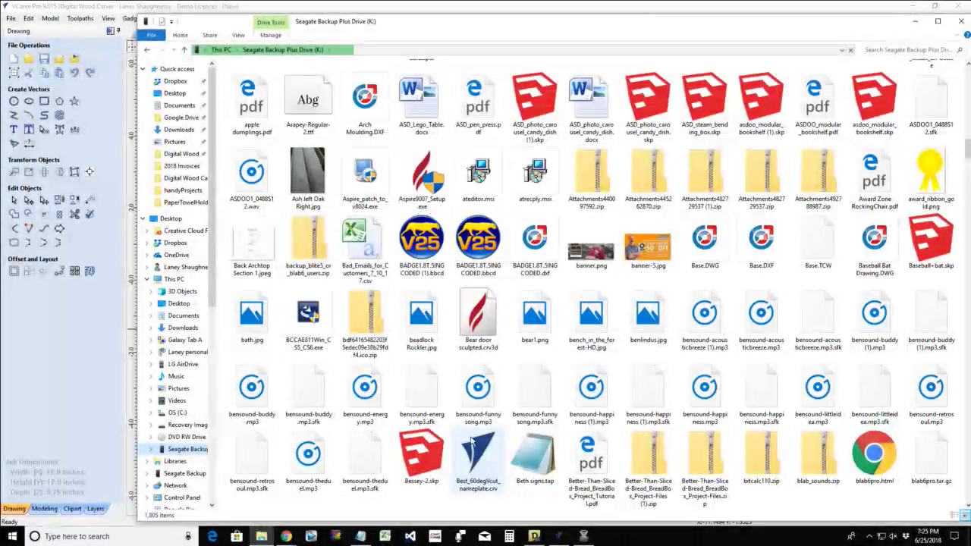
scroll(471, 441, "down", 10)
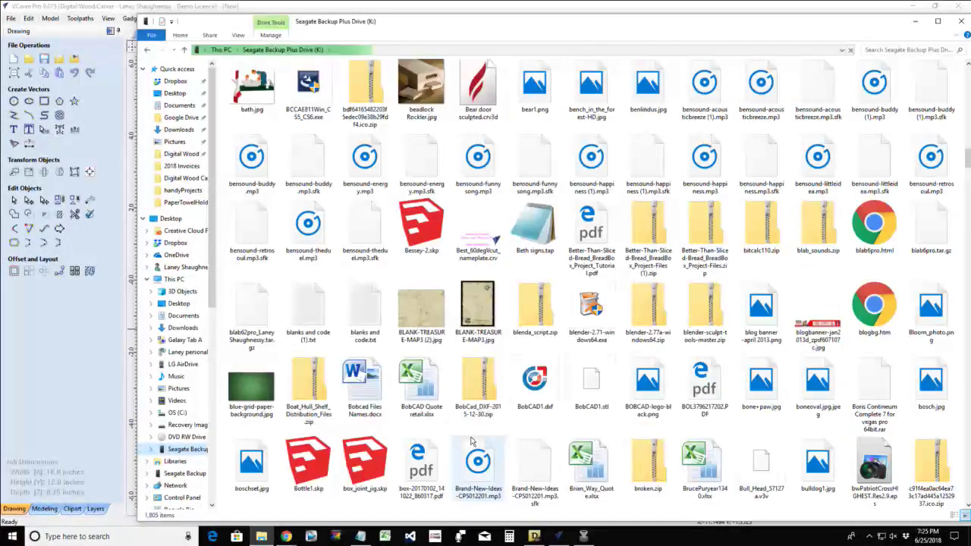
scroll(470, 441, "down", 3)
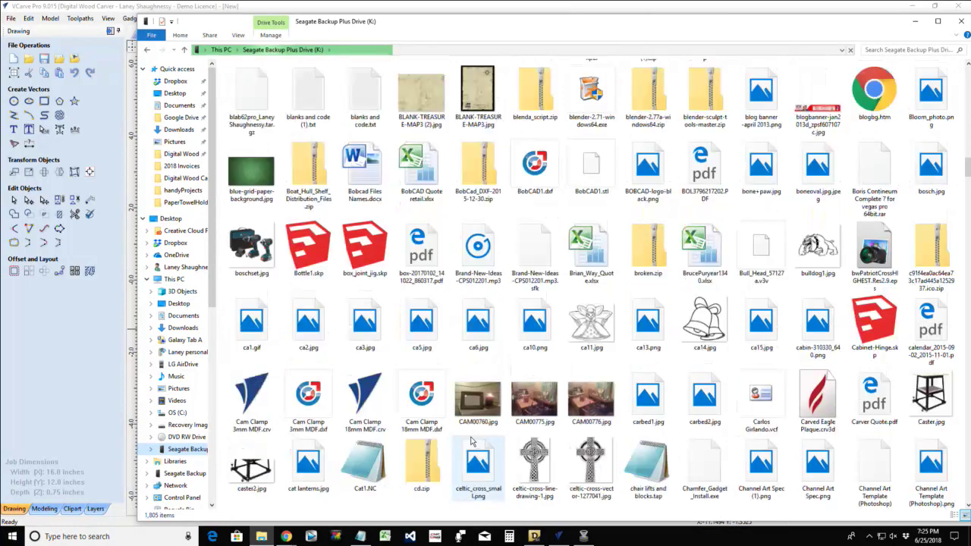
scroll(470, 441, "down", 3)
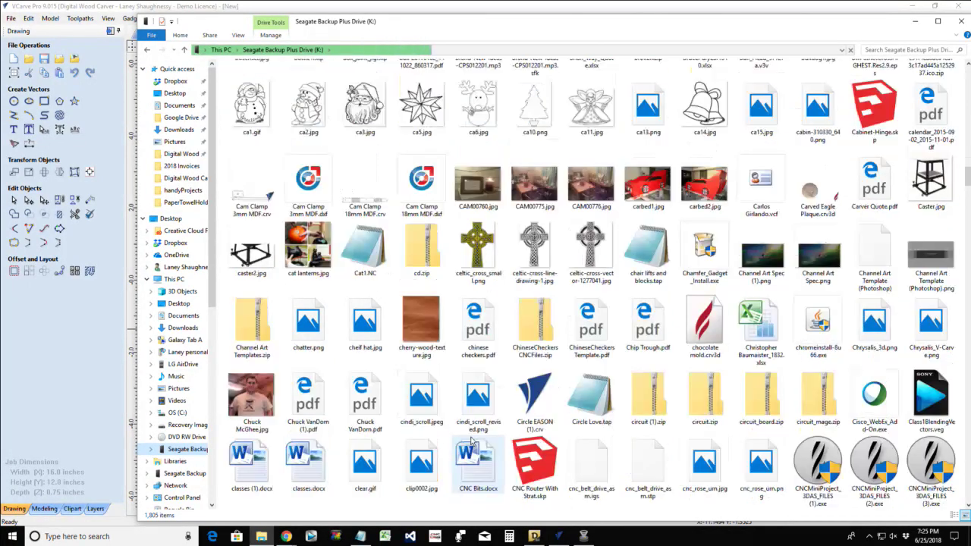
scroll(471, 441, "down", 3)
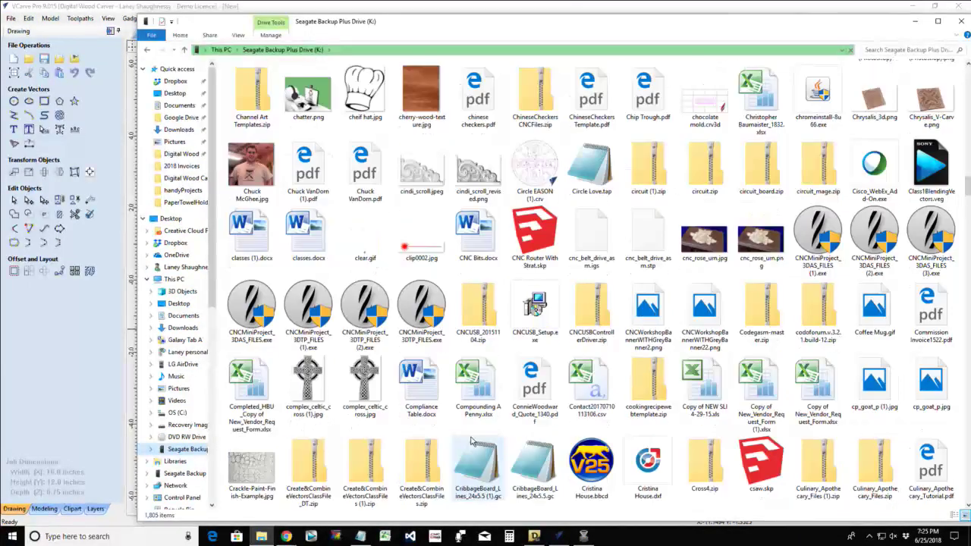
scroll(470, 442, "down", 3)
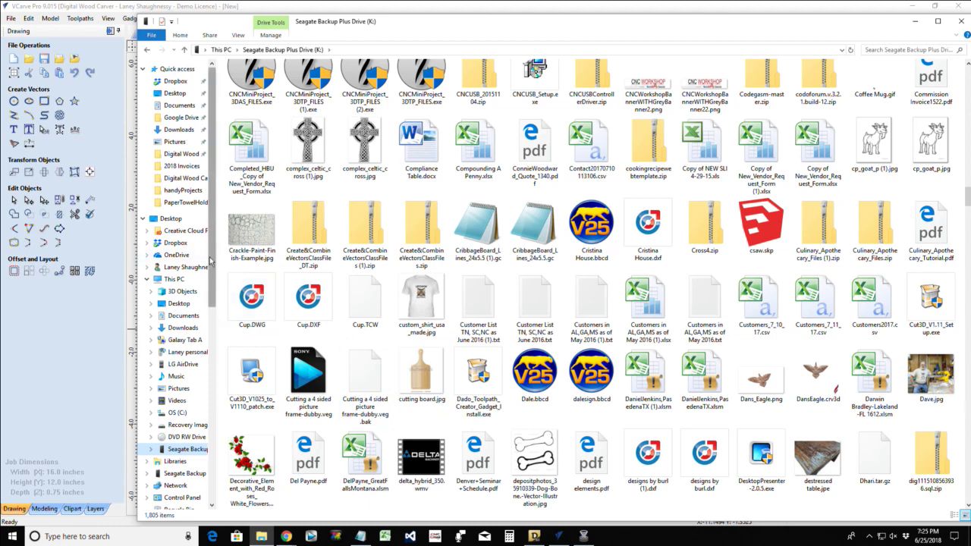
left_click(50, 422)
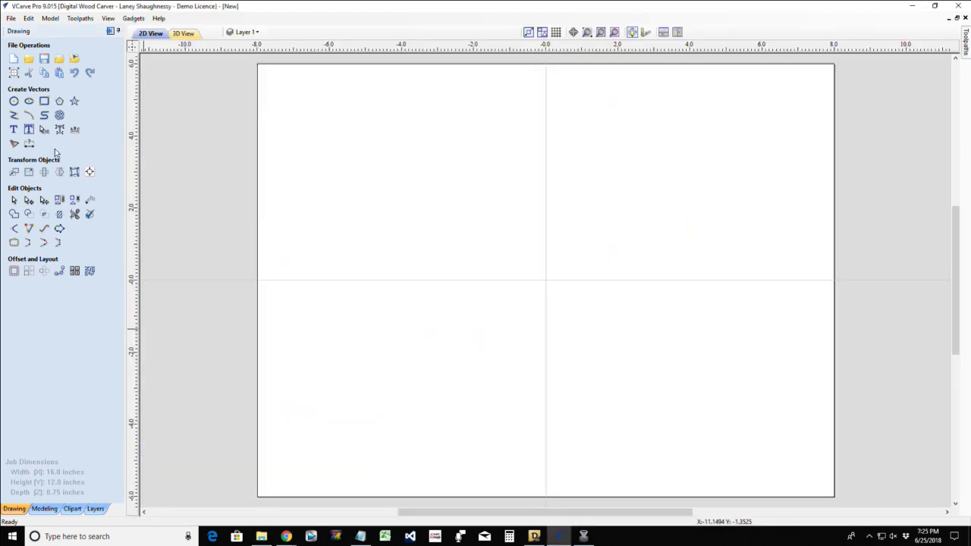
- Import cutting board.jpg from the Seagate Backup Plus Drive (K:) into the job
left_click(75, 59)
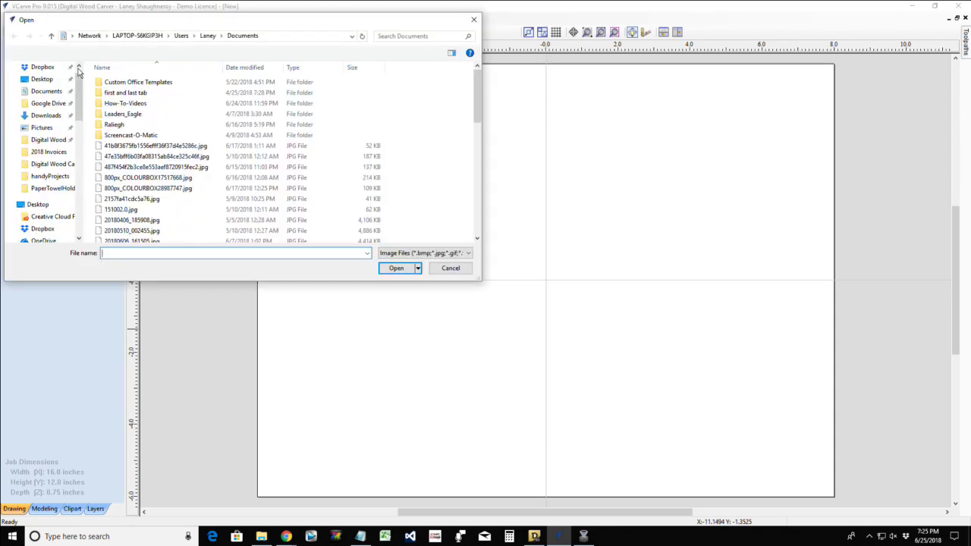
scroll(76, 75, "down", 1)
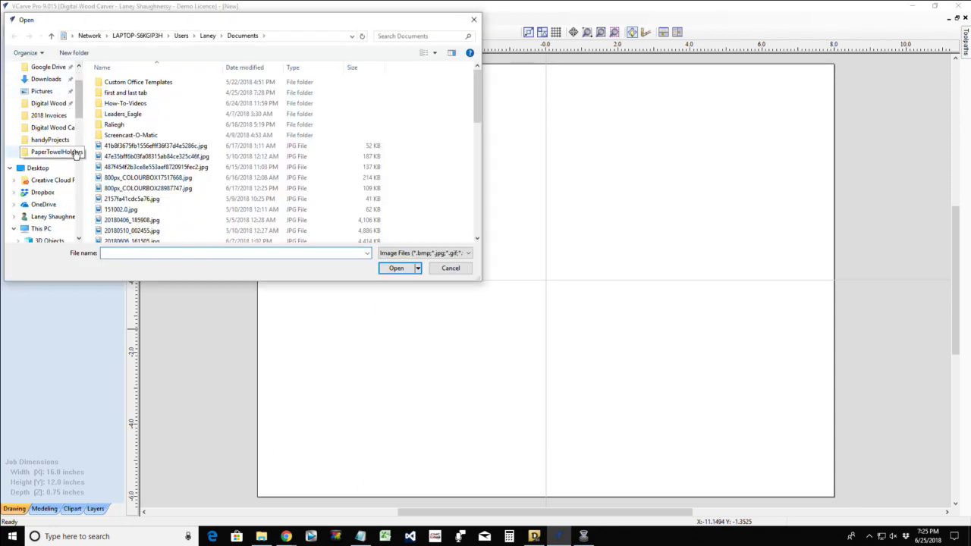
scroll(76, 153, "down", 6)
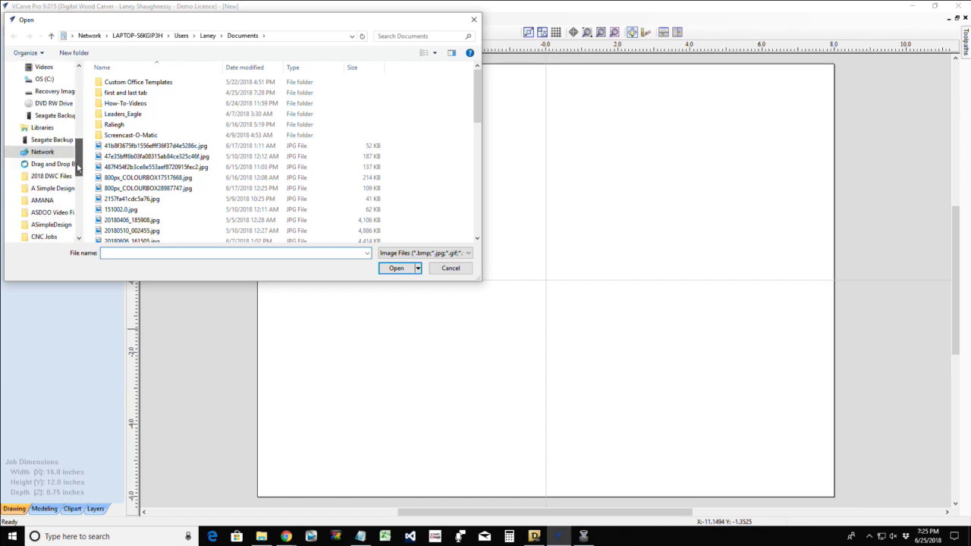
left_click(52, 117)
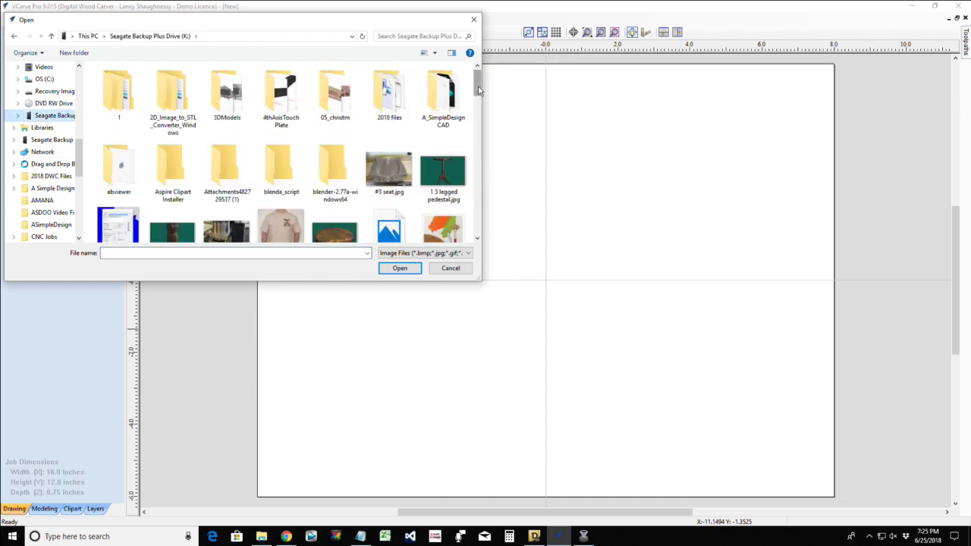
left_click_drag(477, 82, 479, 138)
double_click(332, 192)
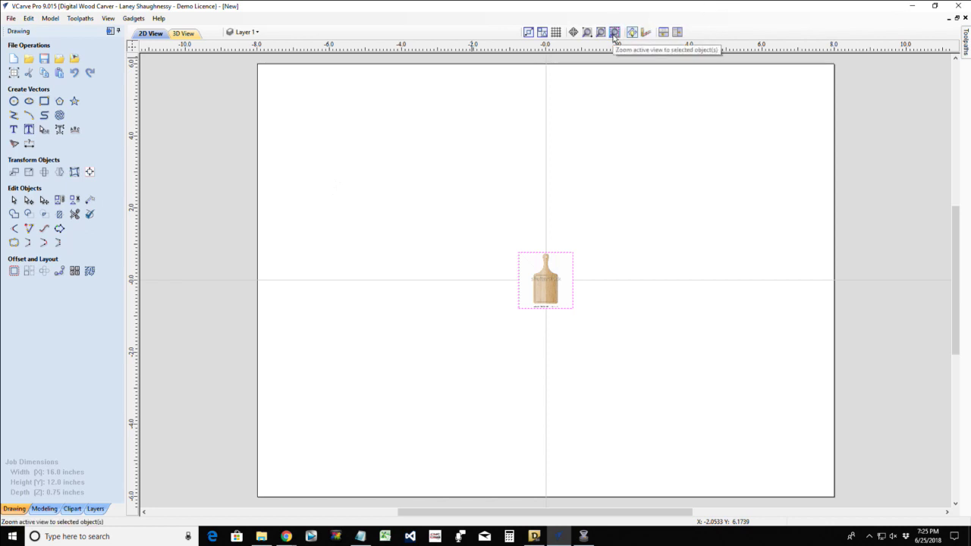
- Zoom to the picture and trace it as Black/White vectors at a 0.93 threshold
left_click(613, 33)
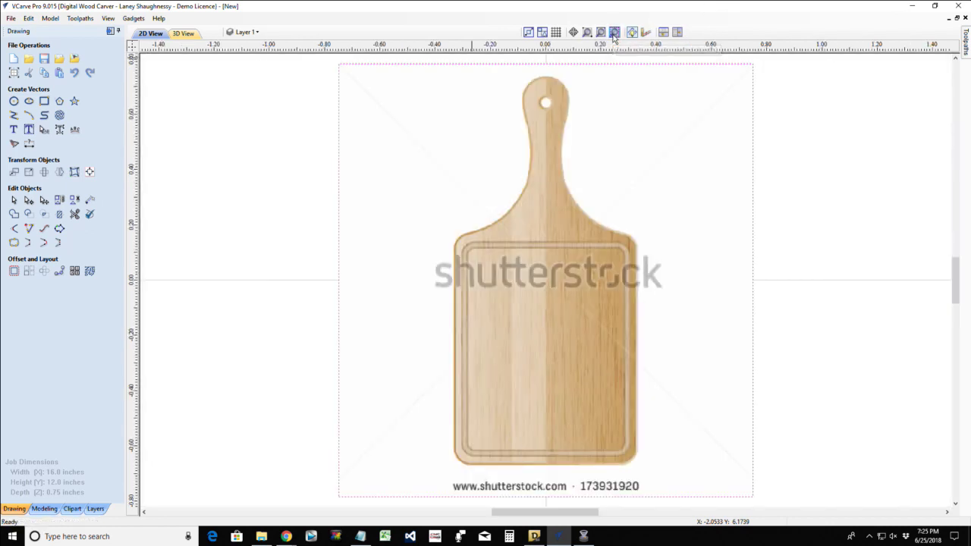
left_click(13, 146)
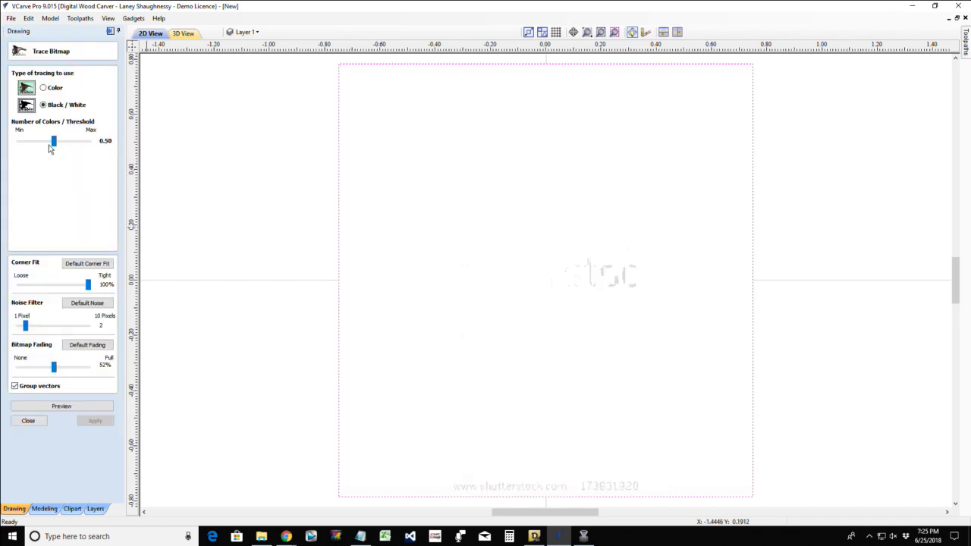
left_click_drag(54, 144, 85, 147)
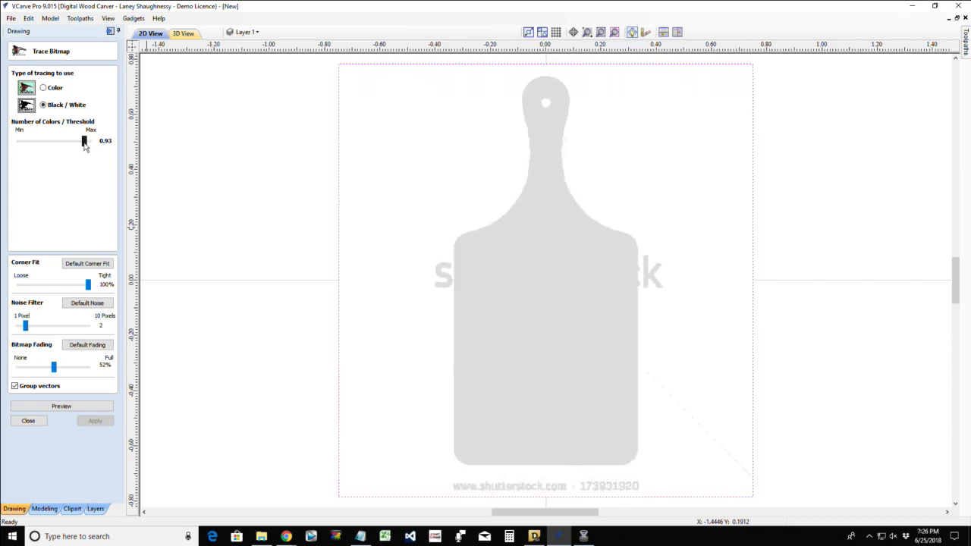
left_click(53, 408)
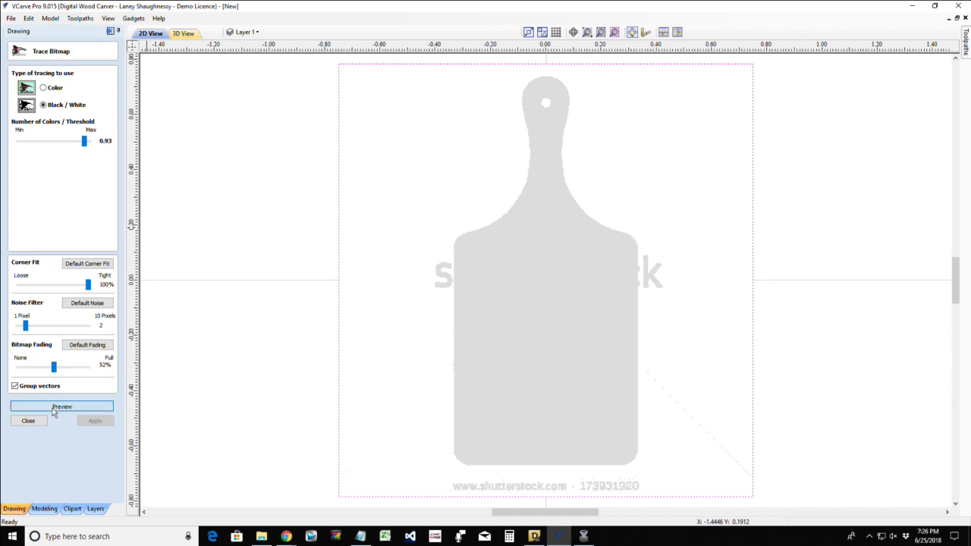
left_click(95, 420)
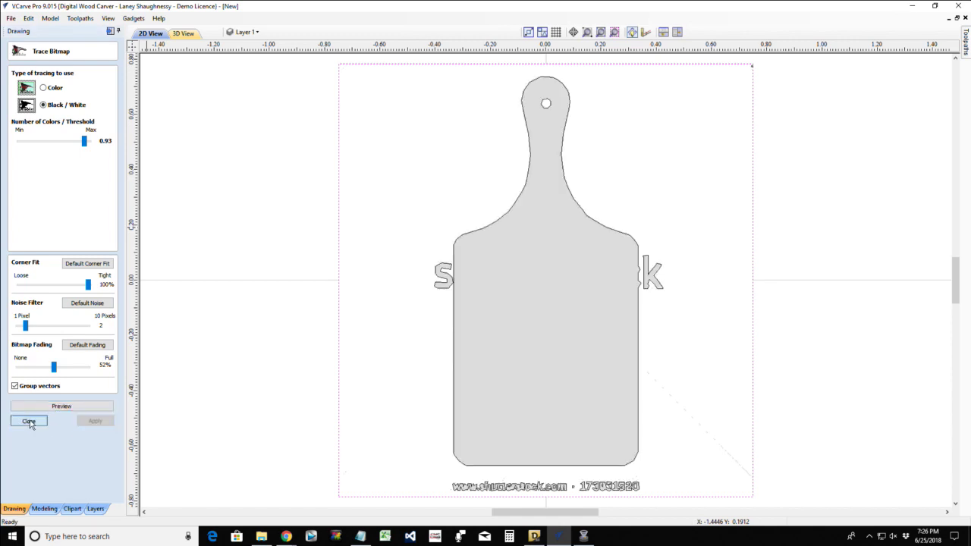
left_click(28, 420)
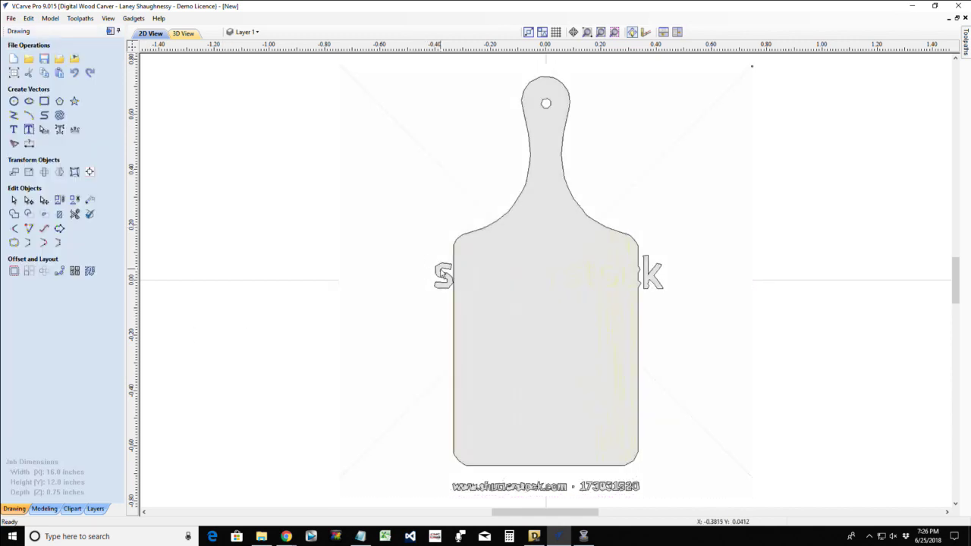
- Delete the original picture and the stray traced S and k letters
left_click(438, 271)
key("Delete")
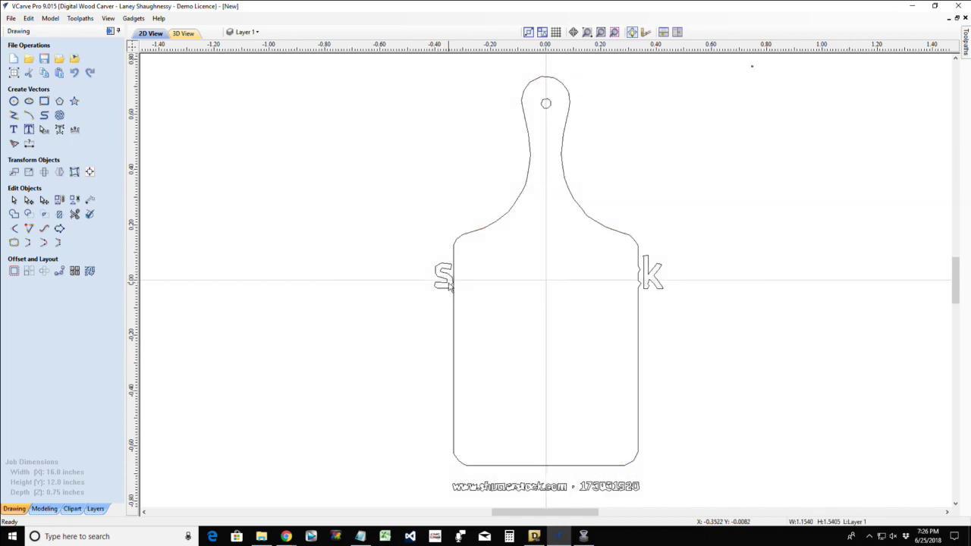
left_click(448, 285)
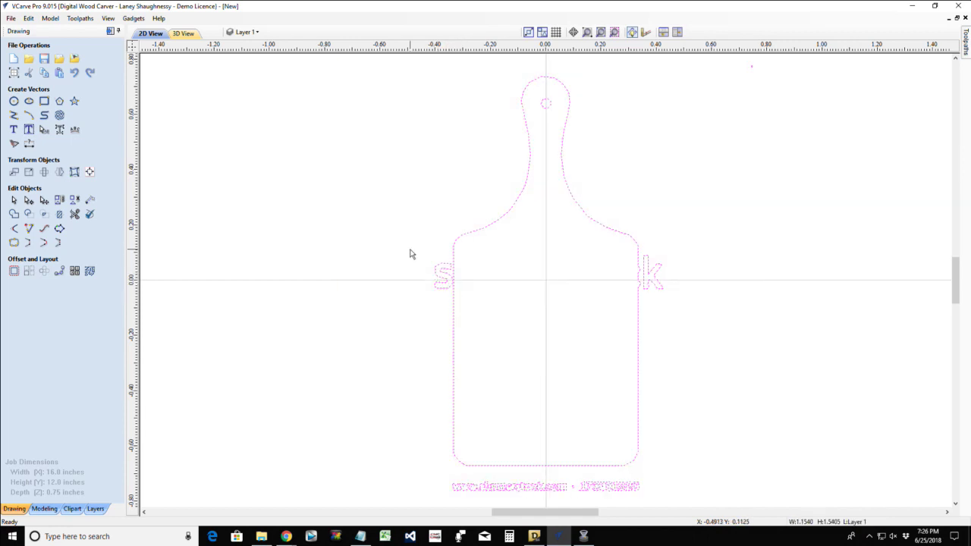
left_click_drag(411, 253, 460, 308)
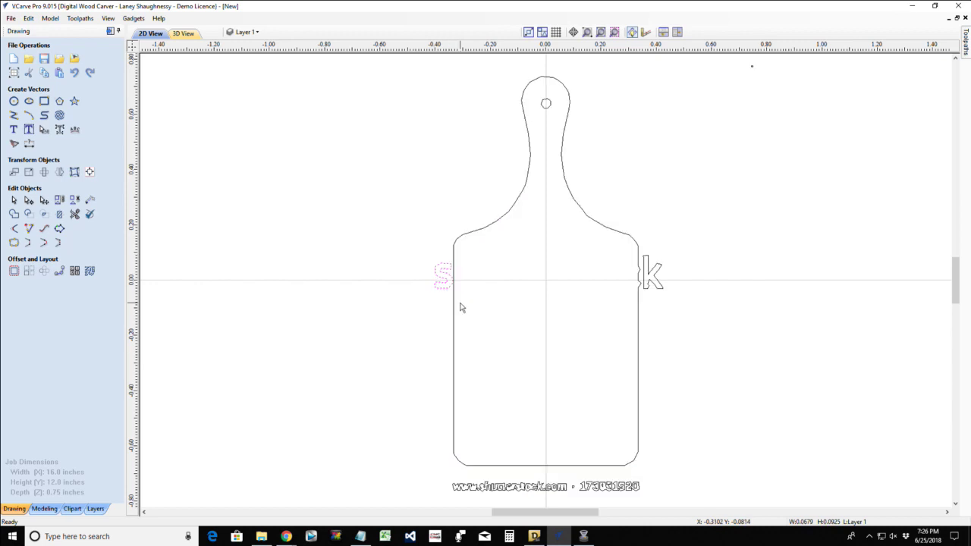
key("Delete")
left_click_drag(602, 243, 674, 316)
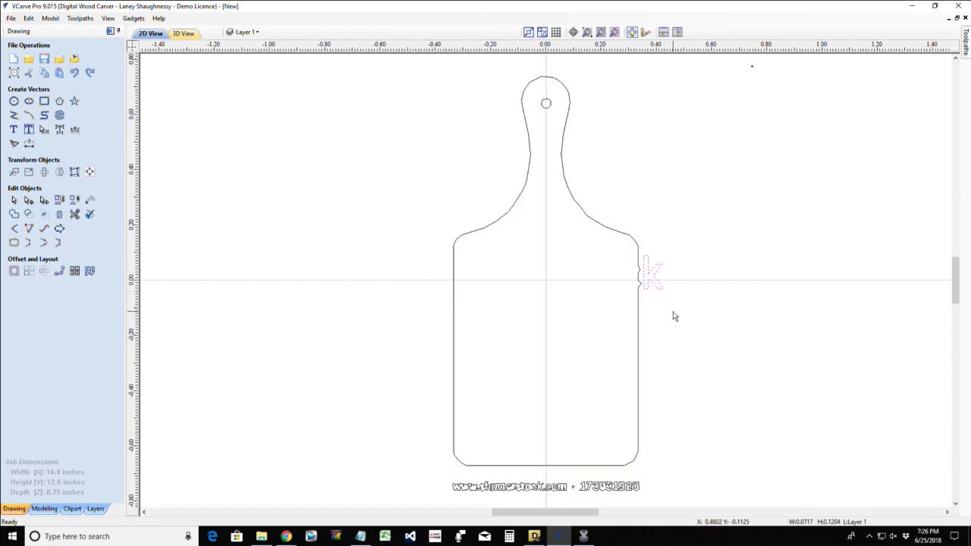
key("Delete")
- Delete the traced watermark text below the board
left_click_drag(415, 456, 655, 512)
key("Delete")
scroll(617, 444, "down", 2)
scroll(581, 410, "up", 2)
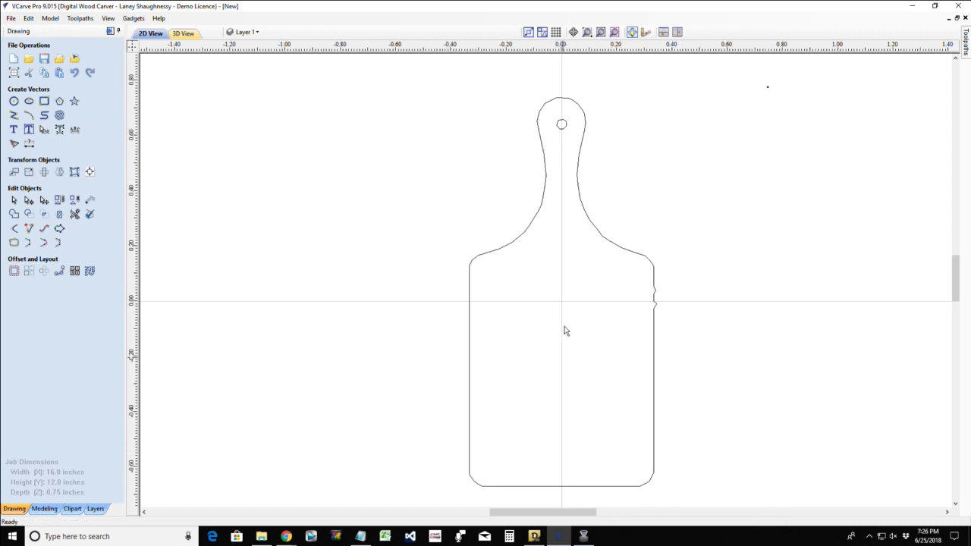
- Delete the whole paddle outline and select the leftover stray dot
left_click_drag(398, 88, 957, 520)
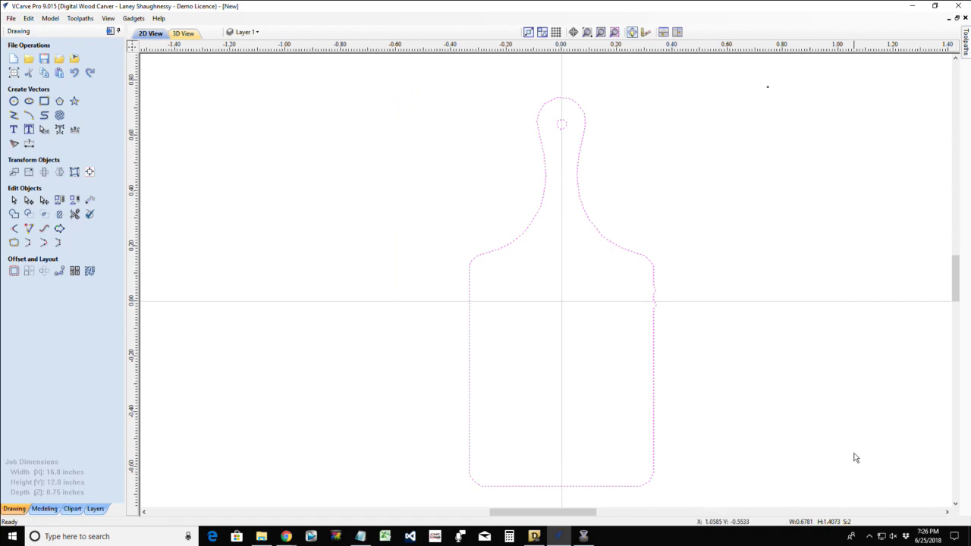
key("Delete")
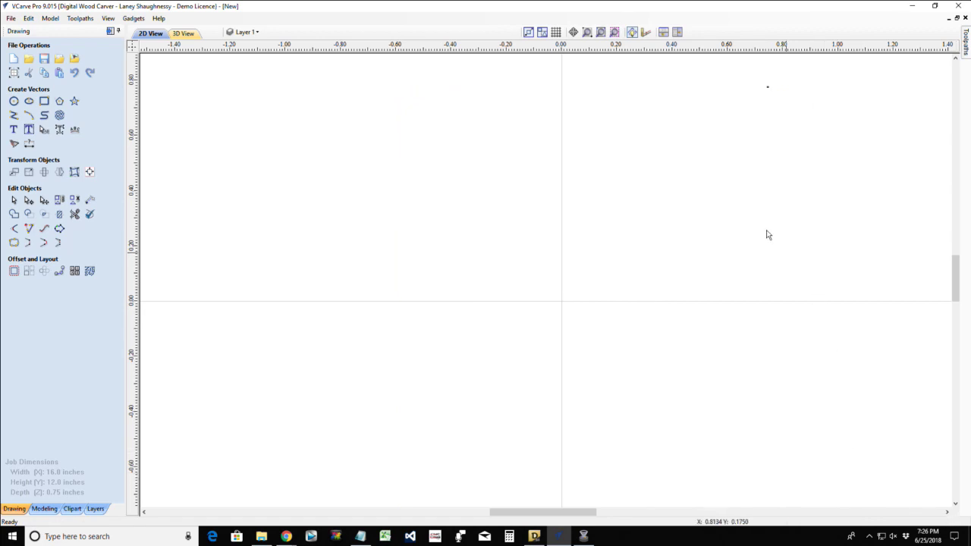
left_click(767, 88)
- Draw an 11 x 11 inch rectangle, correcting the height from 14 to 11
left_click(44, 101)
scroll(386, 316, "down", 10)
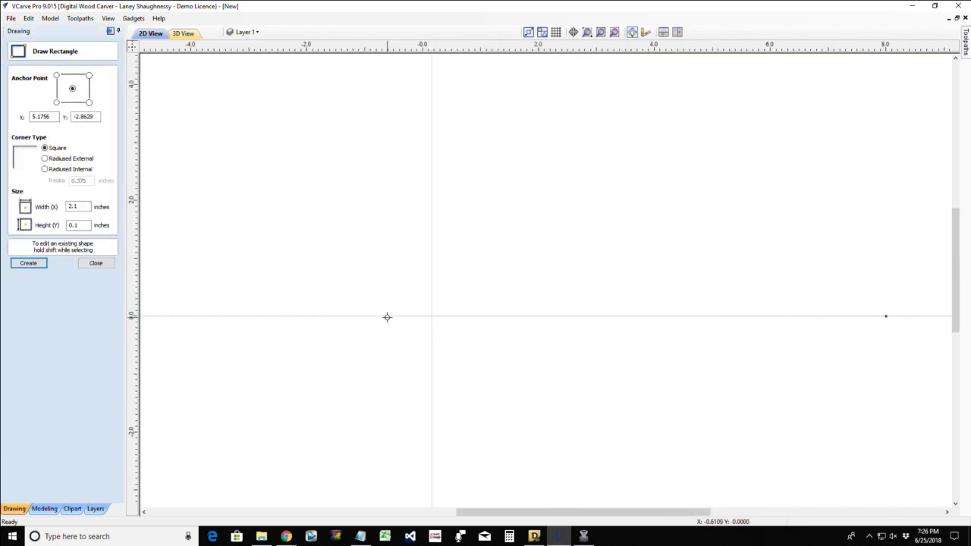
mouse_move(261, 241)
left_mouse_down()
mouse_move(559, 353)
mouse_move(447, 407)
mouse_move(445, 418)
mouse_move(498, 422)
left_mouse_up()
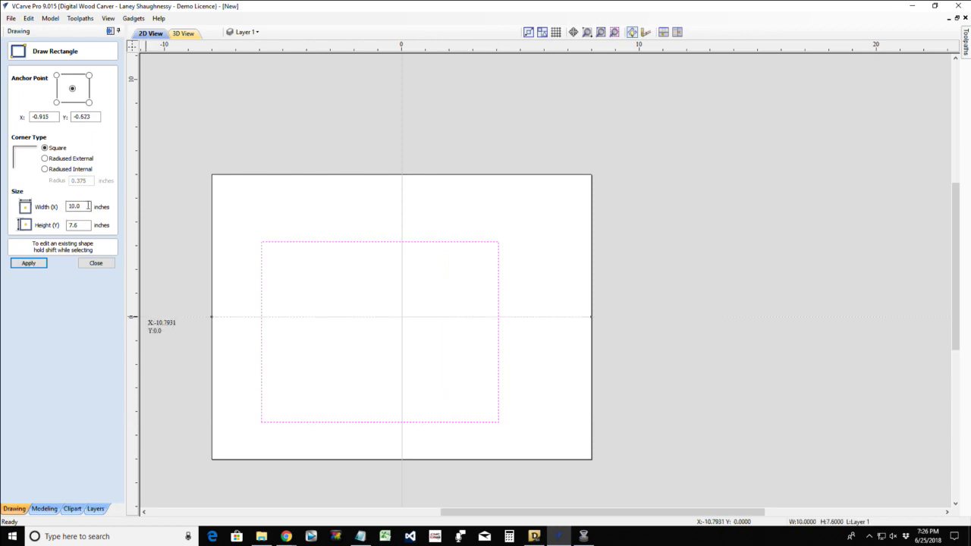
double_click(87, 206)
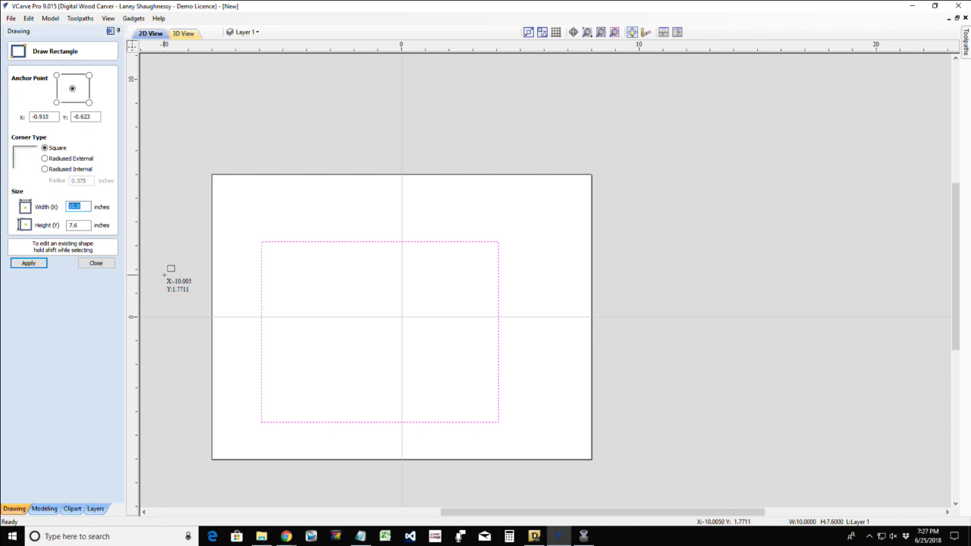
type("11")
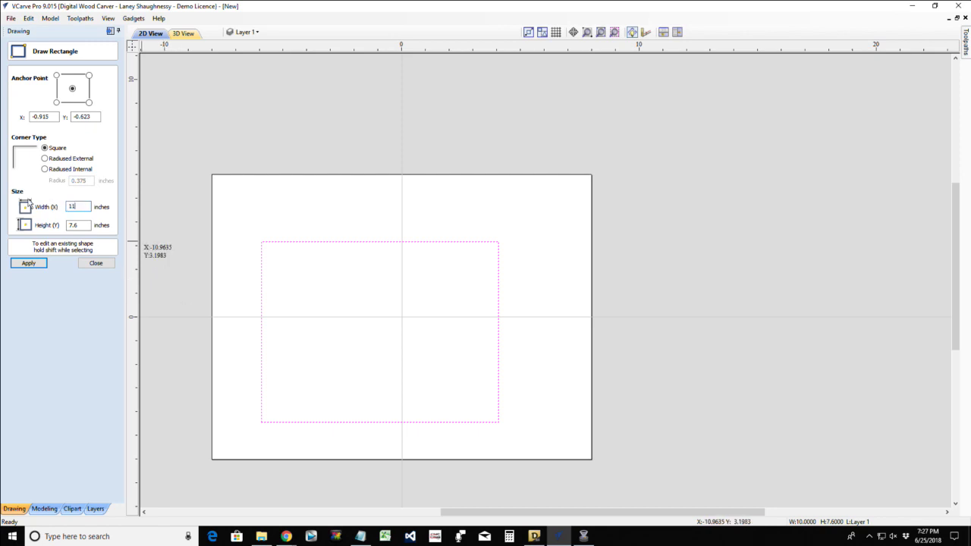
left_click(88, 225)
double_click(88, 225)
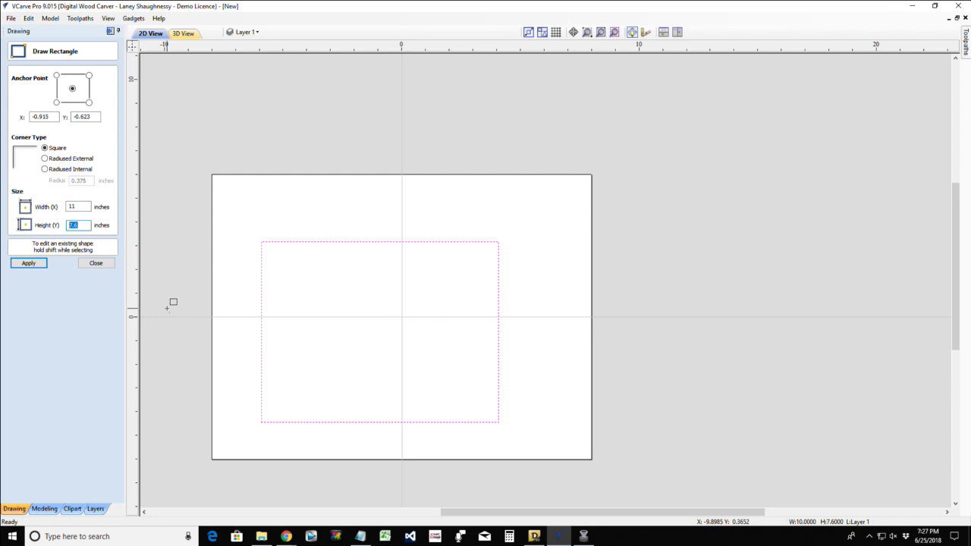
type("14")
left_click(28, 264)
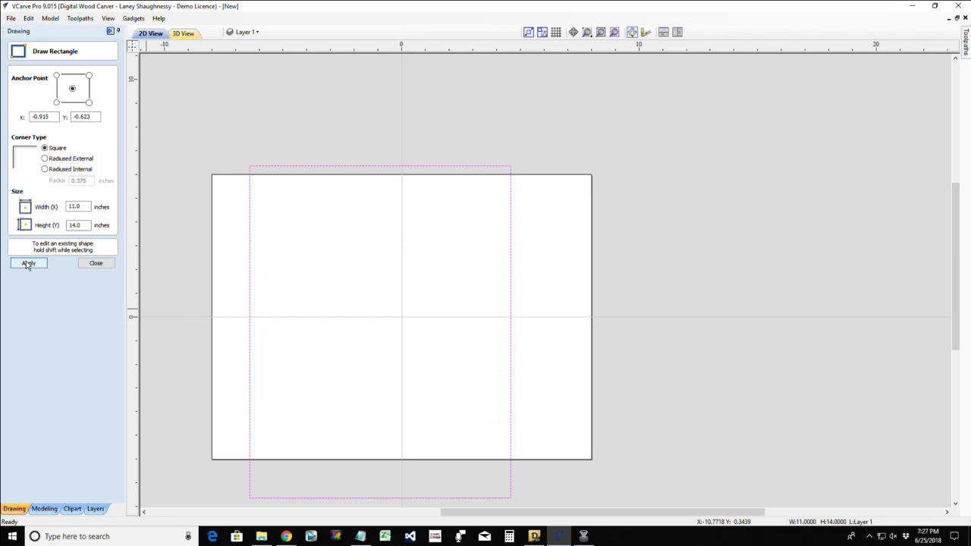
left_click_drag(87, 226, 62, 230)
left_click(38, 264)
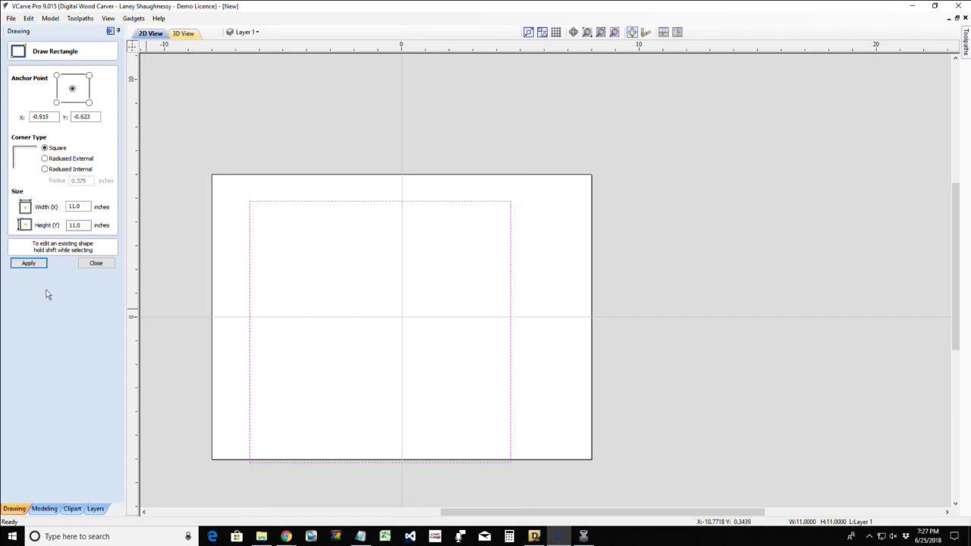
left_click(94, 263)
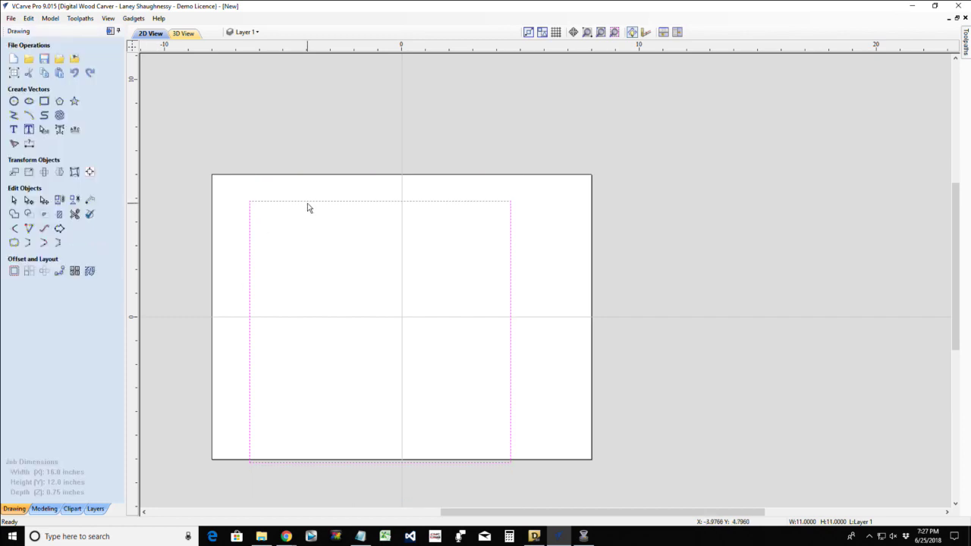
- Centre the square on the material with the Alignment Tools
left_click(89, 171)
left_click(63, 86)
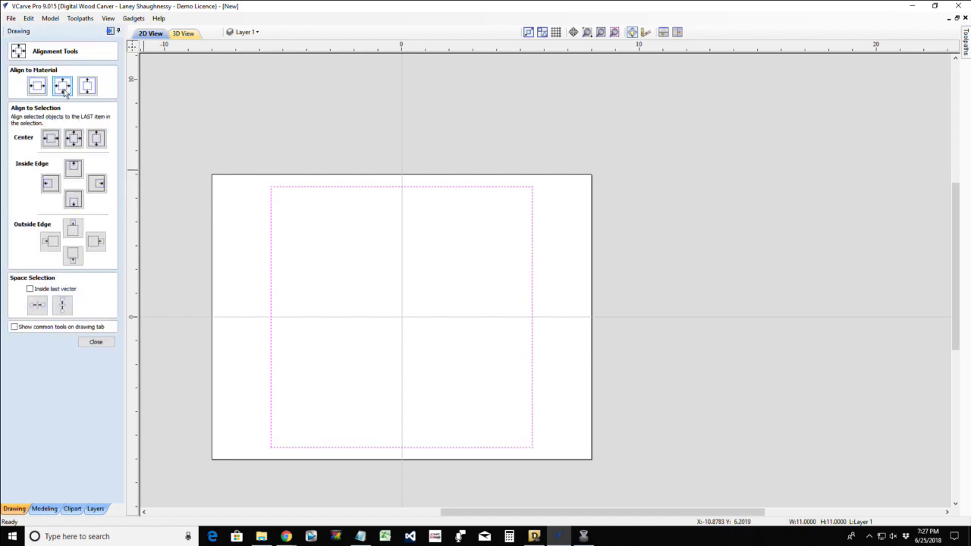
left_click(95, 341)
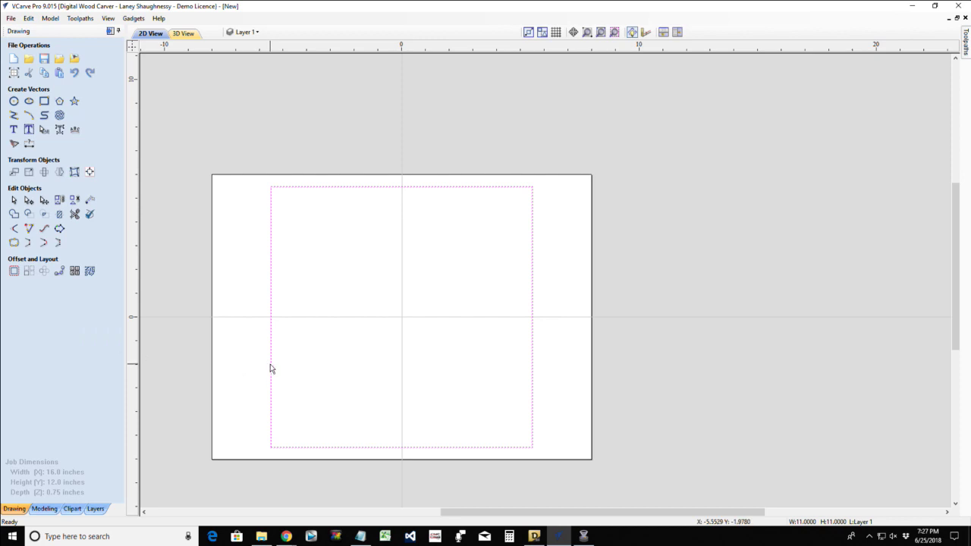
- Nudge the square left, then size it to 10 wide by 9.5 tall with Link XY off
key("Left")
key("Left")
key("Left")
key("Left")
key("Left")
key("Left")
key("Left")
key("Left")
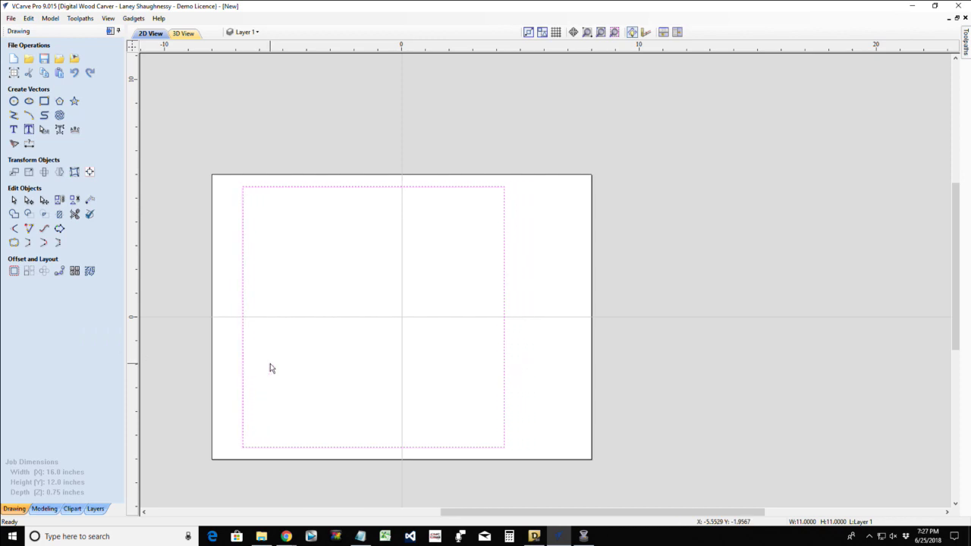
key("Left")
key("Left")
key("Left")
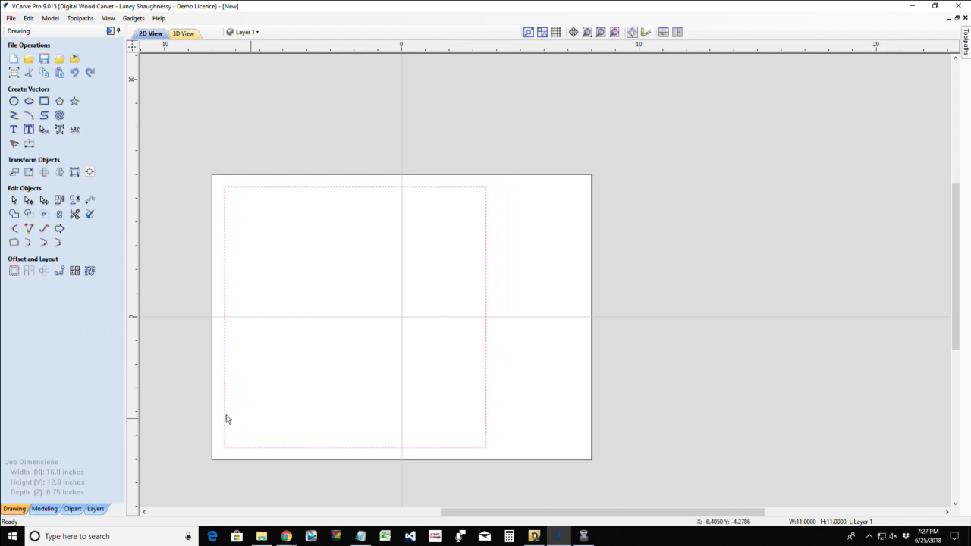
left_click(29, 172)
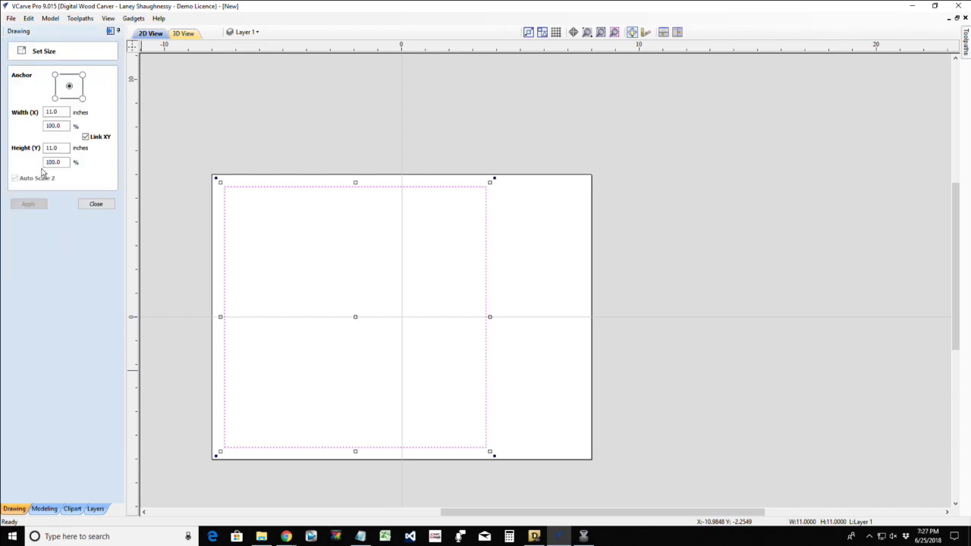
double_click(51, 148)
type("9.5")
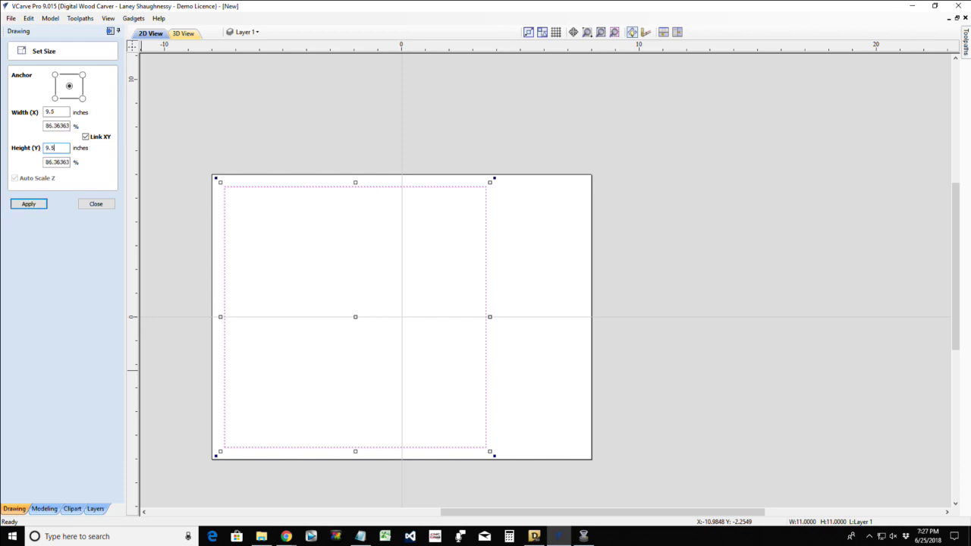
left_click(85, 138)
left_click(55, 113)
type("11")
key("BackSpace")
type("0")
left_click(29, 203)
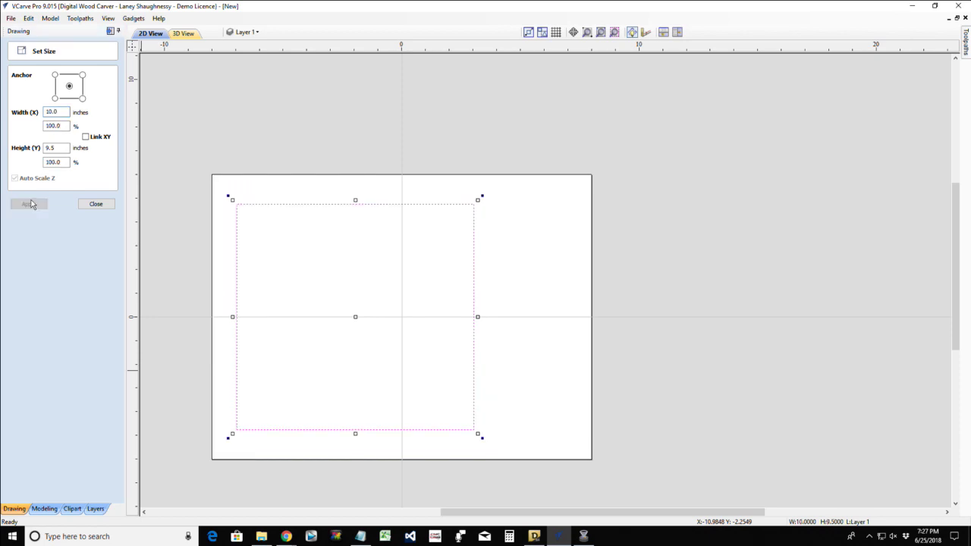
left_click(96, 204)
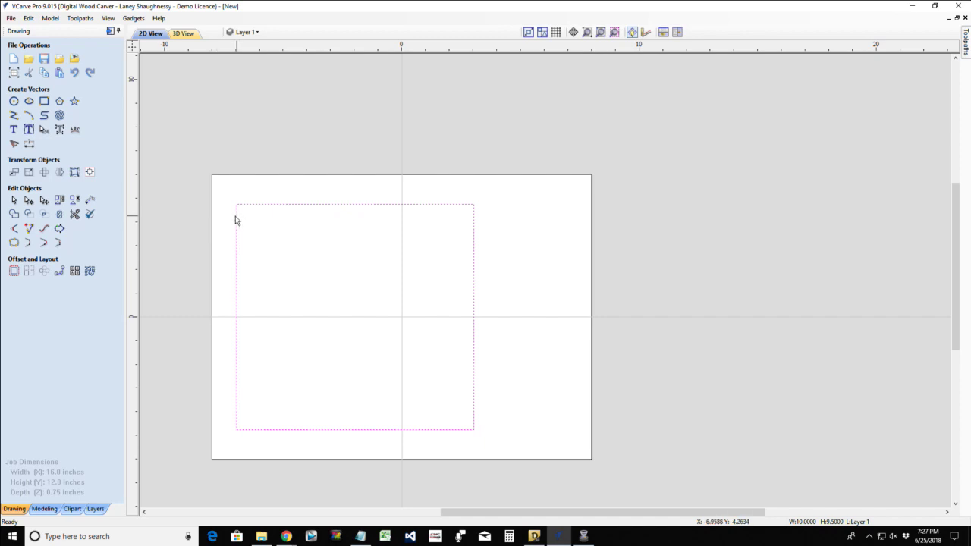
- Give the board rectangle Radiused External corners with a 0.5 inch radius
left_click(44, 100)
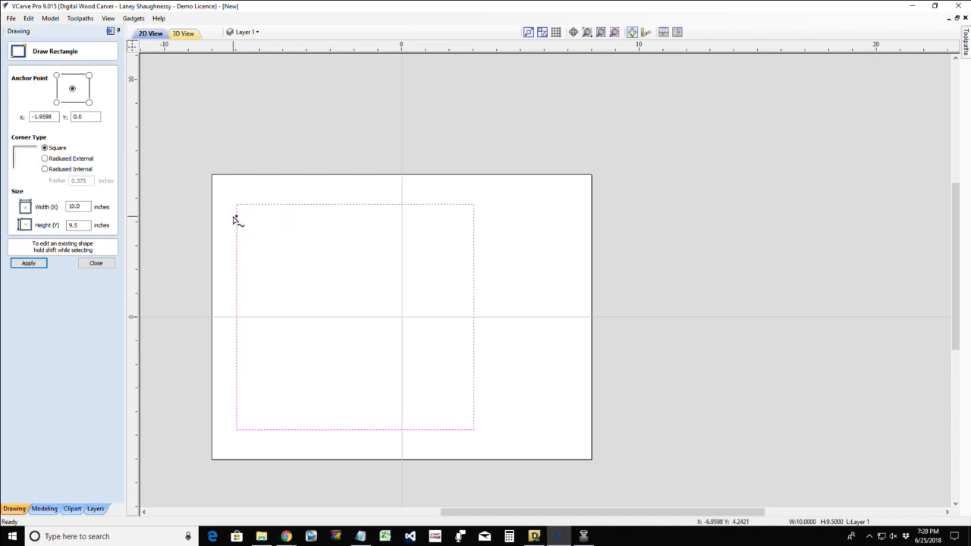
left_click(44, 159)
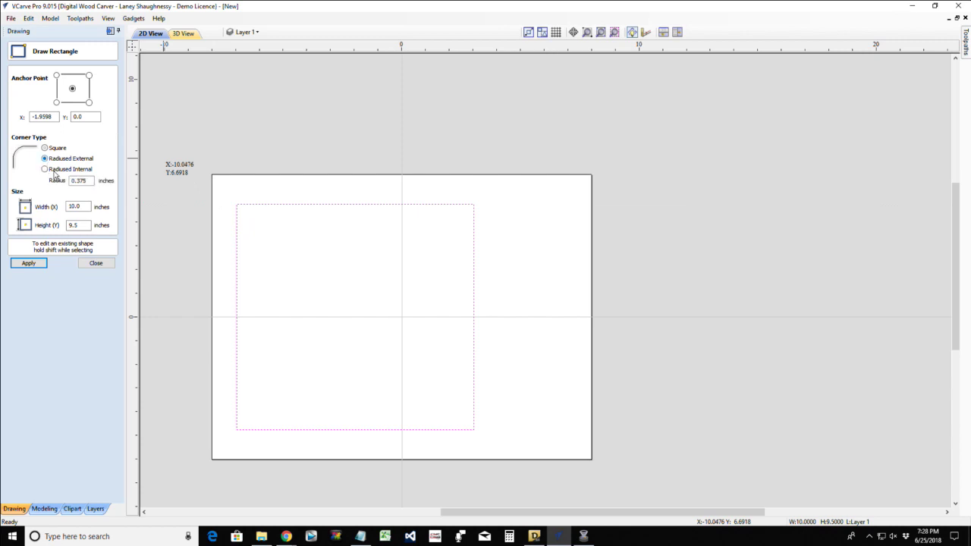
left_click(29, 263)
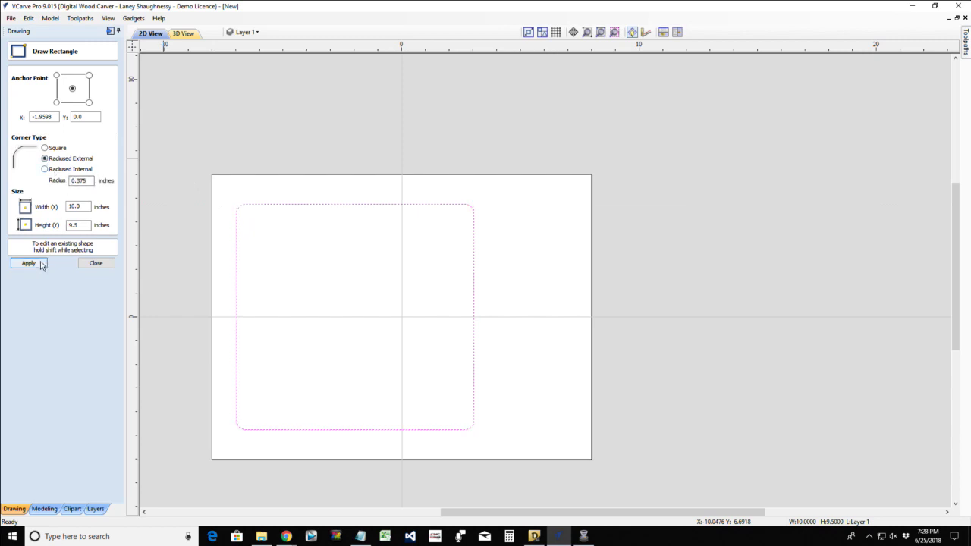
left_click_drag(89, 180, 75, 181)
left_click(29, 263)
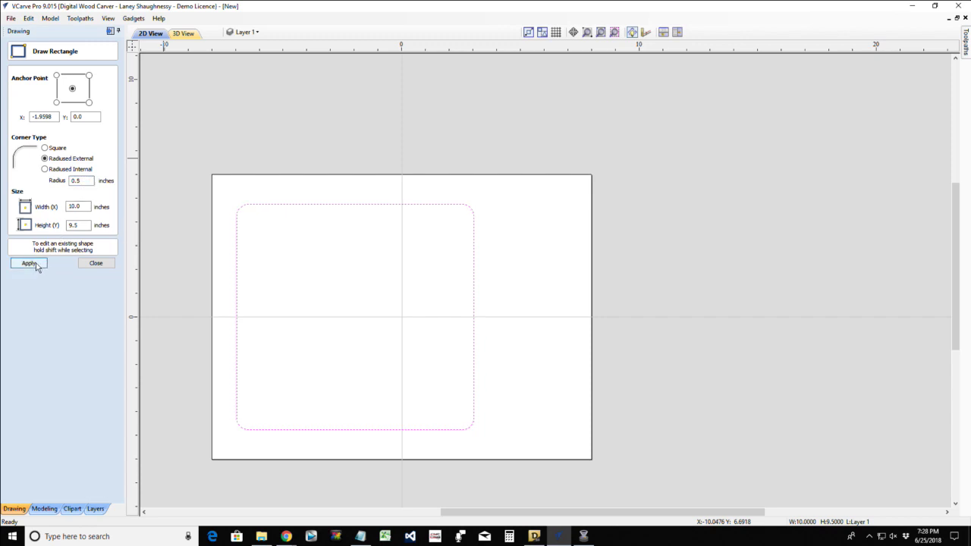
left_click(88, 267)
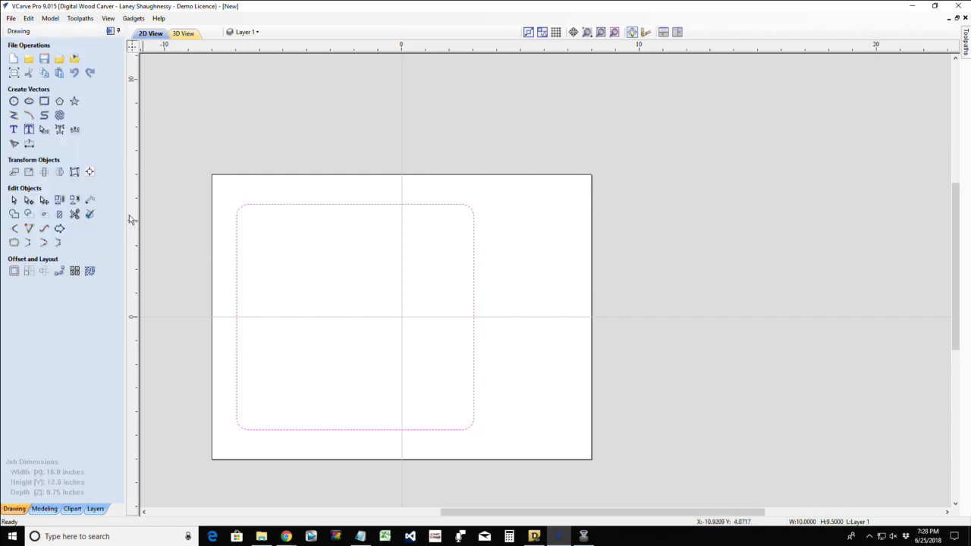
- Draw a square-cornered 5 x 2 inch rectangle overlapping the board's right side
left_click(44, 101)
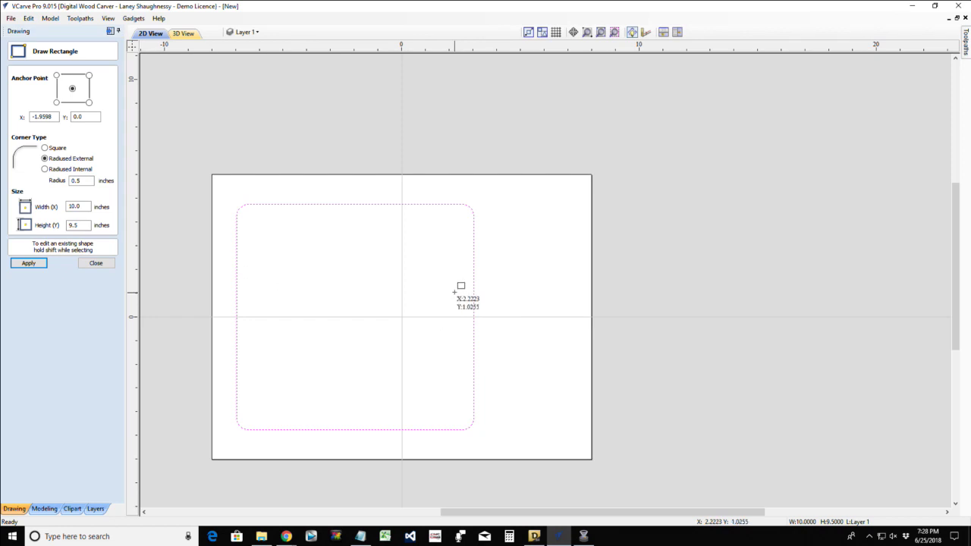
left_click_drag(454, 292, 573, 339)
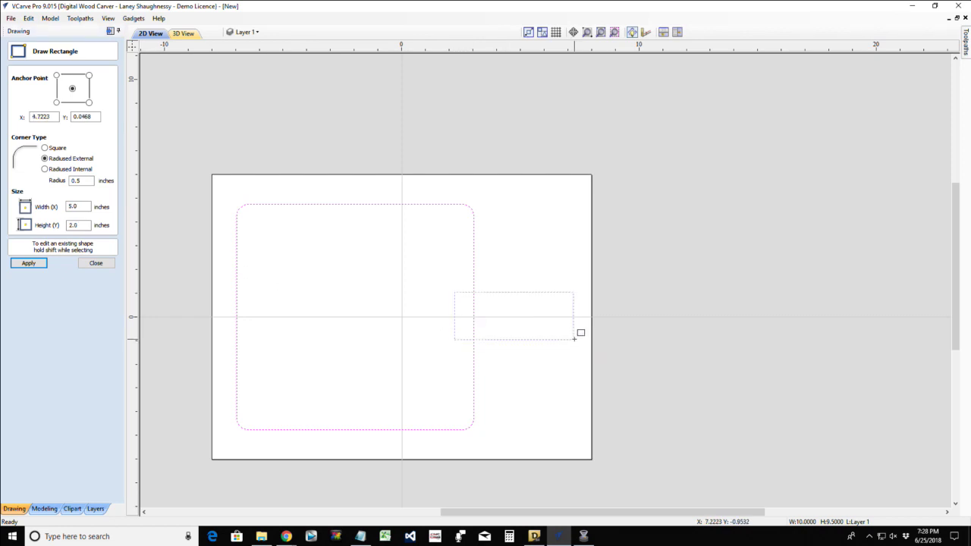
left_click_drag(574, 339, 574, 339)
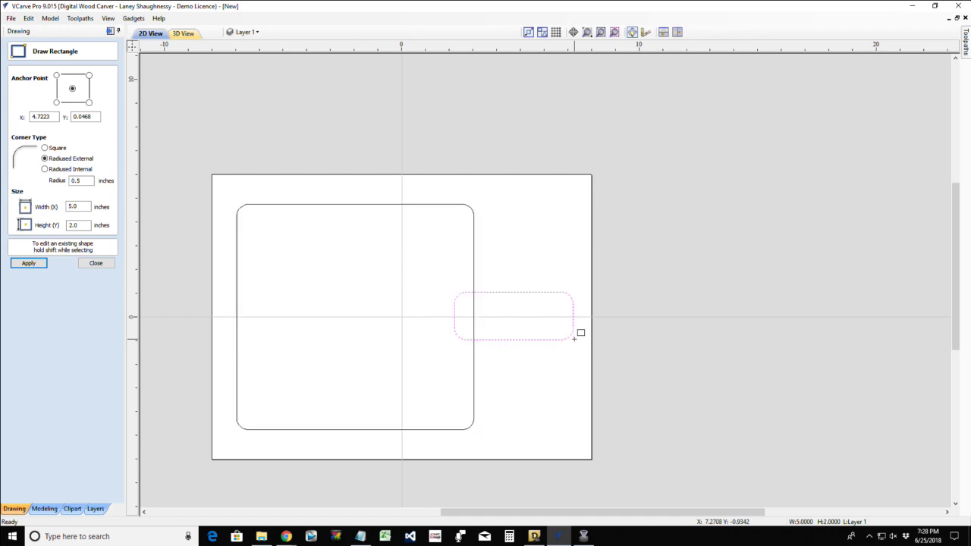
left_click(45, 148)
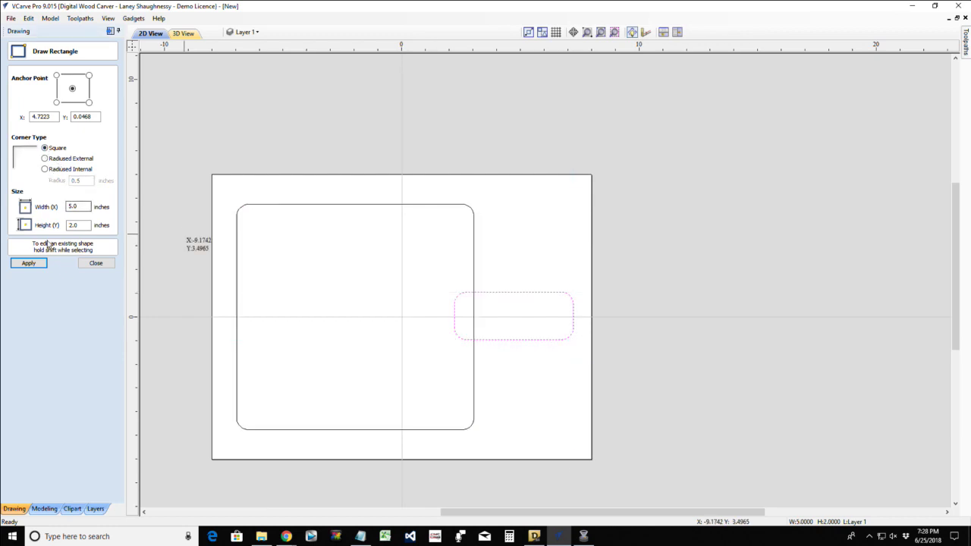
left_click(29, 267)
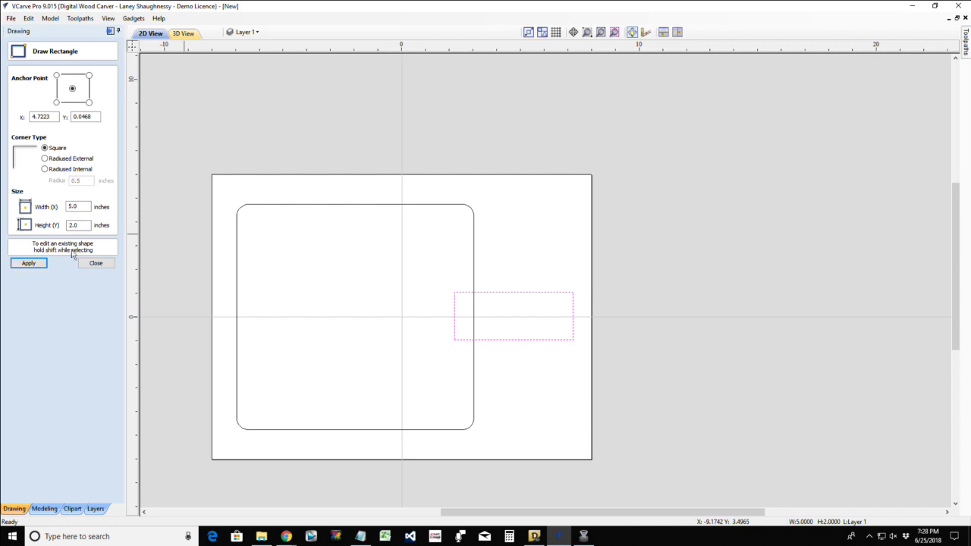
left_click(94, 263)
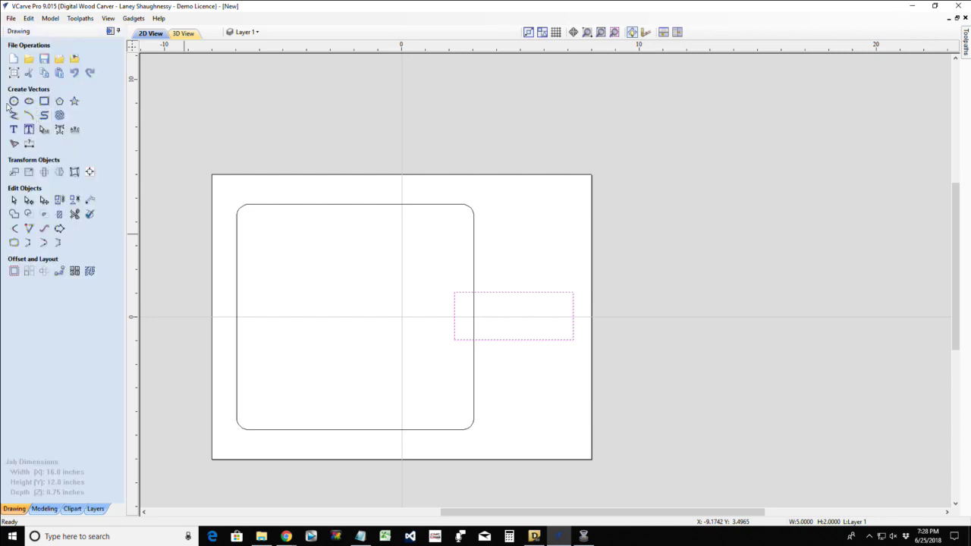
- Draw a 2.6-inch circle centred on the small rectangle's right edge
left_click(14, 102)
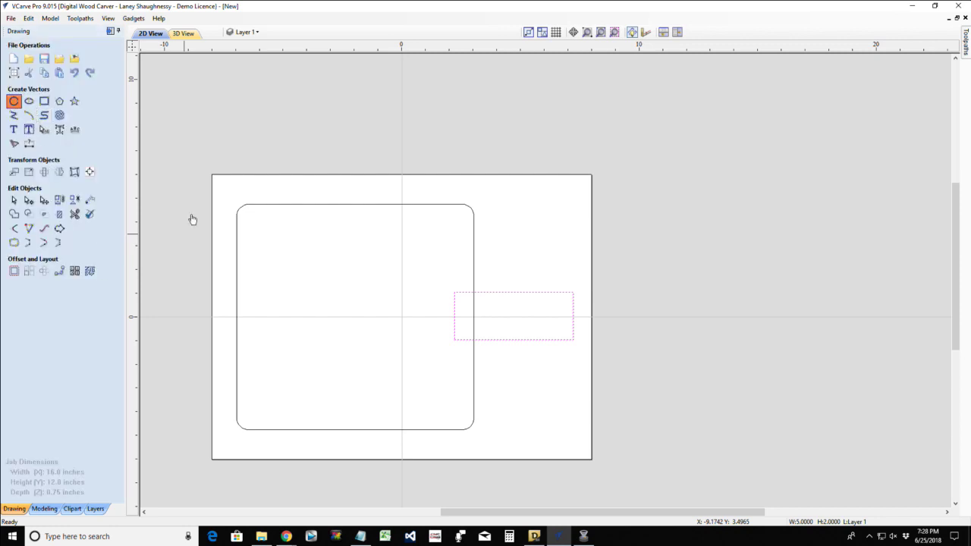
left_click(574, 315)
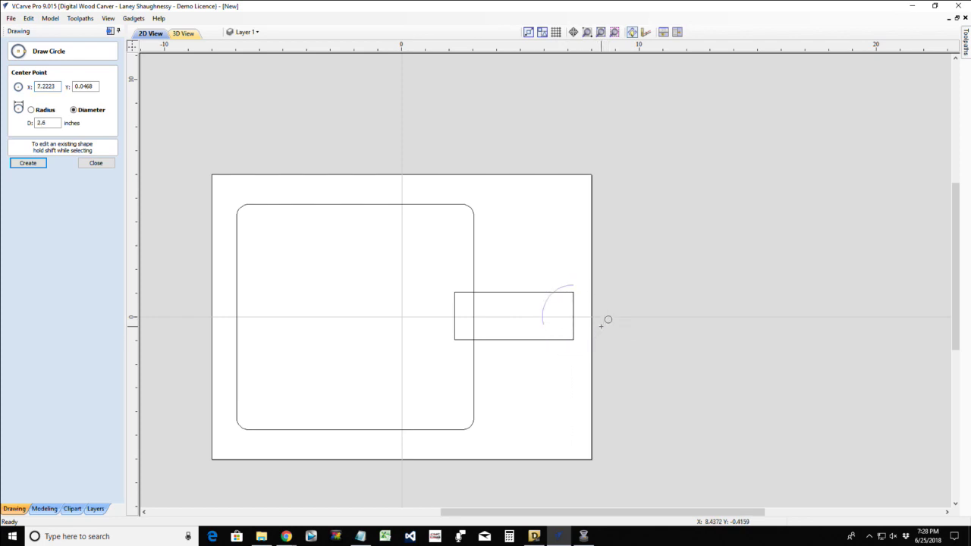
left_click(604, 325)
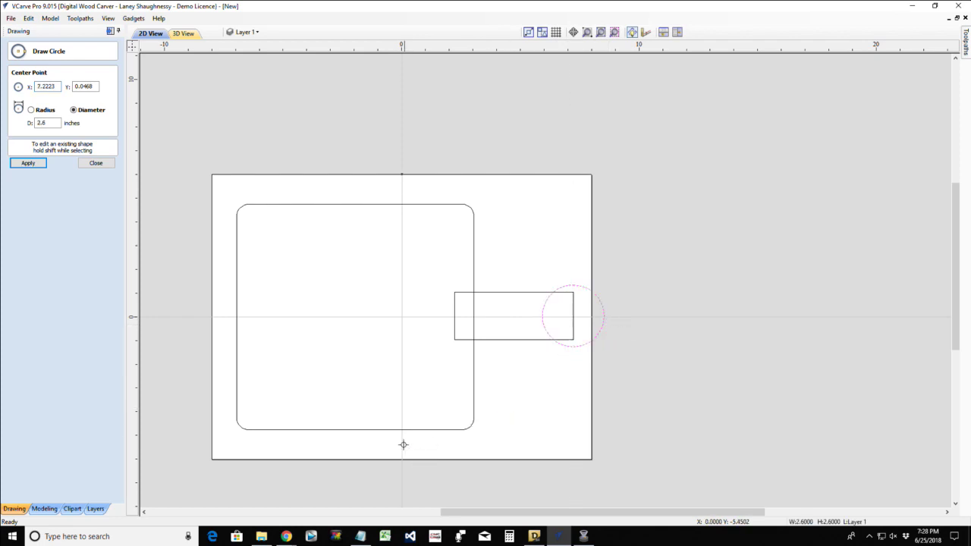
left_click(97, 164)
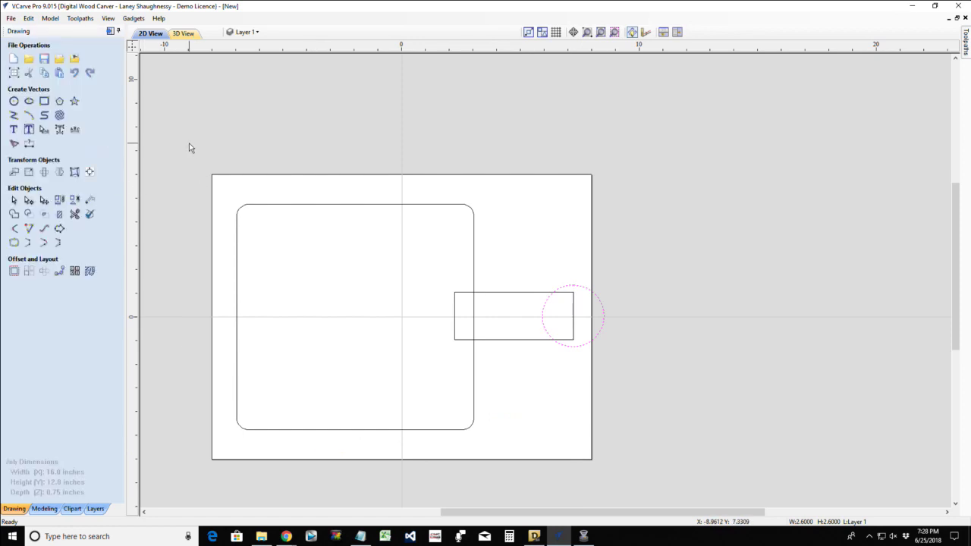
- Move all the shapes left, then nudge the circle slightly right
left_click_drag(191, 147, 678, 482)
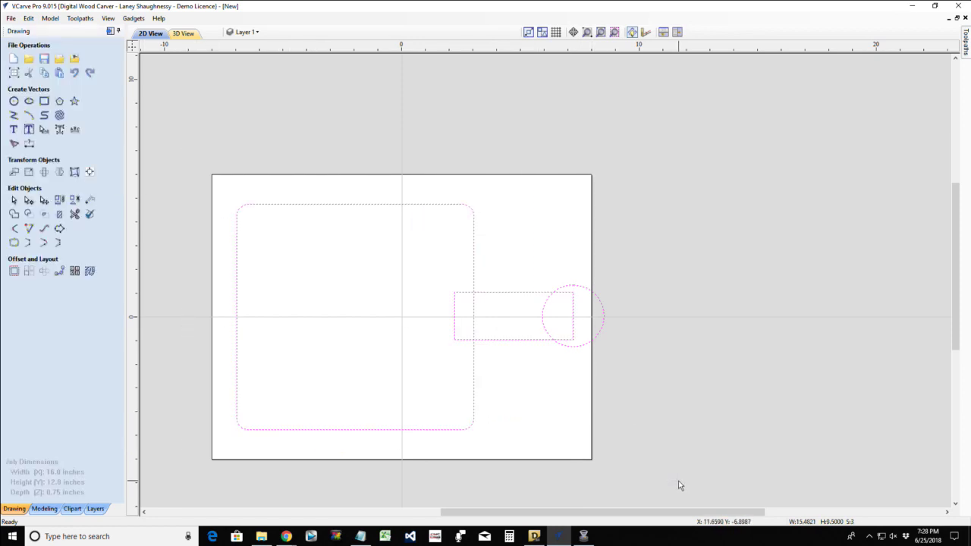
key("Left")
key("Left")
key("Left")
key("Left")
key("Left")
key("Left")
key("Left")
key("Left")
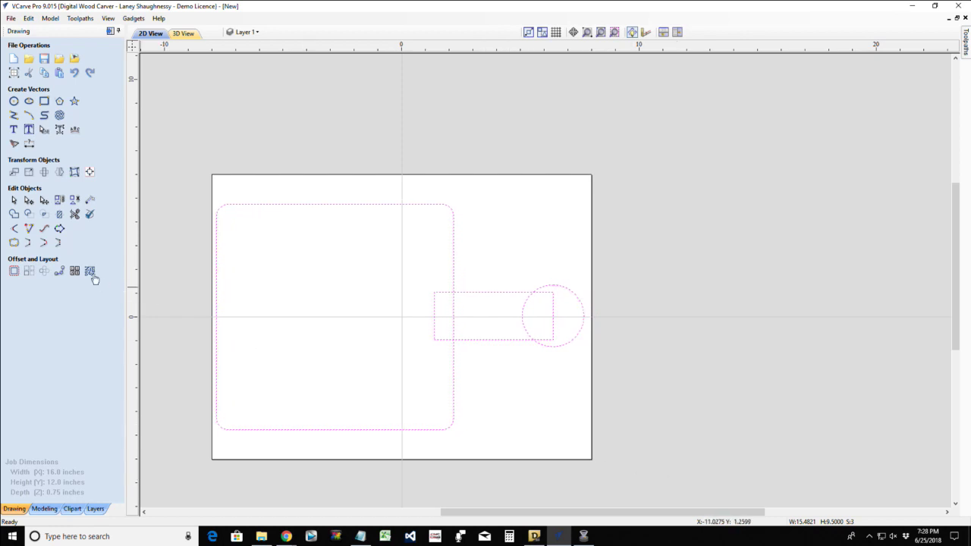
left_click(73, 216)
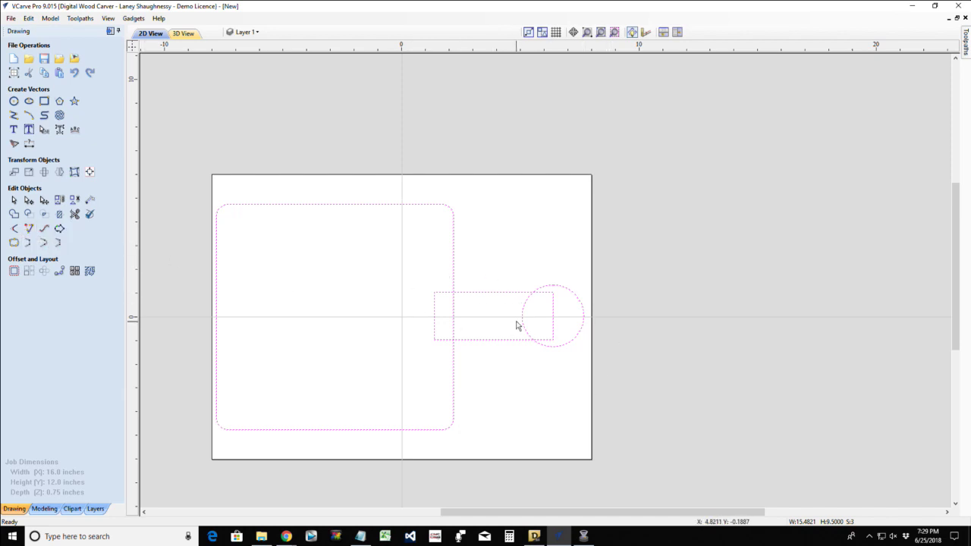
key("Escape")
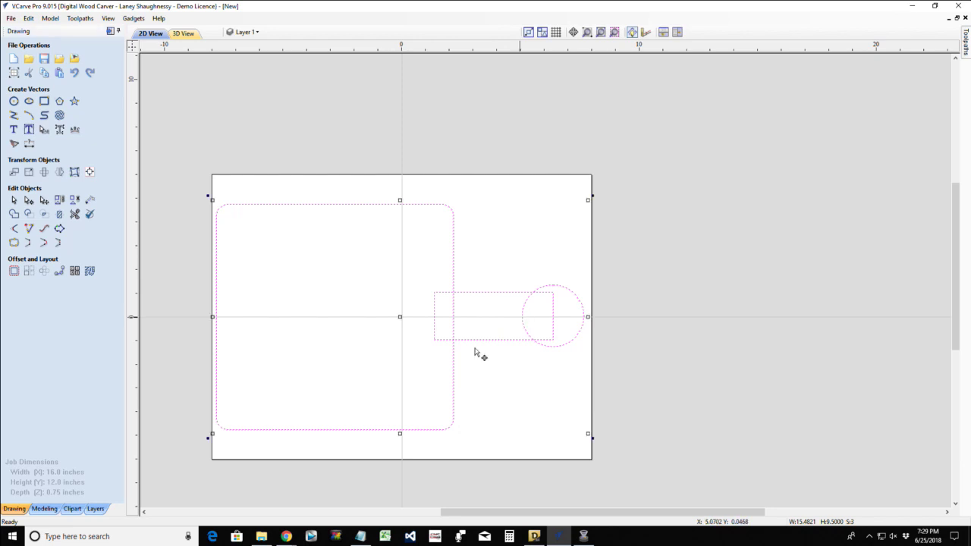
left_click(520, 356)
left_click(523, 322)
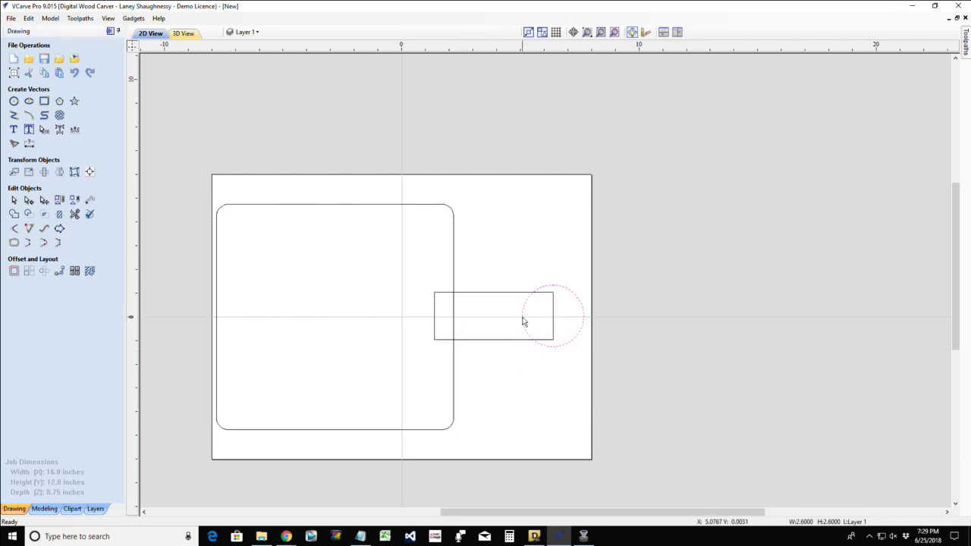
key("Right")
key("Right")
- Offset the 2.6-inch circle inwards by 1 inch to make the hanging hole
left_click(14, 271)
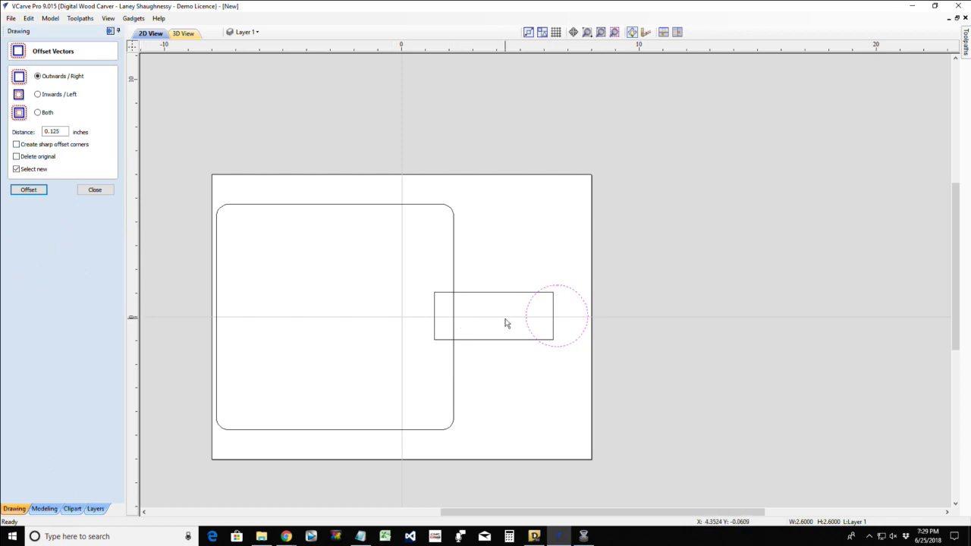
left_click(94, 189)
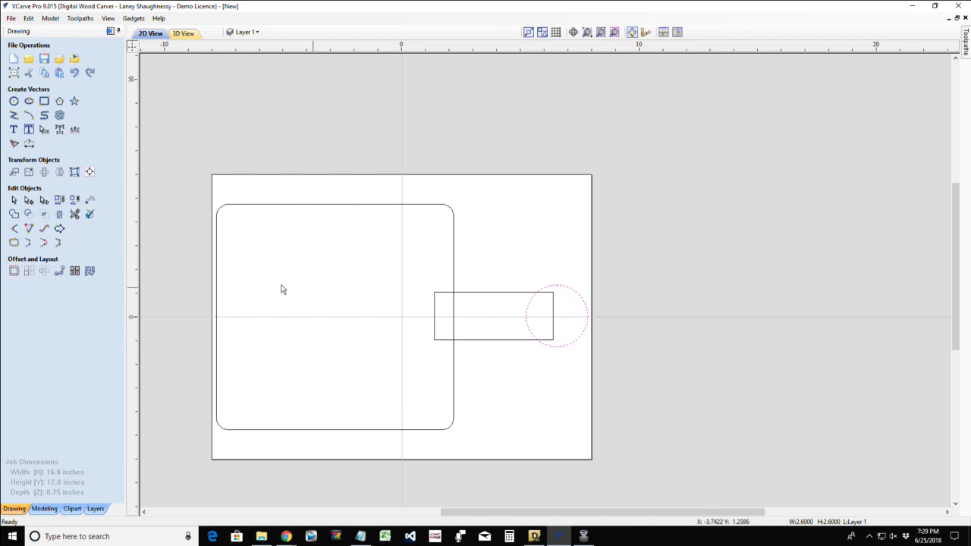
left_click(13, 271)
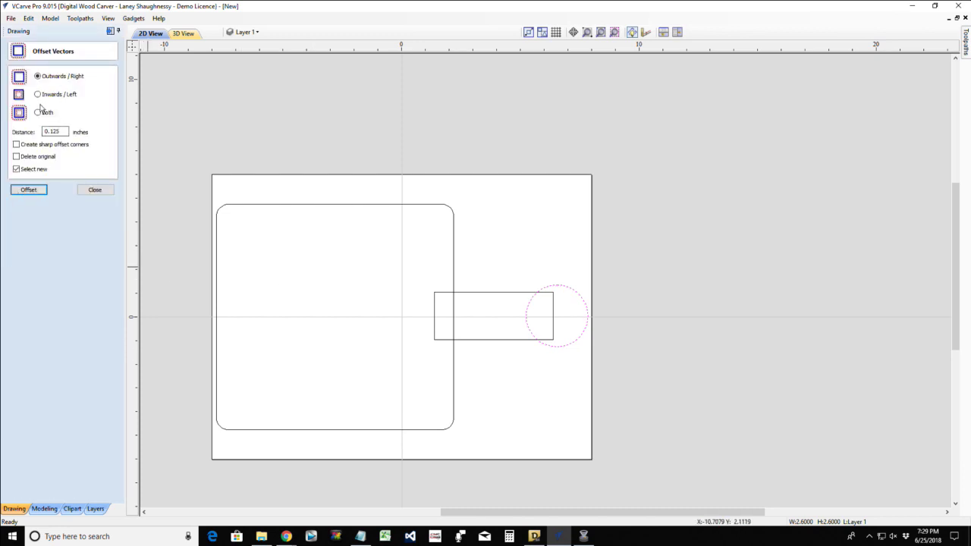
left_click(42, 95)
left_click_drag(64, 132, 32, 137)
type(".5")
left_click(29, 190)
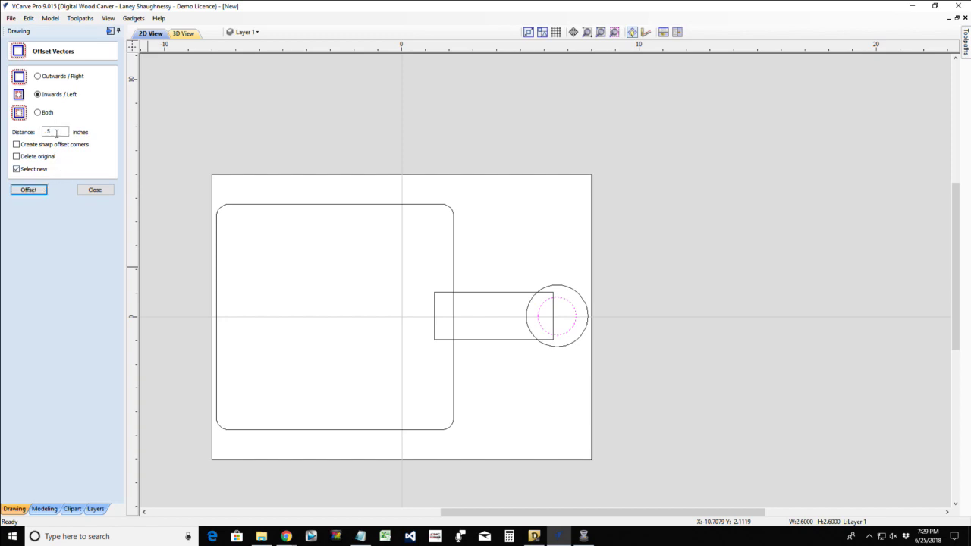
key("ctrl+z")
double_click(56, 133)
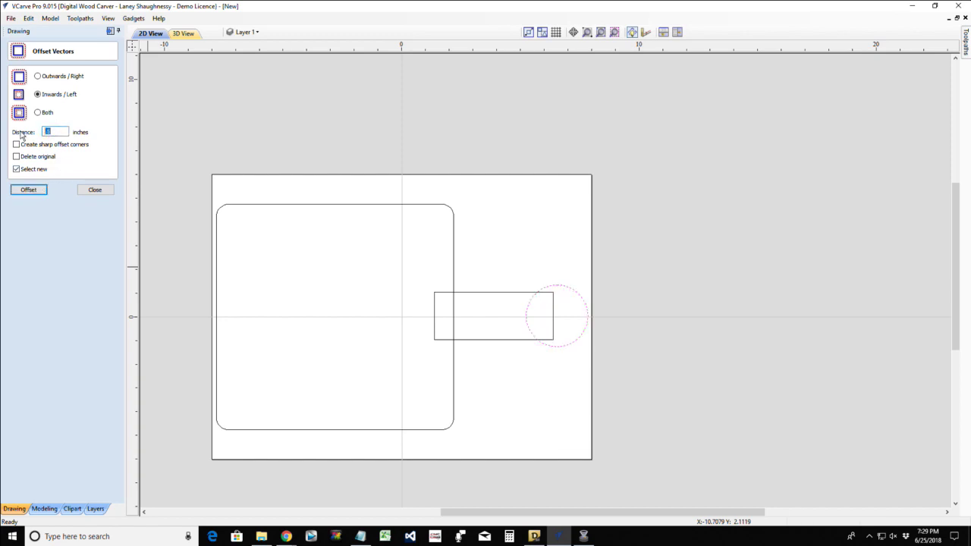
left_click(31, 188)
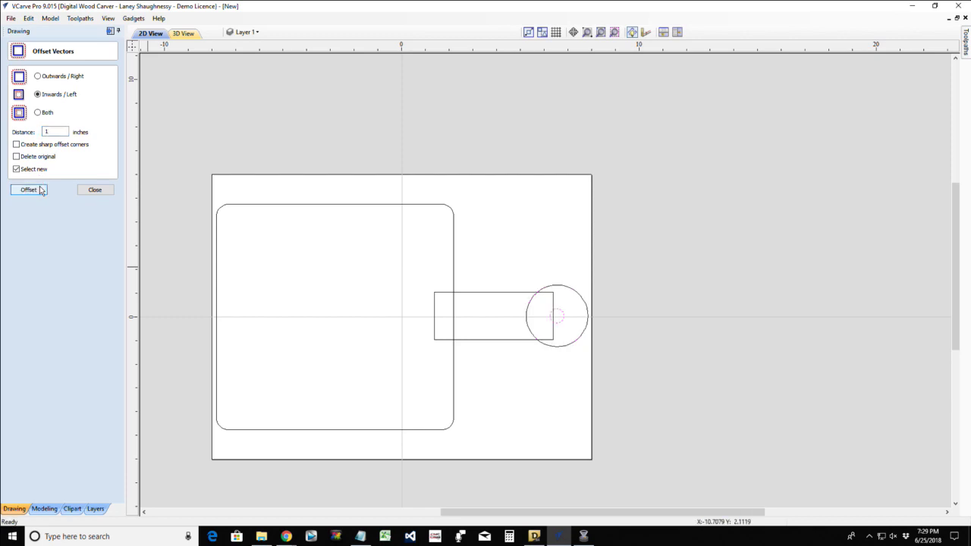
left_click(96, 191)
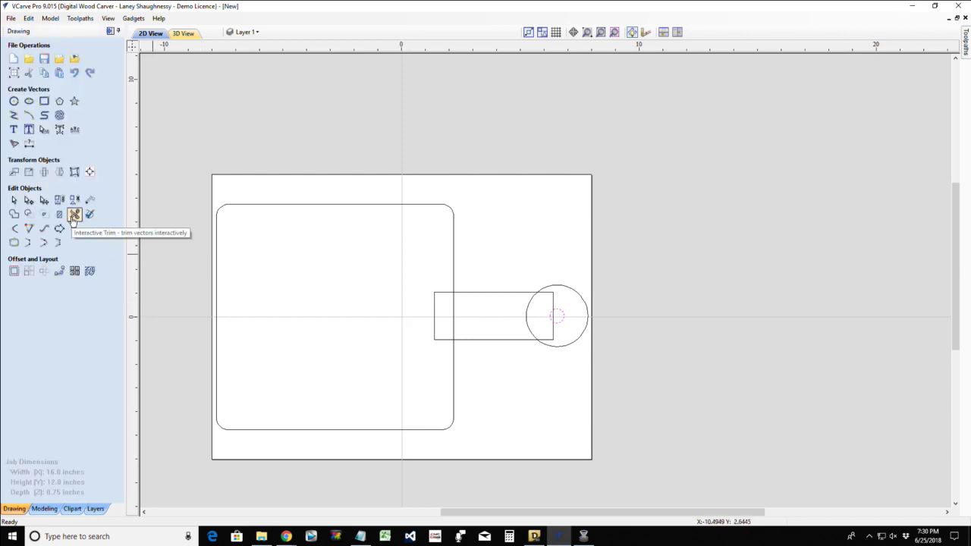
- Trim the overlapping segments where the board, handle rectangle and end circle meet
left_click(73, 215)
left_click(435, 318)
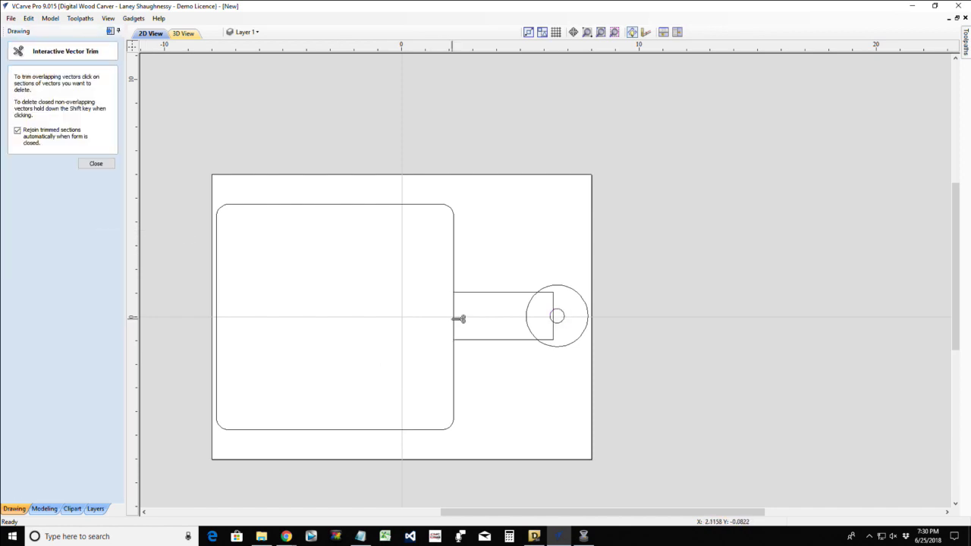
left_click(455, 319)
left_click(528, 319)
left_click(554, 302)
scroll(557, 314, "up", 4)
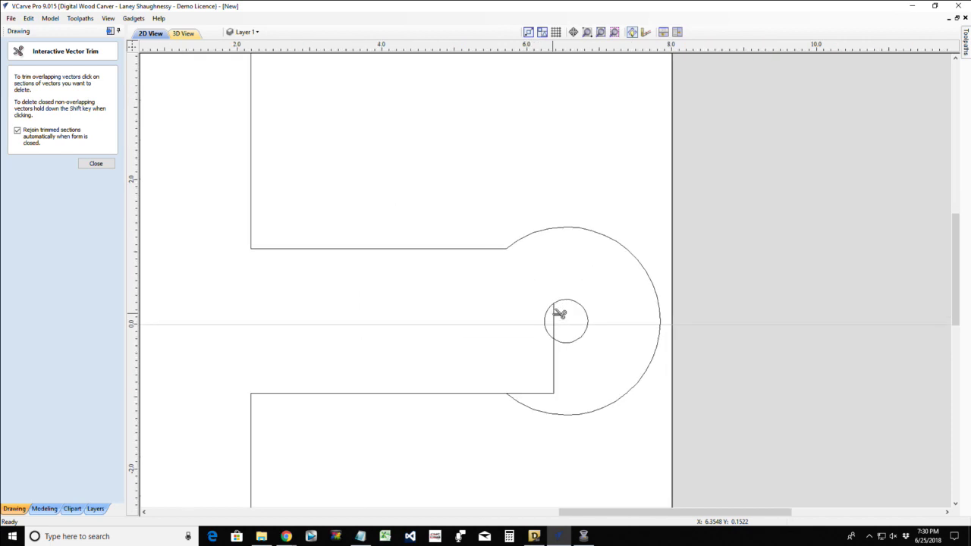
left_click(557, 372)
scroll(520, 377, "down", 5)
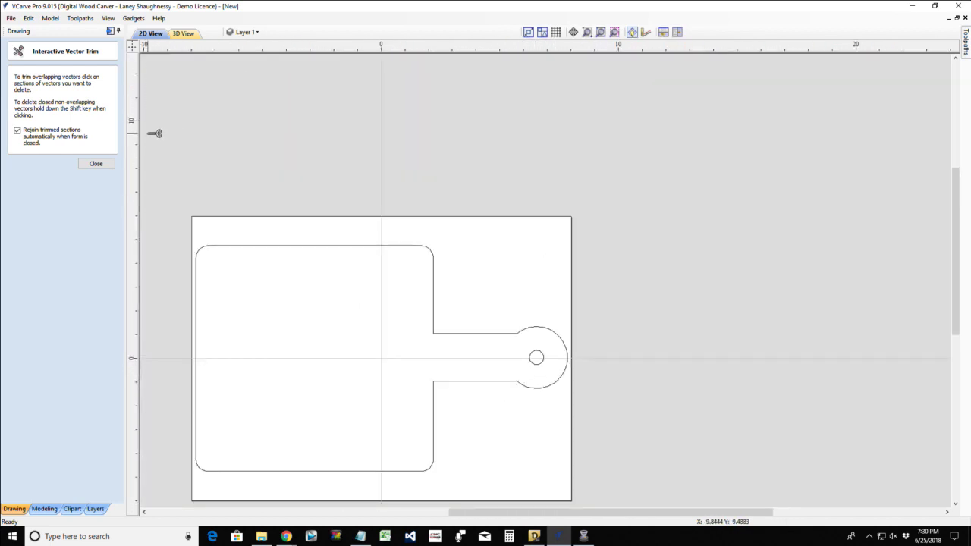
left_click(89, 165)
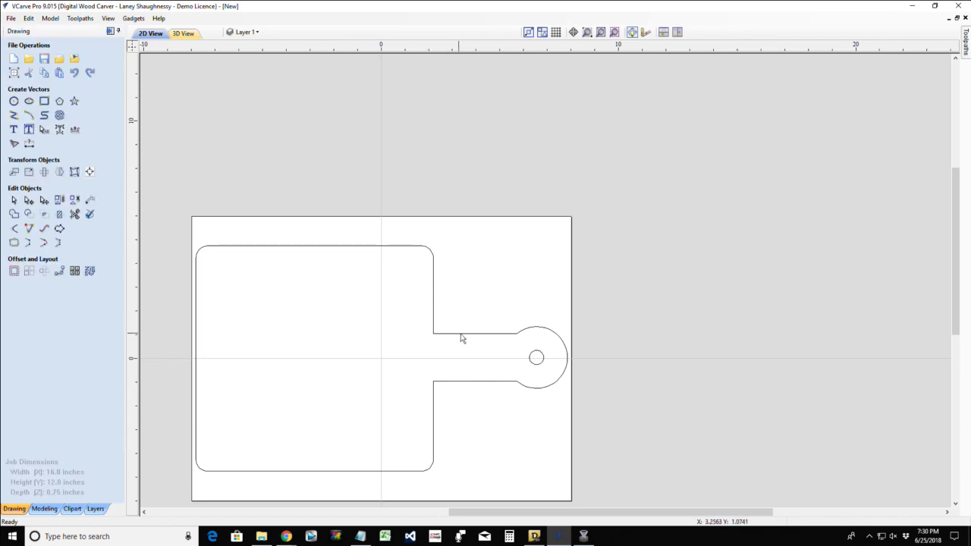
- Fillet the upper and lower inner handle corners with a 1.5-inch radius
left_click(12, 228)
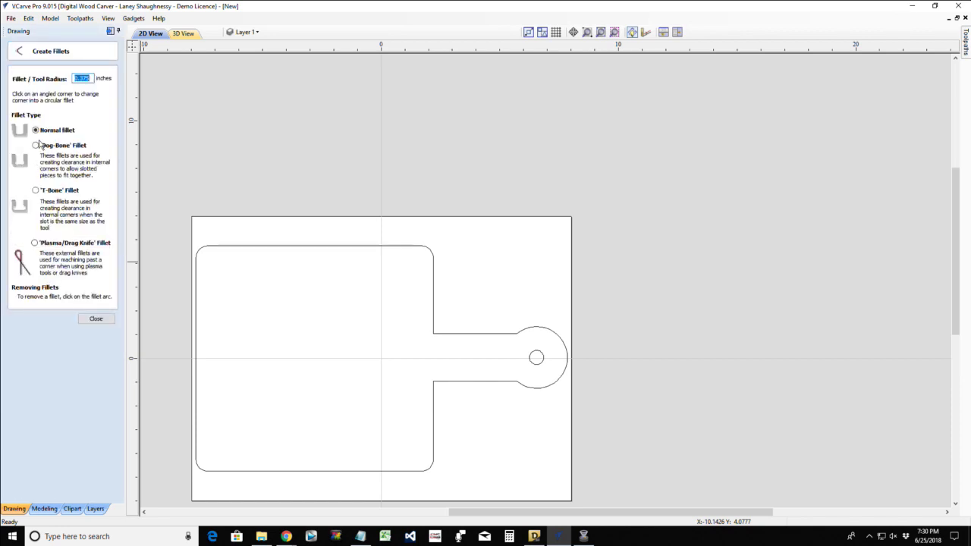
left_click_drag(91, 78, 77, 78)
left_click(431, 335)
left_click(433, 380)
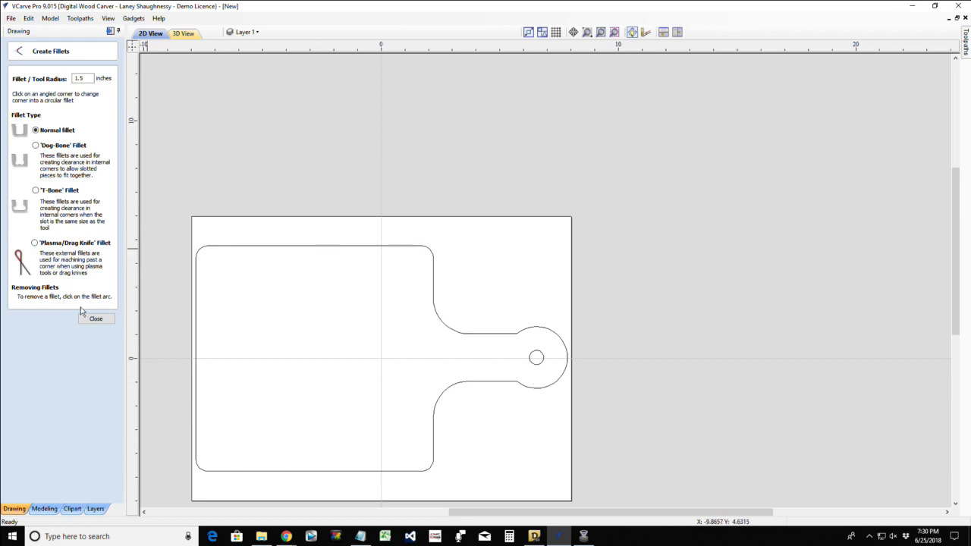
left_click(96, 320)
- Place a vertical dimension from the handle's top edge to bottom edge, reading 2.0002 inches
scroll(338, 307, "down", 1)
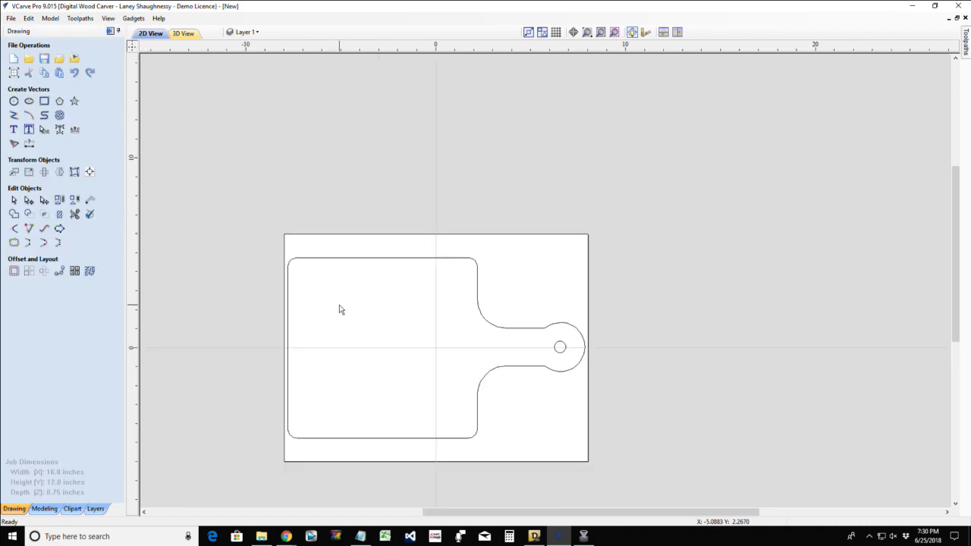
scroll(348, 422, "up", 2)
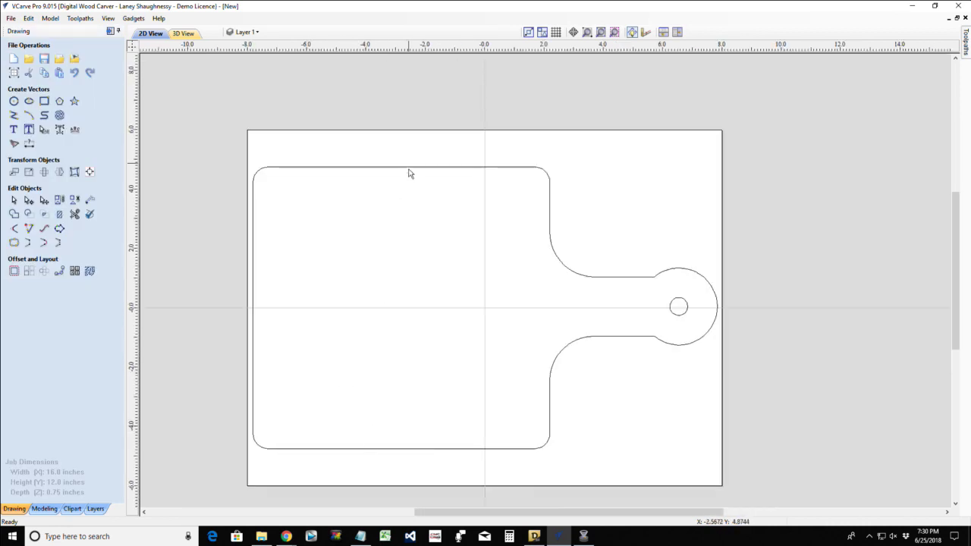
left_click(29, 144)
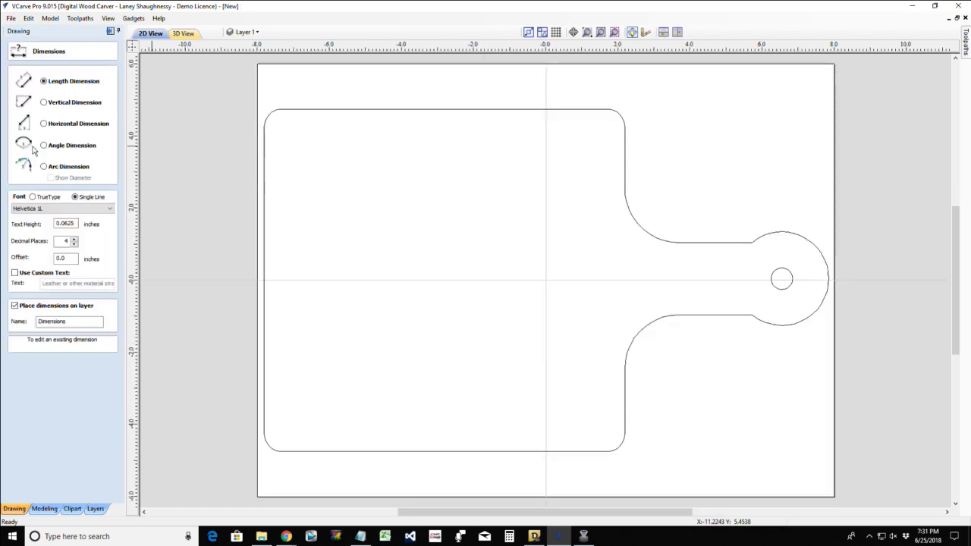
left_click(44, 102)
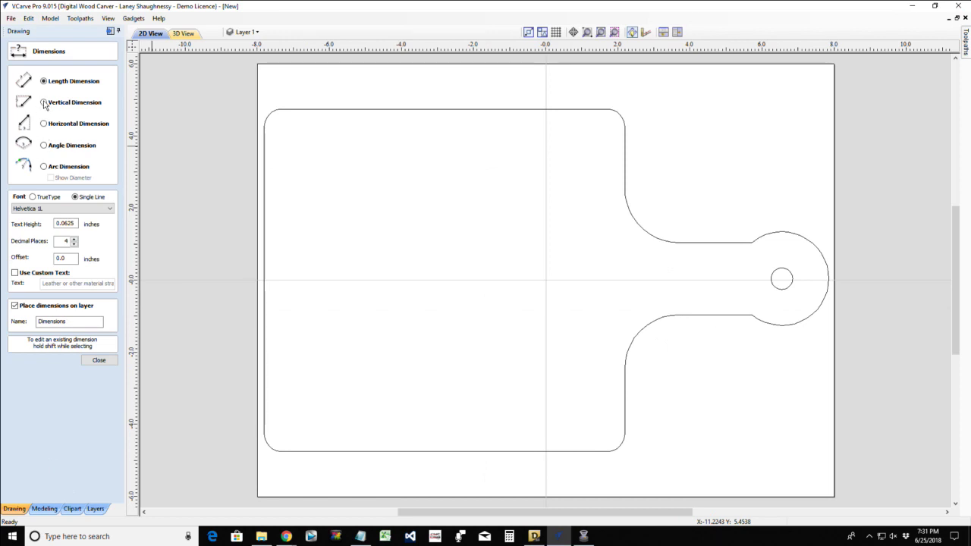
left_click(703, 243)
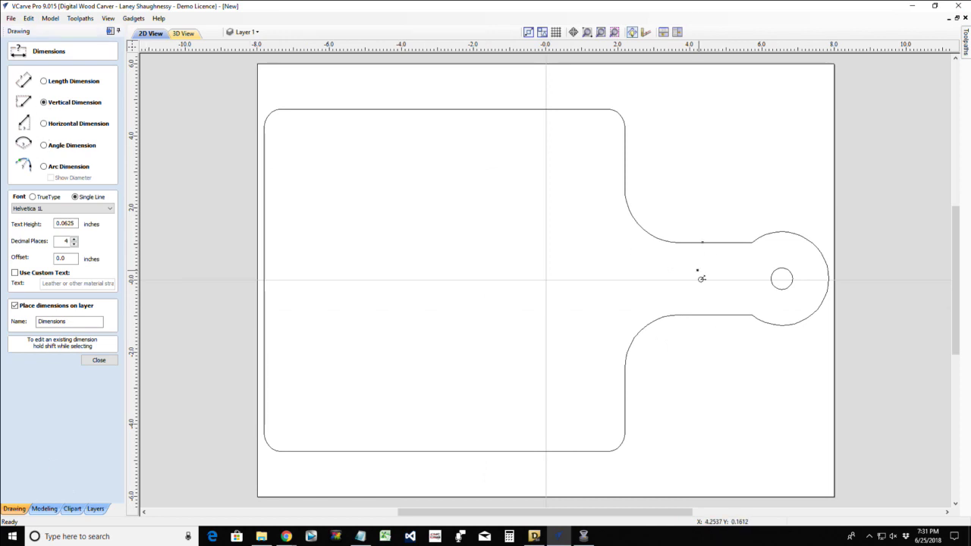
left_click(705, 316)
left_click(701, 282)
scroll(701, 284, "up", 2)
scroll(701, 284, "up", 4)
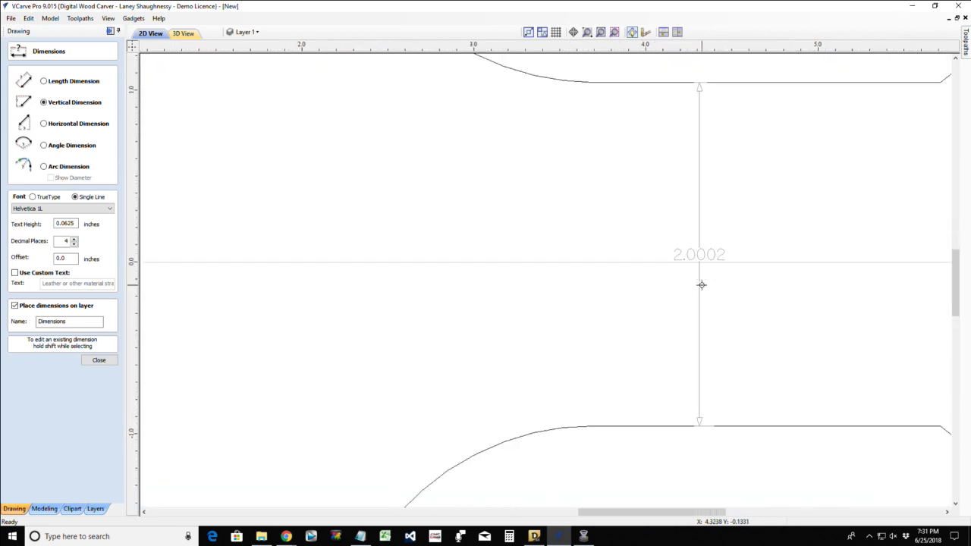
scroll(701, 284, "down", 6)
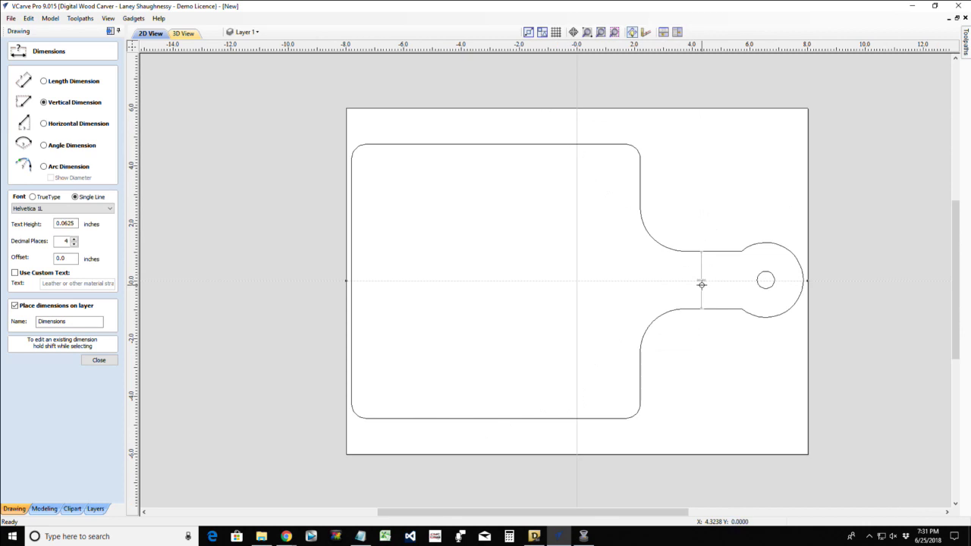
left_click(100, 360)
left_click(468, 145)
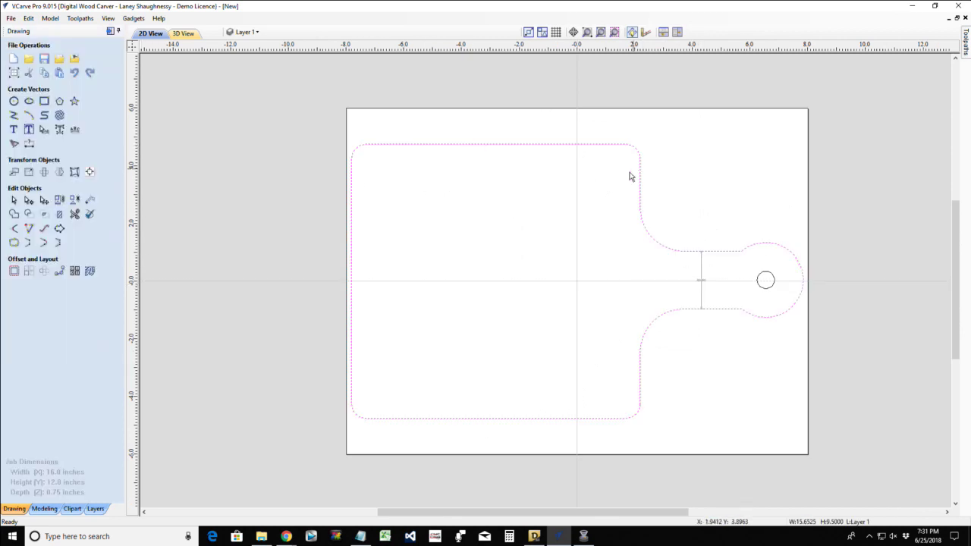
left_click(513, 143)
left_click_drag(577, 139, 576, 175)
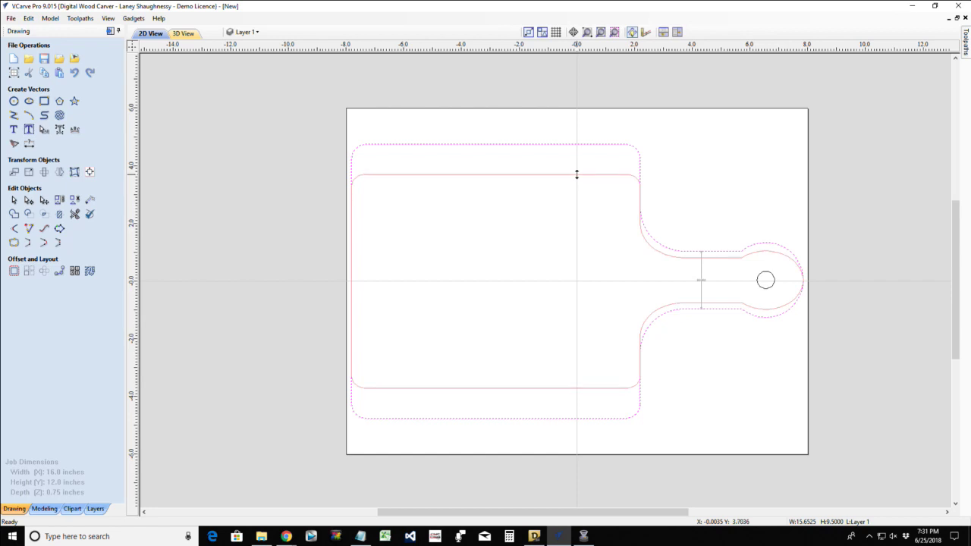
left_click_drag(577, 174, 576, 175)
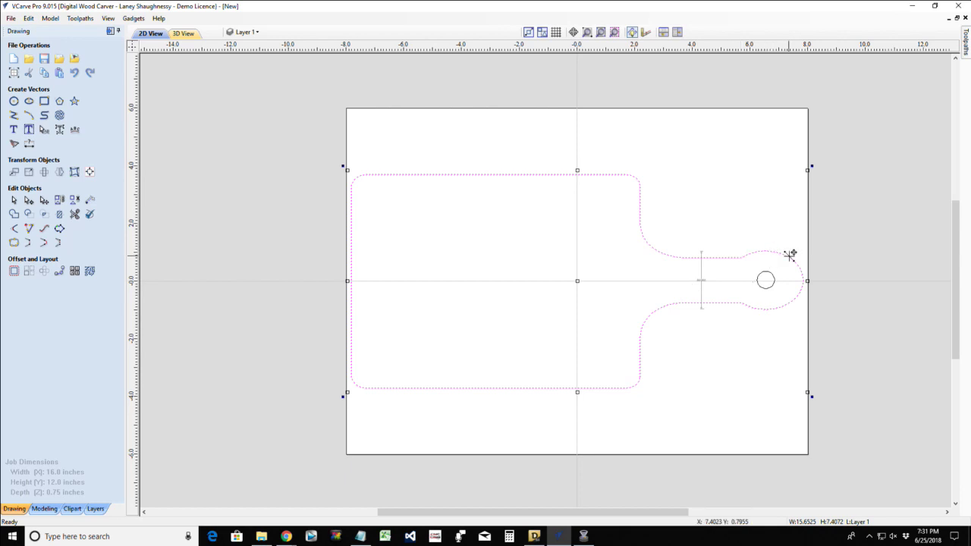
left_click(701, 295)
key("Delete")
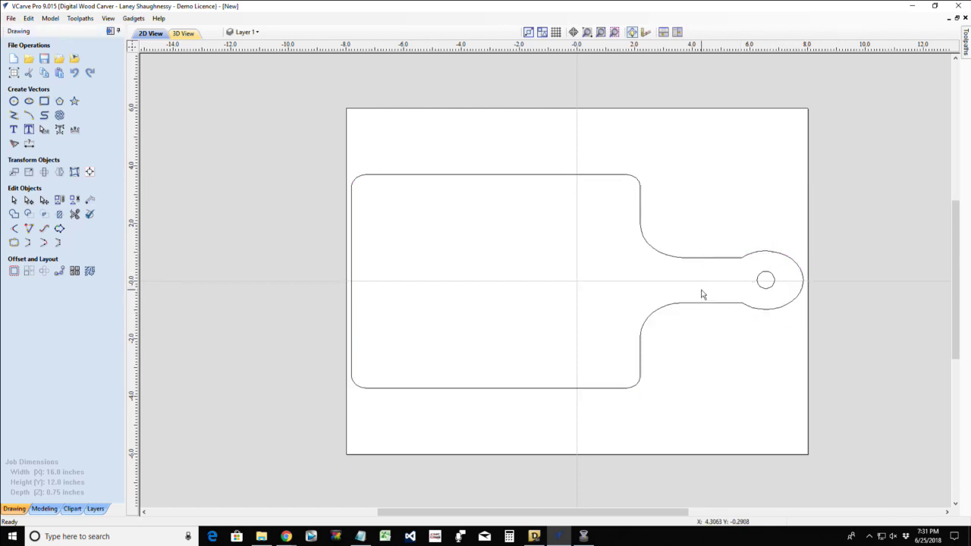
left_click(29, 144)
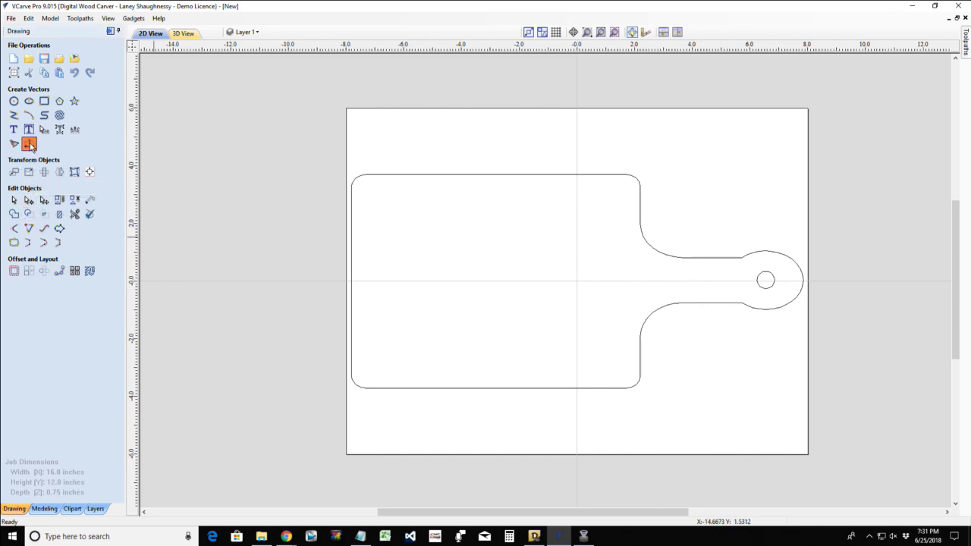
left_click(707, 258)
left_click(707, 304)
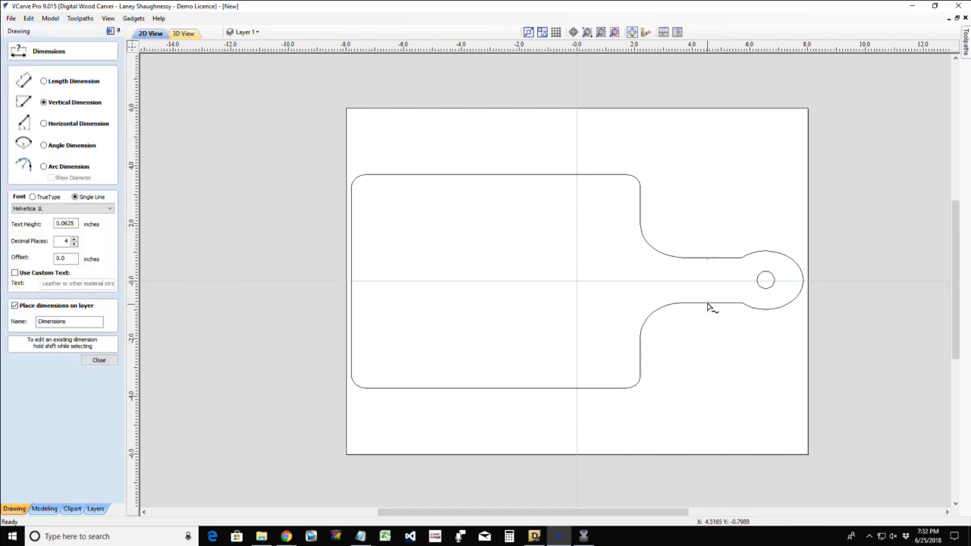
scroll(708, 281, "up", 3)
scroll(708, 280, "up", 5)
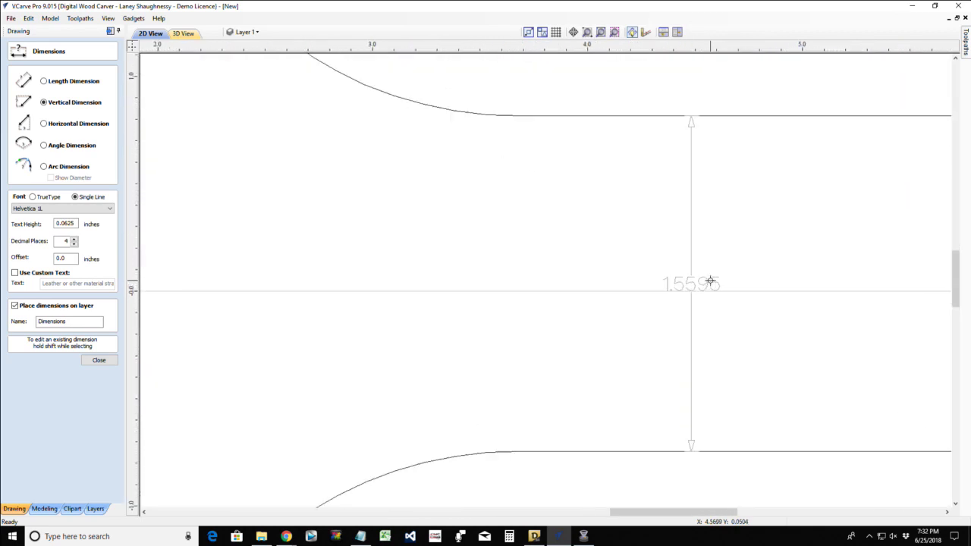
scroll(724, 288, "down", 4)
scroll(724, 289, "down", 6)
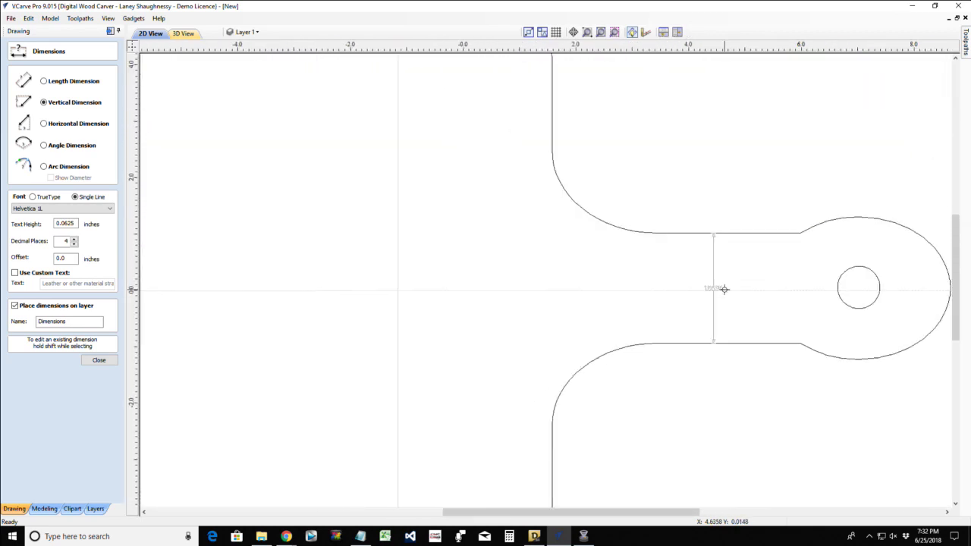
left_click(721, 288)
left_click(99, 361)
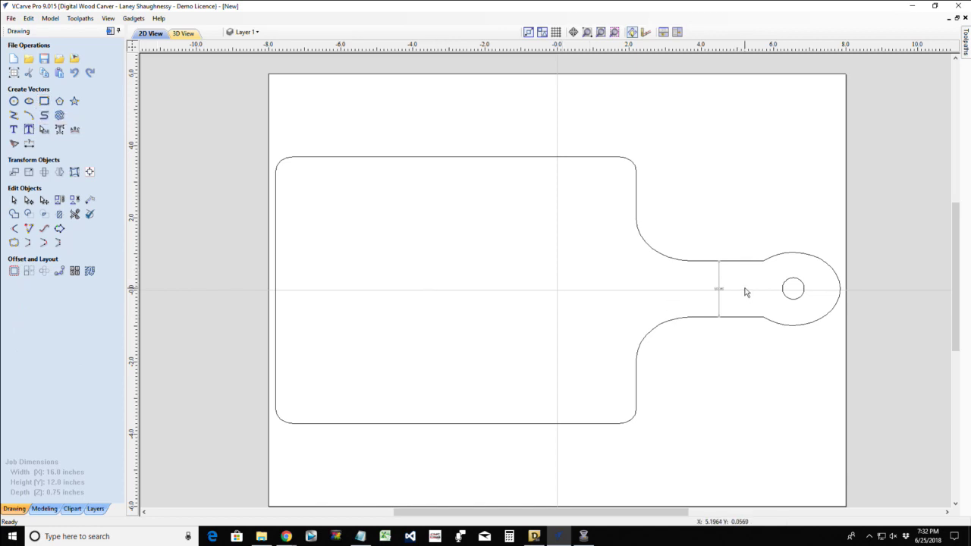
left_click(718, 291)
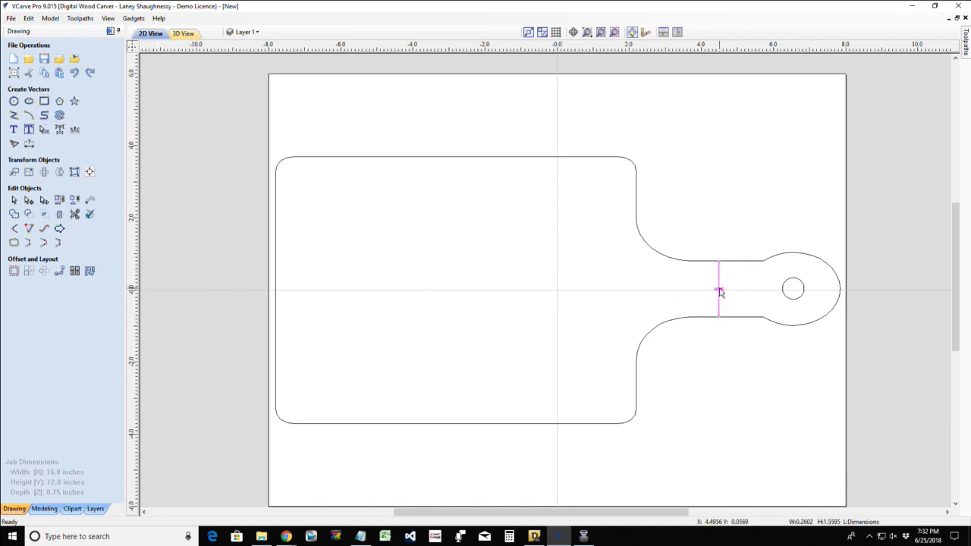
key("Delete")
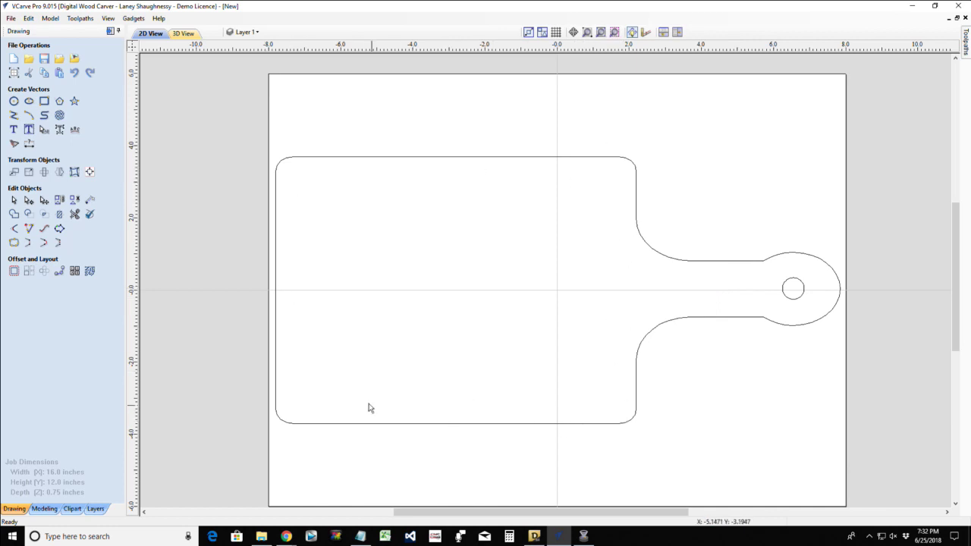
- Draw a 5.7 x 4.1 inch rectangle and centre it on the board outline
left_click(44, 104)
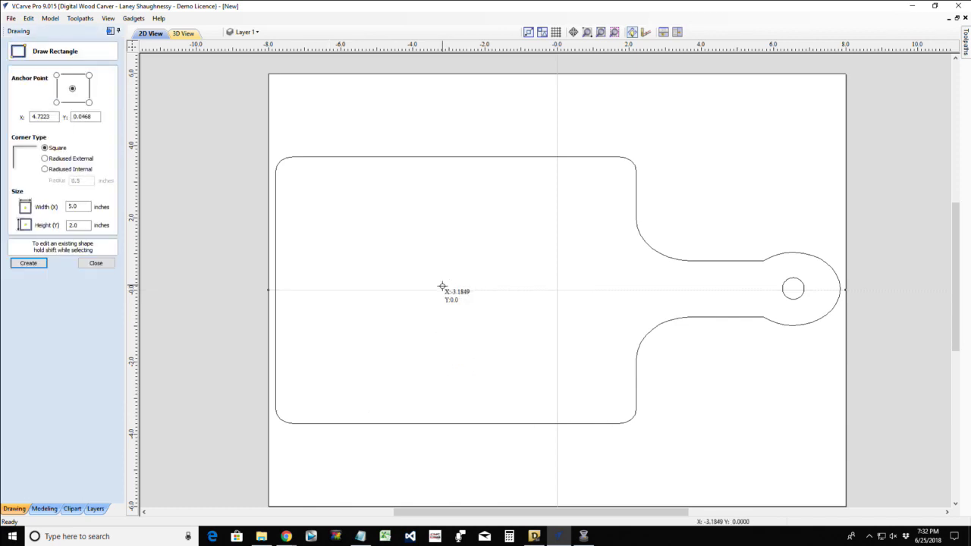
left_click_drag(445, 290, 650, 438)
left_click(86, 263)
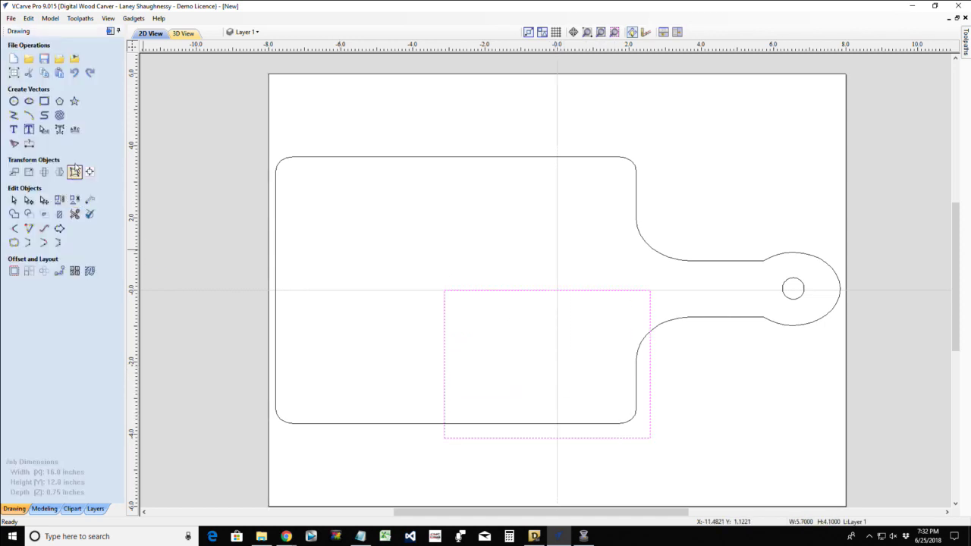
left_click(89, 174)
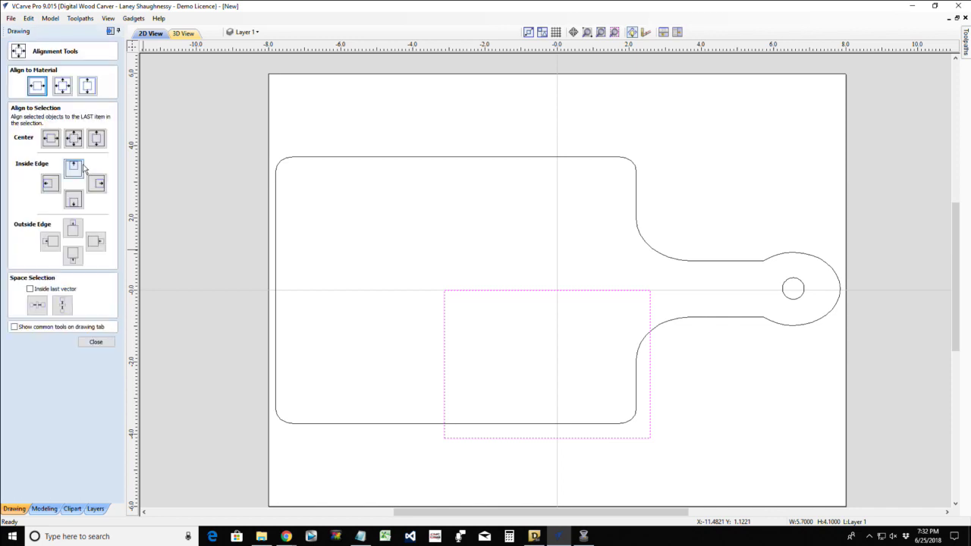
left_click(323, 161, "shift")
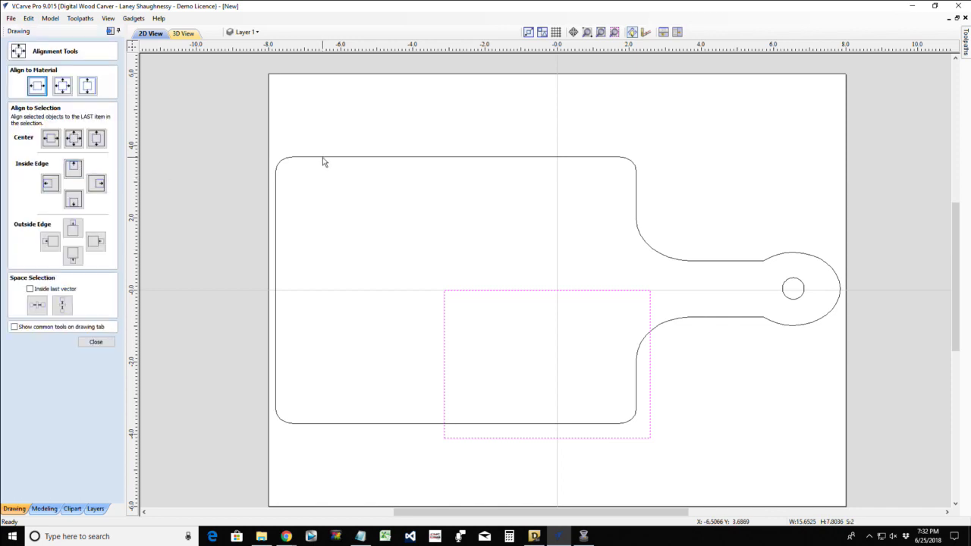
left_click(76, 138)
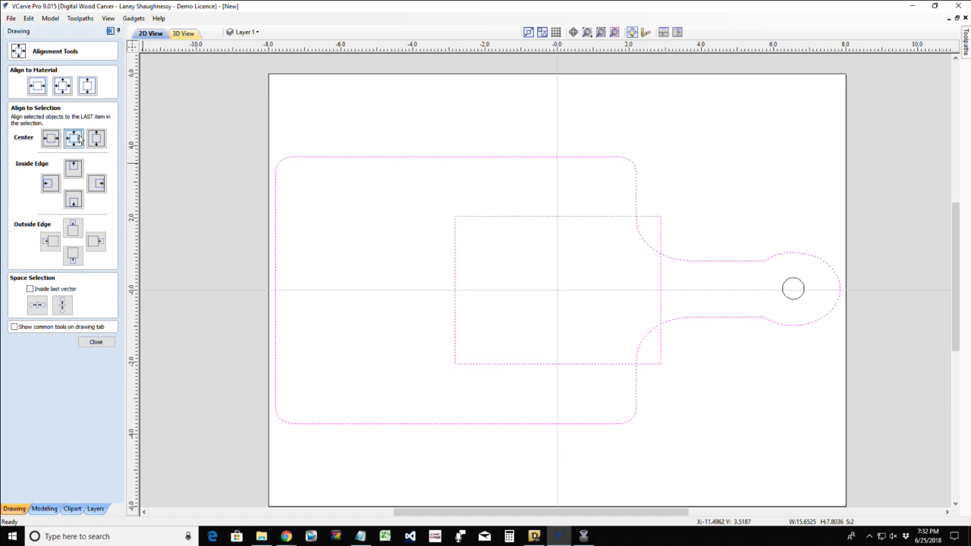
left_click(97, 342)
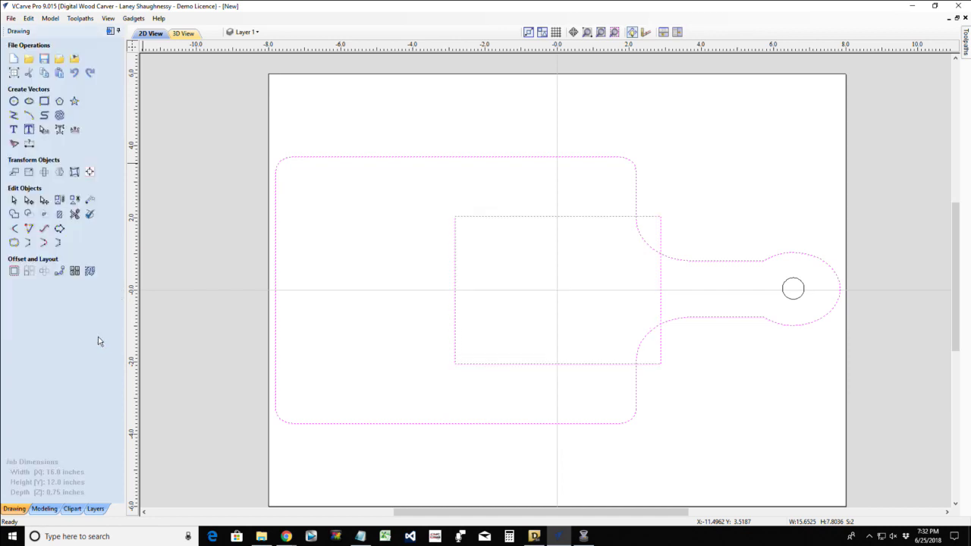
- Nudge the rectangle left twice into the board's wide body
left_click(455, 315)
left_click(456, 313)
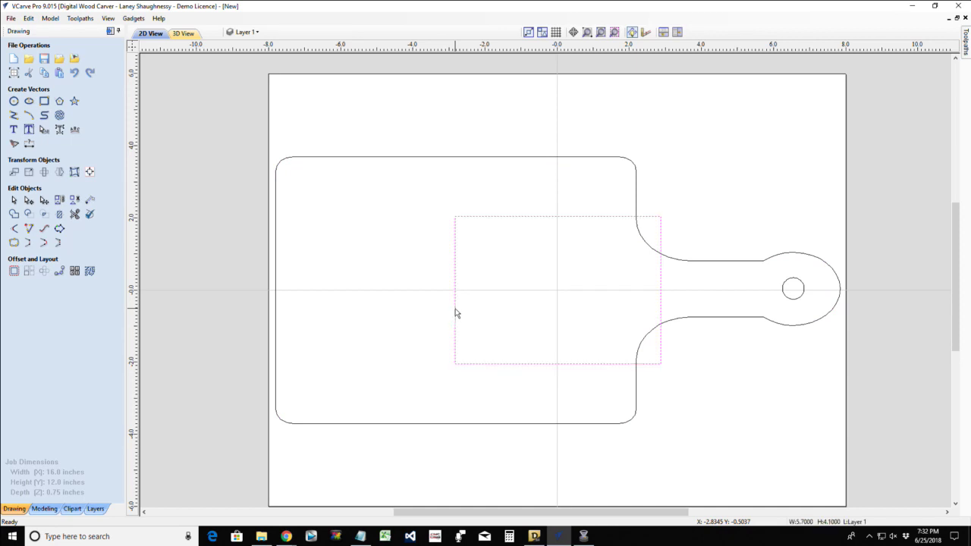
key("Left")
key("Left")
key("Left")
key("Left")
key("Left")
key("Left")
key("Left")
key("Left")
key("Left")
key("Left")
key("Left")
key("Left")
key("Left")
key("Left")
key("Left")
key("Left")
key("Left")
key("Left")
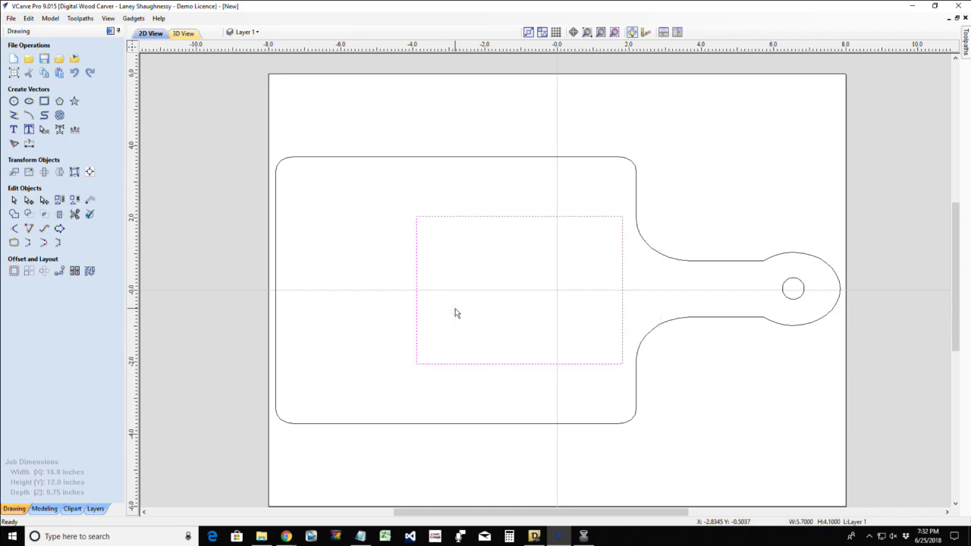
key("Left")
key("Left")
key("Left")
key("Left")
key("Left")
key("Left")
key("Left")
key("Left")
key("Left")
key("Left")
key("Left")
key("Left")
key("Left")
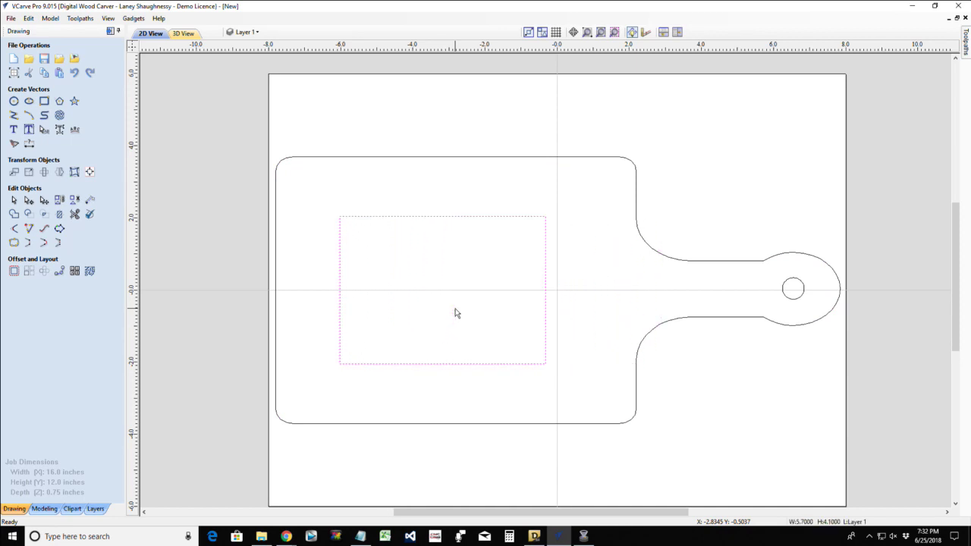
- Scale the inner rectangle to about 8.53 x 6.14 inches and even out its margins
left_click(518, 364)
left_click_drag(551, 370, 597, 401)
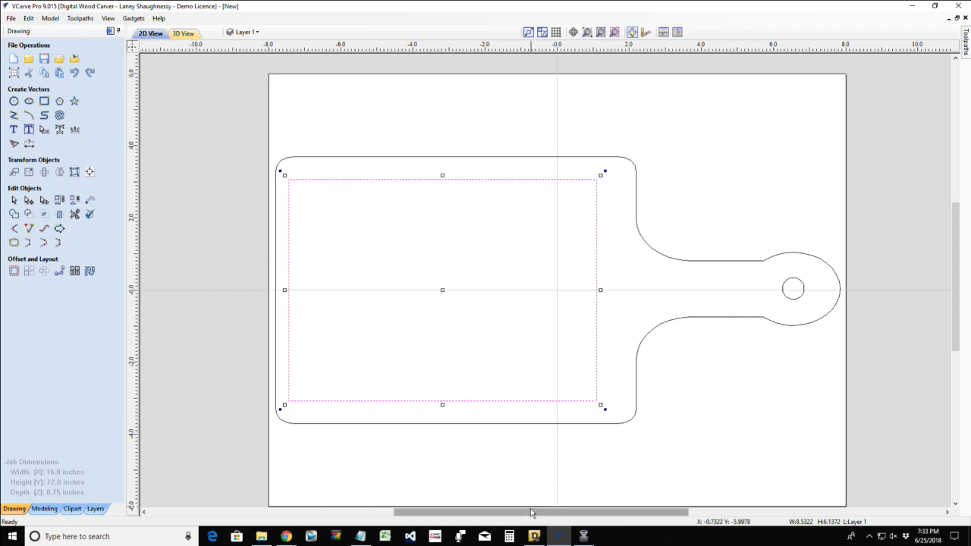
key("Right")
key("Right")
key("Right")
key("Right")
key("Right")
key("Right")
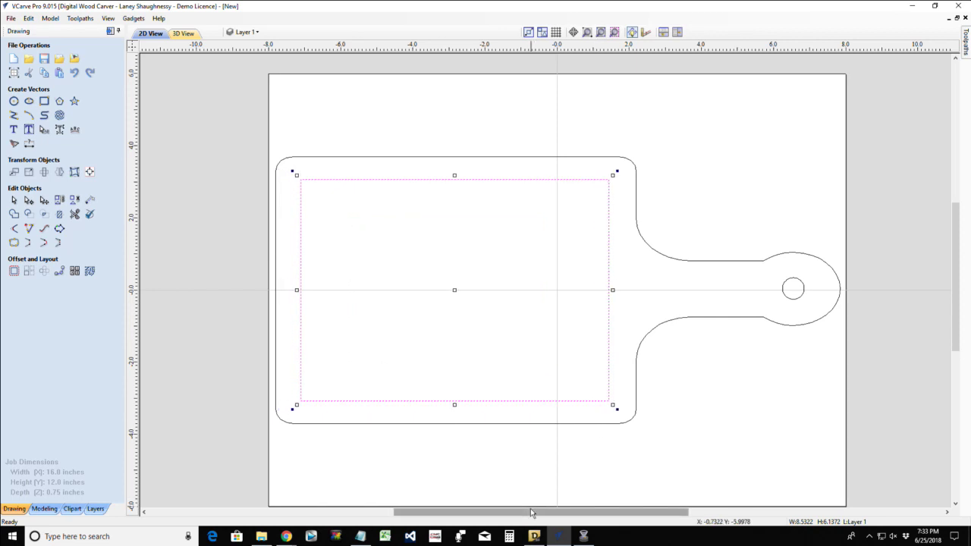
key("Left")
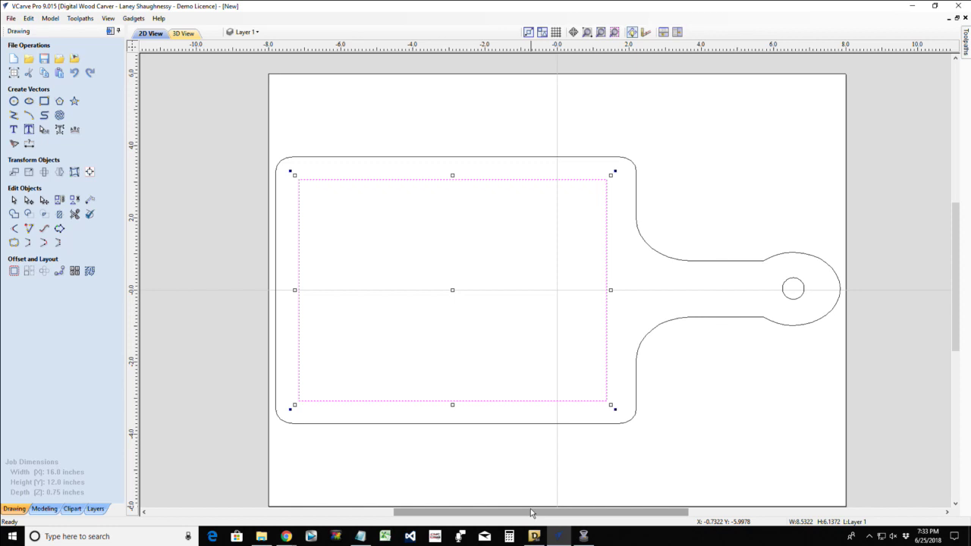
left_click(277, 416)
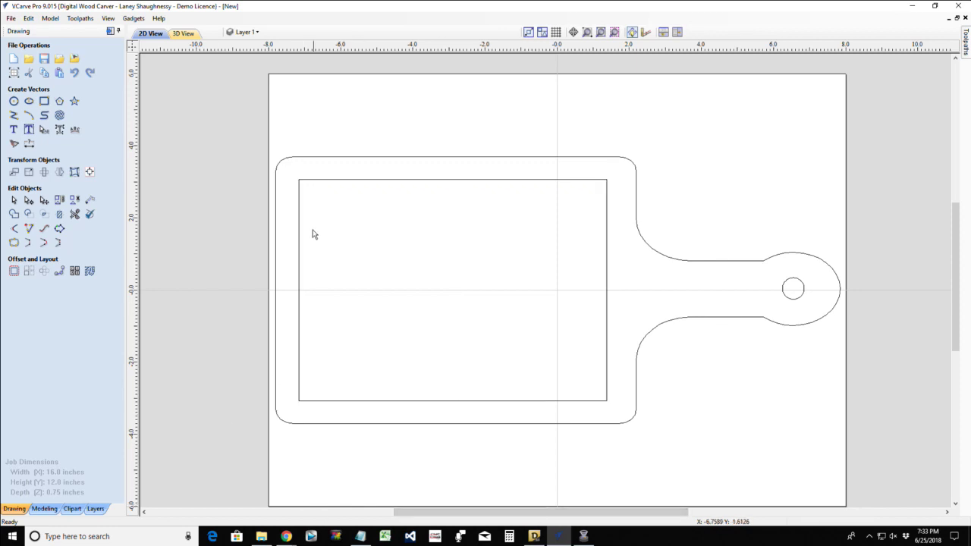
left_click(314, 184)
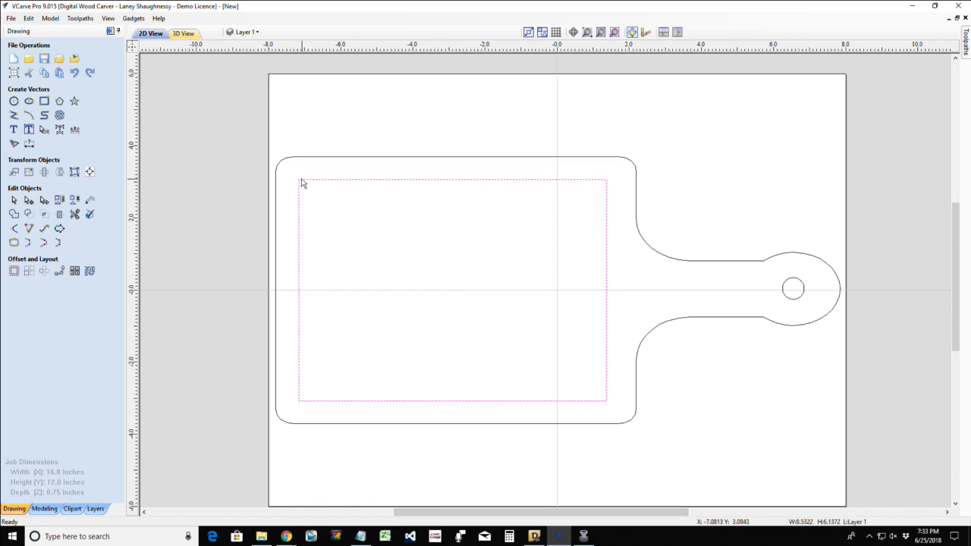
- Give the inner rectangle Radiused External corners with a 0.25-inch radius
left_click(44, 101)
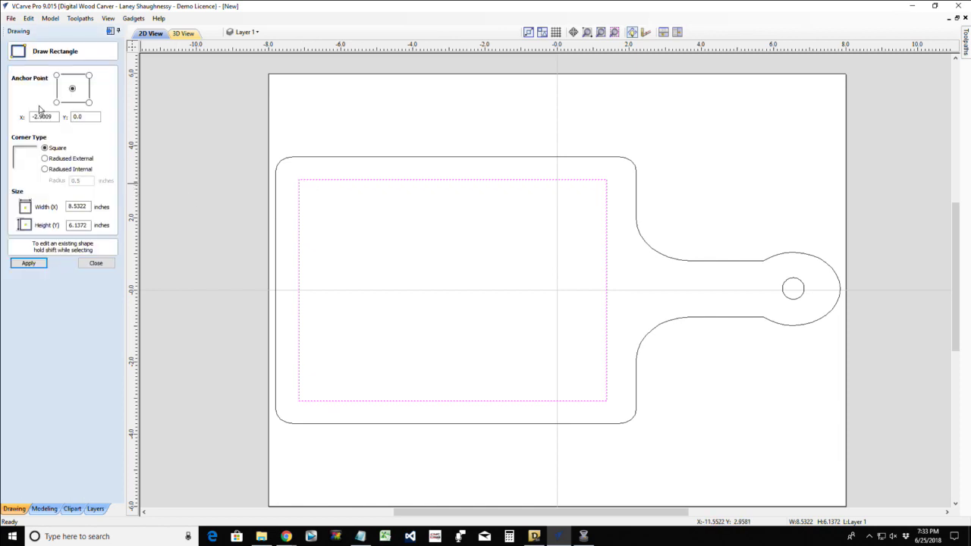
left_click(44, 158)
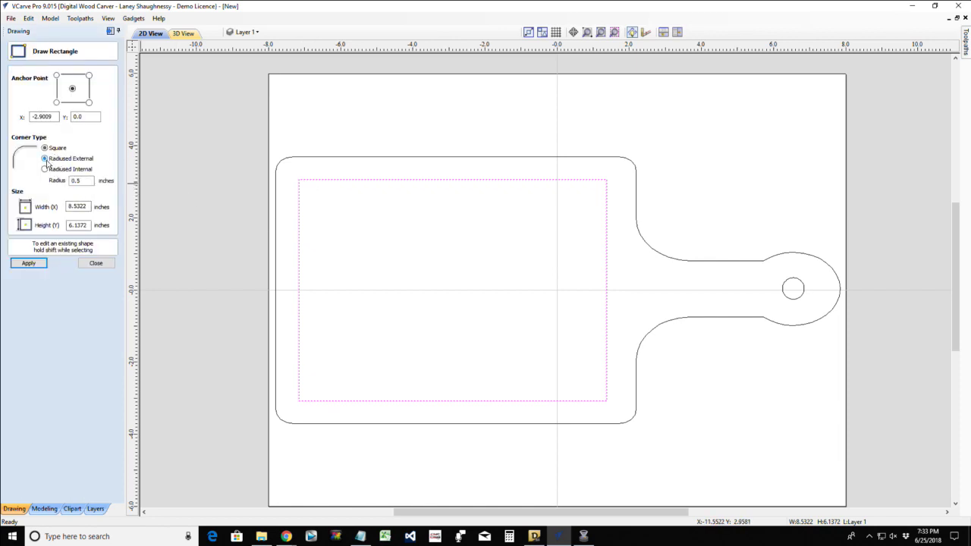
double_click(75, 180)
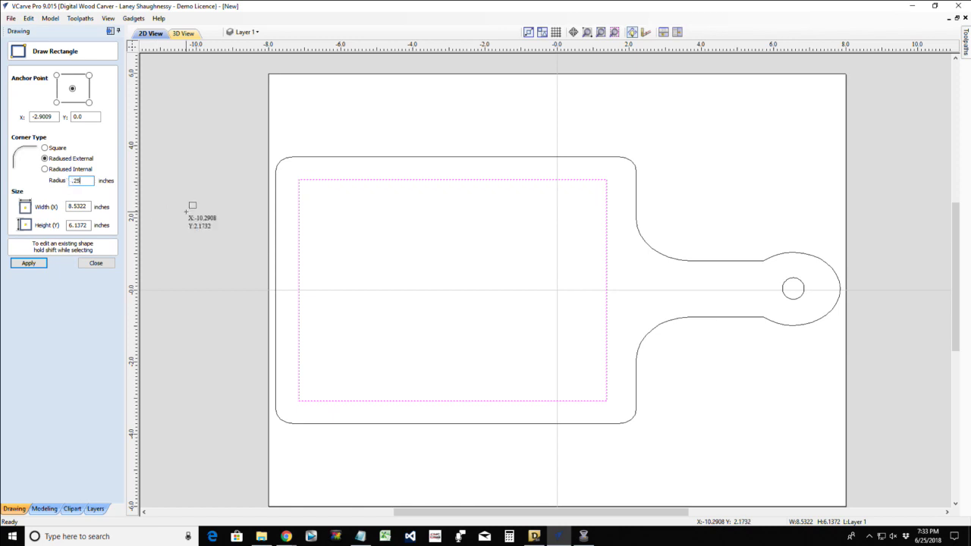
left_click(19, 264)
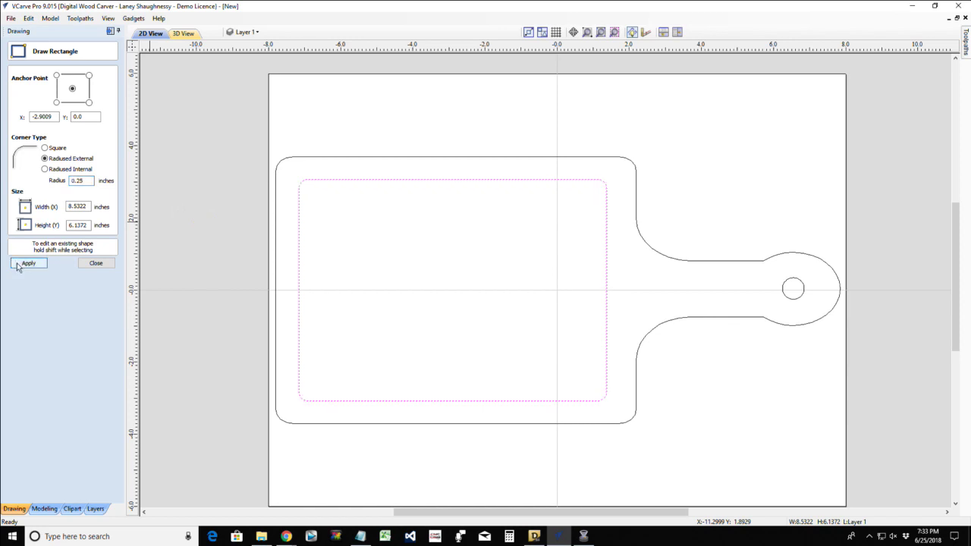
left_click(91, 265)
left_click(464, 336)
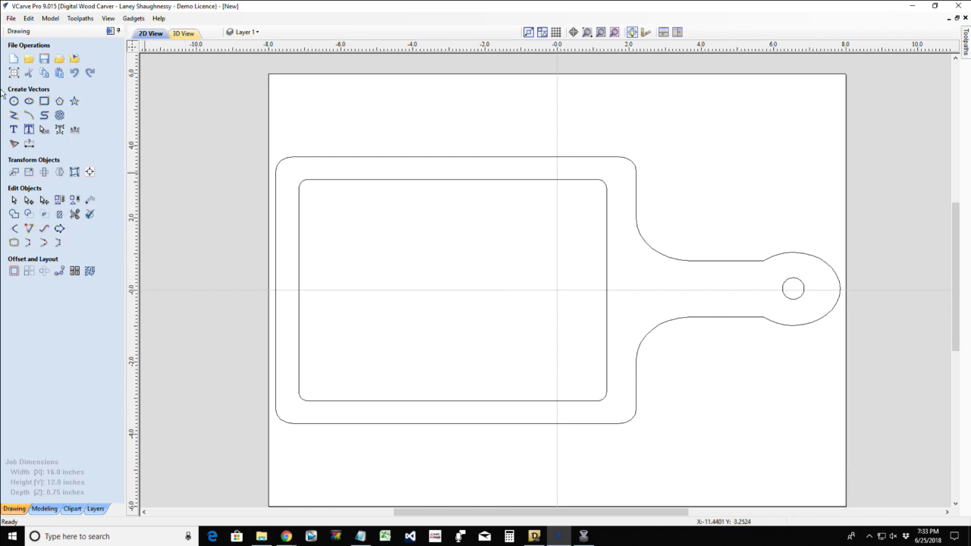
- Start Create Text and switch the font type from Single Line to TrueType
left_click(13, 131)
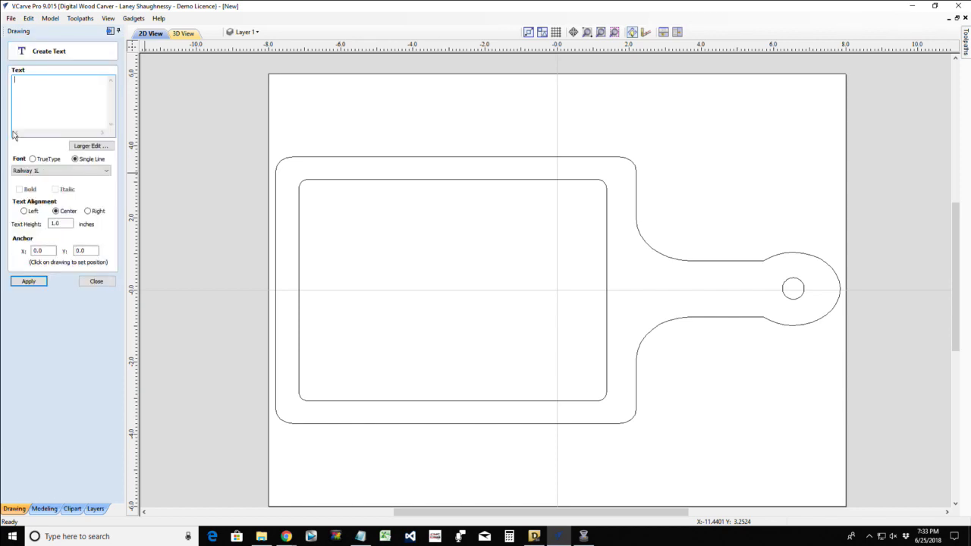
left_click(105, 171)
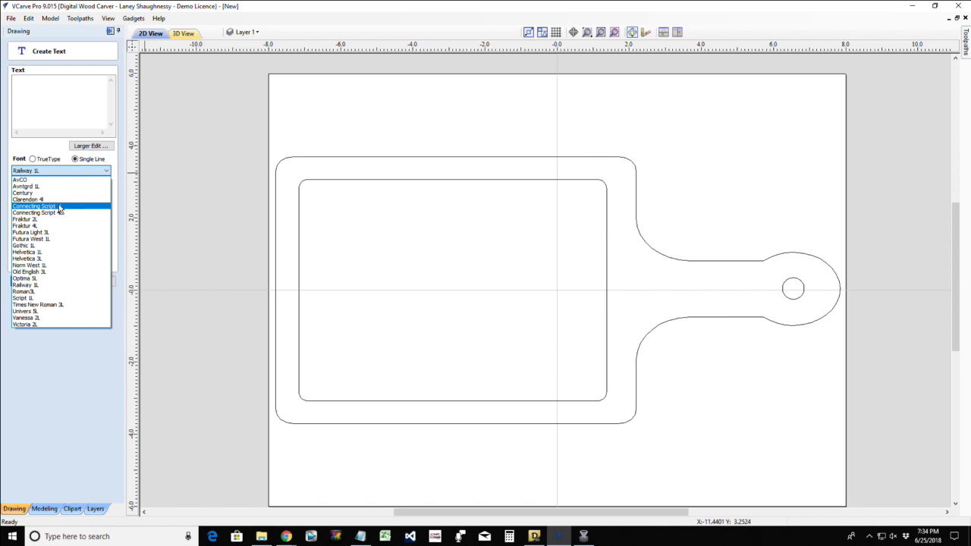
left_click(32, 163)
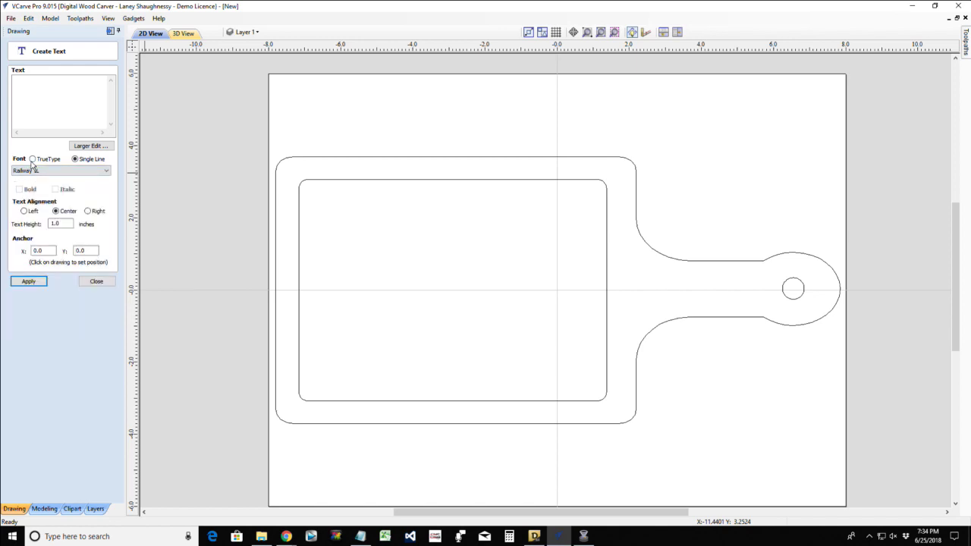
left_click(33, 159)
- Choose Monotype Corsiva from the TrueType font list
left_click(44, 173)
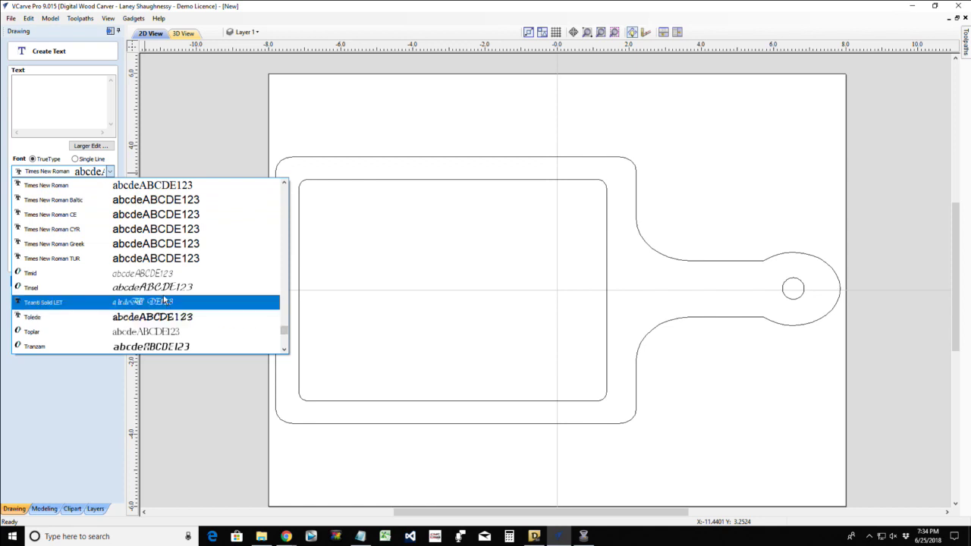
scroll(165, 300, "up", 3)
scroll(165, 301, "up", 3)
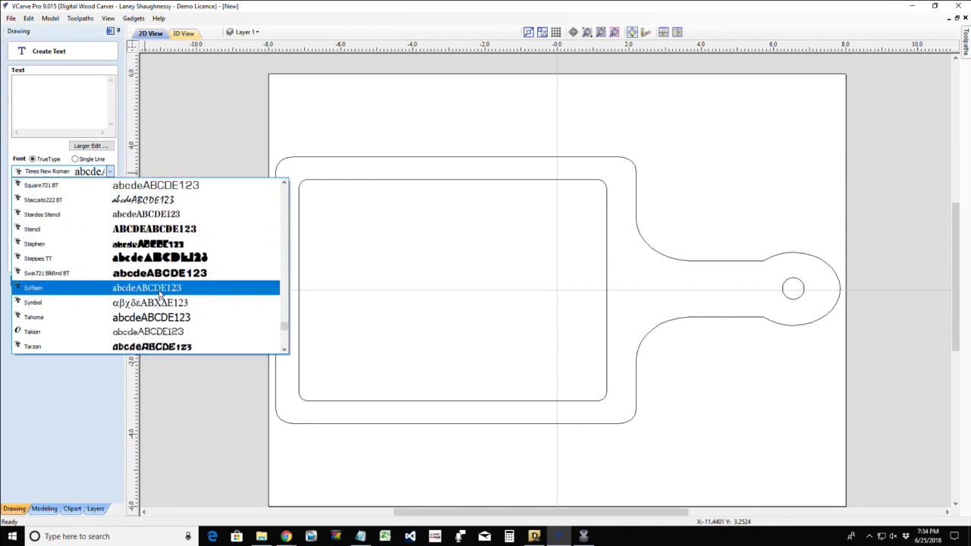
scroll(160, 294, "up", 2)
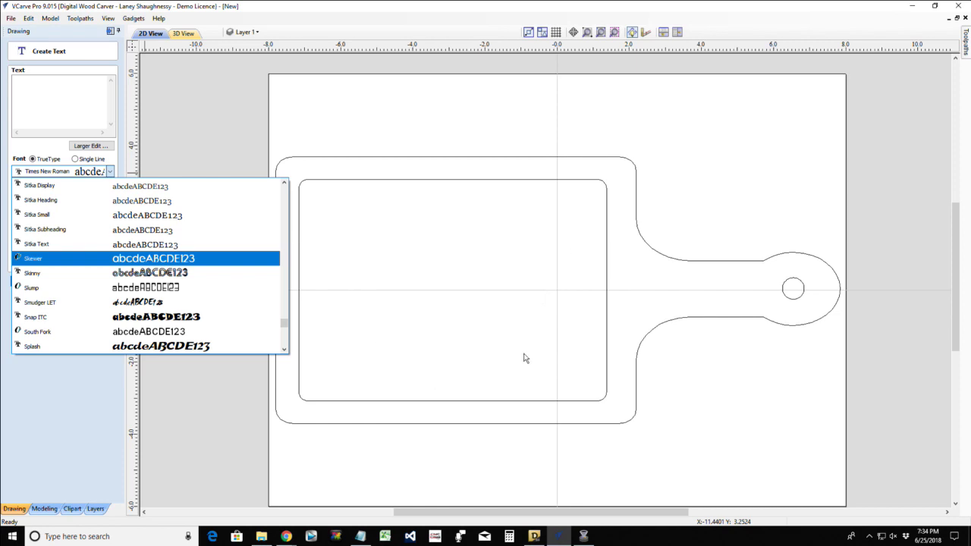
scroll(129, 285, "up", 15)
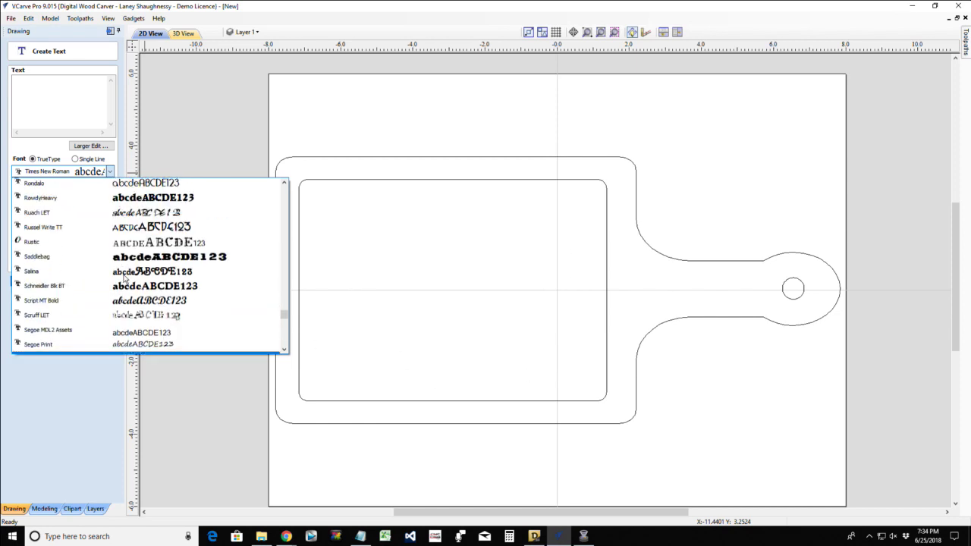
scroll(53, 247, "up", 9)
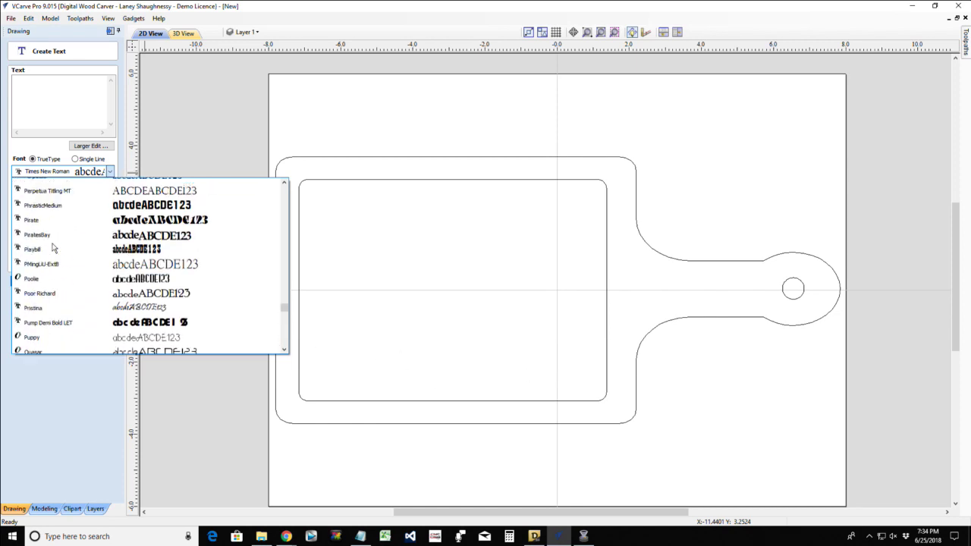
scroll(53, 247, "up", 3)
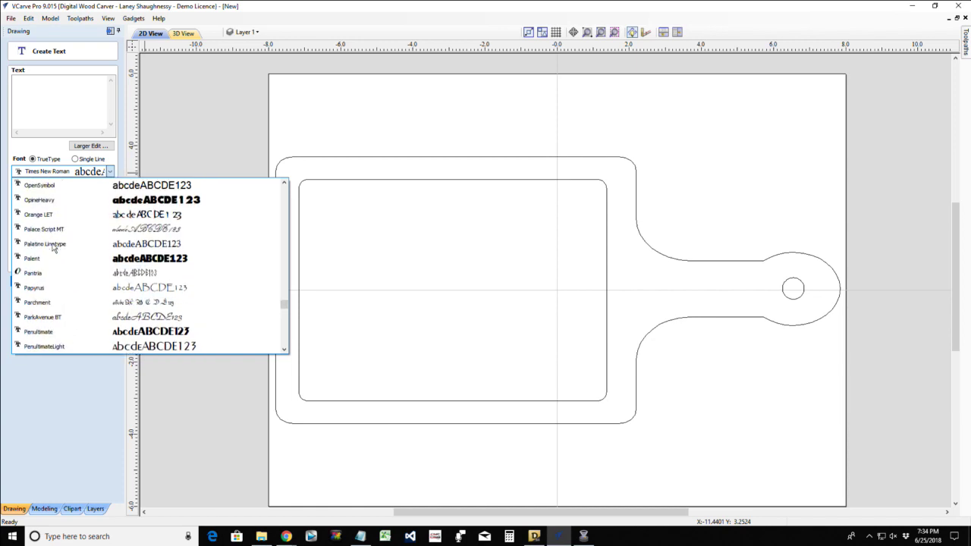
scroll(53, 247, "up", 15)
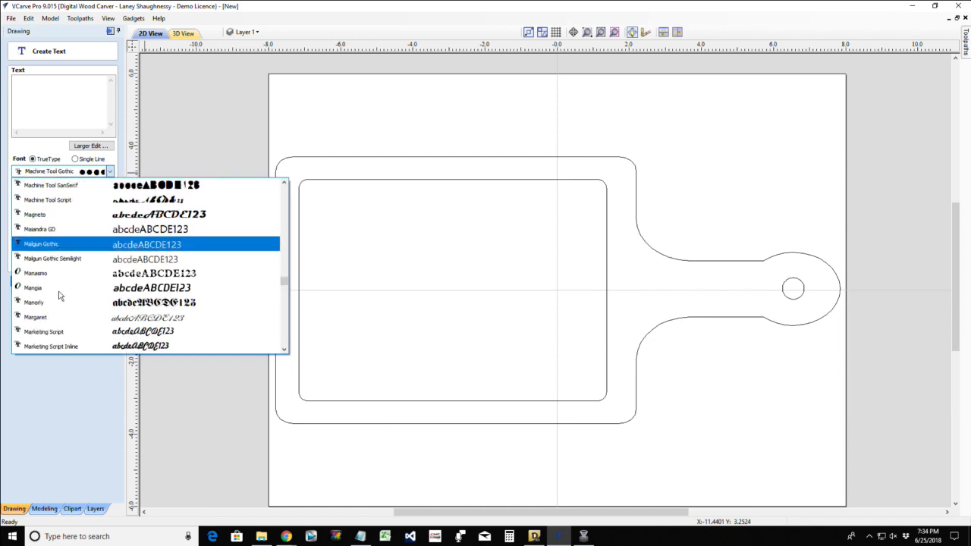
scroll(60, 296, "down", 4)
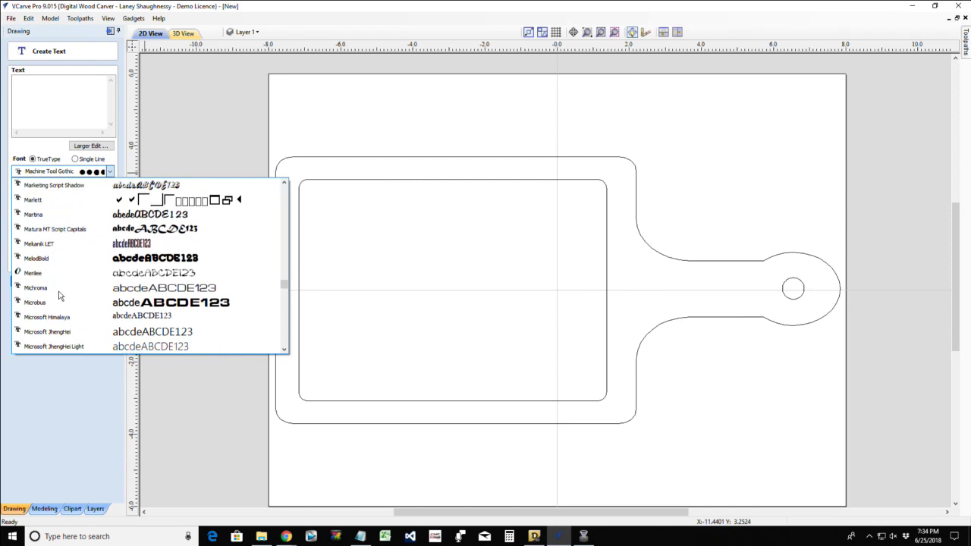
scroll(60, 295, "down", 8)
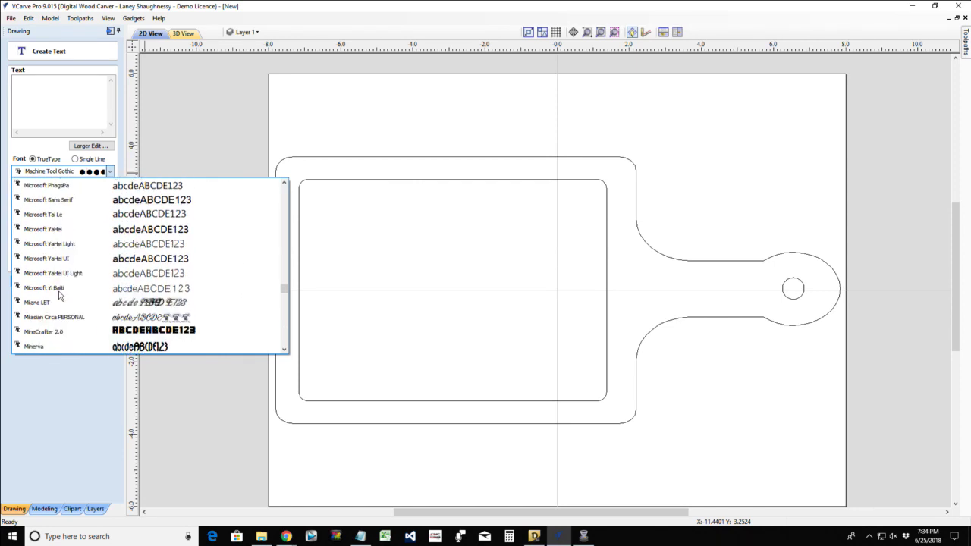
scroll(60, 296, "down", 3)
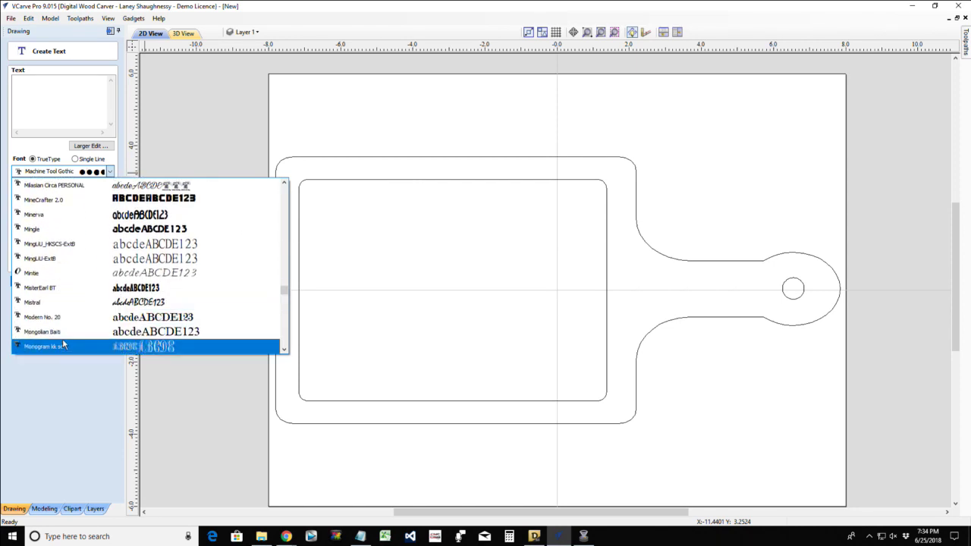
scroll(64, 345, "down", 1)
left_click(66, 319)
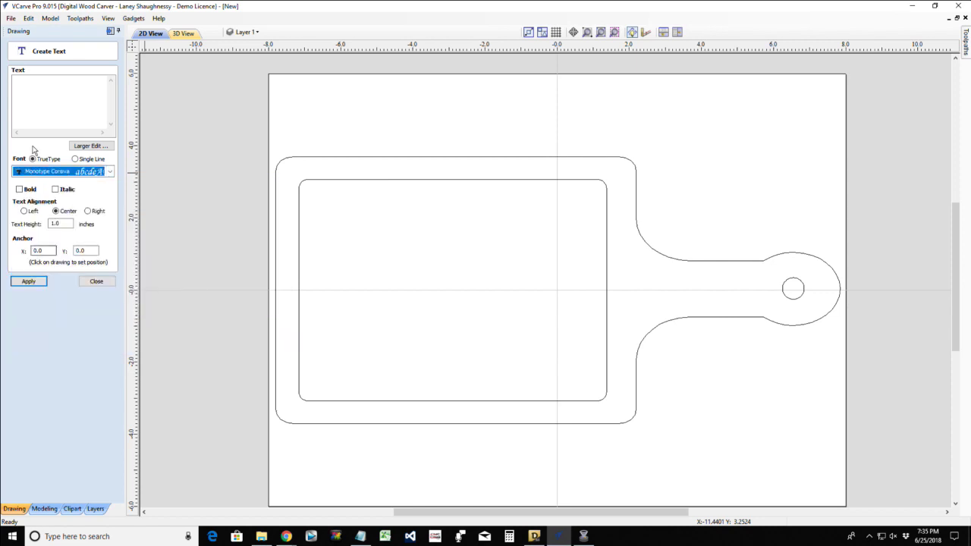
- Enter the two lines 'Happiness is' and 'Homemade' and create the text on the board
left_click(28, 98)
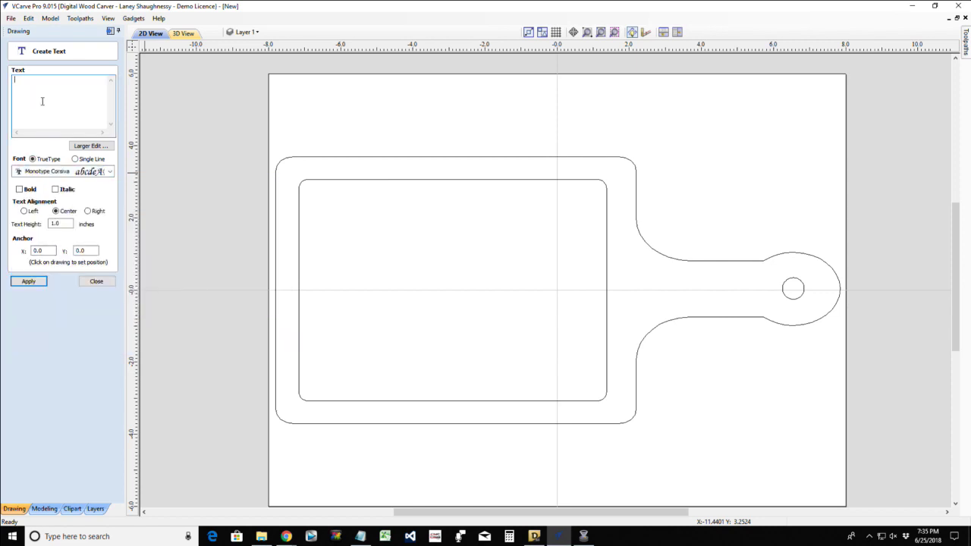
type("Happiness is")
key("Return")
type("Homemade")
left_click(28, 282)
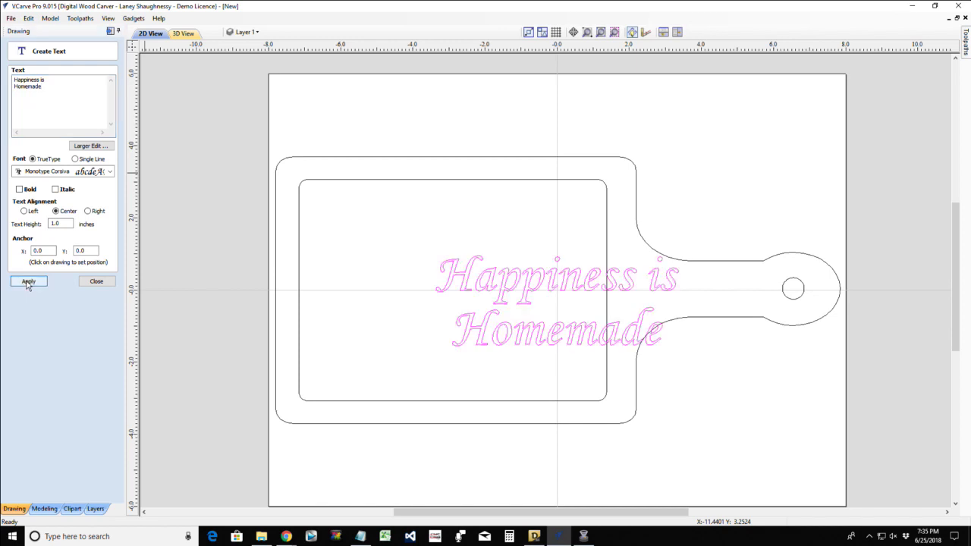
- Resize the text to 0.75-inch height, after first trying 0.5
left_click_drag(63, 224, 23, 231)
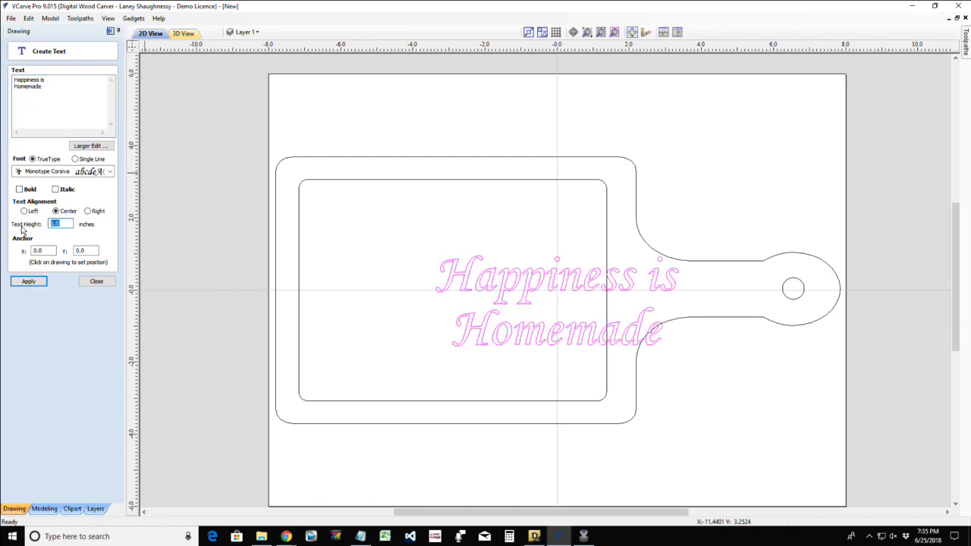
type(".")
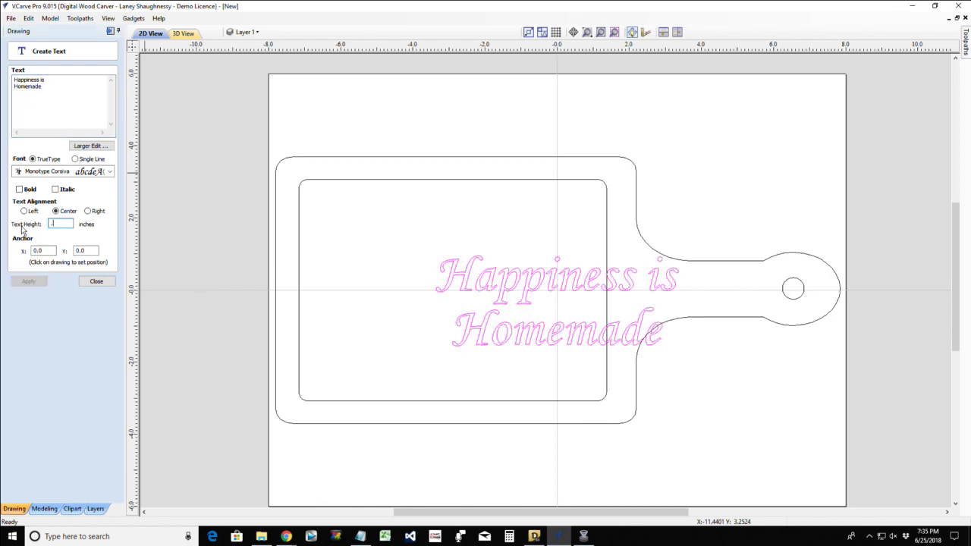
type("5")
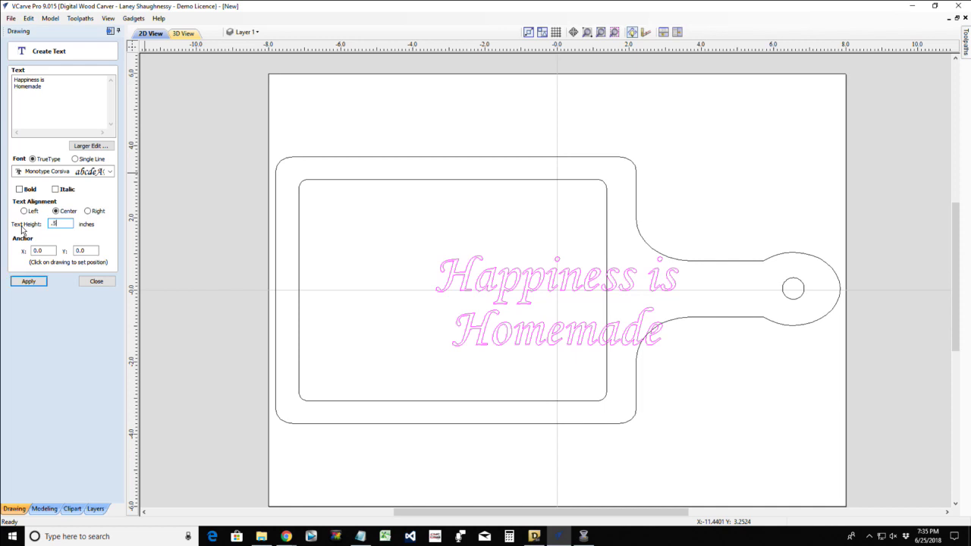
left_click(29, 282)
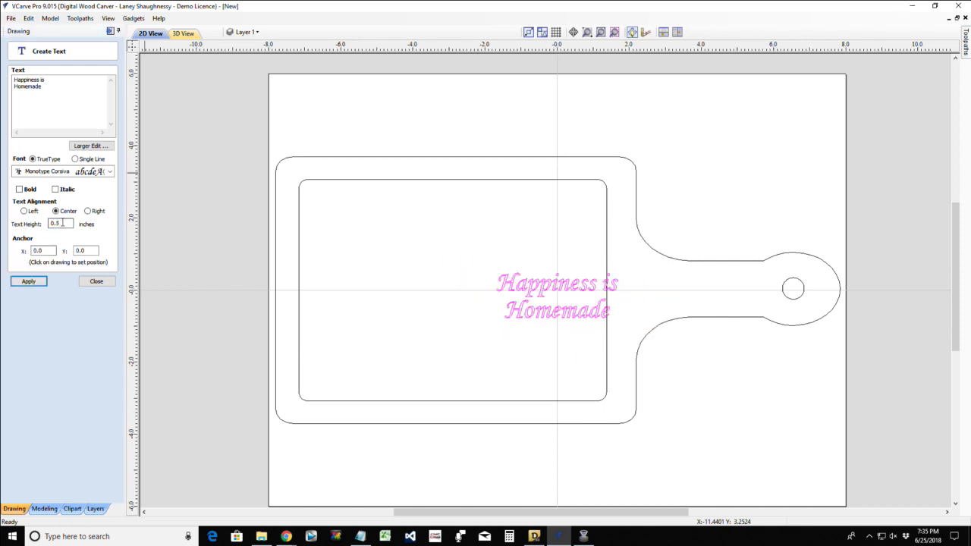
left_click_drag(68, 224, 47, 225)
type(".75")
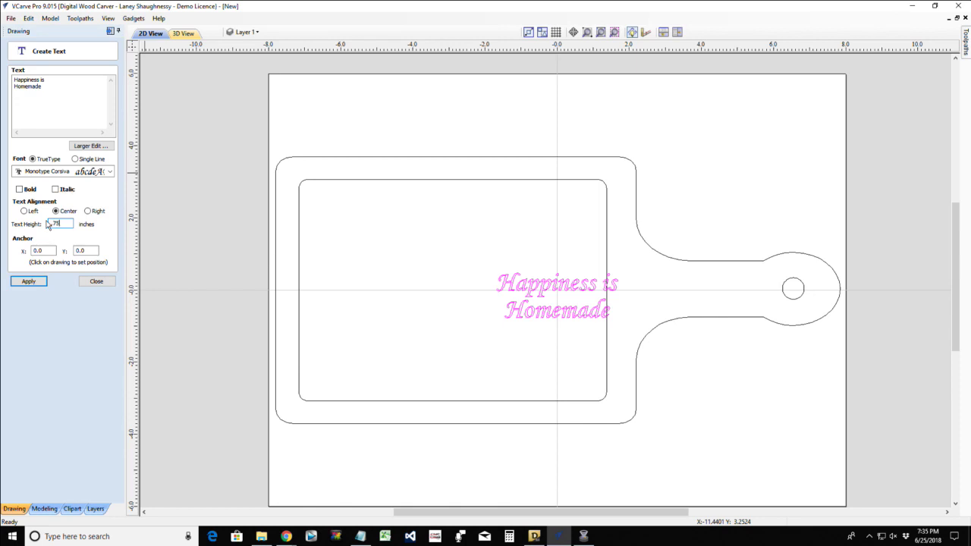
left_click(28, 281)
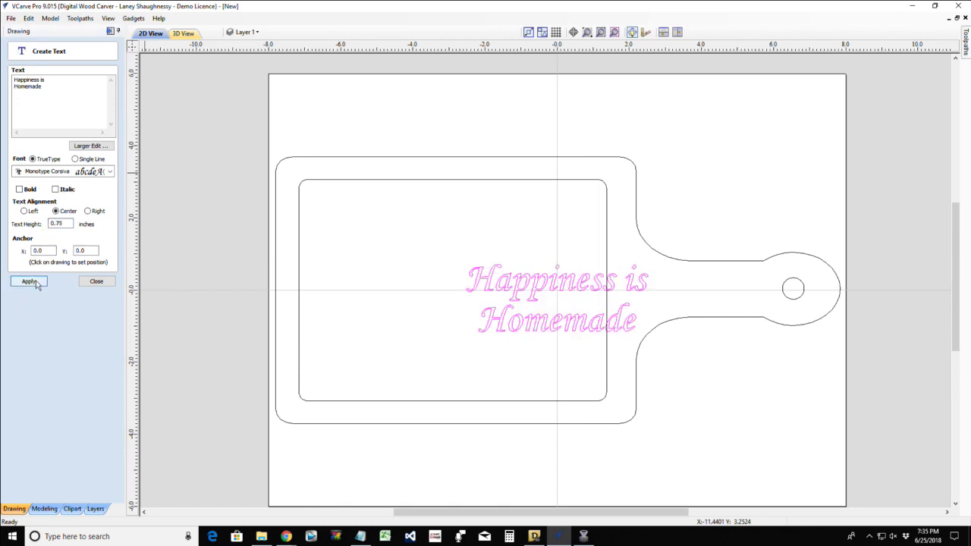
left_click(97, 280)
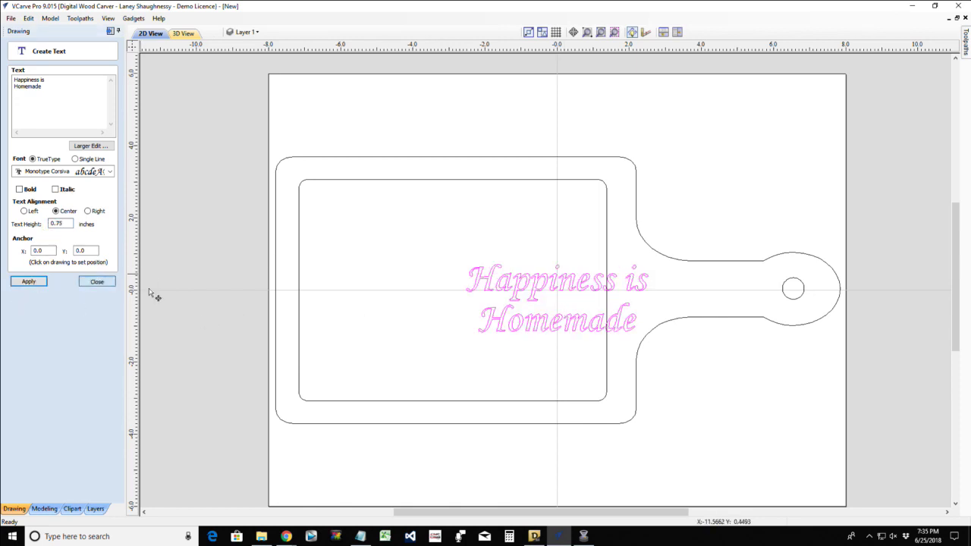
- Move the text into the inner rectangle and align its centre with the rectangle's
left_click(524, 279)
left_click_drag(525, 279, 434, 278)
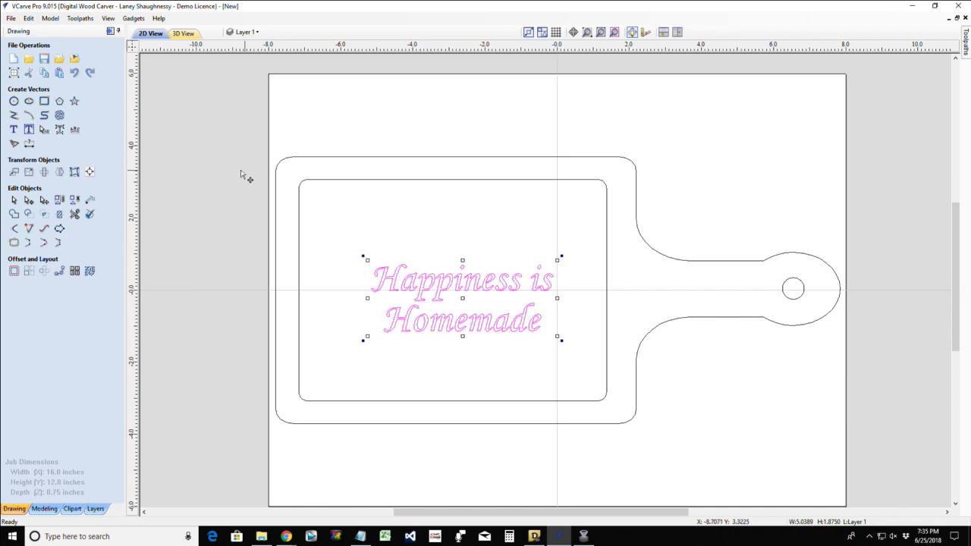
left_click(387, 180, "shift")
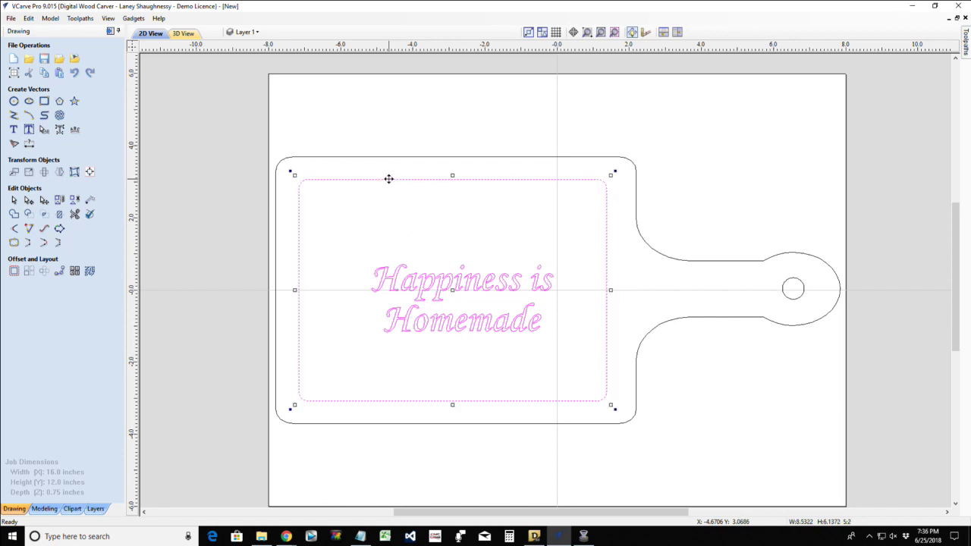
left_click(91, 173)
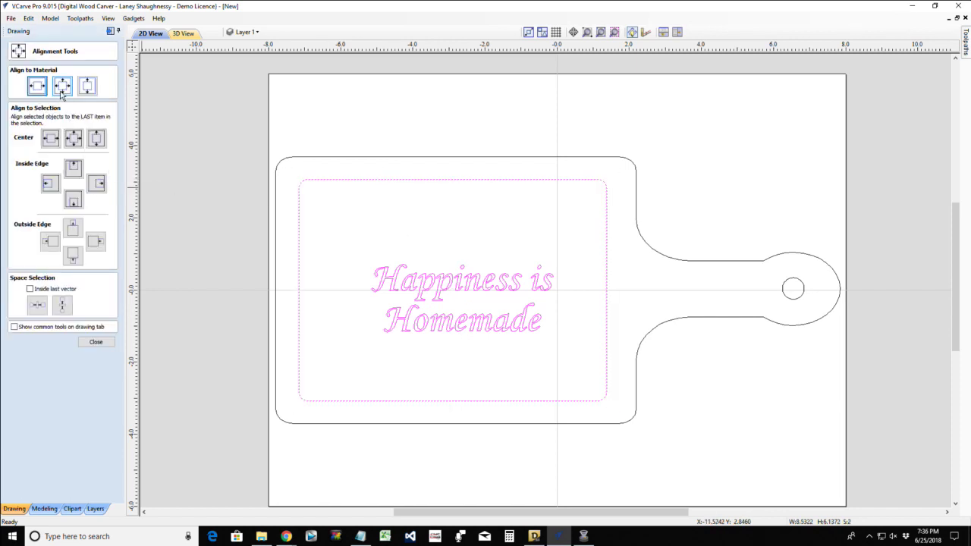
left_click(71, 142)
left_click(104, 342)
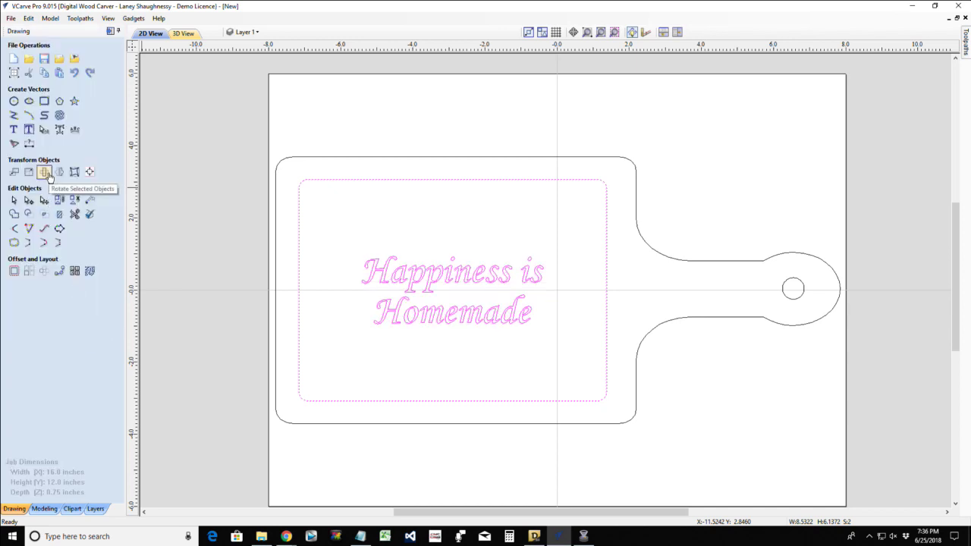
- Rotate only the text about its centre in 90° increments until it reads vertically
left_click(44, 172)
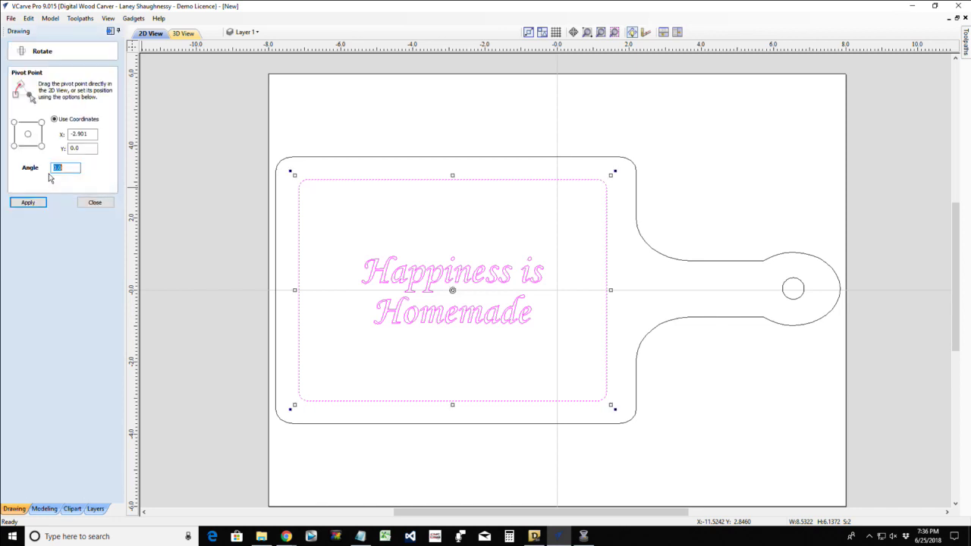
left_click(28, 134)
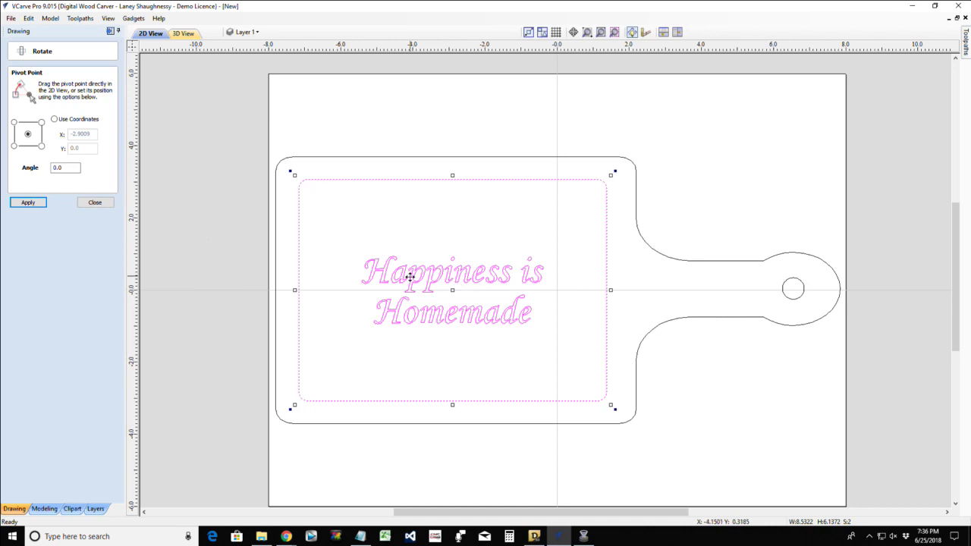
left_click(362, 243)
left_click(451, 275)
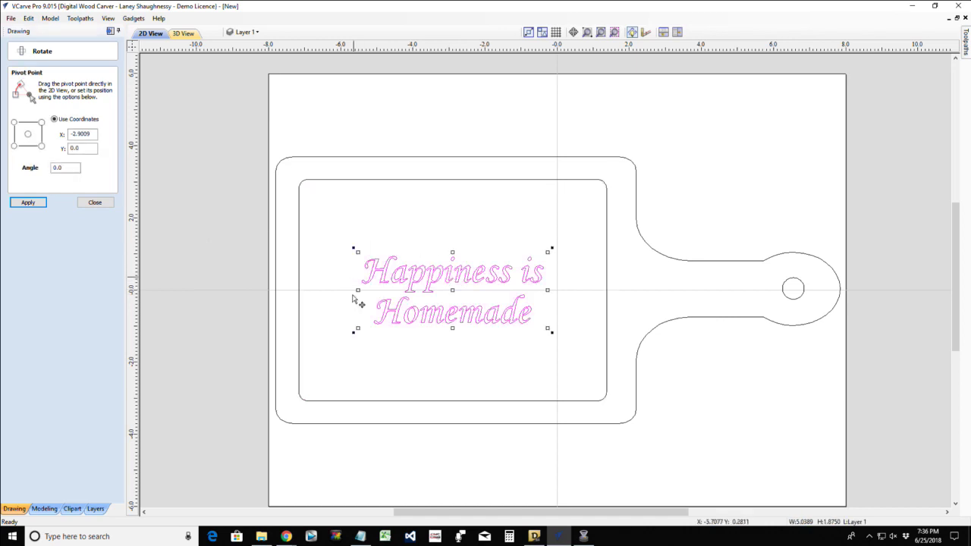
left_click(28, 134)
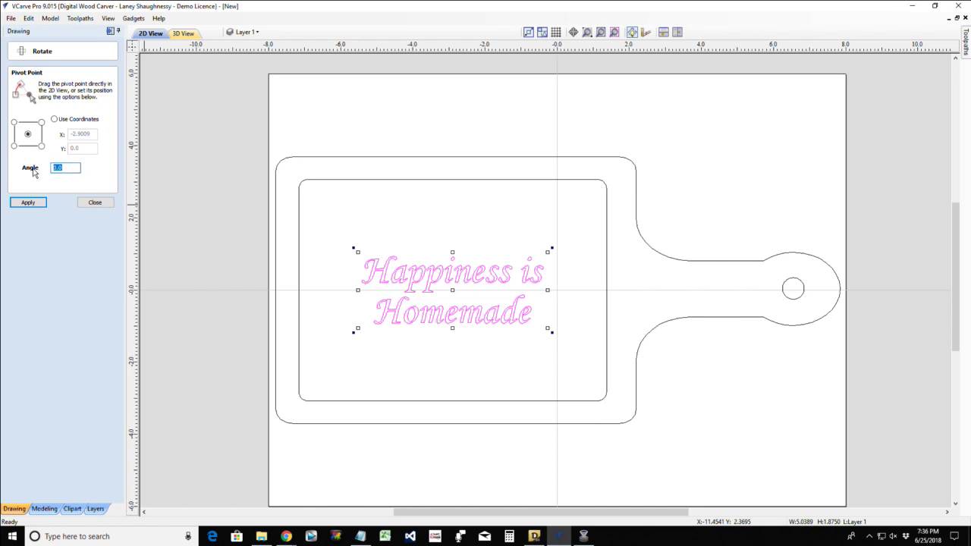
type("90")
left_click(28, 203)
left_click(28, 202)
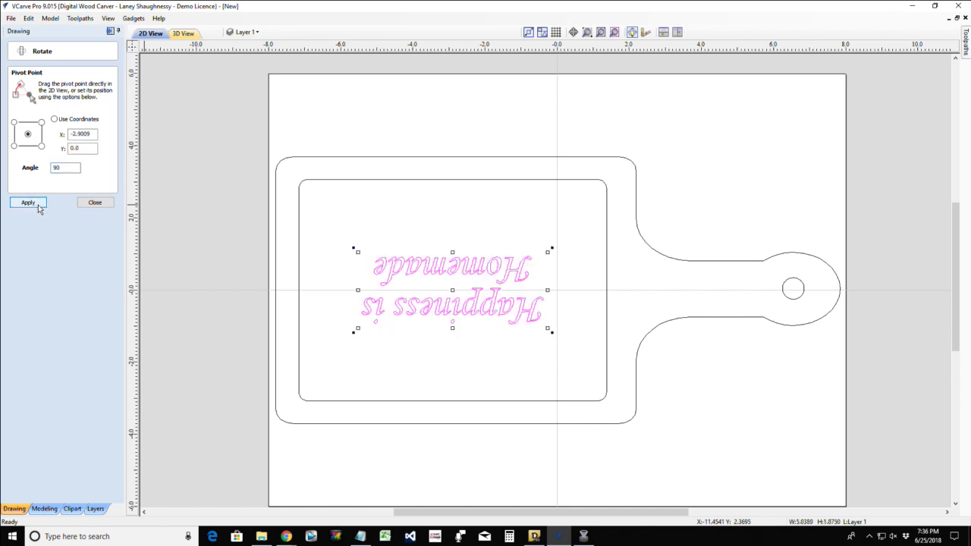
left_click(28, 203)
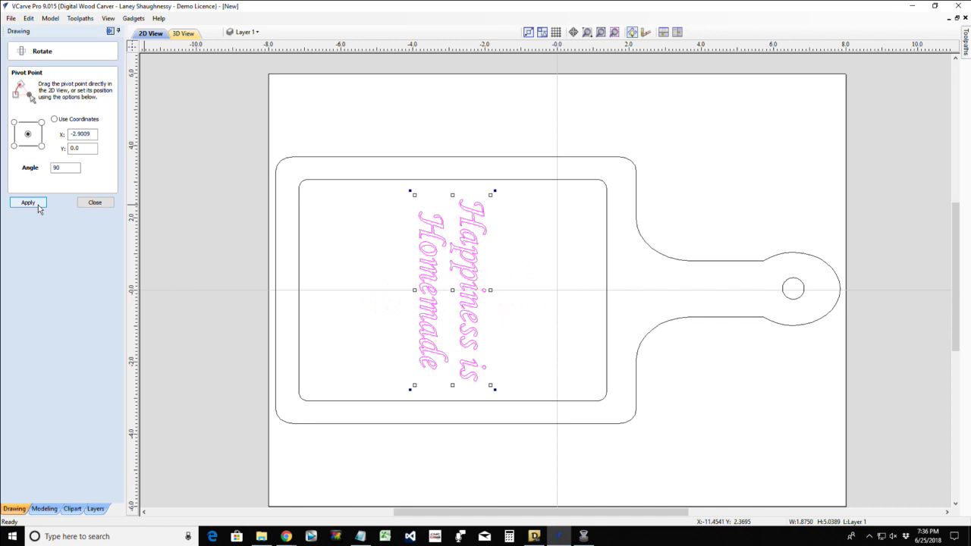
left_click(95, 202)
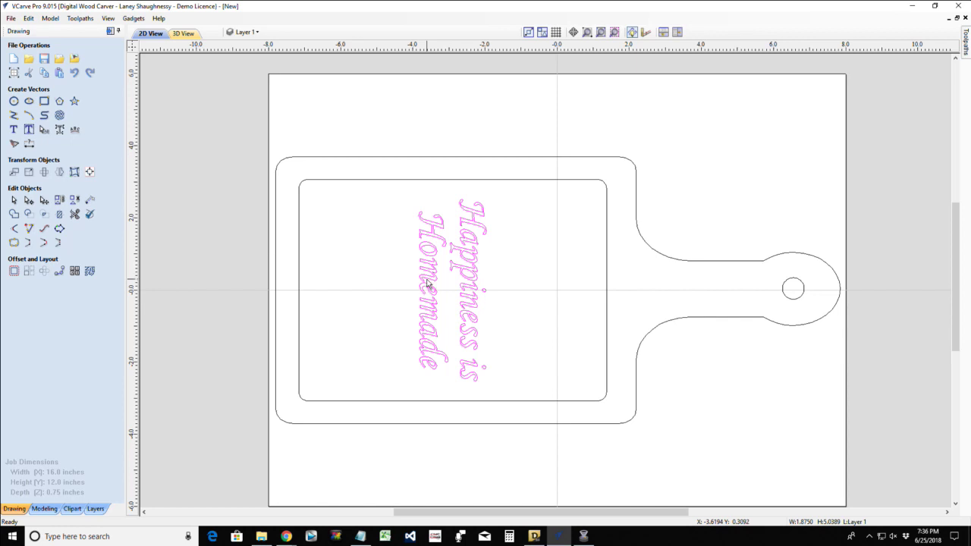
- Break the text block apart into separate 'Happiness is' and 'Homemade' lines
right_click(427, 283)
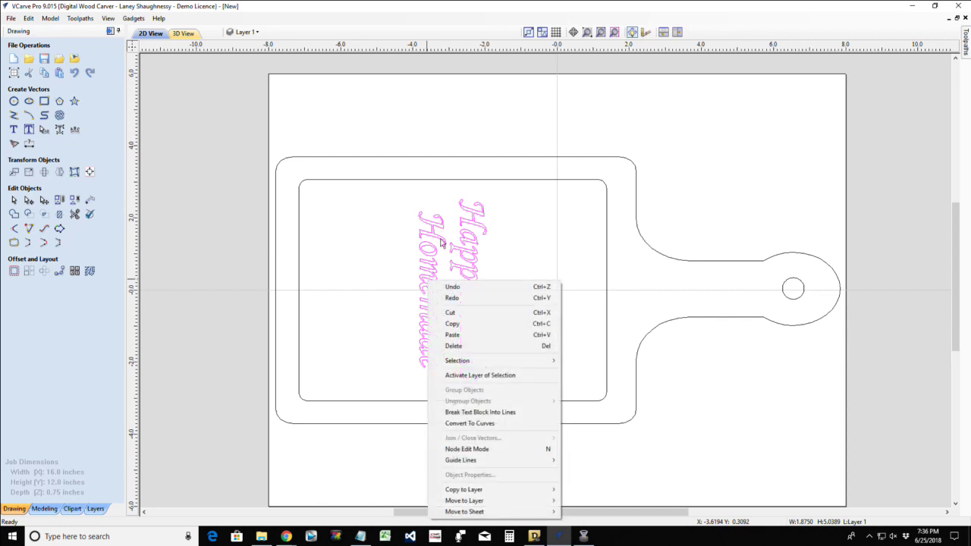
left_click(480, 411)
left_click(467, 339)
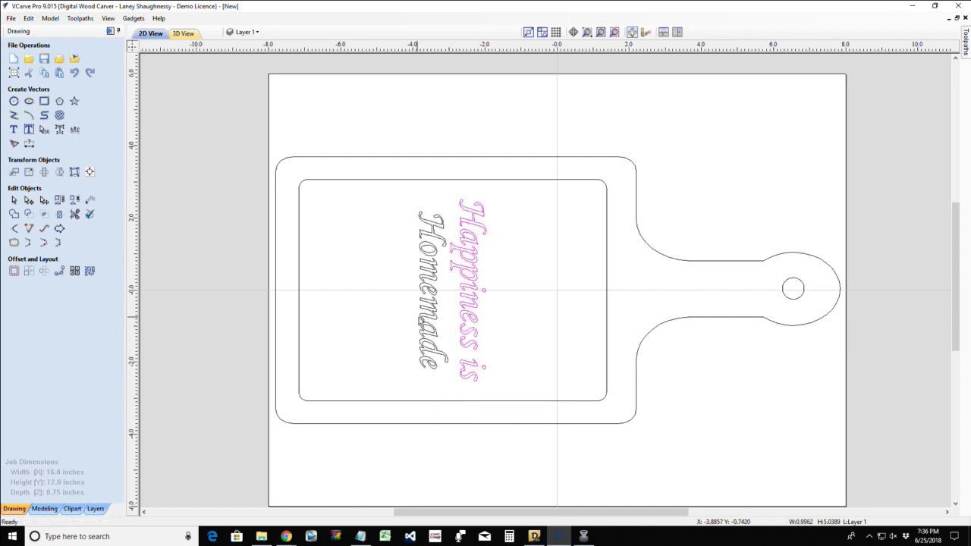
- Nudge 'Happiness is' to the right toward the board's right edge
left_click(423, 321)
left_click(466, 311)
key("Right")
key("Right")
key("Right")
key("Right")
key("Right")
key("Right")
key("Right")
key("Right")
key("Right")
key("Right")
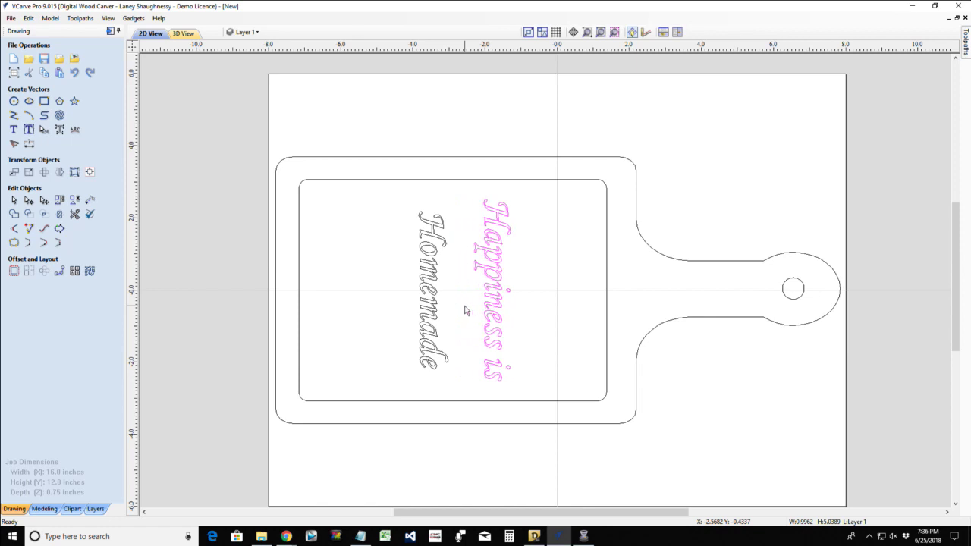
key("Right")
key("Right")
key("Right")
key("Right")
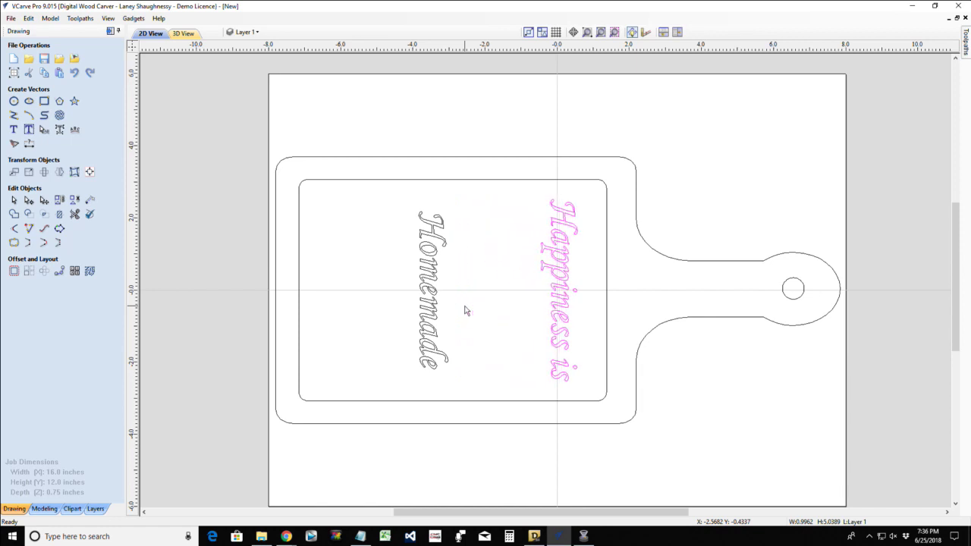
key("Left")
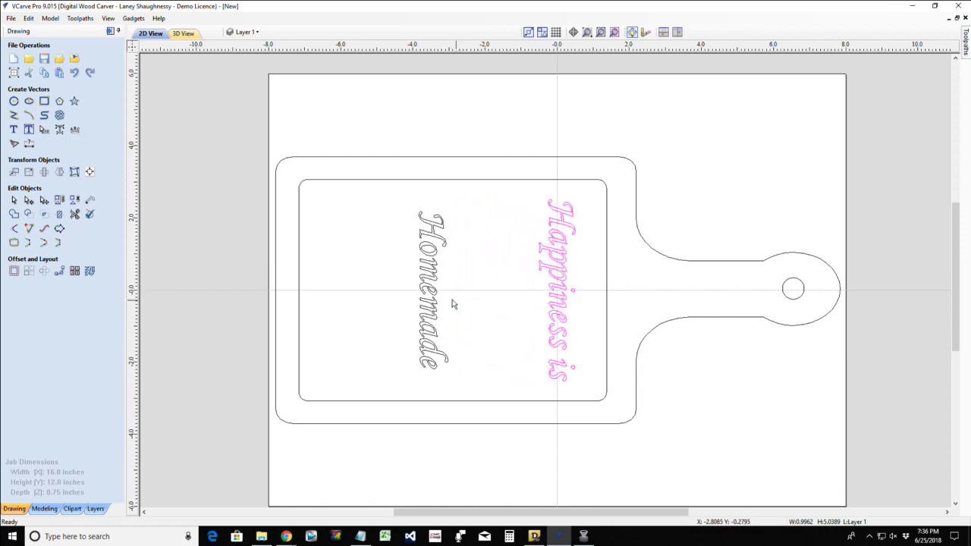
- Nudge 'Homemade' to the left toward the inner rectangle's left edge
left_click(431, 301)
key("Left")
key("Left")
key("Left")
key("Left")
key("Left")
key("Left")
key("Left")
key("Left")
key("Left")
key("Left")
key("Left")
key("Left")
key("Left")
key("Left")
key("Left")
key("Left")
key("Left")
key("Left")
key("Left")
key("Left")
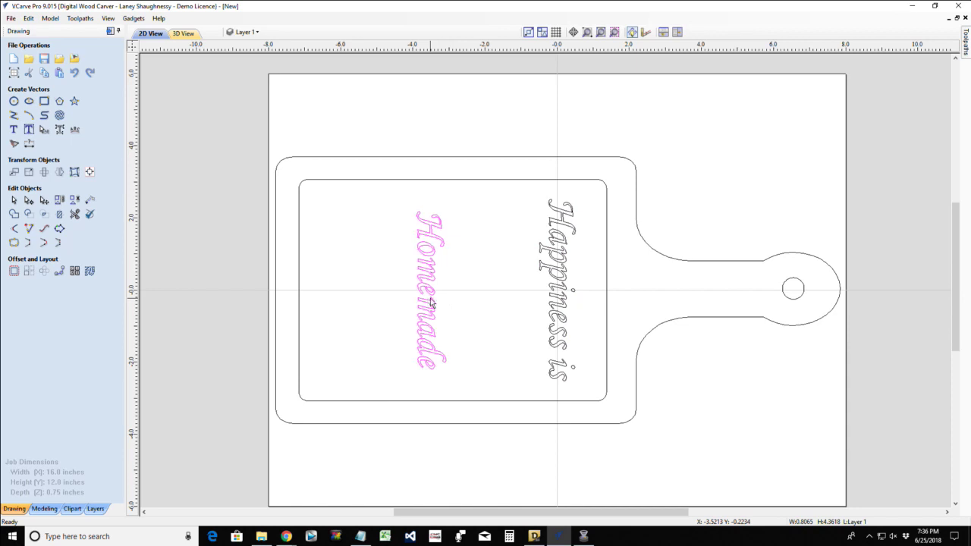
key("Left")
key("Left")
key("Left")
key("Left")
key("Left")
key("Left")
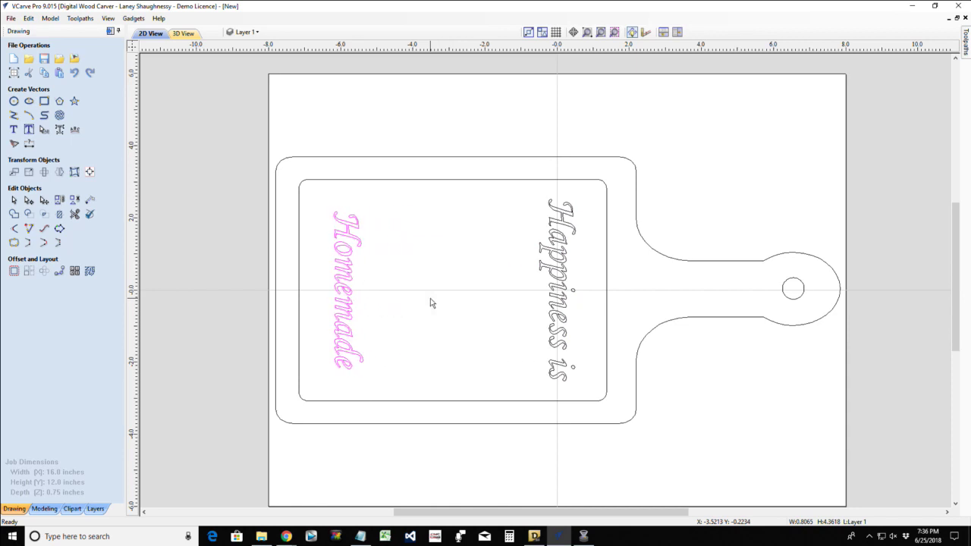
key("Left")
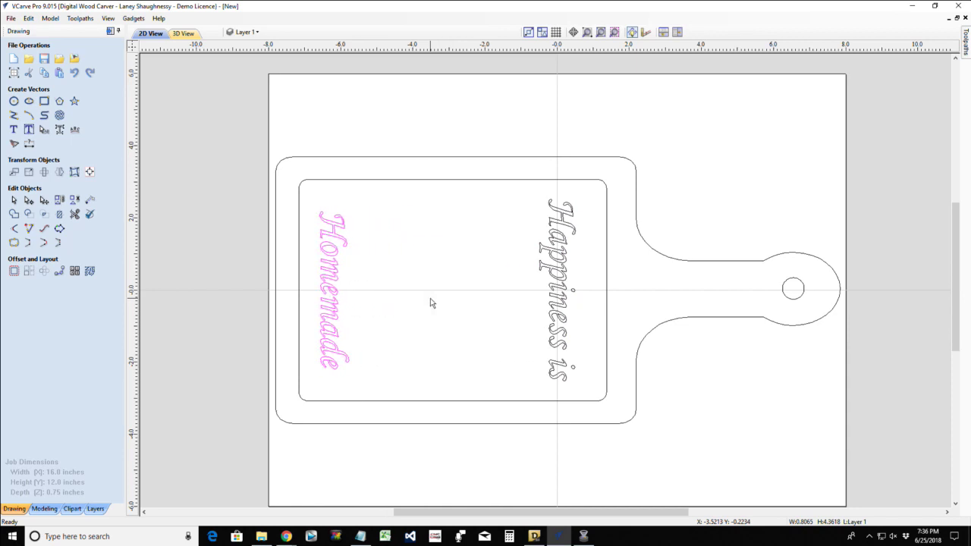
key("Right")
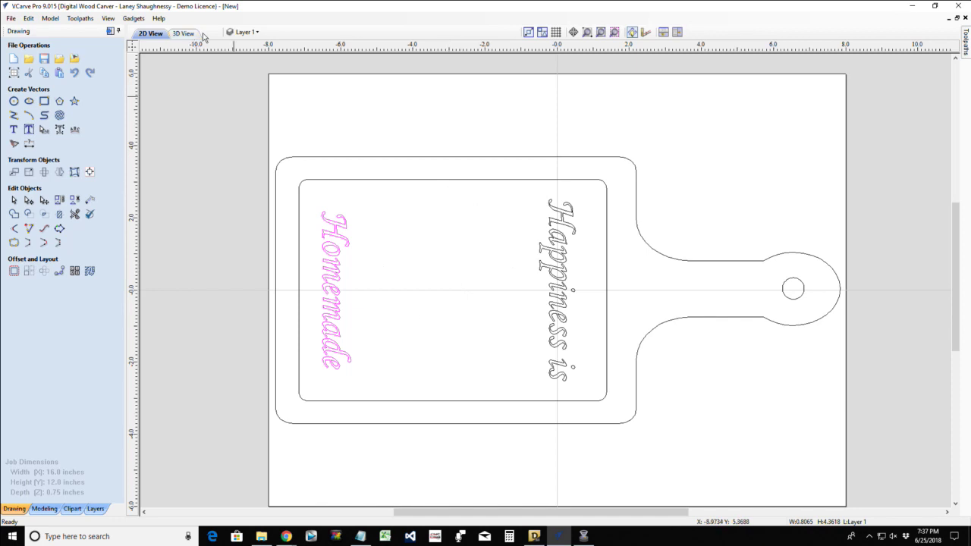
- Import 8224226.jpg from Pictures > Camera Roll > B&W Clipart and drag it to the board centre
left_click(243, 32)
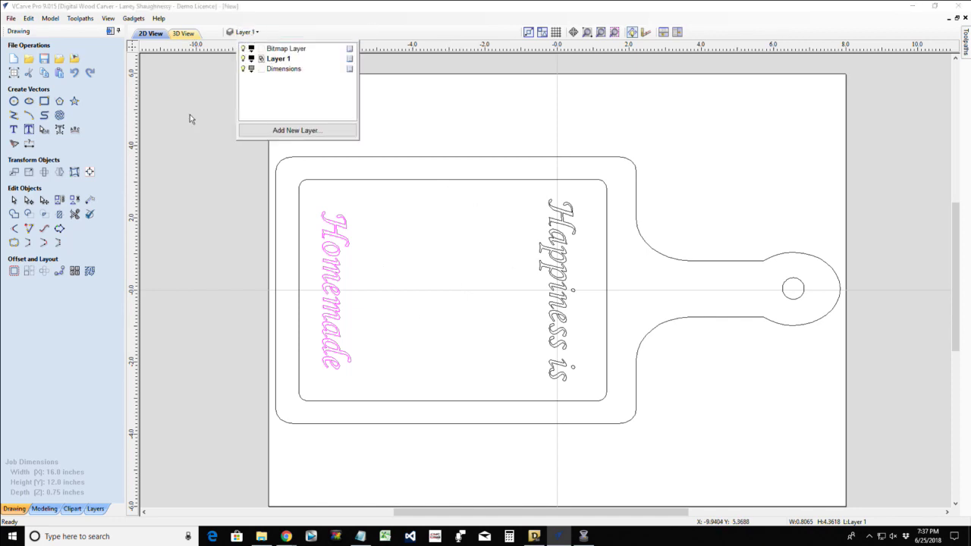
left_click(342, 253)
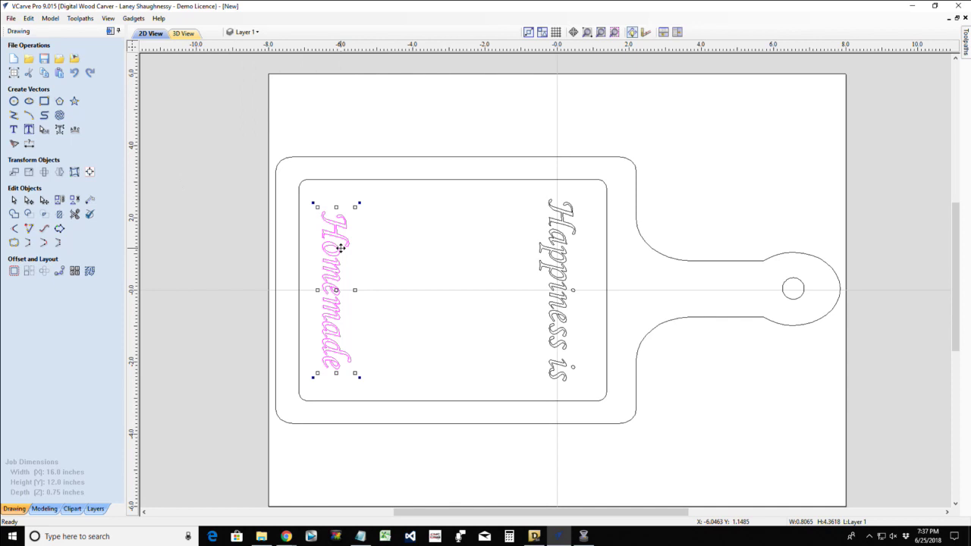
left_click(74, 59)
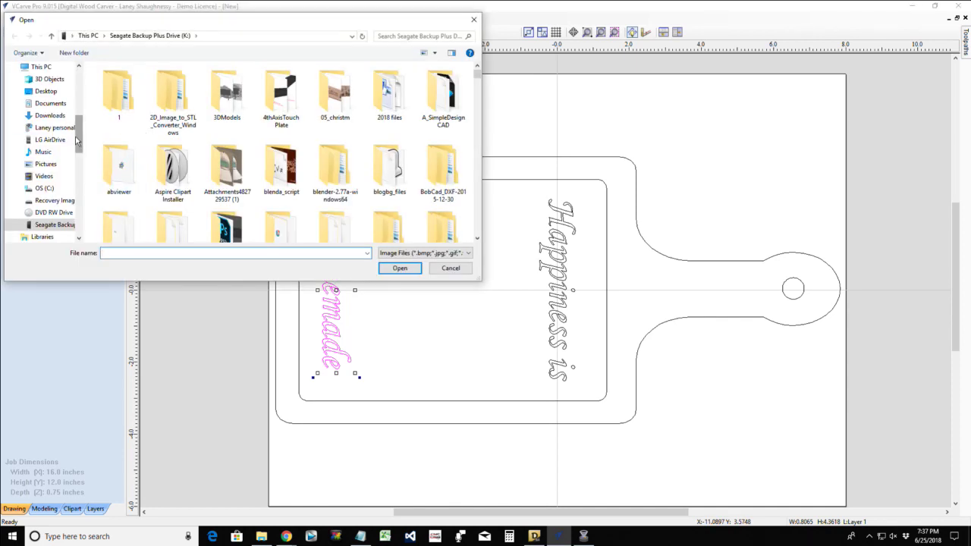
left_click(45, 164)
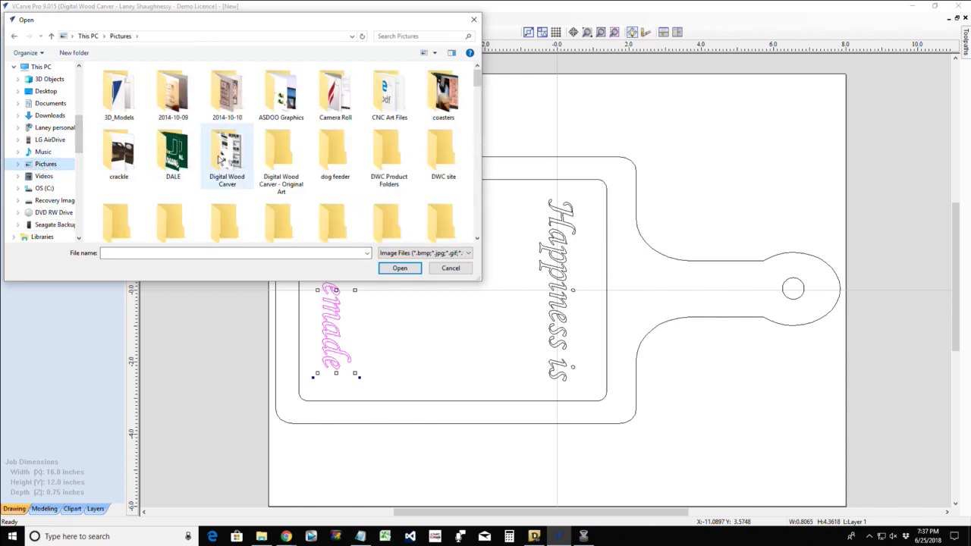
double_click(334, 91)
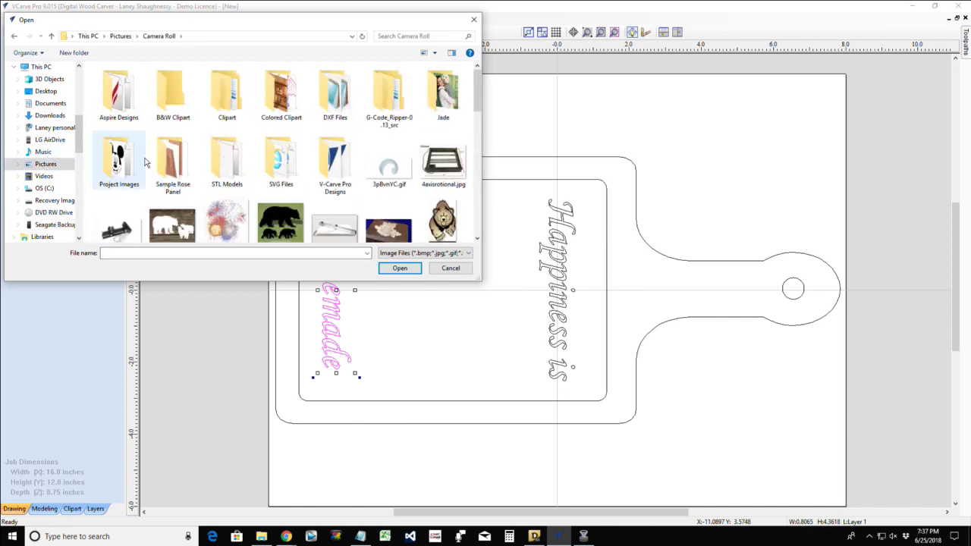
double_click(165, 97)
scroll(369, 215, "down", 1)
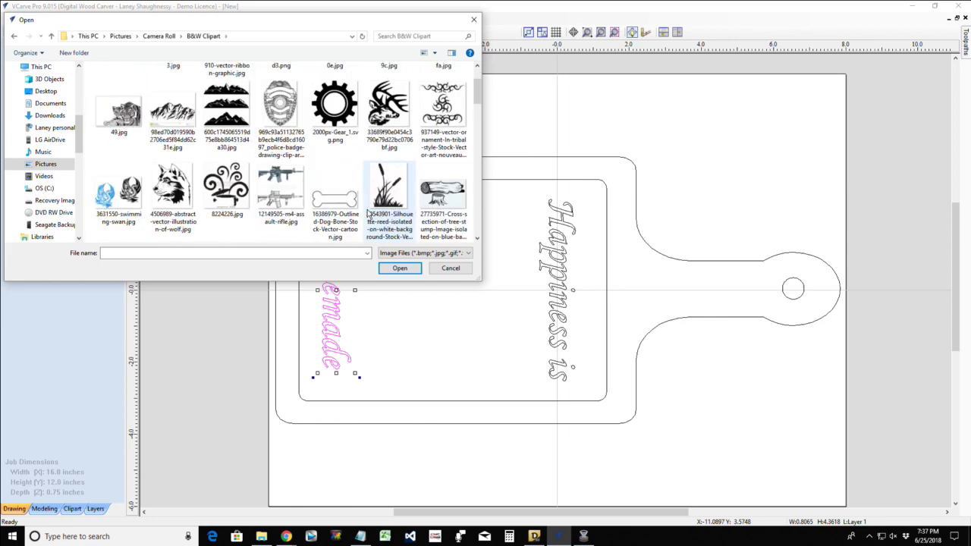
scroll(369, 215, "down", 1)
left_click(220, 110)
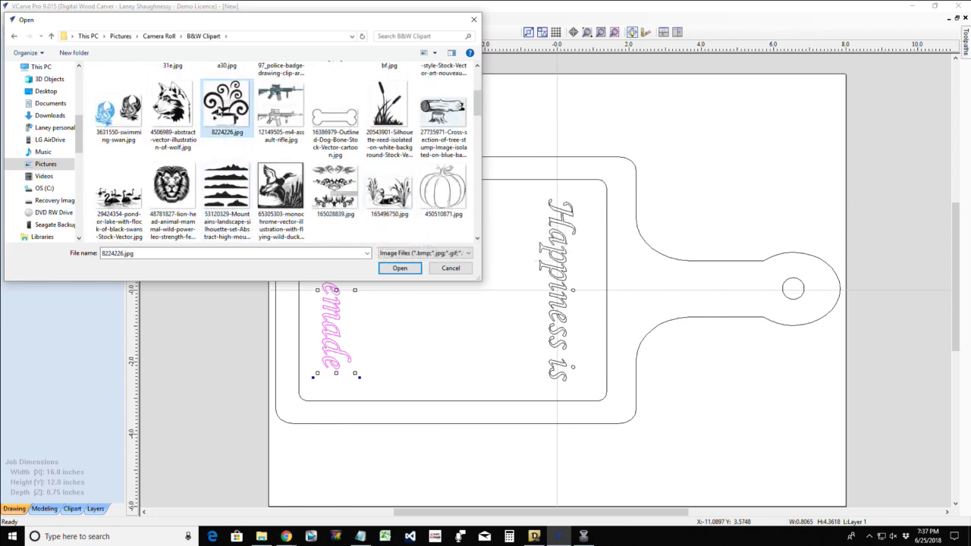
double_click(220, 110)
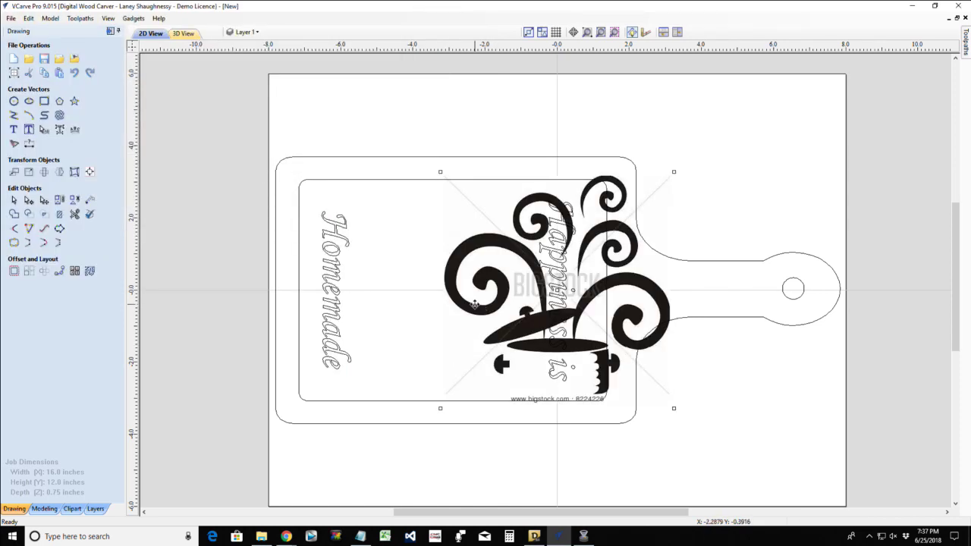
left_click_drag(469, 306, 365, 294)
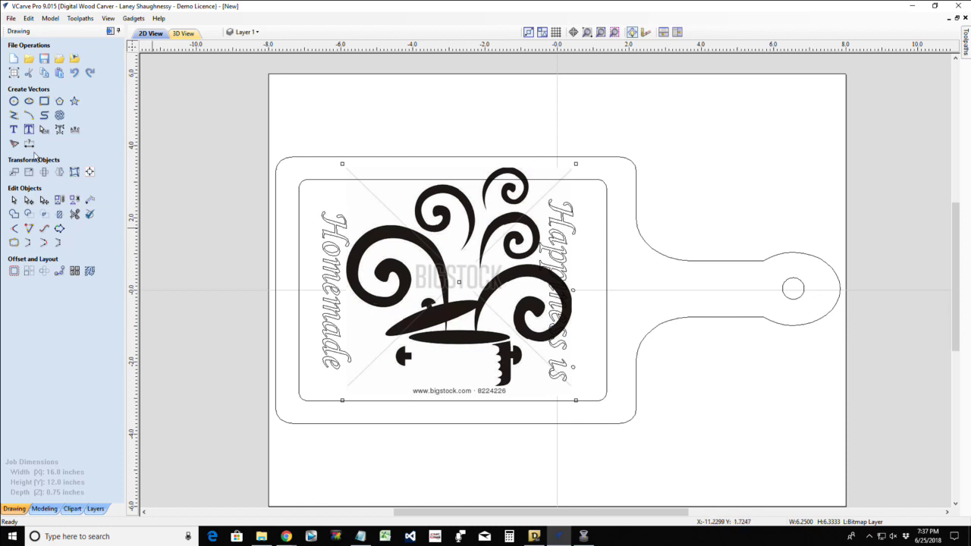
- Trace the clipart with 0% fading, 0.65 threshold and default corner fit and noise filter
left_click(15, 143)
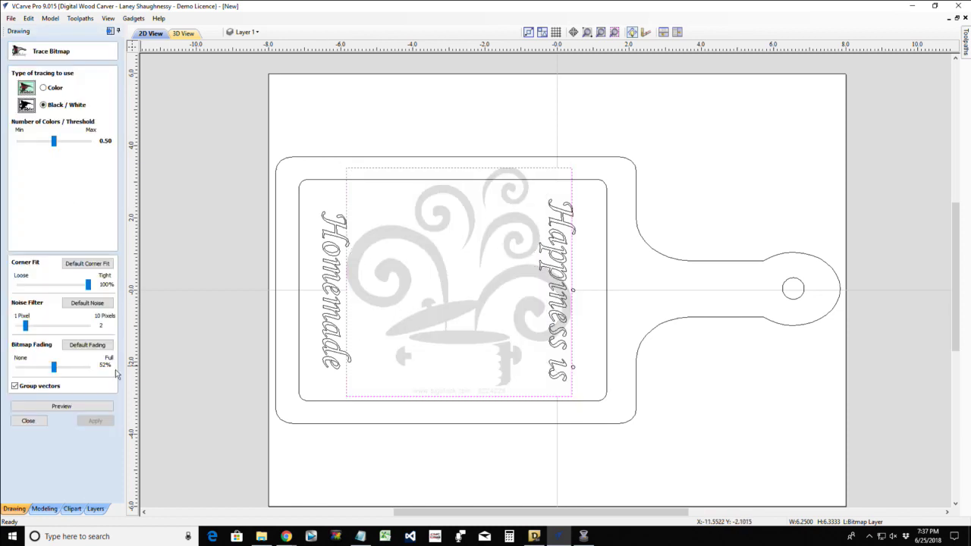
left_click_drag(53, 367, 5, 363)
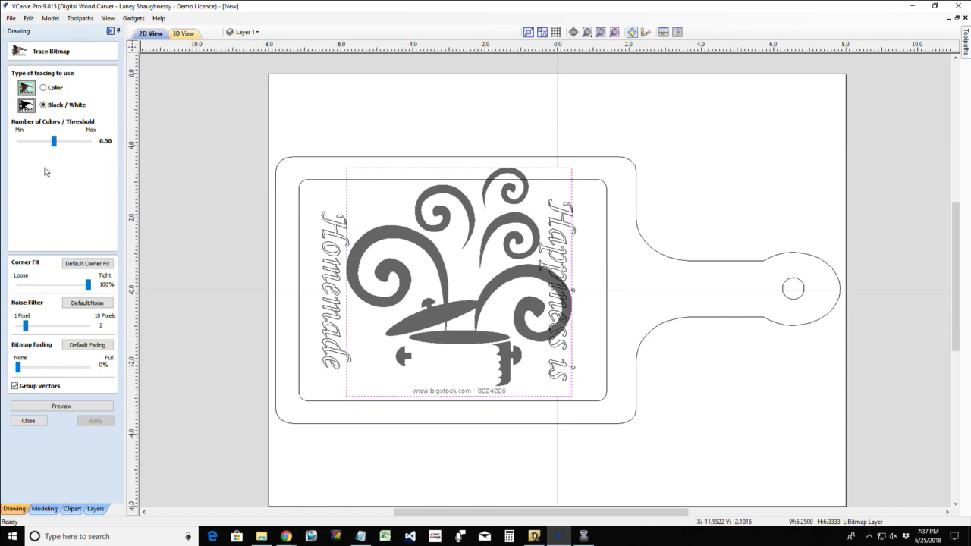
mouse_move(53, 143)
left_mouse_down()
mouse_move(40, 148)
mouse_move(62, 154)
left_mouse_up()
left_click(81, 264)
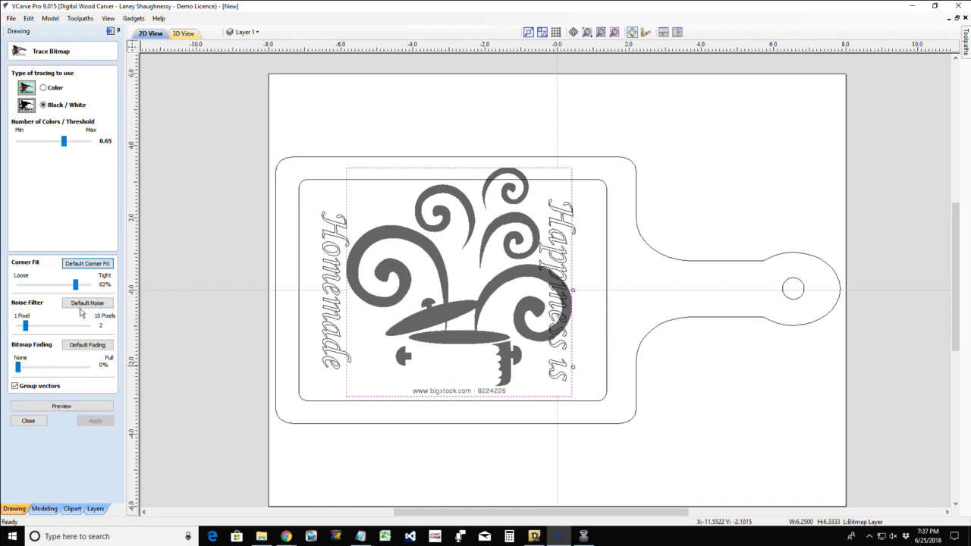
left_click(83, 304)
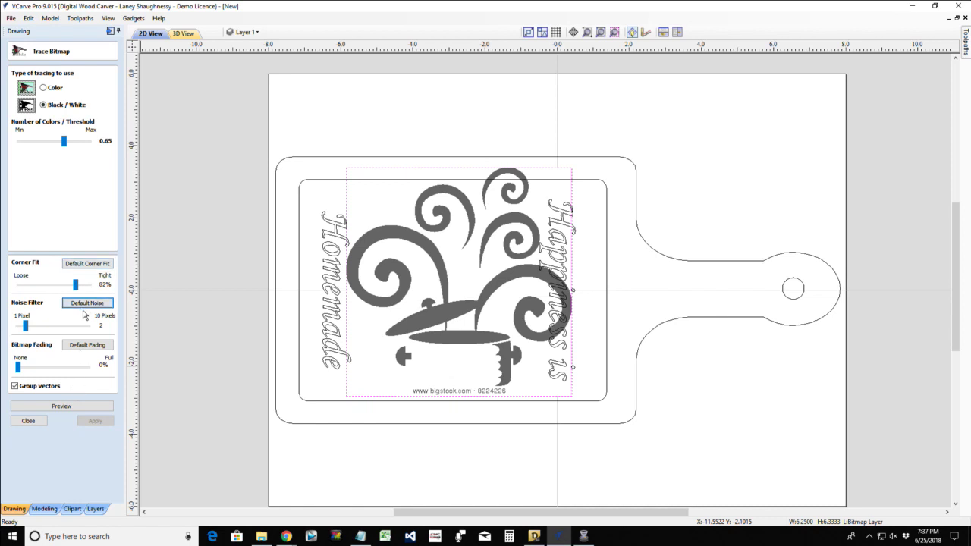
left_click(61, 409)
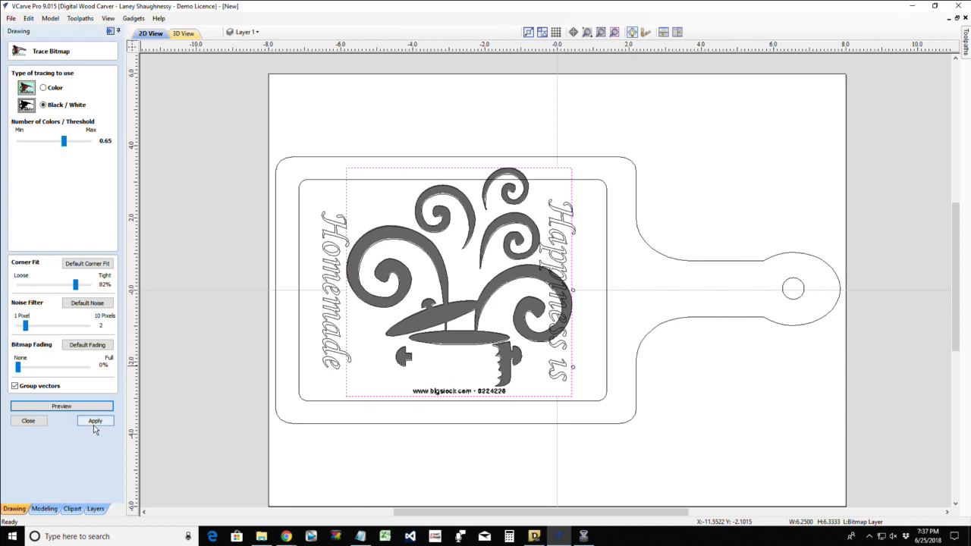
left_click(94, 424)
left_click(29, 421)
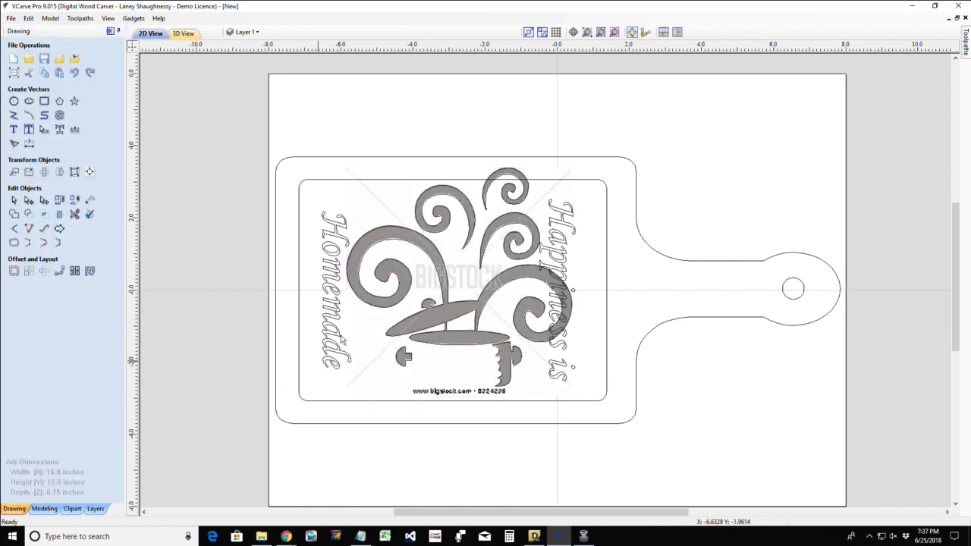
left_click(372, 243)
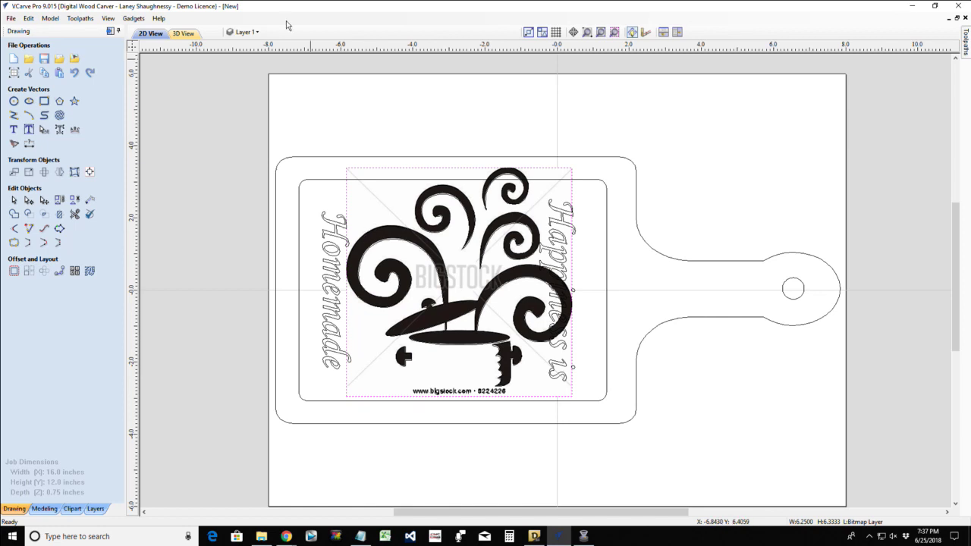
left_click(245, 31)
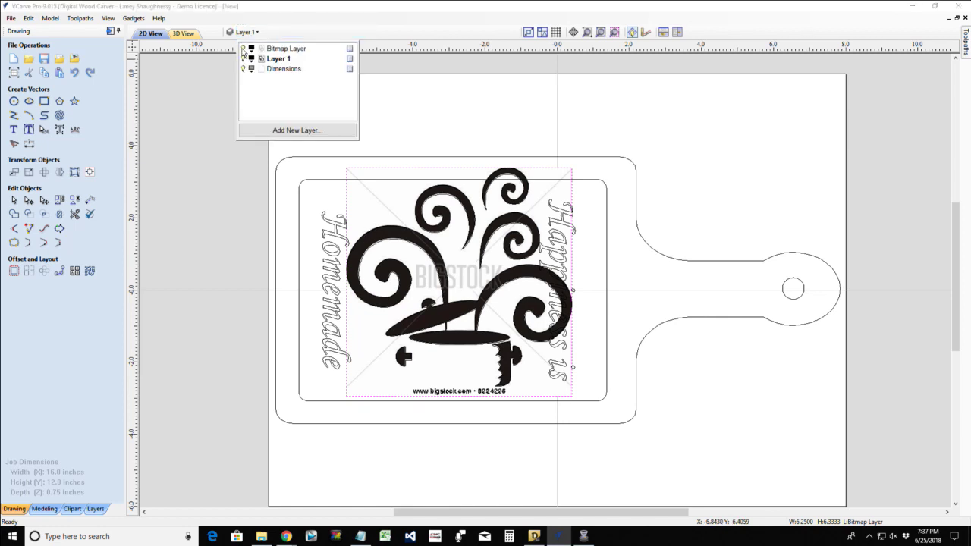
- Hide the Bitmap Layer so the original clipart picture disappears
left_click(243, 49)
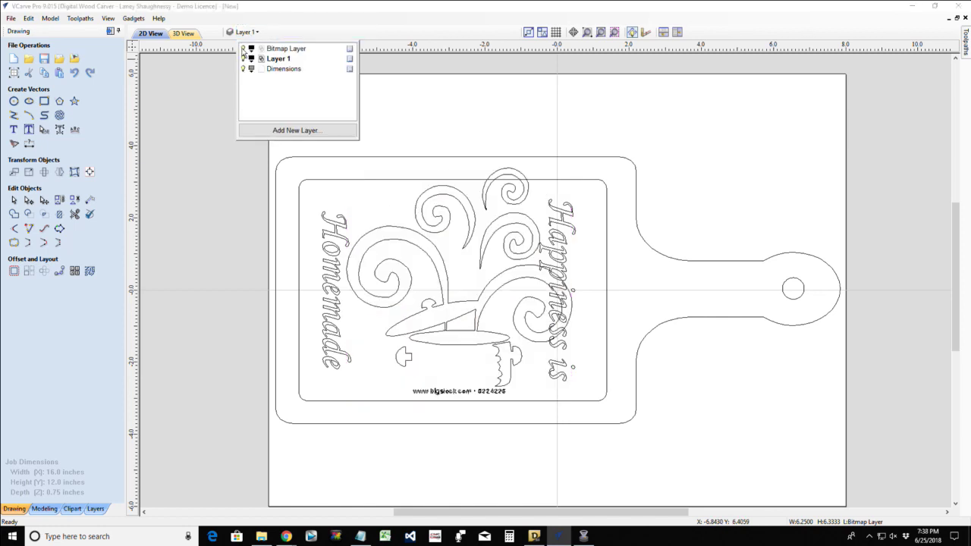
left_click(243, 49)
left_click(367, 244)
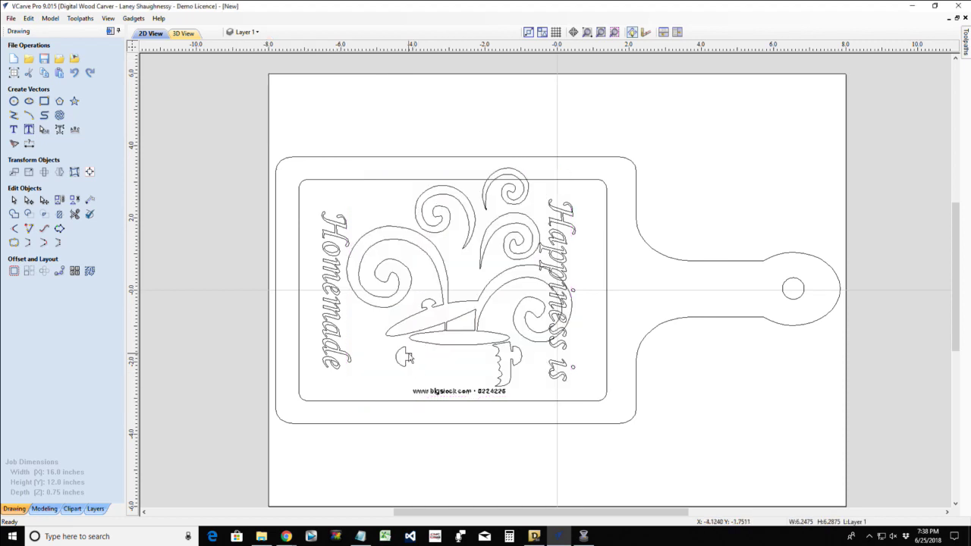
- Delete the traced bigstock watermark text, then select the pot and swirl vectors
left_click(407, 358)
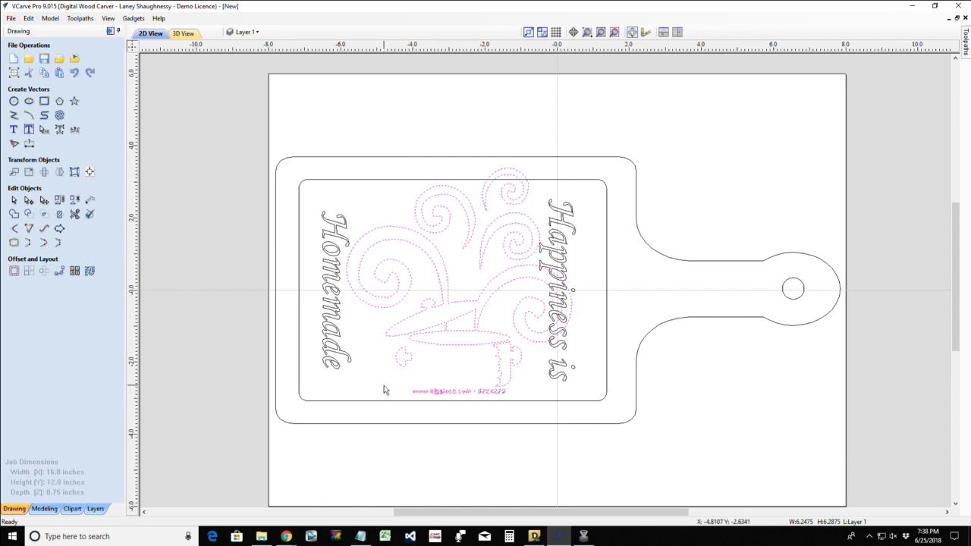
left_click_drag(384, 385, 525, 416)
key("Delete")
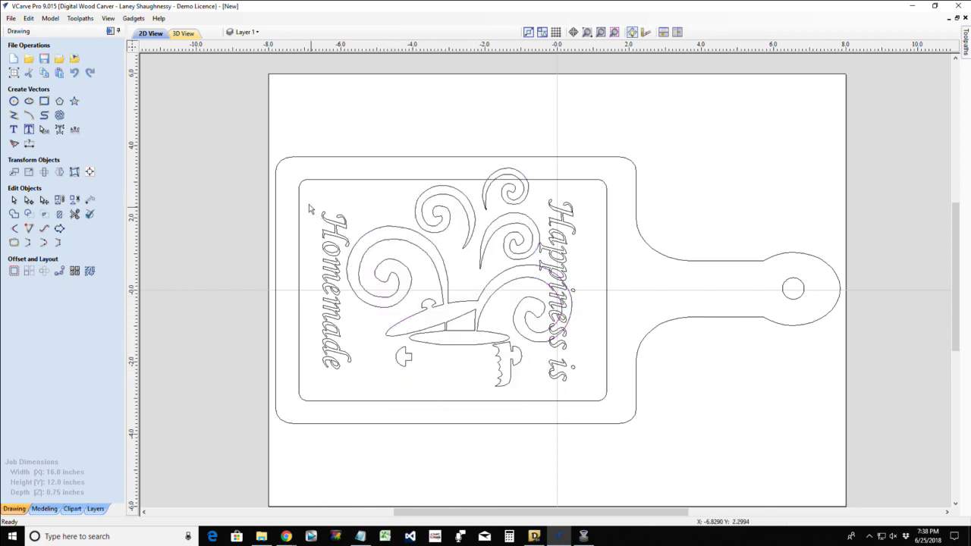
left_click_drag(329, 135, 562, 412)
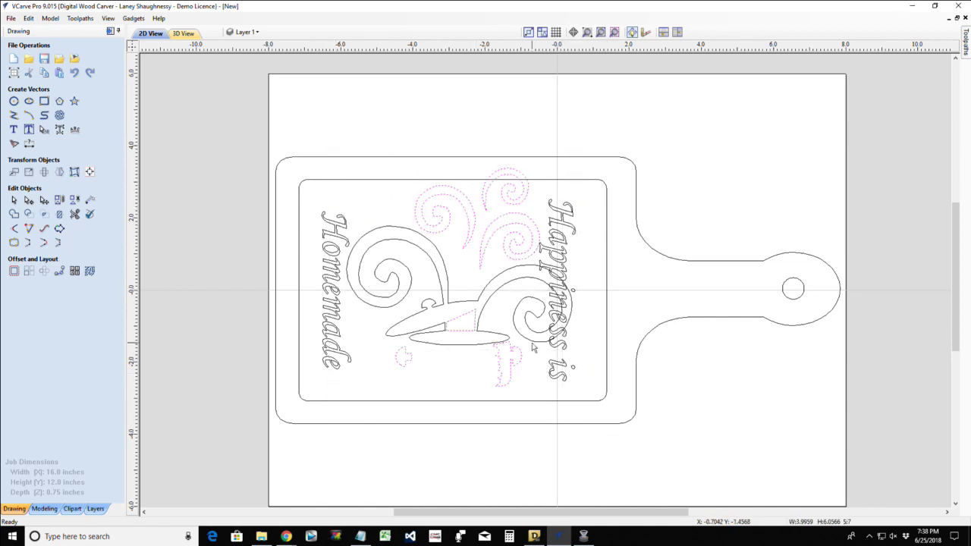
left_click(492, 297, "shift")
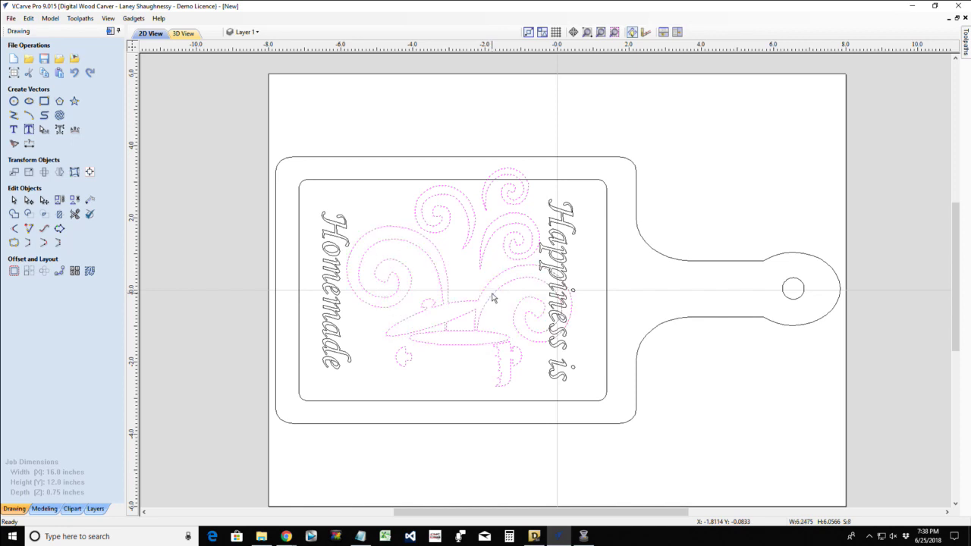
- Group the traced pot and swirl vectors and scale the group down
left_click(60, 199)
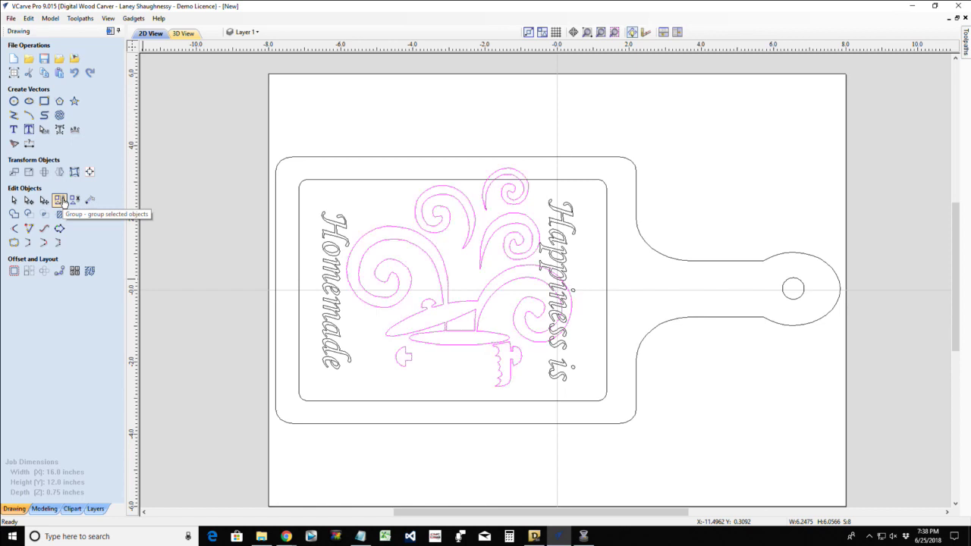
left_click(447, 325)
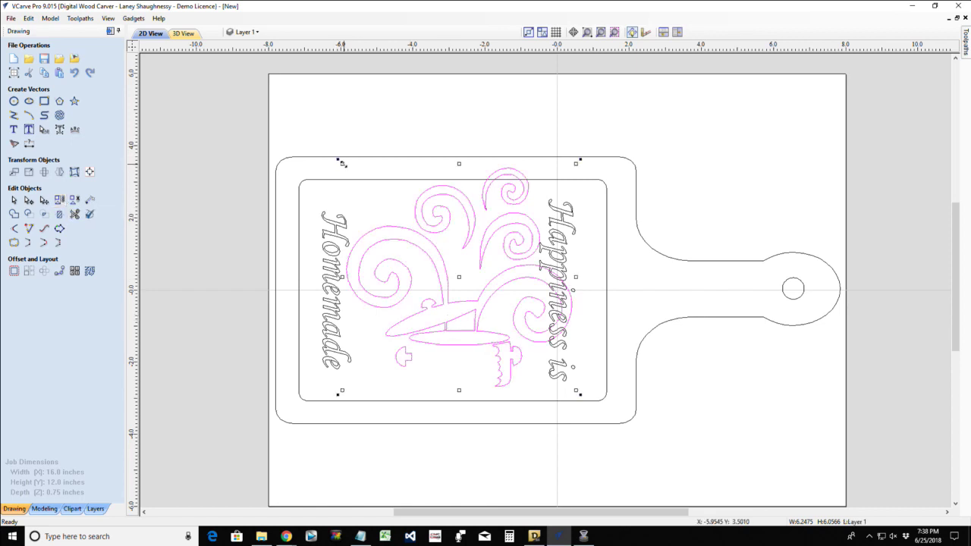
left_click_drag(342, 163, 379, 202)
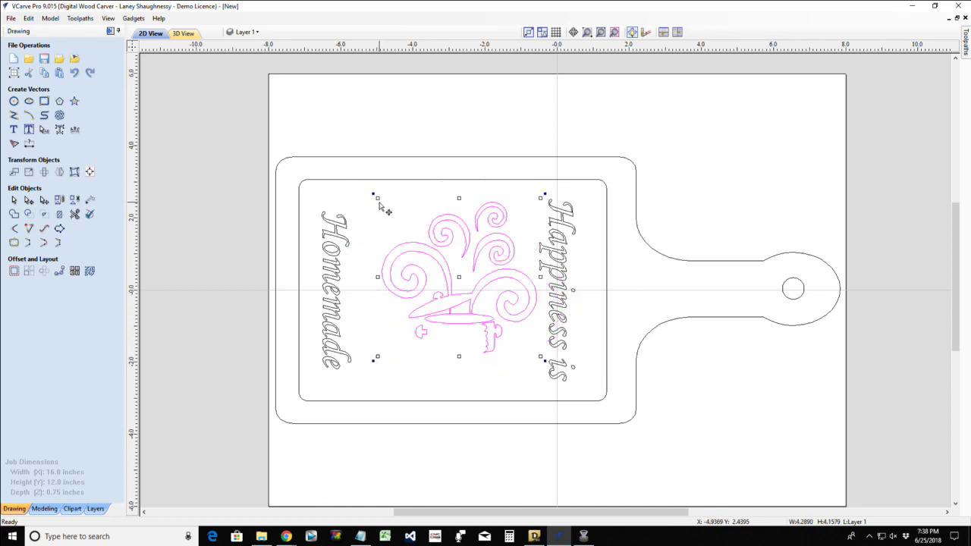
- Centre the clipart group within the inner rounded border using Alignment Tools
left_click(437, 180, "shift")
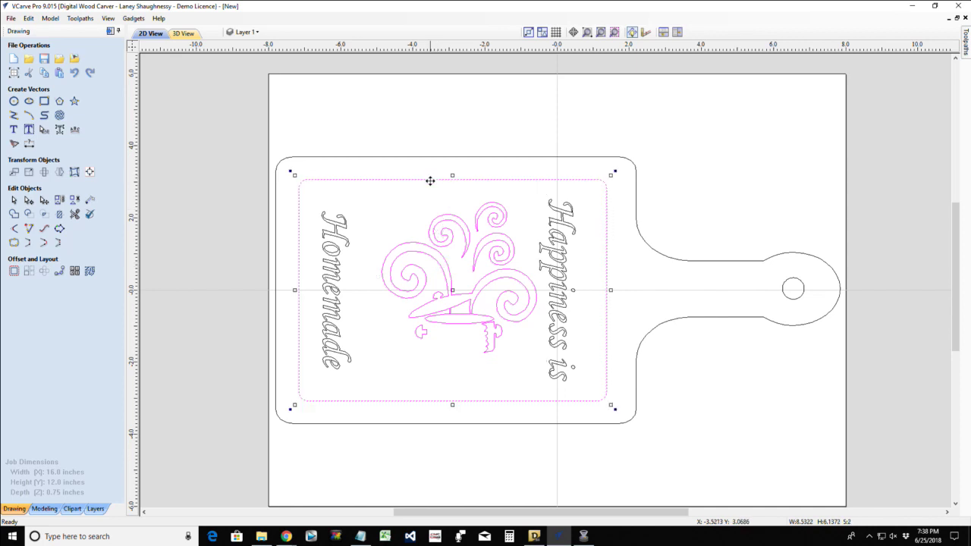
left_click(76, 173)
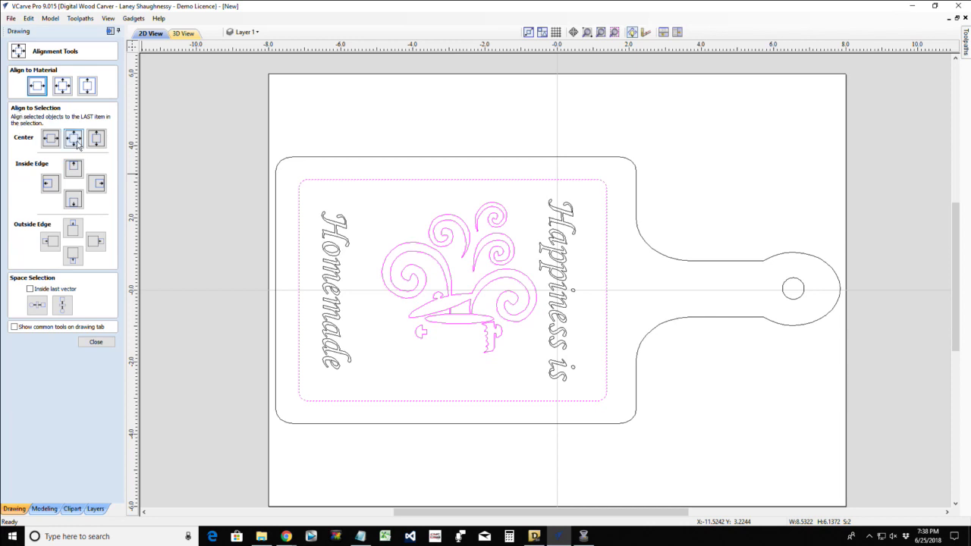
left_click(76, 143)
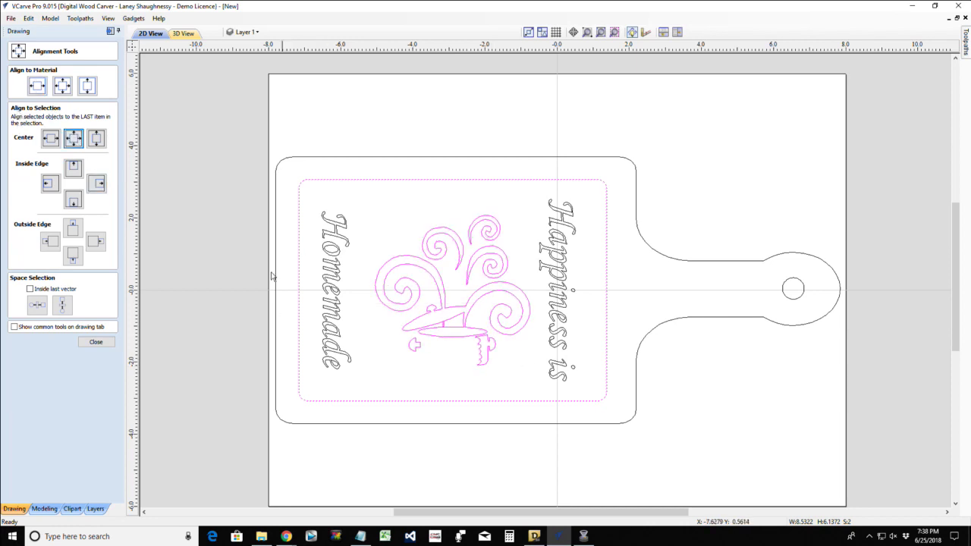
left_click(97, 341)
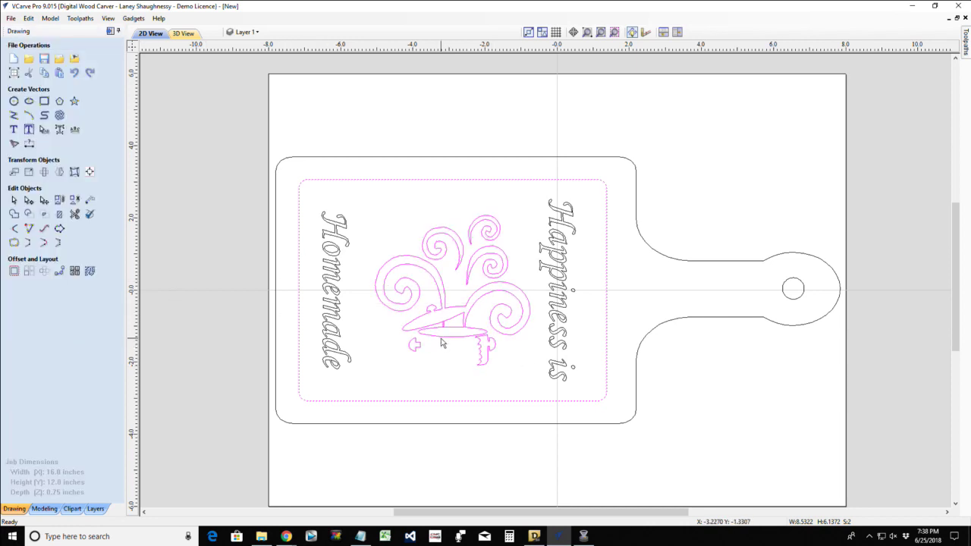
left_click(412, 221)
left_click(430, 245)
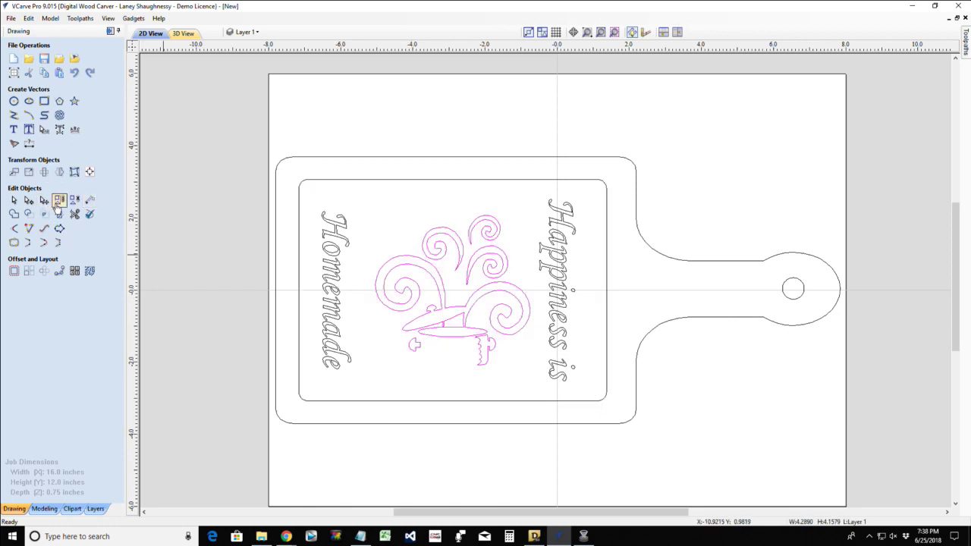
- Rotate the pot-and-swirl clipart by -90 degrees with an Angle of -90
left_click(59, 172)
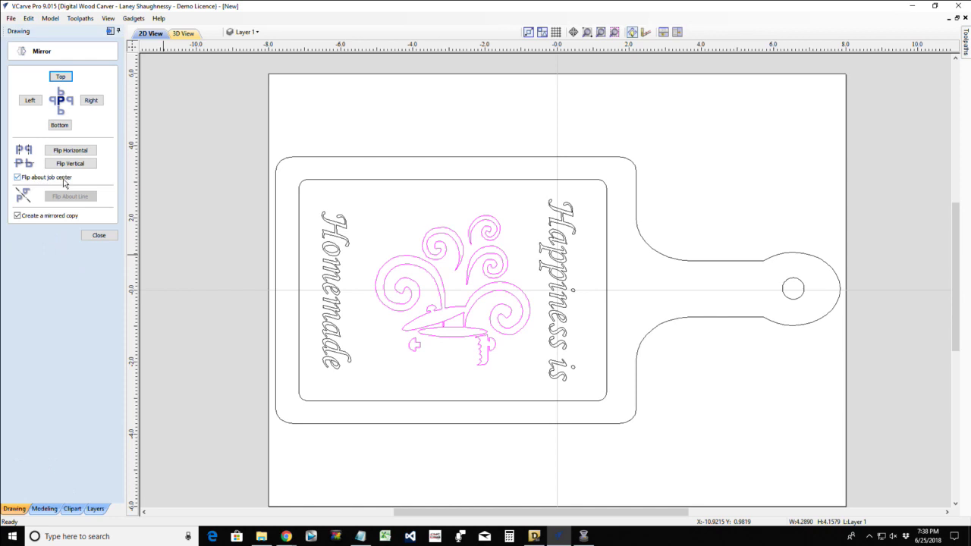
left_click(97, 235)
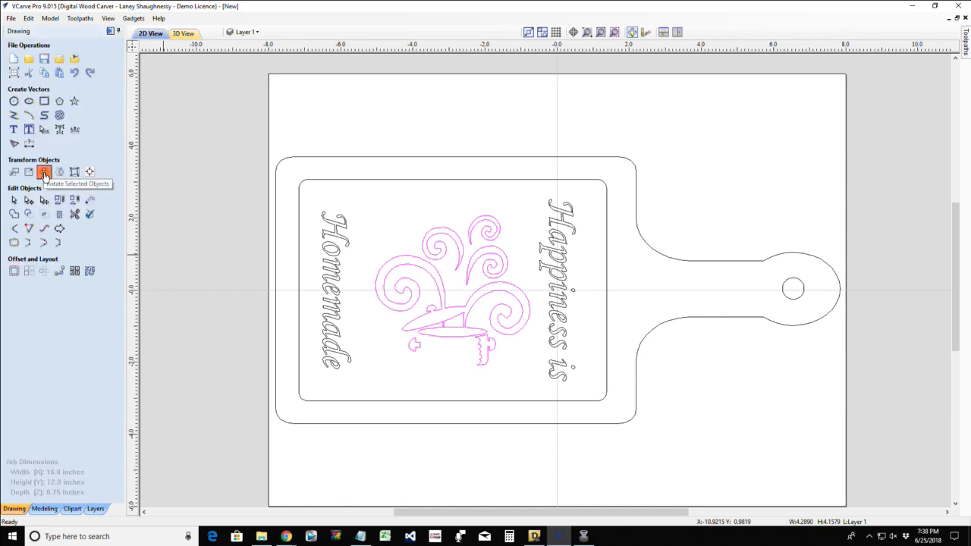
left_click(44, 173)
left_click(27, 134)
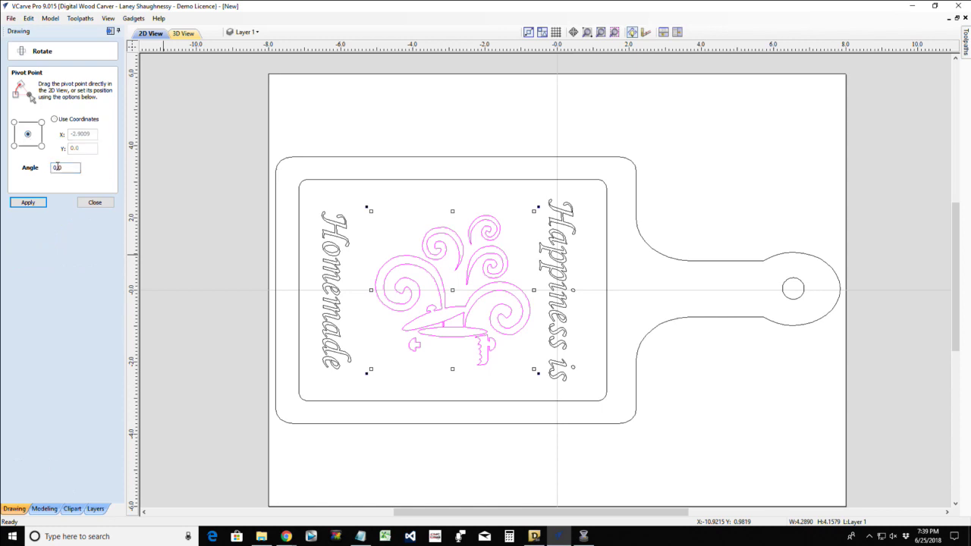
left_click_drag(73, 167, 34, 172)
left_click(28, 202)
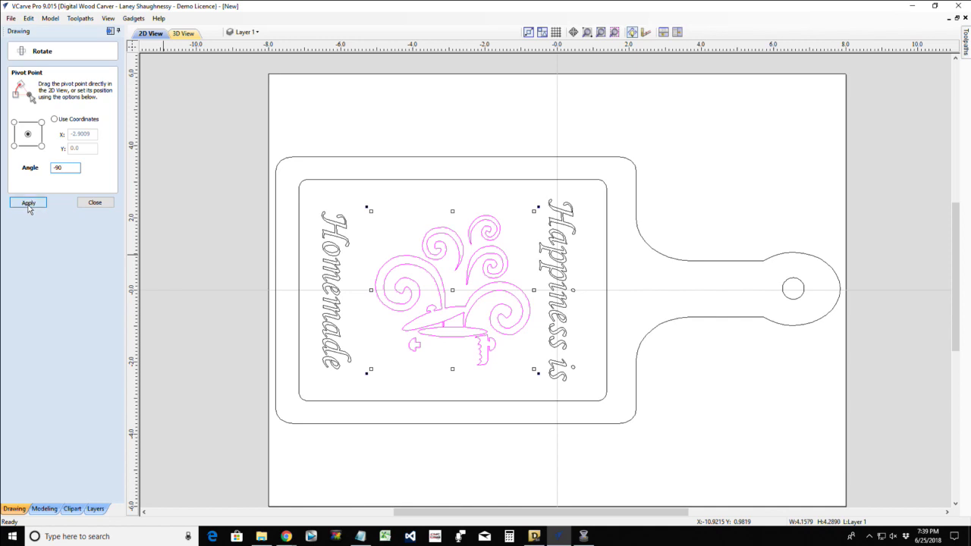
left_click(95, 202)
left_click(328, 315)
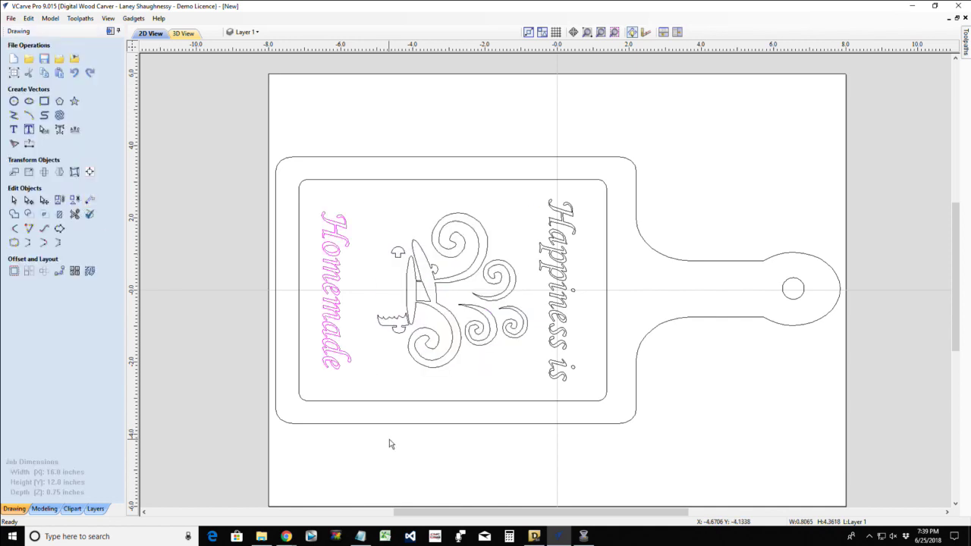
- Select the pot clipart plus the 'Happiness is' and 'Homemade' text together
scroll(403, 390, "down", 2)
scroll(401, 383, "up", 3)
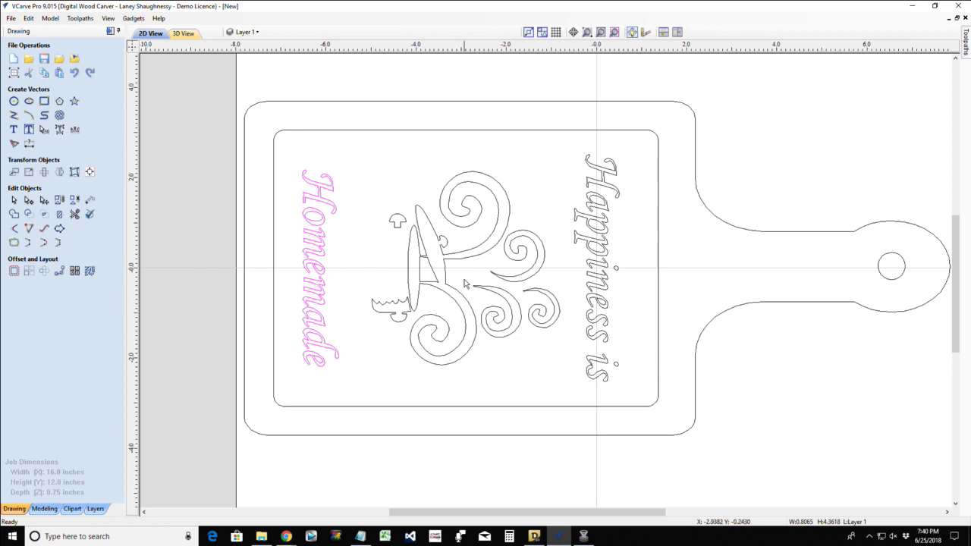
left_click(463, 256)
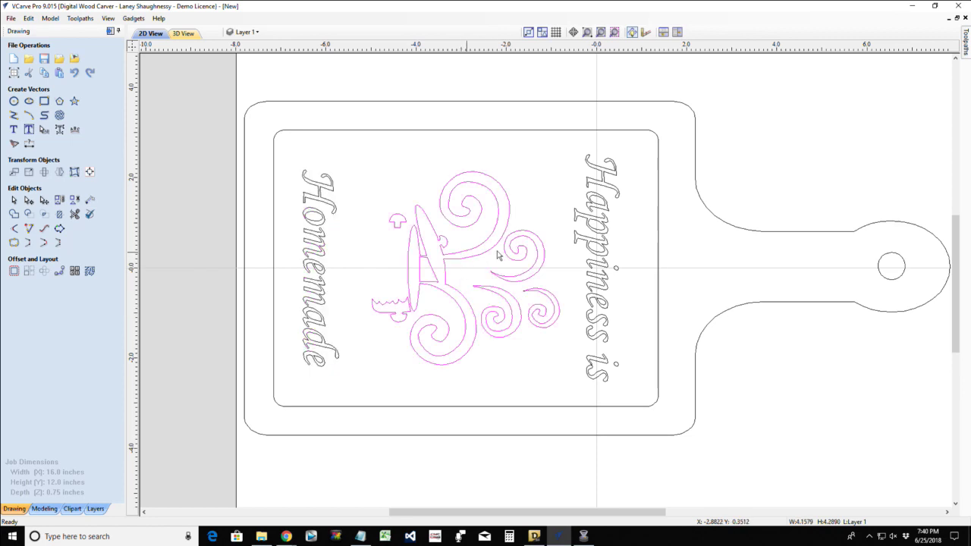
left_click(603, 220)
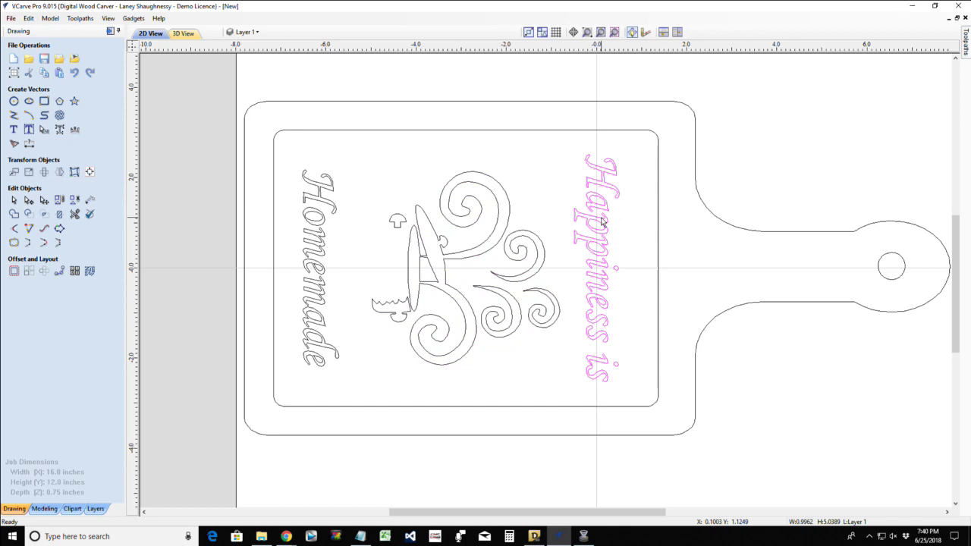
left_click(493, 237, "shift")
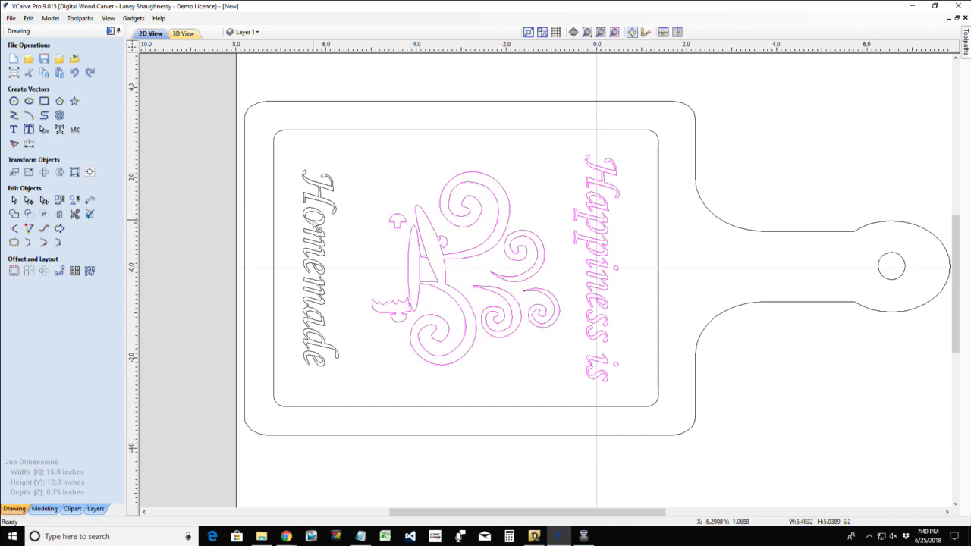
left_click(313, 222, "shift")
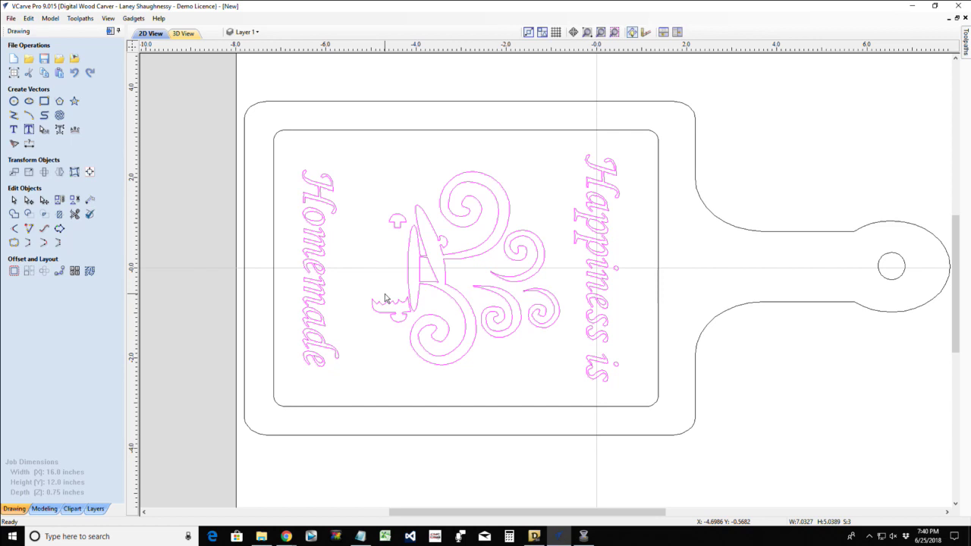
scroll(385, 298, "down", 1)
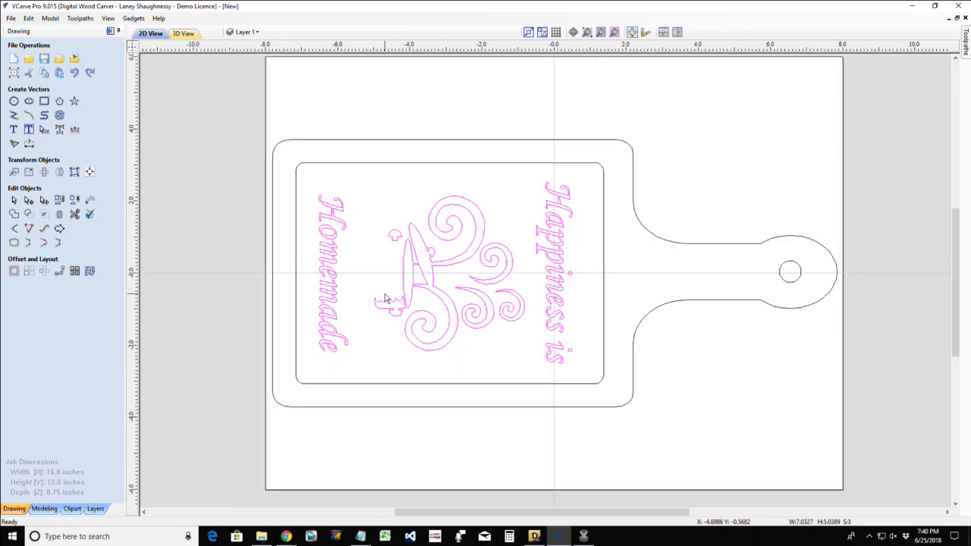
scroll(454, 337, "up", 2)
scroll(454, 337, "down", 1)
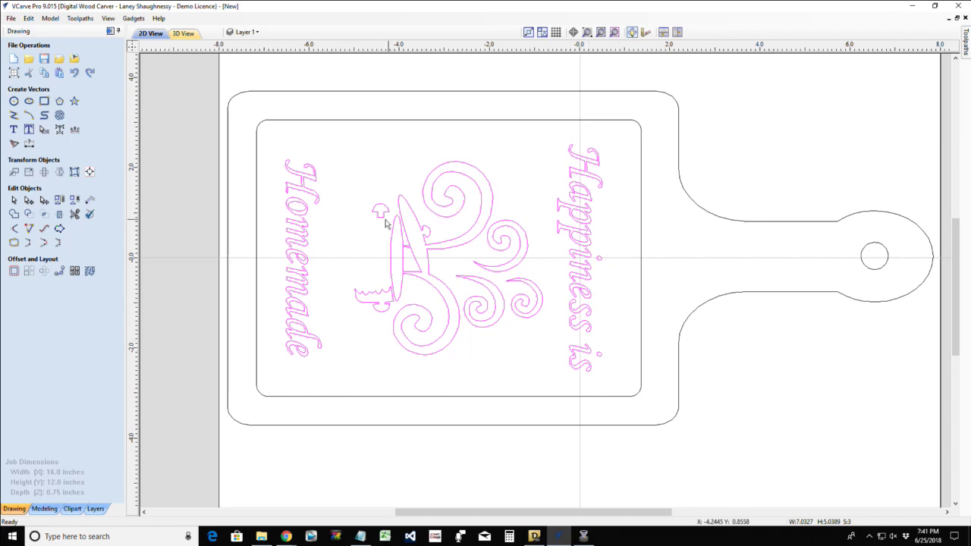
scroll(351, 292, "up", 5)
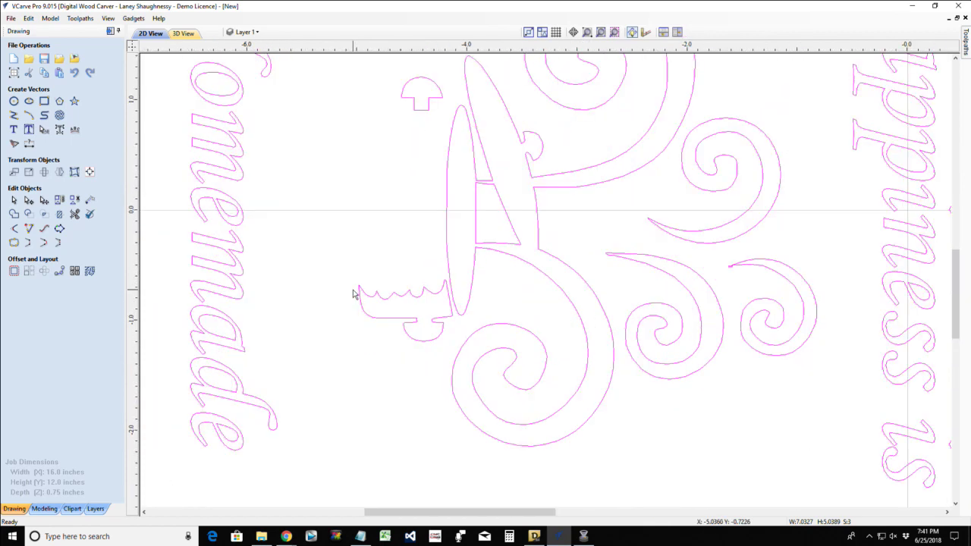
scroll(353, 295, "up", 1)
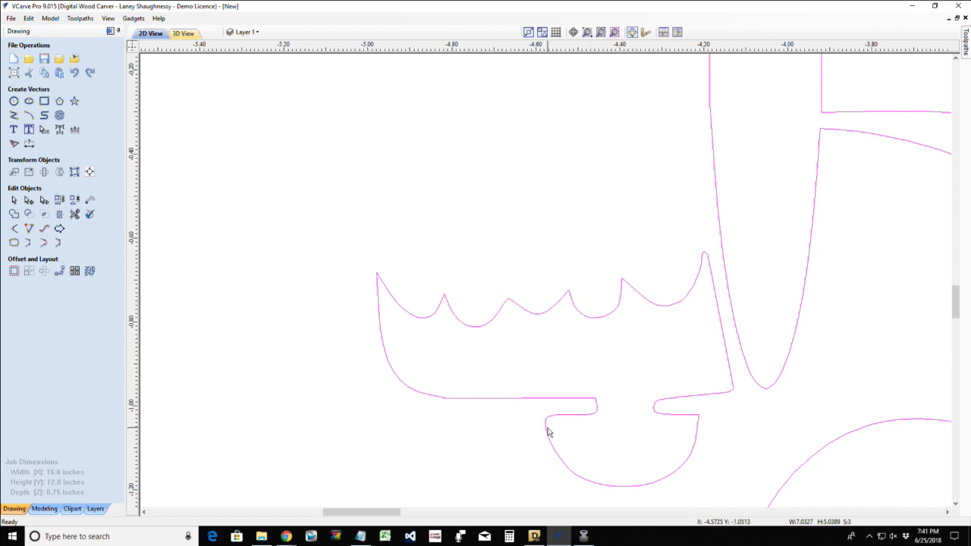
scroll(549, 432, "down", 8)
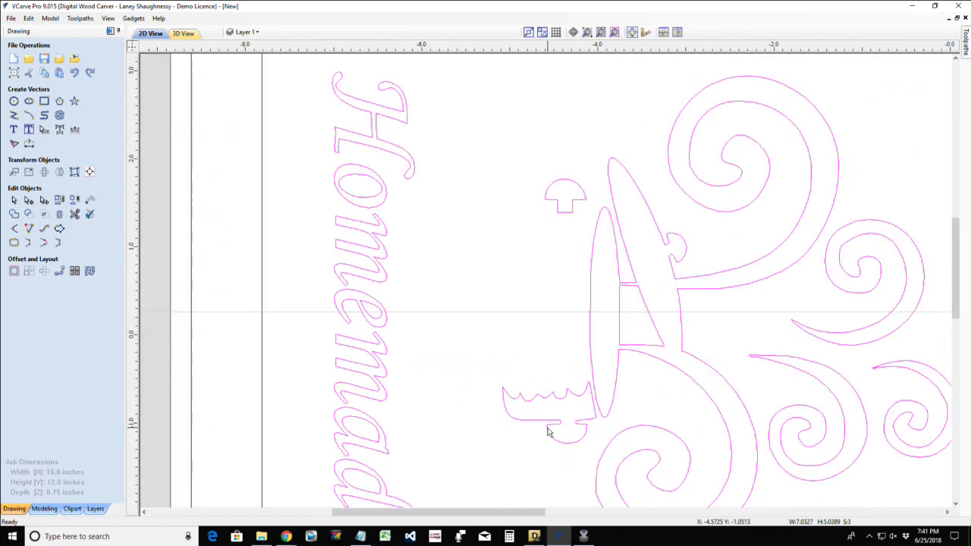
scroll(561, 474, "down", 3)
scroll(576, 496, "up", 4)
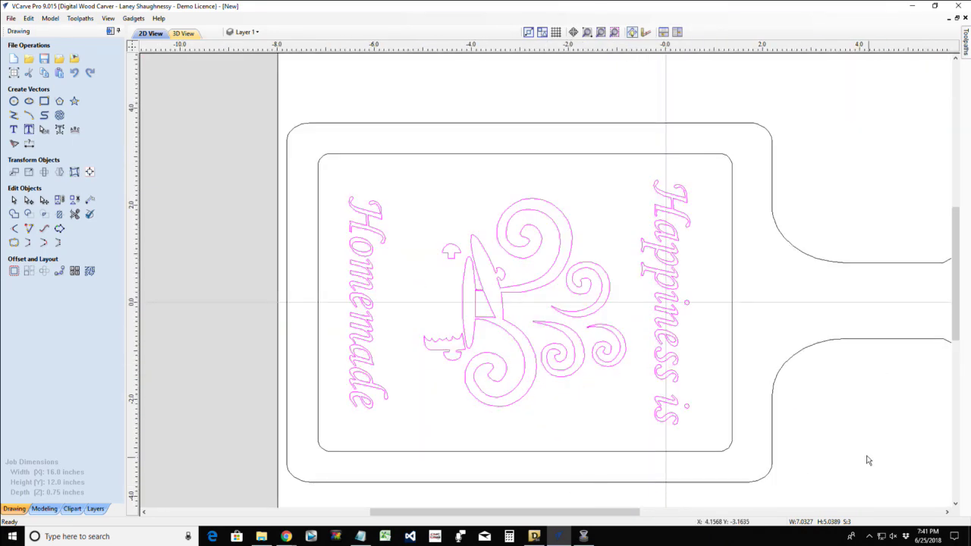
left_click_drag(955, 293, 955, 303)
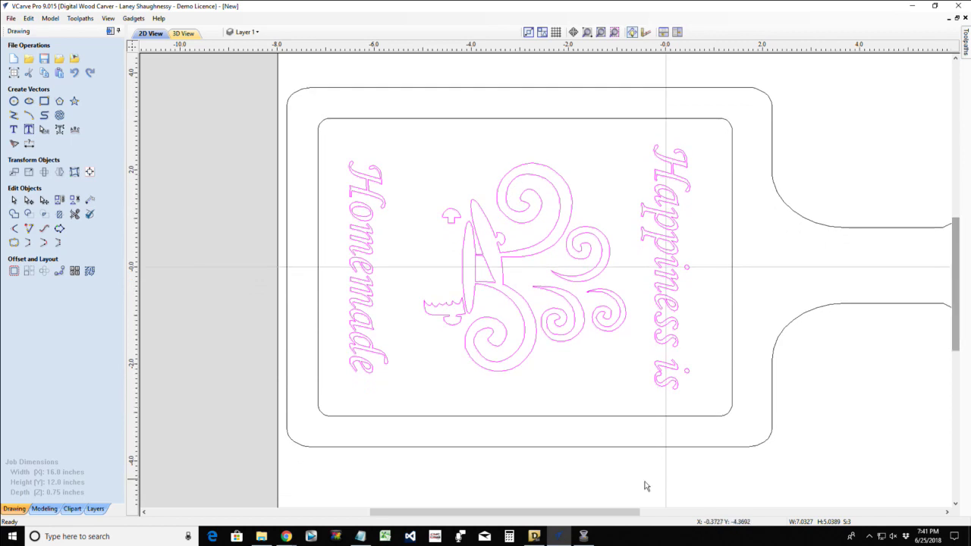
left_click_drag(551, 517, 573, 515)
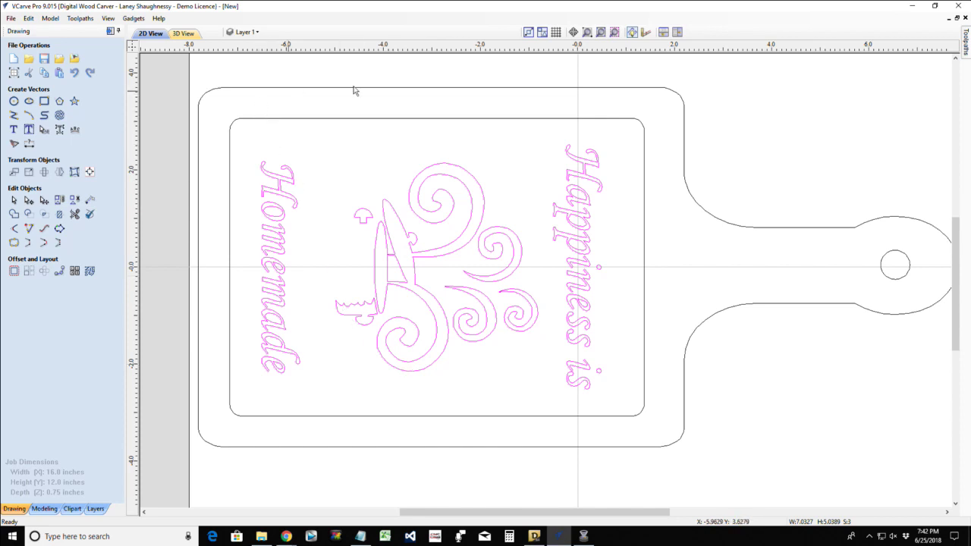
scroll(358, 256, "down", 2)
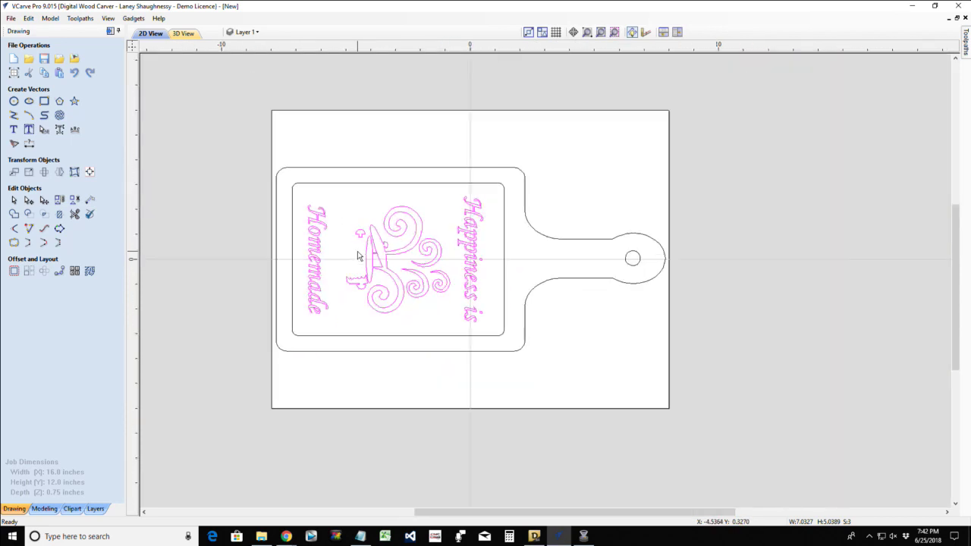
scroll(357, 256, "up", 1)
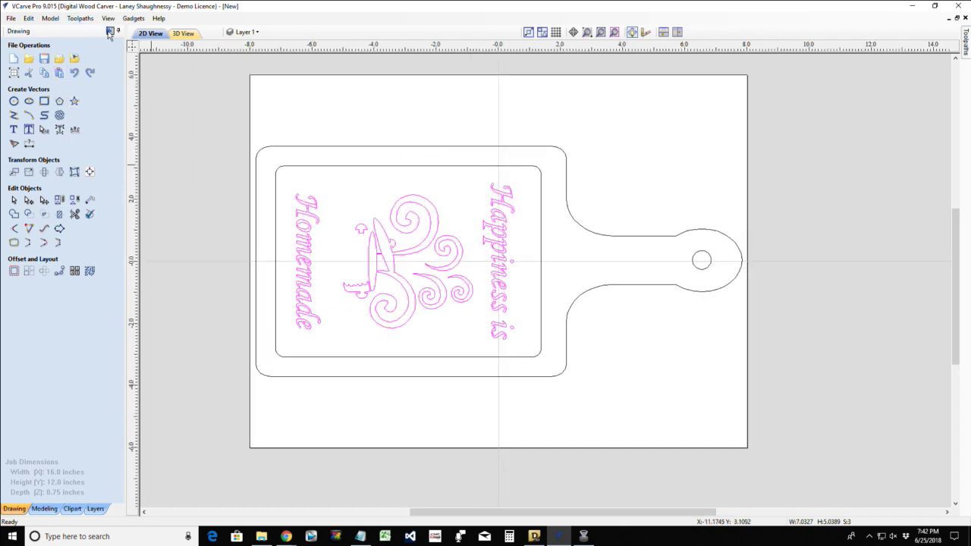
- Start a V-Carve/Engraving toolpath from the Toolpaths panel with Flat Depth unchecked
left_click(109, 31)
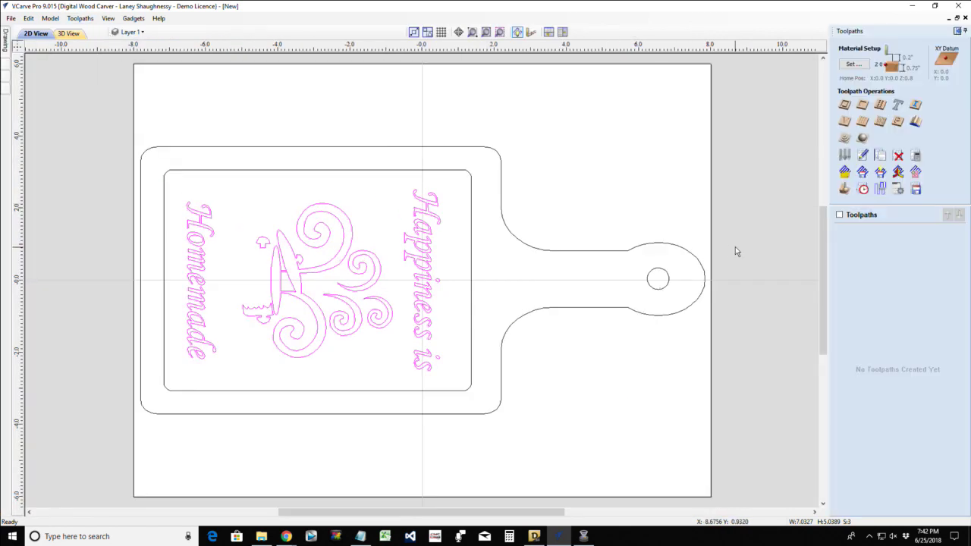
left_click(843, 121)
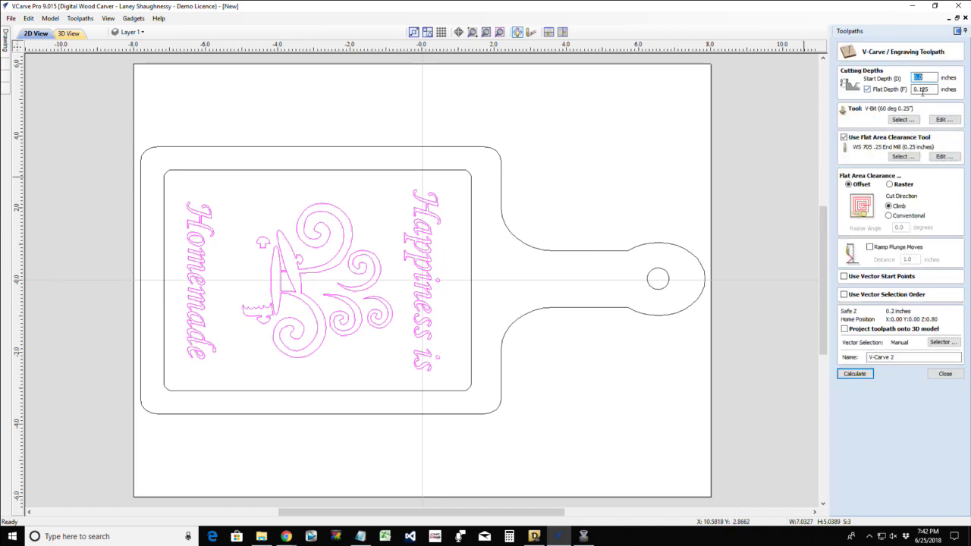
left_click(867, 90)
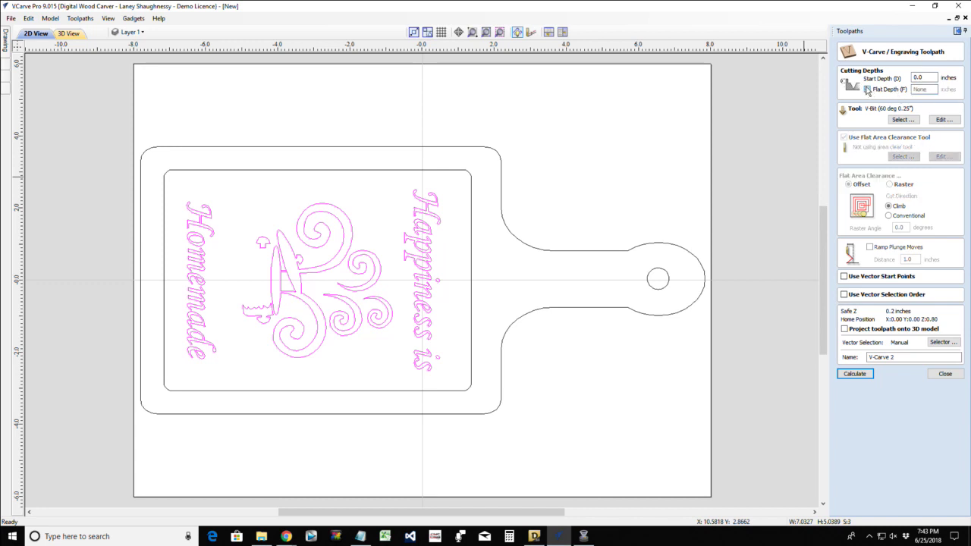
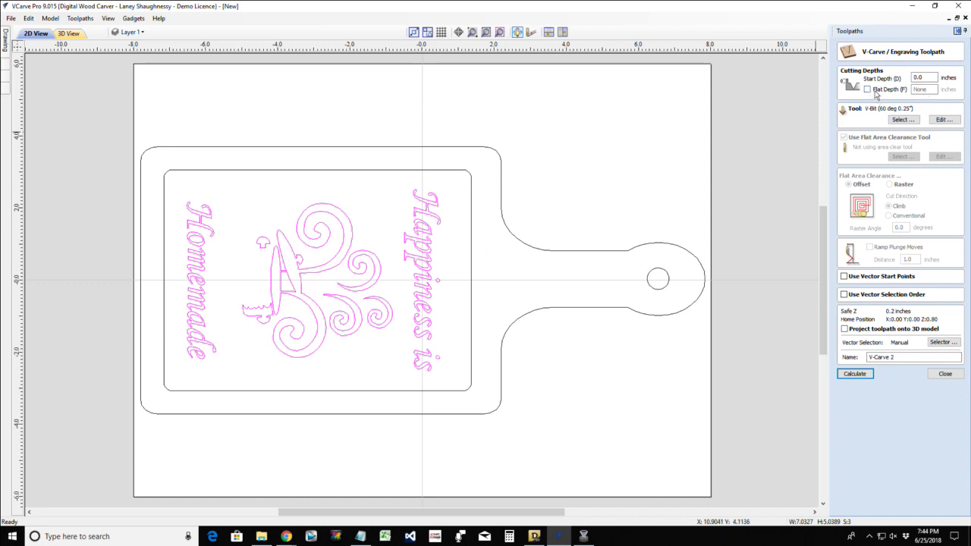
- Calculate the V-Carve 2 toolpath and preview the text and swirl carved into cherry
left_click(862, 372)
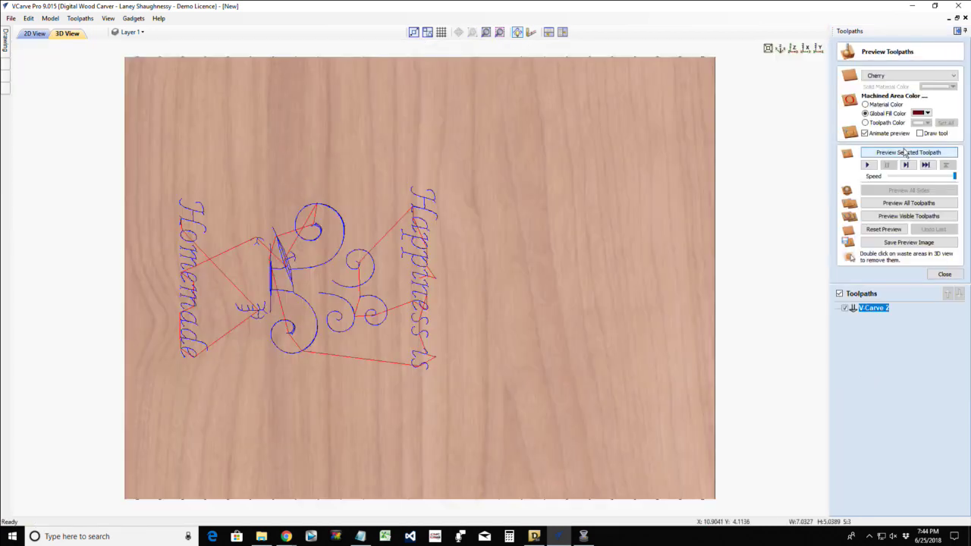
left_click(904, 152)
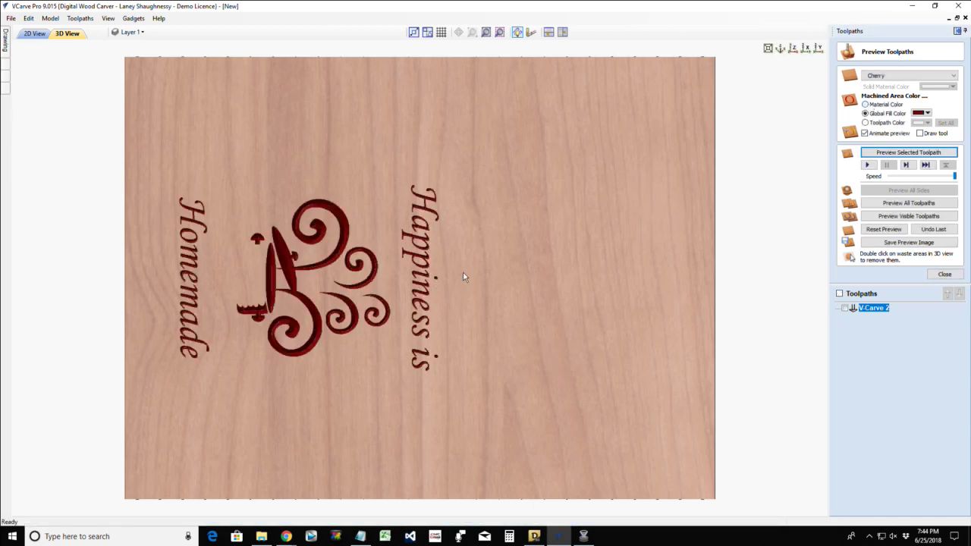
- Set the preview's Machined Area Color to Material Color
key("alt+m")
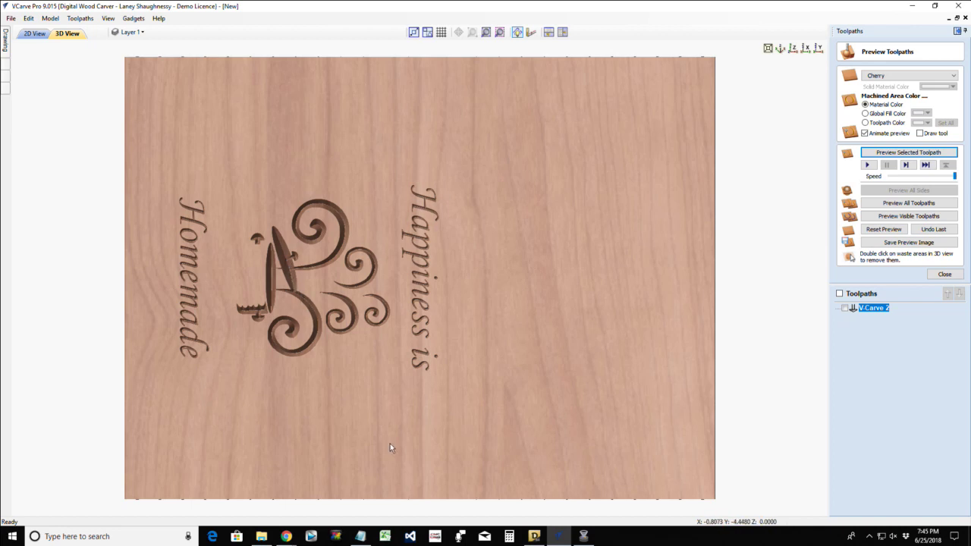
- Orbit and zoom the preview to see the carved board in perspective and face-on
left_click_drag(403, 462, 309, 261)
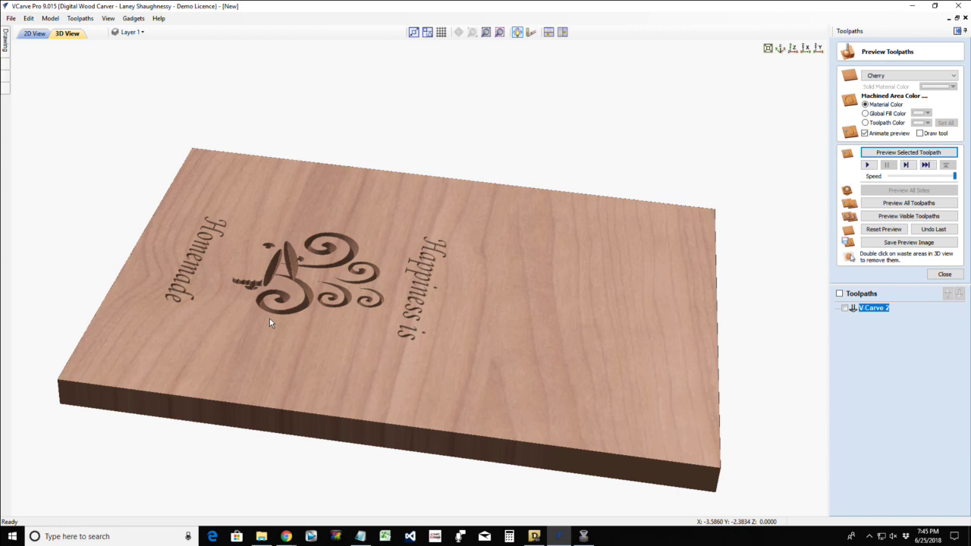
left_click_drag(268, 322, 122, 386)
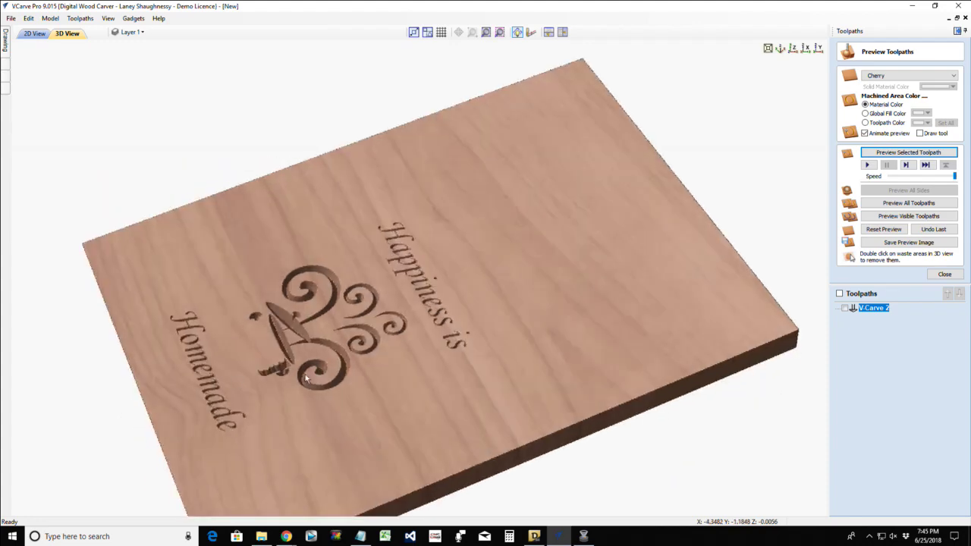
scroll(341, 363, "up", 5)
scroll(353, 356, "down", 4)
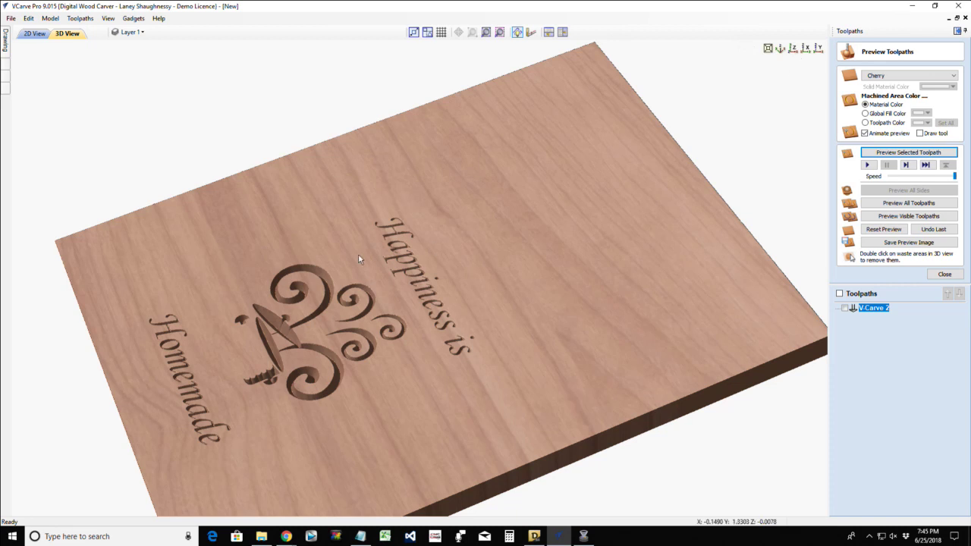
left_click_drag(367, 408, 343, 376)
left_click_drag(480, 228, 487, 258)
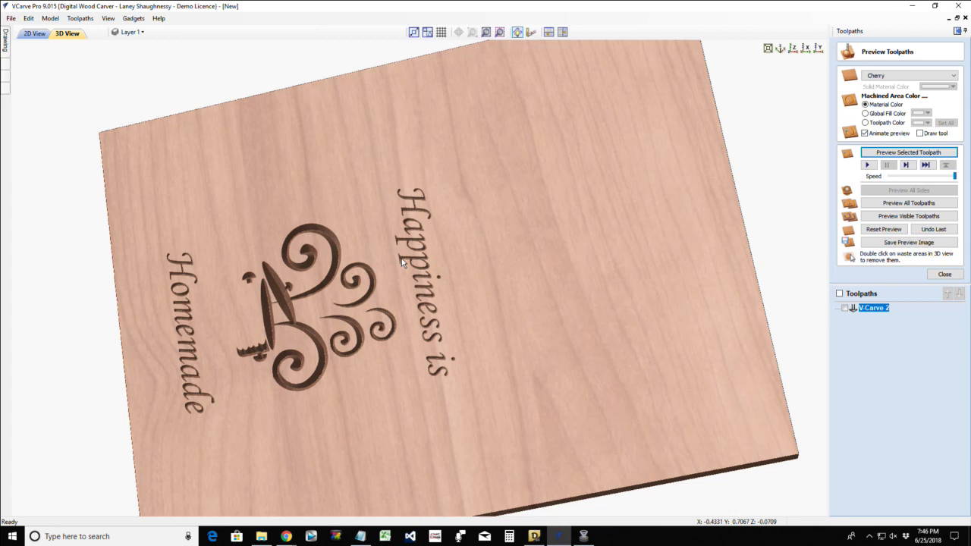
- Tilt the board flatter and zoom in to check the carving depth
left_click_drag(369, 409, 270, 371)
scroll(338, 340, "up", 4)
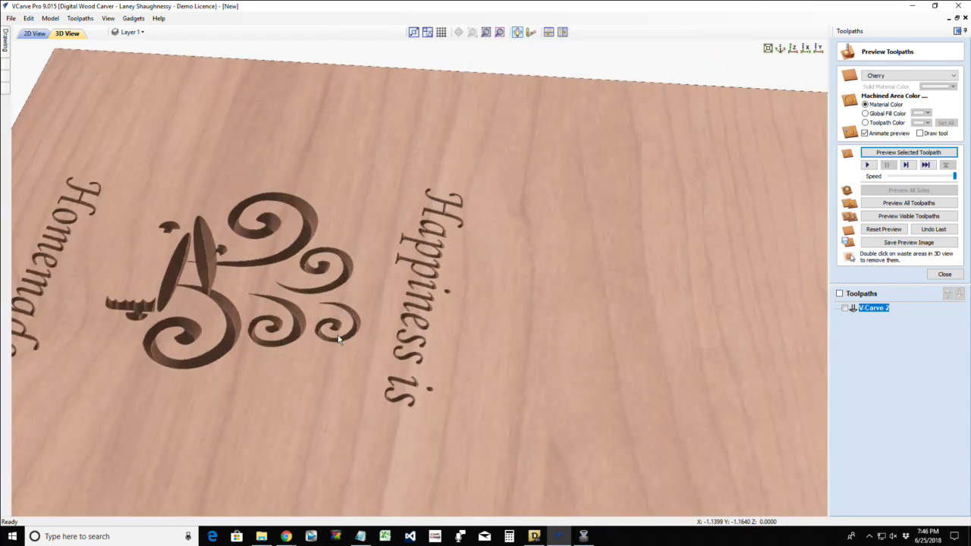
scroll(339, 341, "down", 5)
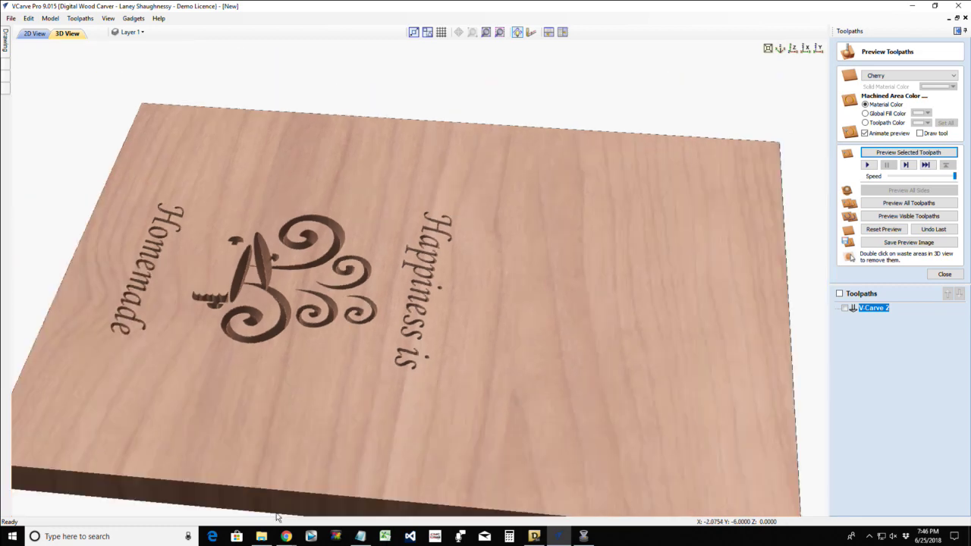
left_click_drag(360, 417, 388, 404)
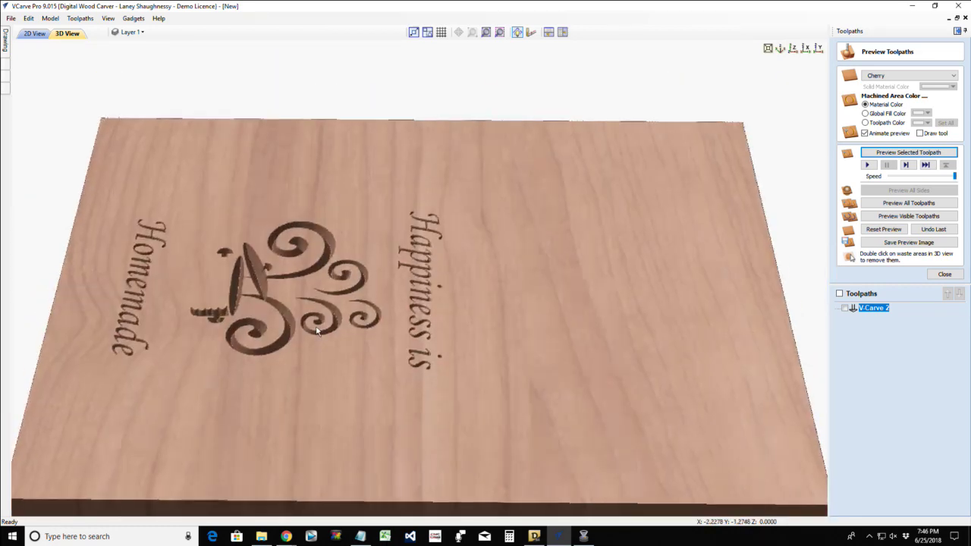
scroll(317, 332, "up", 2)
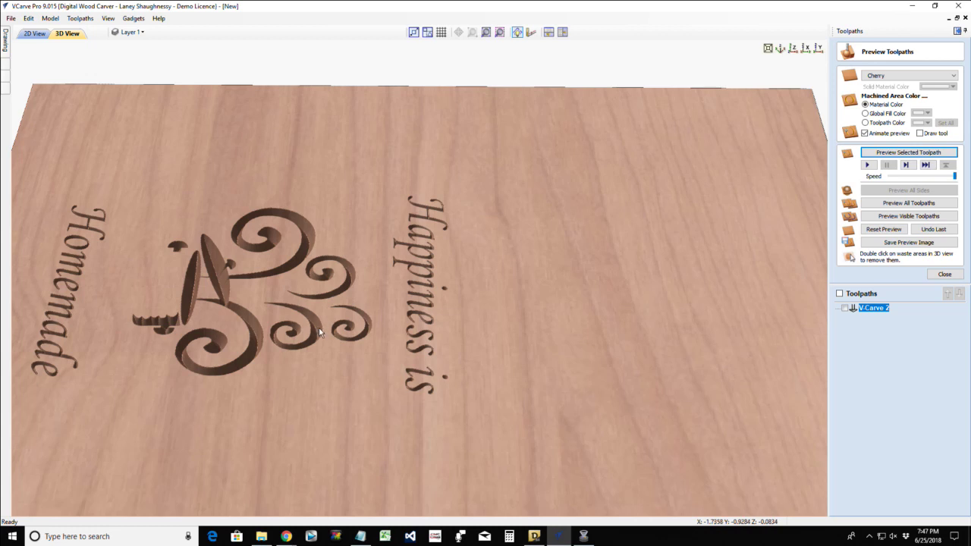
scroll(289, 290, "down", 3)
- Return to the 2D View, select the board's inner rectangle, and switch to Chrome
left_click(37, 33)
left_click(313, 172)
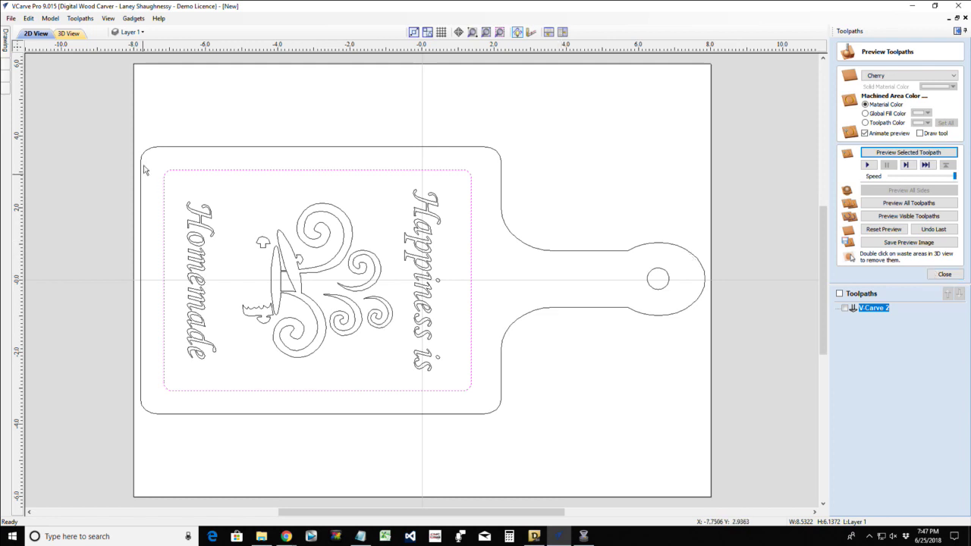
scroll(467, 123, "up", 2)
scroll(467, 124, "up", 3)
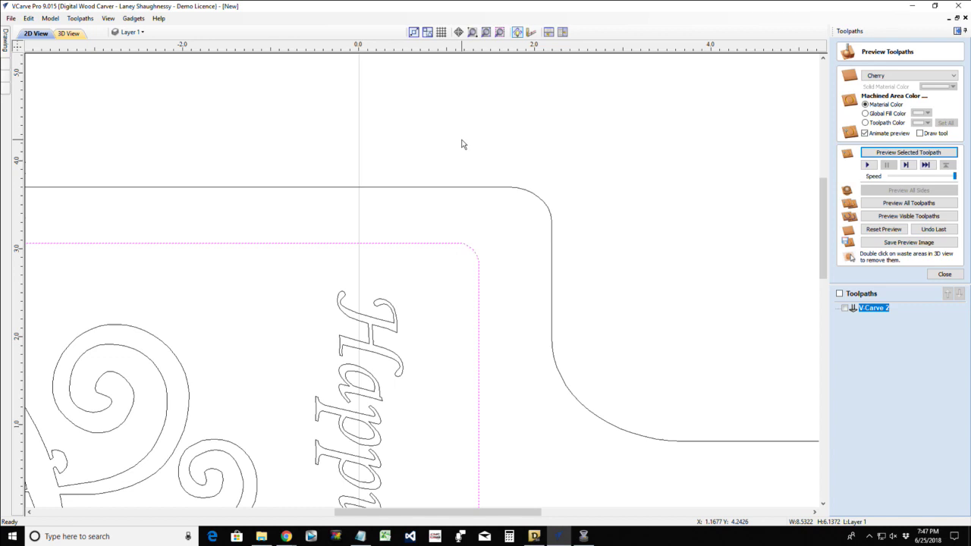
key("alt+Tab")
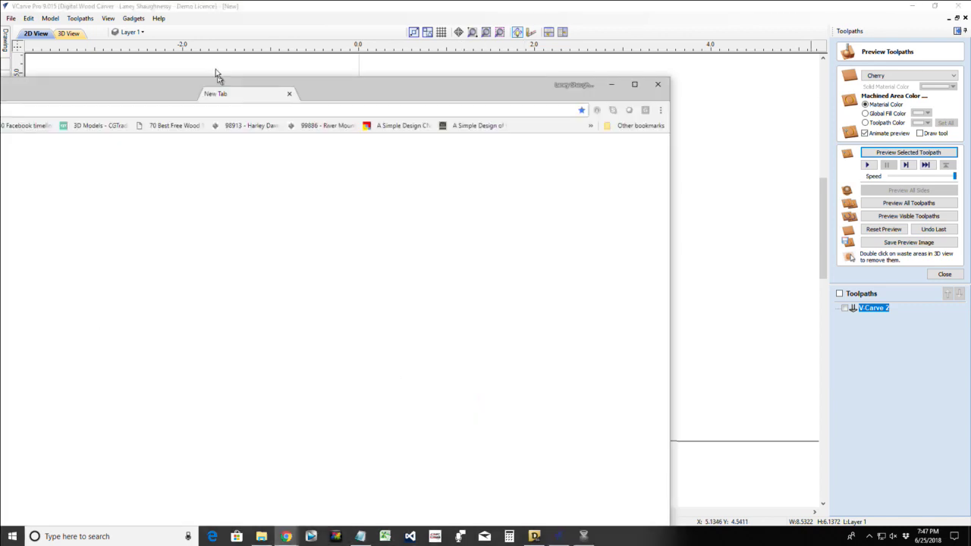
- Maximize Chrome and search Google for 'Box Core Router Bit'
left_click_drag(216, 75, 632, 59)
double_click(633, 59)
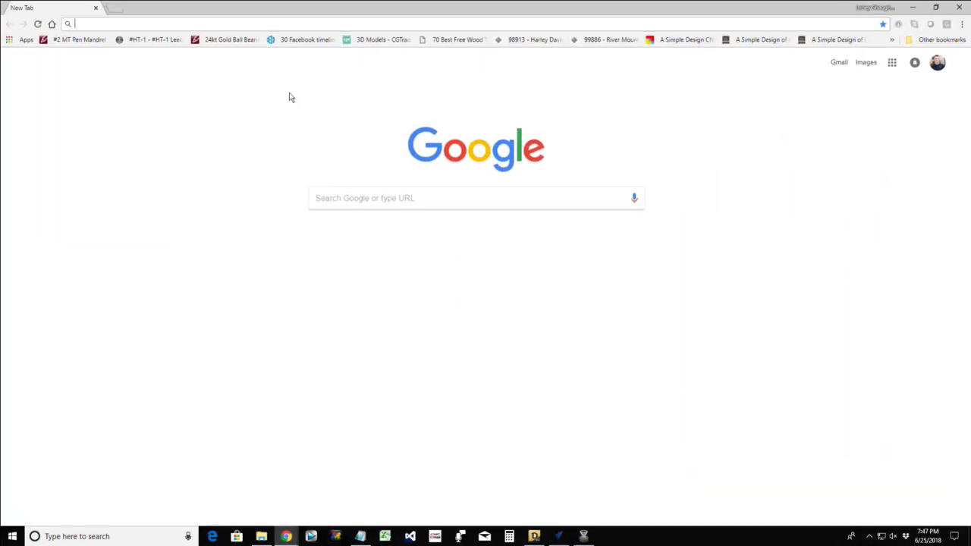
left_click(349, 198)
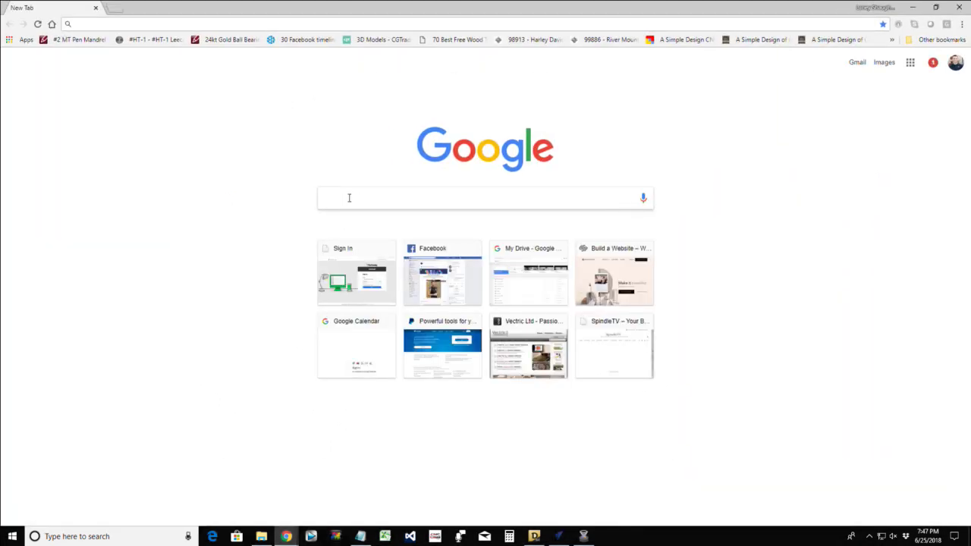
type("Boz")
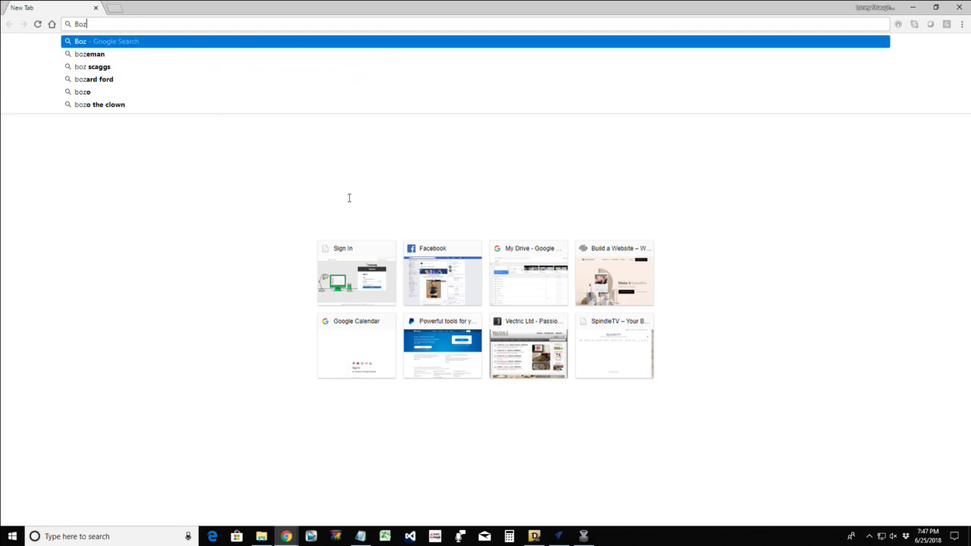
key("BackSpace")
type("x ")
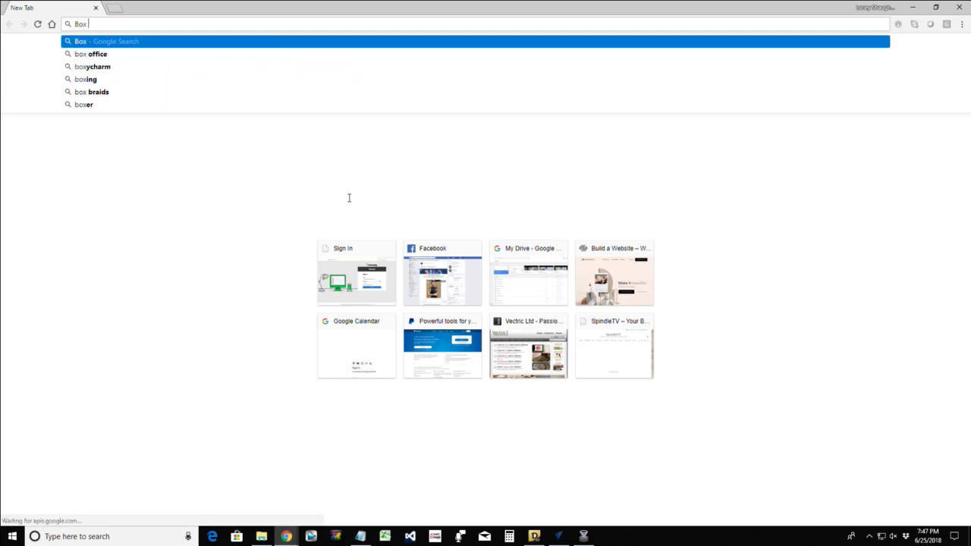
type("Core Router Bit")
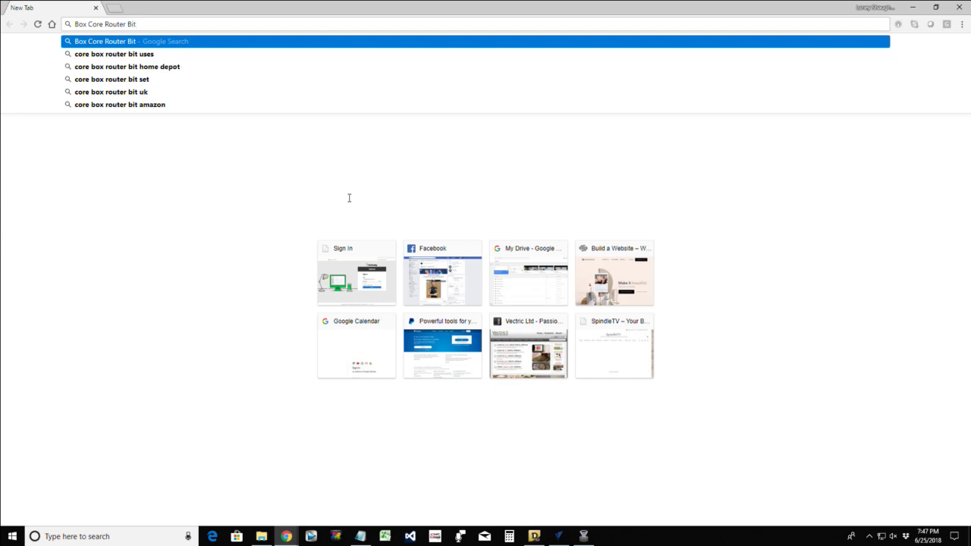
key("Return")
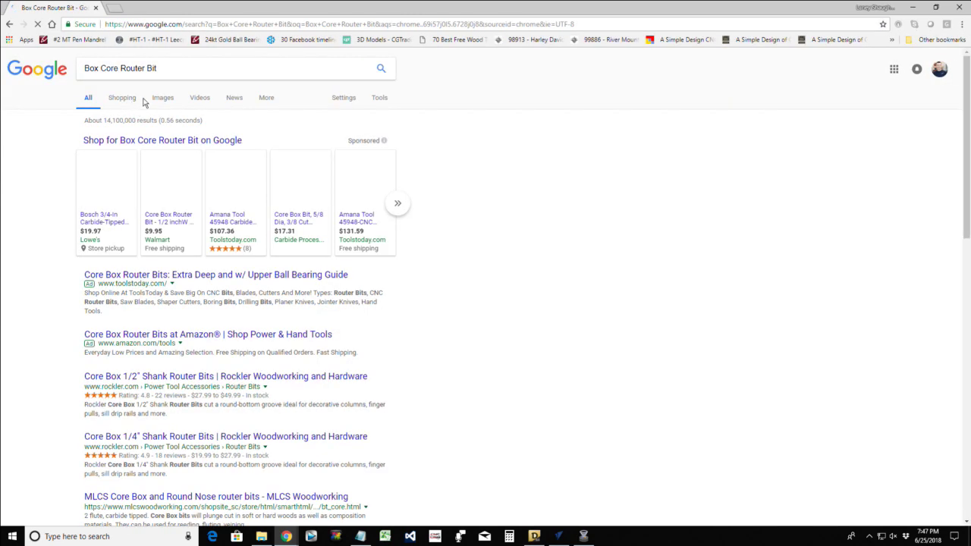
- Browse Google Images for the search and enlarge the 1/4 Shank Core Box bit image
left_click(160, 103)
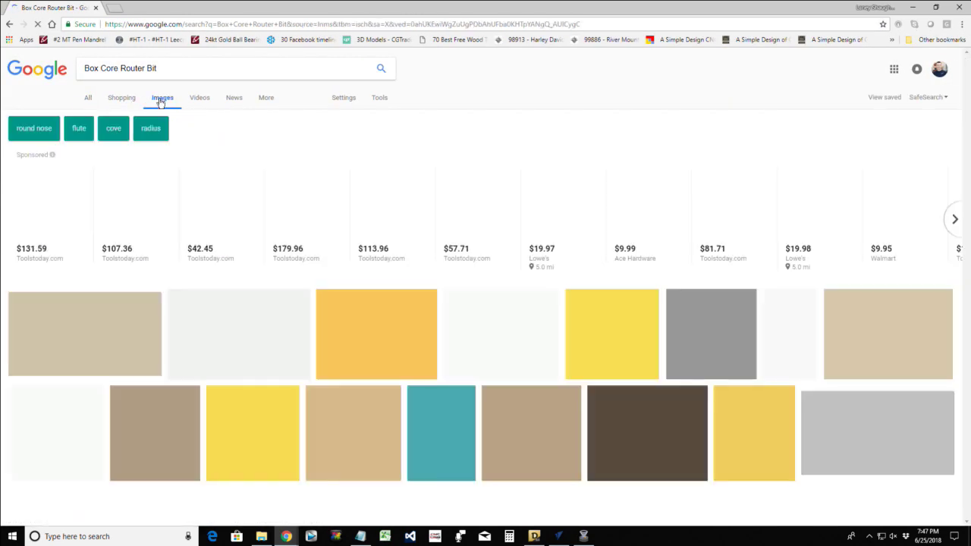
scroll(259, 375, "down", 1)
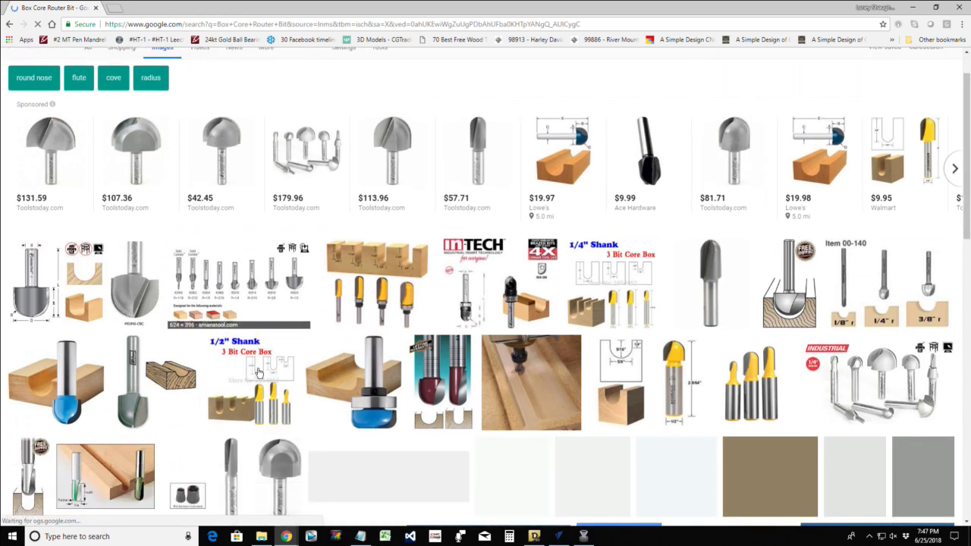
scroll(258, 373, "down", 1)
scroll(258, 373, "down", 1)
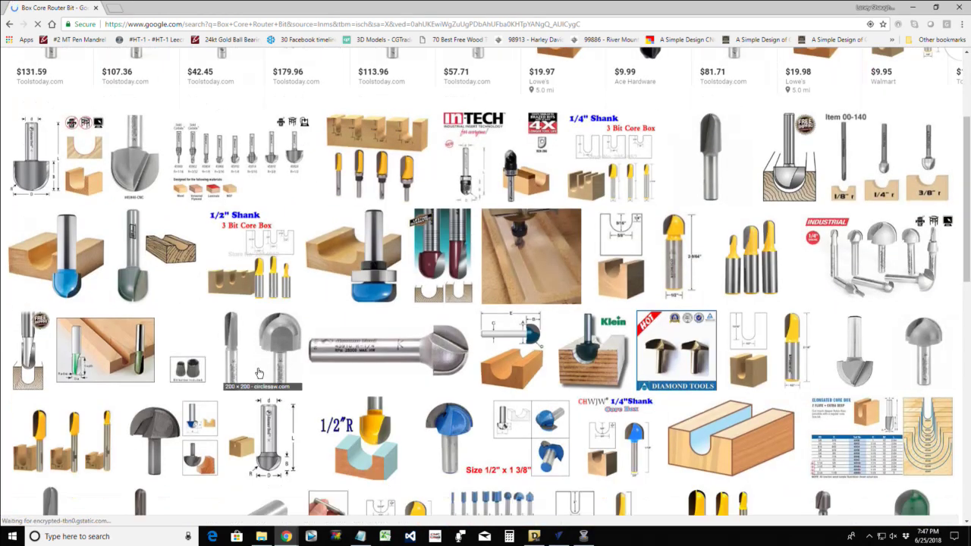
scroll(258, 373, "up", 2)
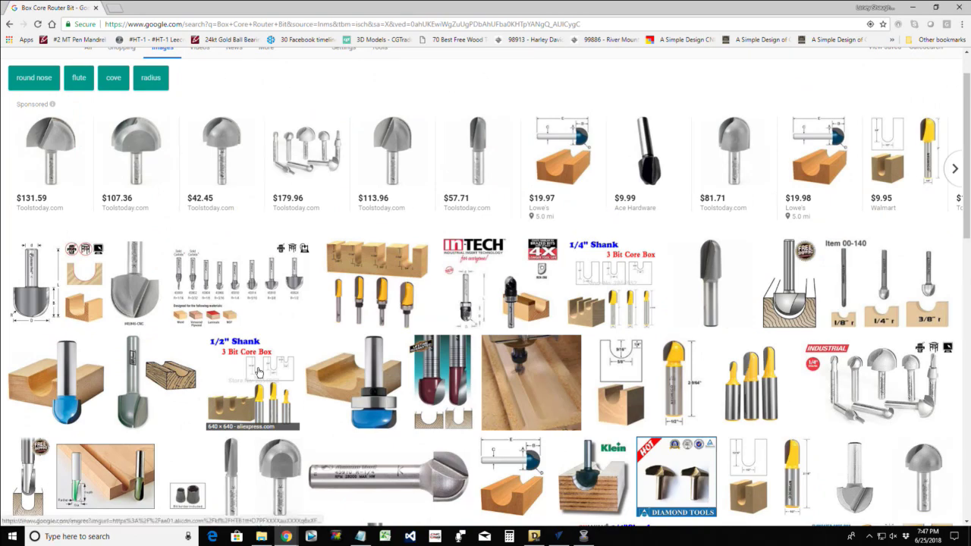
scroll(258, 373, "down", 2)
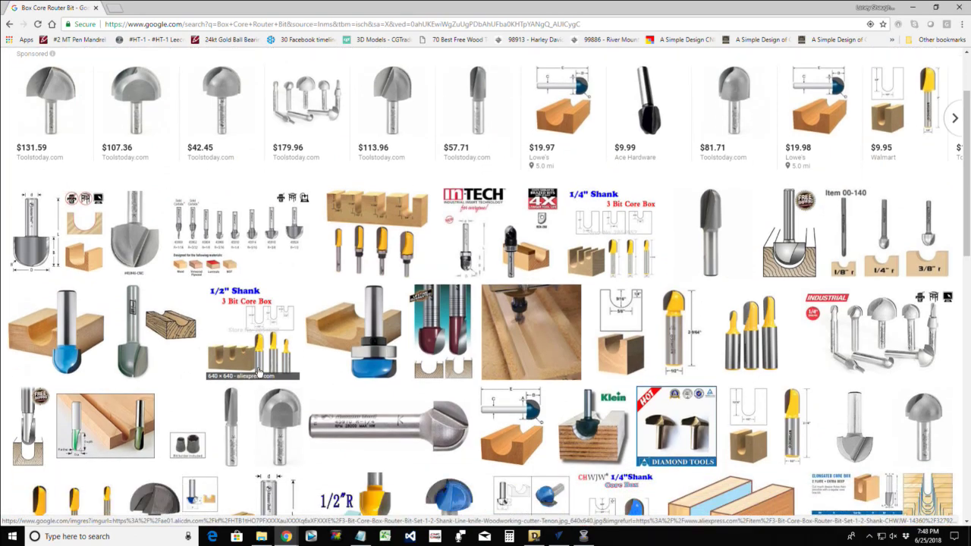
scroll(258, 373, "down", 3)
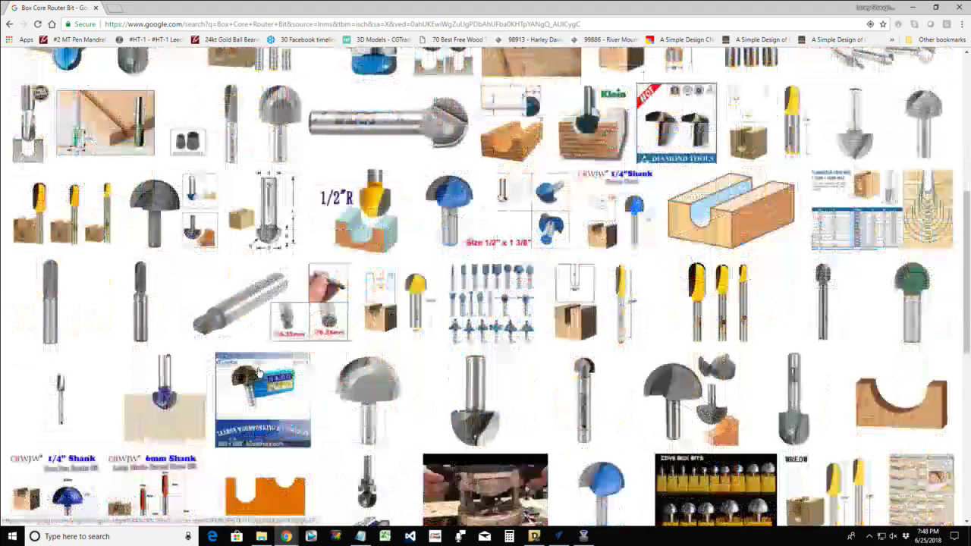
left_click(619, 225)
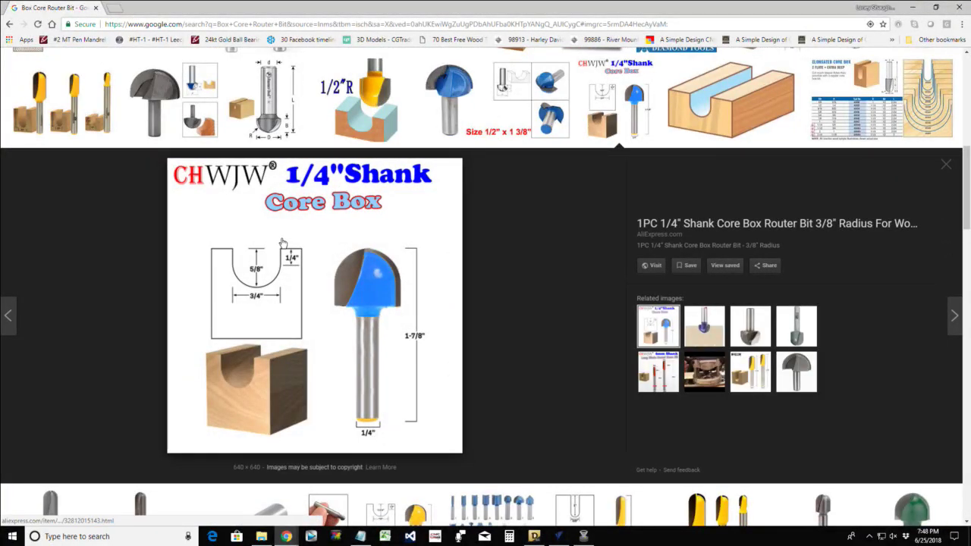
- View related bit images, including Woodcraft's 1410 Round Nose core box bit, then return to All results
scroll(329, 367, "down", 1)
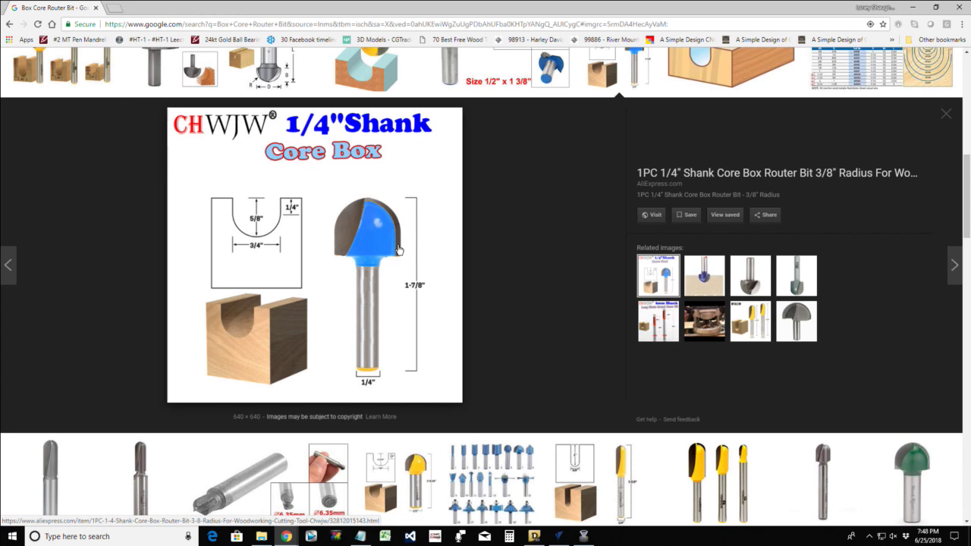
left_click(702, 287)
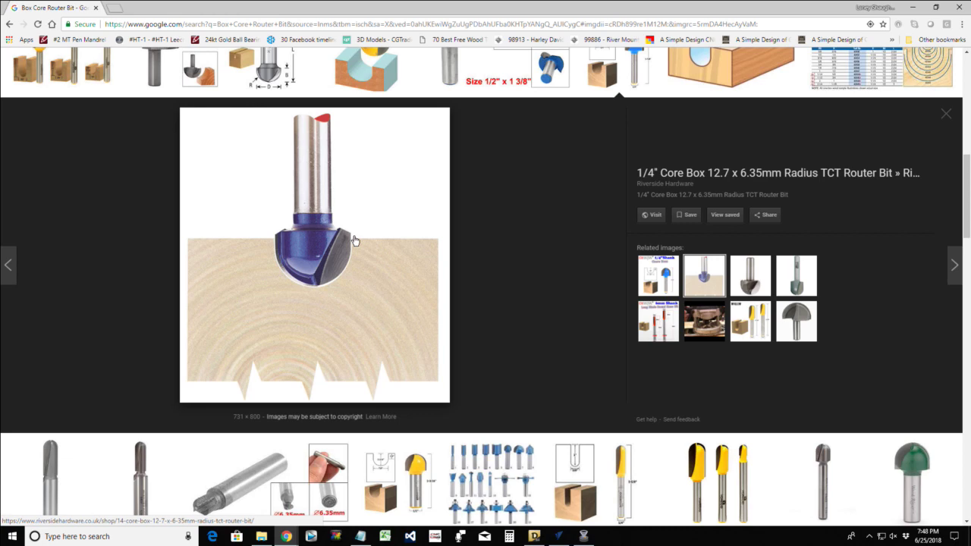
left_click(49, 455)
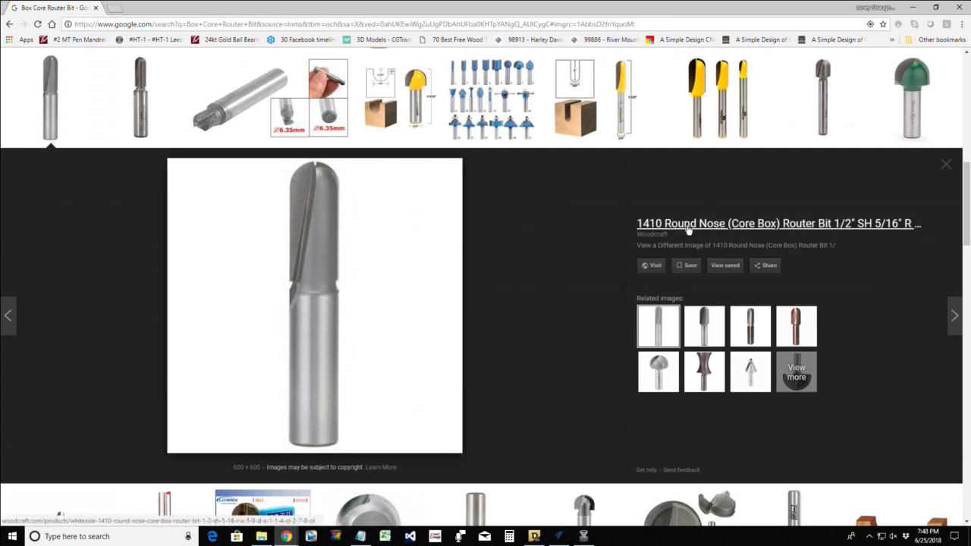
scroll(579, 295, "up", 2)
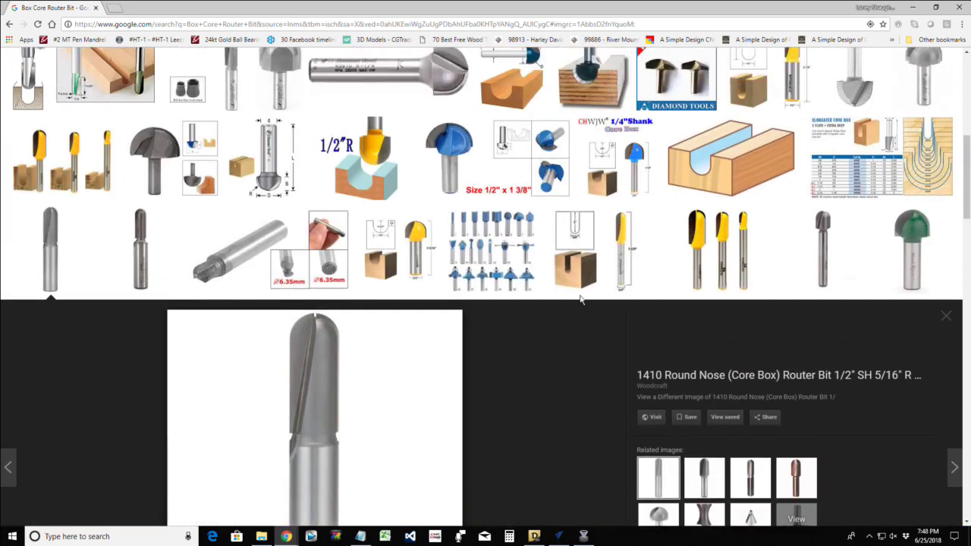
scroll(549, 322, "up", 2)
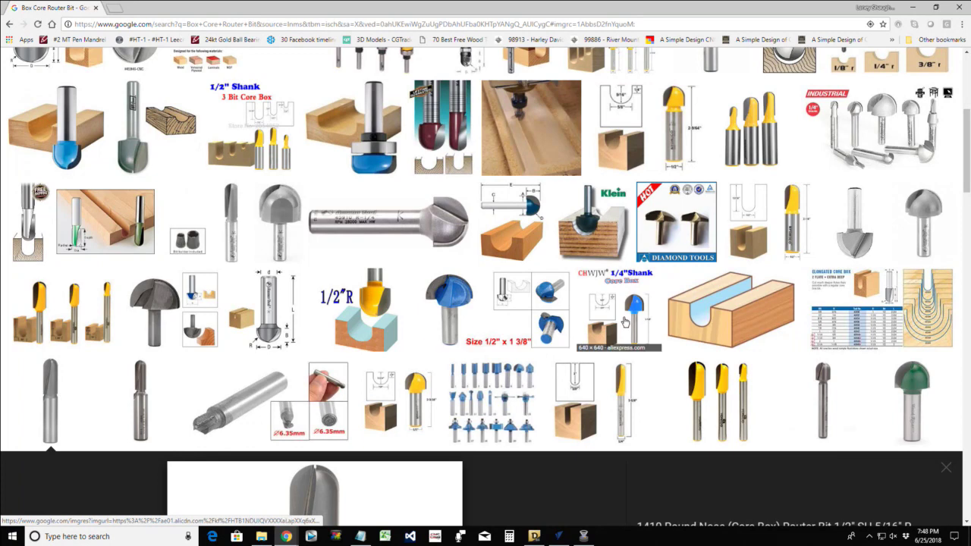
scroll(624, 322, "down", 3)
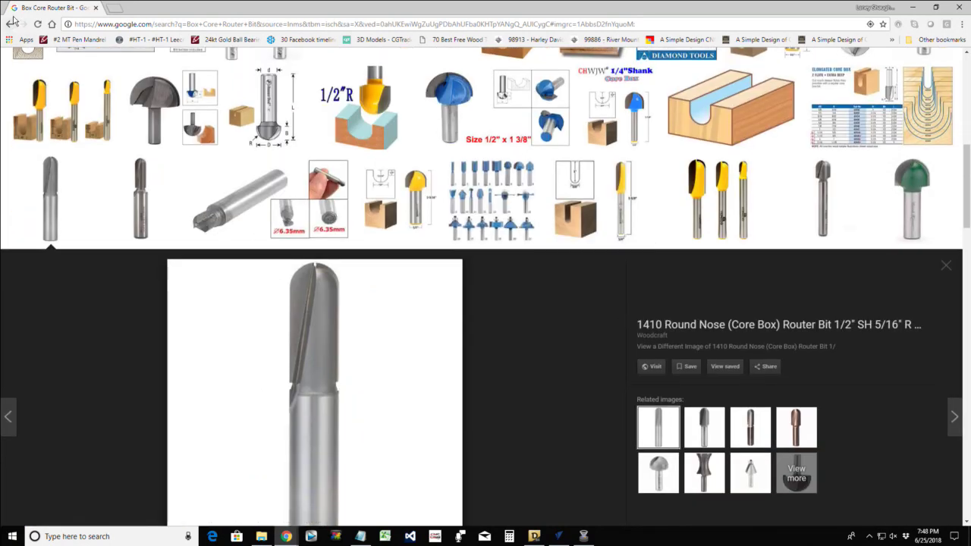
left_click(10, 23)
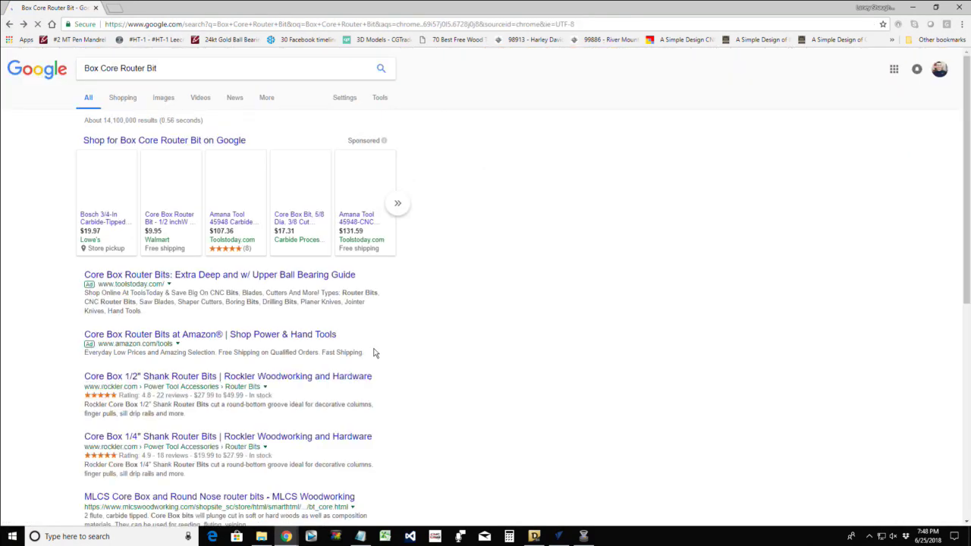
- View Bosch's 85448MC core box bit diagram in Google Images, then minimize Chrome
left_click(165, 99)
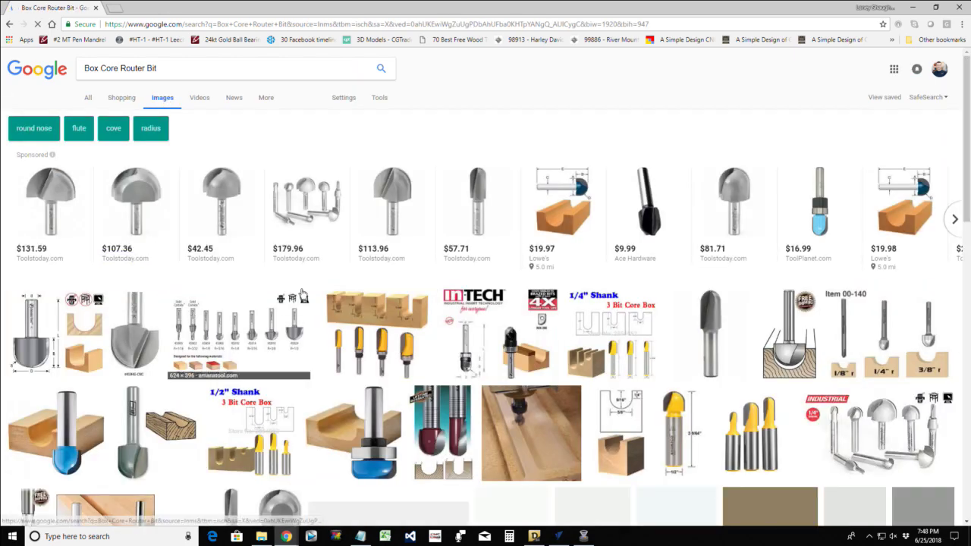
scroll(301, 294, "down", 2)
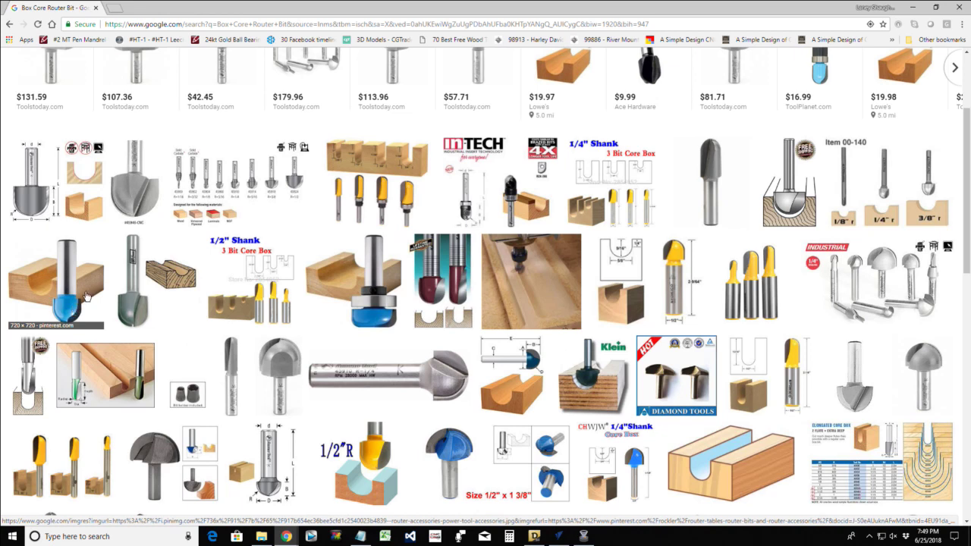
left_click(512, 402)
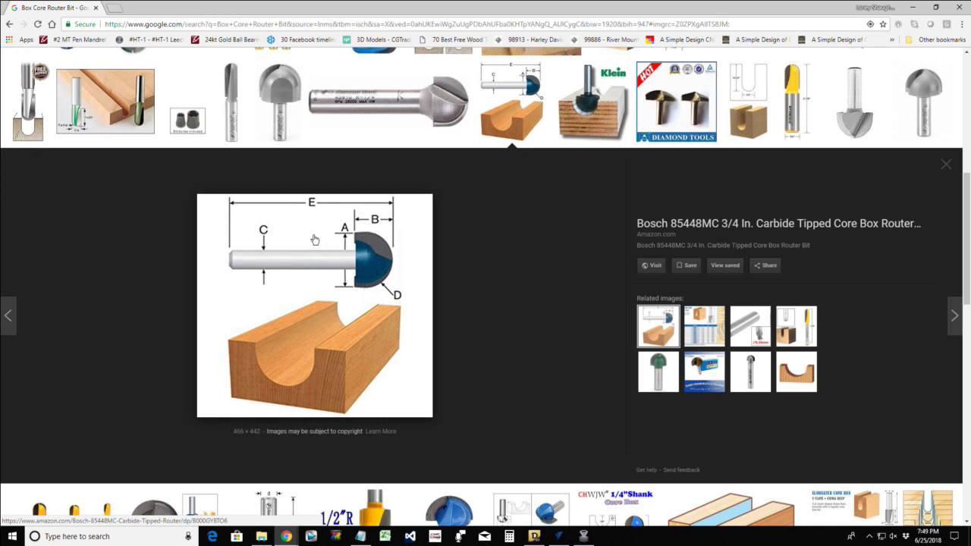
left_click(942, 175)
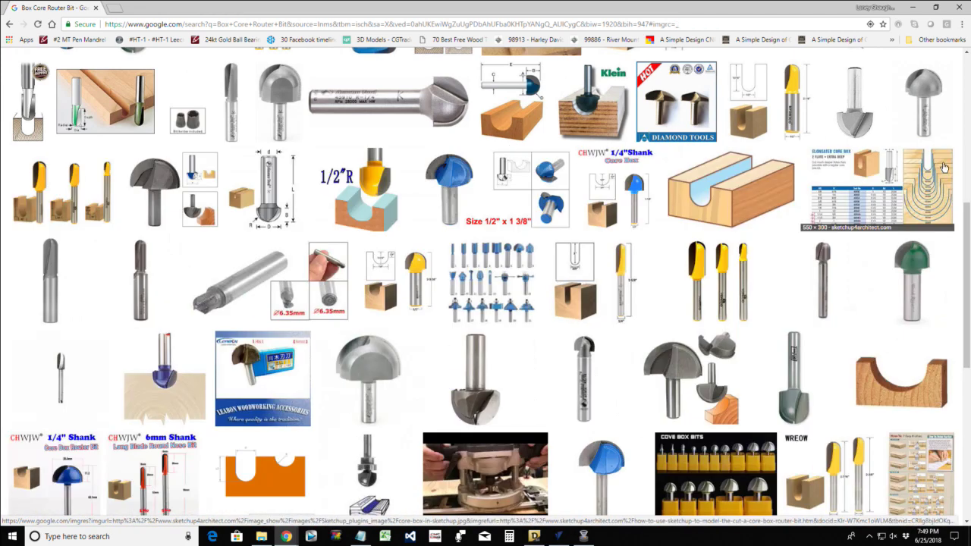
left_click(913, 11)
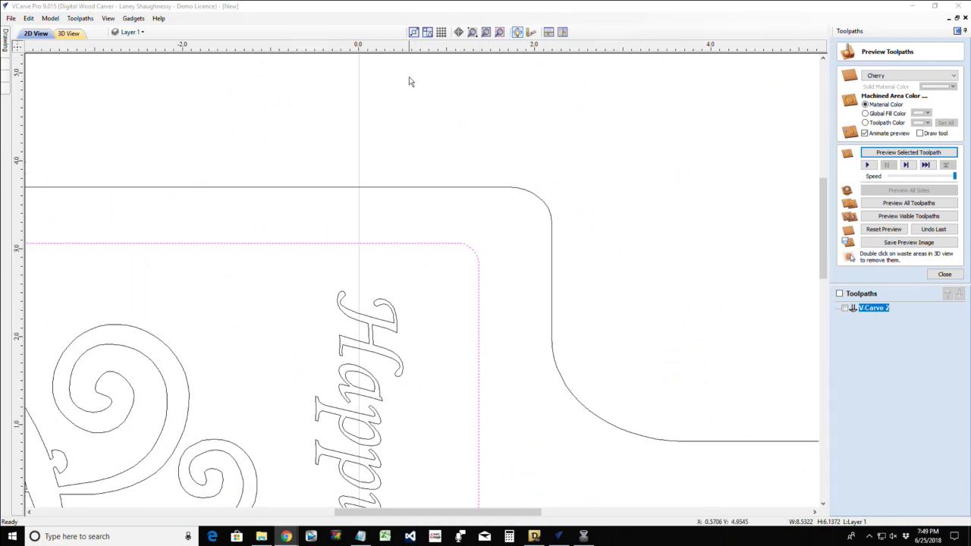
- Zoom in above the board and start the Draw Circle tool from the Drawing tab
scroll(373, 146, "up", 1)
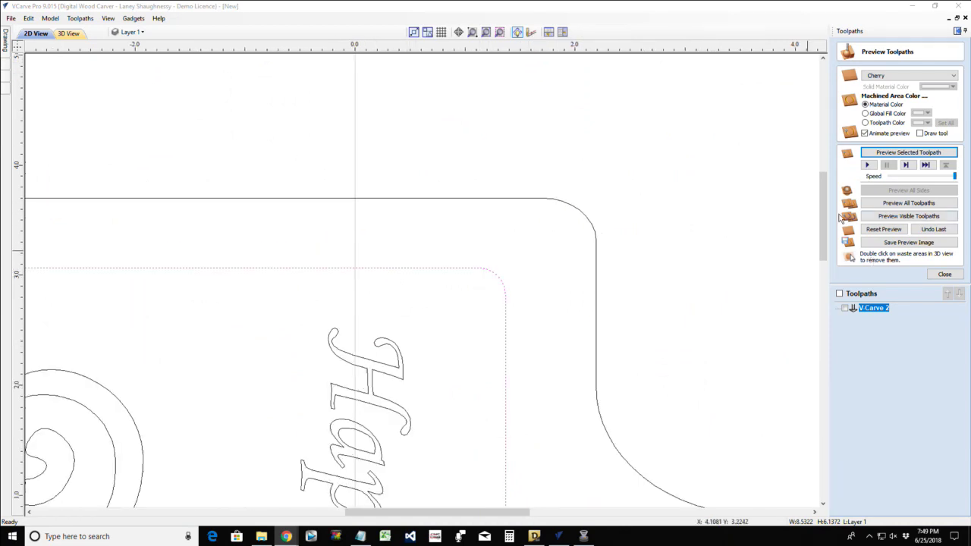
left_click_drag(824, 218, 825, 194)
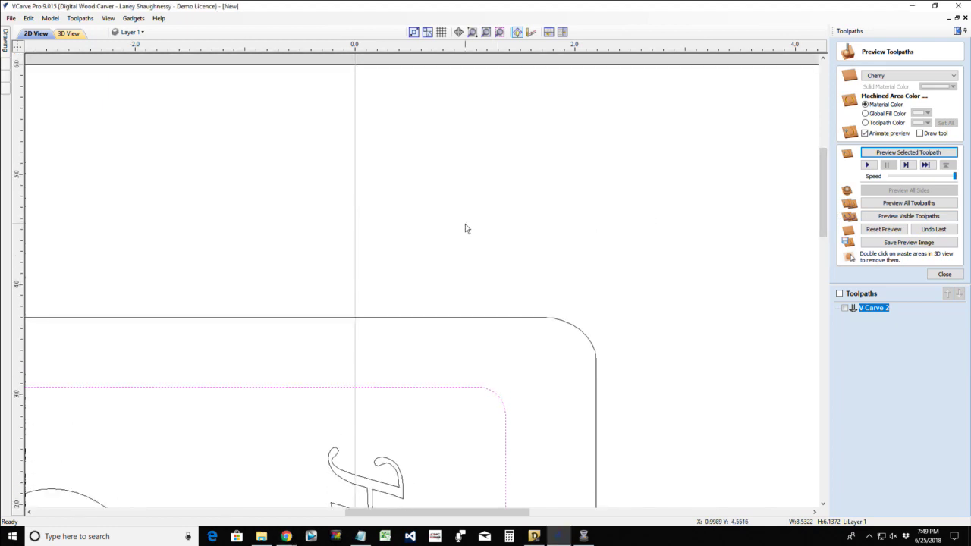
mouse_move(4, 41)
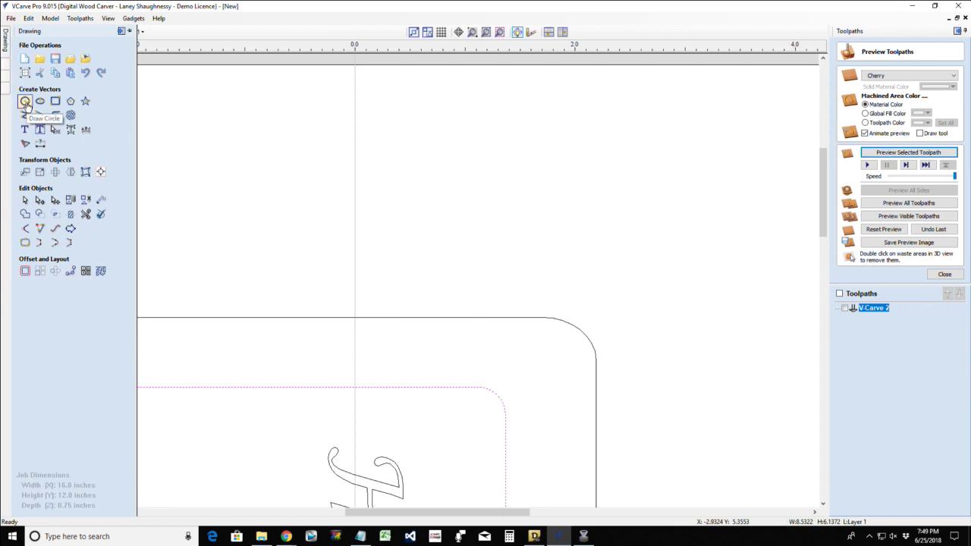
left_click(25, 102)
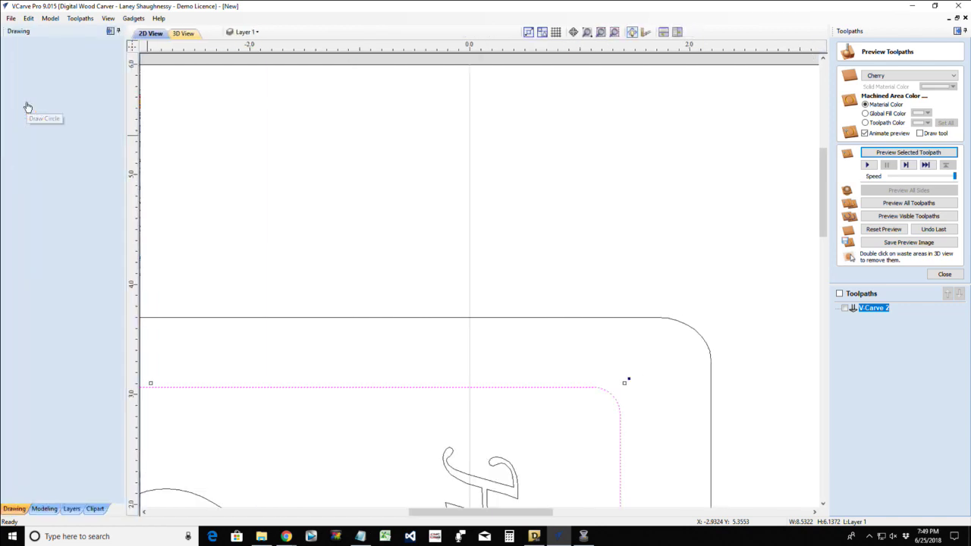
- Place a 0.375-inch diameter circle above the board outline, then close Preview Toolpaths
left_click(53, 124)
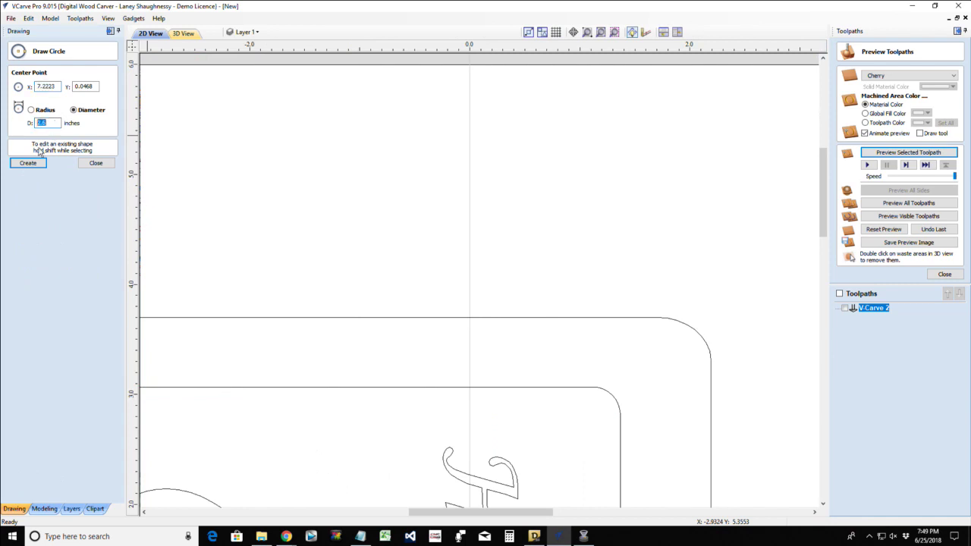
type(".37")
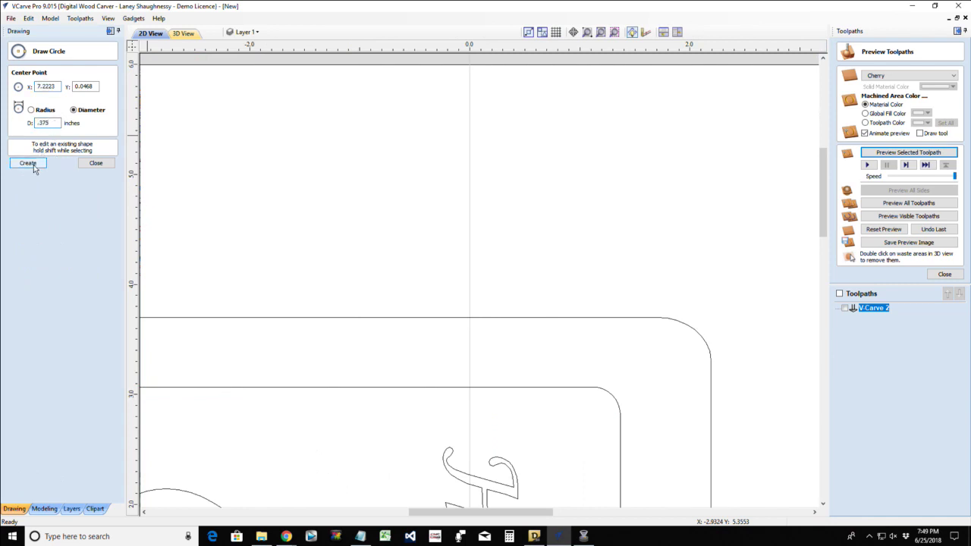
left_click(437, 216)
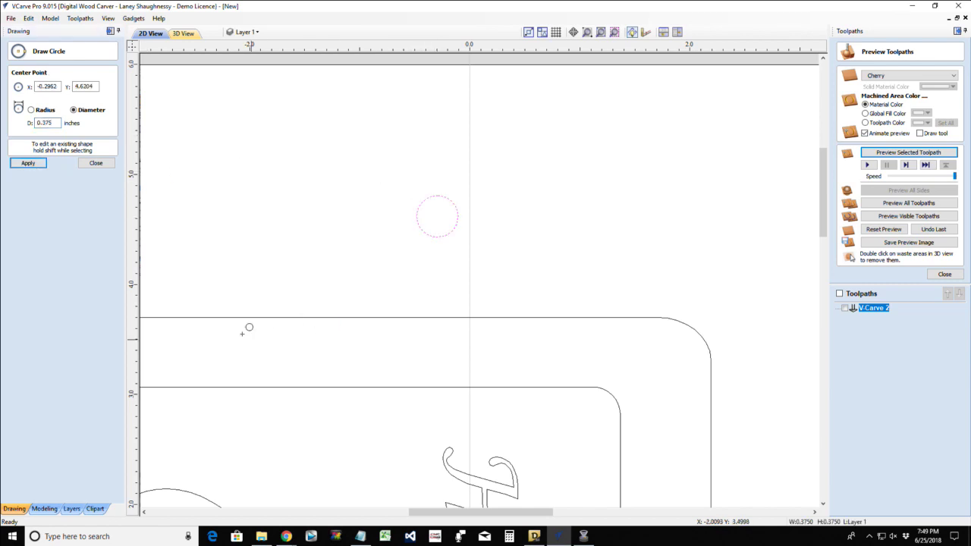
left_click(96, 164)
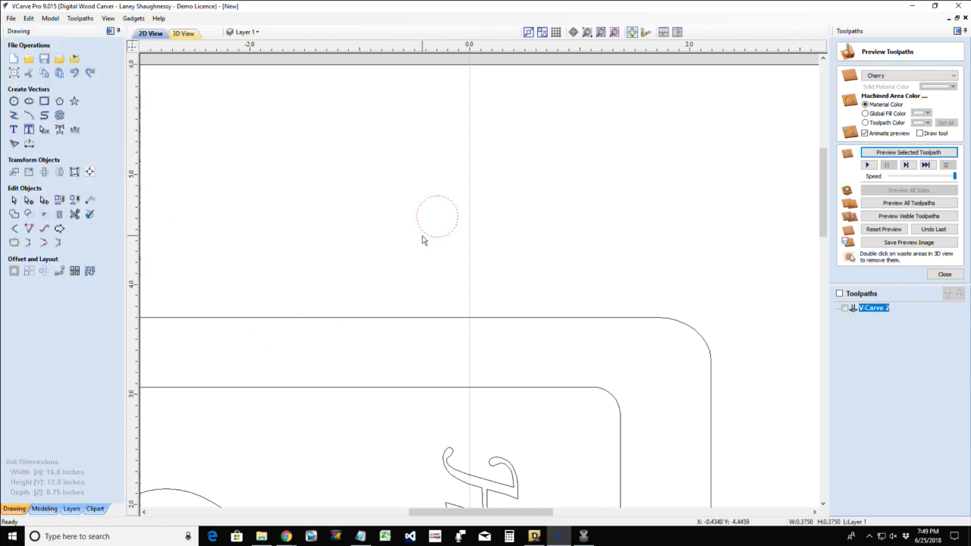
scroll(425, 237, "up", 2)
scroll(426, 237, "up", 1)
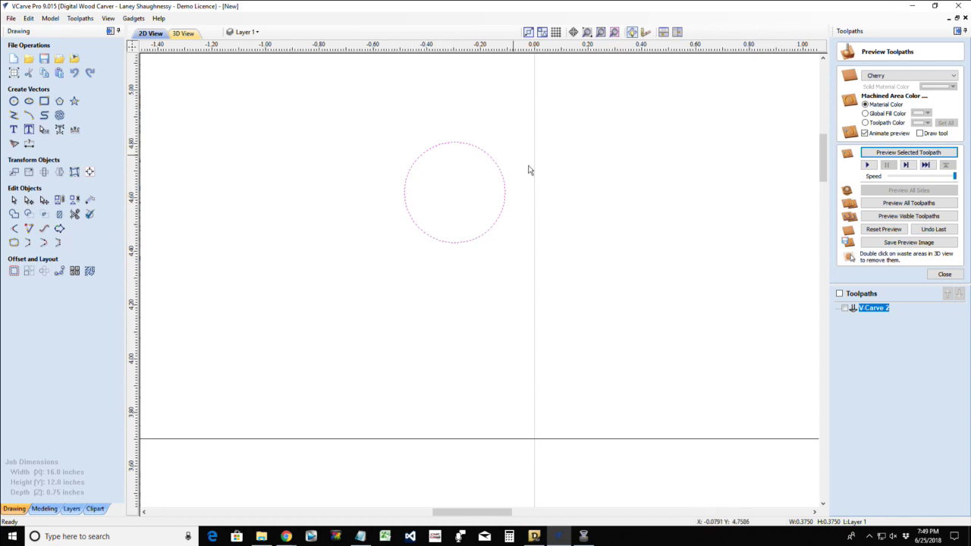
left_click(944, 273)
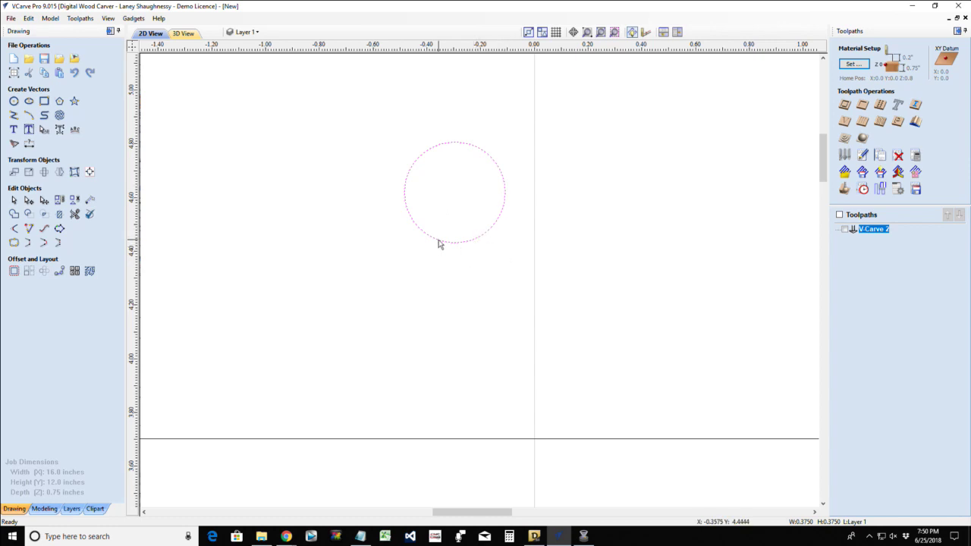
- In node editing, make the circle's right node the start point and cut it at the bottom node
left_click(28, 199)
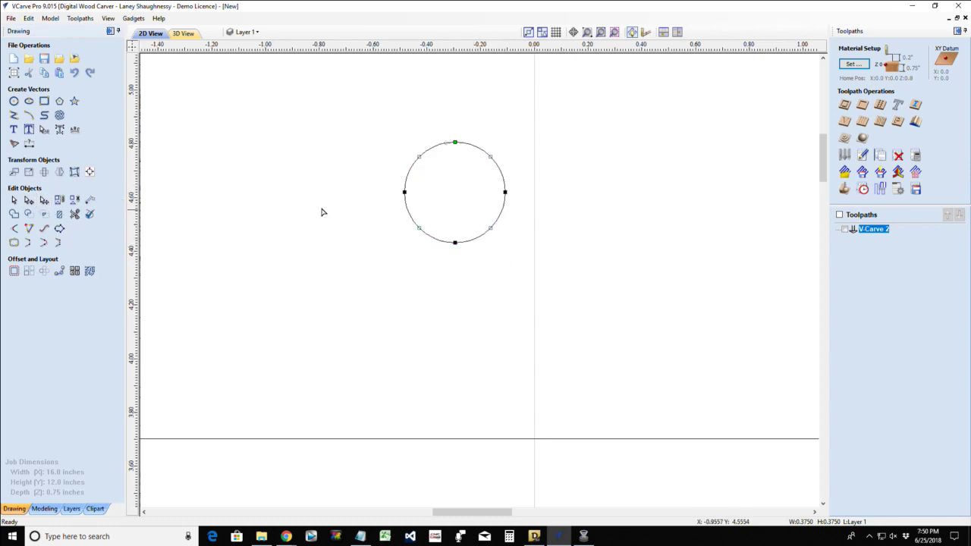
scroll(386, 197, "up", 2)
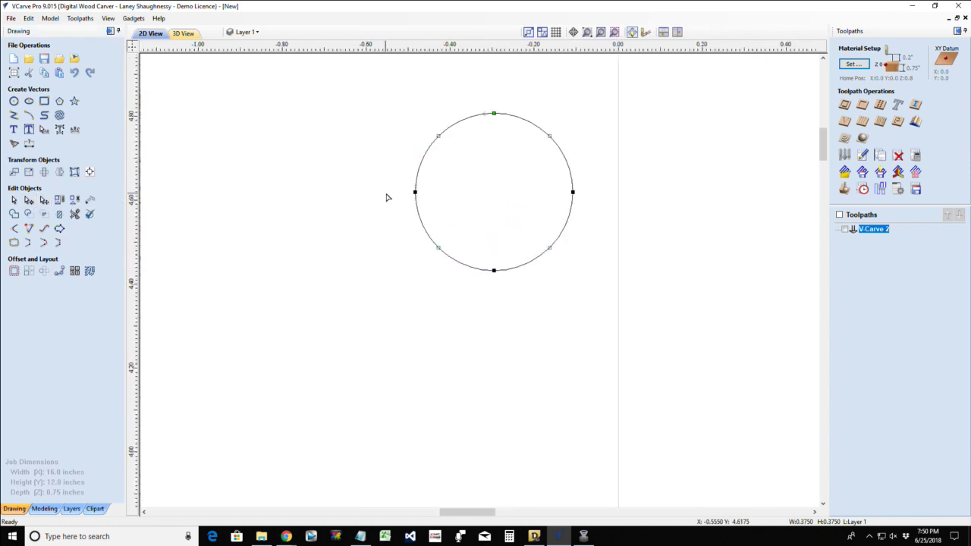
right_click(573, 193)
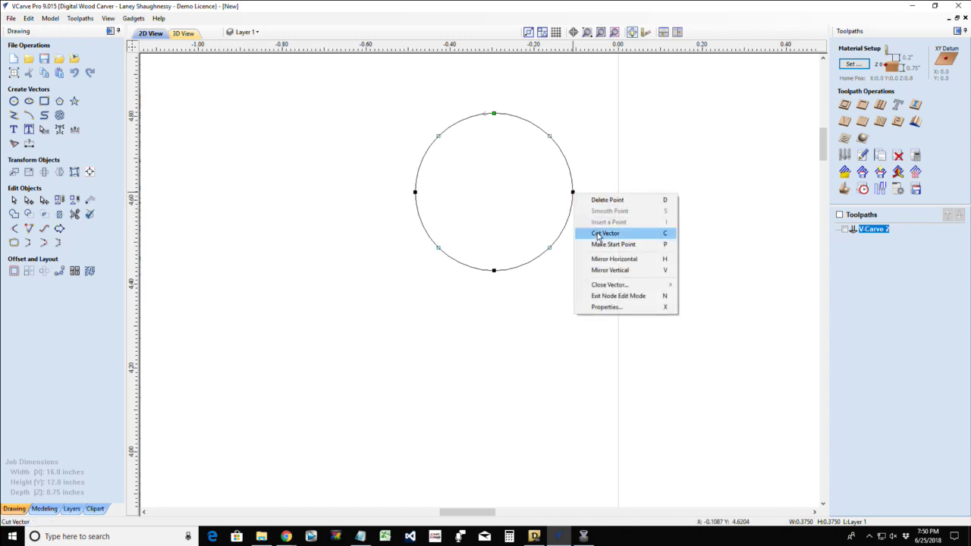
left_click(613, 245)
right_click(491, 271)
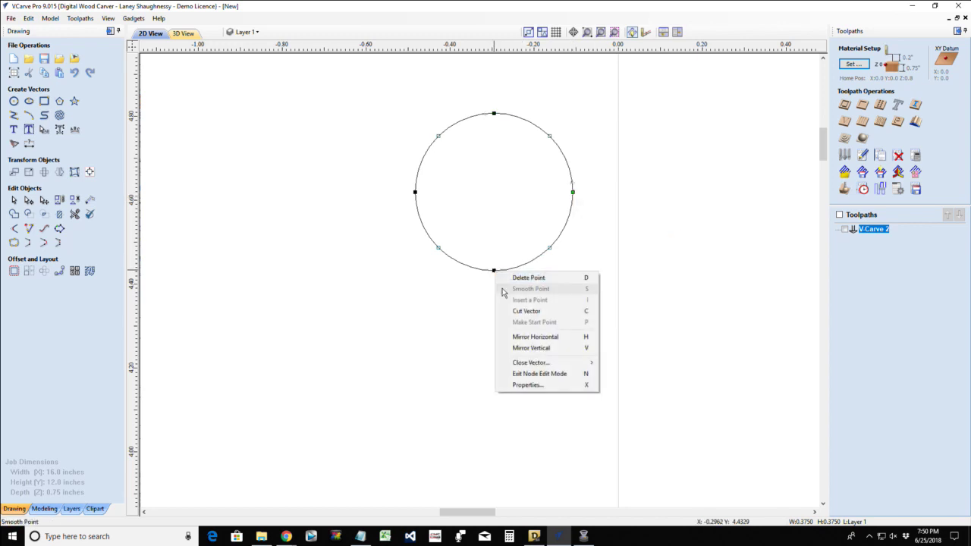
left_click(531, 311)
- Delete the upper three-quarter arc and select the remaining quarter arc
left_click(15, 201)
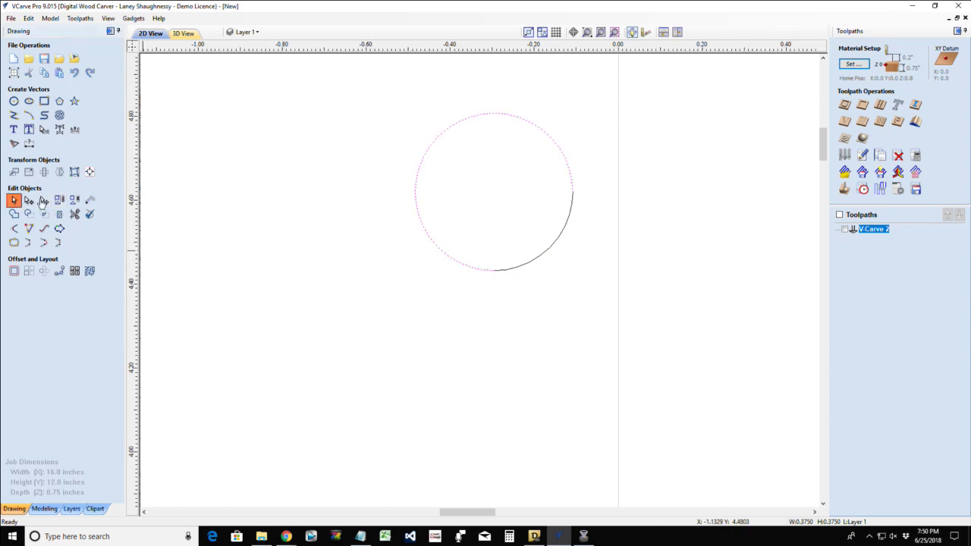
left_click(443, 134)
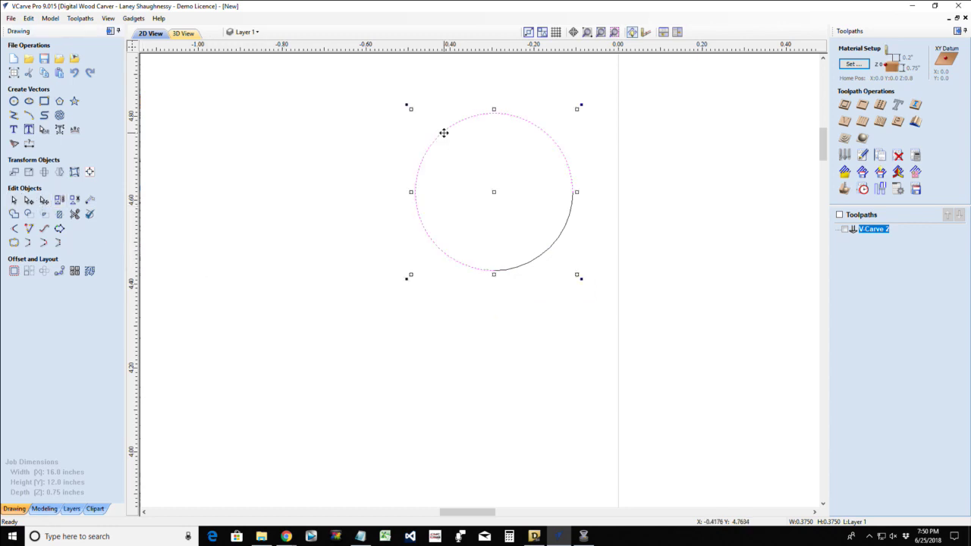
key("Delete")
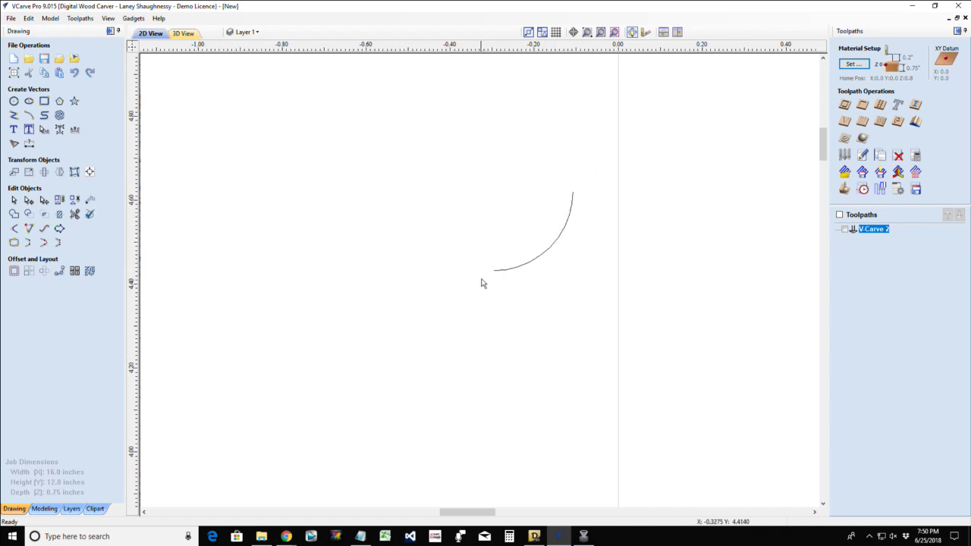
left_click(525, 268)
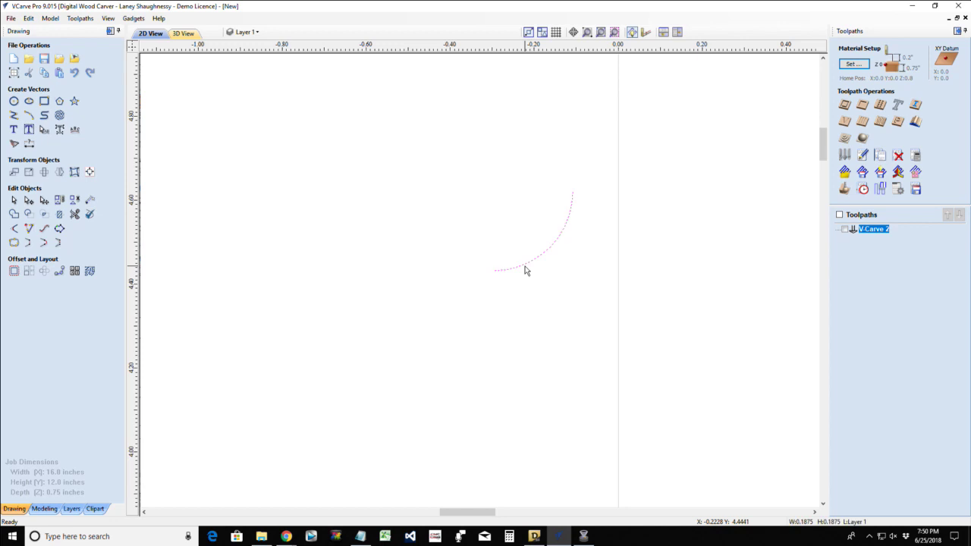
- Create a new Form Tool in the tool database with a 0.0625 pass depth
left_click(845, 156)
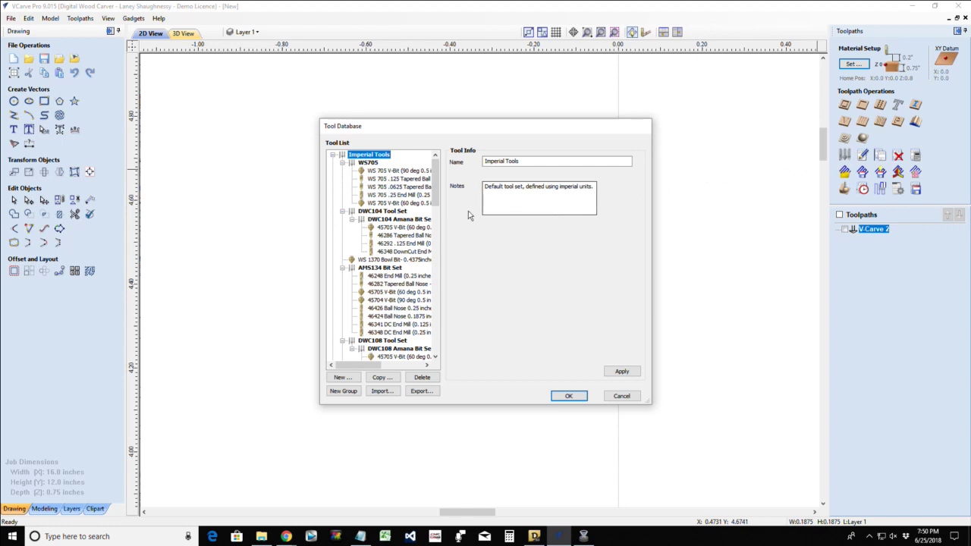
left_click(340, 378)
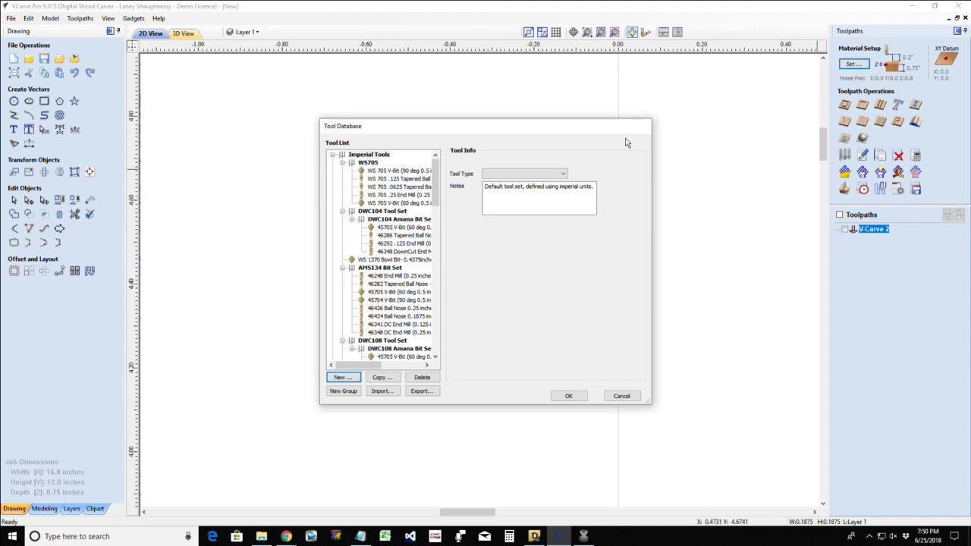
left_click(562, 174)
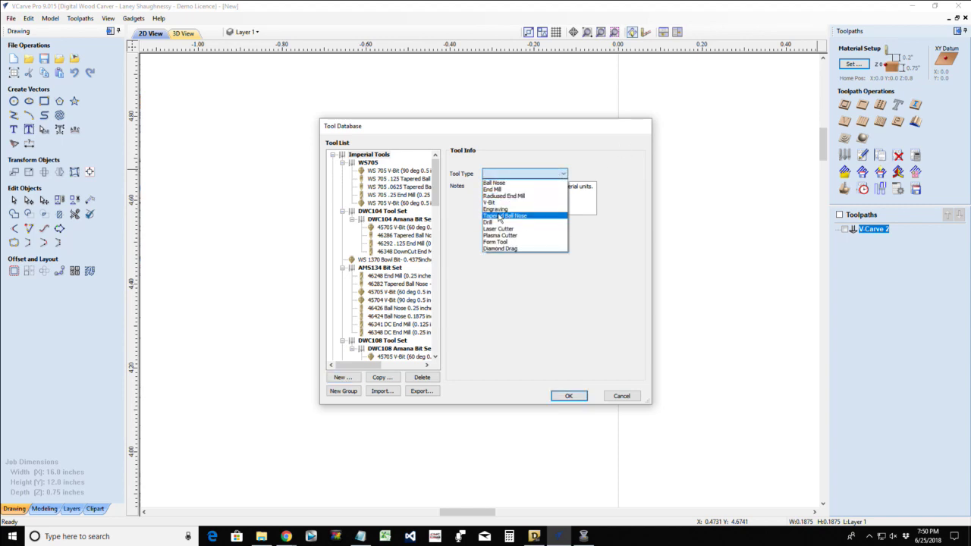
left_click(500, 241)
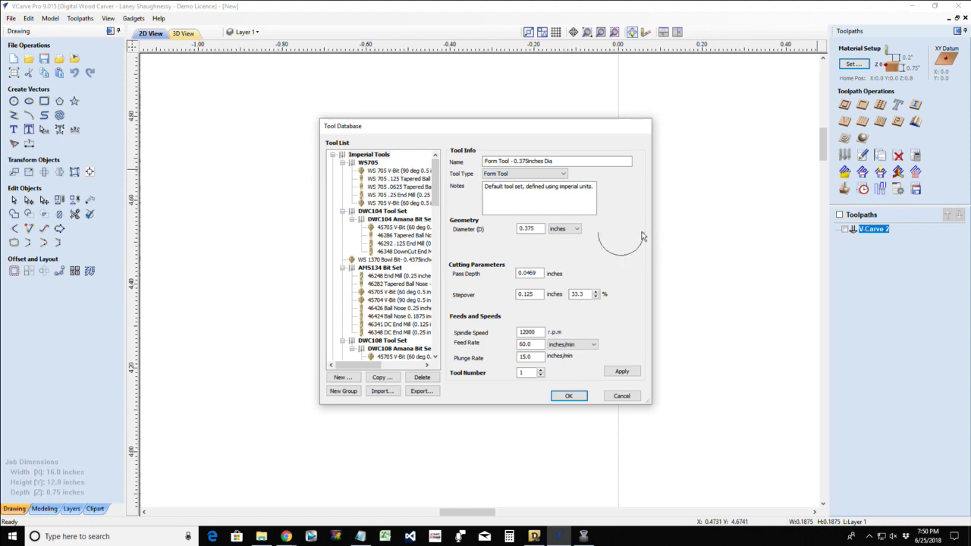
left_click(529, 273)
left_click_drag(527, 273, 732, 262)
type("0")
left_click(582, 294)
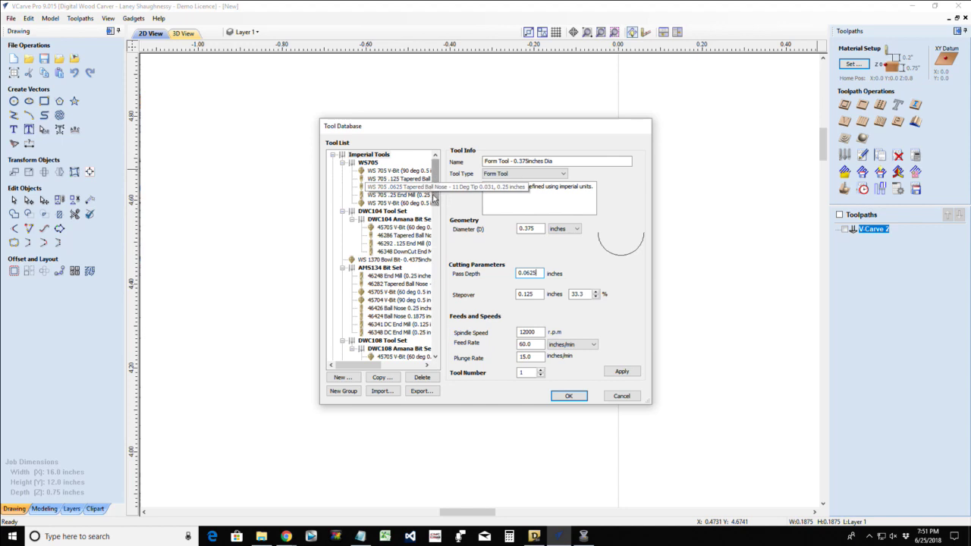
- Name the new 0.375-inch form tool 'Box Core Bit' and save it to the database
left_click_drag(435, 199, 437, 277)
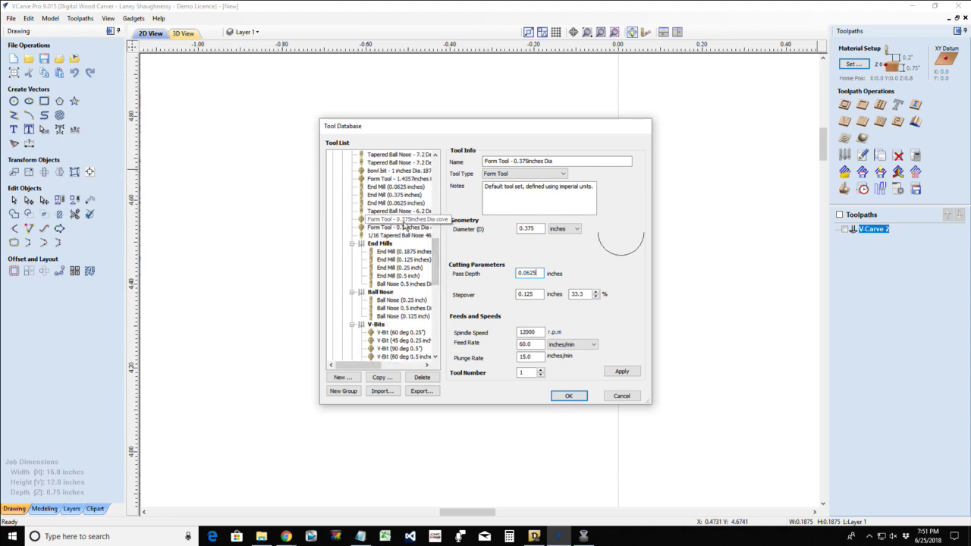
left_click_drag(437, 265, 444, 173)
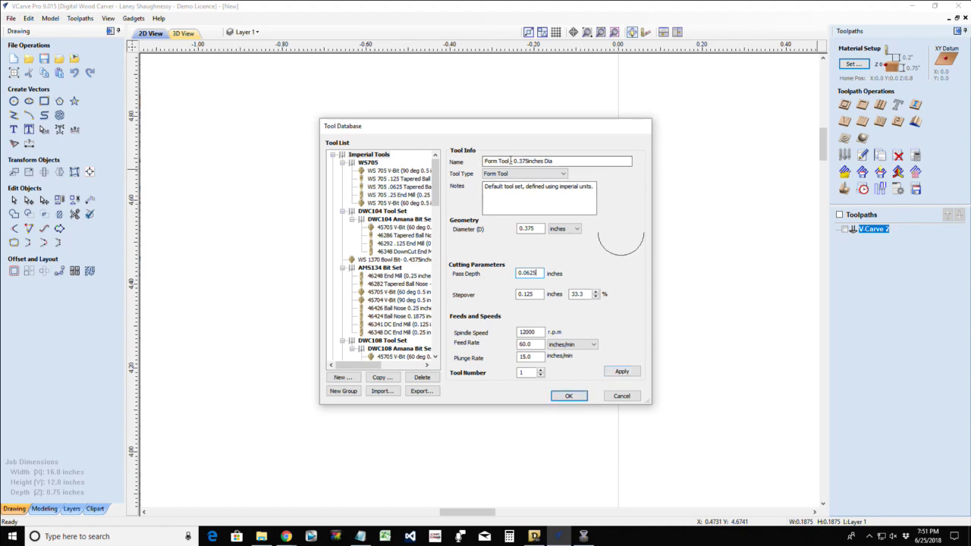
left_click_drag(511, 160, 485, 161)
type("Box Core ")
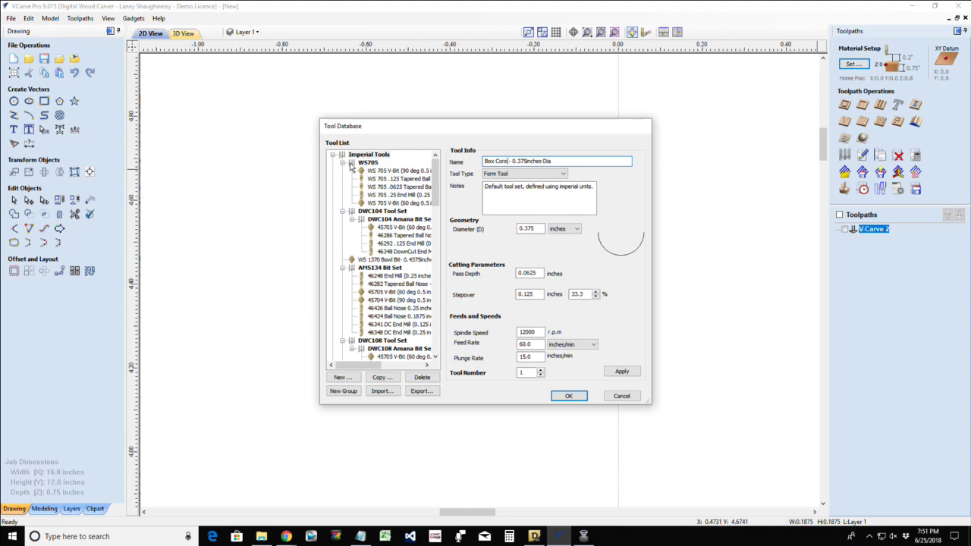
type(" Bit")
left_click(622, 372)
left_click(570, 395)
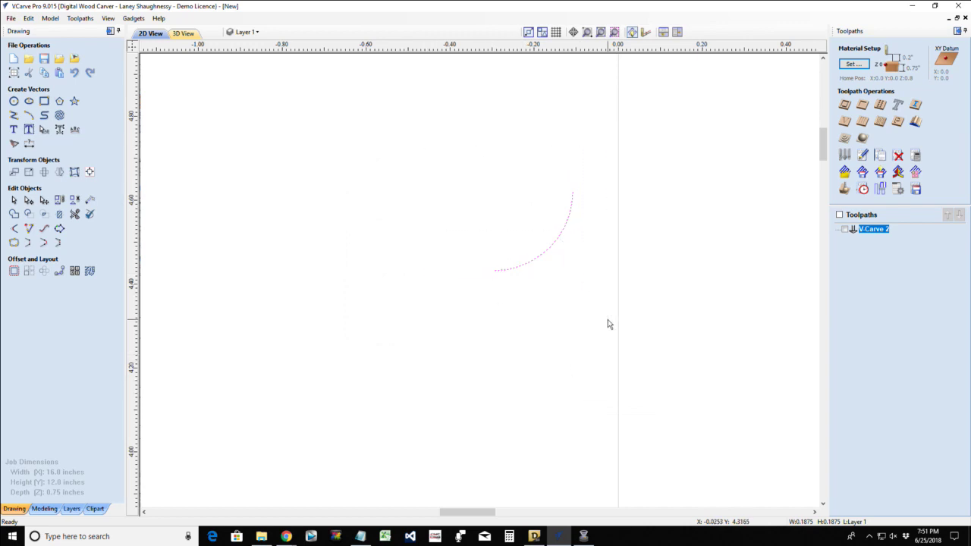
scroll(603, 273, "down", 8)
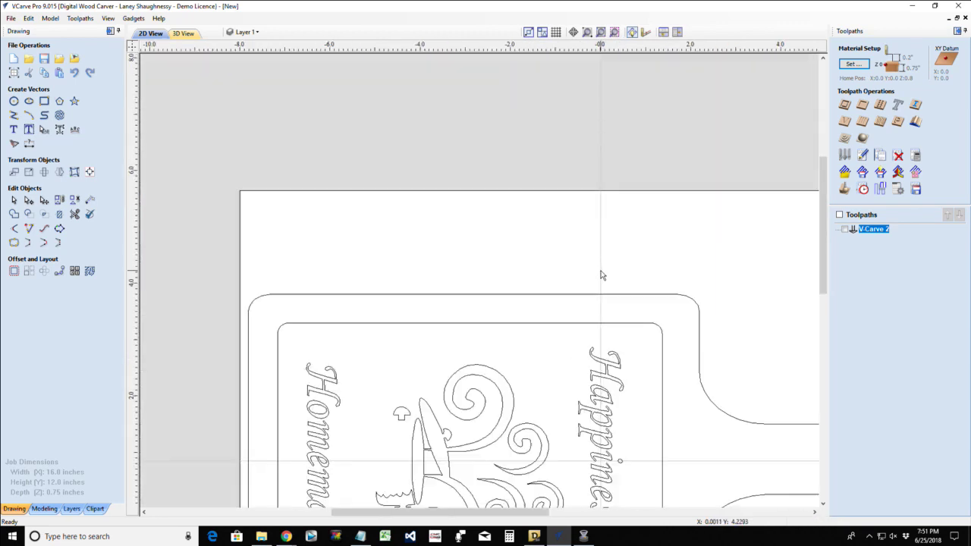
- Profile the inner rounded rectangle 0.15 inch deep using the Box Core Bit
scroll(600, 275, "down", 1)
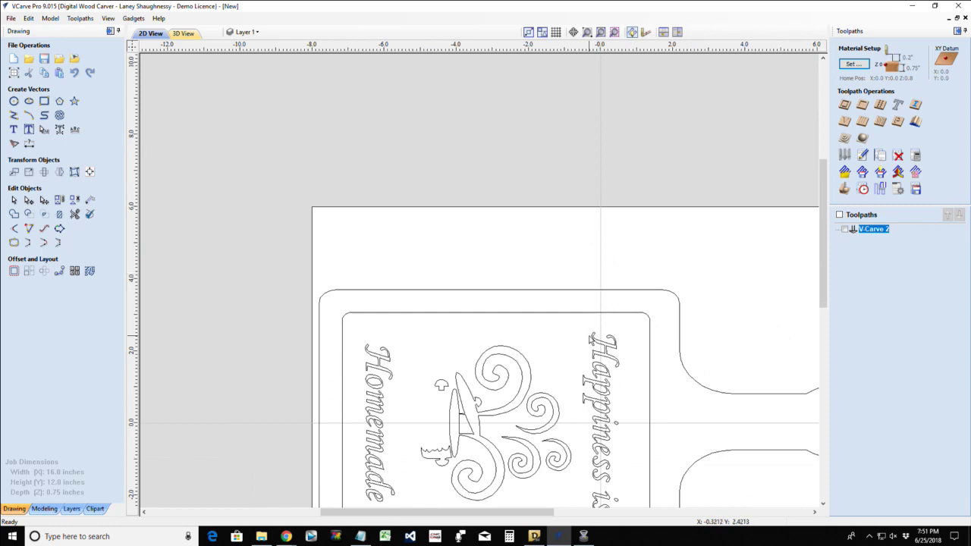
left_click(583, 314)
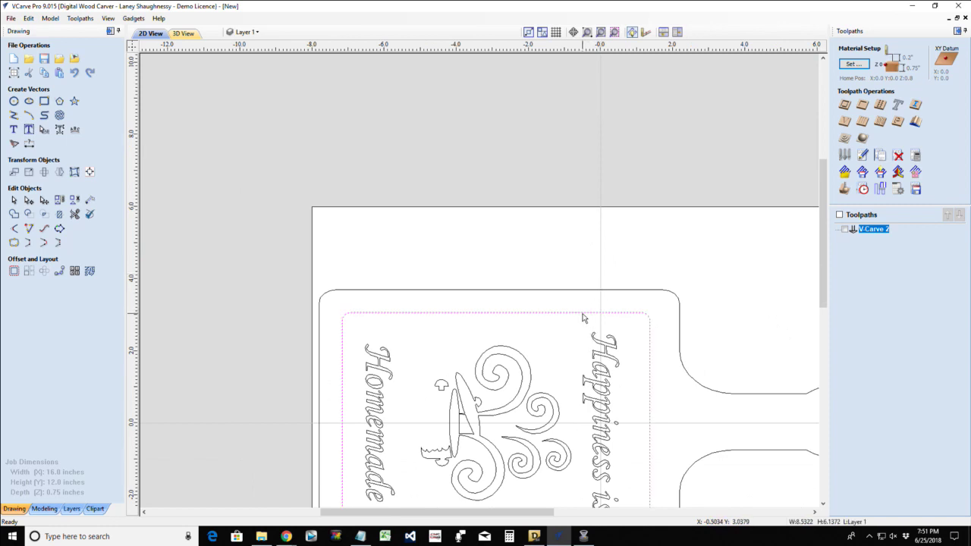
left_click(844, 107)
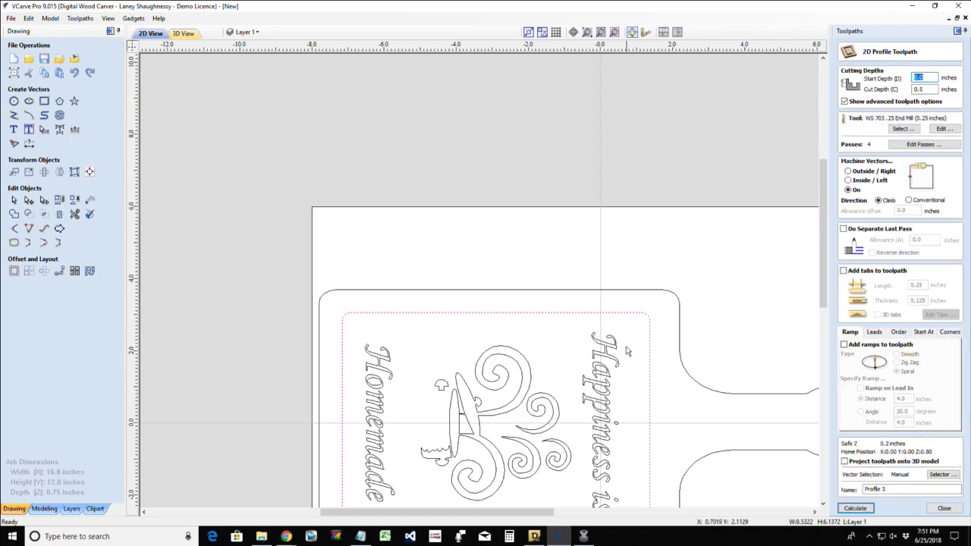
scroll(548, 424, "down", 2)
scroll(537, 423, "up", 3)
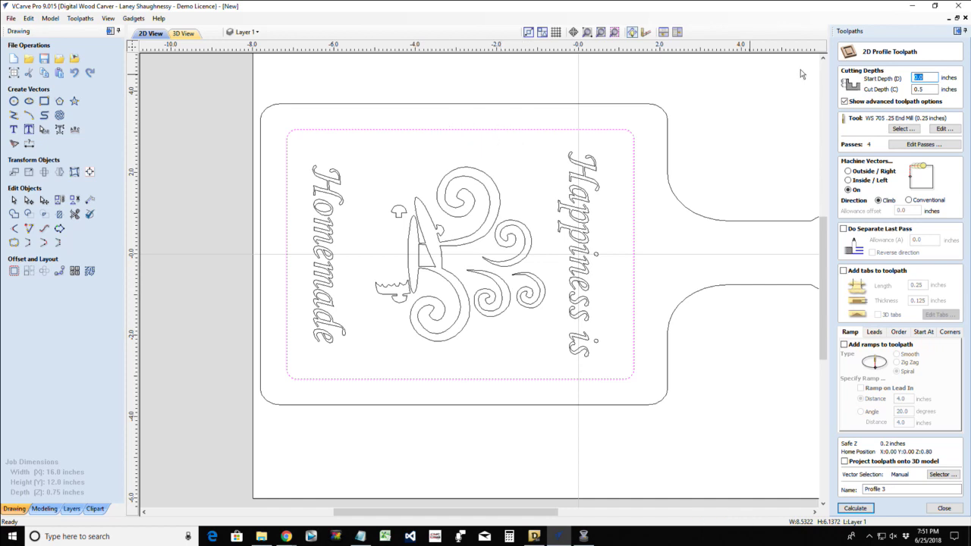
key("Tab")
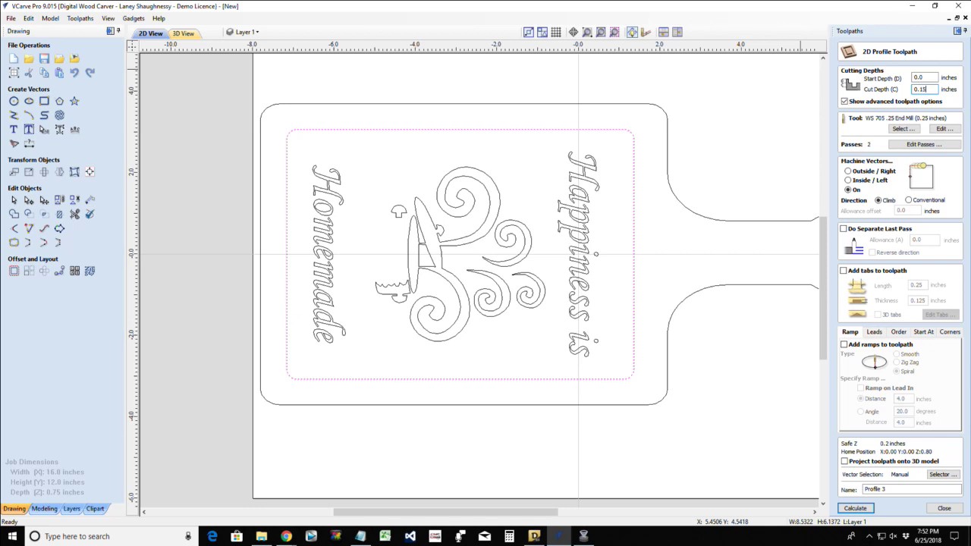
left_click(902, 129)
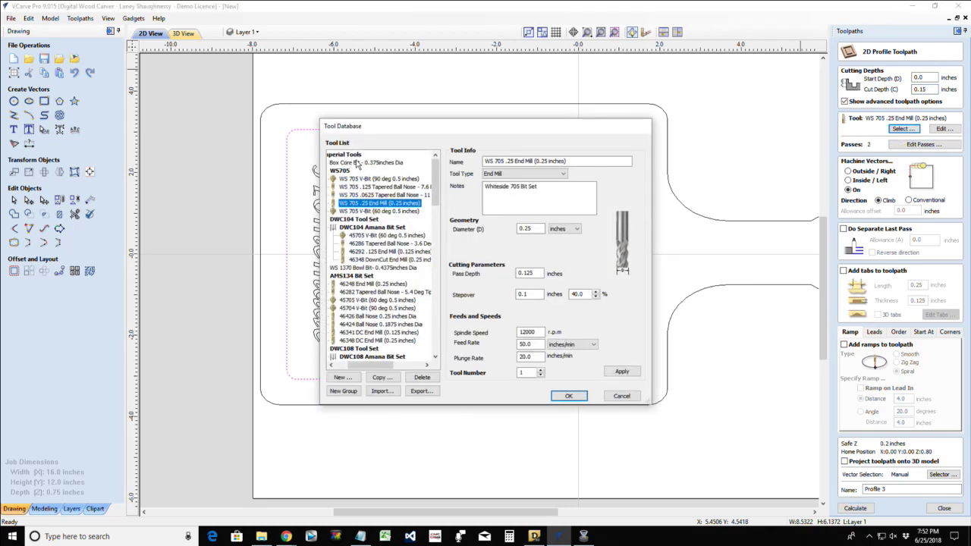
left_click(358, 162)
left_click(566, 398)
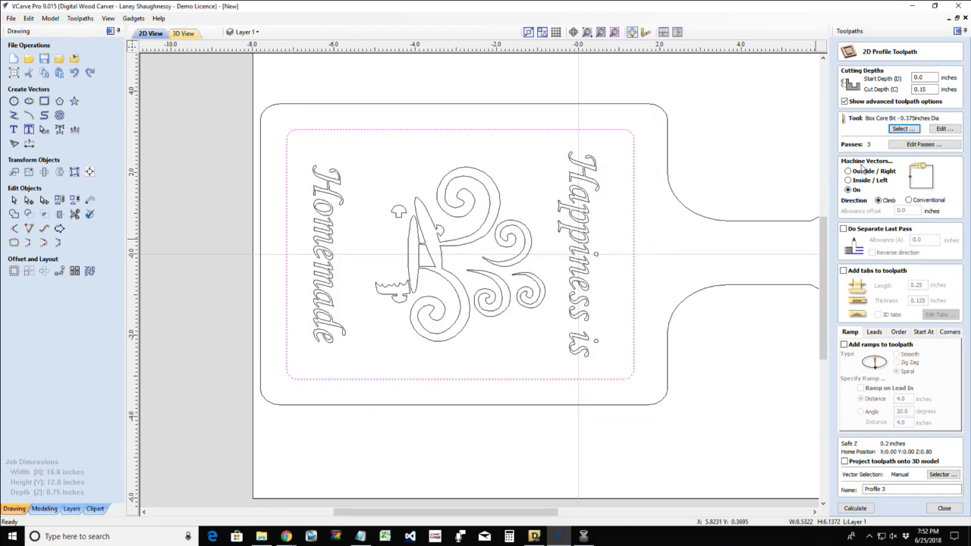
- Calculate Profile 3, inspect the rounded groove in 3D, then return to the 2D view
left_click(850, 508)
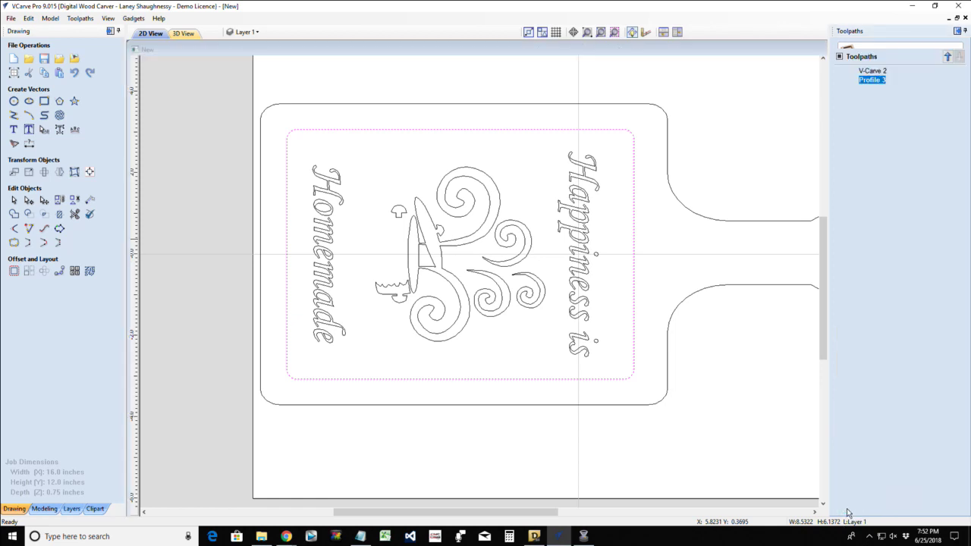
left_click(868, 164)
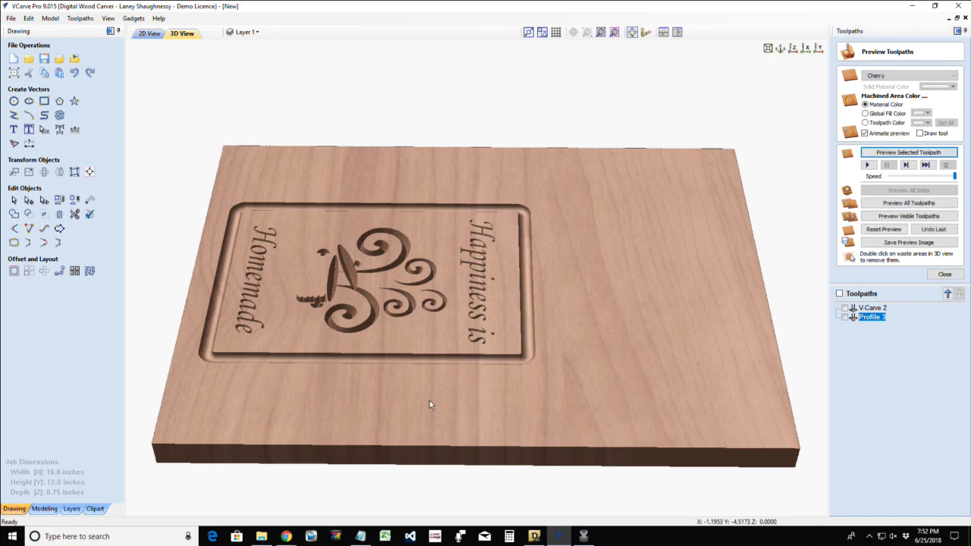
left_click_drag(424, 417, 423, 453)
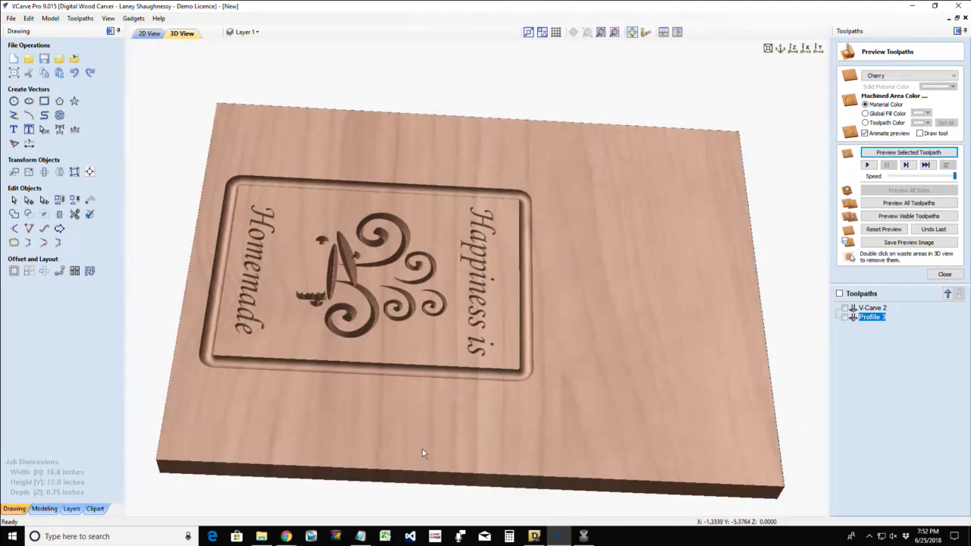
left_click(149, 34)
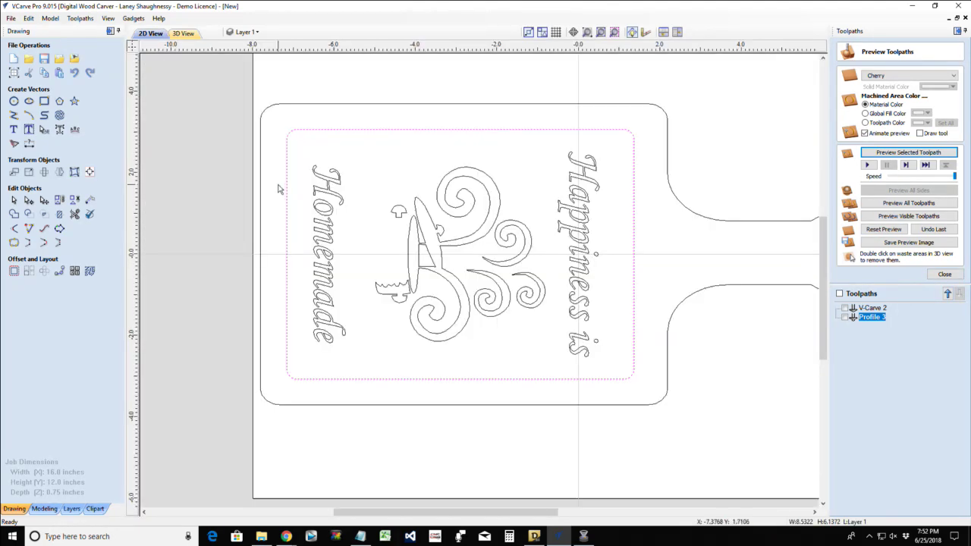
- Confirm the handle's hanging-hole circle measures 0.6 x 0.6 inches, then close the preview
scroll(273, 184, "down", 3)
scroll(457, 212, "up", 2)
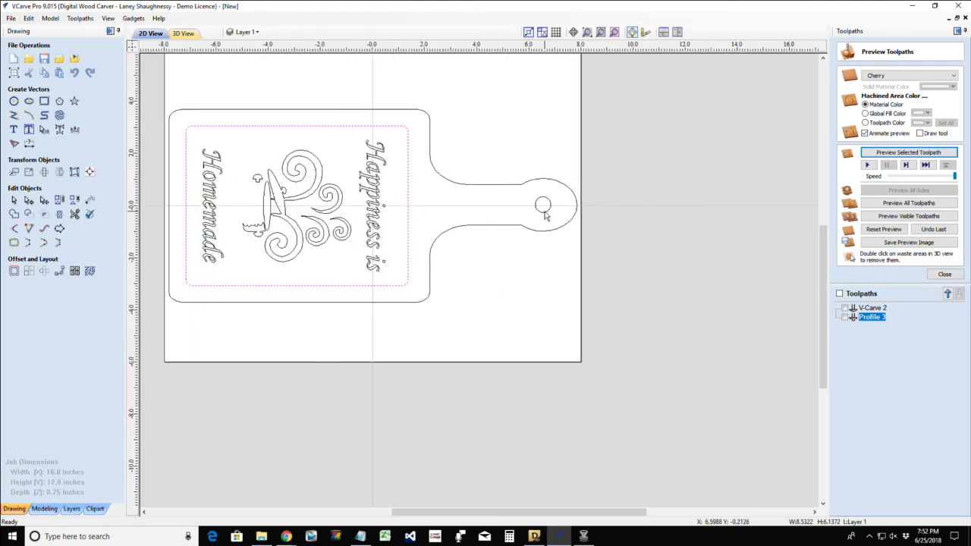
left_click(543, 212)
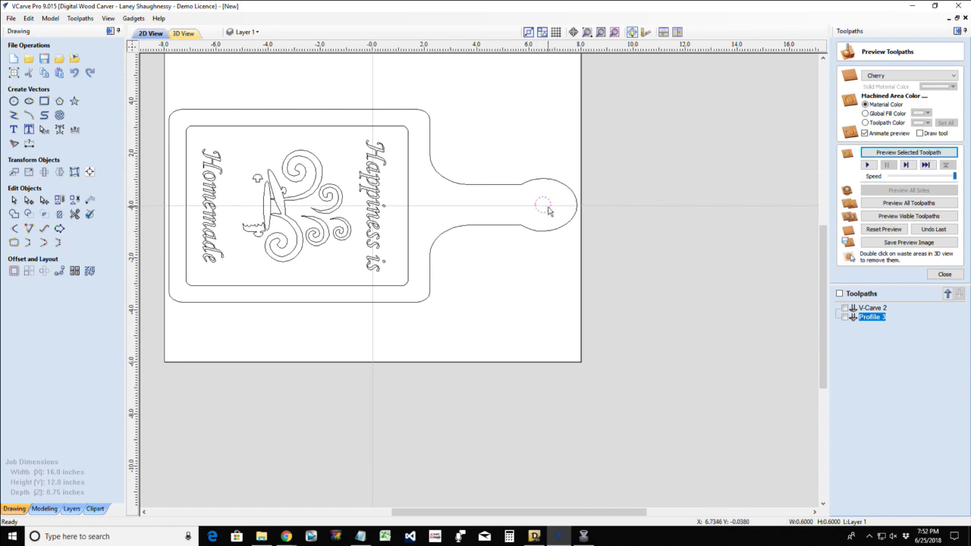
left_click(29, 172)
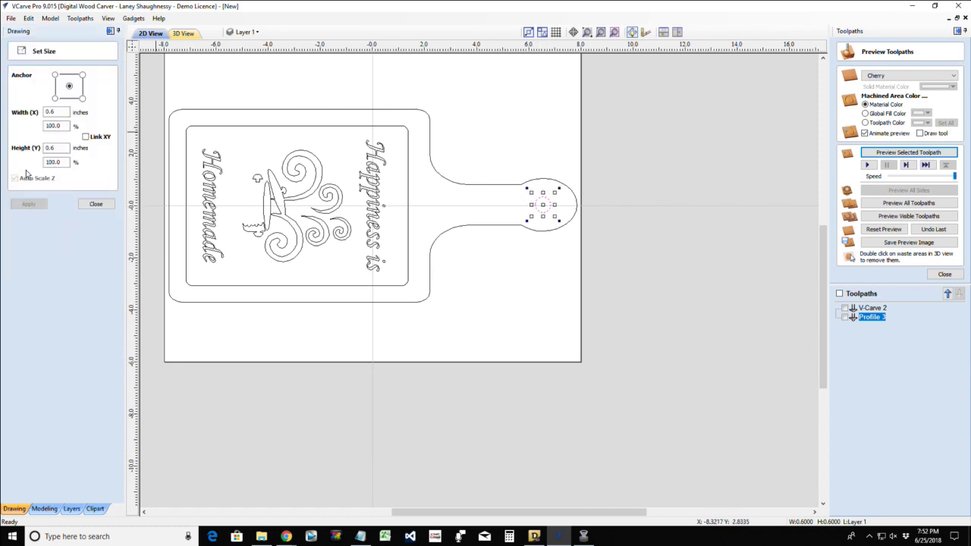
left_click(96, 205)
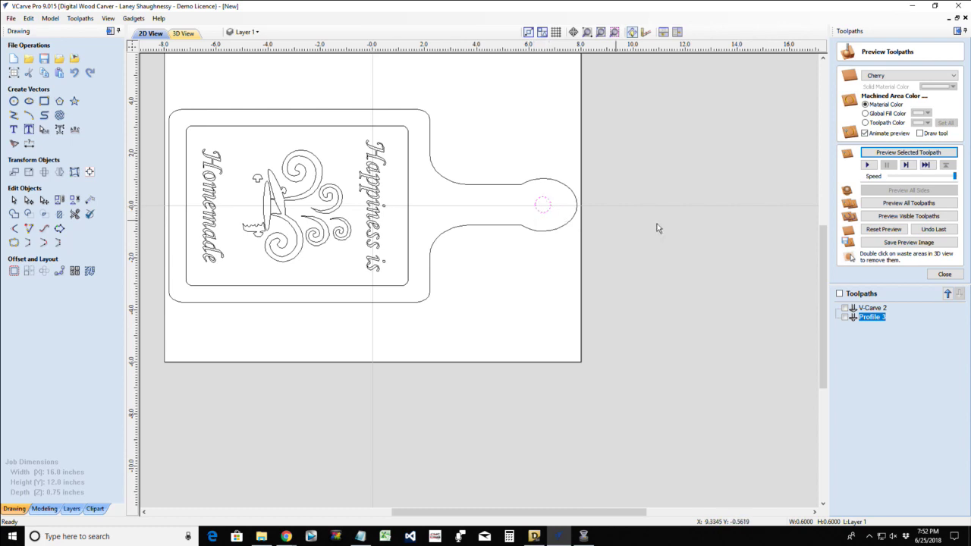
left_click(944, 275)
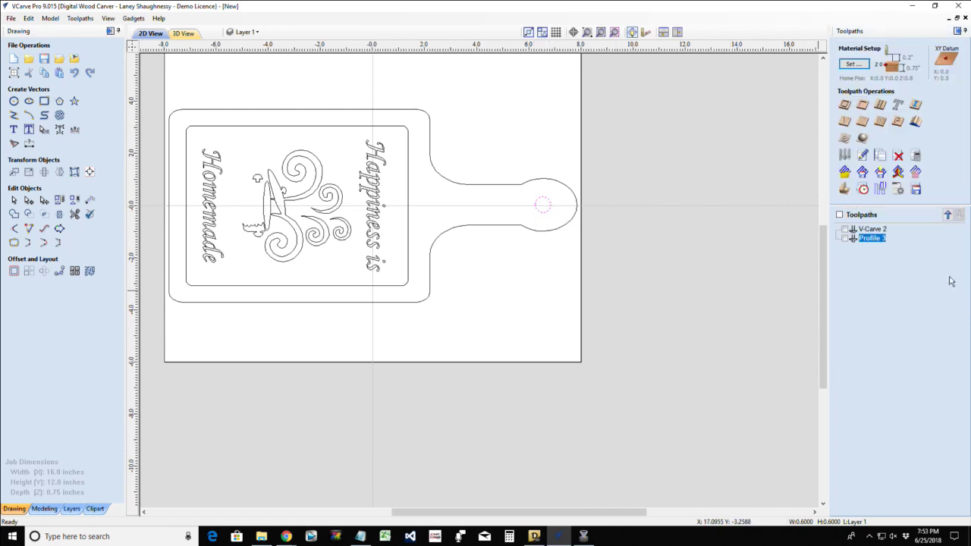
- Pocket the hanging hole 0.75 inch deep with the 0.25-inch end mill as Pocket 1
left_click(865, 107)
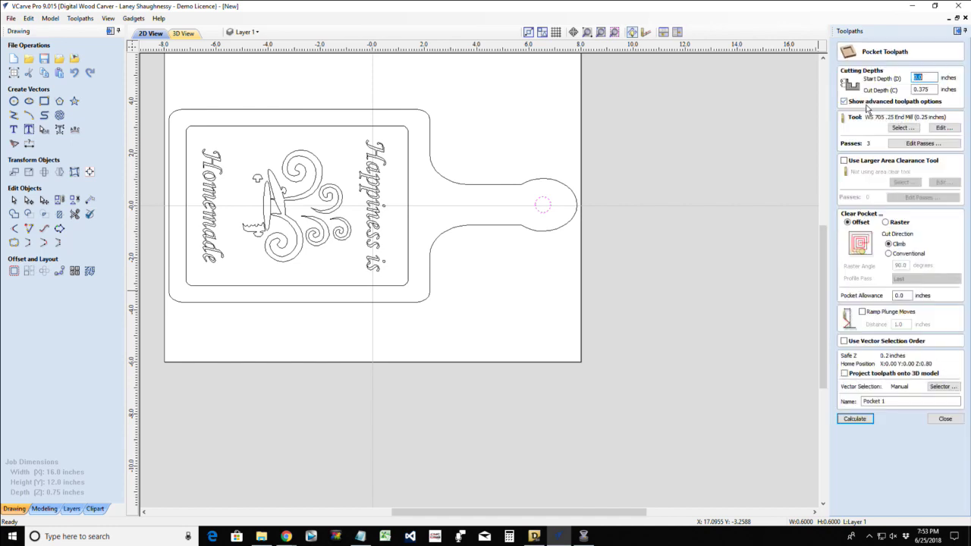
key("Tab")
type(".")
left_click(854, 420)
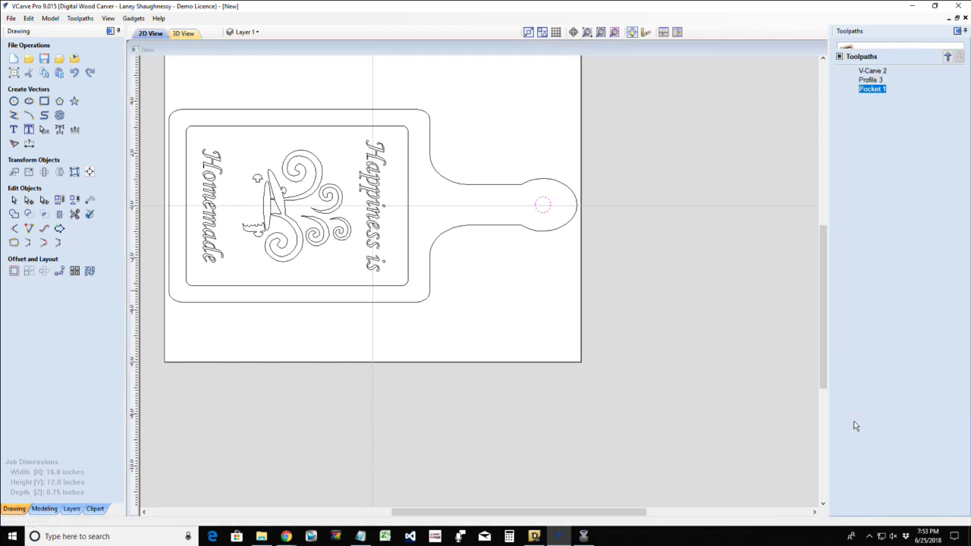
- Preview Pocket 1 cutting the hole, select the board outline, and close the preview
left_click(915, 152)
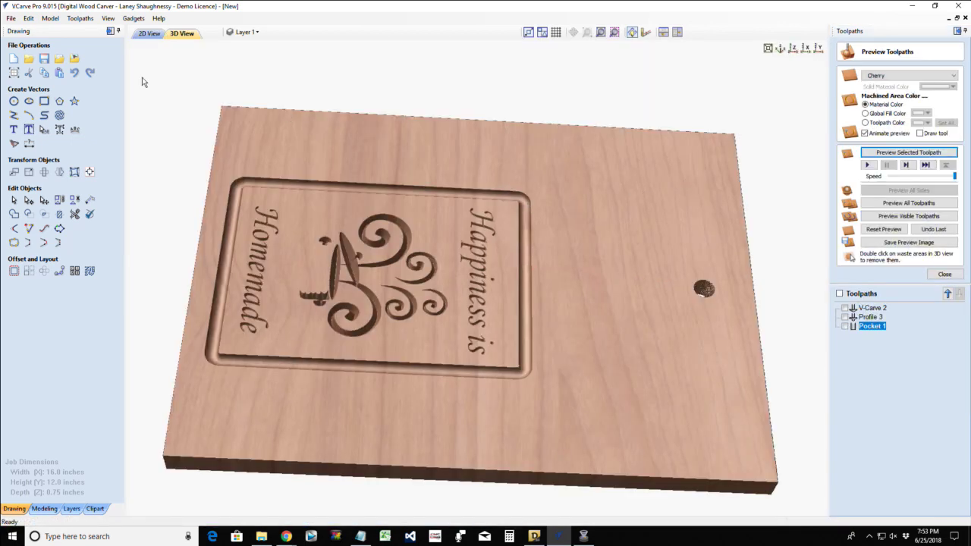
left_click(149, 34)
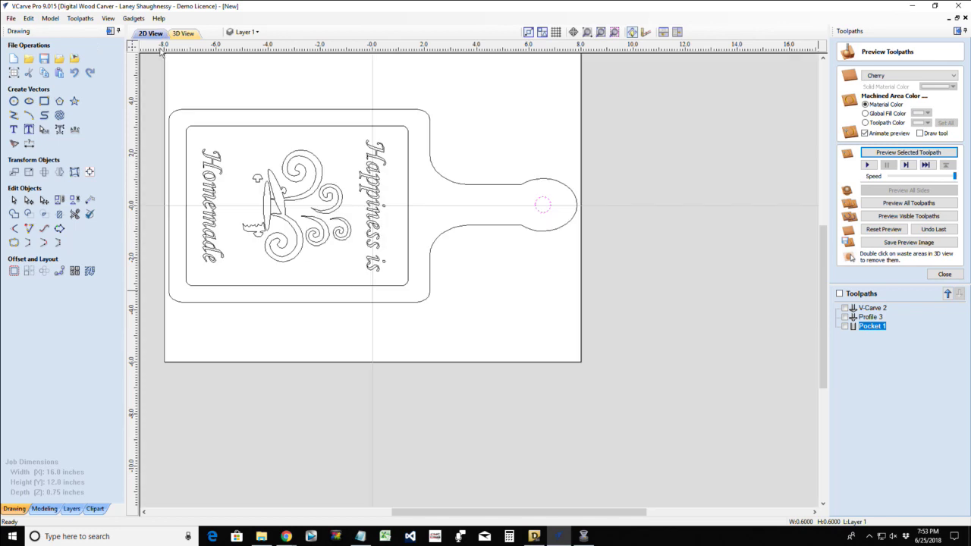
left_click(386, 111)
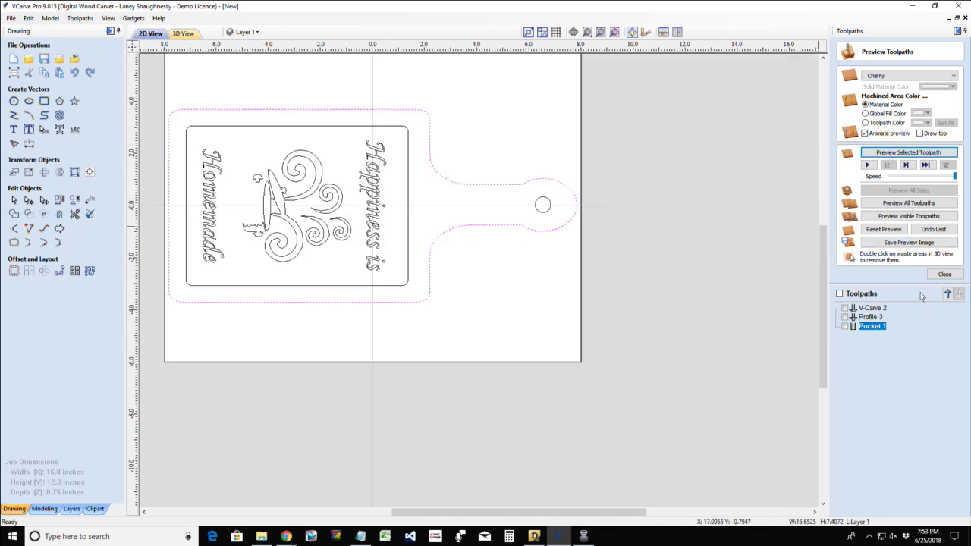
left_click(945, 276)
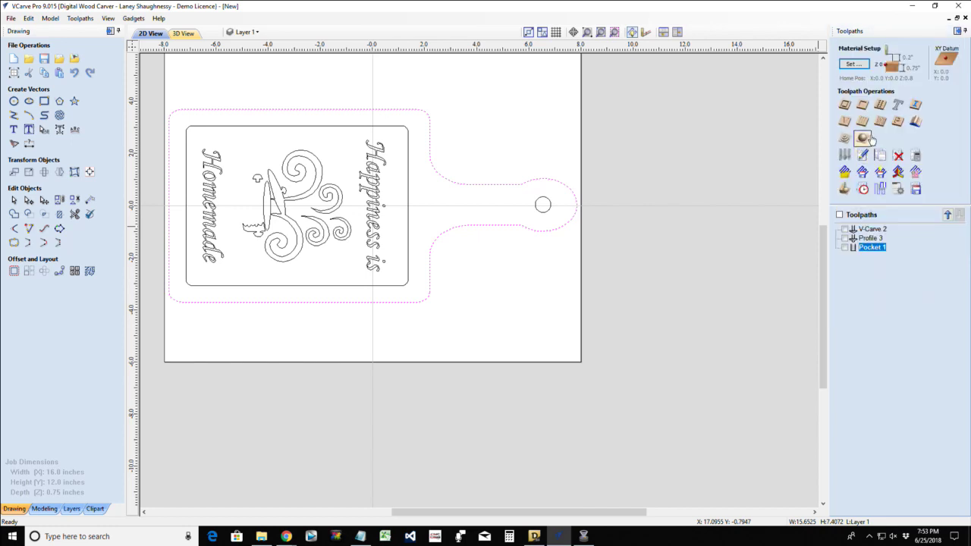
- Cut out the board outline 0.75 inch deep on the outside with the WS 705 .25 End Mill
left_click(842, 106)
key("Tab")
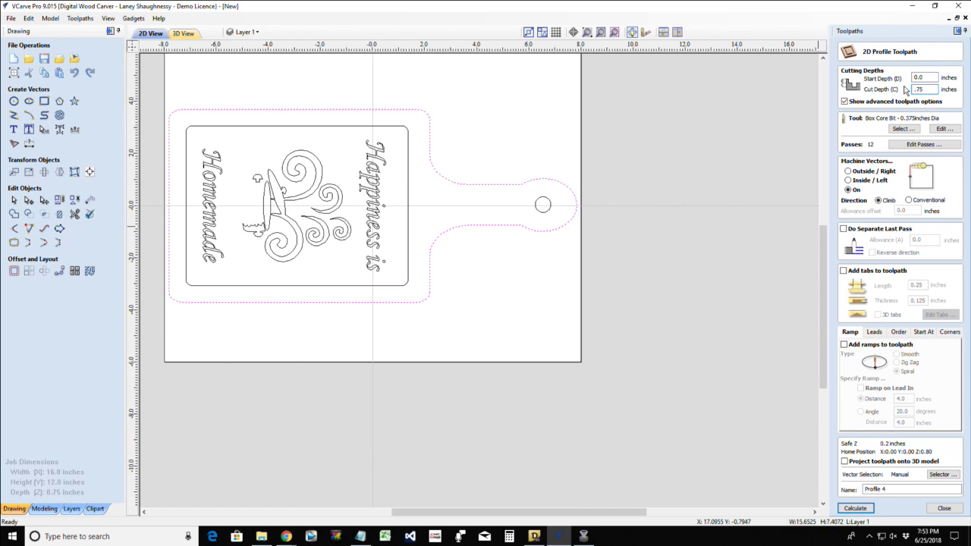
type(".75")
left_click(847, 171)
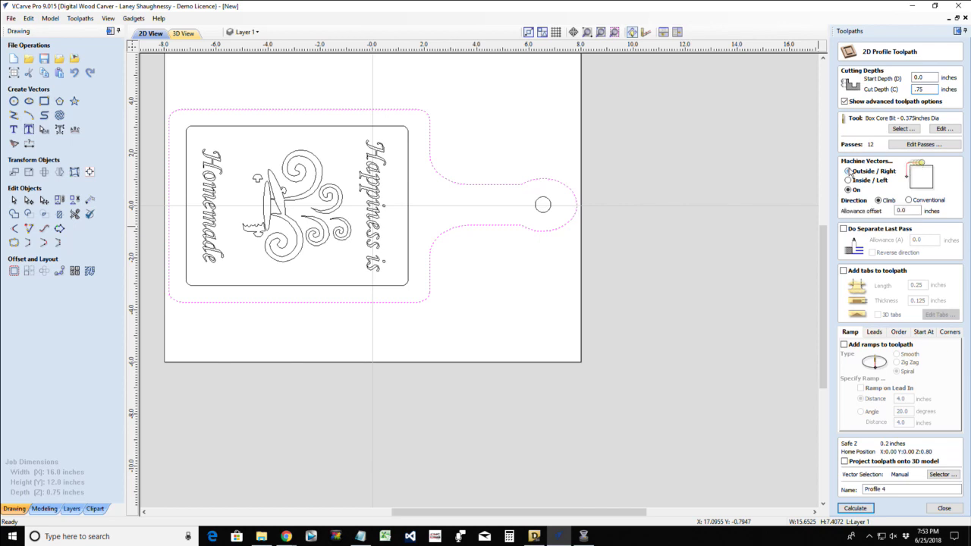
left_click(903, 129)
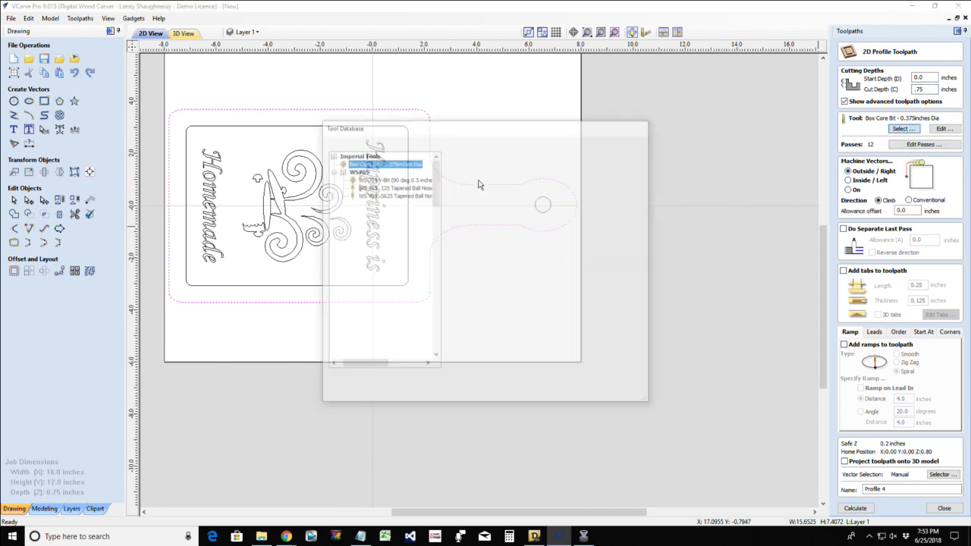
left_click(387, 203)
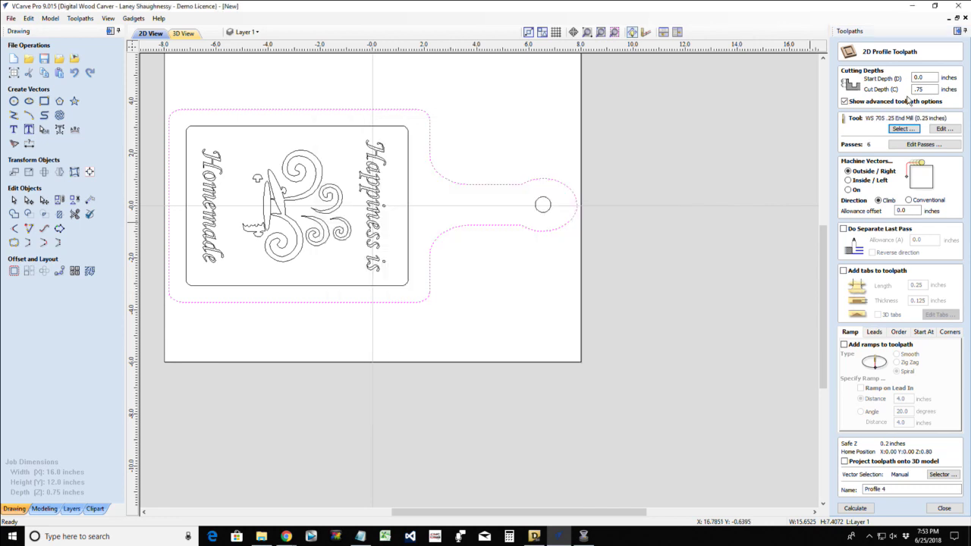
left_click(852, 510)
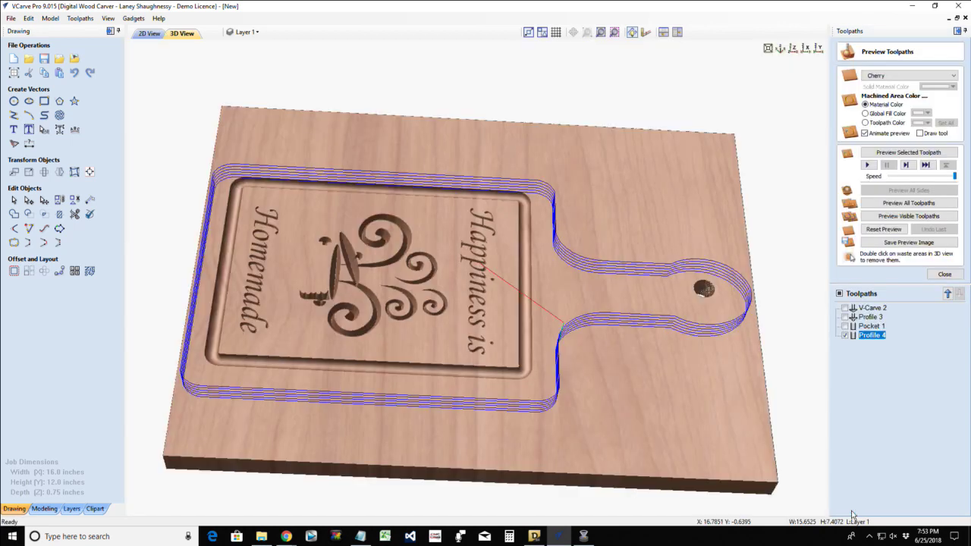
- Simulate Profile 4, remove both waste areas, and rotate to inspect the cut-out board
left_click(894, 153)
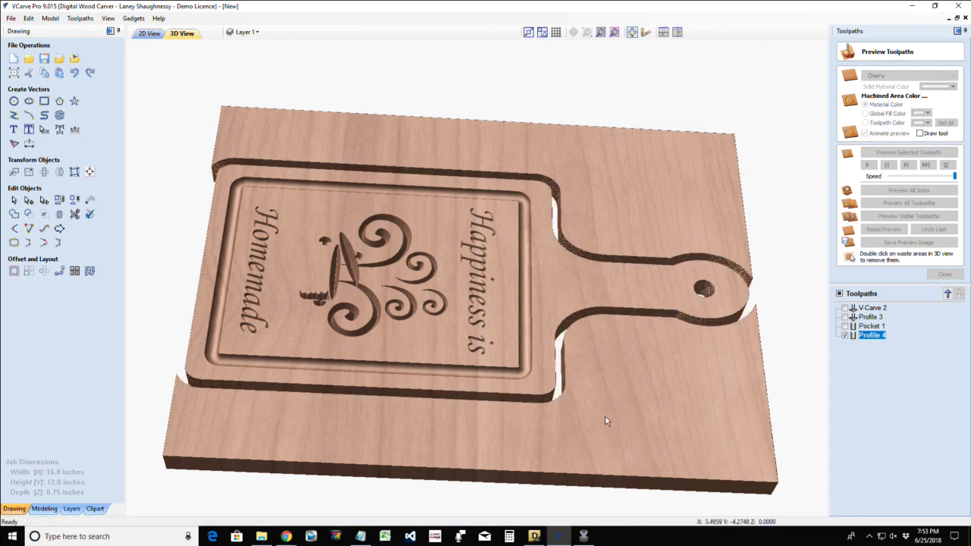
double_click(605, 421)
double_click(614, 218)
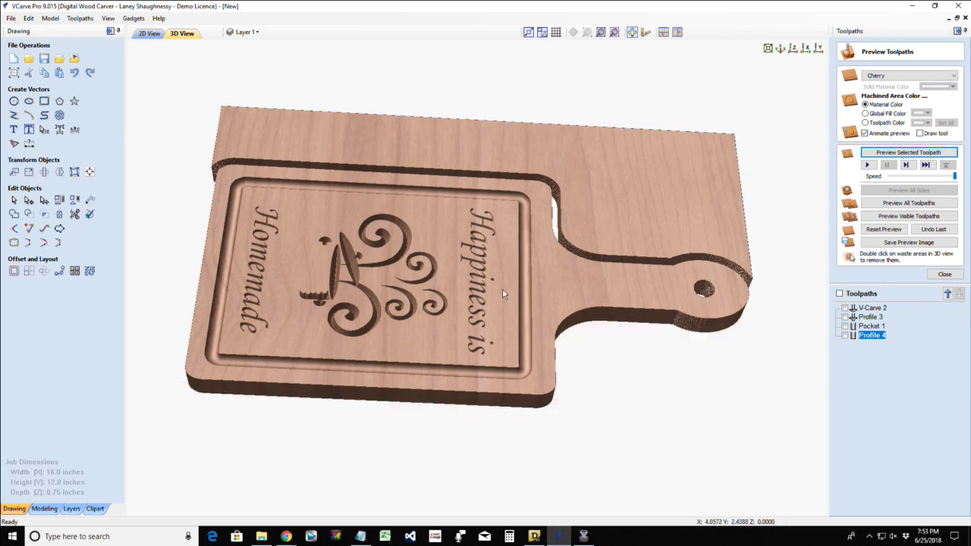
left_click_drag(606, 289, 479, 369)
scroll(436, 395, "down", 3)
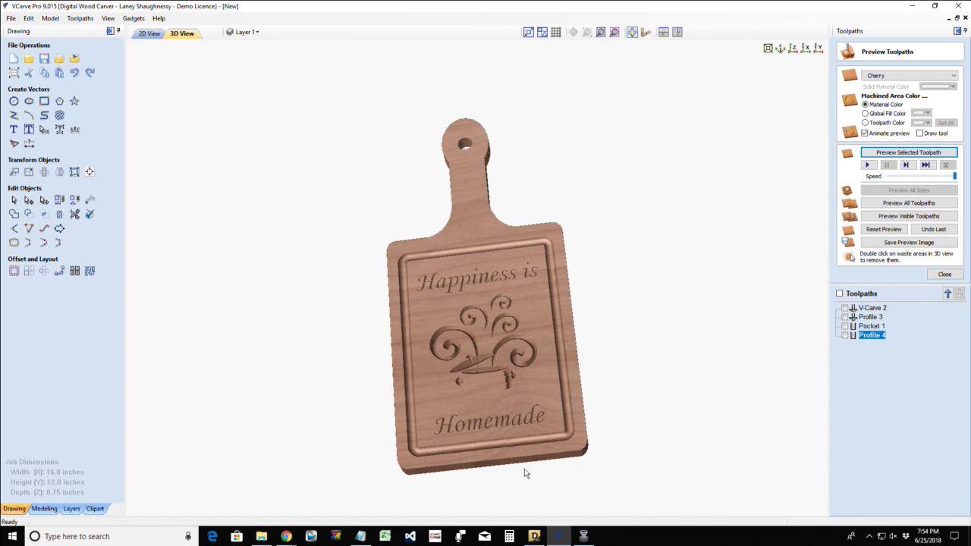
left_click_drag(532, 354, 533, 361)
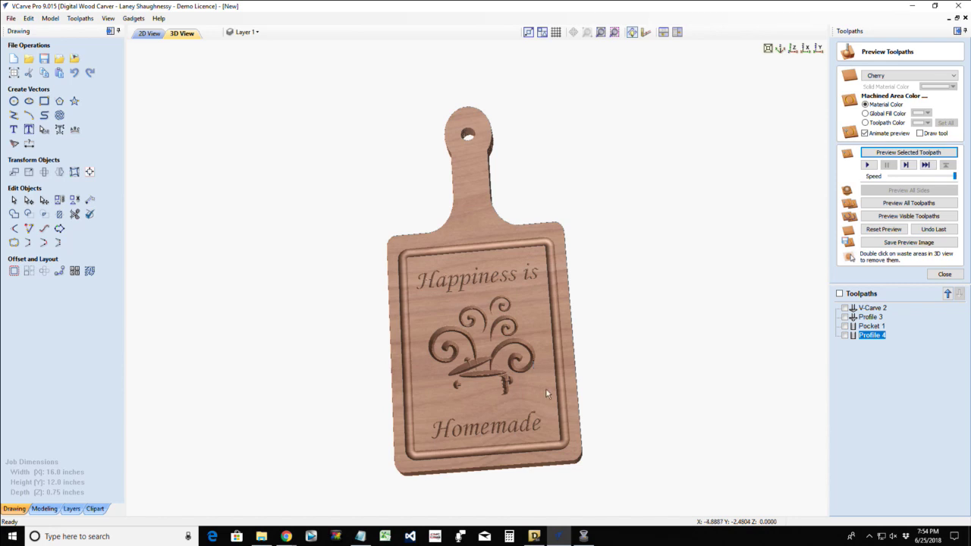
left_click_drag(545, 387, 339, 409)
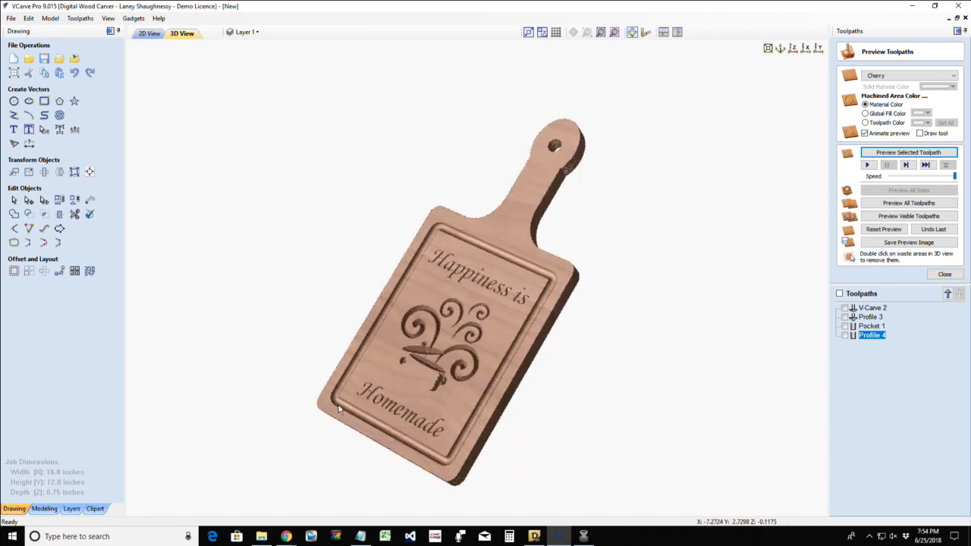
- Fillet the upper and lower handle corners with a 0.125-inch radius
left_click(149, 34)
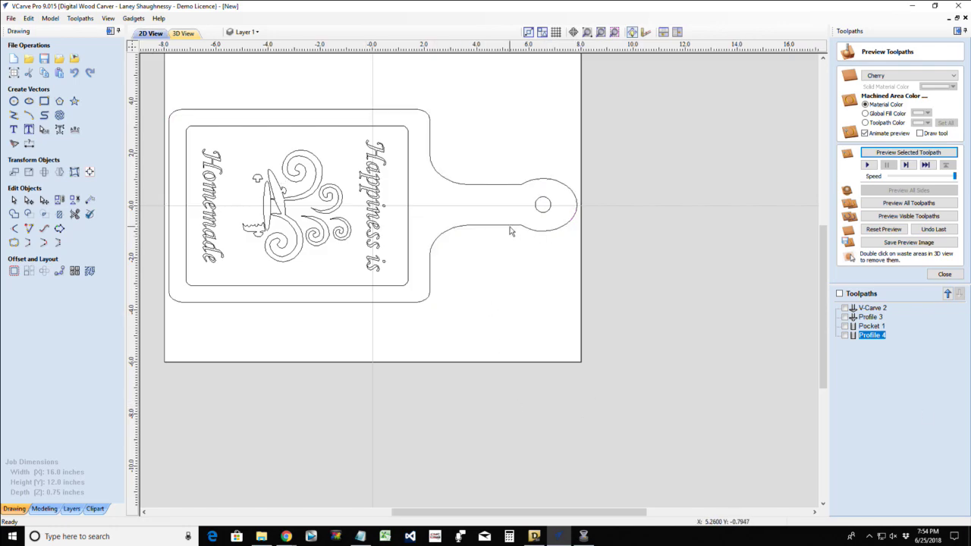
scroll(509, 241, "up", 2)
scroll(510, 230, "down", 1)
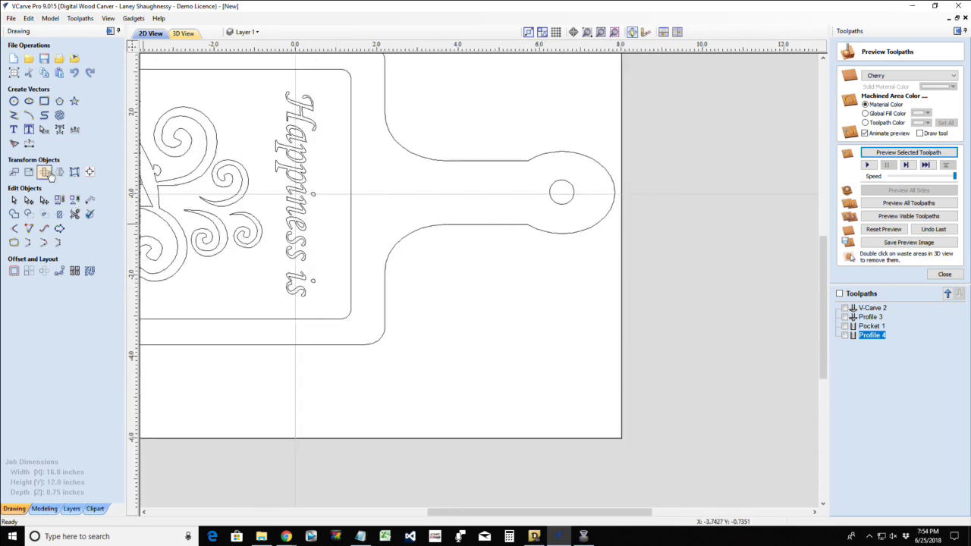
left_click(14, 228)
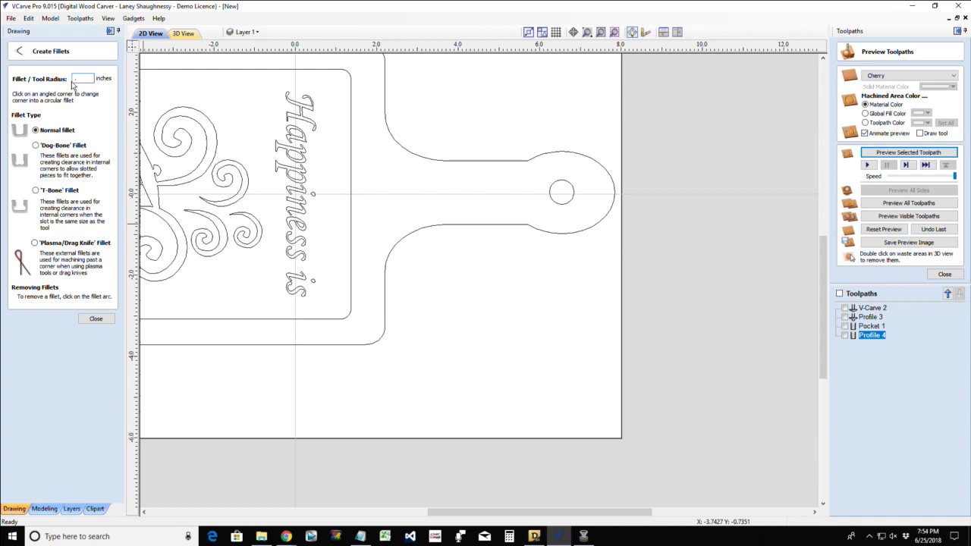
scroll(520, 156, "up", 3)
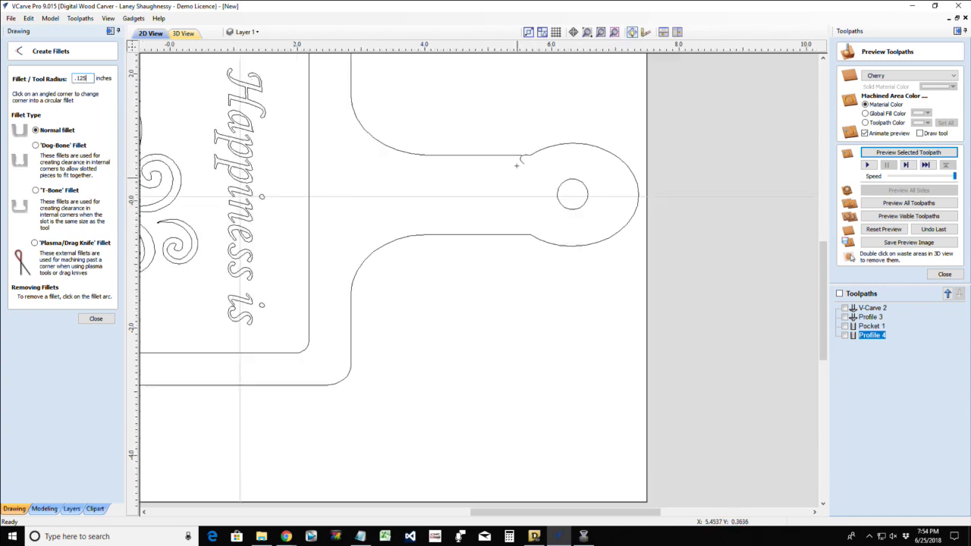
left_click(562, 128)
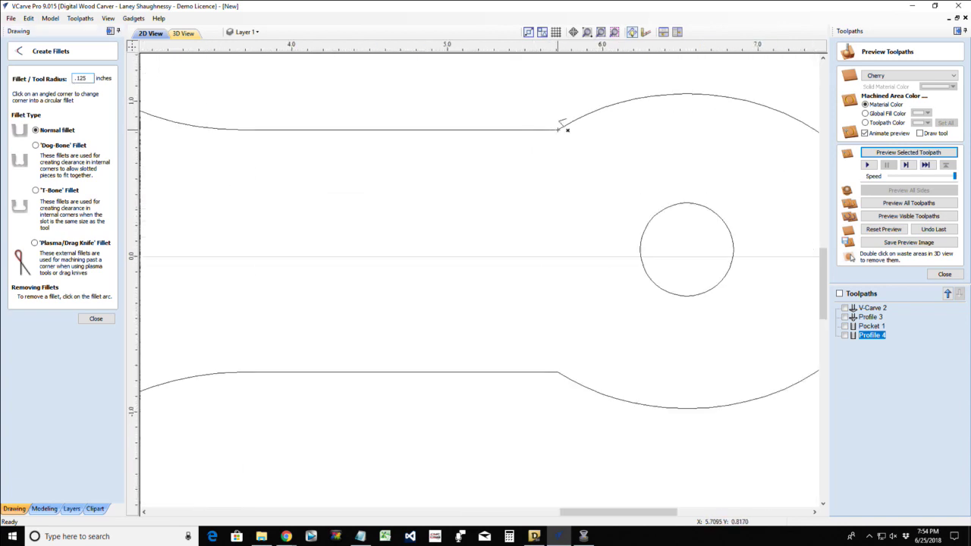
left_click(562, 371)
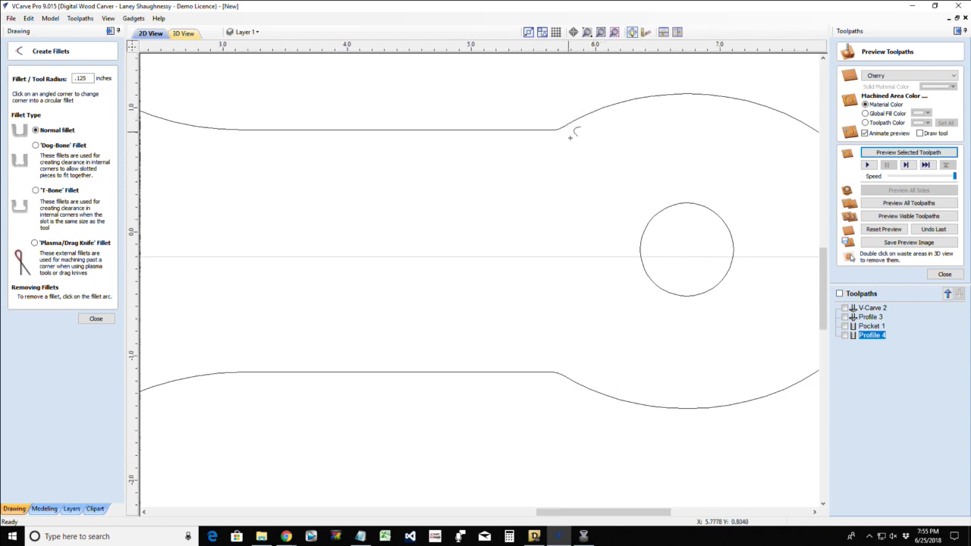
scroll(573, 123, "down", 5)
scroll(569, 154, "down", 3)
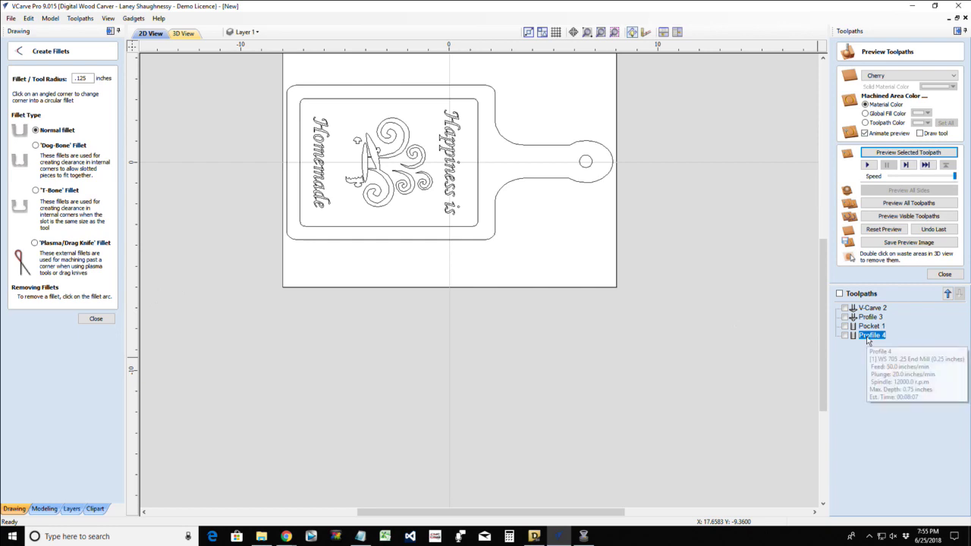
- Enable holding tabs on Profile 4 and open the tab editor
double_click(869, 336)
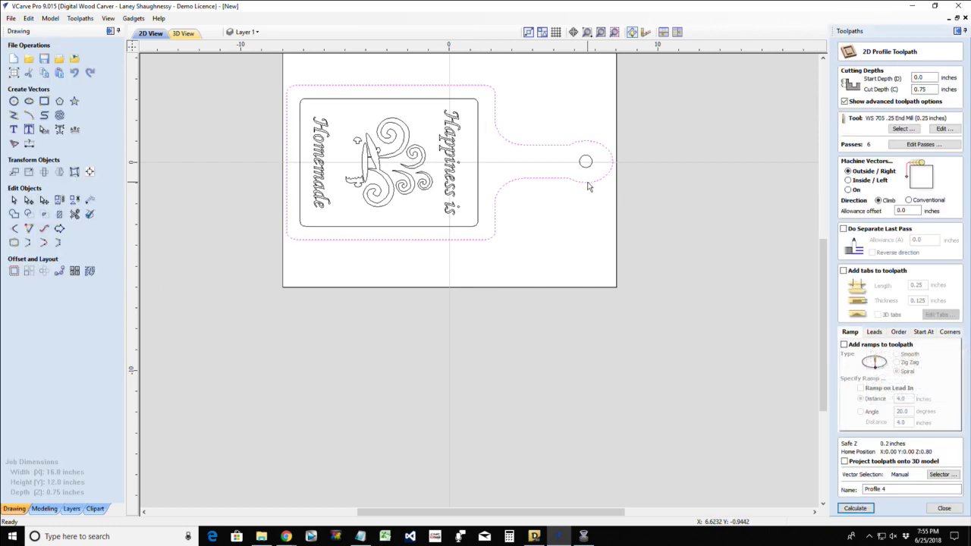
left_click(844, 272)
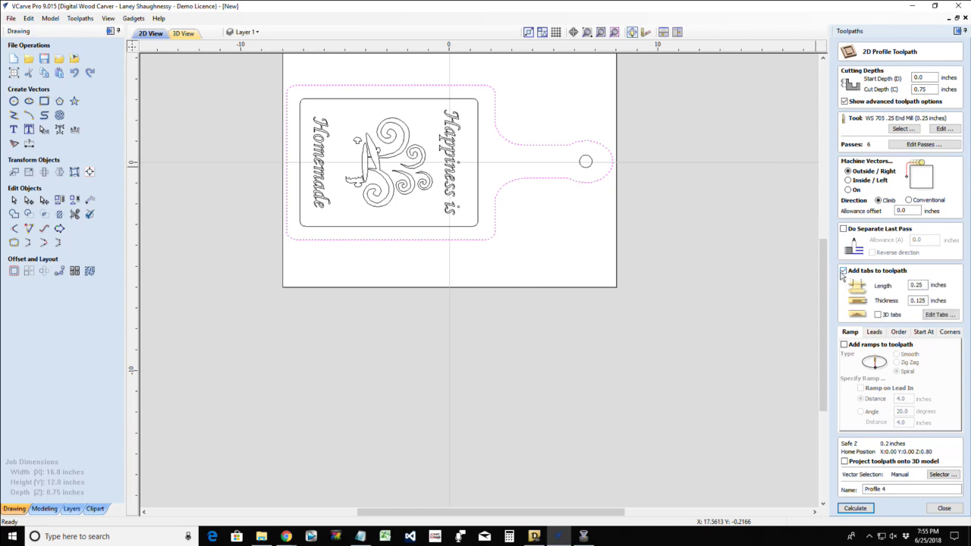
left_click(934, 315)
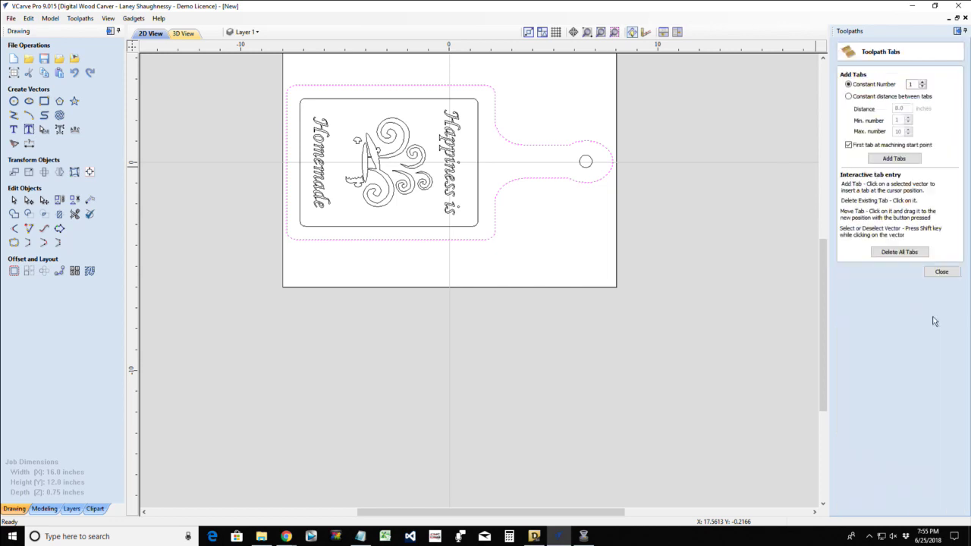
- Place tabs along the board's top and bottom edges and both handle edges
left_click(453, 84)
left_click(323, 84)
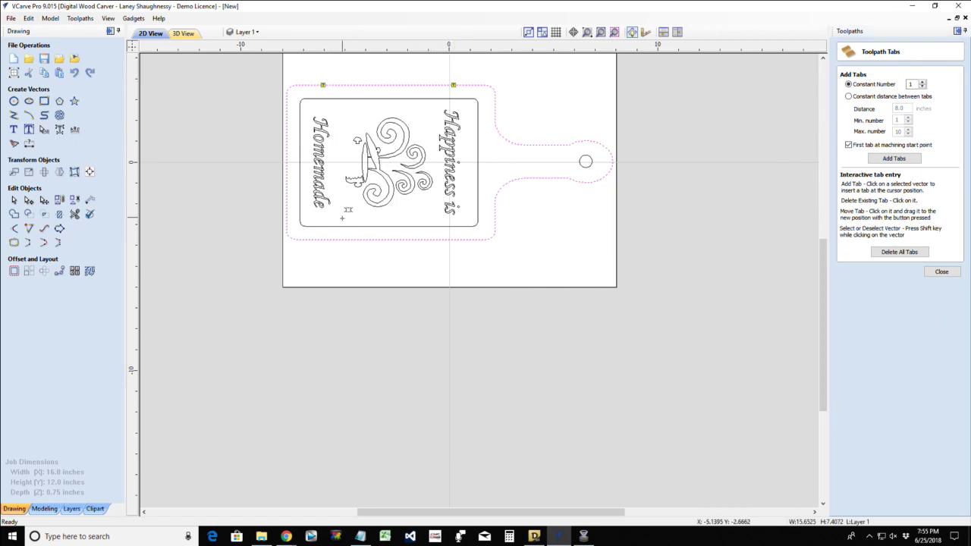
left_click(345, 239)
left_click(546, 144)
left_click(549, 178)
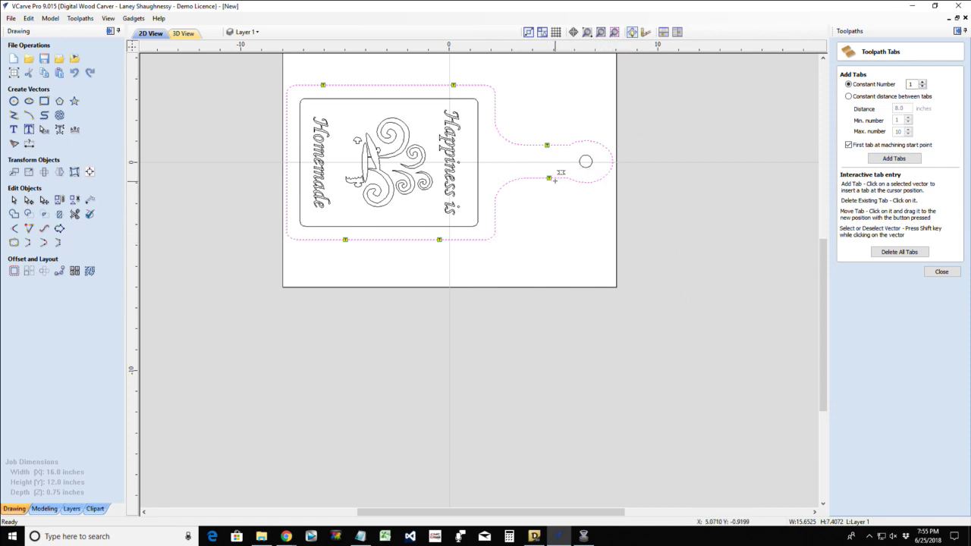
left_click_drag(556, 174, 550, 176)
left_click(941, 272)
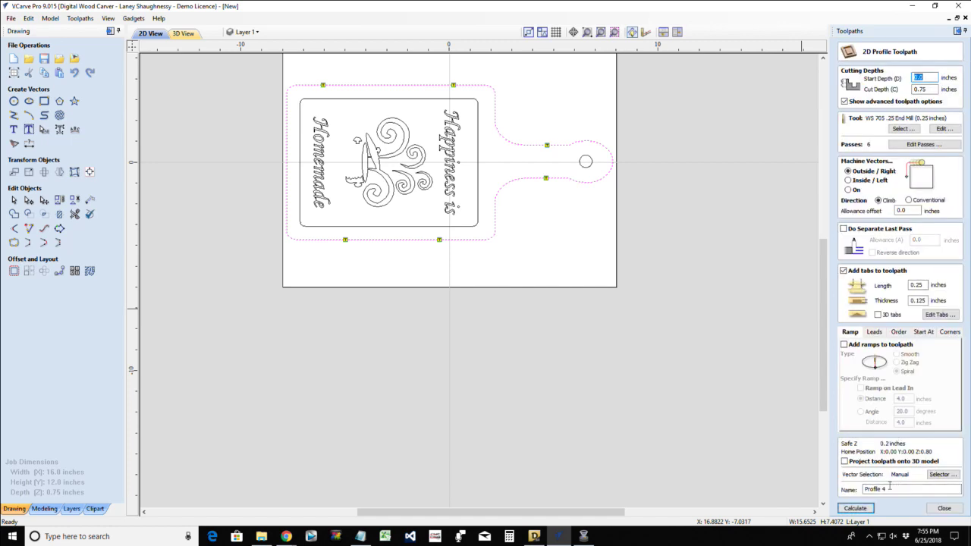
- Rename the cut-out toolpath FinalCutOut_.25EM, recalculate it, then reset and close the preview
left_click_drag(908, 489, 863, 489)
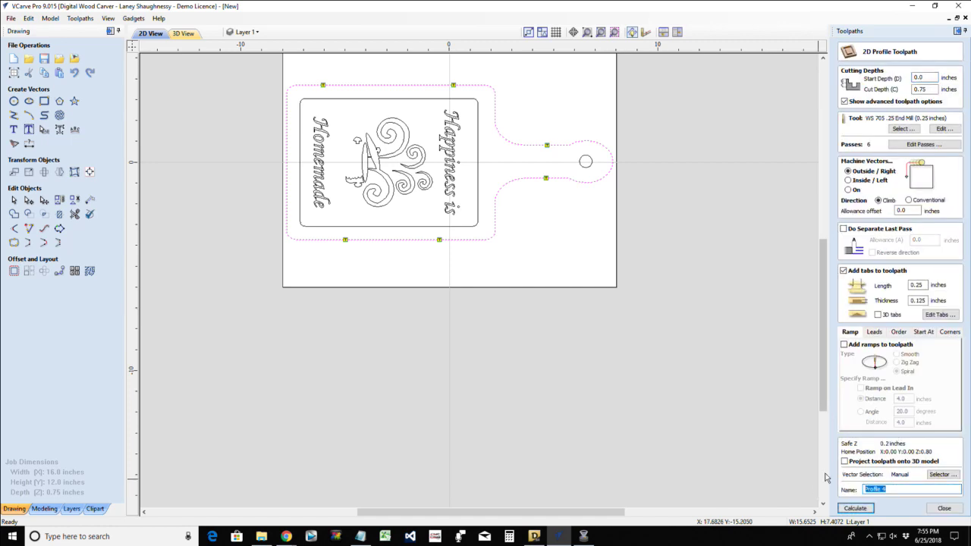
type("FinalCutOut_.25EM")
left_click(855, 508)
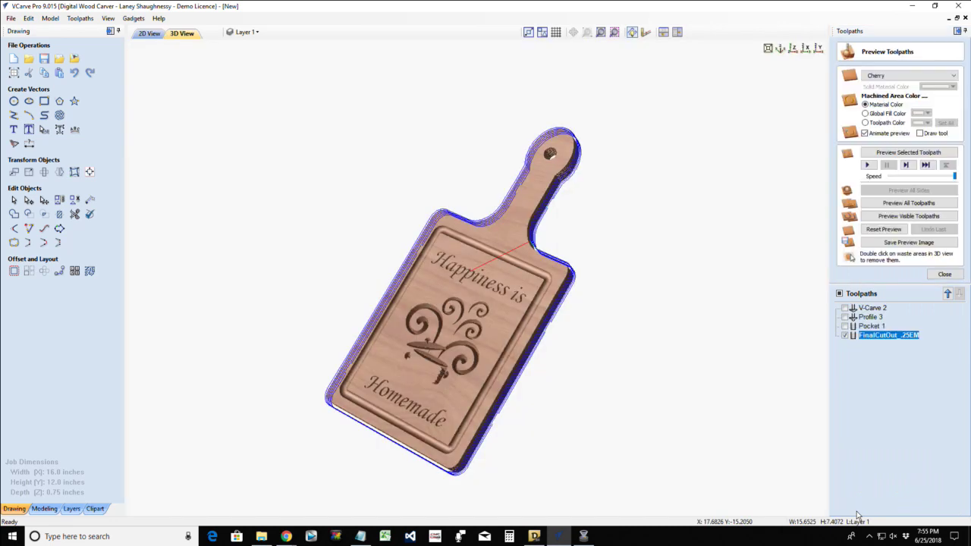
left_click(884, 229)
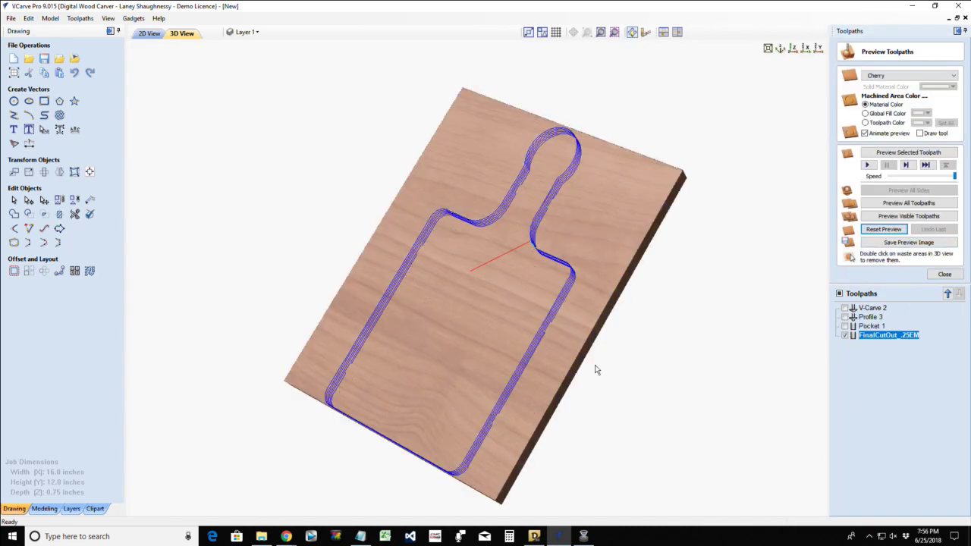
left_click_drag(565, 328, 491, 379)
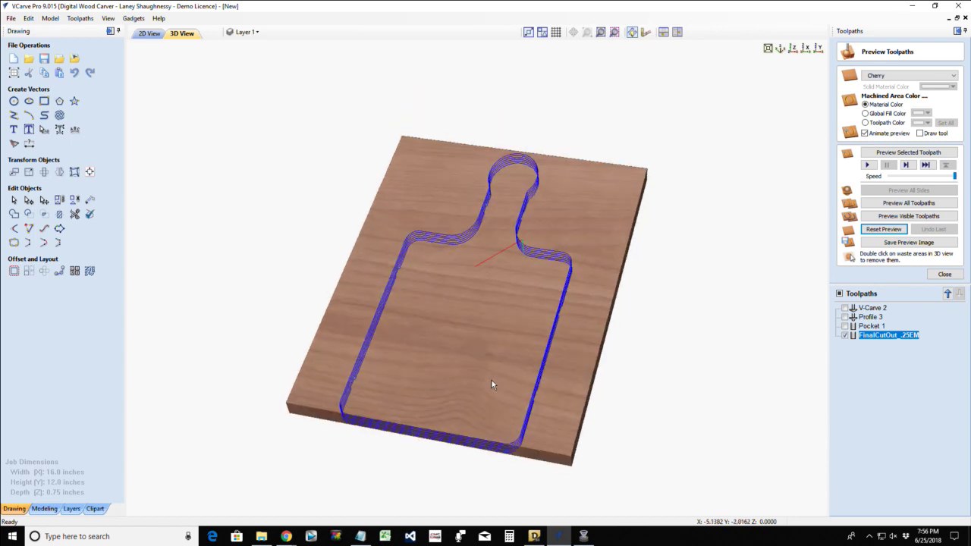
left_click(950, 276)
- Start a new profile toolpath and choose the Whiteside 2050 RO Form Tool as its cutter
left_click(844, 105)
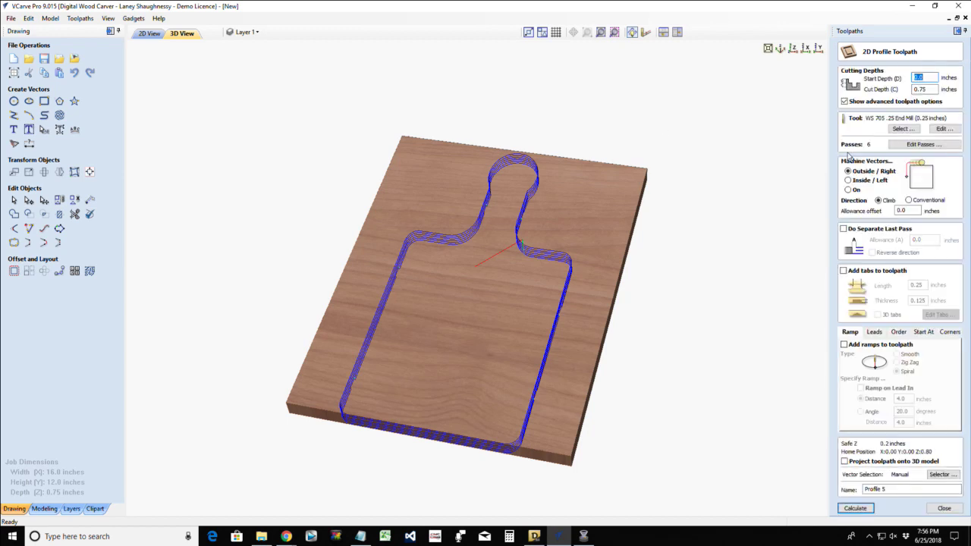
left_click(903, 129)
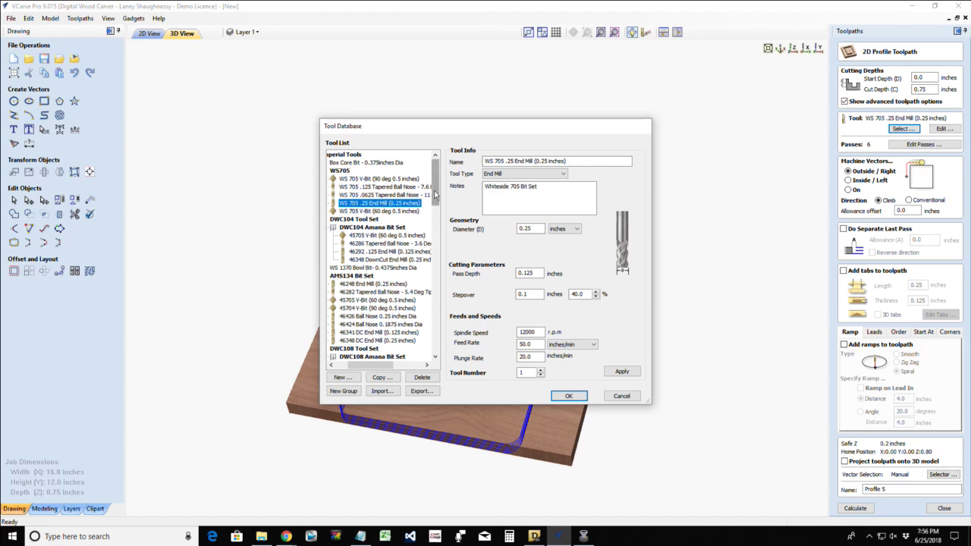
left_click_drag(434, 193, 433, 227)
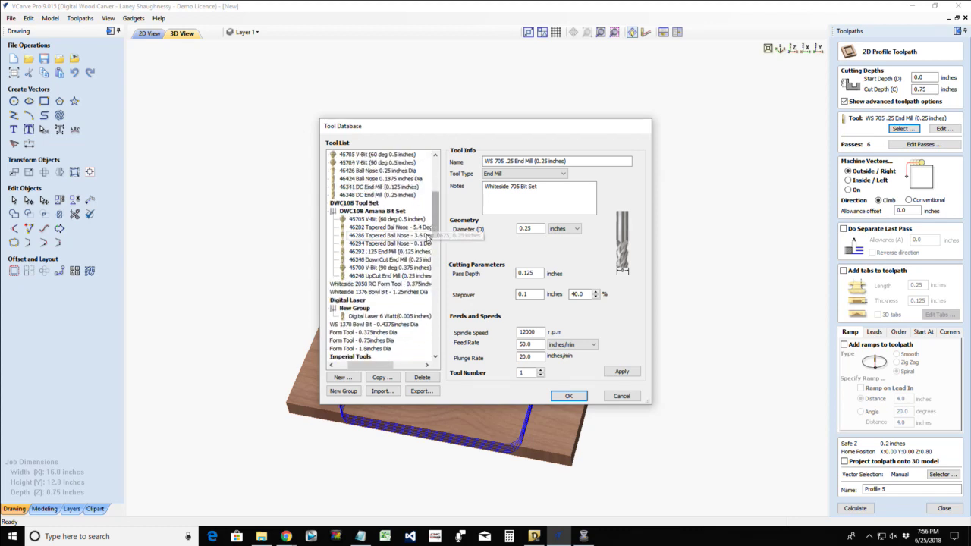
left_click(382, 283)
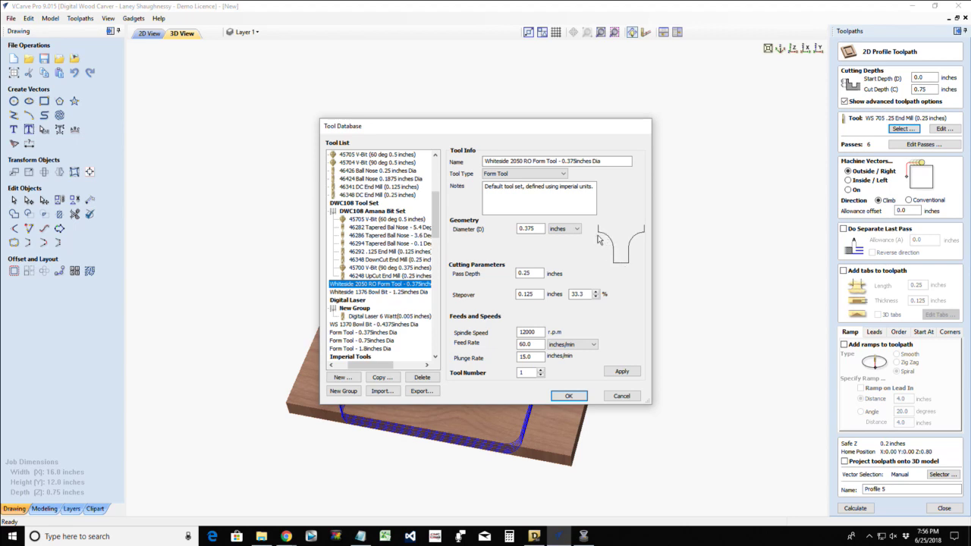
- Change the form tool's pass depth from 0.25 to 0.125 inch and confirm it
left_click(531, 274)
left_click(534, 273)
left_click_drag(534, 273, 518, 273)
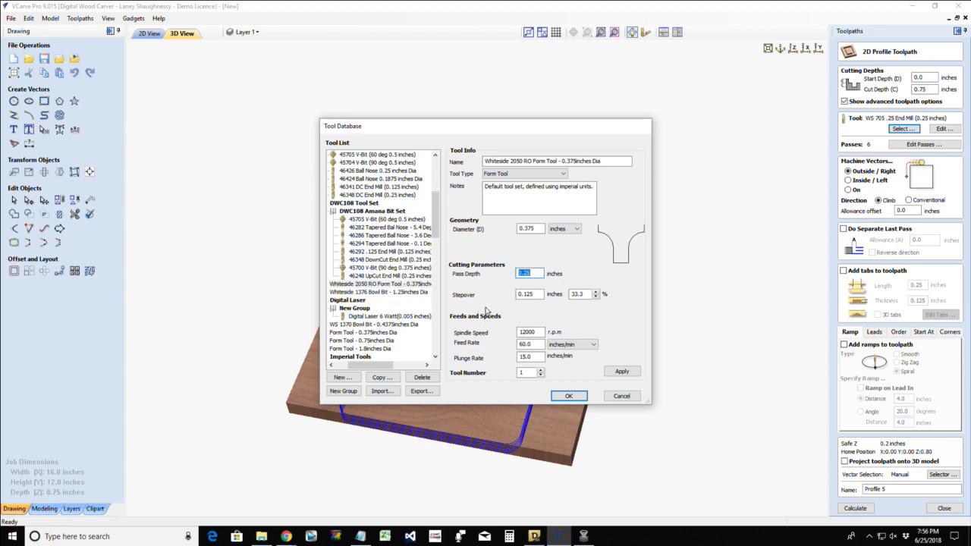
type(".1")
double_click(534, 356)
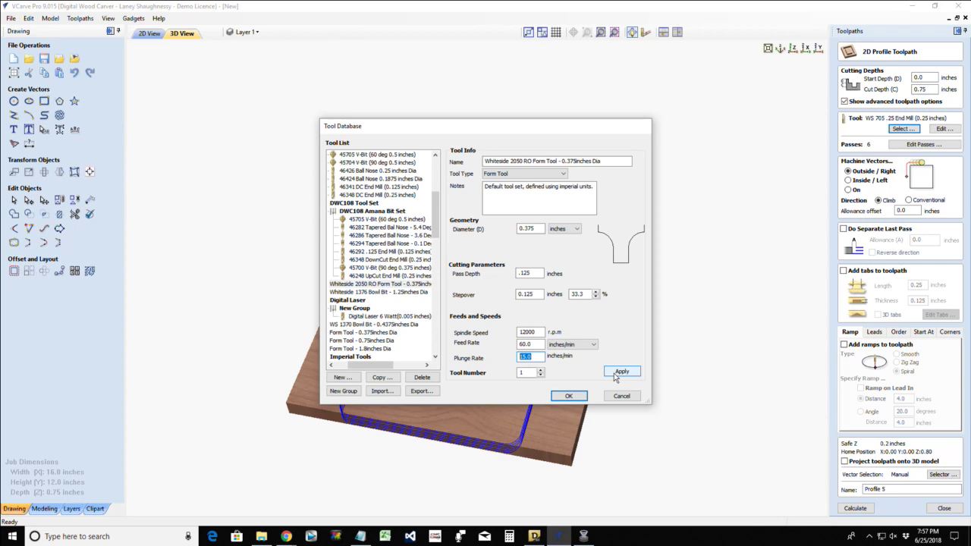
left_click(574, 398)
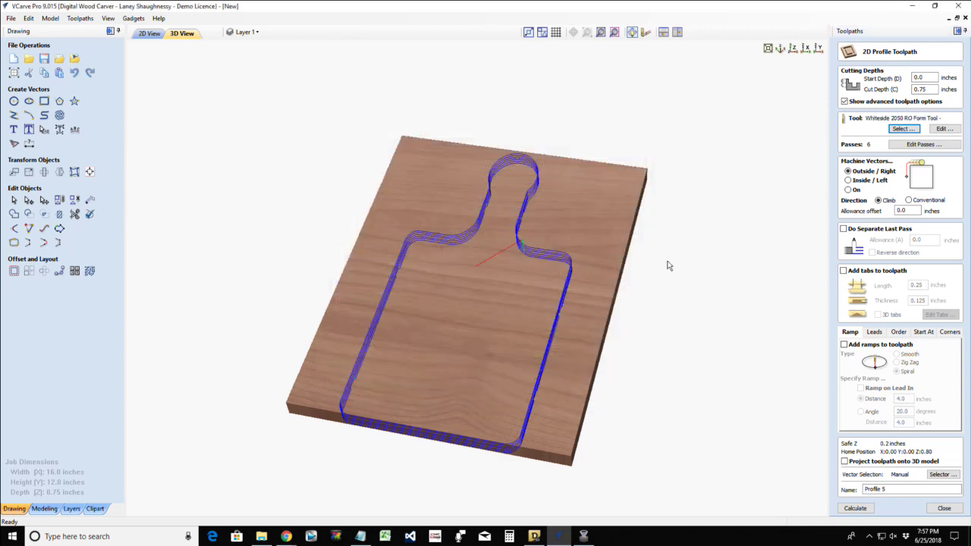
left_click(901, 130)
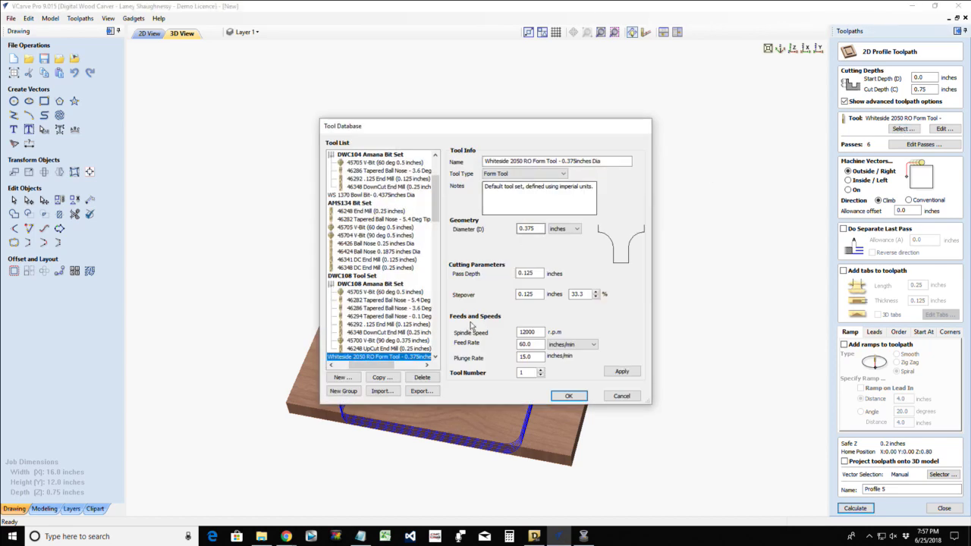
- Set Profile 5's cut depth to 0.25 inch and allowance offset to -0.125 inch
left_click(568, 395)
double_click(919, 89)
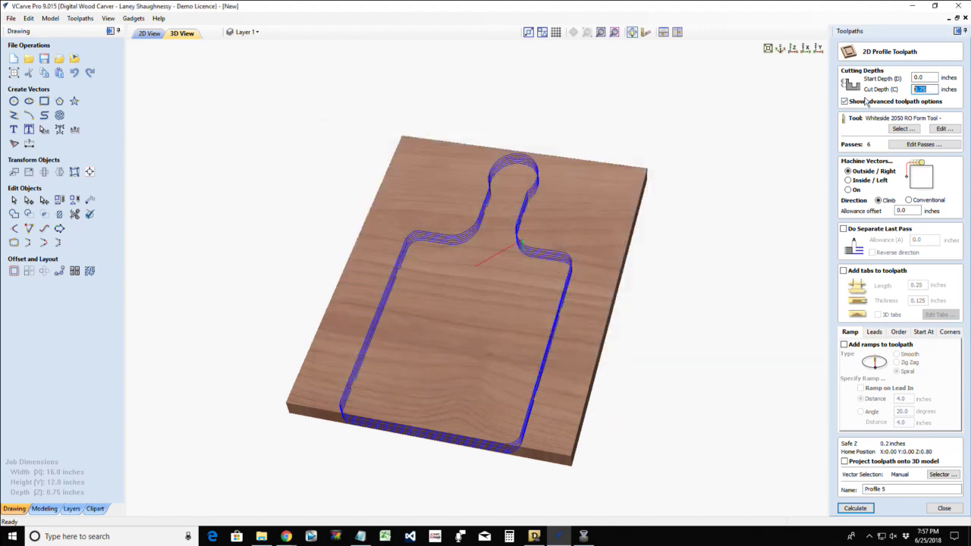
type(".")
double_click(900, 209)
type("-")
- Review the form tool settings unchanged and calculate Profile 5
left_click(945, 129)
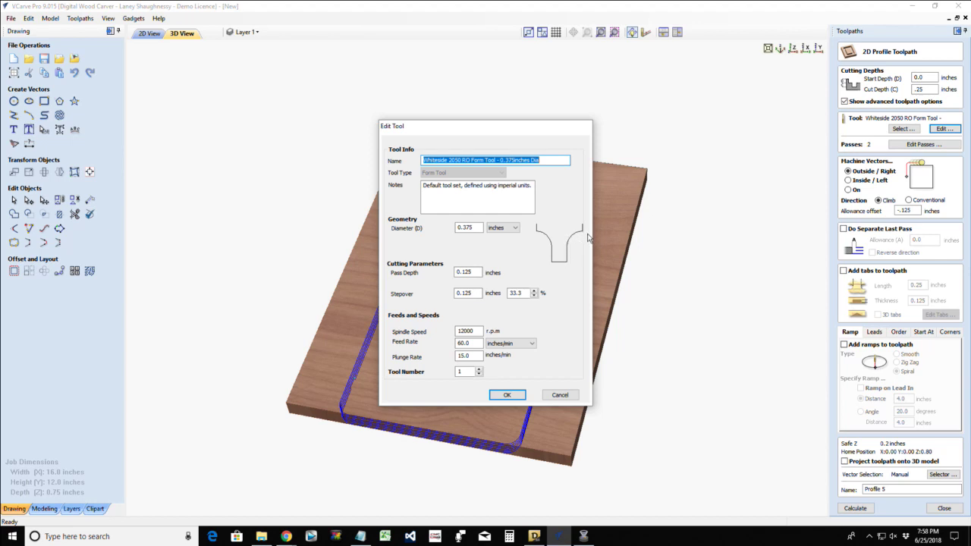
left_click(507, 394)
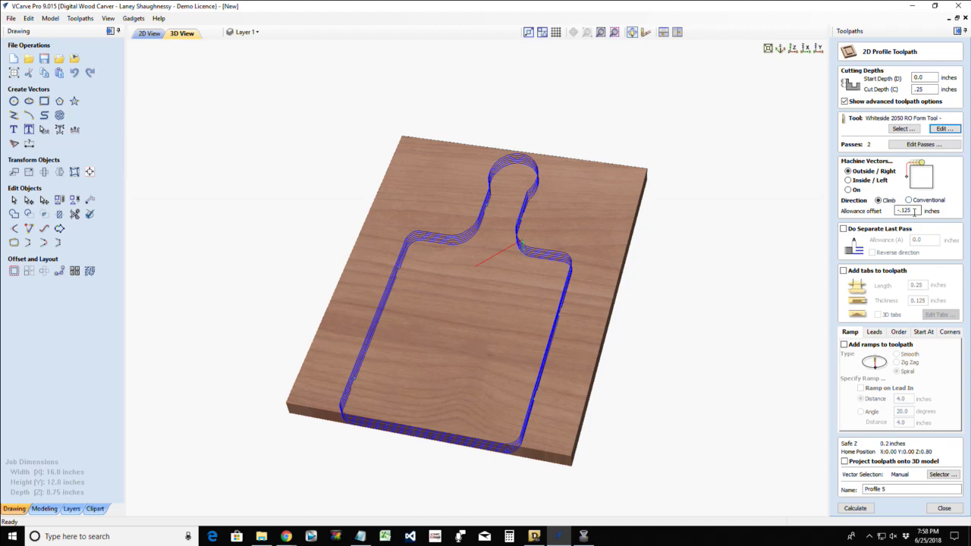
left_click(855, 508)
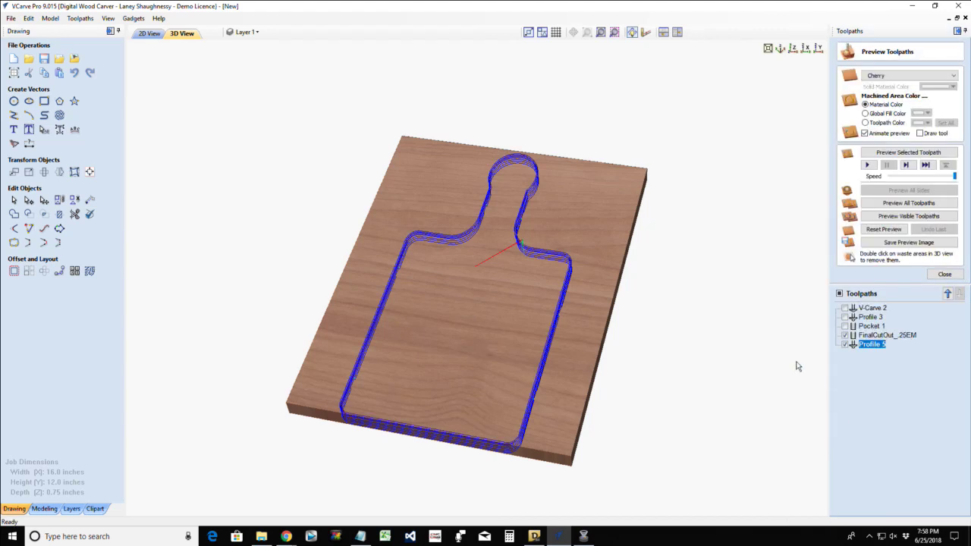
- Tick V-Carve 2, Profile 3 and Pocket 1, then preview all toolpaths together
left_click(845, 308)
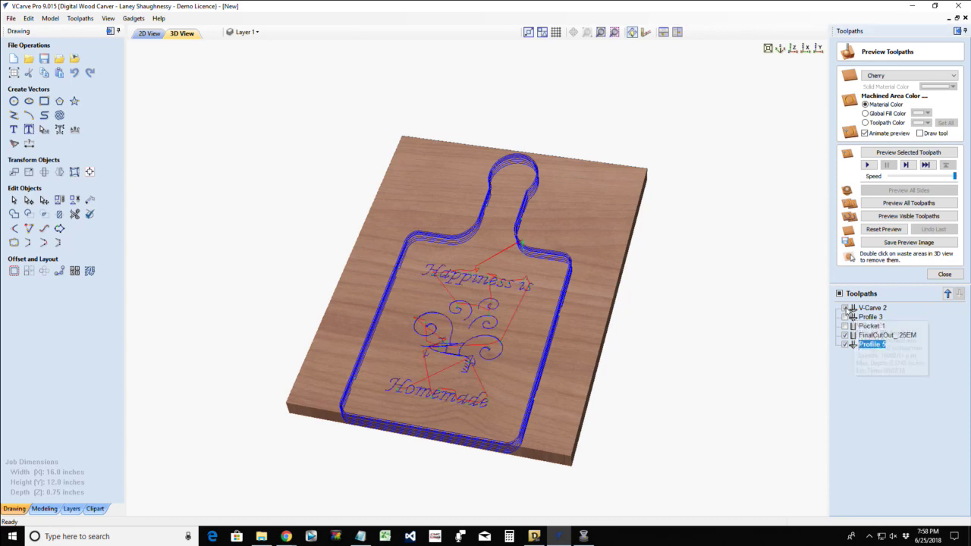
left_click(845, 317)
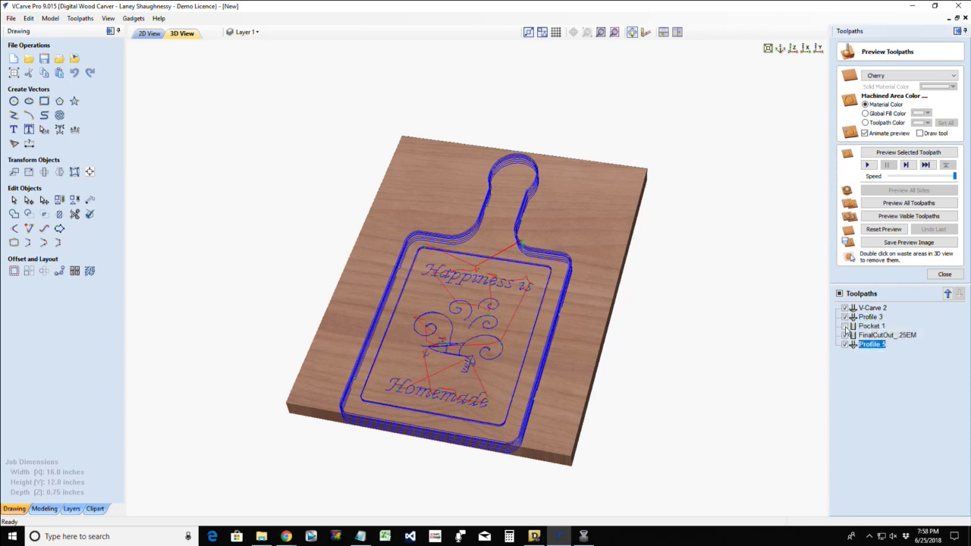
left_click(844, 326)
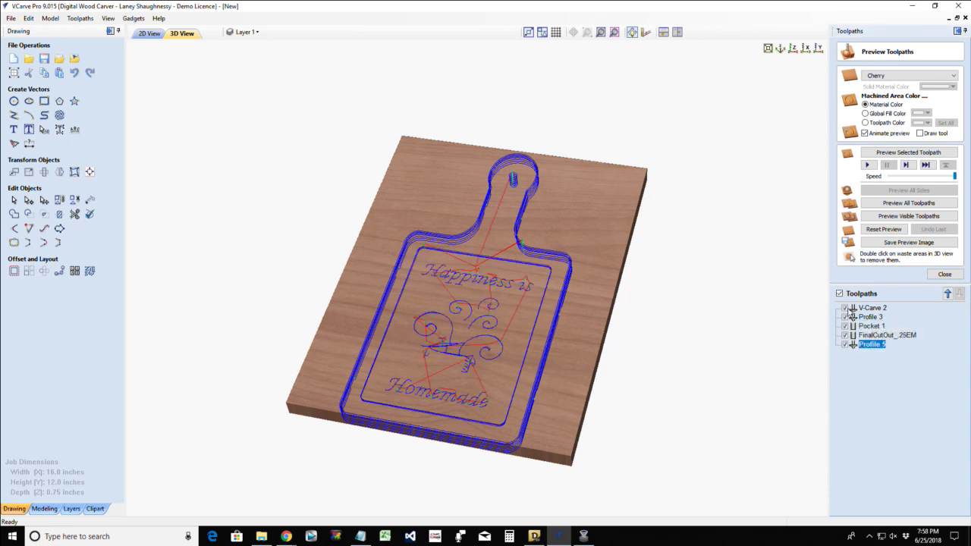
left_click(909, 203)
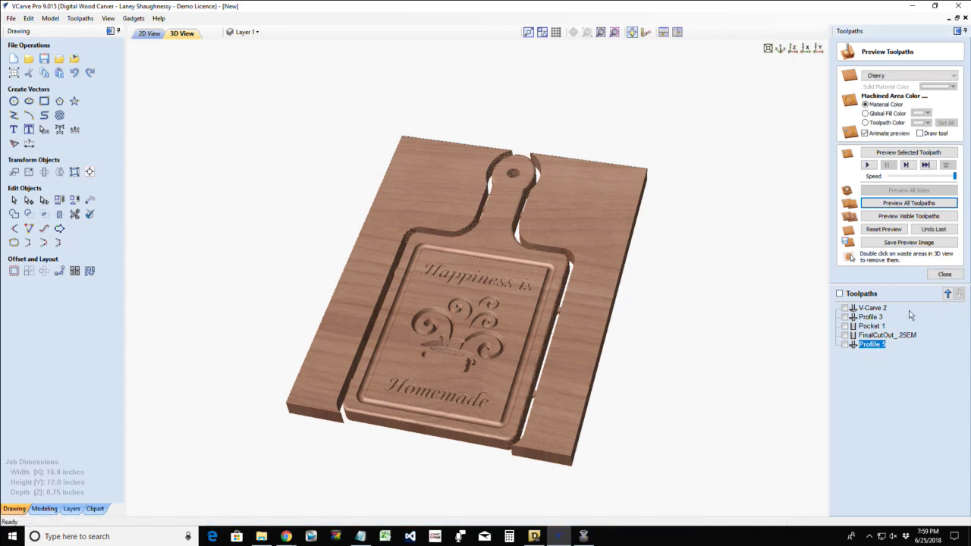
- Move Profile 5 up ahead of FinalCutOut_25EM in the cutting order
left_click(947, 294)
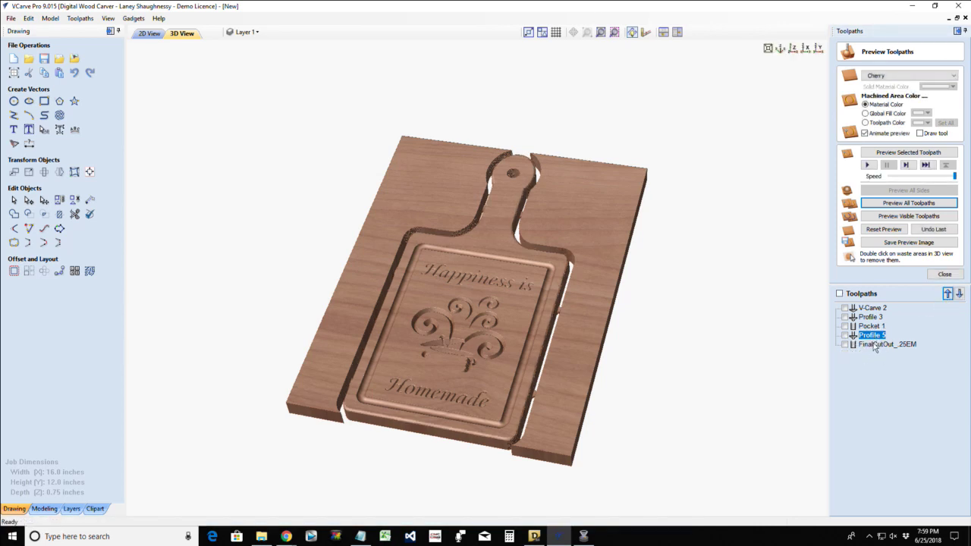
left_click(875, 344)
scroll(490, 342, "up", 4)
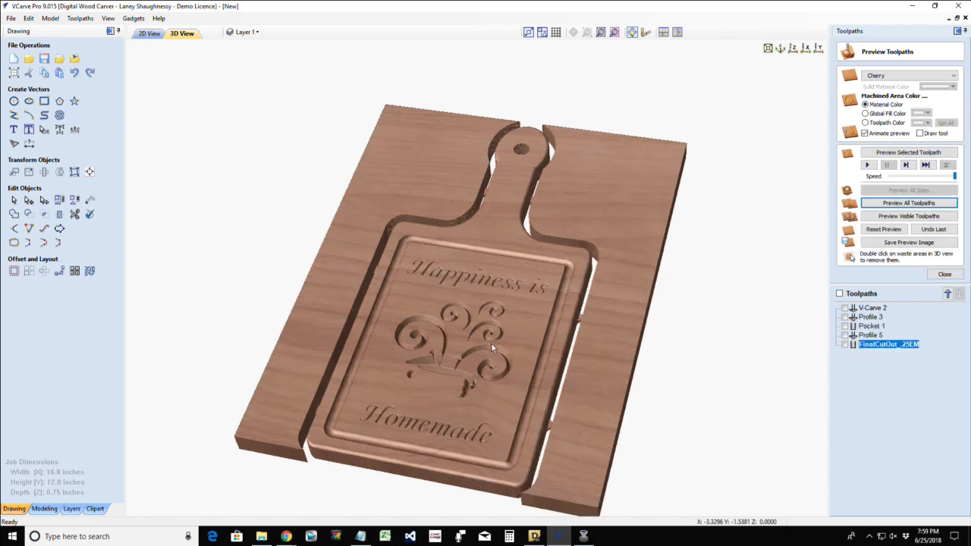
left_click_drag(527, 373, 574, 365)
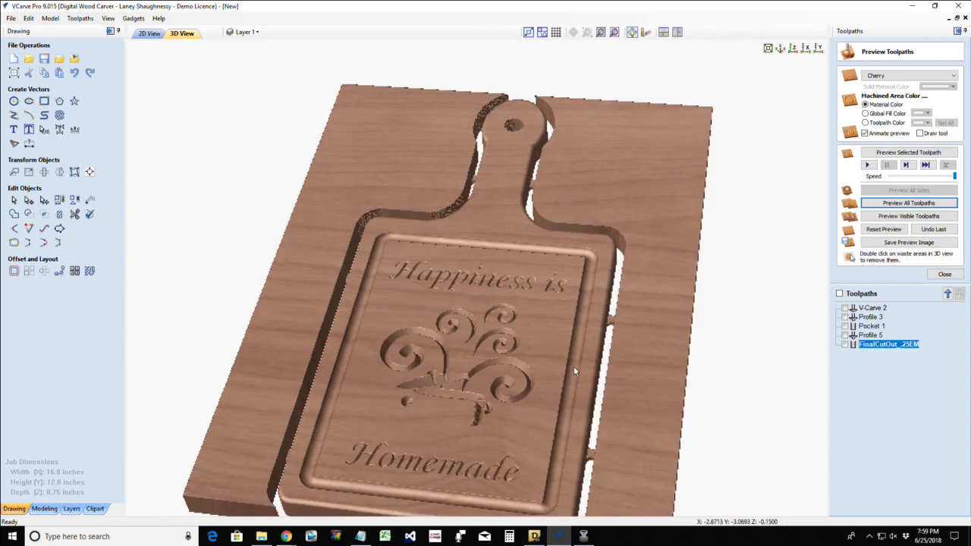
- Orbit and zoom around the carved board in 3D, then return to the 2D drawing
scroll(573, 366, "up", 3)
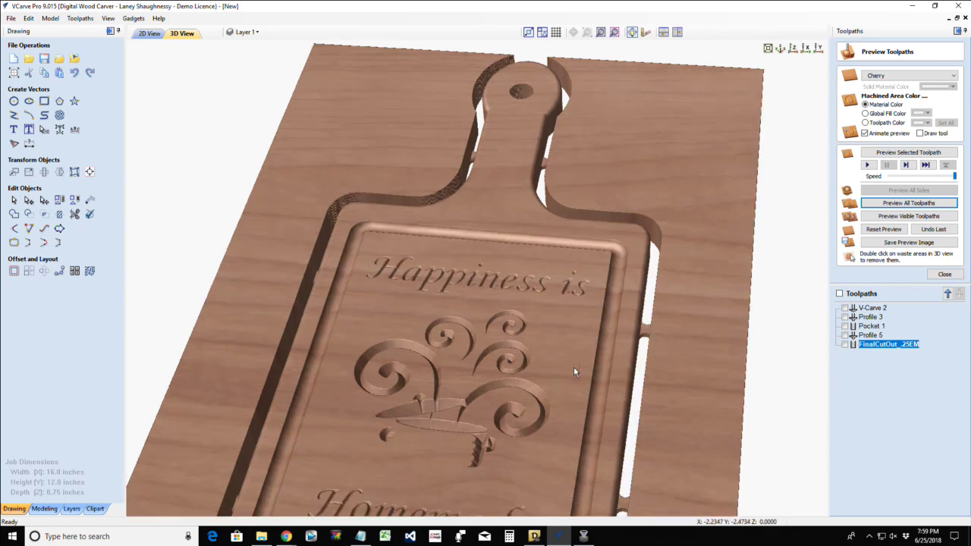
scroll(573, 366, "up", 1)
left_click_drag(573, 366, 644, 362)
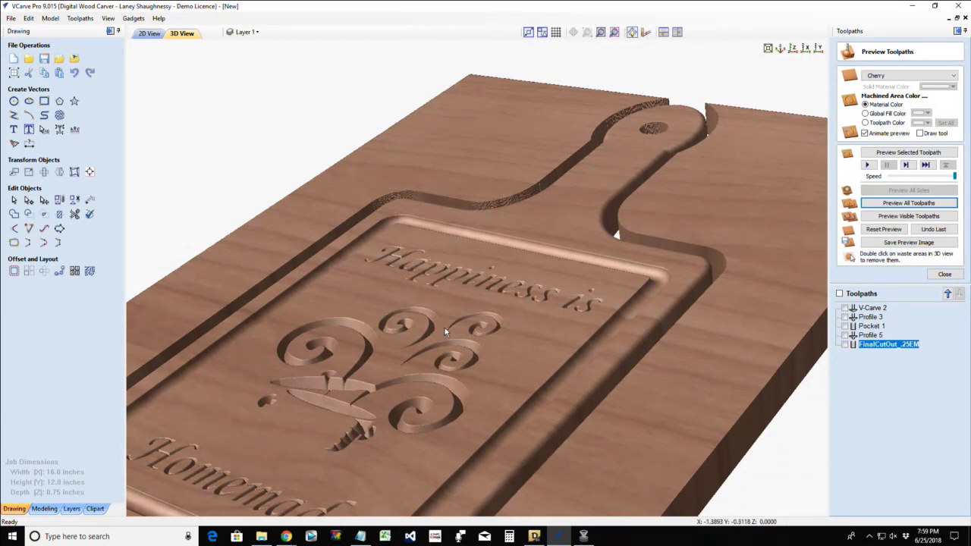
left_click_drag(445, 328, 433, 362)
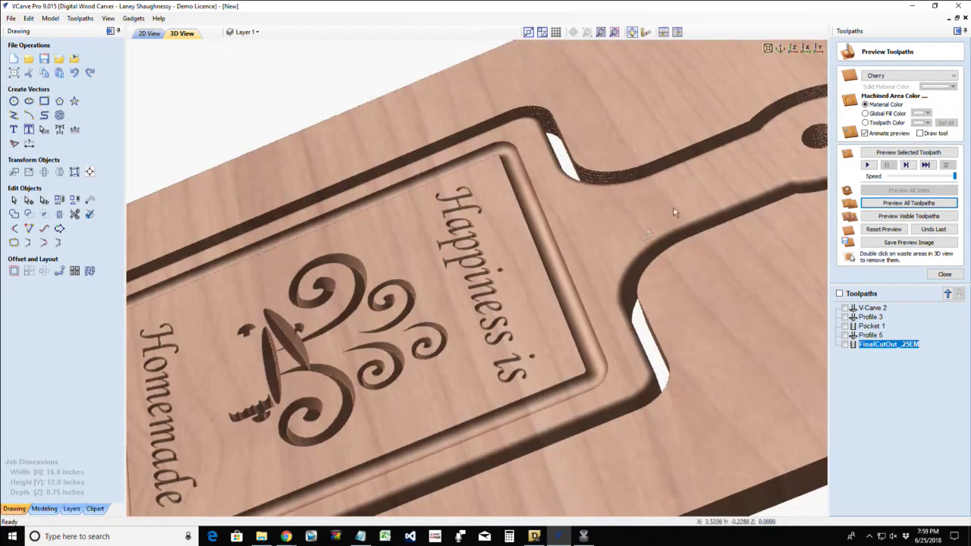
left_click_drag(672, 210, 605, 225)
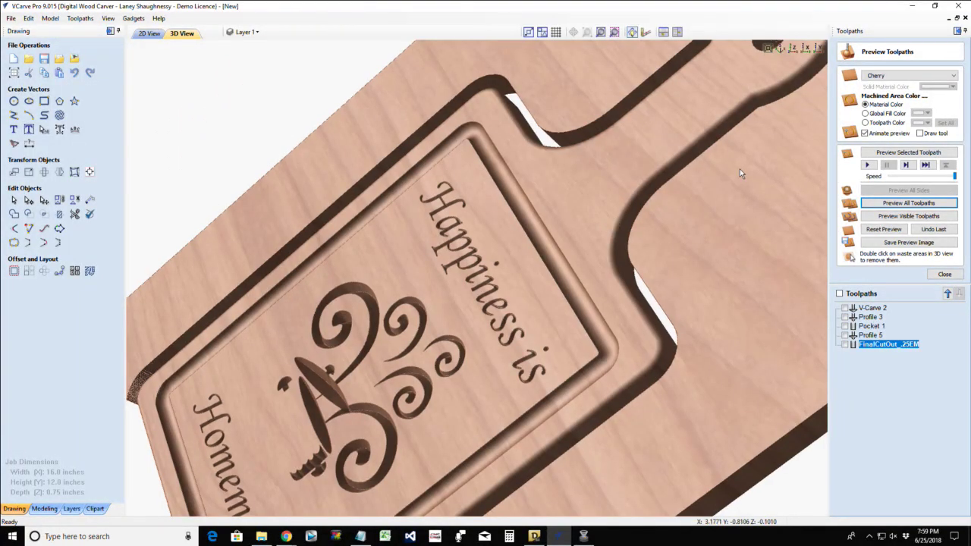
left_click_drag(804, 160, 534, 343)
scroll(302, 454, "down", 5)
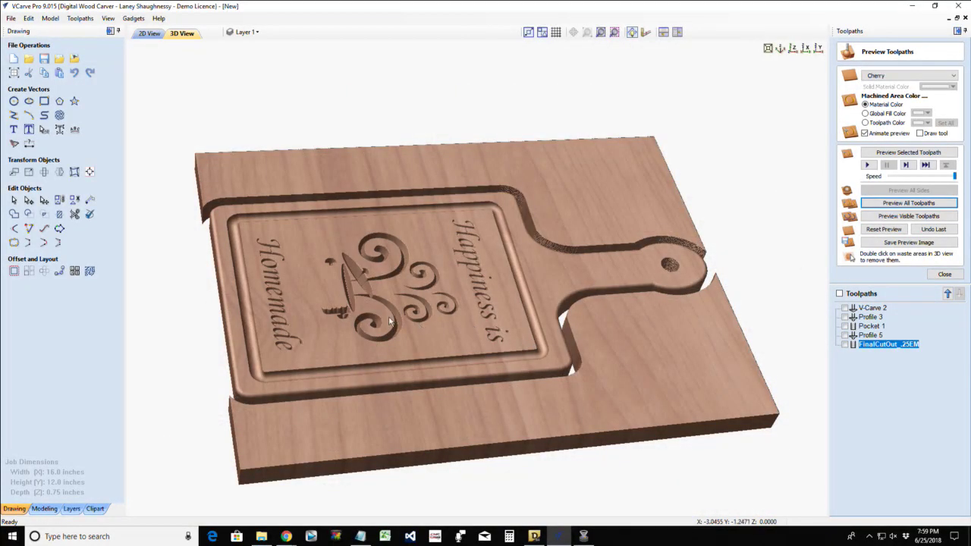
left_click(150, 34)
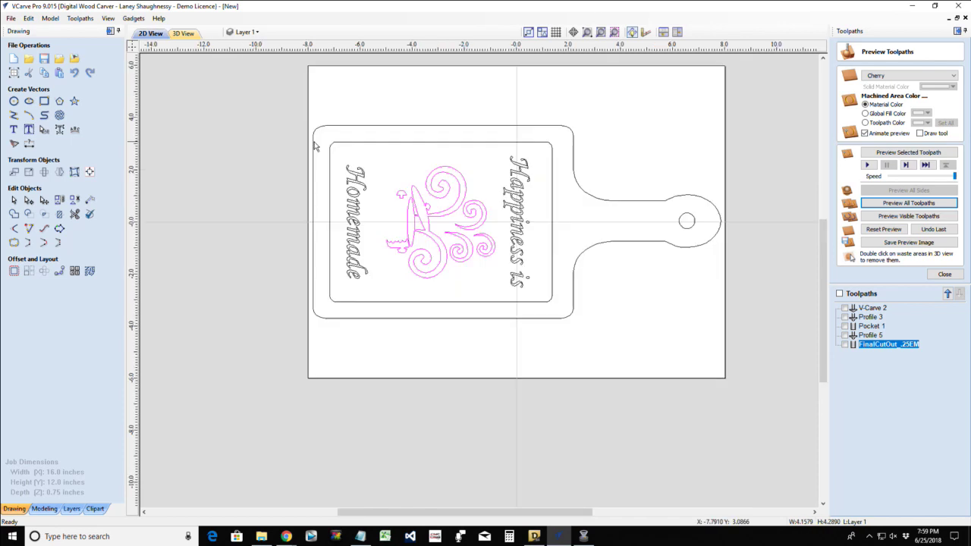
- Box-select the Happiness is and Homemade lettering along with the swirl vectors
left_click_drag(316, 146, 534, 309)
scroll(415, 268, "up", 2)
scroll(415, 269, "down", 2)
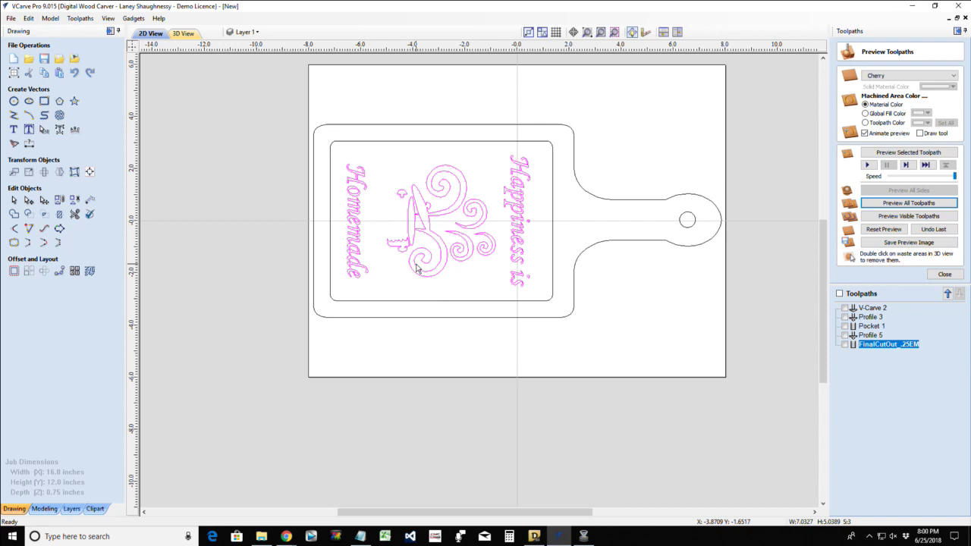
left_click(15, 73)
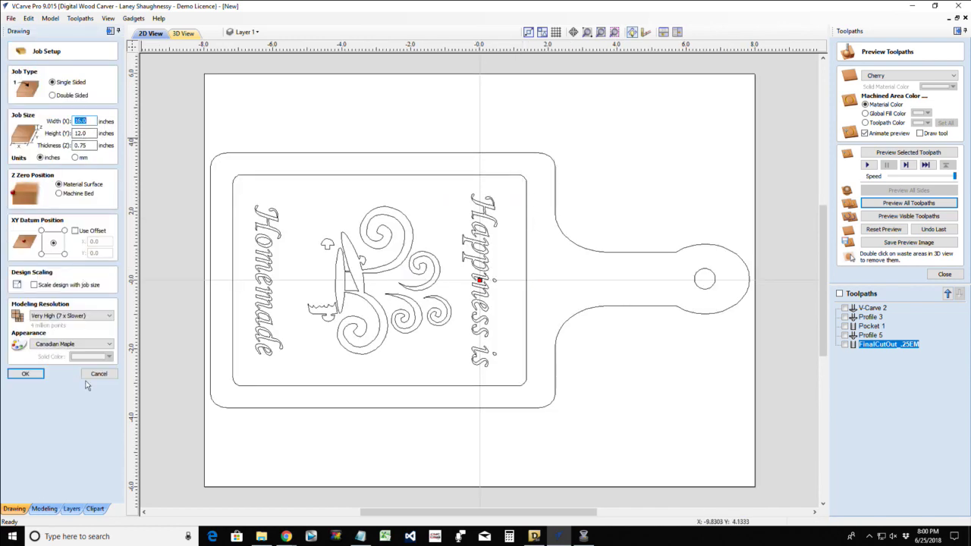
left_click(25, 373)
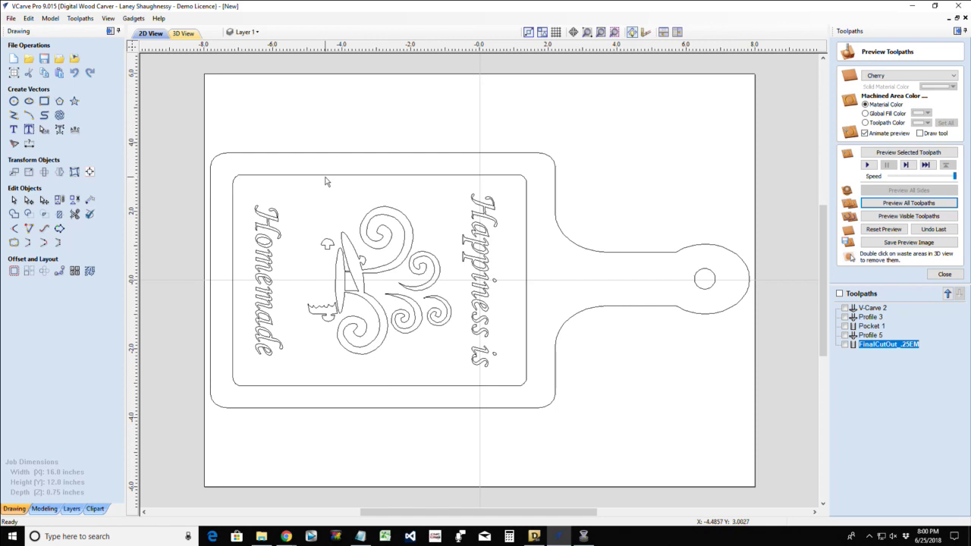
left_click(329, 176)
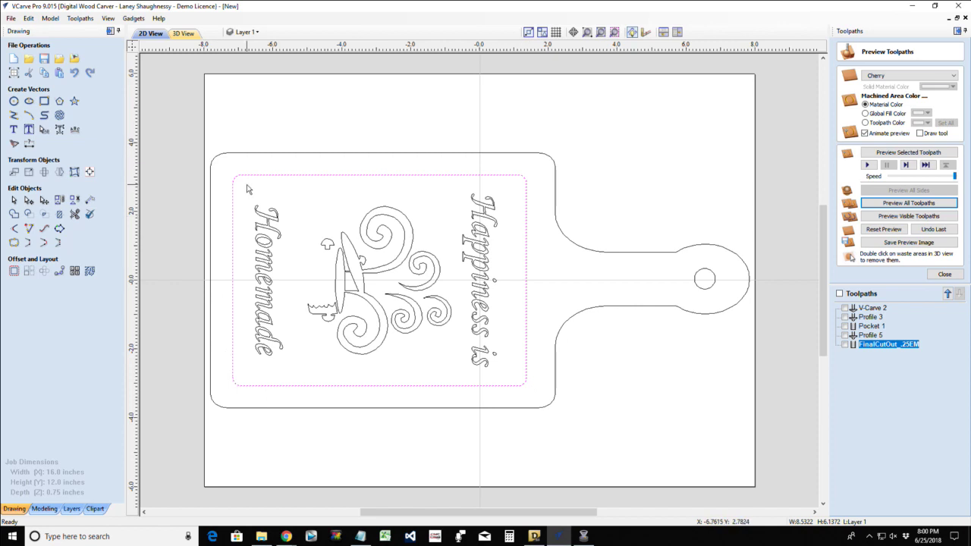
left_click(29, 172)
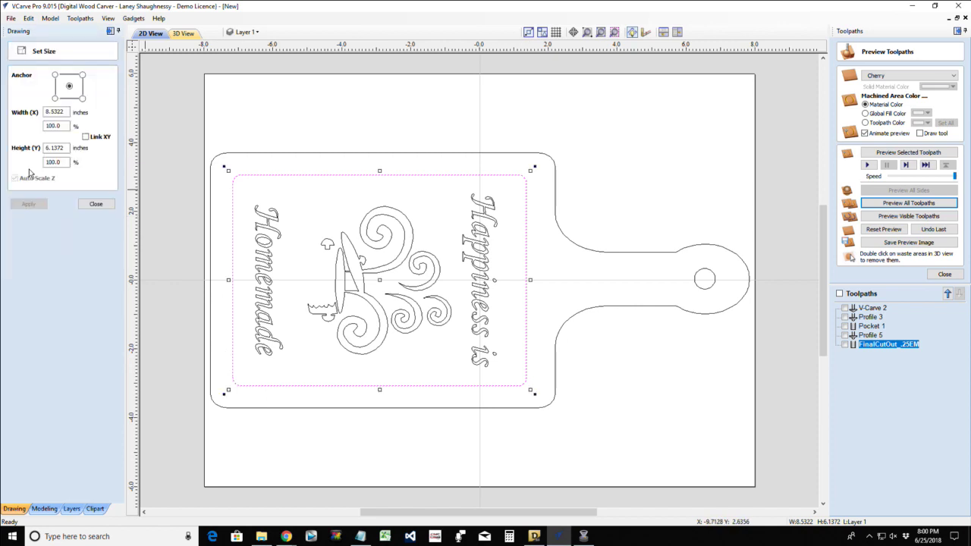
left_click(105, 205)
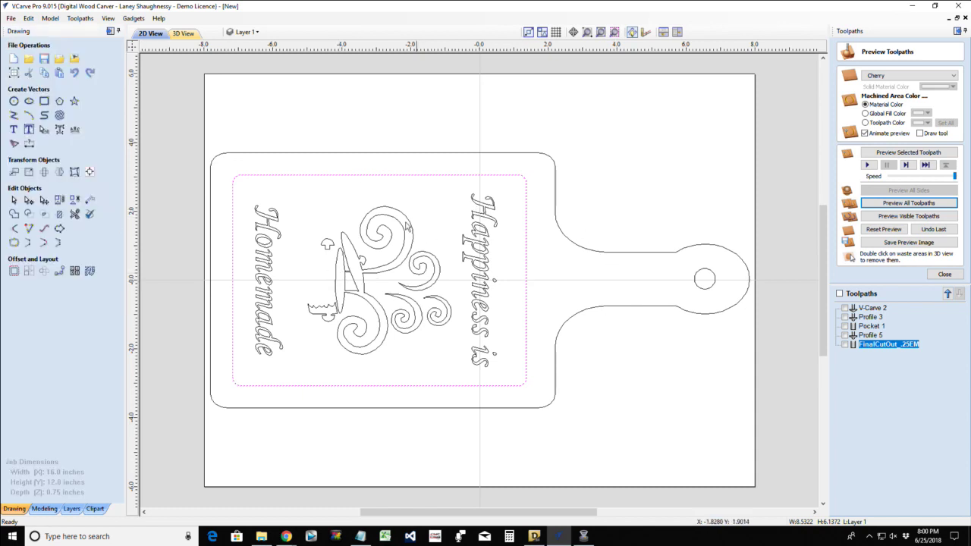
scroll(406, 258, "down", 4)
scroll(443, 294, "up", 1)
scroll(439, 295, "up", 1)
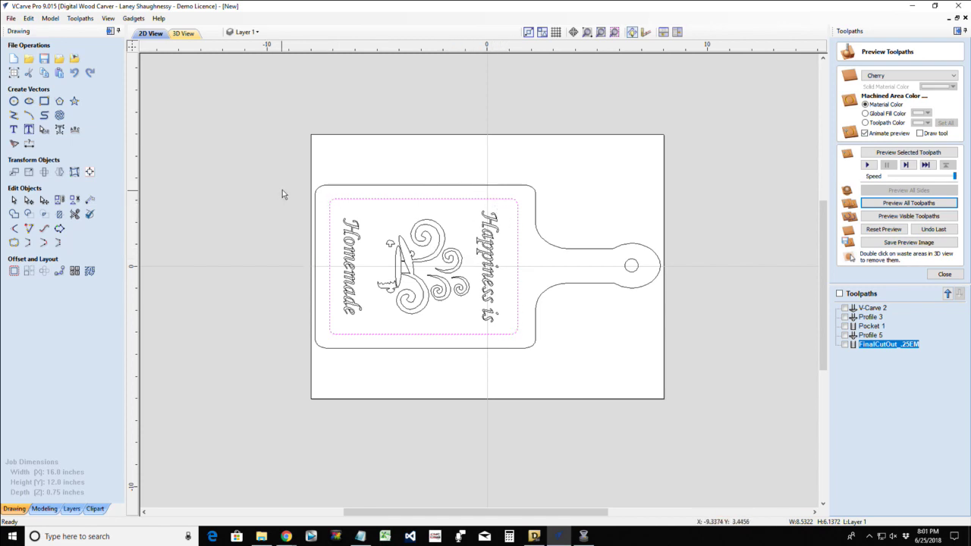
- Copy the artwork, text and inner border to a new layer named MaleVCarveInlay
left_click_drag(281, 189, 530, 343)
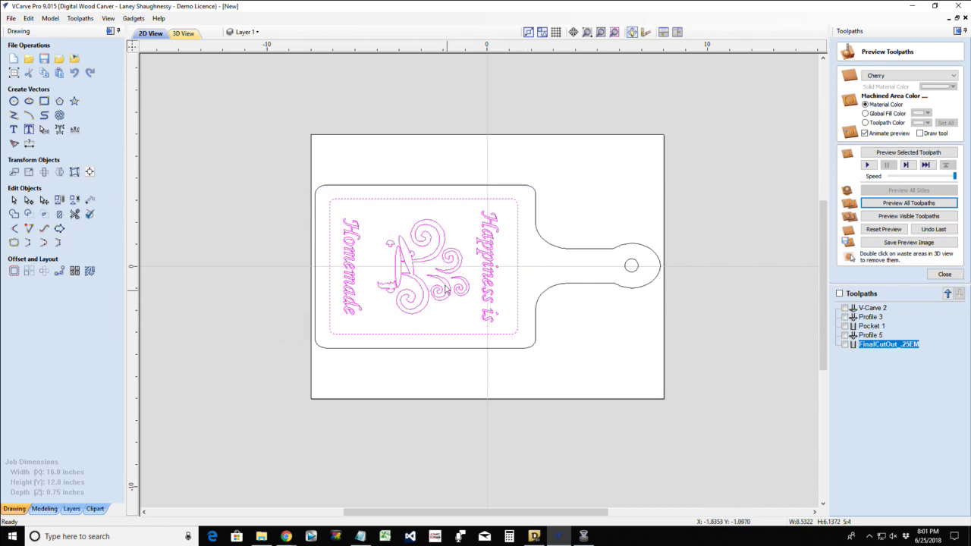
right_click(418, 263)
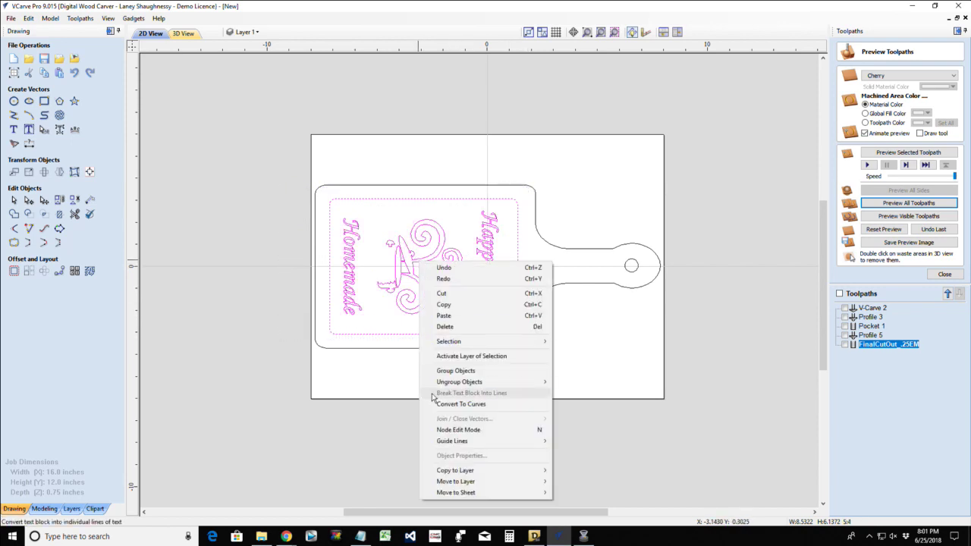
mouse_move(447, 472)
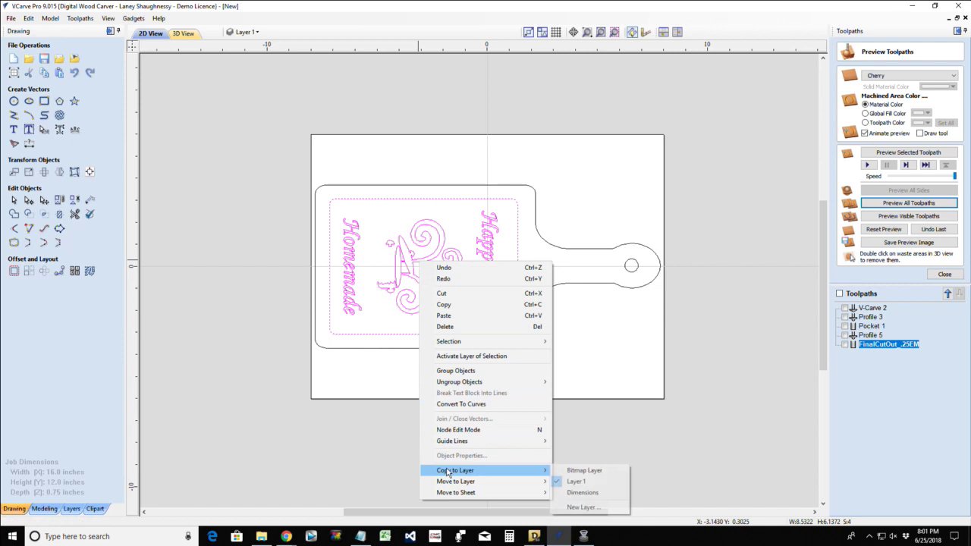
left_click(583, 507)
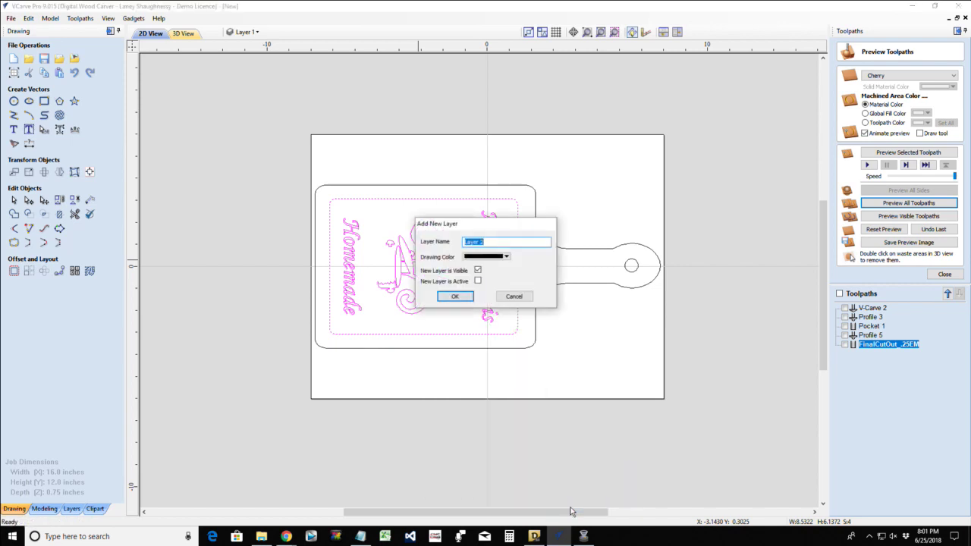
type("MaleVCarveInlay")
- Give the new layer a dark red colour, leave it hidden, and create it
left_click(505, 256)
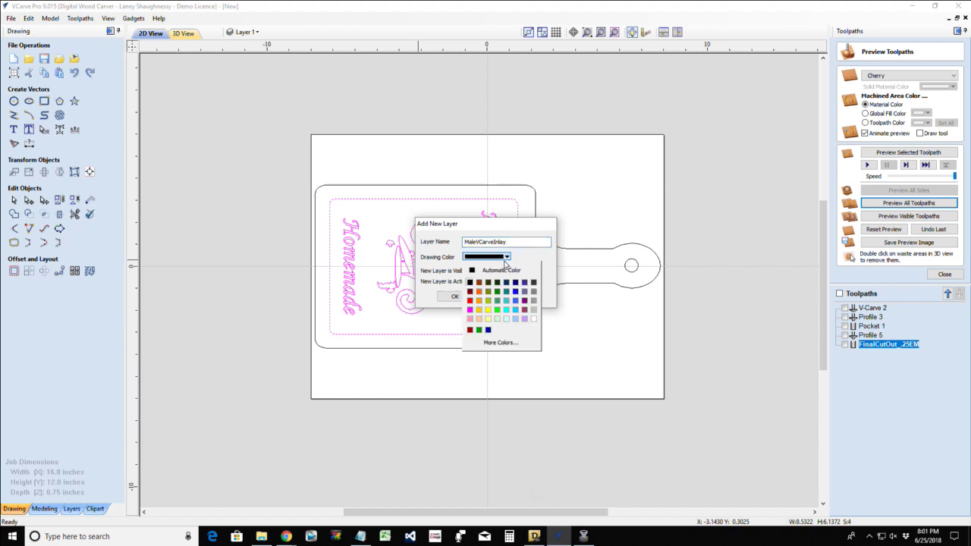
left_click(469, 292)
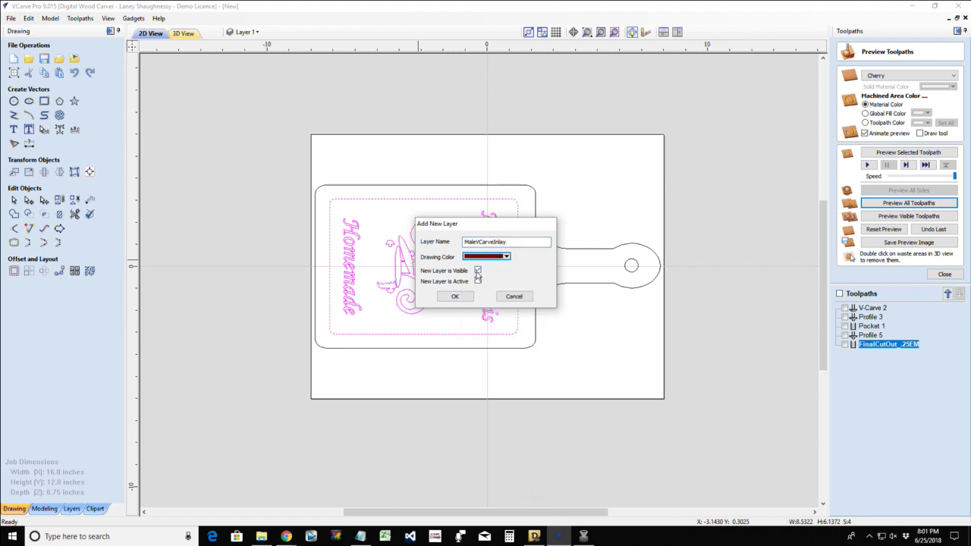
left_click(477, 280)
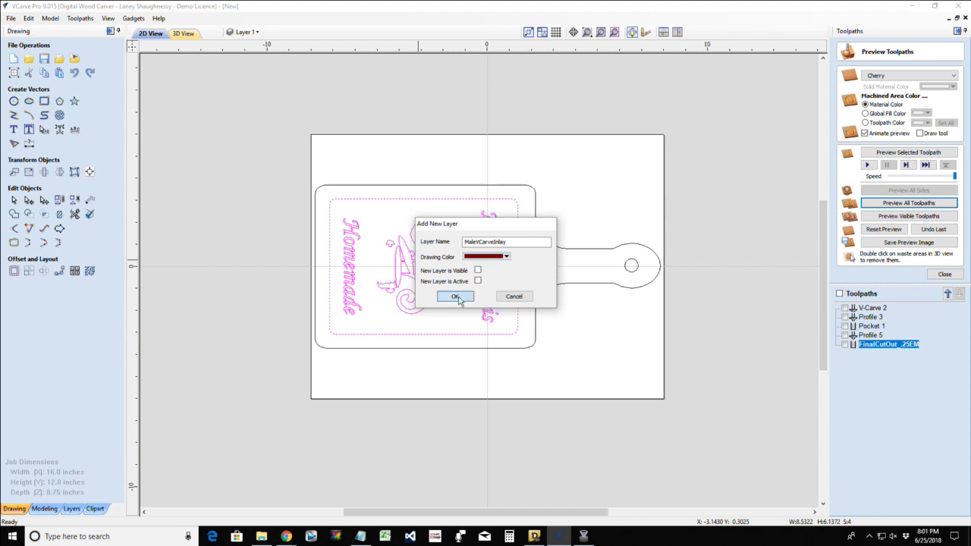
left_click(455, 296)
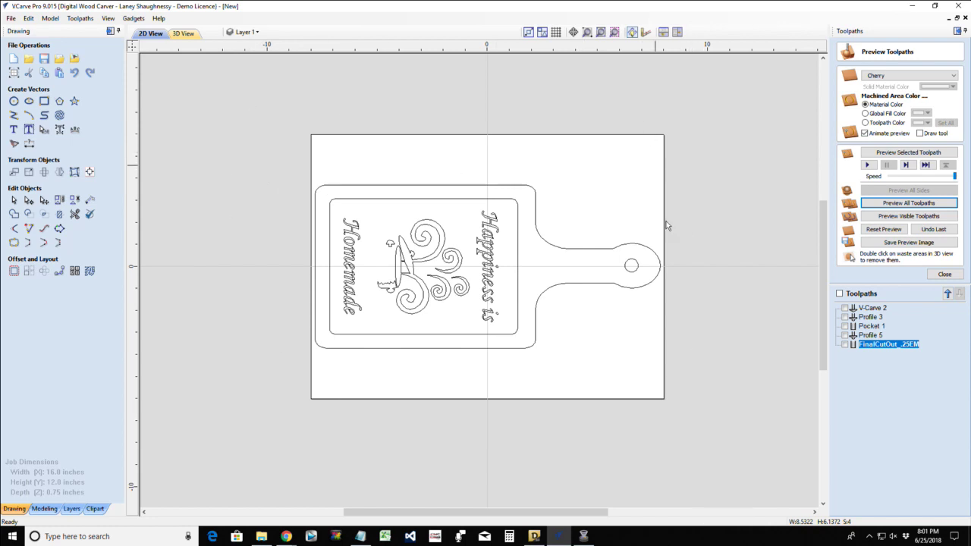
- Hide Layer 1 and show the MaleVCarveInlay layer
left_click(246, 33)
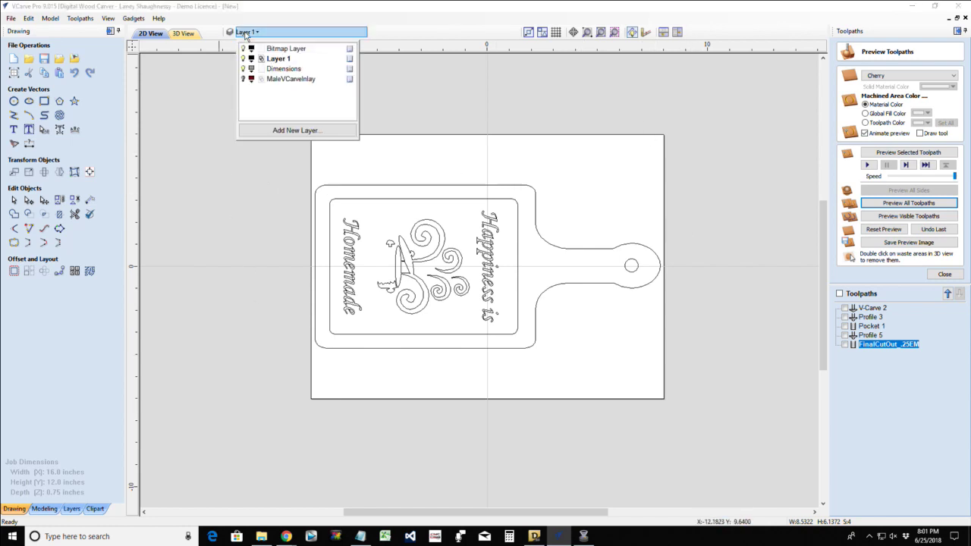
left_click(243, 58)
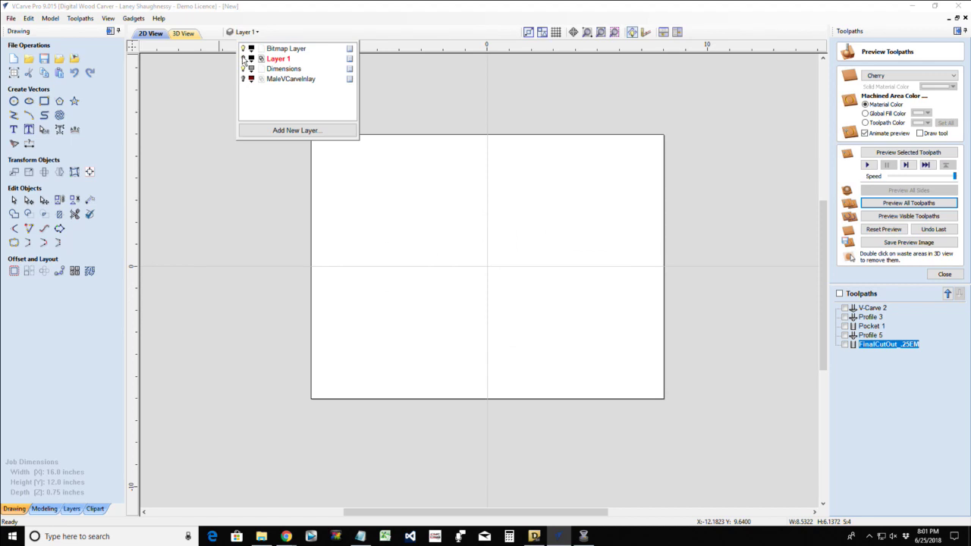
left_click(243, 79)
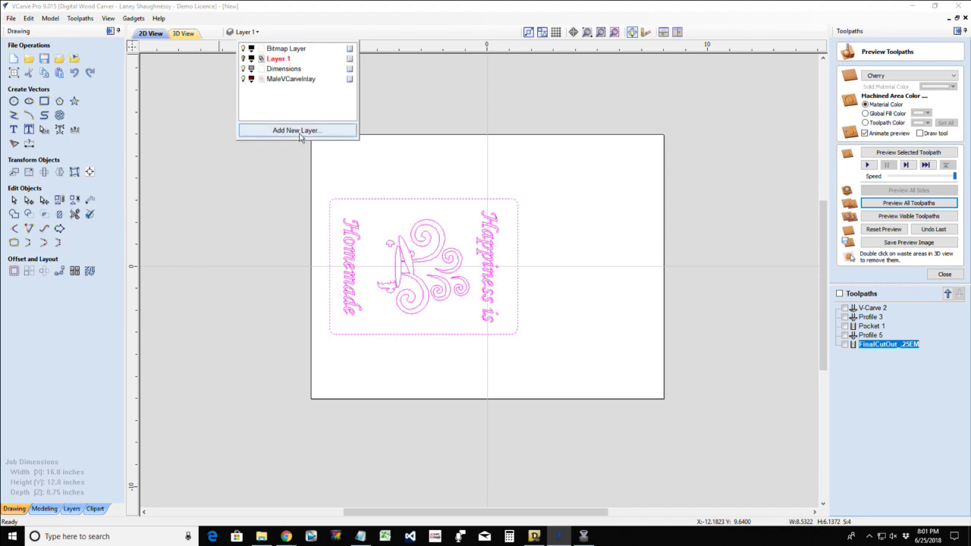
left_click(305, 260)
- Select the whole inlay design and centre it in the material
left_click_drag(258, 160, 551, 377)
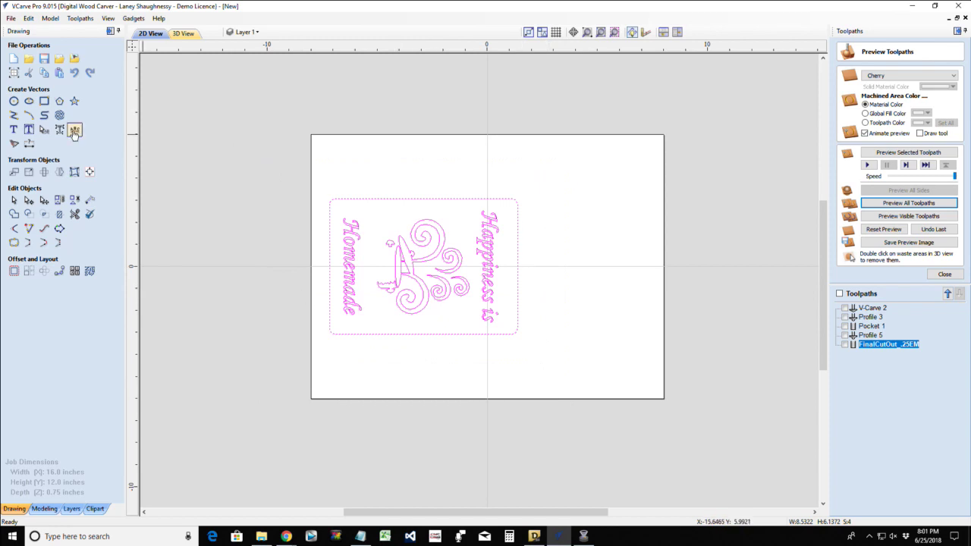
left_click(90, 172)
left_click(62, 85)
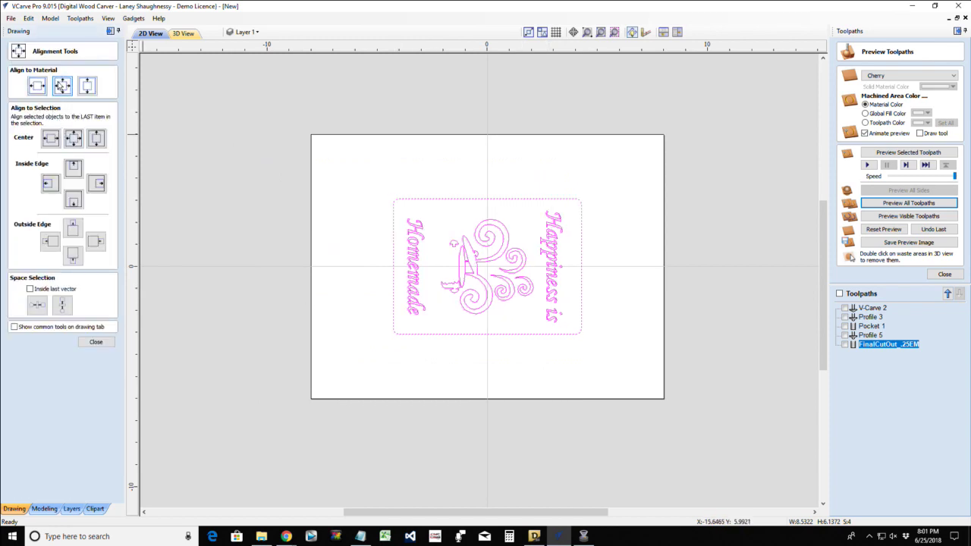
left_click(96, 342)
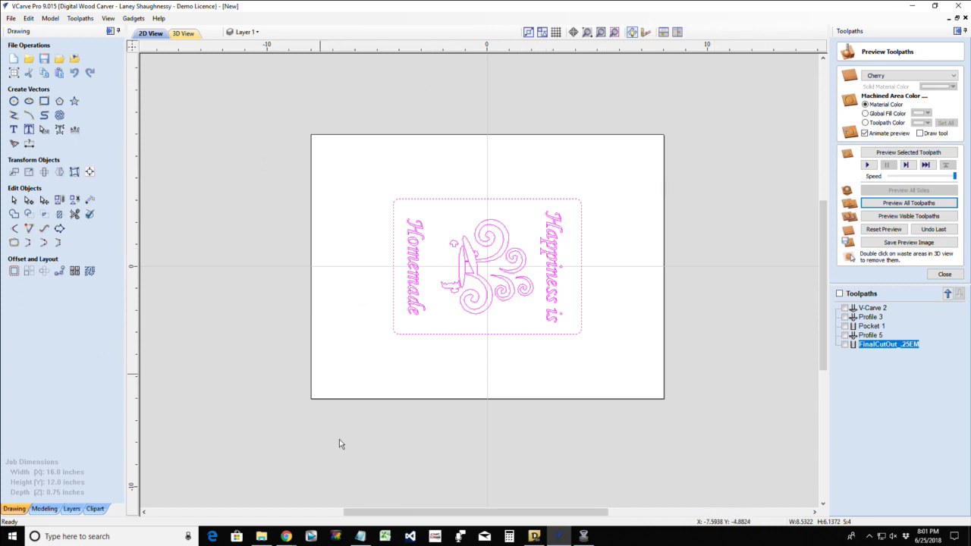
mouse_move(562, 539)
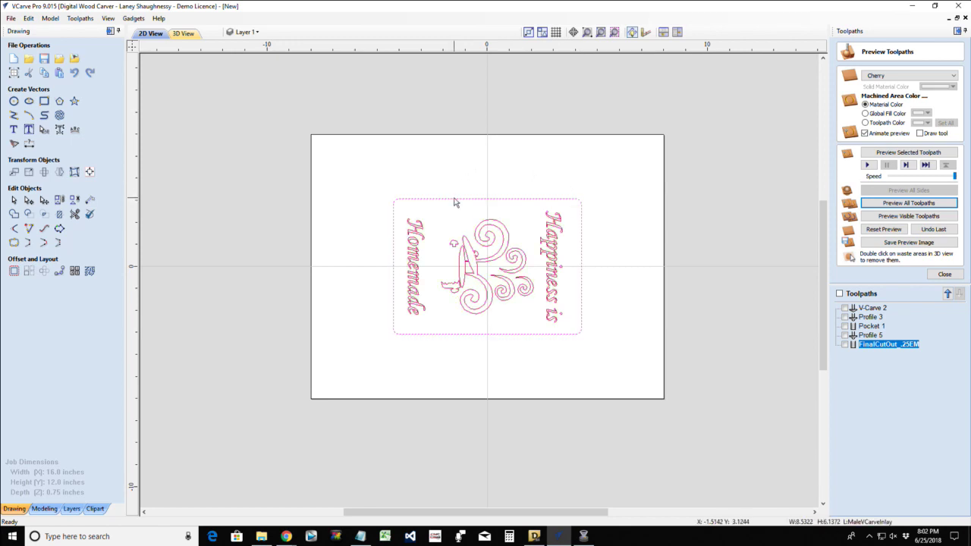
- Make MaleVCarveInlay the active layer and select its border, undoing two trial 1.0-inch offsets
left_click(13, 272)
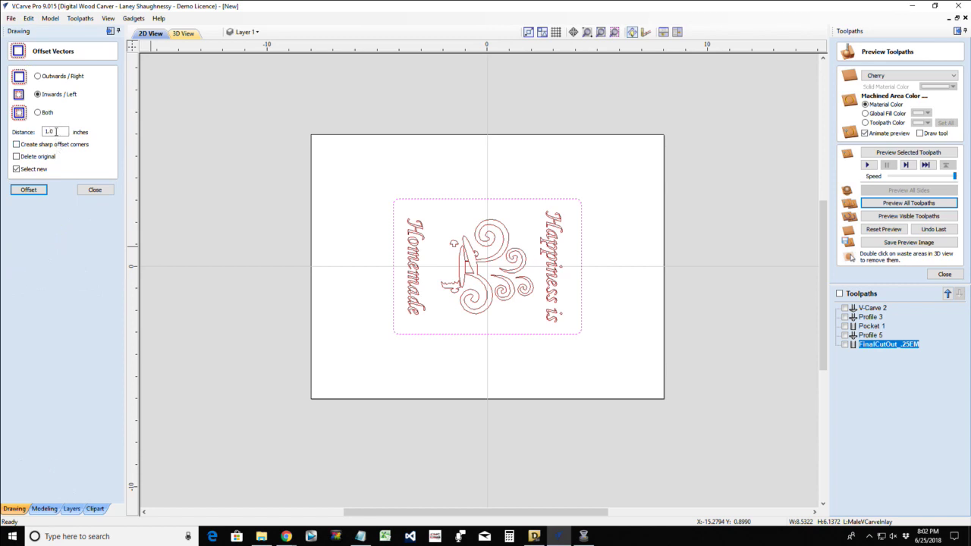
left_click(38, 76)
left_click(29, 191)
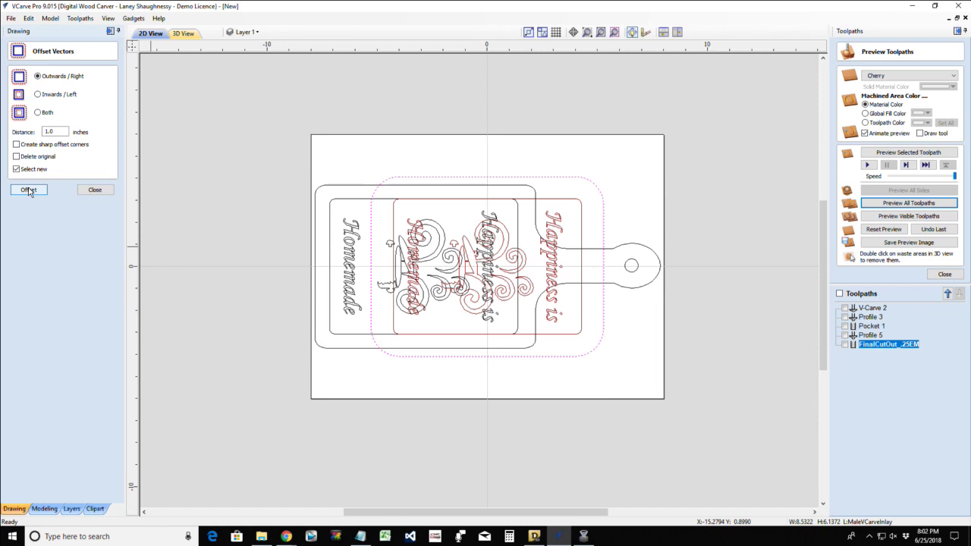
key("ctrl+z")
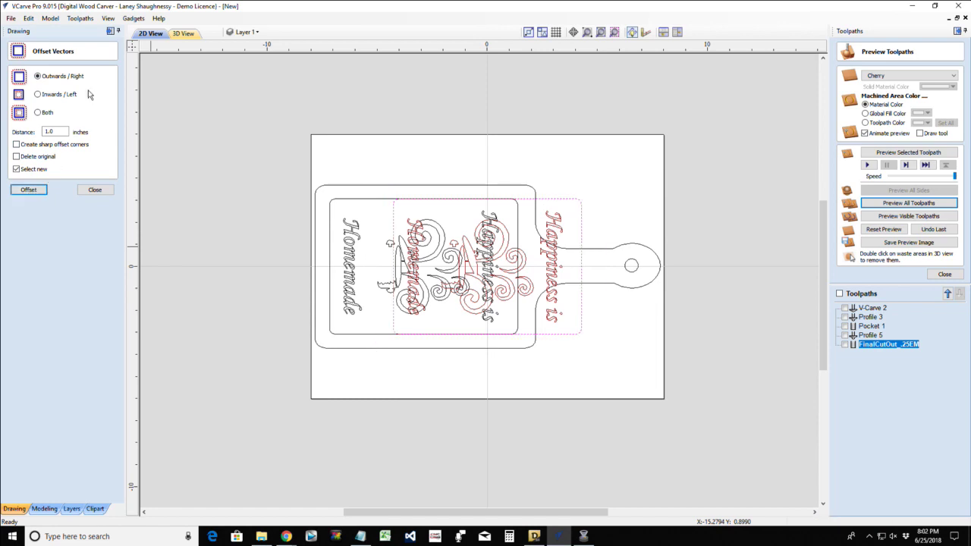
left_click(247, 32)
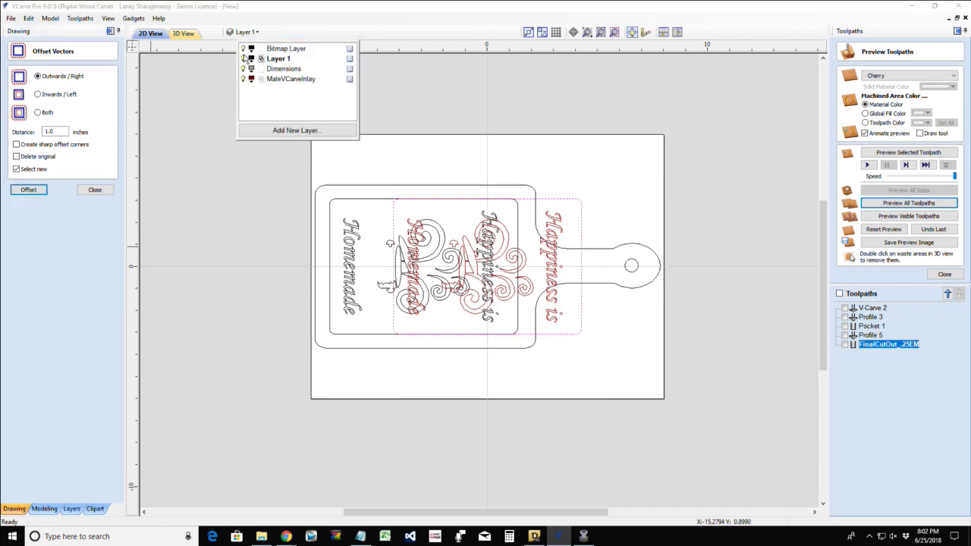
left_click(242, 59)
left_click(275, 80)
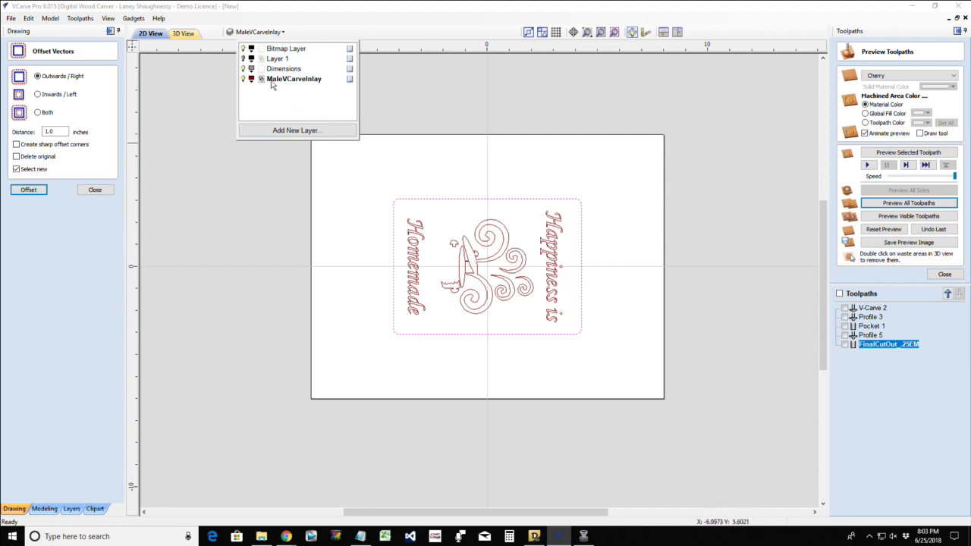
left_click(473, 199)
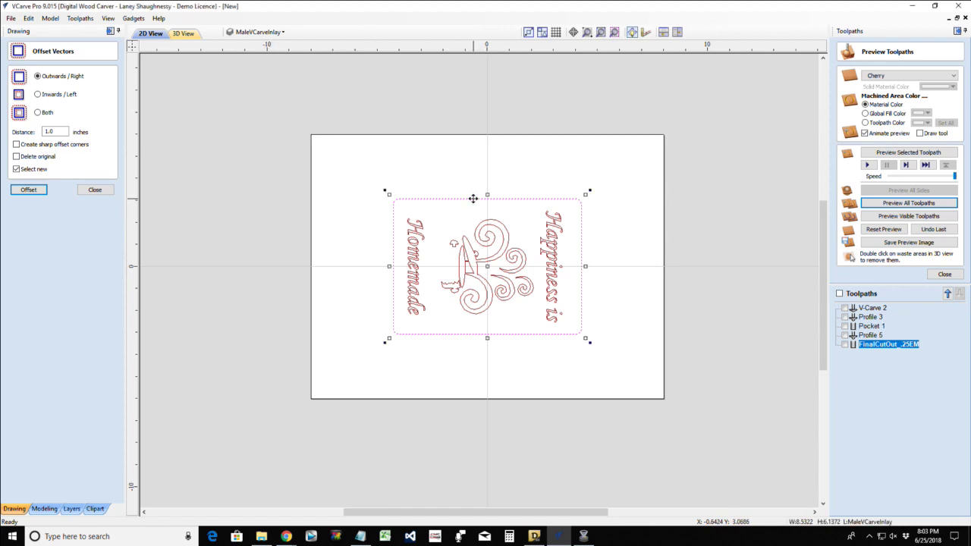
left_click(29, 190)
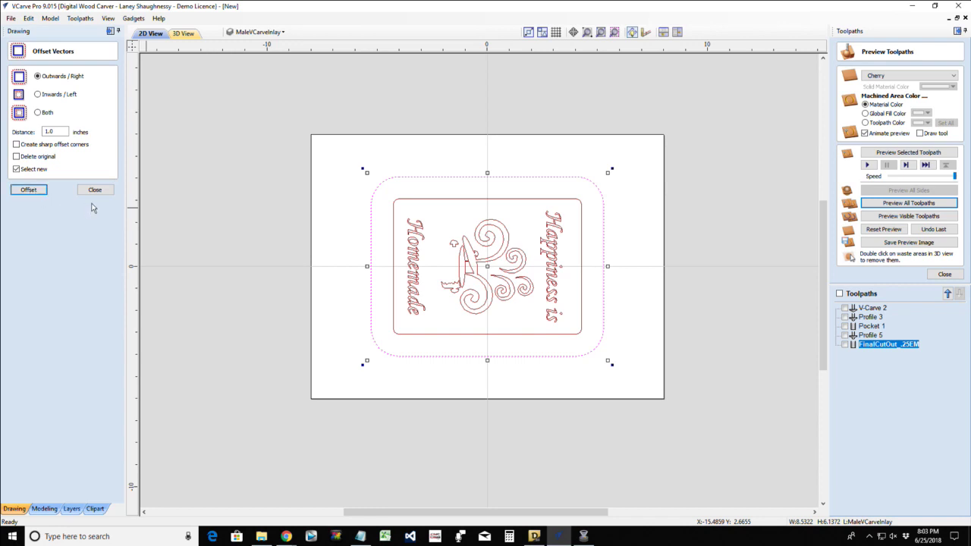
key("ctrl+z")
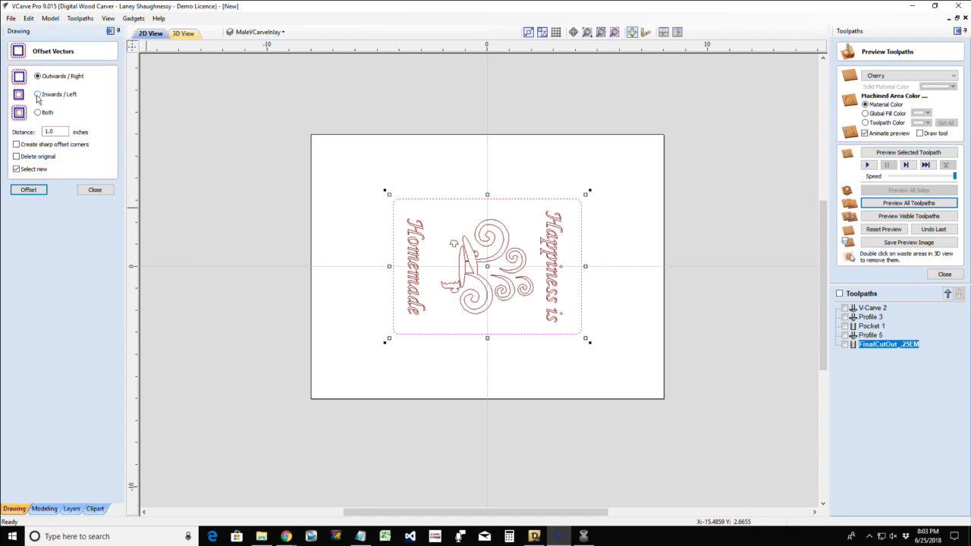
- Offset the border rectangle 0.5 inch outward with sharp corners
double_click(55, 131)
left_click(20, 145)
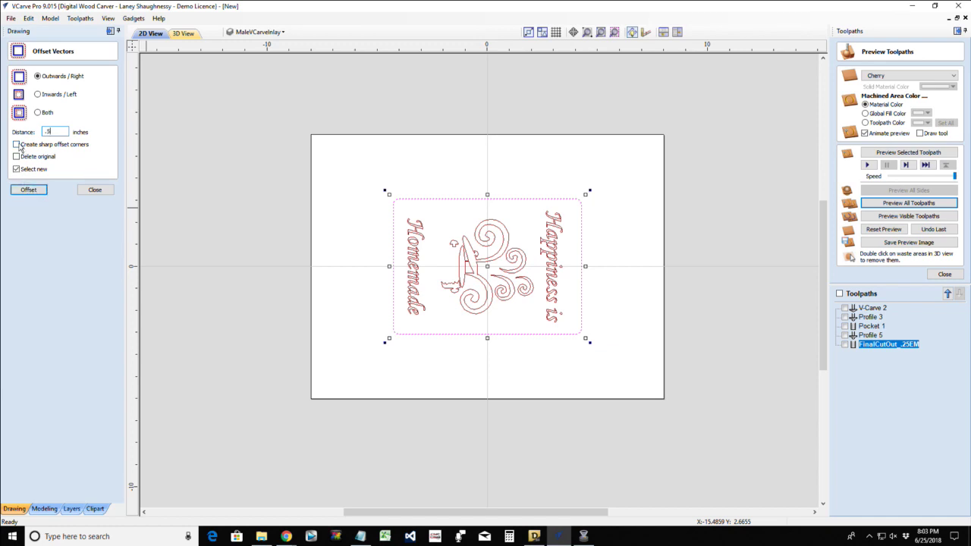
left_click(27, 190)
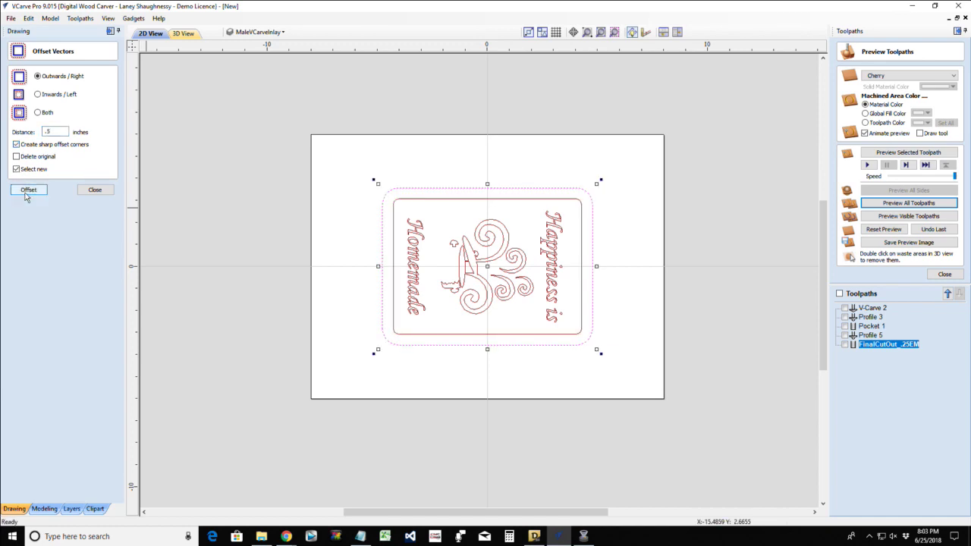
left_click(92, 190)
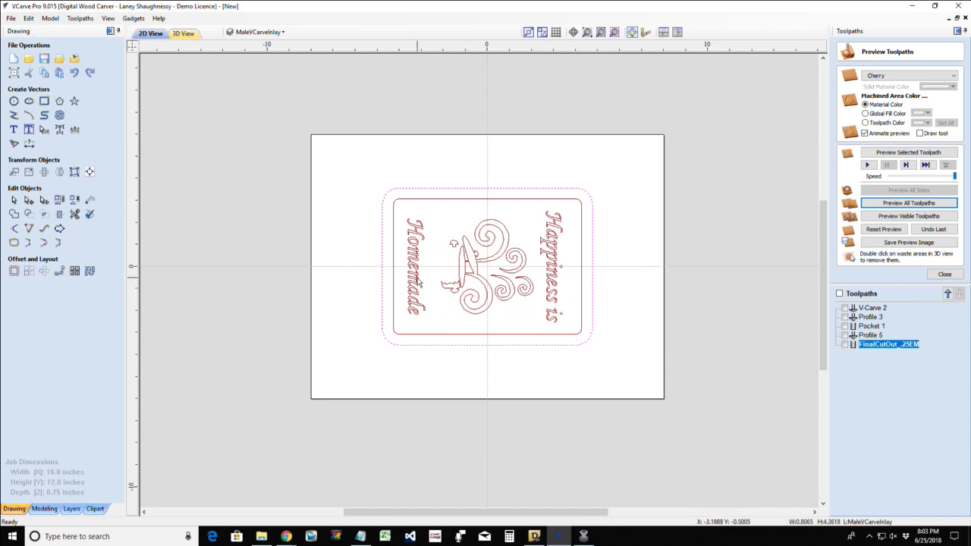
- Select the Homemade text, the swirl artwork and the Happiness is text
left_click(417, 282)
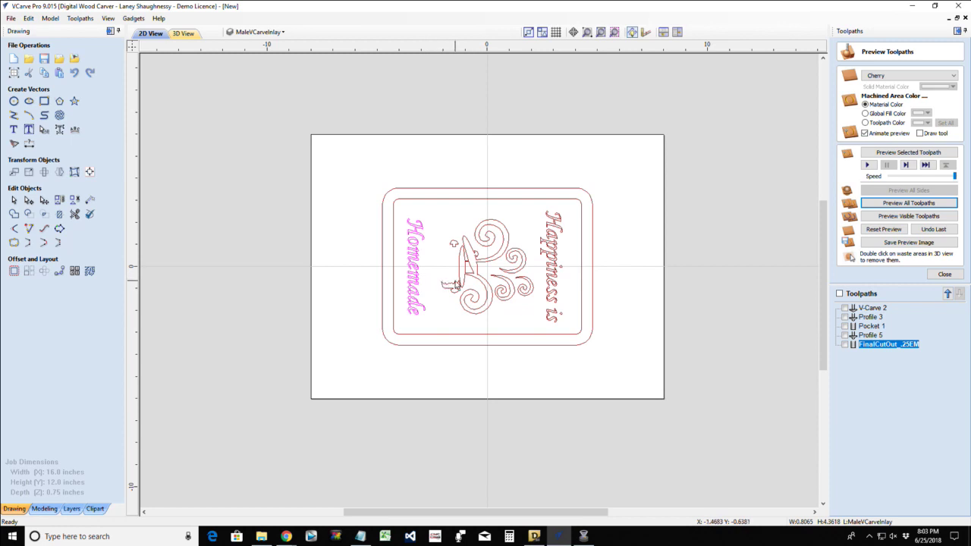
left_click(458, 274, "shift")
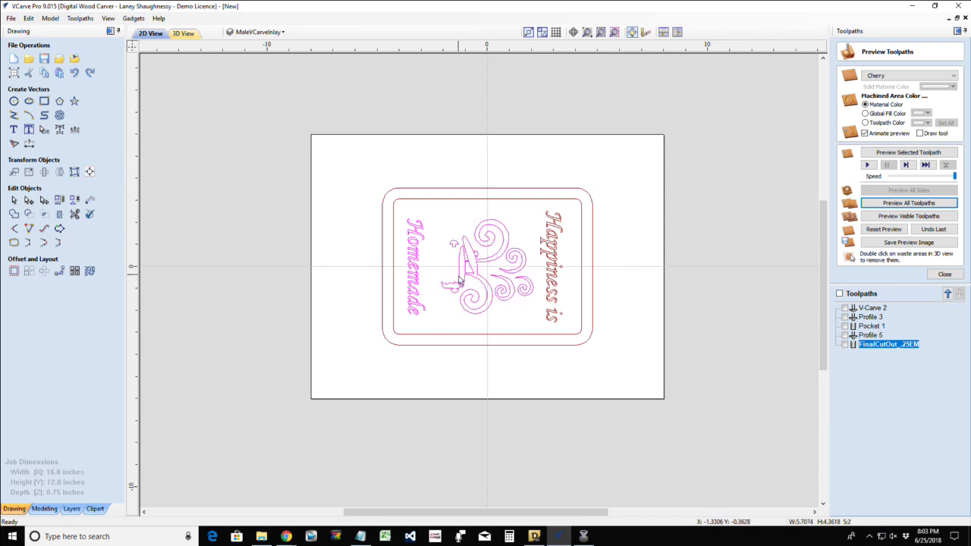
left_click(543, 255, "shift")
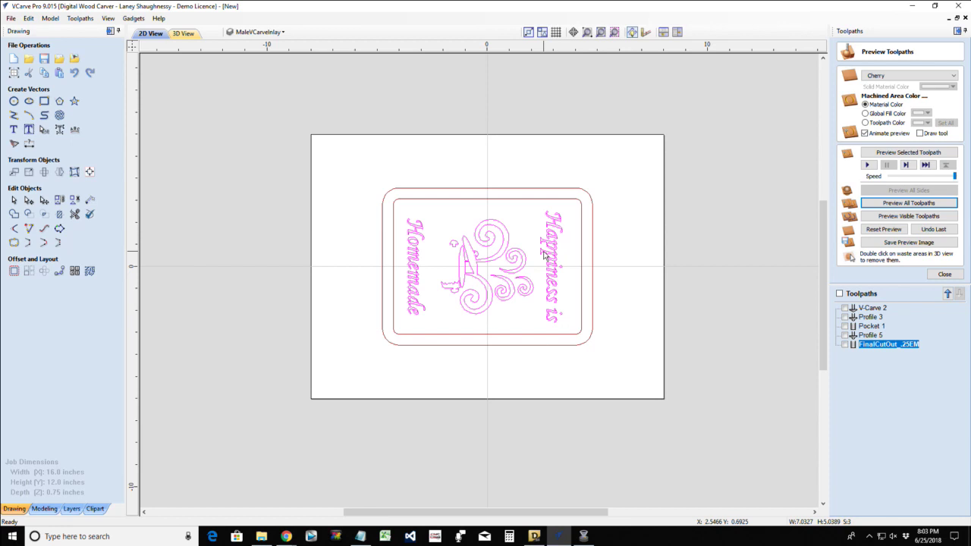
- Flip the selected artwork vertically, then start drawing a rectangle
left_click(58, 172)
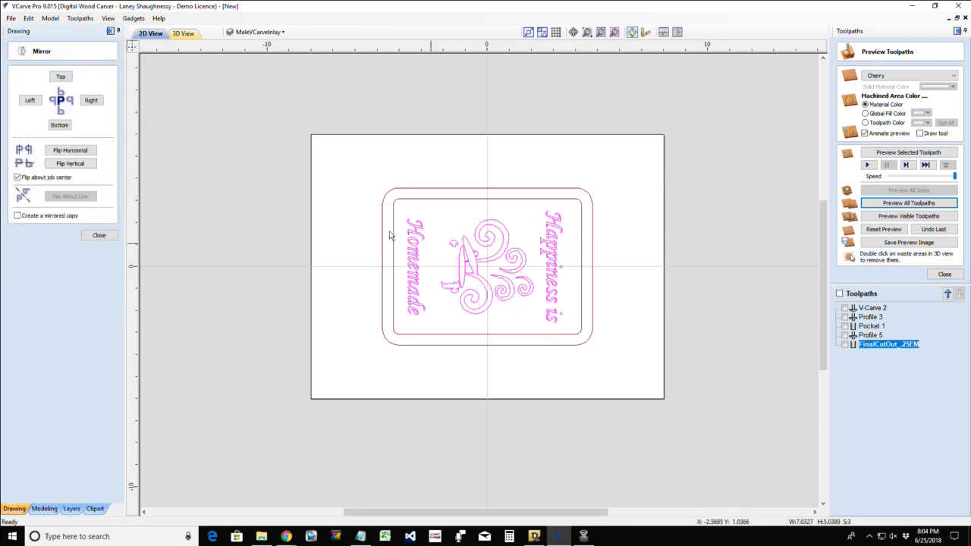
left_click(70, 164)
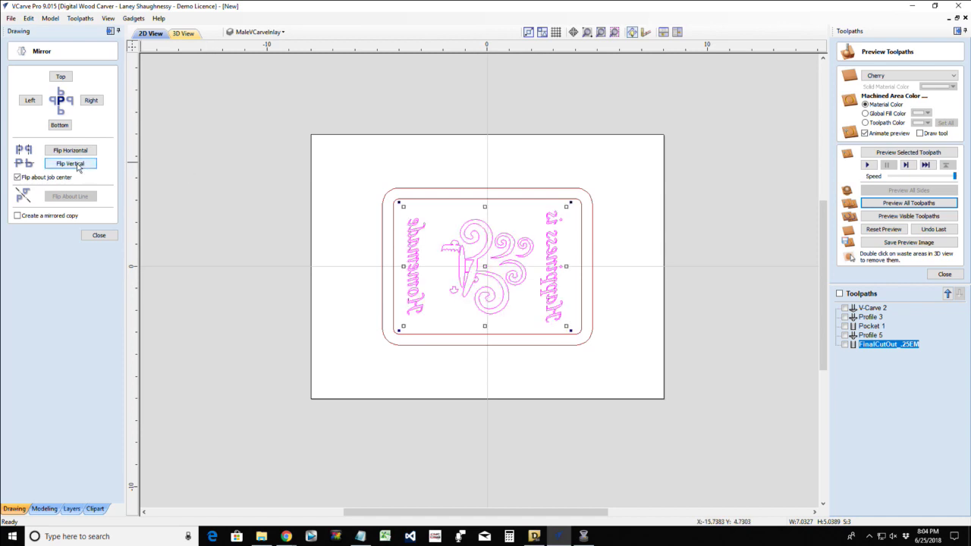
left_click(99, 235)
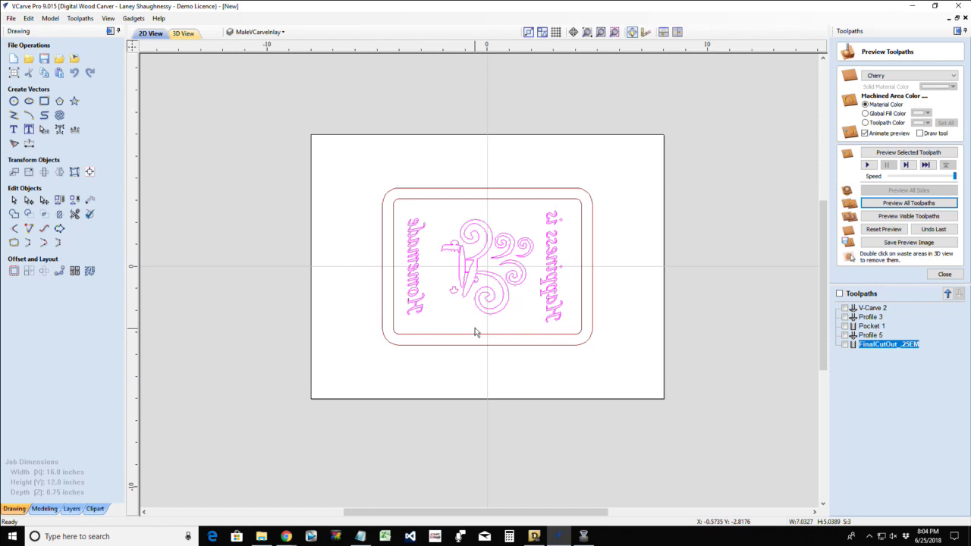
left_click(44, 101)
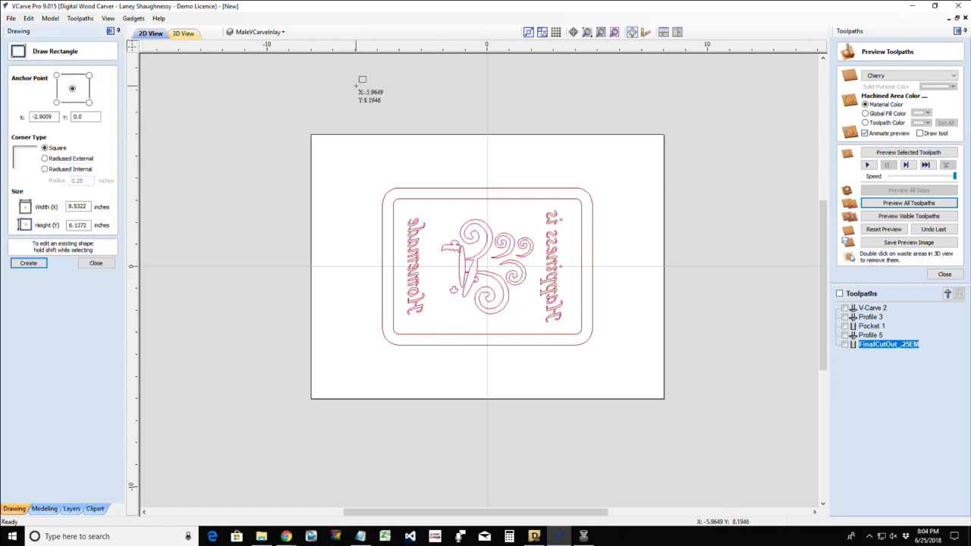
- Draw a 4.3 by 0.9 inch rectangle above the cutting board layout
mouse_move(355, 86)
left_mouse_down()
mouse_move(356, 107)
mouse_move(451, 106)
left_mouse_up()
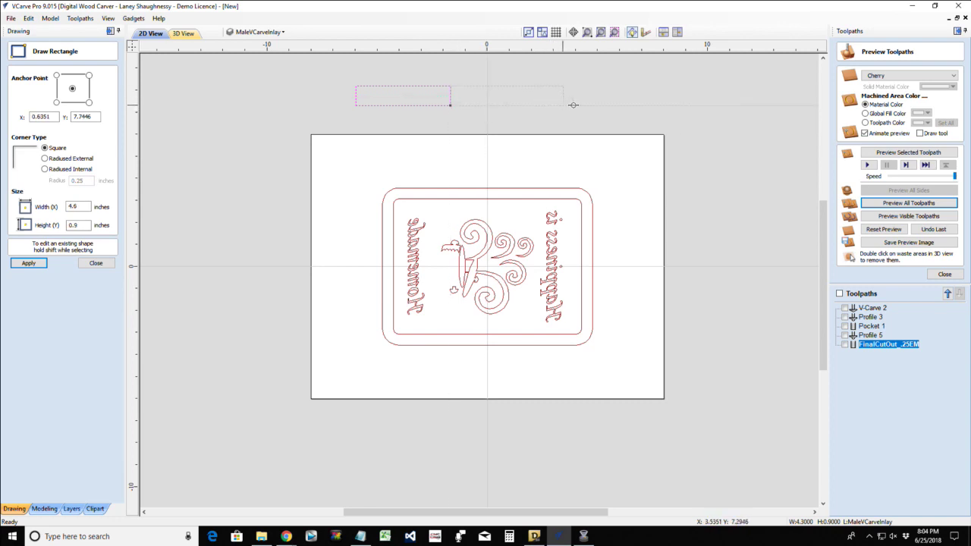
left_click_drag(574, 104, 574, 106)
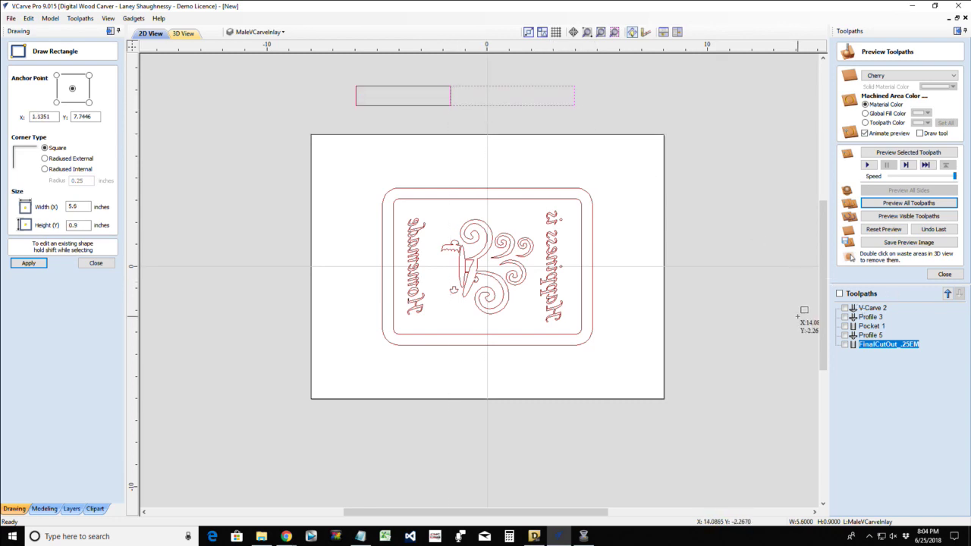
left_click_drag(822, 286, 823, 247)
scroll(400, 230, "up", 3)
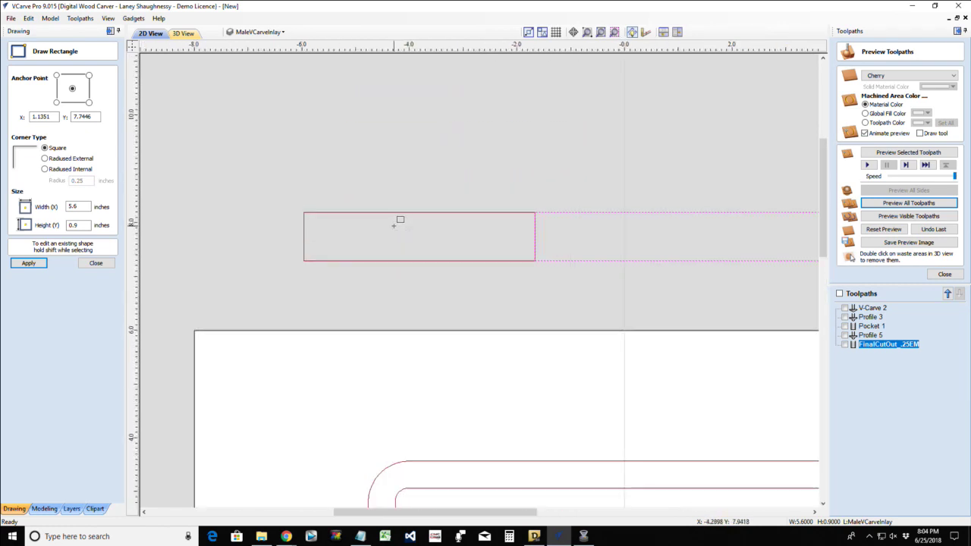
scroll(395, 225, "down", 2)
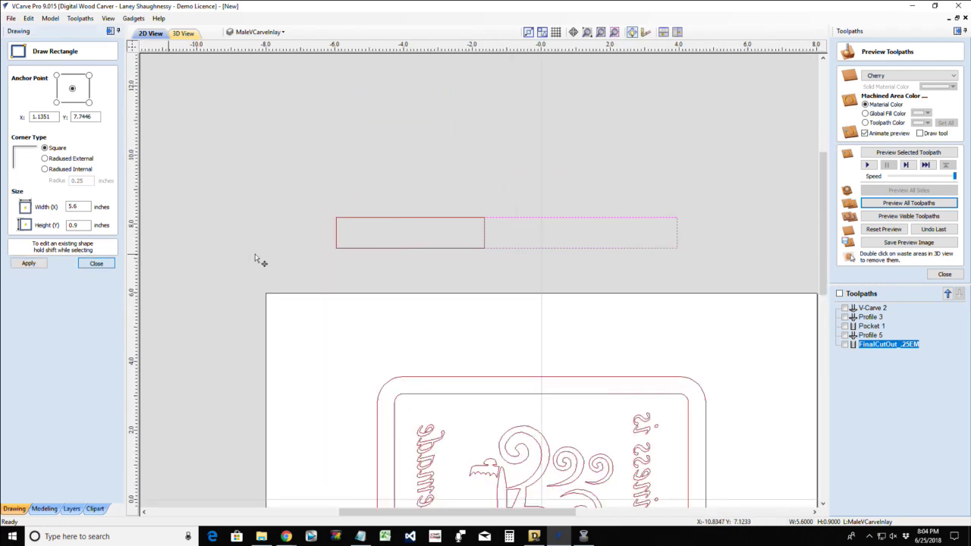
key("Escape")
- Delete the extra rectangle and place a copy of the remaining one to its right
left_click_drag(480, 233, 502, 233)
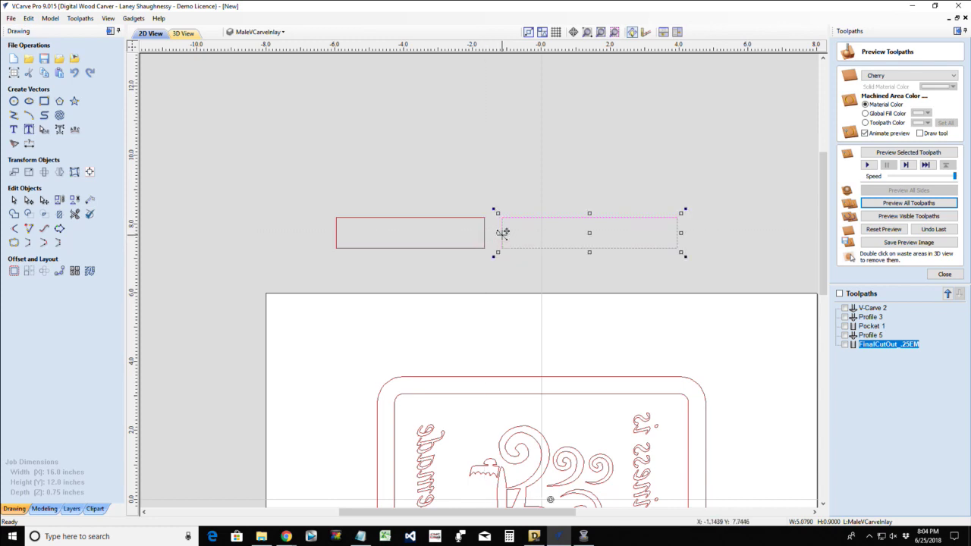
key("Delete")
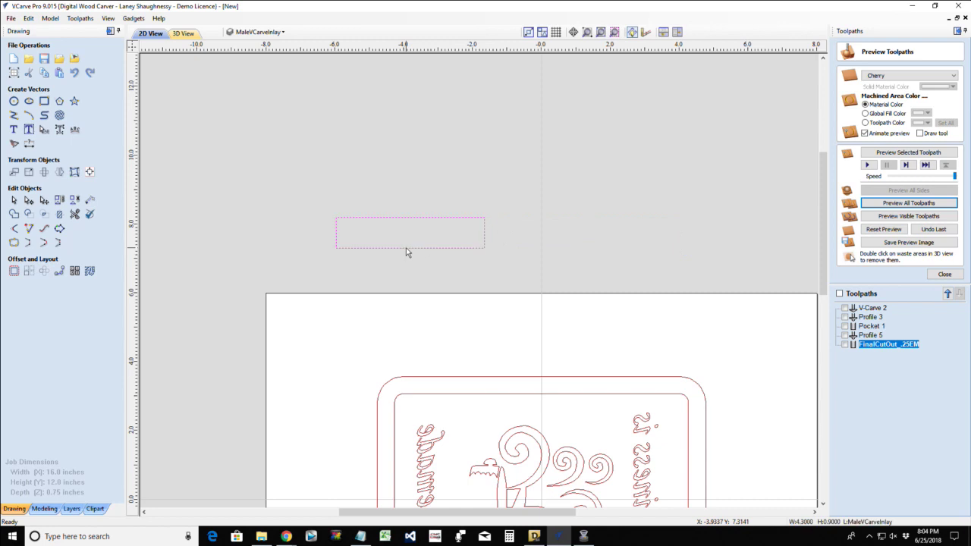
left_click(406, 247)
left_click_drag(413, 233, 558, 234)
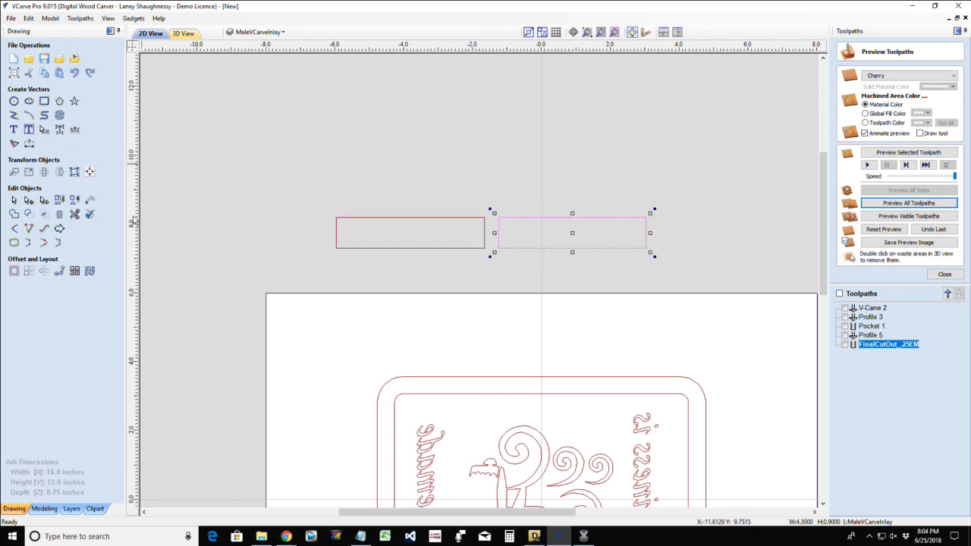
- Draw a V-shaped polyline notch into the right rectangle's top edge
left_click(14, 115)
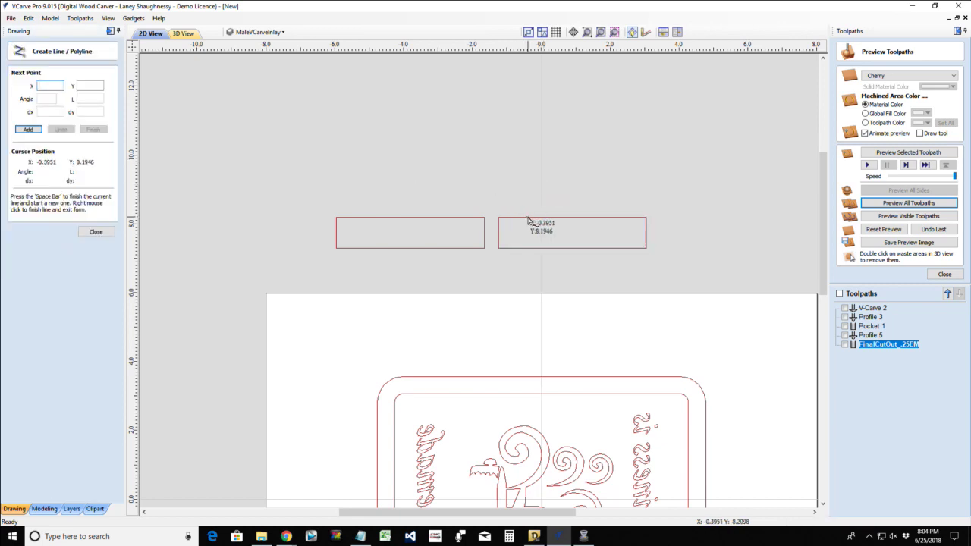
left_click(528, 220)
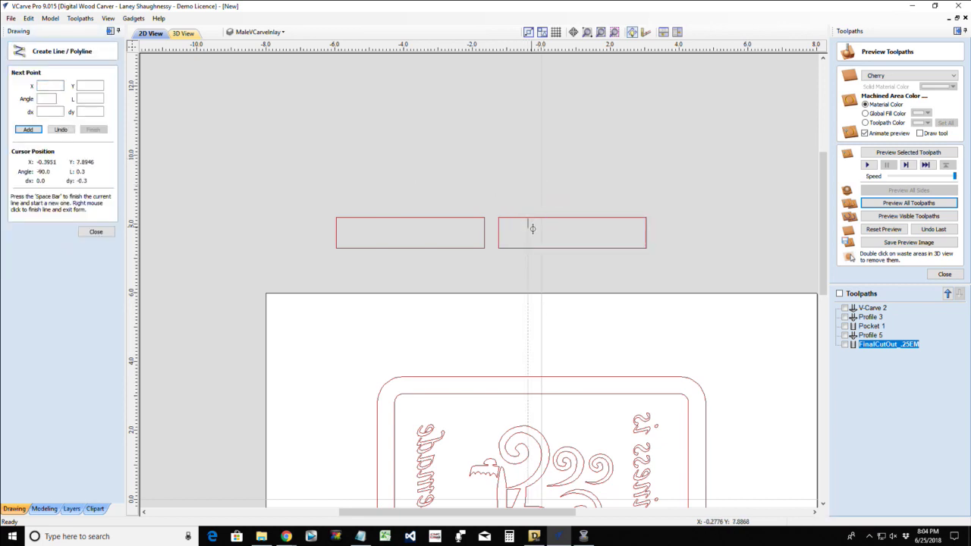
left_click(572, 233)
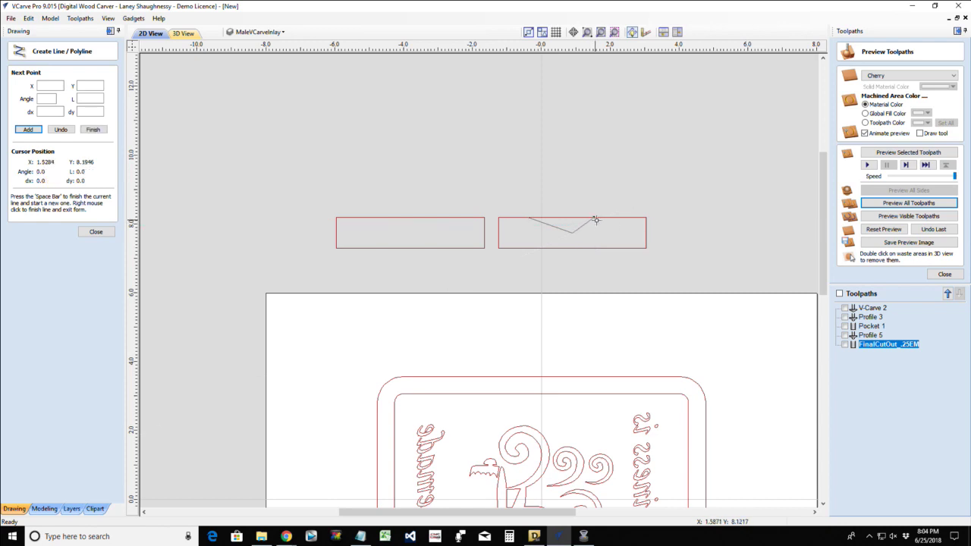
left_click(595, 220)
key("space")
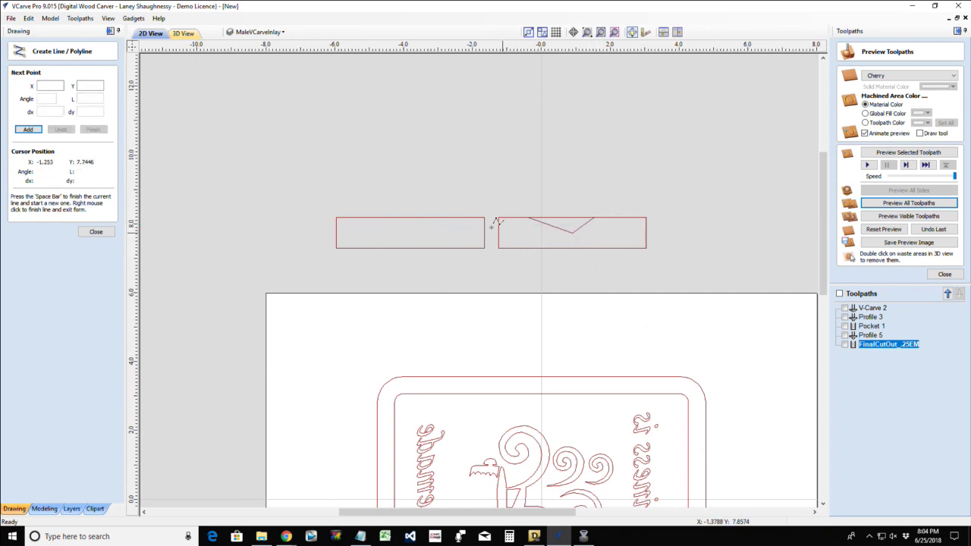
- Draw a matching peak above the left rectangle's top edge and settle it back there
left_click(447, 218)
left_click(423, 190)
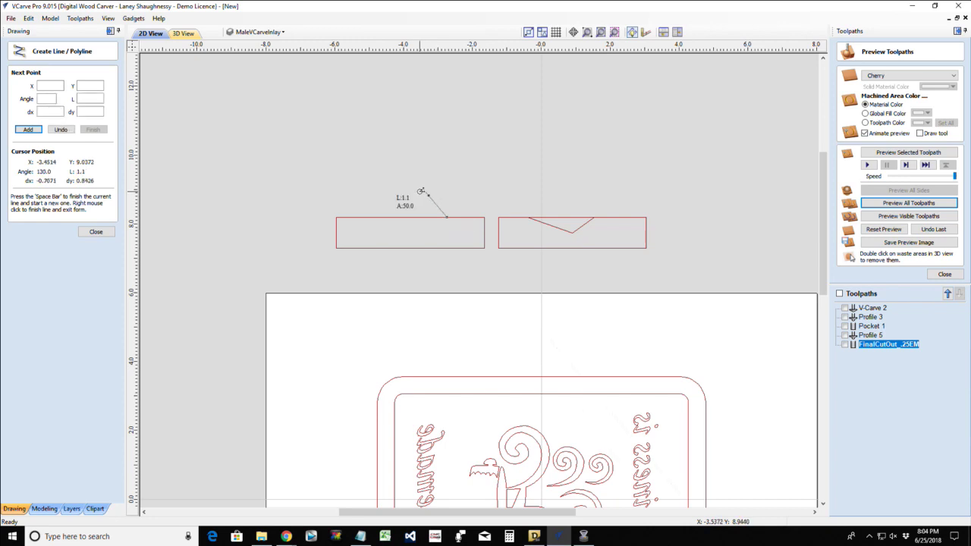
left_click(388, 218)
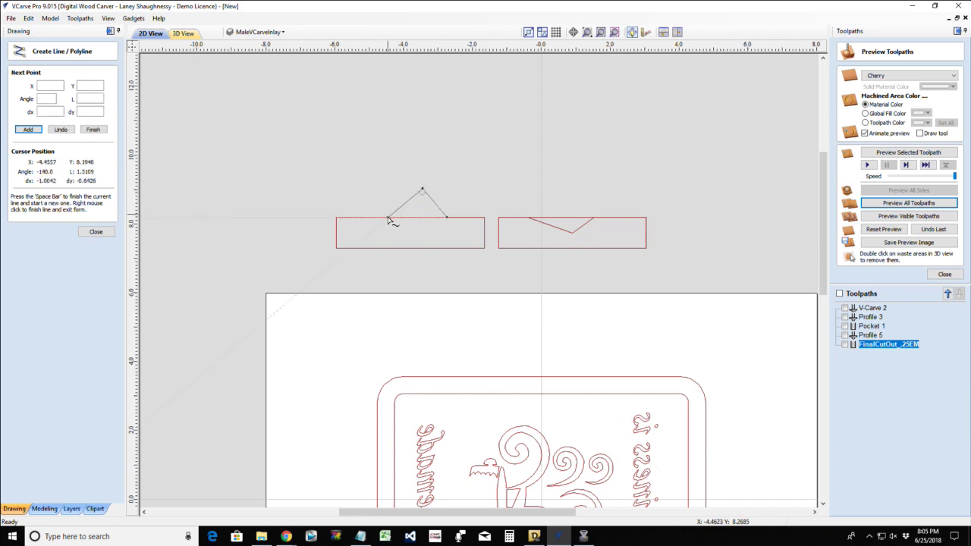
left_click(95, 232)
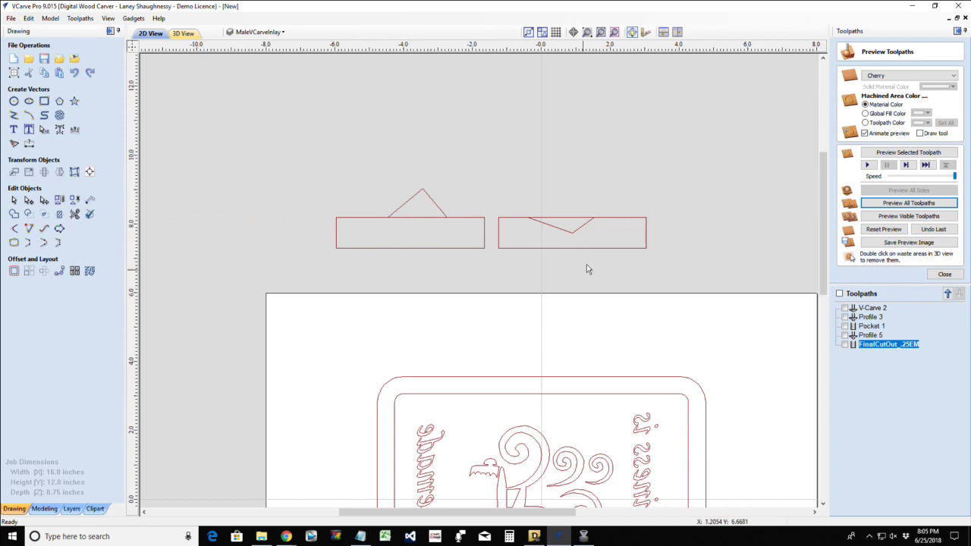
left_click(437, 209)
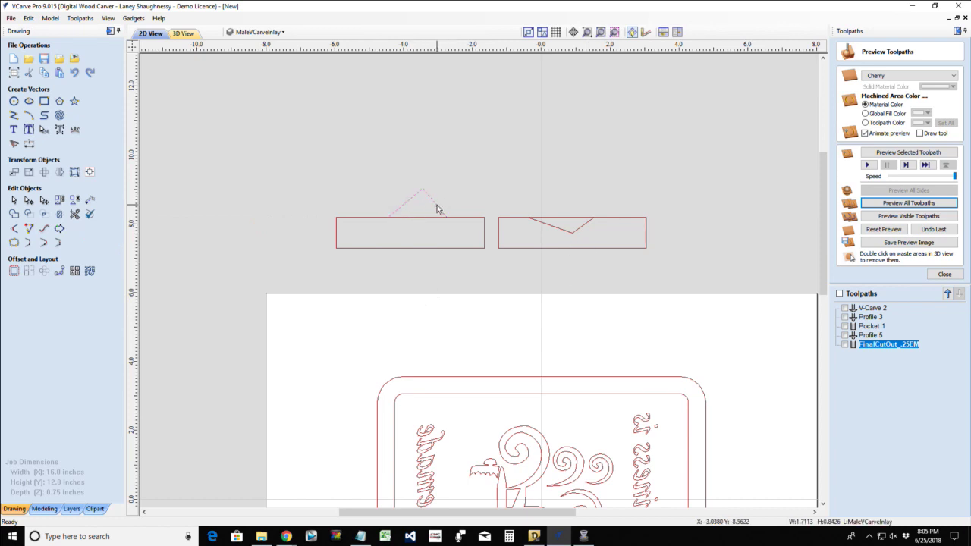
left_click_drag(438, 210, 563, 235)
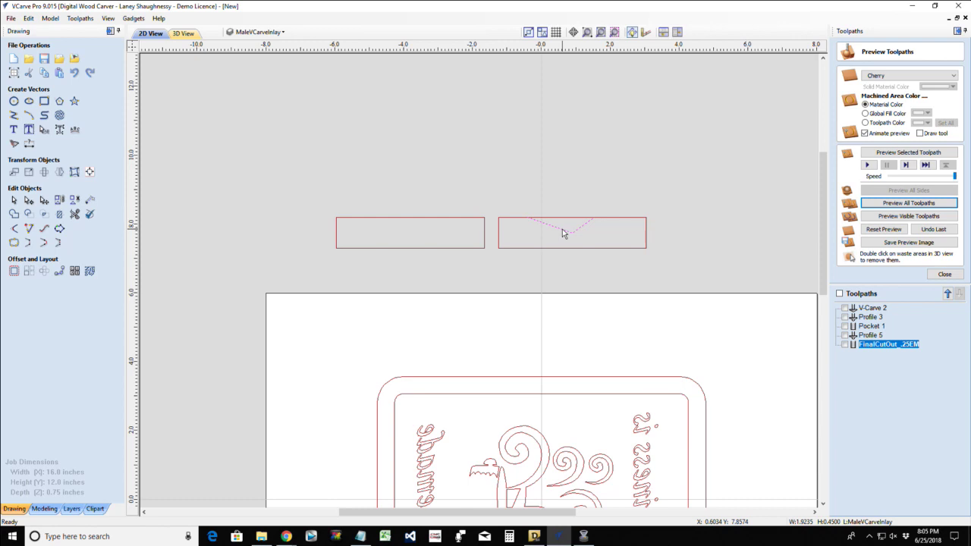
left_click_drag(563, 234, 426, 224)
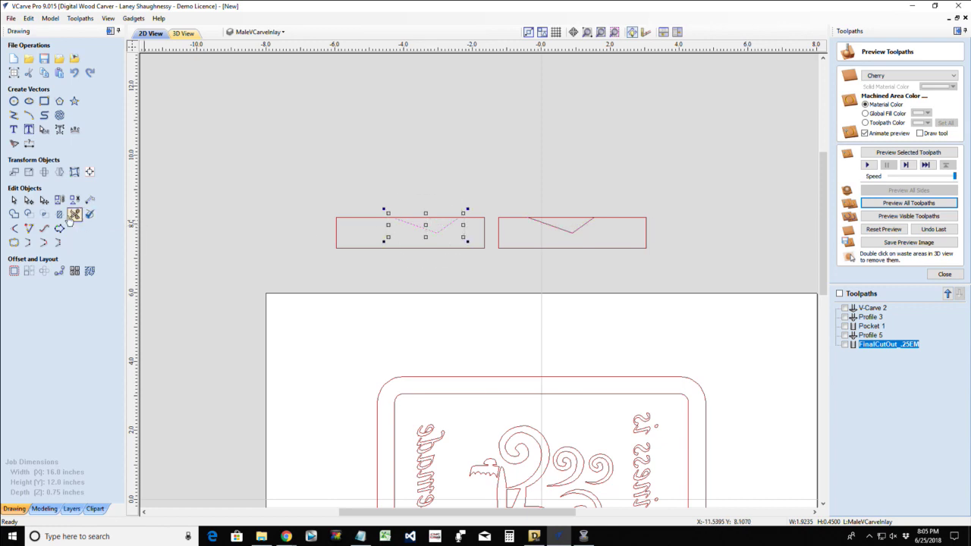
- Mirror the peak shape upward about its own bounds rather than the job centre
left_click(44, 173)
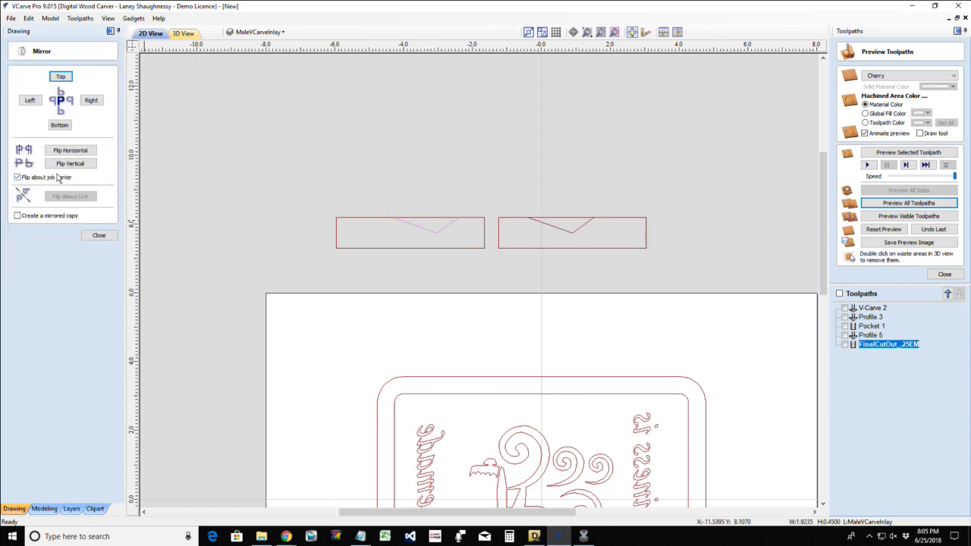
left_click(66, 165)
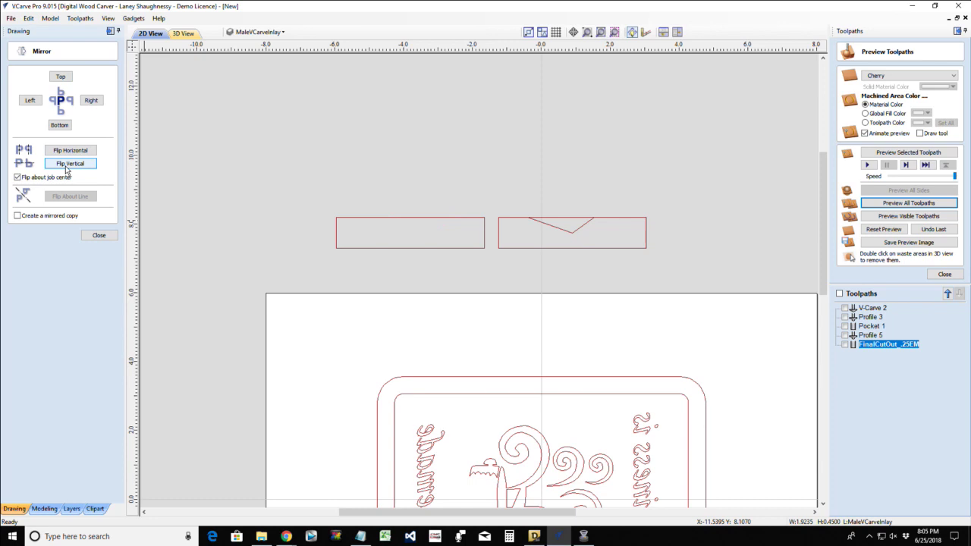
left_click(66, 167)
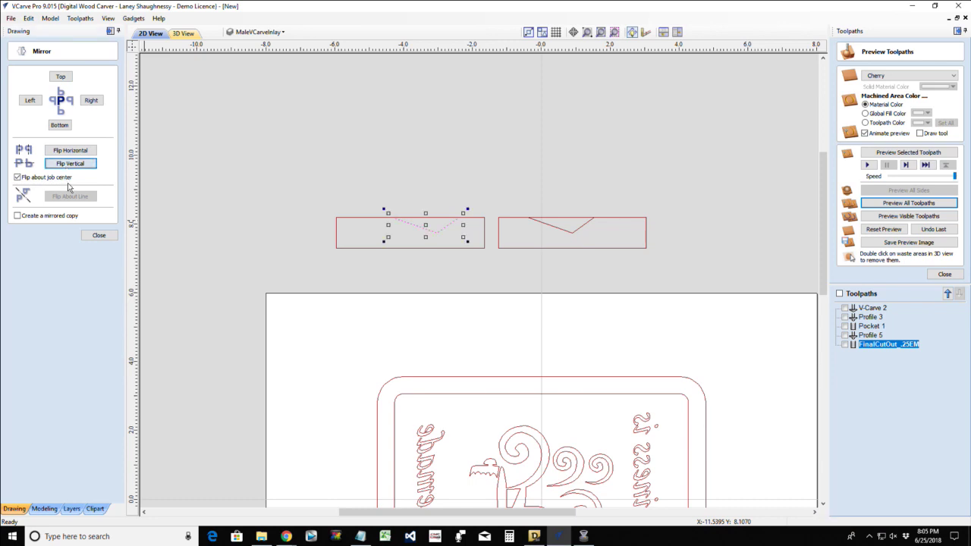
left_click(17, 177)
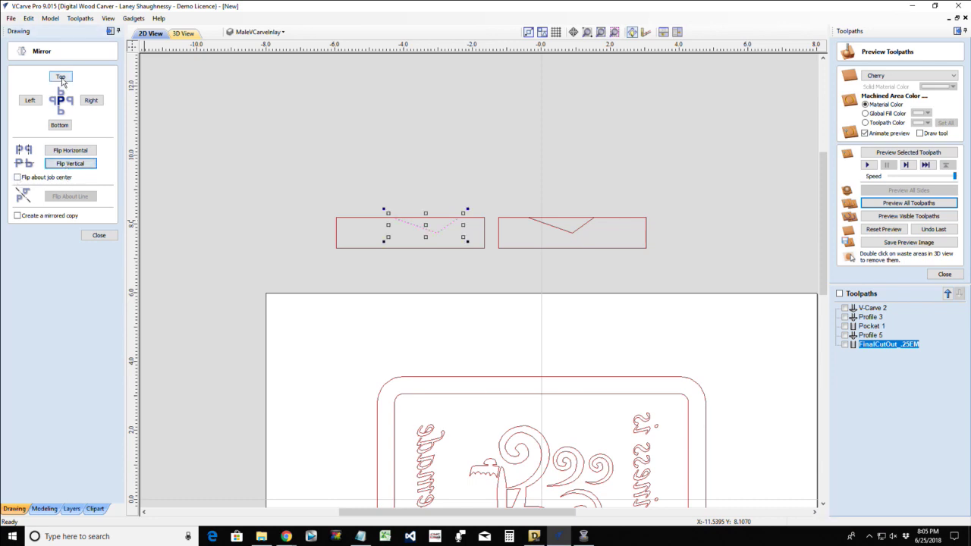
left_click(62, 79)
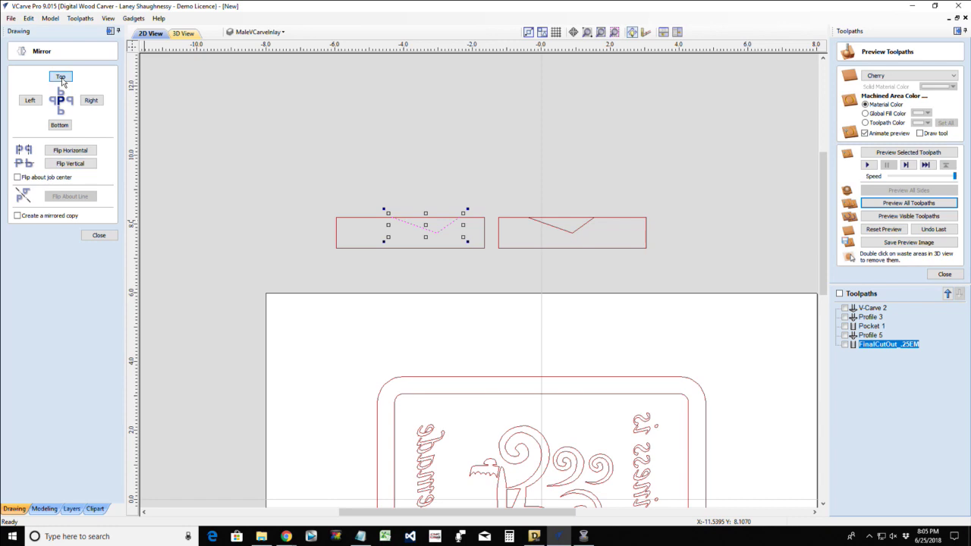
left_click(100, 236)
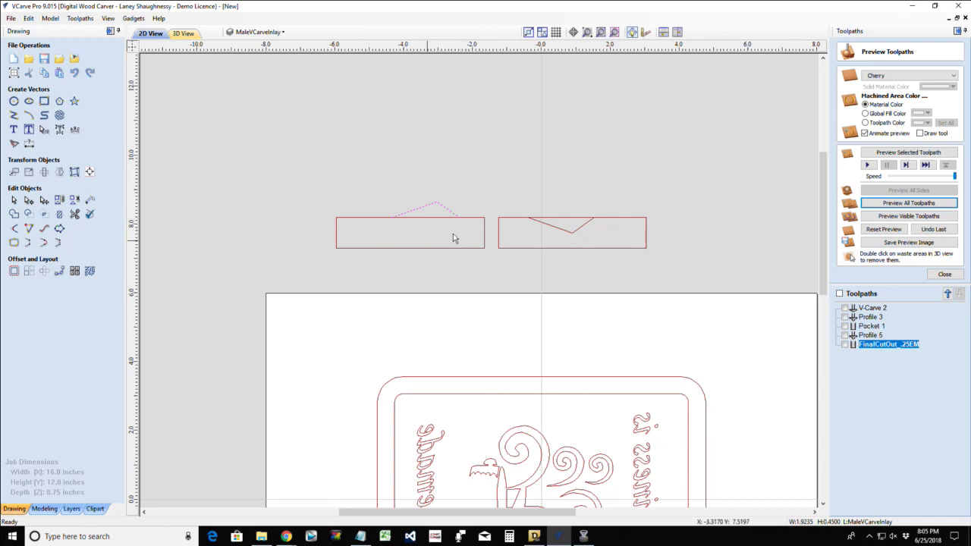
- Select both rectangles, put the notched one into transform mode, and close Mirror unchanged
left_click_drag(454, 236, 385, 201)
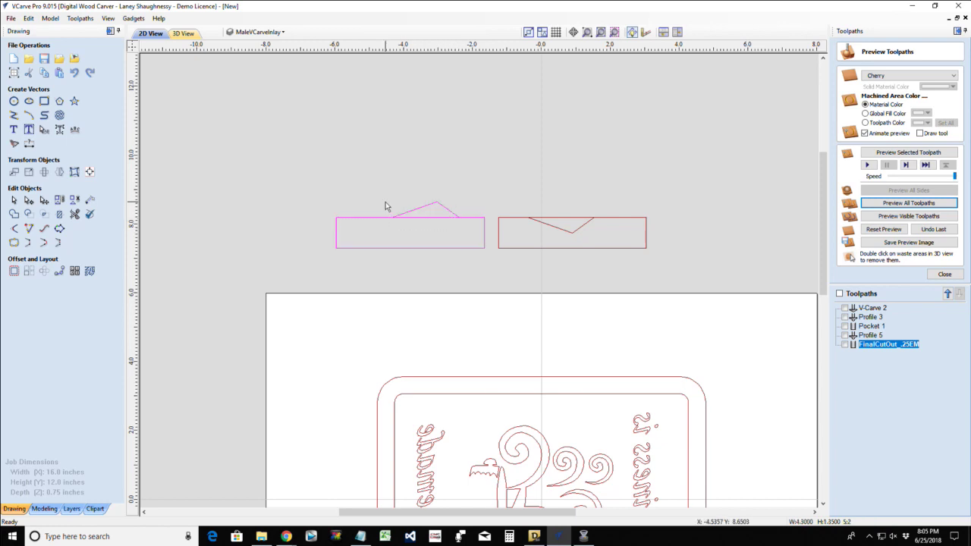
left_click(553, 215)
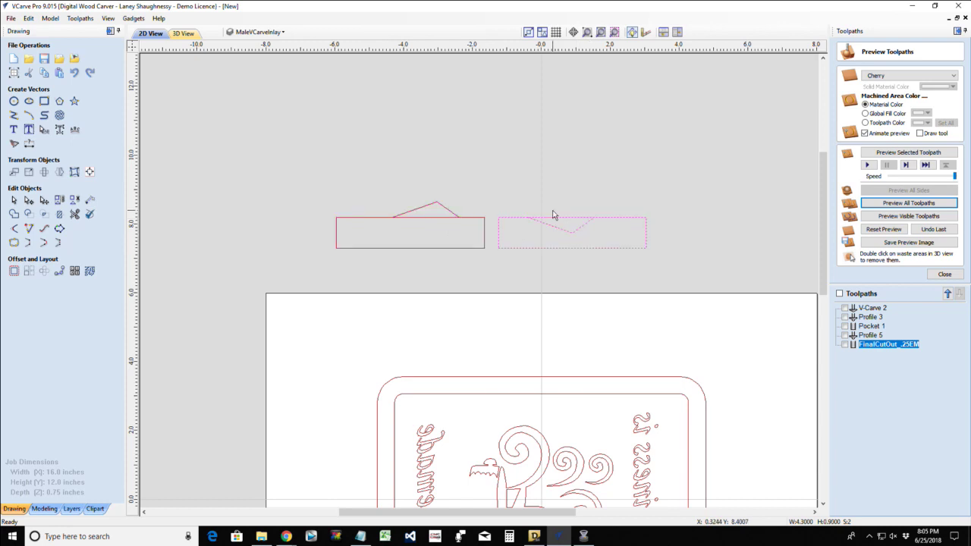
left_click(552, 215)
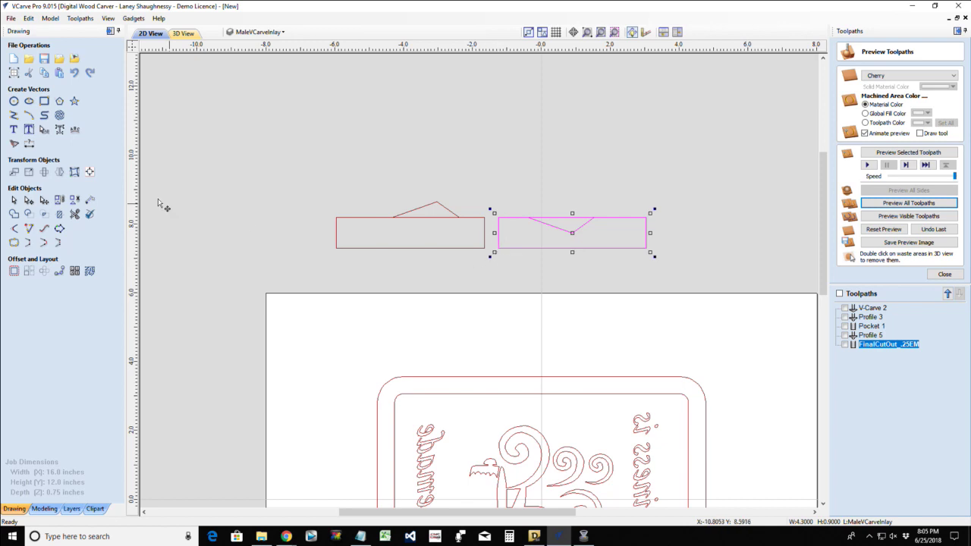
left_click(59, 171)
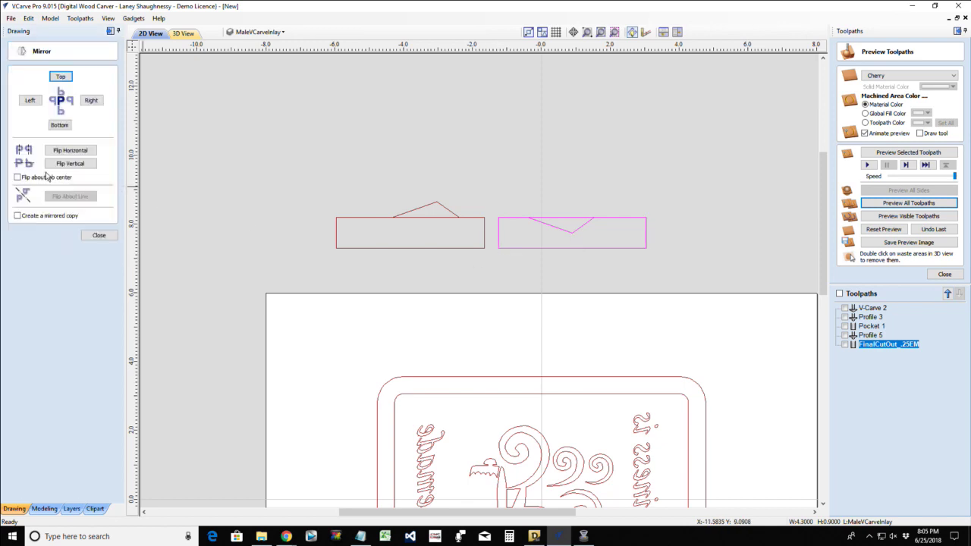
left_click(99, 235)
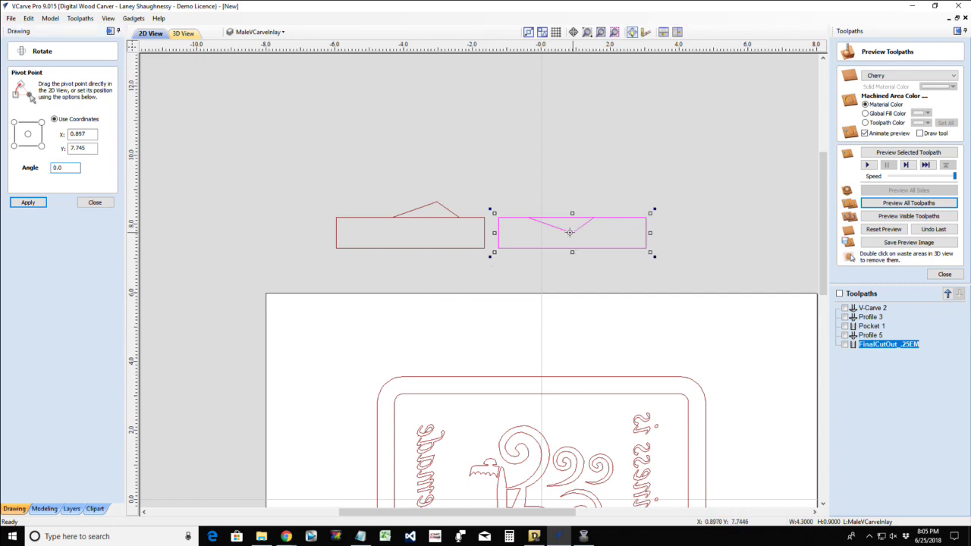
- Rotate the notched rectangle upright about its corner and nudge the peaked one left
left_click_drag(569, 232, 494, 249)
left_click_drag(651, 212, 472, 144)
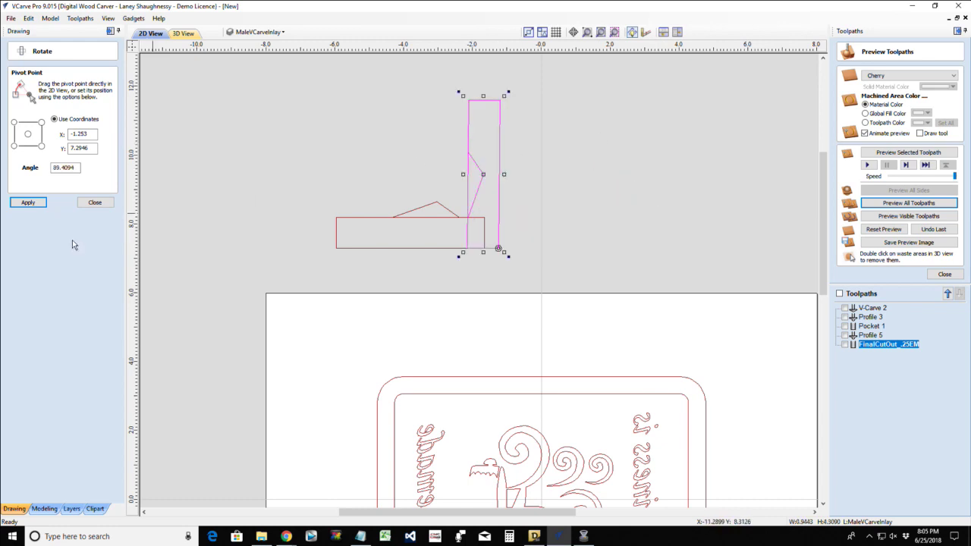
left_click(95, 202)
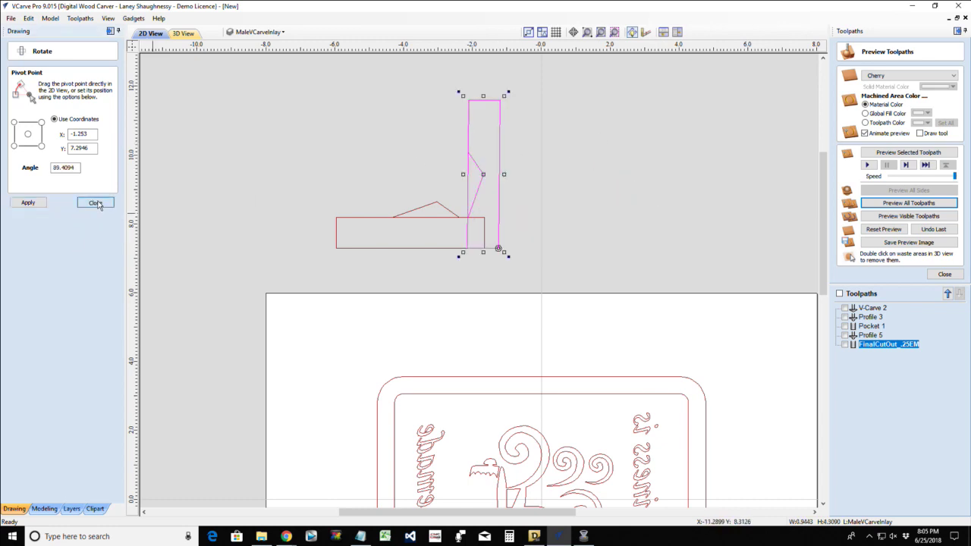
left_click(408, 248)
key("Left")
key("Left")
key("Left")
key("Left")
key("Left")
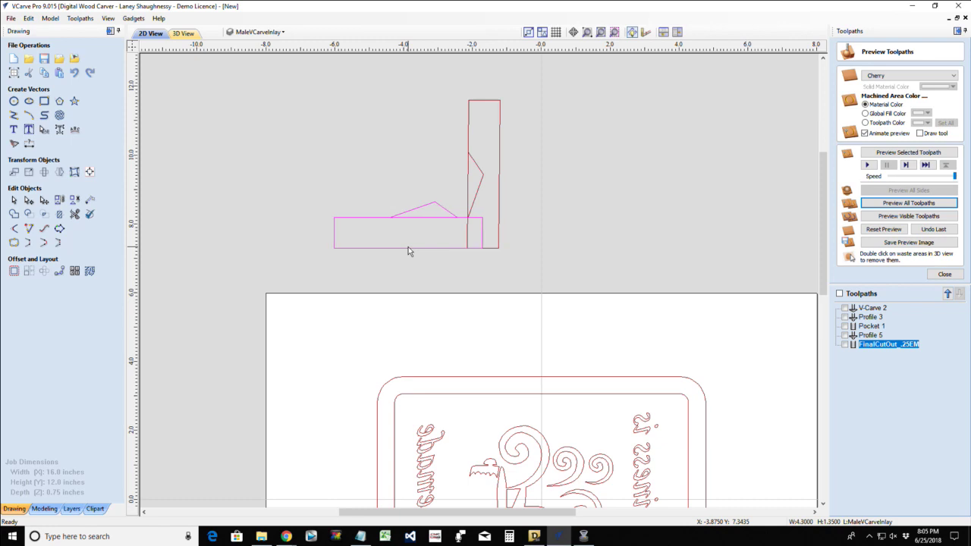
key("Left")
key("Left")
key("Left")
key("Left")
key("Left")
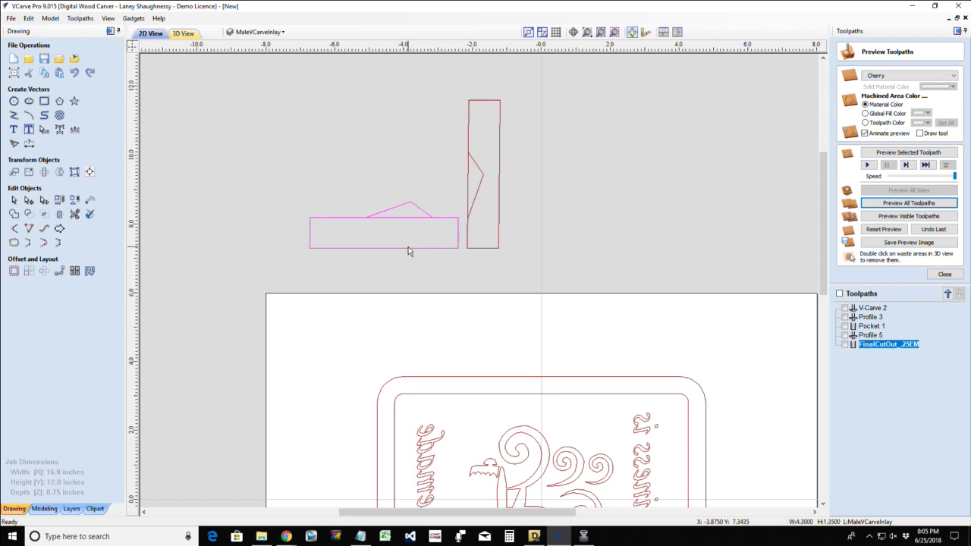
key("Left")
key("Left")
key("Left")
key("Left")
key("Left")
key("Left")
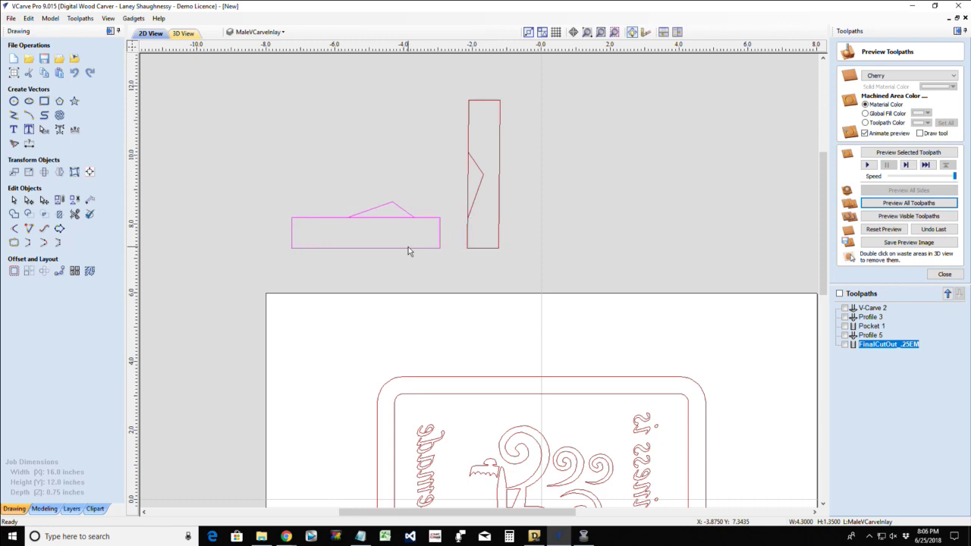
- Rotate the peaked rectangle 270° upright about its lower-right corner beside the notched one
left_click(44, 172)
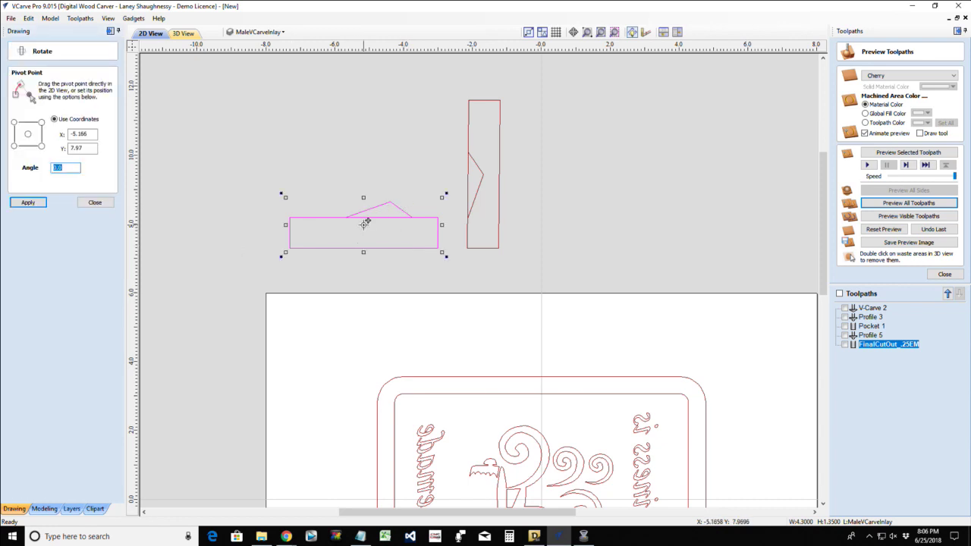
left_click_drag(364, 222, 429, 251)
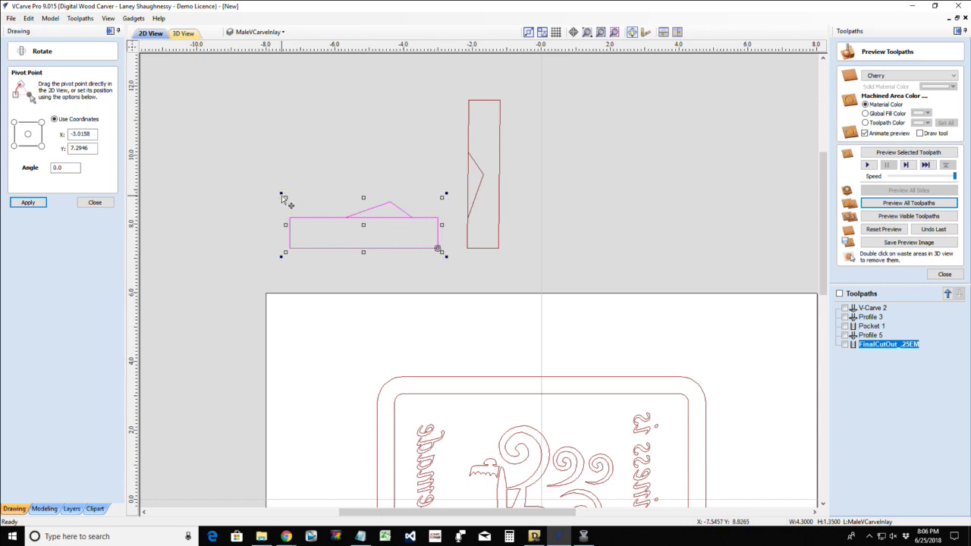
left_click_drag(281, 195, 469, 154)
left_click(28, 202)
left_click(95, 202)
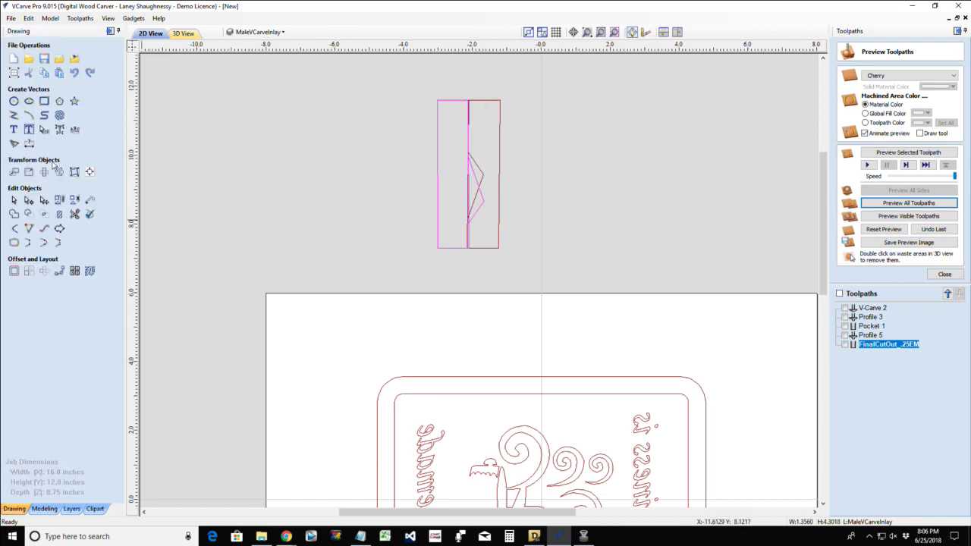
left_click(58, 173)
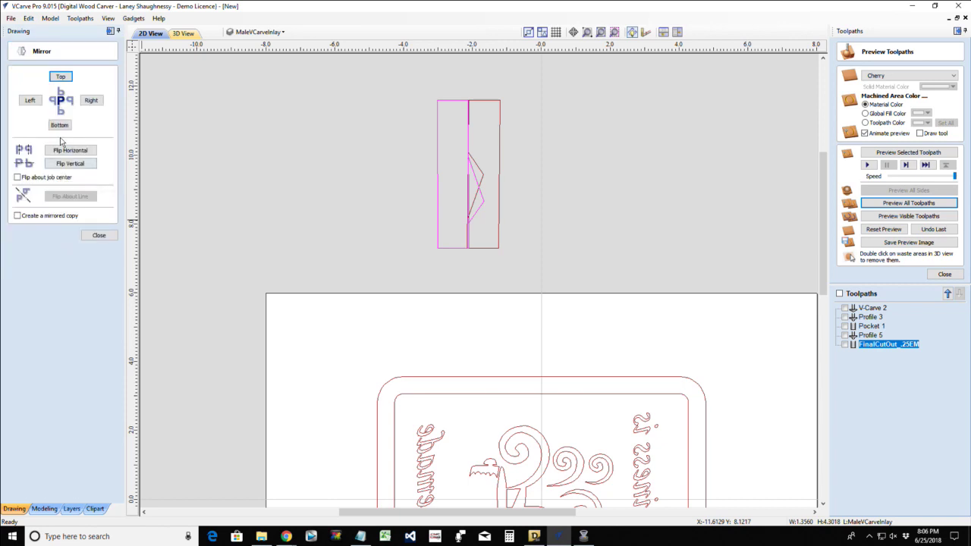
- Flip the zigzag triangle vertically so its peak nests into the V notch
left_click(69, 164)
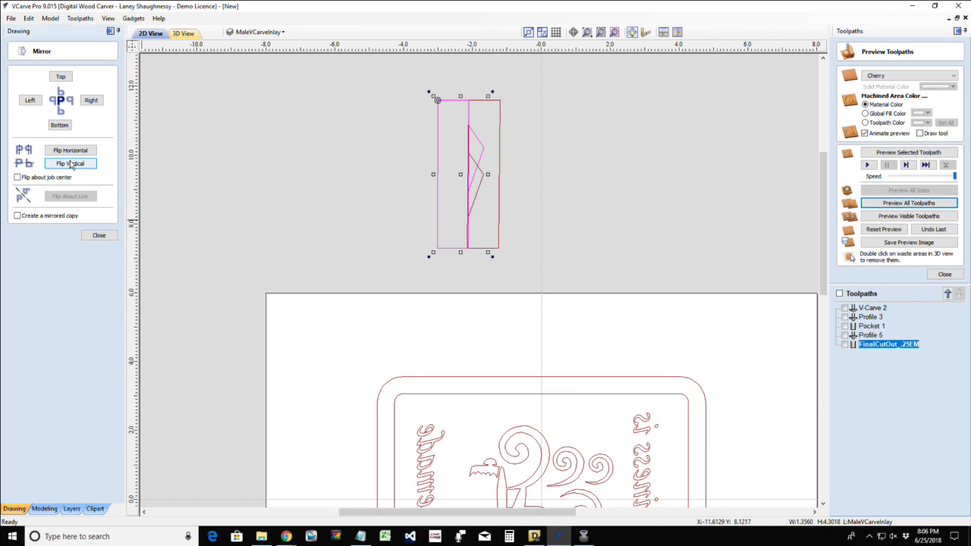
left_click(70, 164)
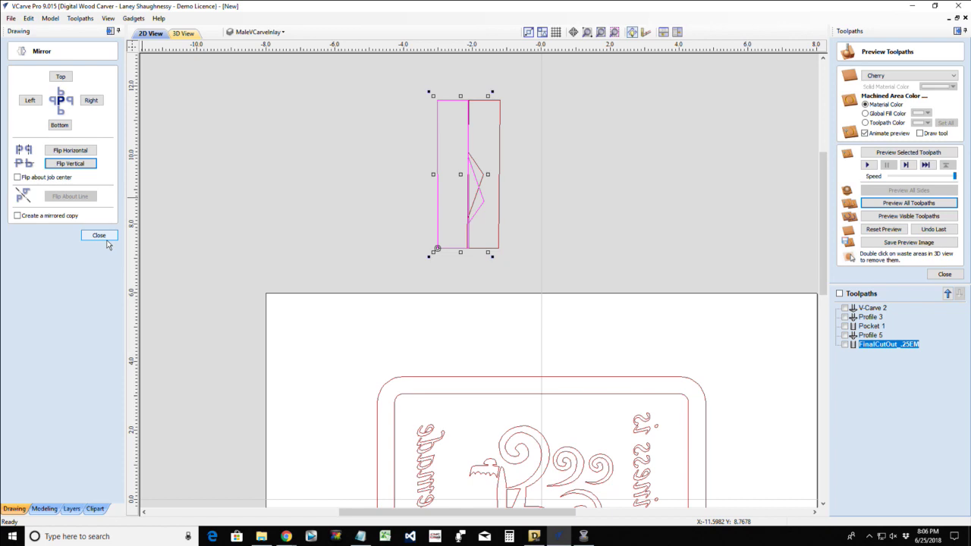
left_click(425, 220)
left_click(478, 216)
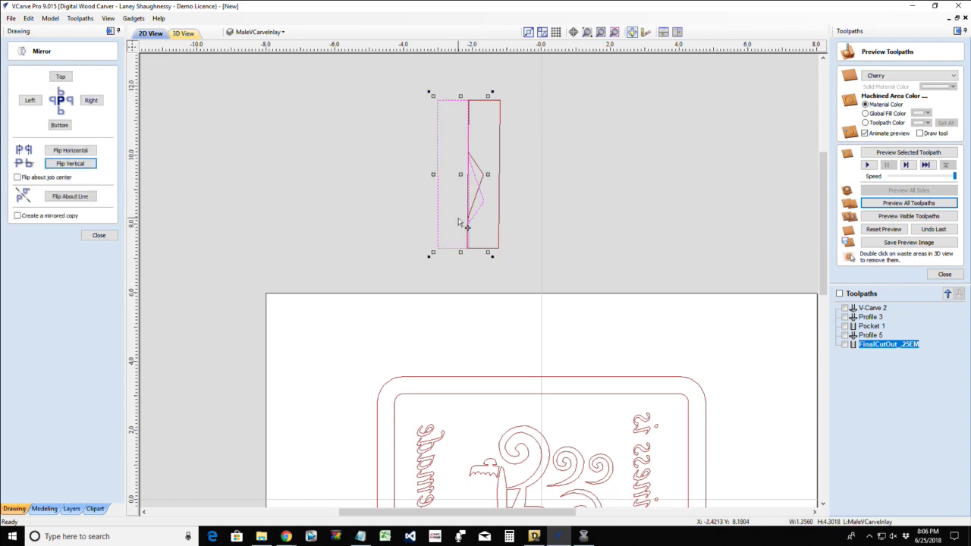
left_click(395, 228)
left_click(478, 215)
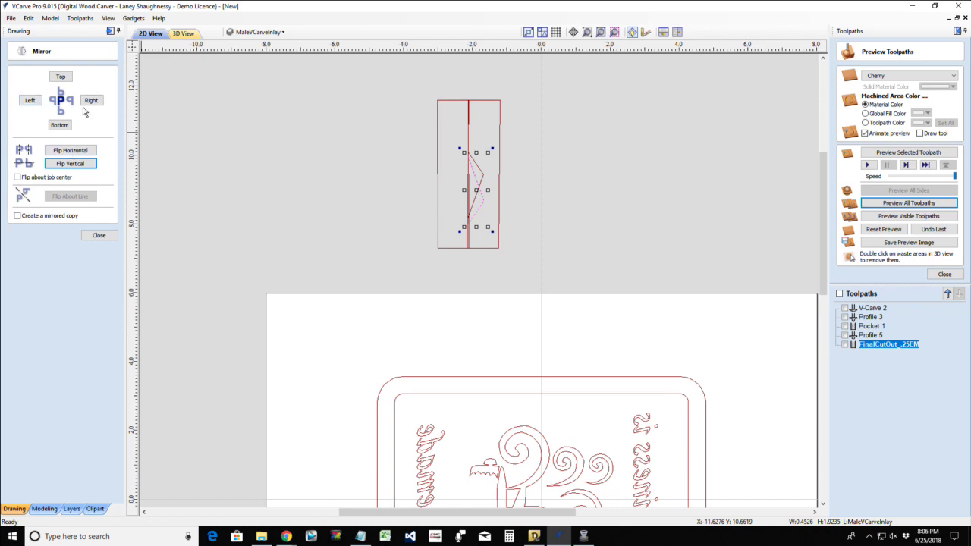
left_click(71, 164)
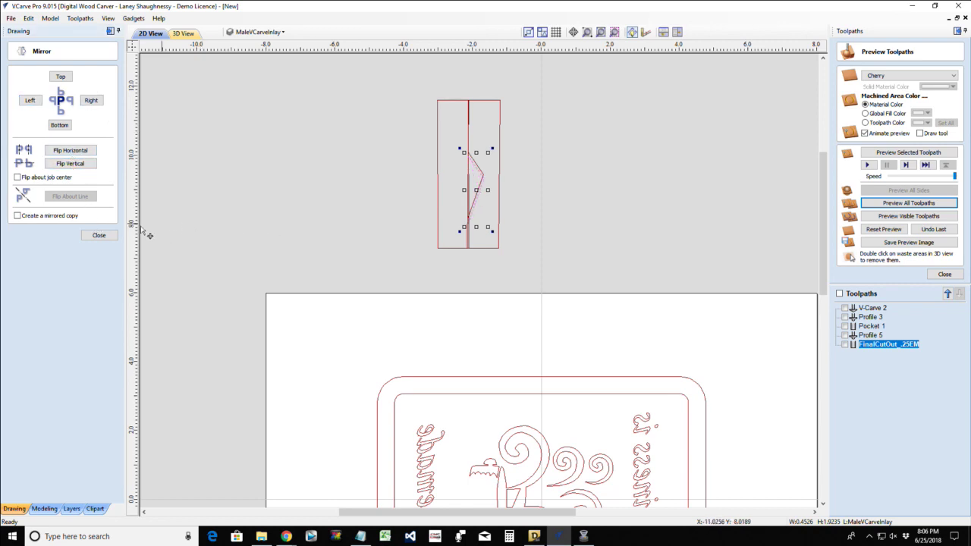
key("Escape")
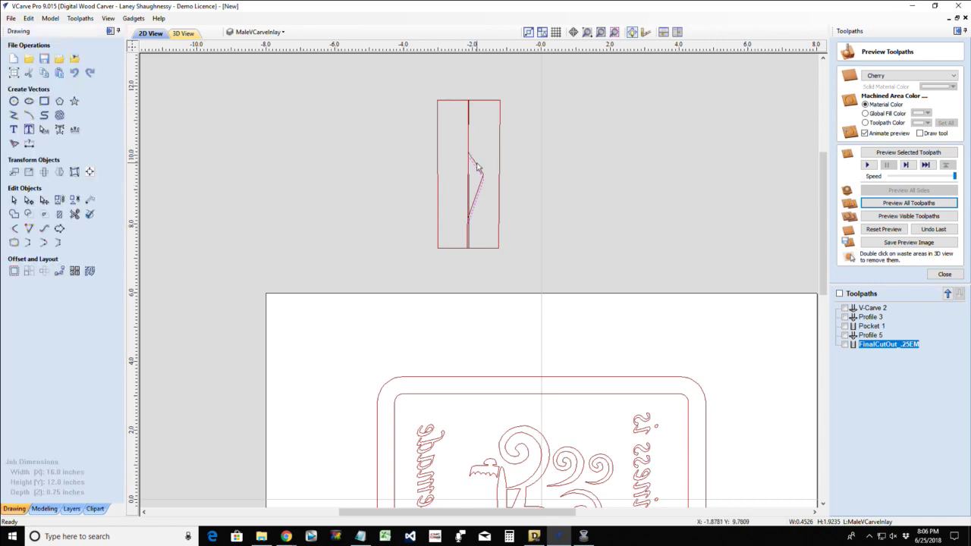
- Nudge the zigzag triangle up two steps to line it up with the notch
scroll(474, 165, "up", 3)
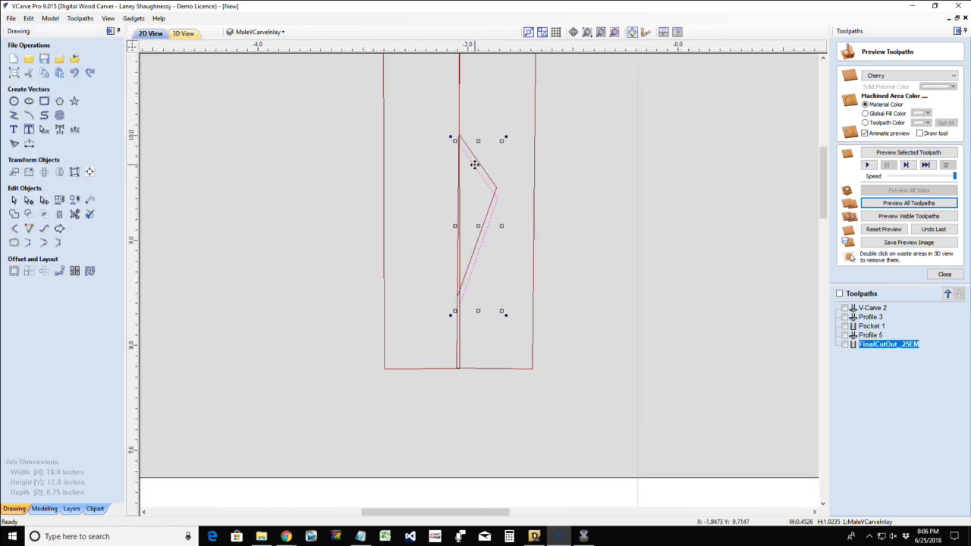
key("Up")
key("Up")
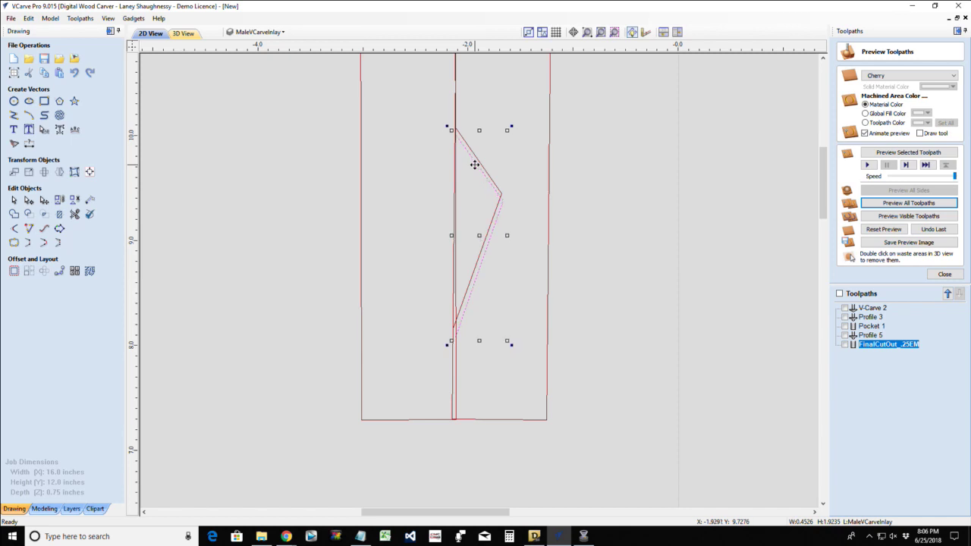
key("Up")
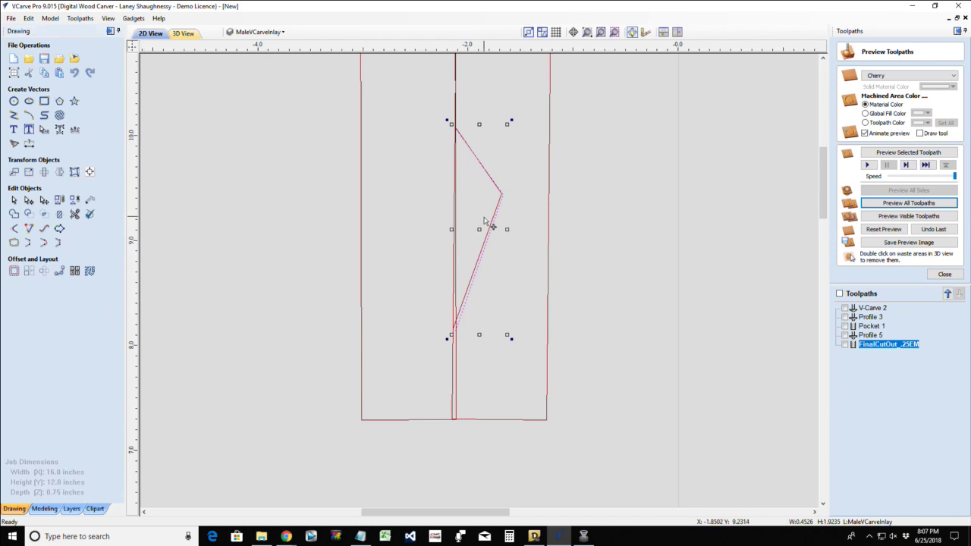
scroll(481, 219, "down", 3)
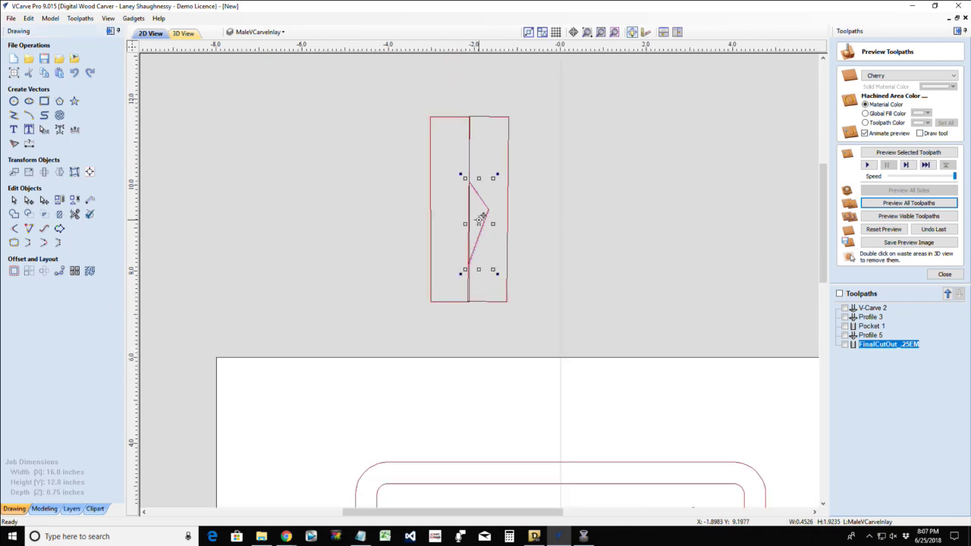
- Butt the left piece against the red rectangle, then clear the selection and zoom to fit
left_click(429, 231, "shift")
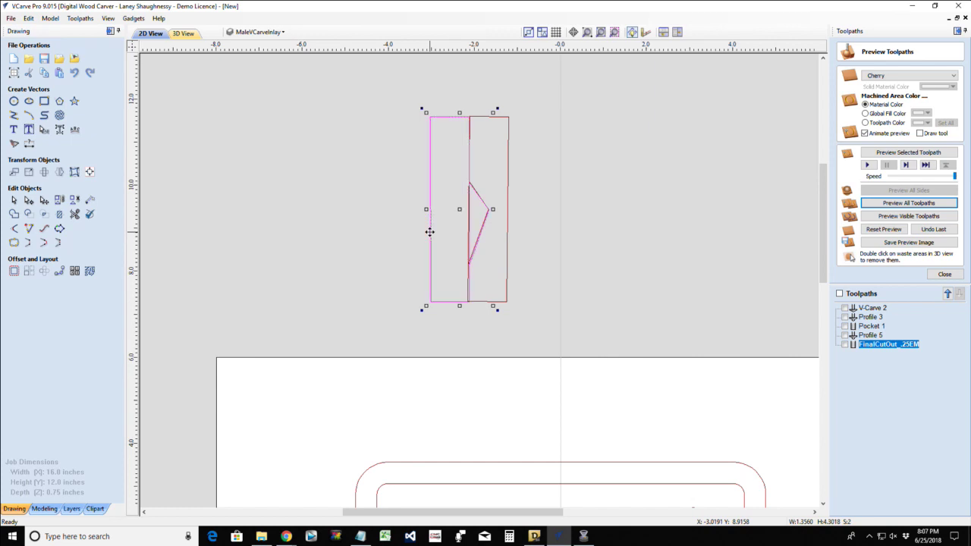
key("Left")
key("Left")
key("Left")
key("Left")
key("Left")
key("Left")
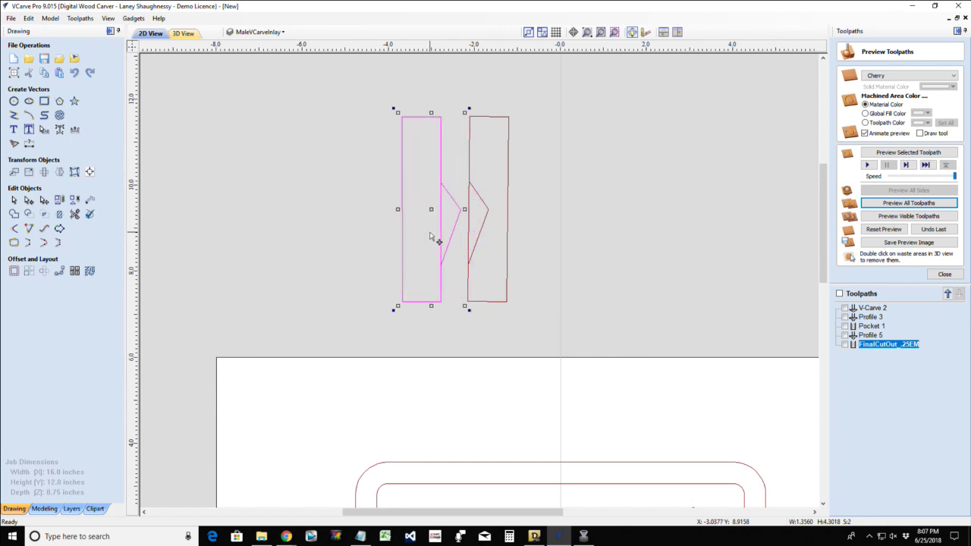
key("Right")
key("Right")
key("Right")
key("Right")
key("Right")
key("Right")
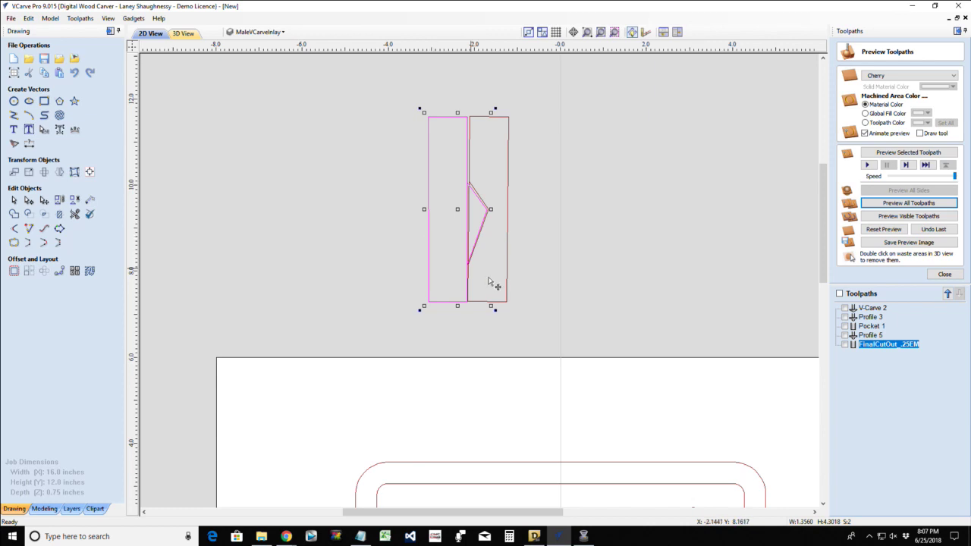
left_click_drag(523, 286, 362, 141)
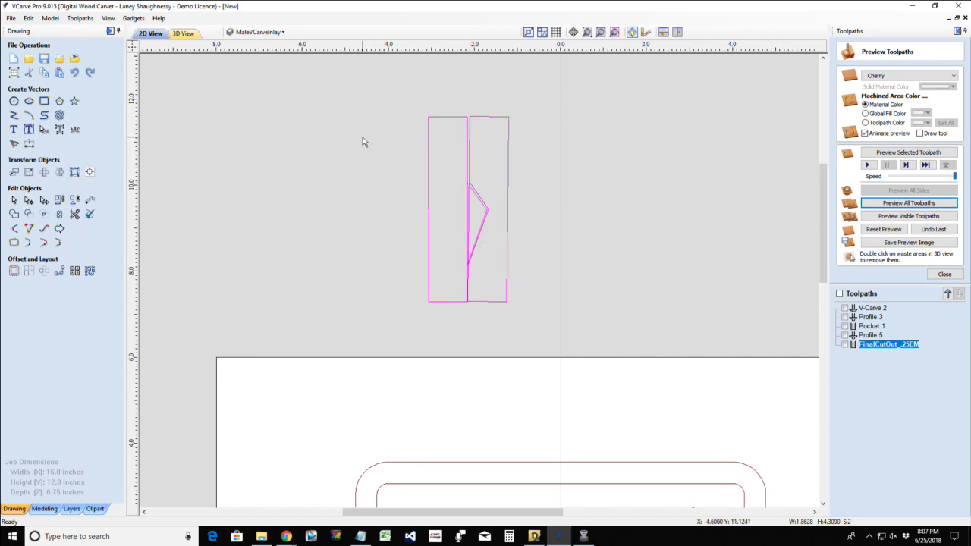
left_click(363, 140)
key("F6")
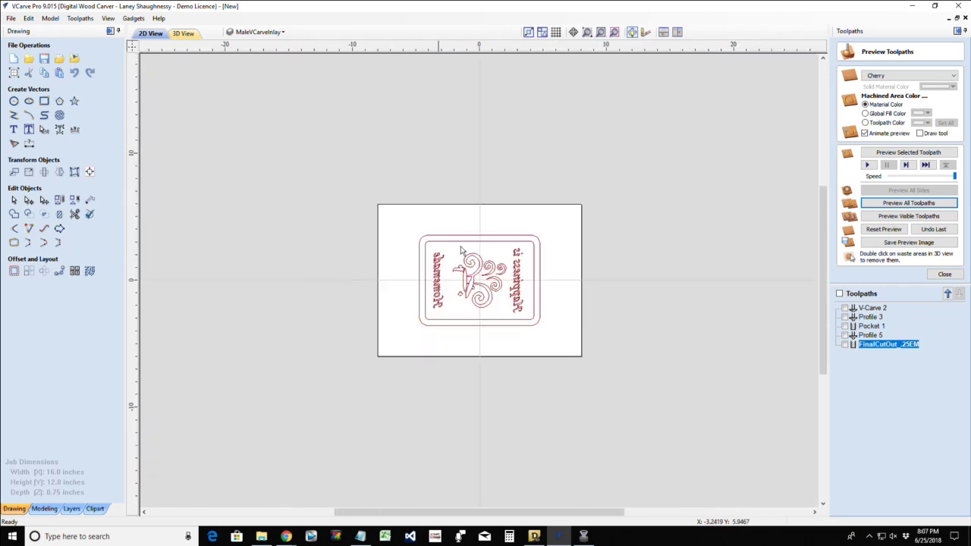
- Hide the MaleVCarveInlay layer and show Layer 1 as the active layer
key("F6")
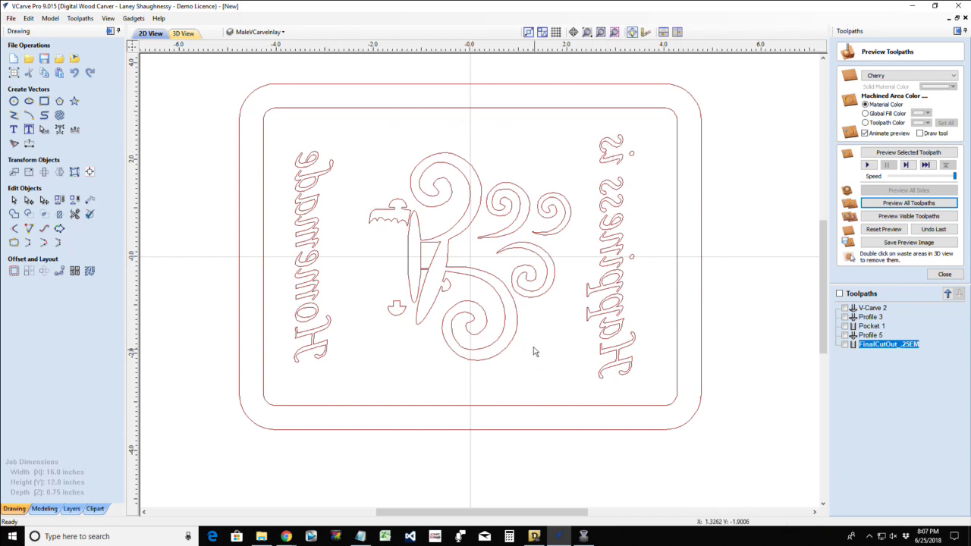
scroll(523, 343, "down", 3)
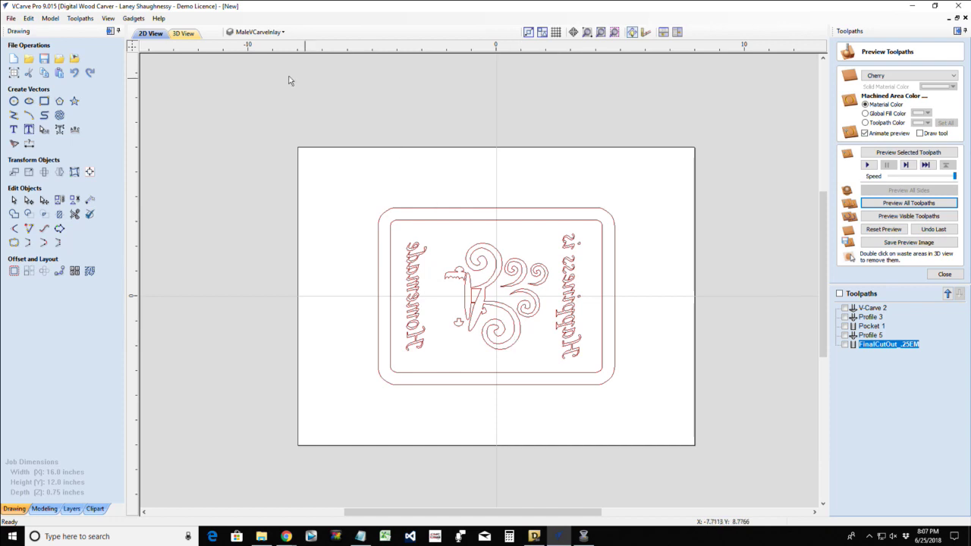
left_click(258, 32)
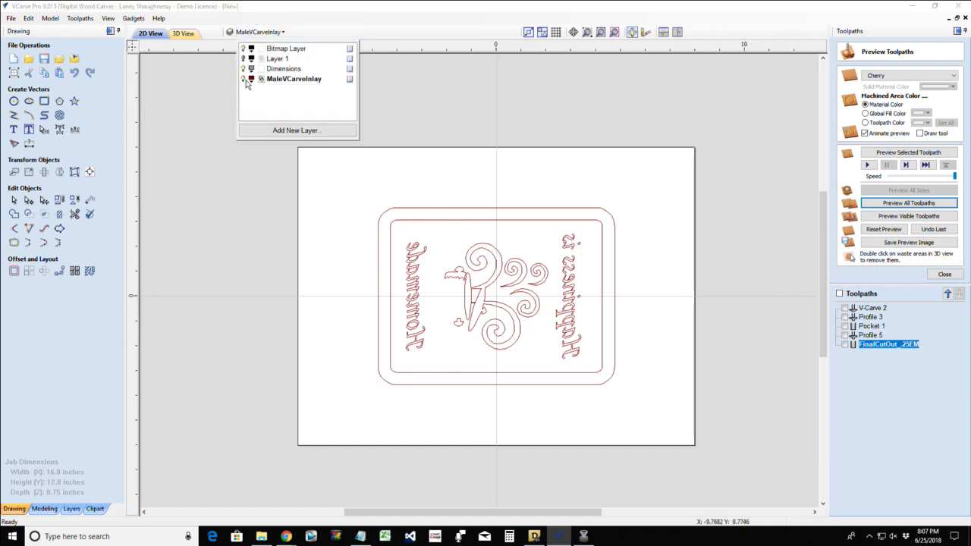
left_click(242, 79)
left_click(243, 59)
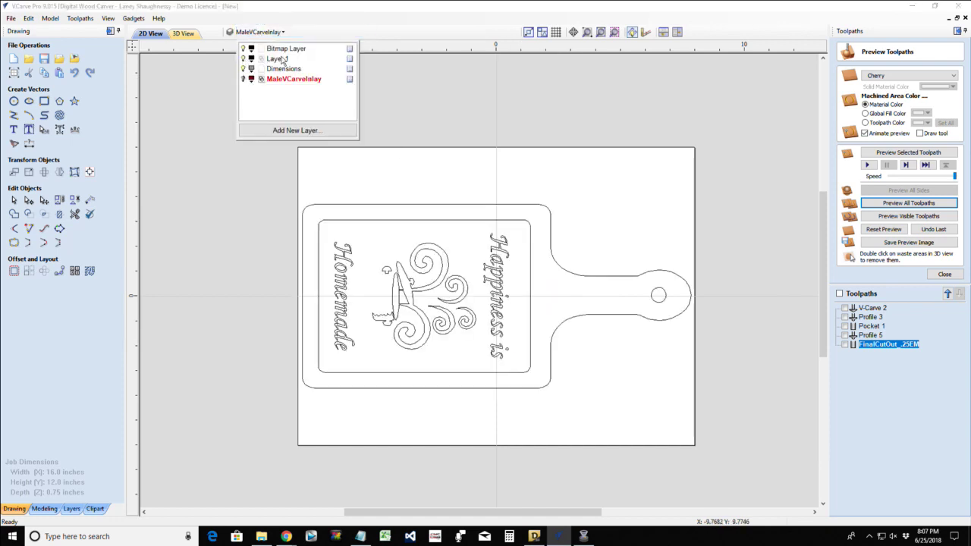
left_click(279, 58)
- Select the swirl artwork with the Homemade and Happiness is text, then close the preview
left_click(403, 284)
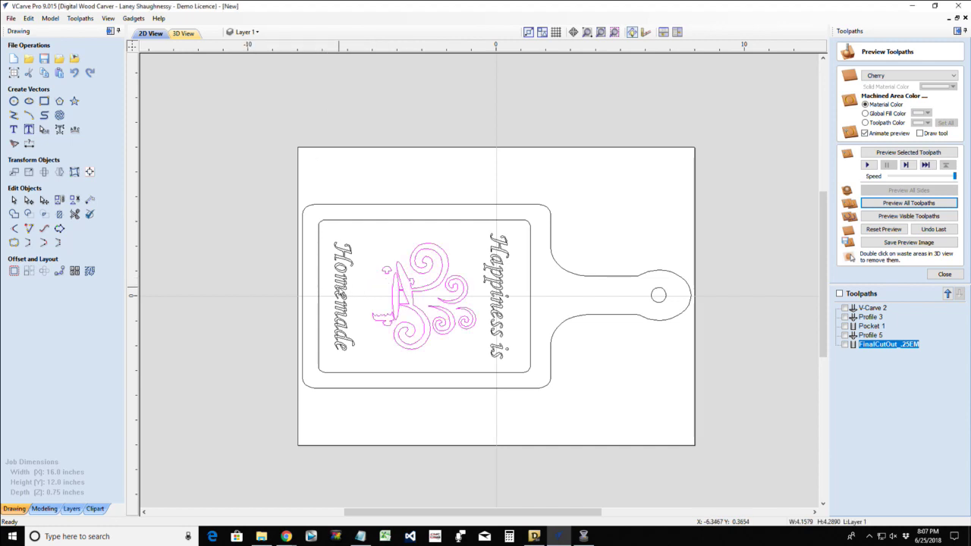
left_click(343, 294, "shift")
left_click(499, 278, "shift")
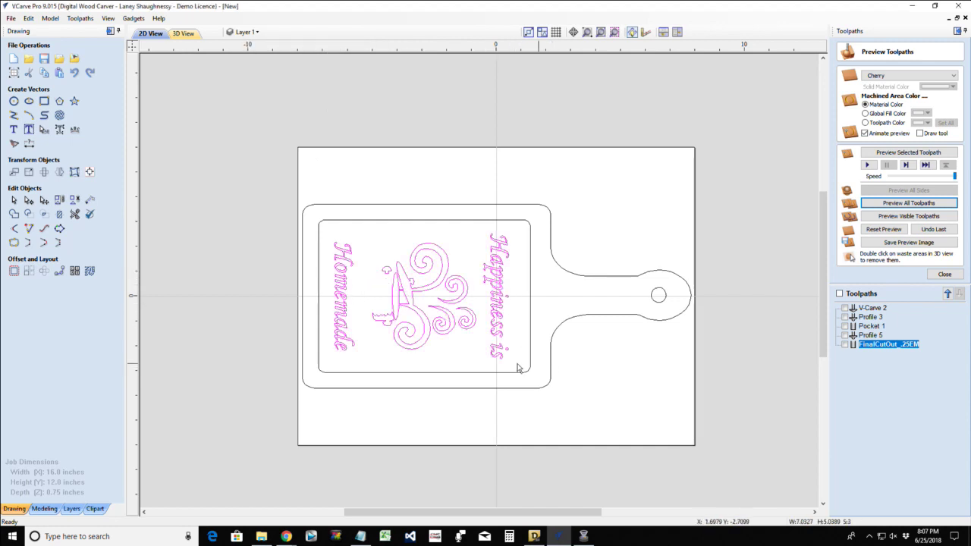
scroll(519, 367, "up", 2)
scroll(519, 367, "down", 1)
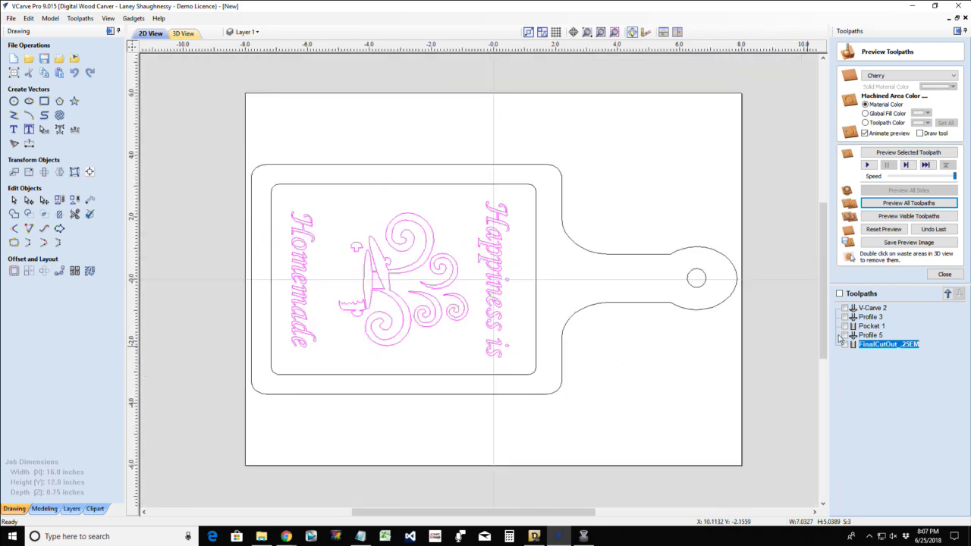
left_click(944, 273)
- Calculate a V-carve toolpath with 0.2 inch flat depth and no flat area clearance tool
left_click(844, 123)
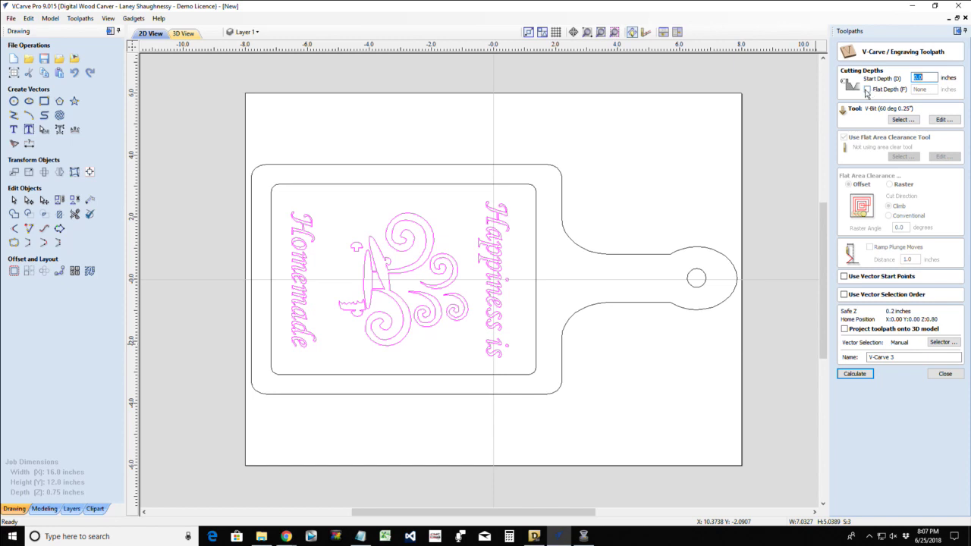
left_click(866, 89)
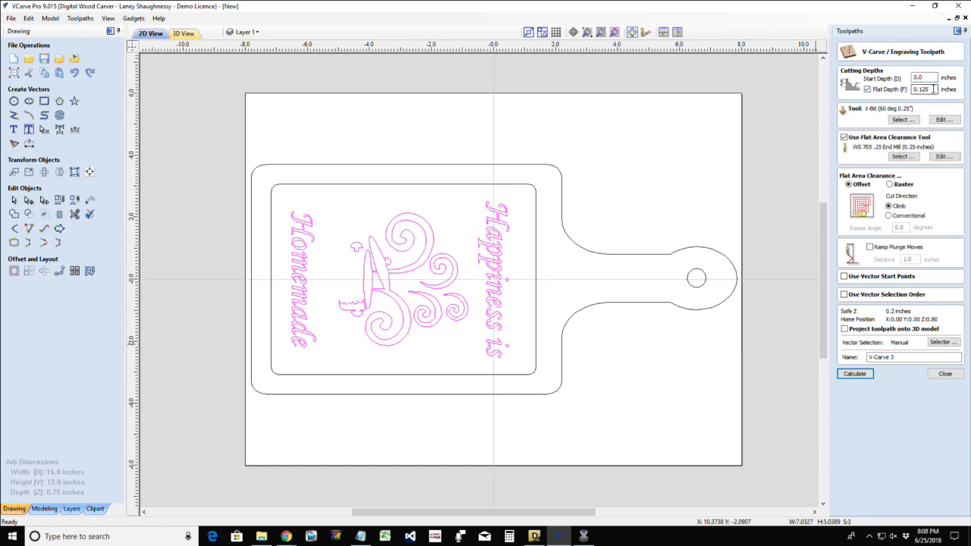
type(".")
type("2")
left_click(844, 138)
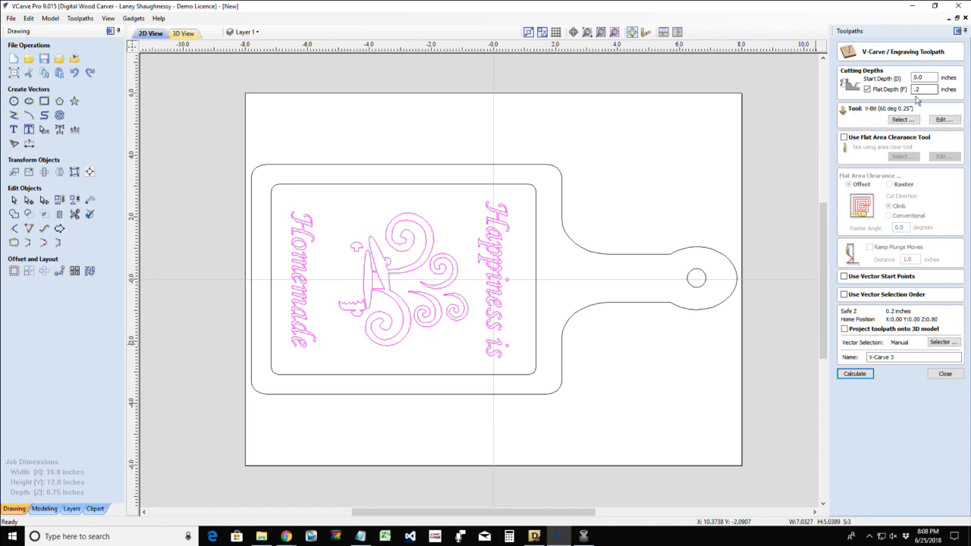
left_click(858, 375)
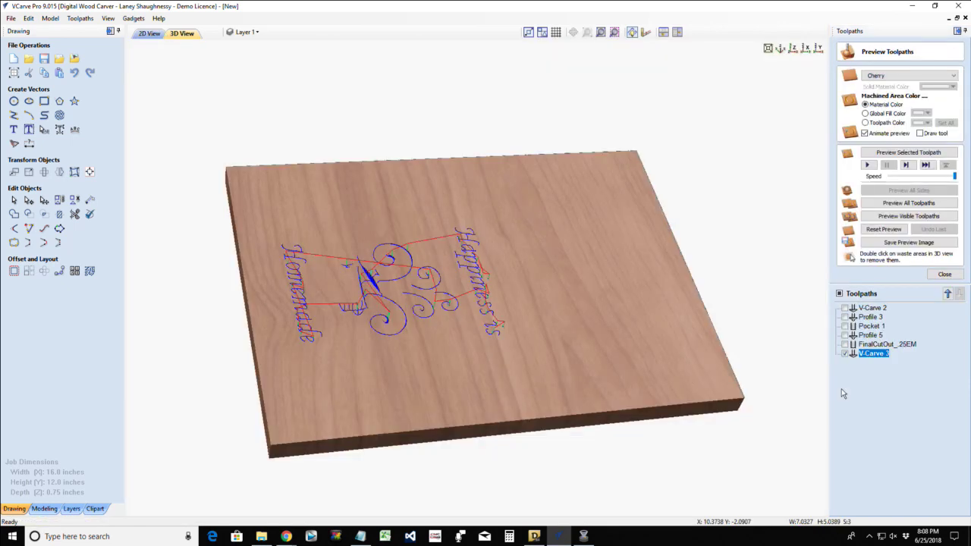
- Simulate V-Carve 3 and inspect the carved lettering and swirls on the cherry board
left_click(891, 153)
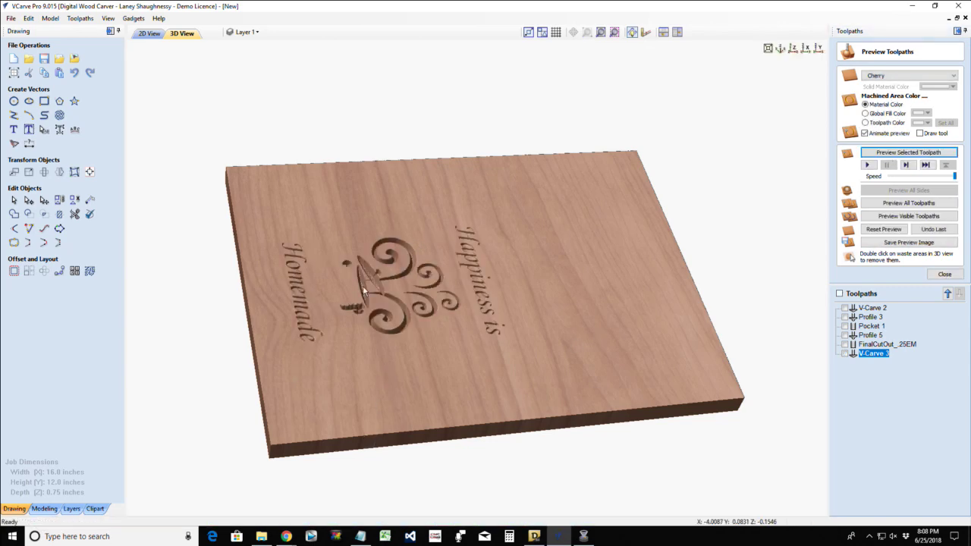
scroll(362, 285, "up", 5)
scroll(362, 290, "up", 2)
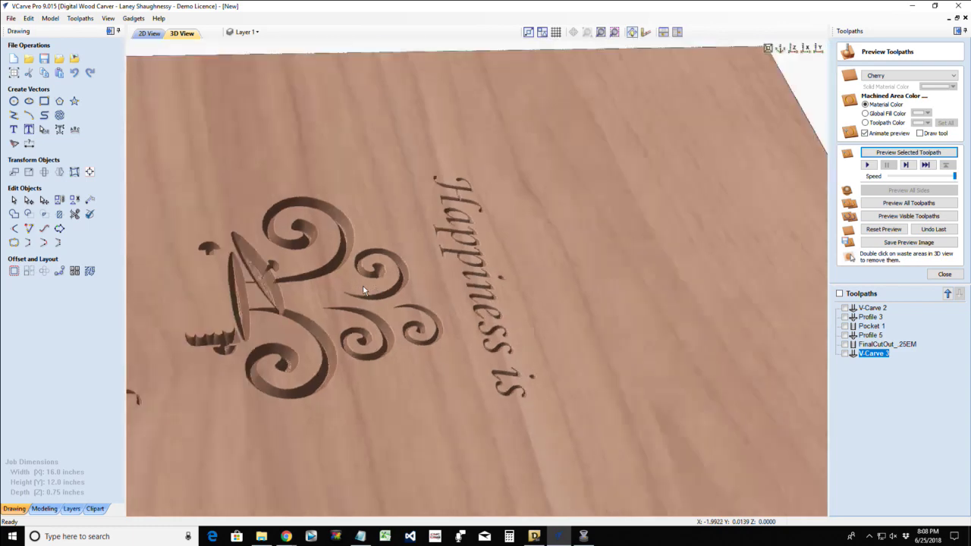
scroll(364, 290, "down", 4)
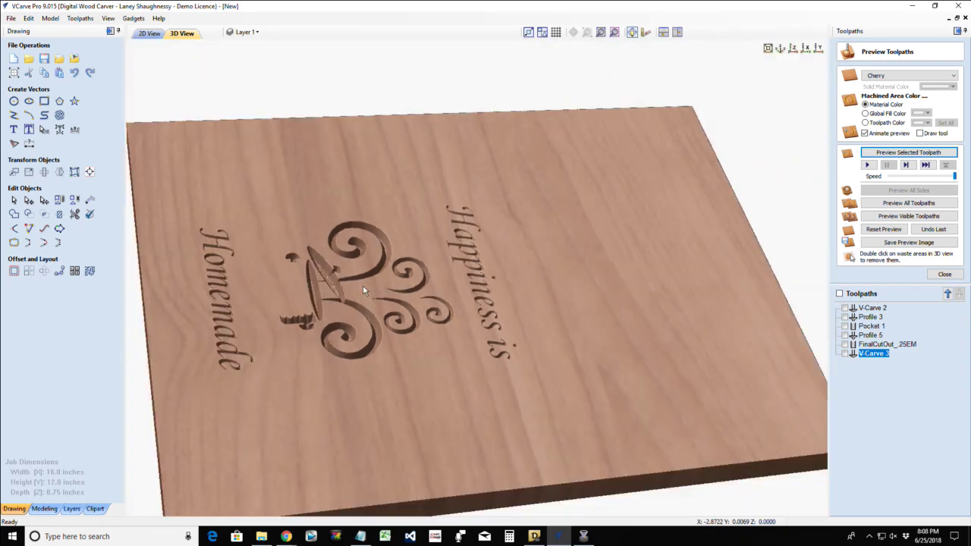
- Return to the 2D view, hide Layer 1 and show the MaleVCarveInlay layer
left_click(149, 35)
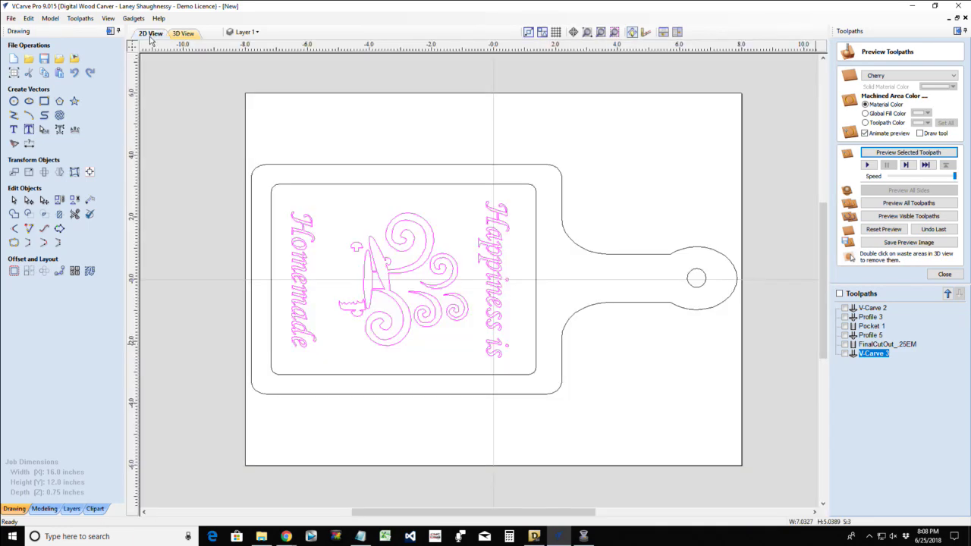
left_click(265, 35)
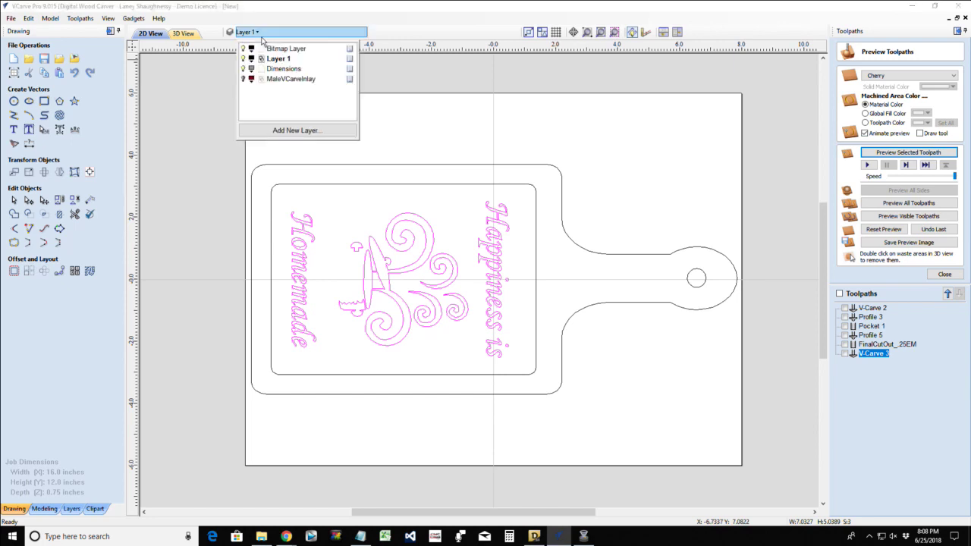
left_click(243, 58)
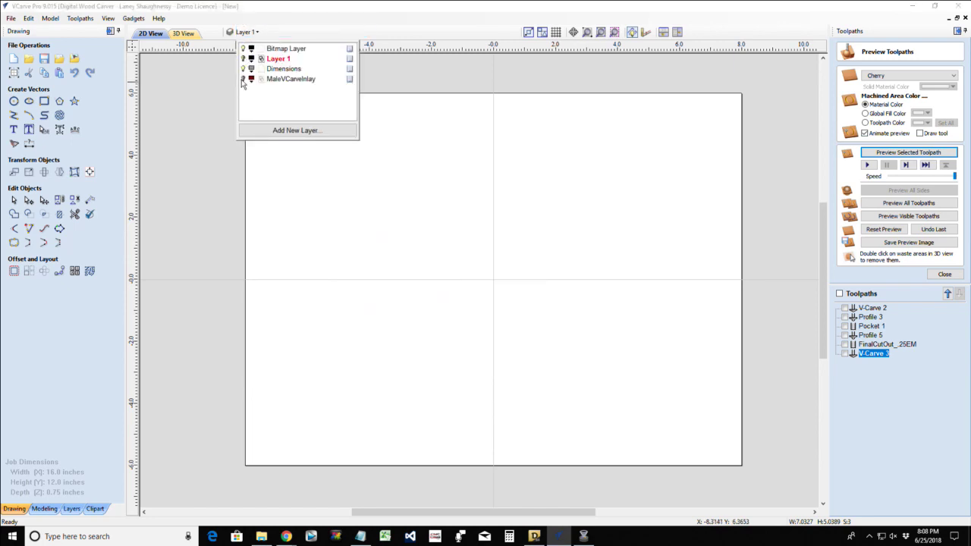
left_click(243, 79)
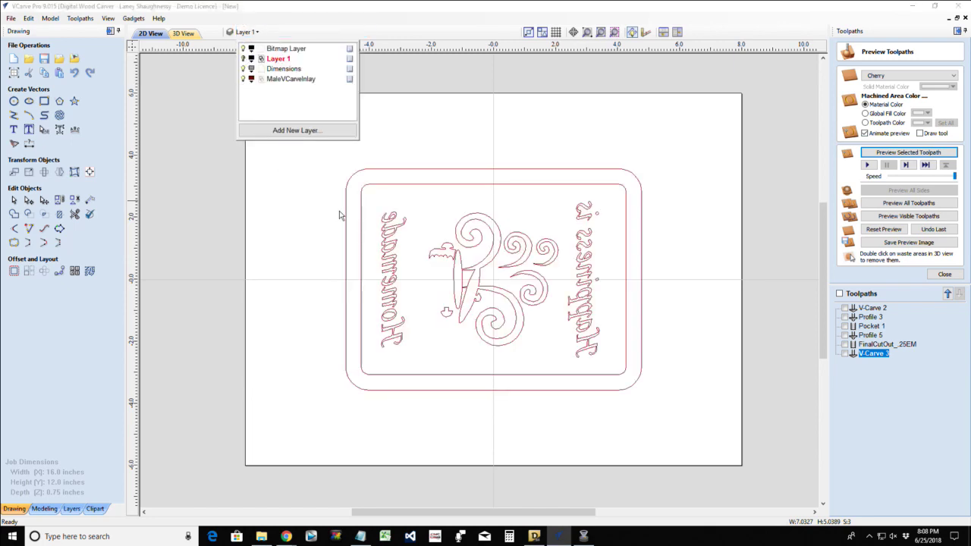
- Select the mirrored inner rectangle, Homemade text, swirls and Happiness is text, then close the preview
left_click(404, 184)
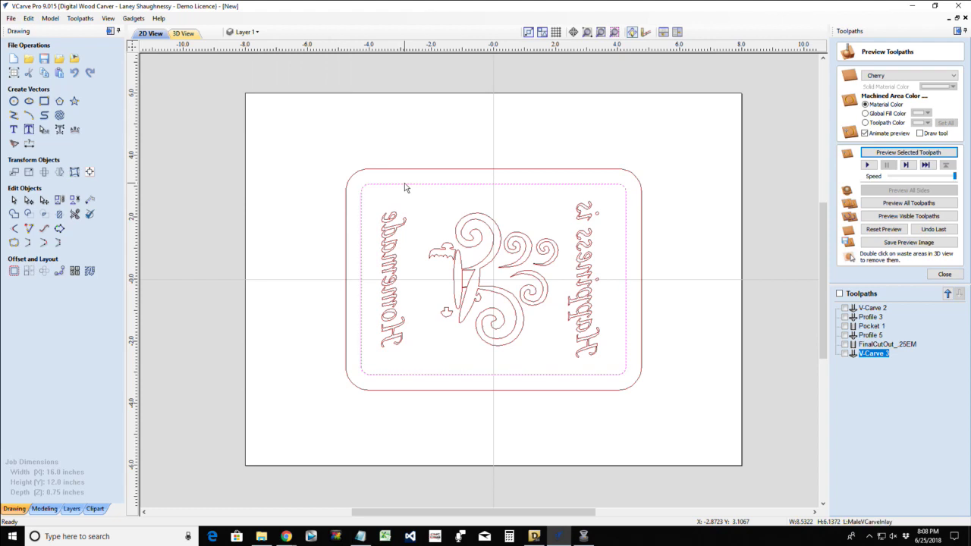
left_click(398, 232, "shift")
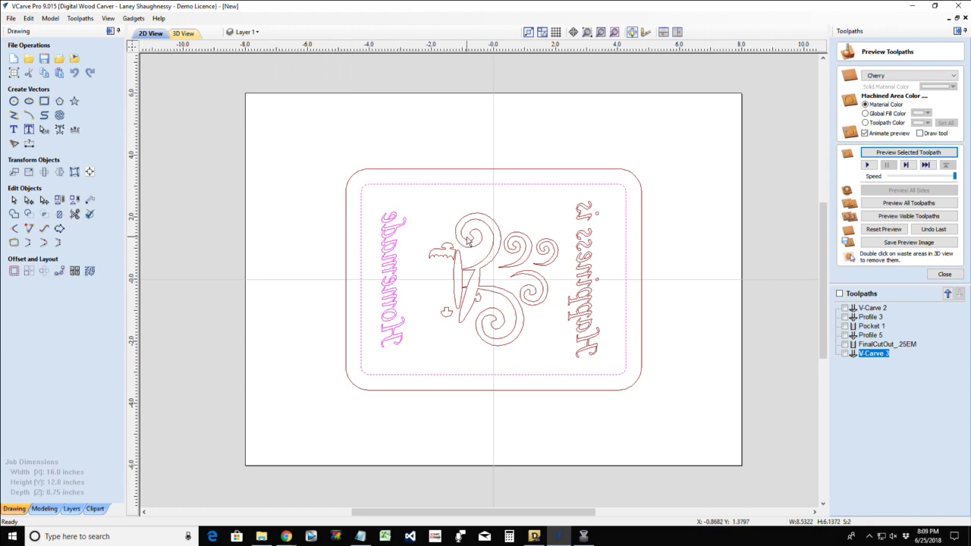
left_click(531, 243, "shift")
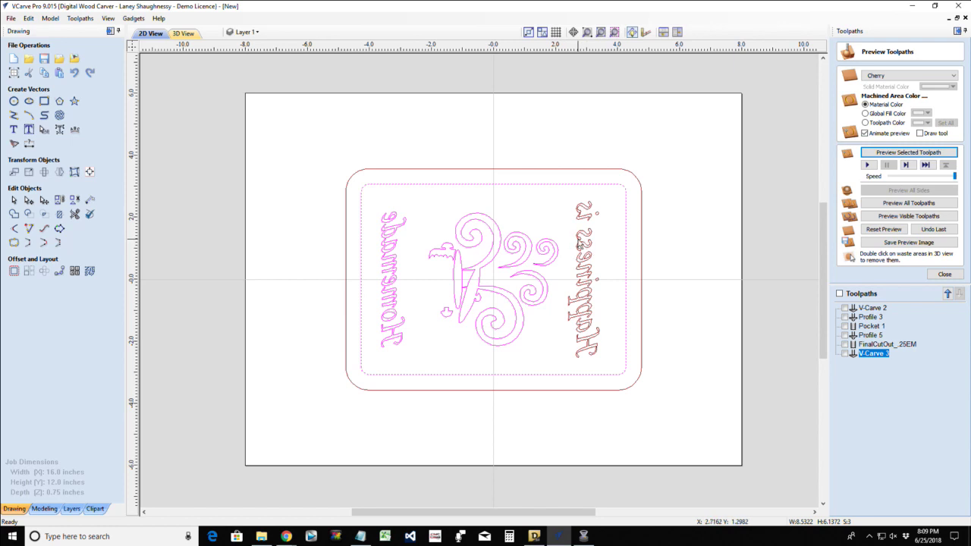
left_click(579, 244, "shift")
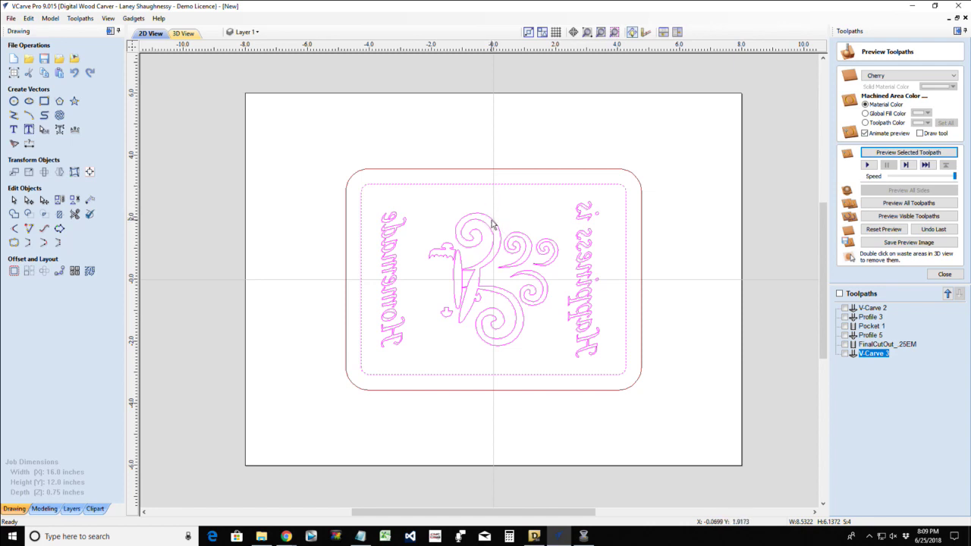
left_click(944, 274)
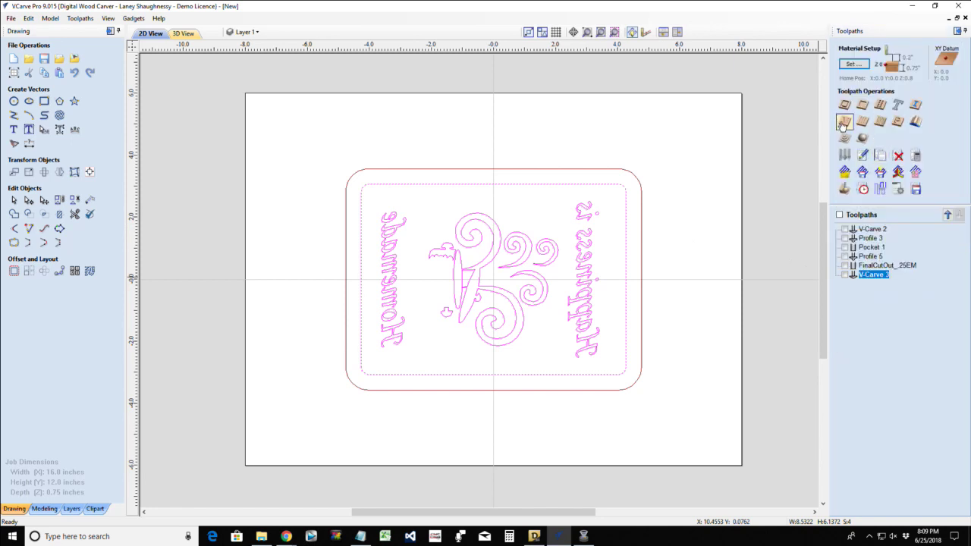
- Start a new V-carve toolpath with a 0.1 inch start depth and review the flat depth
left_click(843, 123)
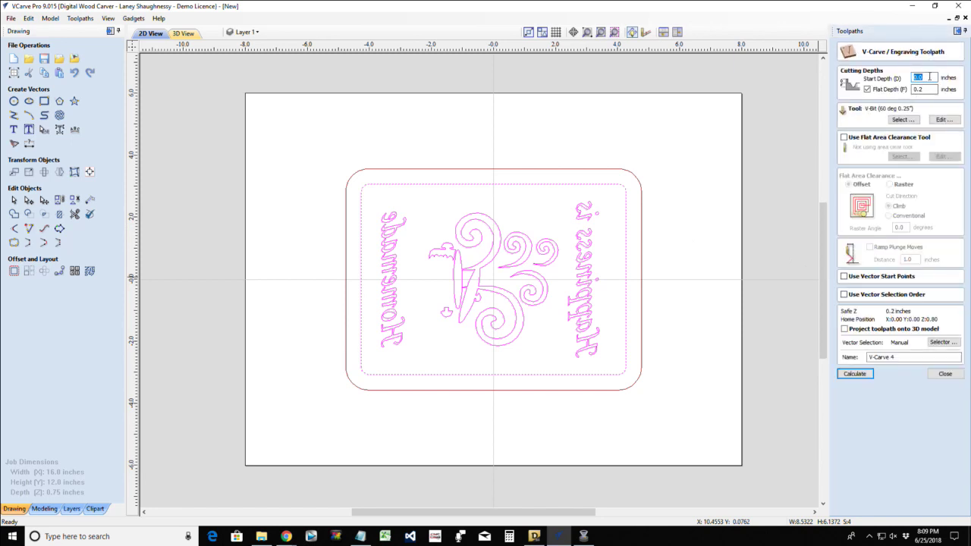
left_click_drag(929, 77, 907, 78)
type(".1")
key("Tab")
type(".1")
key("shift+Tab")
key("Tab")
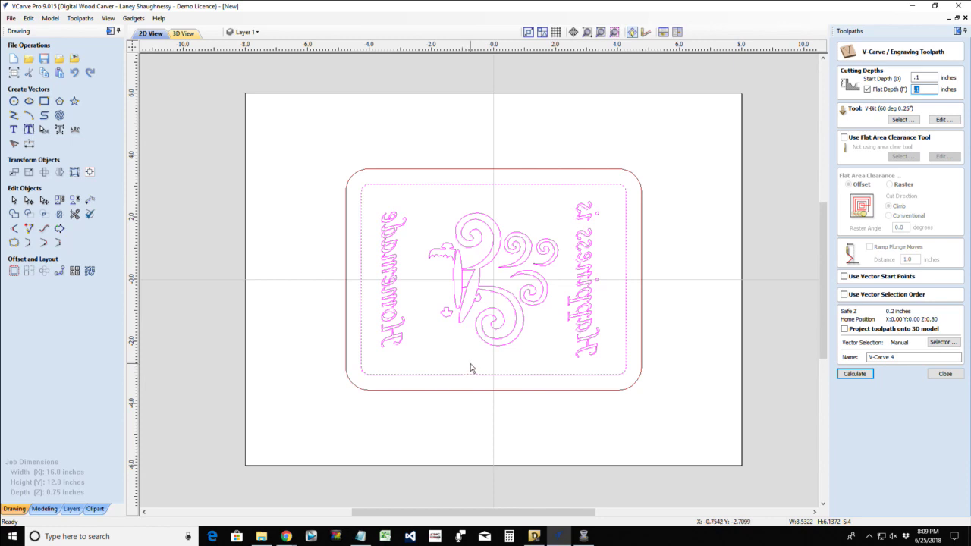
- Calculate V-Carve 4 and simulate it on a reset preview
left_click(856, 376)
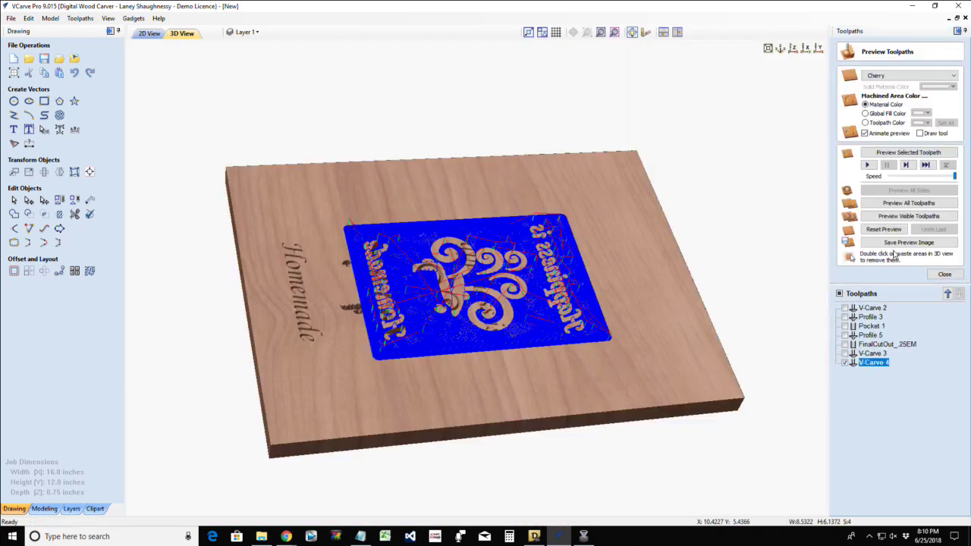
left_click(892, 231)
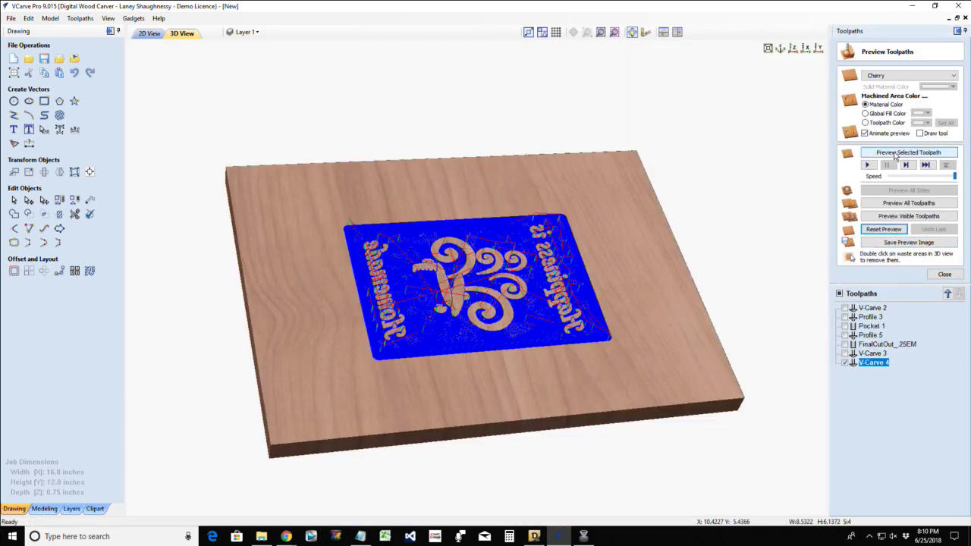
left_click(894, 153)
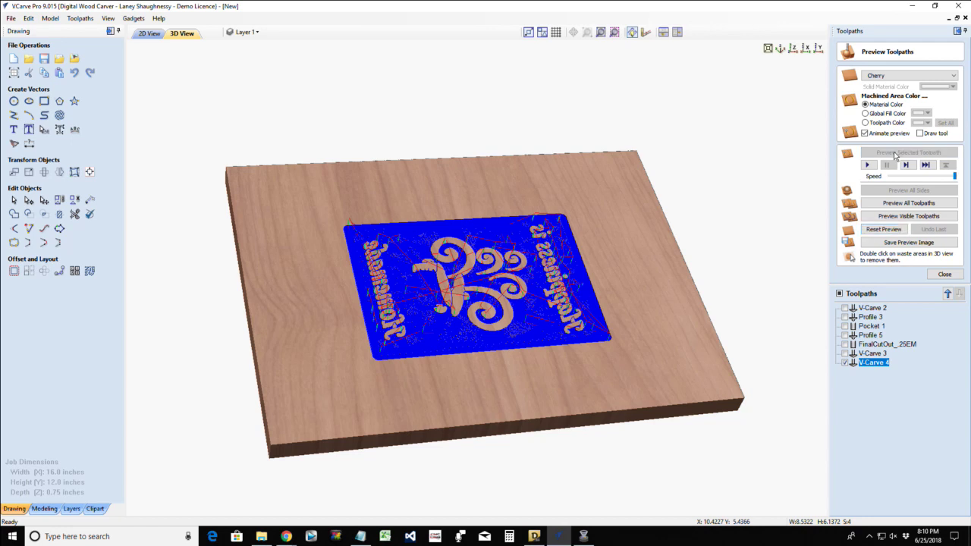
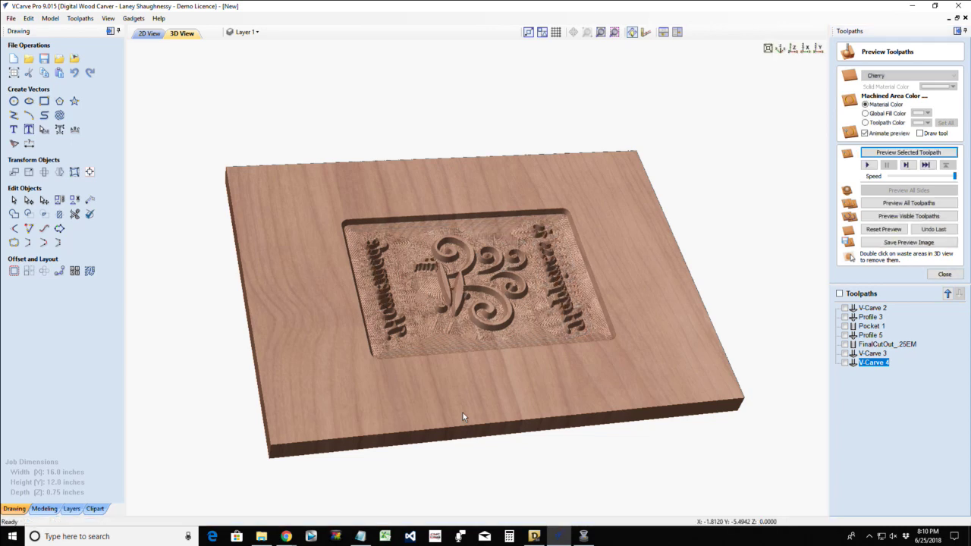
- Orbit and zoom the carved board to check its face and thick edge, then return to 2D
left_click_drag(386, 400, 450, 314)
scroll(451, 314, "up", 4)
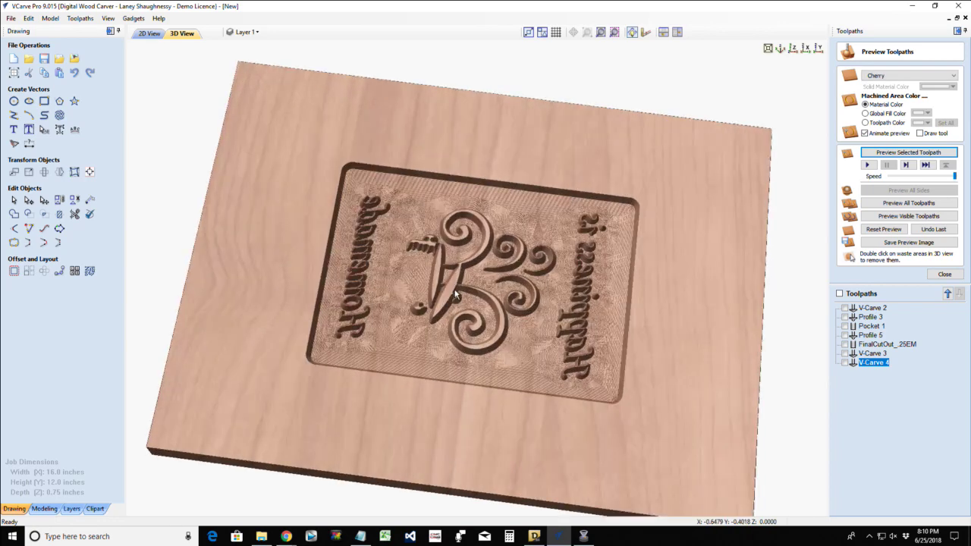
left_click_drag(477, 468, 483, 356)
left_click_drag(497, 423, 255, 300)
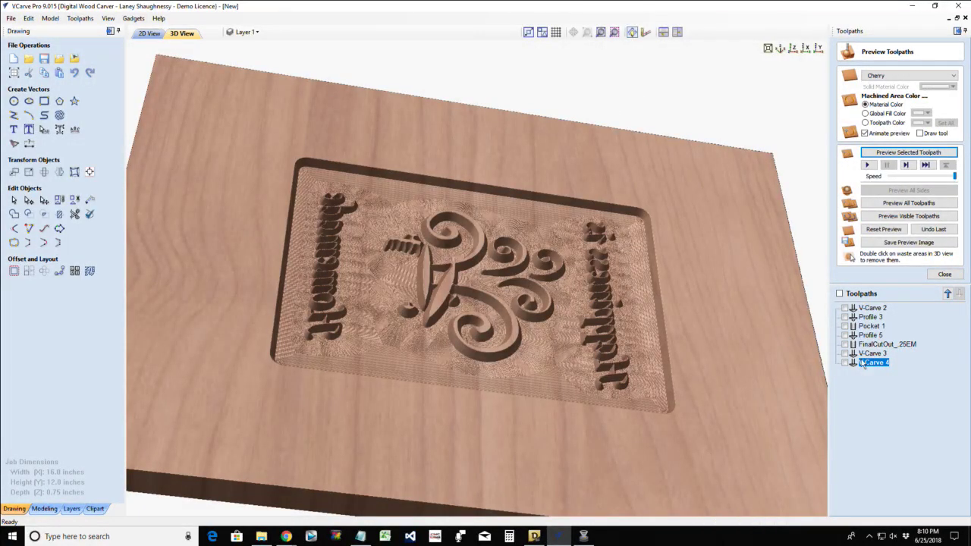
left_click(148, 34)
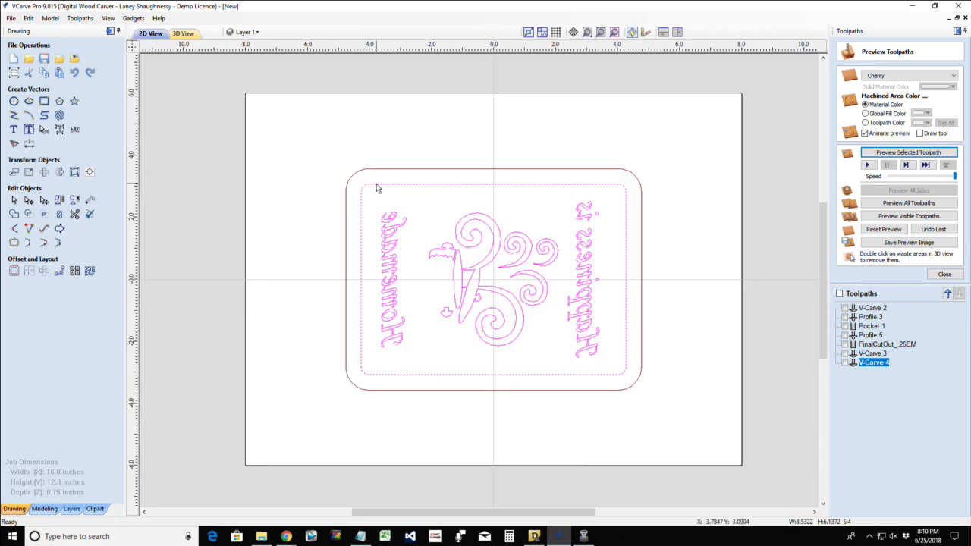
- Create Profile 6, a 0.75-inch six-pass cut around the rounded border, and simulate it
left_click(299, 204)
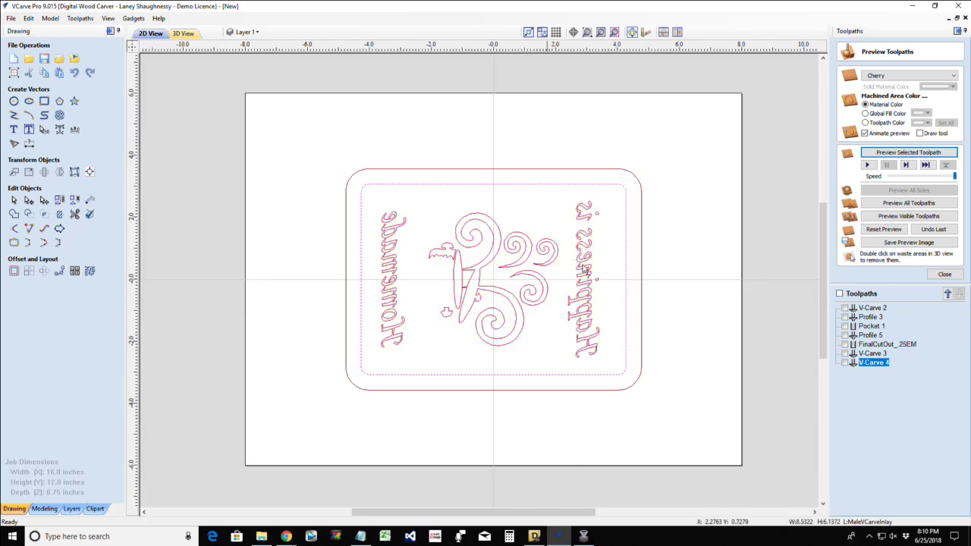
left_click(943, 274)
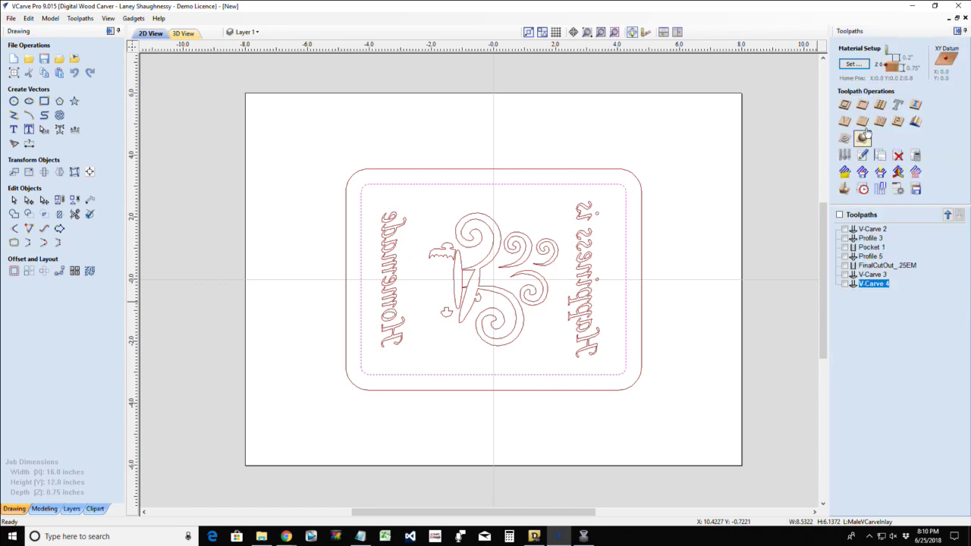
left_click(846, 106)
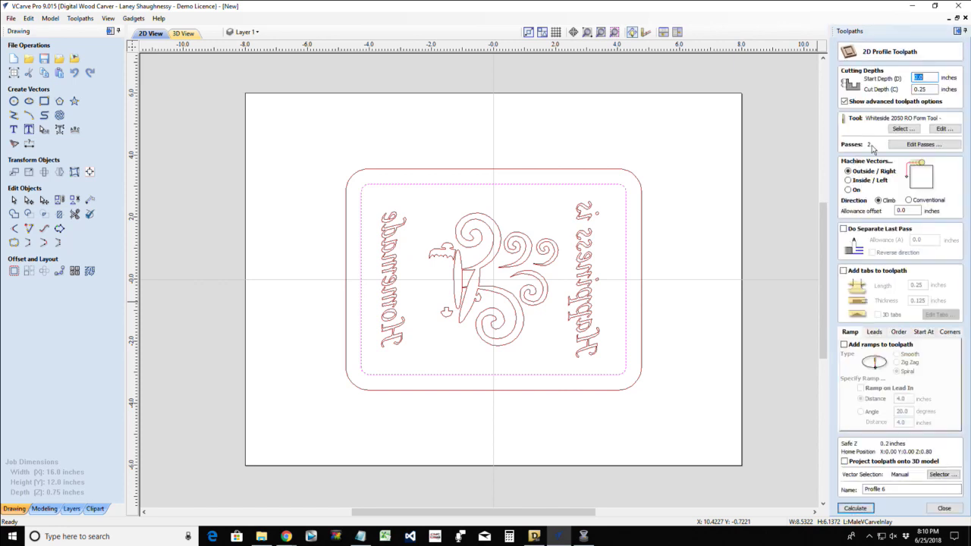
key("Tab")
left_click(855, 507)
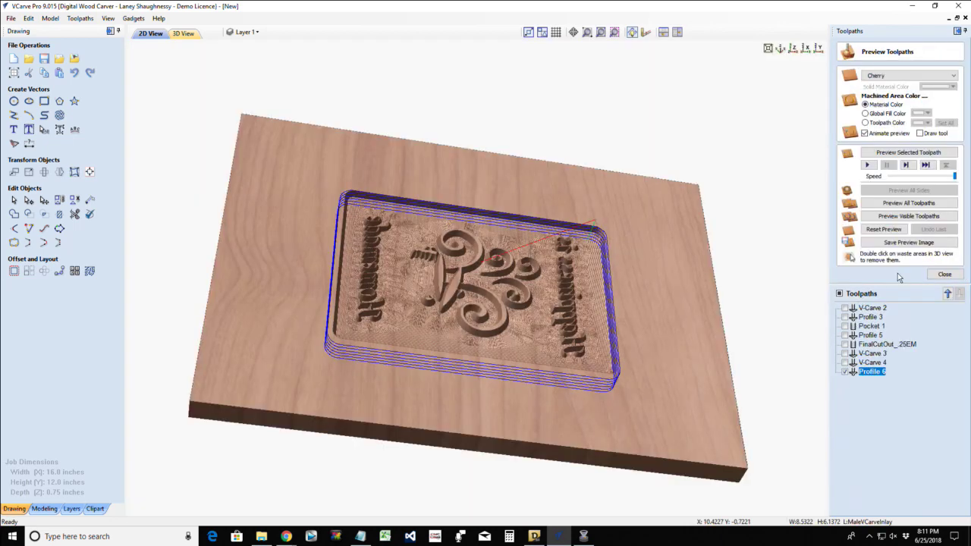
left_click(902, 155)
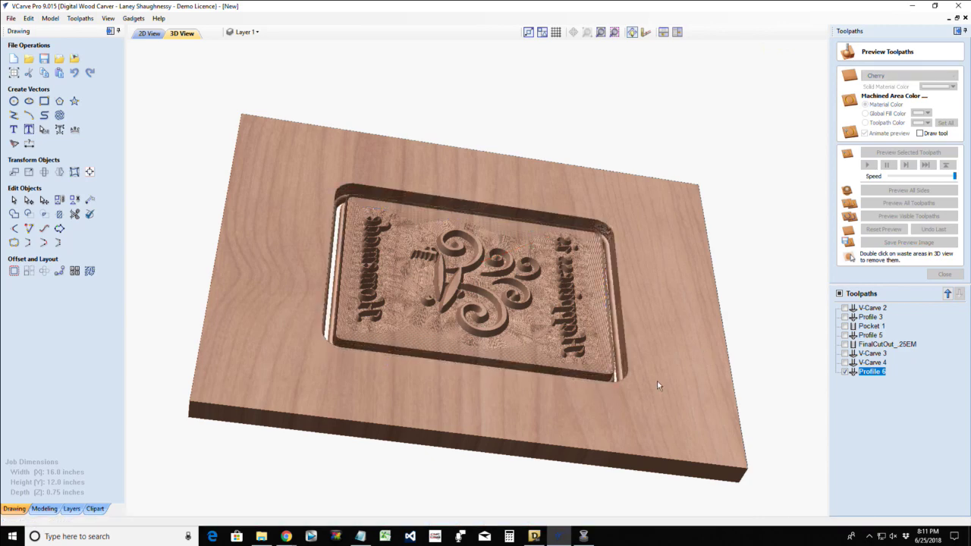
left_click(149, 34)
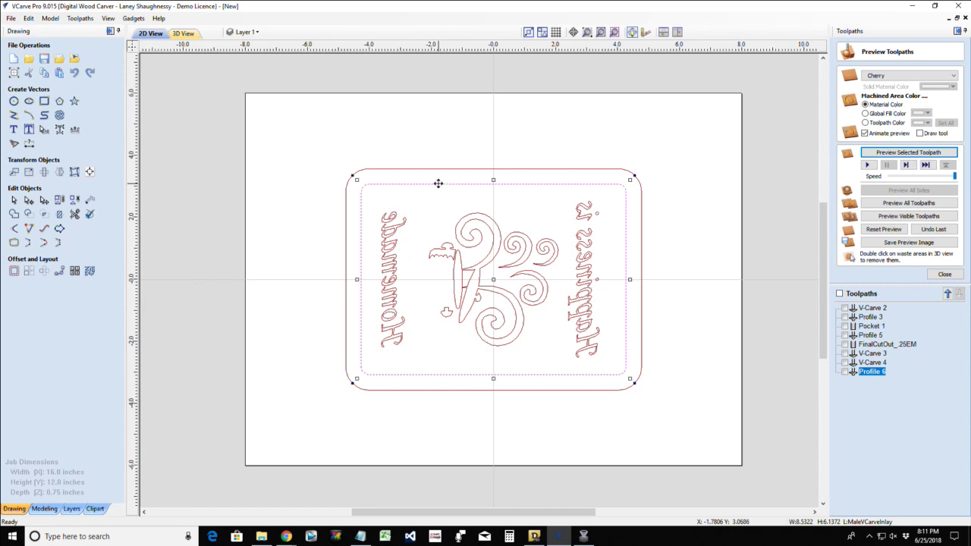
- Try a 0.125-inch inward offset on the current vectors, then undo it
left_click(13, 271)
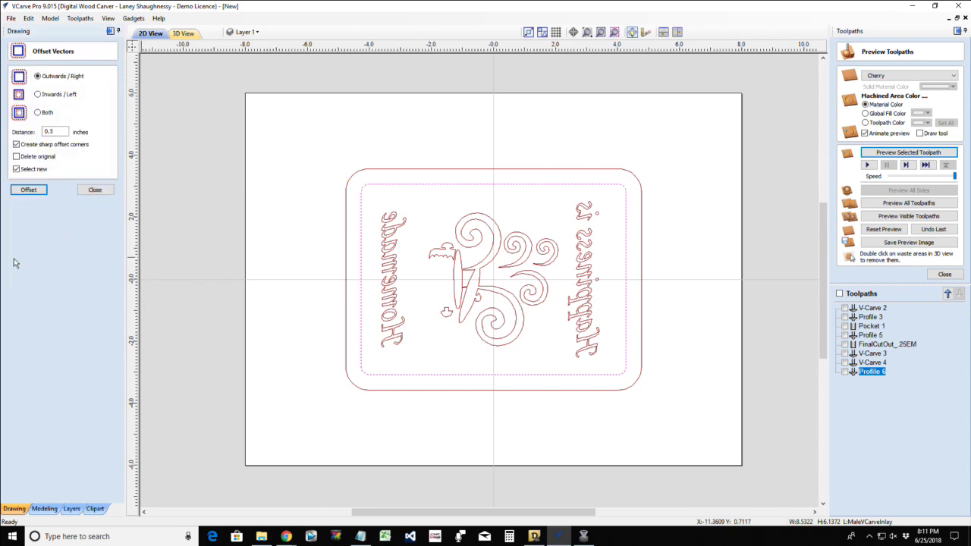
left_click(42, 96)
double_click(49, 132)
left_click(14, 191)
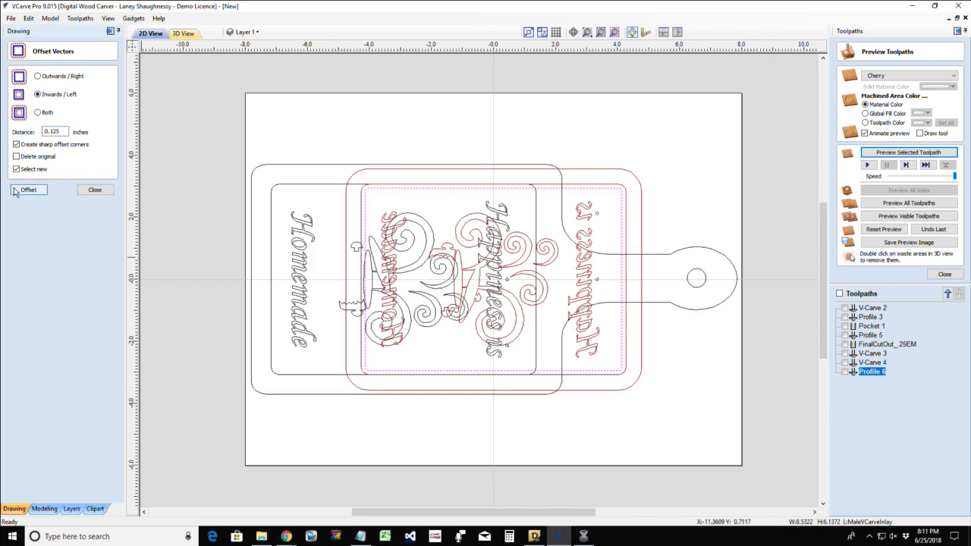
key("ctrl+z")
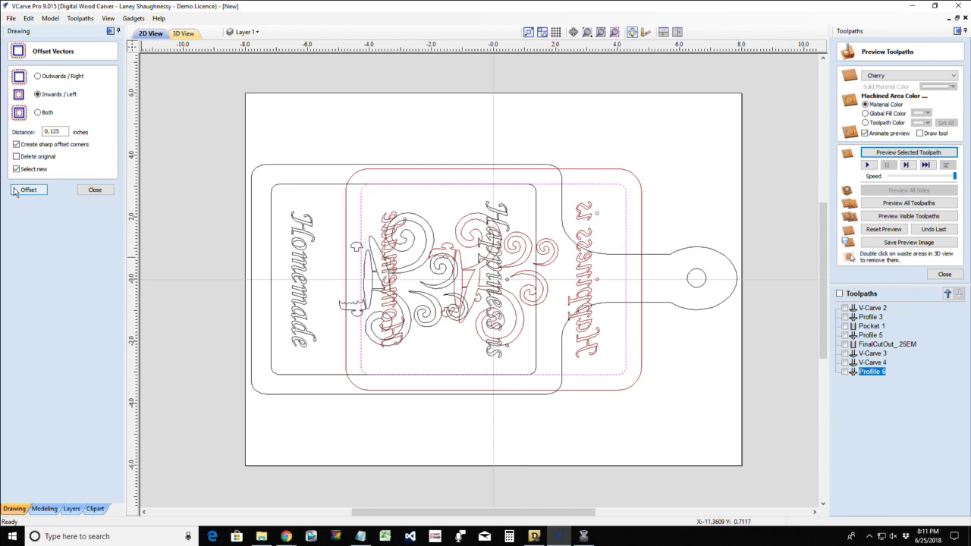
- Make MaleVCarveInlay the active layer and hide Layer 1
left_click(244, 32)
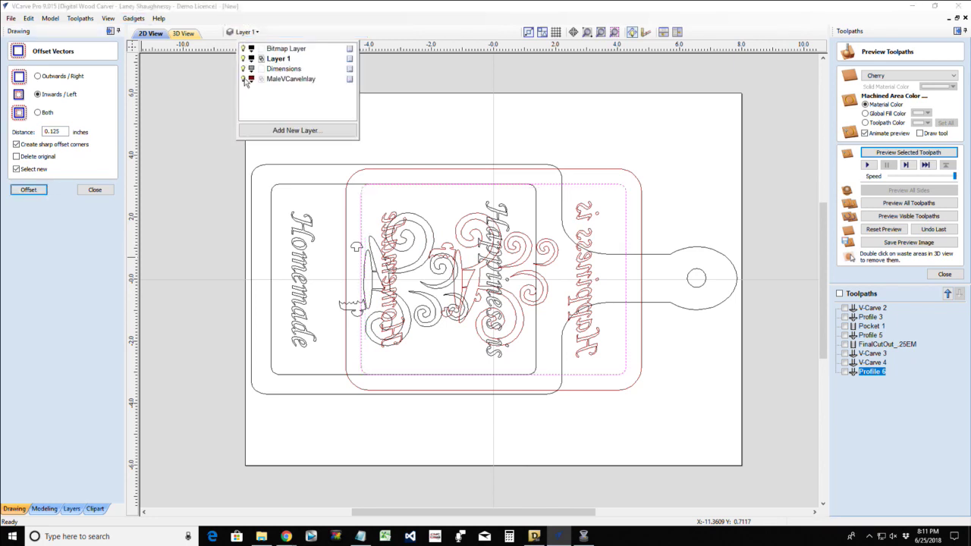
left_click(282, 79)
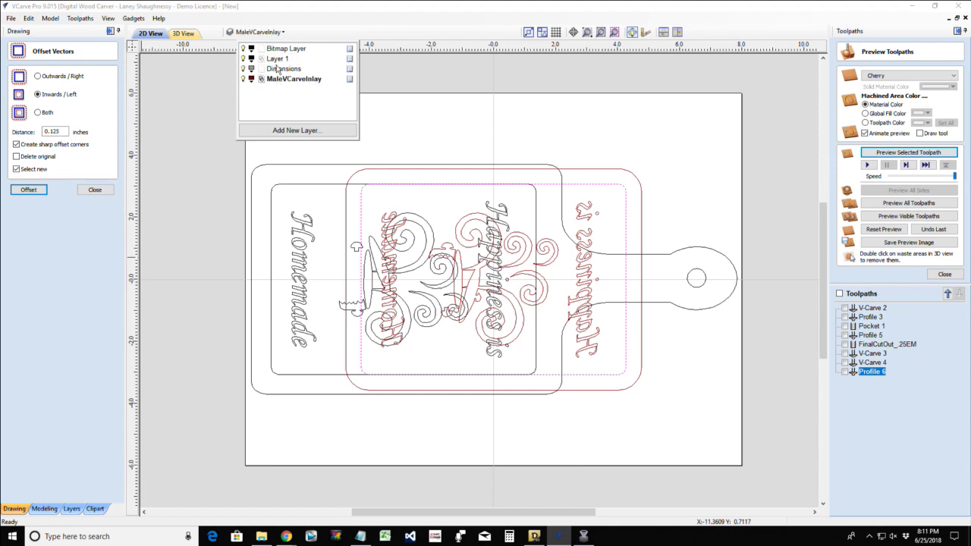
left_click(244, 58)
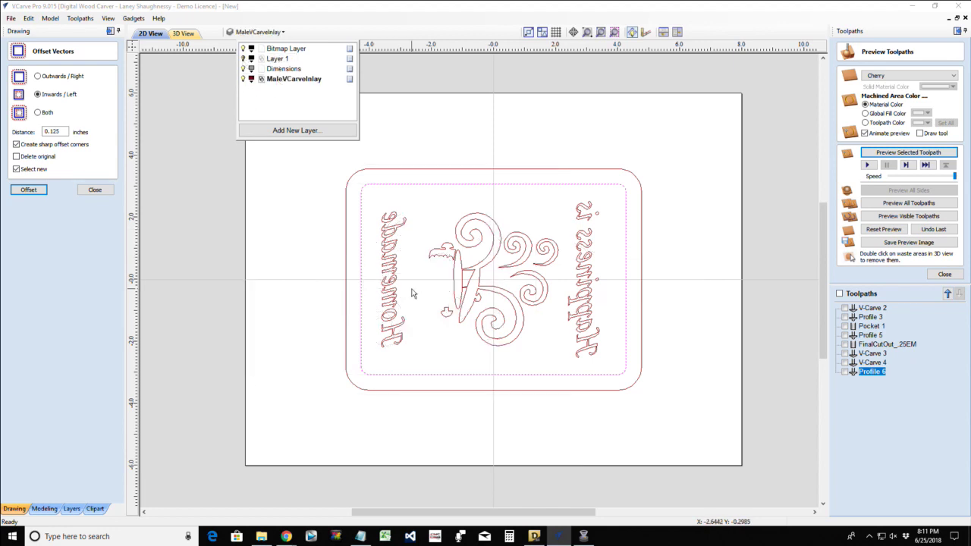
left_click(197, 140)
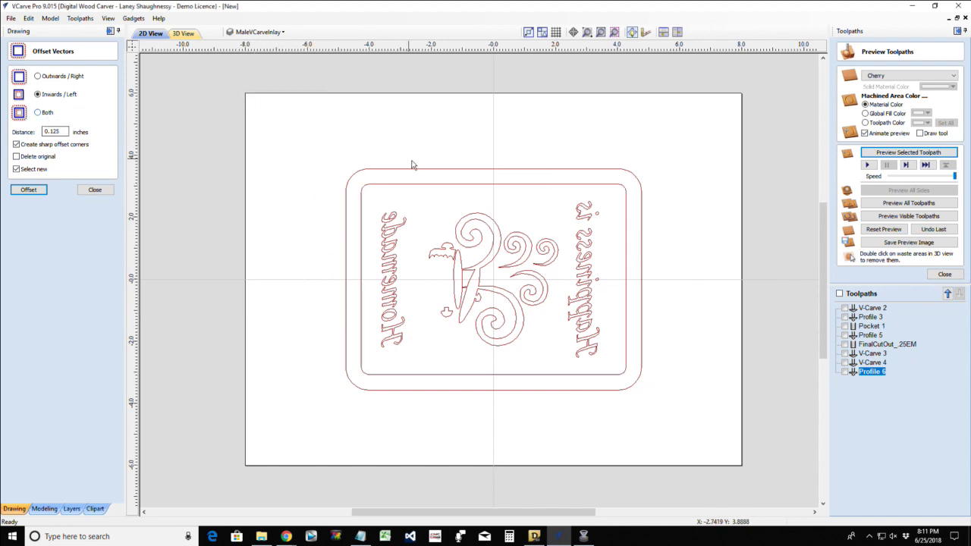
- Offset the inner rounded rectangle 0.125 inches inward and close the offset settings
left_click(404, 185)
left_click(28, 190)
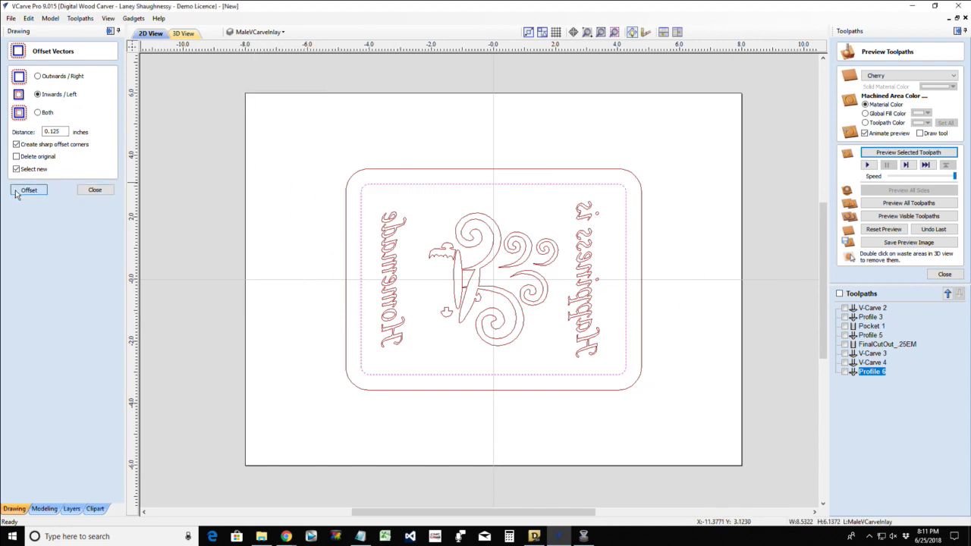
left_click(95, 190)
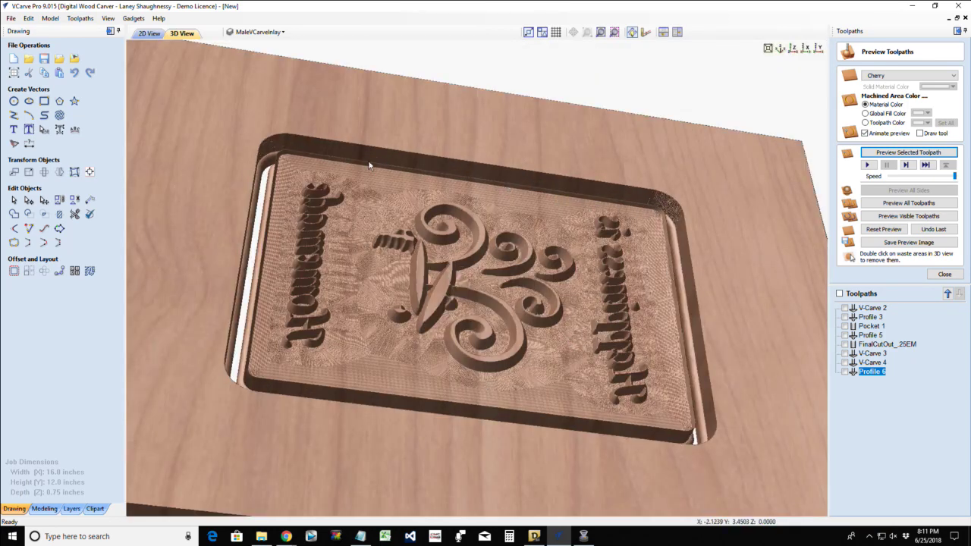
- Recalculate Profile 6, simulate it with the waste board removed, and reopen its settings
left_click(150, 34)
double_click(873, 372)
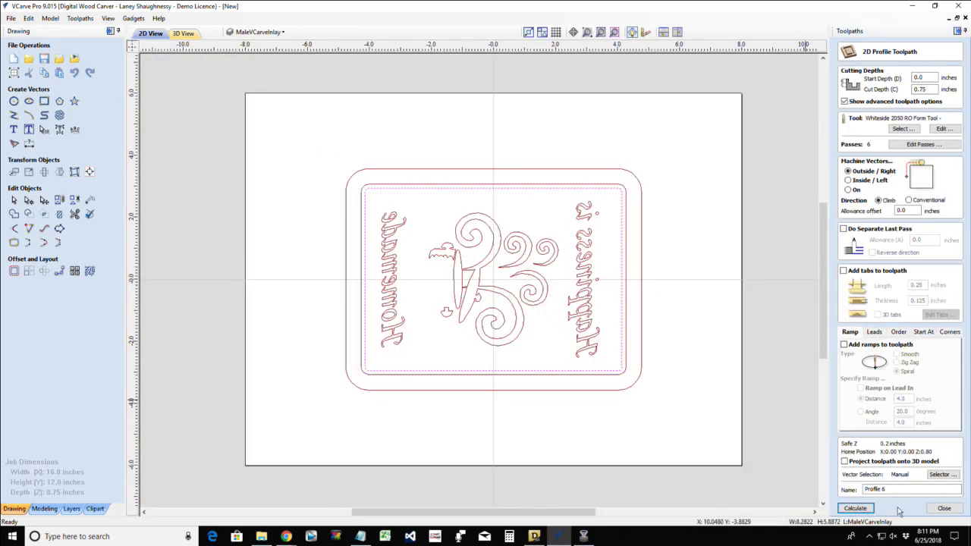
left_click(854, 508)
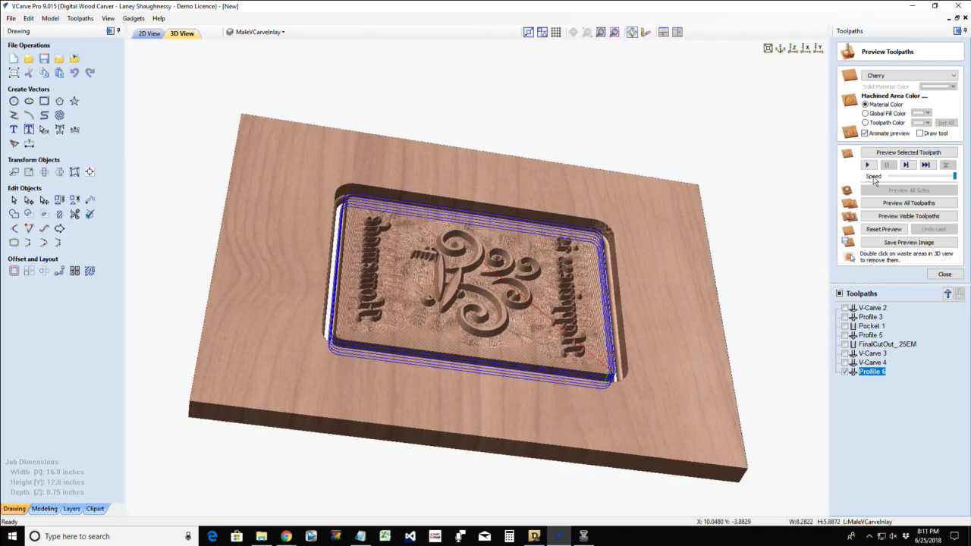
left_click(891, 154)
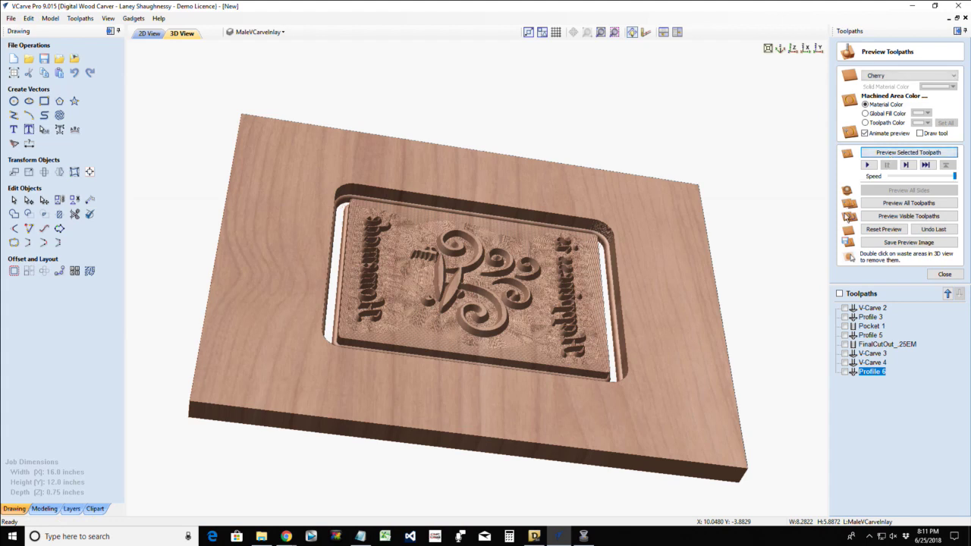
double_click(662, 359)
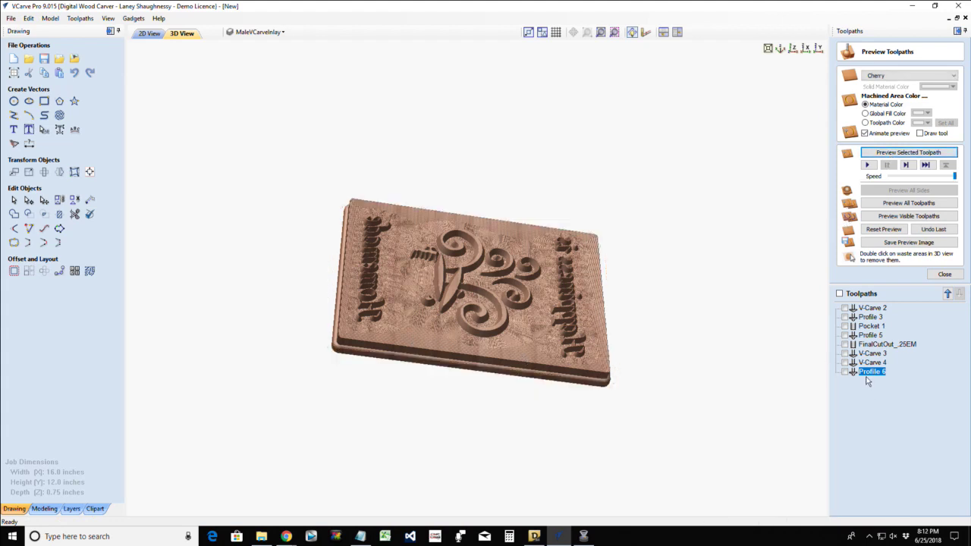
mouse_move(868, 381)
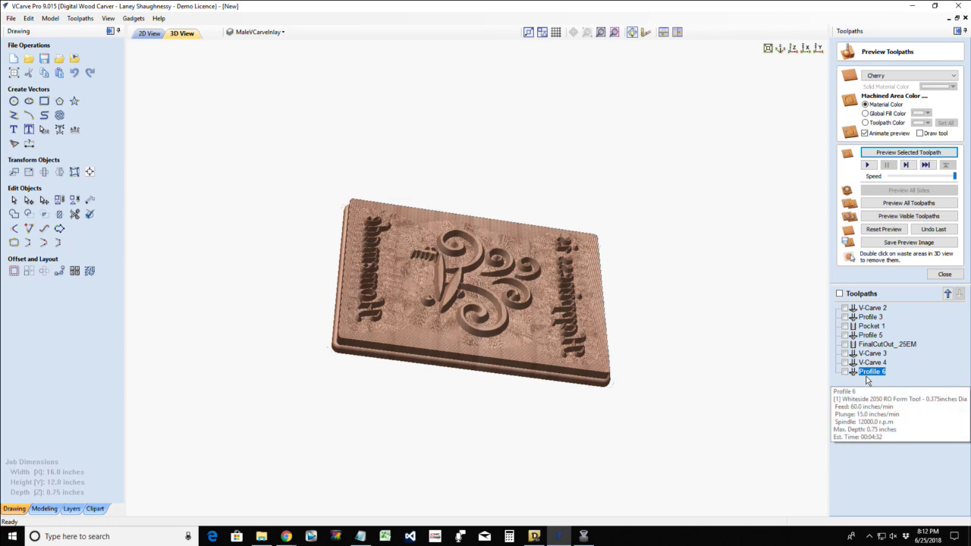
double_click(869, 372)
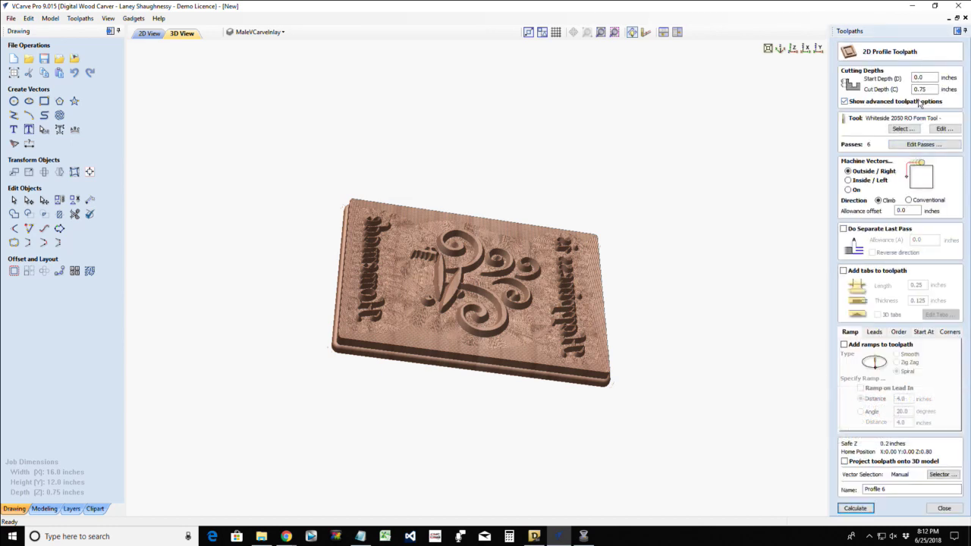
- Recalculate Profile 6 and orbit the 3D view to inspect its passes around the inlay piece
left_click(854, 507)
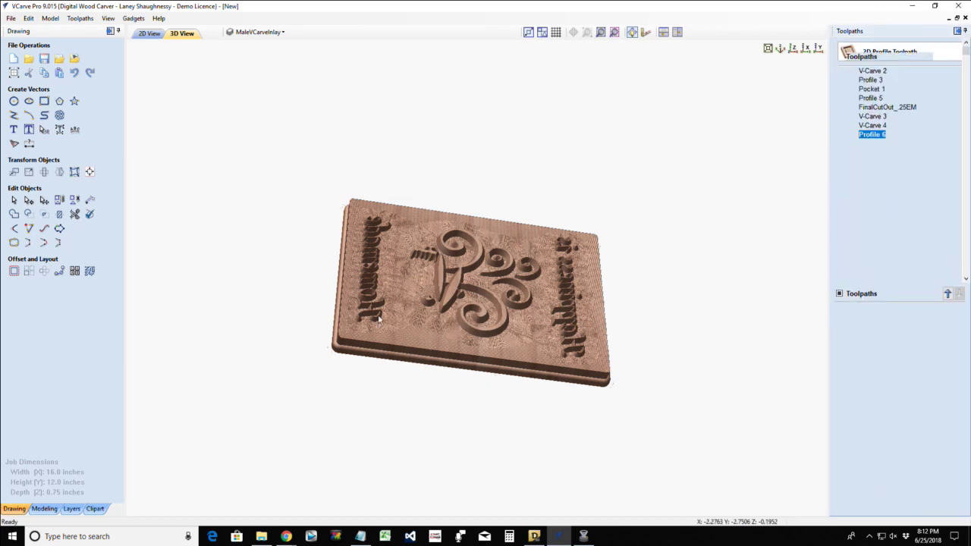
left_click_drag(377, 345, 507, 325)
scroll(507, 327, "up", 6)
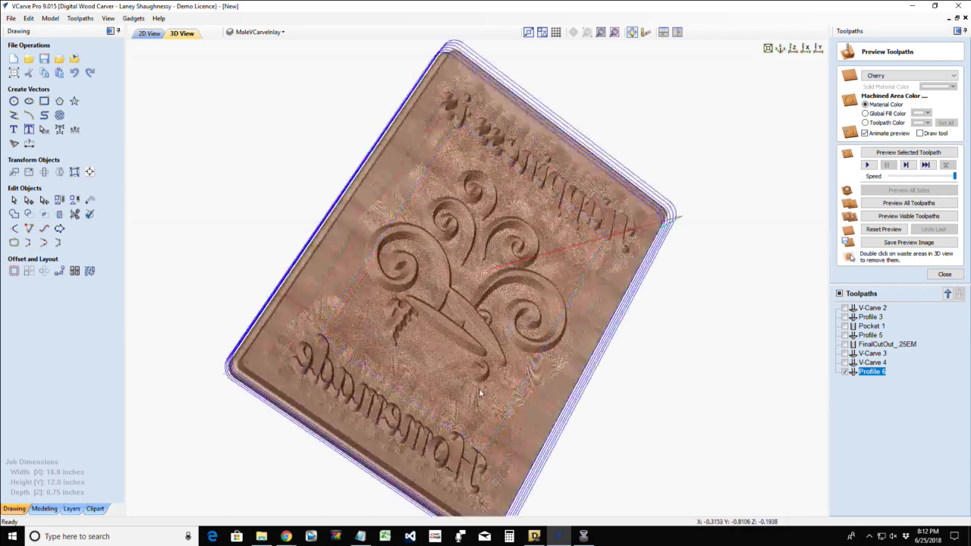
left_click_drag(392, 194, 272, 339)
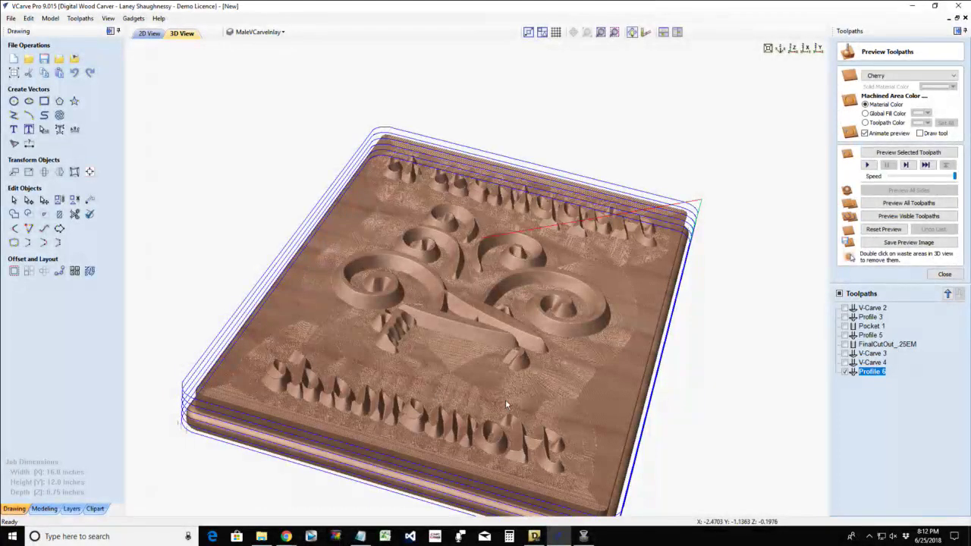
left_click_drag(438, 348, 408, 167)
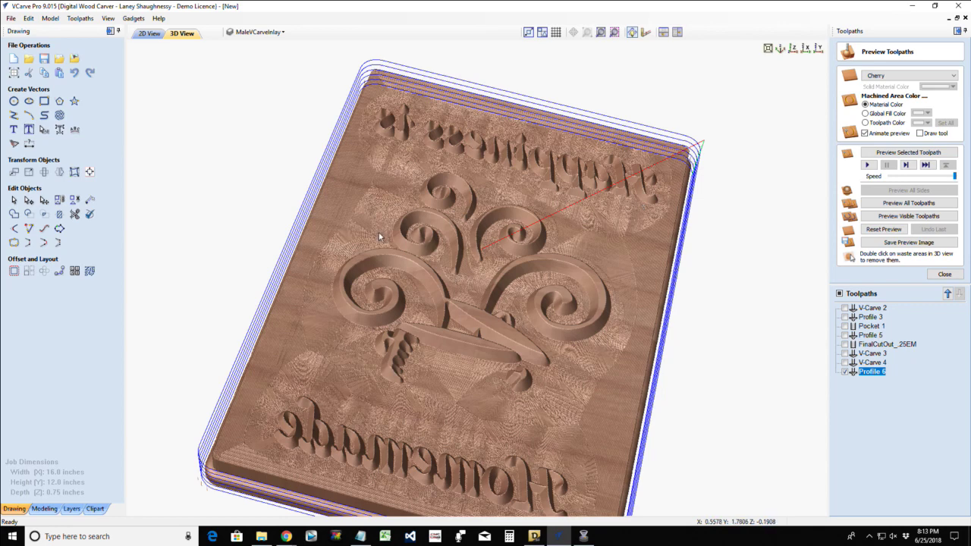
- Draw a square-cornered 0.4 by 1.5-inch rectangle above the carving design
left_click(44, 101)
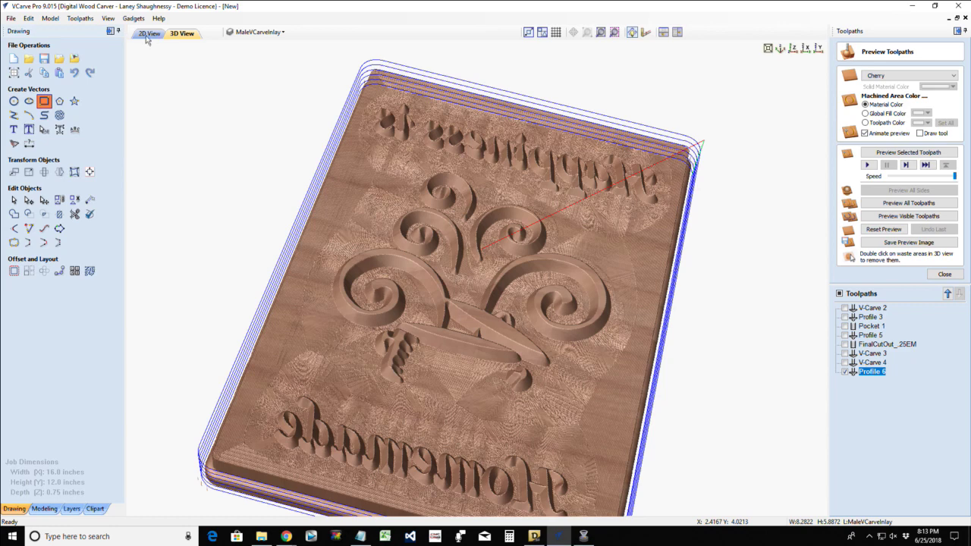
left_click(149, 34)
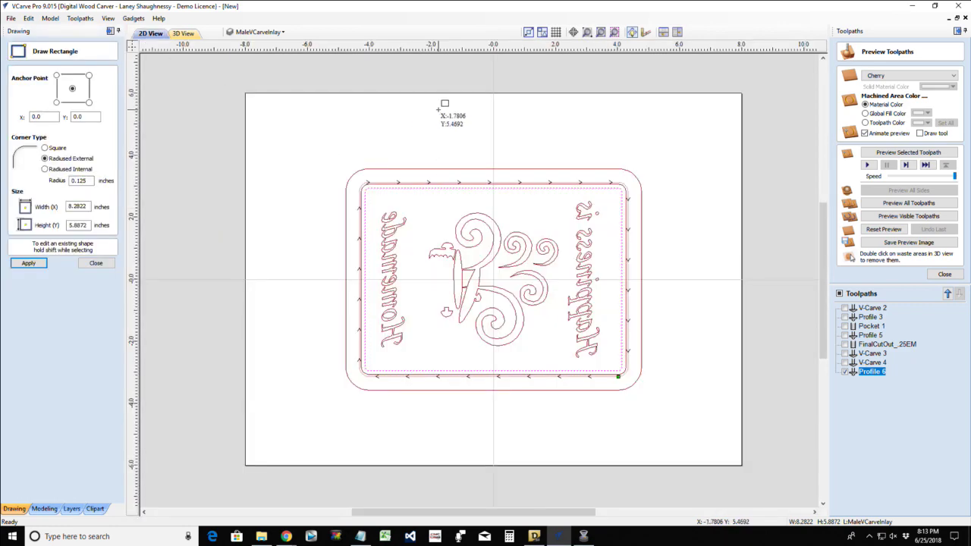
left_click_drag(437, 109, 448, 155)
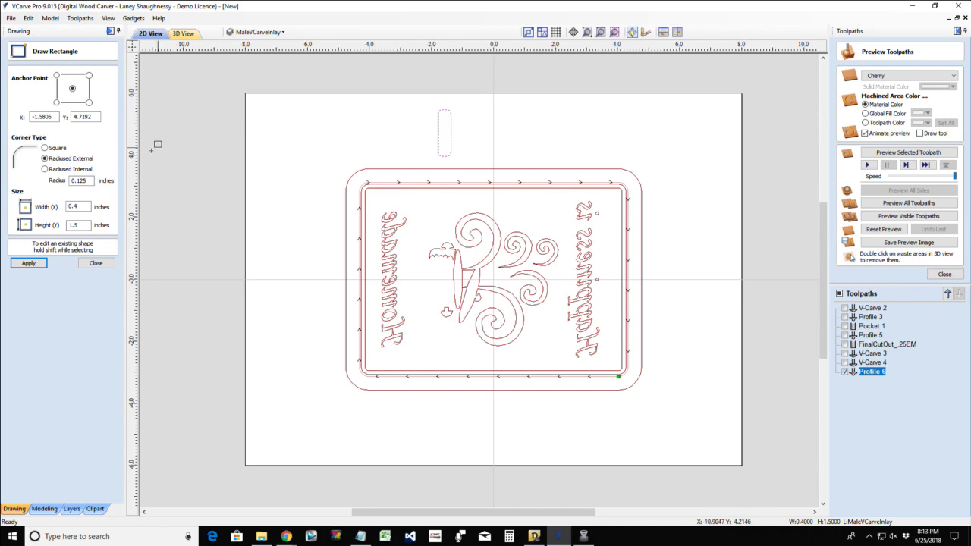
left_click(44, 148)
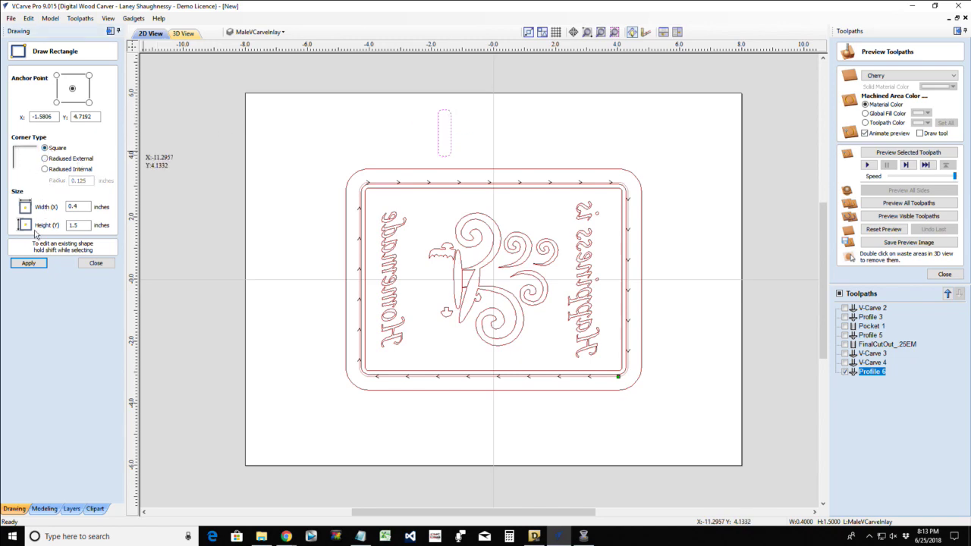
scroll(453, 132, "up", 3)
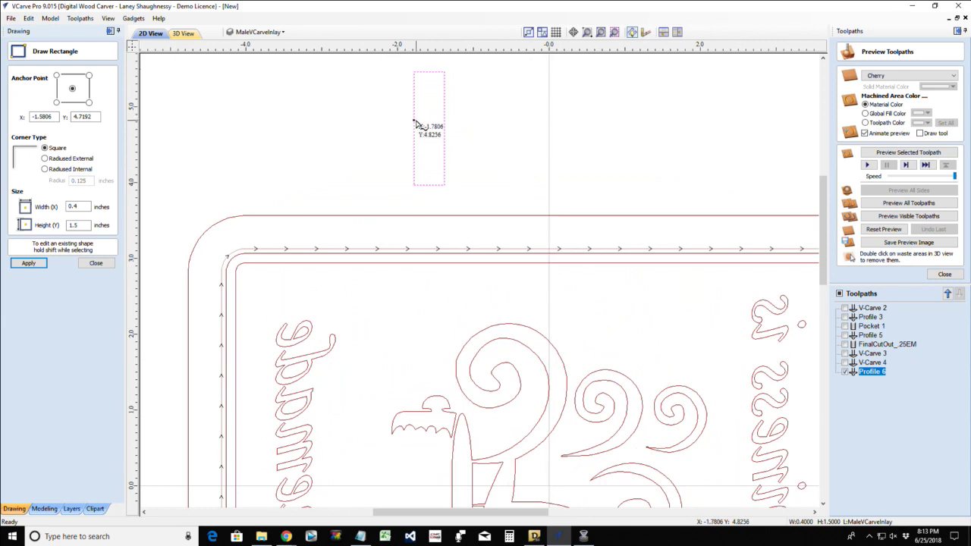
left_click(415, 123)
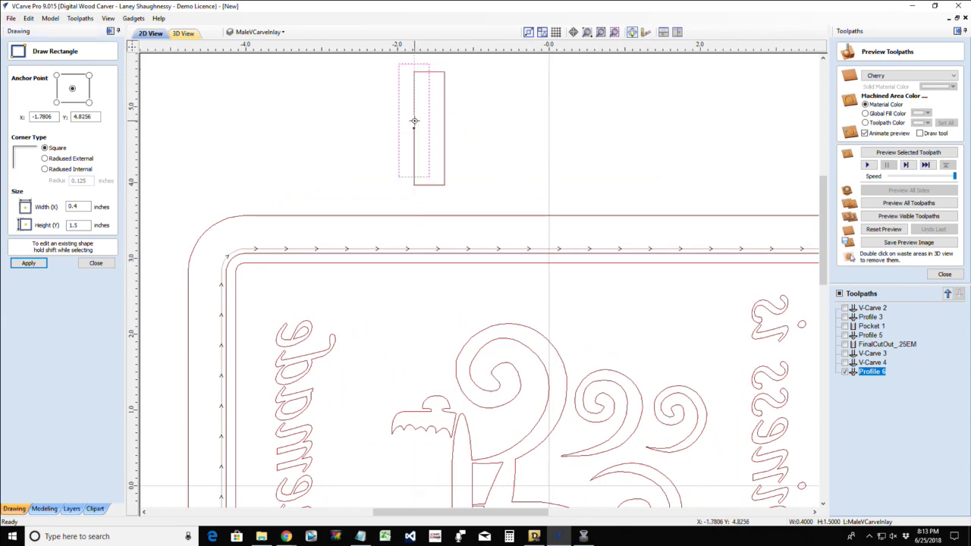
key("Escape")
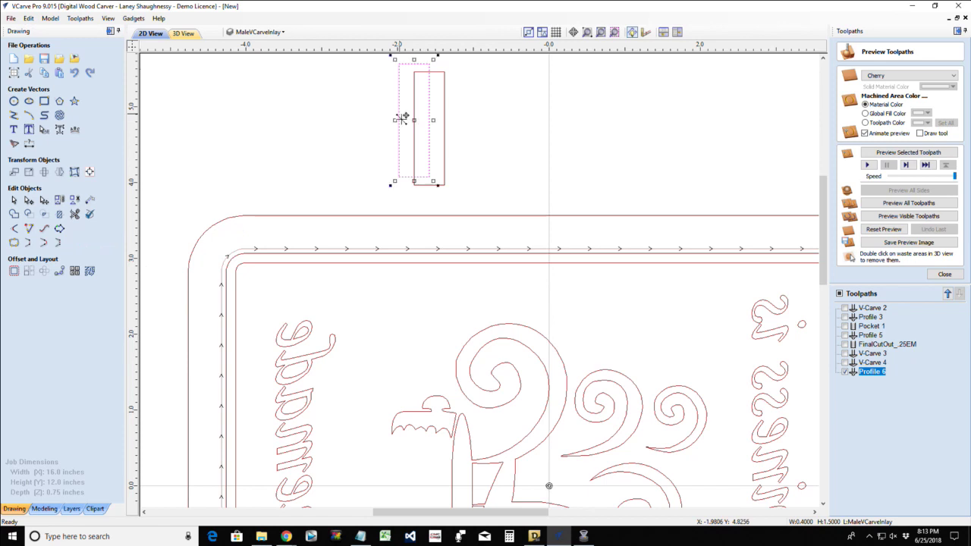
- Copy the rectangle and rotate both copies 90° so they lie horizontally
left_click_drag(413, 118, 463, 130)
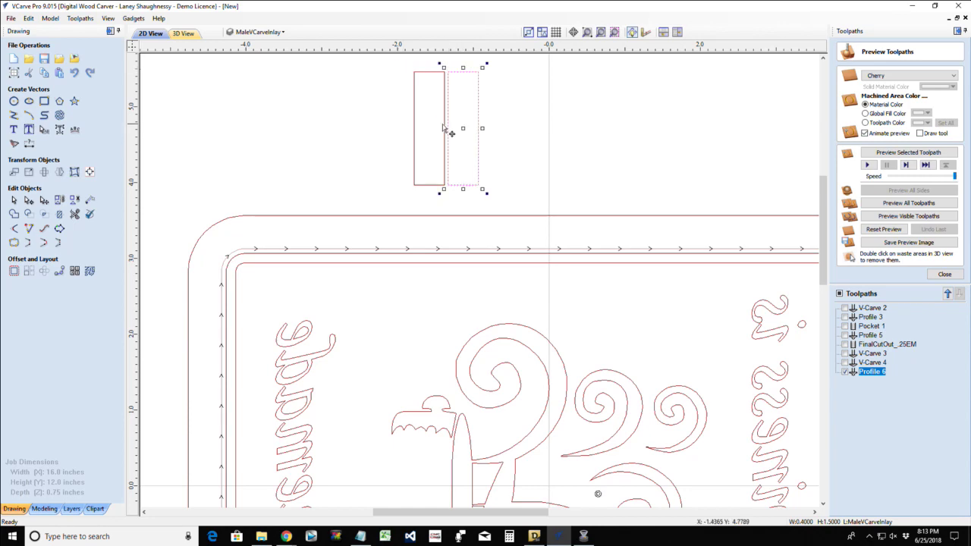
scroll(444, 129, "up", 1)
scroll(417, 124, "down", 1)
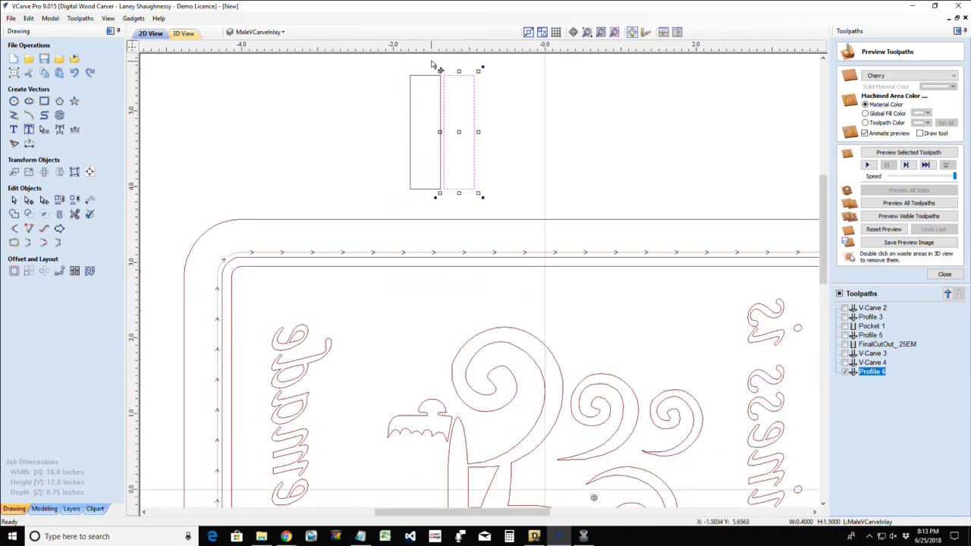
scroll(434, 66, "up", 4)
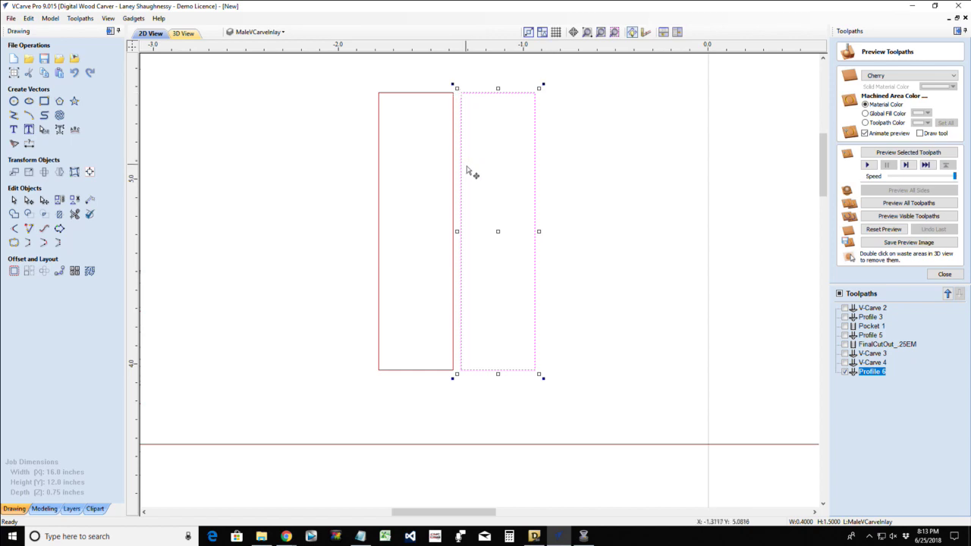
left_click_drag(309, 71, 639, 400)
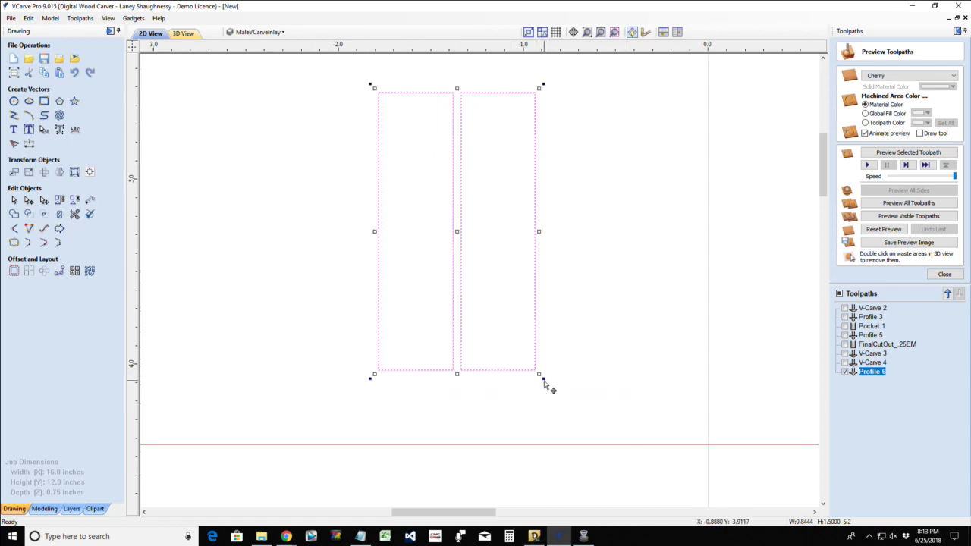
left_click(543, 385)
left_click_drag(534, 375, 354, 297)
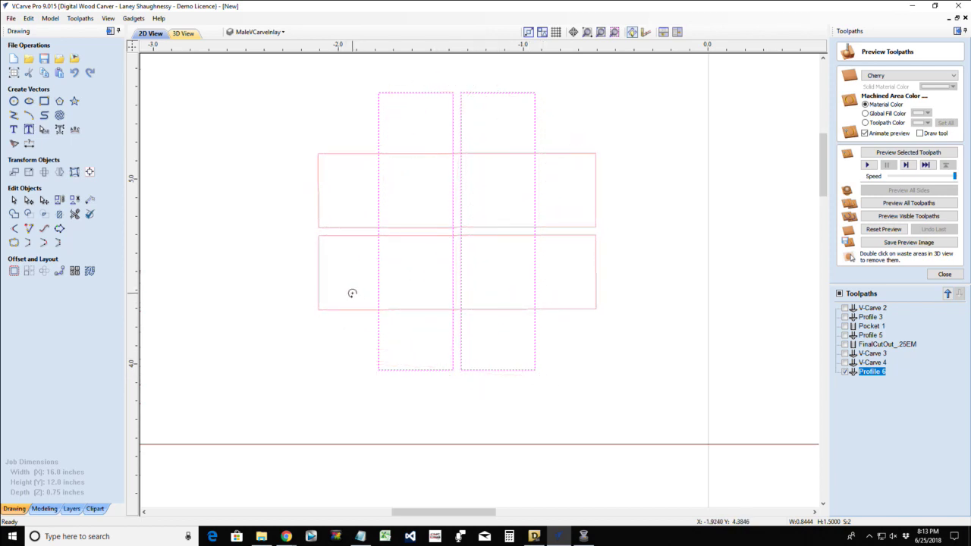
left_click(198, 123)
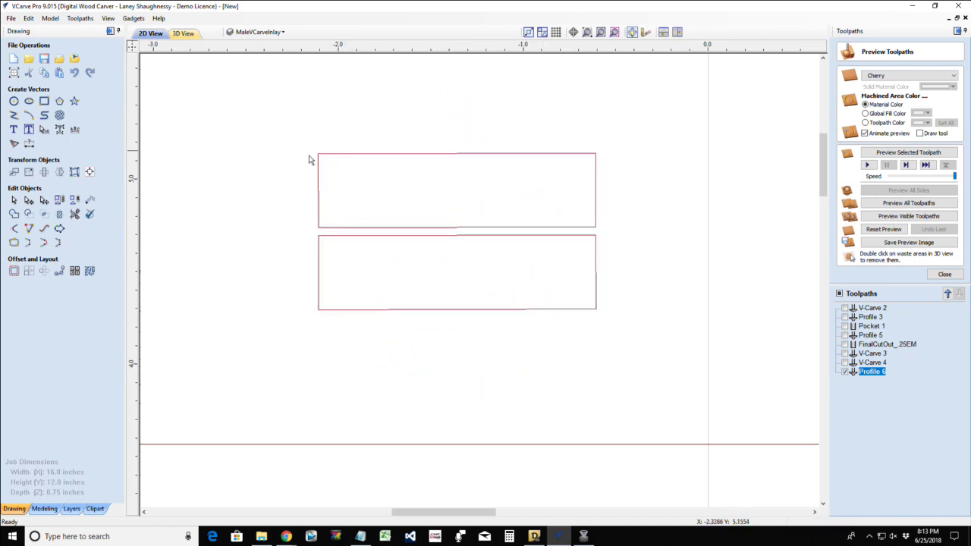
- Flatten and delete the top rectangle, keeping the remaining one selected
left_click(379, 155)
left_click(419, 154)
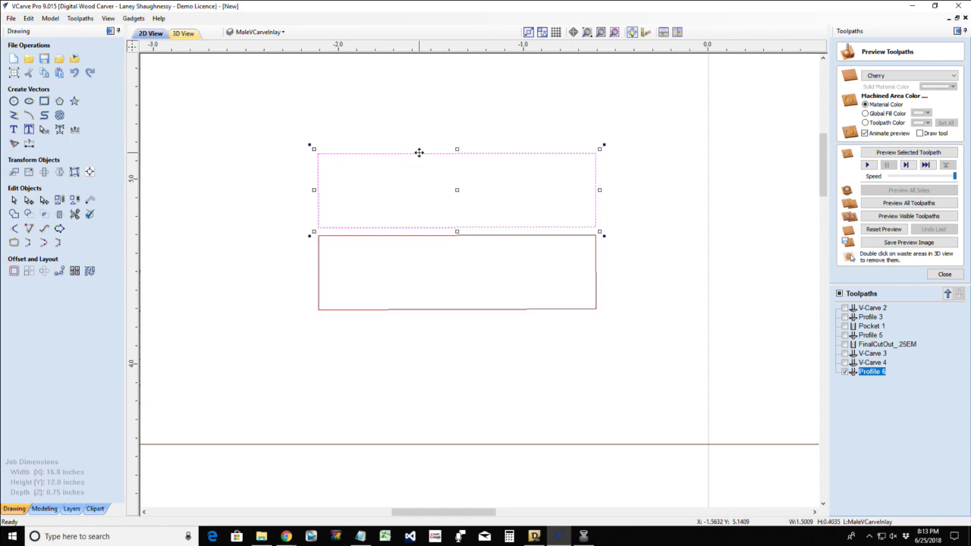
left_click_drag(457, 148, 457, 225)
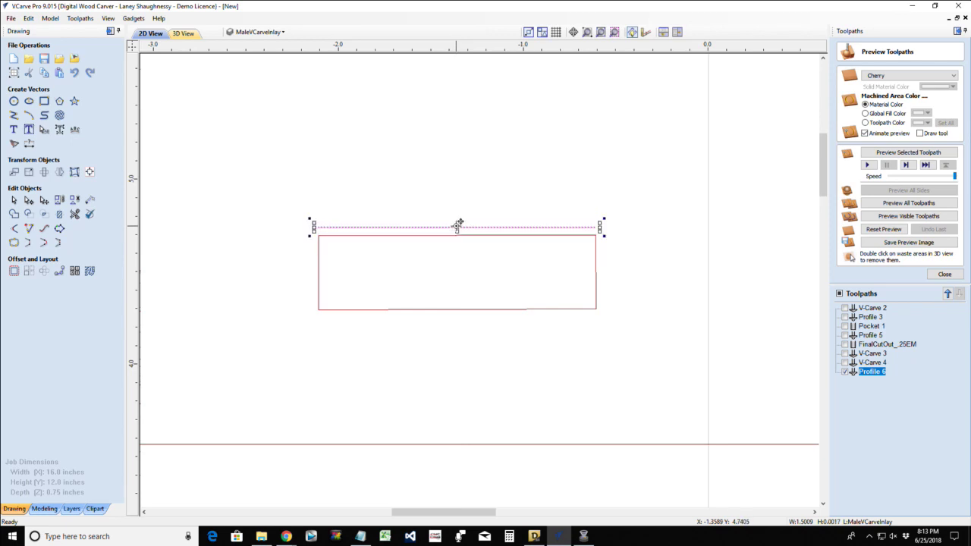
key("Delete")
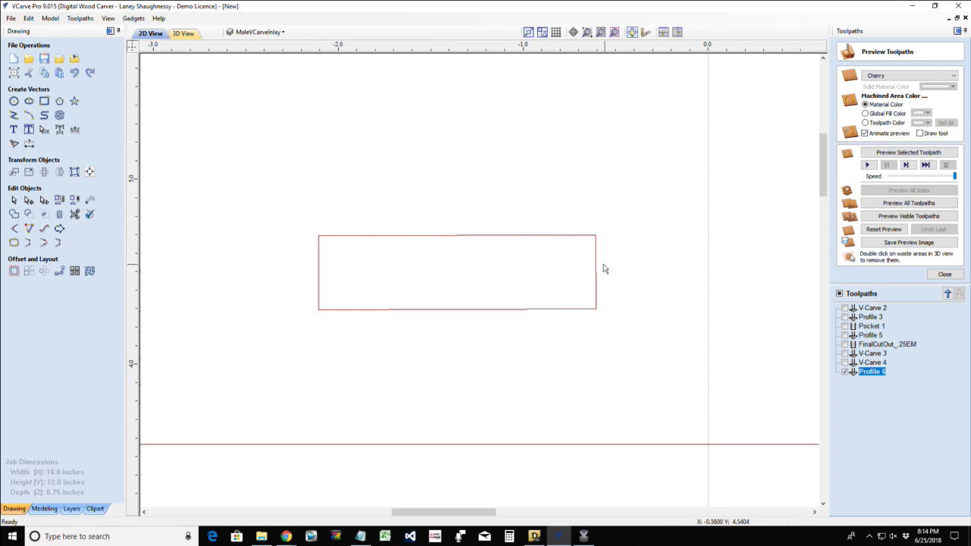
left_click(583, 282)
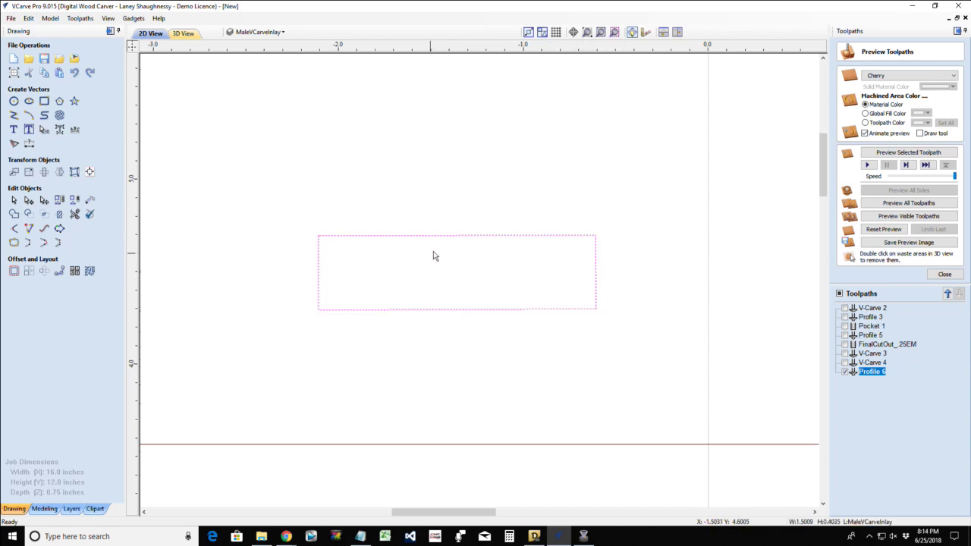
scroll(448, 237, "down", 3)
- Deselect the small rectangle, select the dragon-swirl design and inner border, then clear the selection
scroll(448, 237, "down", 4)
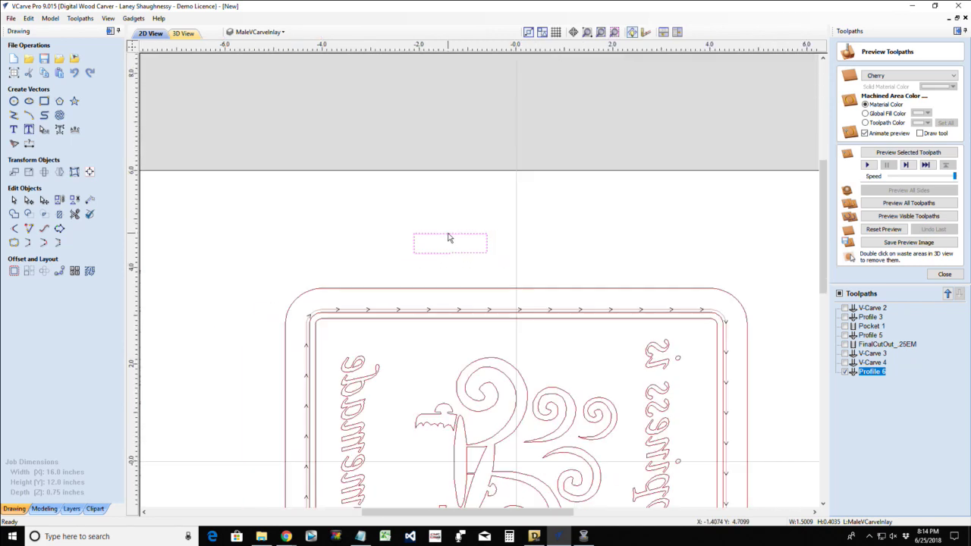
scroll(461, 290, "up", 4)
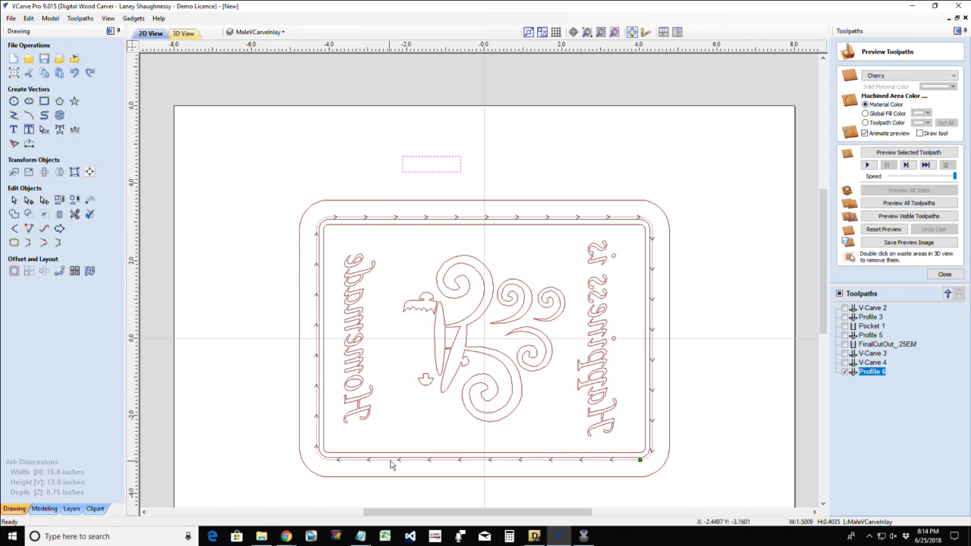
left_click_drag(384, 135, 482, 185)
left_click(482, 184)
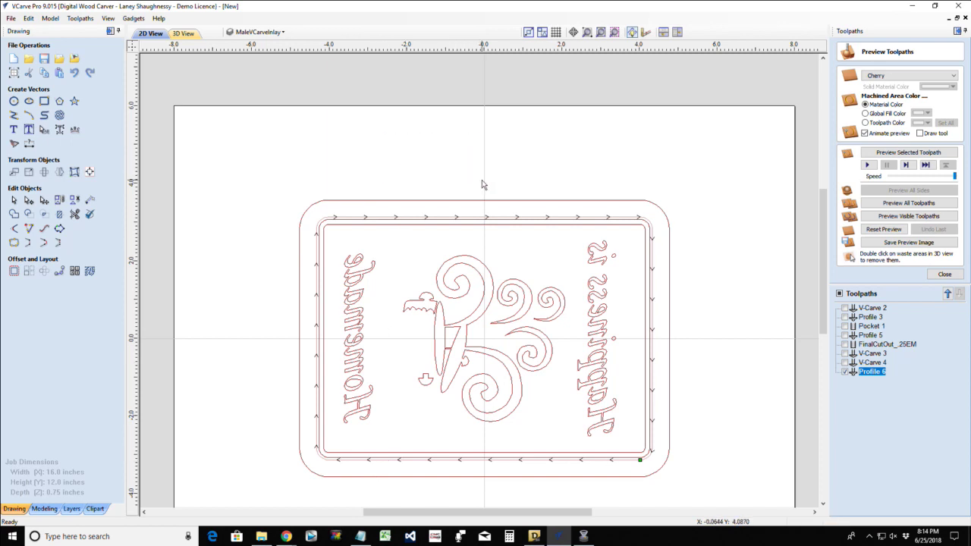
left_click(510, 288)
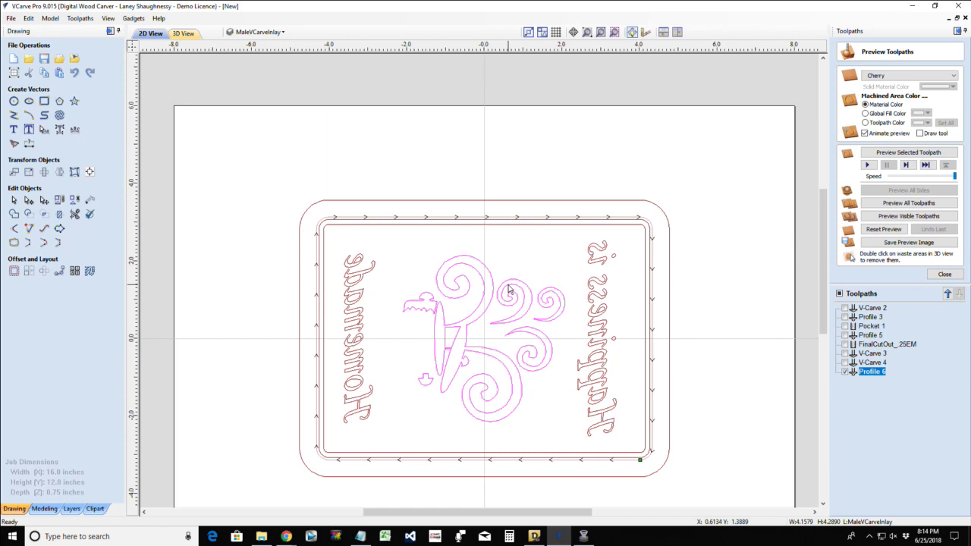
left_click(538, 226, "shift")
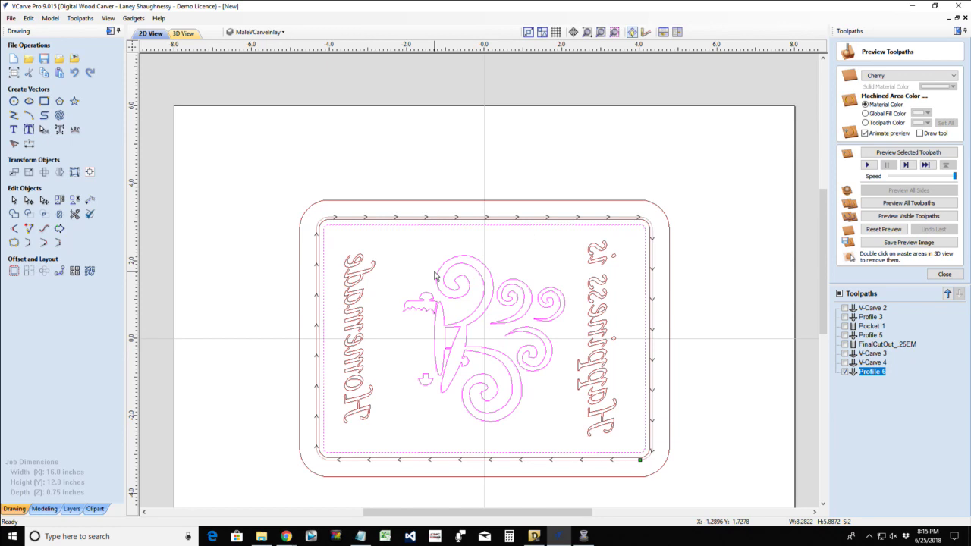
left_click(553, 271)
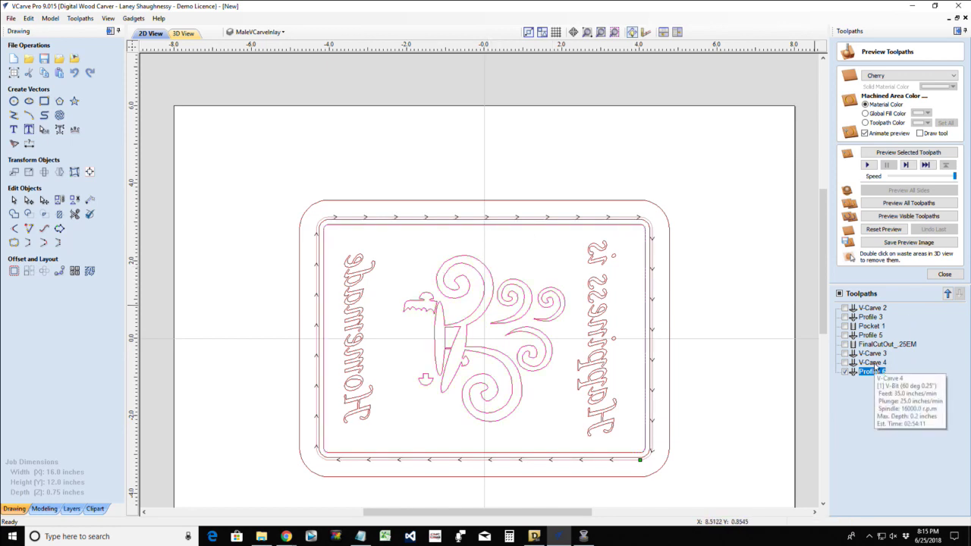
- Check V-Carve 3's start and flat depth values and close it unchanged
double_click(872, 353)
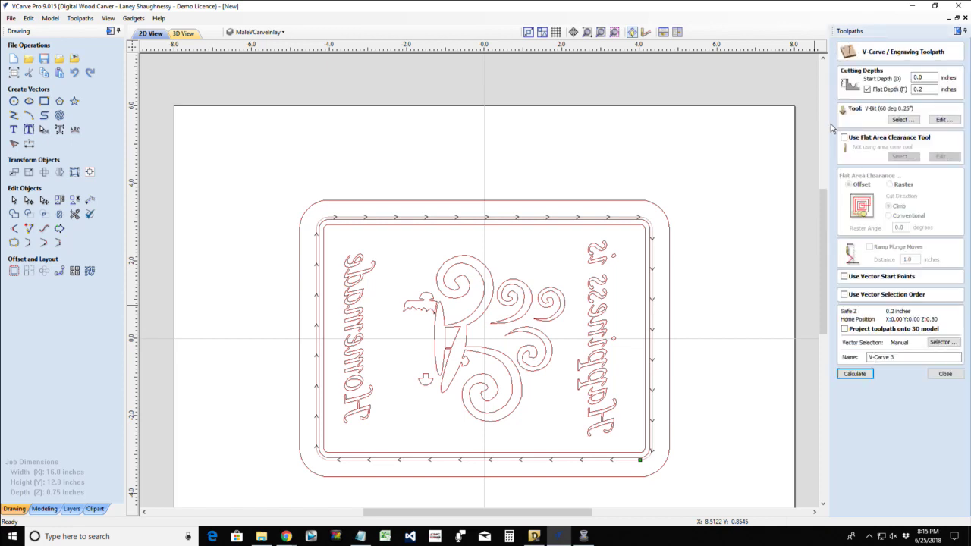
double_click(919, 78)
double_click(918, 89)
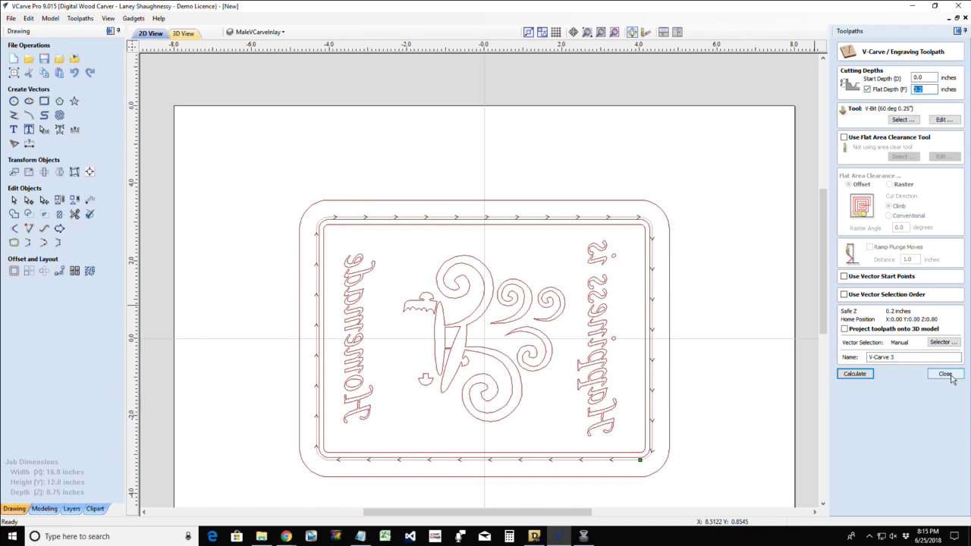
left_click(945, 374)
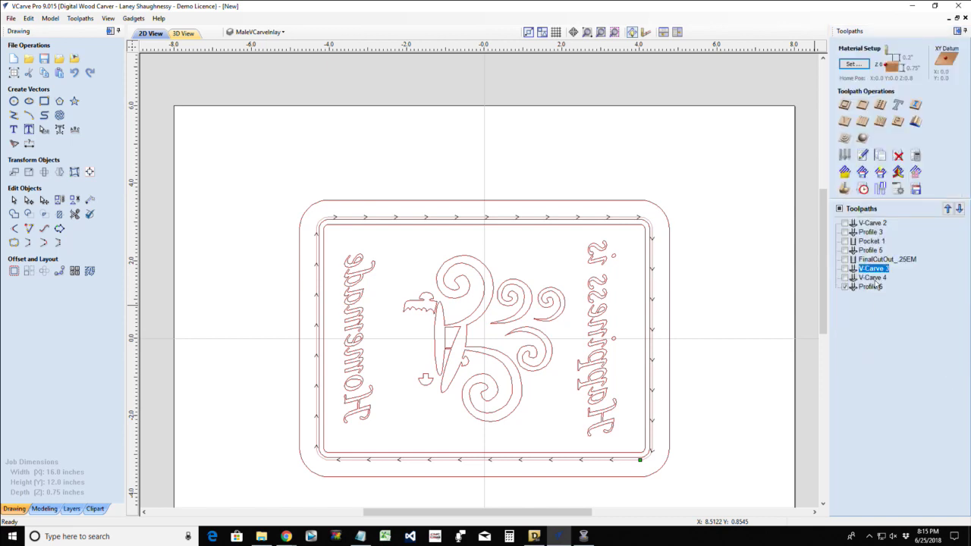
- Set V-Carve 4's start depth to 0.1, edit its flat depth, and calculate it
double_click(873, 125)
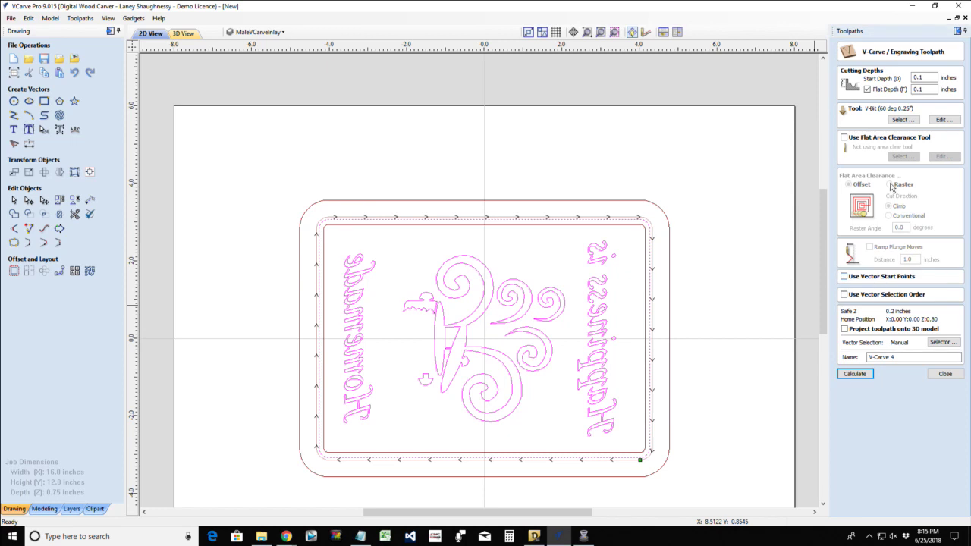
left_click(919, 89)
type("0.1")
left_click(513, 320)
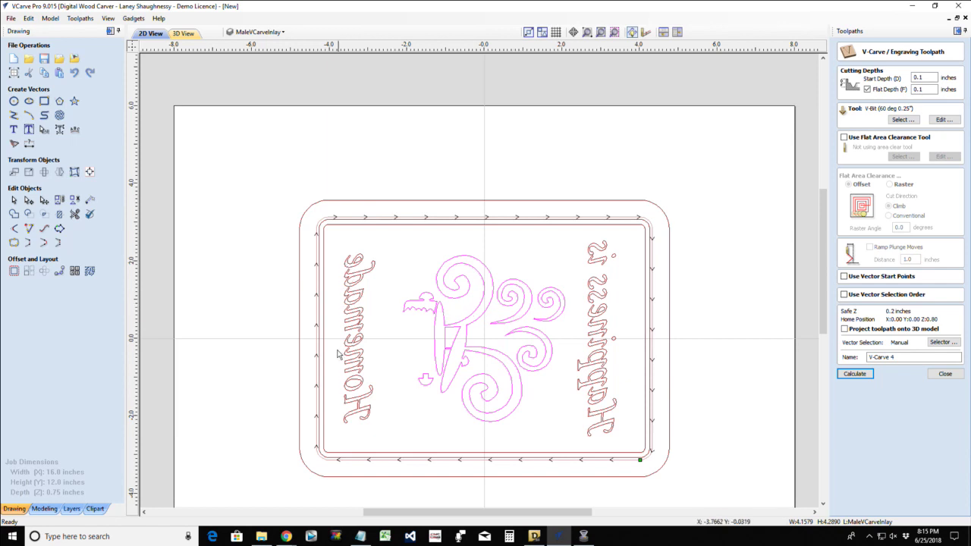
left_click(922, 77)
key("Tab")
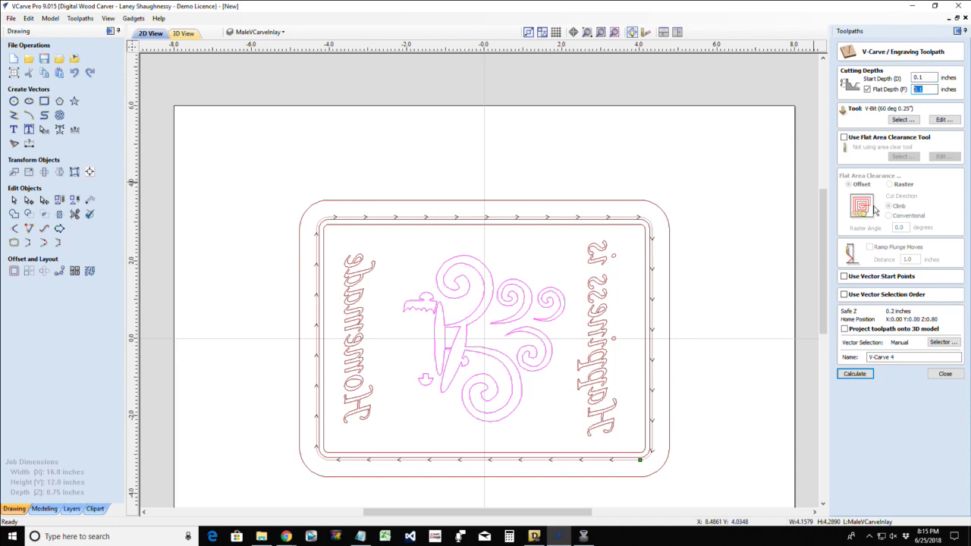
double_click(917, 77)
double_click(926, 88)
type(".2")
double_click(918, 90)
type(".")
key("Return")
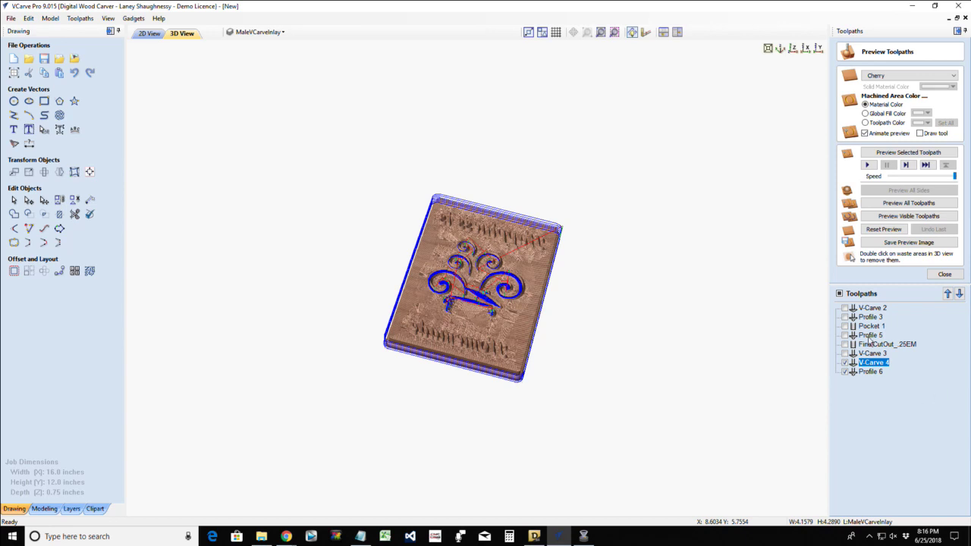
- Hide the V-Carve 4 and Profile 6 toolpath lines and orbit around the carved sign
mouse_move(870, 346)
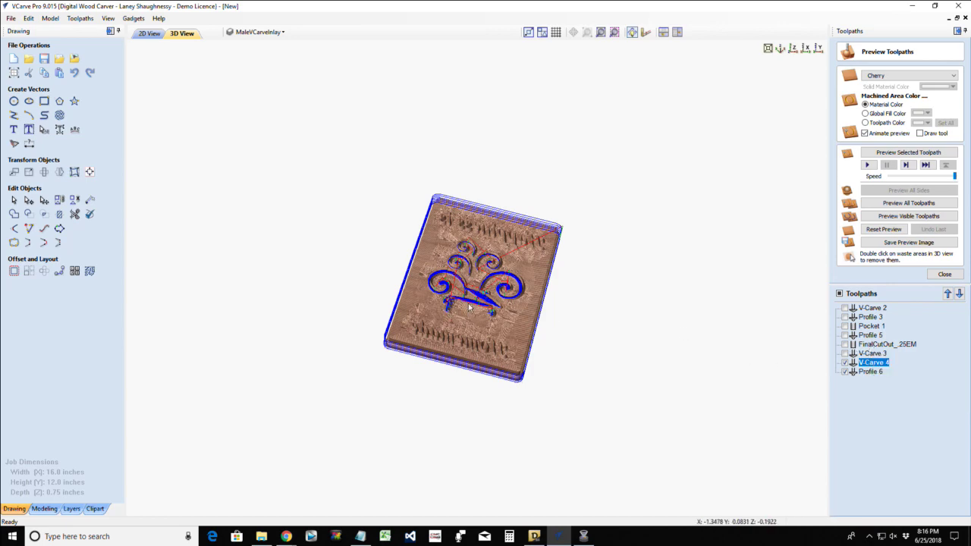
scroll(468, 307, "up", 2)
scroll(468, 307, "up", 3)
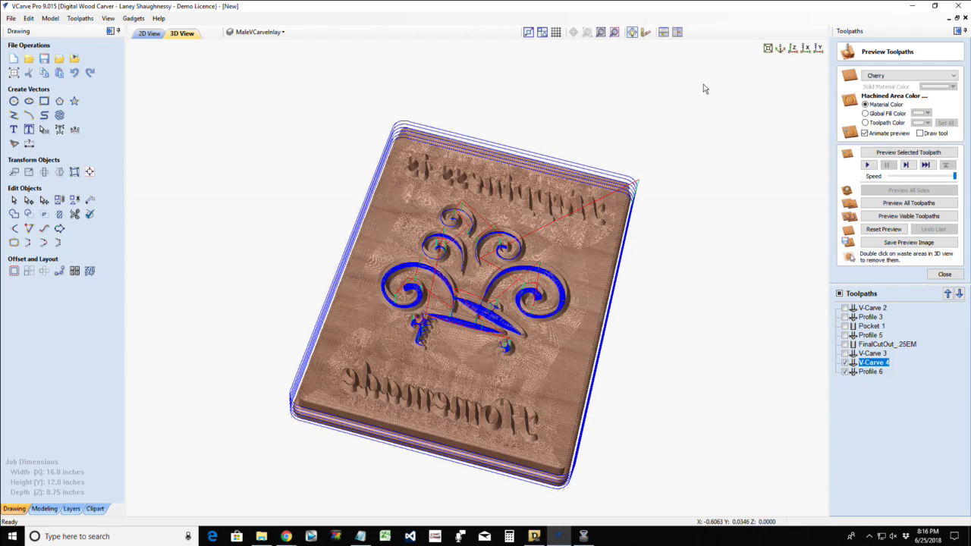
scroll(506, 403, "up", 2)
left_click_drag(535, 452, 476, 392)
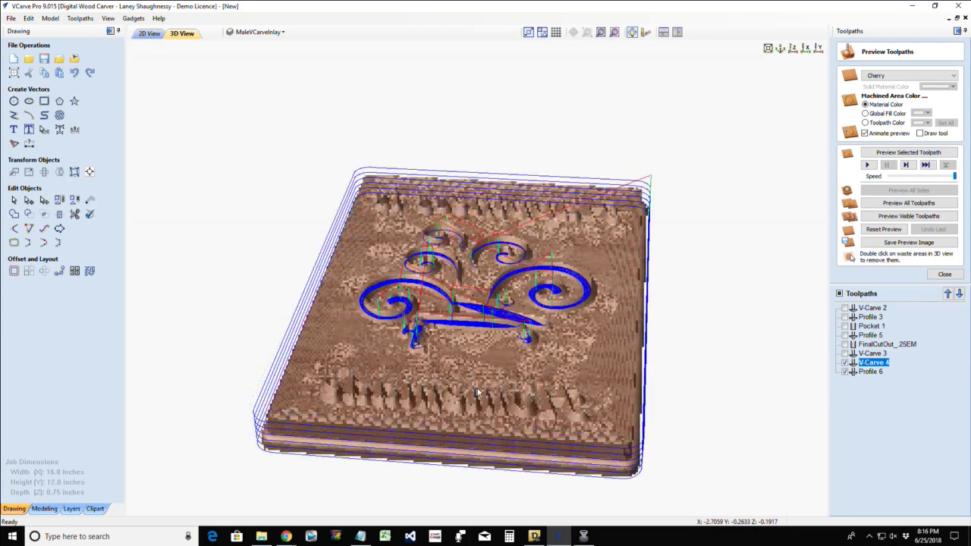
left_click(845, 363)
left_click(845, 371)
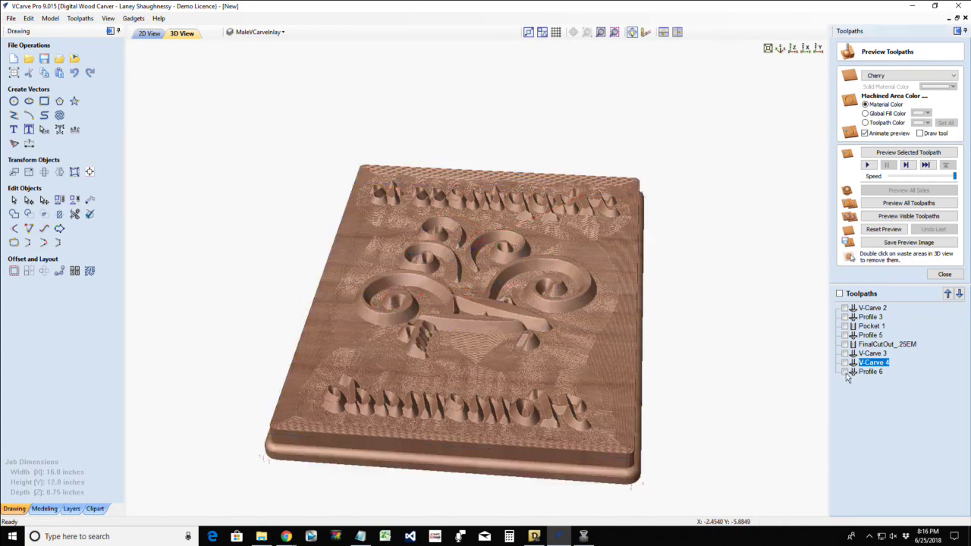
left_click_drag(630, 270, 358, 380)
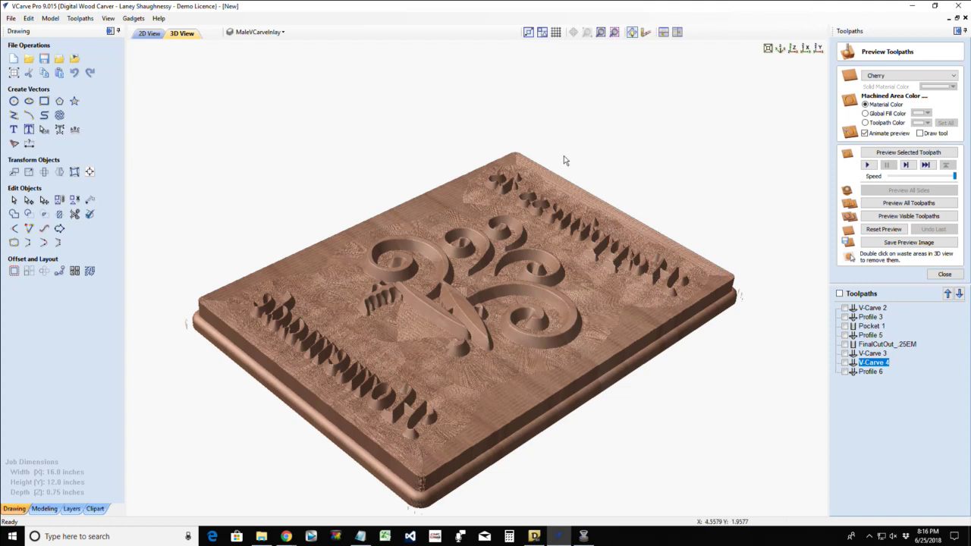
left_click_drag(498, 394, 536, 388)
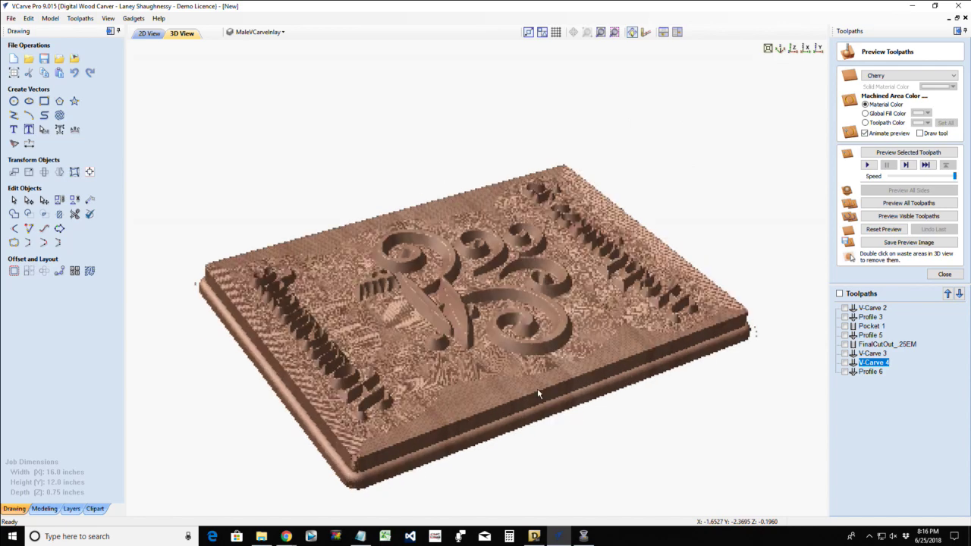
left_click_drag(480, 334, 438, 325)
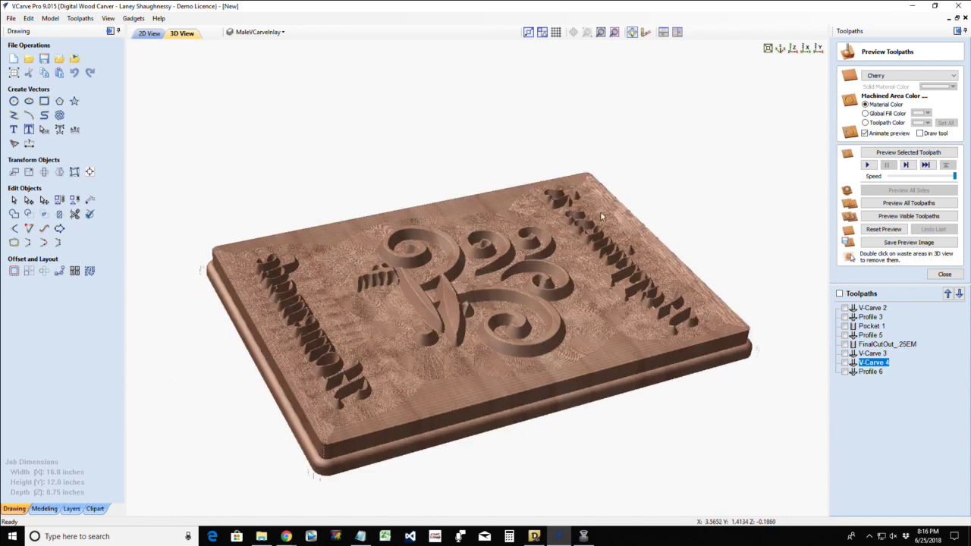
left_click_drag(689, 361, 491, 334)
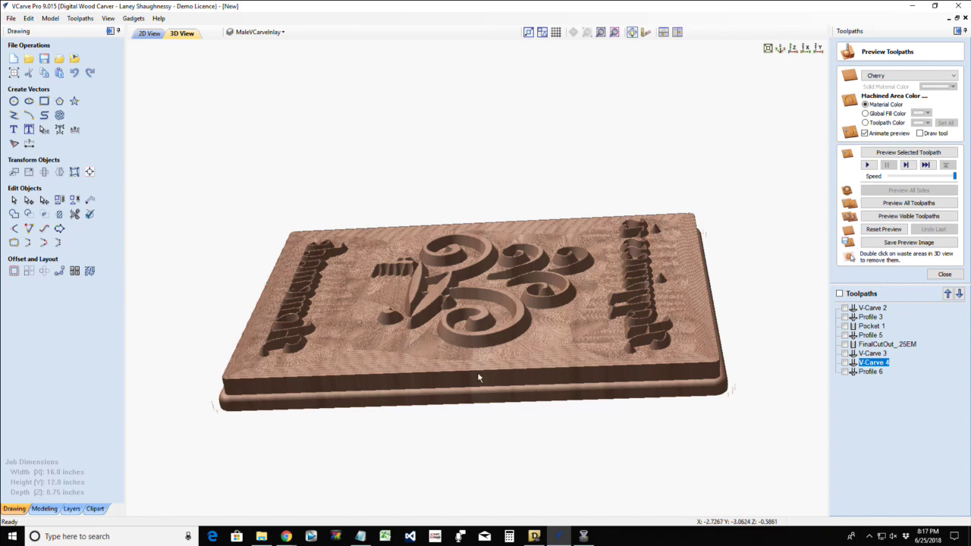
- Rotate the carved preview, reset it to the iso view, and return to the 2D vector layout
left_click_drag(476, 373, 523, 372)
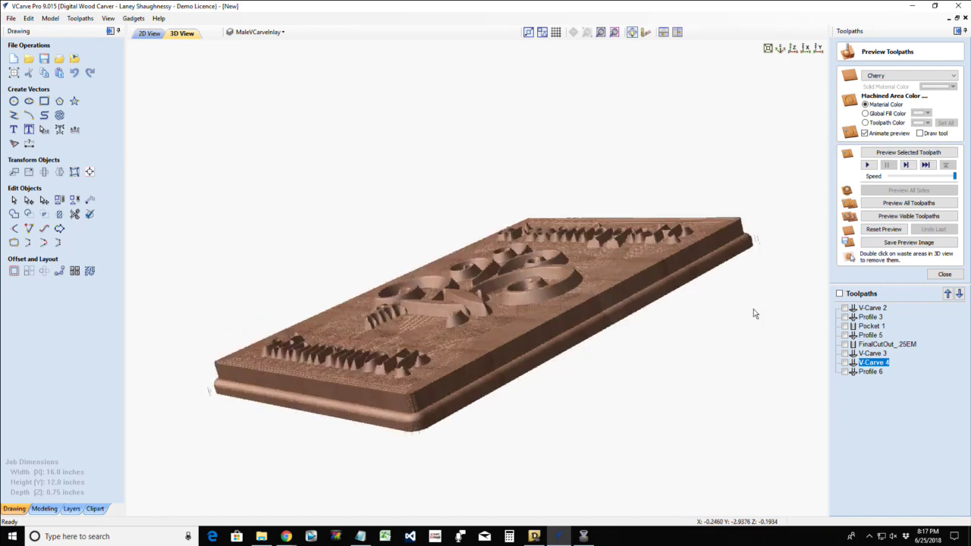
key("0")
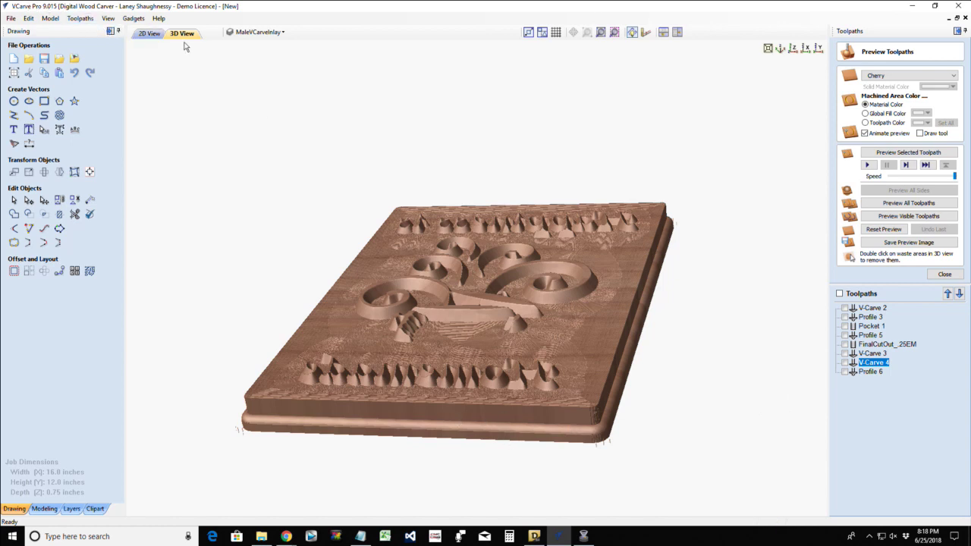
left_click(149, 33)
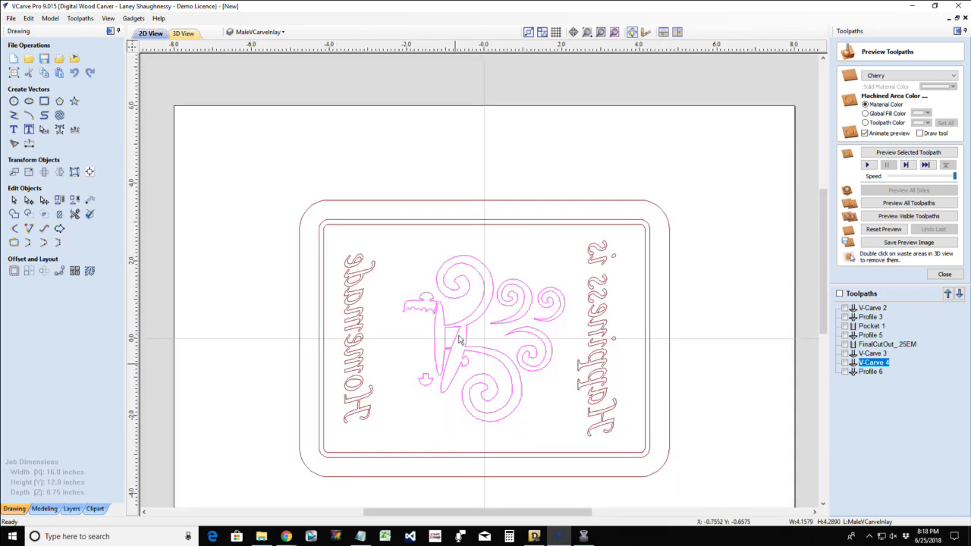
- Hide the MaleVCarveInlay layer, show and activate Layer 1, then select the inner rounded rectangle
left_click(407, 259)
left_click(256, 32)
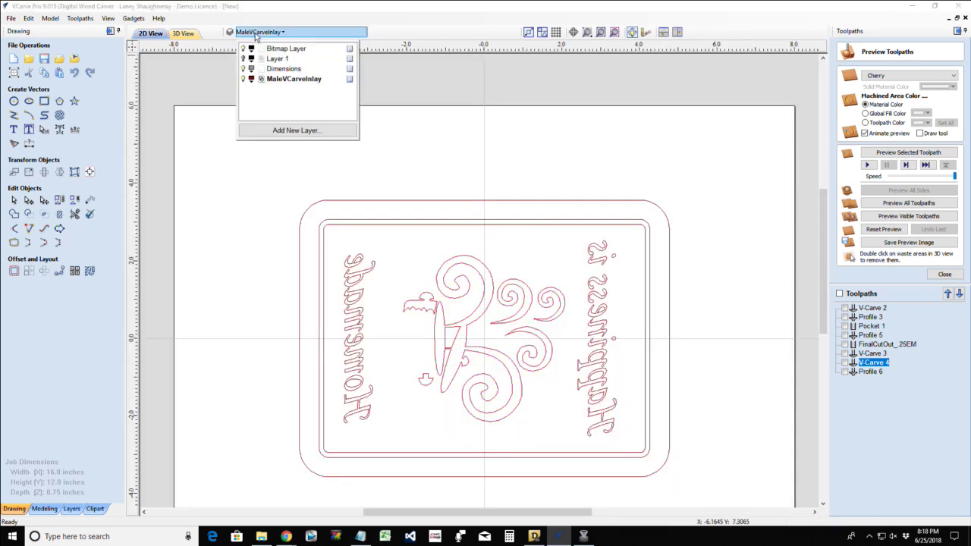
left_click(242, 79)
left_click(242, 59)
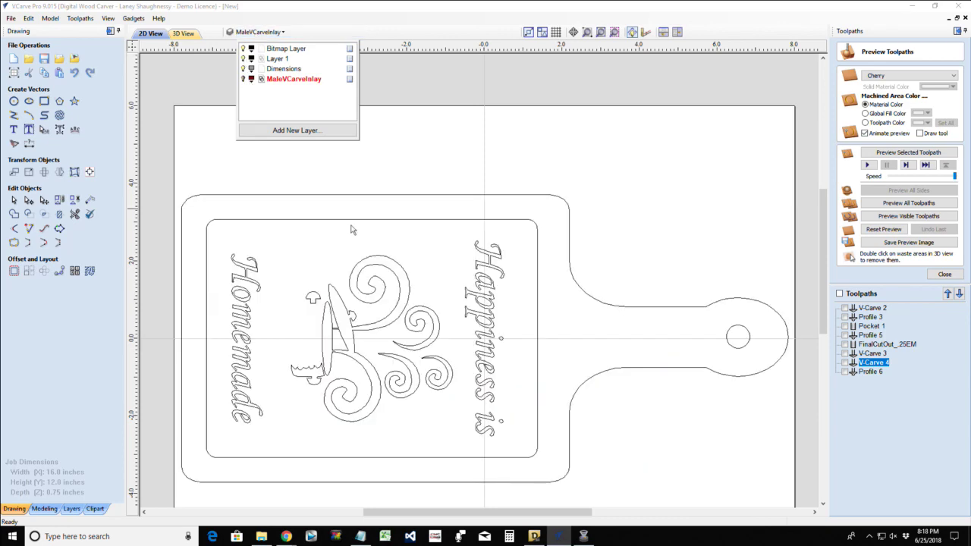
scroll(364, 281, "up", 2)
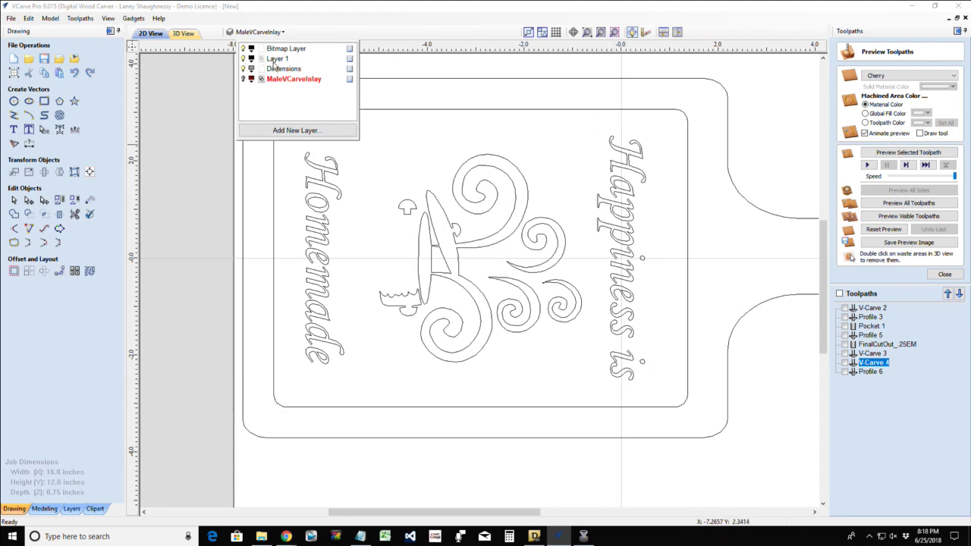
left_click(275, 59)
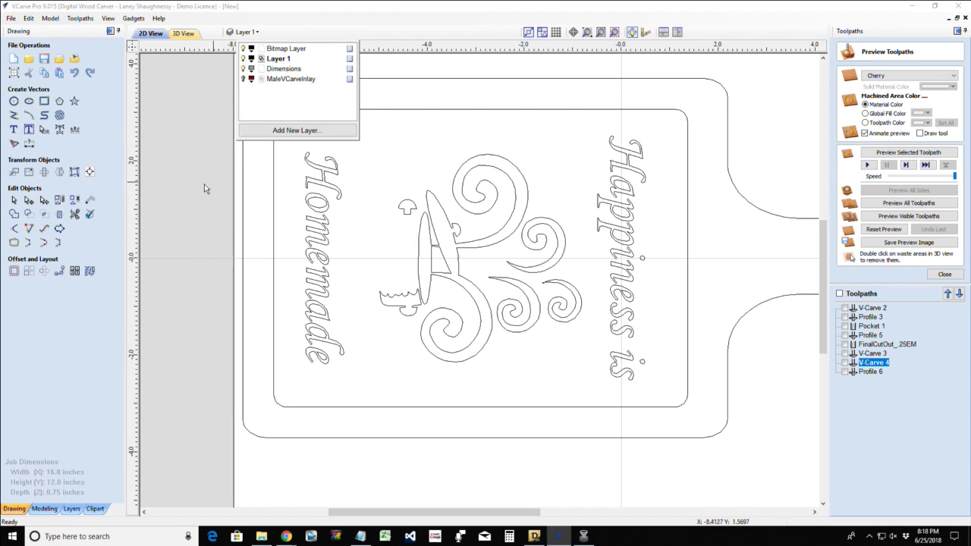
left_click(412, 111)
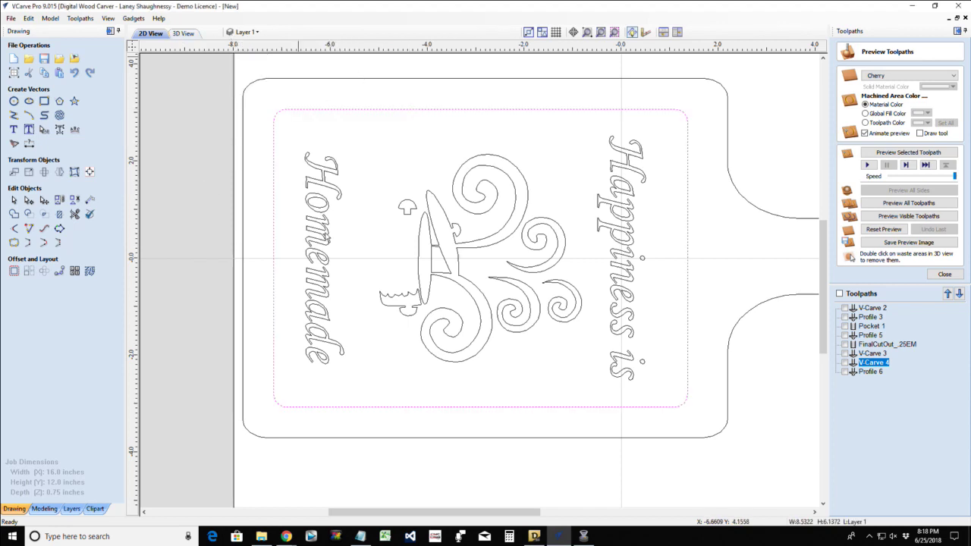
key("F3")
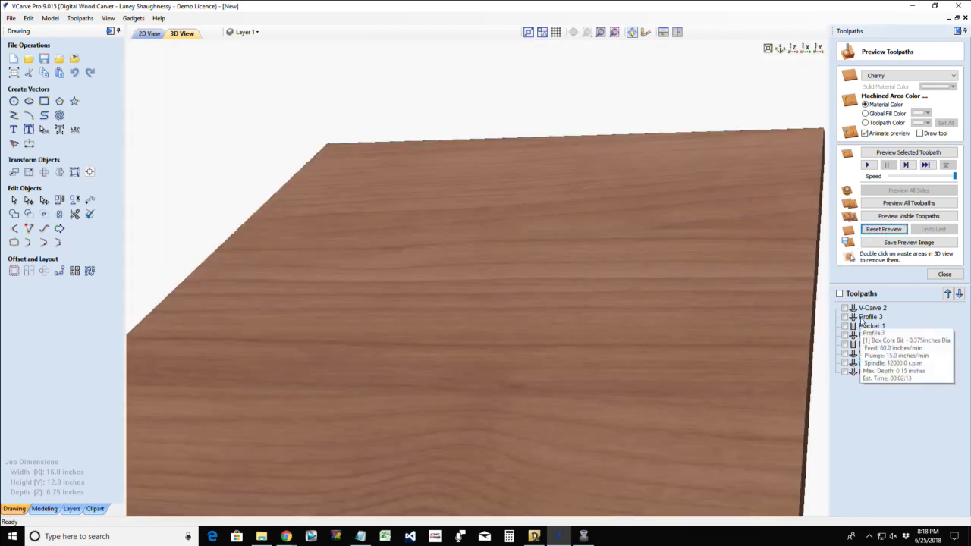
- Preview the Profile 3 rounded-rectangle groove on the board in 3D, then return to 2D
left_click(861, 319)
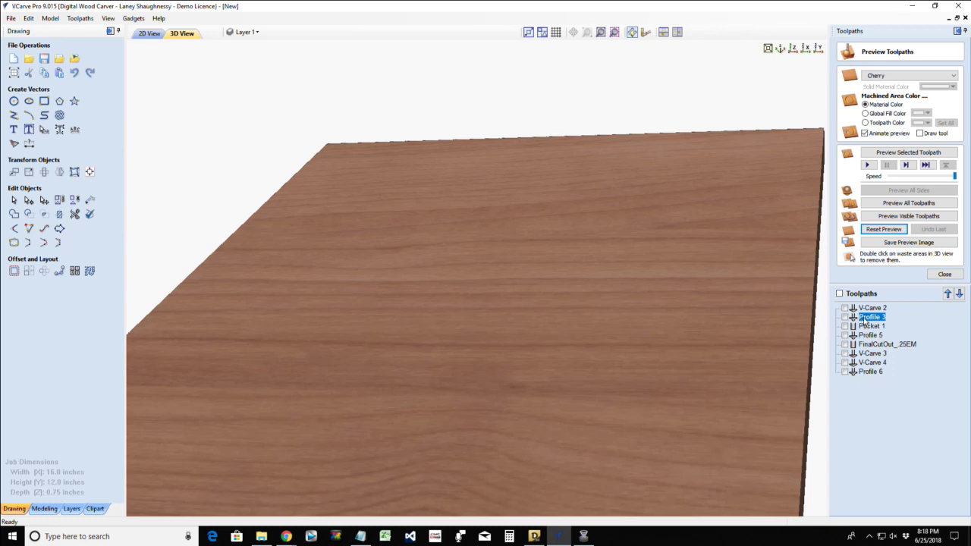
left_click(882, 153)
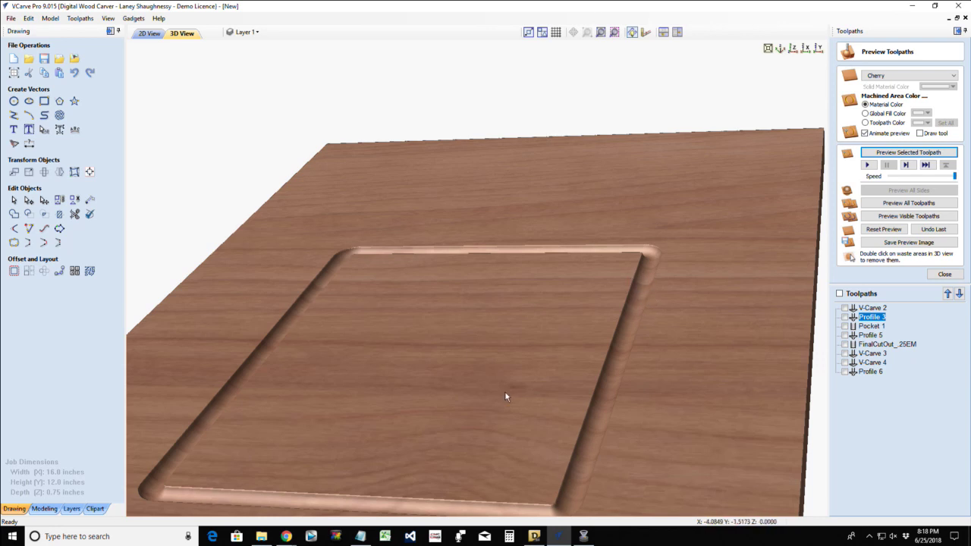
scroll(504, 390, "down", 3)
left_click_drag(516, 416, 570, 388)
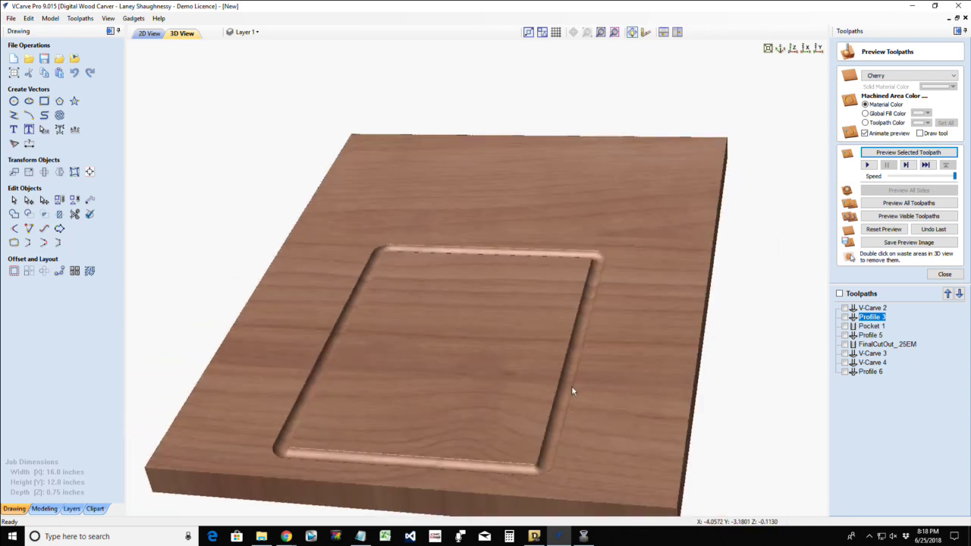
scroll(573, 388, "up", 3)
scroll(427, 357, "down", 2)
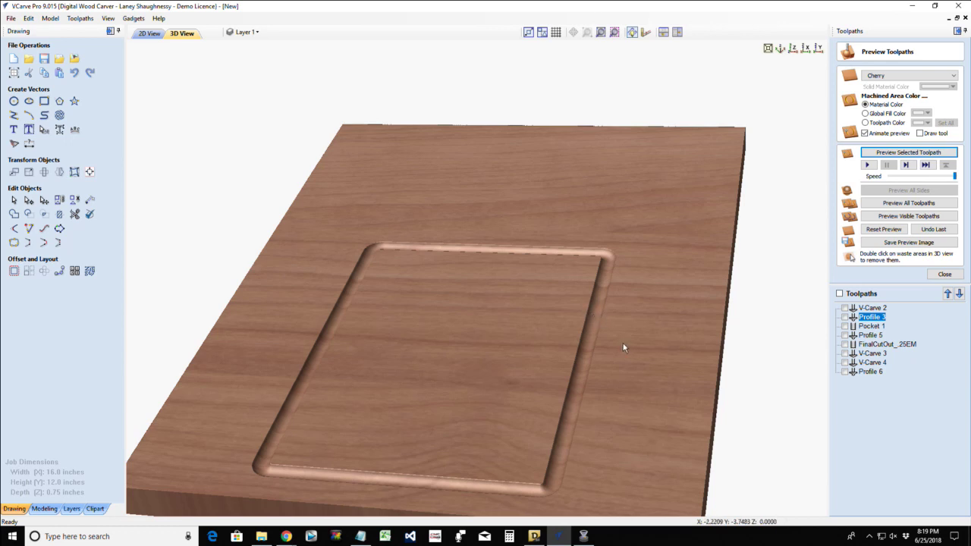
left_click_drag(557, 380, 358, 408)
scroll(356, 408, "down", 5)
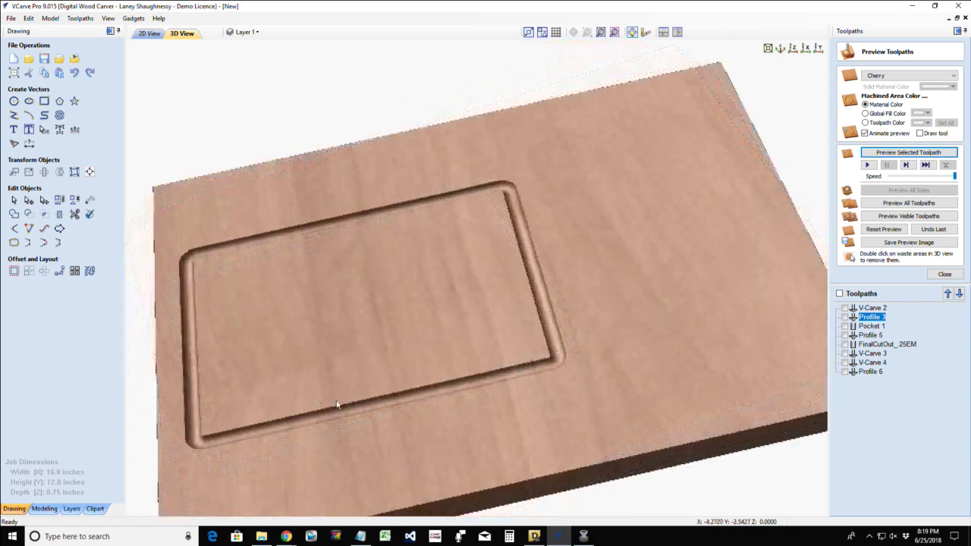
scroll(345, 400, "up", 5)
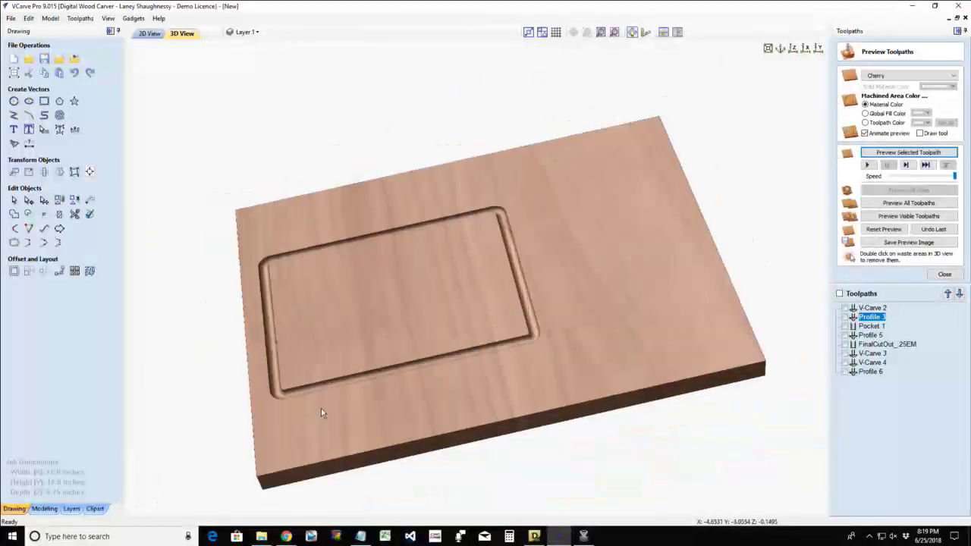
scroll(414, 349, "up", 4)
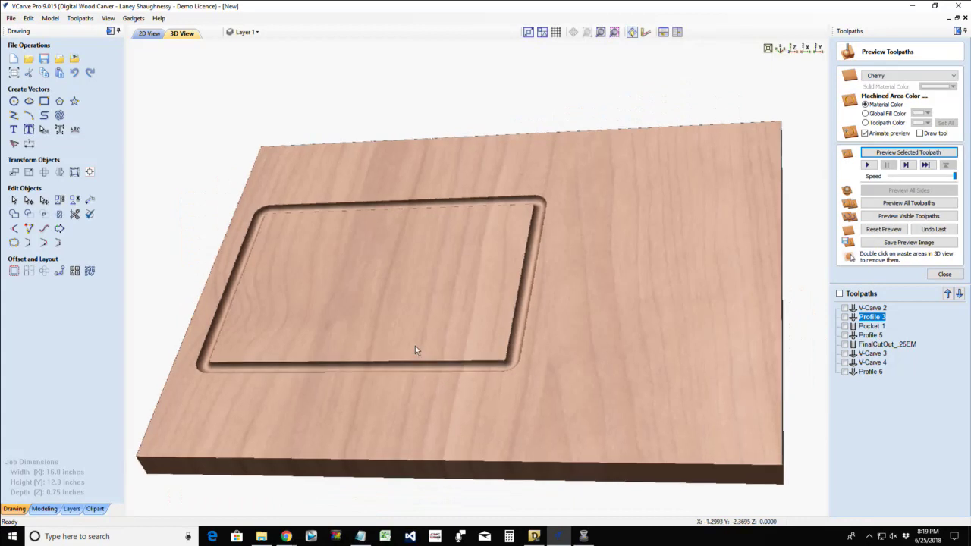
scroll(536, 345, "up", 2)
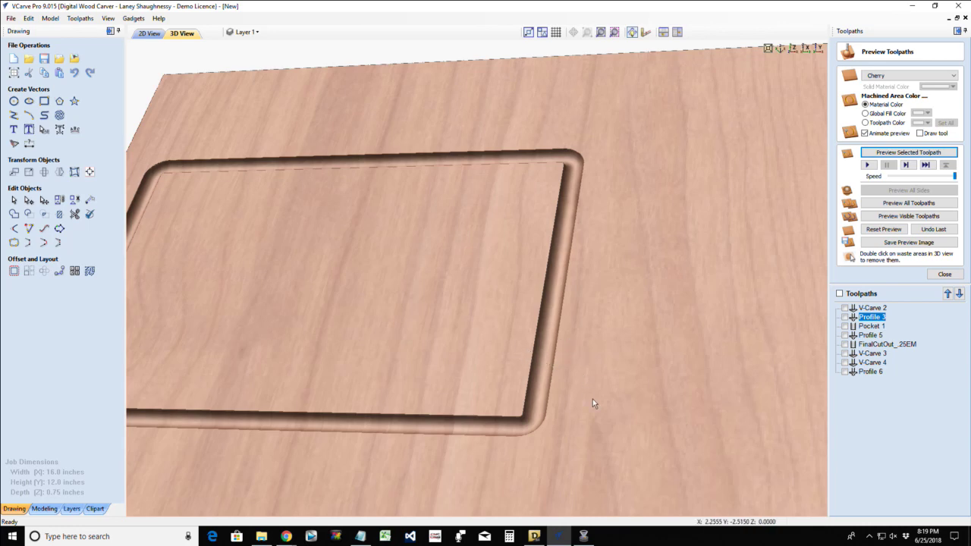
scroll(588, 391, "down", 4)
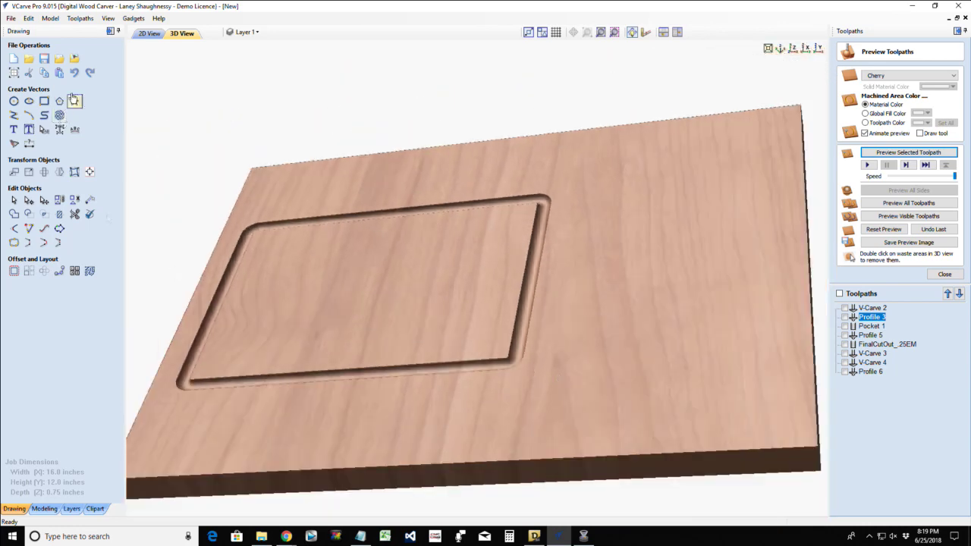
left_click(148, 33)
scroll(328, 261, "down", 4)
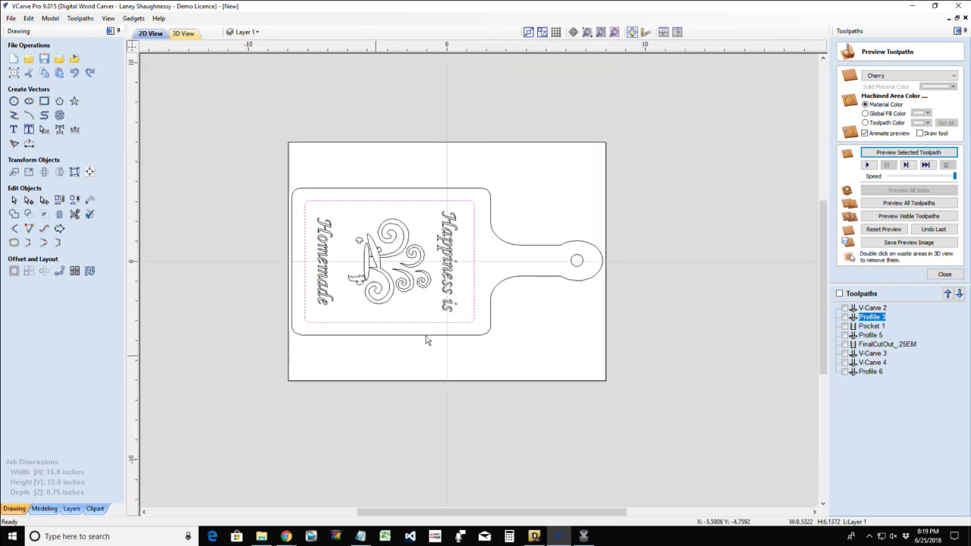
- Move all the cutting-board vectors onto a new hidden layer named CuttingBoard1
left_click(545, 244)
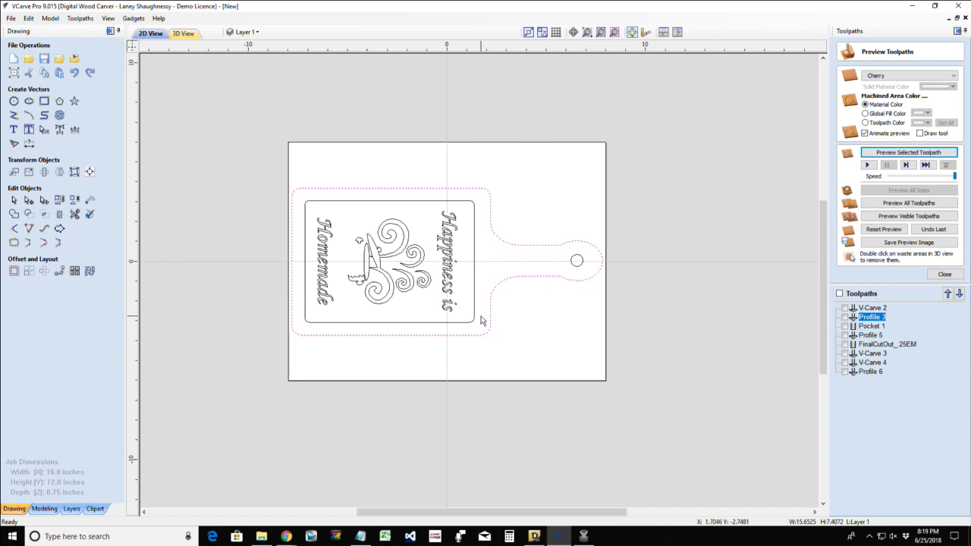
left_click_drag(246, 163, 640, 362)
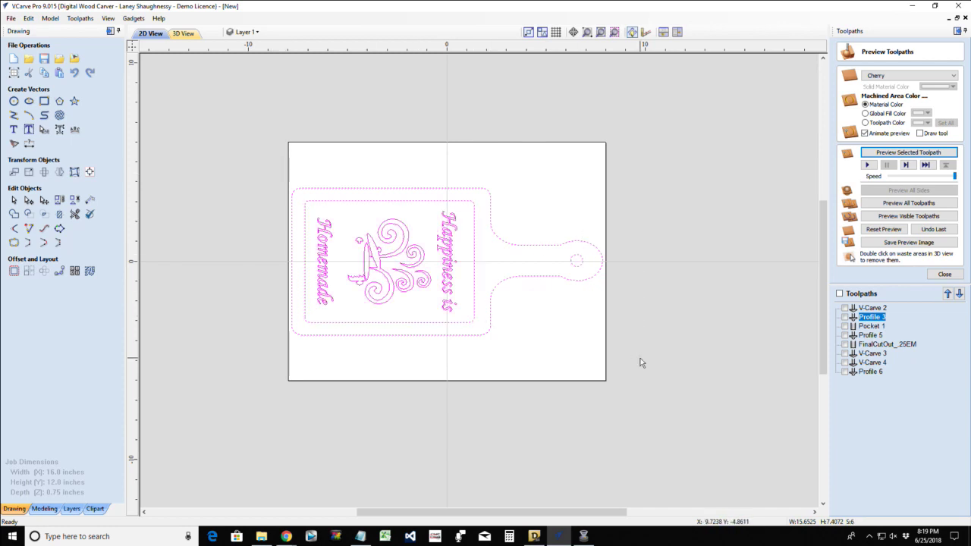
right_click(431, 204)
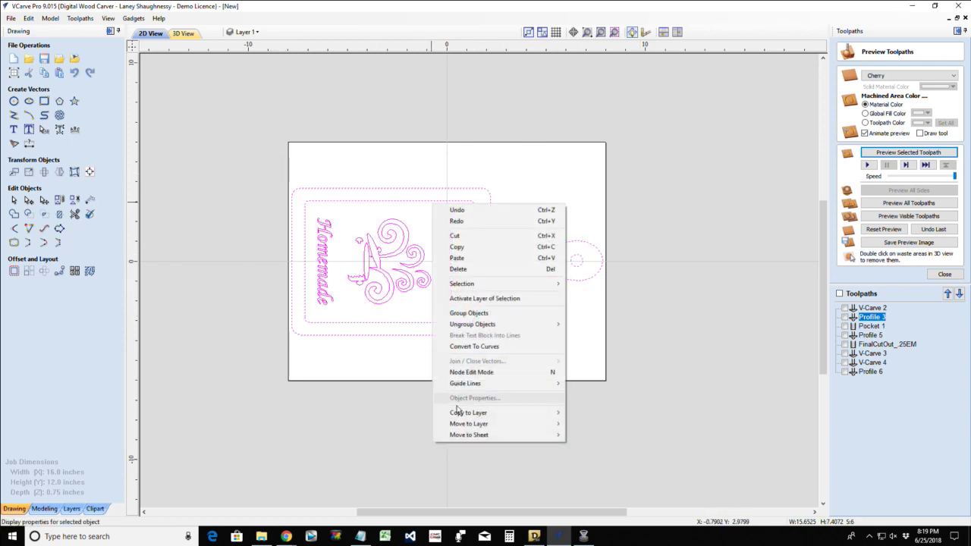
mouse_move(530, 423)
left_click(589, 472)
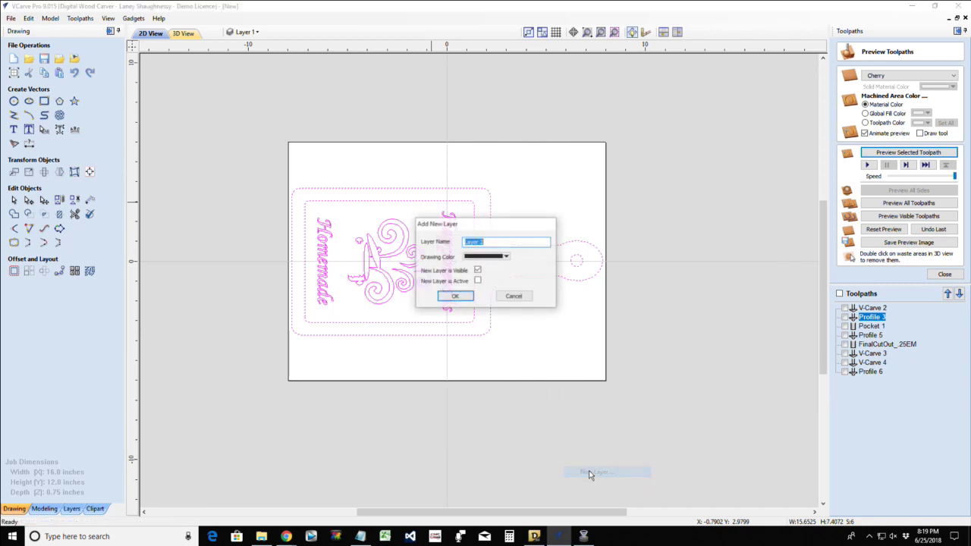
type("Cu")
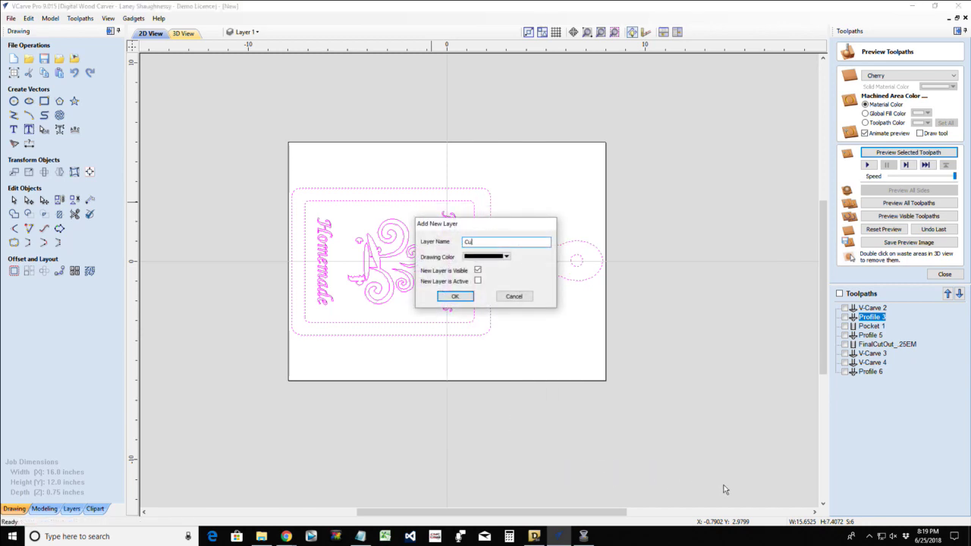
type("ttingBo")
key("BackSpace")
type("OADRD")
key("BackSpace")
key("BackSpace")
key("BackSpace")
type("oard1")
left_click(477, 270)
left_click(455, 297)
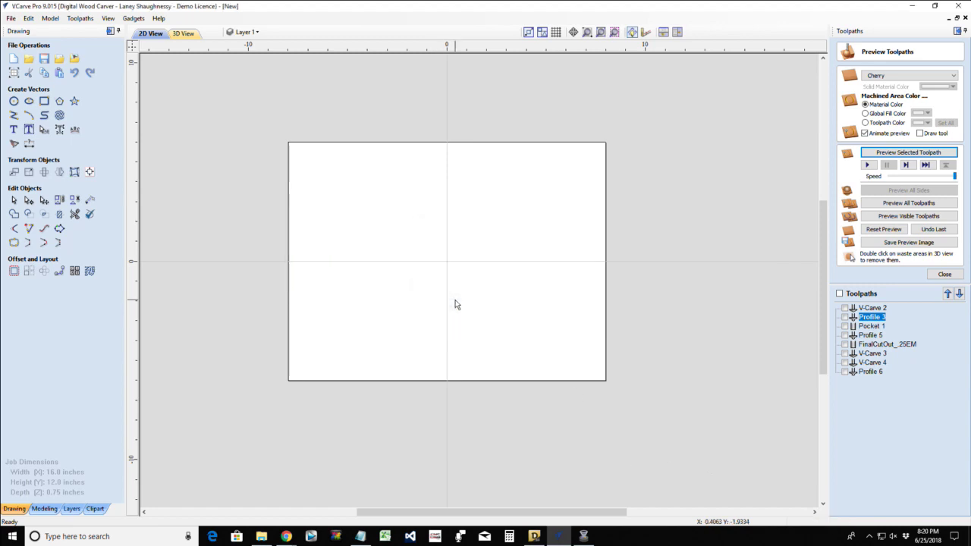
- Draw a roughly 15.72 x 11.61 inch rectangle stretched near the material edges and centred on the material
scroll(366, 265, "up", 3)
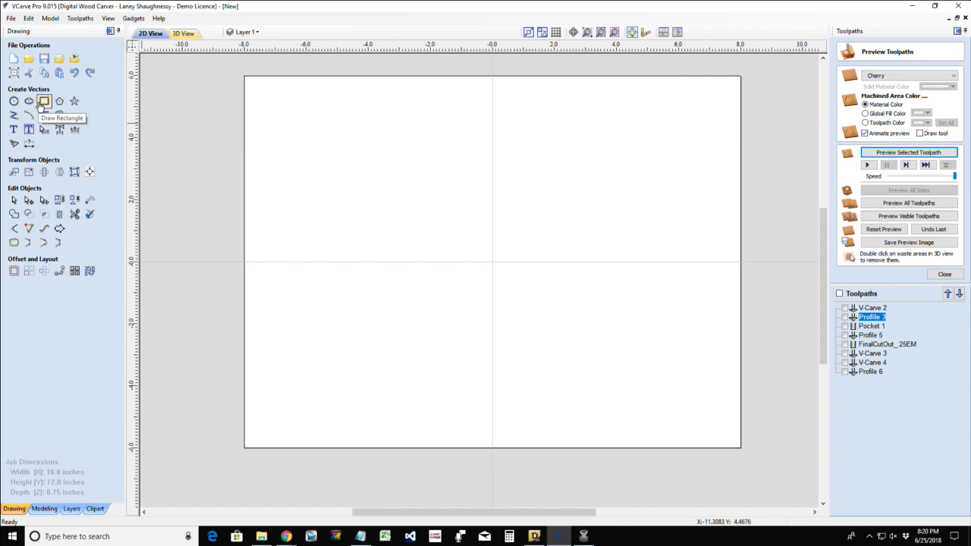
left_click(43, 101)
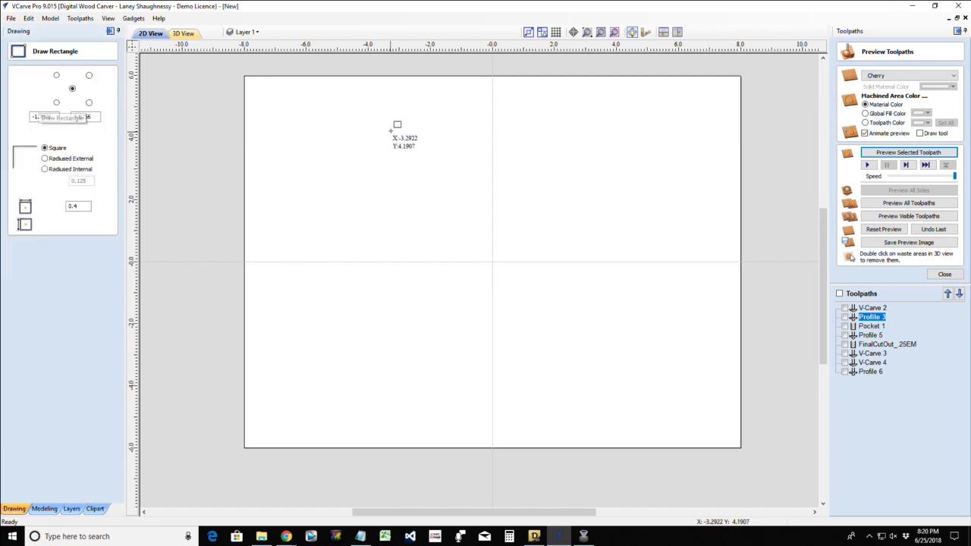
mouse_move(290, 102)
left_mouse_down()
mouse_move(611, 186)
mouse_move(670, 402)
mouse_move(708, 434)
left_mouse_up()
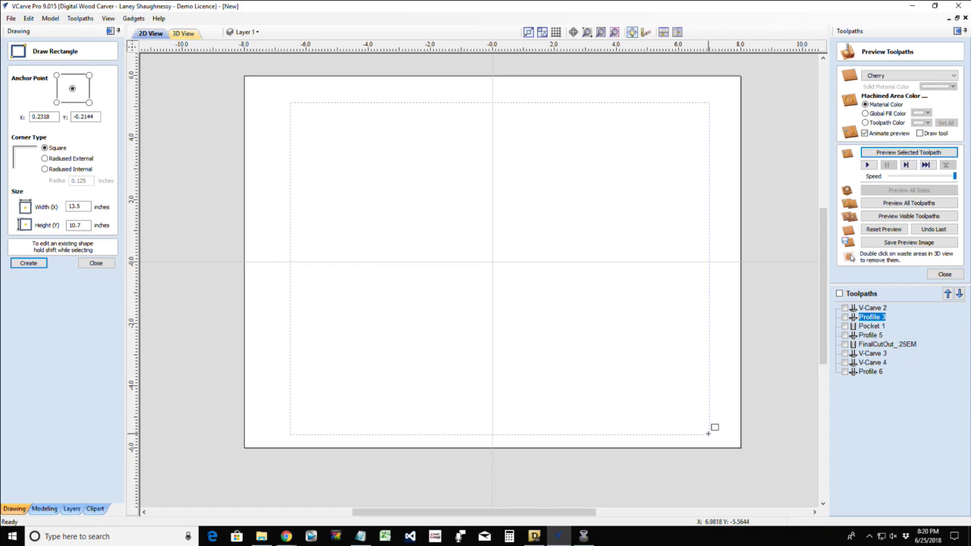
left_click(289, 241)
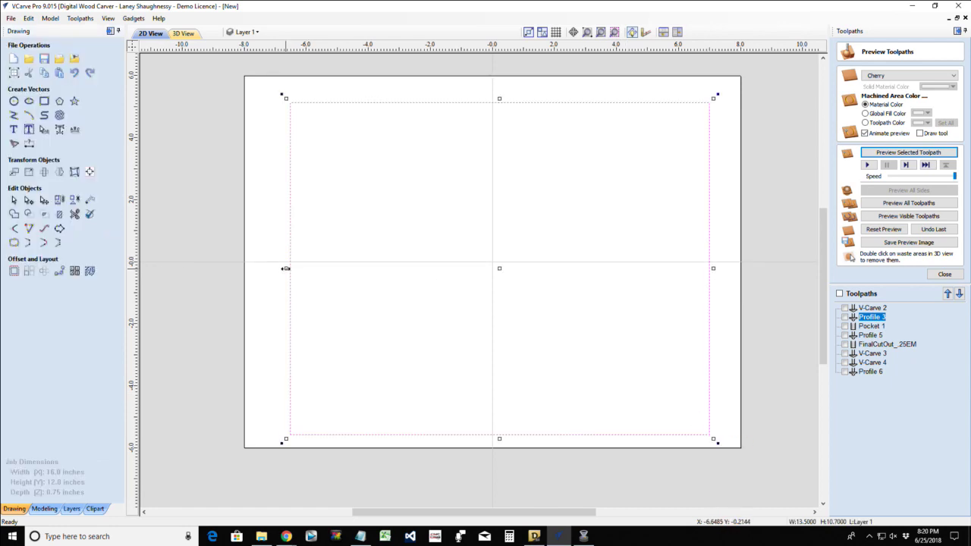
left_click_drag(285, 269, 256, 268)
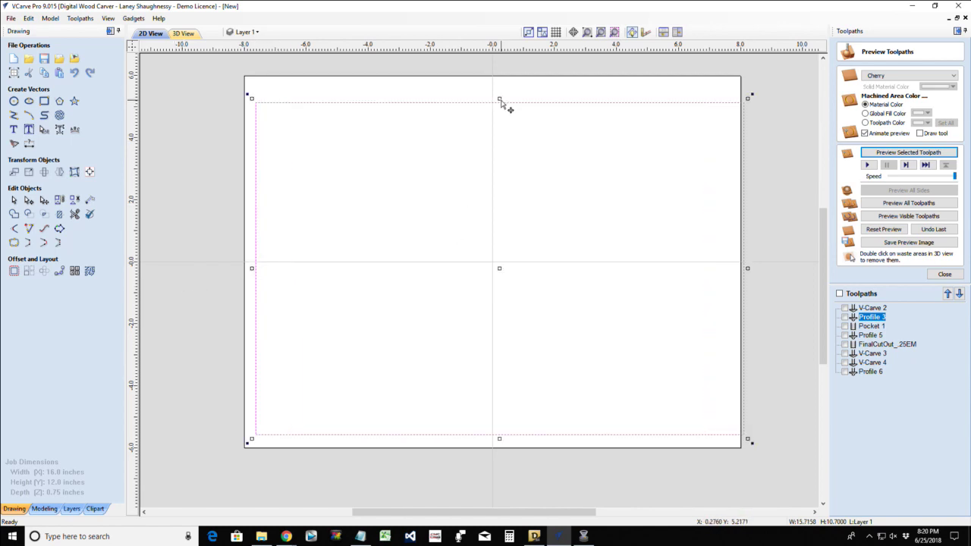
left_click_drag(500, 98, 501, 85)
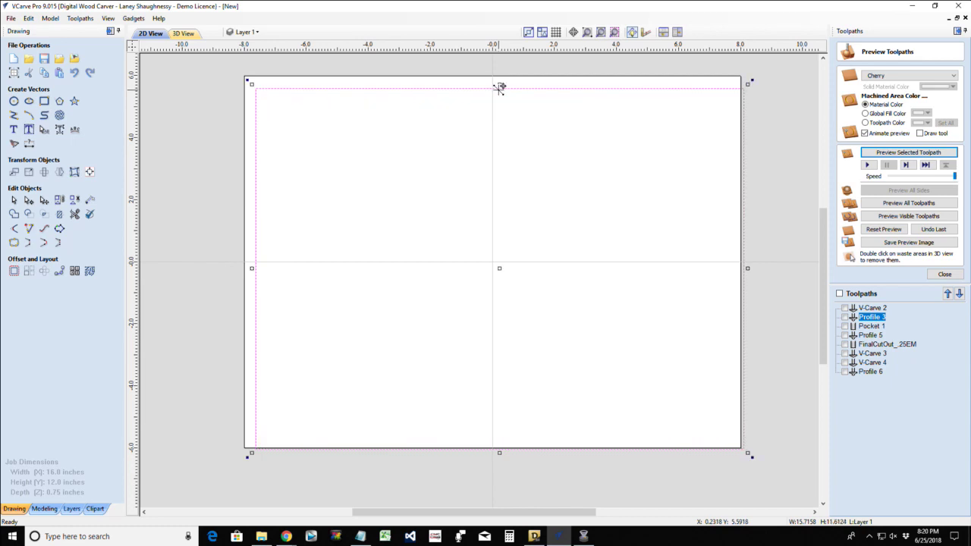
left_click(89, 171)
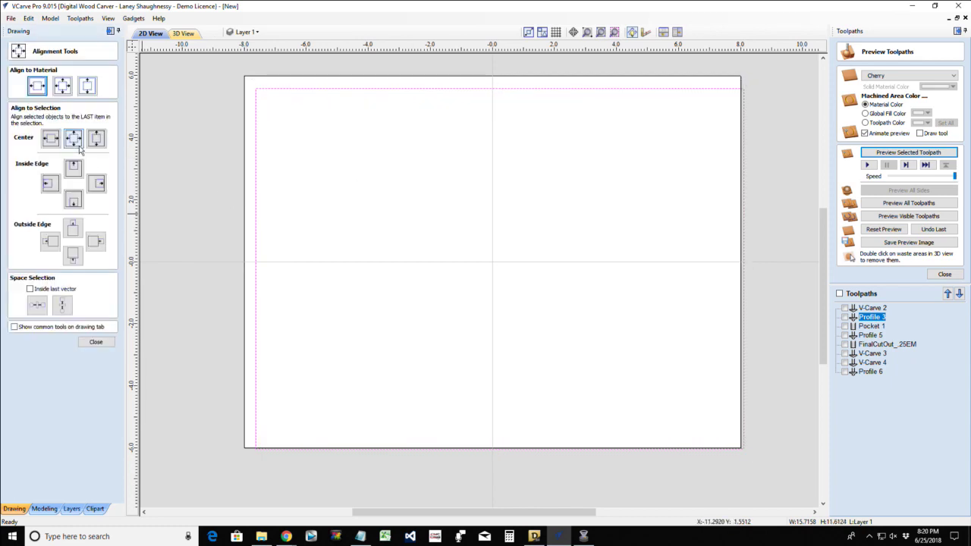
left_click(62, 85)
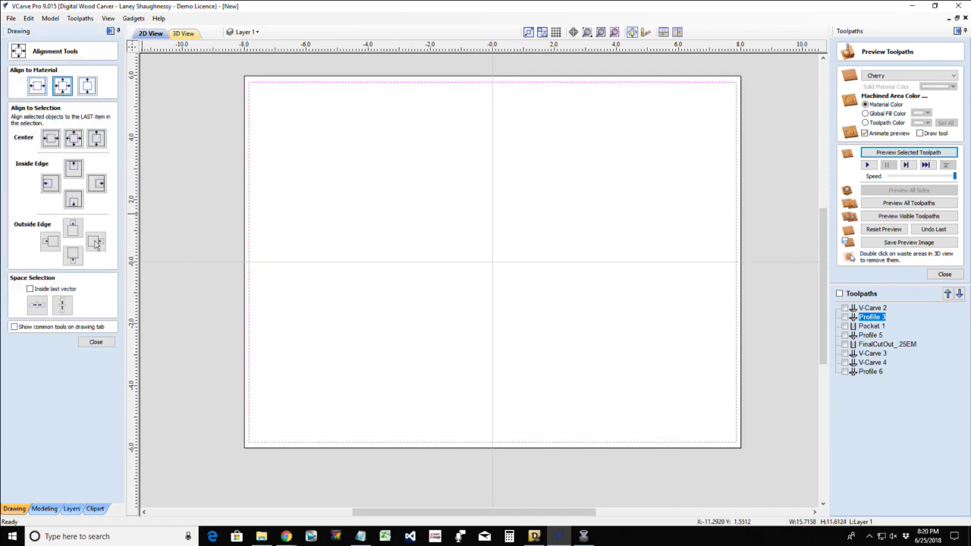
left_click(96, 342)
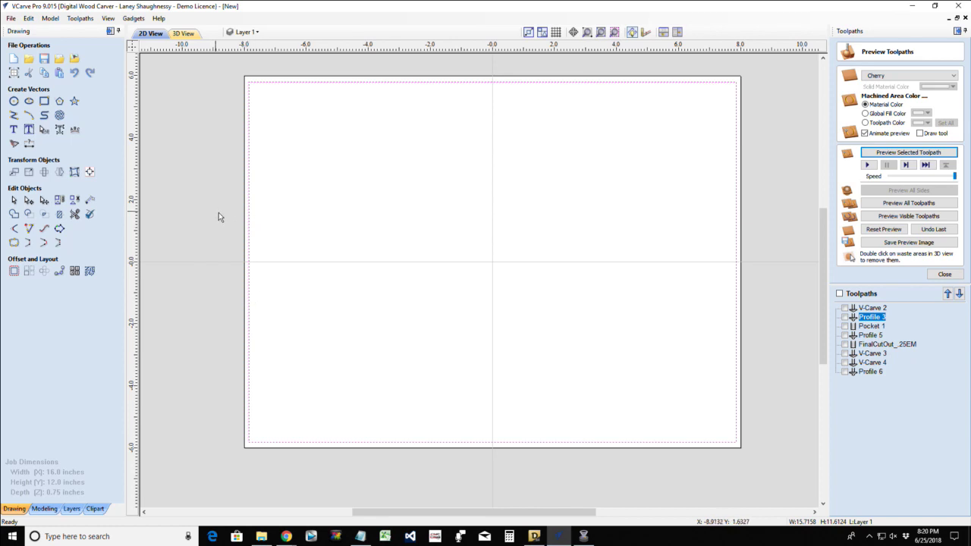
left_click_drag(216, 212, 276, 308)
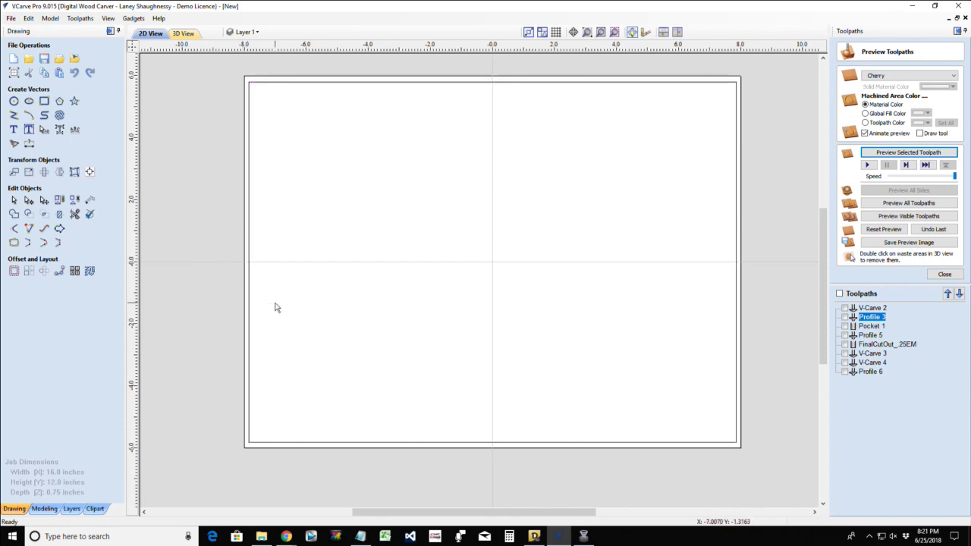
left_click(249, 272)
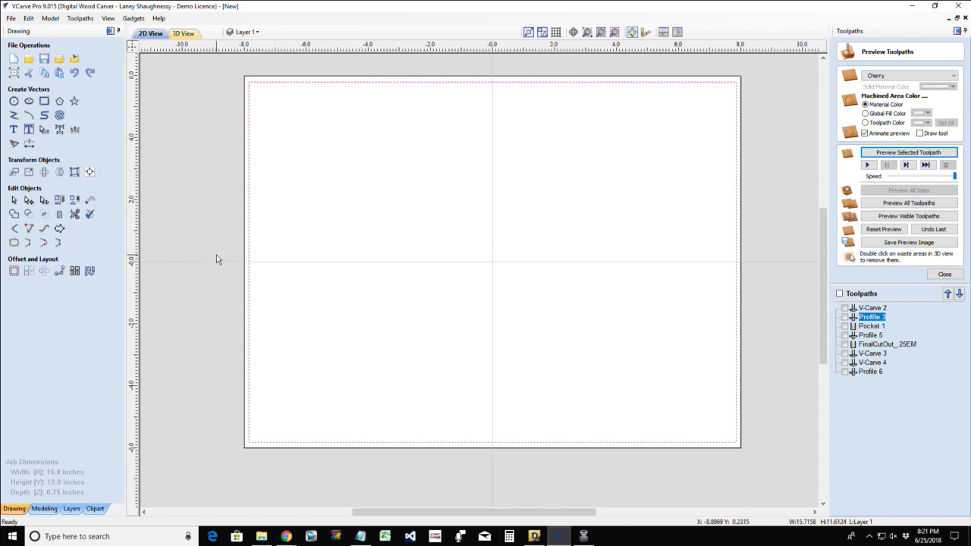
- Draw a 9.2 x 1.7 inch rectangle and shift it left into the board's upper-left area
left_click(44, 101)
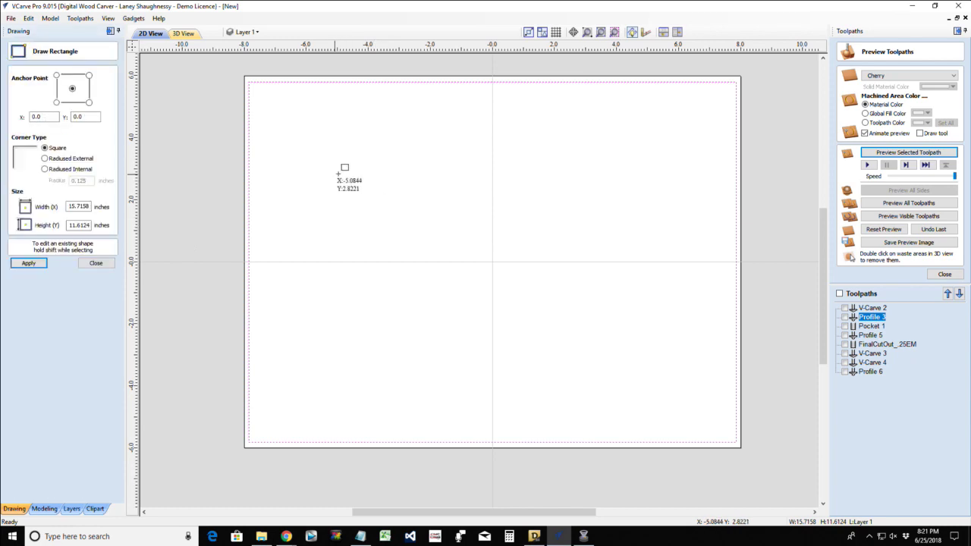
left_click_drag(334, 166, 619, 219)
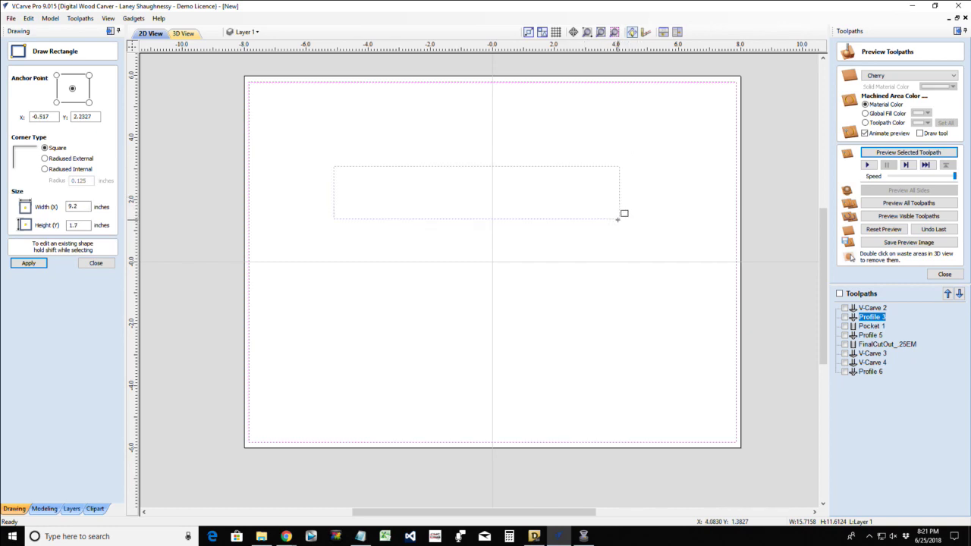
left_click(80, 265)
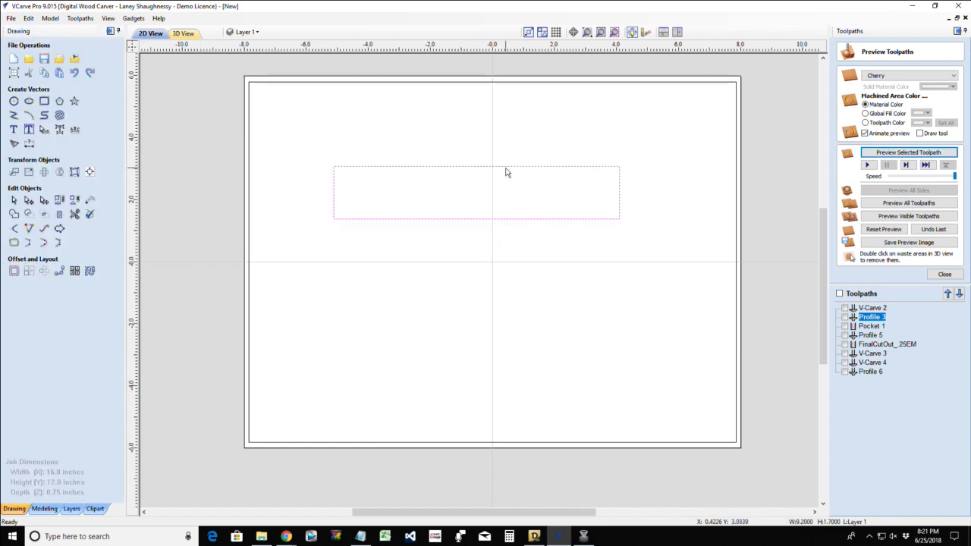
left_click(505, 167)
left_click_drag(477, 191, 414, 189)
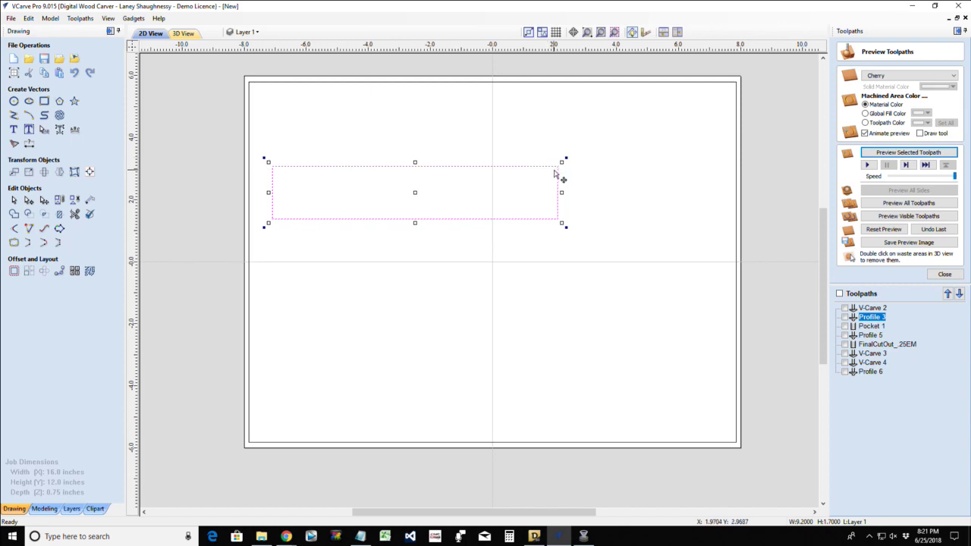
left_click(28, 116)
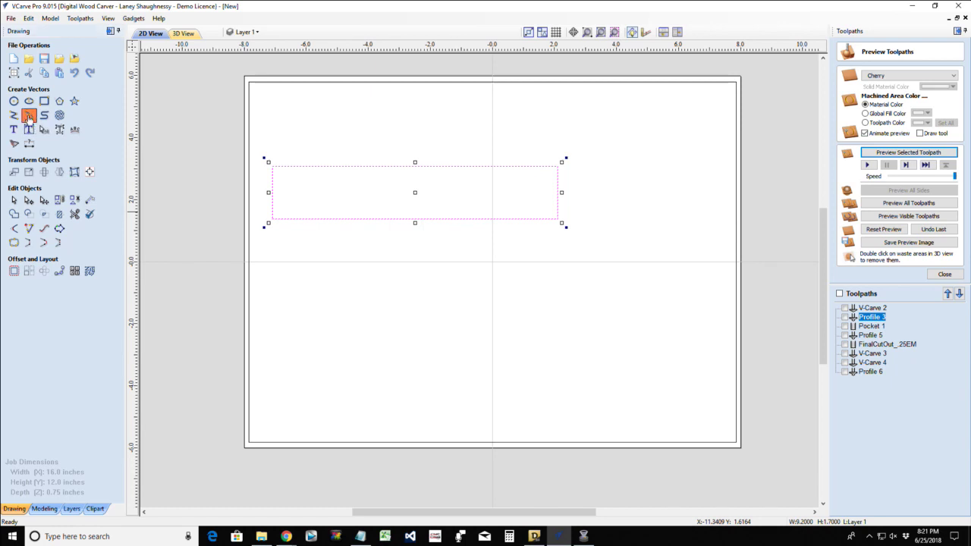
left_click(91, 268)
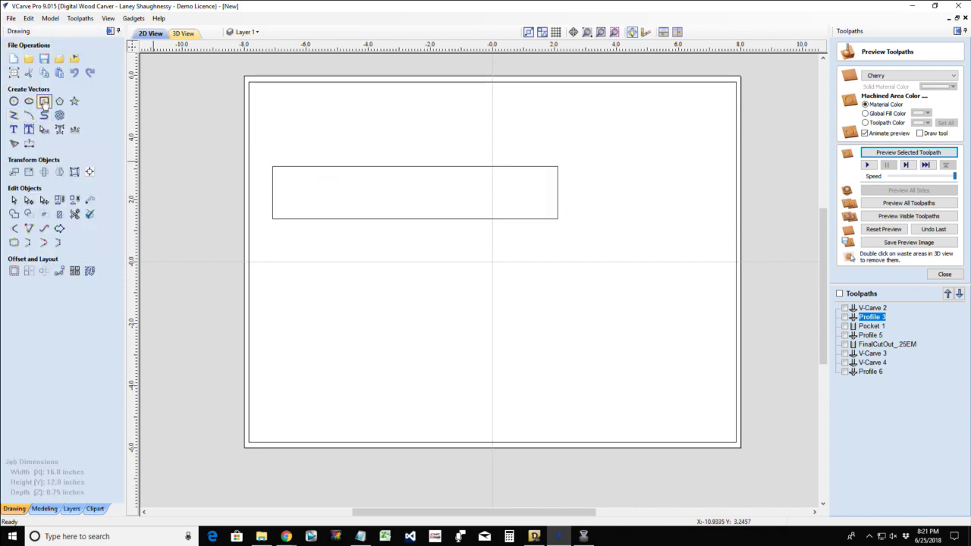
- Overlap a 3.932 x 0.85 rectangle on the long rectangle's right end and trim the shared top edge
left_click(44, 100)
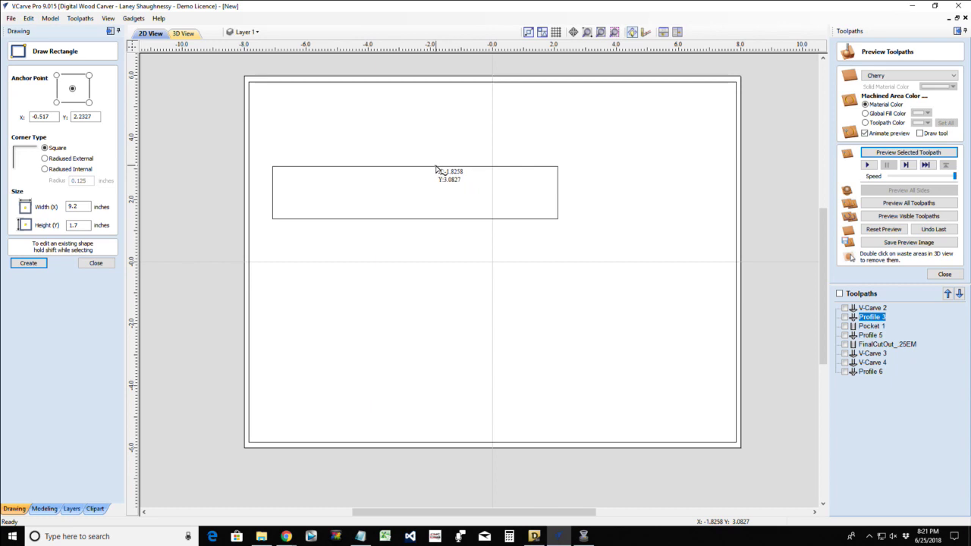
left_click_drag(436, 167, 558, 193)
left_click(93, 263)
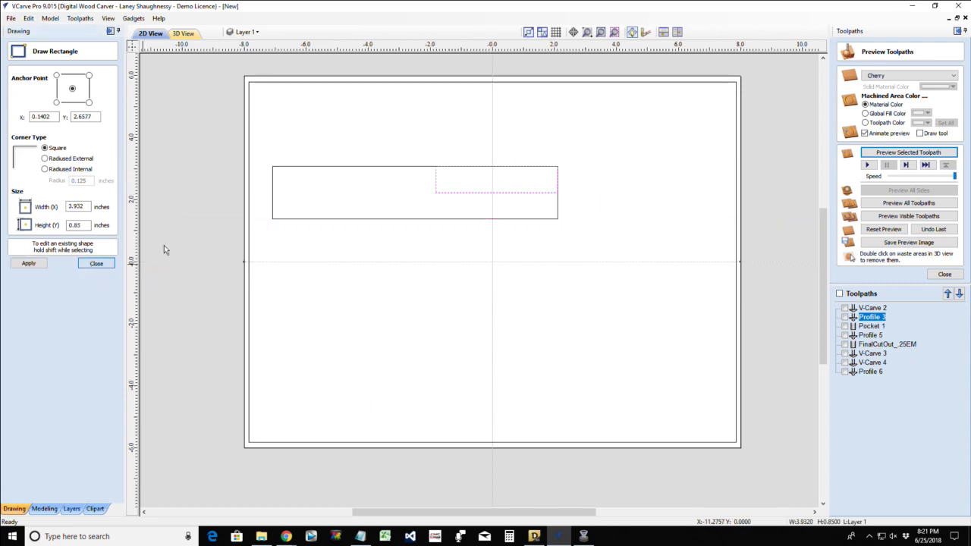
left_click(75, 216)
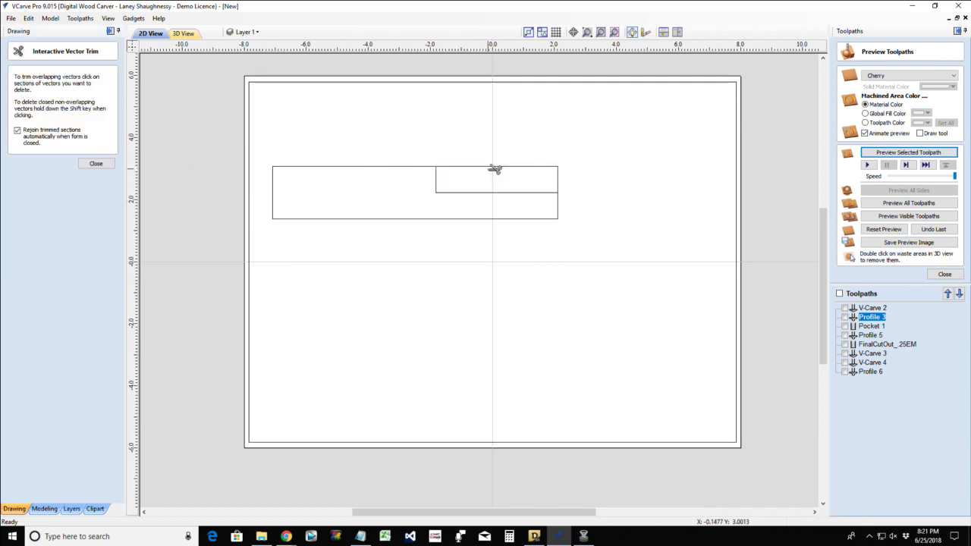
left_click(495, 168)
left_click(96, 163)
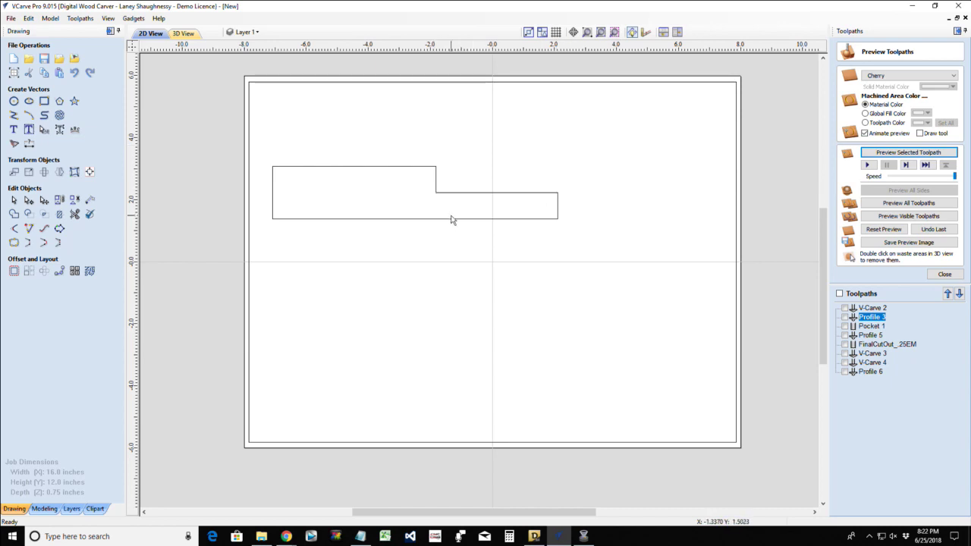
left_click(406, 221)
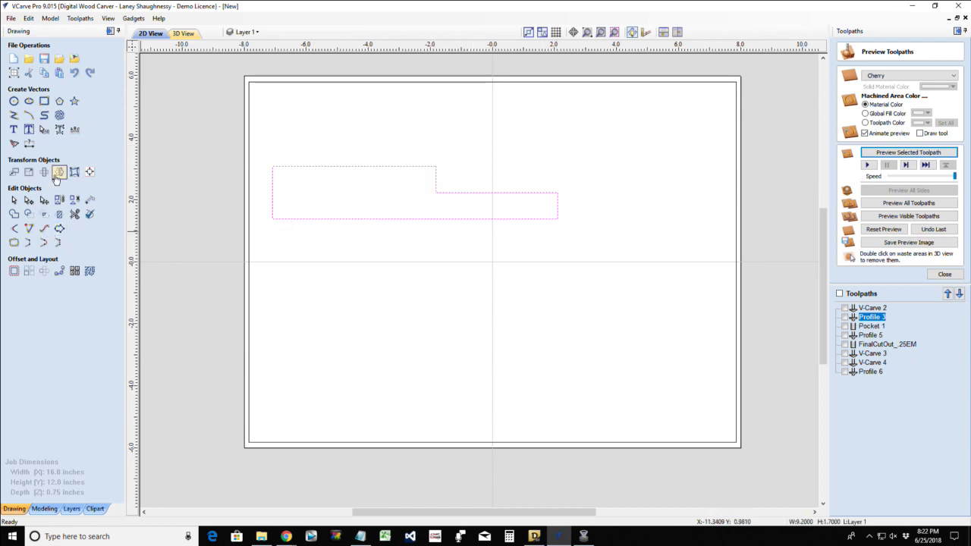
- Mirror the stepped shape upward about its top and move it down slightly right
left_click(54, 172)
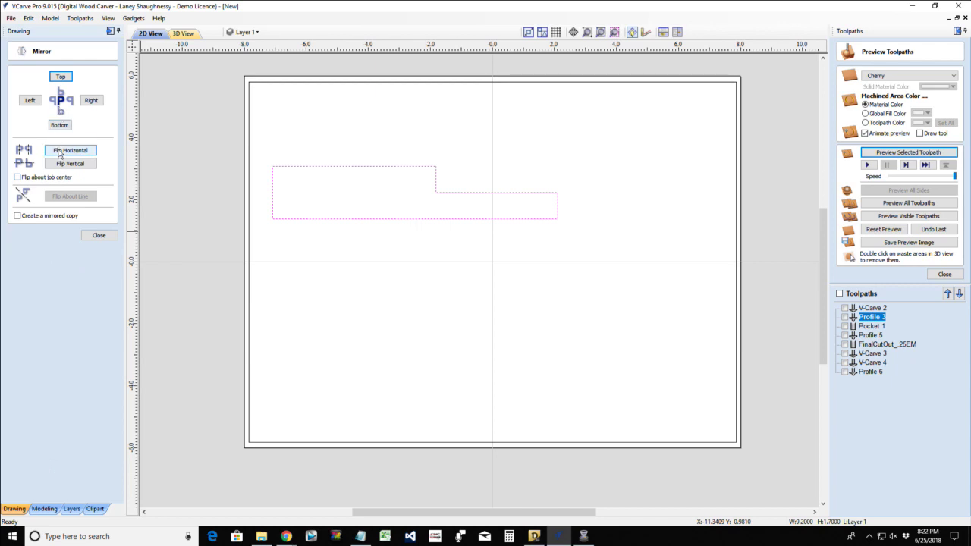
left_click(61, 77)
left_click(90, 235)
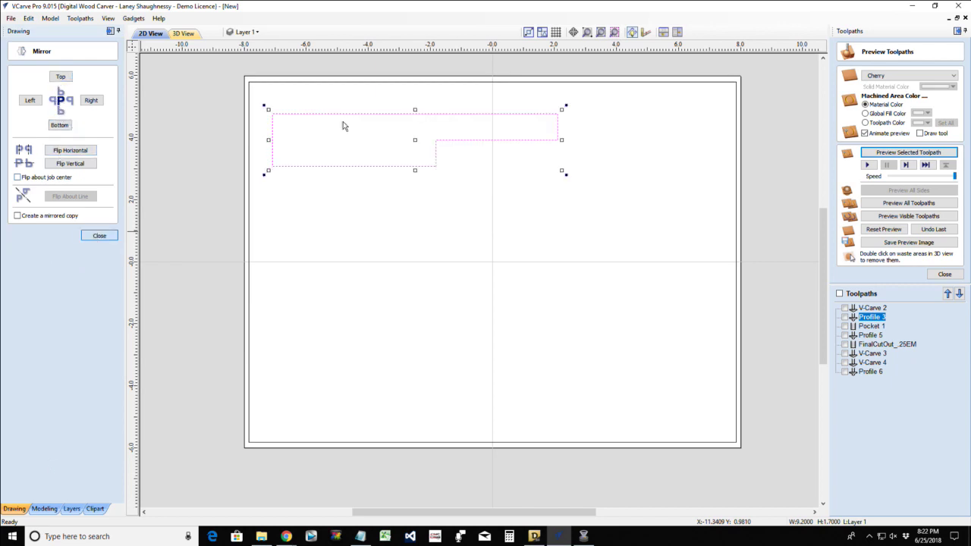
left_click(407, 117)
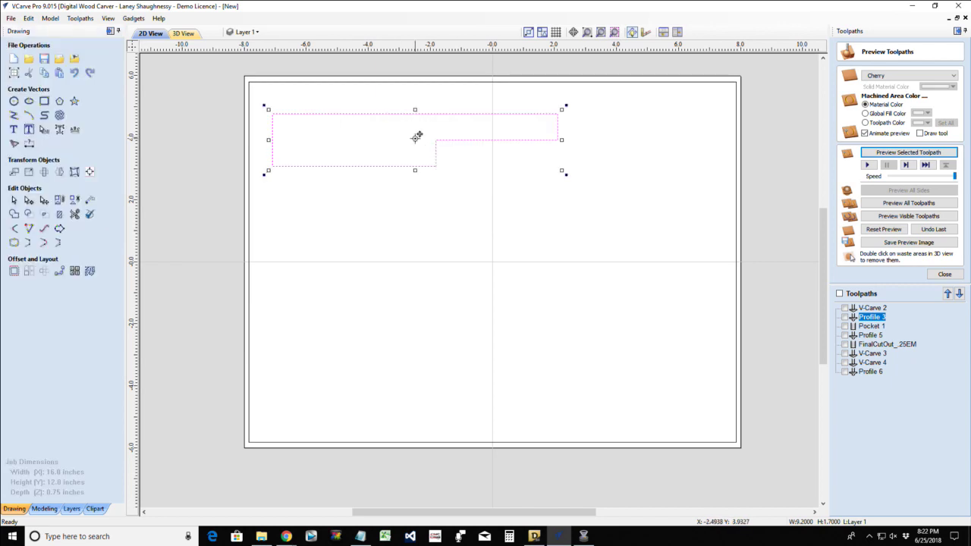
left_click_drag(416, 136, 430, 198)
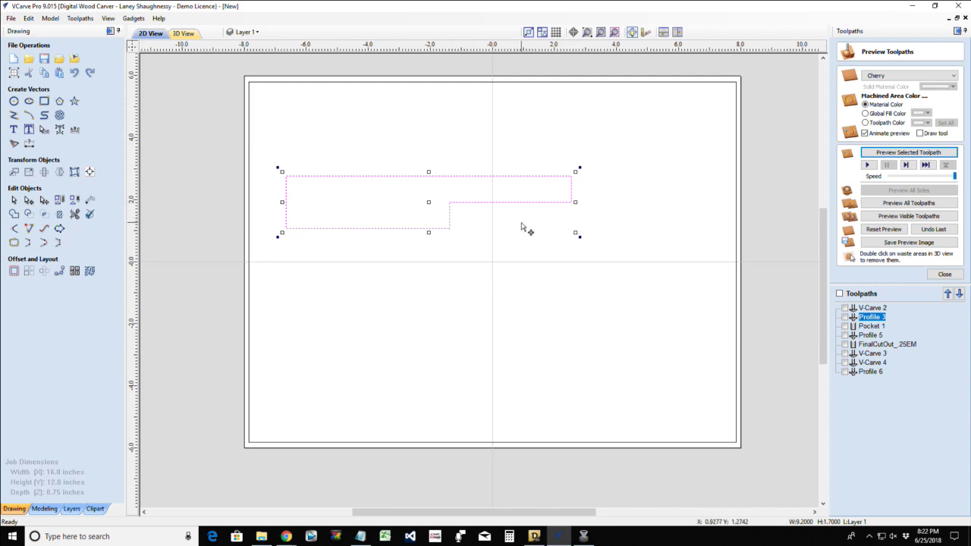
- Add a thin rectangle across the shape's right end, then delete both the L-shape and rectangle
left_click(43, 101)
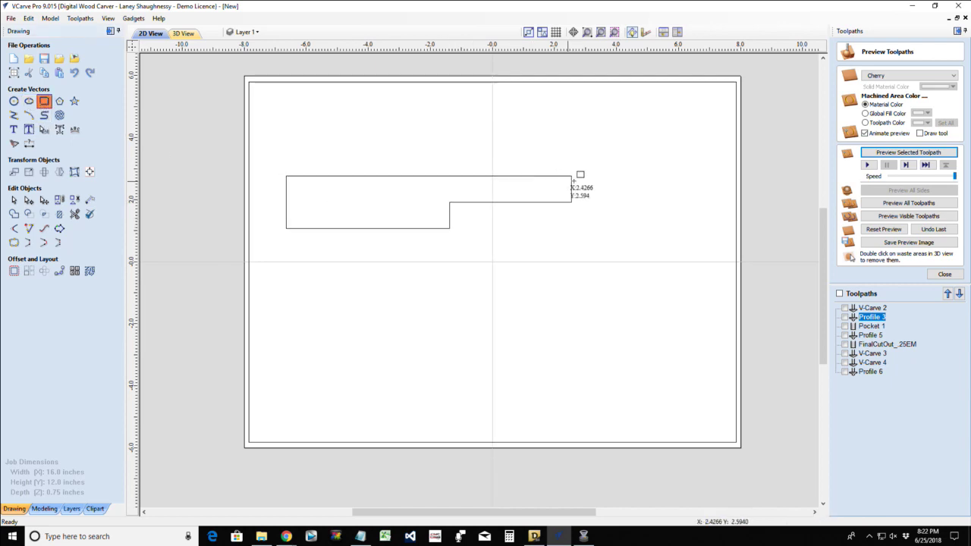
left_click_drag(680, 186, 464, 202)
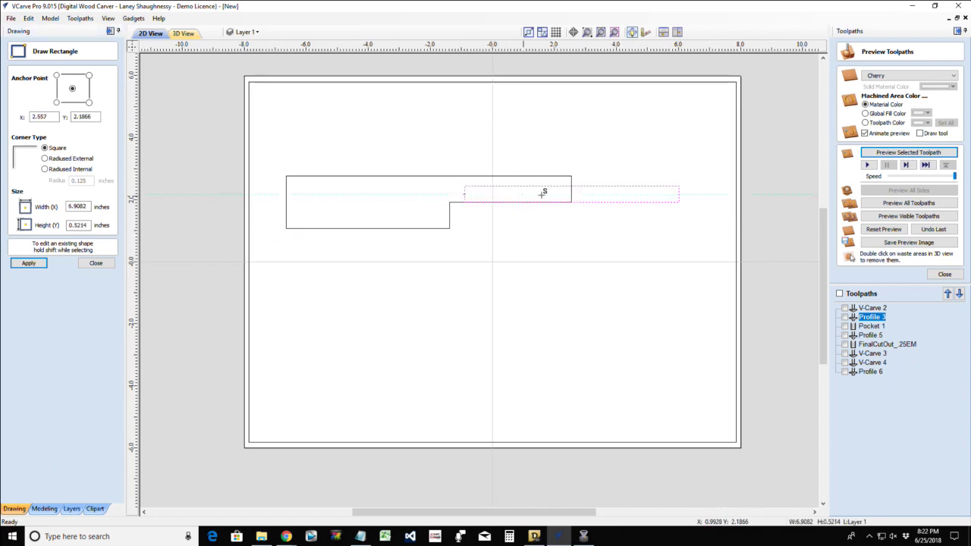
left_click(95, 262)
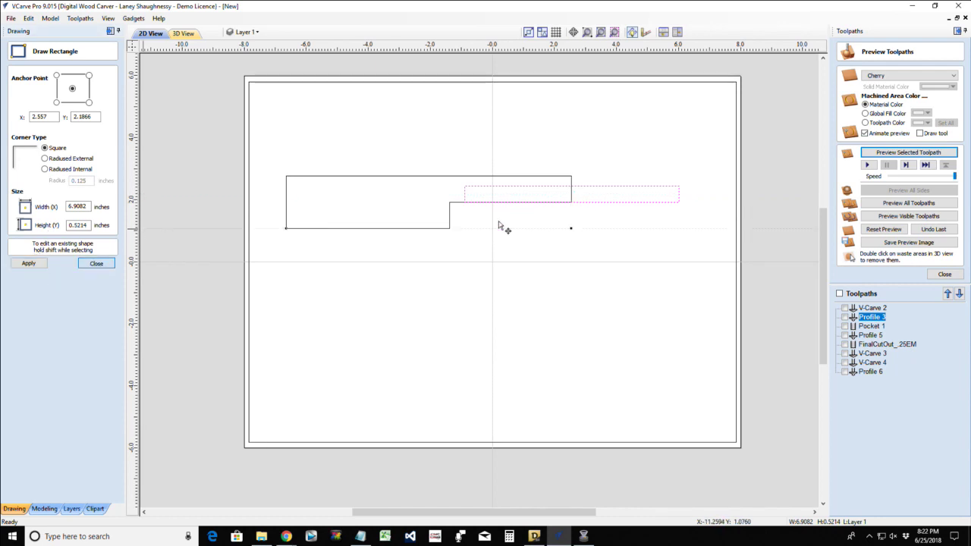
left_click(605, 202)
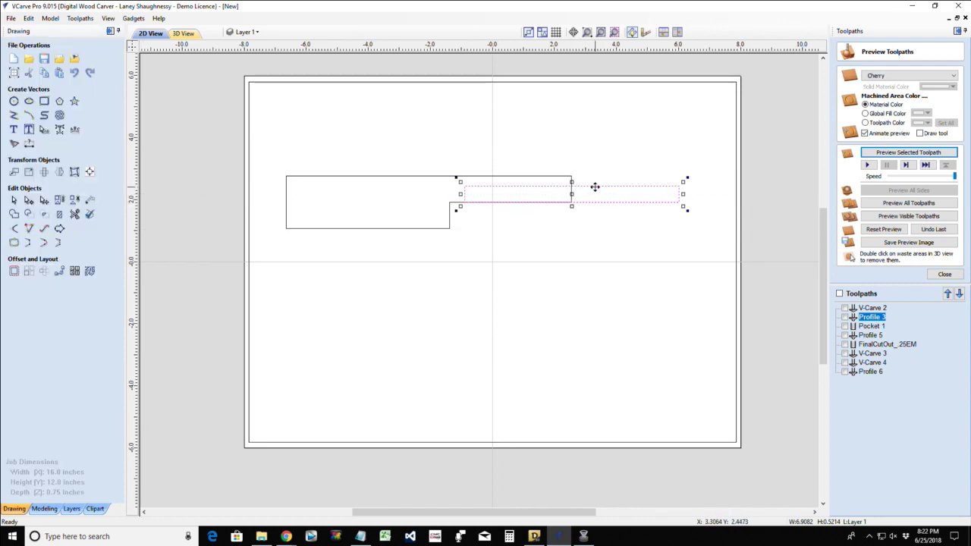
mouse_move(581, 205)
left_mouse_down()
mouse_move(569, 222)
mouse_move(643, 214)
mouse_move(597, 210)
left_mouse_up()
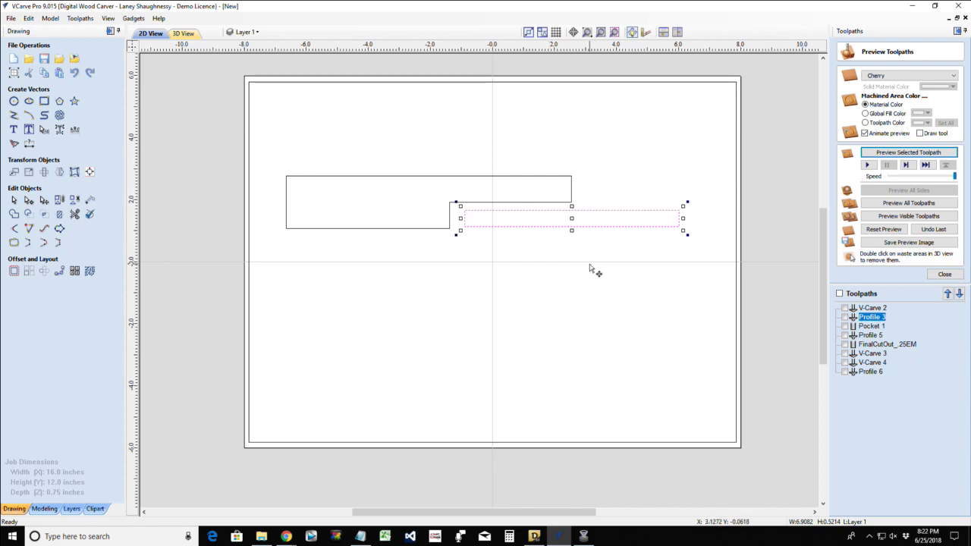
left_click_drag(603, 282, 367, 127)
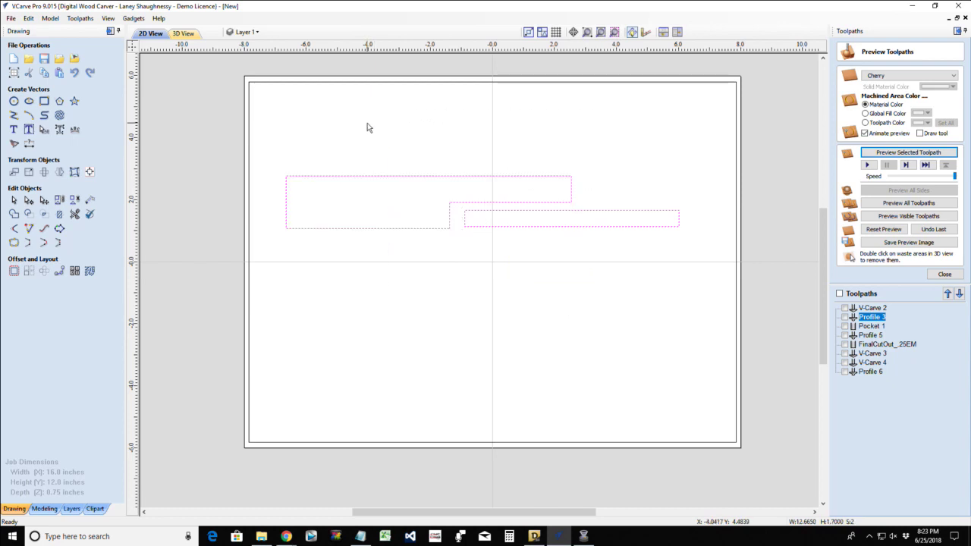
key("Delete")
- Draw a circle centred on the material's right-edge midpoint and set its diameter to 9 inches
scroll(550, 221, "down", 2)
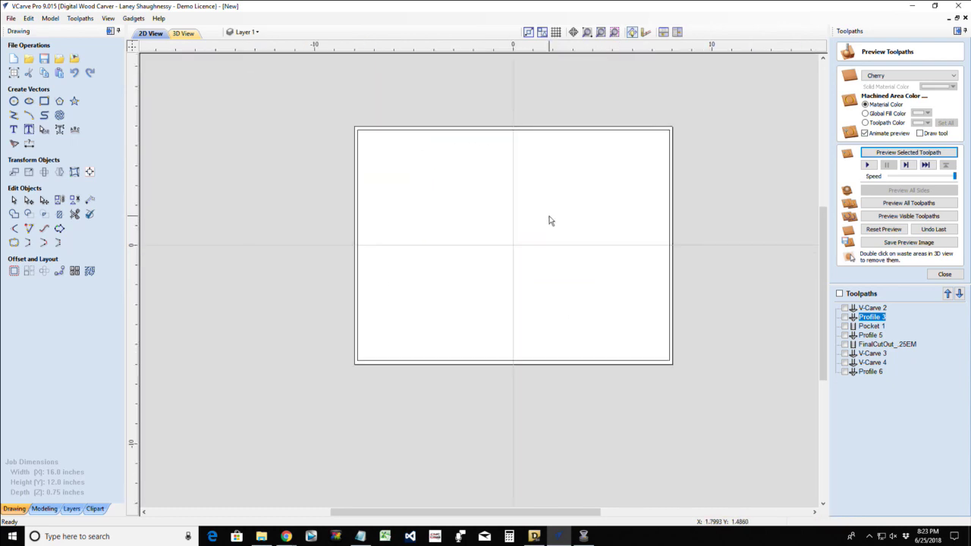
scroll(550, 220, "up", 1)
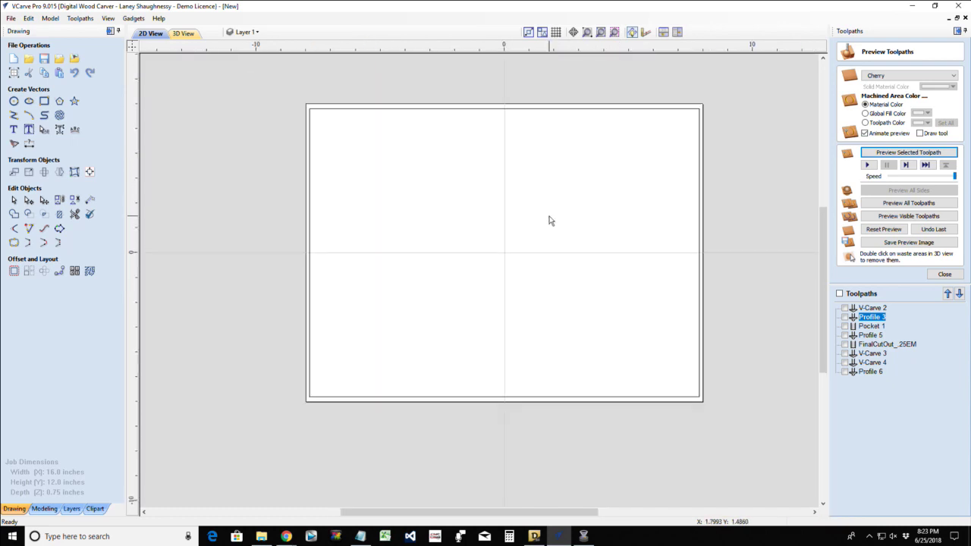
left_click(17, 103)
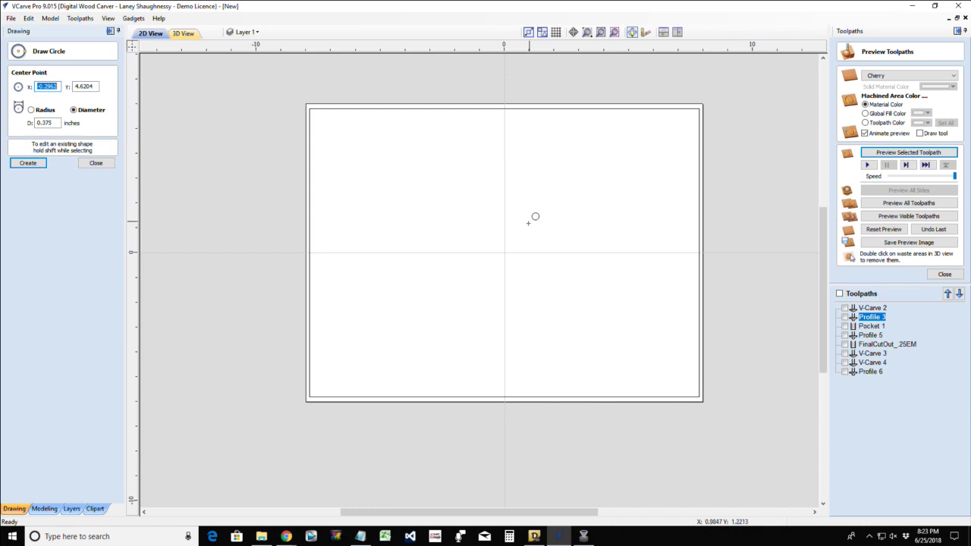
left_click(699, 251)
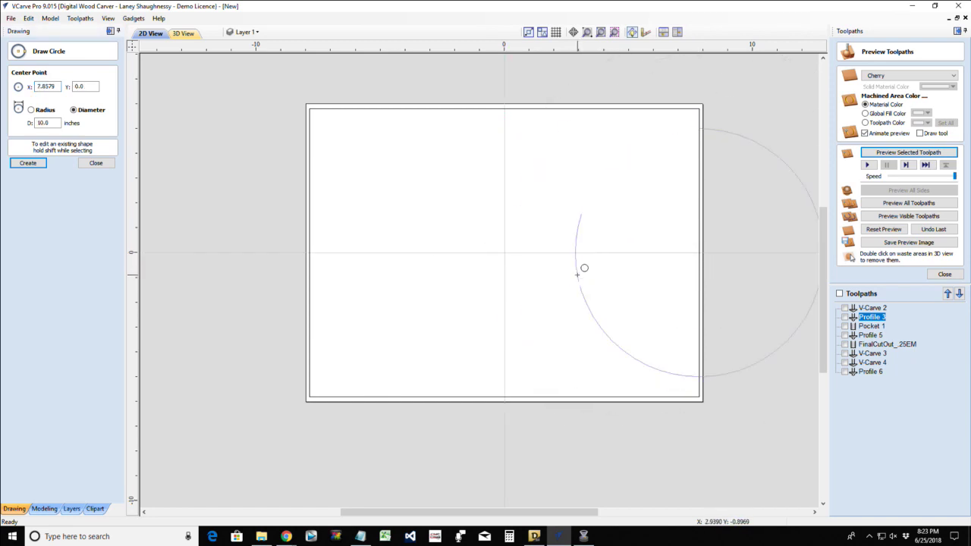
left_click(577, 274)
double_click(54, 122)
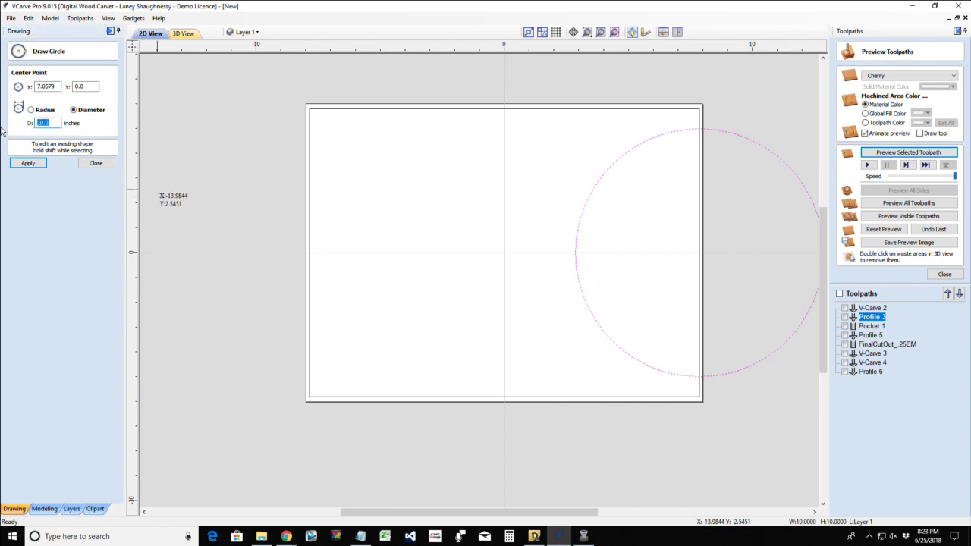
left_click(27, 163)
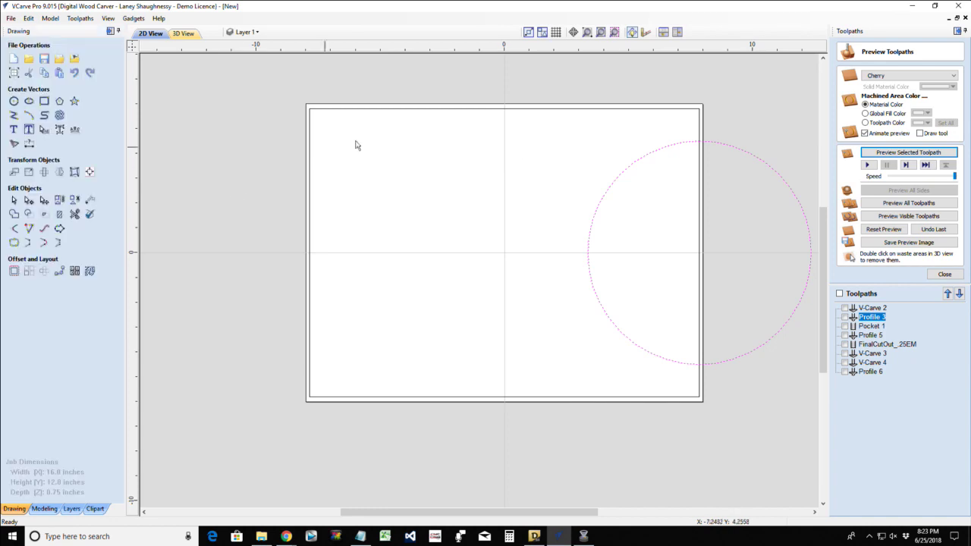
left_click(96, 163)
- Offset the 9-inch circle 1 inch inwards with sharp offset corners turned off
left_click(592, 229)
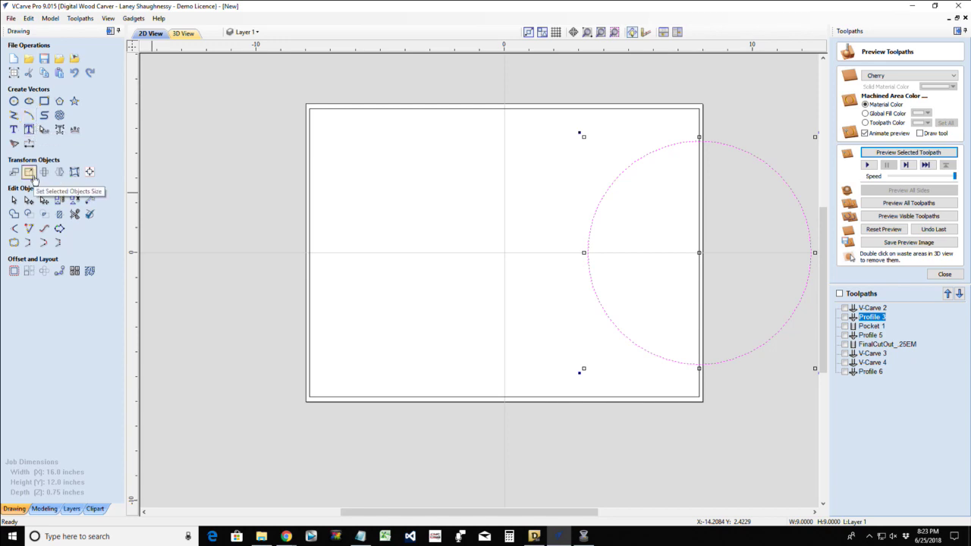
left_click(13, 271)
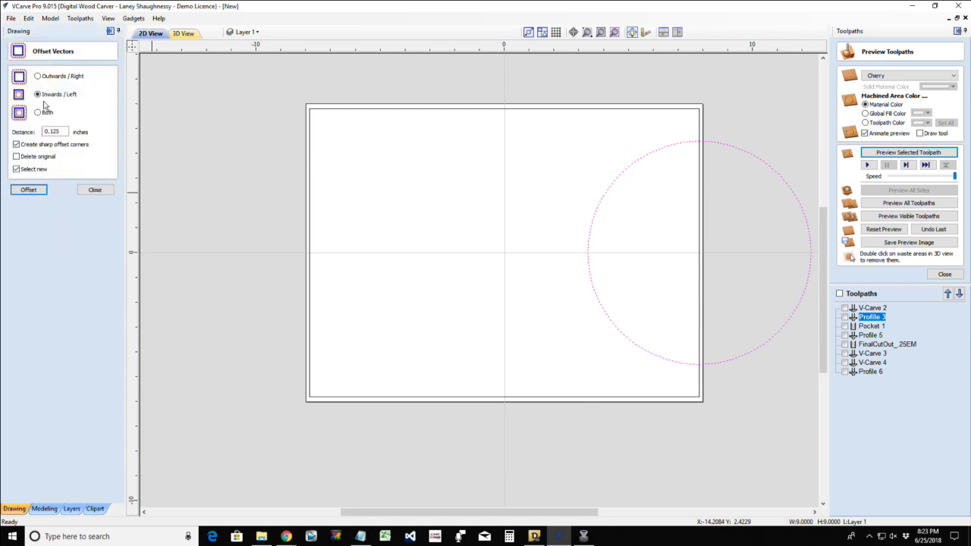
left_click_drag(67, 132, 30, 139)
type("1")
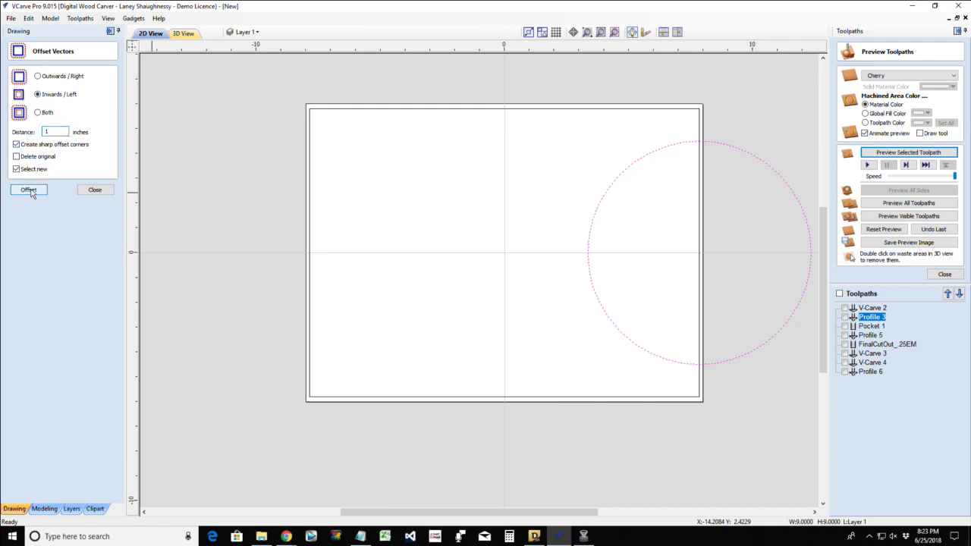
left_click(16, 144)
left_click(28, 190)
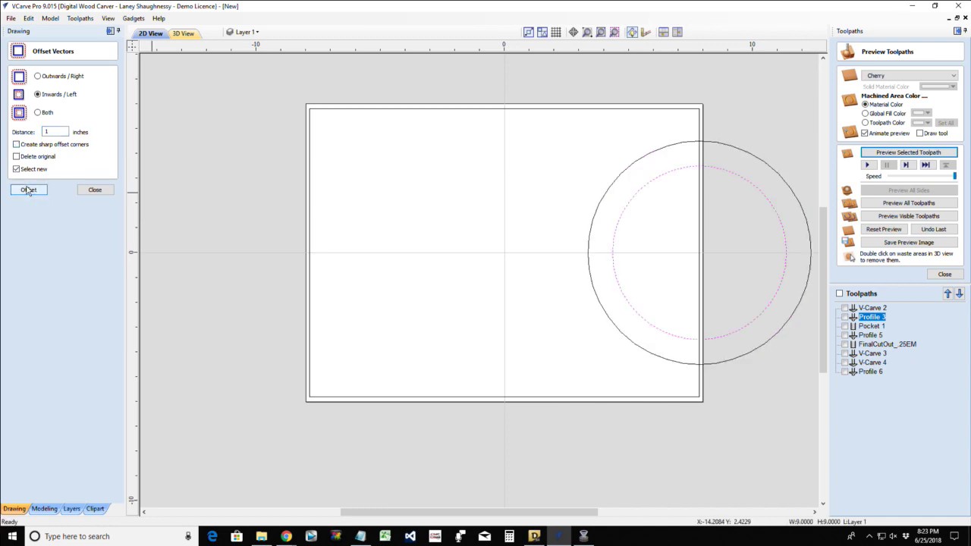
left_click(94, 190)
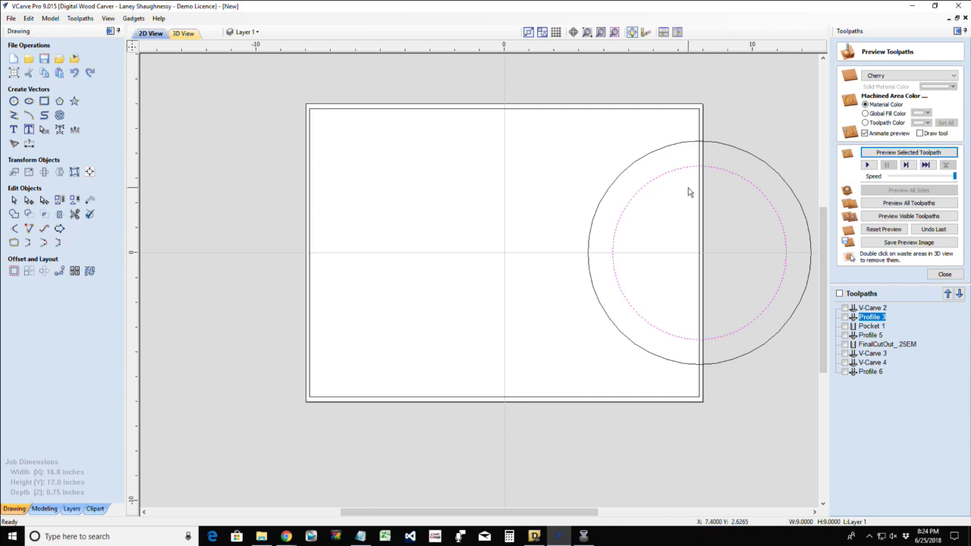
- Trim away the inner circle's right arc and the rectangle edge inside it
left_click(408, 109)
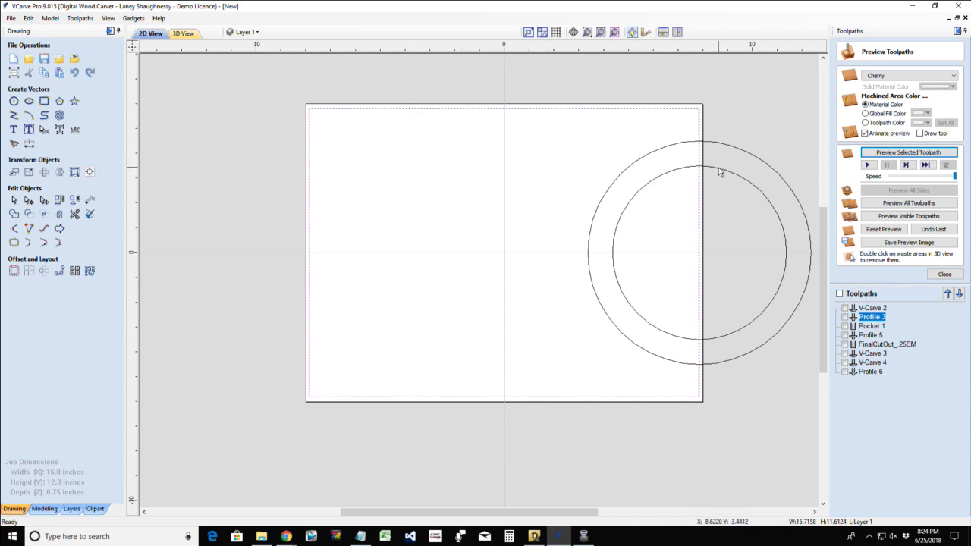
left_click(74, 214)
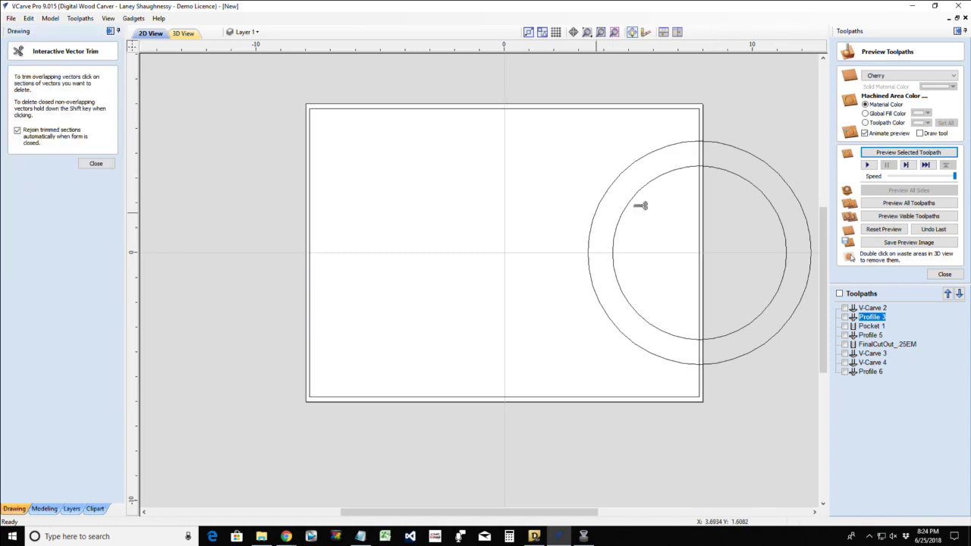
left_click(743, 176)
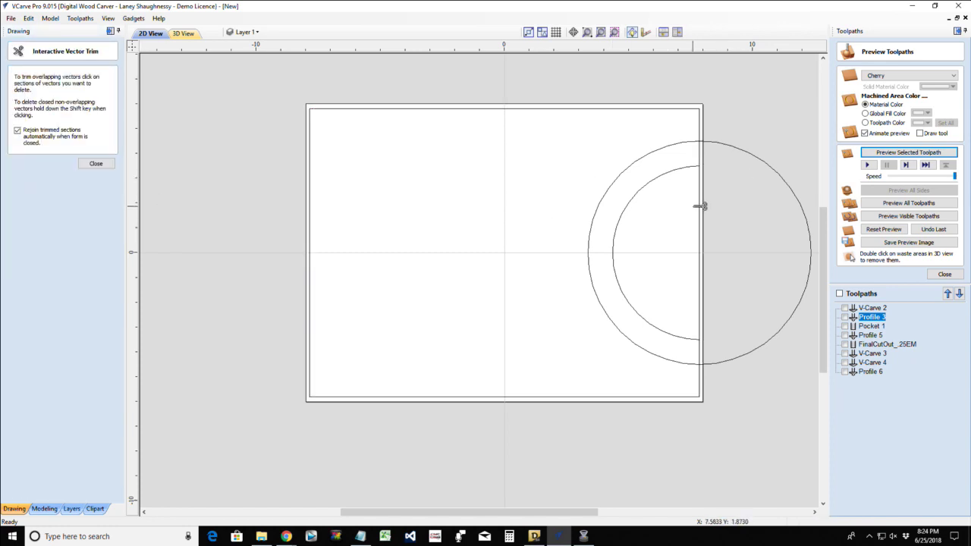
left_click(698, 206)
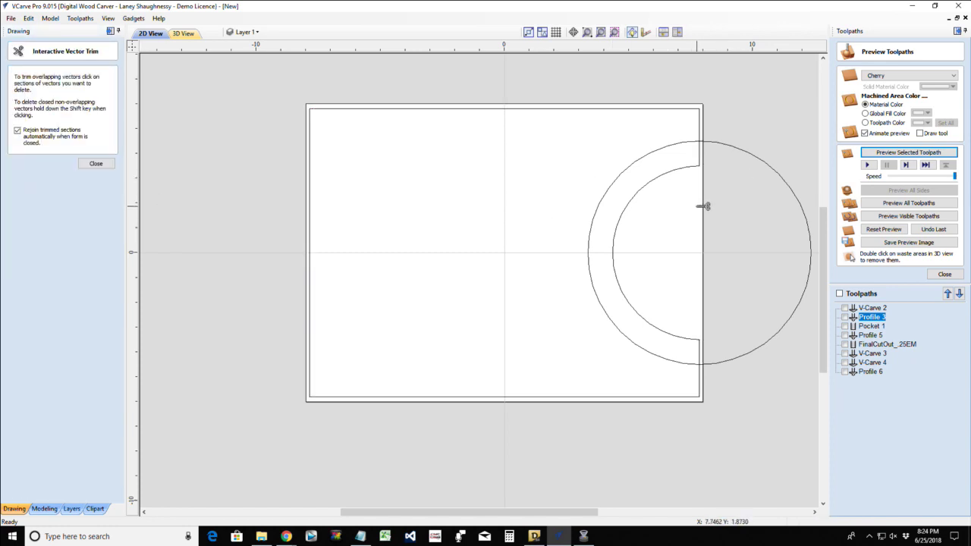
left_click(100, 163)
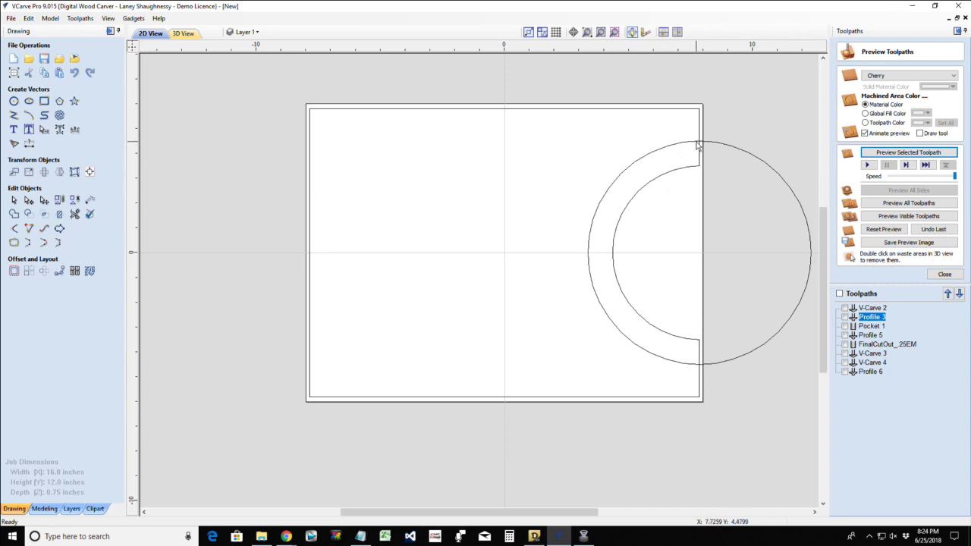
- Offset the 9-inch circle outwards by 0.125 inches
left_click(612, 187)
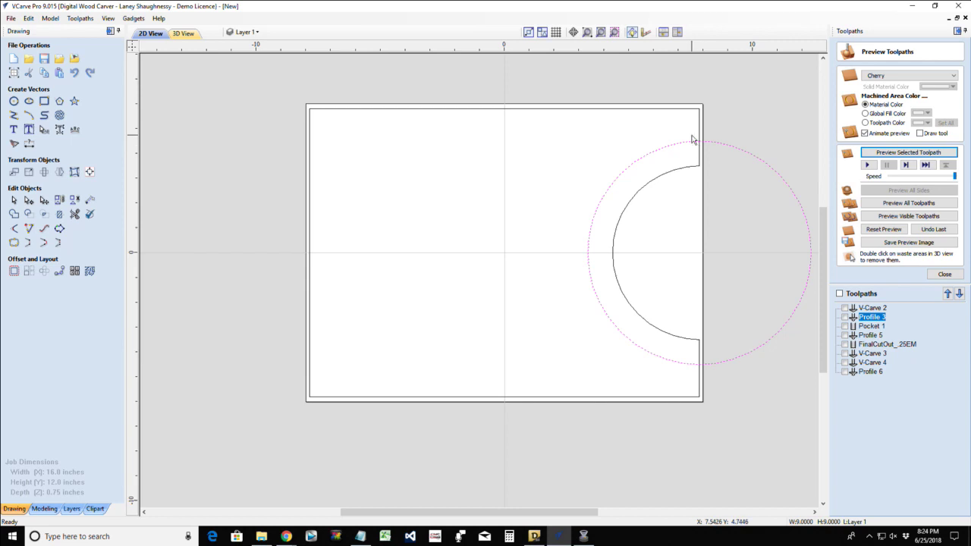
left_click(14, 271)
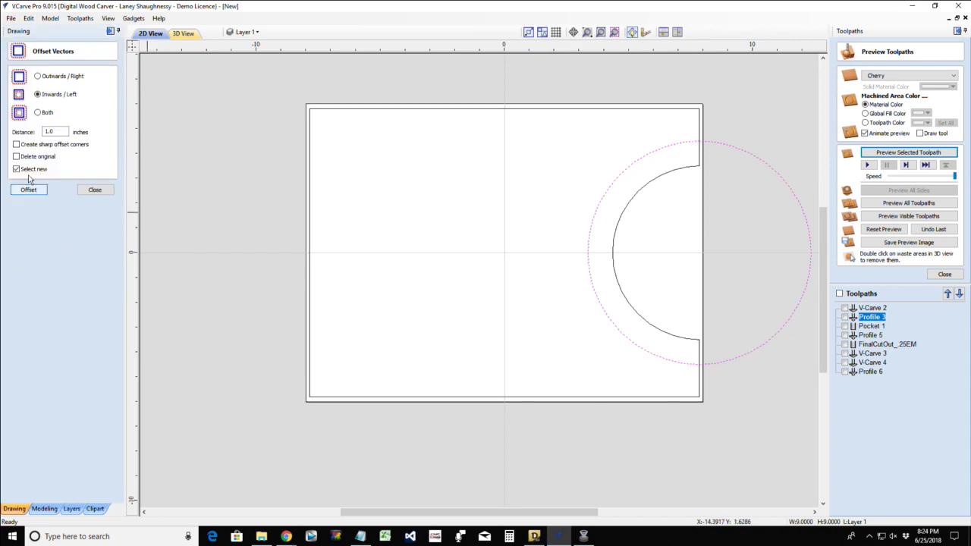
double_click(56, 131)
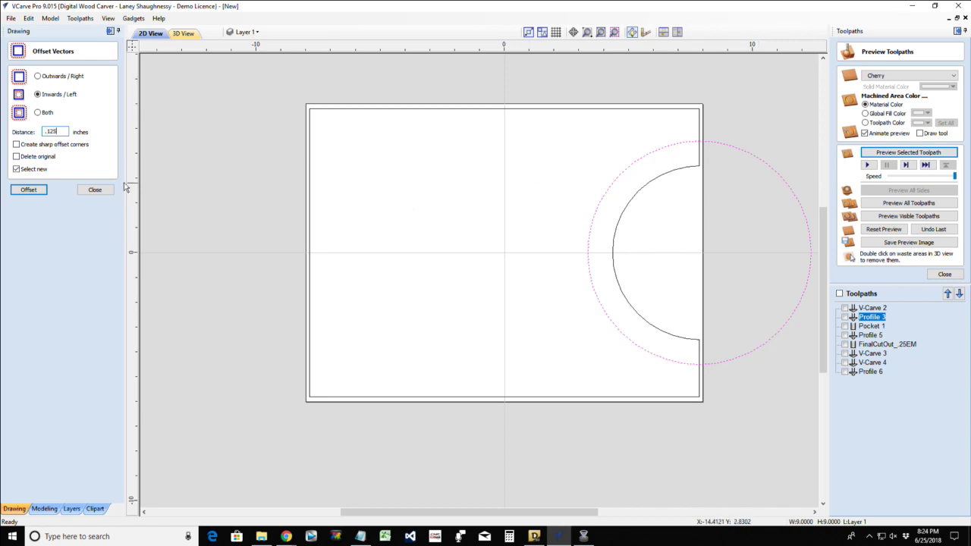
left_click(28, 191)
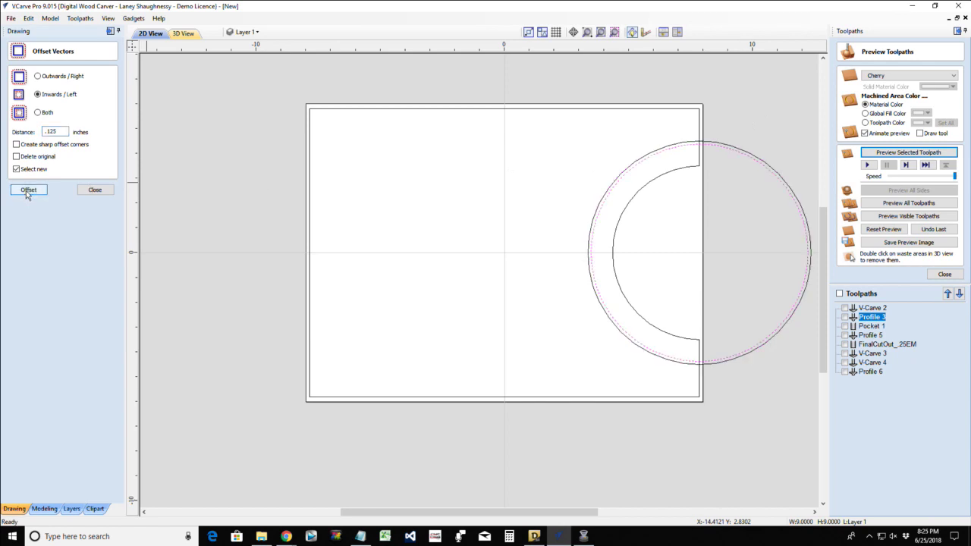
key("ctrl+z")
left_click(37, 77)
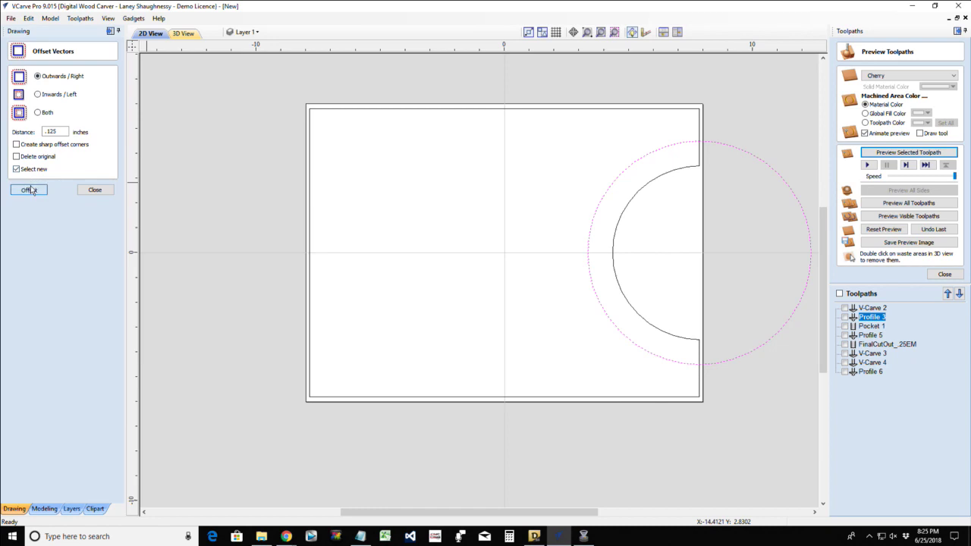
left_click(28, 190)
left_click(97, 190)
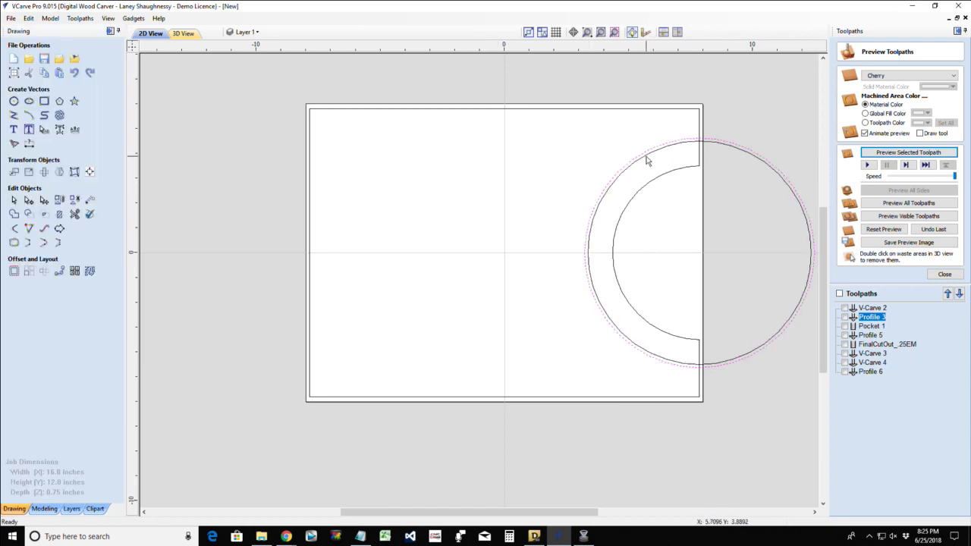
- Trim the 9.25-inch circle's arc that extends beyond the rectangle's right edge
left_click(647, 158)
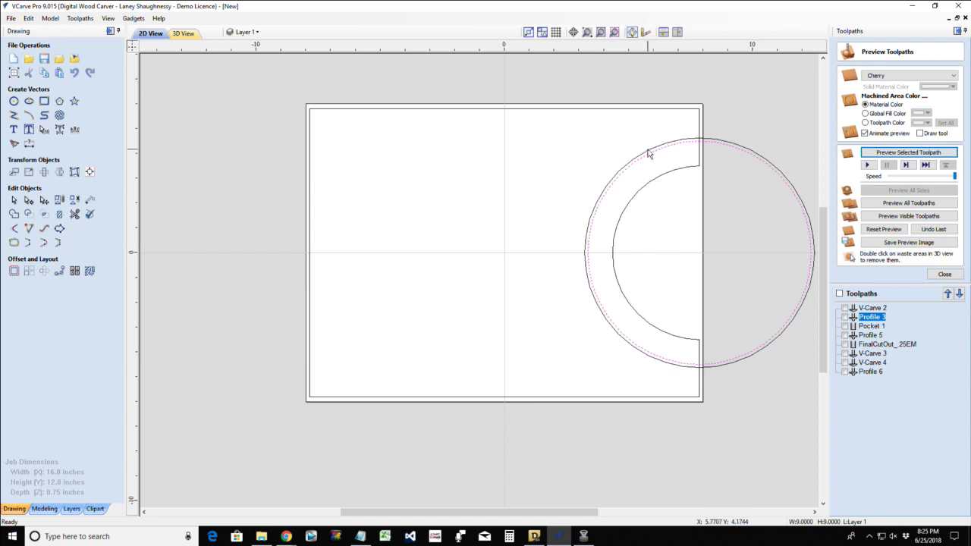
left_click(648, 154)
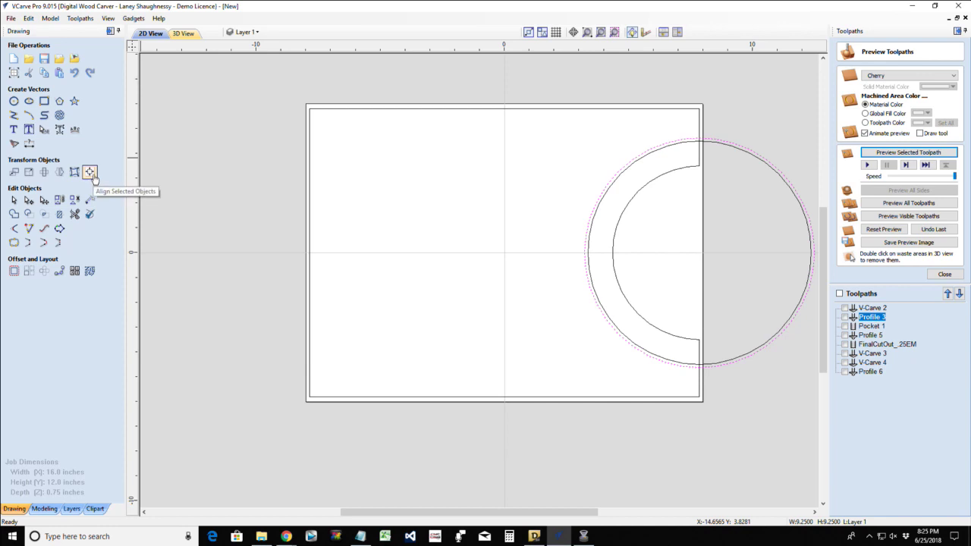
left_click(74, 213)
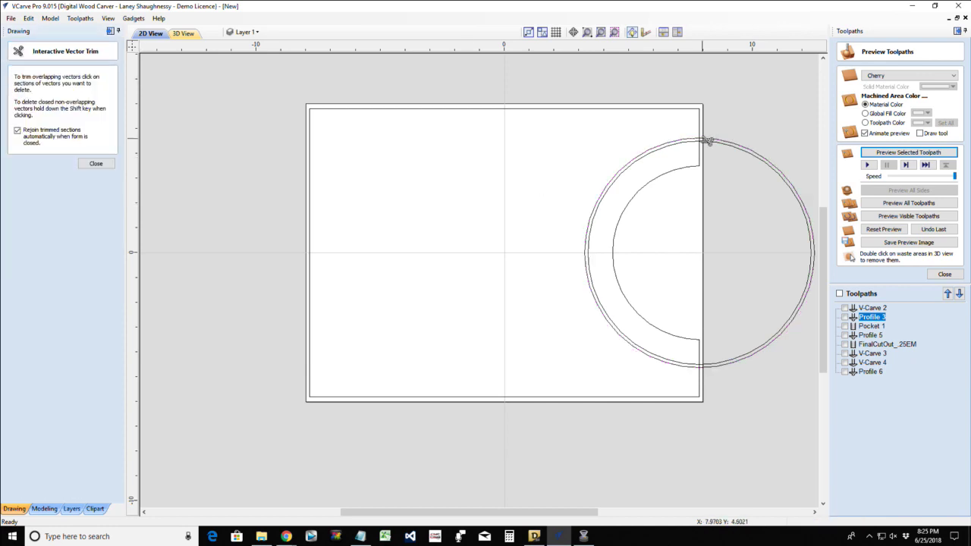
left_click(749, 144)
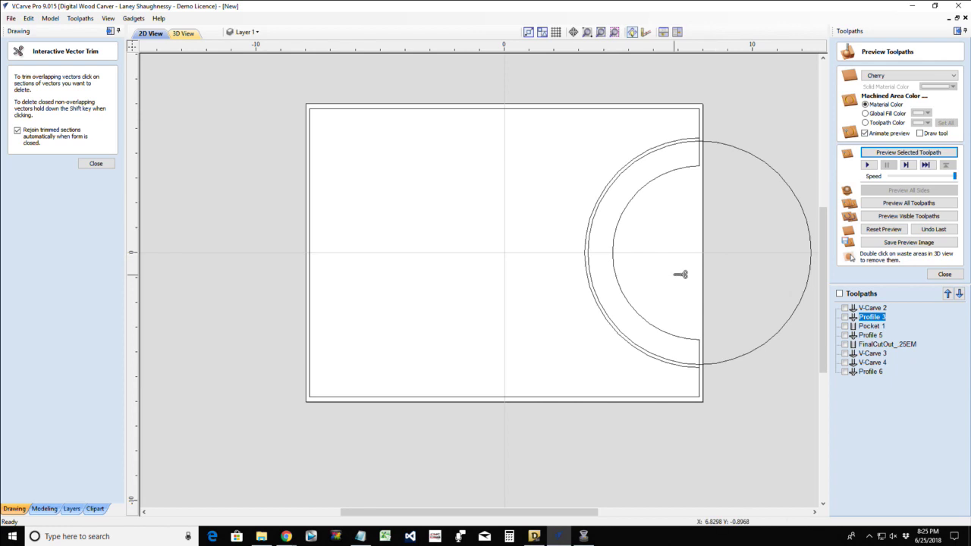
left_click(96, 163)
- Delete the original 9-inch circle
left_click(684, 170)
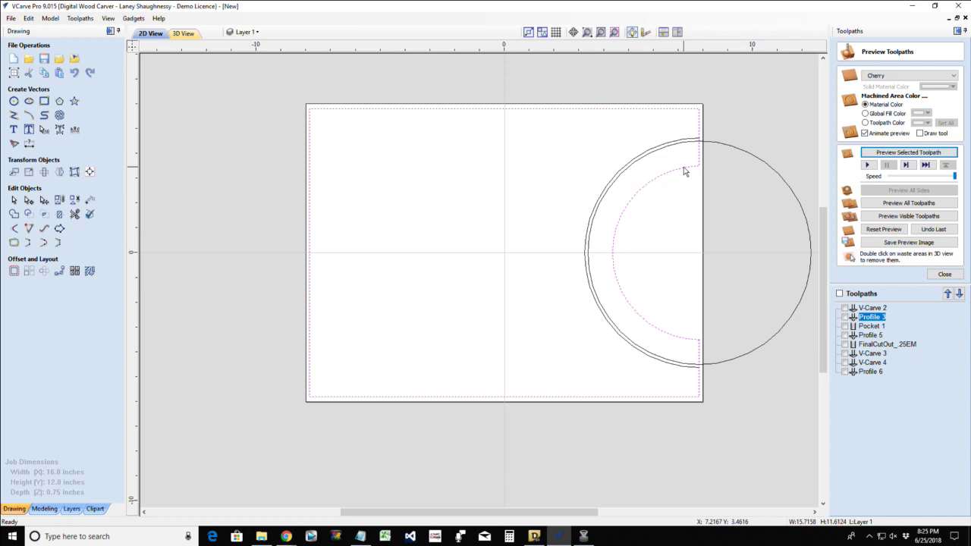
left_click(735, 152)
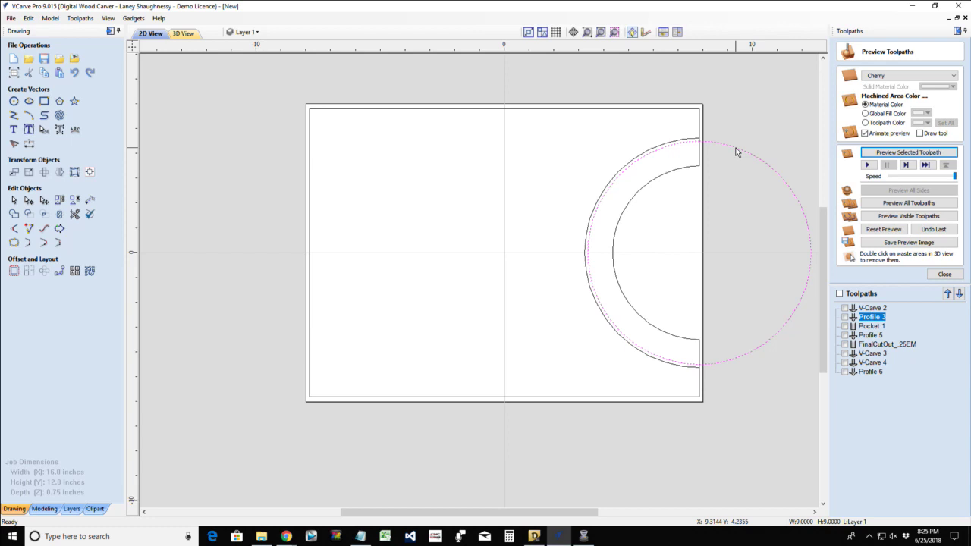
key("Delete")
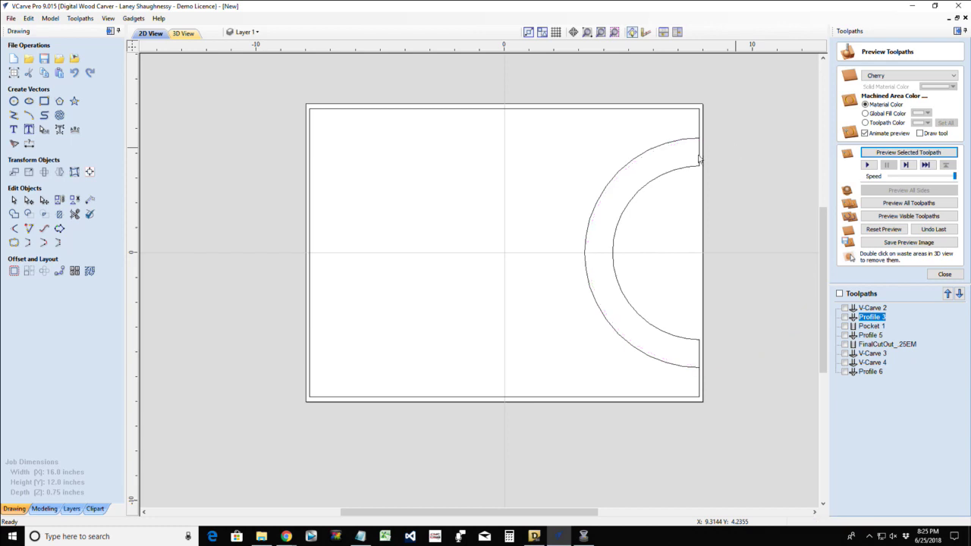
- Offset the notched board outline outwards by 0.125 inches
left_click(603, 194)
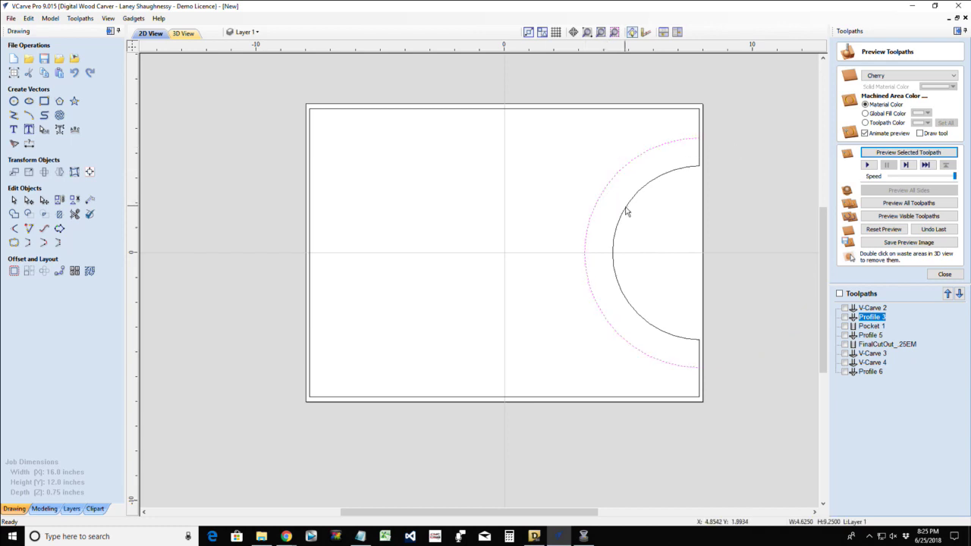
left_click(605, 191)
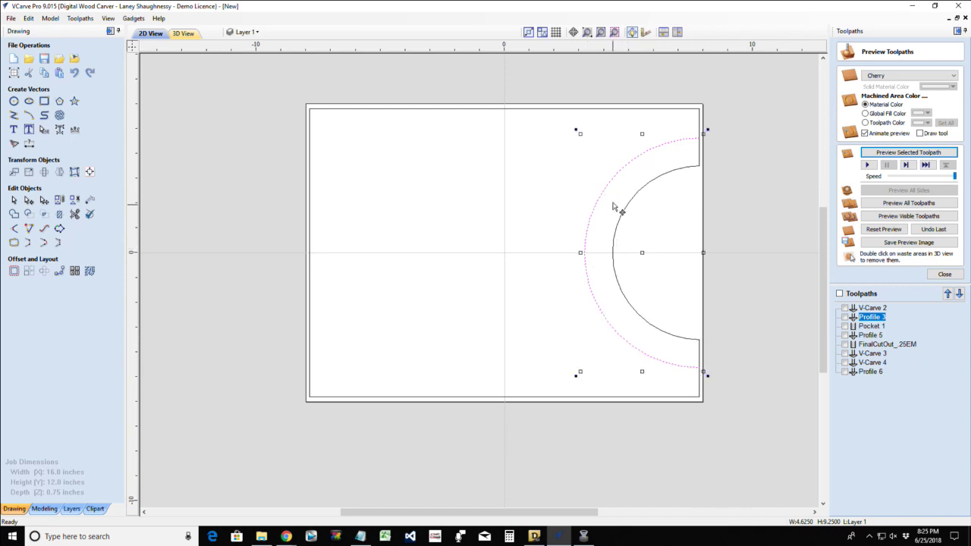
left_click(690, 172)
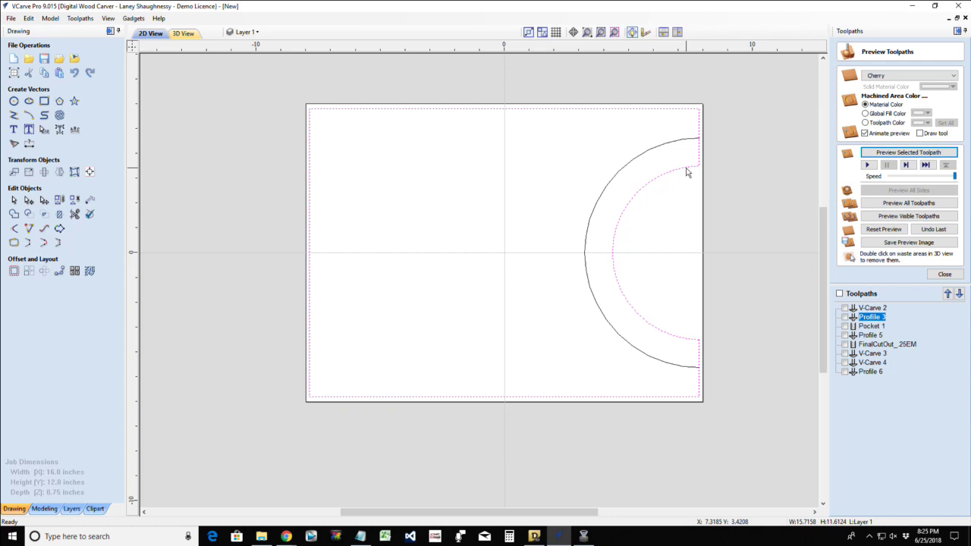
left_click(685, 169)
left_click(13, 271)
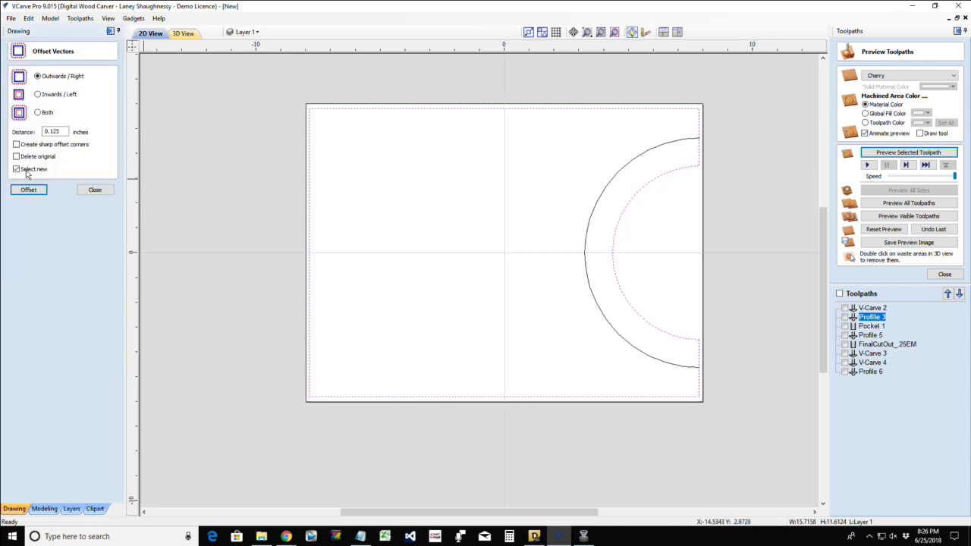
left_click(30, 190)
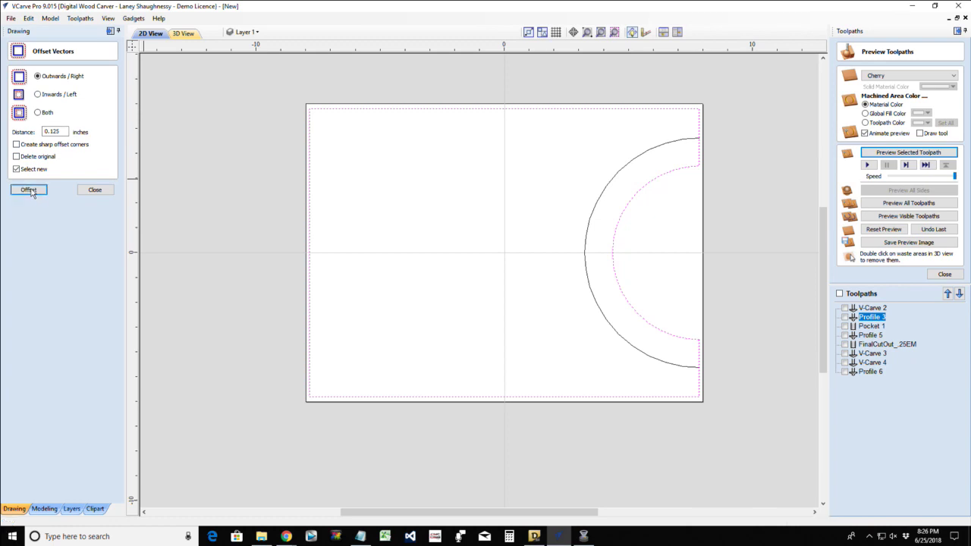
left_click(97, 192)
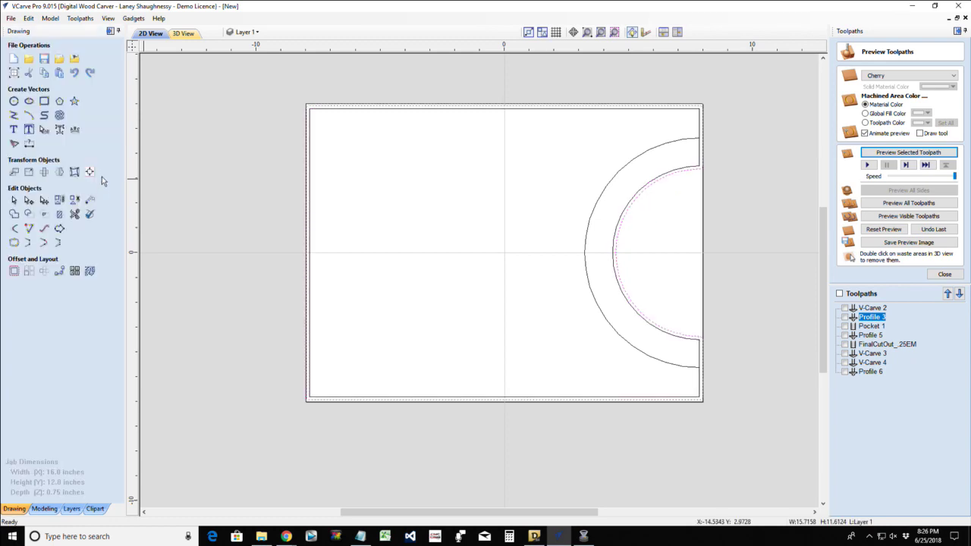
- Extend the offset arc's upper and lower ends to meet the board's right edge
scroll(712, 144, "up", 1)
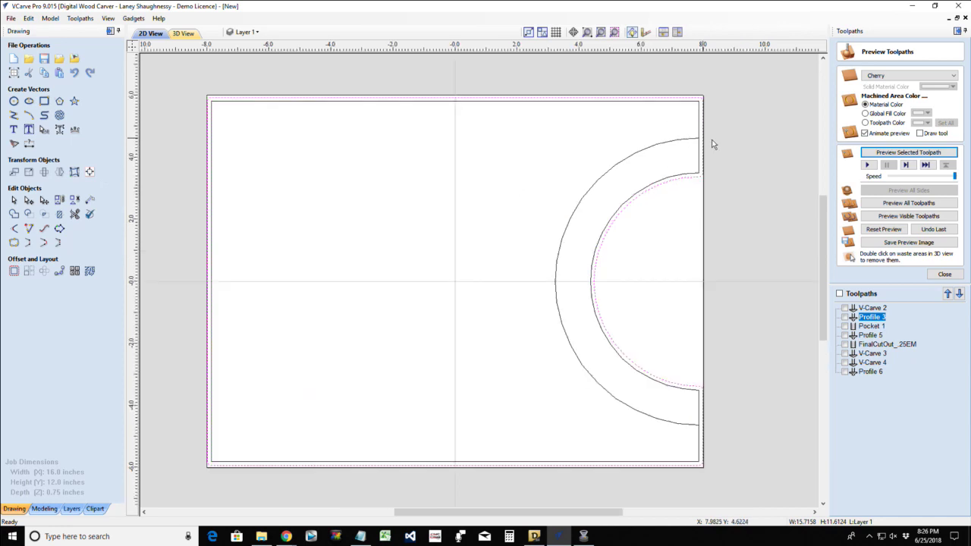
scroll(711, 144, "up", 4)
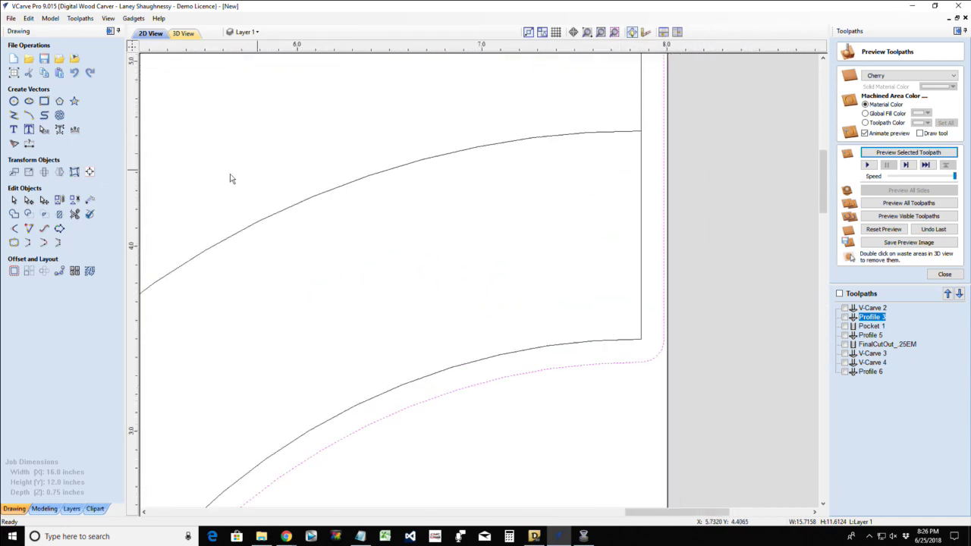
left_click(29, 229)
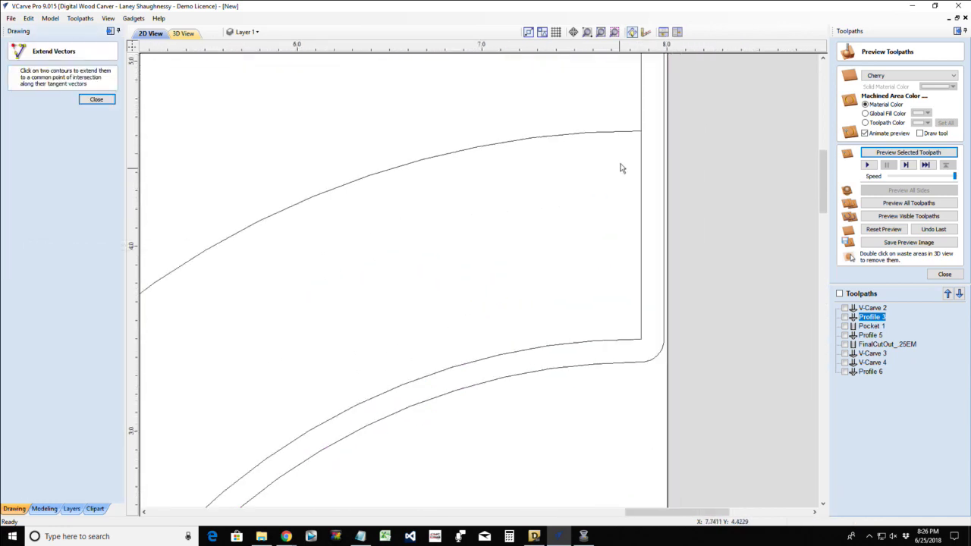
left_click(665, 134)
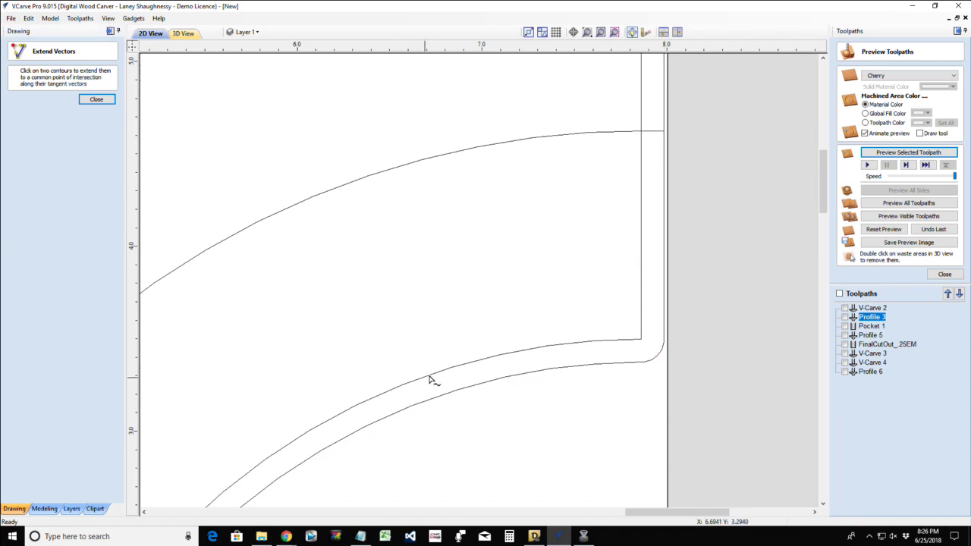
scroll(452, 376, "down", 6)
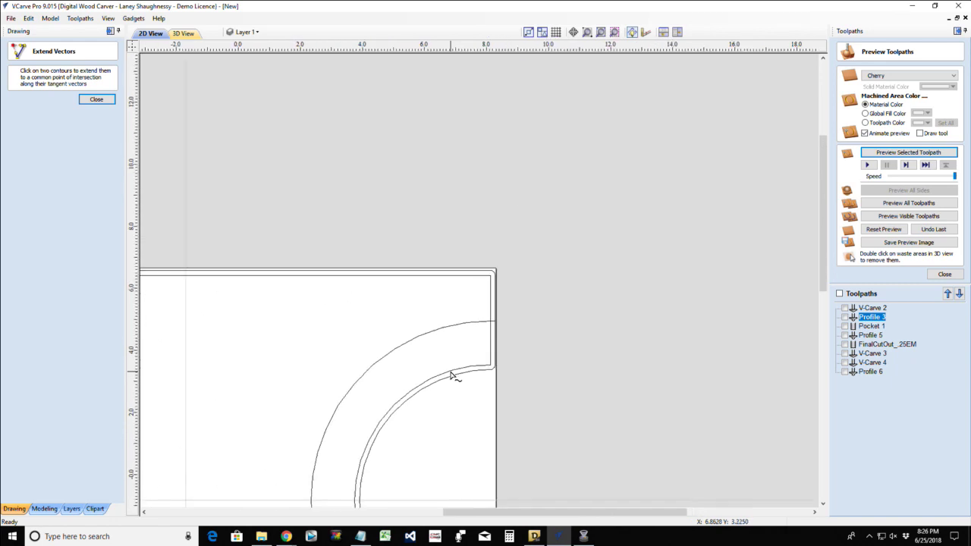
scroll(509, 473, "up", 5)
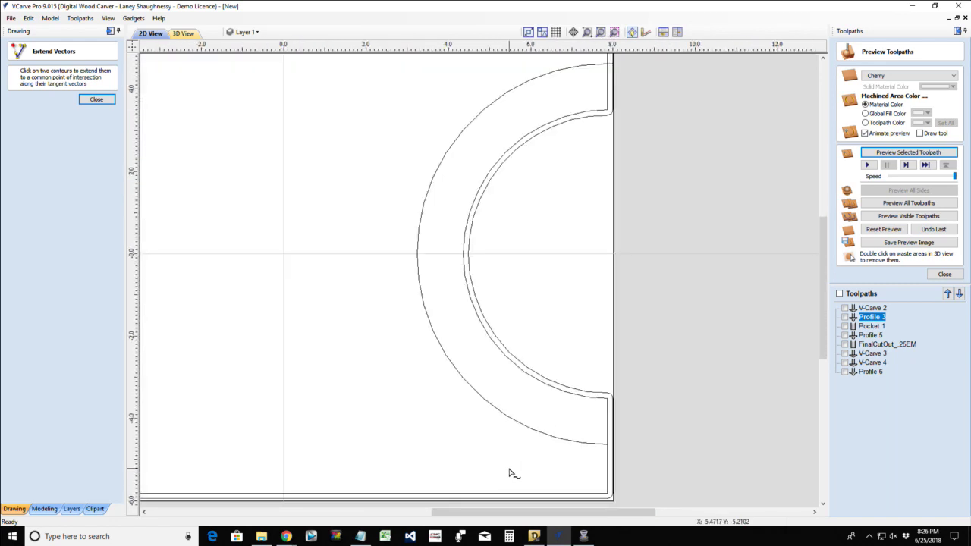
scroll(608, 460, "up", 5)
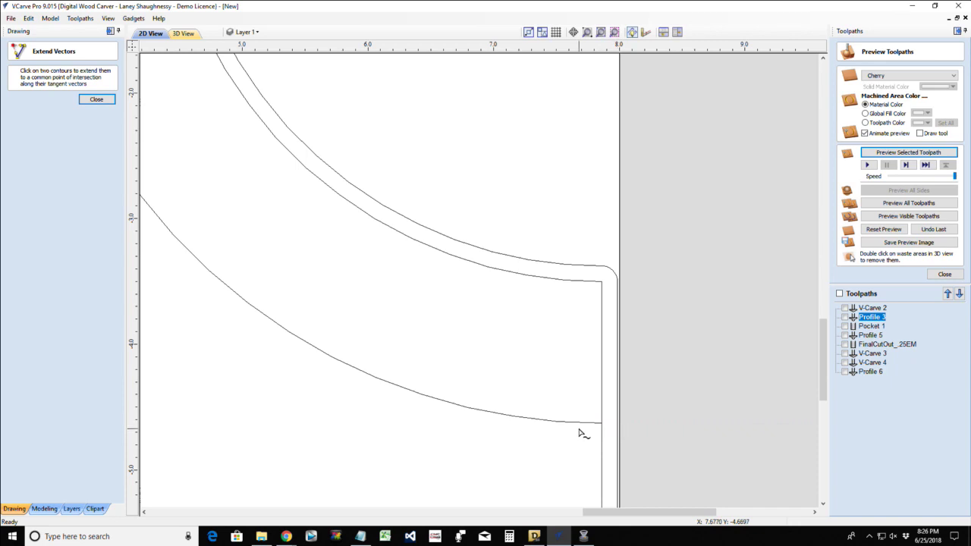
left_click(603, 426)
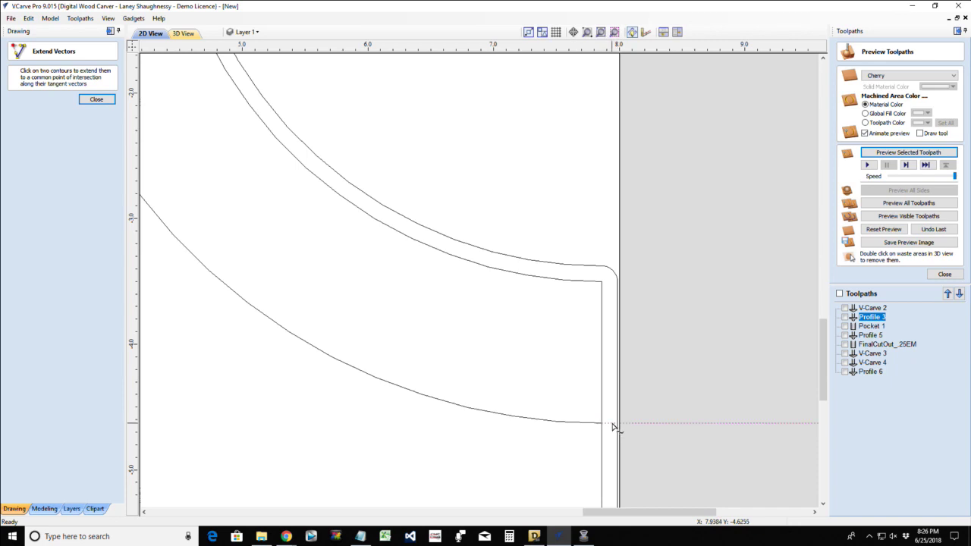
left_click(617, 425)
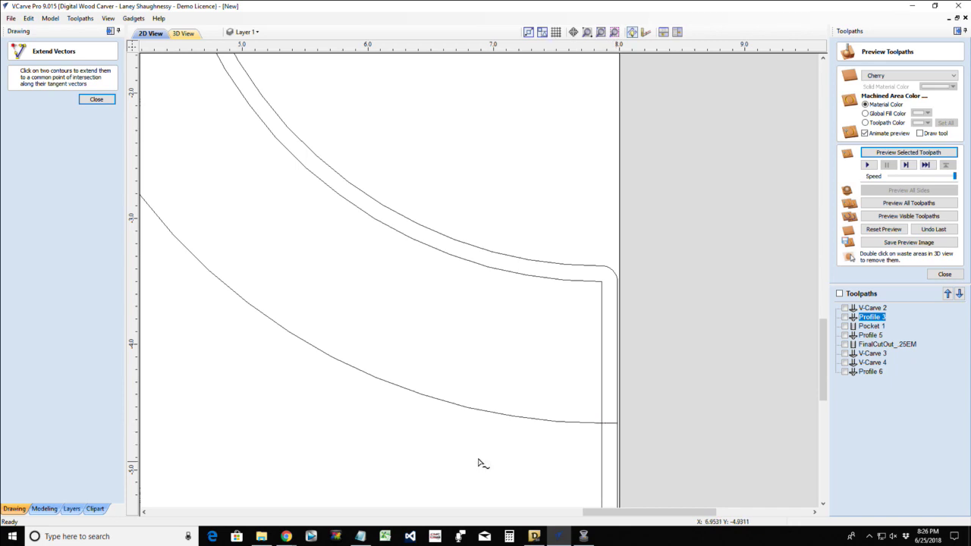
left_click(97, 99)
scroll(293, 267, "down", 4)
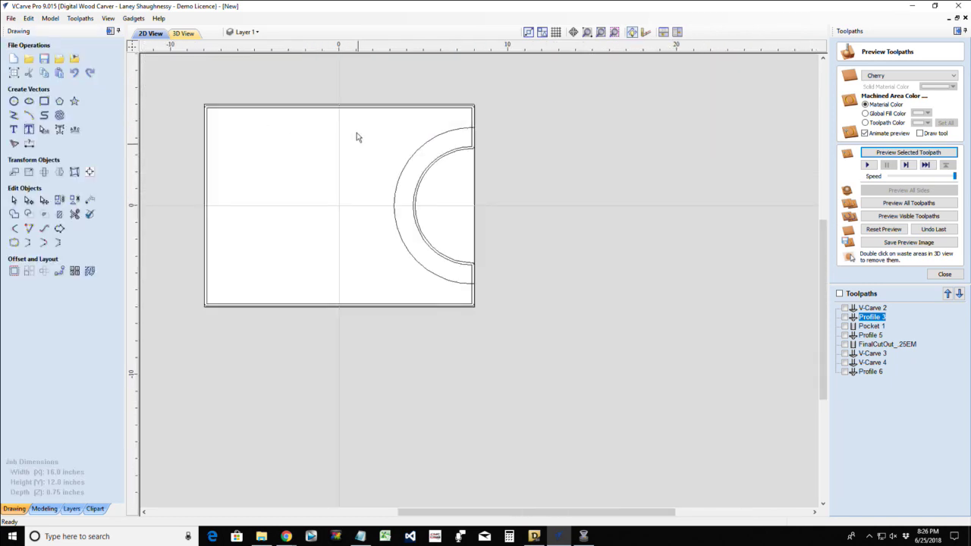
- Select the outer half-ring arc together with the extended offset outline
scroll(361, 138, "up", 3)
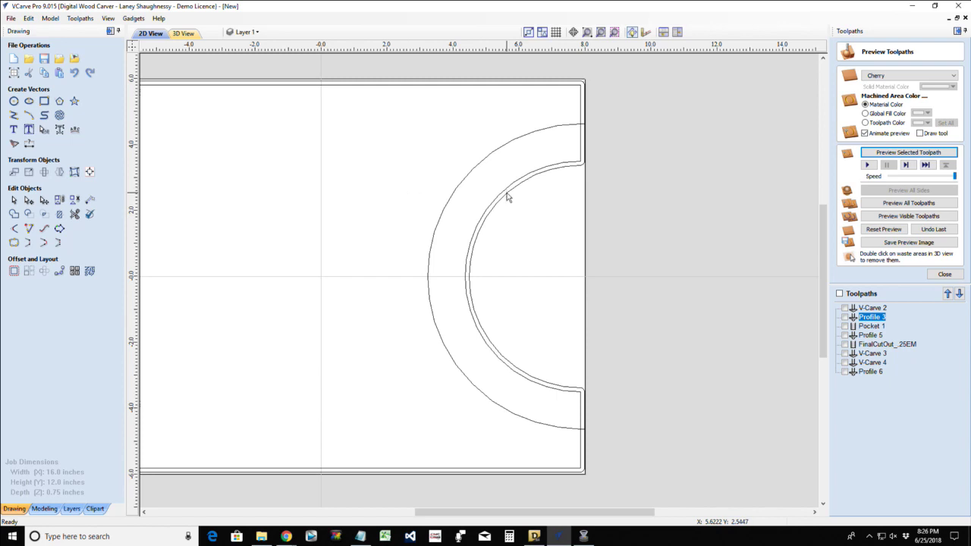
left_click(467, 181)
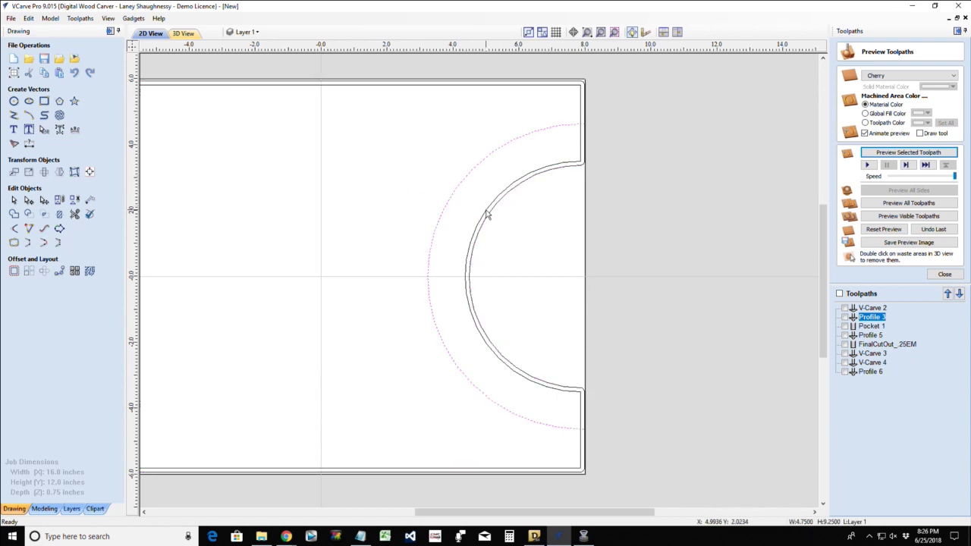
left_click(486, 214)
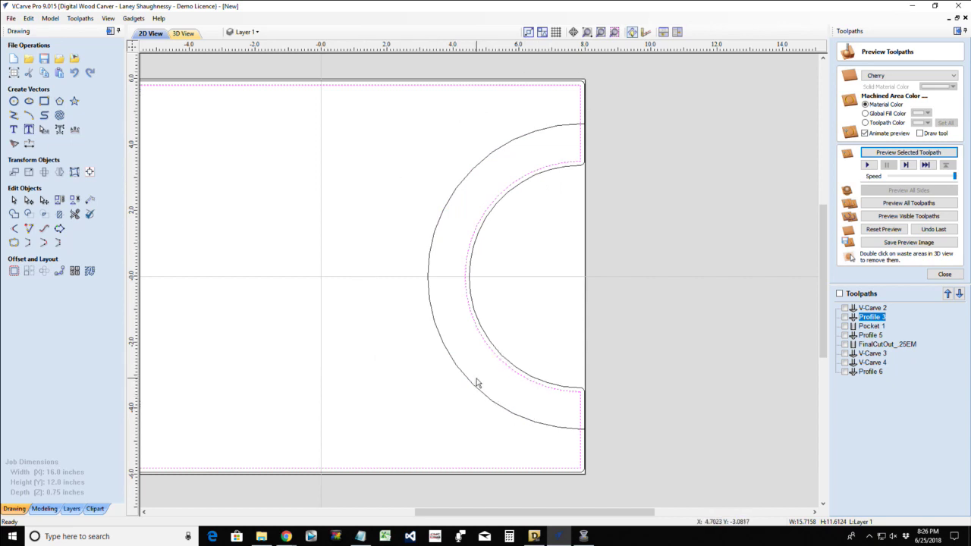
left_click(494, 350)
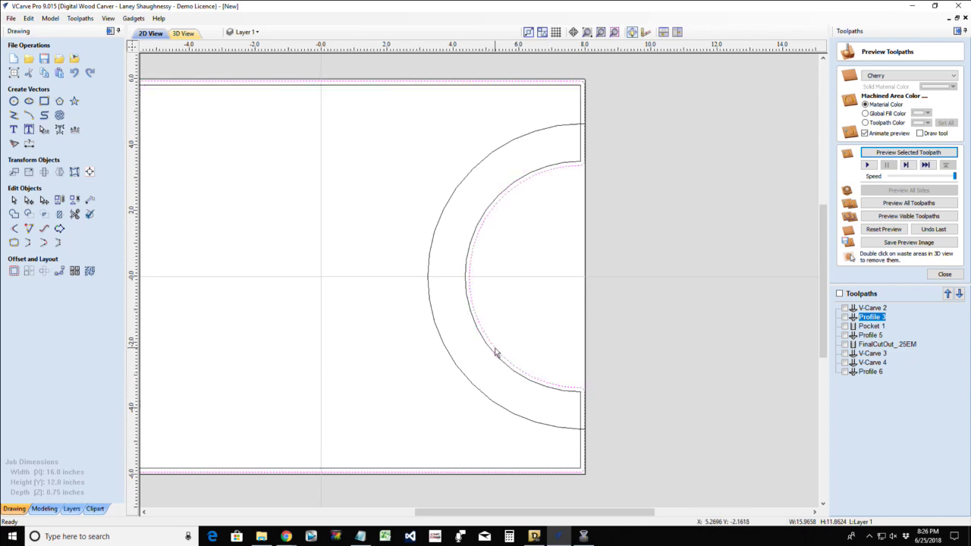
left_click(468, 385)
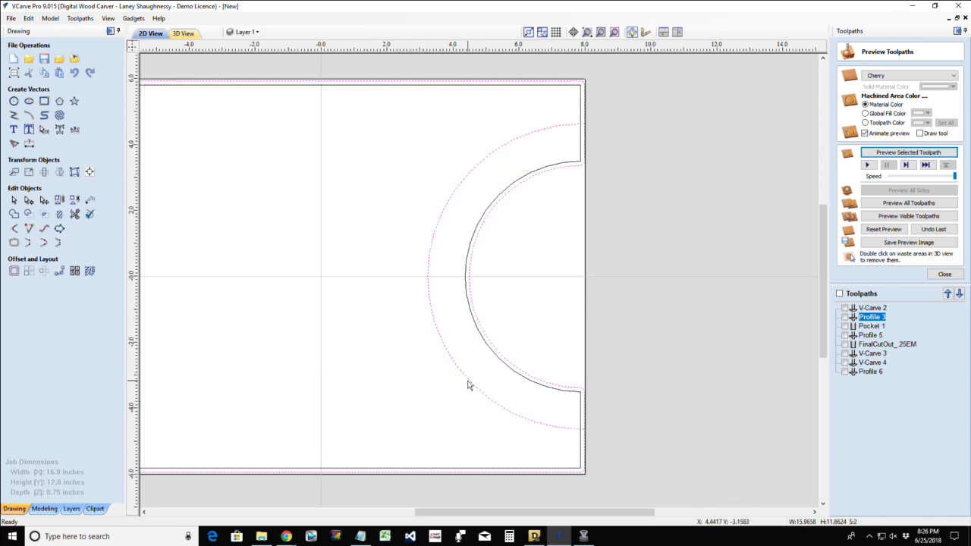
- Trim the excess segments and select the resulting closed half-ring shape
left_click(75, 215)
scroll(595, 476, "up", 3)
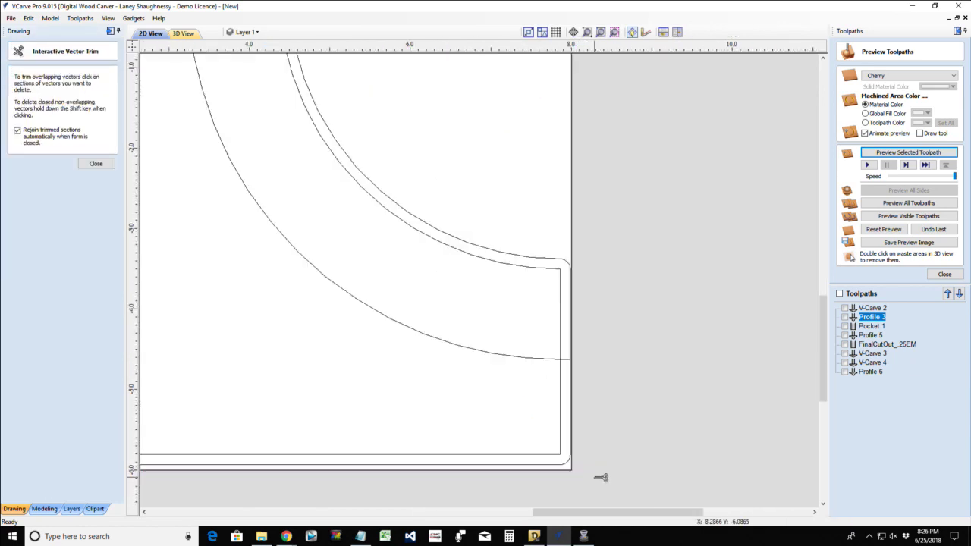
scroll(534, 440, "up", 3)
scroll(534, 436, "down", 3)
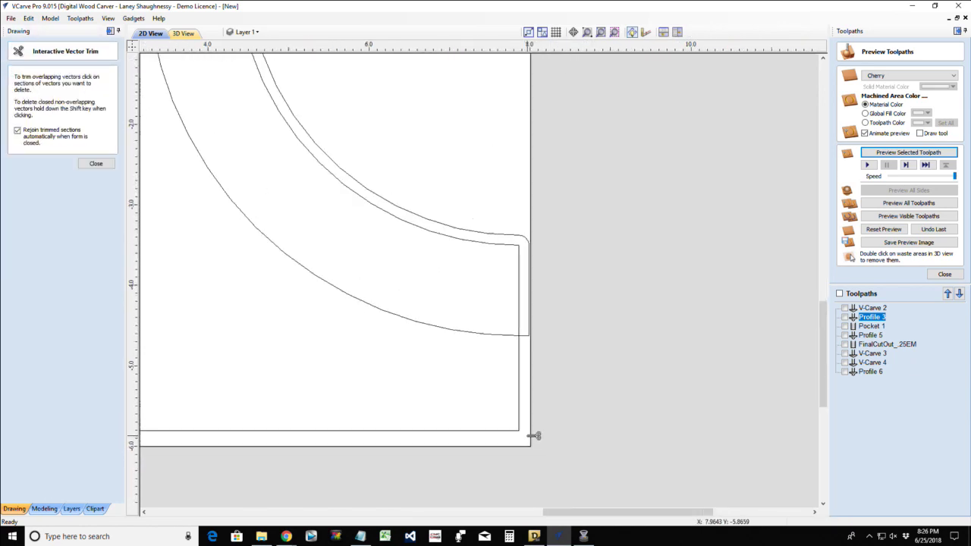
scroll(535, 436, "down", 3)
left_click(95, 163)
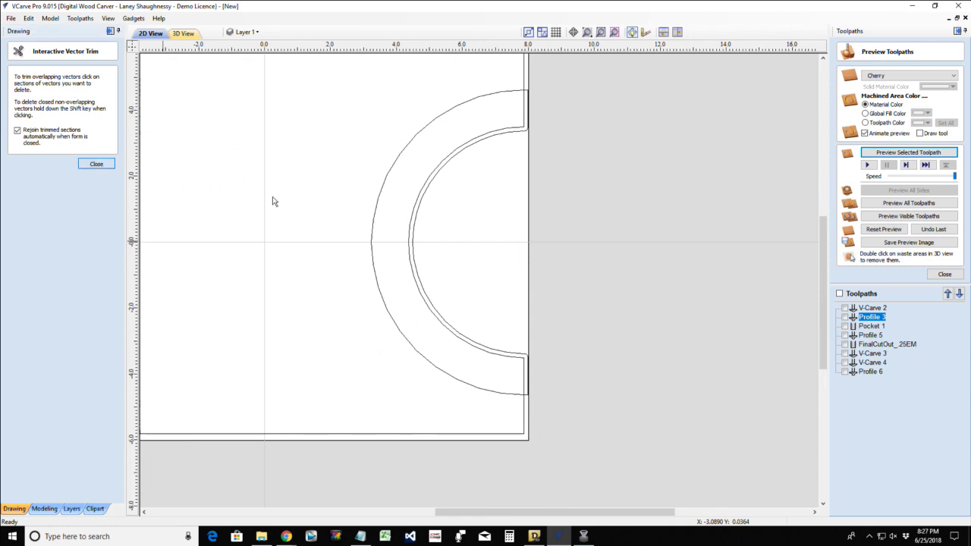
left_click(523, 135)
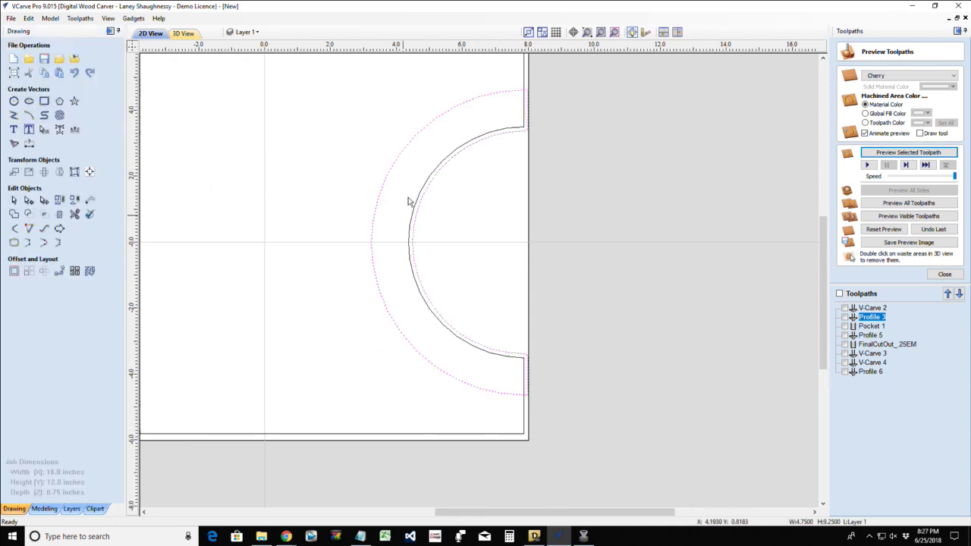
scroll(533, 367, "down", 3)
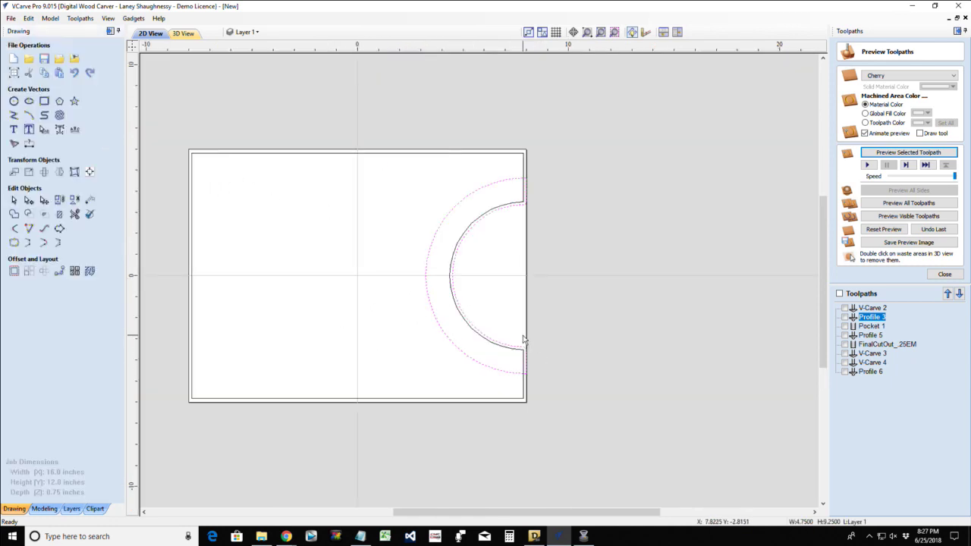
scroll(442, 349, "up", 3)
scroll(441, 349, "down", 1)
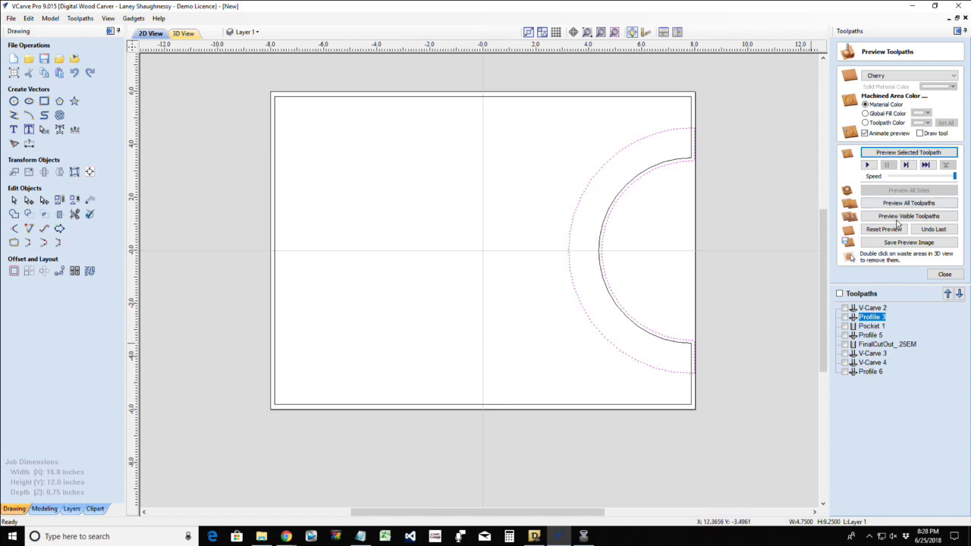
left_click(944, 273)
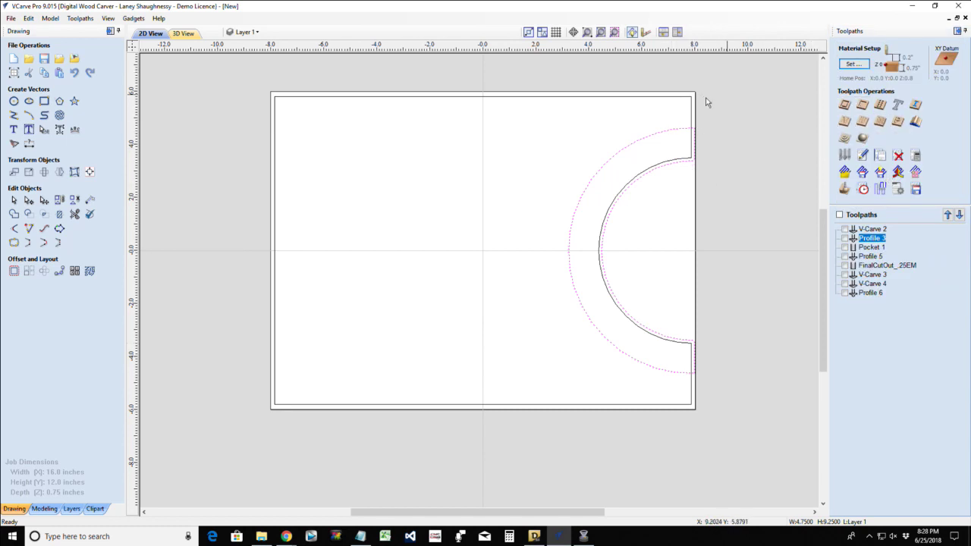
left_click(15, 73)
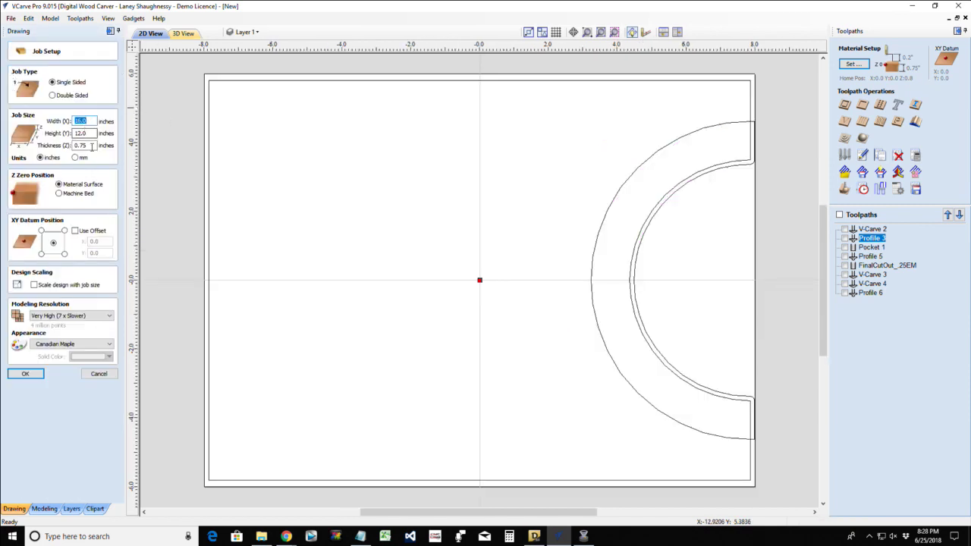
double_click(92, 147)
type(".")
type("1")
type(".5")
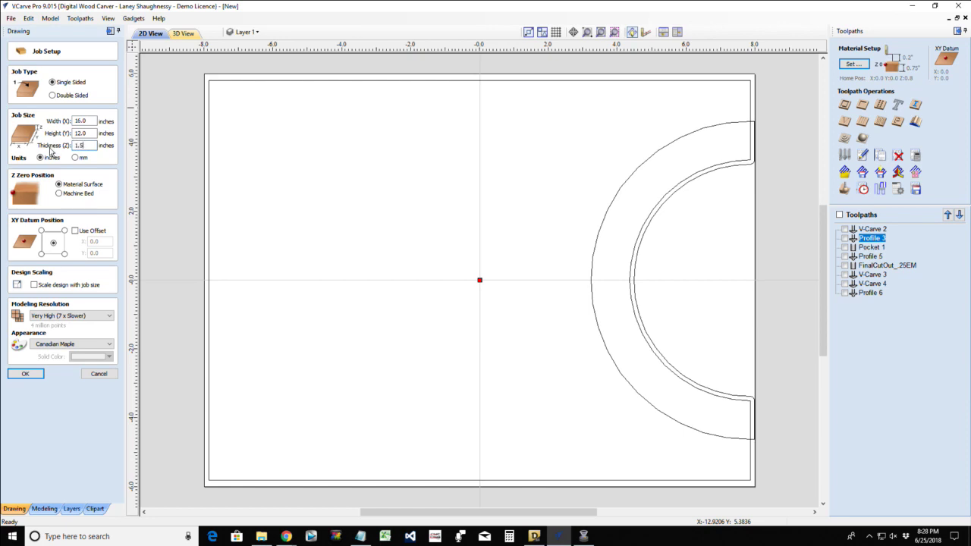
left_click(26, 374)
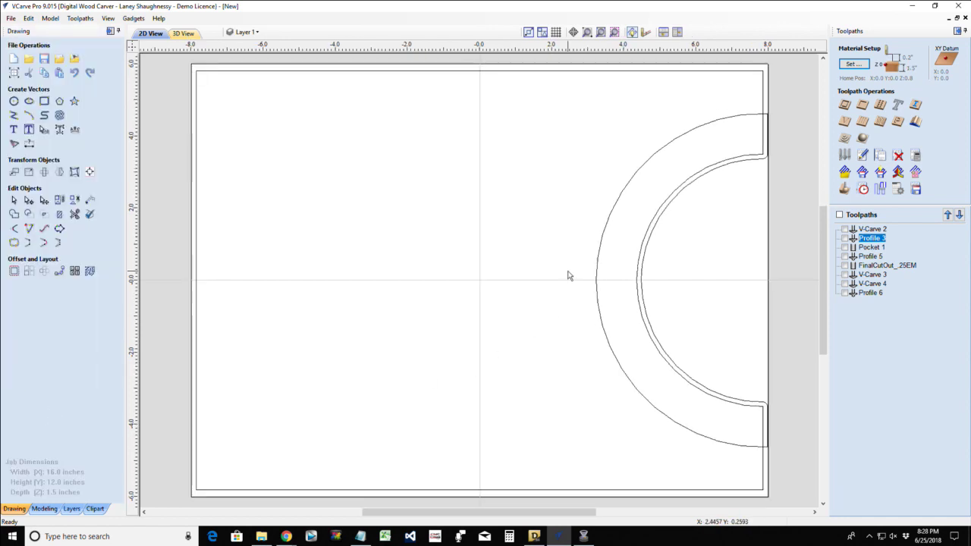
left_click(753, 164)
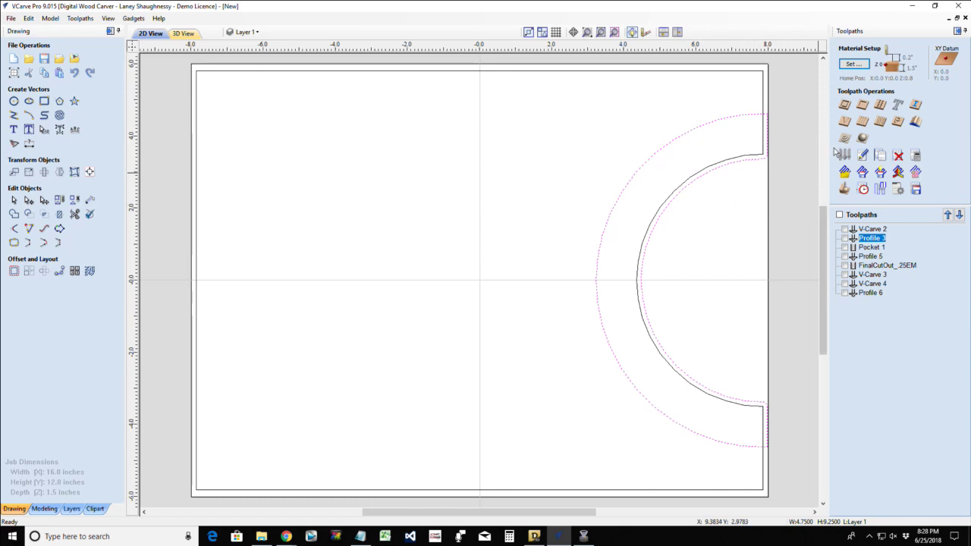
- Start pocket toolpath Pocket 2 with the 0.25-inch end mill and select its 0.75 cut depth
left_click(861, 104)
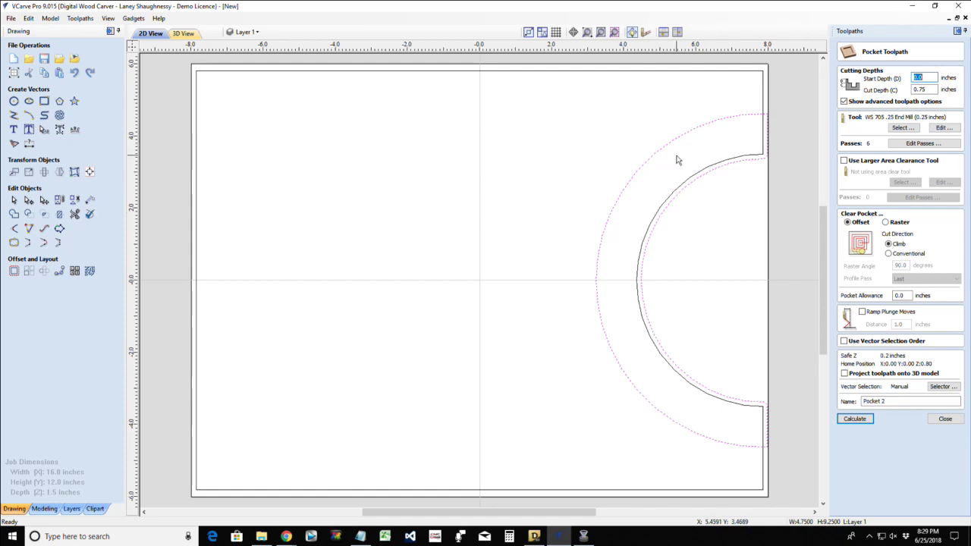
left_click(929, 90)
double_click(929, 89)
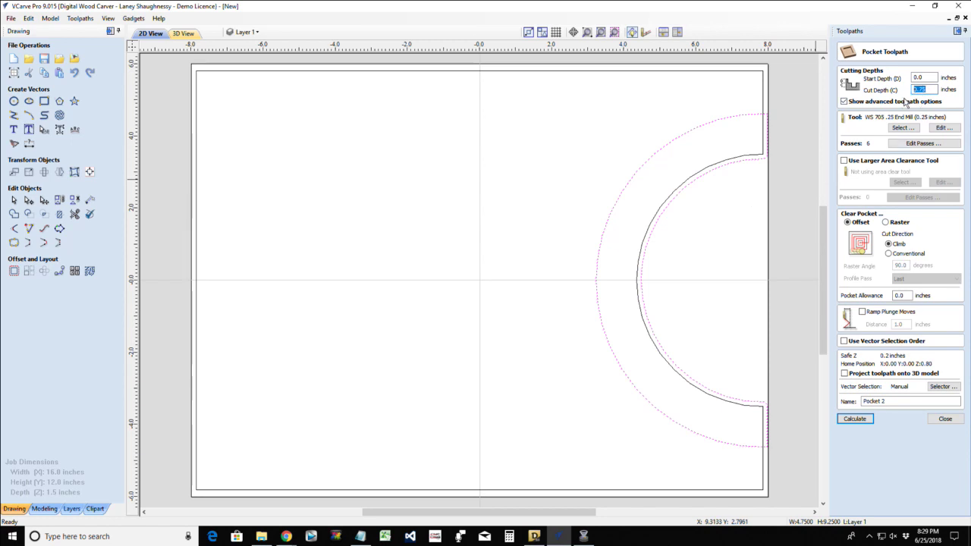
- Enter cut depth 1+.375 so it evaluates to 1.125 inches, giving 9 passes
type("1")
type(".375")
key("Tab")
left_click(942, 128)
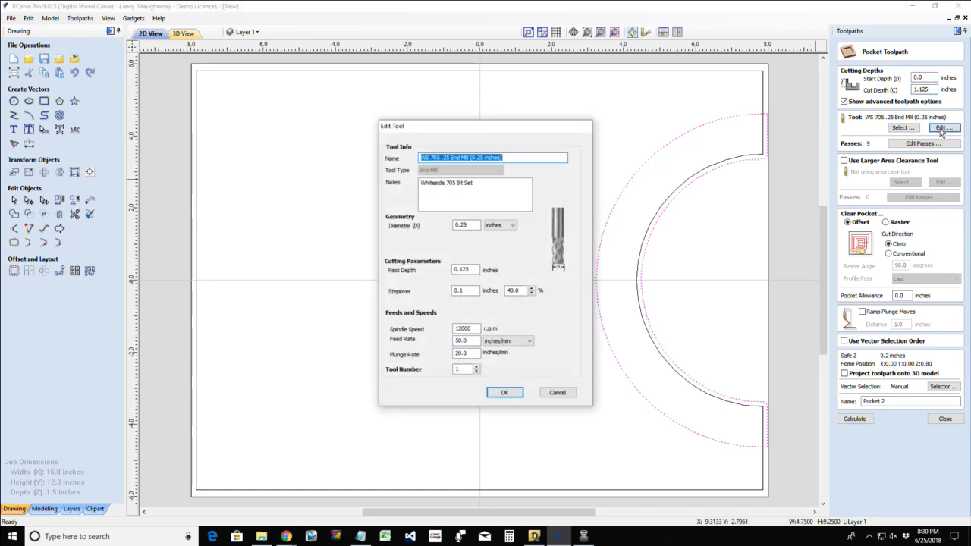
left_click(558, 393)
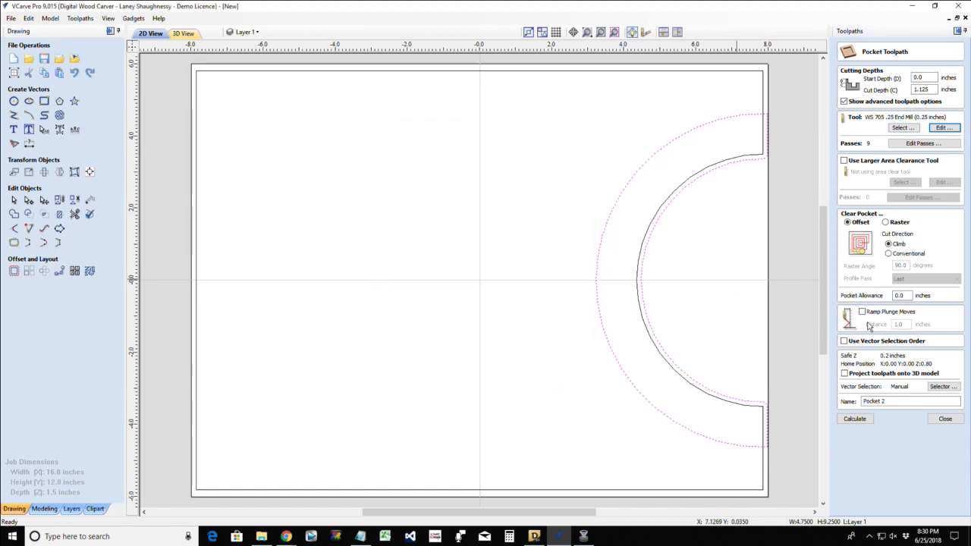
- Calculate Pocket 2 and preview the half-ring groove from a tilted 3D view
left_click(854, 419)
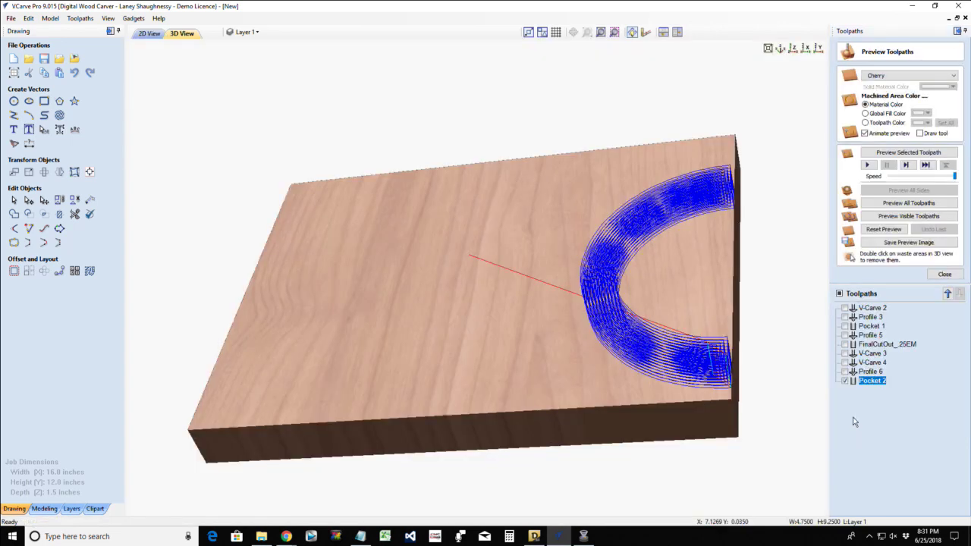
left_click(888, 153)
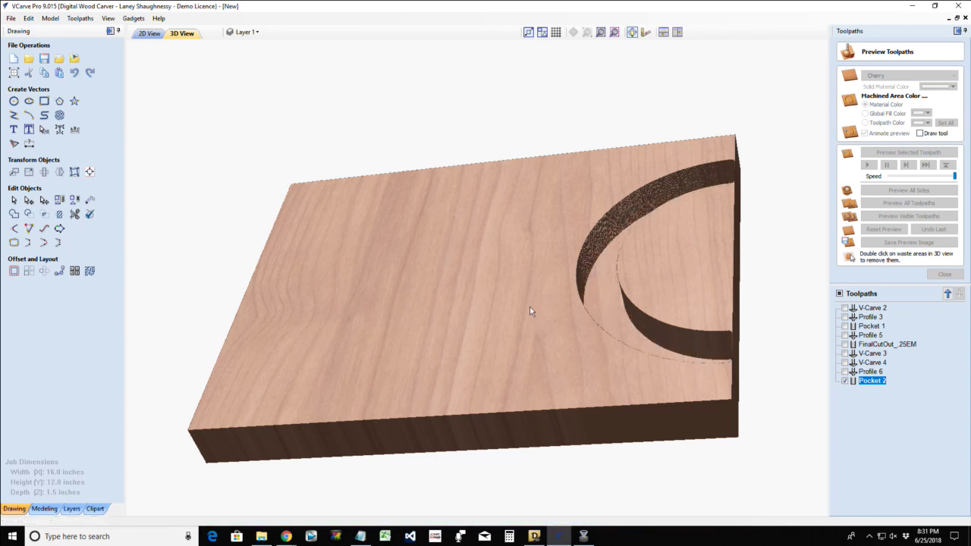
left_click_drag(530, 306, 535, 363)
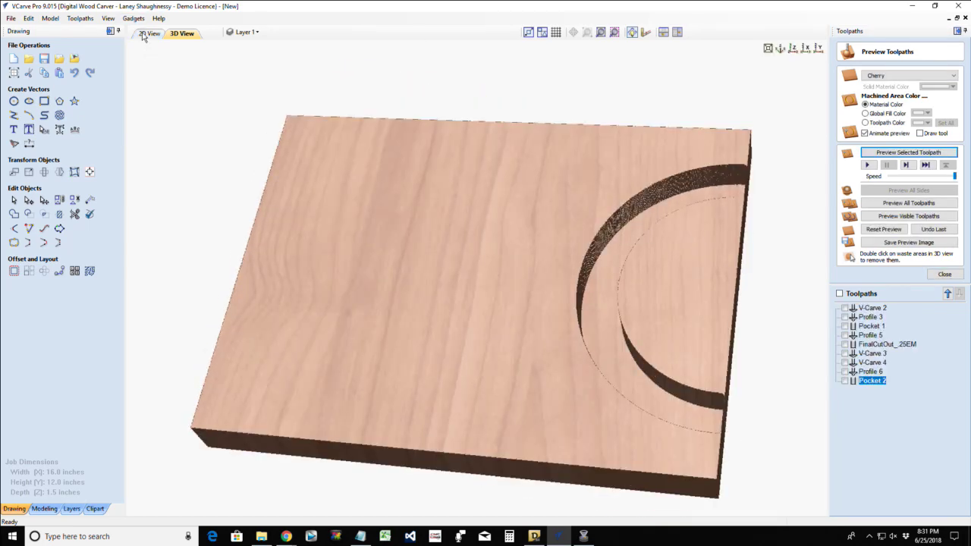
- Return to the 2D view, close the preview, and start profile toolpath Profile 7
left_click(149, 33)
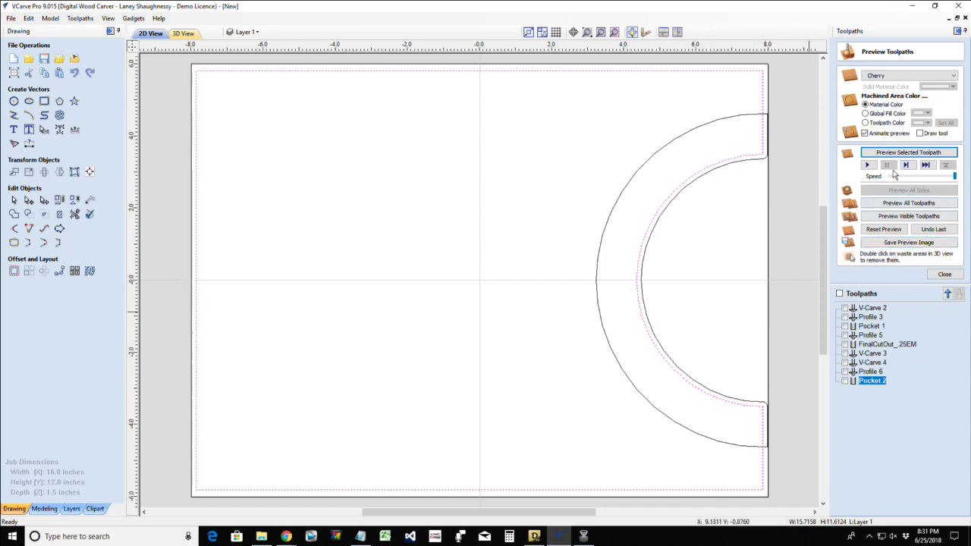
left_click(940, 275)
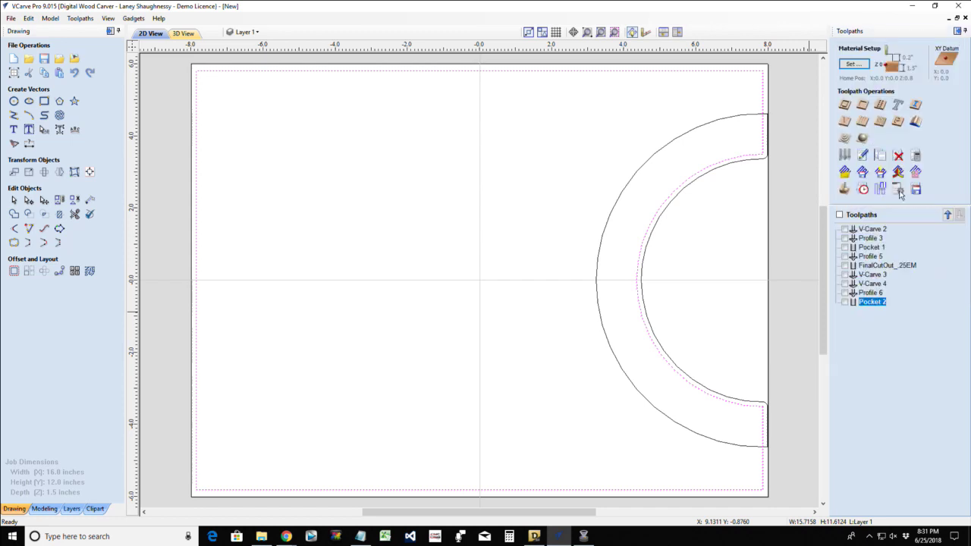
left_click(845, 105)
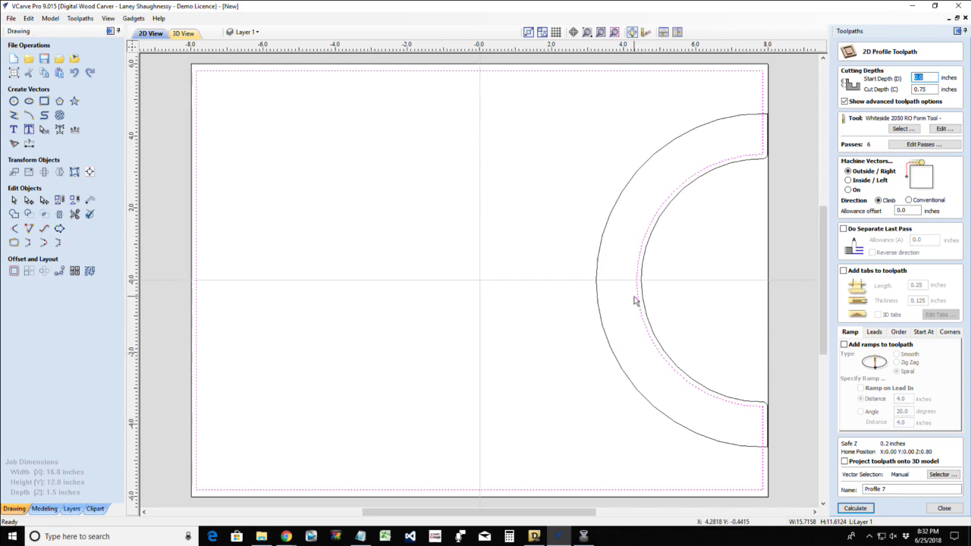
scroll(641, 269, "up", 1)
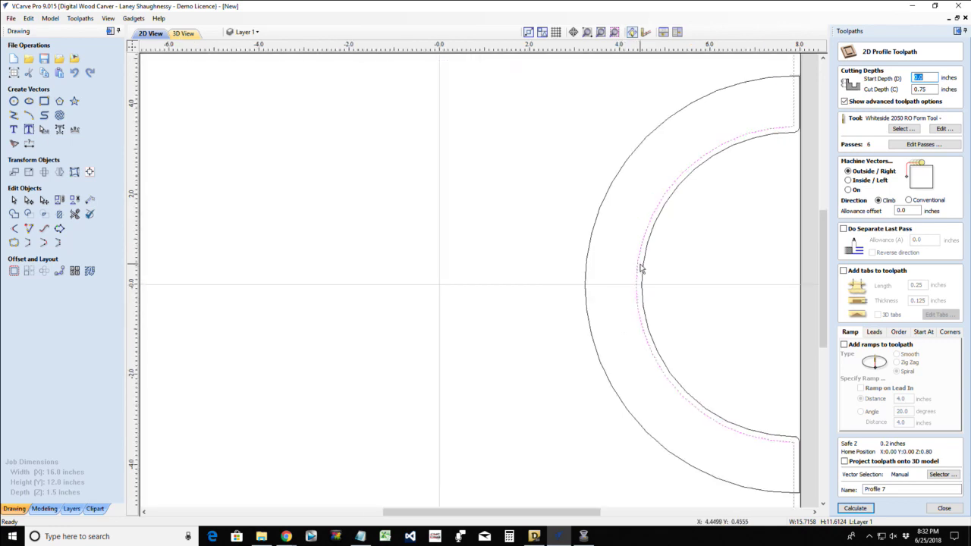
scroll(641, 269, "down", 1)
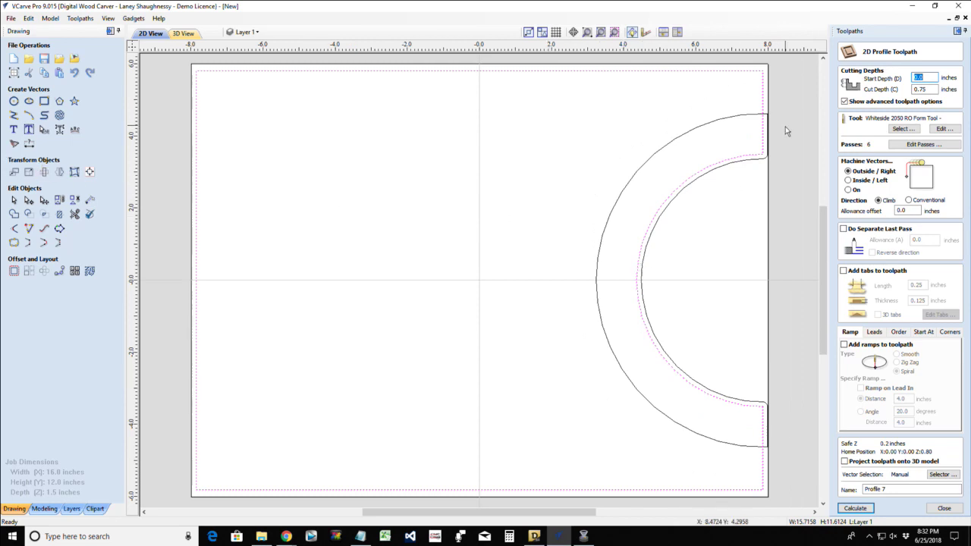
scroll(789, 143, "up", 4)
scroll(745, 201, "up", 2)
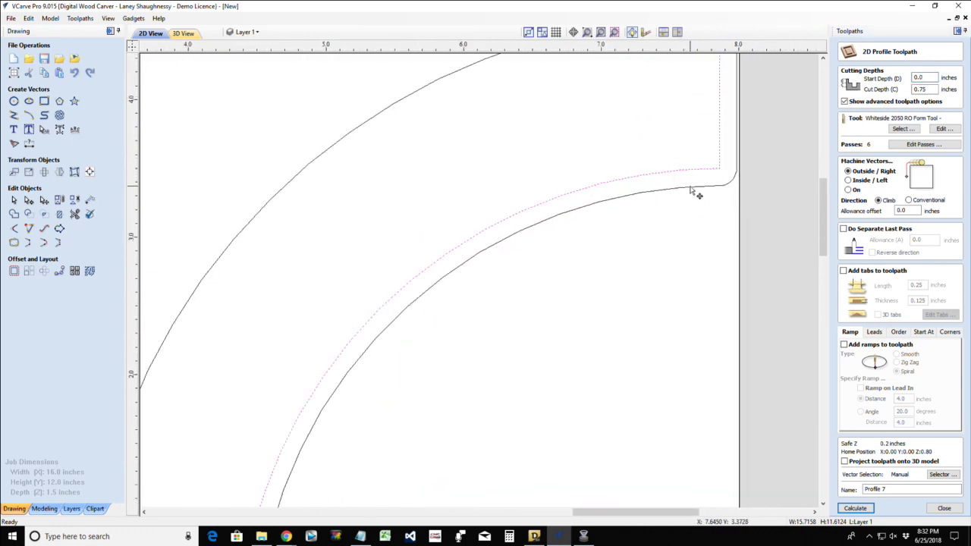
- Move the outer half-ring curve onto a new hidden layer named PocketCut
left_click(691, 189)
right_click(691, 189)
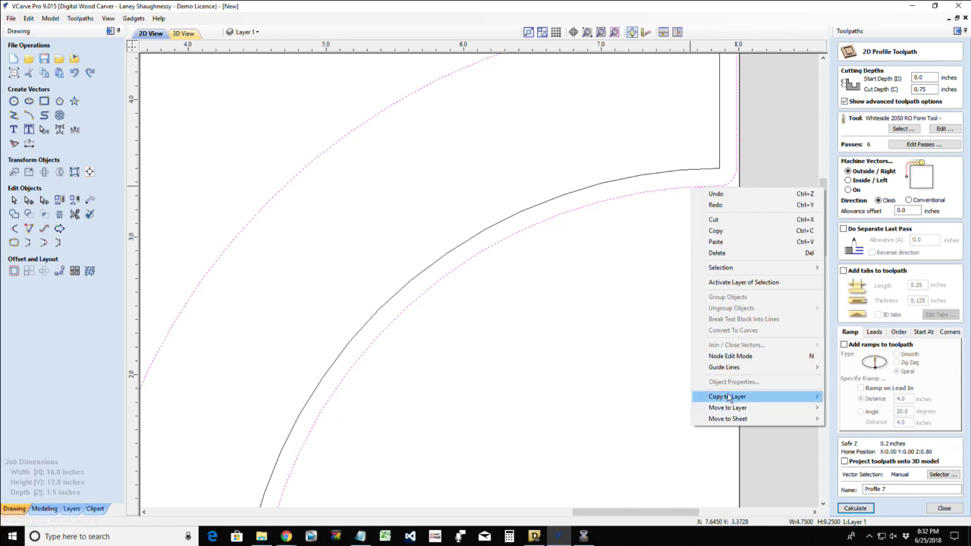
mouse_move(727, 402)
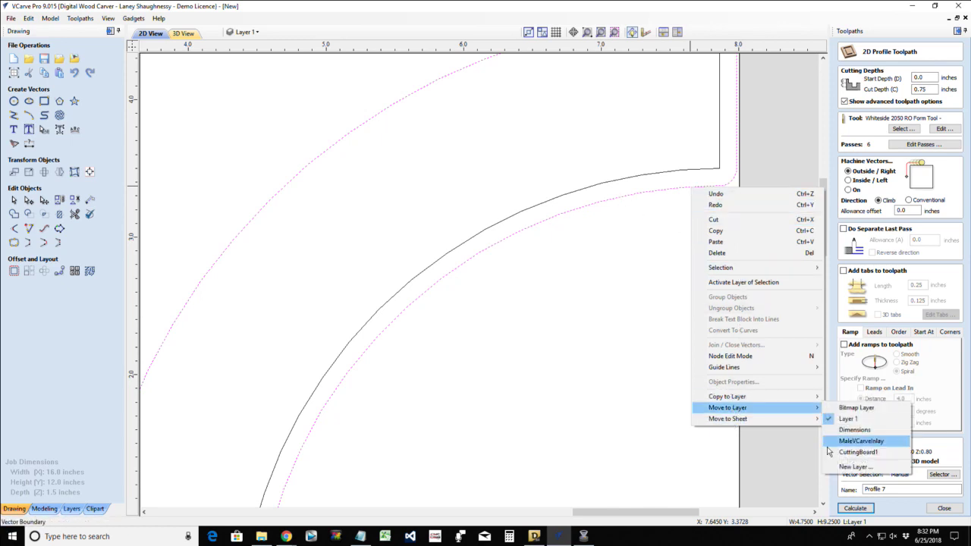
left_click(841, 473)
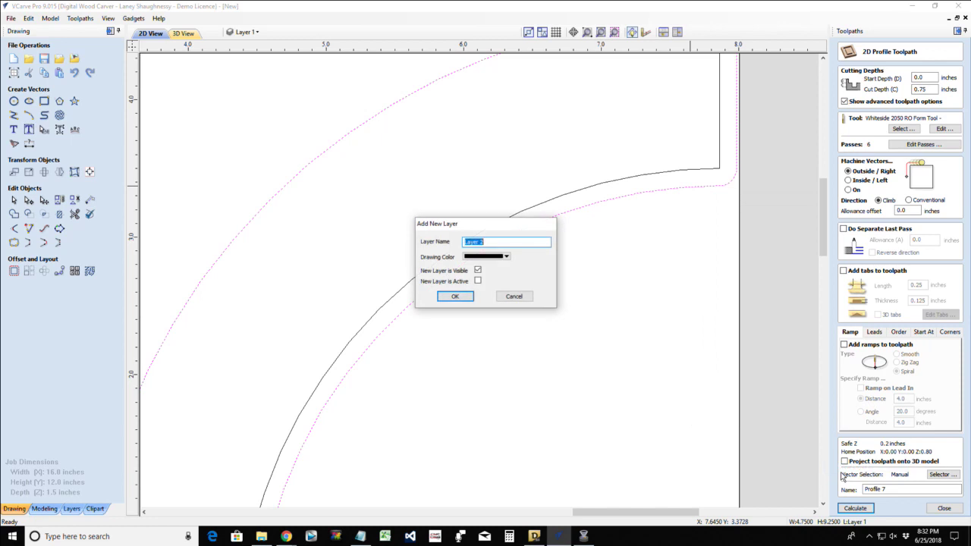
type("PocketCut")
left_click(455, 296)
left_click(491, 232)
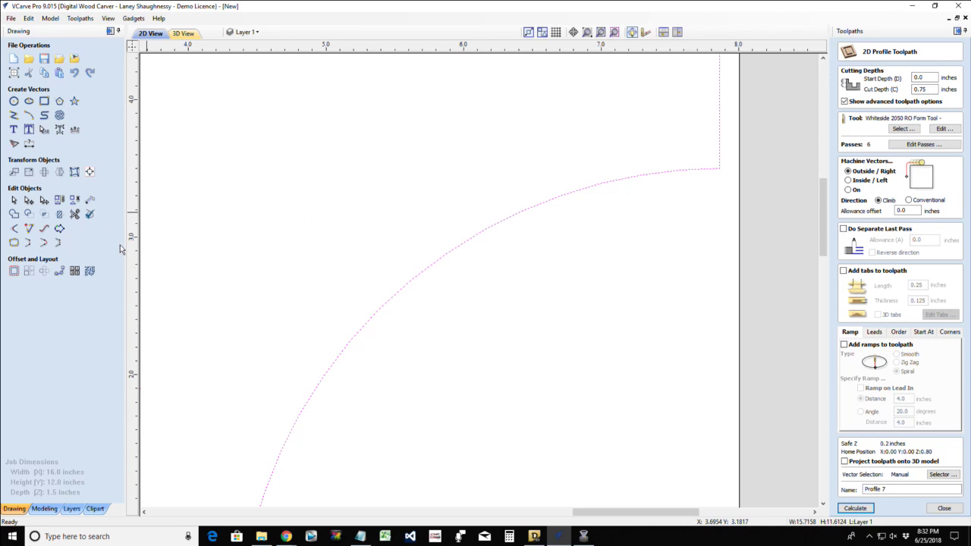
scroll(533, 319, "down", 4)
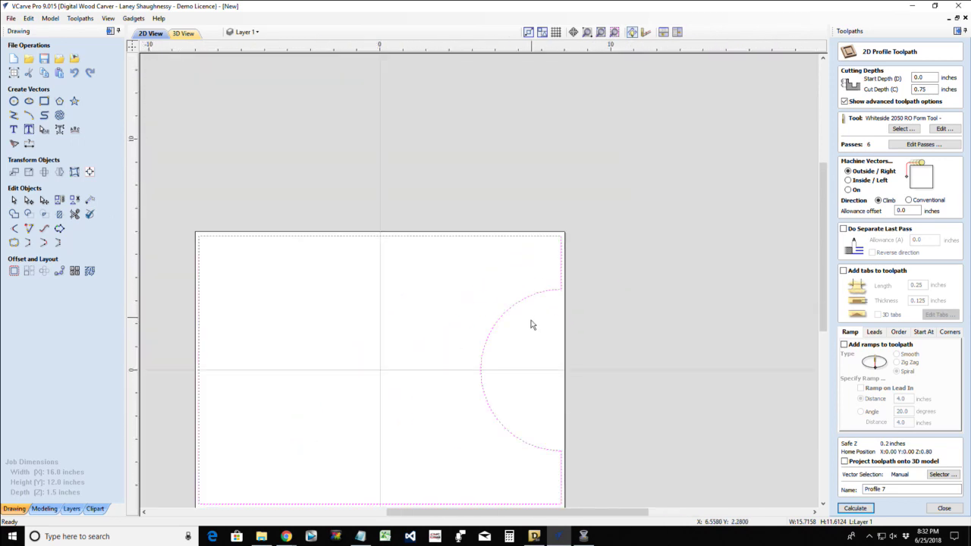
- Offset the half-circle outline outwards by 0.125 inches
scroll(501, 413, "up", 2)
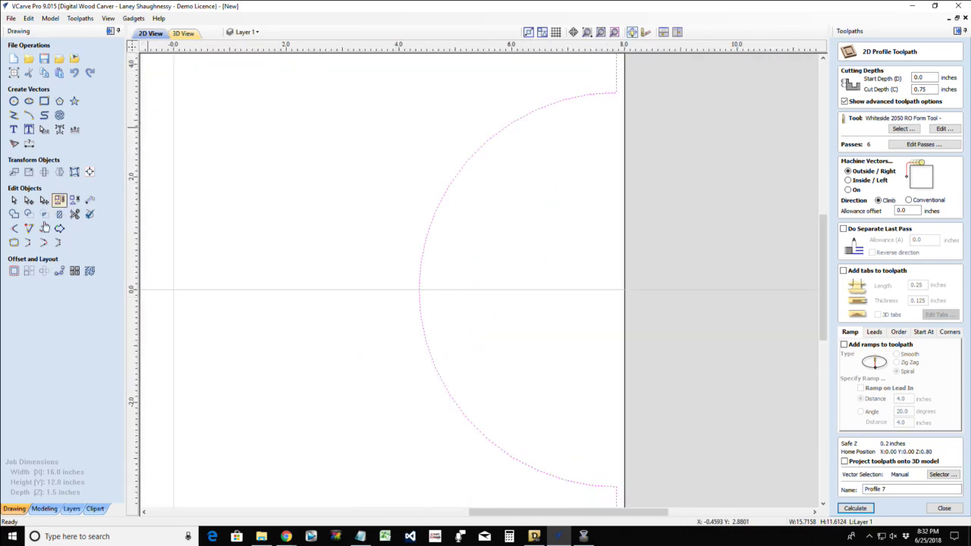
left_click(13, 271)
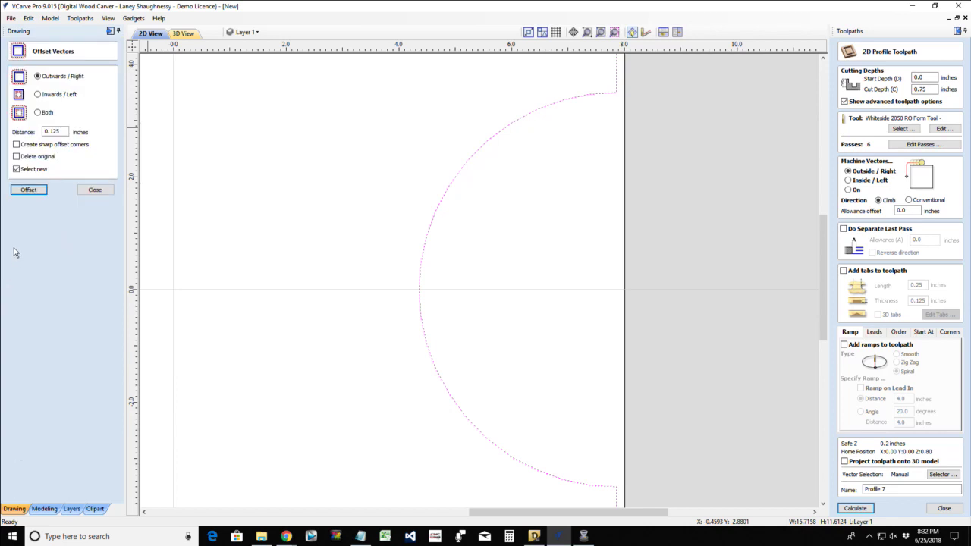
left_click(28, 189)
scroll(606, 90, "up", 6)
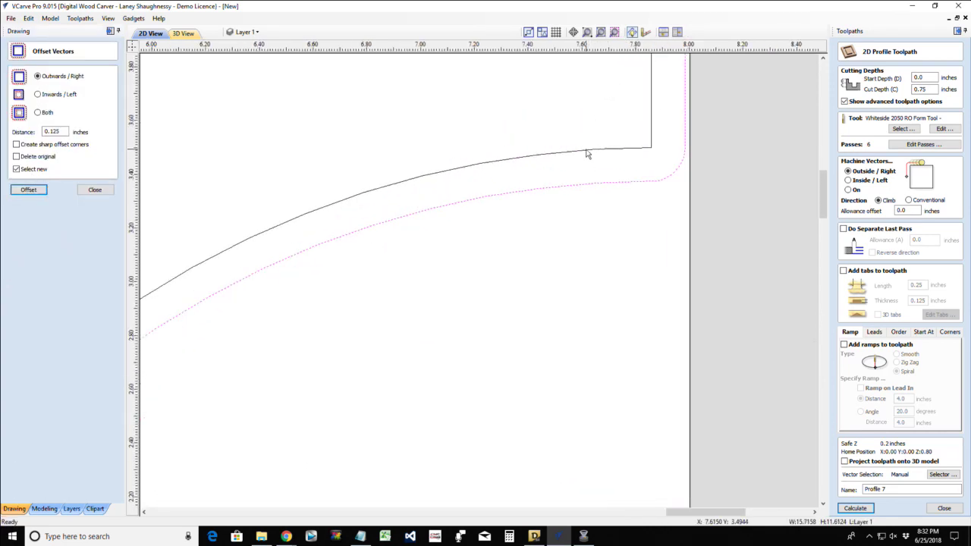
left_click(585, 150)
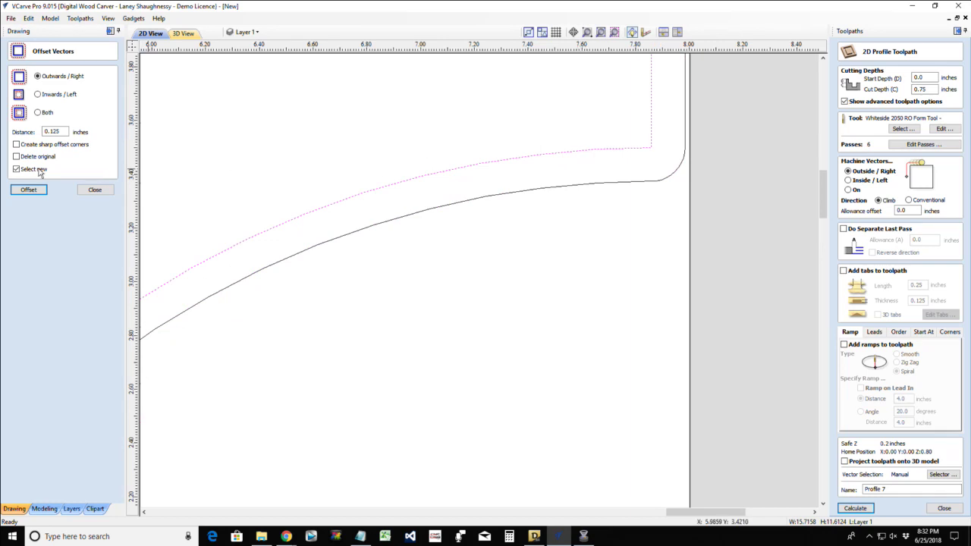
left_click(94, 190)
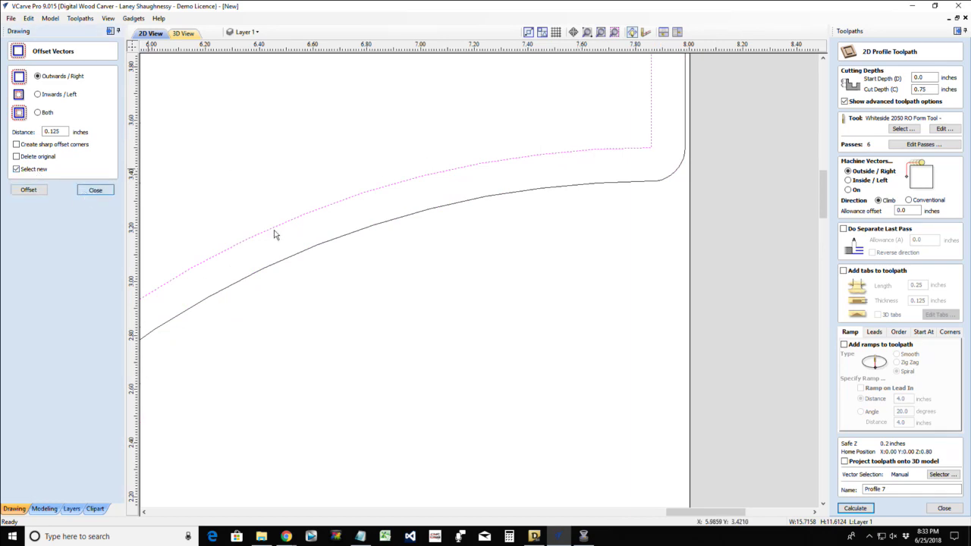
- Cut the offset half-ring apart at its lower end node with Cut Vector
left_click(29, 200)
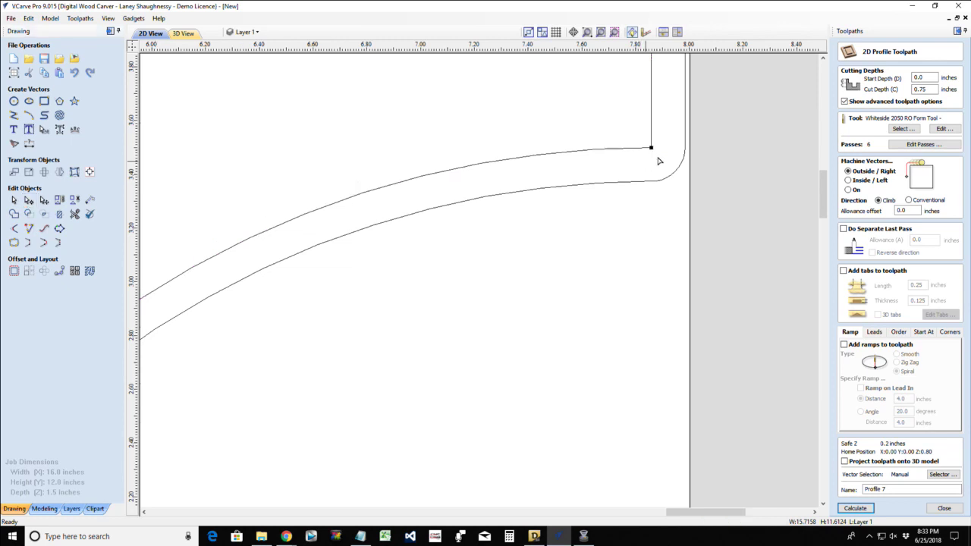
right_click(651, 147)
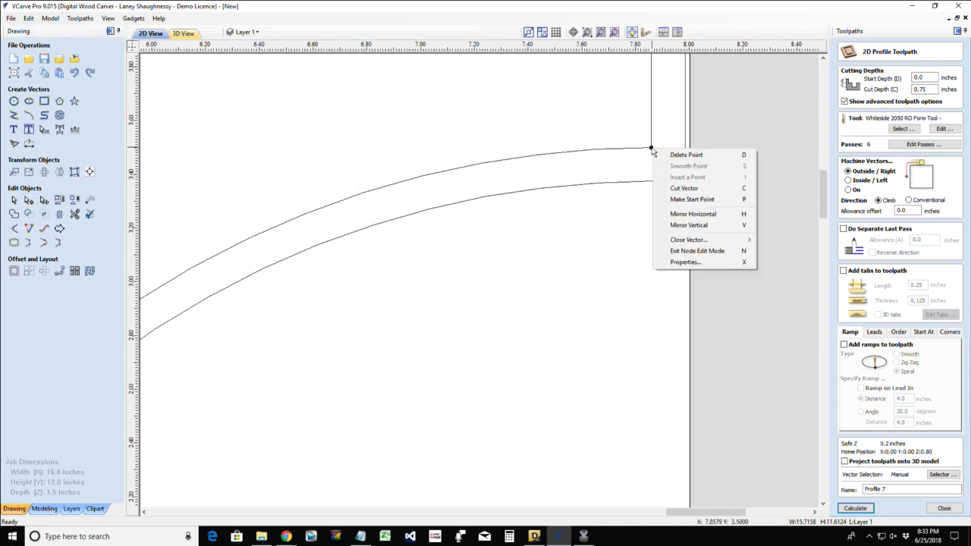
left_click(674, 189)
scroll(677, 195, "down", 3)
scroll(678, 195, "down", 2)
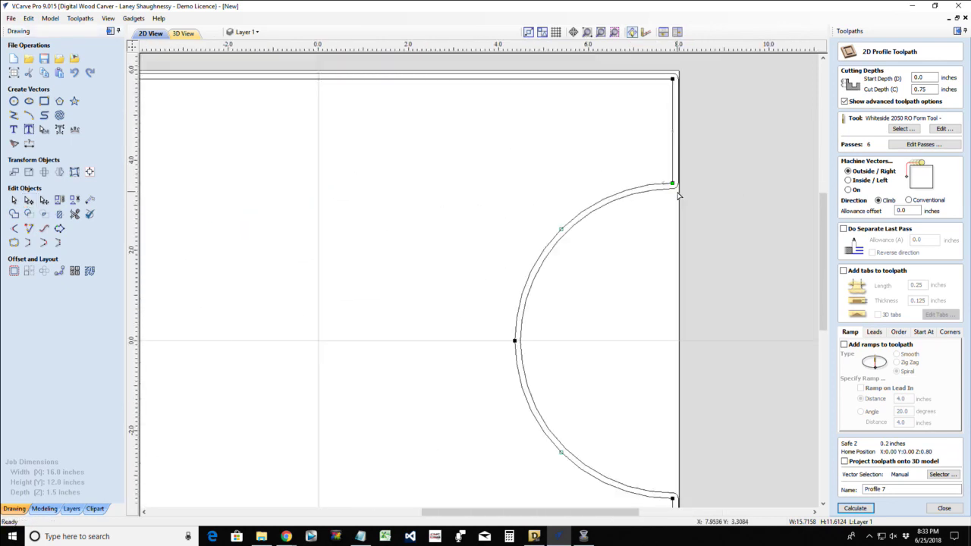
scroll(659, 496, "up", 5)
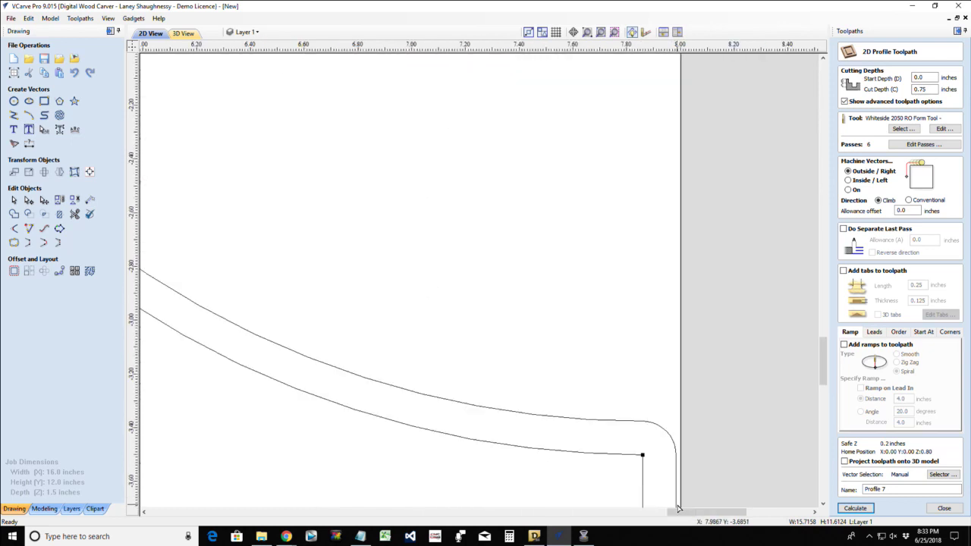
right_click(642, 455)
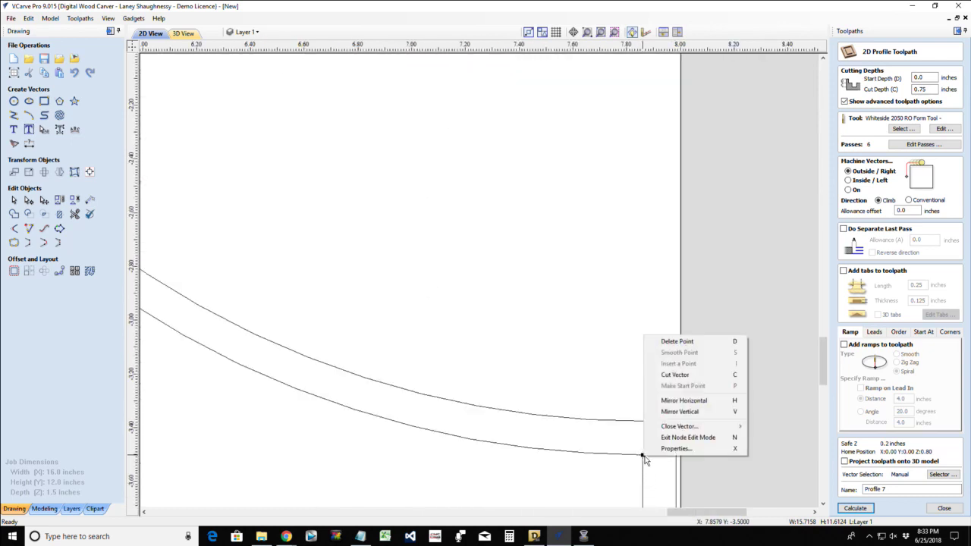
left_click(667, 376)
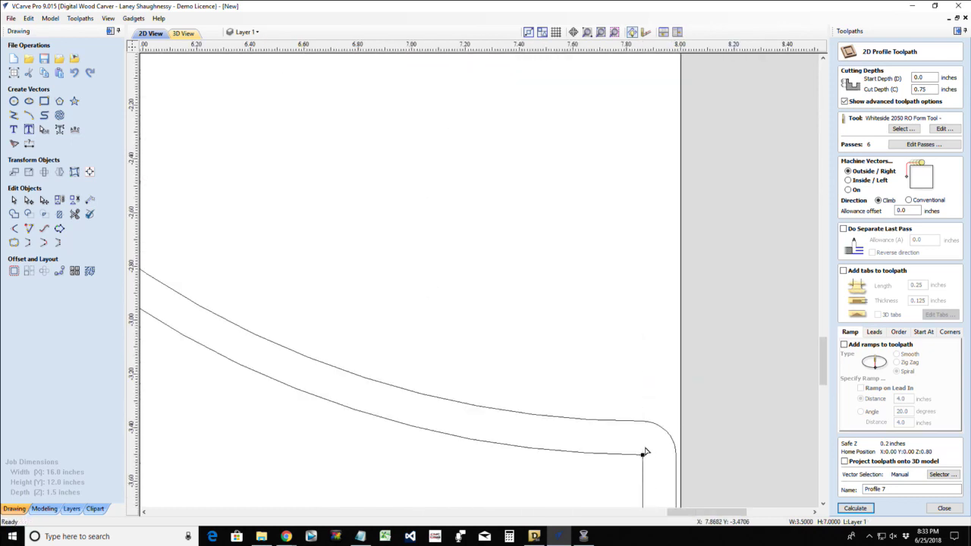
scroll(645, 453, "down", 5)
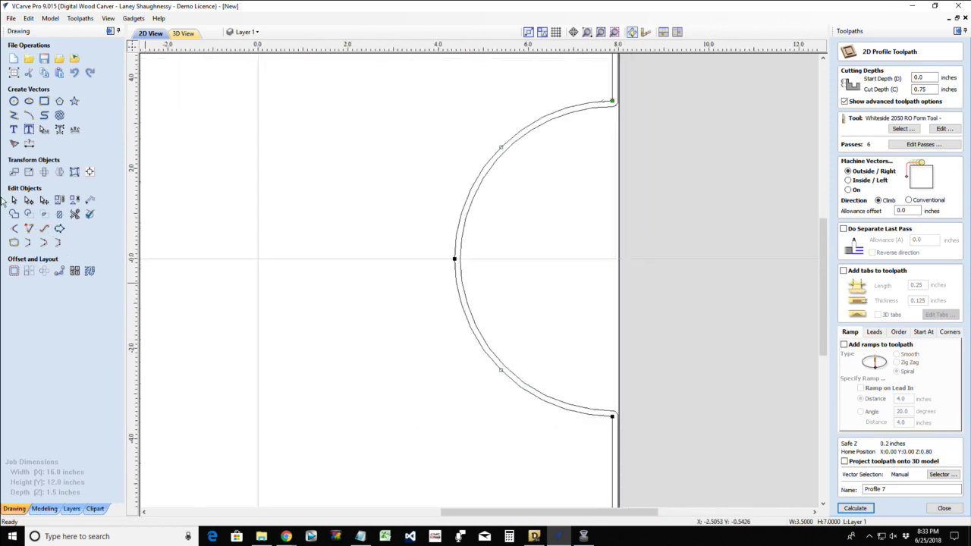
left_click(28, 228)
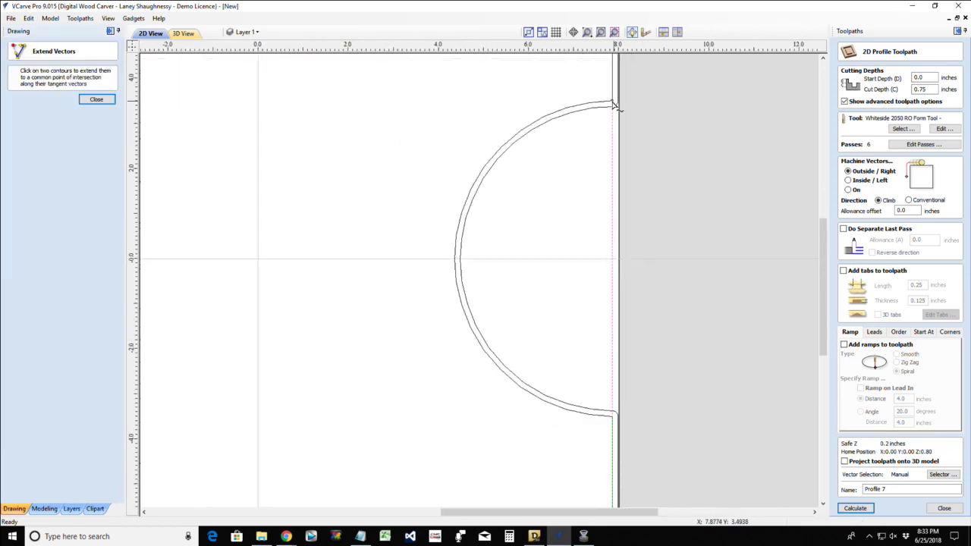
- Finish extending vectors and select the part's contour vector
scroll(615, 102, "up", 3)
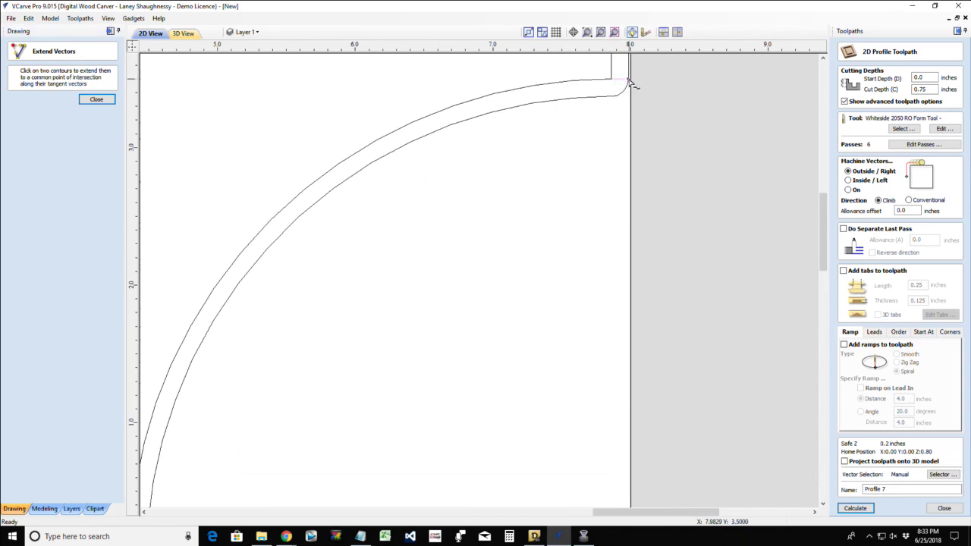
scroll(561, 339, "down", 6)
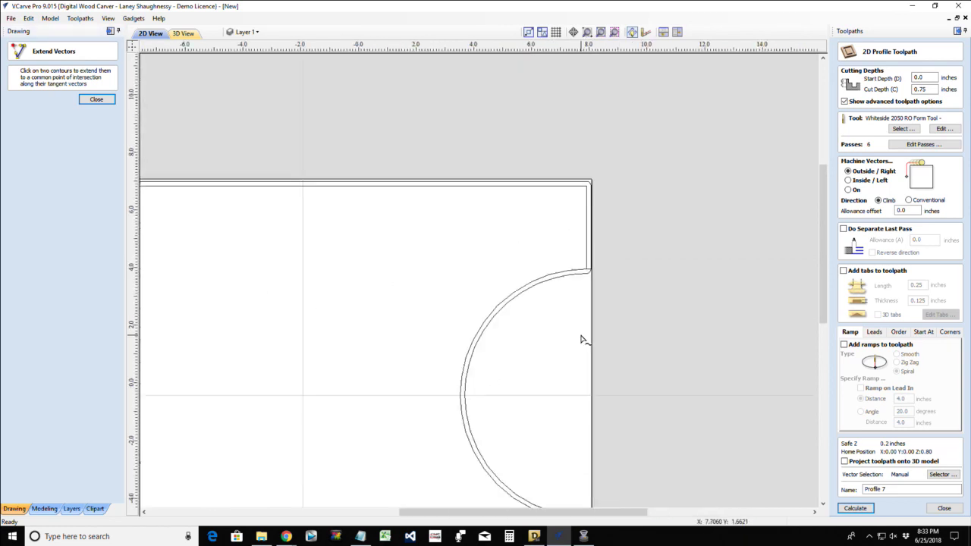
scroll(591, 404, "up", 8)
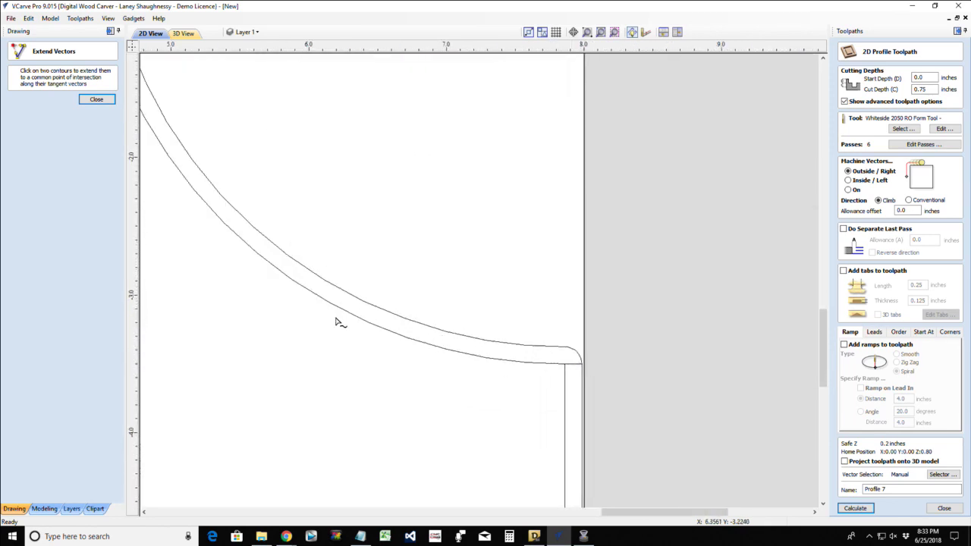
left_click(98, 101)
scroll(460, 384, "down", 3)
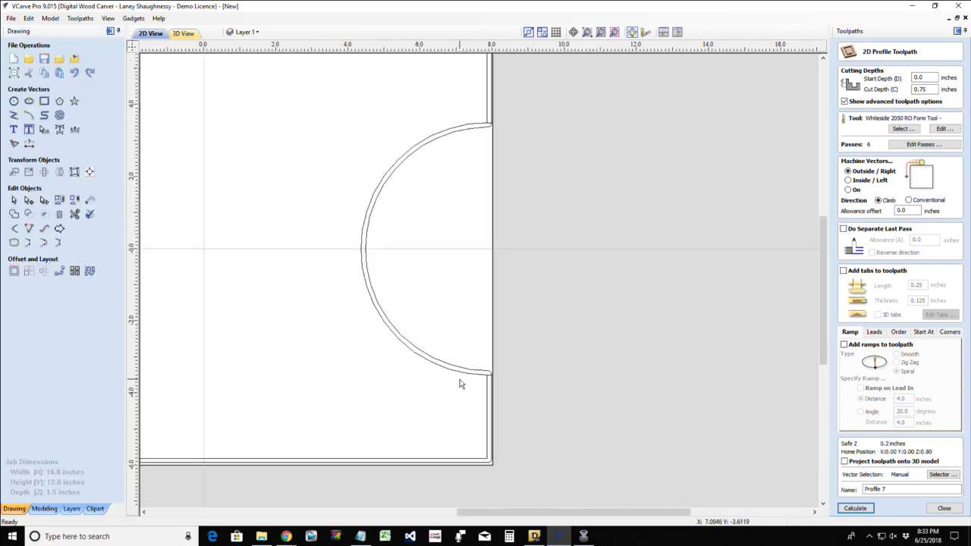
left_click(387, 183)
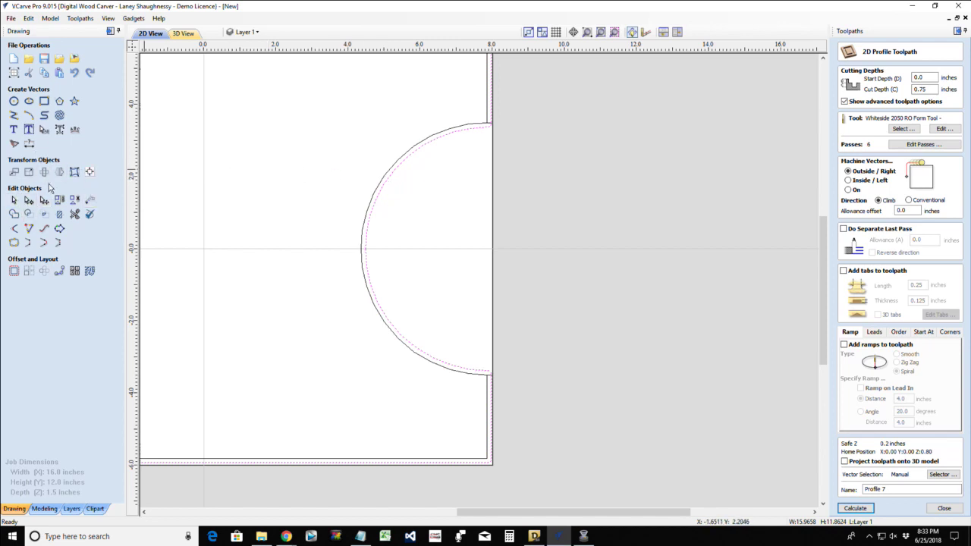
- In node editing, cut the contour vector at the arc's upper and lower end nodes
left_click(28, 200)
scroll(496, 109, "up", 4)
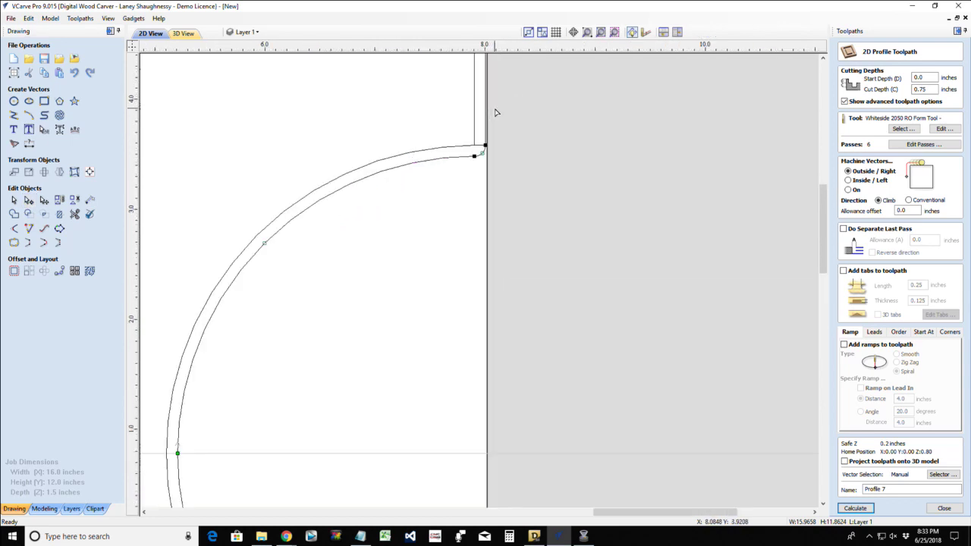
scroll(457, 185, "up", 2)
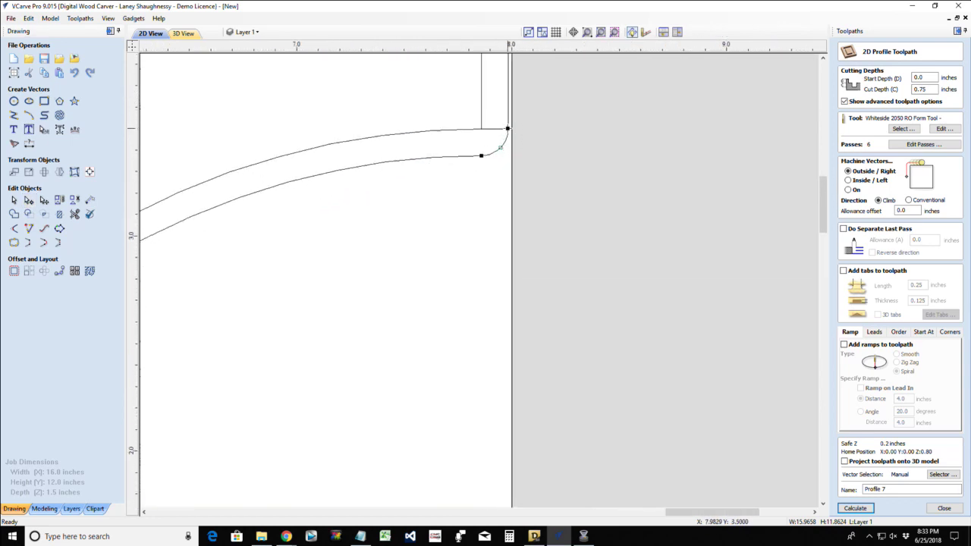
right_click(507, 129)
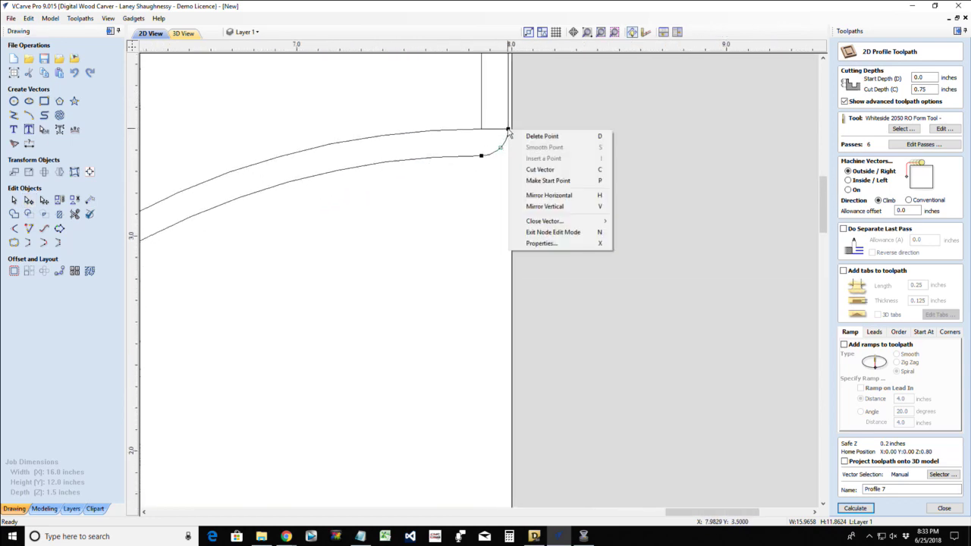
left_click(515, 171)
scroll(513, 212, "down", 5)
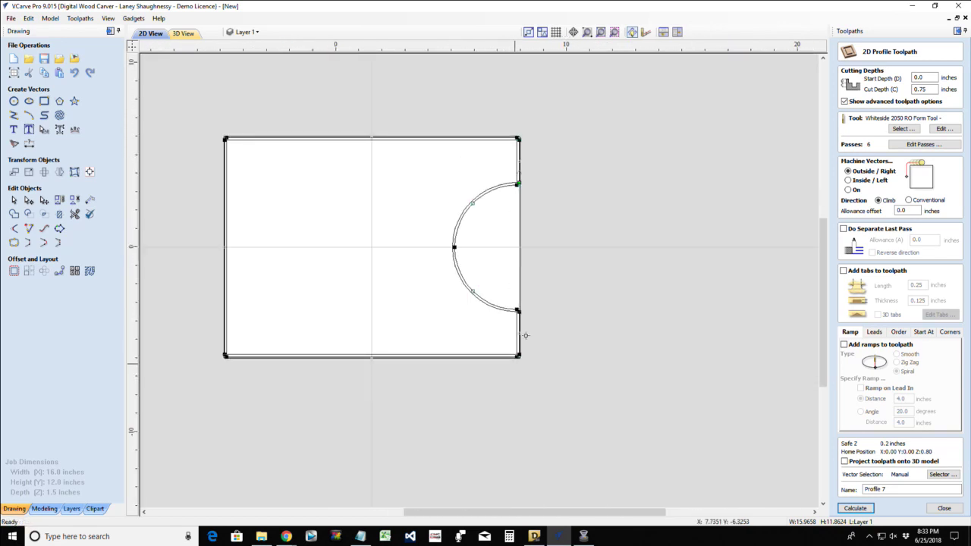
scroll(525, 334, "up", 6)
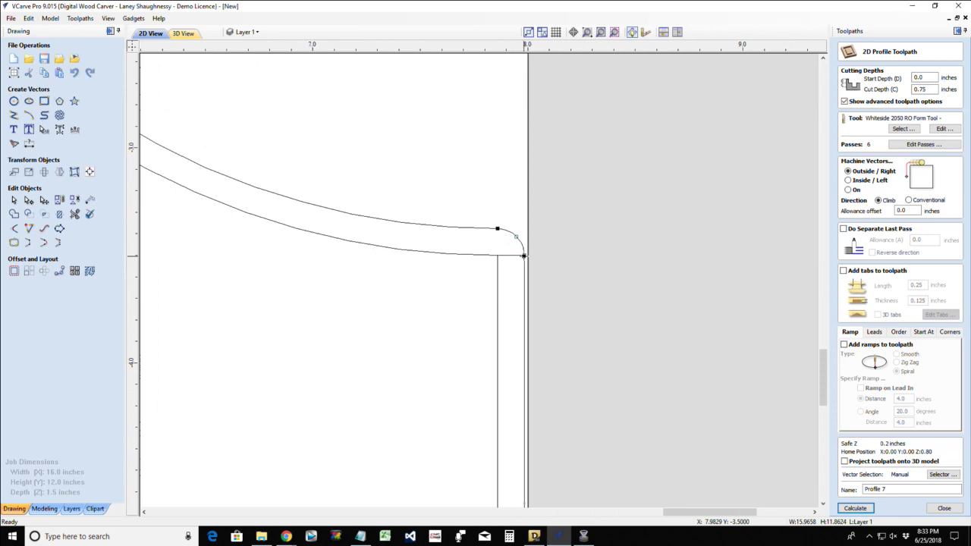
right_click(523, 256)
left_click(547, 295)
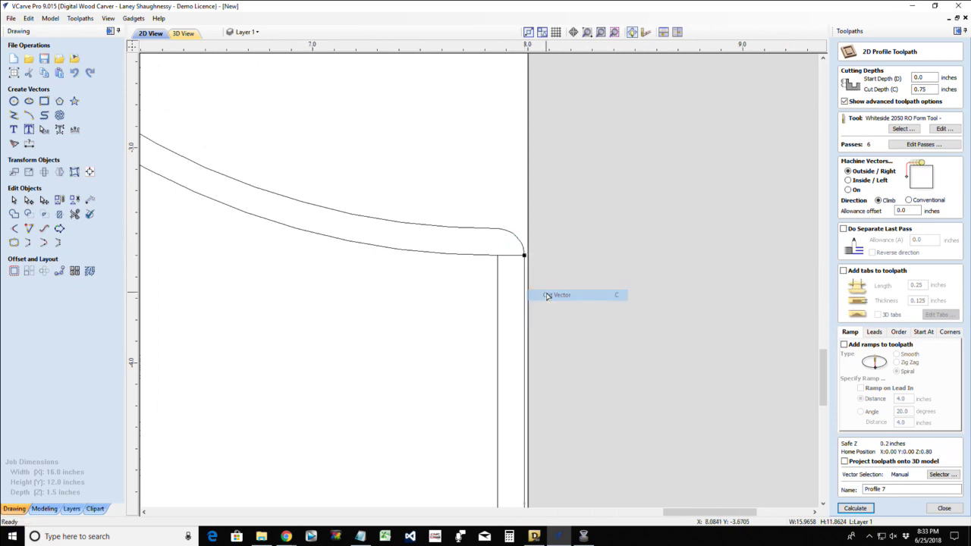
scroll(540, 294, "down", 4)
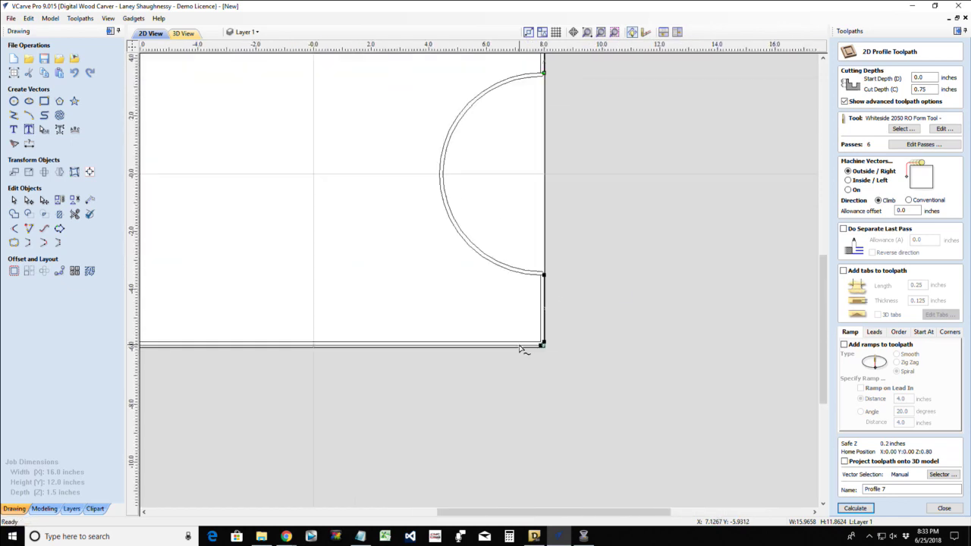
scroll(522, 348, "up", 3)
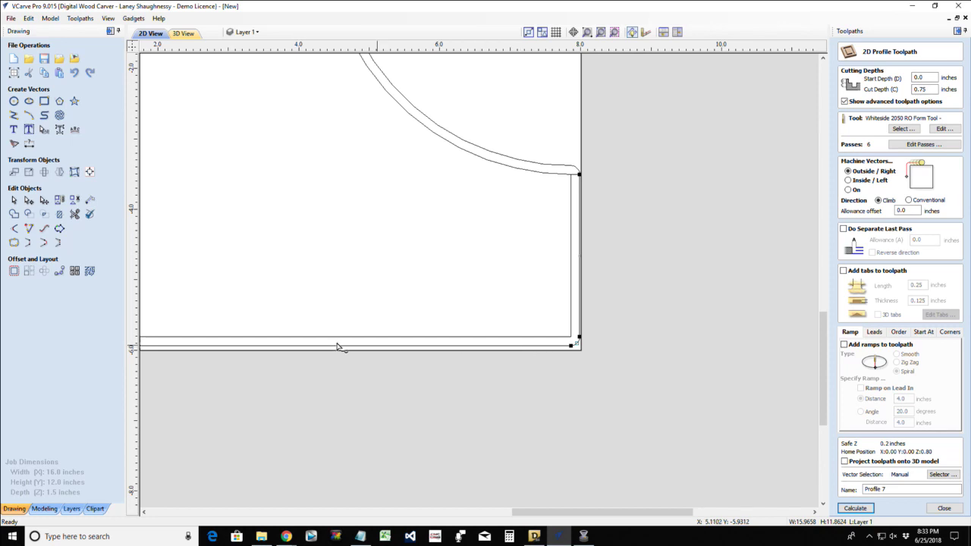
- Clear the selection and select the outer half-ring arc by itself
left_click(13, 199)
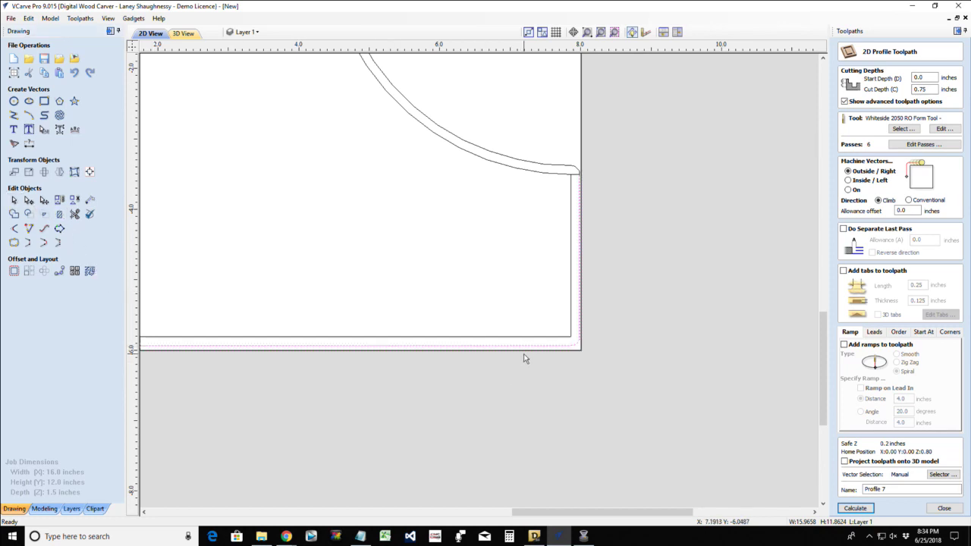
left_click(561, 345)
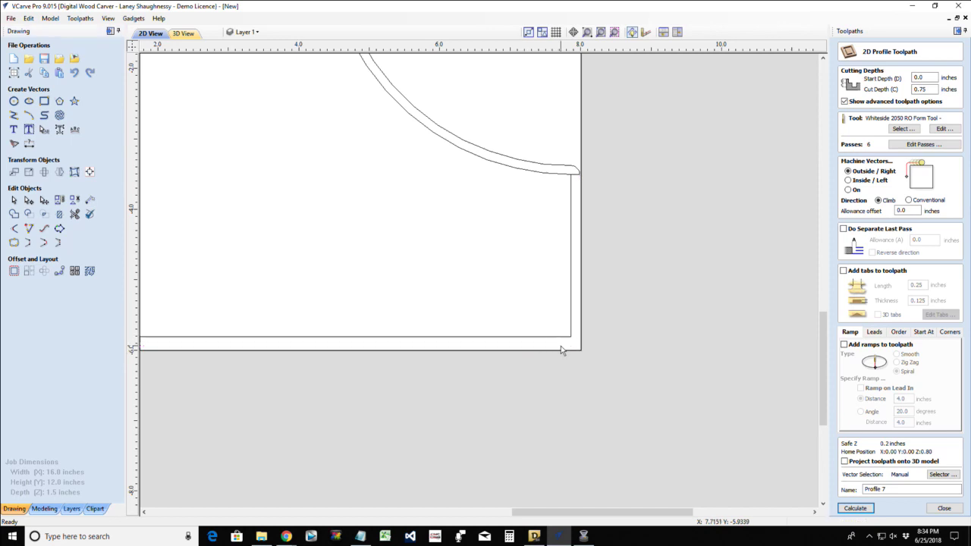
scroll(562, 346, "down", 3)
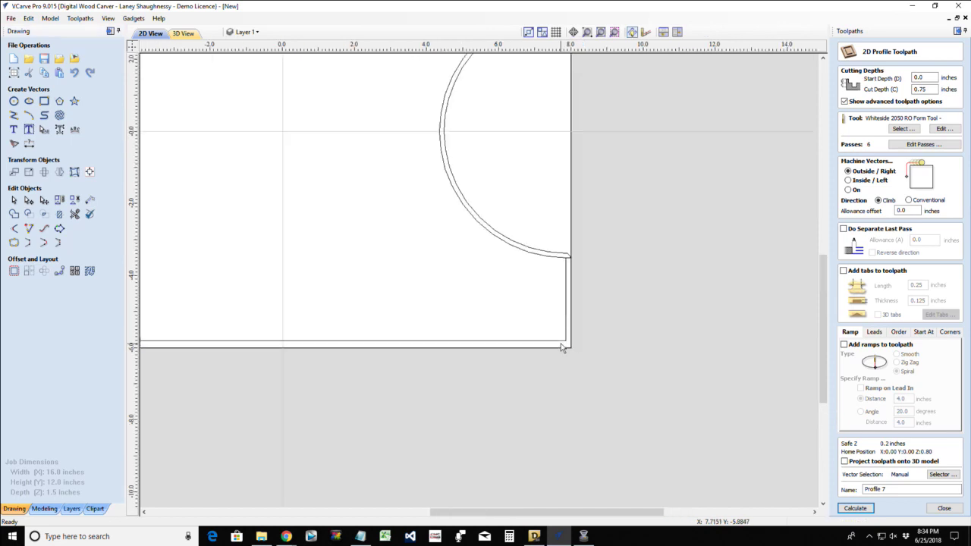
left_click(570, 262)
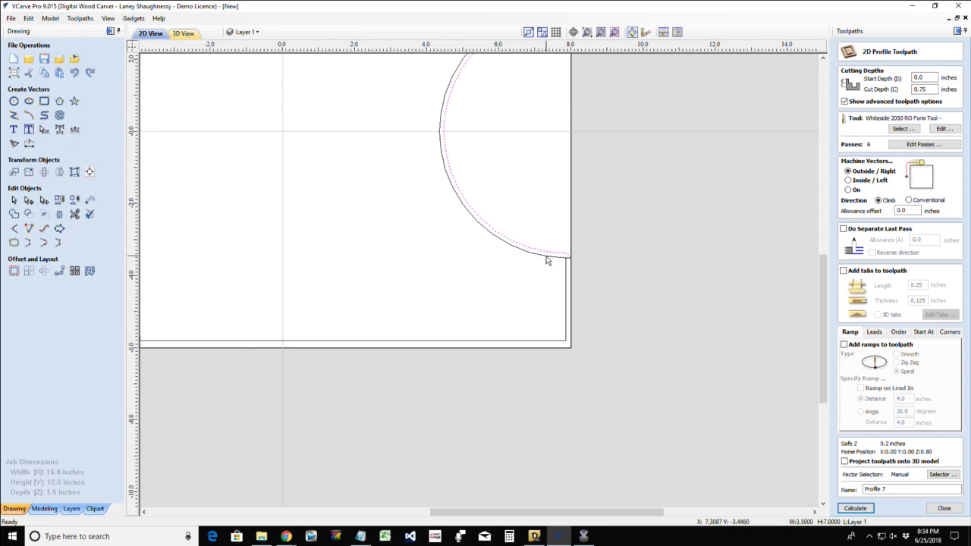
left_click(547, 260)
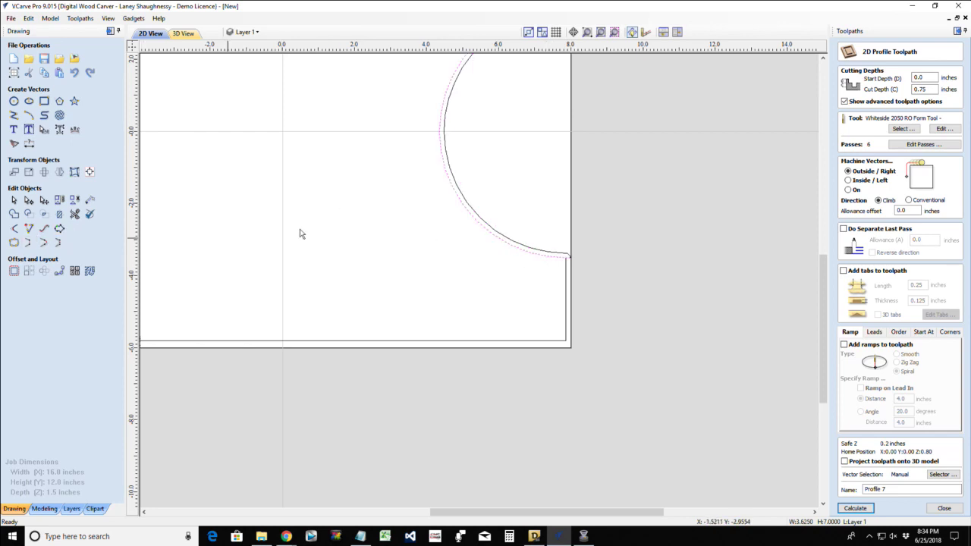
scroll(432, 220, "down", 2)
scroll(452, 47, "up", 3)
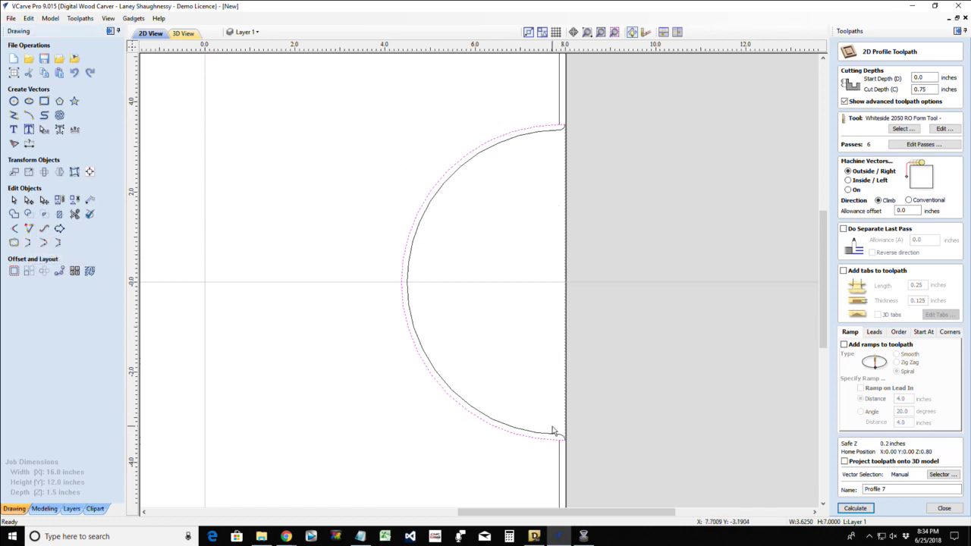
- Profile the half-ring arc Inside/Left using the WS 705 .25 End Mill (0.25 in)
left_click(514, 433)
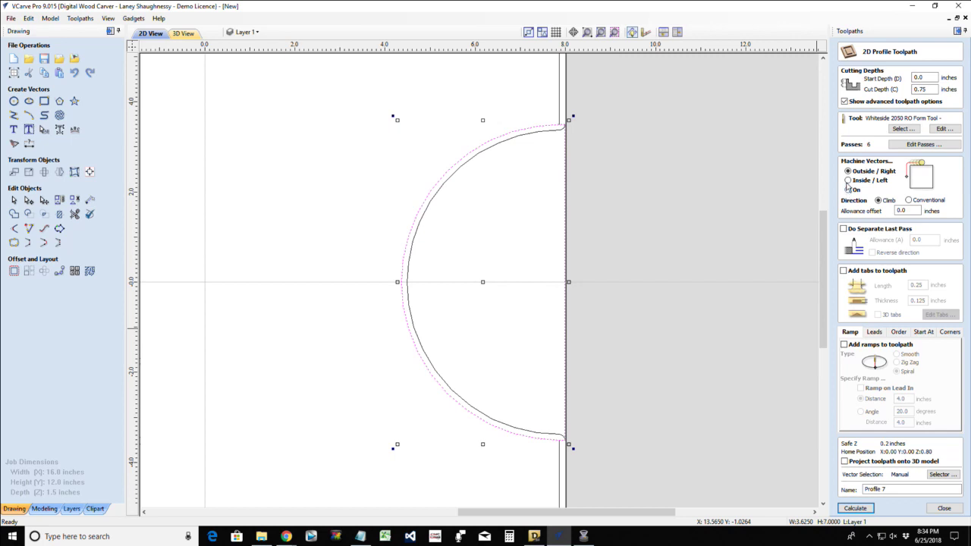
left_click(848, 180)
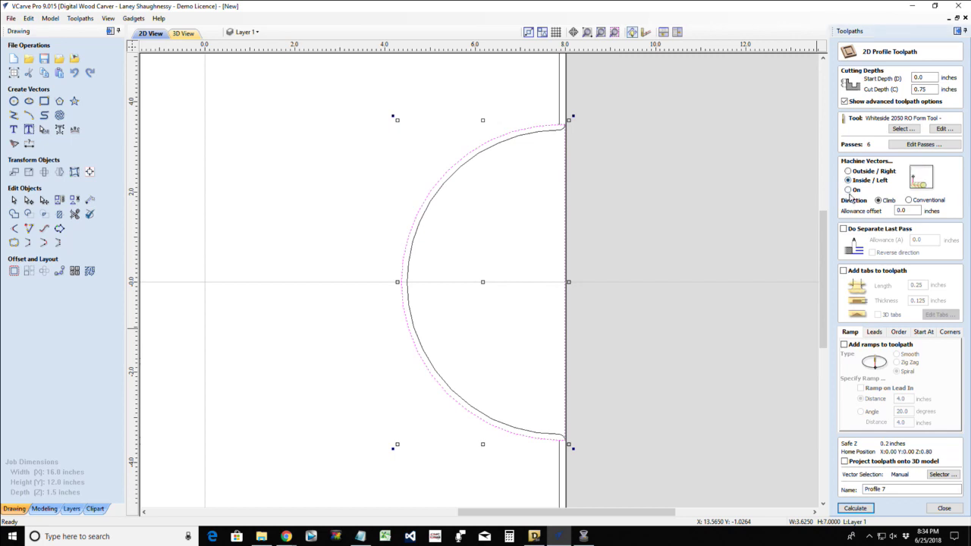
left_click(903, 128)
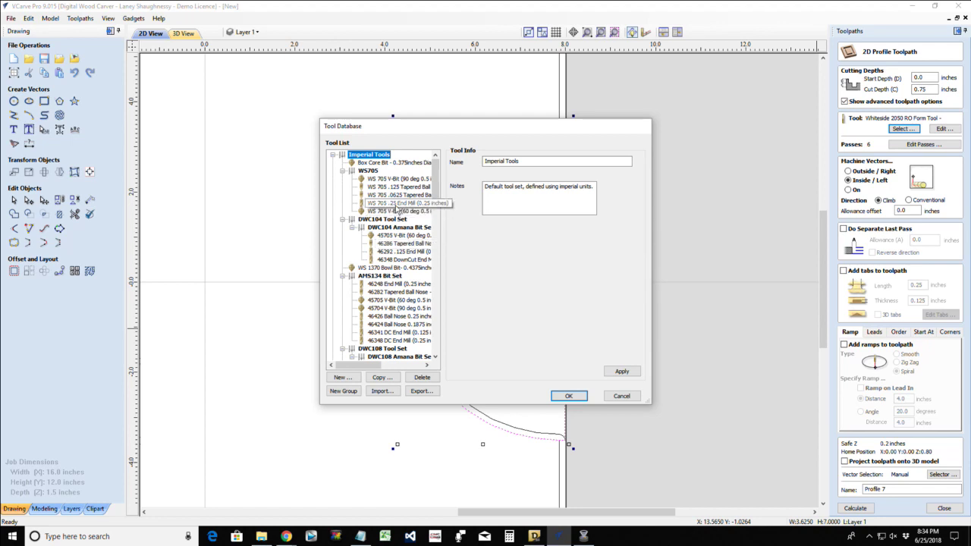
left_click(398, 202)
left_click(562, 396)
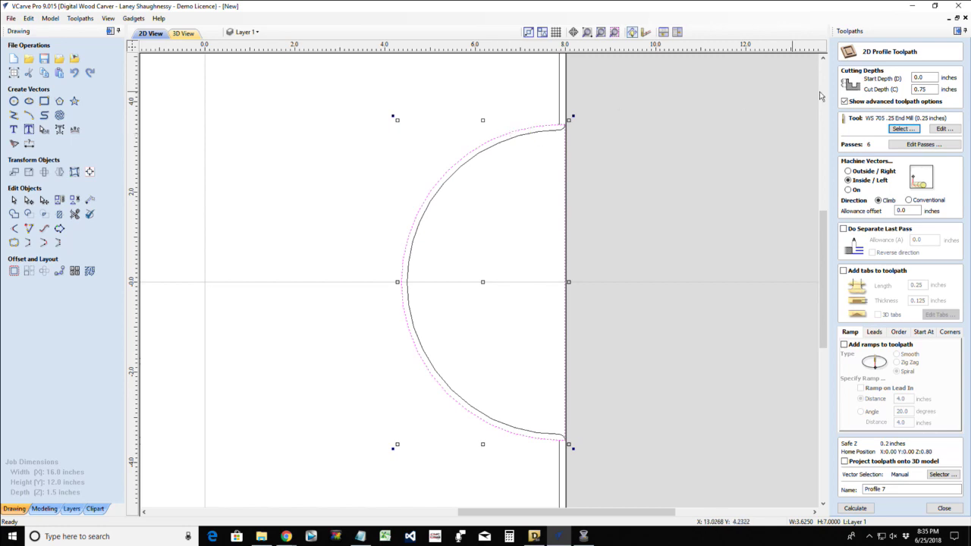
- Set Profile 7's start depth to 1.125 and cut depth to 0.375 inches, then recalculate
left_click(919, 77)
key("Tab")
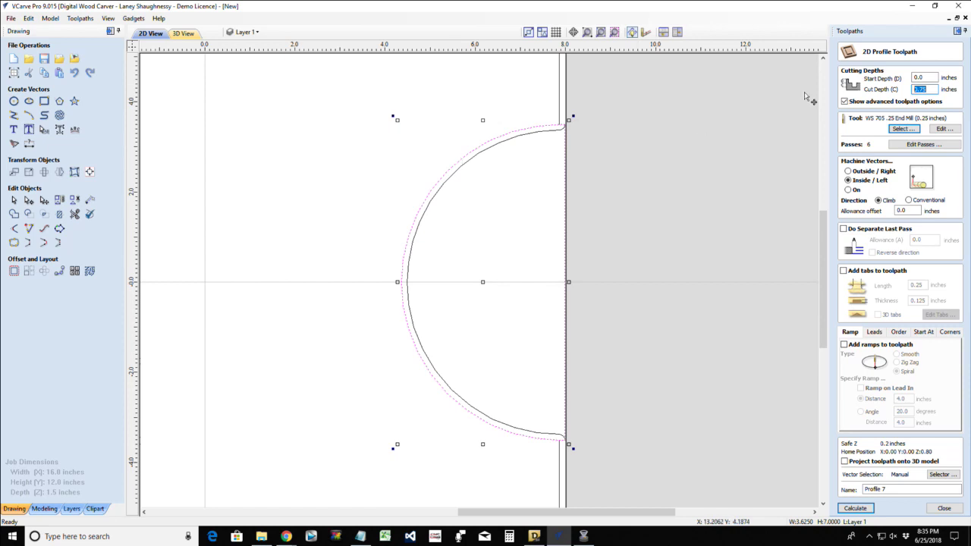
left_click(925, 77)
left_click_drag(926, 89, 896, 89)
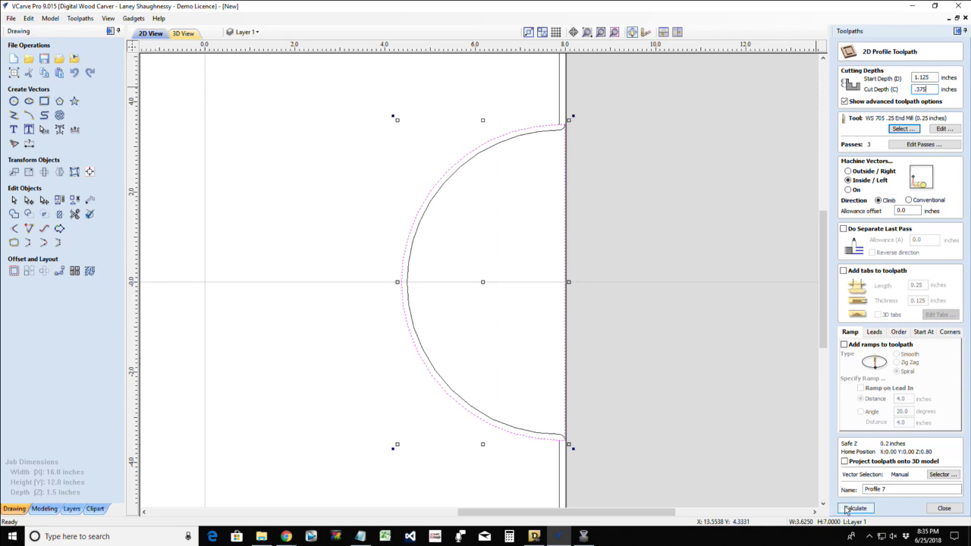
left_click(848, 508)
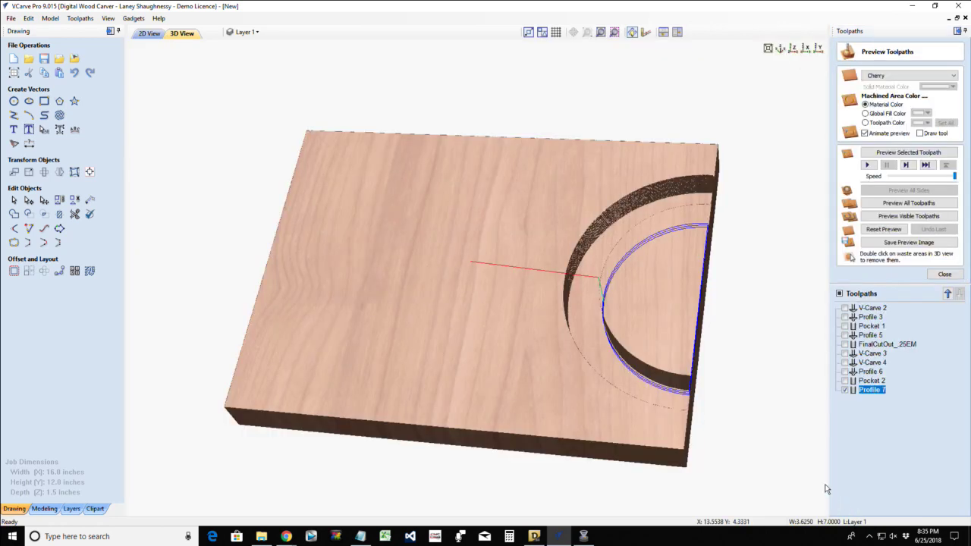
- Preview Profile 7 on the cherry board and remove the semicircle's waste piece to reveal the hole
left_click(886, 153)
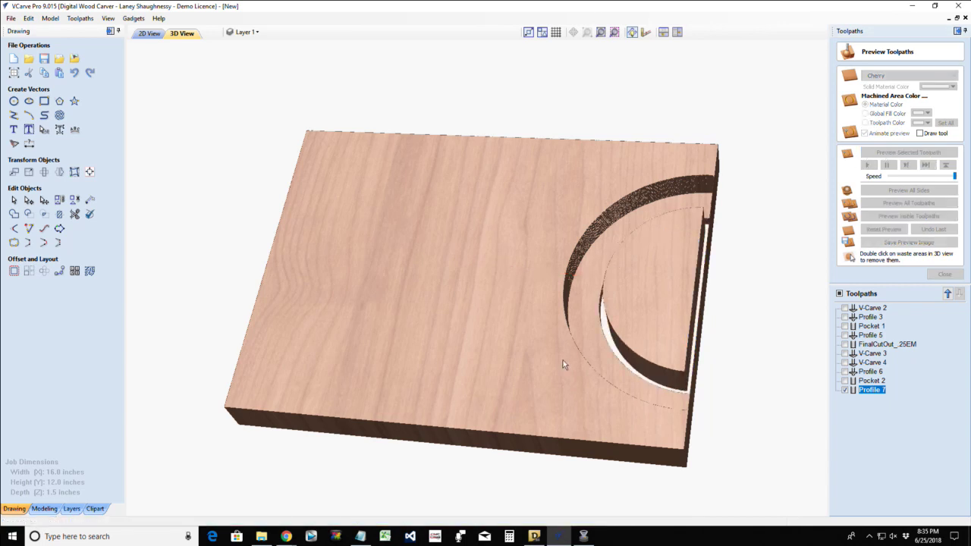
double_click(655, 279)
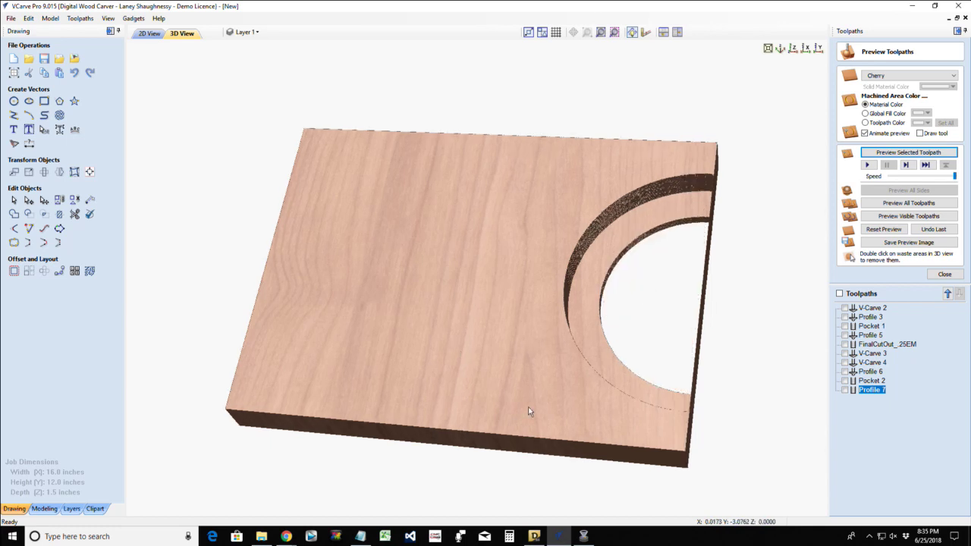
key("1")
scroll(693, 219, "up", 2)
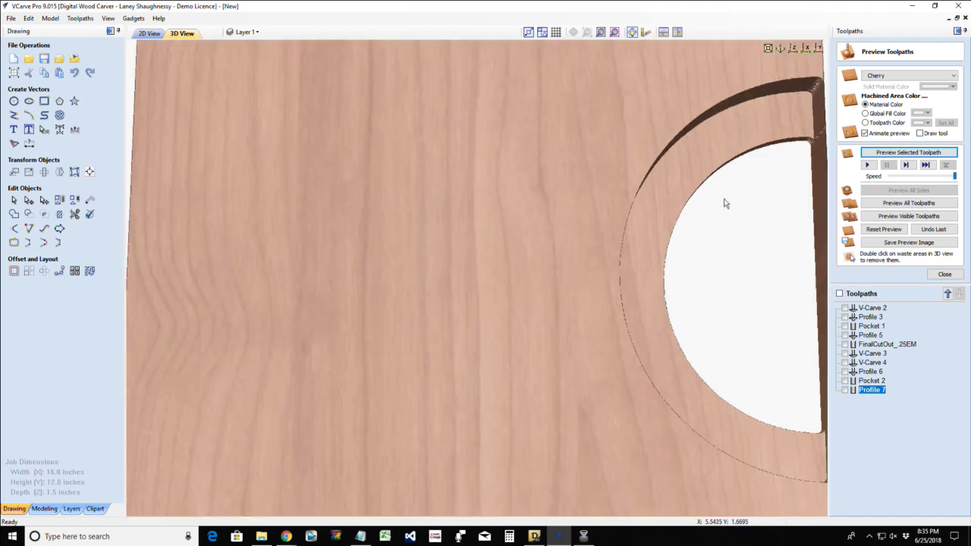
scroll(735, 184, "down", 2)
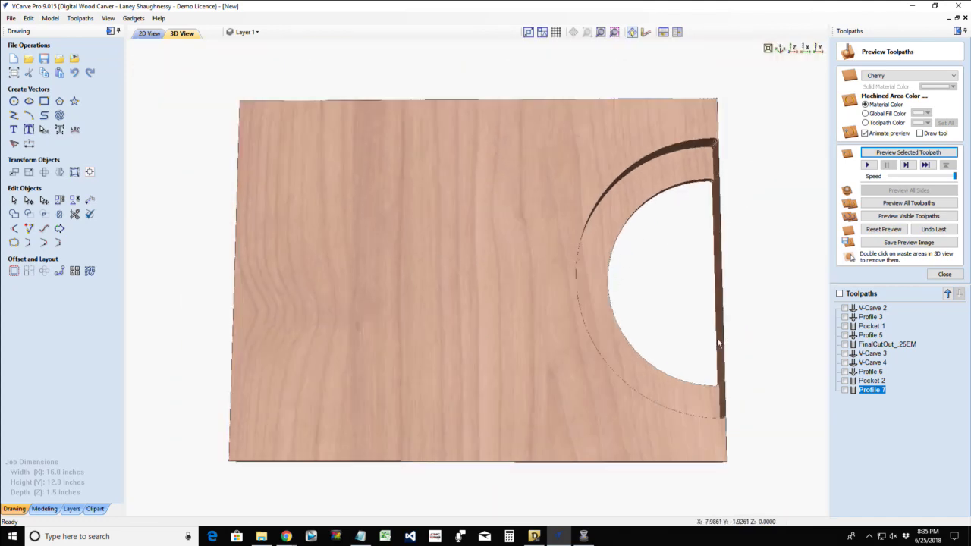
- Back in the 2D drawing, select the semicircle vector for node editing
left_click(144, 34)
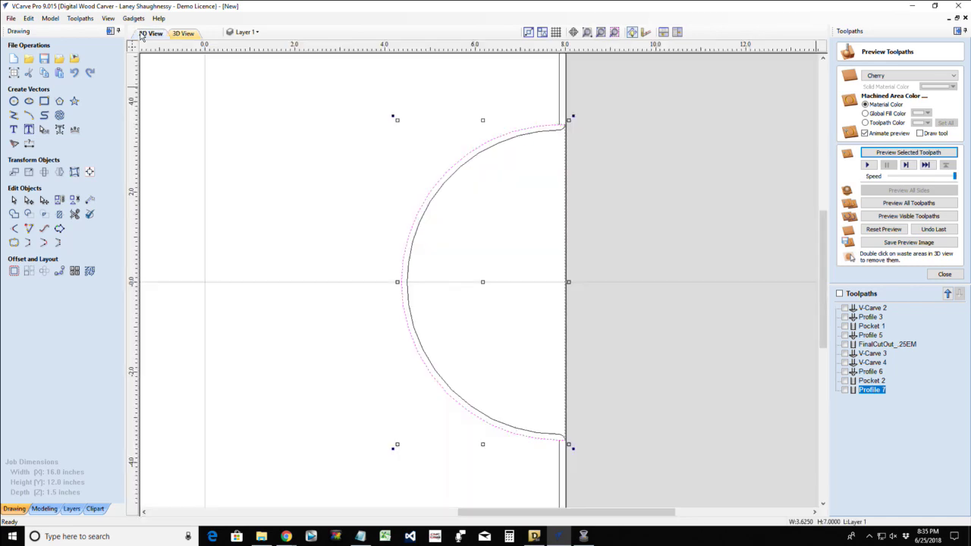
left_click(529, 301)
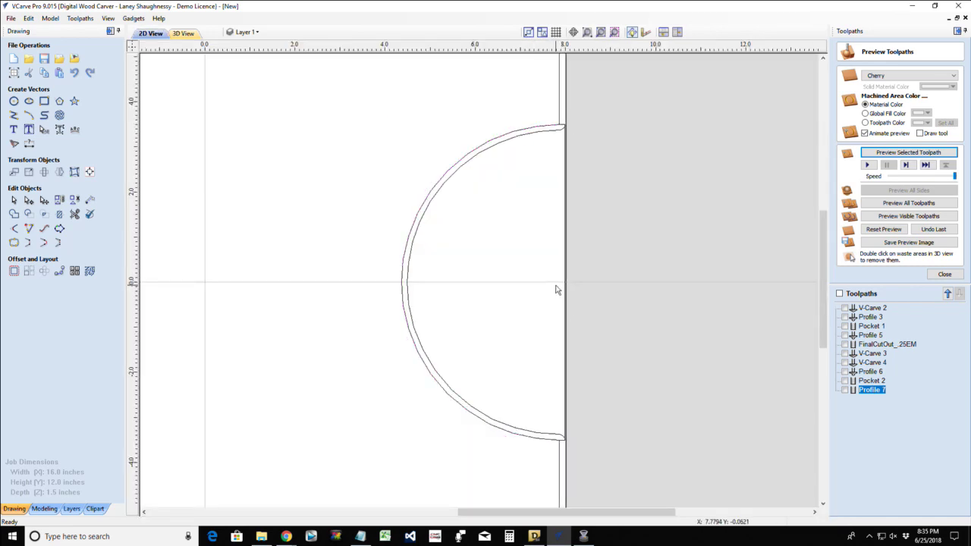
left_click(565, 292)
scroll(565, 293, "up", 1)
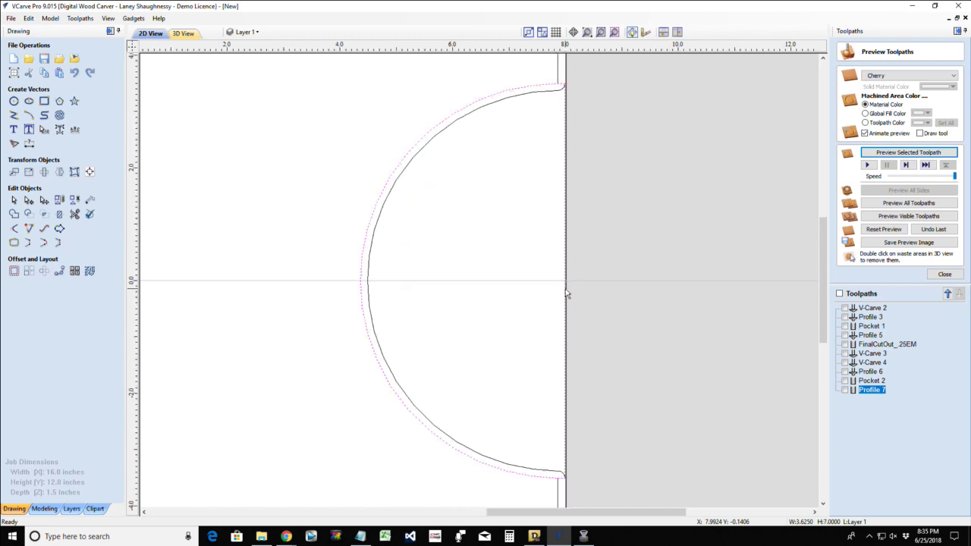
left_click(564, 286)
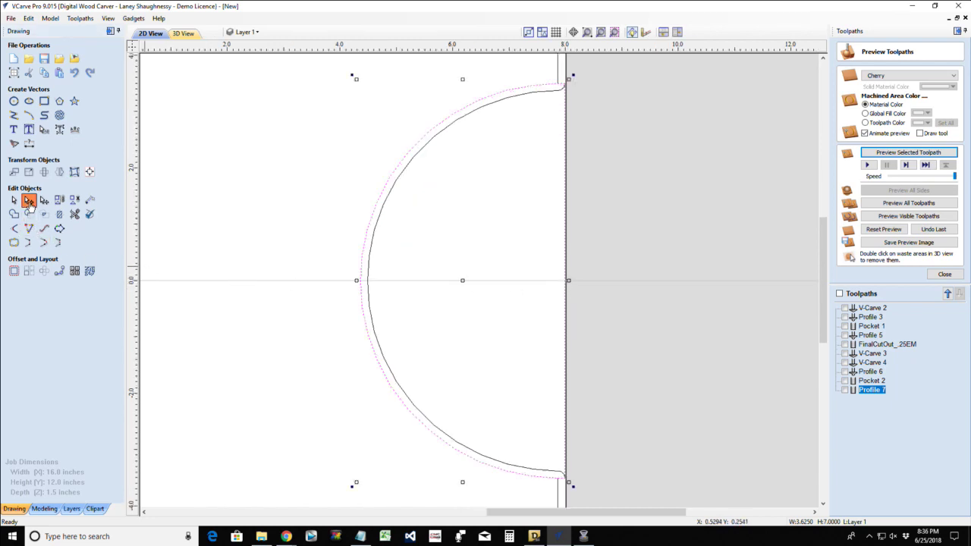
left_click(29, 200)
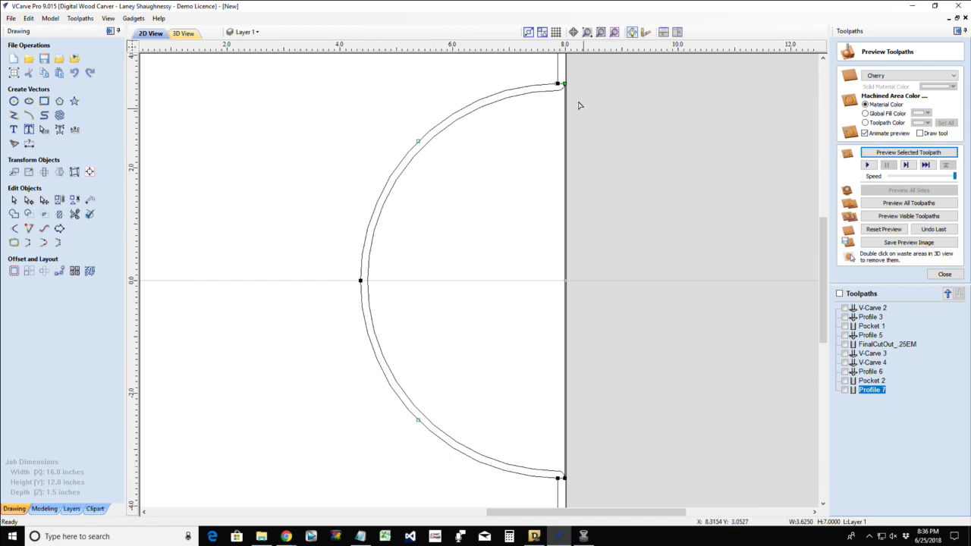
- Select the semicircle's top-right and bottom-right nodes and nudge them right twice
left_click(565, 84)
left_click(564, 476, "shift")
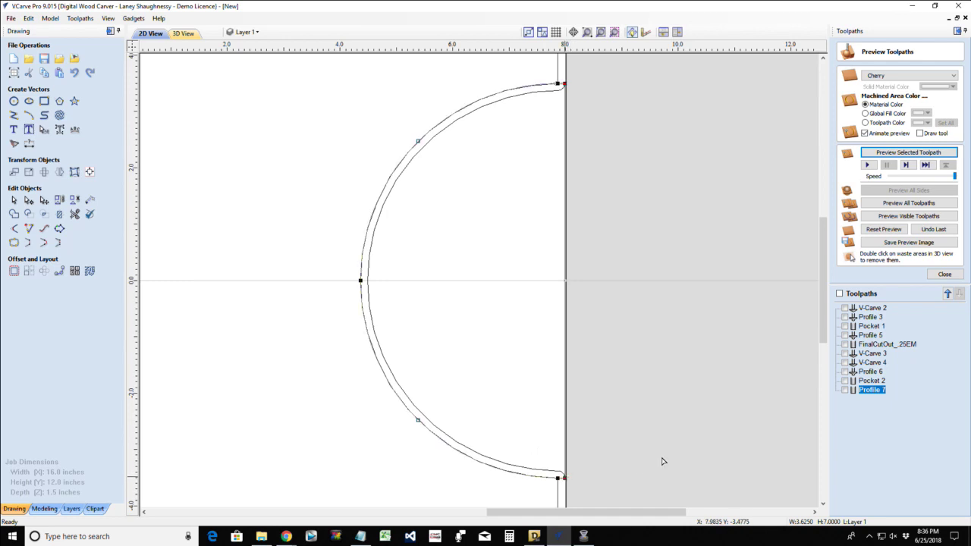
key("Right")
key("Right")
key("Right")
key("Right")
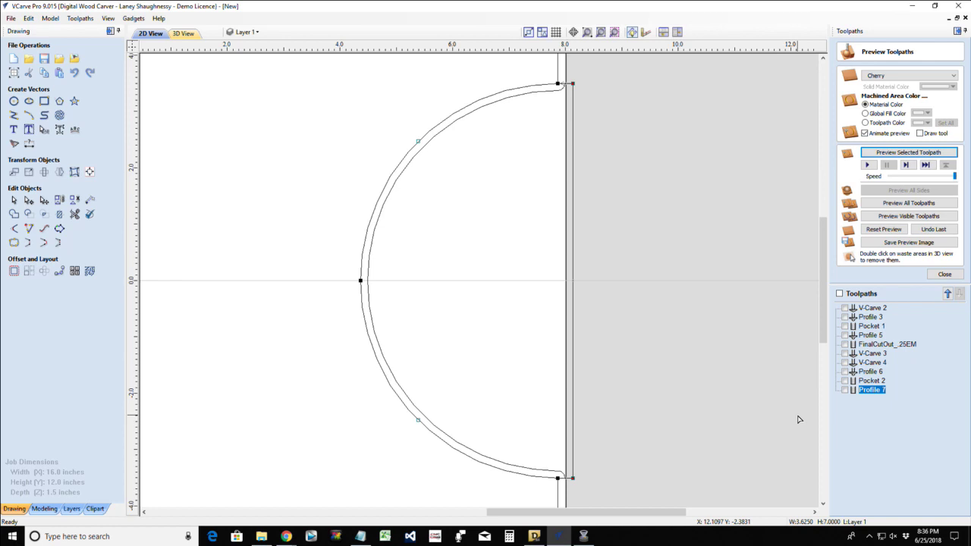
key("Right")
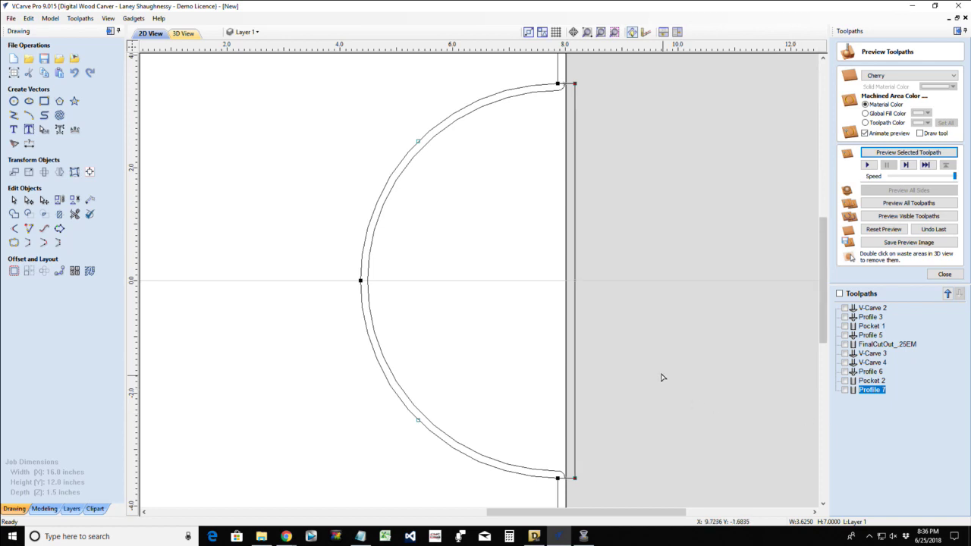
scroll(584, 229, "down", 3)
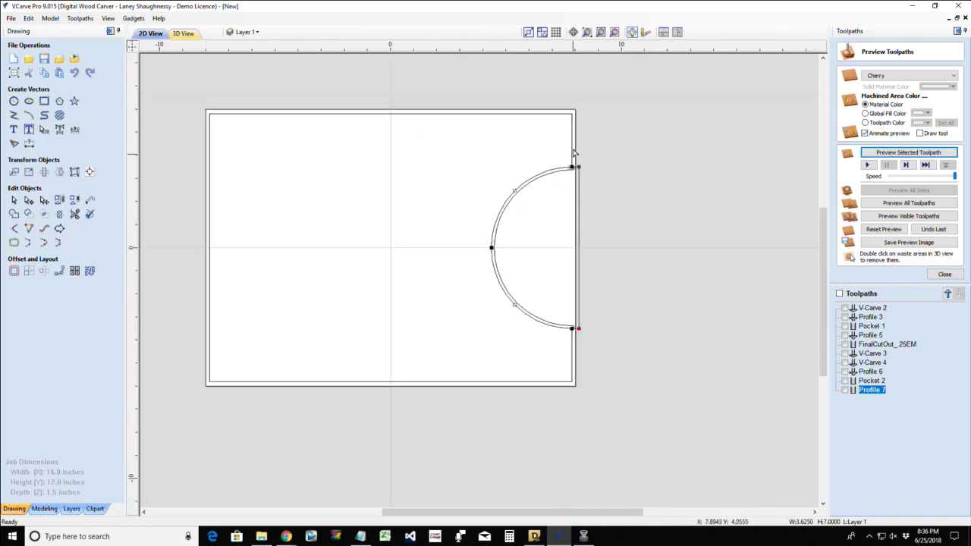
scroll(570, 247, "up", 1)
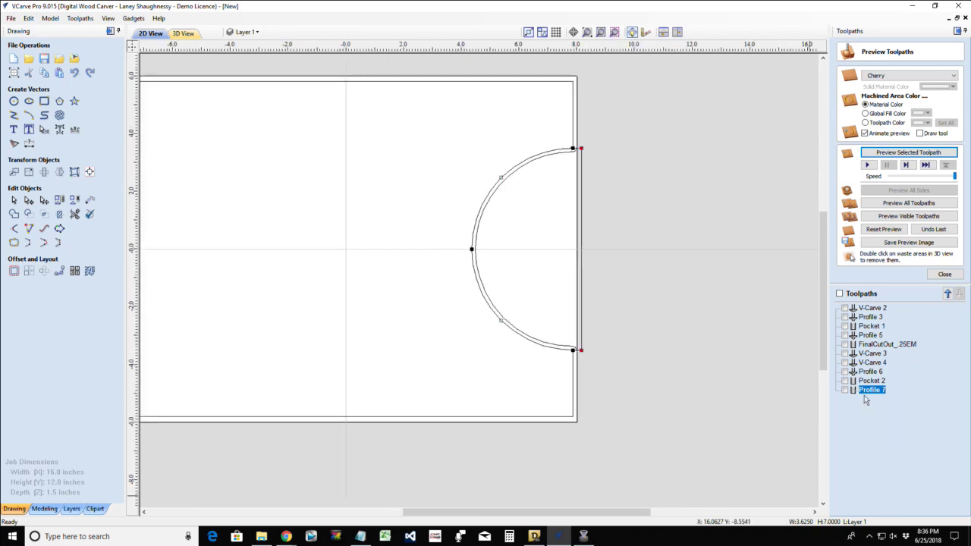
- Recalculate and preview Profile 7, checking the notch now cuts through the board's right edge
double_click(863, 391)
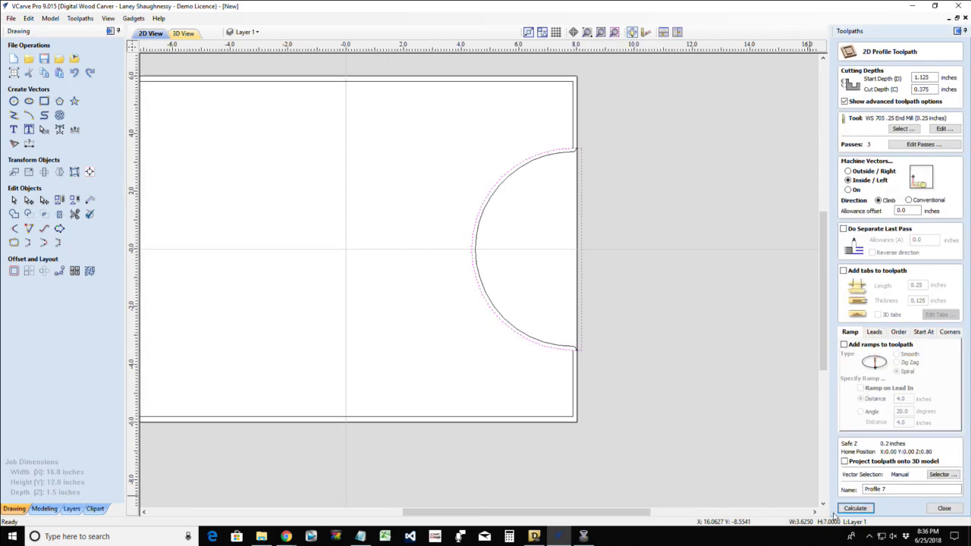
left_click(855, 509)
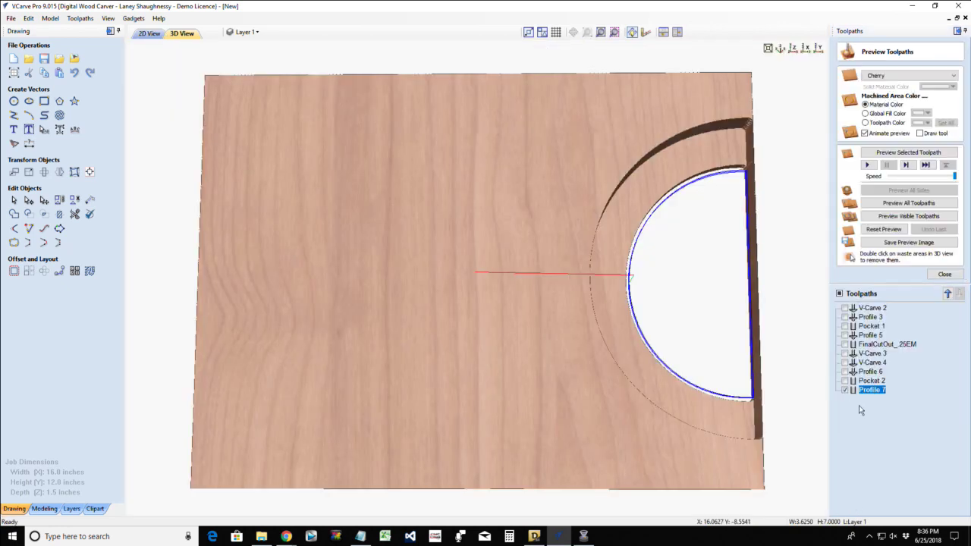
left_click(895, 155)
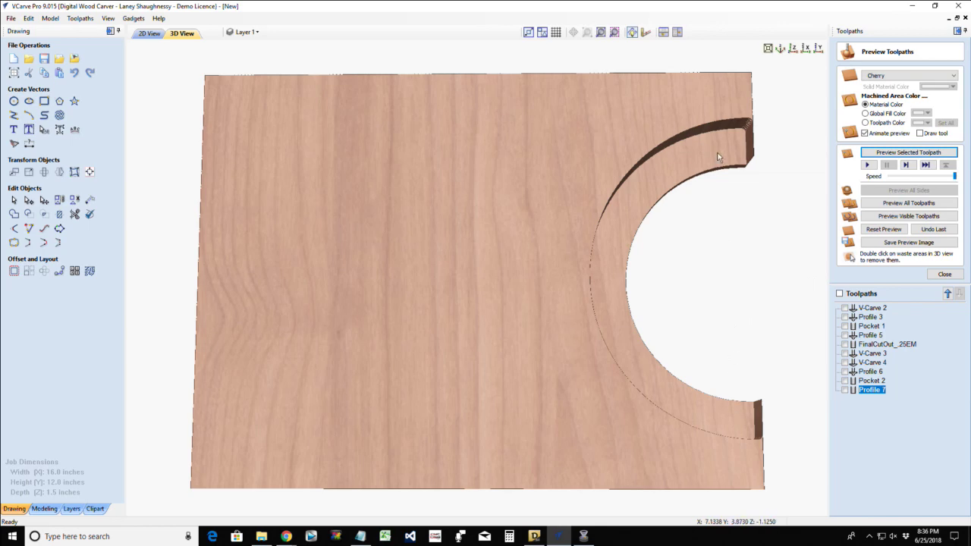
scroll(717, 155, "up", 2)
scroll(606, 161, "down", 3)
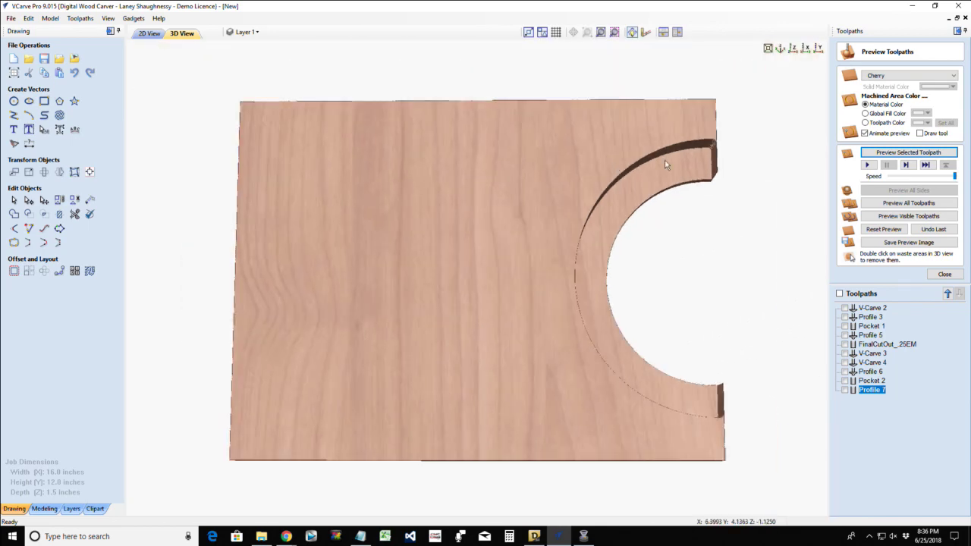
left_click_drag(500, 171, 640, 103)
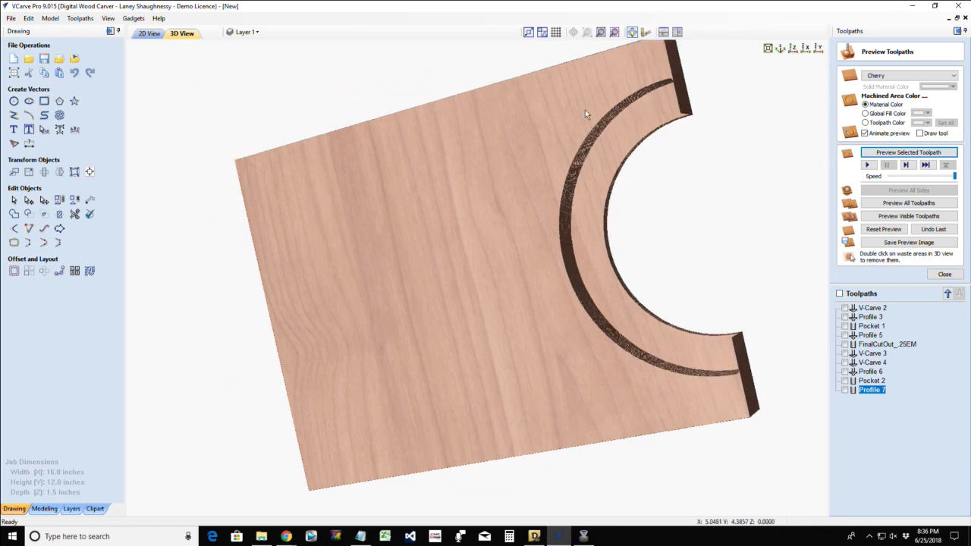
left_click(147, 34)
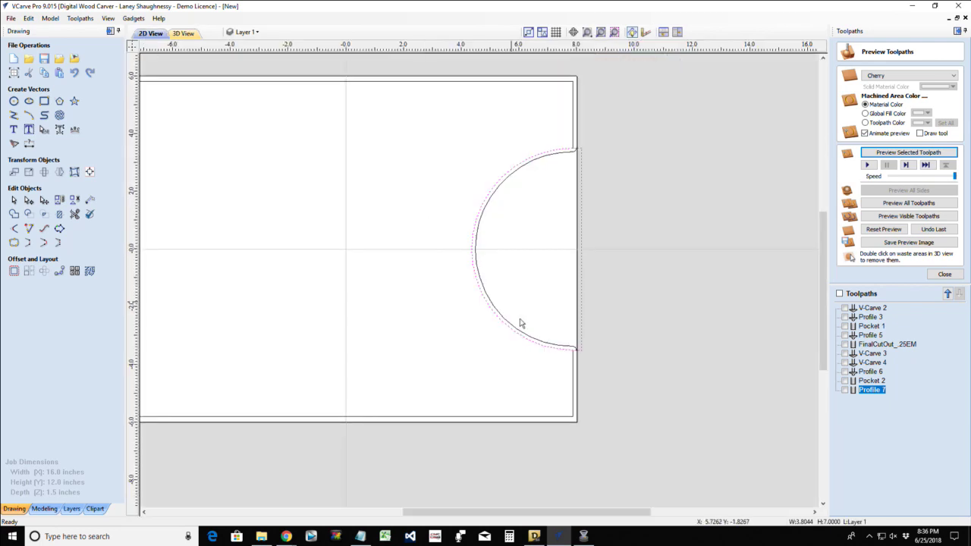
- Show the PocketCut layer and select the larger outer pocket boundary
left_click(246, 32)
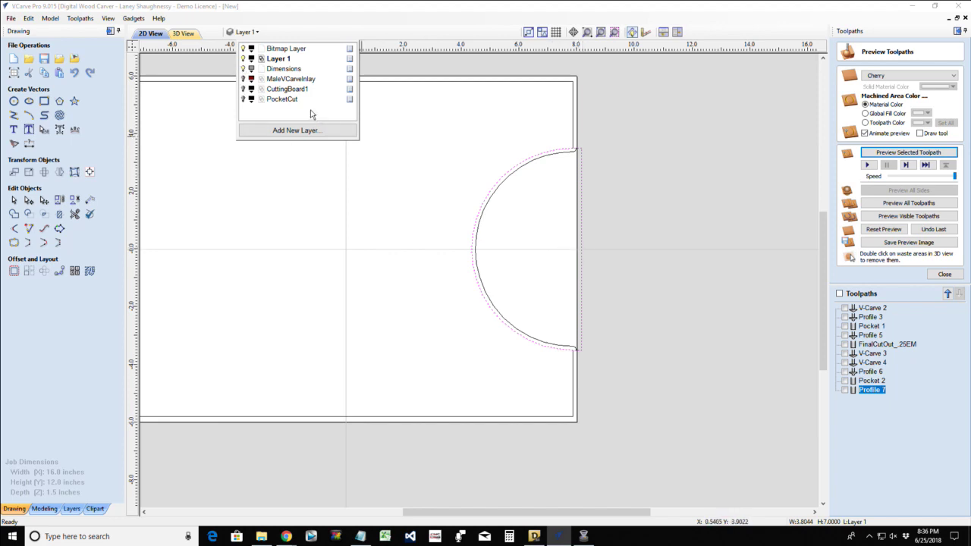
left_click(243, 99)
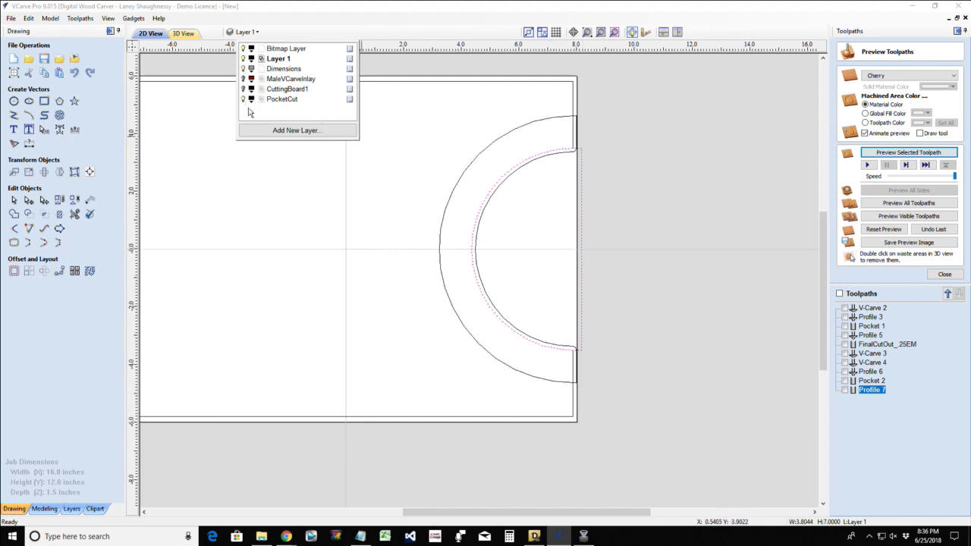
left_click(524, 372)
scroll(553, 389, "up", 2)
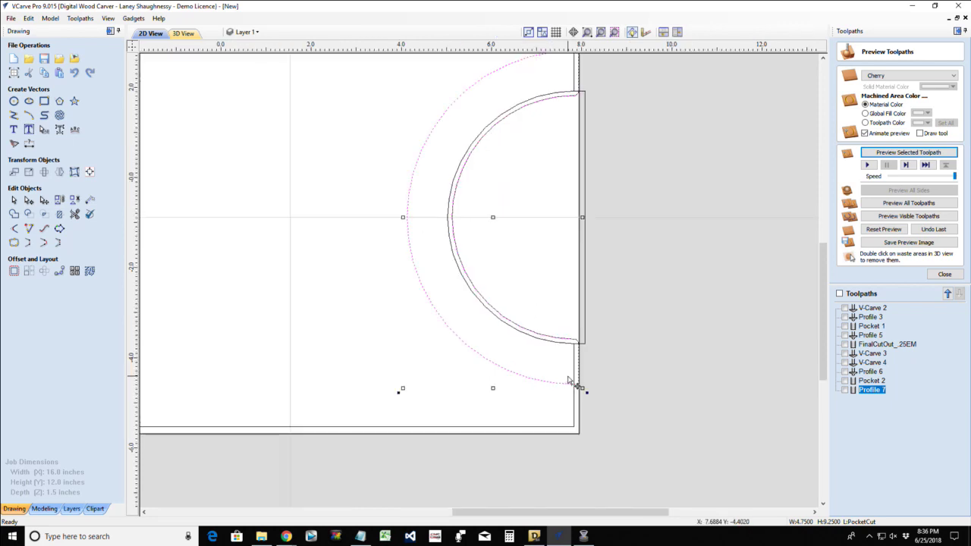
scroll(569, 381, "up", 2)
scroll(273, 280, "down", 2)
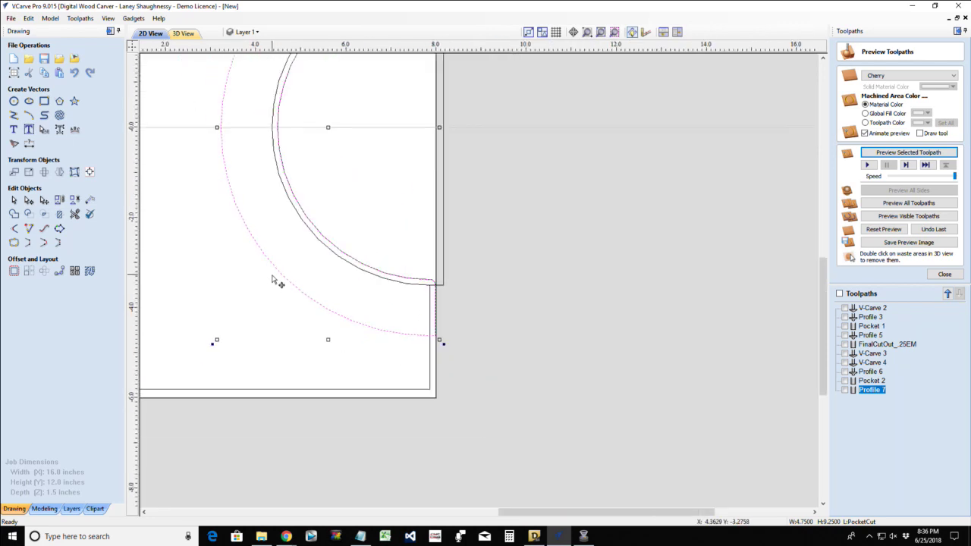
scroll(436, 303, "up", 2)
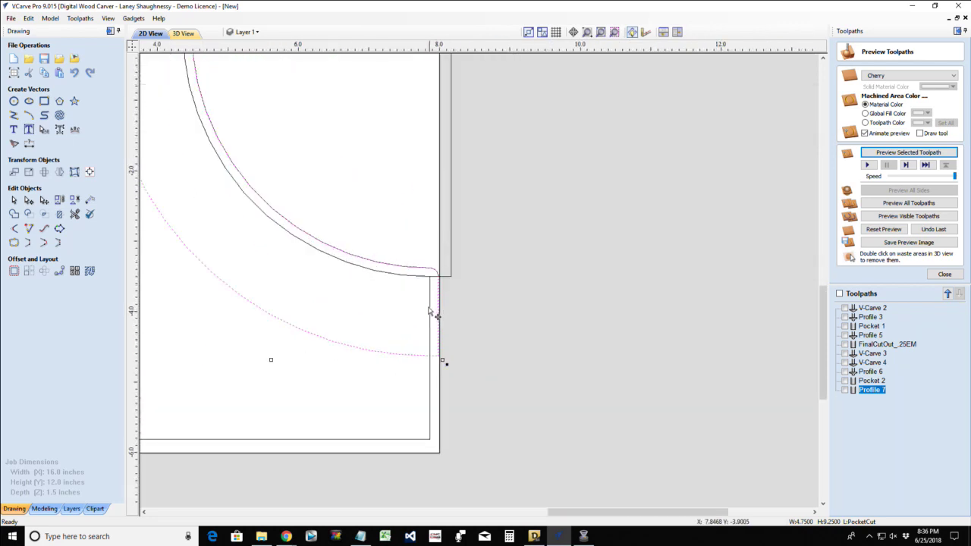
- Node-edit the boundary's right vertical edge out past the board edge, then edit Pocket 2
left_click(29, 200)
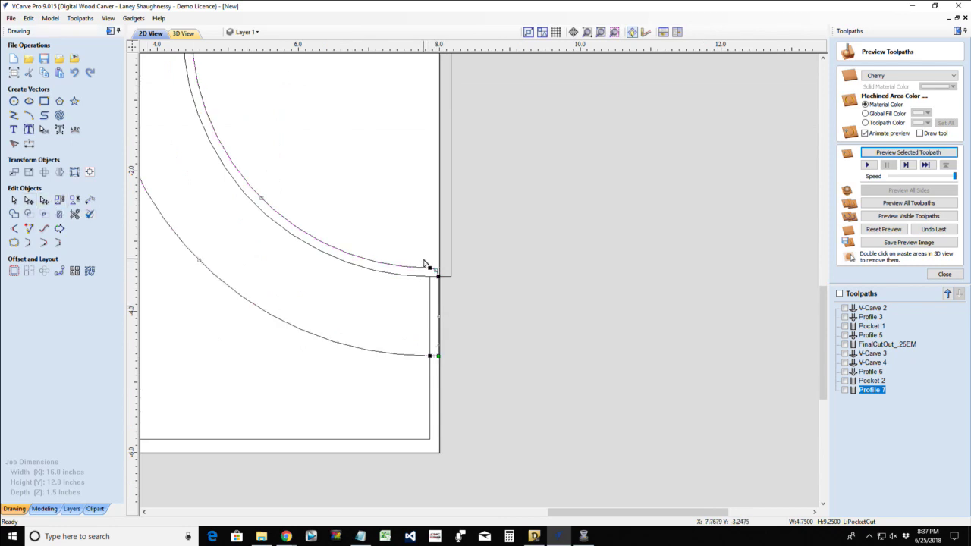
left_click_drag(425, 272, 427, 358)
key("Right")
key("Right")
key("Right")
key("Right")
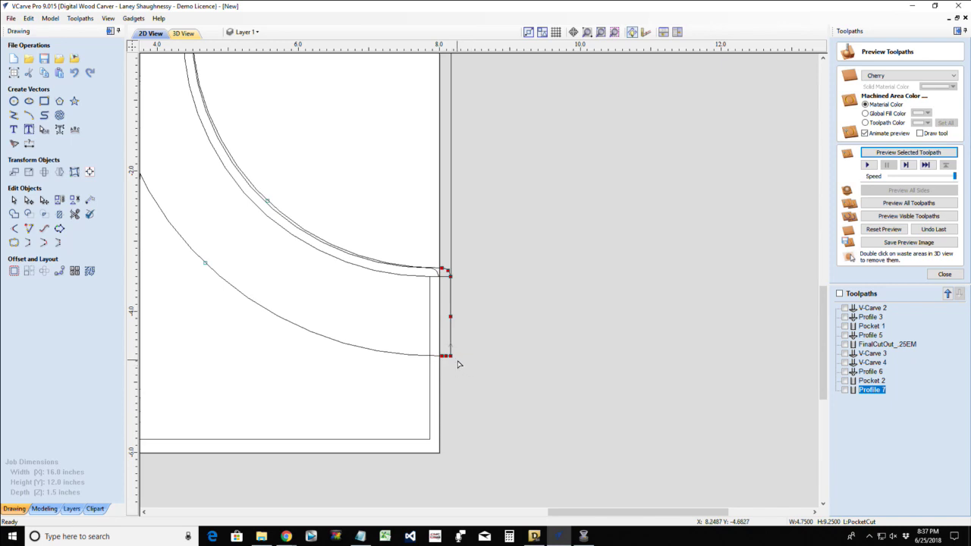
scroll(457, 365, "down", 3)
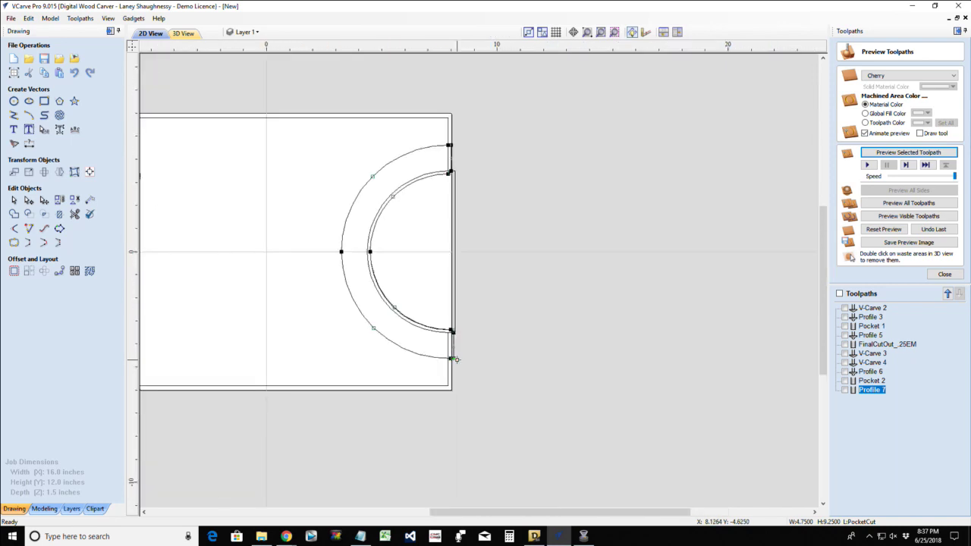
key("ctrl+z")
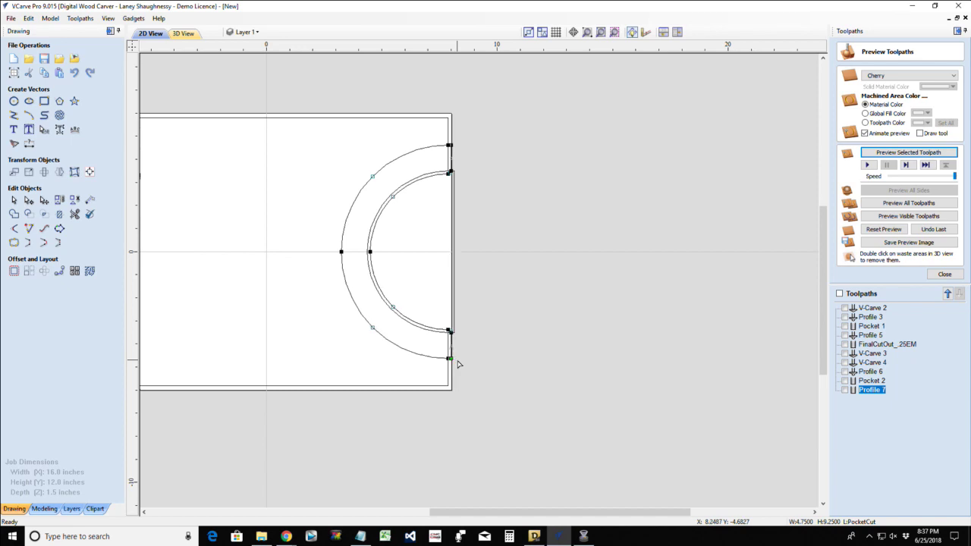
scroll(455, 361, "up", 5)
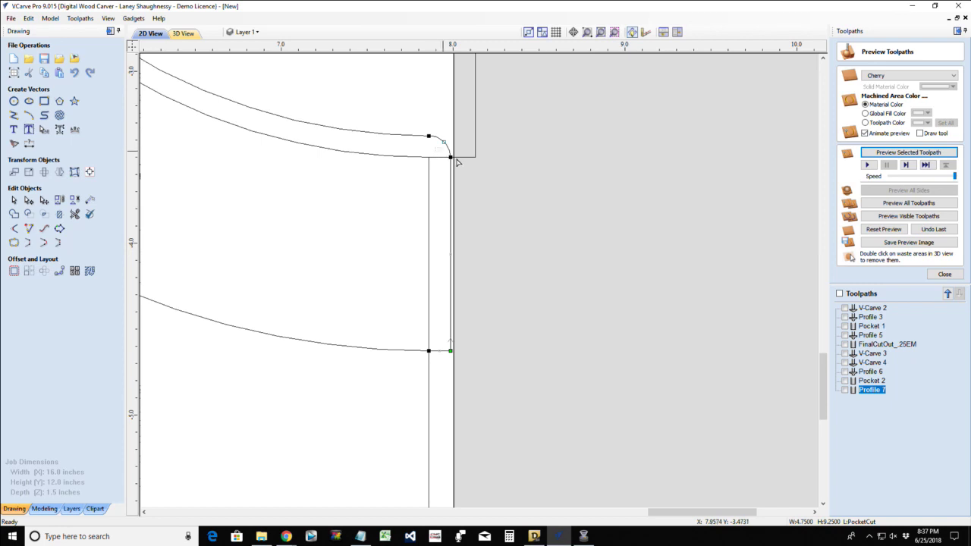
left_click(464, 361)
key("Right")
key("Right")
key("Right")
key("Right")
key("Right")
key("Right")
key("Right")
key("Right")
key("Right")
key("Right")
key("Right")
key("Right")
key("Right")
key("Right")
key("Right")
key("Right")
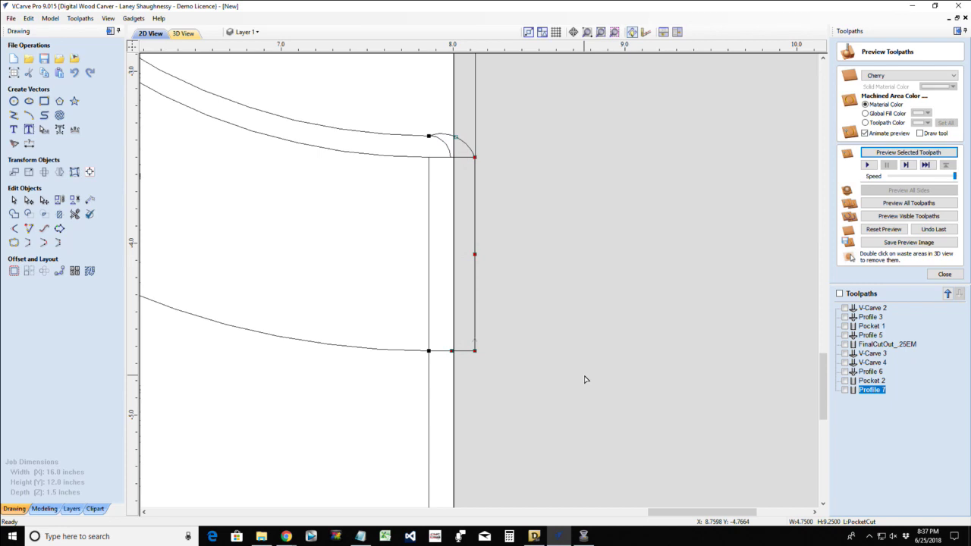
scroll(522, 339, "down", 6)
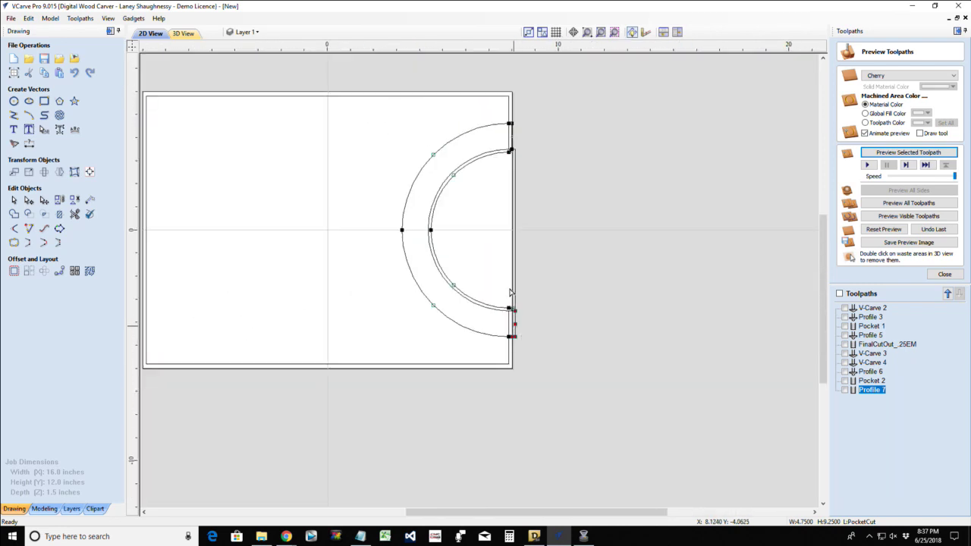
scroll(510, 293, "up", 6)
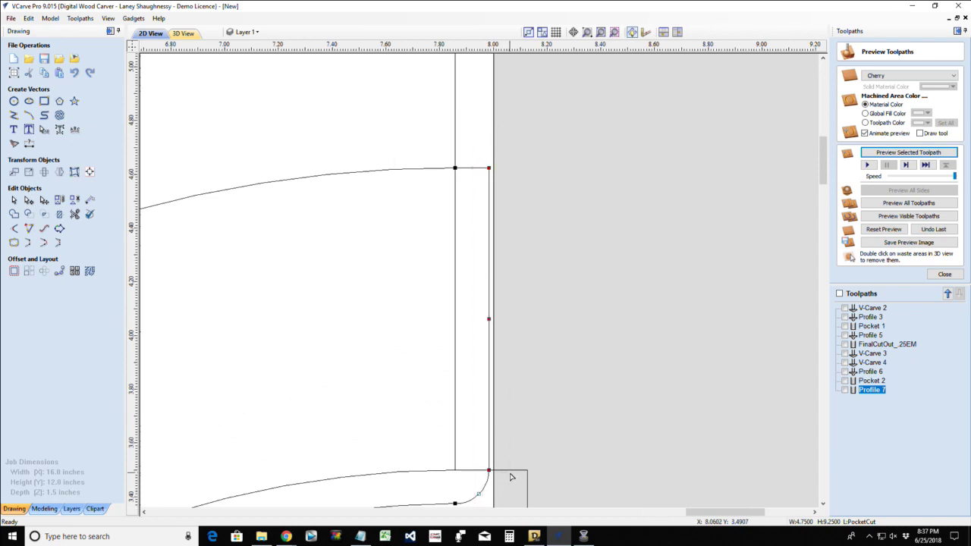
left_click_drag(511, 476, 512, 478)
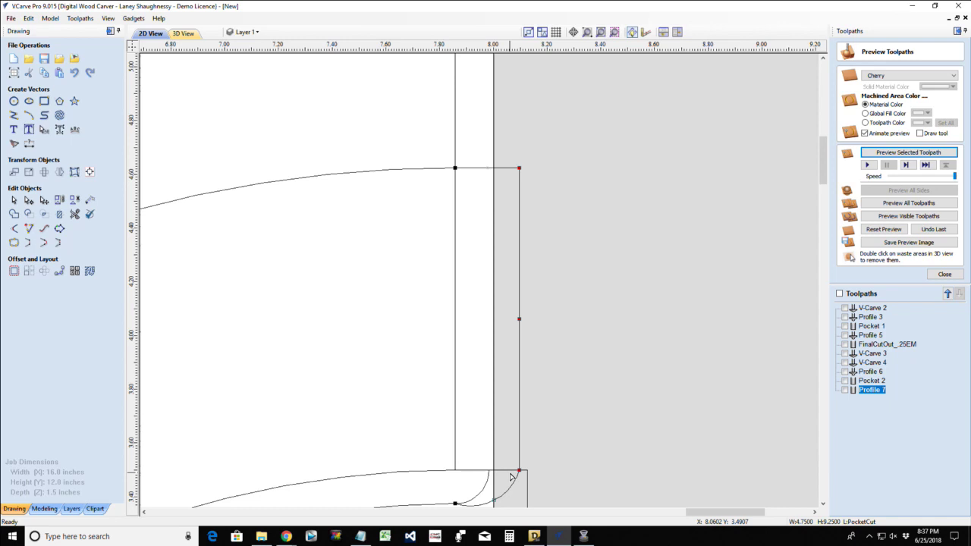
scroll(644, 422, "down", 3)
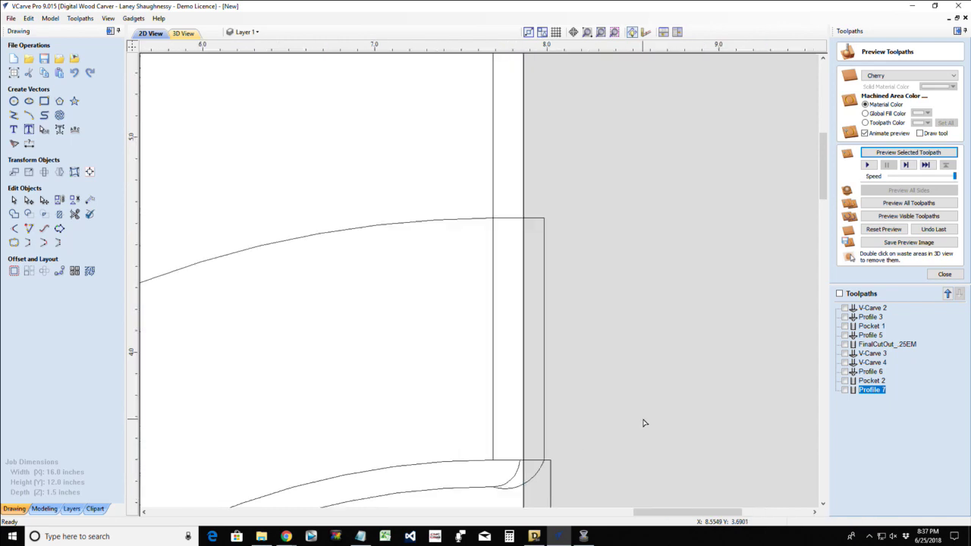
double_click(864, 380)
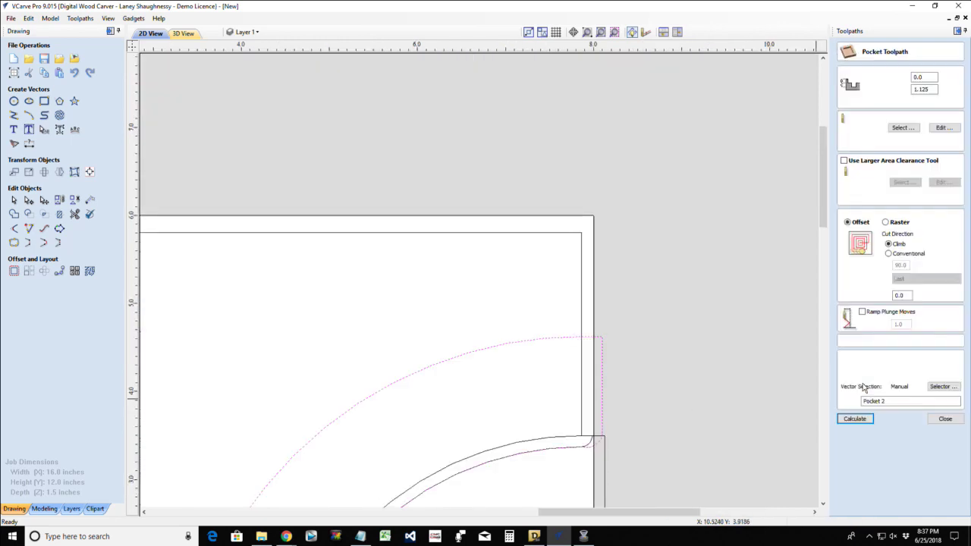
- Recalculate and simulate Pocket 2, showing the board in Maple instead of Cherry
left_click(853, 419)
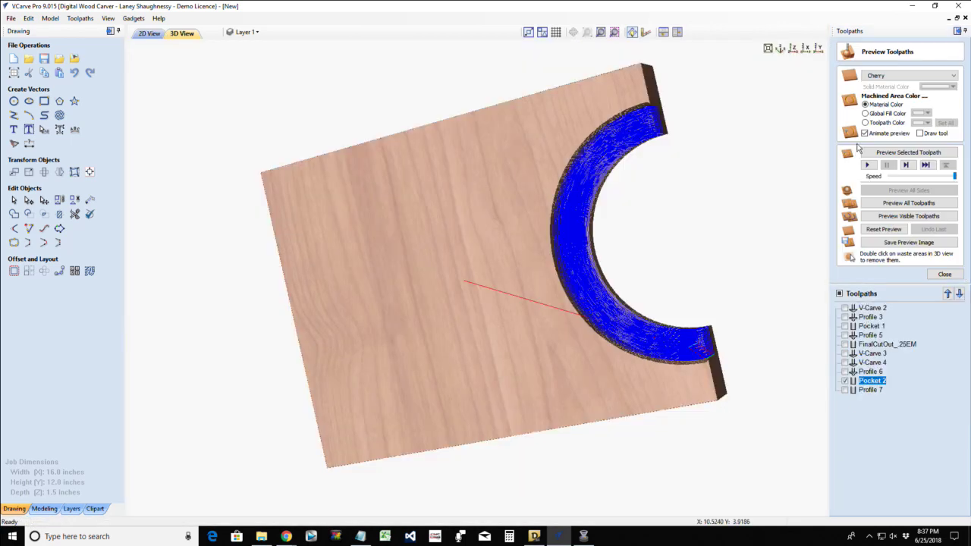
left_click(888, 154)
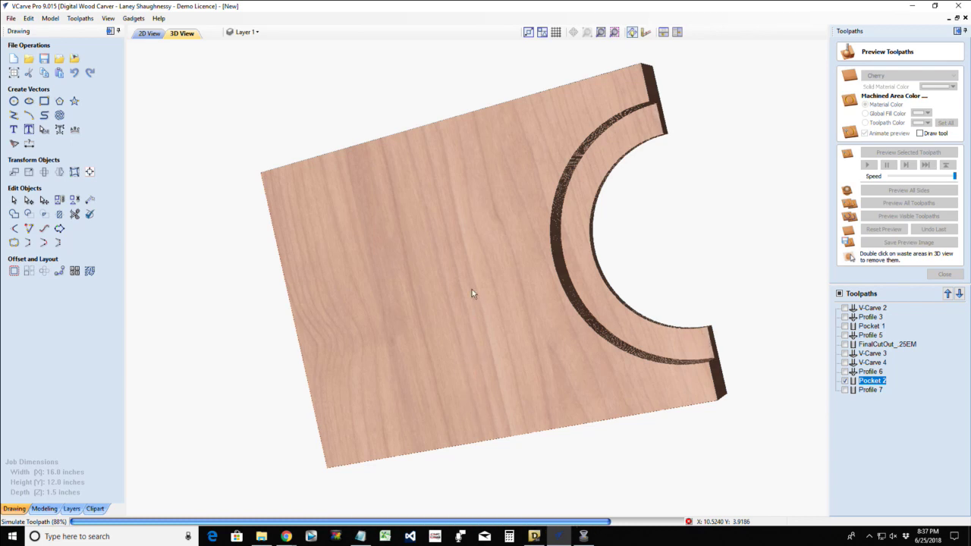
left_click_drag(436, 211, 455, 337)
scroll(455, 336, "down", 1)
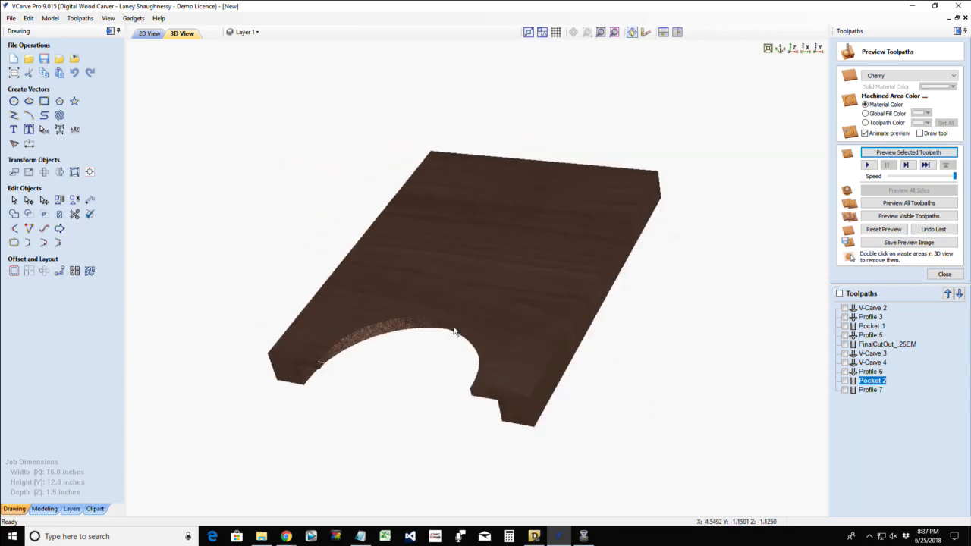
left_click(892, 75)
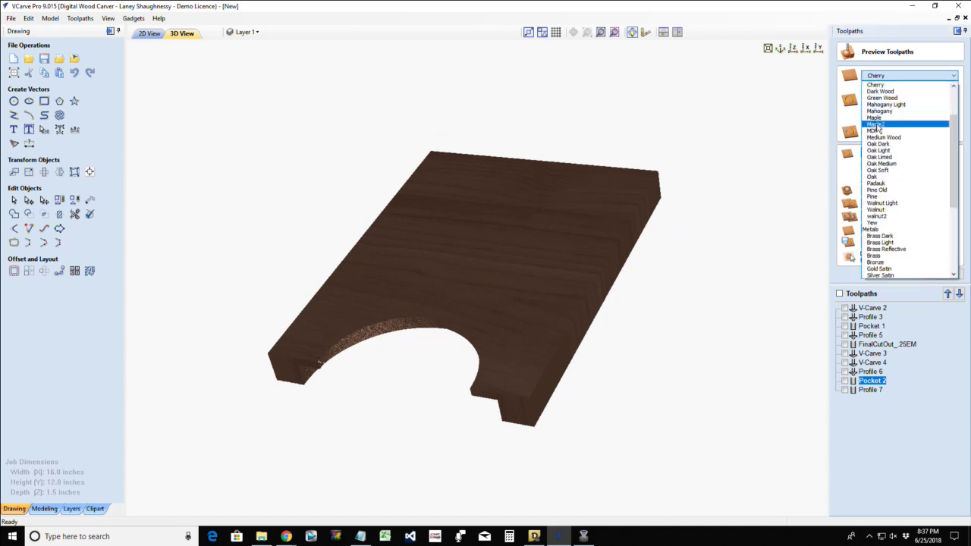
left_click(874, 118)
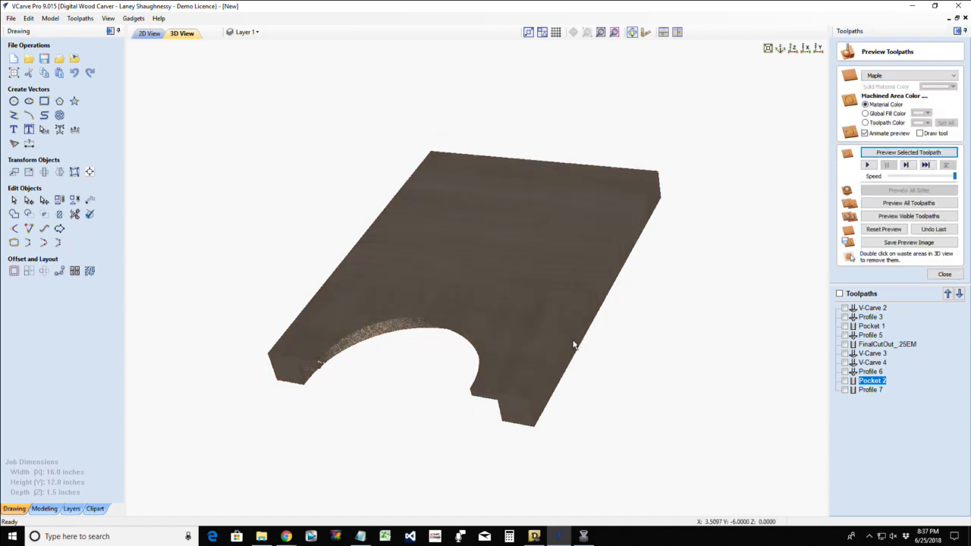
left_click_drag(574, 345, 562, 369)
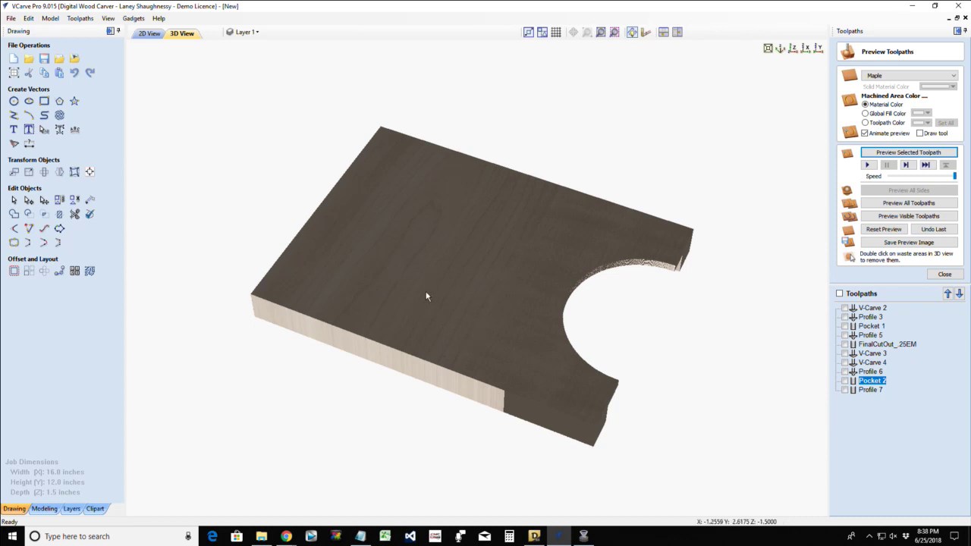
- Make the job Double Sided, flip to the bottom side and back to the top
left_click(14, 73)
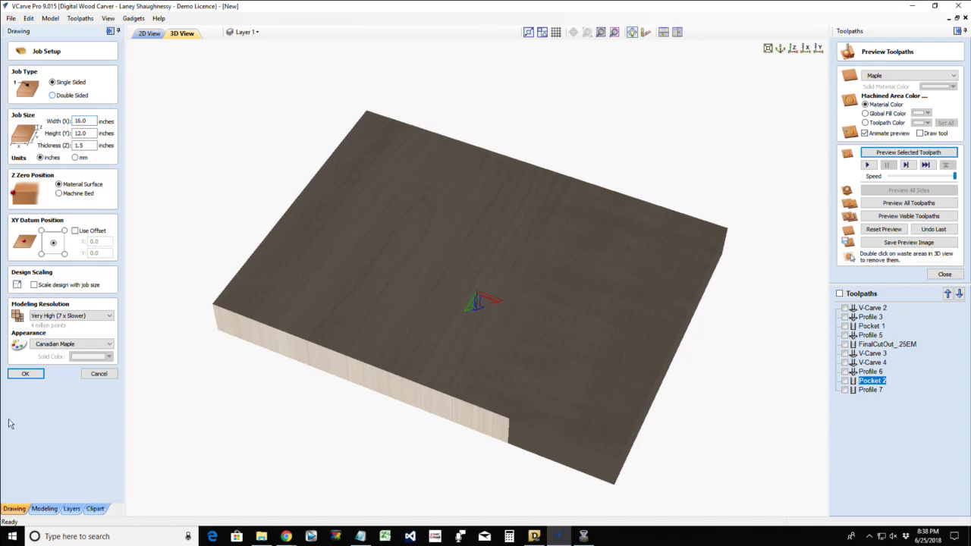
left_click(51, 95)
left_click(26, 410)
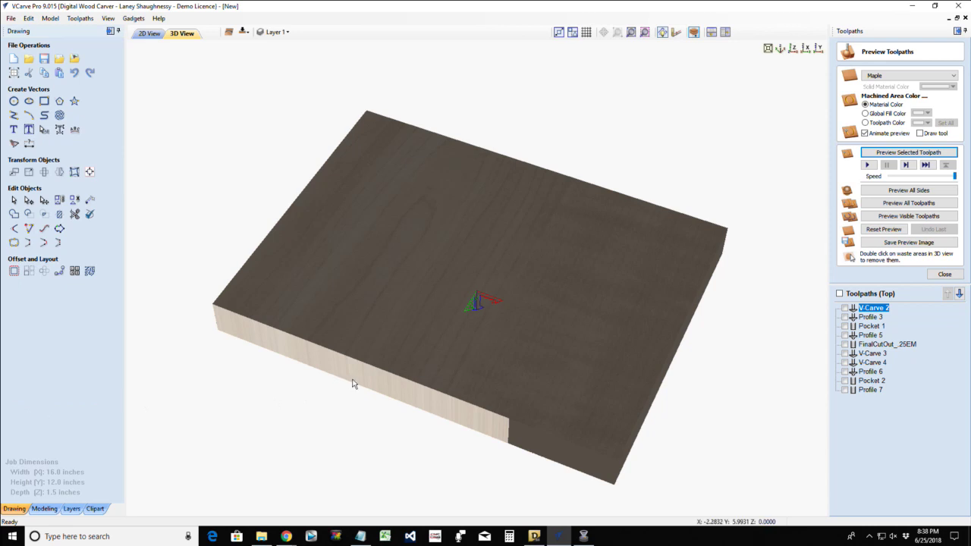
left_click(243, 32)
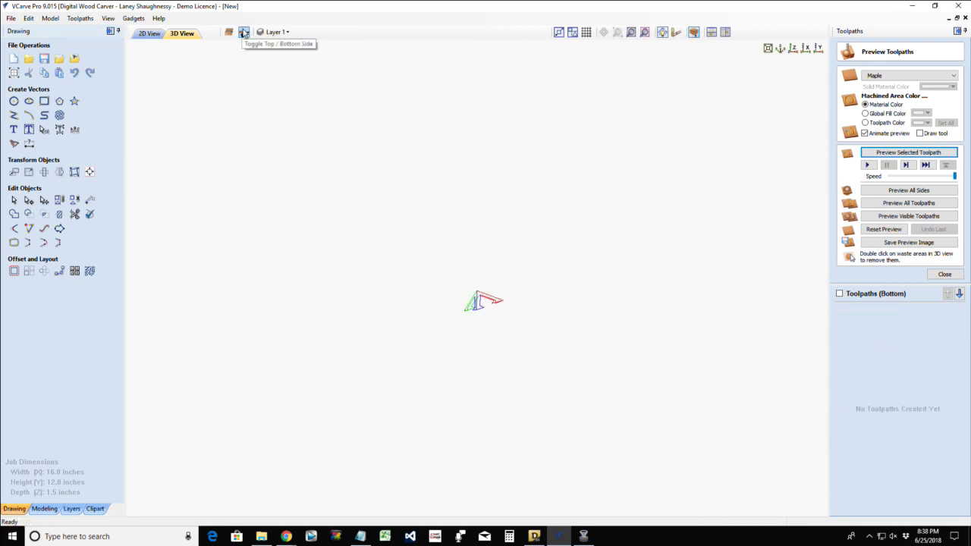
left_click(243, 32)
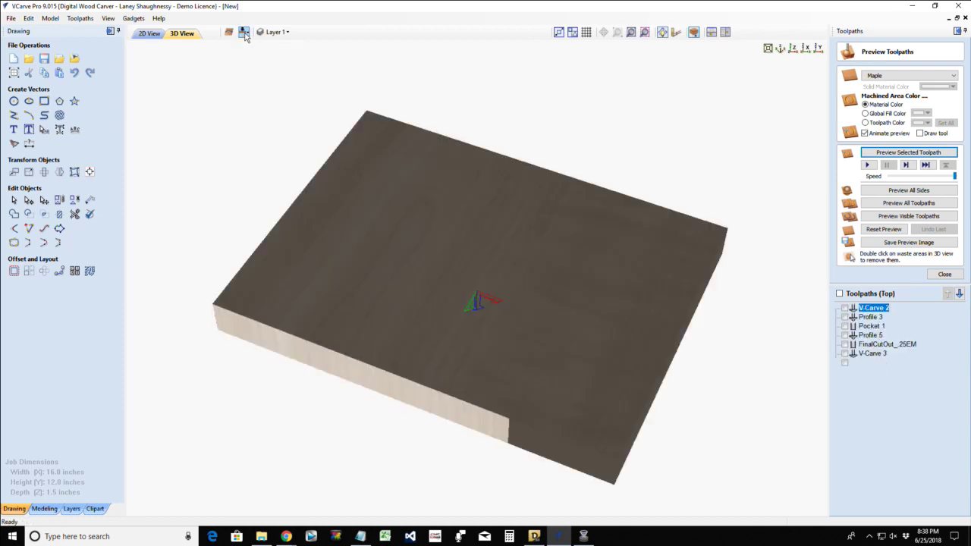
left_click_drag(445, 264, 511, 160)
left_click_drag(508, 227, 815, 343)
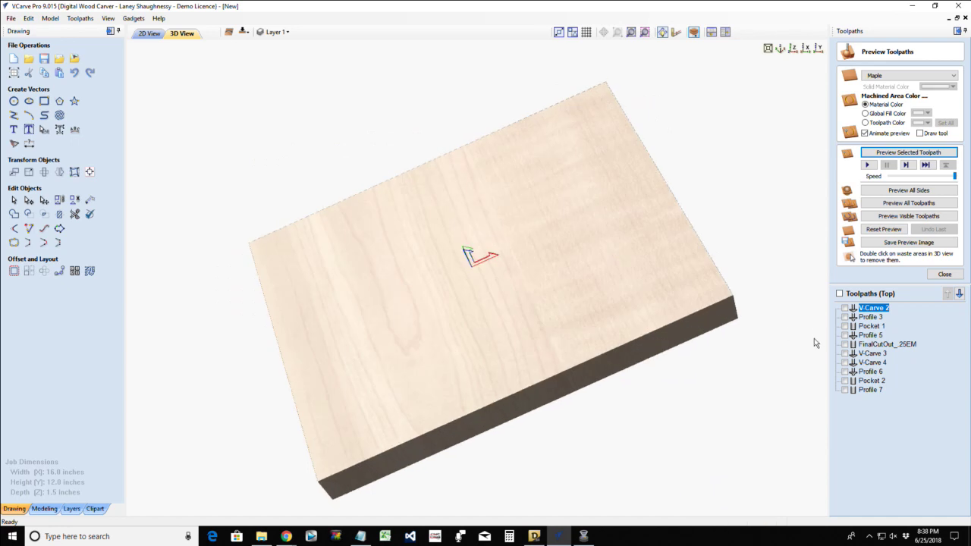
- Tick Pocket 2 and Profile 7 and simulate both visible toolpaths together
left_click(864, 382)
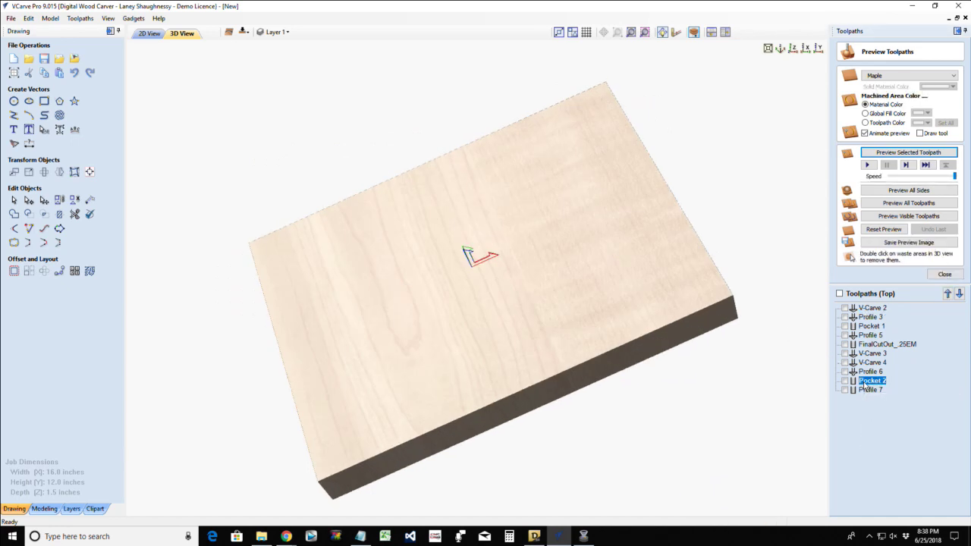
left_click(844, 380)
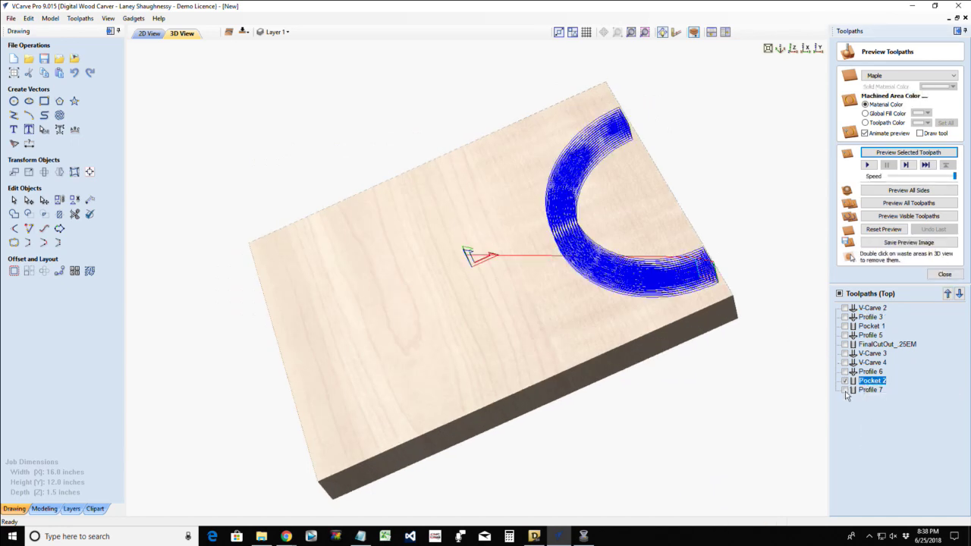
left_click(845, 389)
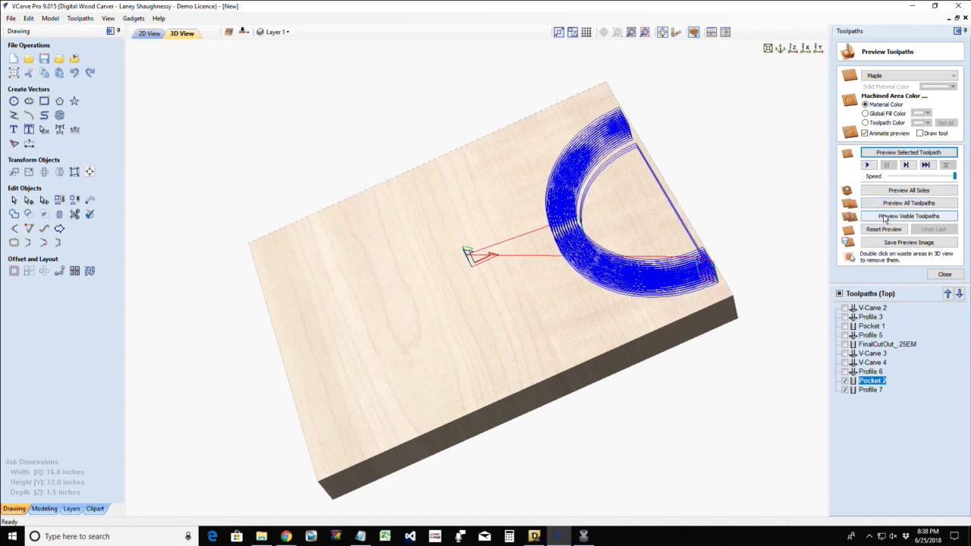
left_click(884, 218)
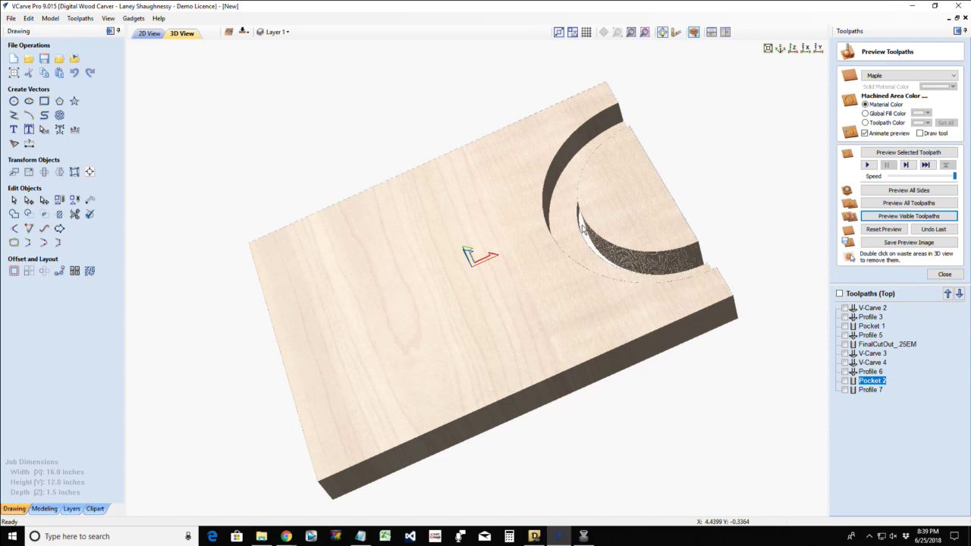
- Close Profile 7's settings and orbit the board preview to inspect its thickness
double_click(869, 390)
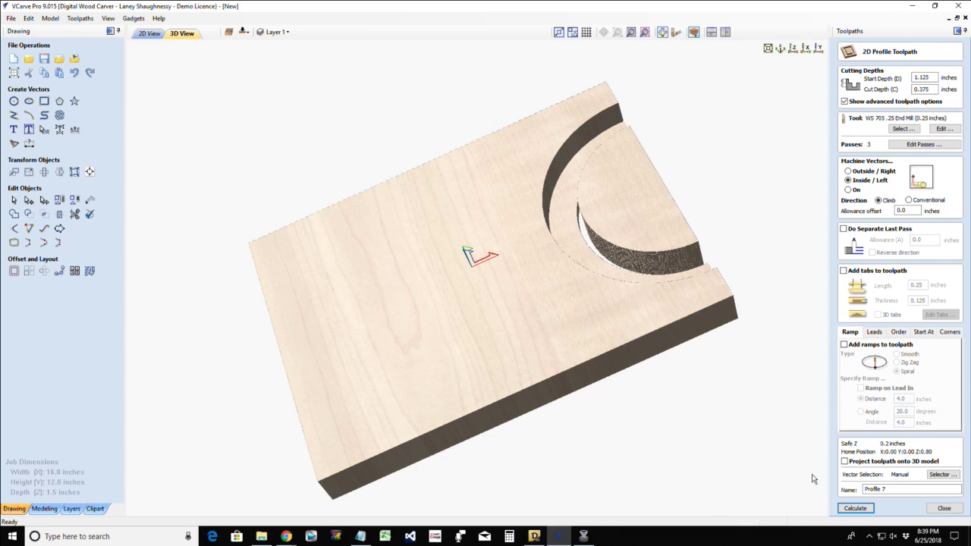
key("Return")
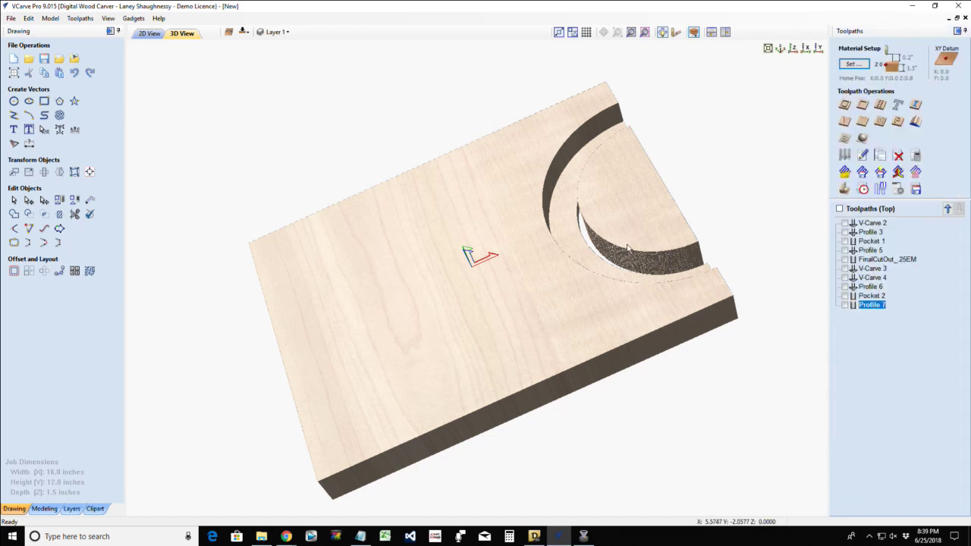
left_click_drag(627, 248, 542, 397)
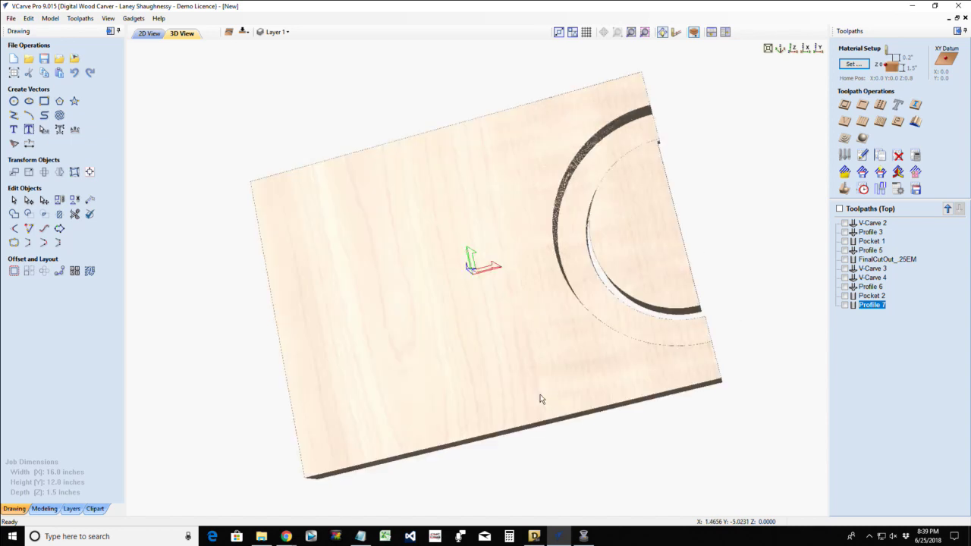
left_click_drag(627, 218, 646, 275)
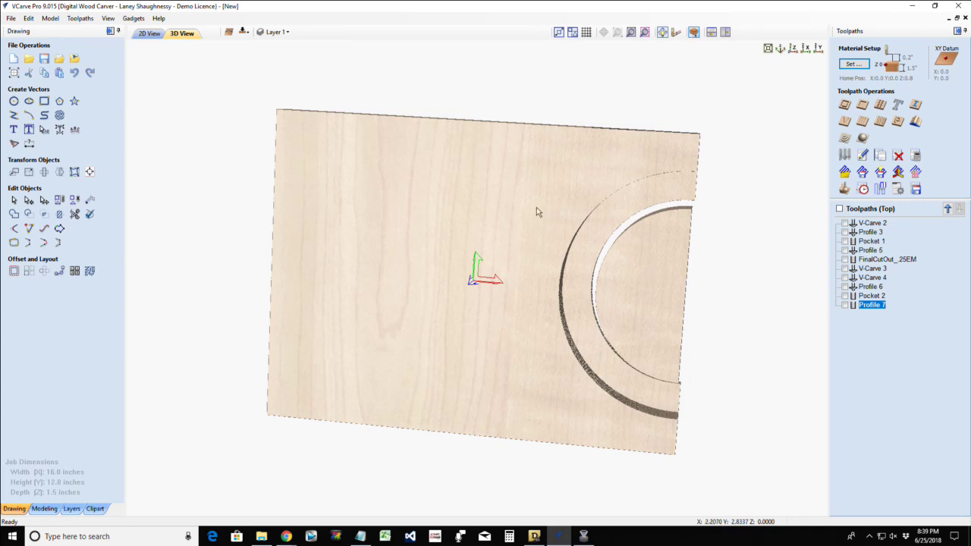
left_click_drag(536, 207, 487, 297)
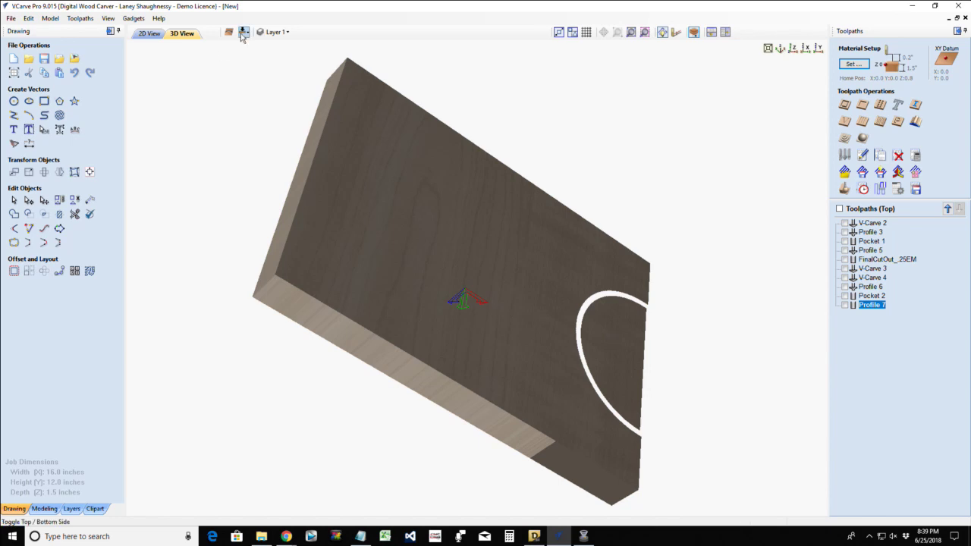
- Check the bottom side, return to the top side, and snap to a Top (Z) view
left_click(242, 32)
left_click(241, 32)
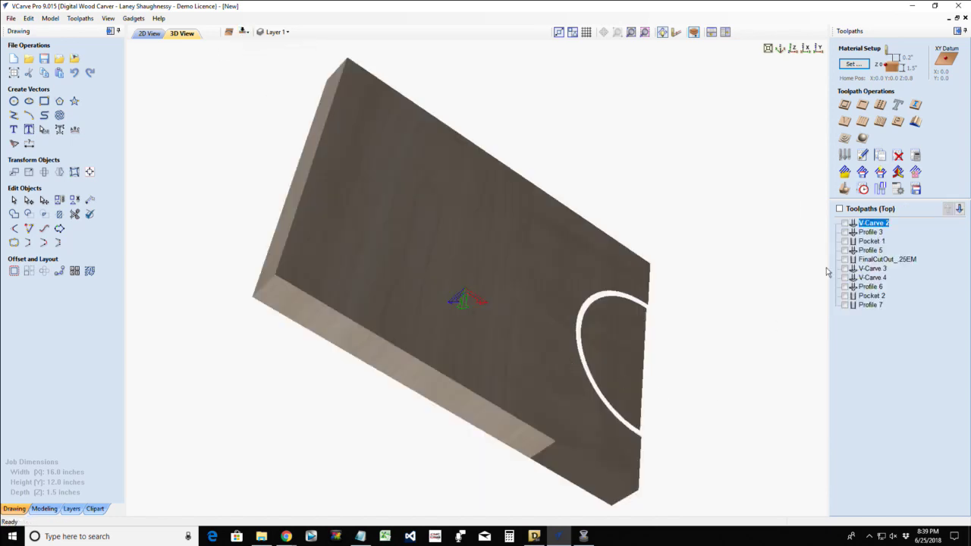
left_click_drag(587, 347, 488, 141)
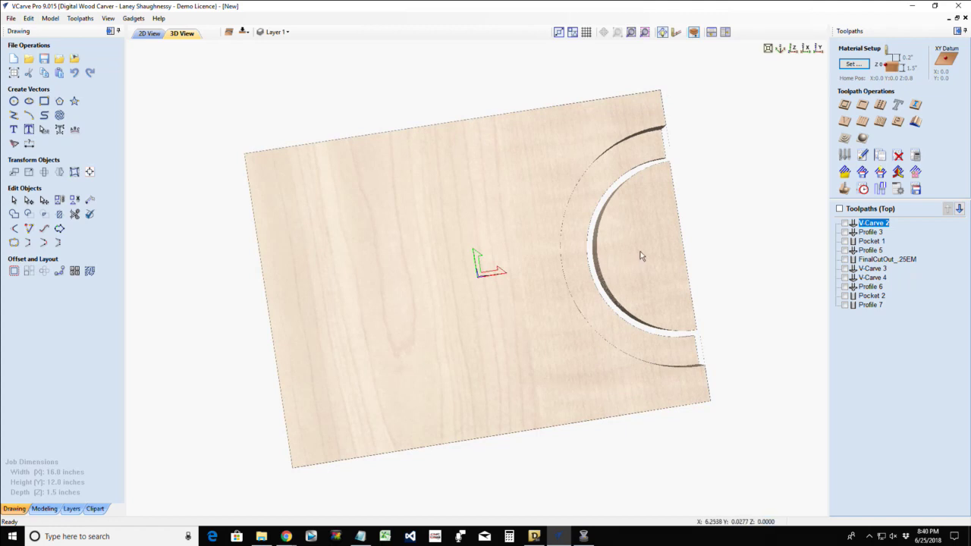
left_click(793, 49)
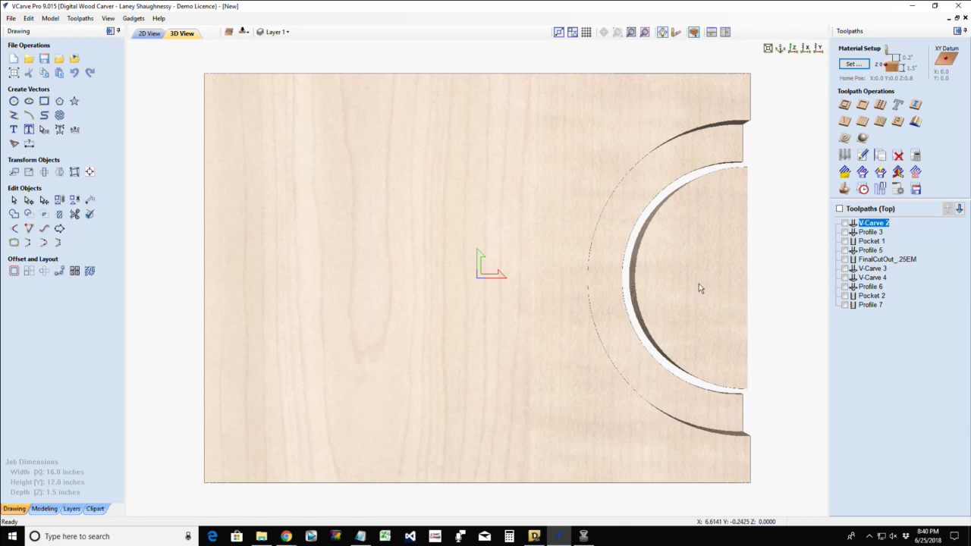
- Switch the job to Single Sided and simulate Pocket 2 and Profile 7 together in Cherry
left_click(14, 72)
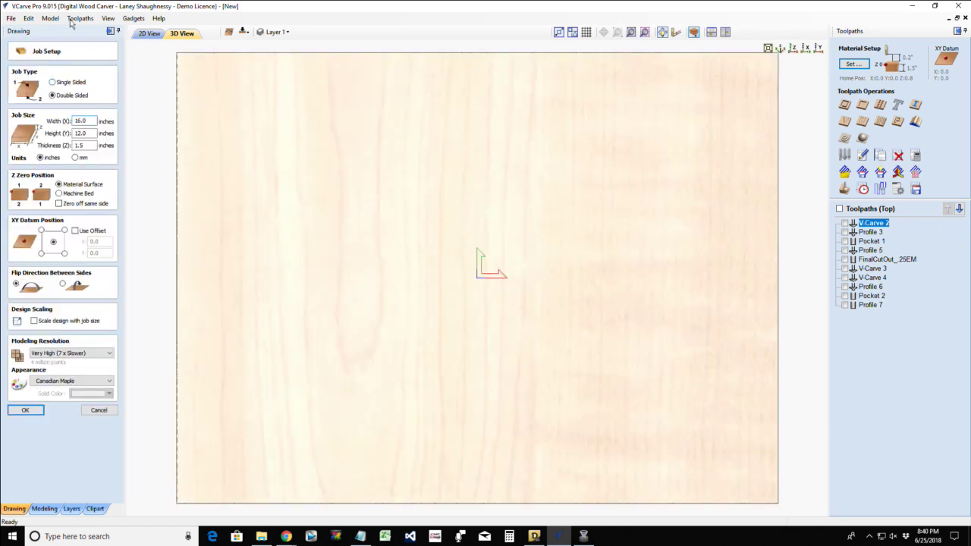
left_click(52, 82)
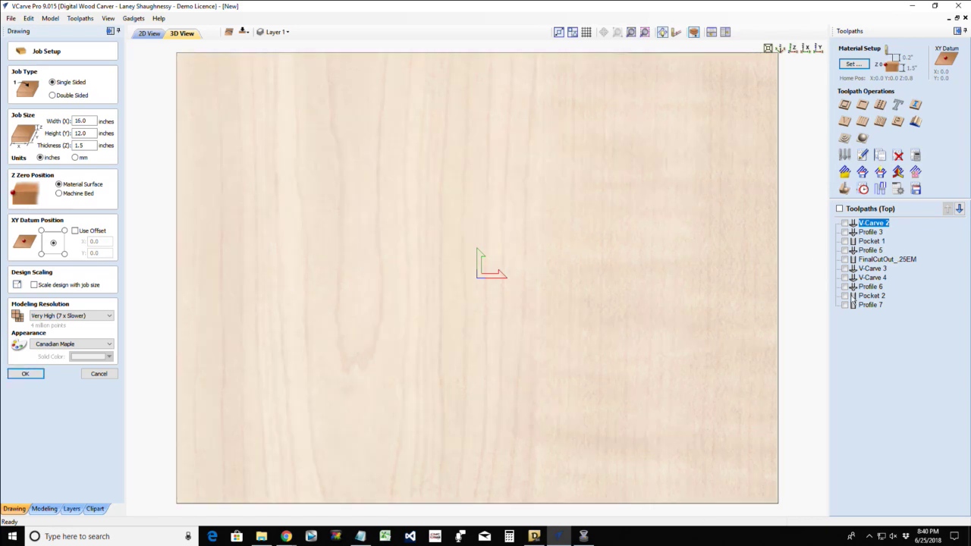
left_click(845, 304)
left_click(845, 294)
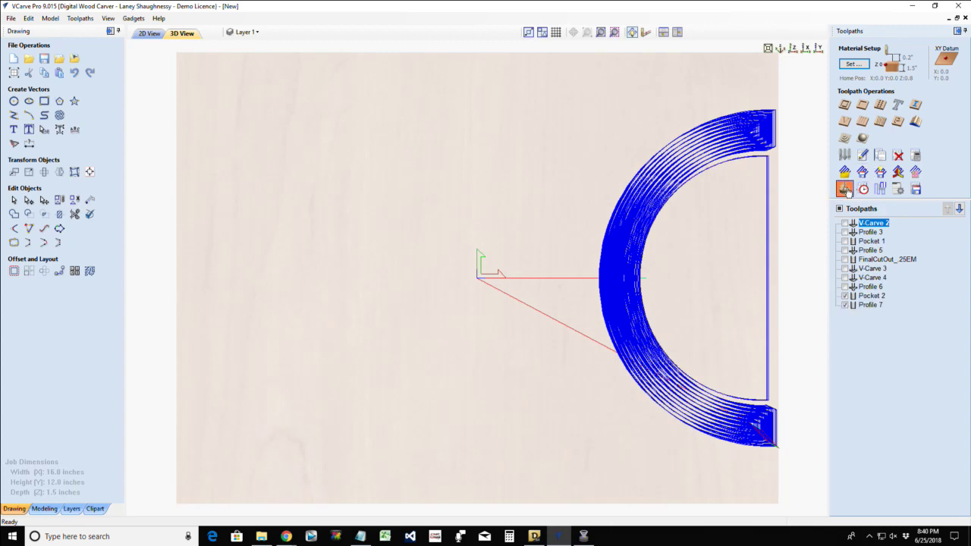
left_click(844, 189)
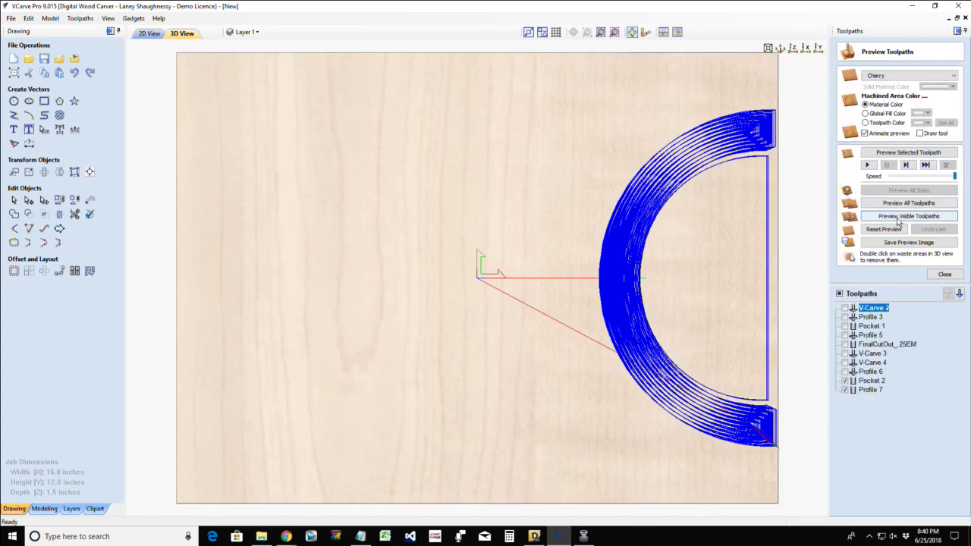
left_click(897, 218)
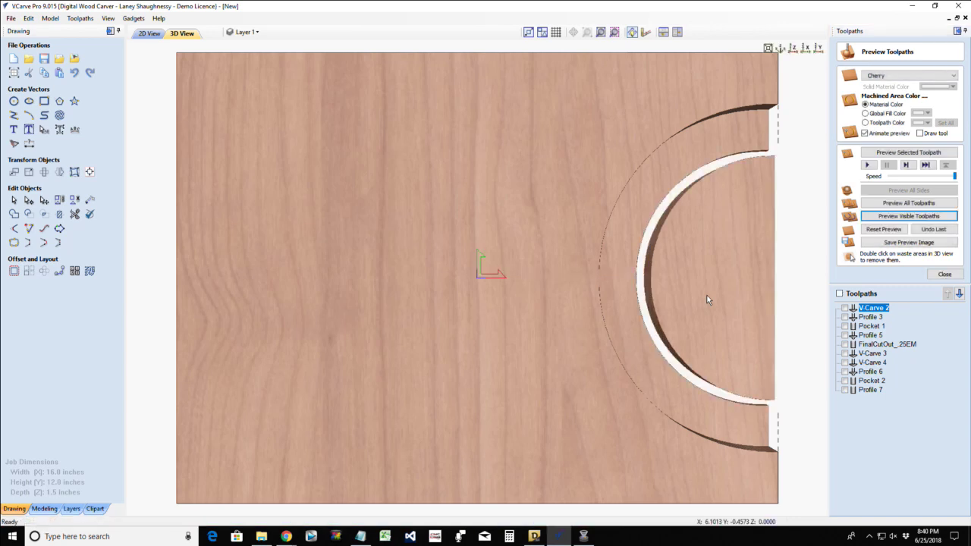
- Remove the semicircle's waste piece, orbit to inspect the cutout from several angles, then return to 2D
double_click(706, 299)
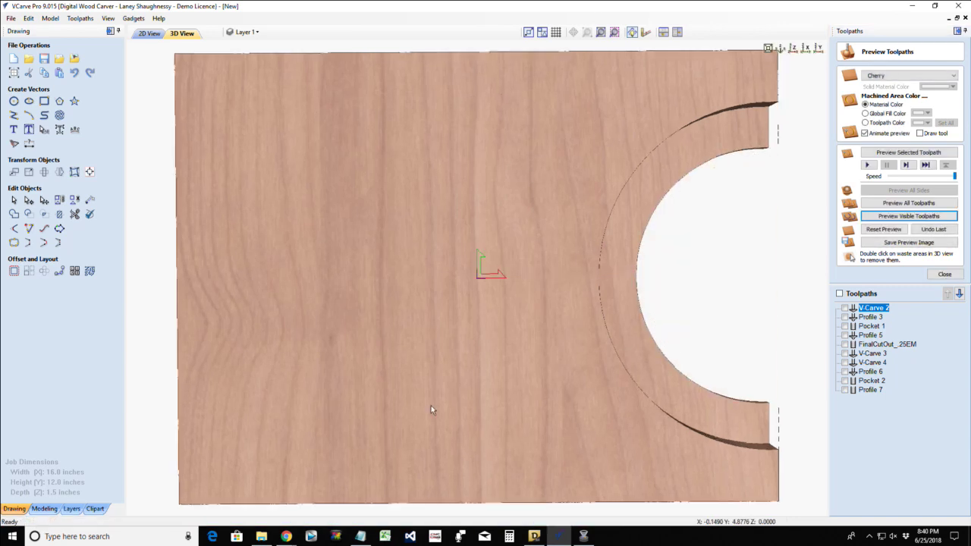
left_click_drag(431, 405, 434, 428)
left_click_drag(417, 485, 445, 425)
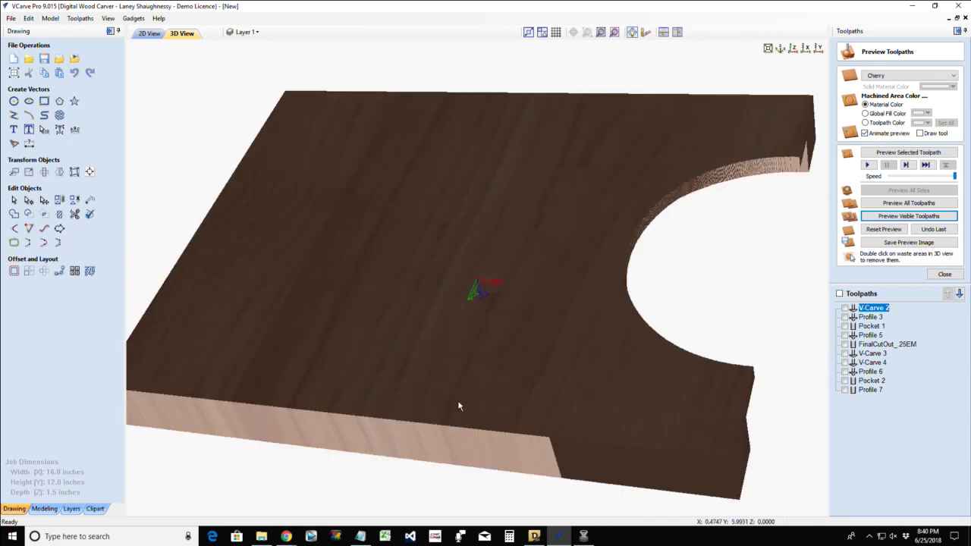
scroll(452, 404, "down", 3)
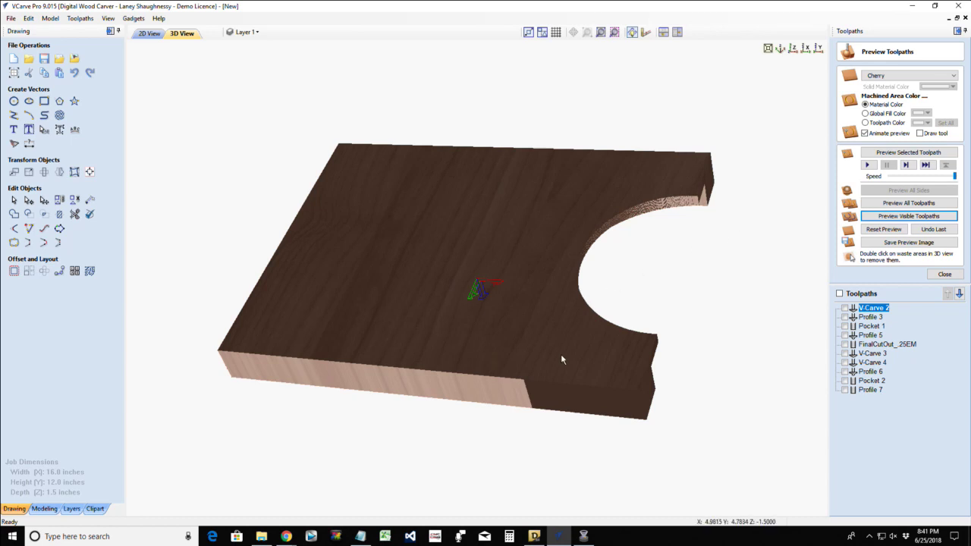
left_click_drag(560, 354, 377, 127)
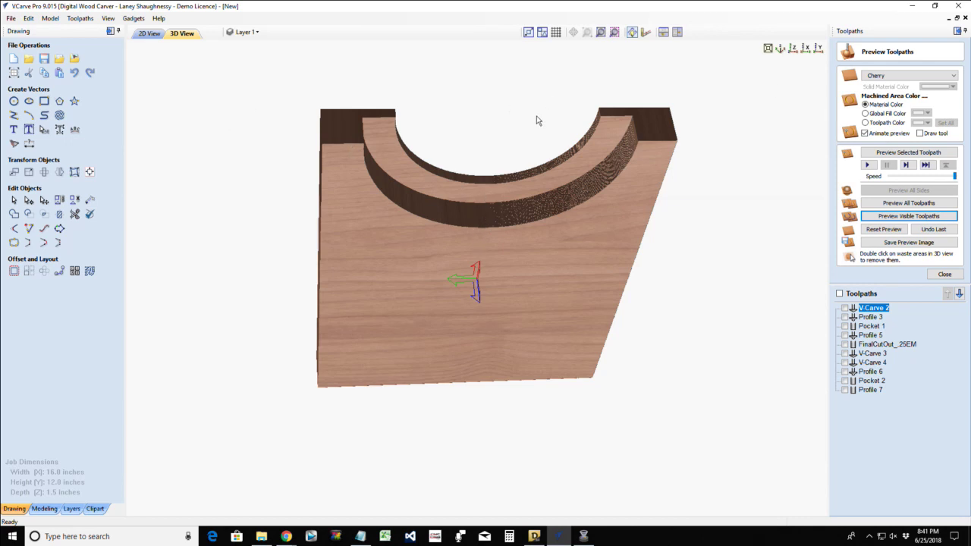
left_click_drag(507, 199, 439, 356)
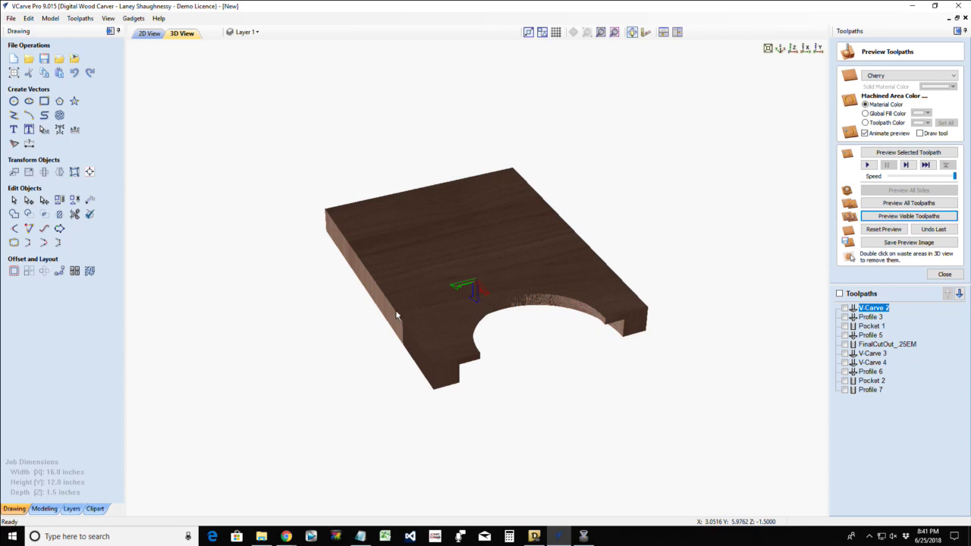
left_click_drag(396, 315, 654, 392)
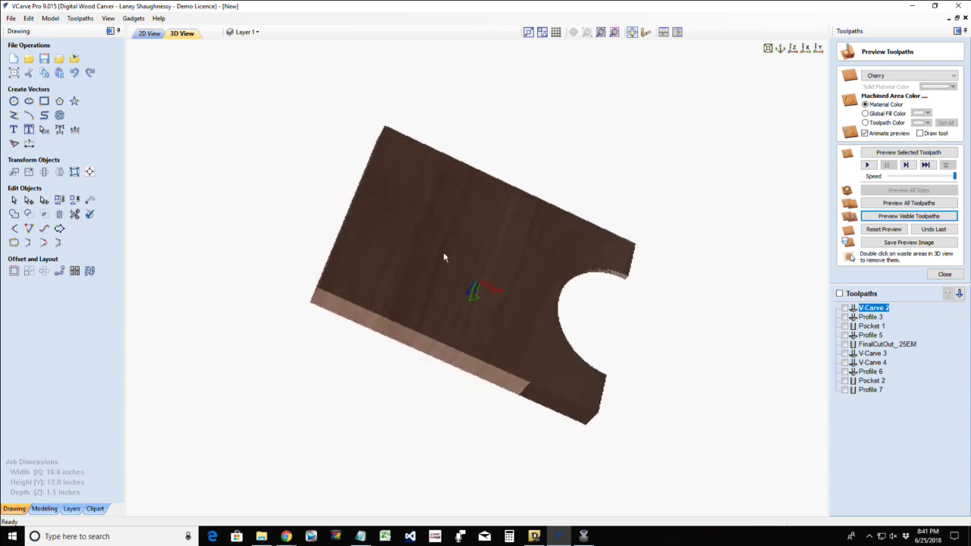
left_click_drag(444, 257, 392, 250)
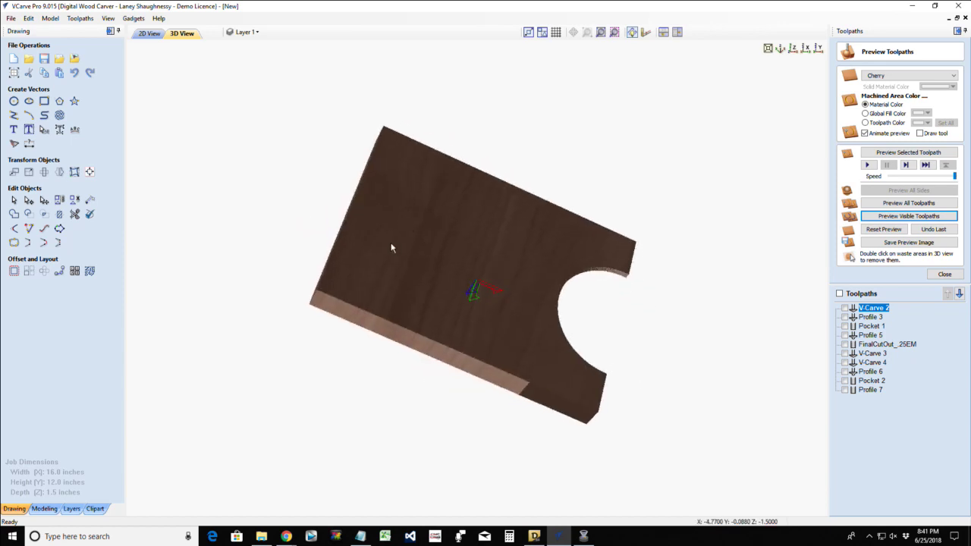
left_click(149, 33)
- Zoom out to the whole job and select the board's inner rectangle outline
scroll(552, 269, "down", 2)
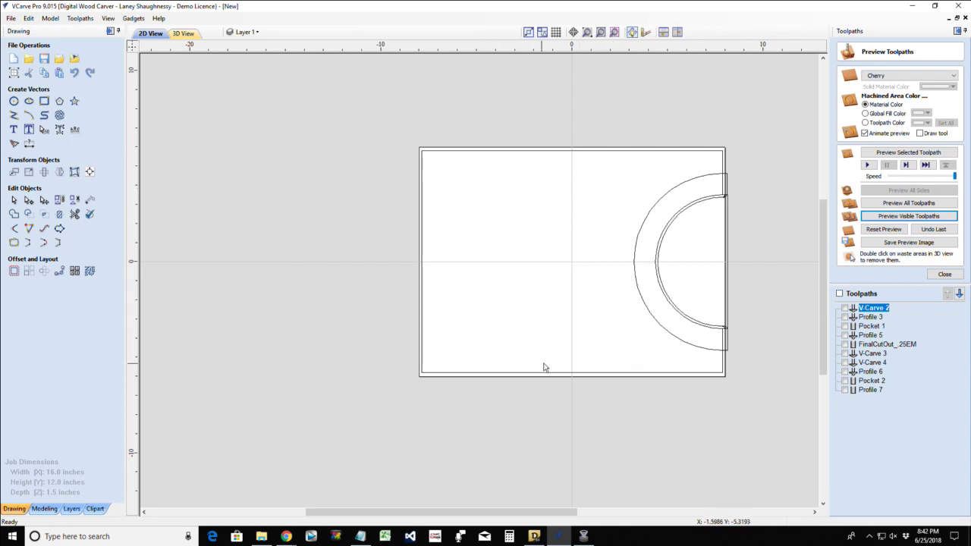
left_click(476, 151)
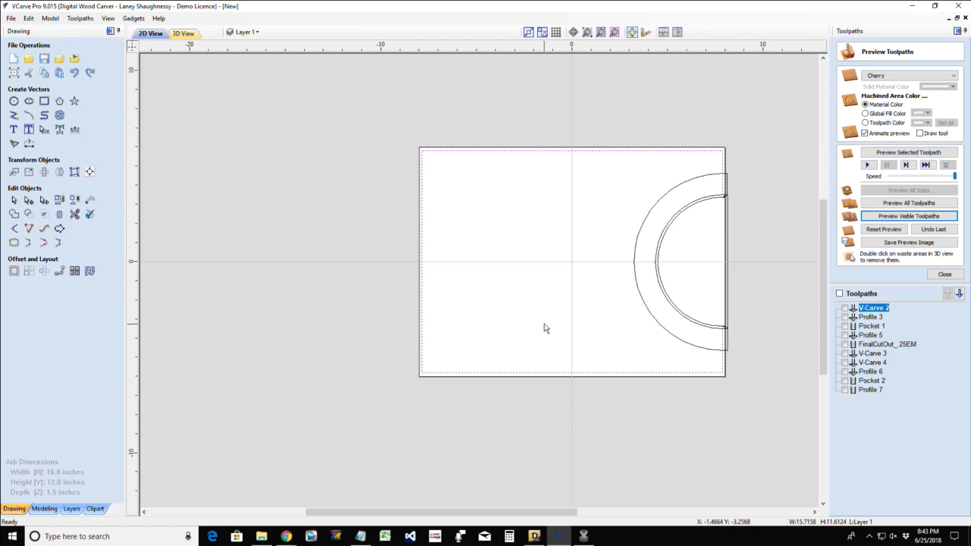
- Zoom the 2D view in and select the board rectangle near its top edge
scroll(553, 327, "down", 2)
scroll(490, 313, "up", 2)
scroll(491, 313, "up", 1)
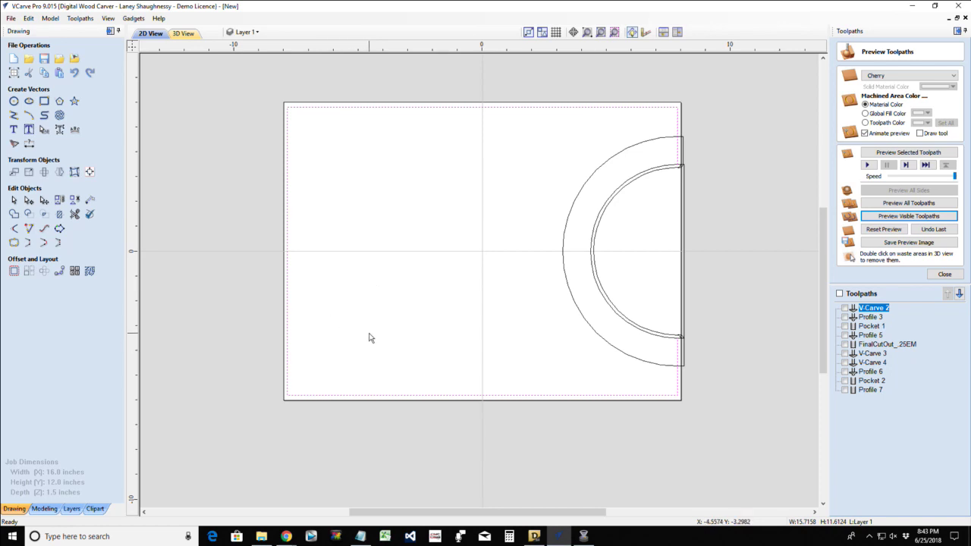
scroll(468, 282, "down", 2)
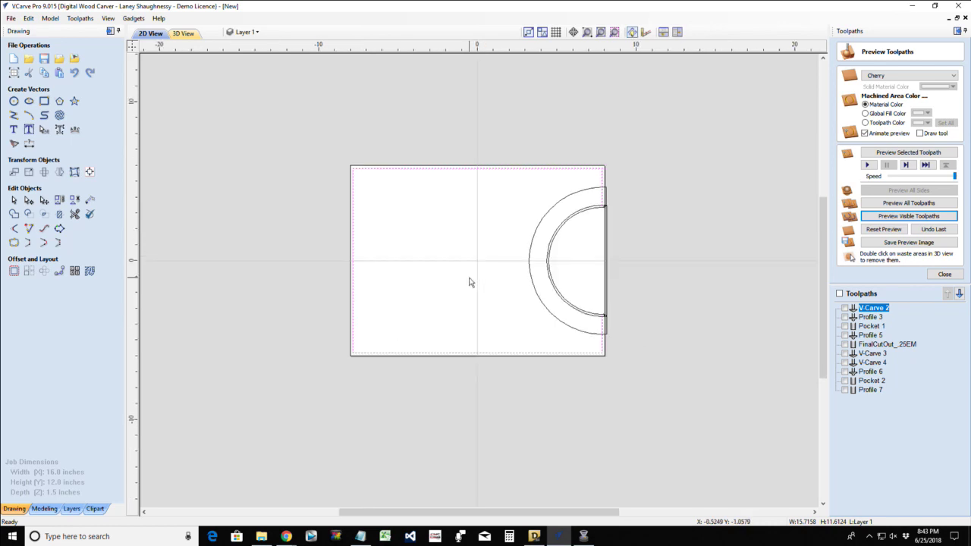
scroll(429, 281, "up", 1)
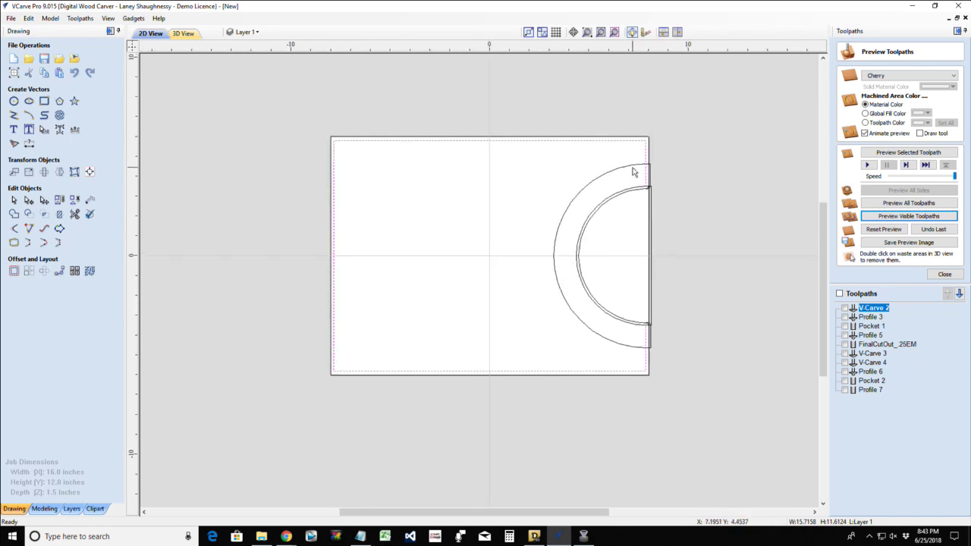
left_click(541, 144)
- Select the outer arc and rectangle, paste the copied vectors, and weld them together
left_click(584, 192)
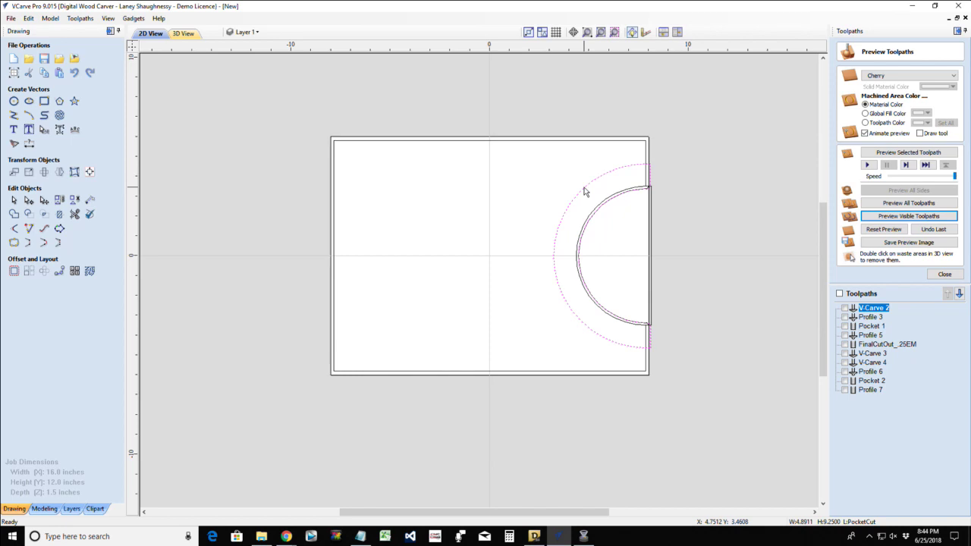
left_click(570, 145, "shift")
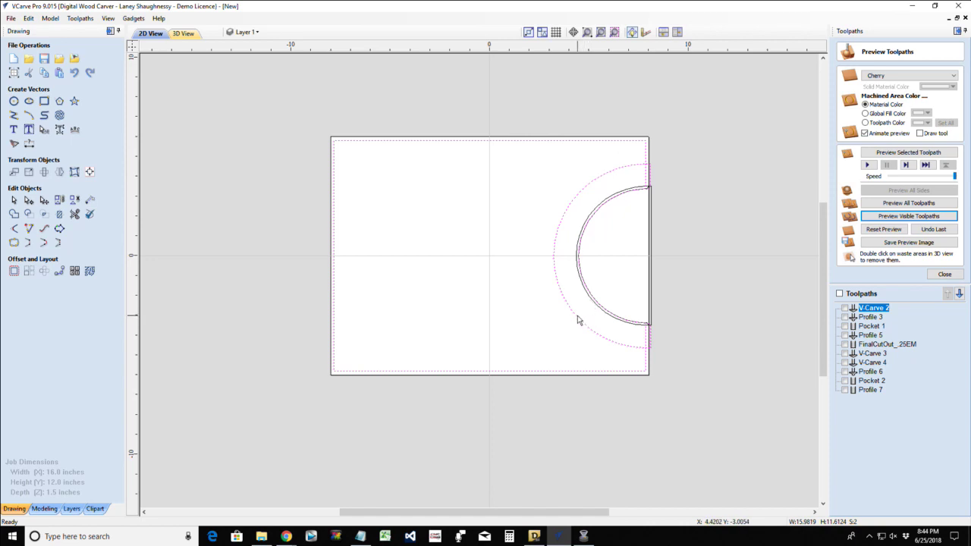
left_click(59, 73)
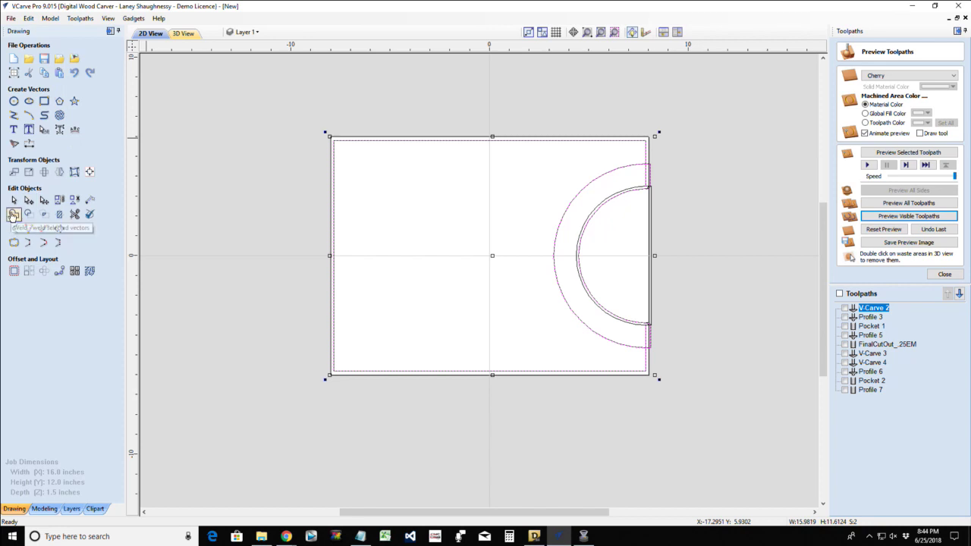
left_click(13, 215)
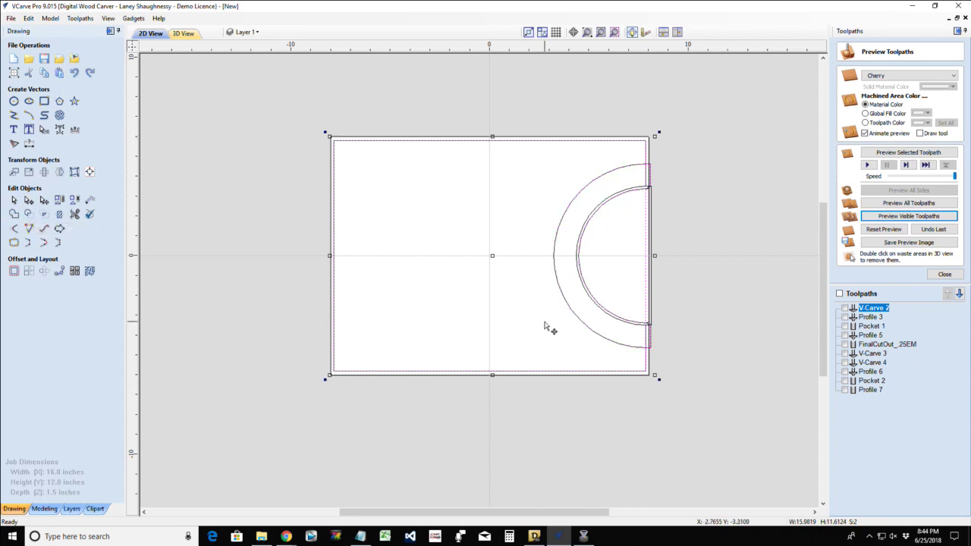
scroll(604, 307, "up", 4)
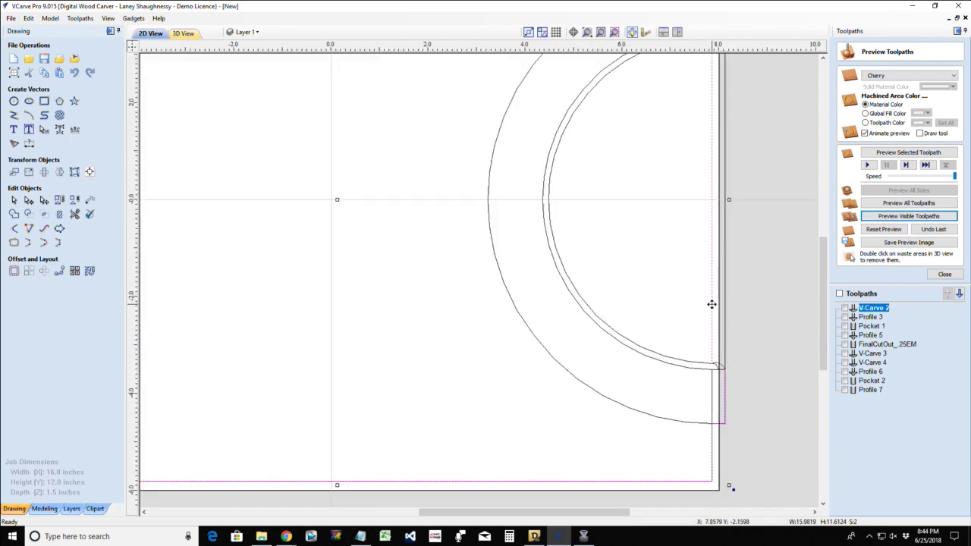
- Reselect just the board's boundary outline together with the outer arc
left_click(714, 311)
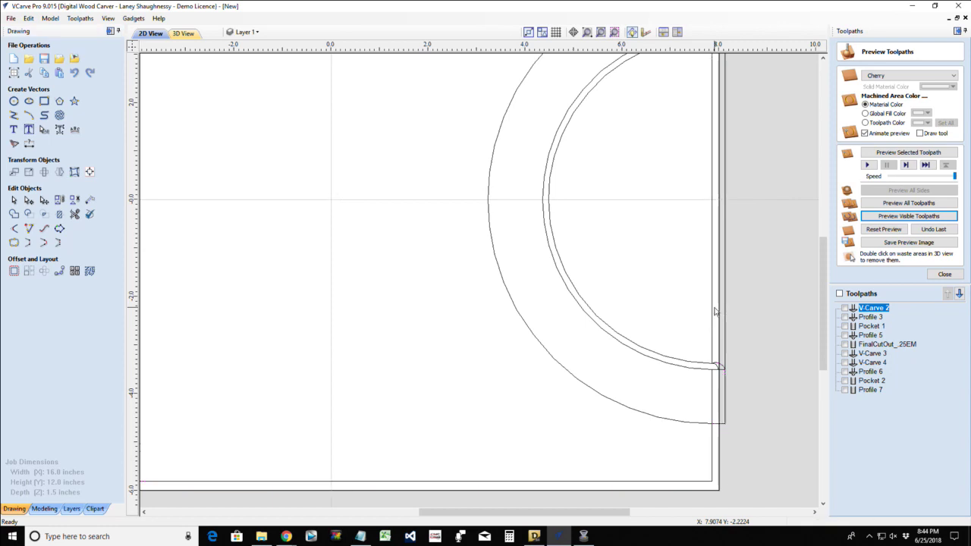
left_click(712, 470)
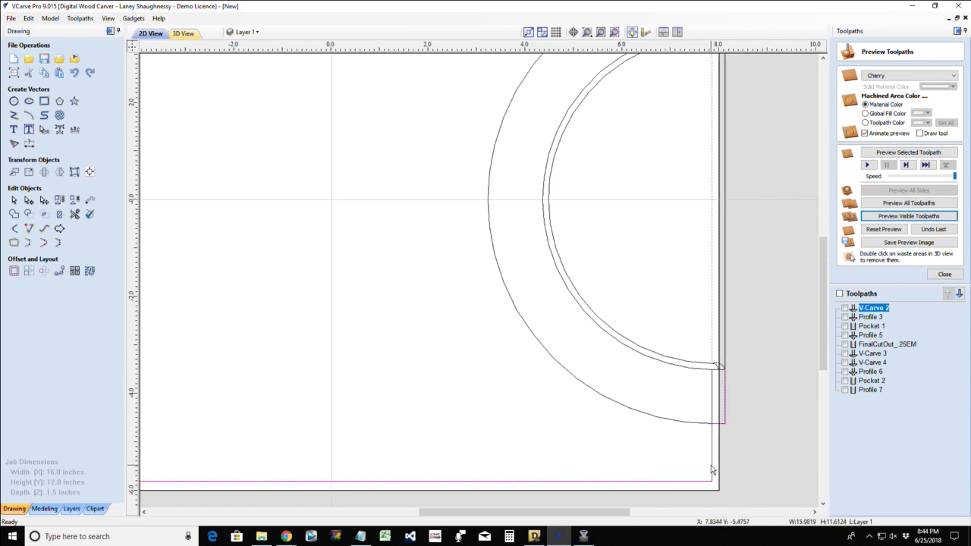
left_click(670, 419, "shift")
scroll(625, 367, "down", 3)
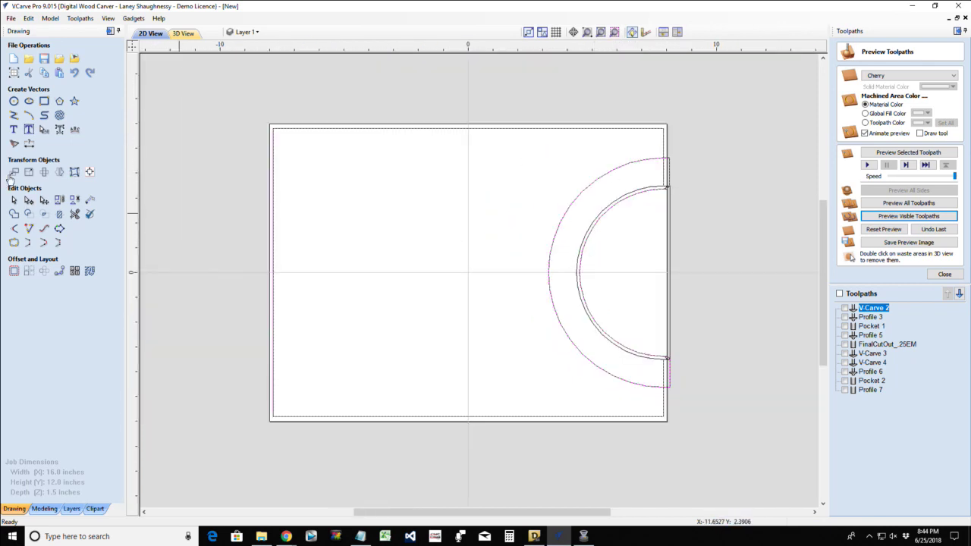
- Offset the board outline and outer arc Inwards/Left by 0.375 inch
left_click(15, 271)
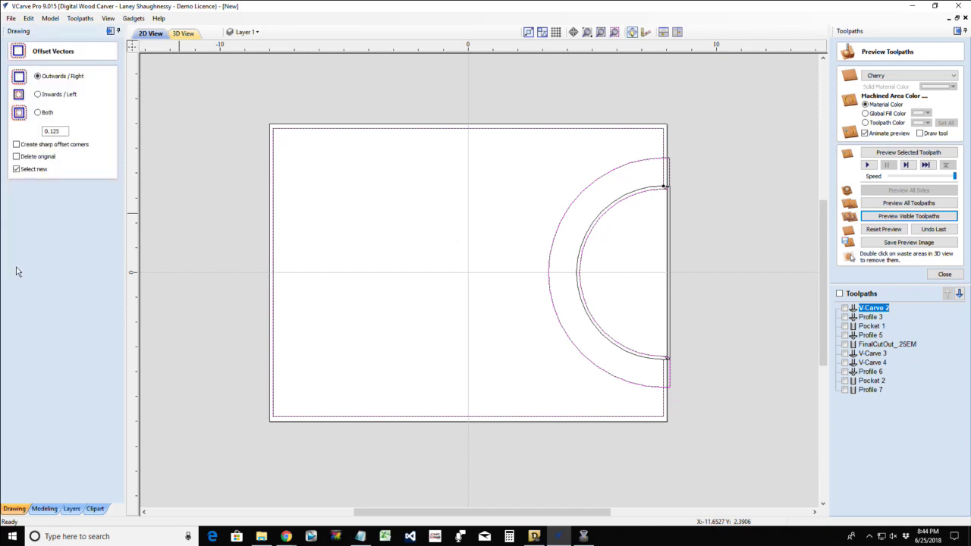
left_click(38, 95)
left_click_drag(62, 131, 28, 136)
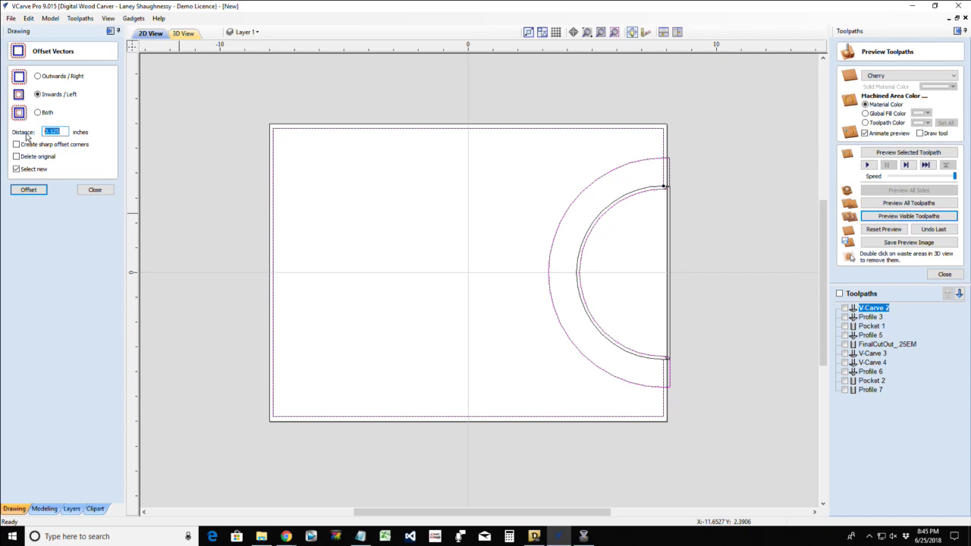
type(".375")
left_click(28, 191)
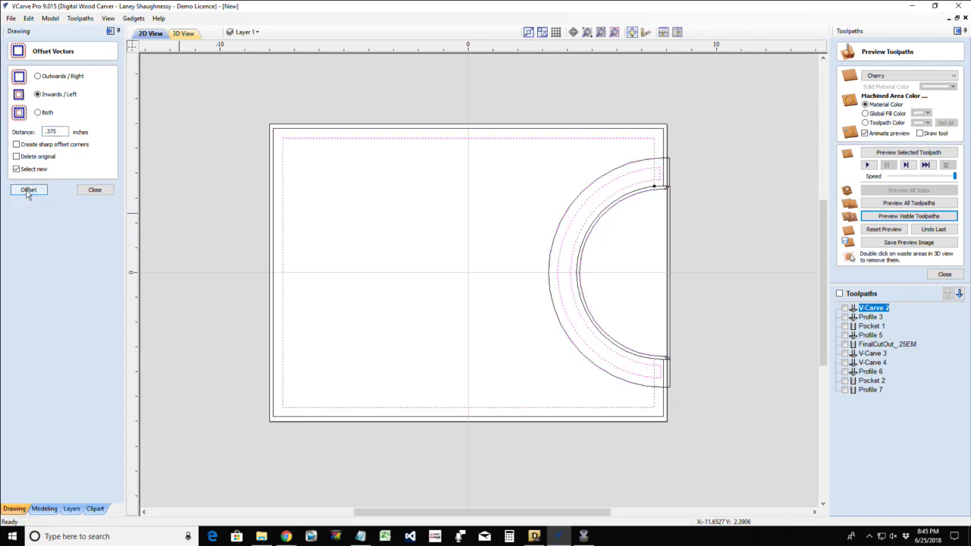
left_click(96, 190)
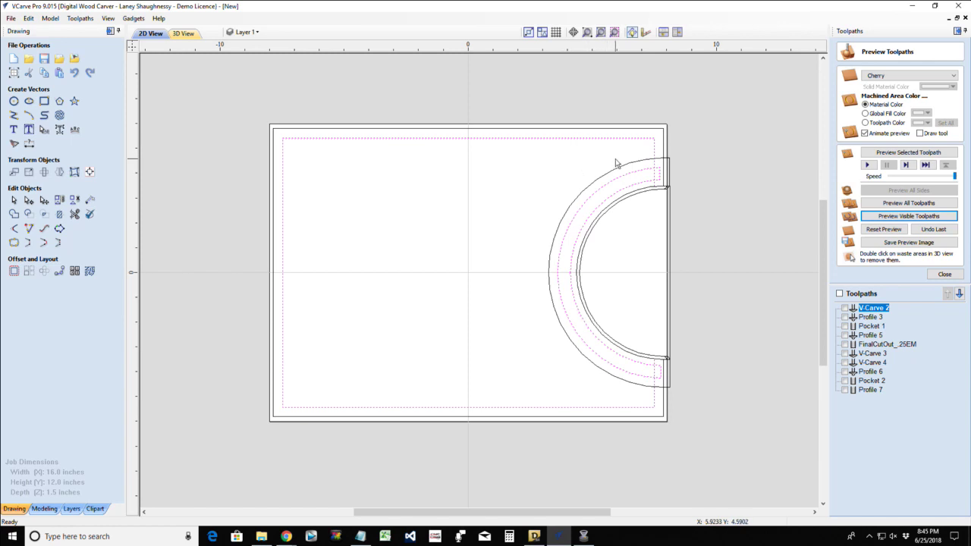
- Offset the outer arc outward by 0.375 inch
left_click(74, 214)
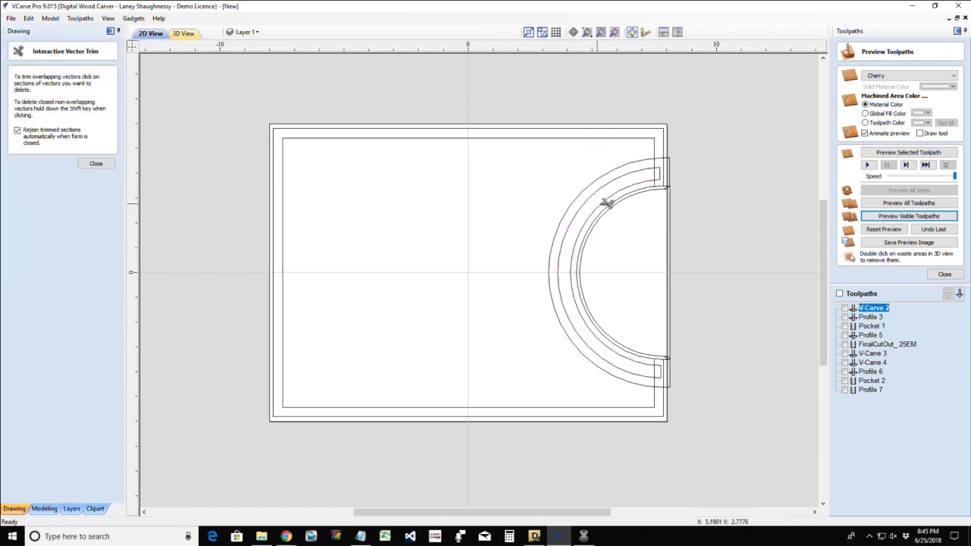
left_click(97, 165)
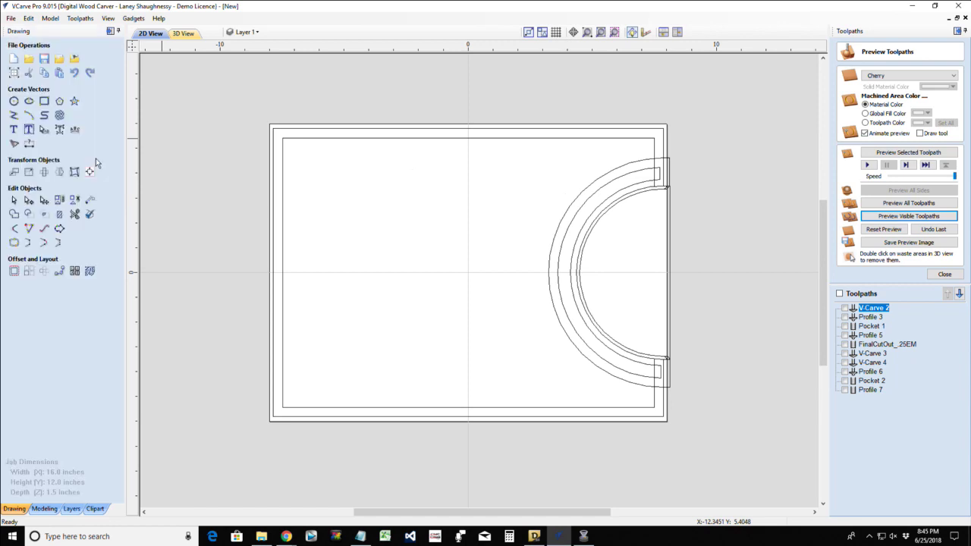
left_click(573, 209)
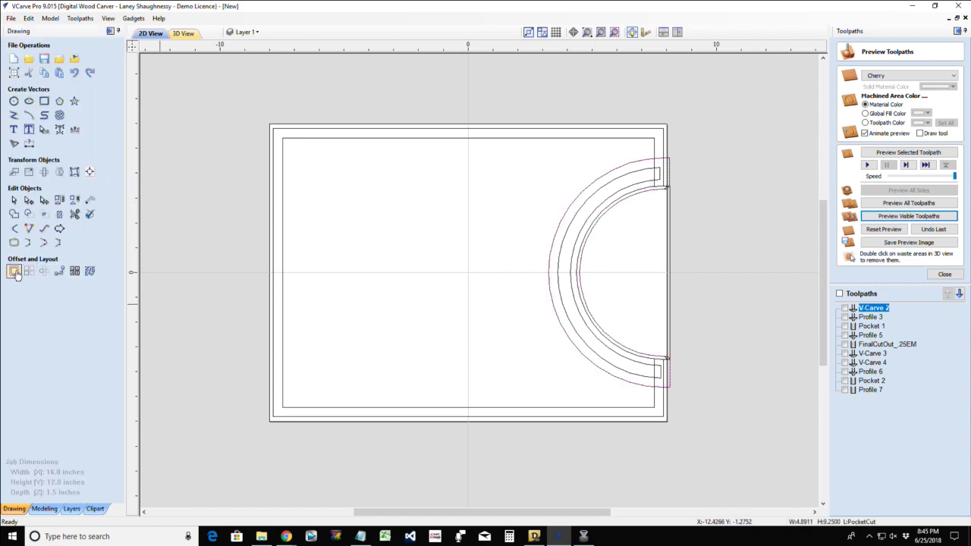
left_click(14, 272)
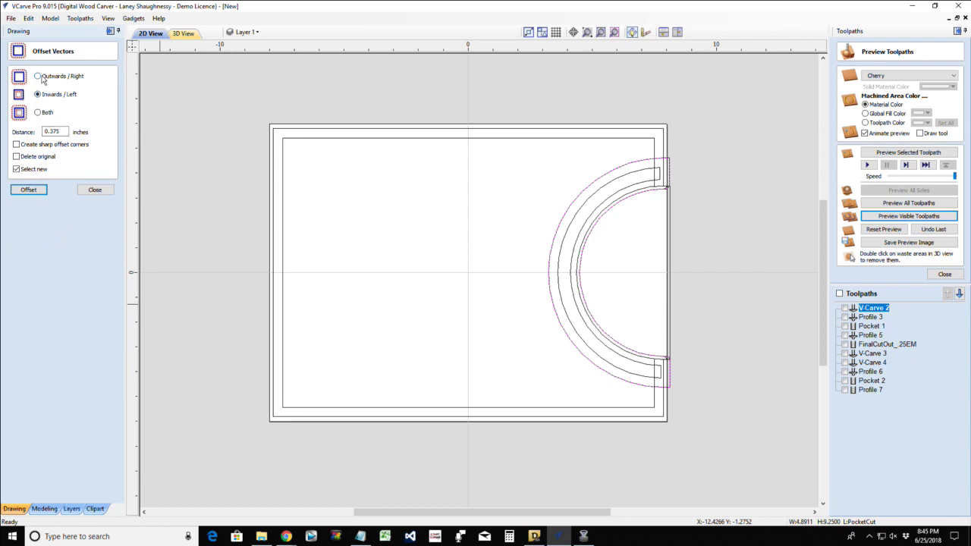
left_click(32, 190)
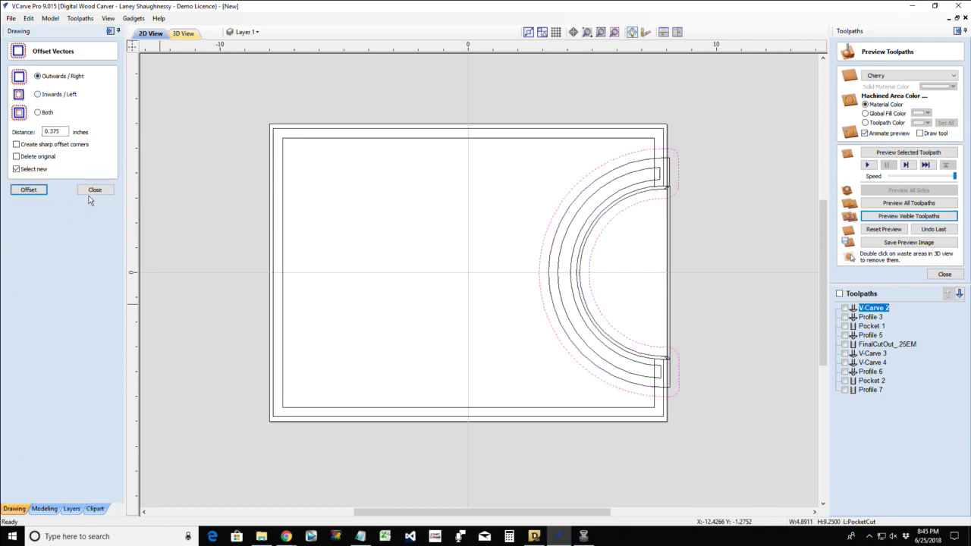
key("Escape")
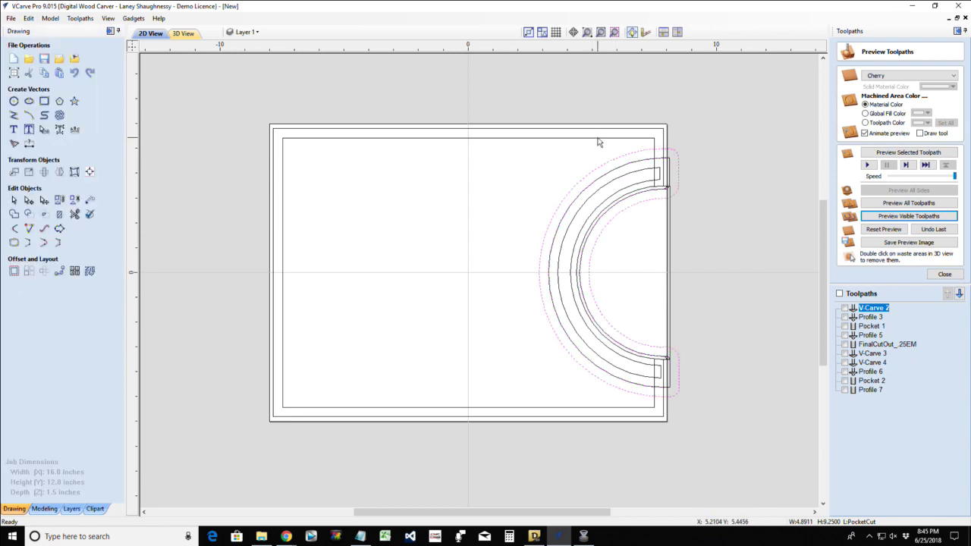
- Weld the new arc offset and the inner rectangle into one outline
left_click(598, 139)
left_click(612, 164)
left_click(605, 139, "shift")
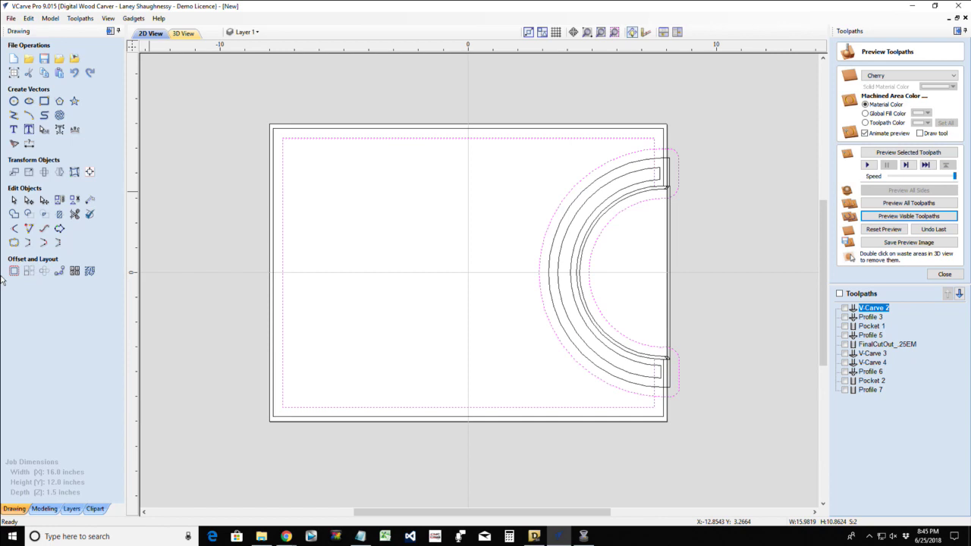
left_click(14, 215)
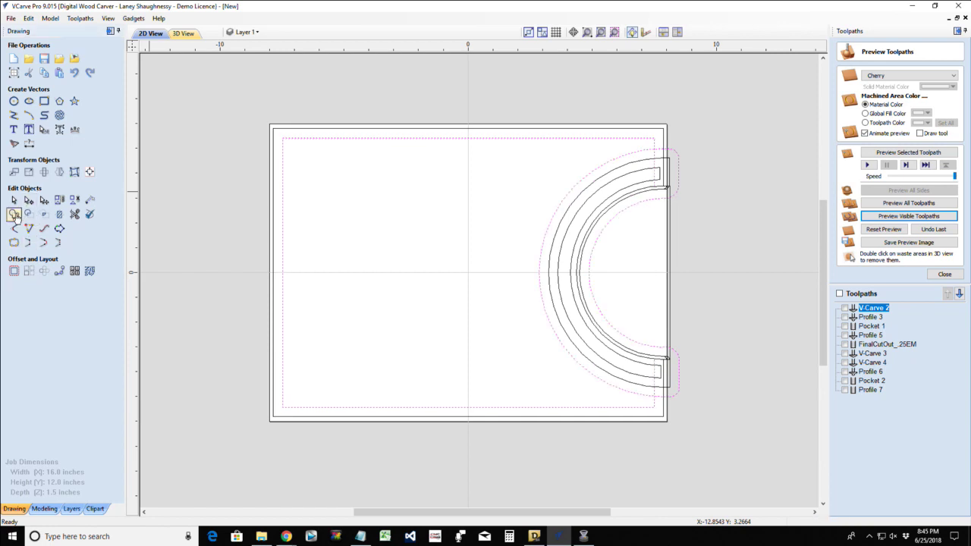
- Trim away the rounded offset ends sticking out past the board's right edge
left_click(75, 217)
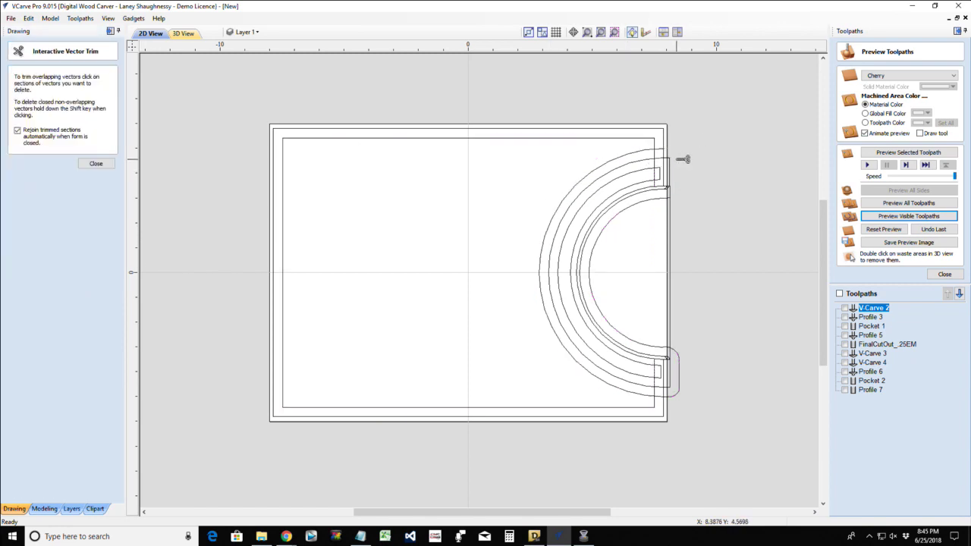
scroll(656, 152, "up", 3)
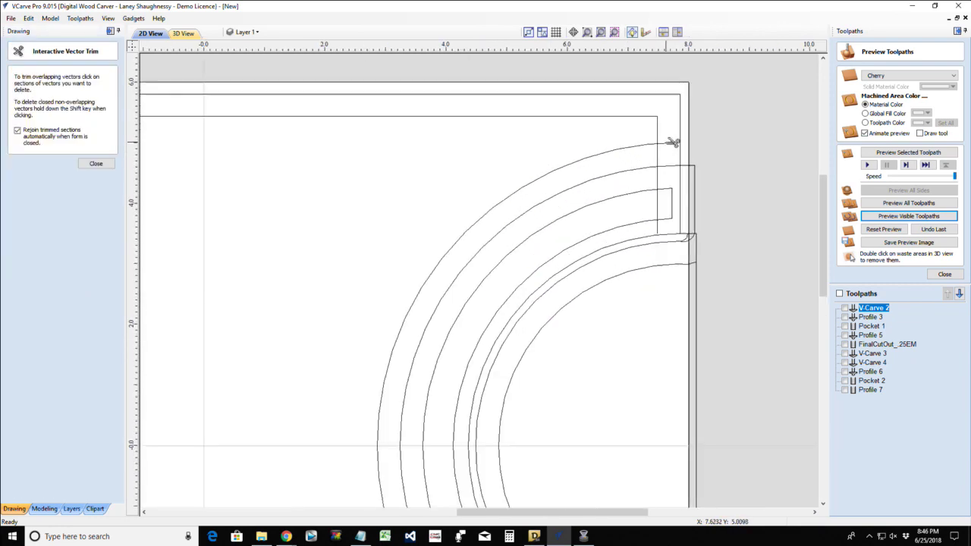
scroll(533, 229, "down", 3)
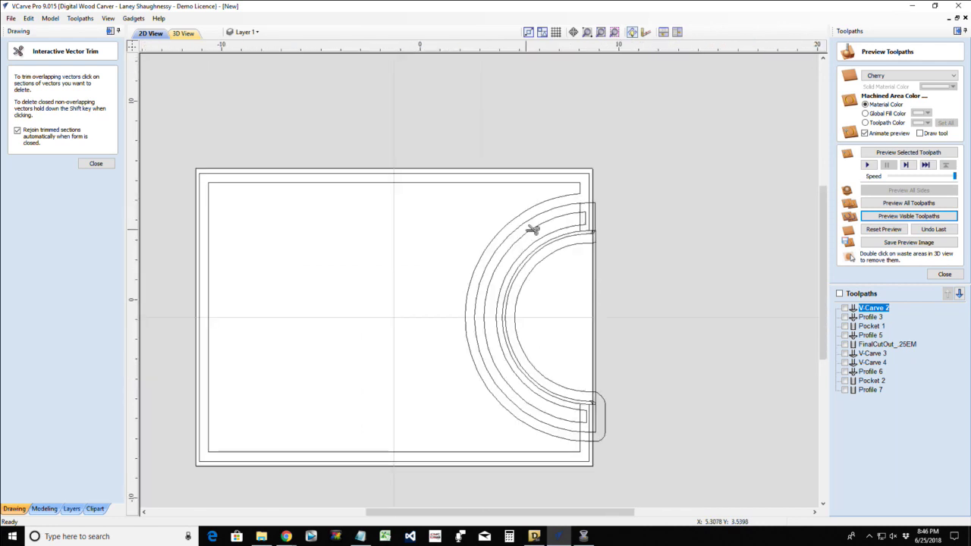
scroll(533, 229, "down", 1)
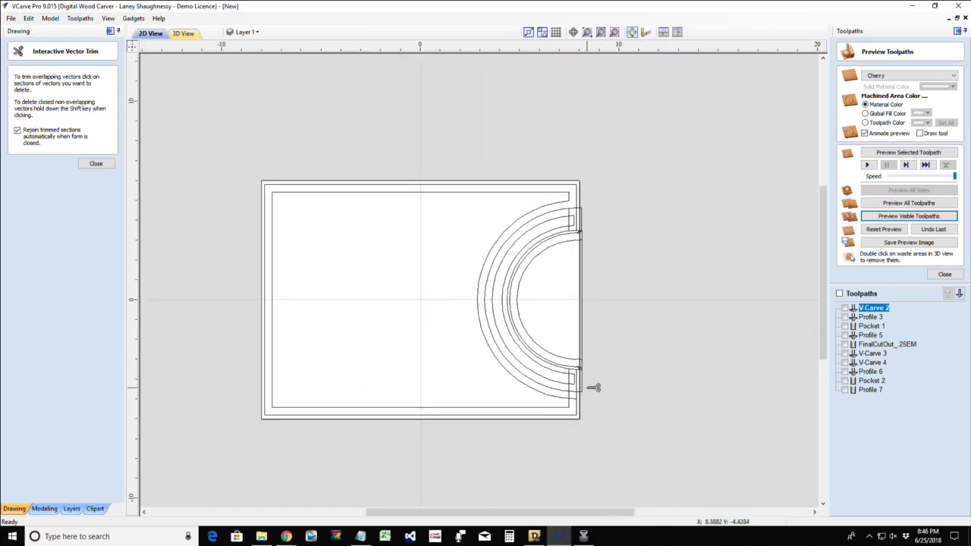
scroll(593, 387, "up", 5)
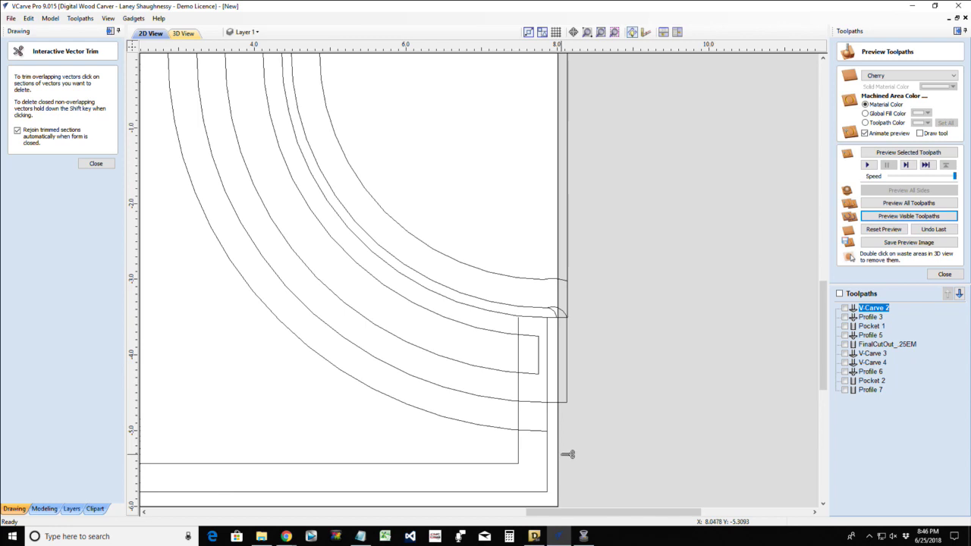
scroll(567, 454, "down", 3)
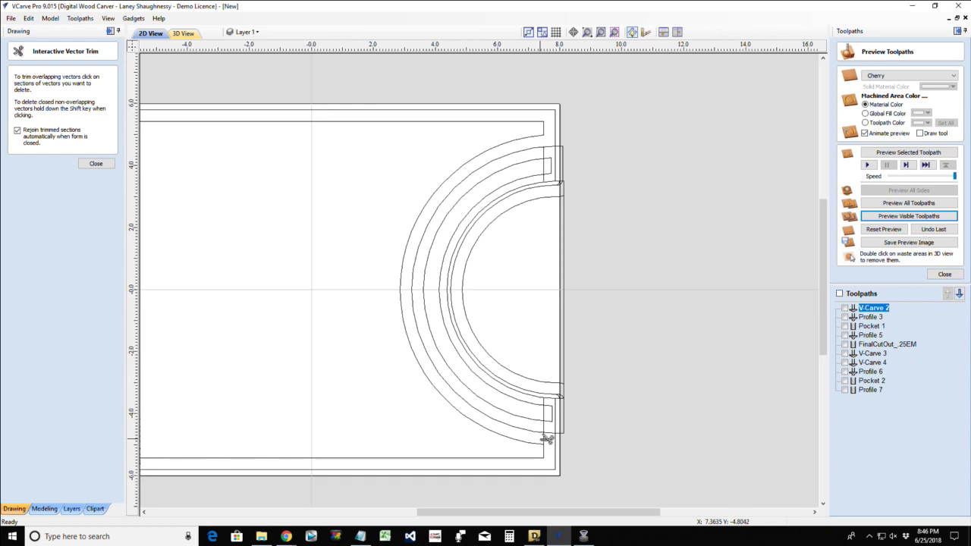
left_click(106, 164)
scroll(467, 132, "down", 2)
scroll(317, 190, "up", 1)
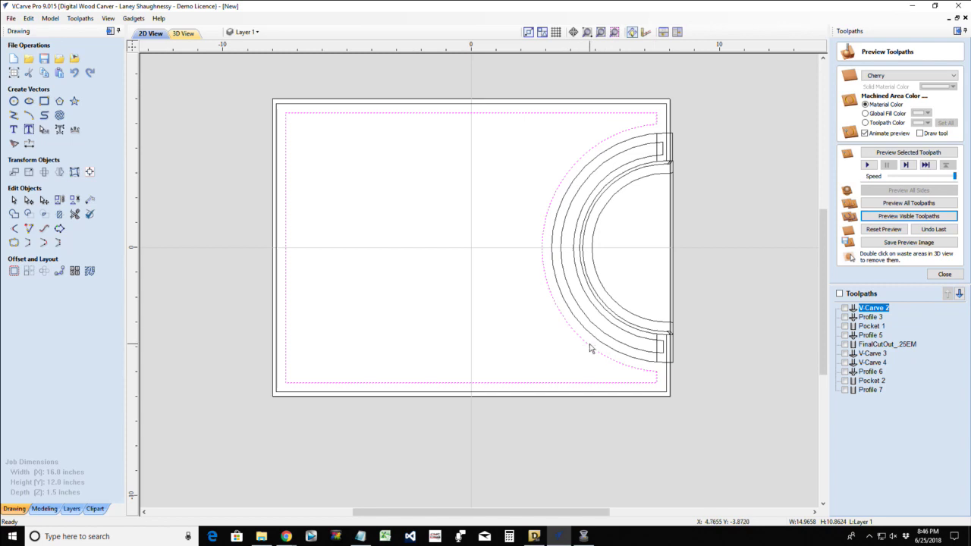
- Offset the merged pocket outline Inwards/Left by 1 inch
left_click(11, 270)
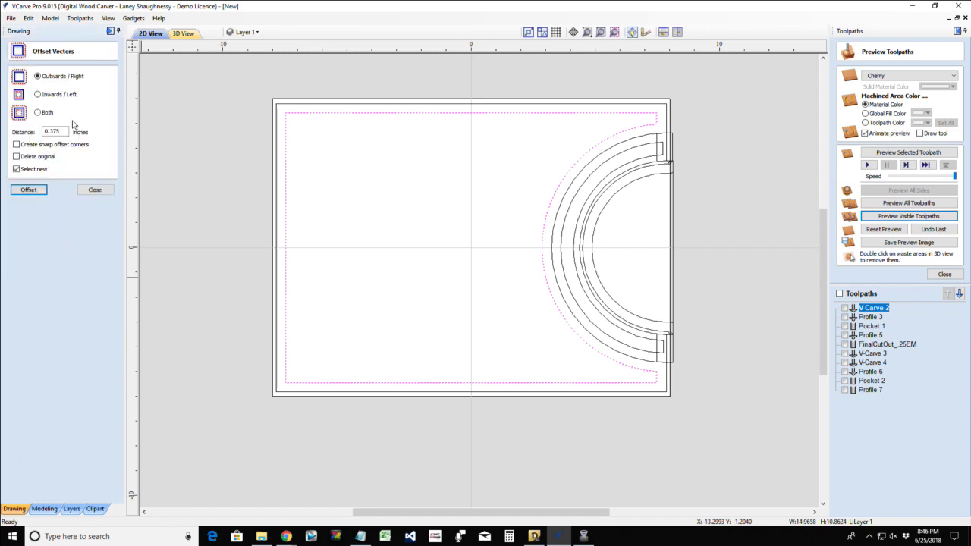
left_click_drag(63, 132, 34, 139)
type("1")
left_click(22, 194)
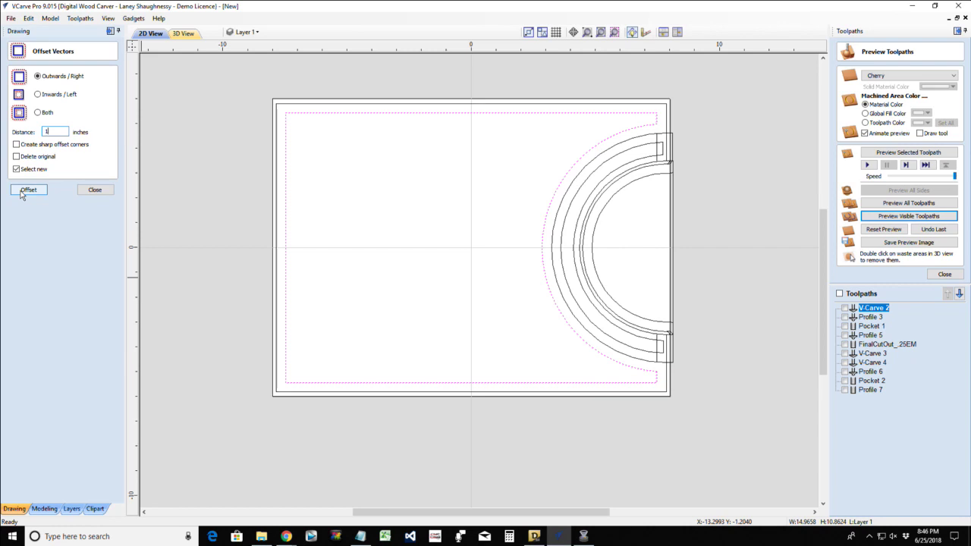
left_click(37, 94)
left_click(34, 190)
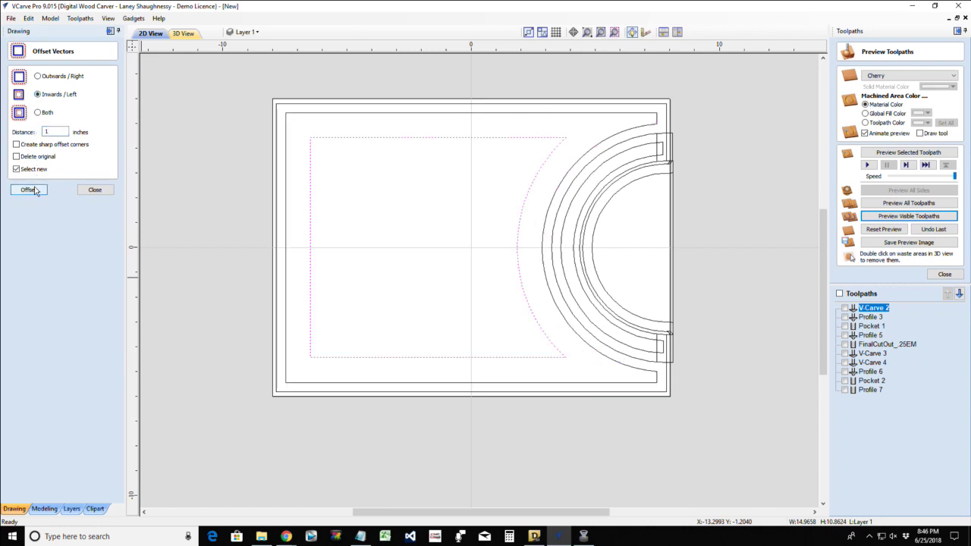
left_click(94, 190)
scroll(571, 153, "up", 2)
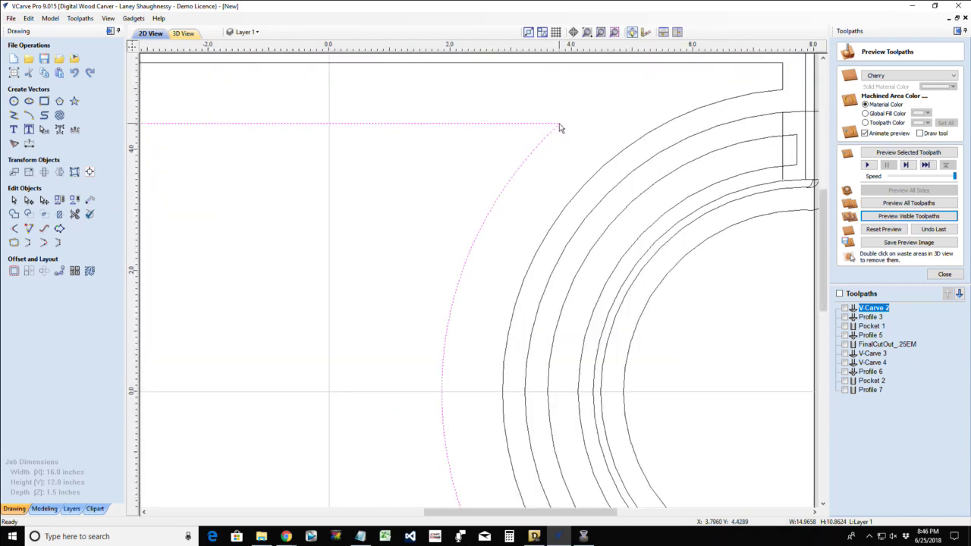
- Fillet the left pocket shape's sharp corner with a 0.1875-inch radius
left_click(15, 230)
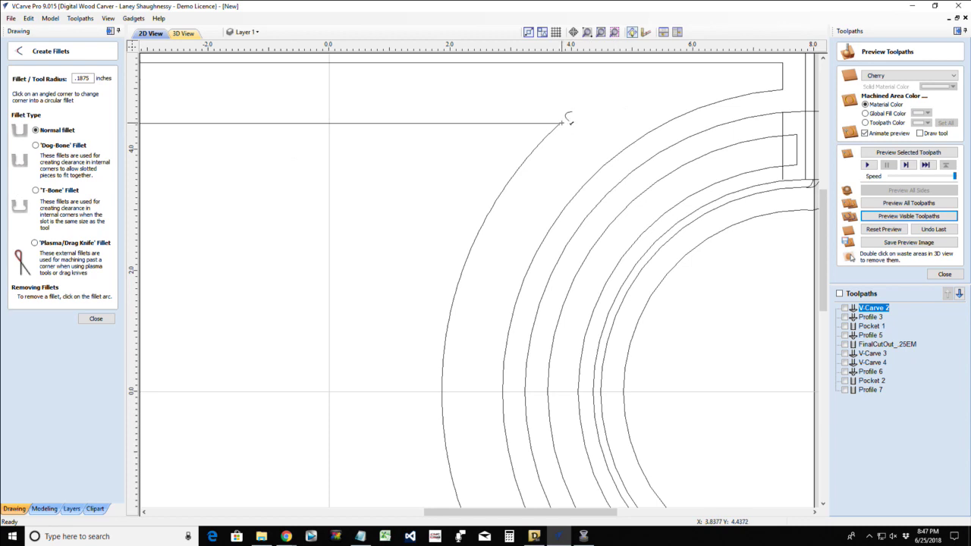
scroll(557, 157, "down", 4)
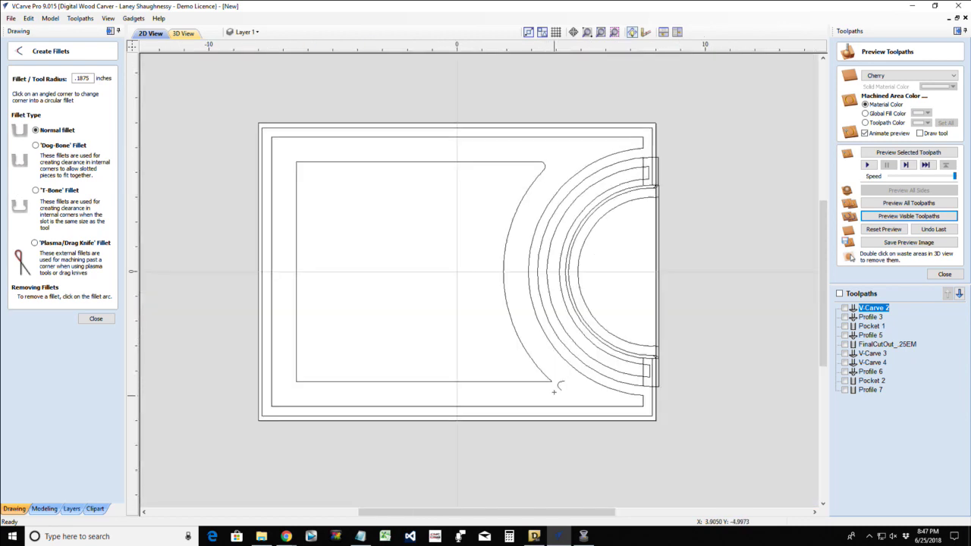
scroll(553, 391, "up", 4)
left_click(545, 347)
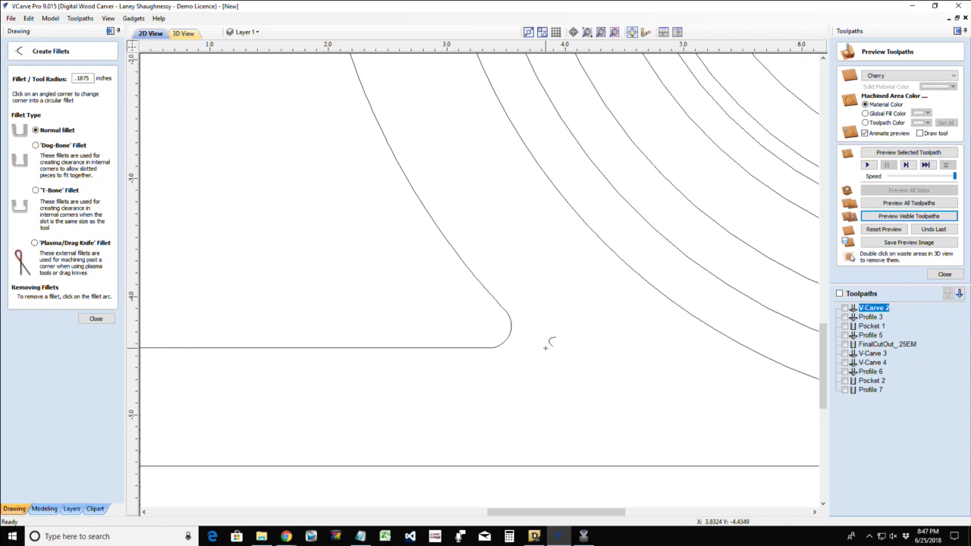
scroll(544, 347, "down", 5)
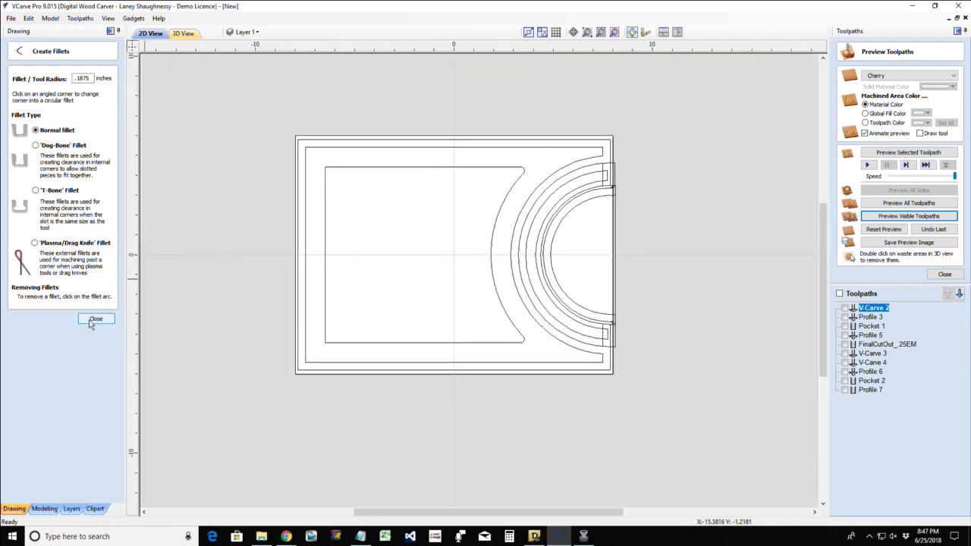
left_click(96, 319)
- Calculate a 0.15-inch-deep Box Core Bit pocket toolpath on the left shape
left_click(460, 173)
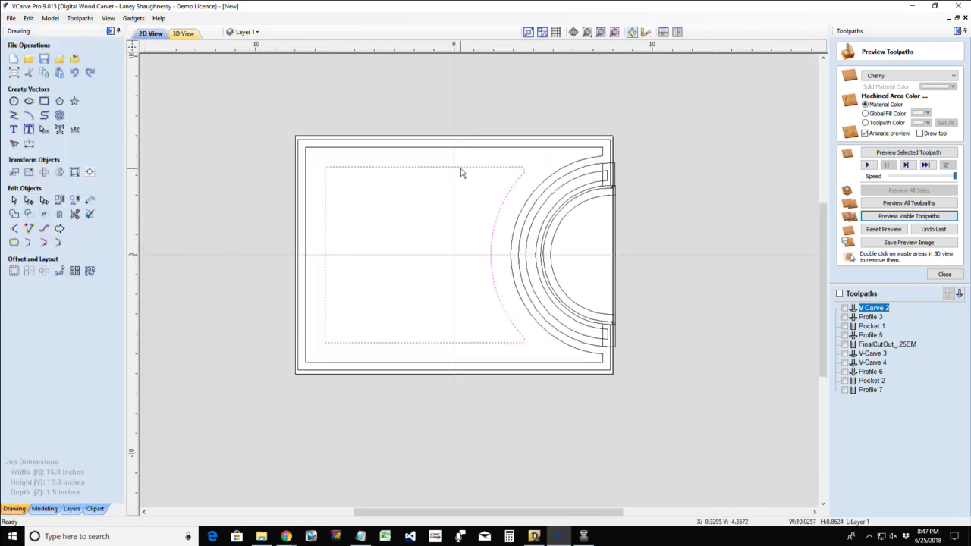
left_click(944, 273)
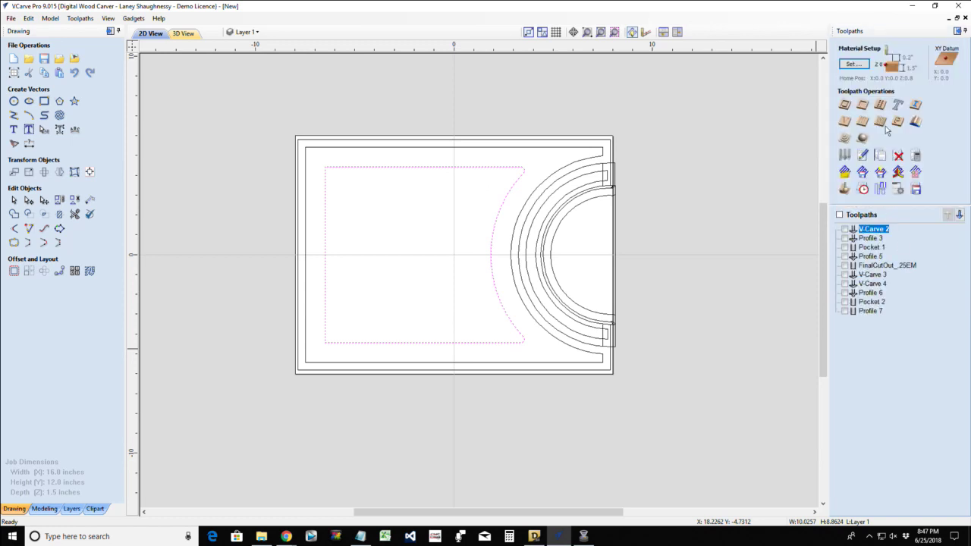
left_click(862, 100)
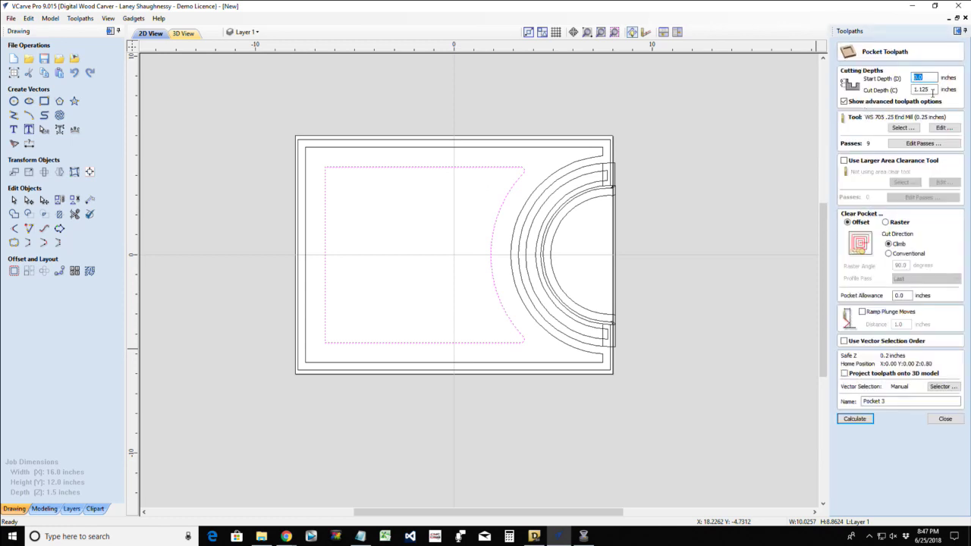
key("Tab")
key("BackSpace")
type(".15")
left_click(901, 129)
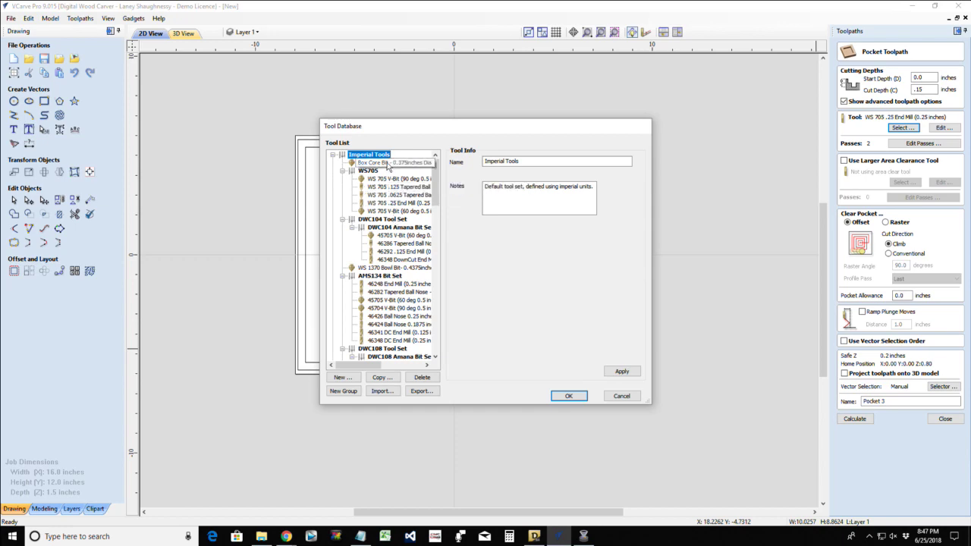
left_click(387, 163)
left_click(568, 395)
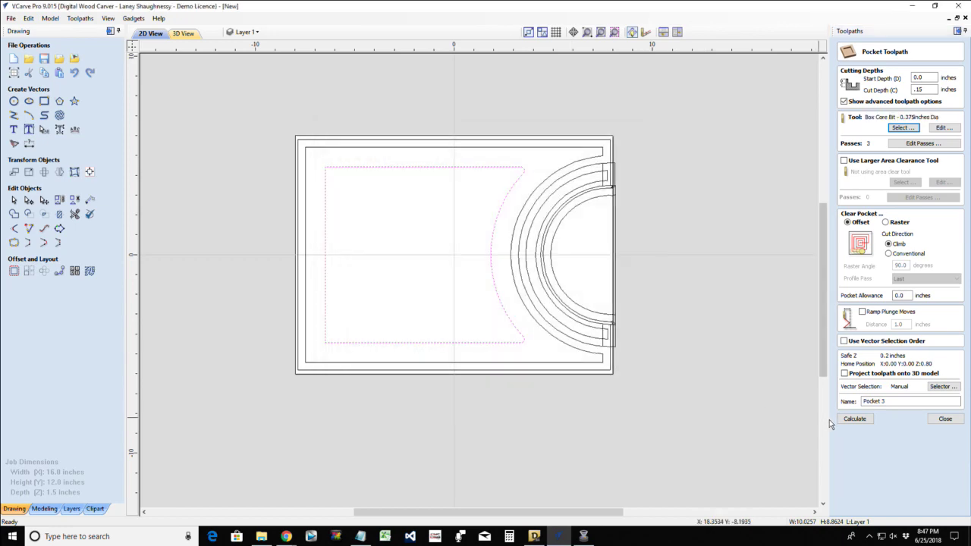
left_click(855, 419)
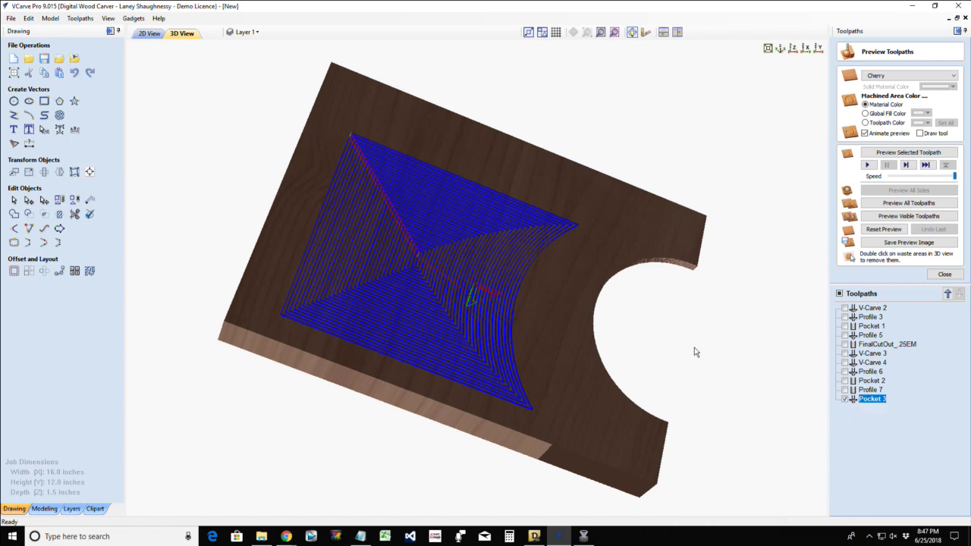
- Delete the Pocket 3 toolpath and close the preview
right_click(872, 399)
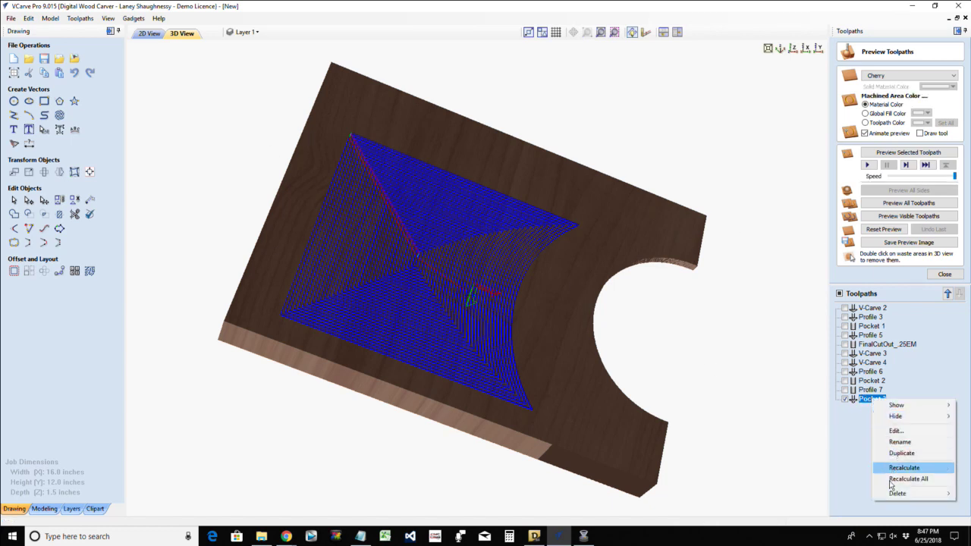
mouse_move(892, 496)
left_click(810, 493)
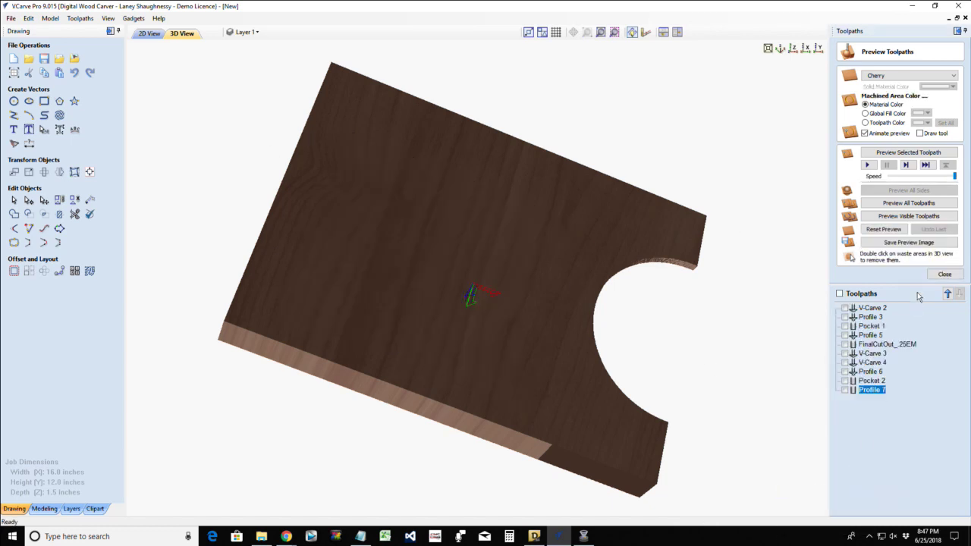
left_click(944, 275)
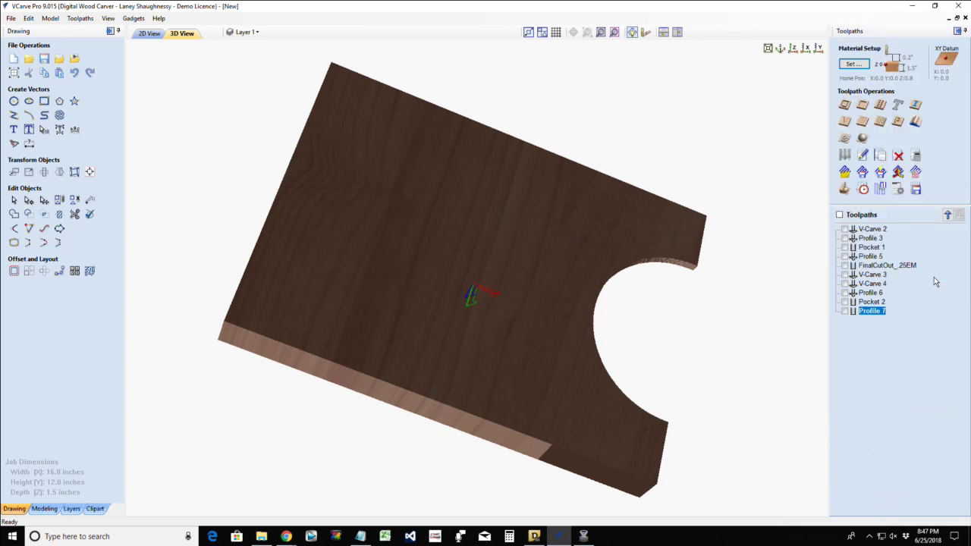
- Calculate Profile 8: a 0.15-inch-deep on-the-line Box Core Bit profile of the left shape
left_click(844, 106)
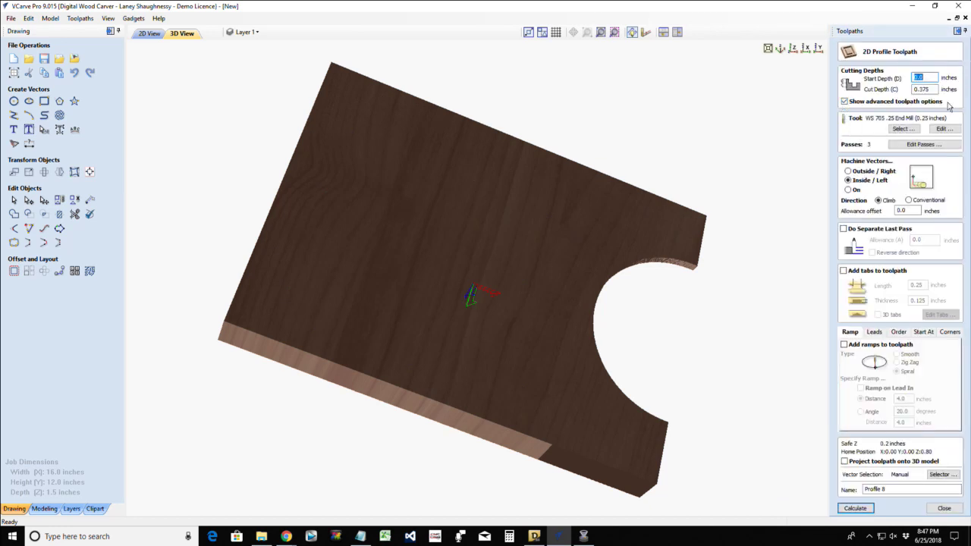
left_click(903, 129)
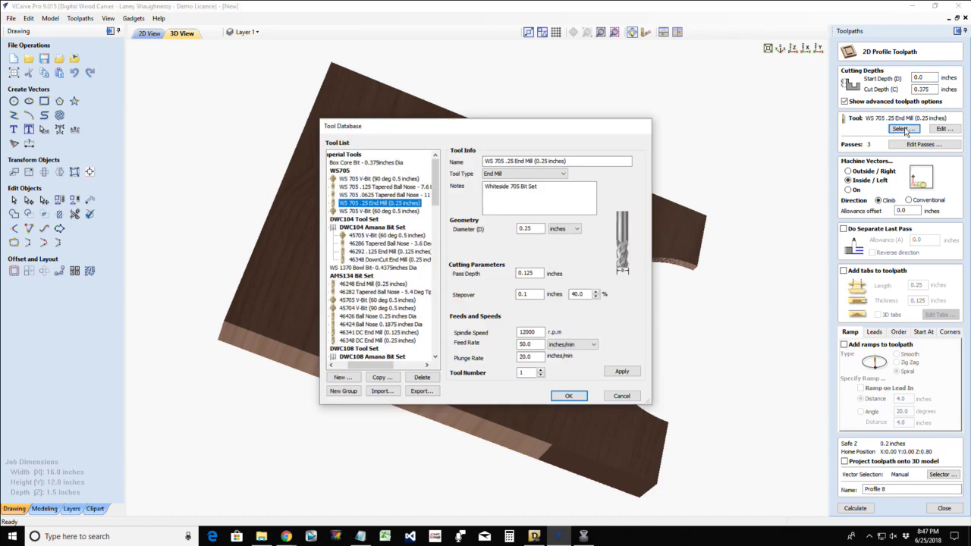
left_click(364, 163)
left_click(568, 396)
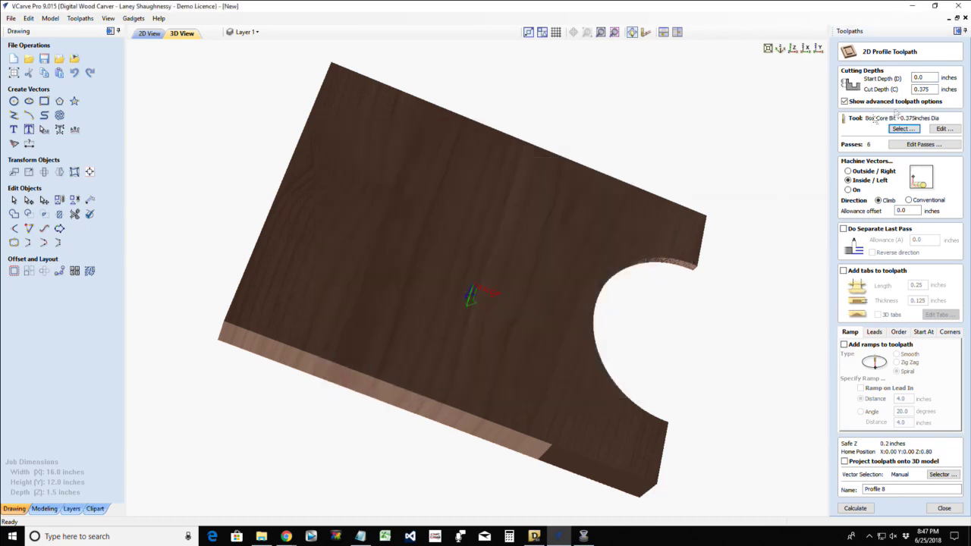
left_click_drag(938, 89, 899, 91)
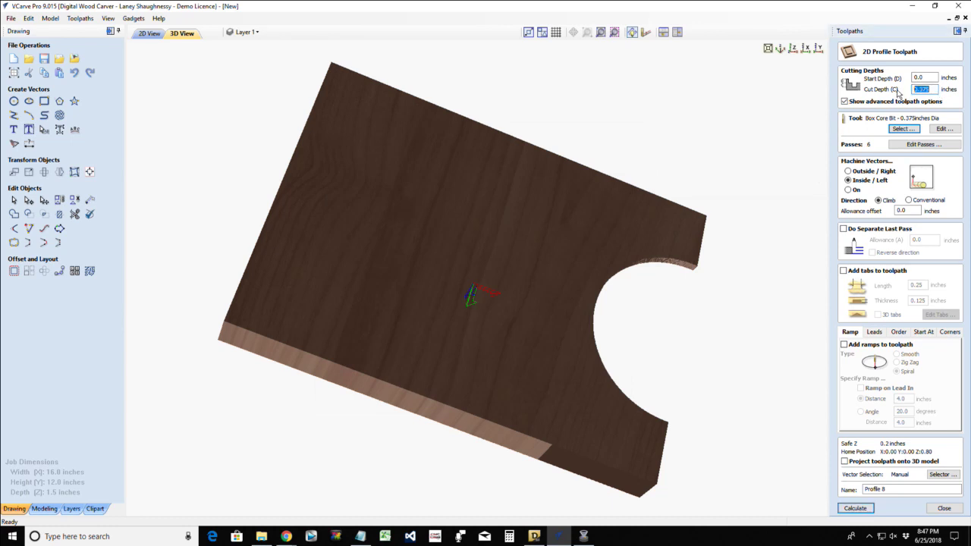
type(".15")
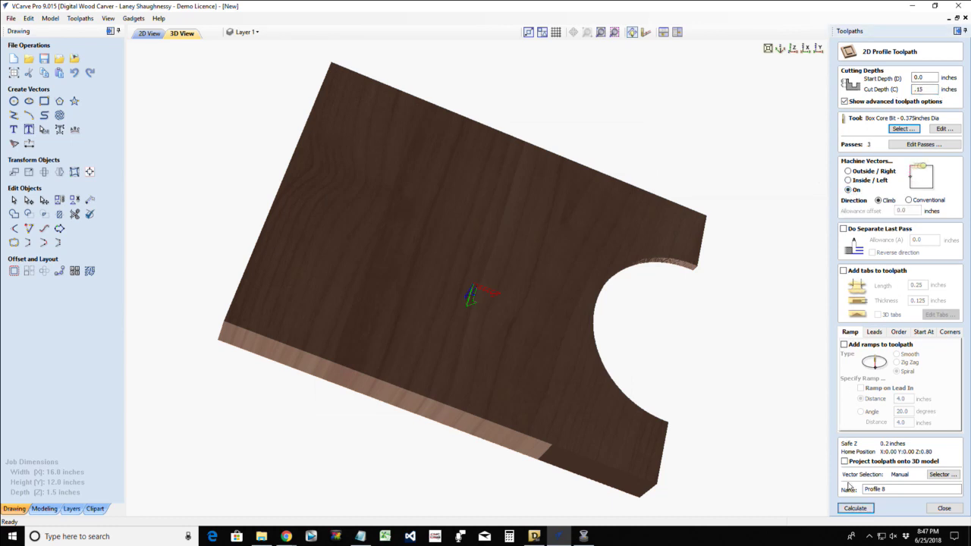
left_click(853, 508)
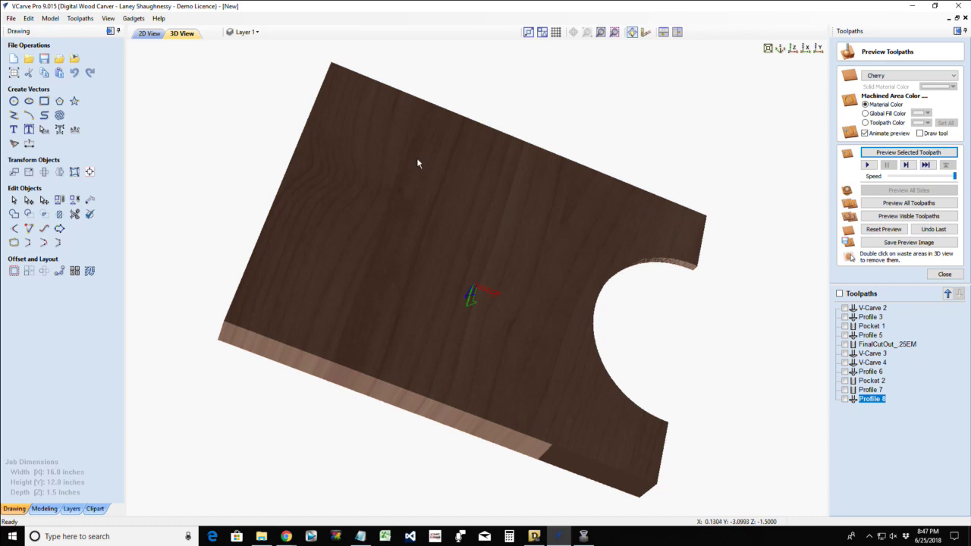
- Orbit the 3D preview to inspect Profile 8's groove around the left shape, then return to 2D
left_click_drag(418, 160, 471, 311)
left_click_drag(472, 352, 401, 405)
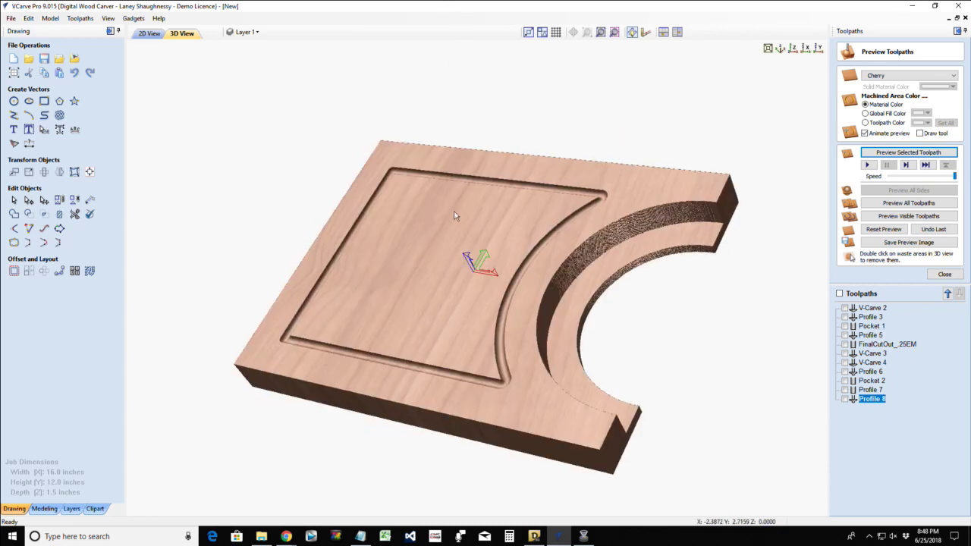
left_click_drag(402, 219, 389, 263)
left_click_drag(421, 374, 704, 119)
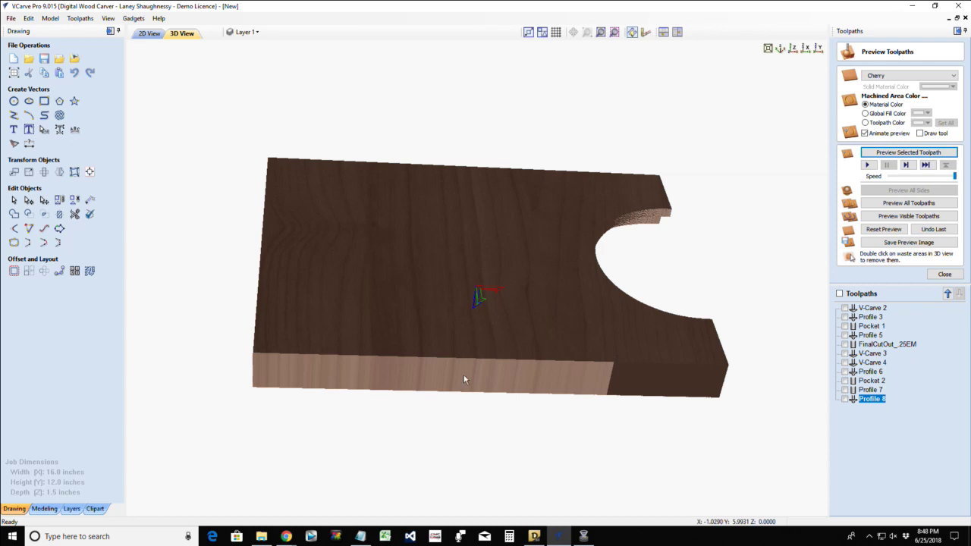
left_click_drag(463, 375, 511, 201)
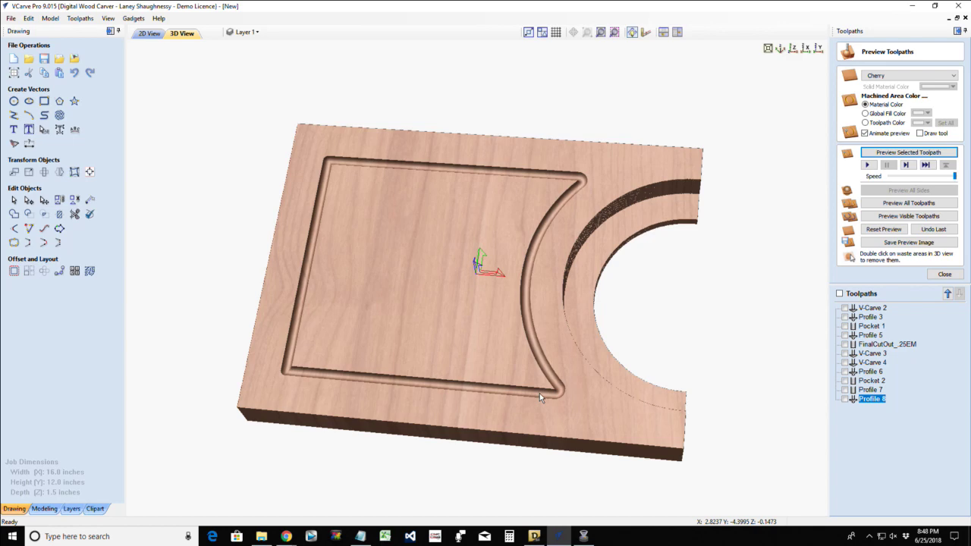
left_click_drag(501, 295, 502, 379)
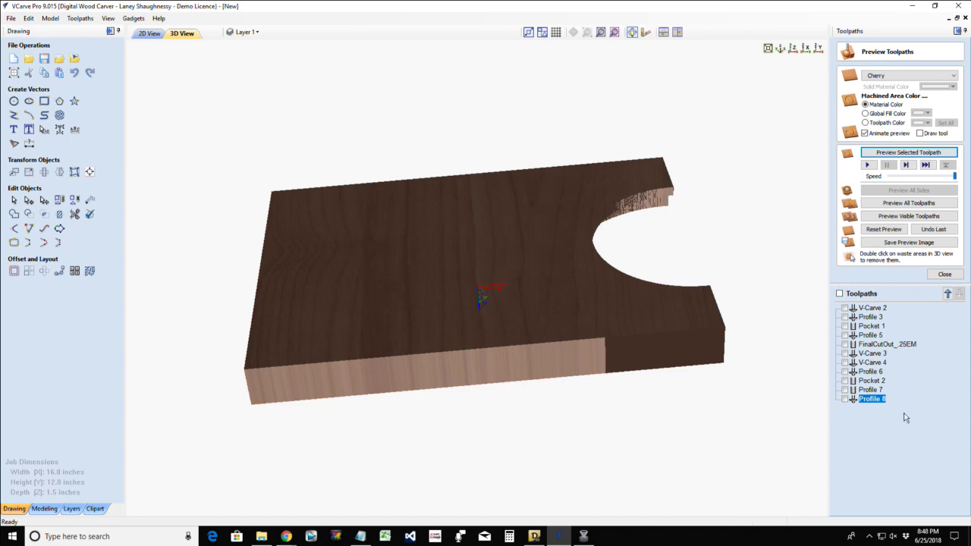
left_click_drag(432, 397, 288, 266)
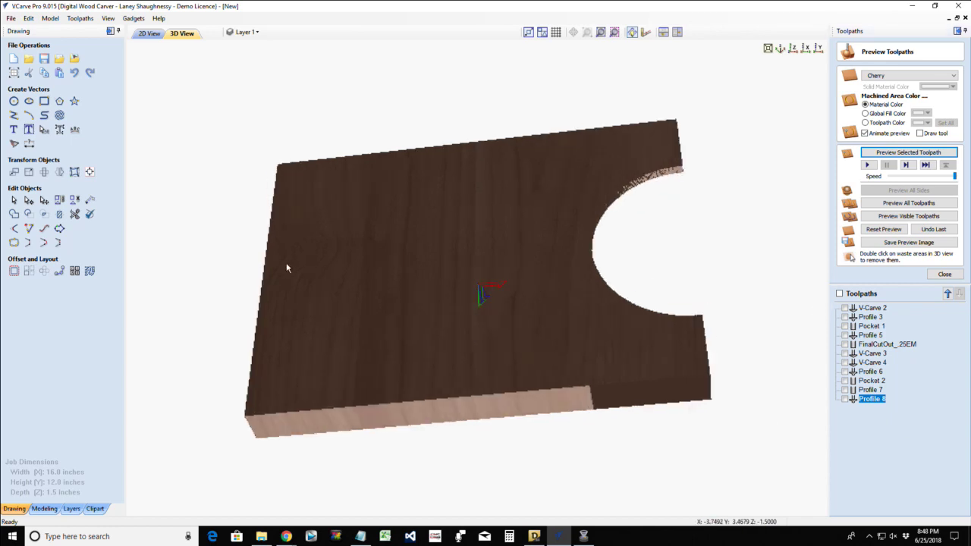
left_click(150, 33)
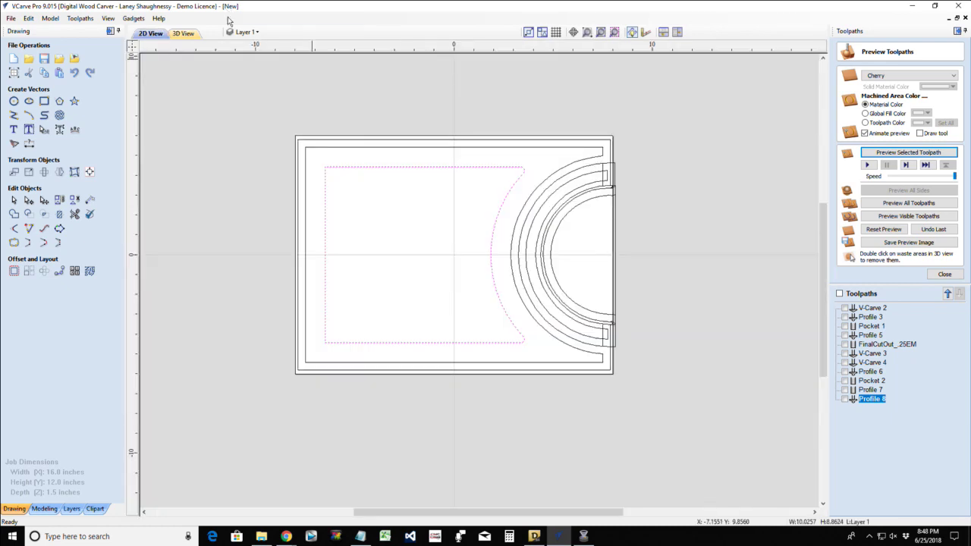
- Select all vectors, then hide Layer 1 and the PocketCut layer so the board shows blank
mouse_move(239, 104)
left_mouse_down()
mouse_move(682, 487)
mouse_move(657, 414)
left_mouse_up()
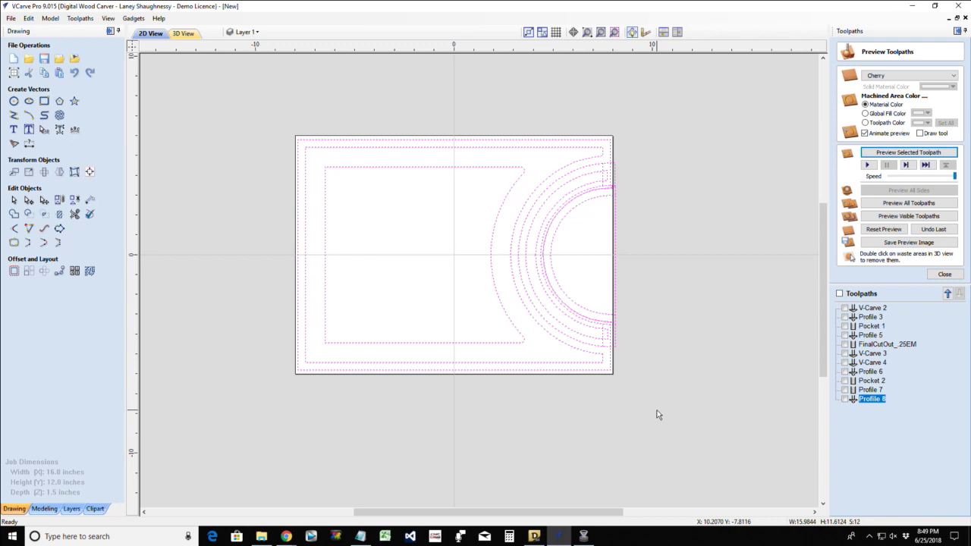
left_click(245, 32)
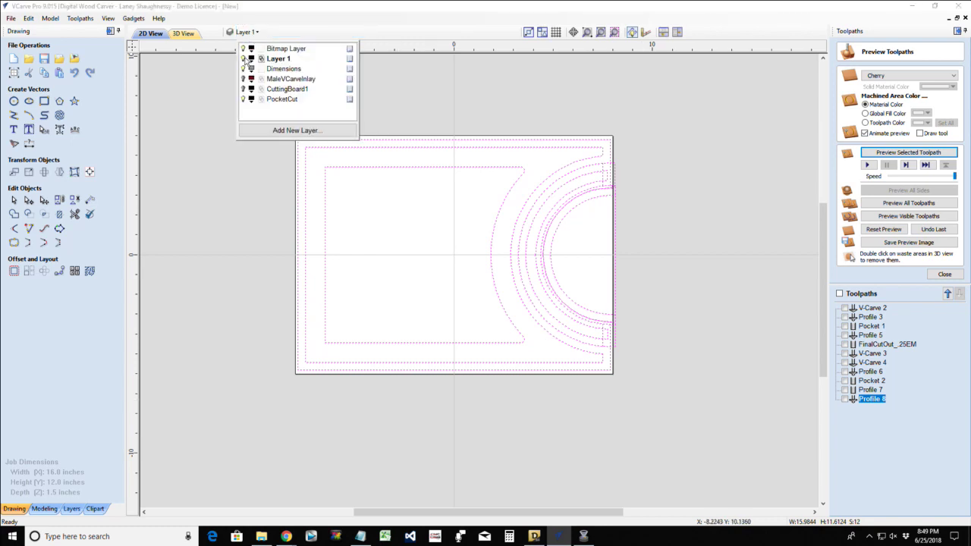
left_click(244, 59)
left_click(243, 101)
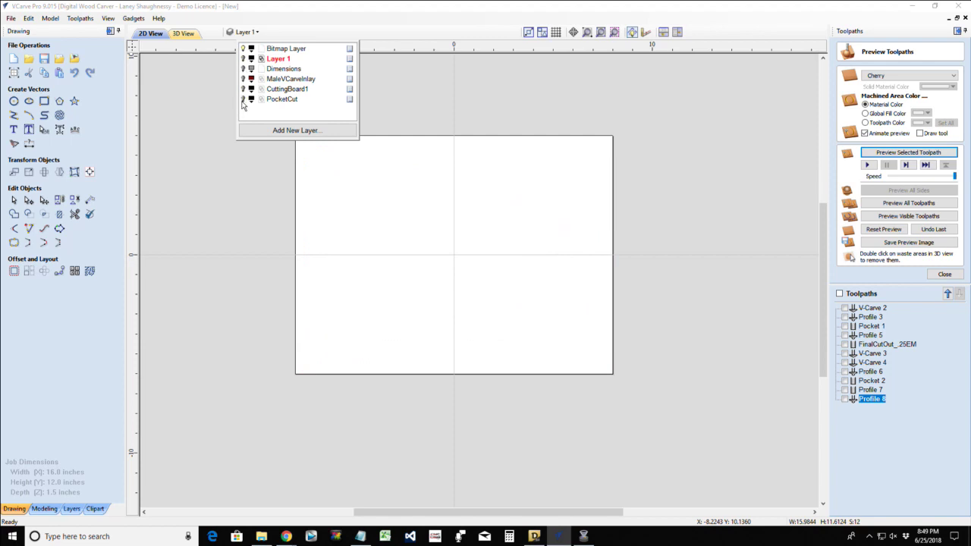
- Close the layer list and bring up Job Setup for the 16 x 12 x 1.5 inch job
left_click(211, 199)
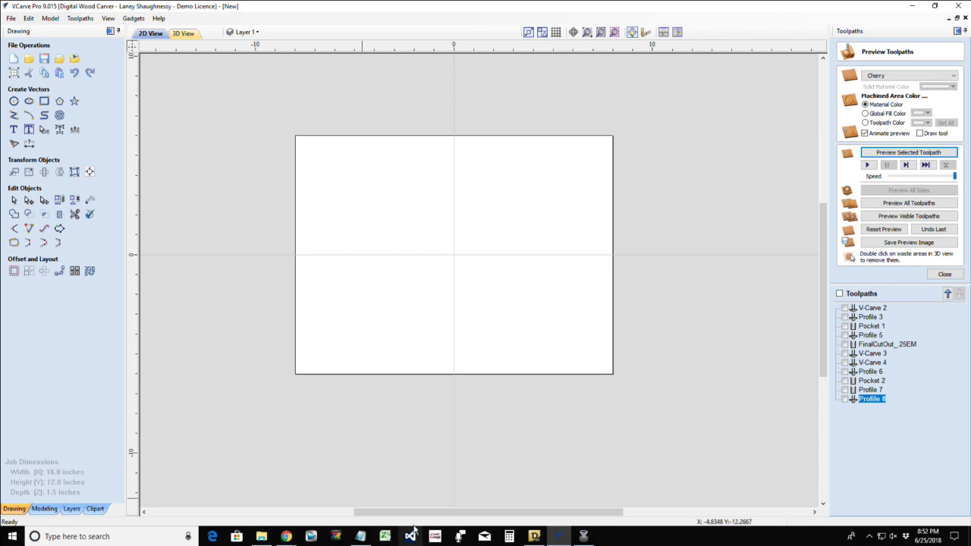
left_click_drag(429, 514, 401, 521)
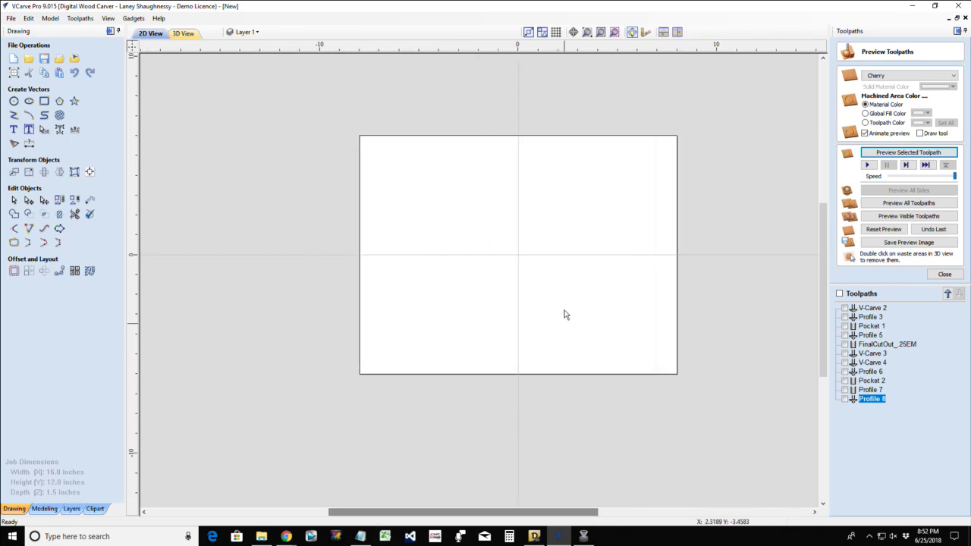
scroll(561, 266, "up", 1)
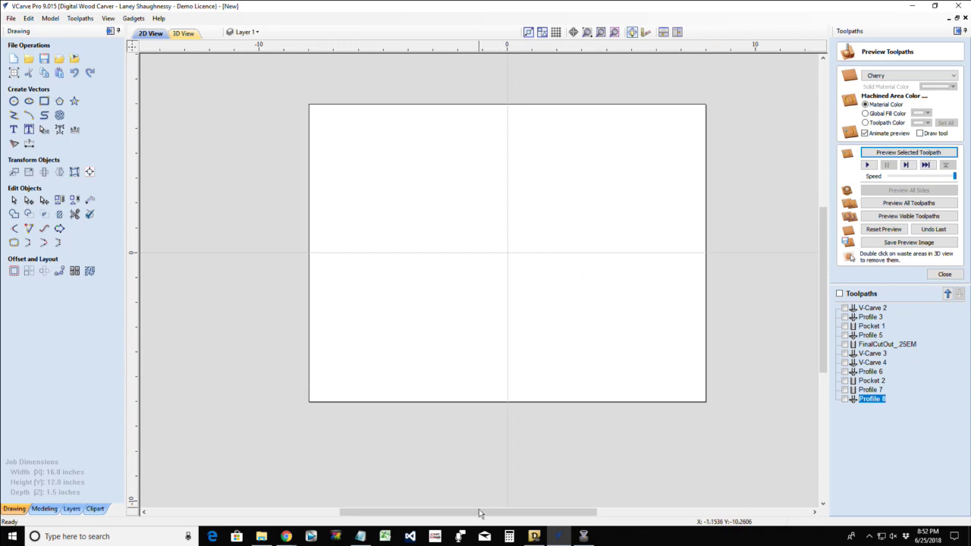
left_click_drag(480, 514, 490, 516)
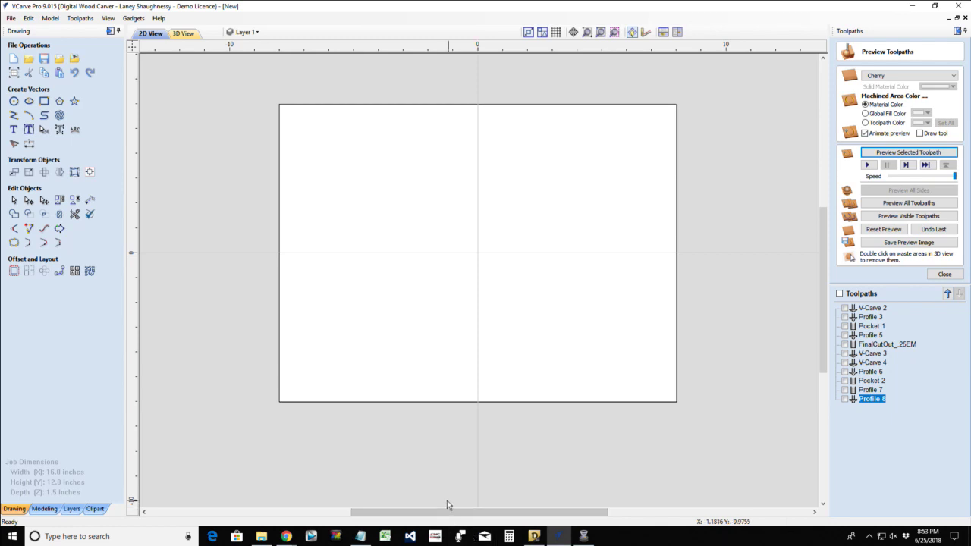
left_click(14, 72)
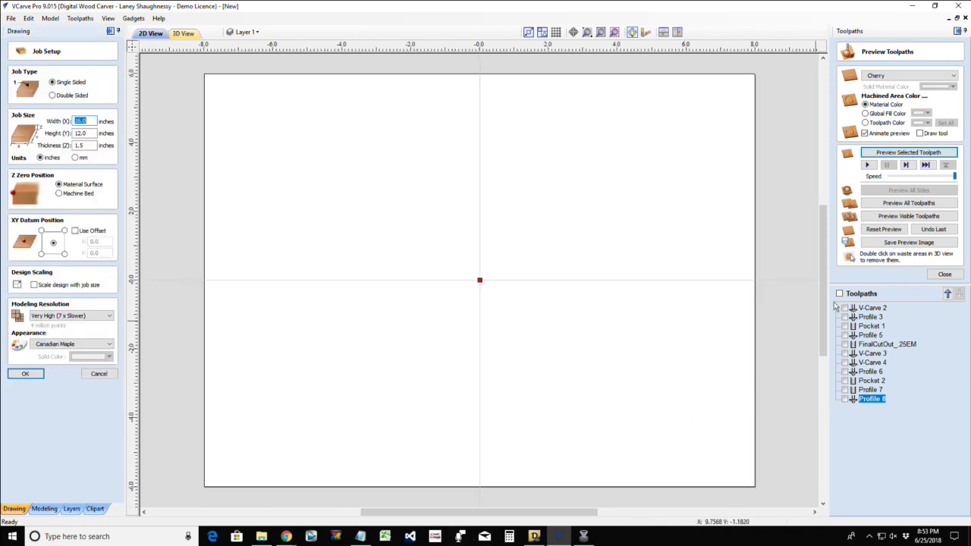
left_click(892, 410)
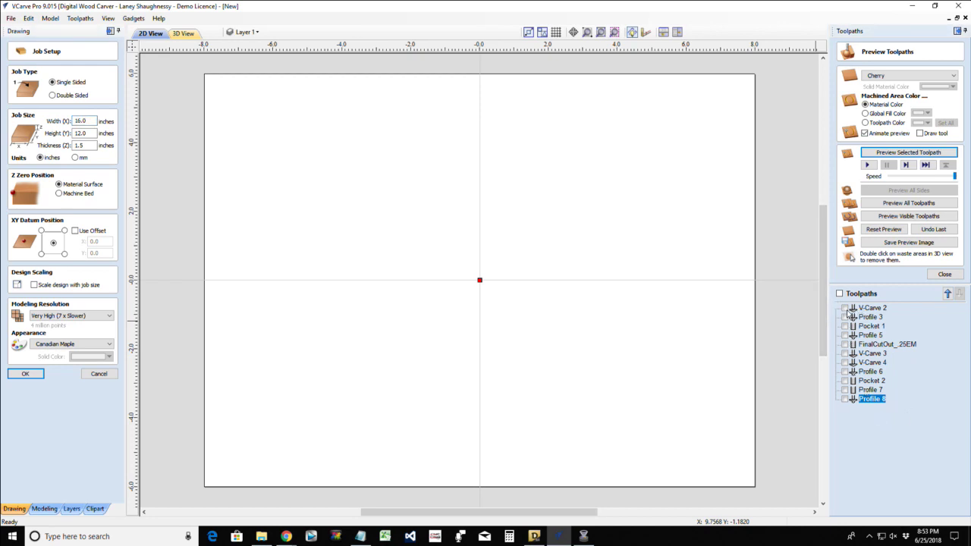
- Close the Preview Toolpaths panel and delete all toolpaths, including Profile 8, with Delete All
left_click(945, 275)
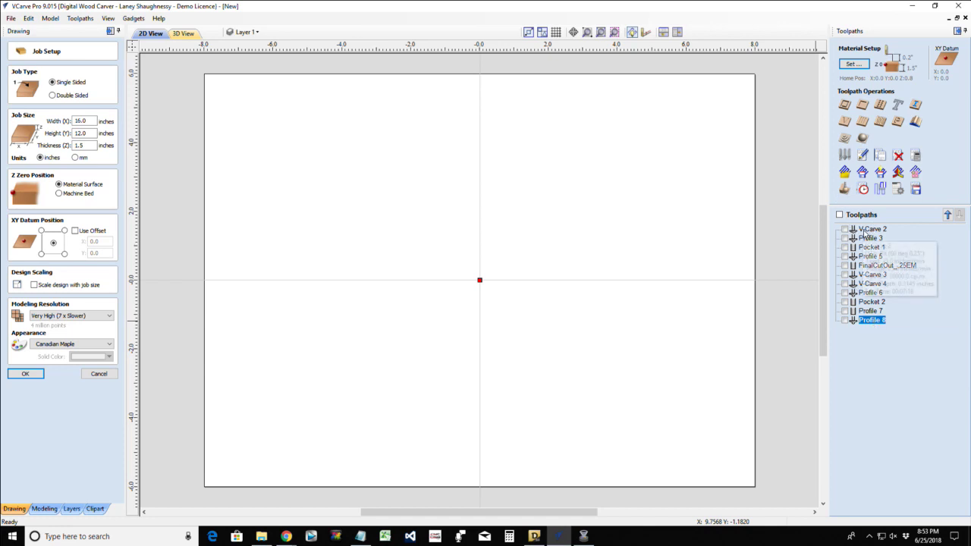
mouse_move(870, 236)
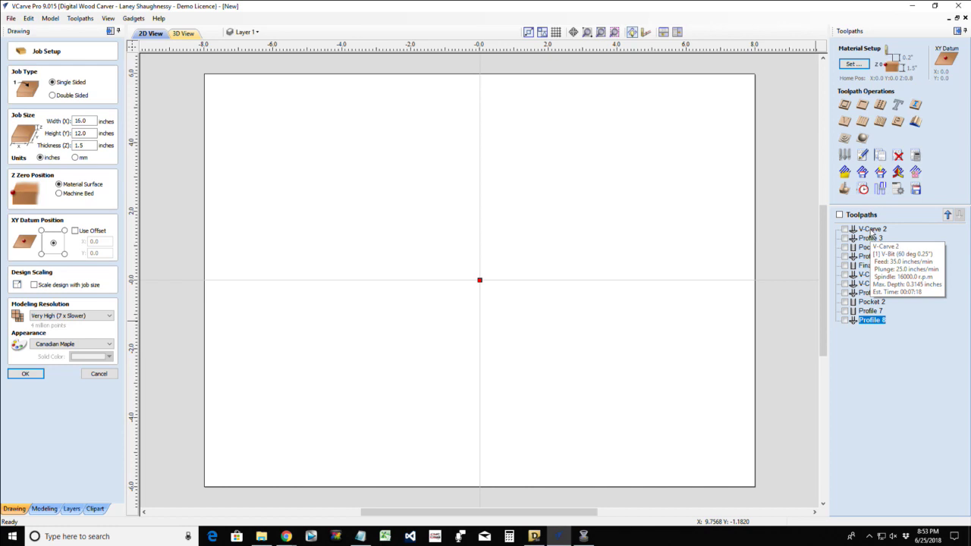
right_click(870, 321)
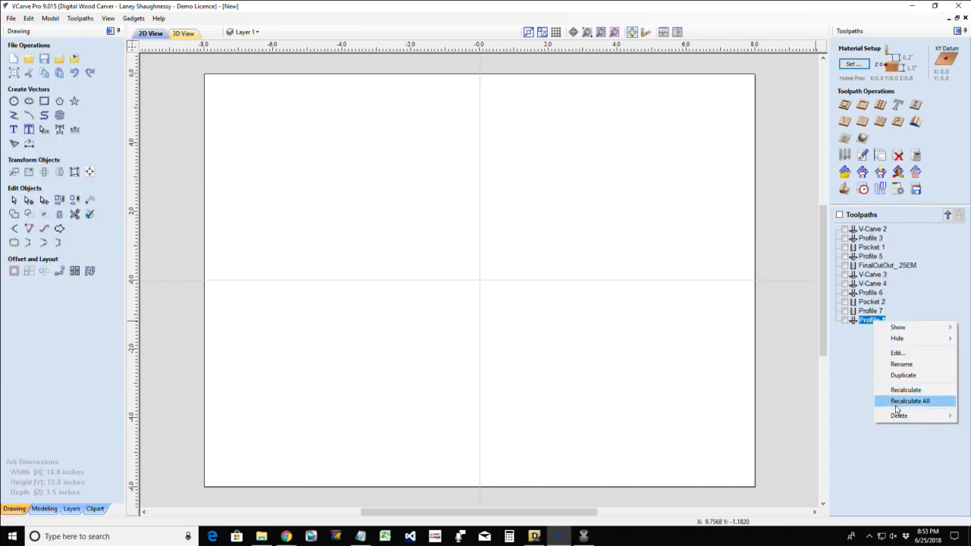
mouse_move(902, 416)
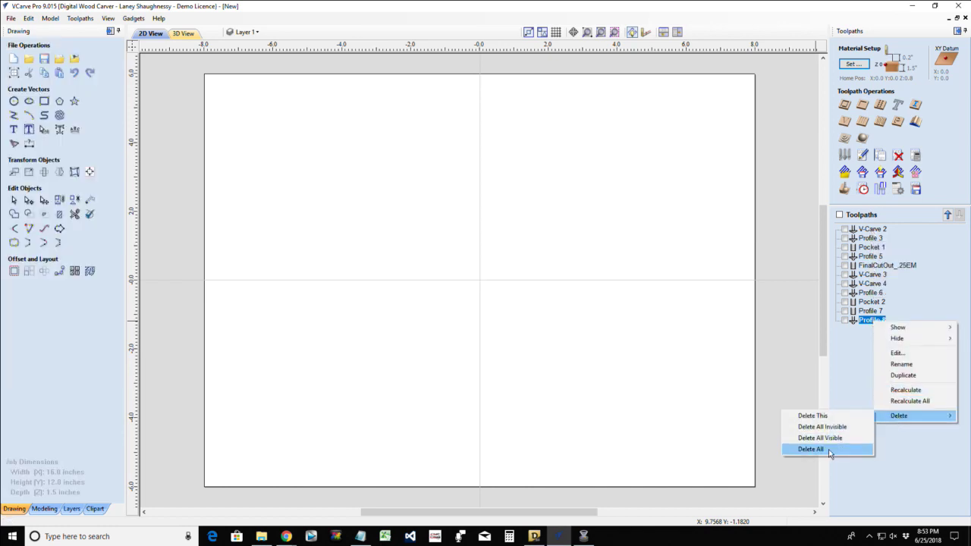
left_click(828, 449)
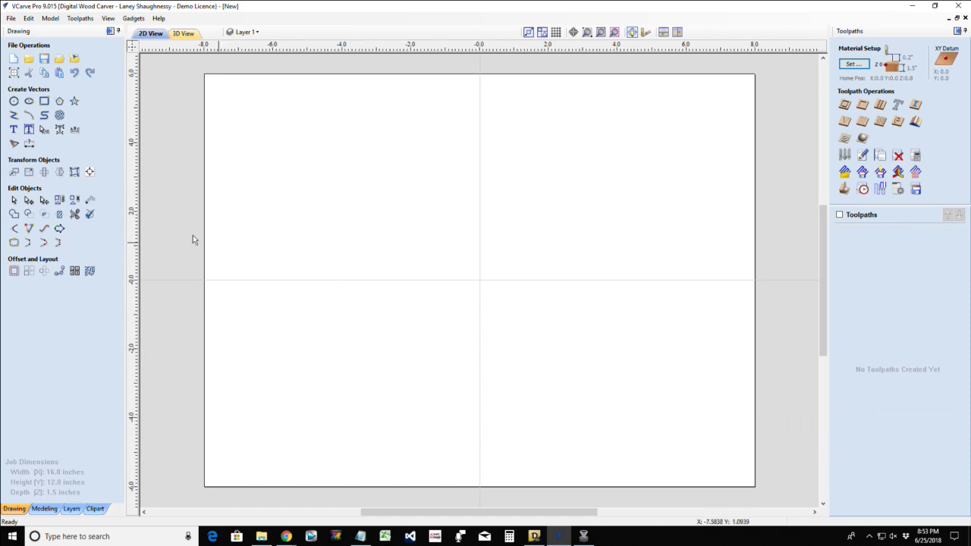
- Reopen Job Setup for the blank 16 x 12 x 1.5 inch Canadian Maple board
left_click(14, 73)
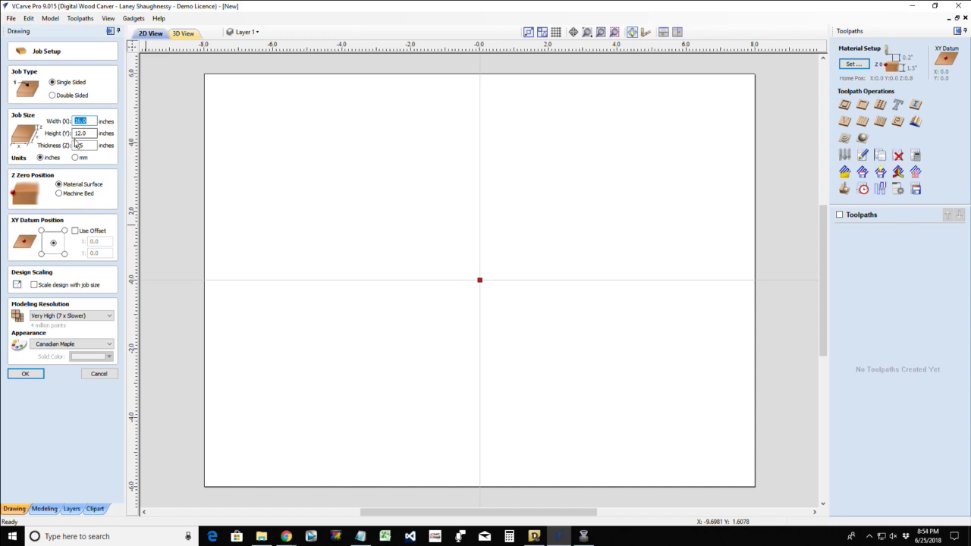
- Set the job to Width 18, Height 18 and Thickness 0.75 inch, and apply it
key("Tab")
key("shift+Tab")
type("18")
left_click(89, 136)
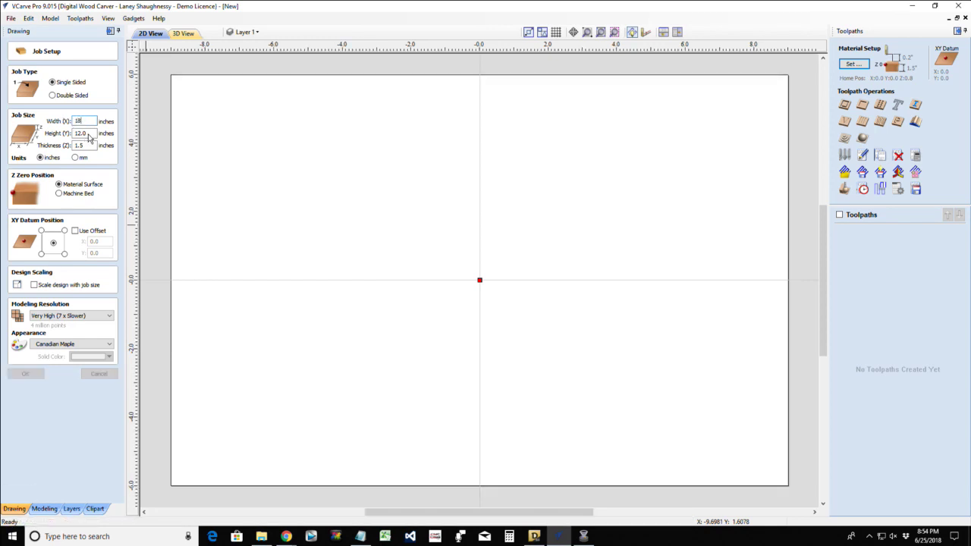
double_click(90, 134)
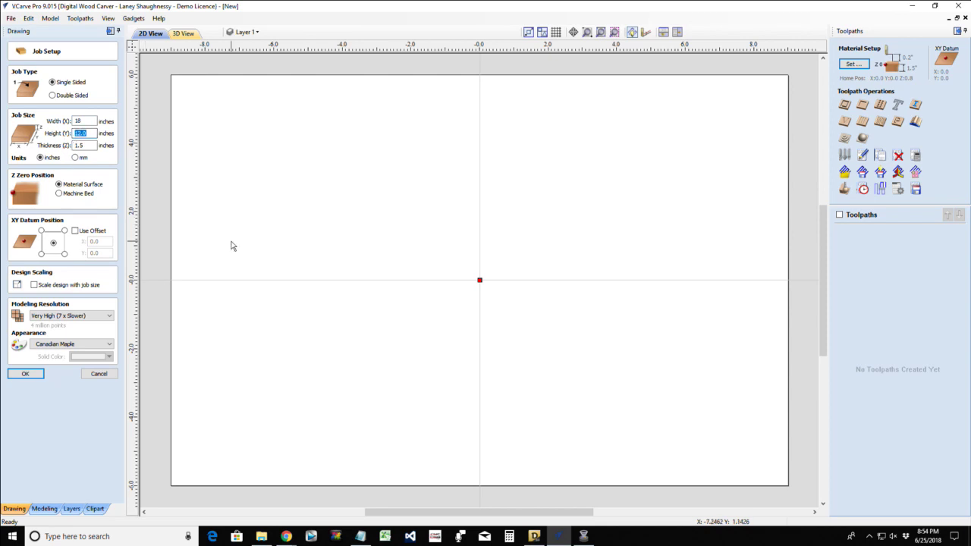
type("18")
key("Return")
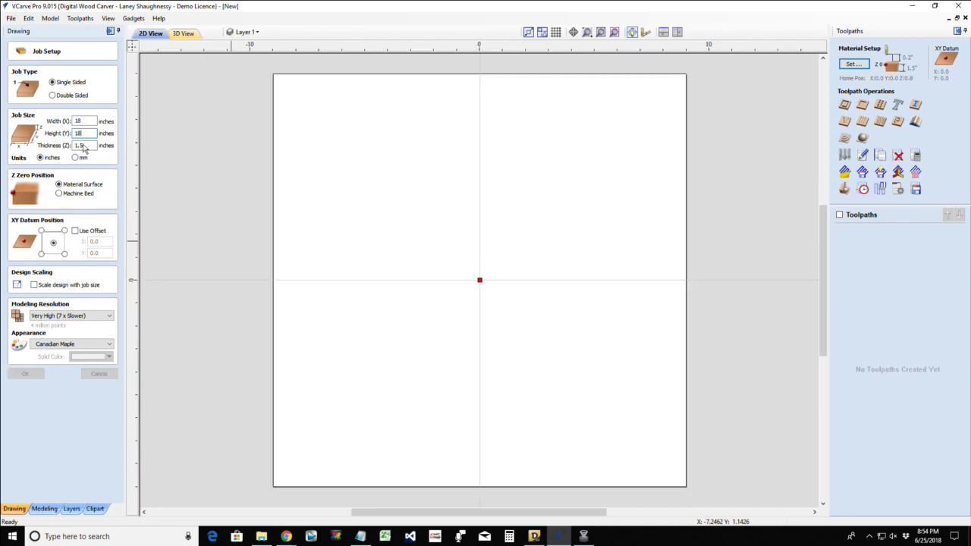
double_click(84, 145)
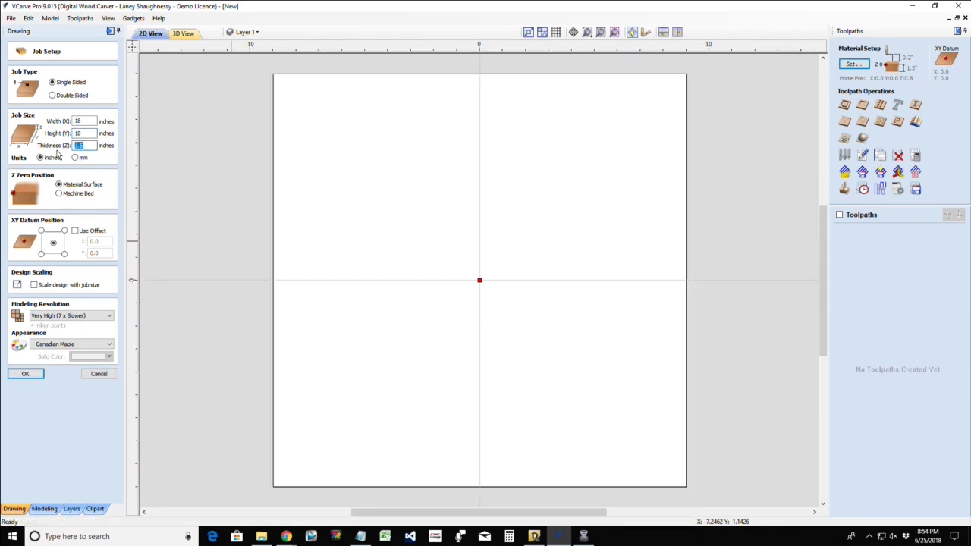
type(".75")
left_click(21, 374)
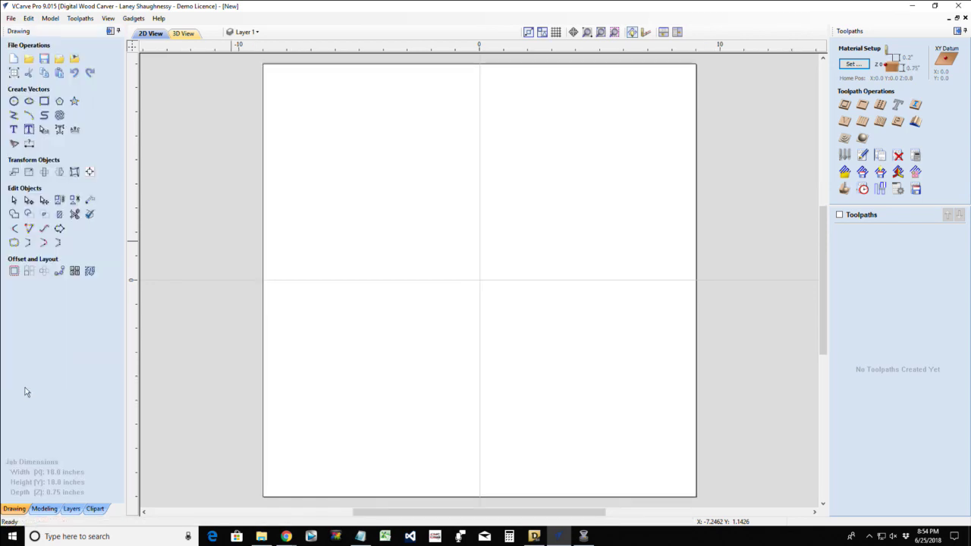
- Draw a 14-inch diameter circle centred at the job origin 0,0
left_click(14, 101)
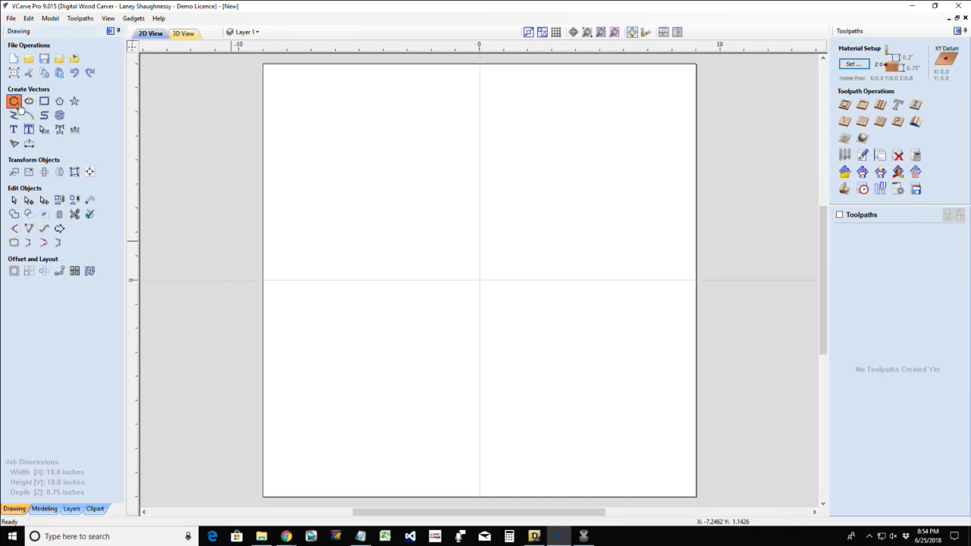
left_click(479, 280)
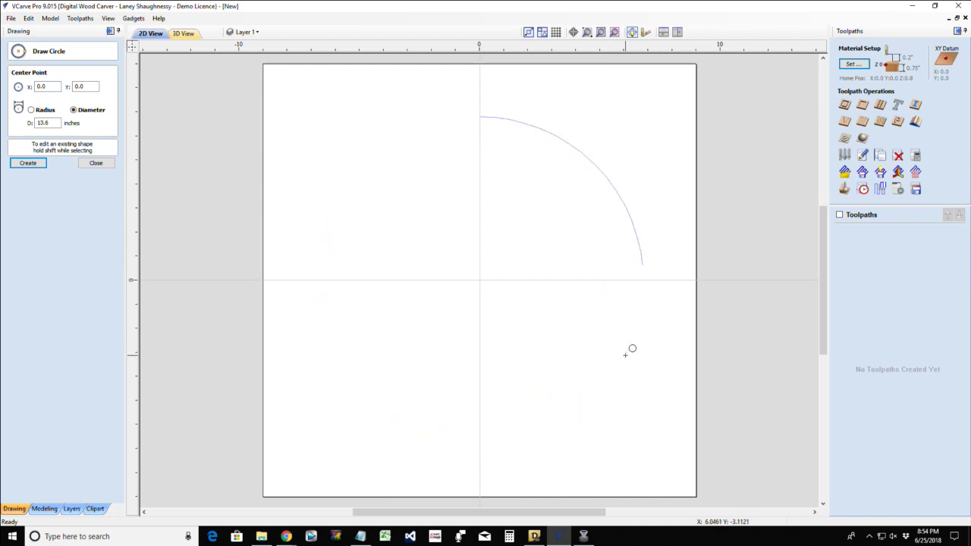
left_click(627, 353)
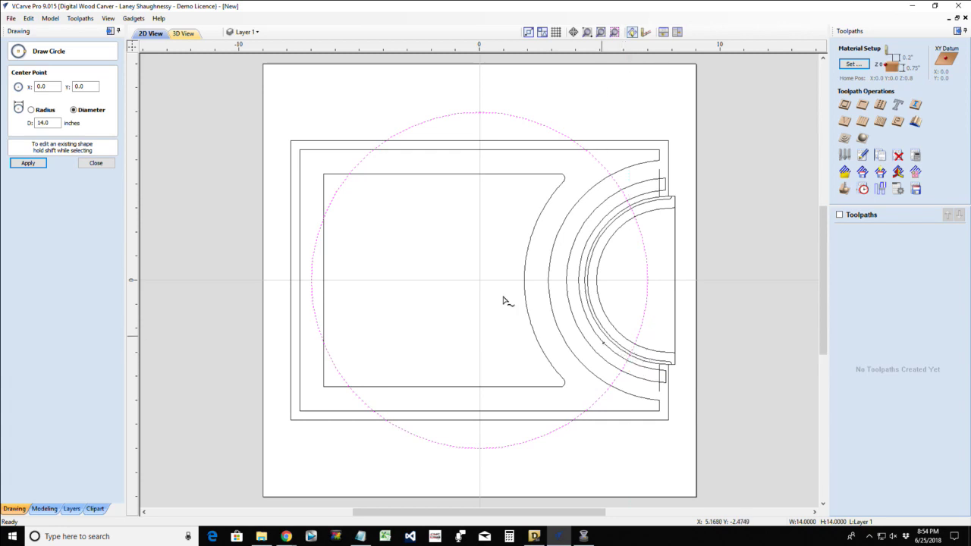
- Hide Layer 1 and its existing drawing from the layer list
left_click(262, 38)
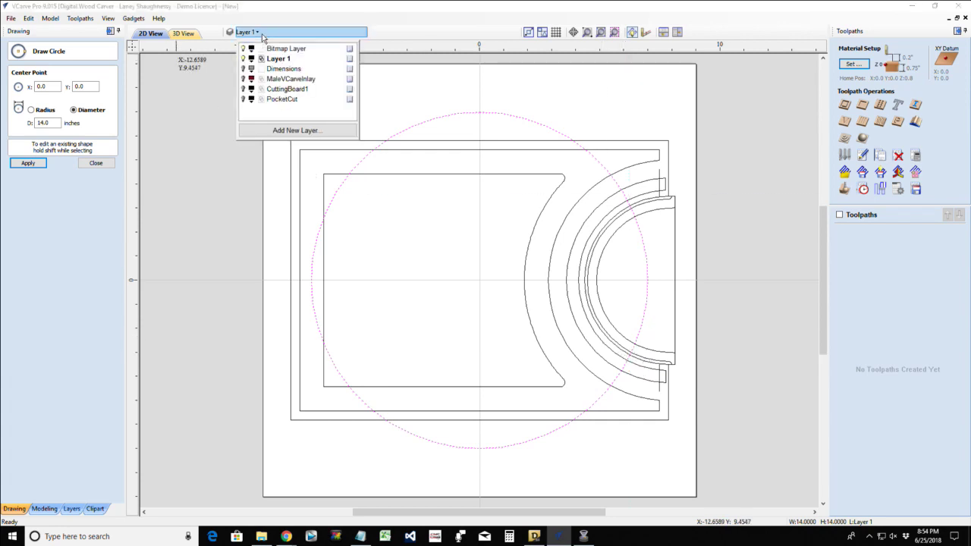
left_click(263, 34)
left_click(262, 34)
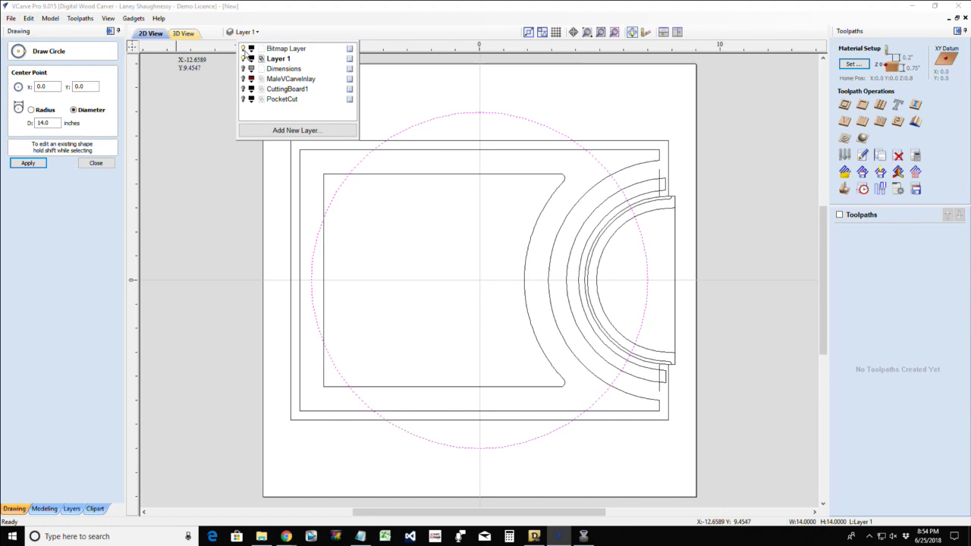
left_click(243, 59)
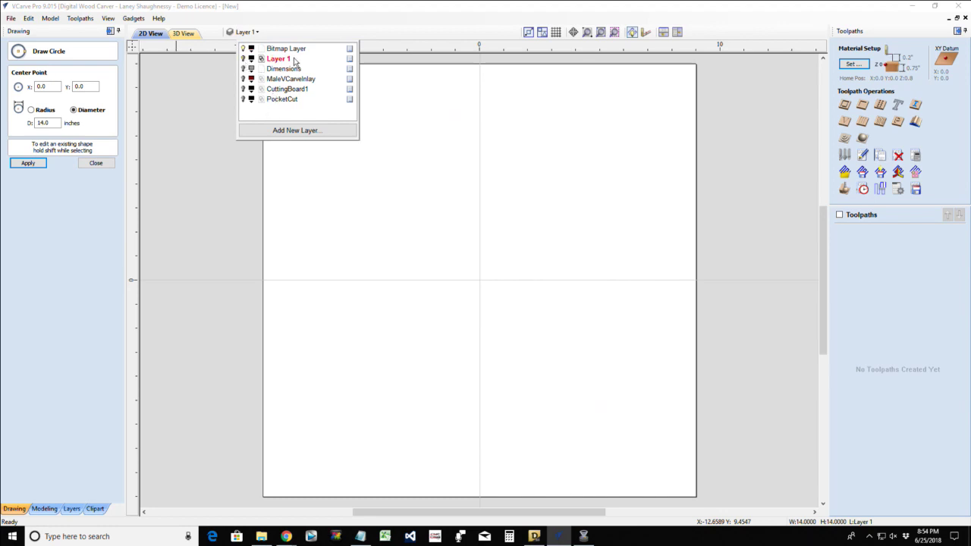
- Add a new layer named PizzaPlatterBase
left_click(285, 131)
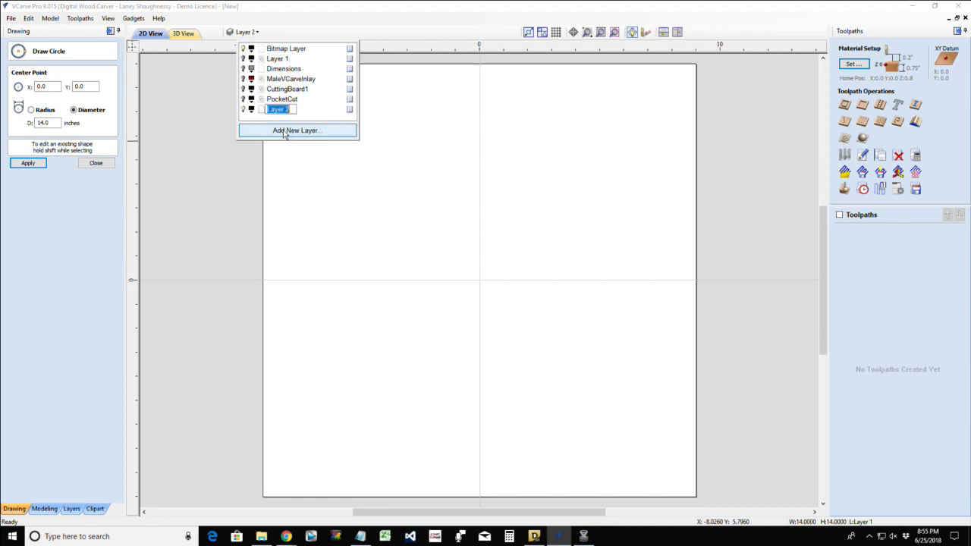
type("PizzaPlatterBase")
key("Return")
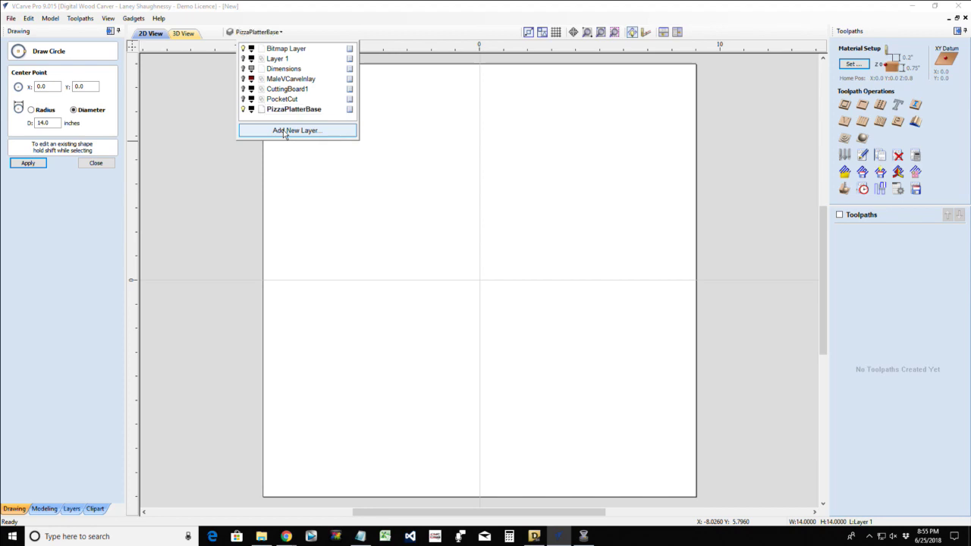
- Add a second layer renamed PizzaPlatterslices, then make PizzaPlatterBase the active layer
left_click(285, 131)
key("Return")
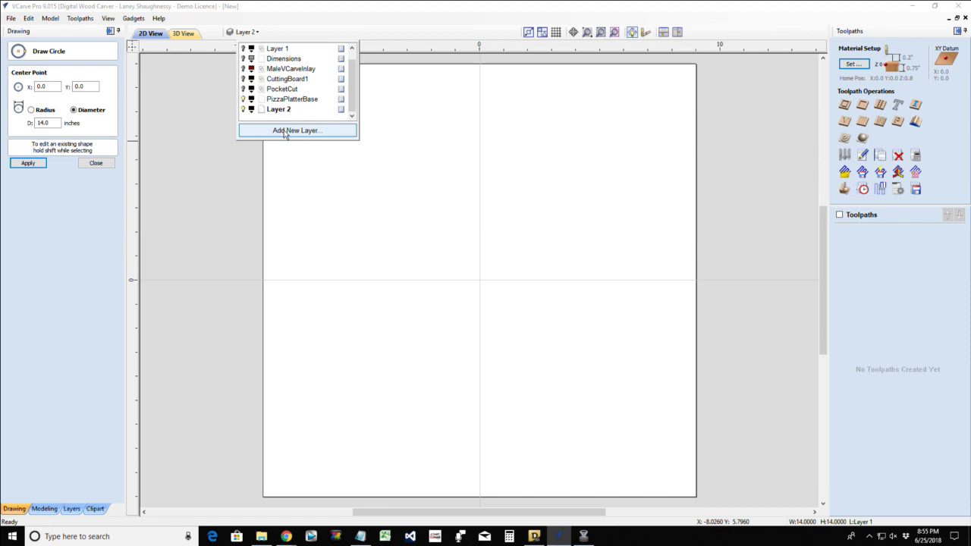
right_click(277, 114)
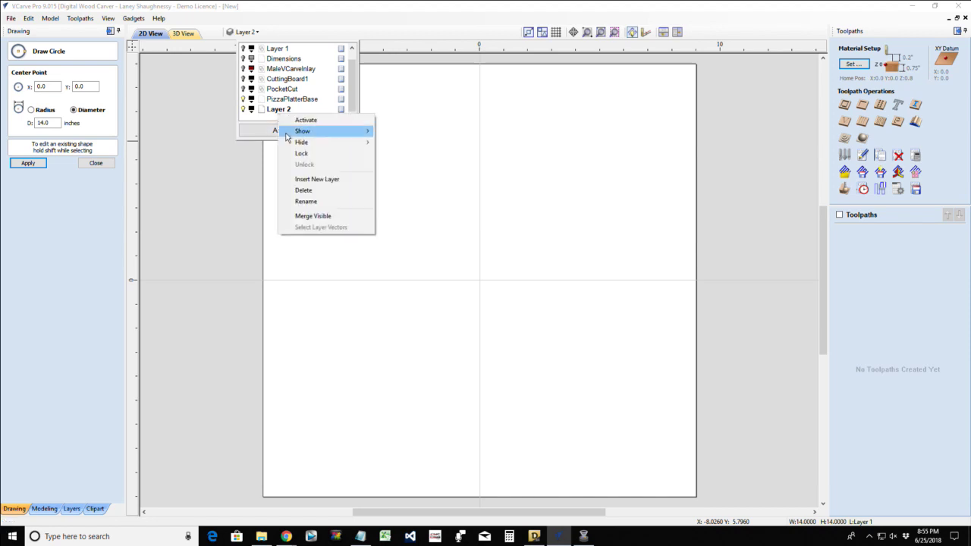
left_click(303, 201)
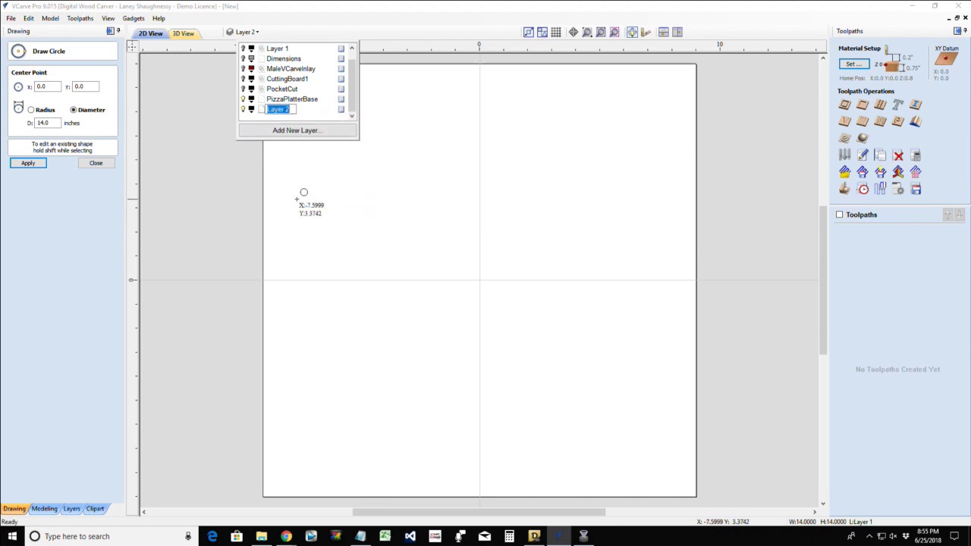
type("PizzaPlattersli")
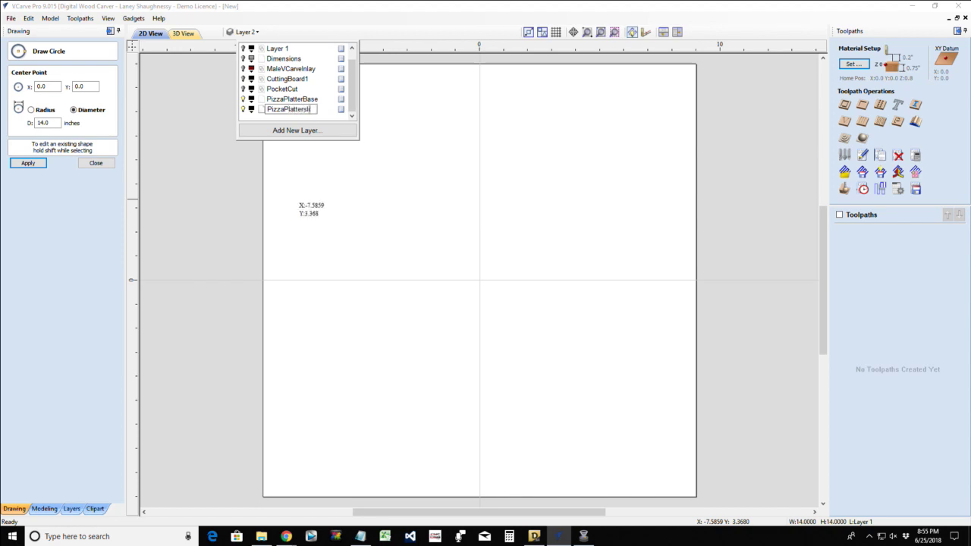
type("ces")
key("Return")
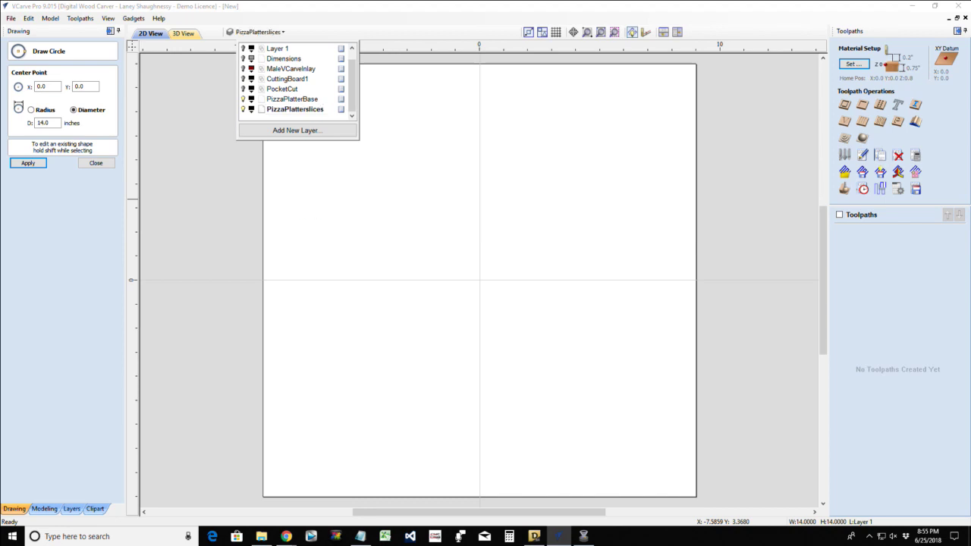
left_click(282, 100)
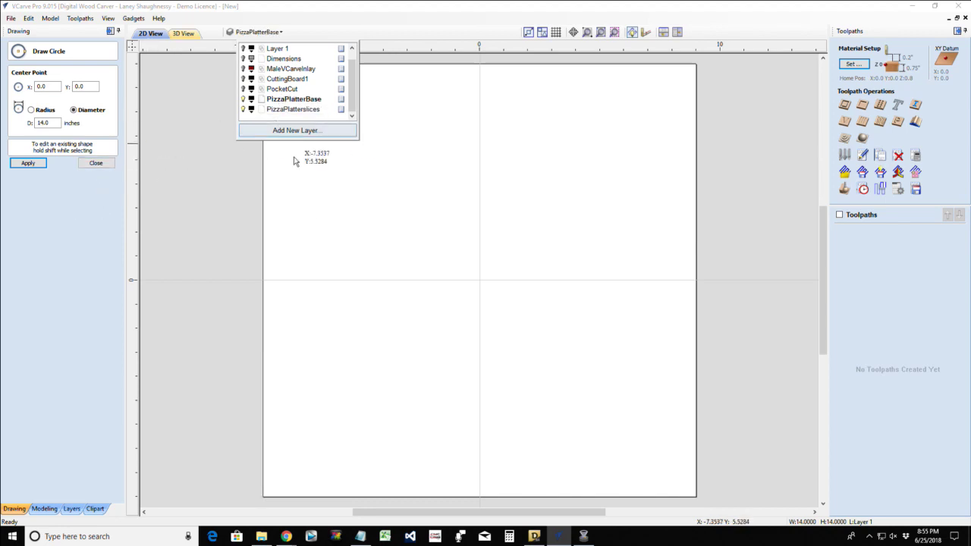
- Draw a 14-inch diameter circle from origin 0,0 on the PizzaPlatterBase layer
left_click(201, 226)
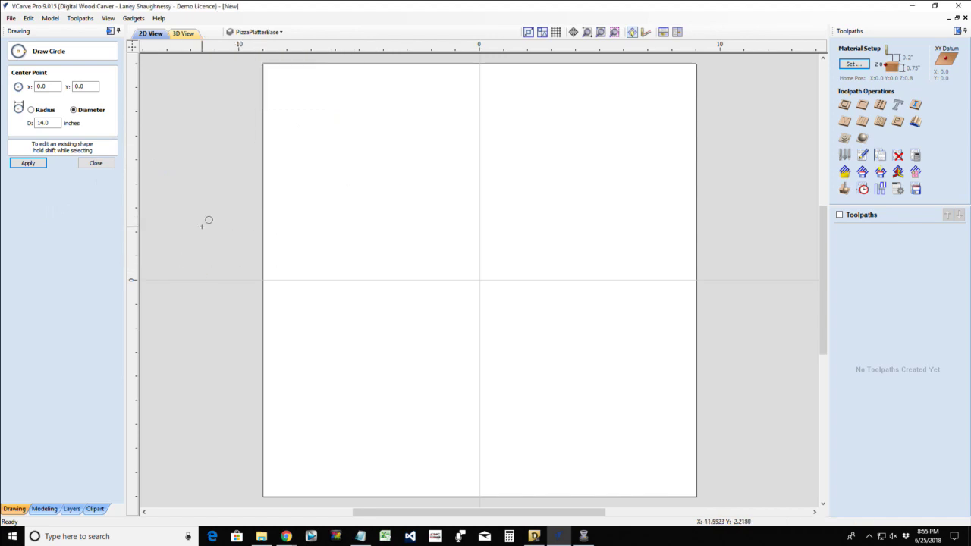
left_click(201, 226)
key("Escape")
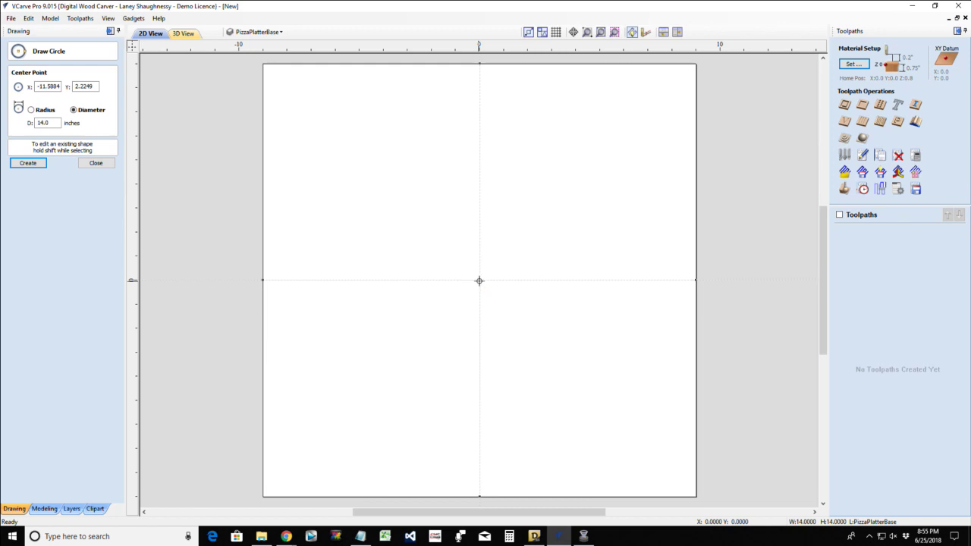
left_click_drag(478, 281, 639, 351)
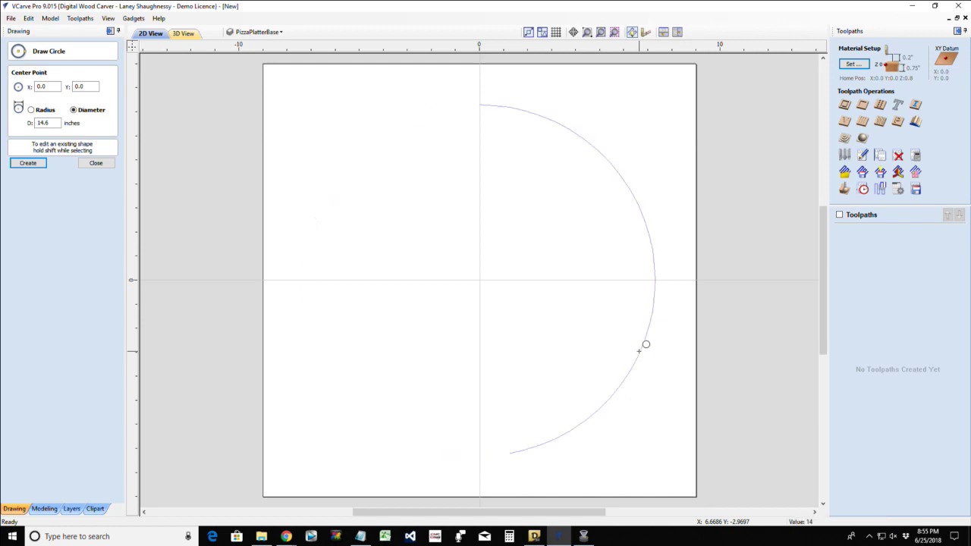
type("14")
key("Return")
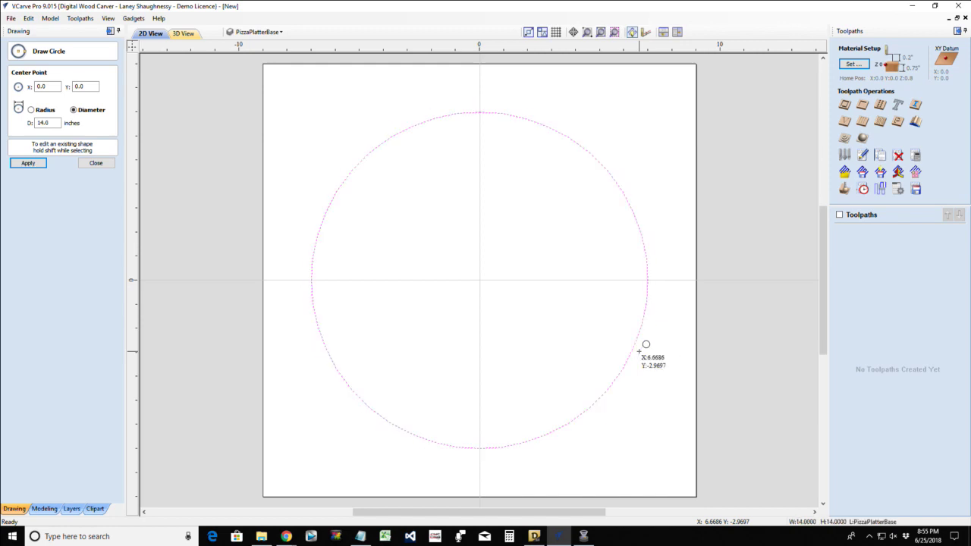
left_click(104, 166)
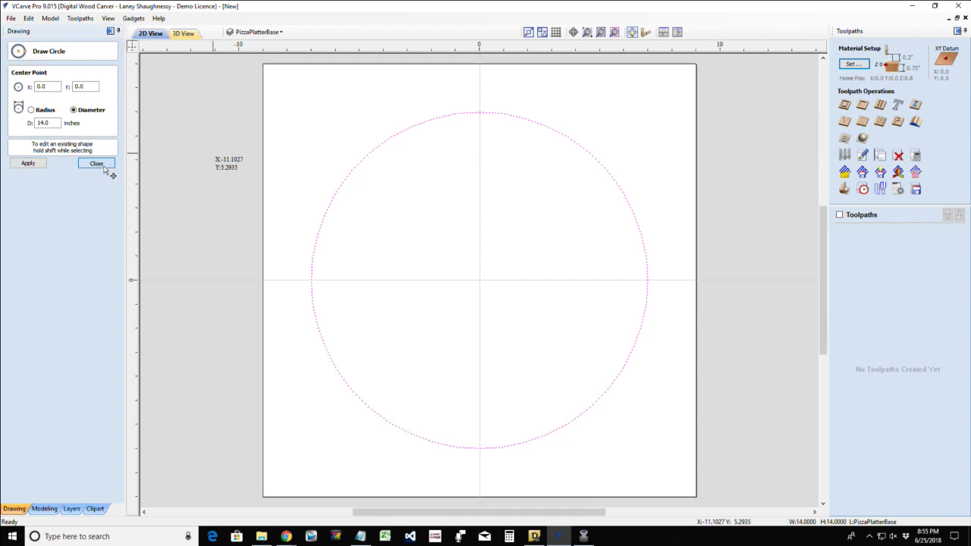
- Offset the 14-inch circle outward by 0.25 inch to create a concentric ring
left_click(361, 160)
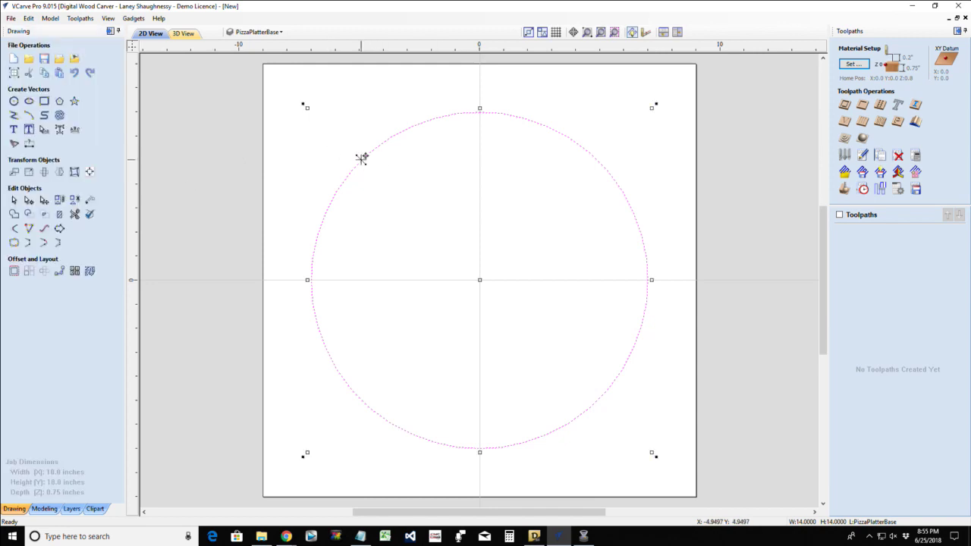
left_click(14, 270)
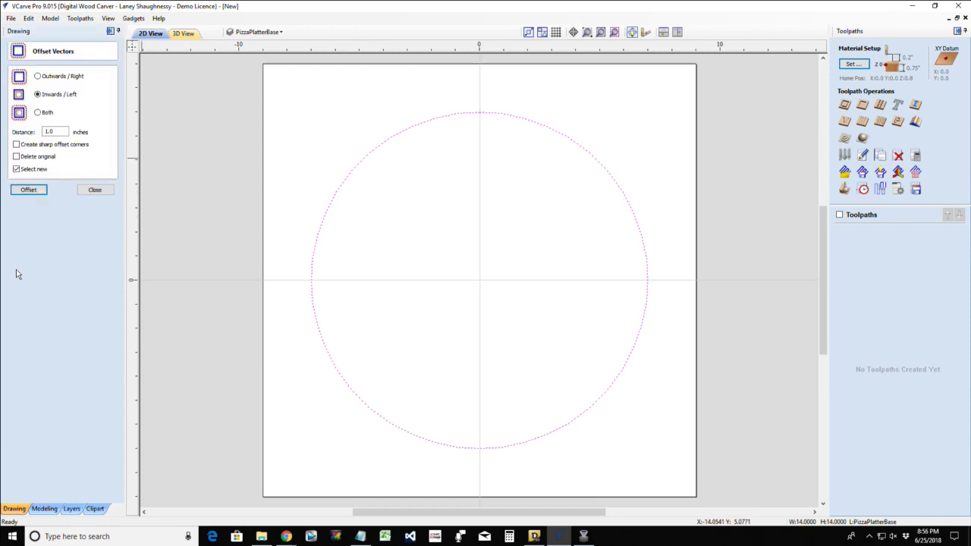
left_click(38, 76)
left_click_drag(60, 132, 22, 136)
type(".25")
left_click(27, 191)
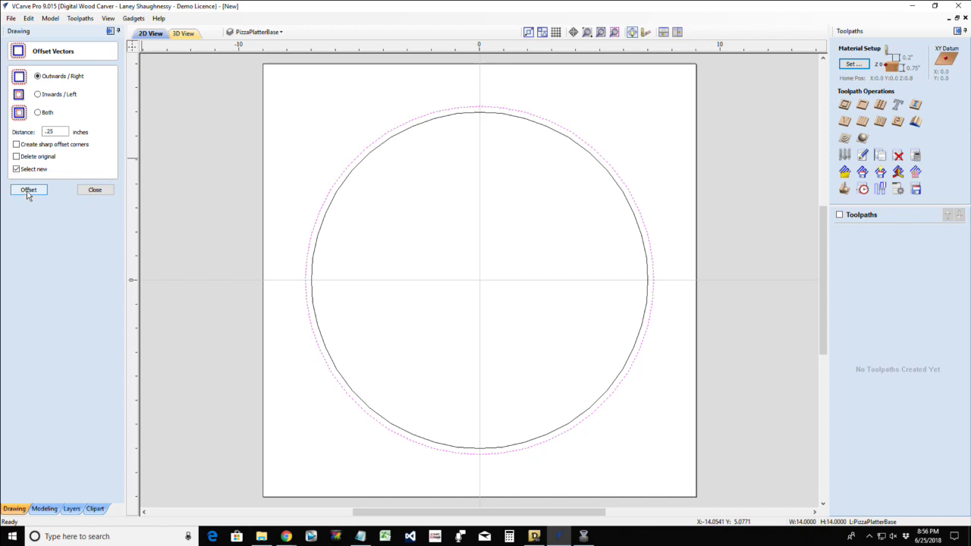
left_click(93, 191)
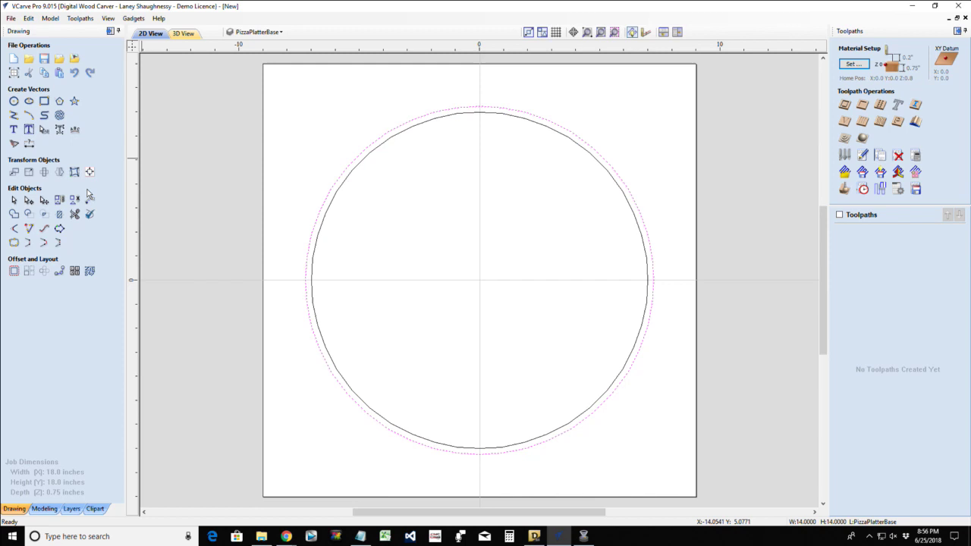
left_click(344, 188)
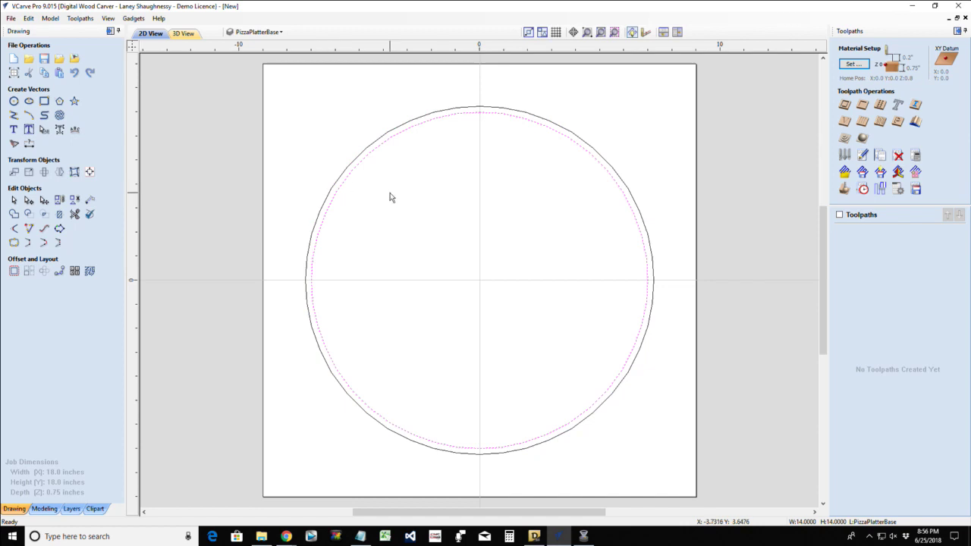
- Move the inner 14-inch circle onto a new red layer named Pizza, then select the outer black circle
left_click(338, 184)
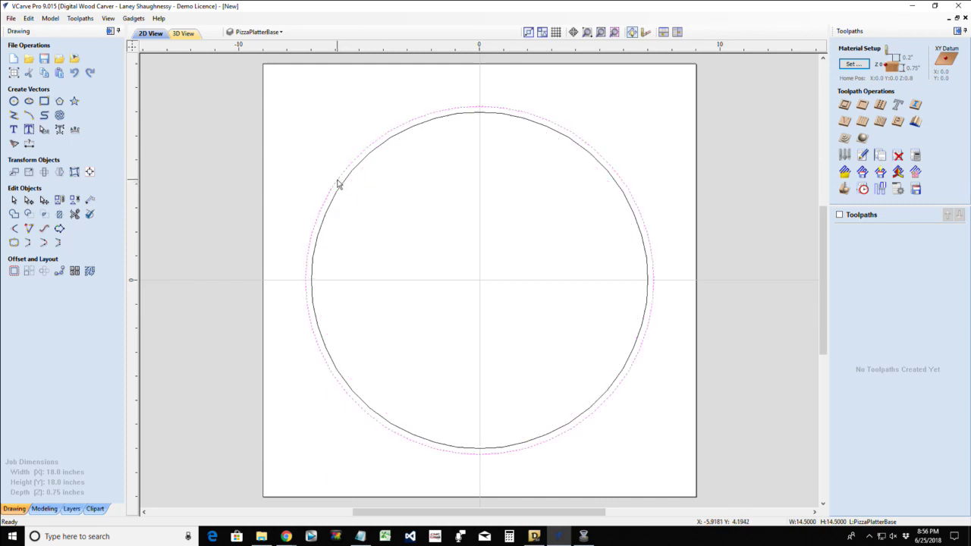
left_click(512, 448)
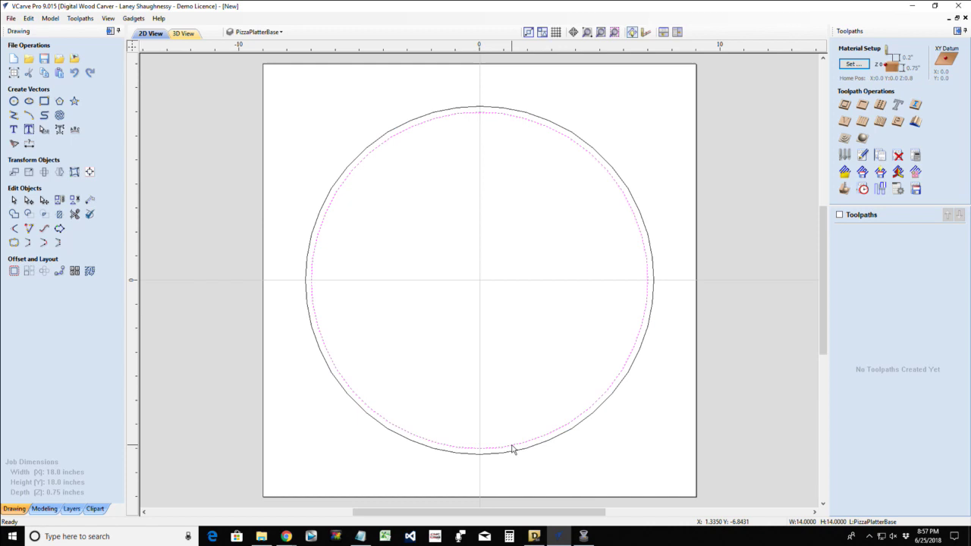
right_click(462, 112)
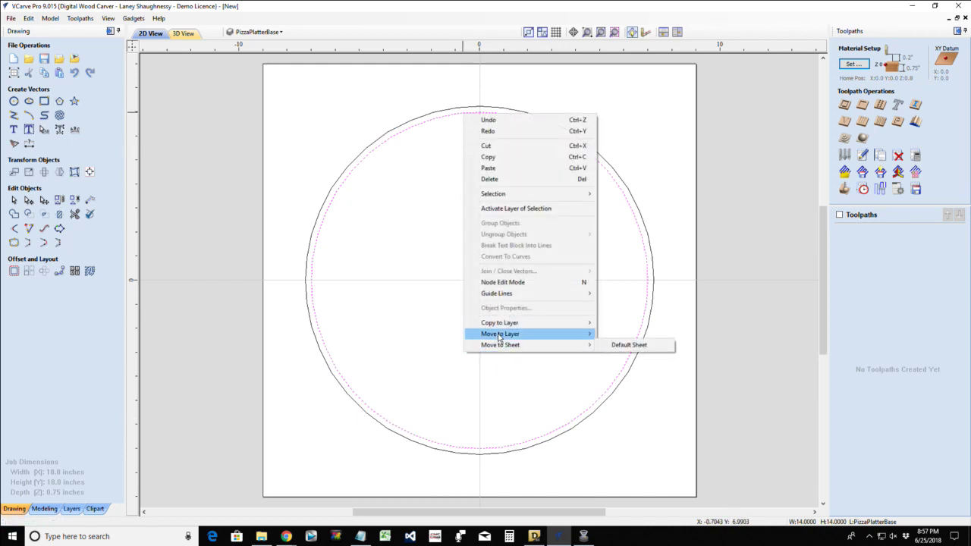
mouse_move(562, 345)
left_click(626, 426)
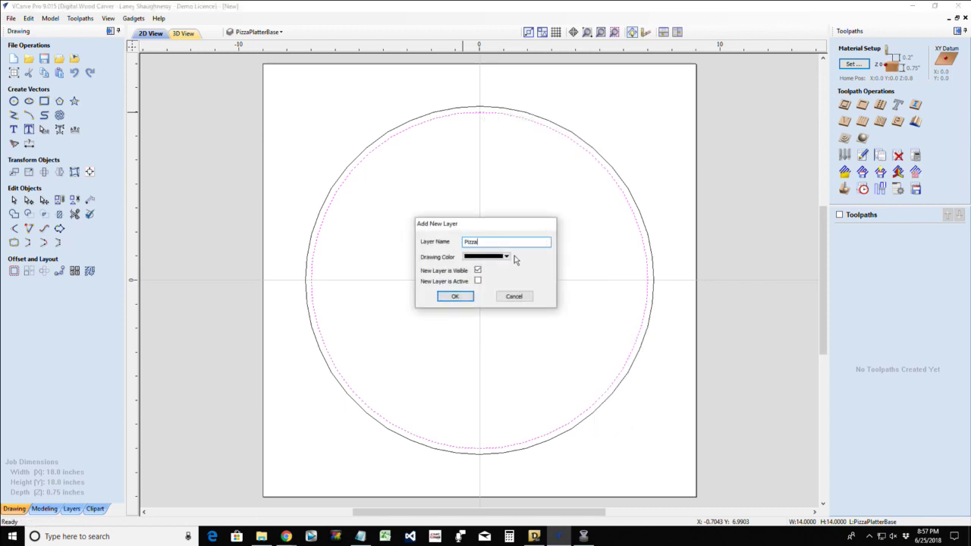
left_click(506, 256)
left_click(470, 300)
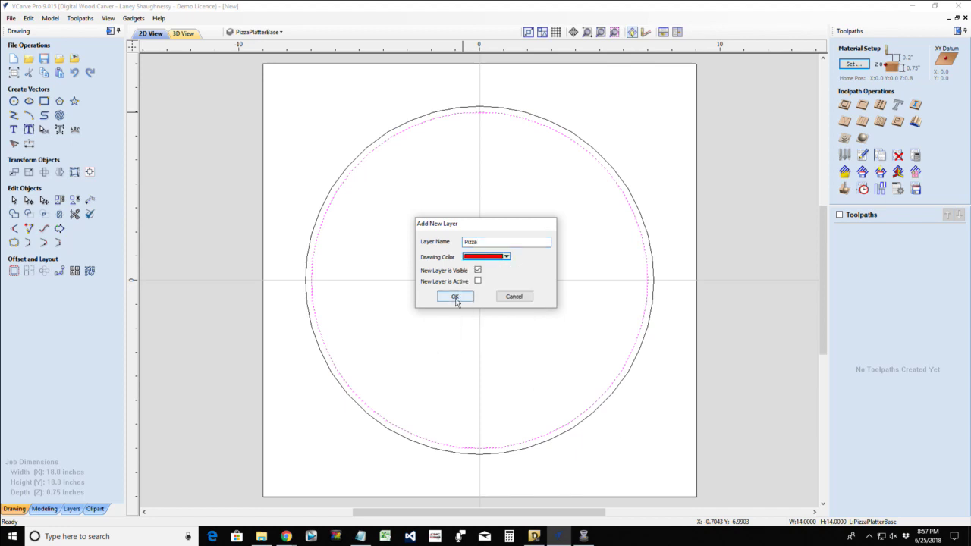
left_click(449, 297)
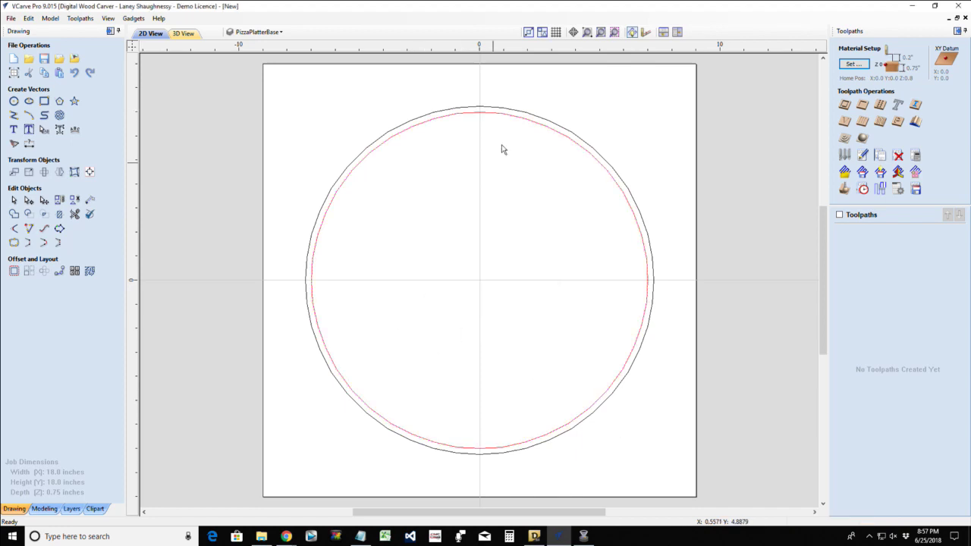
left_click(455, 121)
left_click(455, 112)
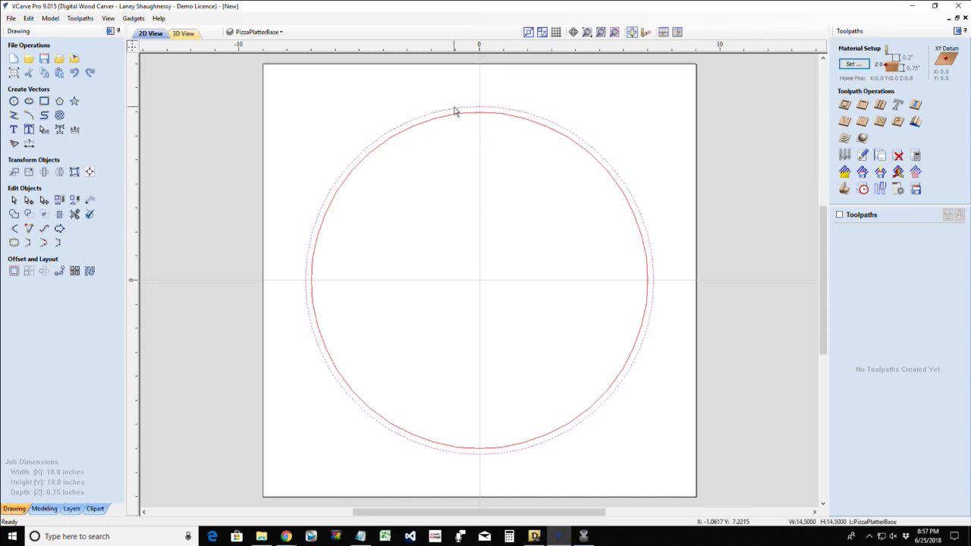
- Offset the outer circle outward by 0.375 inch to create a third ring
left_click(13, 271)
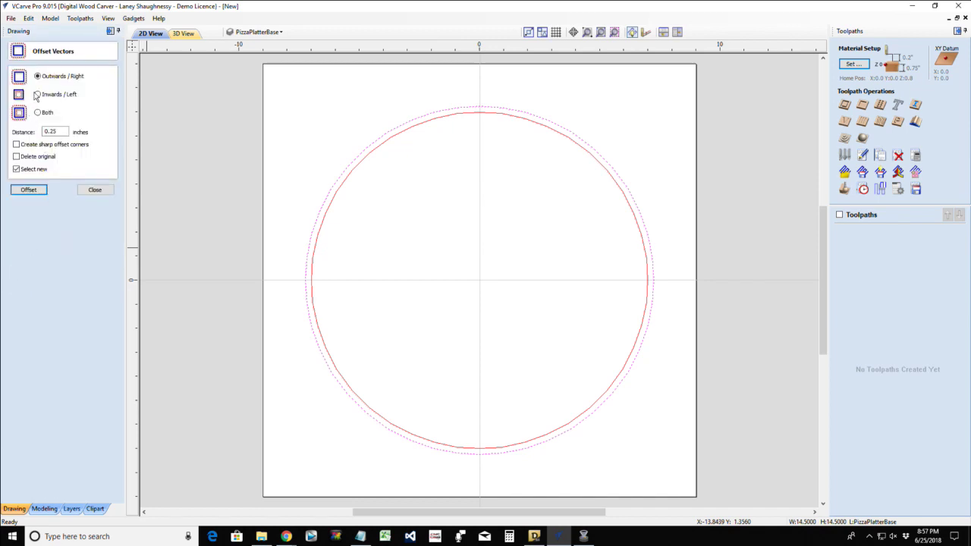
double_click(49, 134)
type(".")
left_click(28, 189)
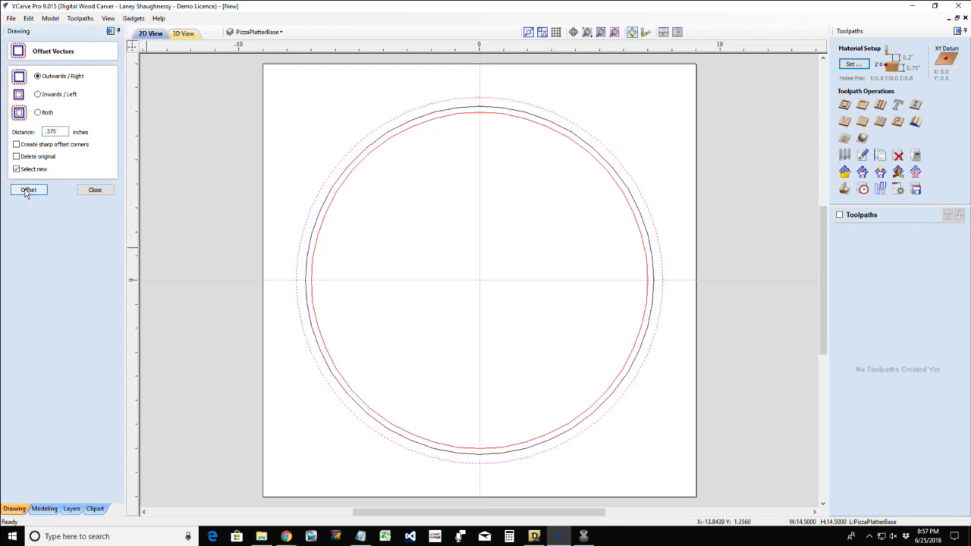
left_click(100, 191)
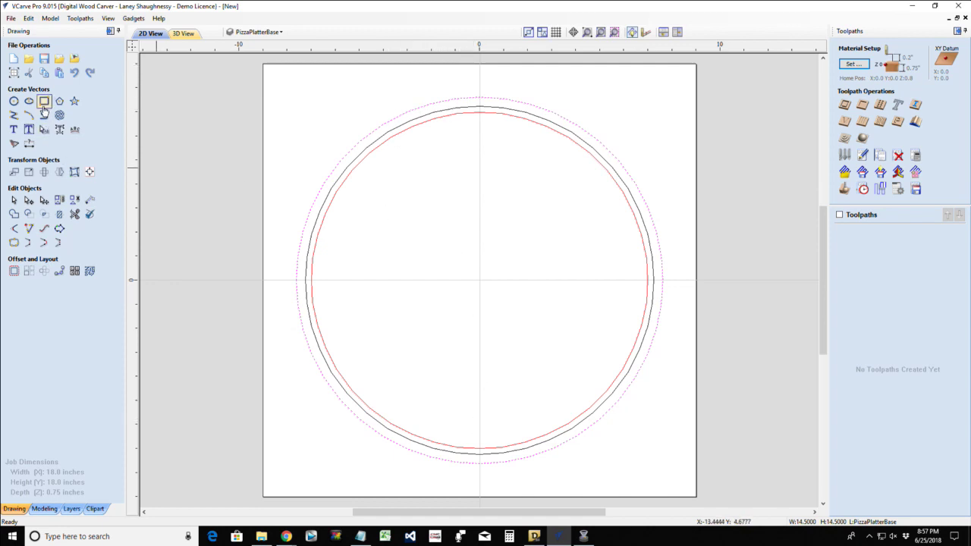
- Draw a vertical line from the top to the bottom of the circles
left_click(16, 118)
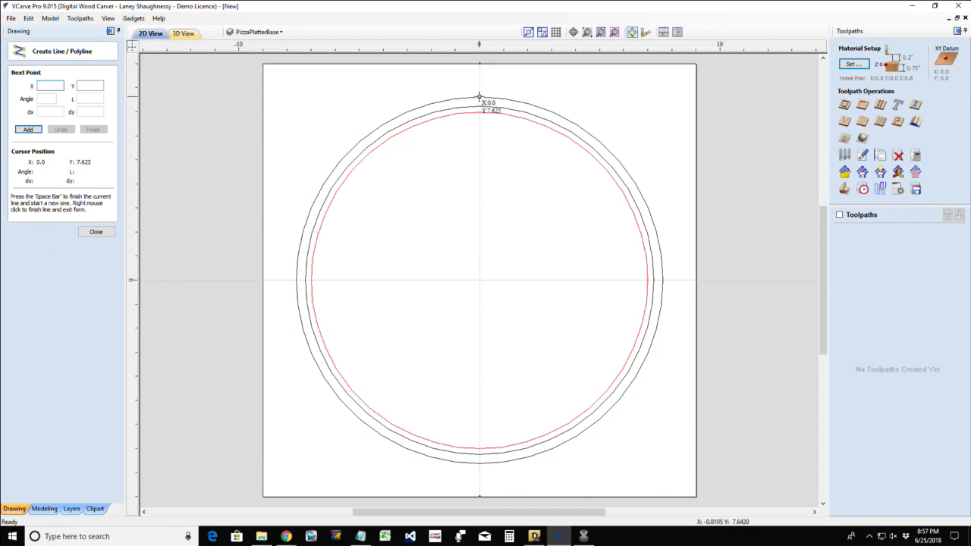
left_click(479, 97)
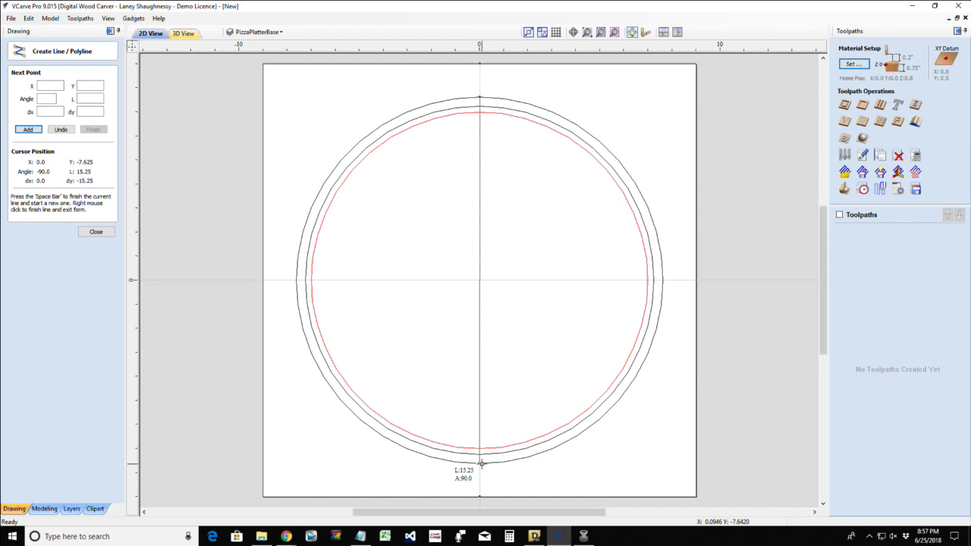
left_click(480, 462)
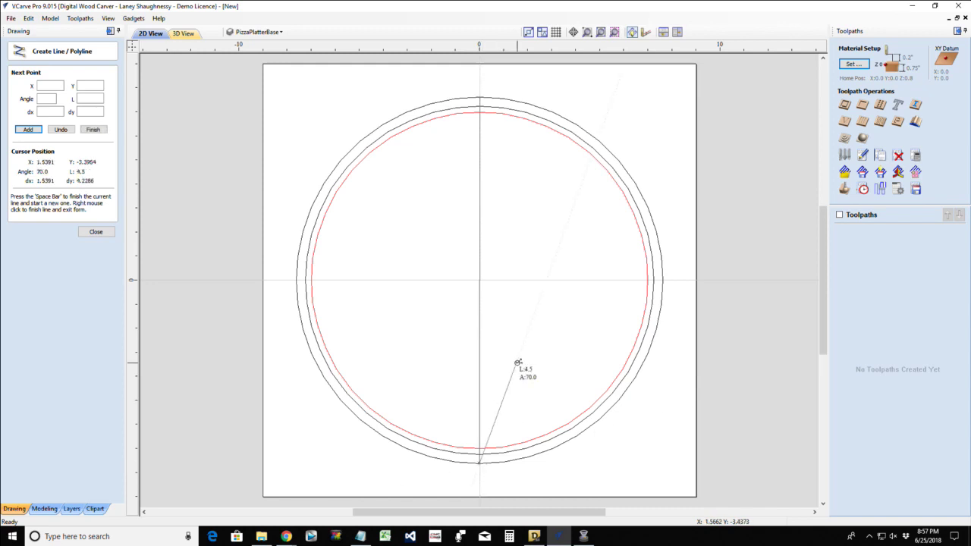
key("space")
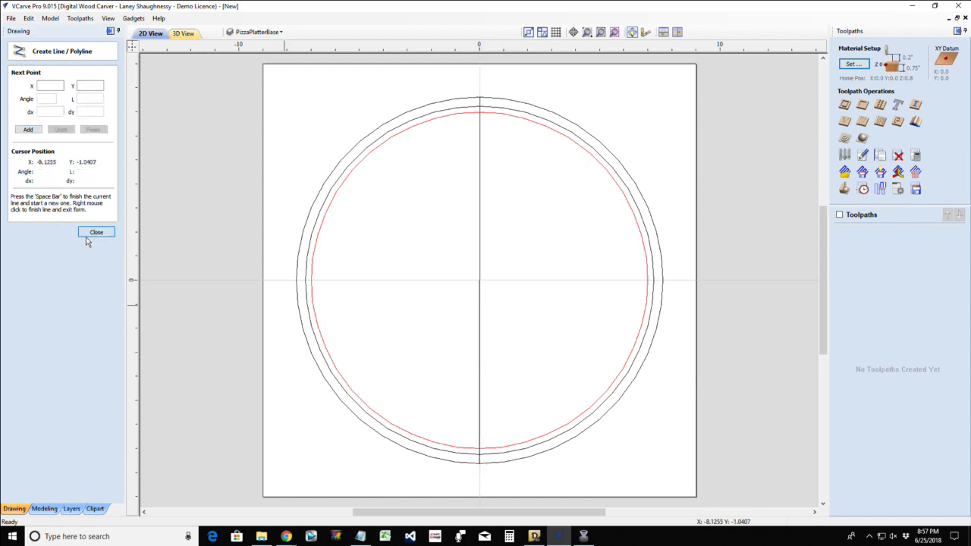
left_click(96, 232)
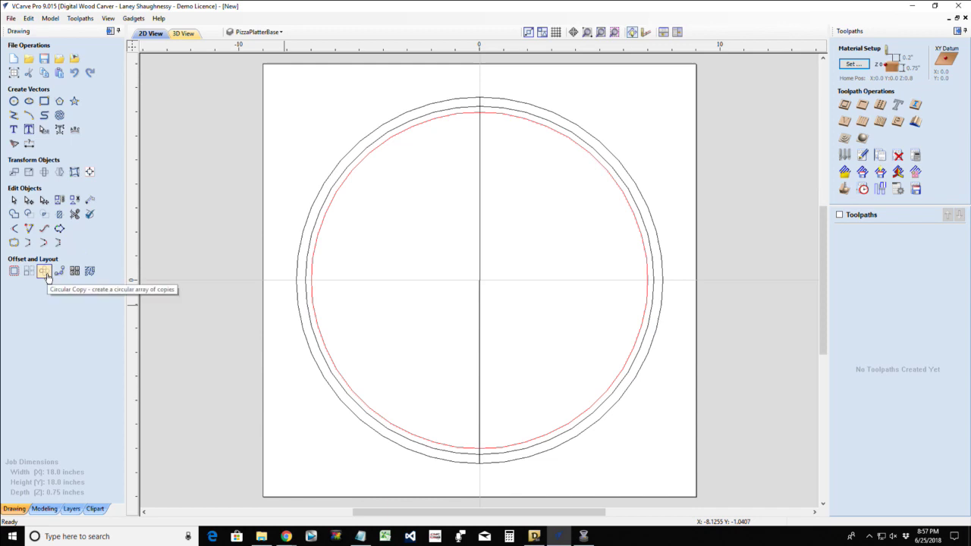
- Circular-copy the vertical line with 6 items around the centre
left_click(44, 272)
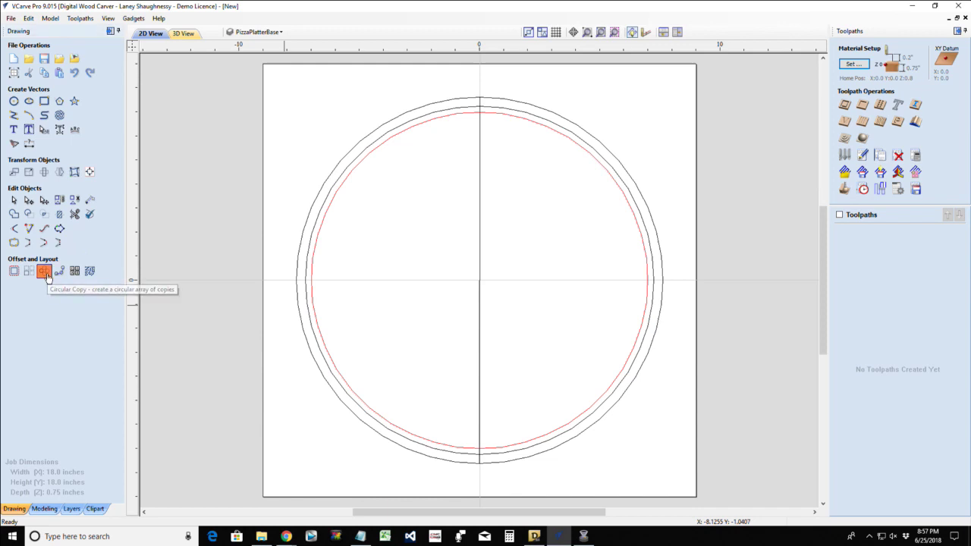
left_click(478, 238)
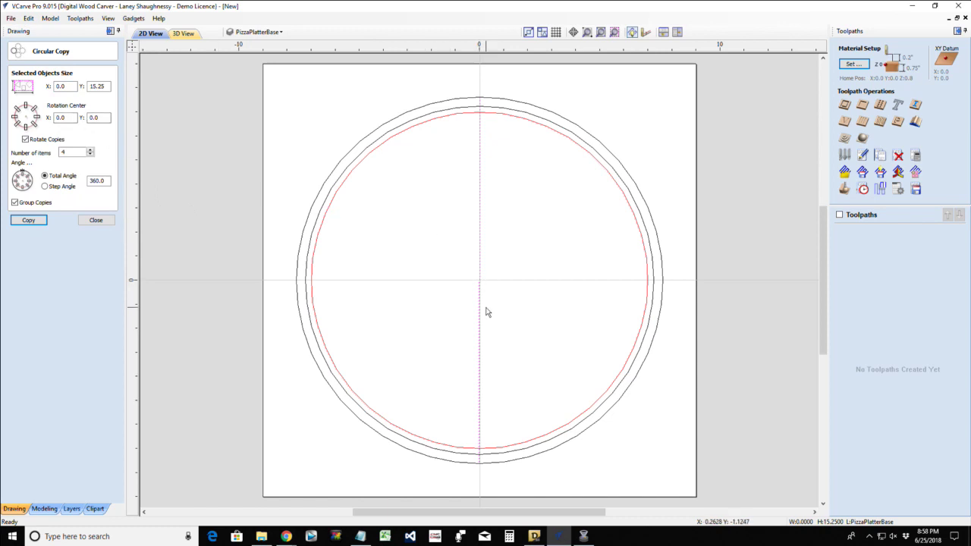
scroll(478, 292, "up", 6)
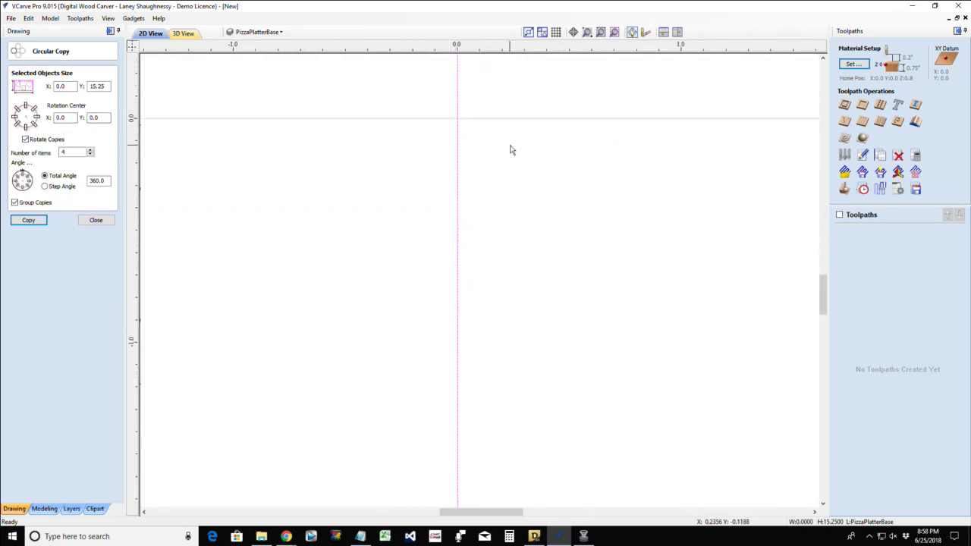
scroll(508, 174, "down", 5)
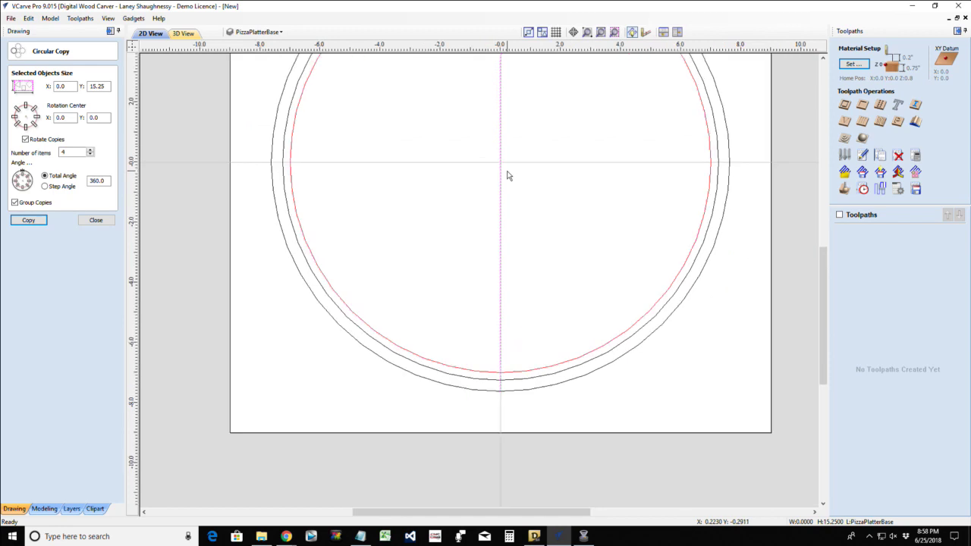
left_click_drag(821, 290, 816, 251)
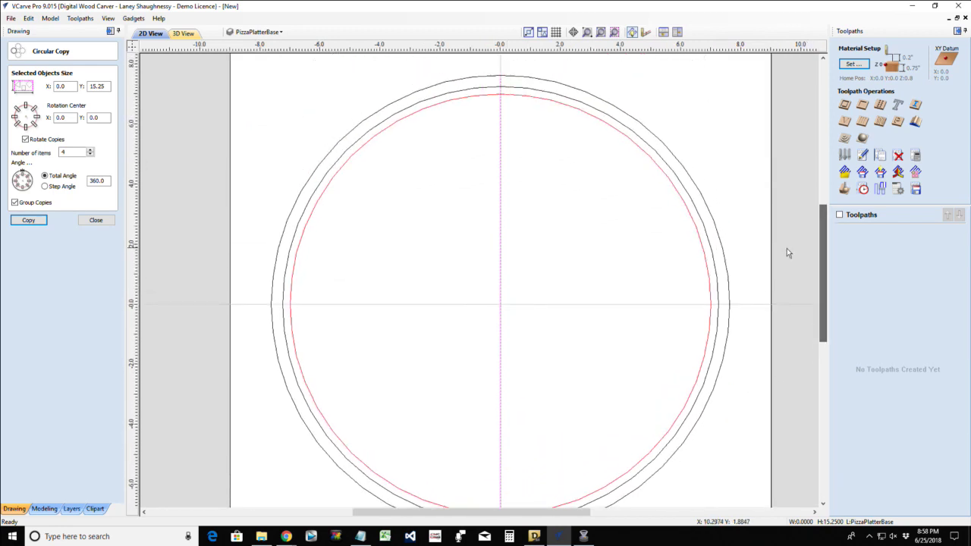
double_click(67, 152)
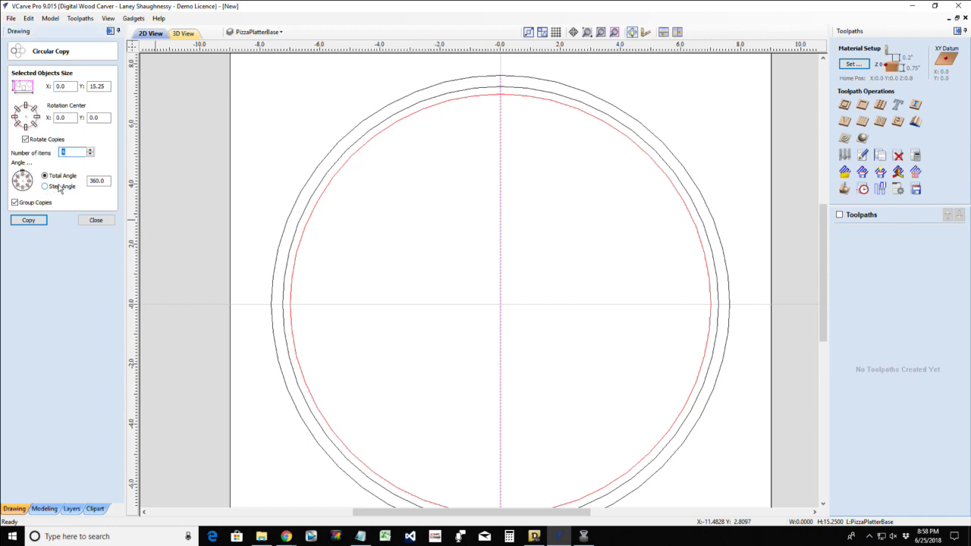
left_click(21, 221)
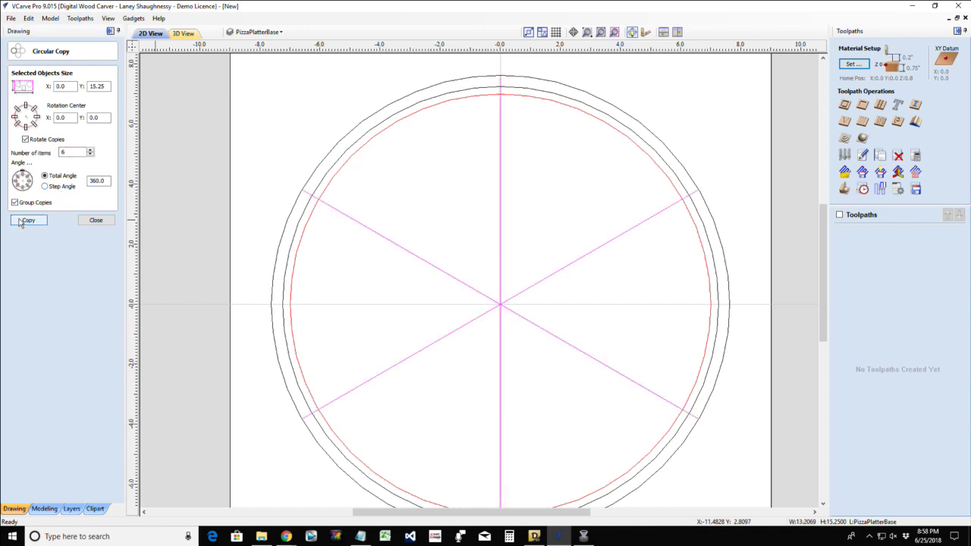
left_click(94, 221)
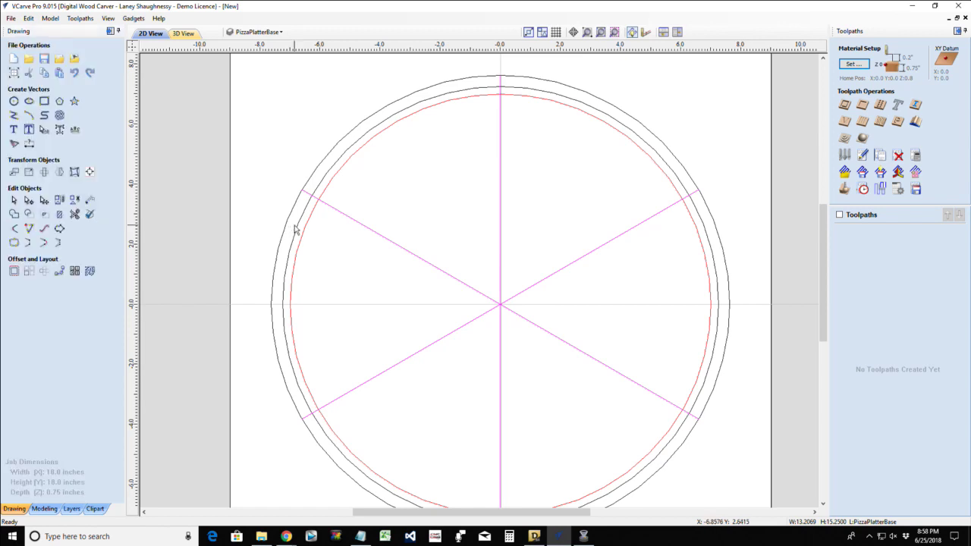
- Move the slice lines onto the Pizza layer, hide PizzaPlatterBase and make Pizza current
left_click(329, 205)
right_click(329, 205)
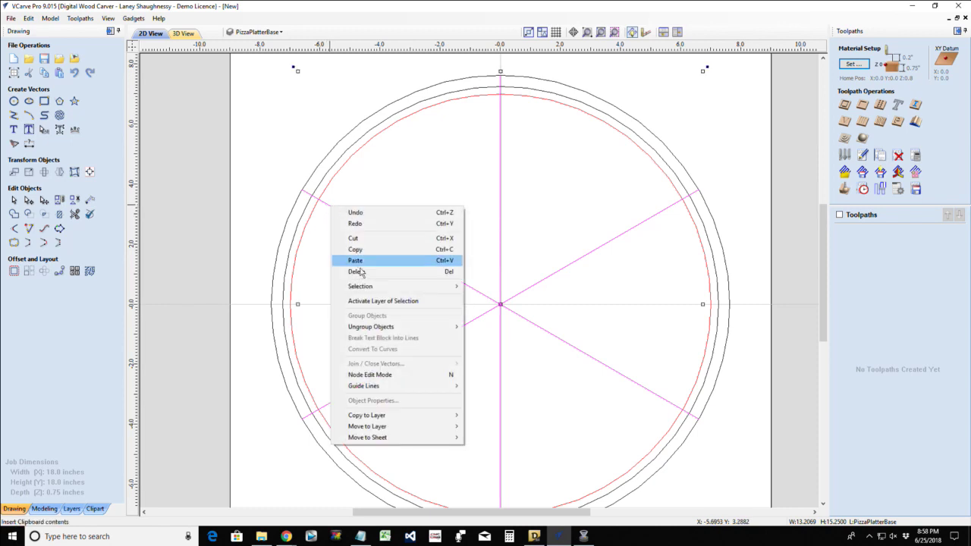
mouse_move(415, 430)
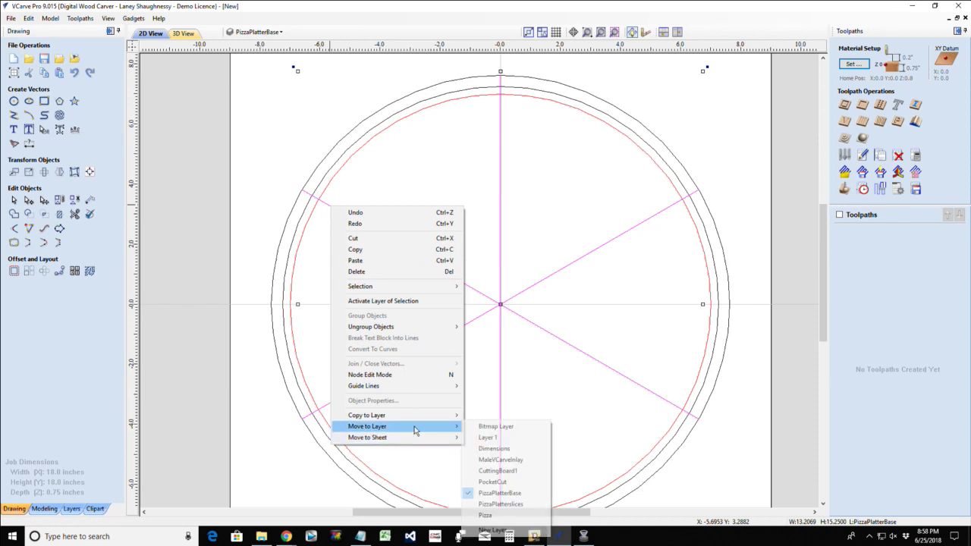
left_click(506, 515)
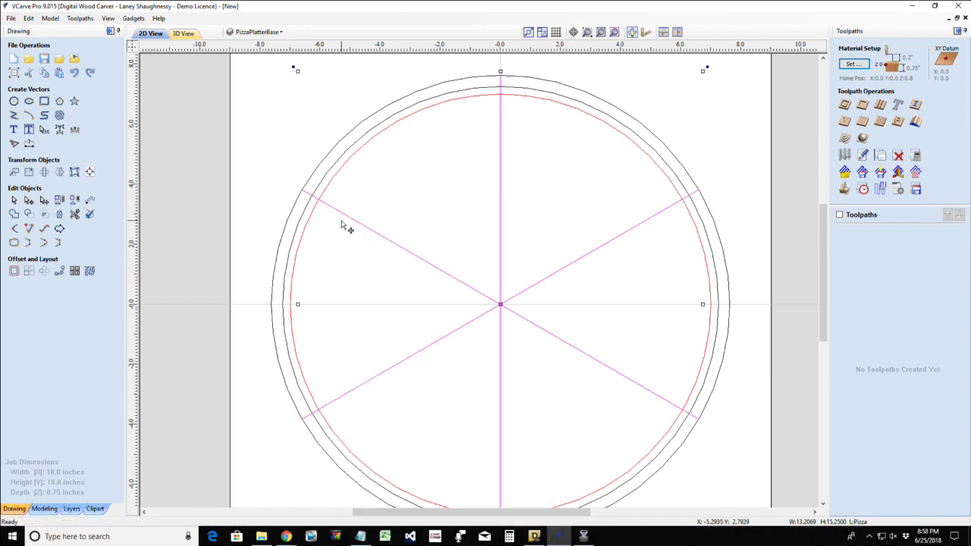
left_click(265, 34)
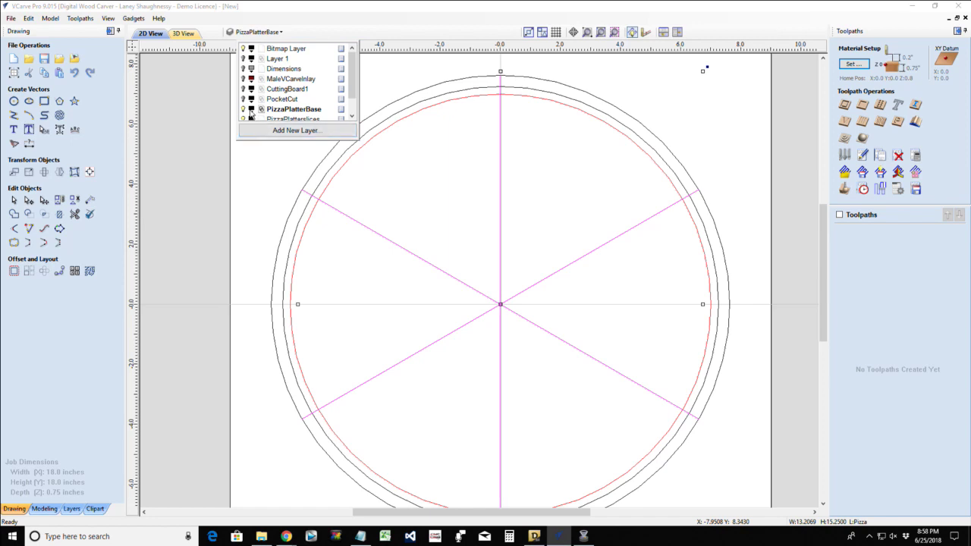
left_click(244, 109)
scroll(244, 111, "down", 1)
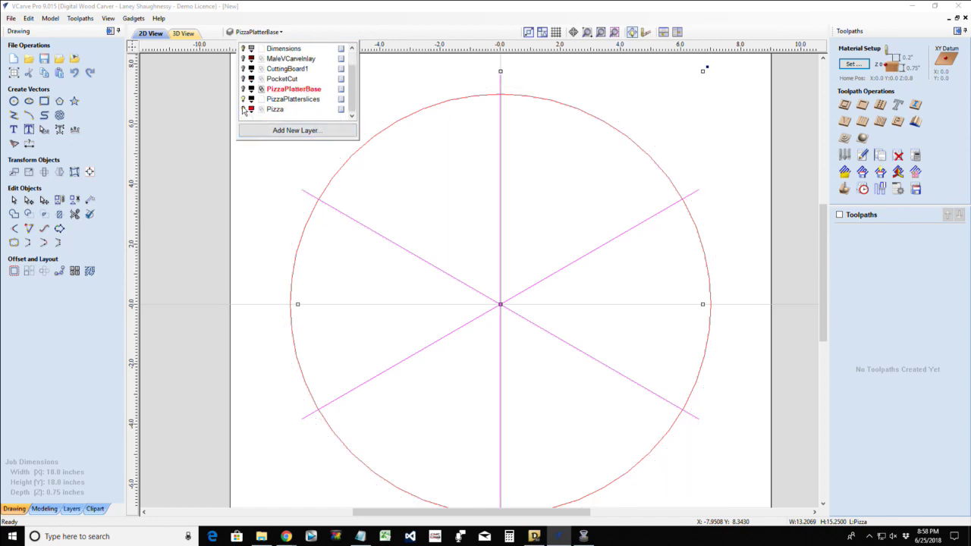
left_click(273, 110)
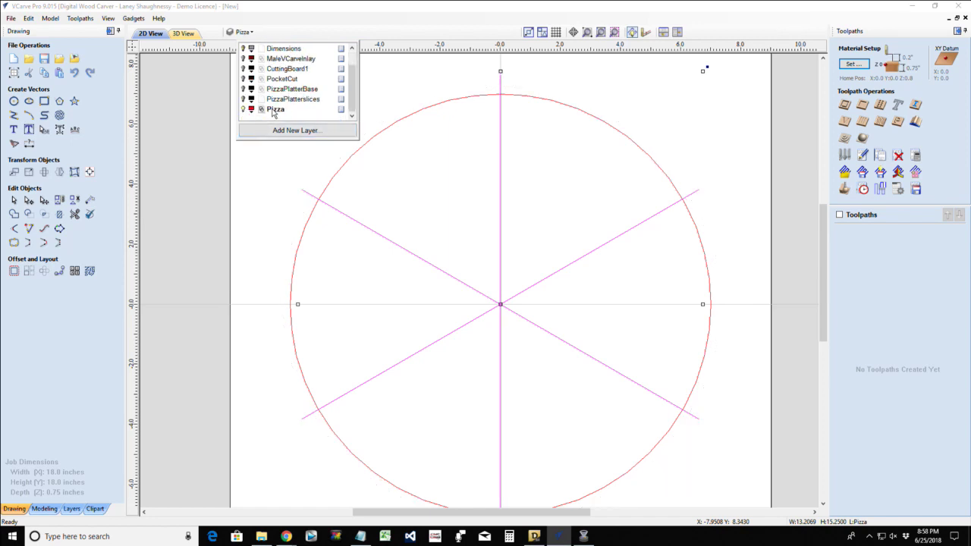
left_click(292, 202)
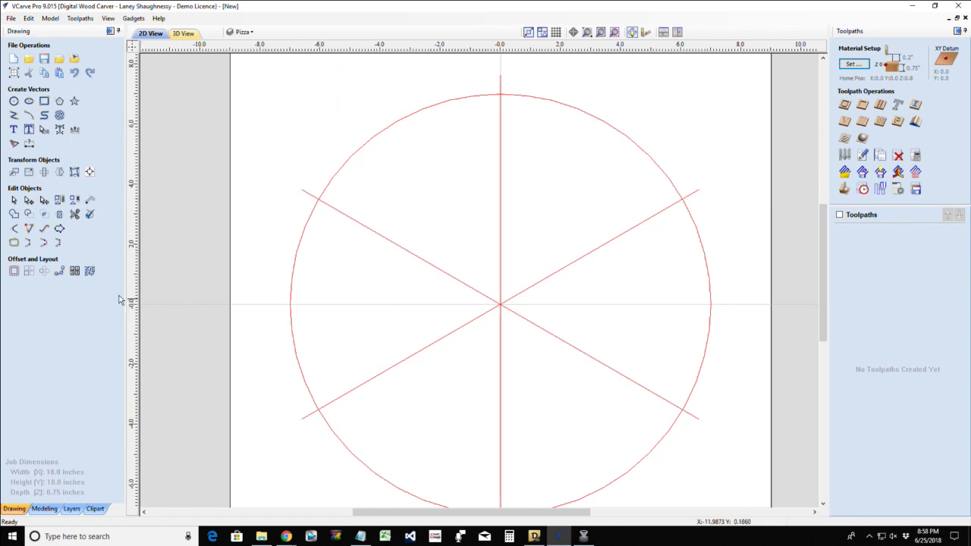
- Run Trim Vectors on the overlapping lines and clear the selection
left_click(74, 215)
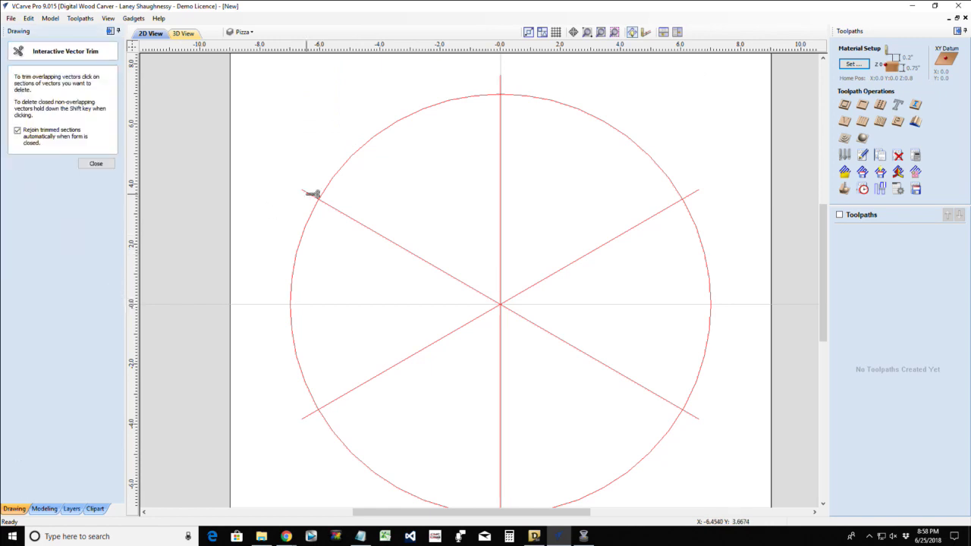
left_click(96, 163)
left_click(307, 197)
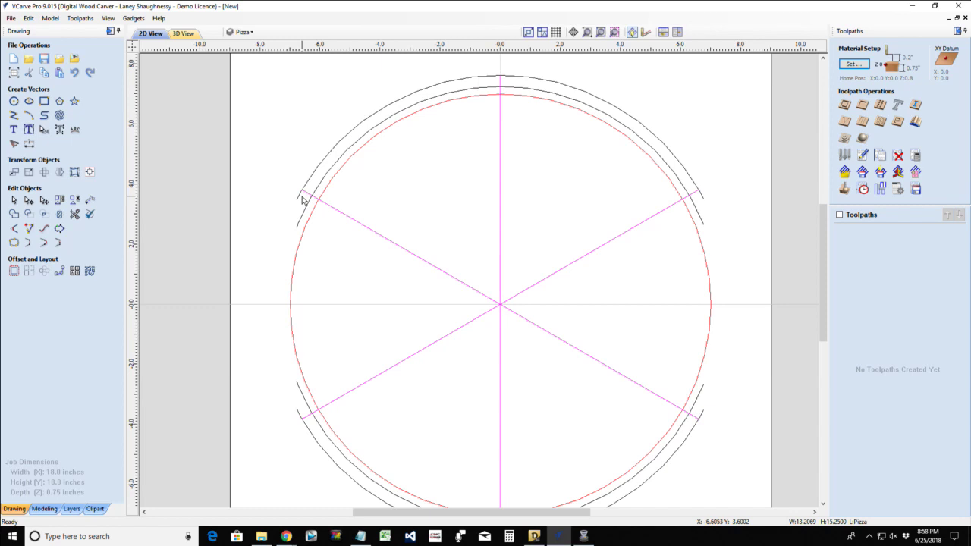
left_click(301, 199)
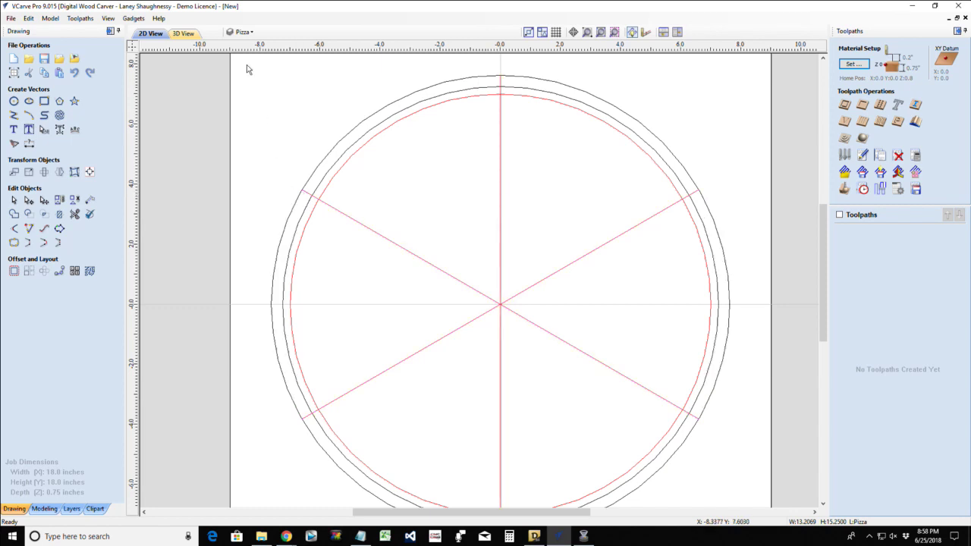
left_click(242, 32)
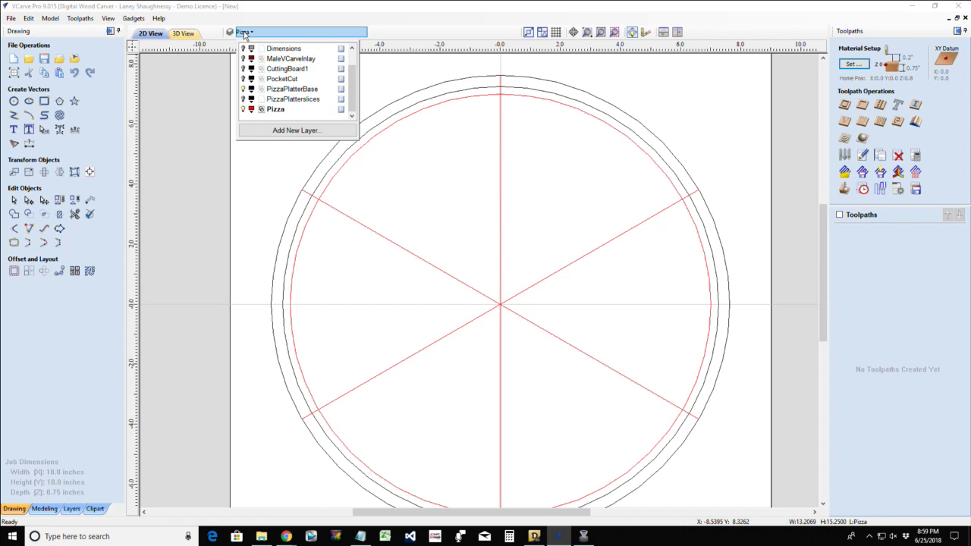
left_click(322, 191)
- Move the two outer black circles onto PizzaPlatterBase and hide that layer
left_click(308, 170)
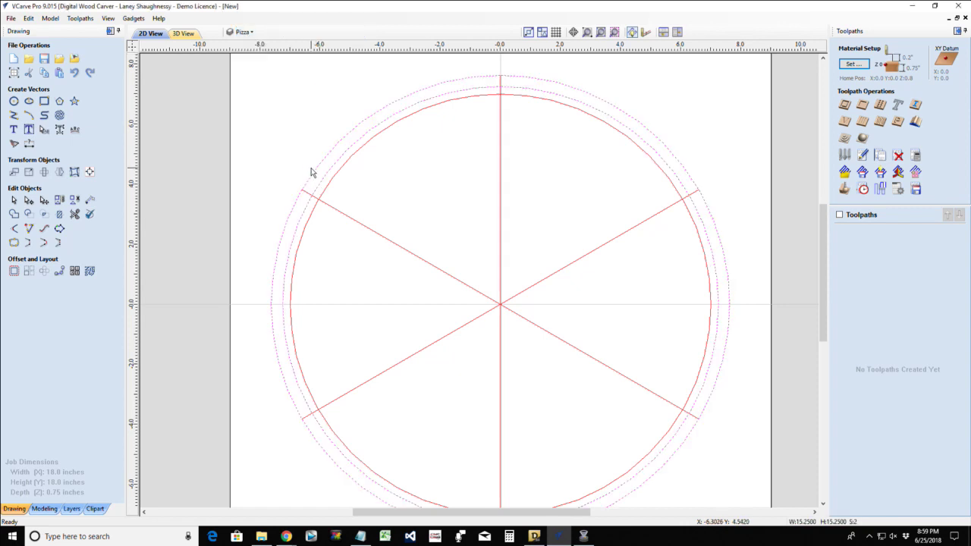
right_click(315, 173)
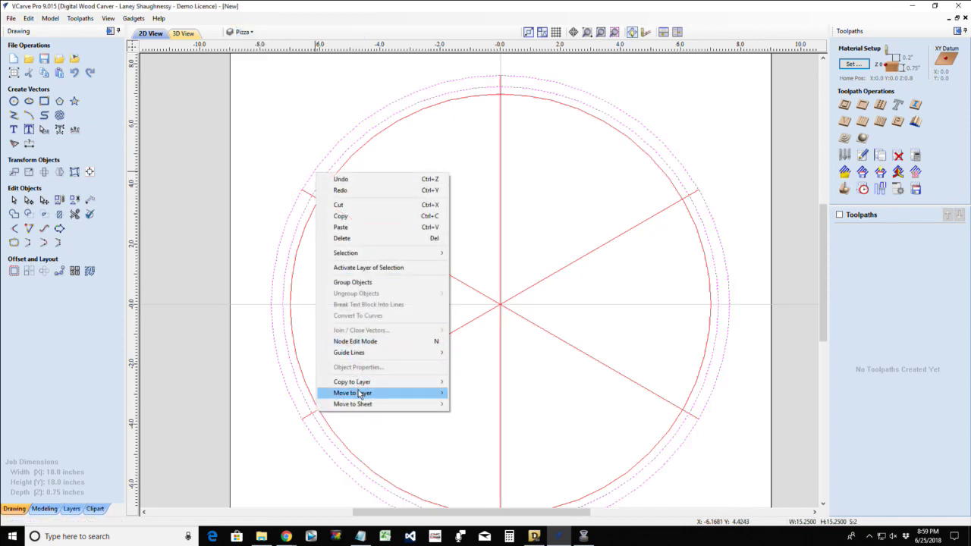
mouse_move(360, 393)
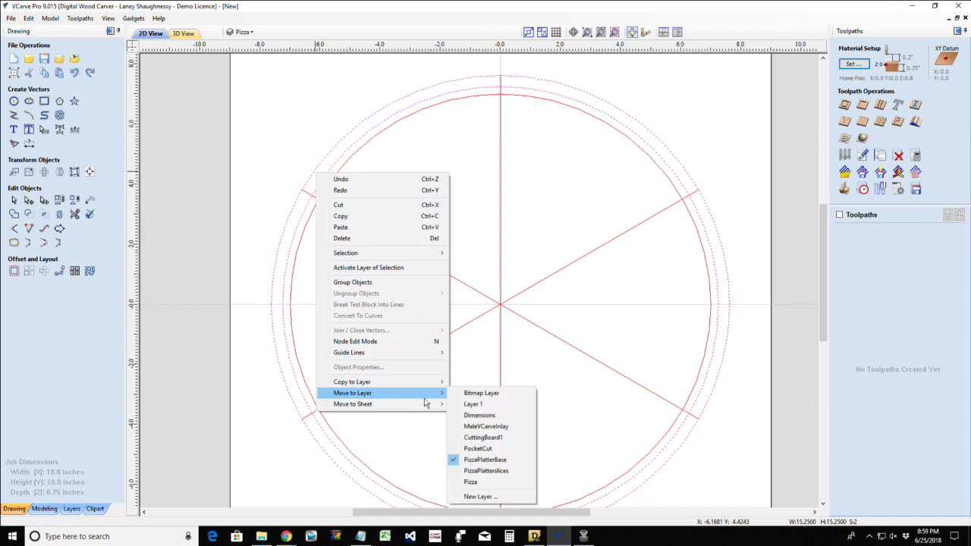
left_click(475, 460)
left_click(244, 33)
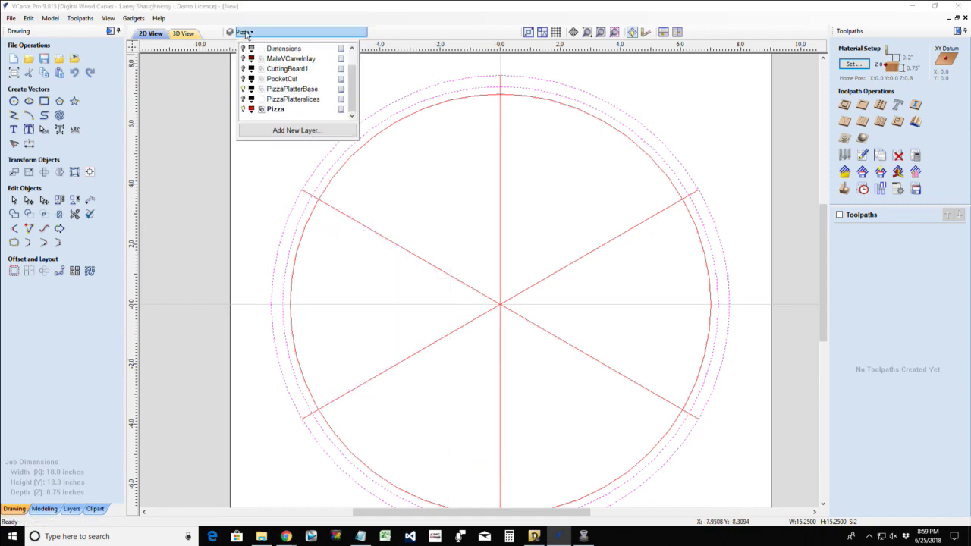
left_click(243, 88)
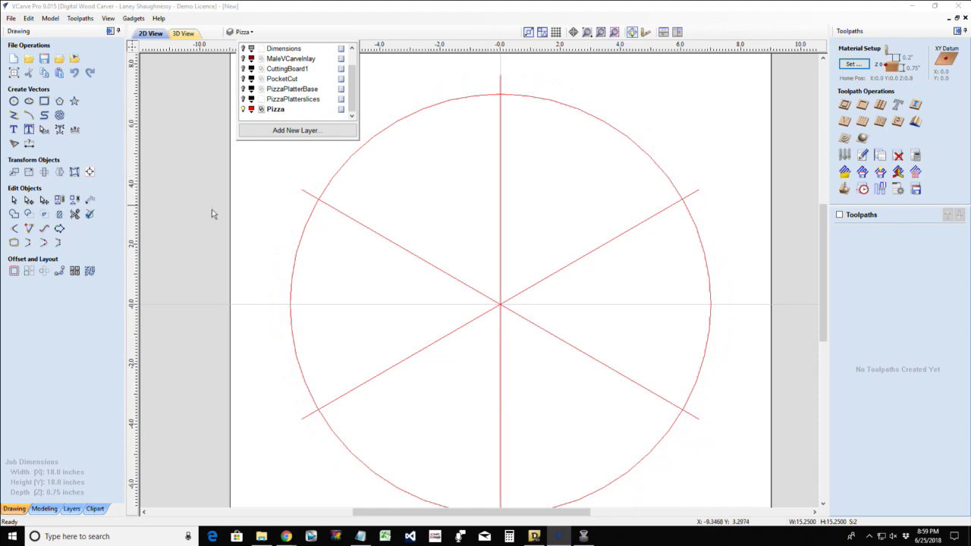
left_click(303, 195)
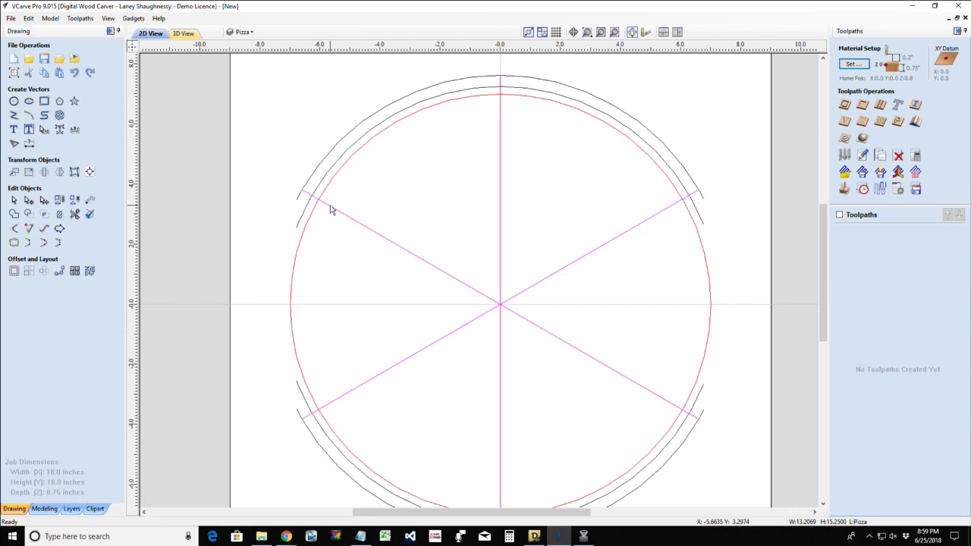
- Reassign the slice lines to the Pizza layer
key("Escape")
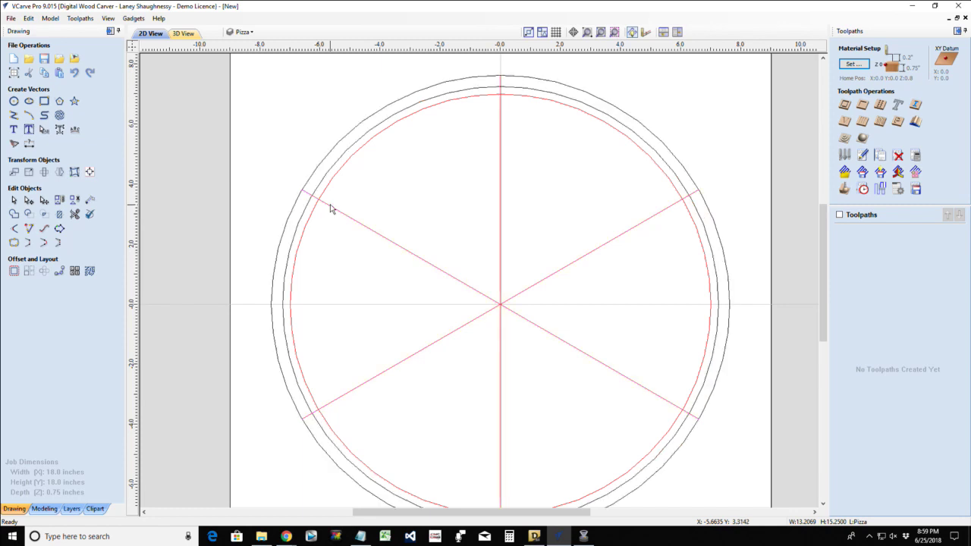
left_click(250, 34)
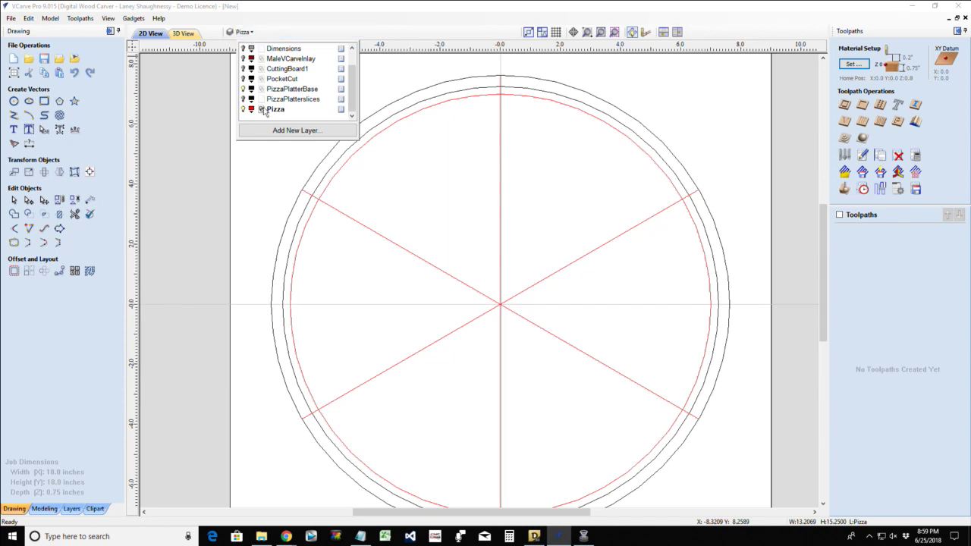
left_click(331, 210)
right_click(331, 211)
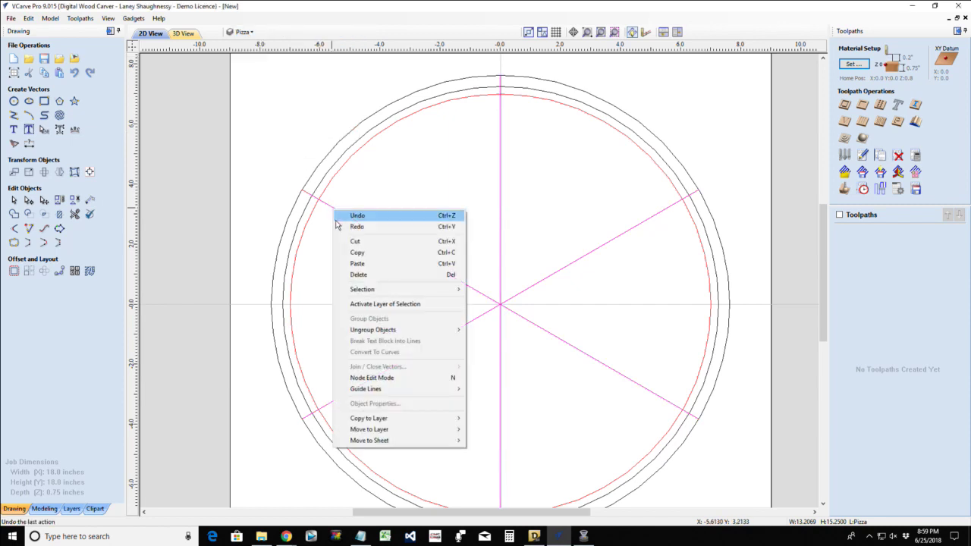
mouse_move(362, 430)
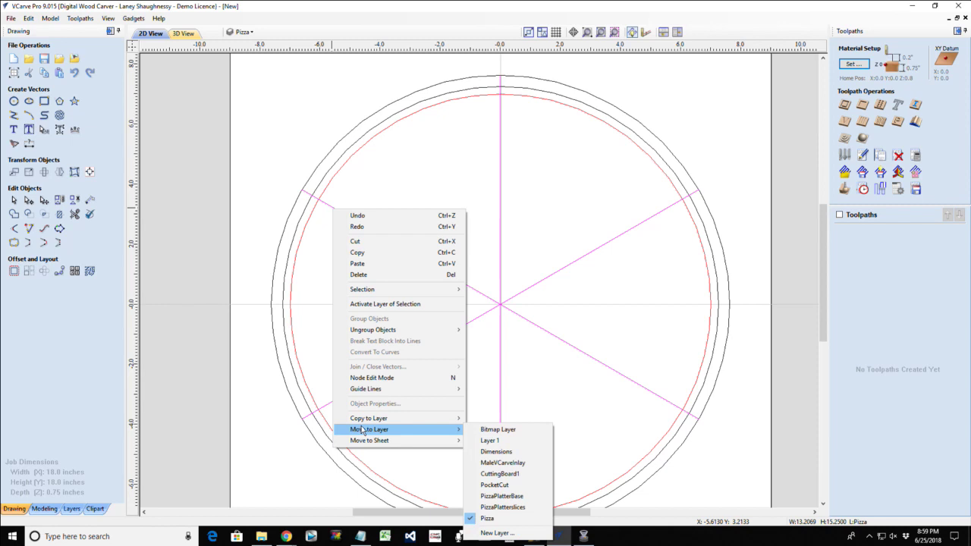
left_click(488, 518)
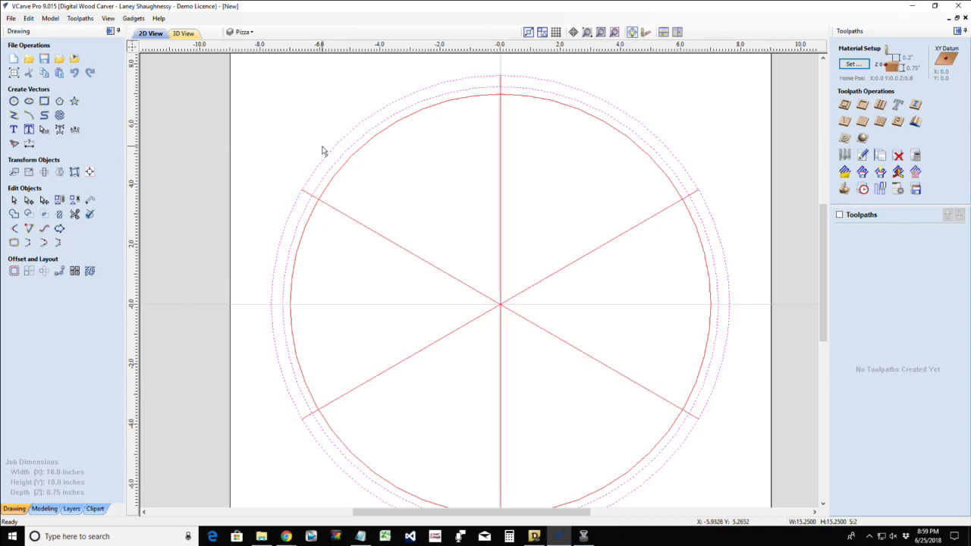
- Put the rim circles on PizzaPlatterBase, hide it, and select the six slice lines
left_click(328, 153)
right_click(331, 155)
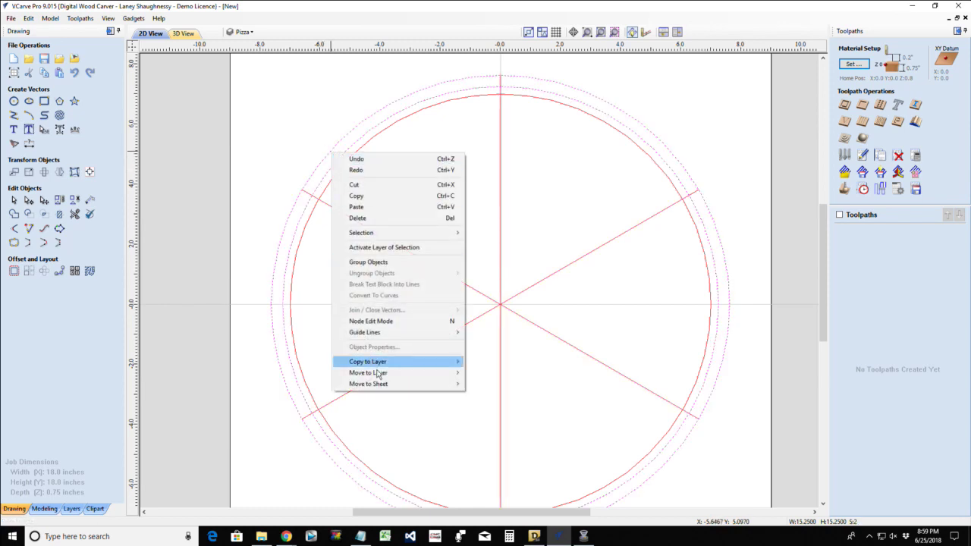
mouse_move(382, 375)
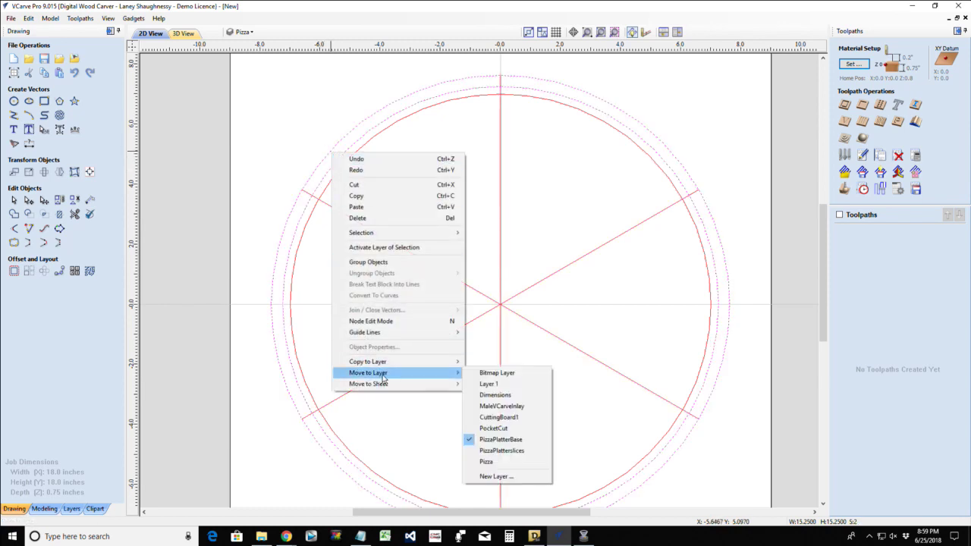
left_click(495, 439)
left_click(243, 32)
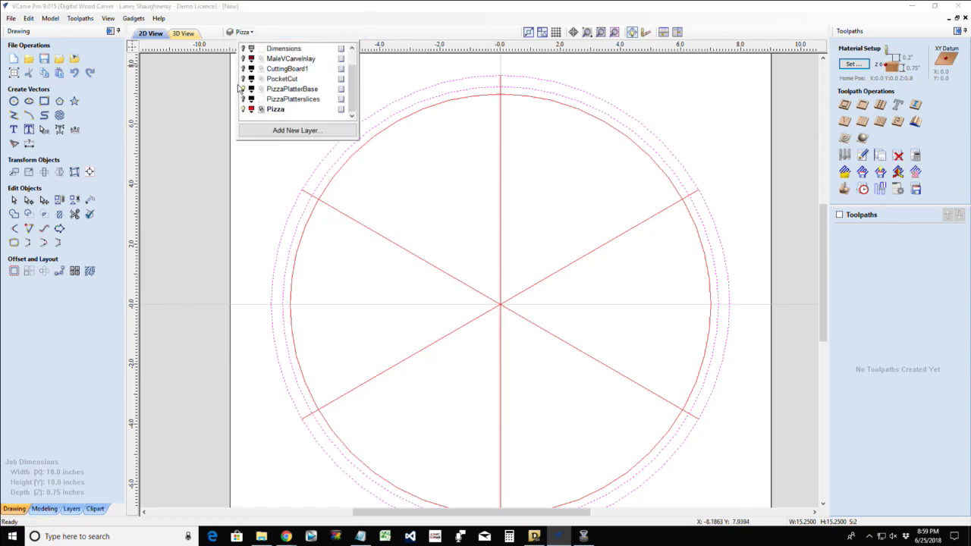
left_click(244, 89)
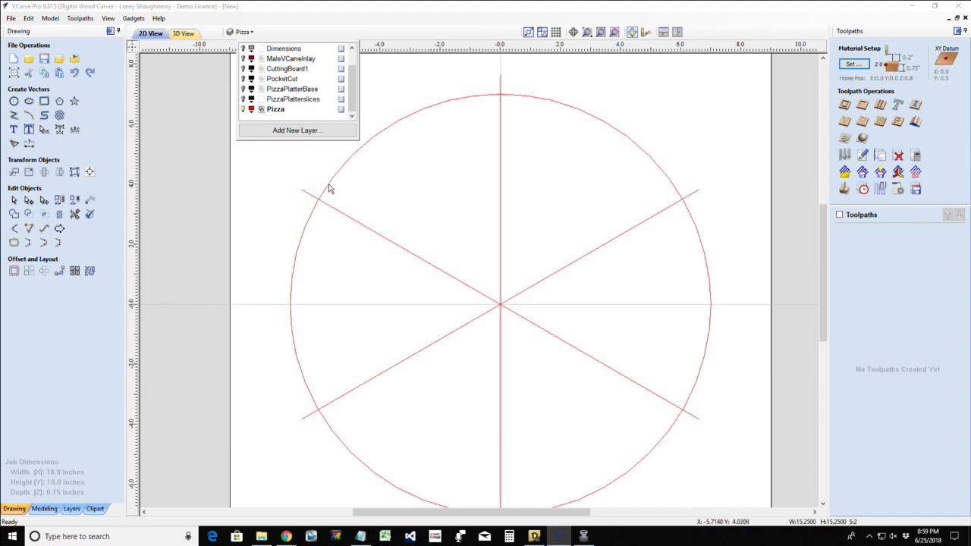
left_click(328, 207)
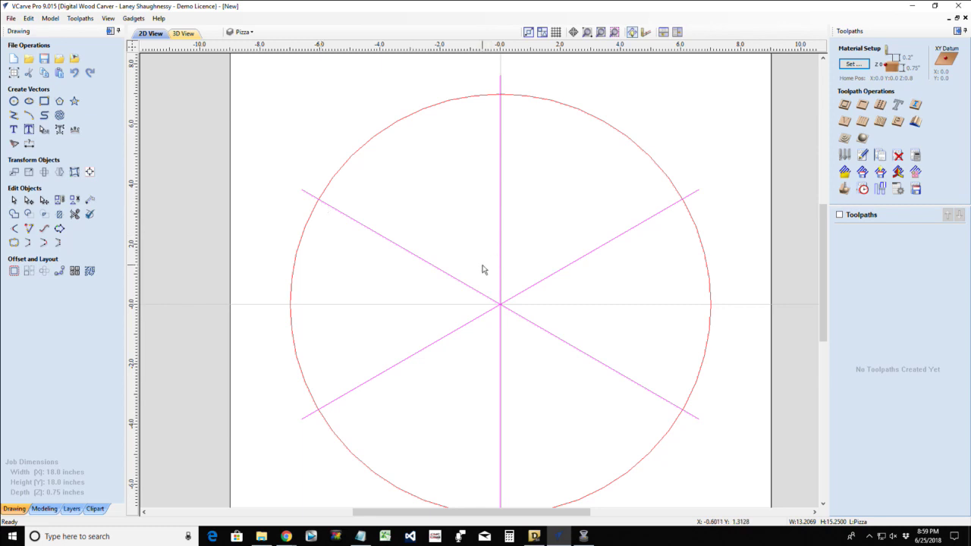
- Delete the six slice lines and draw one vertical line from (0,7) to (0,-7)
key("Delete")
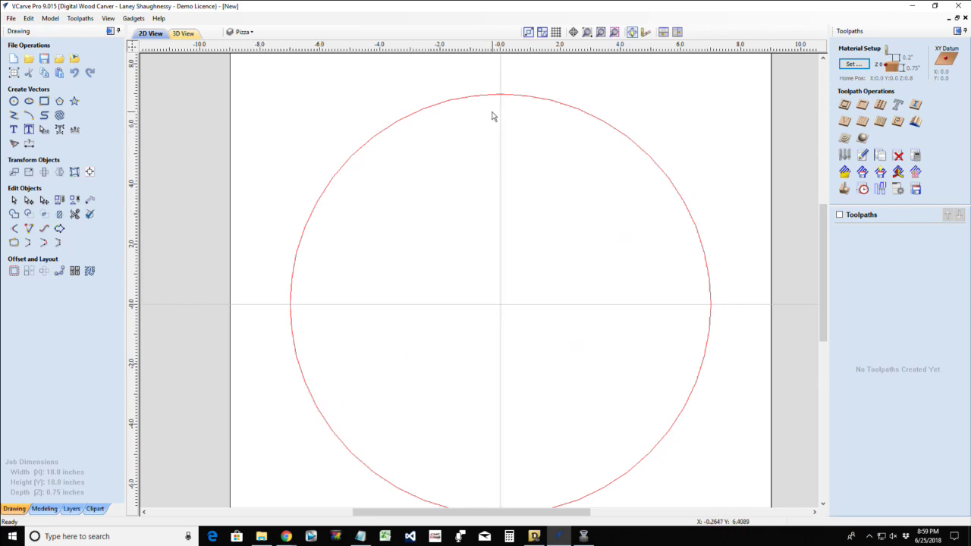
left_click(14, 114)
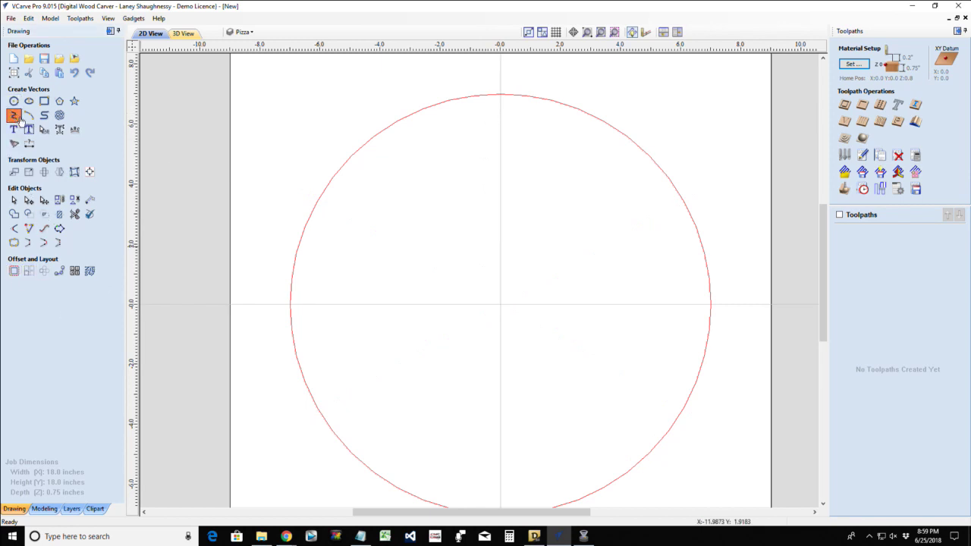
left_click(500, 95)
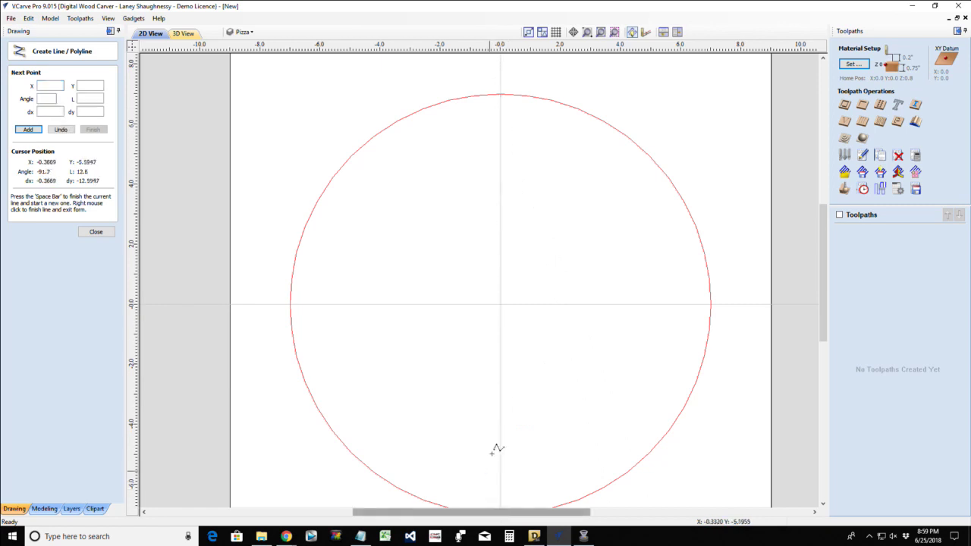
scroll(498, 425, "down", 2)
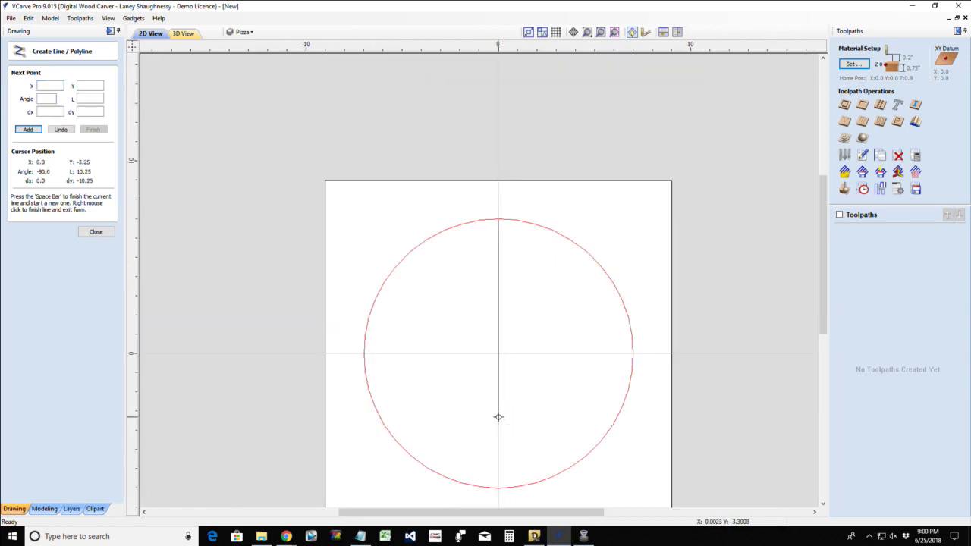
left_click(498, 486)
key("space")
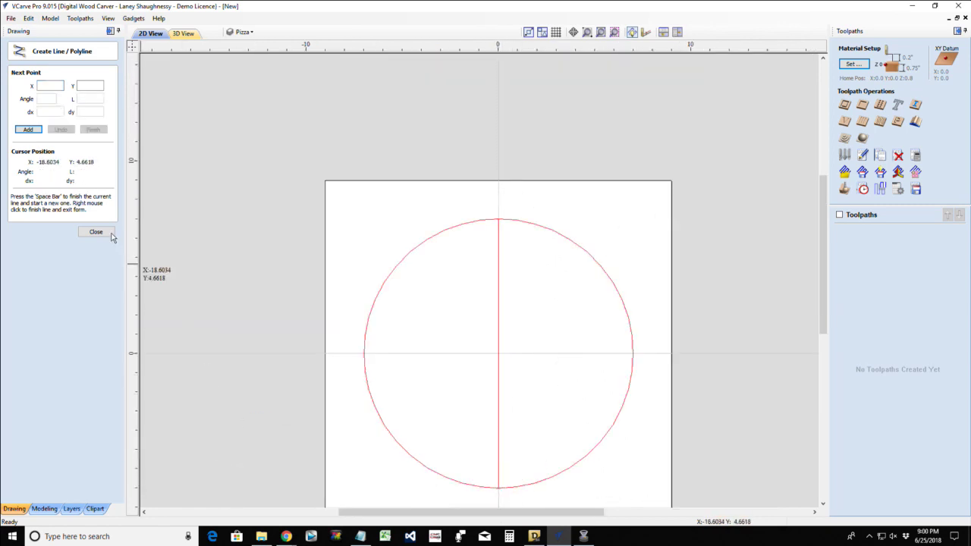
left_click(97, 231)
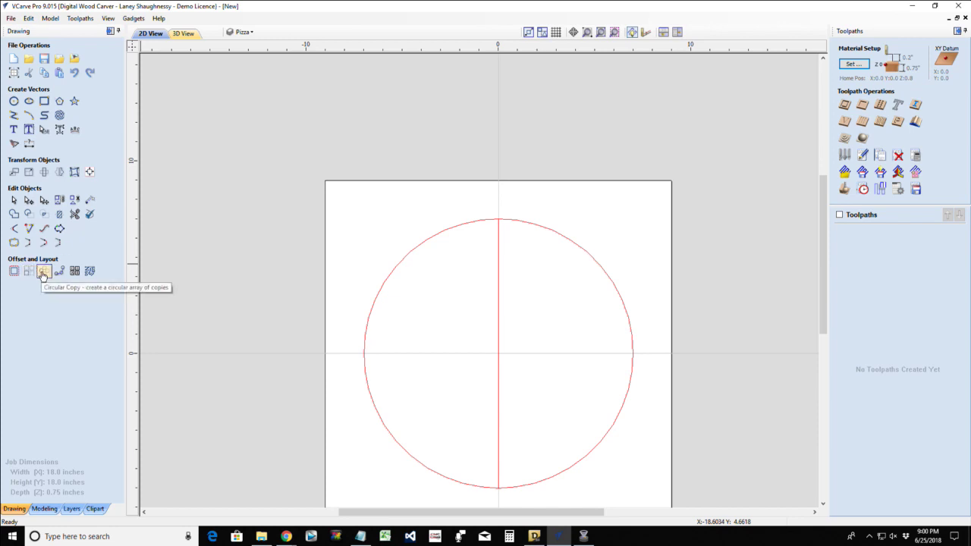
- Circular-copy the vertical line into 6 items over 360° around the centre
left_click(42, 273)
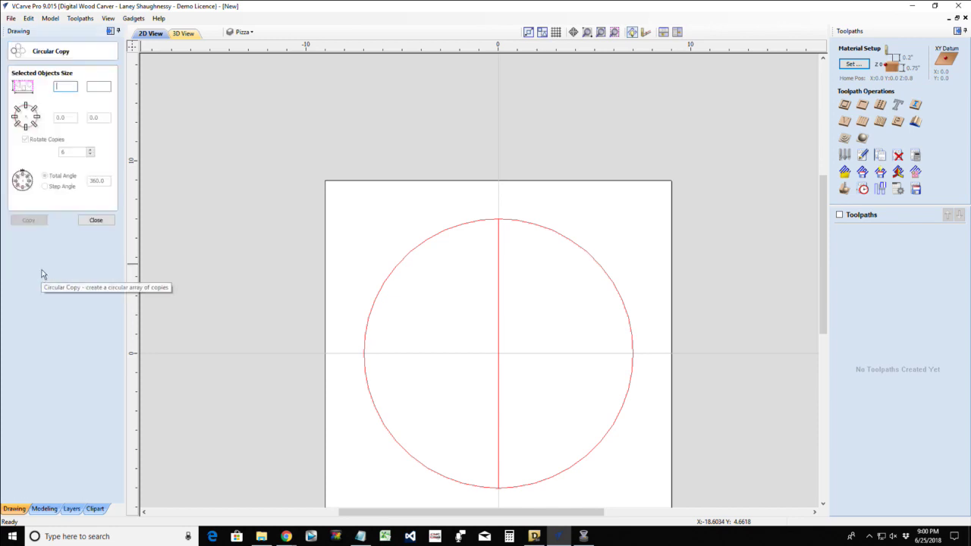
left_click(498, 296)
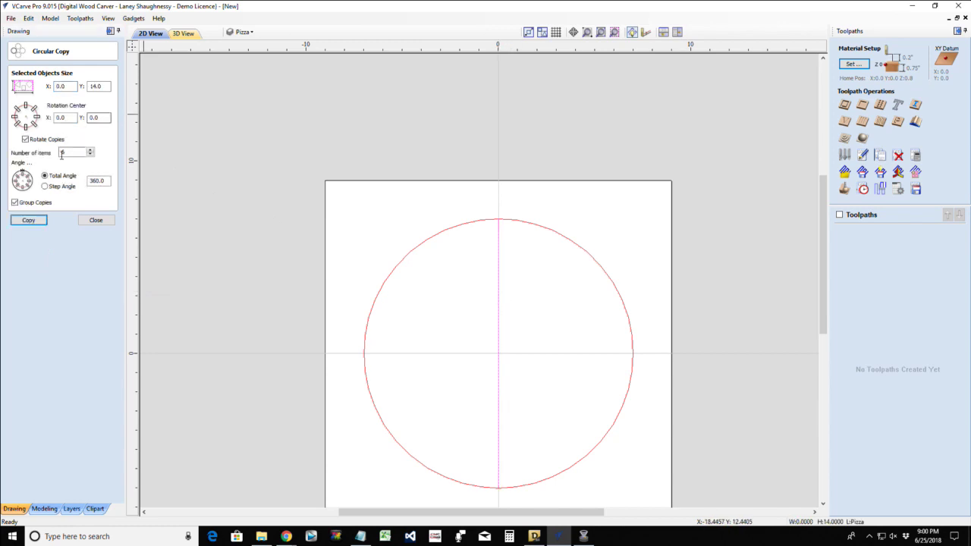
left_click(38, 221)
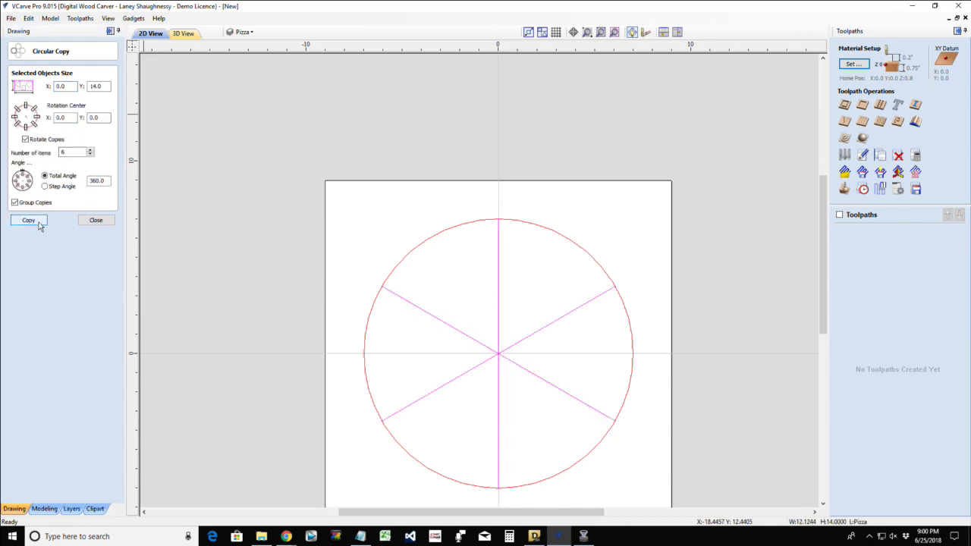
left_click(83, 221)
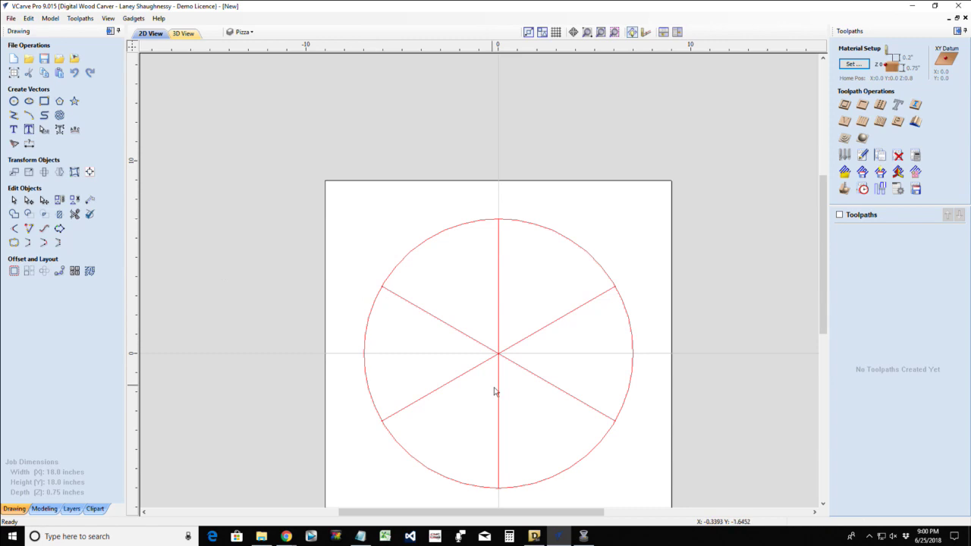
scroll(495, 392, "up", 3)
scroll(501, 403, "down", 5)
scroll(511, 426, "up", 2)
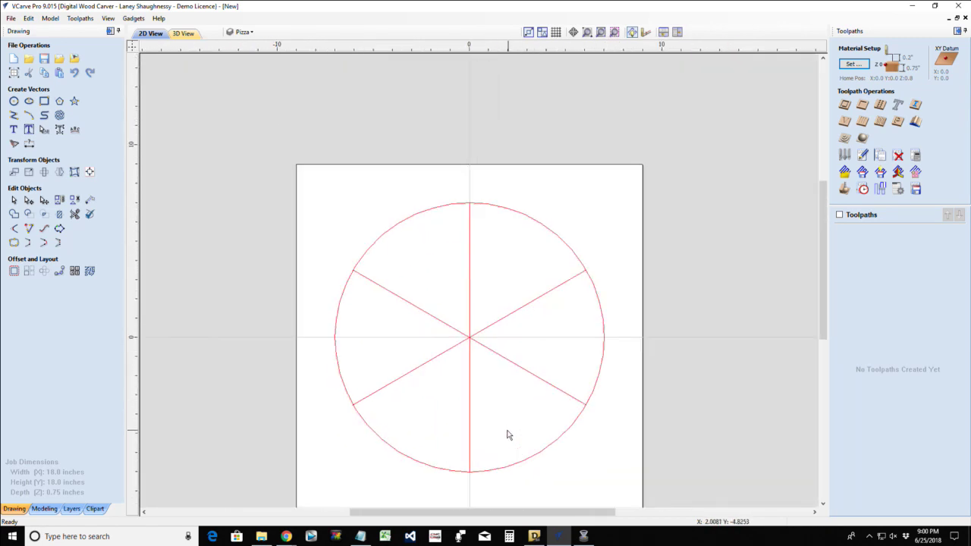
scroll(335, 323, "down", 1)
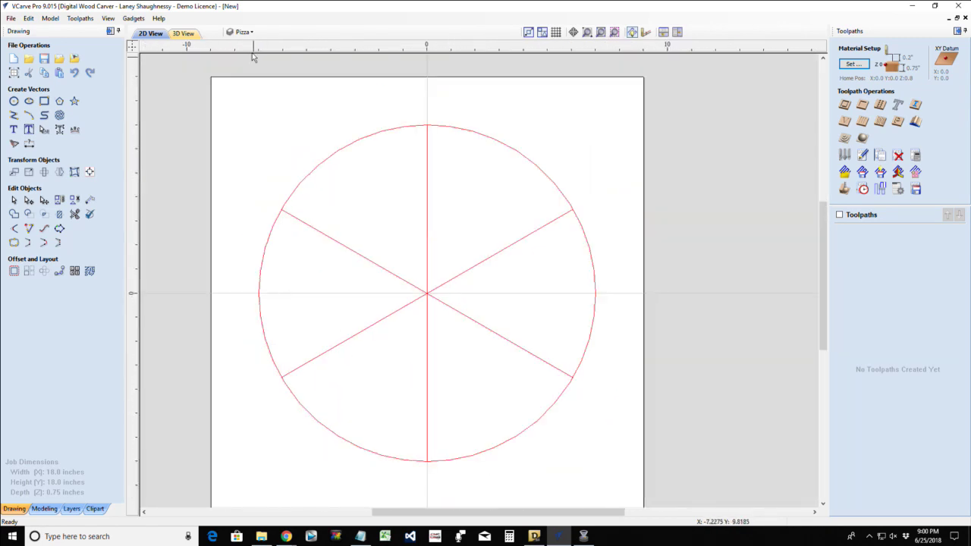
- Turn the PizzaPlatterBase layer back on and zoom toward the top of the circle
left_click(241, 32)
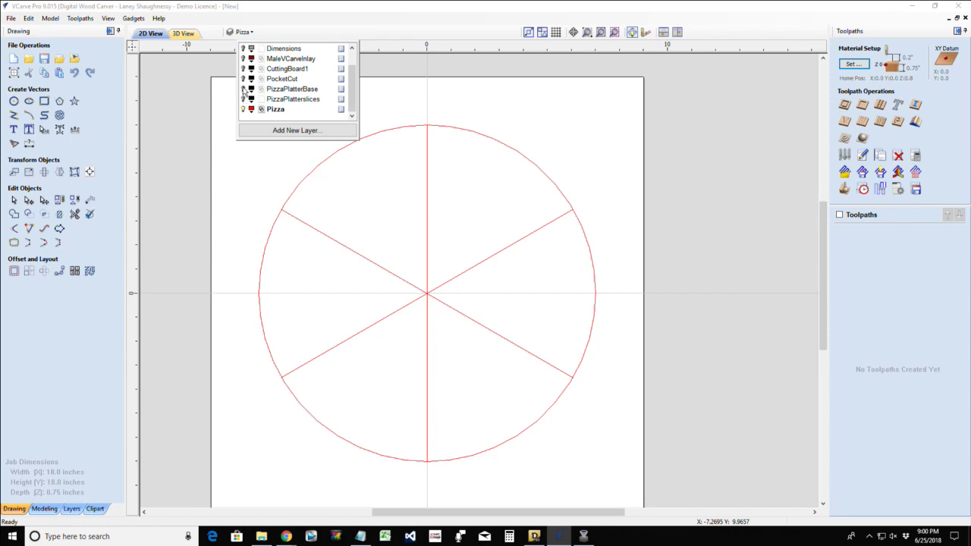
left_click(243, 89)
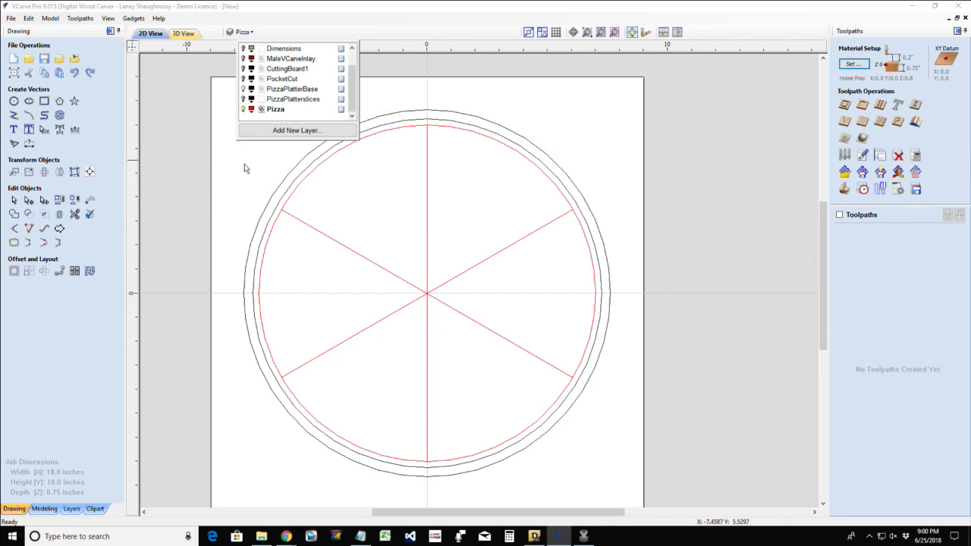
left_click(200, 180)
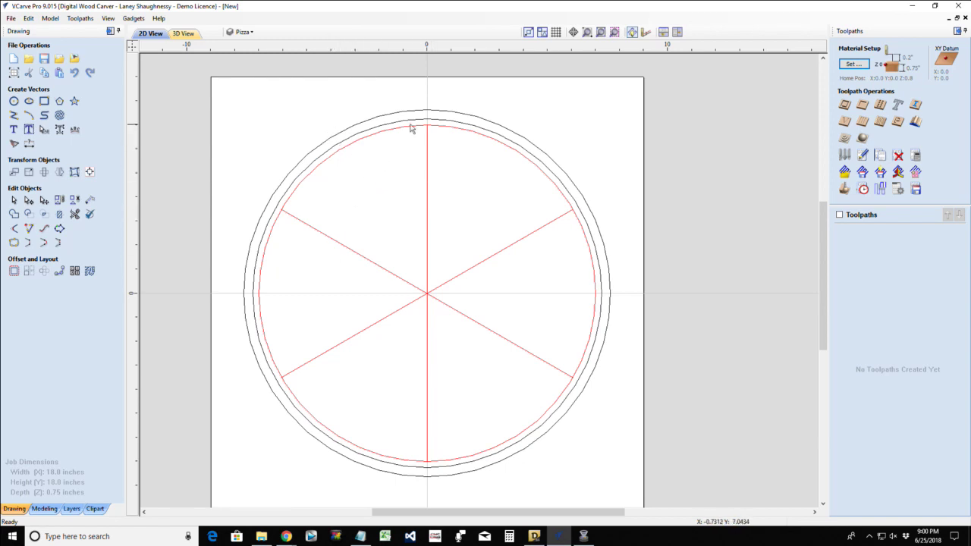
scroll(418, 110, "up", 3)
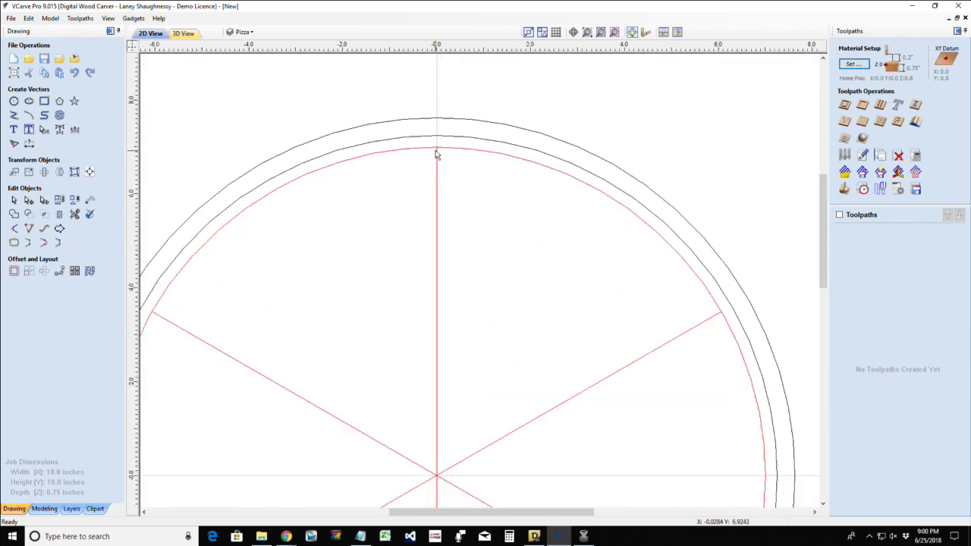
- Draw a rectangle across the rim at top centre and set its width to 1 inch
left_click(43, 102)
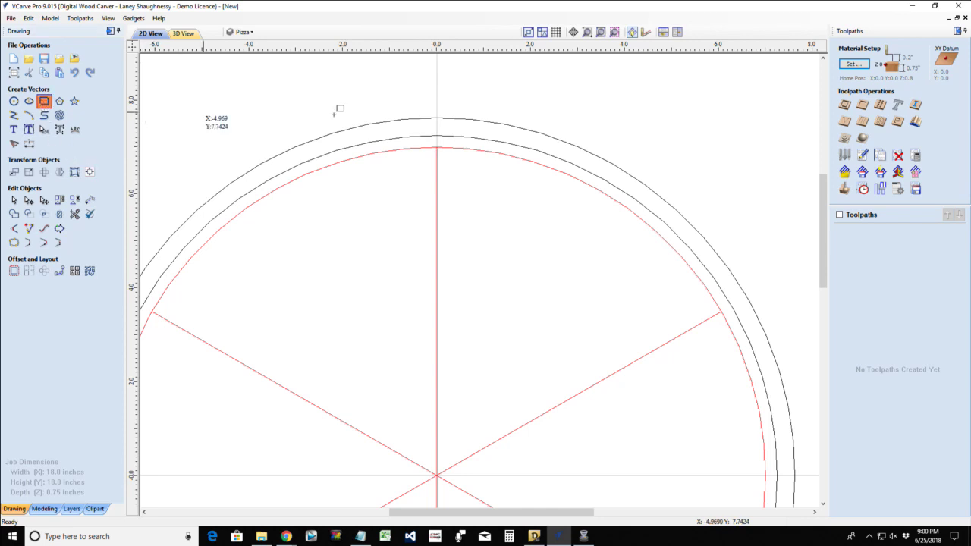
mouse_move(413, 101)
left_mouse_down()
mouse_move(418, 148)
mouse_move(474, 149)
left_mouse_up()
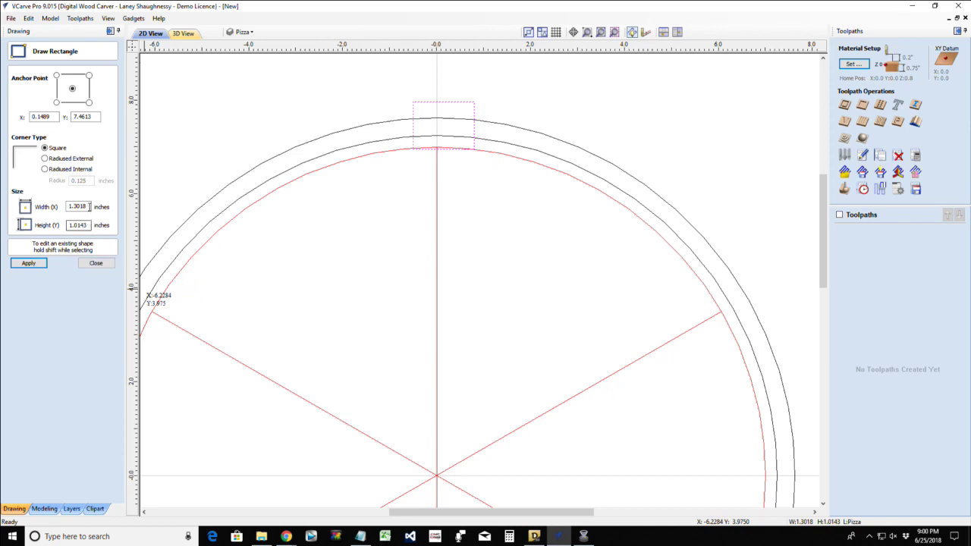
left_click_drag(88, 206, 67, 206)
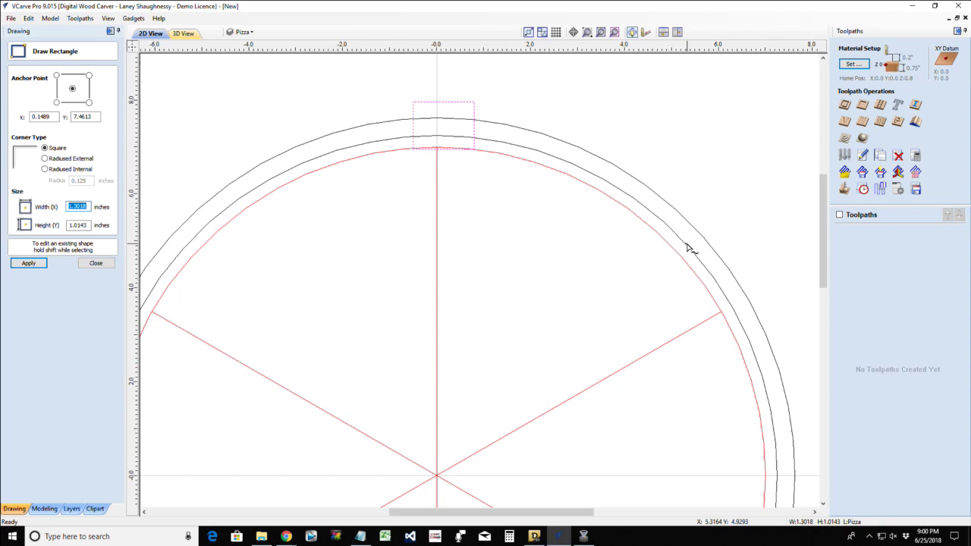
type("1")
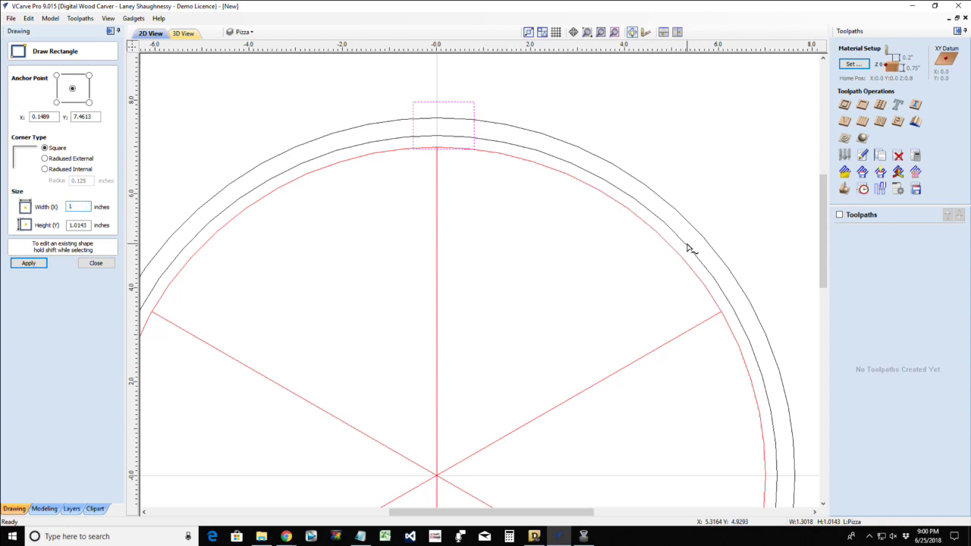
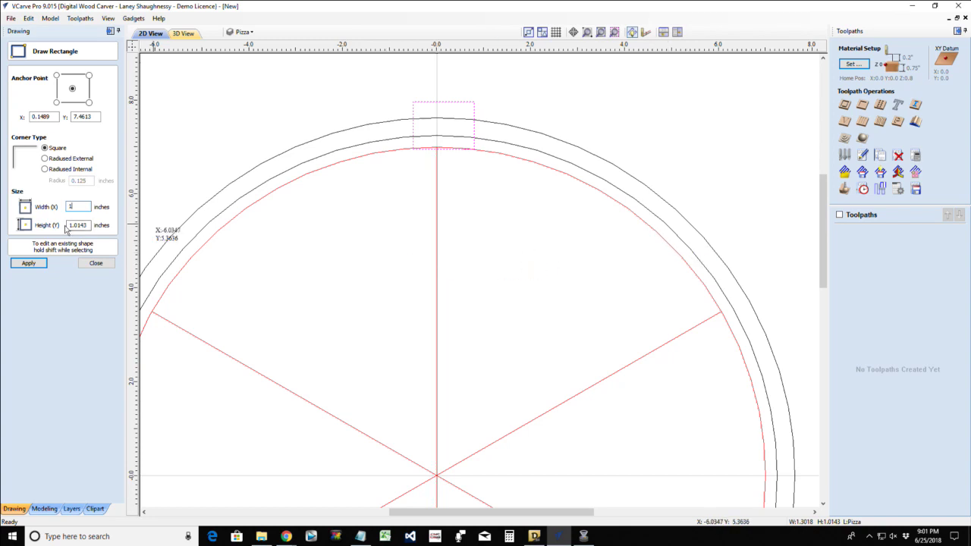
- Change the rectangle's height to 0.5, then 0.75 inch, leaving a 1.0 x 0.75 inch rectangle
double_click(67, 226)
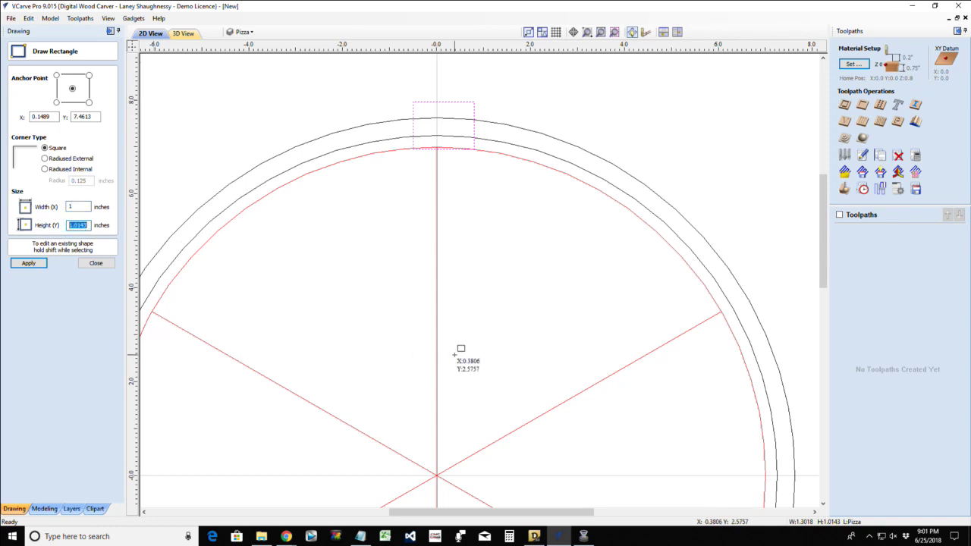
type(".")
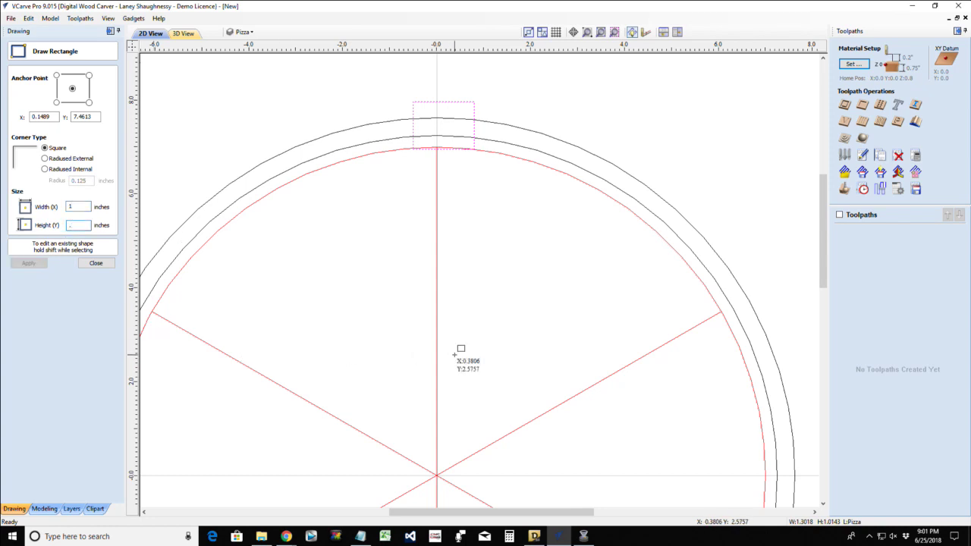
type("5")
left_click(28, 263)
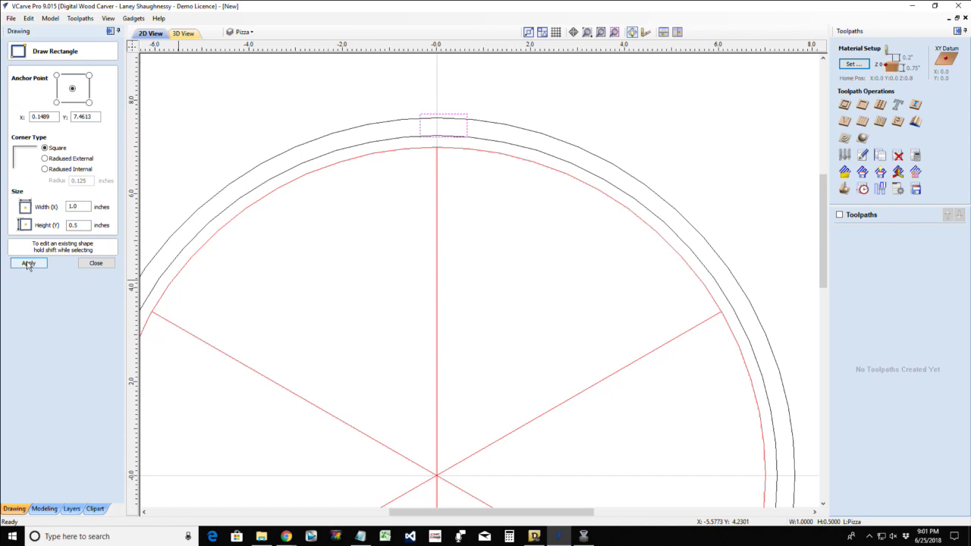
double_click(79, 226)
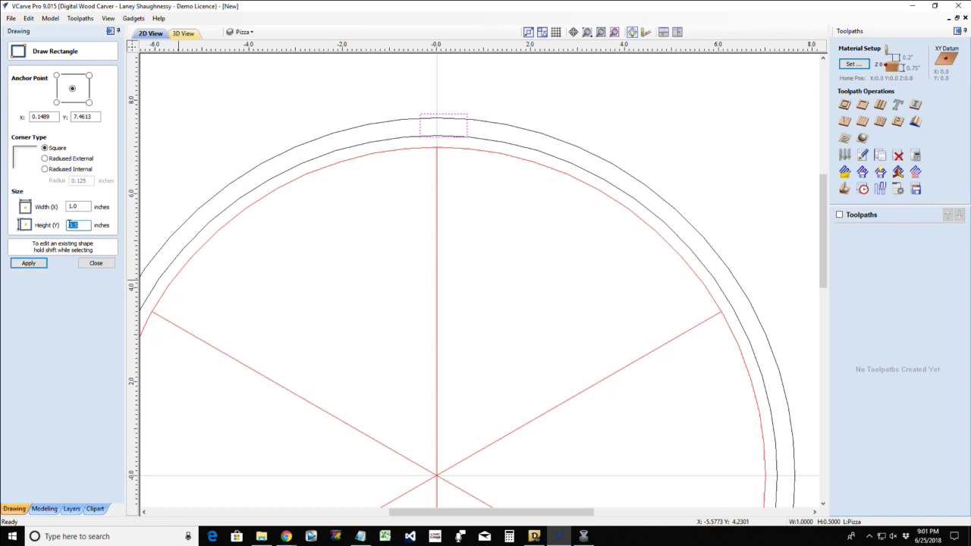
type(".75")
left_click(28, 263)
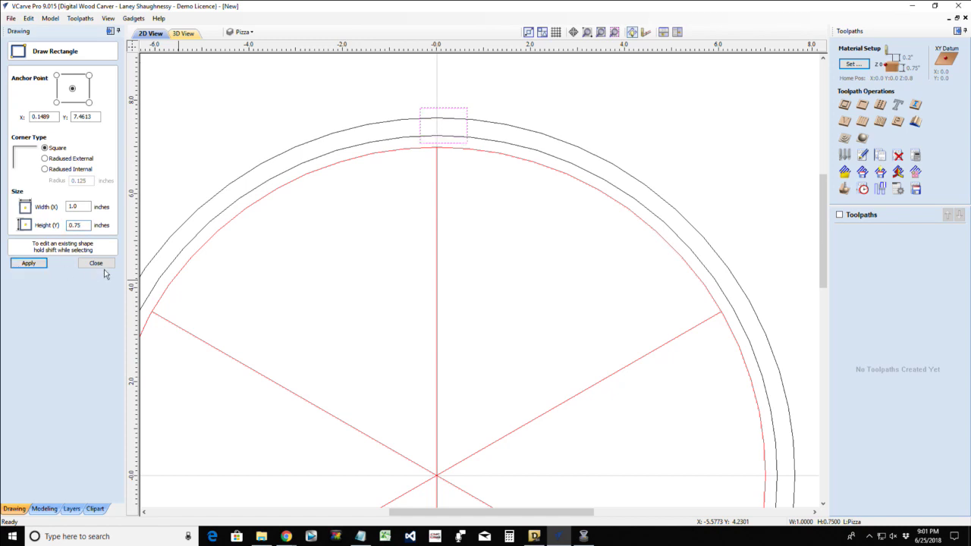
key("Escape")
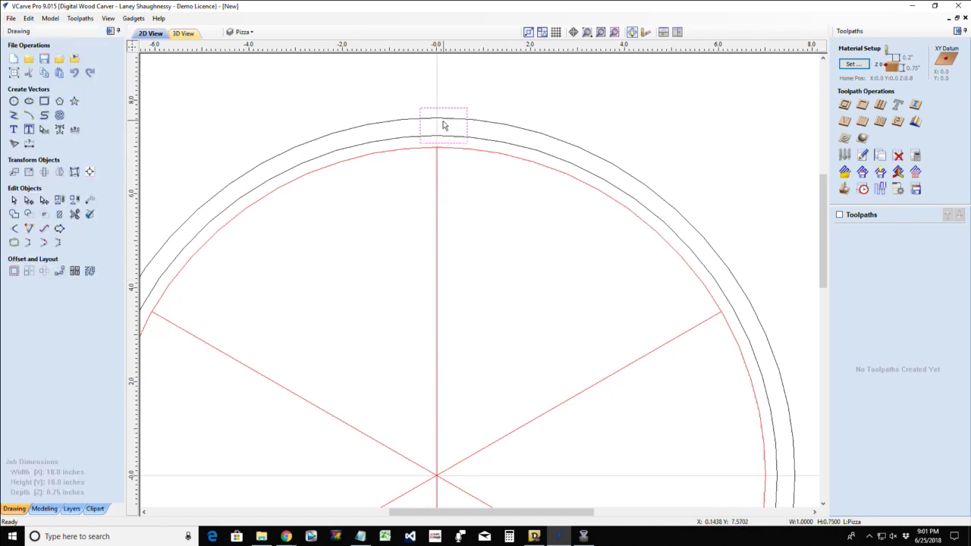
- Check which layers the circles and rectangle are on, briefly toggling the Pizza layer's visibility
left_click(395, 144)
scroll(397, 145, "up", 2)
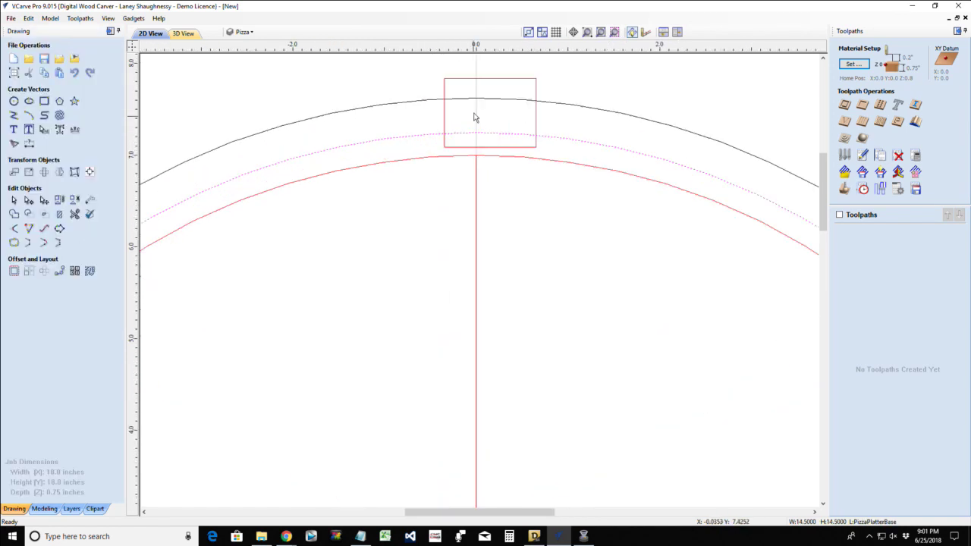
left_click(480, 80)
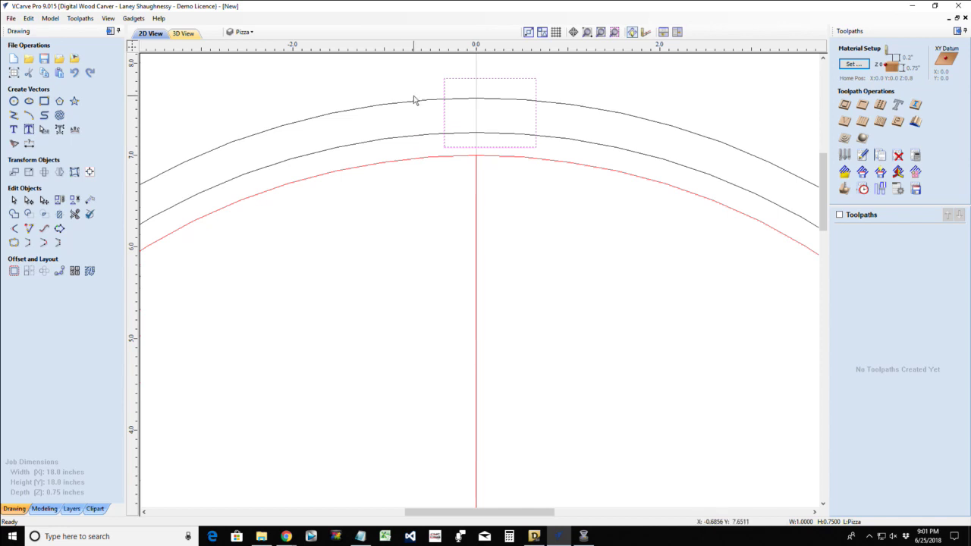
left_click(426, 139)
scroll(426, 139, "down", 3)
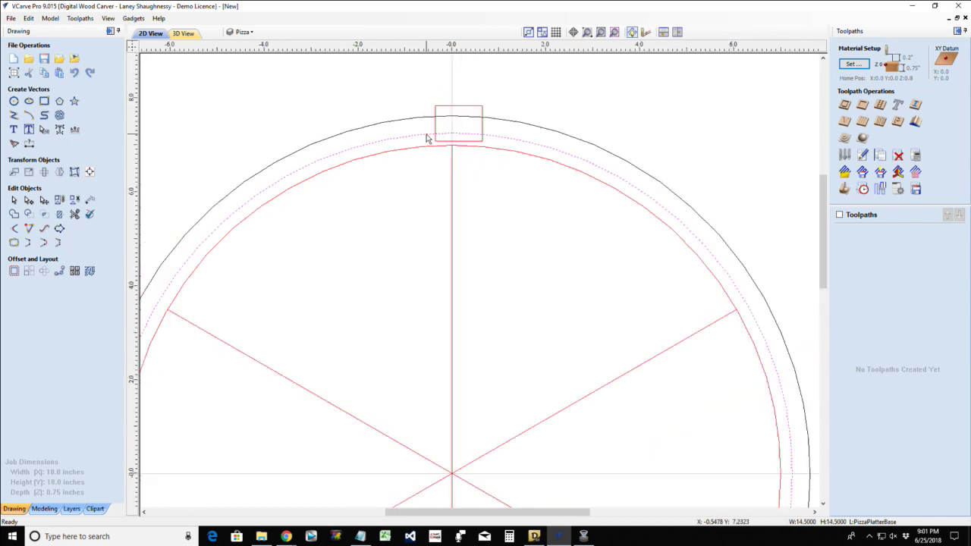
left_click(241, 31)
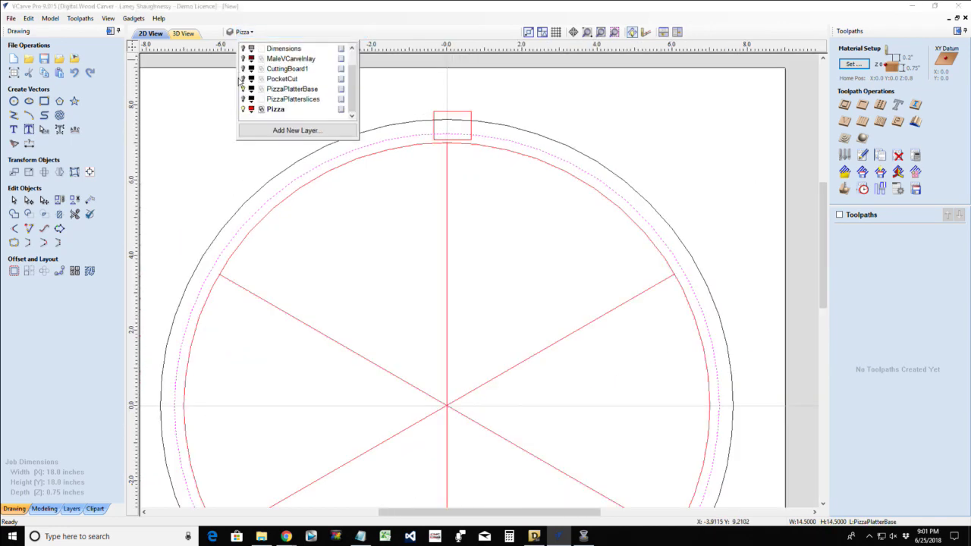
left_click(243, 110)
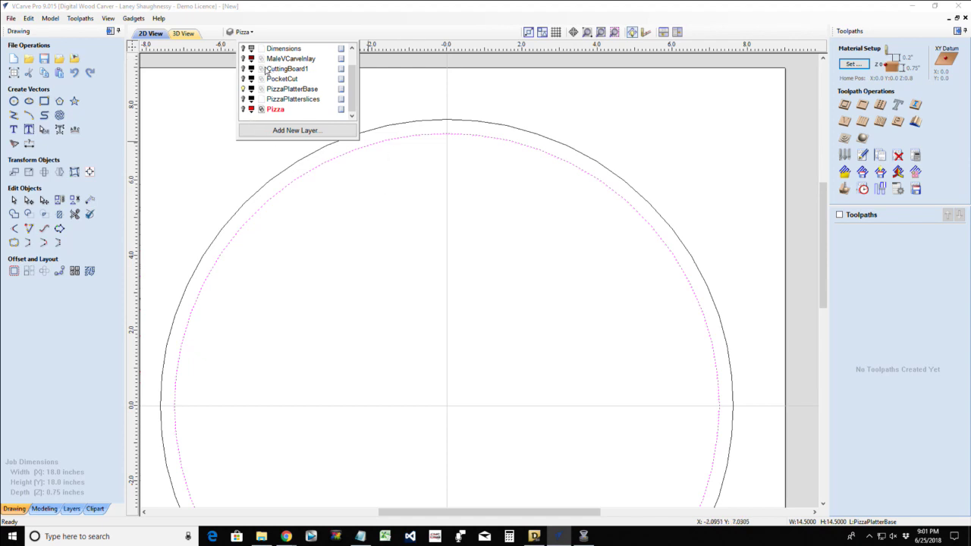
left_click(246, 112)
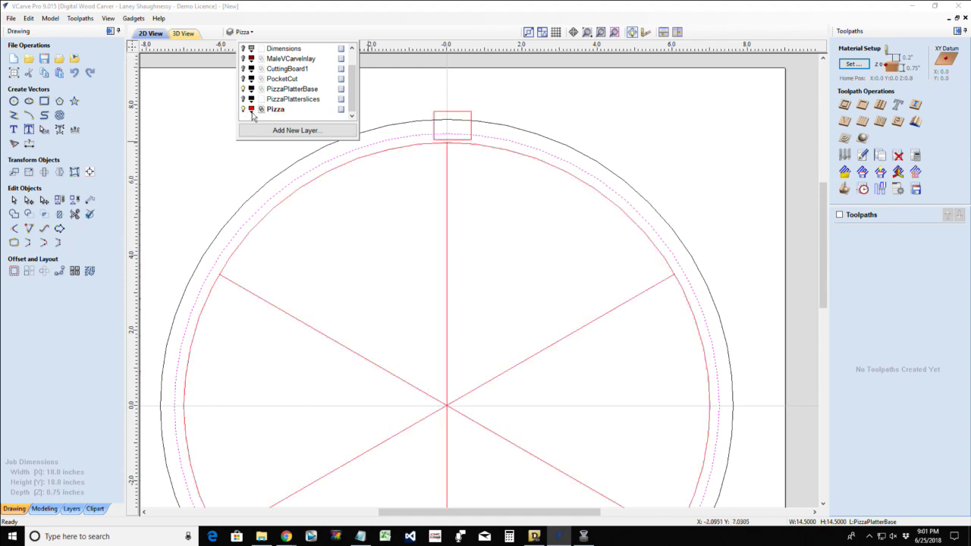
left_click(442, 102)
- Move the small rectangle onto the PizzaPlatterBase layer
left_click(444, 112)
scroll(443, 114, "up", 5)
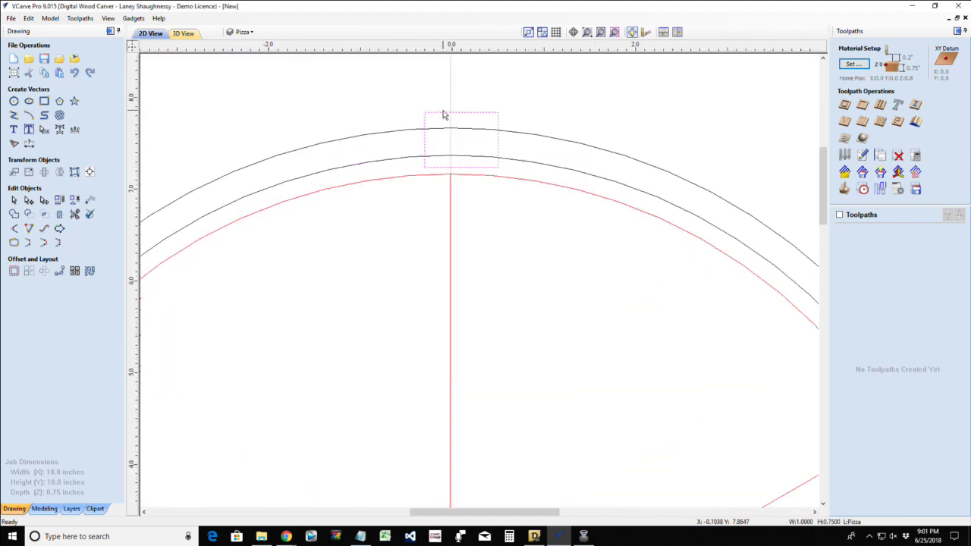
right_click(449, 118)
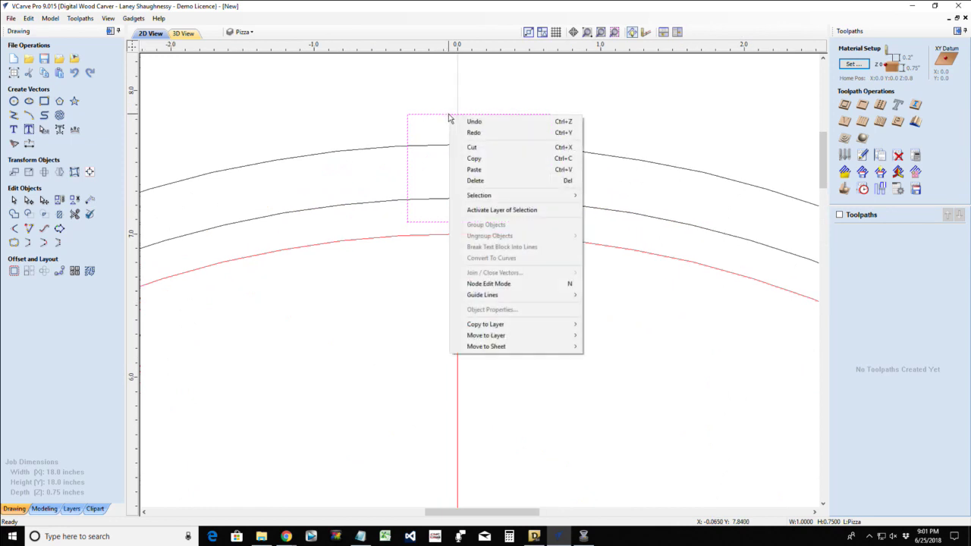
mouse_move(489, 335)
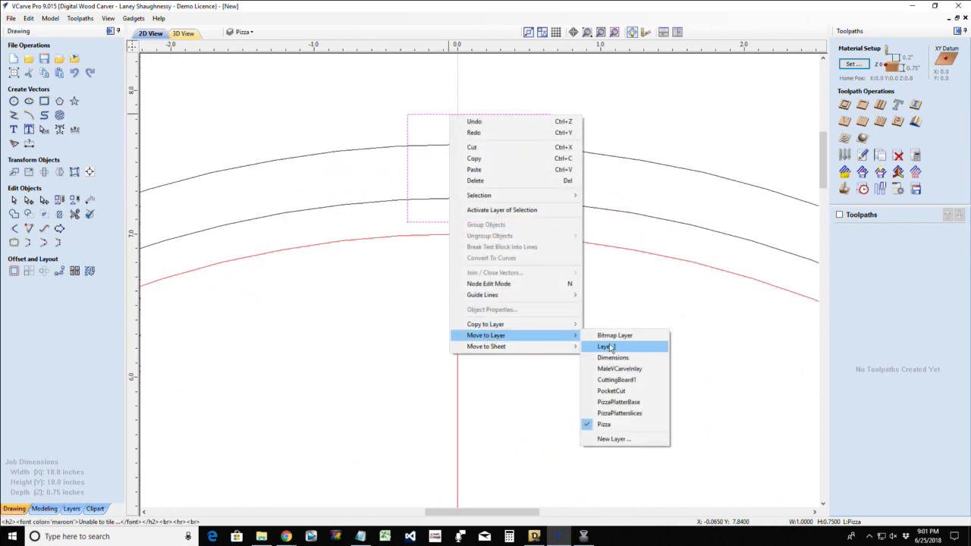
left_click(618, 403)
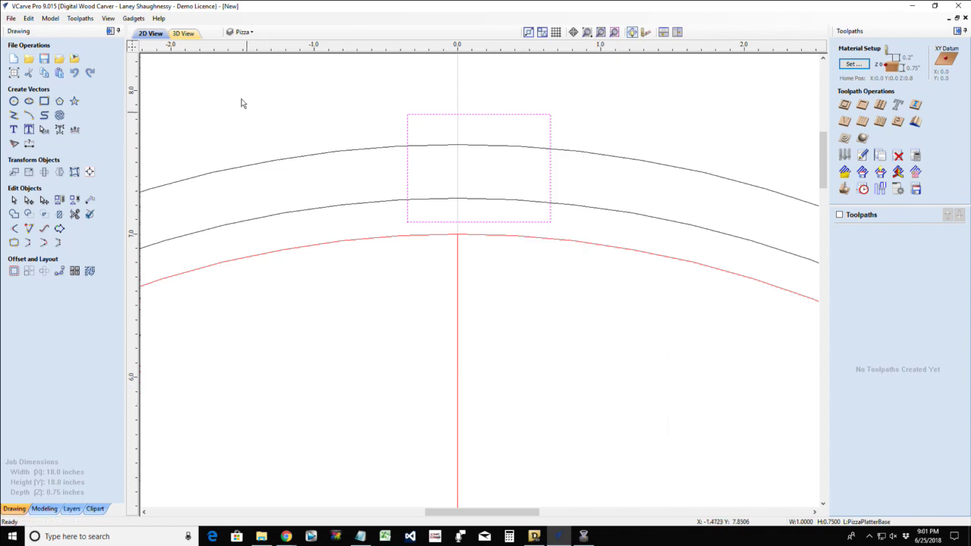
- Hide the Pizza layer, make PizzaPlatterBase active, and select the inner platter circle
left_click(242, 32)
left_click(244, 109)
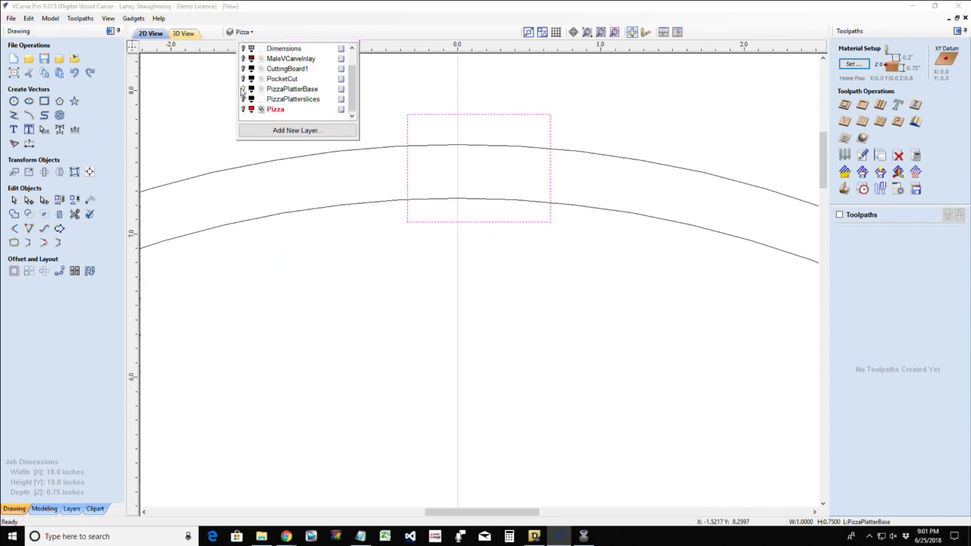
left_click(270, 91)
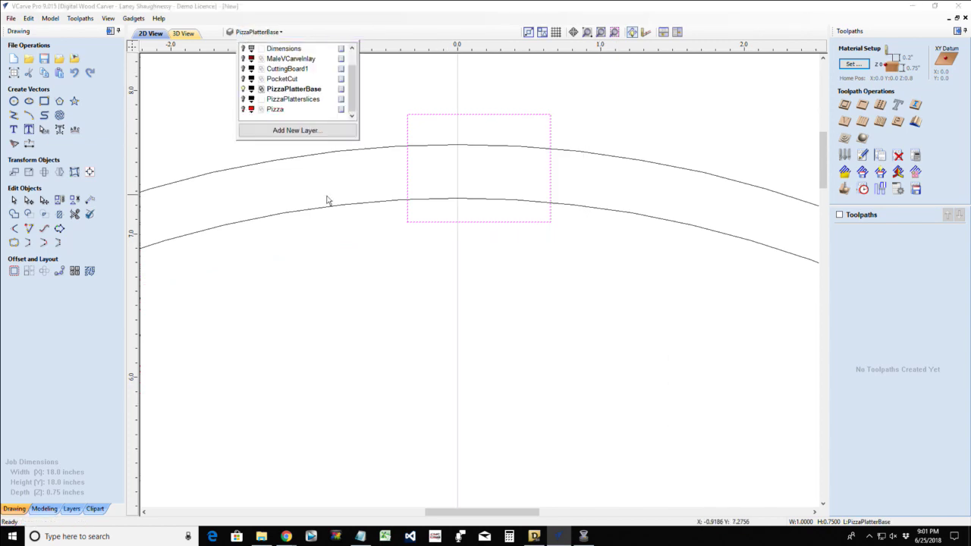
left_click(364, 253)
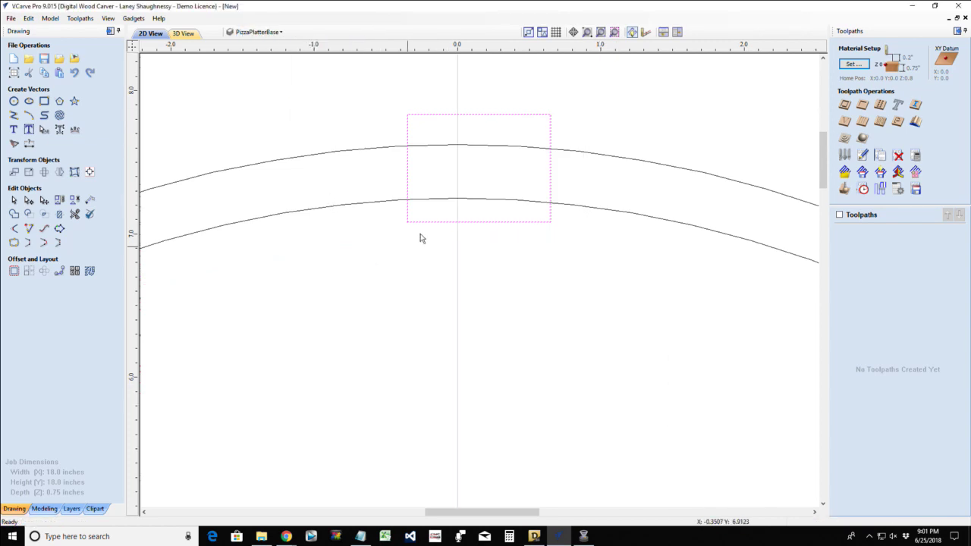
left_click(364, 204)
scroll(369, 207, "down", 6)
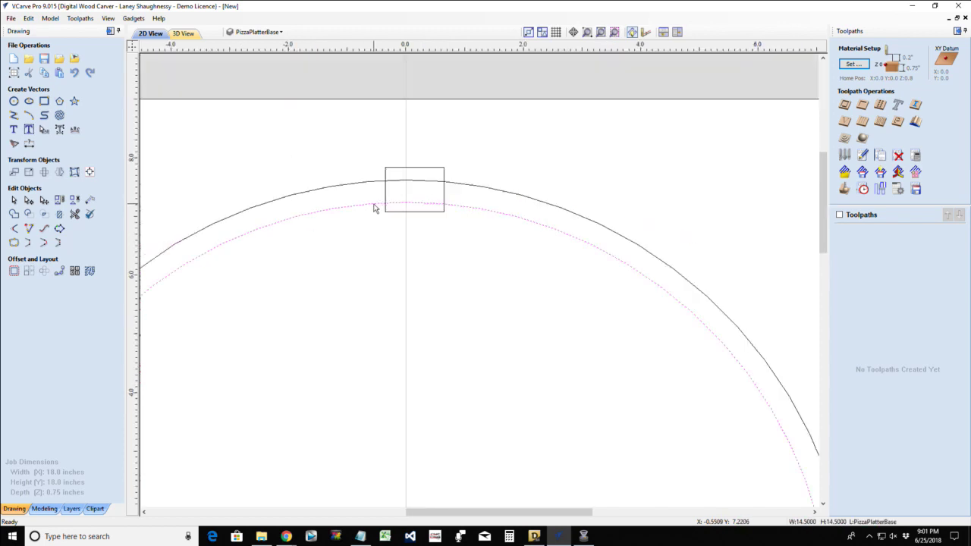
scroll(271, 230, "up", 3)
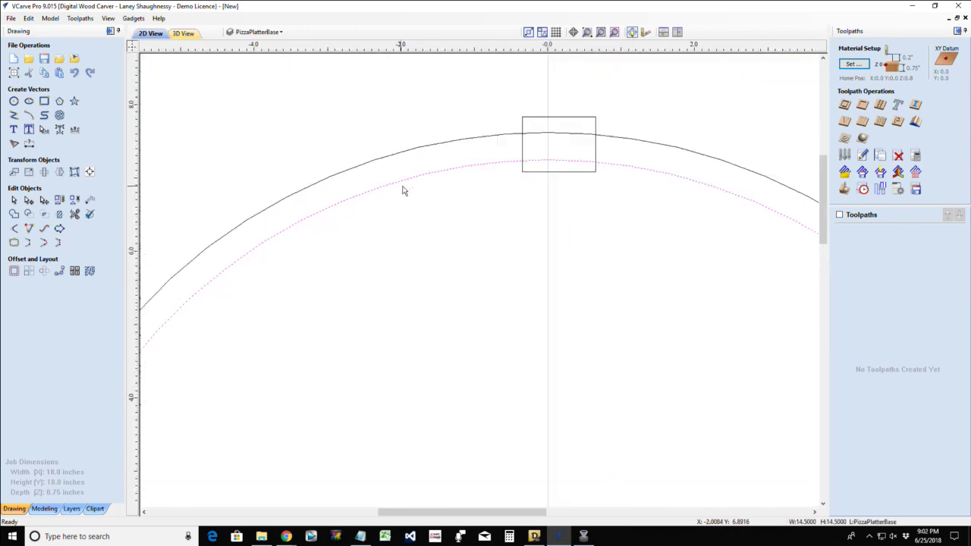
scroll(403, 190, "up", 1)
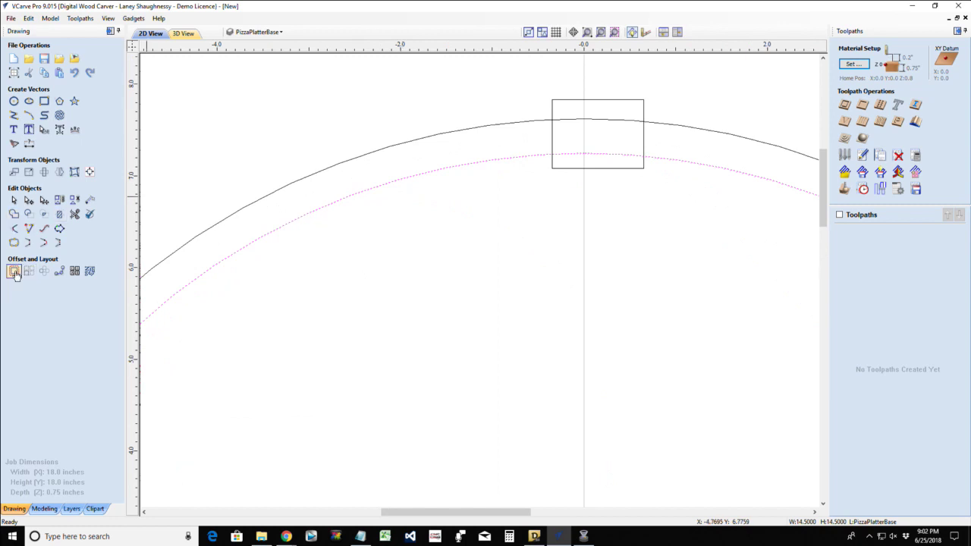
- Offset the selected circle outward to create a middle ring
left_click(13, 271)
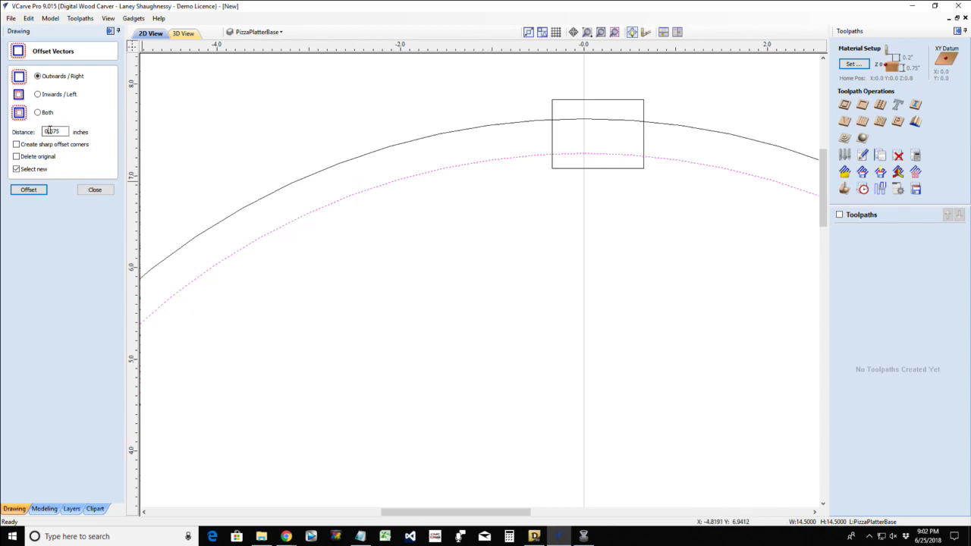
left_click_drag(48, 131, 142, 138)
left_click(29, 189)
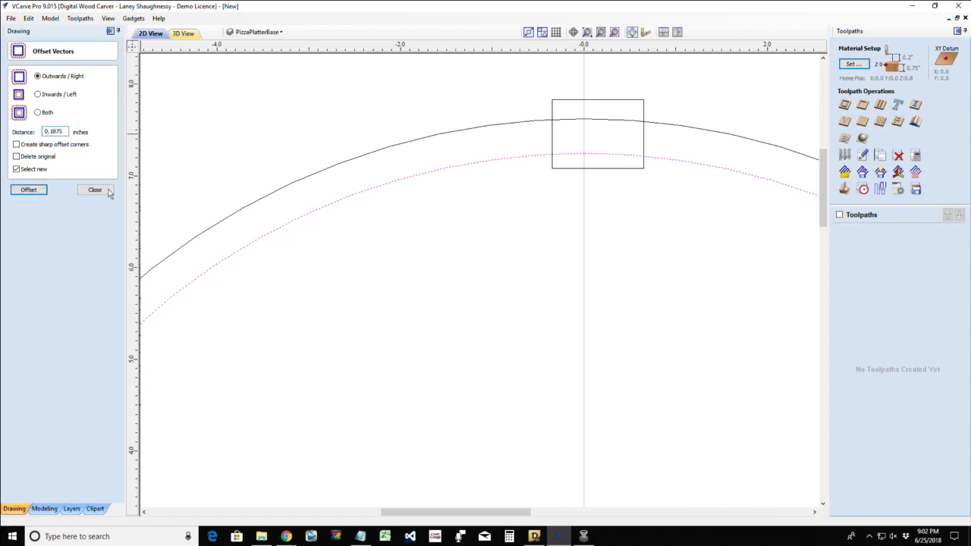
- Move the small rectangle so it is centred on the new middle ring at the top
left_click(583, 100)
left_click(582, 103)
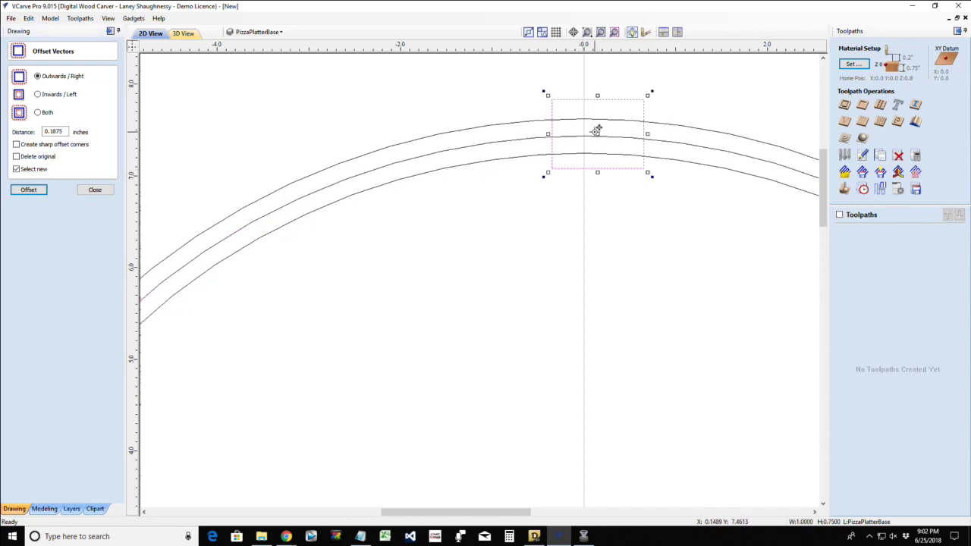
left_click_drag(599, 131, 582, 137)
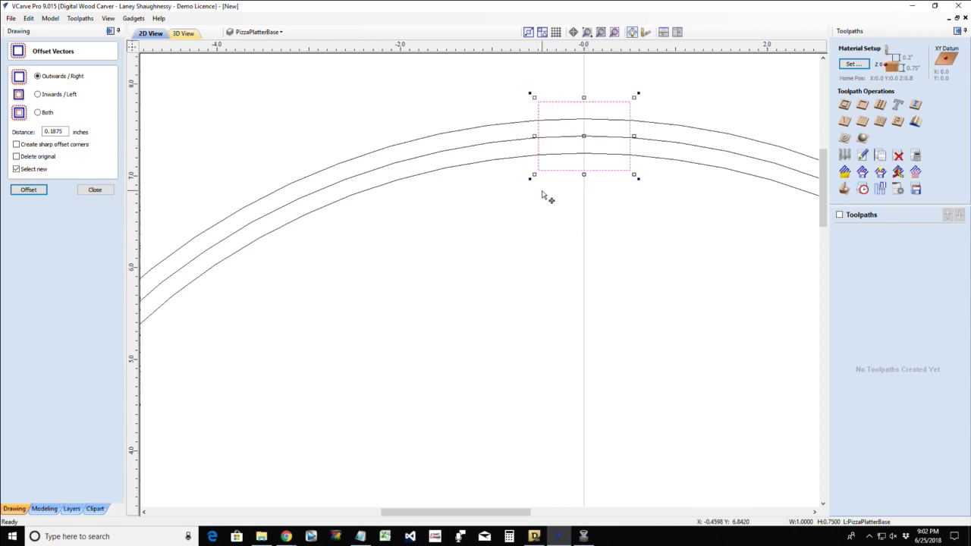
scroll(552, 194, "down", 6)
scroll(554, 248, "up", 2)
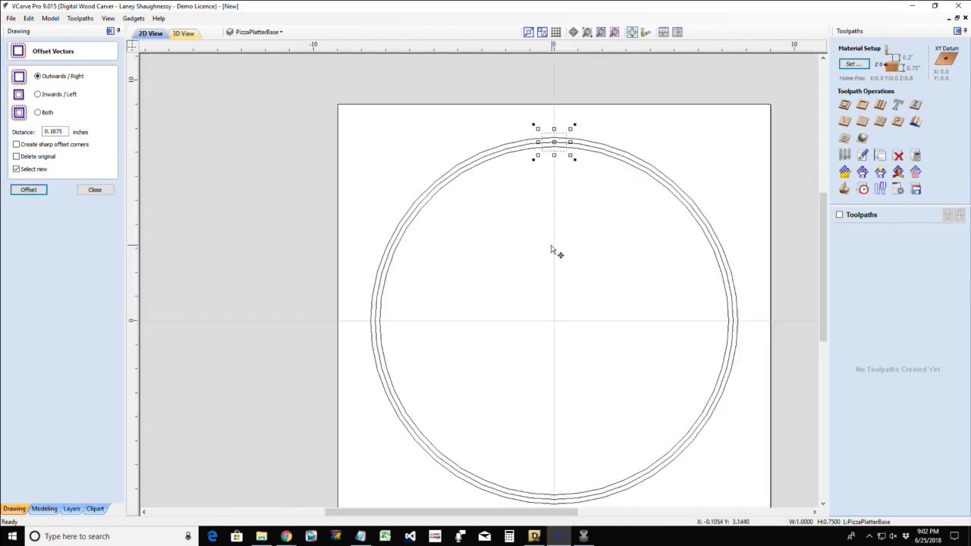
left_click(94, 190)
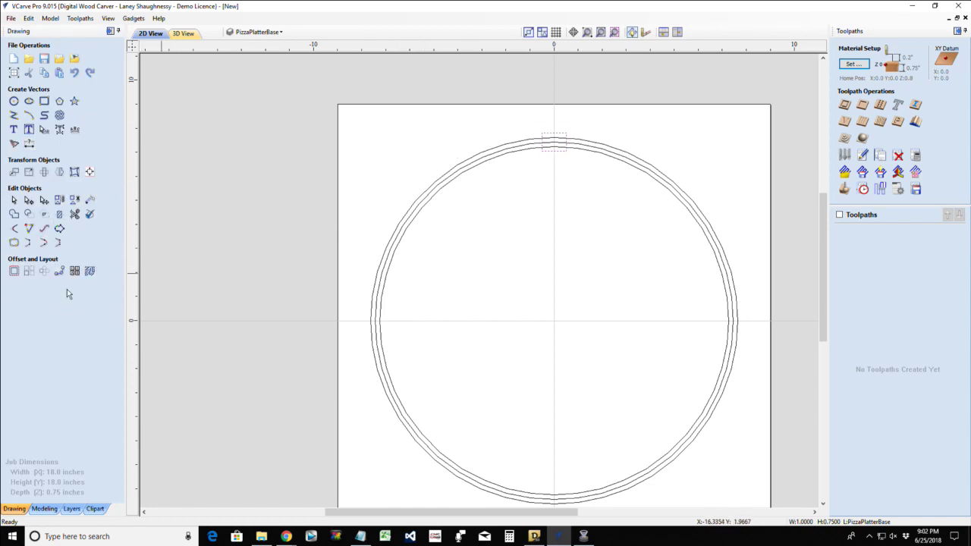
- Circular-copy the rectangle into 12 items around a rotation centre with Y at 0
left_click(44, 271)
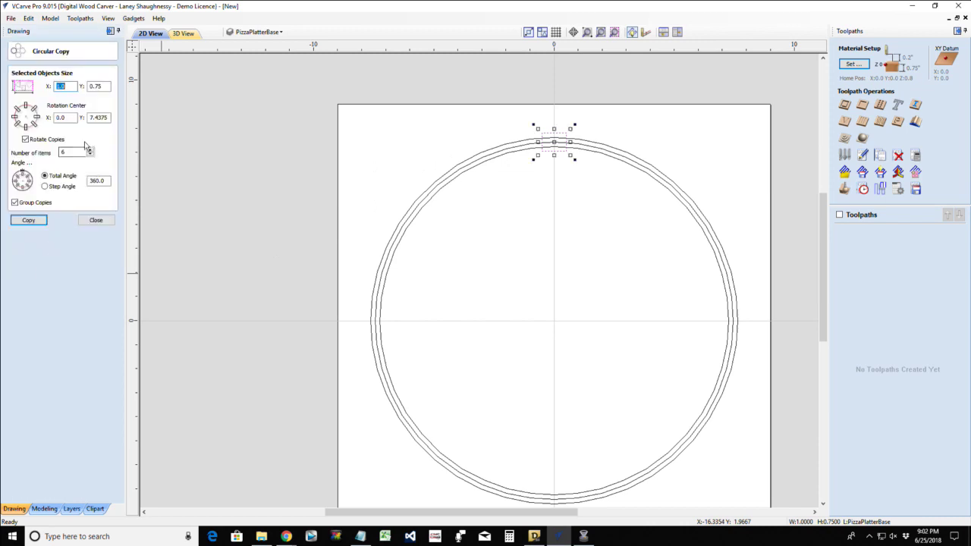
left_click(99, 117)
type("0")
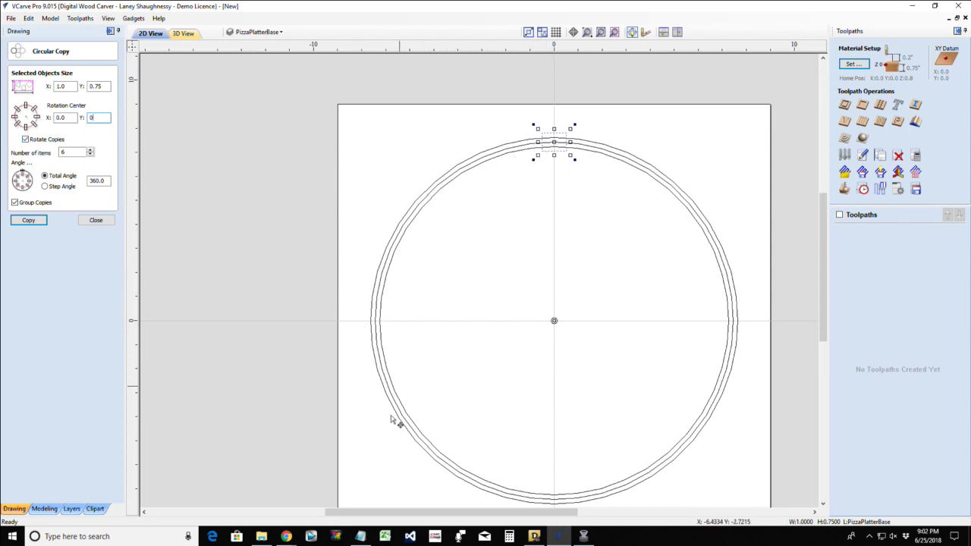
double_click(63, 153)
type("12")
left_click(28, 222)
left_click(87, 221)
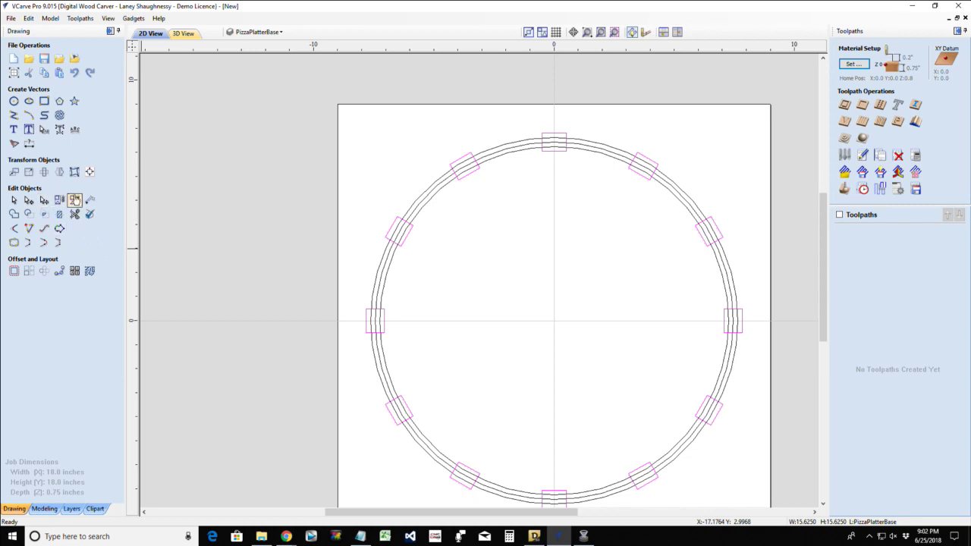
left_click(425, 151)
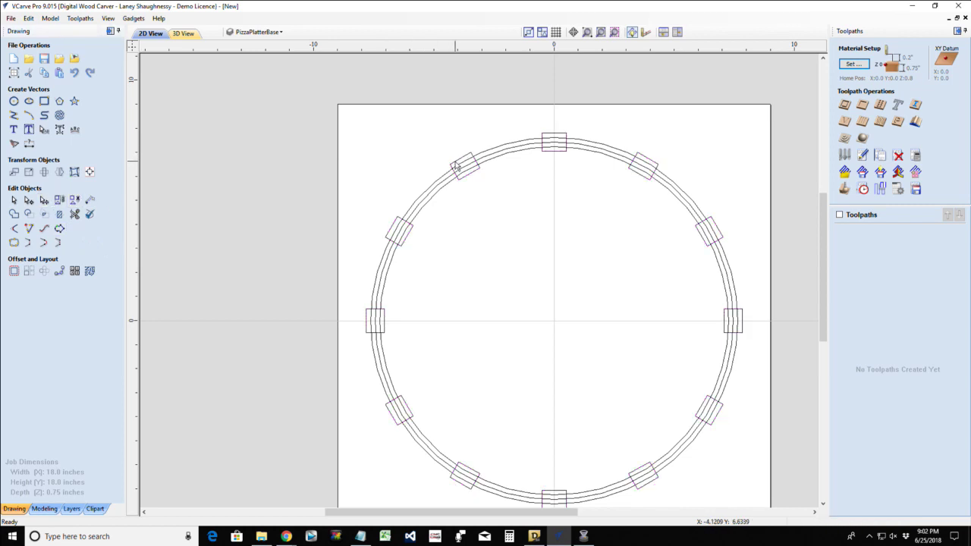
- Delete every other copied rectangle, leaving six evenly spaced around the ring
left_click(553, 137)
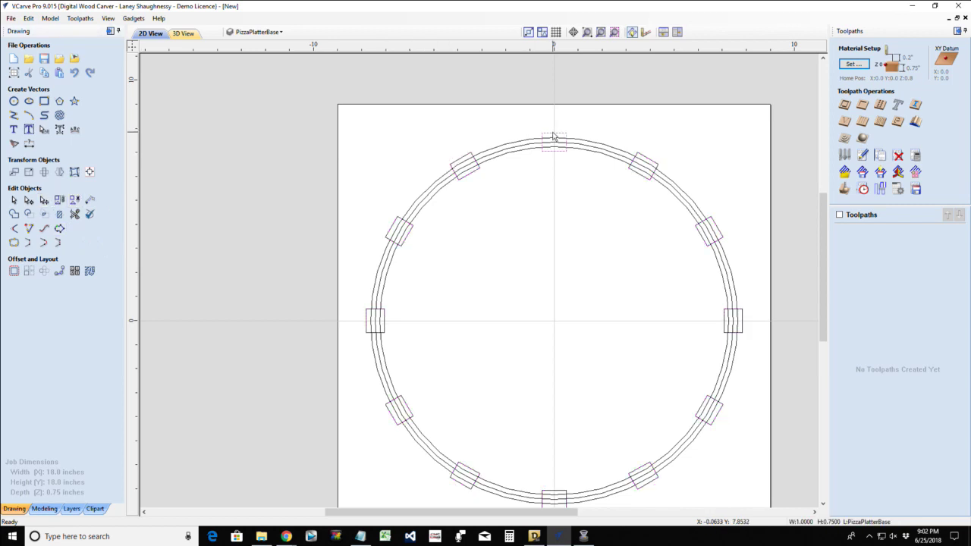
key("Escape")
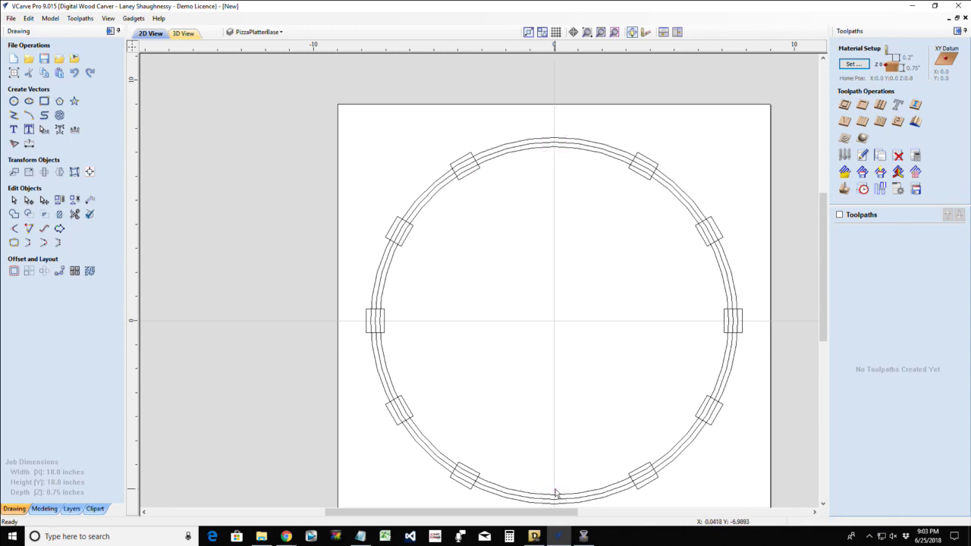
left_click(402, 235)
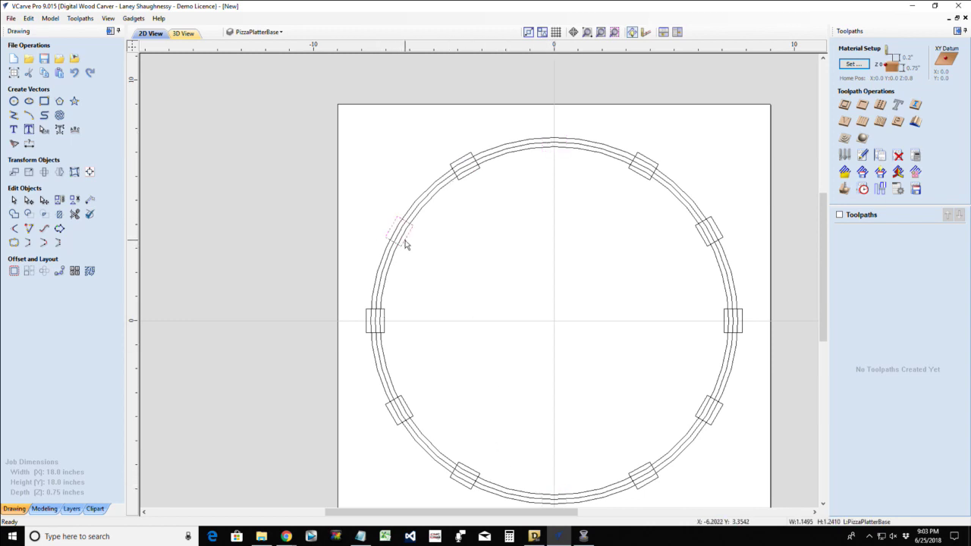
key("Delete")
left_click(707, 231)
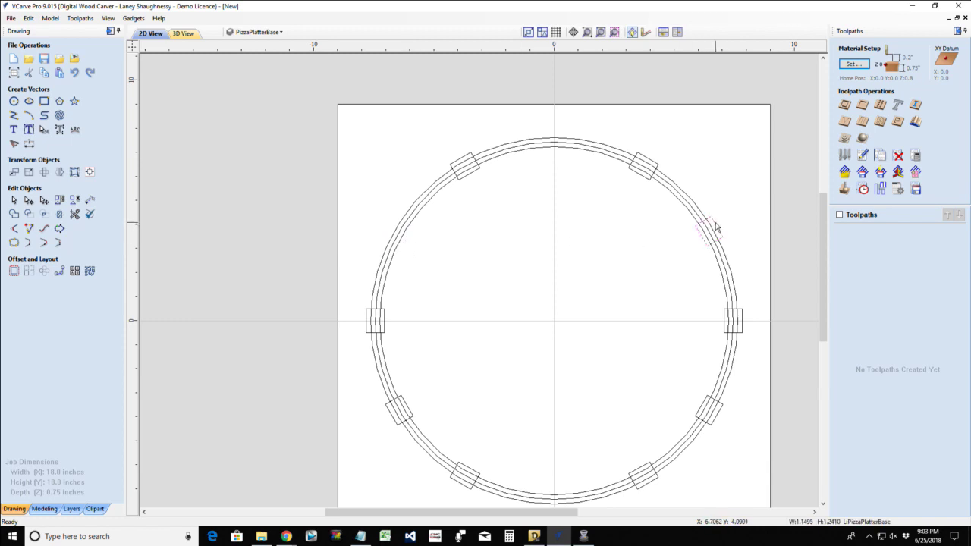
key("Delete")
left_click(717, 421)
key("Delete")
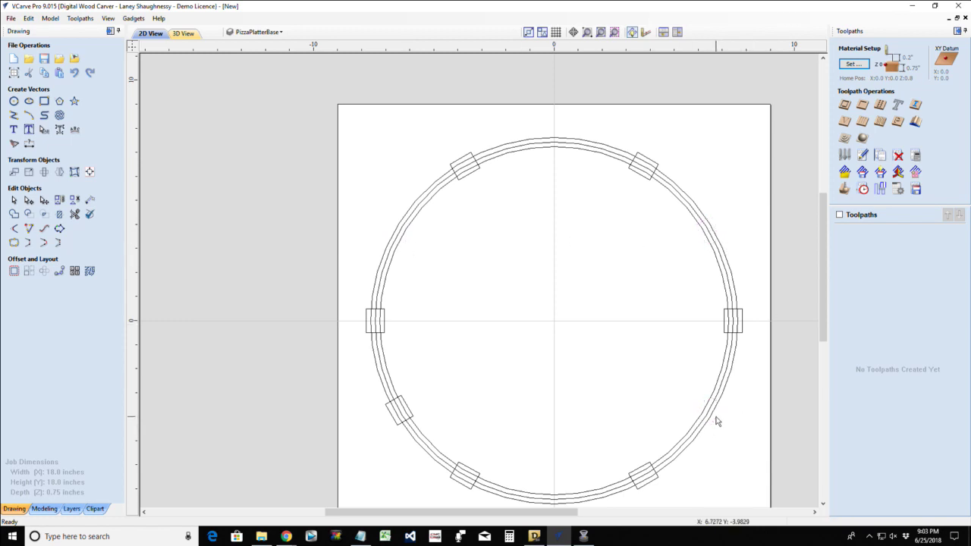
left_click(402, 421)
key("Delete")
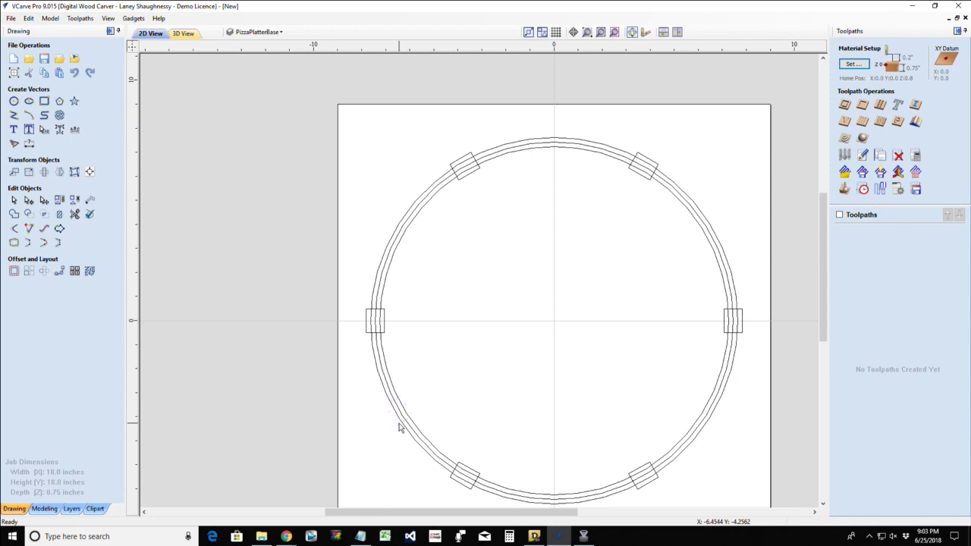
scroll(455, 199, "down", 3)
scroll(444, 271, "up", 3)
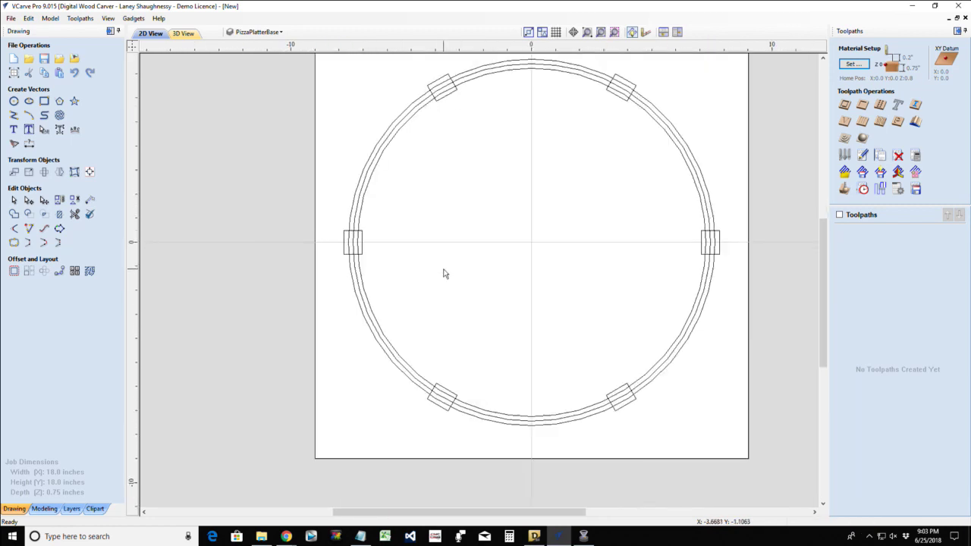
- Show the Pizza layer to check the slices and delete the middle ring circle
left_click(258, 32)
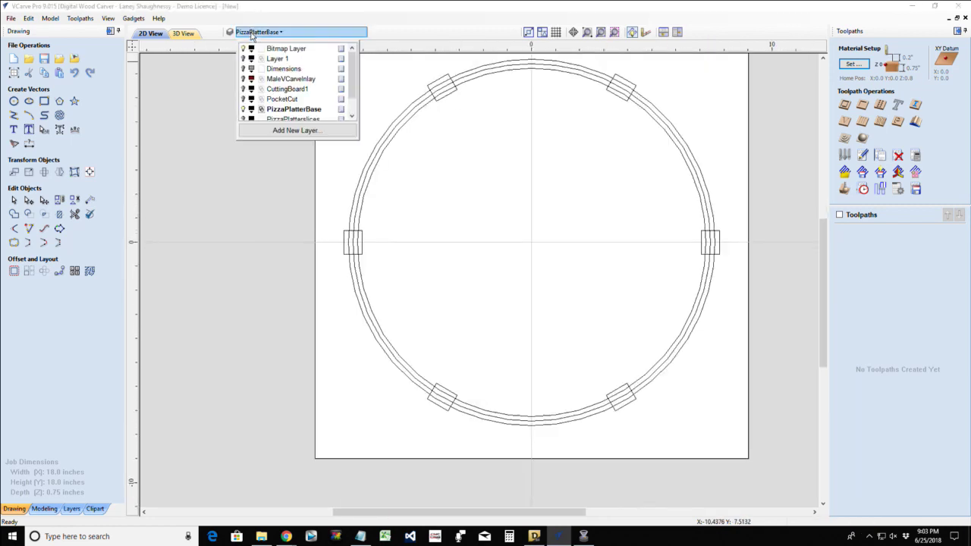
scroll(246, 121, "down", 1)
left_click(243, 109)
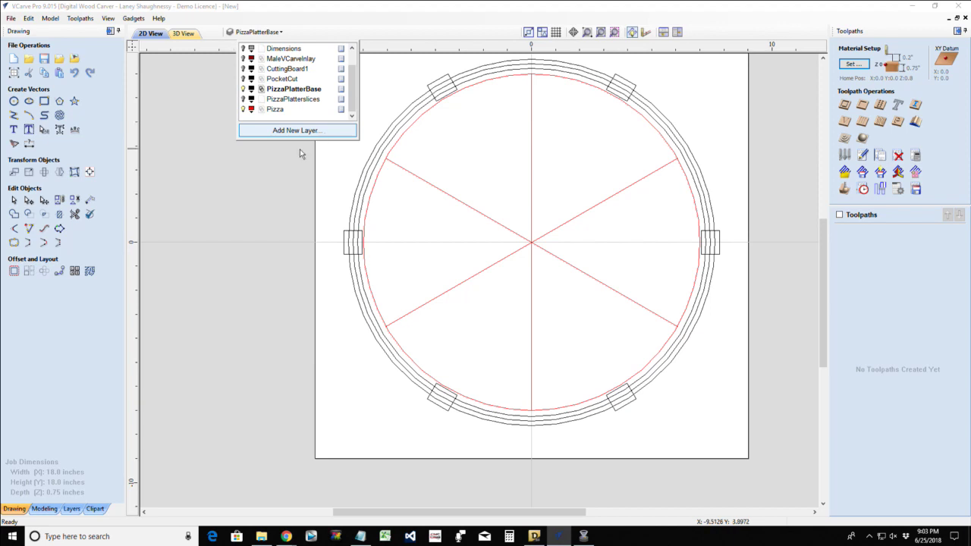
left_click(407, 120)
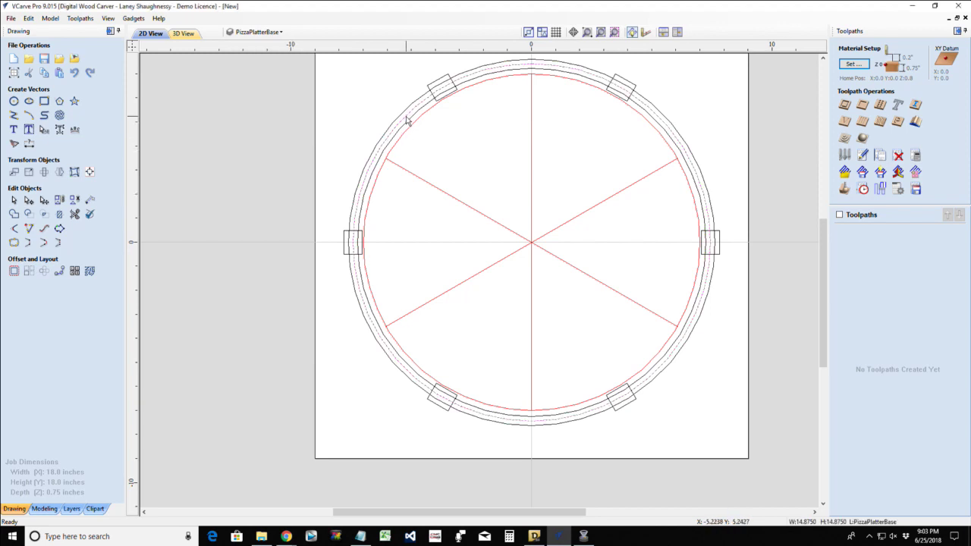
key("Escape")
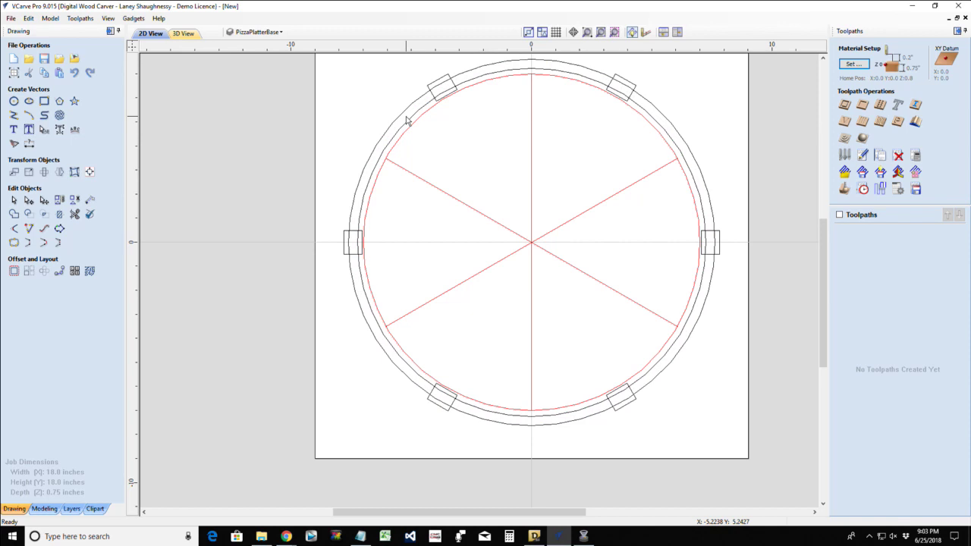
- Hide the PizzaPlatterBase and Pizza layers as needed and select the inner platter circle
left_click(276, 32)
left_click(242, 109)
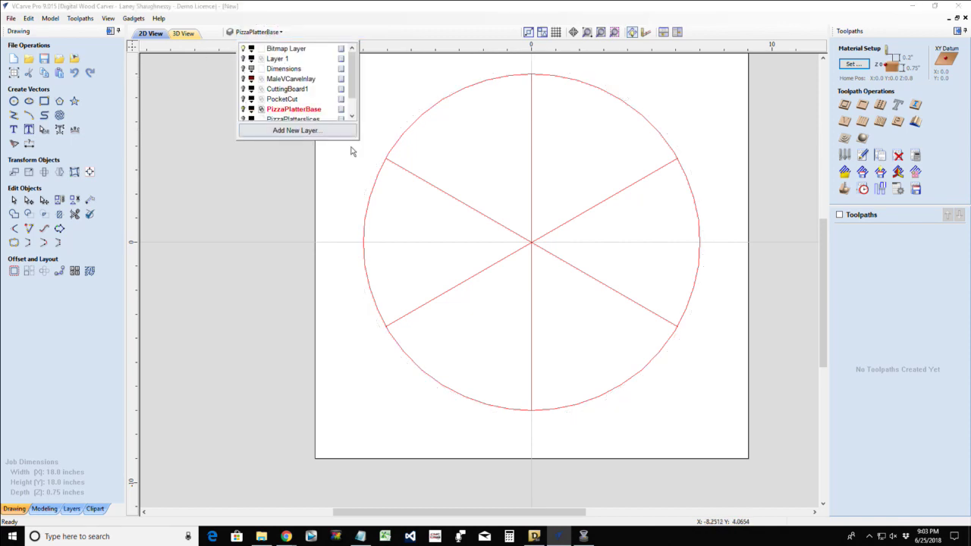
scroll(257, 112, "down", 1)
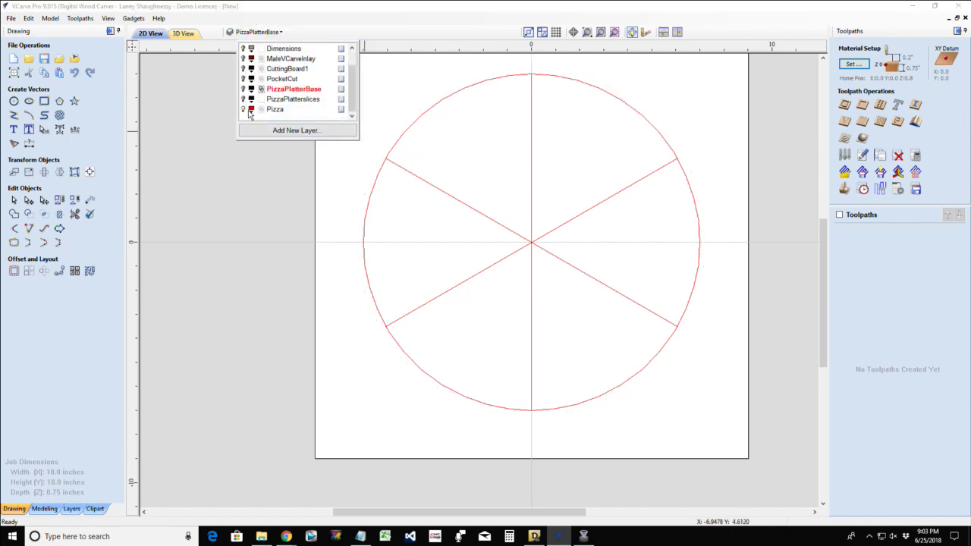
left_click(243, 89)
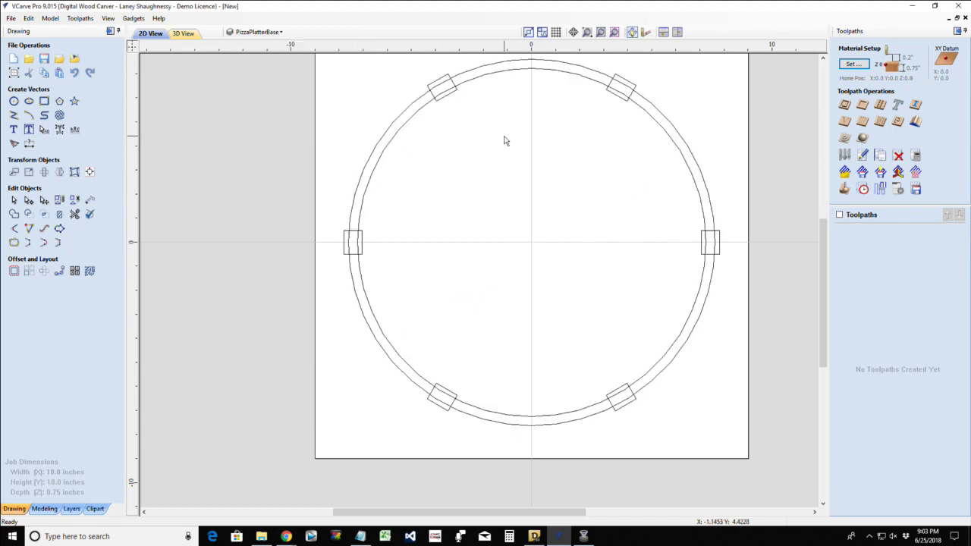
left_click(426, 110)
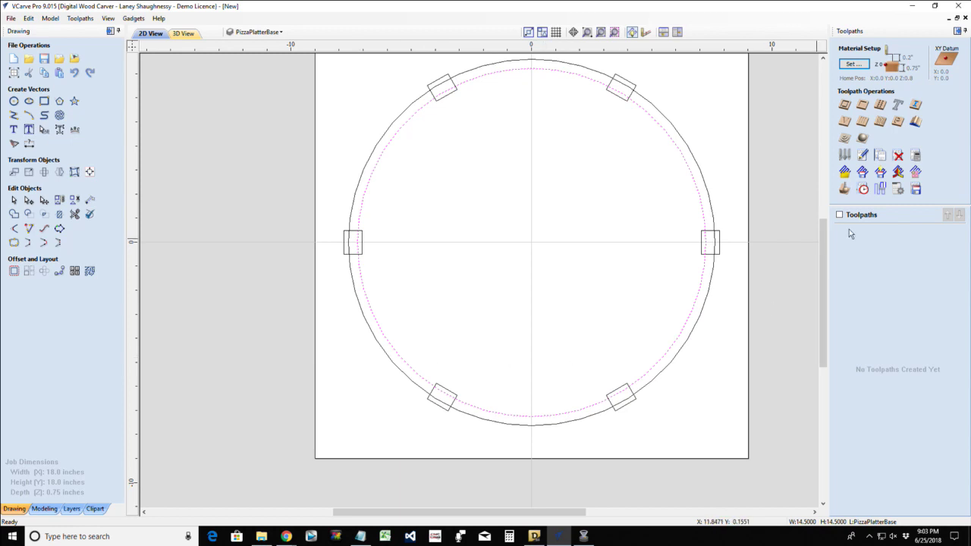
- Create Pocket 3 inside the inner circle with Start Depth 0 and Cut Depth 0.5 inch
left_click(862, 104)
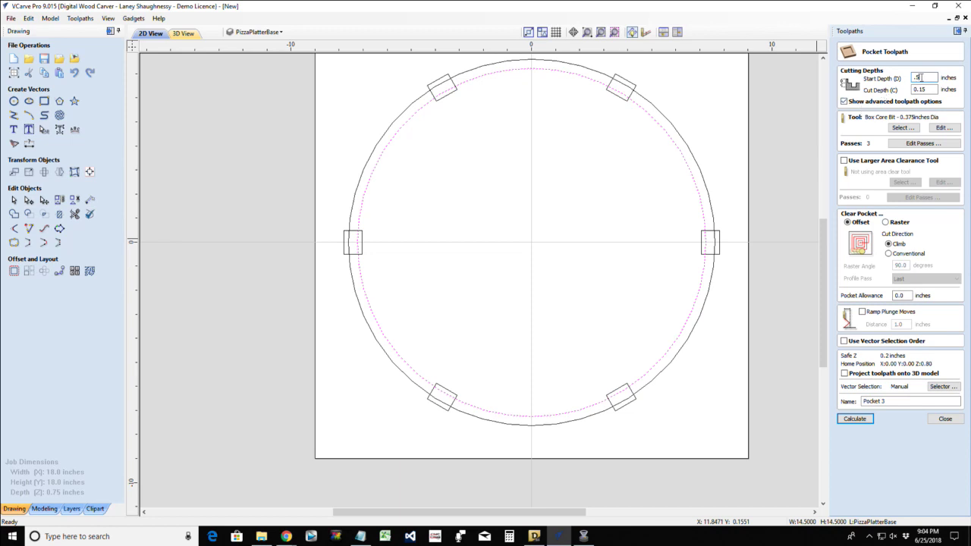
double_click(919, 78)
key("Tab")
left_click(854, 419)
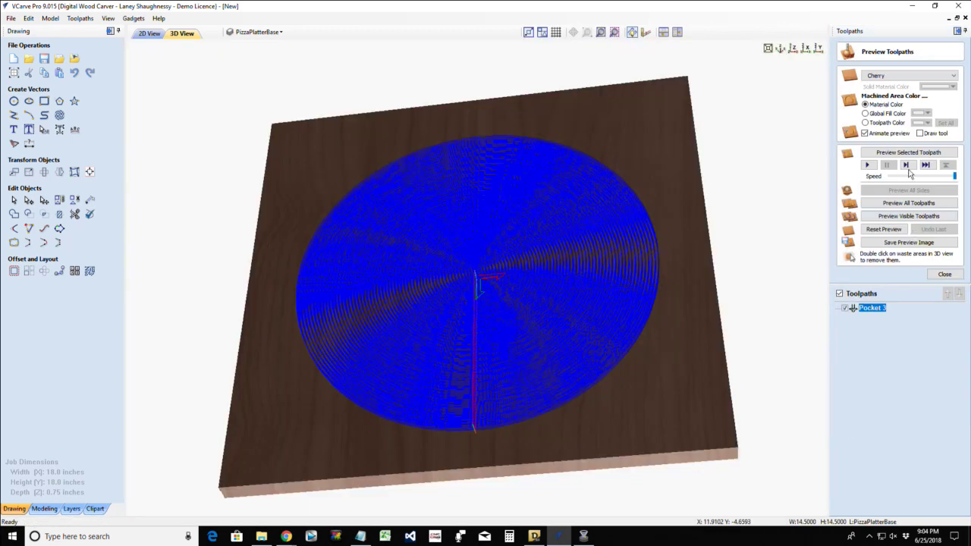
- Preview the Pocket 3 recess from the top view and reopen Pocket 3 for editing
left_click(907, 167)
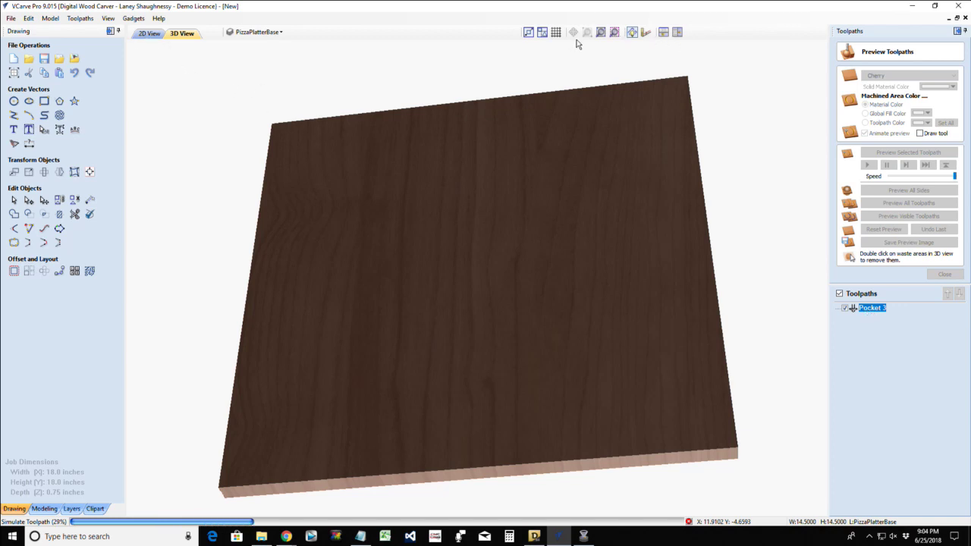
left_click(688, 521)
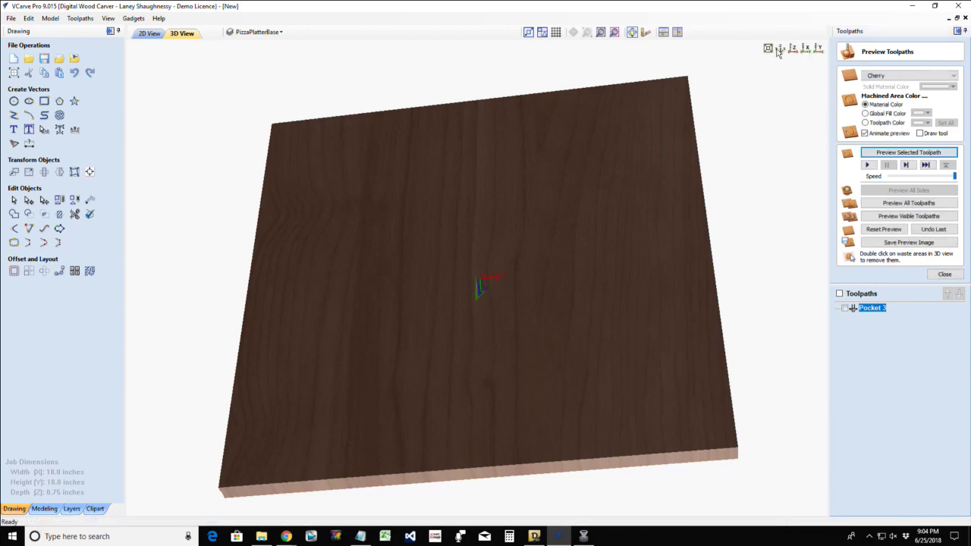
left_click(792, 49)
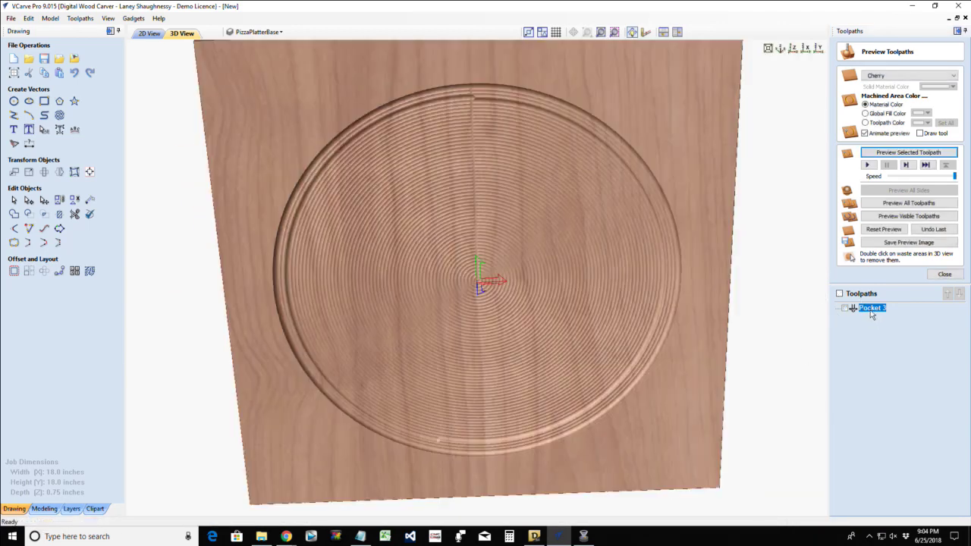
double_click(872, 308)
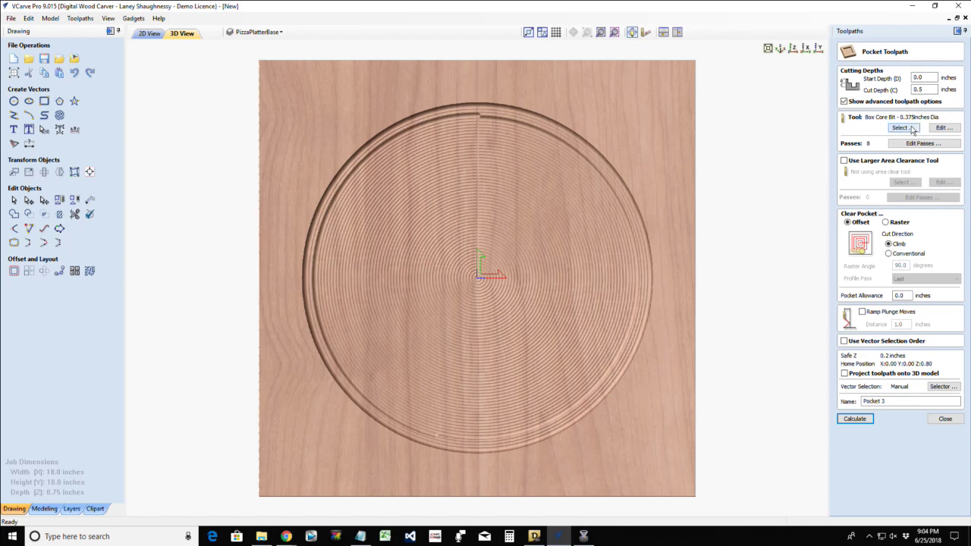
- Switch Pocket 3 to the WS 705 .25 End Mill, recalculate, and simulate the cut
left_click(911, 128)
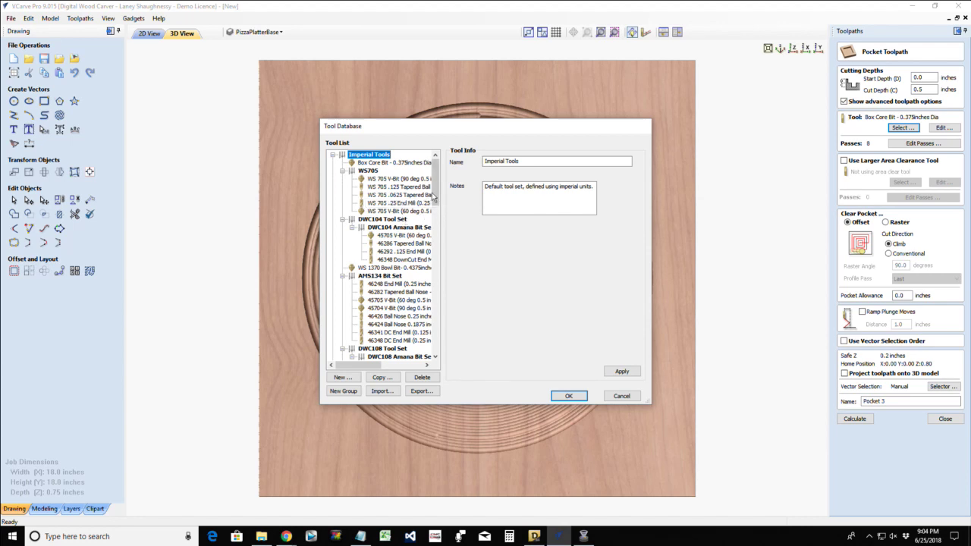
mouse_move(436, 197)
left_mouse_down()
mouse_move(440, 216)
mouse_move(437, 199)
left_mouse_up()
left_click(398, 203)
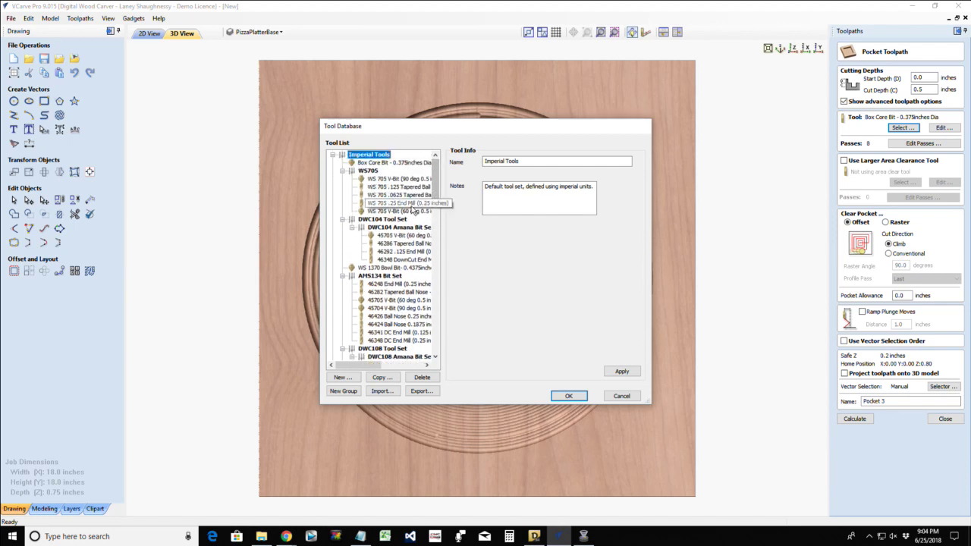
left_click(567, 396)
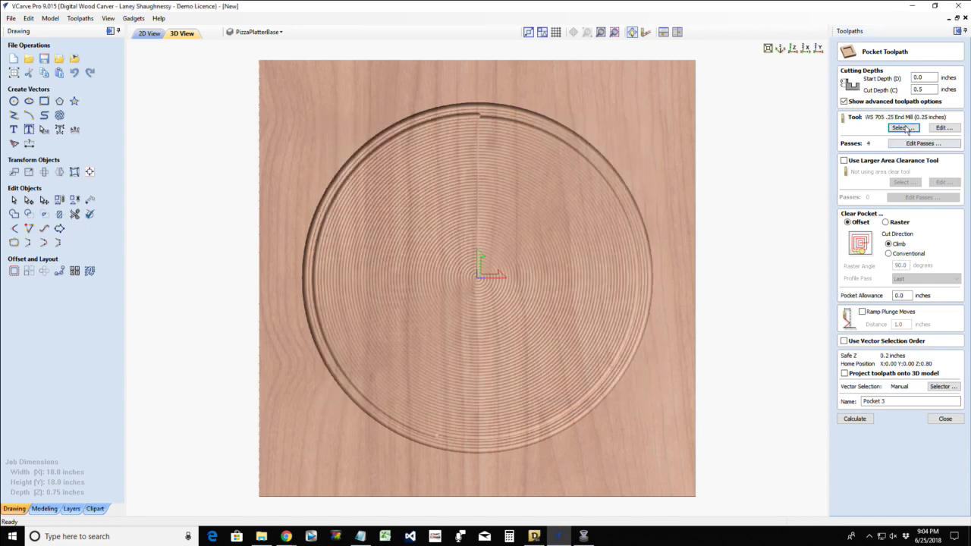
left_click(852, 420)
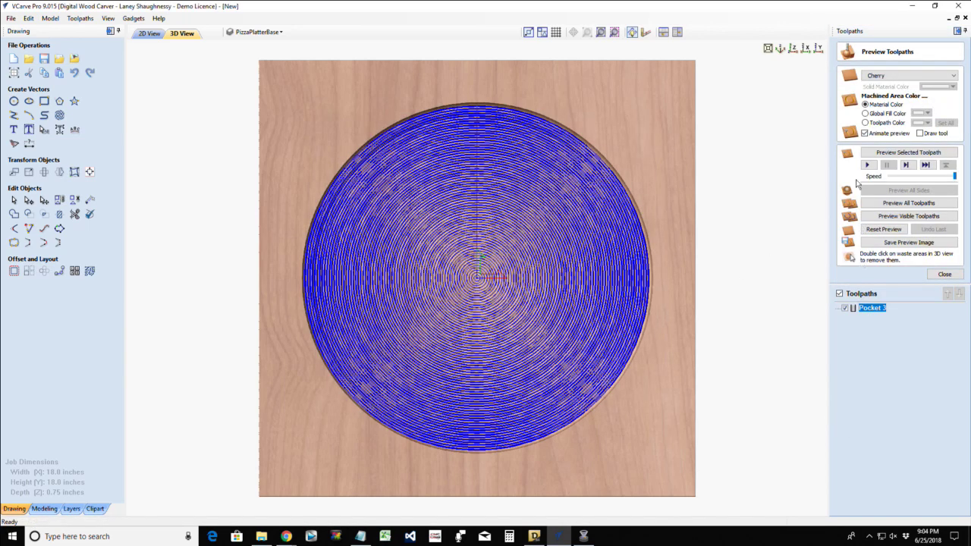
left_click(901, 152)
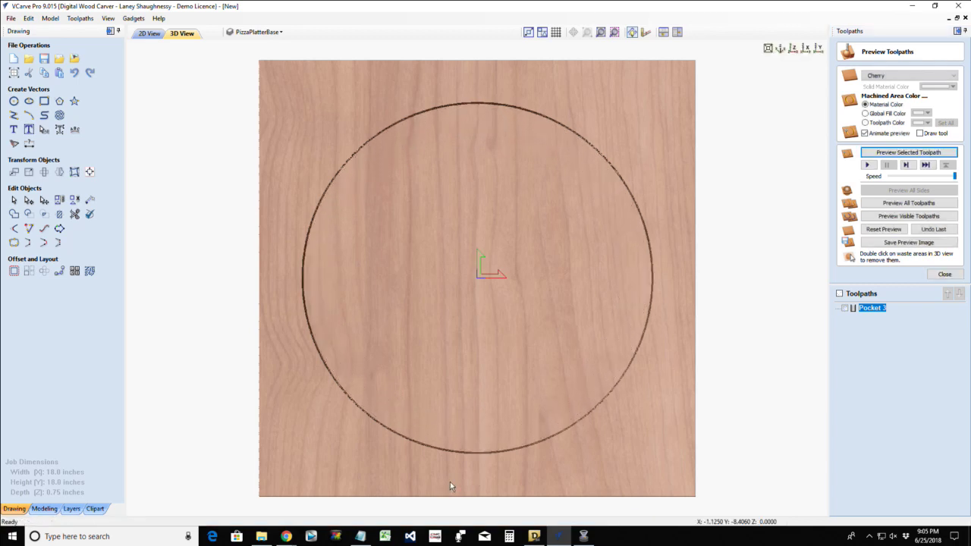
- Set up a profile toolpath outside the outer circle at 0.75 inch depth with the WS 705 .25 End Mill
left_click_drag(421, 323, 420, 327)
left_click_drag(411, 375, 333, 323)
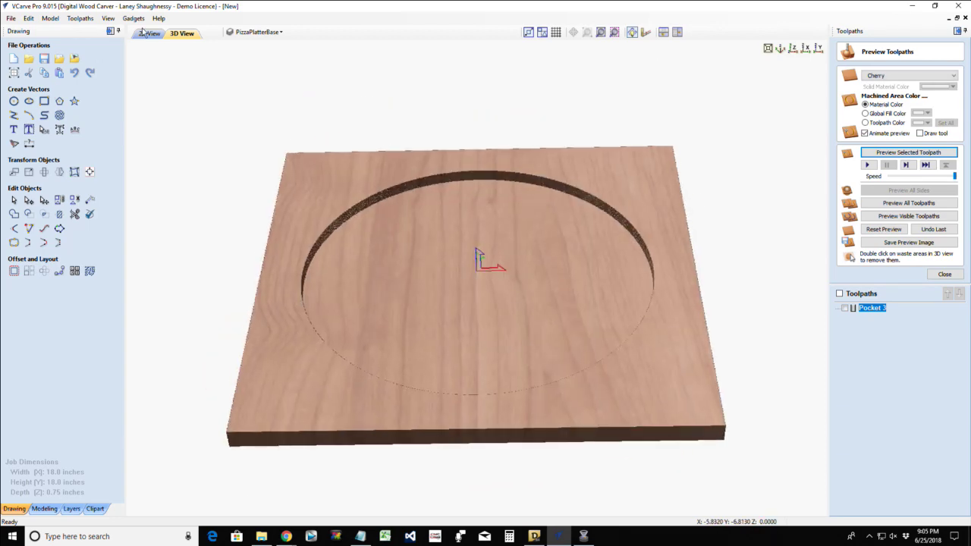
left_click(149, 35)
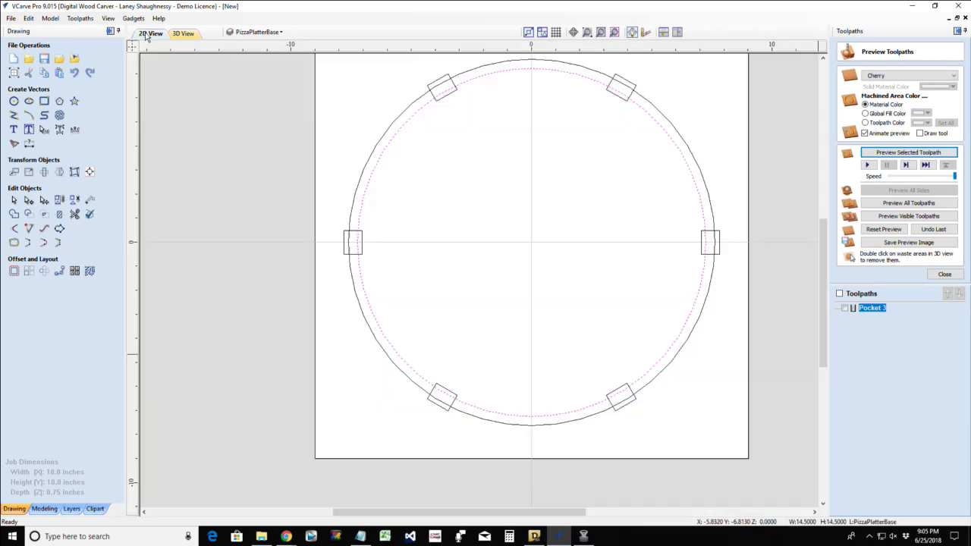
left_click(392, 123)
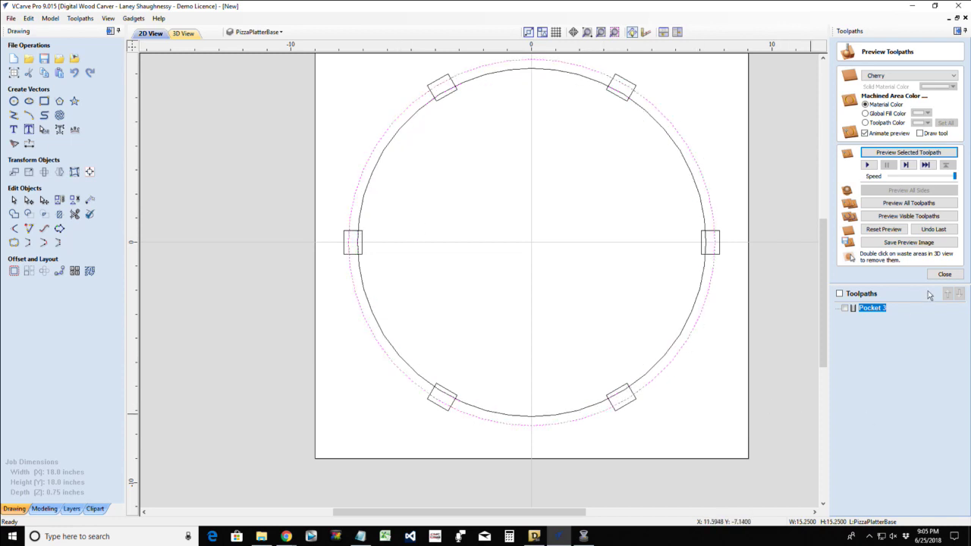
left_click(944, 274)
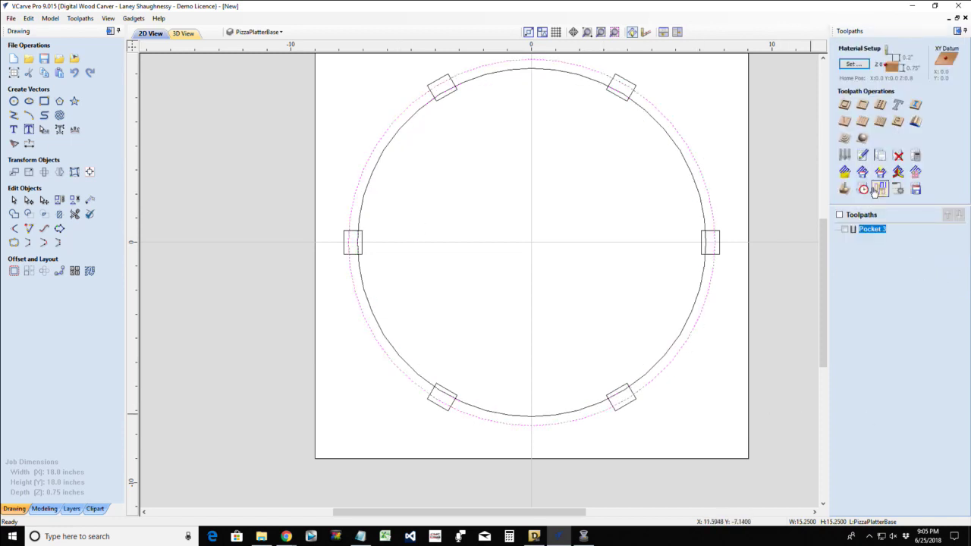
left_click(844, 105)
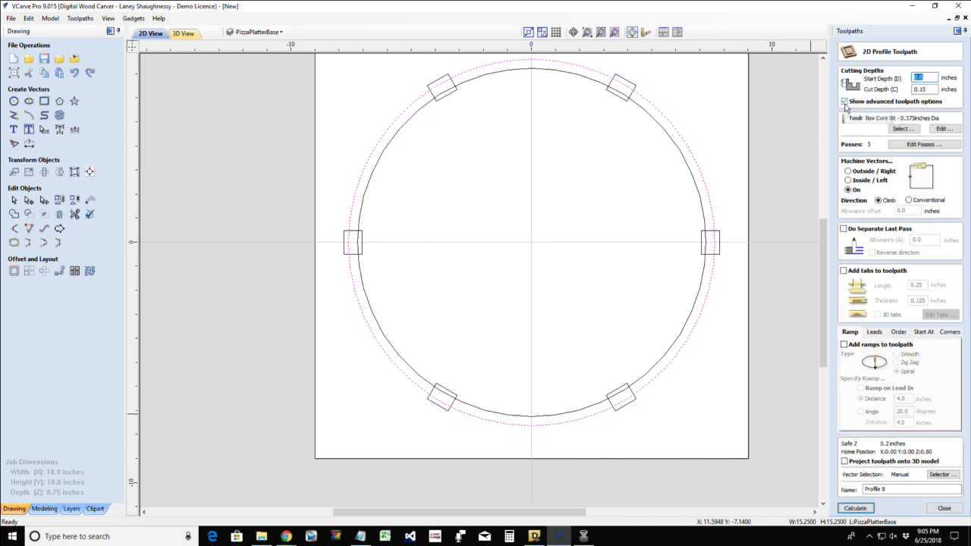
key("Tab")
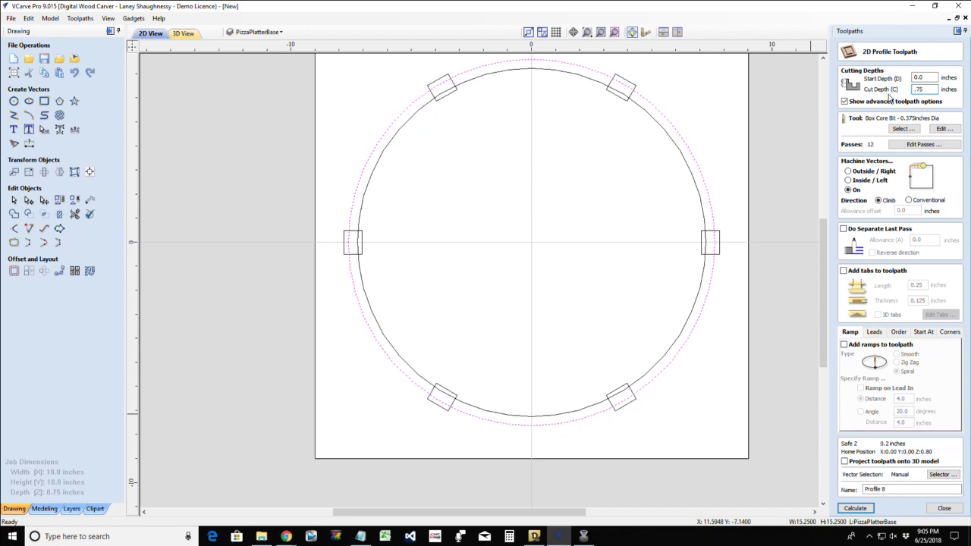
left_click(848, 171)
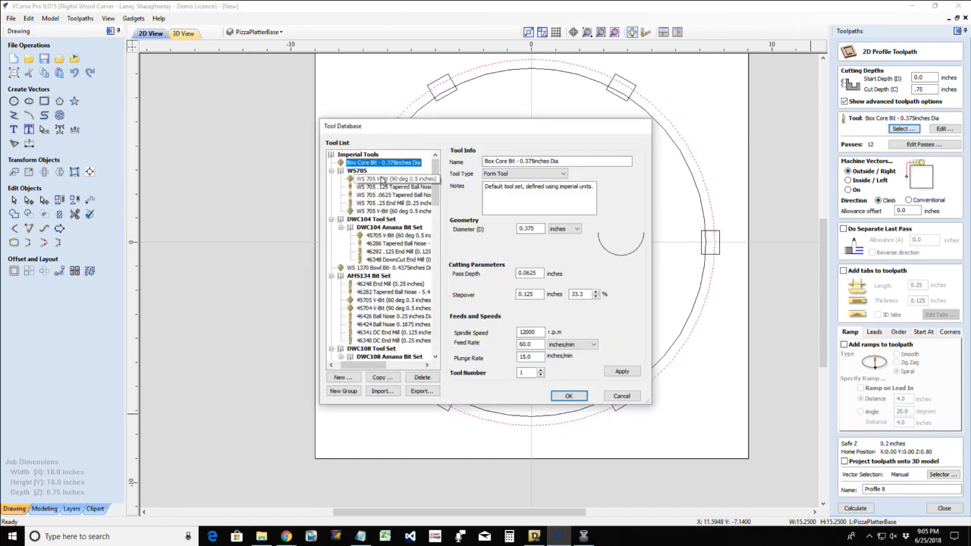
left_click(375, 204)
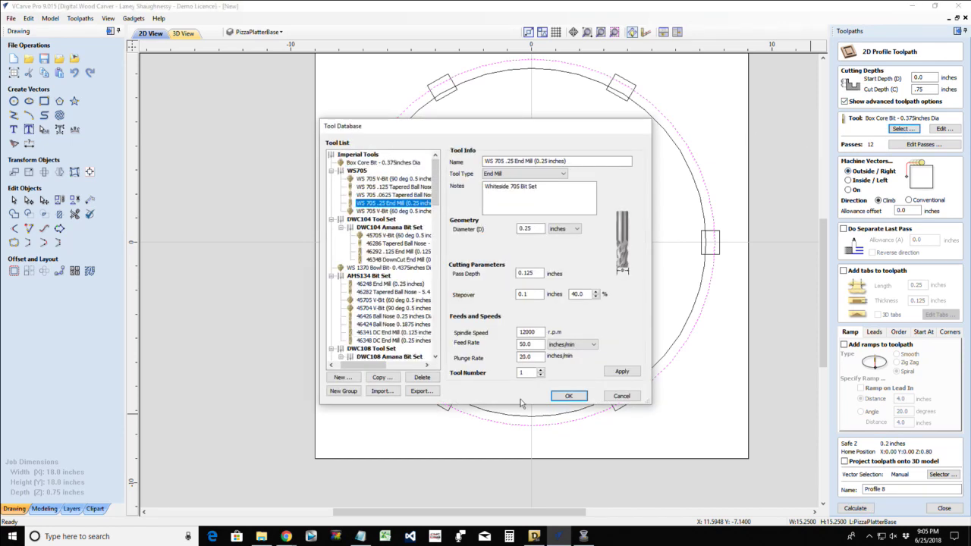
left_click(568, 396)
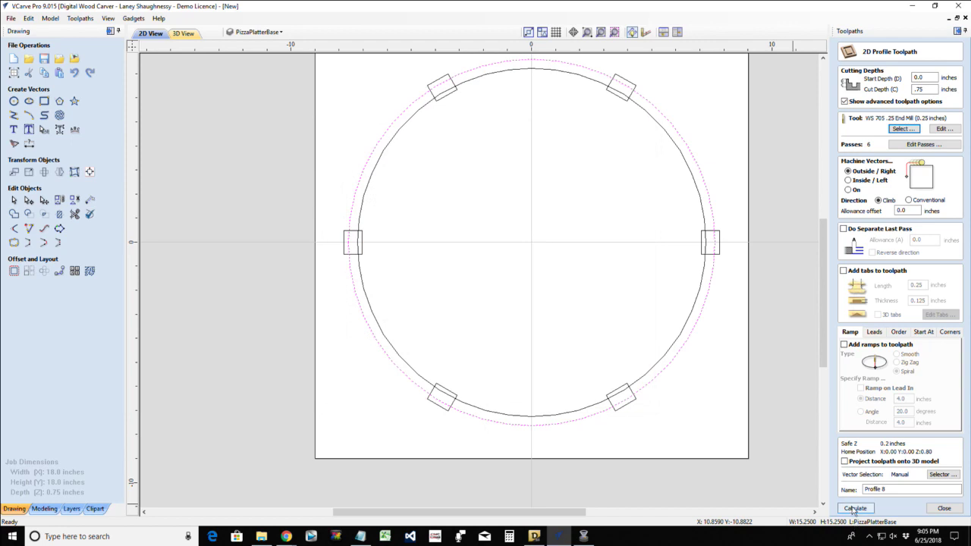
- Calculate Profile 8 and preview the platter cut free from the board
left_click(855, 508)
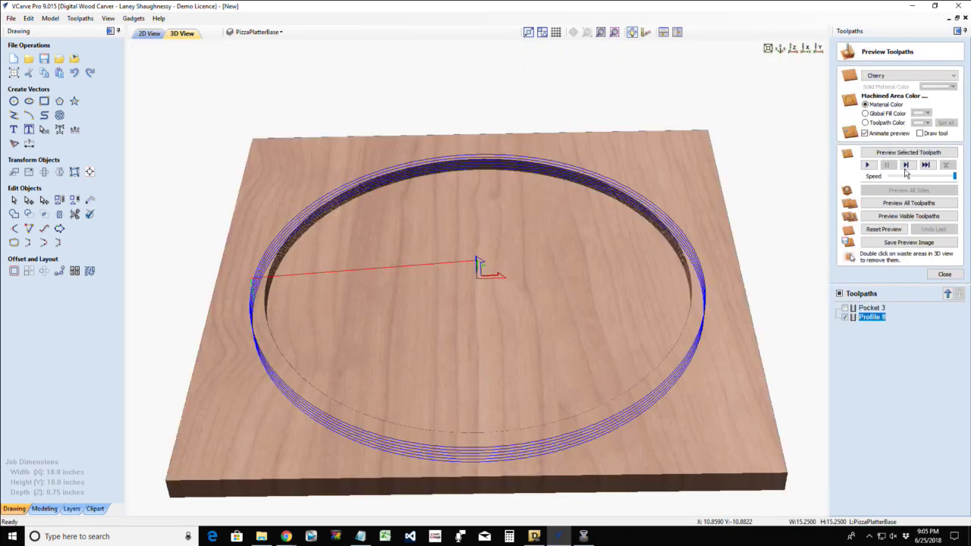
left_click(906, 152)
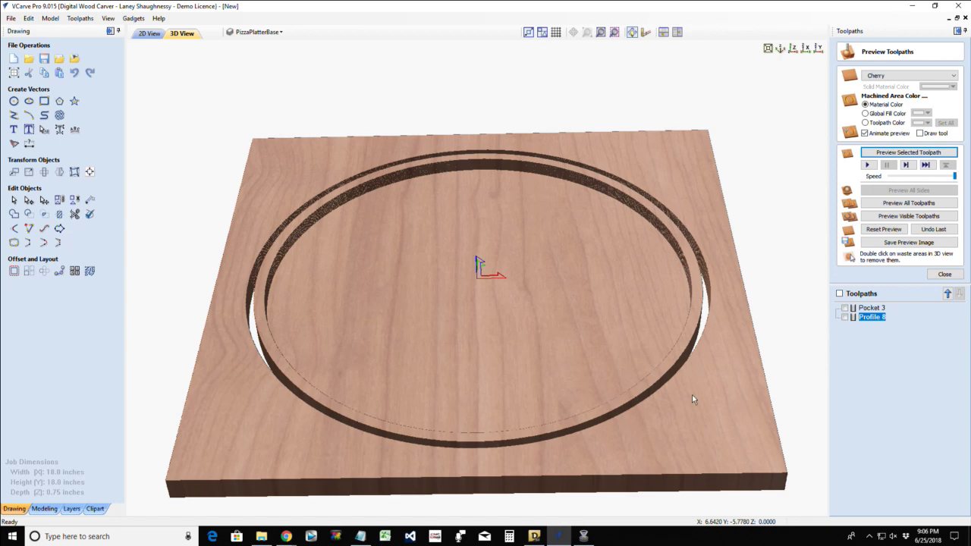
double_click(691, 395)
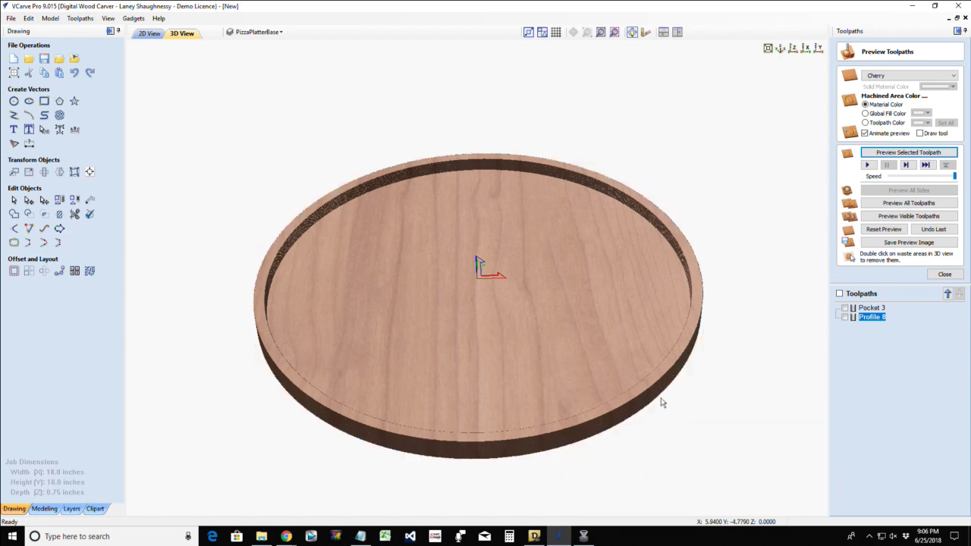
left_click_drag(659, 408, 322, 223)
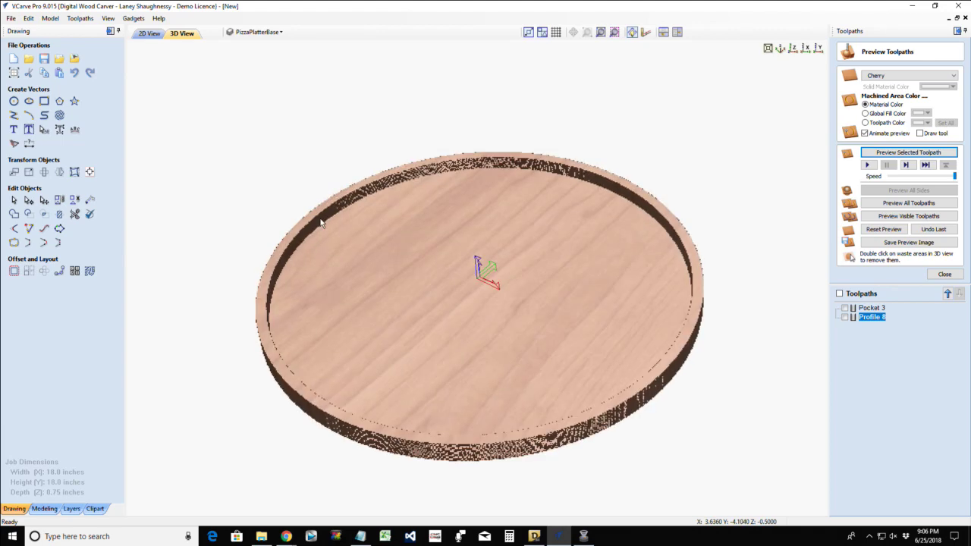
left_click(149, 34)
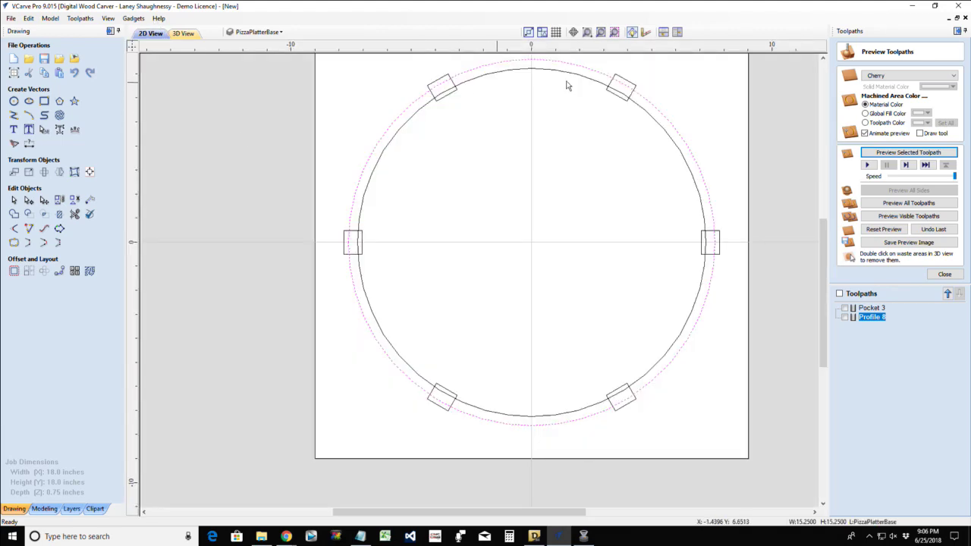
- Select the six rim rectangles and calculate them as pocket toolpath Pocket 4
left_click(611, 88)
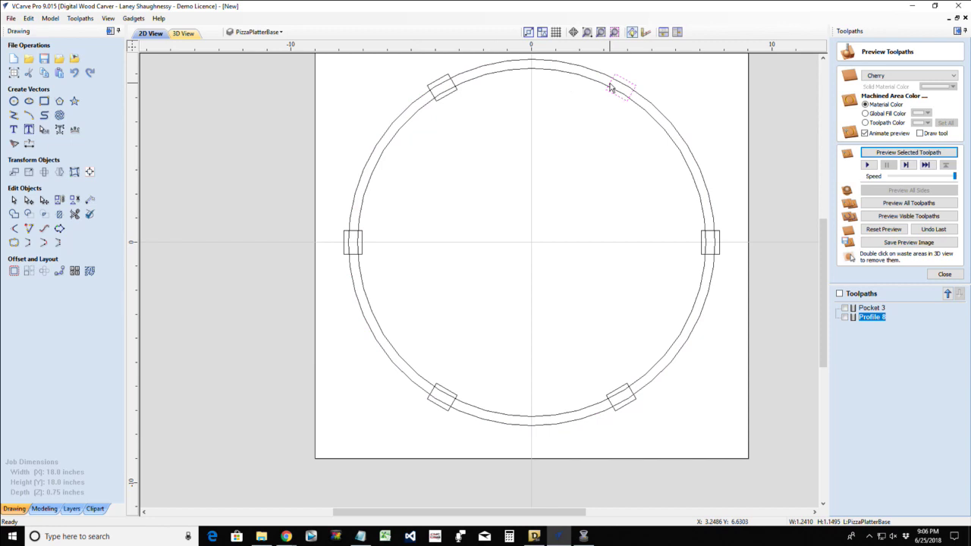
left_click(440, 83, "shift")
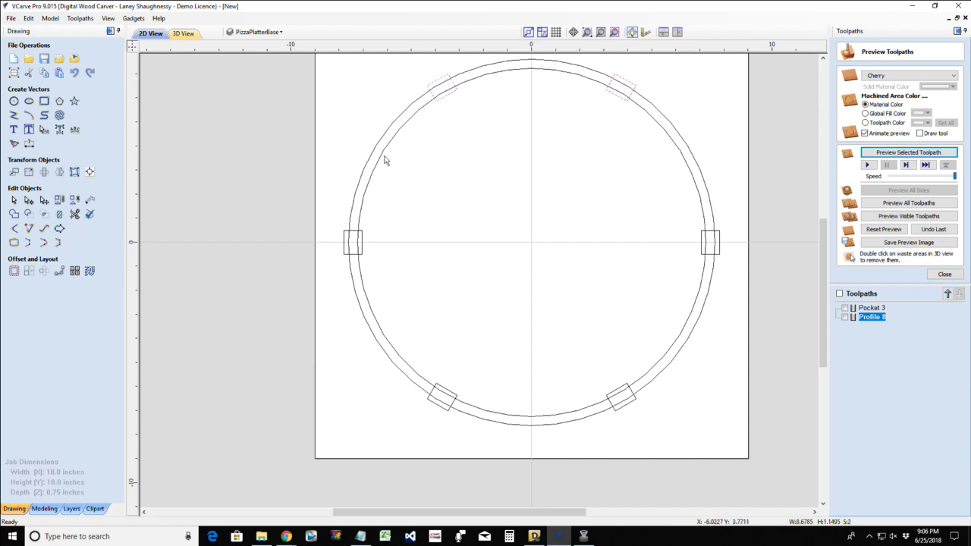
left_click(362, 247, "shift")
left_click(447, 397, "shift")
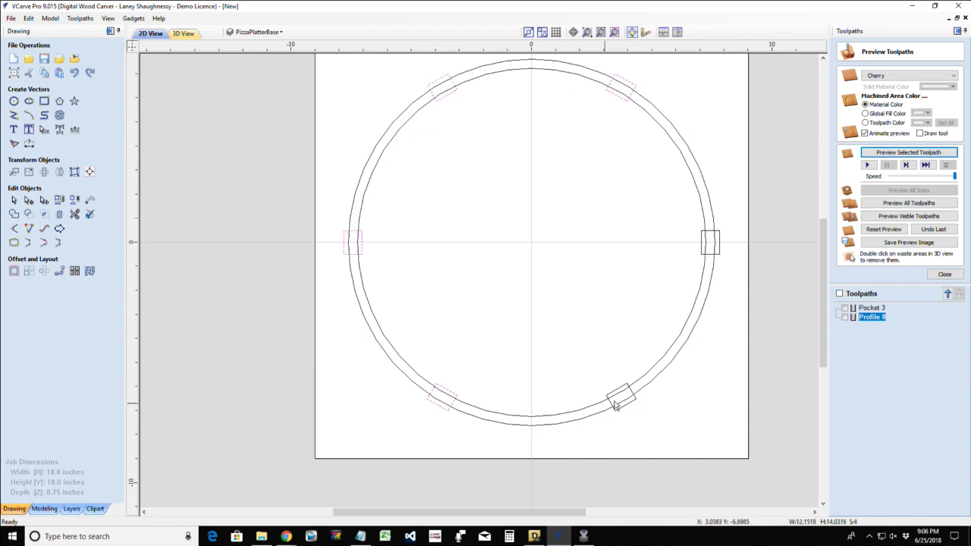
left_click(702, 248, "shift")
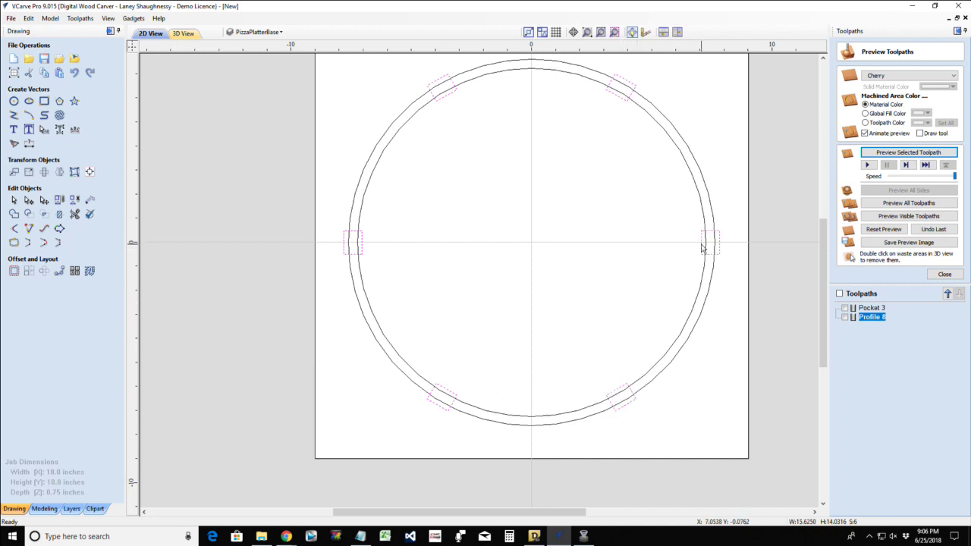
left_click(944, 274)
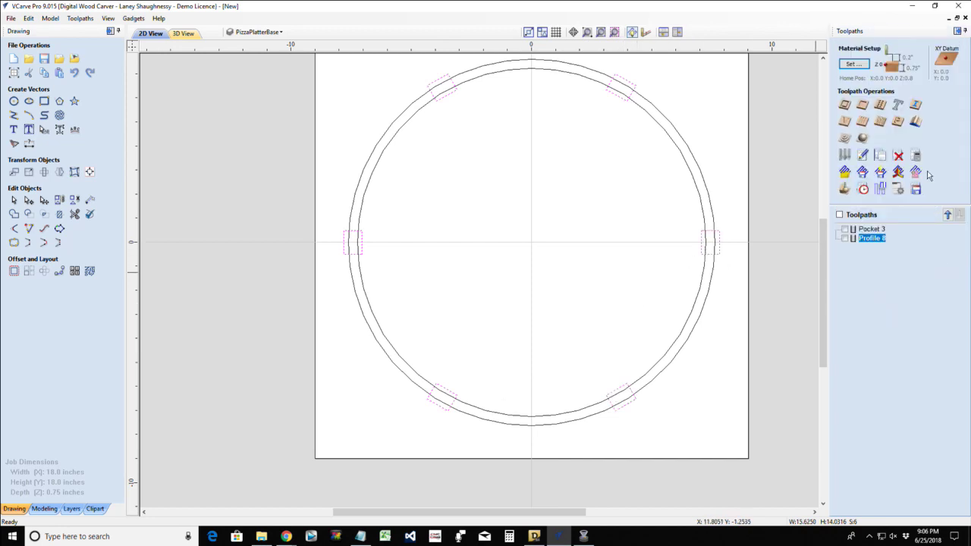
left_click(863, 106)
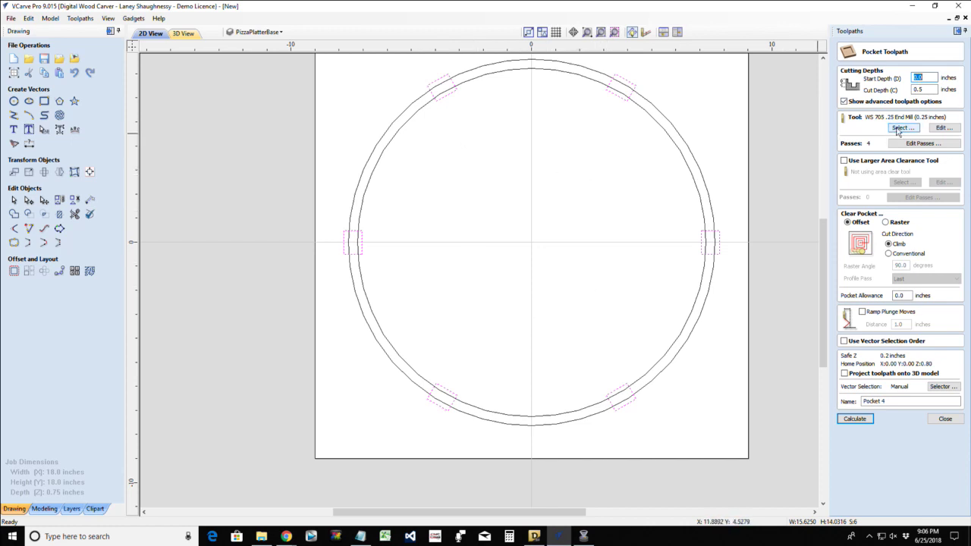
left_click(845, 420)
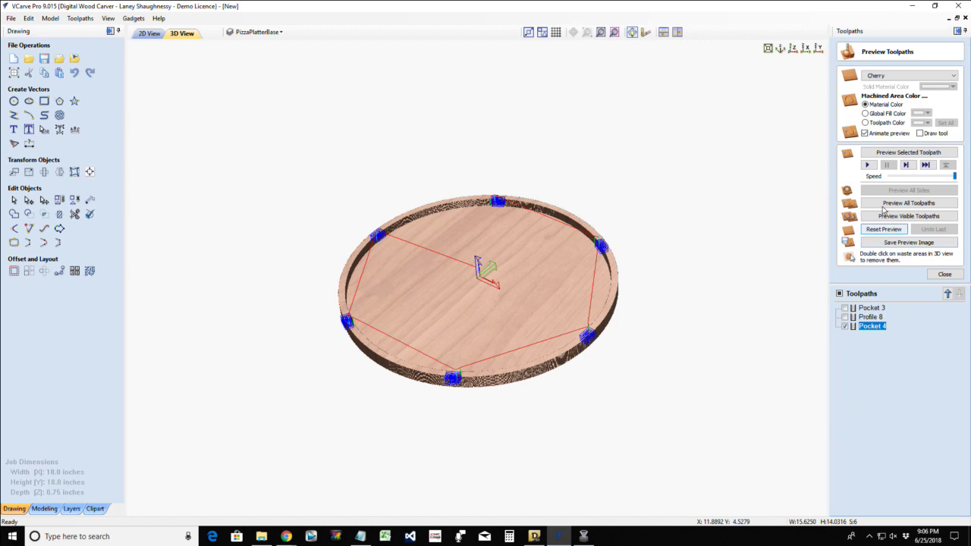
- Simulate Pocket 4 and orbit the 3D view to inspect the six rim notches
left_click(889, 154)
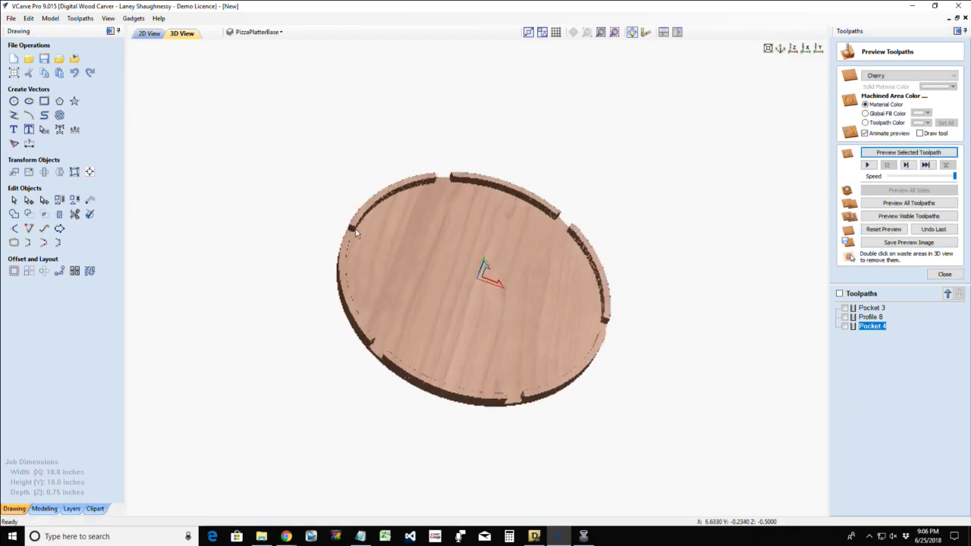
left_click_drag(630, 351, 472, 298)
scroll(472, 297, "up", 3)
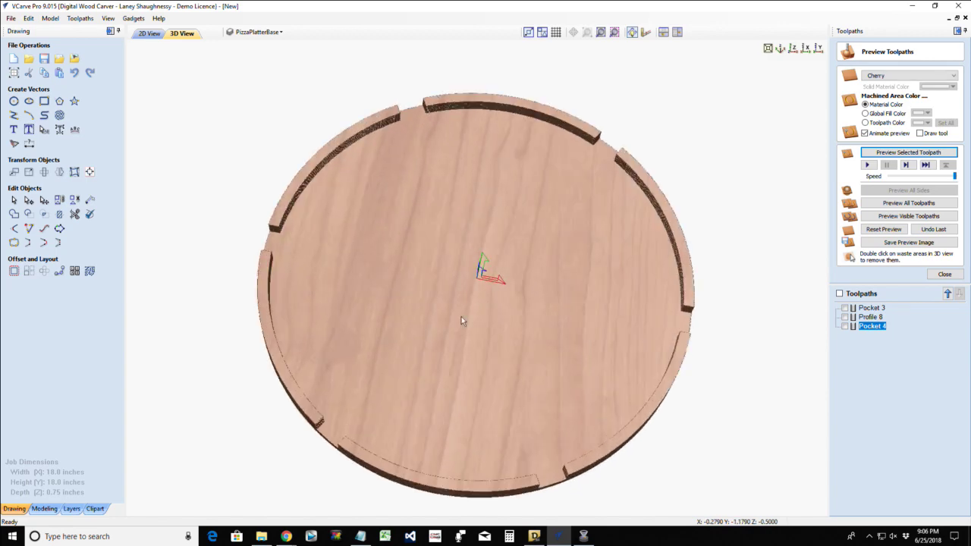
left_click_drag(483, 383, 451, 392)
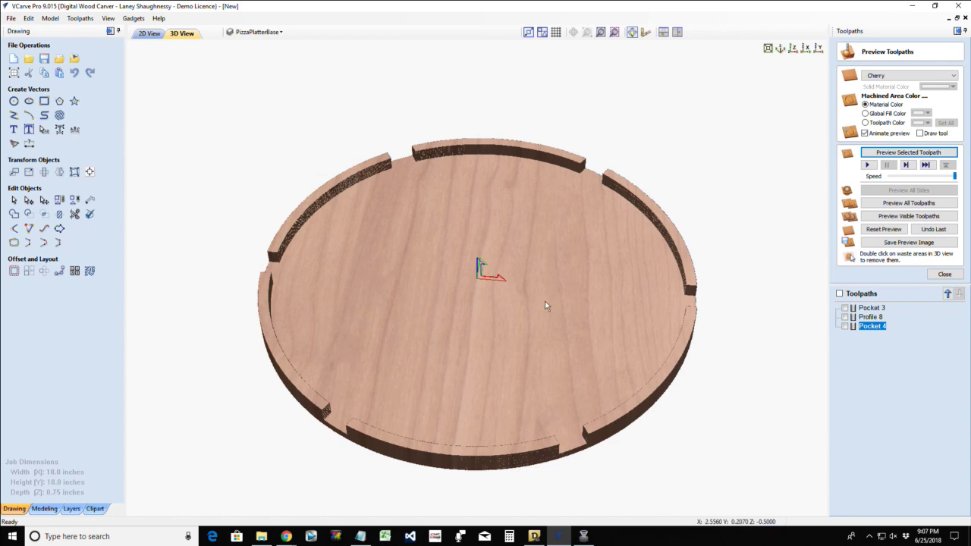
left_click_drag(544, 305, 496, 302)
left_click_drag(493, 486, 478, 432)
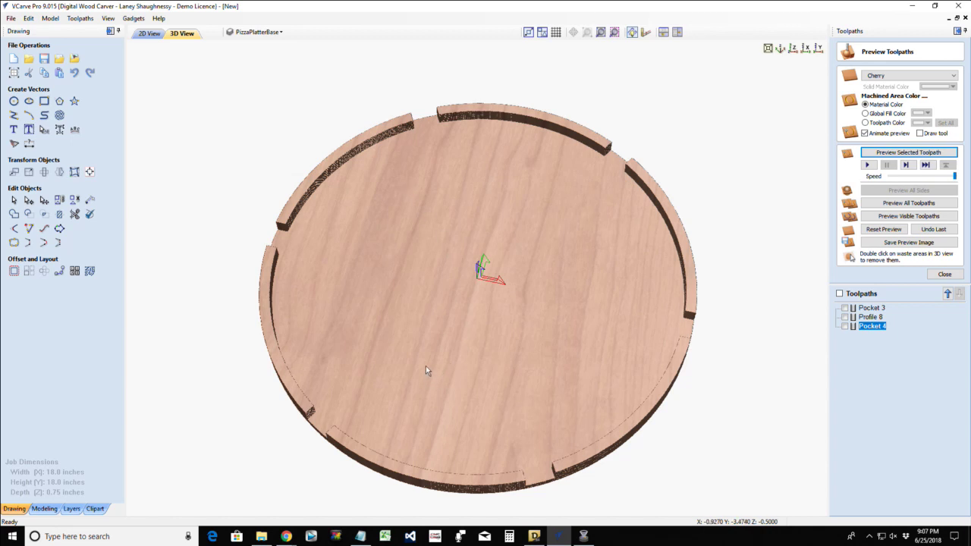
left_click(142, 36)
- Make PizzaPlatterslices the active layer, with PizzaPlatterBase hidden
scroll(402, 202, "down", 2)
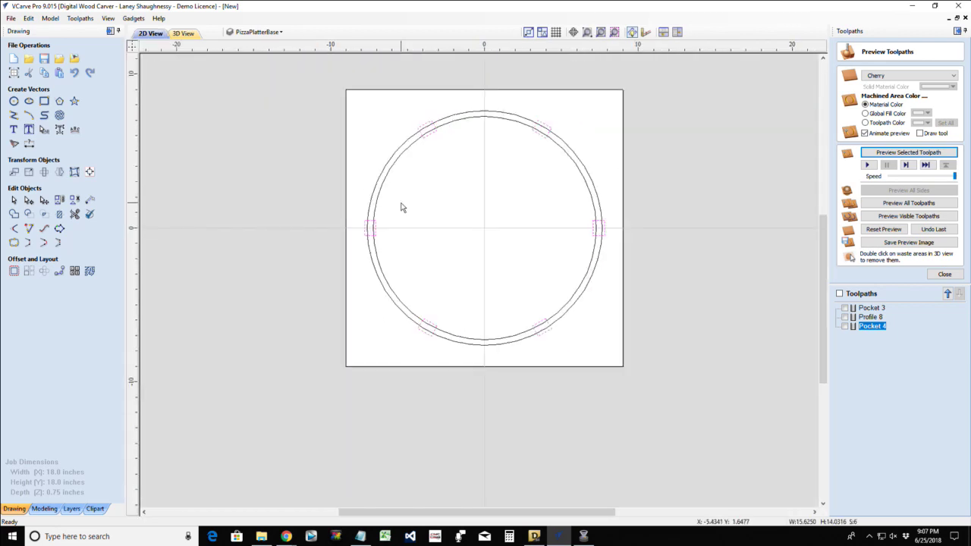
scroll(513, 134, "up", 1)
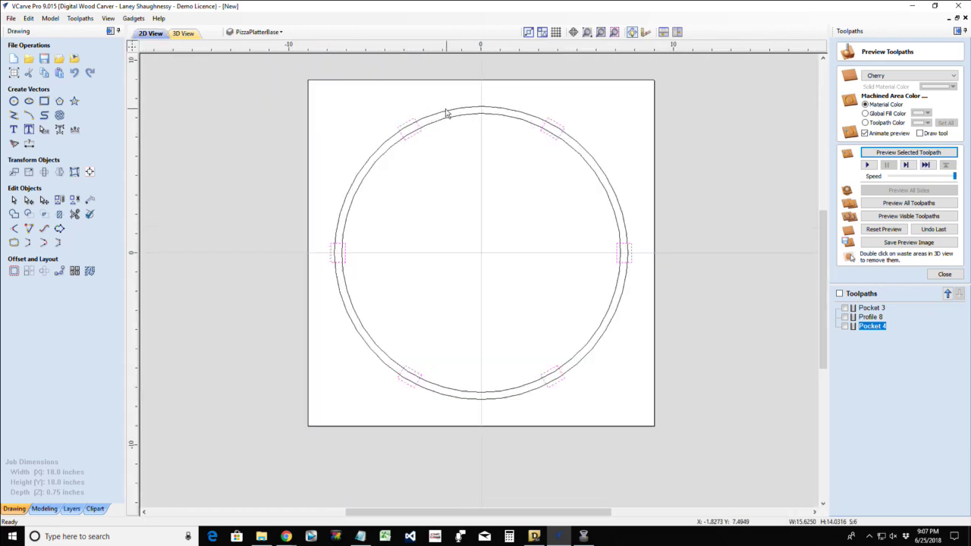
left_click(281, 34)
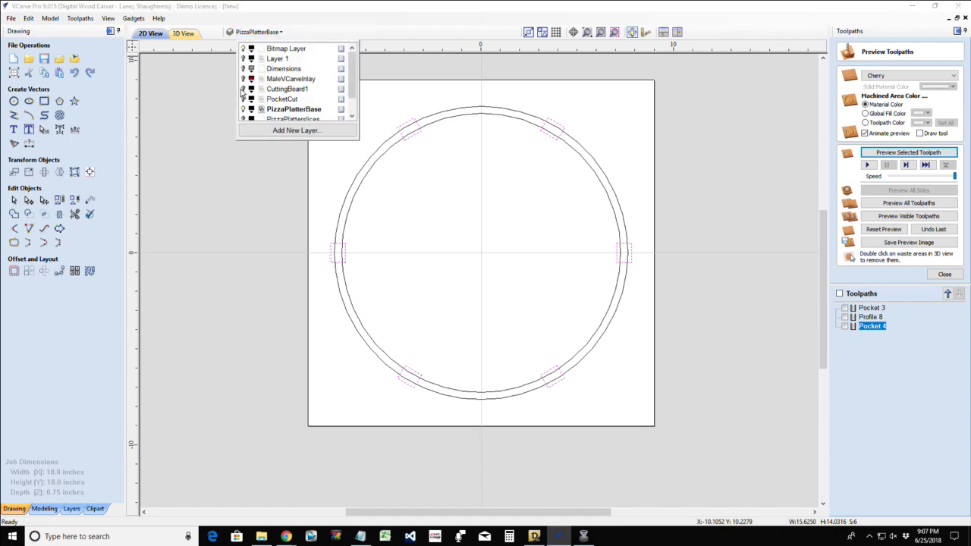
scroll(243, 93, "down", 1)
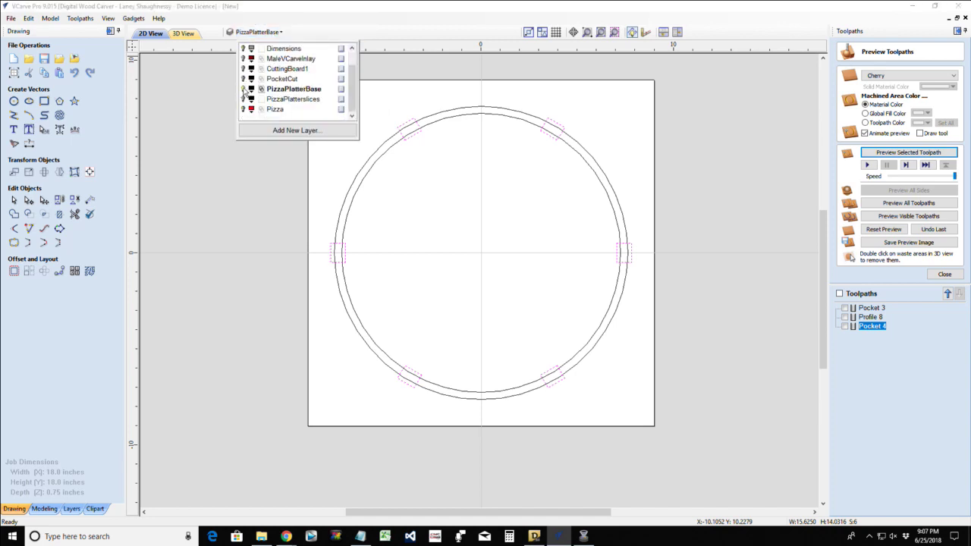
left_click(243, 89)
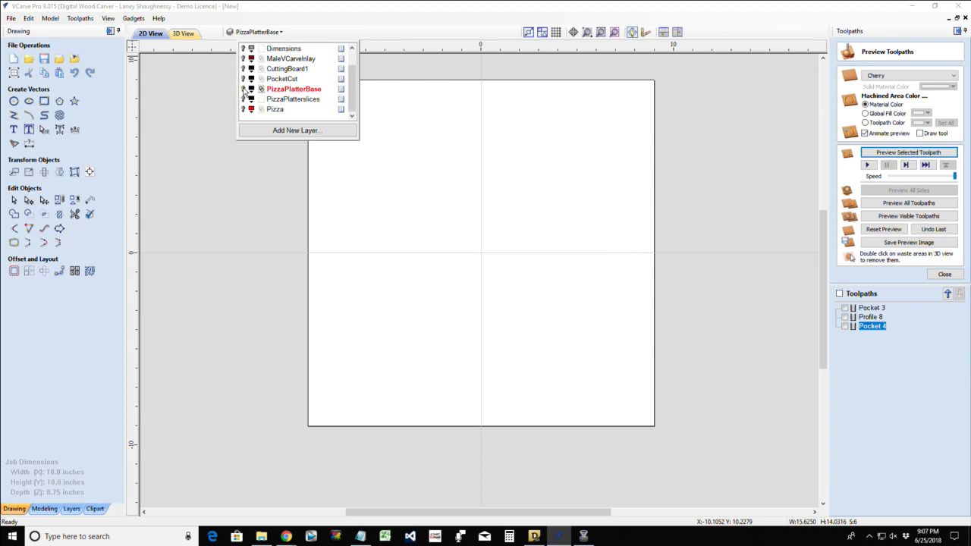
left_click(243, 88)
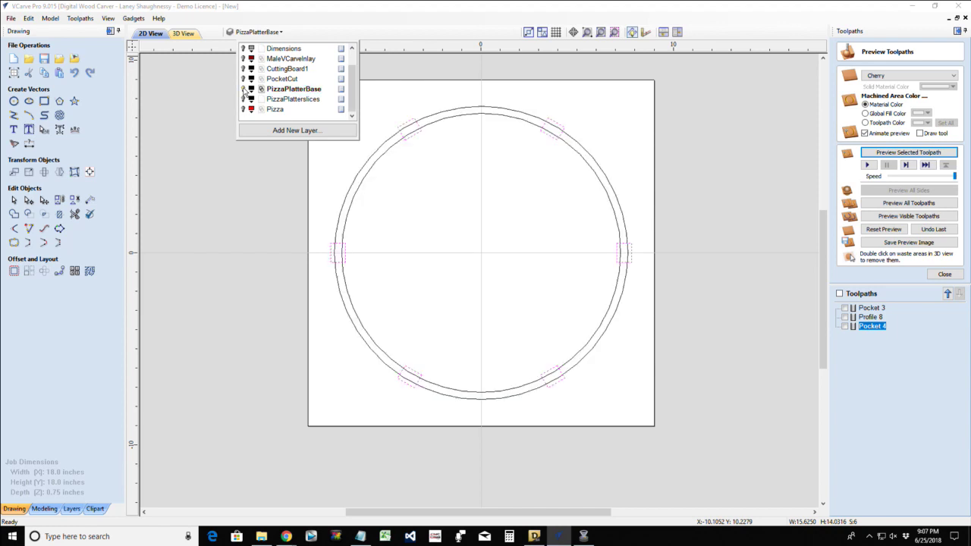
left_click(244, 89)
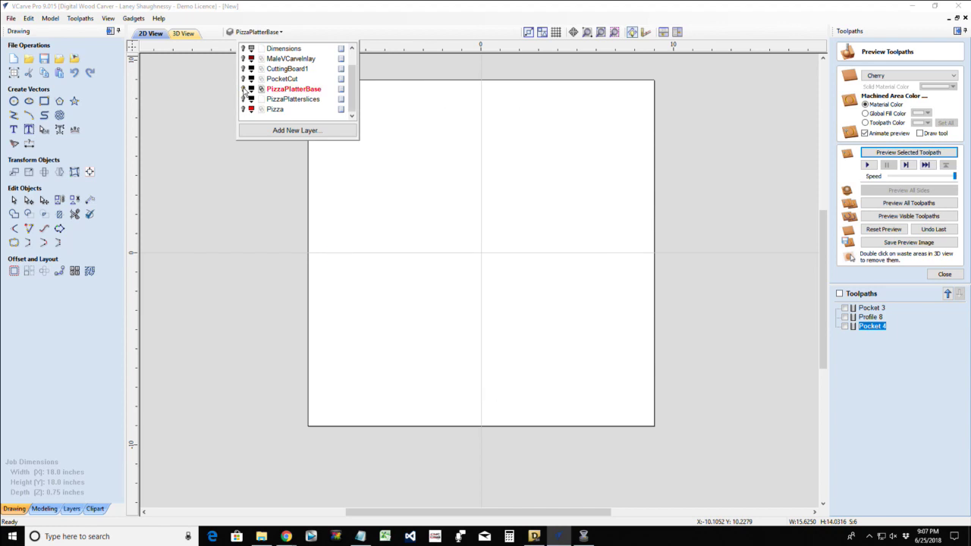
left_click(296, 100)
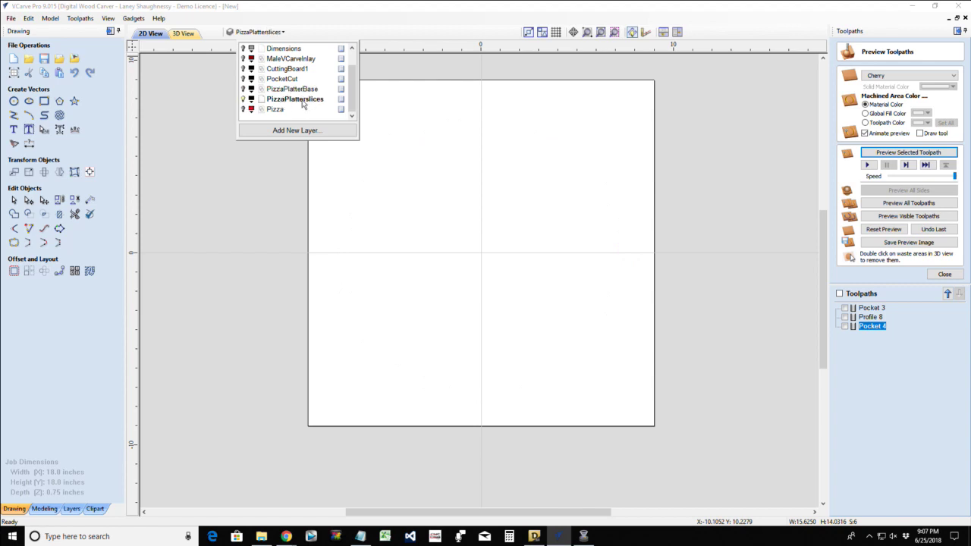
- Show the Pizza slice lines and PizzaPlatterBase outline, then select the platter outline
left_click(243, 110)
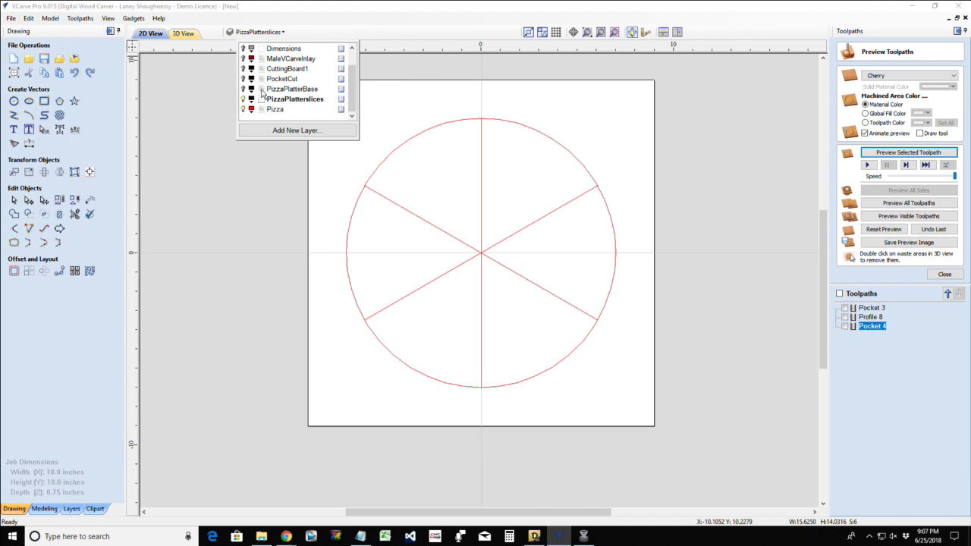
left_click(244, 89)
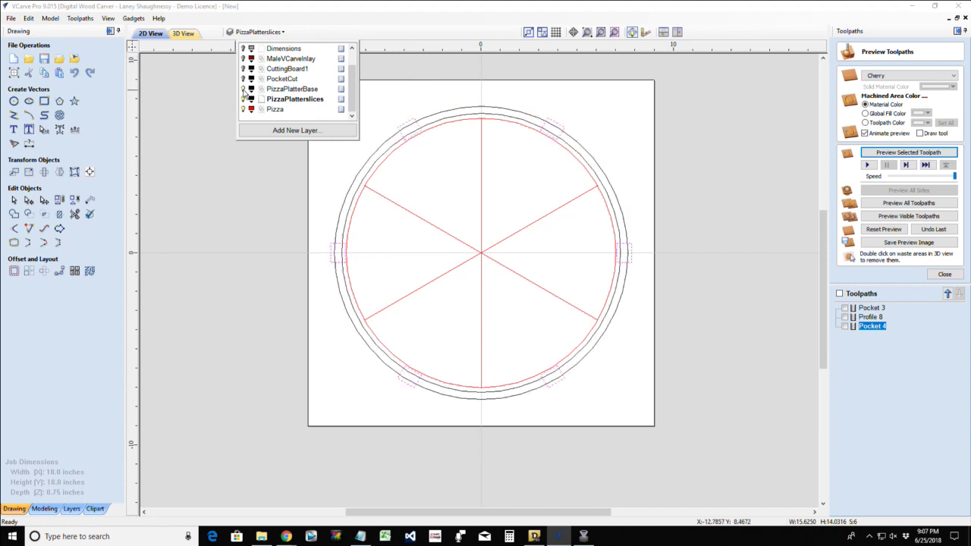
left_click(391, 149)
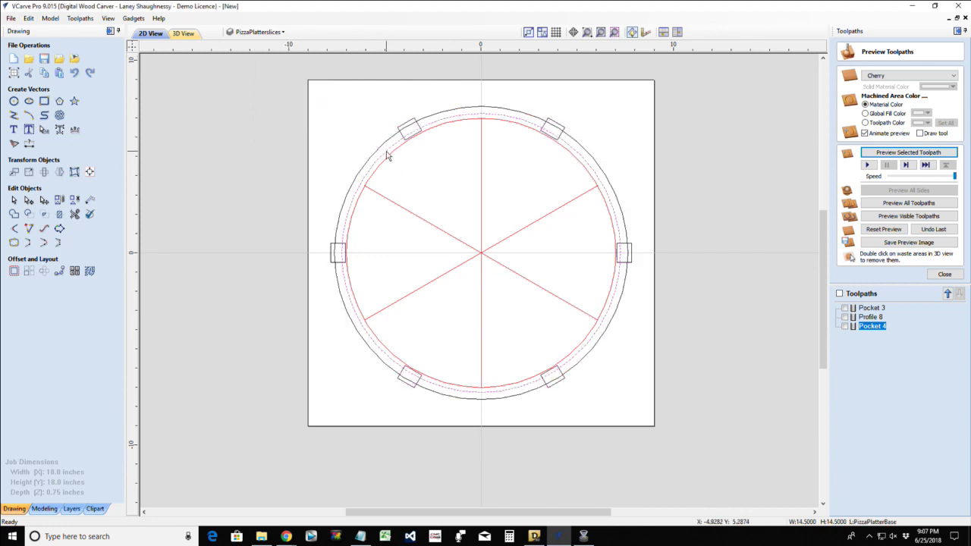
- Copy the platter outline onto the PizzaPlatterslices layer
right_click(386, 155)
mouse_move(443, 364)
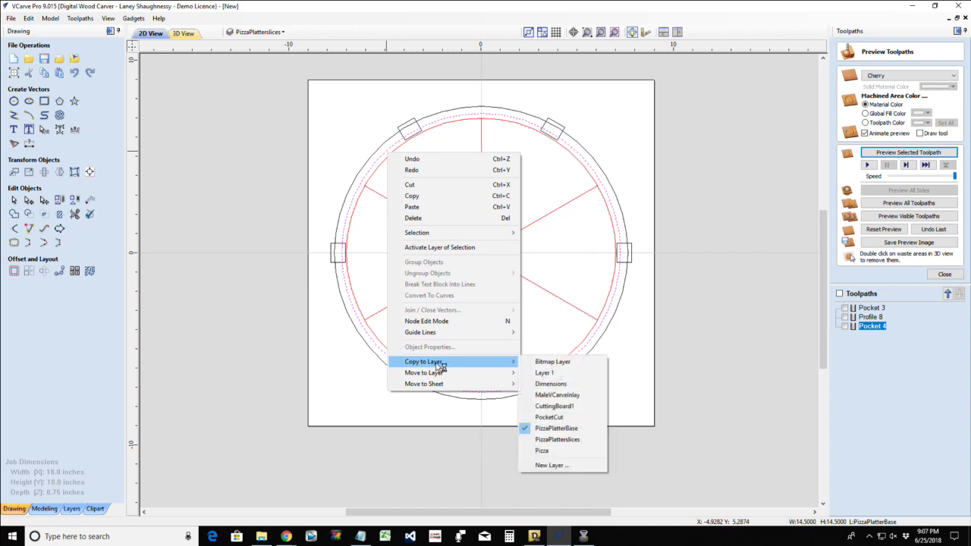
left_click(542, 440)
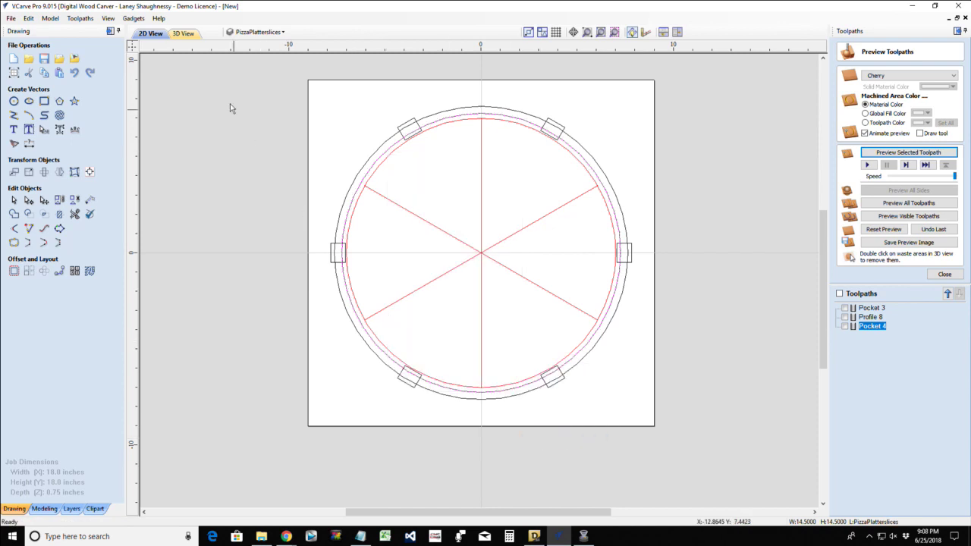
- Hide the PizzaPlatterBase layer and select the red inner pizza circle
left_click(250, 32)
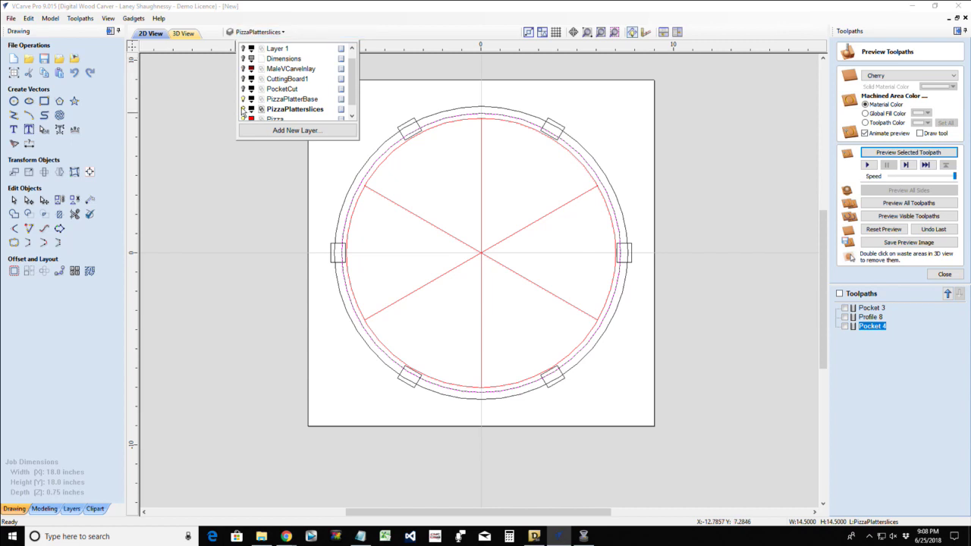
left_click(243, 99)
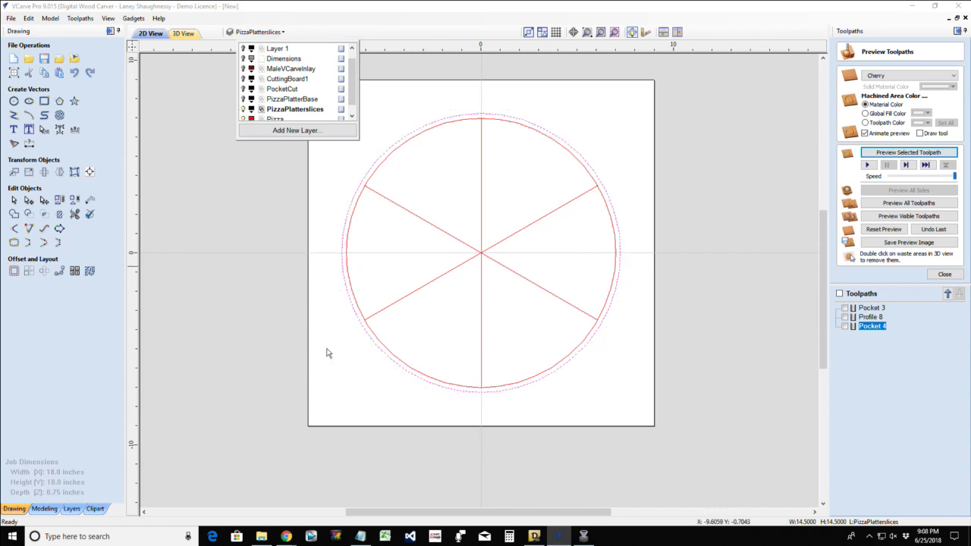
left_click(310, 207)
scroll(372, 145, "up", 3)
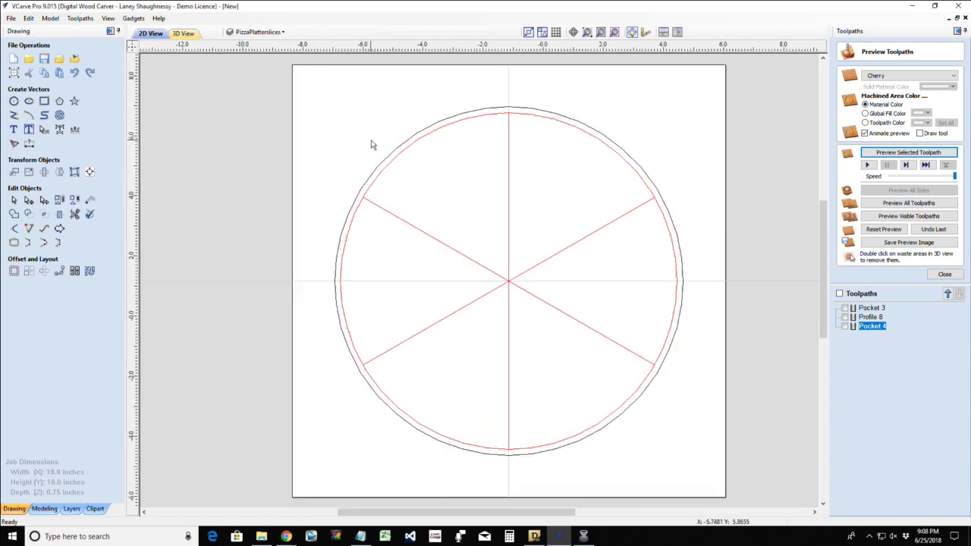
scroll(582, 139, "down", 3)
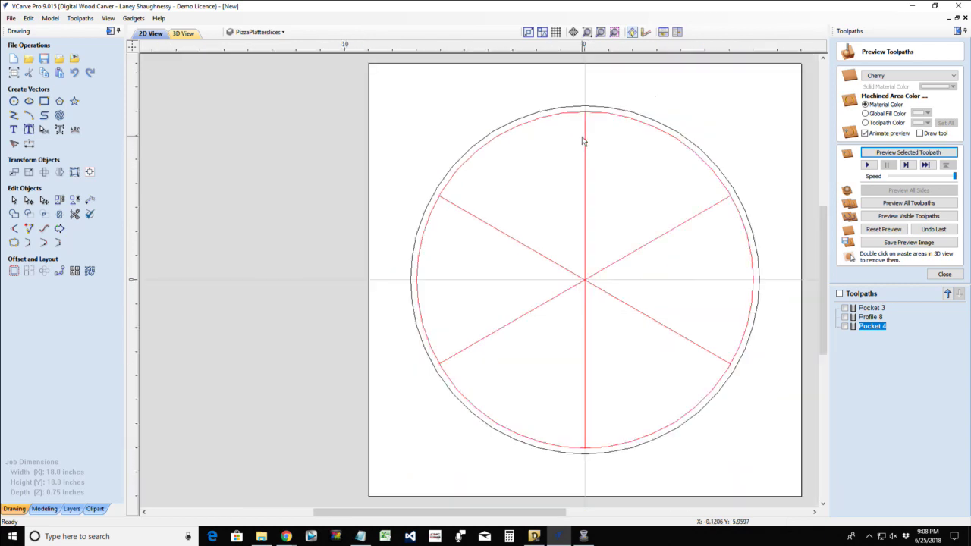
scroll(570, 106, "up", 3)
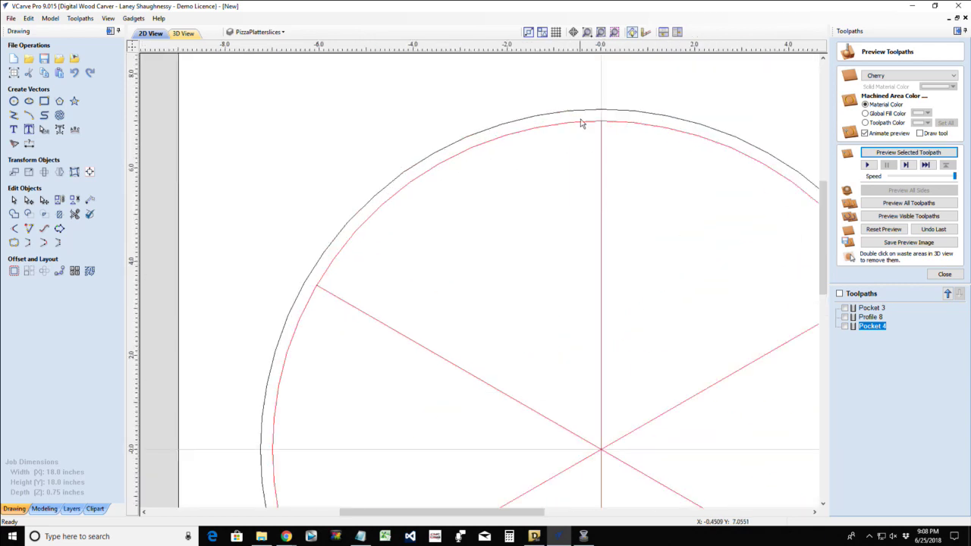
scroll(541, 234, "down", 4)
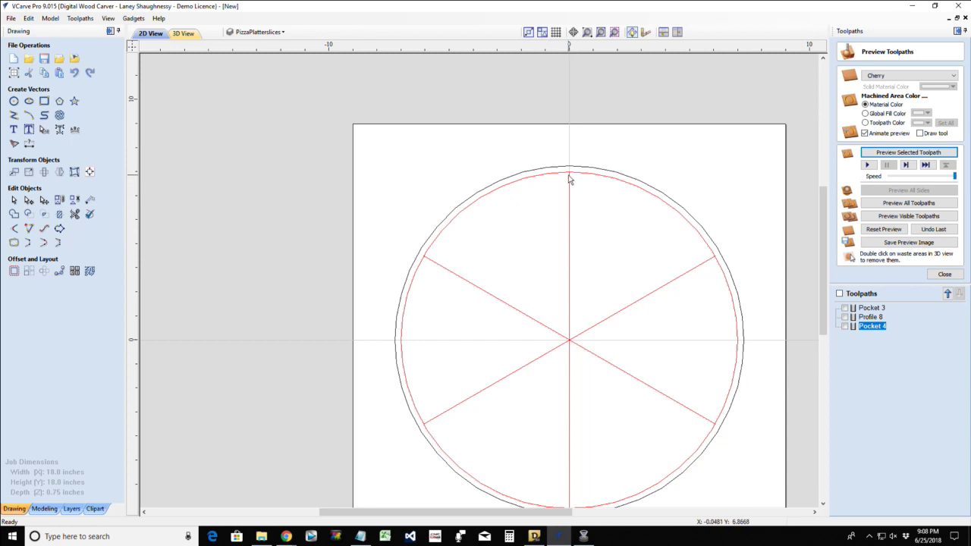
scroll(570, 183, "up", 2)
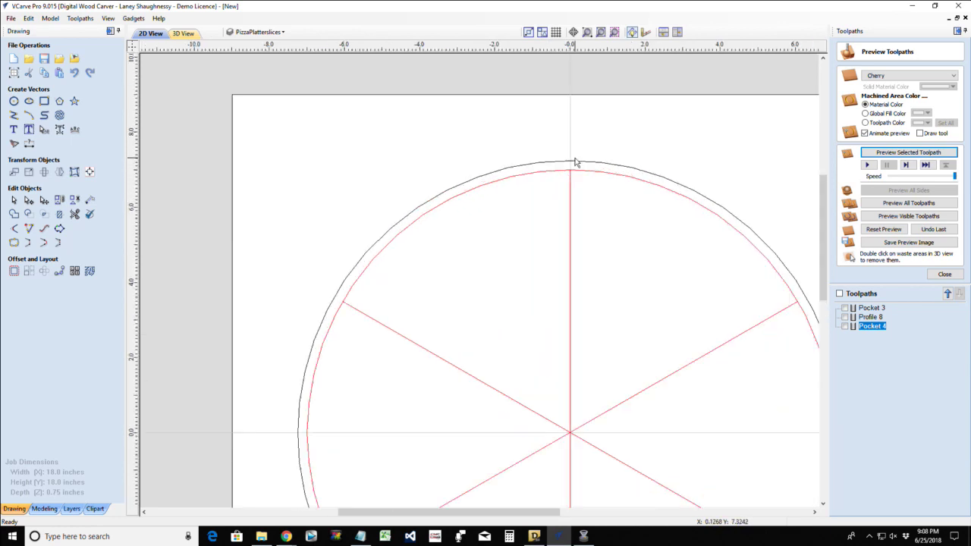
left_click(554, 170)
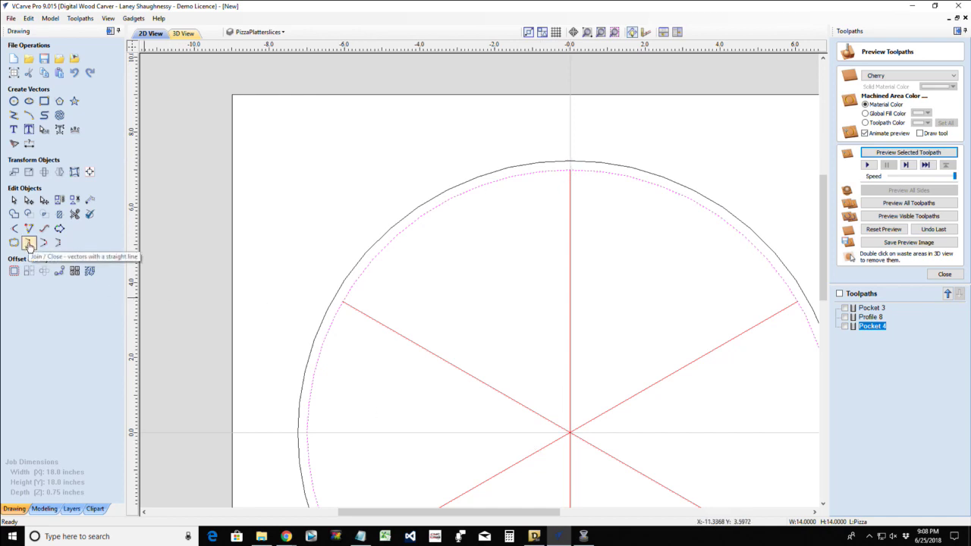
- Start the Extend Vectors tool, then cancel it
left_click(29, 229)
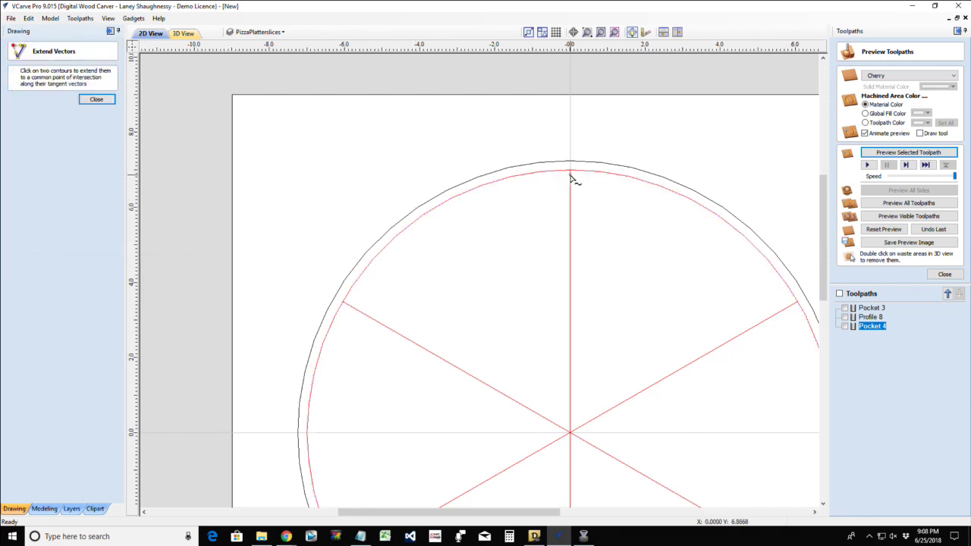
scroll(574, 177, "up", 2)
scroll(574, 177, "down", 1)
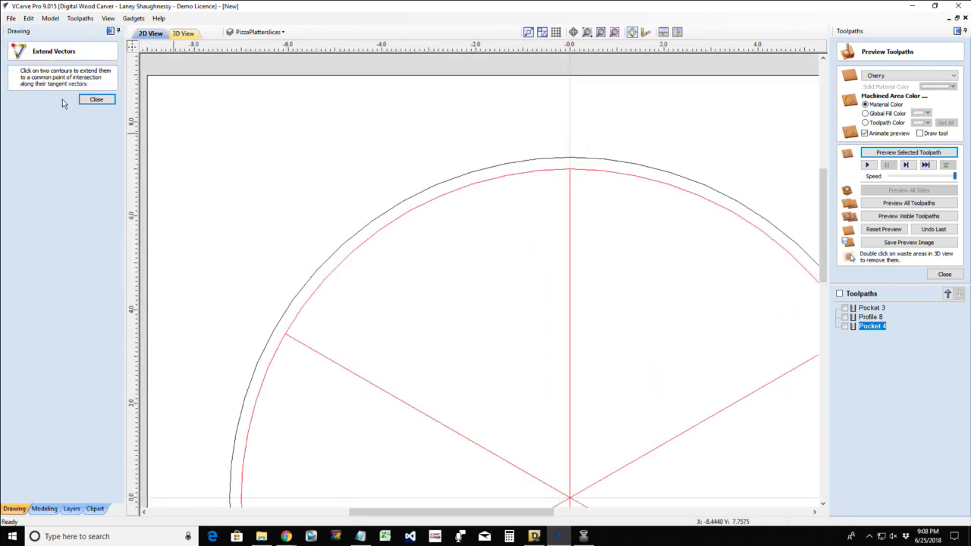
left_click(97, 100)
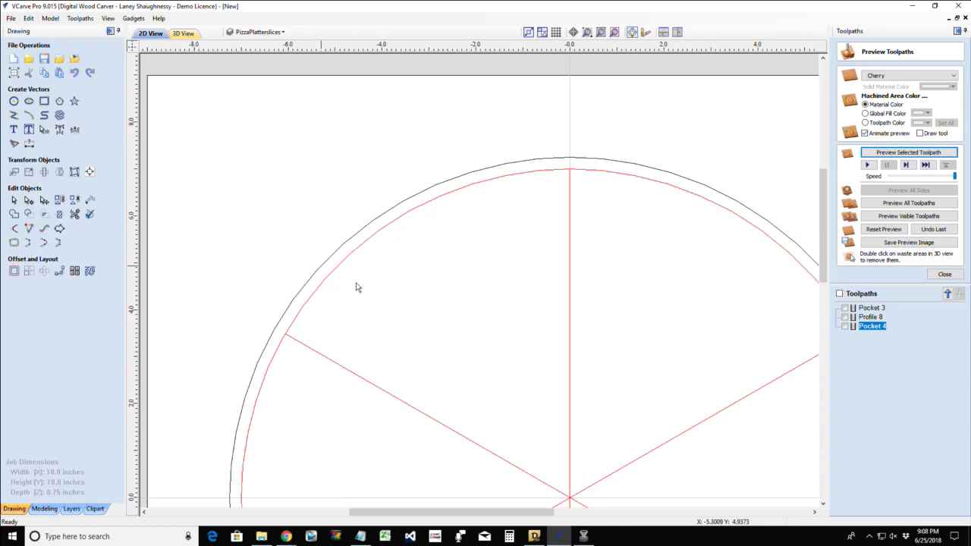
- Select the pizza slice lines and make Pizza the active layer
left_click(572, 316)
left_click(262, 31)
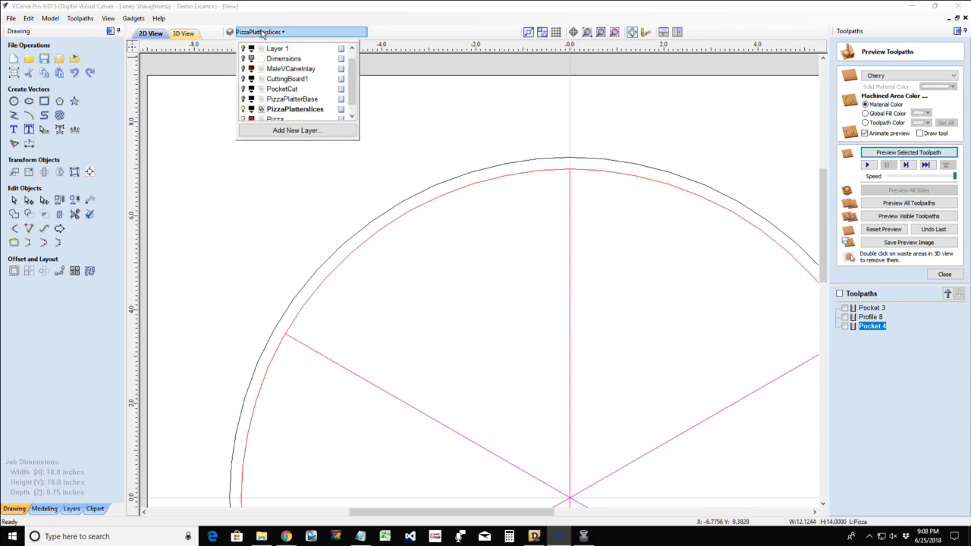
left_click(274, 110)
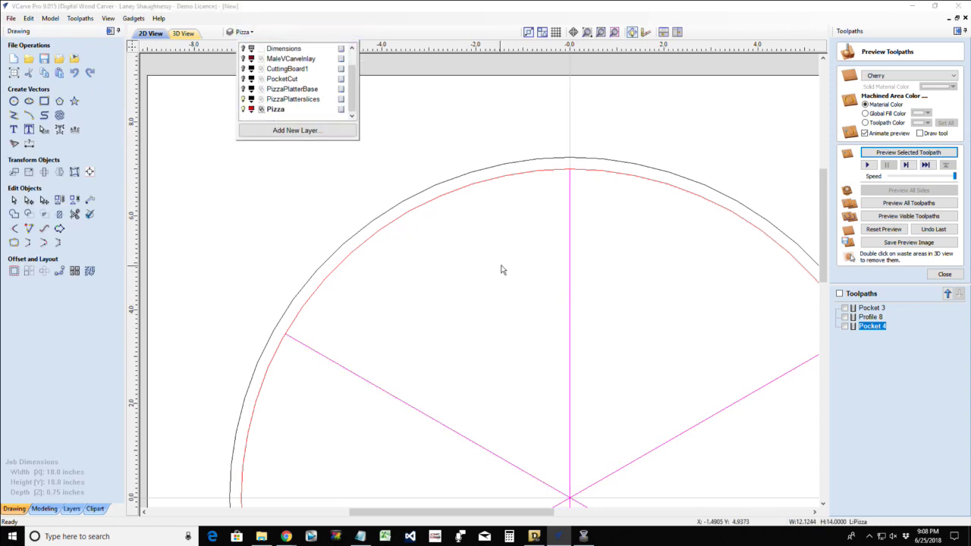
left_click(570, 256)
- Select all six slice lines, make PizzaPlatterslices active, and deselect everything
left_click(569, 257)
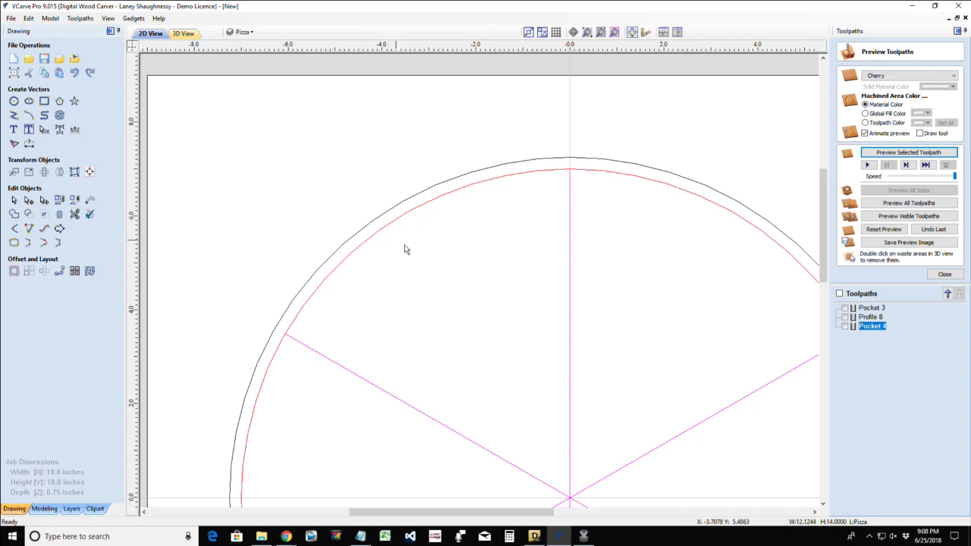
scroll(490, 270, "down", 2)
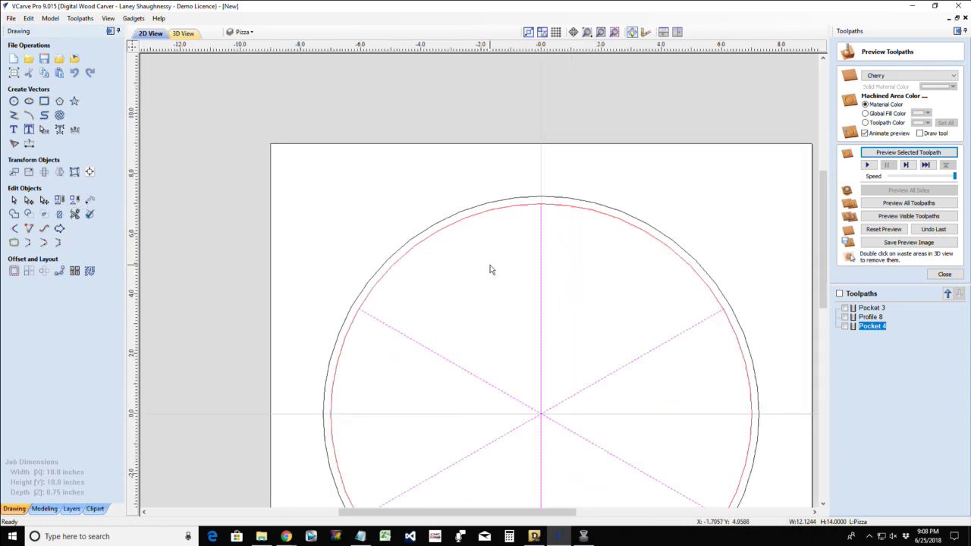
left_click(541, 352)
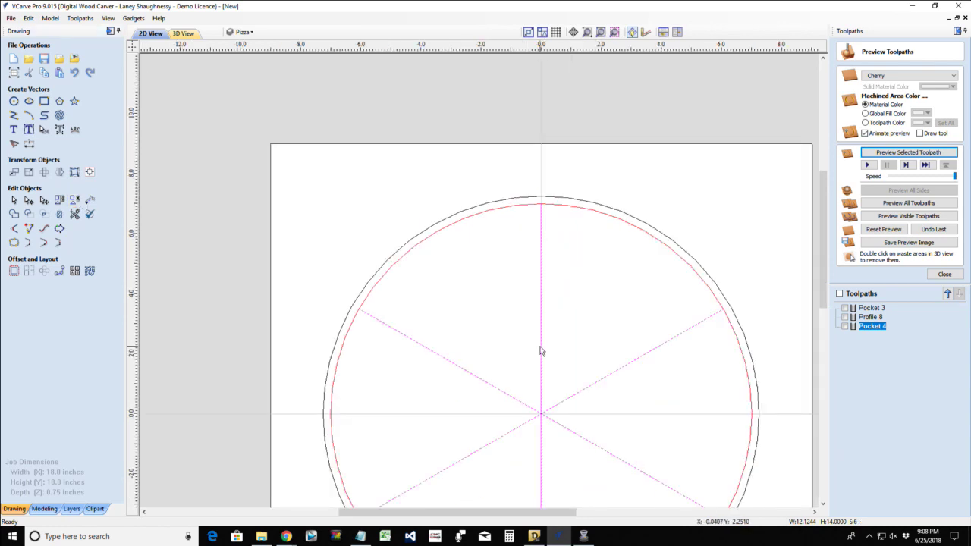
left_click(241, 31)
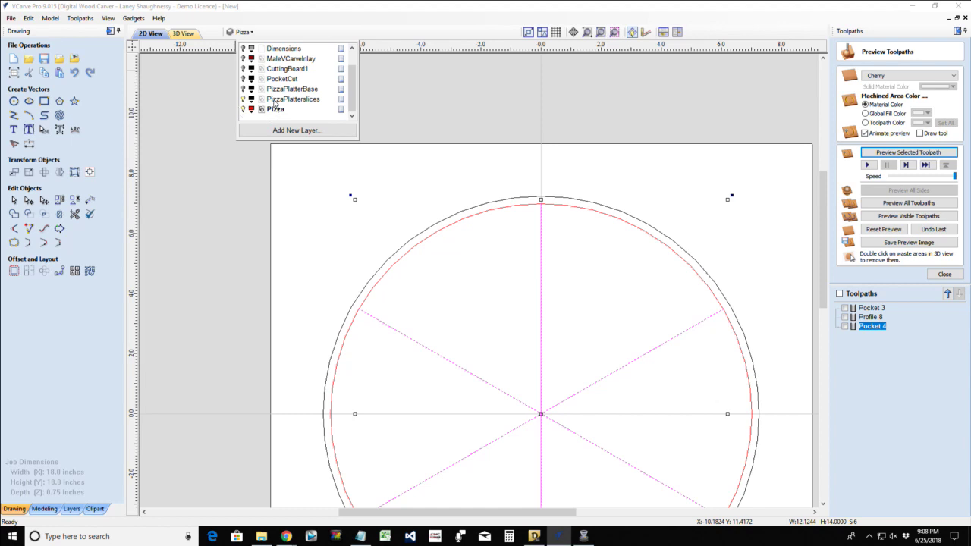
left_click(274, 100)
left_click(475, 251)
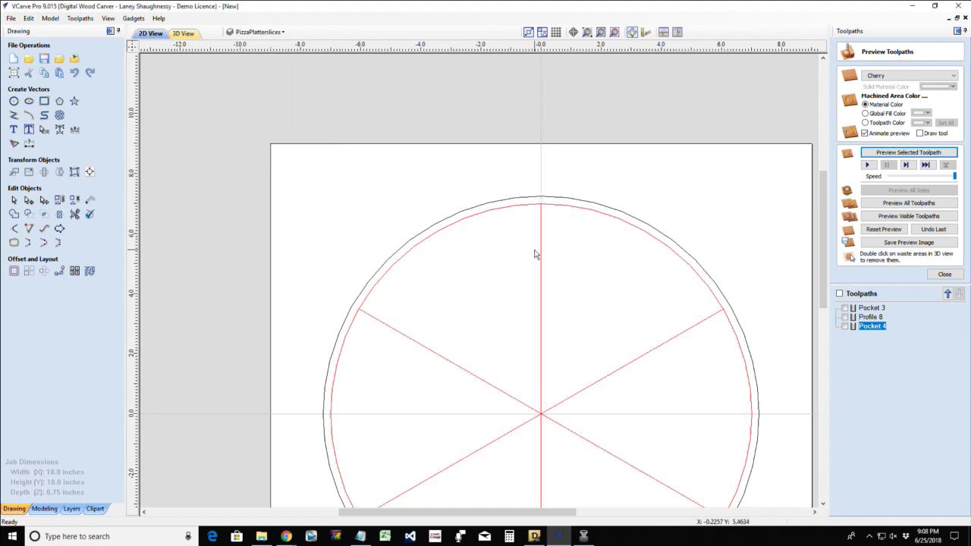
scroll(475, 253, "up", 3)
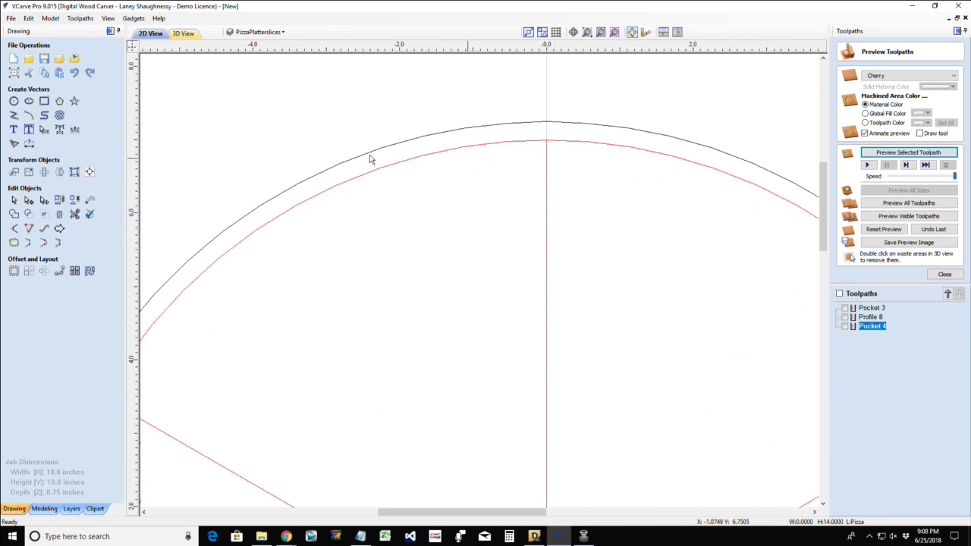
- Use Extend Vectors to stretch the upper-left and right slice lines out to the platter circle
left_click(29, 229)
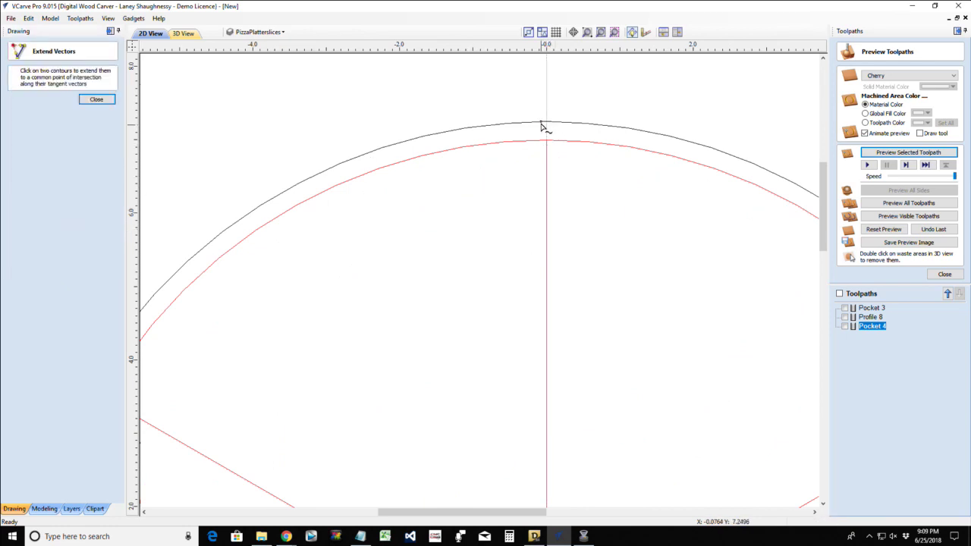
scroll(502, 261, "down", 3)
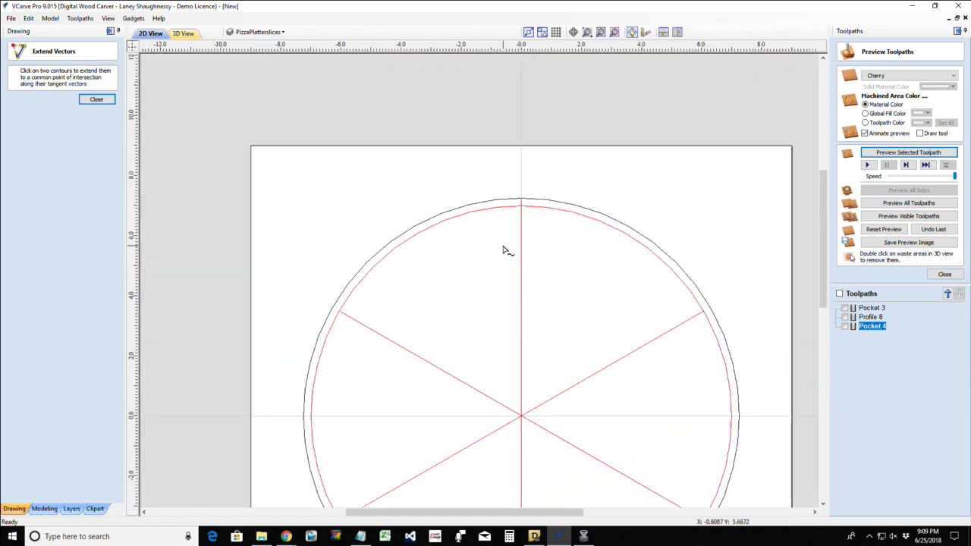
left_click(332, 309)
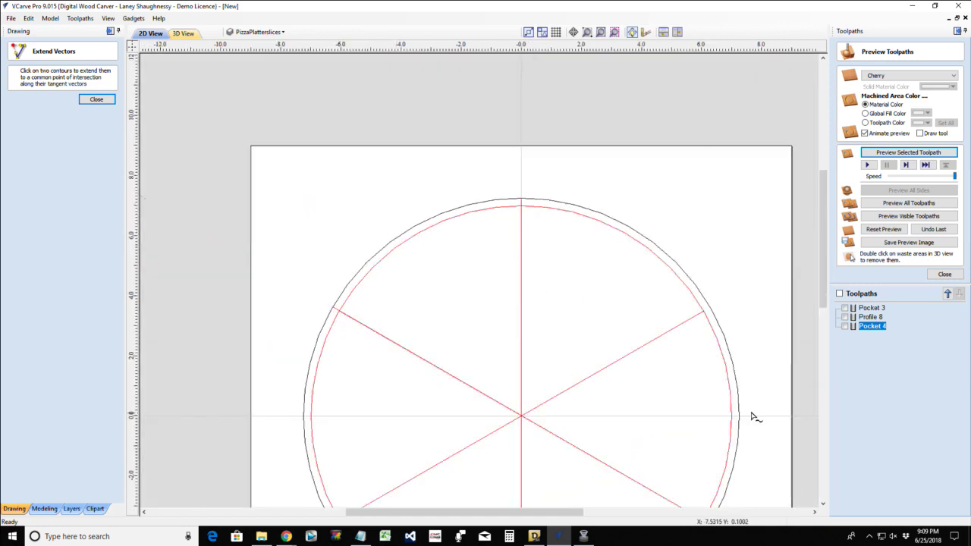
left_click(703, 316)
scroll(712, 310, "up", 8)
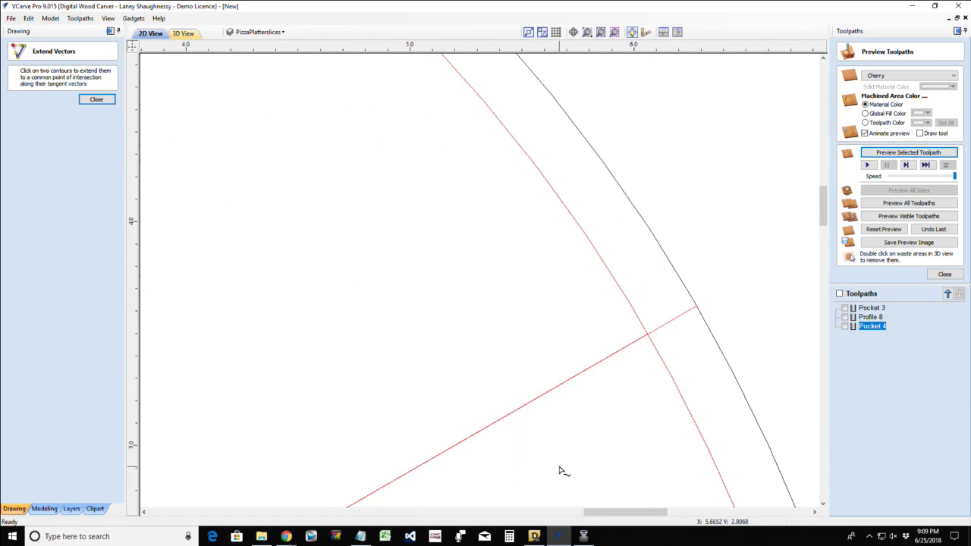
scroll(561, 440, "down", 4)
scroll(574, 383, "down", 10)
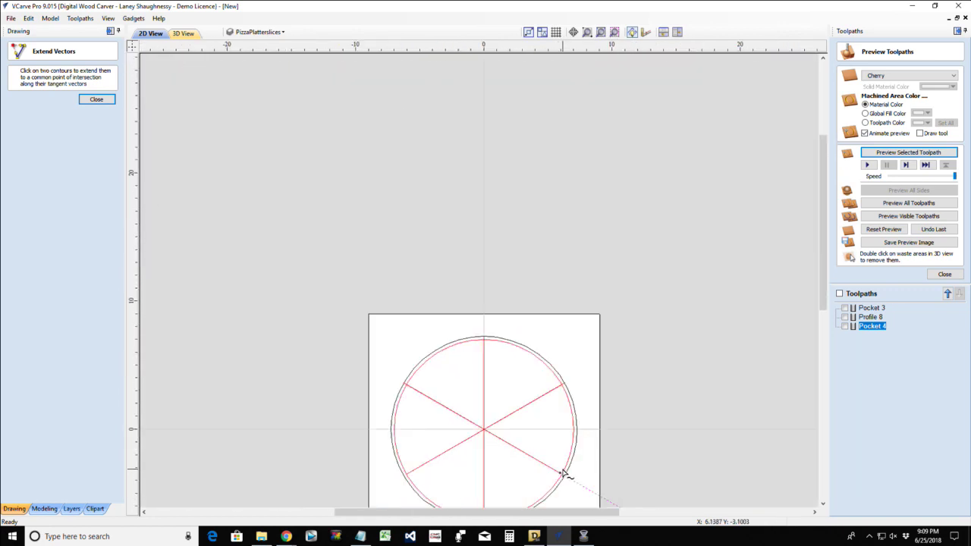
scroll(558, 510, "up", 8)
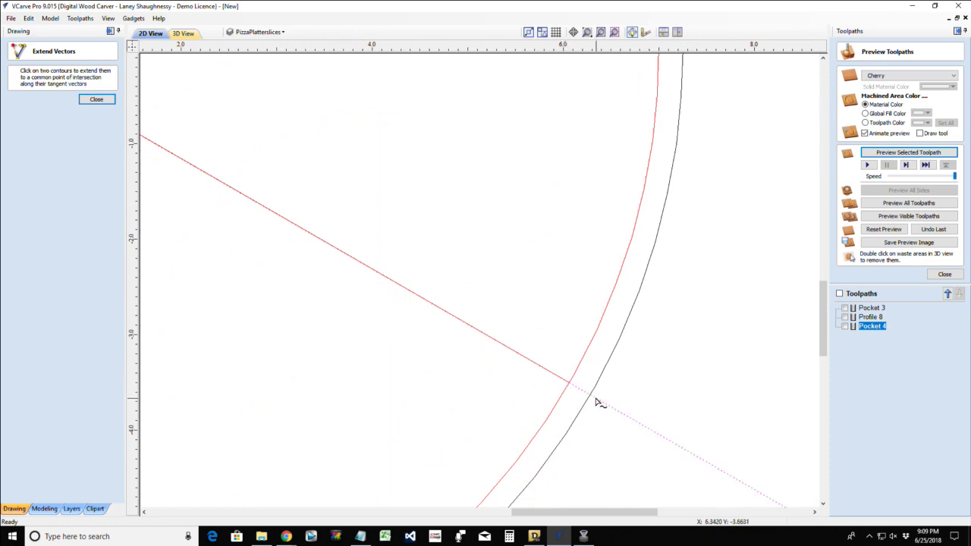
scroll(516, 459, "down", 8)
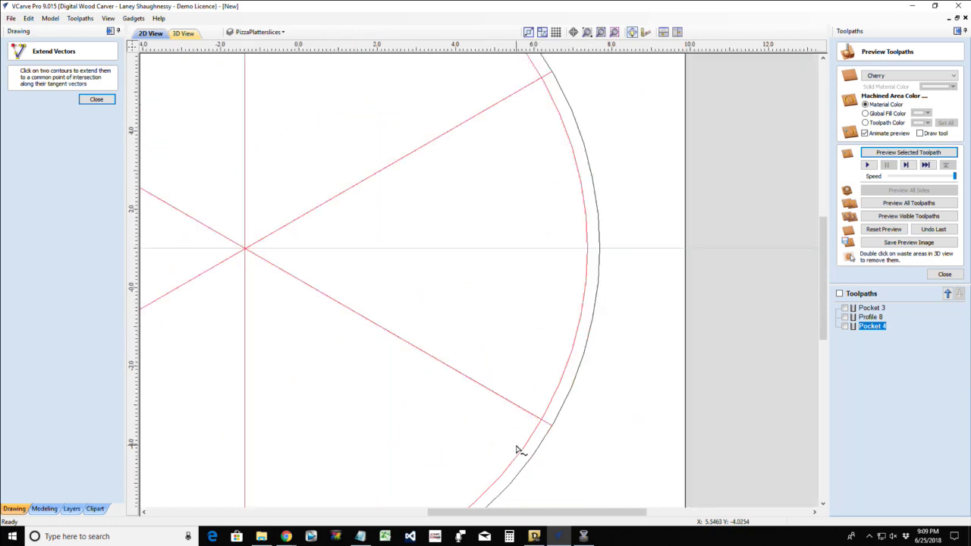
scroll(464, 506, "up", 8)
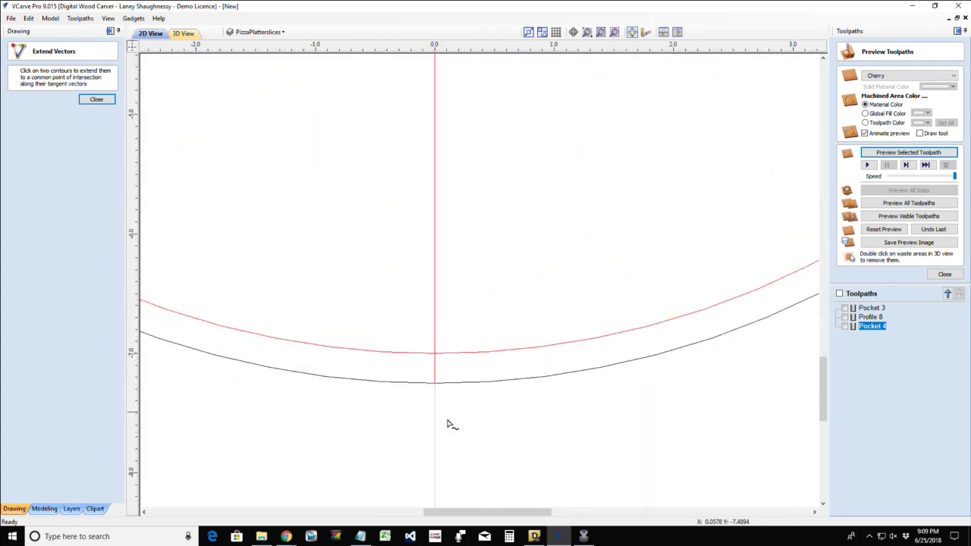
scroll(461, 436, "down", 8)
scroll(281, 332, "up", 4)
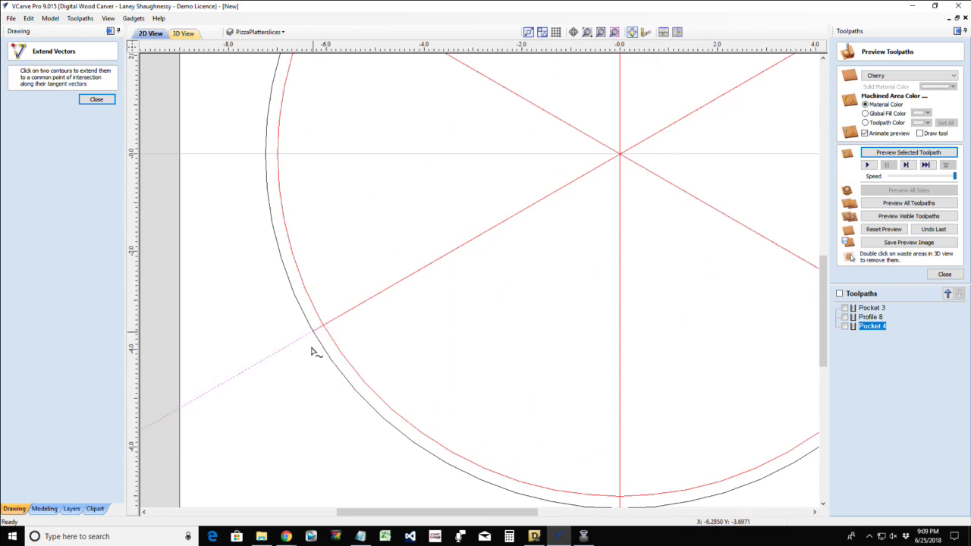
scroll(319, 386, "down", 5)
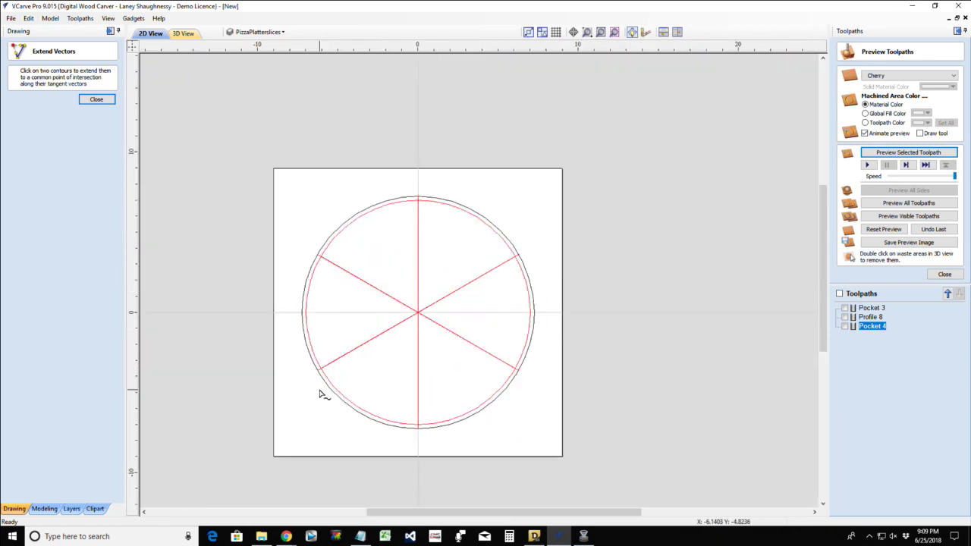
left_click(96, 99)
- Select the six radial slice lines and Shift-add the inner red circle to the selection
scroll(359, 251, "up", 3)
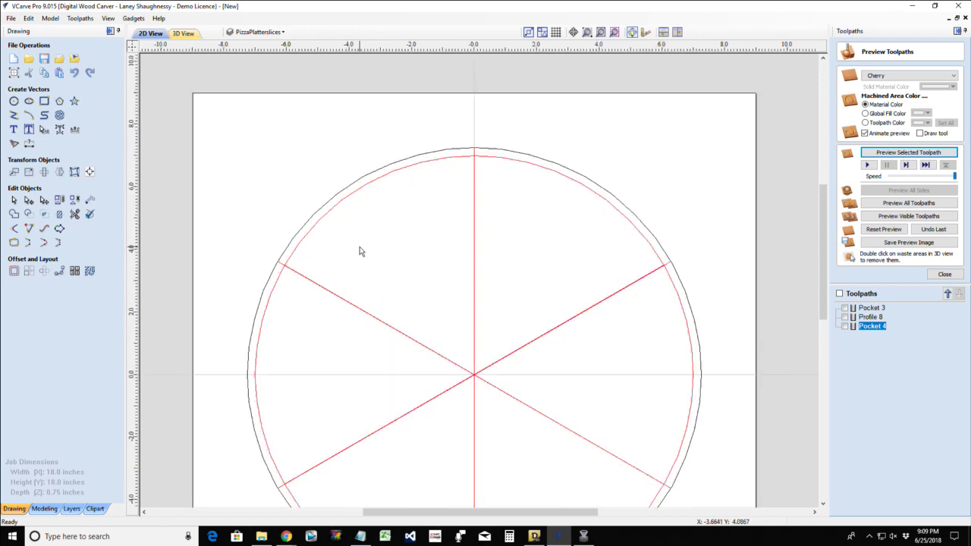
scroll(396, 233, "down", 1)
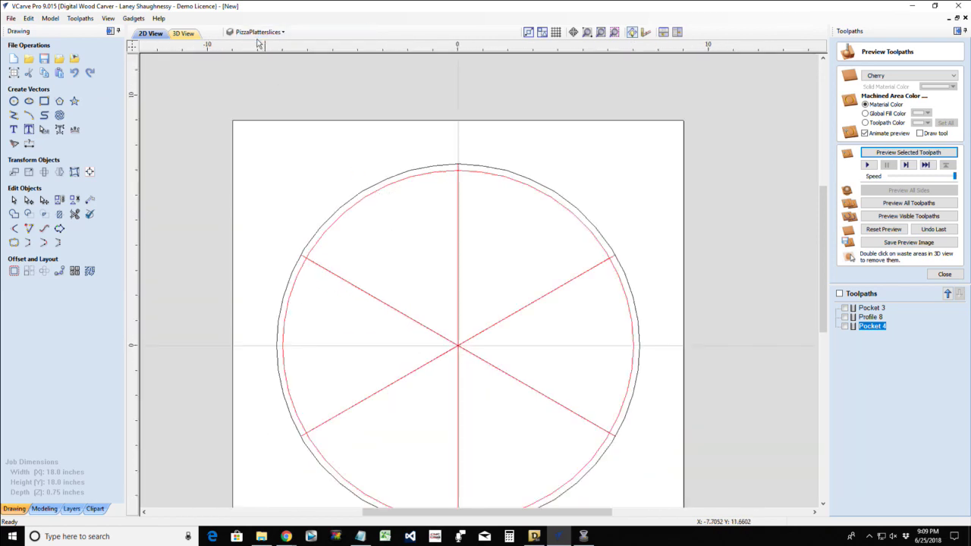
left_click(353, 209)
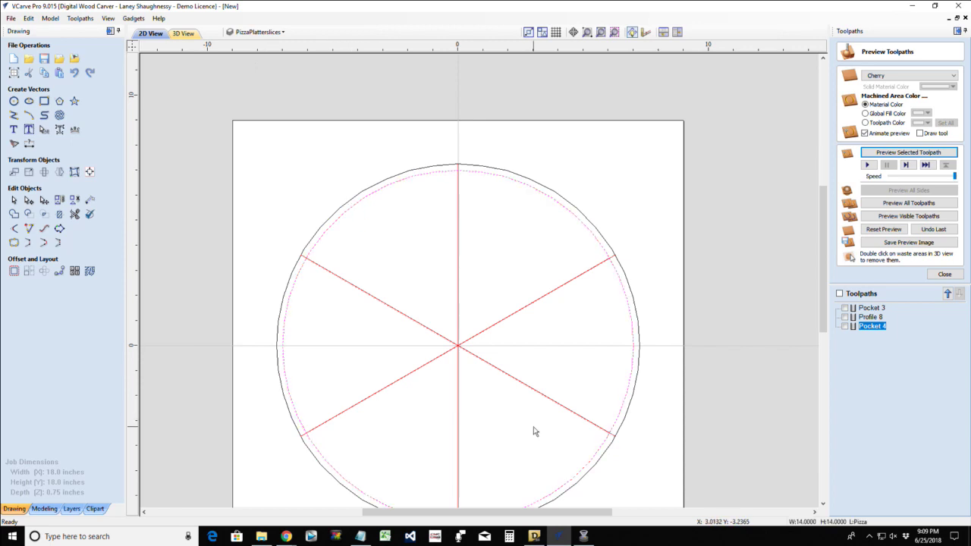
left_click(498, 409)
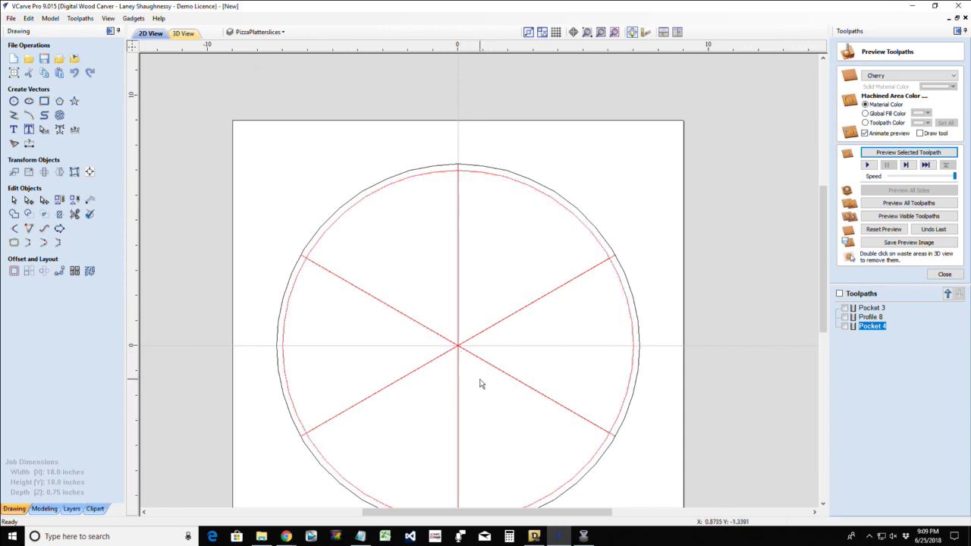
left_click(428, 322)
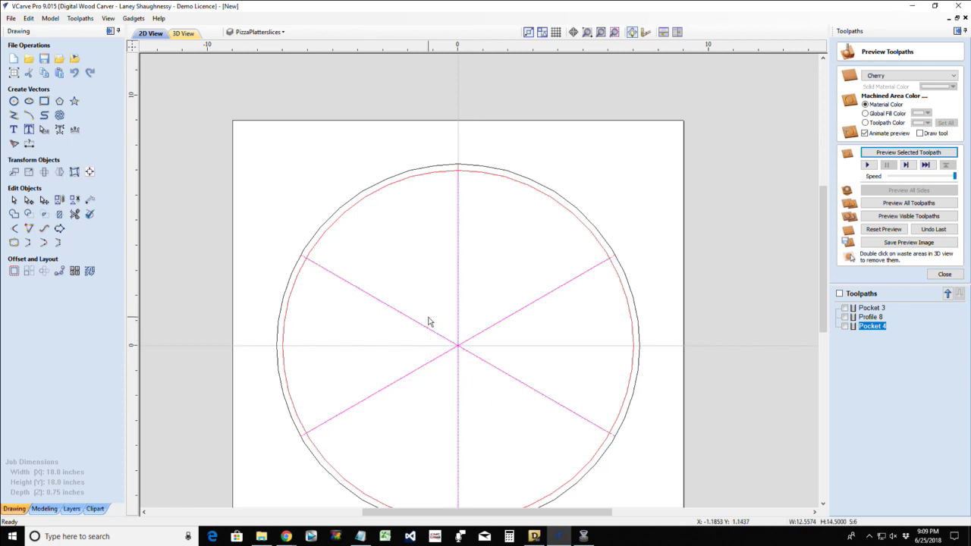
left_click(356, 207, "shift")
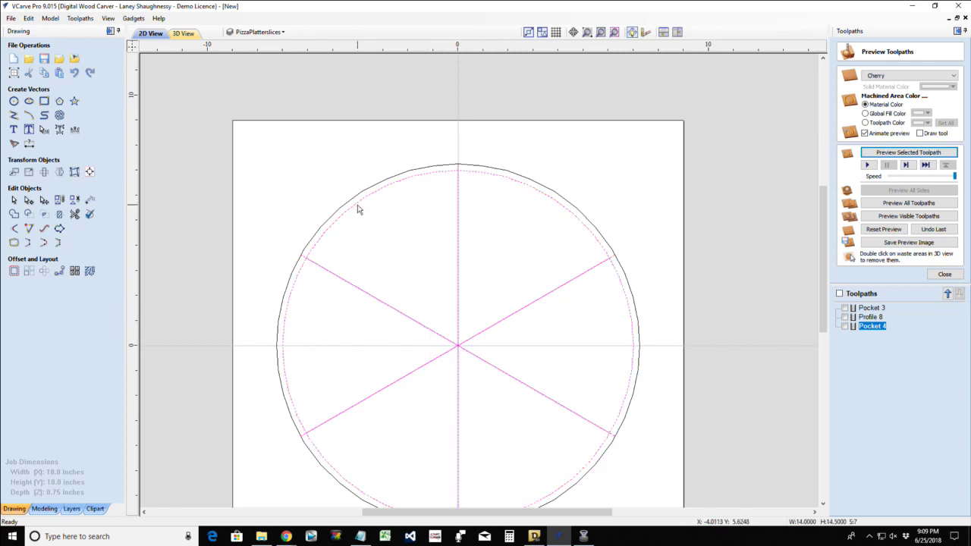
- Copy the six slice lines and inner circle to PizzaPlatterslices, then switch off the Pizza layer
right_click(358, 210)
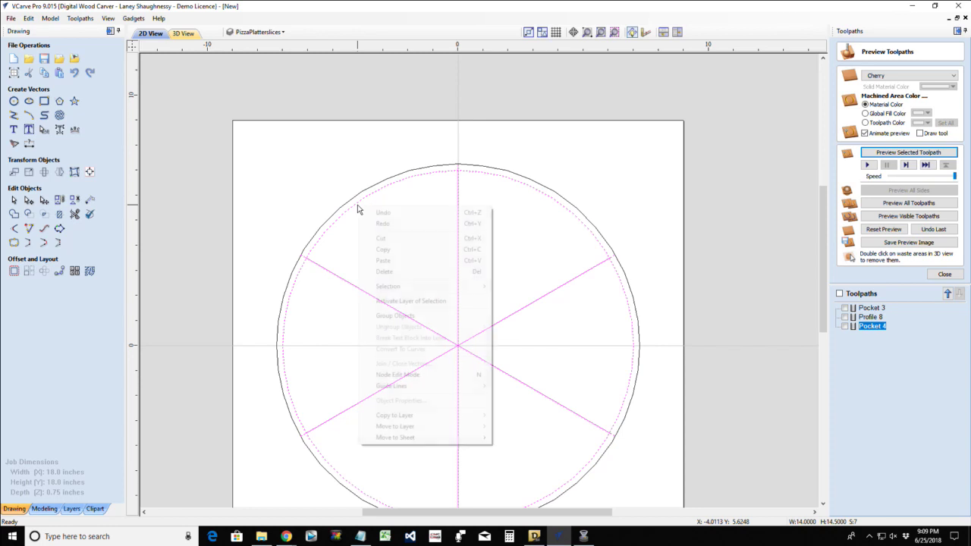
mouse_move(427, 429)
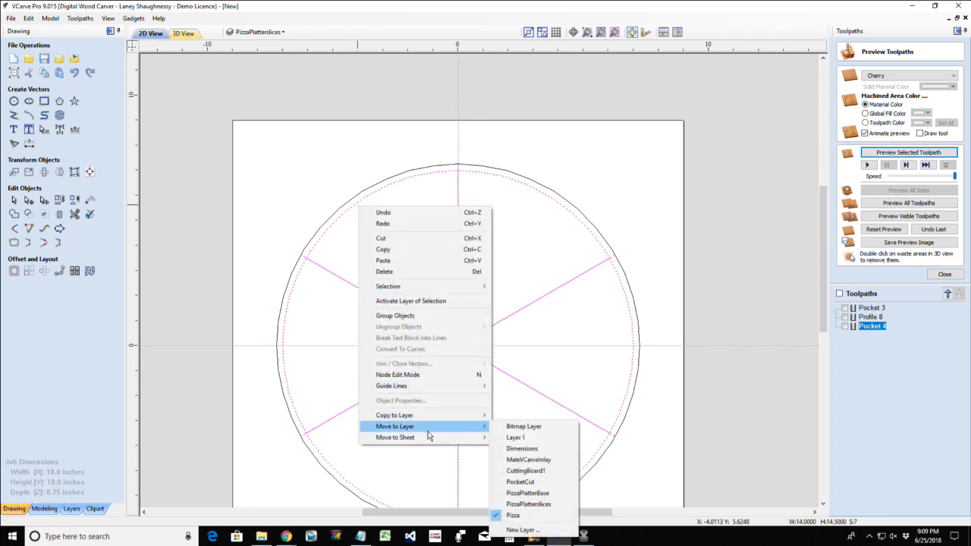
left_click(539, 497)
left_click(256, 31)
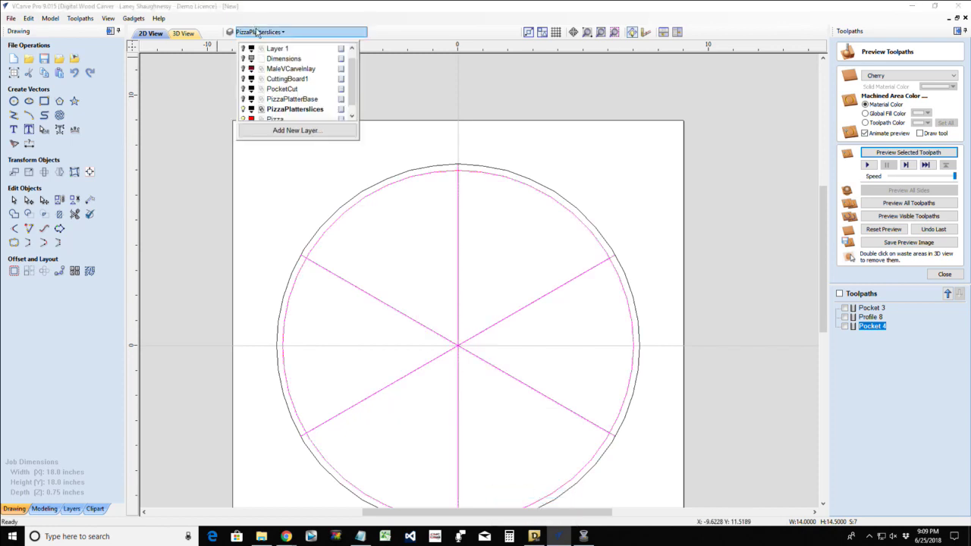
scroll(264, 91, "down", 1)
left_click(243, 110)
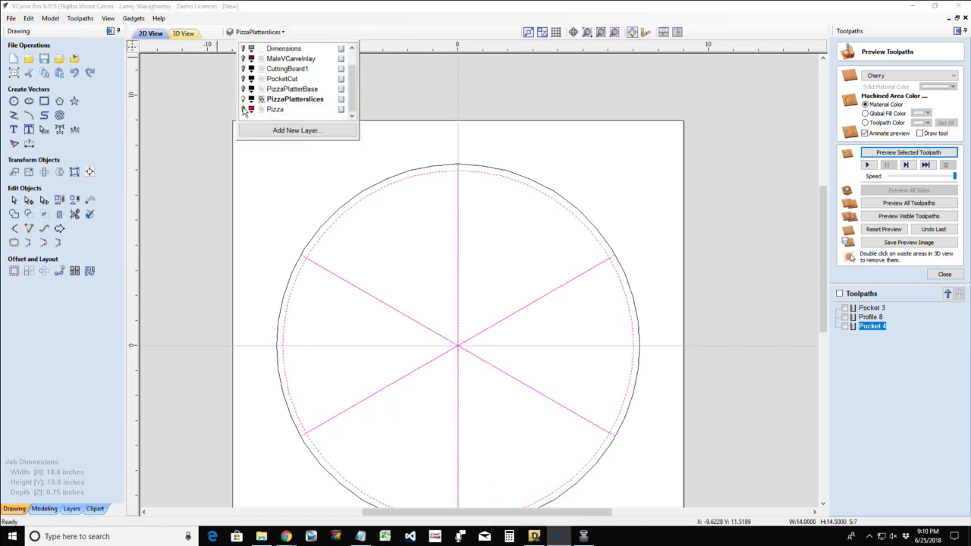
- Deselect everything, then pick the diagonal and vertical slice lines one by one
left_click(331, 173)
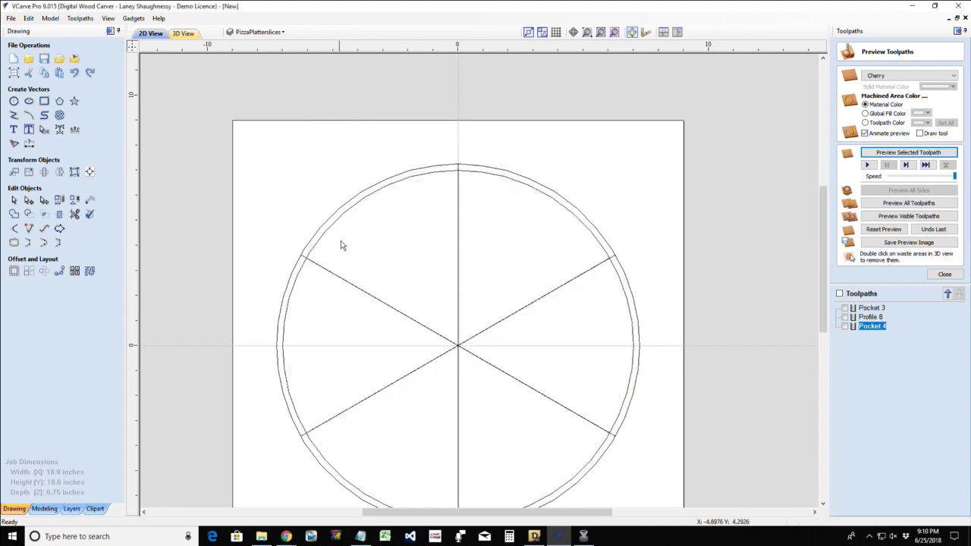
left_click(335, 277)
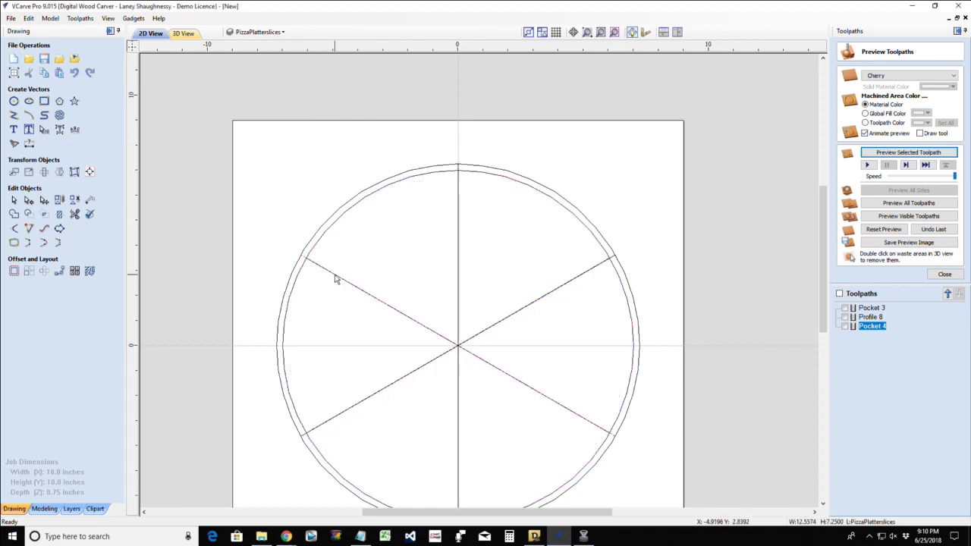
left_click(336, 277)
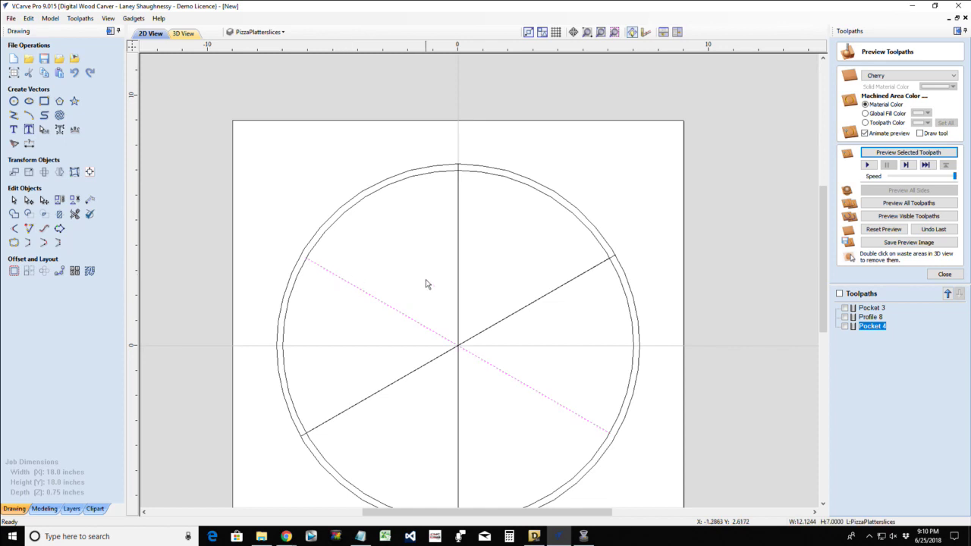
left_click(458, 265)
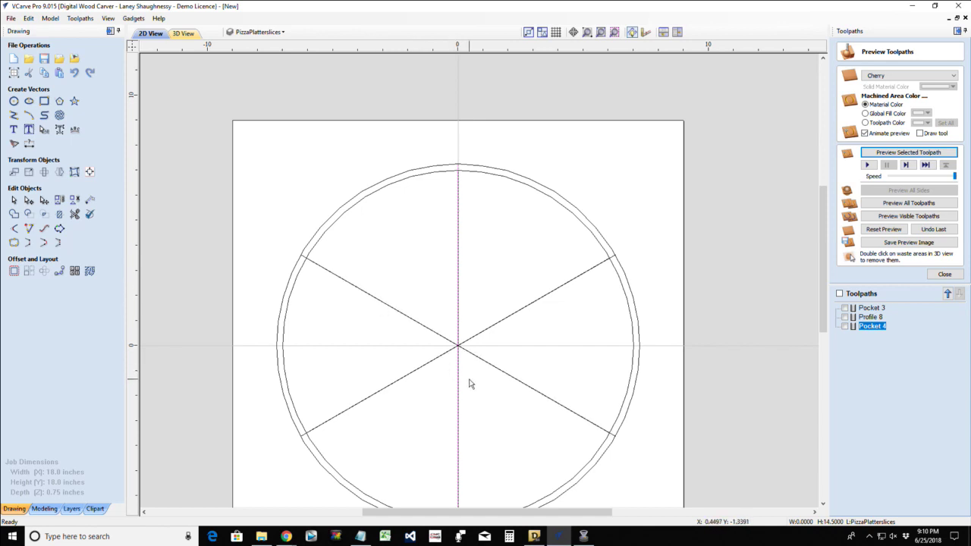
left_click(335, 276, "shift")
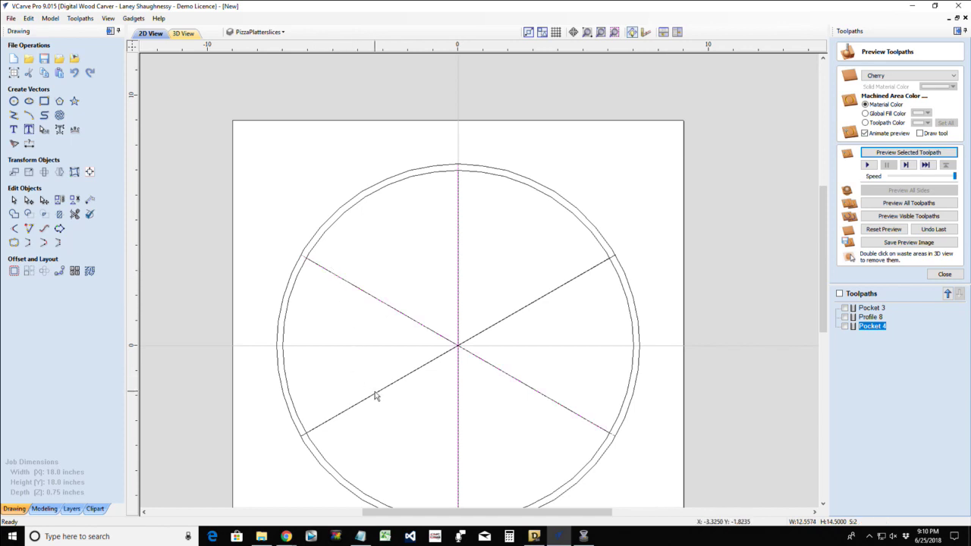
scroll(379, 477, "up", 2)
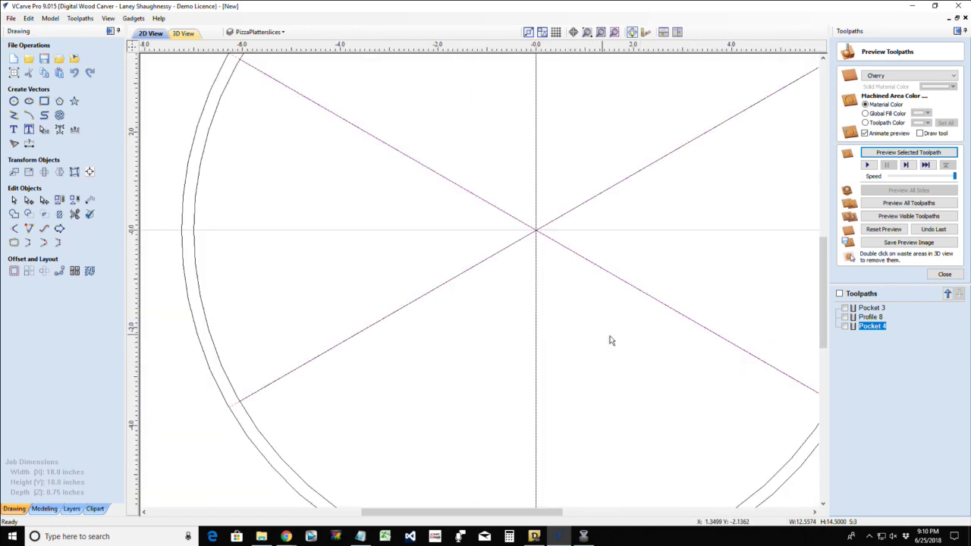
scroll(597, 276, "down", 2)
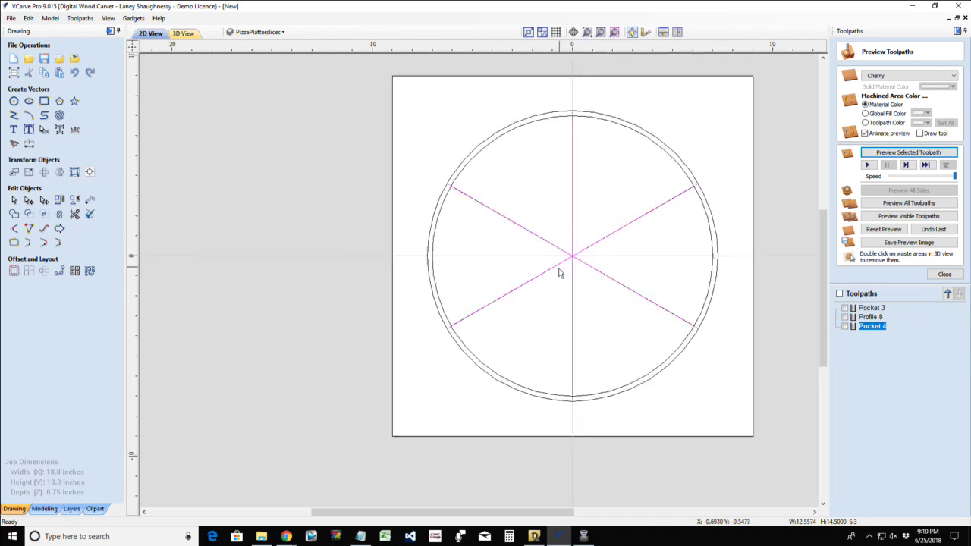
- Box-select the slice lines and make sure the vertical line is included
left_click(537, 316)
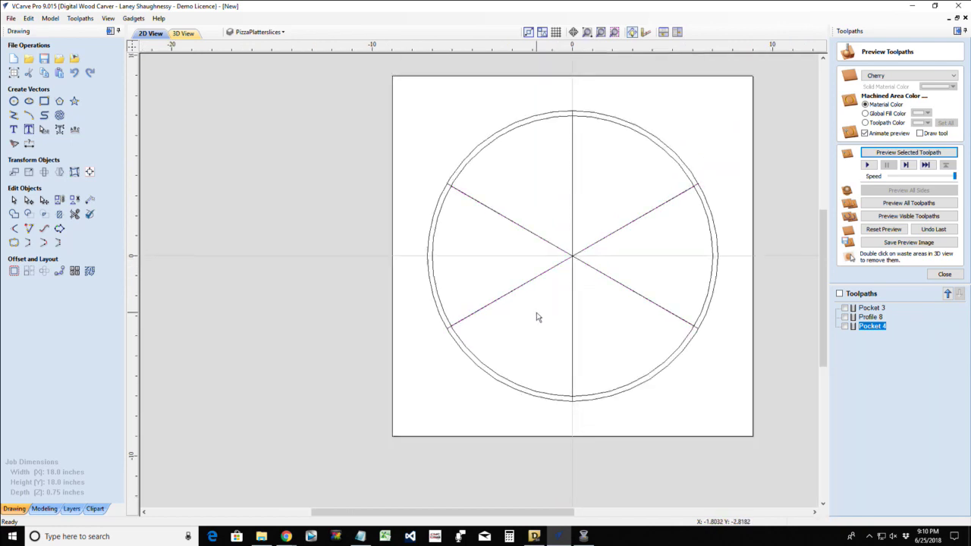
left_click_drag(642, 336, 533, 210)
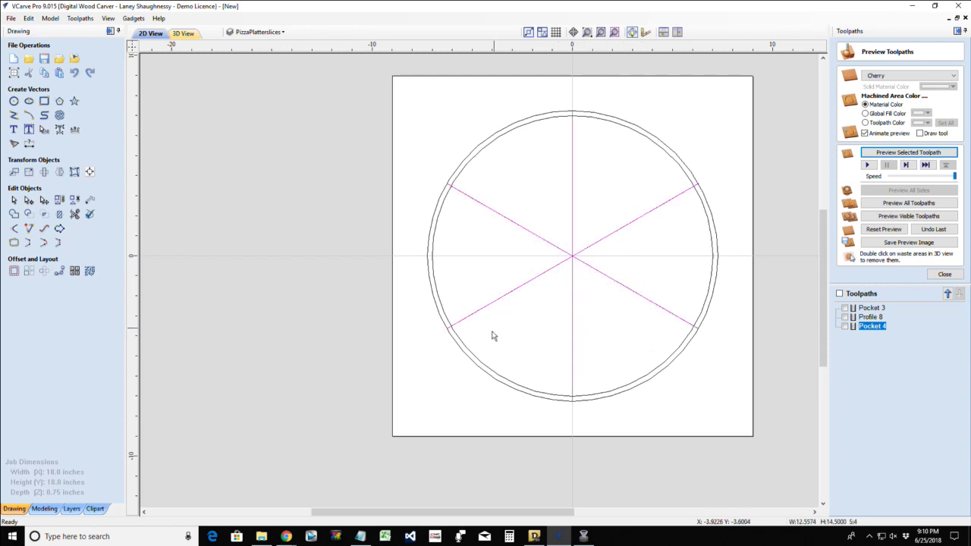
left_click(449, 332, "shift")
left_click(456, 328)
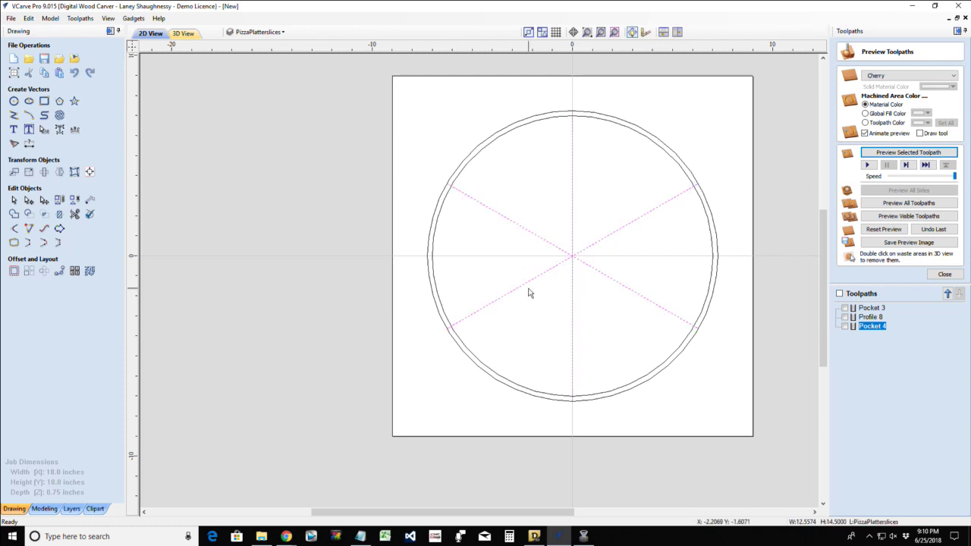
scroll(588, 202, "up", 3)
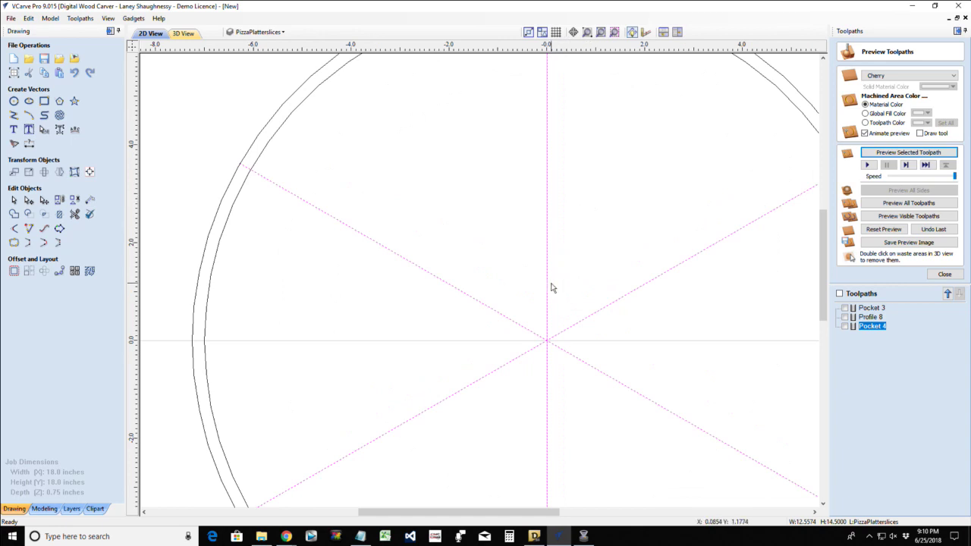
scroll(547, 298, "down", 3)
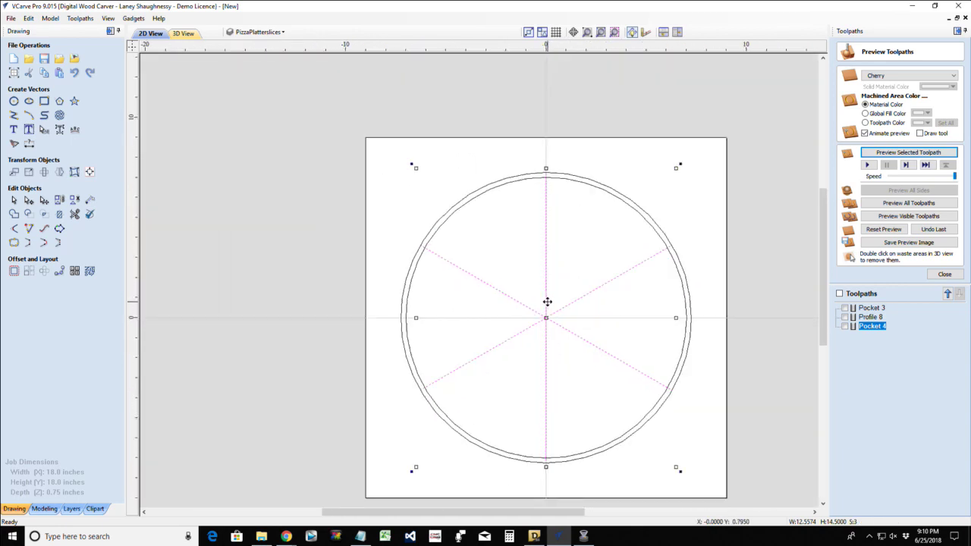
left_click(511, 393)
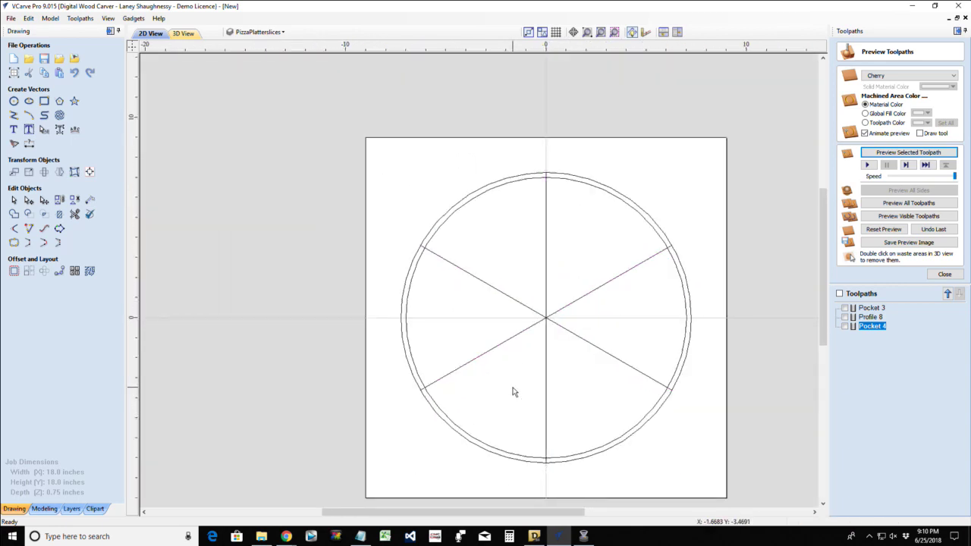
left_click(509, 343)
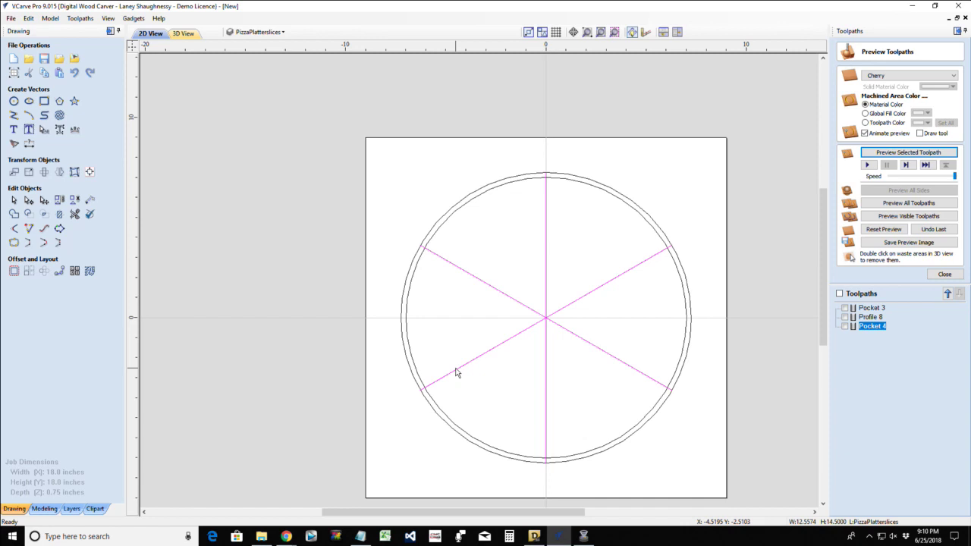
scroll(487, 357, "up", 5)
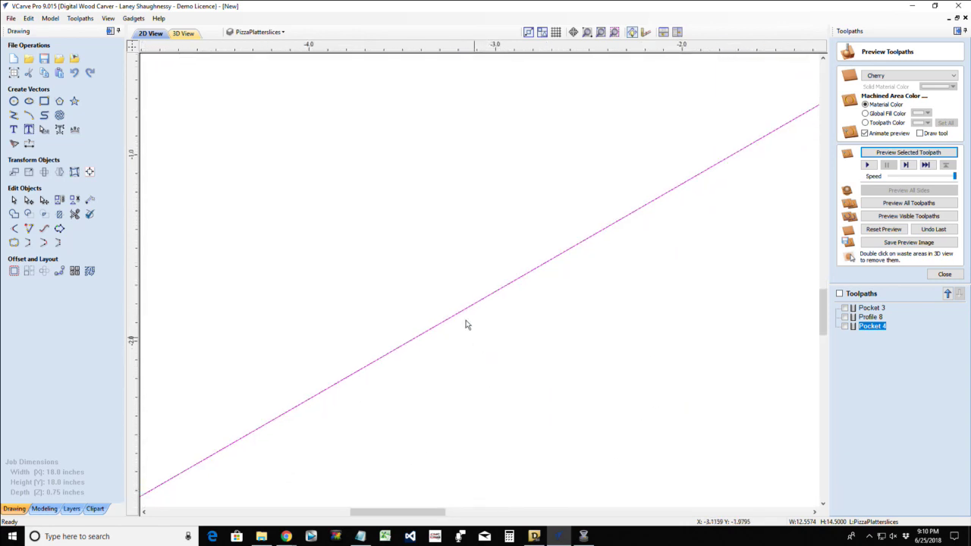
scroll(449, 319, "up", 5)
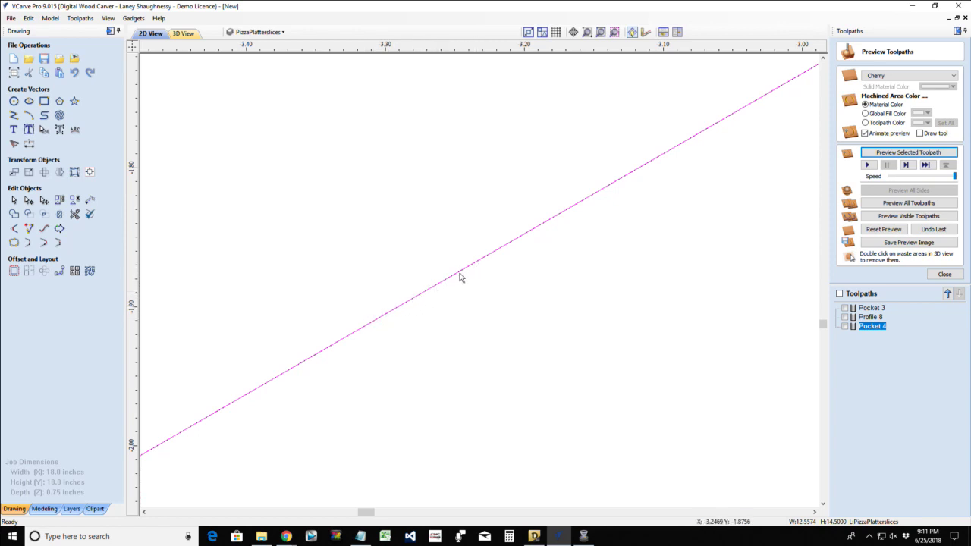
scroll(467, 275, "down", 8)
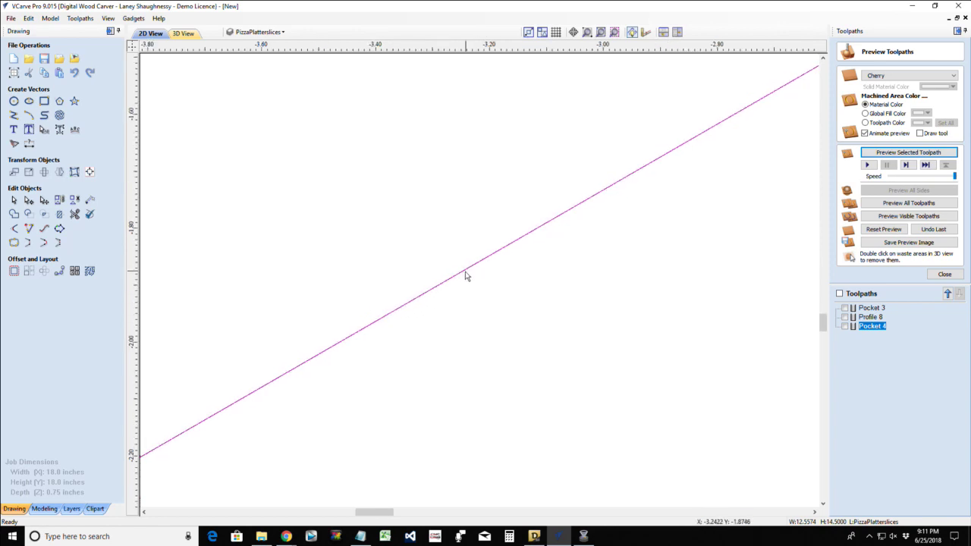
scroll(466, 285, "down", 1)
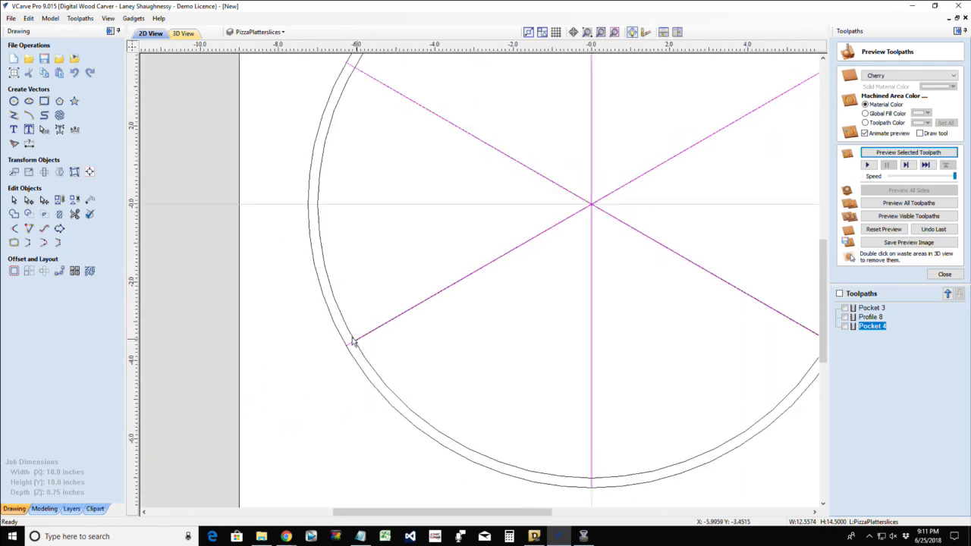
scroll(352, 342, "up", 8)
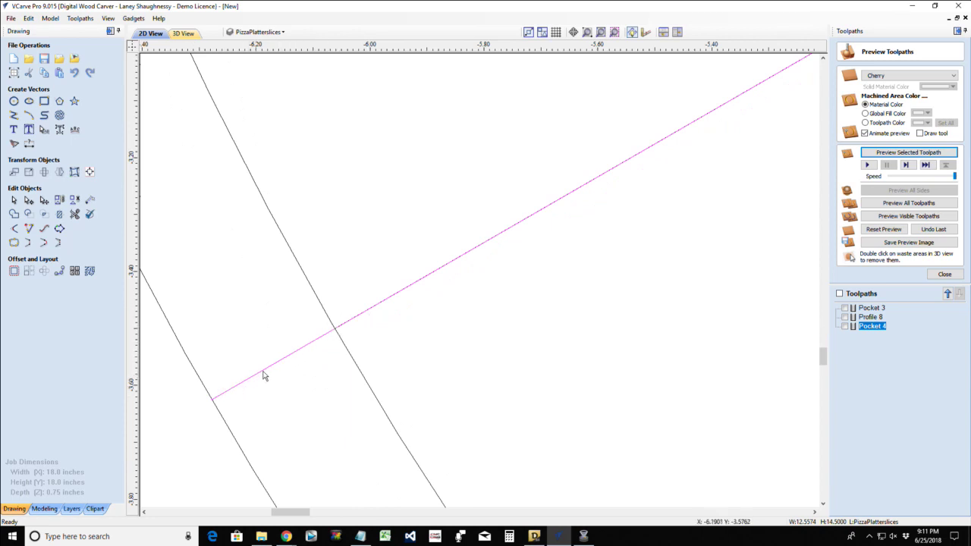
scroll(397, 304, "up", 2)
scroll(377, 304, "up", 1)
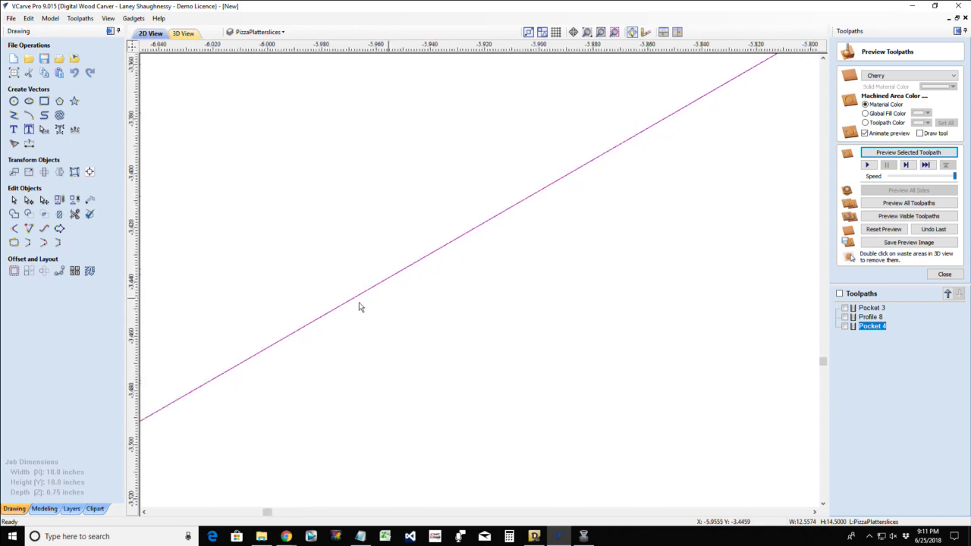
scroll(381, 295, "down", 6)
scroll(383, 296, "down", 10)
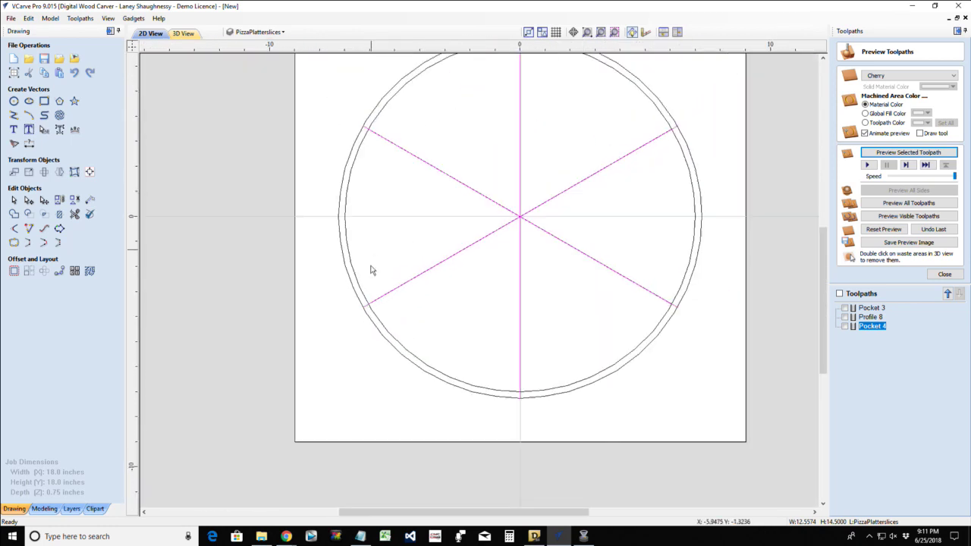
scroll(371, 314, "up", 2)
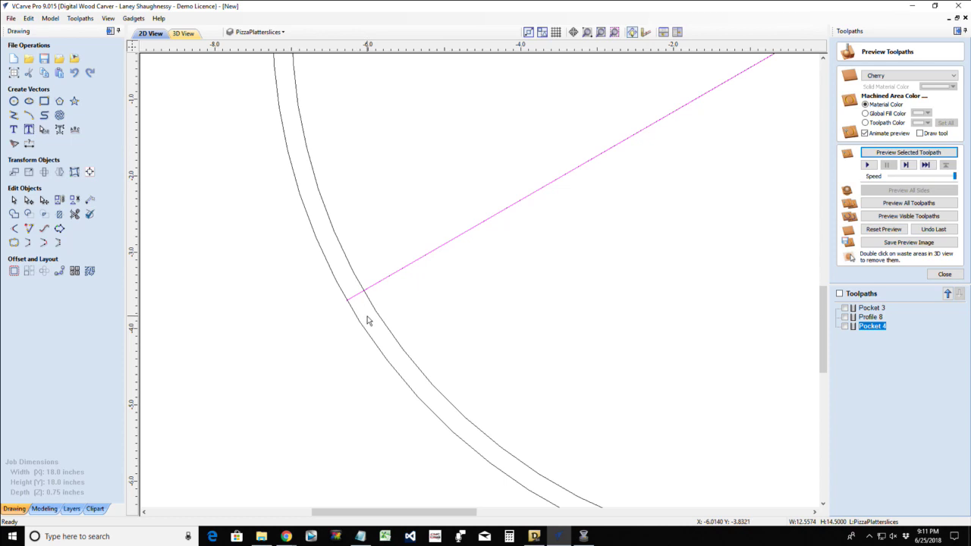
scroll(372, 311, "down", 2)
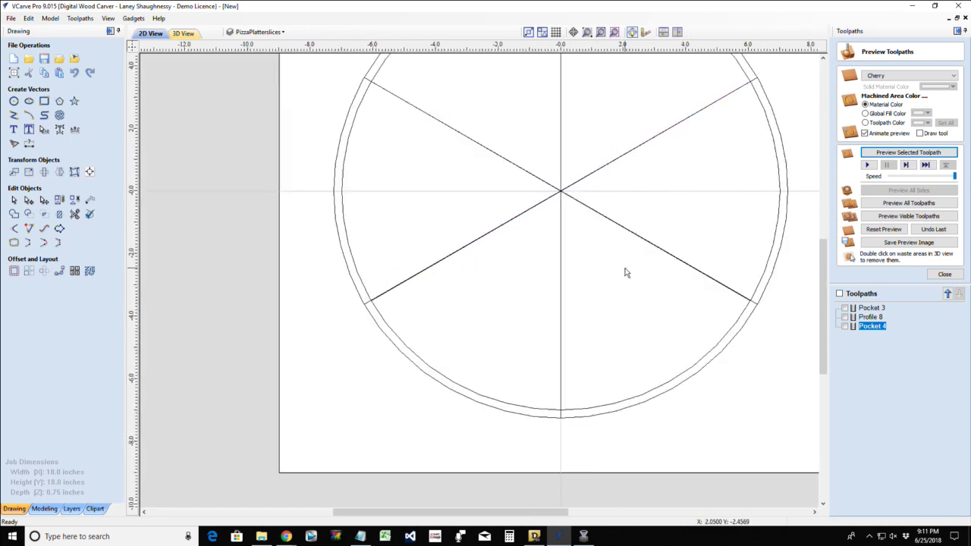
left_click_drag(627, 266, 471, 120)
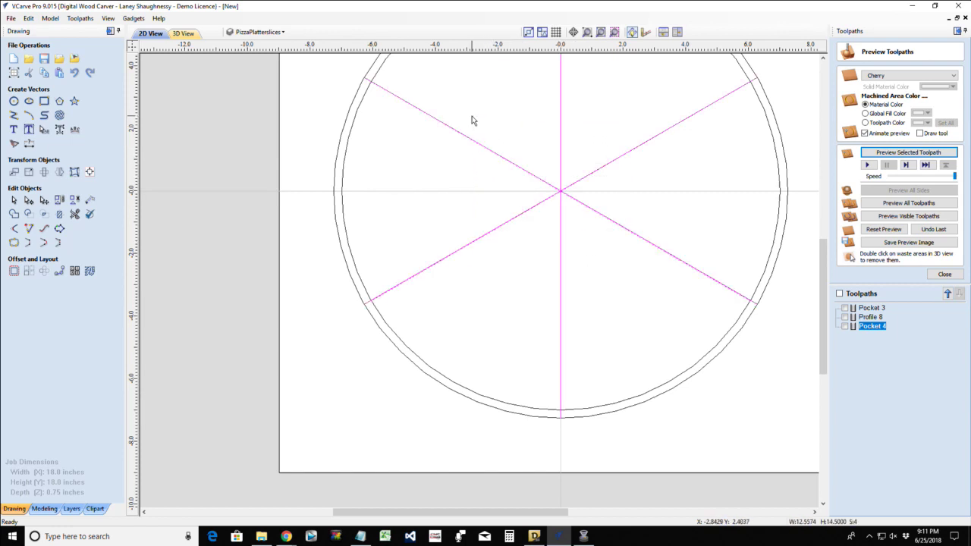
scroll(360, 336, "up", 3)
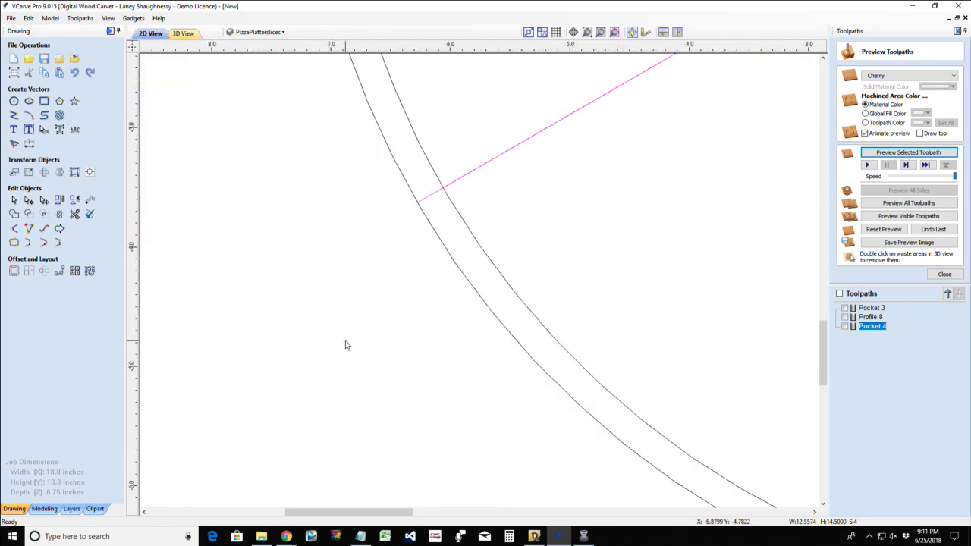
left_click(425, 204)
scroll(425, 204, "down", 4)
scroll(468, 199, "up", 3)
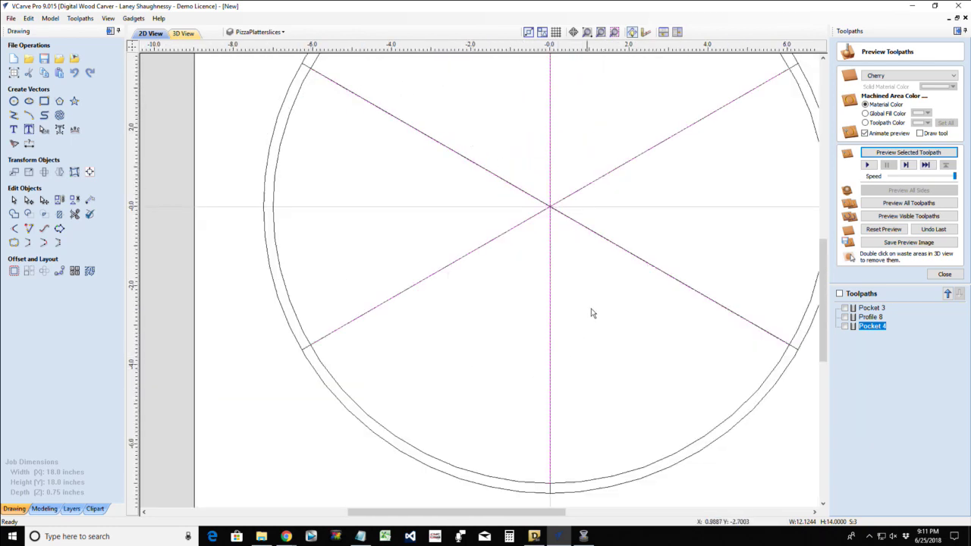
left_click(546, 286)
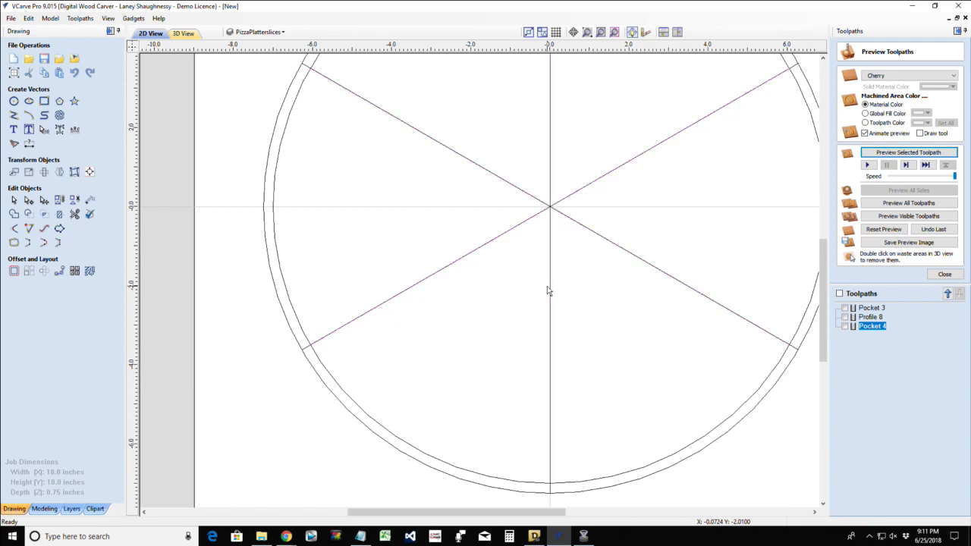
left_click(493, 243)
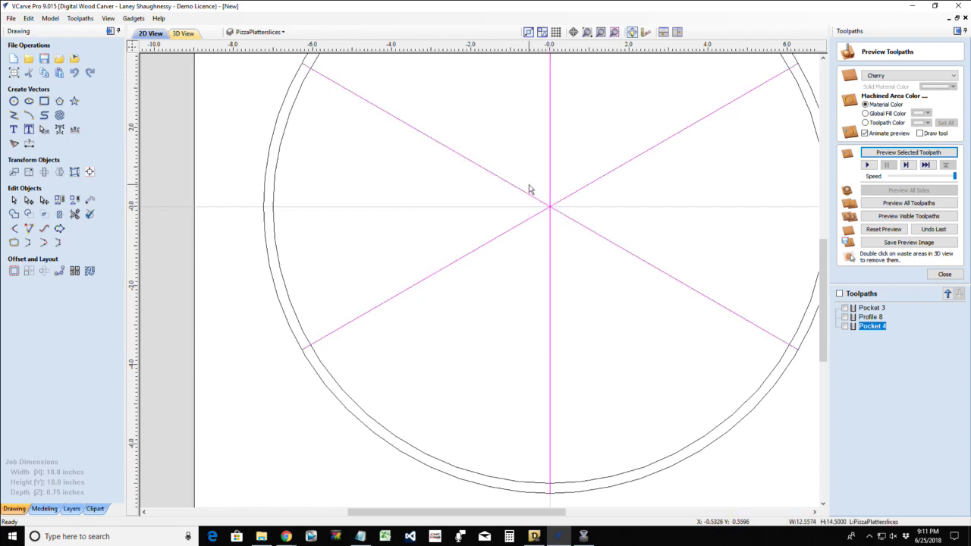
scroll(497, 153, "up", 2)
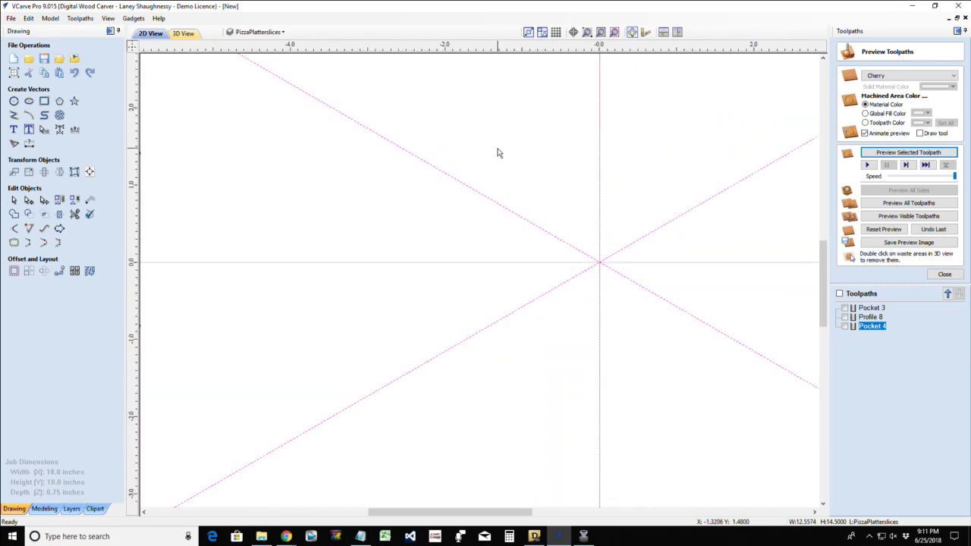
scroll(494, 199, "up", 3)
scroll(475, 167, "down", 1)
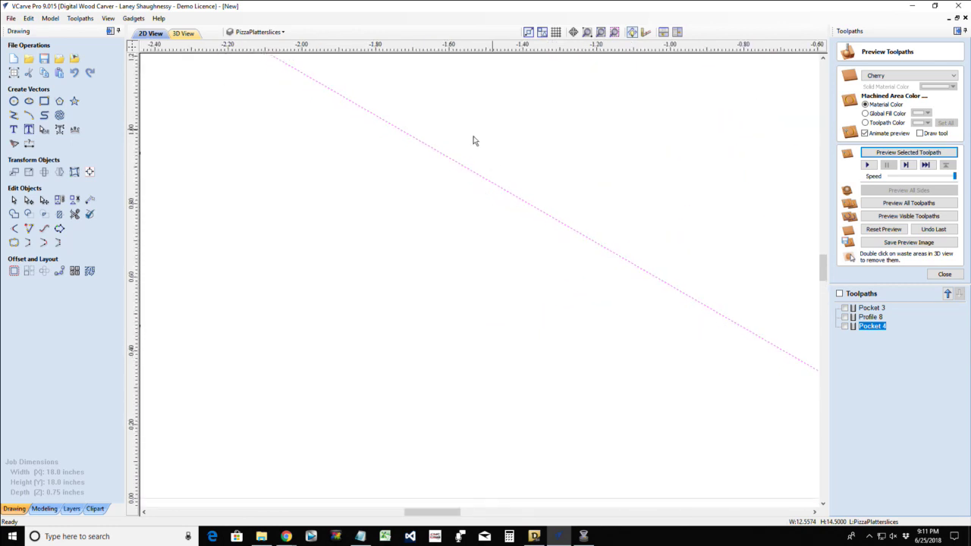
scroll(472, 238, "down", 4)
scroll(445, 233, "down", 4)
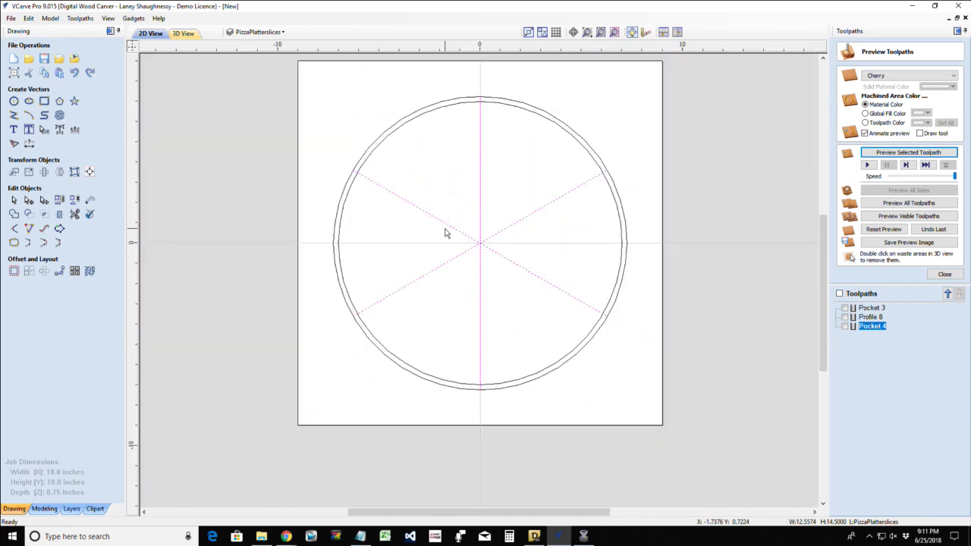
left_click(464, 320)
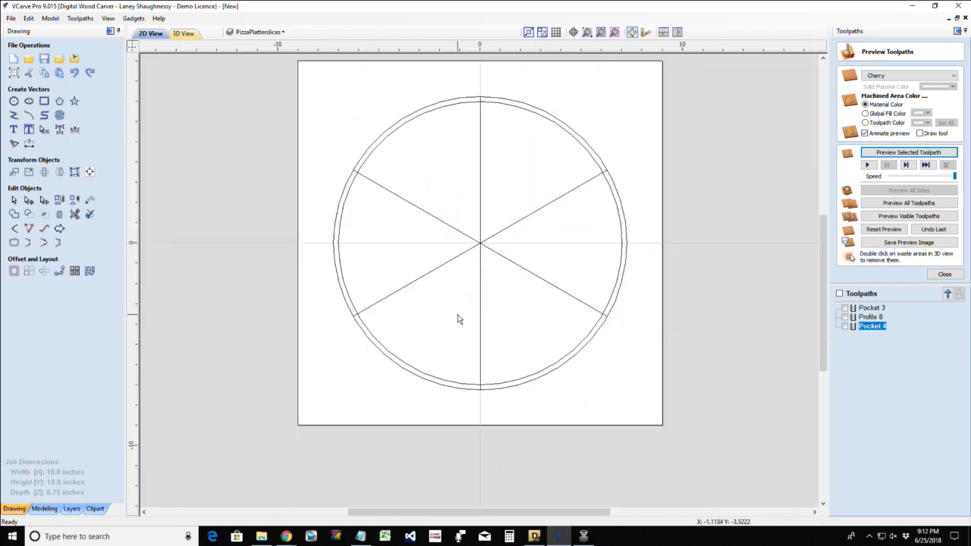
right_click(460, 318)
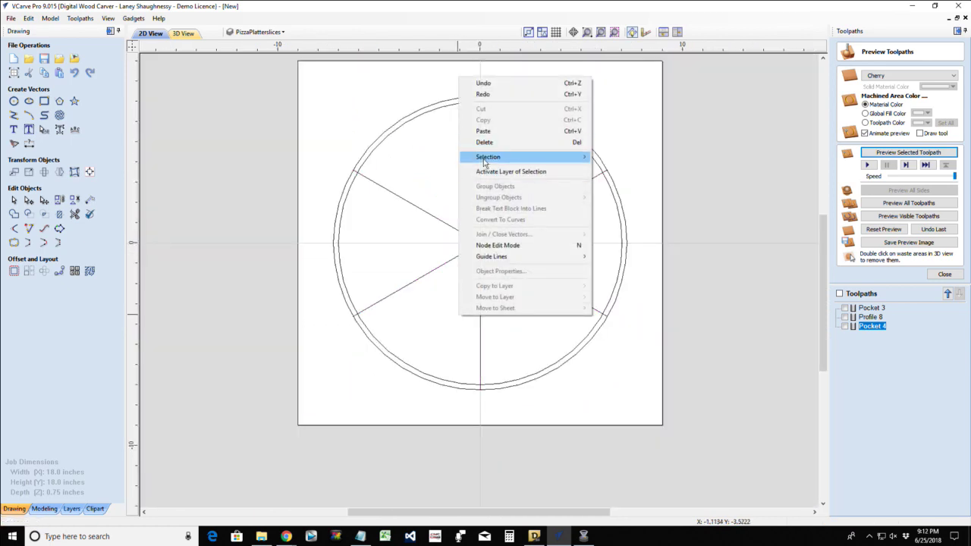
mouse_move(483, 159)
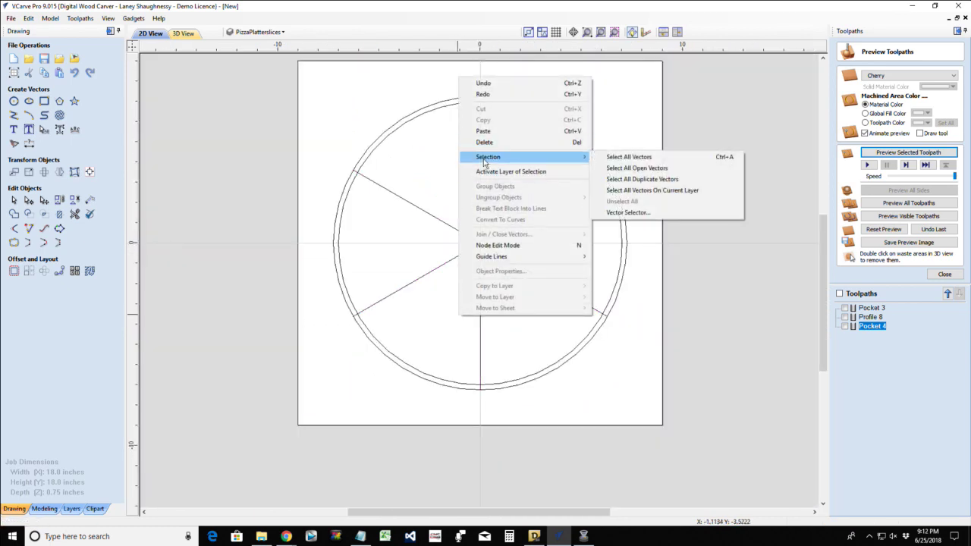
left_click(626, 181)
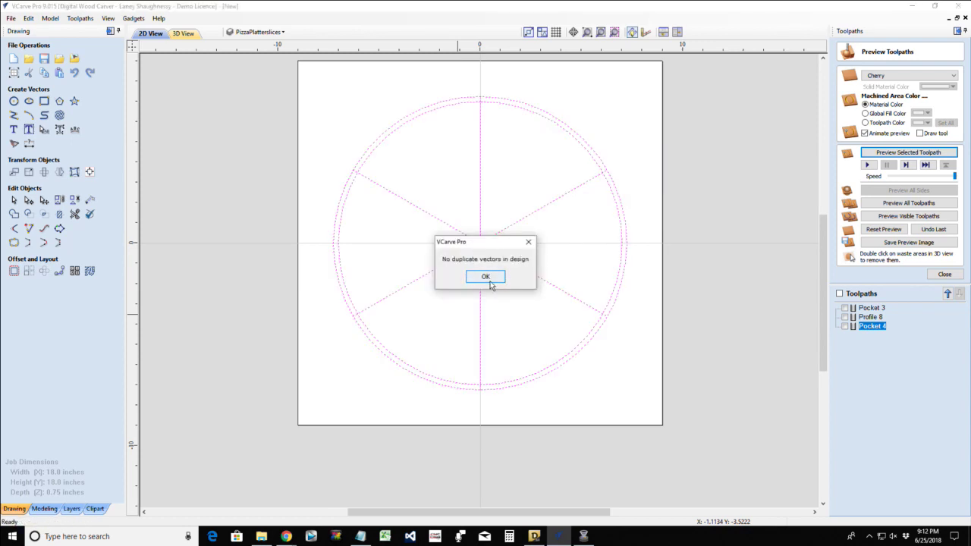
left_click(489, 283)
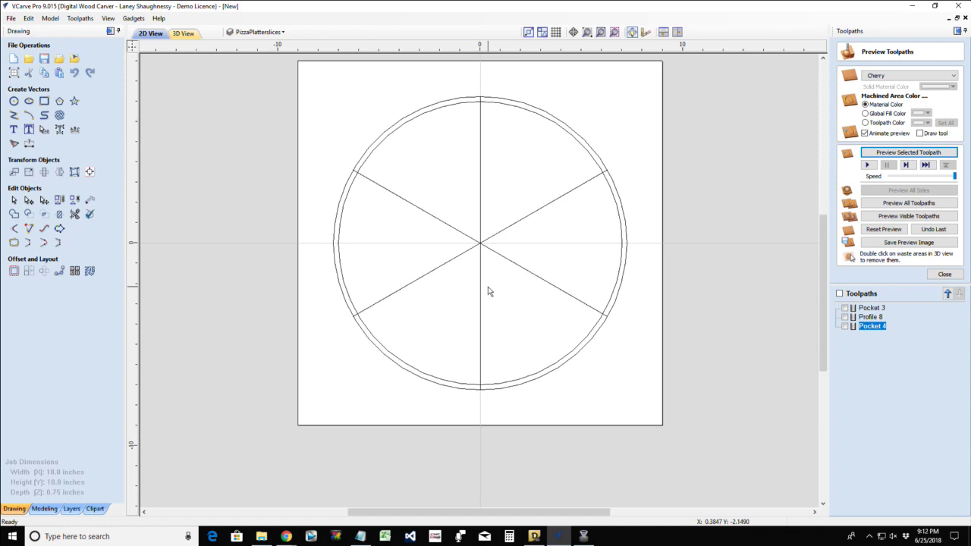
left_click(422, 275)
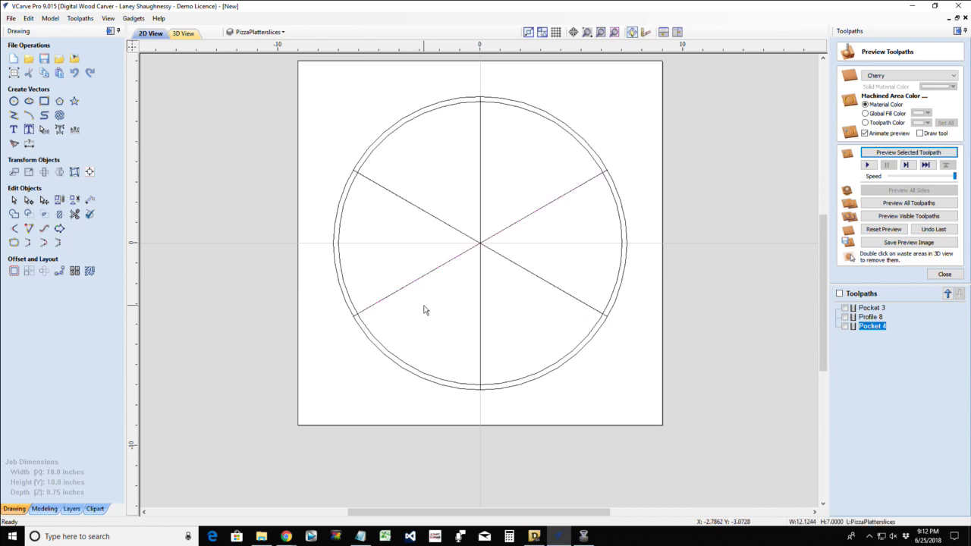
left_click(516, 307)
right_click(516, 307)
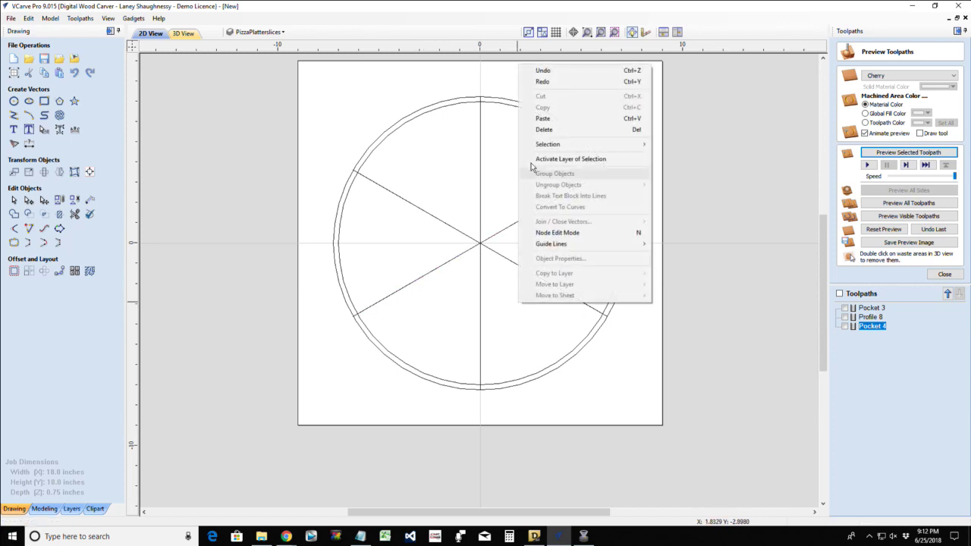
mouse_move(534, 146)
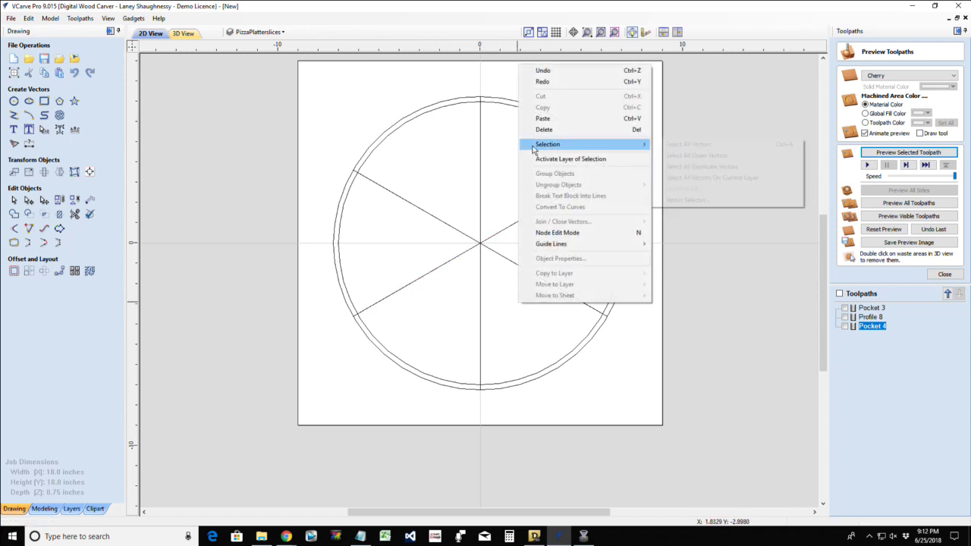
left_click(701, 166)
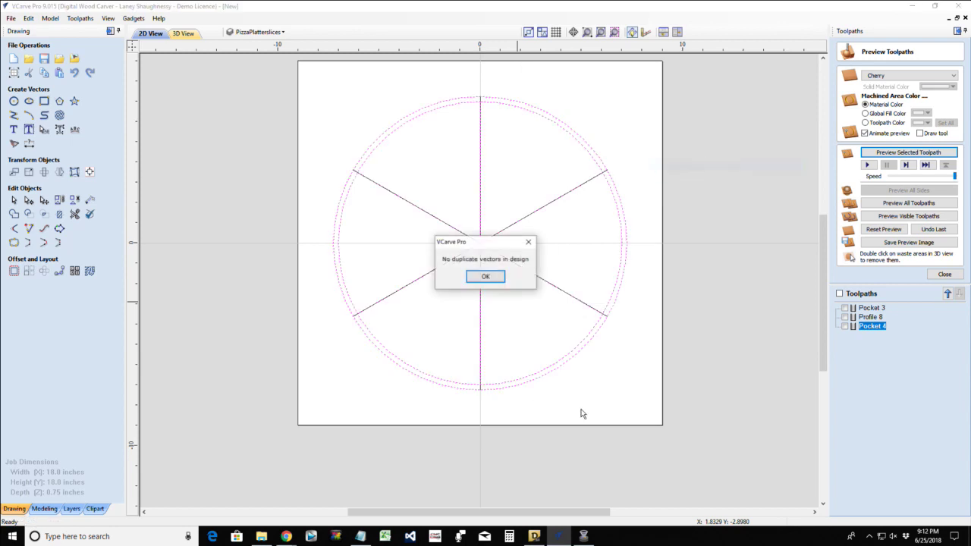
left_click(495, 278)
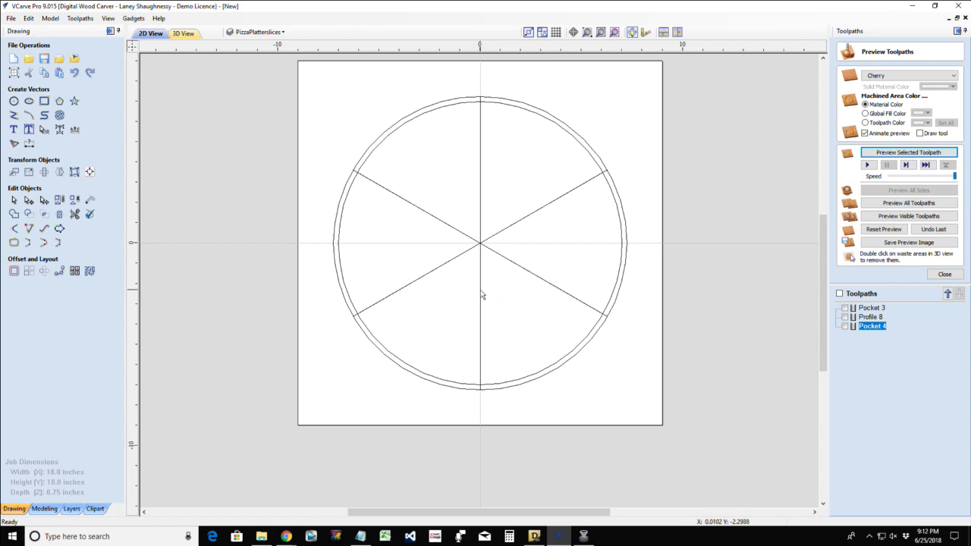
left_click(480, 298)
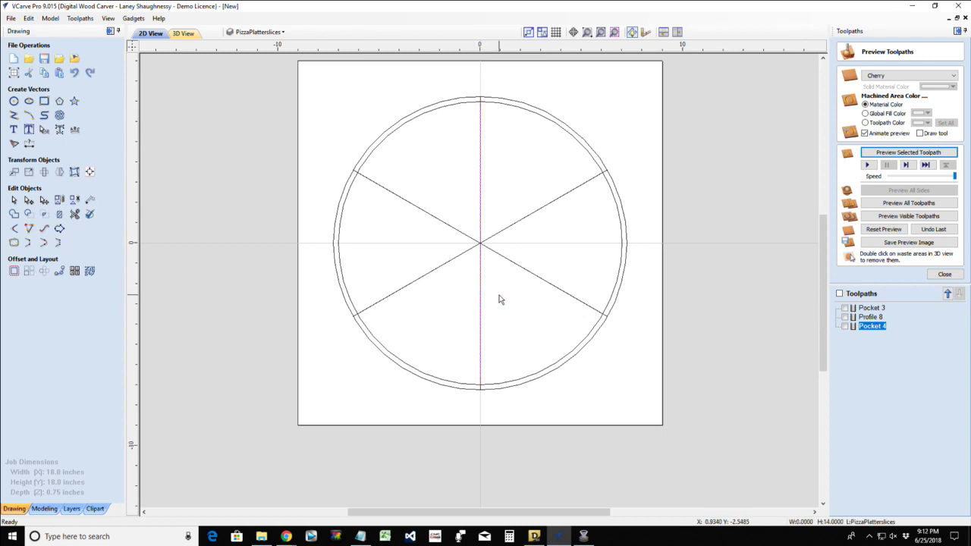
right_click(499, 298)
mouse_move(527, 138)
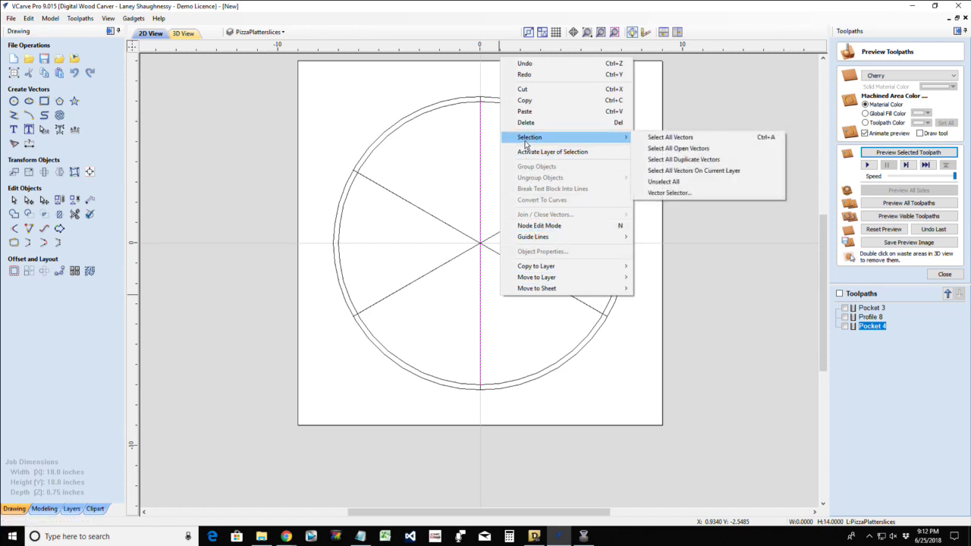
left_click(707, 162)
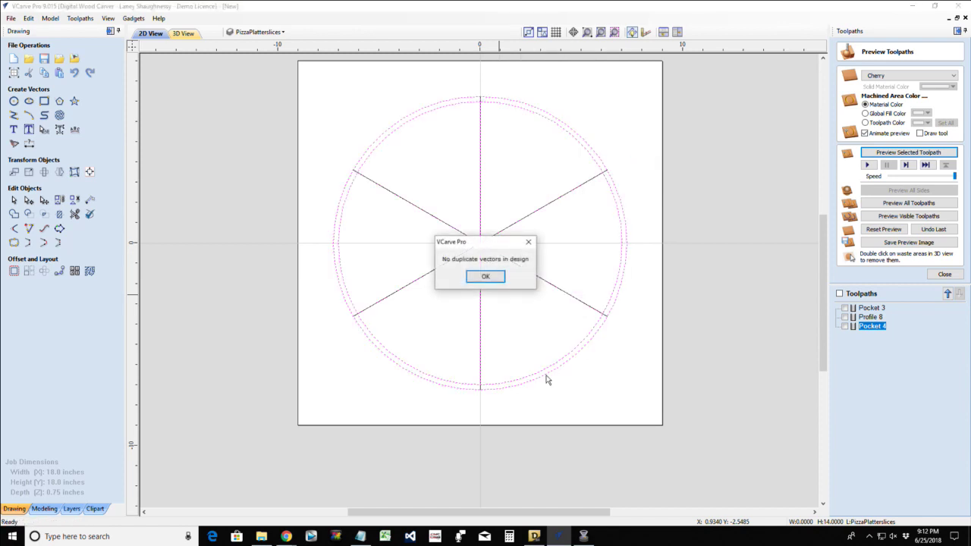
left_click(486, 275)
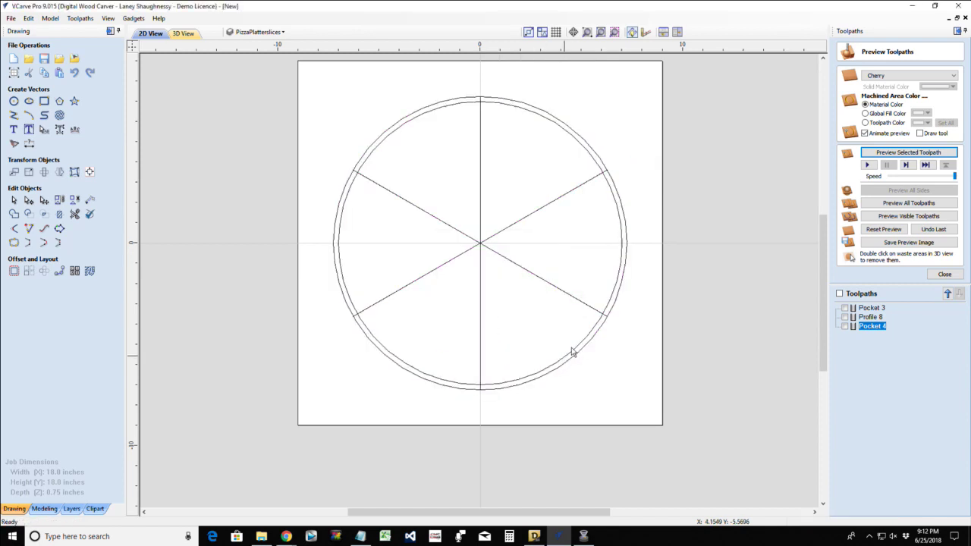
left_click(606, 317)
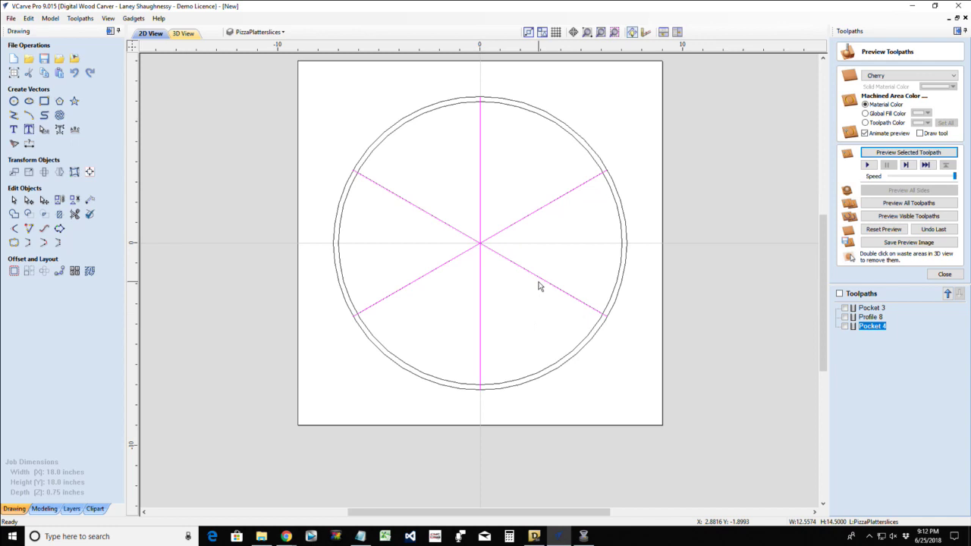
left_click(391, 332)
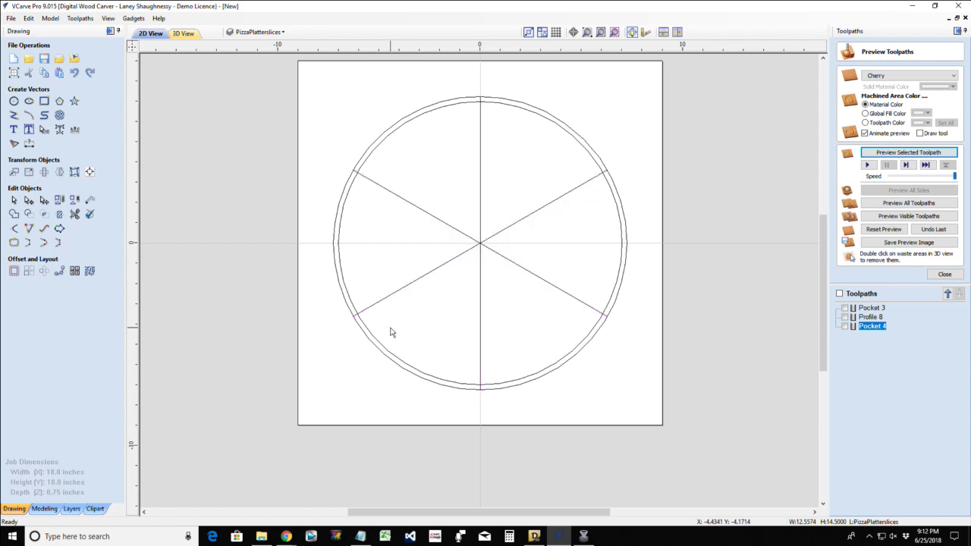
left_click(356, 319)
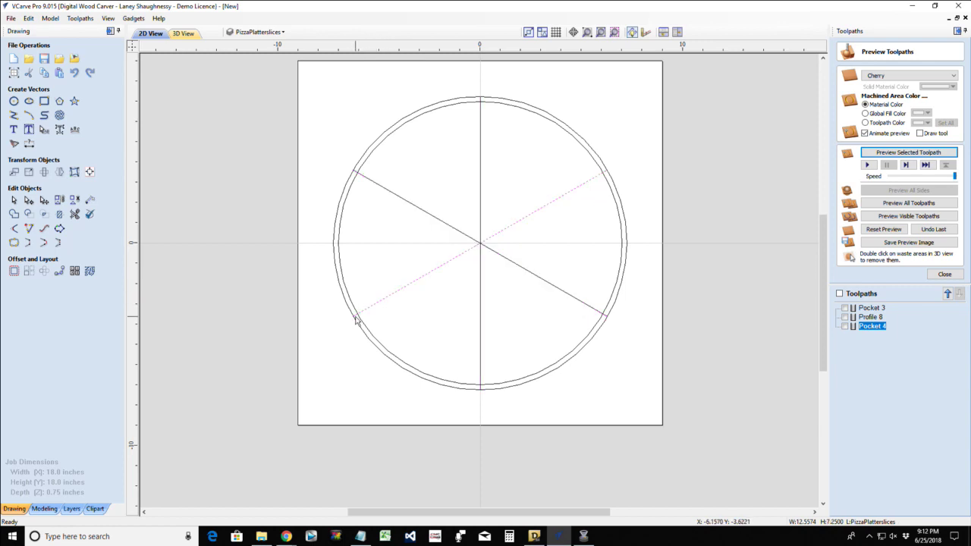
left_click(461, 223)
scroll(354, 176, "up", 2)
scroll(354, 176, "up", 1)
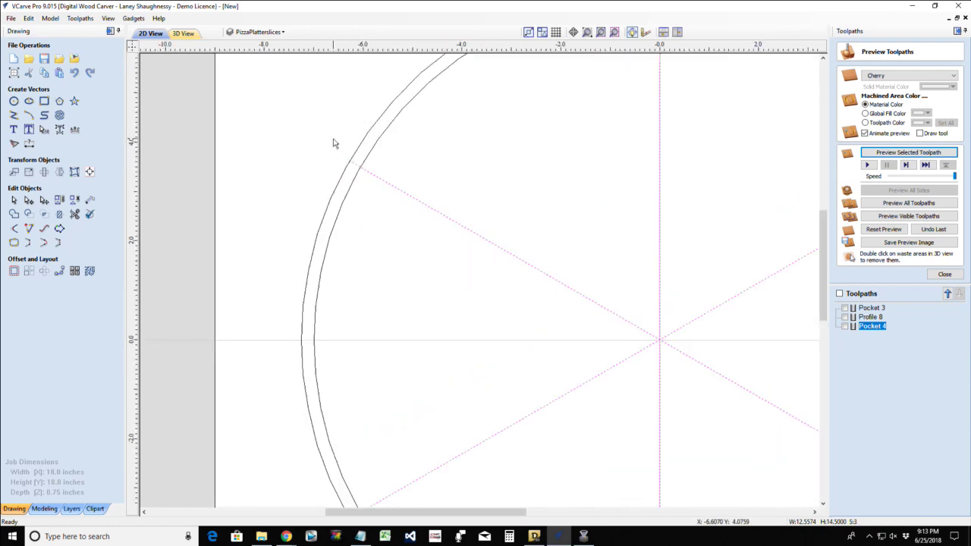
scroll(360, 169, "down", 3)
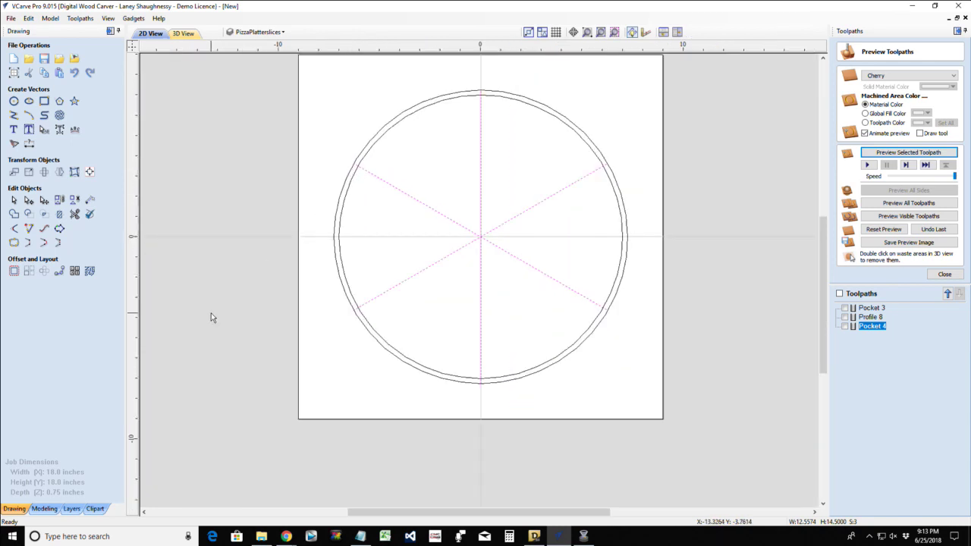
left_click(431, 210)
scroll(491, 255, "up", 3)
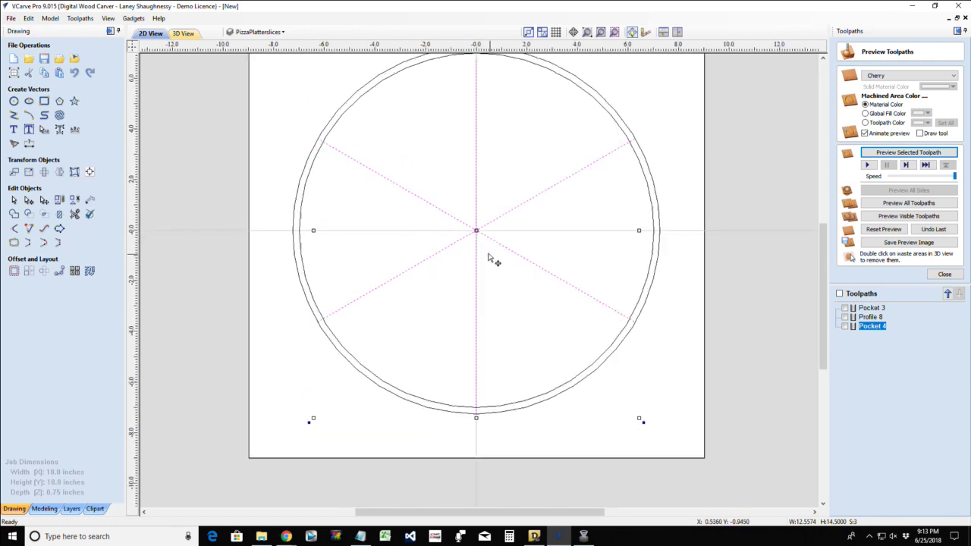
scroll(482, 249, "down", 1)
scroll(484, 252, "down", 1)
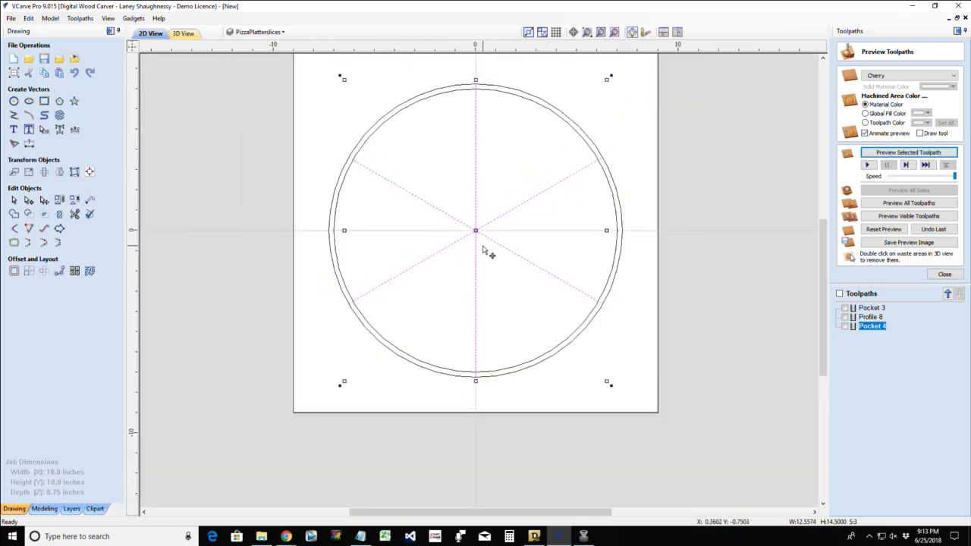
left_click(469, 143)
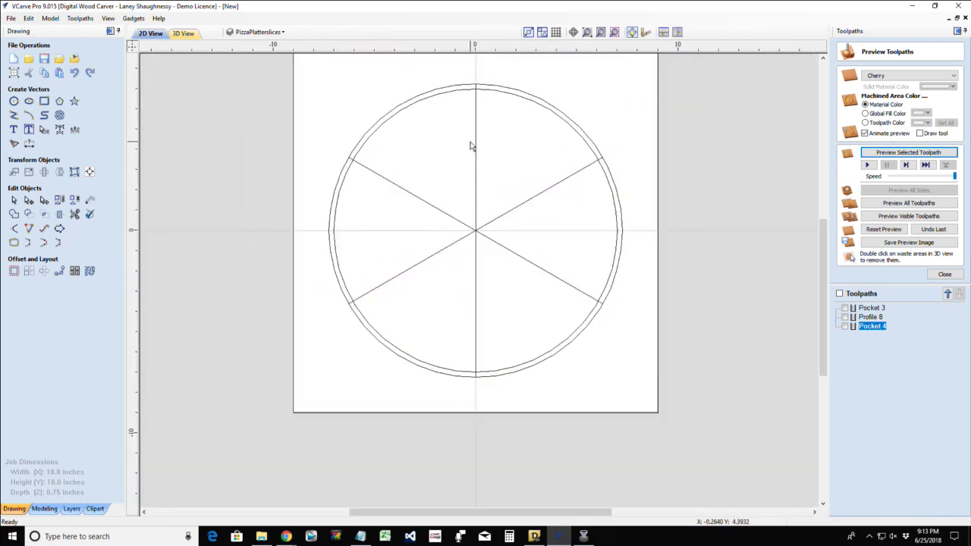
left_click(421, 200)
left_click(519, 214)
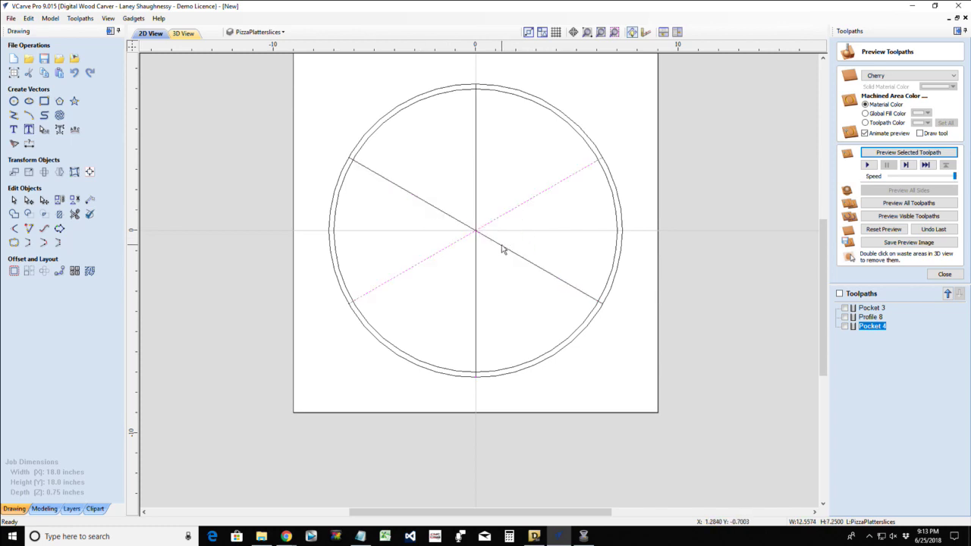
left_click(505, 247)
left_click(438, 251)
left_click(442, 212)
- In node editing, cut the first slice line at the centre intersection
scroll(461, 229, "up", 8)
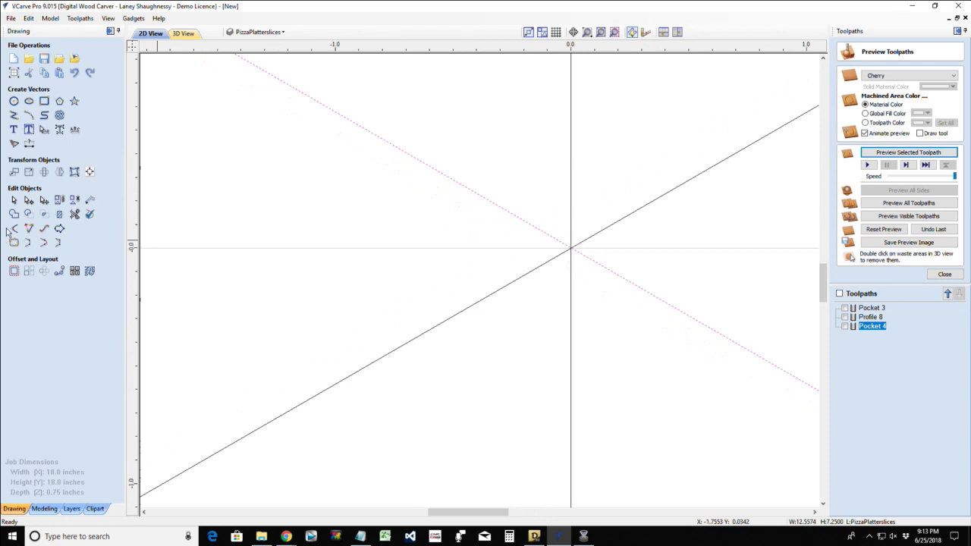
left_click(526, 288)
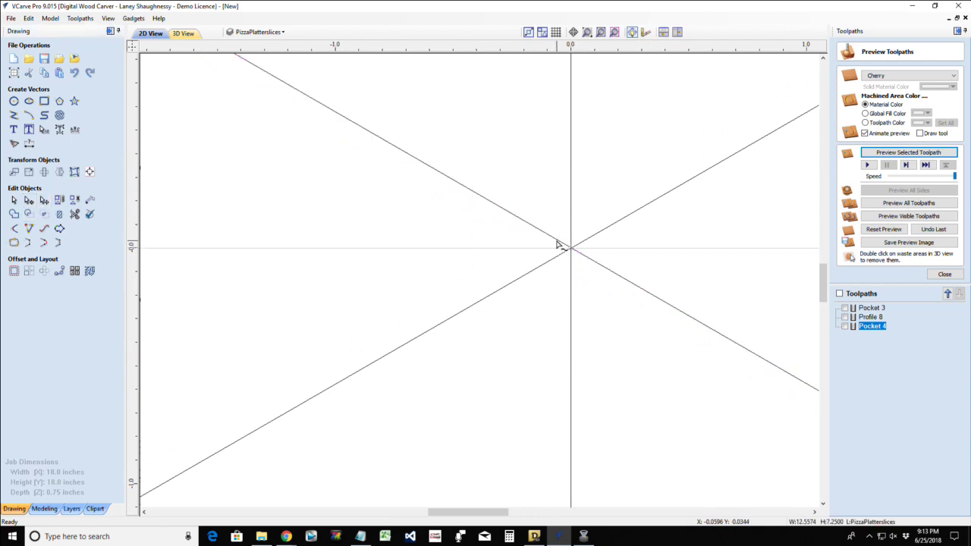
scroll(555, 242, "down", 5)
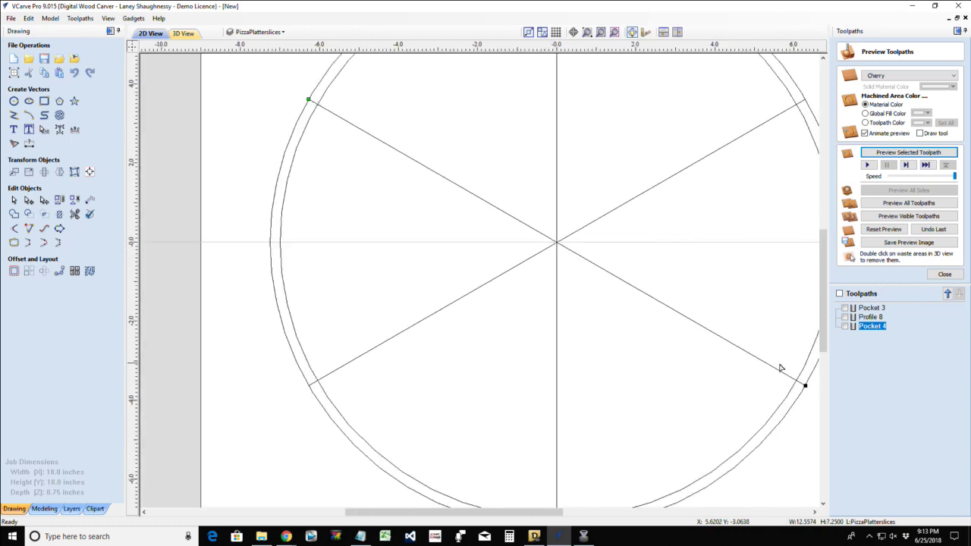
scroll(556, 244, "up", 6)
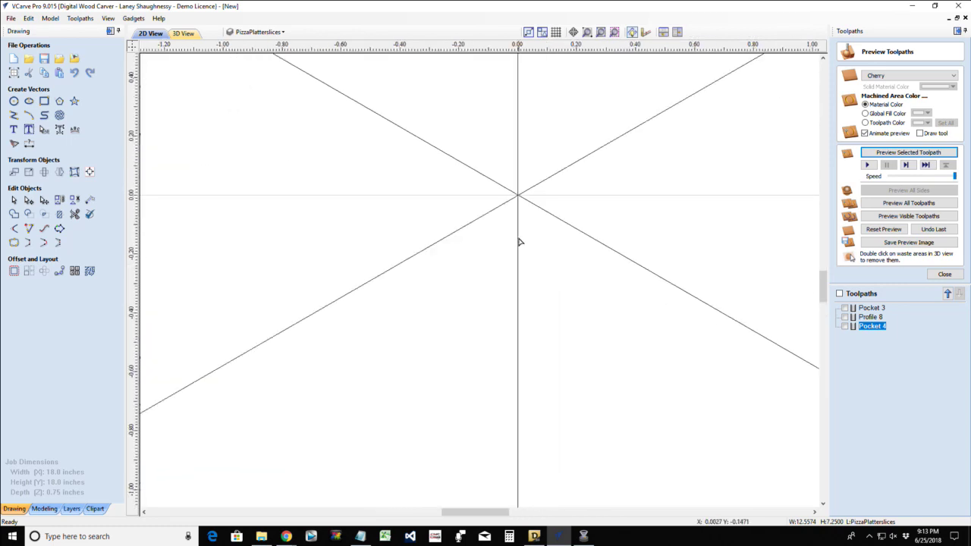
scroll(522, 243, "up", 3)
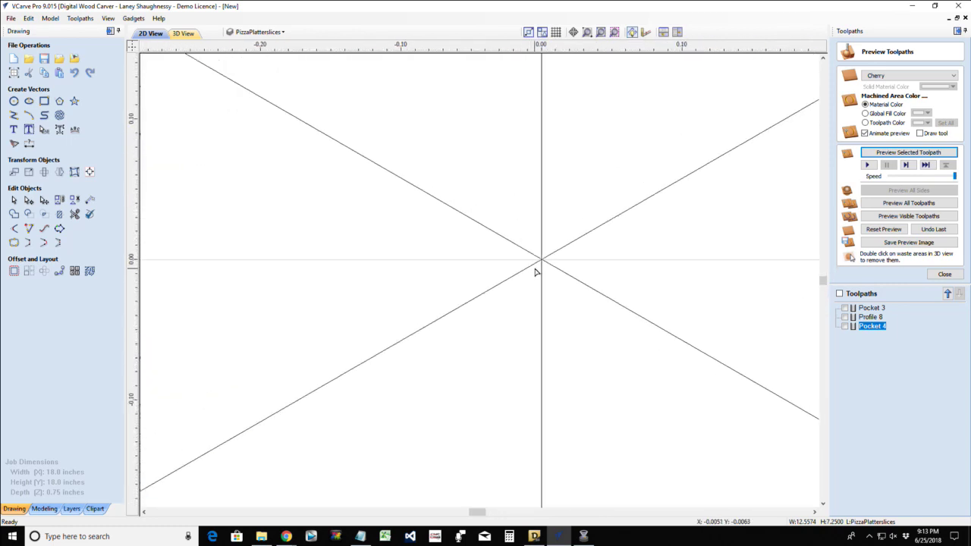
right_click(540, 260)
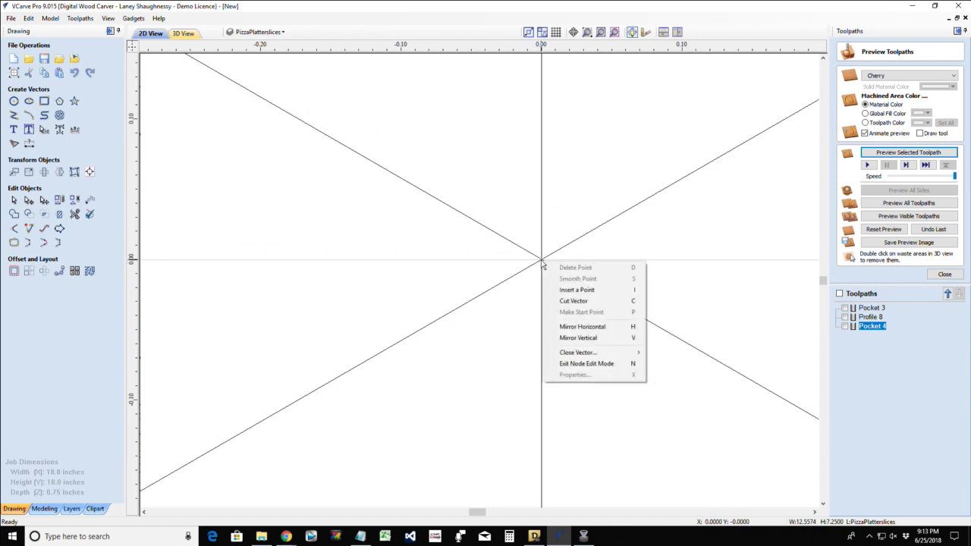
left_click(558, 302)
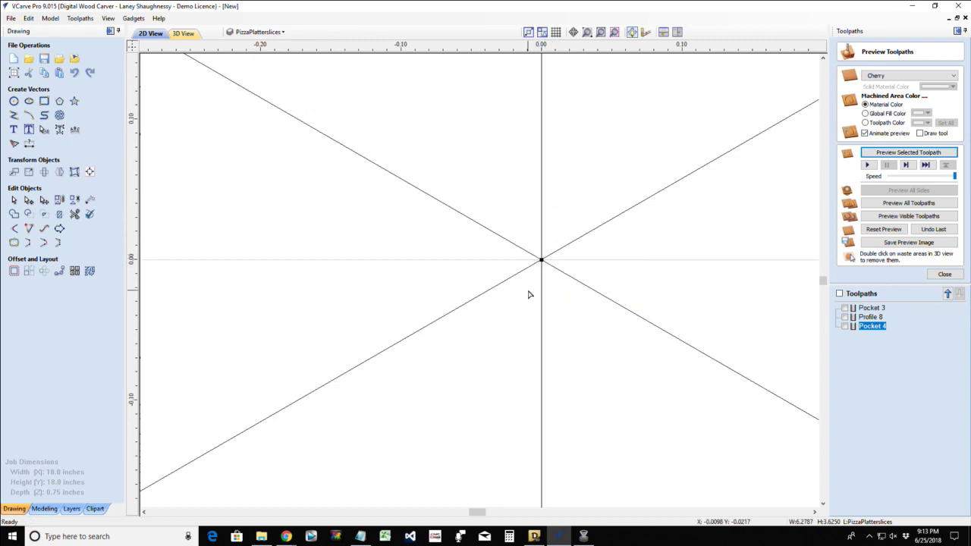
scroll(529, 288, "down", 4)
scroll(527, 289, "down", 4)
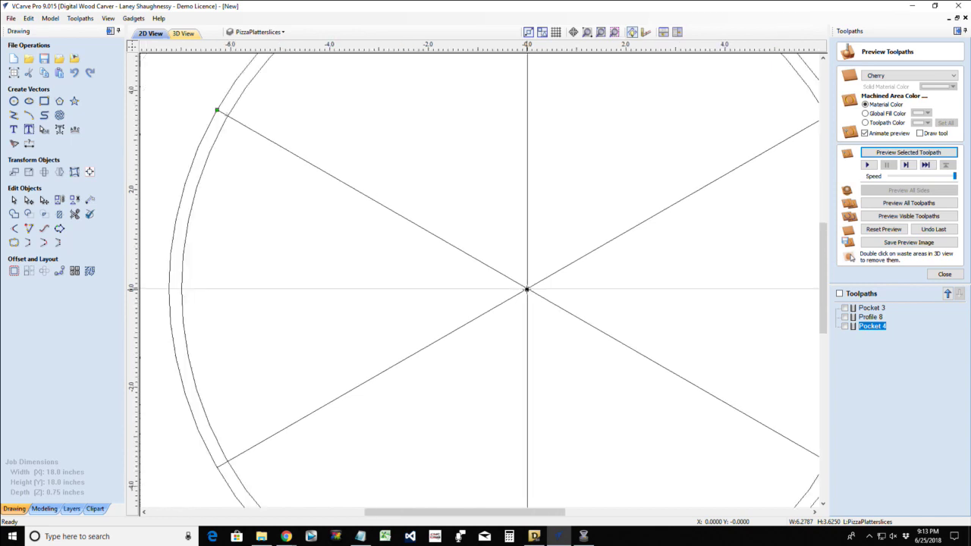
- Cut the lower-left to upper-right diagonal and the vertical line at the centre node
left_click(493, 314)
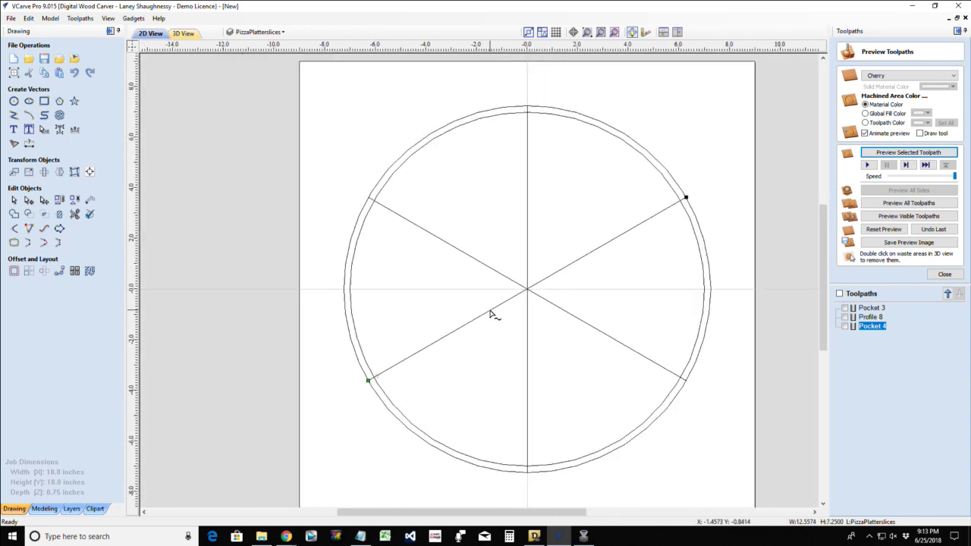
scroll(525, 290, "up", 4)
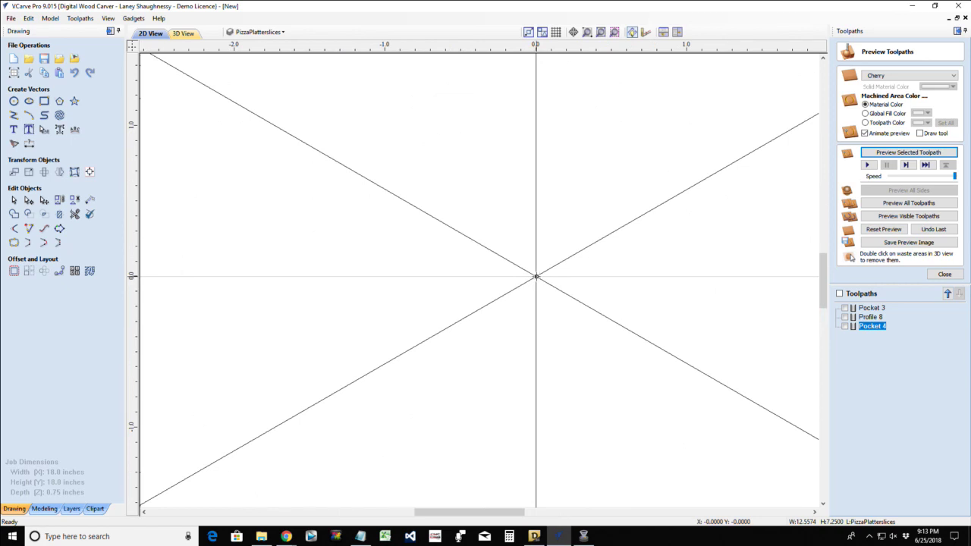
right_click(536, 277)
left_click(568, 317)
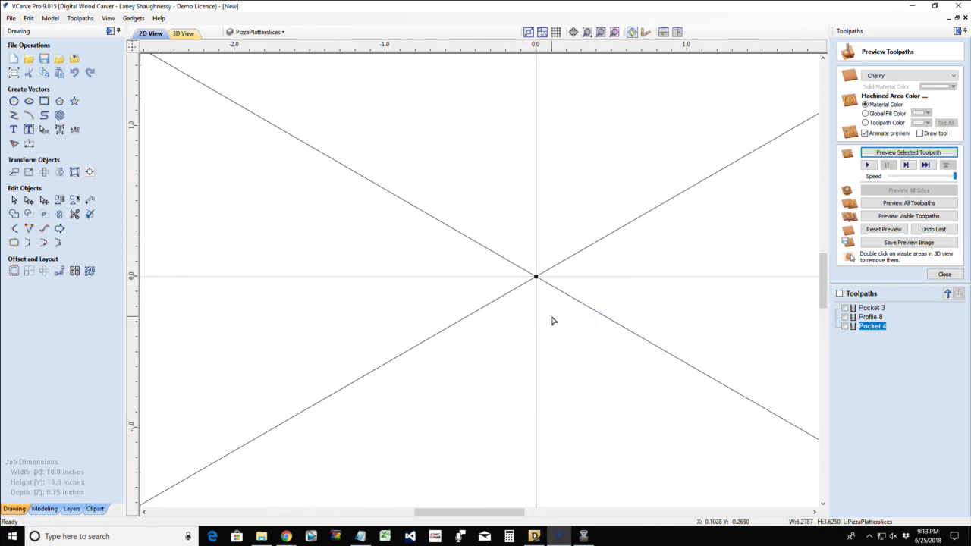
scroll(551, 318, "down", 5)
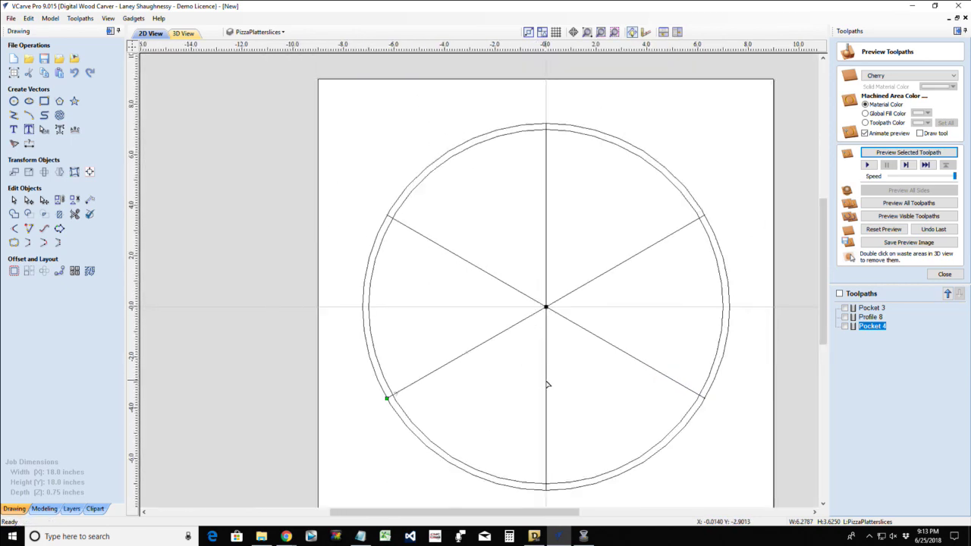
left_click(546, 386)
scroll(536, 311, "up", 5)
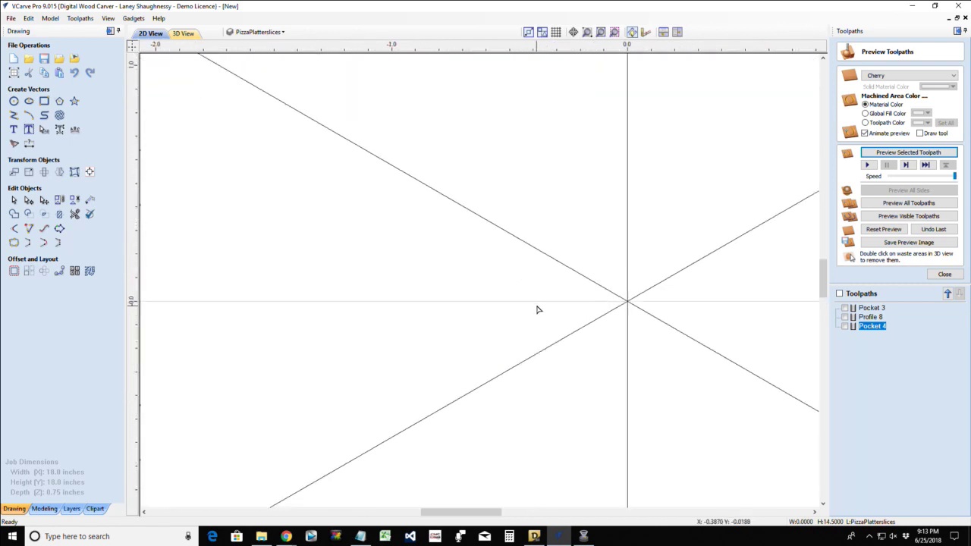
right_click(627, 301)
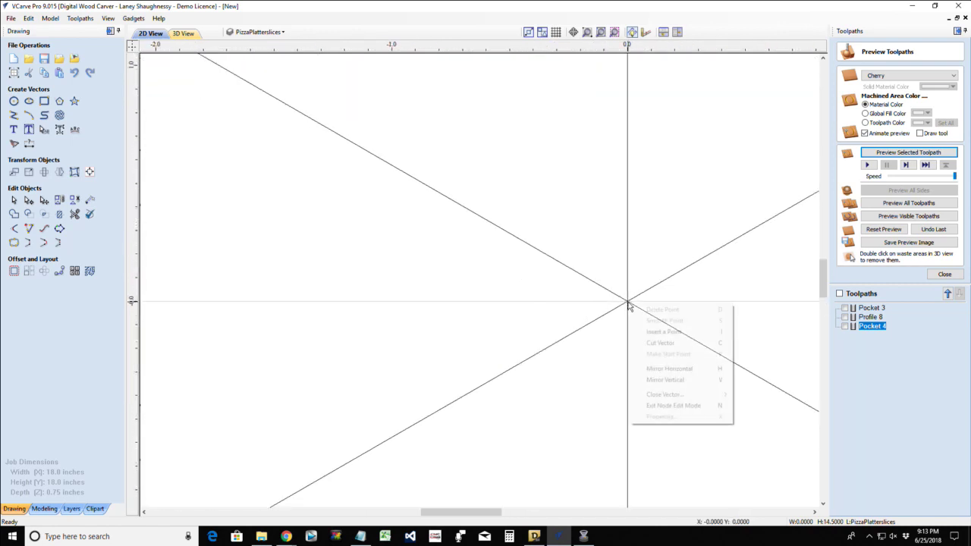
left_click(644, 344)
scroll(643, 343, "down", 5)
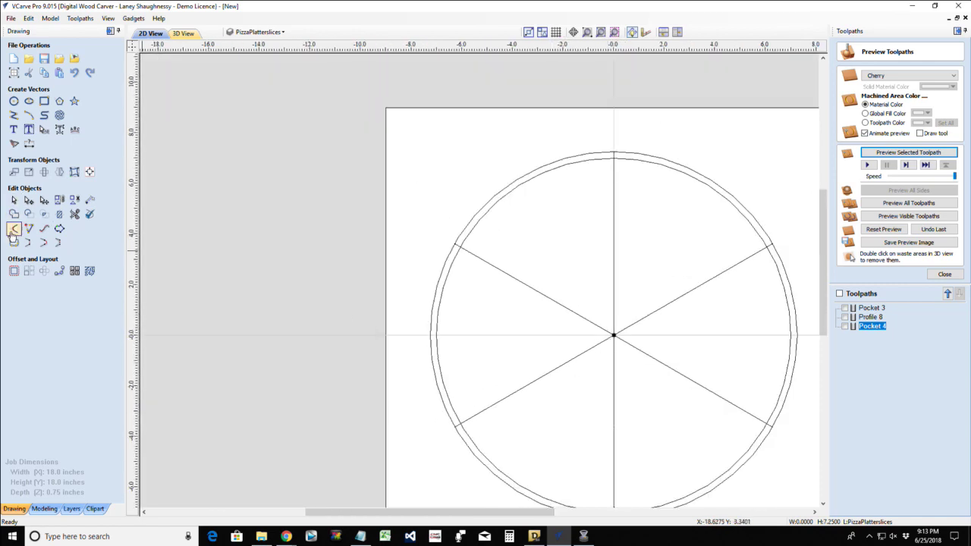
- Click each spoke in turn to confirm it selects as a separate line
left_click(503, 273)
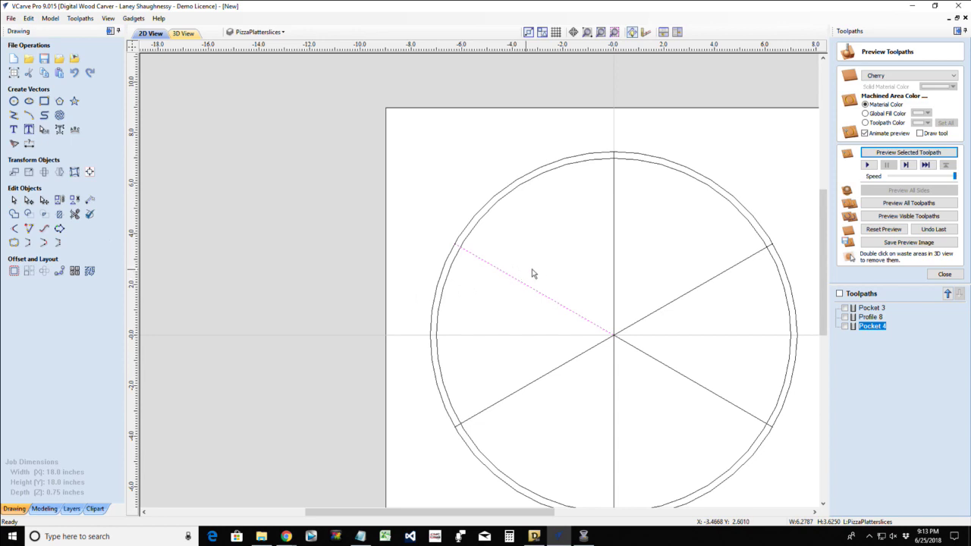
left_click(611, 248)
left_click(692, 303)
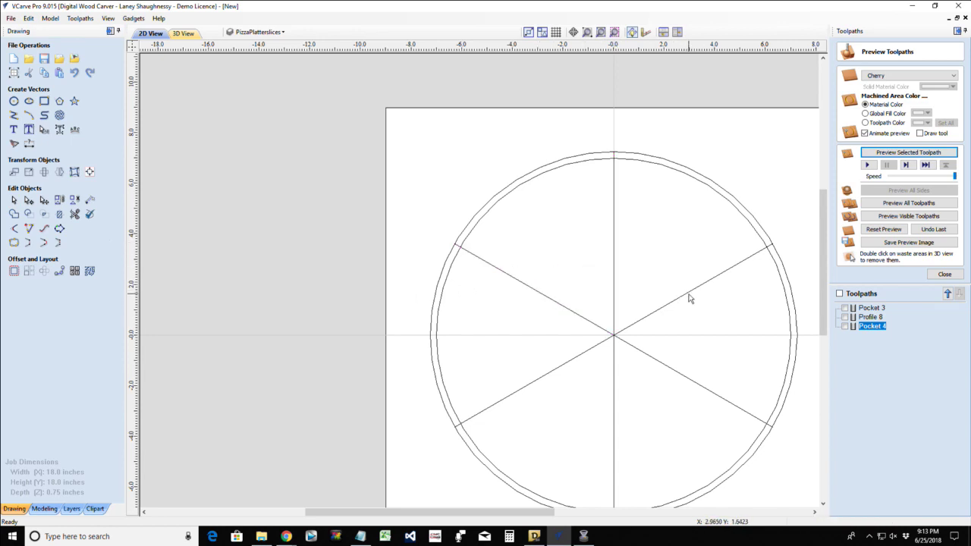
left_click(689, 295)
left_click(702, 388)
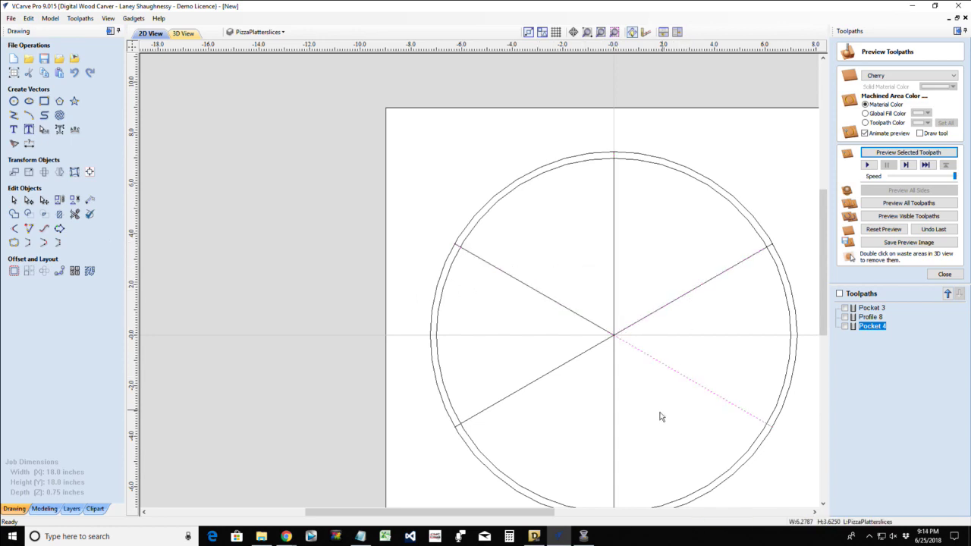
left_click(615, 423)
scroll(596, 384, "down", 1)
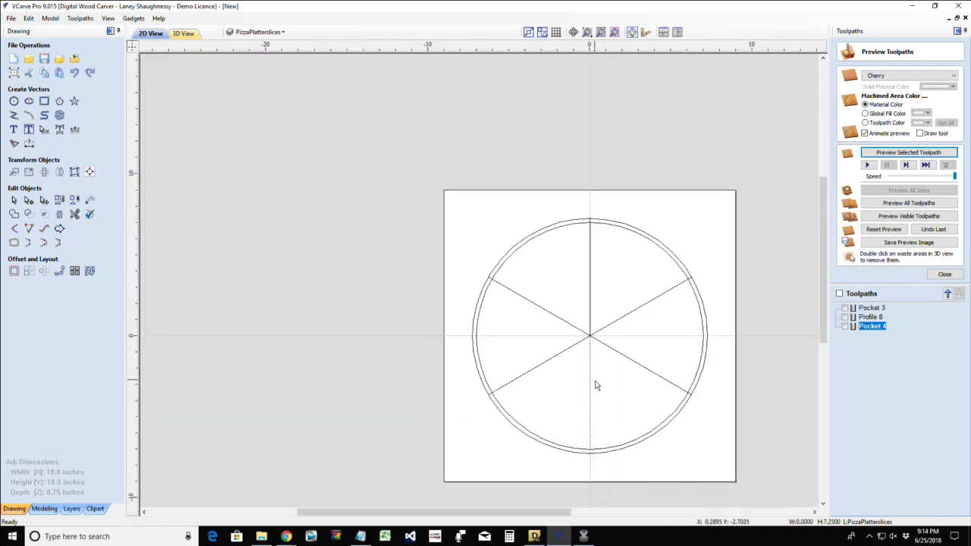
scroll(602, 391, "up", 1)
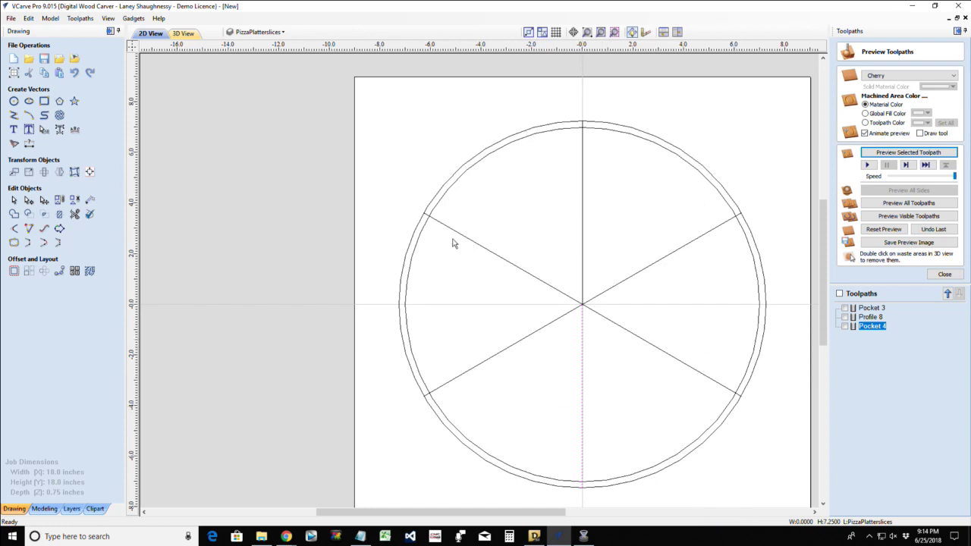
- Trim away all six inner-circle arcs between the spokes with Interactive Vector Trim
left_click(75, 214)
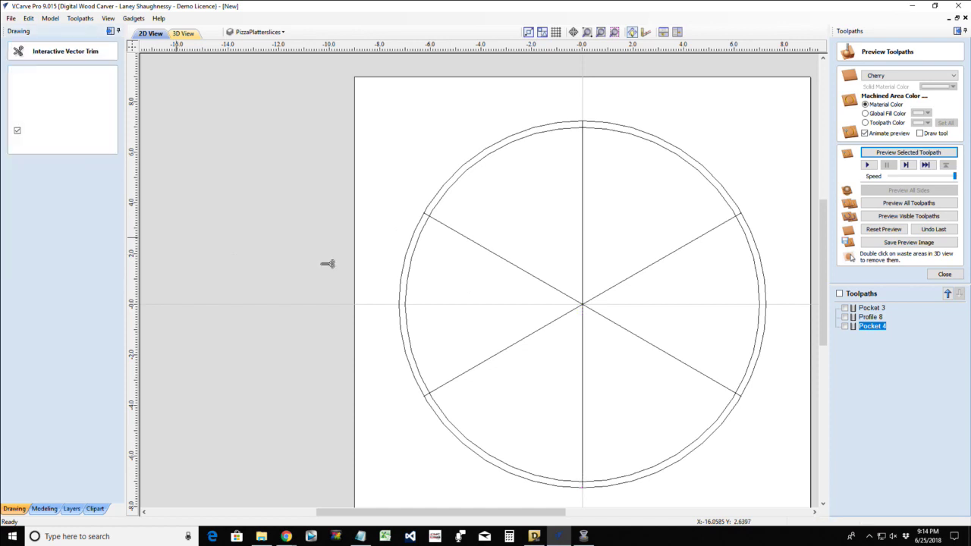
left_click(490, 155)
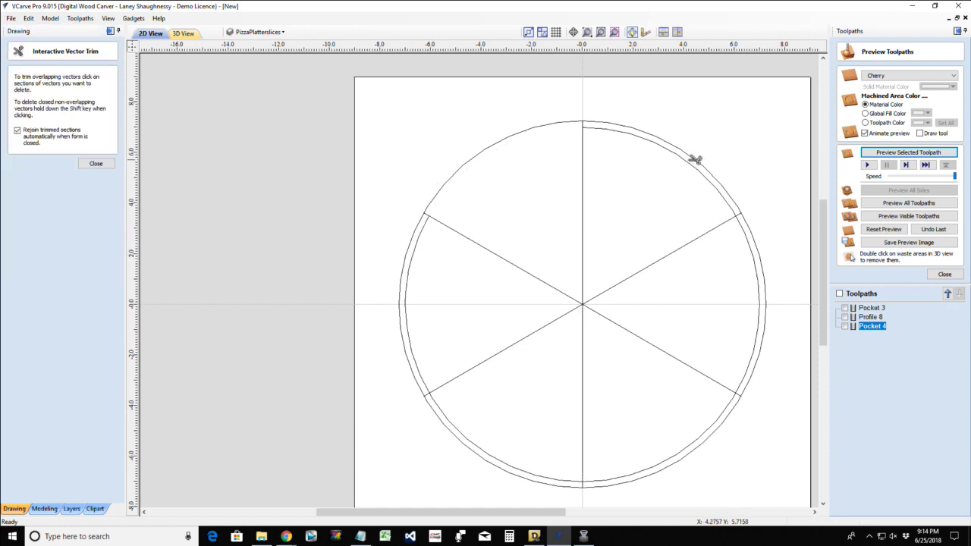
left_click(657, 144)
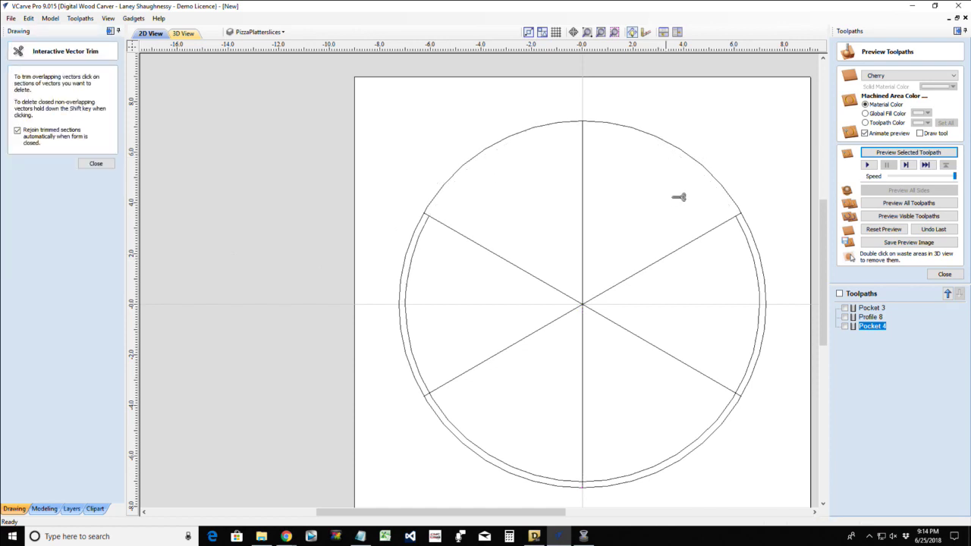
left_click(759, 286)
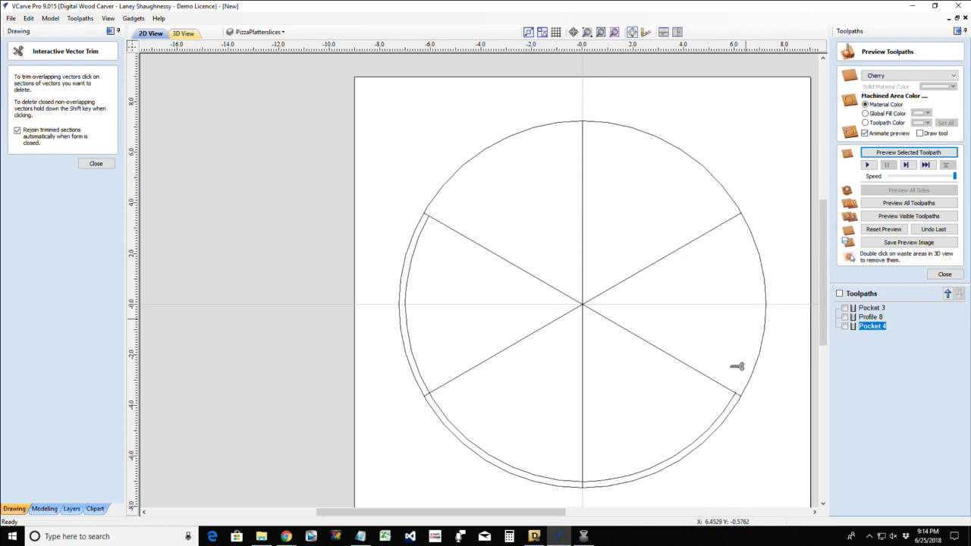
left_click(686, 447)
left_click(546, 480)
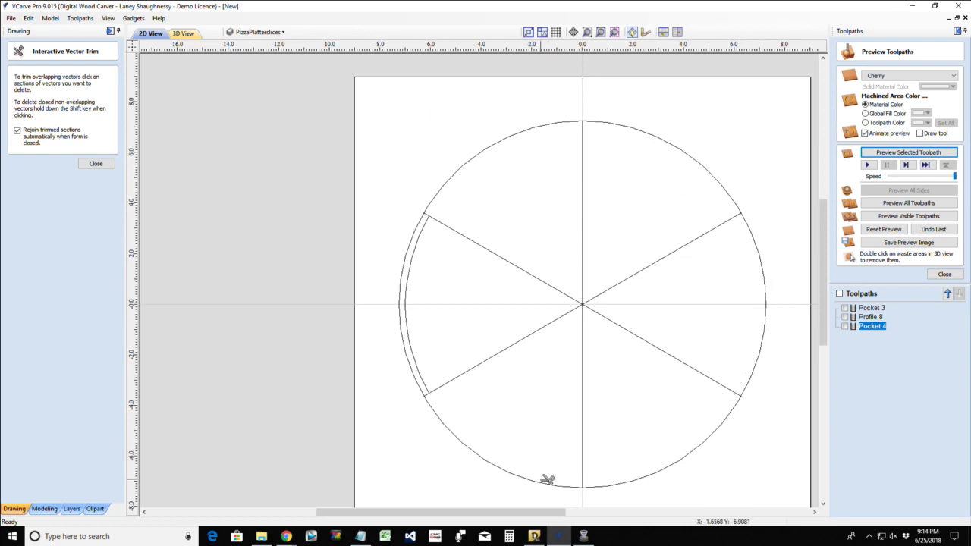
left_click(411, 338)
left_click(105, 165)
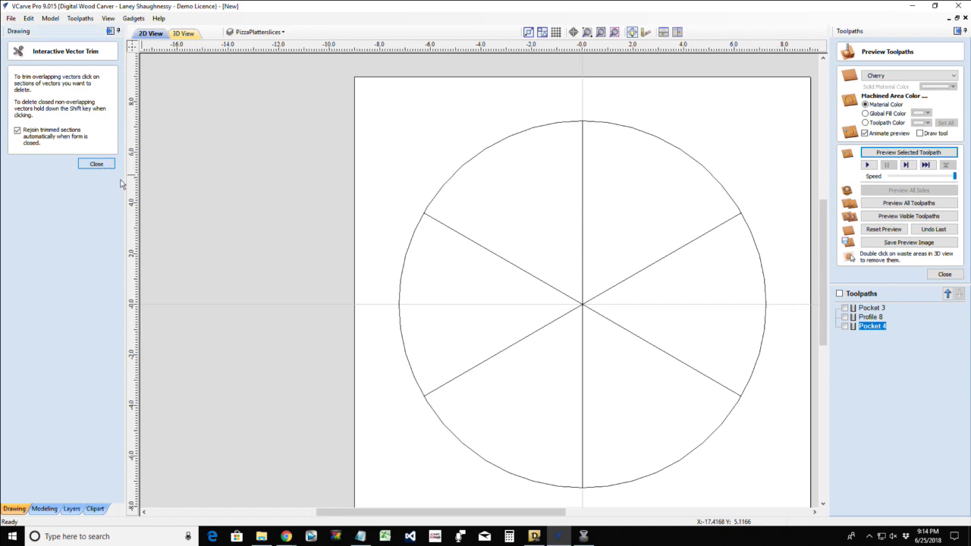
left_click(436, 195)
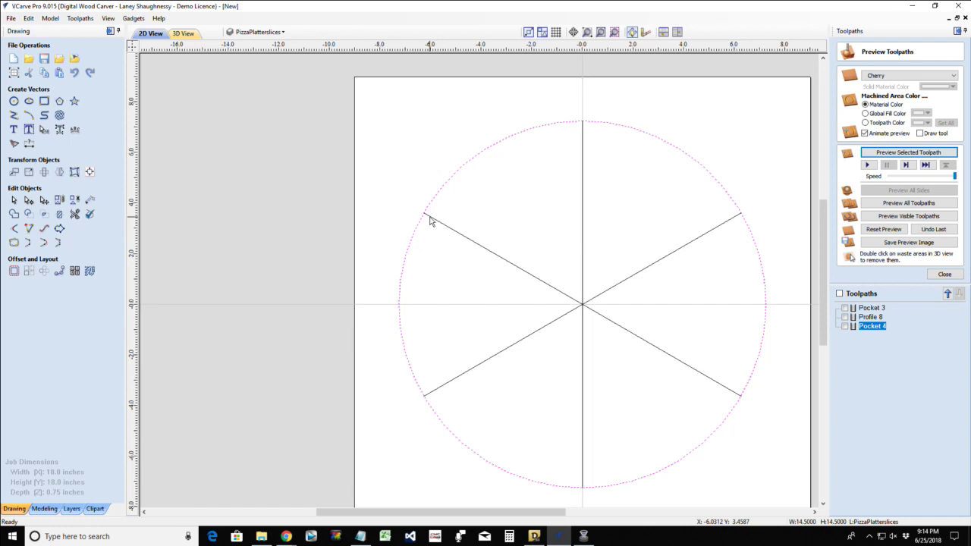
- Select the outer circle, zoom to the upper-left spoke end, and enter node editing
left_click(429, 220)
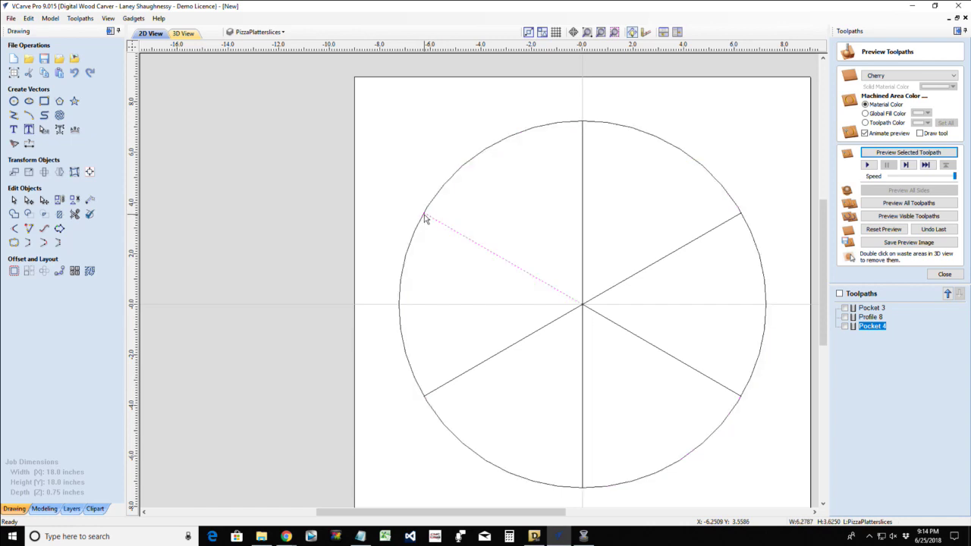
left_click(404, 273)
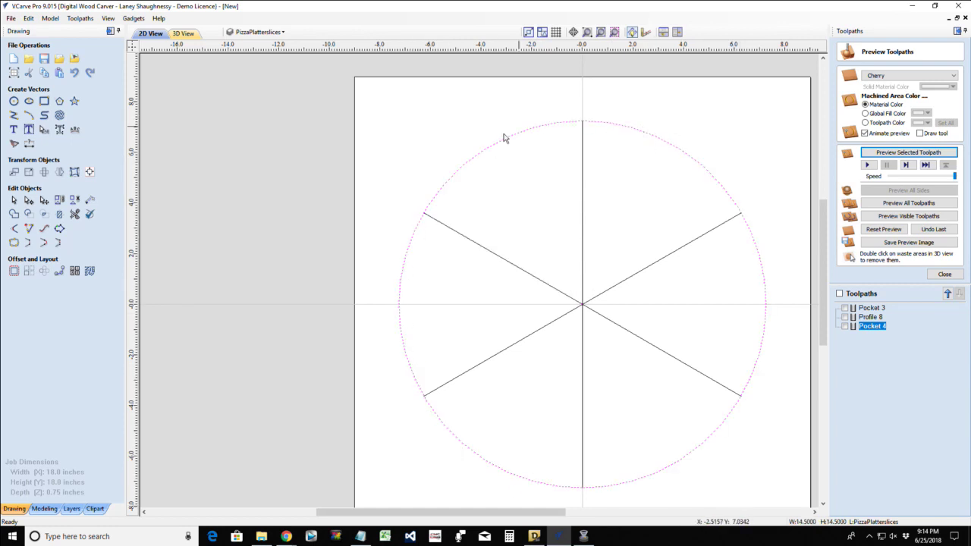
scroll(425, 216, "up", 5)
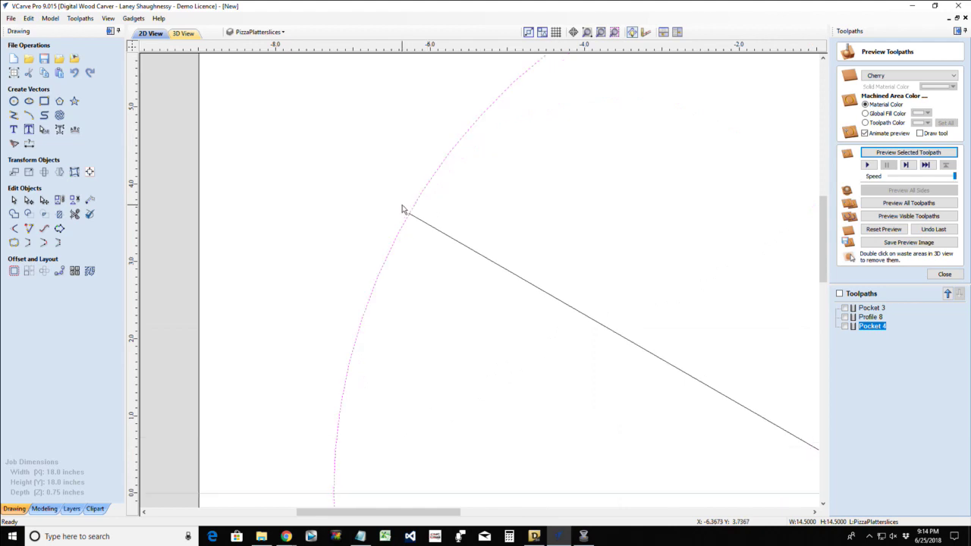
scroll(418, 231, "up", 4)
scroll(424, 221, "up", 4)
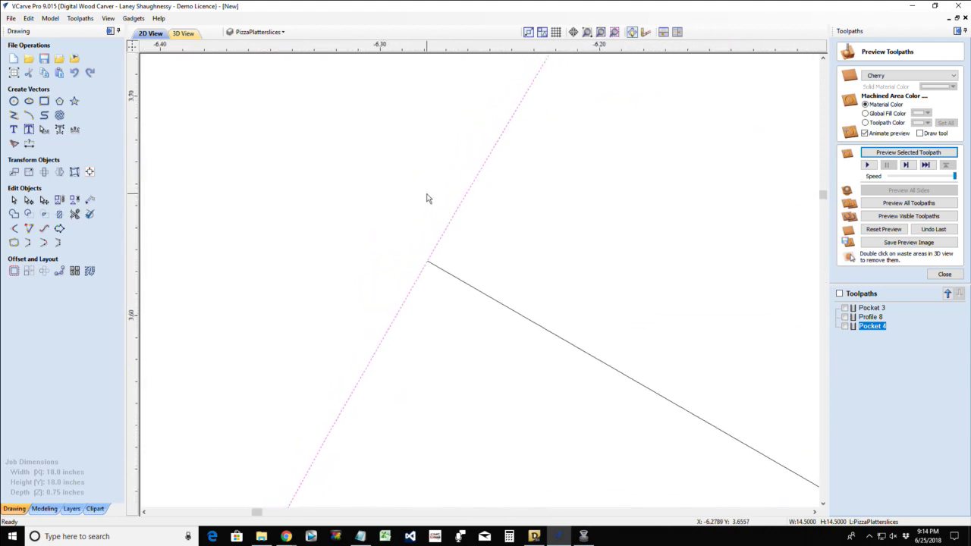
left_click(28, 200)
left_click(354, 313)
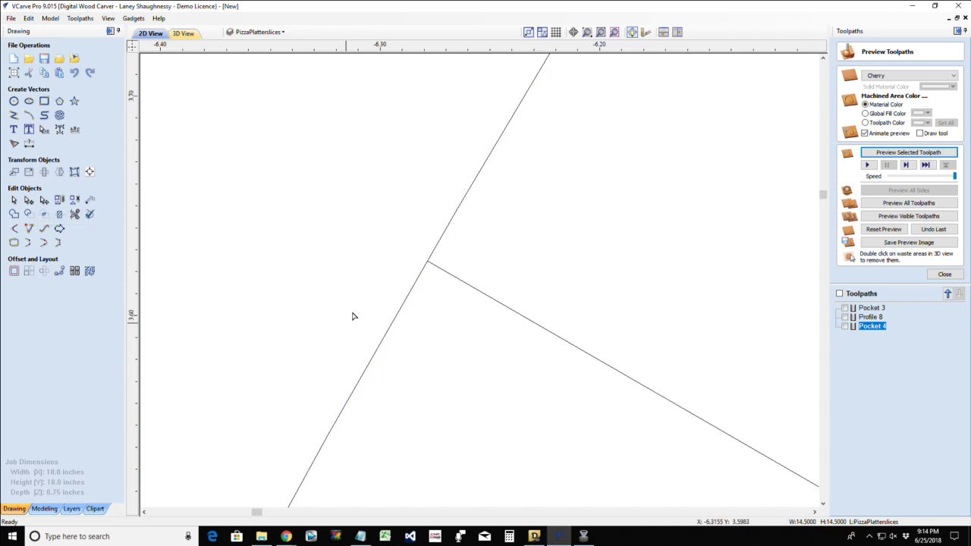
- Cut the circle at the node where the upper-left spoke meets it
right_click(427, 264)
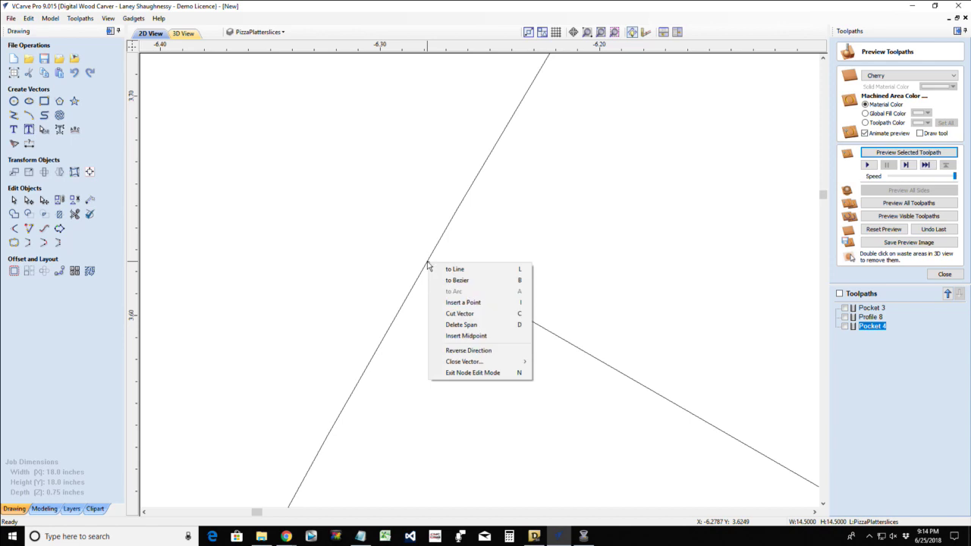
left_click(447, 317)
scroll(449, 317, "down", 5)
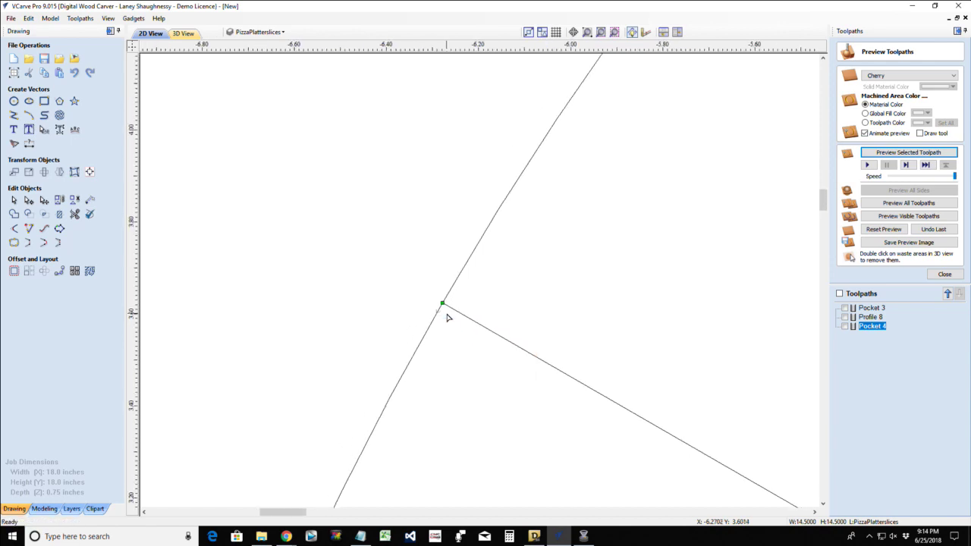
scroll(444, 310, "down", 5)
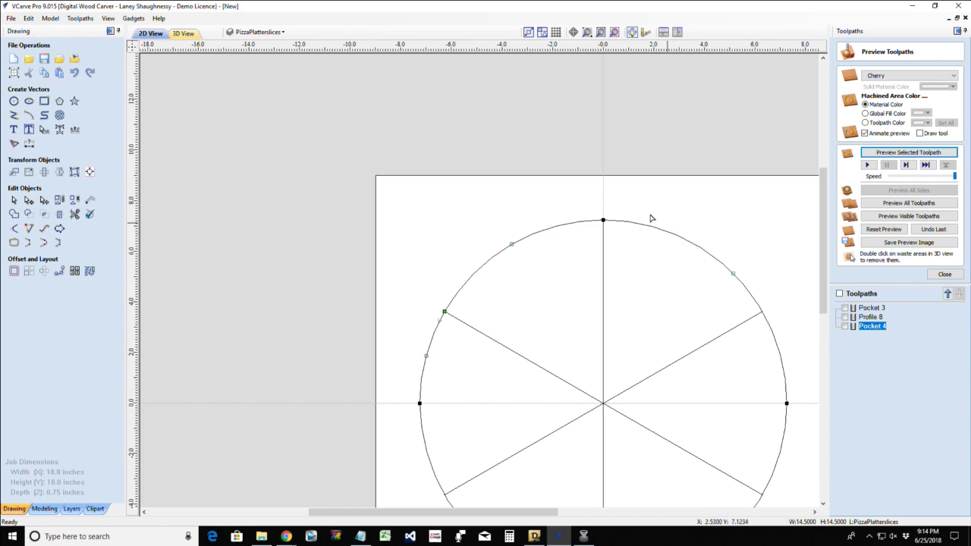
scroll(645, 217, "up", 3)
scroll(605, 232, "up", 5)
scroll(447, 231, "up", 3)
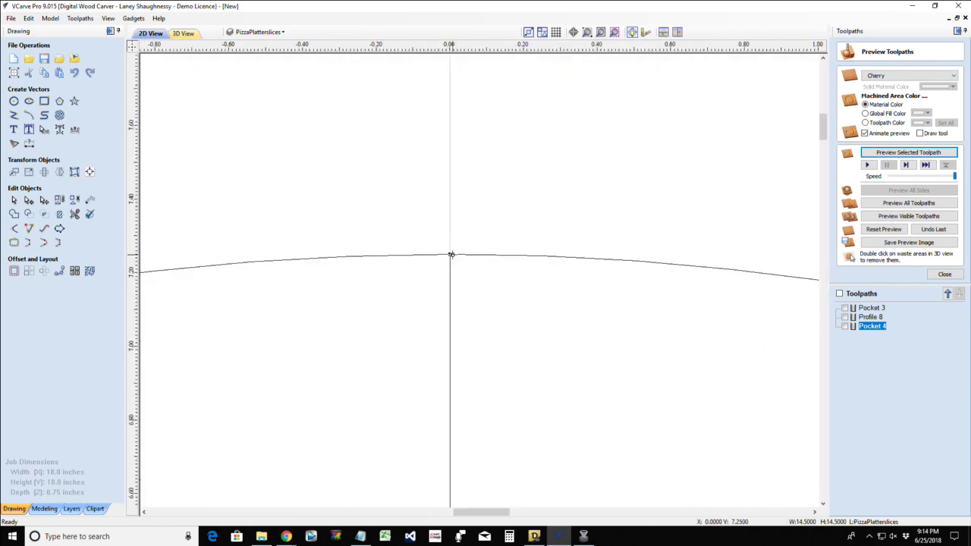
- Cut the platter circle at its top node and at the upper-right slice junction
right_click(450, 255)
left_click(477, 297)
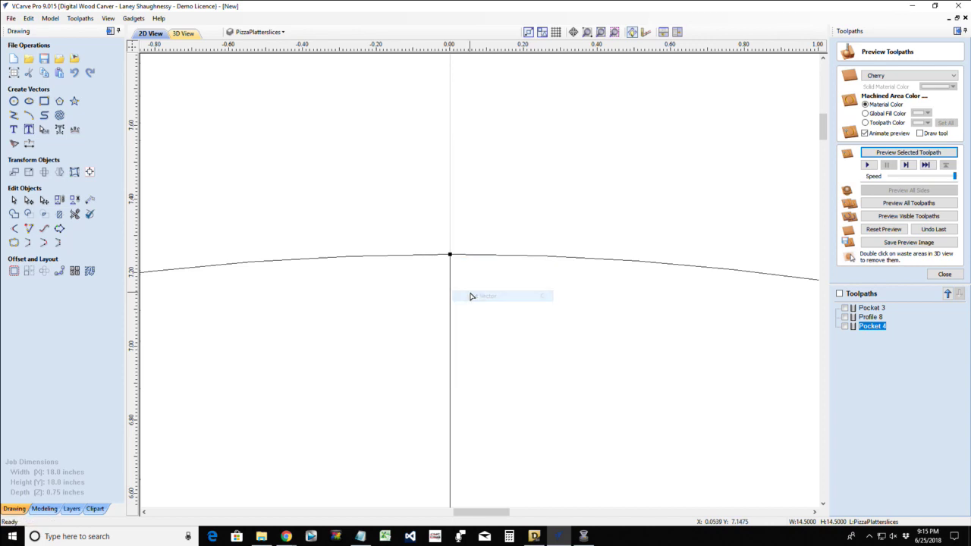
scroll(464, 279, "down", 2)
scroll(464, 279, "down", 3)
scroll(756, 492, "down", 2)
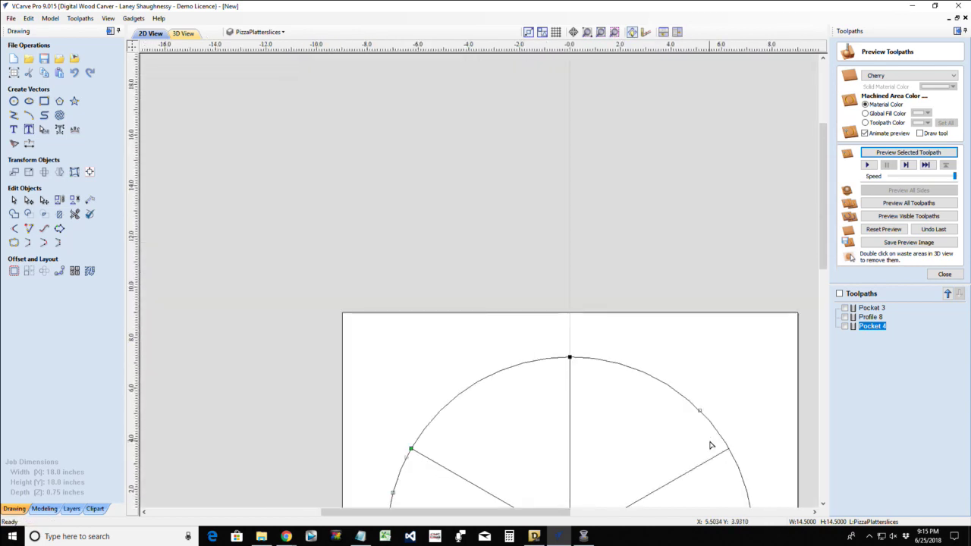
scroll(757, 491, "up", 3)
scroll(728, 411, "up", 5)
scroll(634, 352, "up", 2)
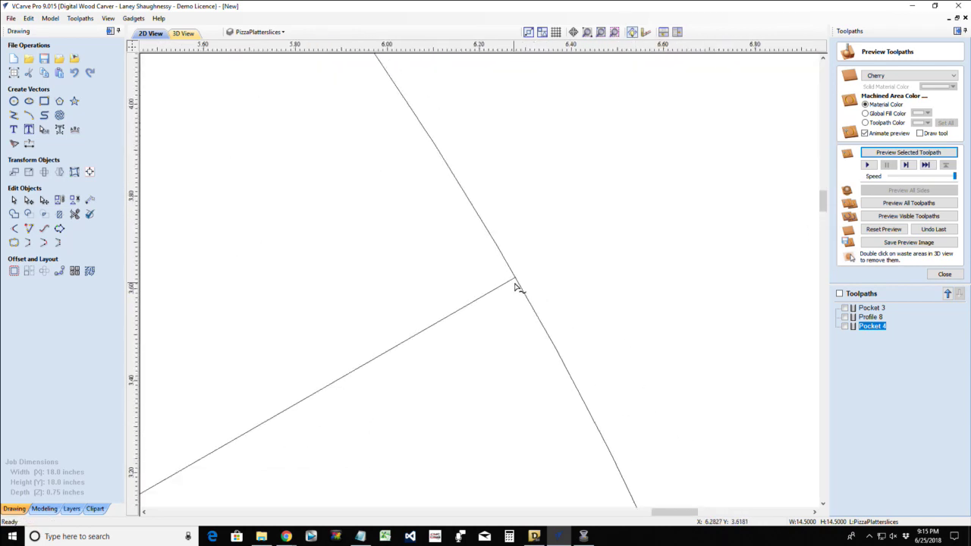
right_click(515, 280)
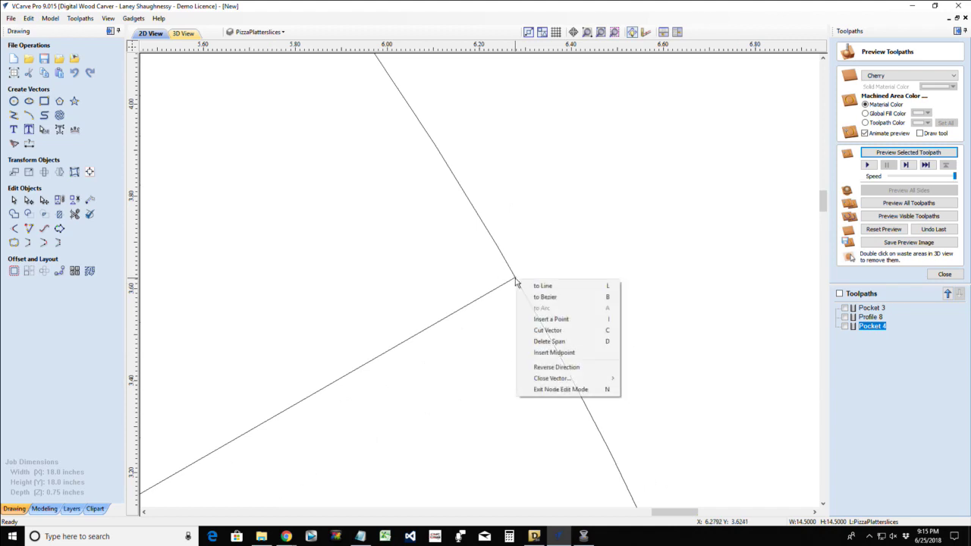
left_click(540, 330)
- Cut the circle at the lower-right slice junction and at its bottom point
scroll(535, 330, "down", 7)
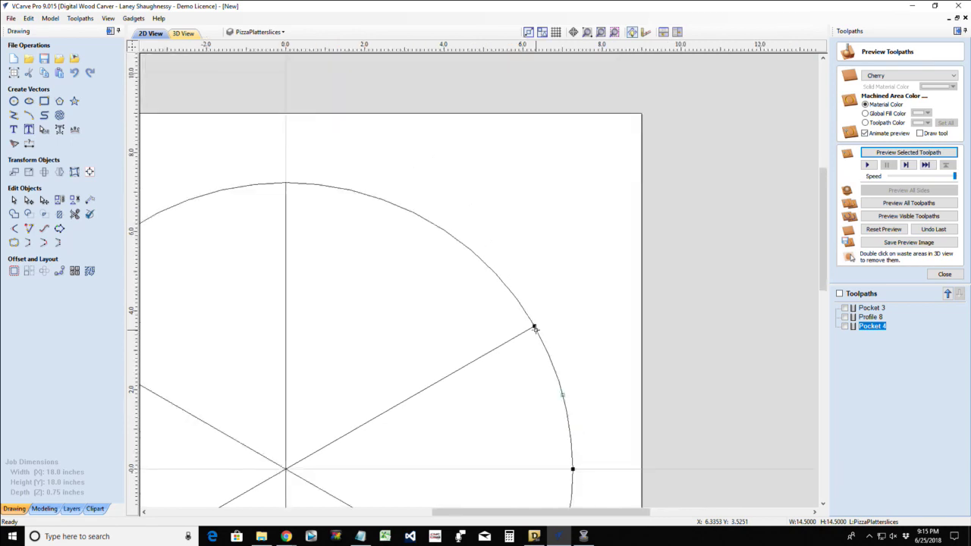
scroll(534, 328, "down", 4)
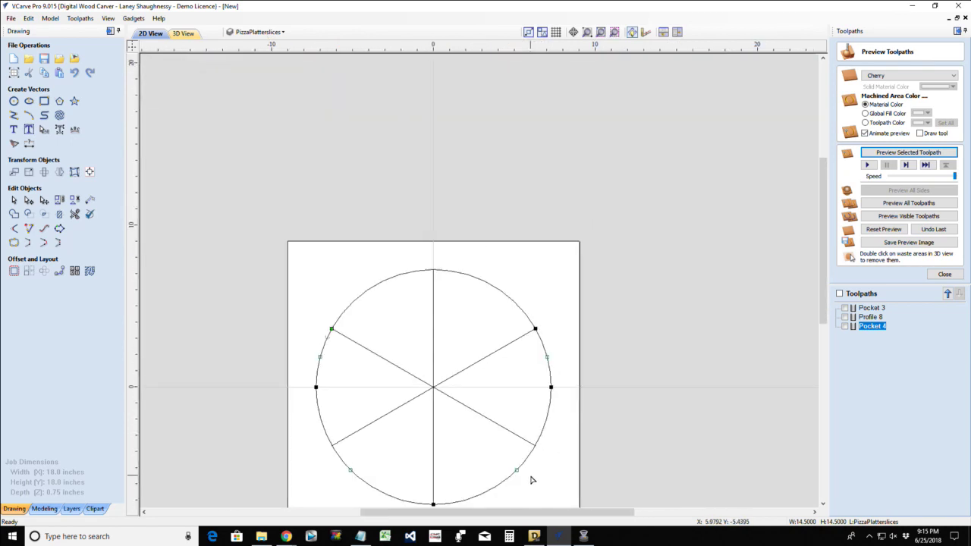
scroll(532, 480, "up", 6)
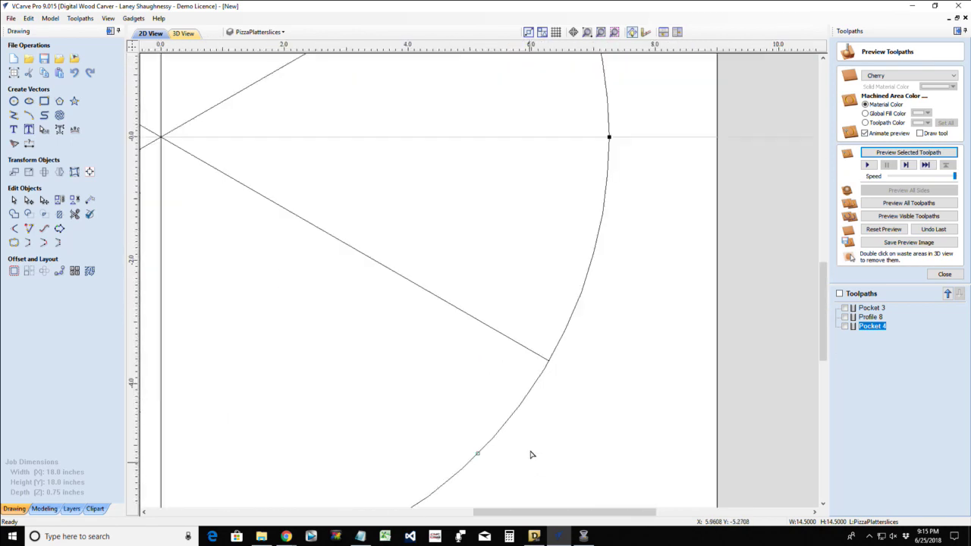
right_click(549, 366)
left_click(569, 410)
scroll(571, 412, "down", 2)
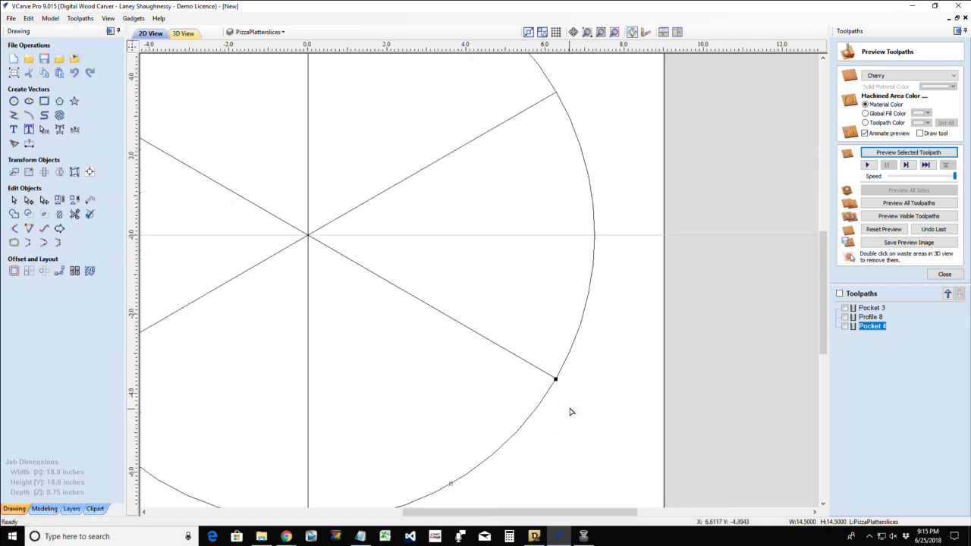
scroll(571, 412, "down", 4)
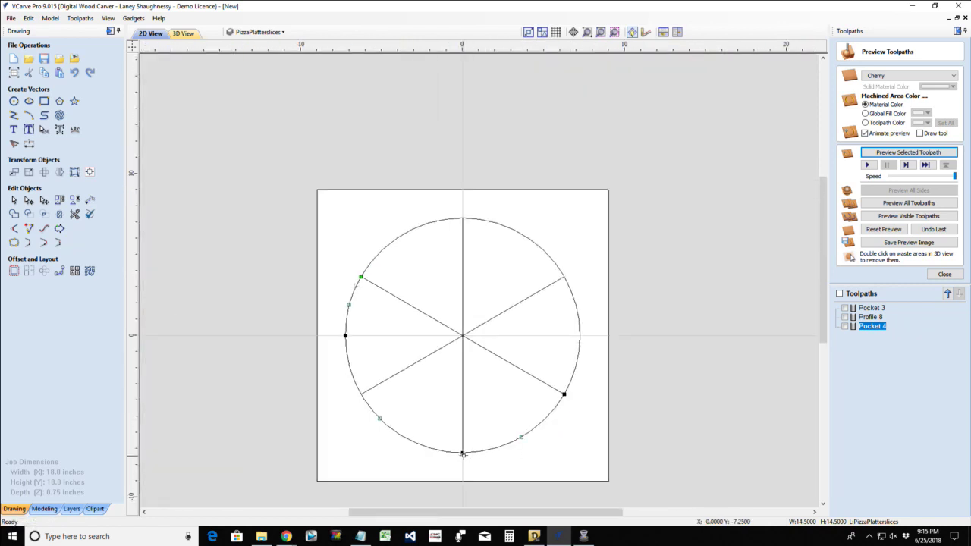
scroll(463, 454, "up", 4)
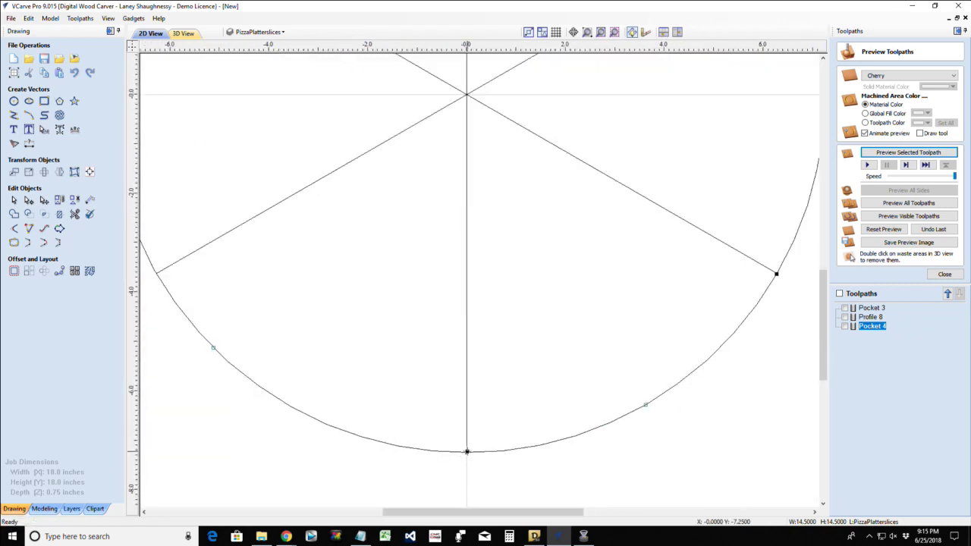
right_click(466, 451)
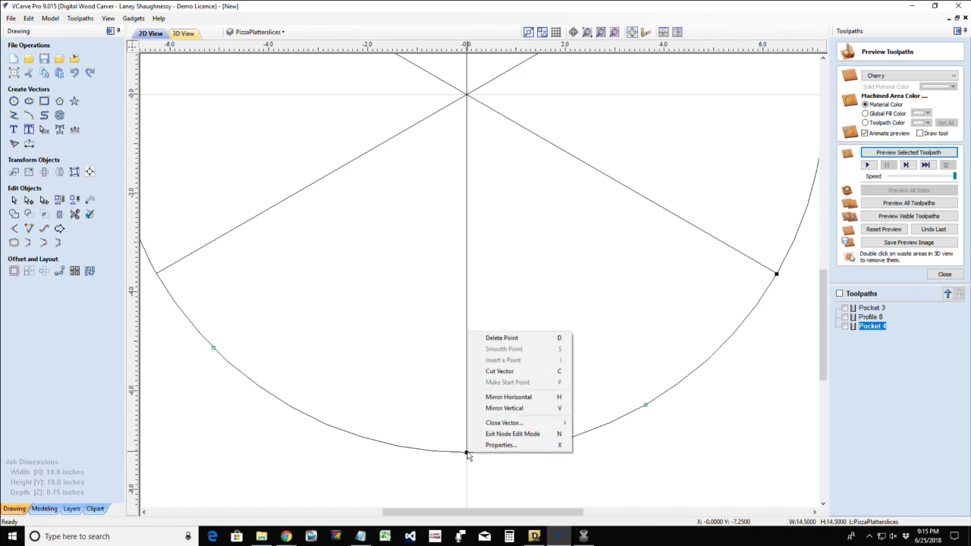
left_click(499, 370)
- Cut the circle where the lower-left slice line meets it
scroll(463, 449, "down", 4)
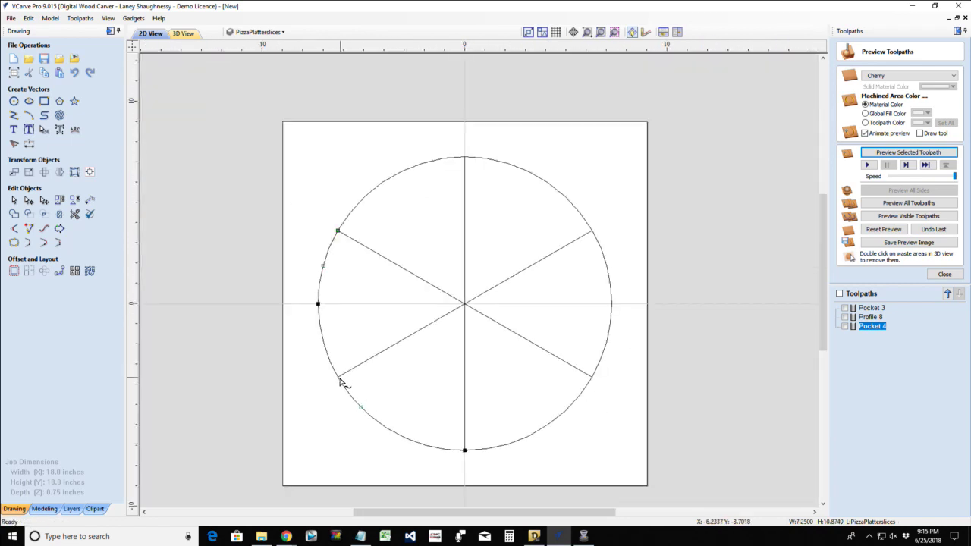
scroll(340, 382, "up", 4)
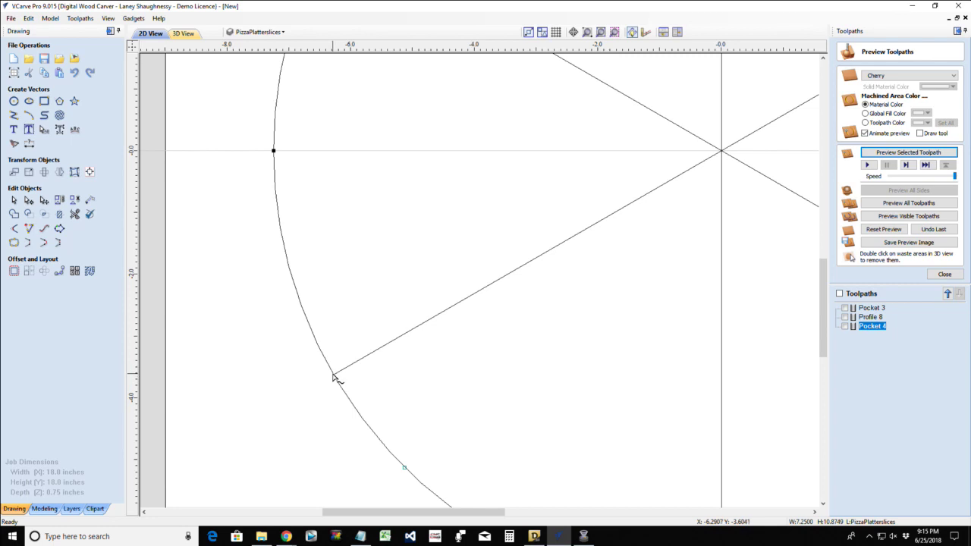
right_click(333, 378)
left_click(347, 425)
scroll(347, 423, "down", 4)
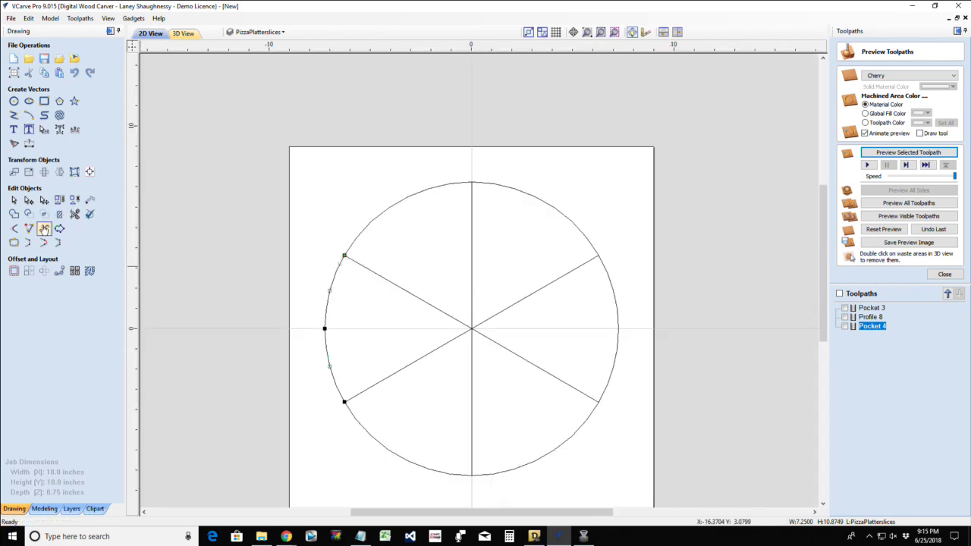
- Leave node editing and select the top-left, top-right, bottom-right and bottom-left arcs individually
left_click(14, 200)
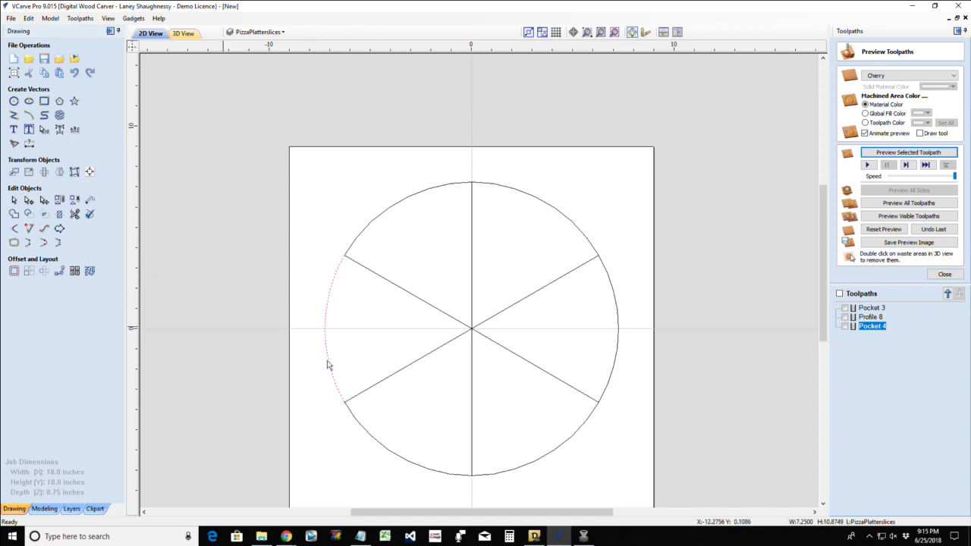
left_click(364, 231)
left_click(520, 193)
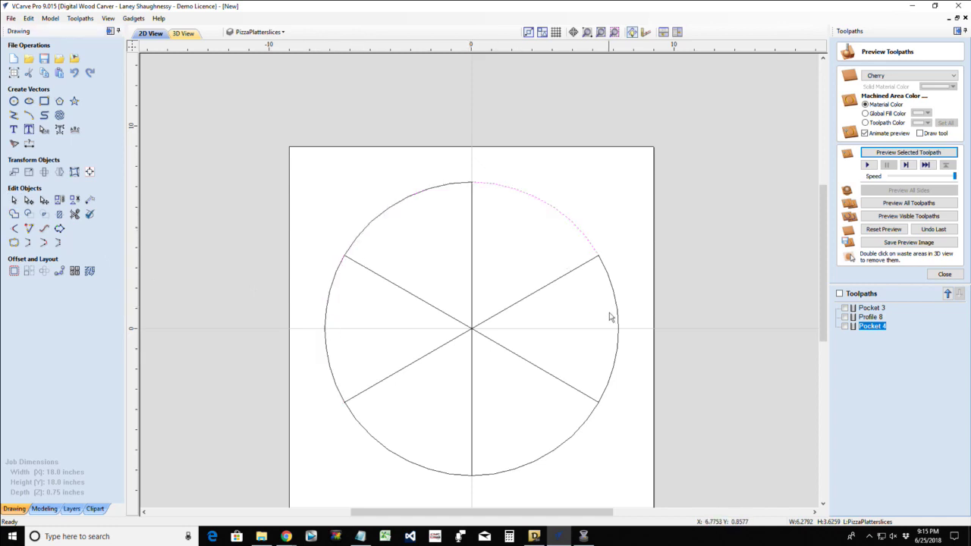
left_click(599, 425)
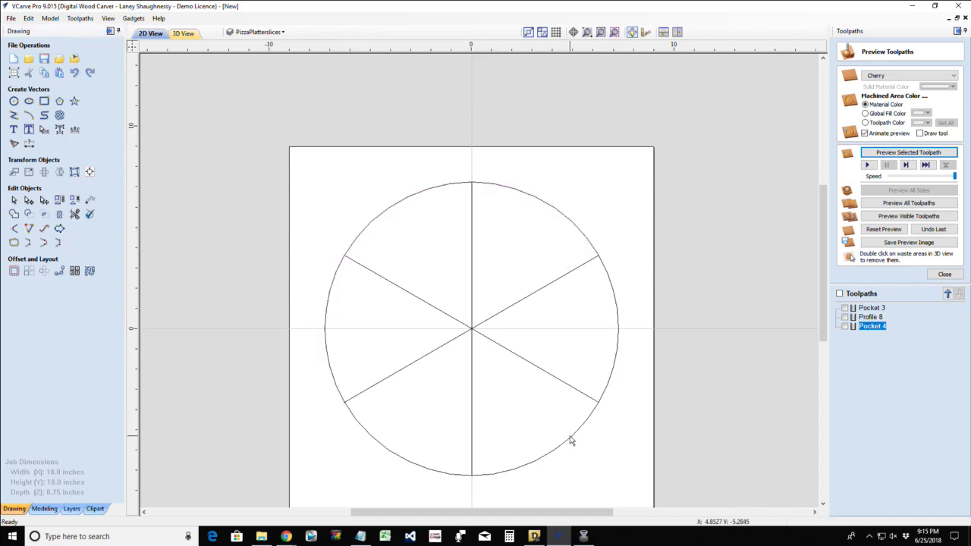
left_click(529, 461)
left_click(415, 463)
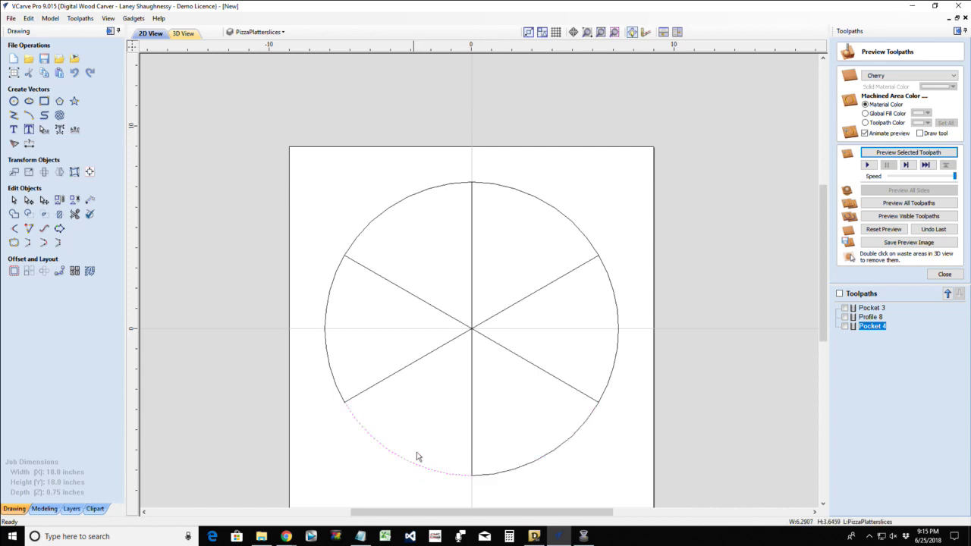
- Select the lower-left, vertical and upper-right slice lines and adjacent arcs to confirm they're separate
left_click(392, 376)
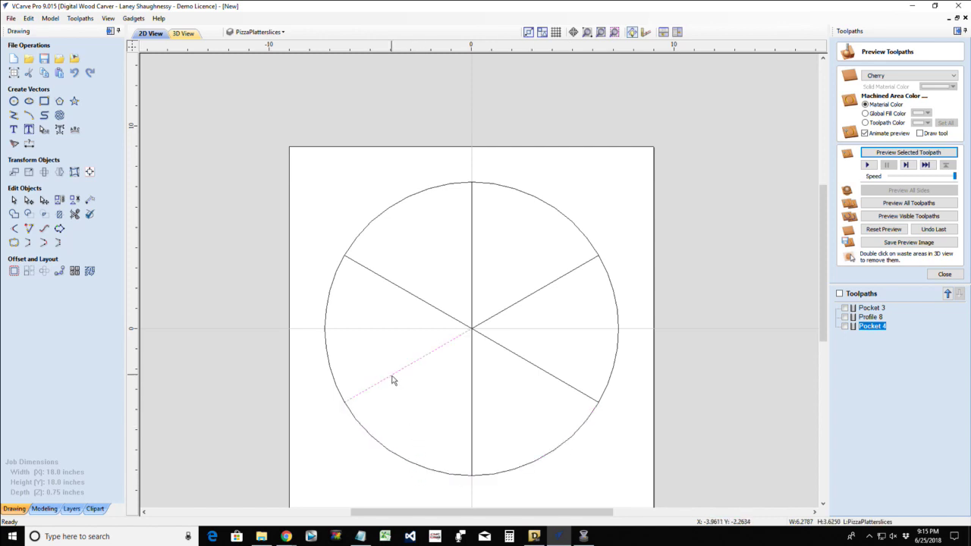
left_click(471, 420, "shift")
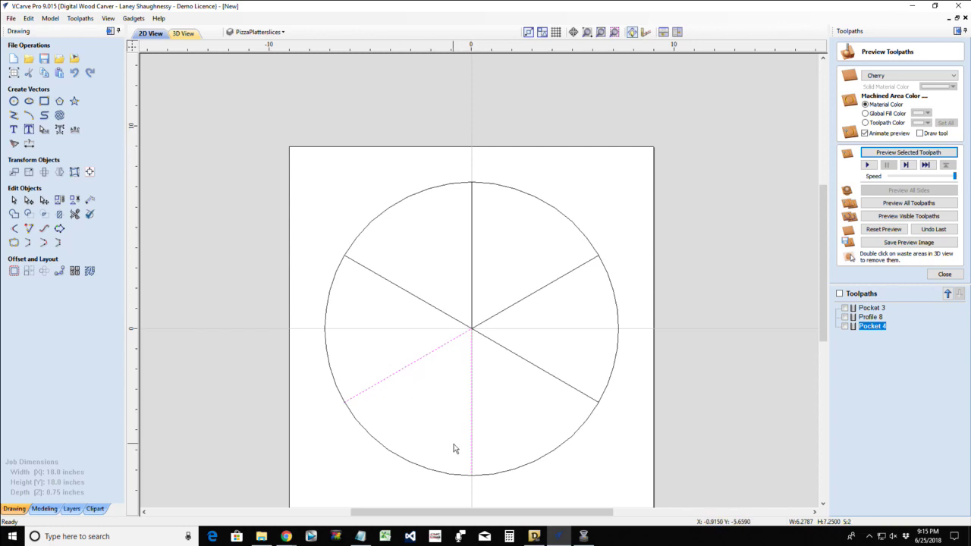
left_click(444, 475, "shift")
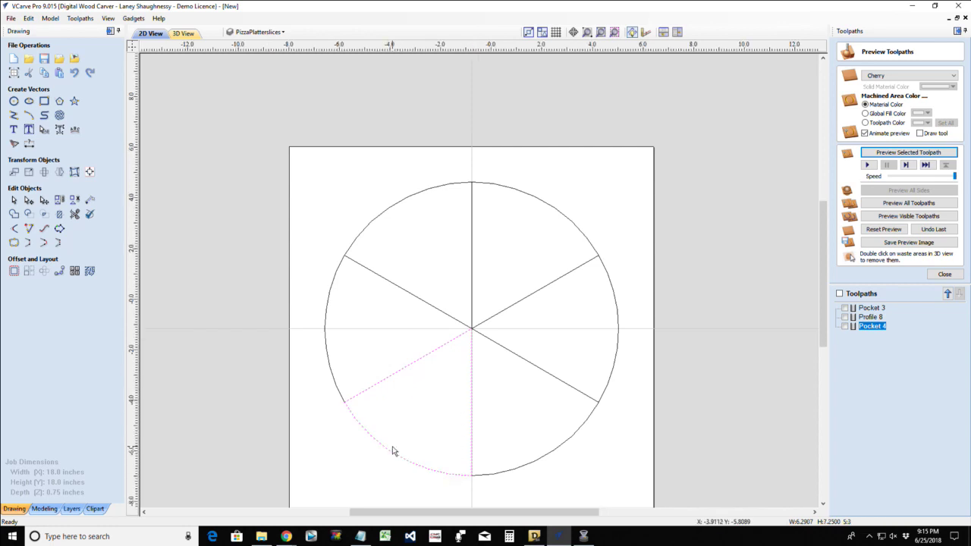
scroll(392, 451, "up", 3)
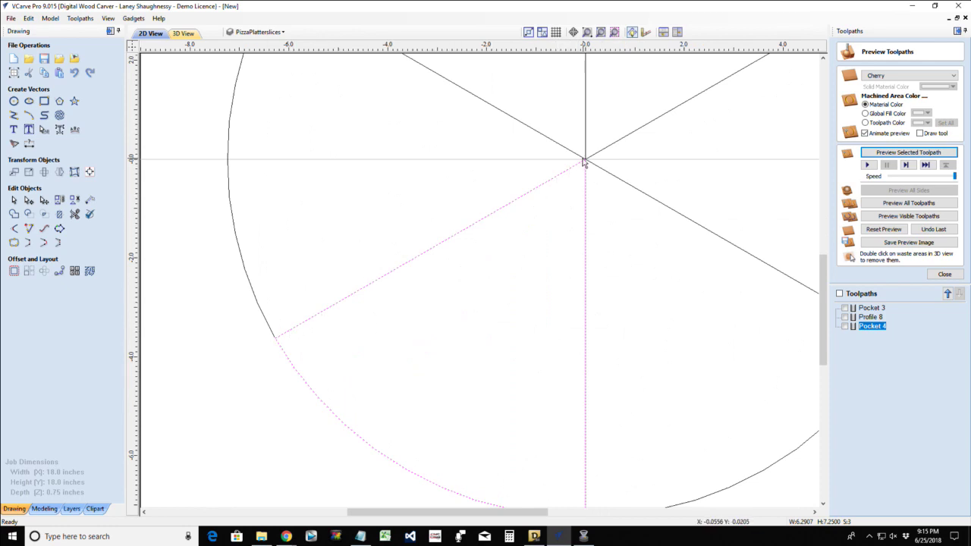
left_click(247, 282)
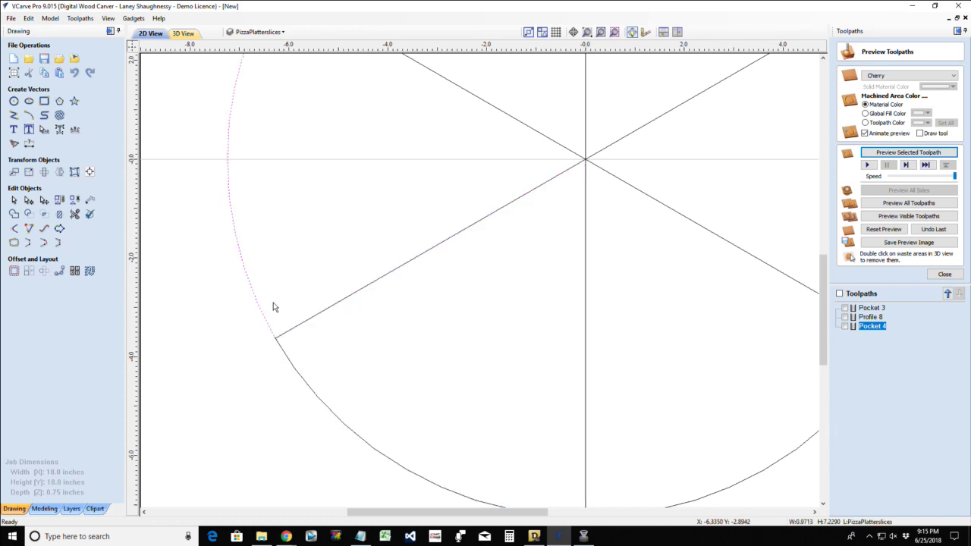
left_click(321, 314)
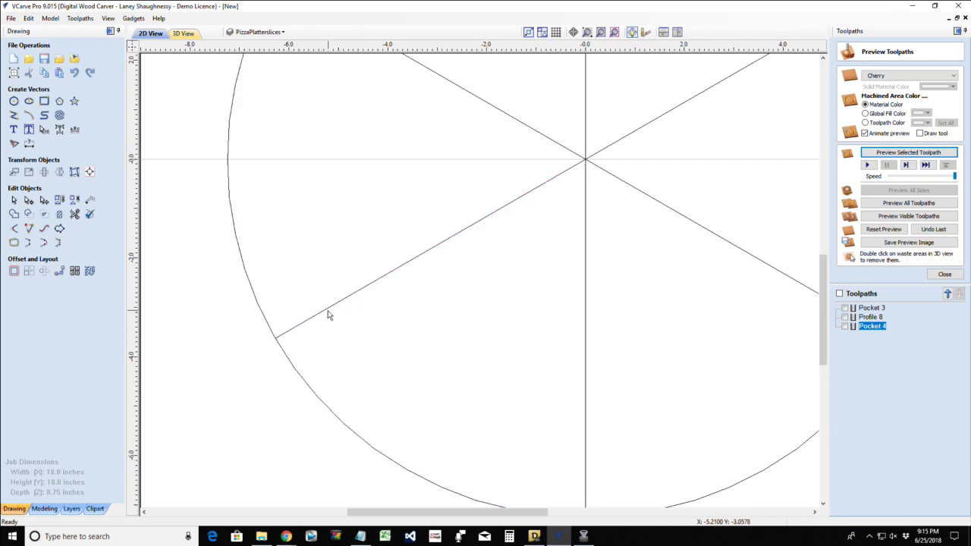
left_click(326, 311)
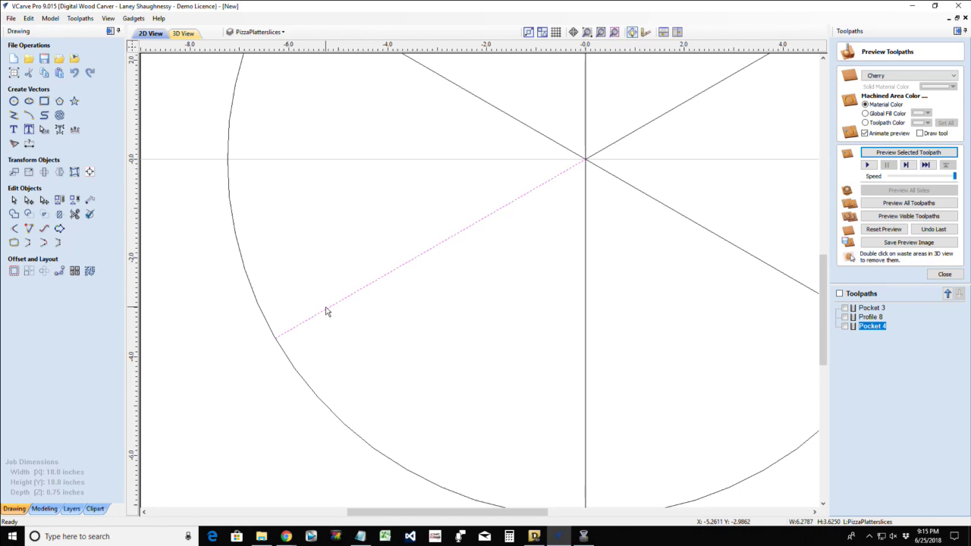
scroll(326, 311, "down", 2)
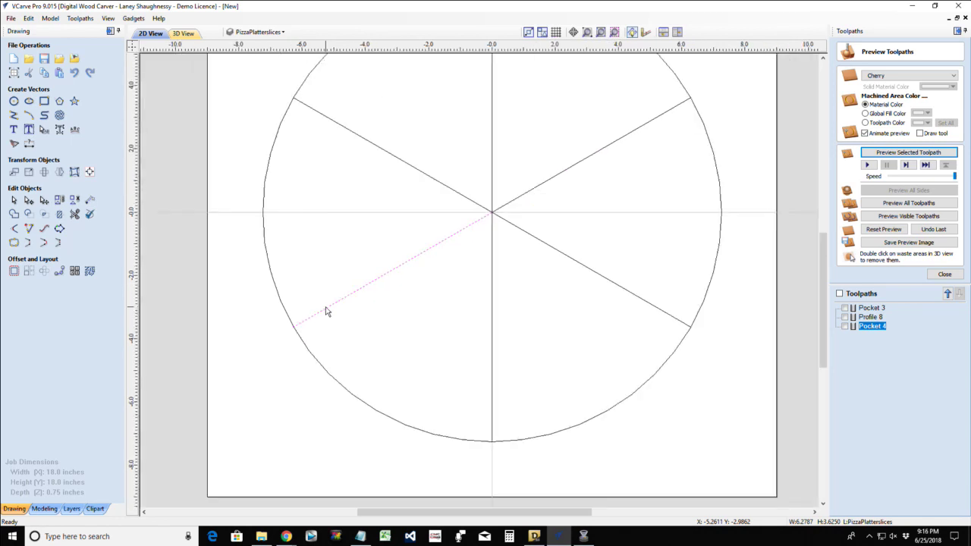
left_click(531, 192)
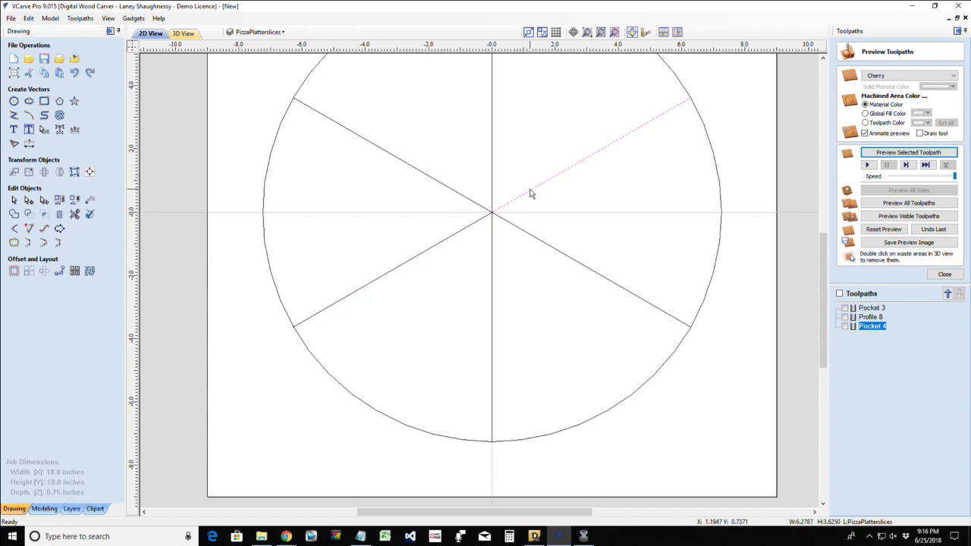
left_click(362, 288)
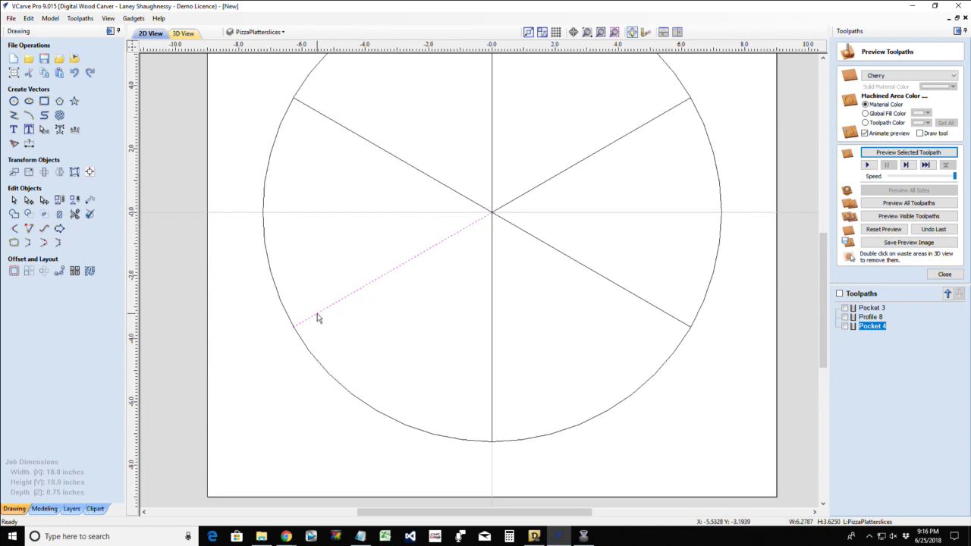
- Join the lower-left radial line, lower-left rim arc and a pasted copy of the lower vertical line into one closed wedge
left_click(59, 73)
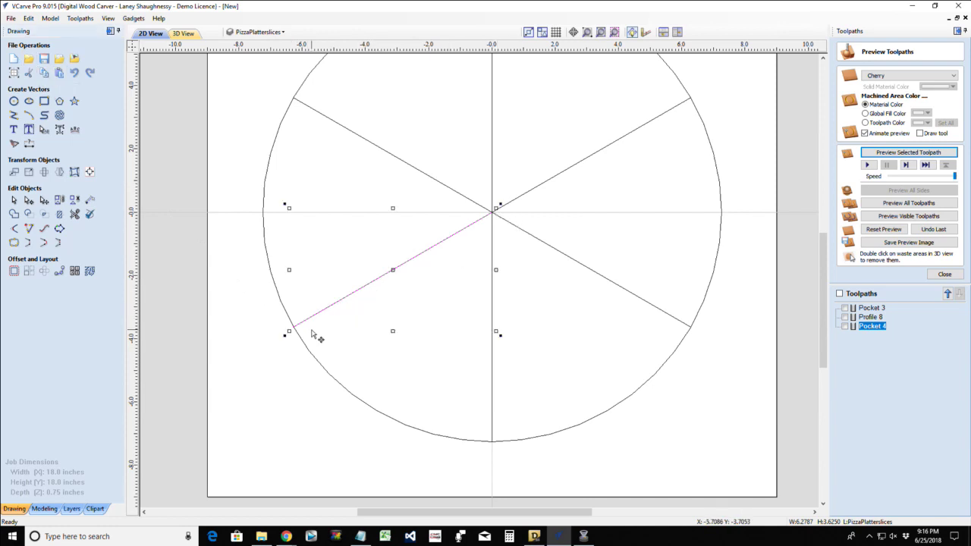
left_click(493, 357, "shift")
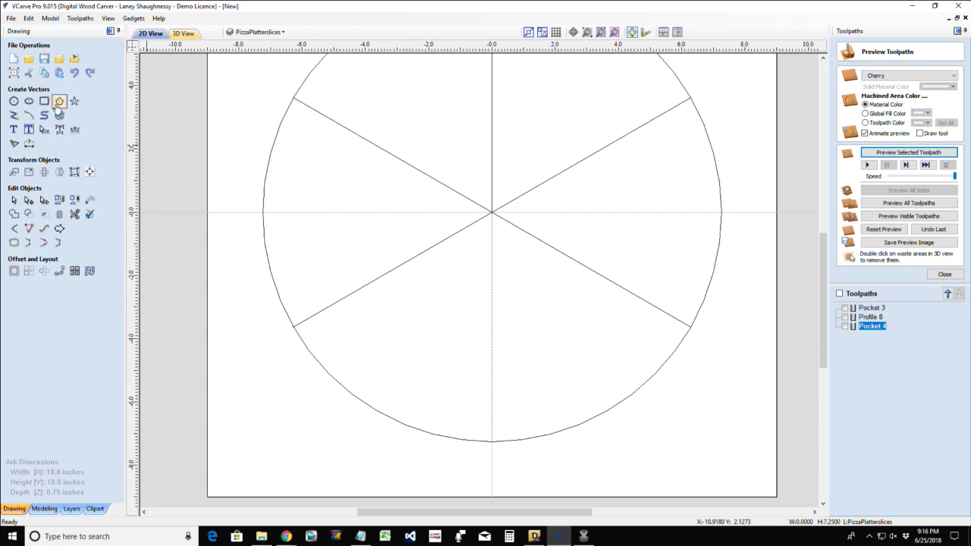
left_click(44, 72)
left_click(59, 72)
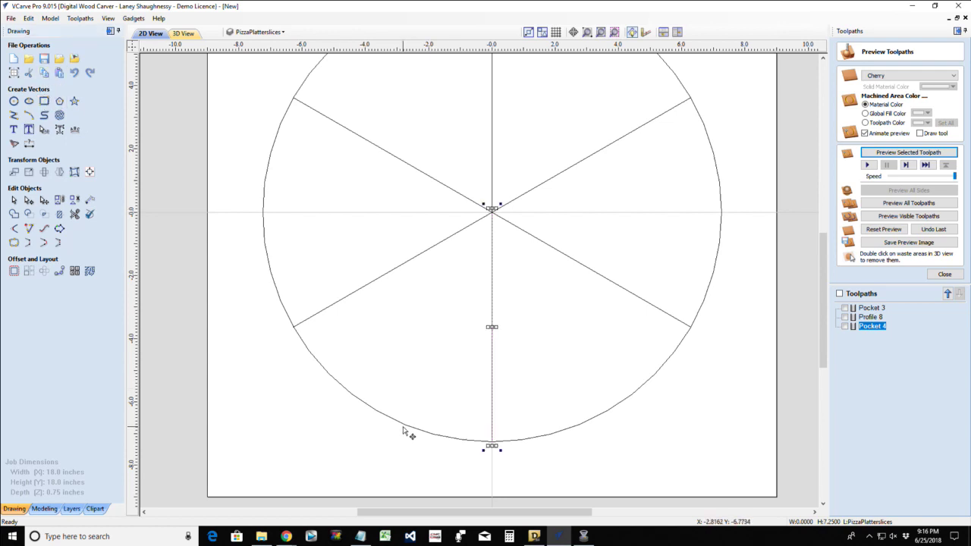
left_click(492, 185)
left_click(411, 426, "shift")
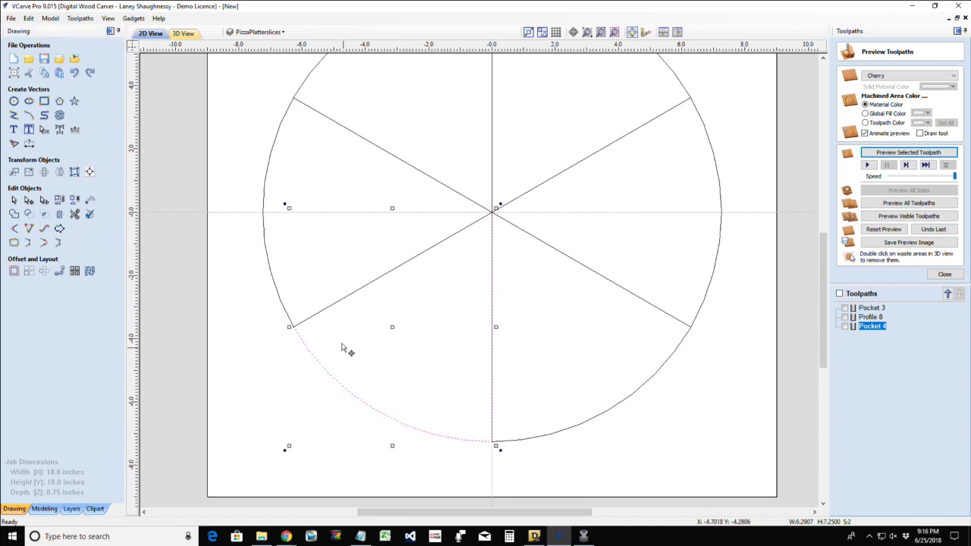
left_click(325, 308, "shift")
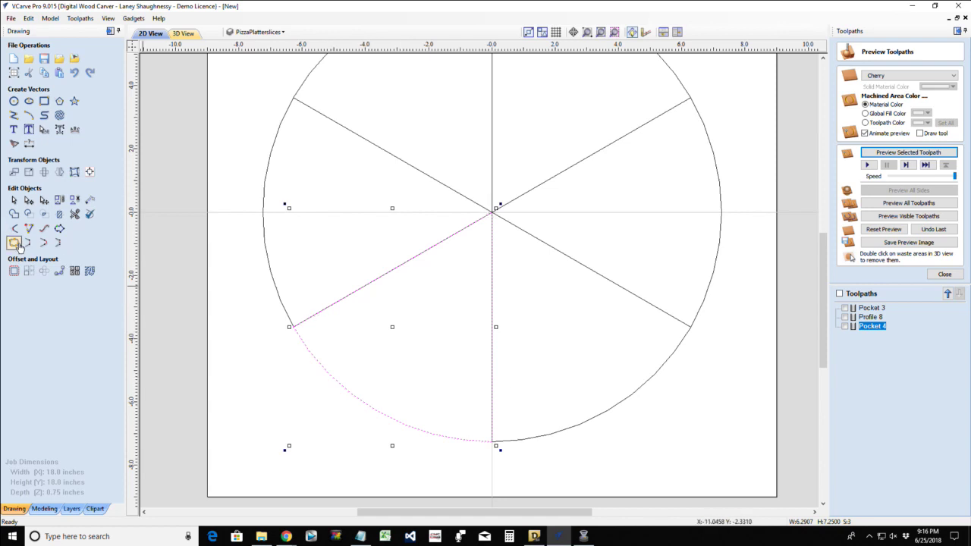
left_click(15, 244)
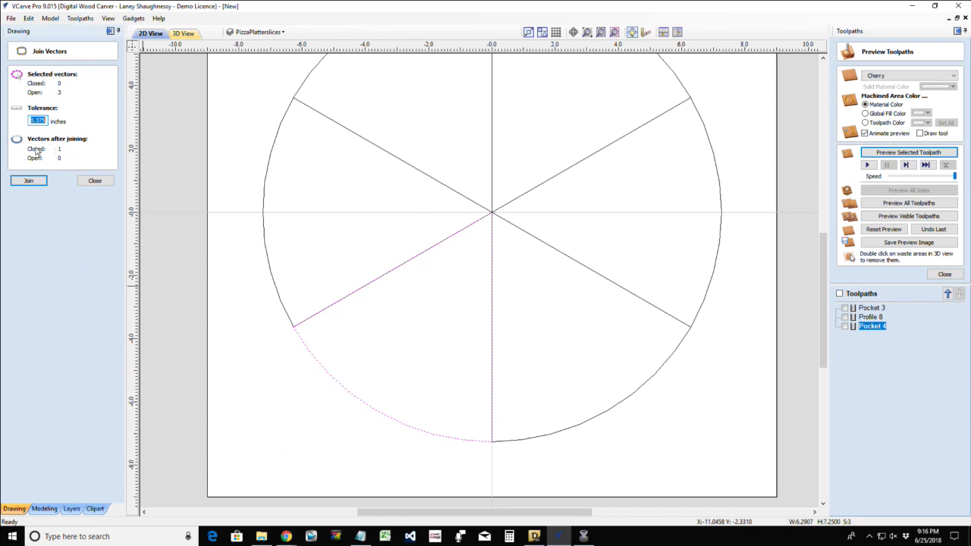
left_click(27, 182)
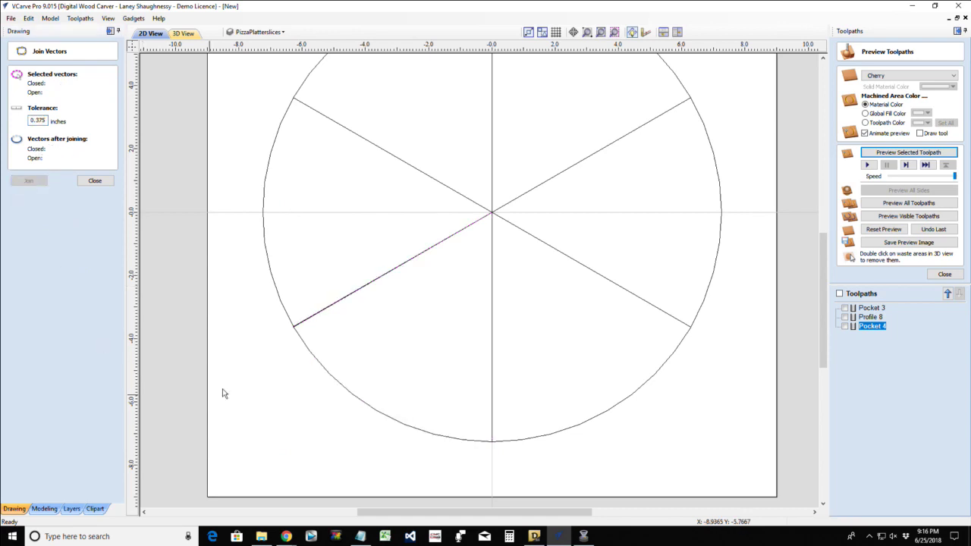
- Confirm the lower-left wedge is closed, then duplicate the lower-right radial line in place
left_click(318, 369)
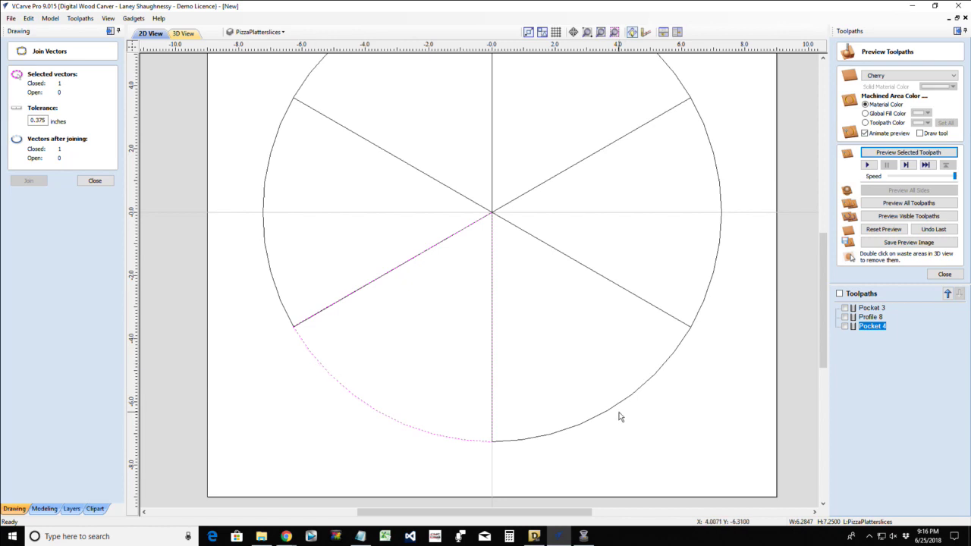
left_click(606, 279)
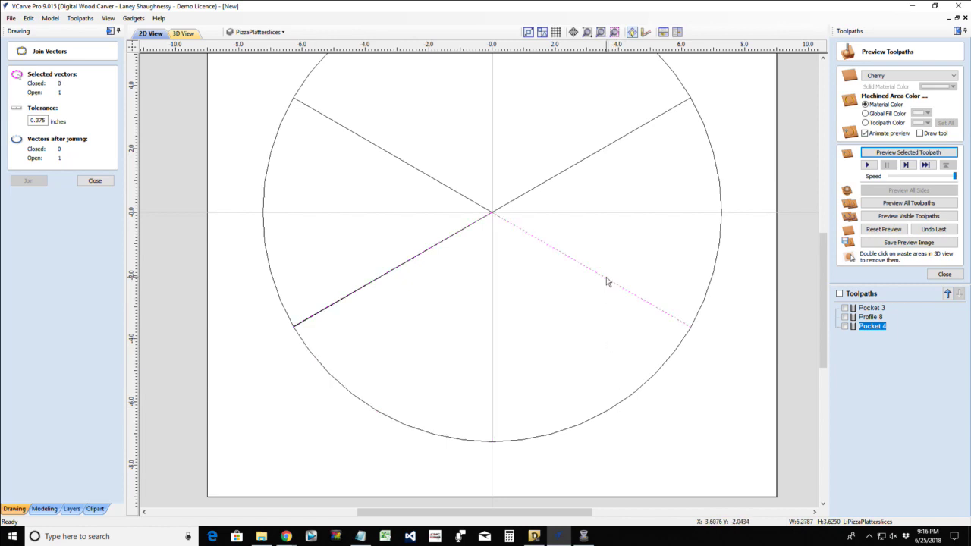
left_click(95, 181)
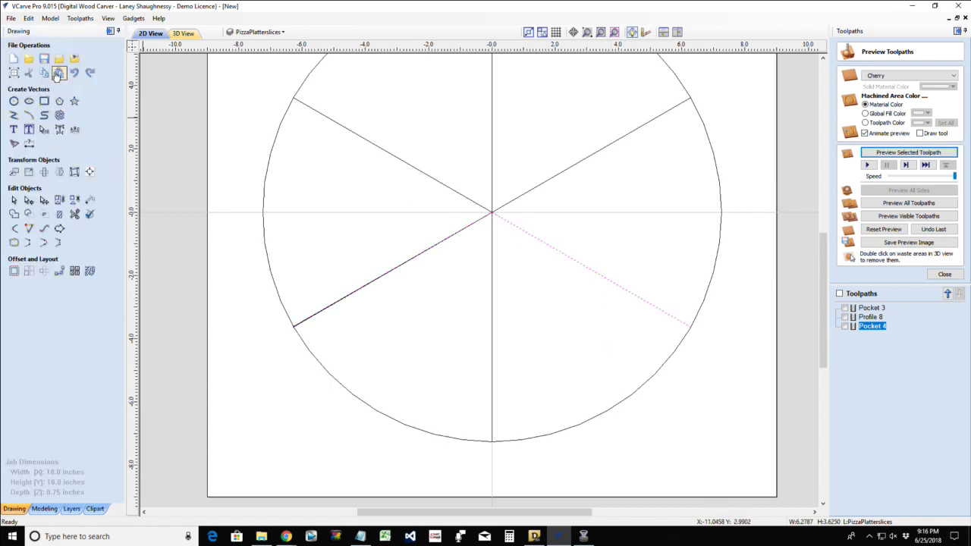
left_click(59, 74)
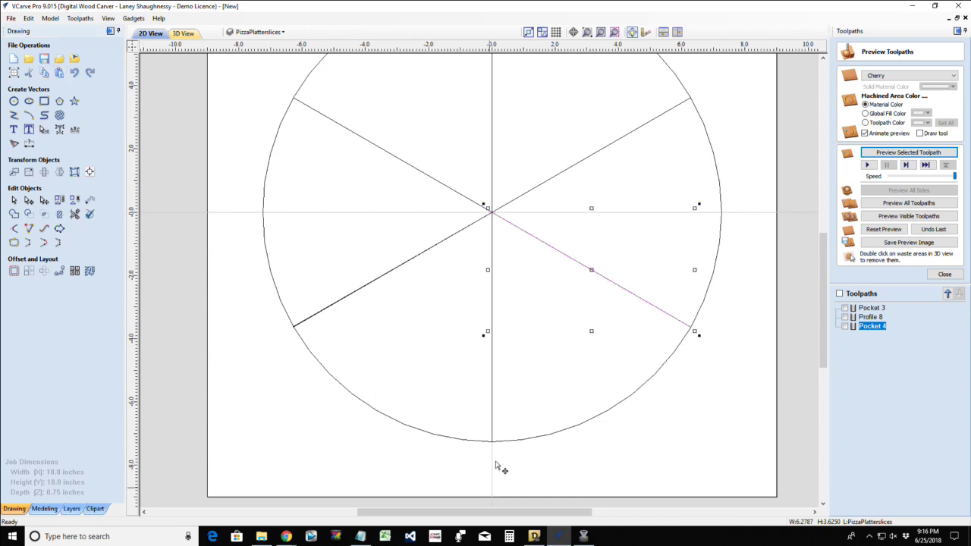
left_click(493, 417)
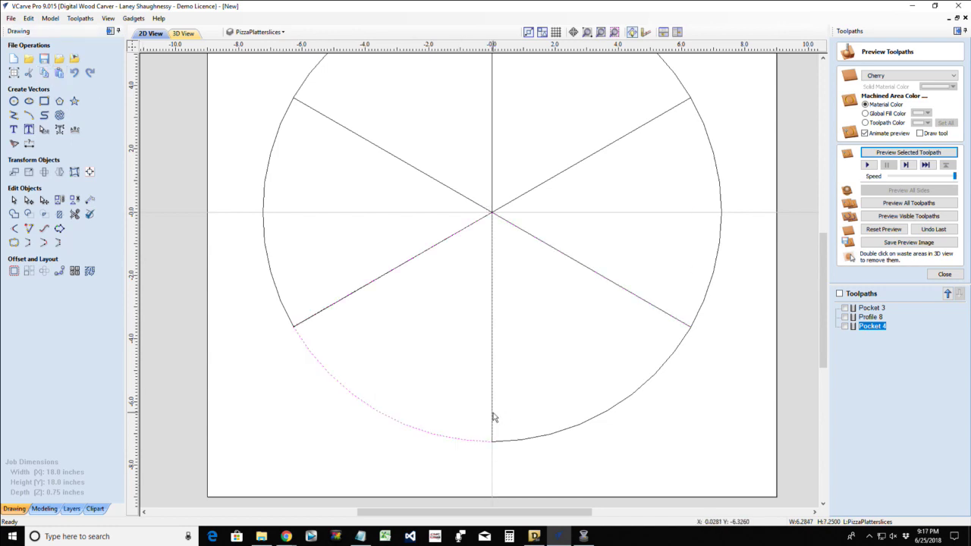
- Join the lower vertical line, lower-right rim arc and radial line into the lower-right wedge
scroll(493, 417, "up", 2)
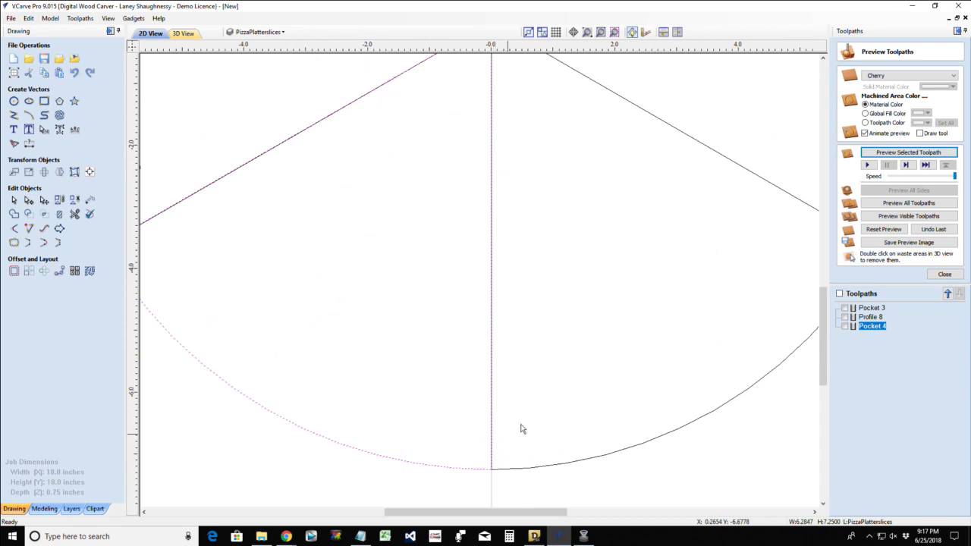
left_click(490, 381, "shift")
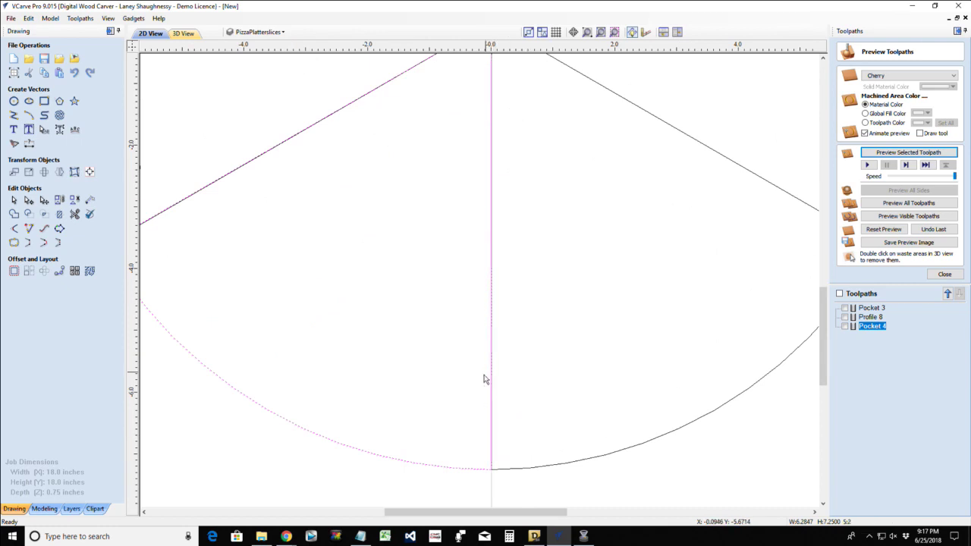
left_click(440, 469, "shift")
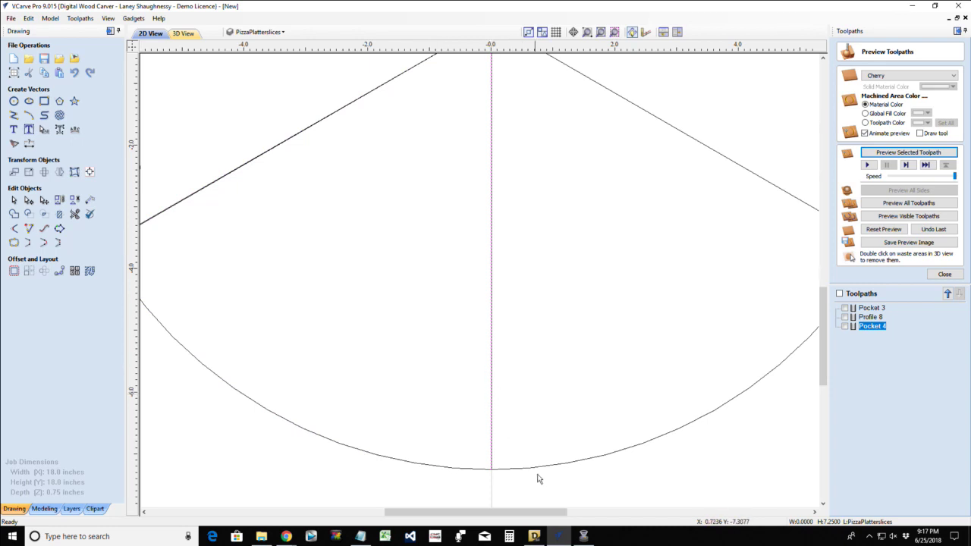
scroll(538, 479, "down", 3)
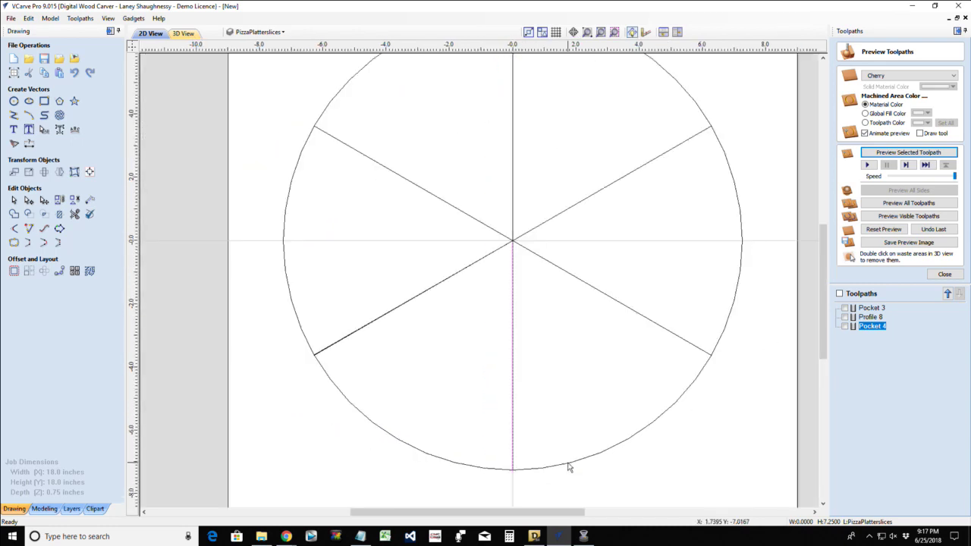
left_click(569, 467, "shift")
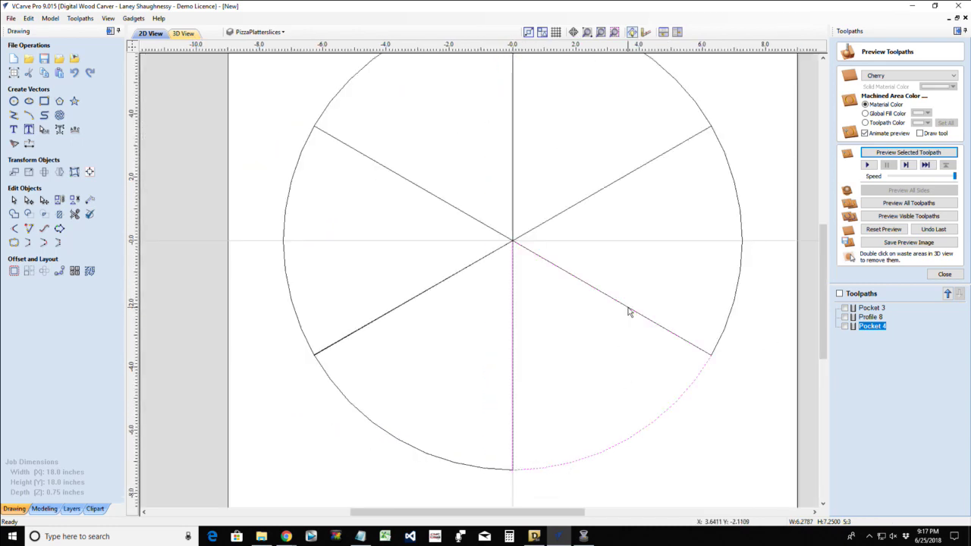
key("j")
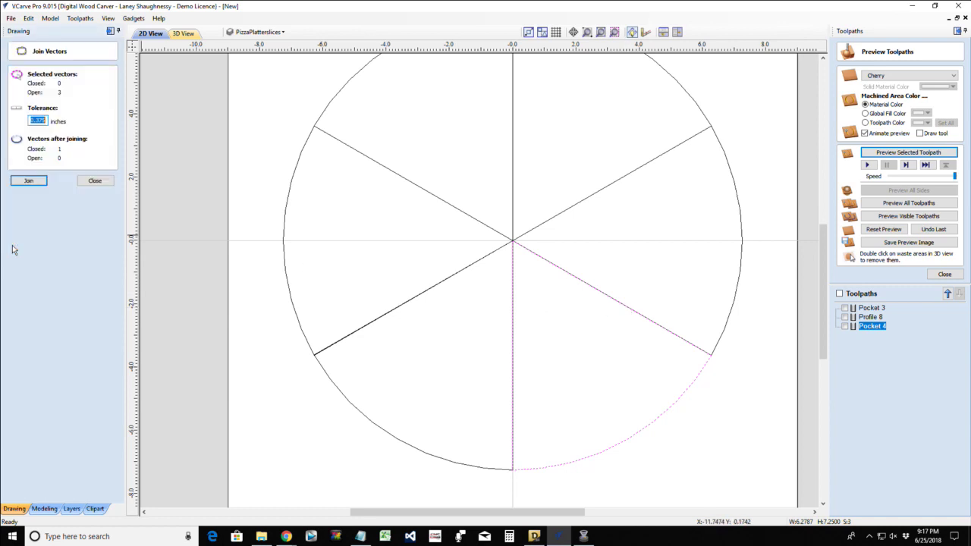
left_click(37, 180)
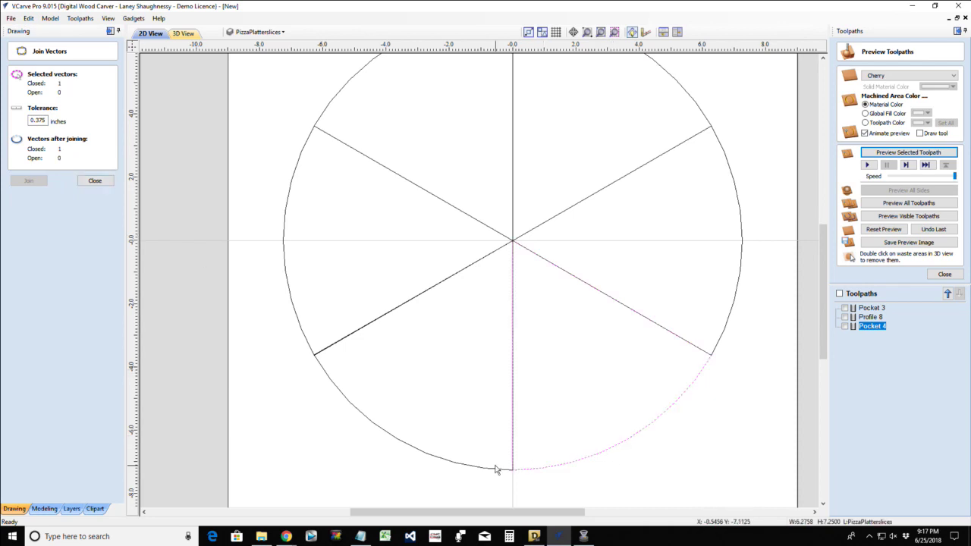
left_click(459, 467)
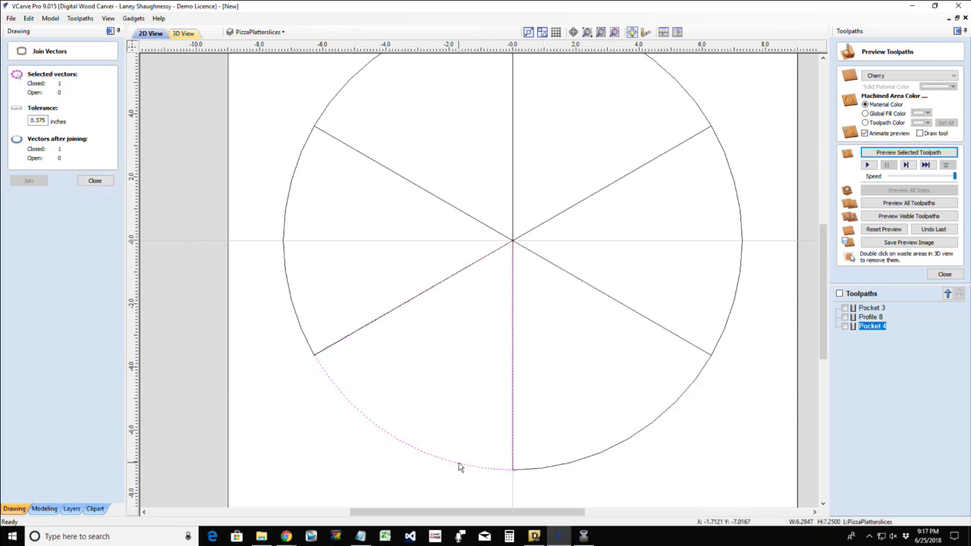
left_click(539, 473)
scroll(539, 470, "down", 2)
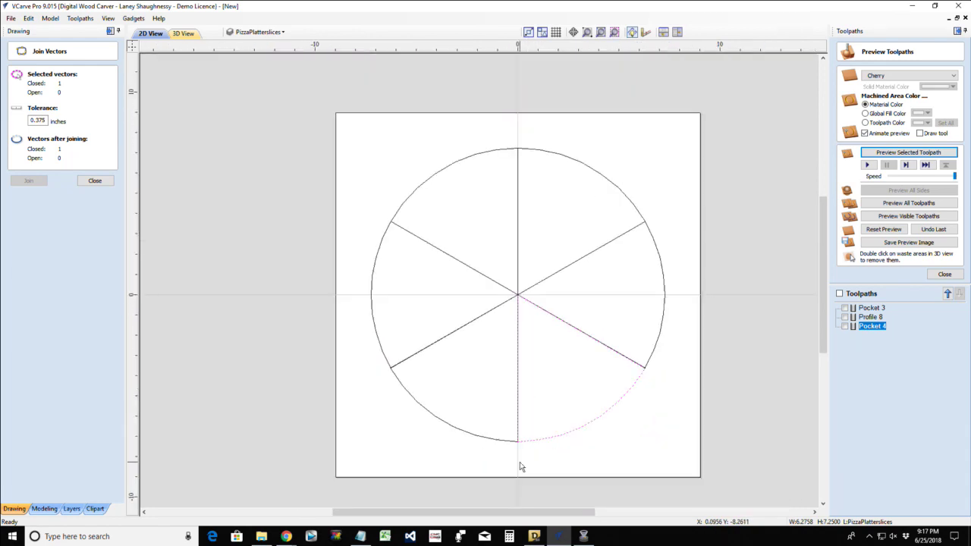
- Nudge the lower-right wedge slightly right and down, away from the lower-left wedge
left_click(547, 438)
left_click_drag(547, 437, 547, 440)
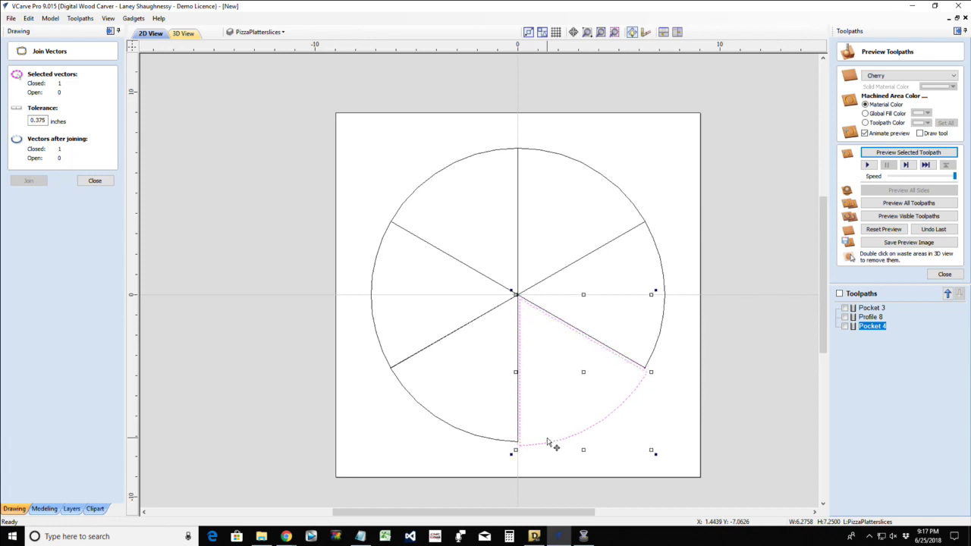
left_click(470, 436)
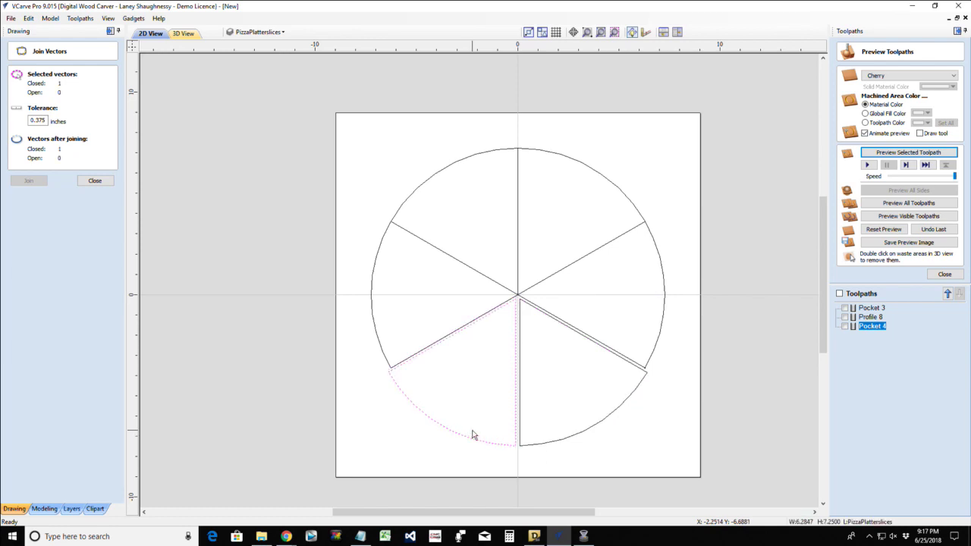
left_click(433, 372)
- Join a pasted upper-left radial line, the left rim arc and the lower edge into the left wedge
scroll(433, 374, "up", 3)
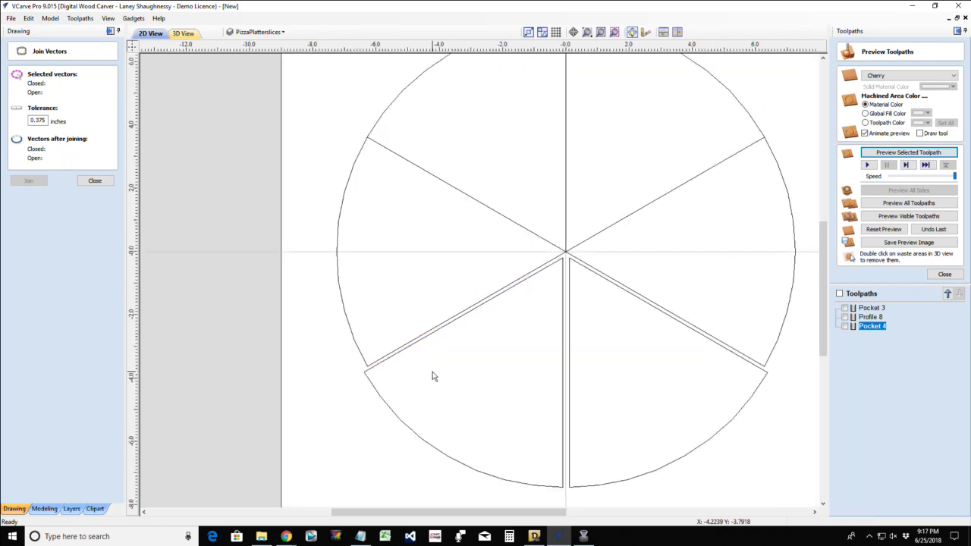
left_click(375, 364)
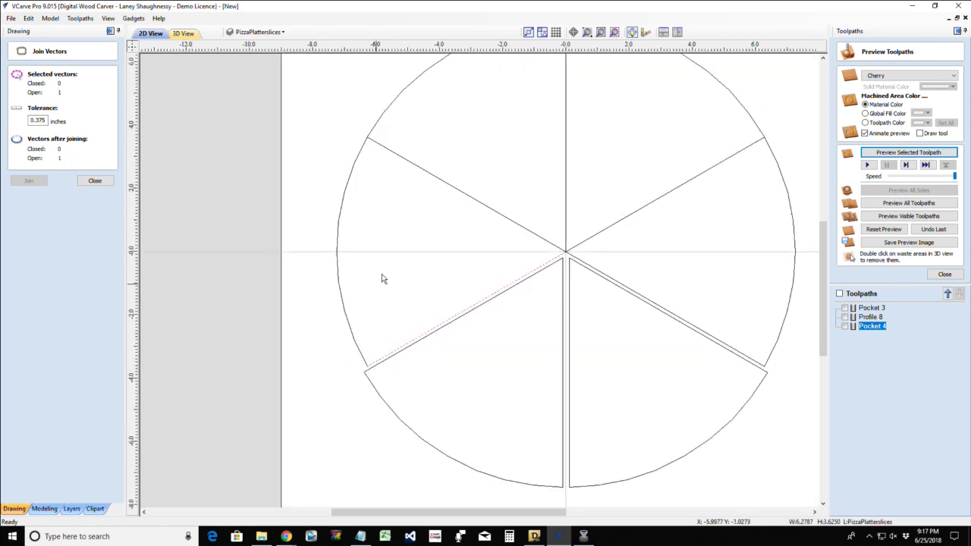
left_click(427, 175)
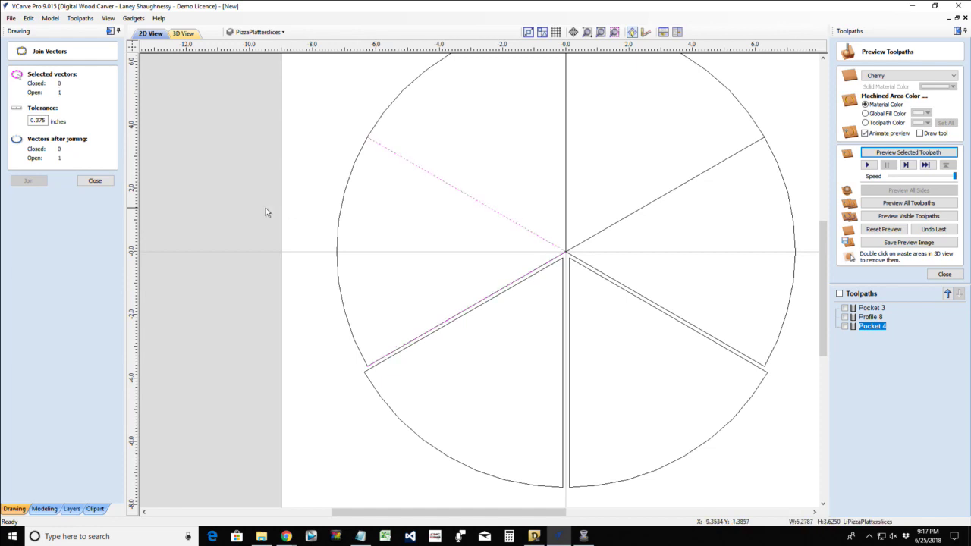
left_click(91, 180)
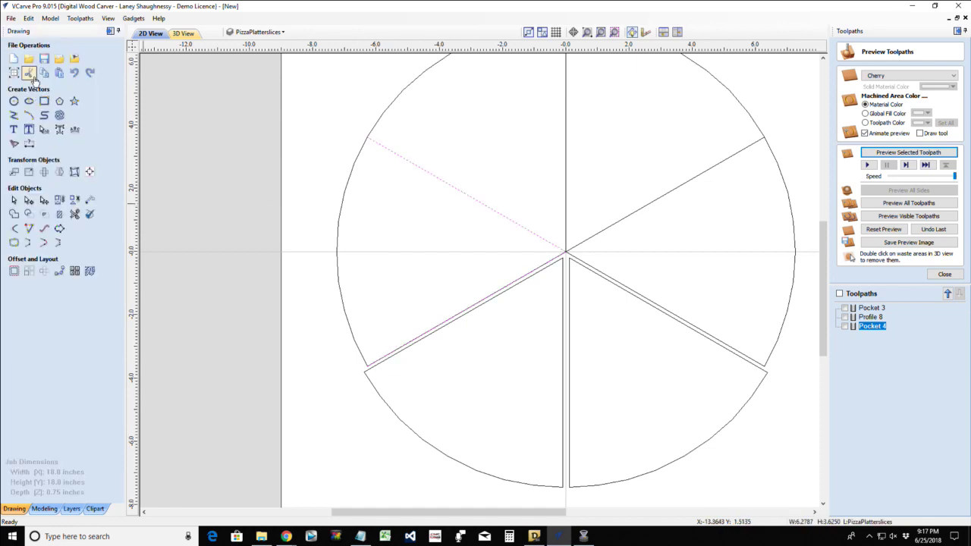
left_click(60, 74)
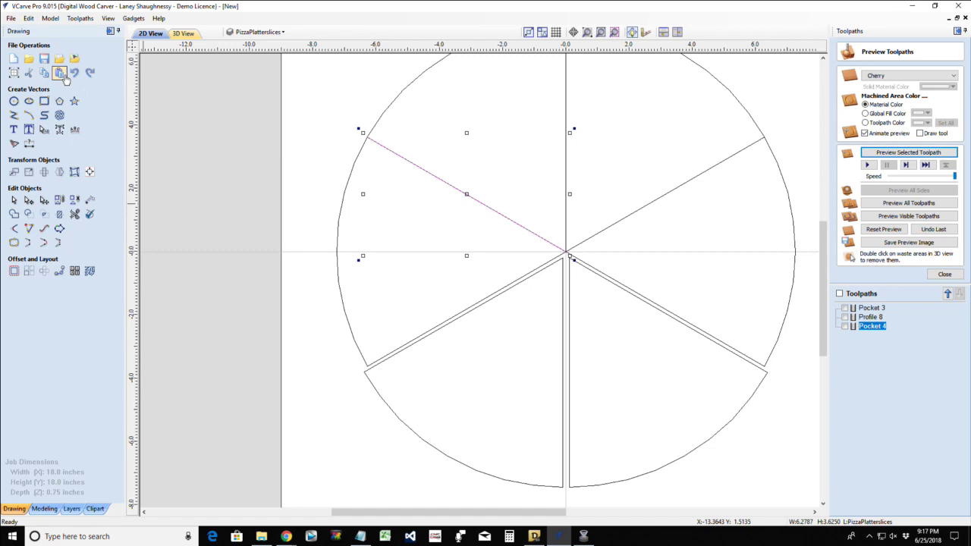
left_click(340, 212, "shift")
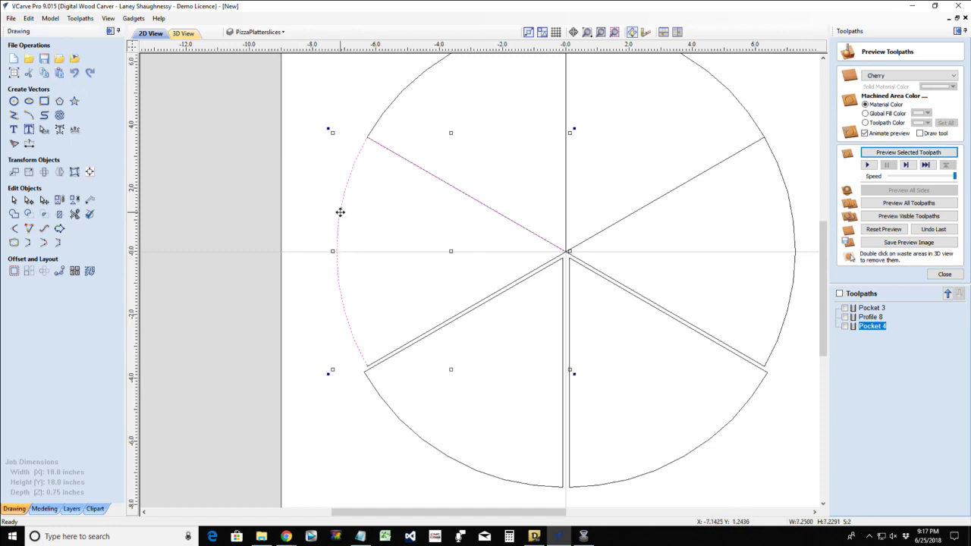
left_click(407, 344, "shift")
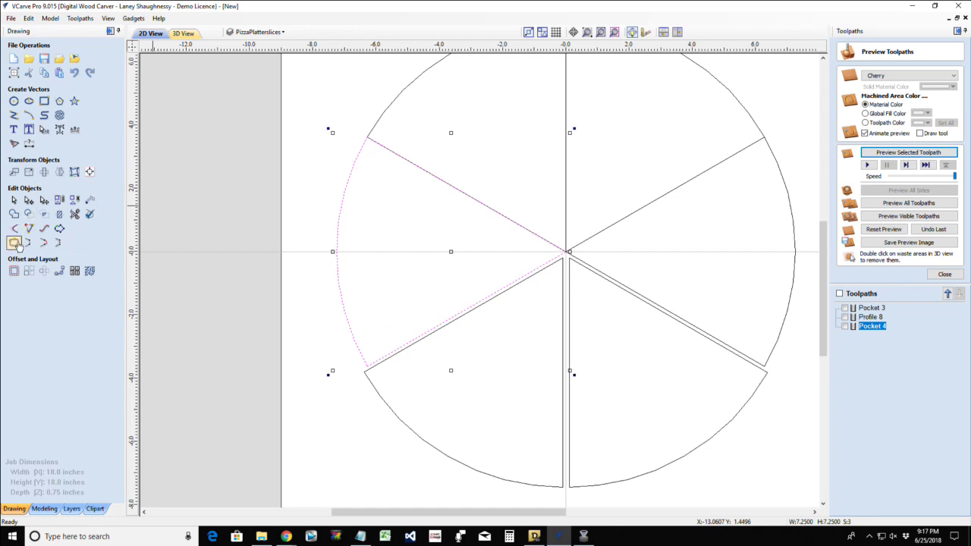
left_click(14, 242)
left_click(38, 182)
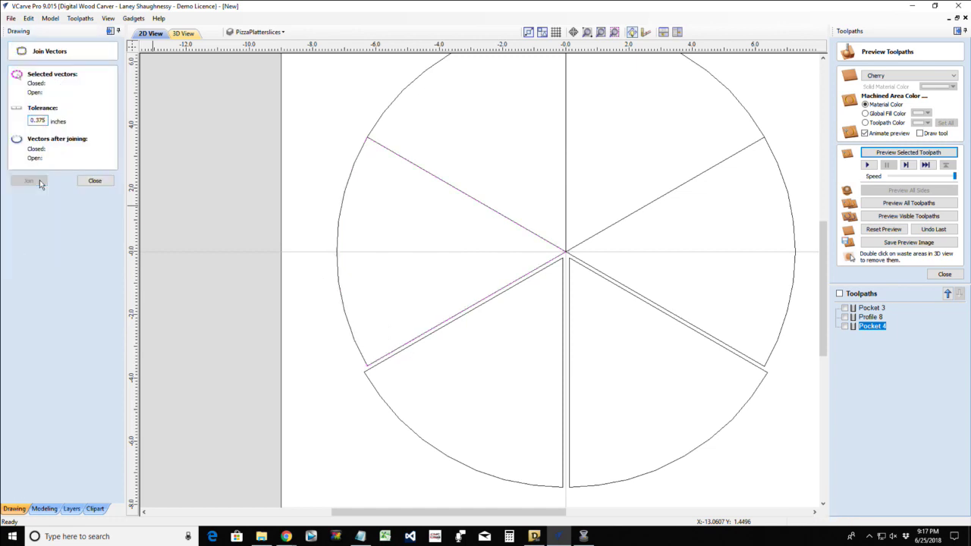
- Join the vertical centre line, upper-left arc and slice edge into the upper-left wedge, nudging it up-left
left_click(338, 248)
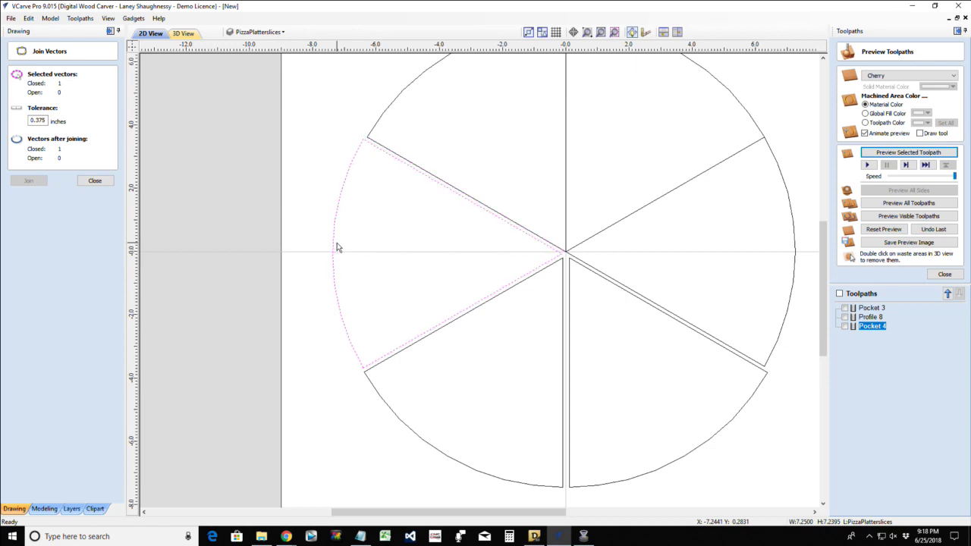
left_click(393, 107)
scroll(394, 102, "down", 4)
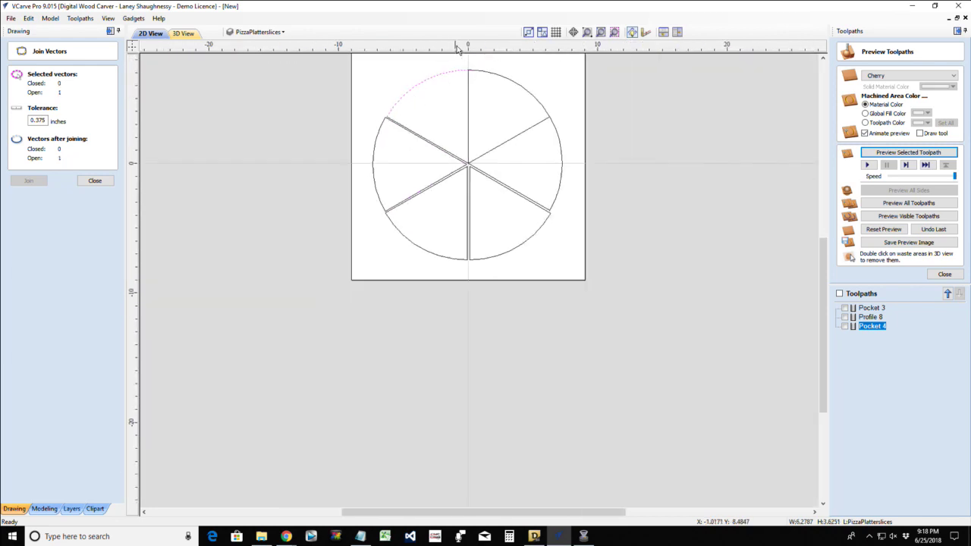
scroll(453, 80, "up", 3)
scroll(376, 112, "up", 1)
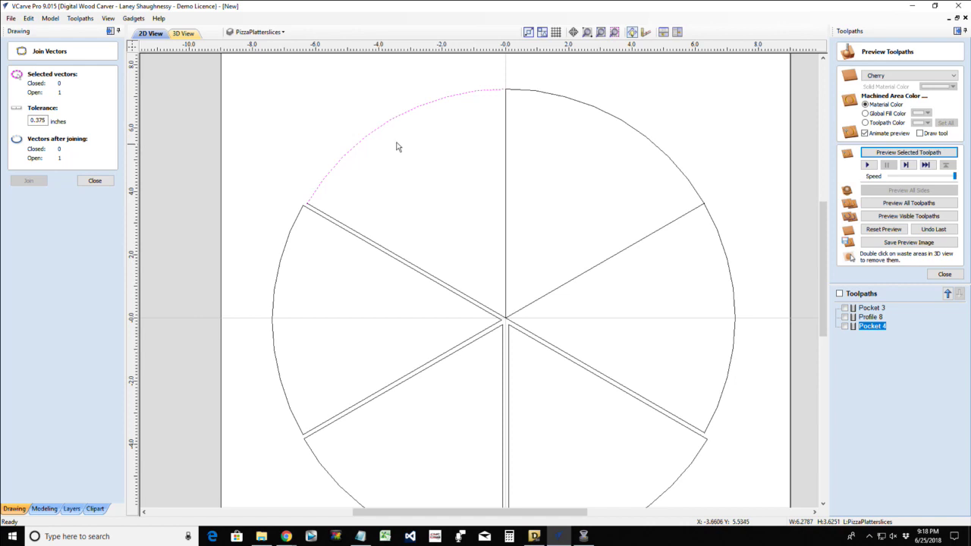
left_click(508, 142)
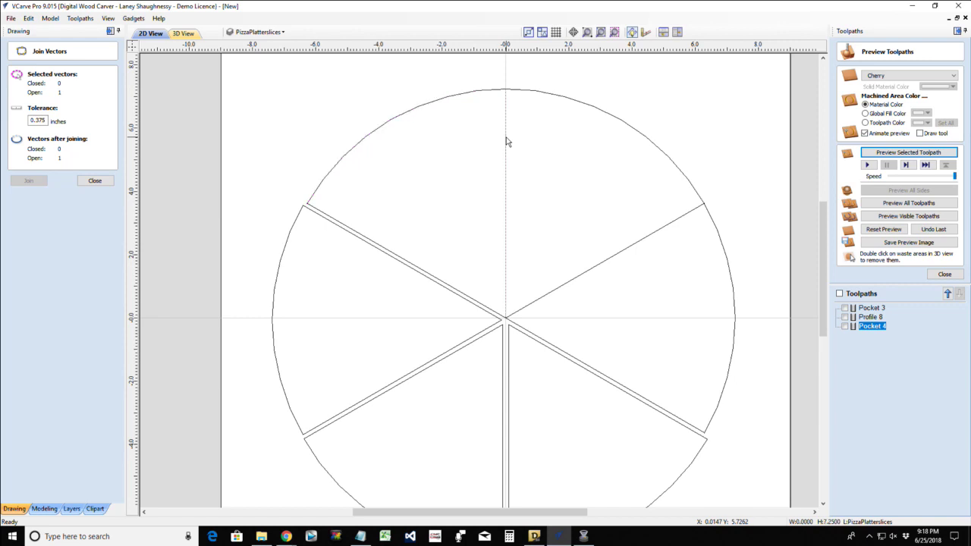
left_click(95, 180)
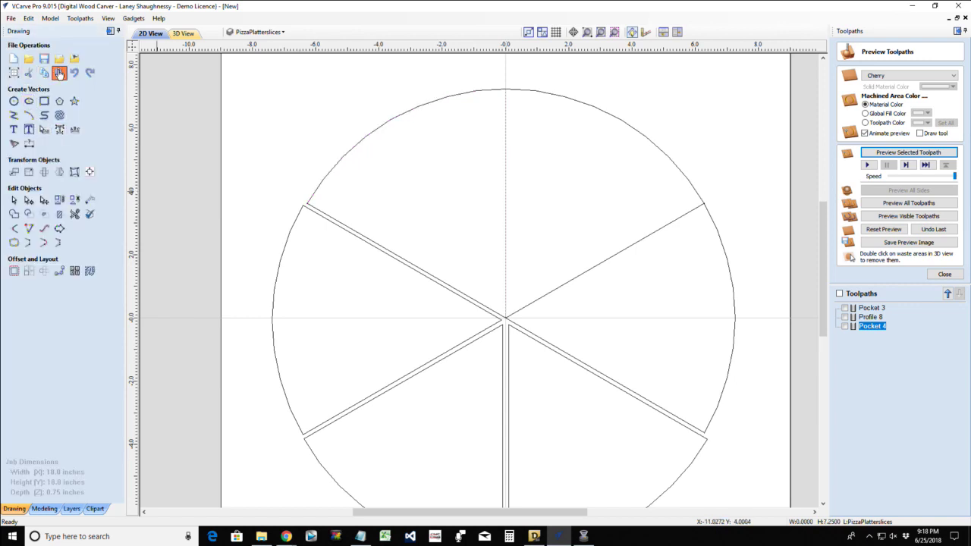
left_click(505, 250)
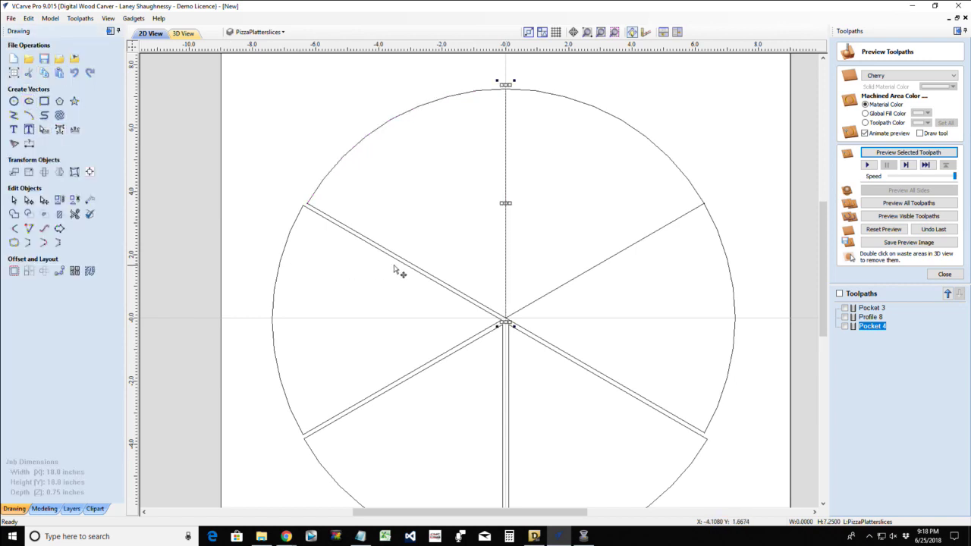
left_click(444, 100, "shift")
left_click(354, 232, "shift")
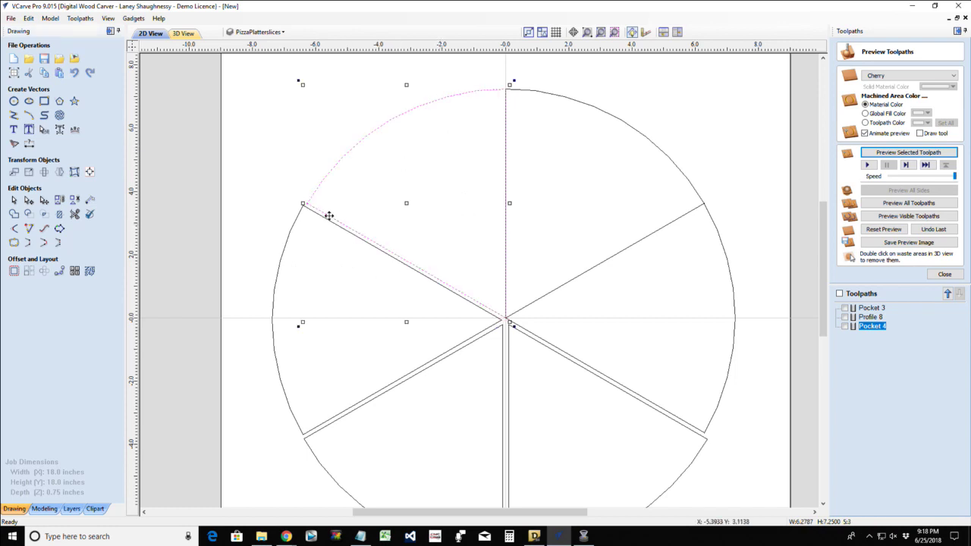
left_click(13, 243)
left_click(13, 243)
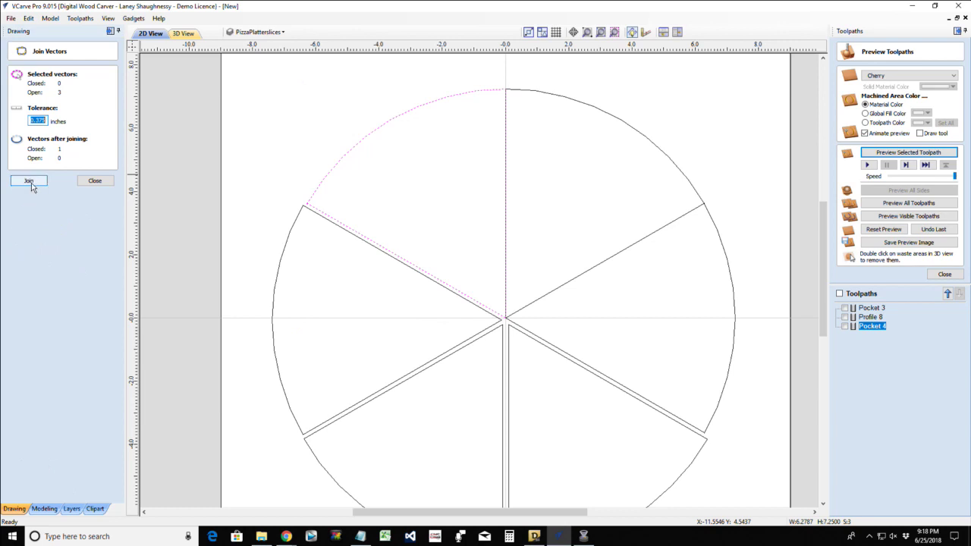
left_click(30, 182)
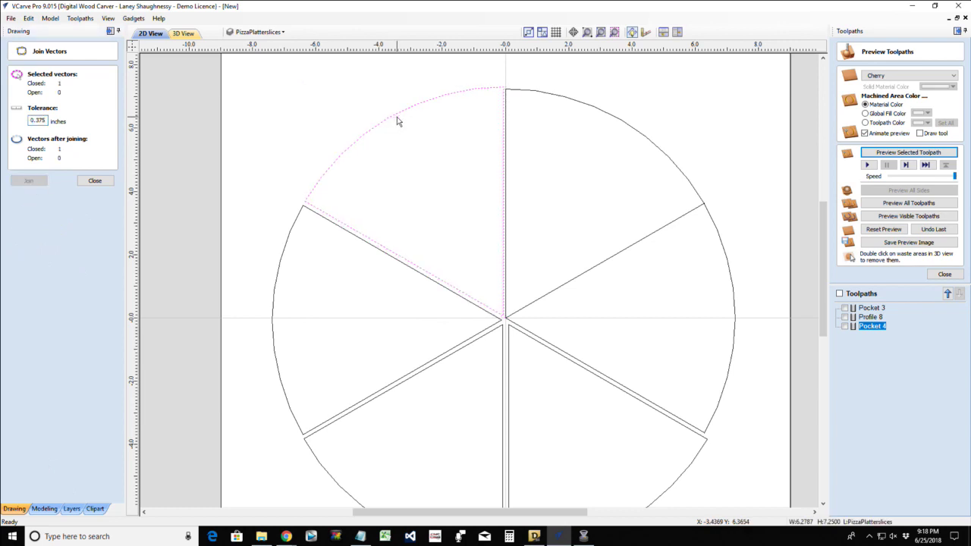
key("Left")
key("Up")
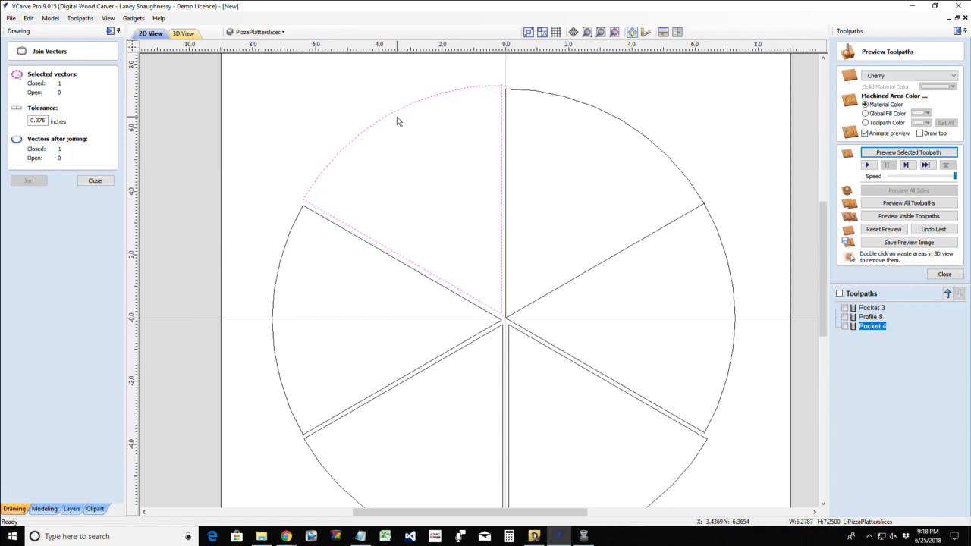
- Duplicate the upper-right diagonal edge and join it with the upper-right arc and vertical line into a wedge
left_click(635, 243)
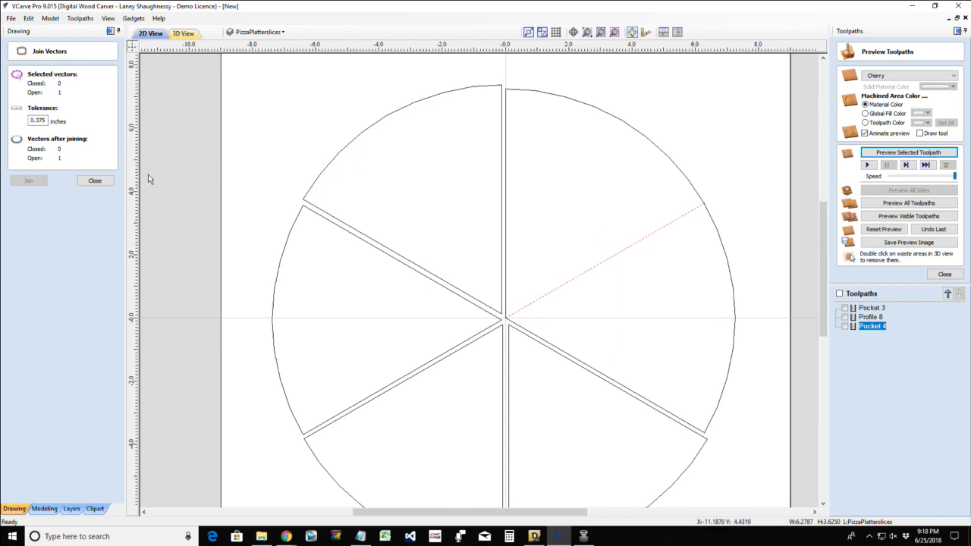
left_click(95, 181)
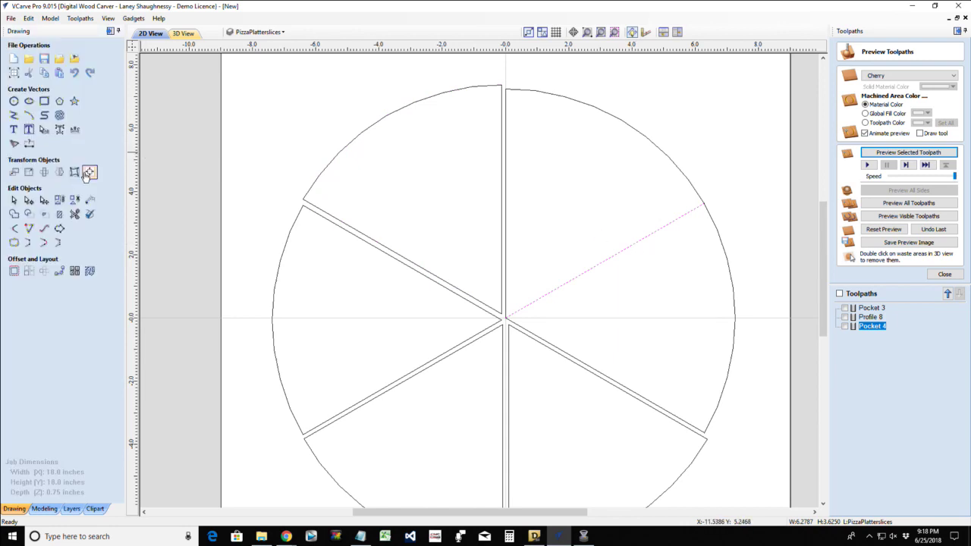
left_click(44, 72)
left_click(59, 72)
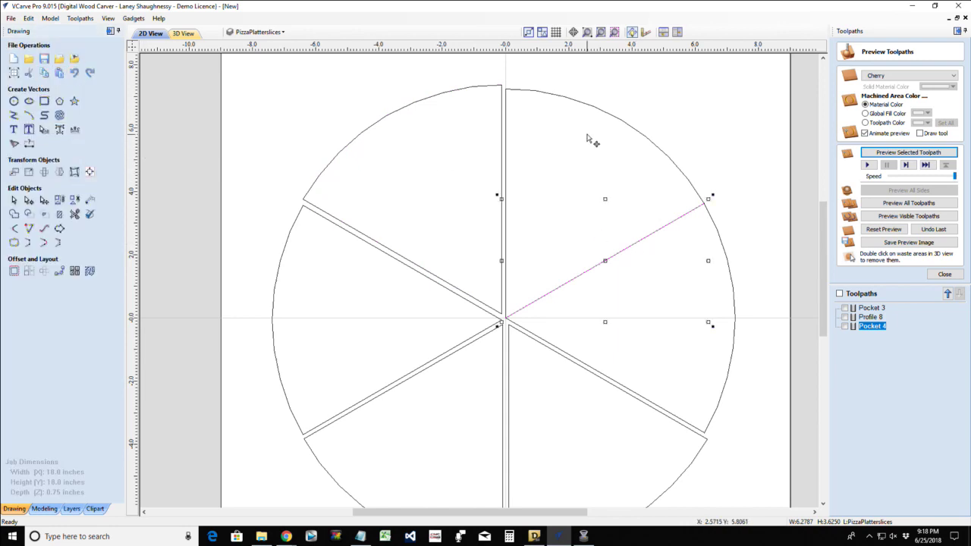
left_click(645, 141, "shift")
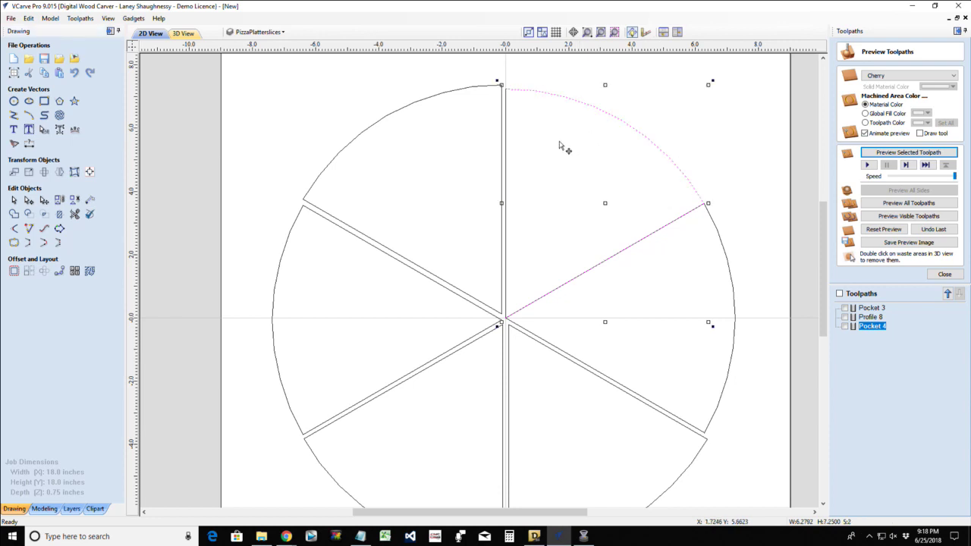
left_click(505, 169, "shift")
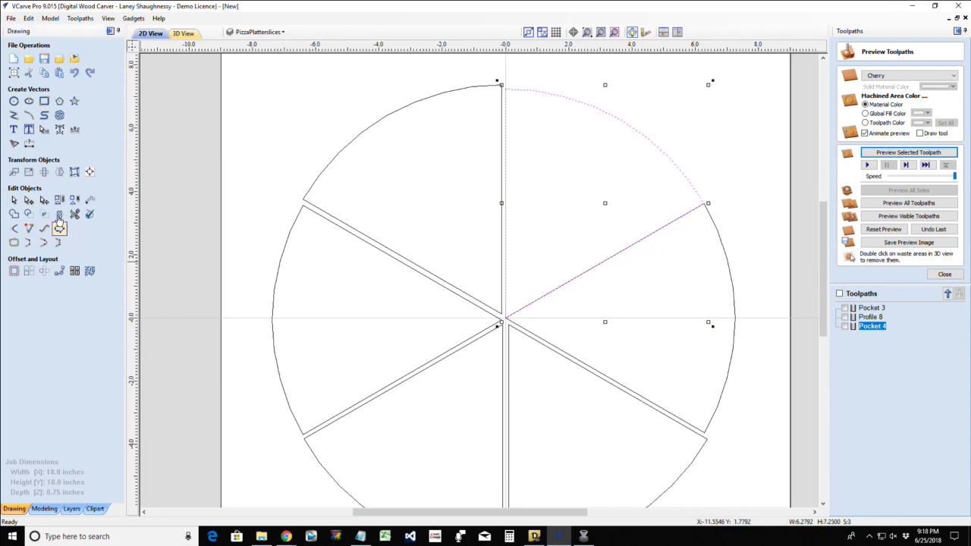
left_click(13, 242)
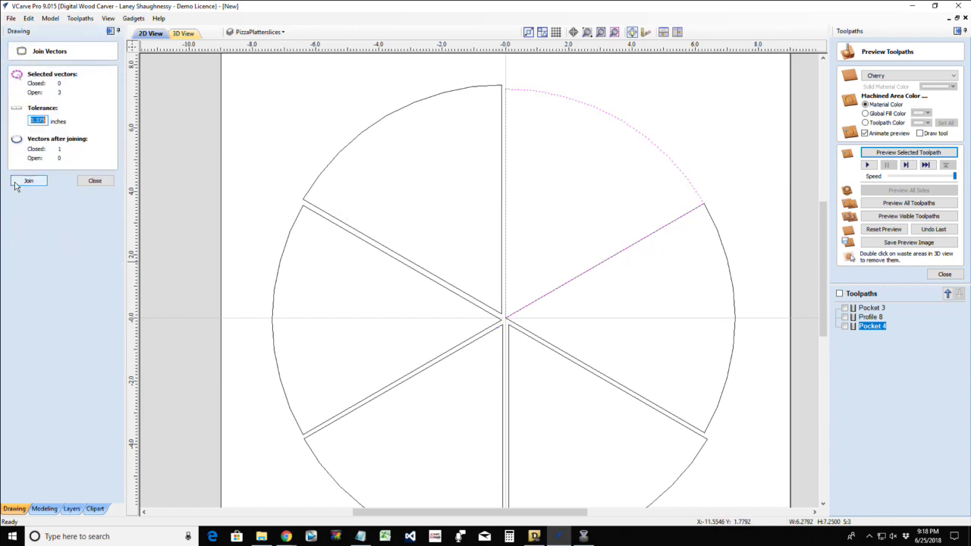
left_click(28, 181)
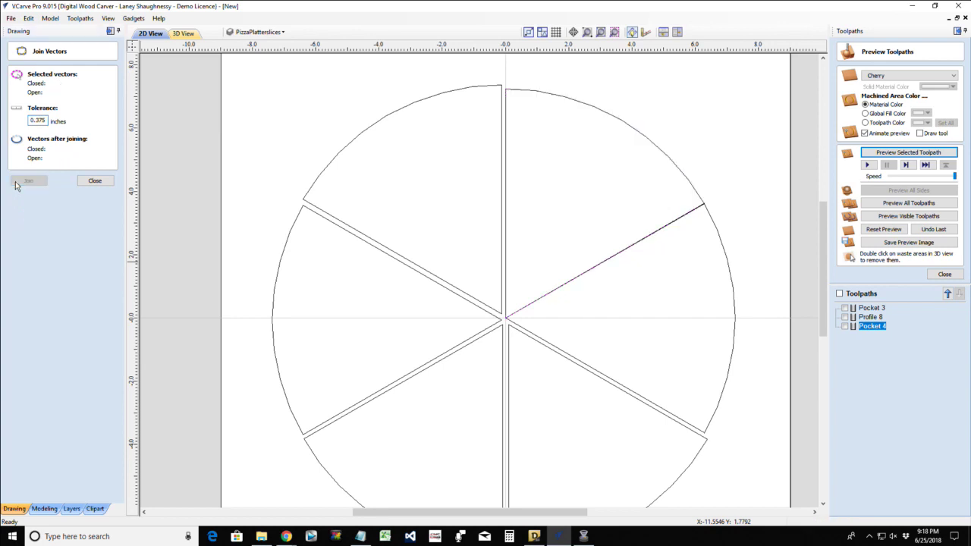
left_click(658, 152)
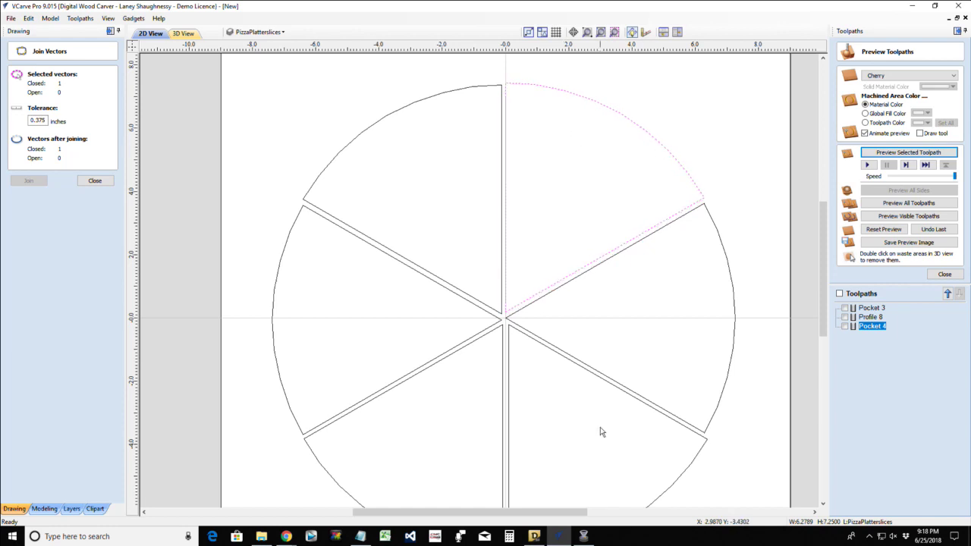
- Join the right slice's upper edge, outer arc and lower edge into the right wedge
left_click(606, 266)
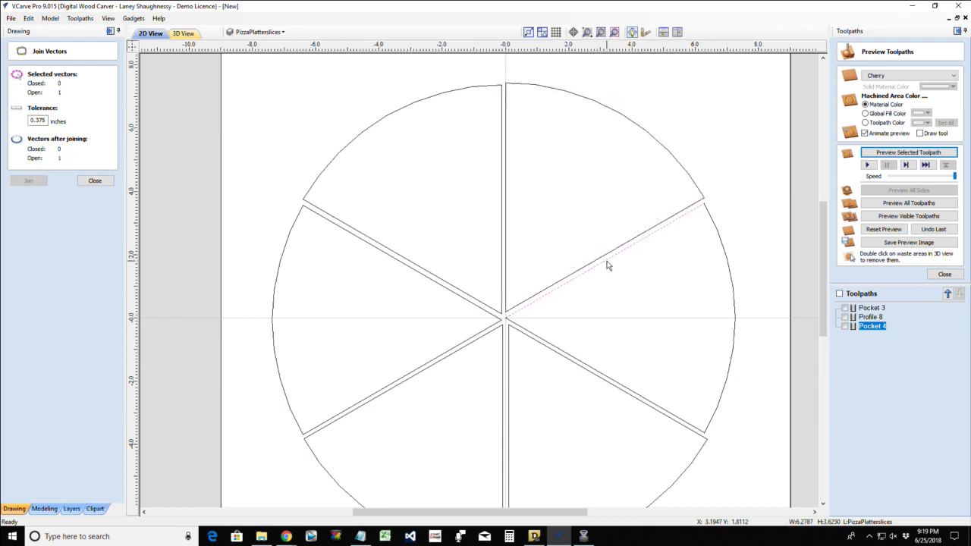
left_click(726, 276, "shift")
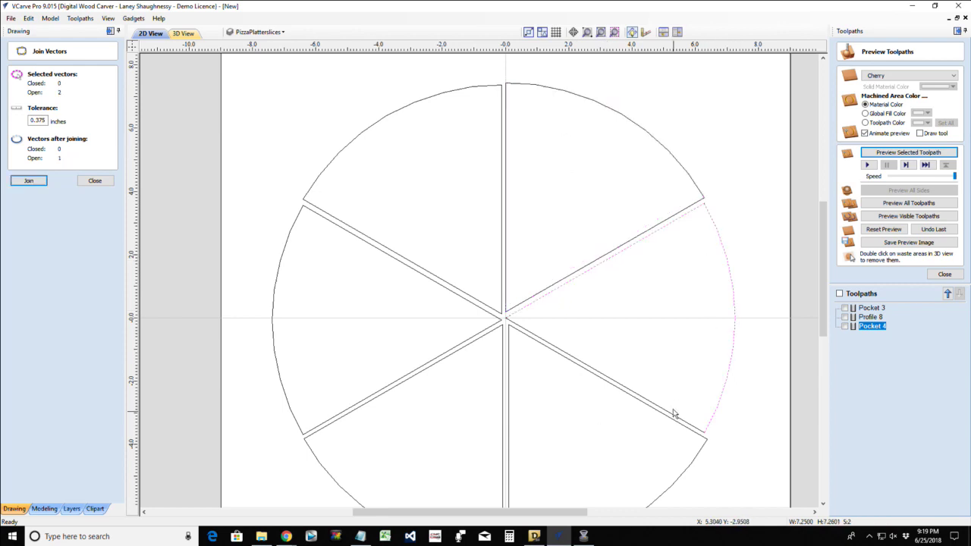
left_click(664, 414, "shift")
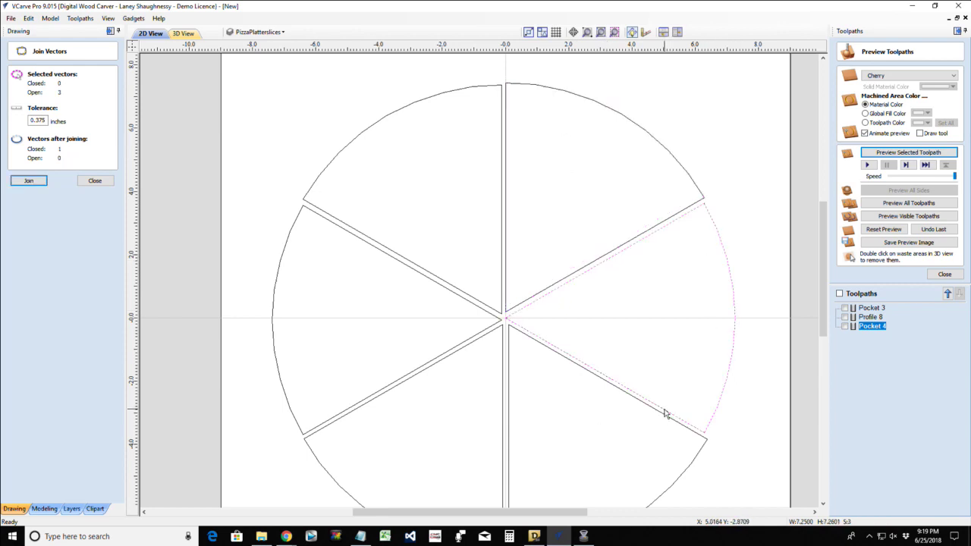
left_click(26, 181)
left_click(87, 179)
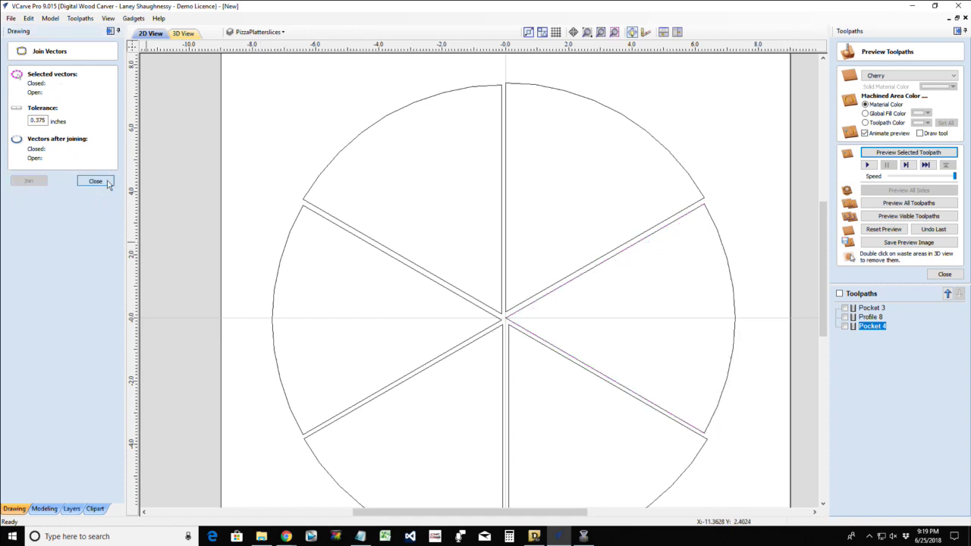
scroll(679, 178, "down", 2)
- Drag a selection box around all six closed pizza-slice wedges
scroll(600, 346, "up", 2)
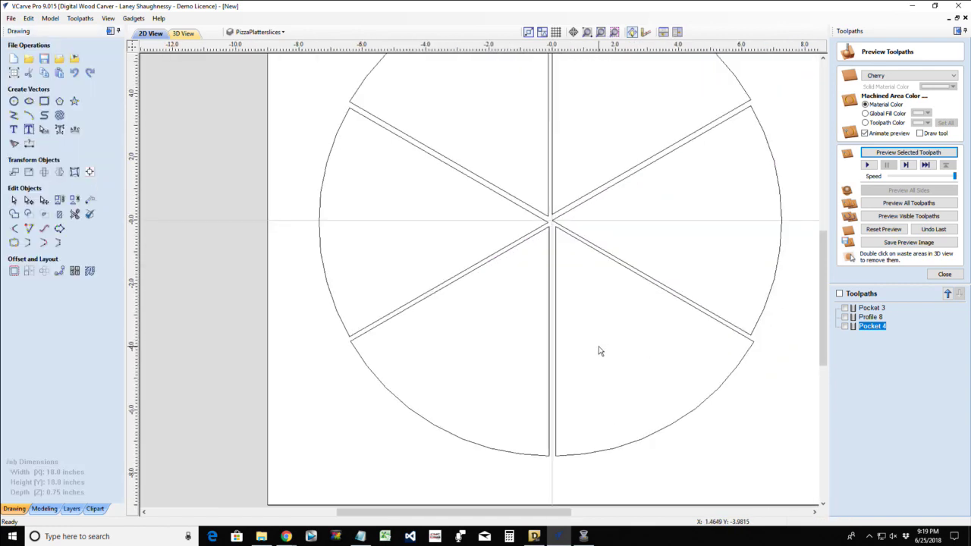
scroll(579, 254, "down", 2)
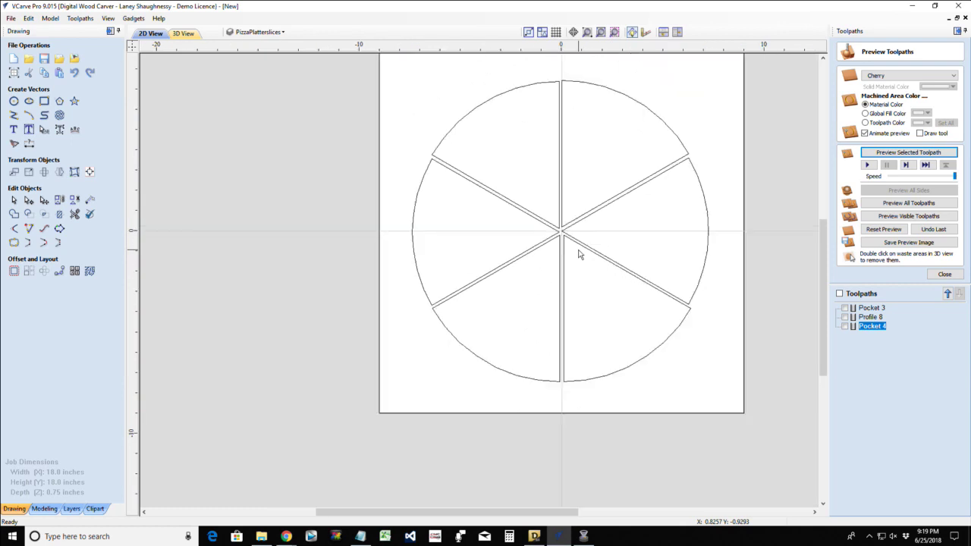
left_click(652, 116)
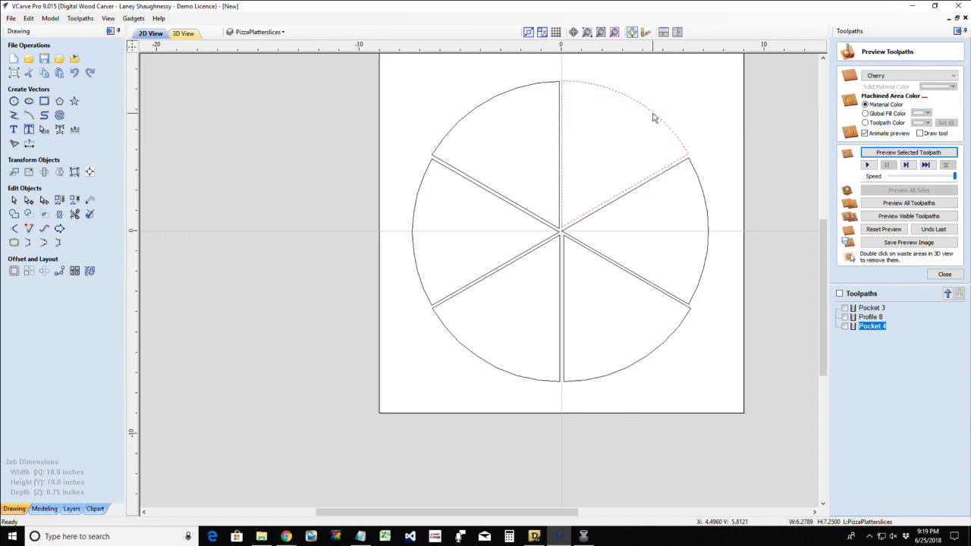
left_click(578, 267)
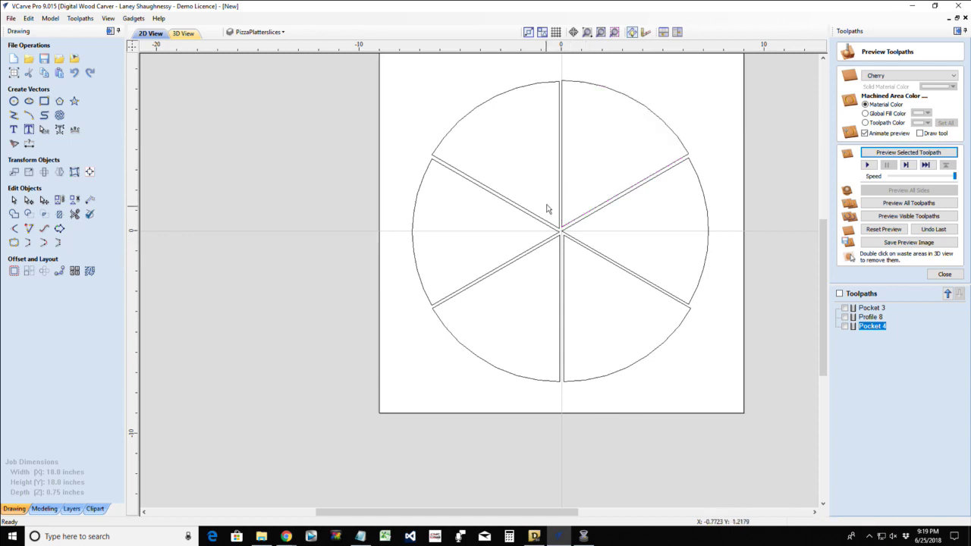
left_click(564, 170)
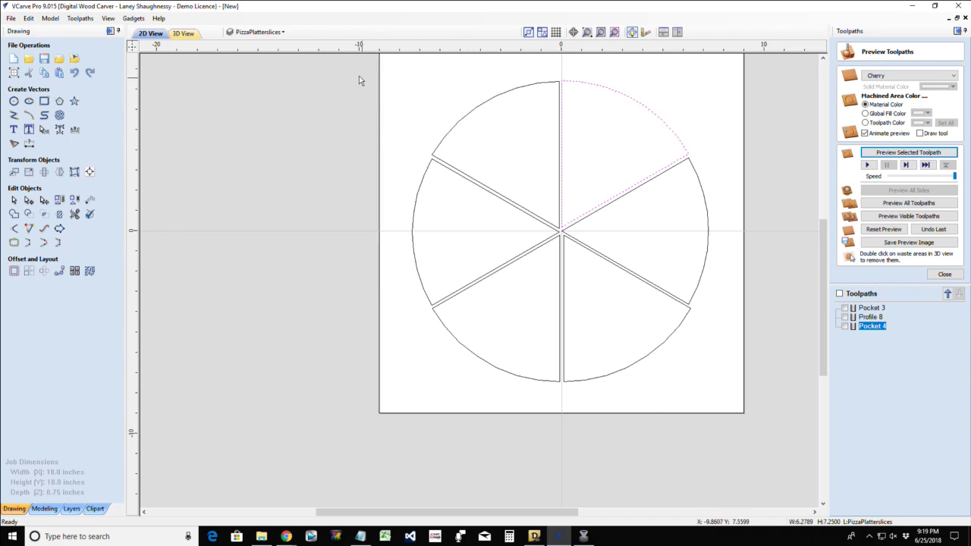
left_click_drag(357, 73, 720, 391)
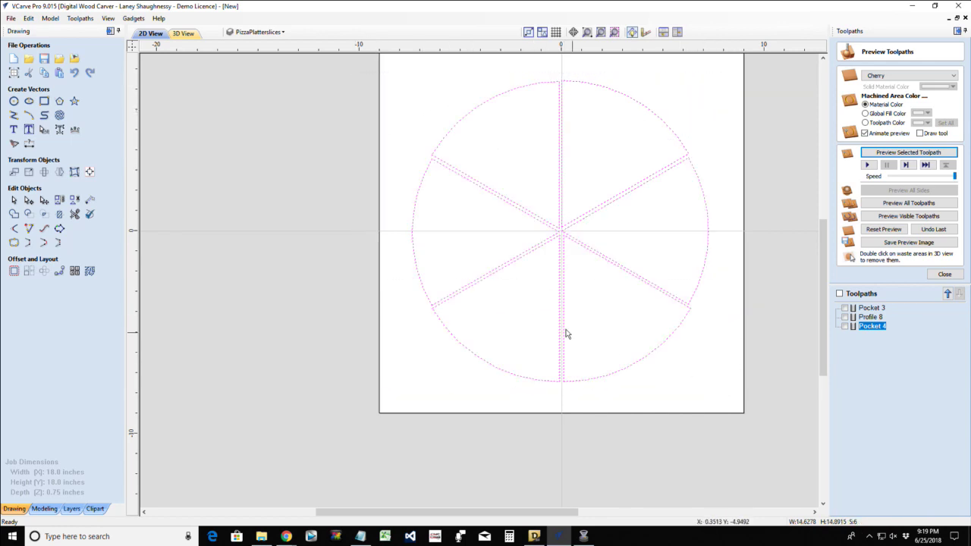
- Copy the selected slices onto a new layer named Slice Array
right_click(552, 243)
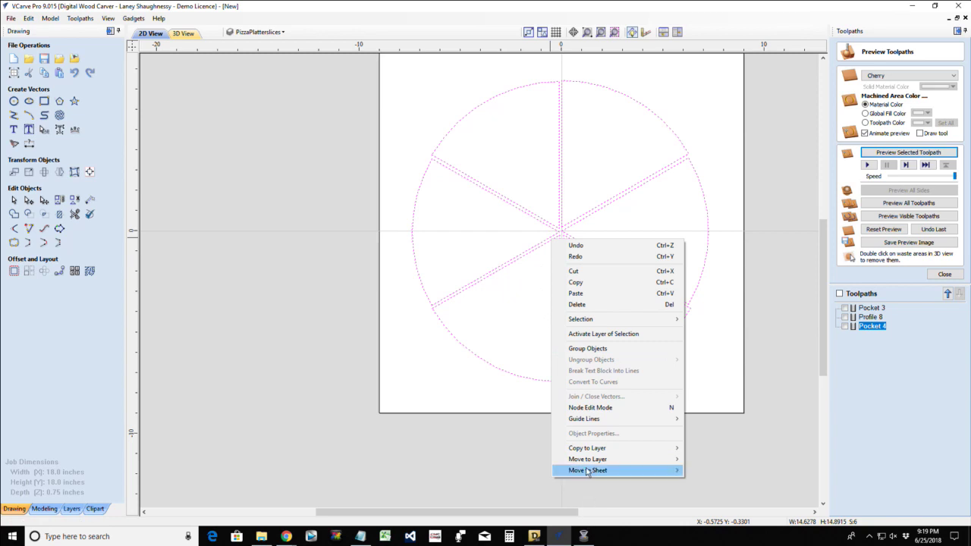
mouse_move(586, 452)
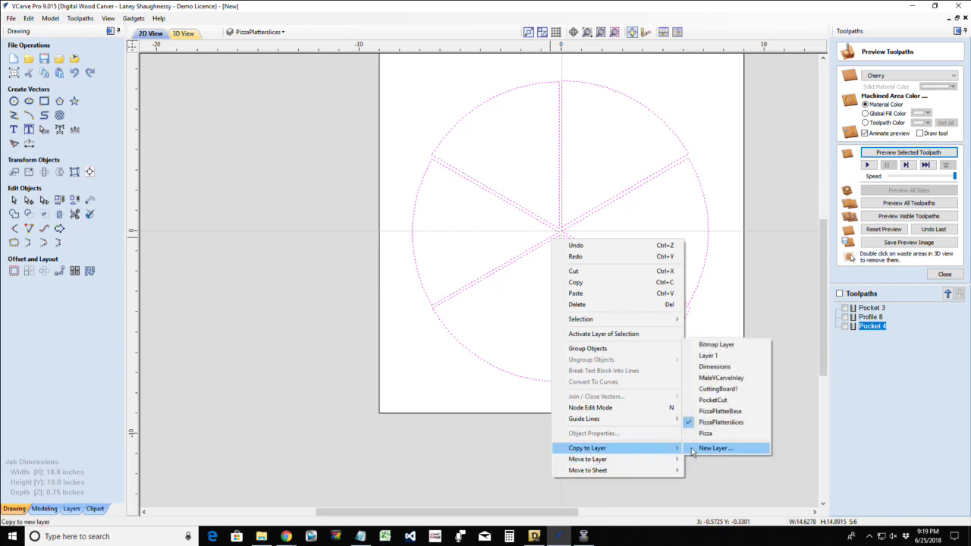
left_click(713, 448)
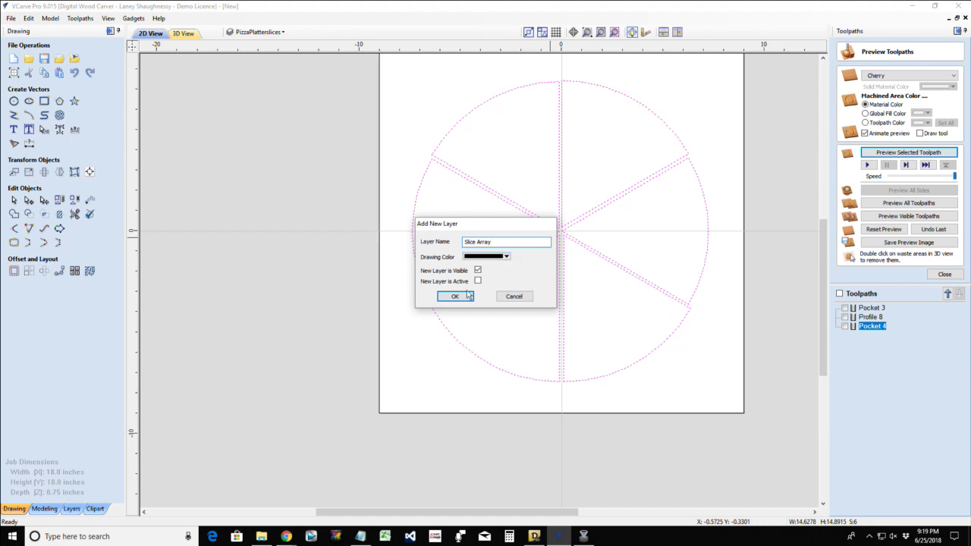
key("Return")
- Move the PizzaPlatterslices vectors onto the Slice Array layer, then deselect everything
left_click(258, 31)
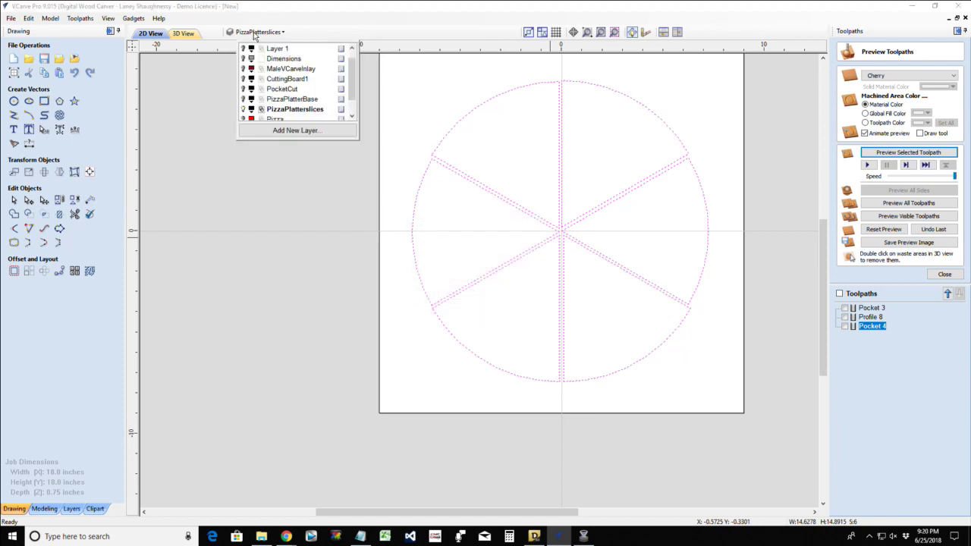
left_click(258, 111)
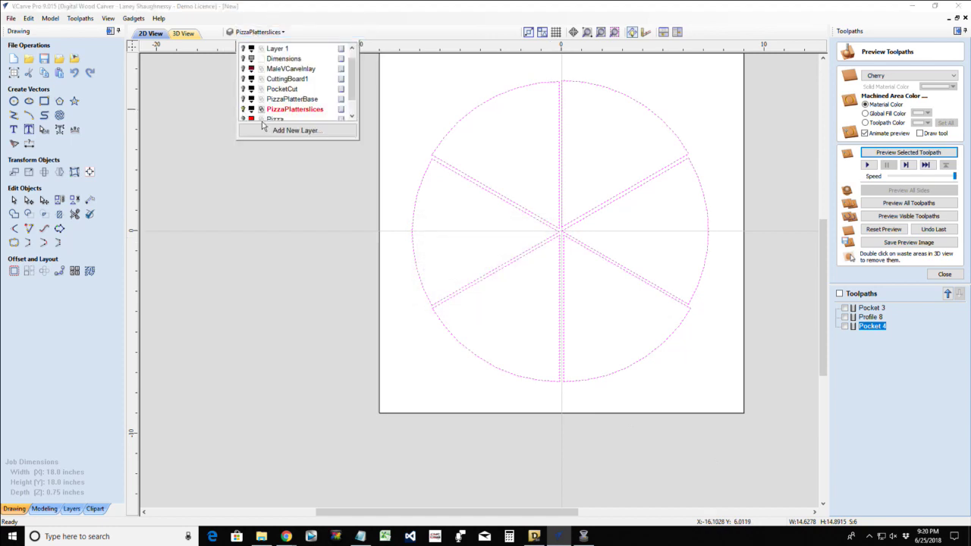
scroll(263, 119, "down", 1)
left_click(278, 110)
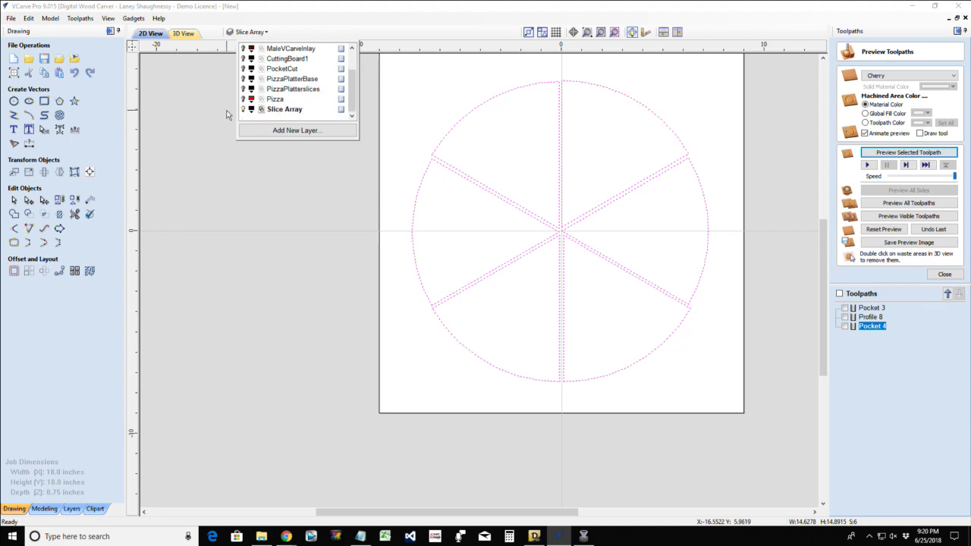
left_click(462, 180)
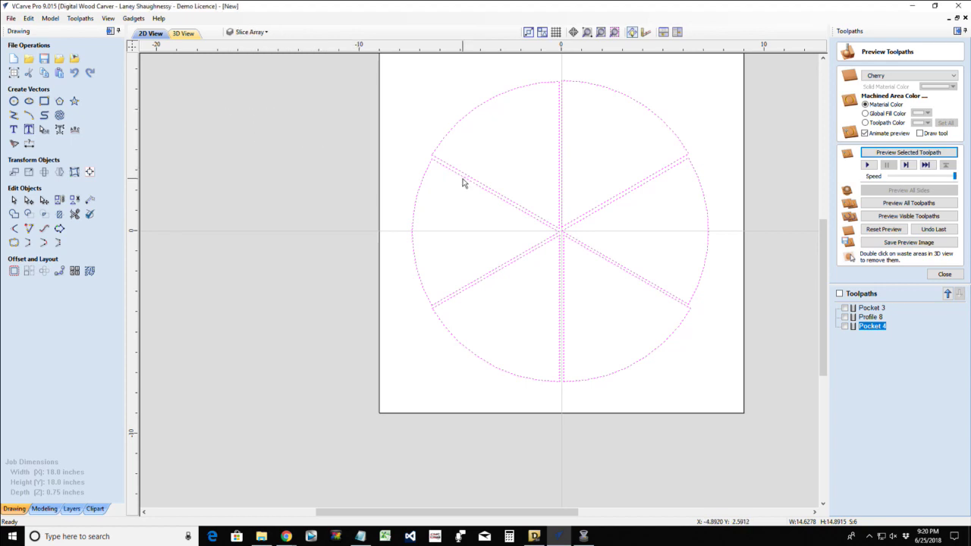
left_click(506, 219)
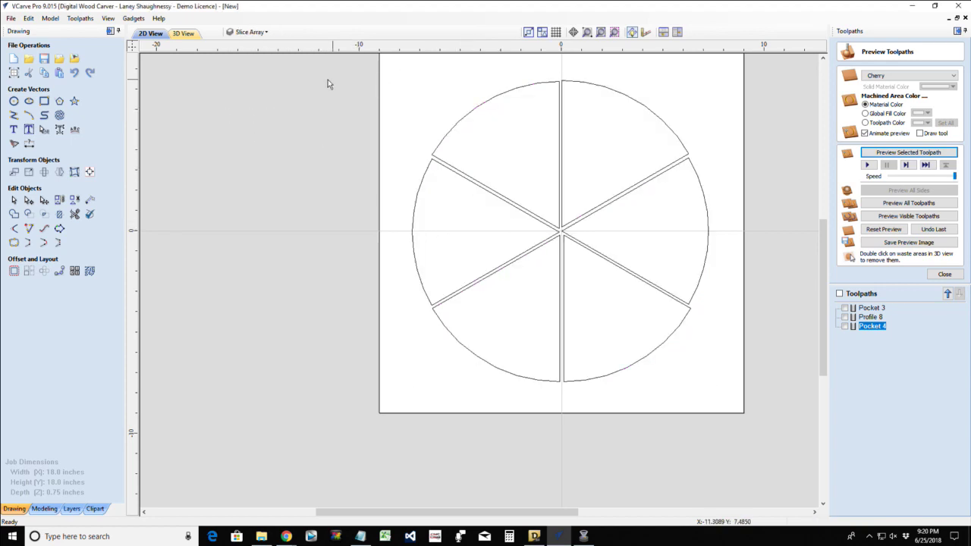
- Delete the top-right, top-left, left, bottom-left and bottom-right slices, keeping the right wedge selected
left_click(608, 91)
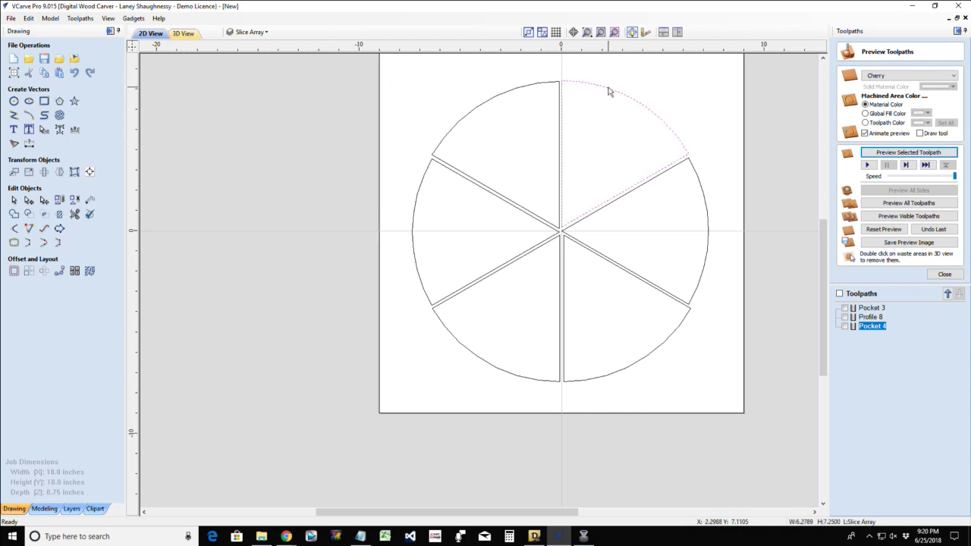
key("Delete")
left_click(546, 84)
key("Delete")
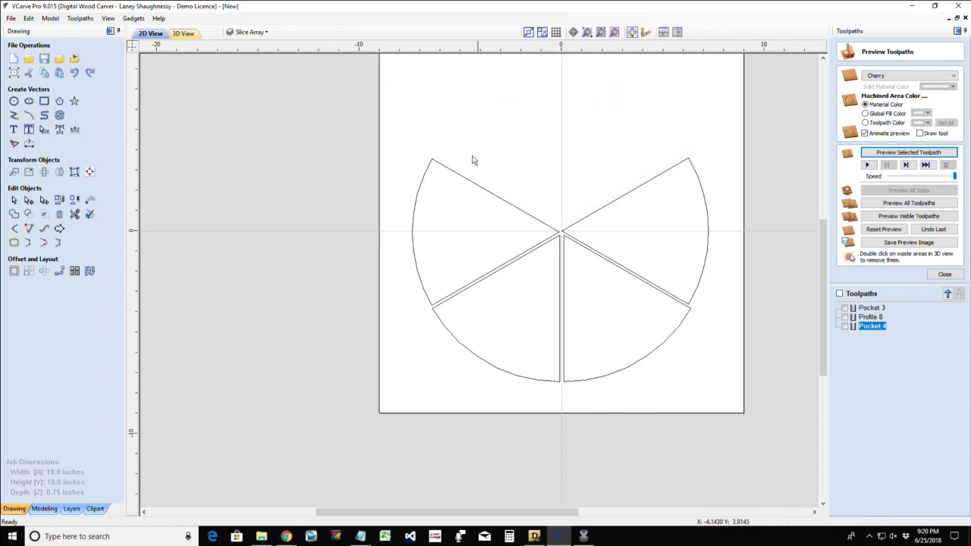
left_click(459, 179)
key("Delete")
left_click(506, 267)
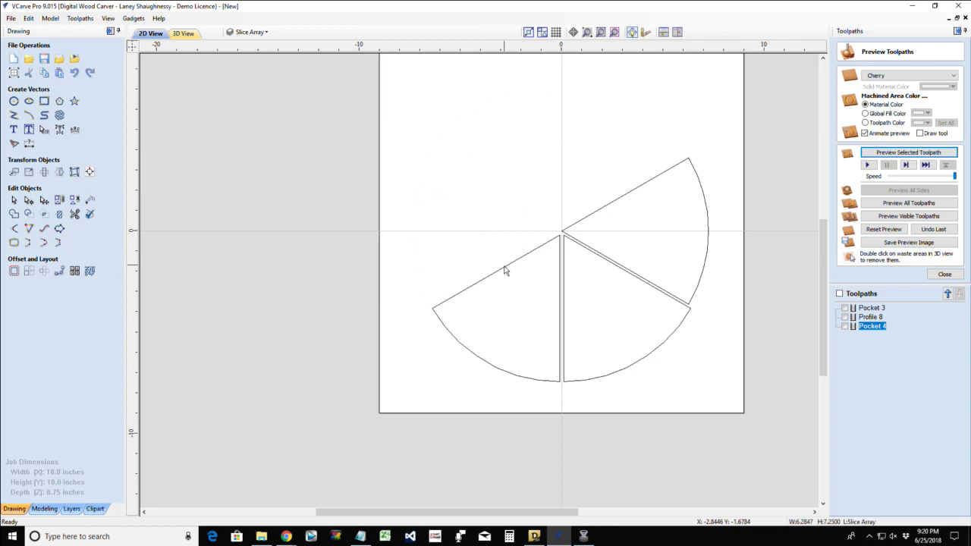
key("Delete")
left_click(563, 273)
key("Delete")
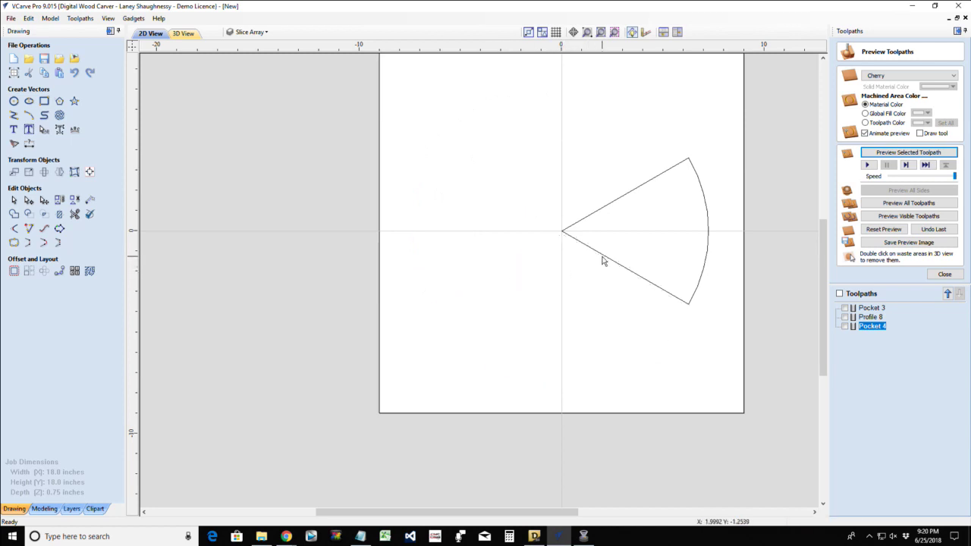
left_click(605, 257)
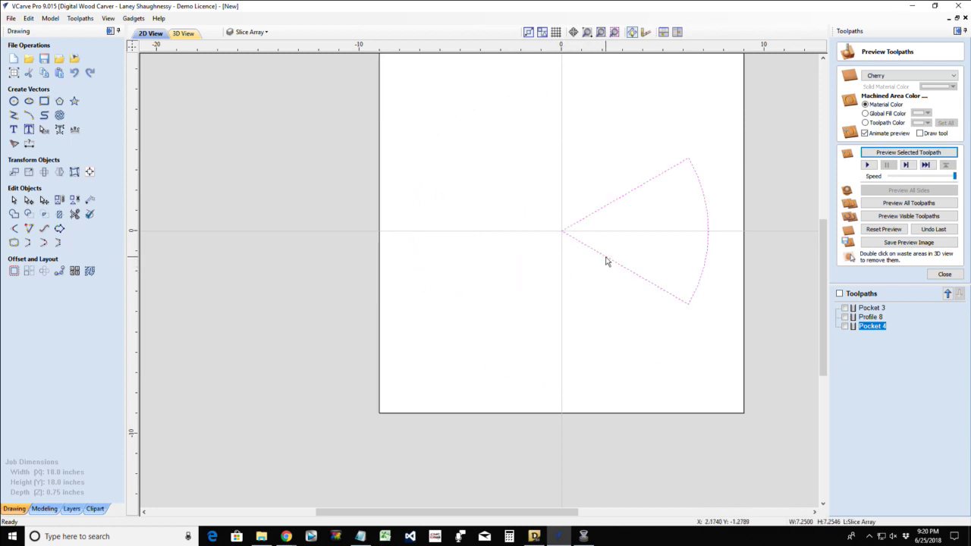
left_click(707, 213)
- Circular-copy the wedge around centre X 0, Y 0 into 6 items over 360 degrees
left_click(44, 270)
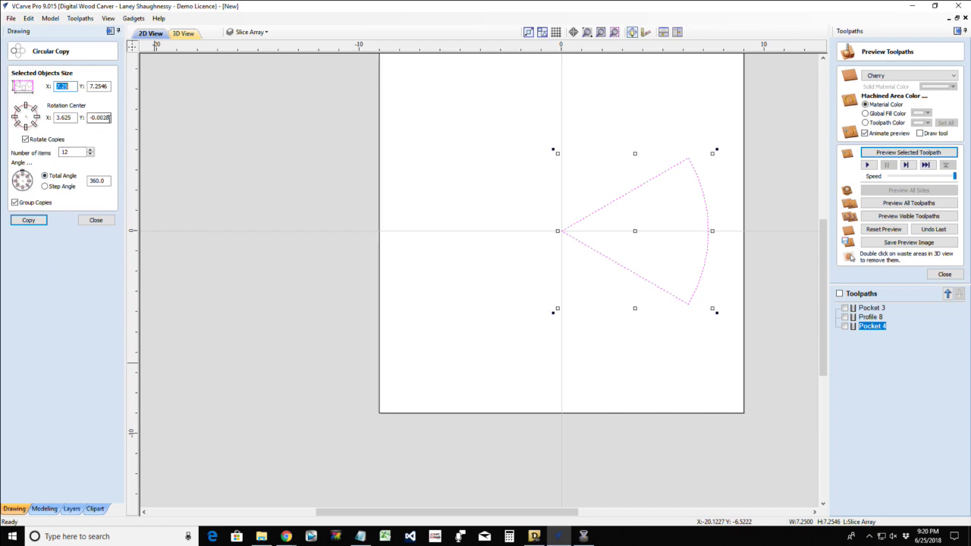
left_click(107, 118)
type("0")
left_click(65, 117)
type("0")
left_click(79, 154)
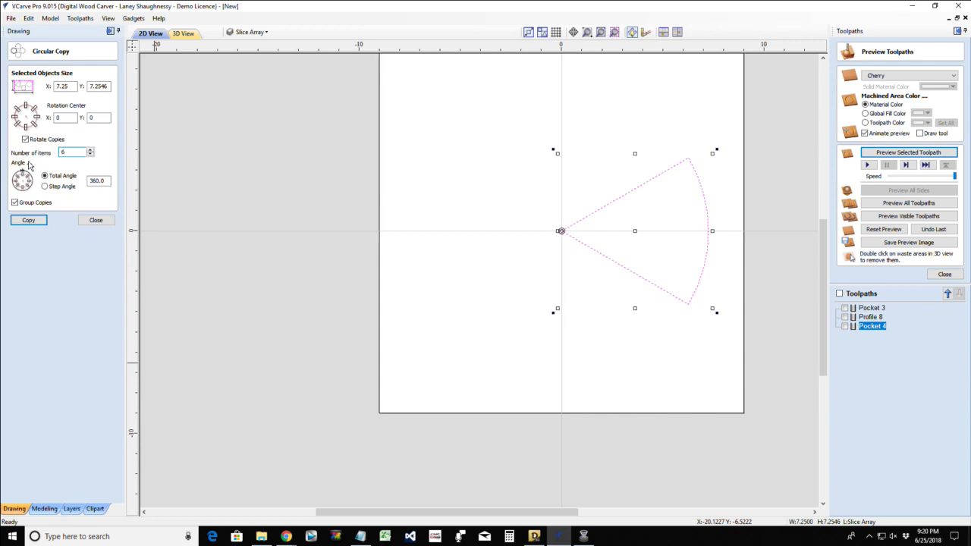
type("6")
left_click(30, 220)
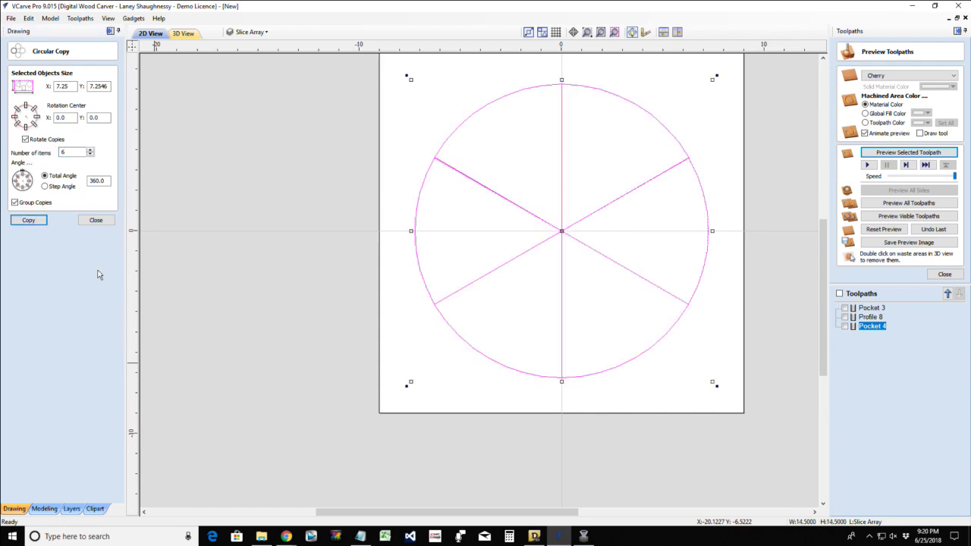
left_click(92, 221)
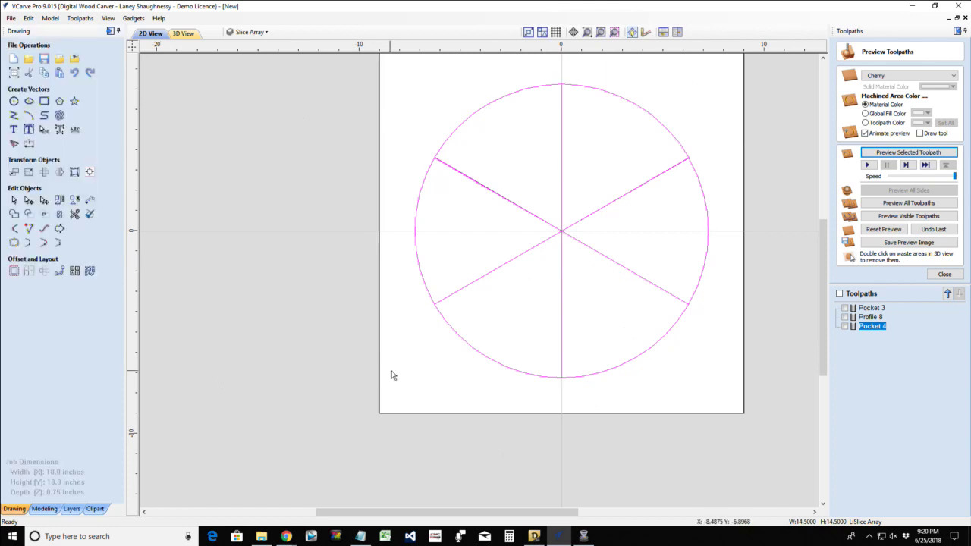
left_click(481, 359)
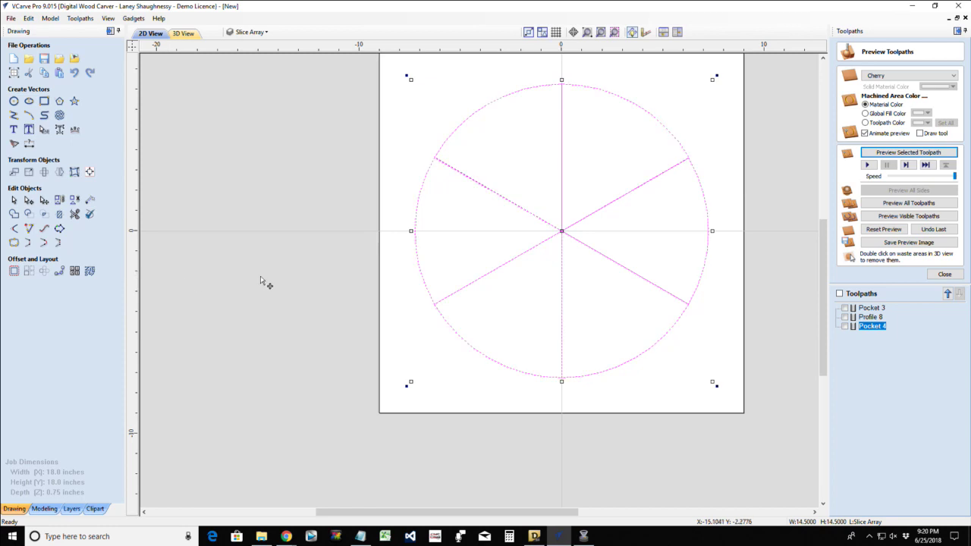
- Offset the lower-left, left, upper-left and upper-right wedges slightly away from their neighbours
left_click(454, 335)
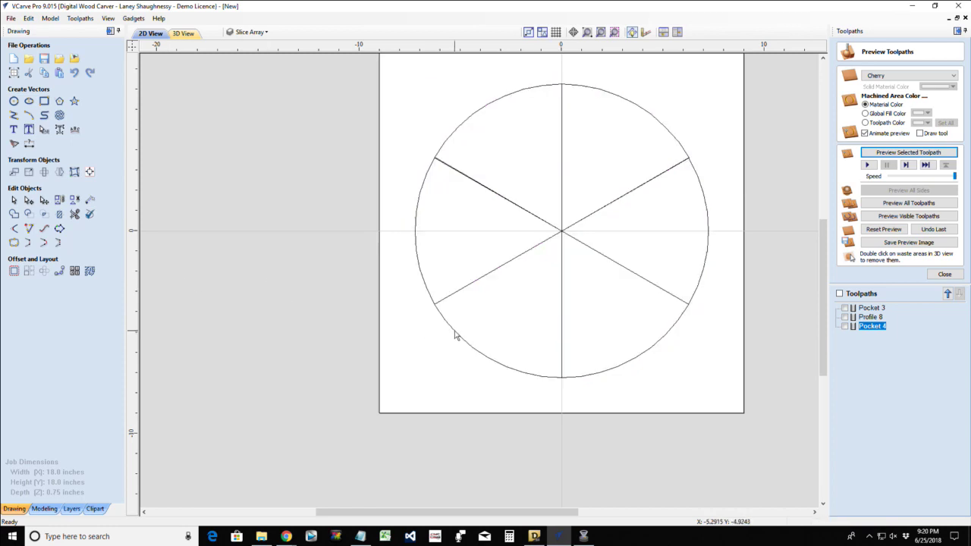
left_click(456, 335)
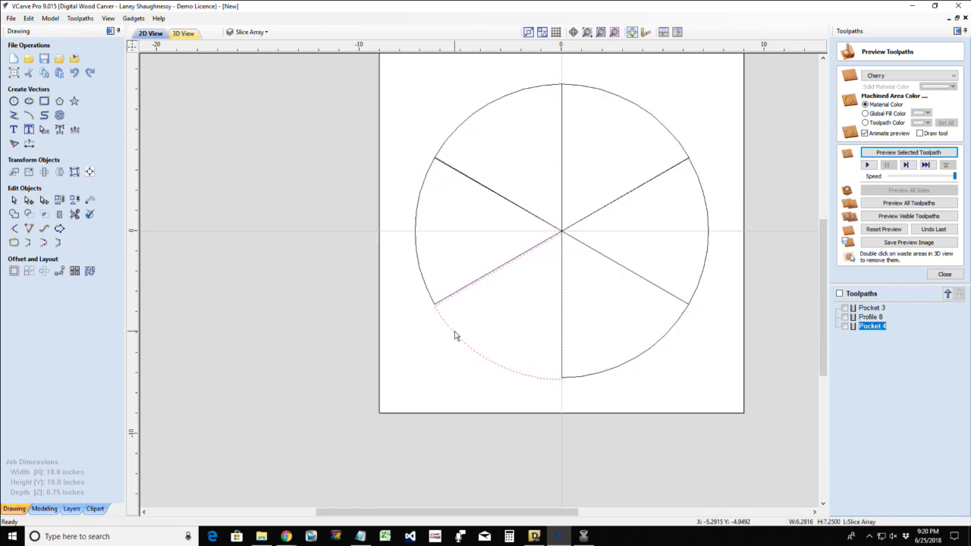
left_click(455, 336)
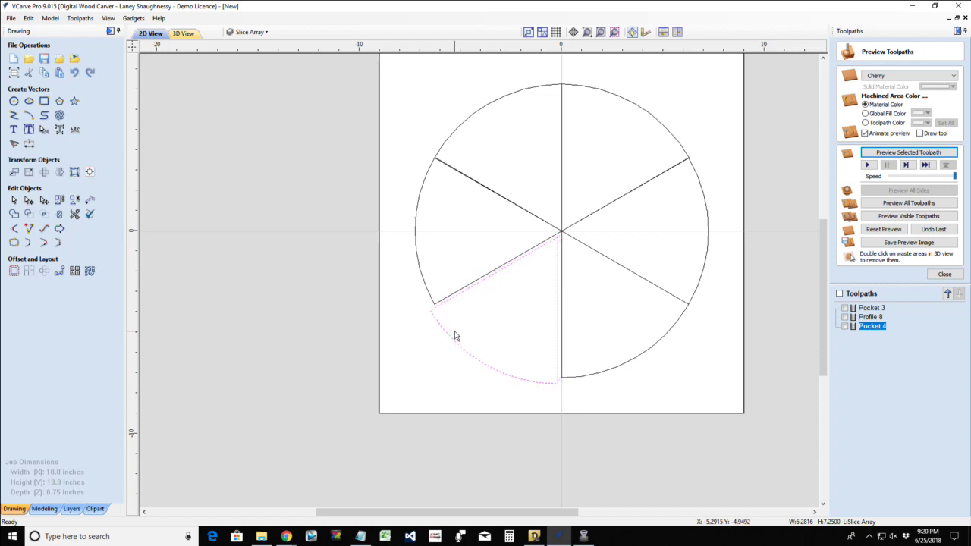
left_click(421, 279)
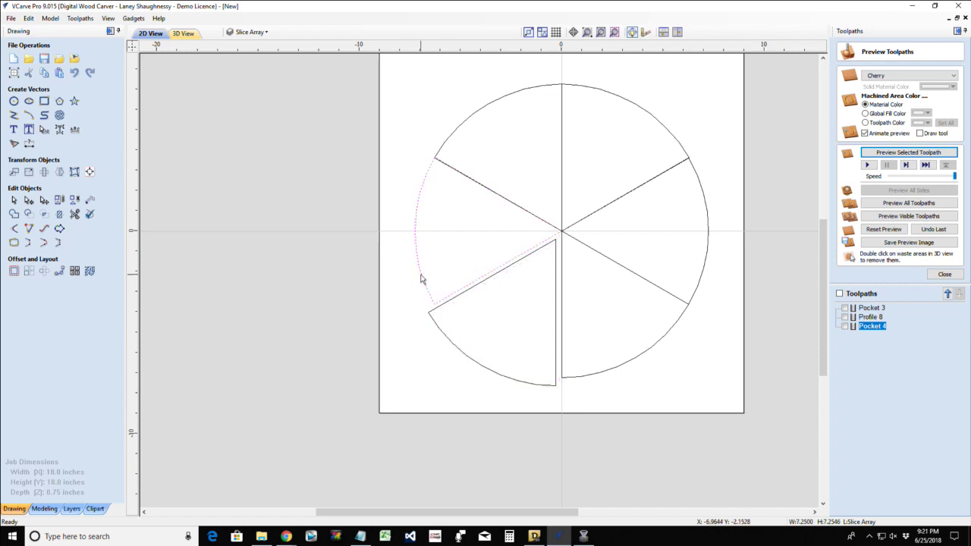
left_click(421, 280)
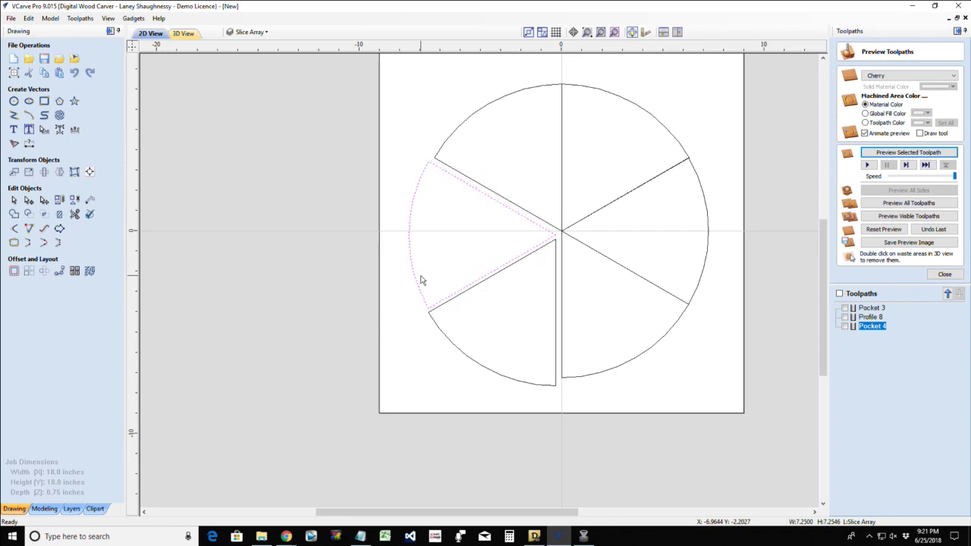
left_click(464, 126)
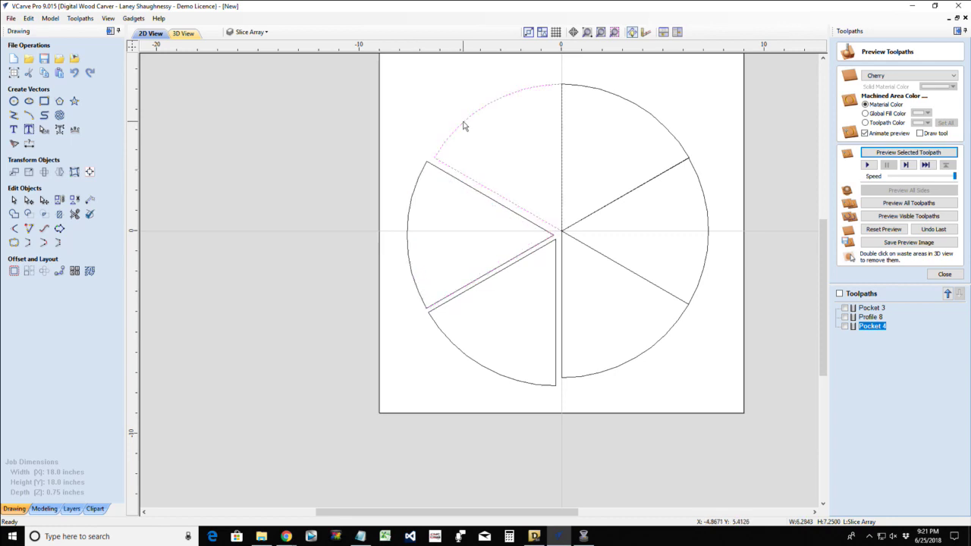
left_click(464, 126)
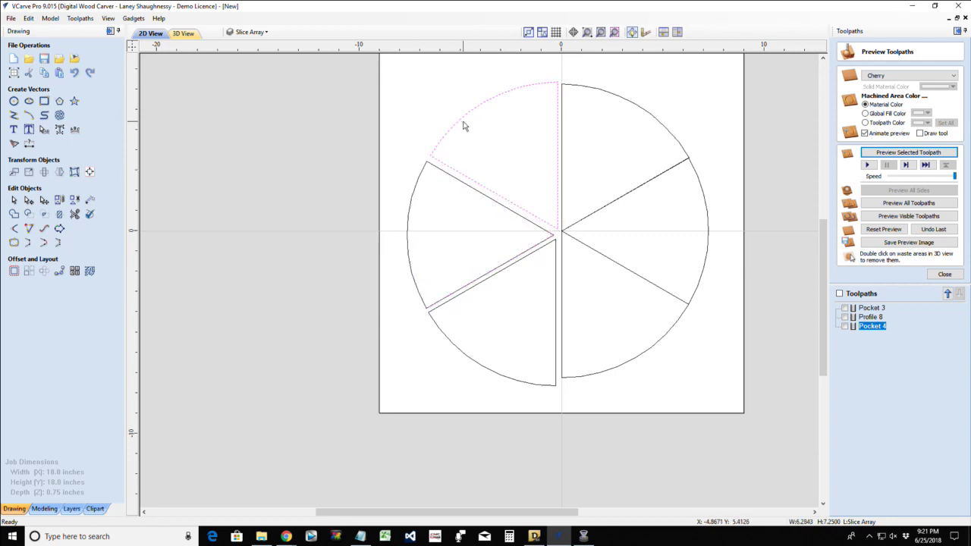
left_click(462, 124)
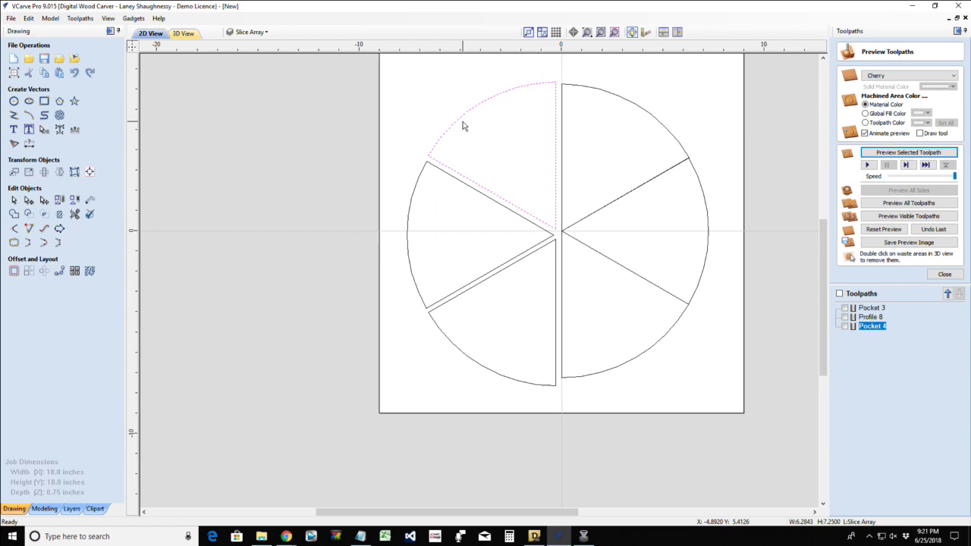
left_click(584, 90)
left_click(584, 91)
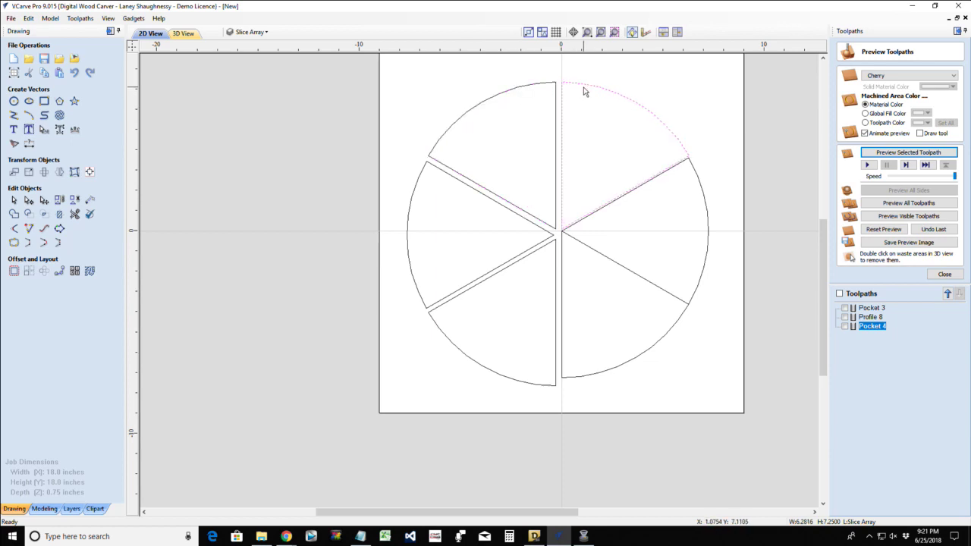
left_click(584, 91)
- Check the right, lower-right and upper-right wedge gaps, then preview the platter in 3D and return to 2D
left_click(708, 248)
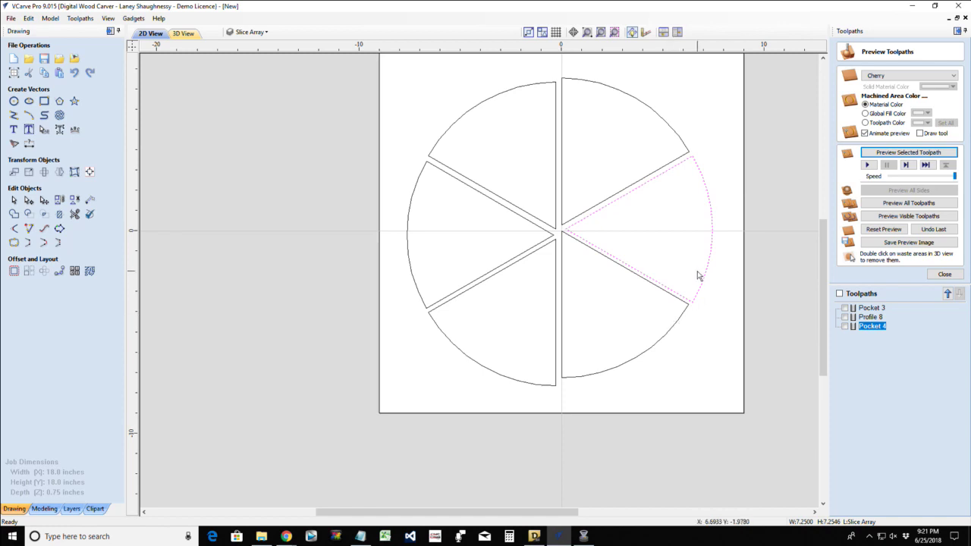
left_click(638, 361)
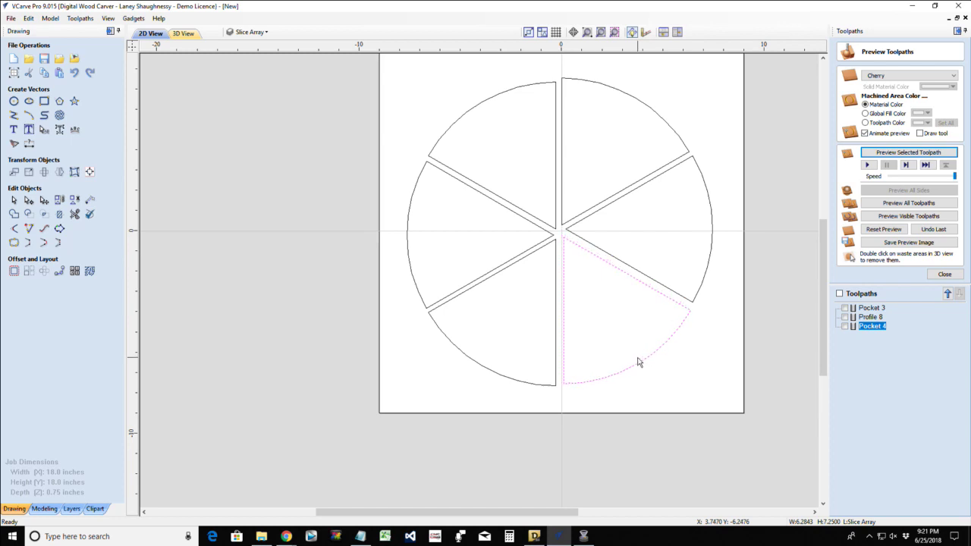
left_click(566, 225)
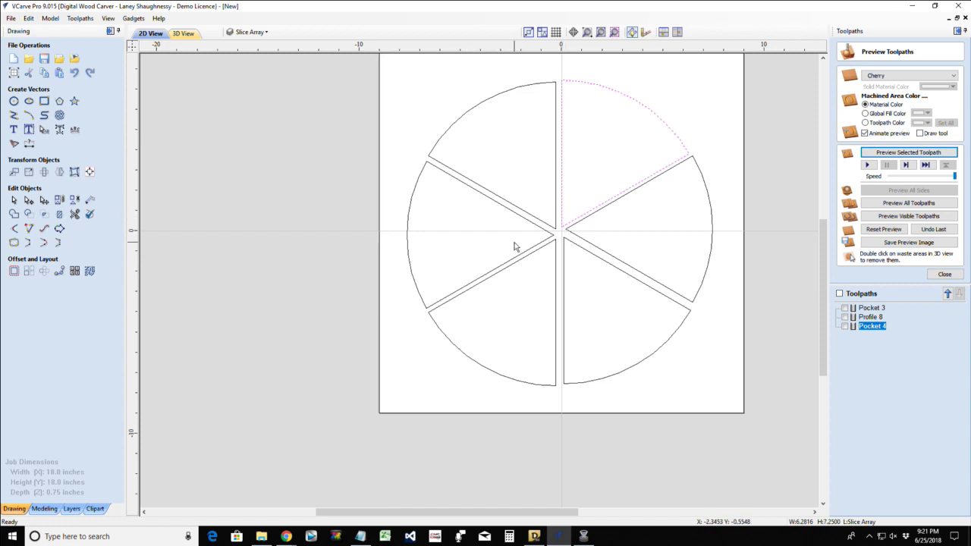
scroll(514, 247, "down", 2)
scroll(514, 247, "up", 3)
scroll(649, 293, "down", 1)
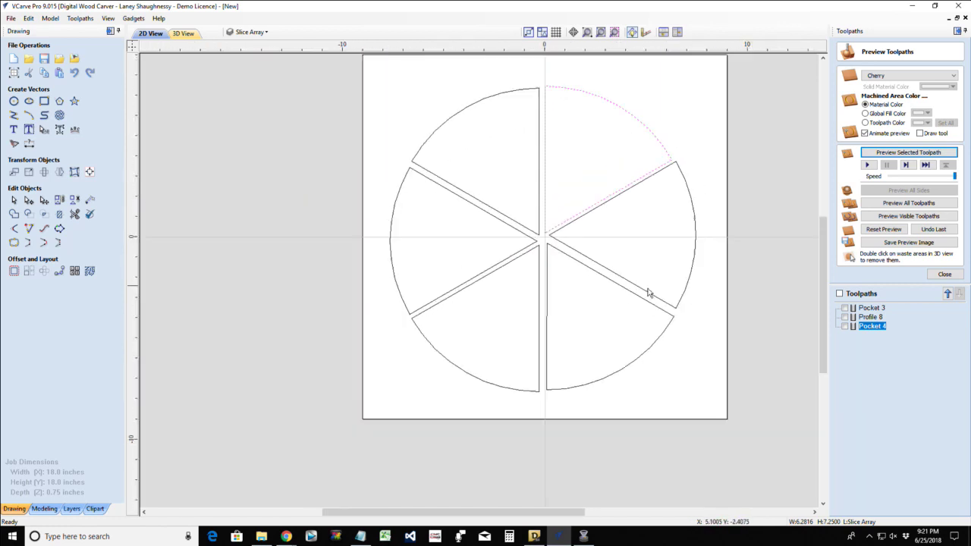
scroll(648, 293, "down", 1)
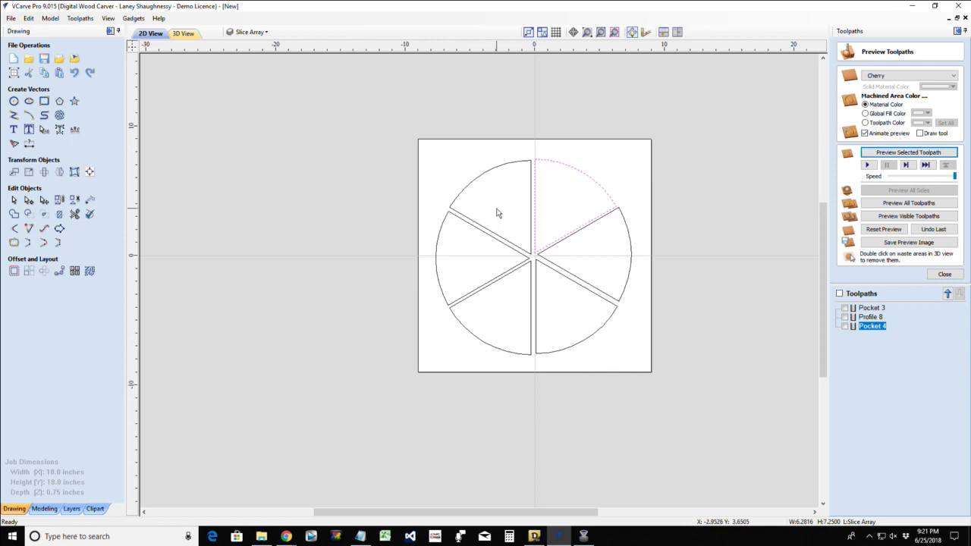
scroll(496, 210, "up", 2)
scroll(496, 210, "down", 1)
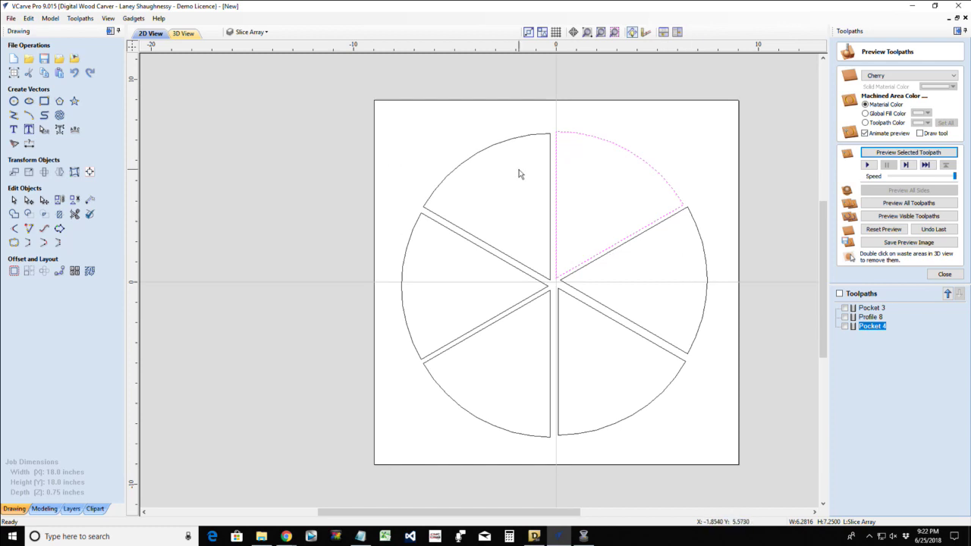
left_click(190, 35)
left_click(150, 34)
- Undo all the wedge shifts so the six slices meet at the centre, then deselect
left_click(75, 72)
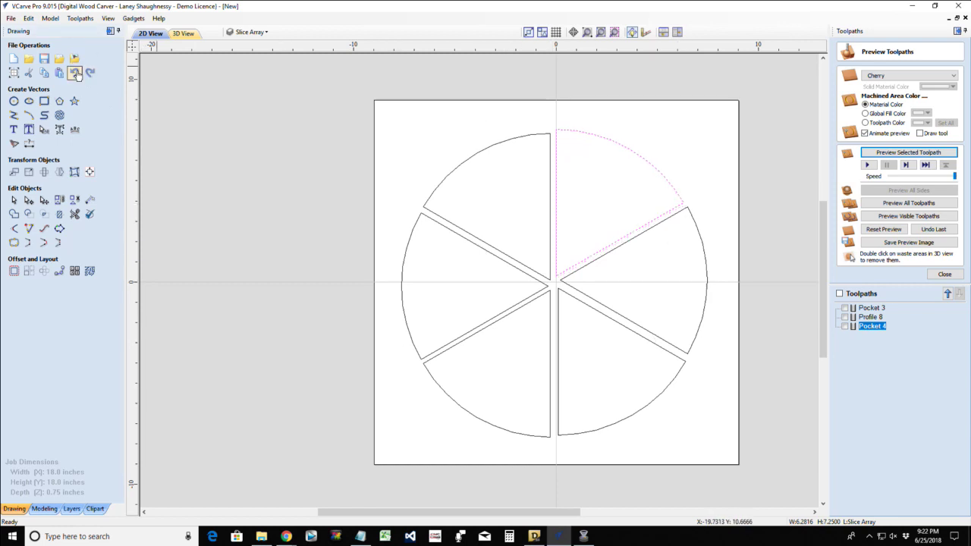
left_click(76, 73)
left_click(75, 73)
left_click(75, 72)
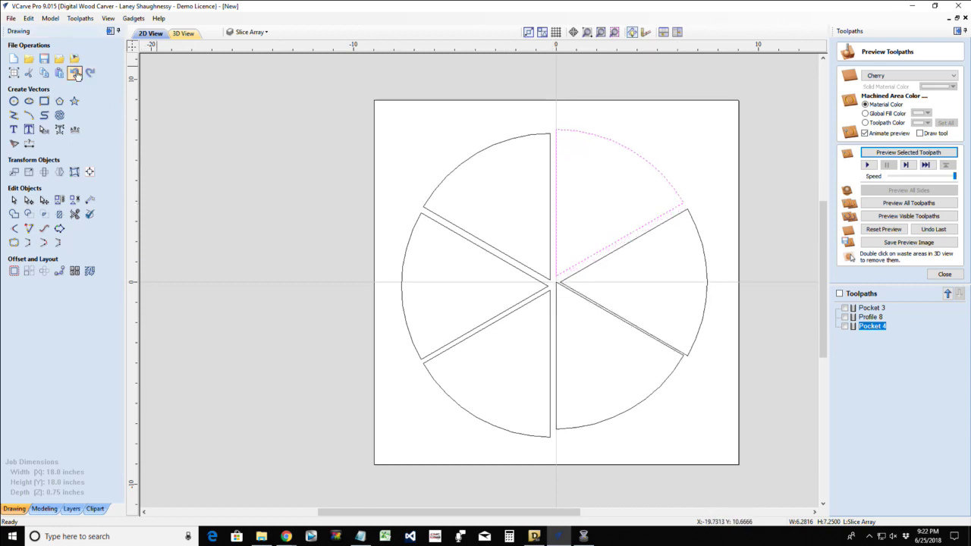
left_click(75, 72)
left_click(75, 73)
left_click(75, 73)
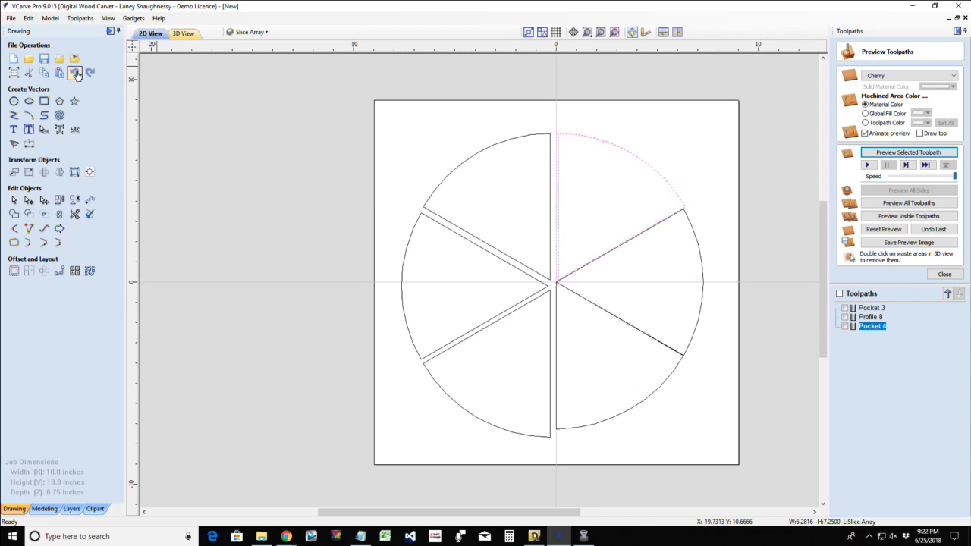
left_click(75, 73)
left_click(75, 73)
left_click(75, 73)
left_click(75, 73)
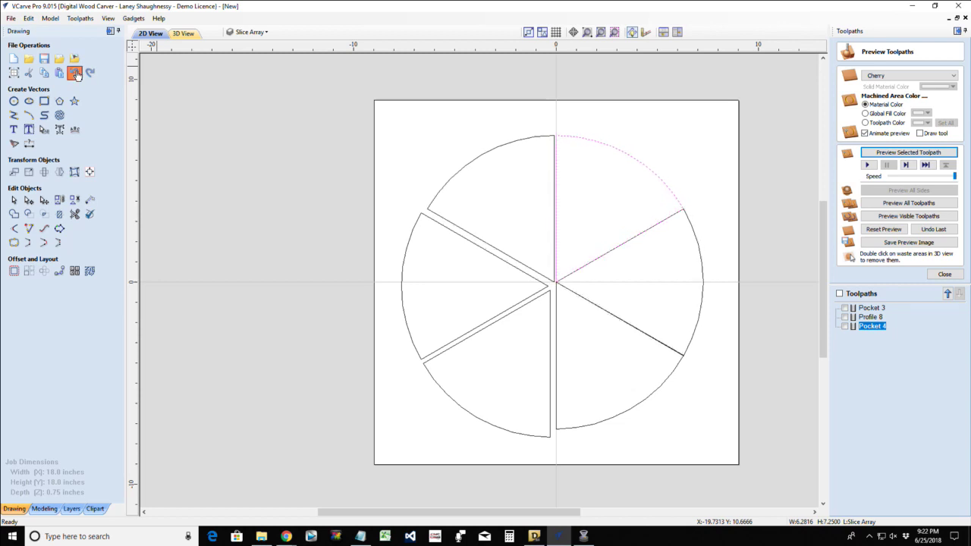
left_click(75, 72)
left_click(75, 73)
left_click(75, 73)
left_click(75, 73)
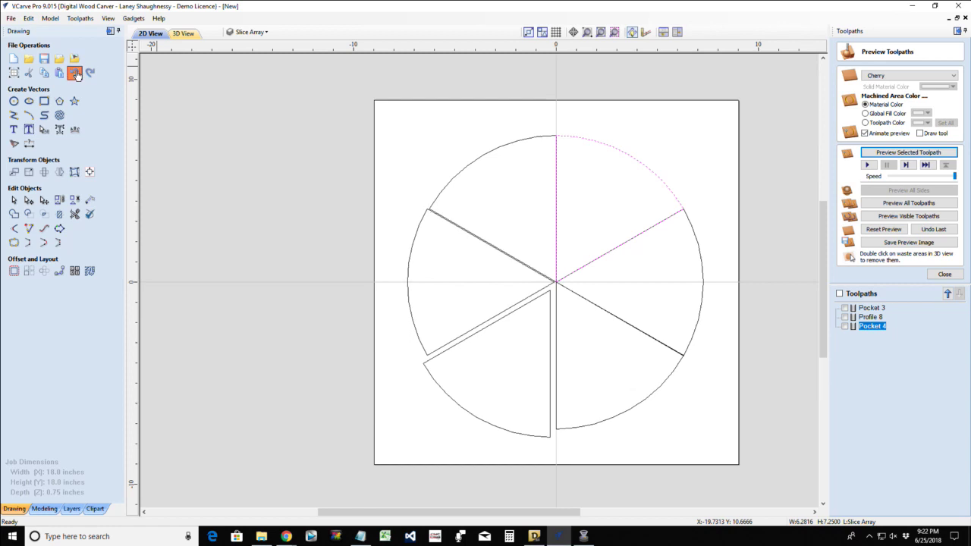
left_click(75, 72)
left_click(75, 73)
left_click(75, 73)
left_click(75, 72)
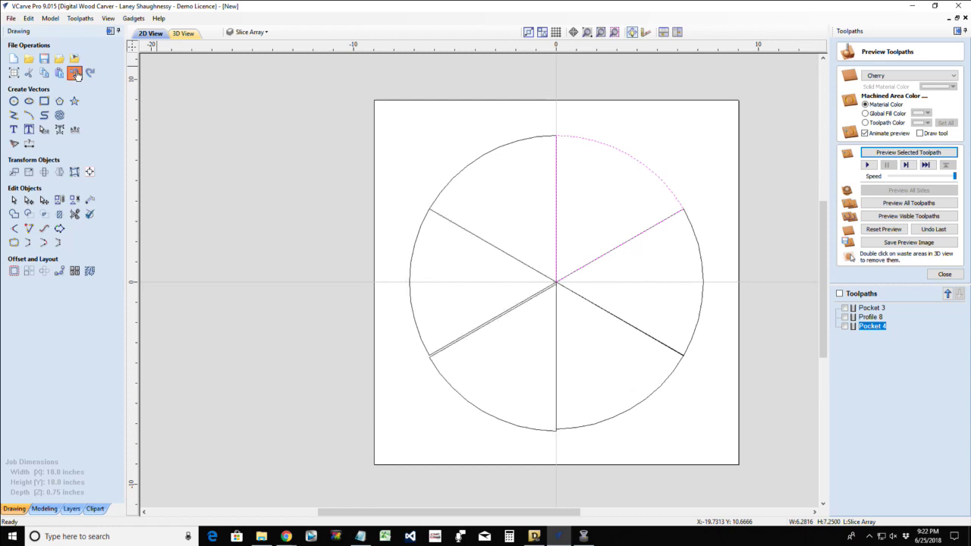
left_click(76, 73)
left_click(487, 308)
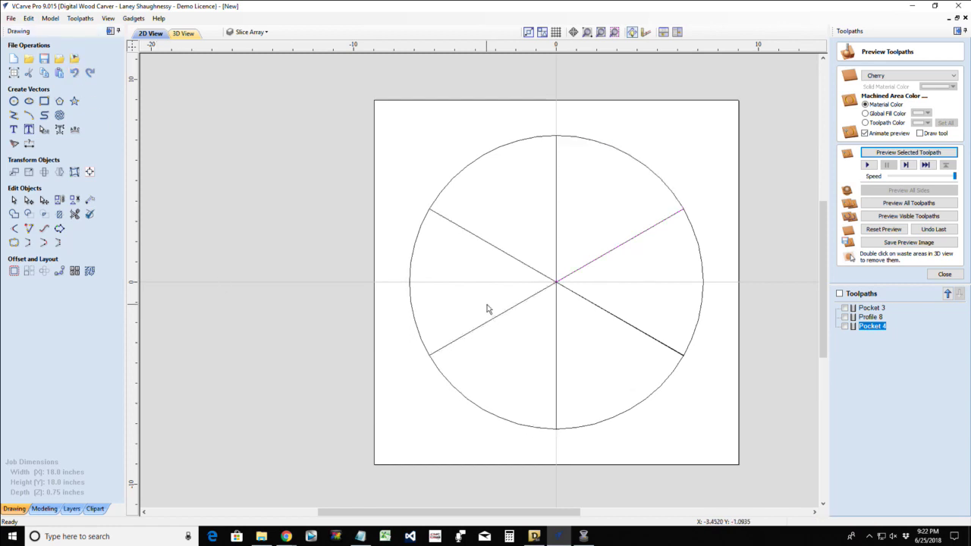
left_click(243, 34)
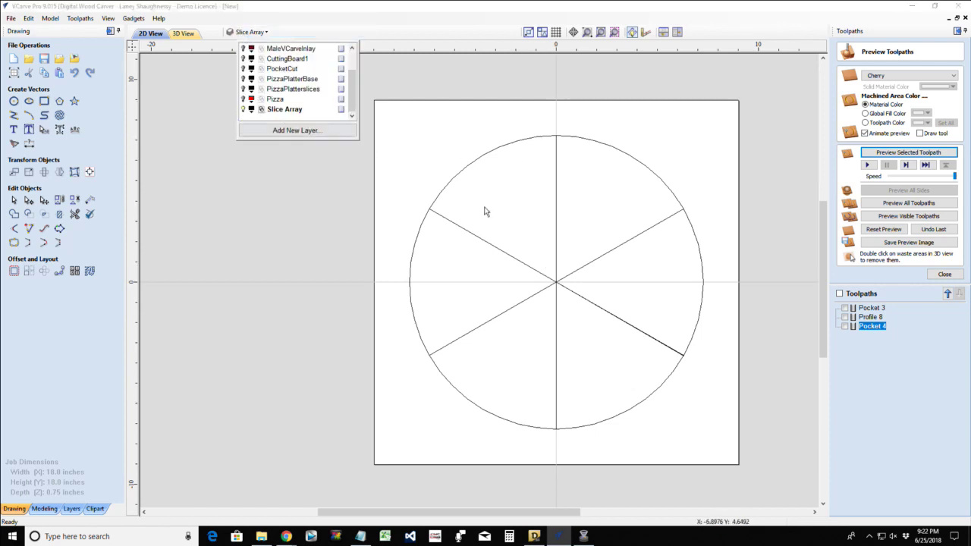
- Turn on the PizzaPlatterBase layer to reveal the rim ring and its six tabs
left_click(242, 80)
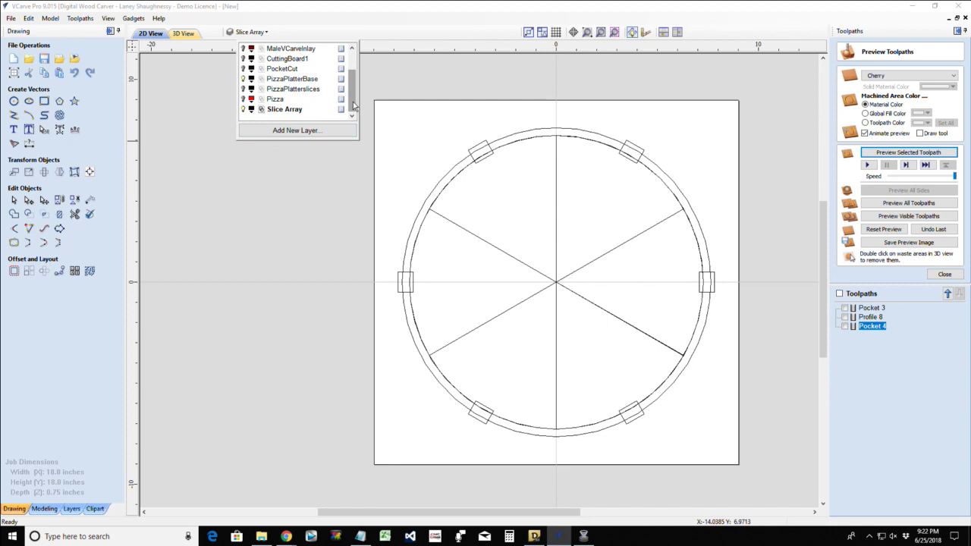
scroll(459, 178, "up", 6)
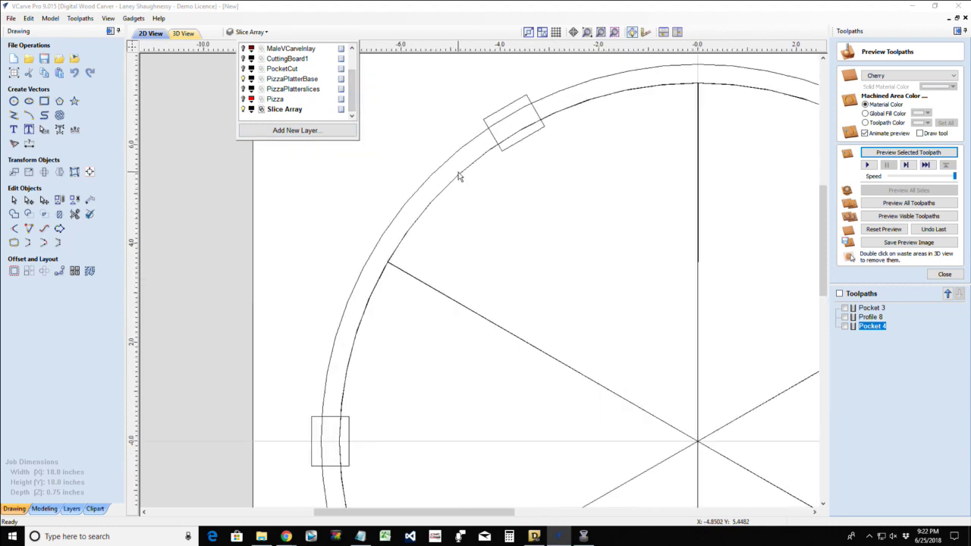
scroll(458, 202, "down", 2)
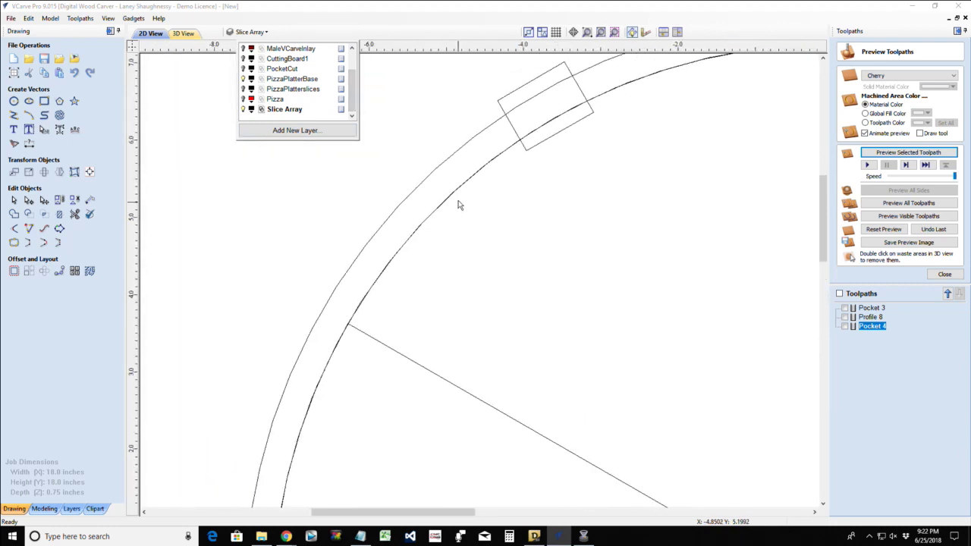
left_click(454, 194)
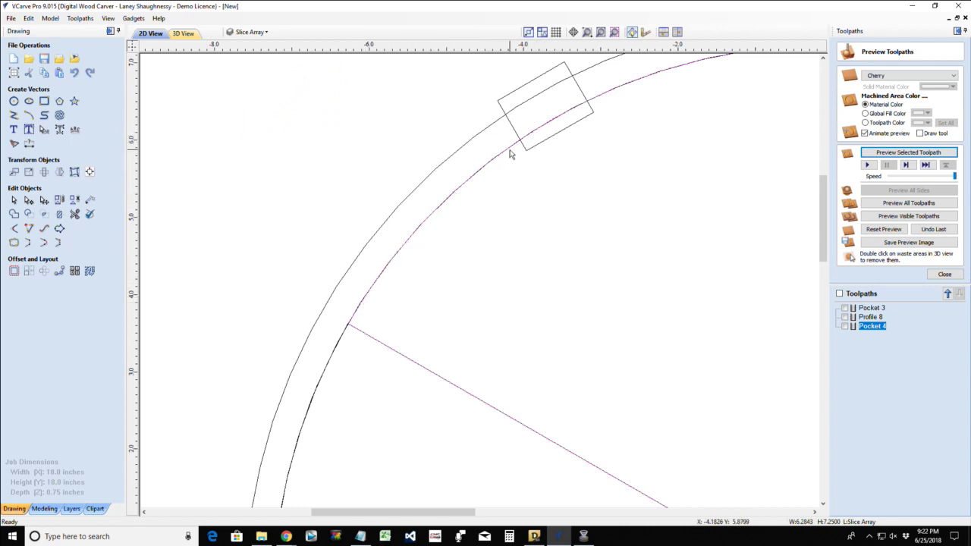
scroll(510, 153, "down", 5)
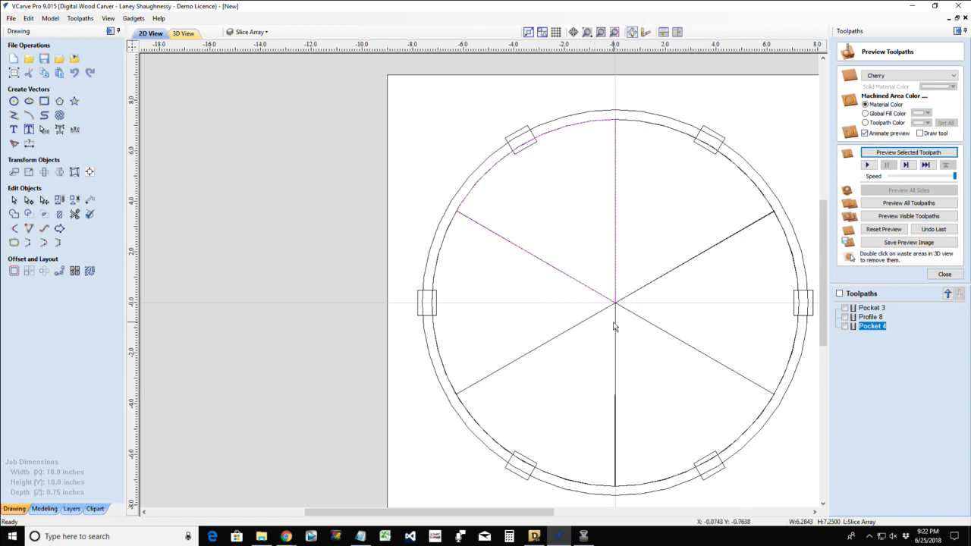
scroll(554, 210, "up", 3)
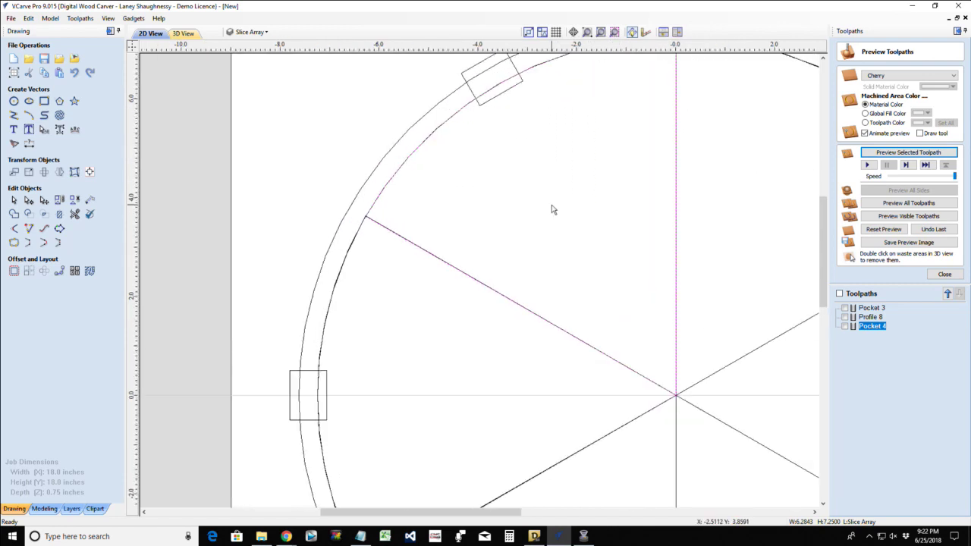
scroll(550, 208, "down", 1)
scroll(550, 209, "down", 1)
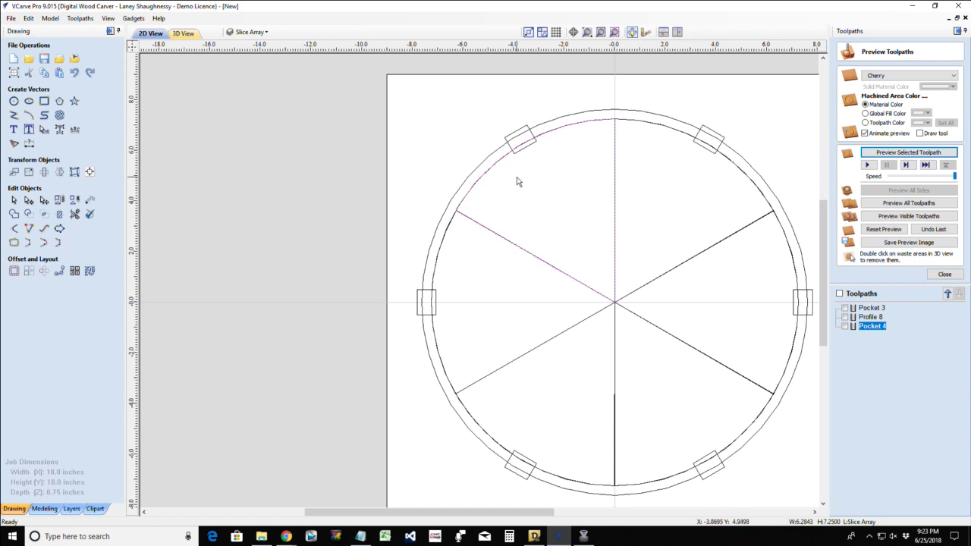
scroll(518, 182, "up", 2)
scroll(519, 182, "down", 3)
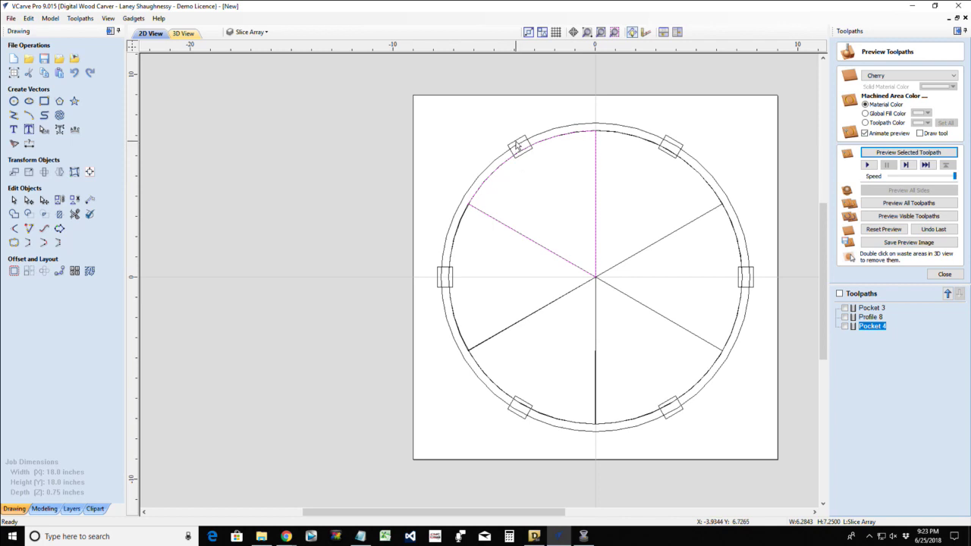
- Select all six rim tabs and copy them to the Slice Array layer
left_click(517, 144)
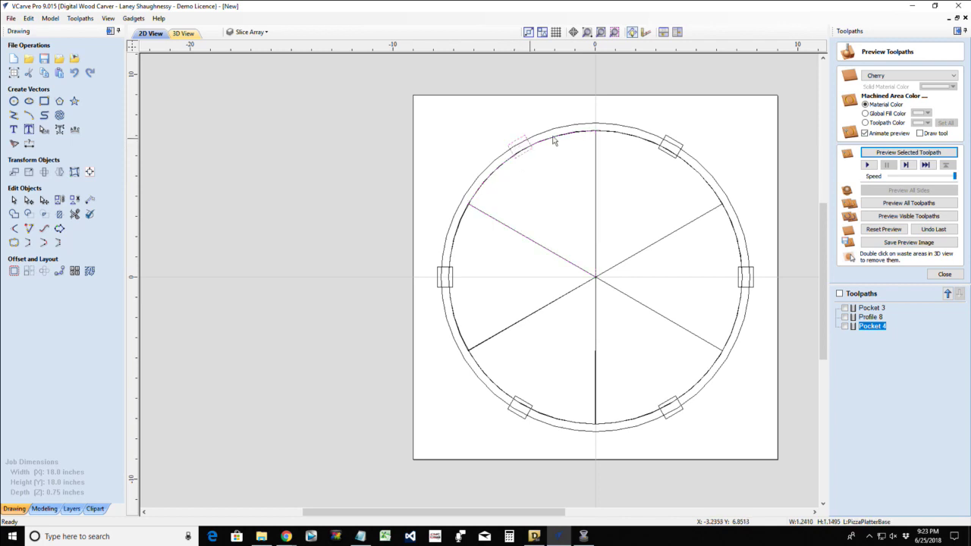
left_click(673, 144, "shift")
left_click(755, 279, "shift")
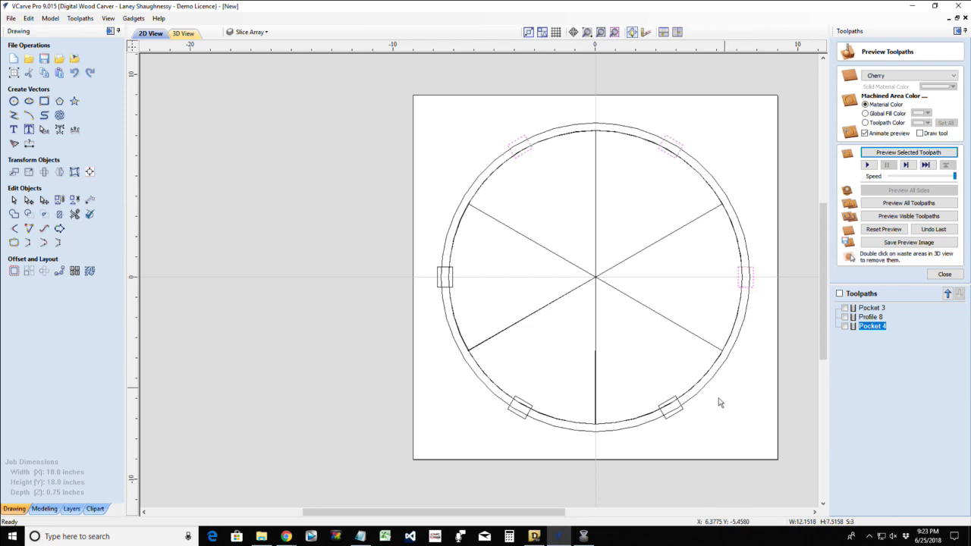
left_click(671, 416, "shift")
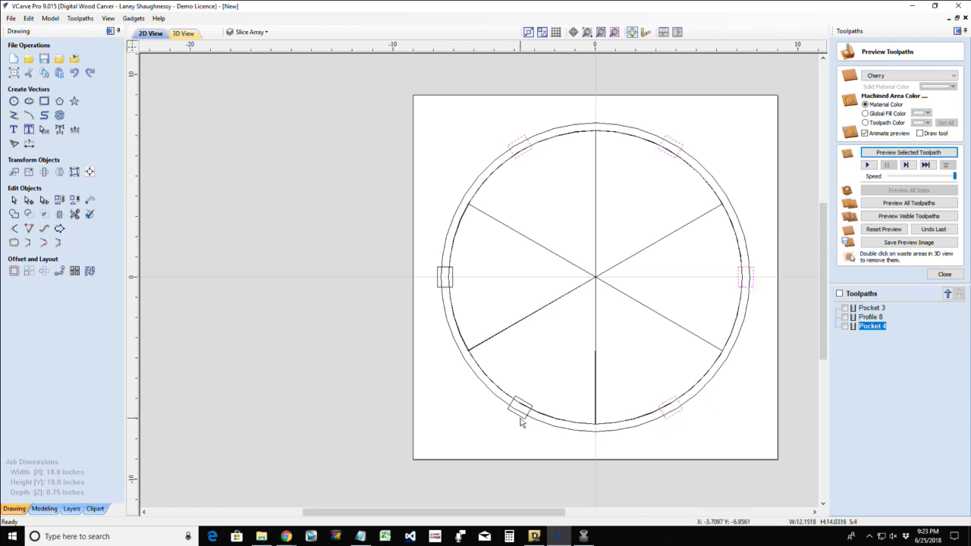
left_click(520, 417, "shift")
left_click(437, 279, "shift")
right_click(438, 279)
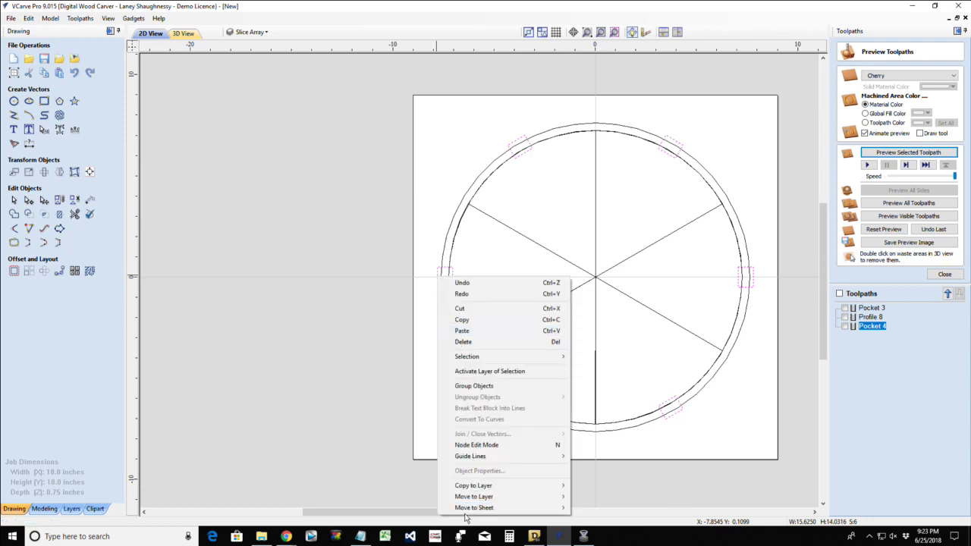
mouse_move(479, 486)
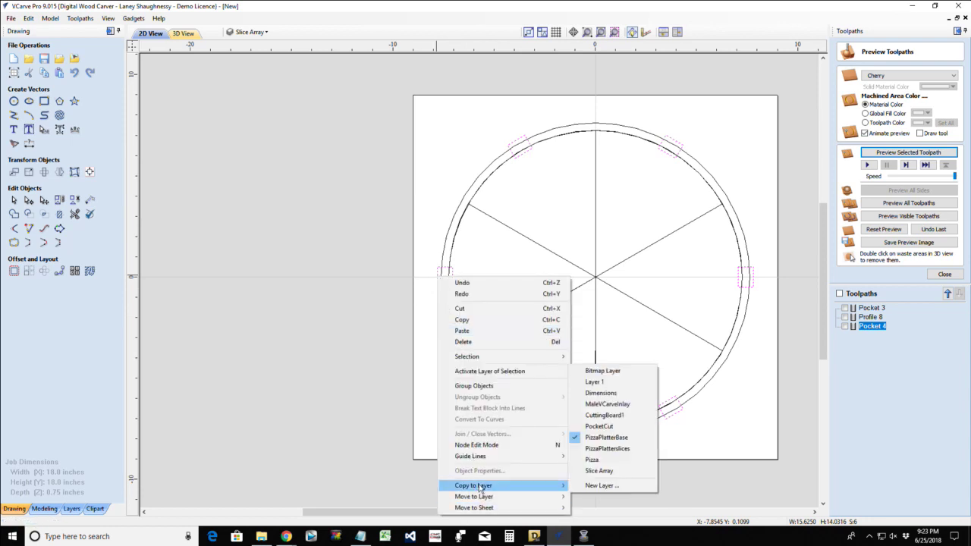
left_click(599, 470)
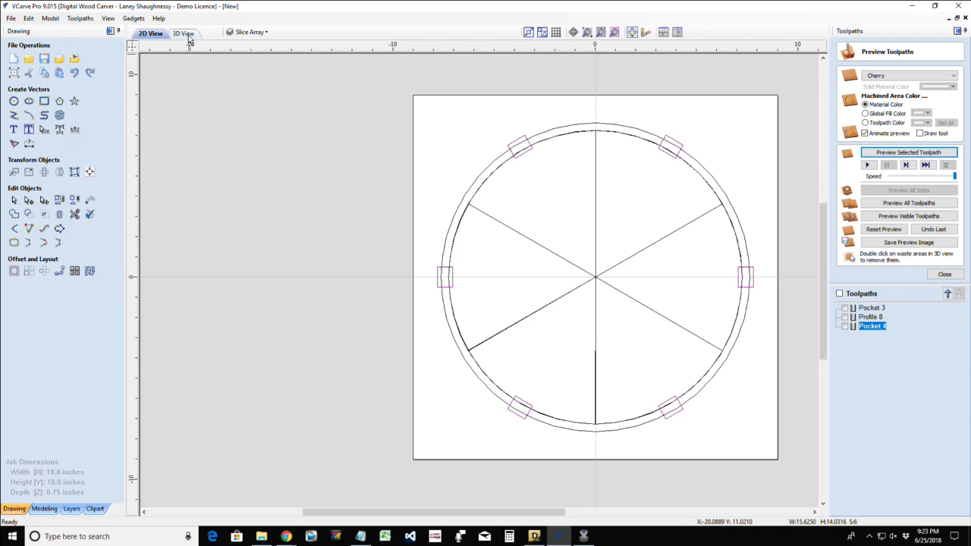
- Hide the PizzaPlatterBase layer and box-select the circle, slice lines and tabs
left_click(250, 32)
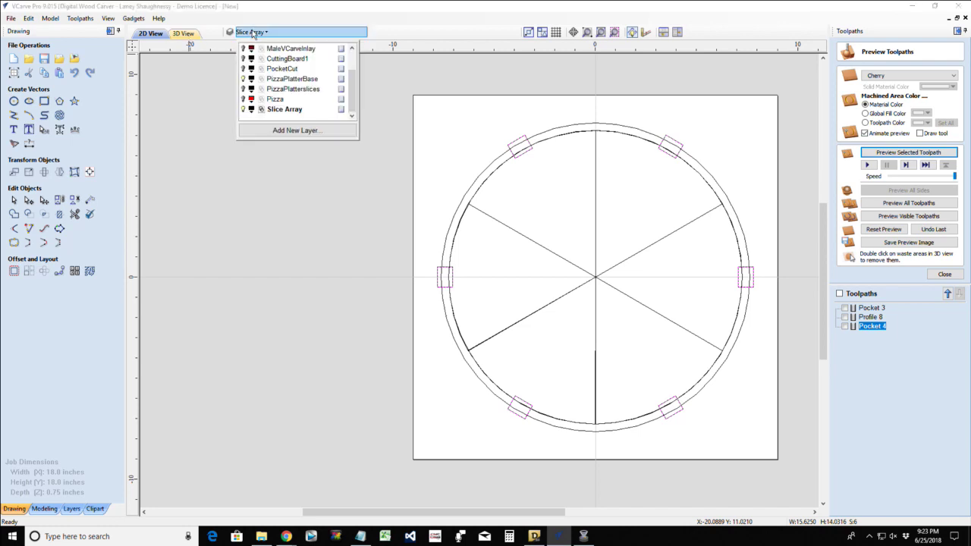
left_click(243, 79)
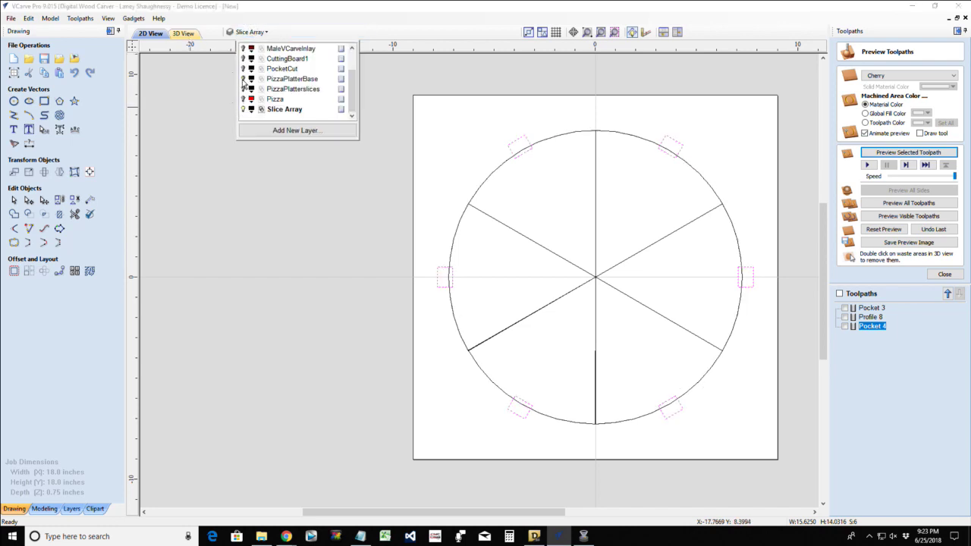
scroll(534, 243, "down", 1)
scroll(533, 243, "up", 3)
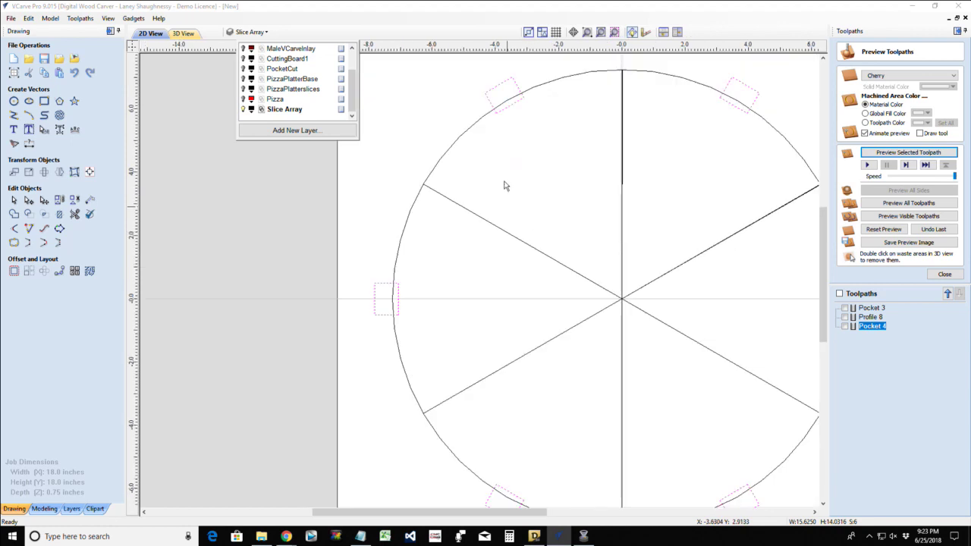
scroll(520, 80, "down", 1)
scroll(520, 82, "up", 2)
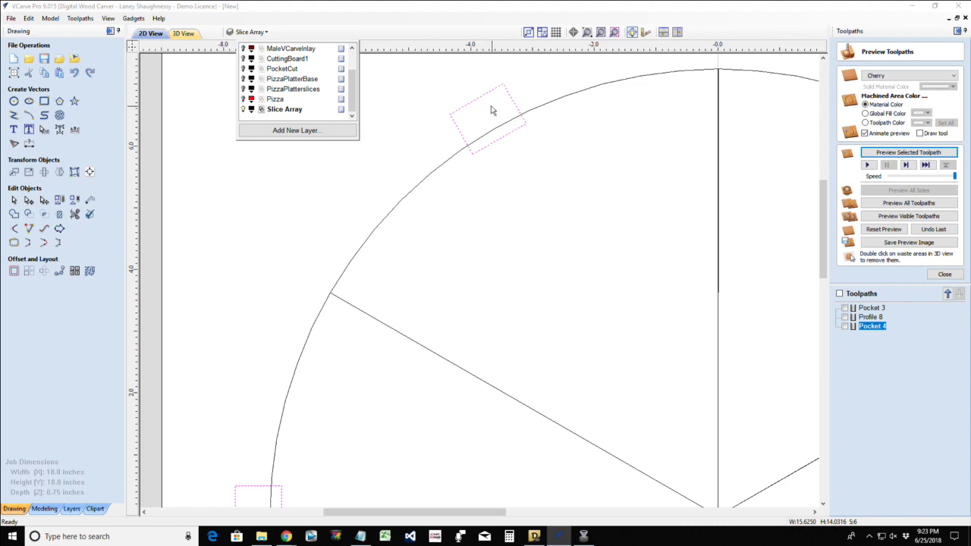
scroll(491, 111, "down", 1)
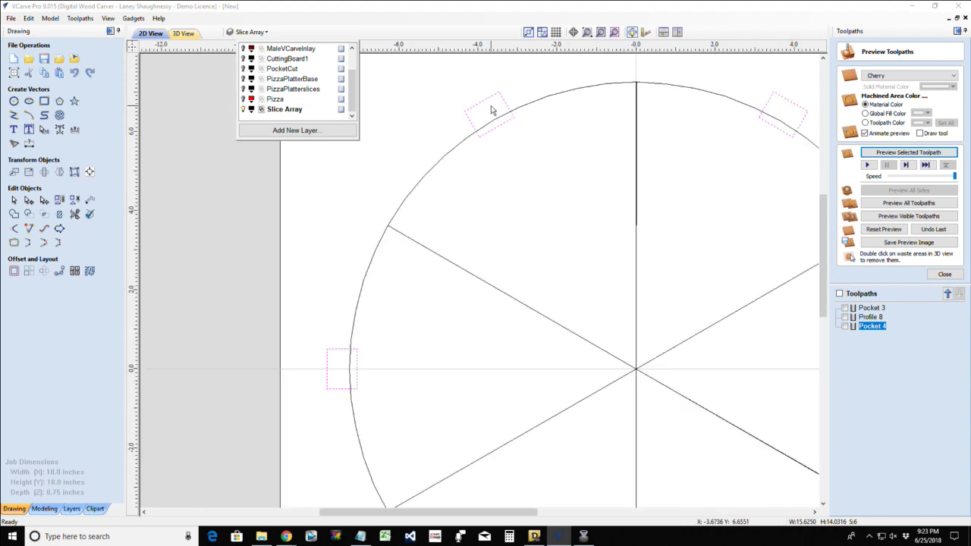
scroll(491, 120, "down", 2)
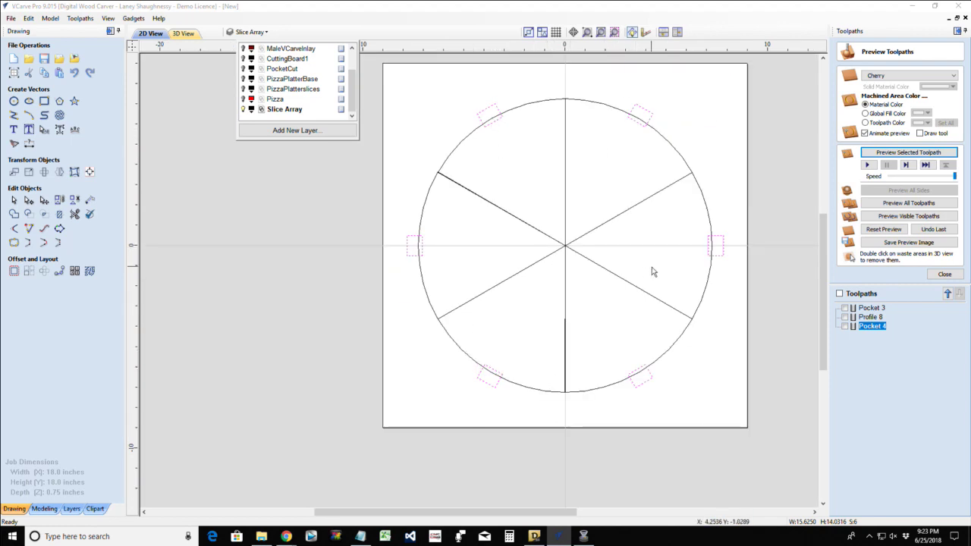
left_click_drag(602, 332, 513, 193)
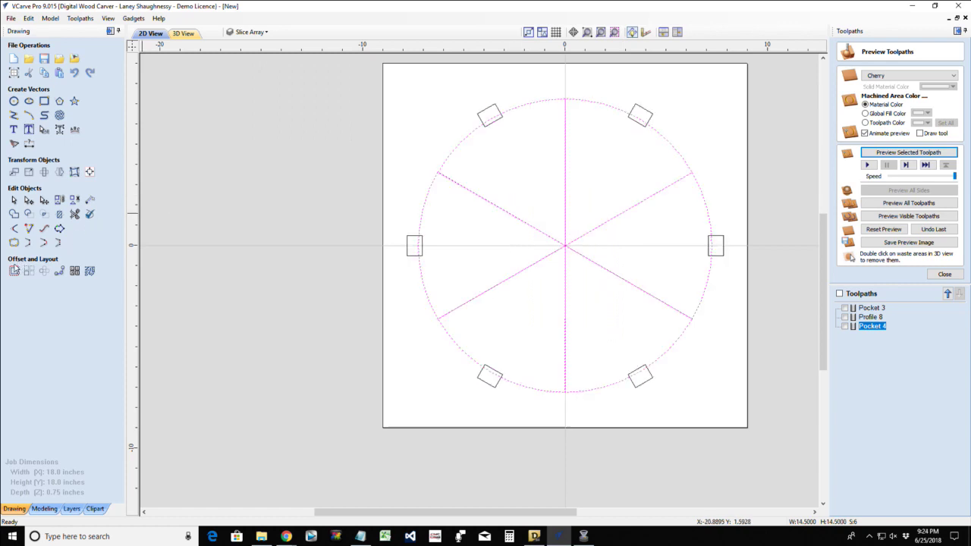
- Offset the selected vectors inwards by 0.03125 inches
left_click(13, 273)
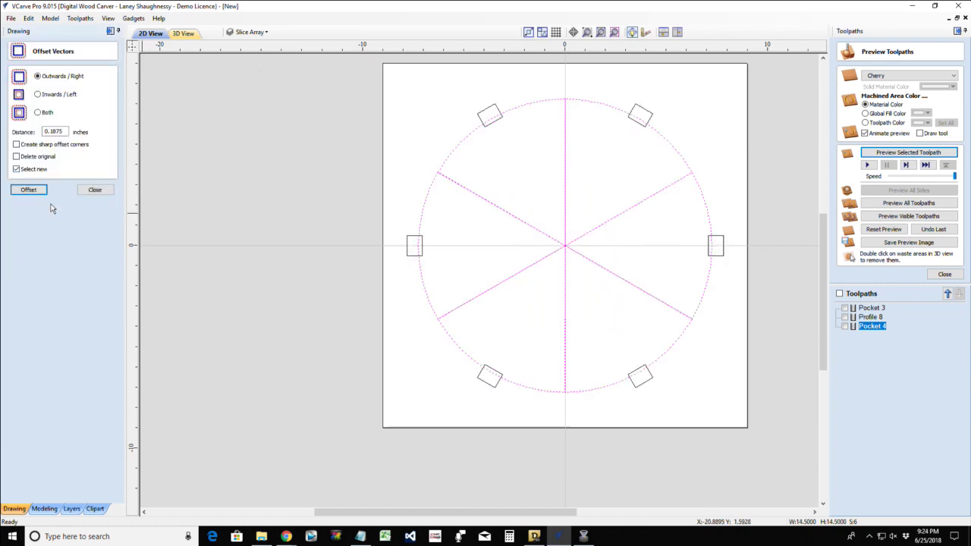
left_click(38, 94)
left_click(63, 132)
left_click_drag(65, 131, 23, 137)
type(".0312")
left_click(26, 191)
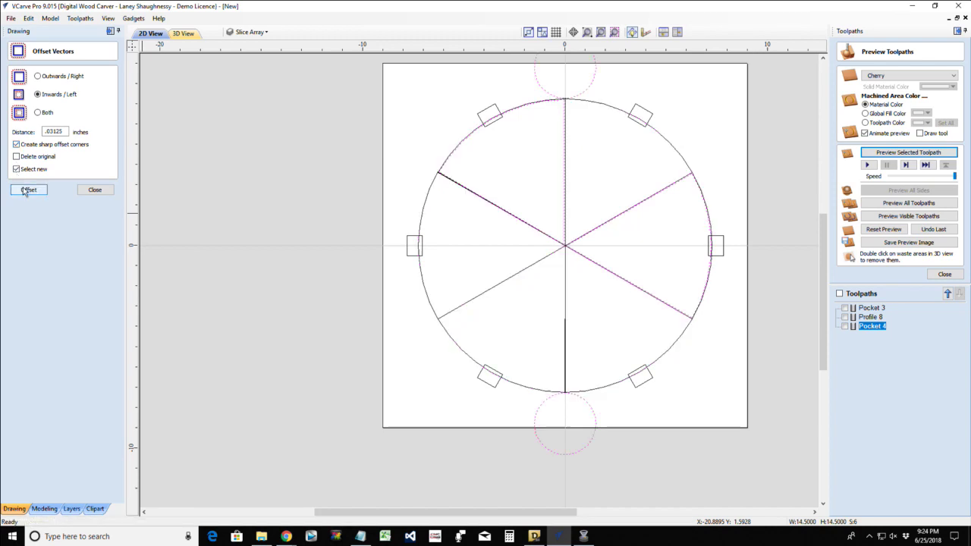
- Undo the two stray small circles beyond the rim, close the offset form, and deselect
scroll(541, 277, "down", 2)
scroll(542, 281, "up", 2)
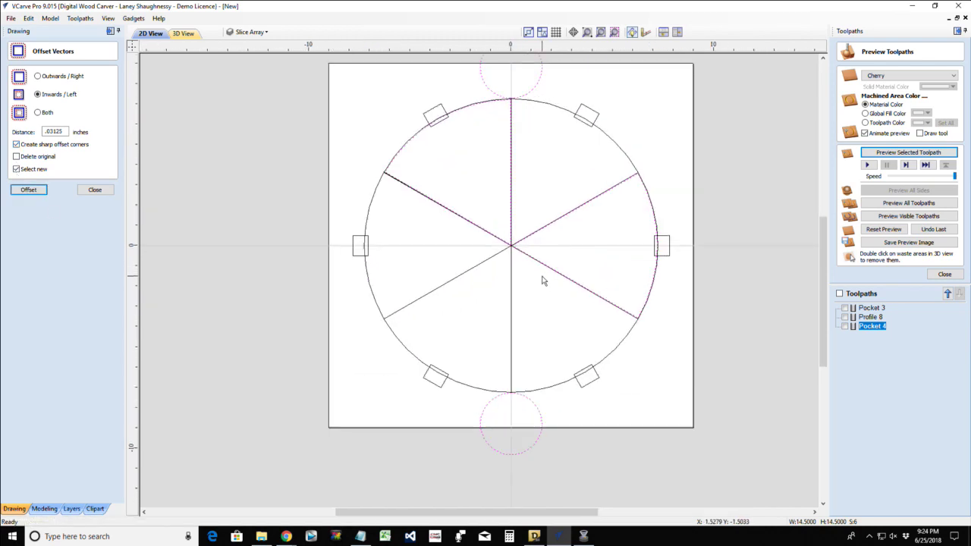
scroll(542, 281, "down", 1)
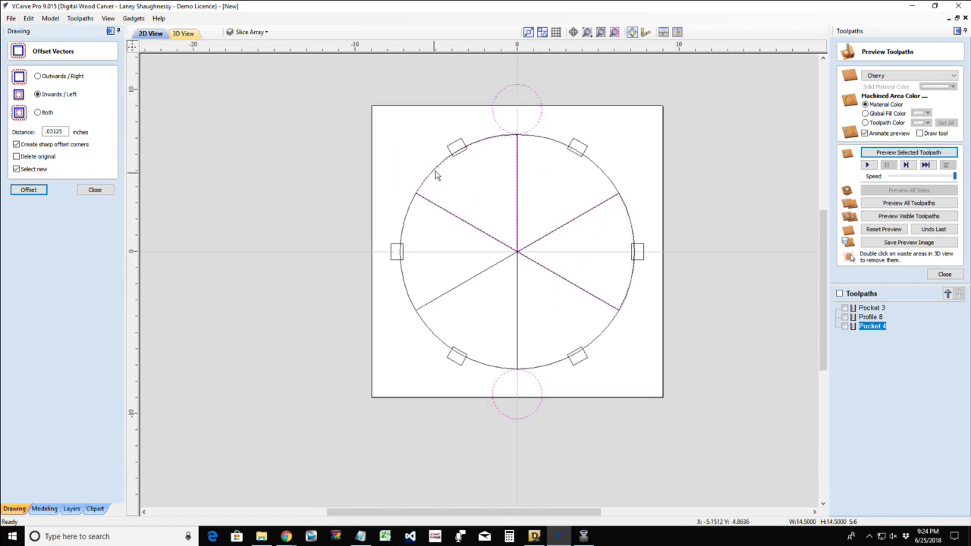
scroll(436, 176, "up", 1)
scroll(436, 176, "up", 1)
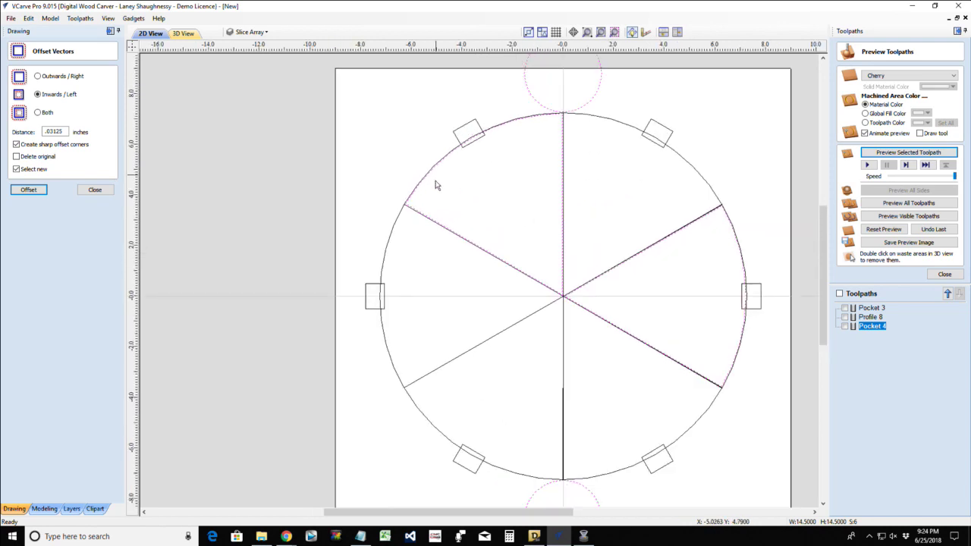
left_click(394, 230)
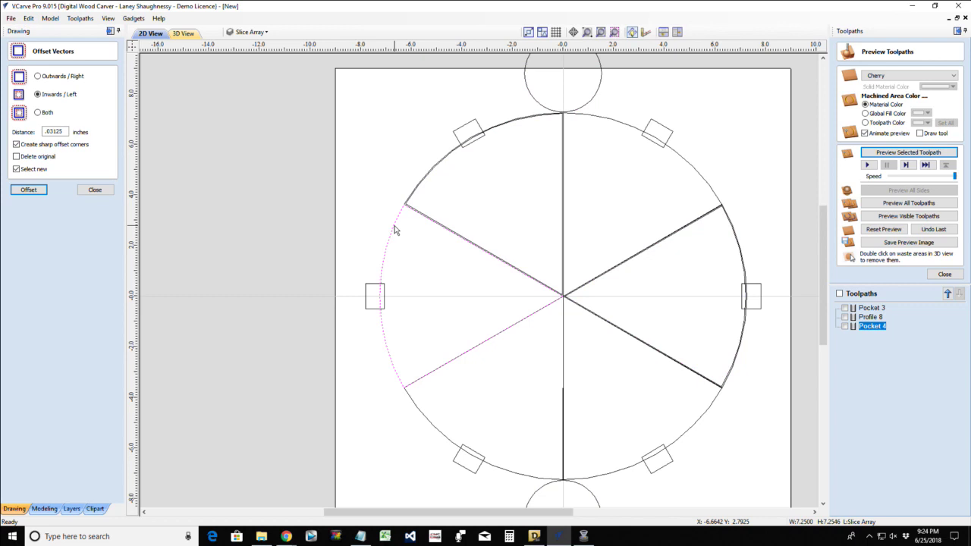
scroll(395, 230, "up", 4)
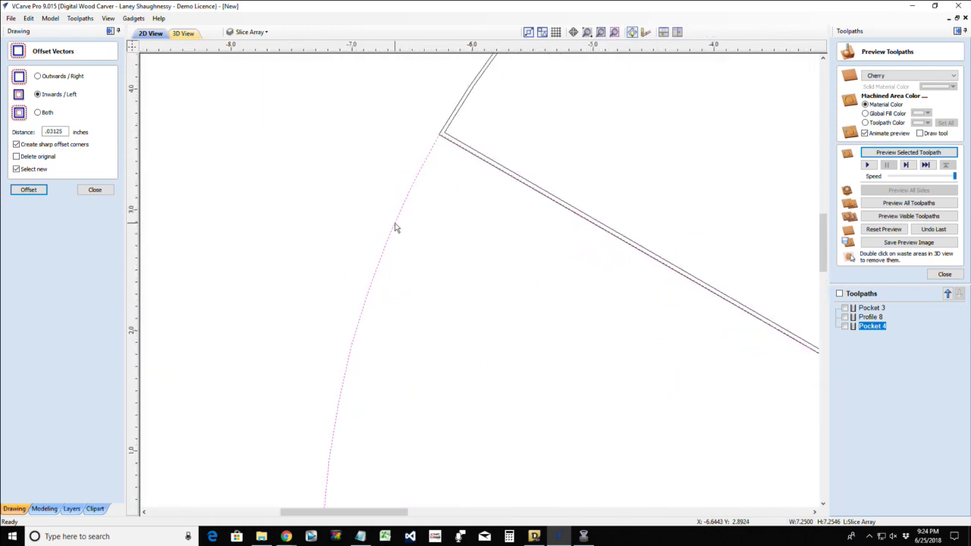
scroll(394, 227, "down", 5)
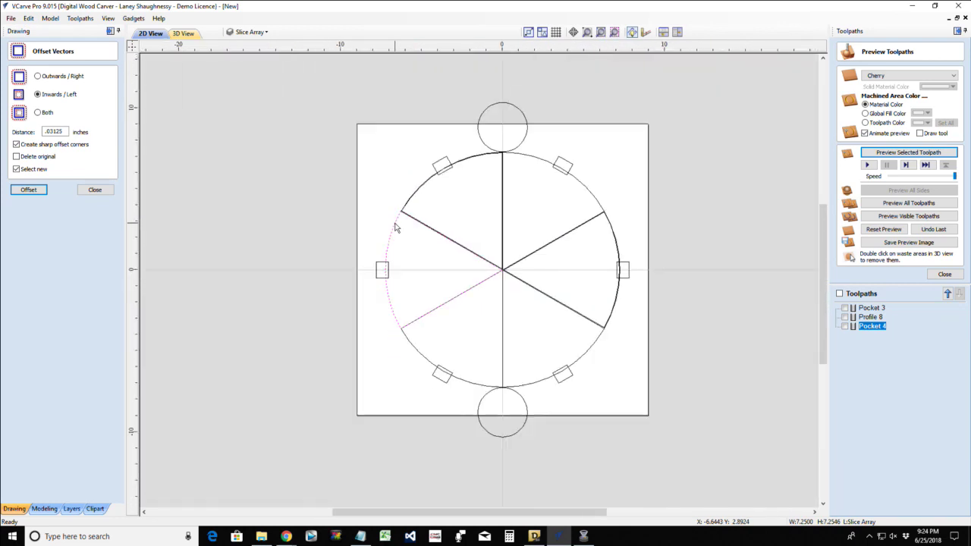
key("ctrl+z")
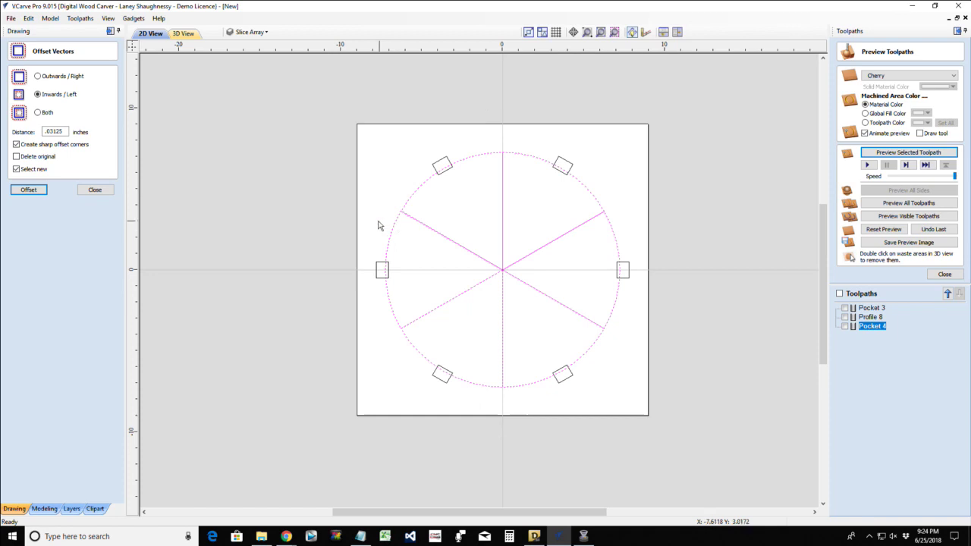
left_click(94, 190)
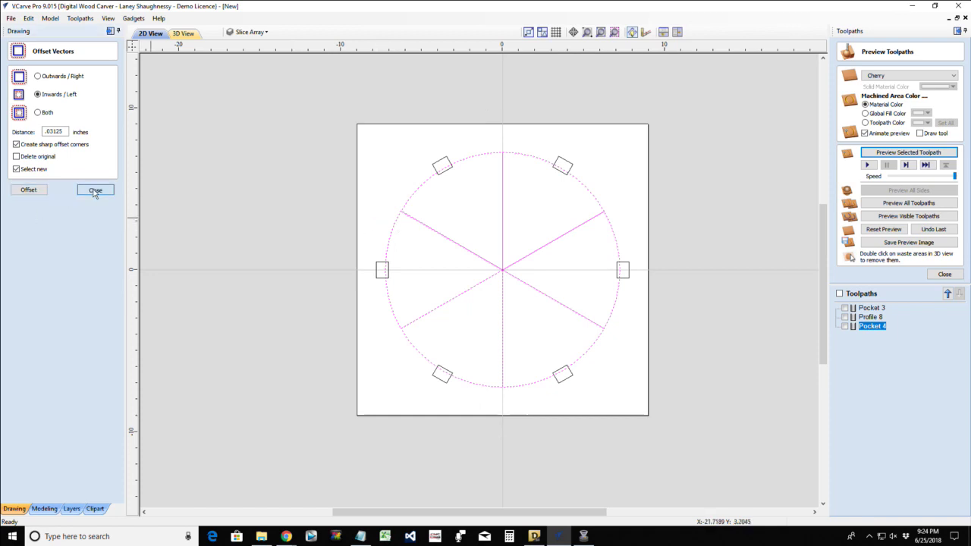
left_click(491, 178)
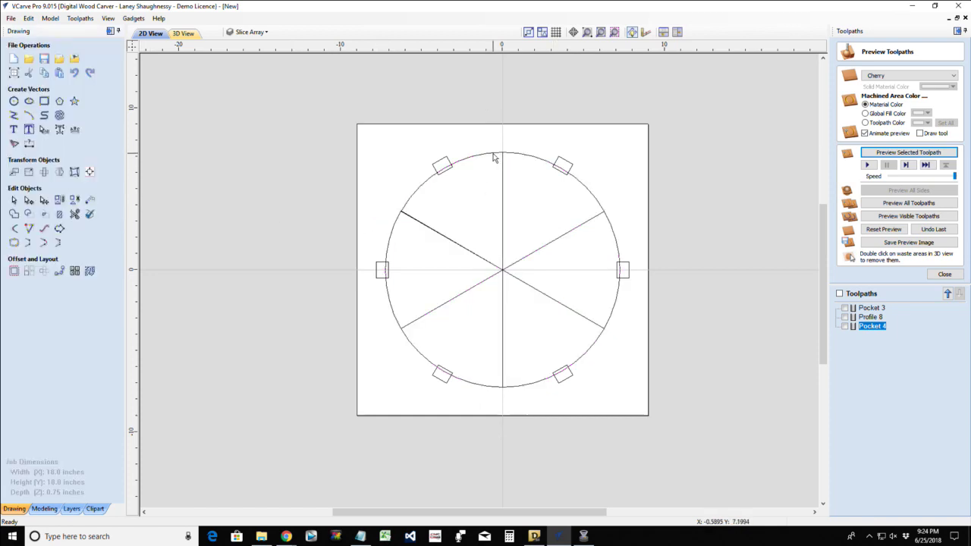
- Offset the upper-left wedge inwards at 0.0313 inches
left_click(492, 156)
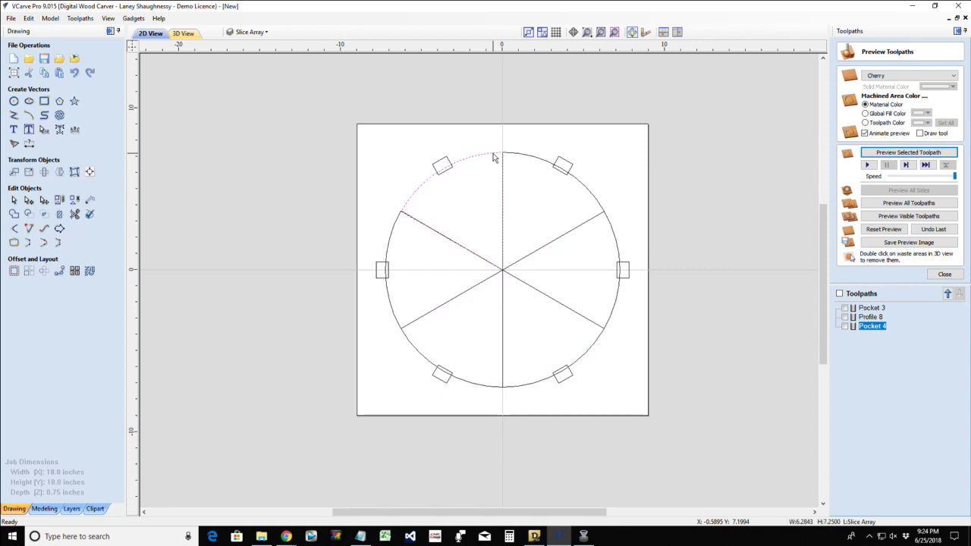
left_click(14, 270)
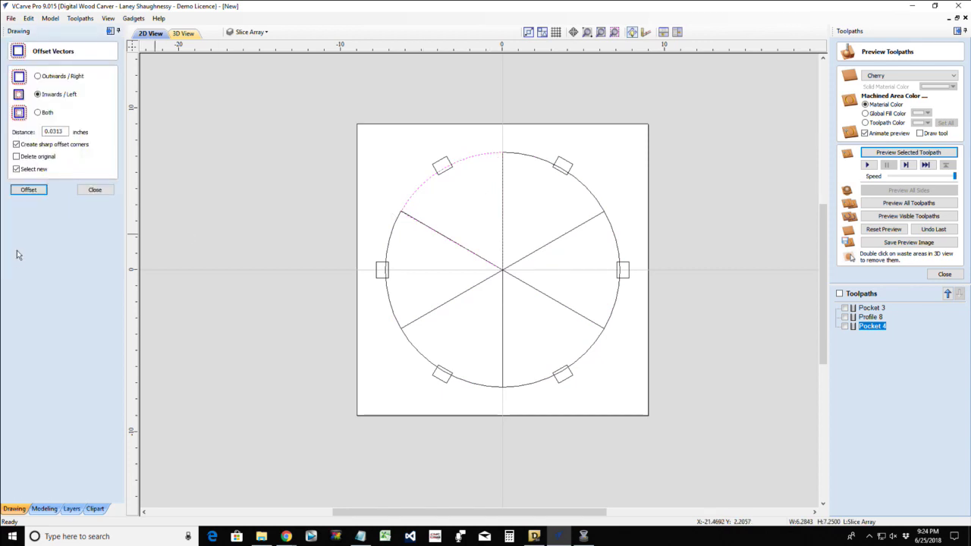
left_click(28, 189)
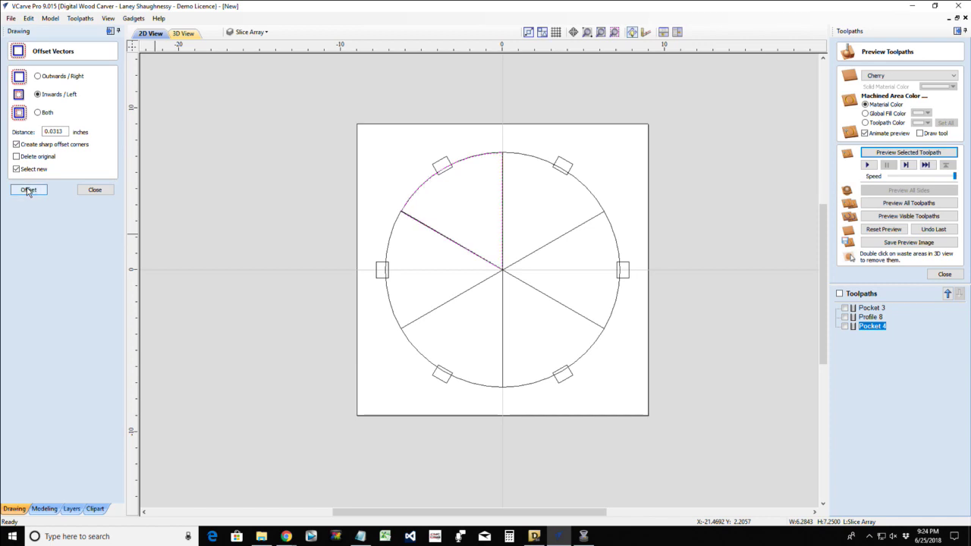
scroll(450, 231, "up", 10)
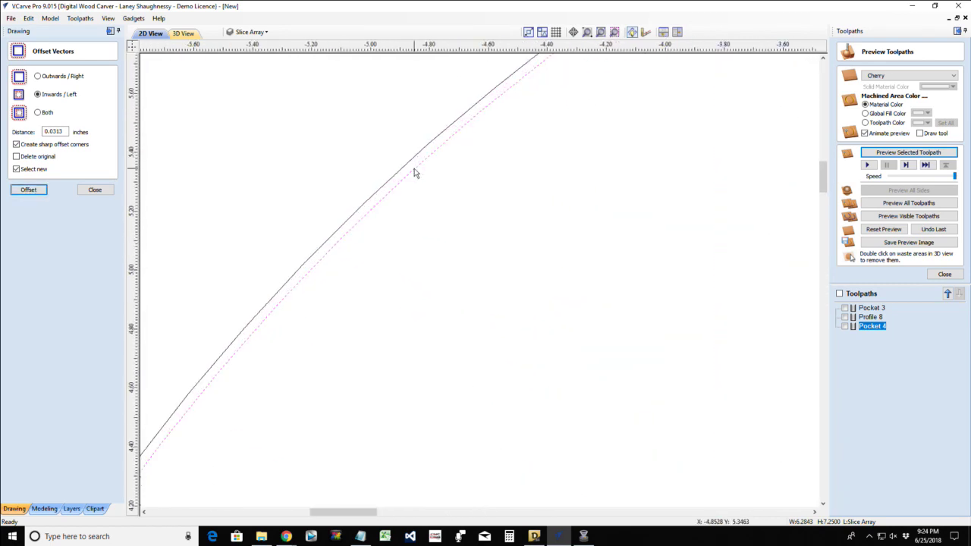
scroll(414, 173, "down", 7)
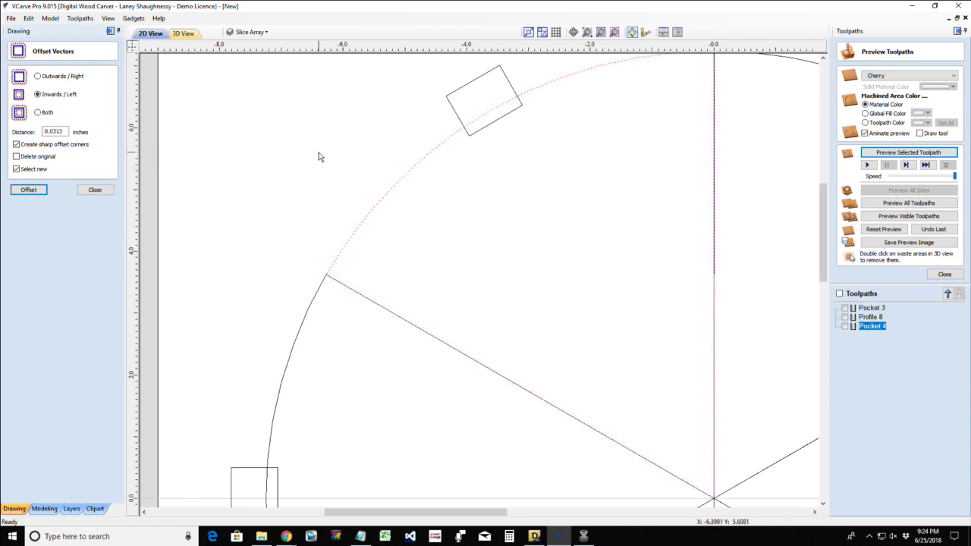
- Try a 0.0625-inch inward offset, then undo the trial offset lines
left_click_drag(64, 131, 53, 132)
left_click(29, 191)
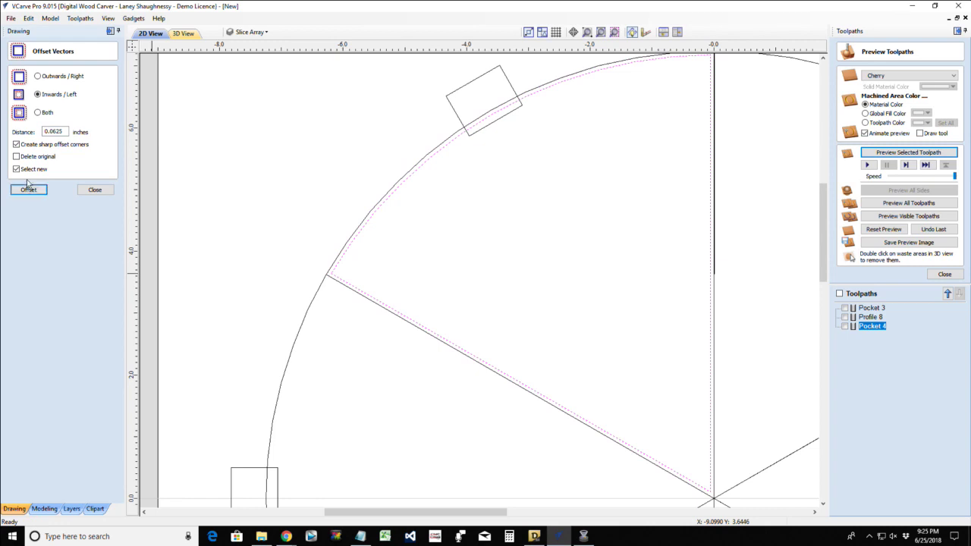
scroll(463, 350, "down", 1)
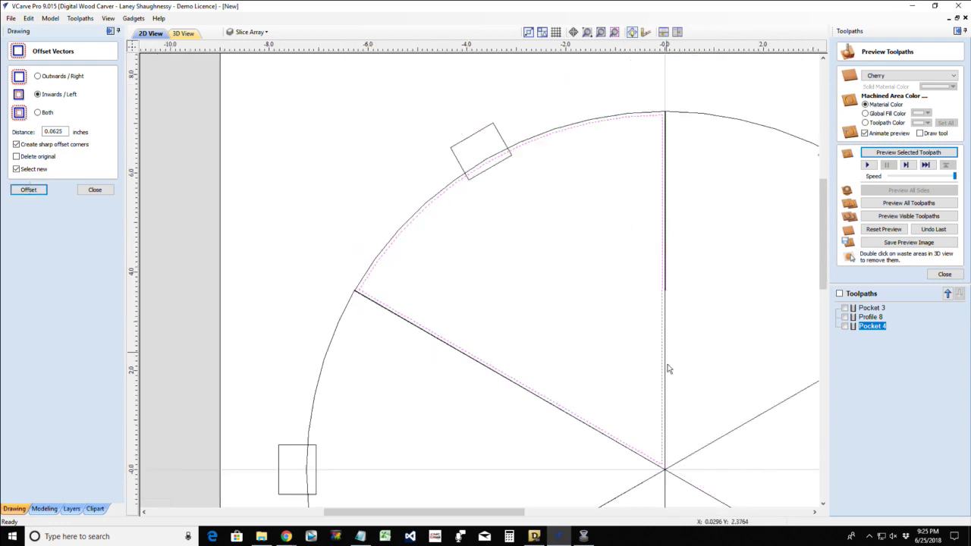
scroll(381, 326, "up", 2)
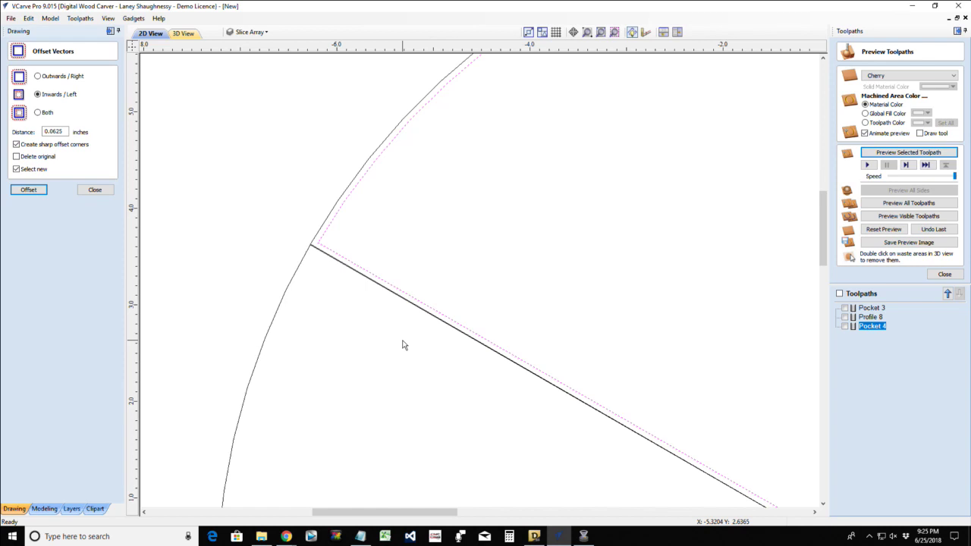
left_click(408, 307)
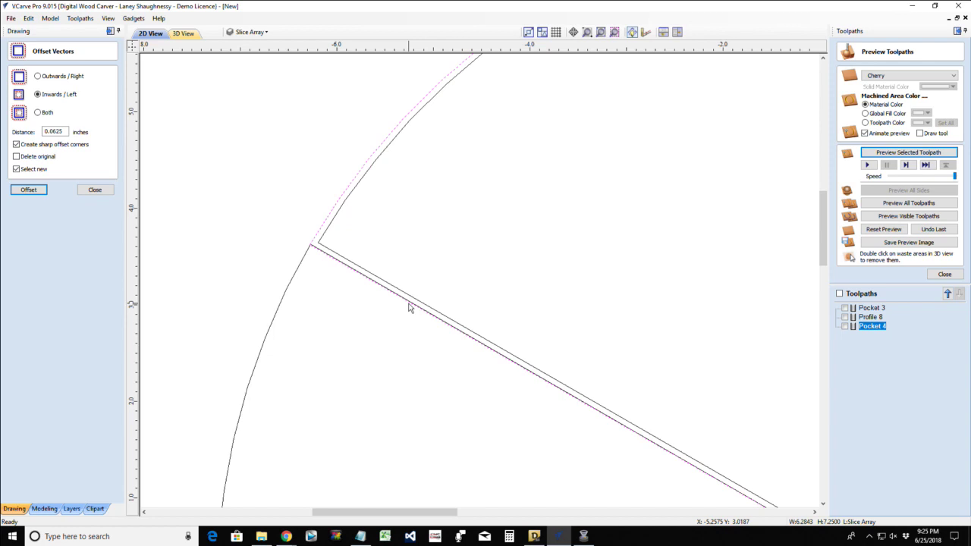
scroll(407, 308, "down", 2)
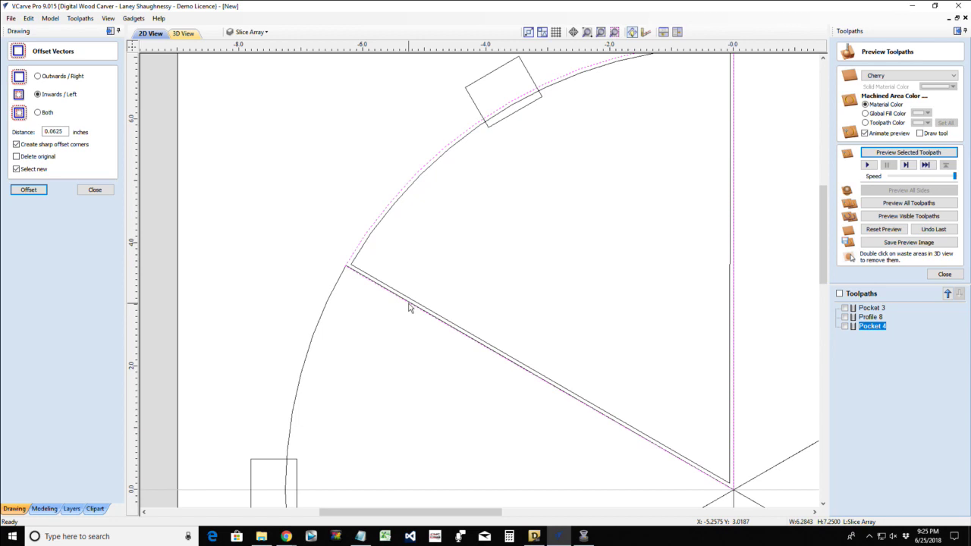
key("ctrl+z")
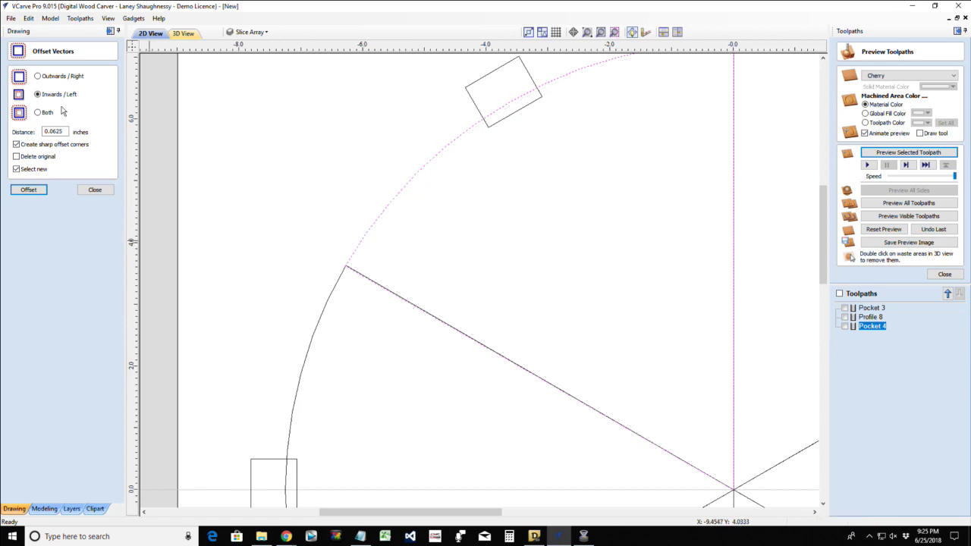
- Inset the upper-left wedge 0.03125 inches with Delete original, after undoing a 0.3125 offset
left_click_drag(49, 131, 69, 131)
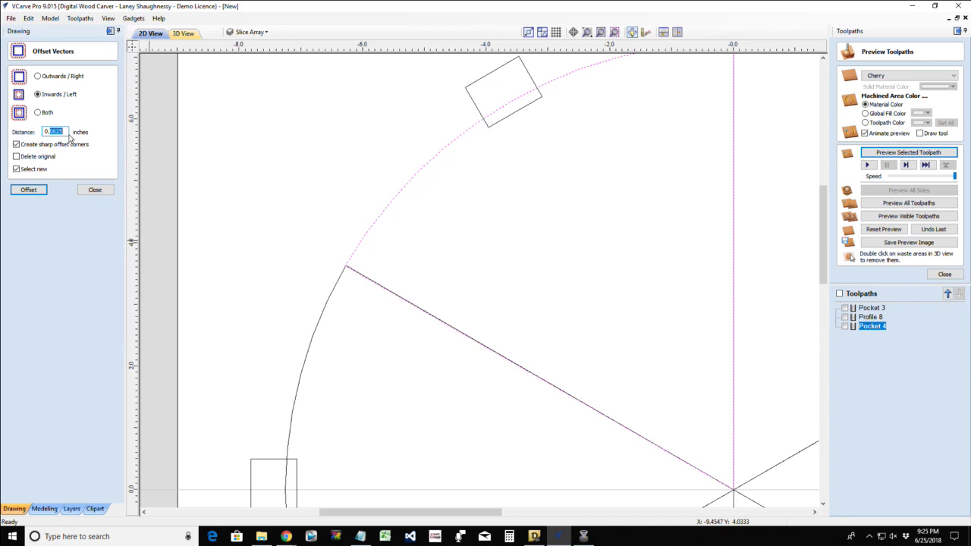
type("31")
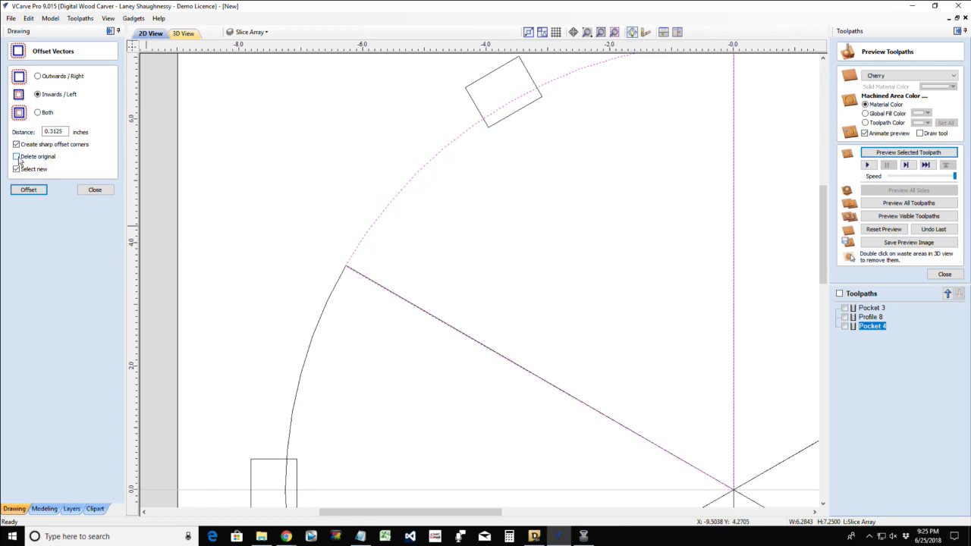
left_click(16, 157)
left_click(28, 190)
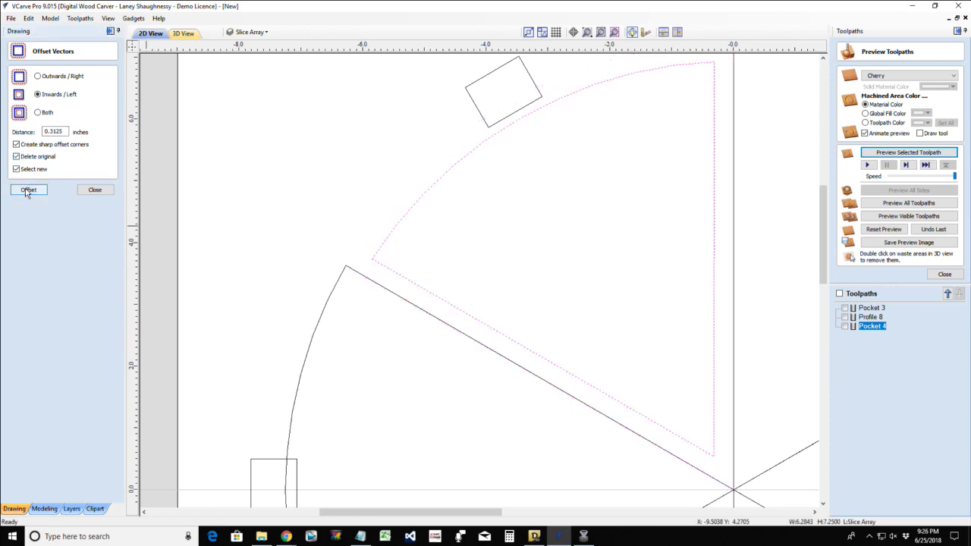
key("ctrl+z")
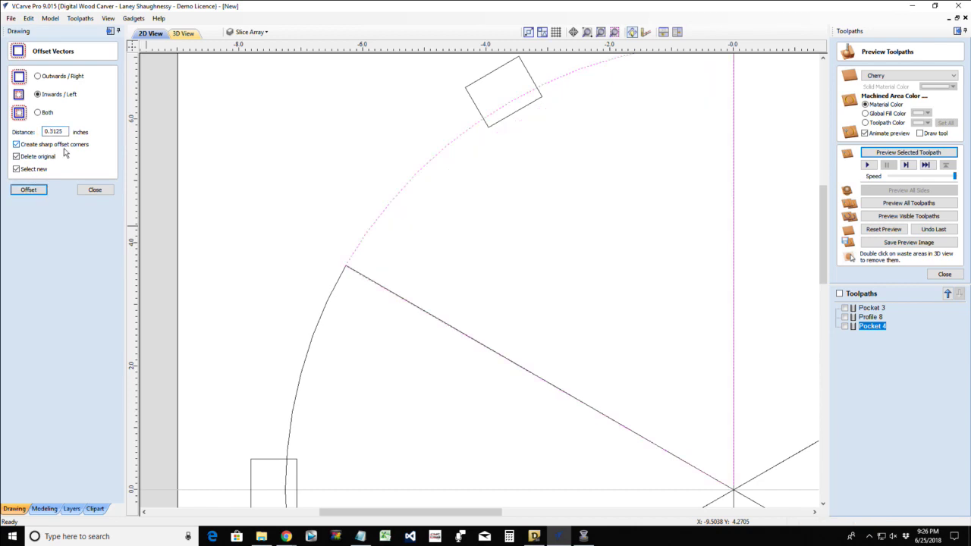
left_click(27, 190)
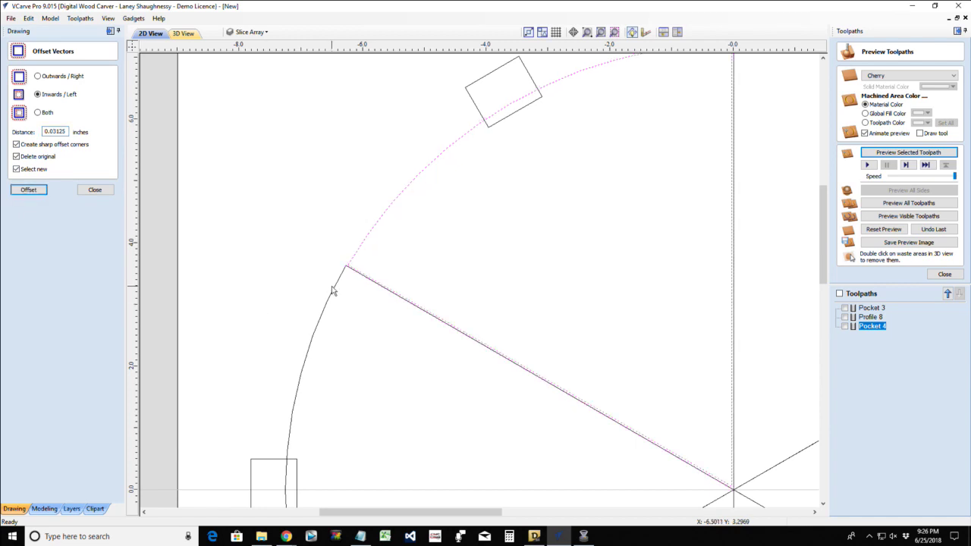
- Inset the left, upper-right and right wedges by 0.03125 inches
left_click(332, 290)
left_click(27, 190)
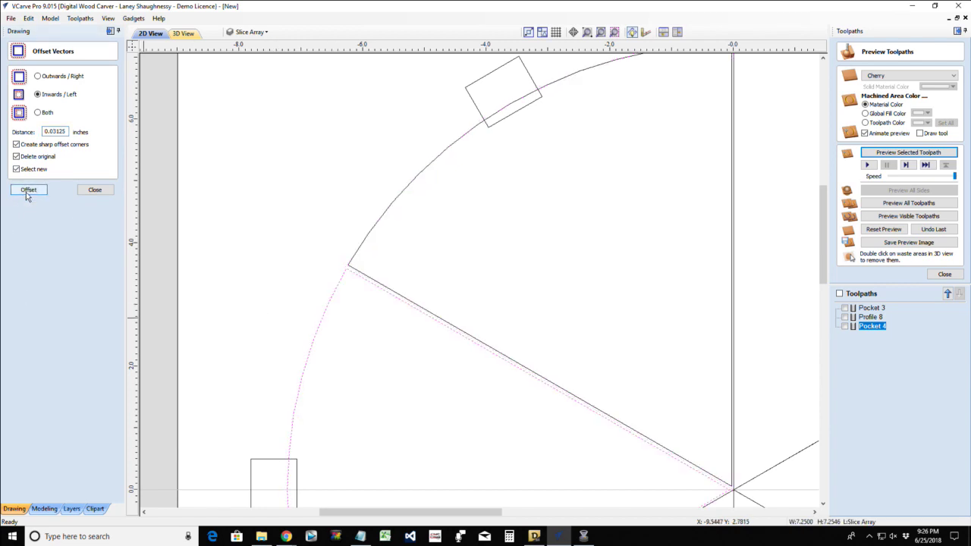
scroll(270, 288, "down", 4)
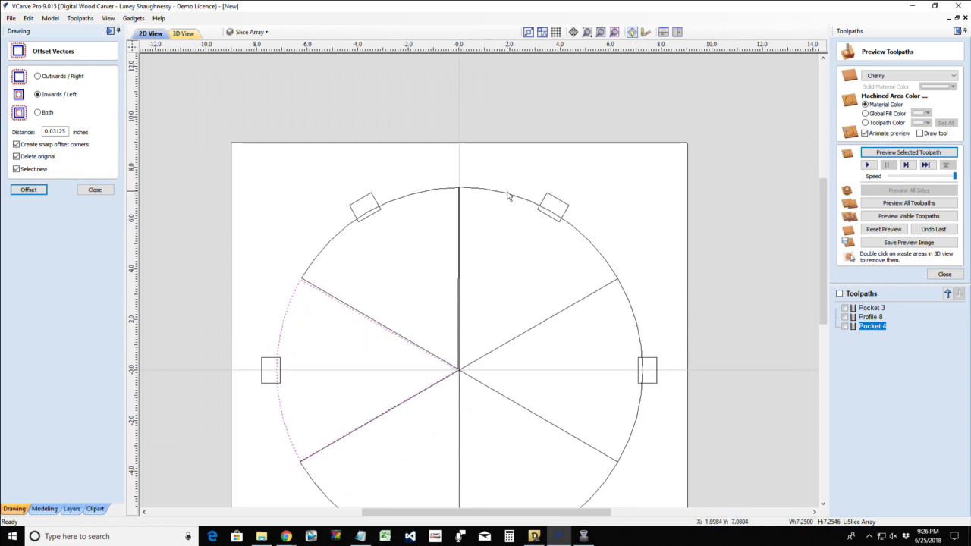
left_click(508, 195)
left_click(29, 190)
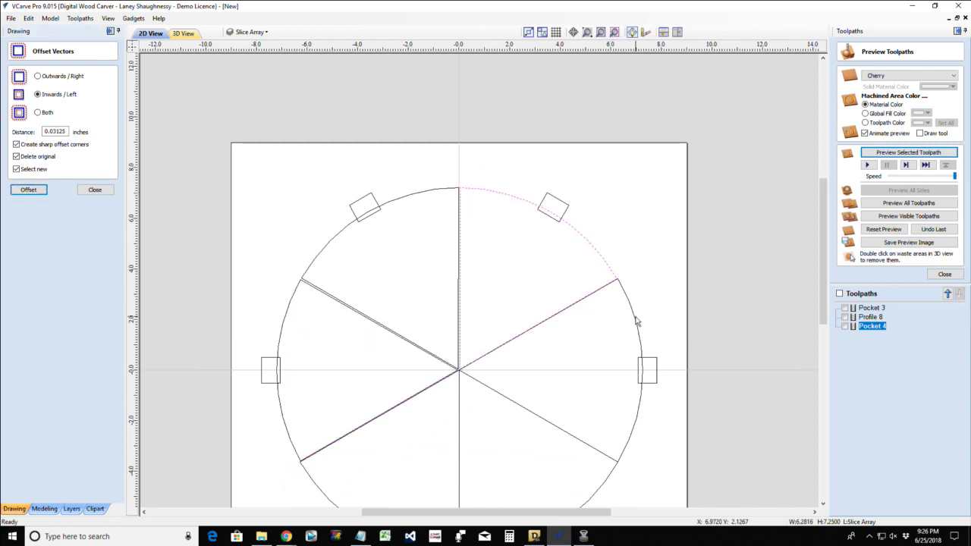
left_click(636, 323)
left_click(29, 189)
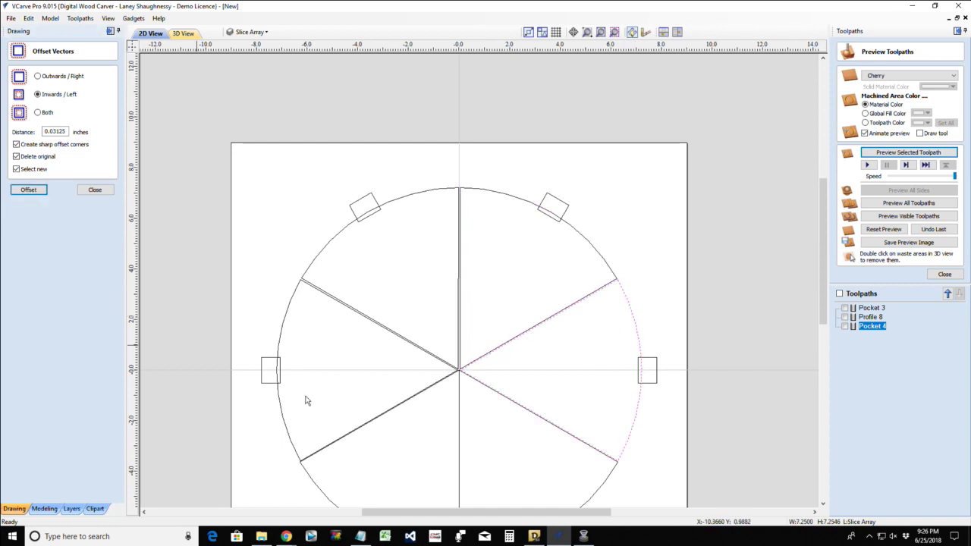
- Inset the lower-right and lower-left wedges the same way and close the offset form
left_click(600, 493)
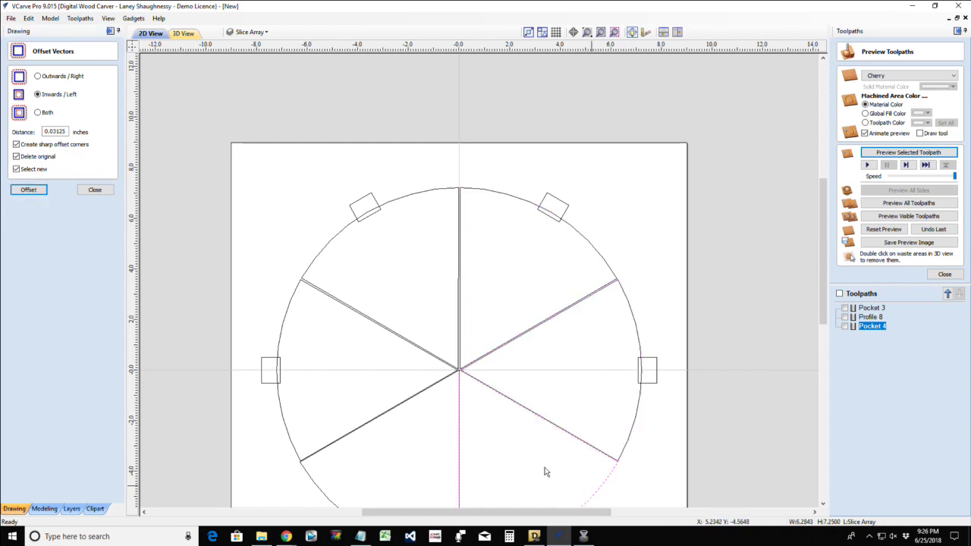
left_click(28, 190)
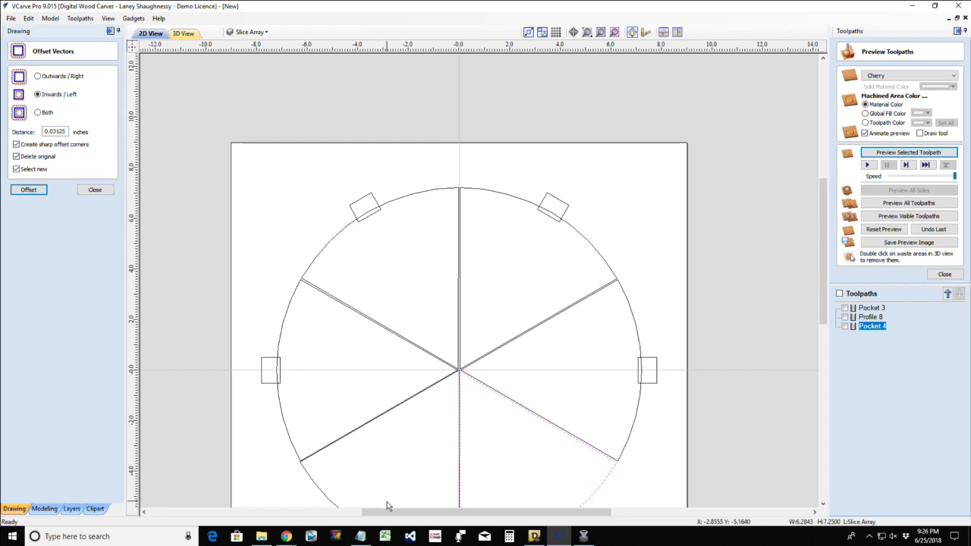
scroll(390, 478, "down", 2)
scroll(402, 492, "up", 5)
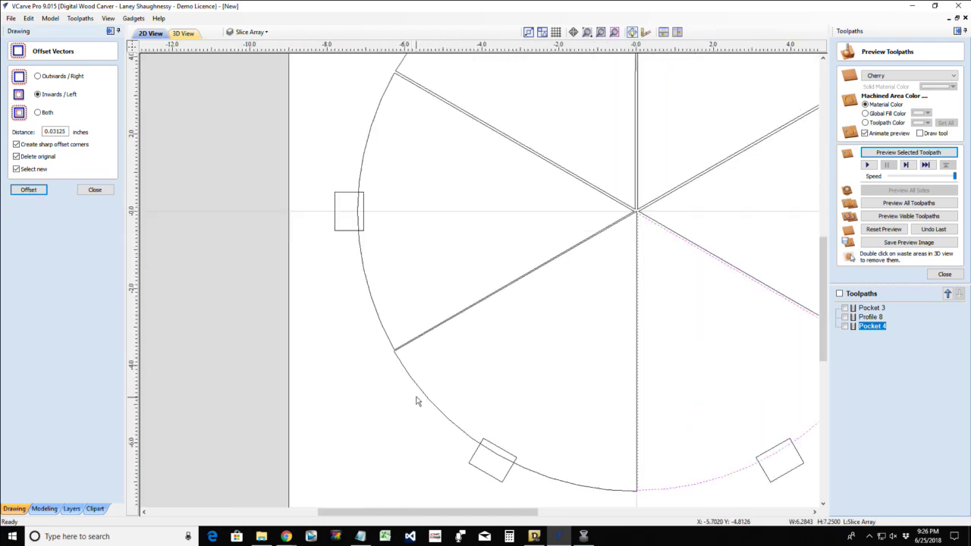
left_click(418, 390)
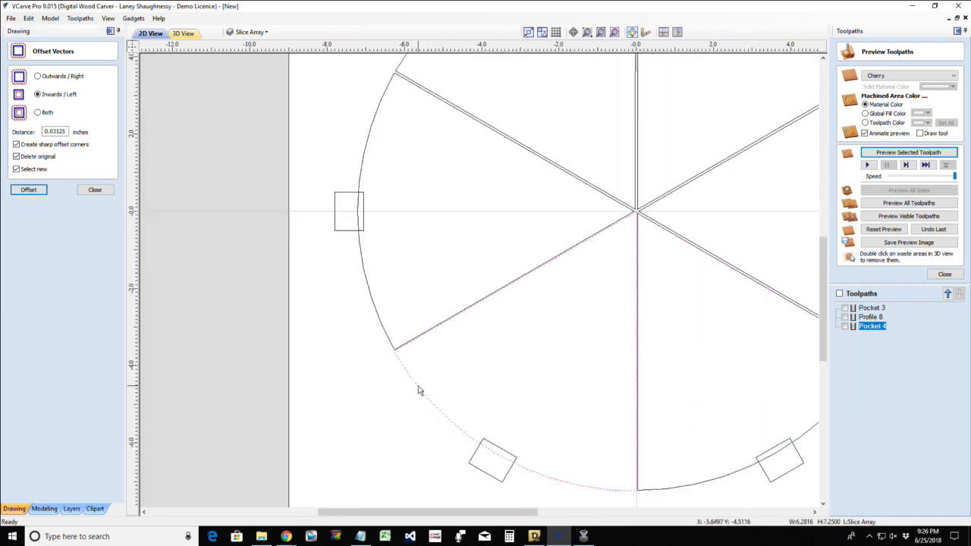
left_click(20, 193)
left_click(94, 190)
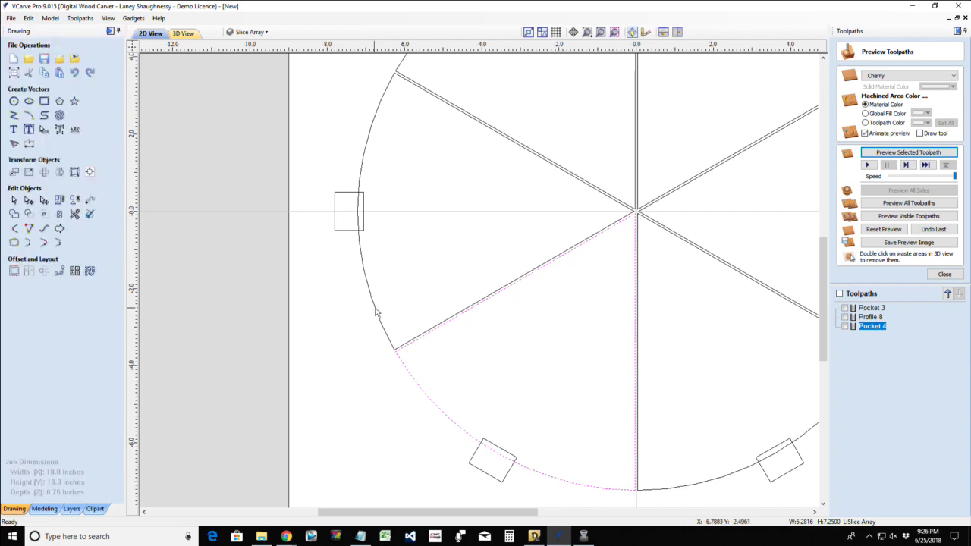
- Clear the wedge selection and select the upper-left rim tab rectangle
left_click(403, 303)
scroll(437, 403, "down", 2)
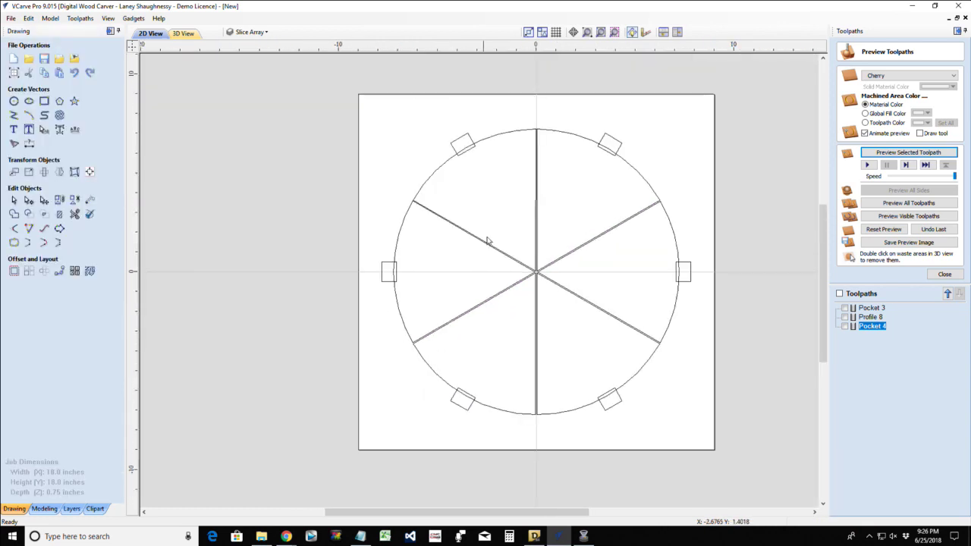
scroll(492, 235, "up", 3)
scroll(493, 238, "down", 2)
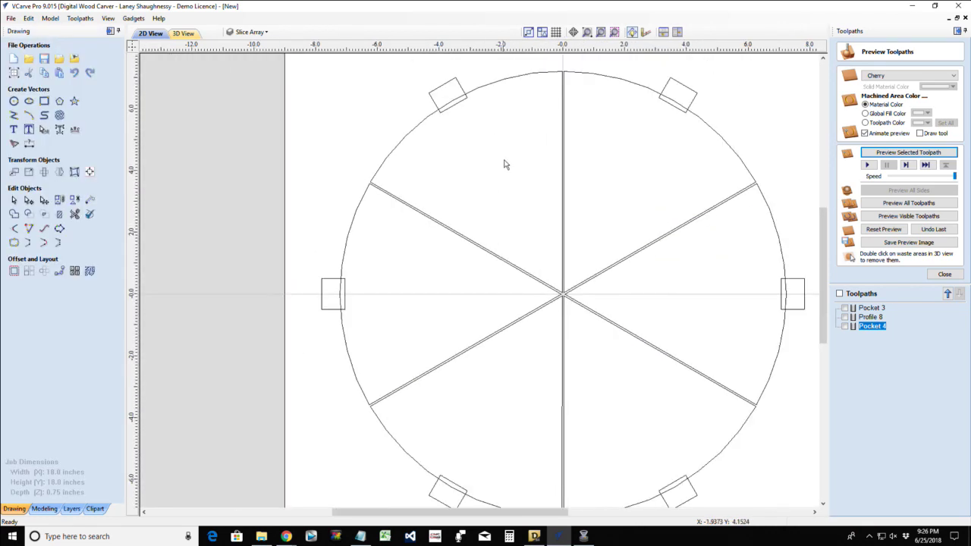
scroll(505, 162, "down", 1)
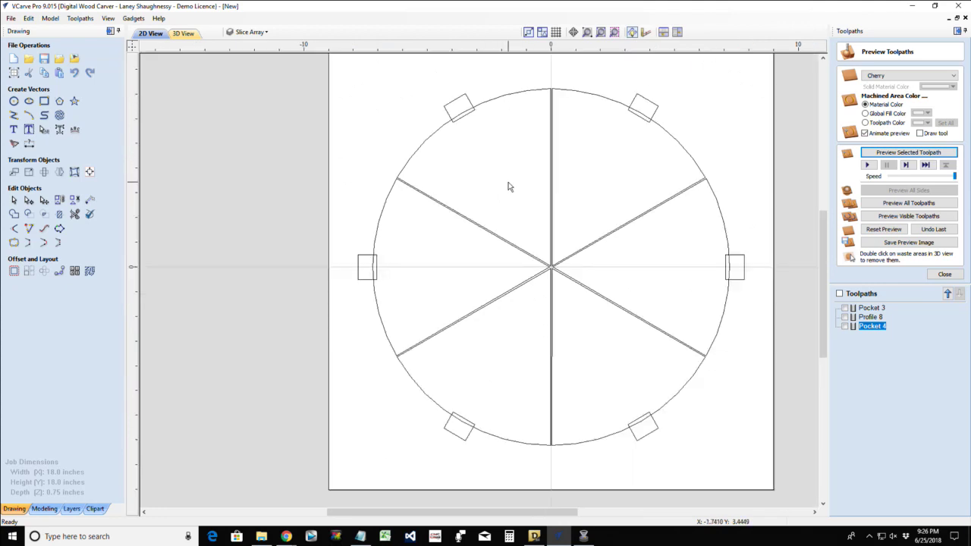
left_click(452, 107)
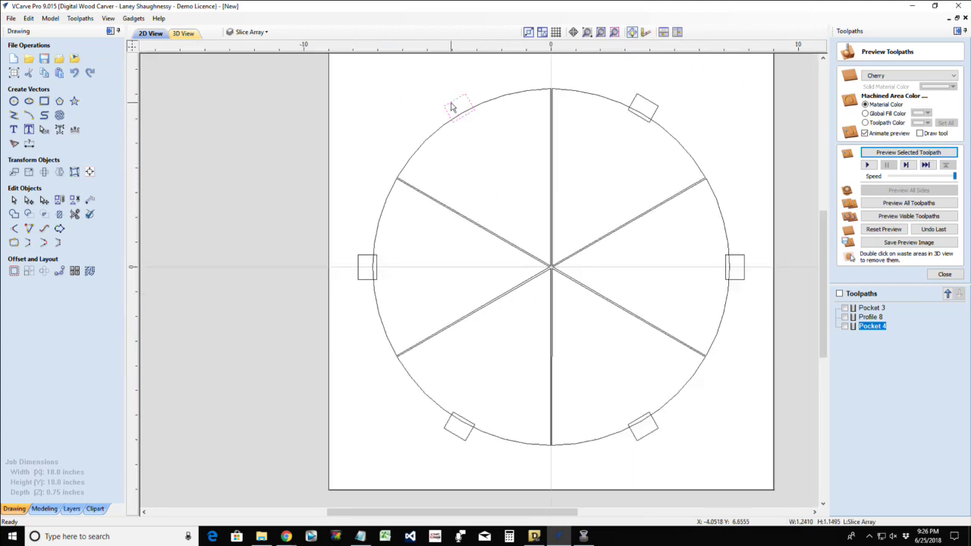
left_click(650, 101)
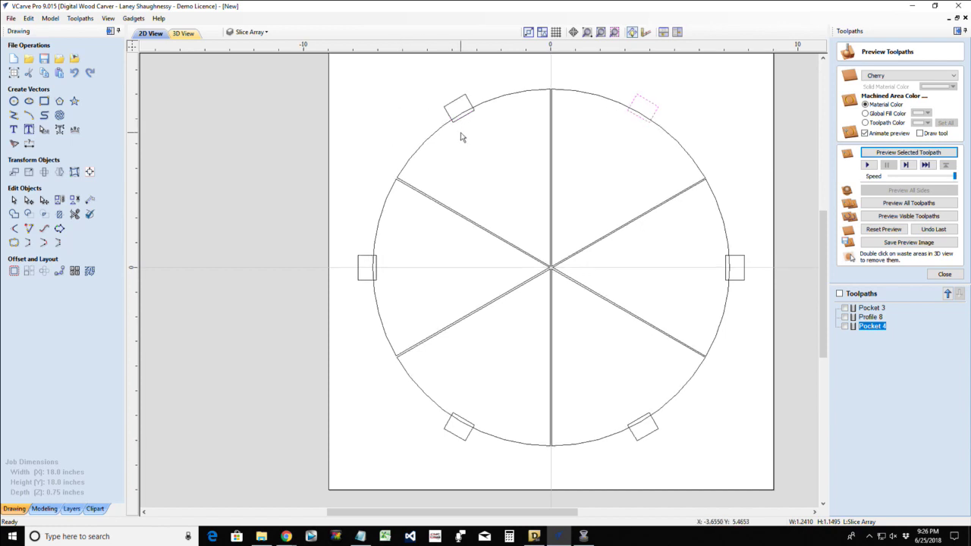
scroll(461, 135, "down", 1)
scroll(438, 76, "up", 3)
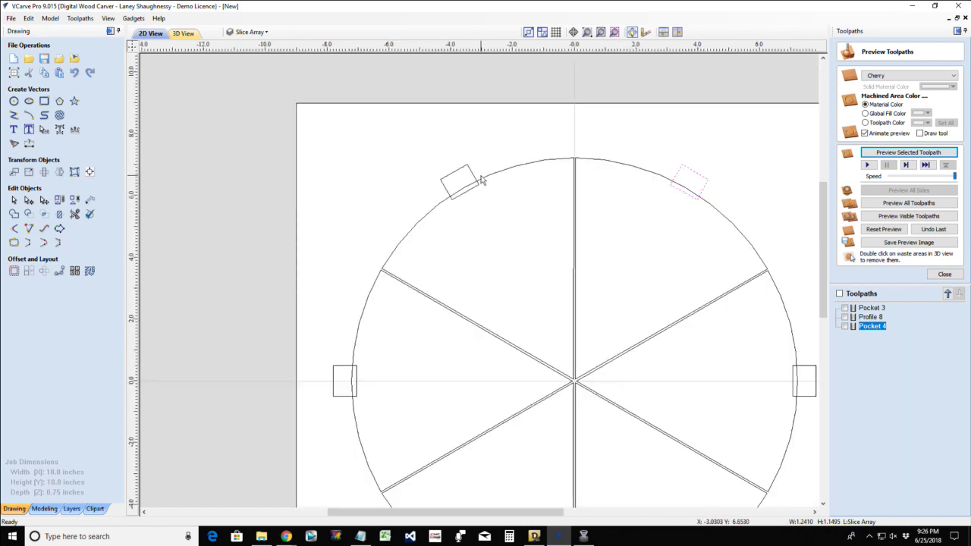
scroll(481, 205, "up", 1)
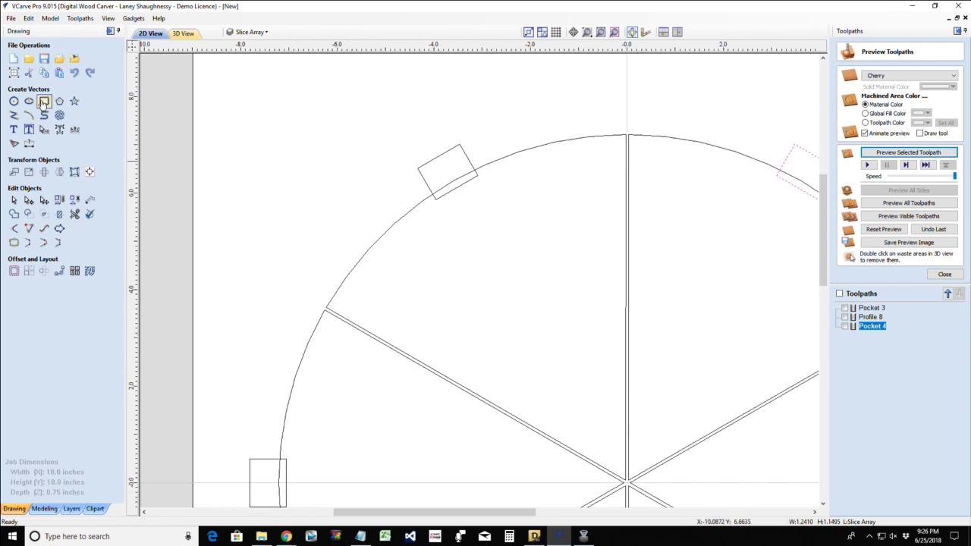
left_click(434, 161)
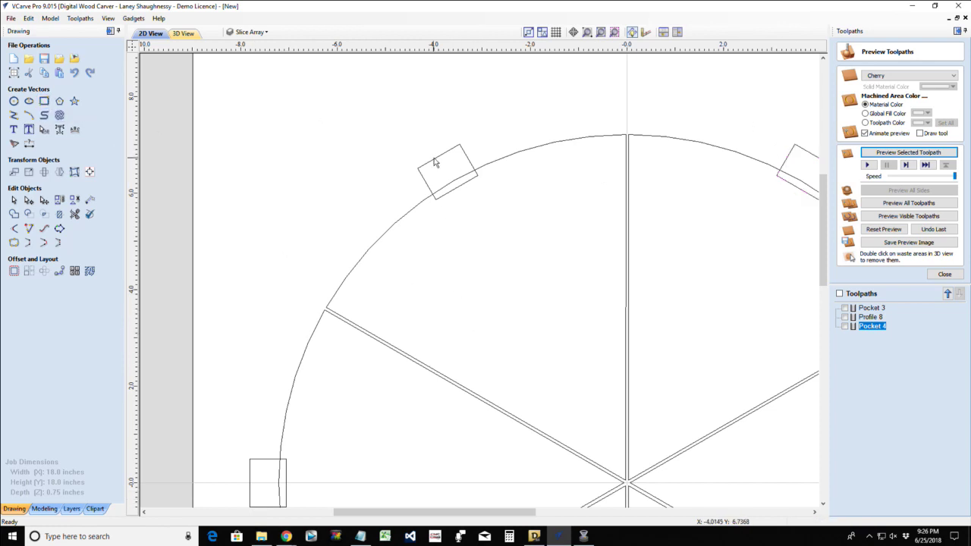
left_click(434, 162)
left_click(435, 162)
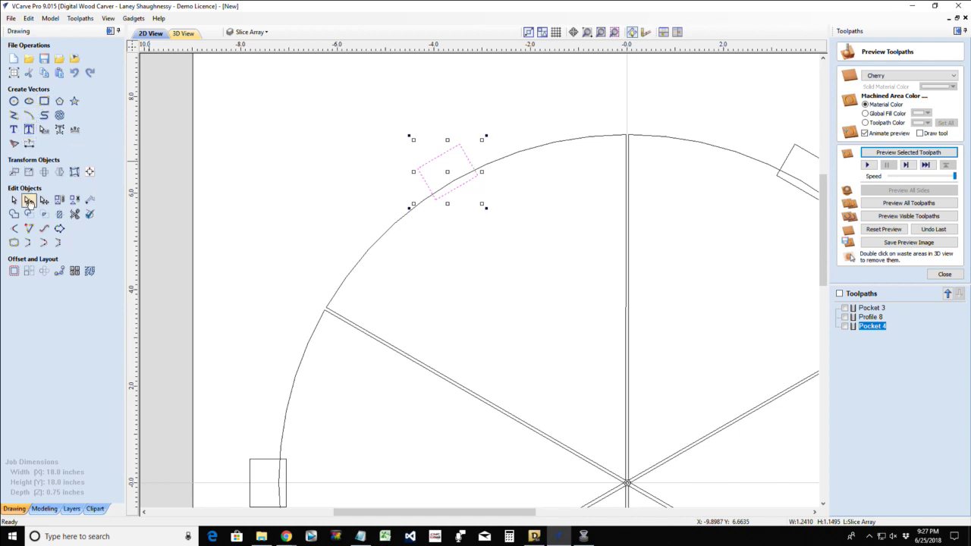
left_click(28, 200)
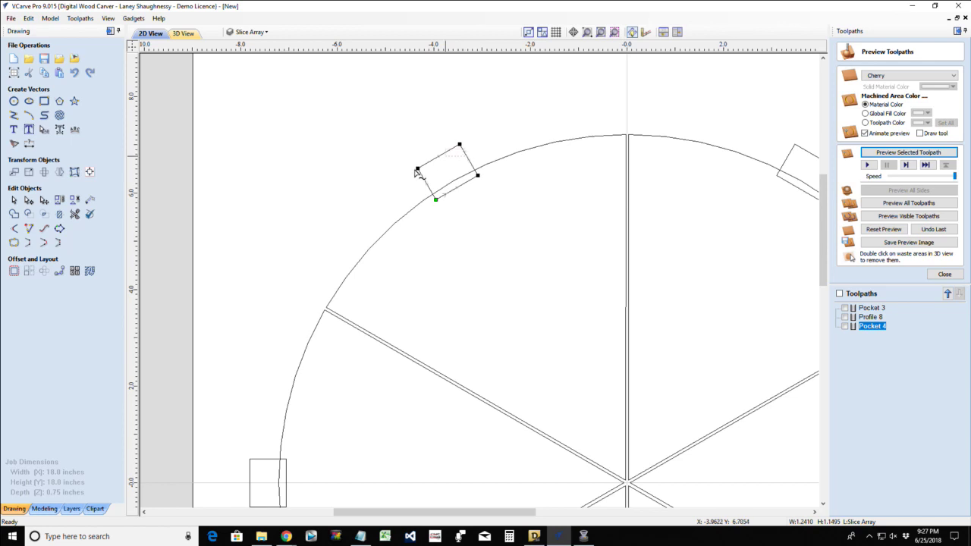
left_click_drag(462, 126, 403, 177)
key("Up")
key("Left")
key("Up")
key("Left")
key("Up")
key("Left")
key("Up")
key("Left")
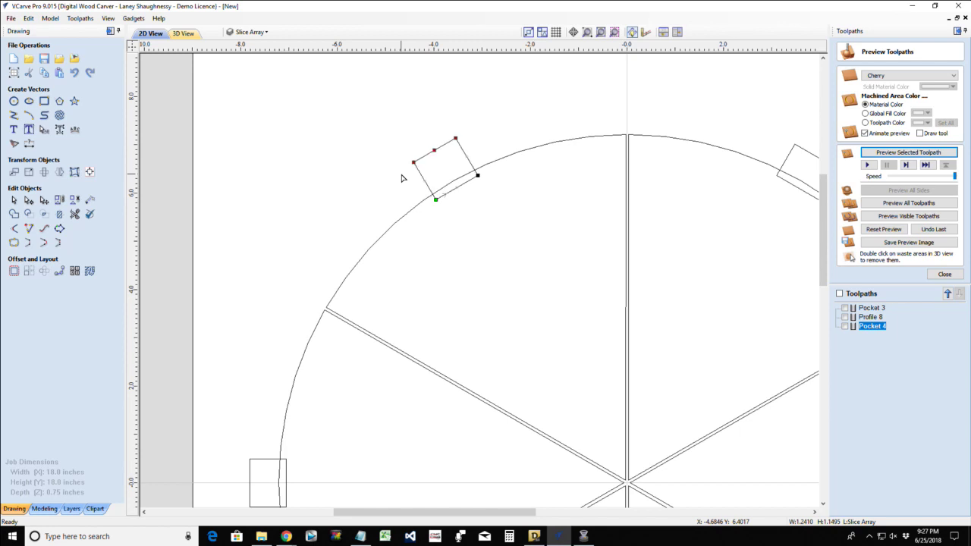
key("Up")
key("Left")
key("Up")
key("Up")
key("Left")
key("Up")
key("Up")
key("Up")
key("Up")
key("Up")
key("Up")
key("Up")
key("Up")
key("Up")
key("Up")
key("Up")
key("Up")
key("Up")
key("Left")
key("Up")
key("Left")
key("Up")
key("Left")
key("Up")
key("Left")
key("Up")
key("Left")
key("Up")
key("Left")
key("Up")
key("Left")
key("Up")
key("Left")
key("Up")
key("Left")
key("Left")
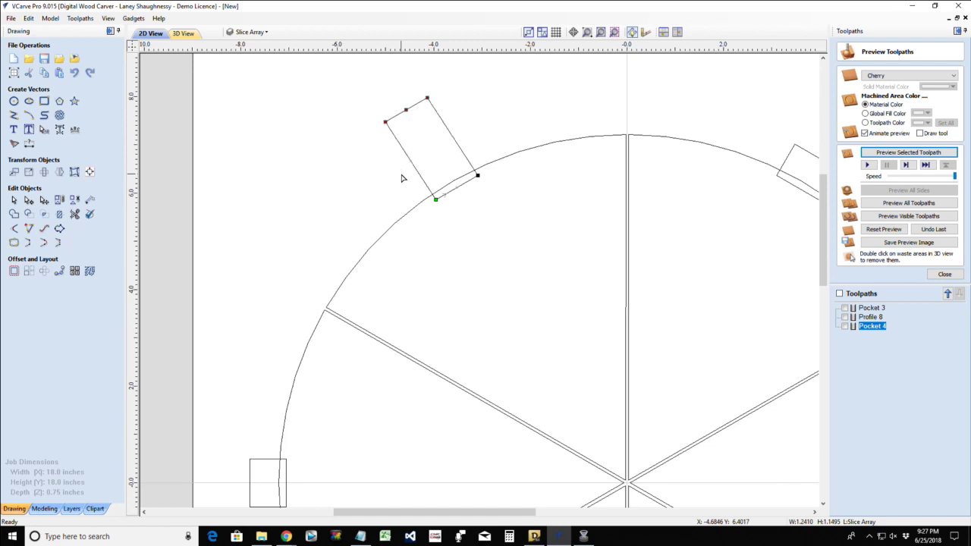
key("Left")
key("Up")
key("Left")
key("Up")
key("Left")
key("Up")
key("Left")
key("Left")
key("Down")
key("Right")
key("Down")
key("Right")
key("Down")
key("Right")
key("Down")
key("Right")
key("Down")
key("Right")
key("Down")
key("Right")
key("Down")
key("Right")
key("Down")
key("Right")
key("Down")
key("Right")
key("Down")
key("Right")
key("Down")
key("Right")
key("Down")
key("Right")
key("Down")
key("Right")
key("Down")
key("Right")
key("Down")
key("Down")
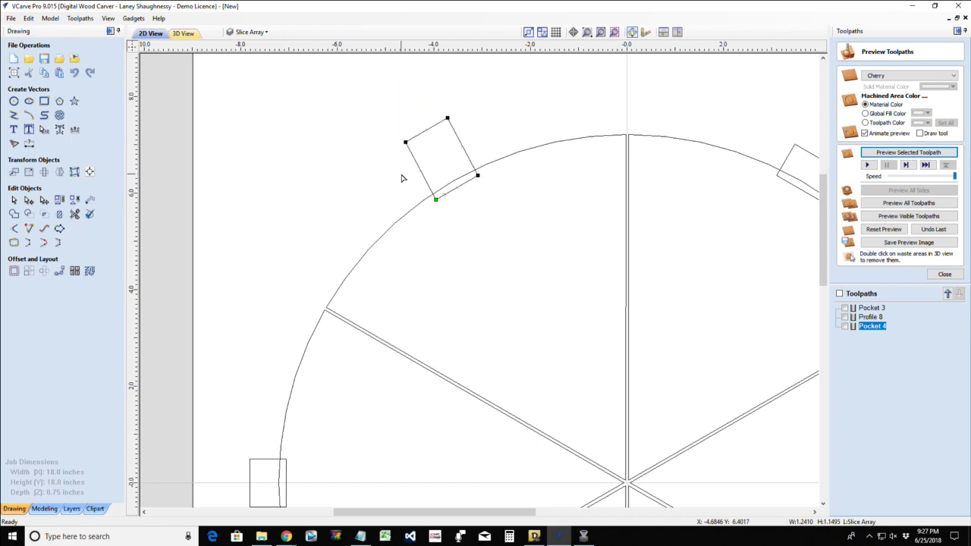
key("Down")
key("Right")
key("Down")
key("Right")
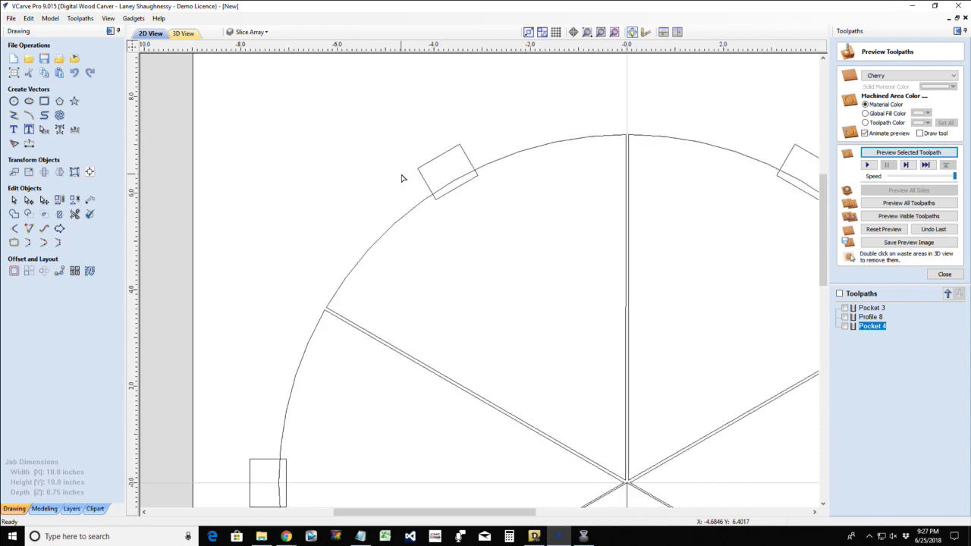
key("Up")
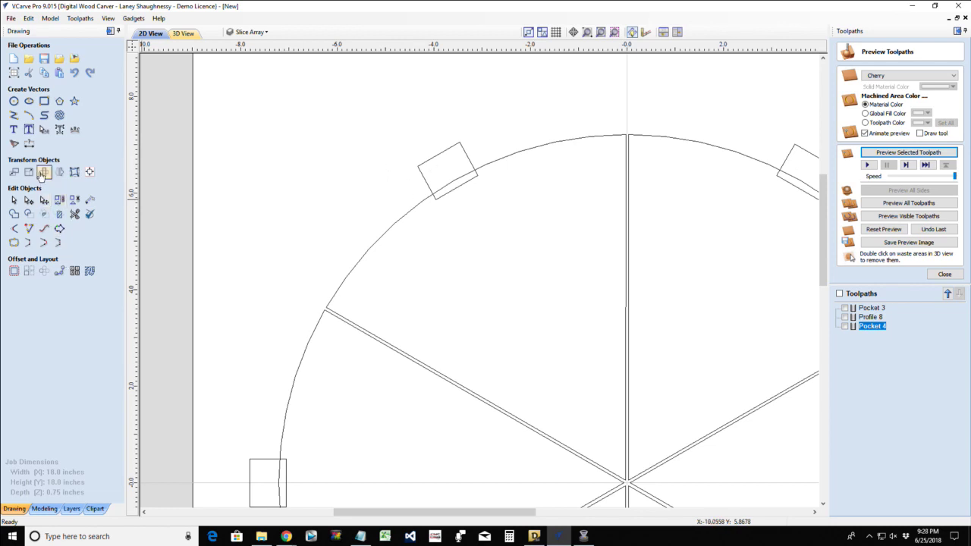
- Draw a 1.0 by 0.75 inch rectangle and centre it on the top of the rim
left_click(44, 101)
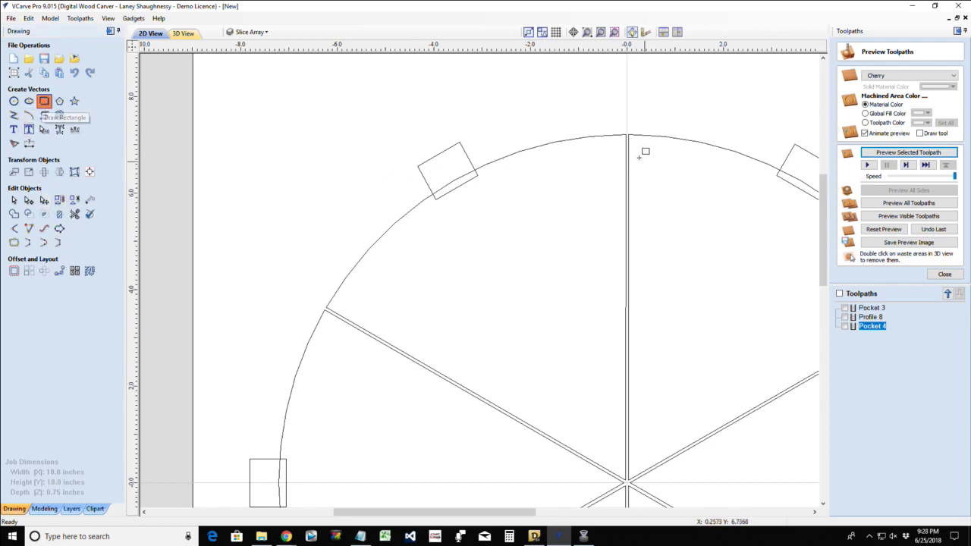
left_click_drag(627, 120, 718, 146)
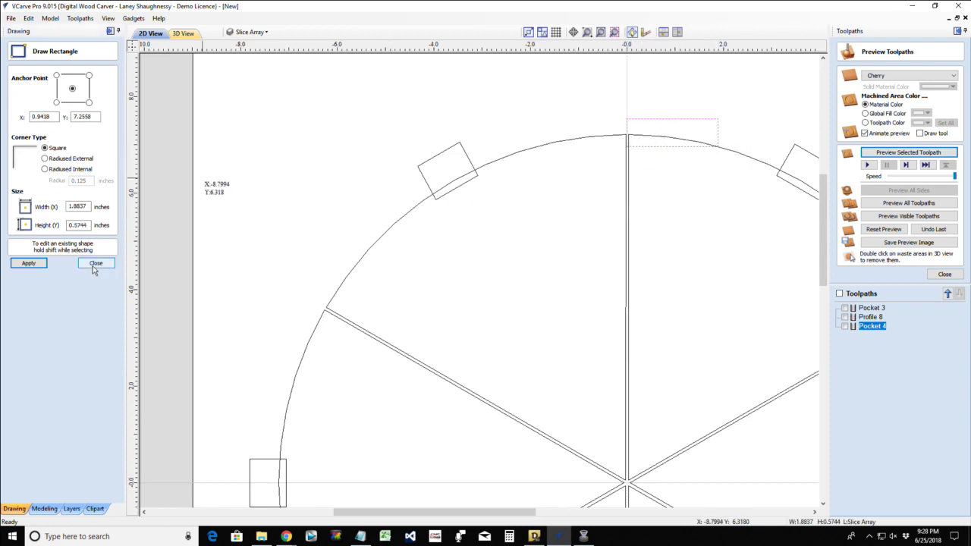
double_click(84, 207)
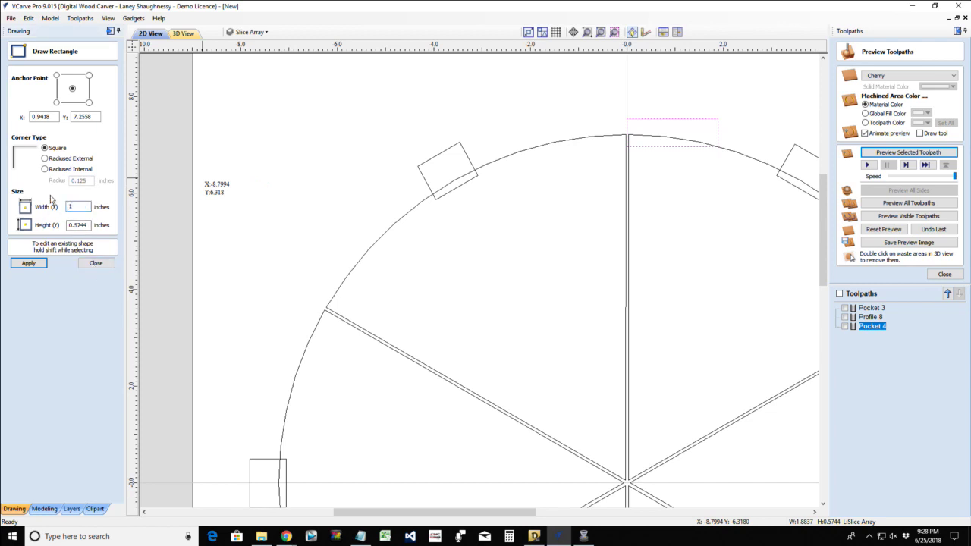
double_click(80, 224)
type(".75")
left_click(29, 263)
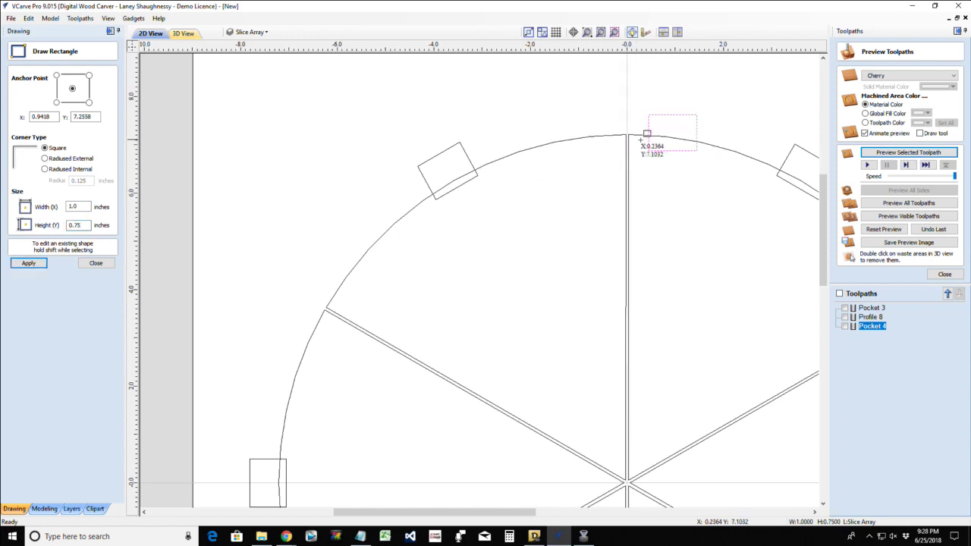
left_click(96, 263)
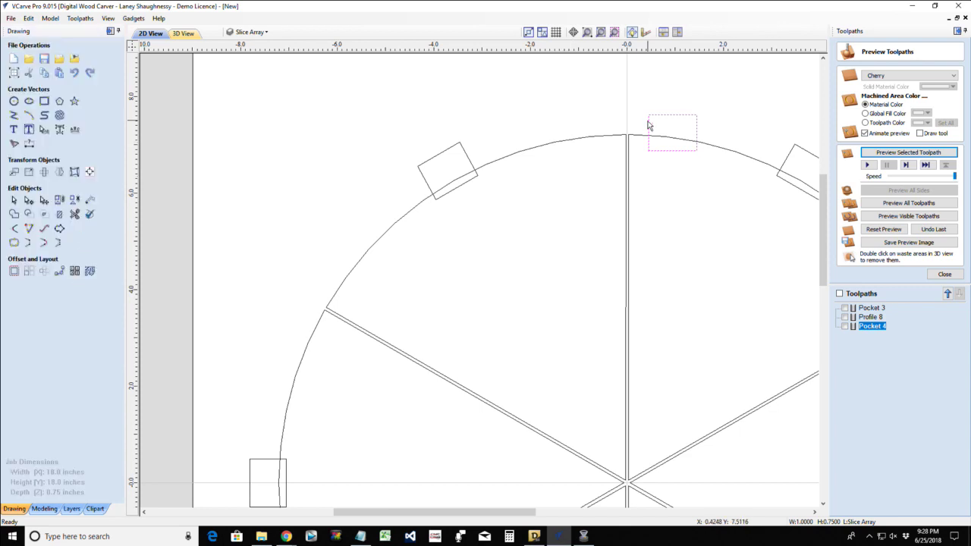
left_click_drag(674, 130, 626, 132)
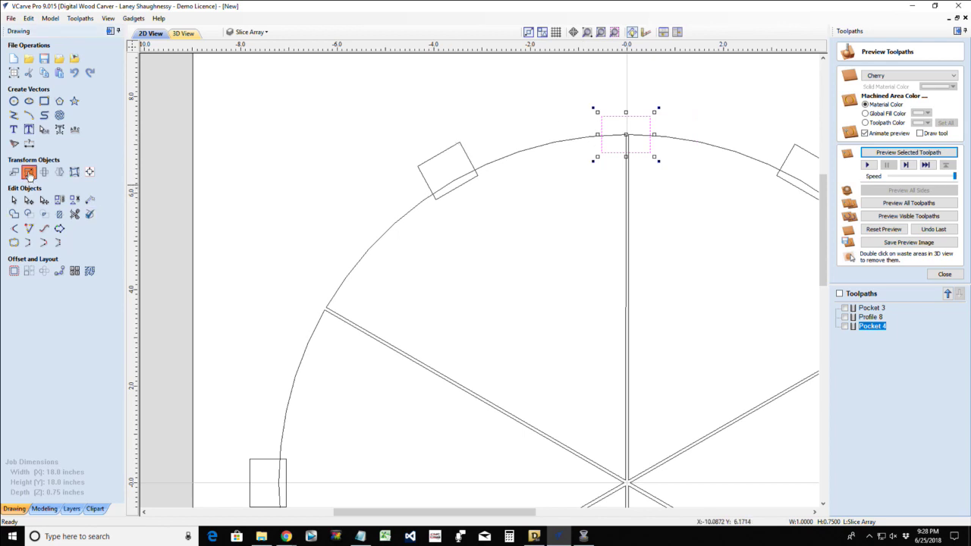
- Resize the rectangle's height to 2.0 inches with Set Size, after trying 4 inches
left_click(29, 173)
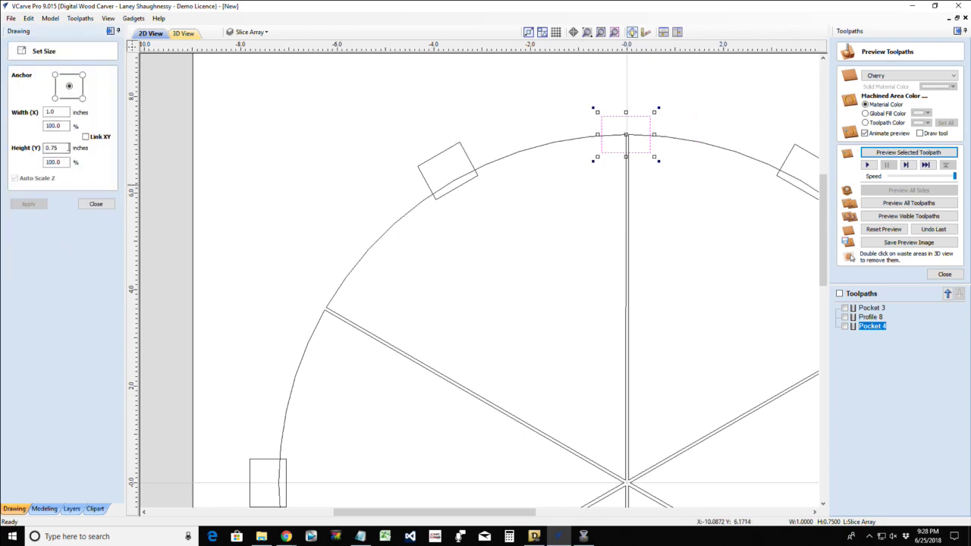
left_click_drag(69, 148, 17, 147)
type("4")
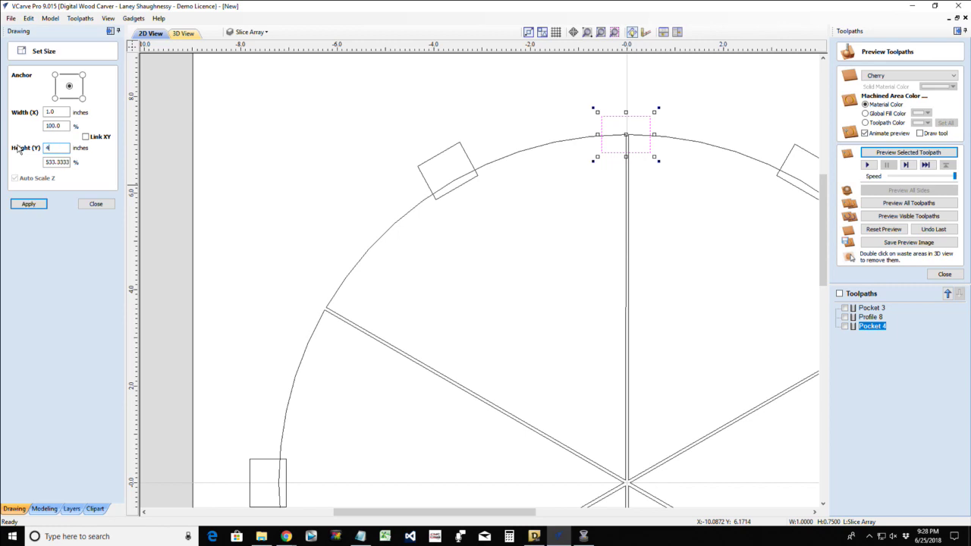
left_click(28, 203)
scroll(282, 255, "down", 3)
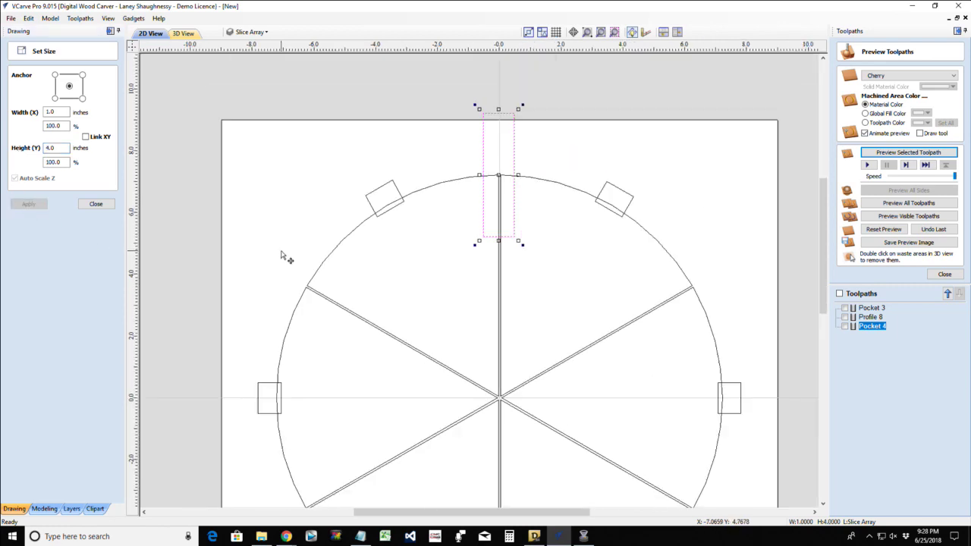
scroll(308, 250, "up", 3)
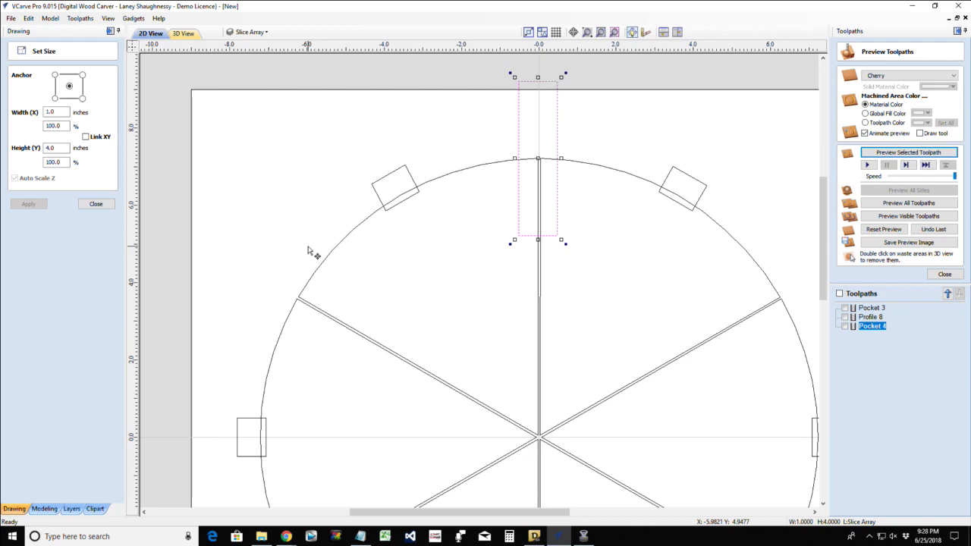
double_click(49, 148)
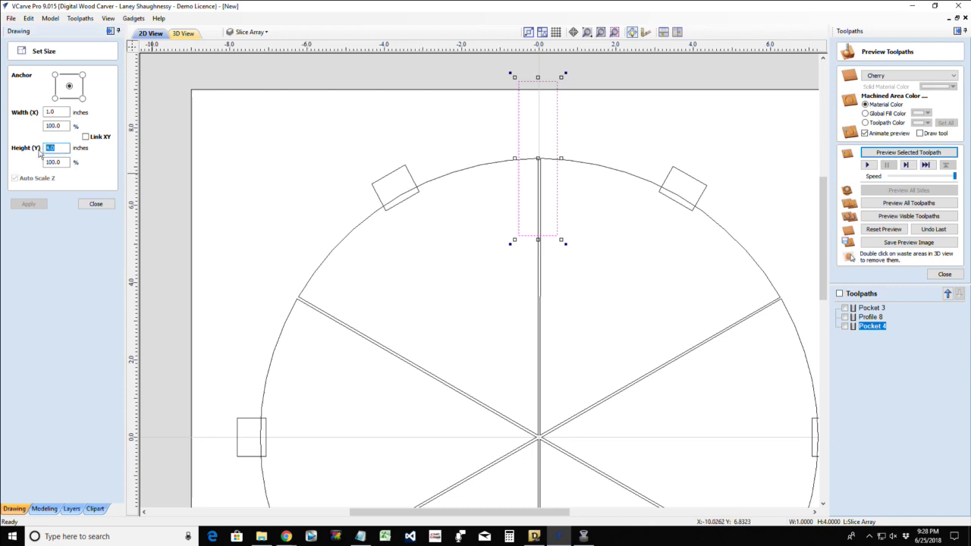
type("2")
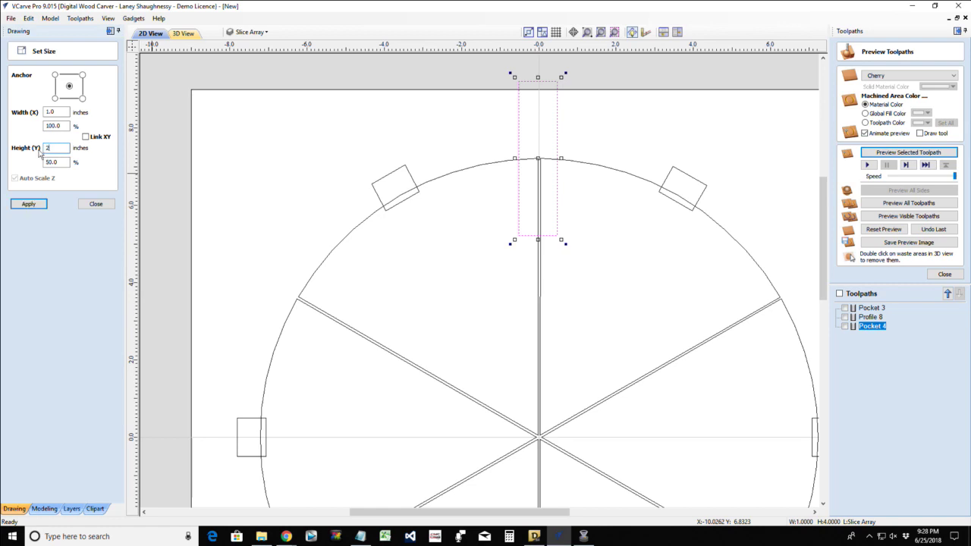
left_click(27, 205)
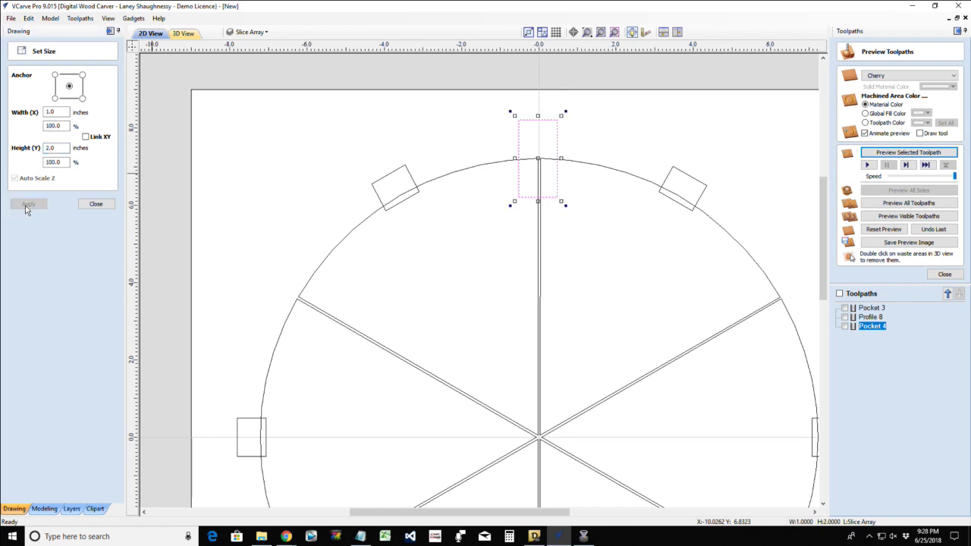
left_click(96, 204)
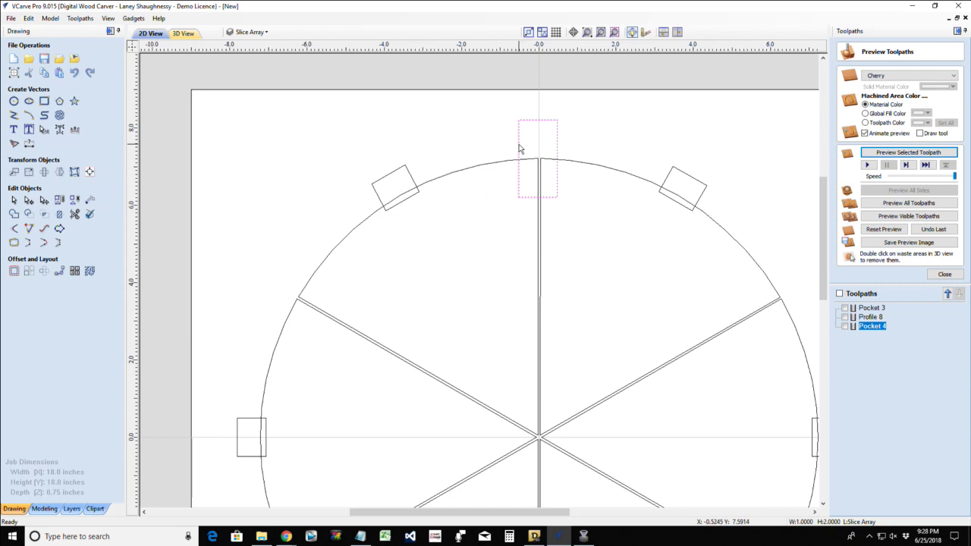
- Move the top rim rectangle upward so it sticks out past the rim
left_click(537, 196)
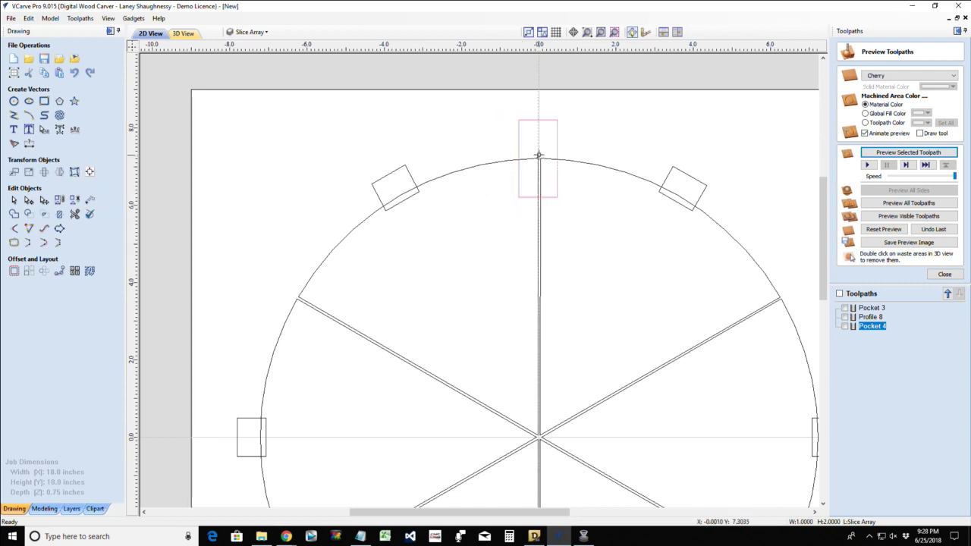
left_click_drag(538, 155, 539, 129)
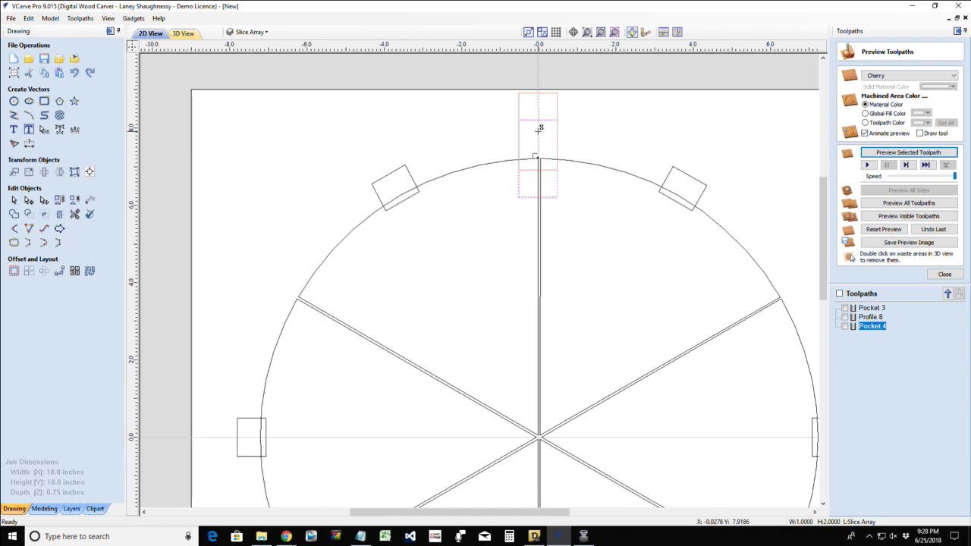
left_click_drag(538, 129, 538, 129)
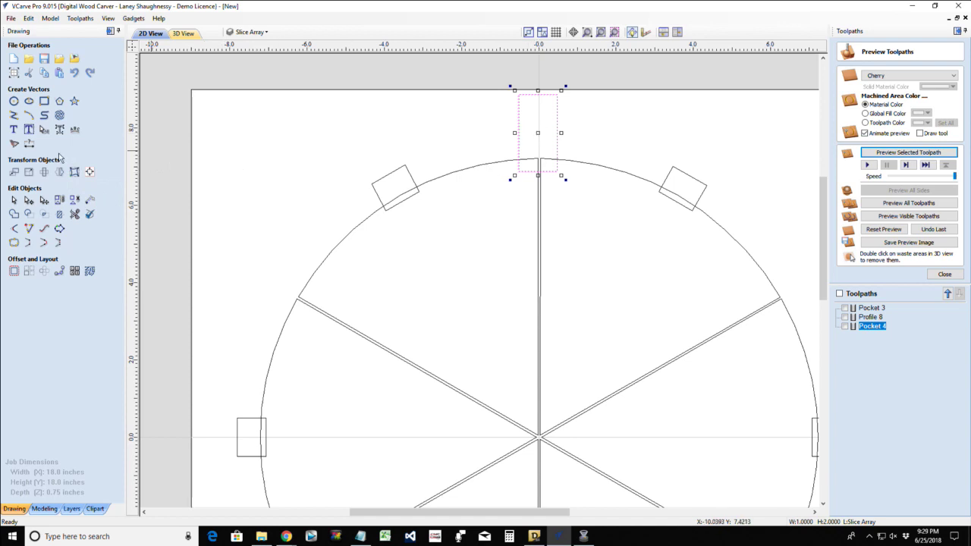
- Draw a 1.4-inch circle centred at X 0, Y 8.73 on the rectangle's upper end
left_click(14, 101)
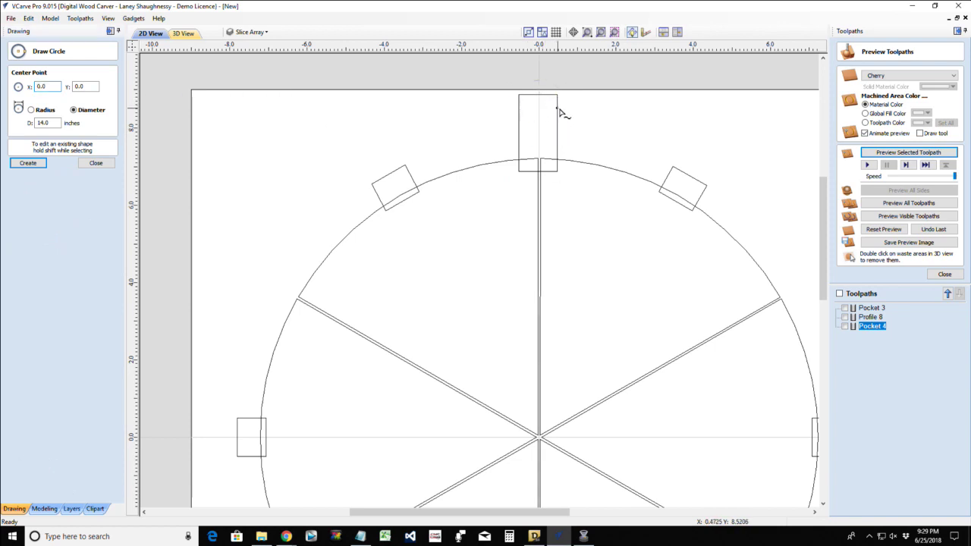
left_click(561, 107)
left_click(565, 107)
left_click(95, 163)
scroll(537, 133, "up", 2)
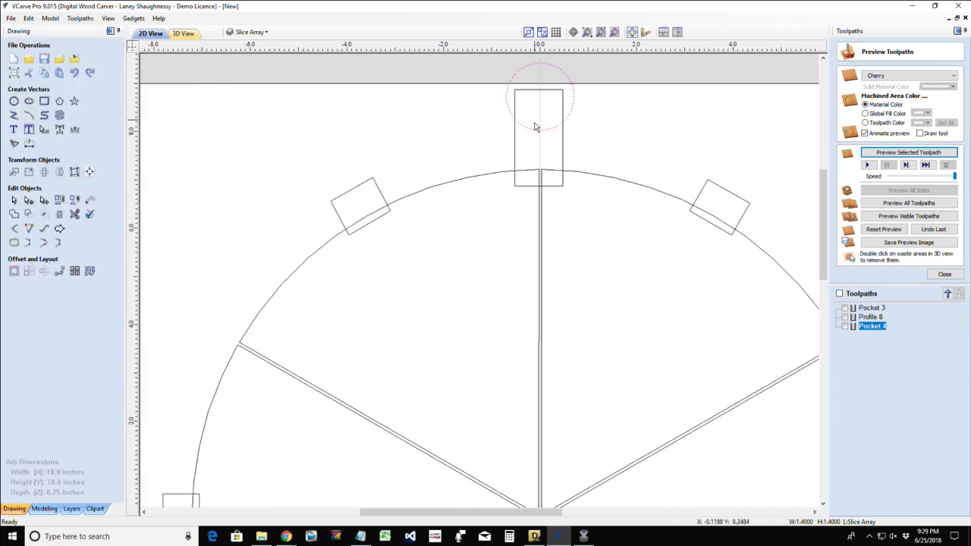
left_click(510, 168)
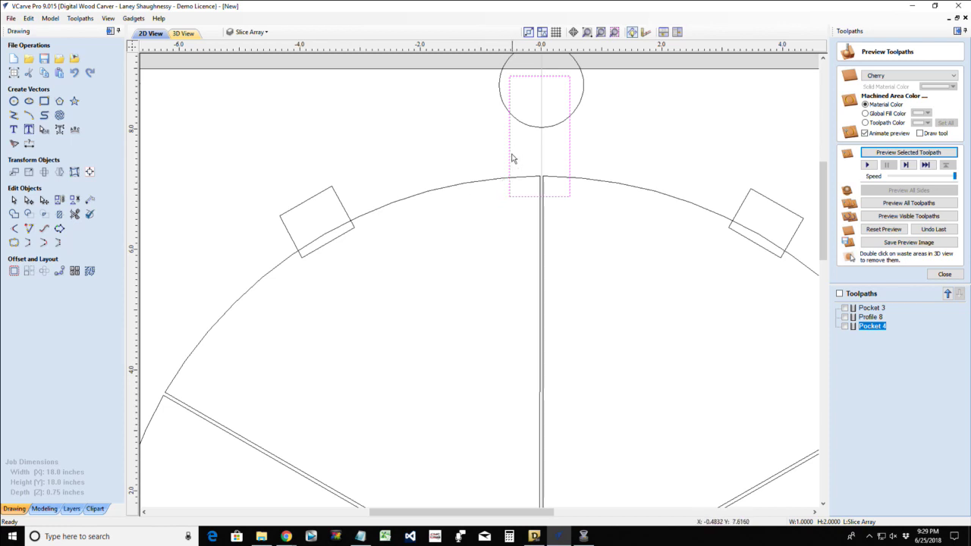
- Convert the rectangle's left and right sides to arcs bowing slightly inward with Node Edit
left_click(28, 201)
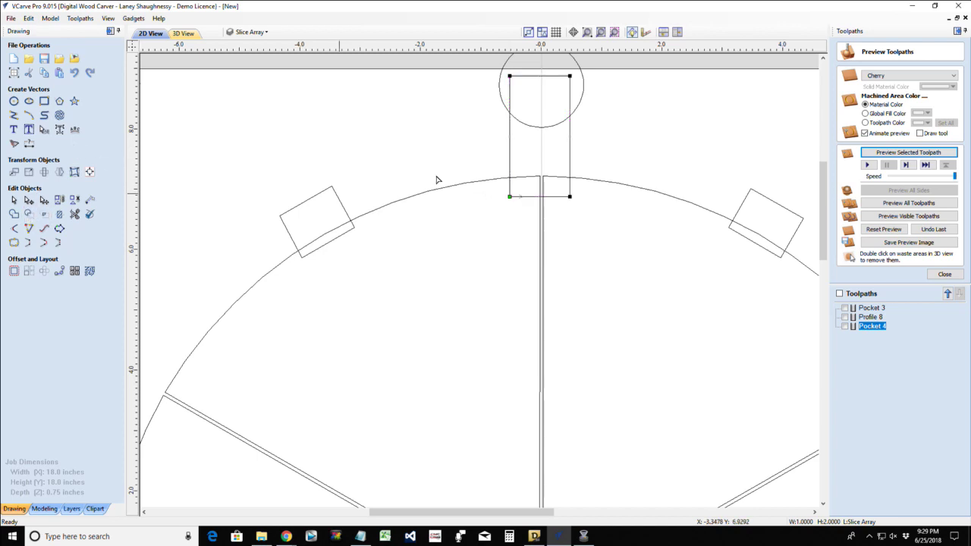
right_click(510, 166)
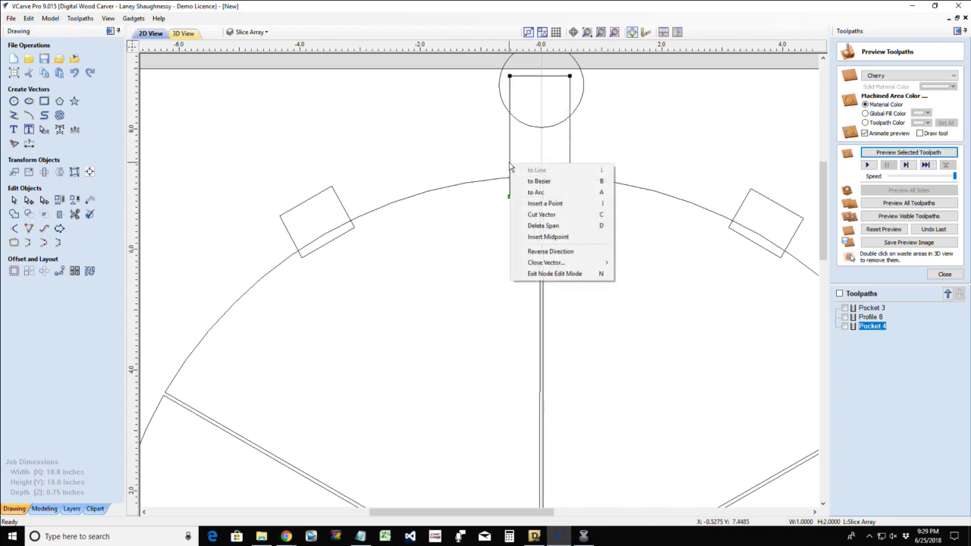
left_click(535, 191)
left_click_drag(450, 137, 515, 137)
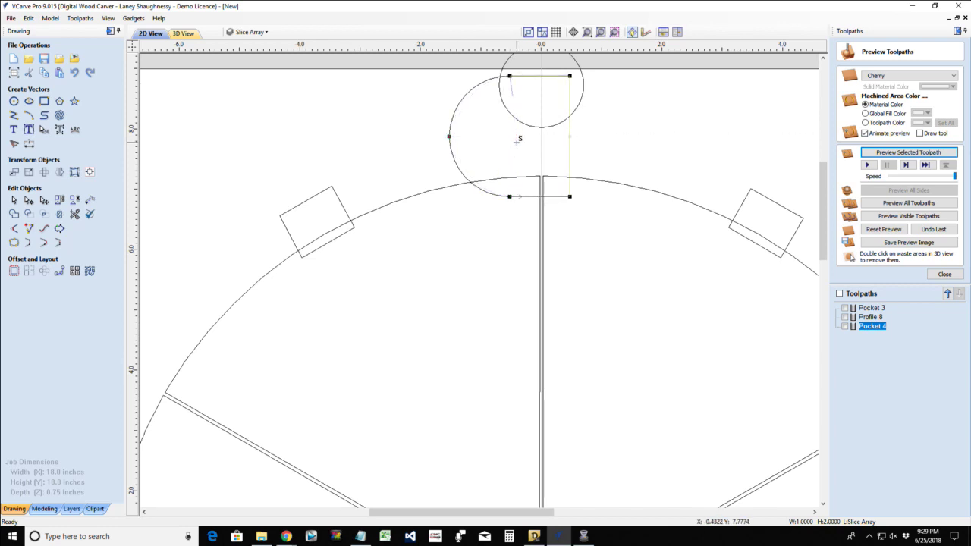
right_click(572, 154)
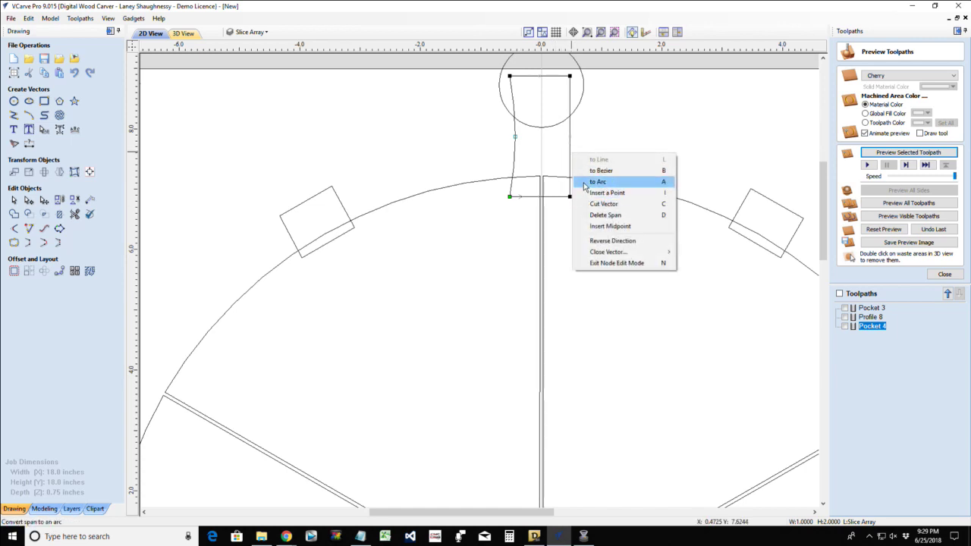
left_click(586, 182)
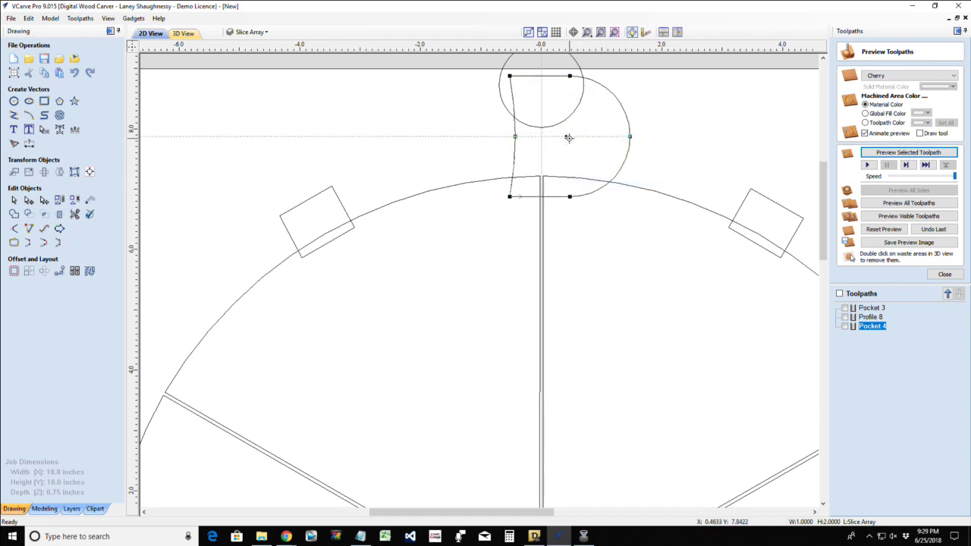
left_click_drag(569, 137, 565, 137)
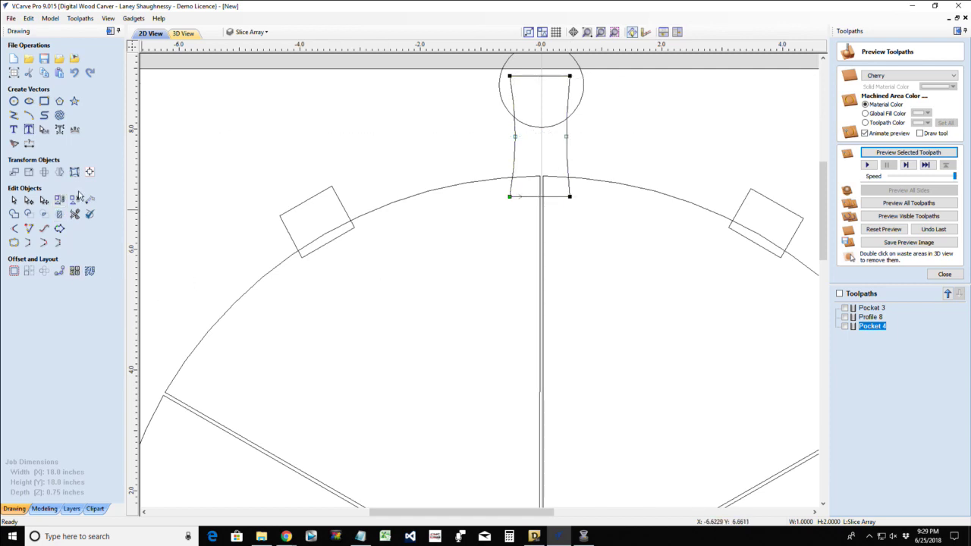
scroll(177, 238, "down", 1)
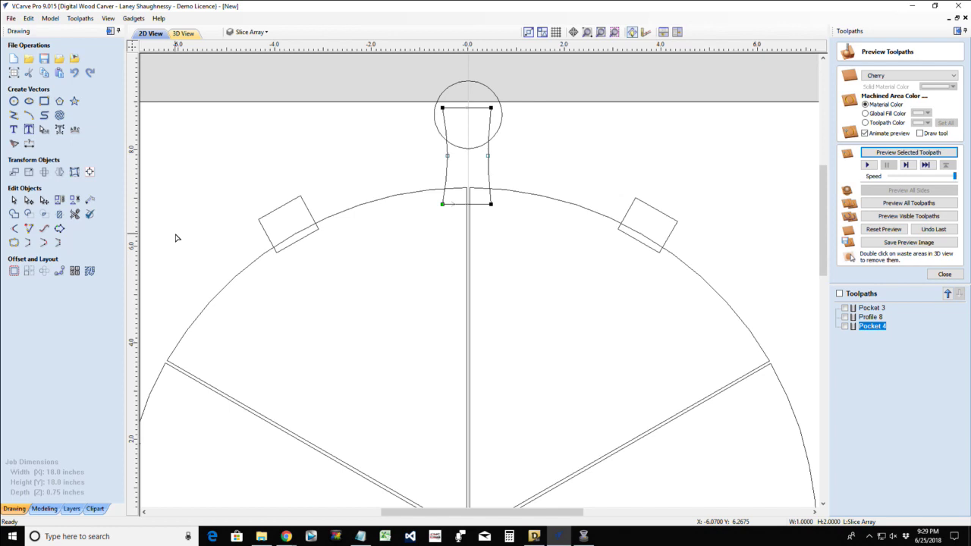
- Trim the rectangle top inside the circle and the circle's bottom arc, then select the keyhole
left_click(74, 214)
left_click(478, 112)
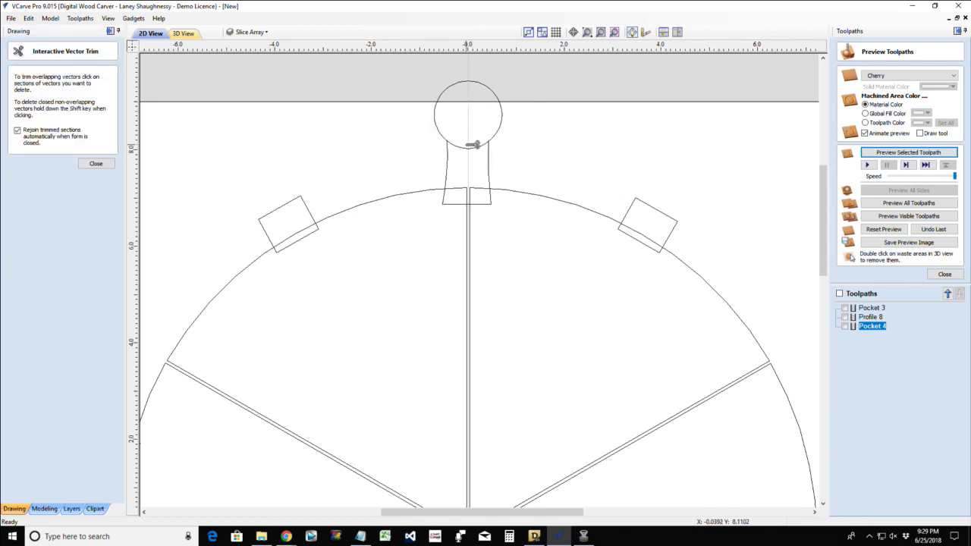
left_click(473, 144)
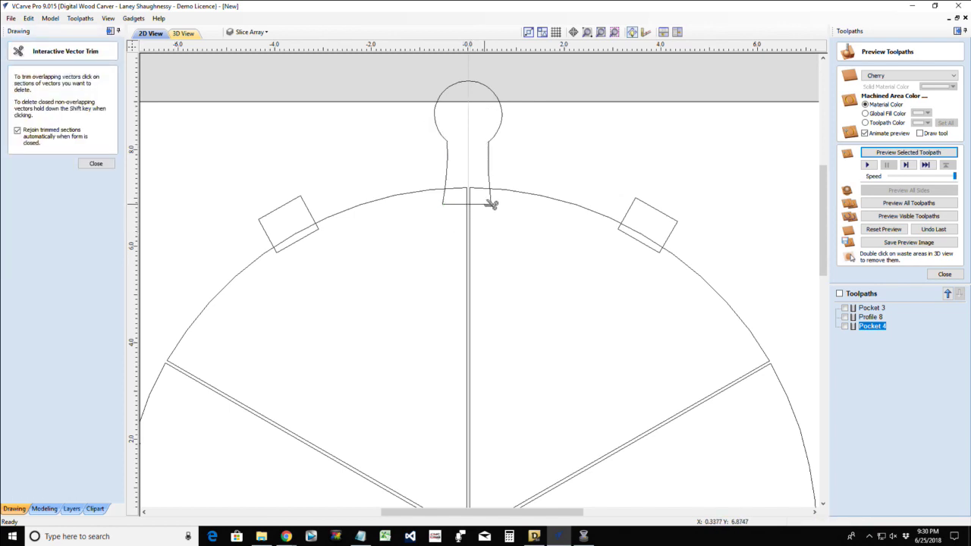
left_click(96, 163)
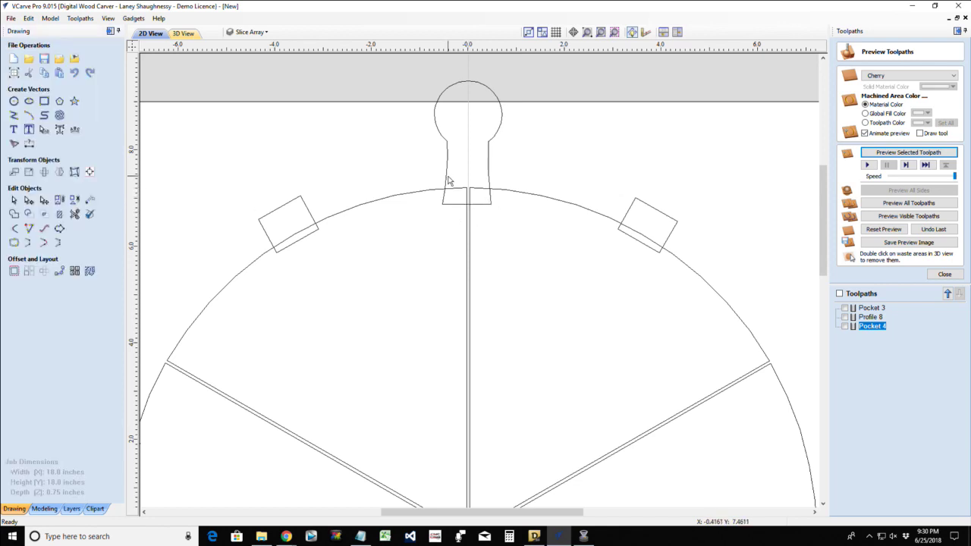
left_click(448, 180)
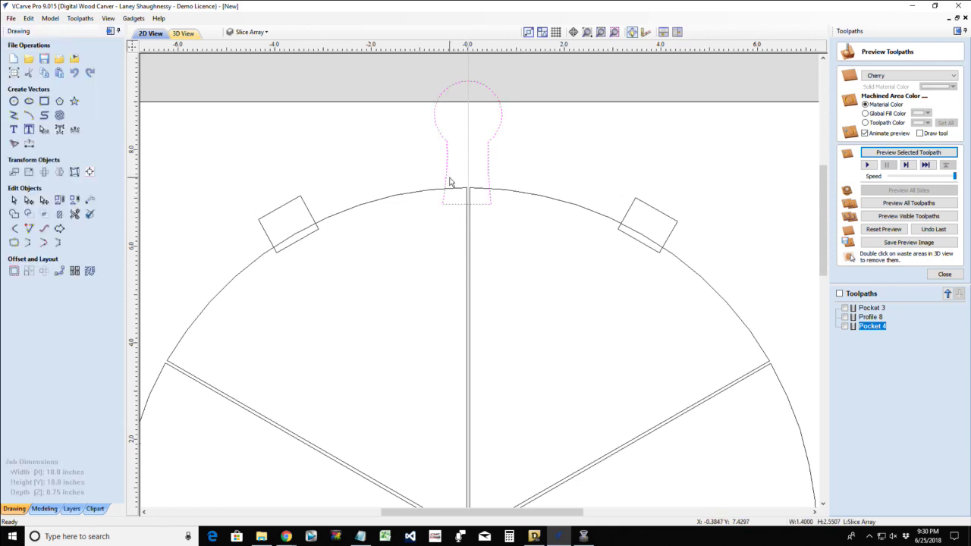
left_click(448, 180)
- Circular-copy the keyhole 12 times around Rotation Center Y 0
left_click(43, 272)
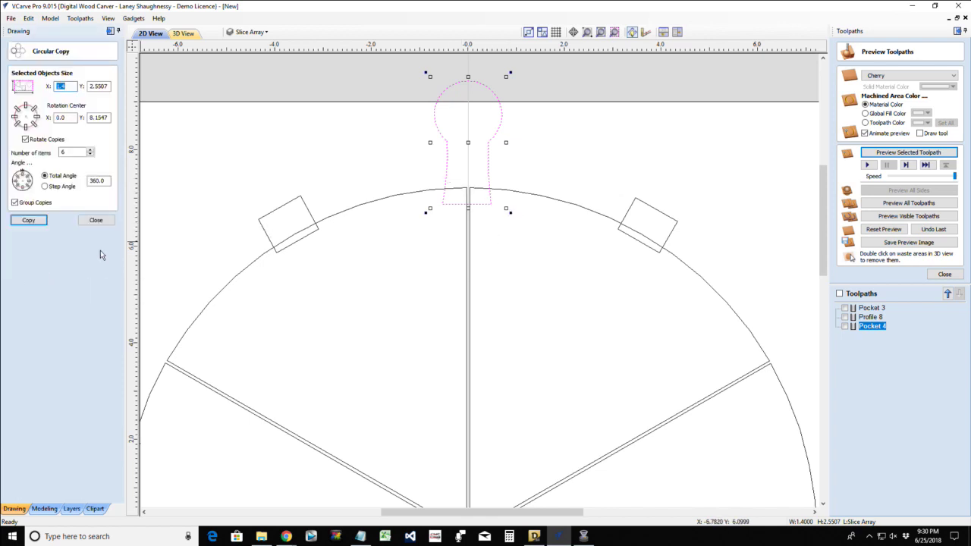
double_click(65, 152)
type("12")
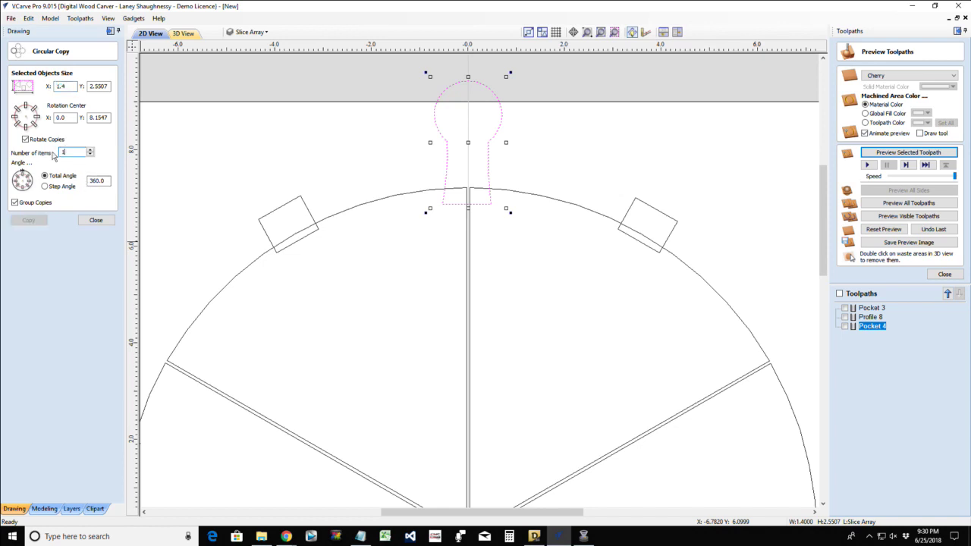
double_click(100, 117)
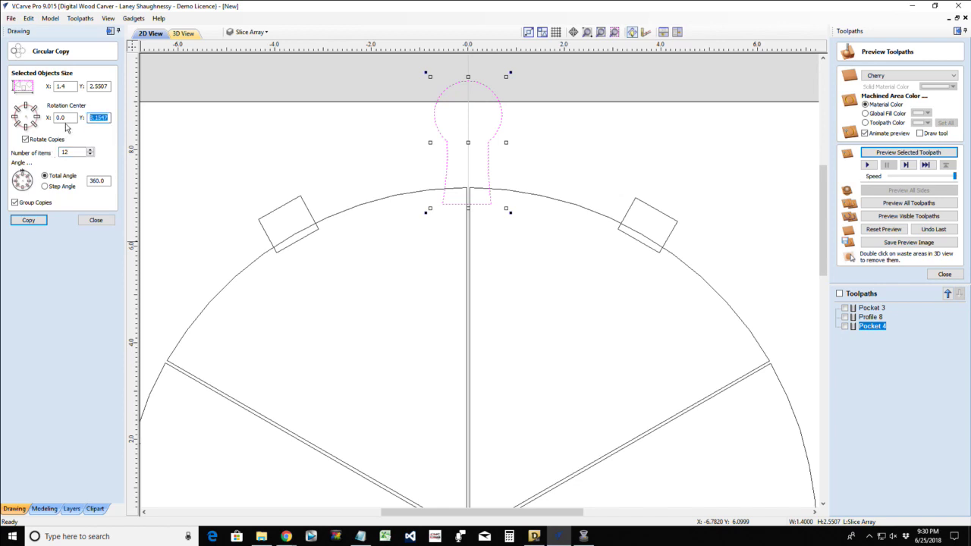
left_click(31, 220)
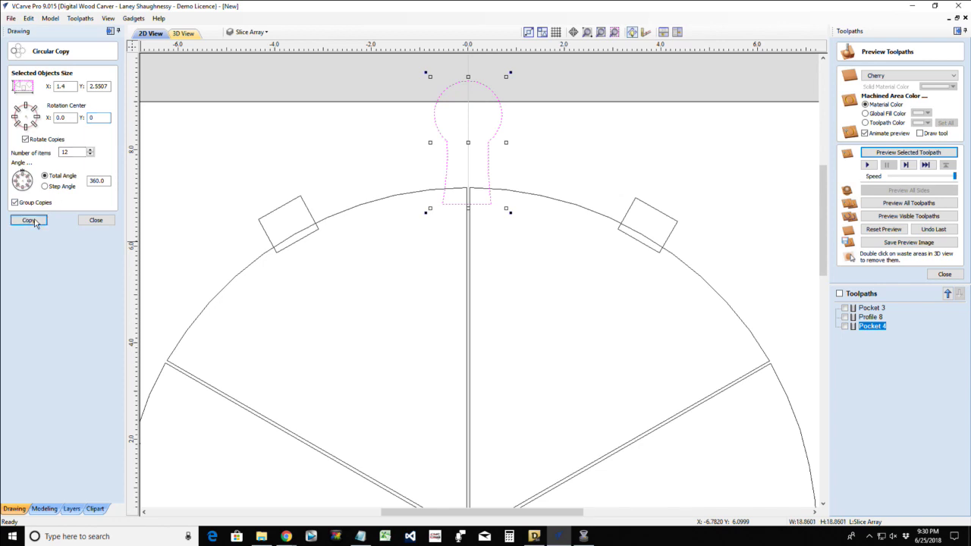
left_click(94, 221)
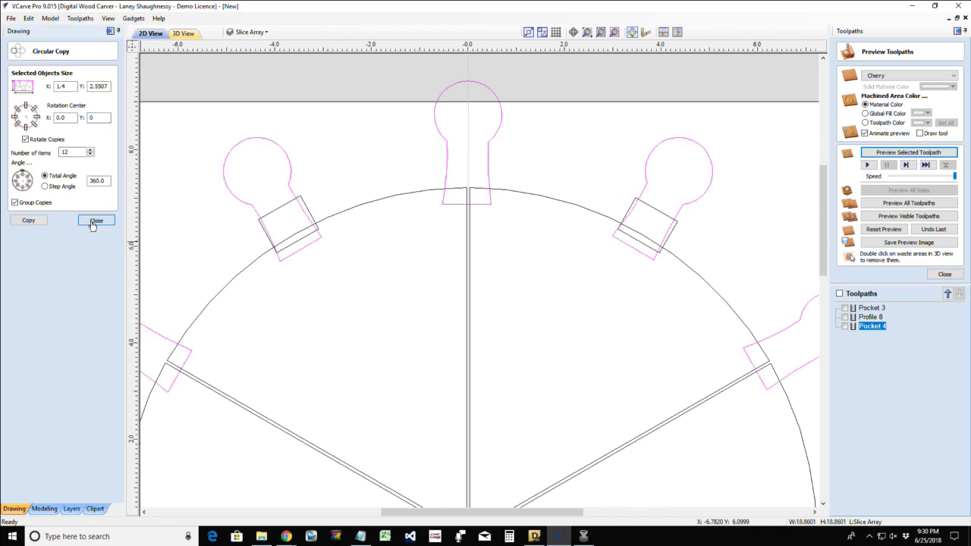
- Separate the keyhole copies and delete the first two surplus keyholes, including the right-middle one
left_click(411, 165)
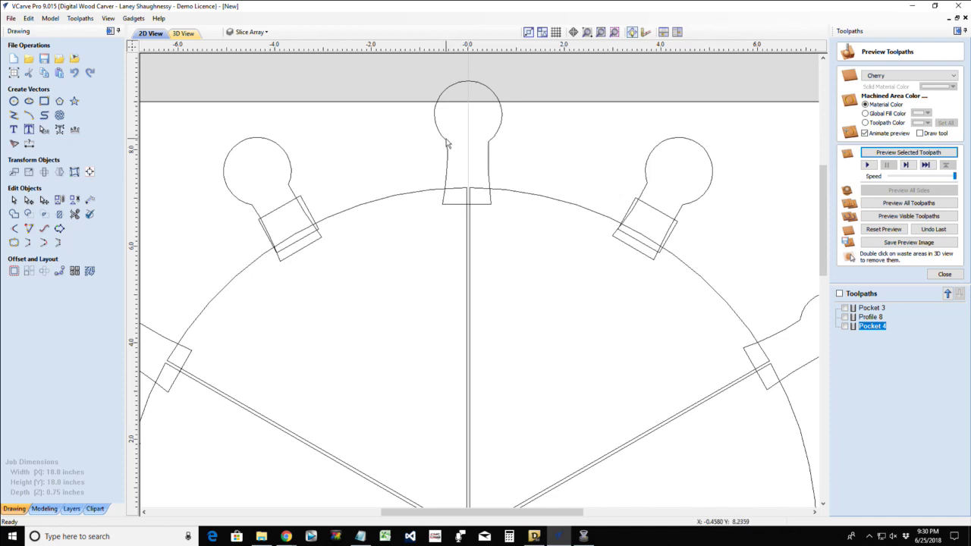
left_click(446, 142)
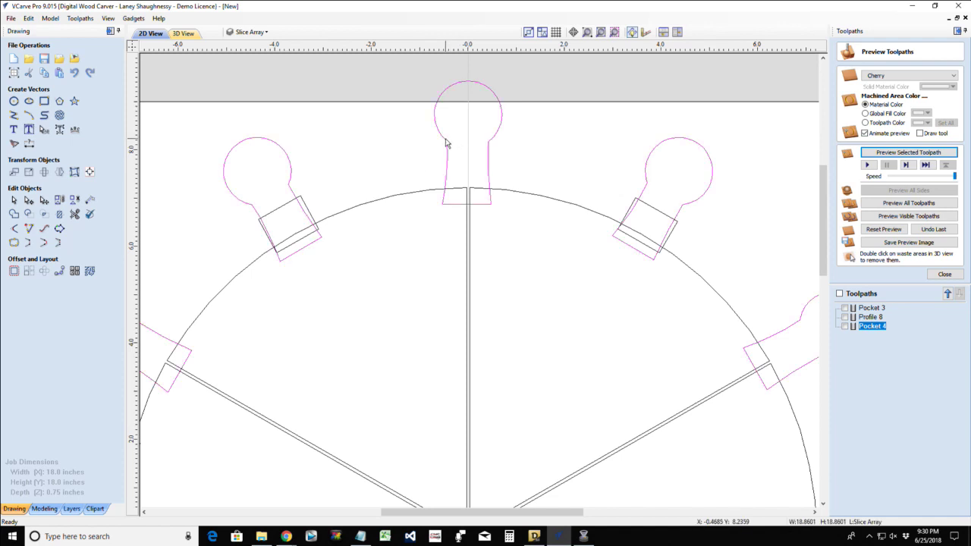
left_click(446, 143)
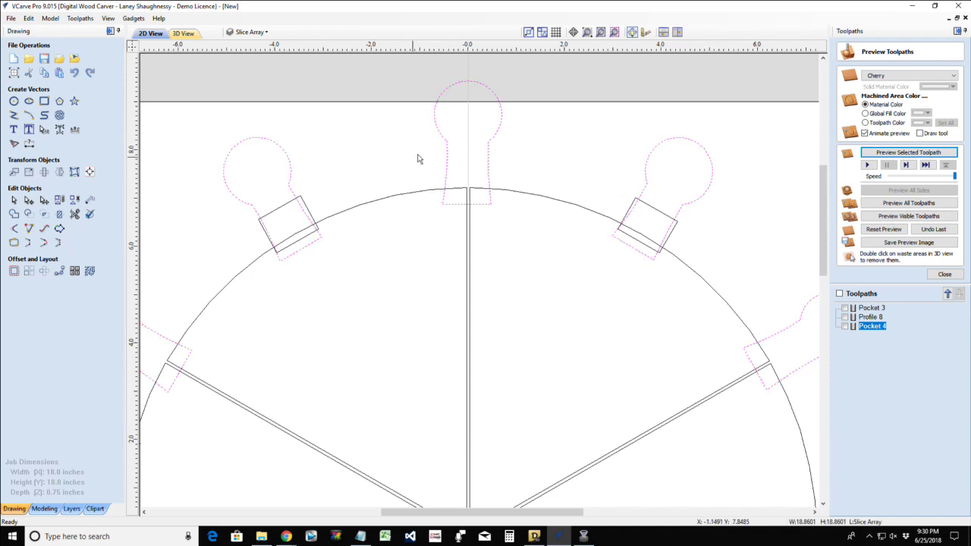
key("Escape")
left_click(448, 146)
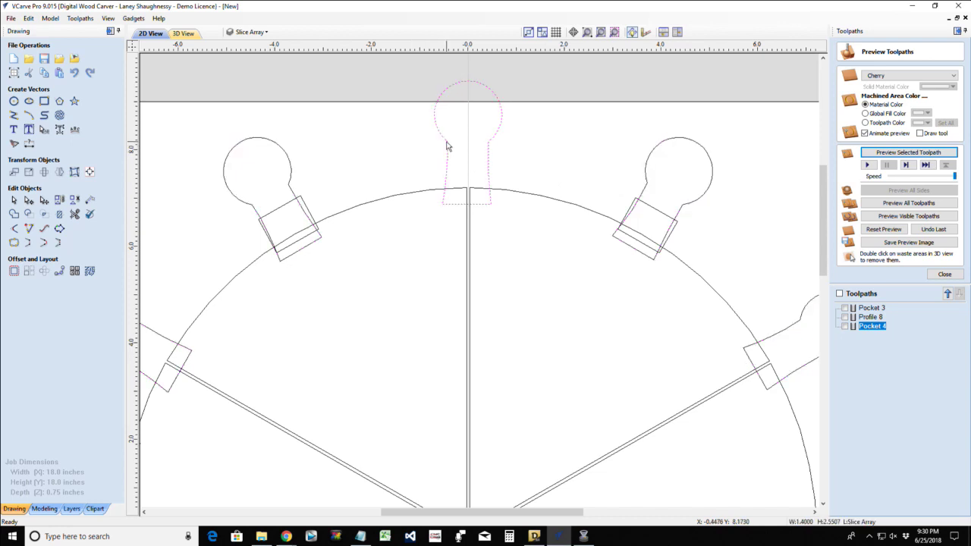
key("Delete")
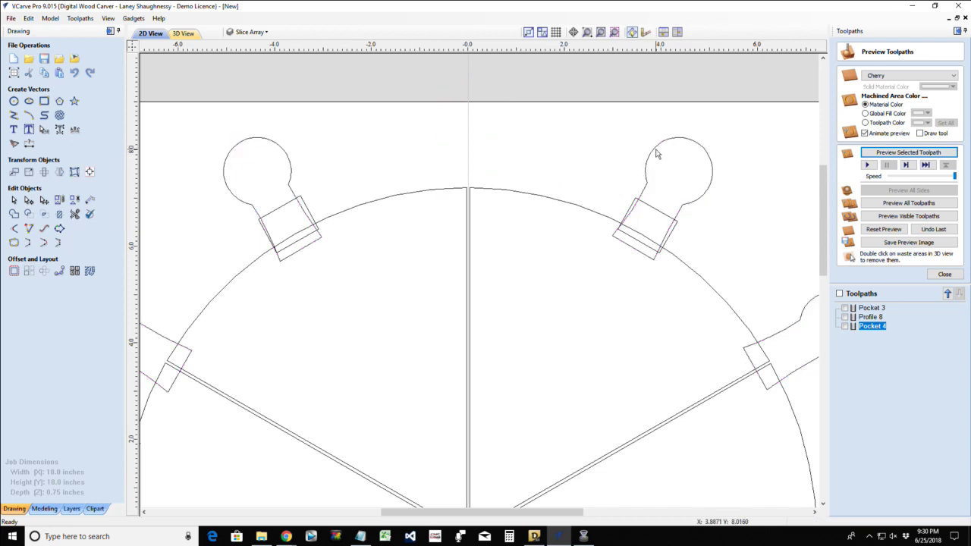
scroll(455, 272, "down", 2)
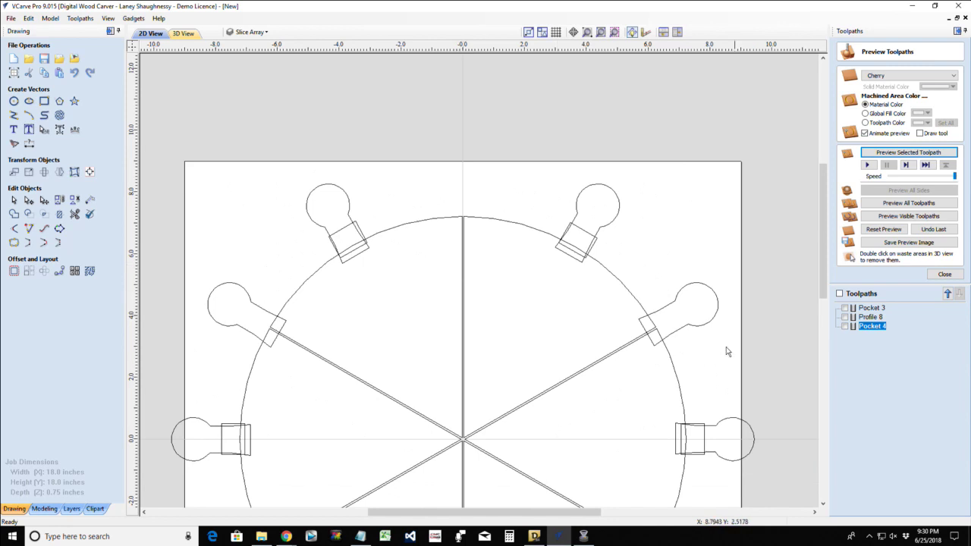
left_click(677, 306)
key("Delete")
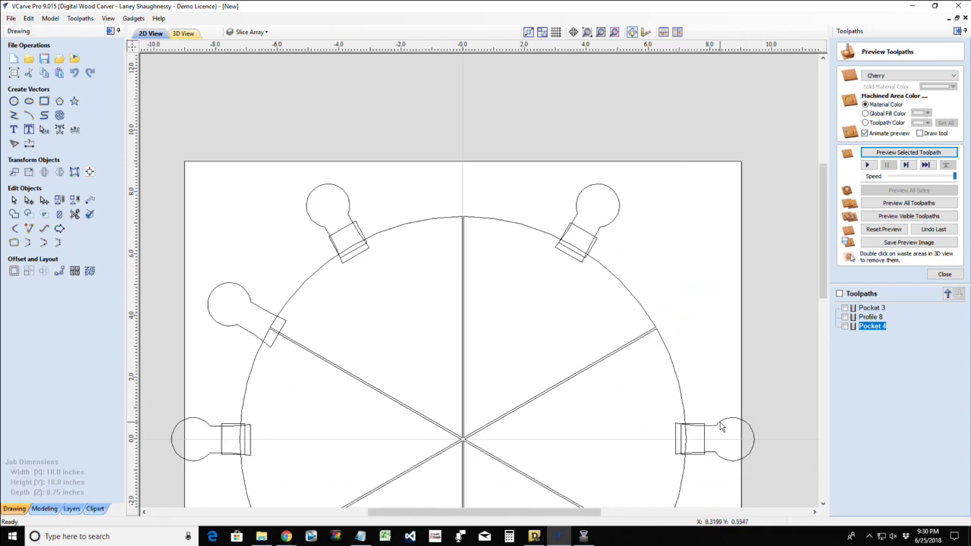
- Delete the lower-right, upper-left, lower-left and bottom keyhole hangers
left_click(720, 426)
scroll(706, 426, "down", 3)
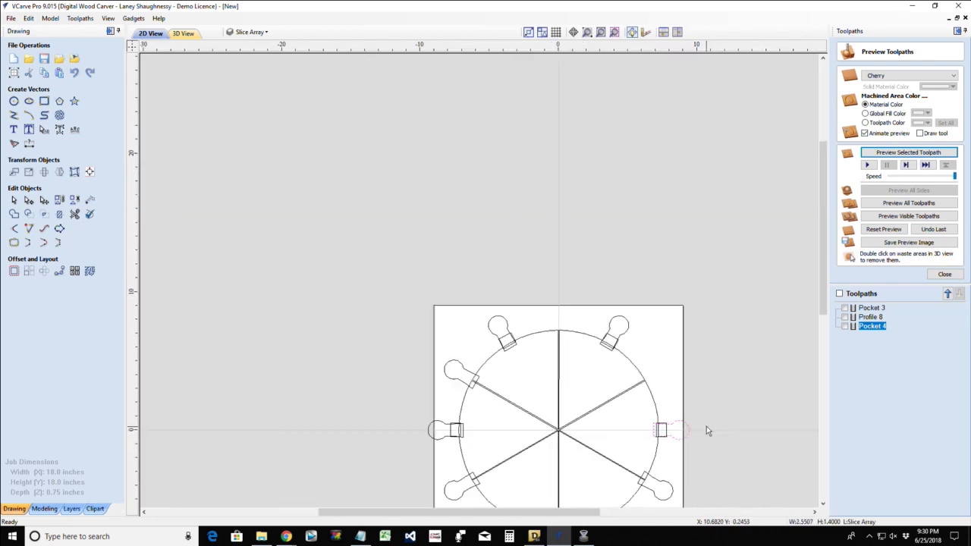
scroll(618, 499, "up", 3)
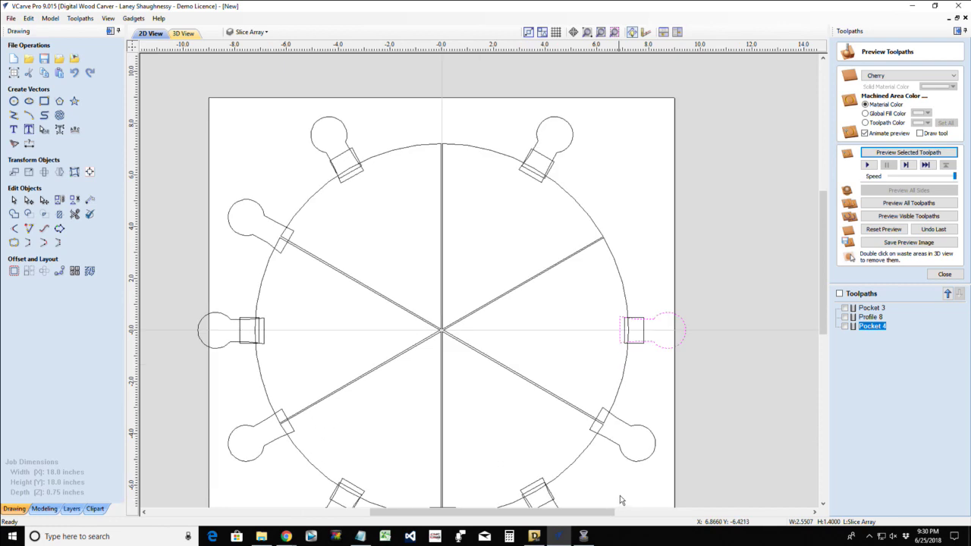
left_click(622, 457)
key("Delete")
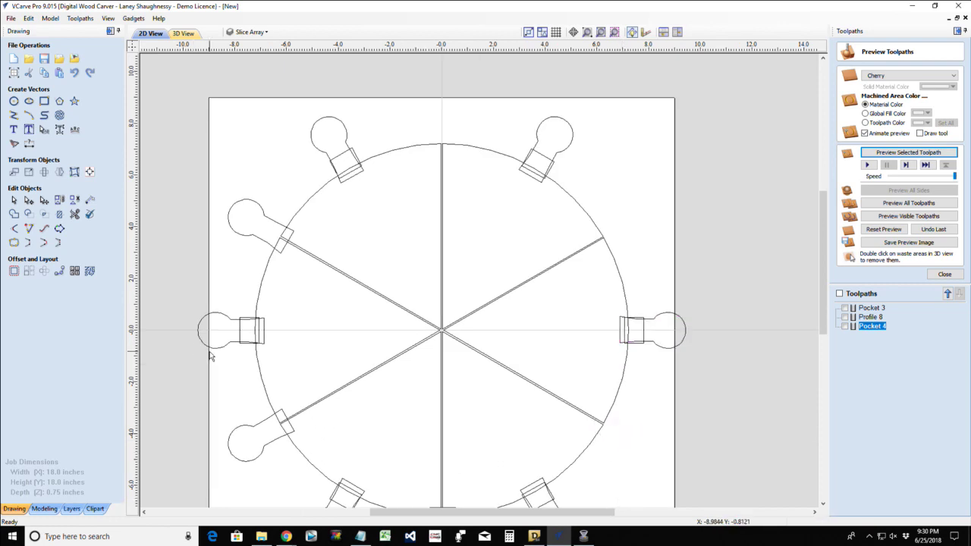
left_click(256, 241)
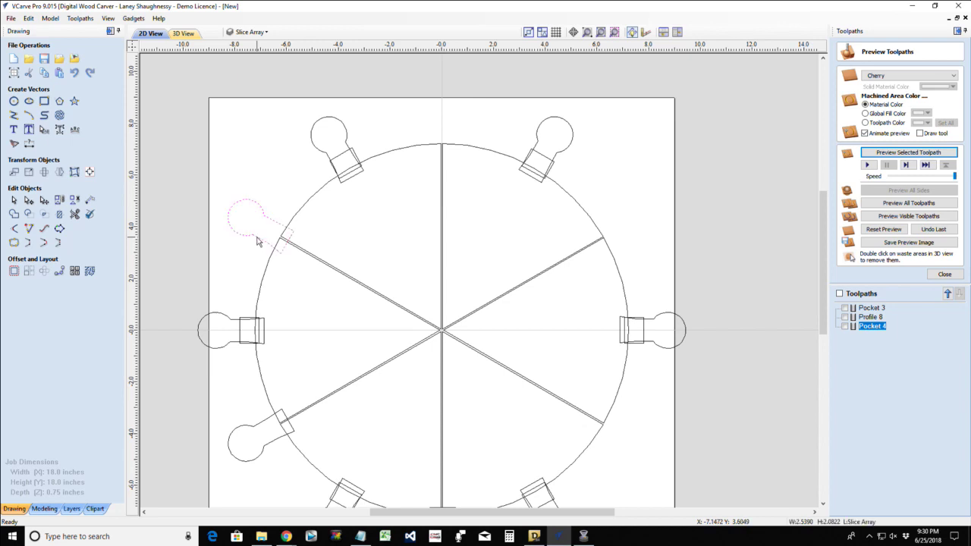
key("Delete")
left_click(237, 431)
key("Delete")
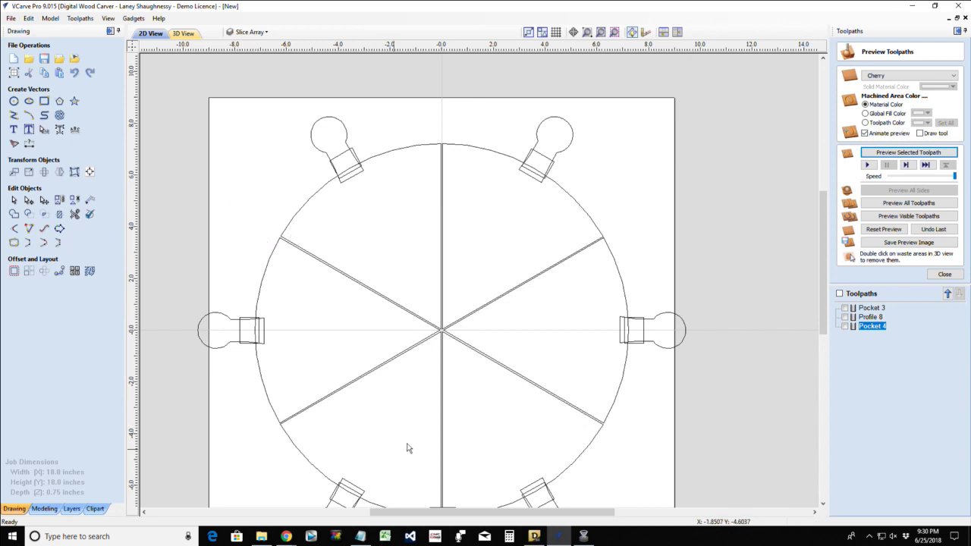
scroll(405, 448, "down", 4)
scroll(427, 431, "up", 4)
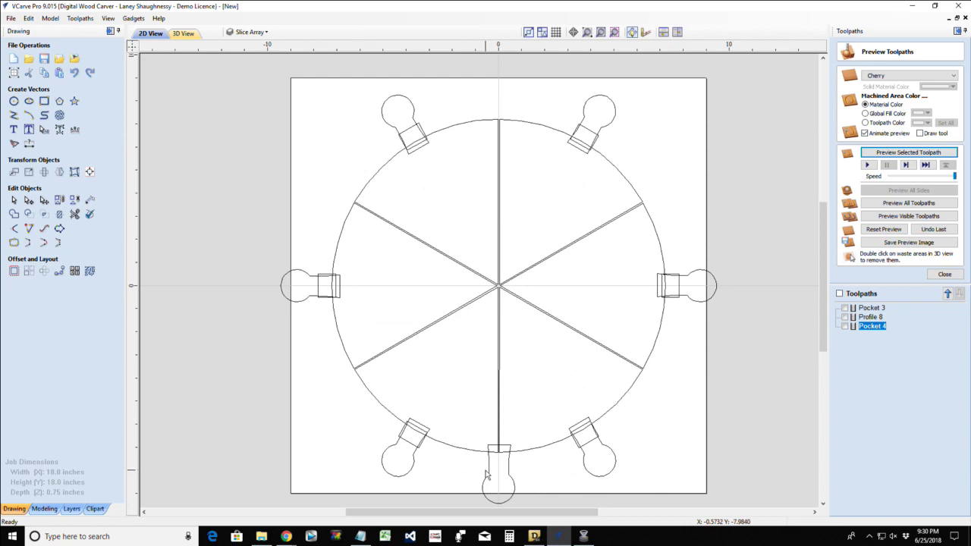
left_click(489, 474)
key("Delete")
- Select the leftover upper-left keyhole outlines to review what remains around the rim
scroll(490, 473, "up", 1)
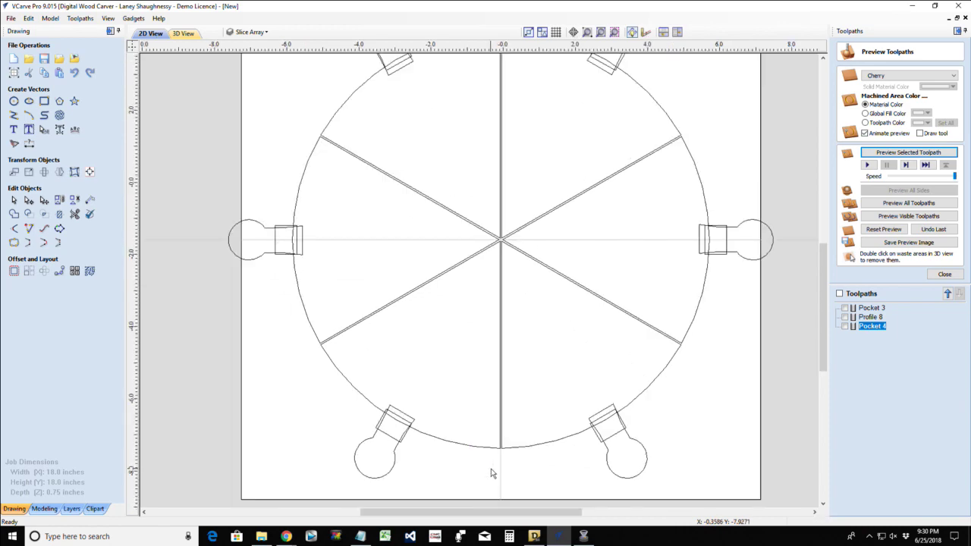
scroll(494, 470, "down", 2)
scroll(437, 225, "up", 2)
scroll(437, 226, "up", 8)
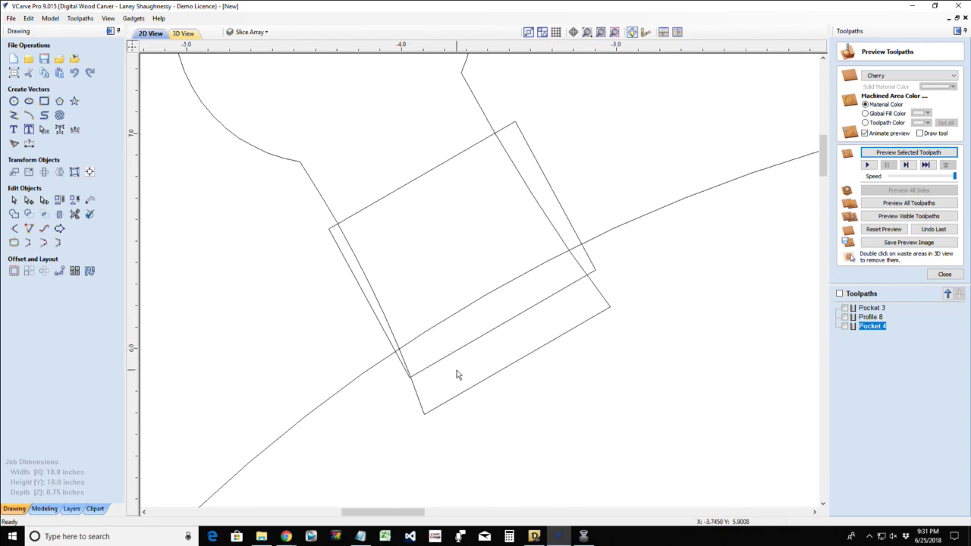
left_click(465, 396)
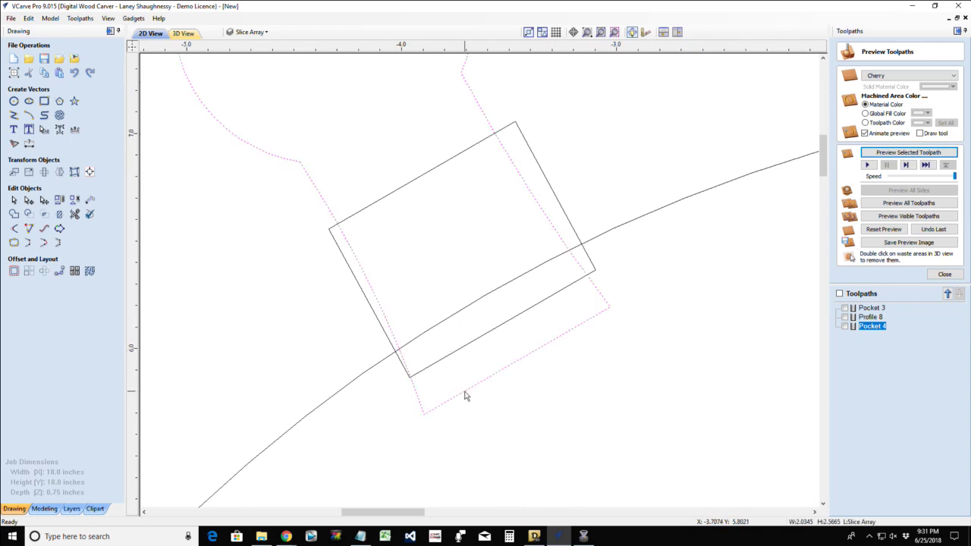
scroll(465, 396, "down", 3)
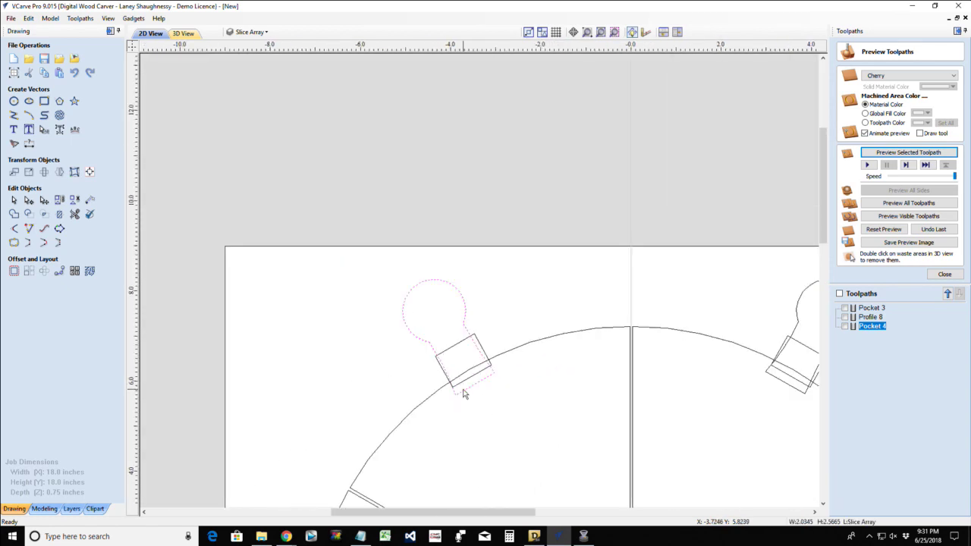
scroll(464, 393, "down", 1)
left_click(480, 392)
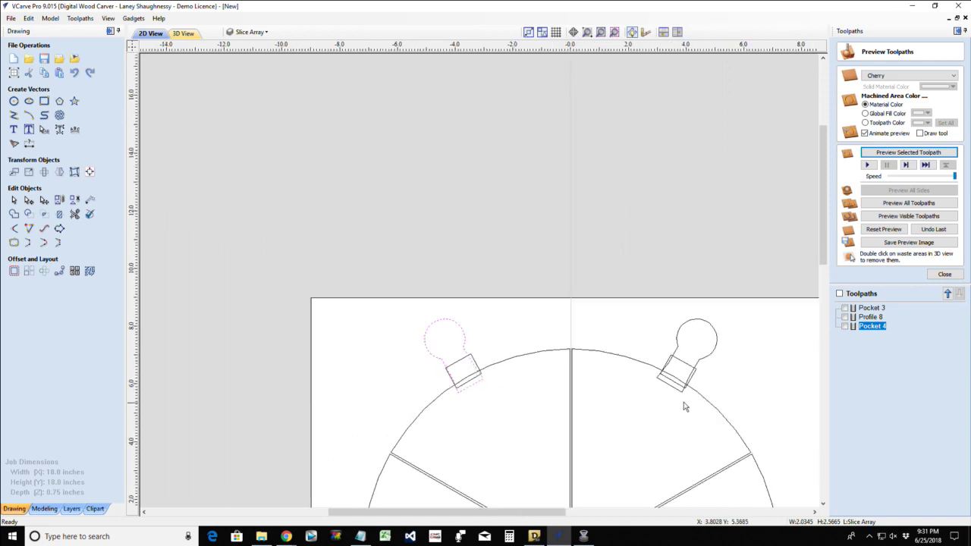
scroll(682, 403, "up", 4)
scroll(620, 371, "up", 1)
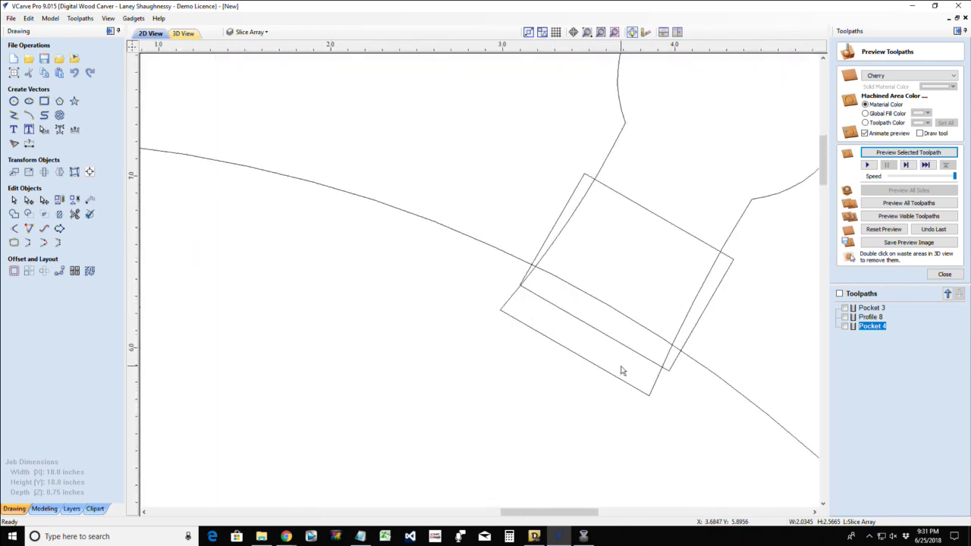
scroll(620, 371, "down", 8)
left_click(383, 330)
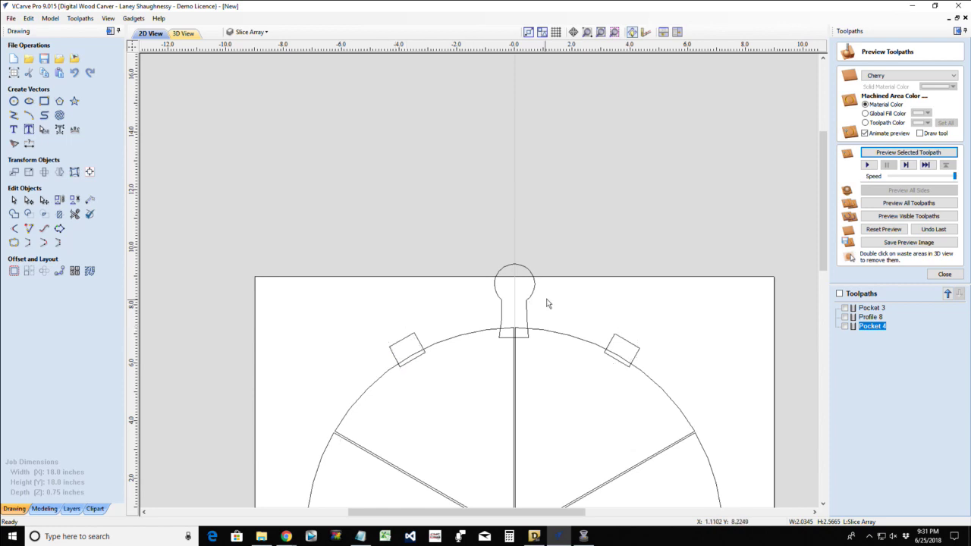
scroll(510, 316, "up", 3)
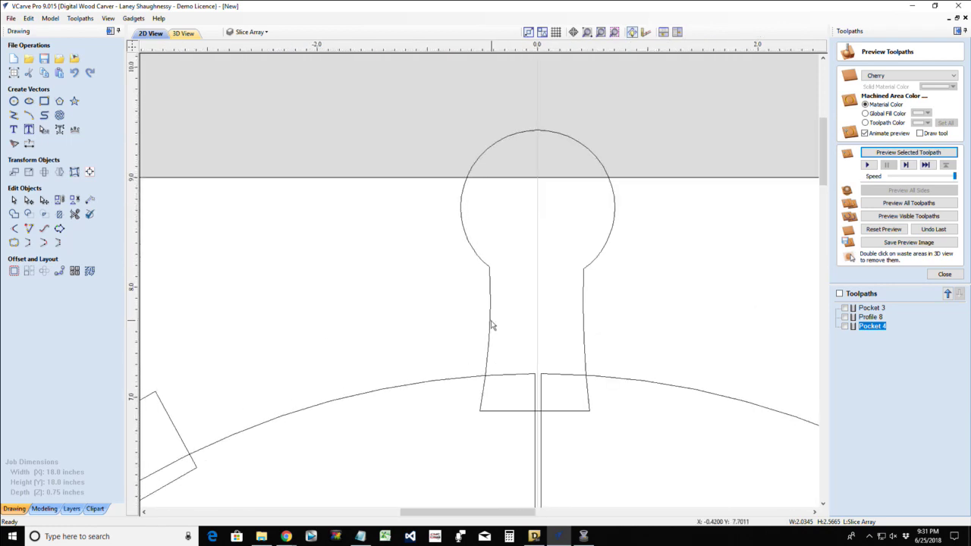
- Nudge the top keyhole hanger slightly right with the arrow keys (right, right, left, right)
left_click(489, 324)
scroll(489, 324, "up", 1)
left_click(489, 323)
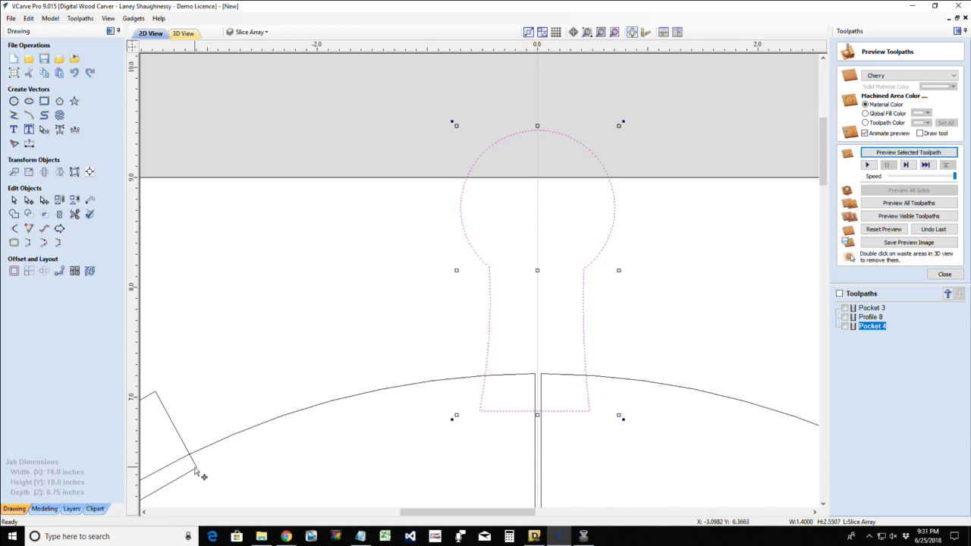
left_click(329, 404)
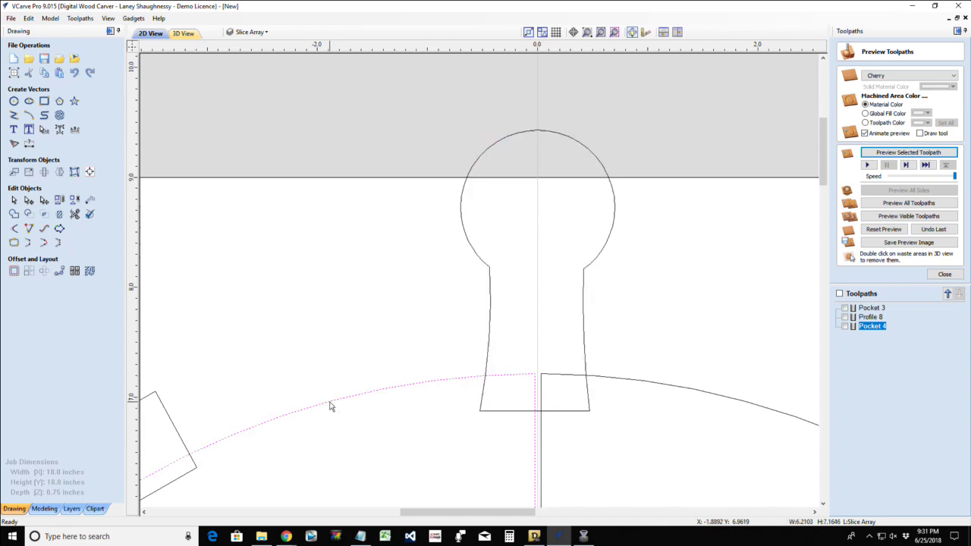
left_click(489, 329)
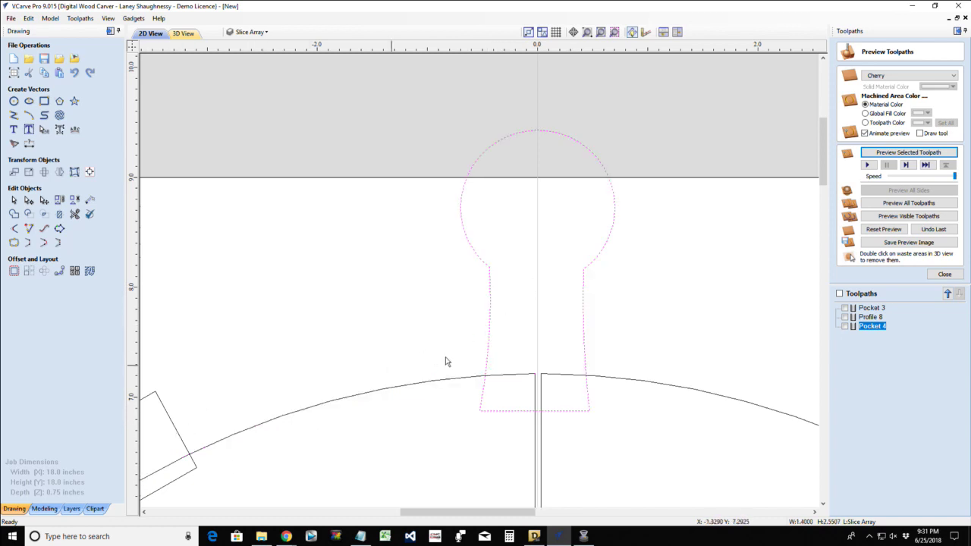
left_click(487, 339)
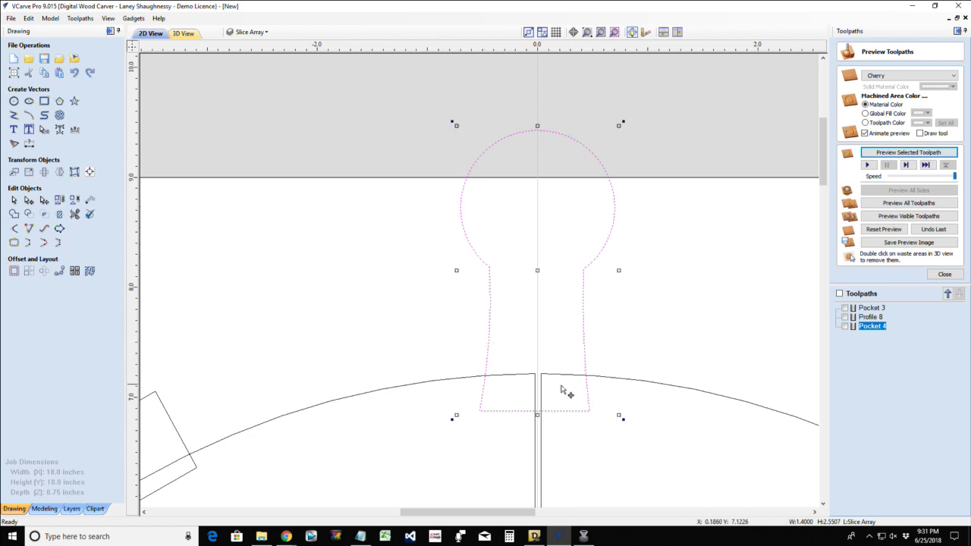
key("Right")
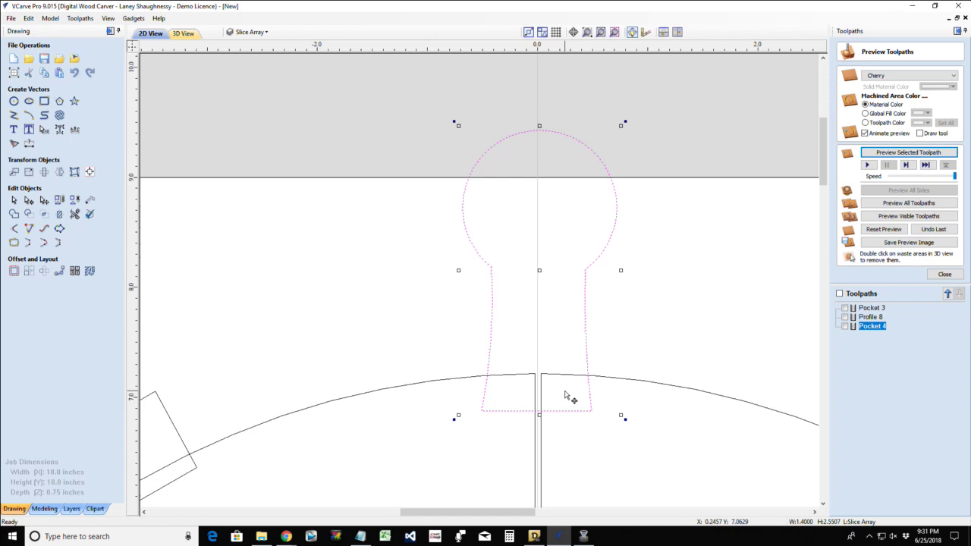
key("Right")
key("Left")
key("Right")
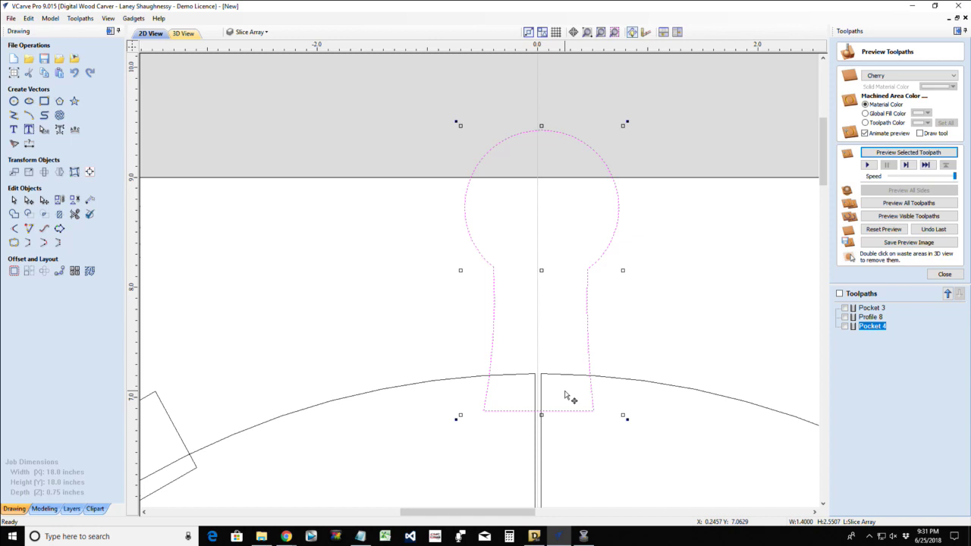
- Circular-copy the top keyhole 12 times through 360° about Rotation Center X 0, then deselect
left_click(44, 271)
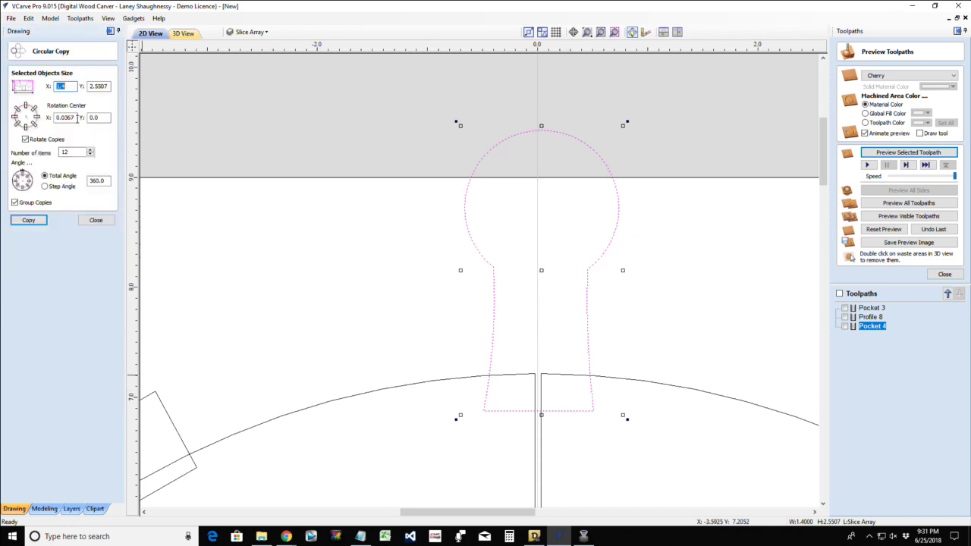
left_click_drag(78, 118, 3, 121)
type("0")
left_click(37, 221)
scroll(236, 337, "down", 3)
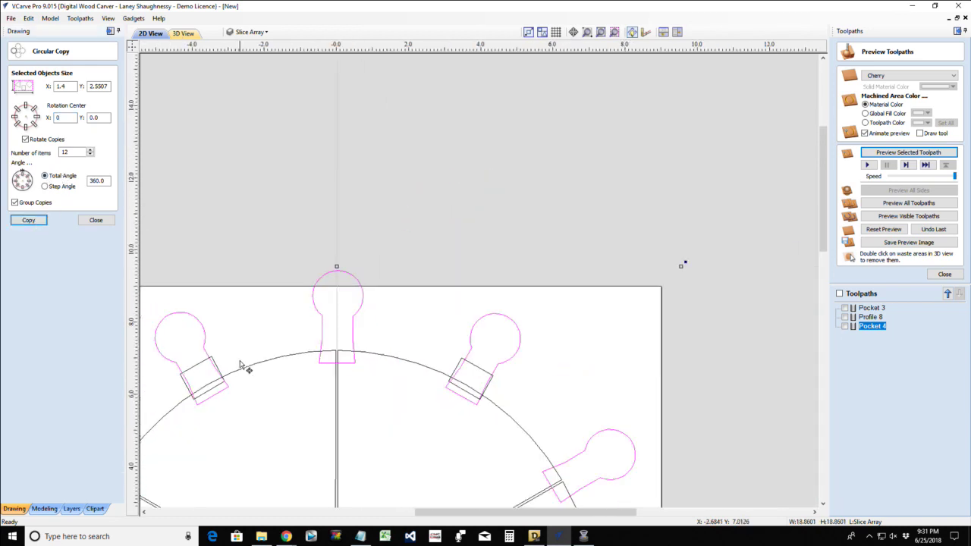
scroll(245, 369, "up", 6)
scroll(180, 375, "down", 3)
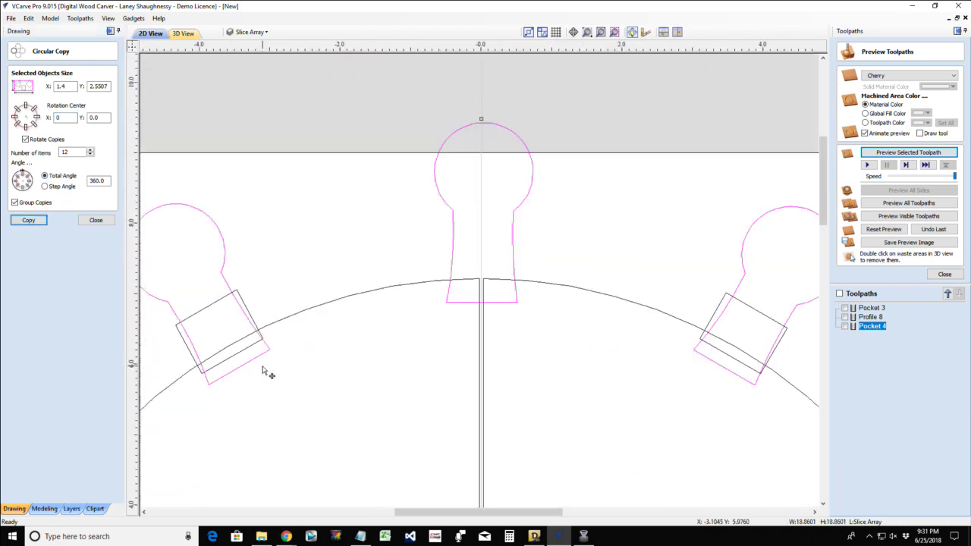
scroll(250, 371, "up", 5)
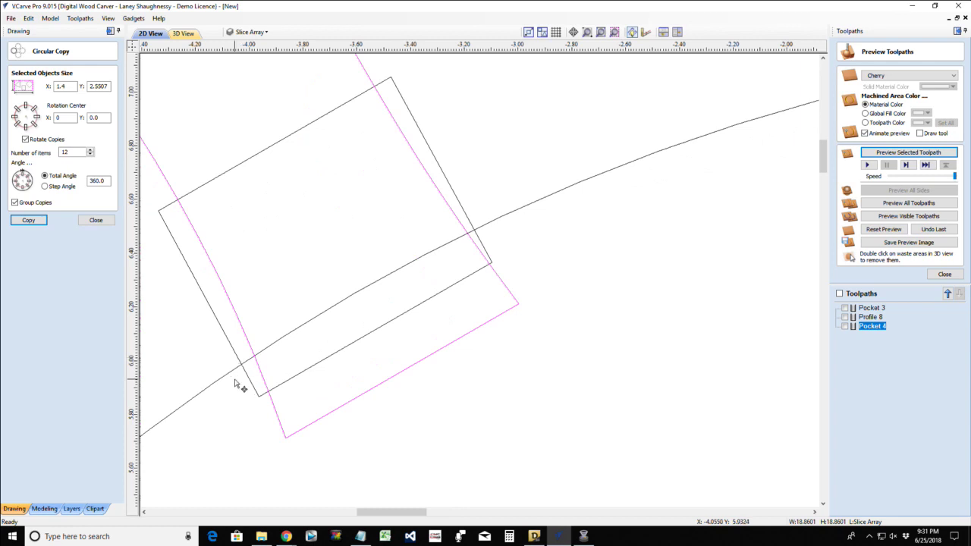
scroll(239, 379, "down", 2)
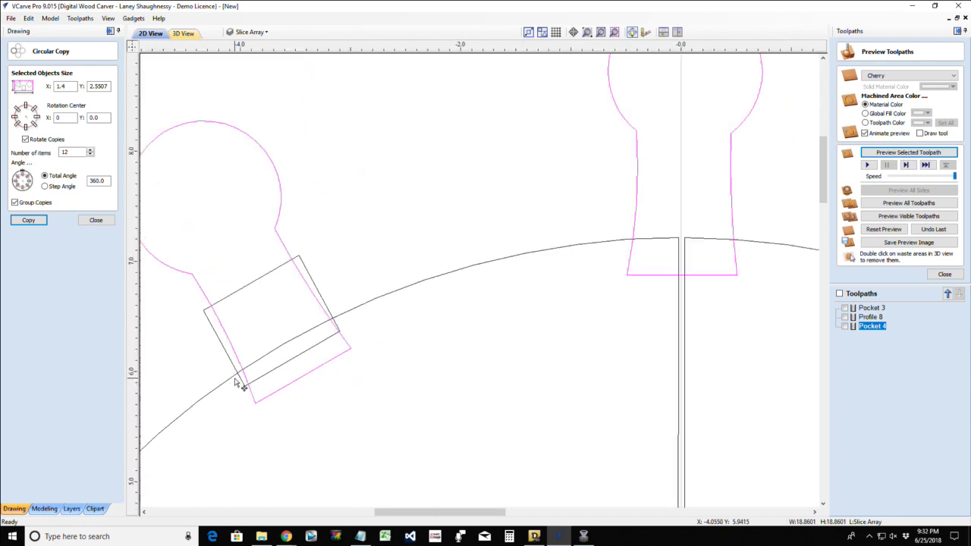
key("Escape")
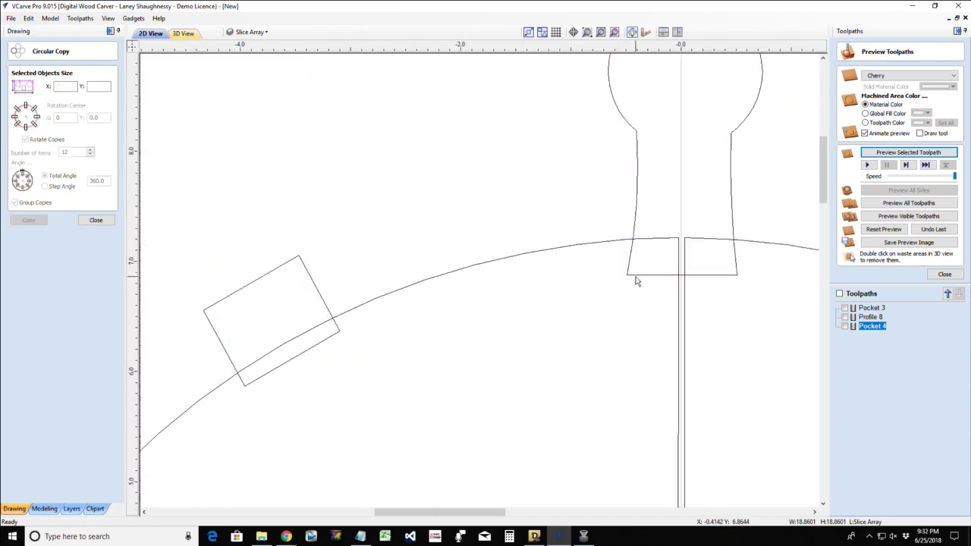
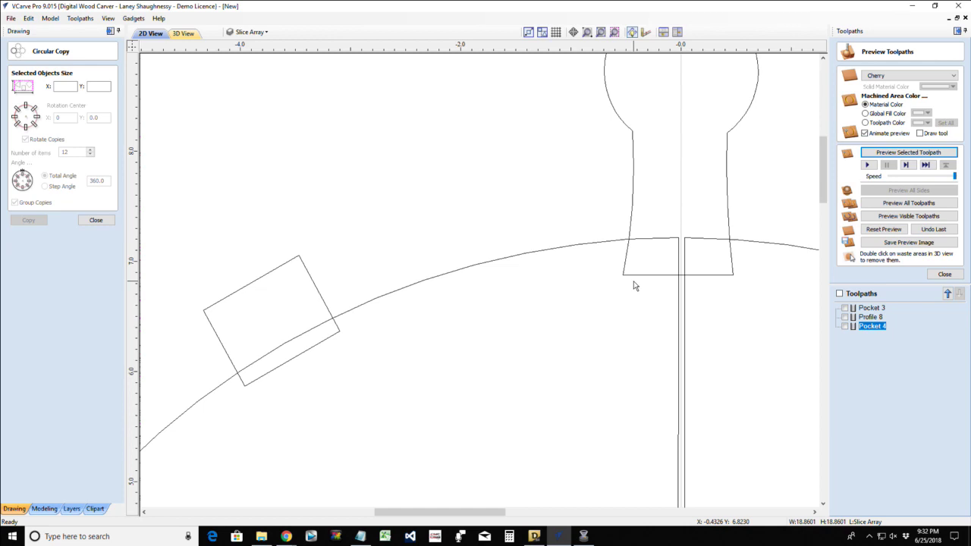
- Nudge the keyhole neck vector one arrow-key step right, then close the Circular Copy settings
left_click(634, 276)
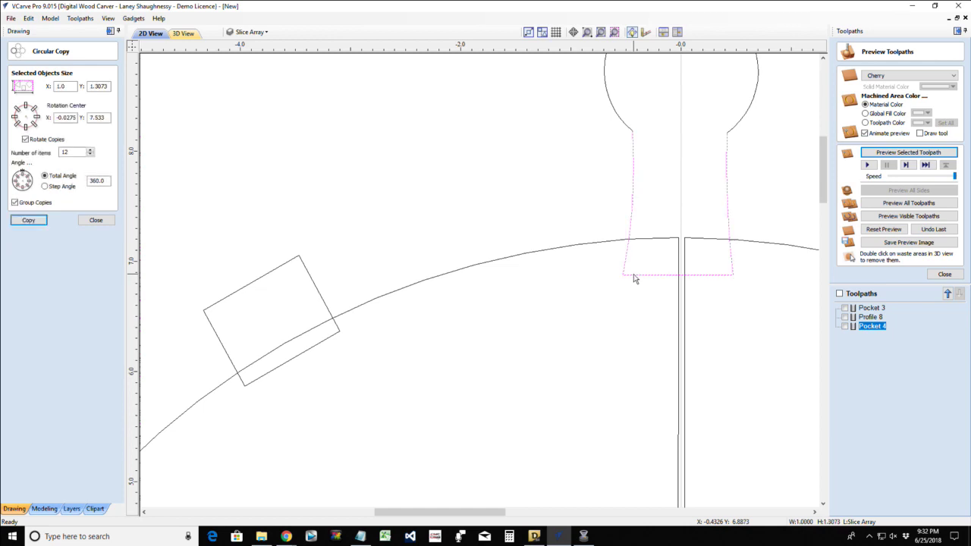
key("Right")
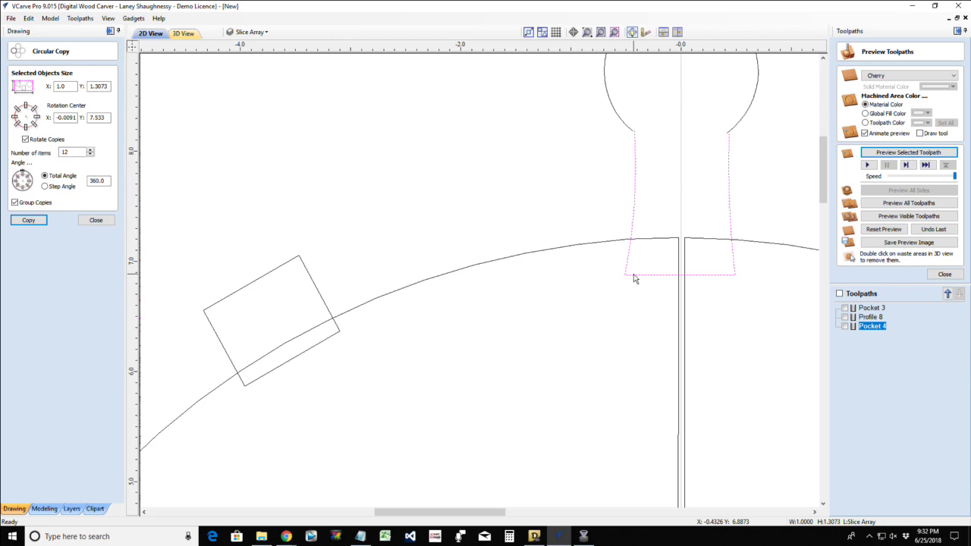
key("Left")
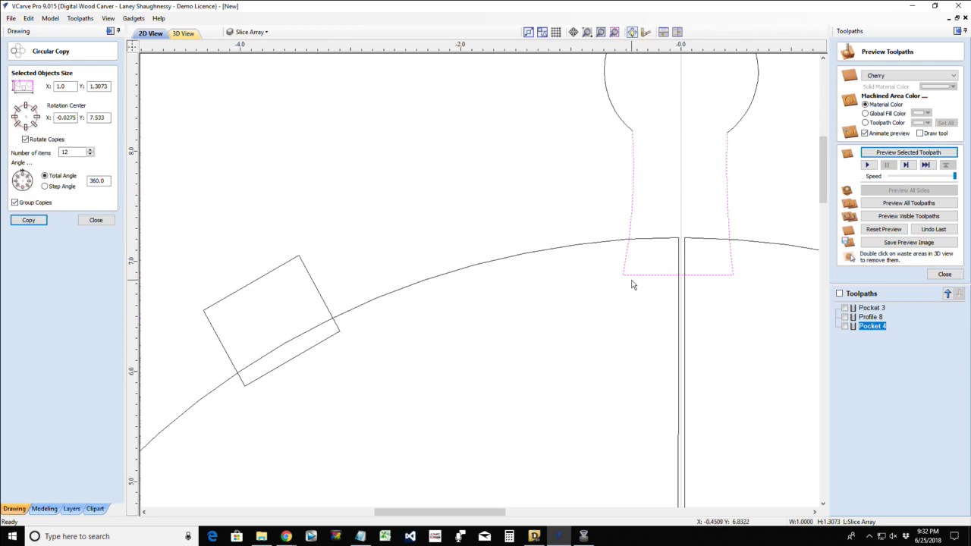
key("Right")
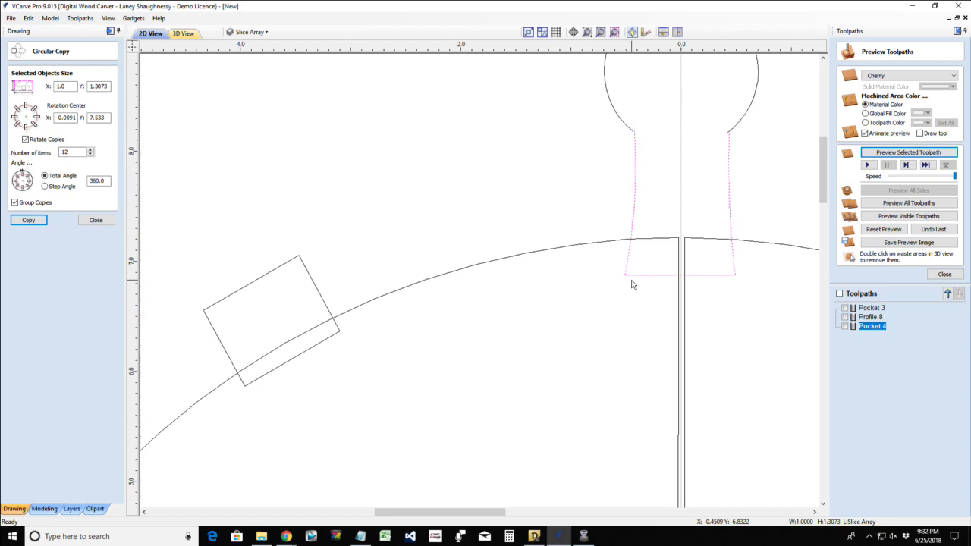
left_click(96, 219)
scroll(421, 477, "down", 2)
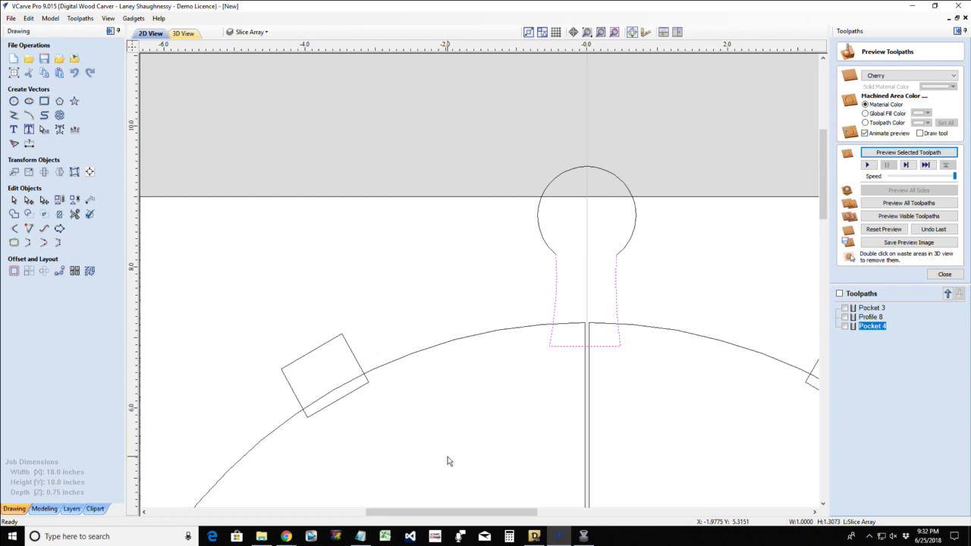
- Join the keyhole circle and neck vectors into one closed outline, shift it slightly right, and close Join Vectors
left_click(545, 247)
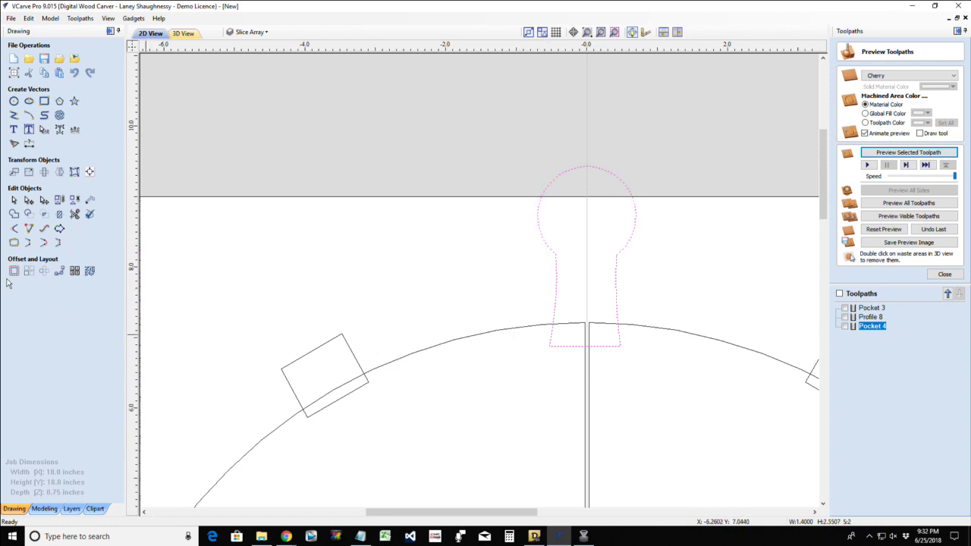
left_click(14, 241)
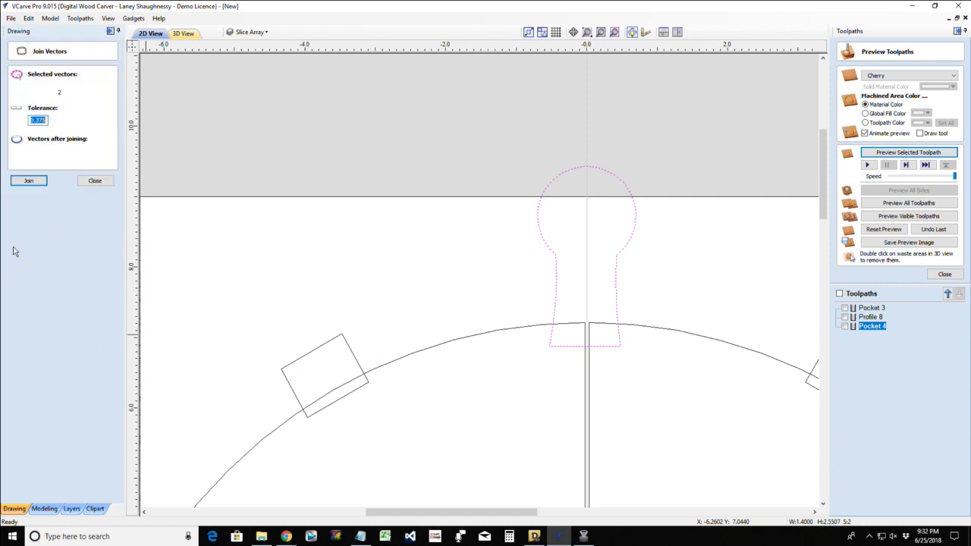
left_click(28, 182)
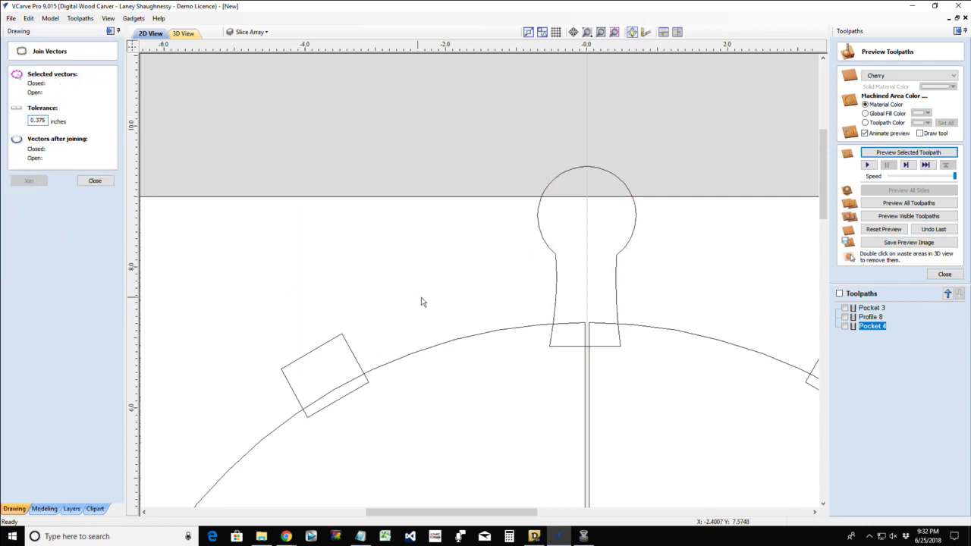
left_click(555, 280)
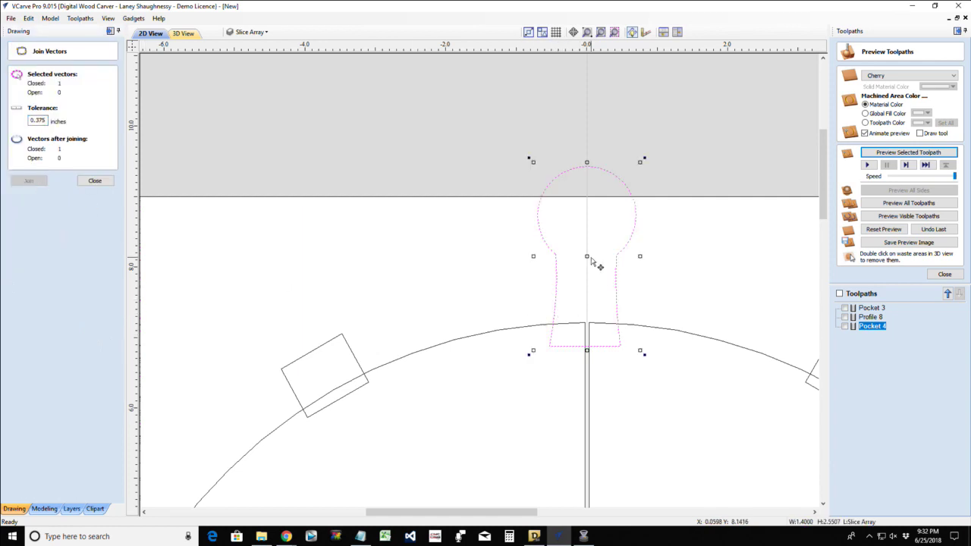
scroll(591, 259, "up", 4)
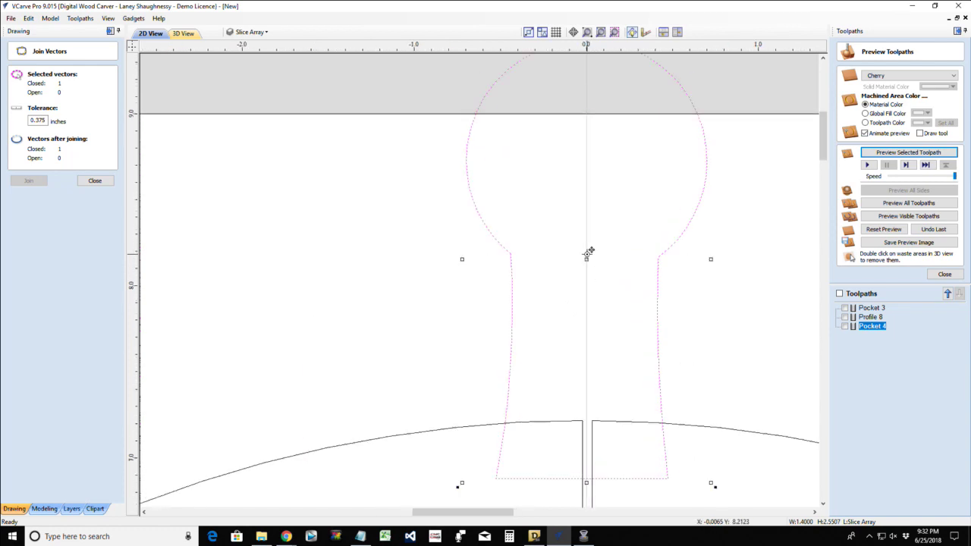
left_click_drag(588, 253, 591, 252)
scroll(545, 291, "down", 2)
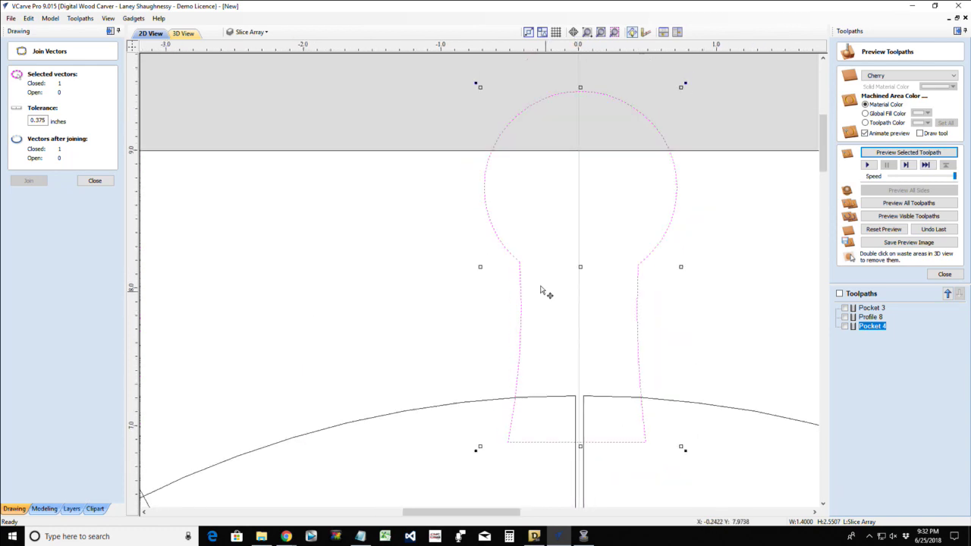
left_click(103, 184)
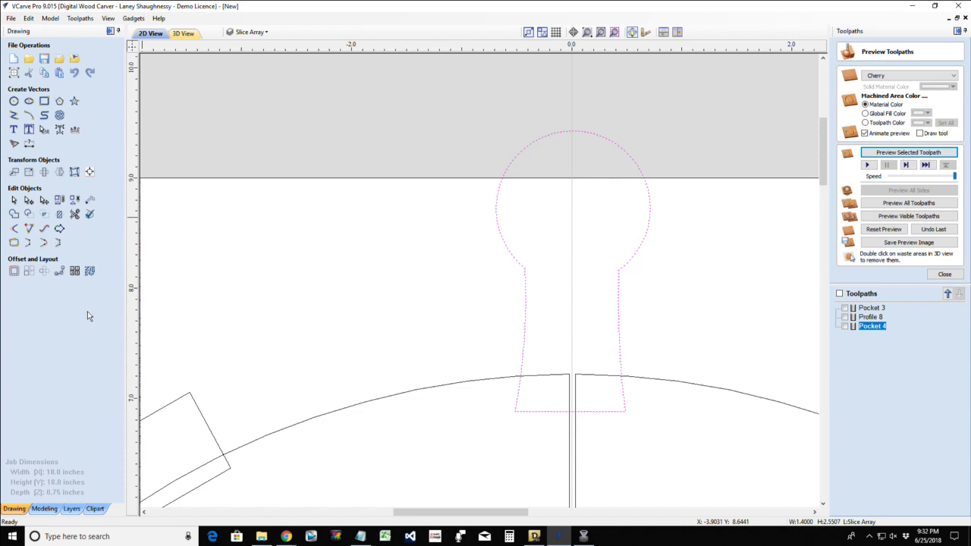
- Circular-copy the keyhole about rotation centre X 0, Y 0, then undo the copies
left_click(44, 276)
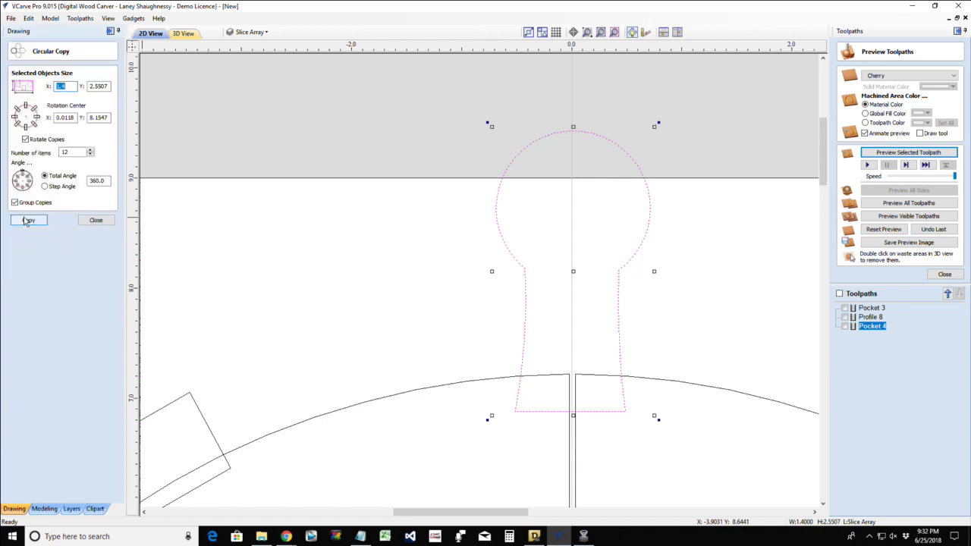
double_click(109, 118)
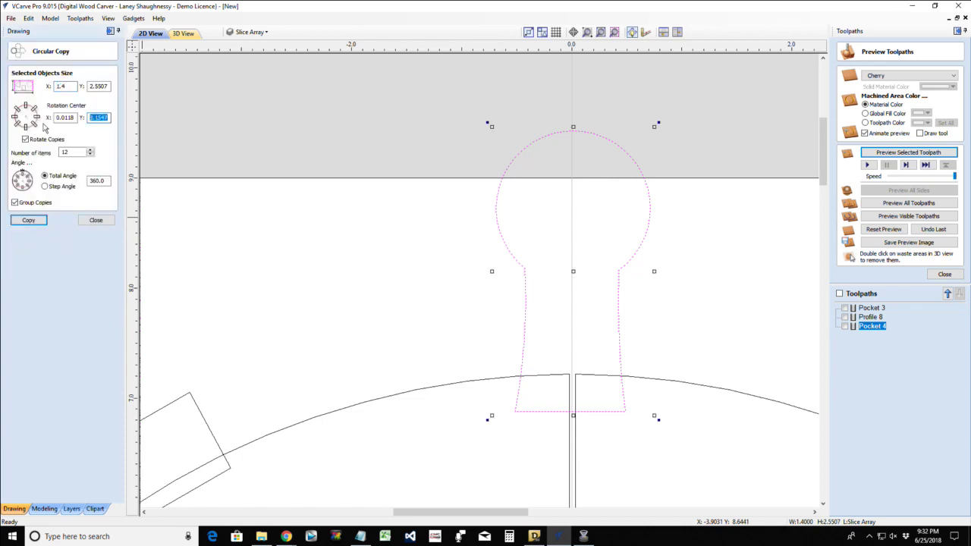
type("0")
key("shift+Tab")
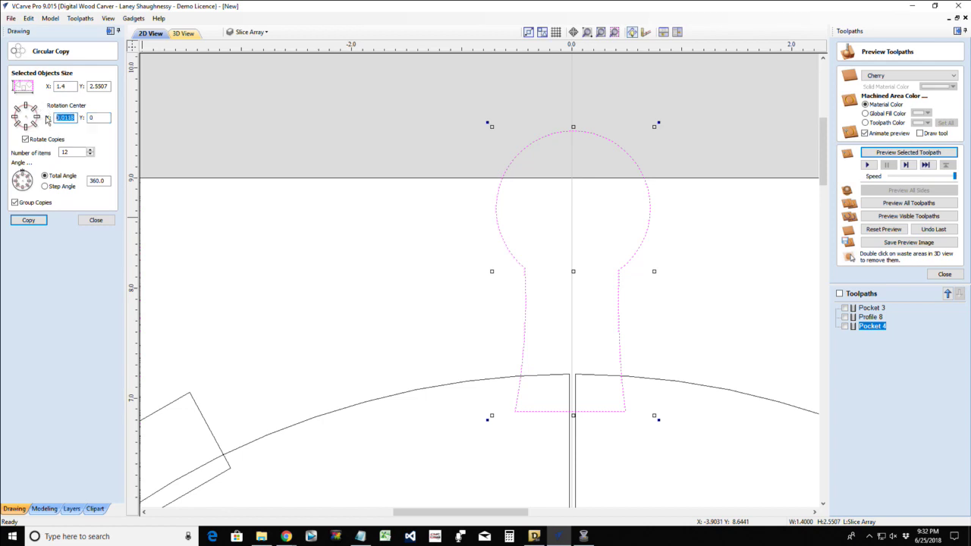
type("0")
left_click(28, 220)
scroll(220, 297, "down", 4)
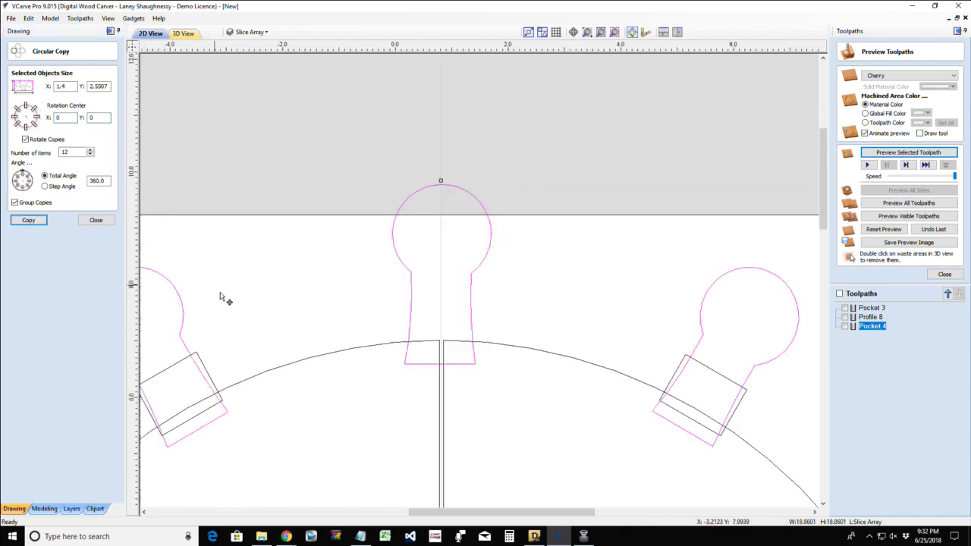
scroll(182, 387, "up", 5)
scroll(181, 385, "up", 2)
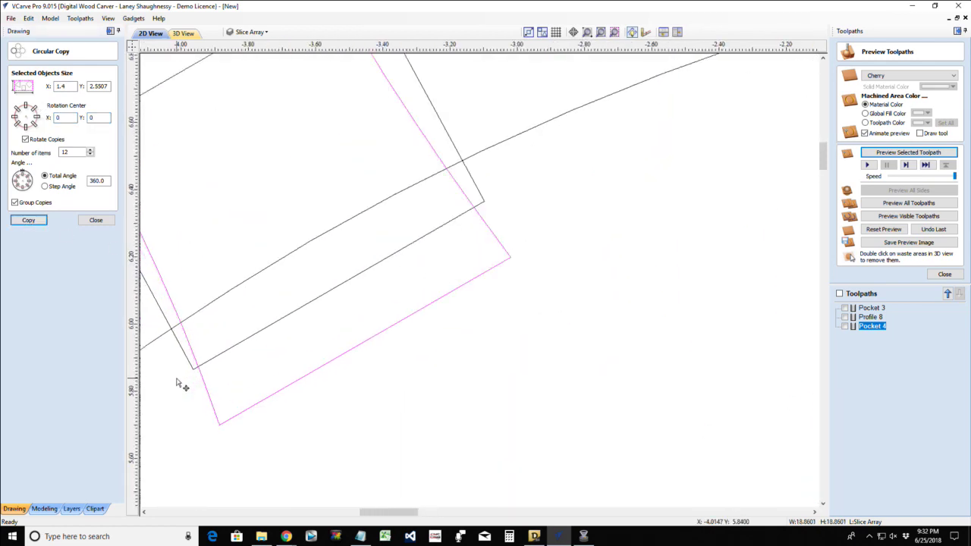
scroll(177, 381, "down", 4)
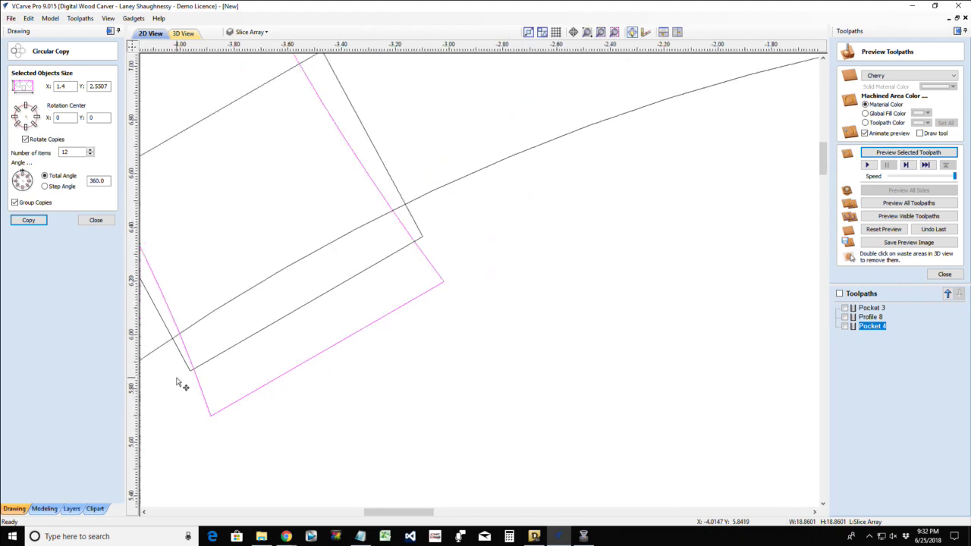
scroll(180, 382, "down", 3)
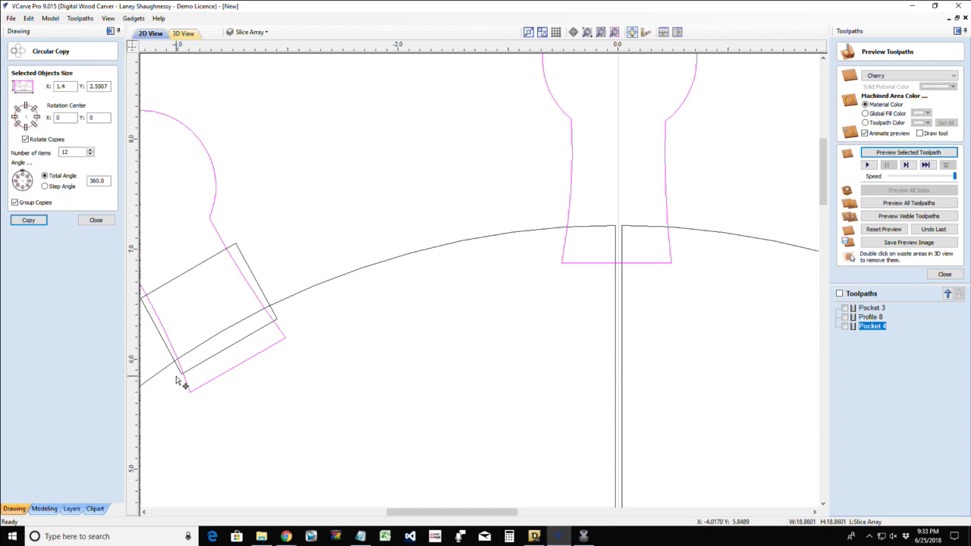
key("ctrl+z")
- Reselect and shift the keyhole slightly, re-enter rotation centre X 0, and copy it again
left_click(576, 264)
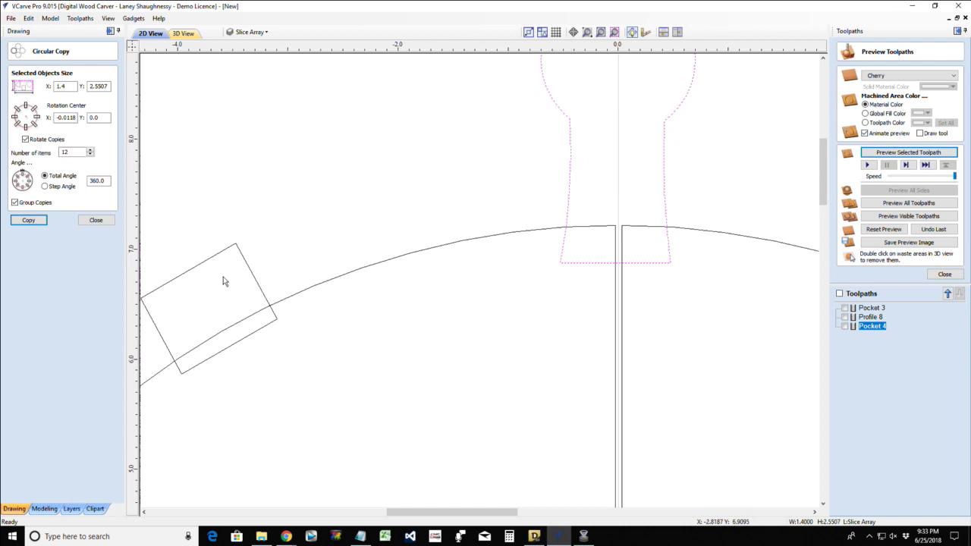
left_click(569, 201)
left_click_drag(569, 201, 569, 203)
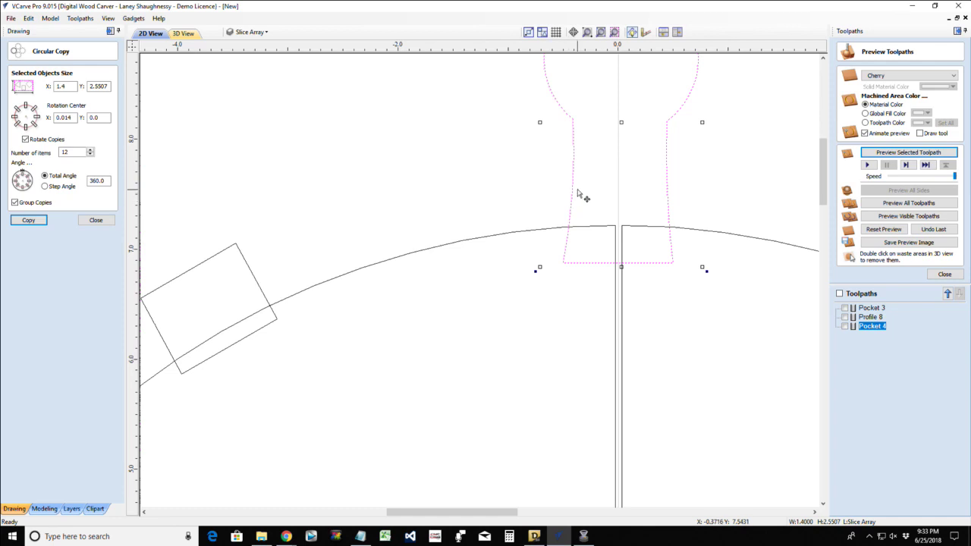
left_click_drag(74, 118, 41, 118)
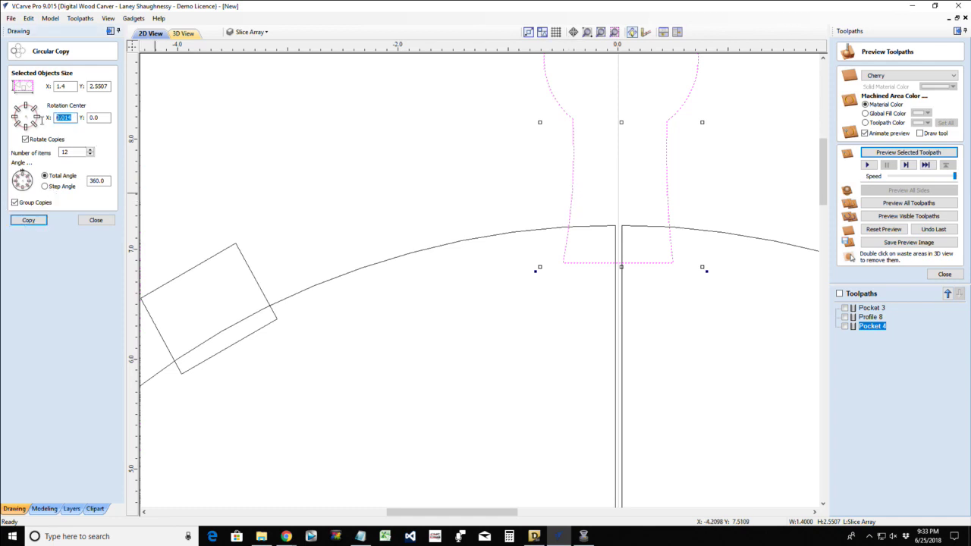
type("0")
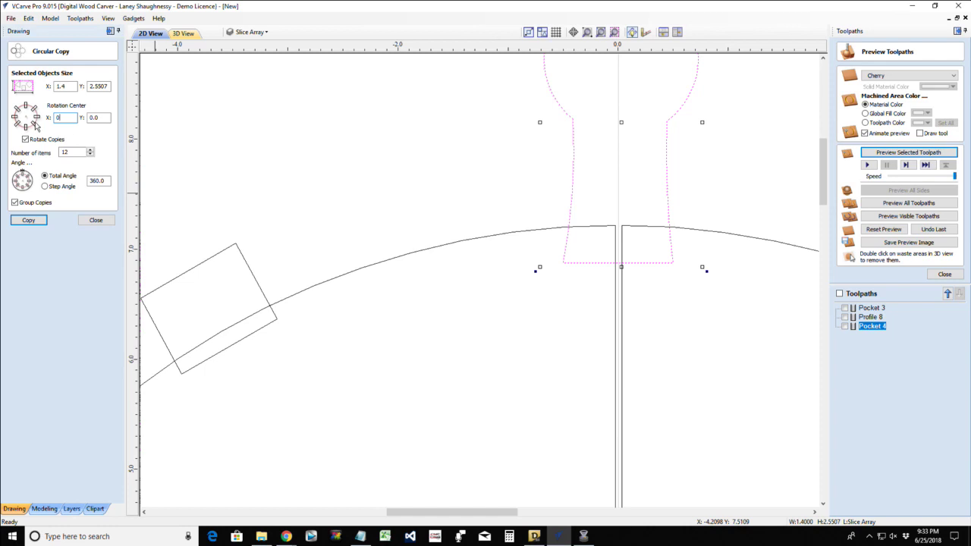
left_click(29, 220)
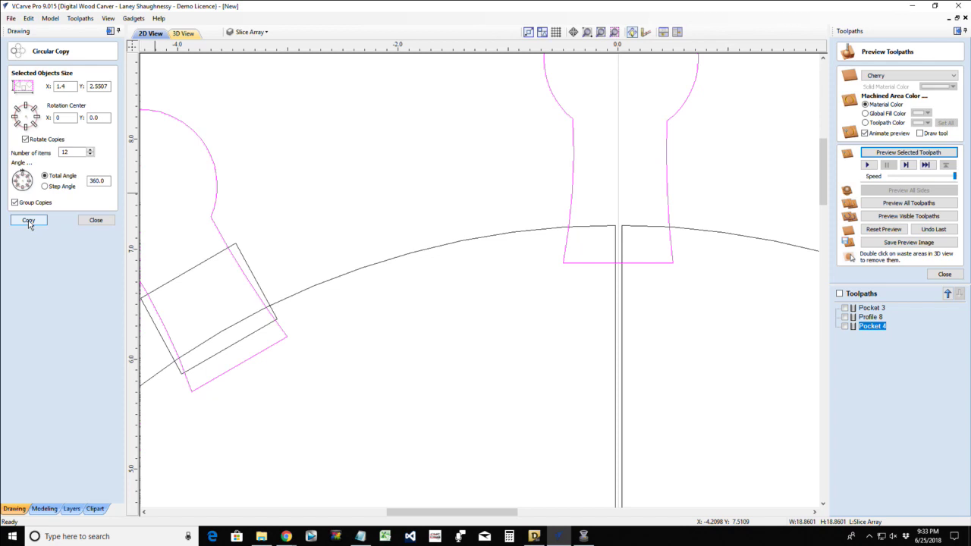
key("Escape")
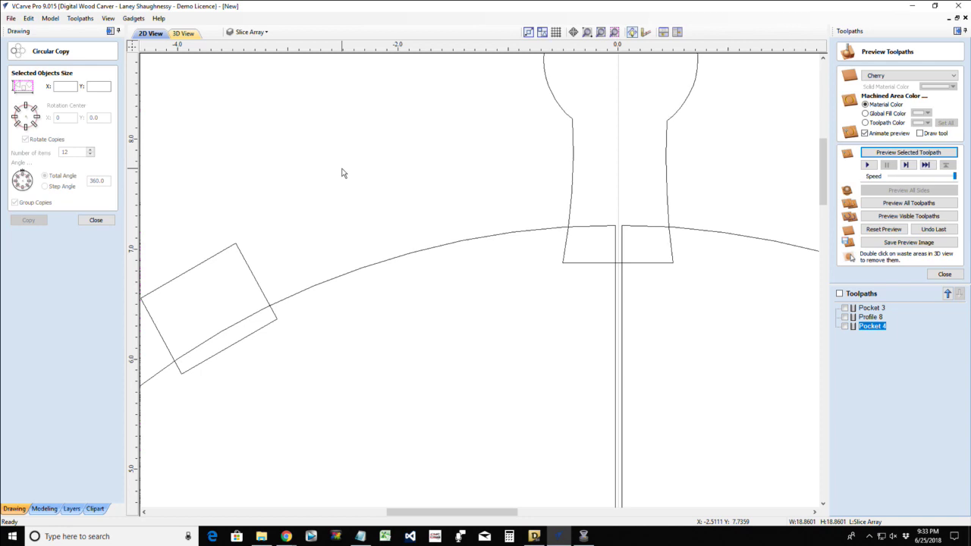
- Copy the reselected keyhole into 12 items over 360° and close Circular Copy
left_click(572, 182)
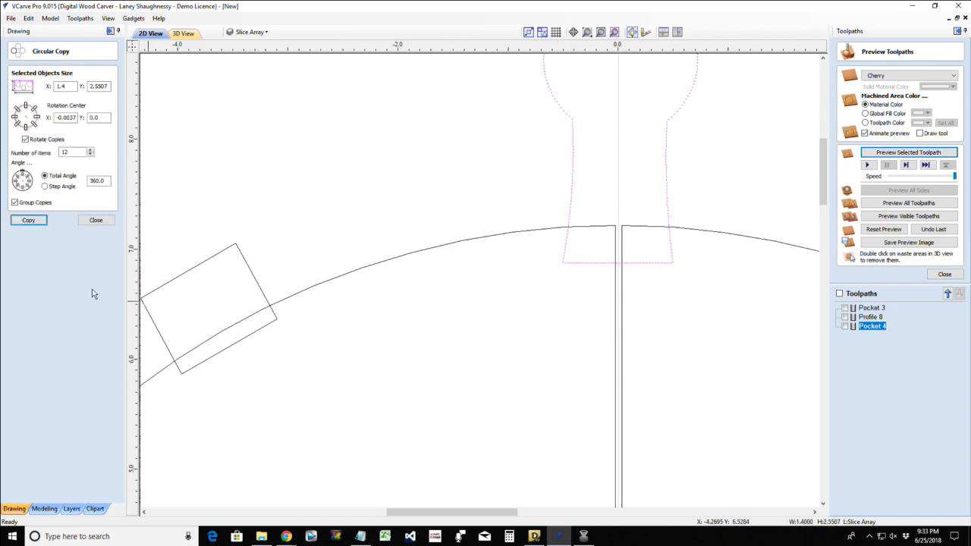
left_click(27, 222)
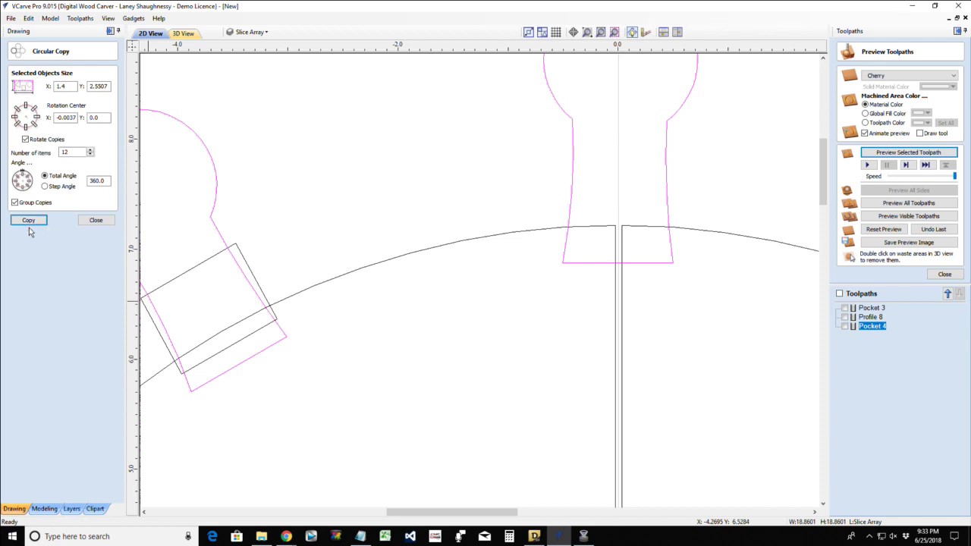
scroll(384, 251, "down", 2)
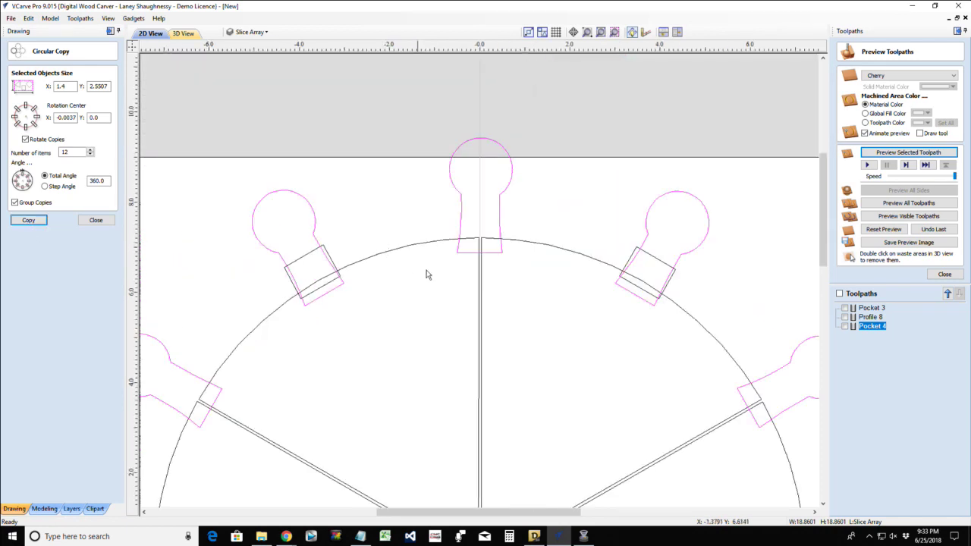
scroll(429, 276, "down", 3)
scroll(431, 278, "up", 3)
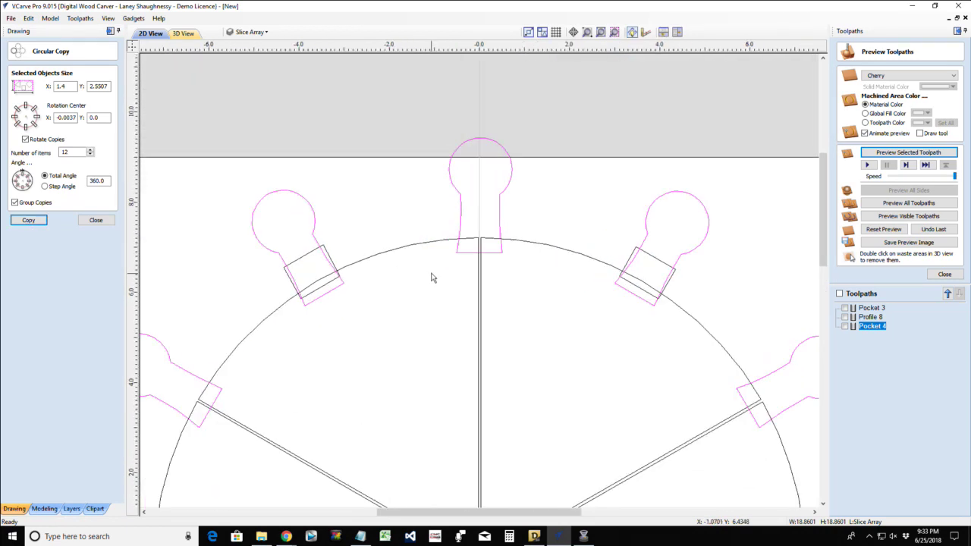
left_click(93, 221)
scroll(446, 231, "down", 2)
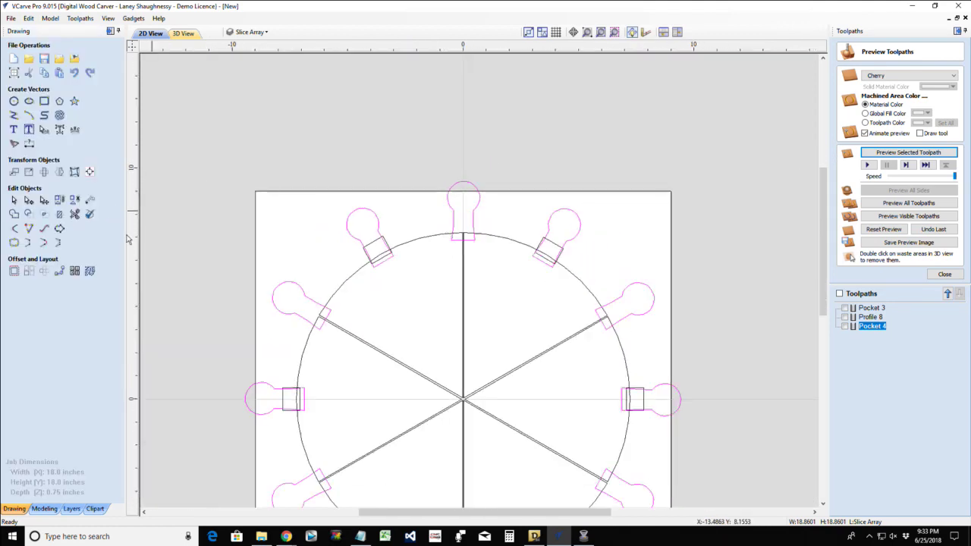
- Select the top keyhole tab on its own and remove it
left_click(452, 203)
left_click(429, 219)
left_click(452, 209)
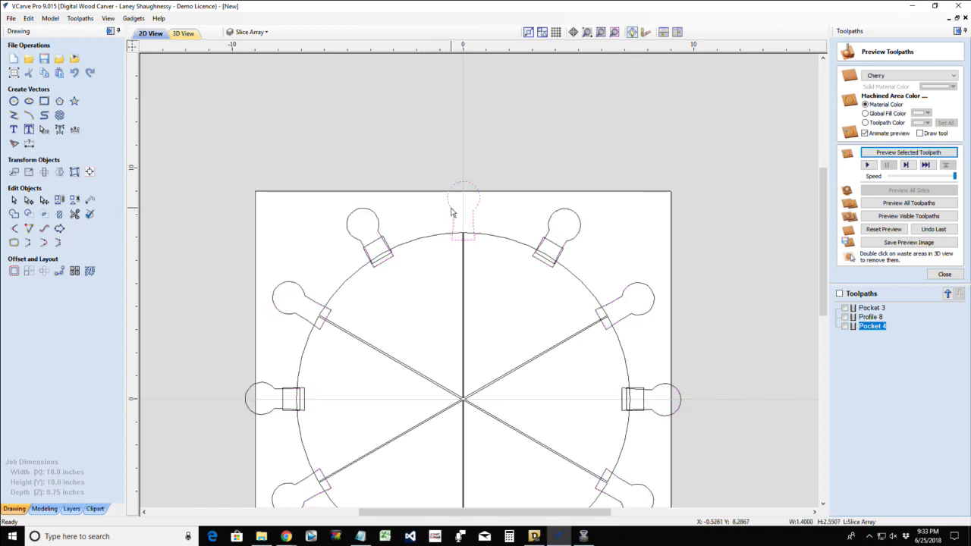
left_click(432, 239)
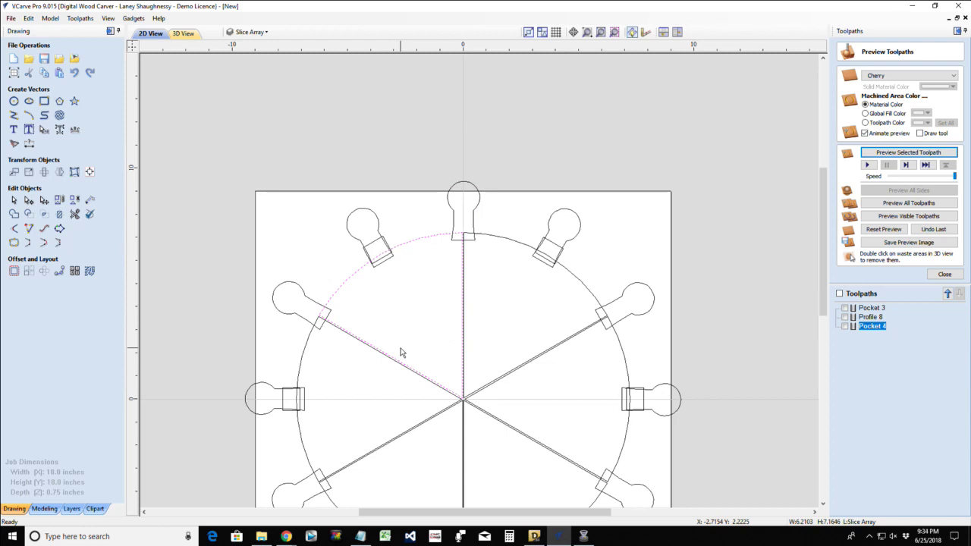
left_click(452, 218)
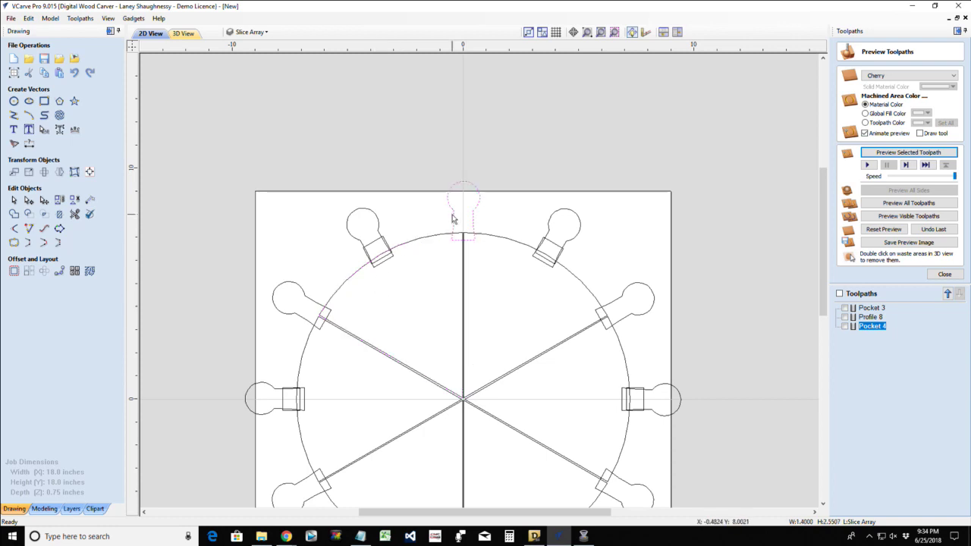
scroll(452, 218, "up", 3)
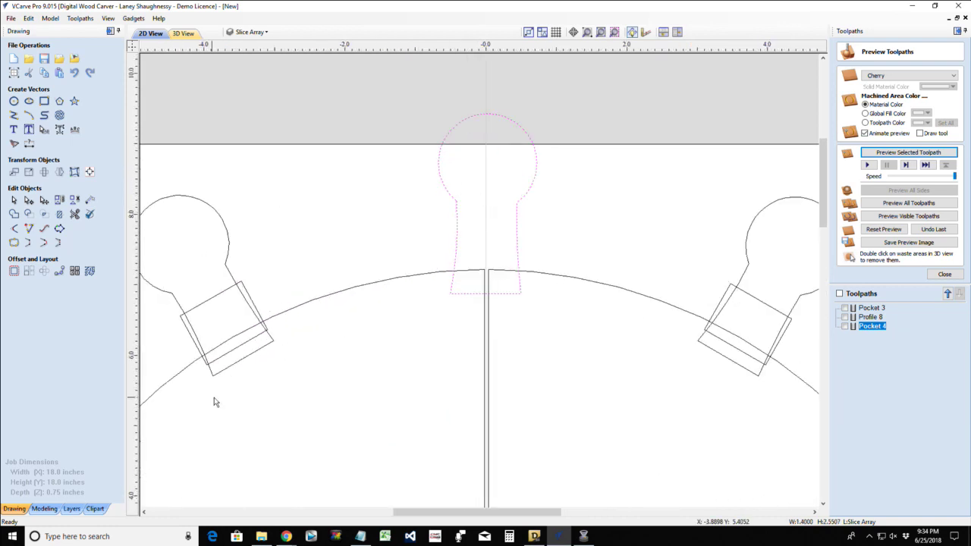
scroll(226, 394, "up", 3)
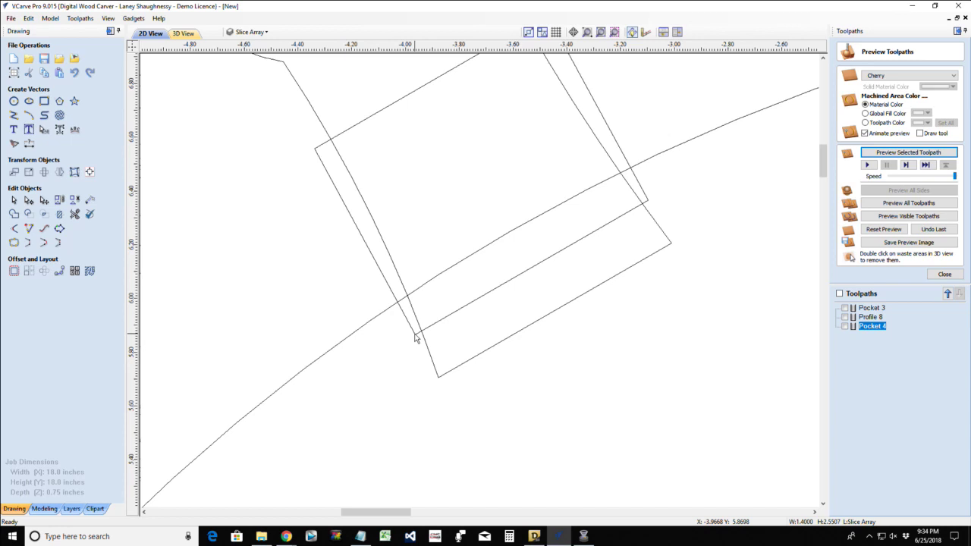
scroll(416, 337, "down", 5)
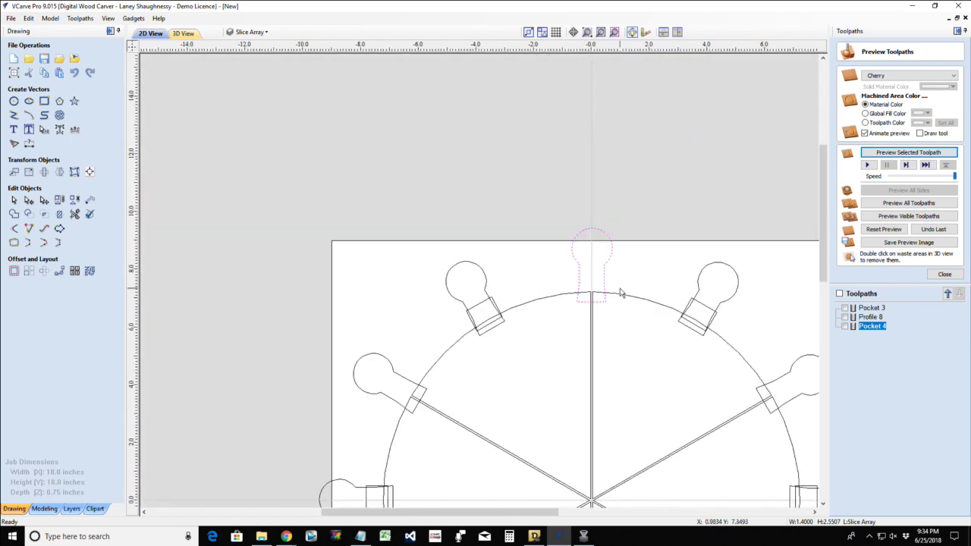
left_click(526, 347)
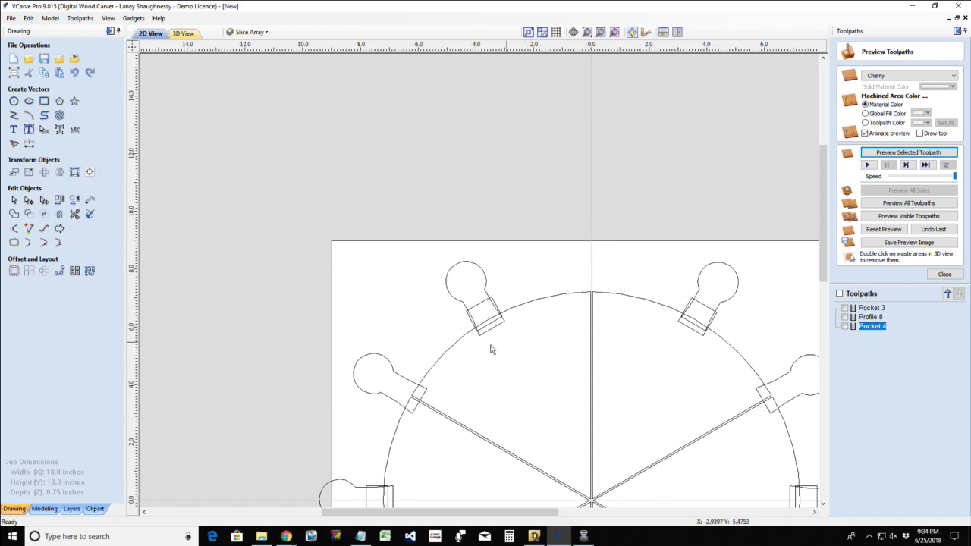
- Delete the upper-left, lower-left, bottom and lower-right keyhole tabs
left_click(374, 354)
key("Delete")
scroll(358, 416, "down", 2)
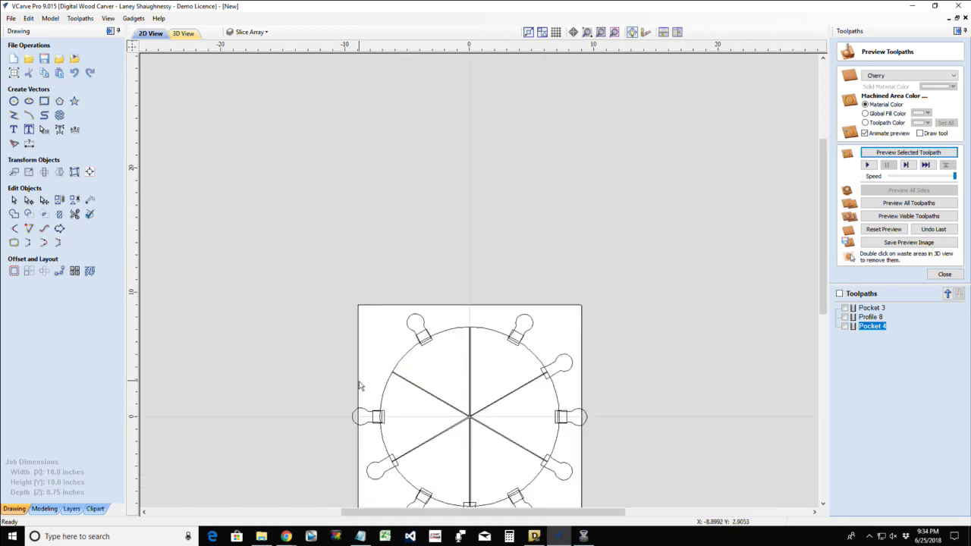
scroll(379, 470, "up", 2)
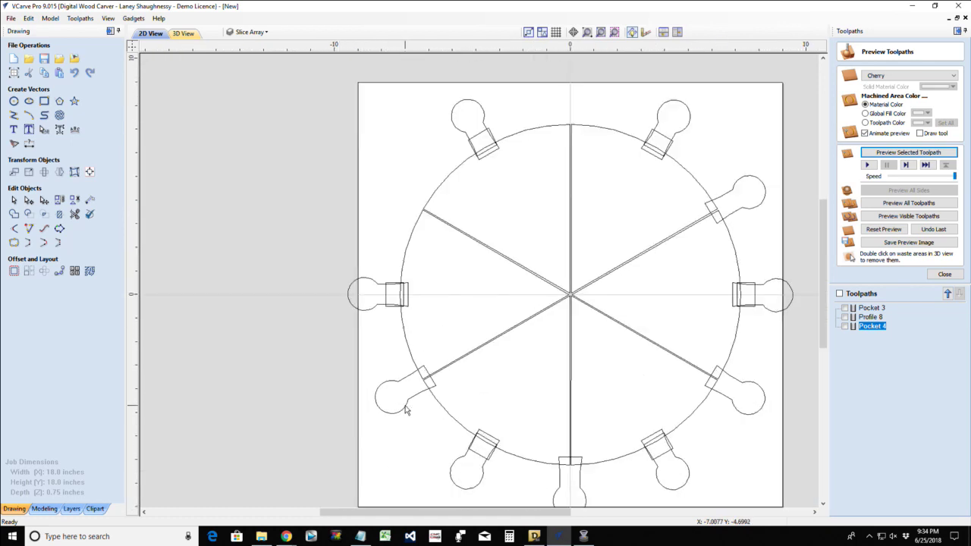
left_click(403, 408)
key("Delete")
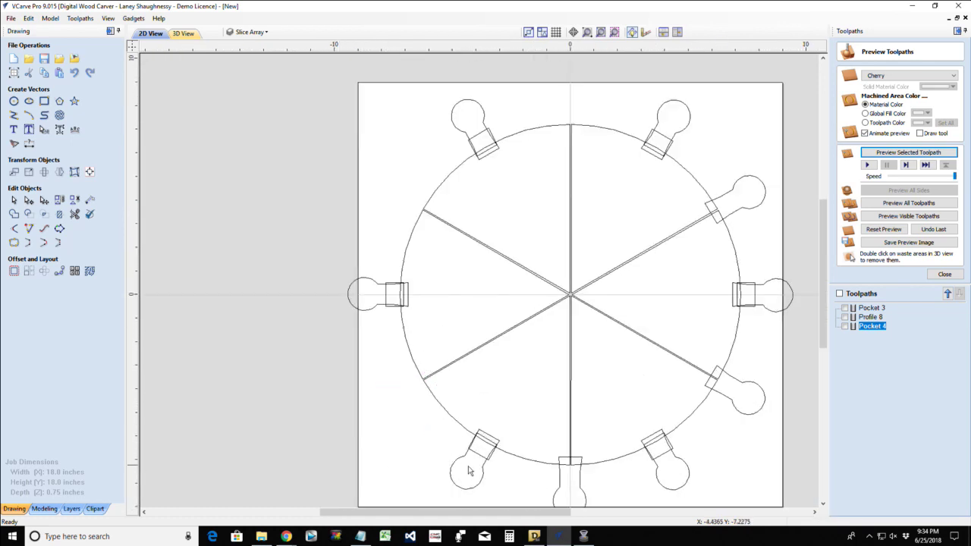
left_click(565, 486)
key("Delete")
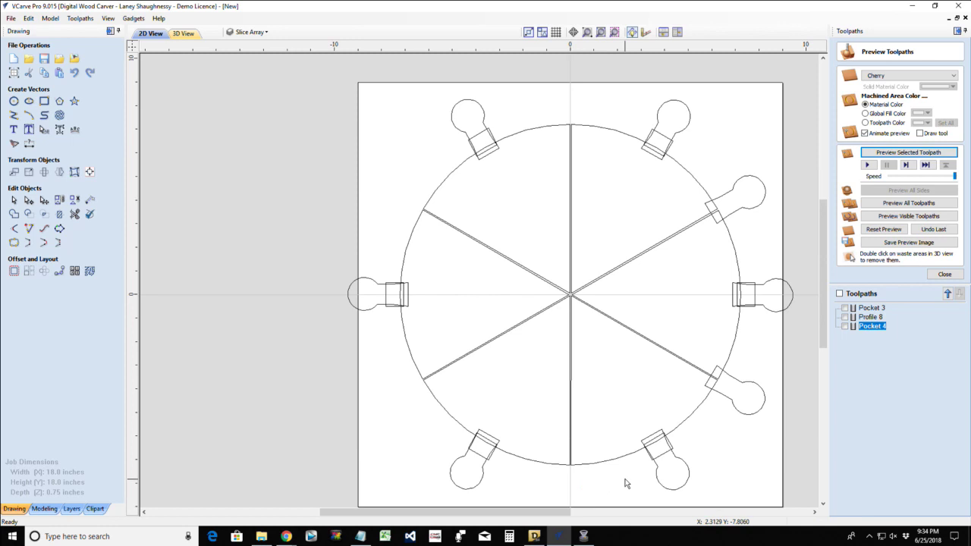
left_click(732, 401)
key("Delete")
- Delete the upper-right keyhole tab, then undo a mistaken delete of the lower-left keyhole's circle
left_click(740, 212)
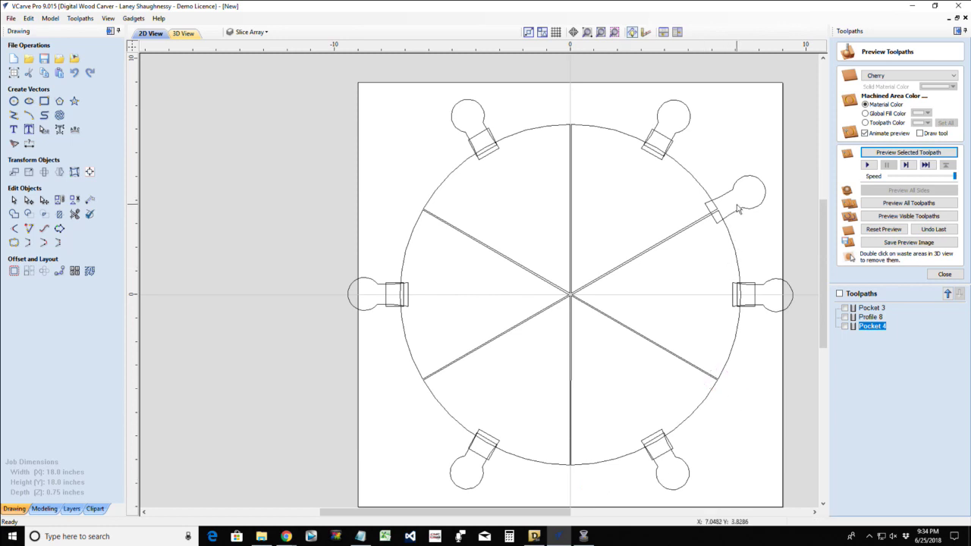
key("Delete")
scroll(586, 123, "up", 1)
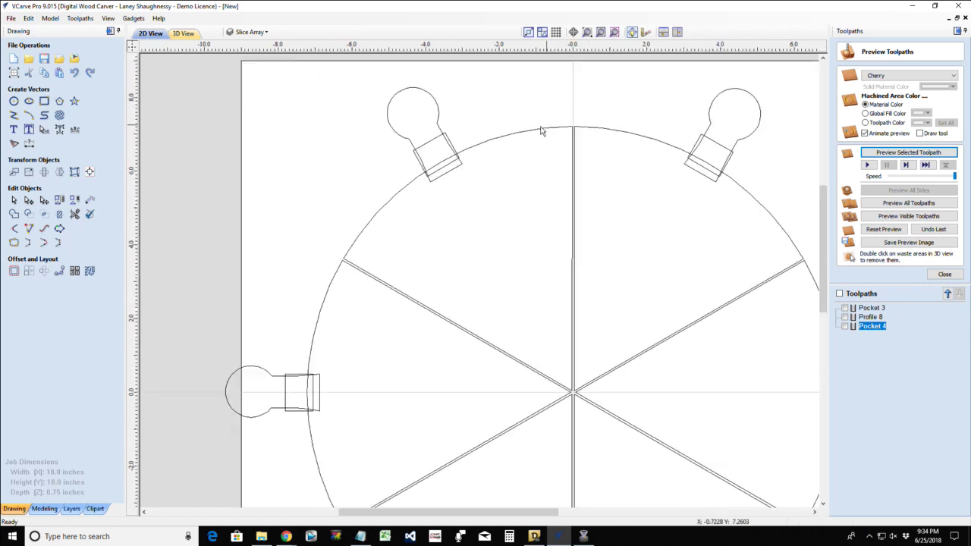
scroll(426, 142, "up", 1)
left_click(427, 146)
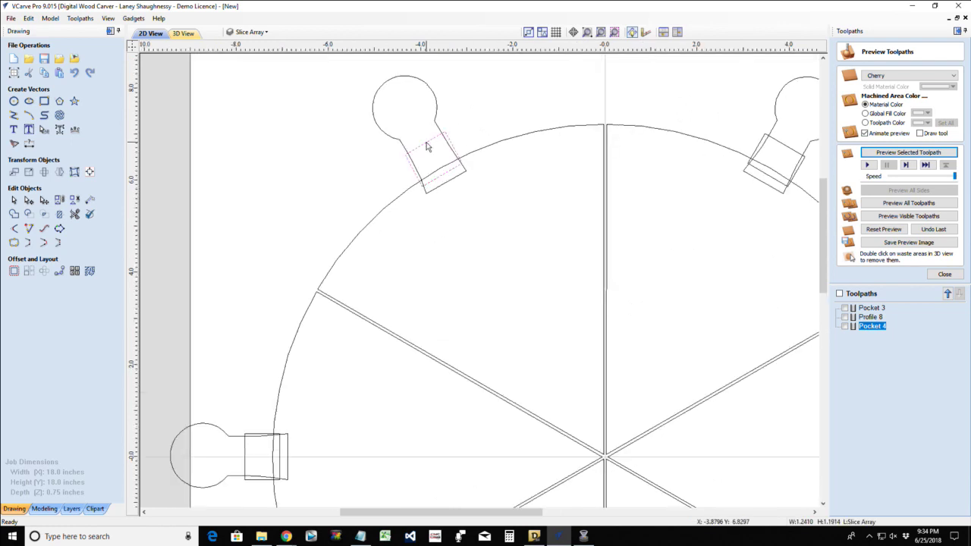
scroll(427, 146, "down", 2)
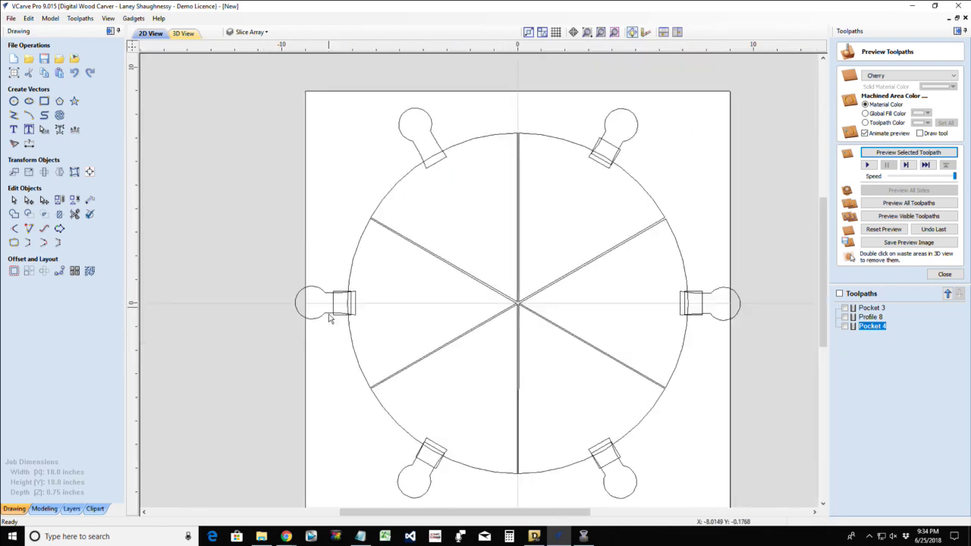
left_click(443, 452)
key("Delete")
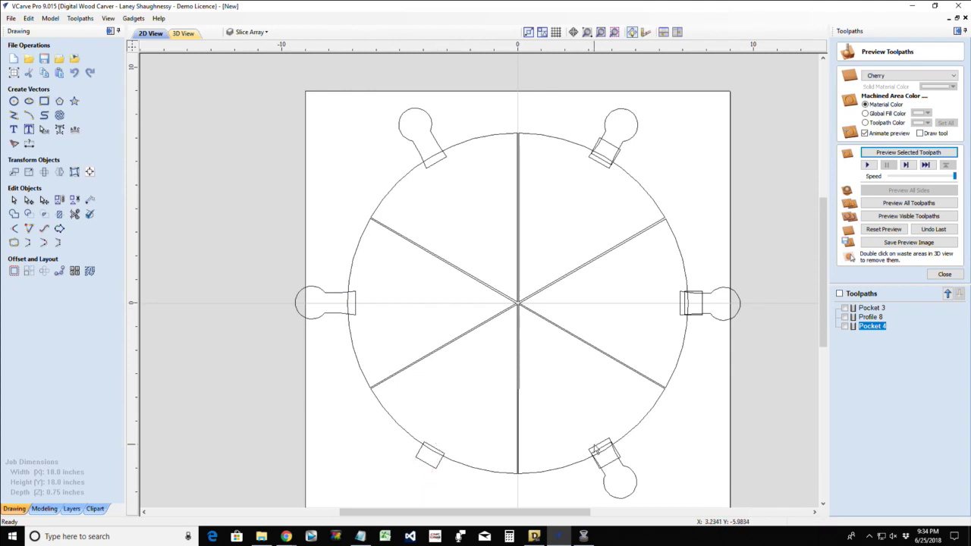
key("ctrl+z")
- Pick out the duplicate neck rectangles on the lower-left, lower-right, right and top-right tabs, then marquee-select all vectors
left_click(424, 466)
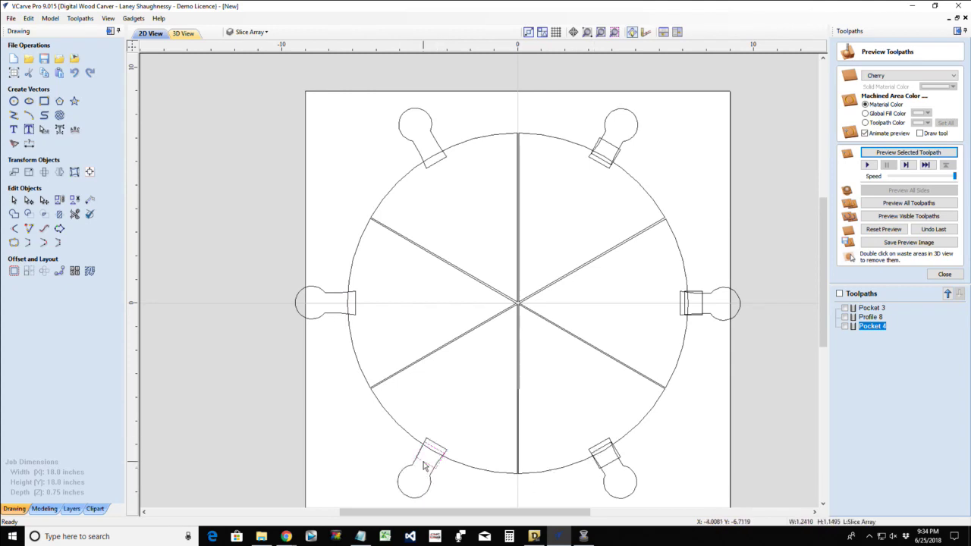
left_click(599, 448)
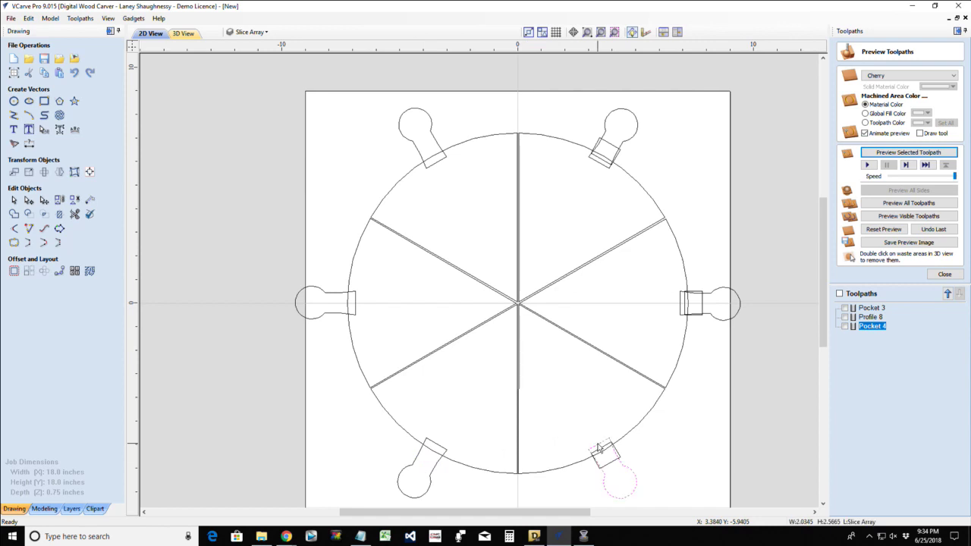
key("Escape")
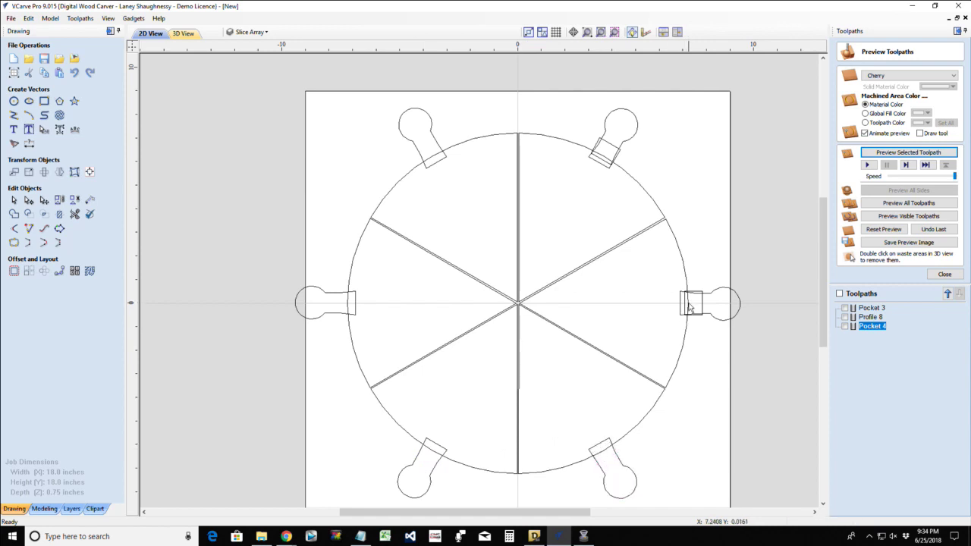
left_click(686, 305)
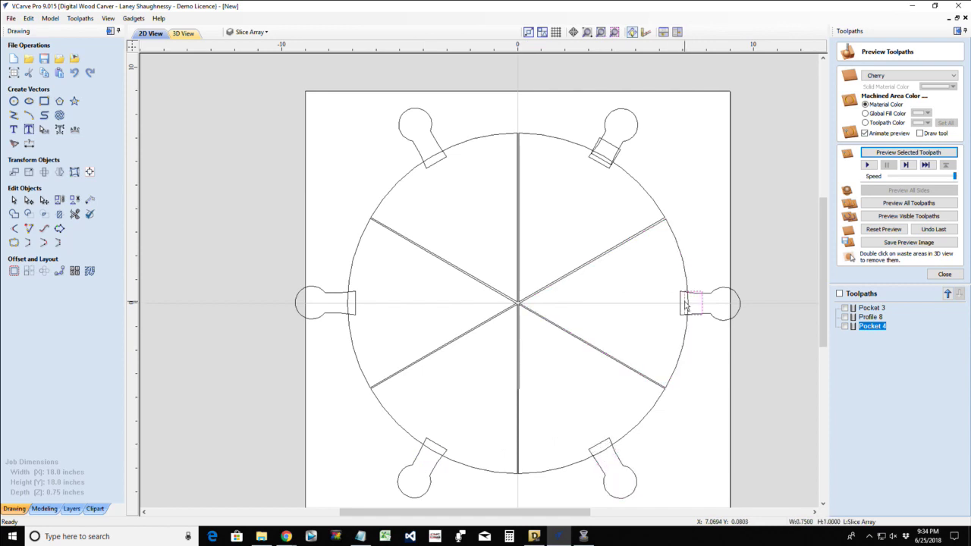
left_click(681, 306, "shift")
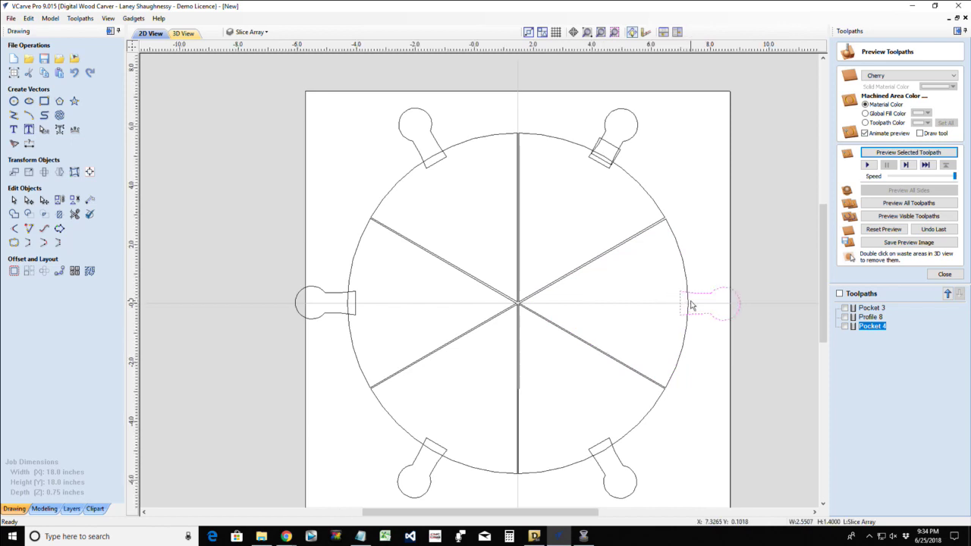
scroll(690, 306, "up", 1)
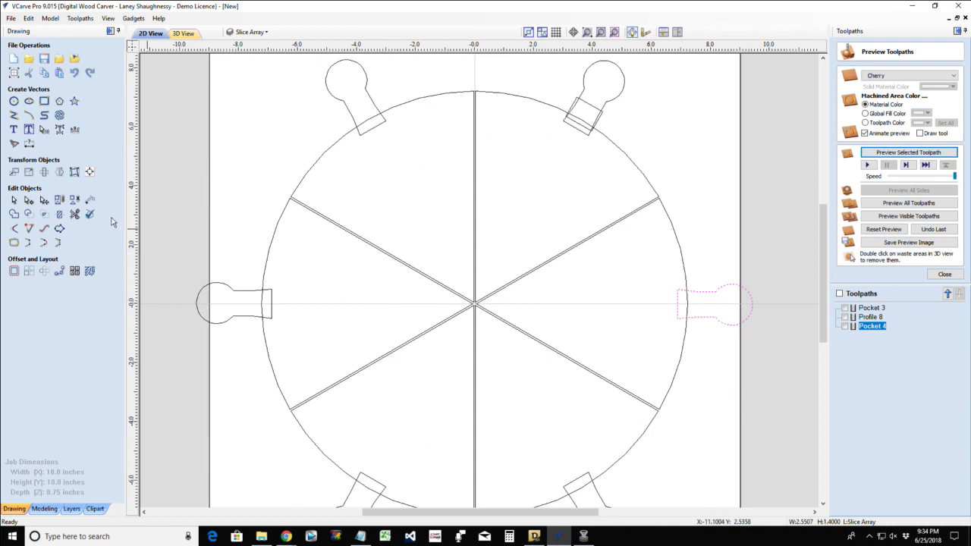
left_click(580, 133)
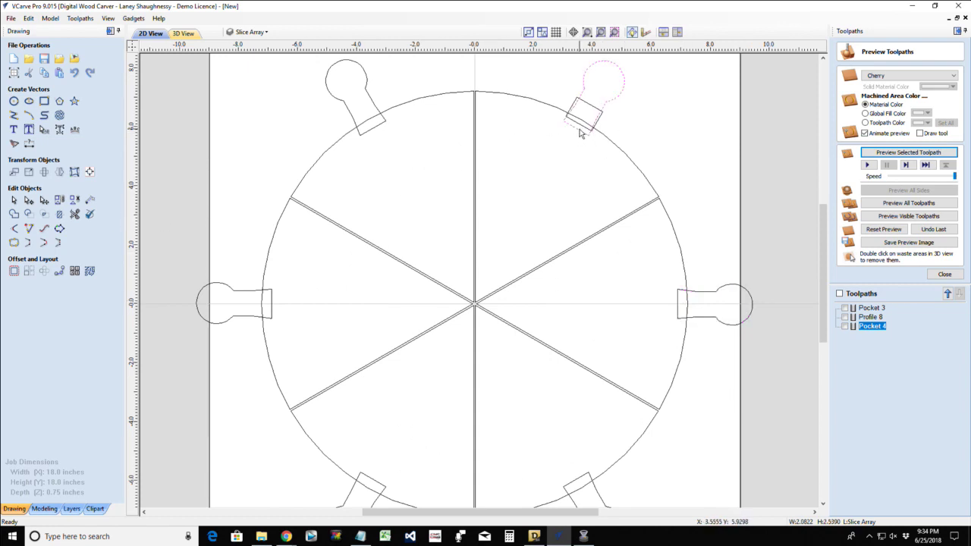
left_click(580, 124)
key("Escape")
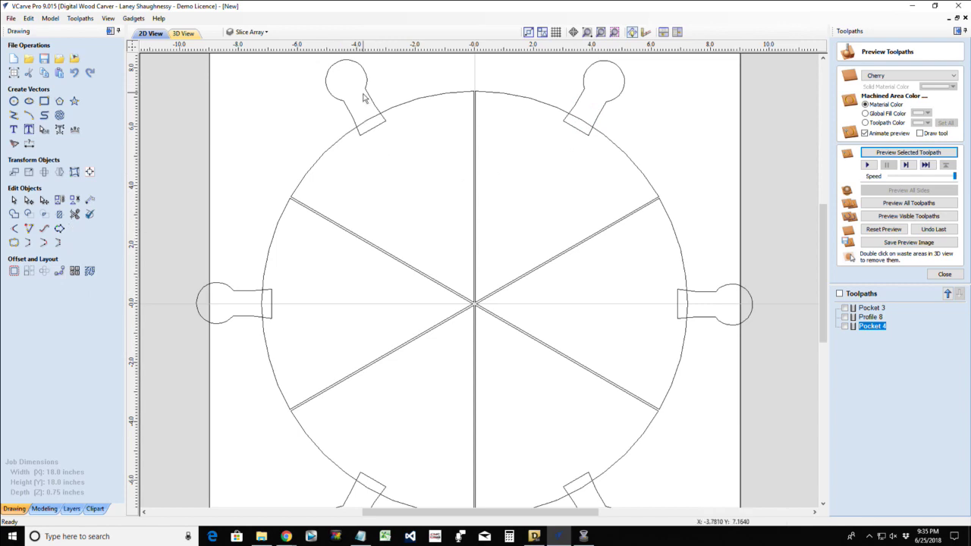
scroll(364, 110, "down", 2)
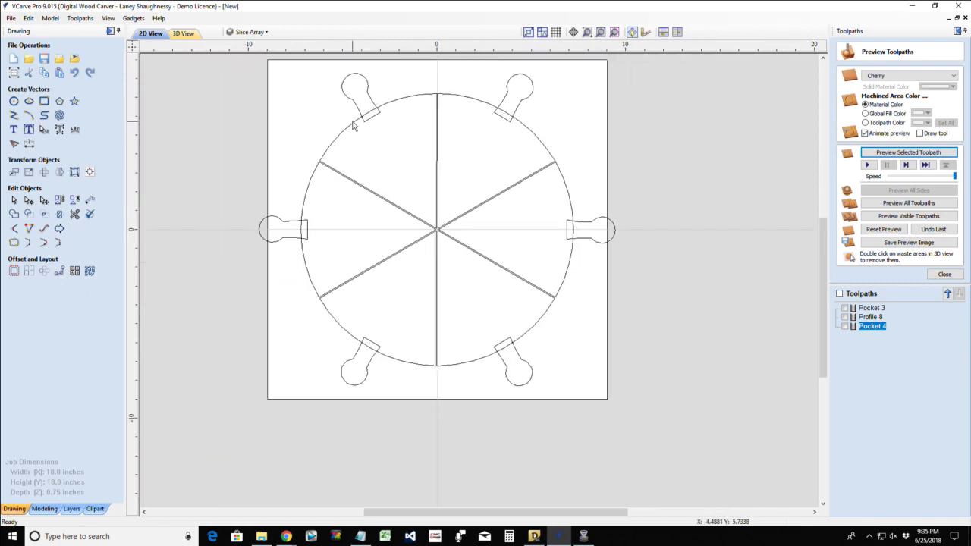
left_click(354, 128)
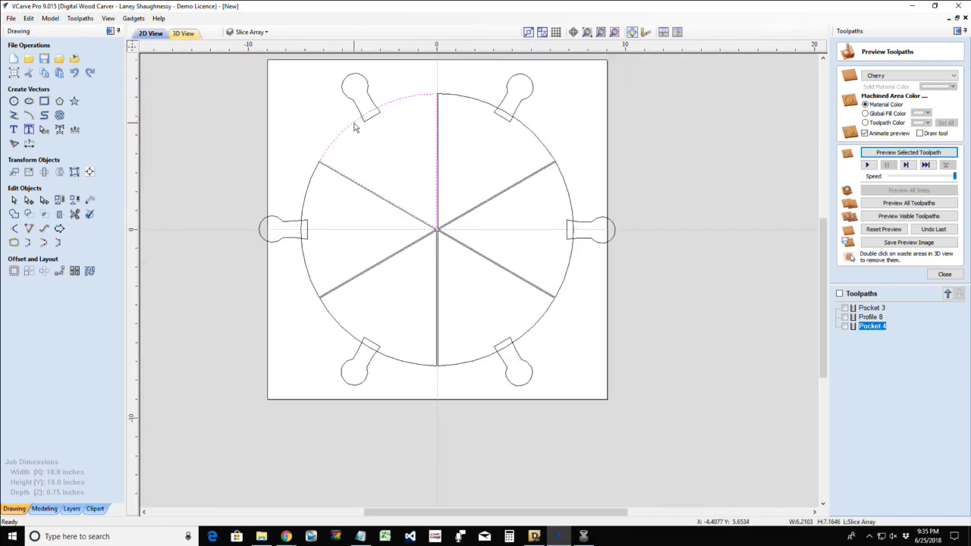
left_click_drag(222, 68, 682, 436)
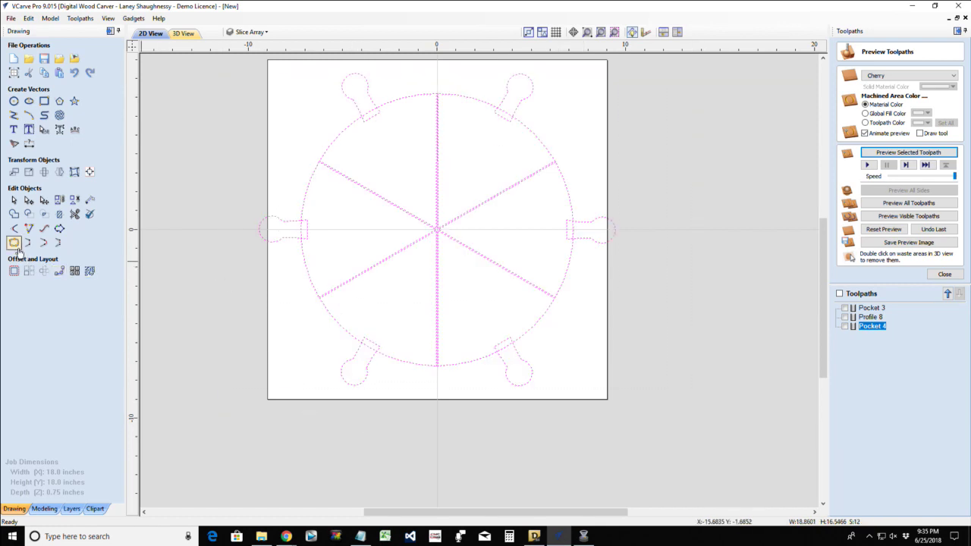
left_click(14, 214)
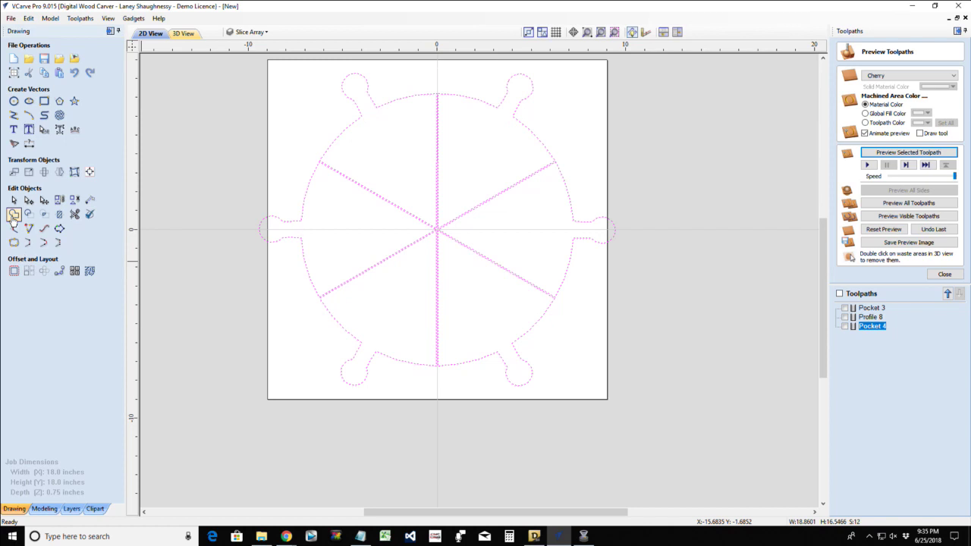
left_click(396, 130)
left_click(361, 121)
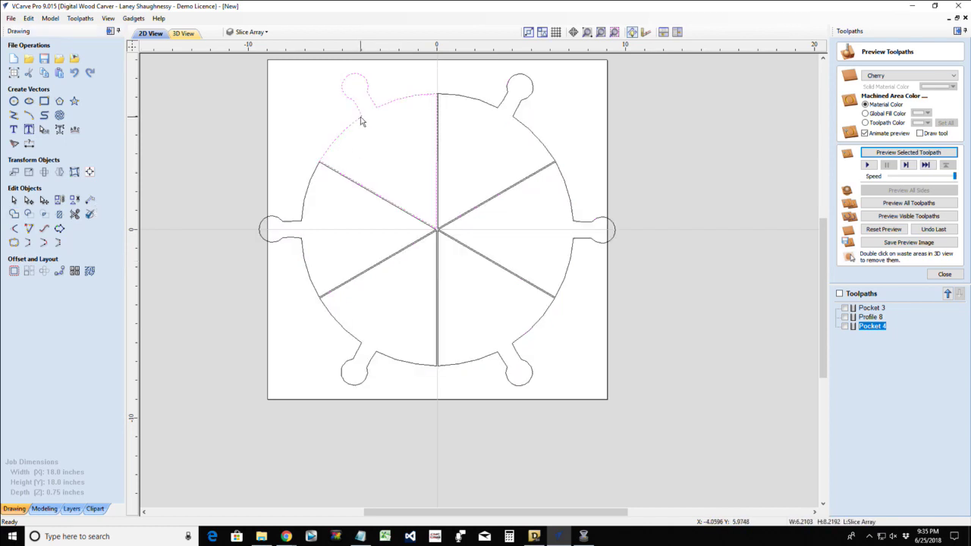
scroll(360, 123, "up", 3)
scroll(358, 125, "down", 3)
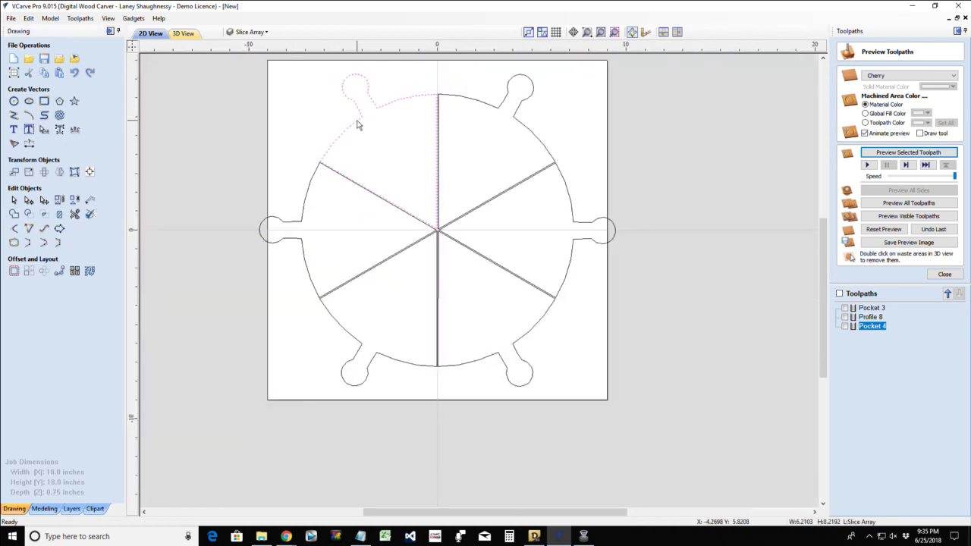
key("Left")
key("Up")
key("Up")
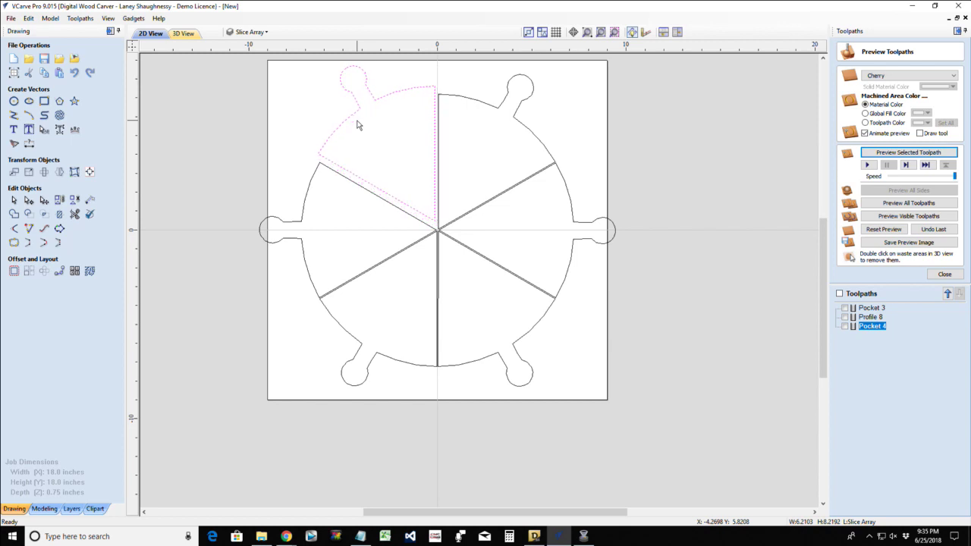
key("Up")
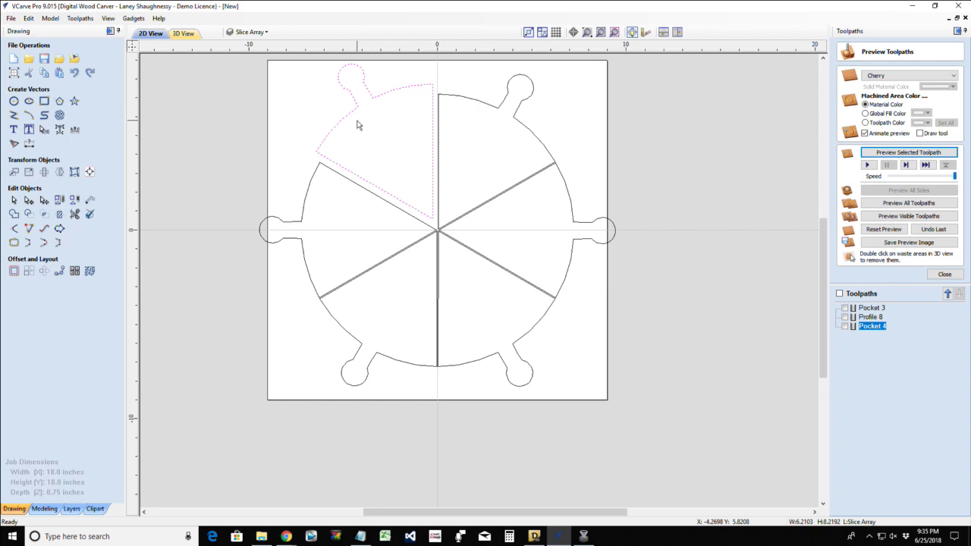
left_click(494, 92)
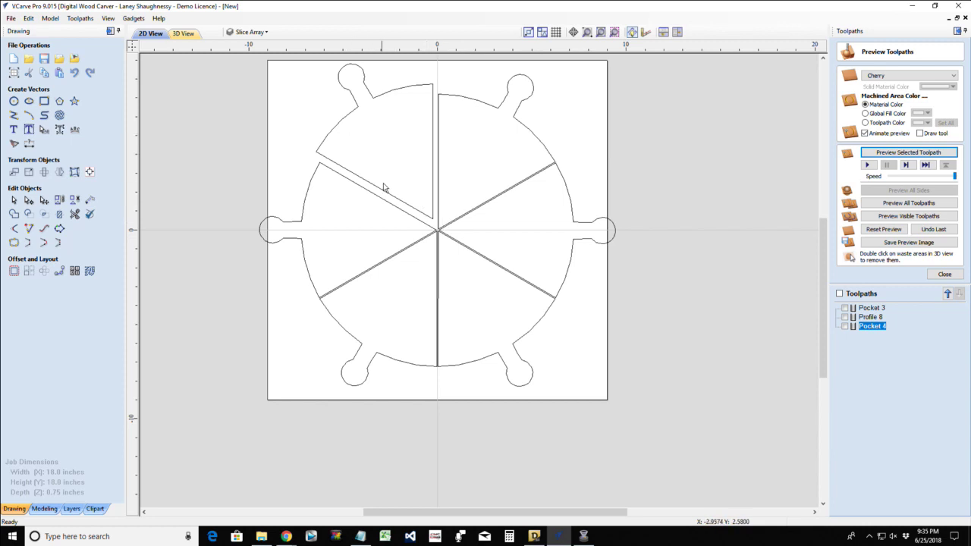
left_click(302, 215)
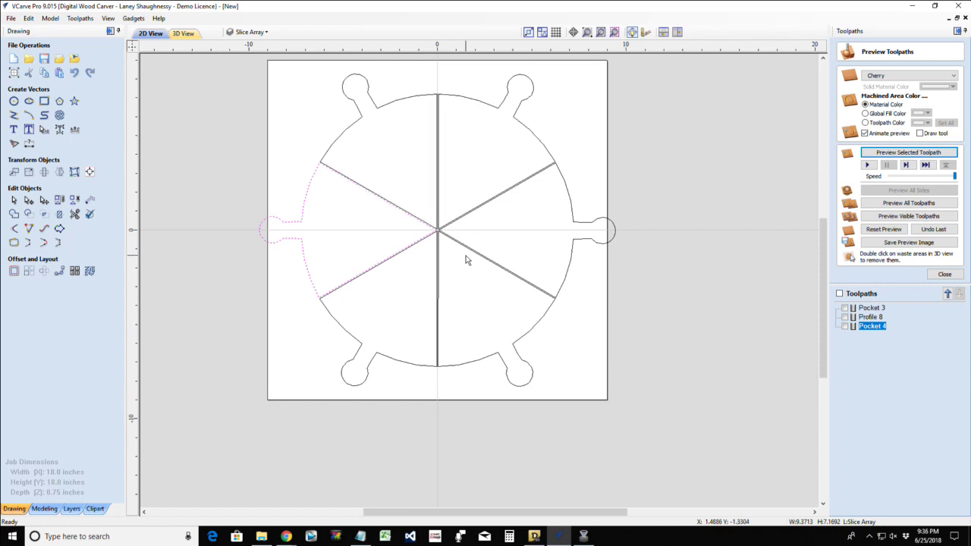
- Box-select every vector of the six-wedge keyhole disc and close the Preview Toolpaths panel
key("ctrl+a")
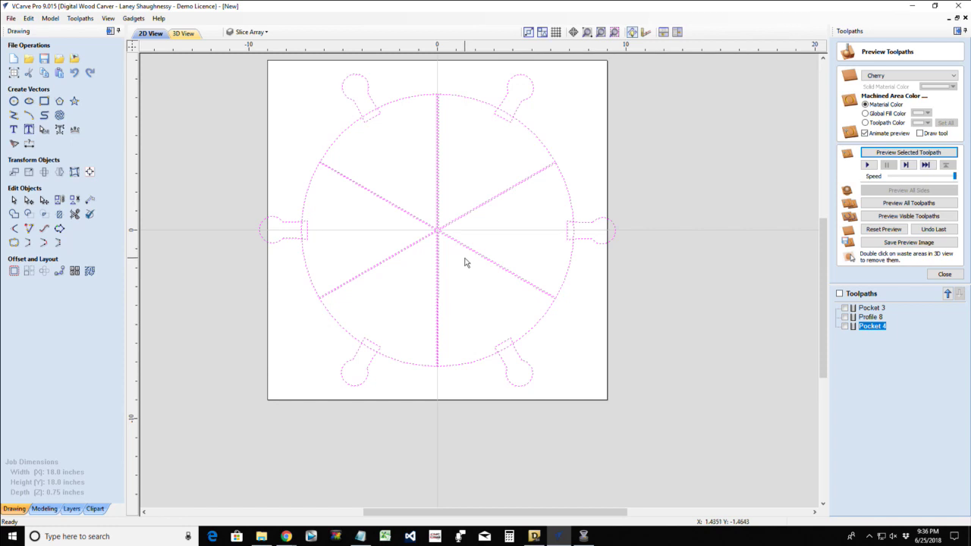
key("Escape")
scroll(394, 172, "up", 3)
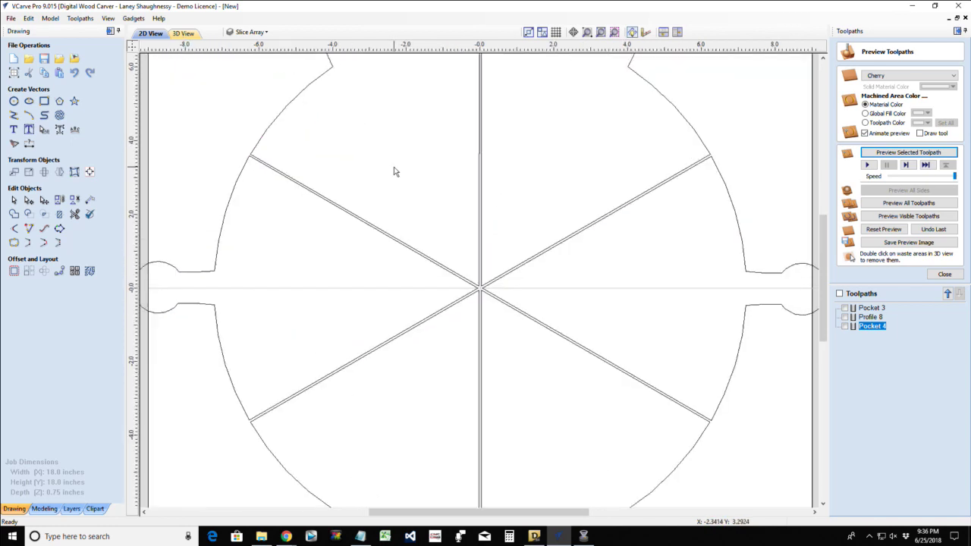
scroll(393, 171, "down", 3)
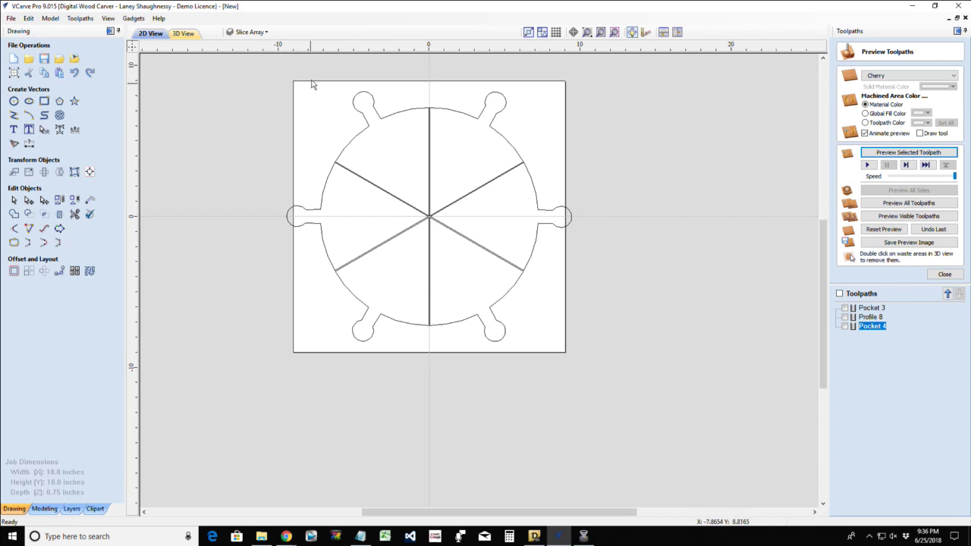
left_click(348, 148)
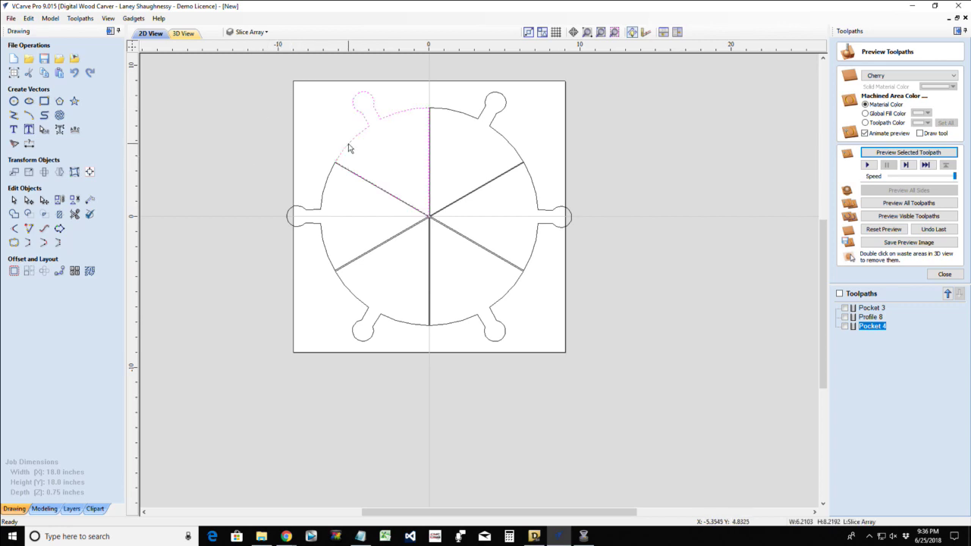
scroll(348, 147, "up", 2)
scroll(348, 148, "up", 1)
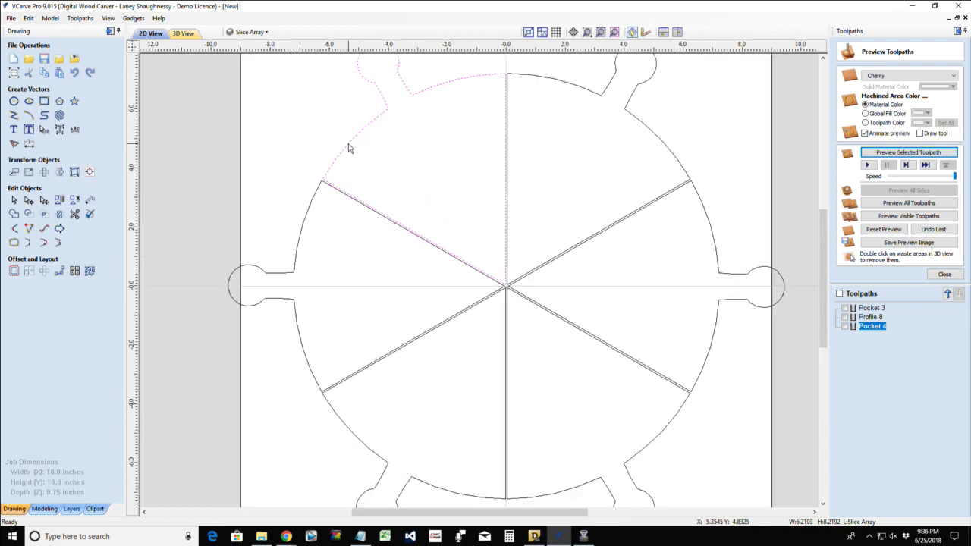
scroll(324, 181, "down", 2)
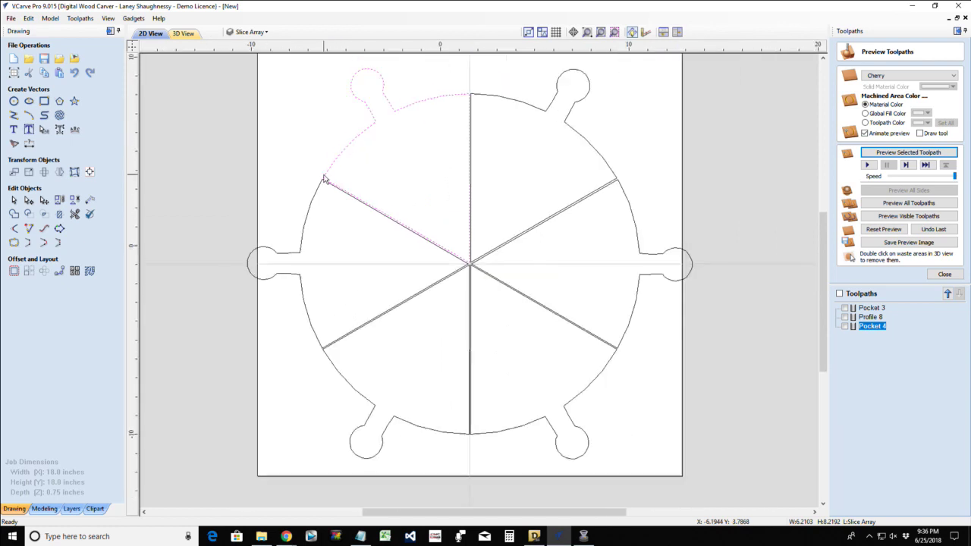
left_click_drag(202, 83, 588, 371)
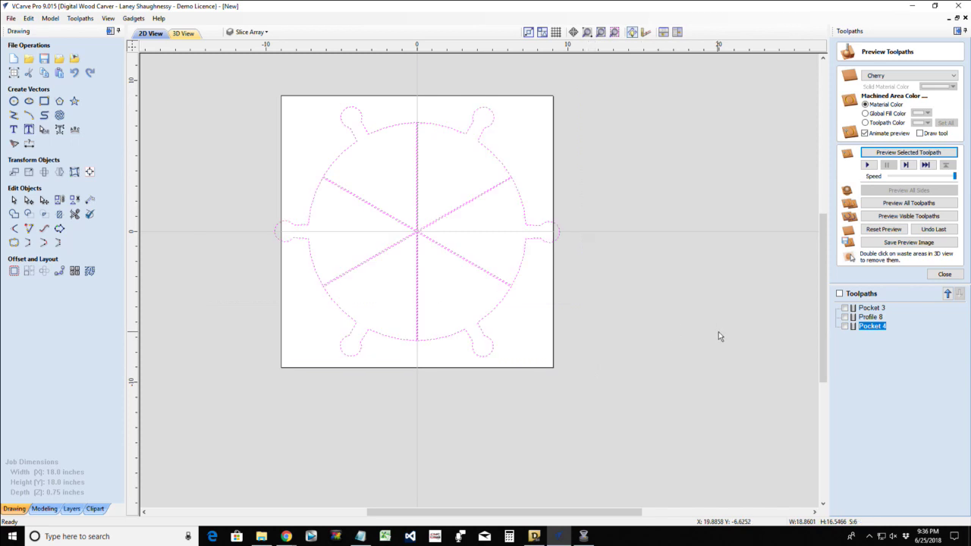
left_click(944, 275)
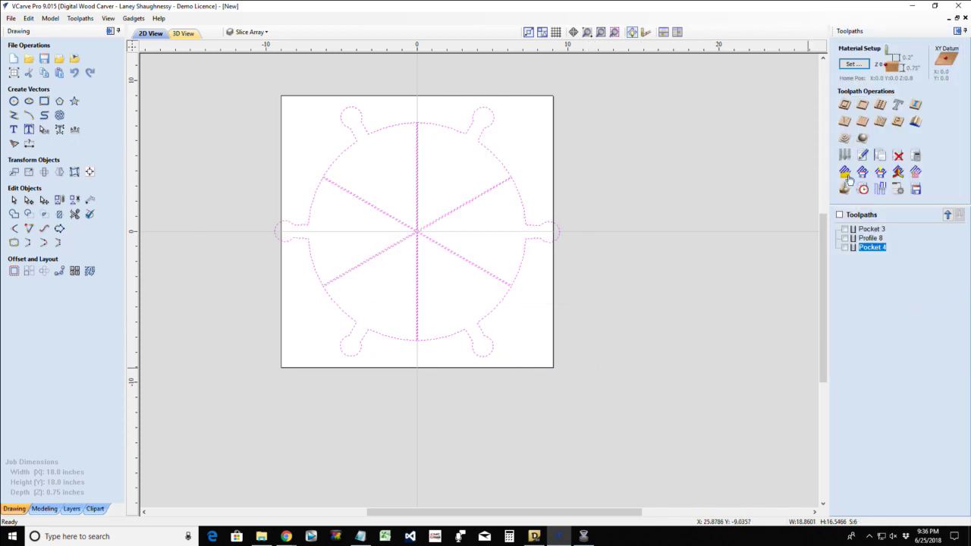
- Start a new profile toolpath, Profile 9, using the End Mill (0.0625 inches) from the Tool Database
left_click(844, 106)
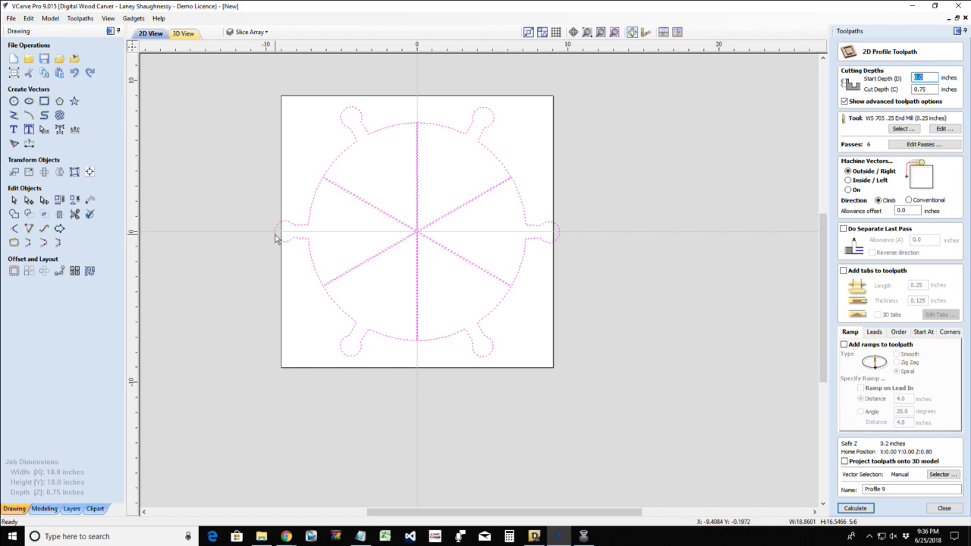
left_click(903, 129)
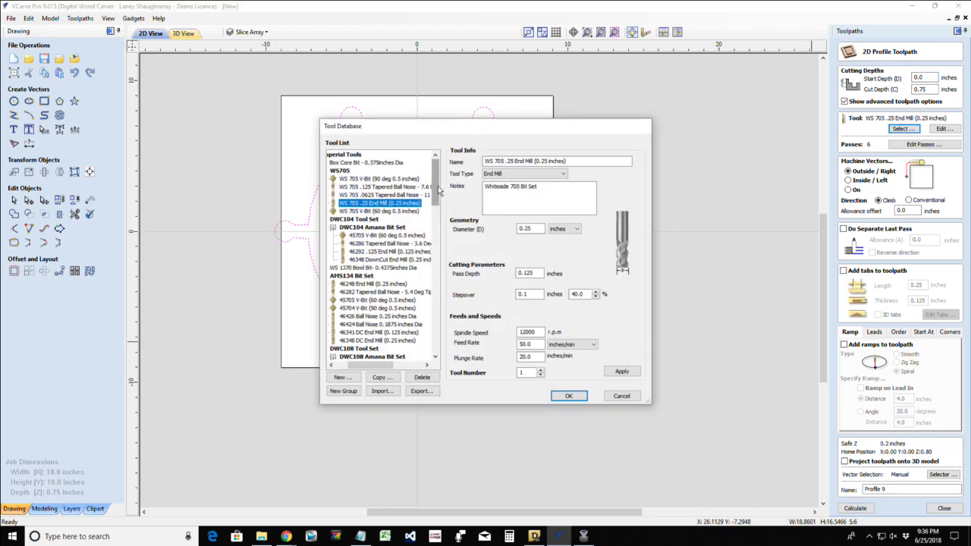
left_click_drag(439, 190, 438, 218)
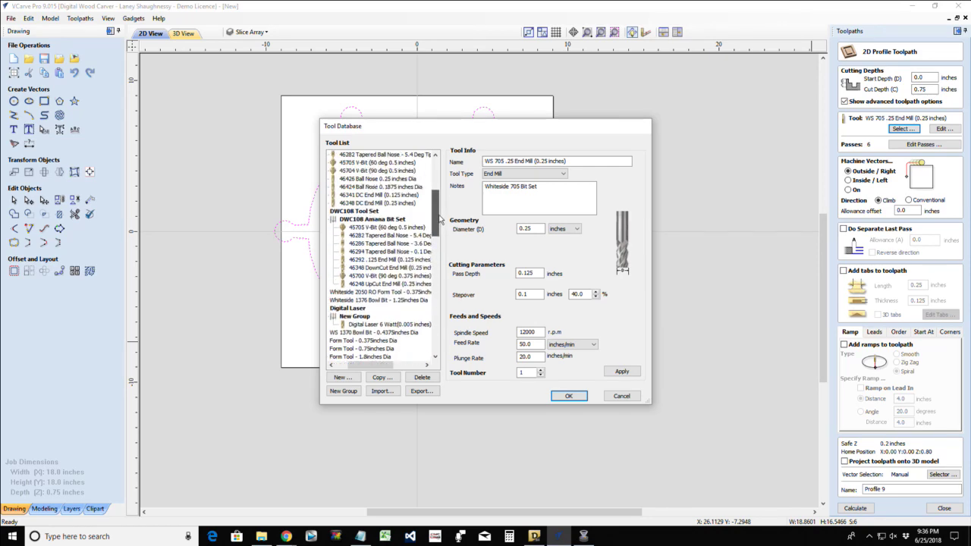
left_click_drag(439, 218, 435, 199)
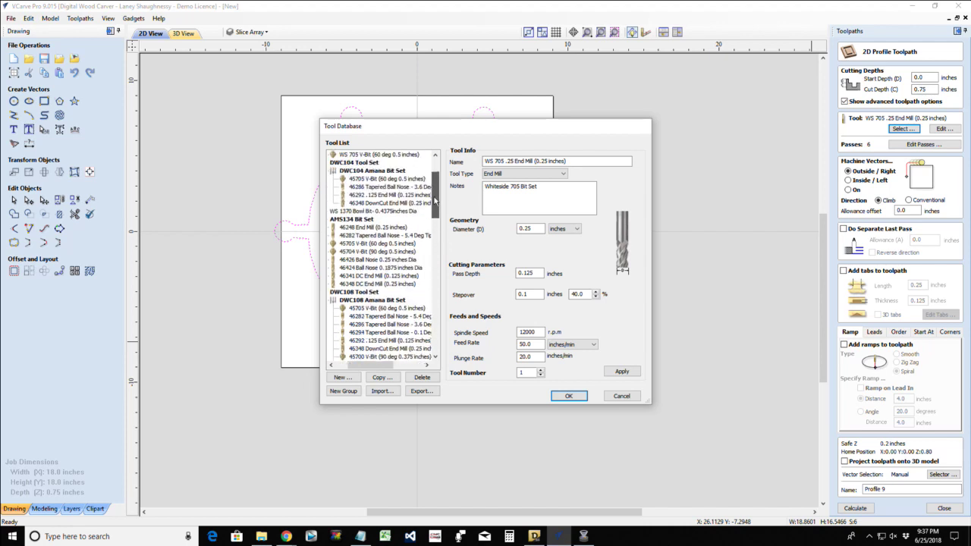
left_click_drag(435, 202, 436, 238)
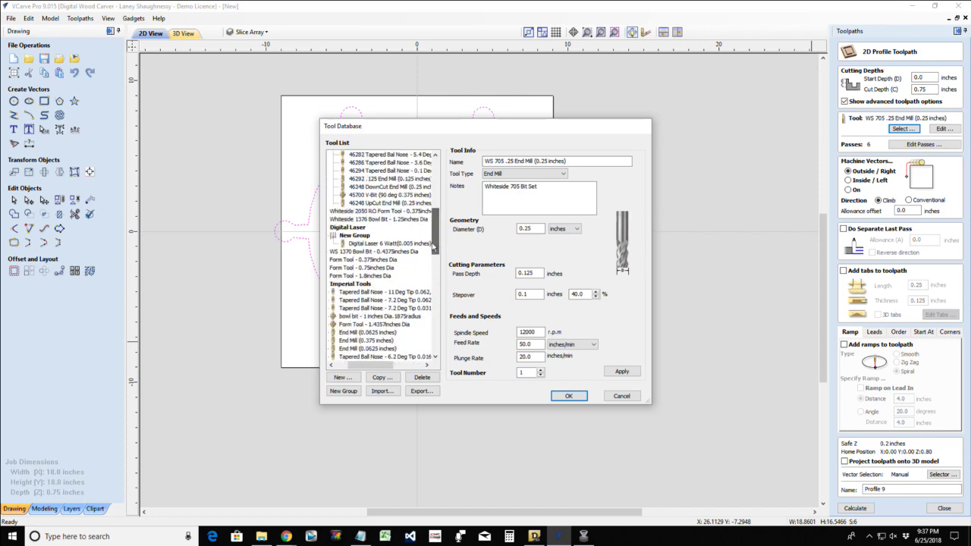
left_click(367, 332)
left_click(570, 396)
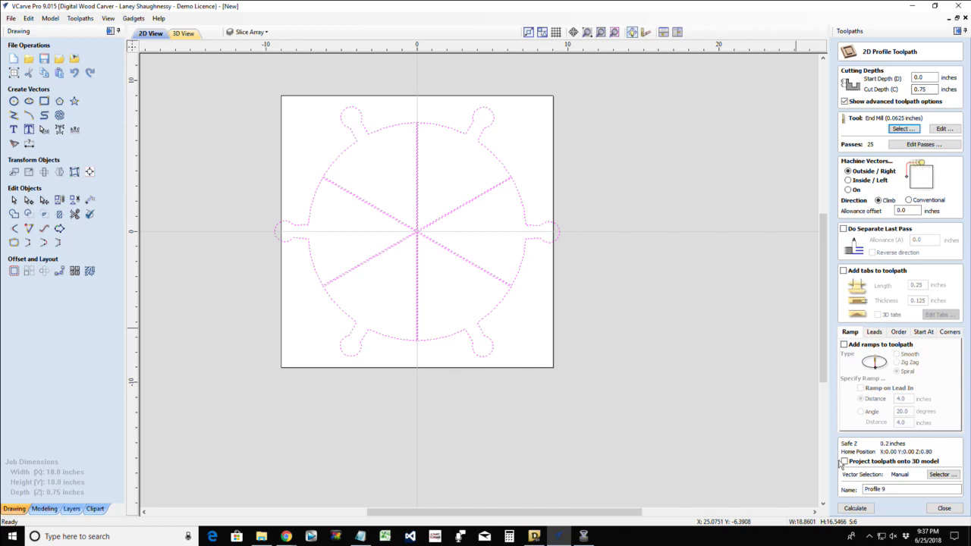
- Calculate Profile 9, inspect its cut around the disc in 3D, reset the preview, and return to 2D
left_click(855, 508)
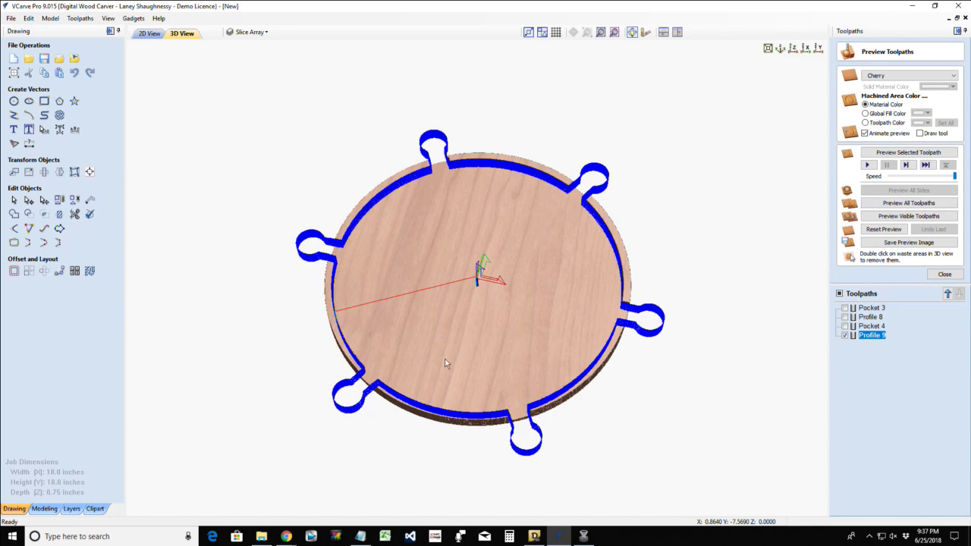
left_click_drag(444, 364, 437, 293)
left_click_drag(473, 385, 495, 488)
left_click_drag(415, 345, 369, 324)
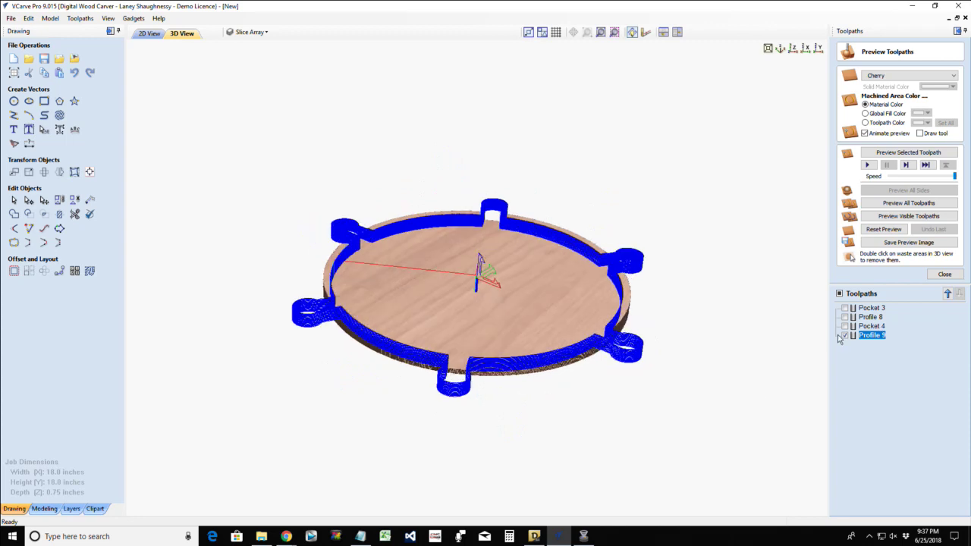
left_click(844, 334)
left_click_drag(455, 318, 447, 374)
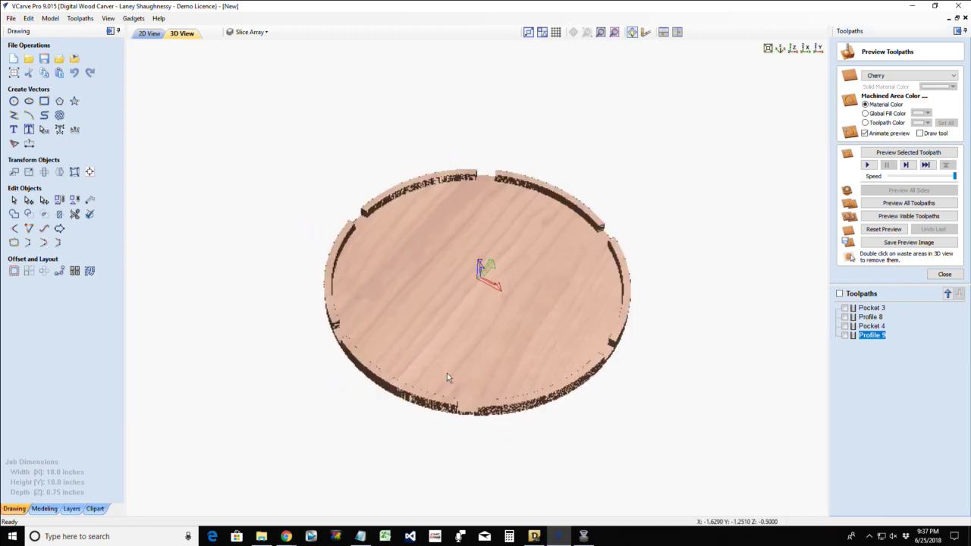
left_click(844, 335)
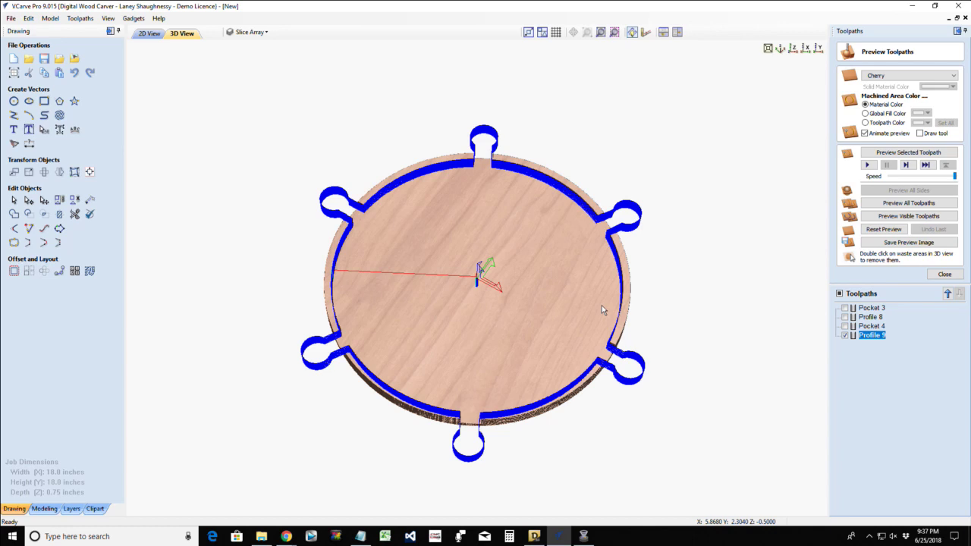
left_click(884, 229)
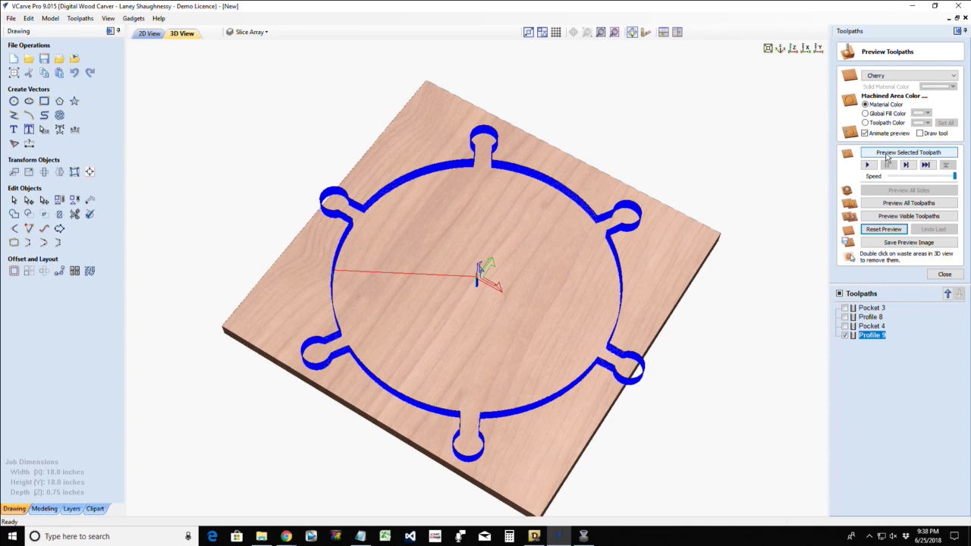
left_click(156, 35)
- Reopen Profile 9 and switch its tool to the 0.03125-inch (0.0313) end mill
scroll(392, 220, "up", 3)
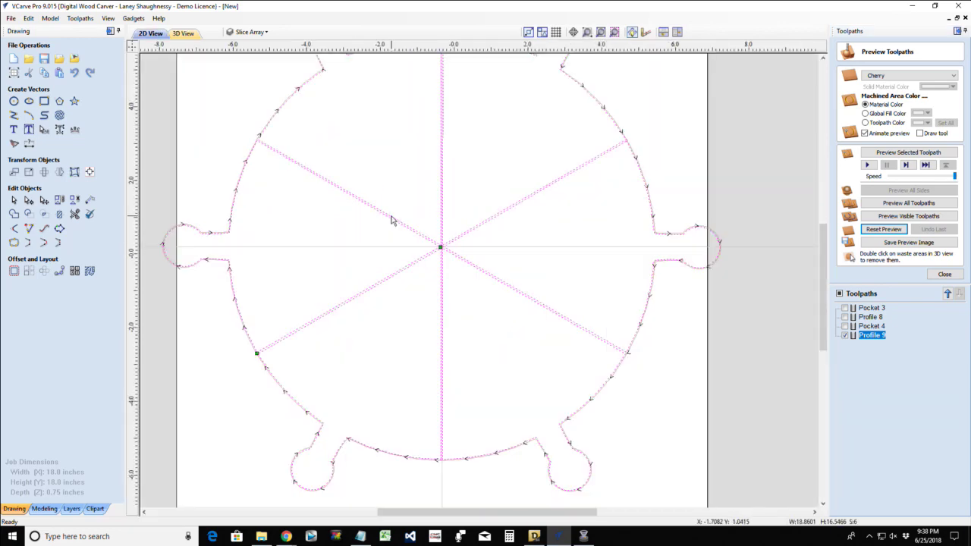
scroll(392, 220, "up", 3)
scroll(392, 220, "down", 5)
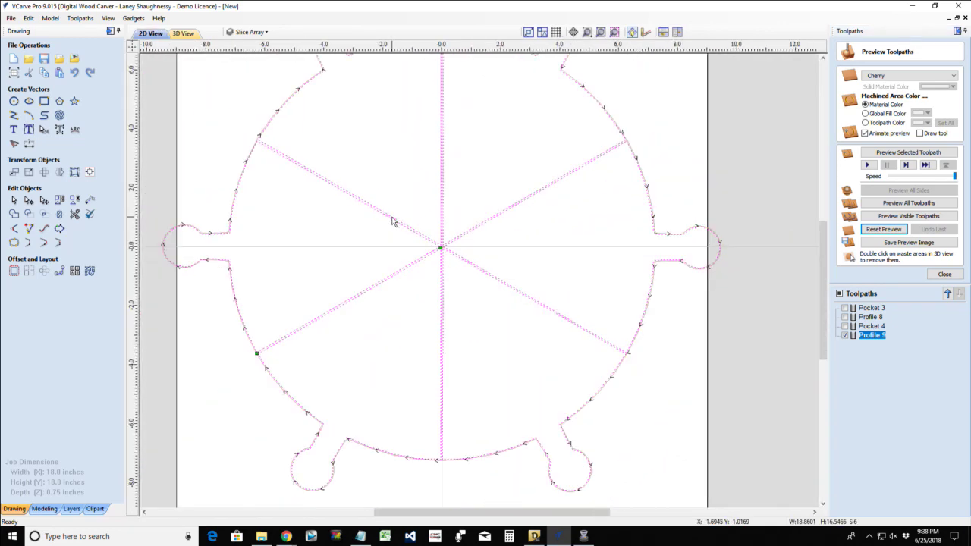
scroll(392, 220, "down", 1)
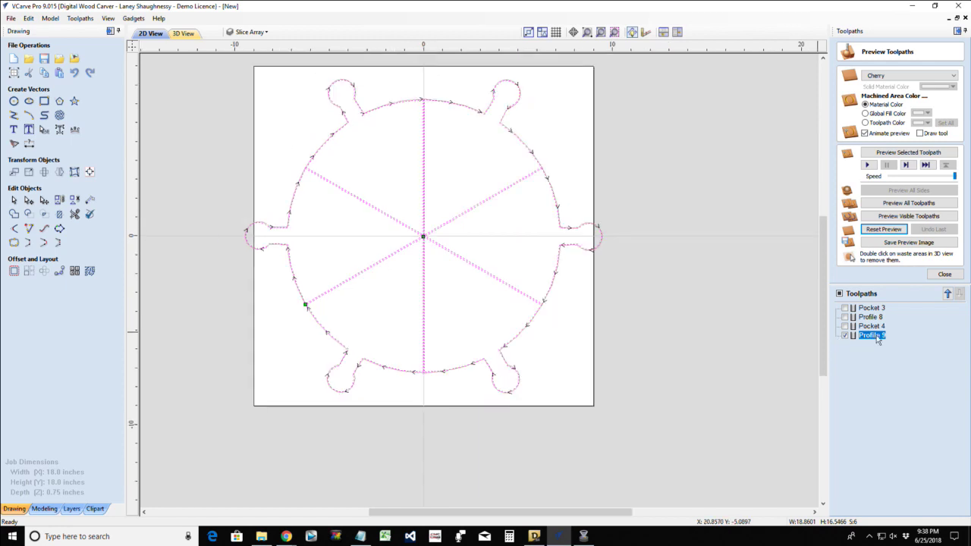
double_click(877, 339)
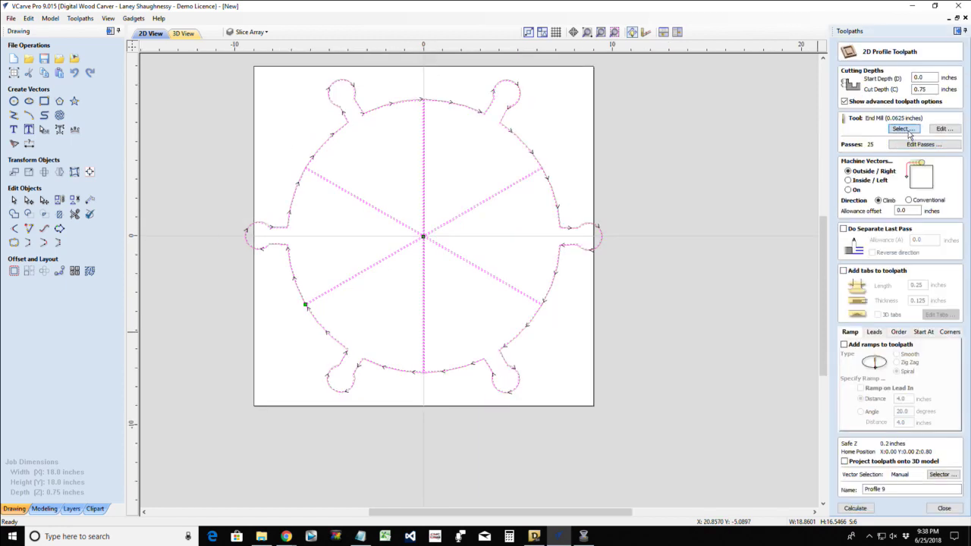
left_click(904, 129)
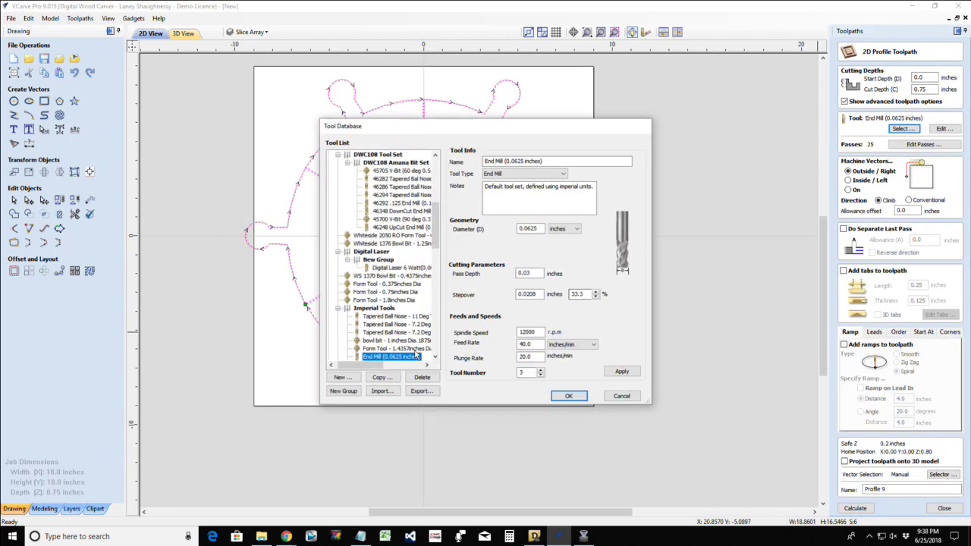
left_click_drag(528, 229, 542, 231)
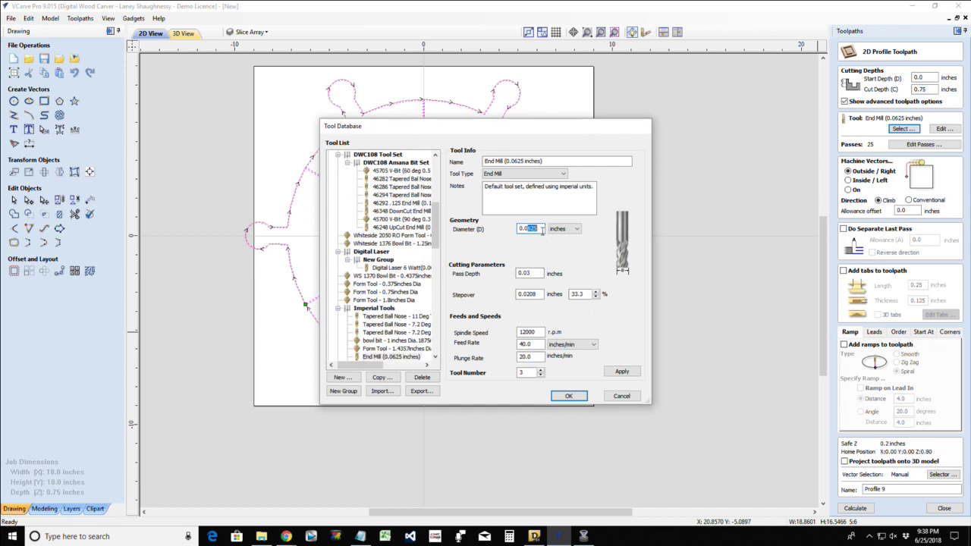
type("3125")
left_click(621, 371)
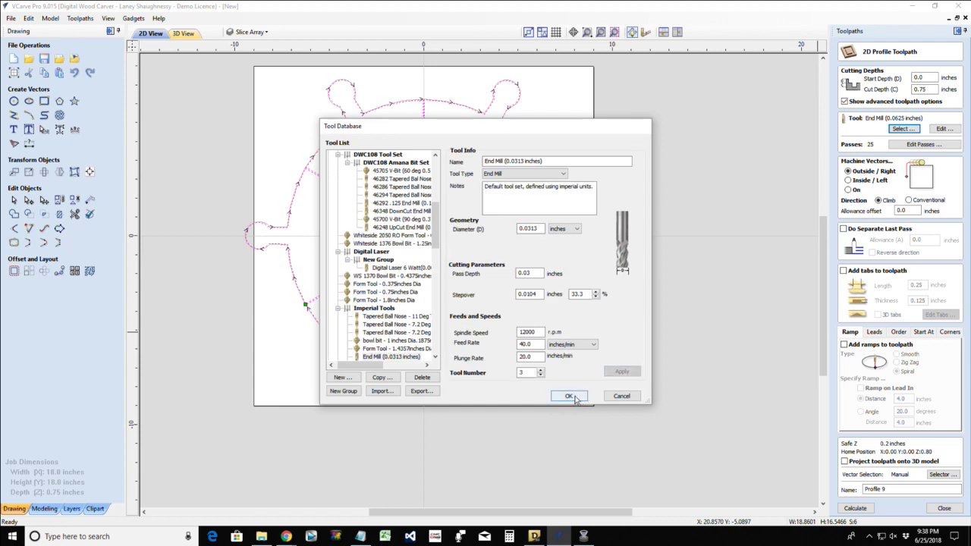
left_click(568, 395)
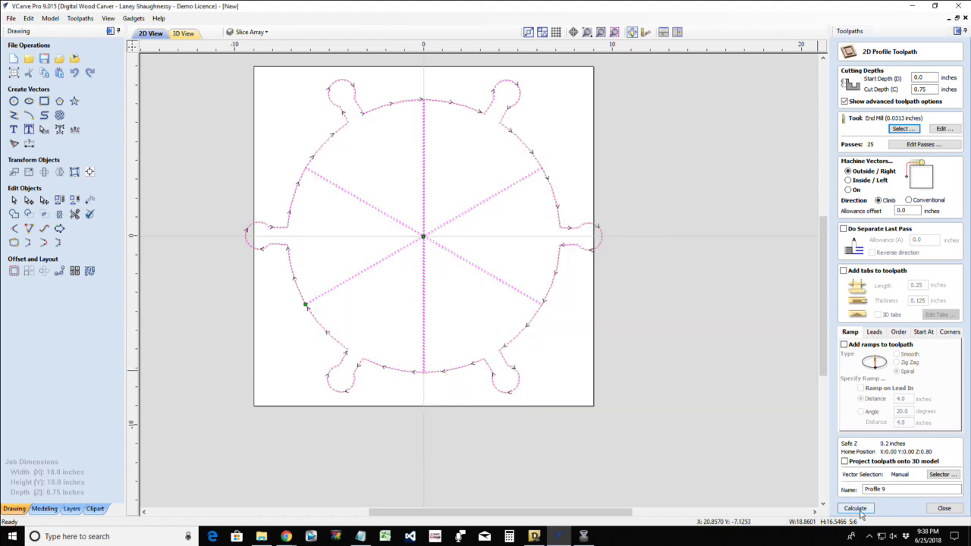
- Set Profile 9's number of passes to 1 and recalculate it
left_click(911, 146)
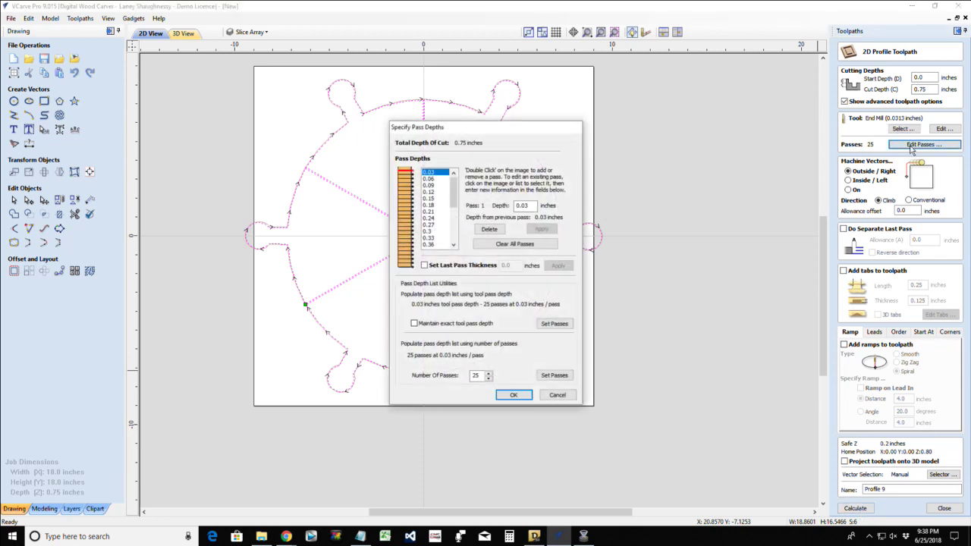
double_click(476, 375)
type("1")
left_click(513, 395)
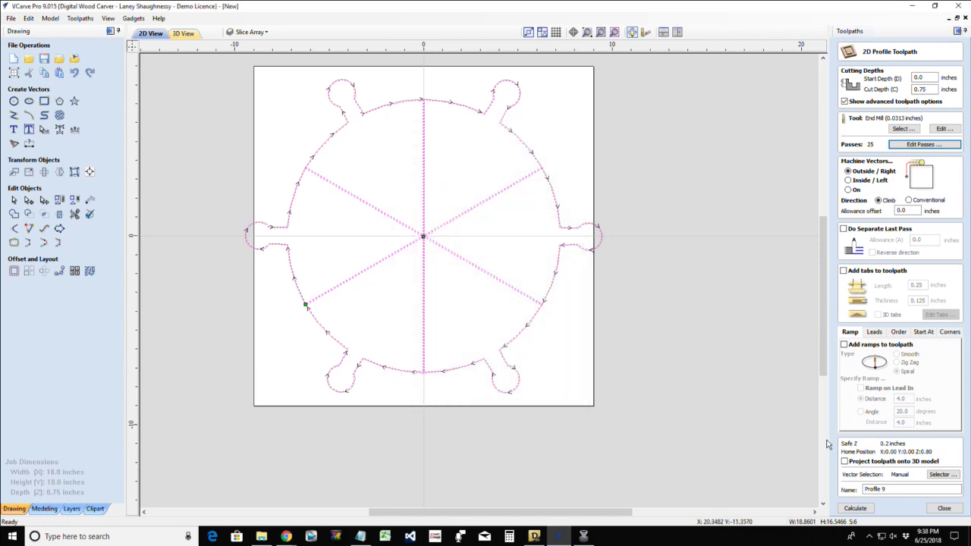
left_click(855, 508)
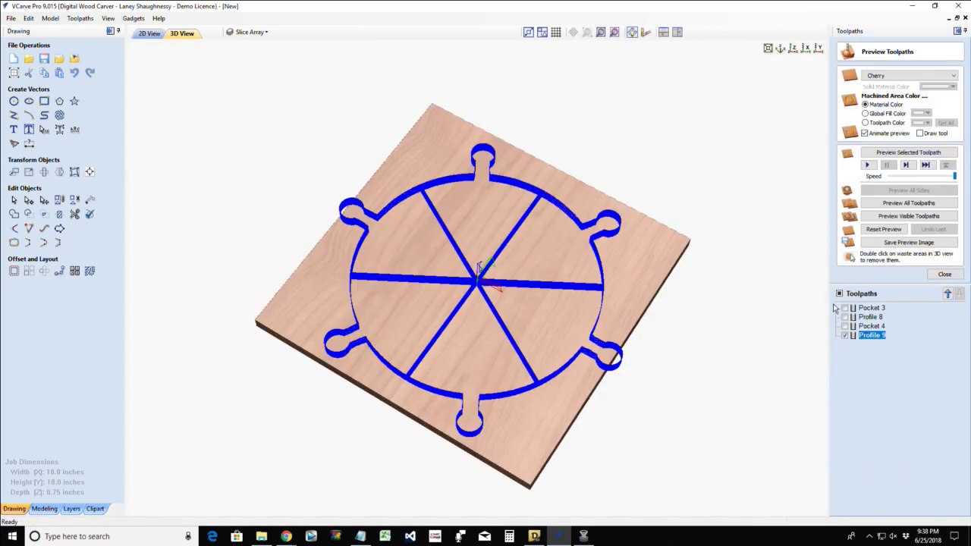
- Preview Profile 9, remove the upper and lower waste areas to reveal the wedge slices, then reset the preview
left_click(879, 154)
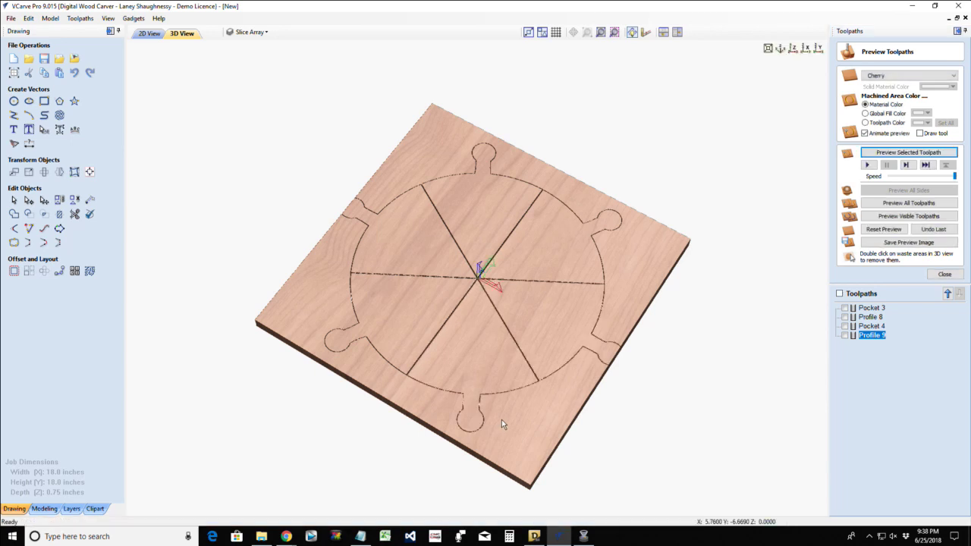
double_click(502, 419)
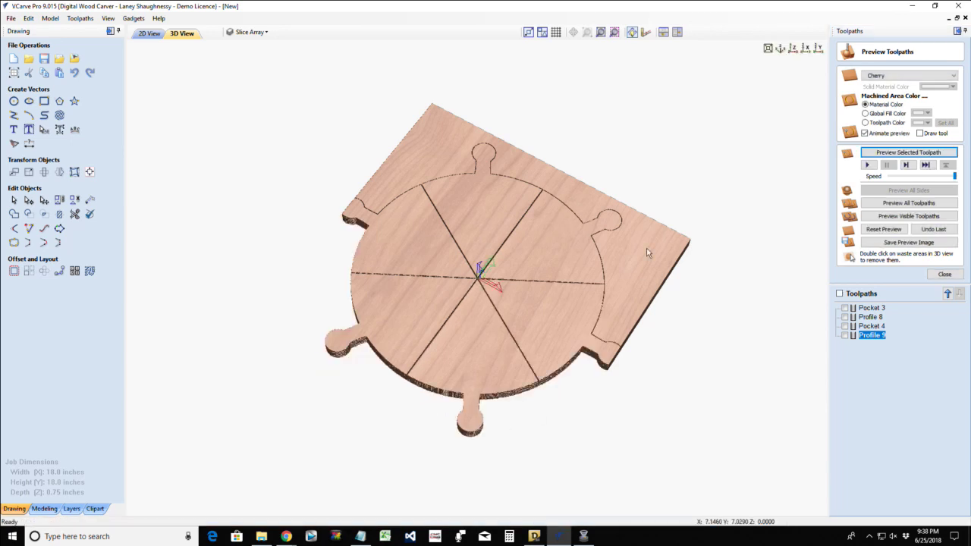
double_click(472, 172)
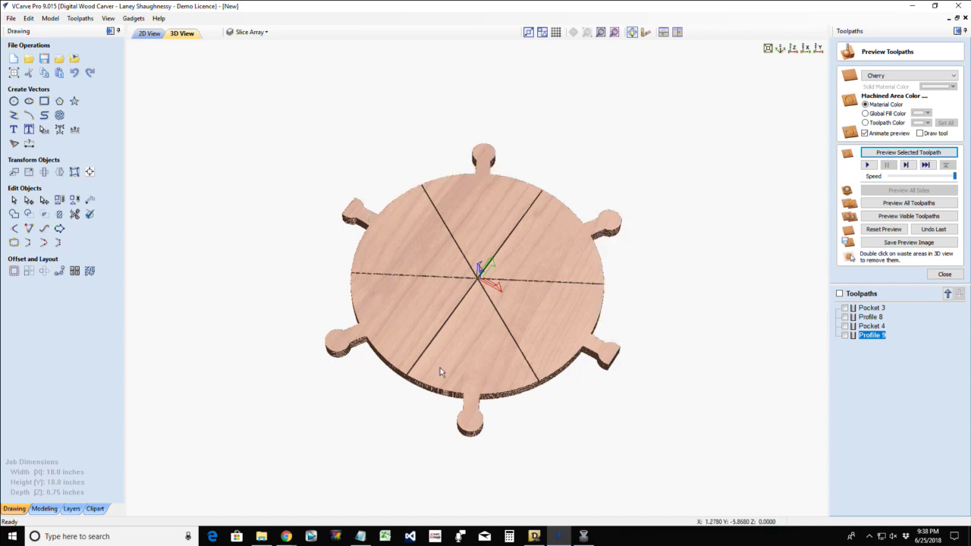
left_click_drag(462, 386, 470, 326)
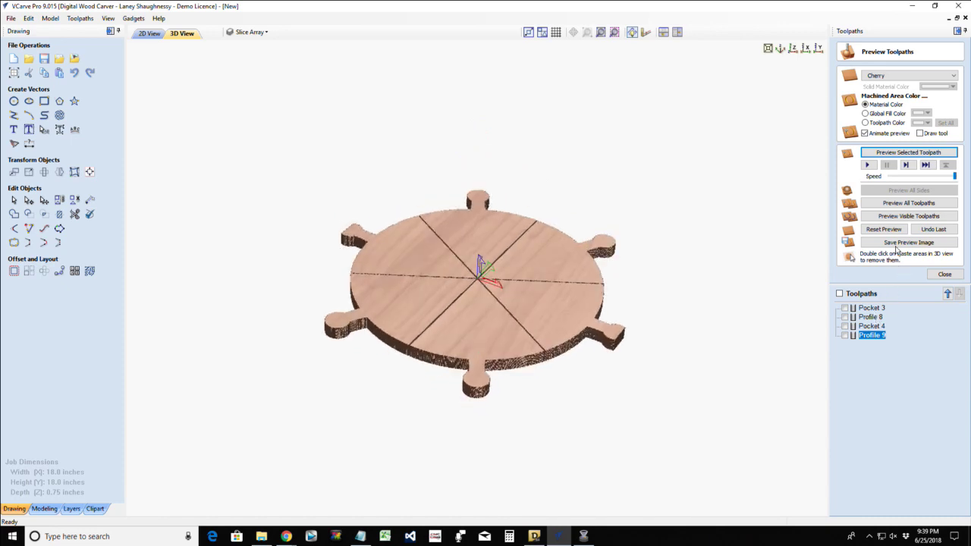
left_click(889, 229)
- Tick Pocket 3 and Pocket 4 and preview all visible toolpaths on the cherry board
left_click(844, 308)
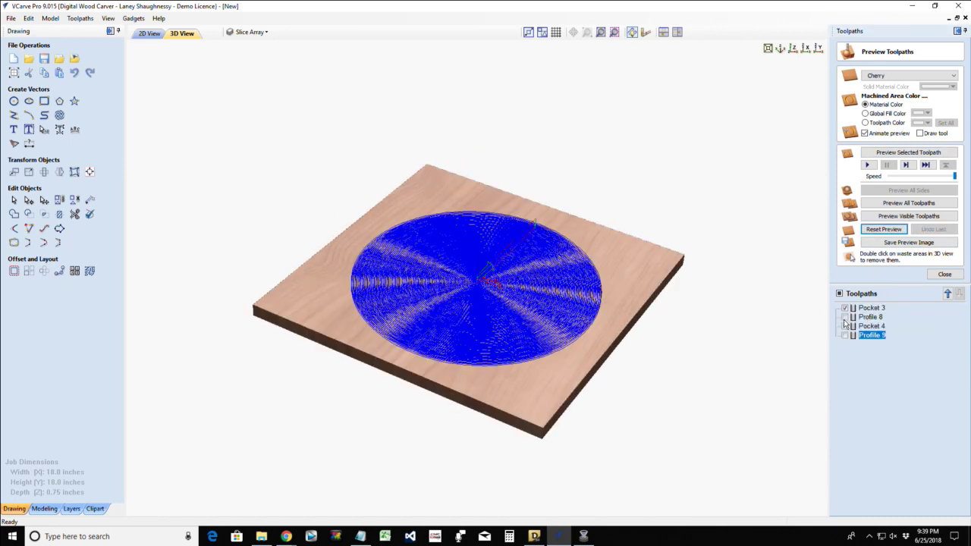
left_click(844, 327)
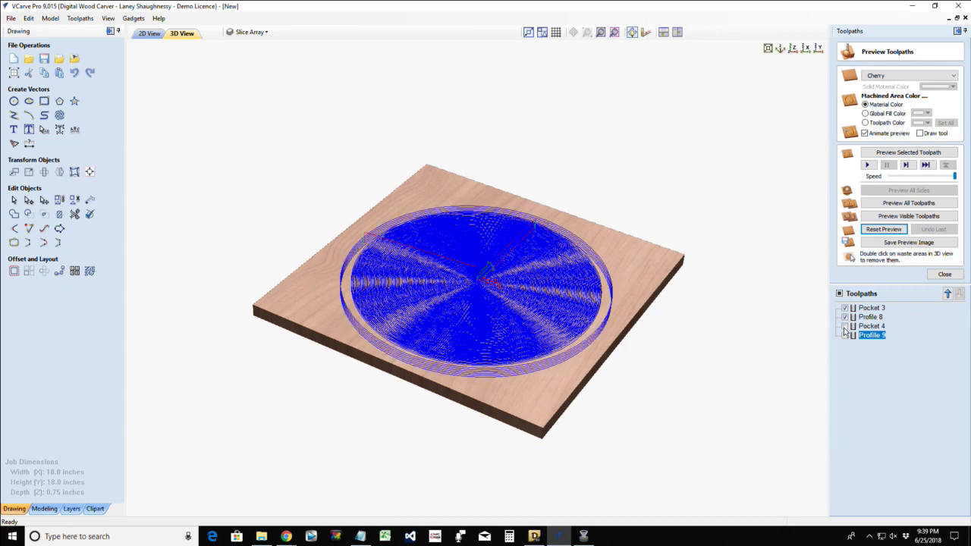
left_click(910, 218)
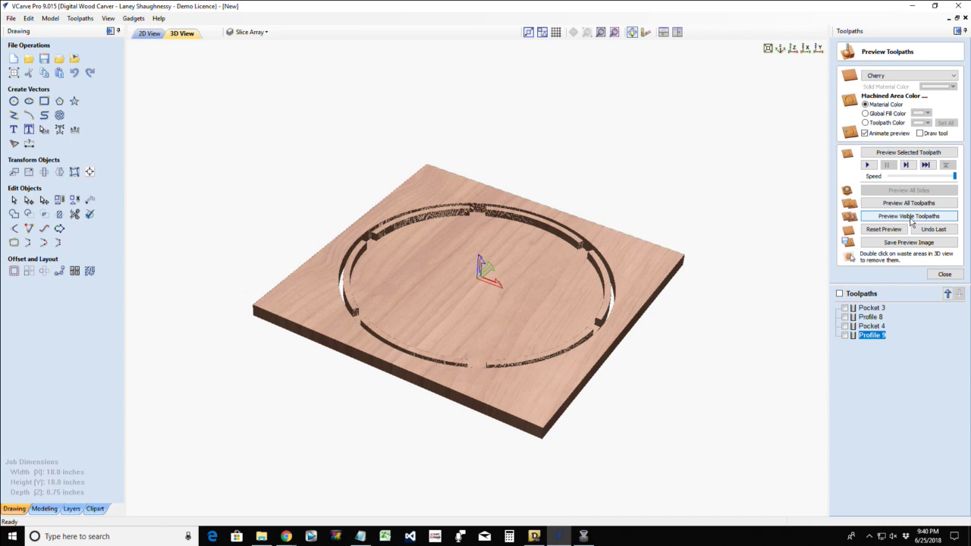
- Clear the waste board around the carved disc and orbit to inspect its notched rim
left_click(911, 217)
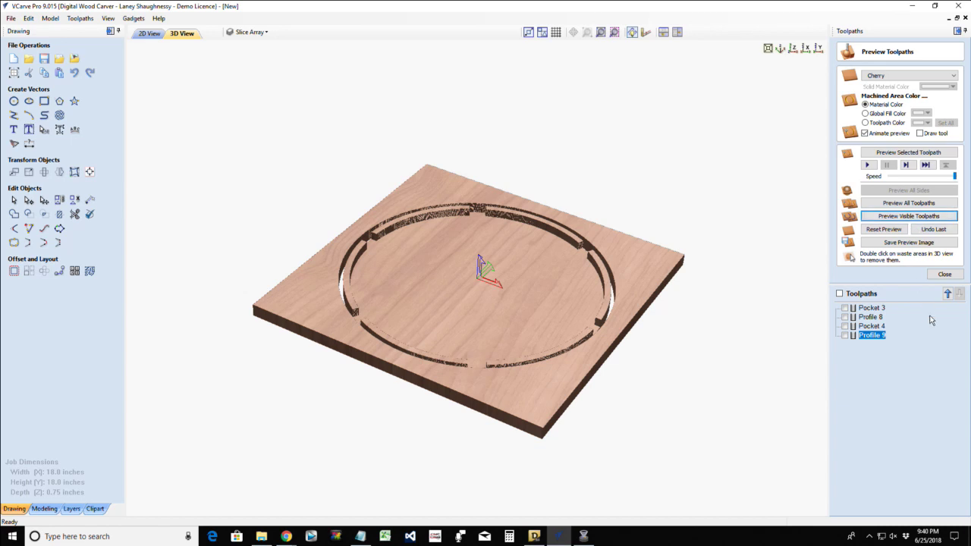
double_click(522, 404)
left_click_drag(522, 373, 527, 416)
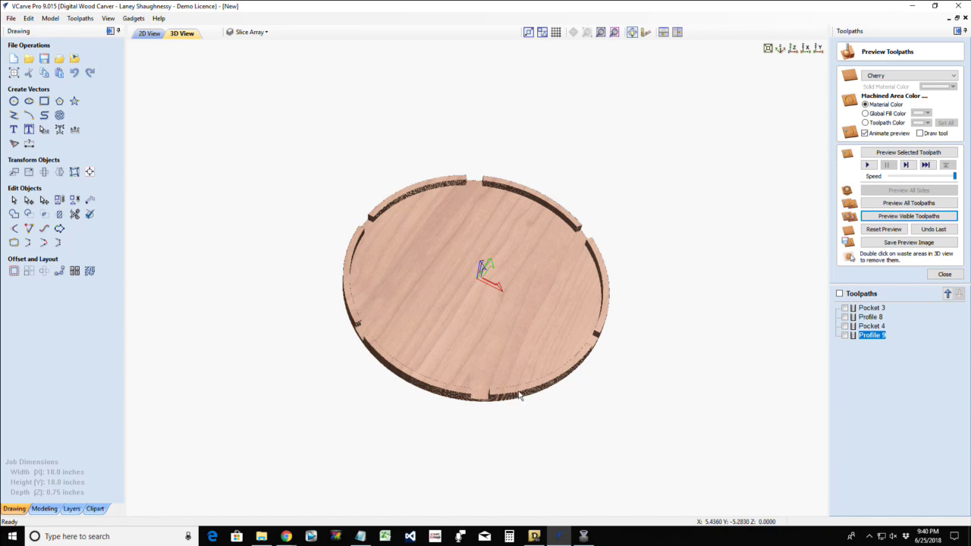
left_click_drag(520, 394, 501, 460)
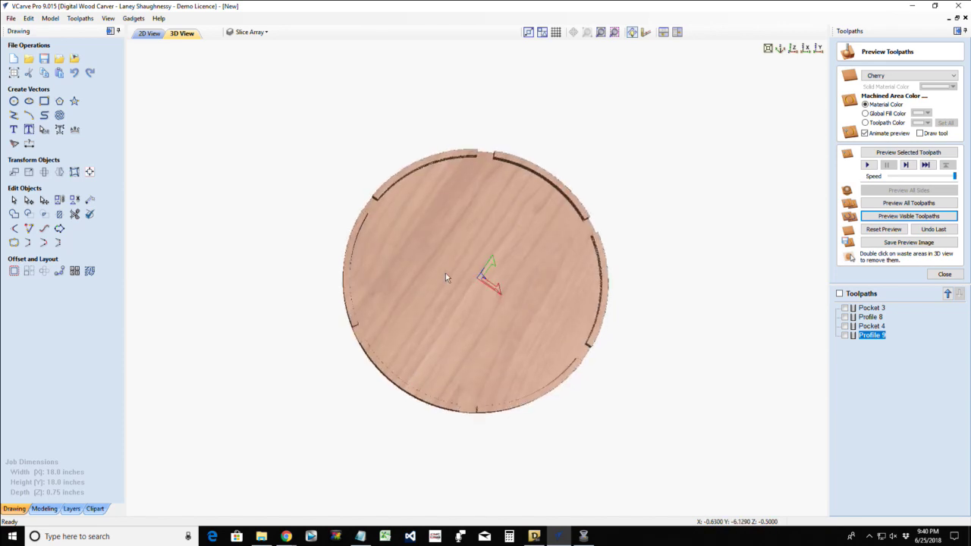
left_click_drag(446, 273, 453, 330)
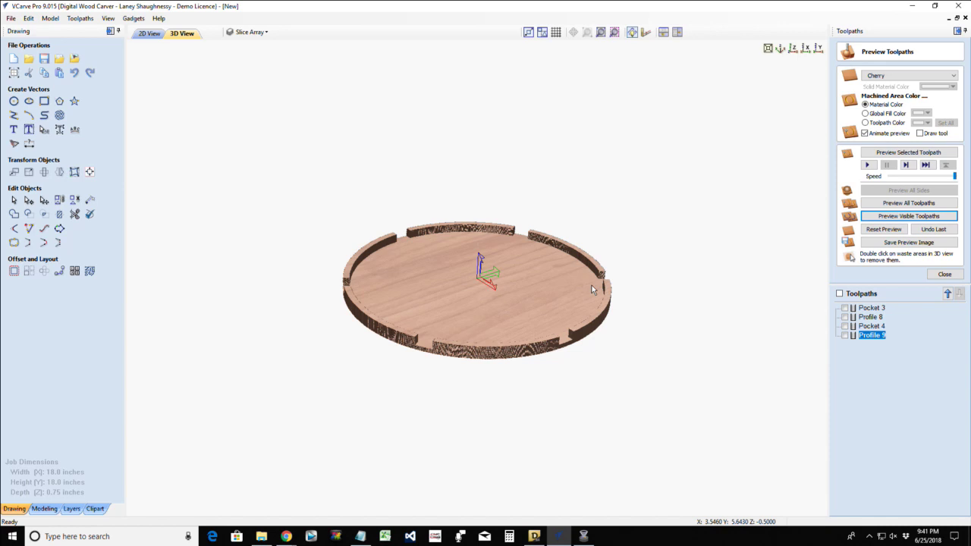
- In the 2D view, select every vector and rotate the design about its centre so a keyhole tab points up
left_click(146, 34)
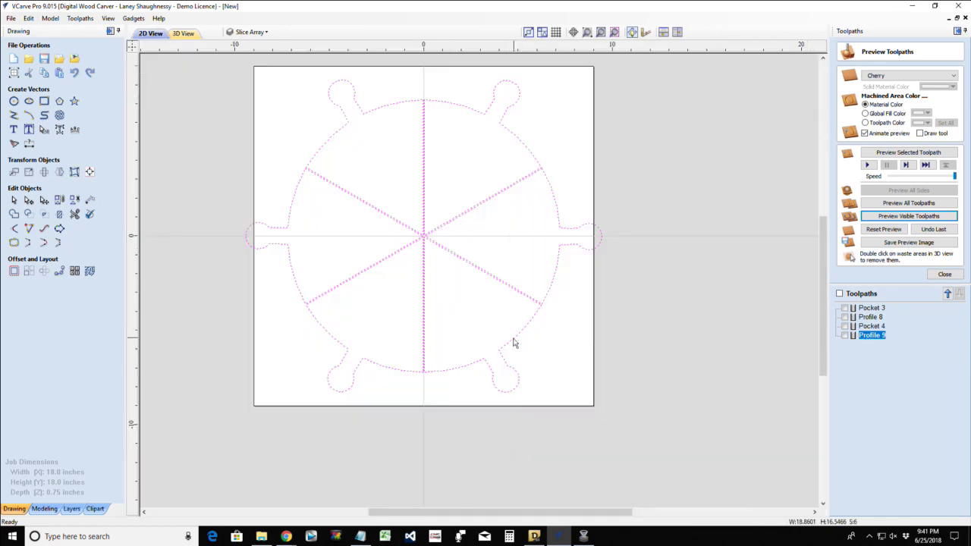
left_click(479, 342)
left_click(395, 393)
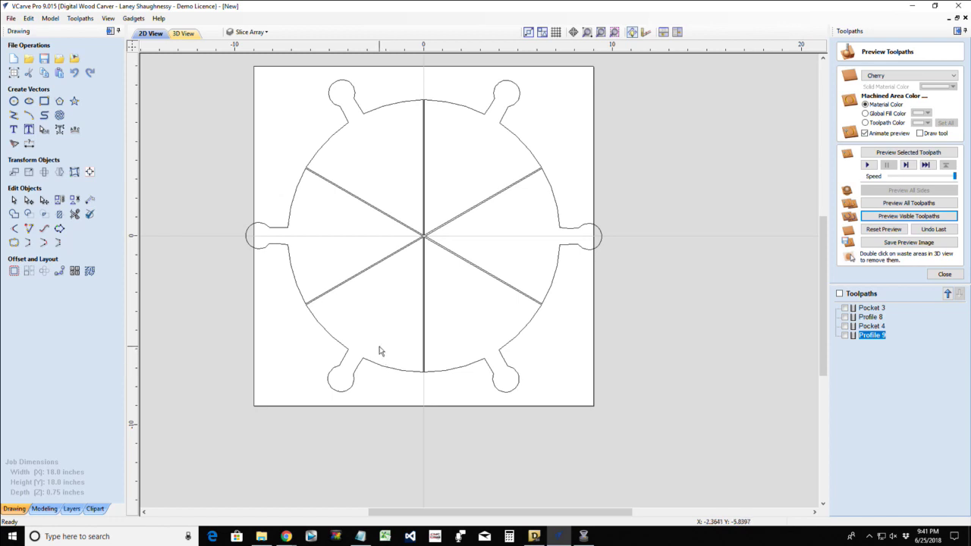
left_click(372, 112)
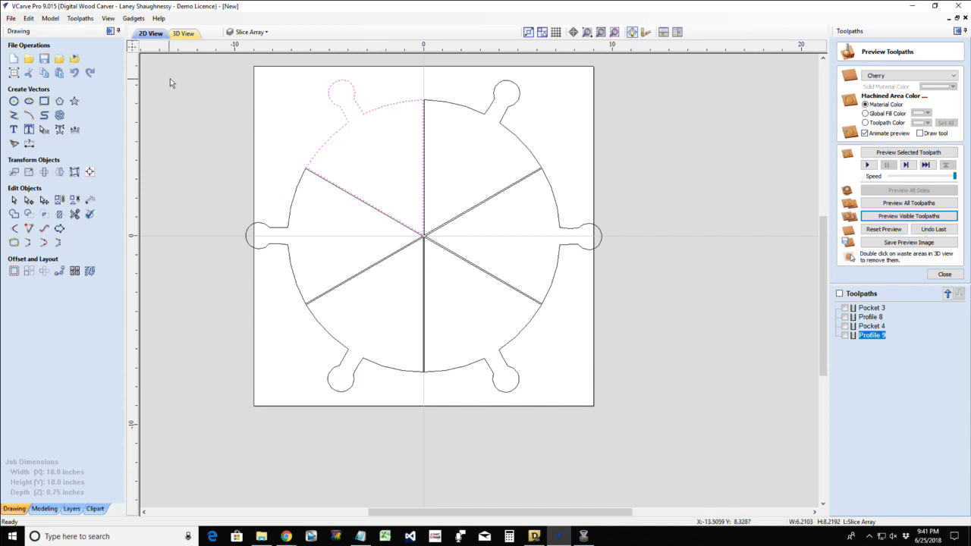
left_click_drag(170, 78, 632, 402)
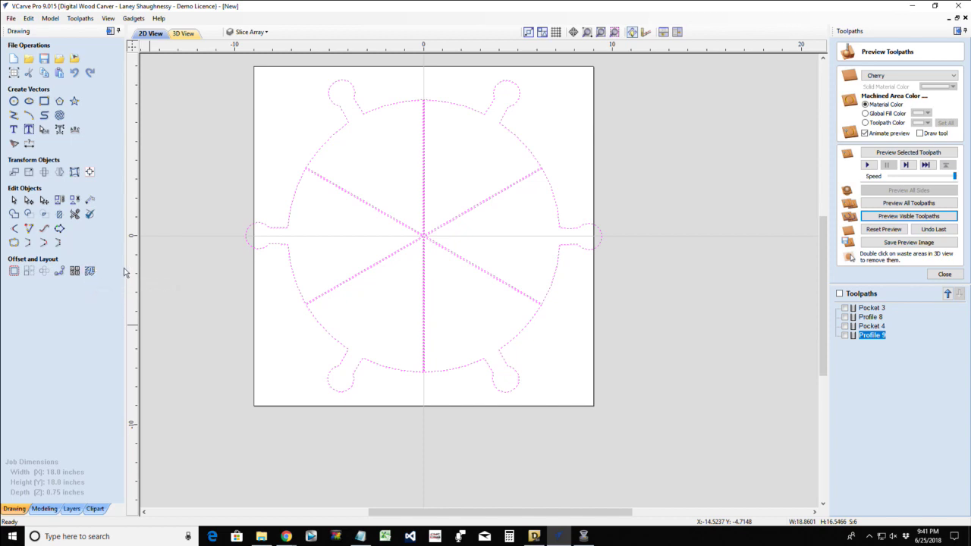
left_click(276, 226)
mouse_move(240, 398)
left_mouse_down()
mouse_move(227, 379)
mouse_move(214, 392)
mouse_move(210, 314)
mouse_move(215, 331)
mouse_move(219, 291)
mouse_move(293, 268)
mouse_move(281, 280)
left_mouse_up()
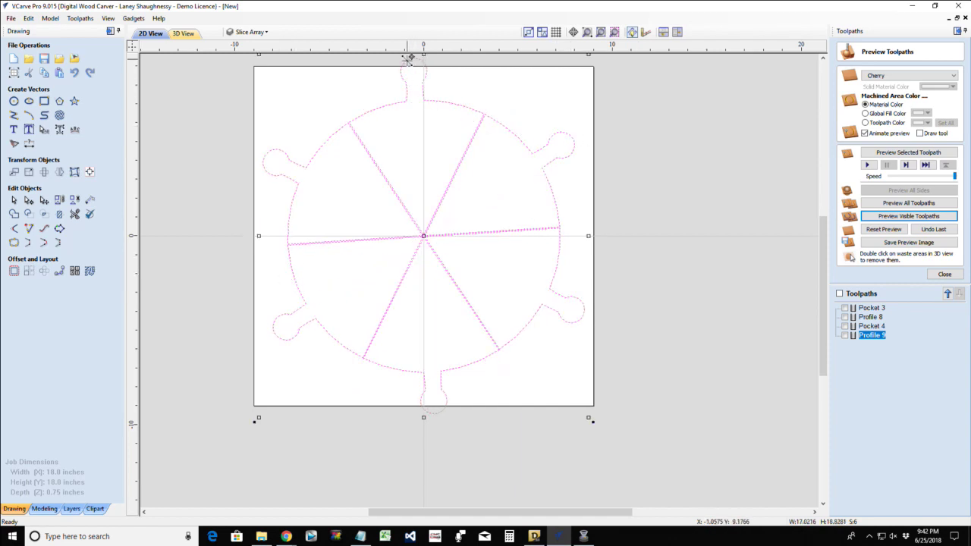
- Nudge the upper-left wedge slice up and left with the arrow keys, then select the top wedge
scroll(417, 387, "down", 2)
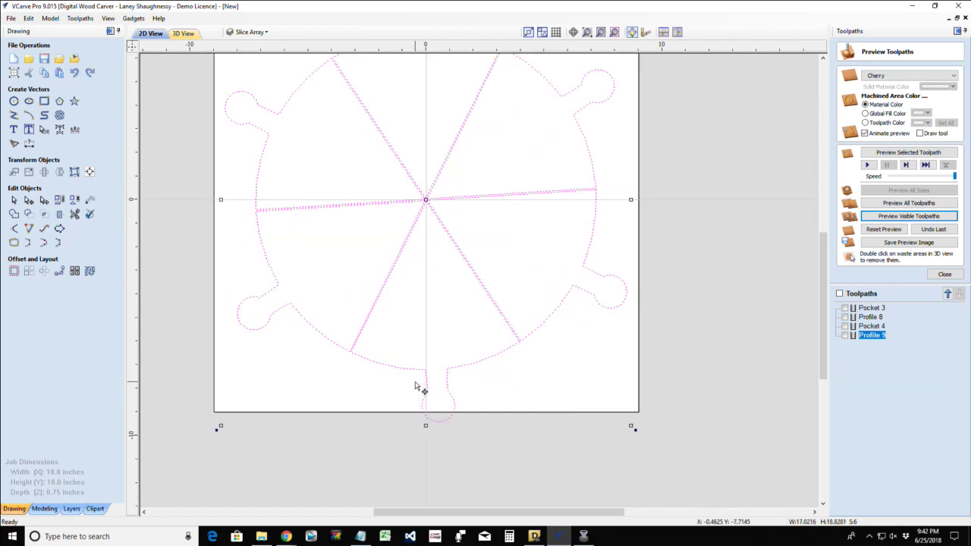
scroll(417, 386, "up", 1)
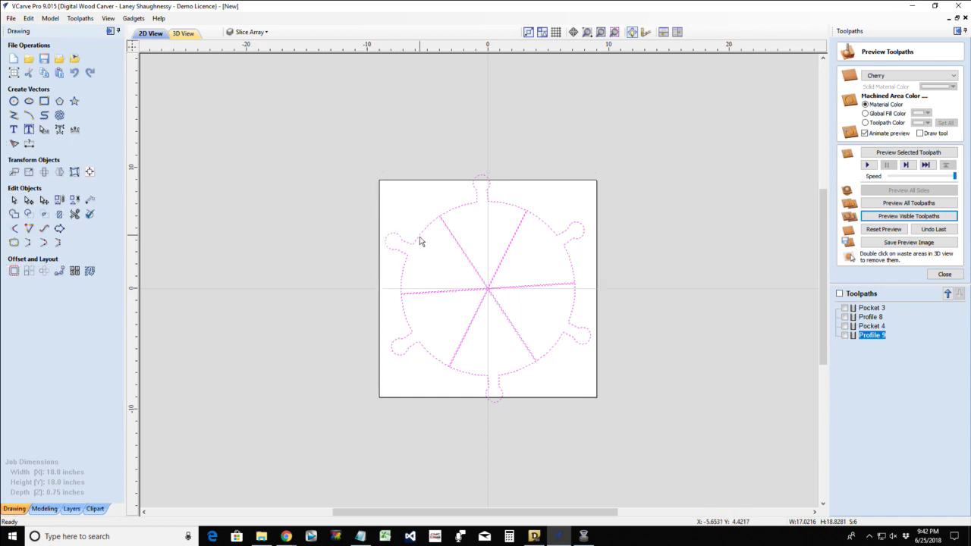
left_click(396, 222)
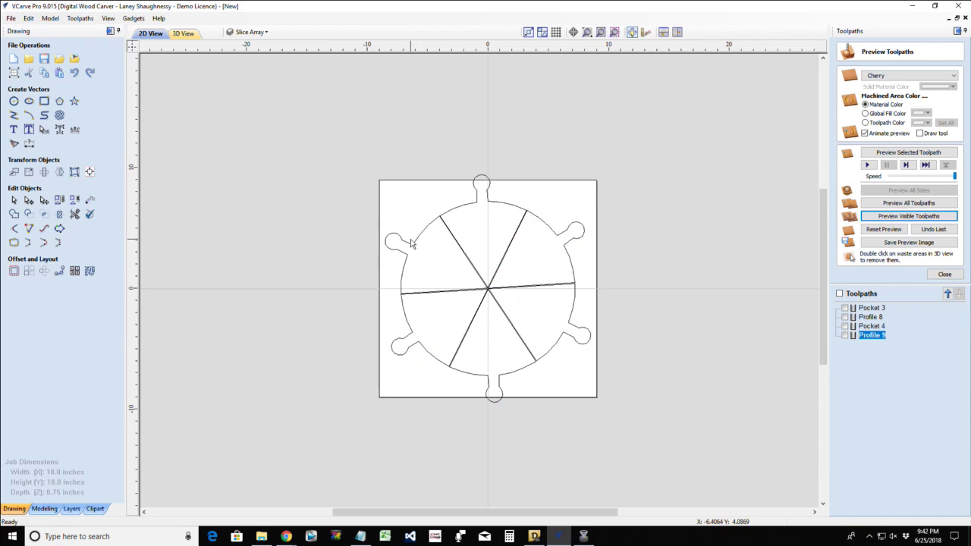
left_click(409, 246)
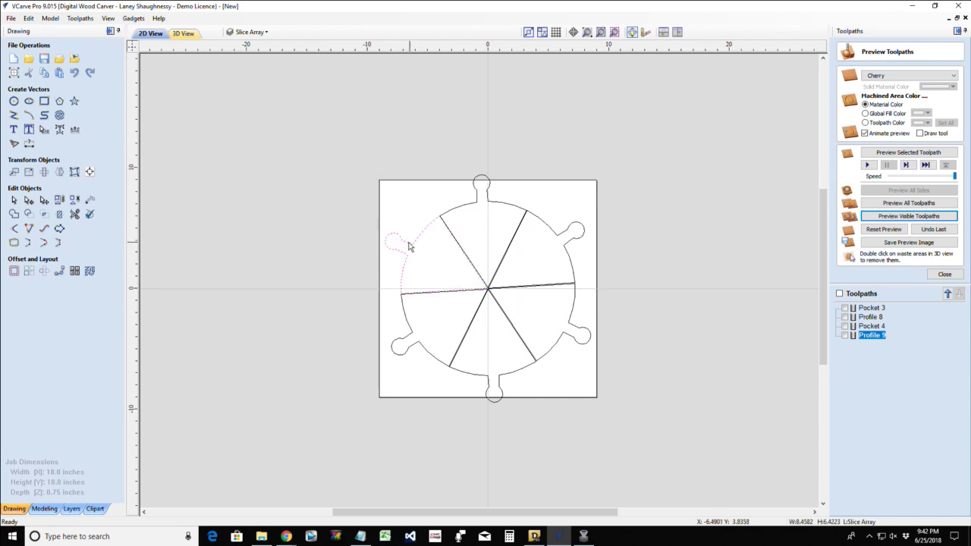
key("Up")
key("Up")
key("Up")
key("Left")
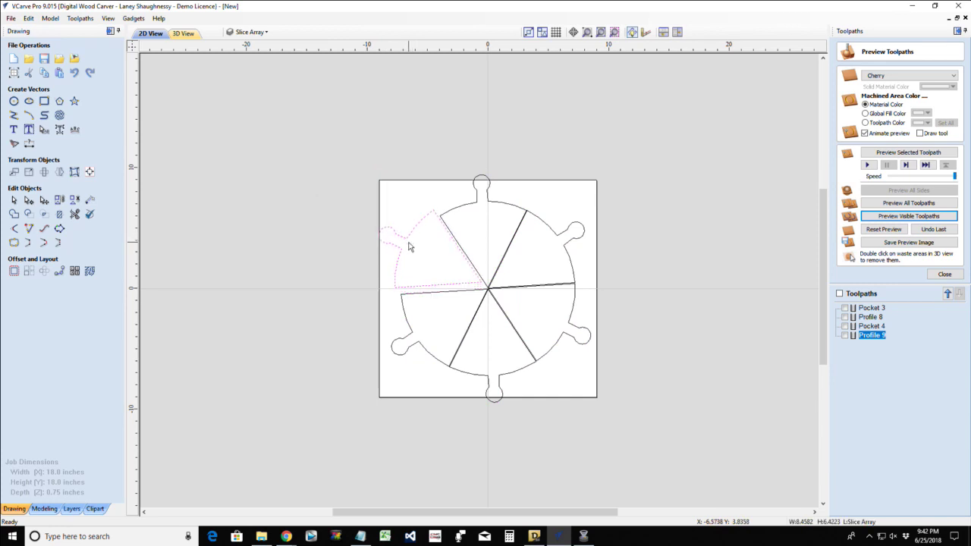
key("Up")
key("Up")
key("Up")
key("Right")
left_click(477, 206)
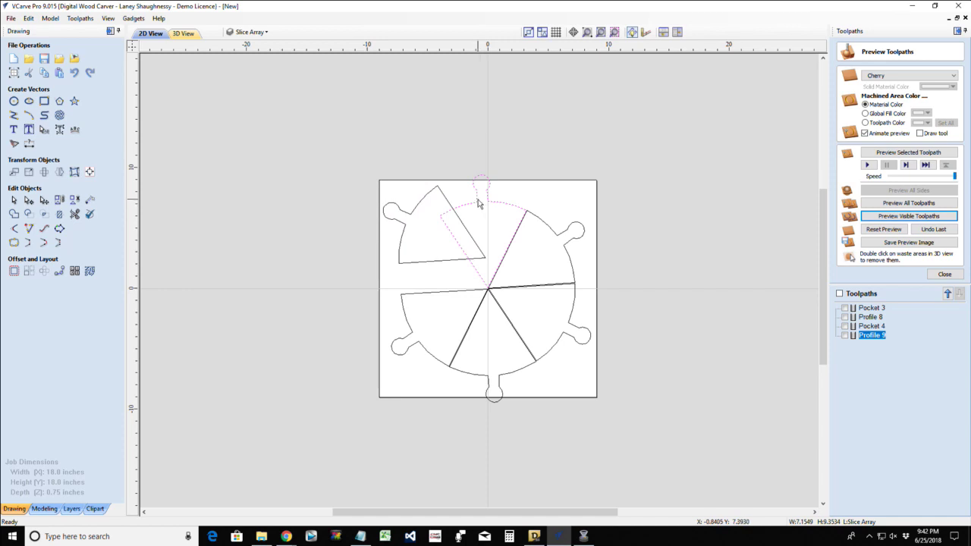
- Back out of Nest Parts and drag the detached wedge to just left of the circle's centre
left_click(89, 270)
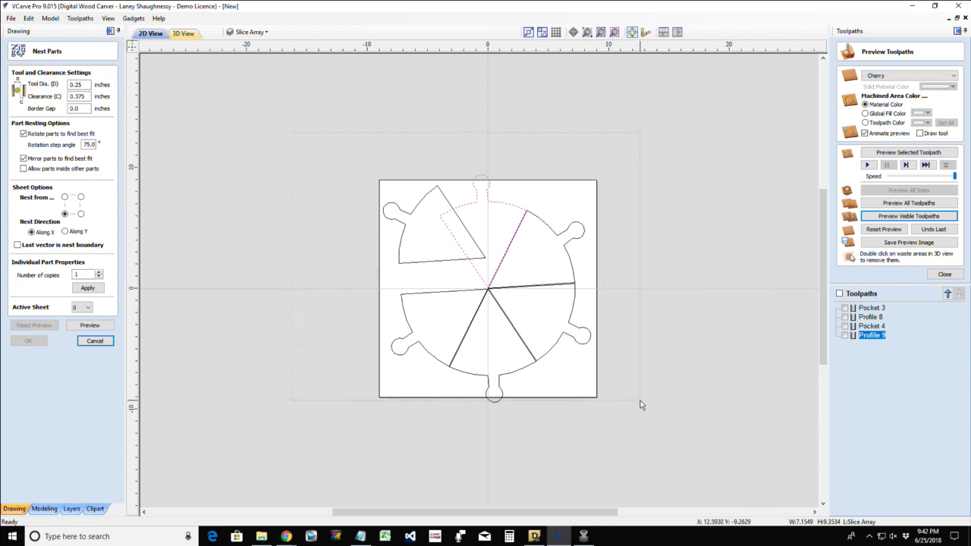
left_click_drag(584, 288, 320, 253)
left_click(408, 279)
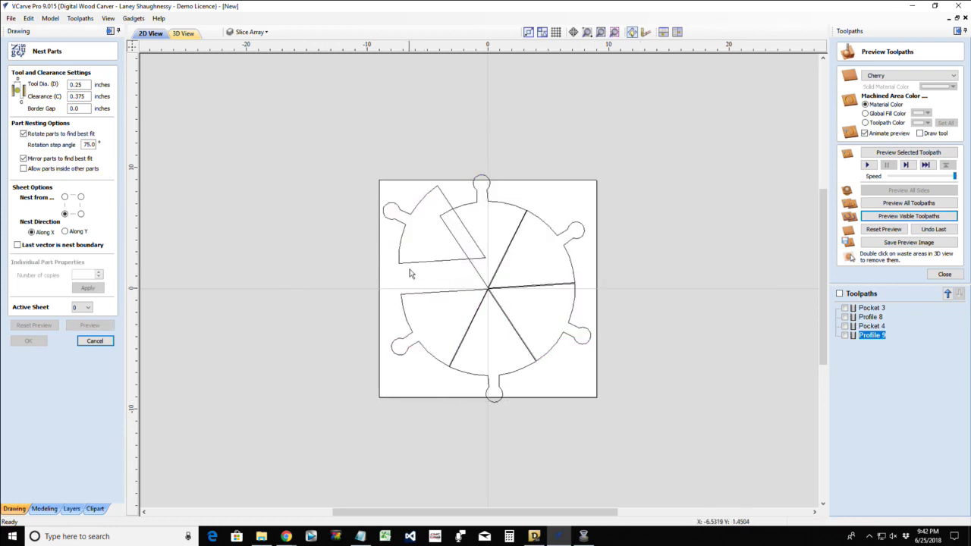
left_click(410, 266)
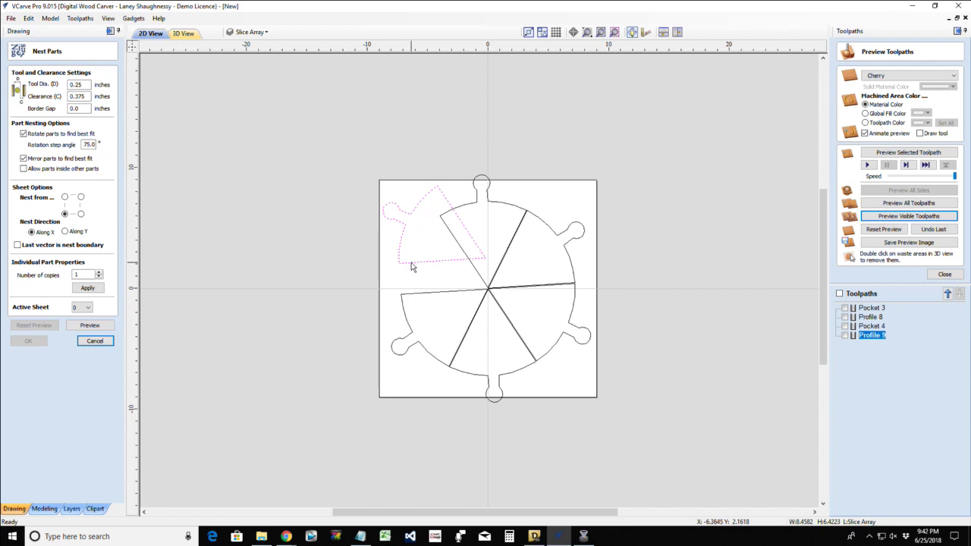
key("Escape")
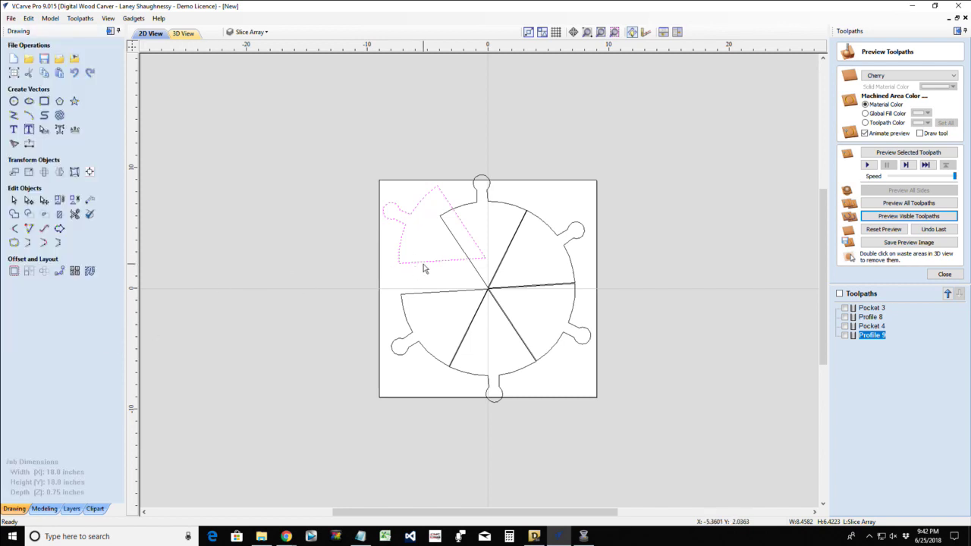
left_click(419, 260)
left_click_drag(438, 230, 426, 250)
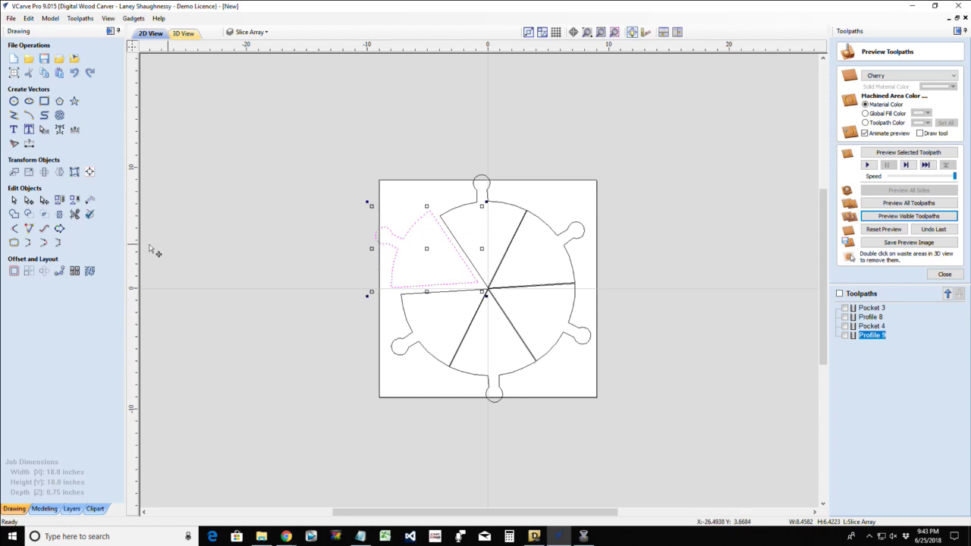
- Select all vectors of the sliced design and open Nest Parts
left_click(29, 173)
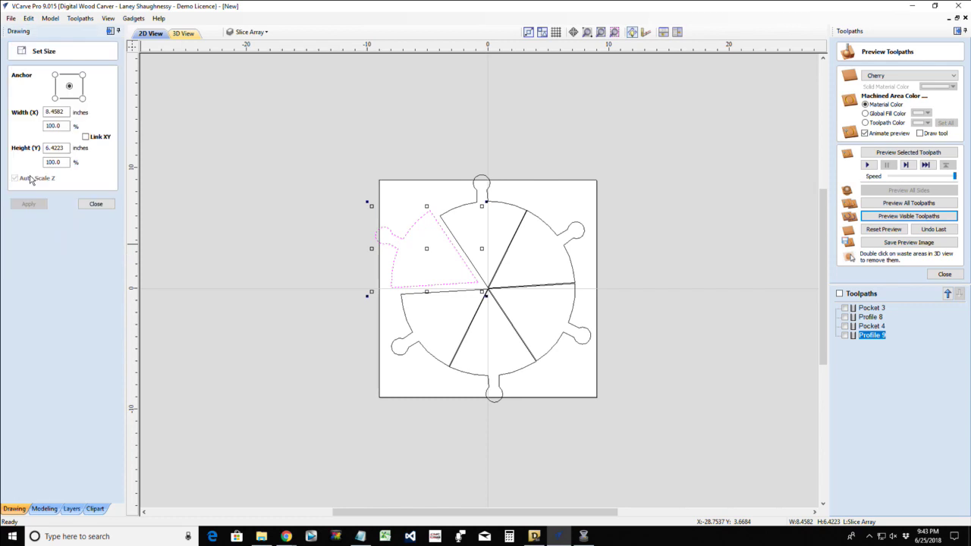
left_click(96, 203)
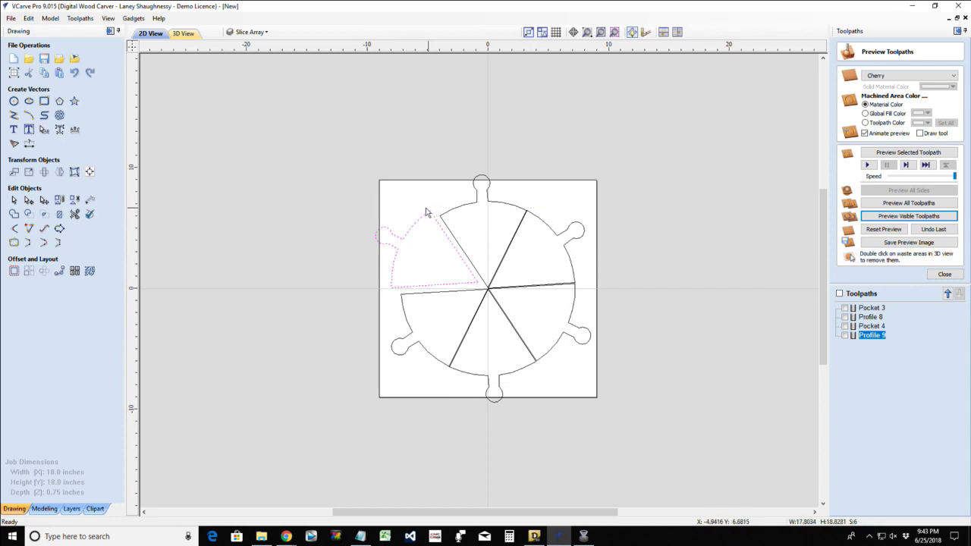
left_click_drag(431, 210, 311, 338)
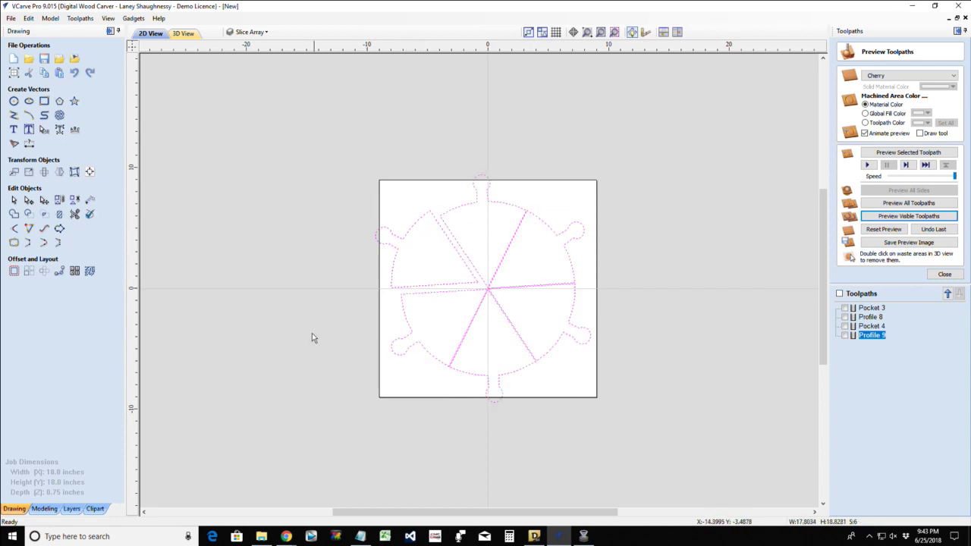
left_click(90, 271)
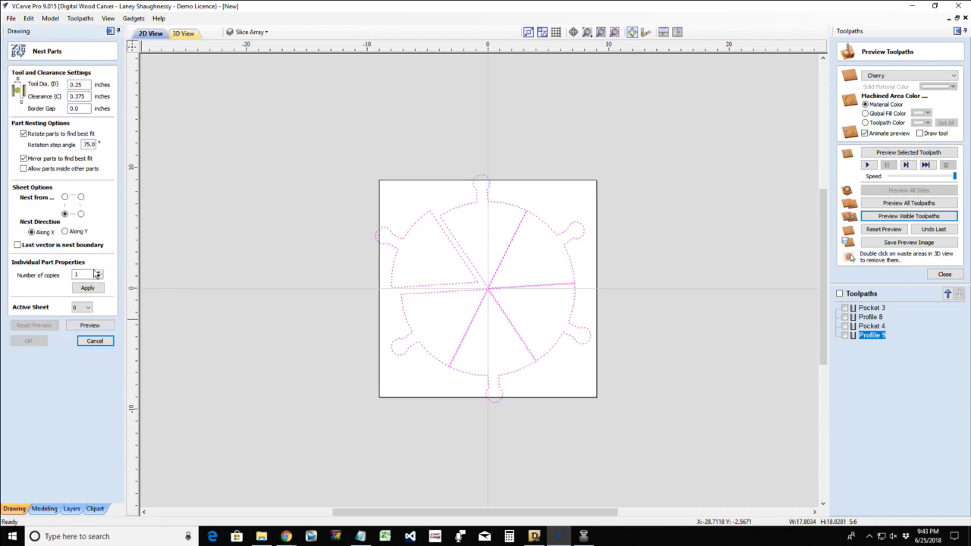
- Set tool diameter 0.125 and clearance 0.25, then preview the nested layout
double_click(76, 84)
double_click(76, 96)
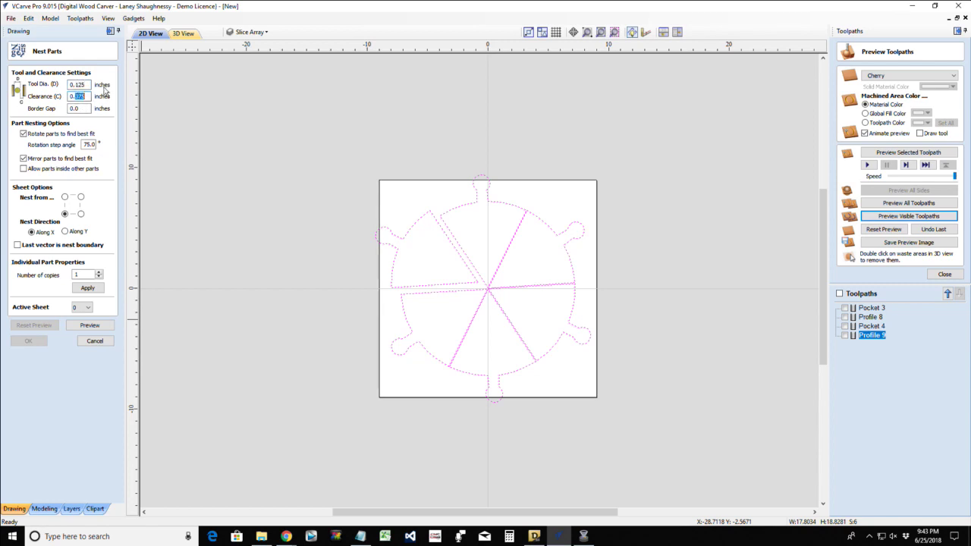
type("0.2")
left_click(84, 109)
left_click(89, 325)
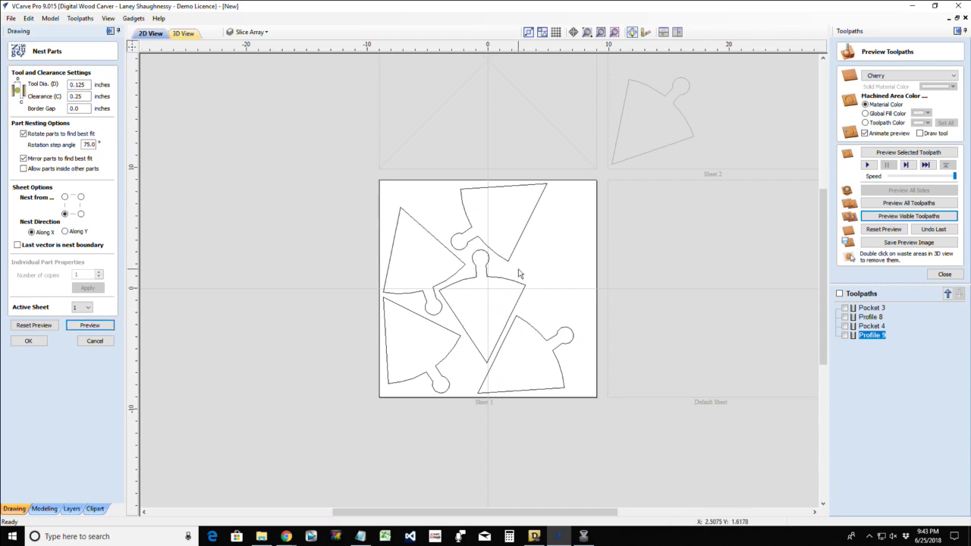
scroll(514, 278, "down", 2)
scroll(621, 124, "up", 2)
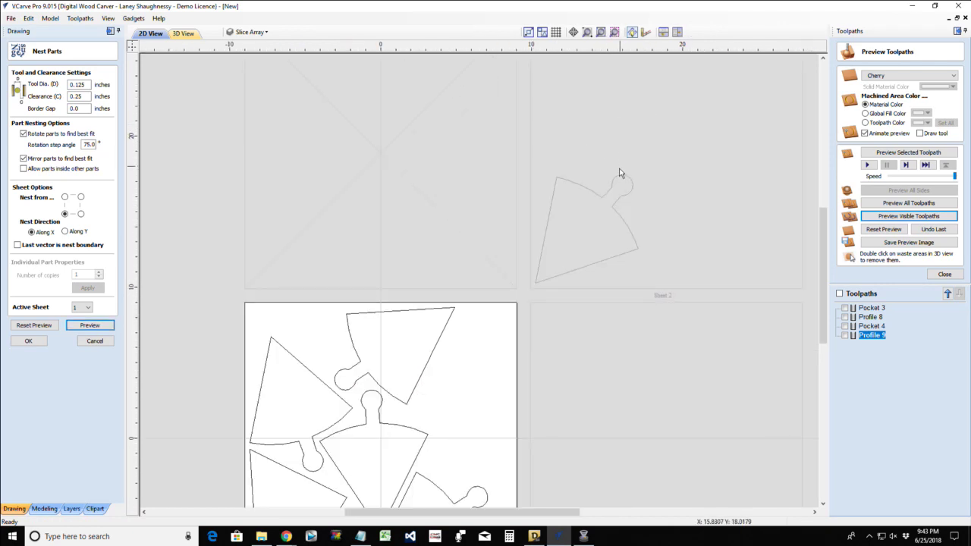
scroll(619, 175, "down", 1)
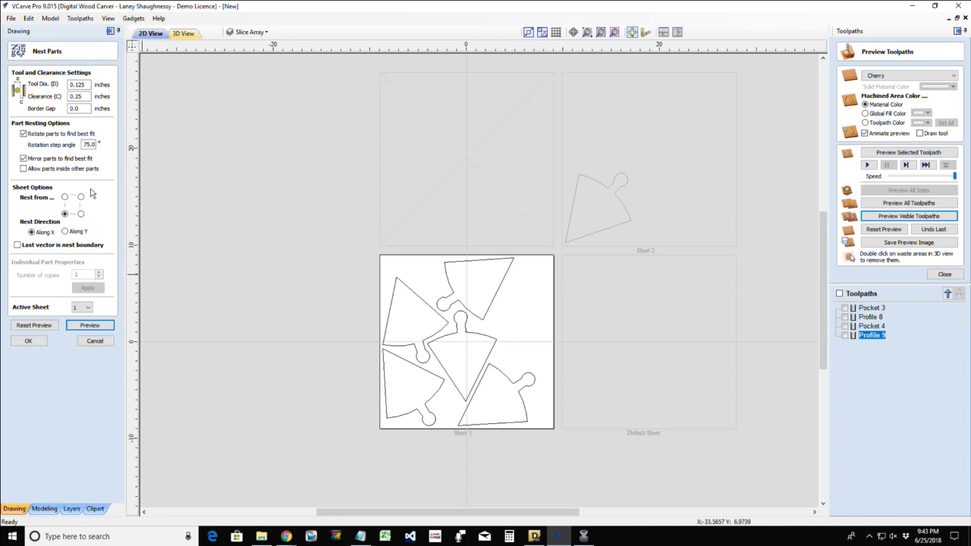
- Change the rotation step angle to 45° and preview the nesting again
left_click(92, 144)
key("Return")
double_click(95, 144)
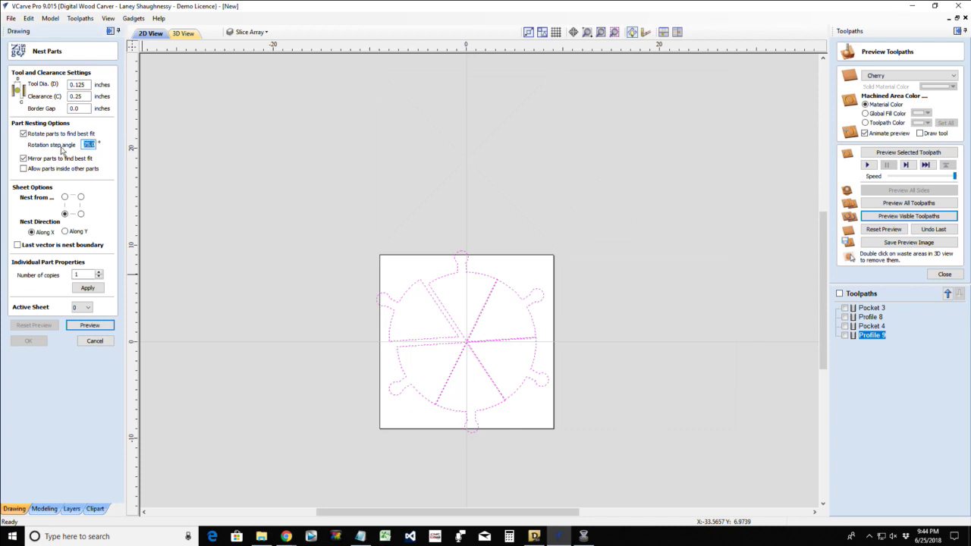
type("45")
left_click(88, 326)
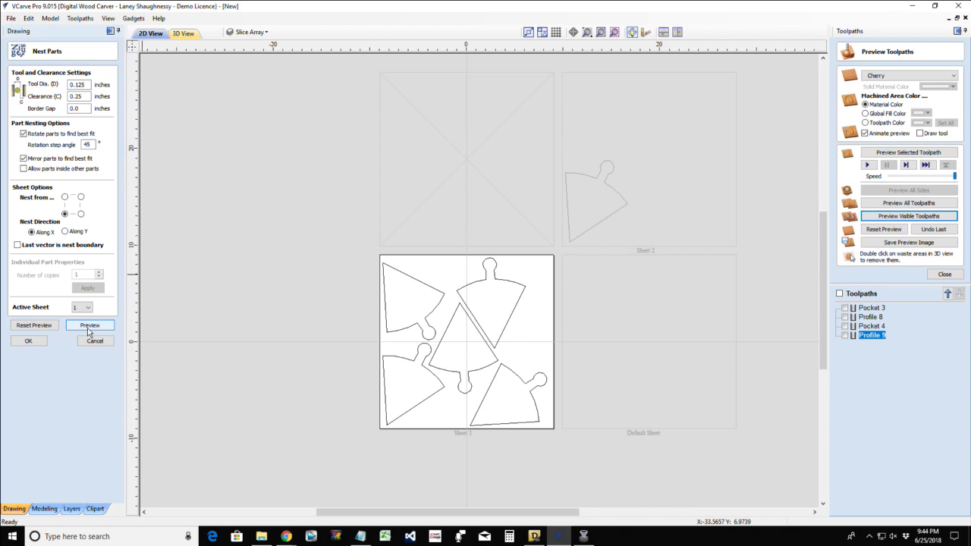
- Try a 90° rotation step angle and preview the nesting
double_click(86, 144)
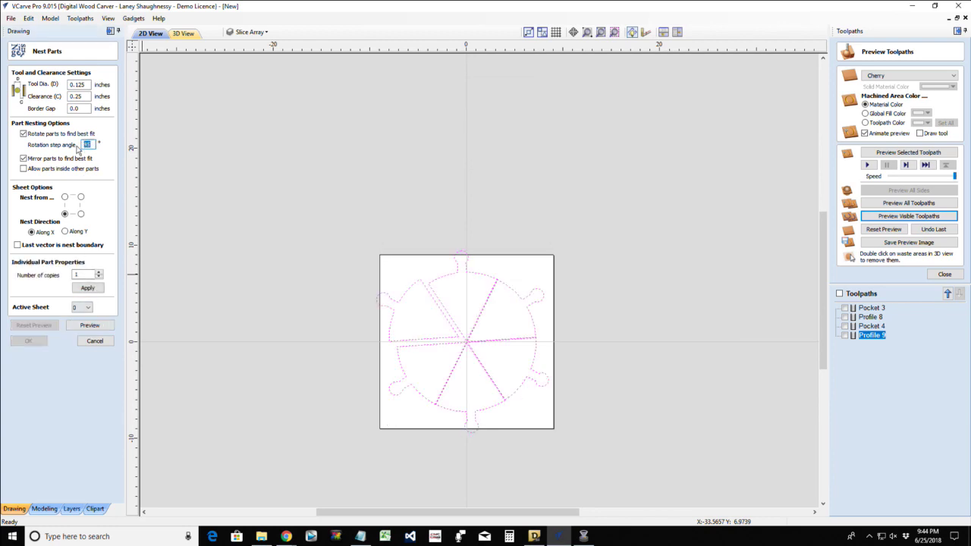
type("90")
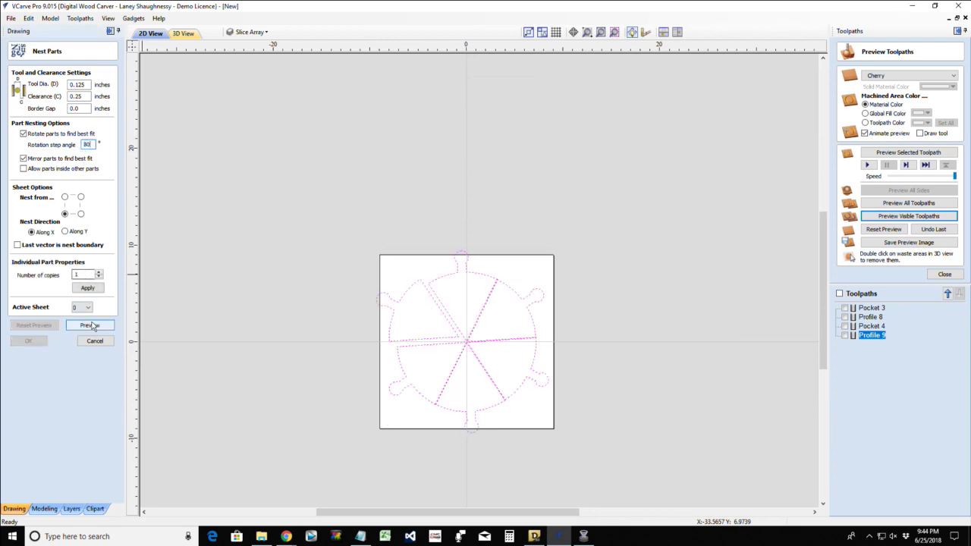
left_click(90, 325)
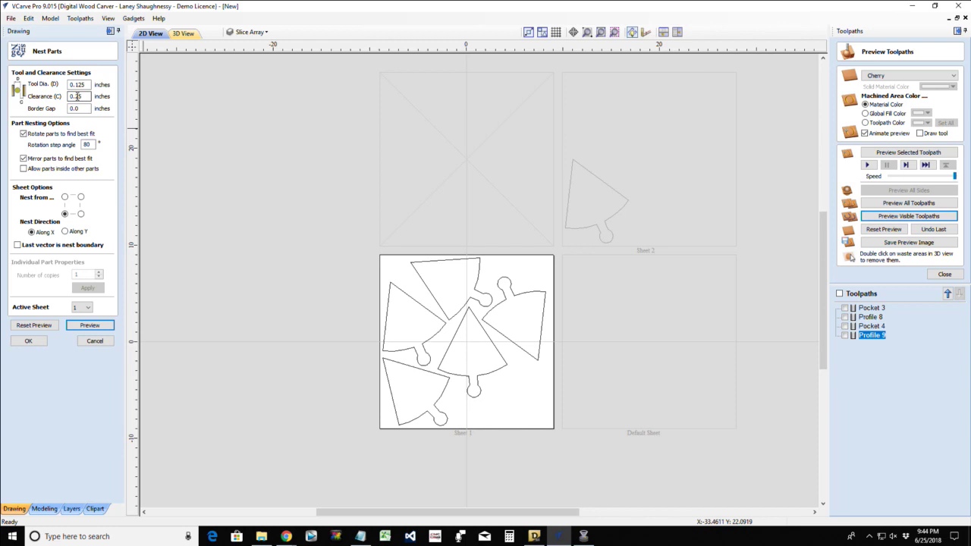
- Set clearance 0.2 and preview with rotation steps of 85°, then 15°
double_click(76, 96)
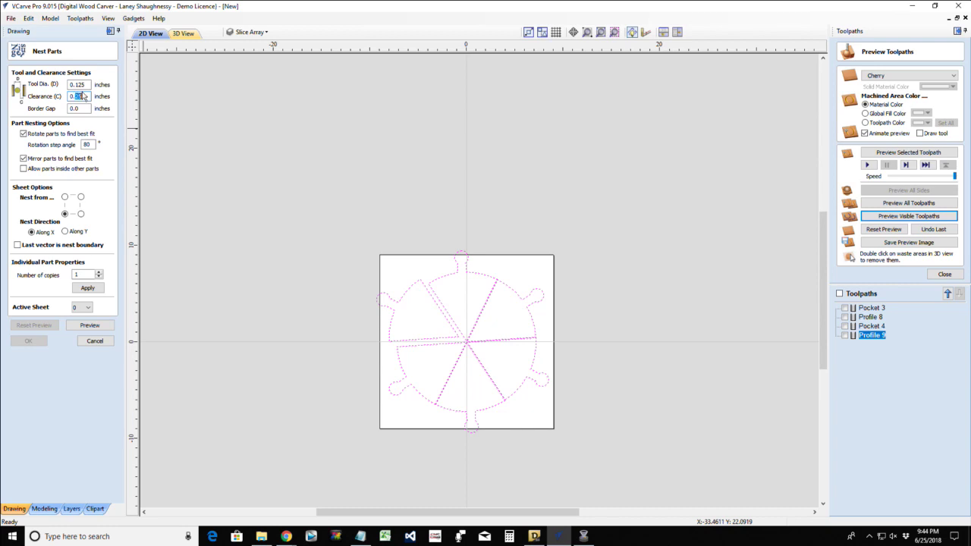
type("1")
left_click_drag(91, 144, 77, 146)
type("85")
left_click(90, 326)
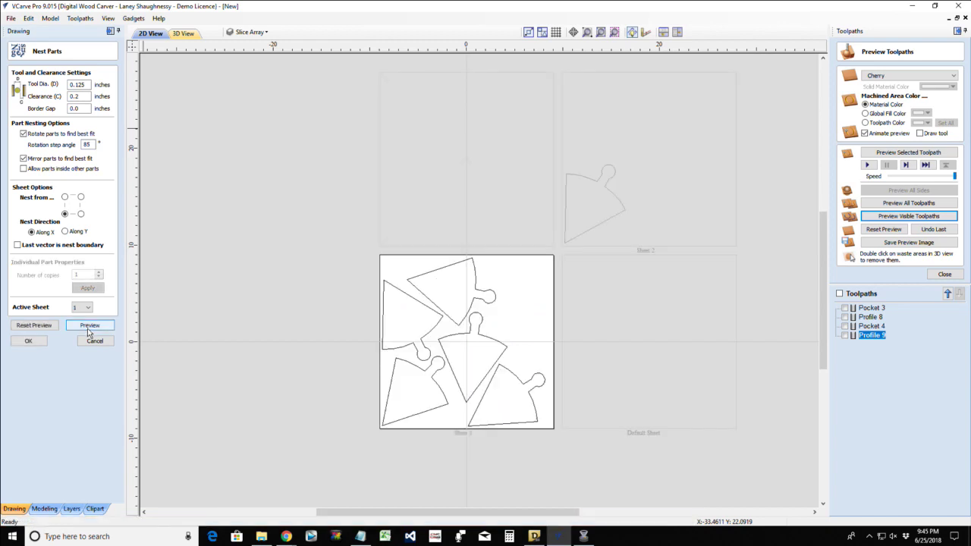
double_click(82, 147)
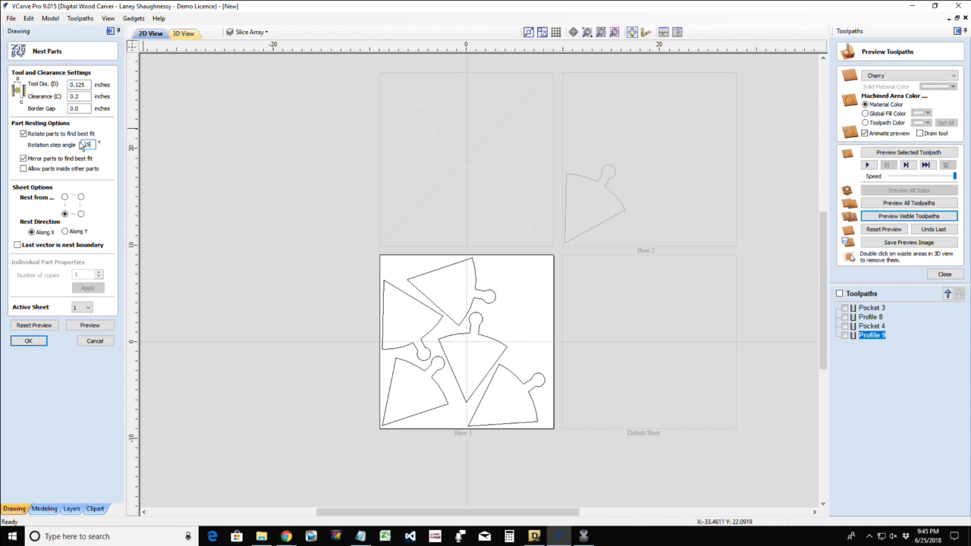
left_click(102, 327)
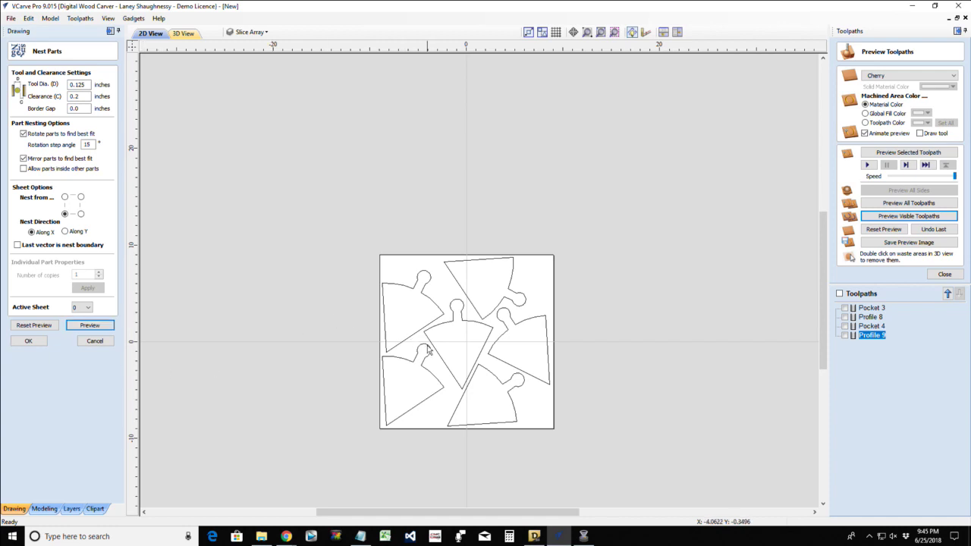
- Zoom in on the nested sheet and select the lower-right wedge slice
scroll(428, 349, "up", 2)
scroll(429, 349, "down", 3)
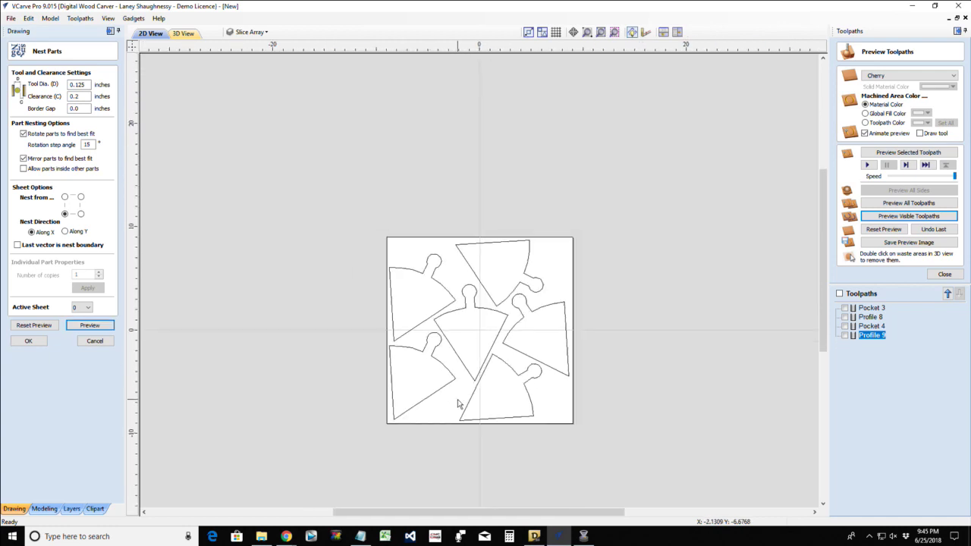
scroll(460, 402, "up", 3)
scroll(460, 410, "down", 2)
scroll(503, 461, "up", 1)
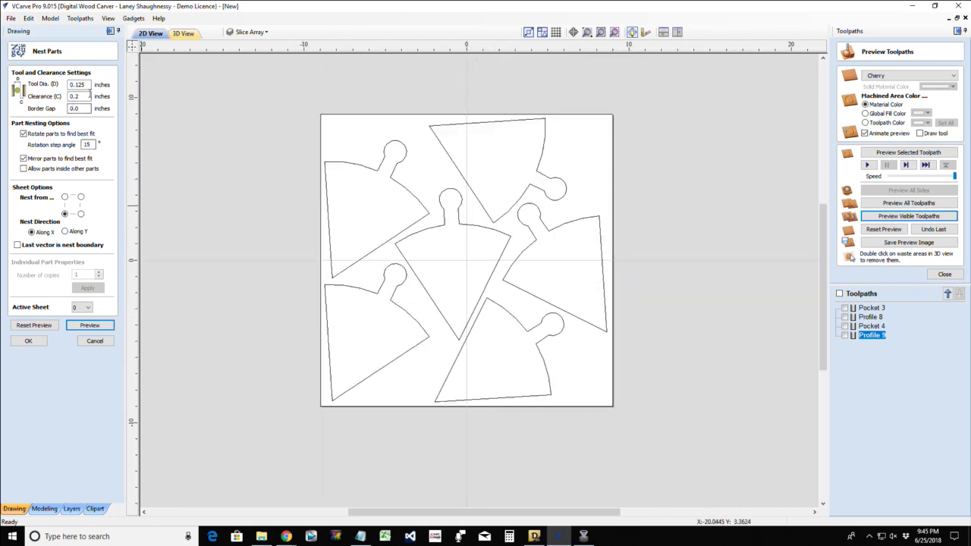
mouse_move(90, 84)
left_mouse_down()
mouse_move(50, 83)
mouse_move(64, 97)
left_mouse_up()
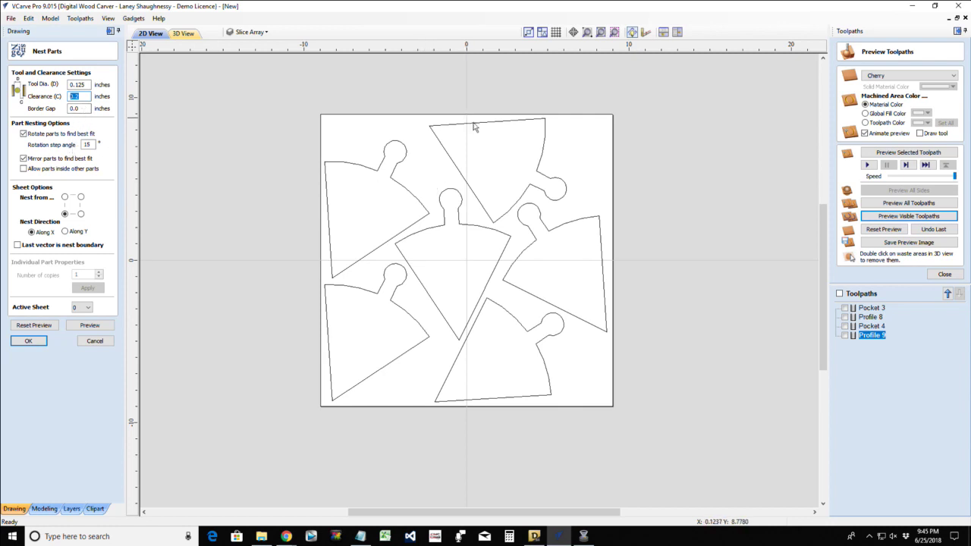
left_click(457, 360)
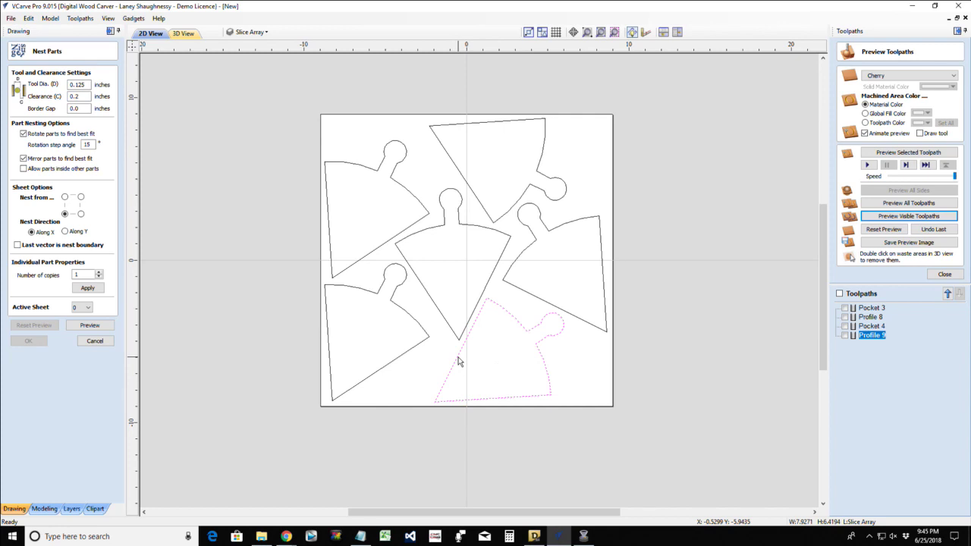
- Close nesting settings and nudge the lower-right, top and right-side slices apart
left_click(95, 340)
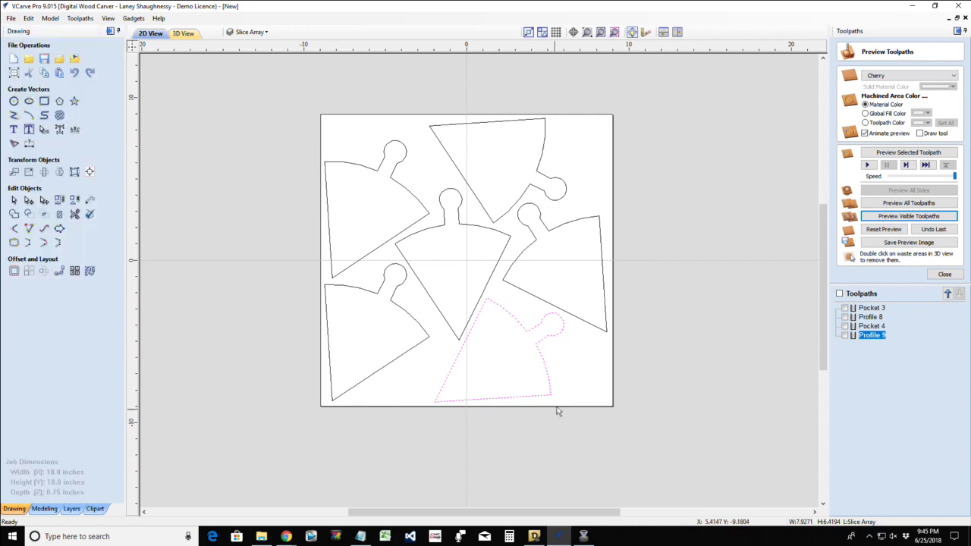
left_click(465, 339)
left_click_drag(466, 339, 468, 342)
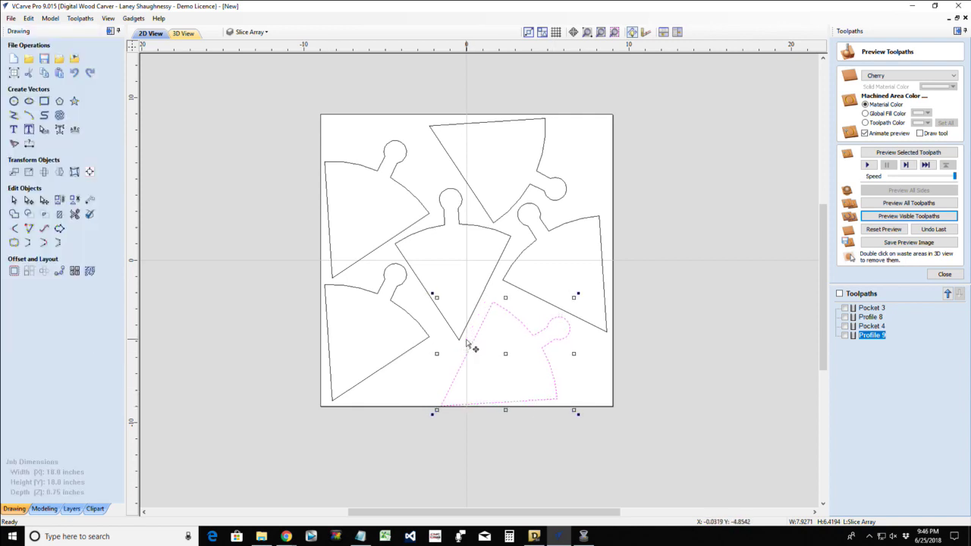
key("Up")
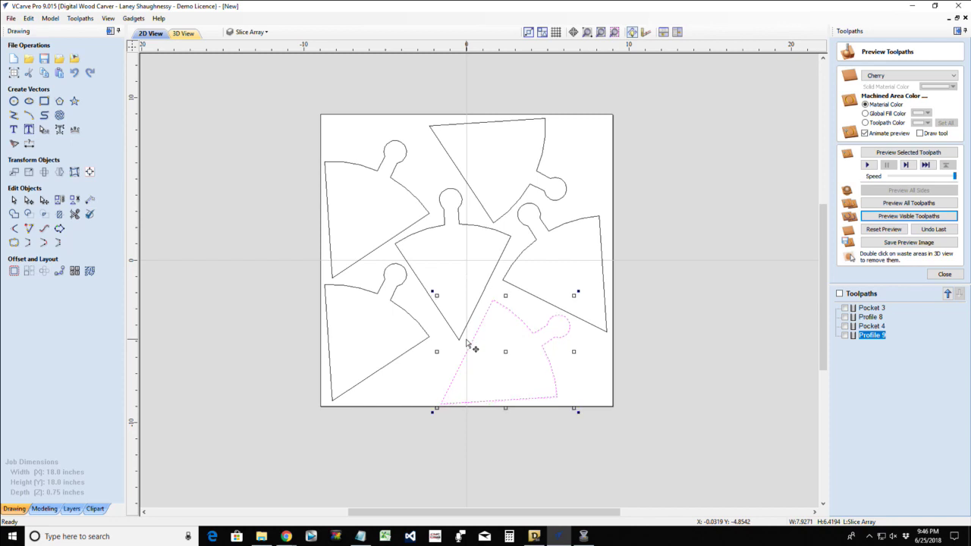
left_click(487, 123)
key("Up")
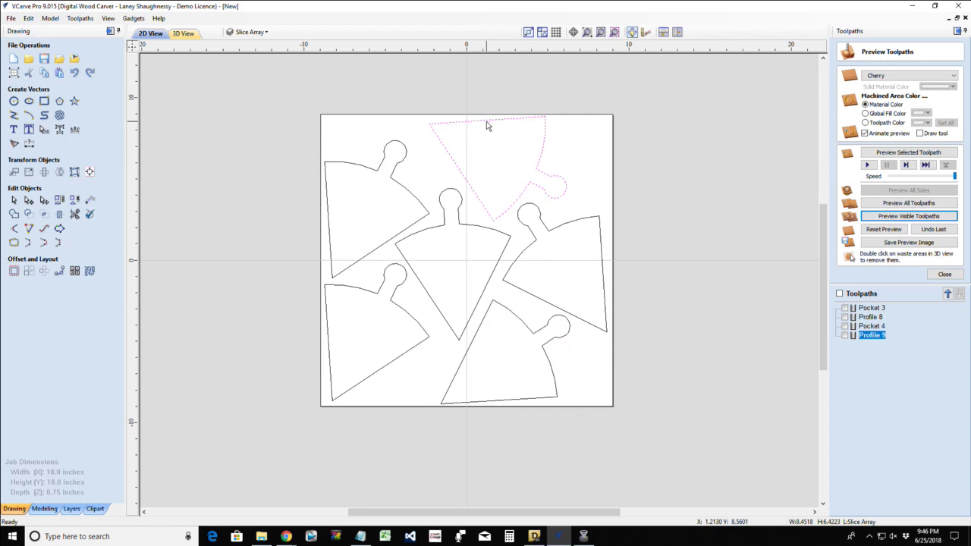
left_click(582, 221)
key("Right")
key("Right")
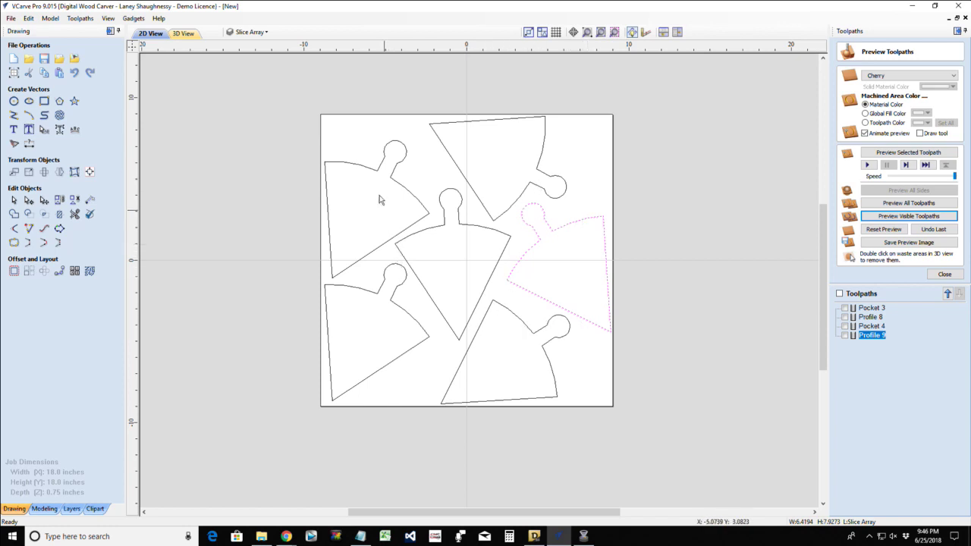
- Nudge the top-left slice up and the lower-left slice down-left, then select all six slices
left_click(364, 167)
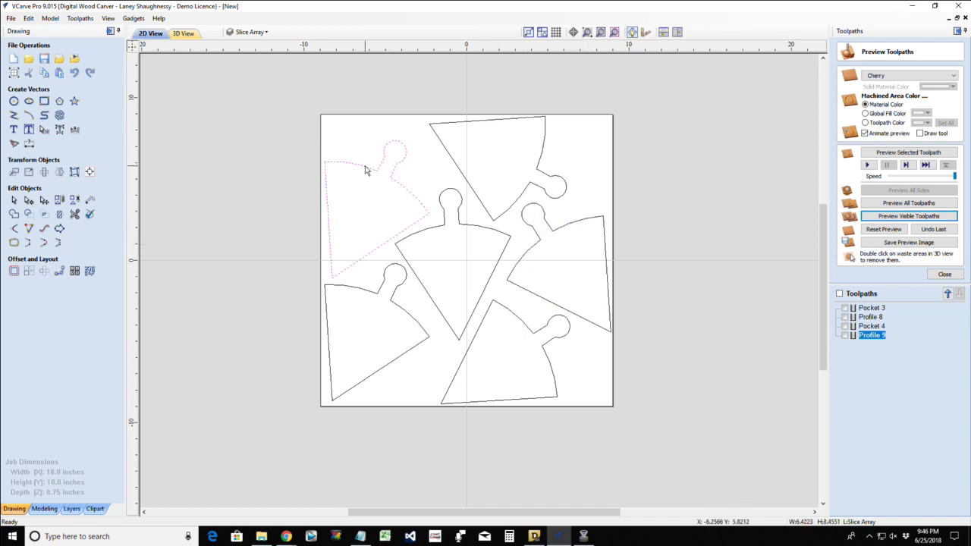
key("Up")
key("Up")
key("Up")
key("Up")
key("Up")
key("Up")
key("Up")
key("Up")
key("Up")
left_click(343, 291)
key("Down")
key("Down")
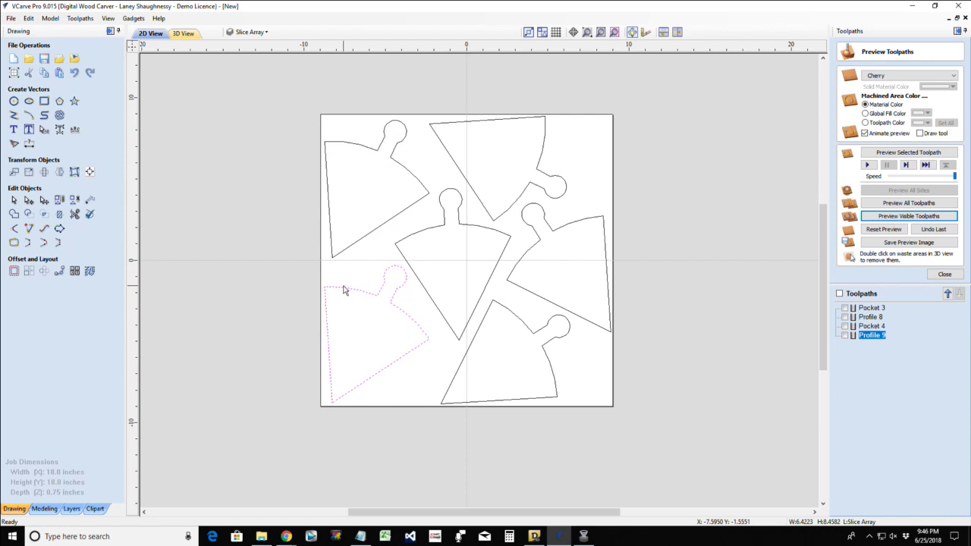
key("Left")
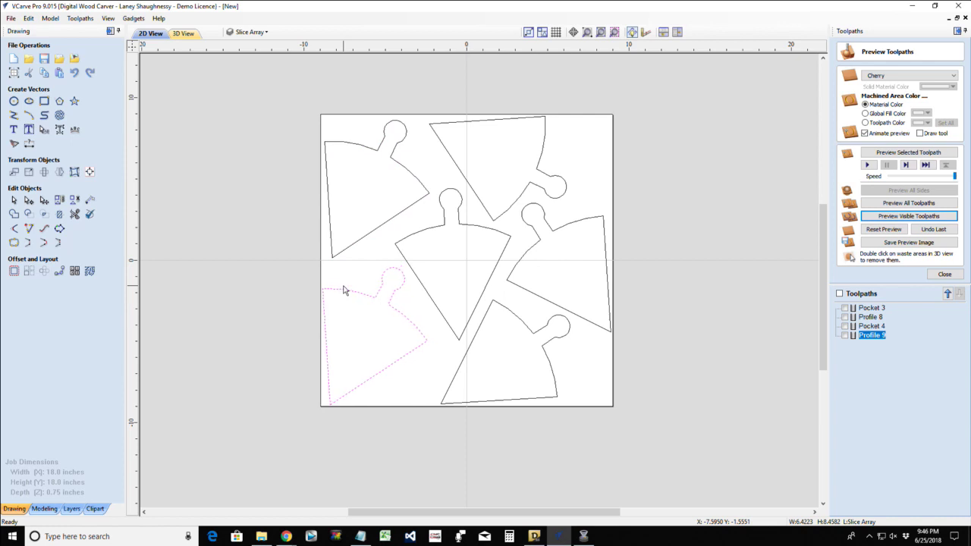
key("Up")
left_click(361, 270)
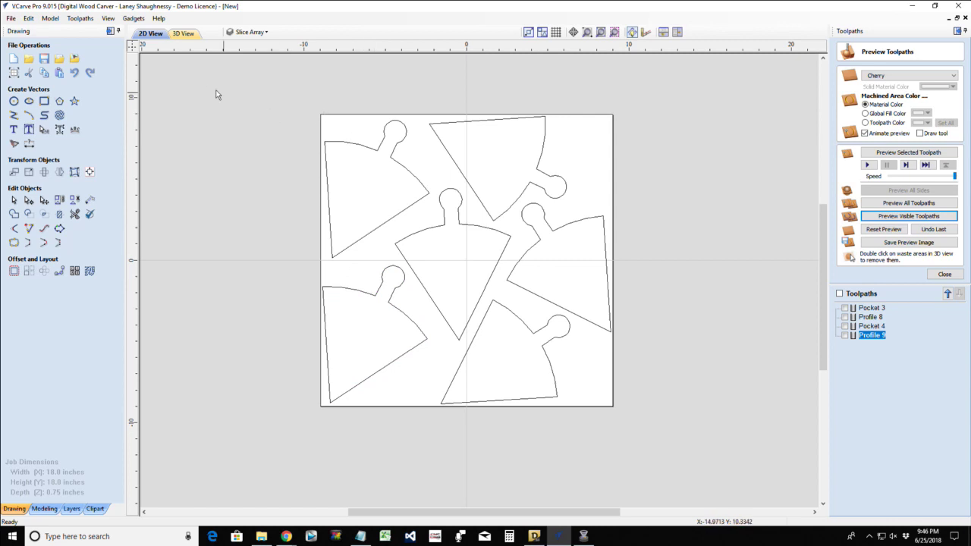
left_click_drag(208, 91, 655, 487)
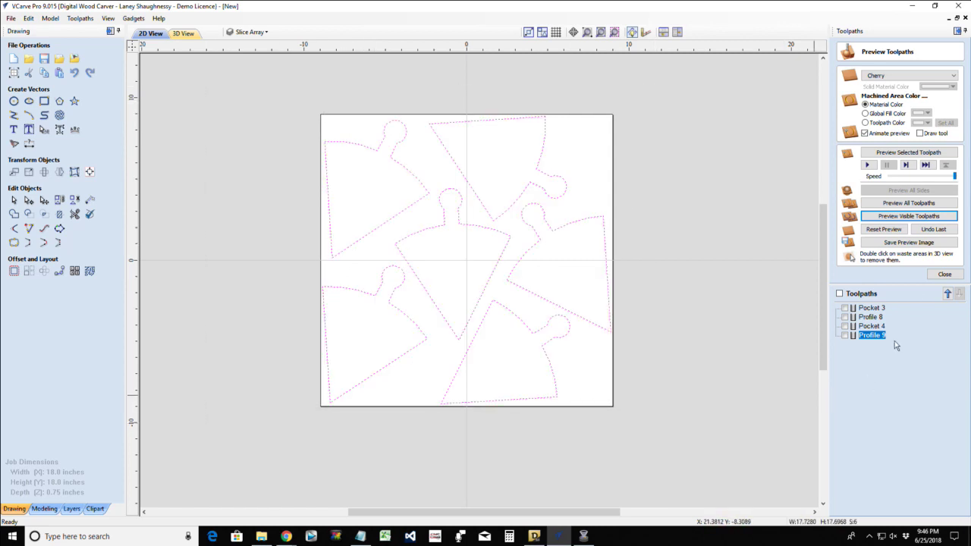
- Create and calculate a profile toolpath using the 46292 .125 End Mill from the Tool Database
left_click(945, 274)
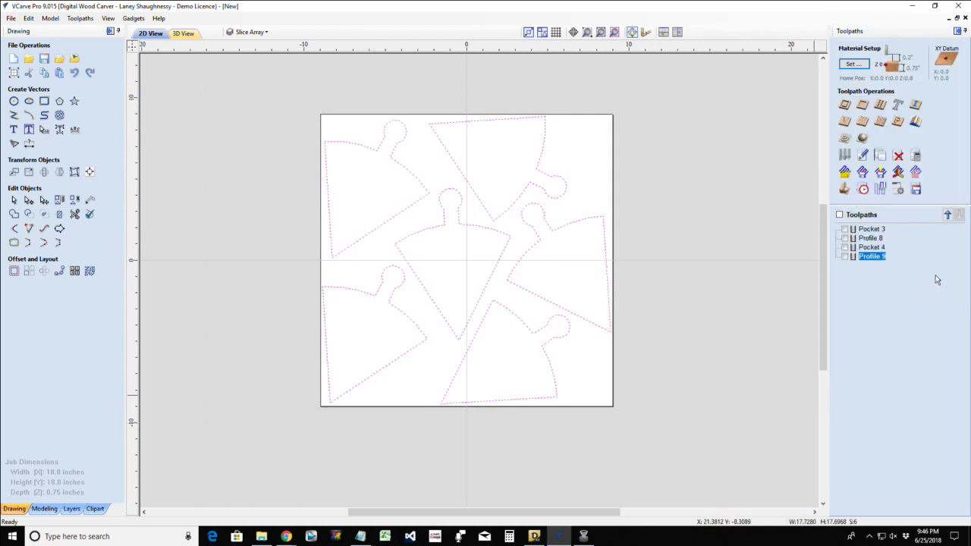
left_click(845, 106)
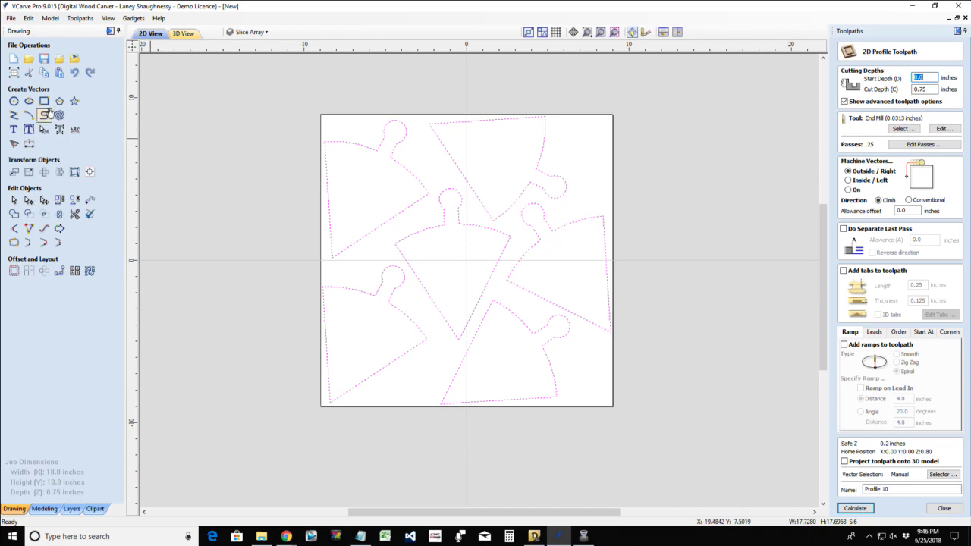
left_click(902, 129)
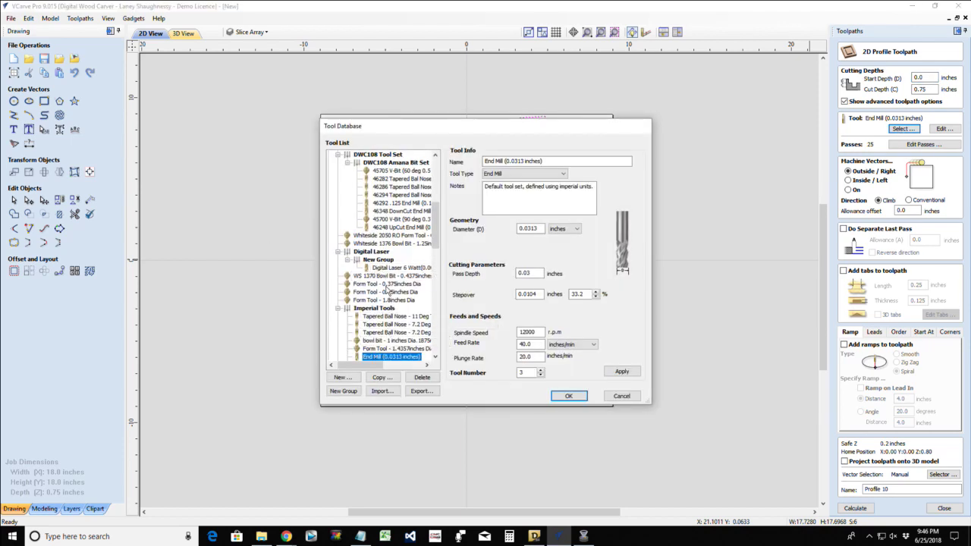
scroll(387, 287, "up", 2)
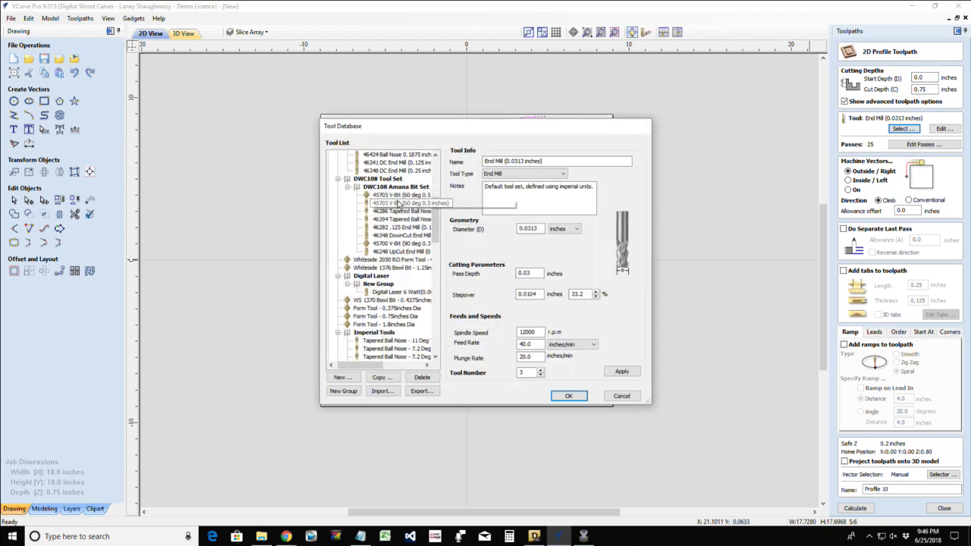
left_click(397, 229)
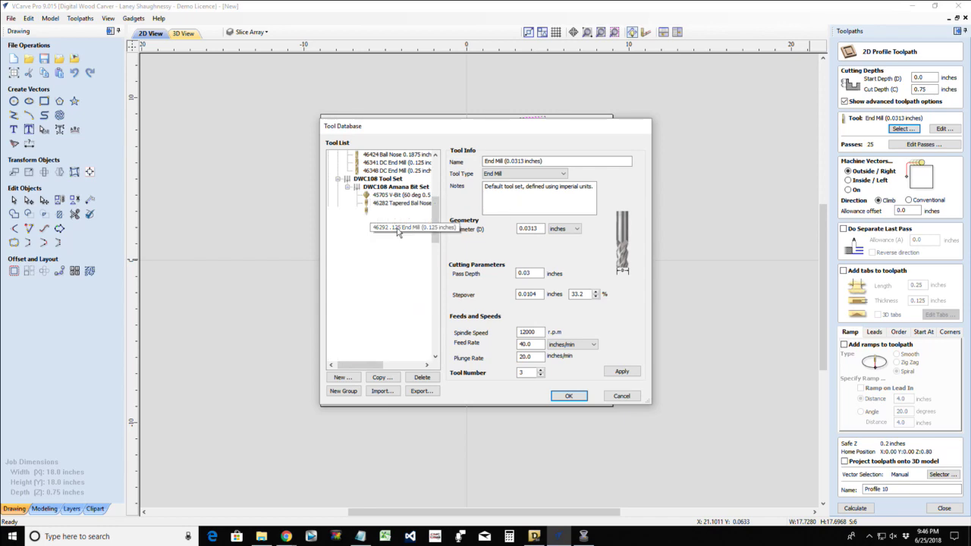
left_click(561, 397)
left_click(855, 508)
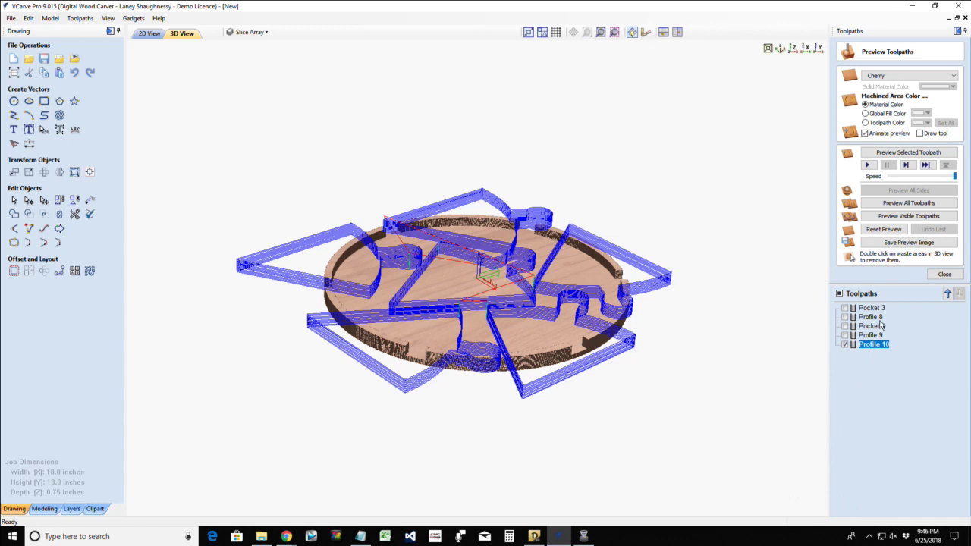
- Reset the preview, simulate the Profile 10 cut, and remove the waste to leave six pieces
left_click(894, 228)
left_click(894, 153)
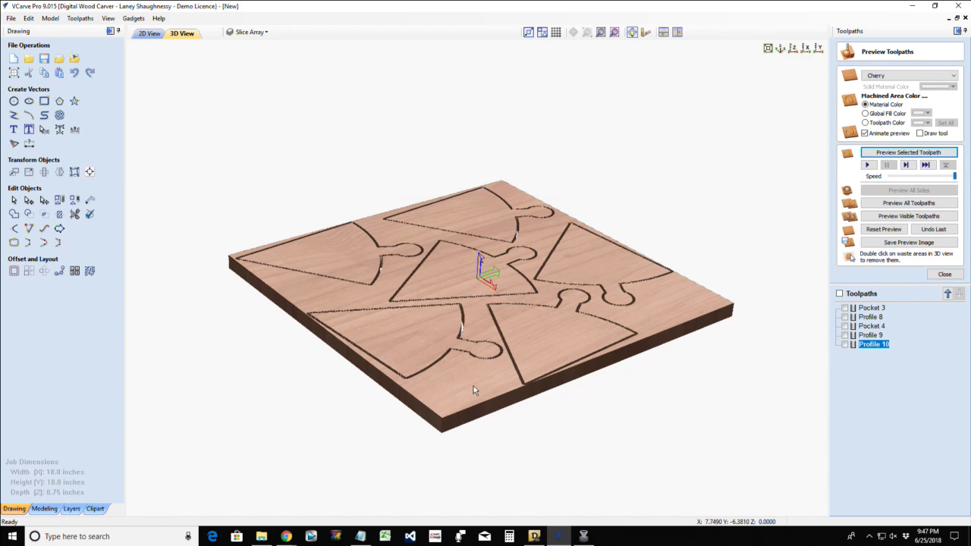
double_click(473, 386)
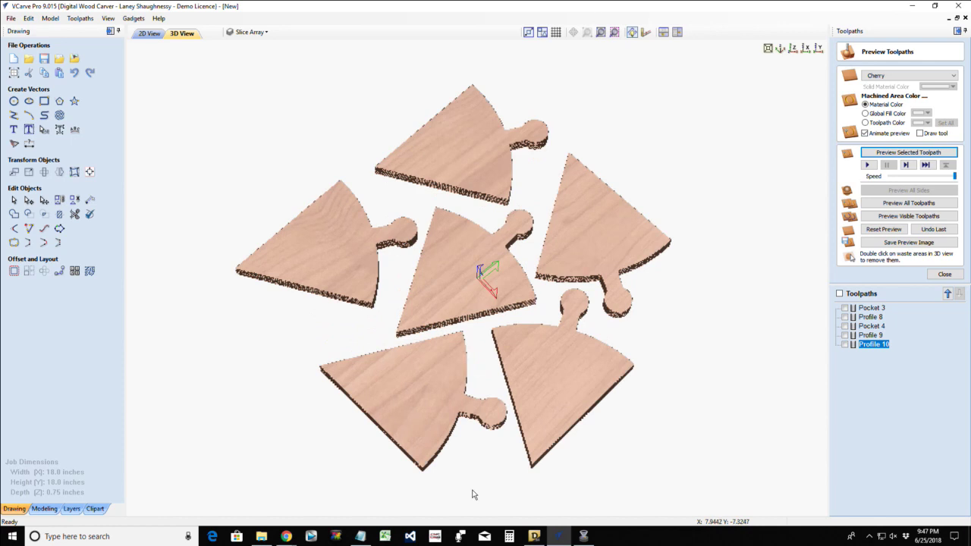
- Zoom and tilt the 3D view to inspect the six cut wedges, then return to the 2D drawing
scroll(509, 344, "up", 2)
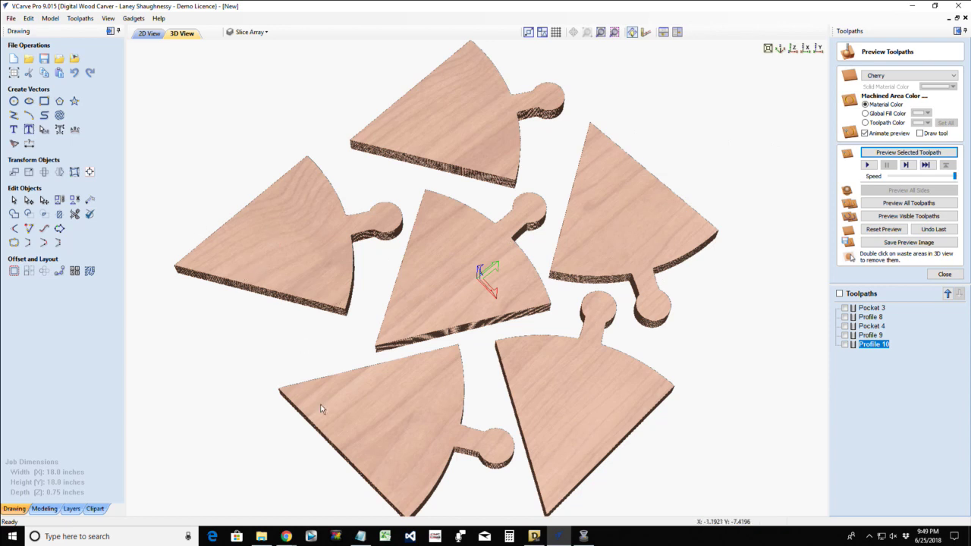
scroll(576, 447, "down", 5)
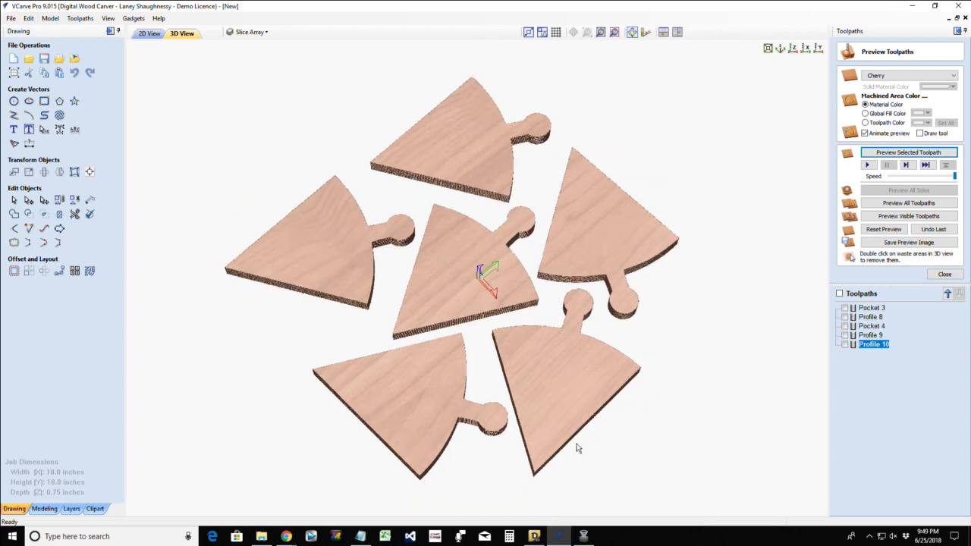
left_click_drag(479, 431, 491, 478)
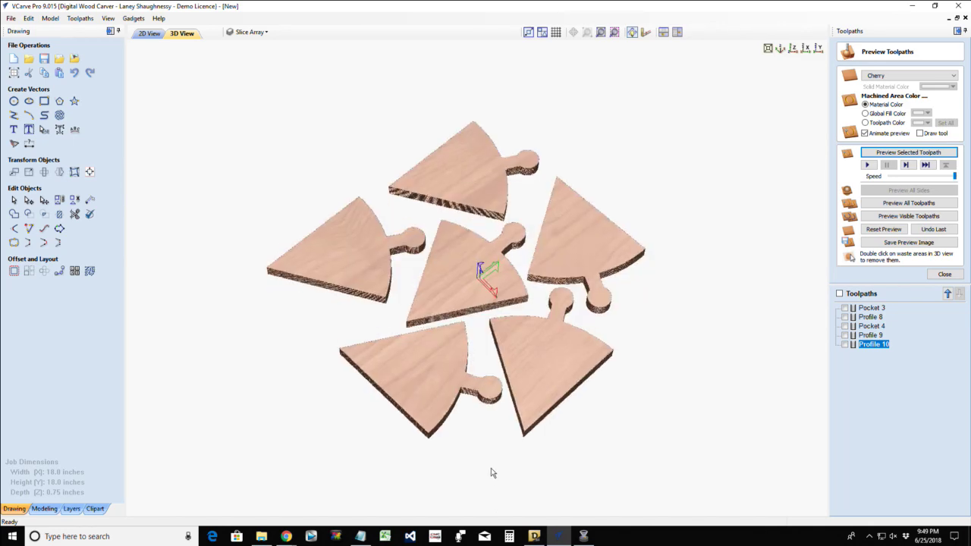
scroll(491, 472, "down", 3)
scroll(479, 391, "up", 2)
scroll(479, 401, "up", 4)
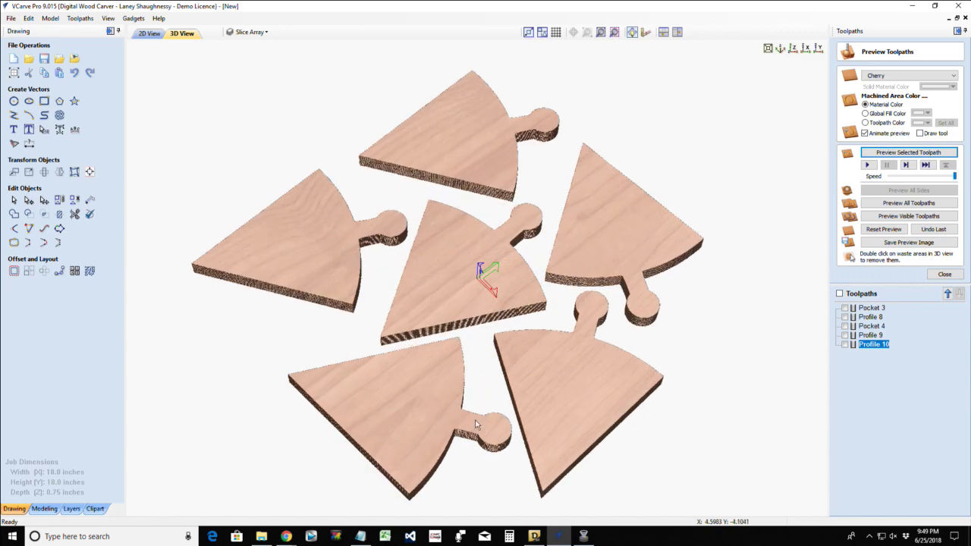
scroll(480, 454, "down", 3)
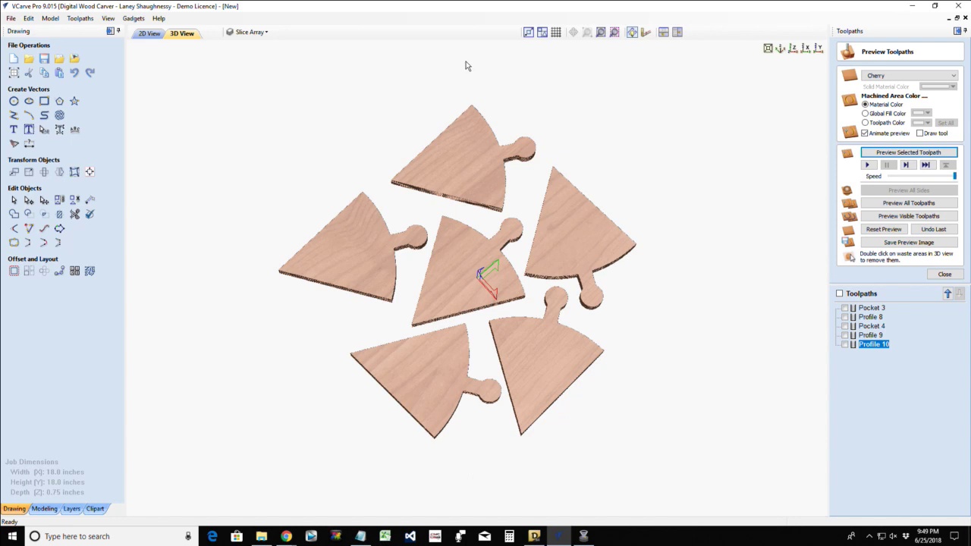
left_click(151, 33)
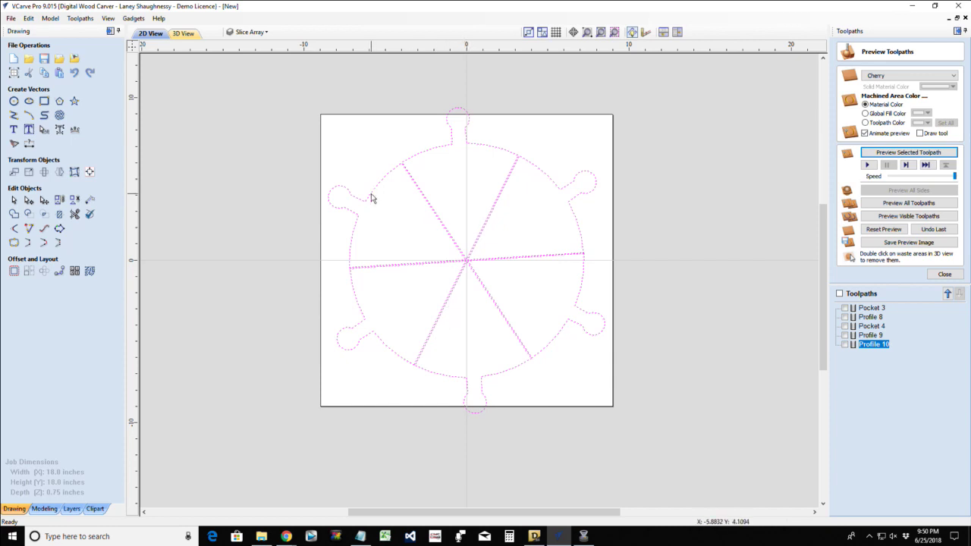
- Check the individual wheel slices, select the top wedge, and bring up Job Setup
left_click(423, 226)
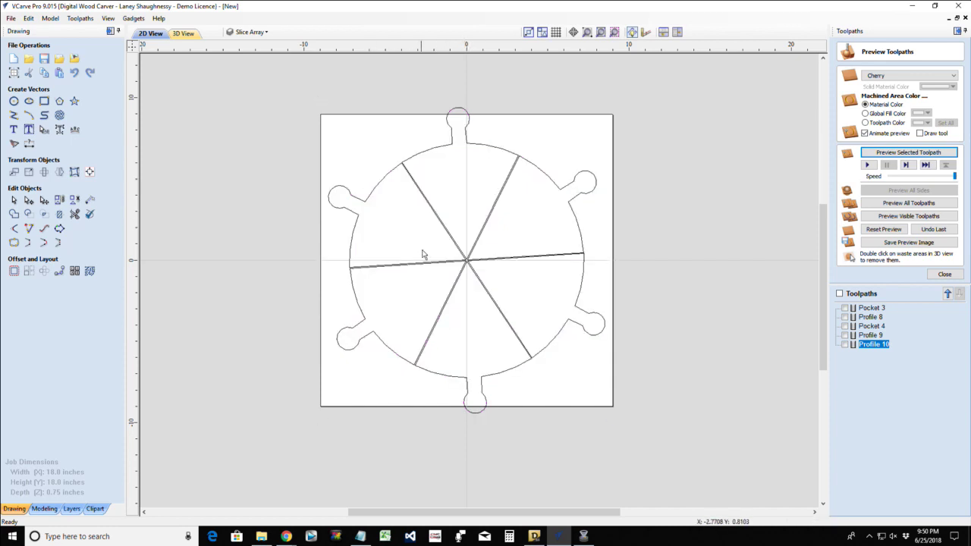
left_click(354, 241)
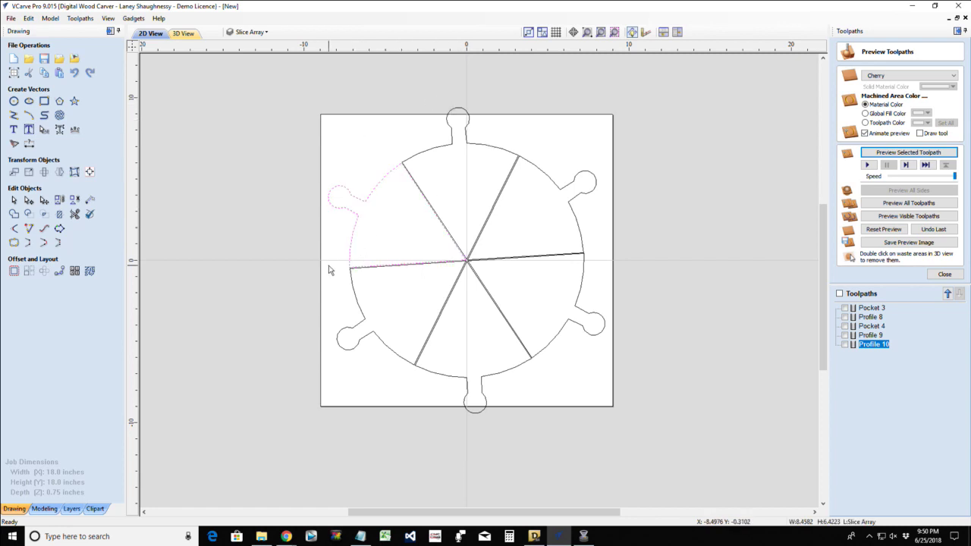
left_click(367, 120)
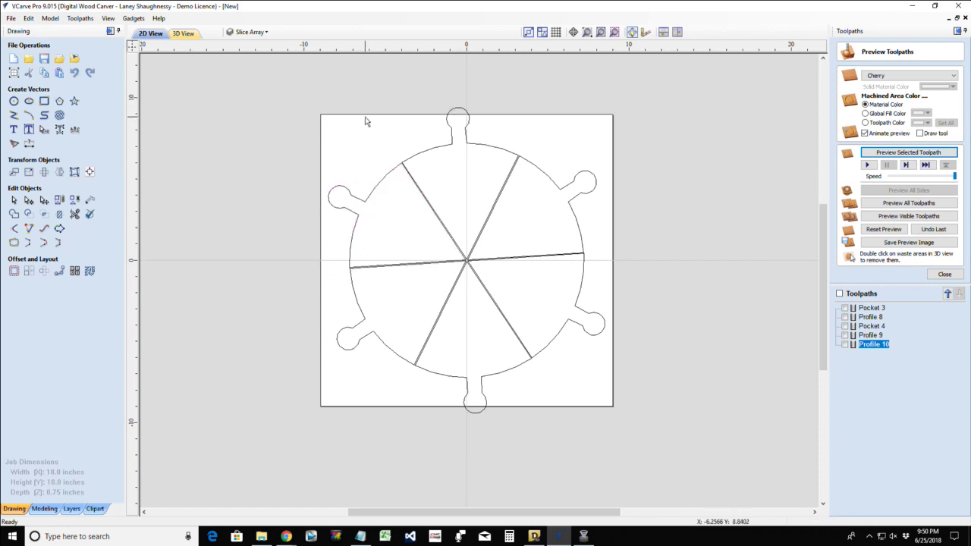
left_click(450, 130)
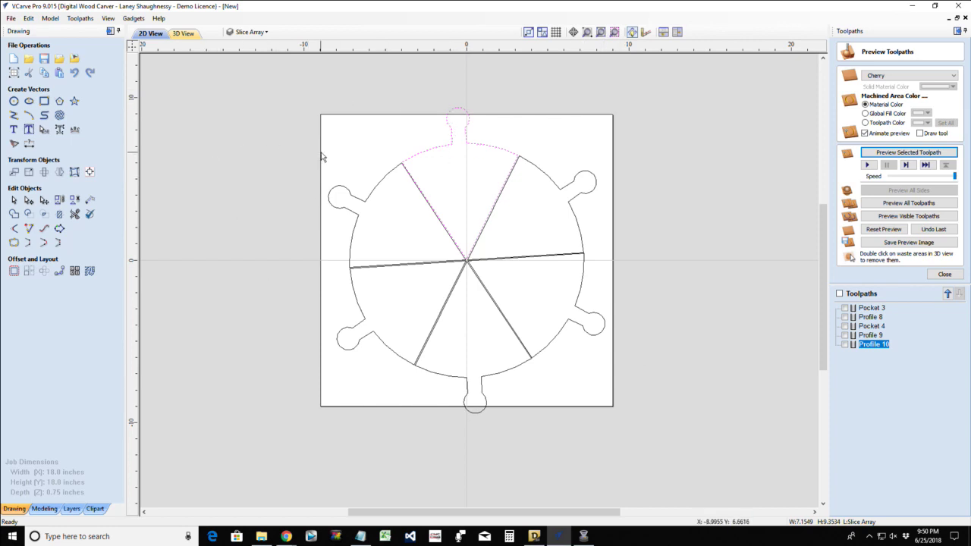
left_click(345, 121)
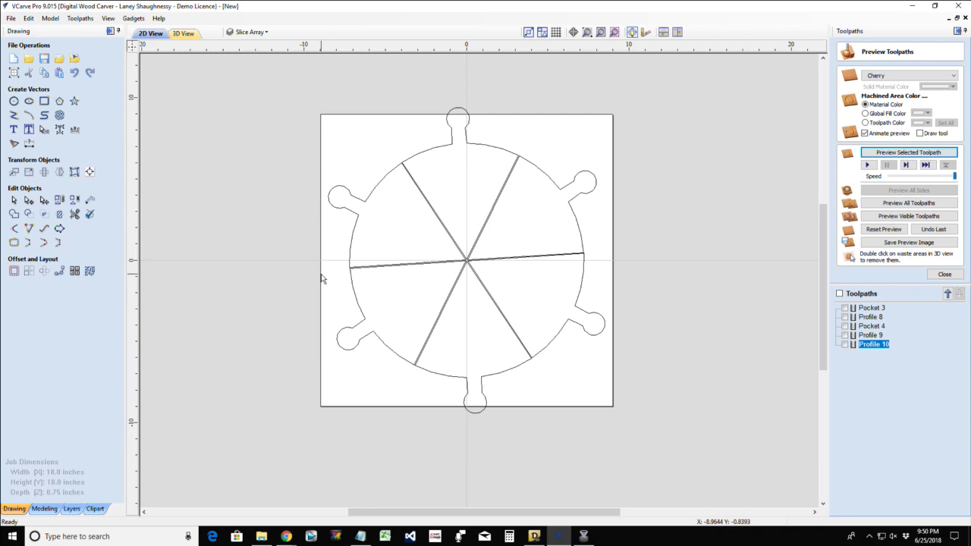
left_click(418, 156)
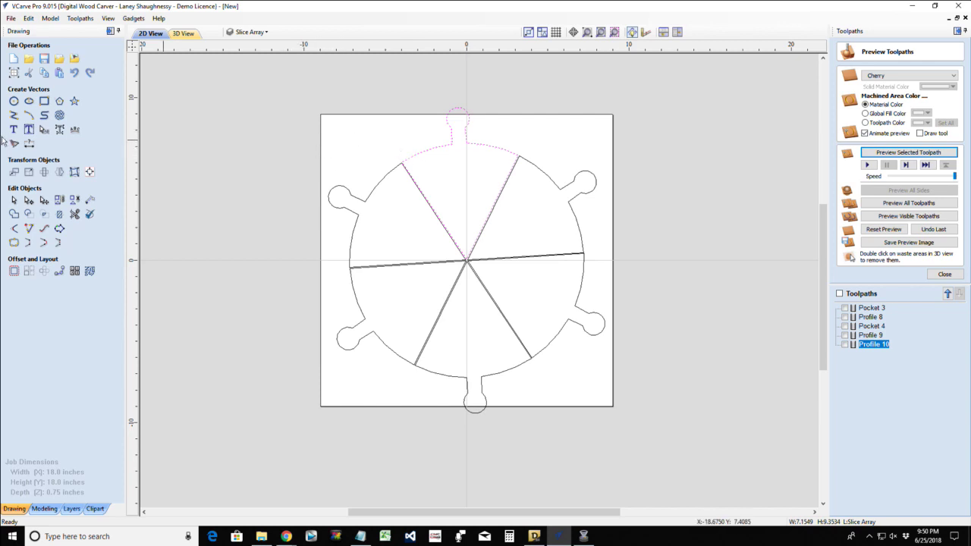
left_click(14, 72)
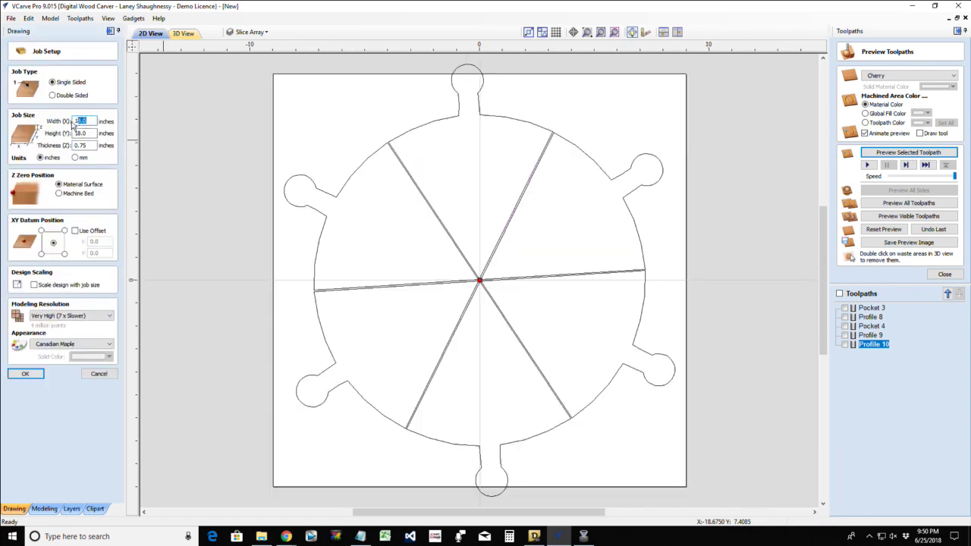
- Enter a 20-inch width and 20-inch height in the Job Setup form
type("20")
left_click(86, 137)
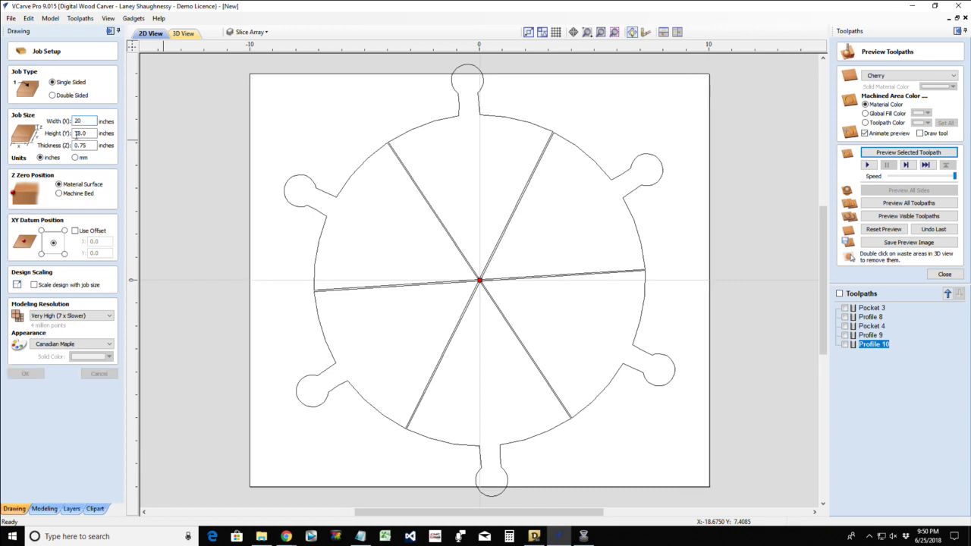
double_click(75, 135)
type("20")
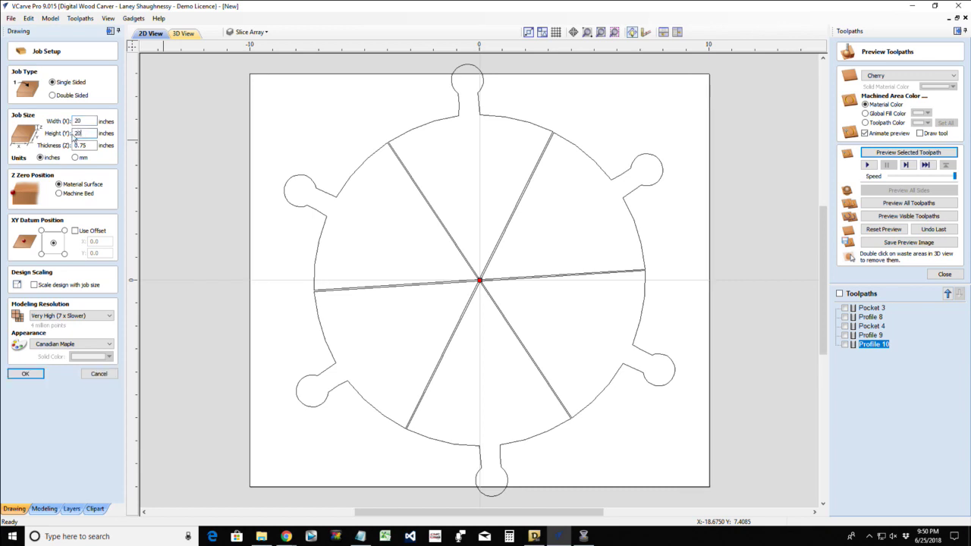
key("Return")
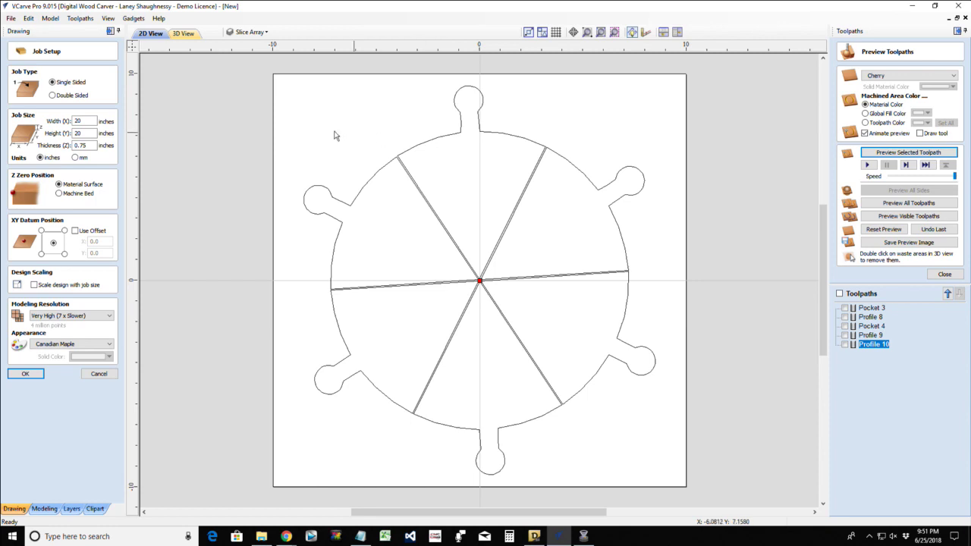
left_click_drag(220, 80, 669, 485)
key("Tab")
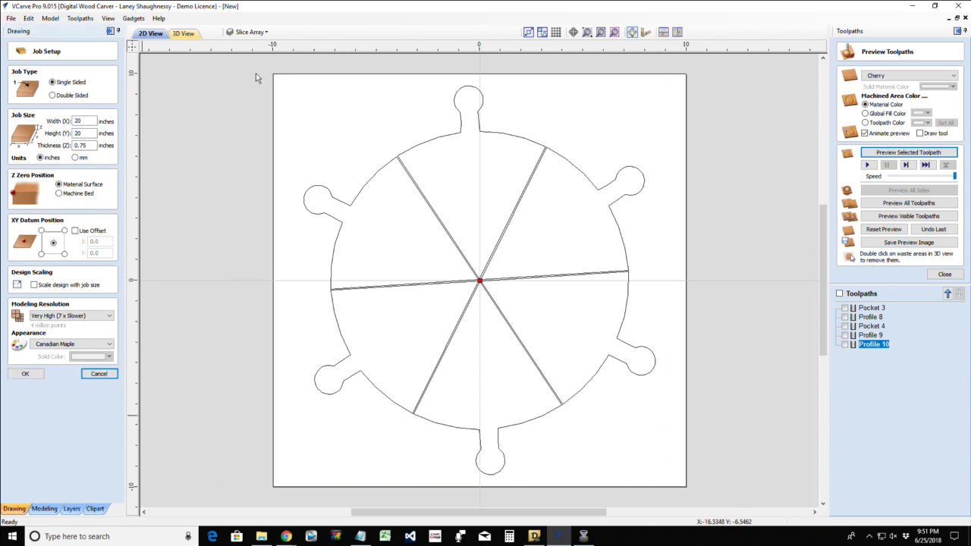
key("Return")
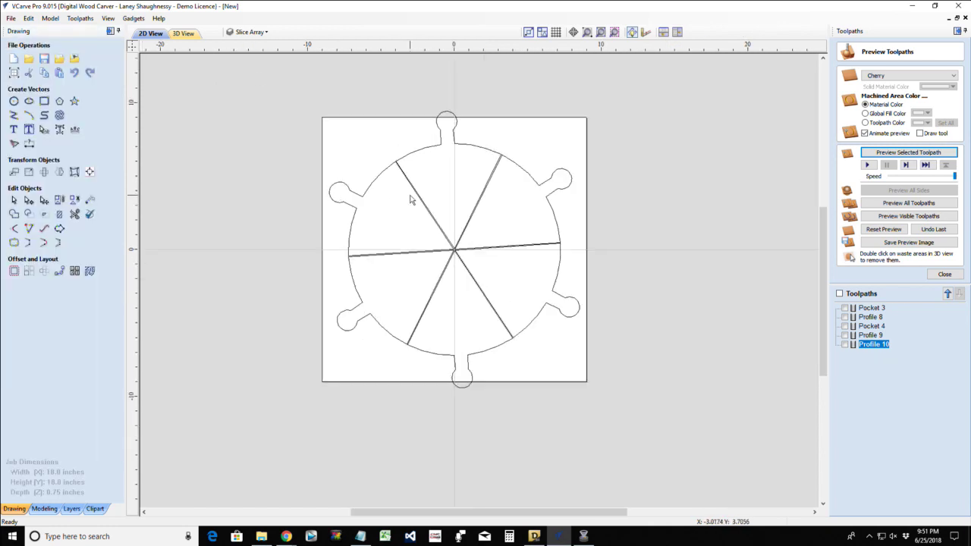
- Reopen Job Setup, set width and height to 20 inches, and confirm
left_click(17, 72)
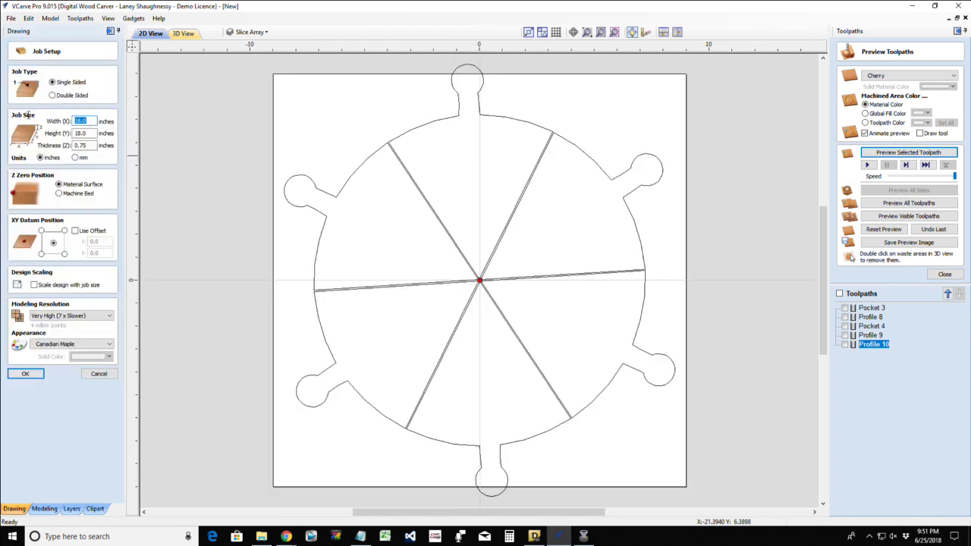
type("20")
key("Tab")
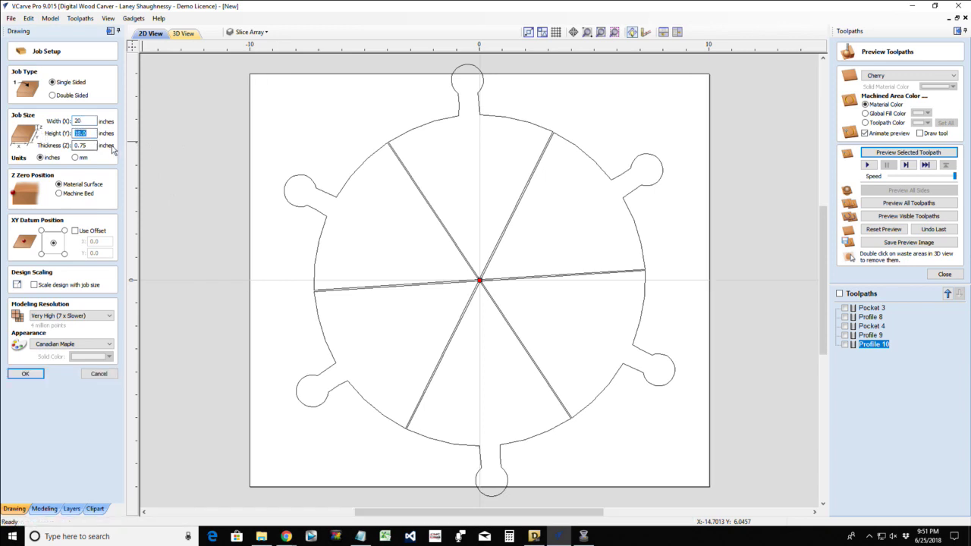
type("20")
left_click(26, 374)
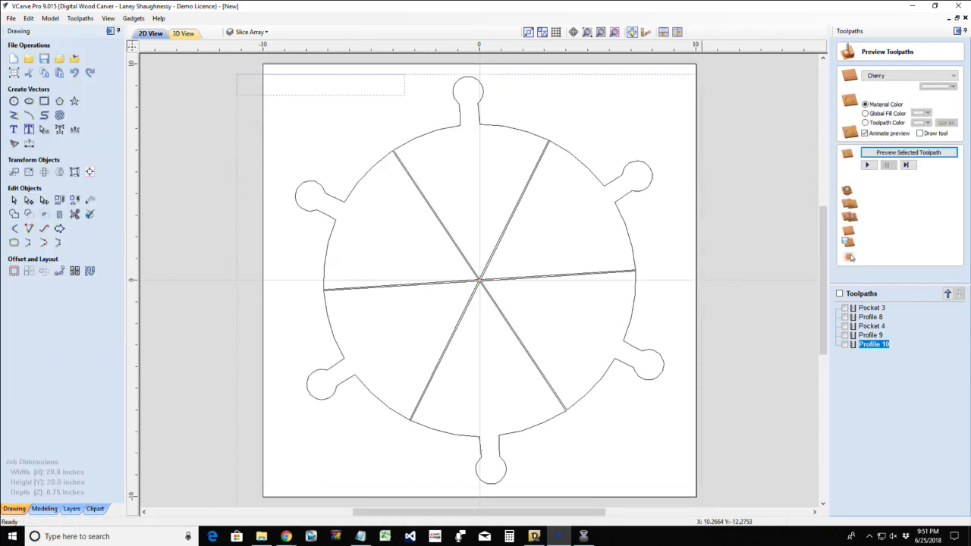
- Rotate the whole wheel about its selection centre so one cut lies horizontal
left_click(561, 414)
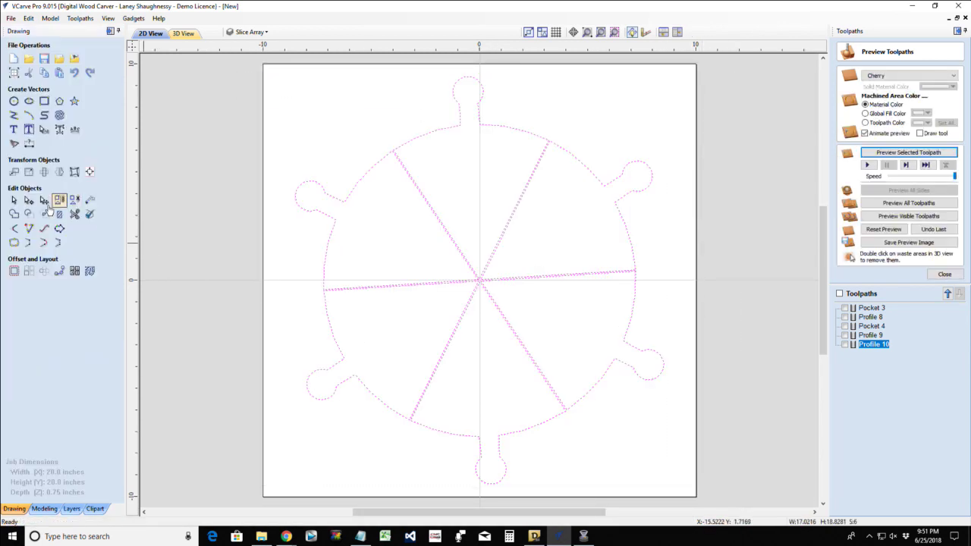
left_click(44, 172)
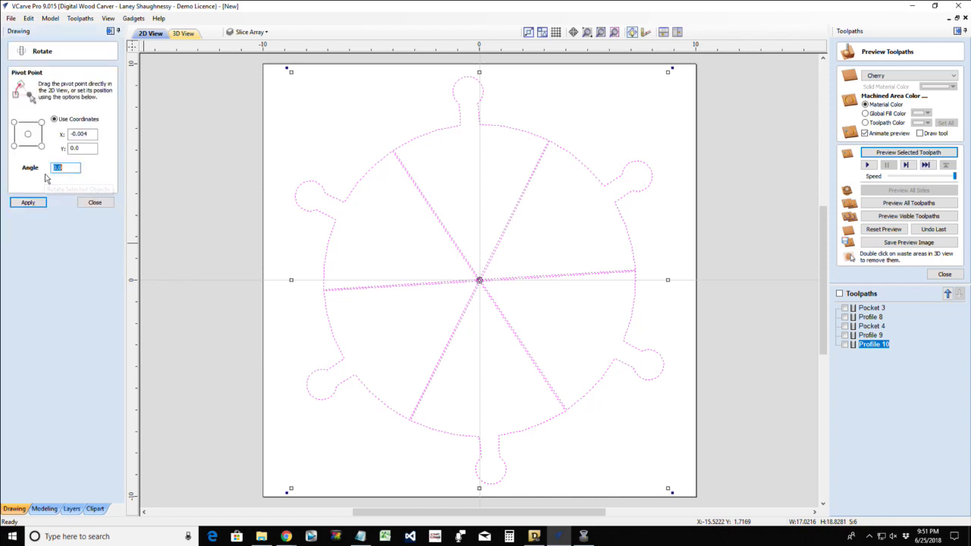
left_click(93, 133)
type("0")
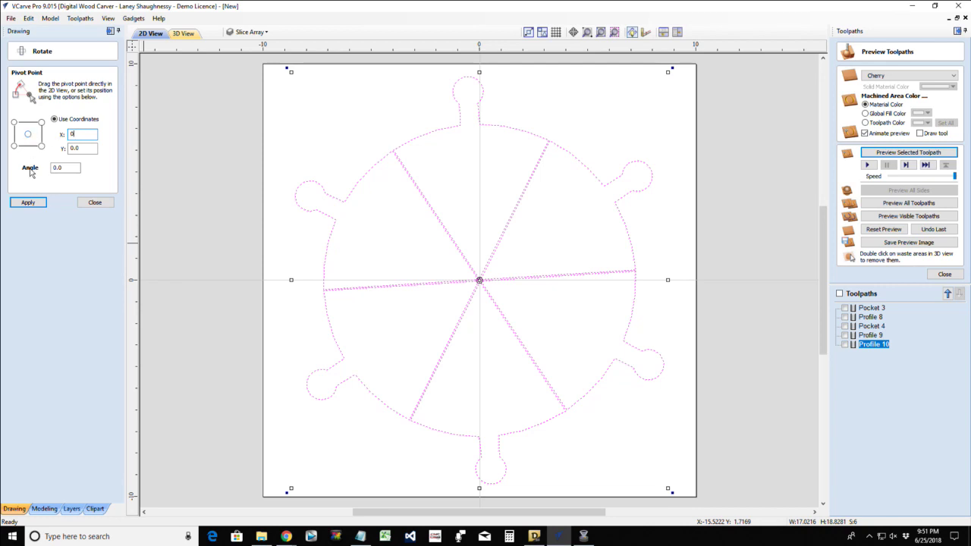
left_click(27, 135)
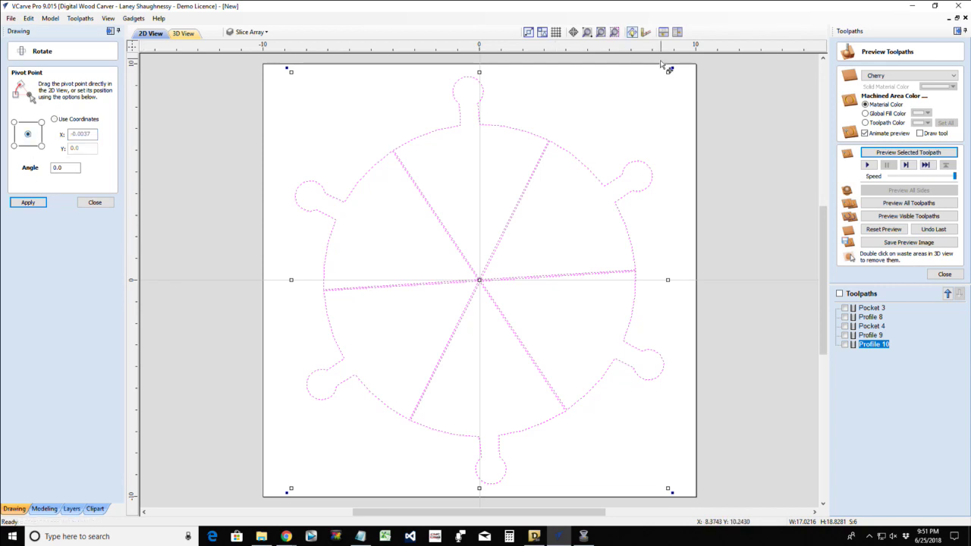
left_click_drag(672, 68, 678, 89)
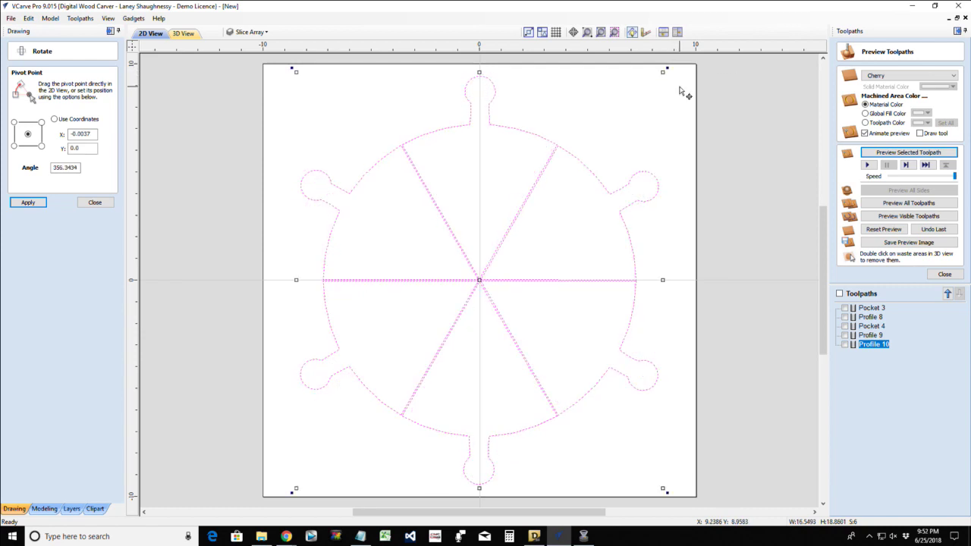
left_click(95, 202)
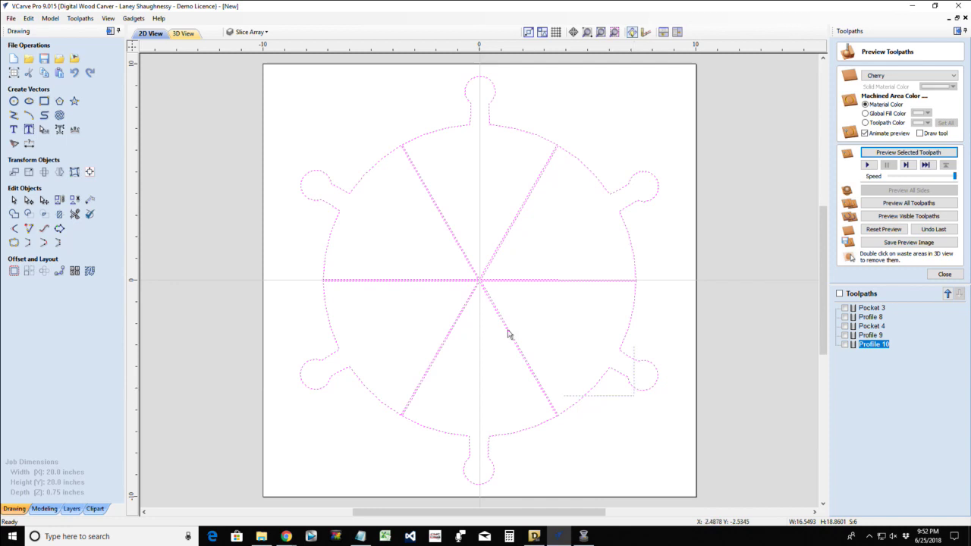
- Nudge the upper three-wedge half upward to open a gap from the lower half
left_click(324, 296, "ctrl")
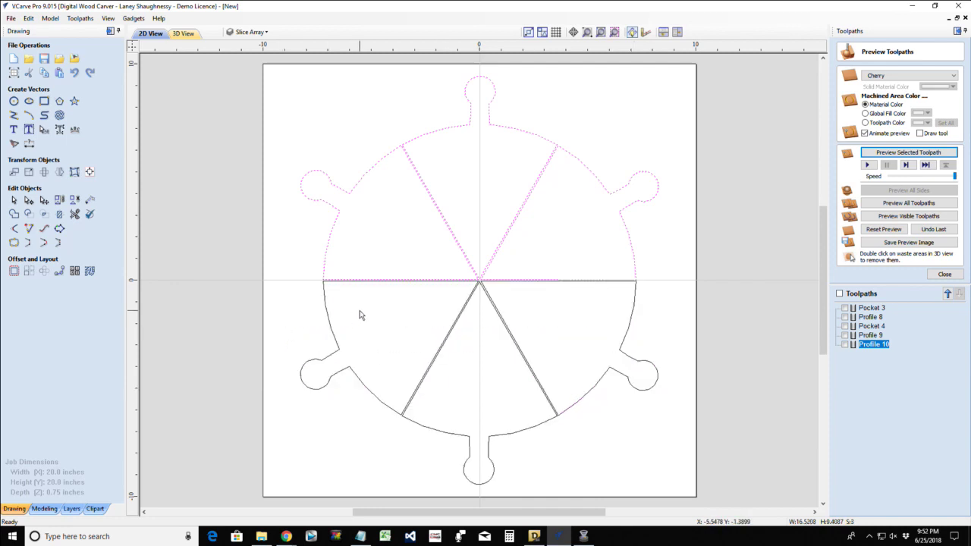
key("Up")
key("Up")
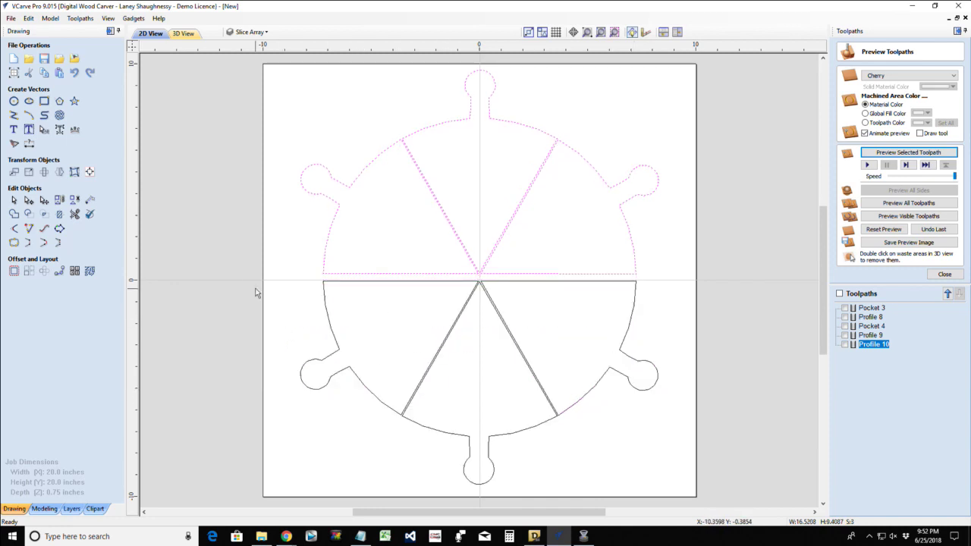
left_click_drag(260, 280, 692, 494)
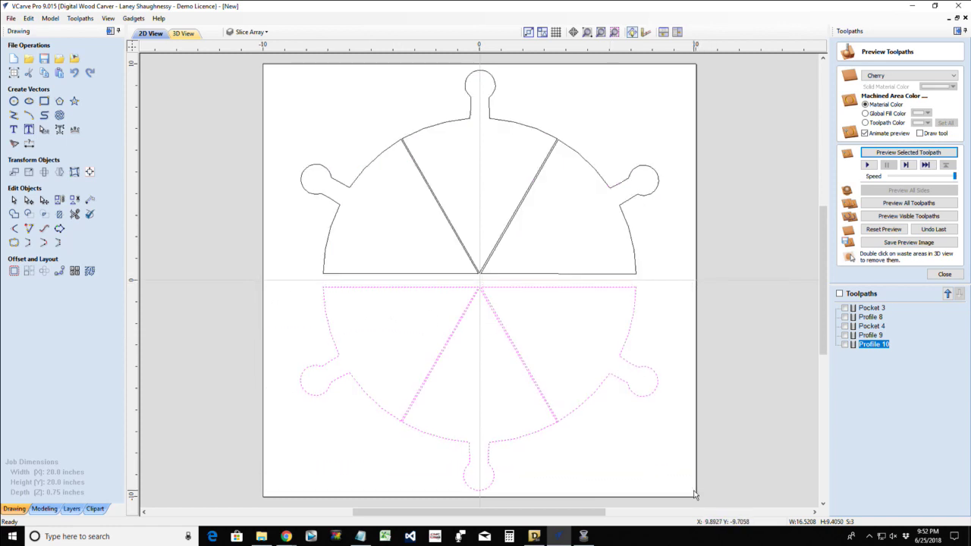
scroll(528, 381, "up", 2)
scroll(529, 381, "down", 5)
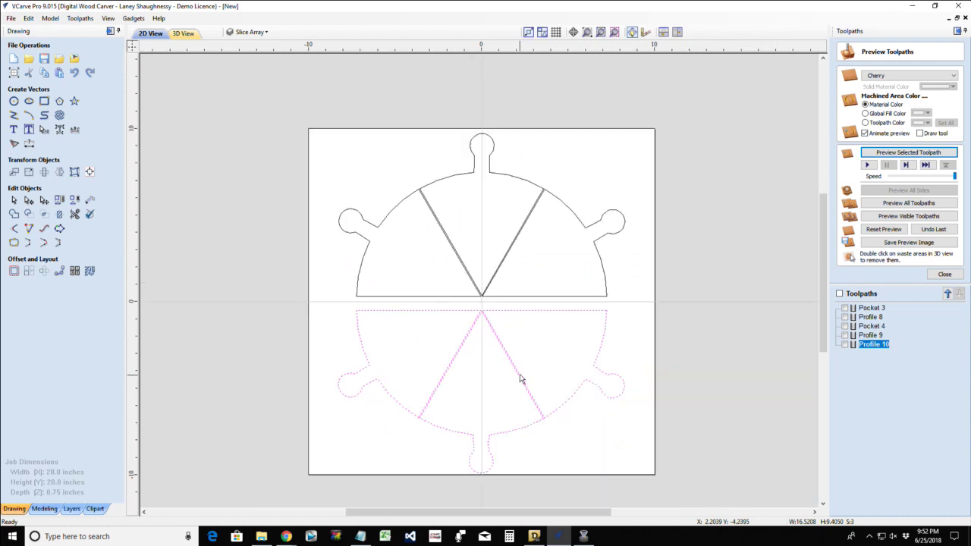
scroll(532, 367, "up", 2)
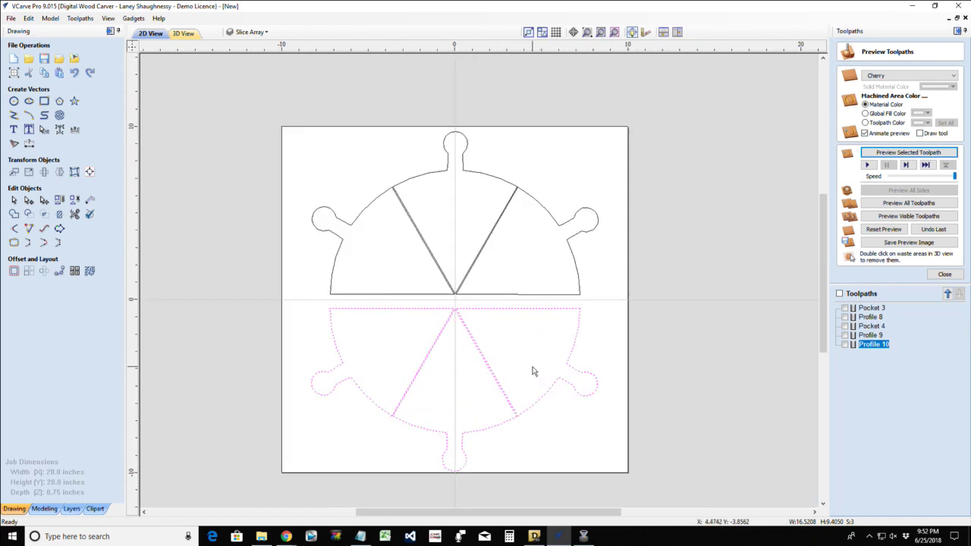
left_click(317, 164)
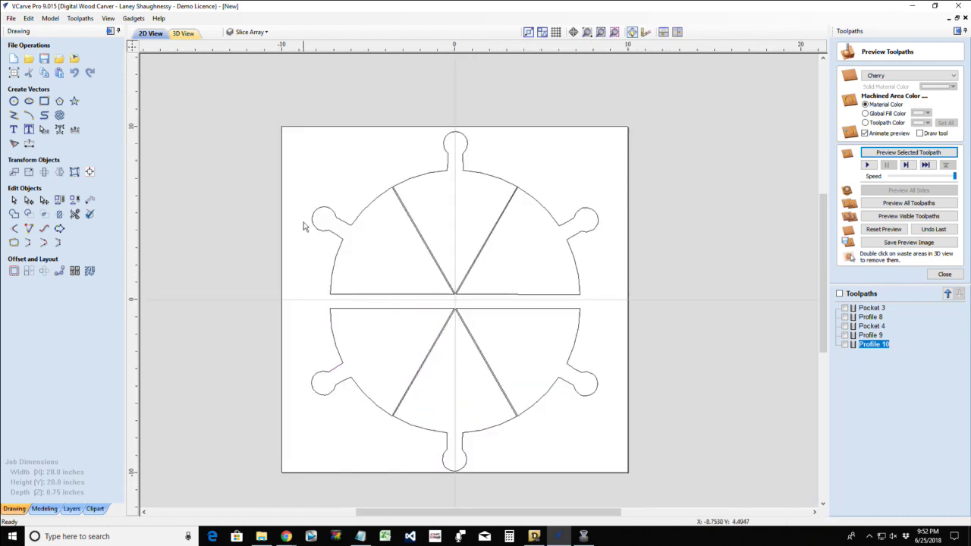
- Draw a horizontal polyline from the sheet's left edge to its right edge through the gap
left_click(14, 115)
left_click(281, 300)
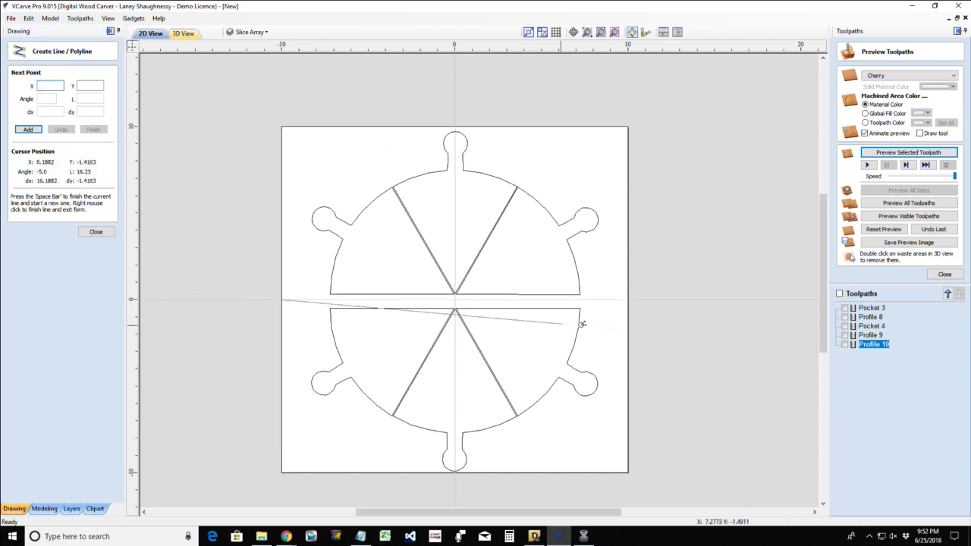
left_click(628, 299)
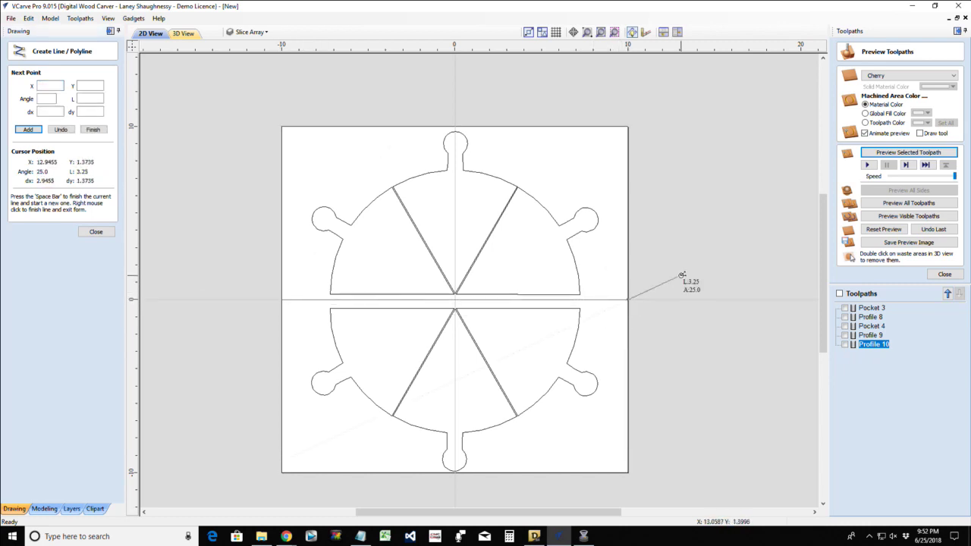
key("space")
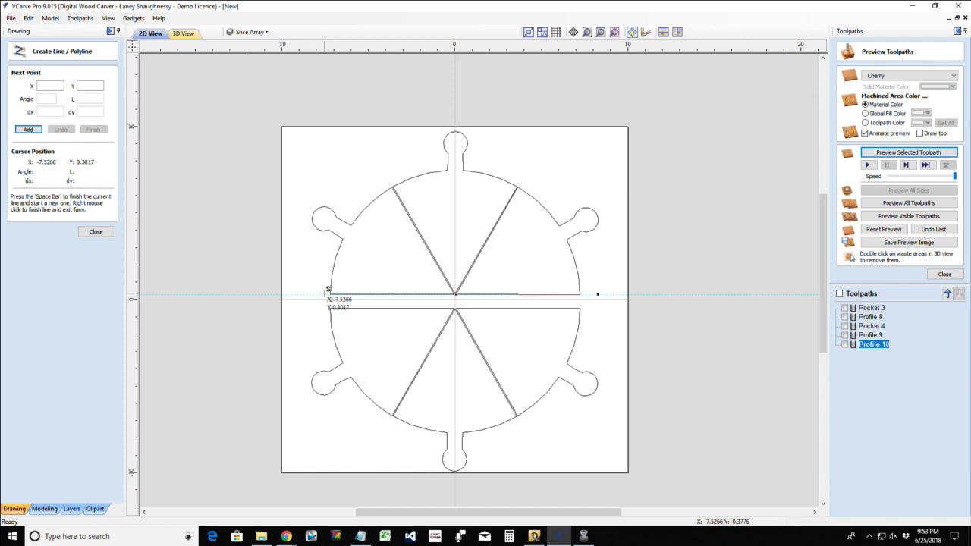
- Nudge the upper-left, upper-right, lower-left and lower-right slices outward, away from the centre
left_click(95, 231)
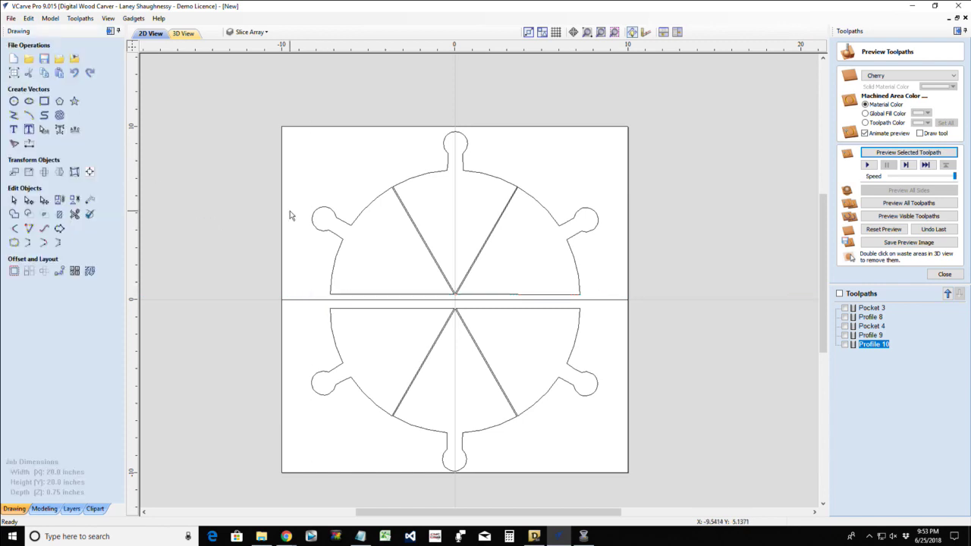
left_click(347, 226)
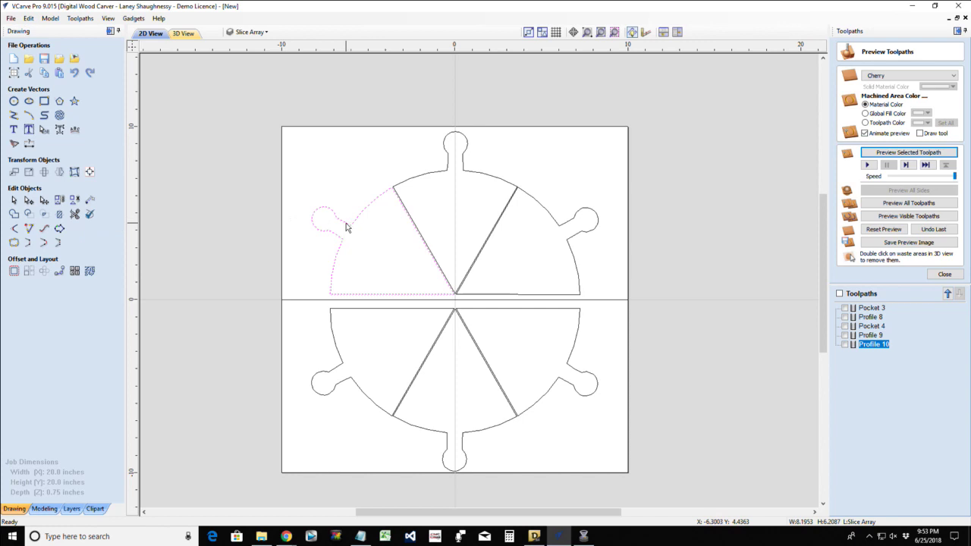
key("Left")
key("Left")
key("Left")
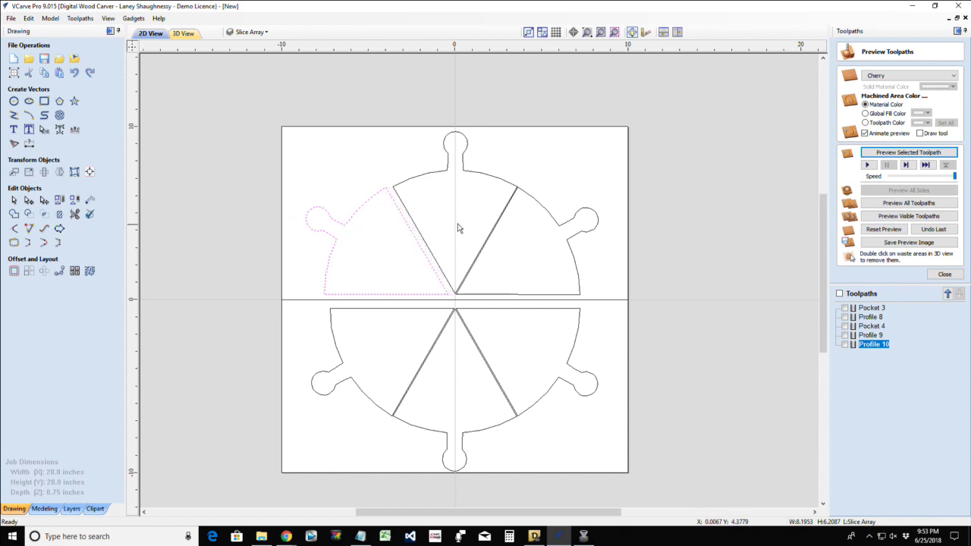
left_click(532, 202)
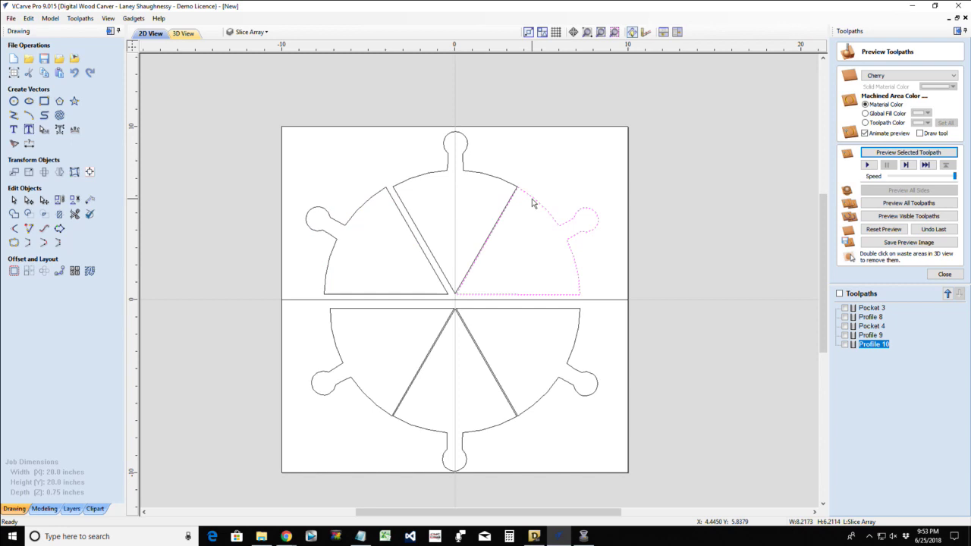
key("Right")
key("Right")
key("Right")
left_click(435, 310)
key("Left")
key("Left")
key("Left")
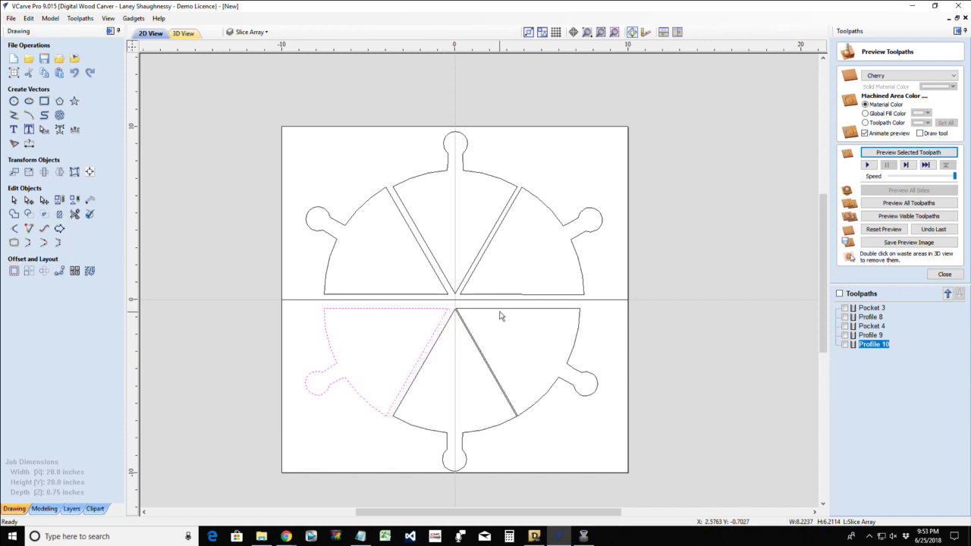
left_click(499, 310)
key("Right")
key("Right")
key("Right")
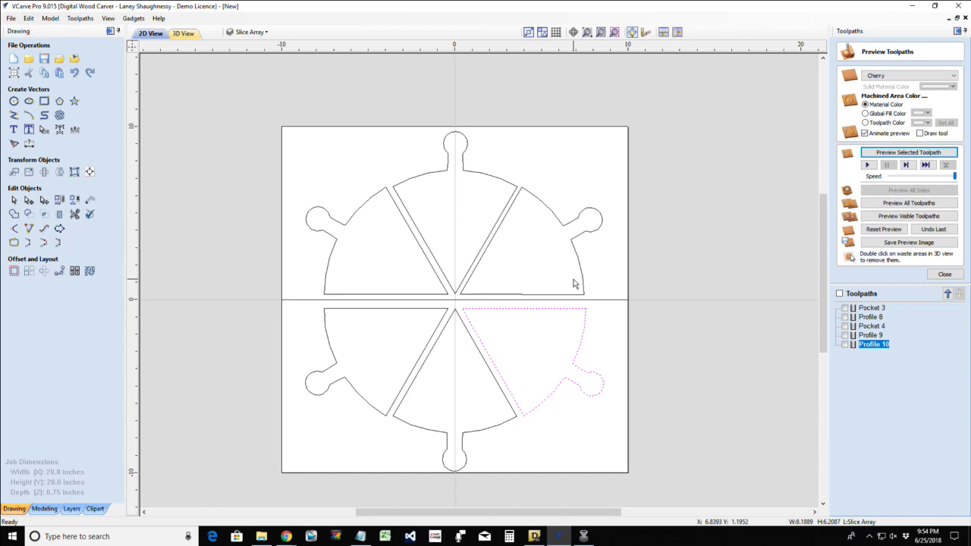
- Select the horizontal dividing line across the sheet
left_click(575, 304)
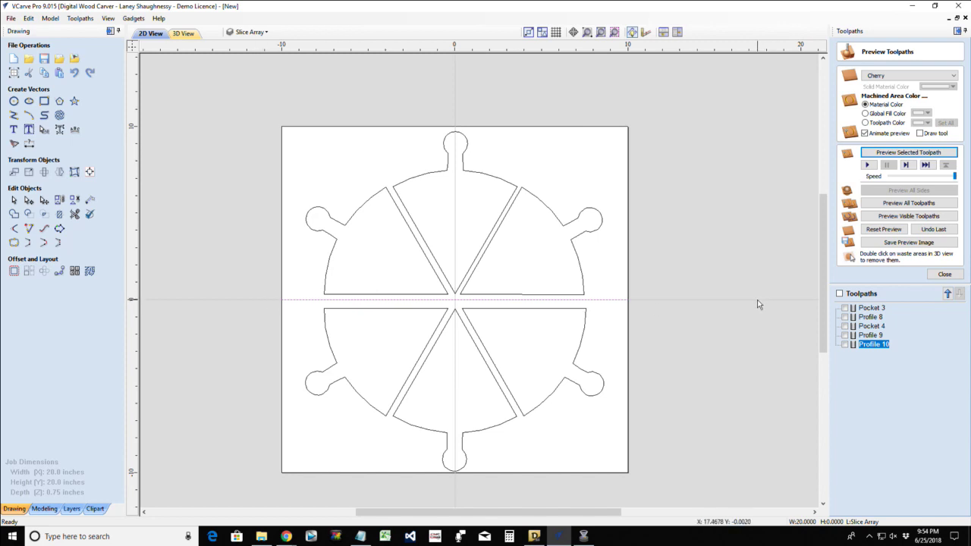
scroll(714, 367, "down", 1)
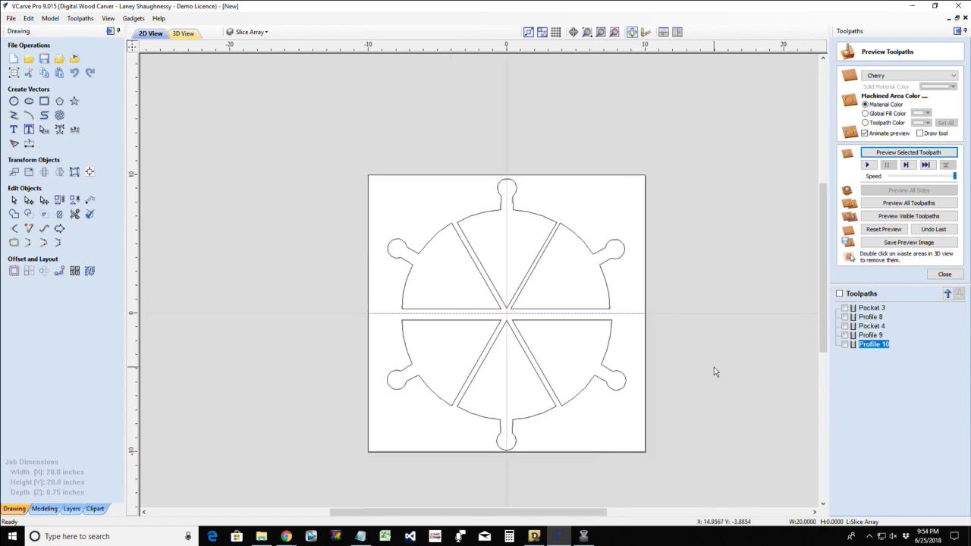
scroll(713, 368, "up", 1)
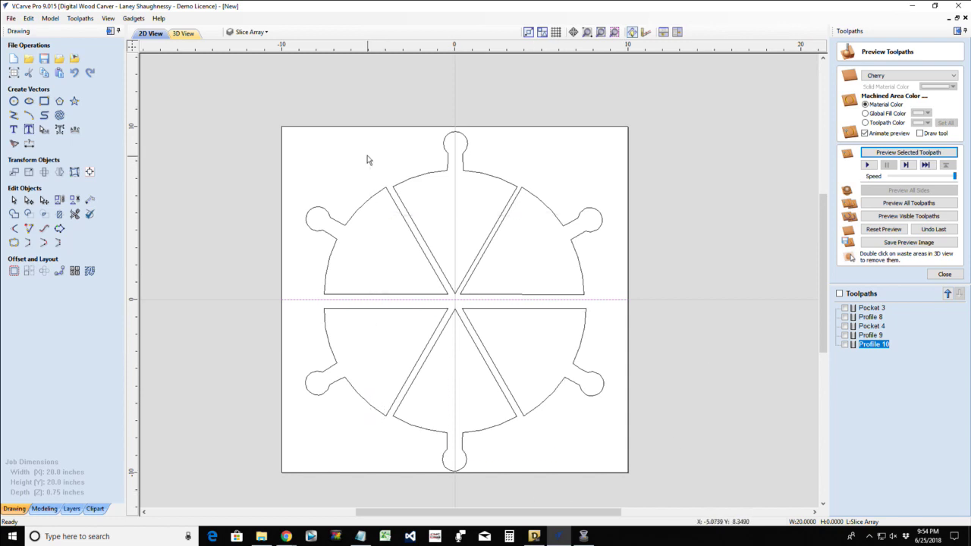
- In 3D view, tick Pocket 3, Profile 8, Pocket 4 and Profile 9 and run the machining preview
key("ctrl+a")
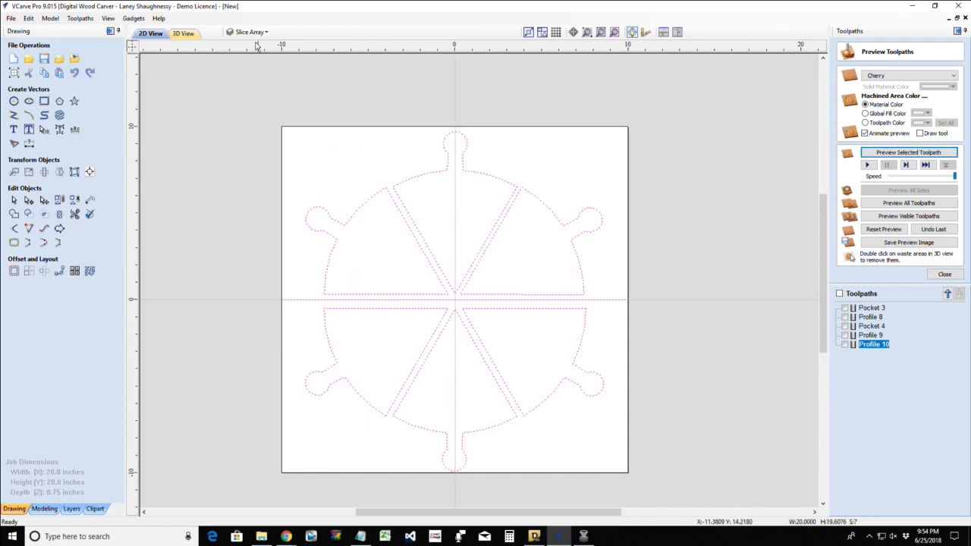
left_click(189, 33)
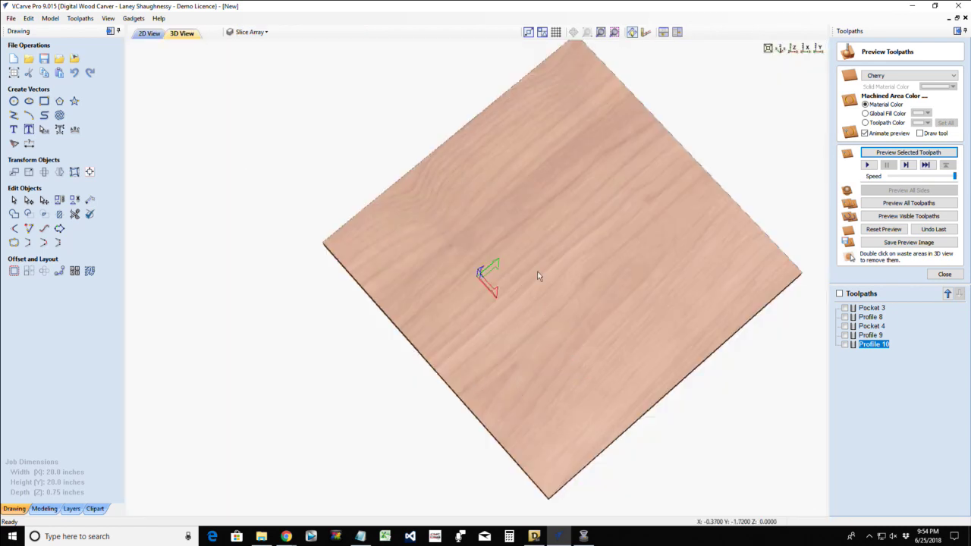
left_click_drag(537, 276, 475, 363)
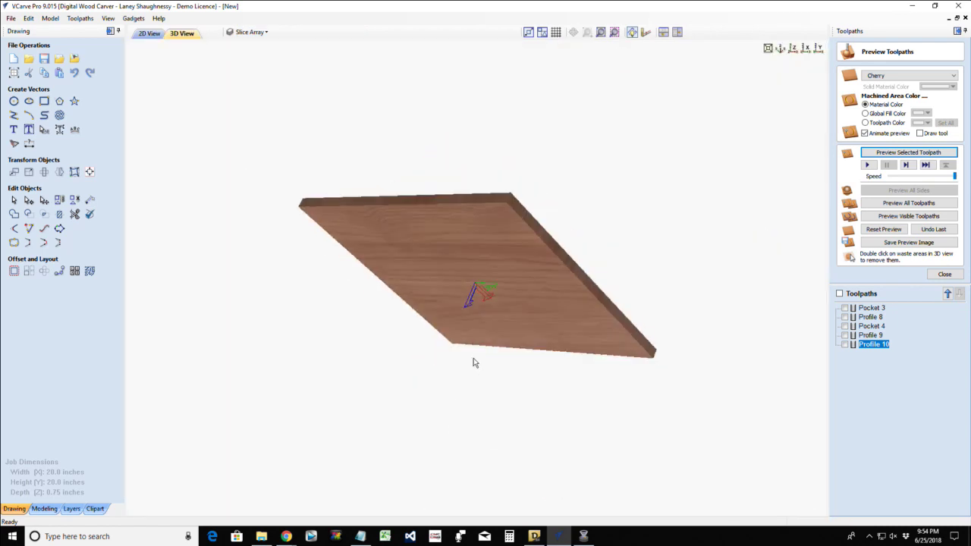
left_click(844, 308)
left_click(844, 317)
left_click(844, 326)
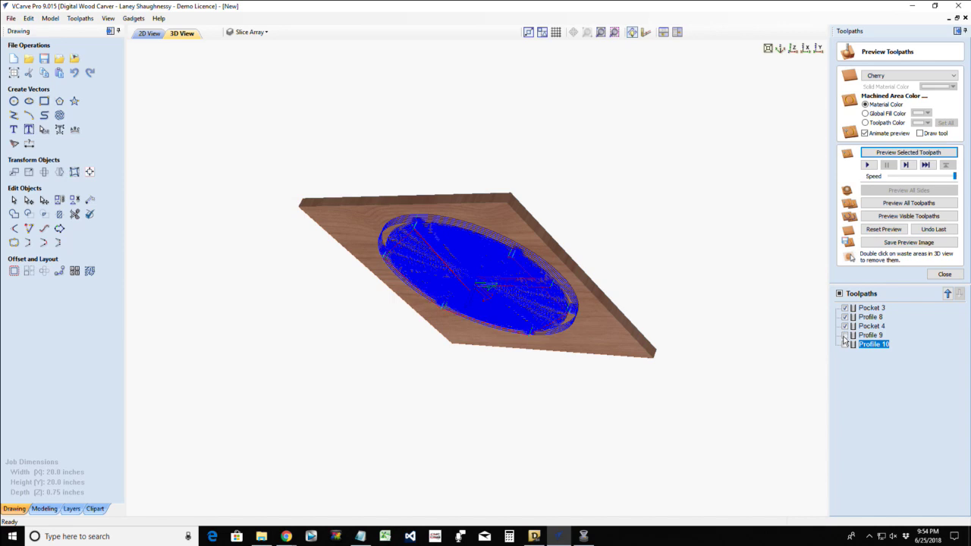
left_click(844, 335)
left_click(902, 153)
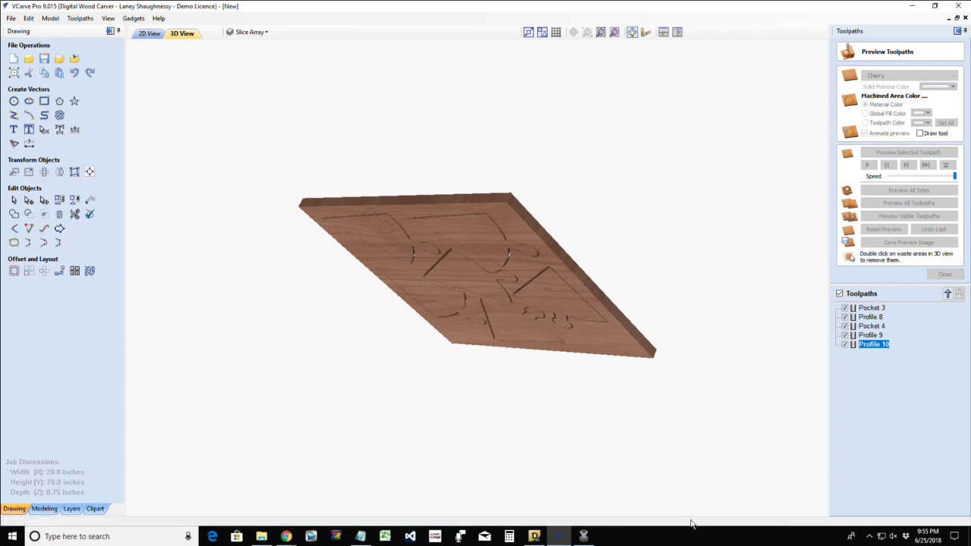
- Re-enable the four toolpaths, reset the preview and return to the 2D view
left_click(844, 308)
left_click(844, 317)
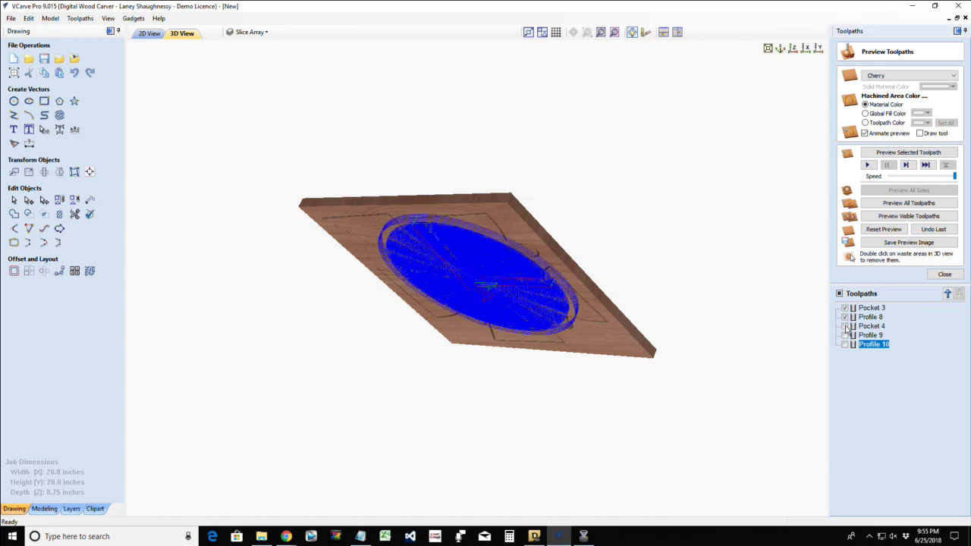
left_click(844, 326)
left_click(844, 335)
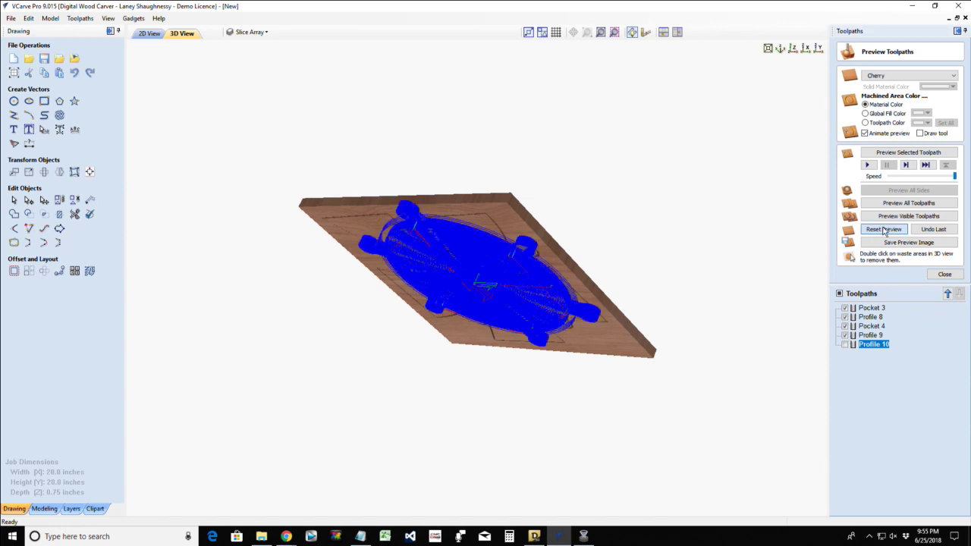
left_click(885, 229)
left_click(150, 33)
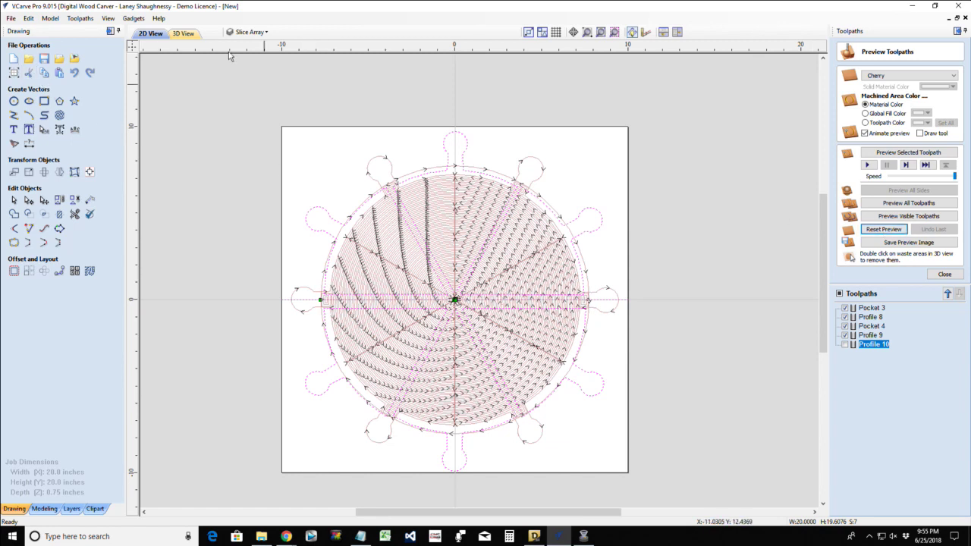
- Save the job as Pzzaplatter_CurringBoard.crv in the B&W Clipart folder
left_click(11, 18)
left_click(32, 73)
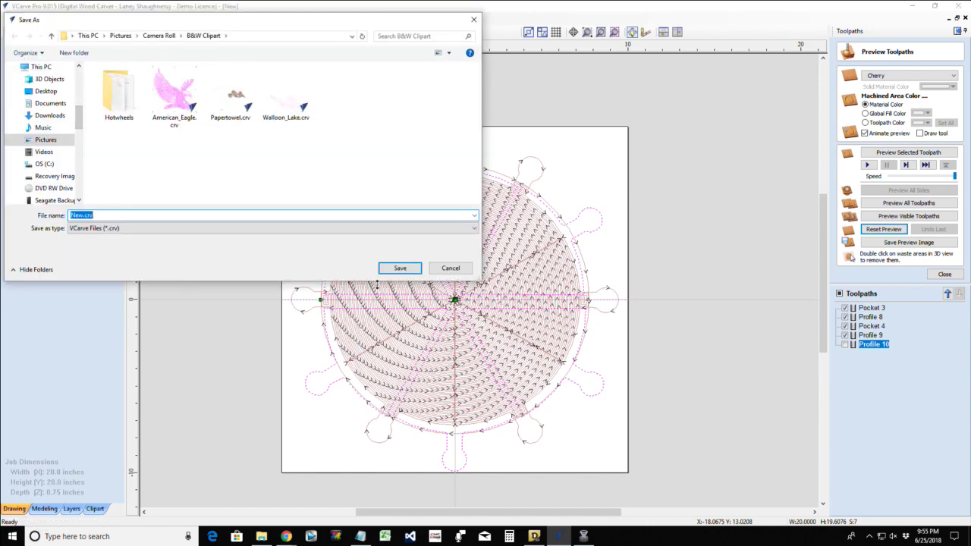
type("Pzzaplatter_CurringBoard")
left_click(400, 267)
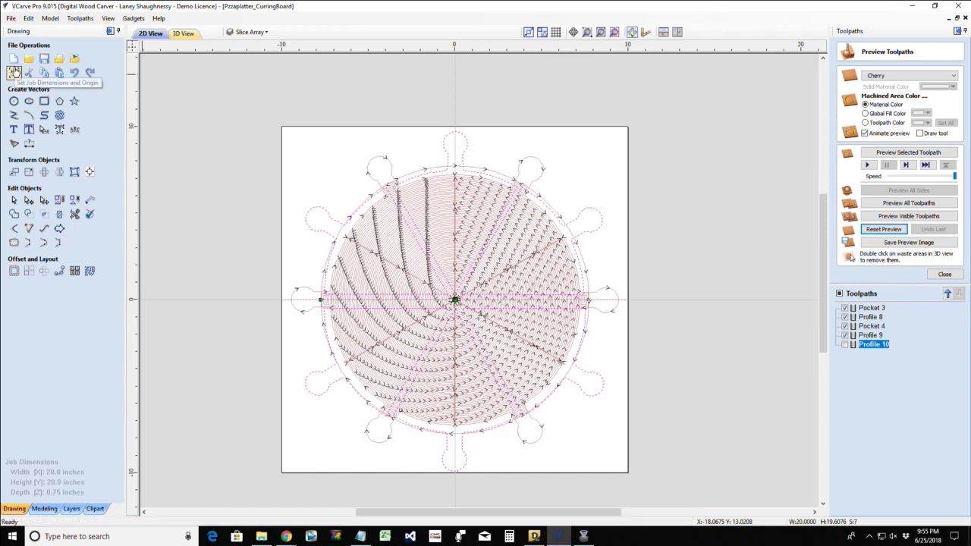
- Set job Width and Height to 6 inches (0.75 thick) and close the toolpath preview
left_click(14, 73)
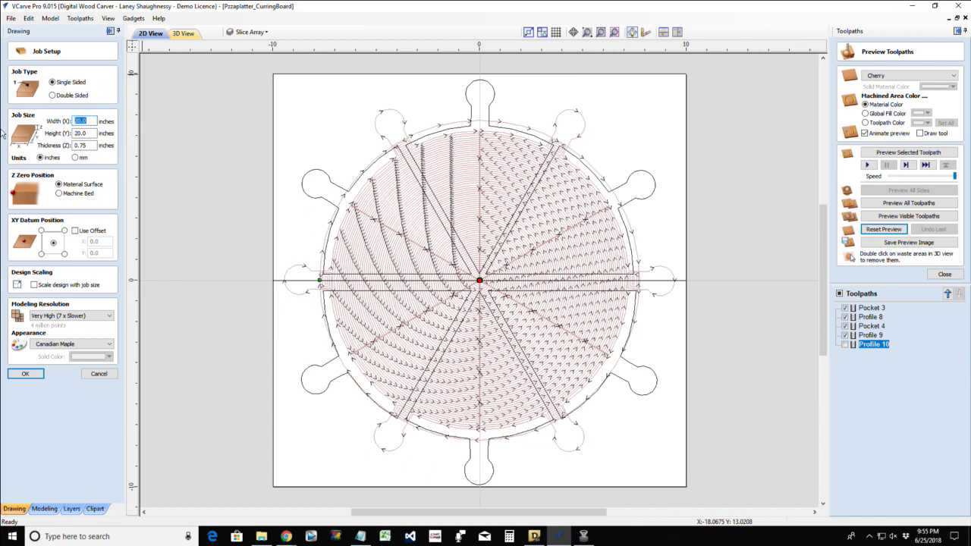
type("6")
key("Return")
double_click(81, 133)
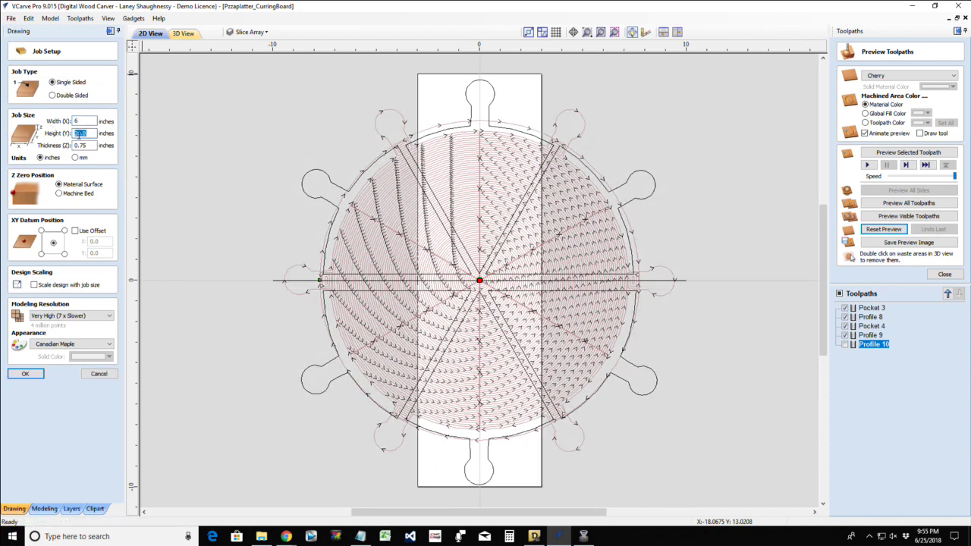
type("6")
key("Return")
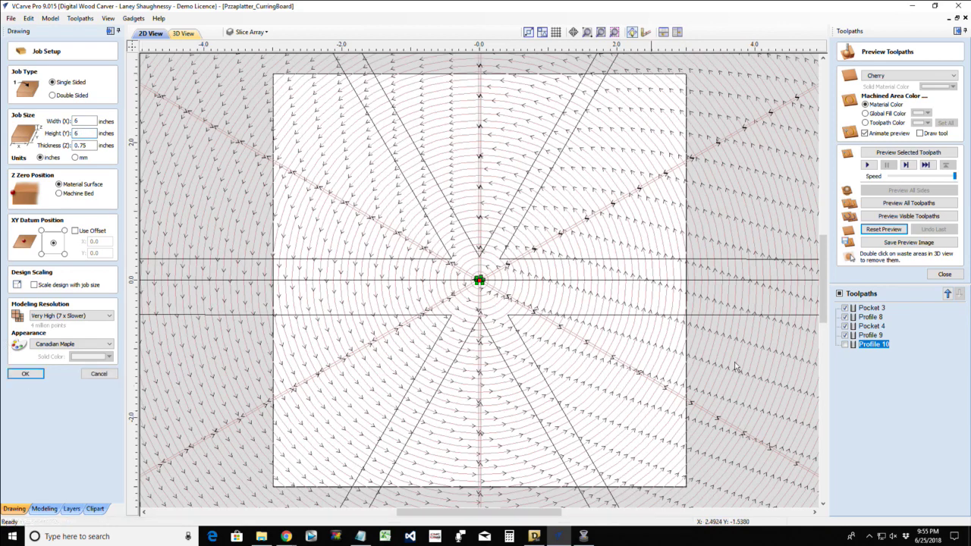
left_click(943, 275)
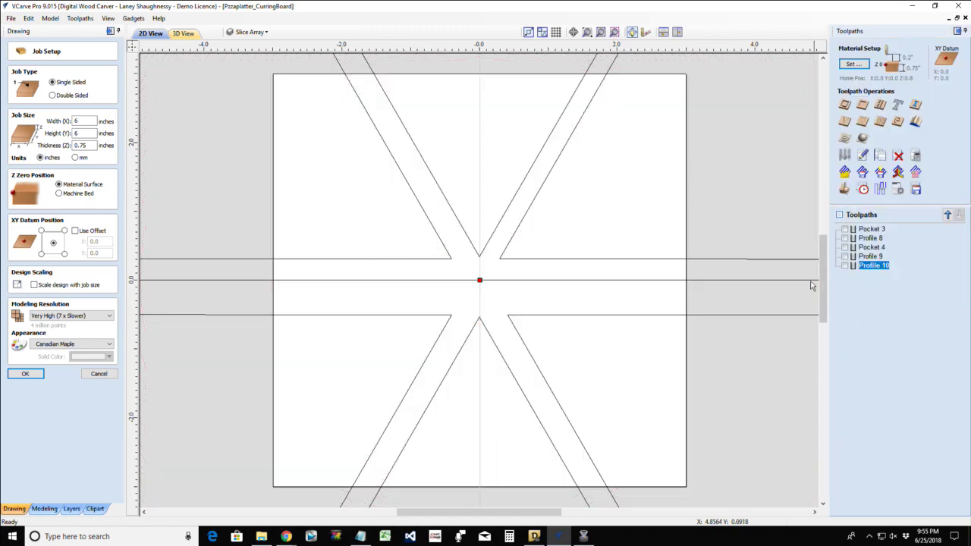
scroll(564, 198, "down", 10)
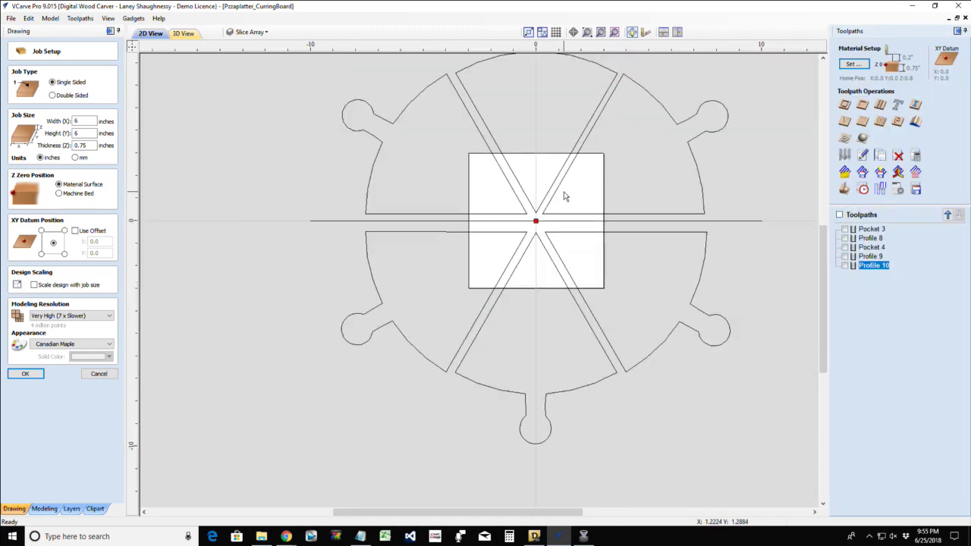
- Hide the Slice Array layer and add a new layer named Trivet
left_click(260, 34)
left_click(243, 110)
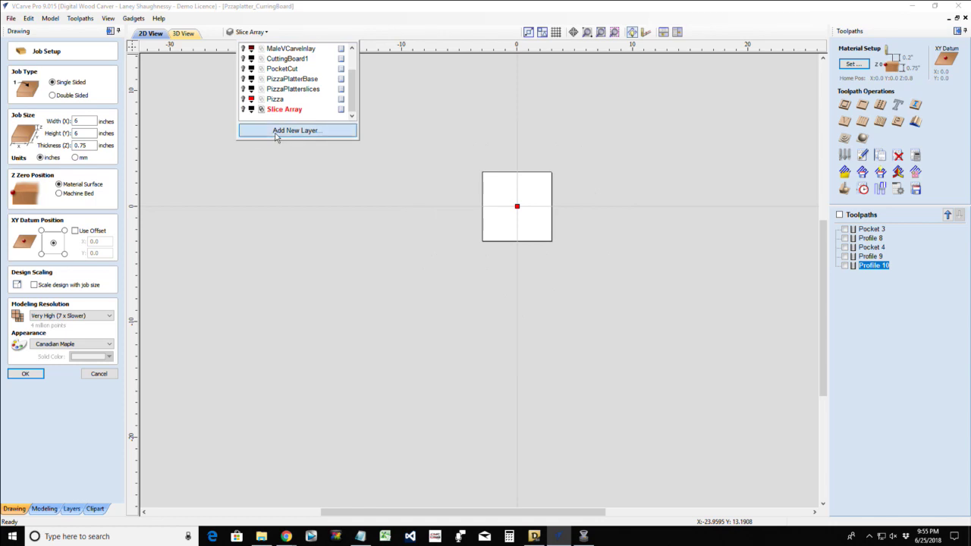
left_click(276, 133)
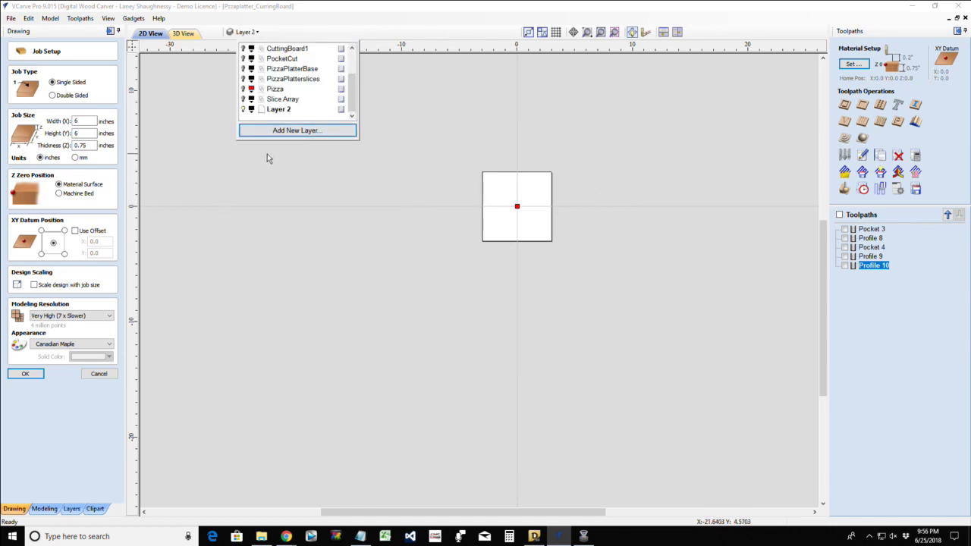
double_click(278, 110)
type("Trivet")
key("Return")
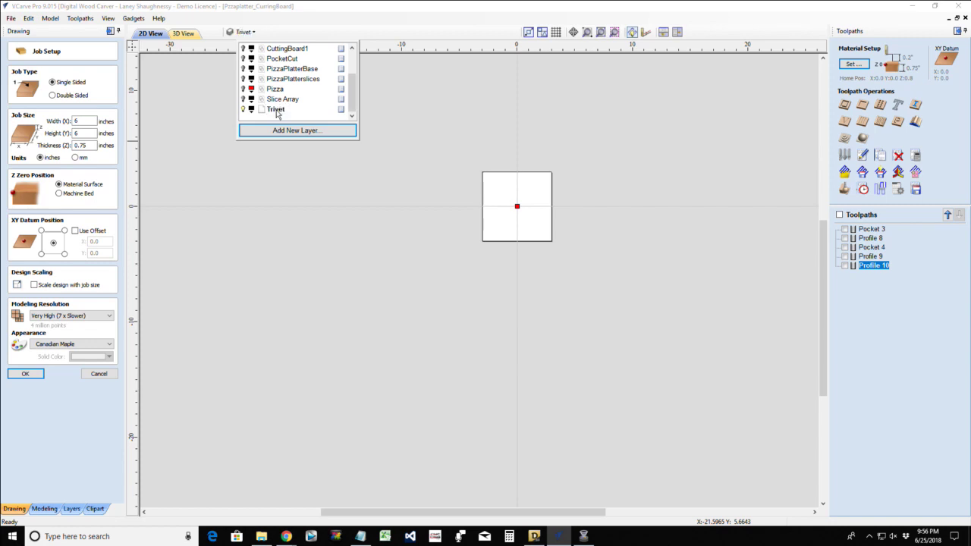
left_click(27, 373)
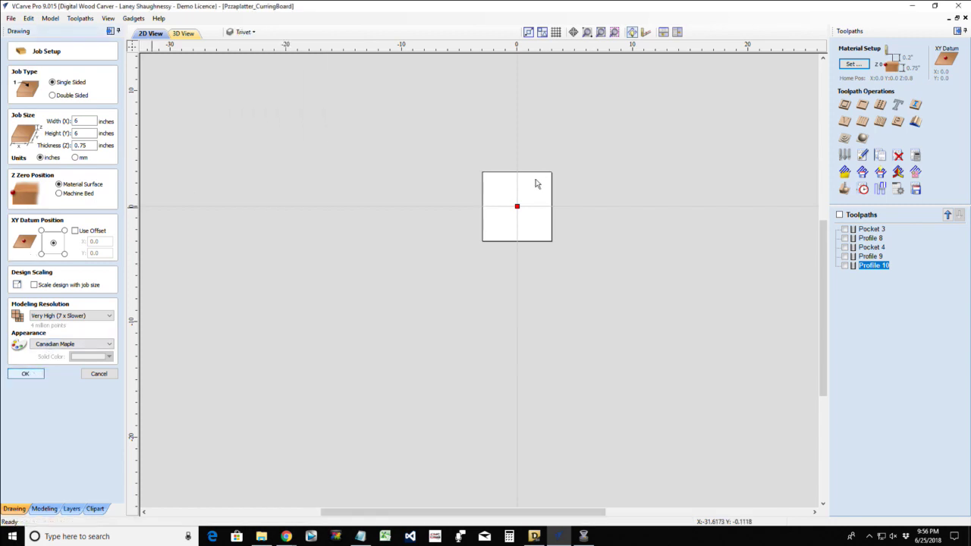
scroll(498, 327, "up", 5)
scroll(493, 319, "down", 5)
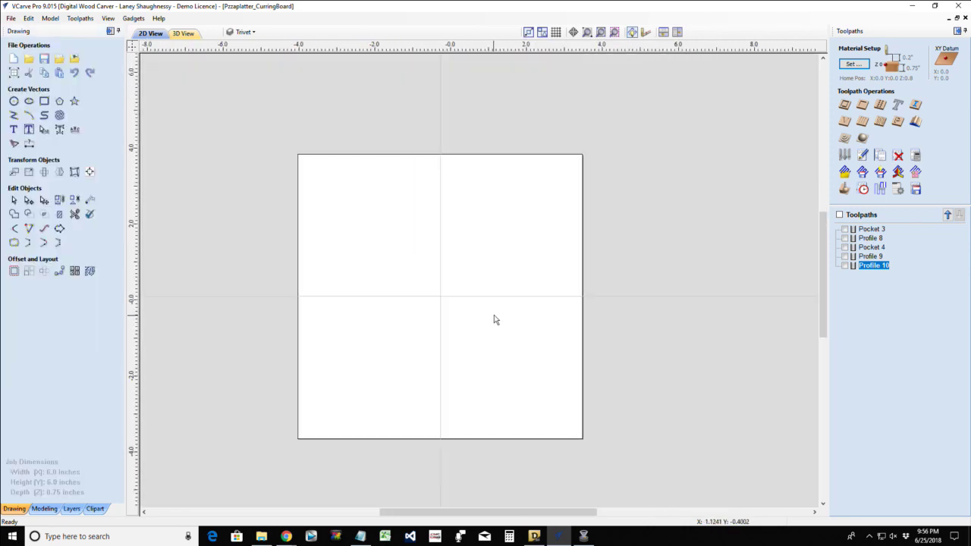
scroll(420, 326, "up", 4)
scroll(440, 322, "down", 4)
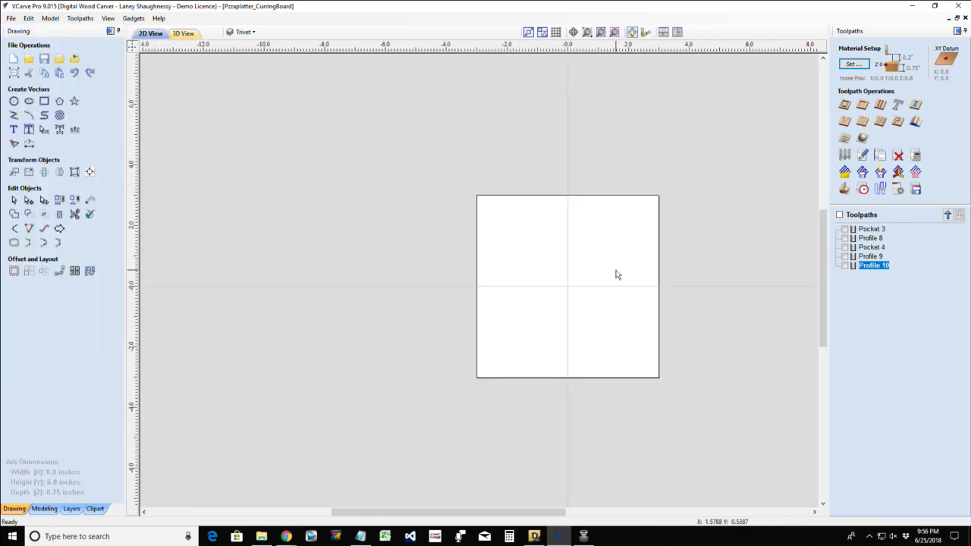
scroll(617, 273, "up", 3)
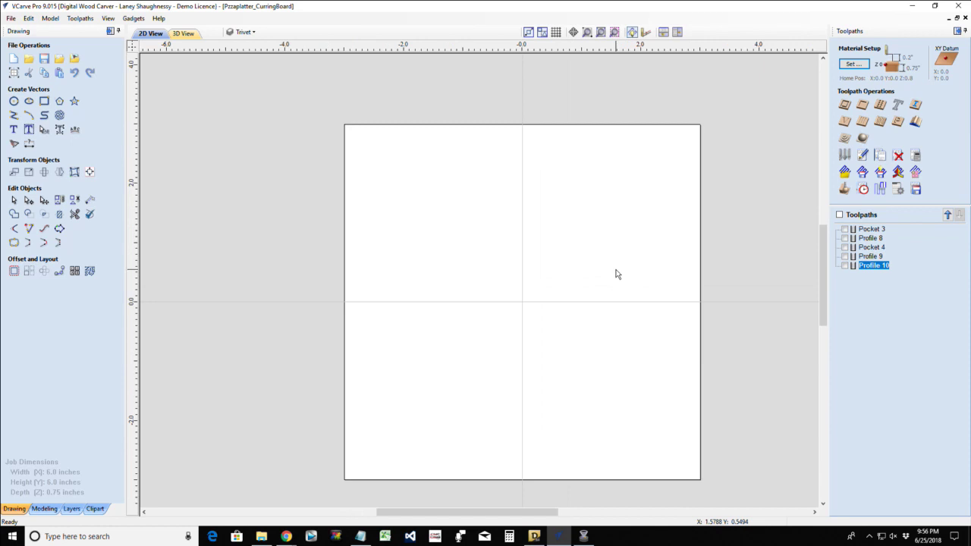
- Change the 6 x 6 x 0.75 inch job setup to Double Sided
left_click(14, 60)
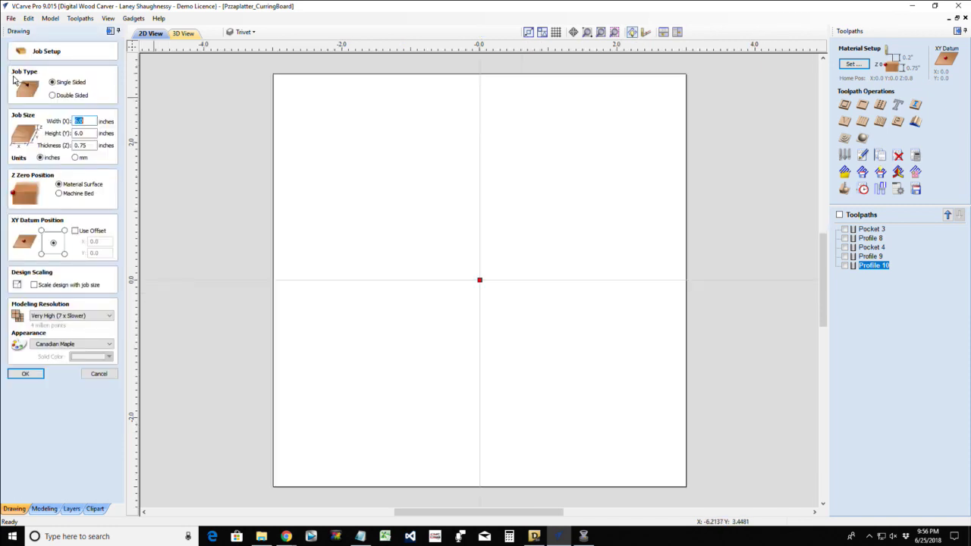
left_click(53, 96)
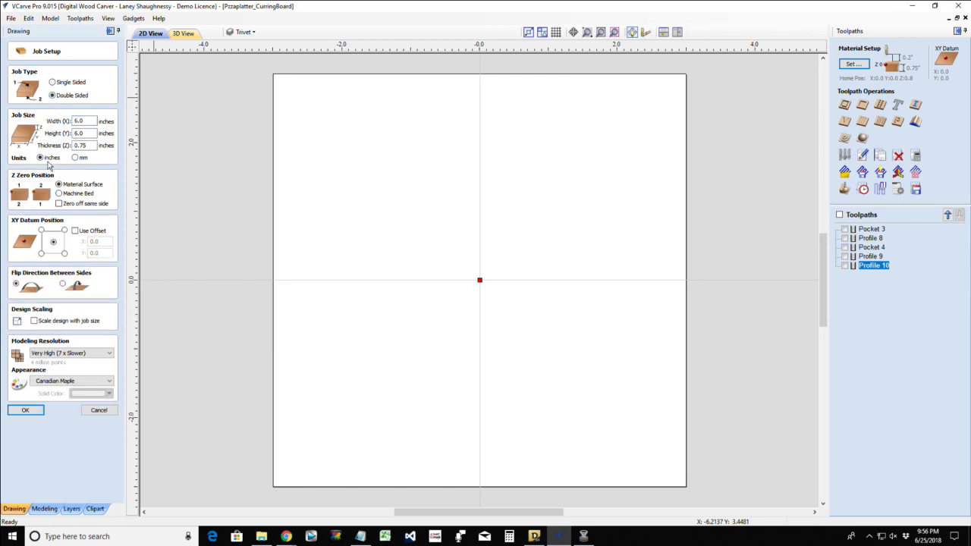
left_click(26, 411)
scroll(446, 285, "up", 1)
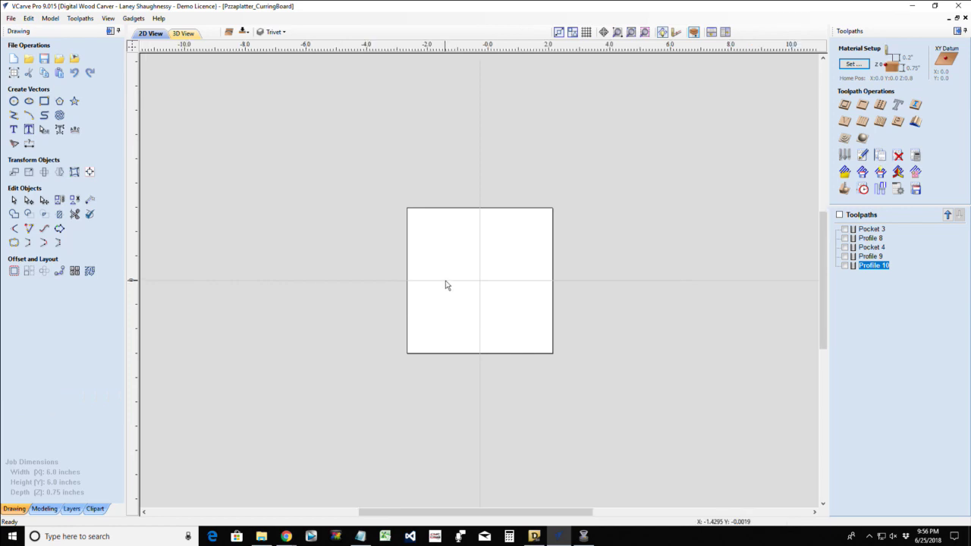
- Draw a 6 x 6 inch square covering the whole board
left_click(44, 104)
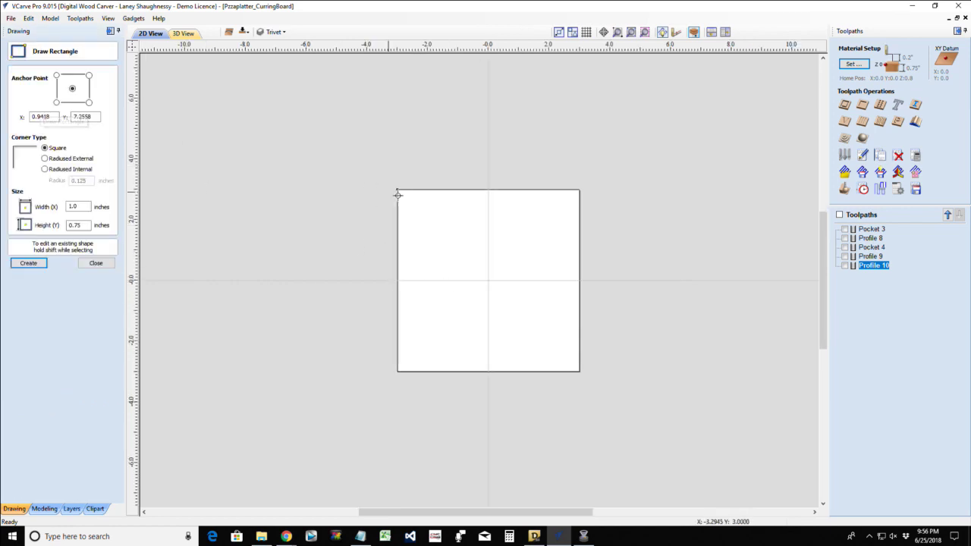
mouse_move(399, 190)
left_mouse_down()
mouse_move(539, 361)
mouse_move(580, 369)
left_mouse_up()
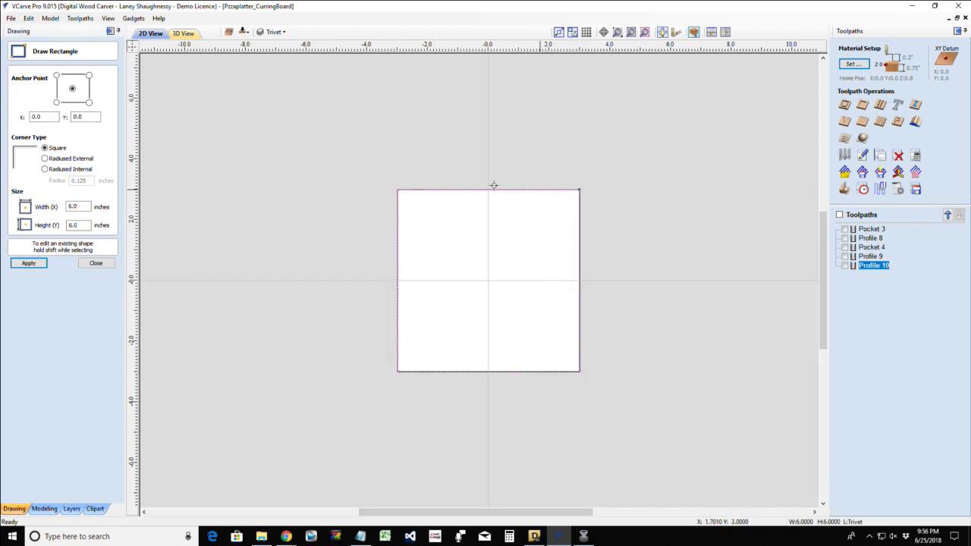
left_click(96, 263)
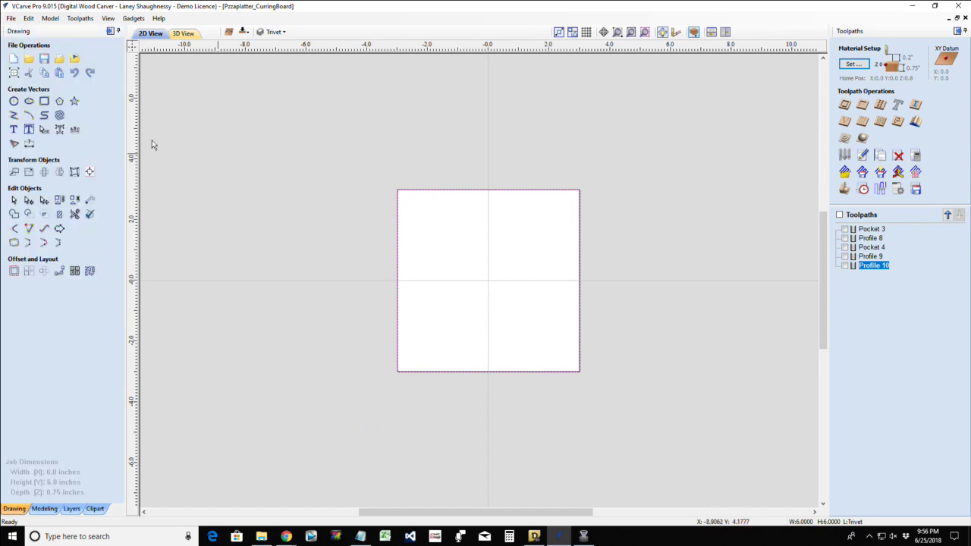
left_click(45, 100)
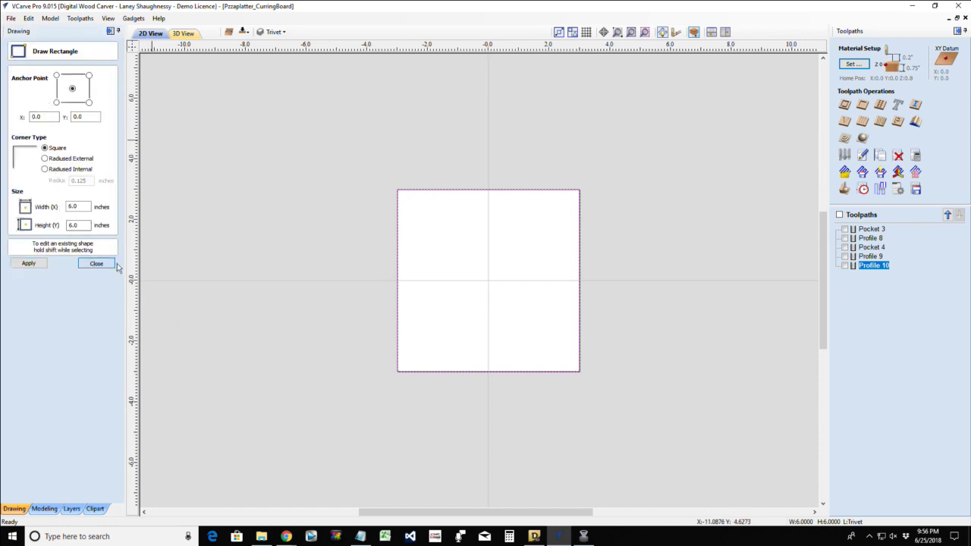
left_click(93, 264)
- Offset the square 0.5 inches inwards to create an inner square
left_click(13, 271)
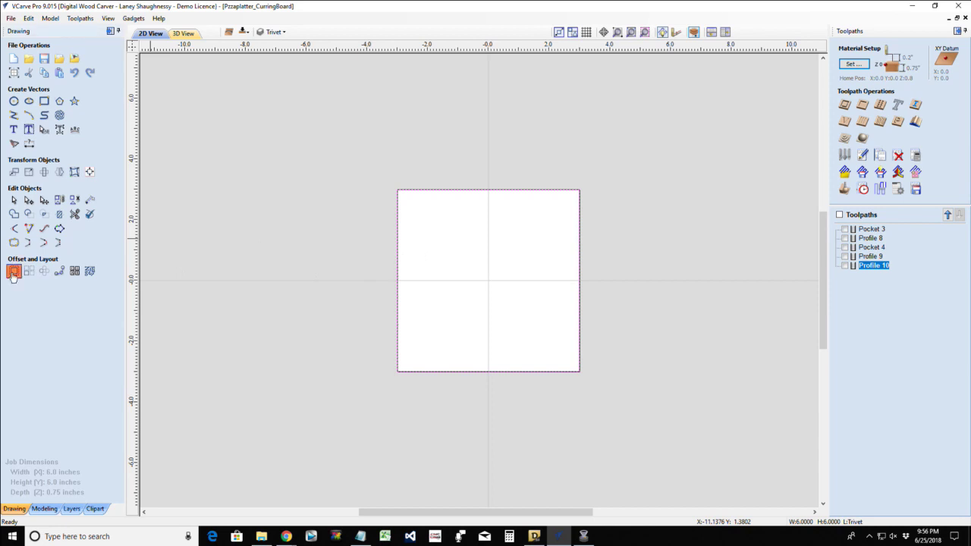
left_click_drag(67, 132, 20, 138)
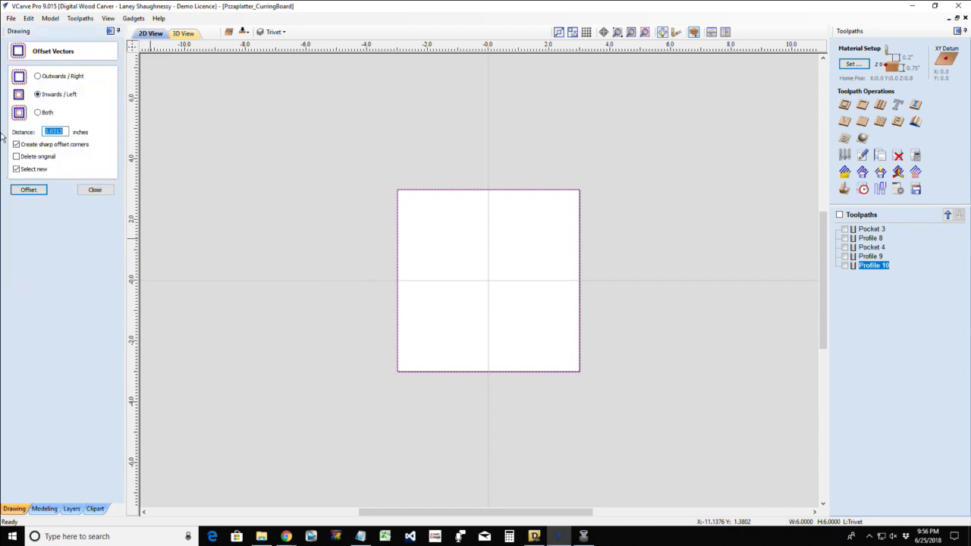
type(".5")
left_click(33, 196)
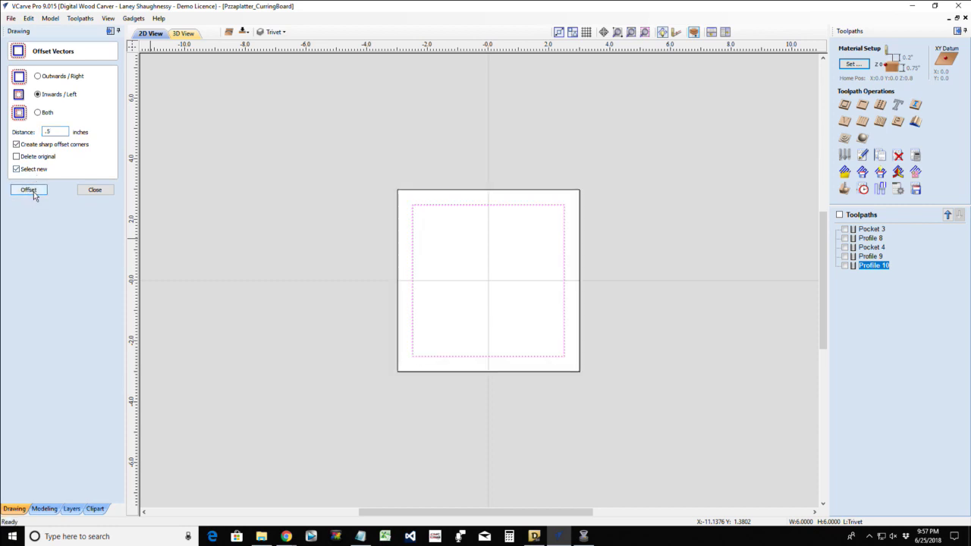
left_click(93, 191)
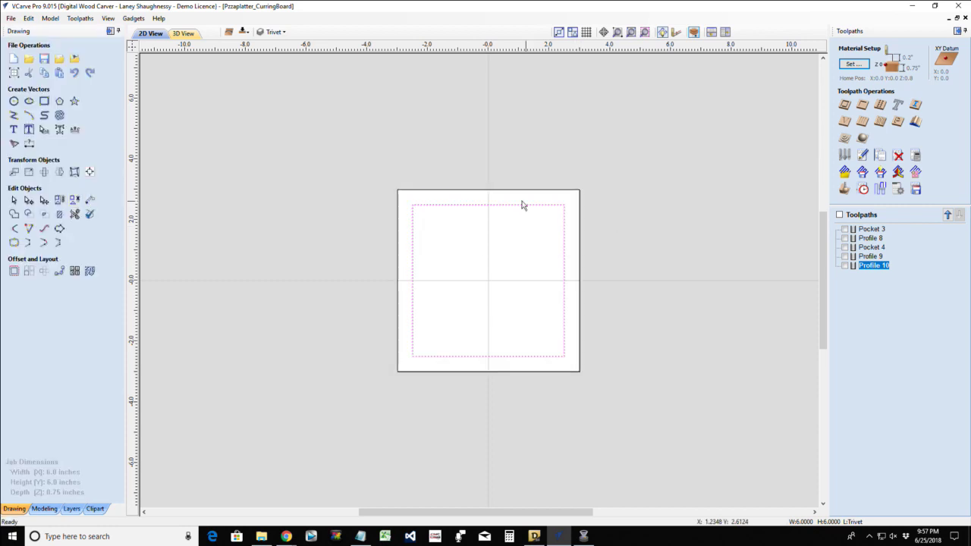
left_click(443, 190)
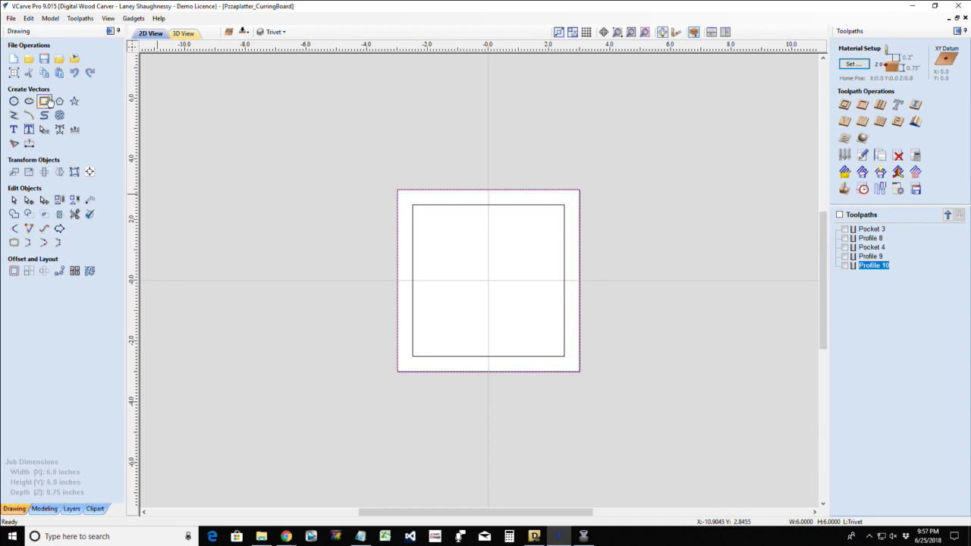
- Redraw the 6 x 6 outline with Radiused External corners of 0.5 inch radius
left_click(43, 101)
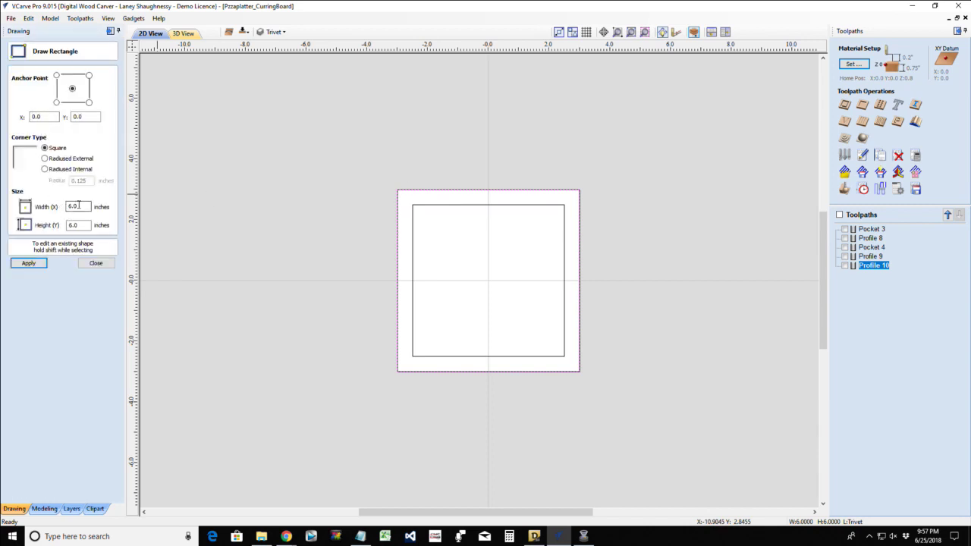
left_click(45, 157)
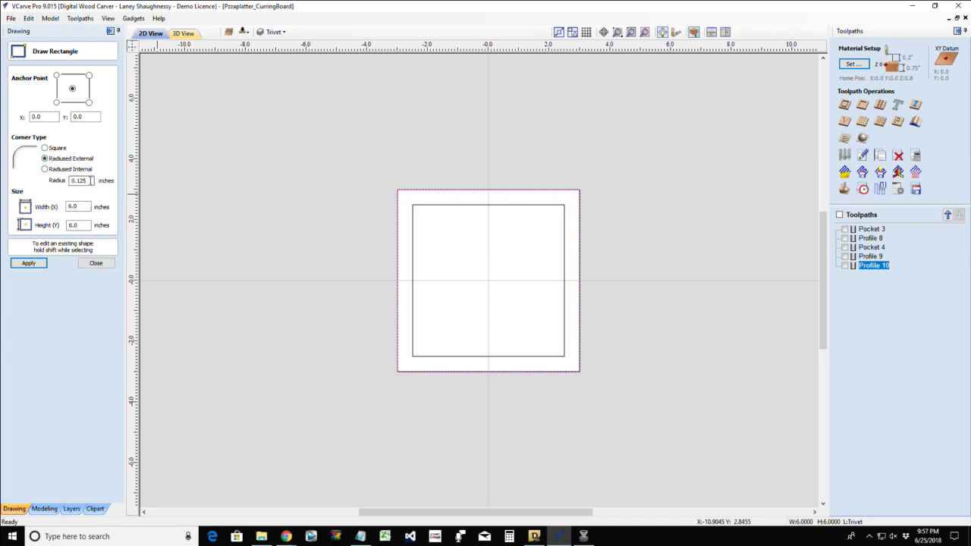
left_click_drag(93, 180, 66, 186)
type(".")
left_click(22, 265)
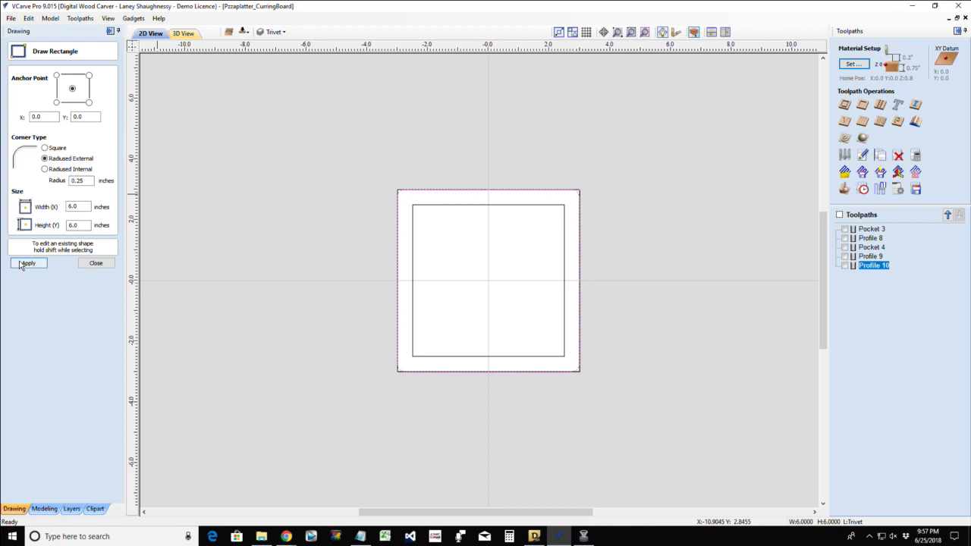
left_click(45, 147)
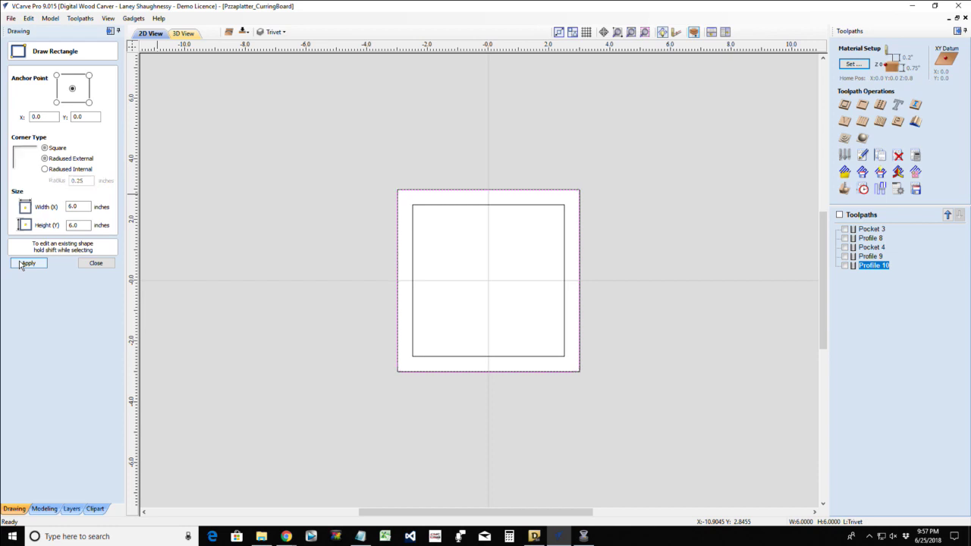
left_click(45, 158)
type(".")
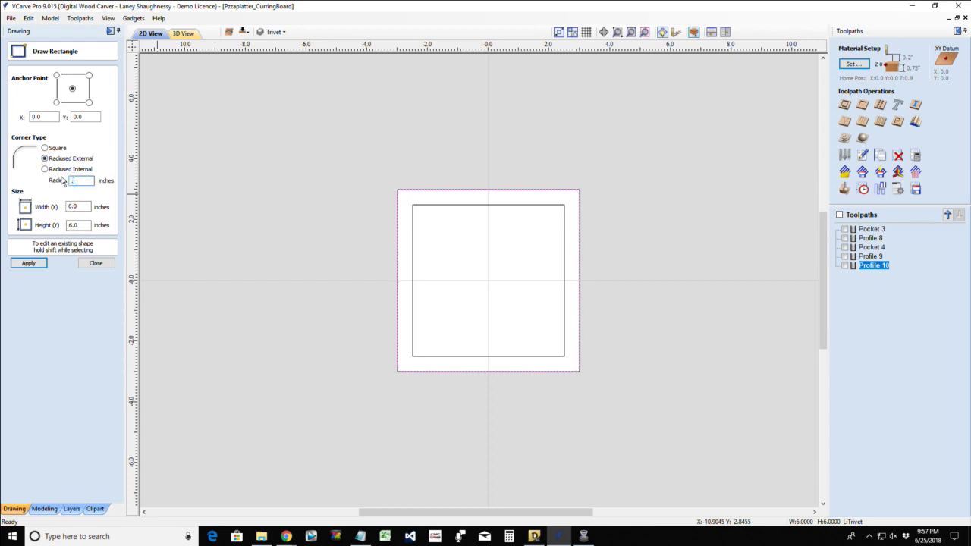
left_click(28, 263)
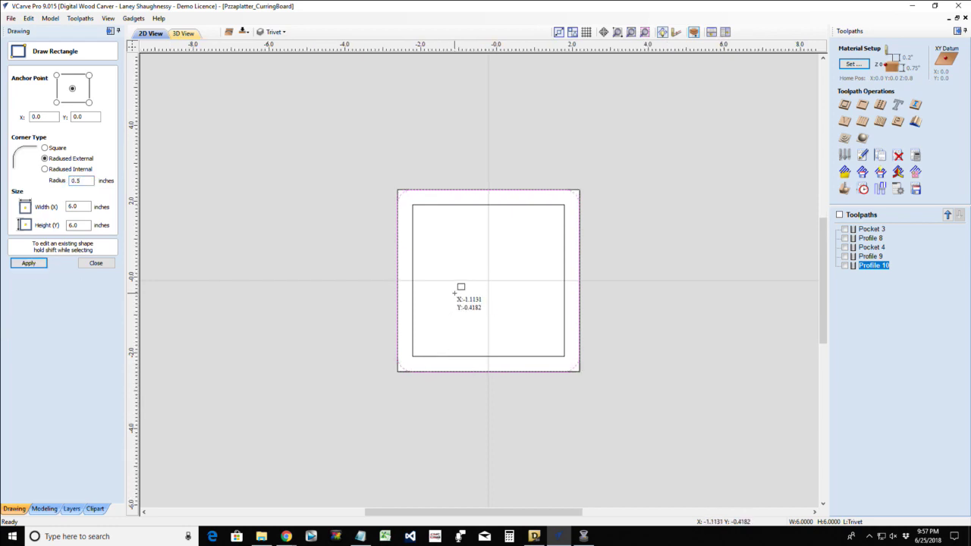
scroll(454, 293, "up", 1)
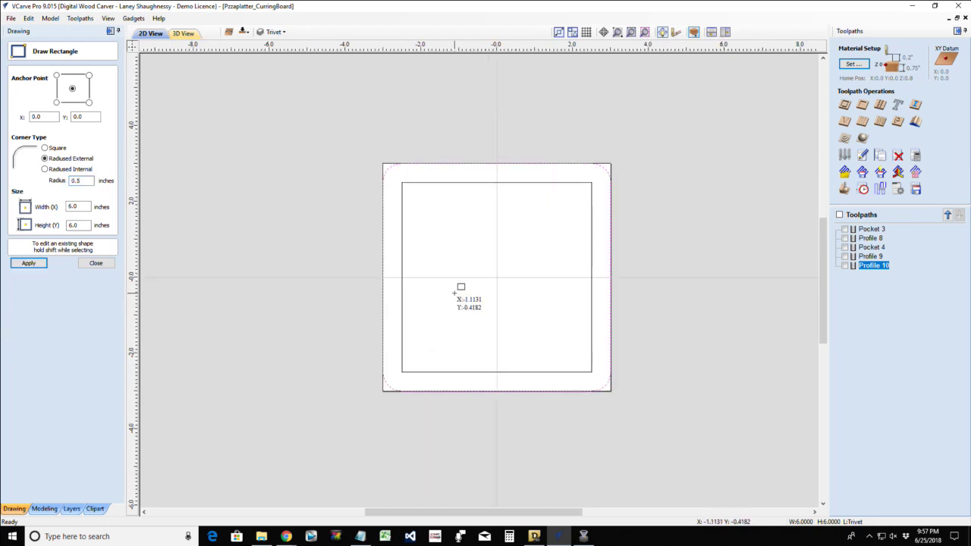
left_click(95, 263)
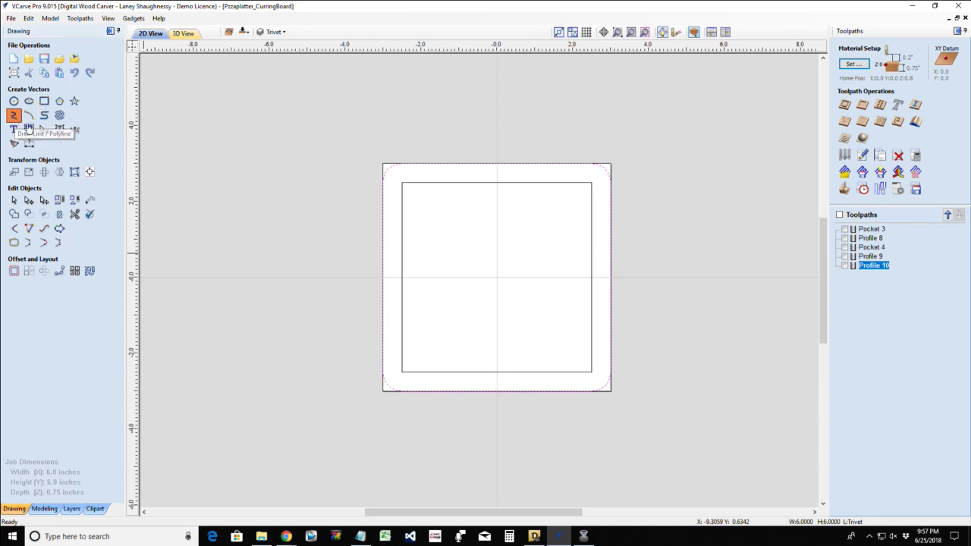
- Draw a line from the inner square's bottom-left corner to its top-right corner
left_click(14, 114)
left_click(402, 371)
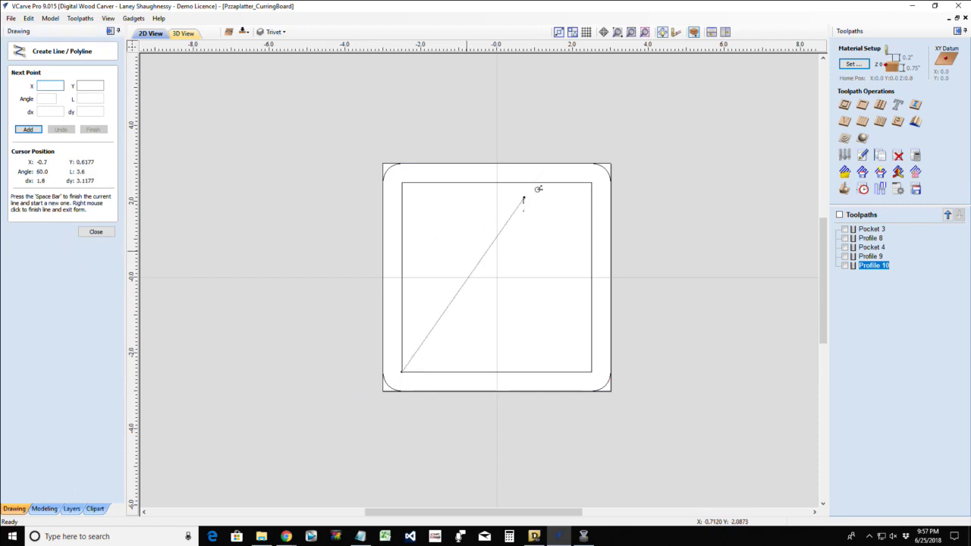
left_click(589, 181)
key("space")
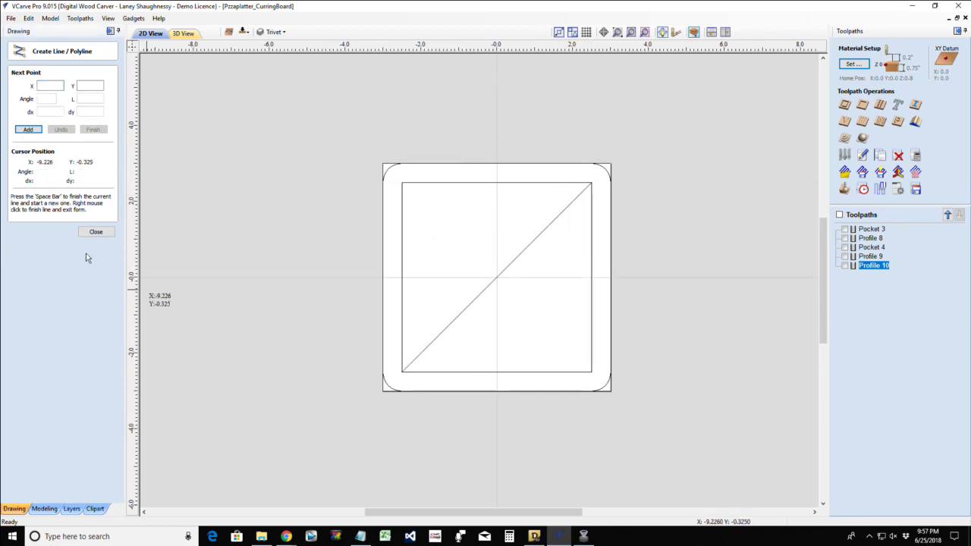
left_click(95, 231)
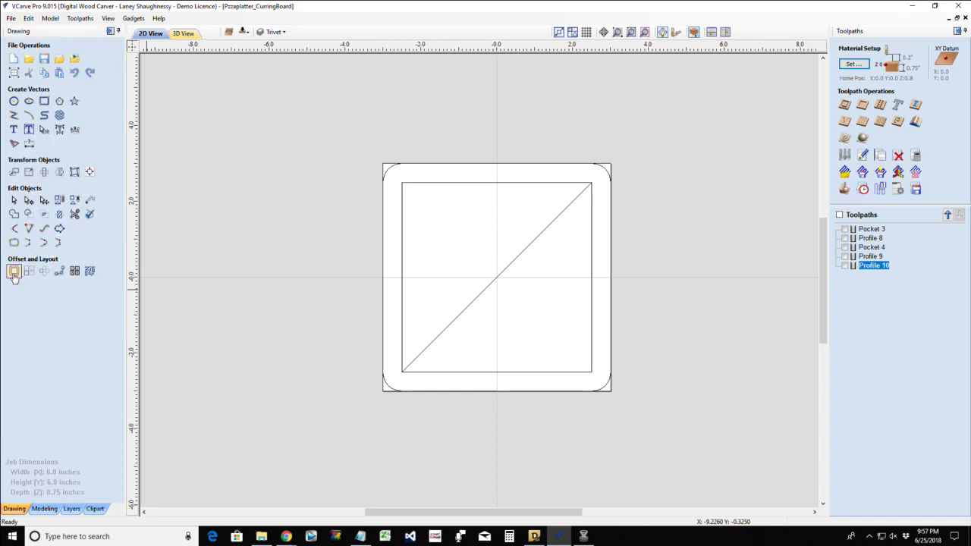
- Offset the diagonal outwards repeatedly at 0.5 inches and delete the extra outermost copy
left_click(14, 271)
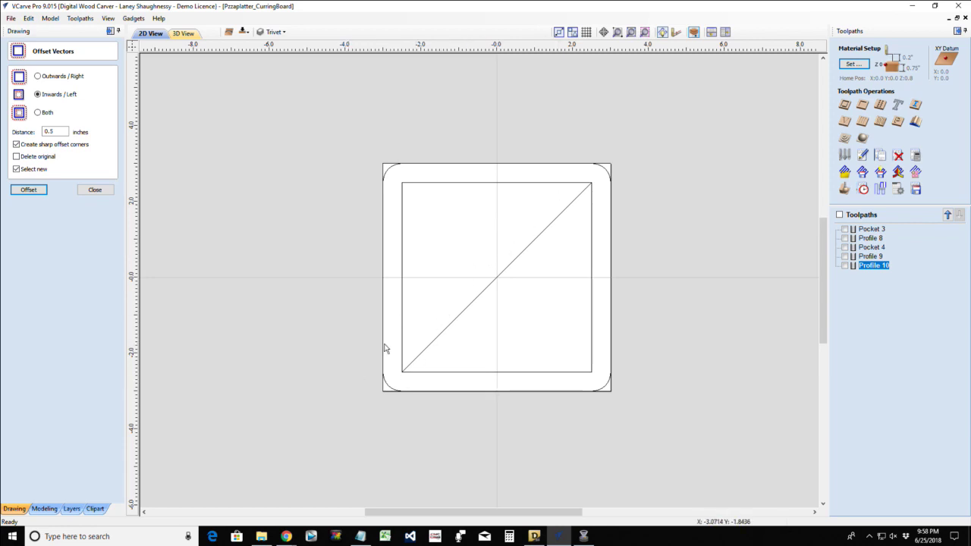
left_click(485, 289)
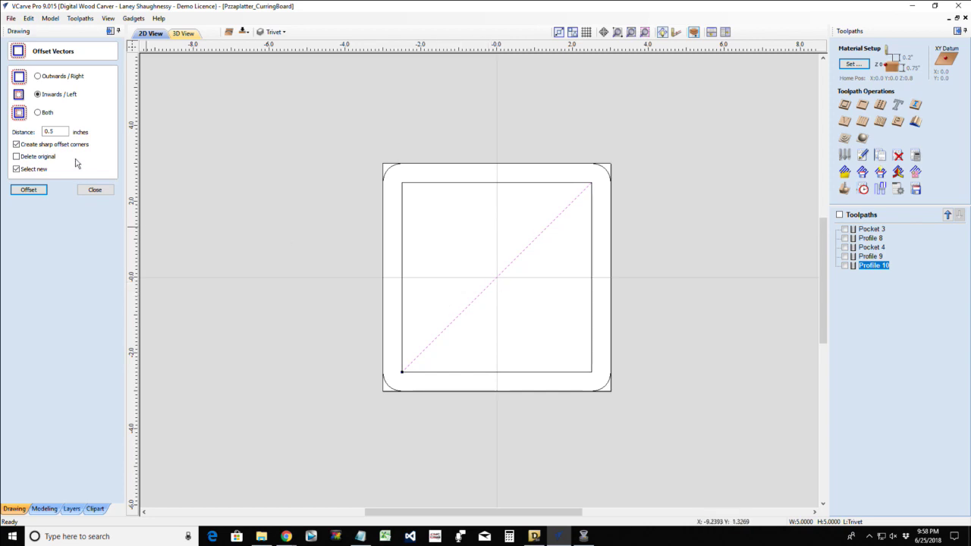
left_click(52, 131)
left_click(38, 77)
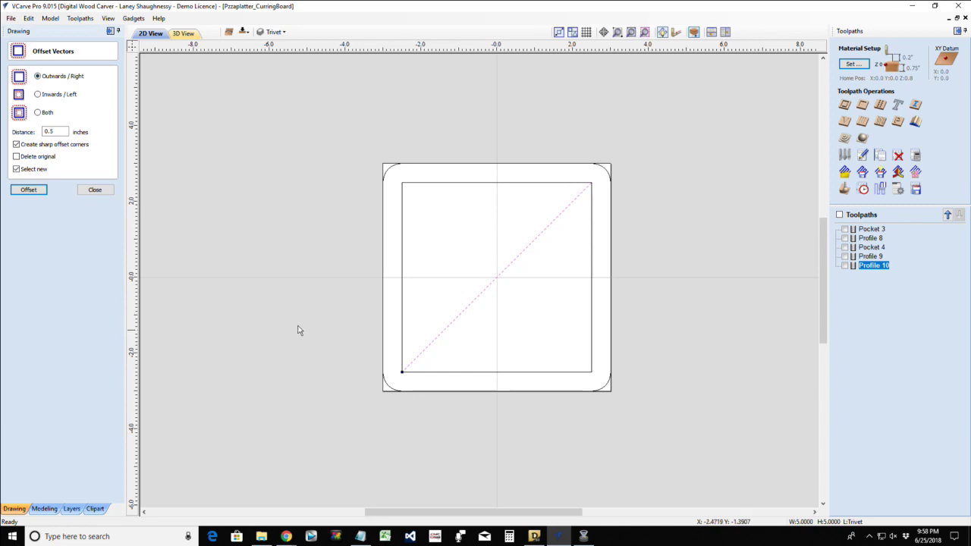
left_click(27, 191)
left_click(29, 191)
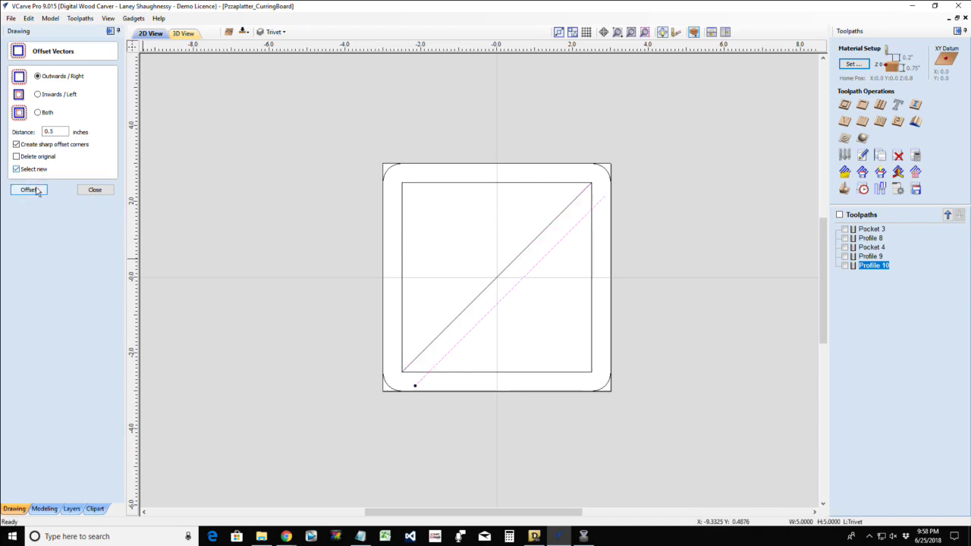
left_click(35, 190)
left_click(36, 190)
left_click(36, 190)
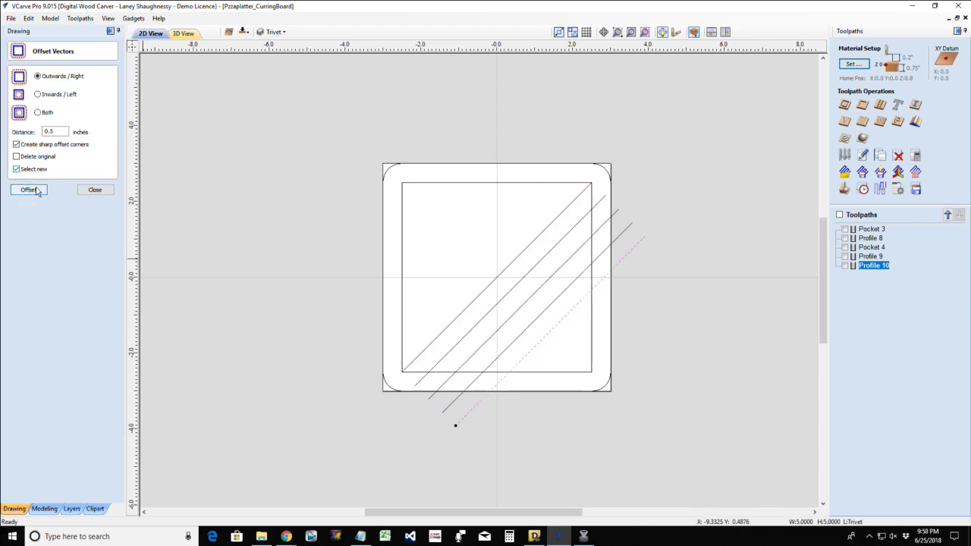
left_click(36, 191)
left_click(36, 190)
left_click(36, 190)
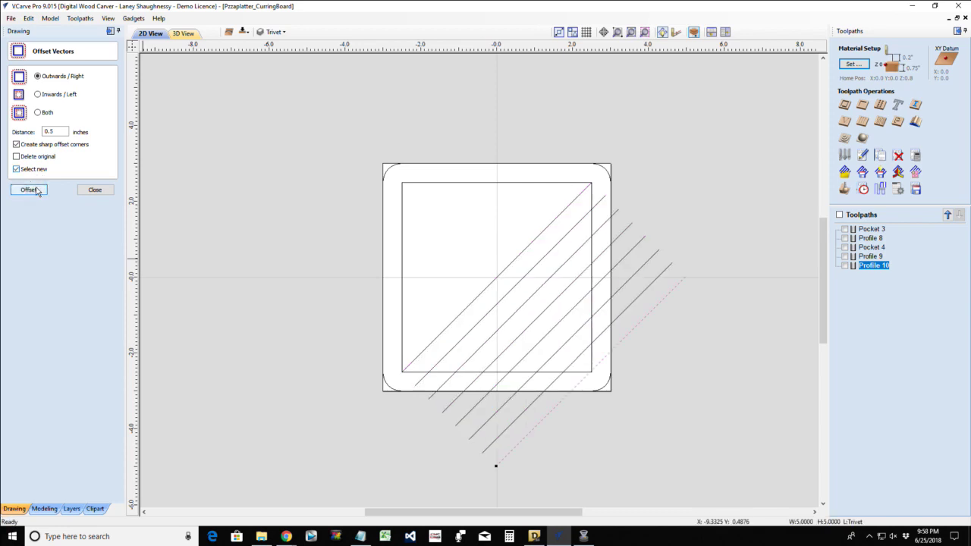
left_click(553, 408)
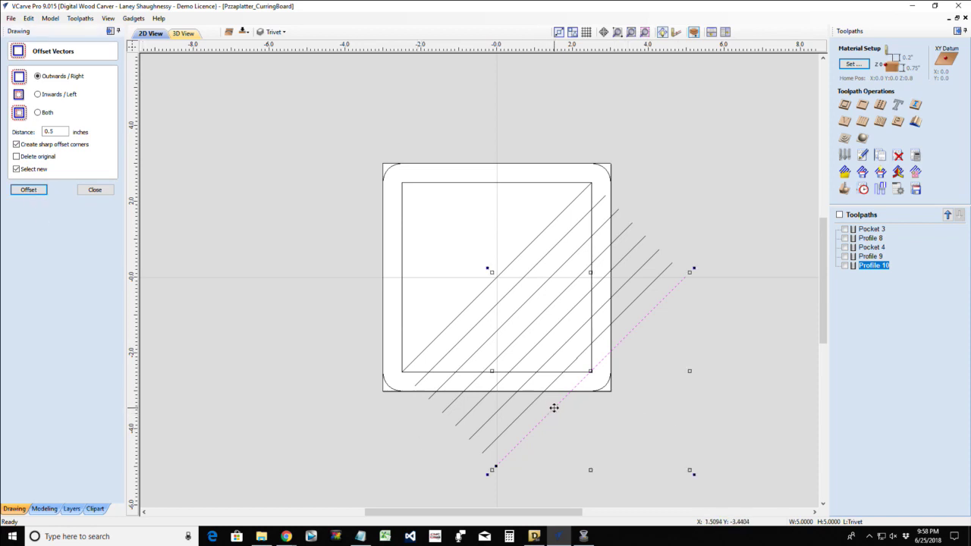
left_click(576, 455)
key("Delete")
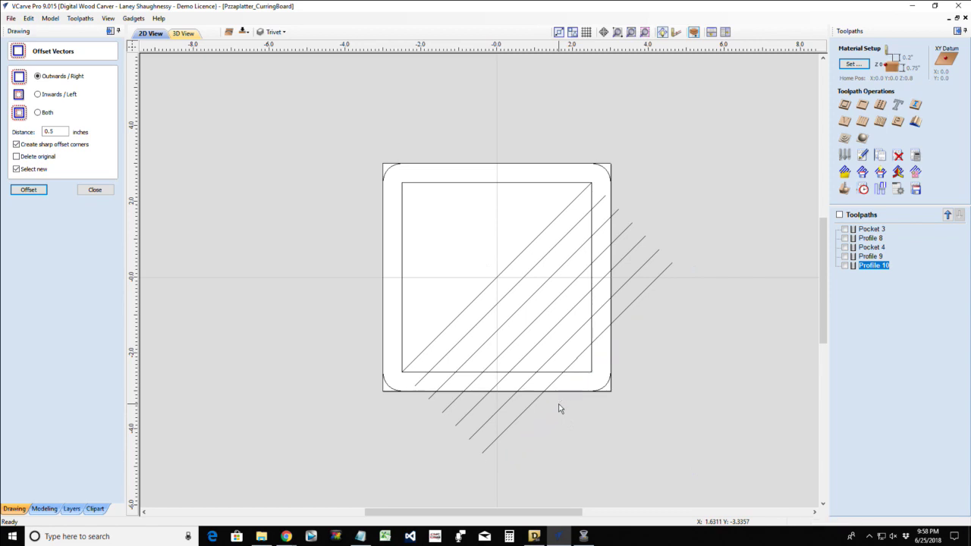
- Add five more 0.5-inch parallel copies of the diagonal inwards toward the upper-left
left_click(435, 343)
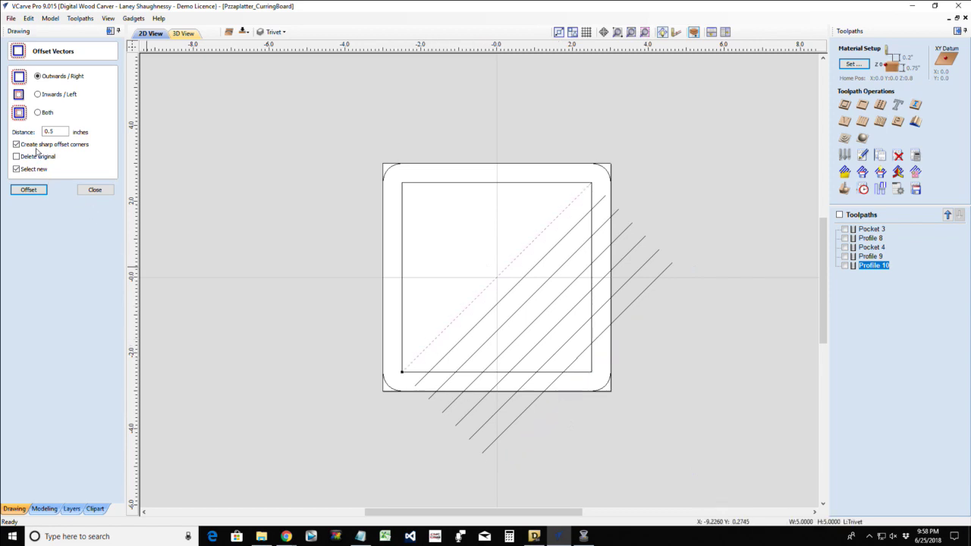
left_click(38, 95)
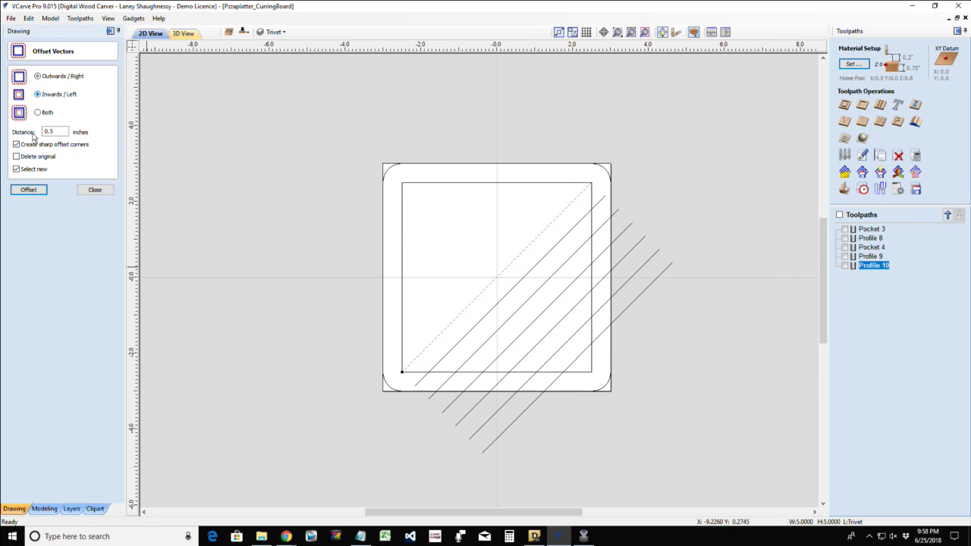
left_click(31, 190)
left_click(30, 191)
left_click(31, 190)
left_click(30, 190)
left_click(30, 191)
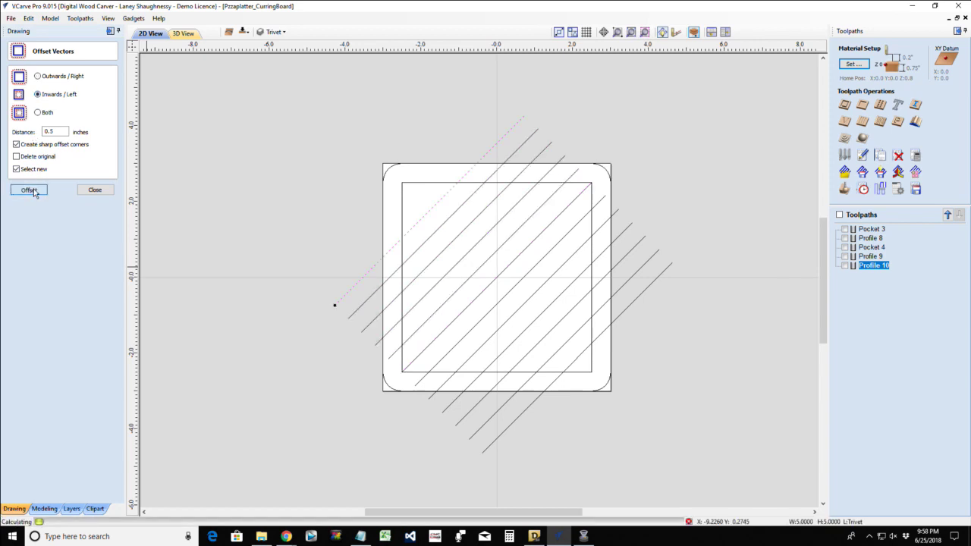
left_click(30, 190)
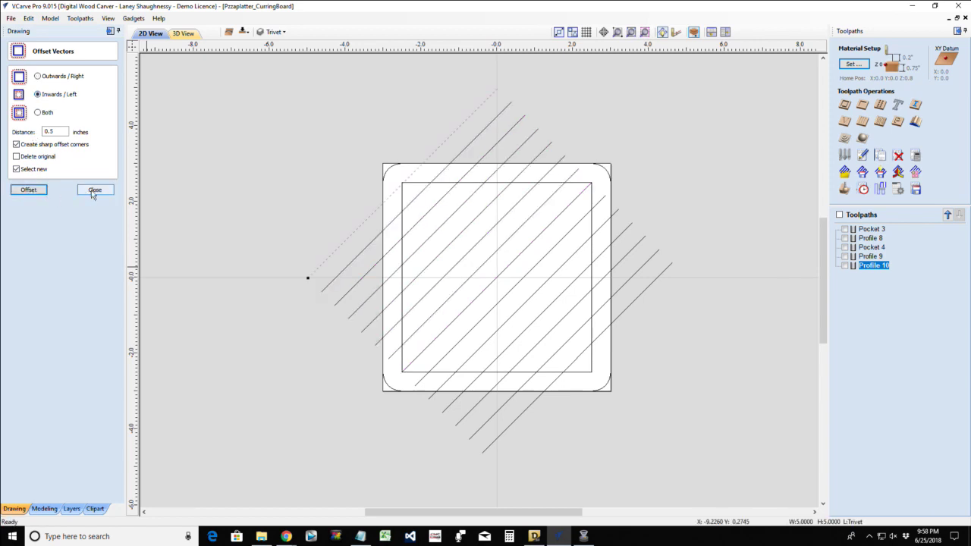
left_click(93, 190)
- Delete the extra upper-left line, then copy hatch lines, inner square and outline to the other side
left_click(386, 202)
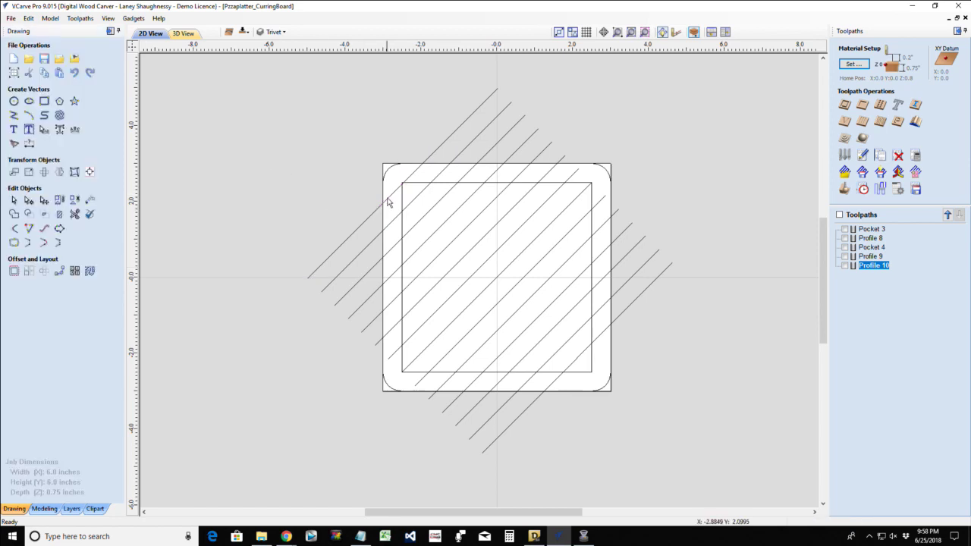
left_click(386, 201)
key("Delete")
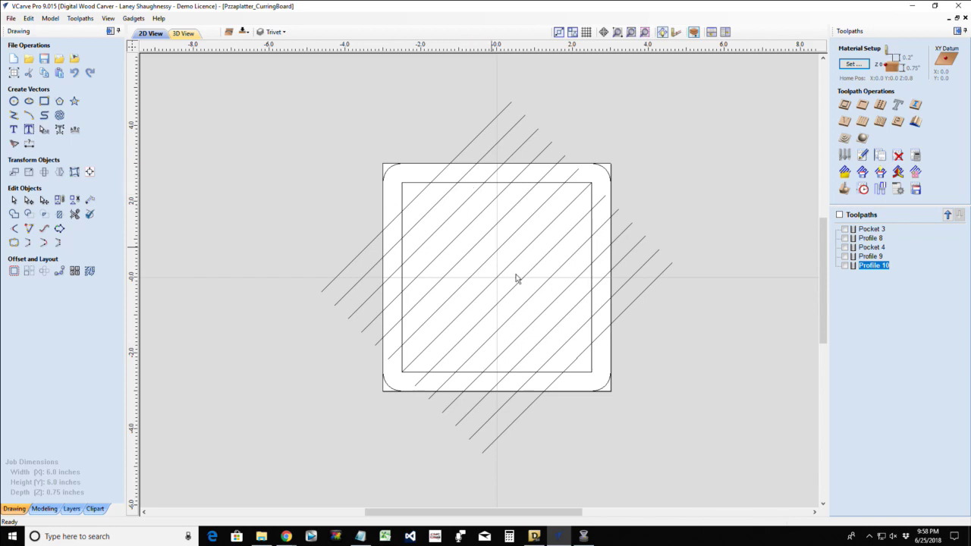
mouse_move(578, 372)
left_mouse_down()
mouse_move(466, 276)
mouse_move(416, 193)
left_mouse_up()
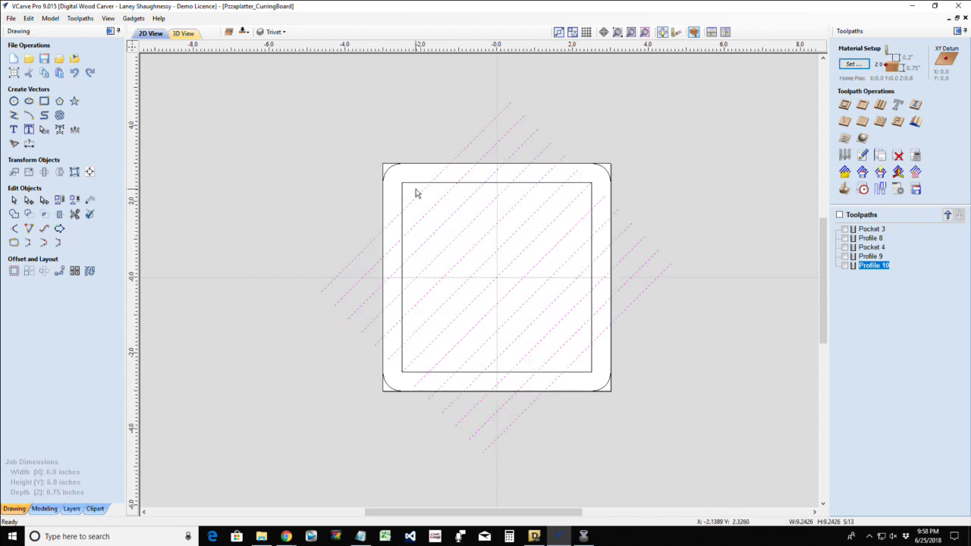
right_click(433, 209)
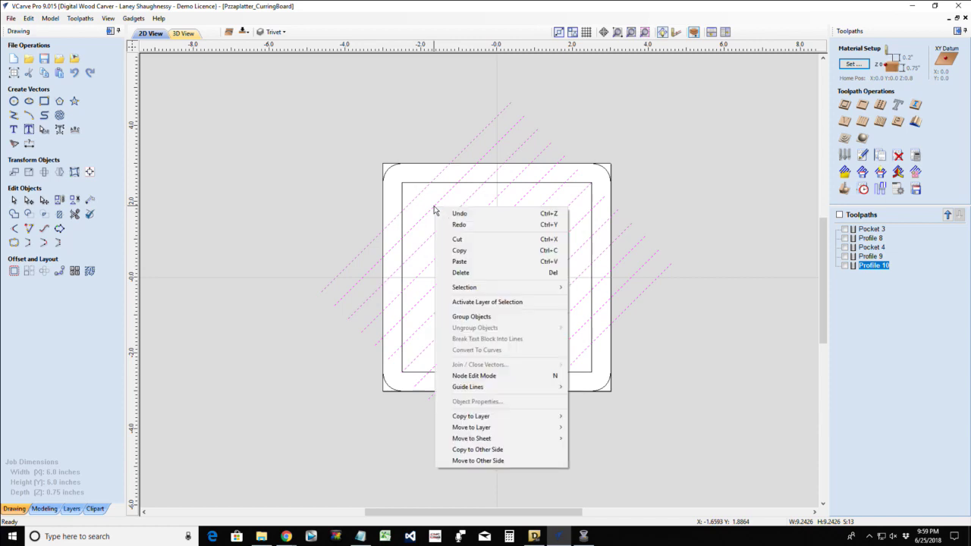
left_click(404, 188, "shift")
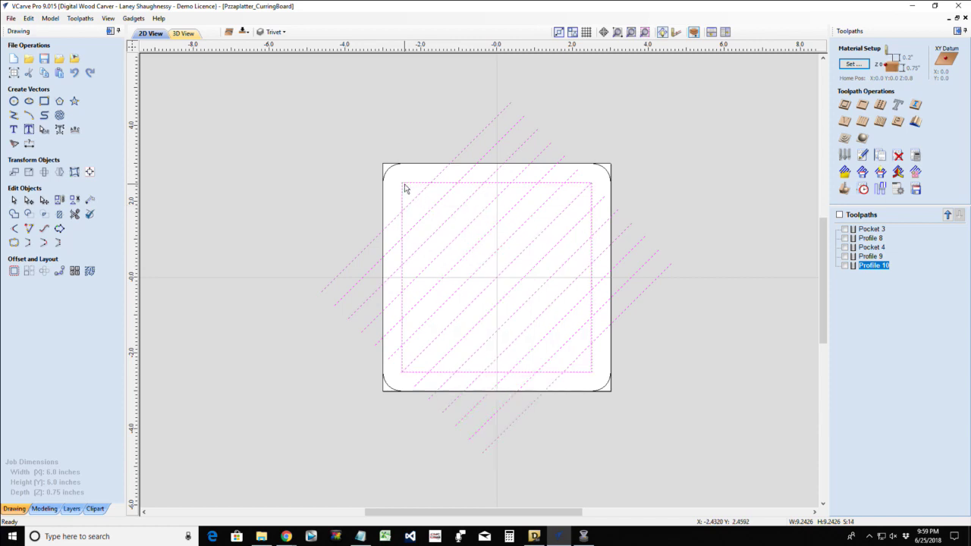
left_click(390, 172, "shift")
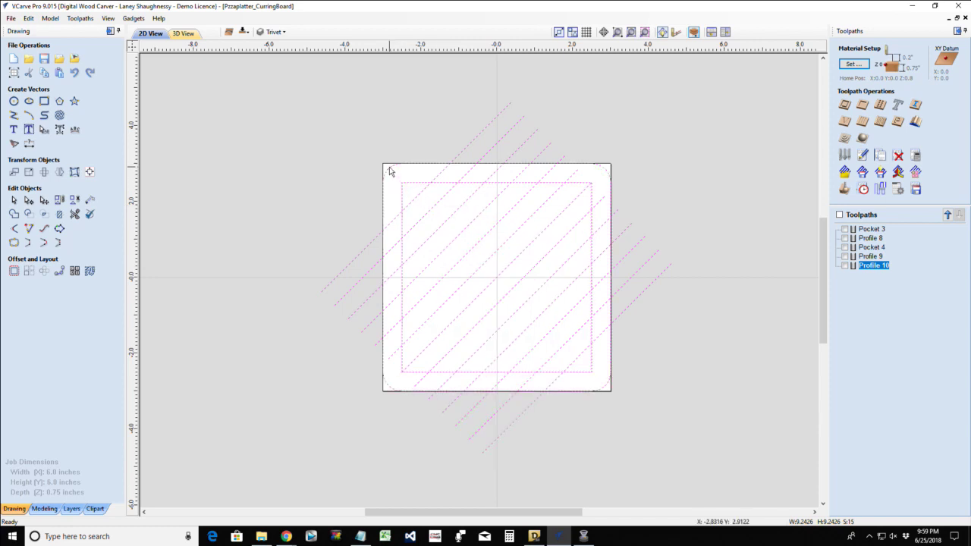
right_click(422, 195)
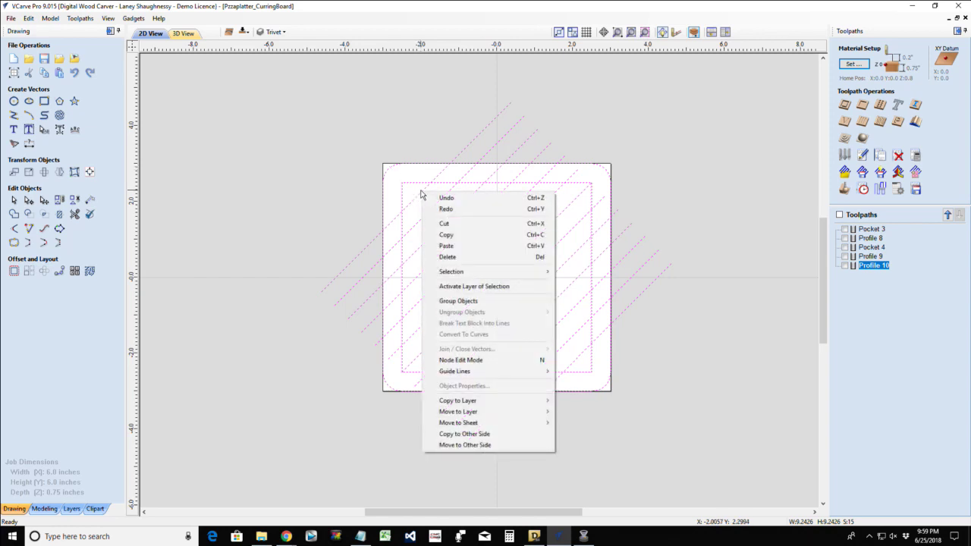
left_click(472, 435)
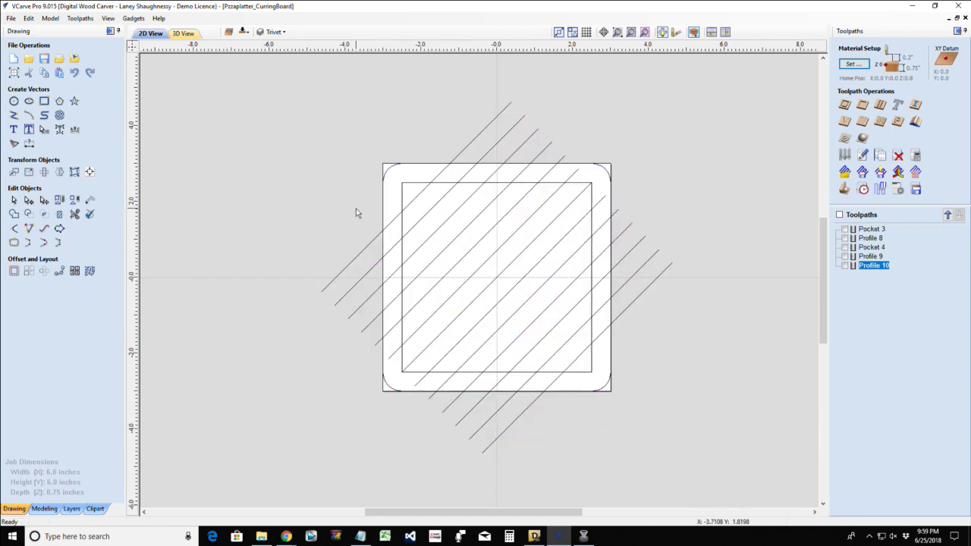
- Select all diagonal hatch lines plus the inner square as the trim boundary
left_click(419, 185)
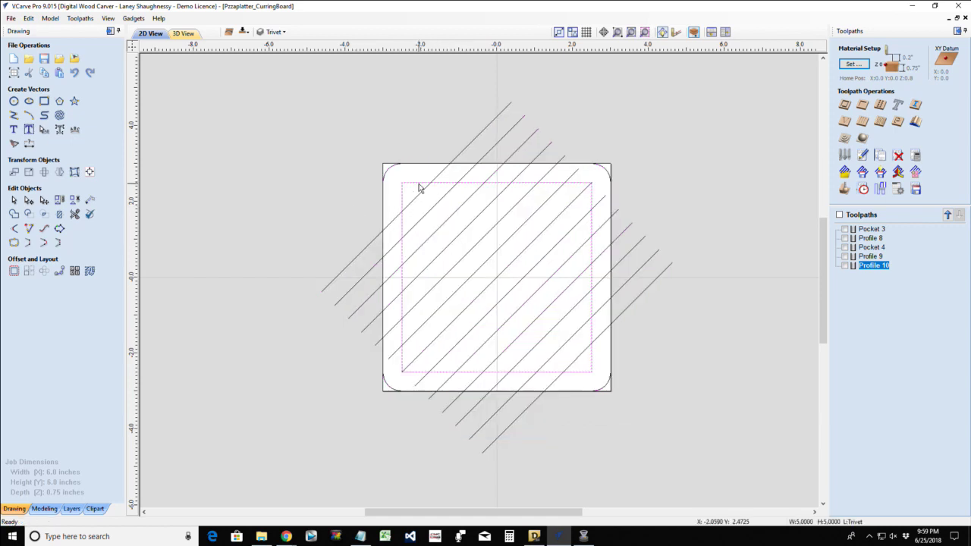
left_click(571, 365)
left_click(573, 366)
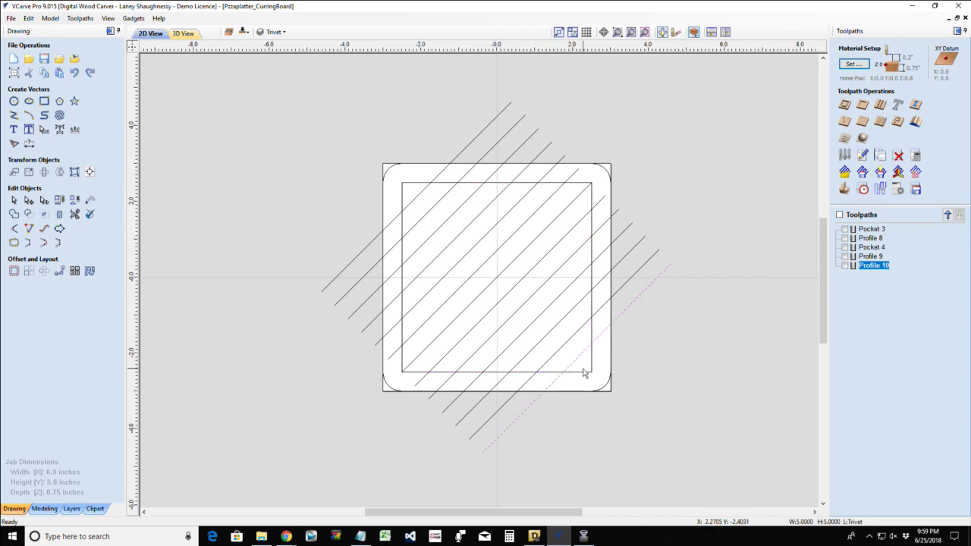
mouse_move(575, 361)
left_mouse_down()
mouse_move(496, 301)
mouse_move(421, 194)
left_mouse_up()
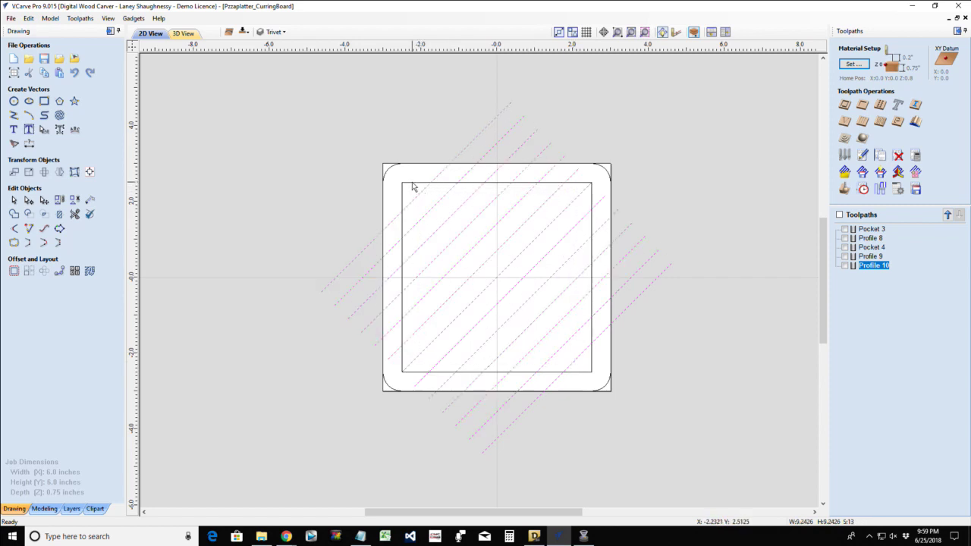
left_click(412, 185, "shift")
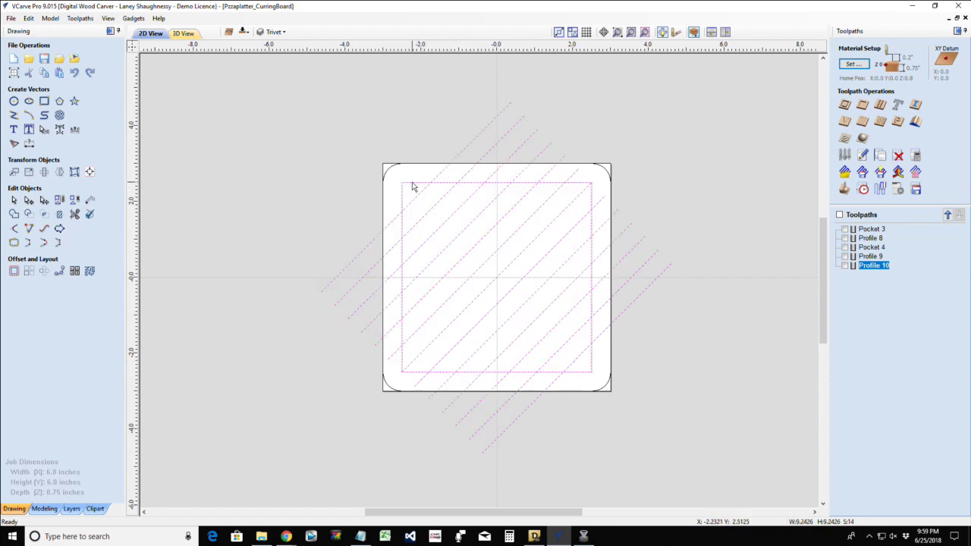
- Trim the hatch lines with Clear outside boundary, undoing a mistaken inside trim first
left_click(59, 217)
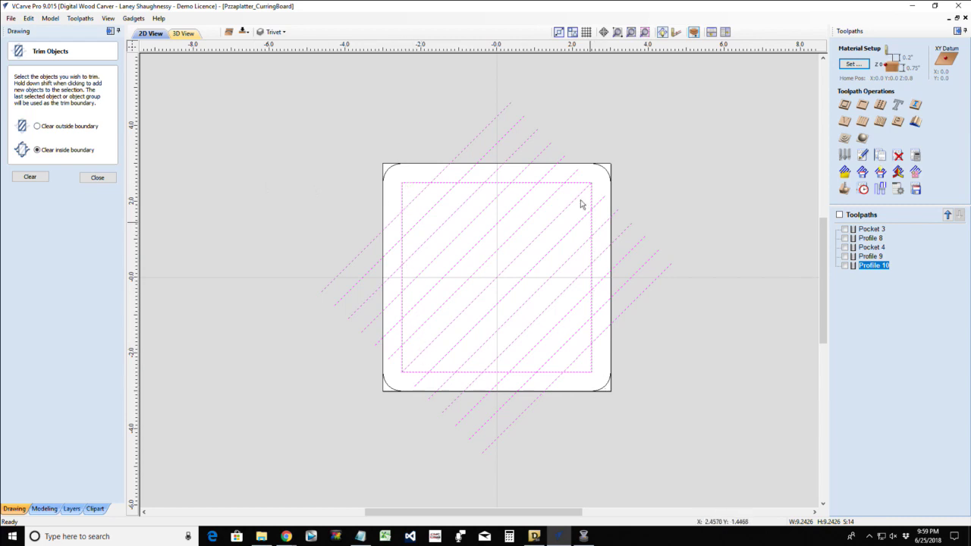
left_click(21, 179)
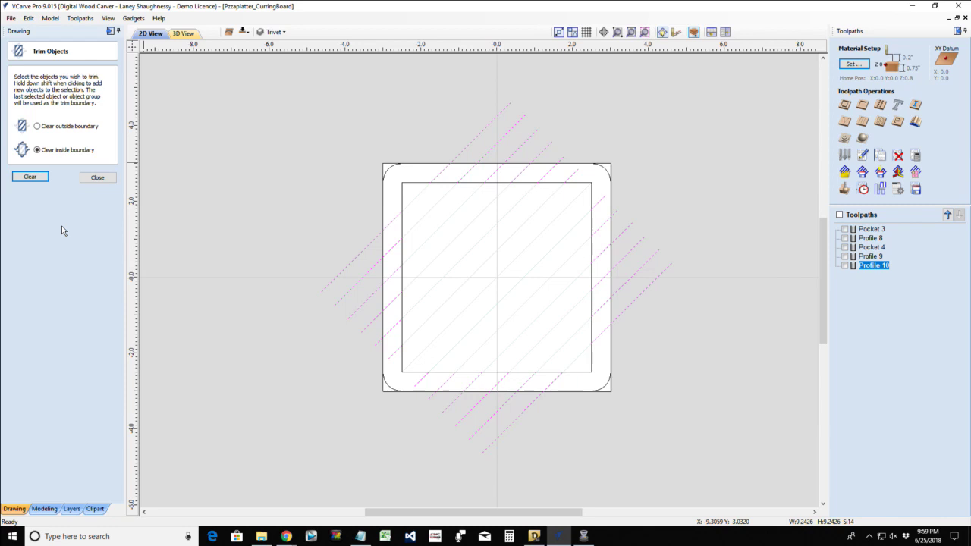
key("ctrl+z")
left_click(36, 126)
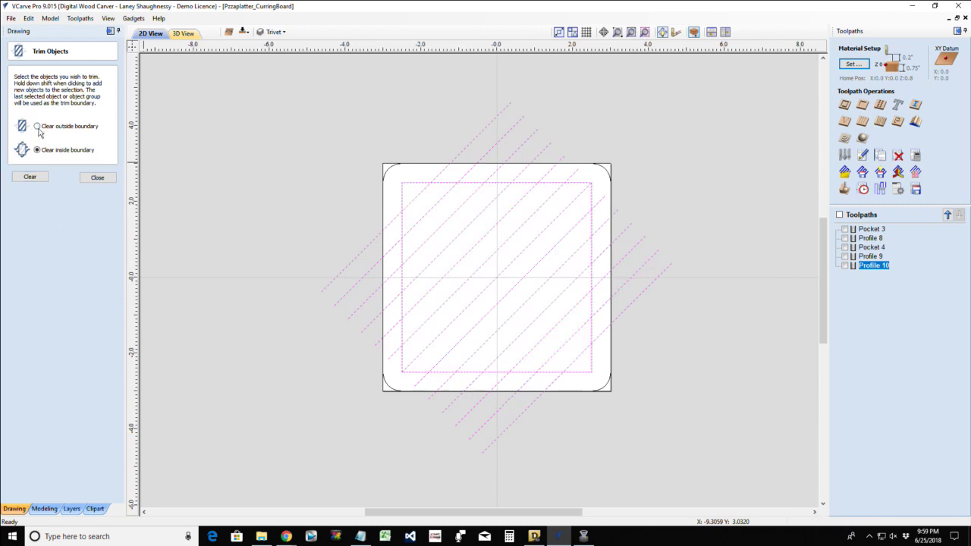
left_click(37, 177)
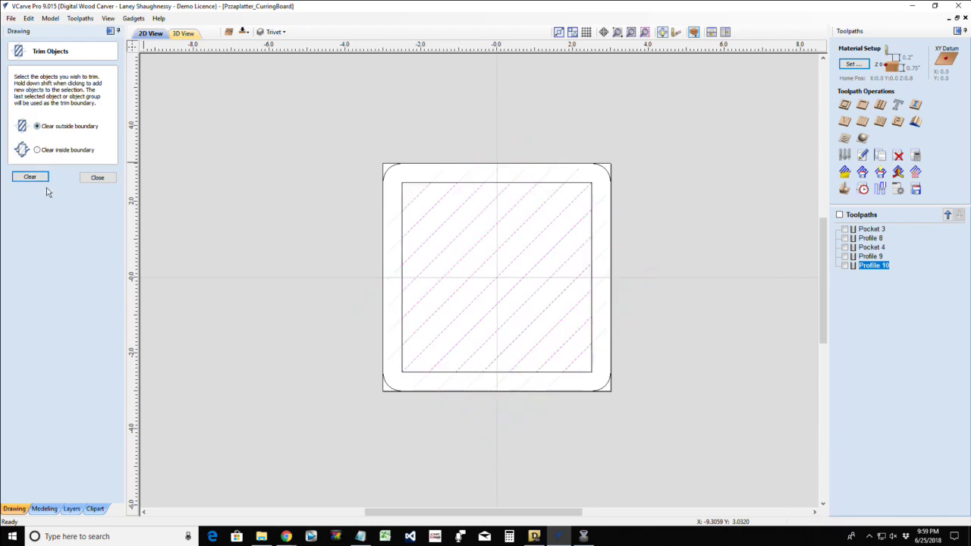
left_click(97, 177)
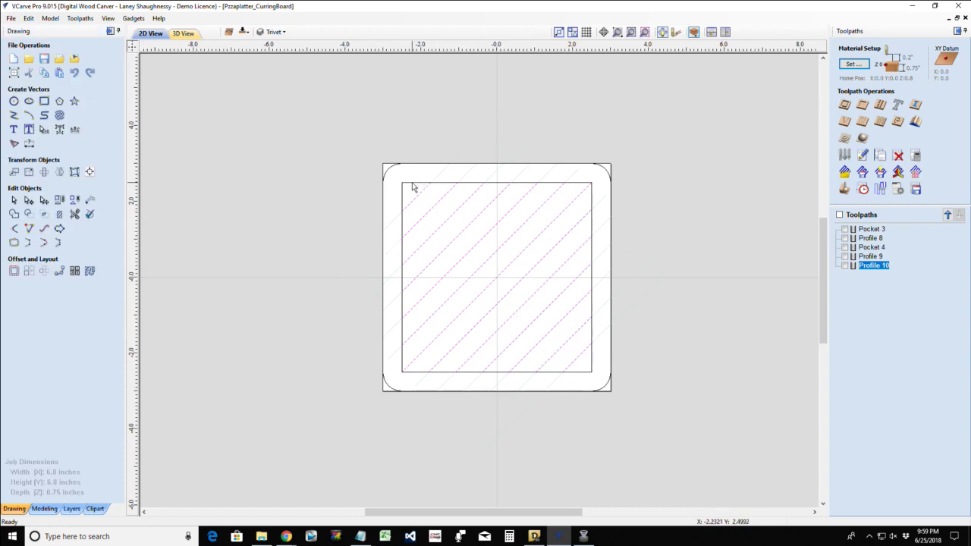
left_click(412, 187)
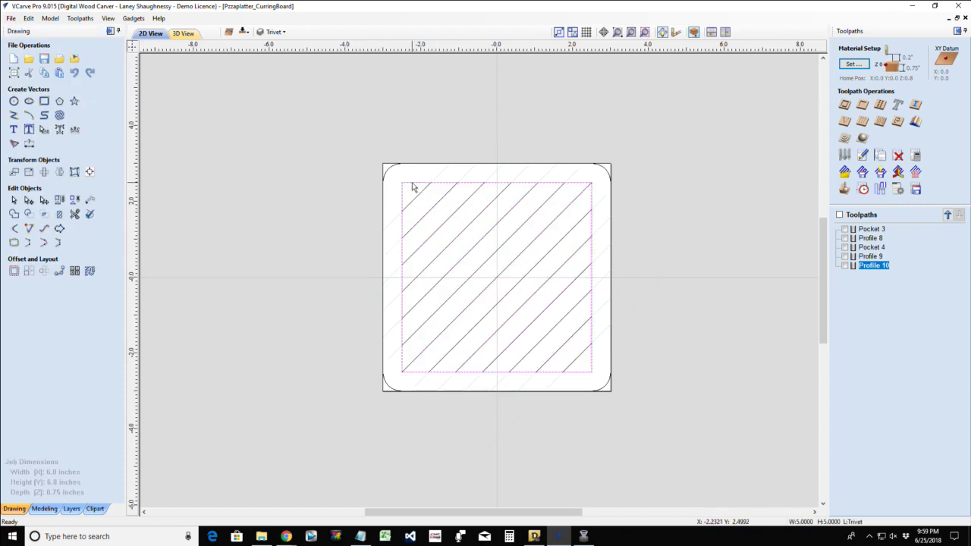
key("Escape")
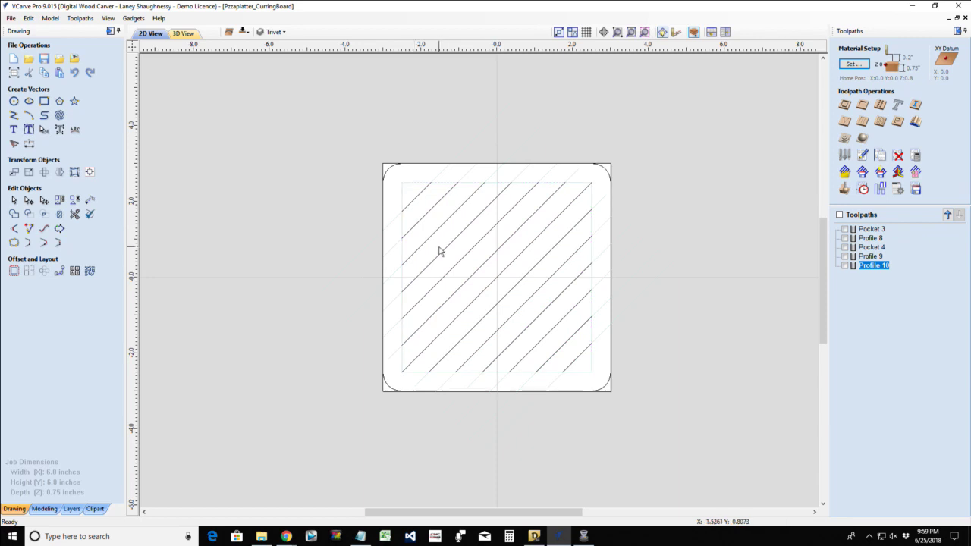
- On the board's bottom side, select every vector except the inner square, leaving only the hatch lines
left_click(244, 32)
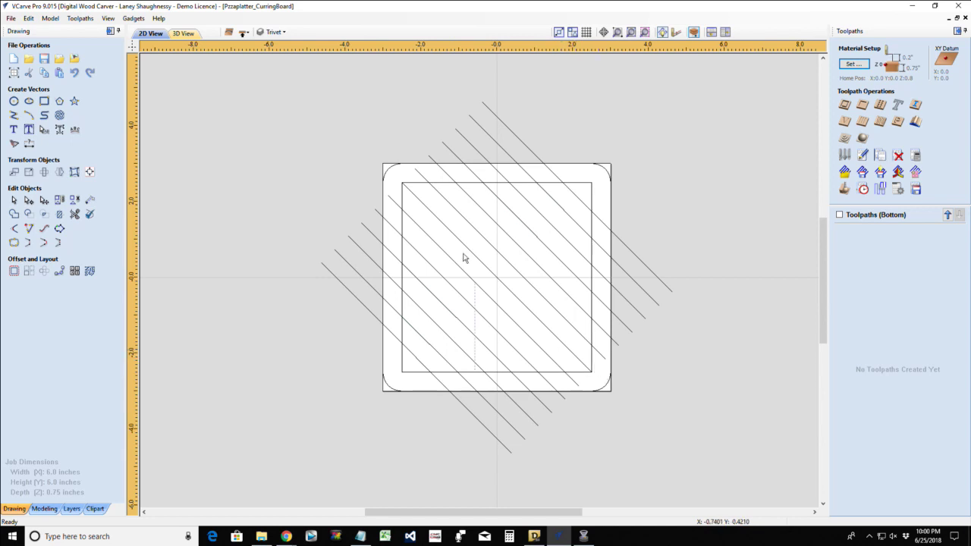
left_click(404, 175)
key("ctrl+a")
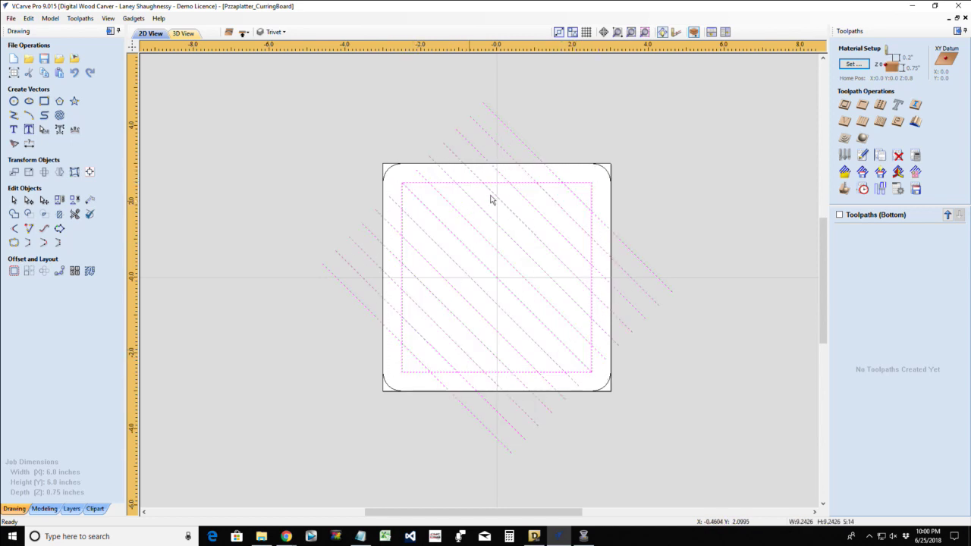
left_click(589, 185, "shift")
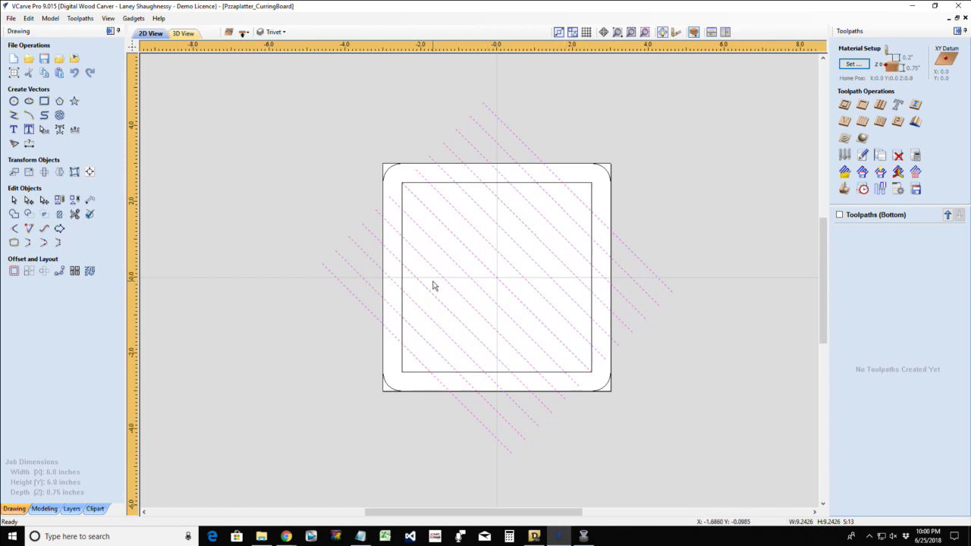
- Rotate the bottom hatch lines 90° about their centre, then pick the inner square as boundary
left_click(45, 172)
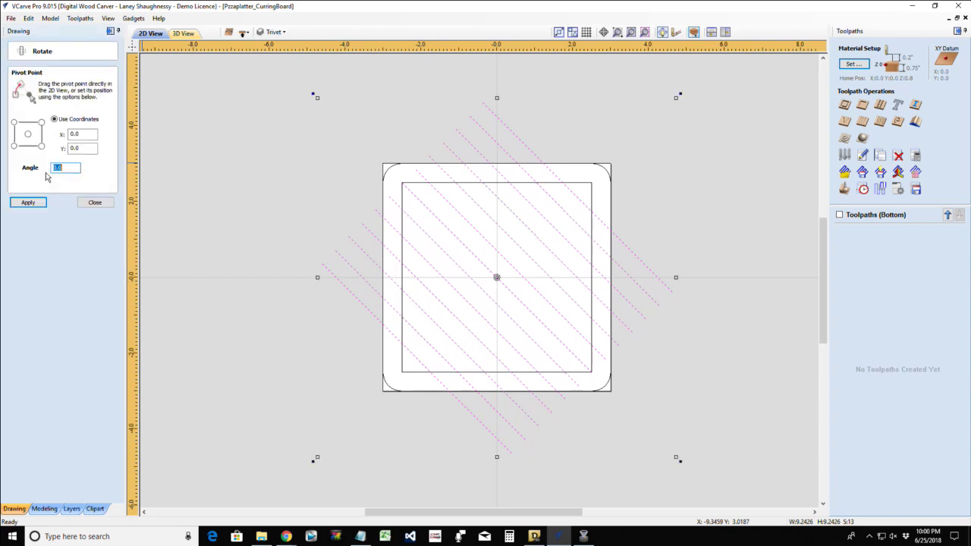
left_click(28, 135)
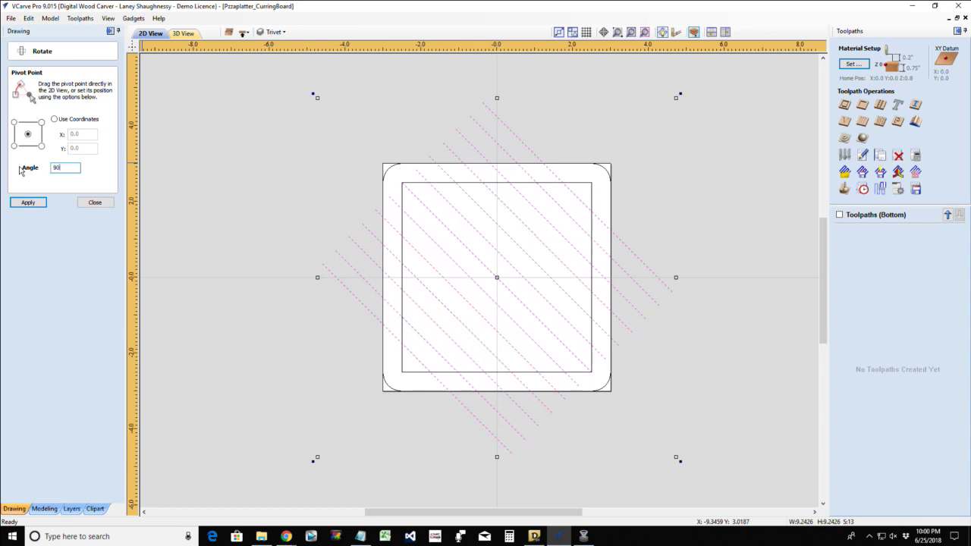
left_click(36, 203)
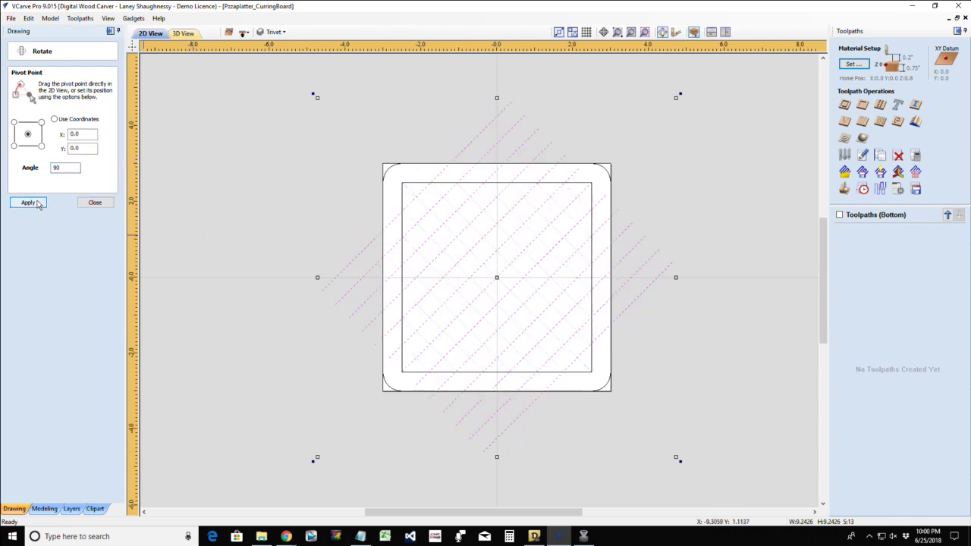
scroll(475, 297, "up", 2)
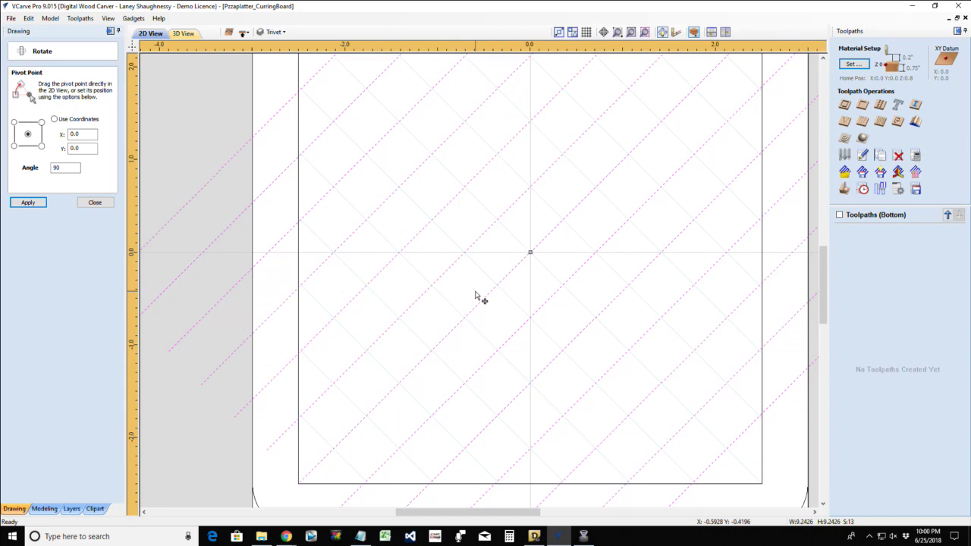
scroll(476, 297, "up", 1)
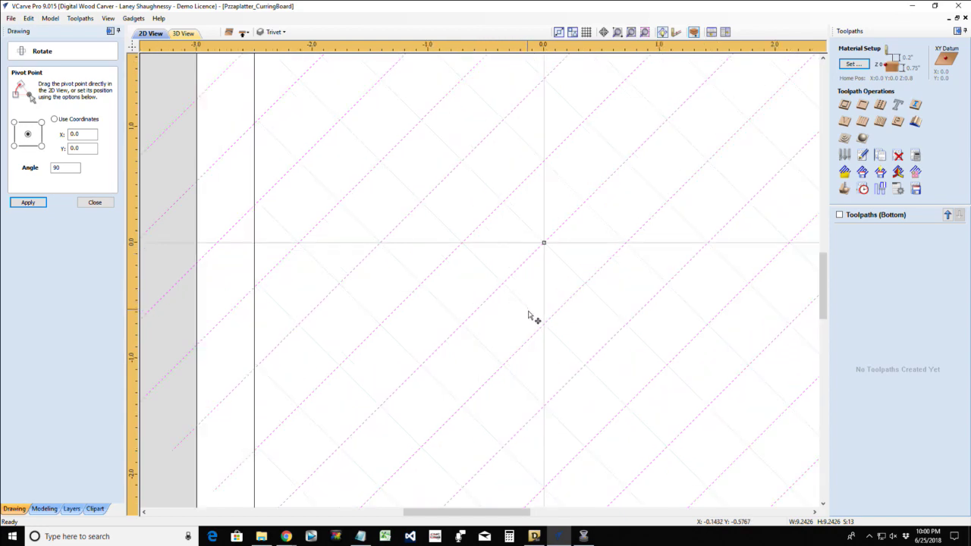
scroll(528, 316, "down", 3)
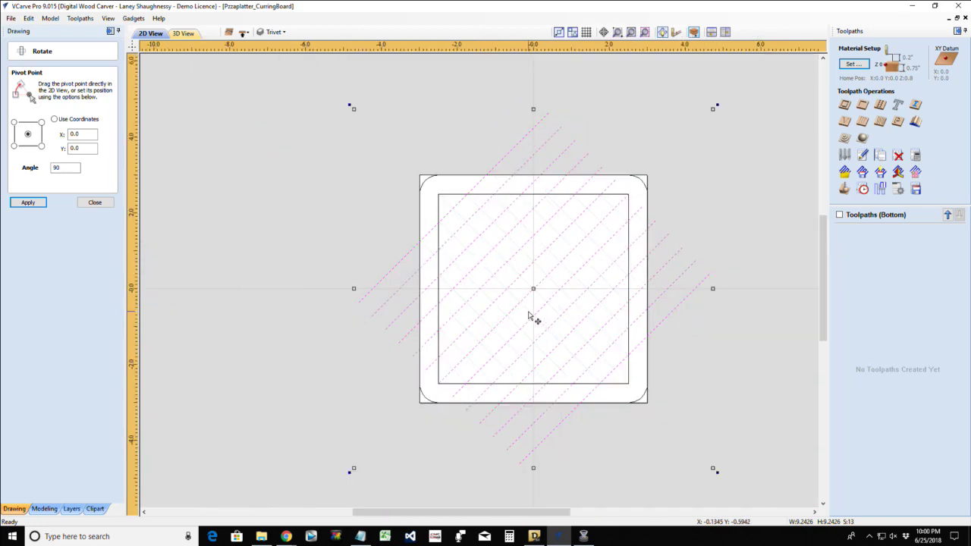
left_click(104, 202)
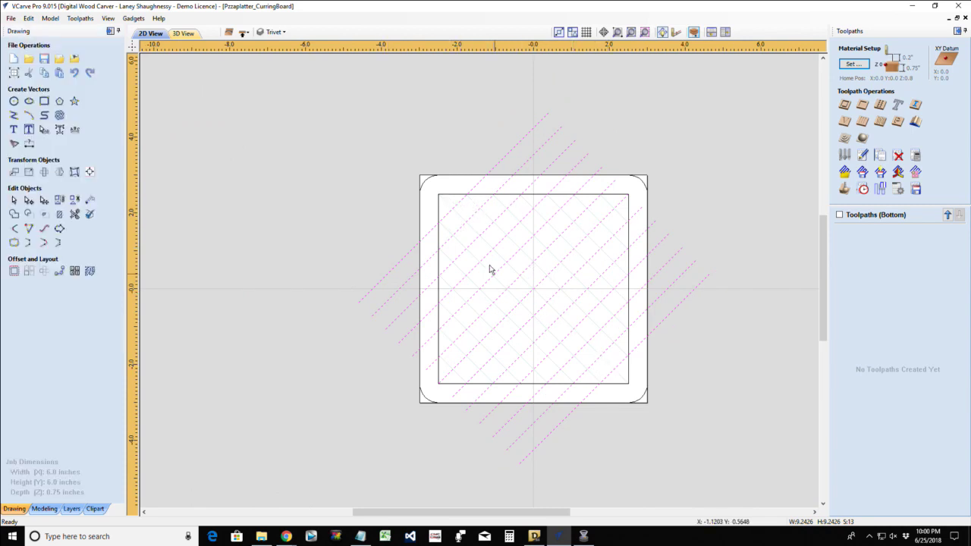
left_click(449, 198)
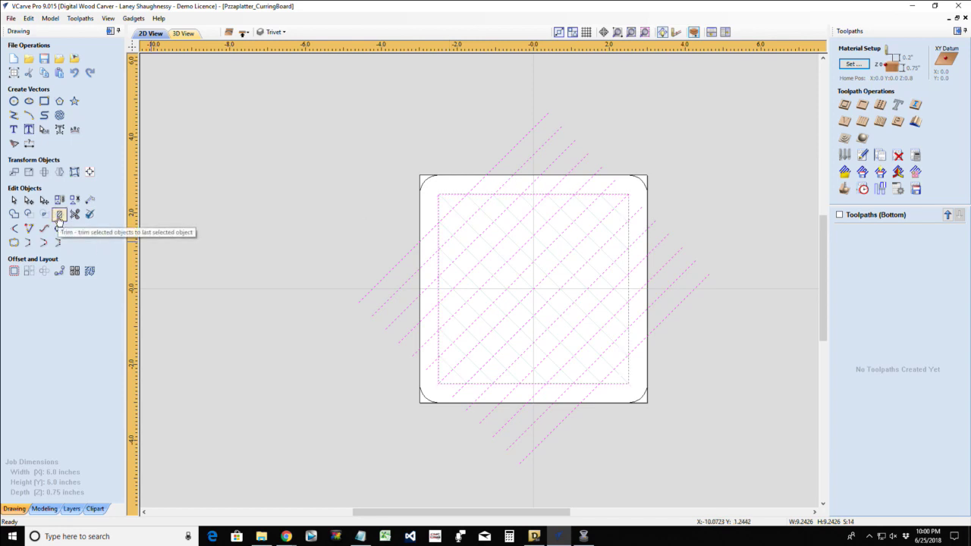
- Trim the rotated hatch lines so they end at the inner square's edges
left_click(59, 216)
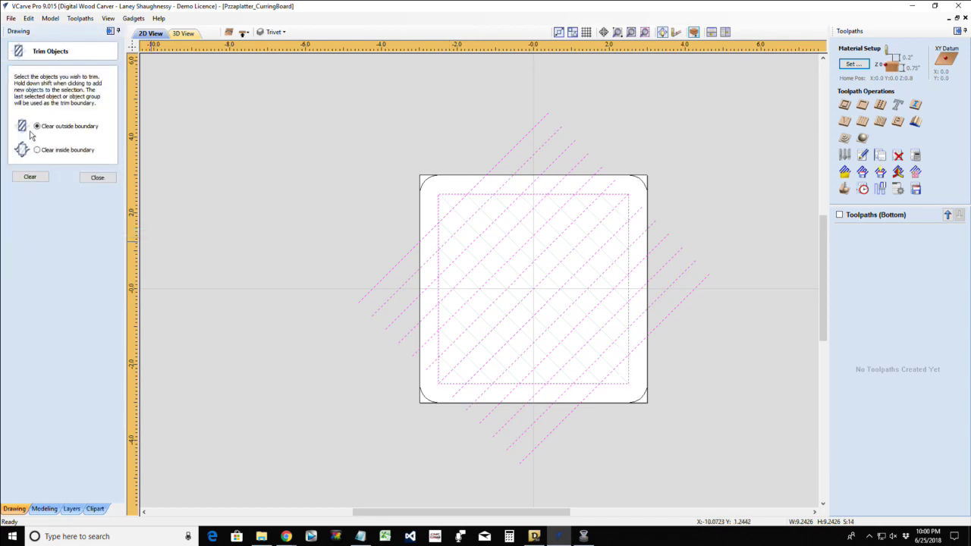
left_click(31, 177)
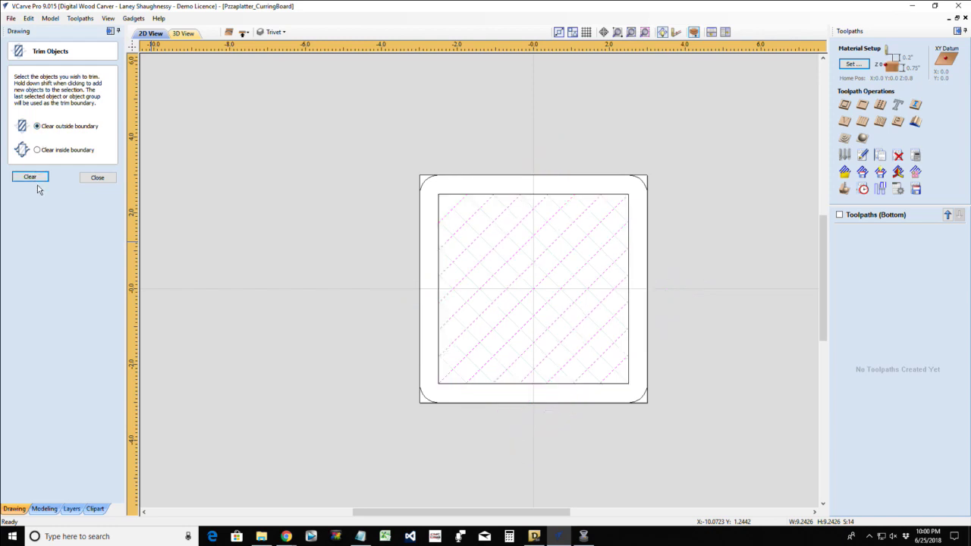
left_click(96, 177)
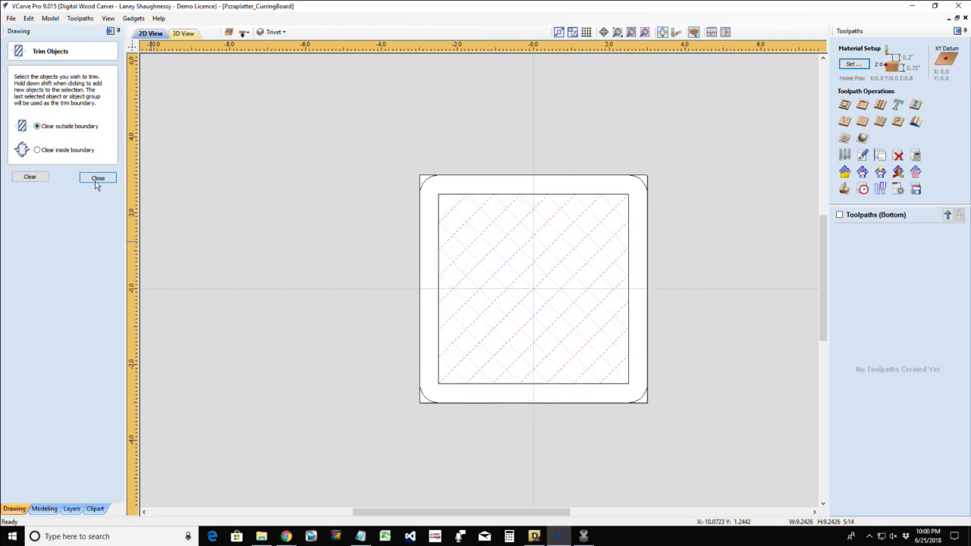
- Delete the inner 5x5 rectangle and select the outline plus the 13 diagonal hatch lines
left_click(449, 198)
key("Delete")
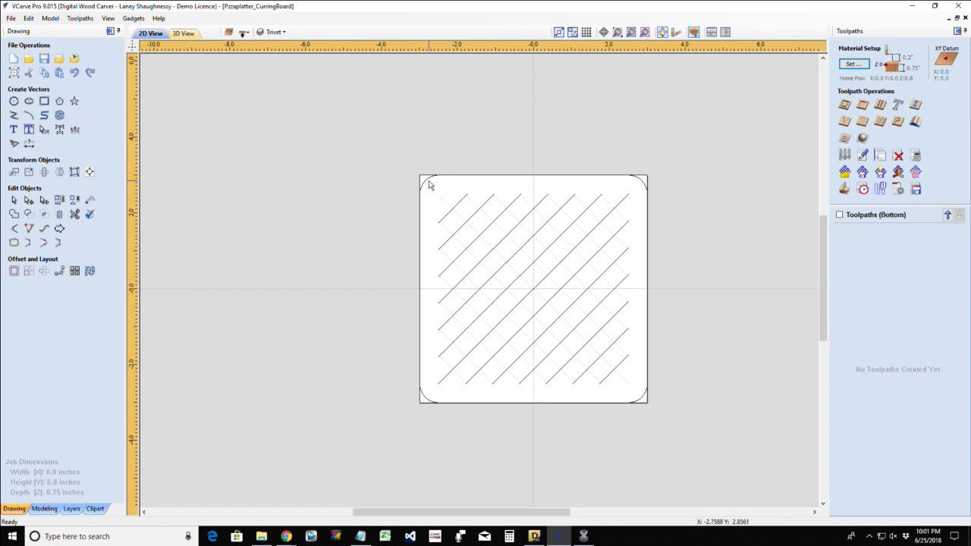
left_click(427, 182)
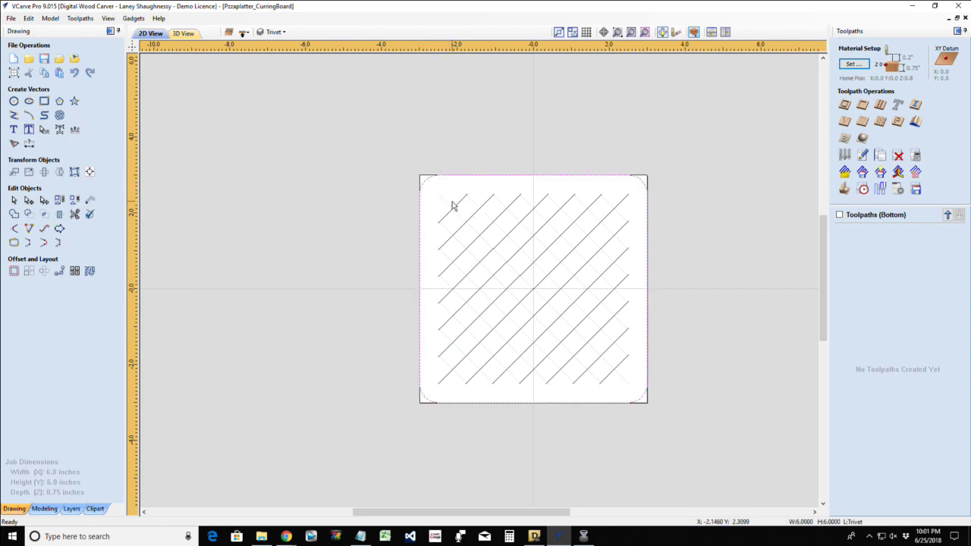
mouse_move(612, 376)
left_mouse_down()
mouse_move(451, 247)
mouse_move(426, 210)
mouse_move(432, 203)
left_mouse_up()
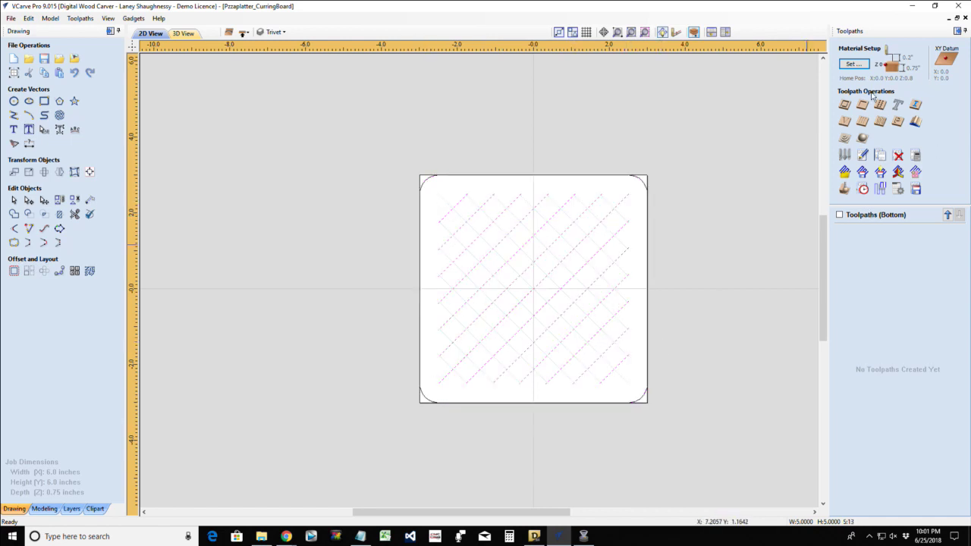
- Calculate Profile 11 on the hatch lines: 0.375 in deep, WS 705 .25 End Mill, on the vectors
left_click(841, 106)
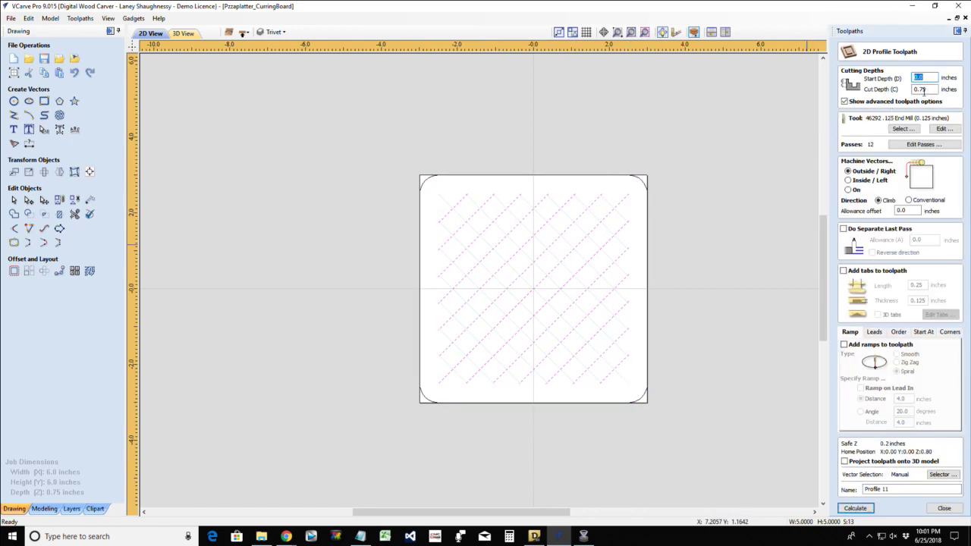
double_click(916, 89)
type(".3")
left_click(893, 130)
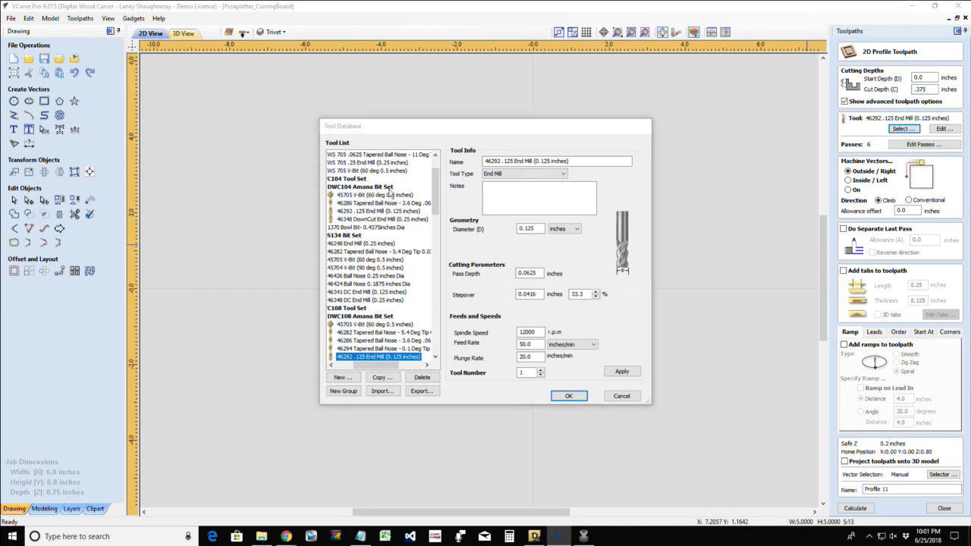
left_click(358, 162)
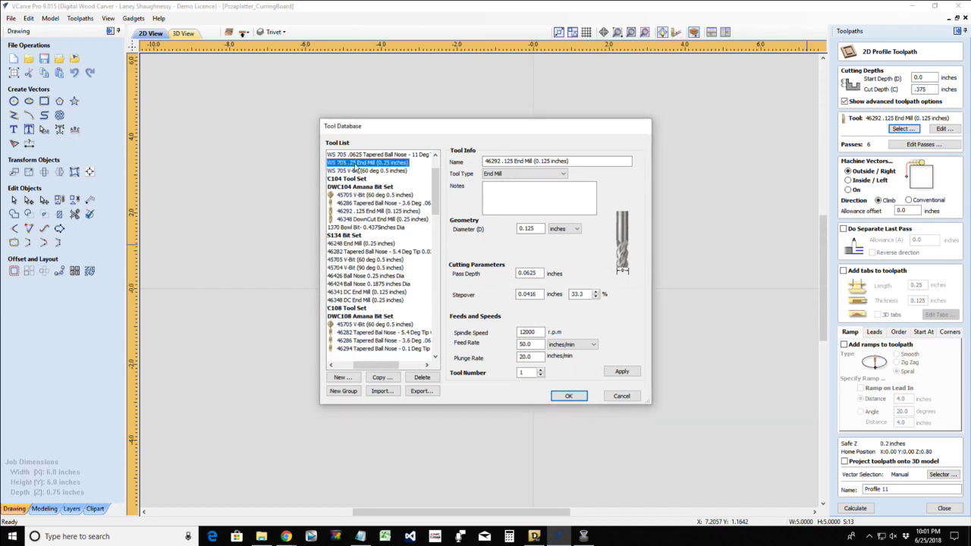
left_click(568, 395)
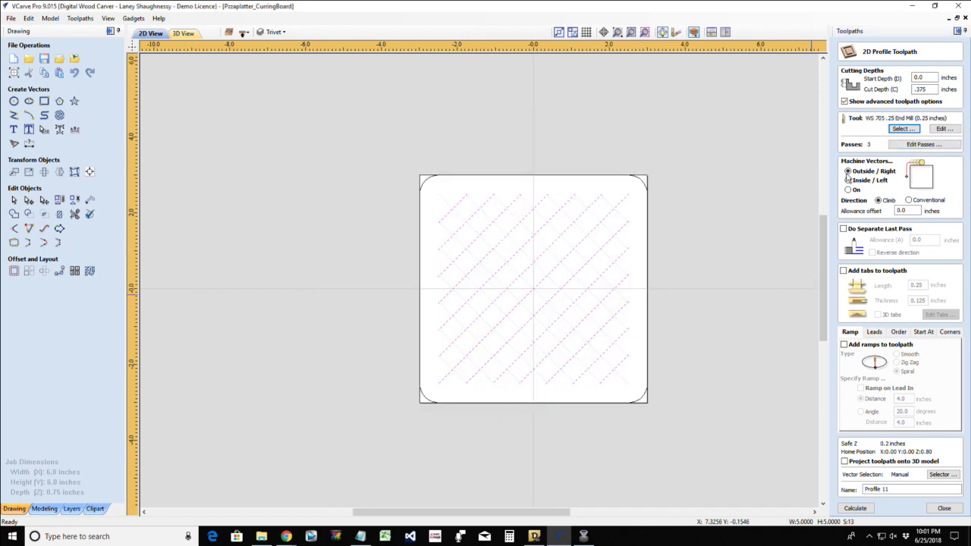
left_click(848, 189)
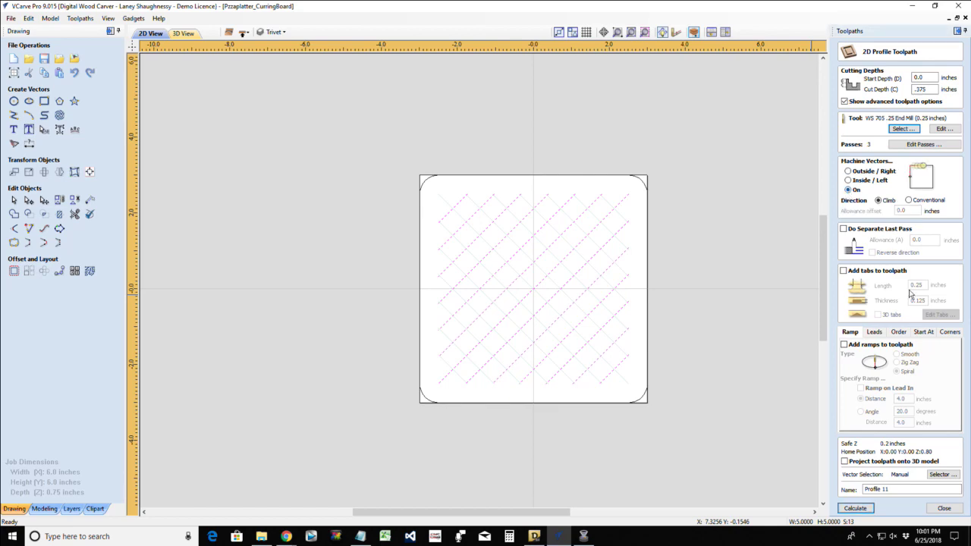
left_click(855, 508)
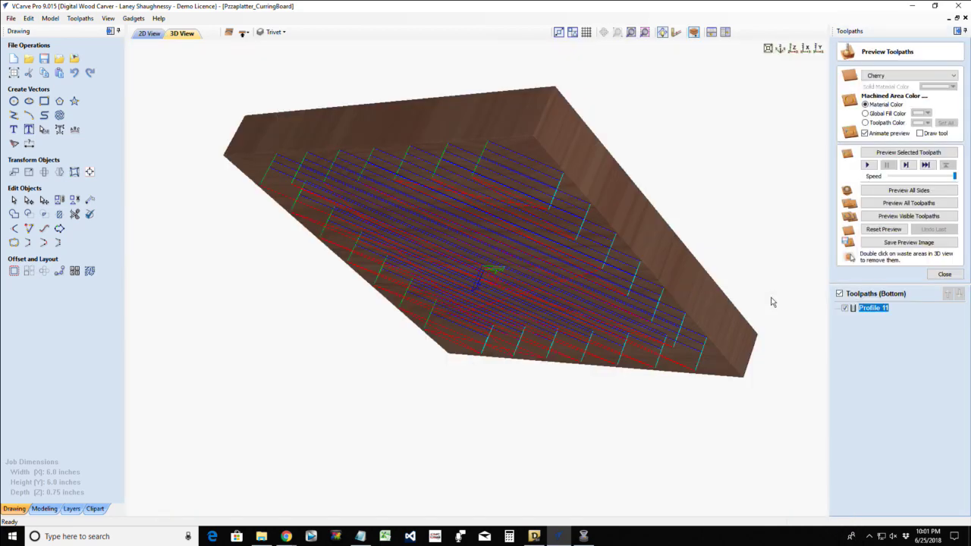
- From the top view, simulate Profile 11 and tilt the board to inspect the diagonal slots
left_click(792, 50)
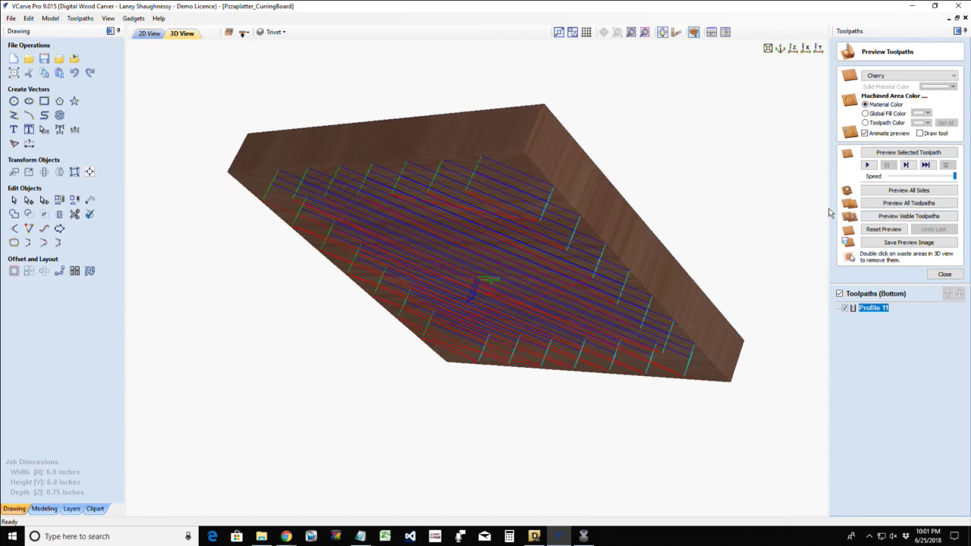
left_click(902, 153)
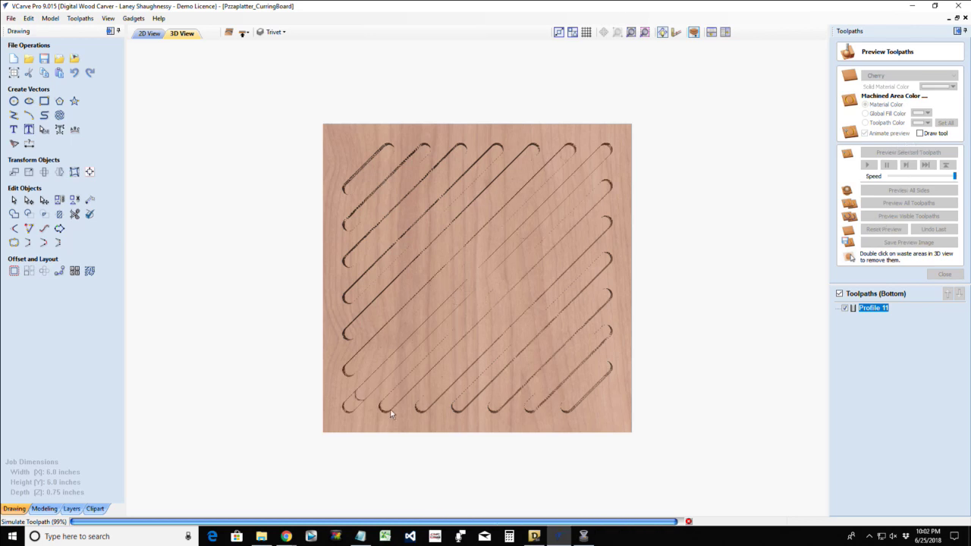
left_click_drag(433, 281, 413, 379)
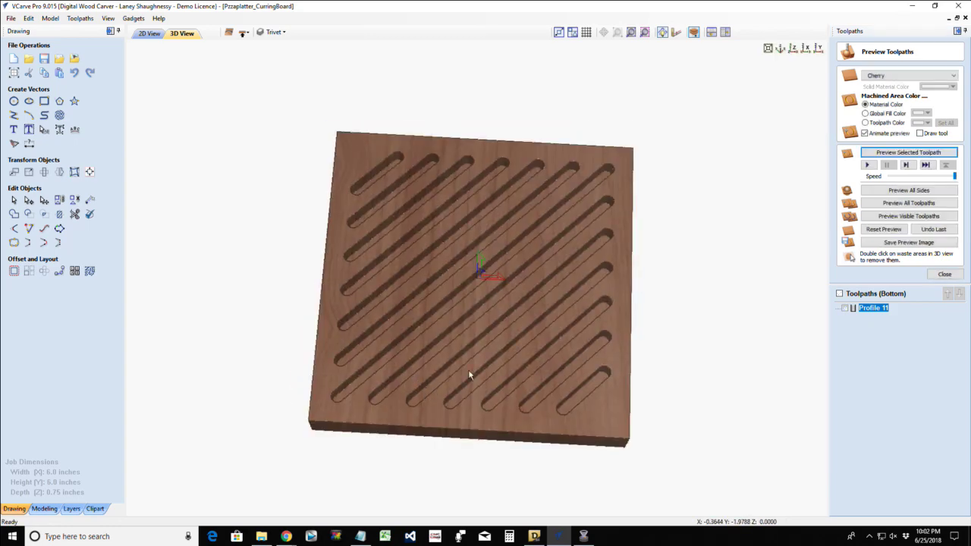
- On the top side, calculate a Profile 12 toolpath along the diagonal hatch lines
left_click(243, 32)
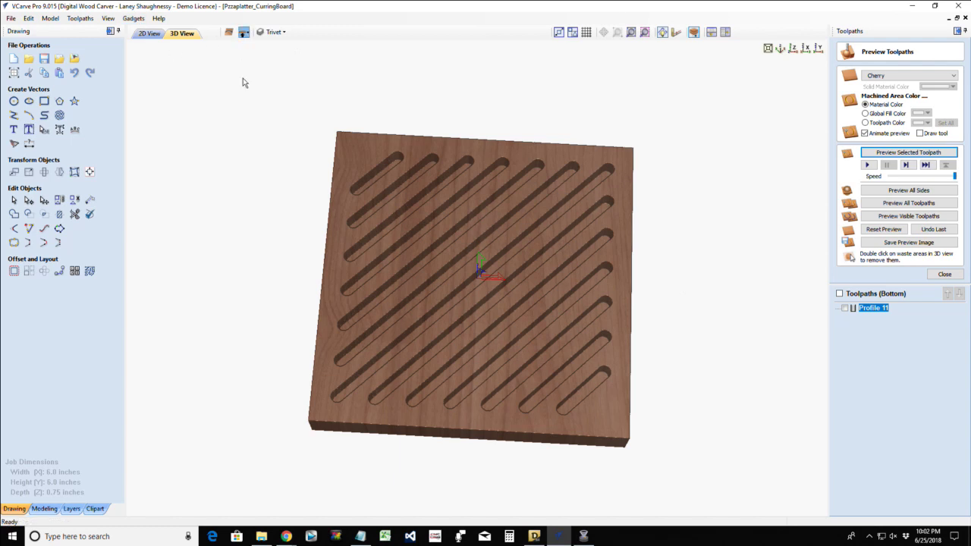
left_click(144, 33)
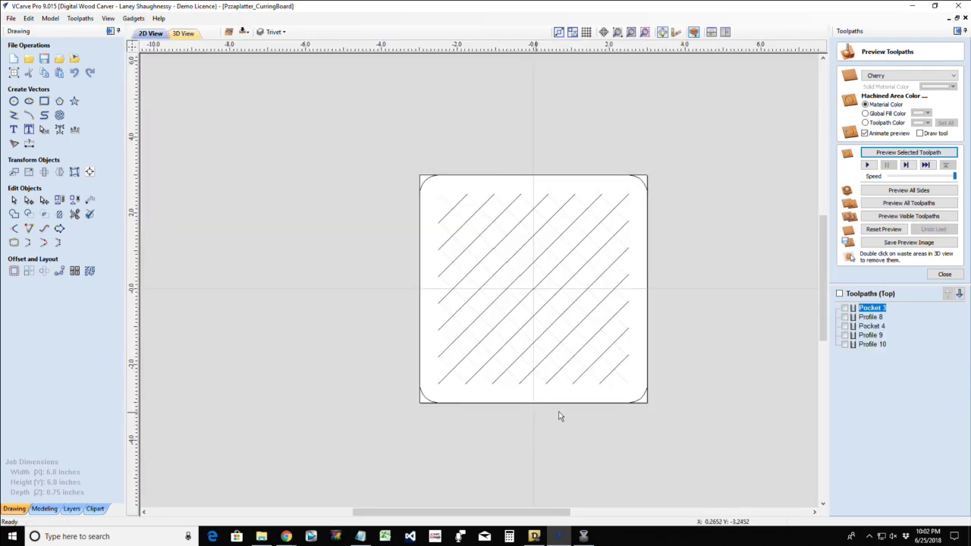
left_click(448, 202)
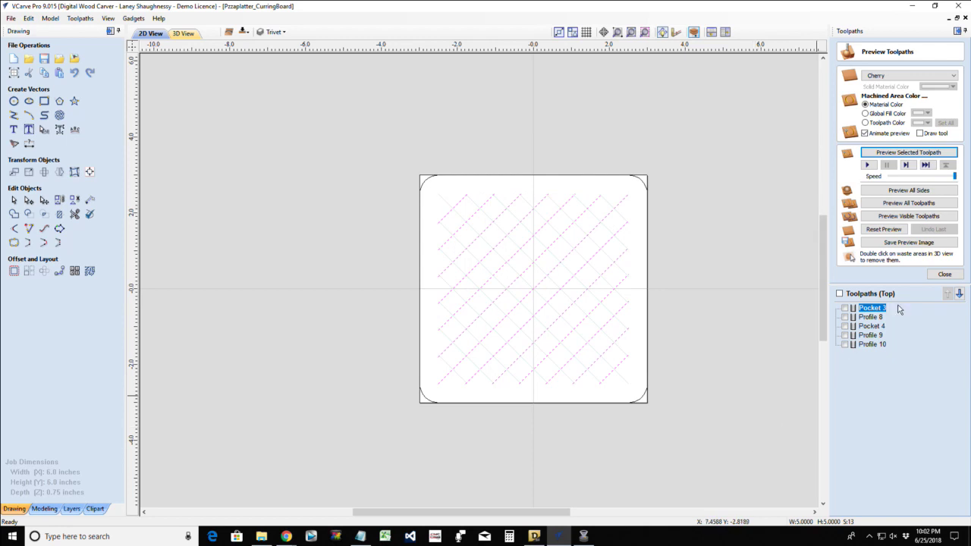
left_click(944, 274)
left_click(851, 107)
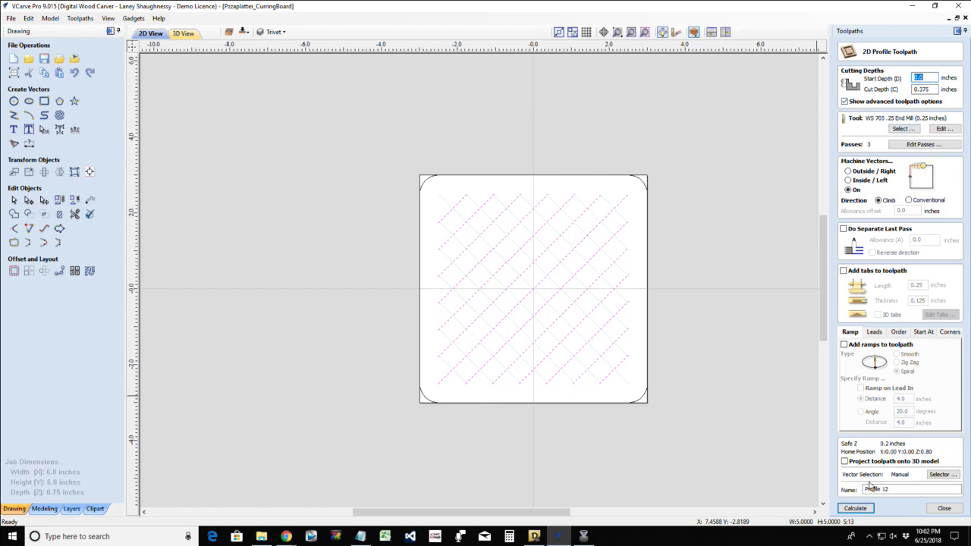
left_click(857, 508)
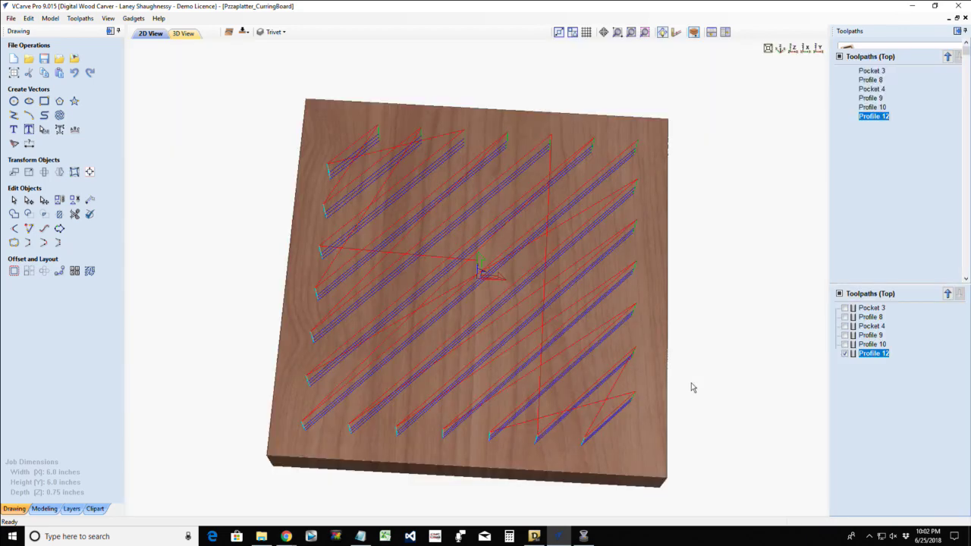
- Simulate Profile 12 and tilt the board to inspect the lattice of crossing openings
left_click(894, 154)
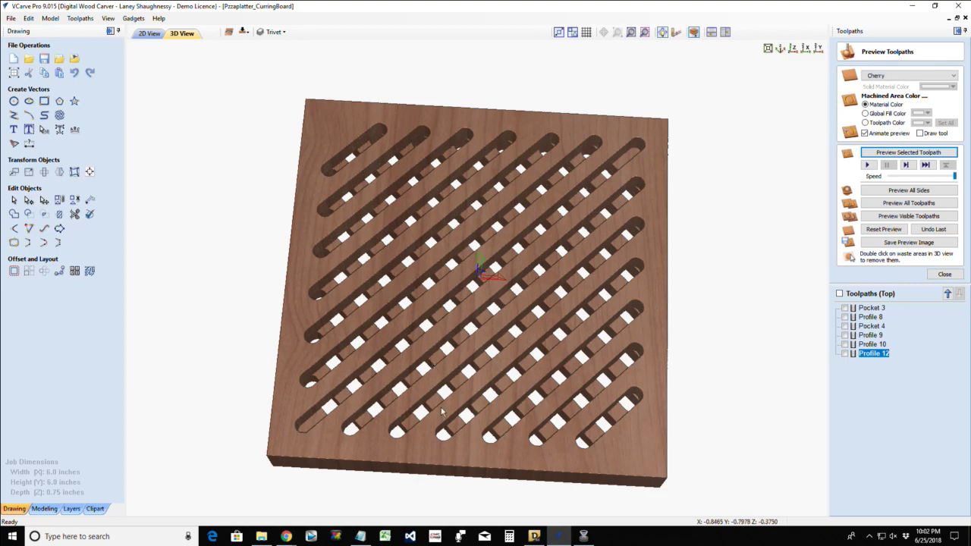
mouse_move(433, 369)
left_mouse_down()
mouse_move(454, 334)
mouse_move(430, 395)
mouse_move(481, 401)
mouse_move(433, 440)
left_mouse_up()
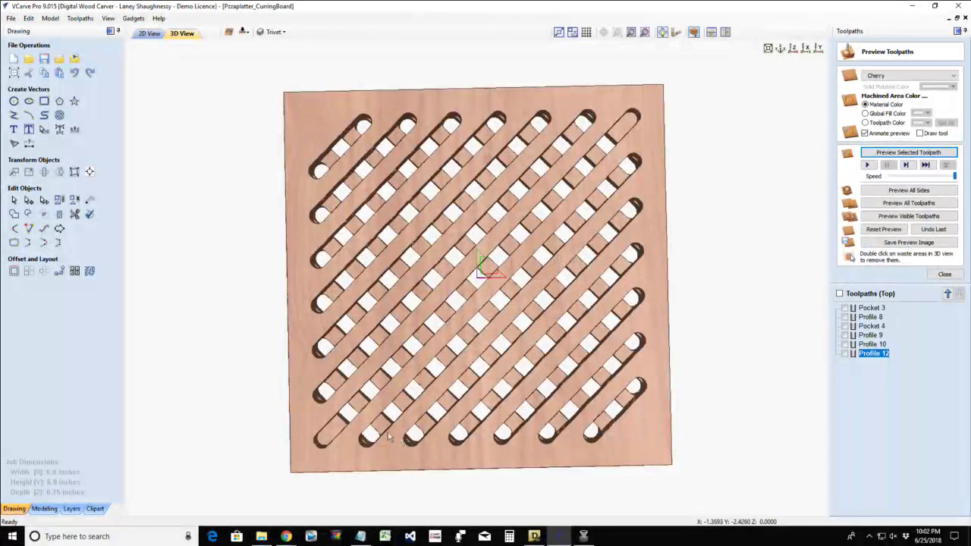
mouse_move(445, 206)
left_mouse_down()
mouse_move(538, 98)
mouse_move(791, 61)
mouse_move(697, 152)
mouse_move(606, 309)
left_mouse_up()
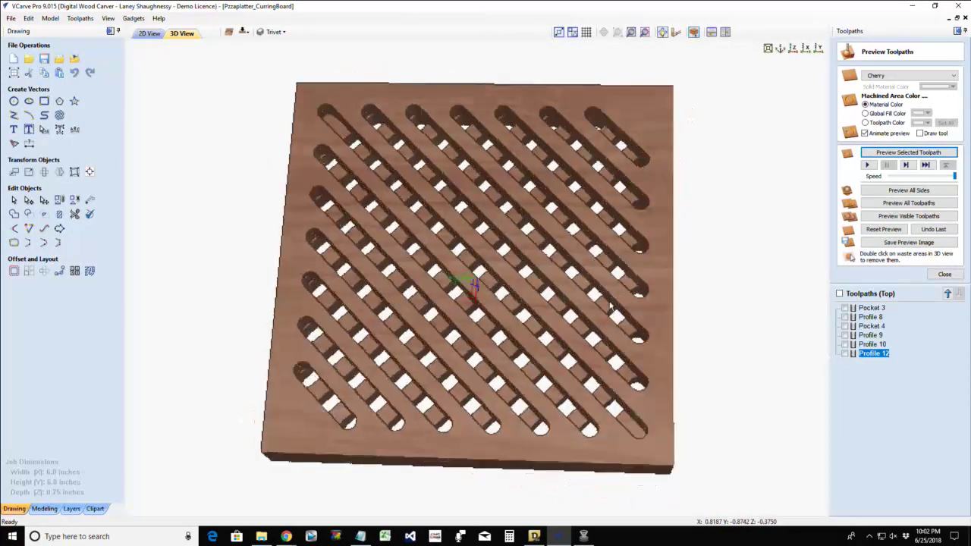
left_click(146, 34)
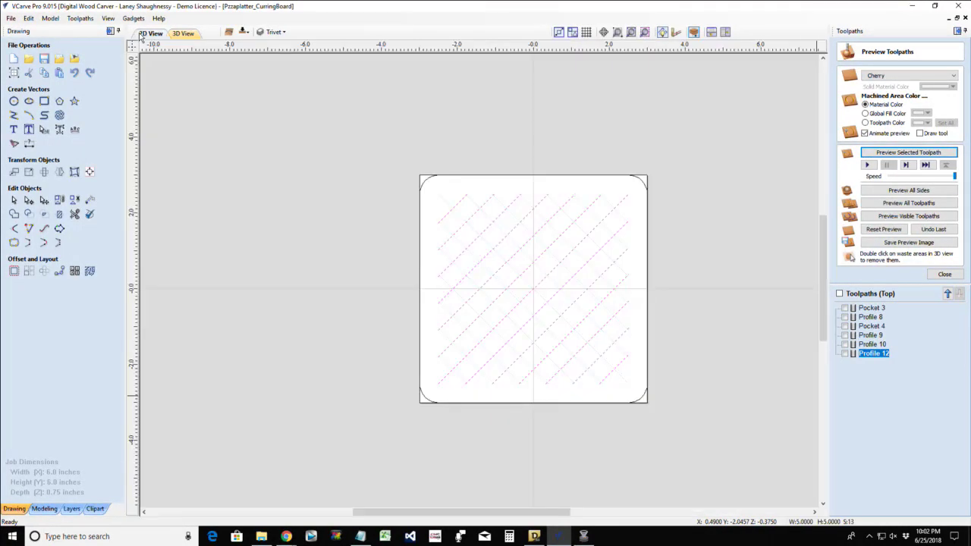
- Calculate Profile 13 outside the 6x6 trivet outline at 0.75 in cut depth
left_click(456, 215)
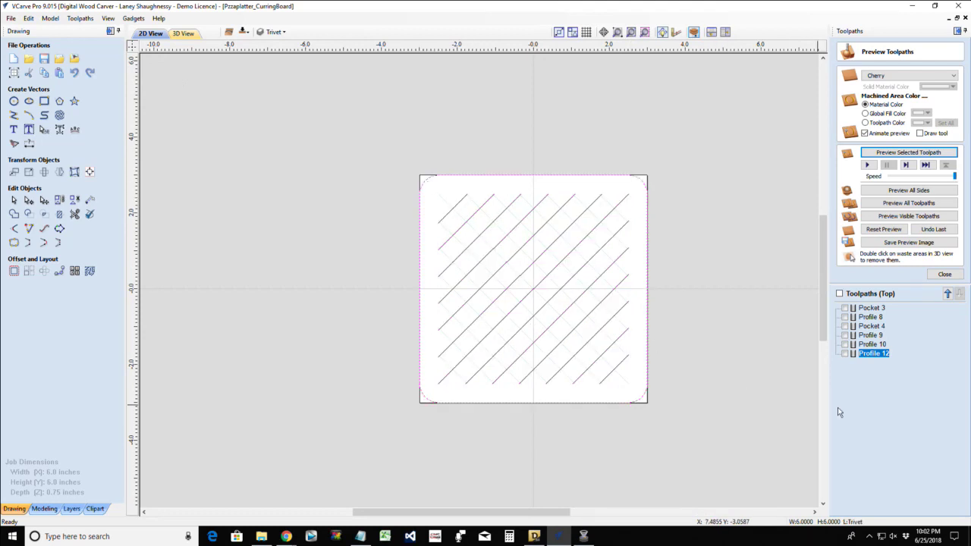
left_click(952, 276)
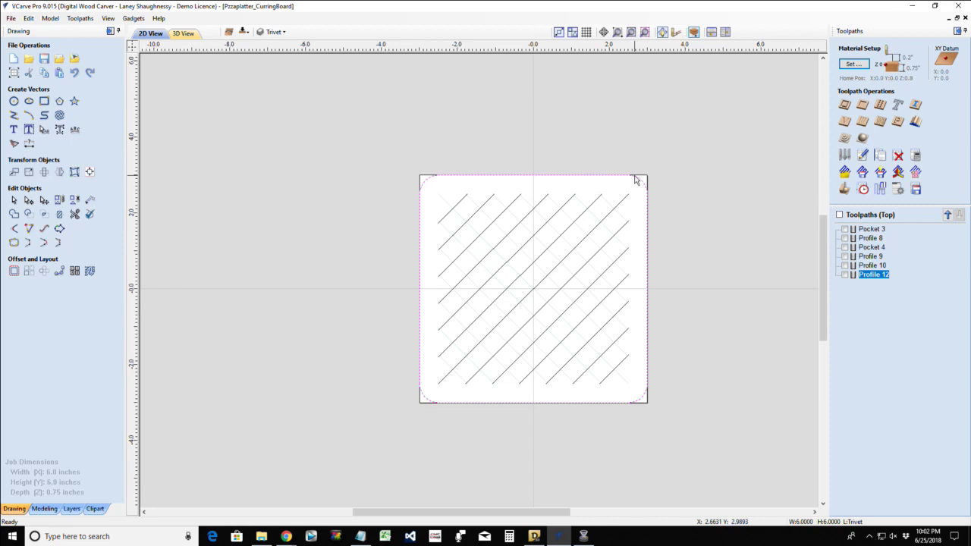
left_click(844, 106)
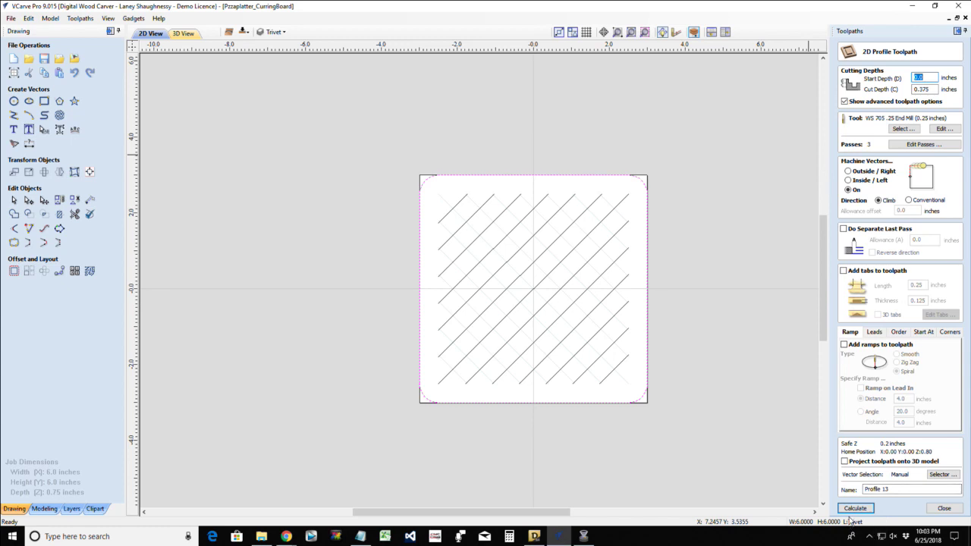
left_click(922, 89)
type("7")
left_click(847, 171)
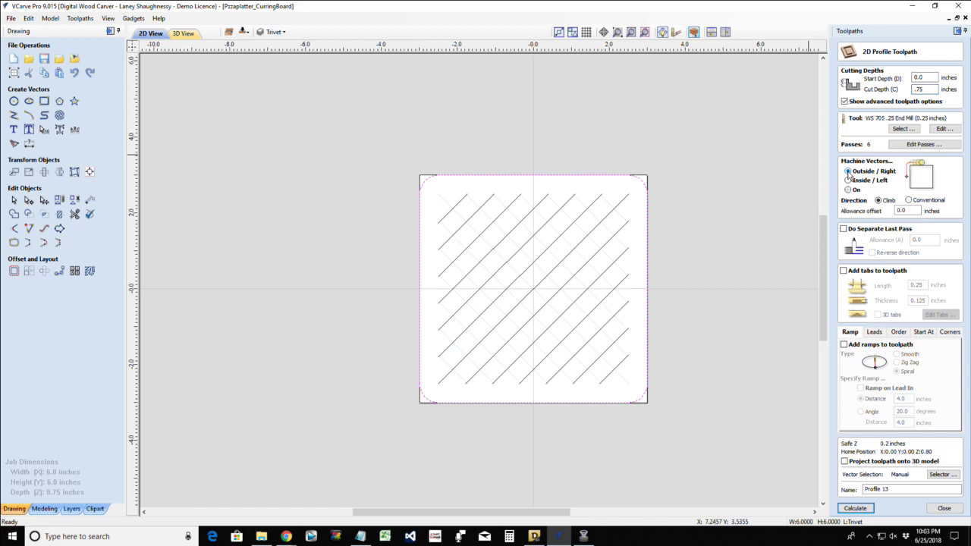
left_click(851, 508)
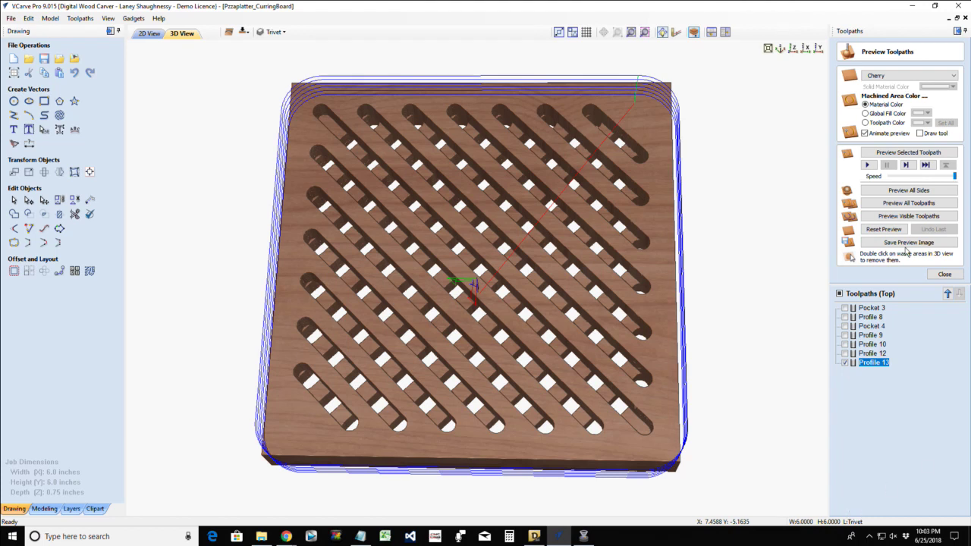
- Simulate the Profile 13 cut-out on the cherry board, then switch to the Chrome search results
left_click(897, 153)
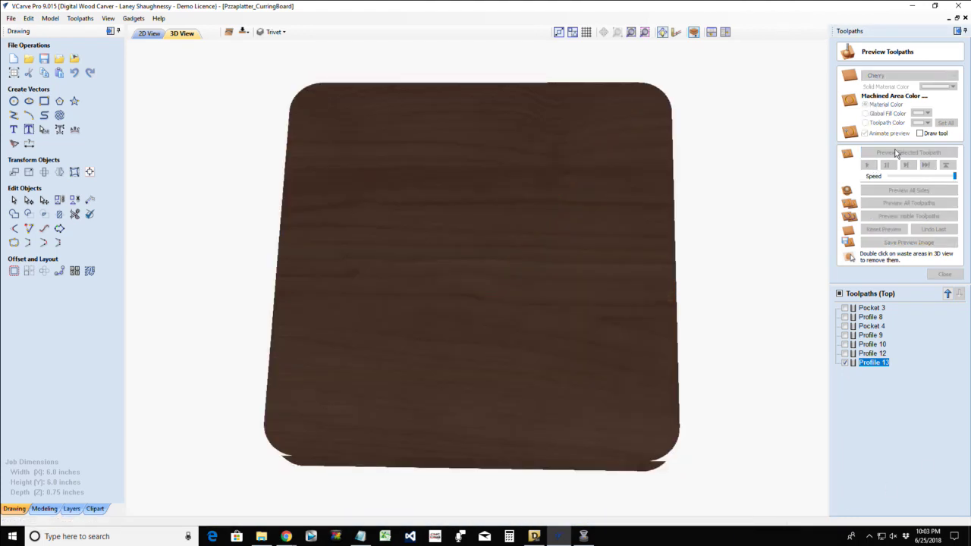
mouse_move(530, 270)
left_mouse_down()
mouse_move(537, 261)
mouse_move(532, 286)
mouse_move(491, 248)
left_mouse_up()
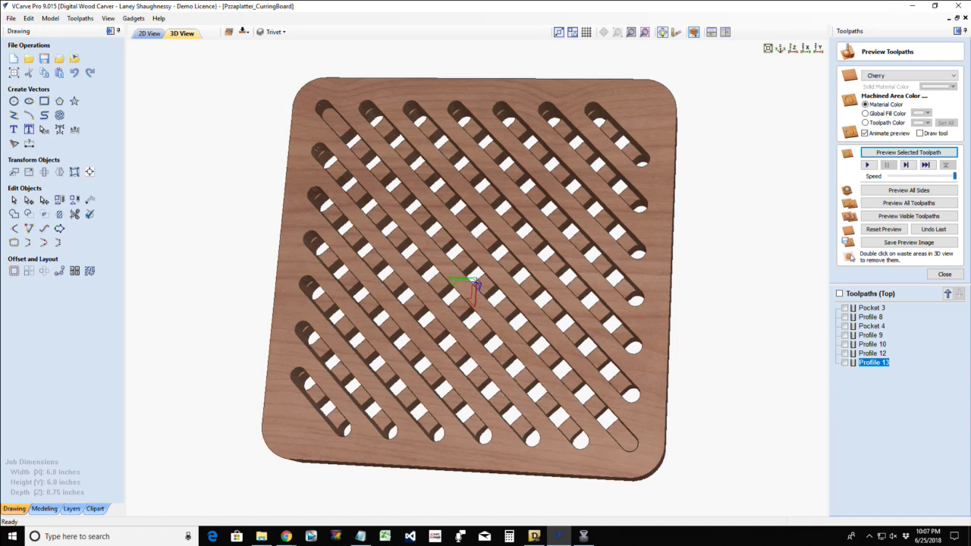
key("alt+Tab")
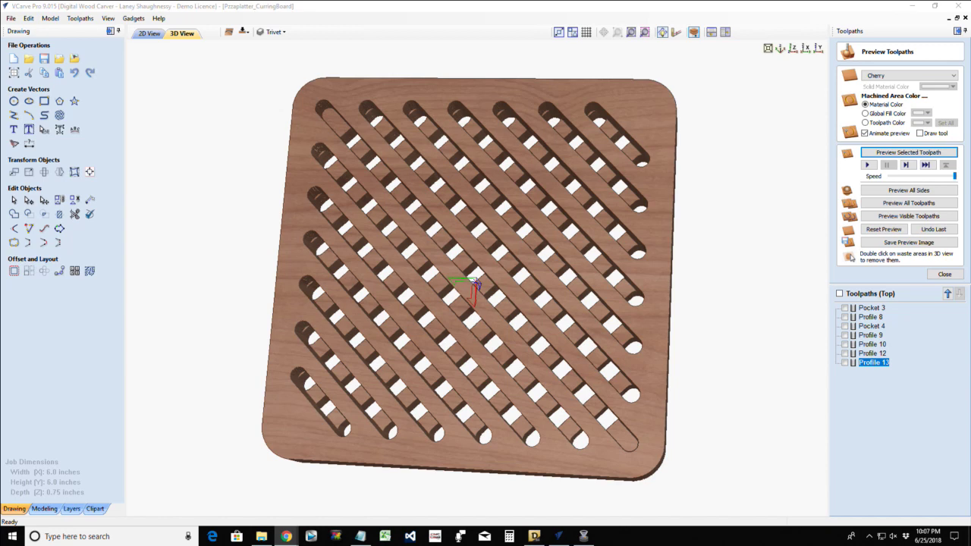
key("alt+Tab")
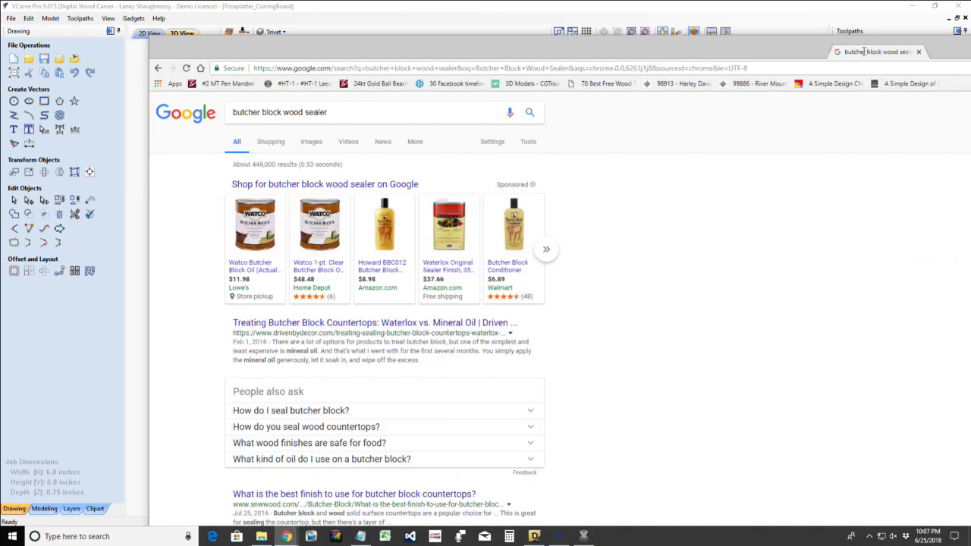
- Maximize Chrome and browse image results for butcher block wood sealer, such as Watco Butcher Block Oil
left_click_drag(863, 52, 834, 2)
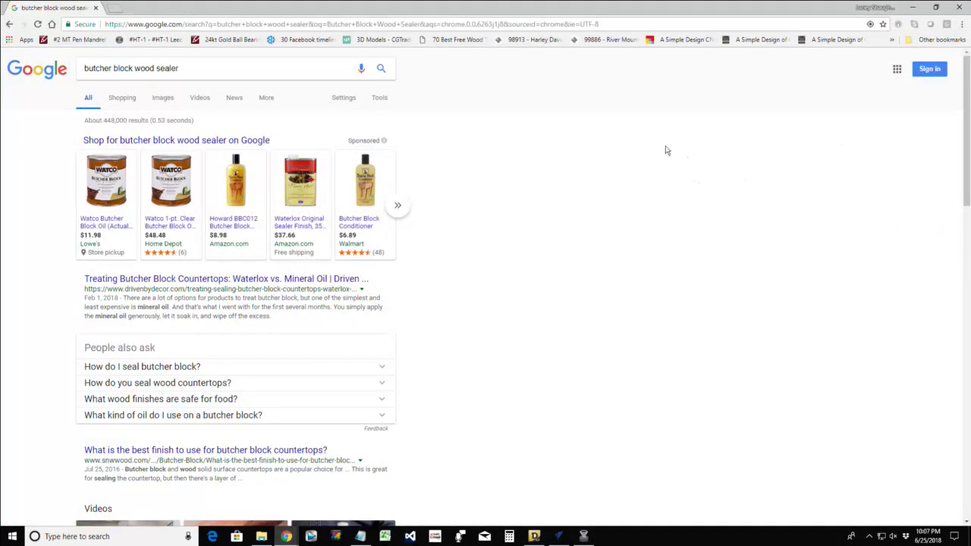
left_click(164, 100)
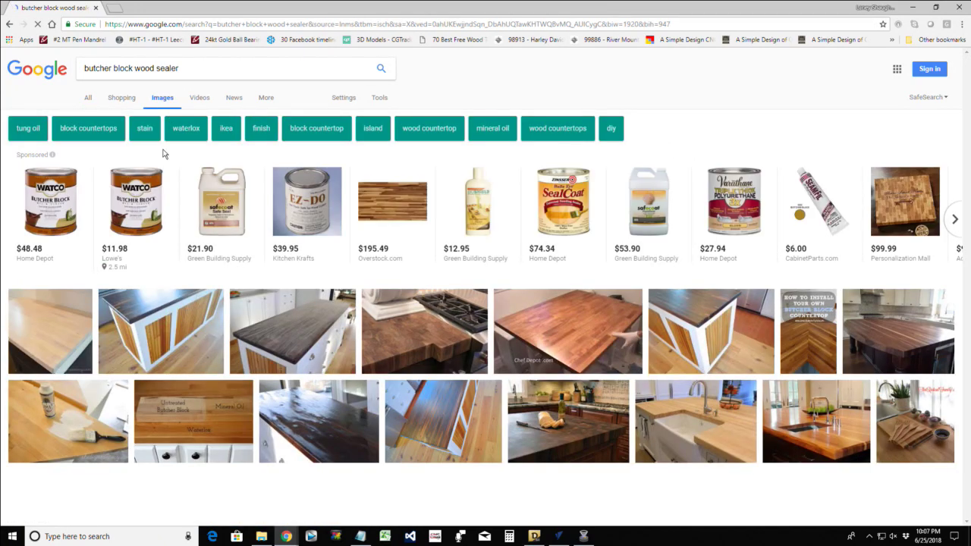
scroll(132, 285, "down", 1)
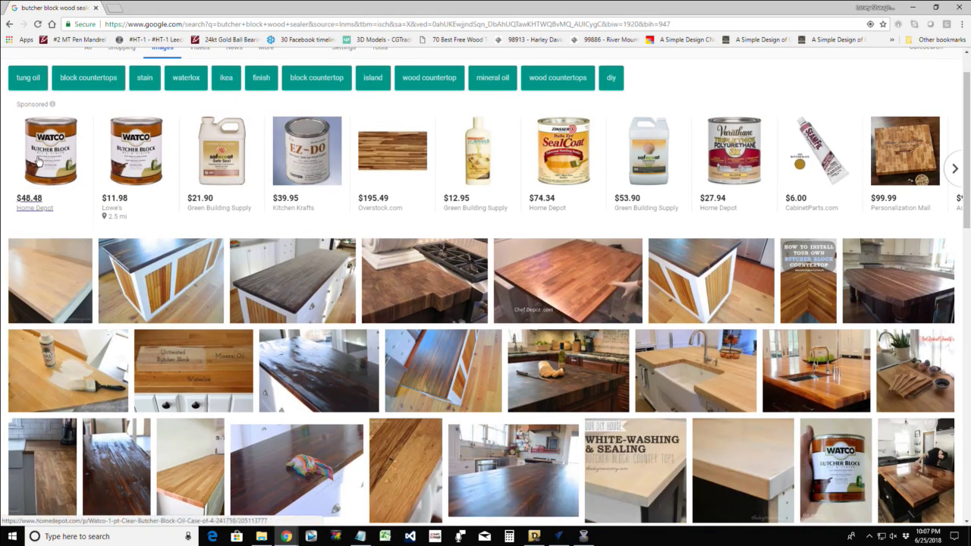
mouse_move(33, 150)
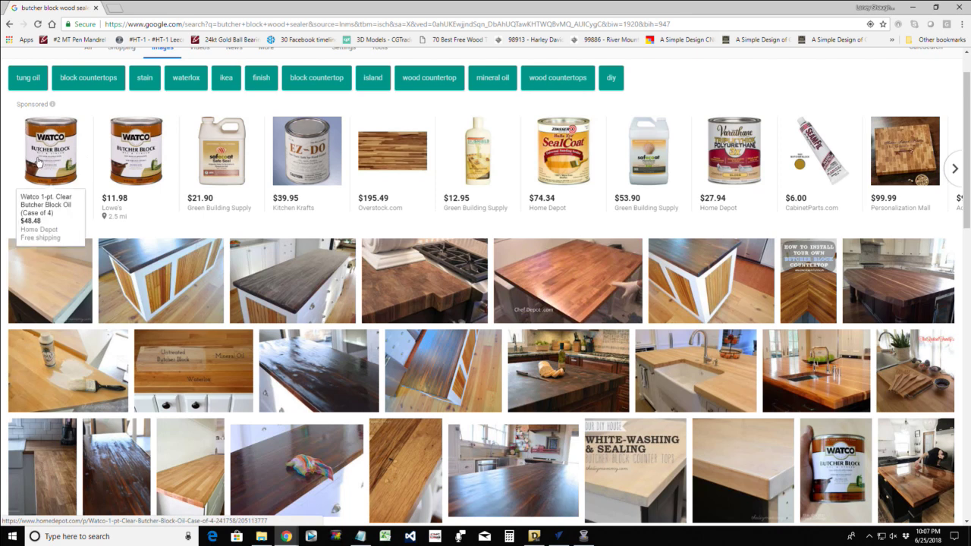
mouse_move(110, 162)
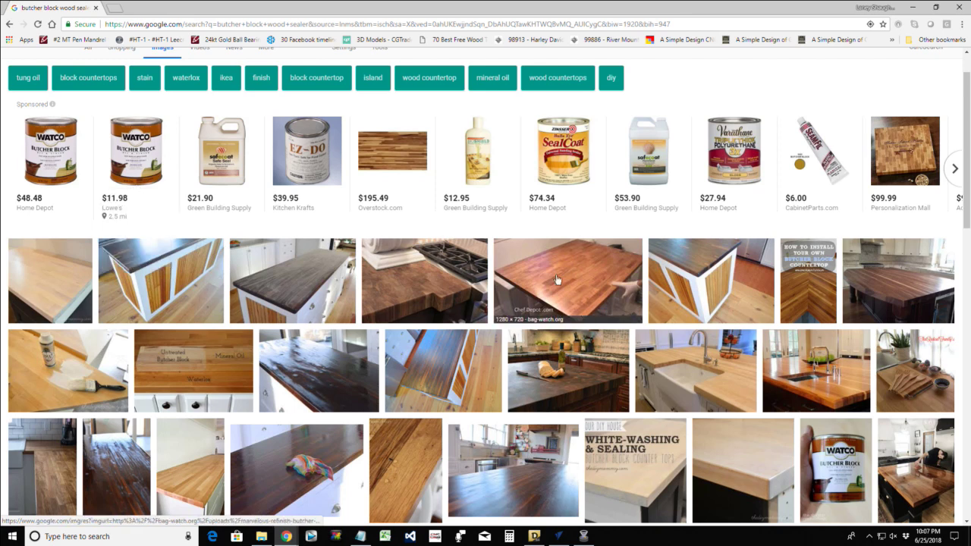
mouse_move(477, 171)
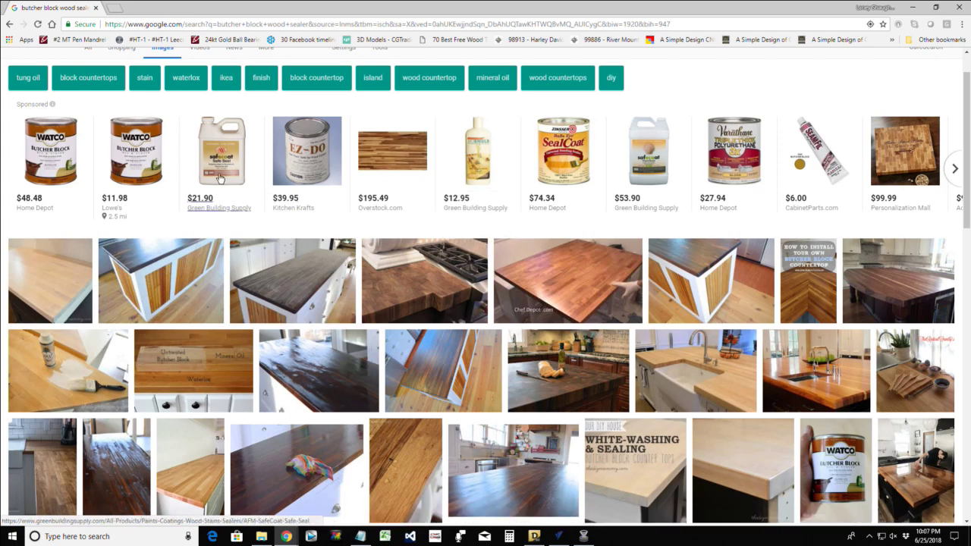
mouse_move(135, 141)
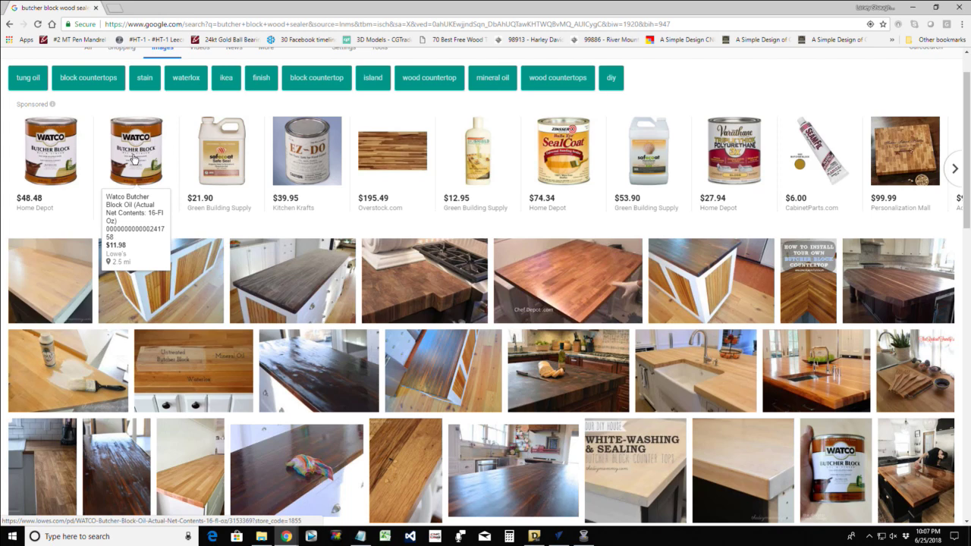
- Enlarge one sealer image to view it, then close the preview
left_click(559, 334)
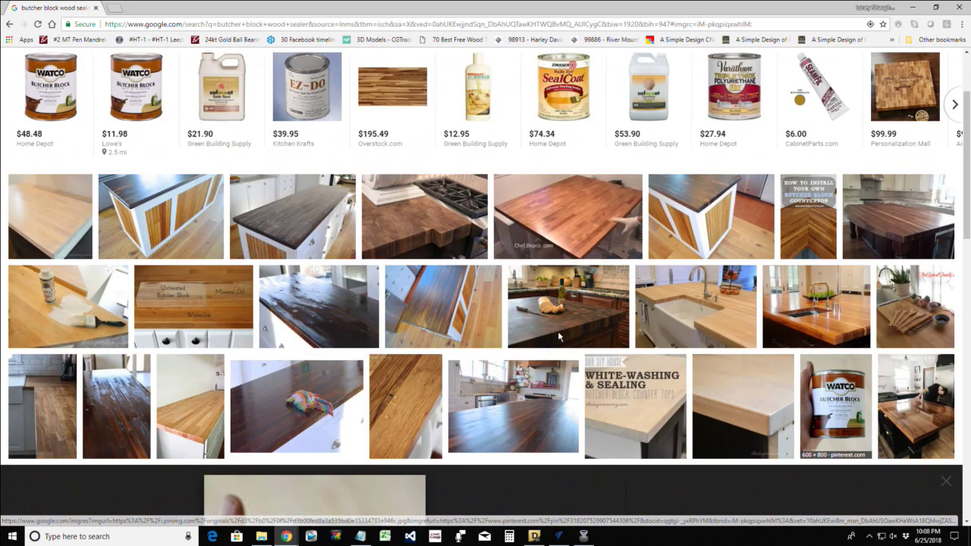
scroll(330, 339, "up", 1)
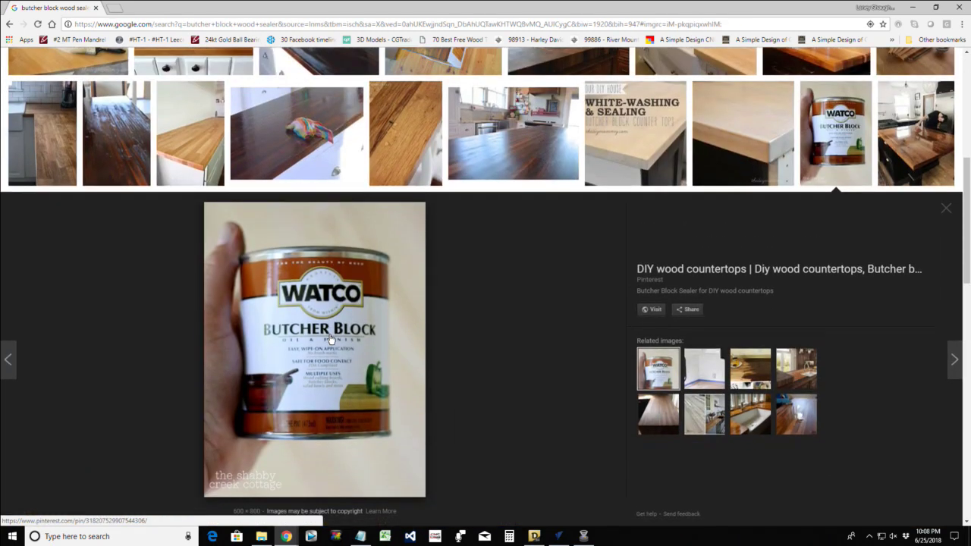
scroll(330, 339, "down", 1)
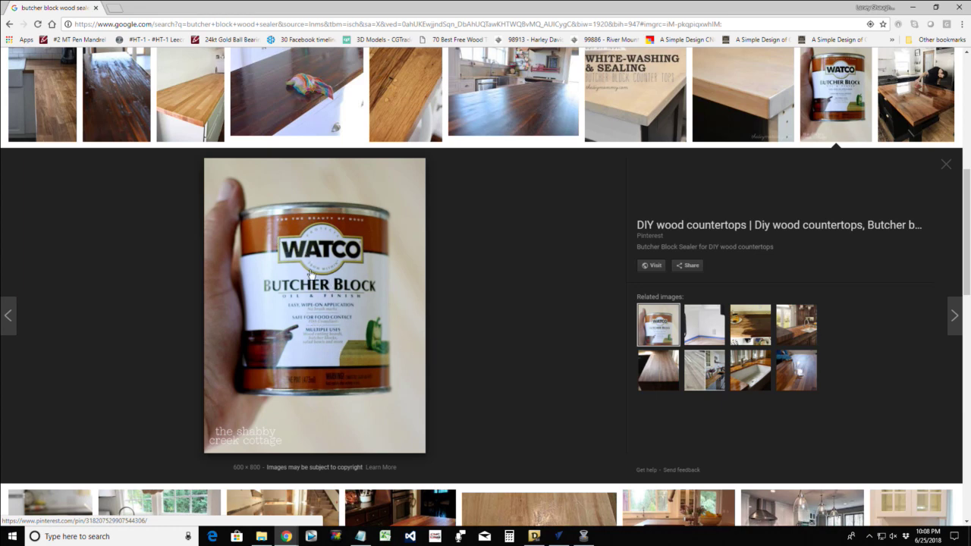
left_click(946, 166)
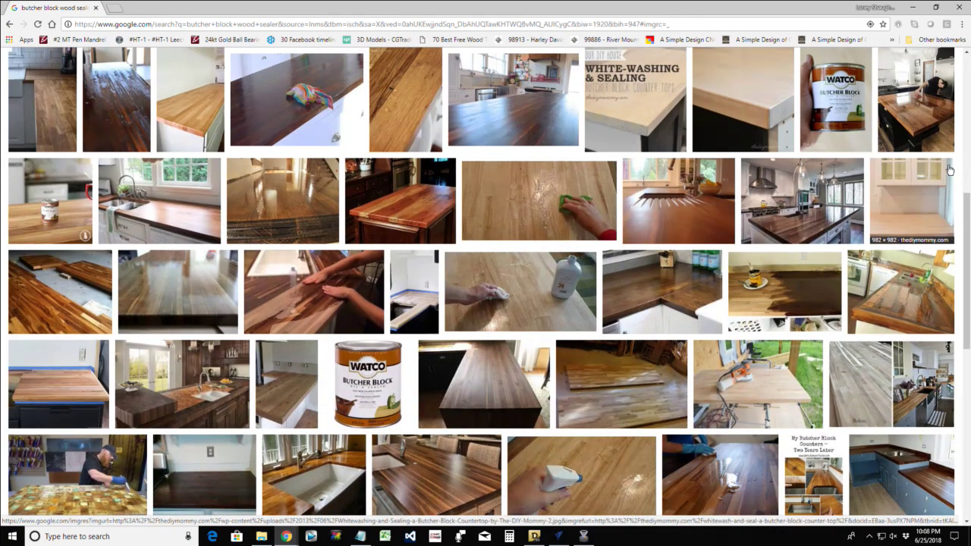
- Close the browser to return to the cherry trivet simulation in VCarve Pro
scroll(848, 250, "up", 2)
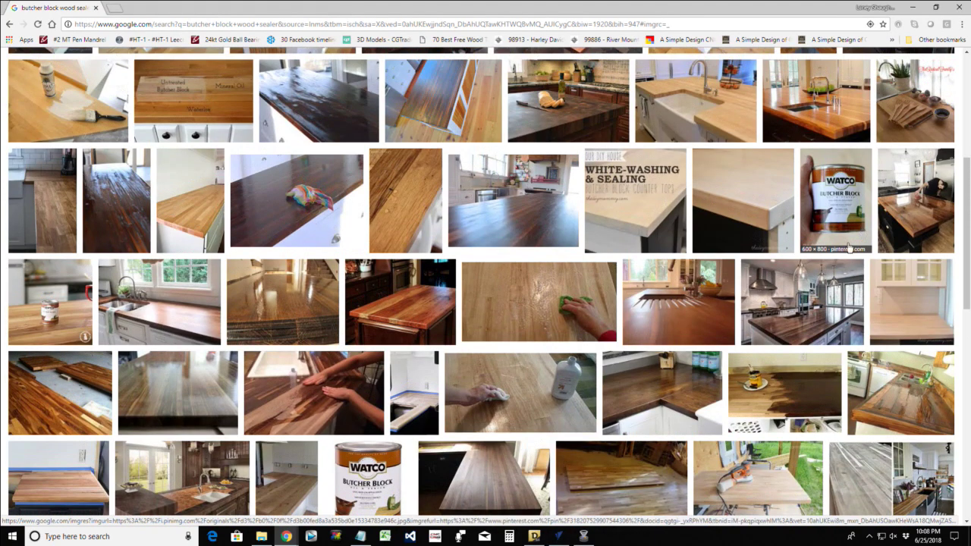
scroll(654, 413, "up", 4)
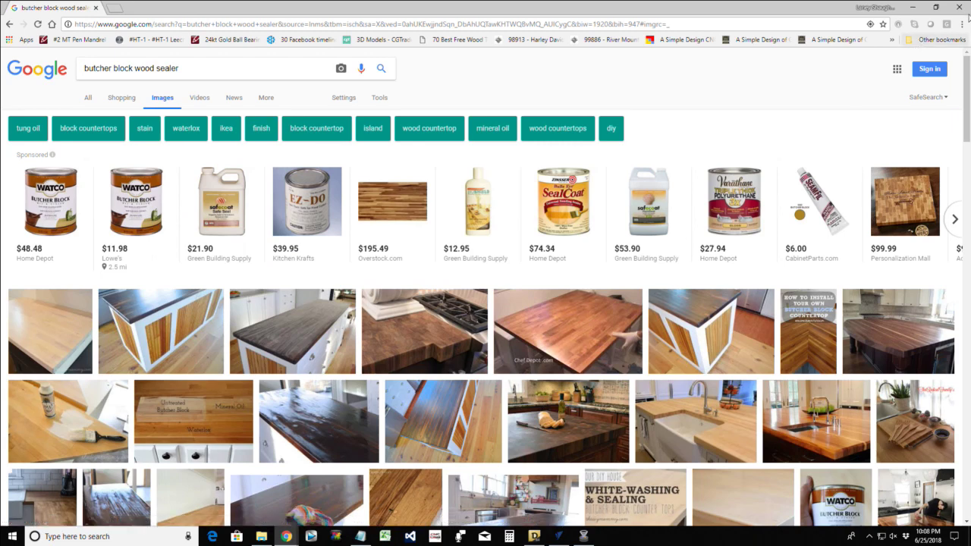
left_click(96, 9)
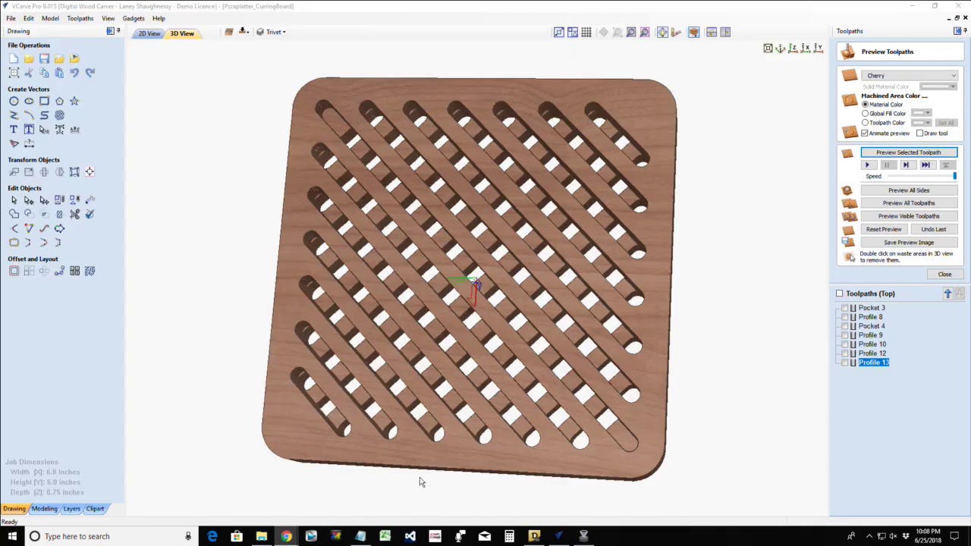
- Tilt the cherry board preview to show its edge thickness, then return to the 2D drawing
left_click_drag(474, 428, 479, 391)
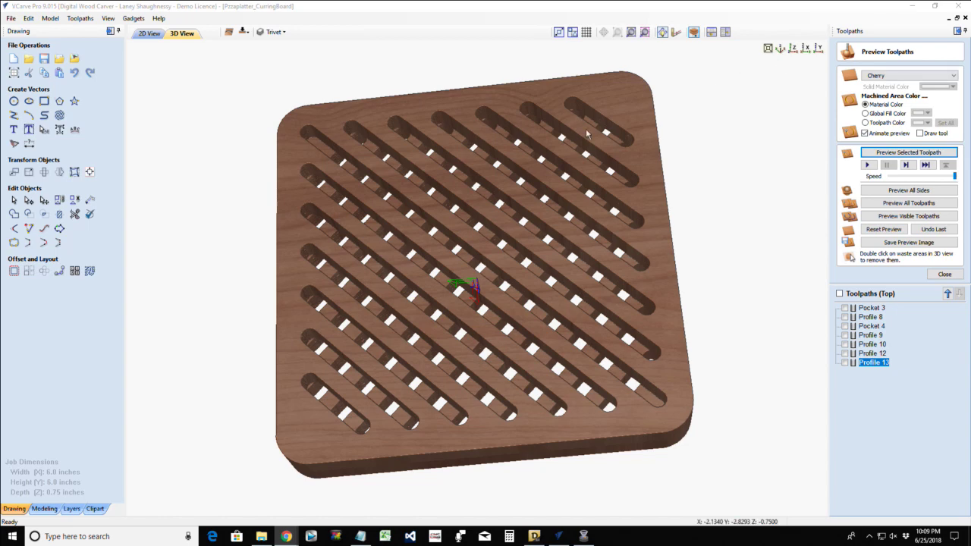
left_click(148, 34)
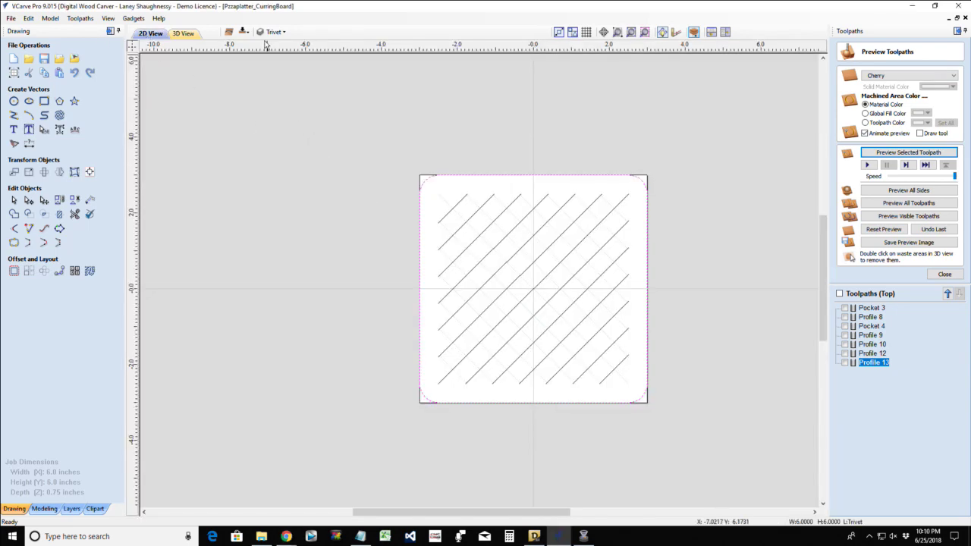
- Clear the selection and flip the job to its bottom side and back to top
mouse_move(339, 146)
left_mouse_down()
mouse_move(621, 410)
mouse_move(727, 488)
mouse_move(715, 479)
left_mouse_up()
left_click(689, 432)
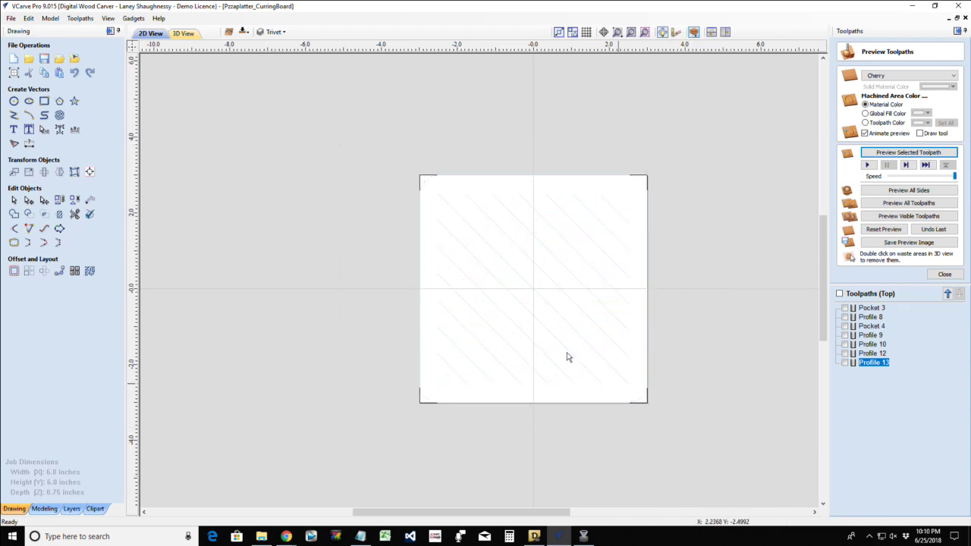
left_click(244, 32)
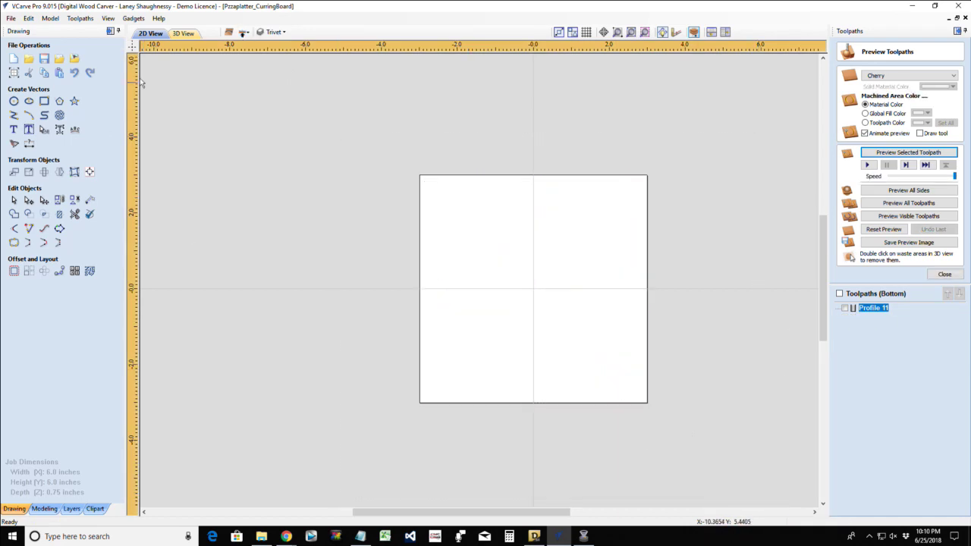
left_click(244, 33)
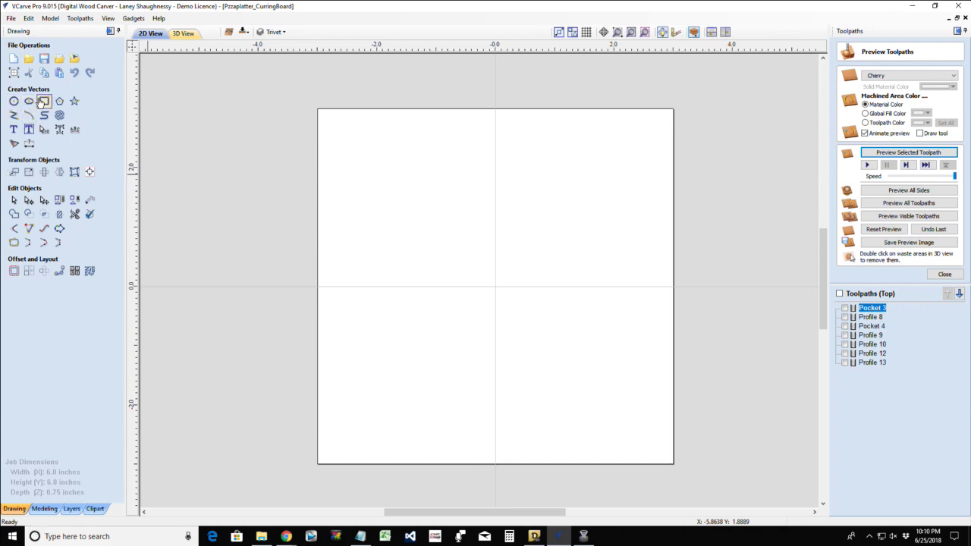
- Draw a 6.0 x 6.0 inch rectangle matching the board, redrawing after a too-wide attempt
left_click(44, 101)
mouse_move(320, 109)
left_mouse_down()
mouse_move(548, 379)
mouse_move(648, 460)
mouse_move(679, 460)
left_mouse_up()
left_click(679, 460)
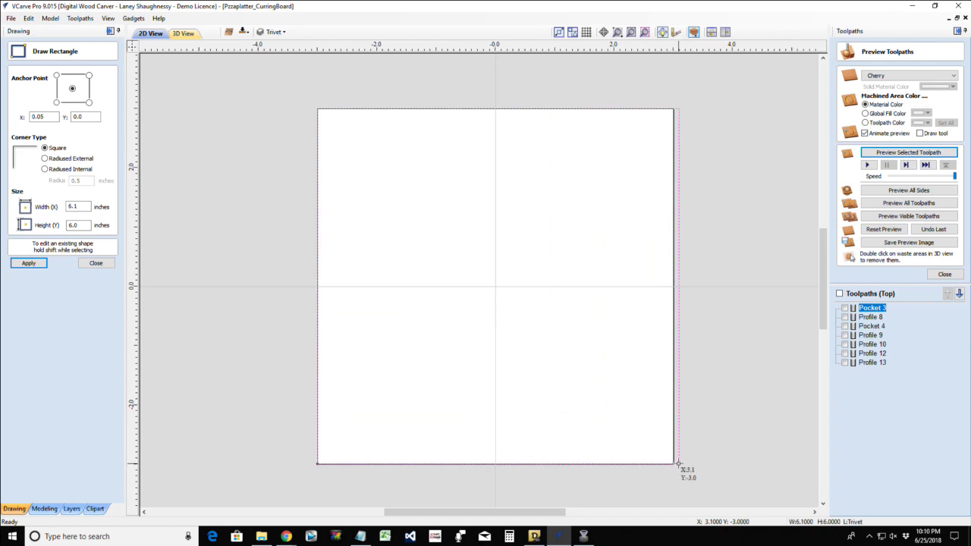
key("Escape")
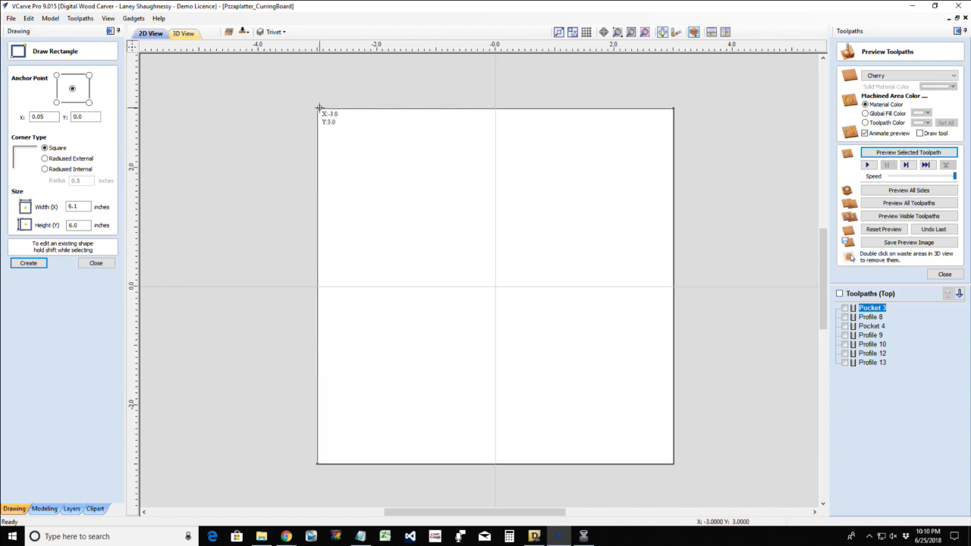
mouse_move(318, 108)
left_mouse_down()
mouse_move(629, 449)
mouse_move(673, 463)
left_mouse_up()
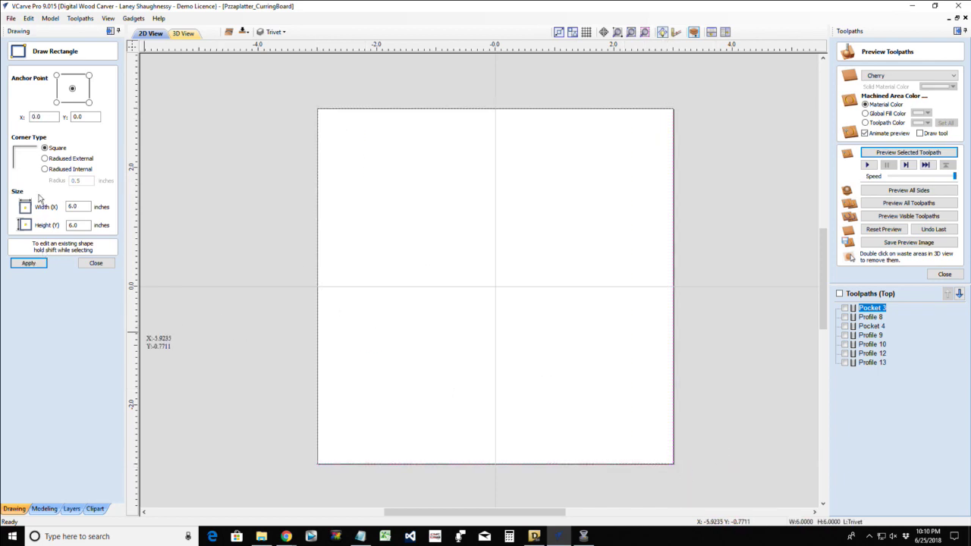
left_click(95, 262)
- Offset the rectangle 0.5 inch inwards to create the inner square
left_click(13, 271)
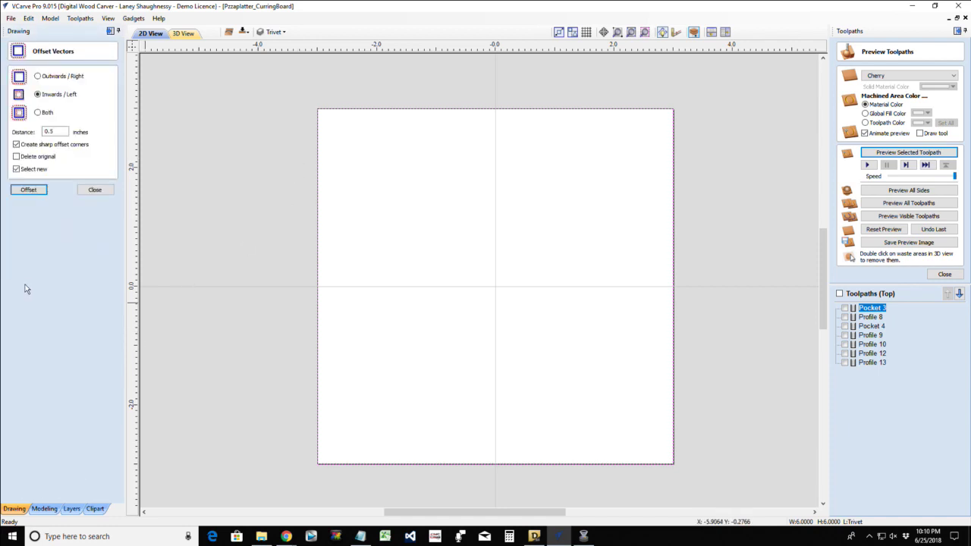
left_click(30, 191)
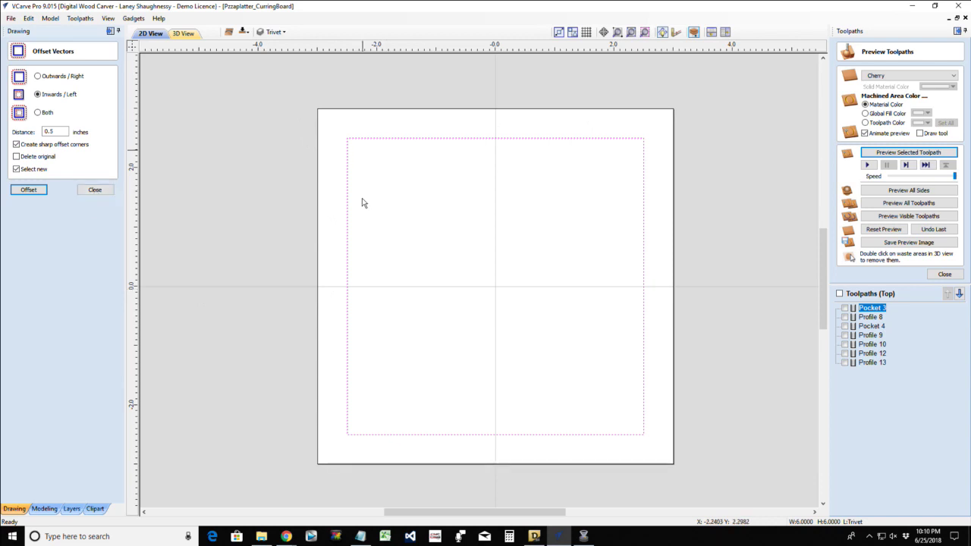
left_click(92, 190)
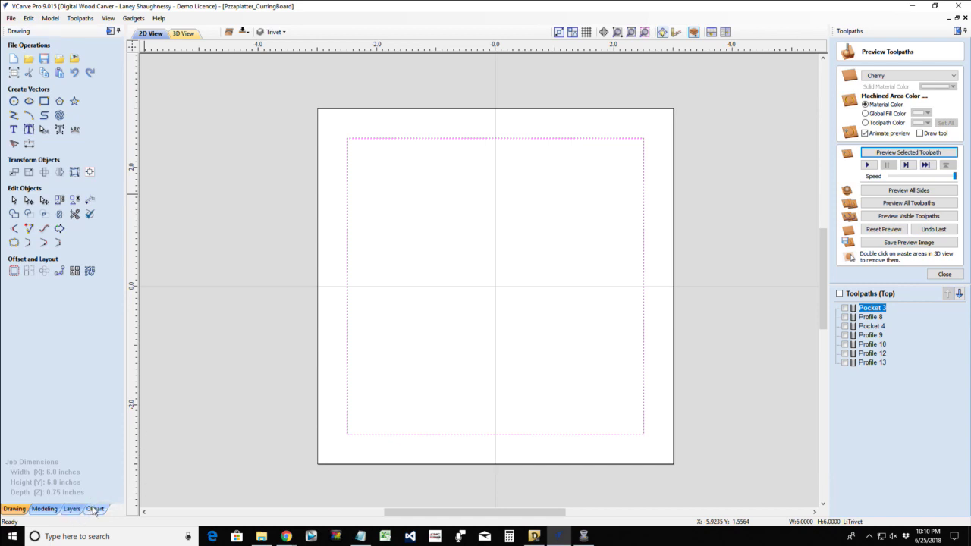
- Drag the Weave29-i knot from the Clipart Weaves folder onto the board
left_click(94, 509)
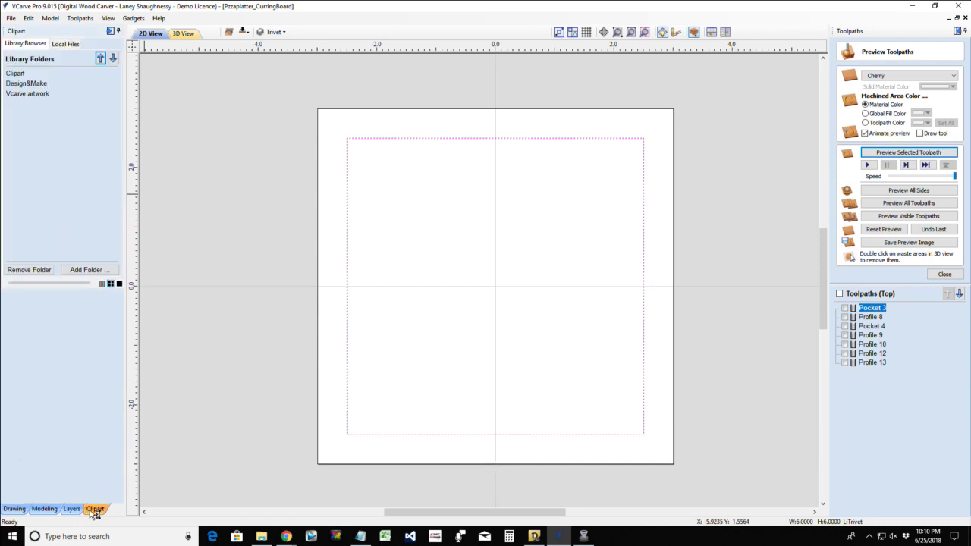
left_click(19, 73)
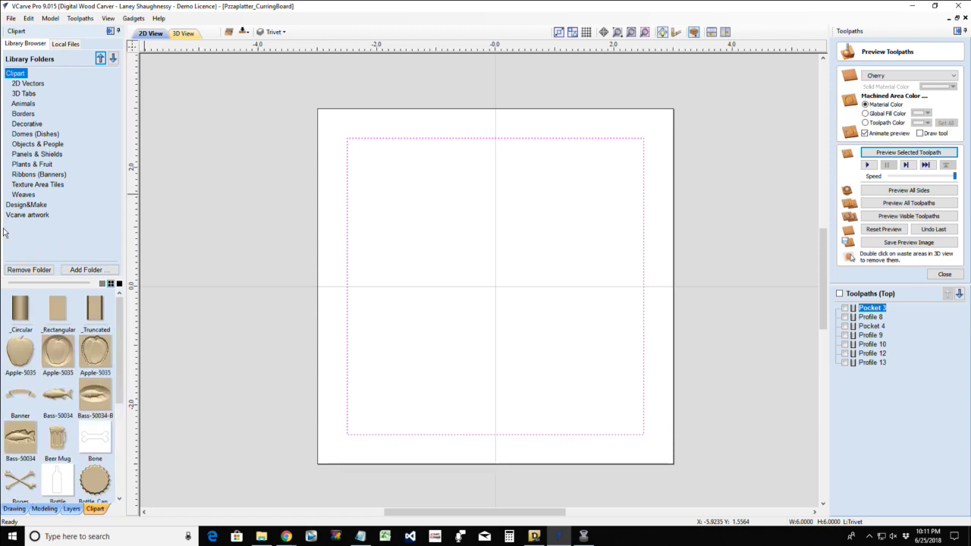
left_click(22, 195)
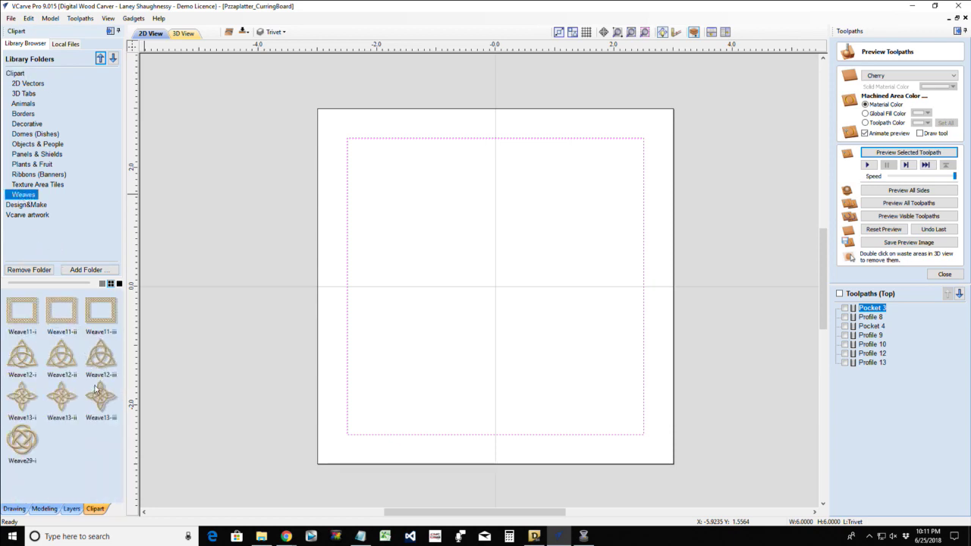
scroll(96, 390, "down", 3)
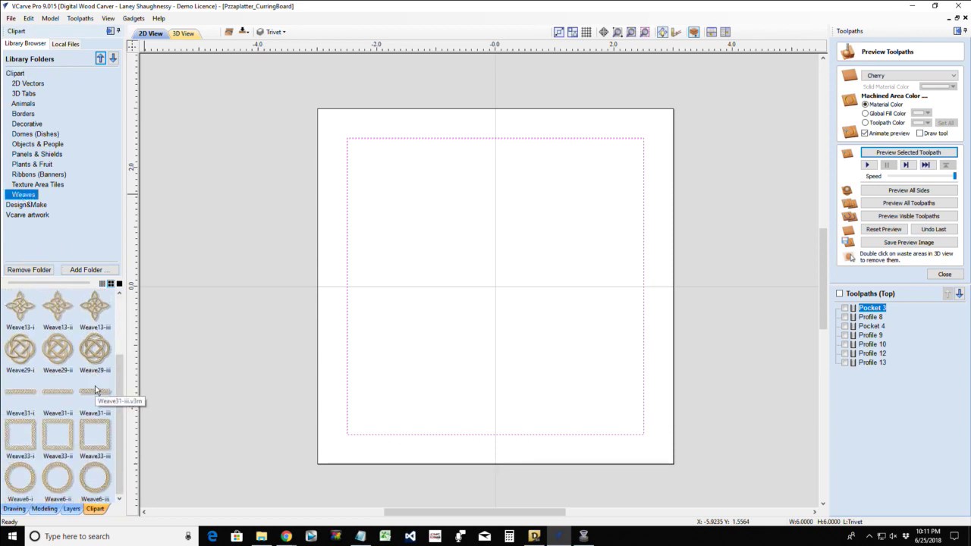
scroll(91, 396, "up", 2)
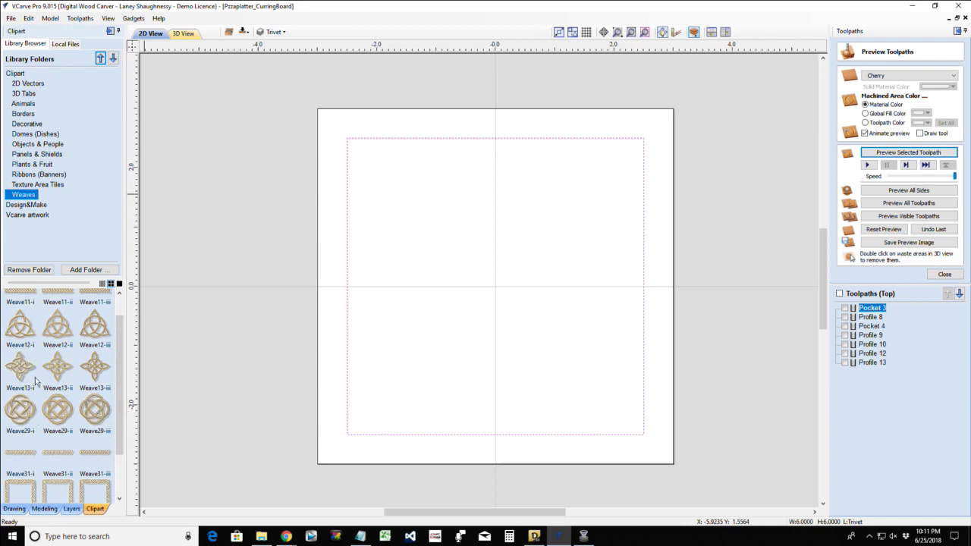
scroll(35, 377, "down", 1)
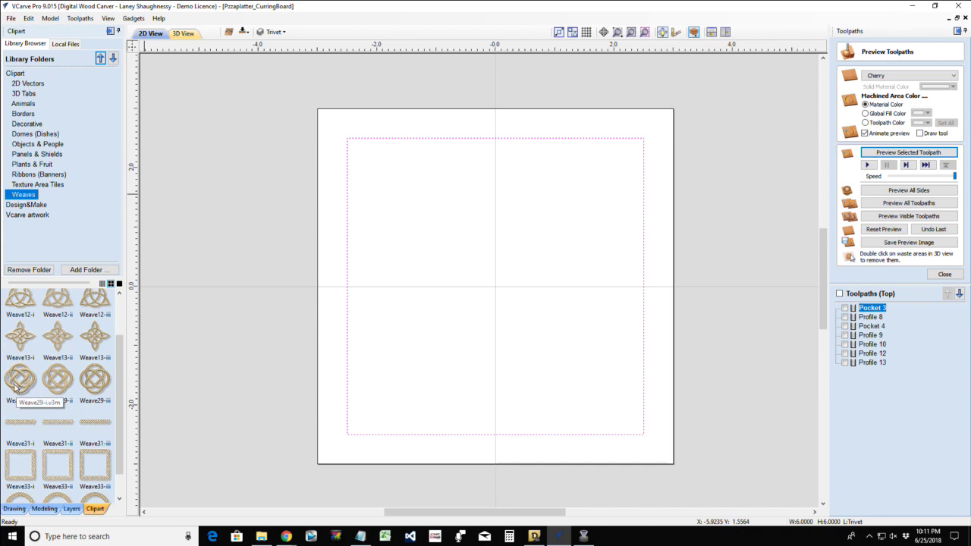
left_click_drag(15, 388, 341, 266)
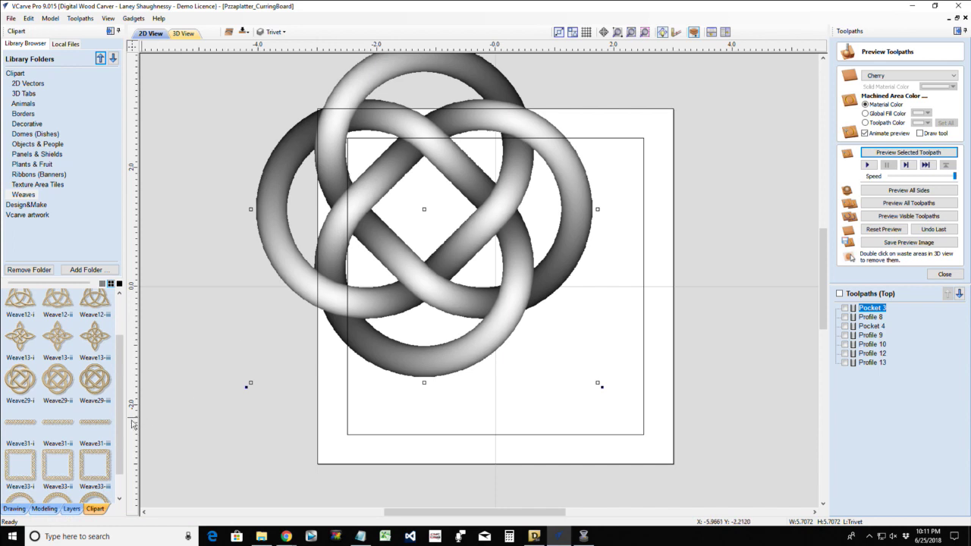
- Centre the knot with F9, scale it to about 2.5 inches, and move it lower-left
left_click(15, 509)
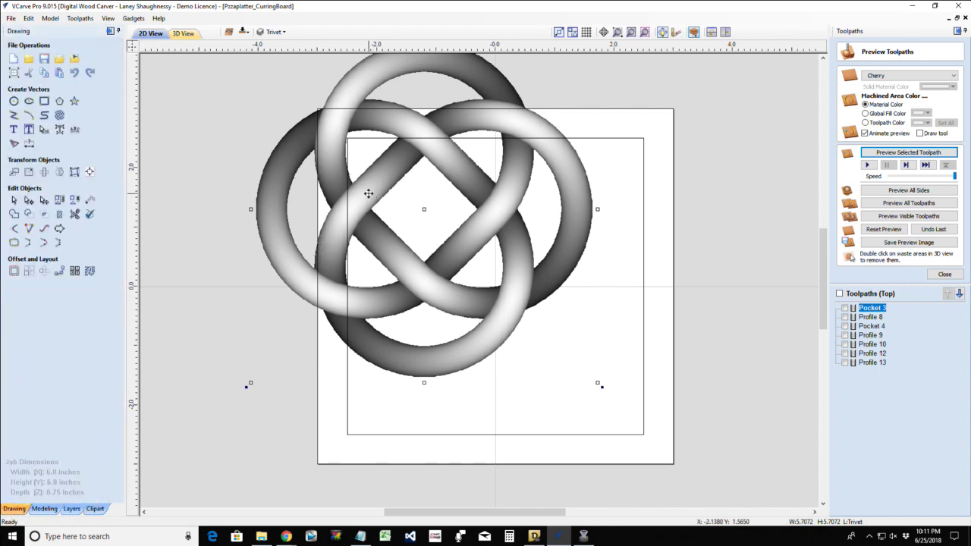
key("F9")
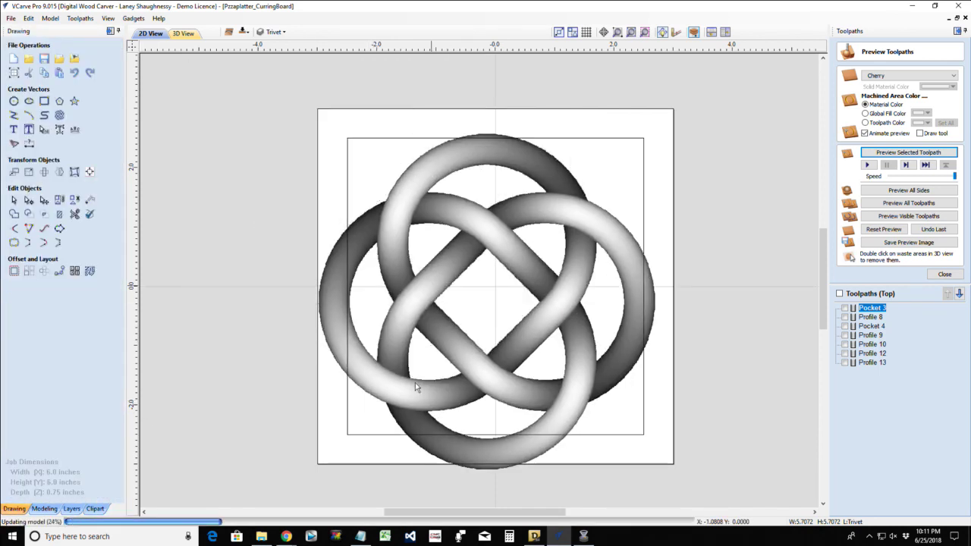
left_click(391, 386)
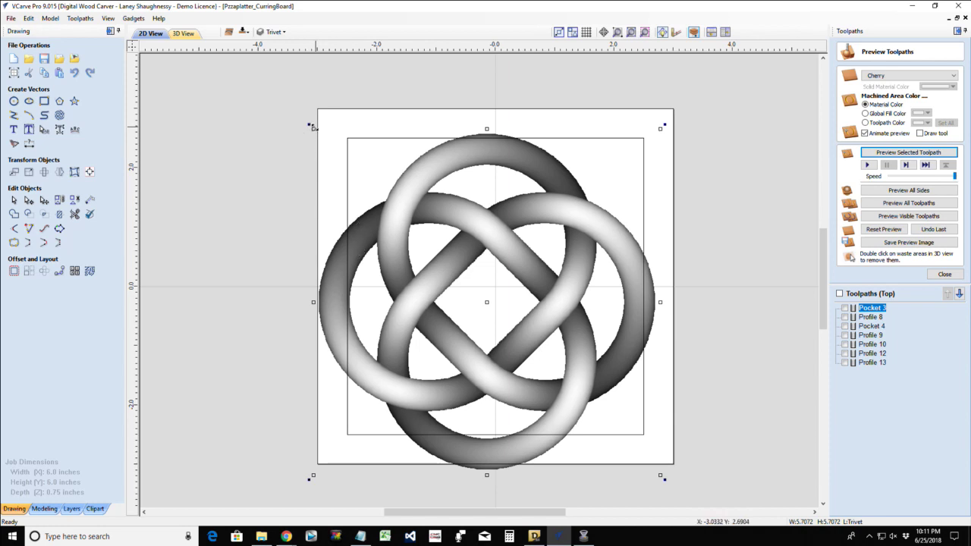
left_click_drag(310, 126, 426, 225)
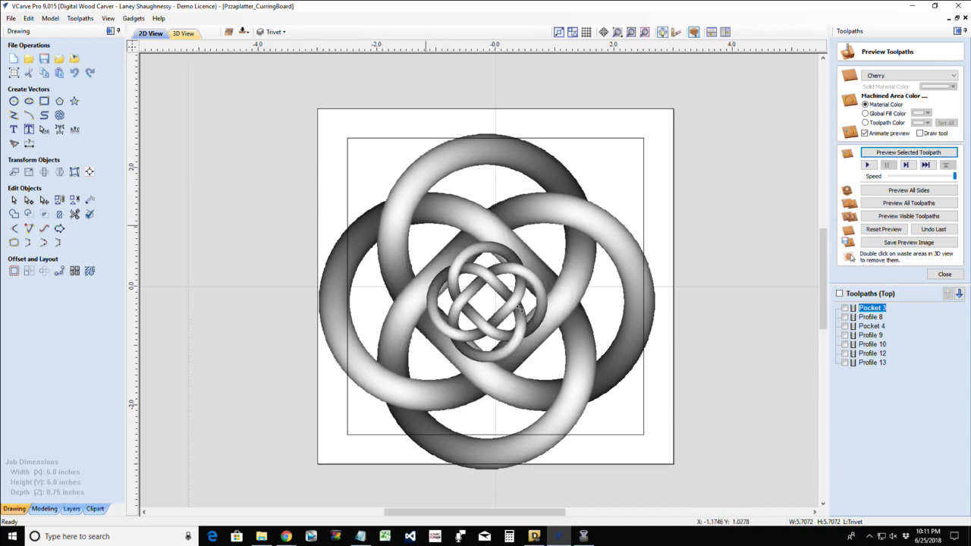
left_click_drag(491, 281, 452, 318)
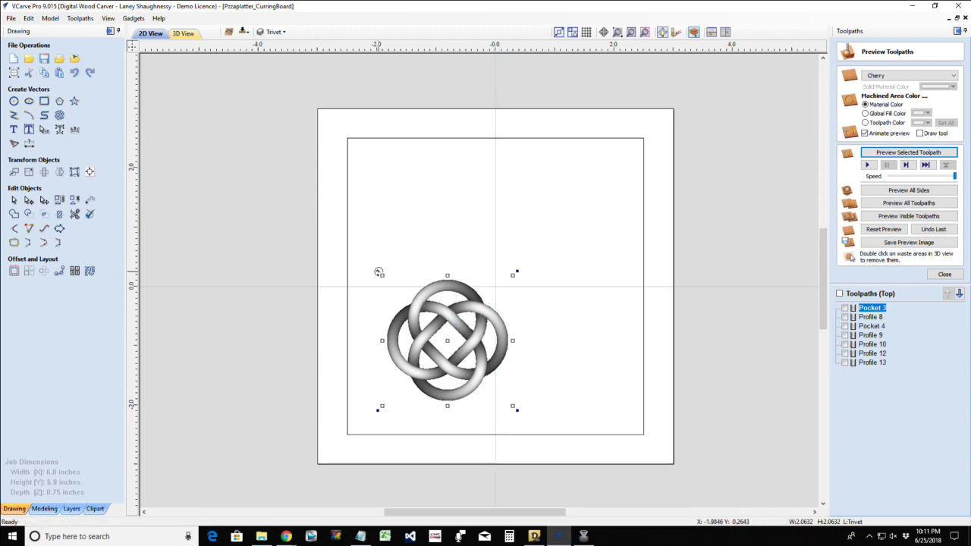
left_click_drag(381, 275, 372, 267)
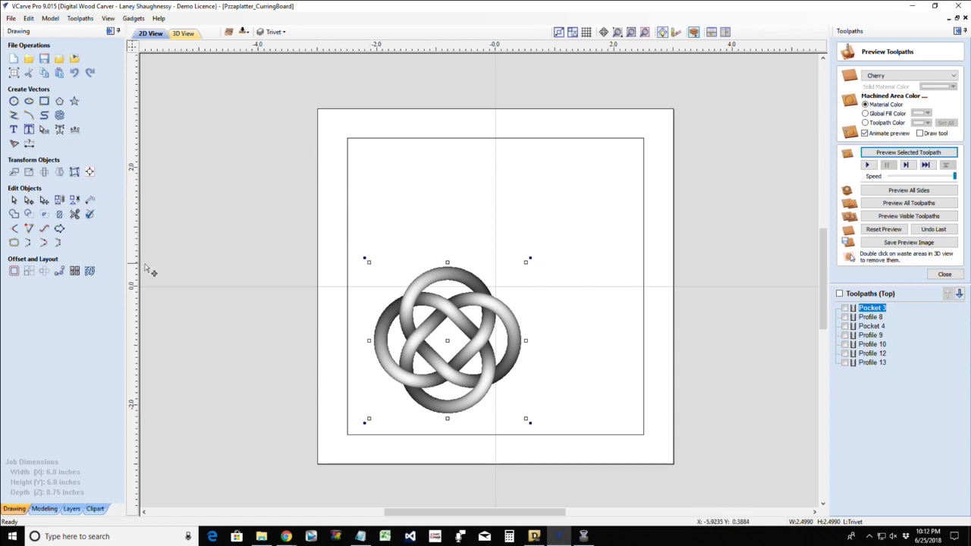
- Trace the knot bitmap into vectors with a 0.99 black/white threshold
left_click(13, 144)
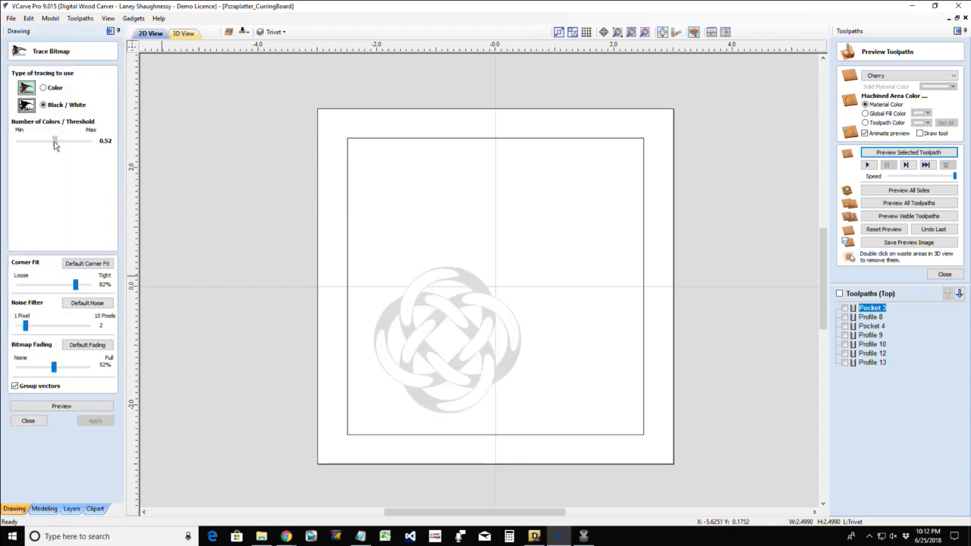
left_click_drag(55, 144, 89, 144)
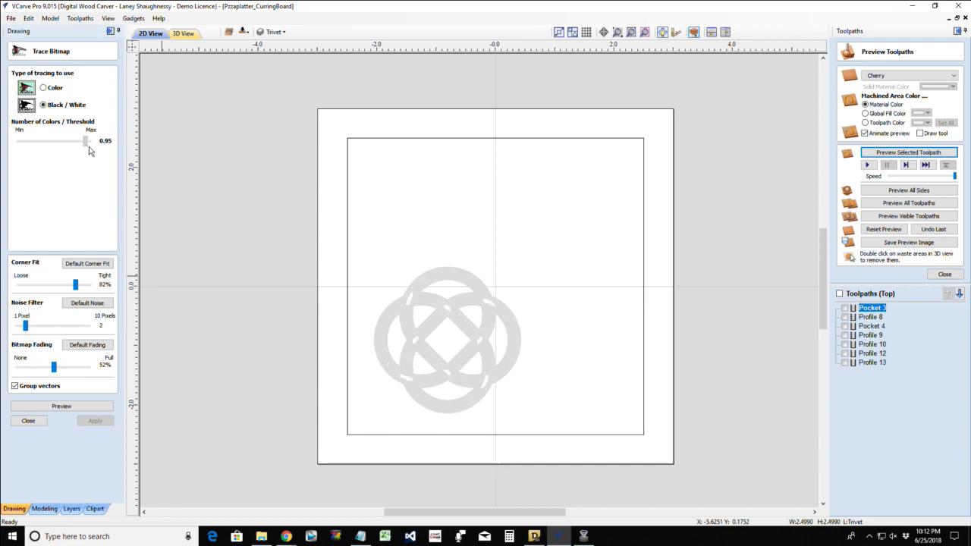
left_click(73, 407)
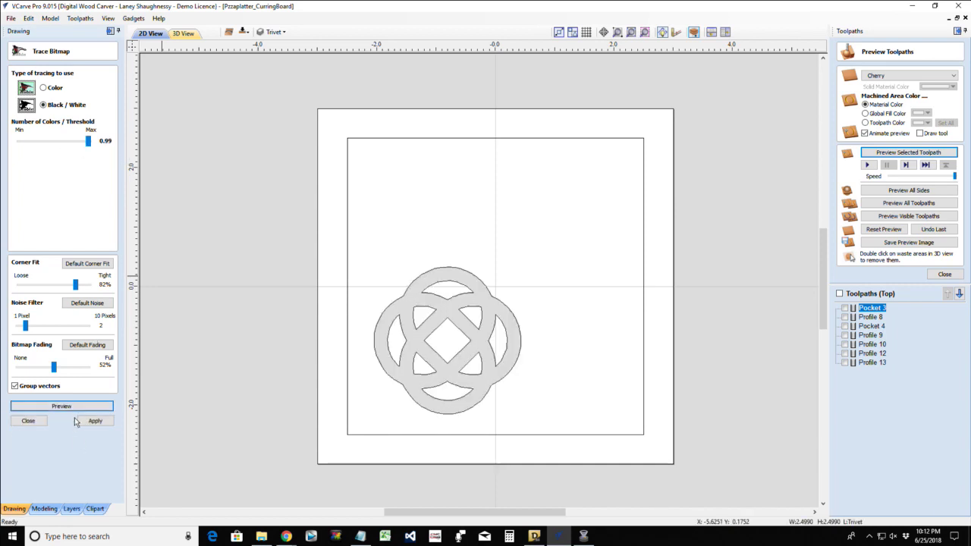
left_click(93, 422)
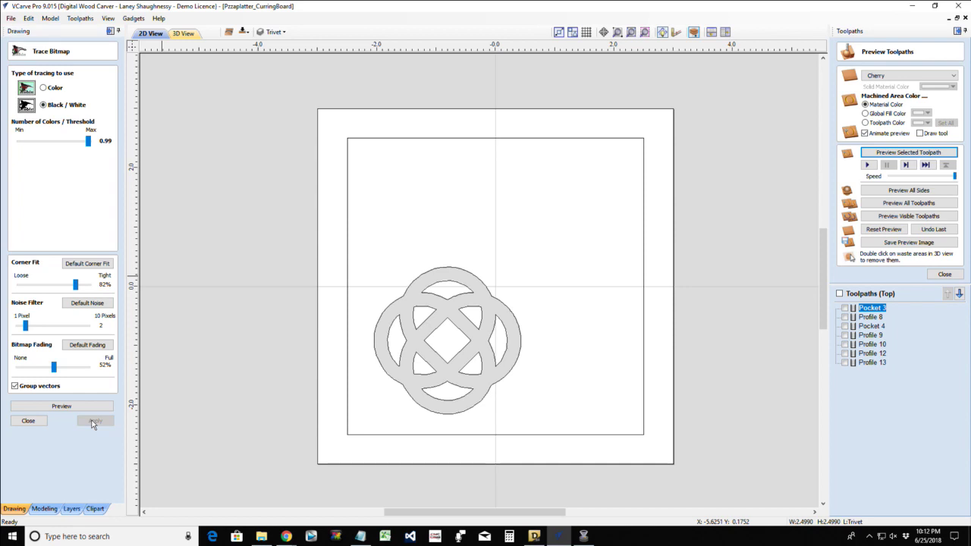
left_click(28, 420)
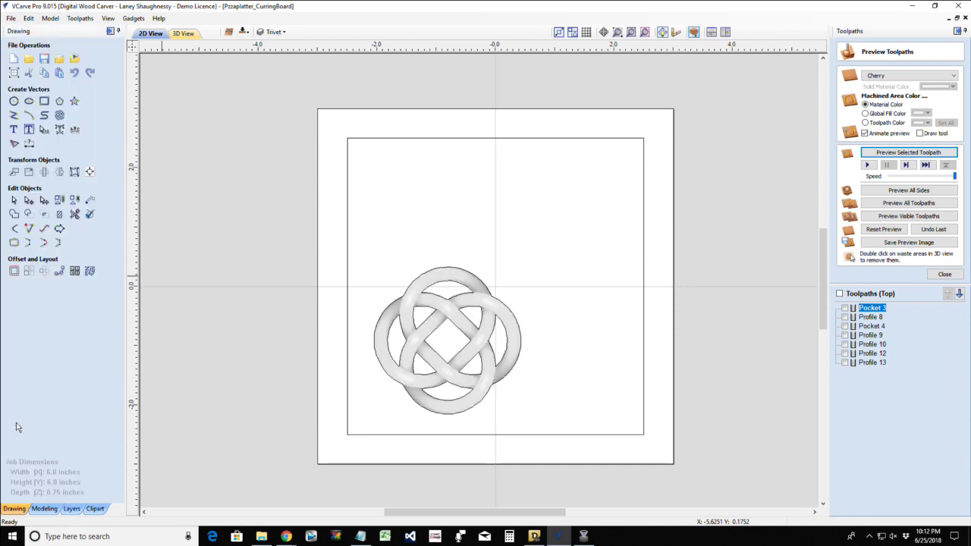
- Delete the shaded knot model and box-select the traced knot outlines
left_click(389, 318)
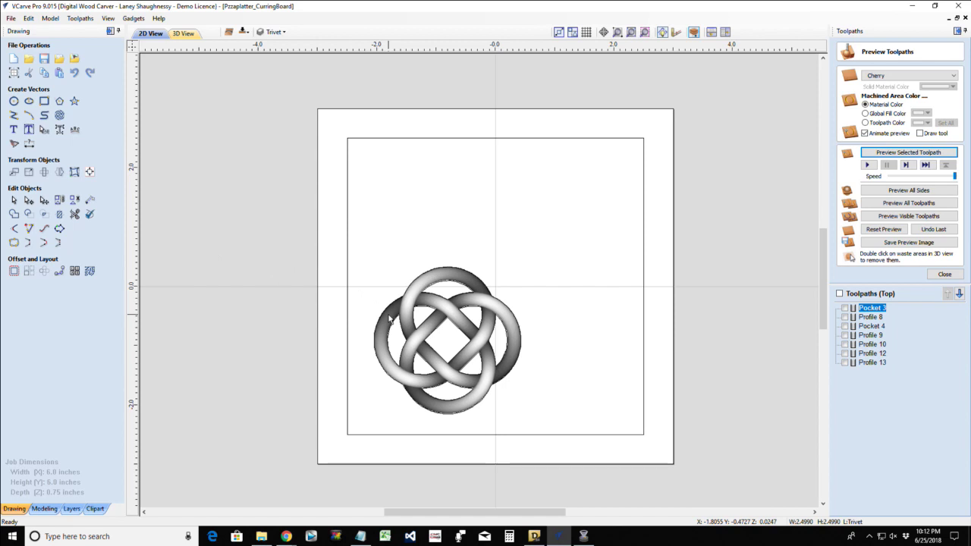
key("Delete")
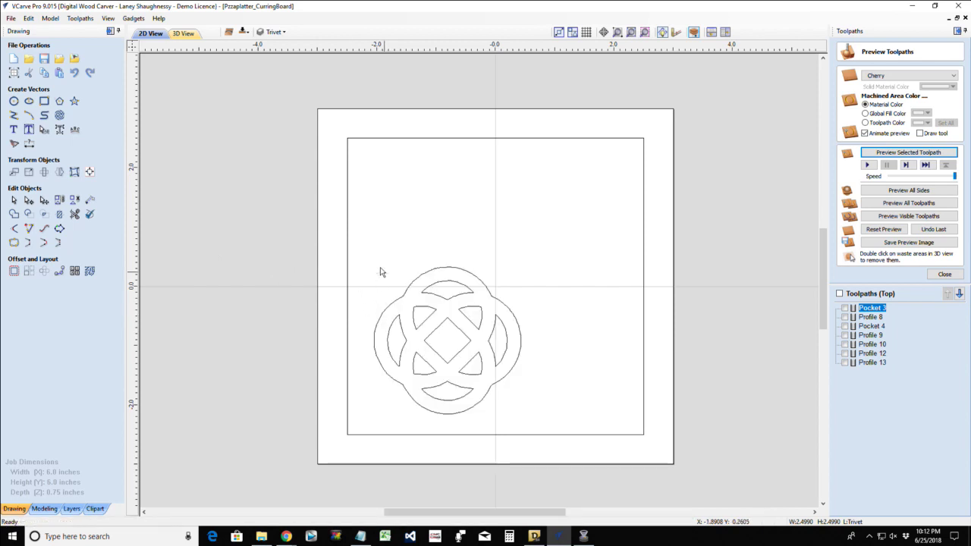
left_click_drag(341, 242, 533, 431)
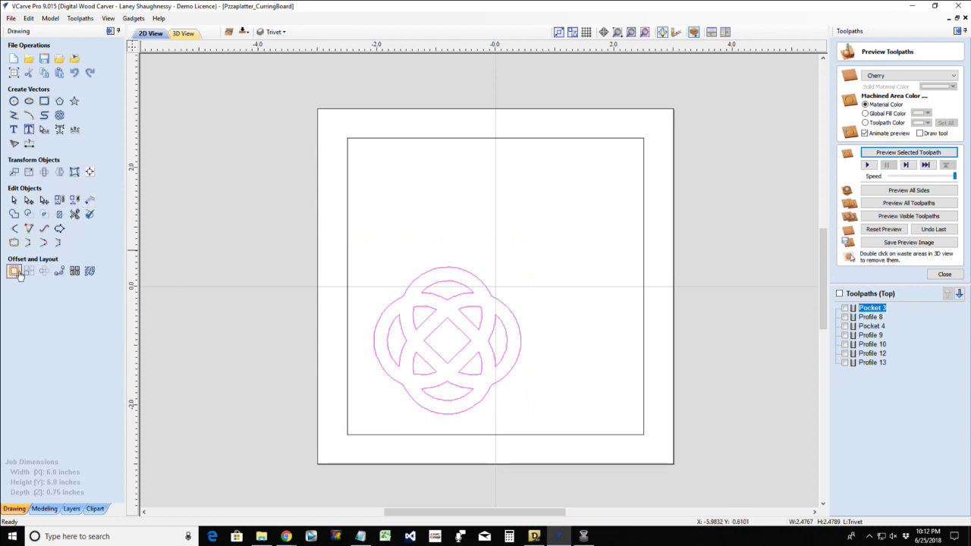
- Make four circular copies of the traced knot rotated about centre X 0, Y 0
left_click(47, 273)
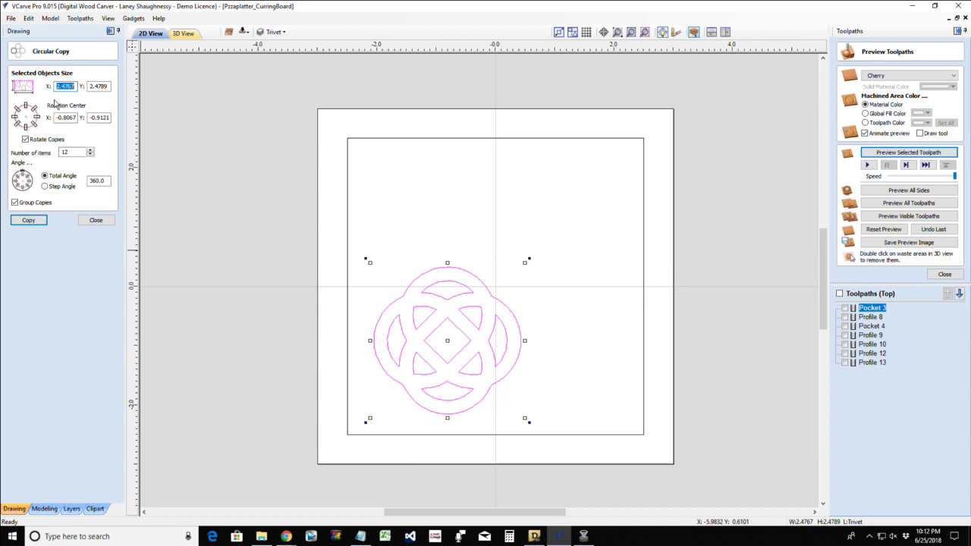
double_click(106, 117)
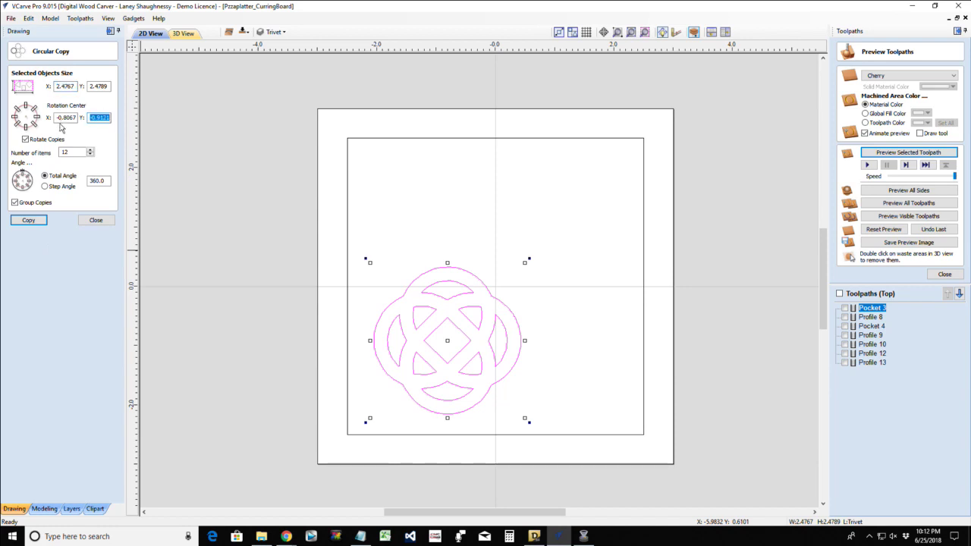
type("0")
type("0")
double_click(68, 151)
left_click(27, 221)
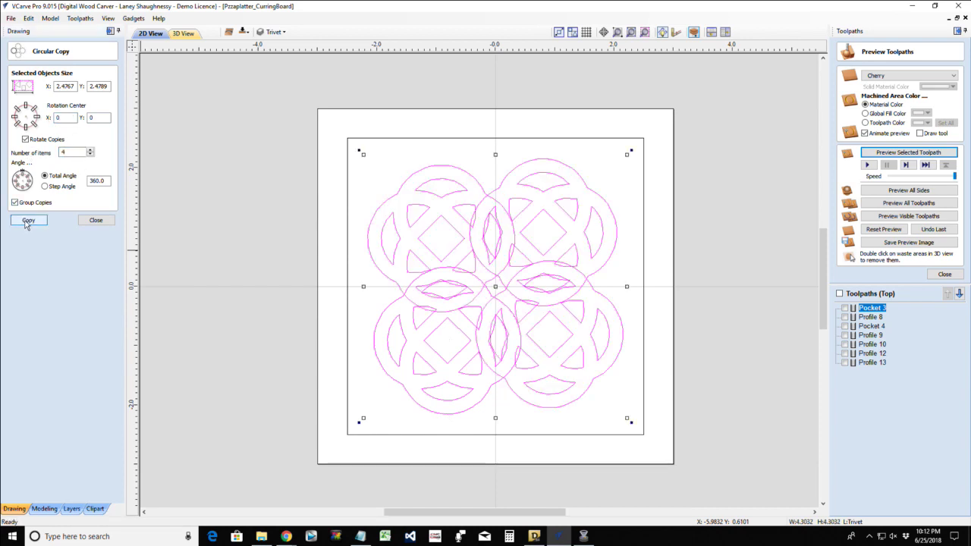
left_click(103, 222)
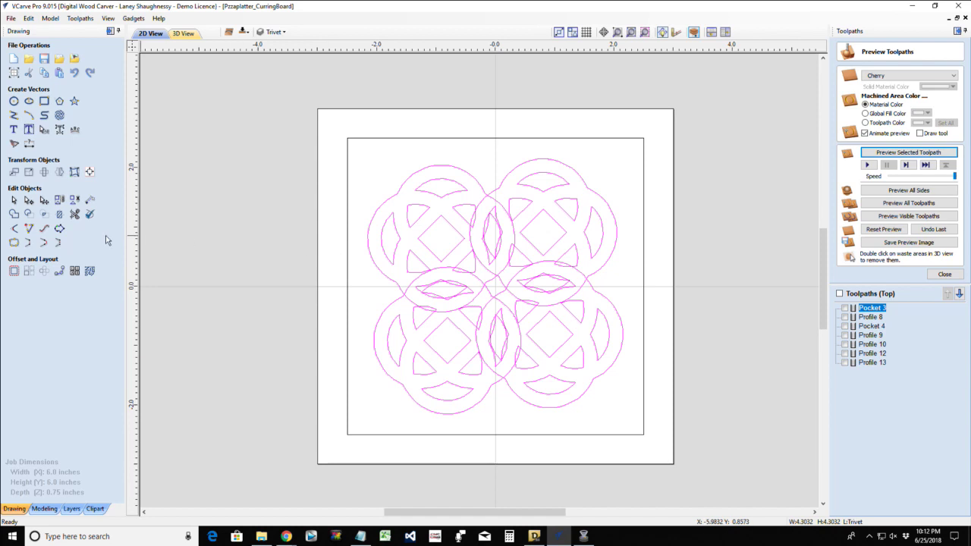
- Try welding the four overlapping knot copies, then undo the weld
left_click(14, 215)
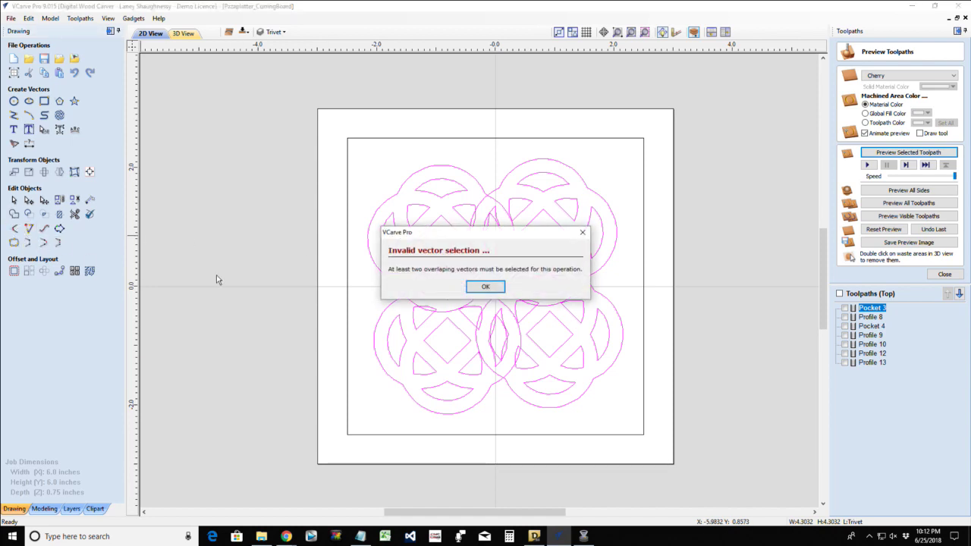
left_click(478, 289)
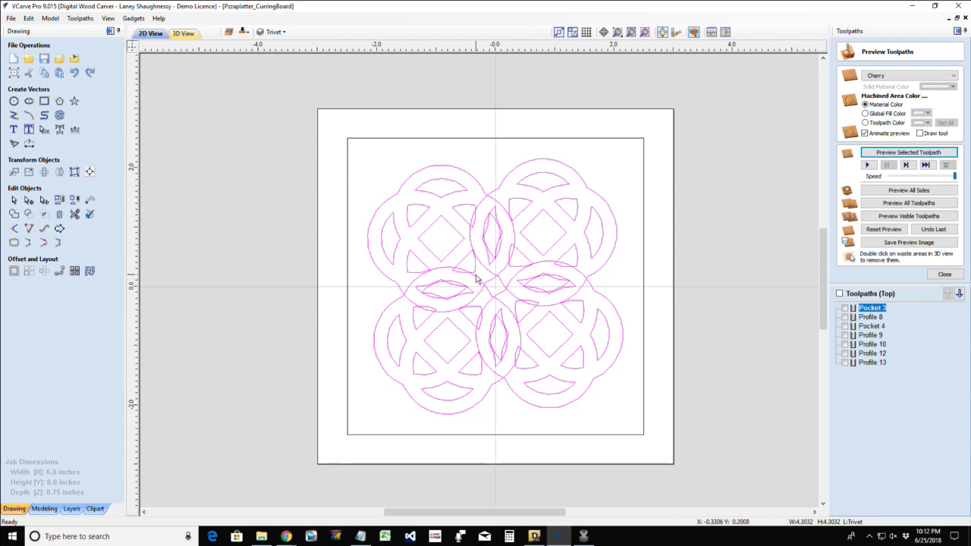
left_click(479, 271)
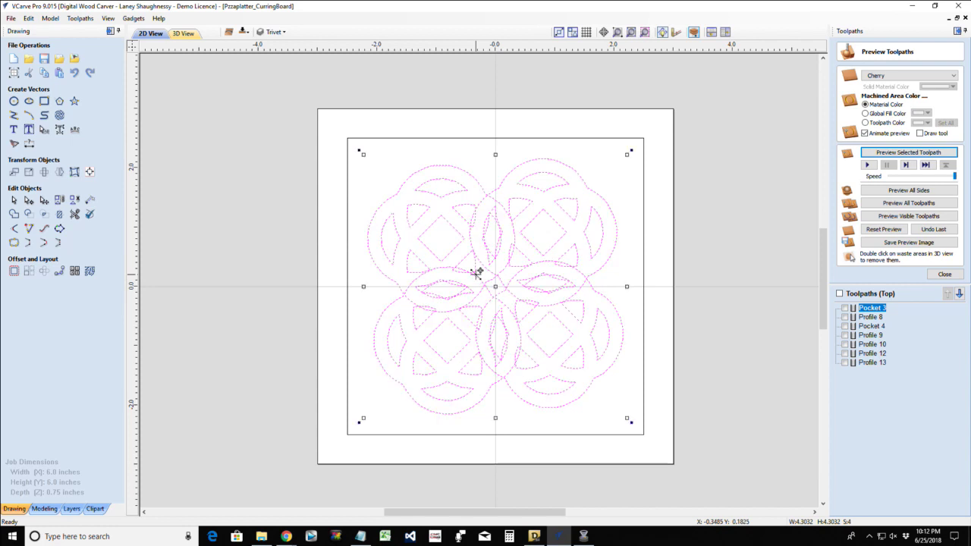
left_click(14, 214)
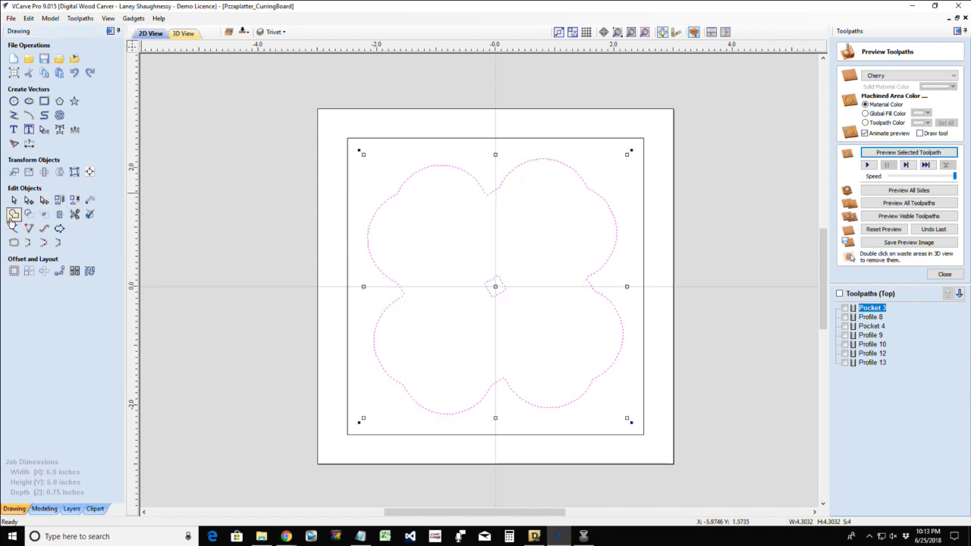
key("ctrl+z")
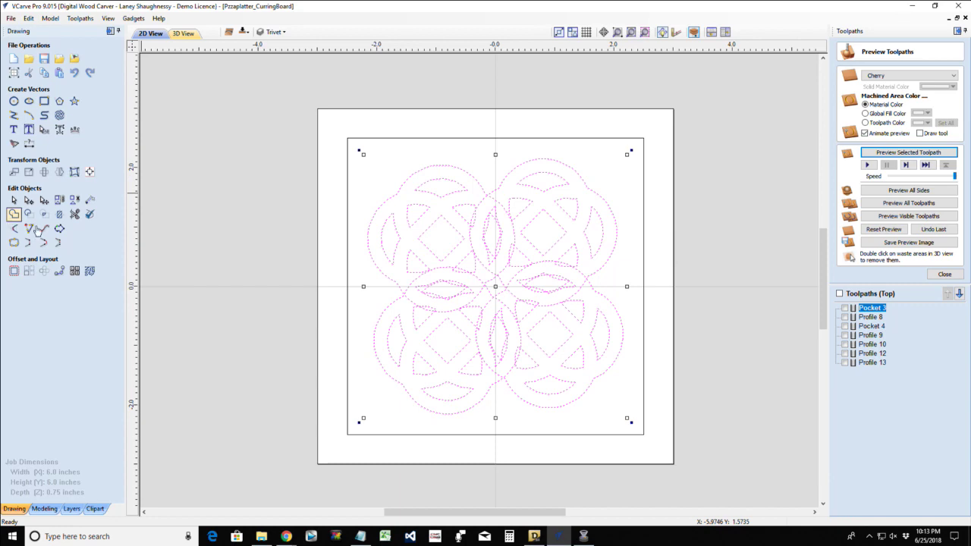
- Trim the overlapping circle arcs and short segments around the central lens
left_click(74, 214)
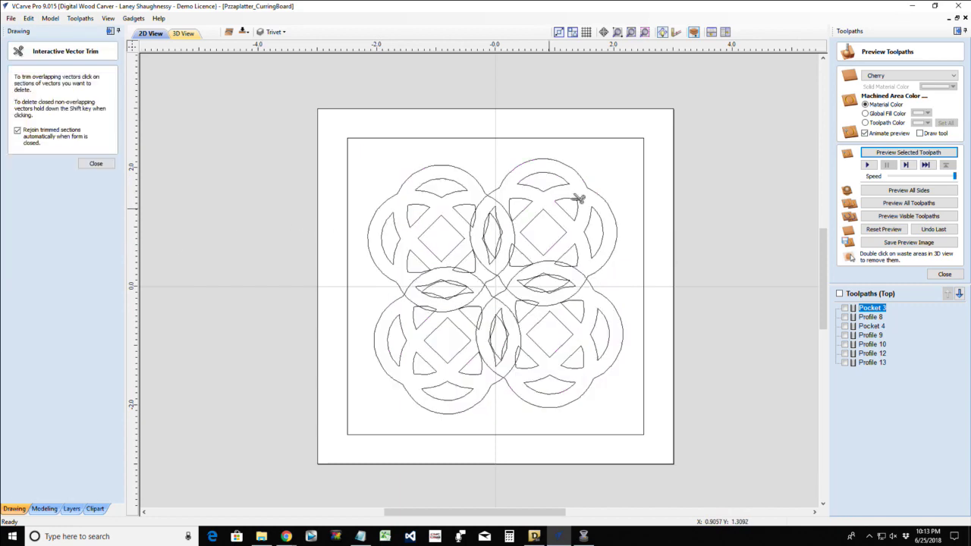
scroll(513, 175, "up", 5)
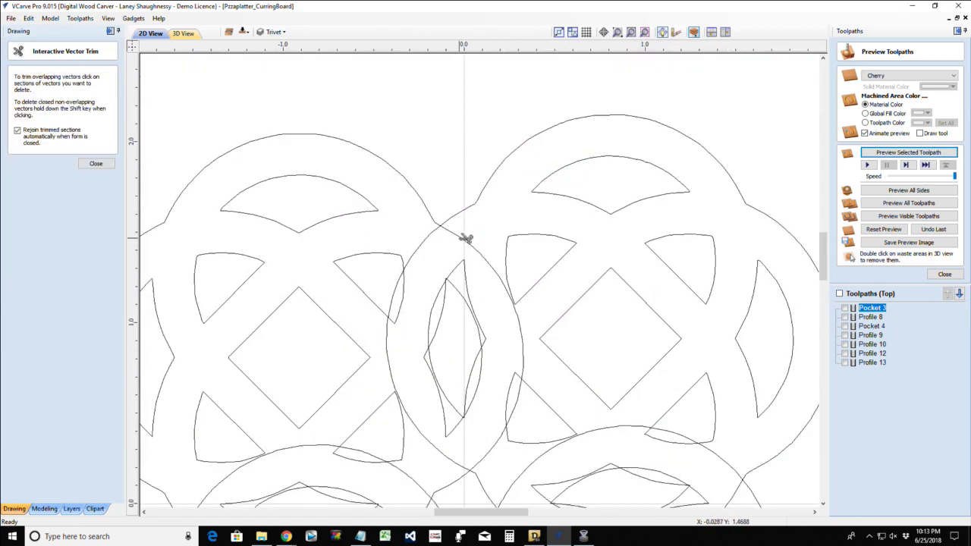
scroll(472, 279, "down", 3)
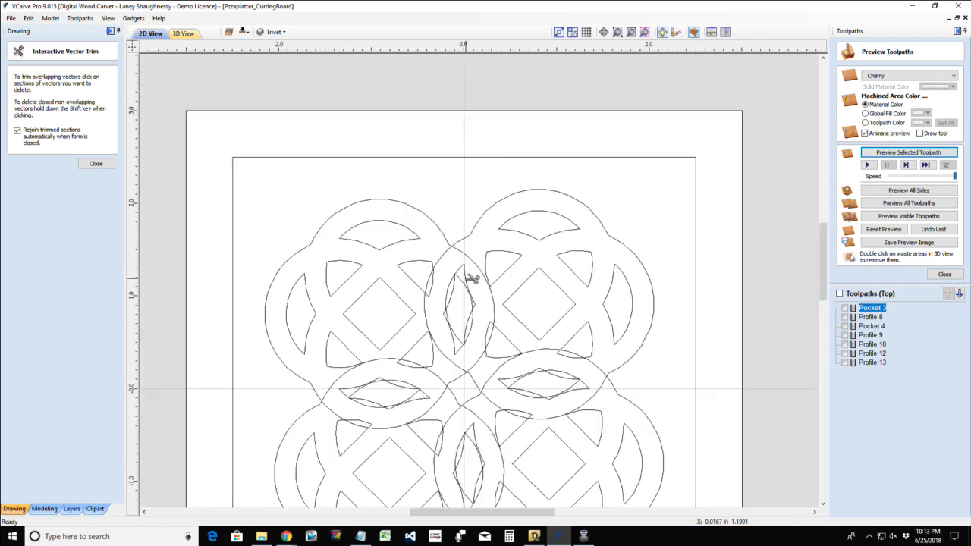
scroll(471, 279, "up", 2)
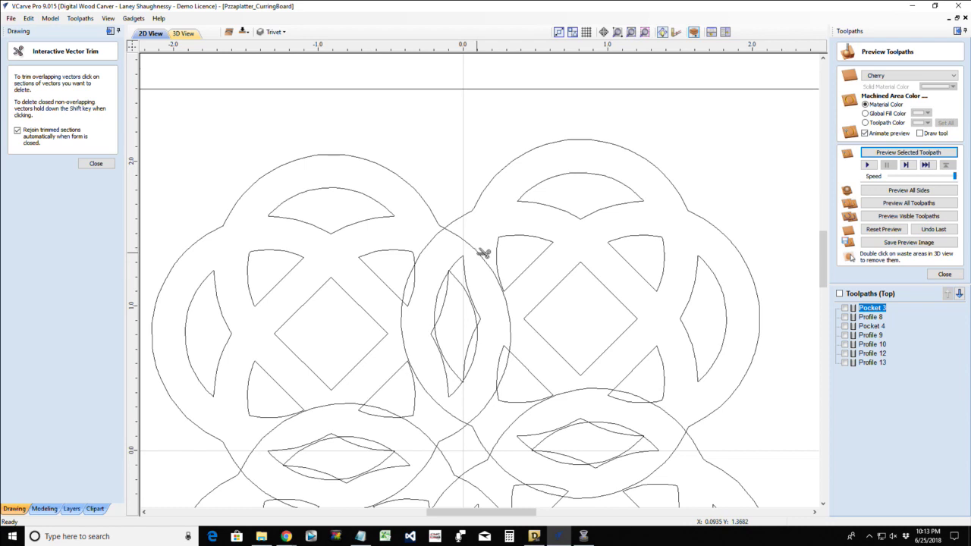
left_click(483, 252)
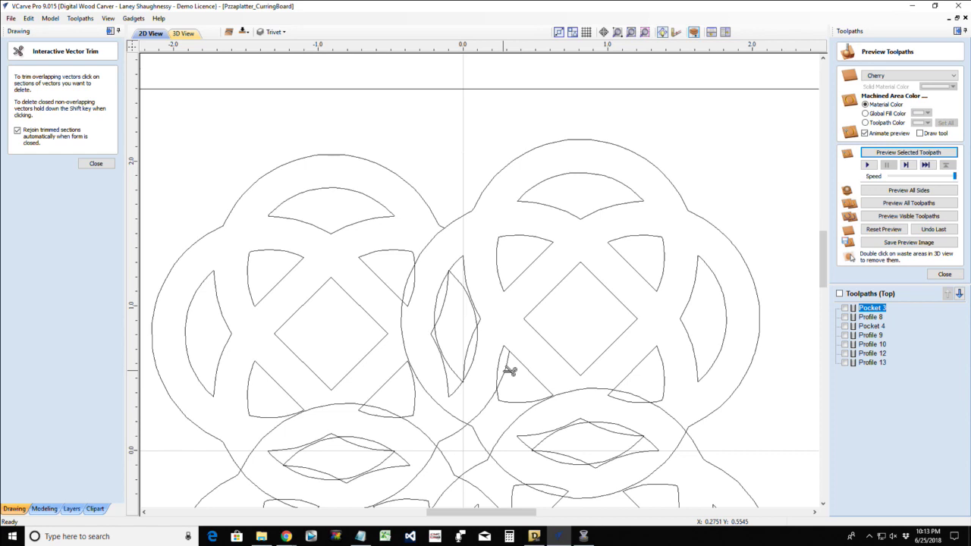
left_click(423, 247)
left_click(406, 332)
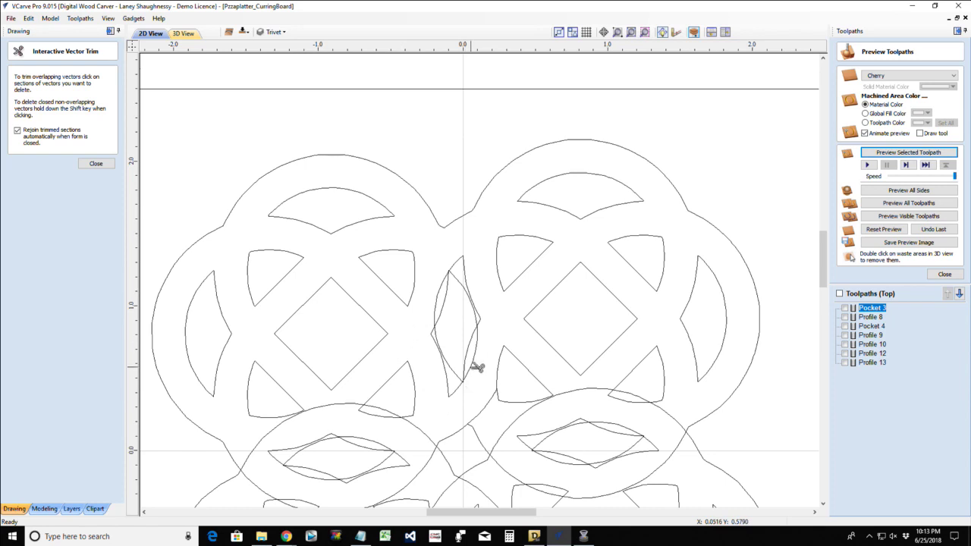
left_click(450, 383)
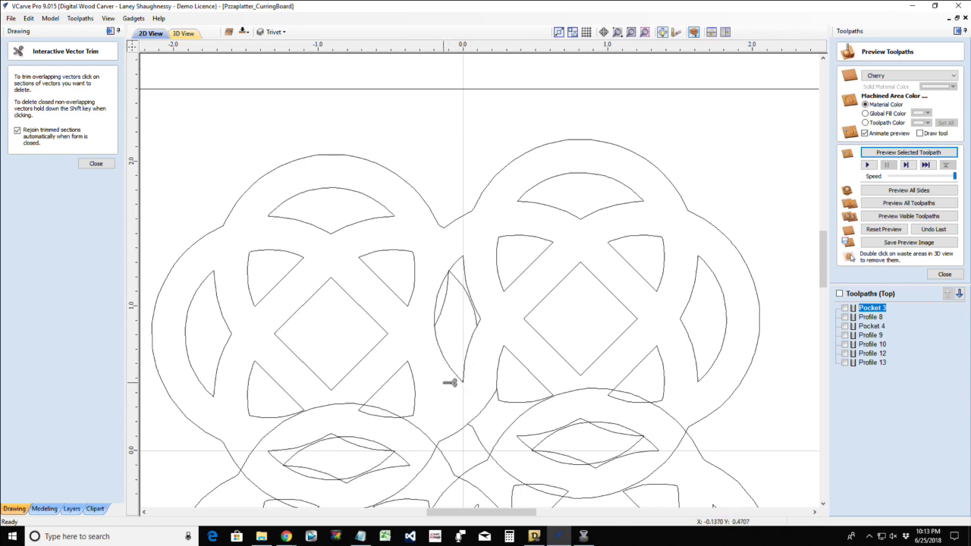
left_click(441, 299)
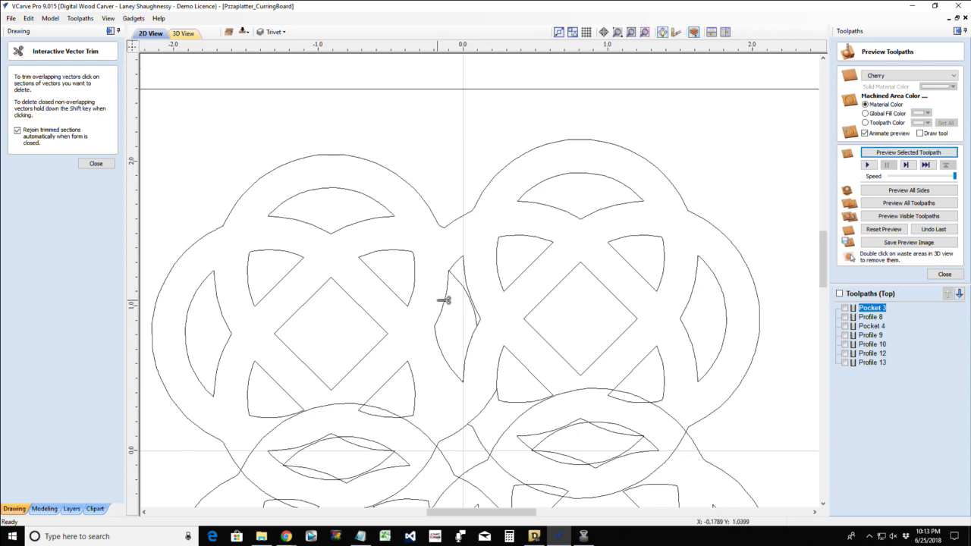
left_click(471, 278)
- Trim the arcs of the upper-left lens and the lower-left ring
scroll(467, 379, "down", 3)
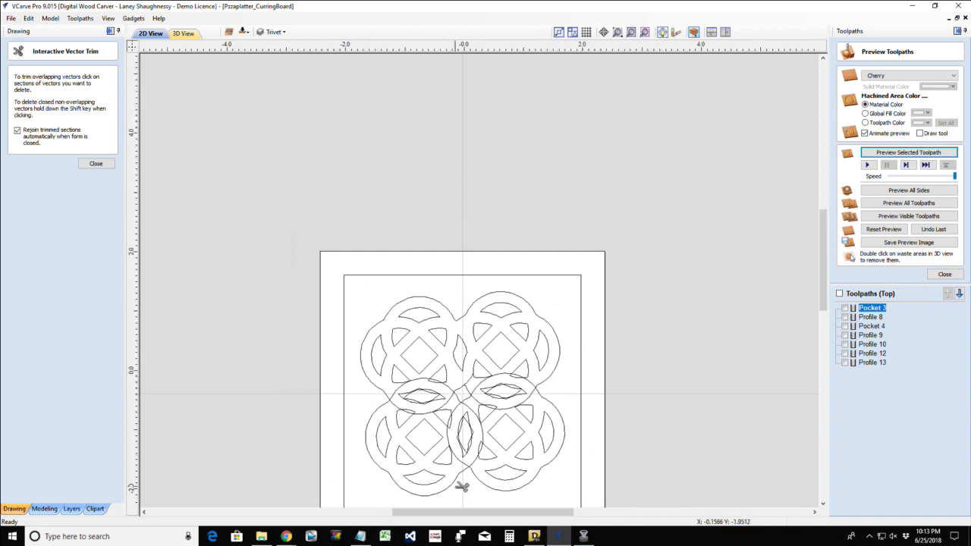
scroll(462, 481, "up", 3)
scroll(466, 476, "down", 1)
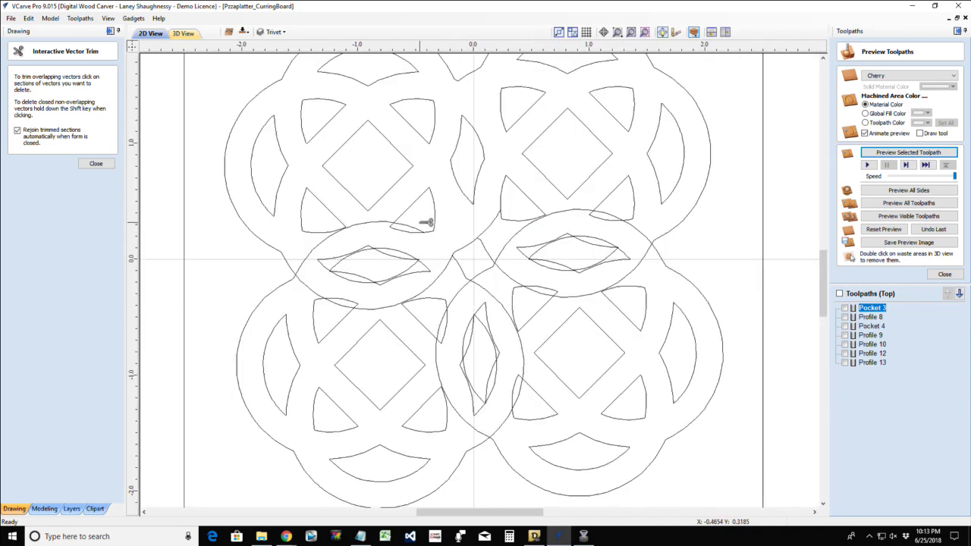
left_click(413, 229)
left_click(327, 241)
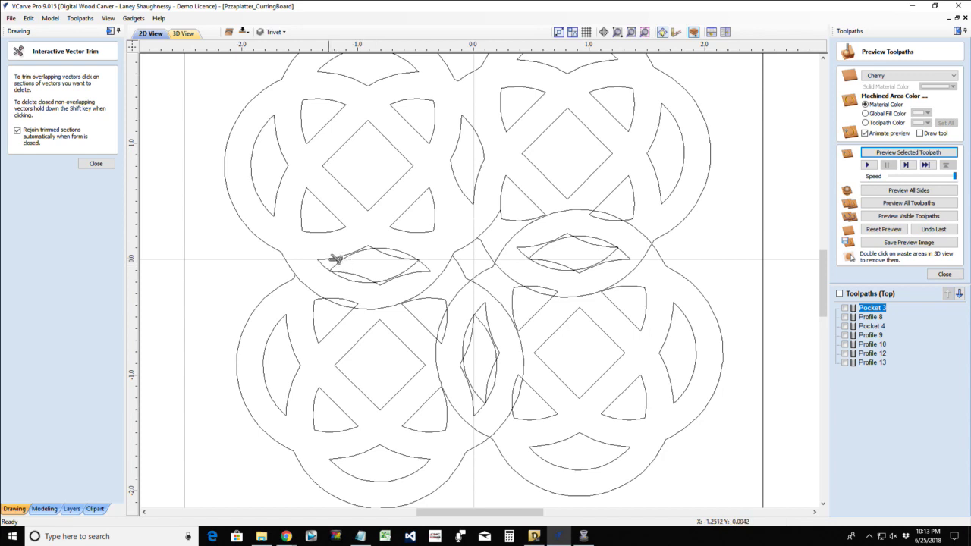
left_click(335, 258)
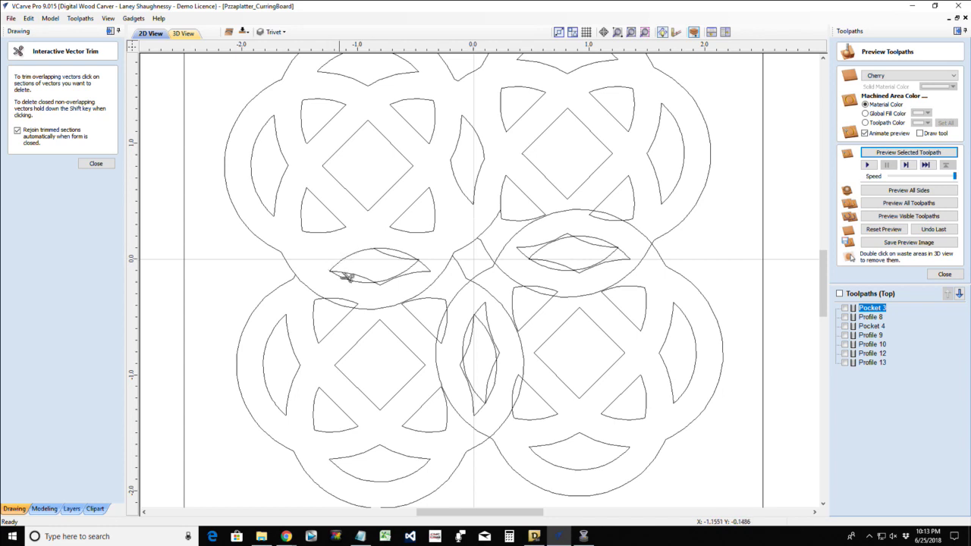
left_click(417, 273)
left_click(409, 255)
- Trim the right lens arcs and ends, leaving a small central diamond
scroll(424, 302, "down", 1)
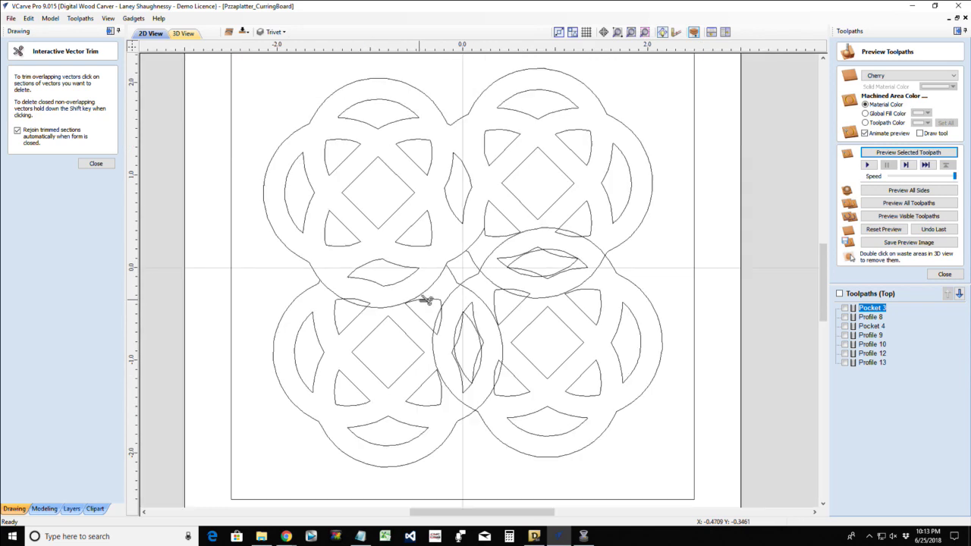
left_click(501, 243)
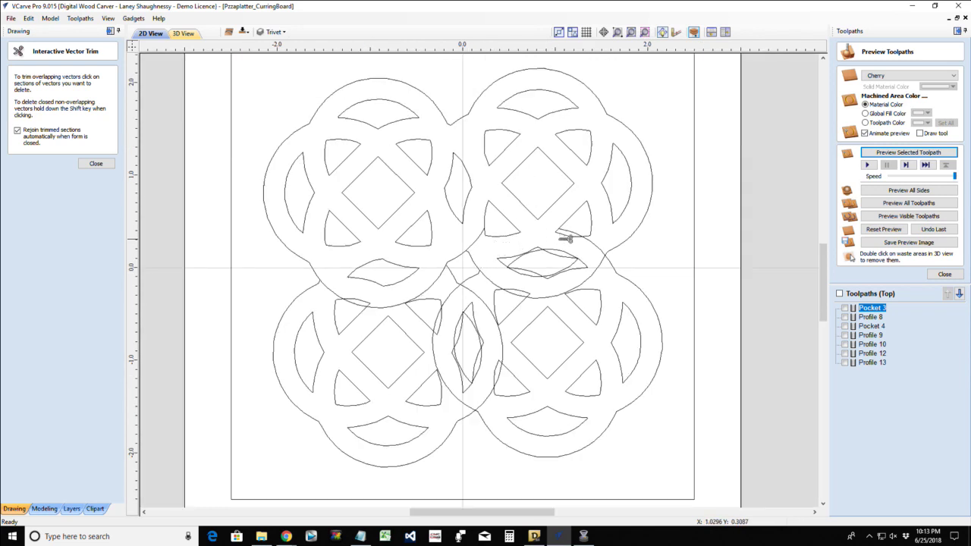
left_click(523, 260)
left_click(525, 267)
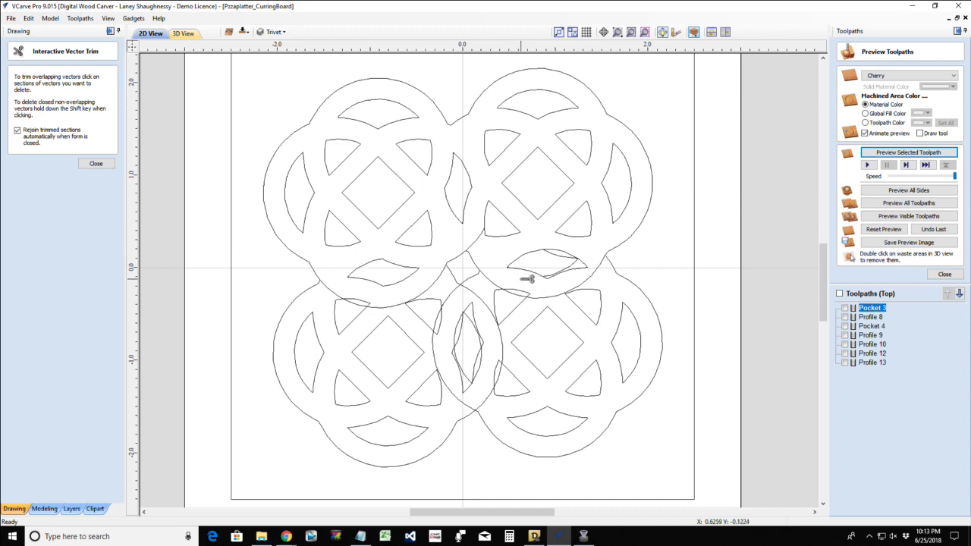
left_click(572, 265)
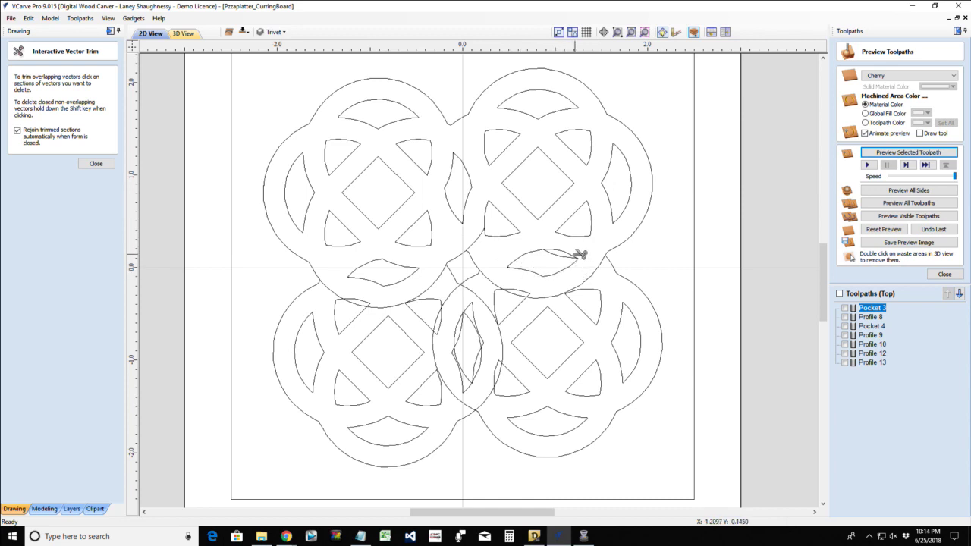
left_click(546, 292)
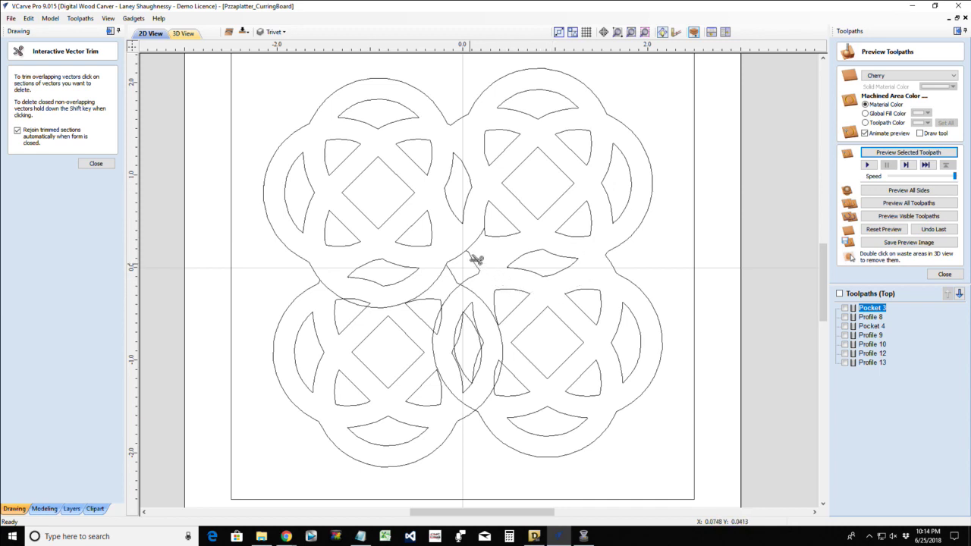
left_click(419, 288)
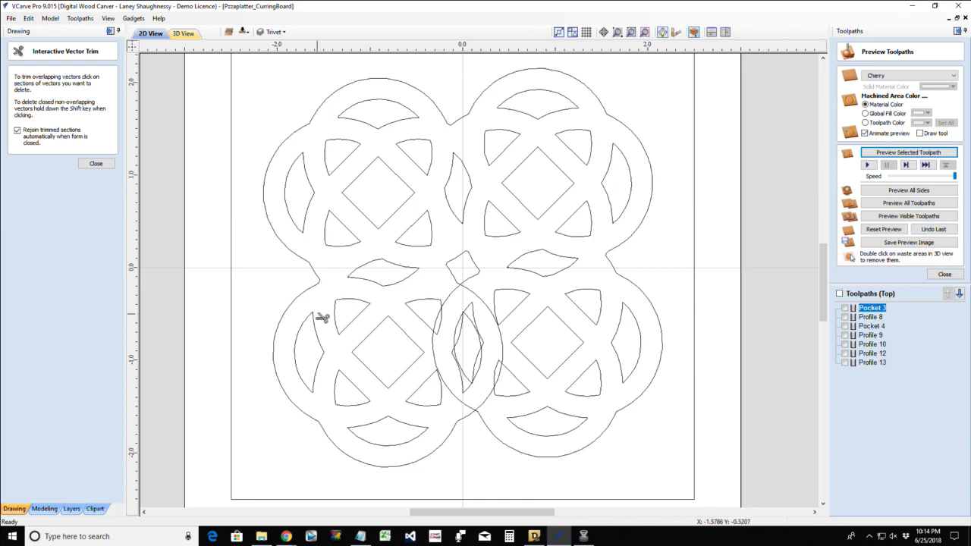
- Trim the remaining central circle and lens arcs, then close the trim tool
scroll(442, 340, "up", 2)
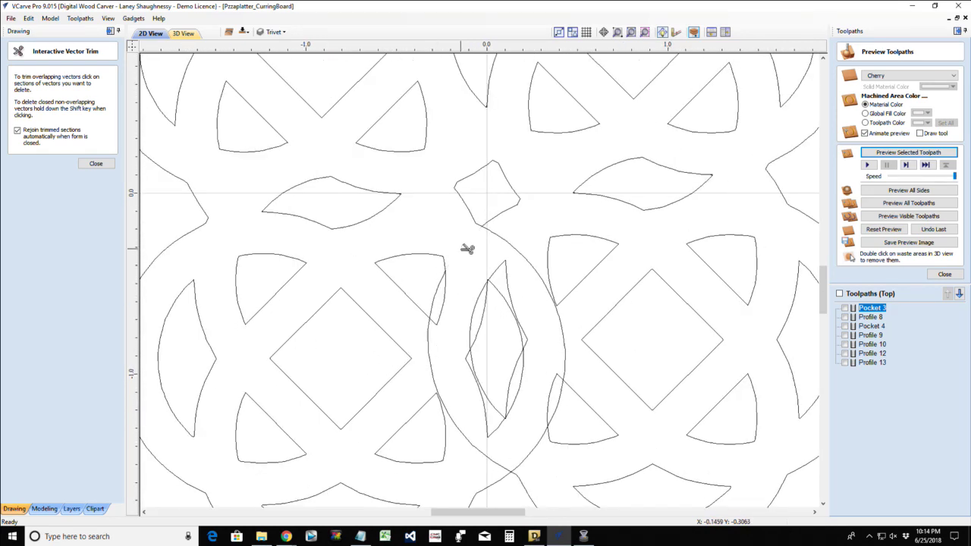
left_click(523, 278)
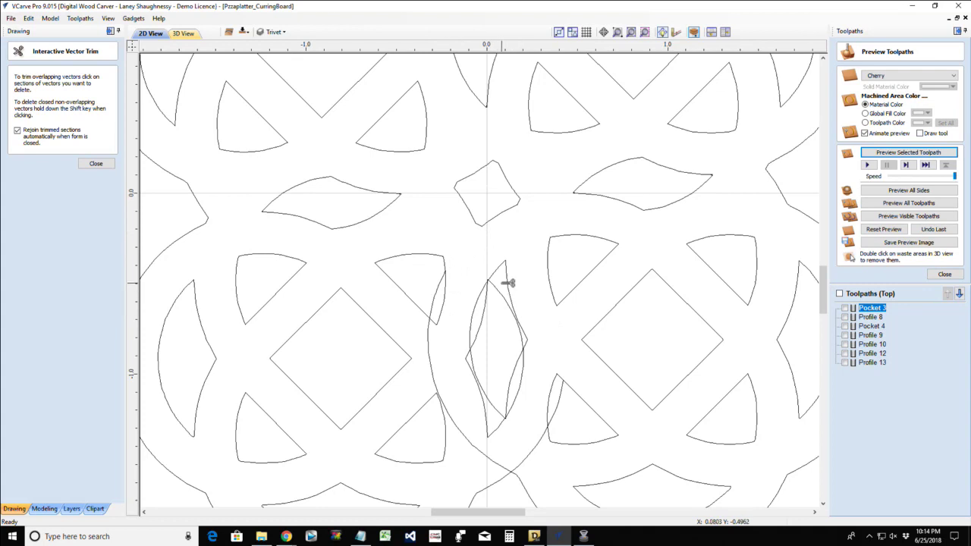
left_click(512, 282)
left_click(484, 321)
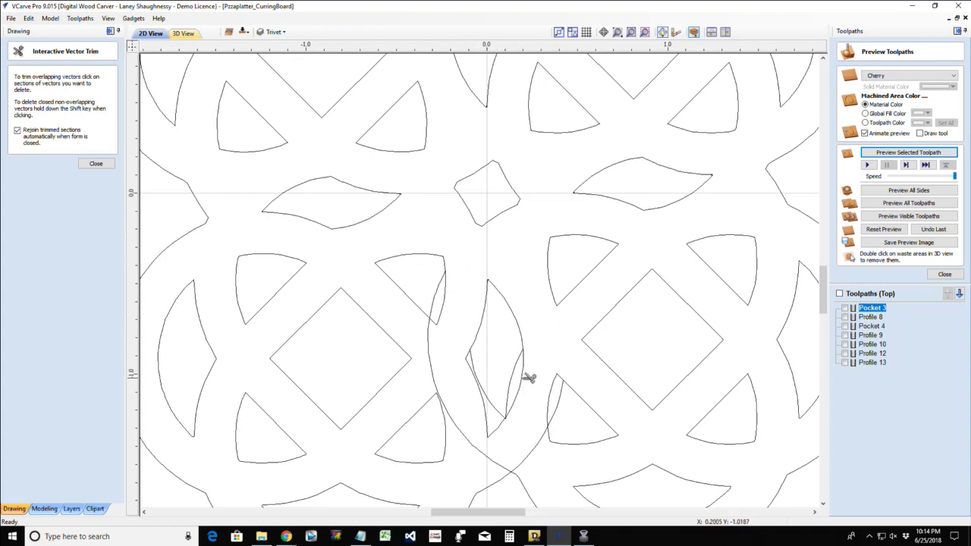
left_click(526, 376)
left_click(489, 412)
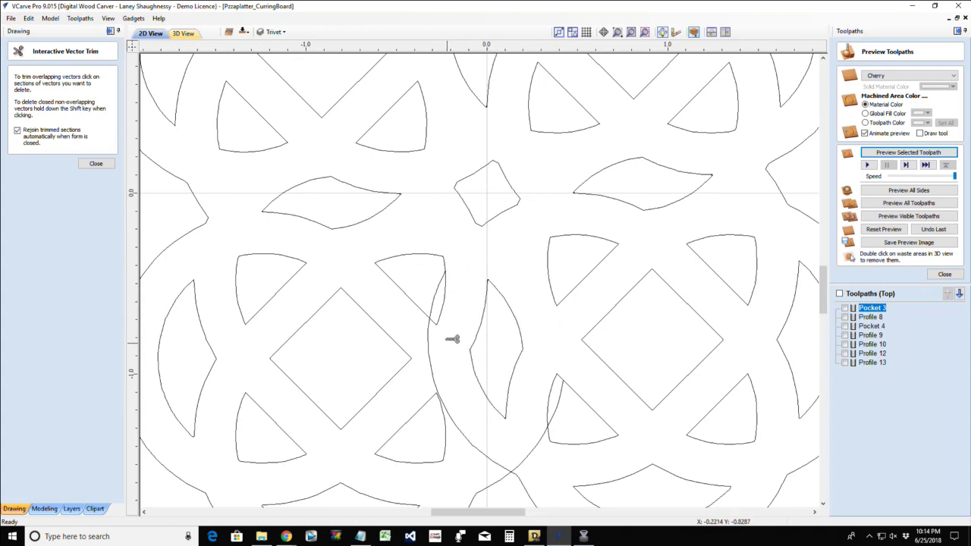
left_click(437, 300)
left_click(433, 372)
left_click(536, 446)
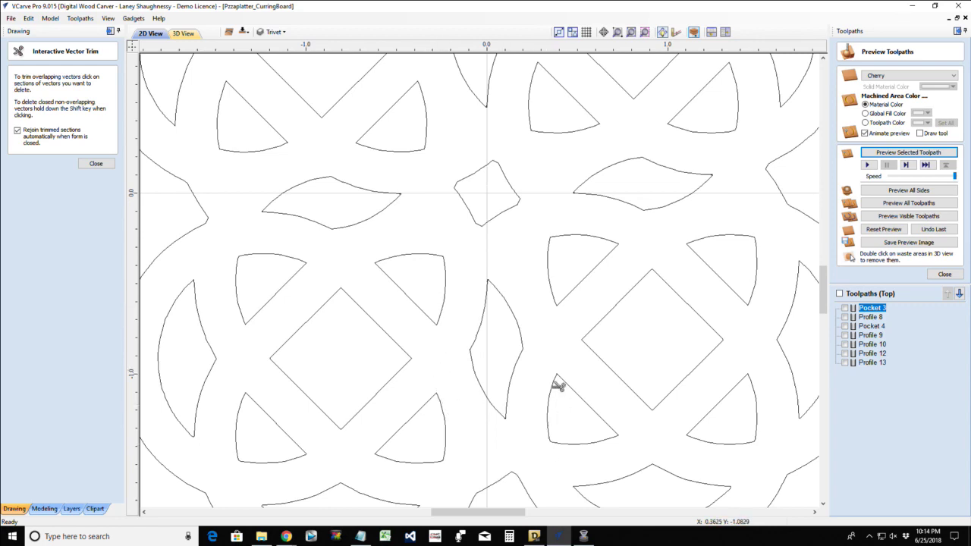
scroll(561, 404, "down", 5)
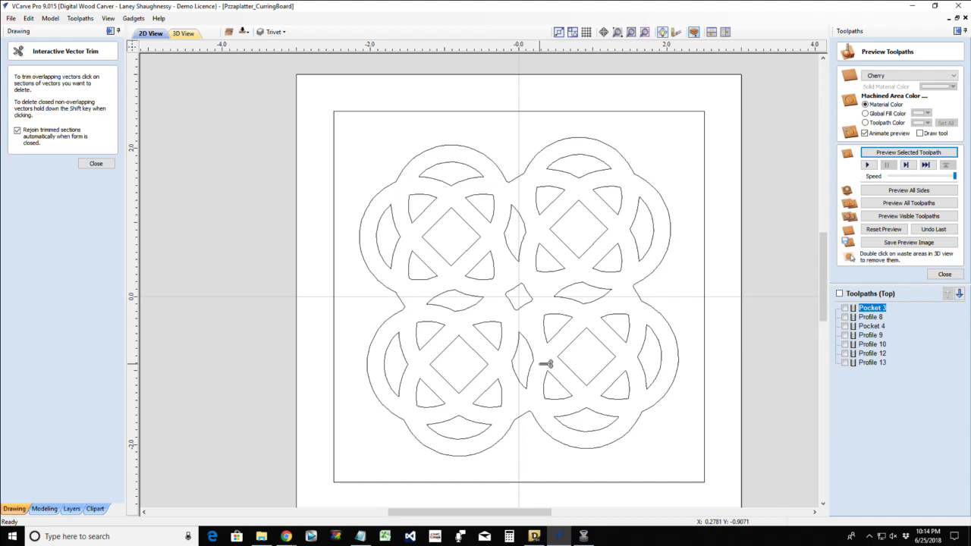
left_click(96, 164)
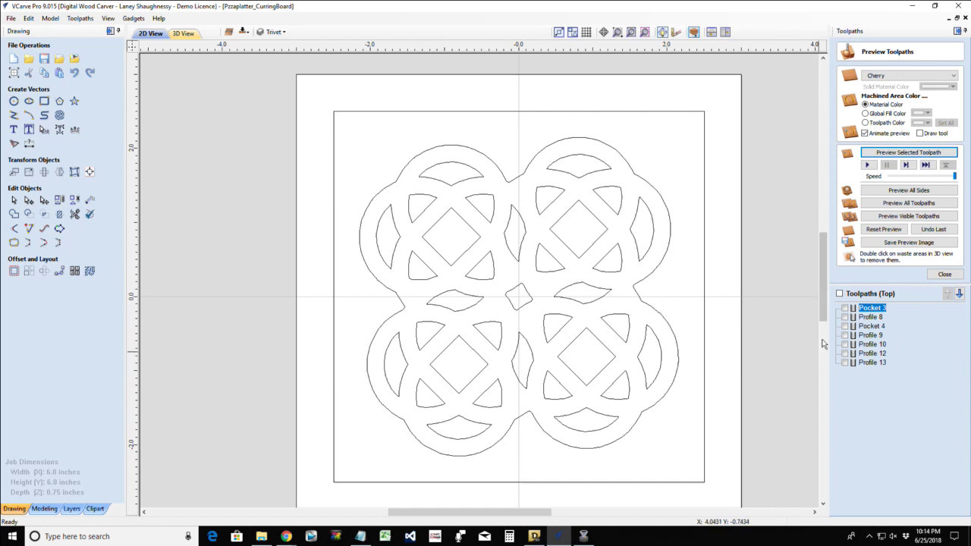
- Set up Pocket 5 at 0.375 inch depth on all knot vectors, cancelling the 8-open-vectors warning
left_click(953, 276)
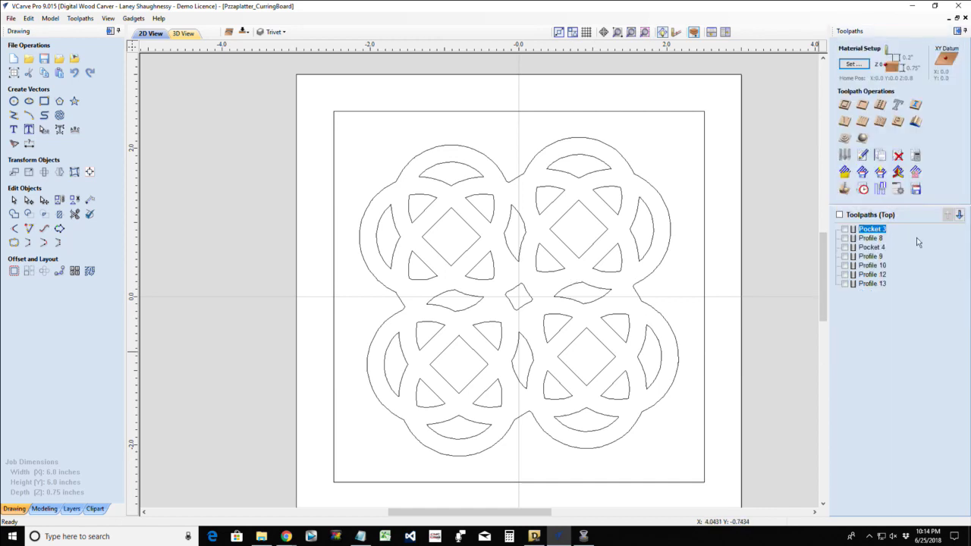
left_click(861, 106)
left_click_drag(334, 134, 747, 473)
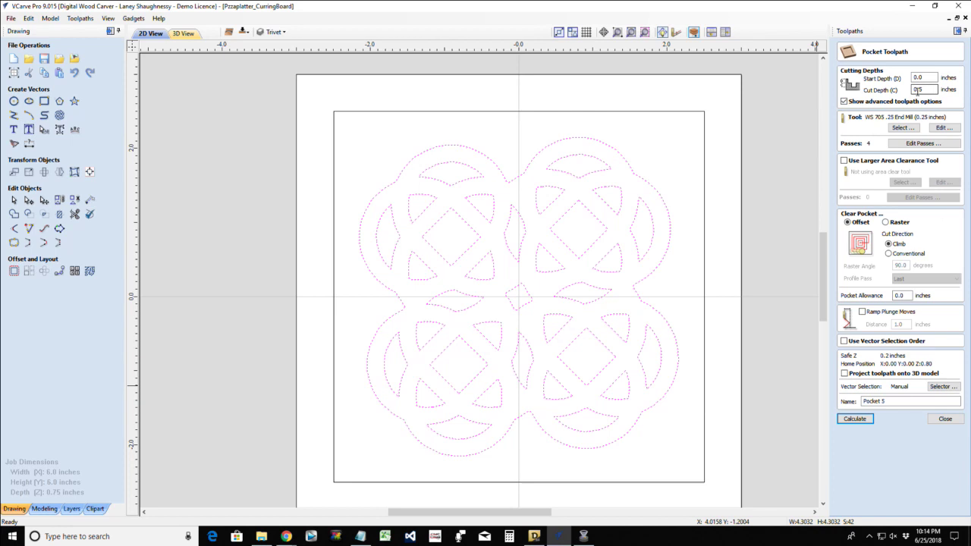
double_click(921, 89)
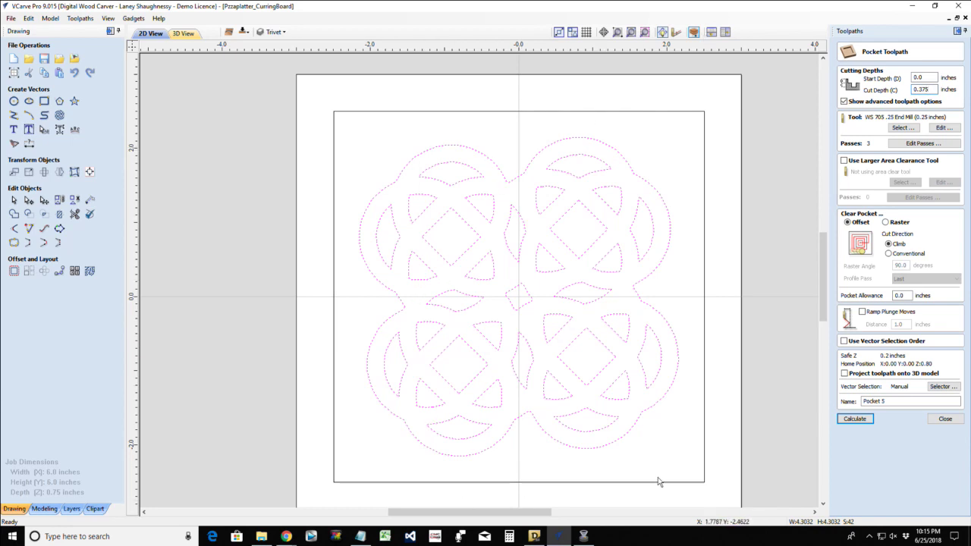
left_click(850, 422)
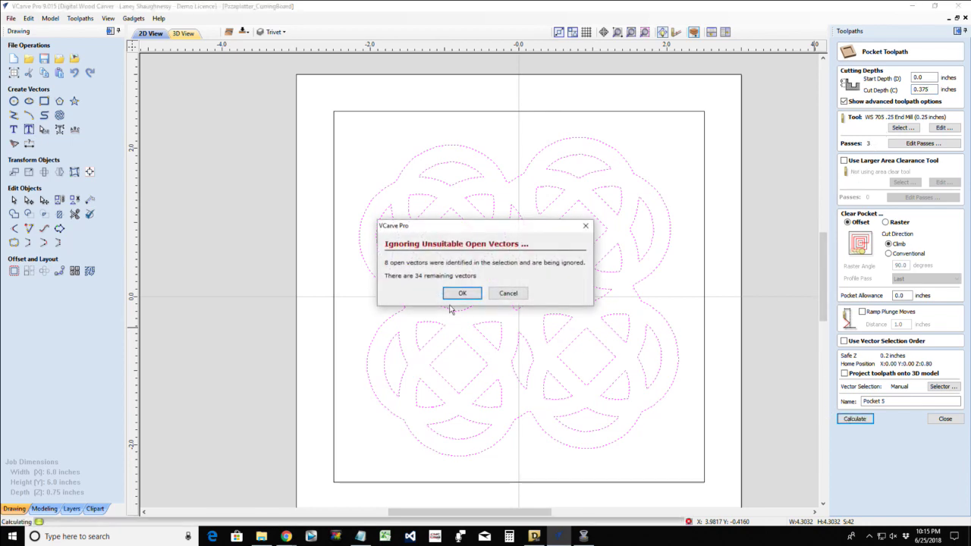
left_click(506, 295)
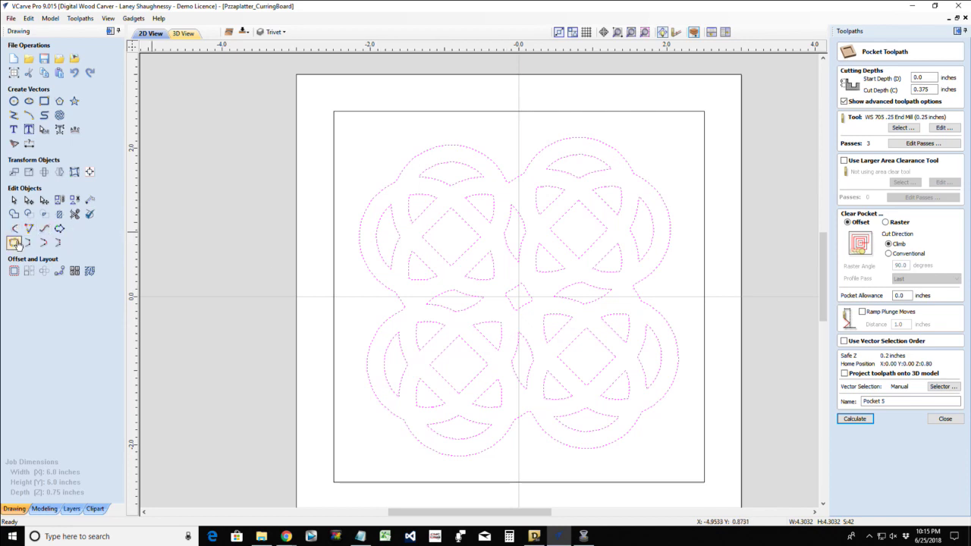
left_click(15, 243)
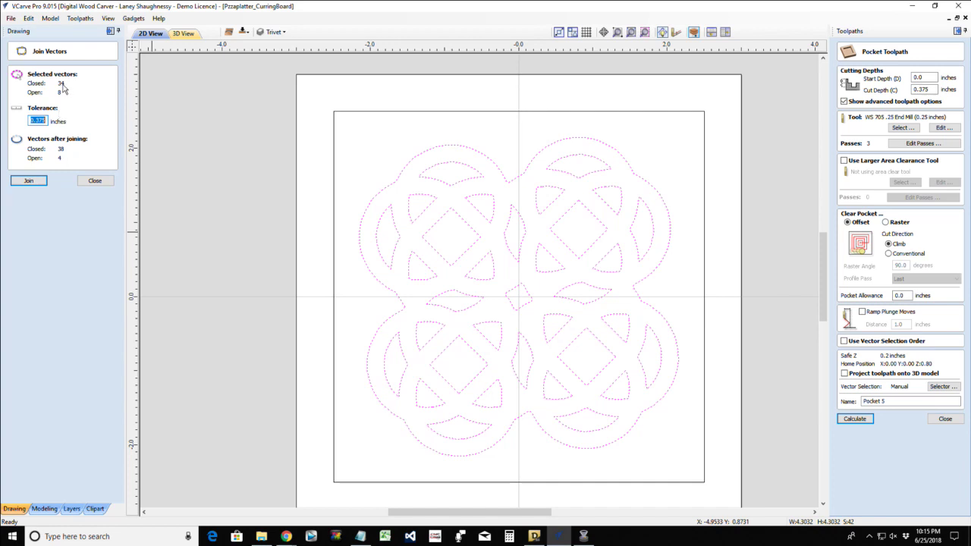
left_click(28, 181)
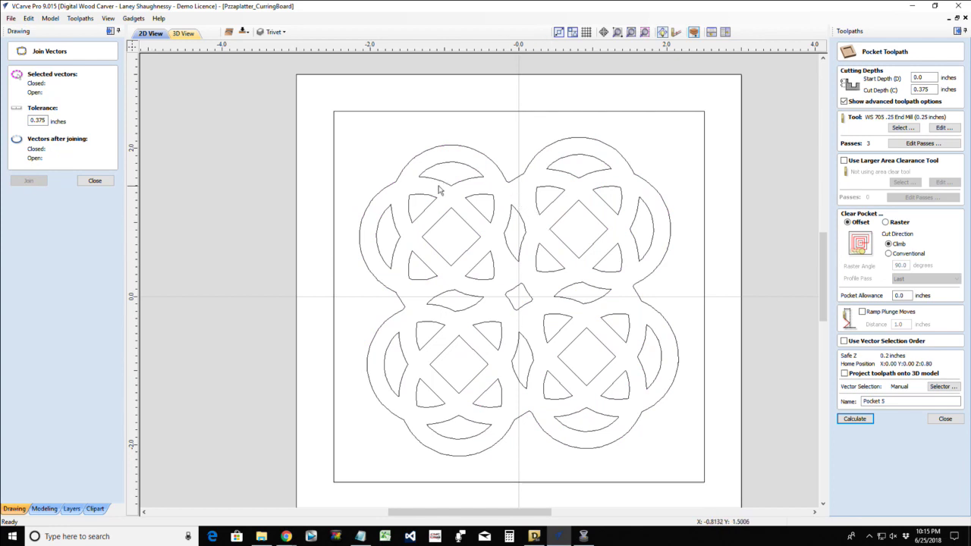
left_click(391, 186)
left_click(384, 156)
left_click(95, 180)
right_click(505, 143)
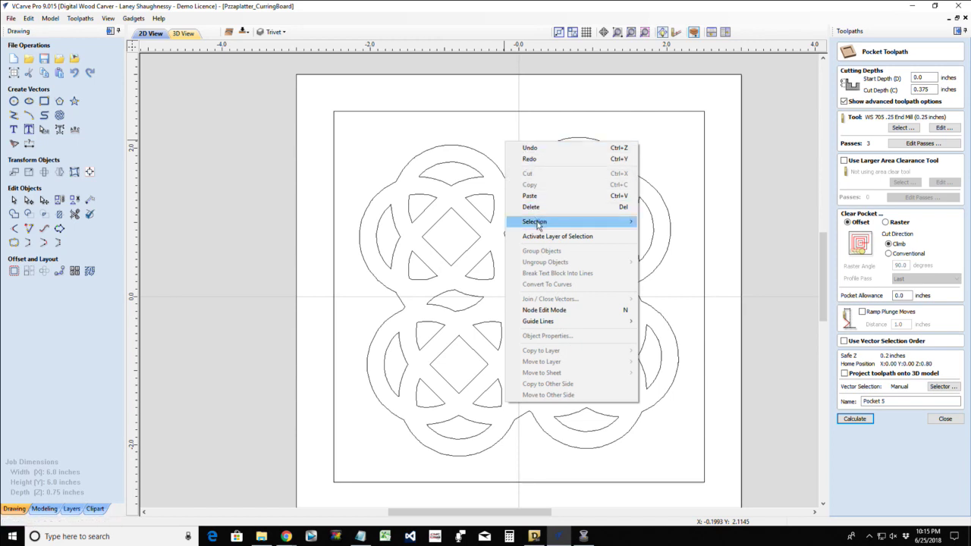
mouse_move(590, 223)
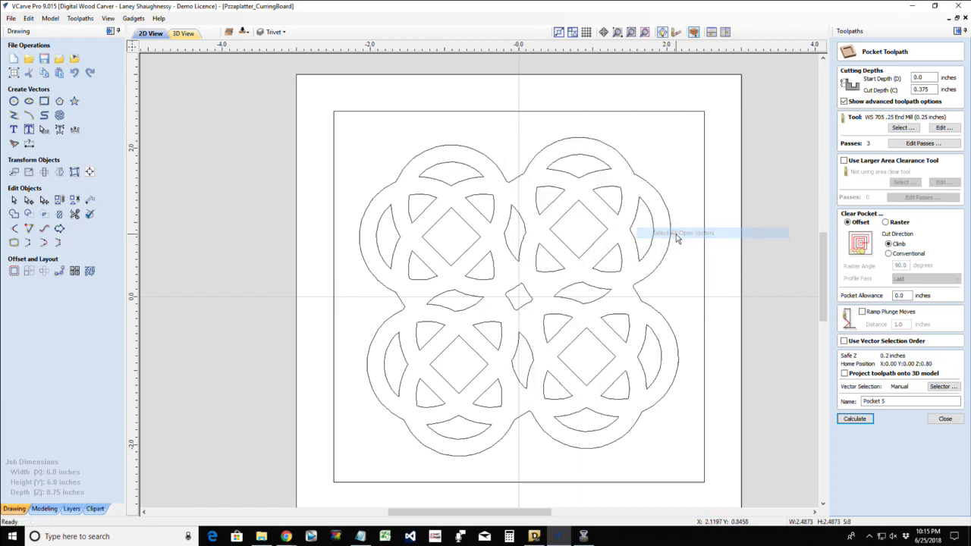
left_click(678, 234)
left_click(540, 268)
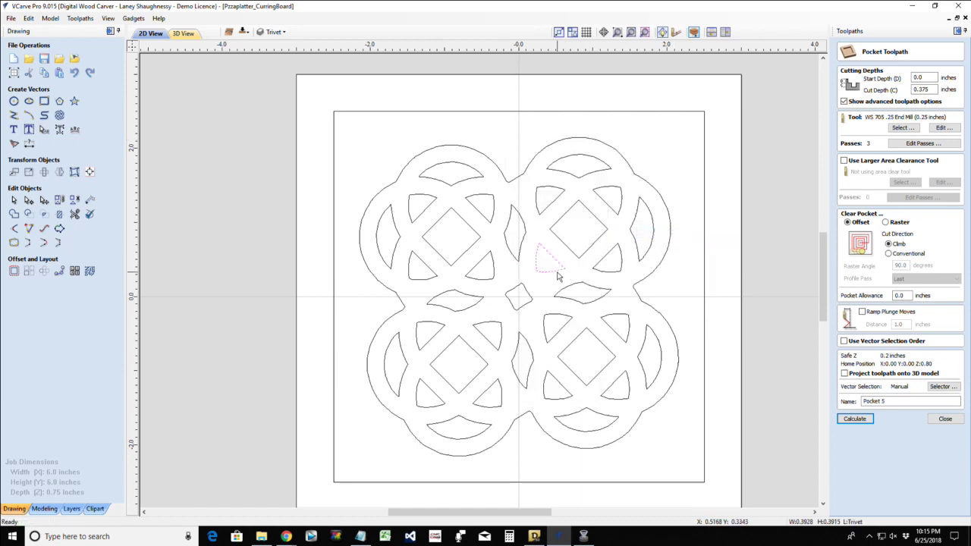
left_click(515, 295)
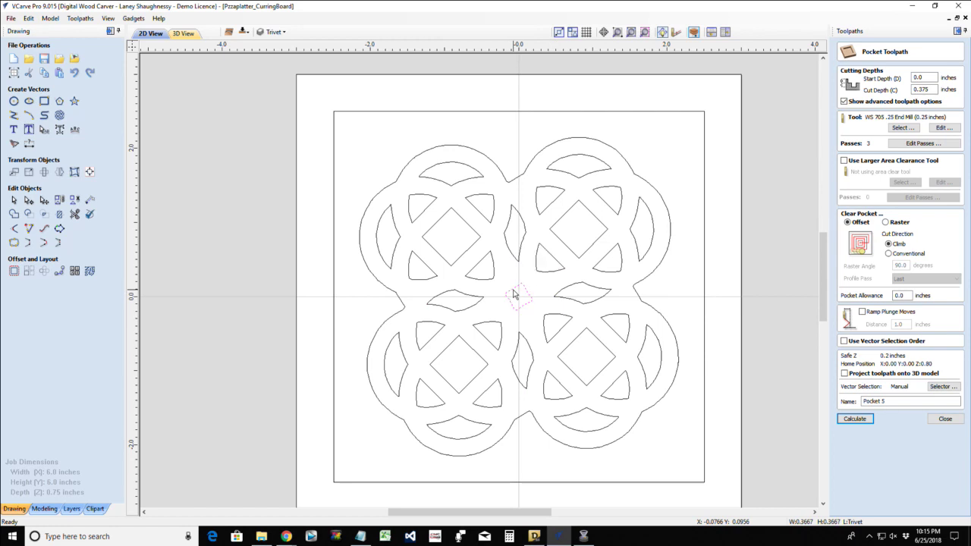
left_click(243, 34)
left_click(243, 35)
scroll(360, 144, "down", 3)
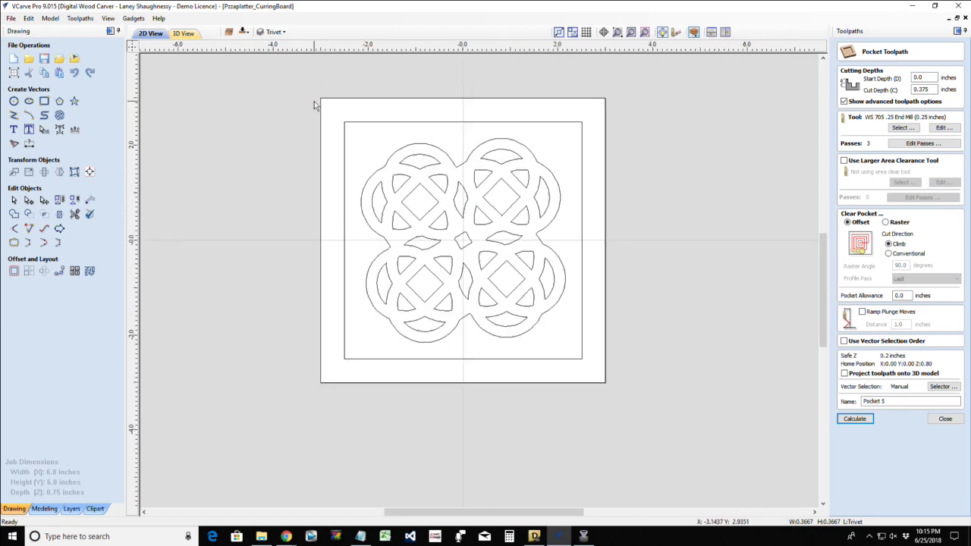
left_click_drag(315, 113, 574, 354)
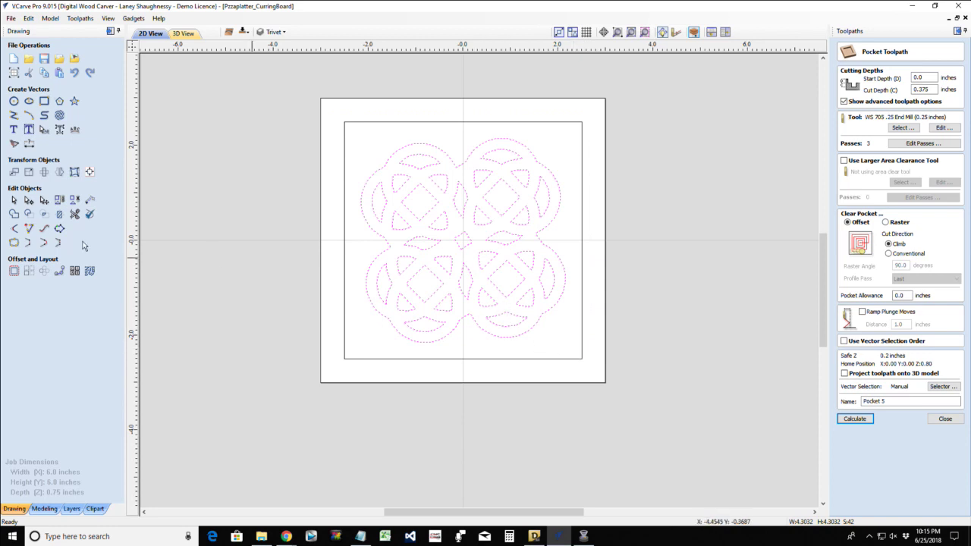
left_click(14, 243)
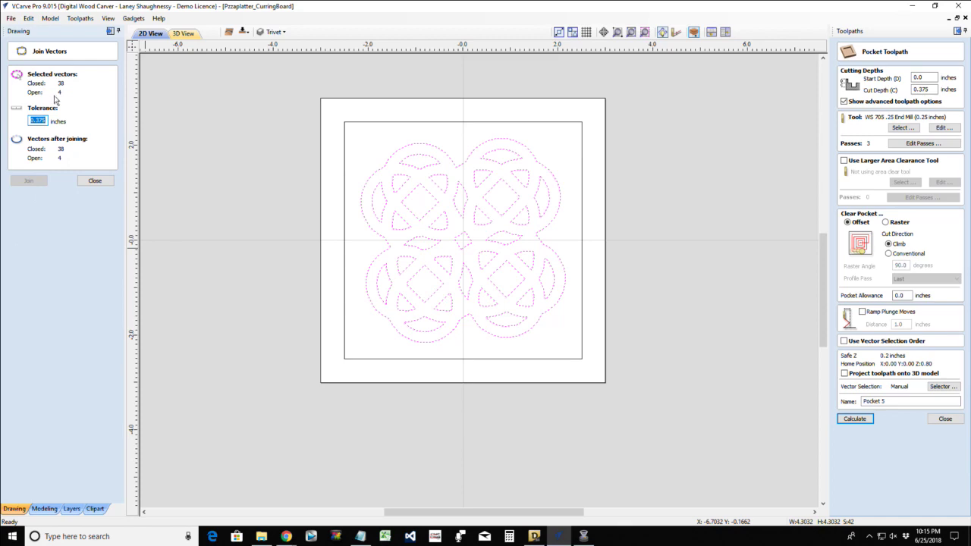
left_click(373, 143)
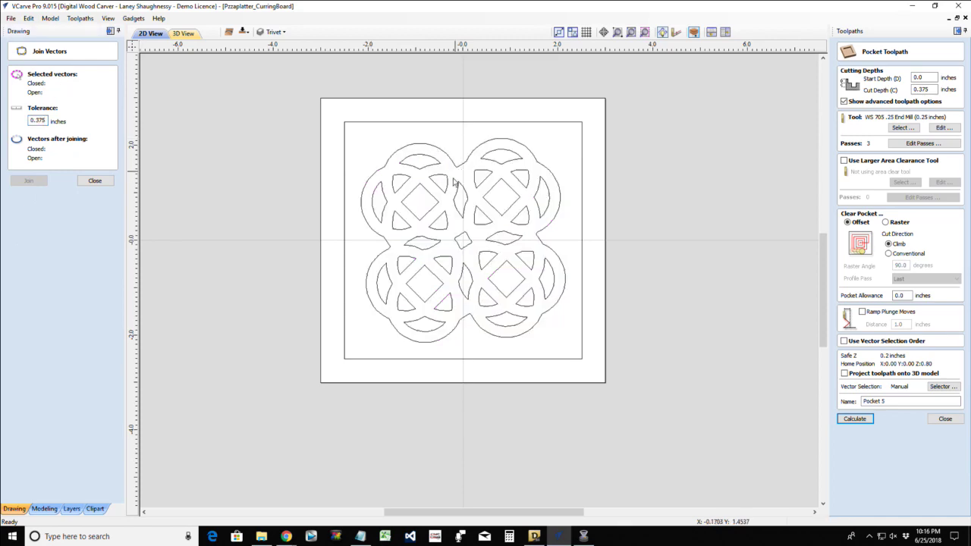
scroll(454, 182, "up", 3)
scroll(489, 240, "up", 1)
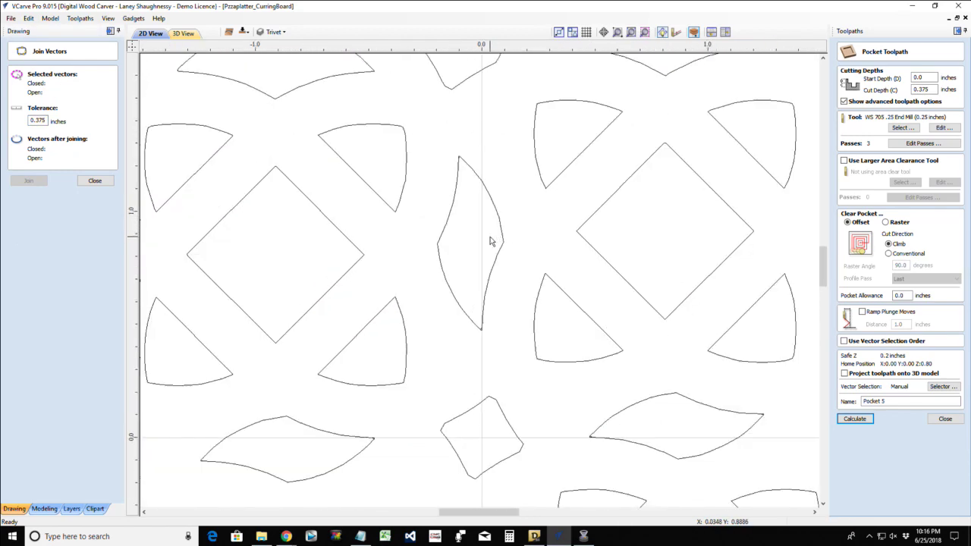
scroll(481, 341, "up", 10)
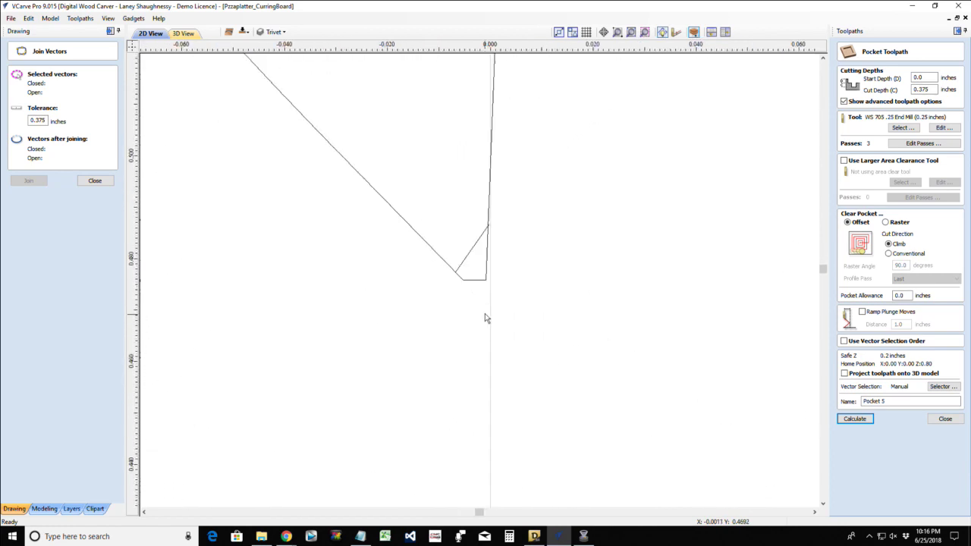
left_click(465, 245)
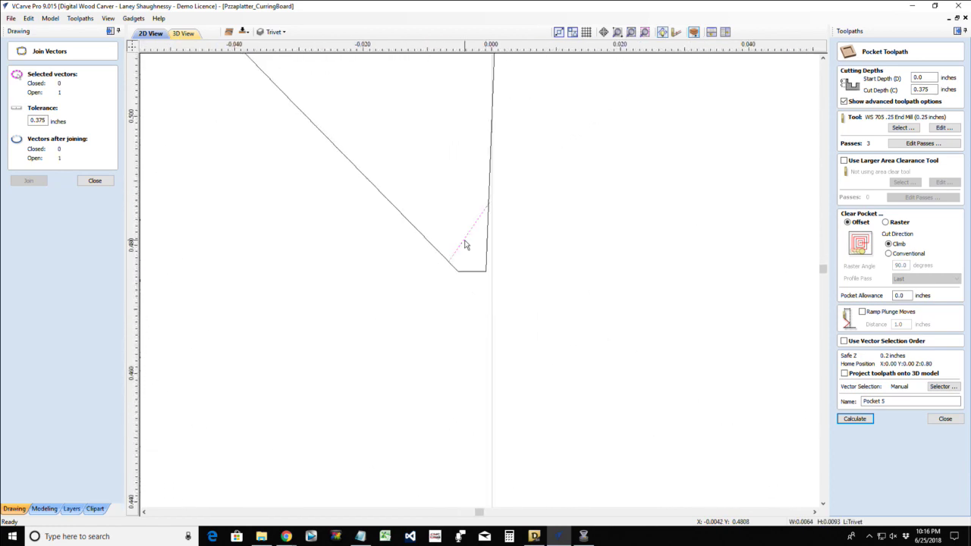
scroll(492, 223, "down", 10)
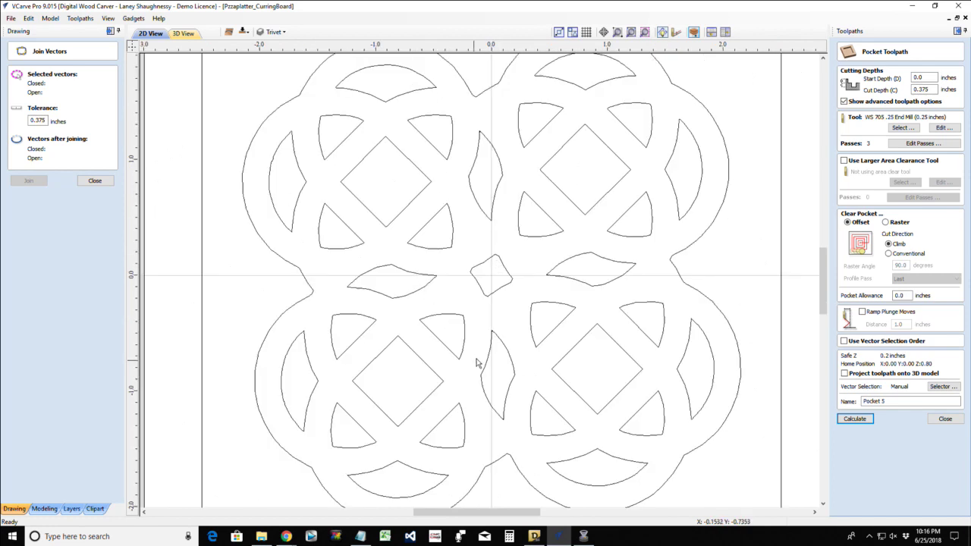
scroll(489, 345, "up", 8)
scroll(461, 227, "up", 4)
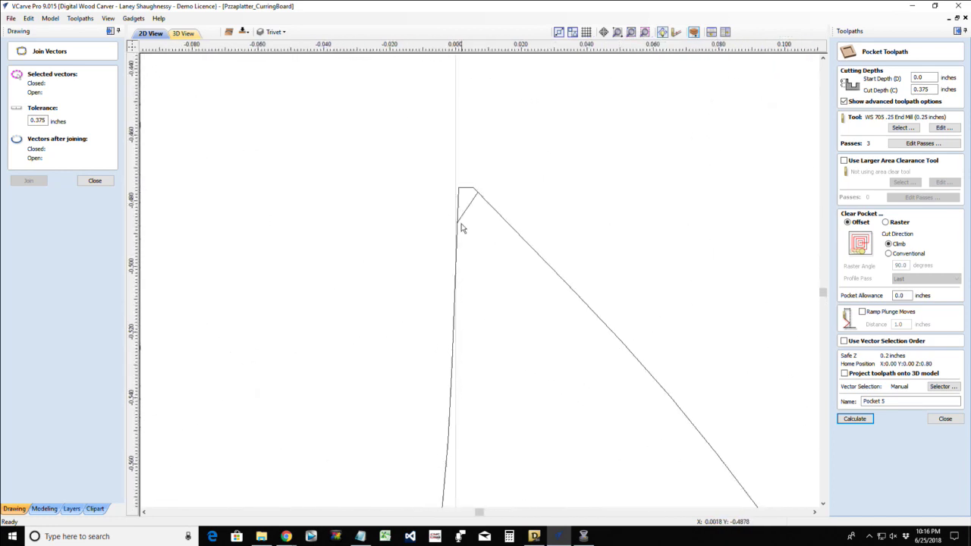
left_click(464, 219)
key("Escape")
scroll(464, 219, "down", 10)
scroll(418, 190, "down", 2)
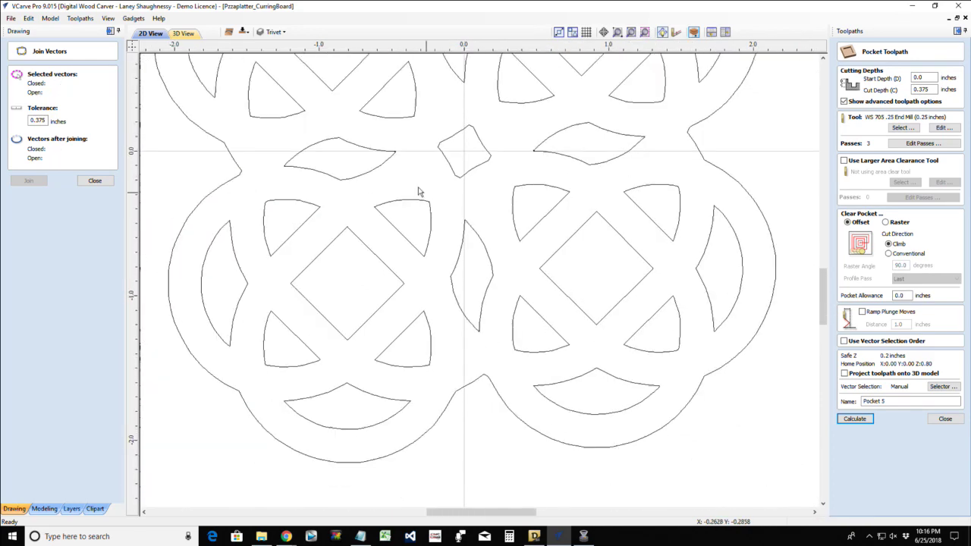
scroll(402, 152, "up", 10)
scroll(358, 195, "up", 3)
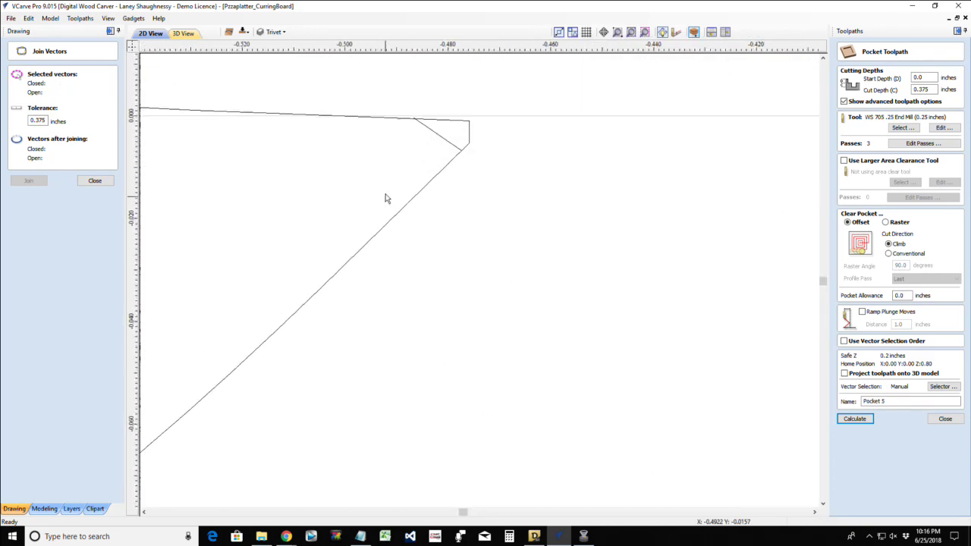
left_click(447, 146)
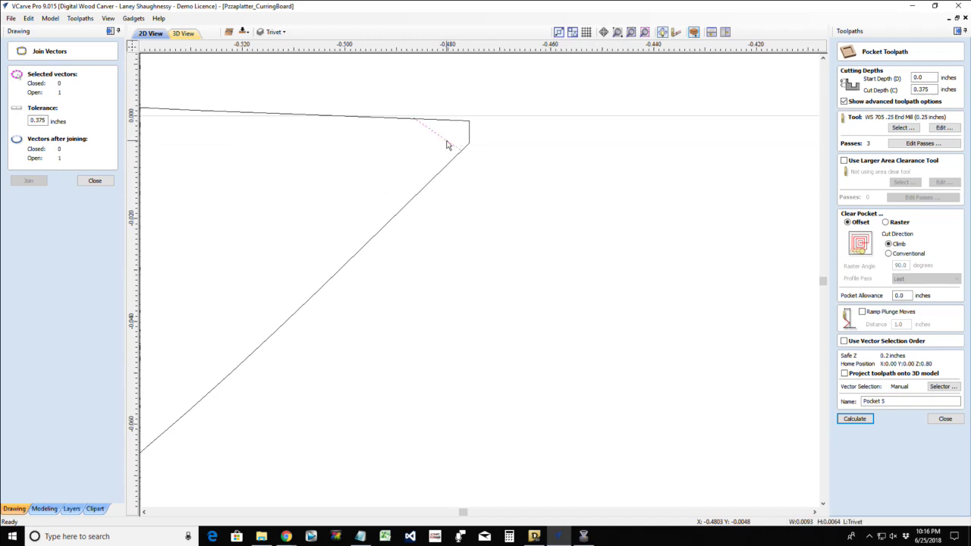
key("Escape")
scroll(447, 146, "down", 15)
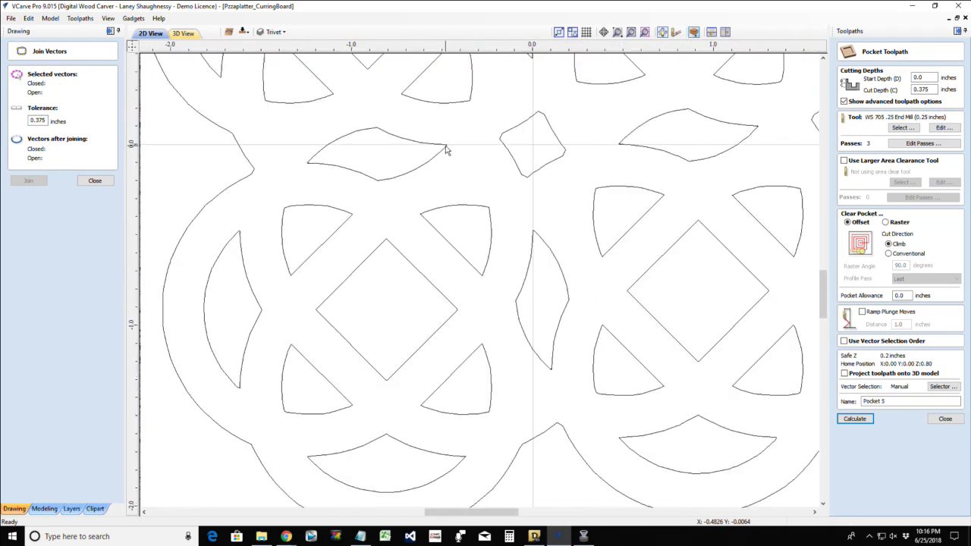
scroll(501, 158, "up", 12)
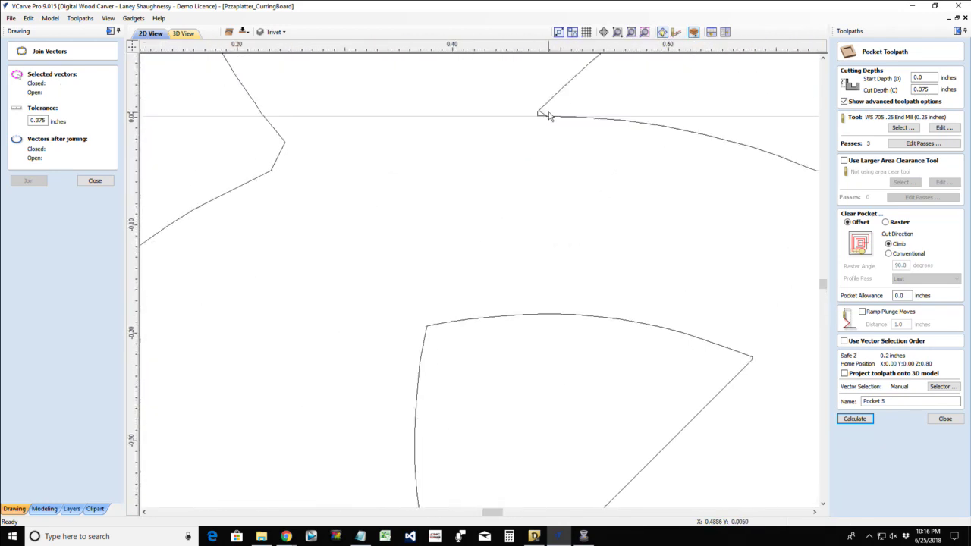
scroll(550, 115, "up", 2)
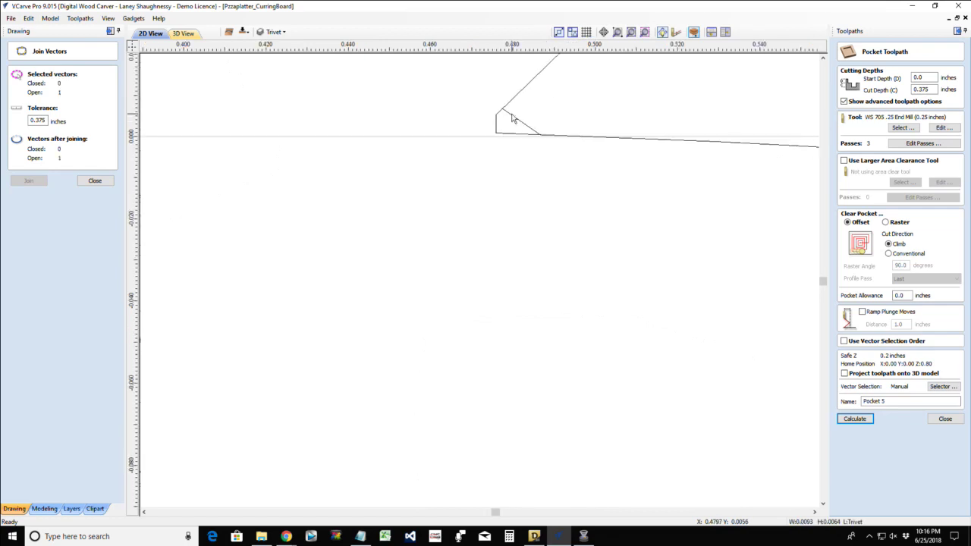
scroll(519, 127, "down", 4)
scroll(472, 170, "down", 10)
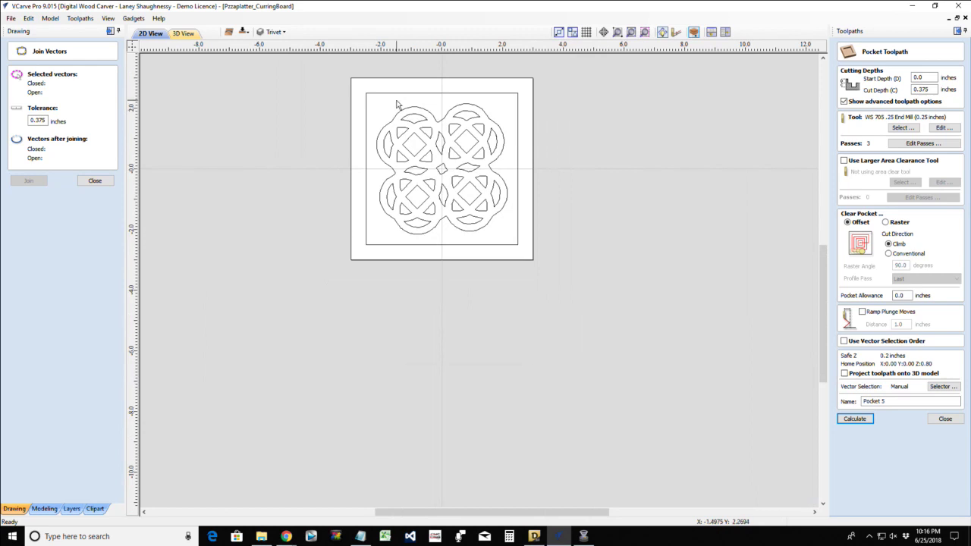
right_click(398, 103)
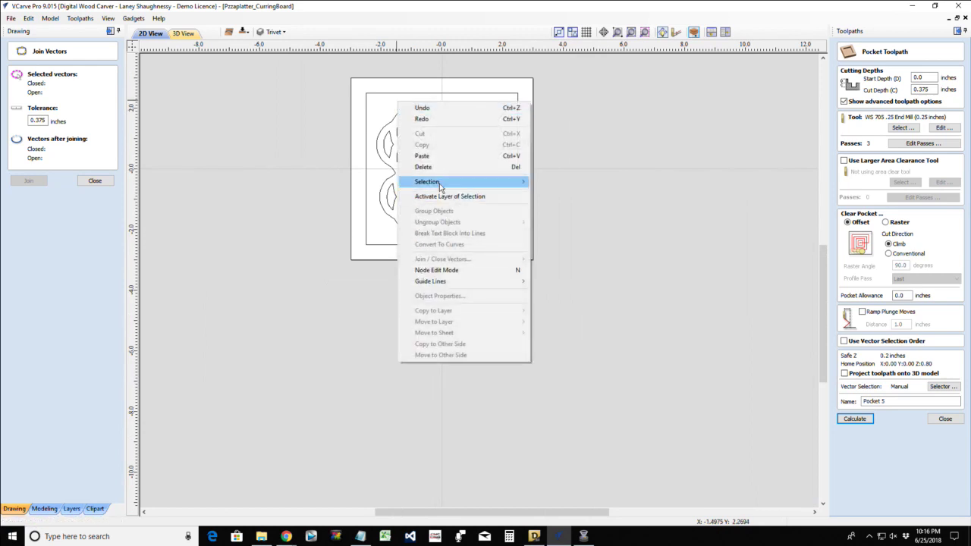
mouse_move(501, 182)
left_click(557, 194)
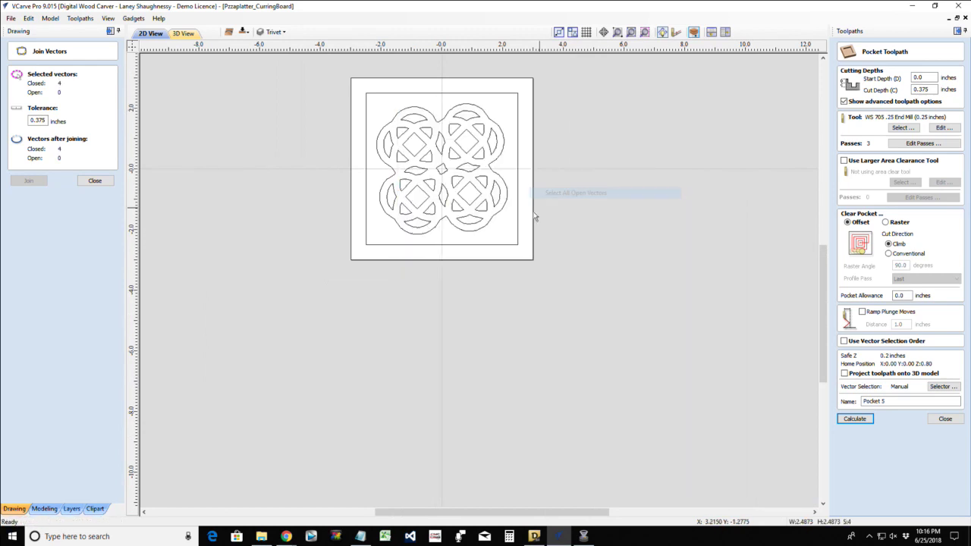
left_click(94, 181)
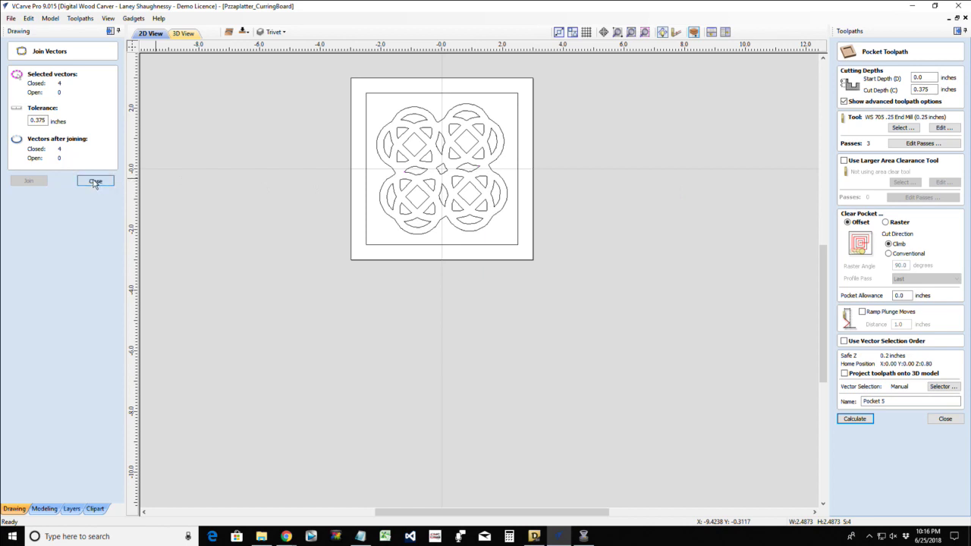
- Select all vectors except the inner rectangle and check open/closed counts with Join Vectors
left_click(390, 127)
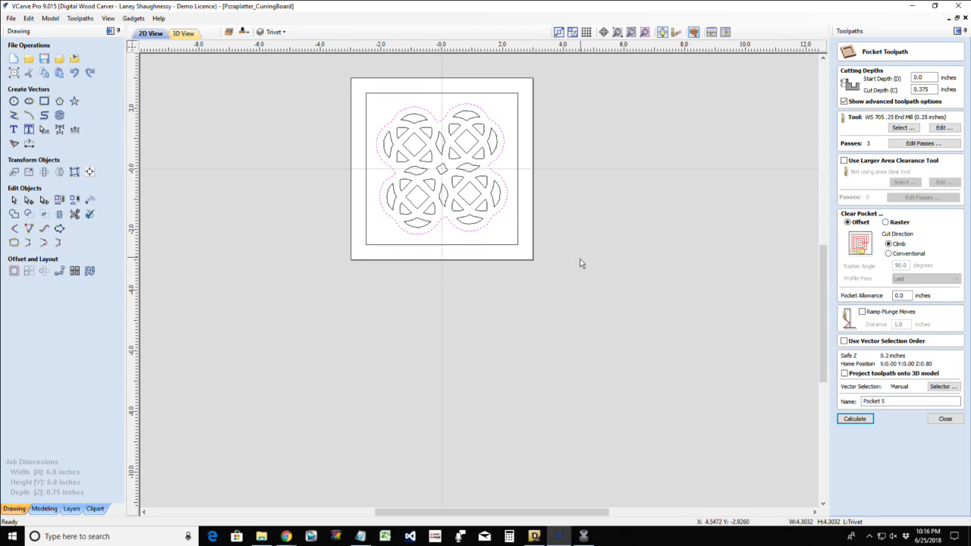
key("ctrl+a")
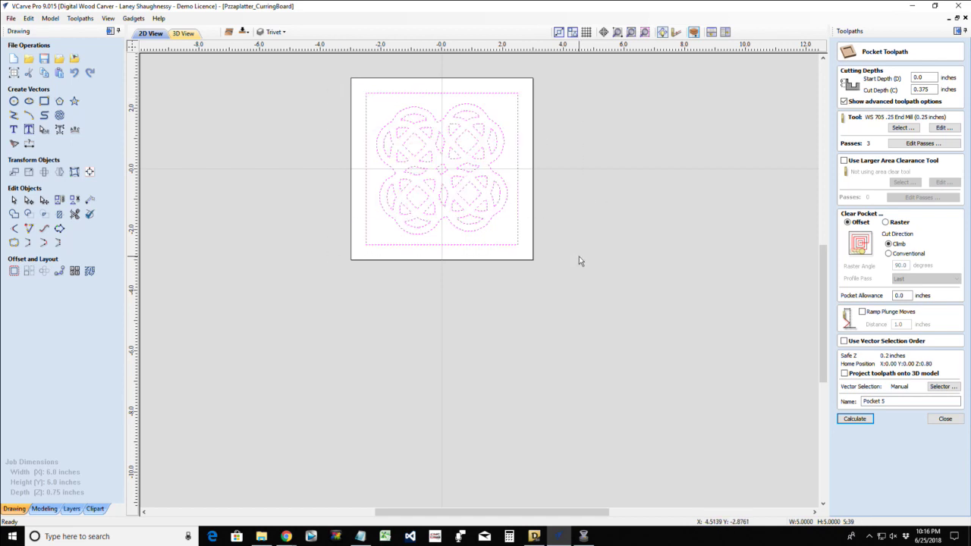
left_click(483, 245, "shift")
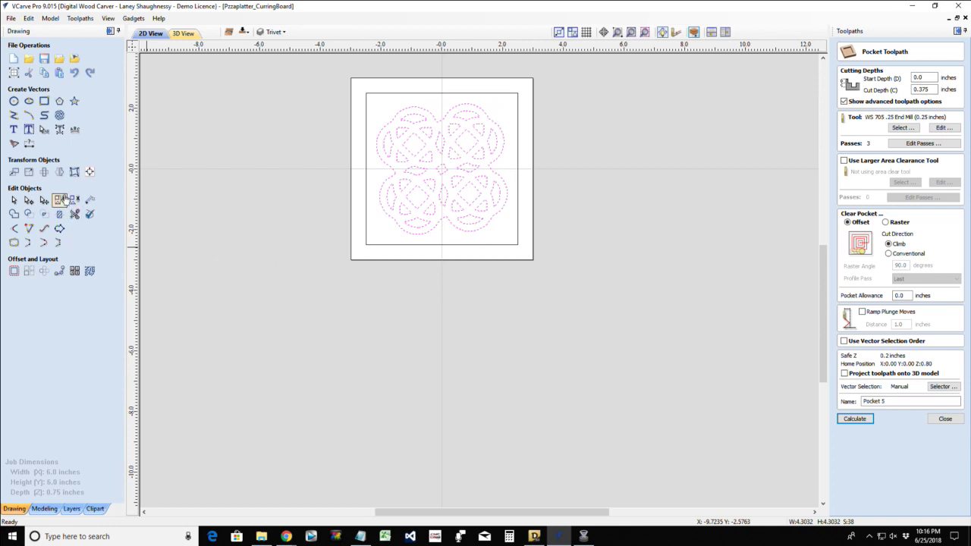
left_click(13, 242)
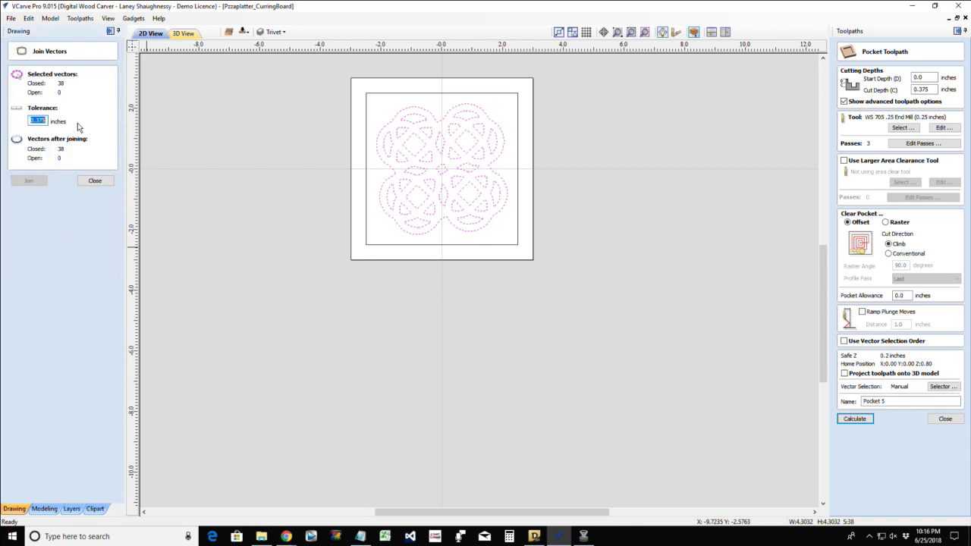
left_click(95, 181)
scroll(251, 81, "up", 2)
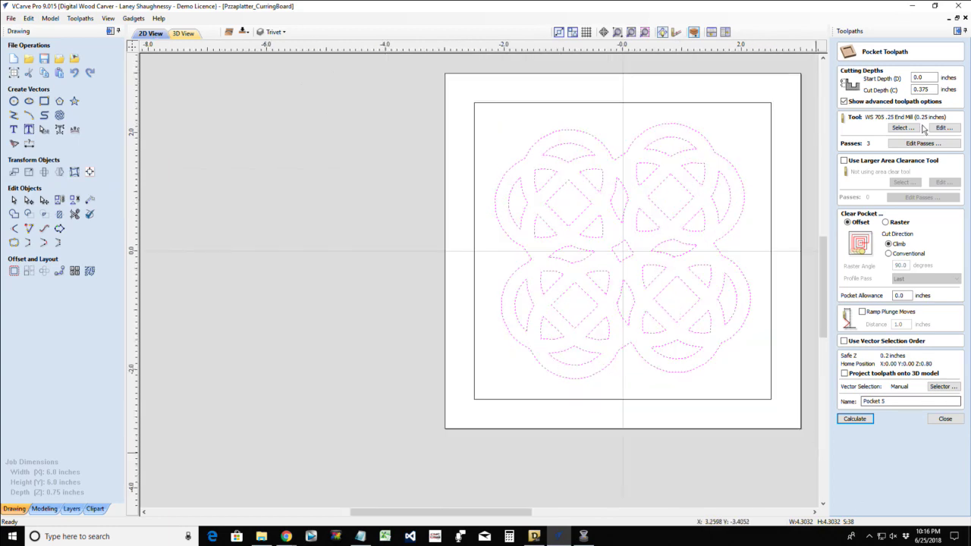
- Calculate the pocket and cancel the warning about 4 ignored open vectors
left_click(855, 418)
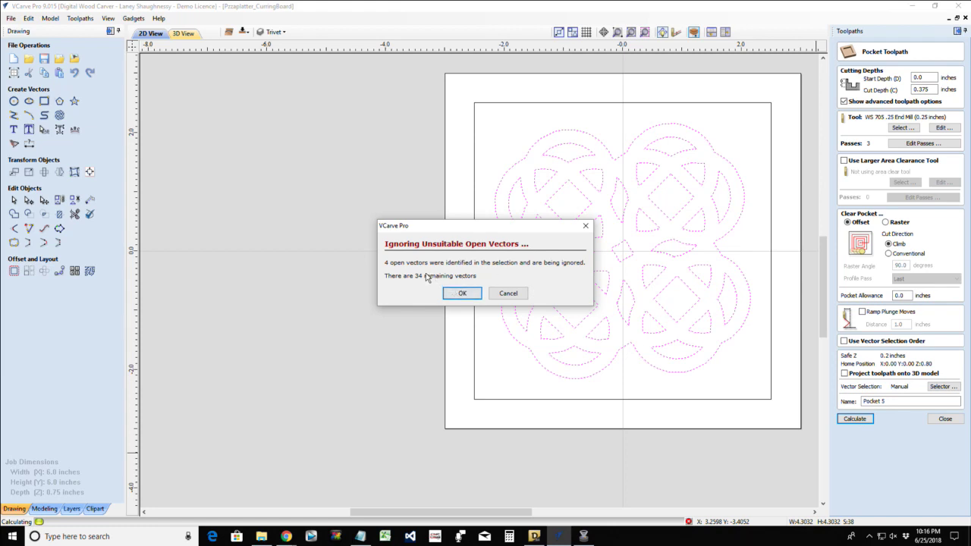
left_click(502, 294)
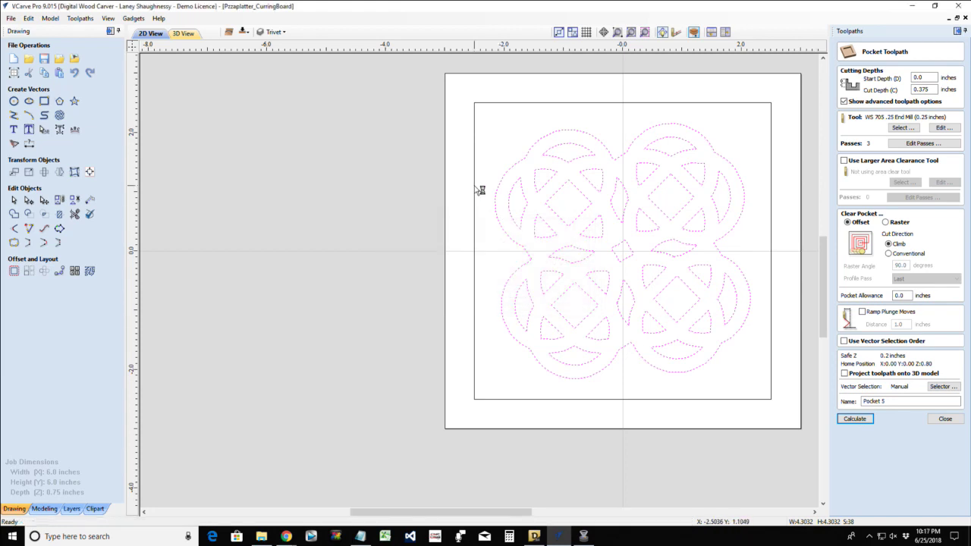
left_click(475, 190)
- Select all four open vectors in the design and delete them
left_click(504, 133)
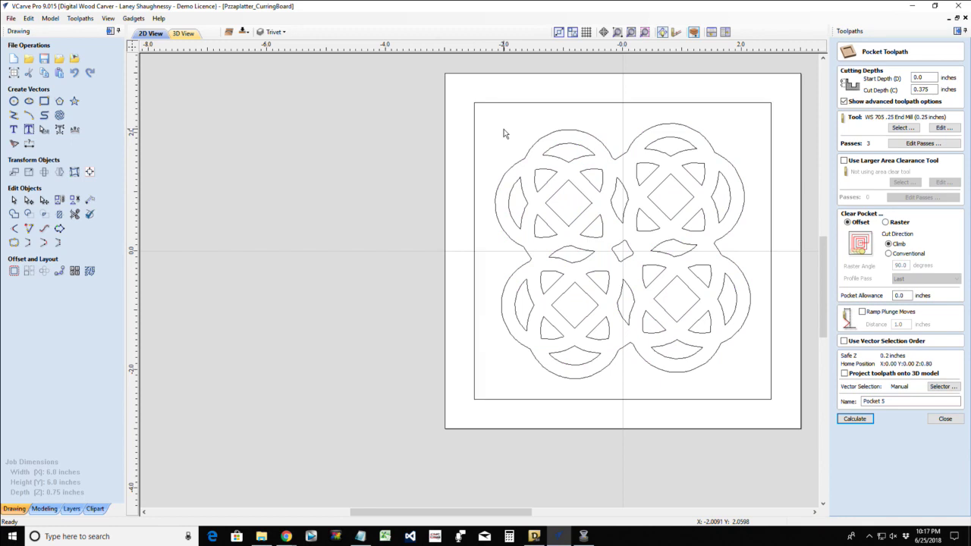
right_click(514, 126)
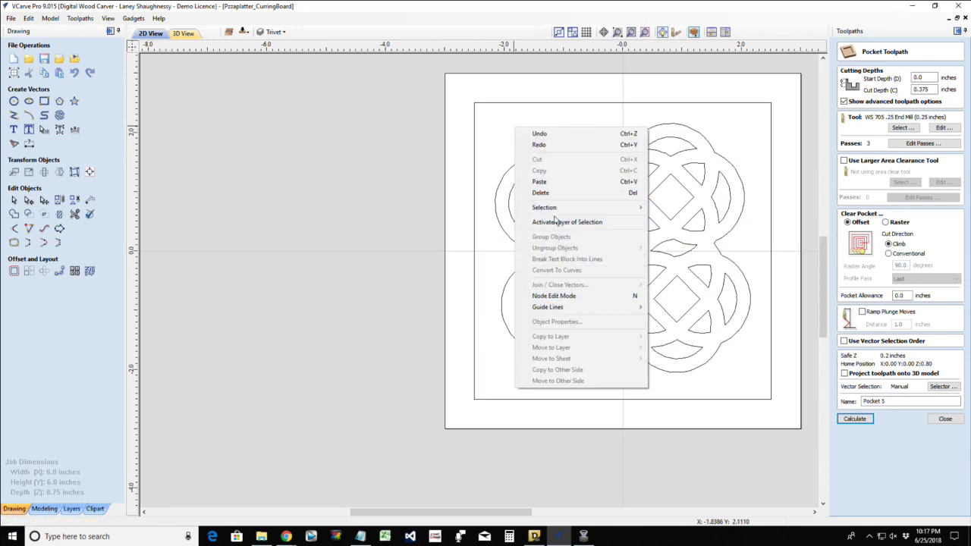
mouse_move(576, 211)
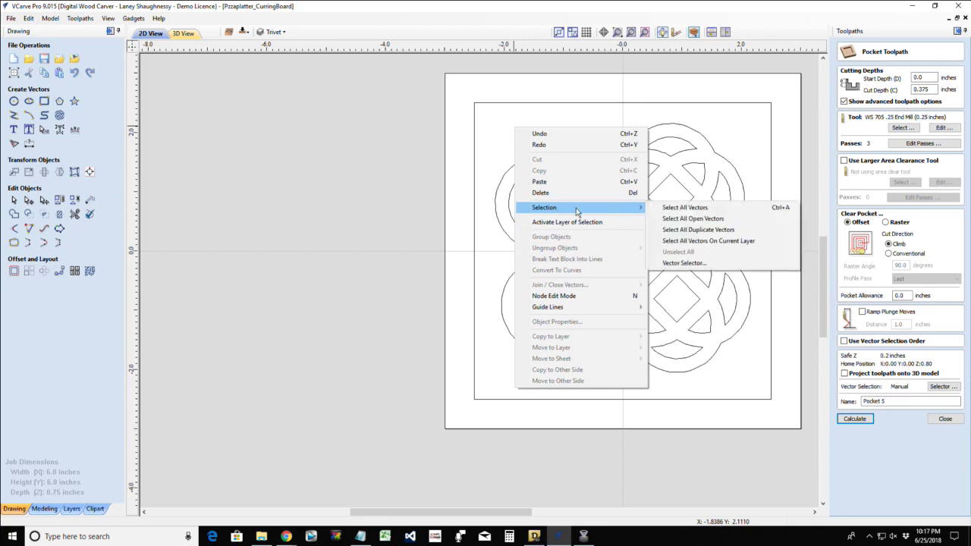
left_click(702, 219)
scroll(678, 277, "up", 5)
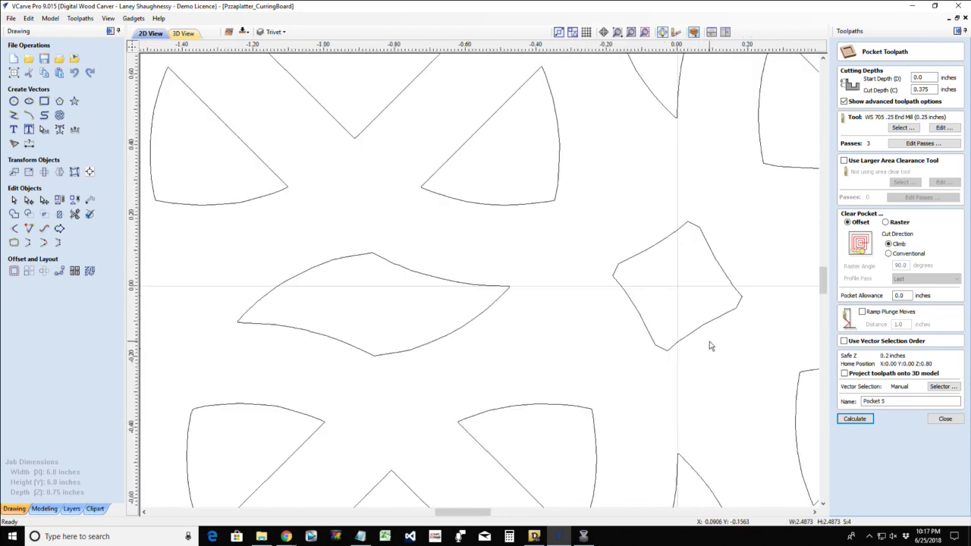
scroll(630, 318, "down", 5)
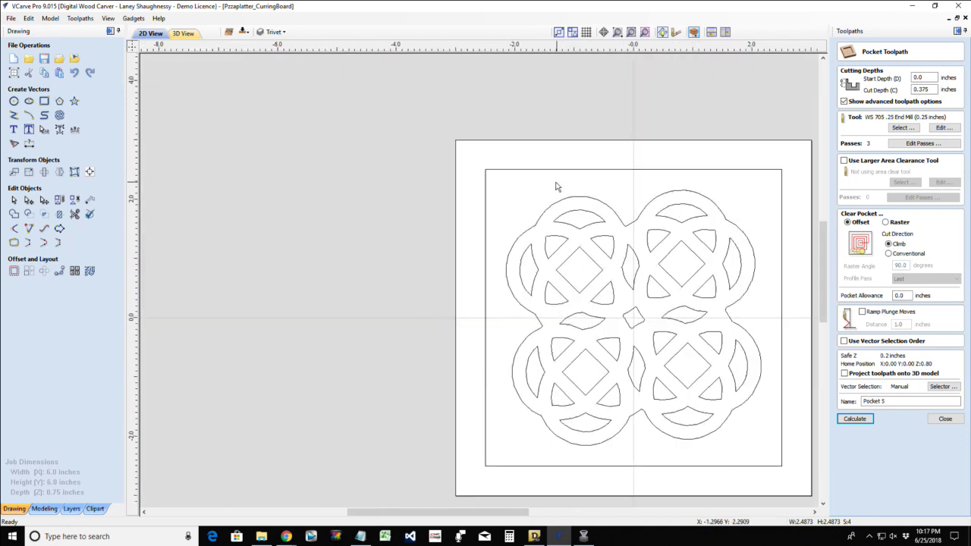
right_click(536, 182)
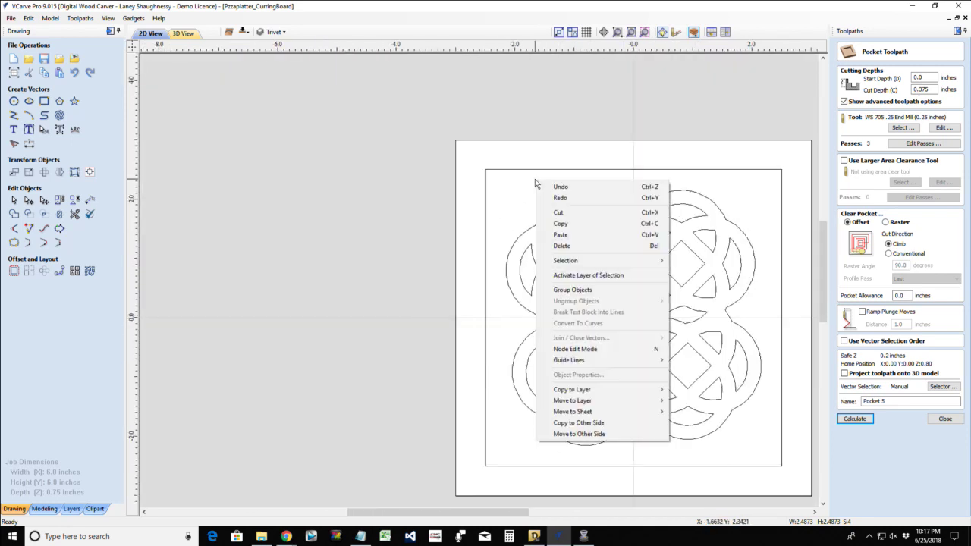
left_click(561, 246)
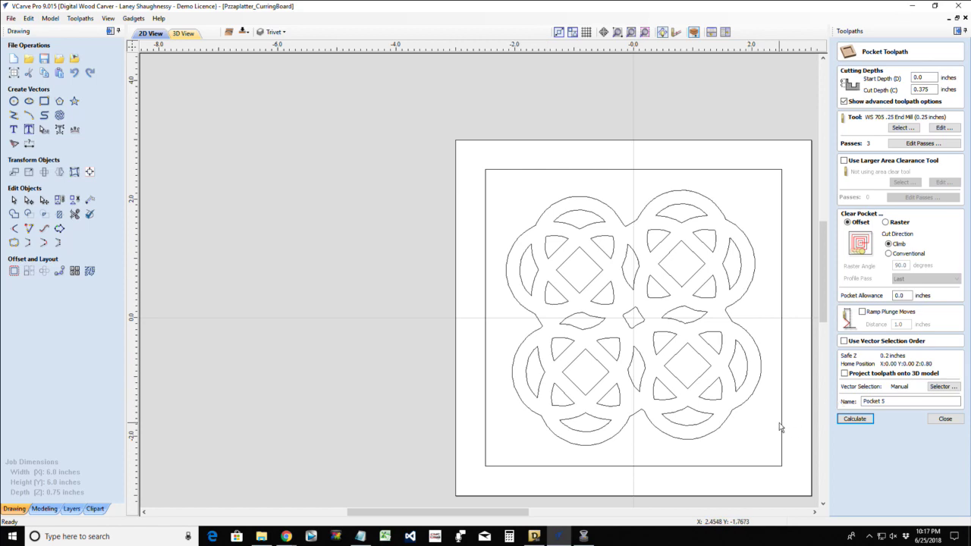
scroll(779, 427, "down", 3)
scroll(753, 405, "up", 5)
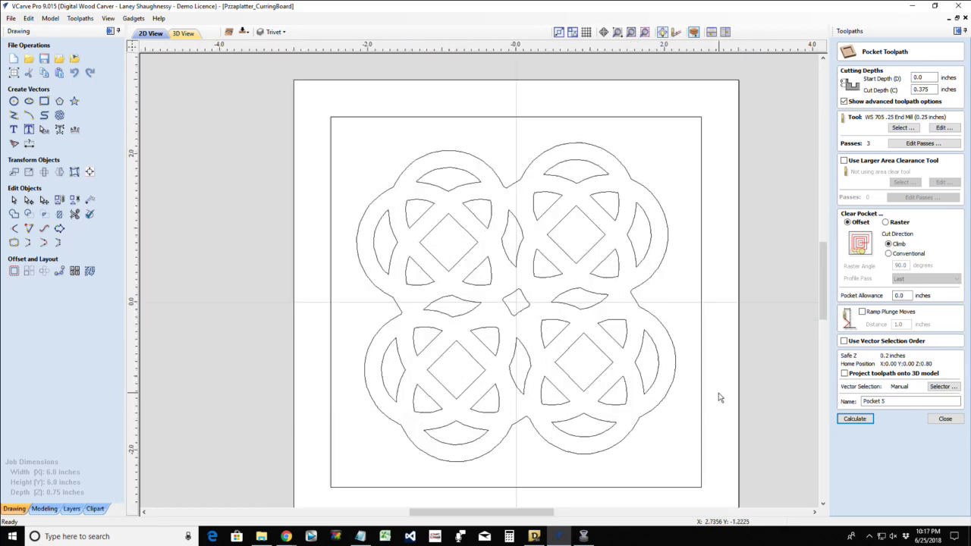
scroll(720, 397, "up", 2)
- Confirm no open vectors remain, fit the view, and select every knot vector
right_click(470, 323)
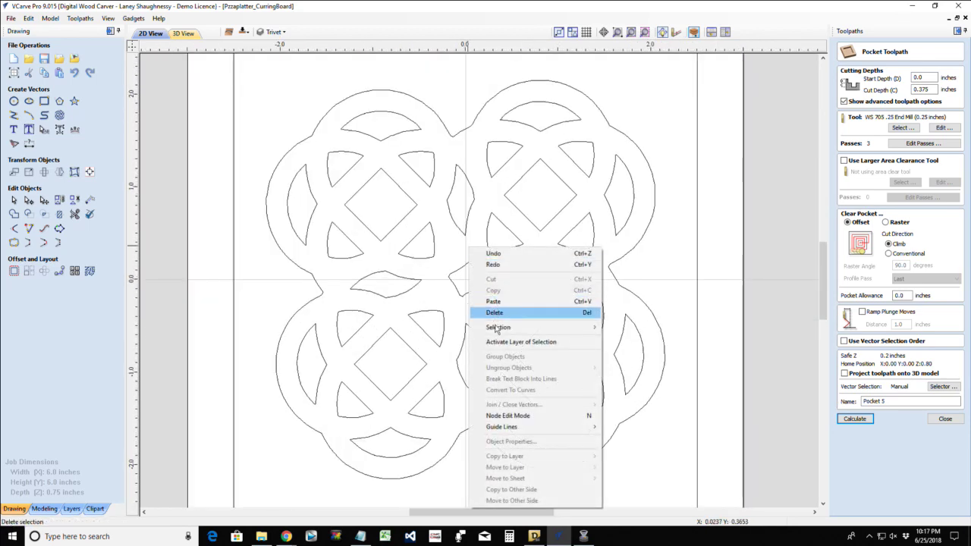
mouse_move(500, 327)
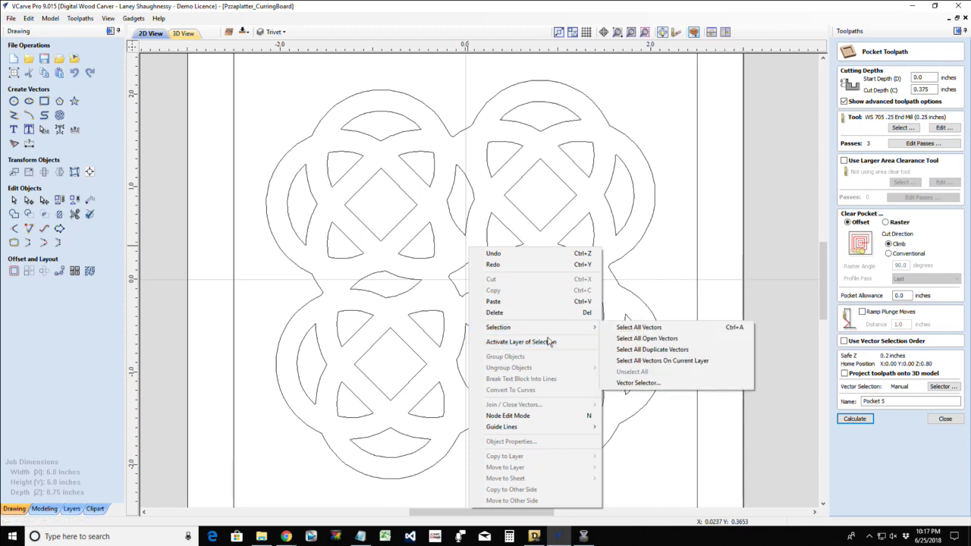
left_click(625, 339)
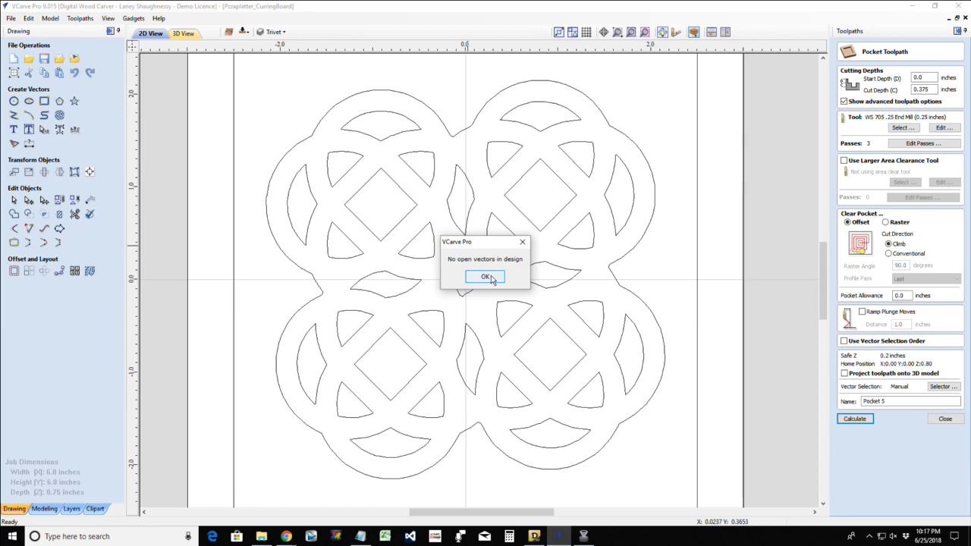
left_click(489, 277)
key("F3")
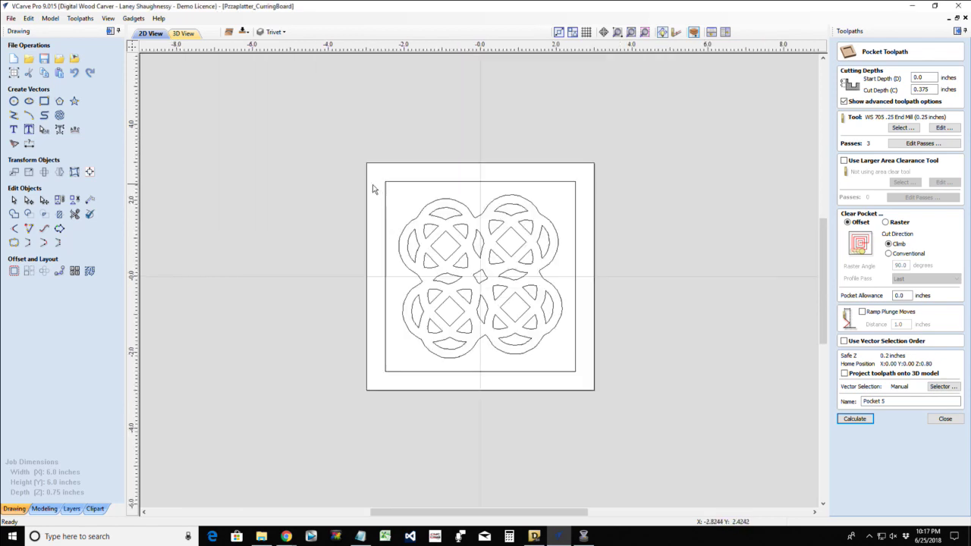
left_click_drag(372, 186, 581, 369)
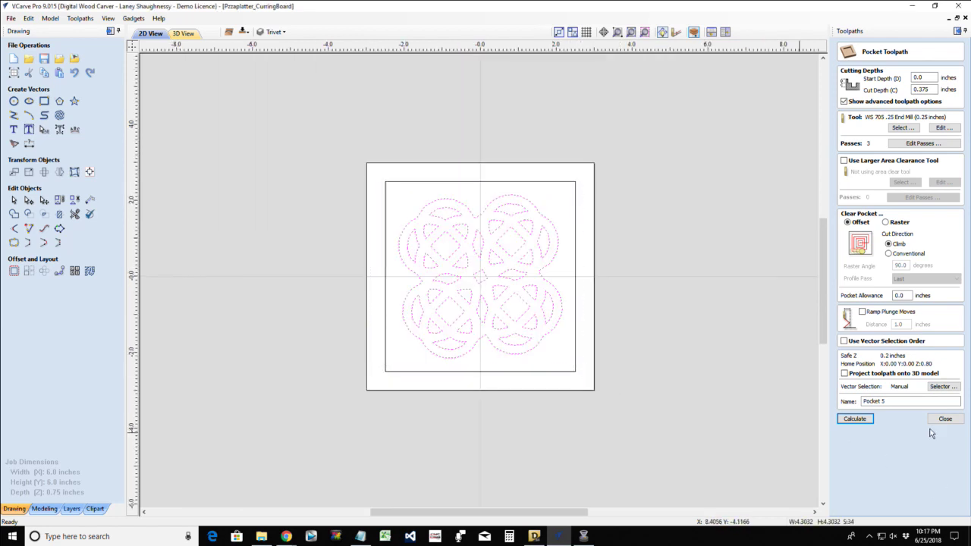
- Calculate Pocket 5, simulate it on the cherry board from top view, then return to 2D
left_click(853, 423)
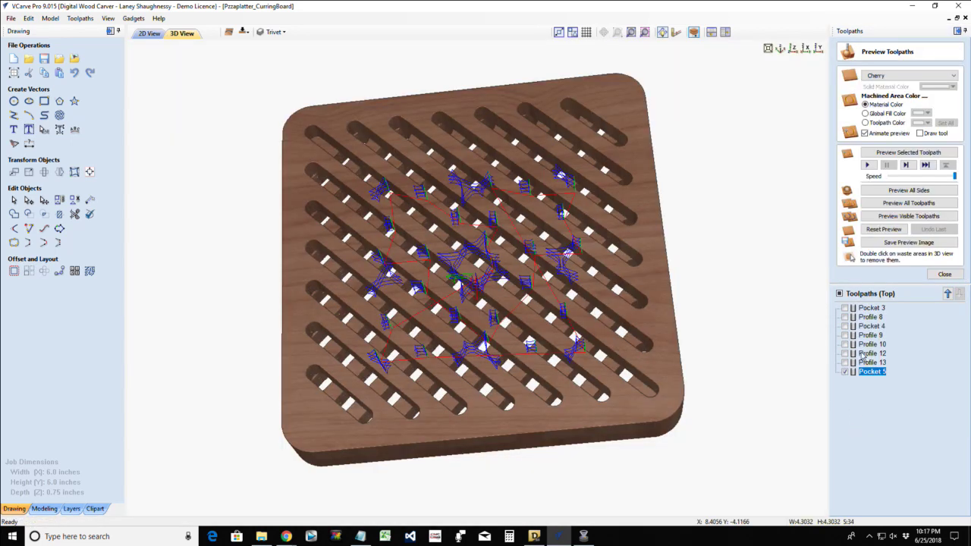
left_click(882, 229)
left_click(898, 153)
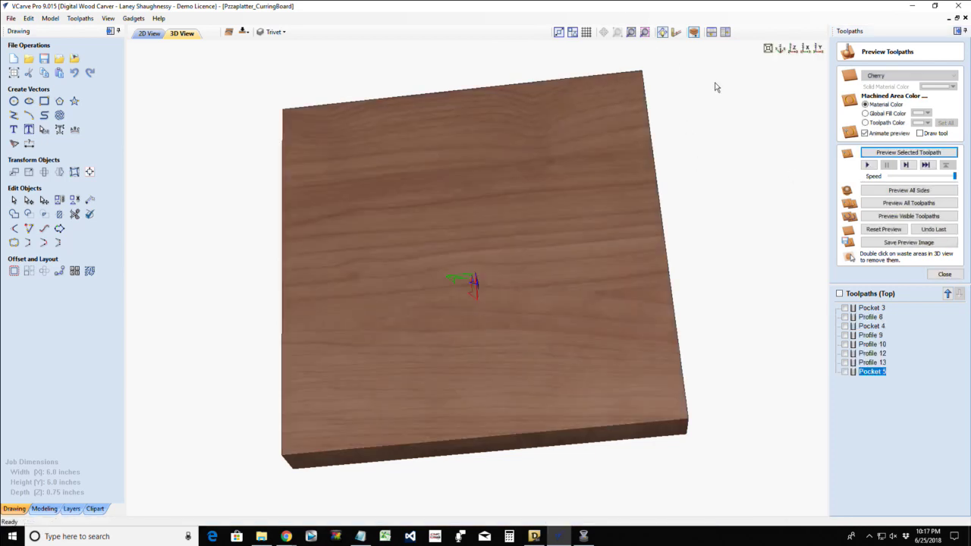
left_click(793, 48)
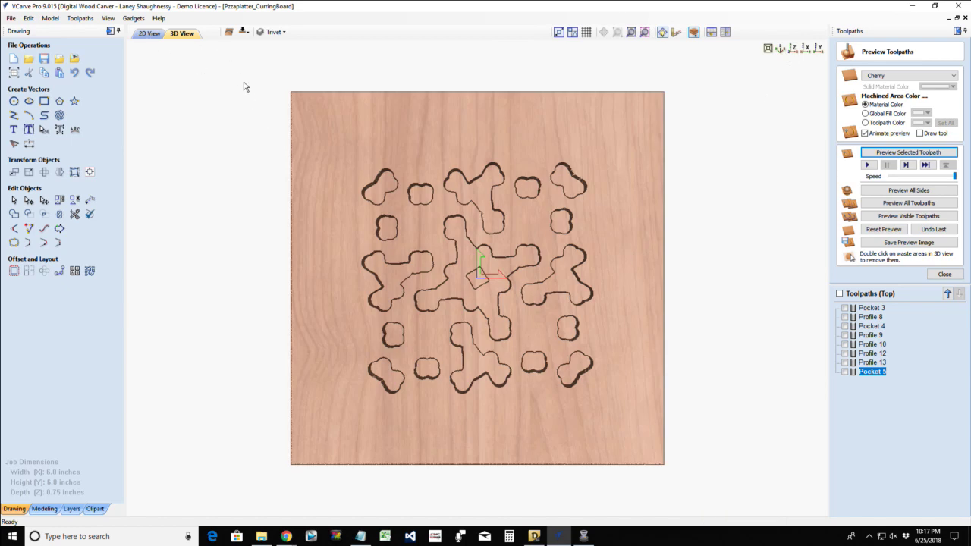
left_click(148, 33)
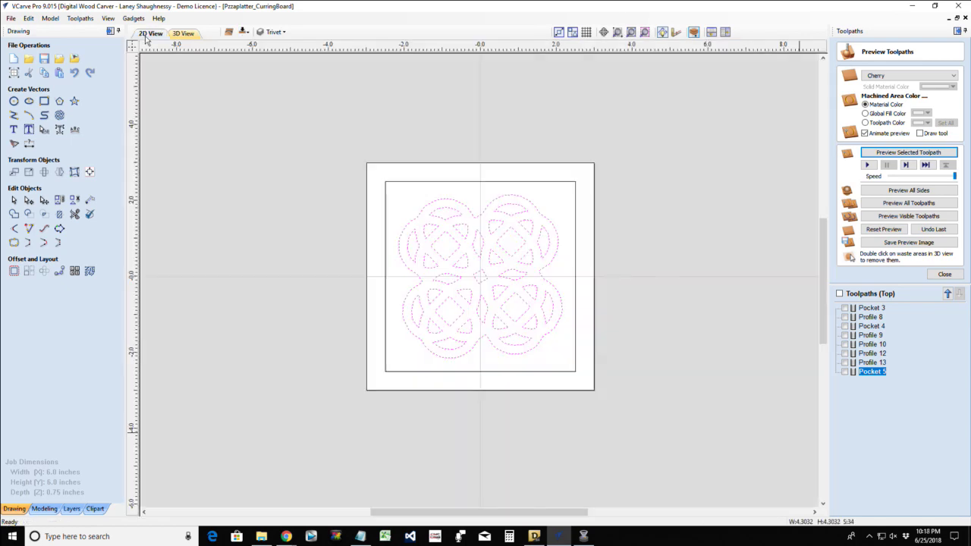
scroll(436, 263, "up", 4)
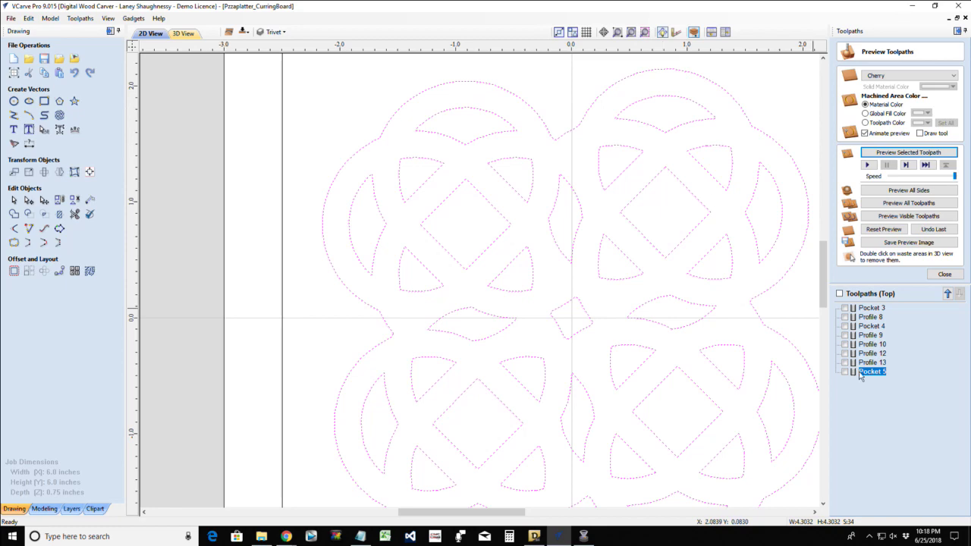
- Change Pocket 5's tool to the 46292 .125 End Mill (0.125 inch)
double_click(862, 375)
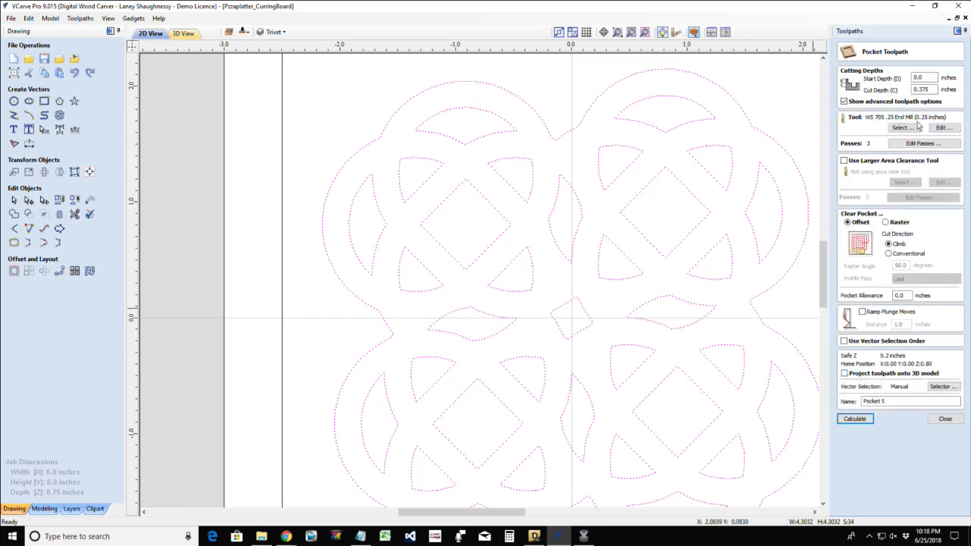
left_click(903, 129)
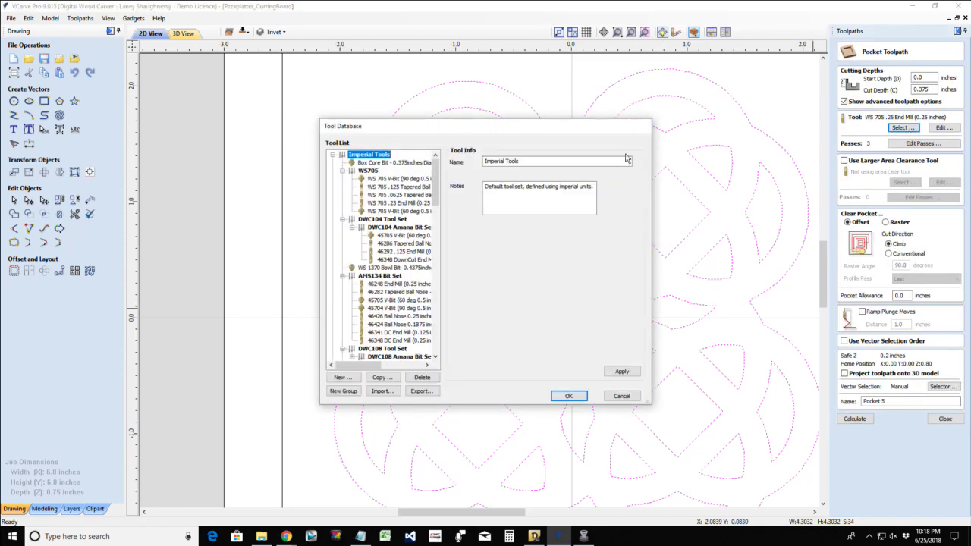
left_click_drag(436, 189, 436, 225)
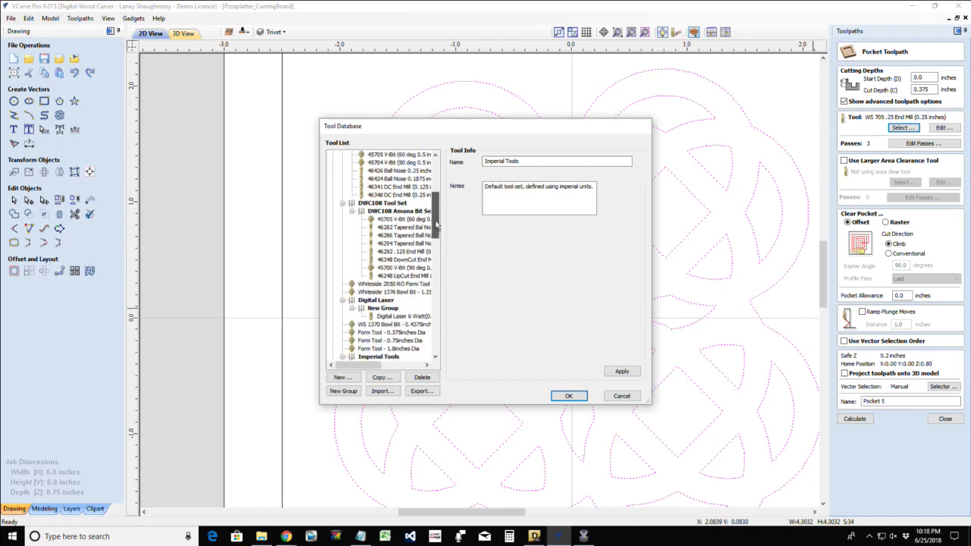
left_click(403, 251)
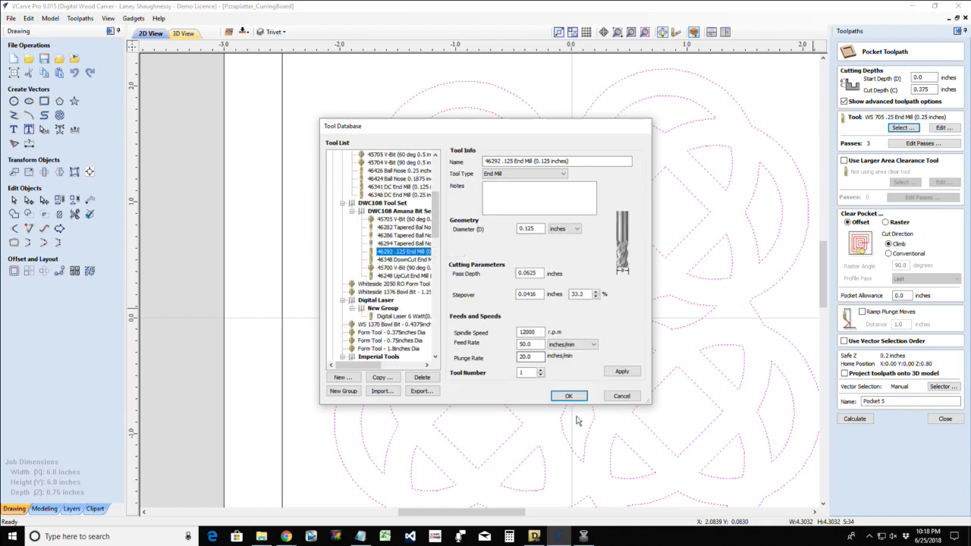
left_click(570, 398)
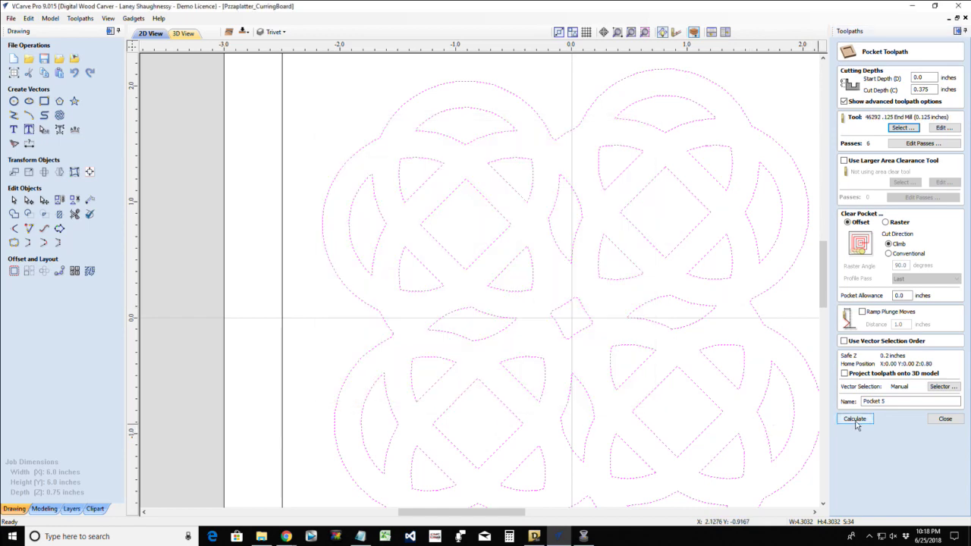
- Recalculate Pocket 5 and re-simulate it from a cleared preview on the cherry board
left_click(855, 422)
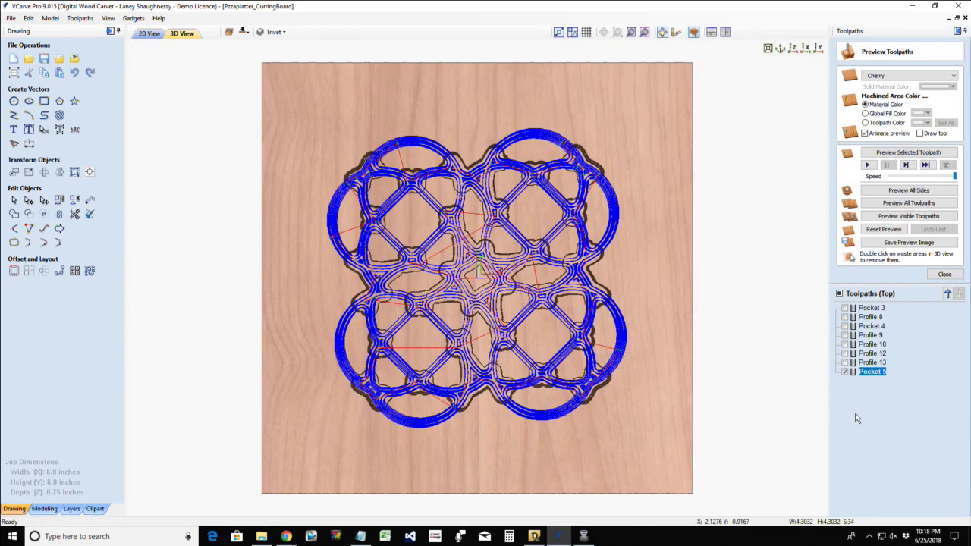
left_click(881, 230)
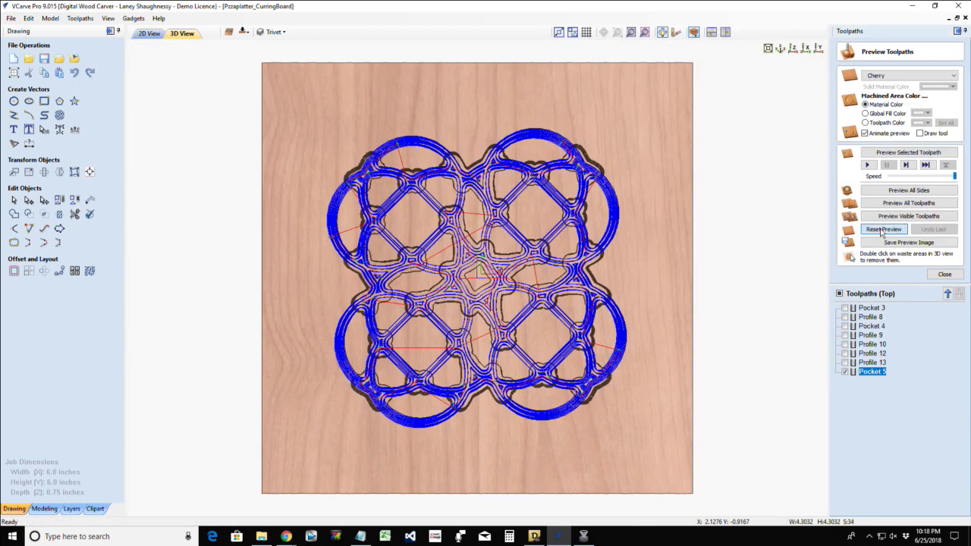
left_click(894, 153)
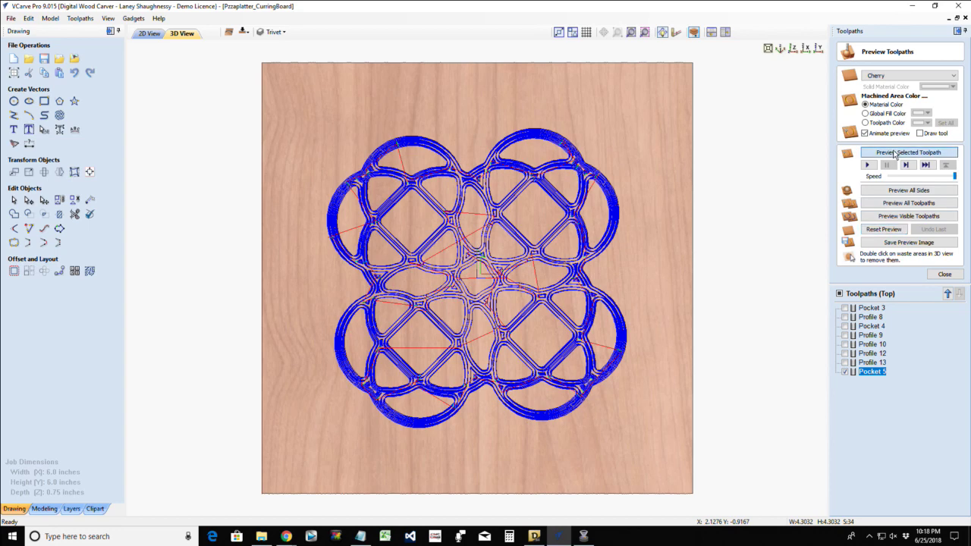
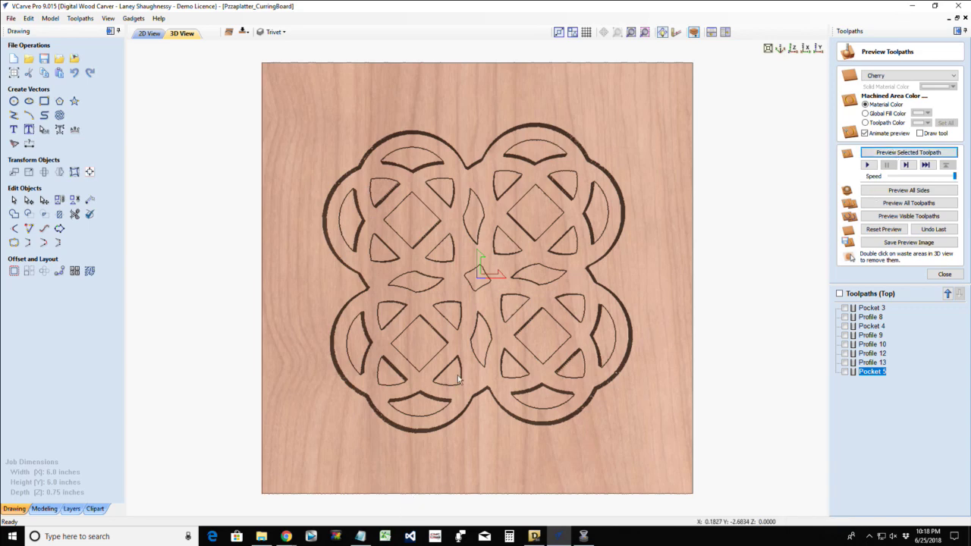
- Flip the angled 3D preview to the bottom side and show the whole board's 2D drawing
left_click_drag(457, 374, 473, 417)
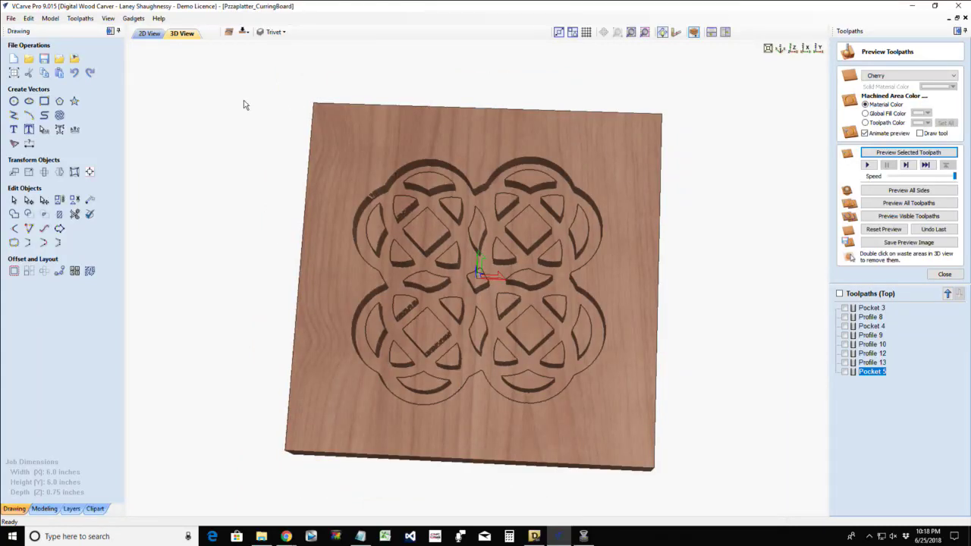
left_click(244, 33)
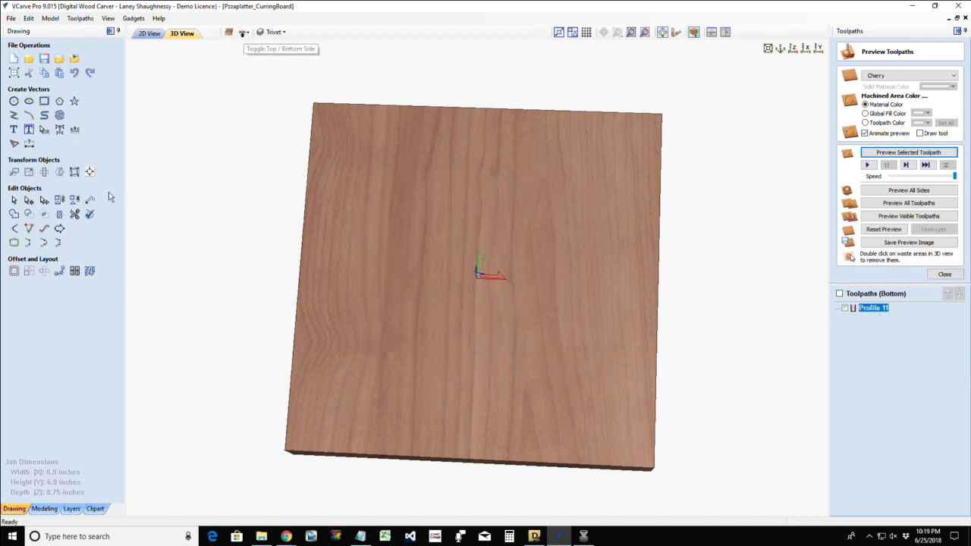
left_click(149, 33)
scroll(422, 243, "down", 3)
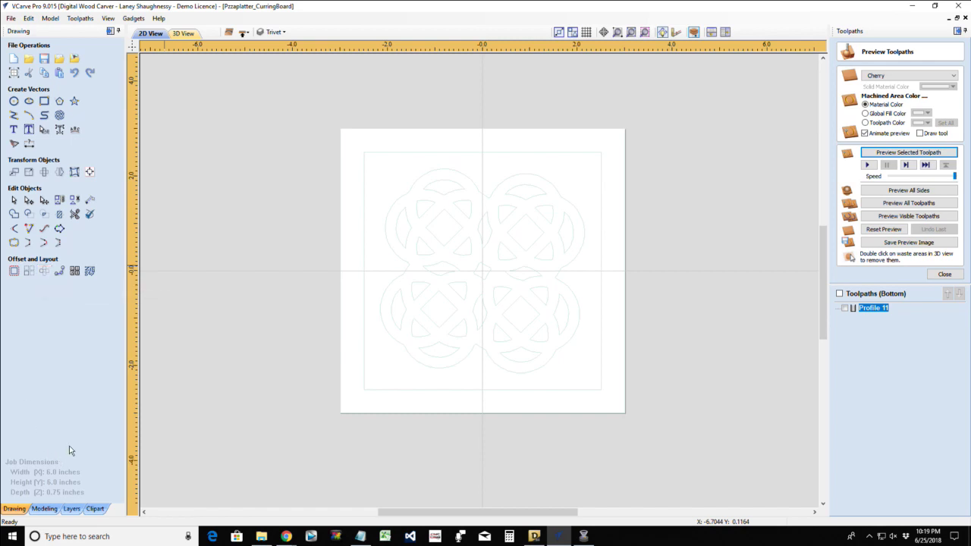
- Drag the Weave13-ii knot from the clipart library onto the board, shrink it and move it up
left_click(89, 510)
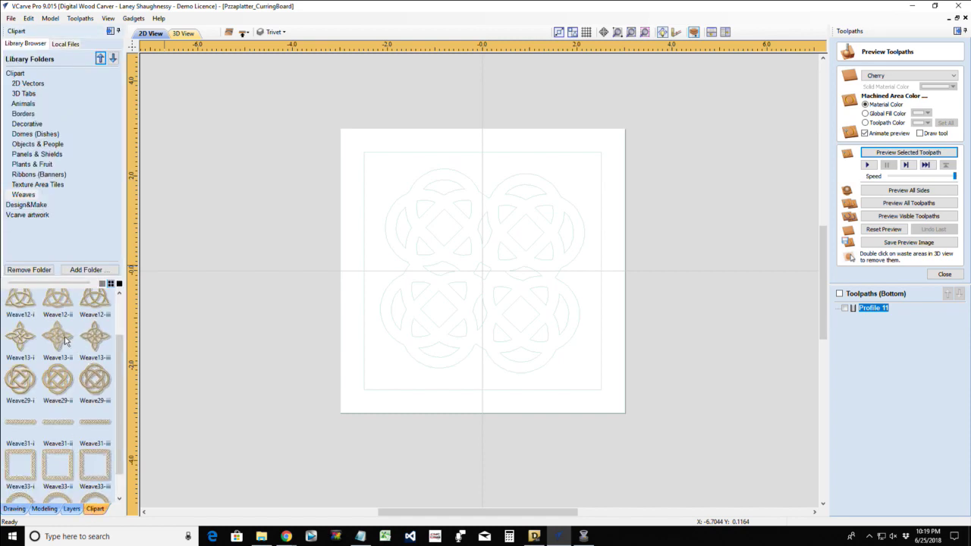
left_click_drag(53, 341, 481, 273)
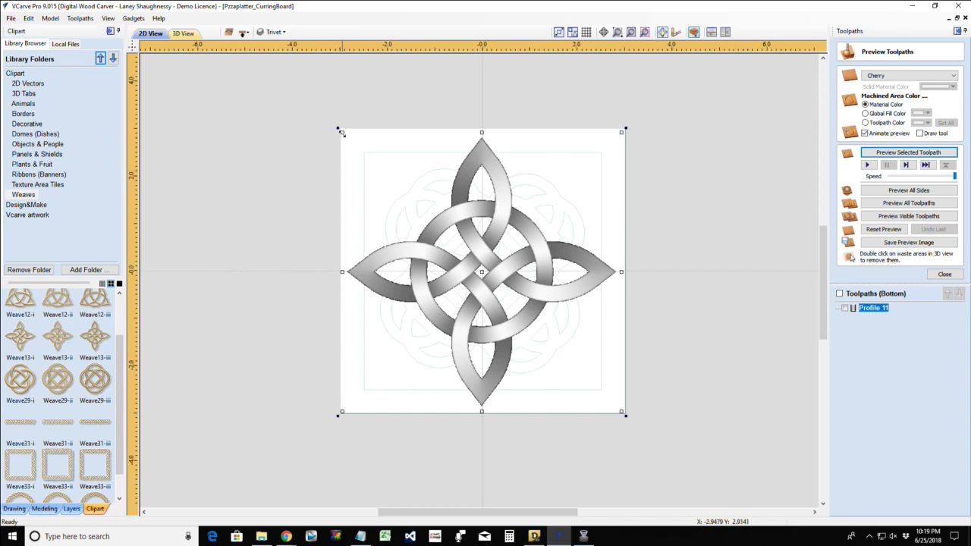
left_click_drag(343, 133, 411, 204)
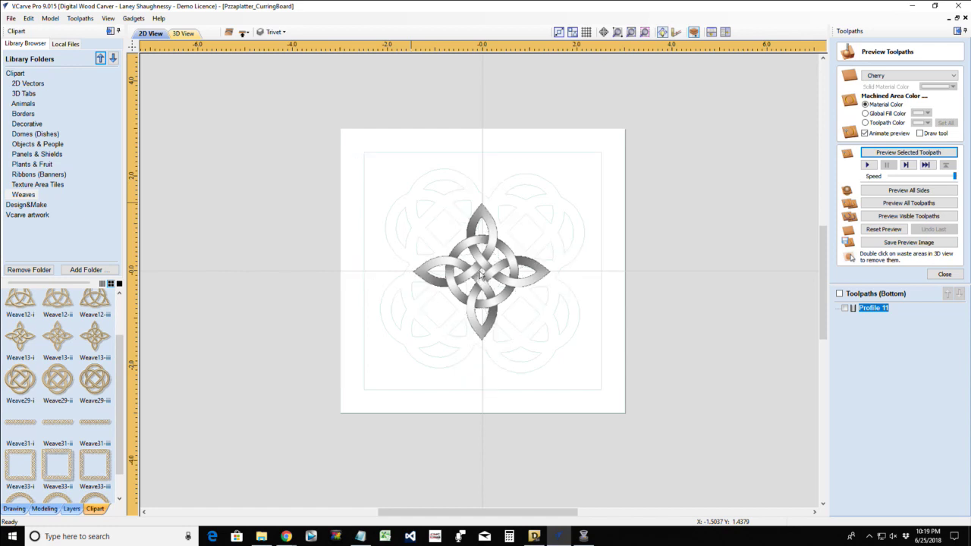
left_click_drag(479, 275, 483, 211)
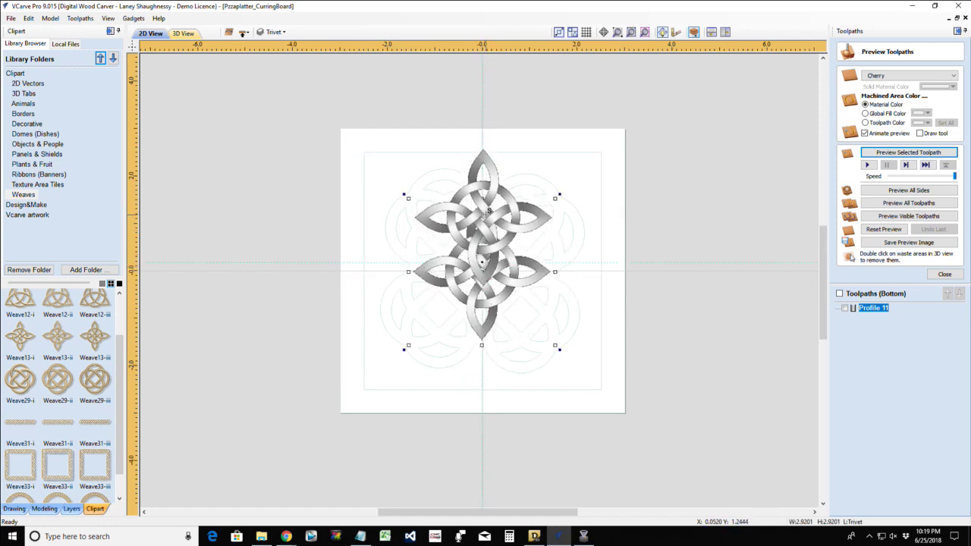
left_click(585, 303)
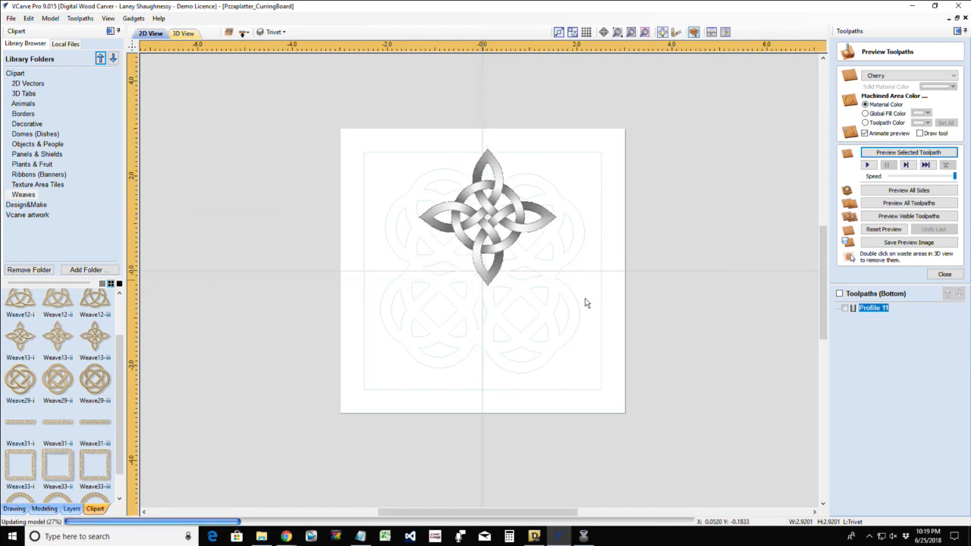
- Shrink the knot to about 2.47 inches wide and centre it left to right
left_click(503, 275)
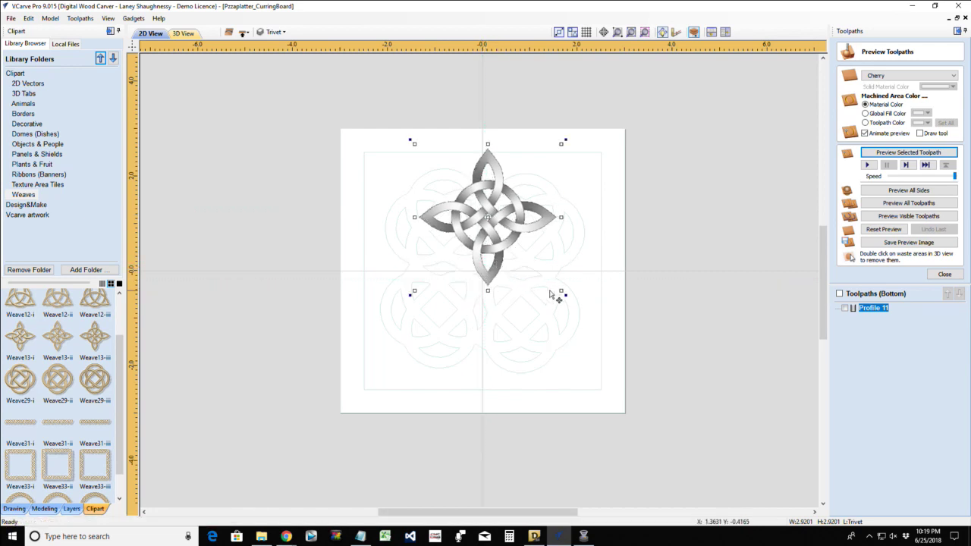
left_click_drag(553, 282, 546, 277)
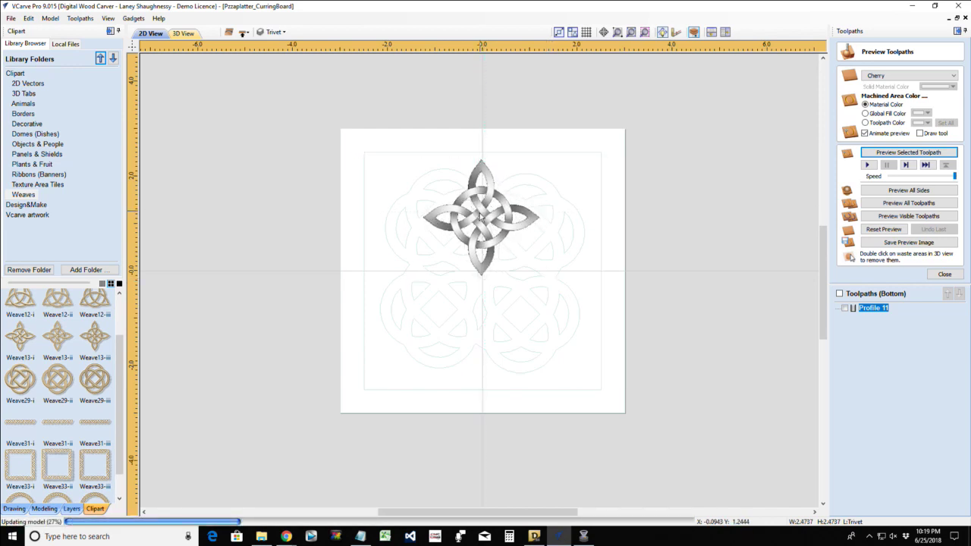
scroll(480, 216, "up", 4)
left_click_drag(480, 223, 483, 228)
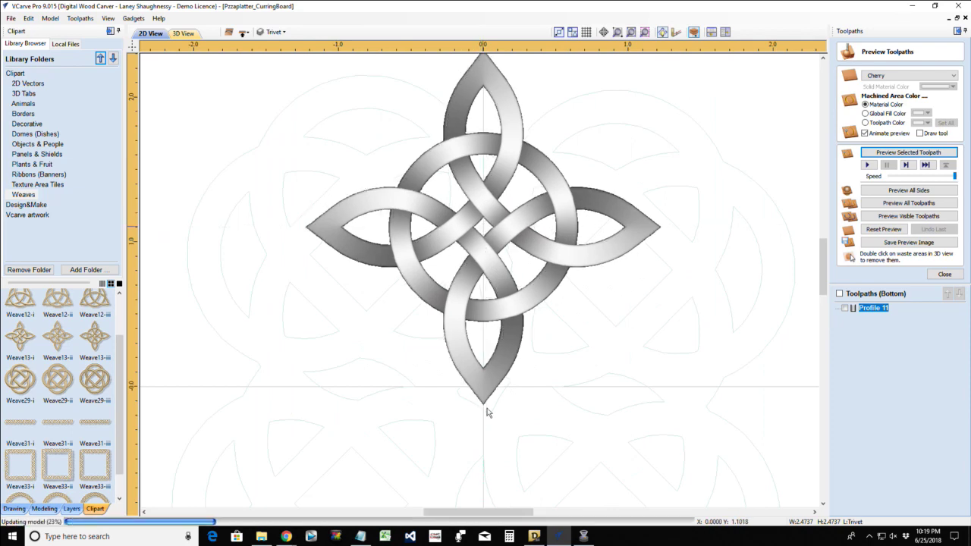
scroll(485, 416, "down", 2)
scroll(483, 420, "up", 5)
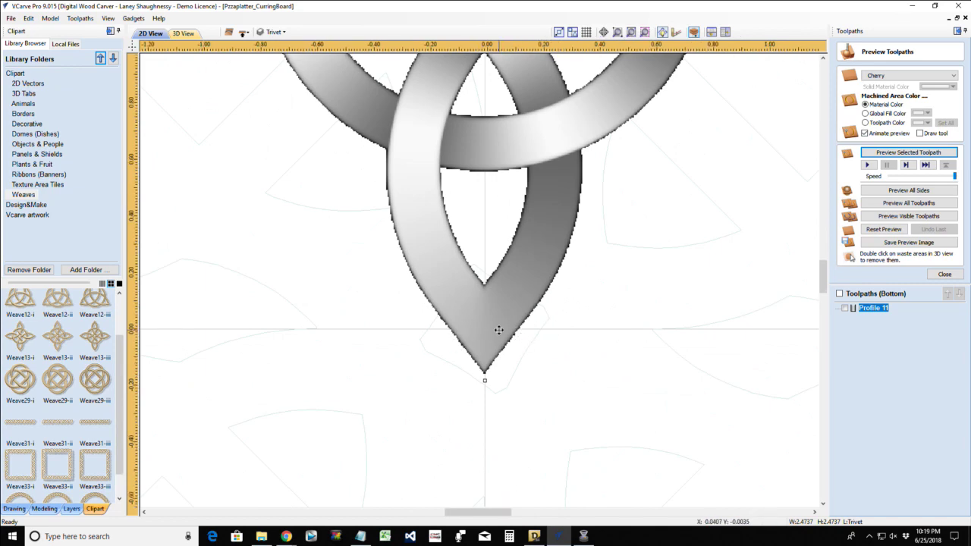
scroll(498, 329, "down", 4)
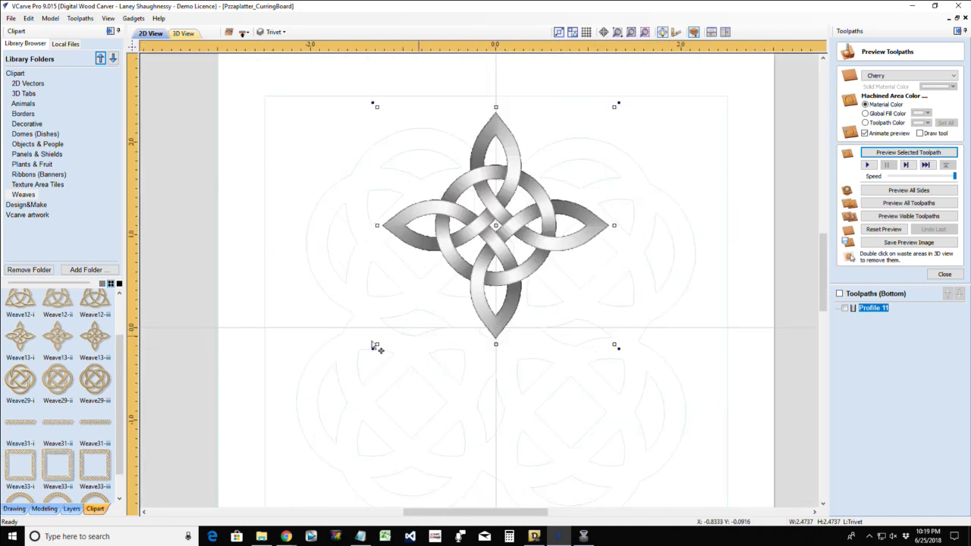
scroll(220, 334, "down", 2)
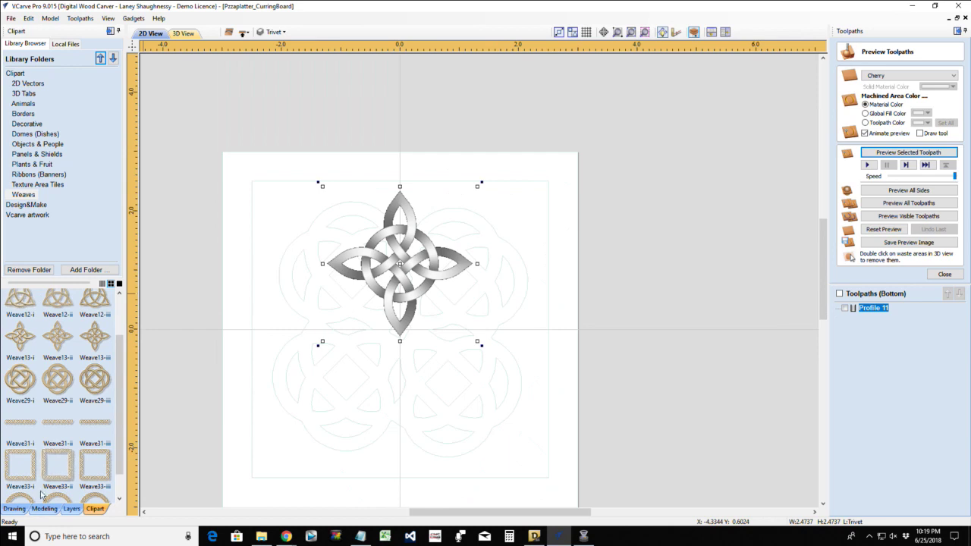
left_click(14, 508)
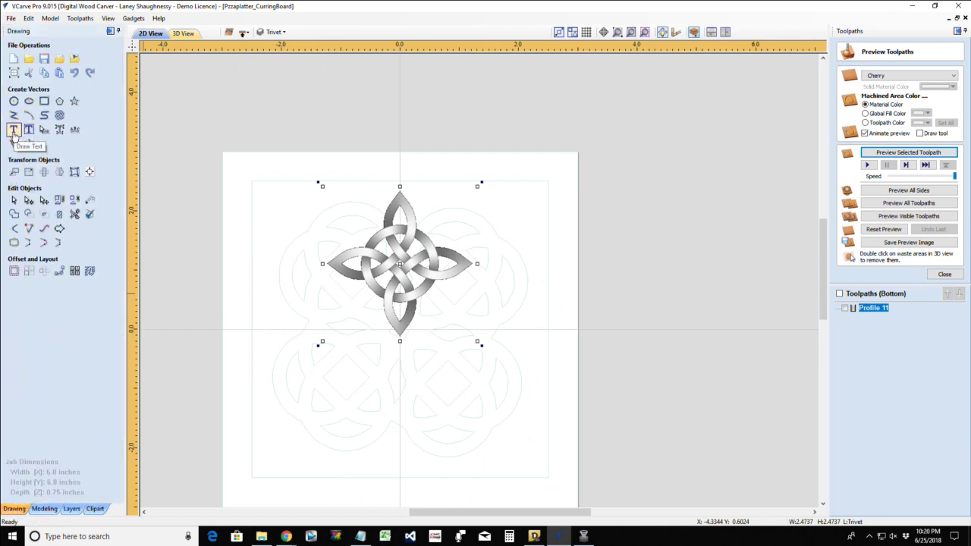
- Trace the knot image into vectors with a 0.99 threshold
left_click(14, 144)
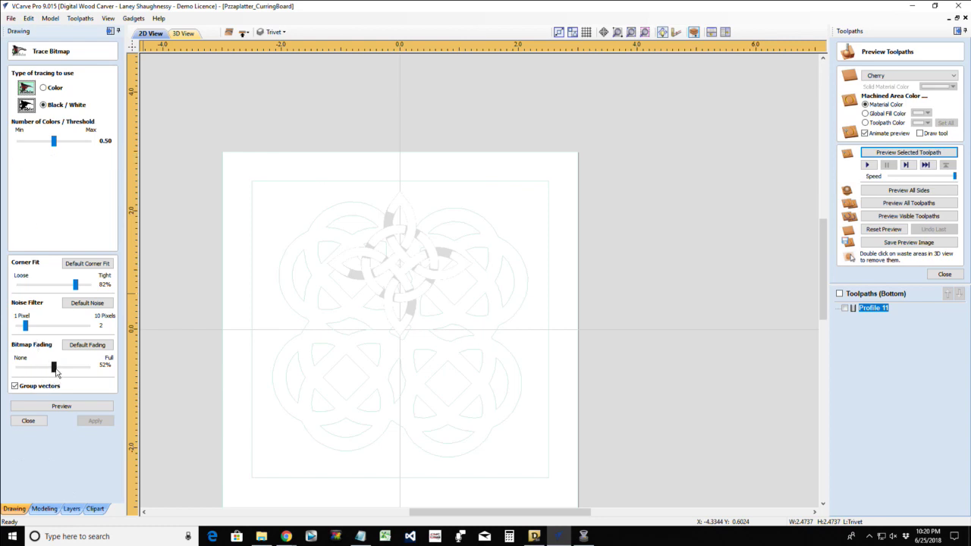
left_click_drag(53, 144, 96, 149)
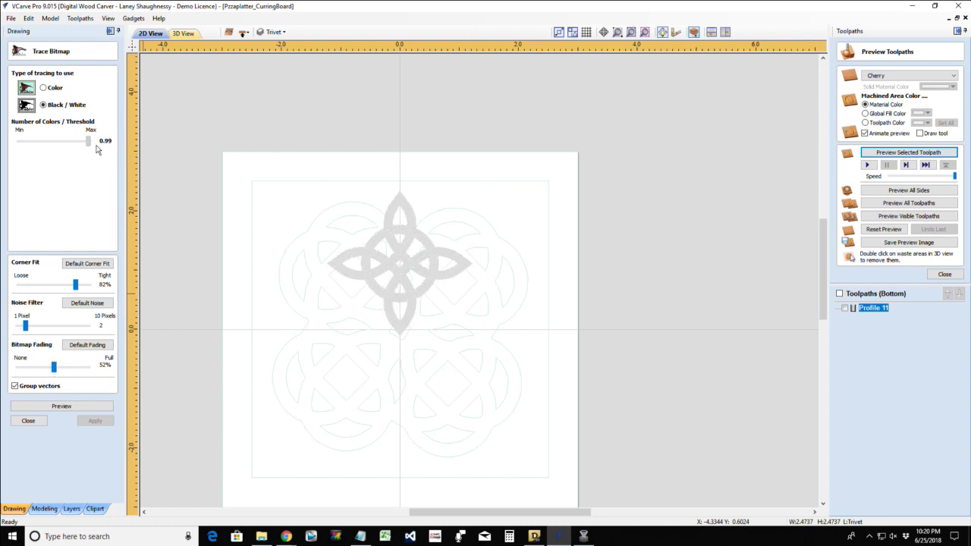
left_click(80, 406)
left_click(89, 423)
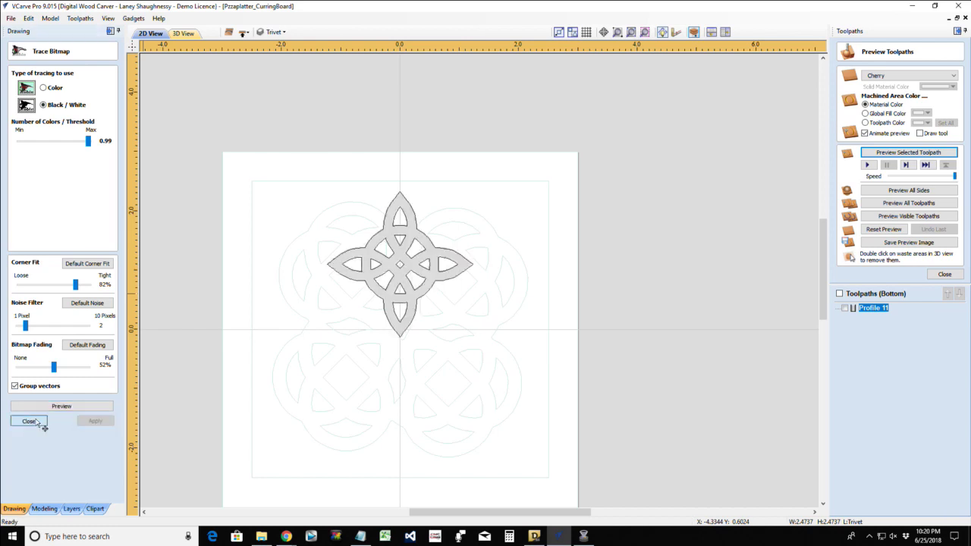
left_click(29, 420)
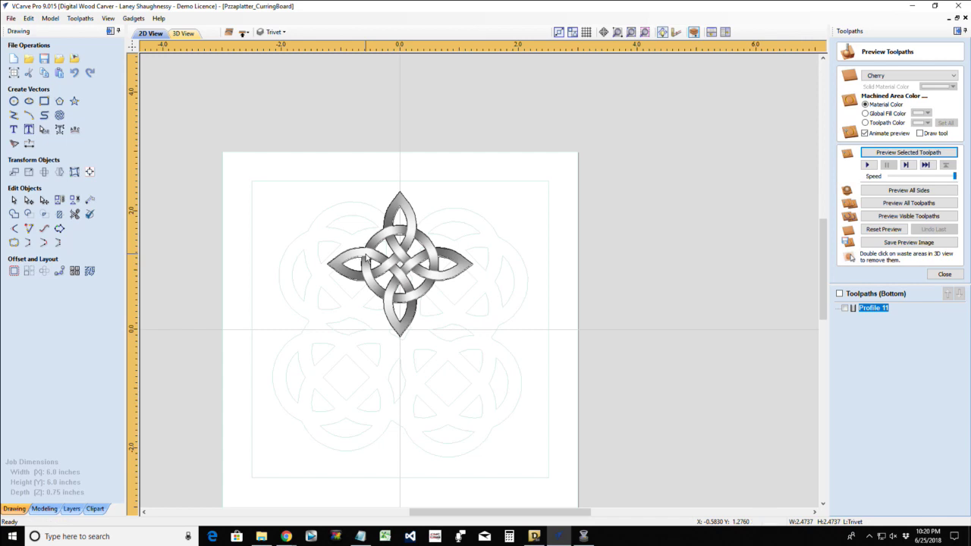
- Circular-copy the traced knot into 4 items around rotation centre 0,0
left_click_drag(300, 181, 495, 348)
left_click(14, 271)
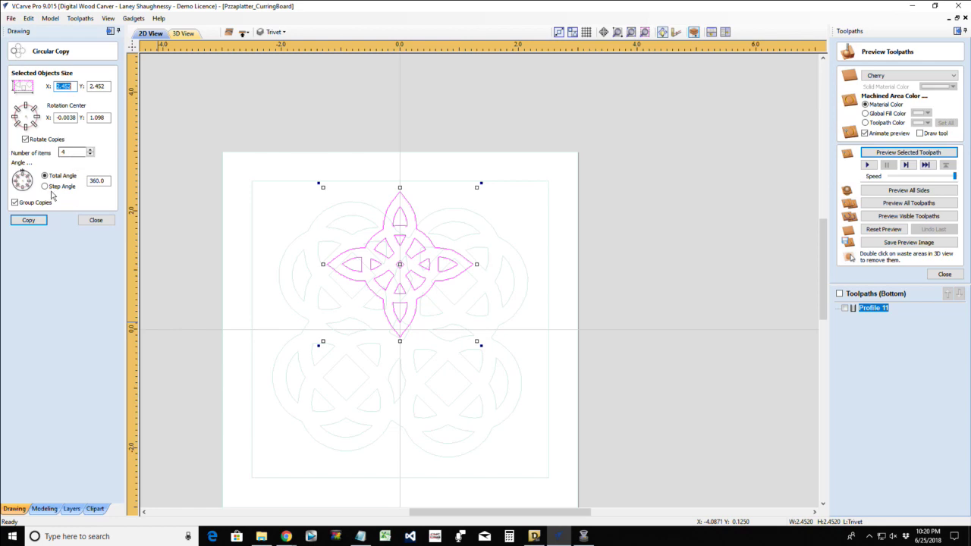
type("0")
double_click(75, 117)
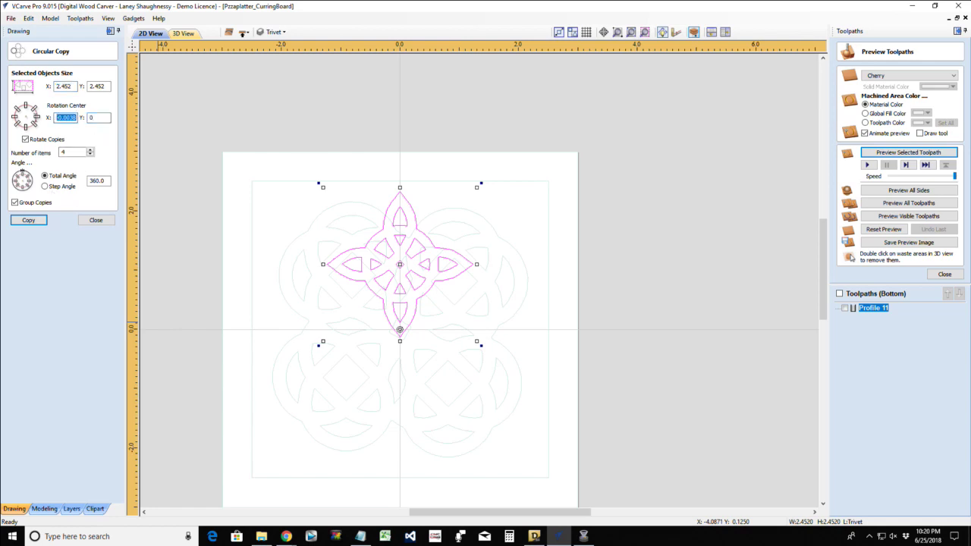
type("0")
left_click(25, 221)
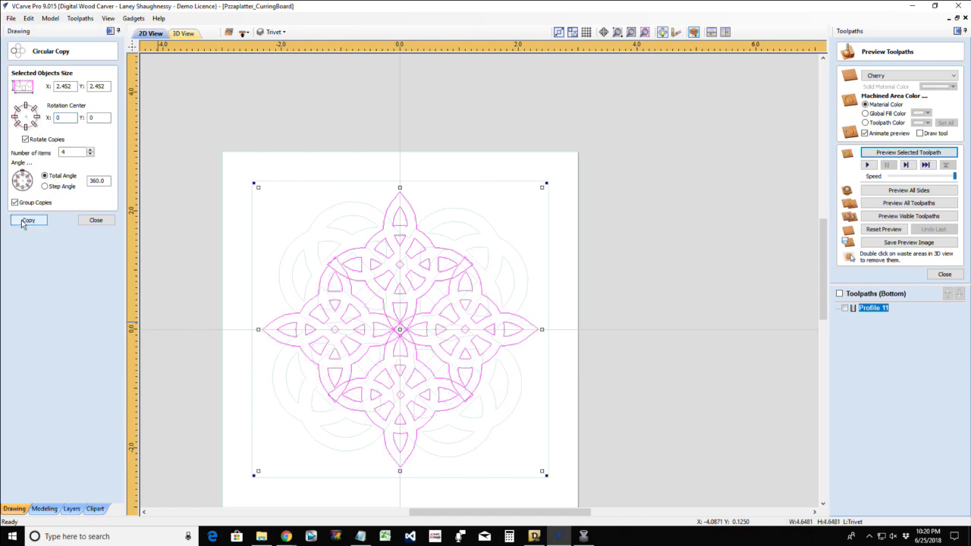
left_click(93, 221)
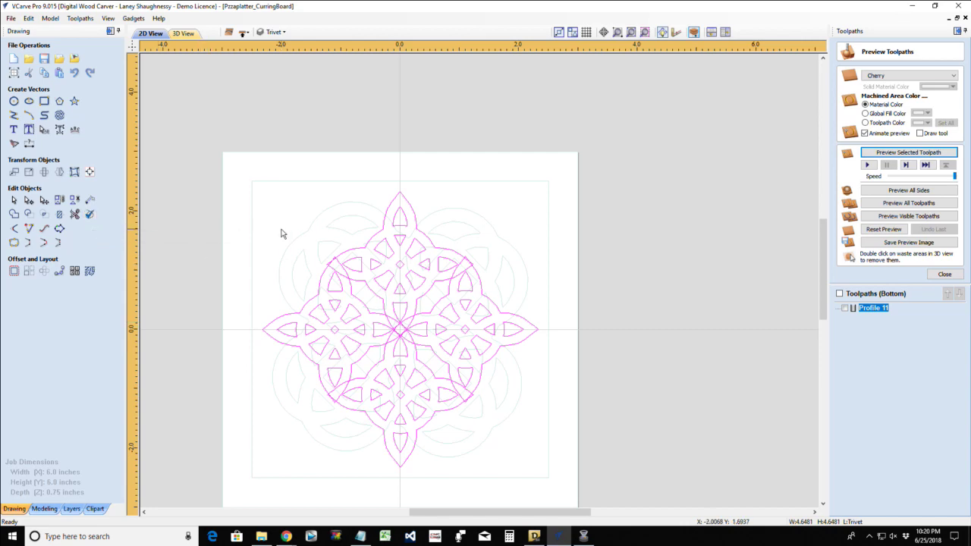
- Select the left, top, right and bottom knots' outer outlines and group them
left_click(341, 302)
scroll(338, 296, "up", 3)
scroll(336, 296, "up", 2)
scroll(320, 281, "down", 3)
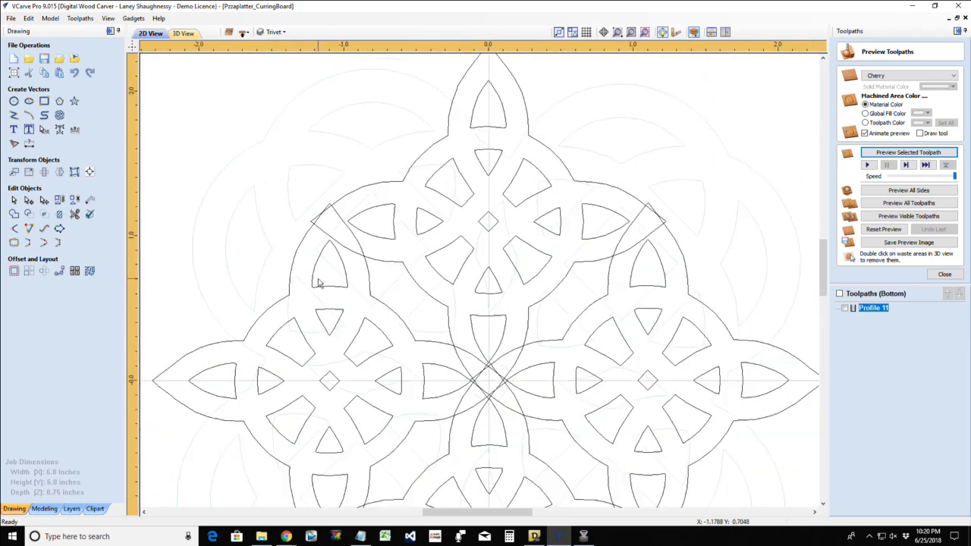
left_click(305, 266)
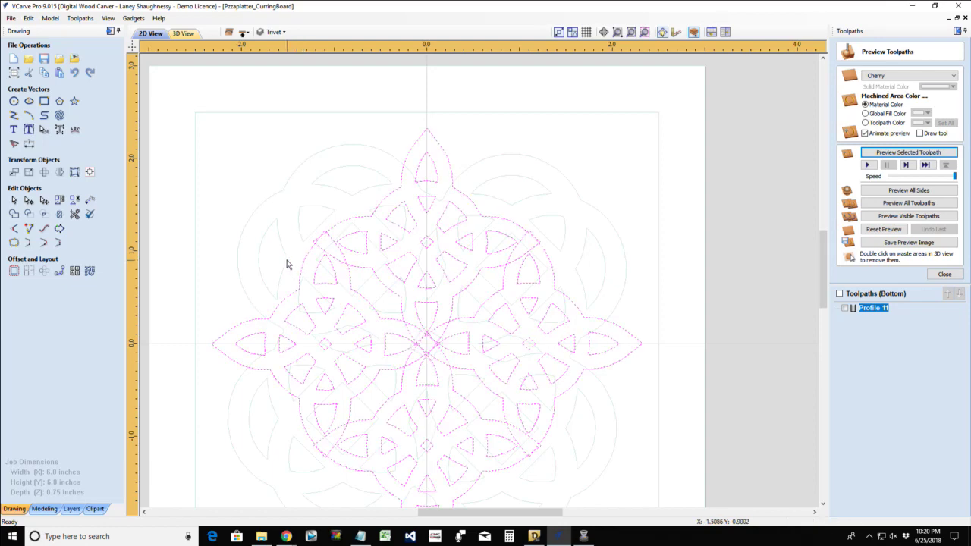
left_click(293, 273)
left_click(300, 275)
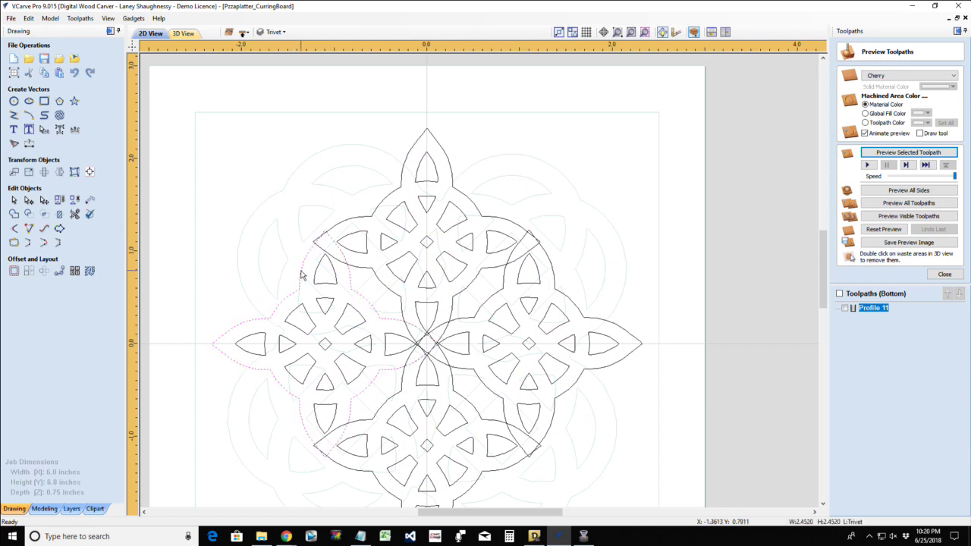
left_click(394, 206, "shift")
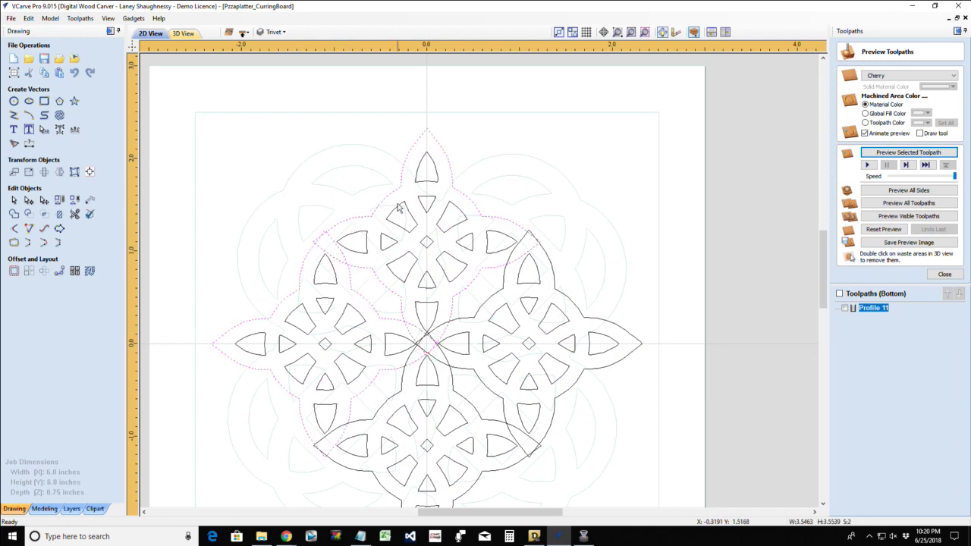
left_click(553, 265, "shift")
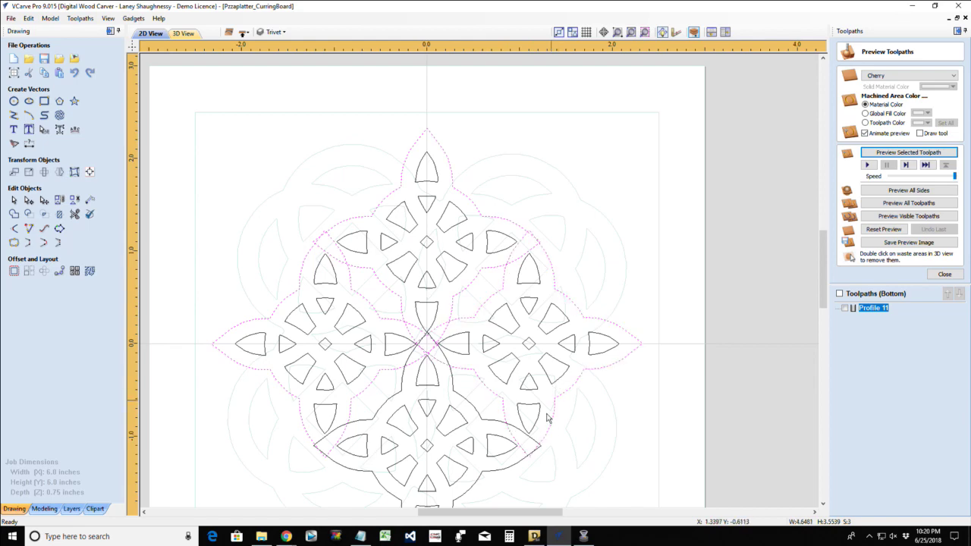
left_click(498, 425, "shift")
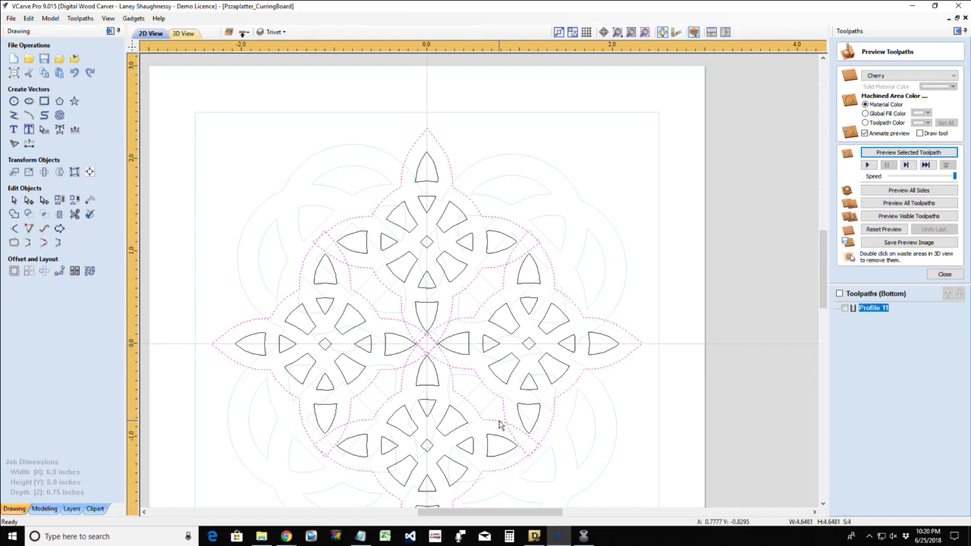
scroll(459, 383, "up", 2)
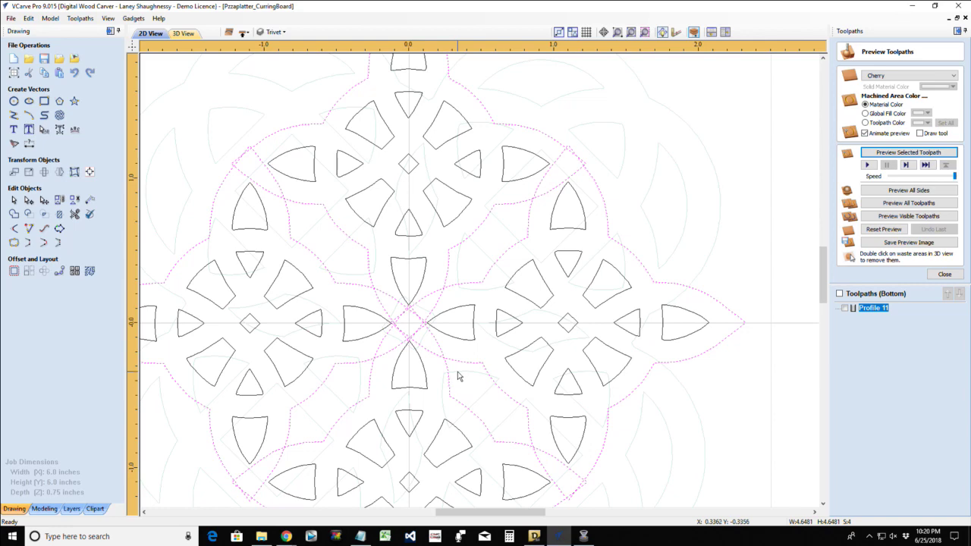
scroll(457, 374, "down", 2)
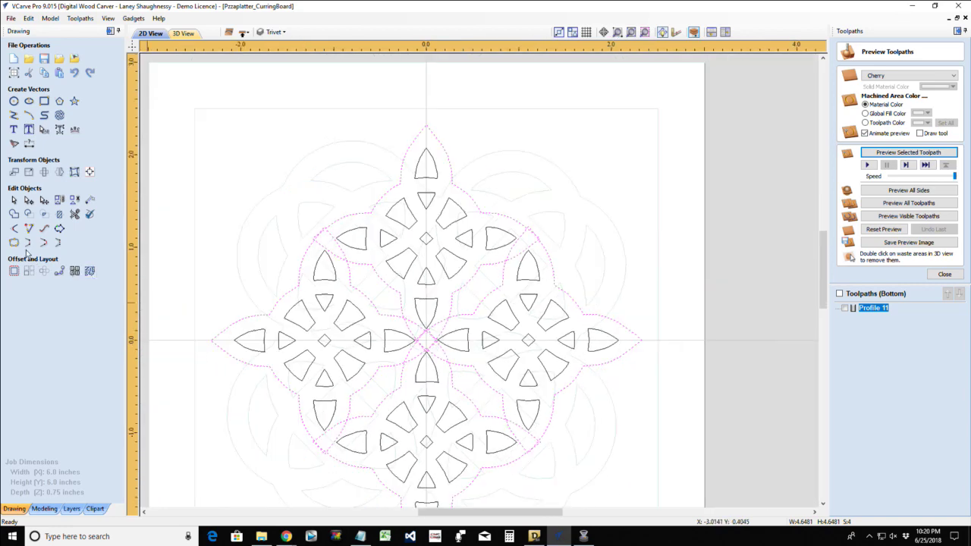
left_click(14, 215)
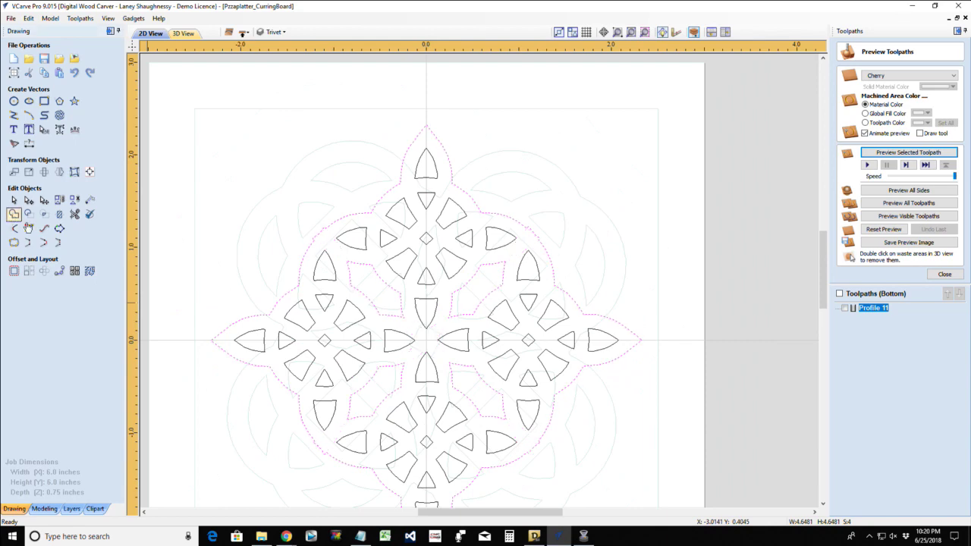
scroll(435, 341, "down", 3)
scroll(432, 402, "up", 3)
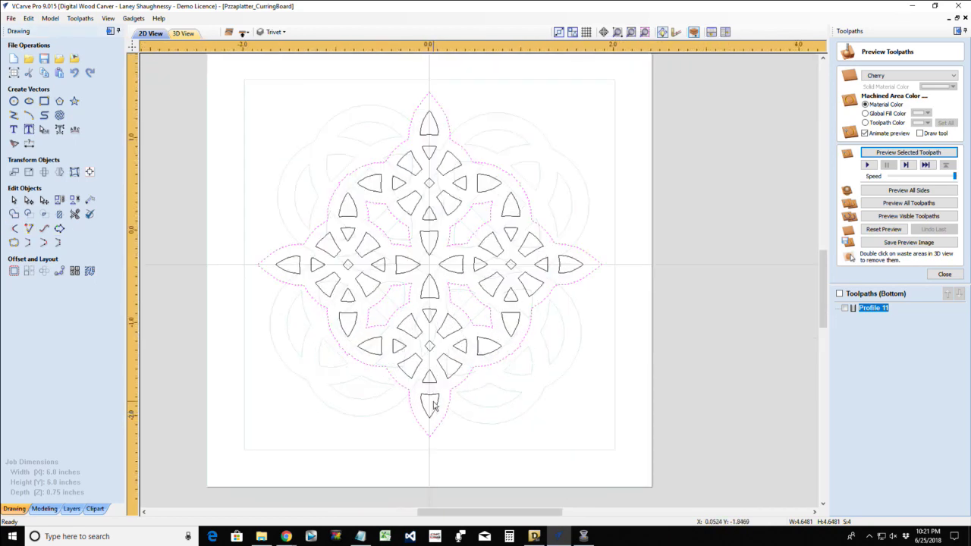
- Clear the selection and box-select every vector of the knot design
left_click(347, 320)
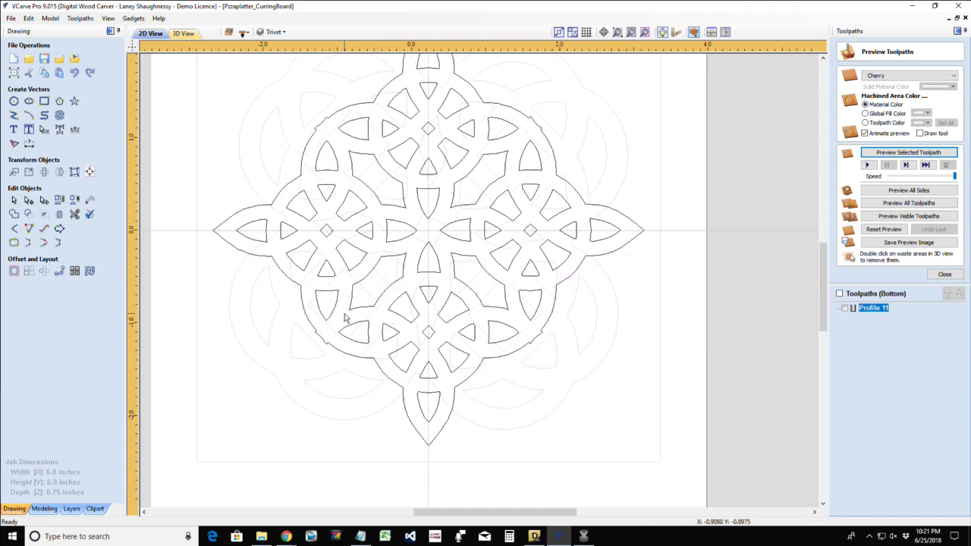
scroll(345, 317, "down", 2)
scroll(331, 205, "up", 5)
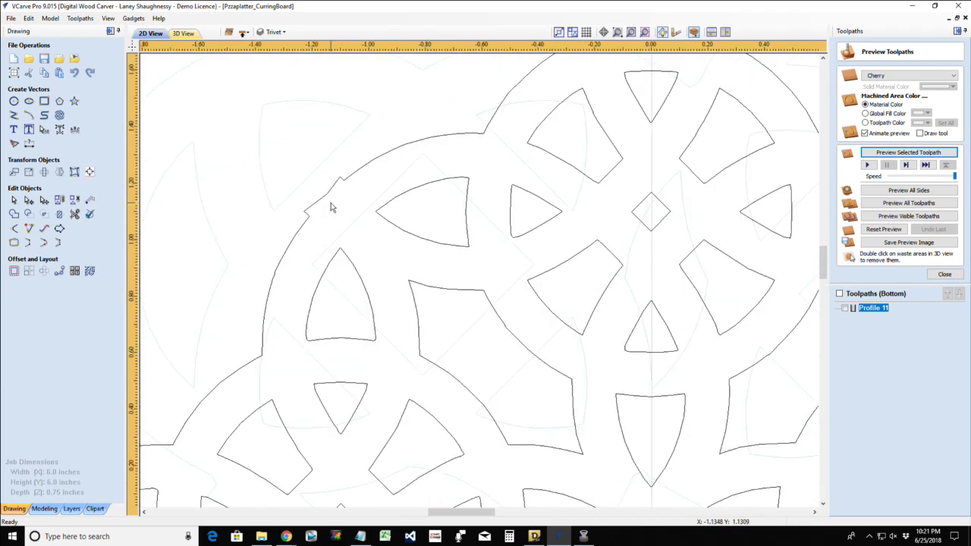
scroll(395, 228, "down", 4)
scroll(422, 326, "up", 2)
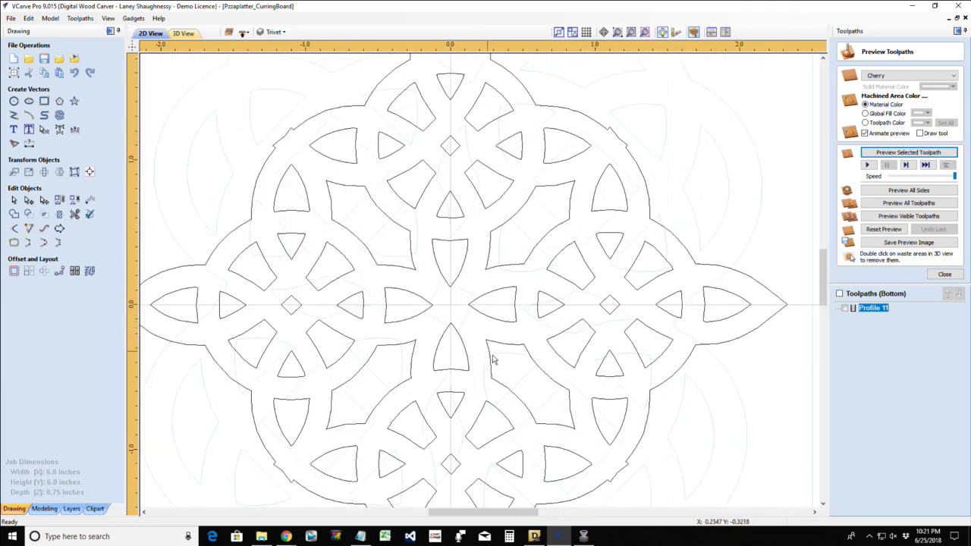
scroll(500, 391, "down", 3)
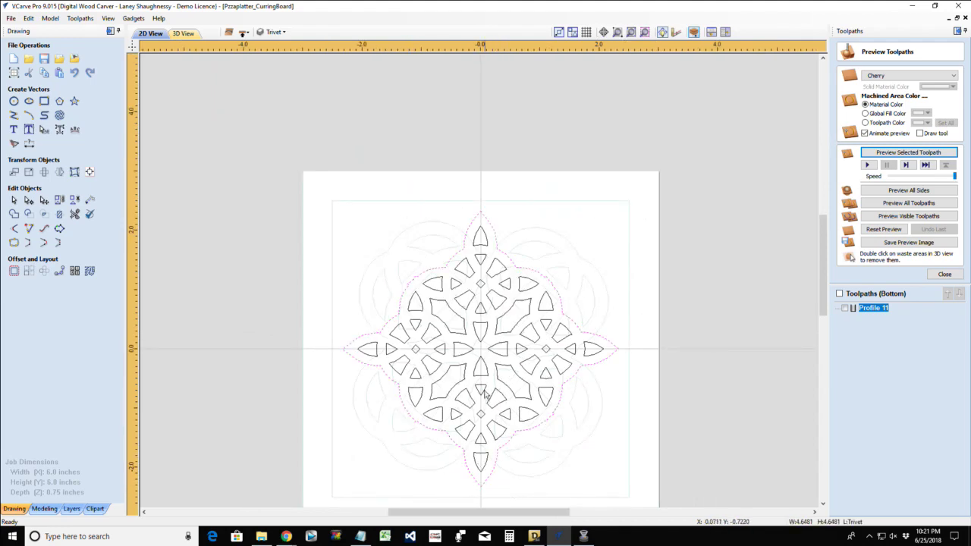
scroll(486, 389, "up", 5)
scroll(485, 393, "down", 3)
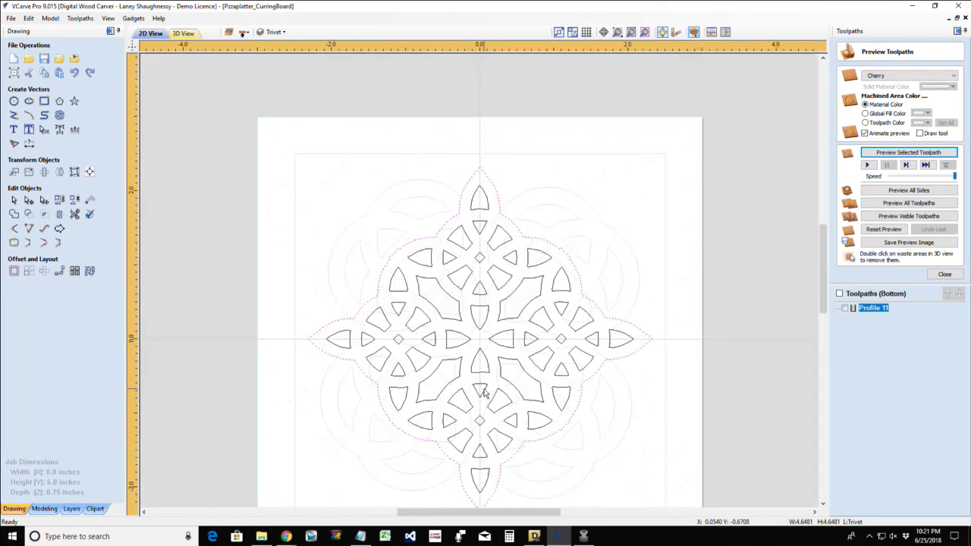
scroll(485, 393, "down", 1)
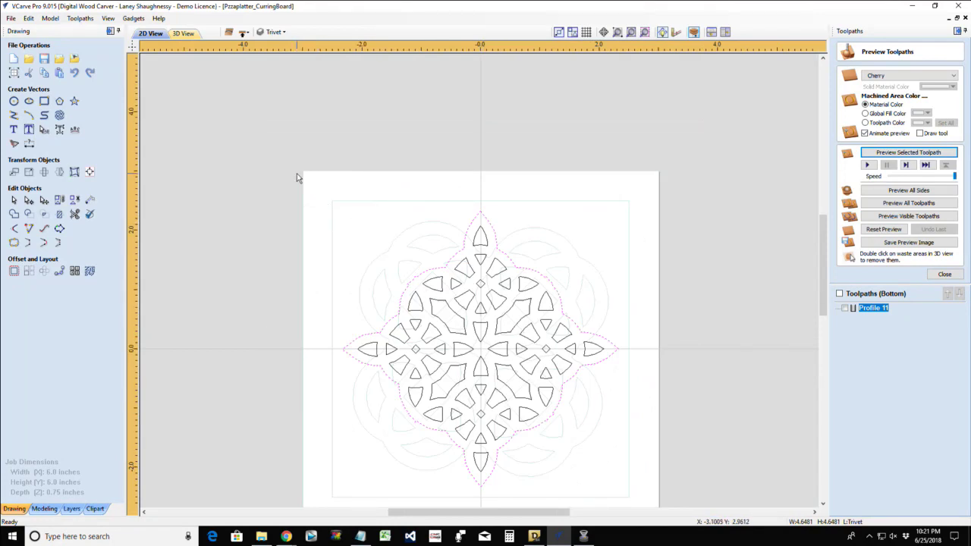
left_click_drag(296, 178, 643, 498)
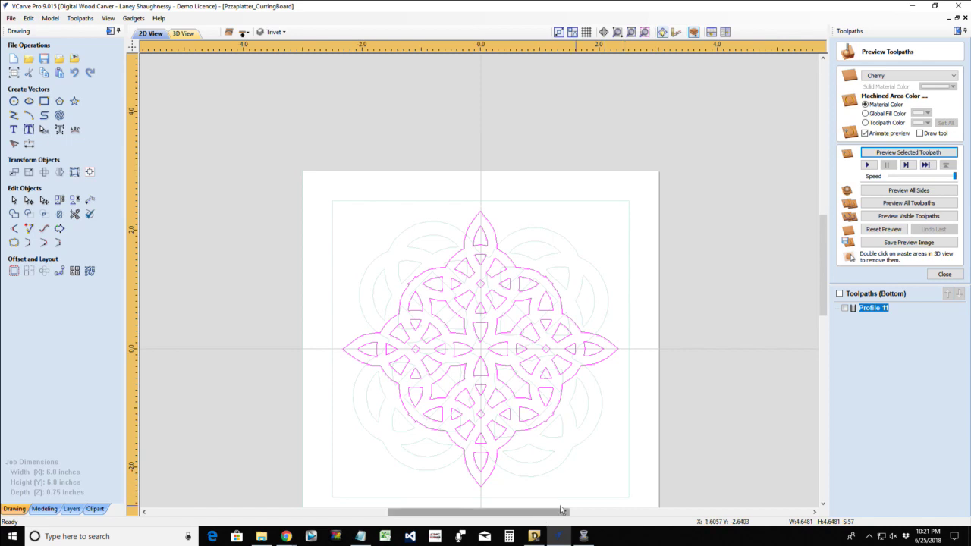
- Calculate Pocket 6, a 0.375-inch-deep pocket with the 0.125 end mill, for the knot design
left_click(944, 275)
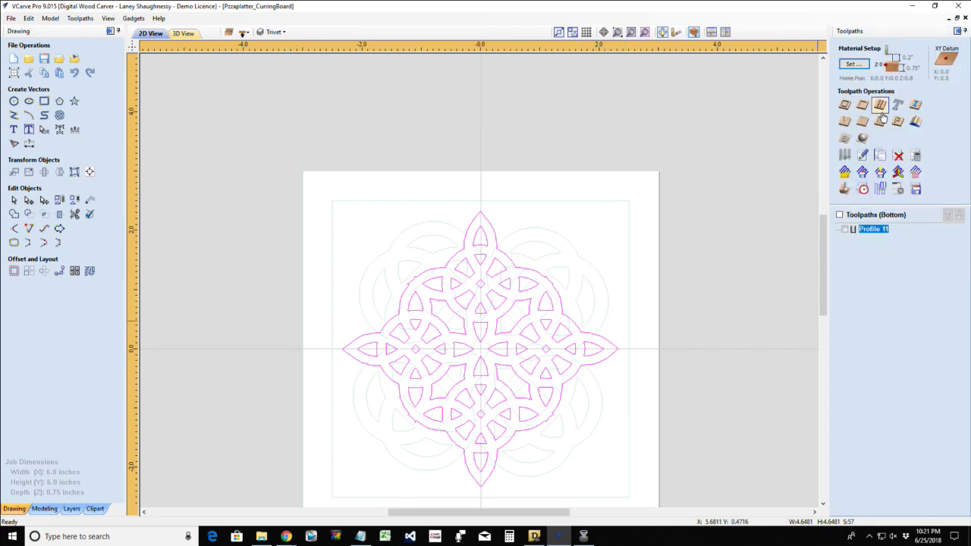
left_click(865, 106)
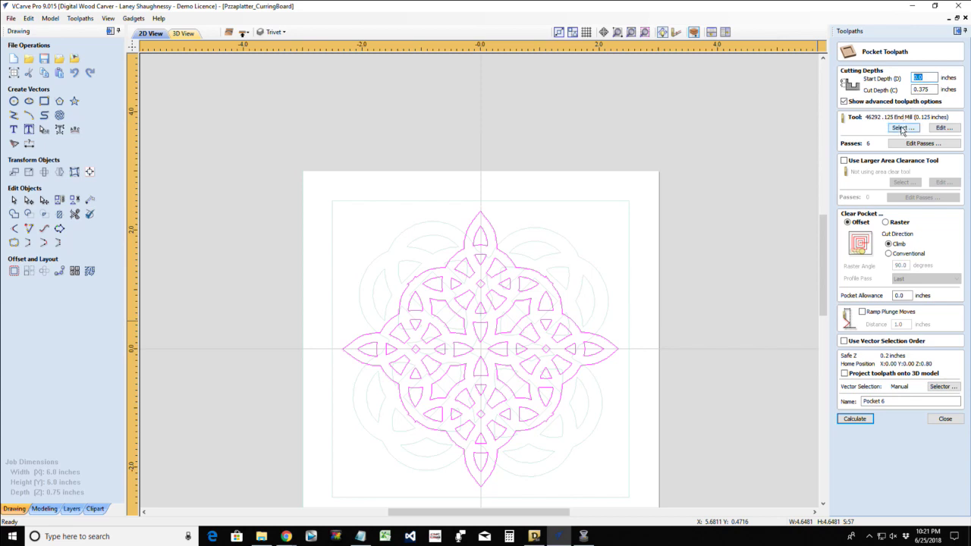
left_click(848, 421)
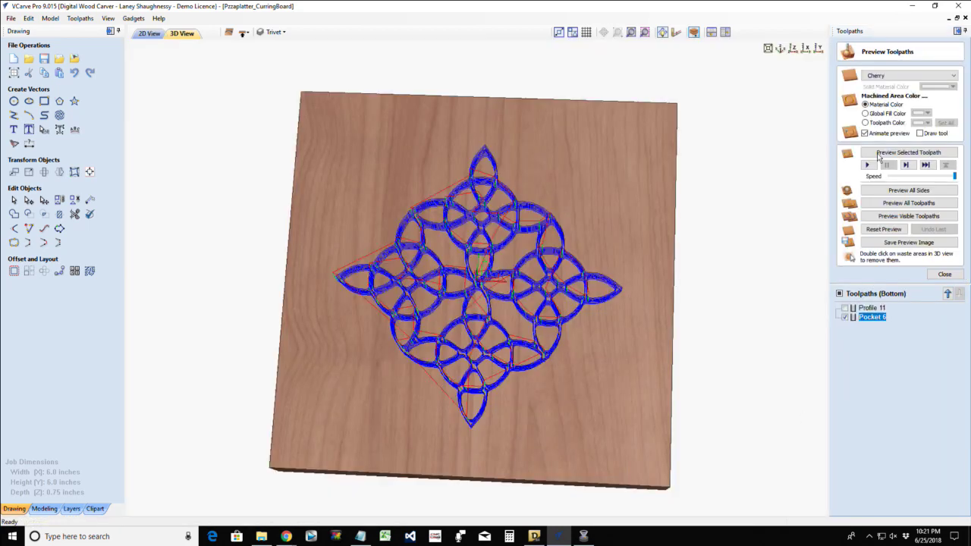
- Preview Pocket 6 in 3D, remove the two ring waste pieces, then flip to the top side
left_click(892, 154)
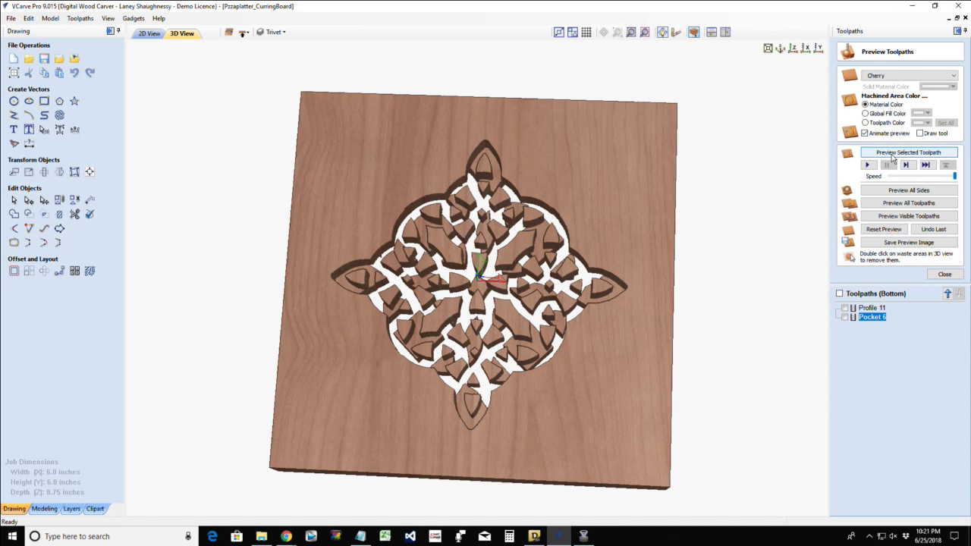
left_click(893, 153)
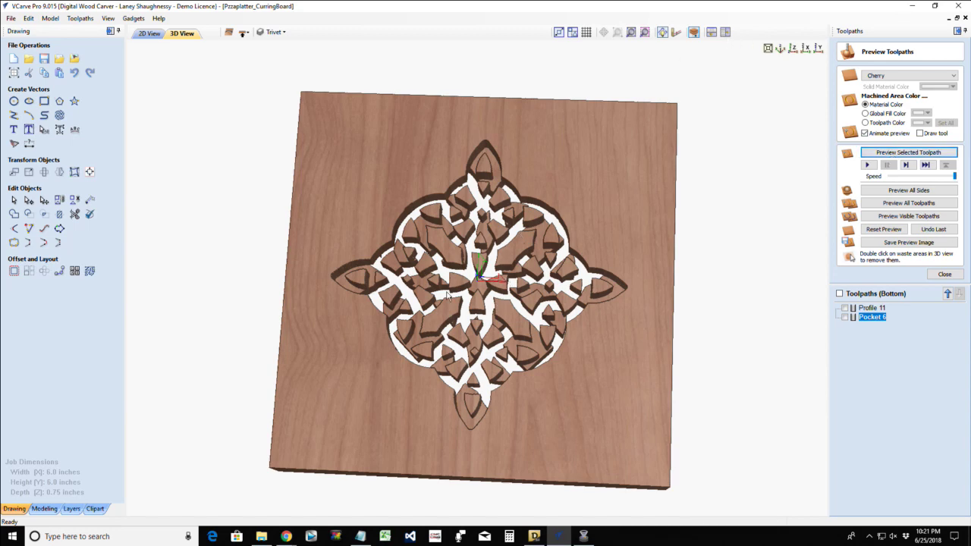
left_click_drag(447, 294, 387, 177)
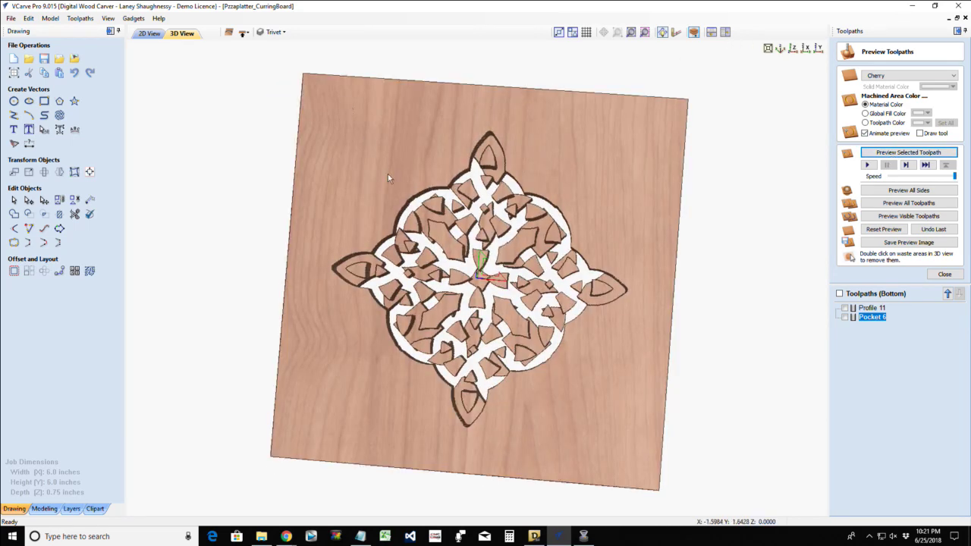
double_click(462, 243)
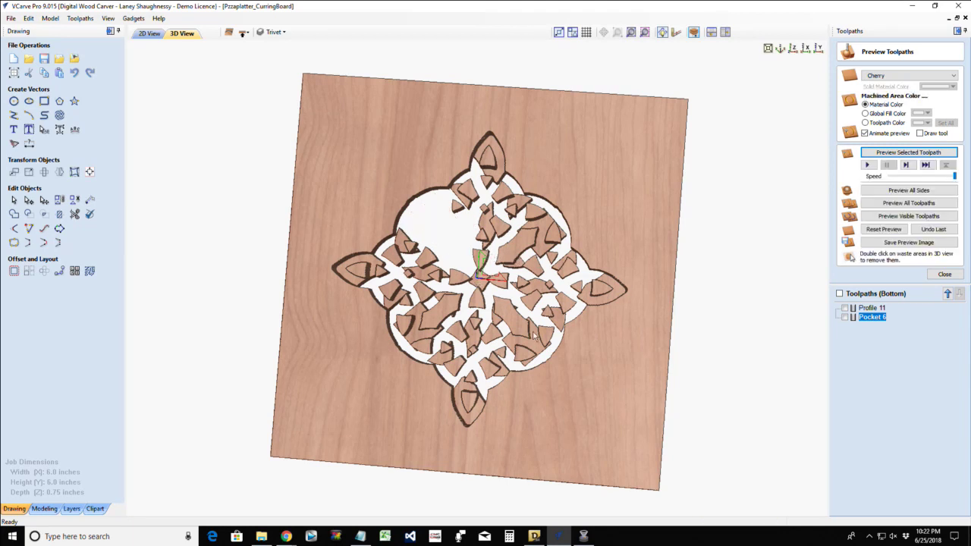
double_click(531, 338)
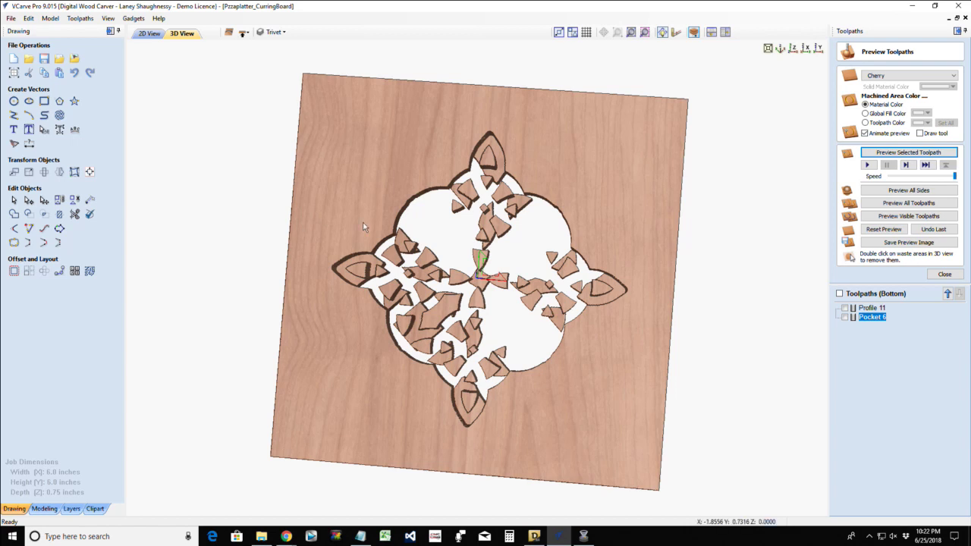
left_click(244, 34)
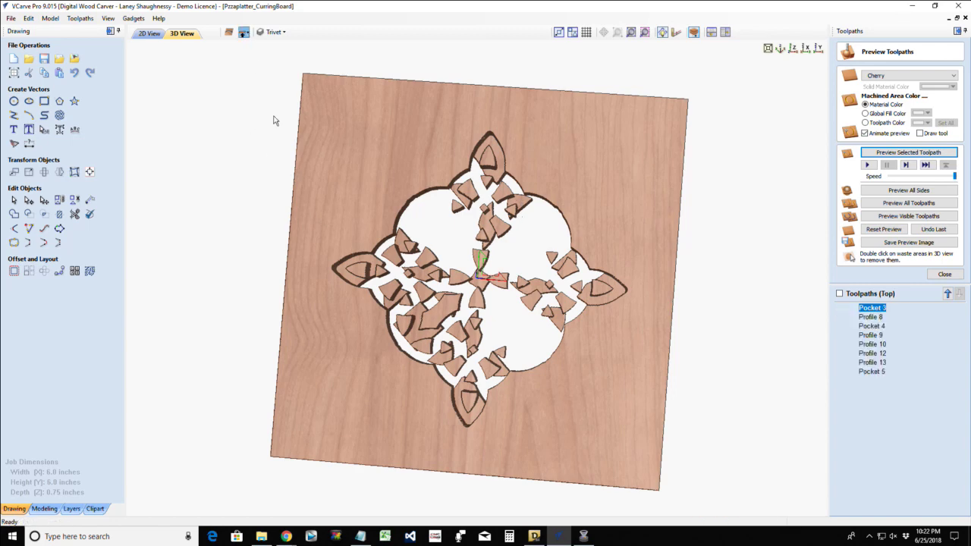
- Offset the top design's outer boundary 0.125 inches outwards in the 2D view
left_click(149, 33)
scroll(443, 273, "down", 3)
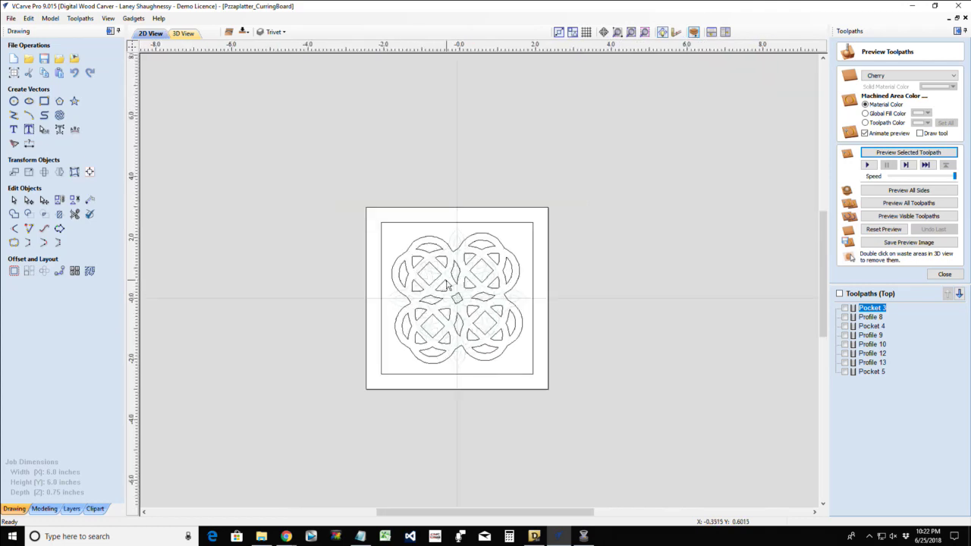
scroll(447, 285, "up", 3)
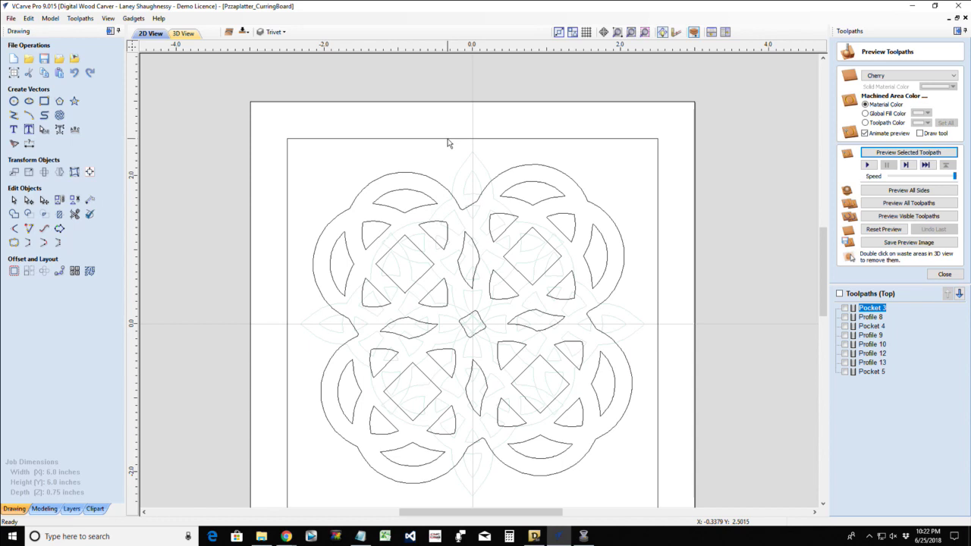
left_click(411, 173)
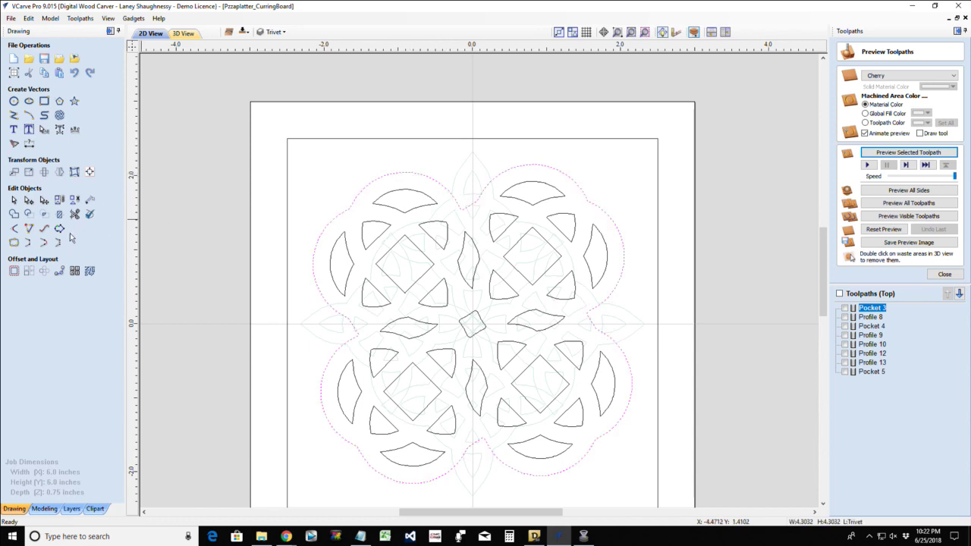
left_click(13, 271)
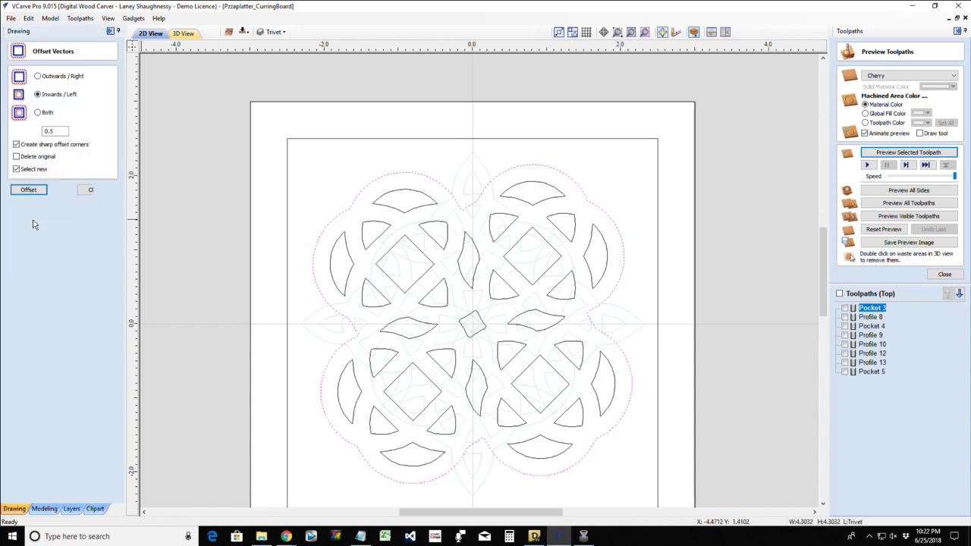
left_click(38, 75)
left_click(26, 193)
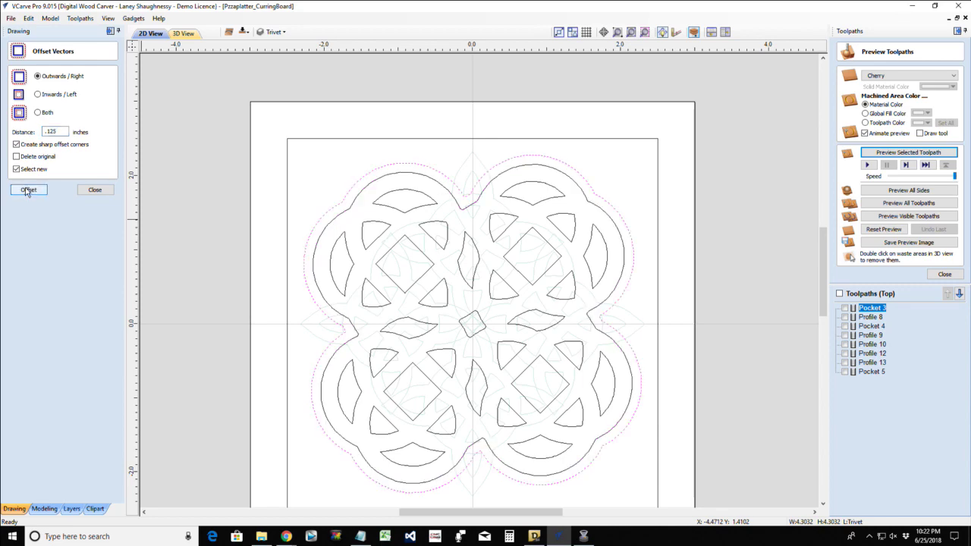
key("Escape")
- Select all vectors except the outer rectangle
scroll(382, 176, "down", 2)
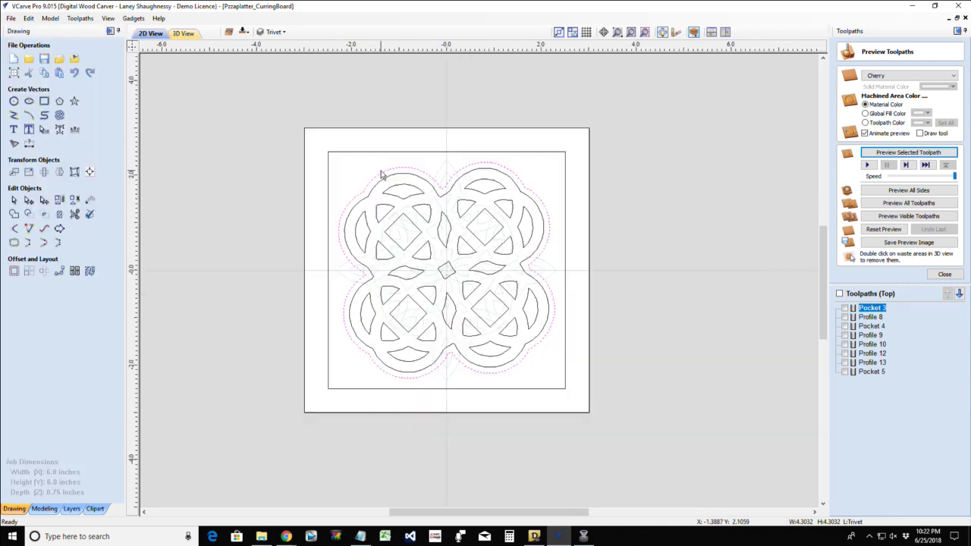
key("ctrl+a")
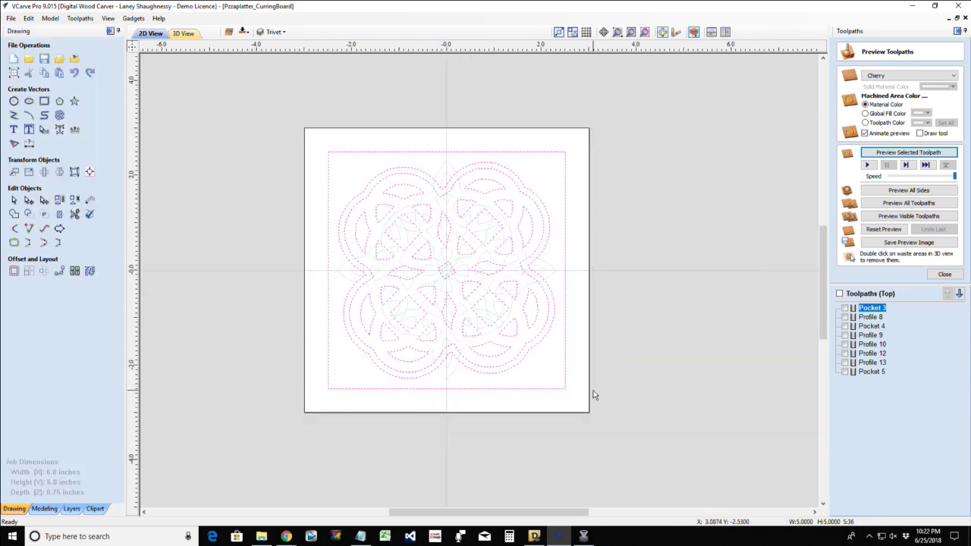
left_click(539, 390, "ctrl")
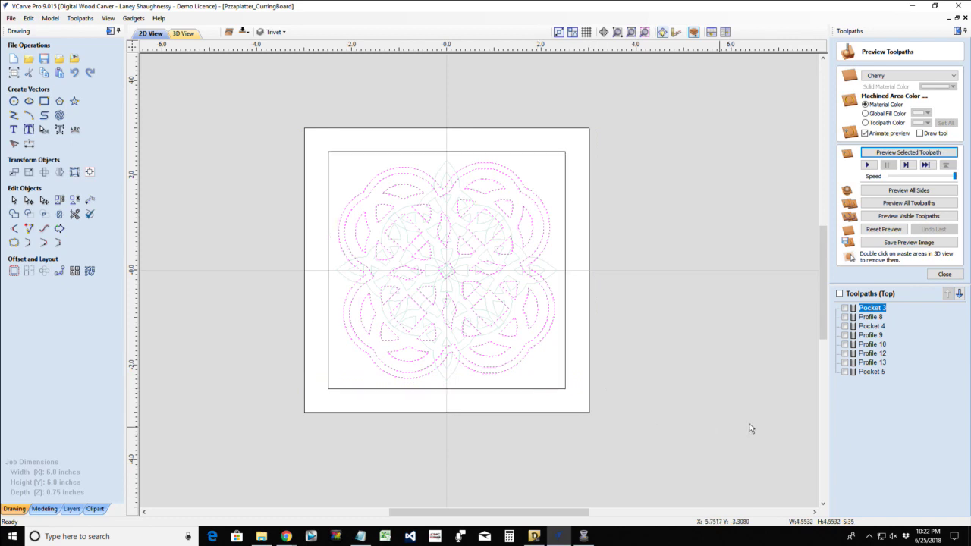
left_click(937, 274)
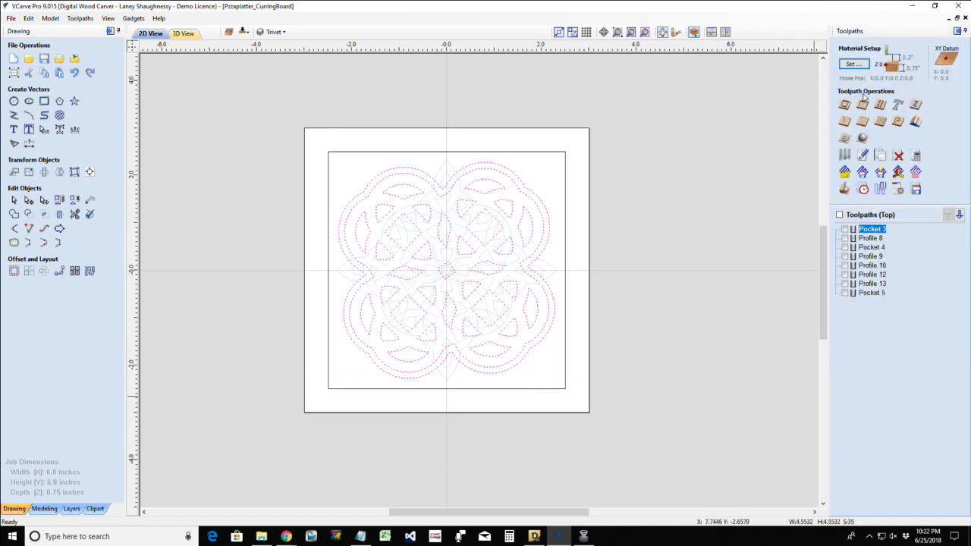
- Calculate V-Carve 5 without a flat depth limit and preview the carved knot frontally in 3D
left_click(862, 107)
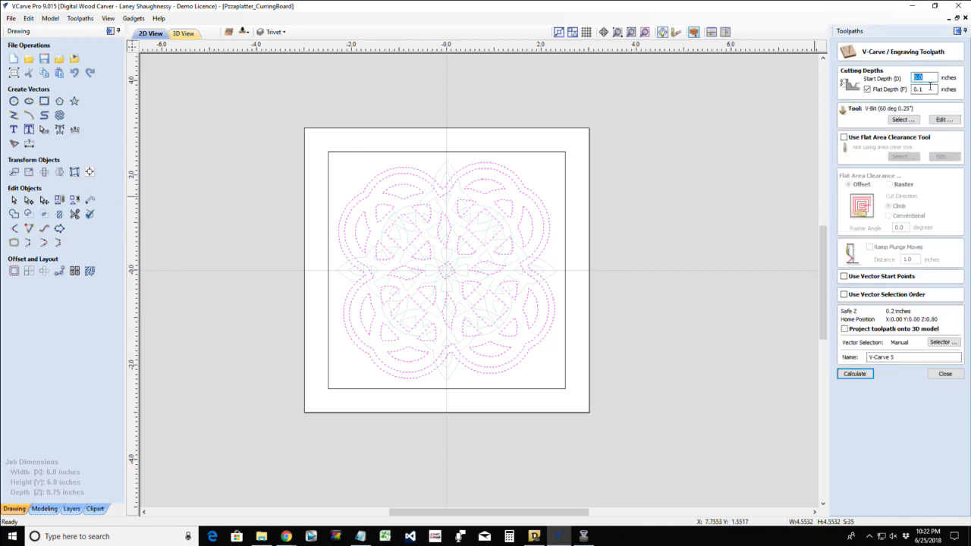
left_click(867, 89)
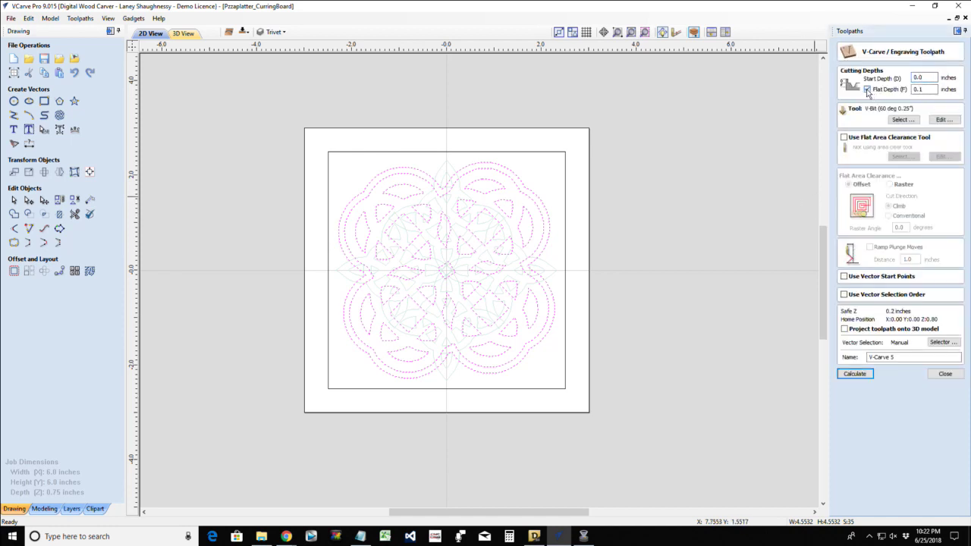
left_click(853, 374)
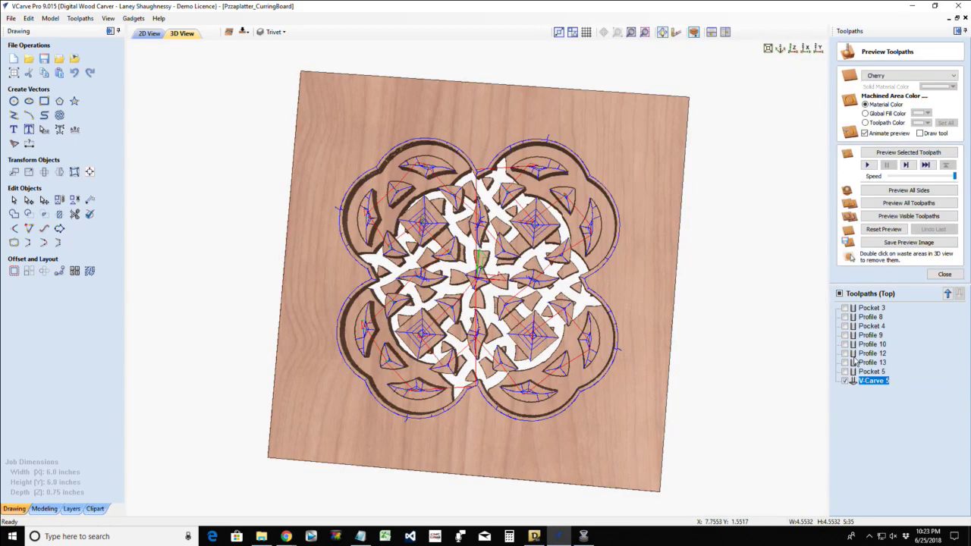
left_click(902, 153)
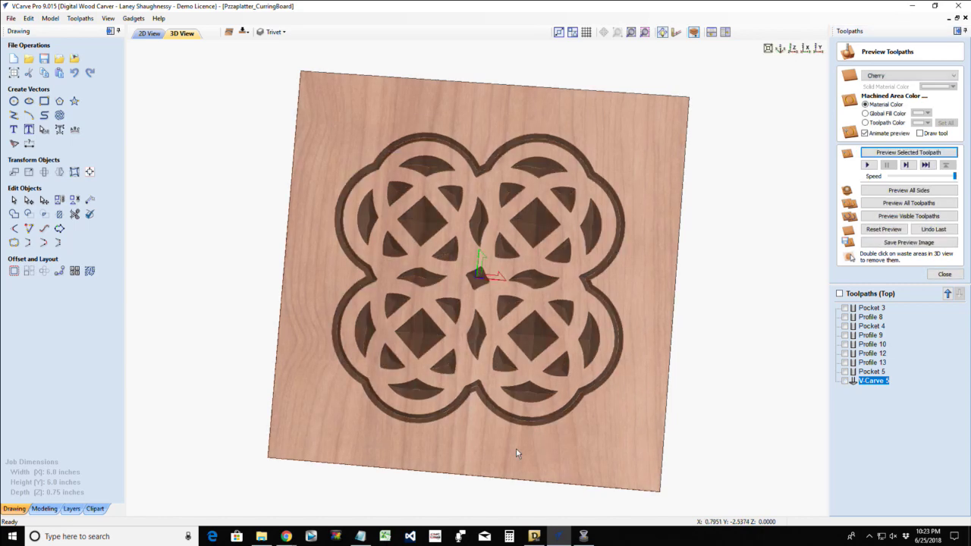
left_click_drag(505, 453, 539, 462)
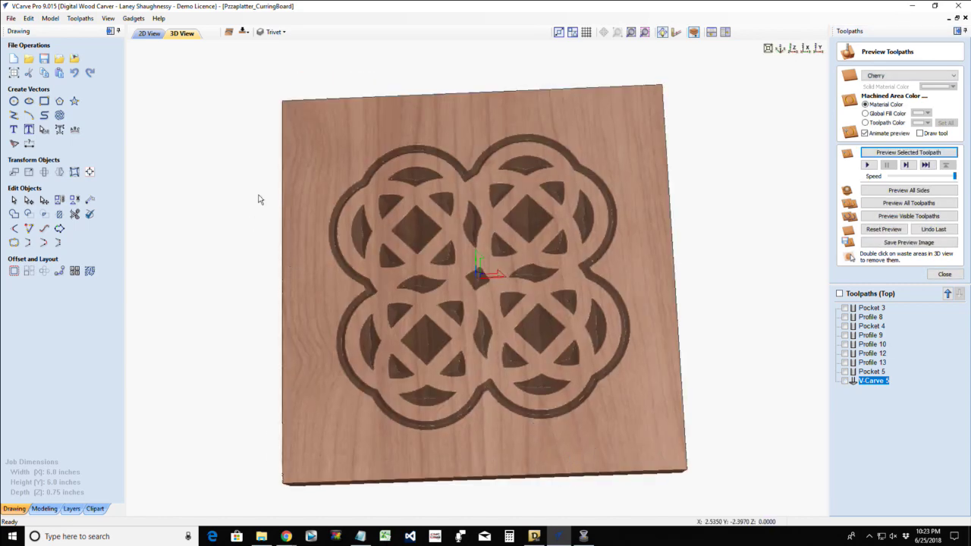
- On the bottom side's 2D drawing, weld the left, top, right and bottom knot lobes together
left_click(244, 33)
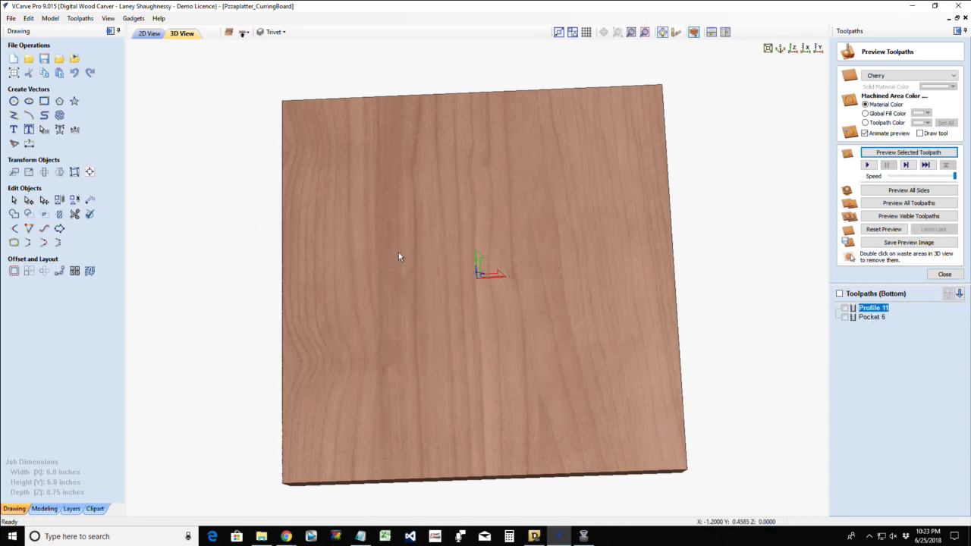
left_click(150, 34)
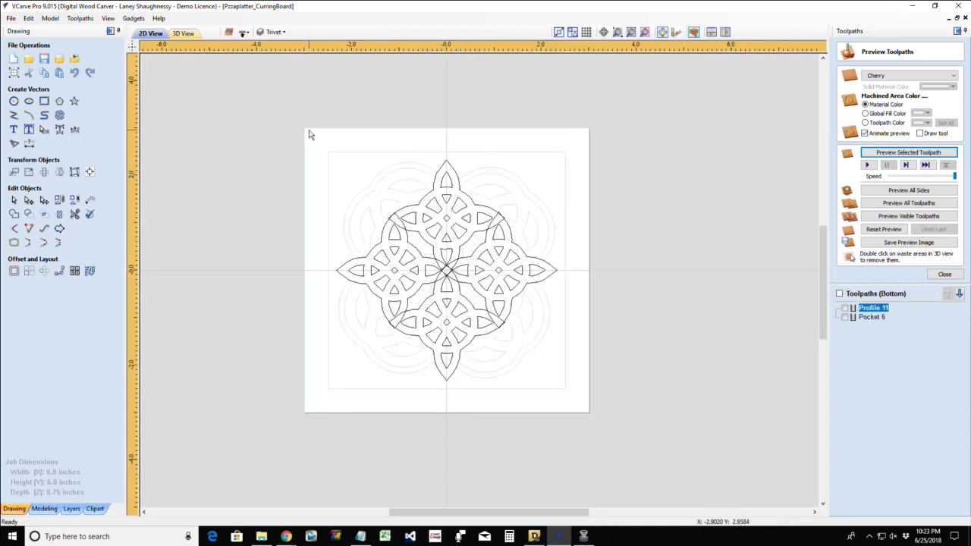
mouse_move(308, 134)
left_mouse_down()
mouse_move(563, 344)
mouse_move(571, 386)
left_mouse_up()
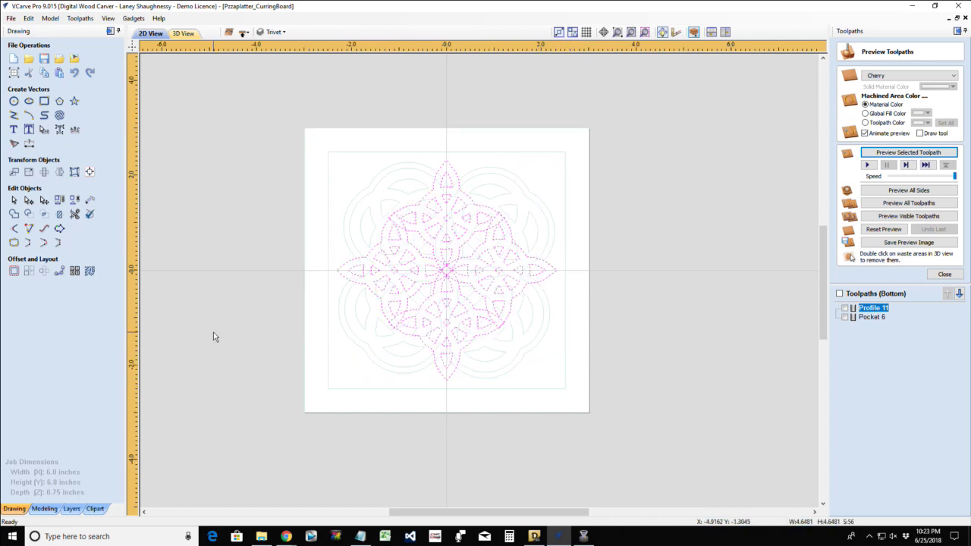
left_click(360, 287)
left_click(354, 285)
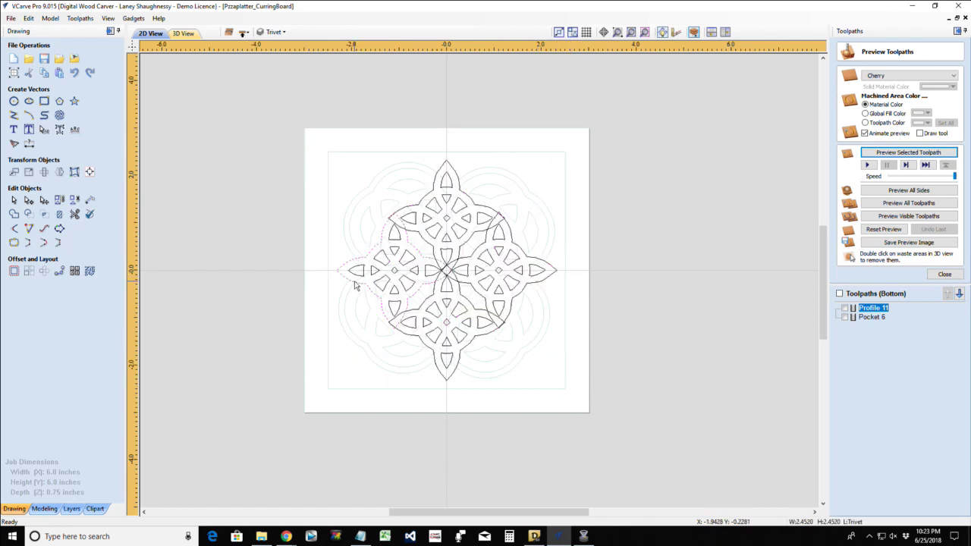
left_click(405, 213, "shift")
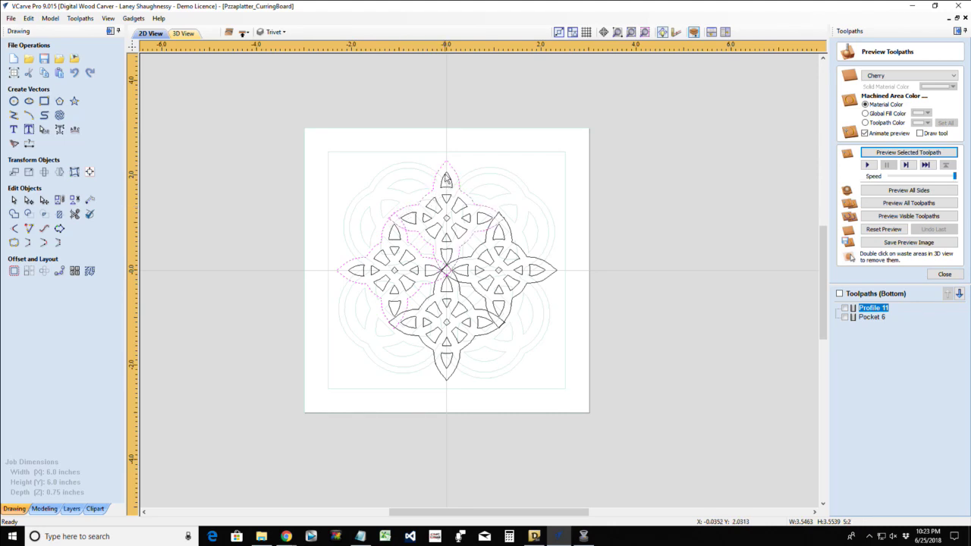
left_click(510, 234, "shift")
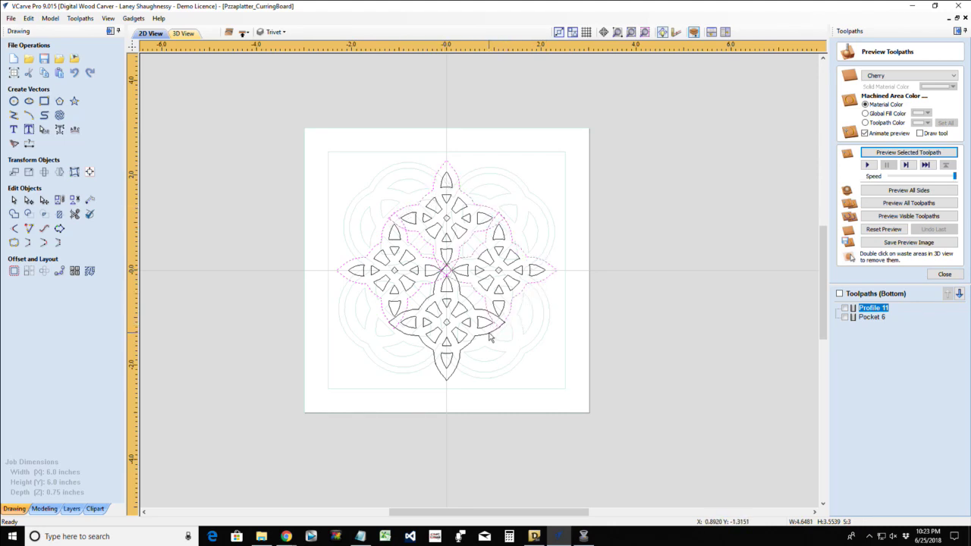
left_click(490, 338, "shift")
left_click(13, 215)
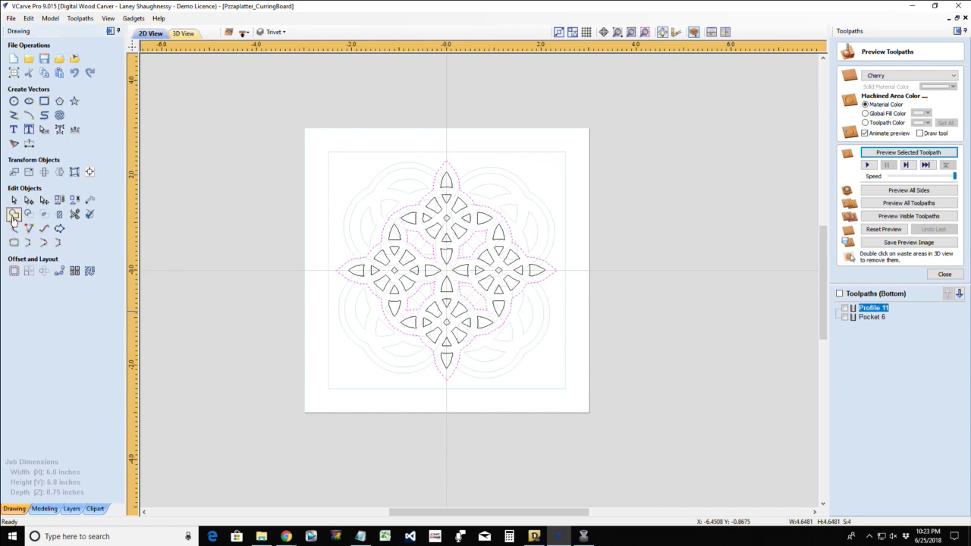
- Offset the welded rosette outline 0.125 inches outwards and select the design vectors
left_click(356, 228)
left_click(383, 244)
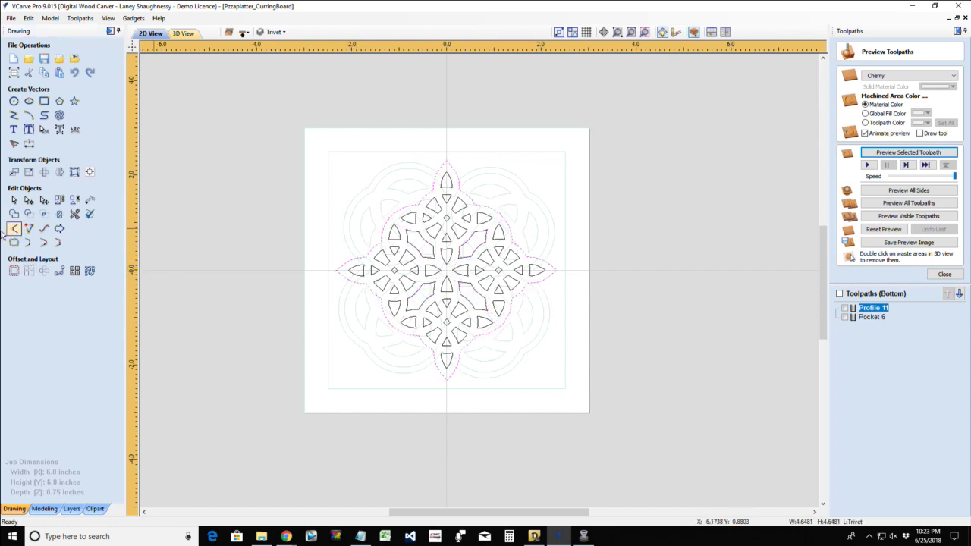
left_click(14, 270)
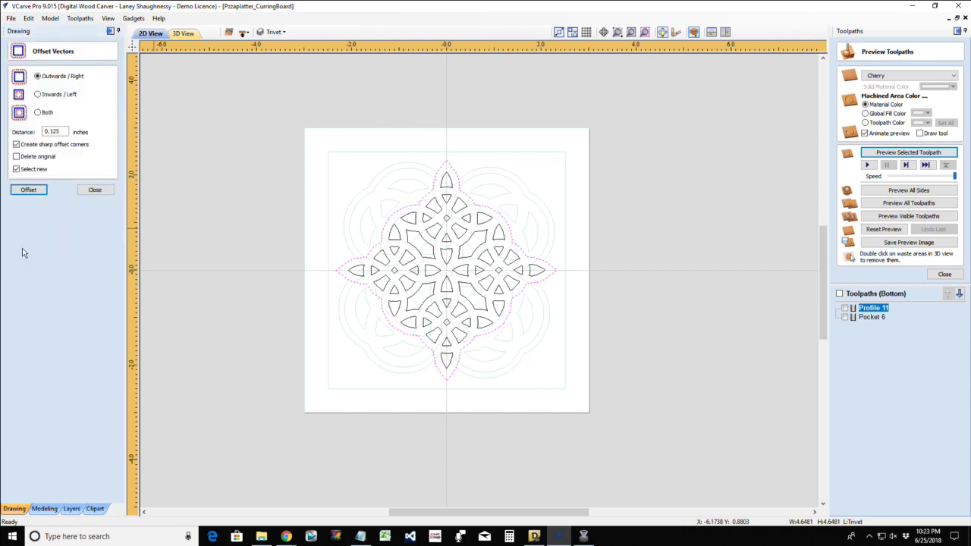
left_click(29, 189)
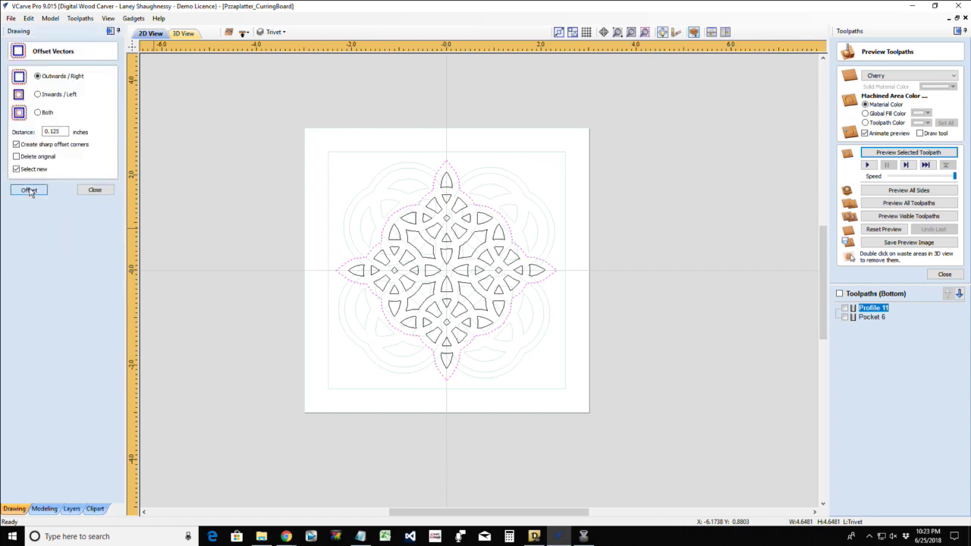
left_click(94, 190)
left_click_drag(593, 398, 593, 397)
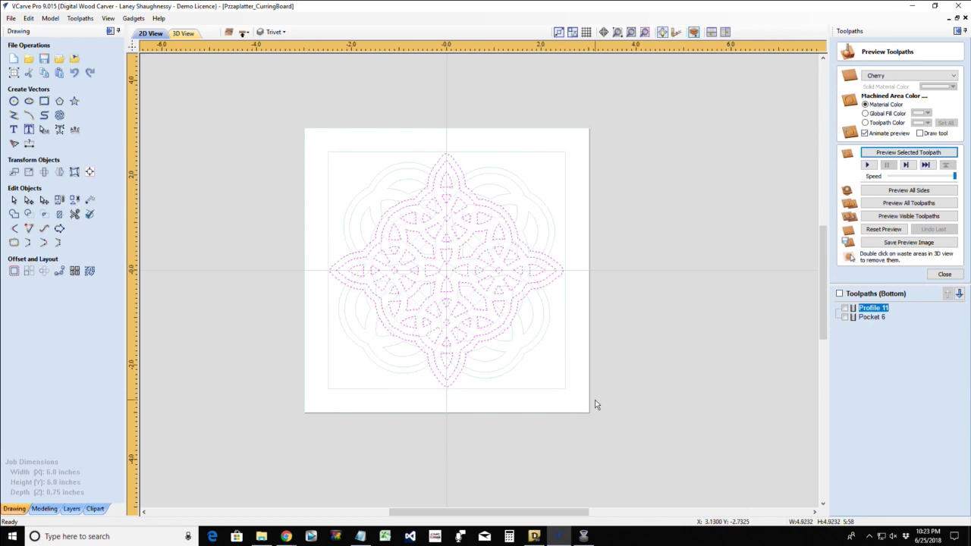
- Calculate V-Carve 6 with the 60° V-bit for the bottom knot and preview it in 3D
left_click(944, 275)
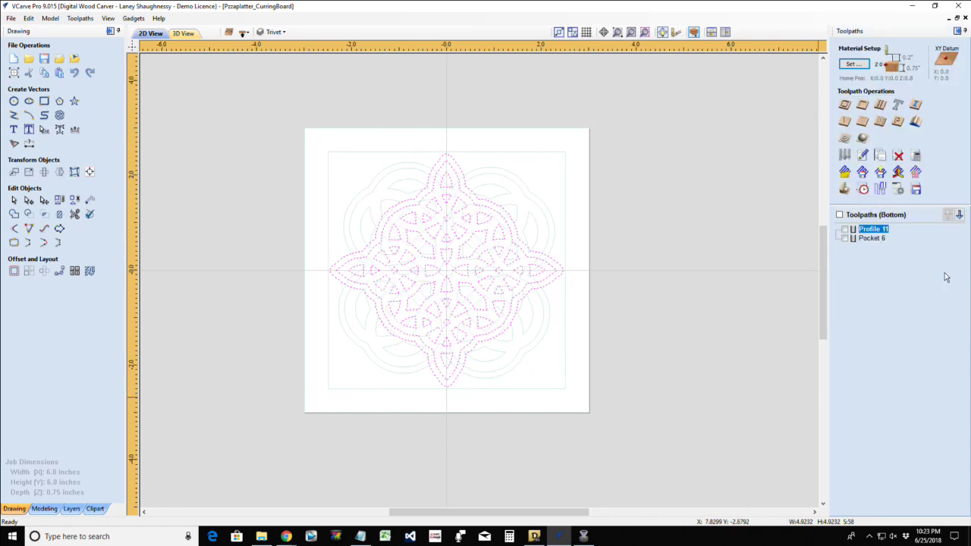
left_click(846, 123)
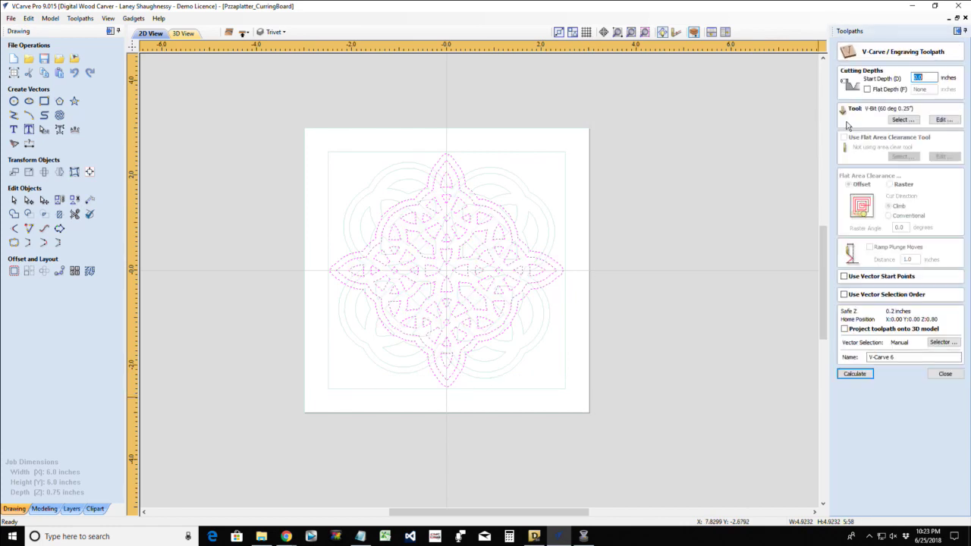
left_click(853, 373)
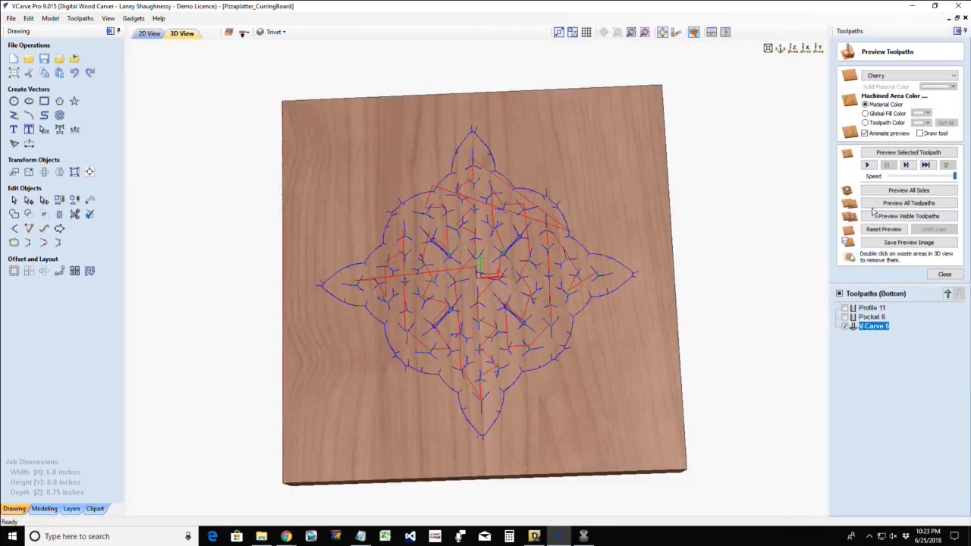
left_click(893, 152)
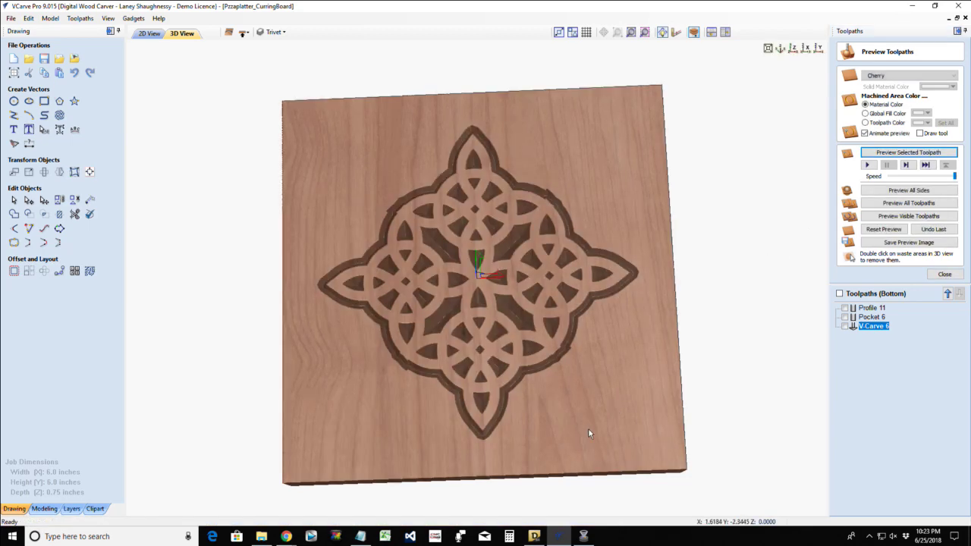
left_click_drag(539, 416, 519, 409)
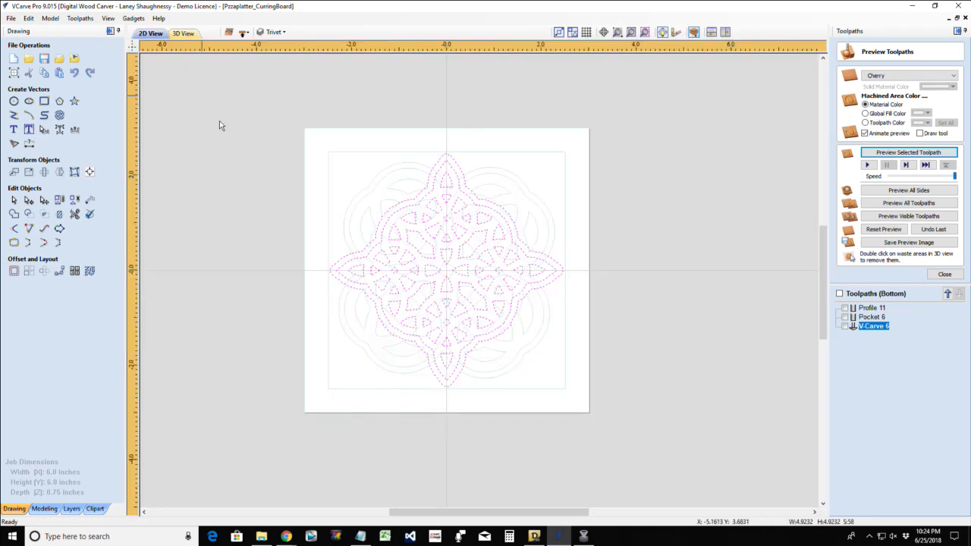
left_click(149, 34)
- On the top side, give the outer 6 x 6 inch rectangle 0.5-inch Radiused External corners
left_click(243, 32)
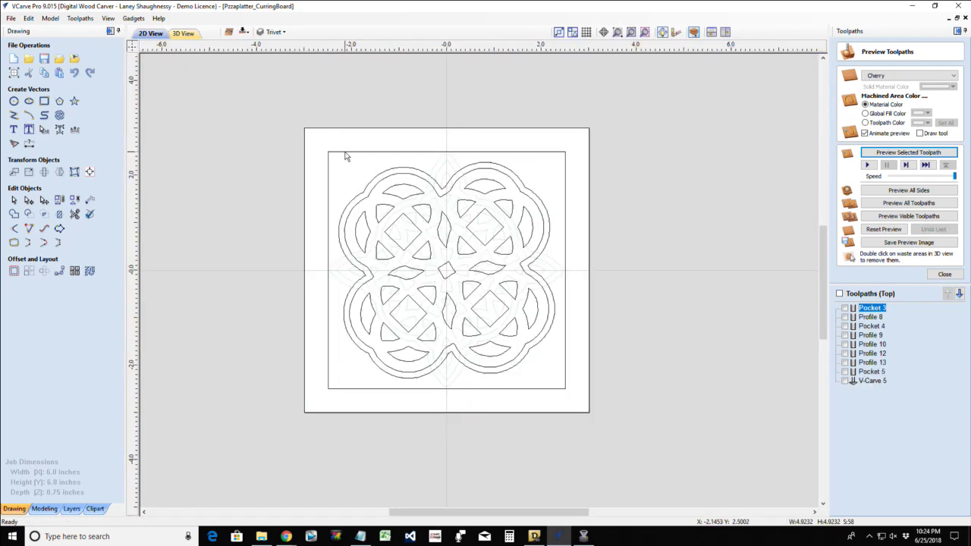
left_click(345, 152)
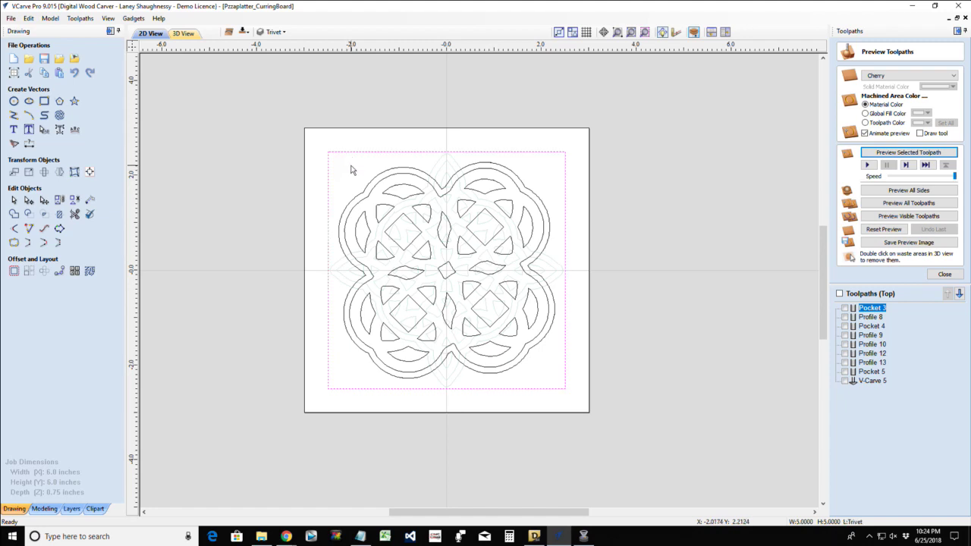
left_click(325, 134)
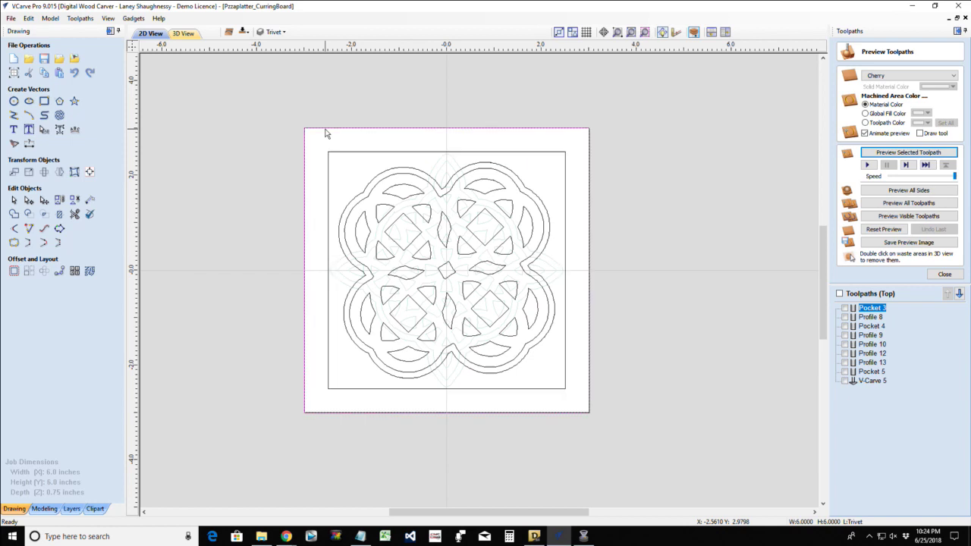
left_click(44, 101)
left_click(45, 157)
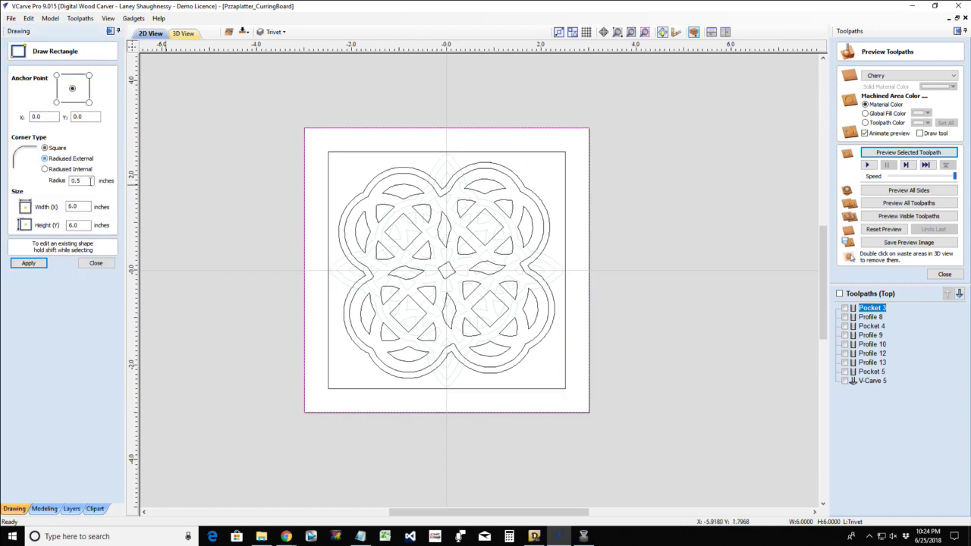
left_click(37, 261)
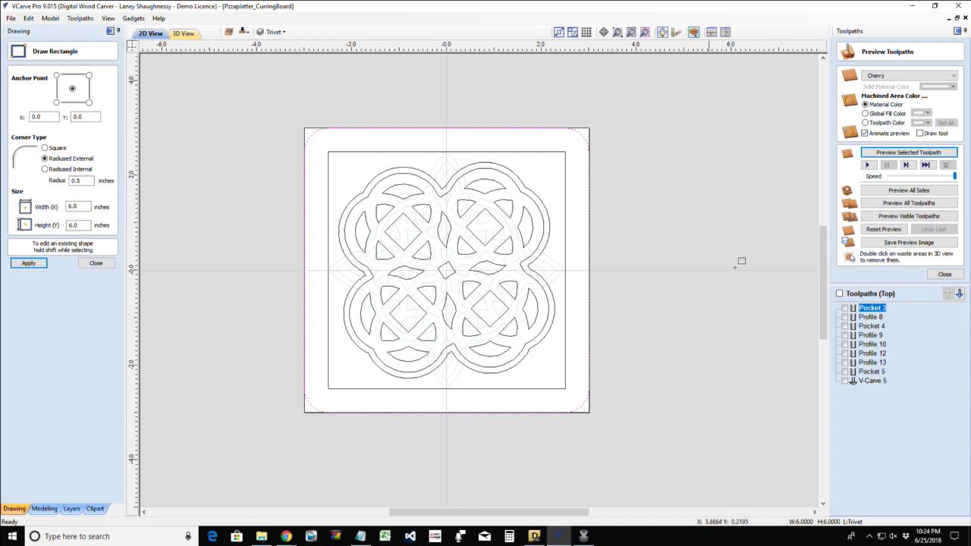
- Create Profile 14, an outside profile cut 0.75 inches deep around the rounded board outline
left_click(944, 274)
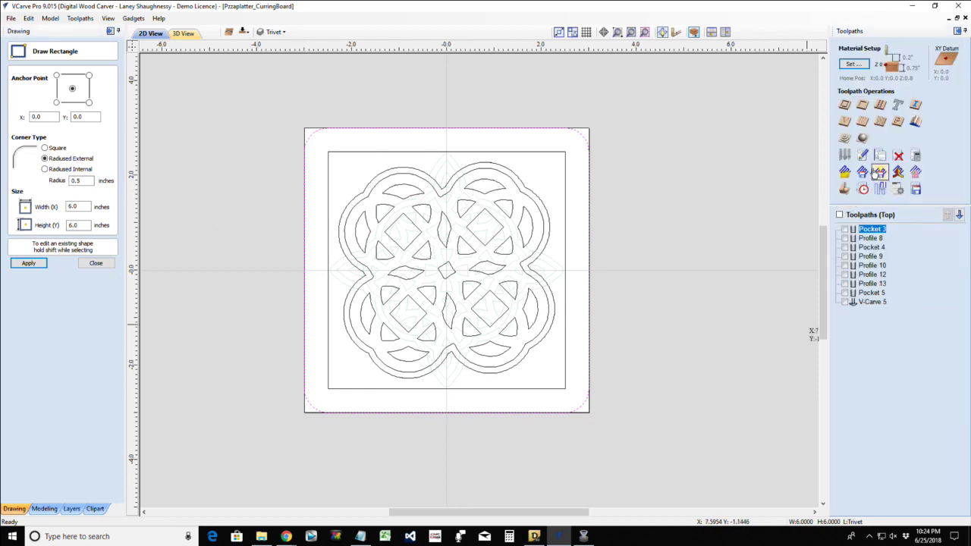
left_click(848, 123)
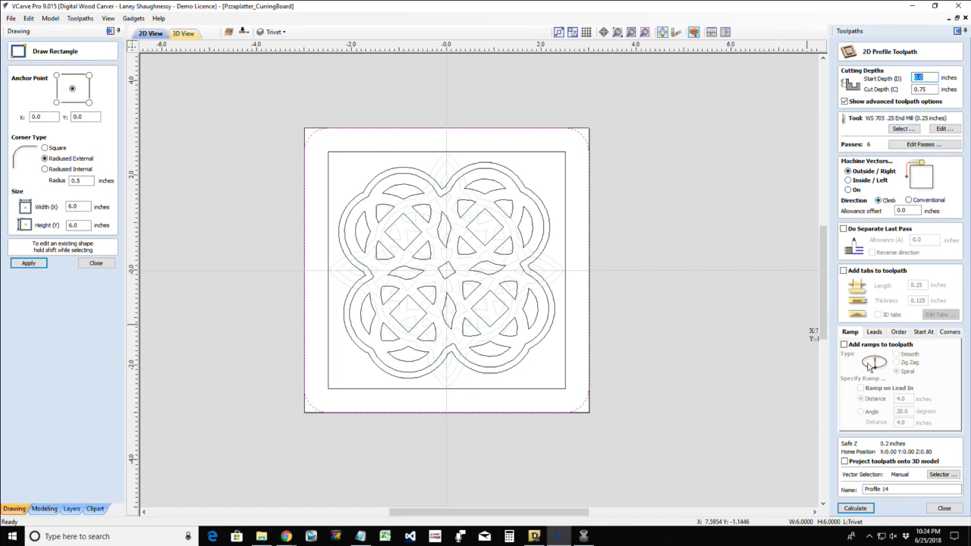
left_click(853, 507)
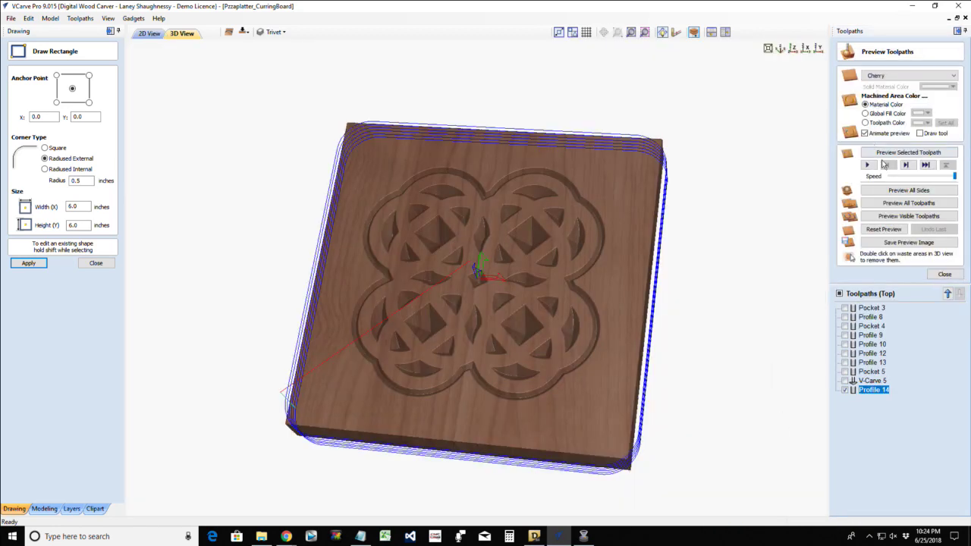
- Simulate the Profile 14 cut-out in the 3D preview and orbit the board
left_click(884, 154)
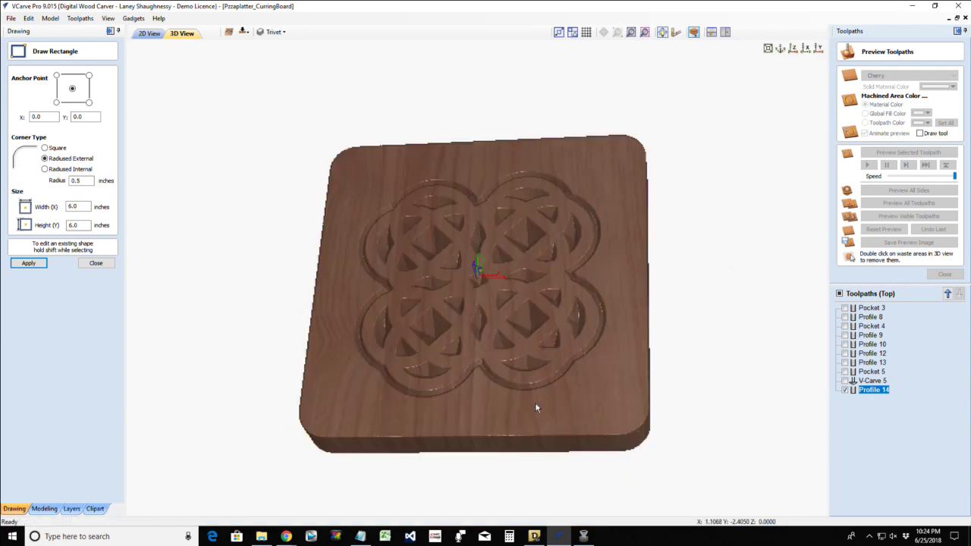
left_click_drag(605, 423, 602, 425)
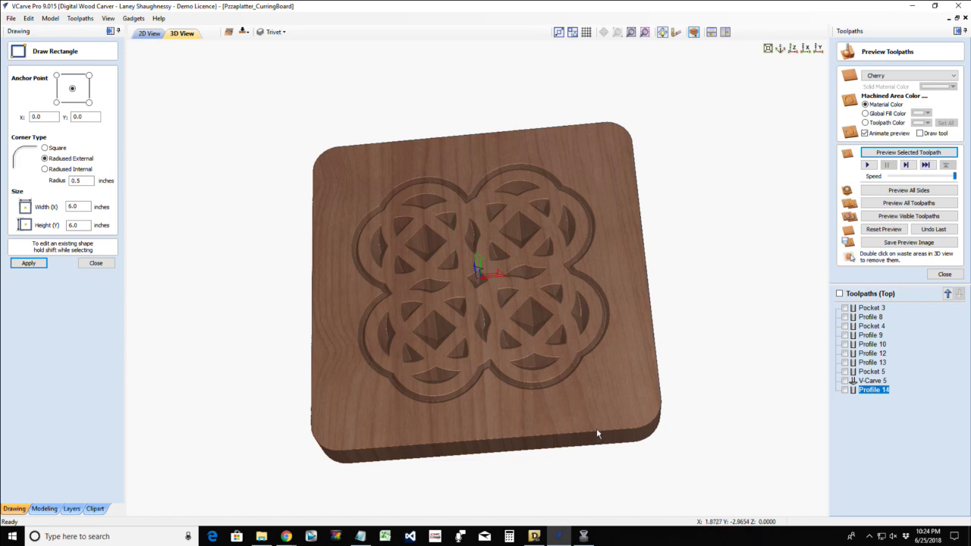
left_click_drag(594, 427, 317, 219)
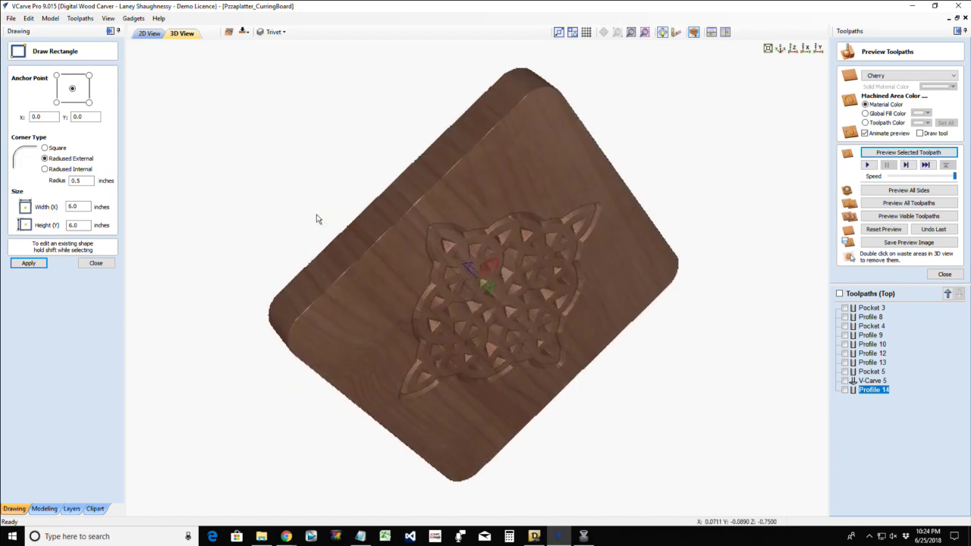
- Turn the board over to inspect the carving on its other side, then settle top-down
key("1")
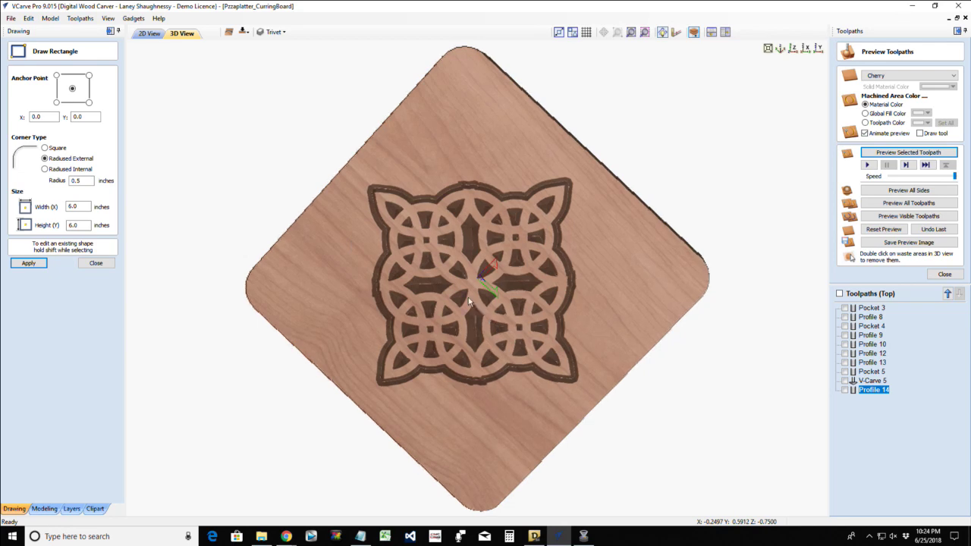
scroll(466, 339, "up", 5)
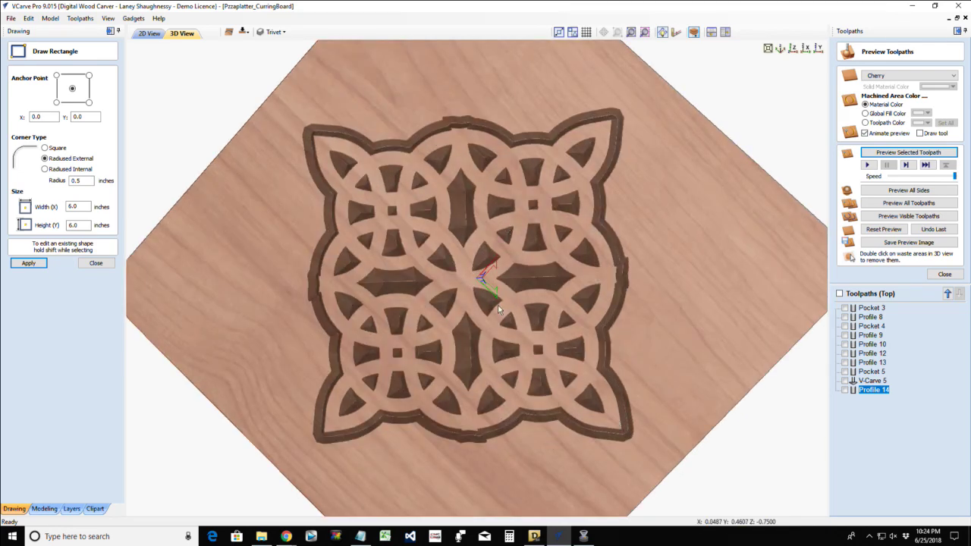
scroll(498, 310, "down", 5)
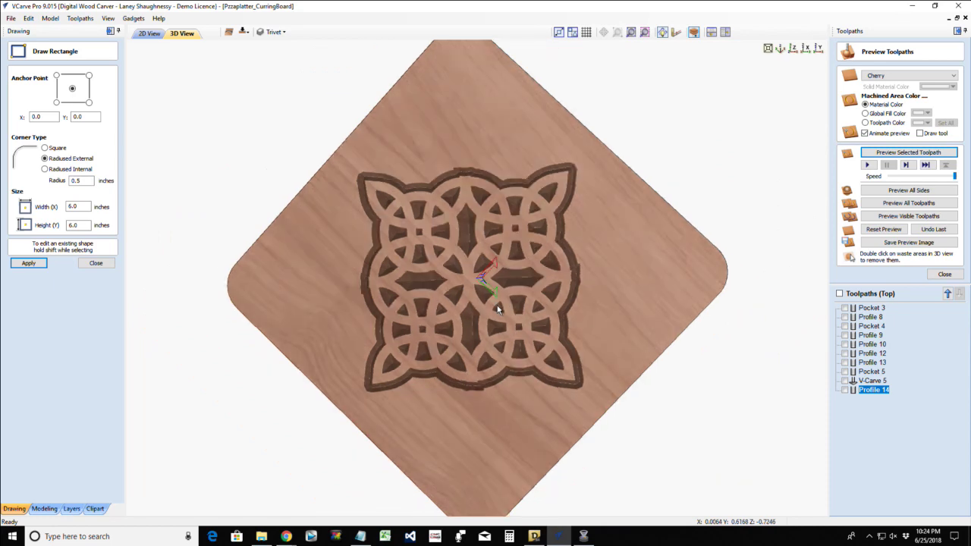
left_click_drag(495, 308, 509, 335)
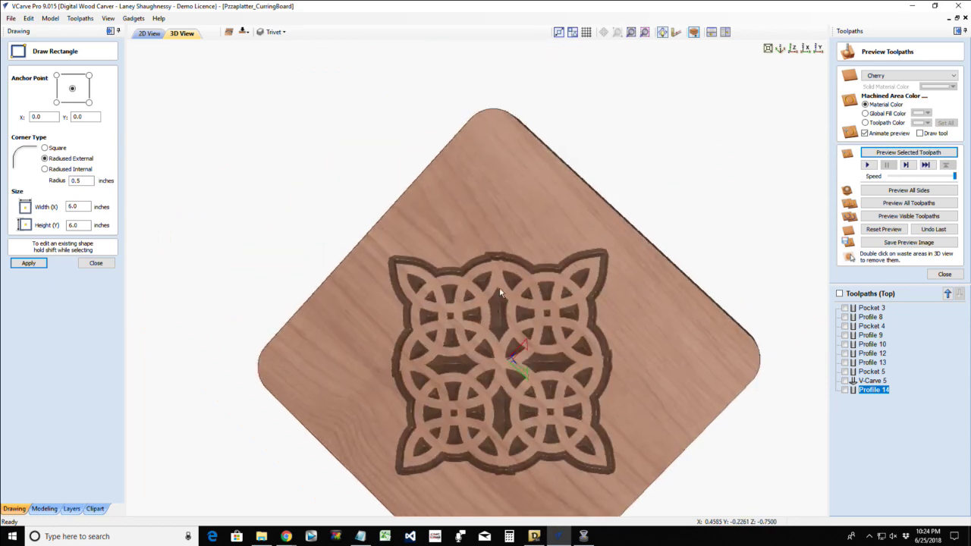
left_click_drag(496, 270, 493, 440)
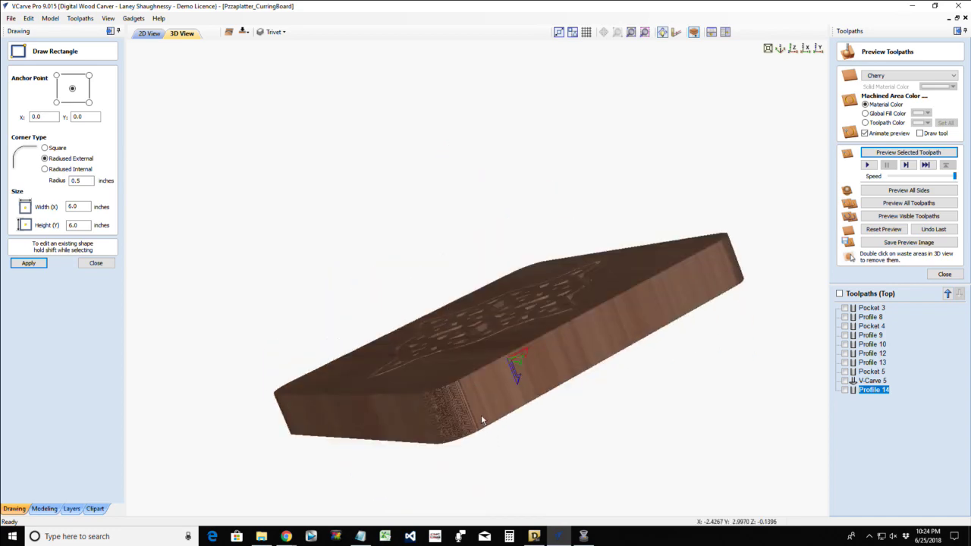
left_click_drag(425, 173, 540, 438)
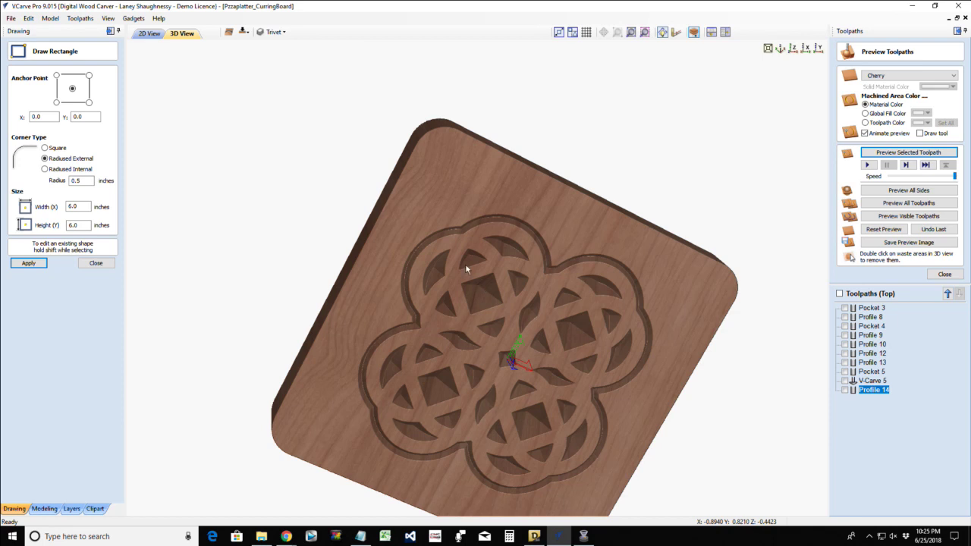
left_click_drag(466, 265, 477, 286)
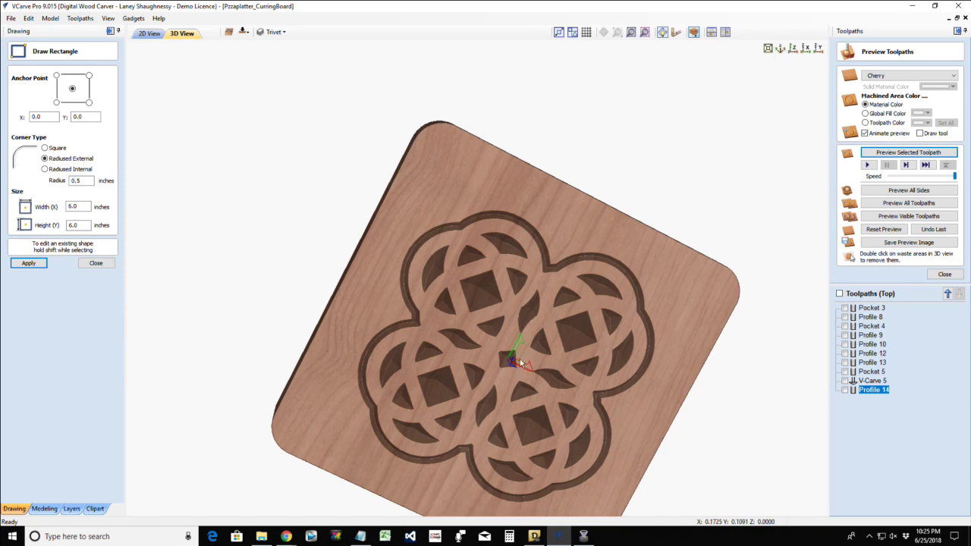
left_click_drag(526, 319, 502, 333)
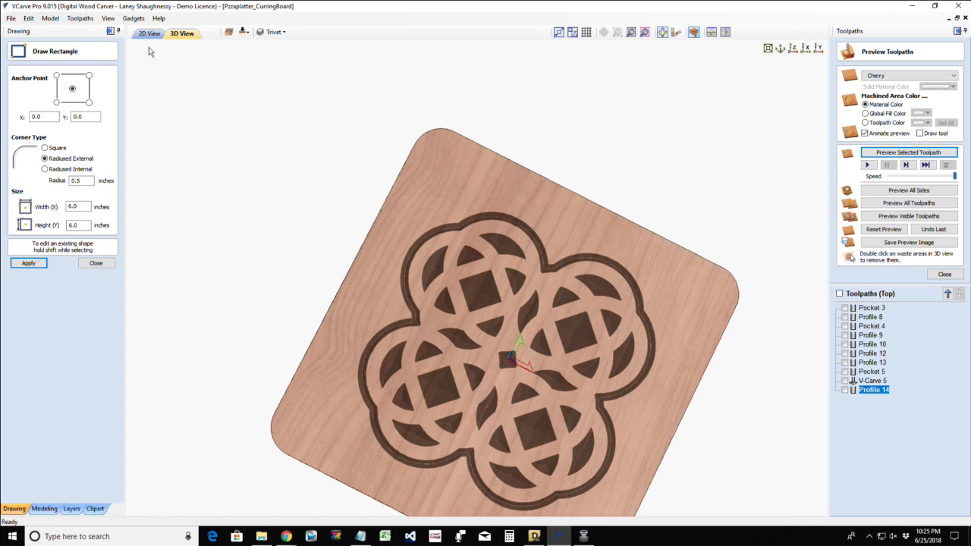
- Close the rectangle form and examine the four-lobed Celtic knot carving from several 3D angles
left_click(96, 263)
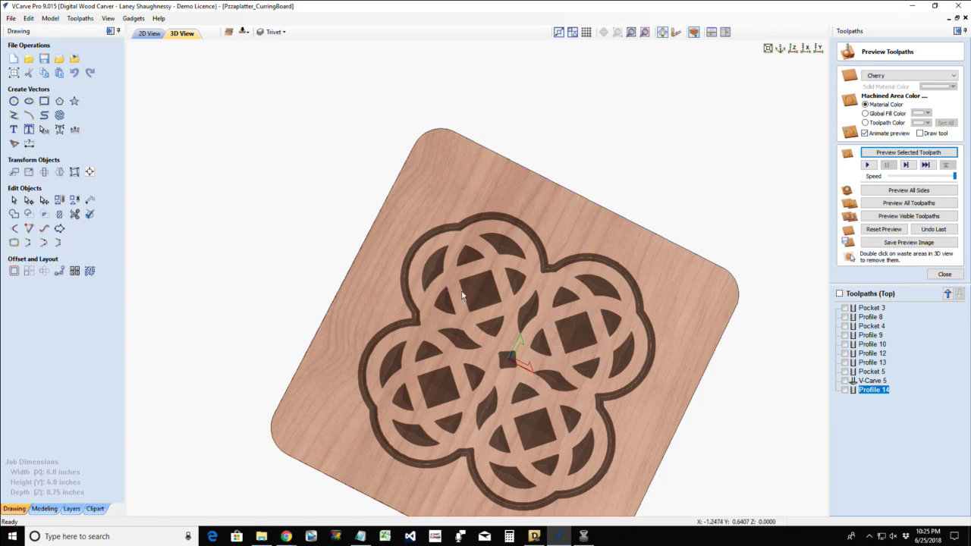
left_click_drag(515, 319, 480, 352)
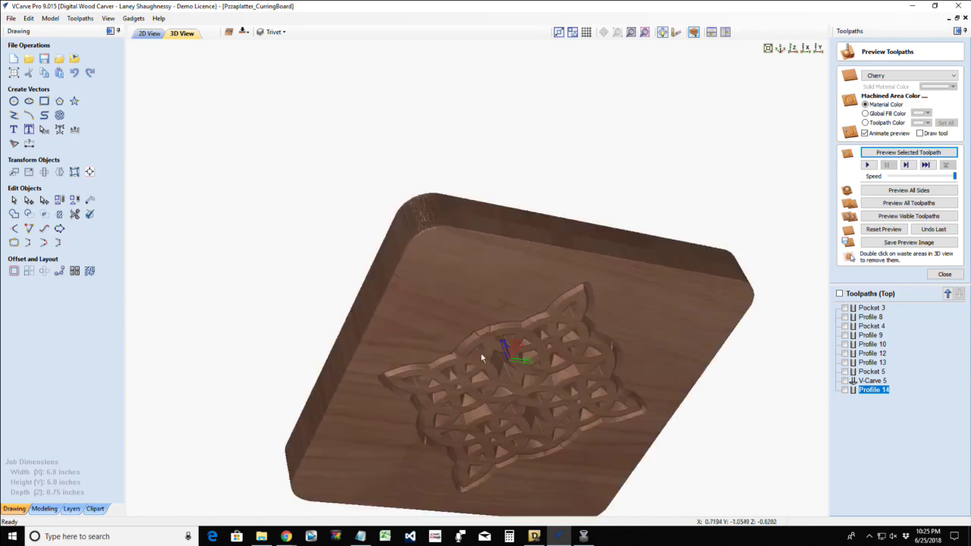
left_click_drag(536, 417, 466, 273)
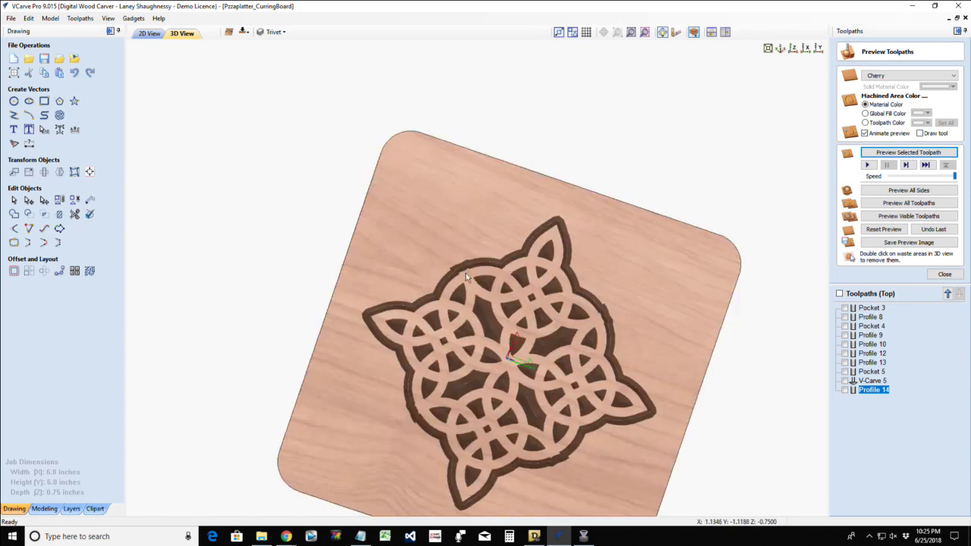
scroll(478, 357, "up", 4)
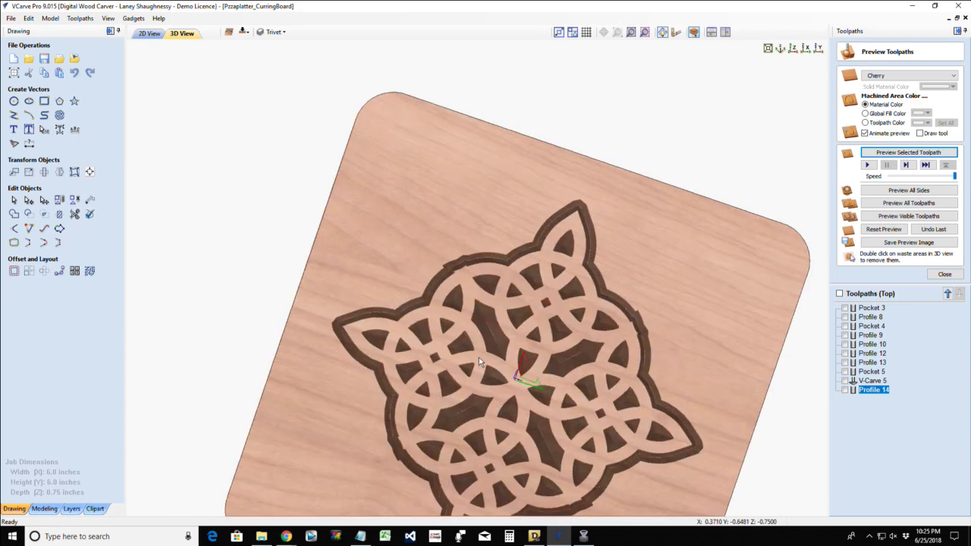
scroll(478, 357, "down", 3)
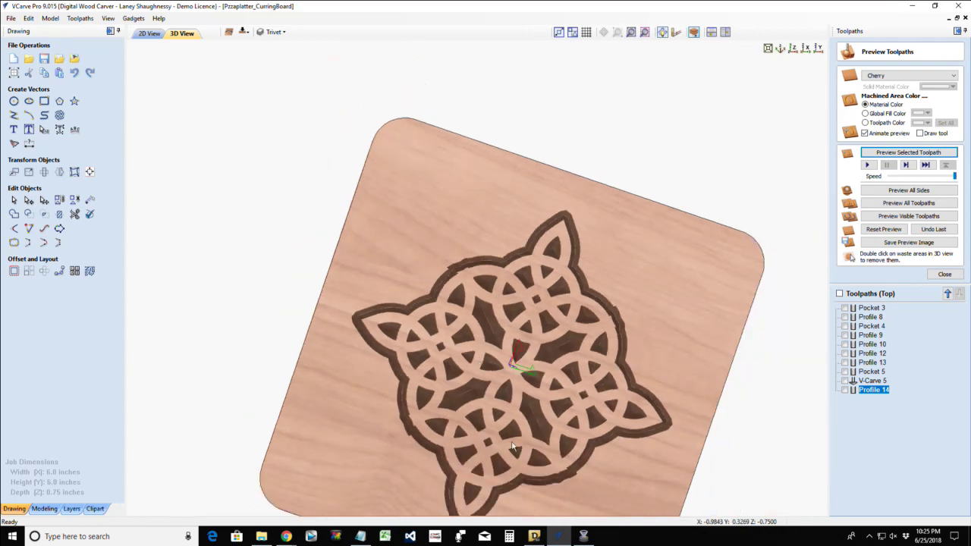
left_click_drag(558, 464, 519, 394)
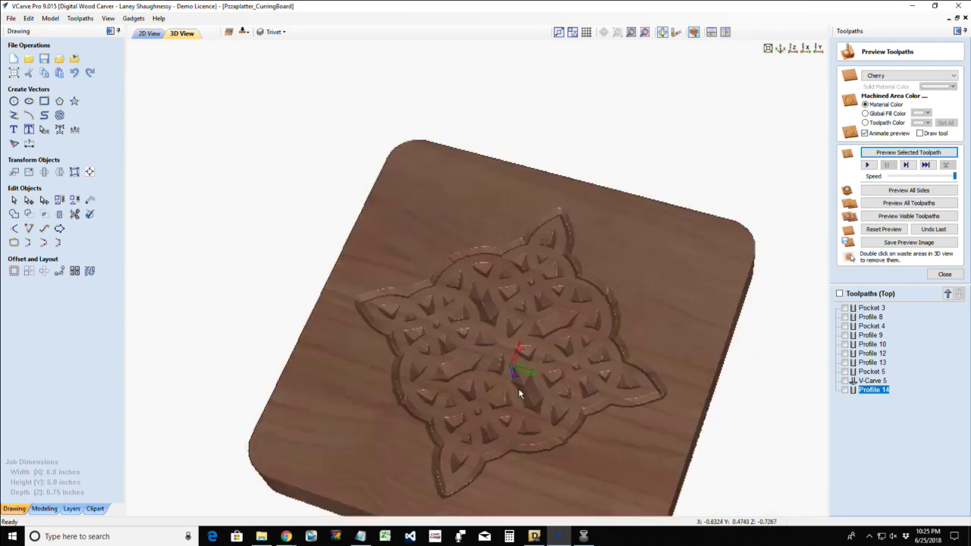
scroll(511, 427, "up", 1)
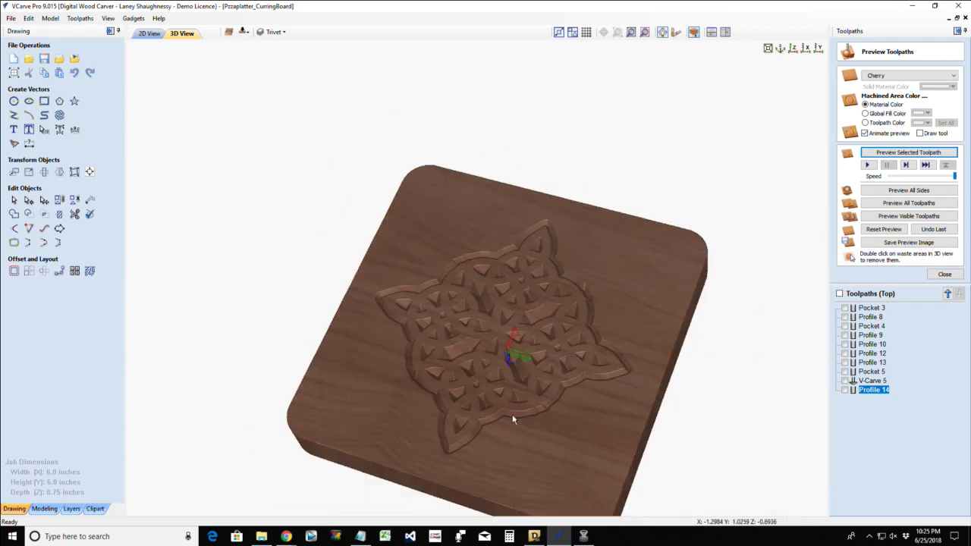
left_click_drag(508, 442, 505, 434)
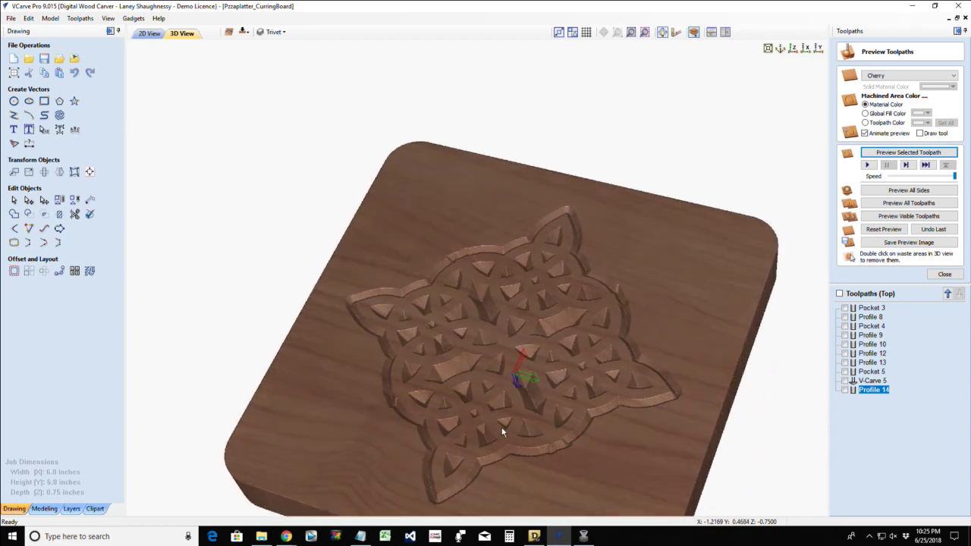
scroll(503, 429, "down", 3)
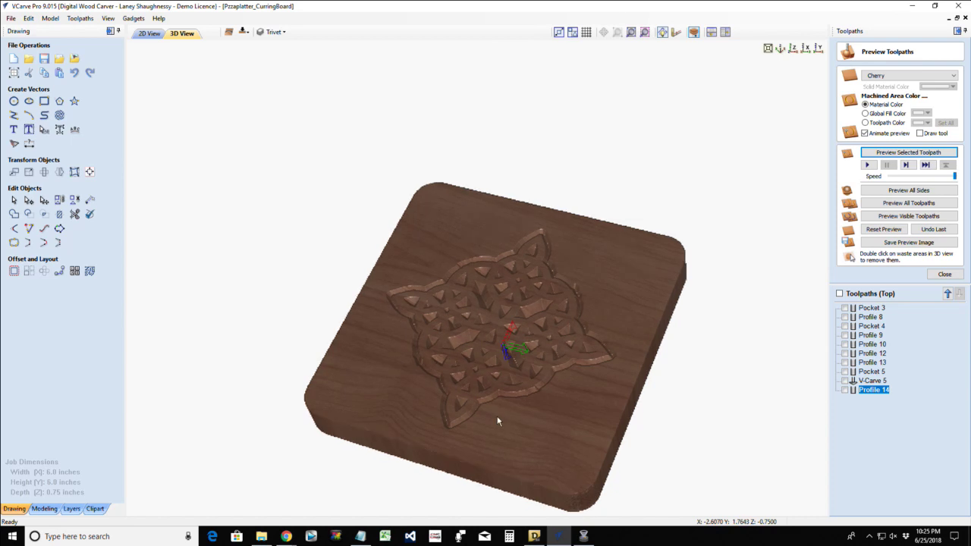
left_click_drag(496, 422, 540, 478)
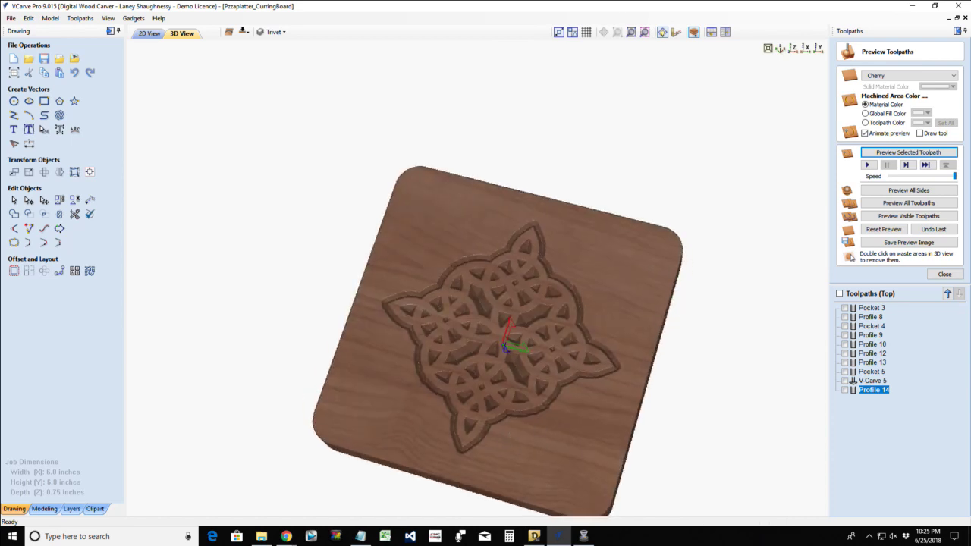
- Switch from VCarve Pro to the Chrome window with Alt+Tab
key("alt+Tab")
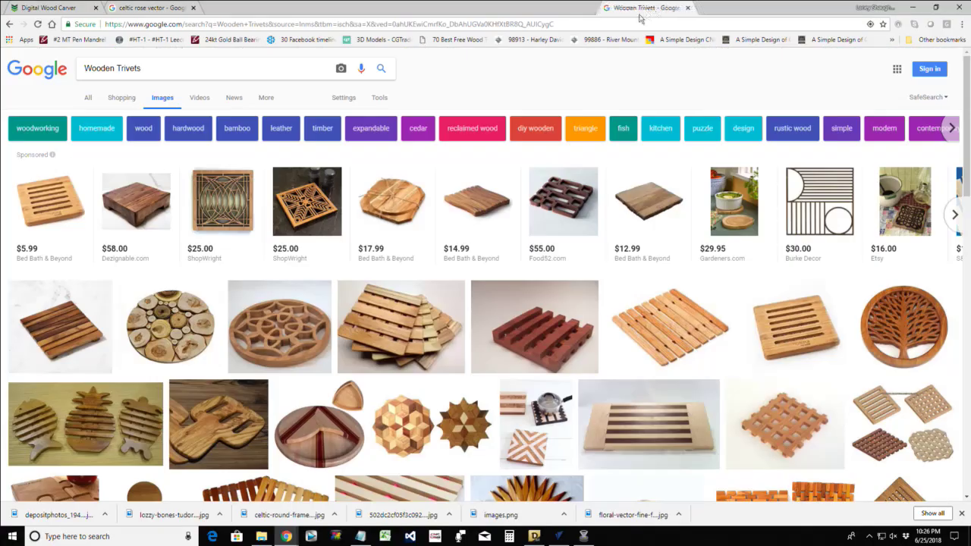
- Dock the Wooden Trivets image results into the main Chrome window and scroll through the designs
left_click_drag(659, 10, 701, 21)
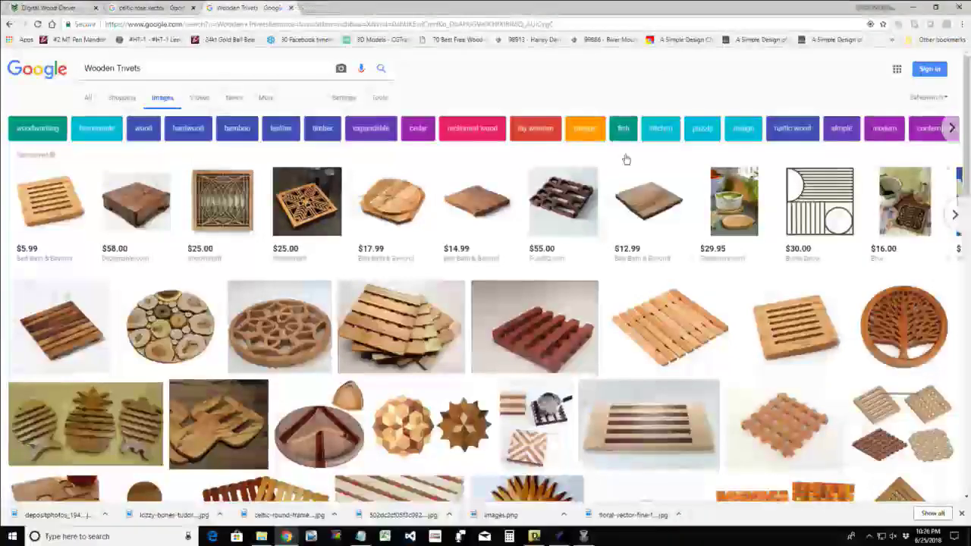
scroll(578, 285, "down", 2)
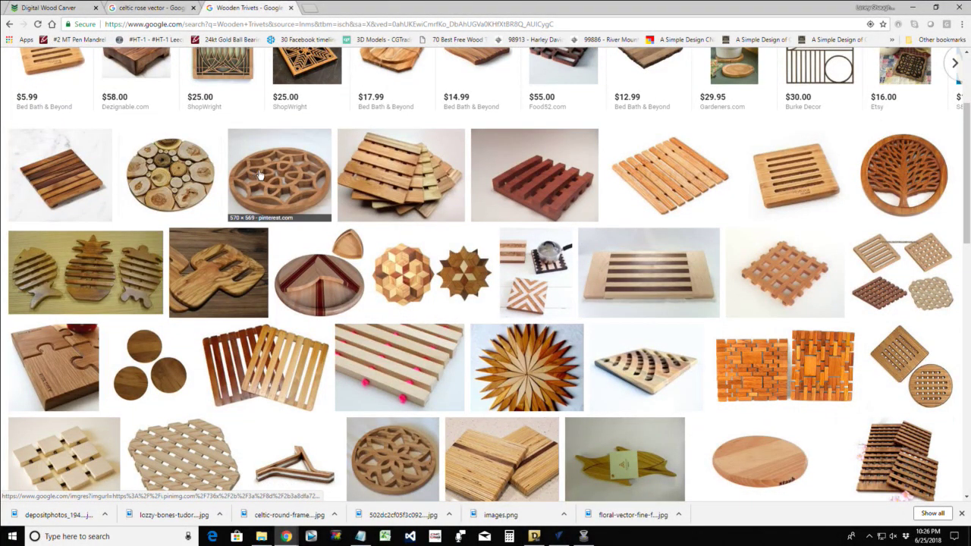
scroll(258, 176, "up", 2)
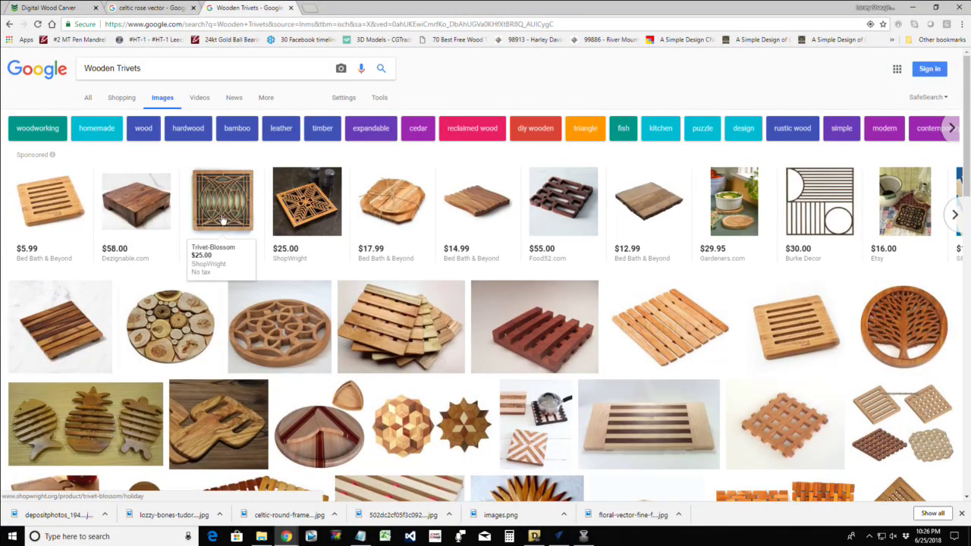
scroll(222, 219, "down", 3)
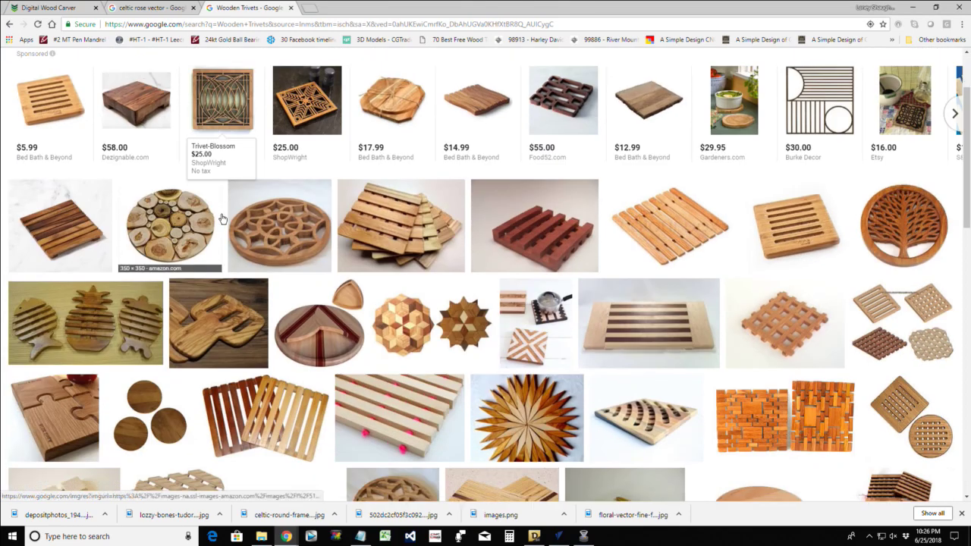
scroll(222, 219, "down", 2)
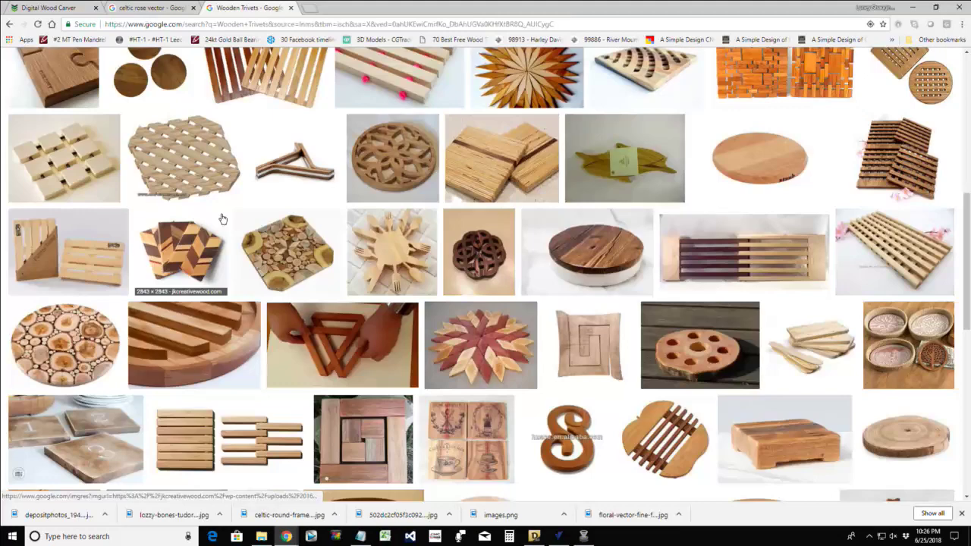
scroll(222, 219, "down", 2)
scroll(222, 219, "down", 1)
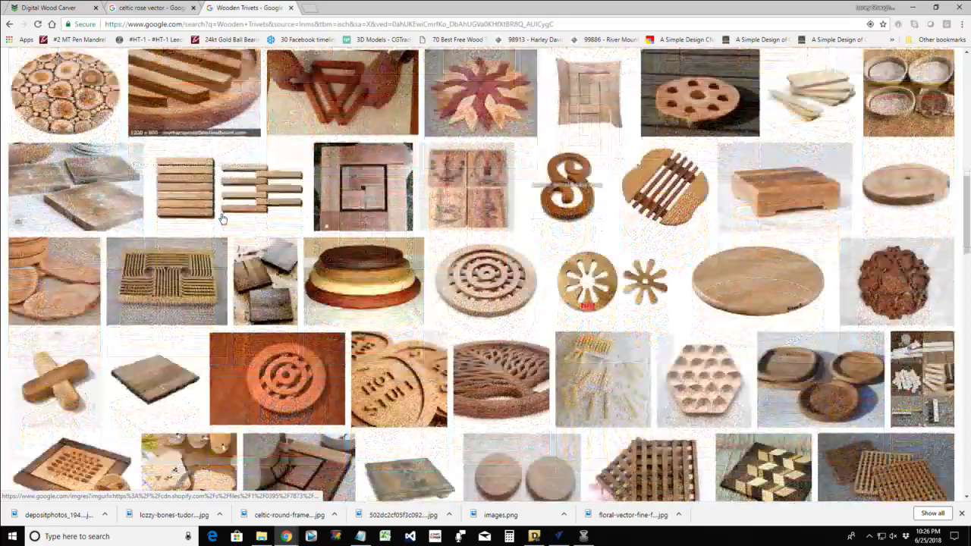
scroll(225, 221, "down", 1)
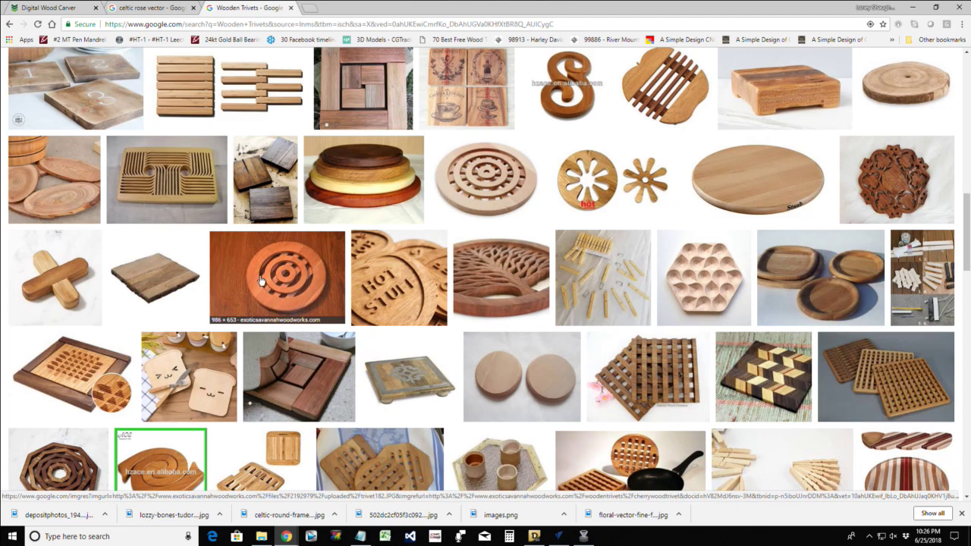
left_click_drag(267, 295, 275, 282)
scroll(277, 282, "down", 10)
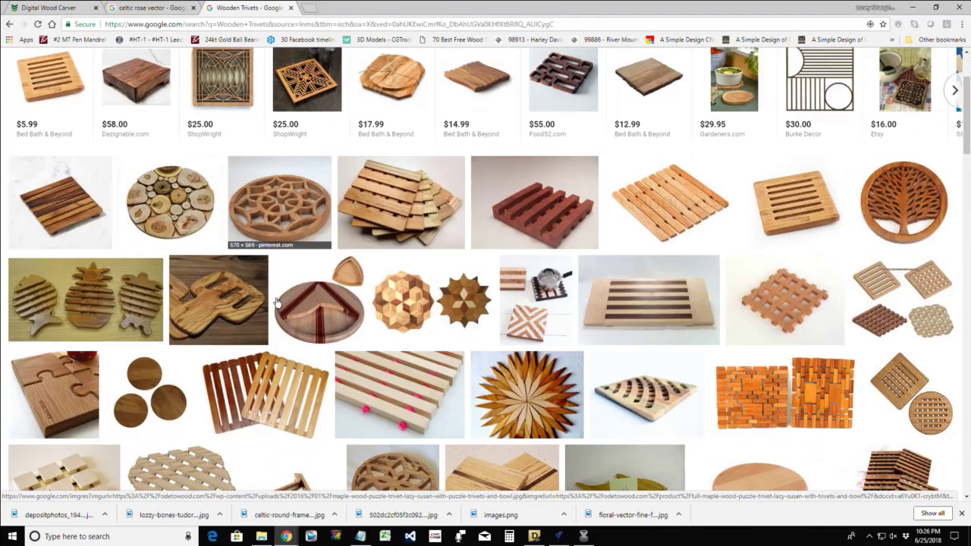
- Preview the concentric-ring cherry, grid-slot round and bamboo expandable trivets, then close the preview
left_click(282, 282)
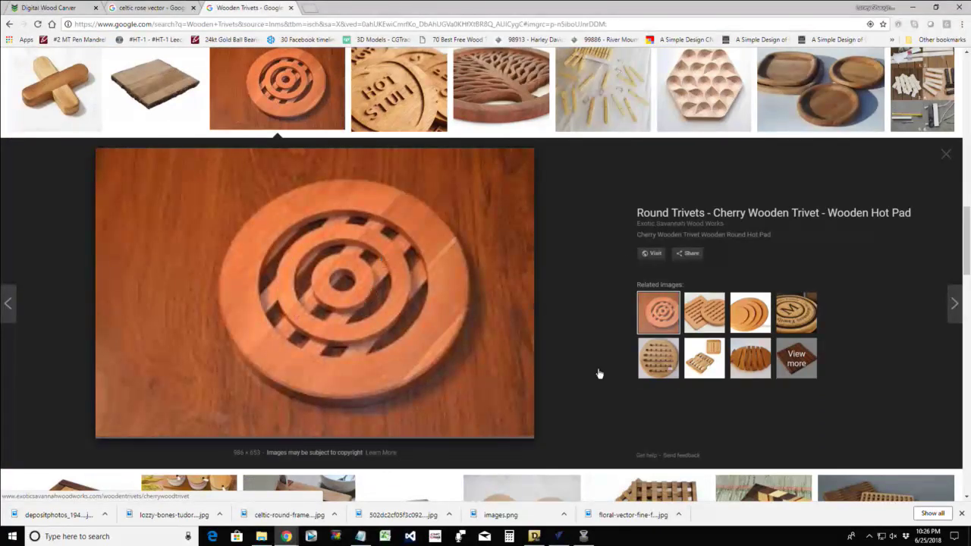
left_click(655, 361)
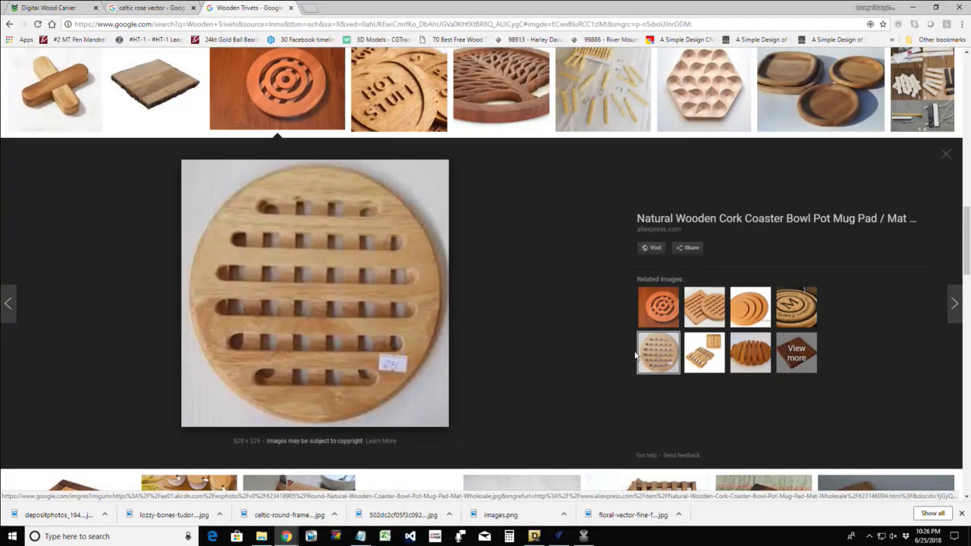
left_click(659, 312)
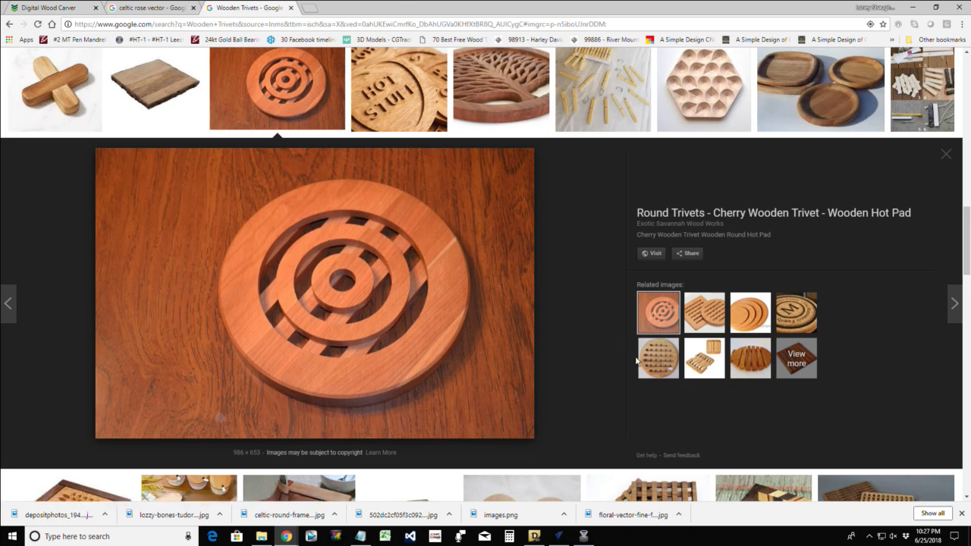
left_click(707, 362)
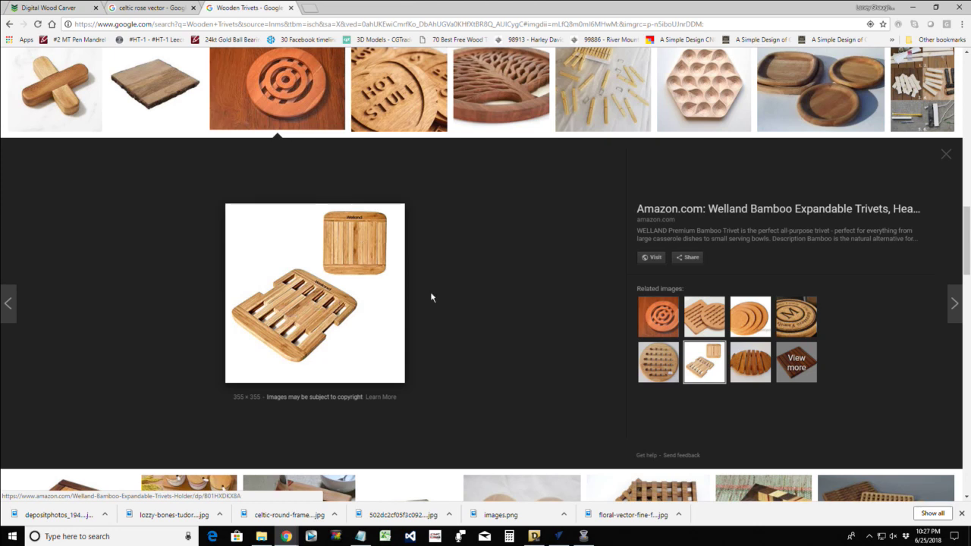
left_click(944, 156)
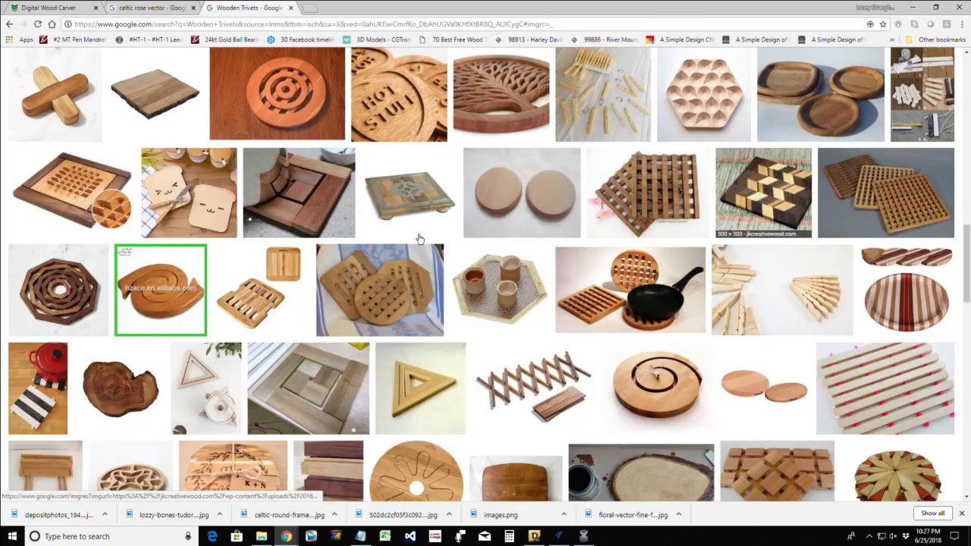
- Scroll further and preview the starburst inlaid, Tree of Life and laminated puzzle trivets
scroll(310, 335, "down", 2)
scroll(309, 335, "down", 1)
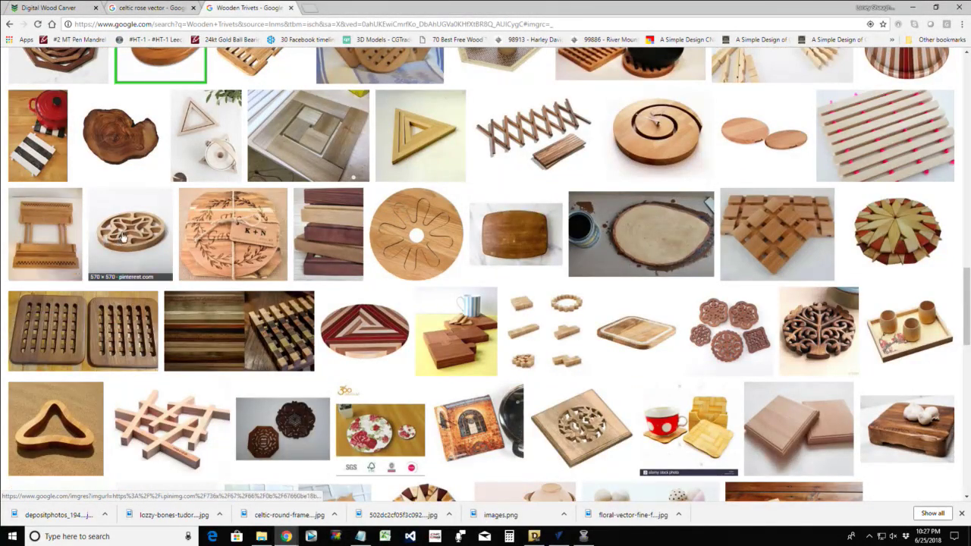
scroll(292, 343, "down", 1)
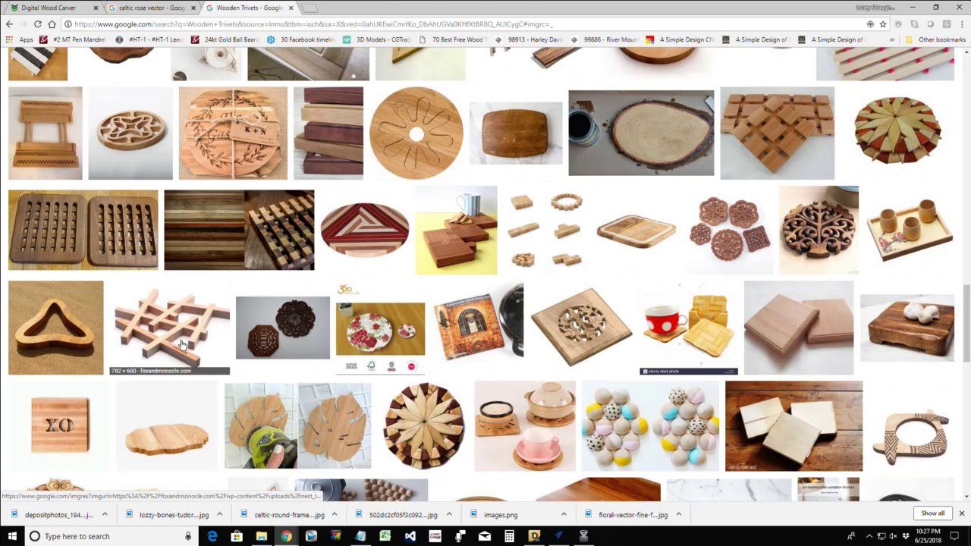
scroll(177, 345, "down", 2)
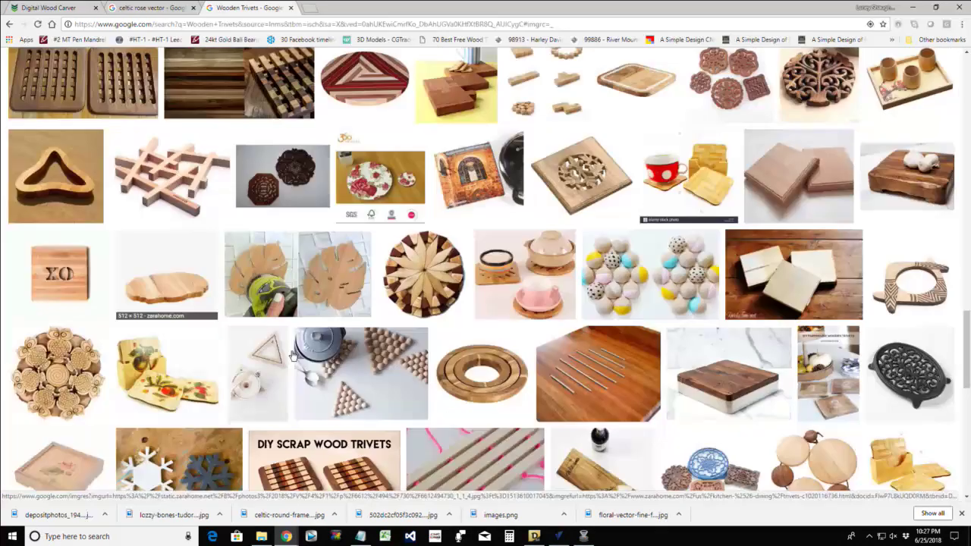
left_click(416, 294)
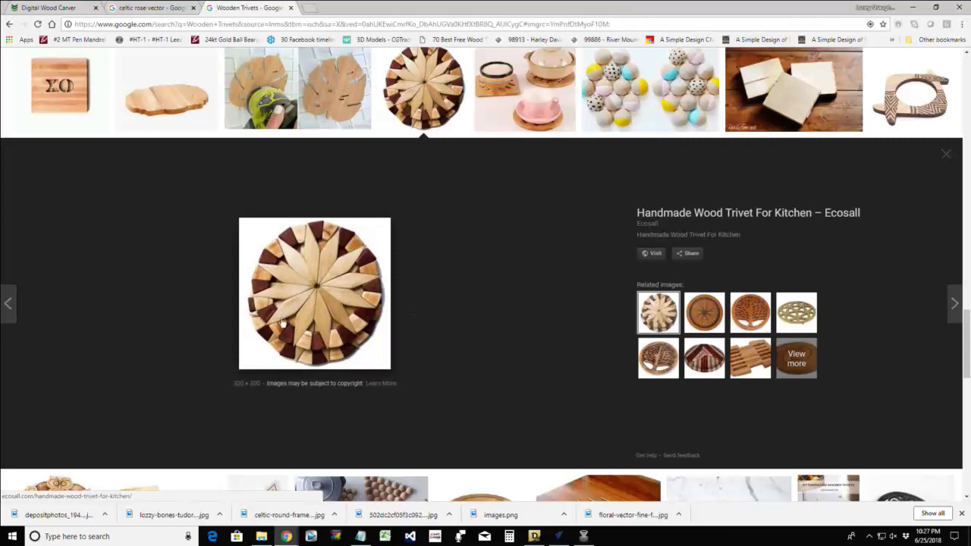
left_click(742, 314)
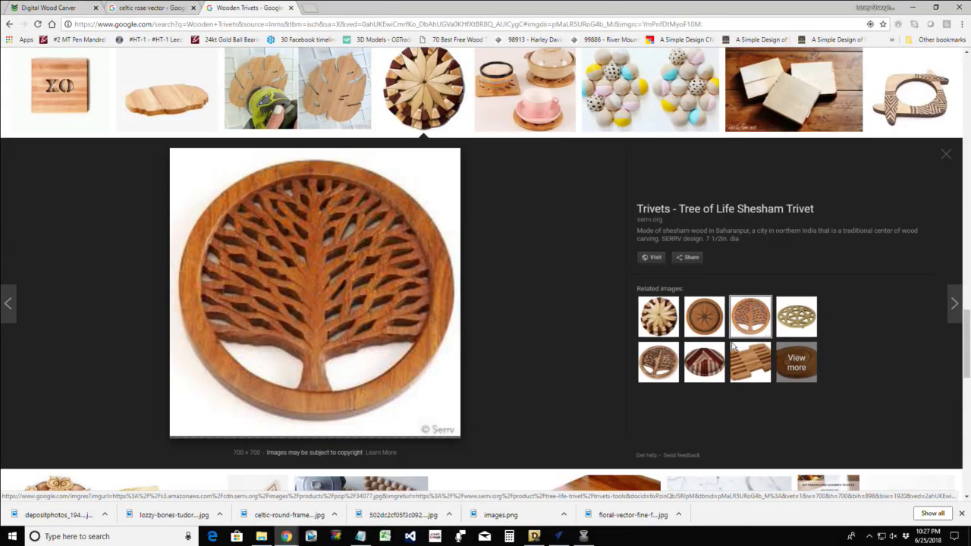
left_click(658, 370)
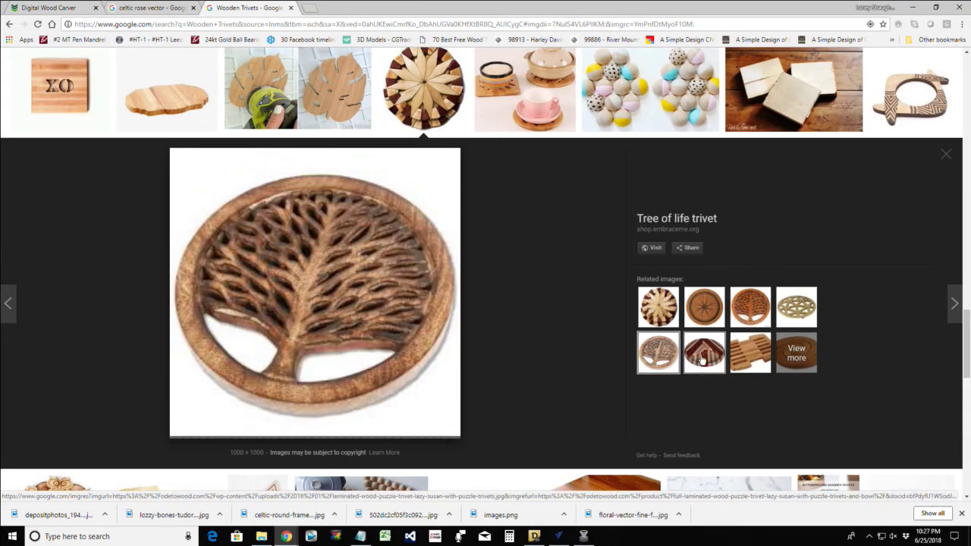
left_click(704, 360)
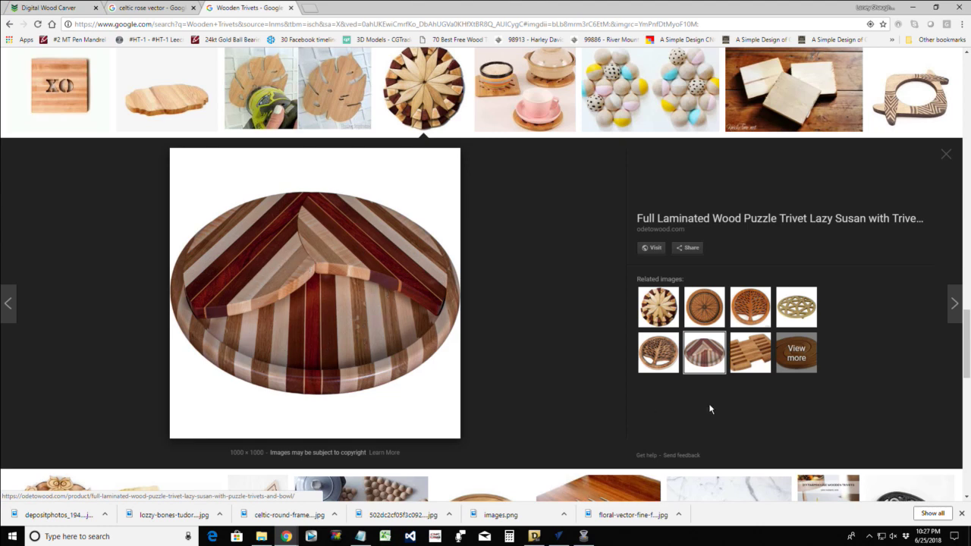
- View similar trivets, previewing the snake, Shesham, woven-grid and Wayfair cast iron designs
left_click(803, 368)
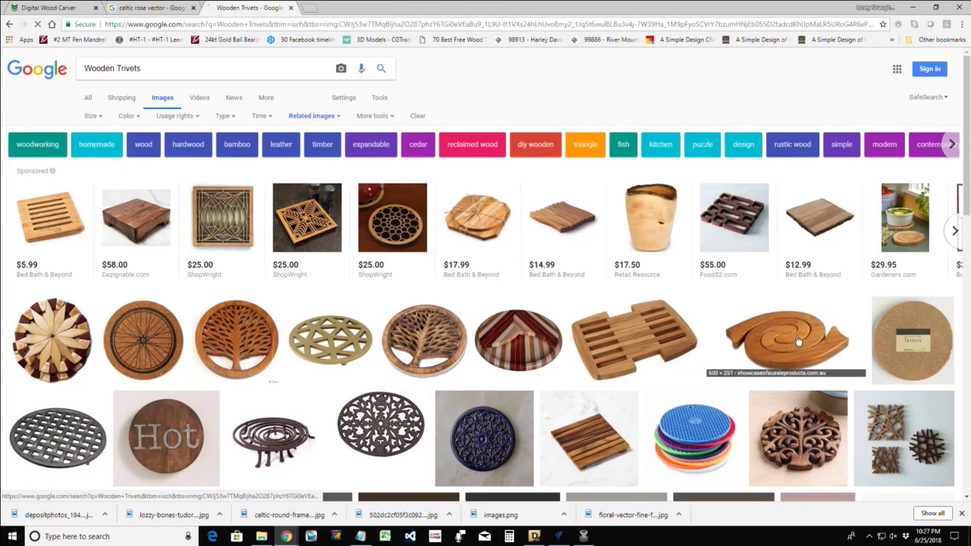
left_click(797, 342)
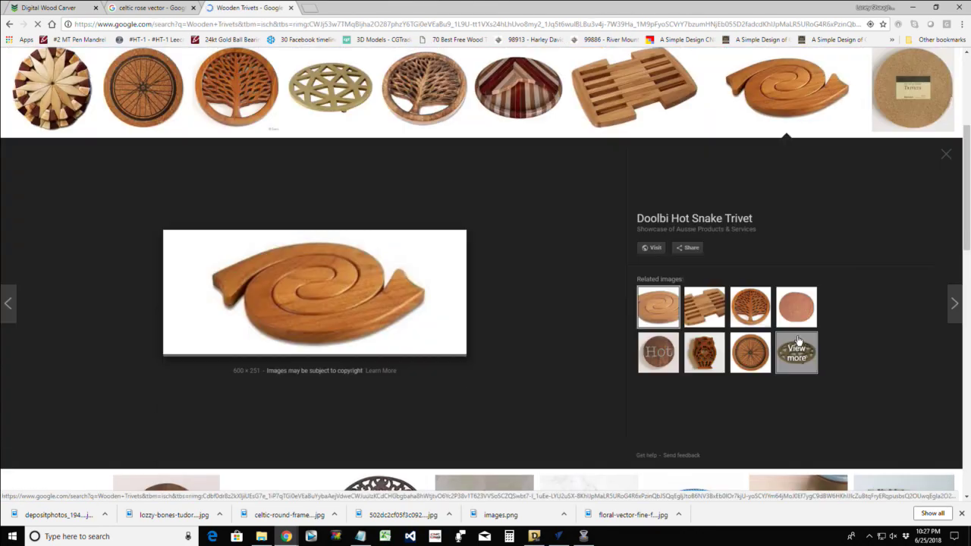
left_click(753, 313)
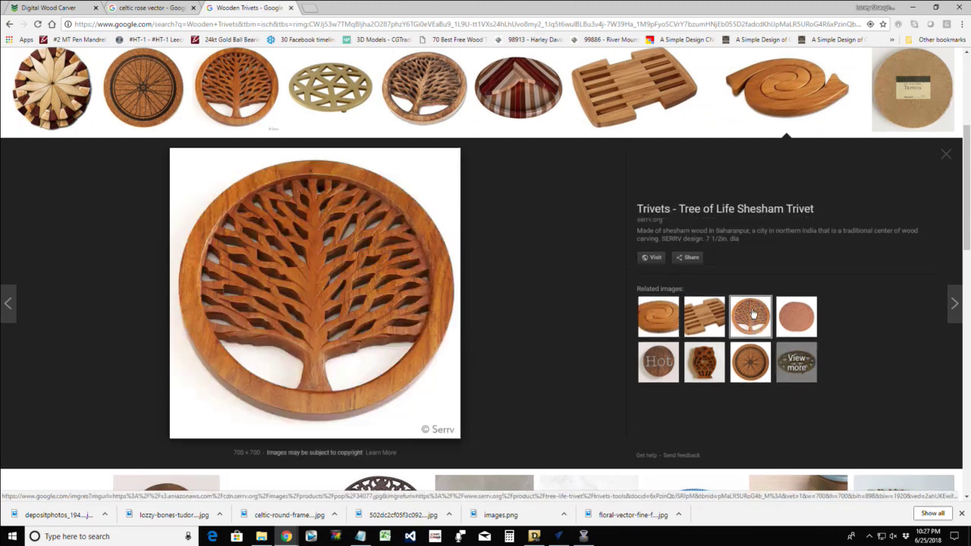
left_click(945, 156)
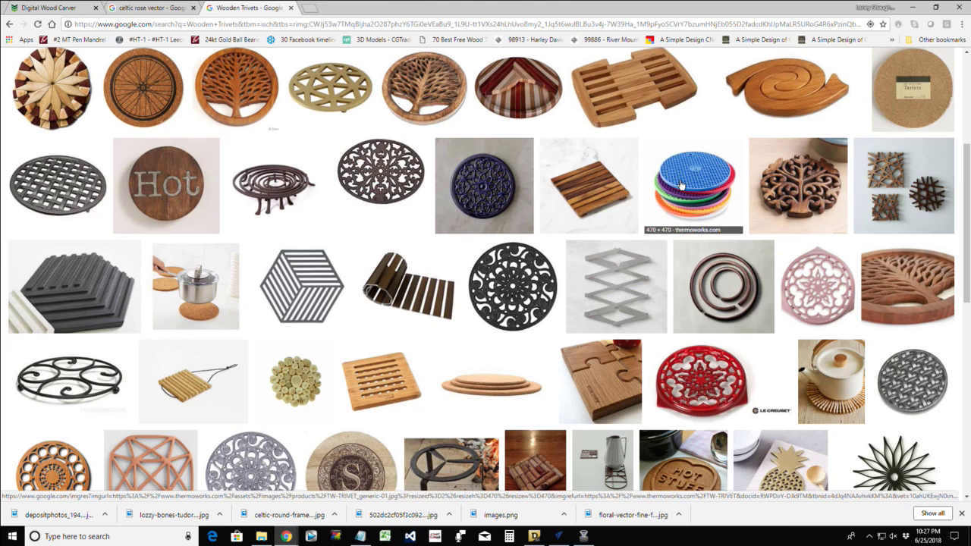
left_click(74, 196)
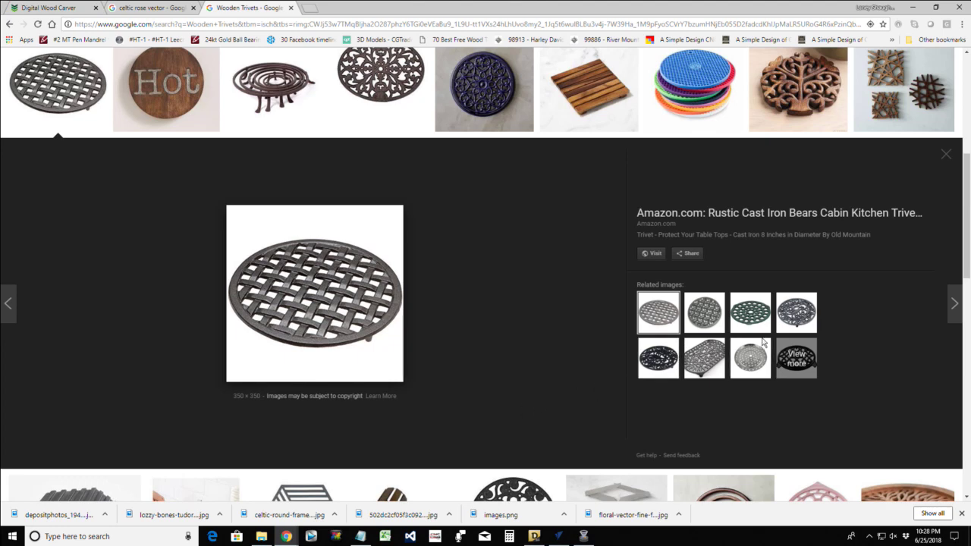
left_click(789, 320)
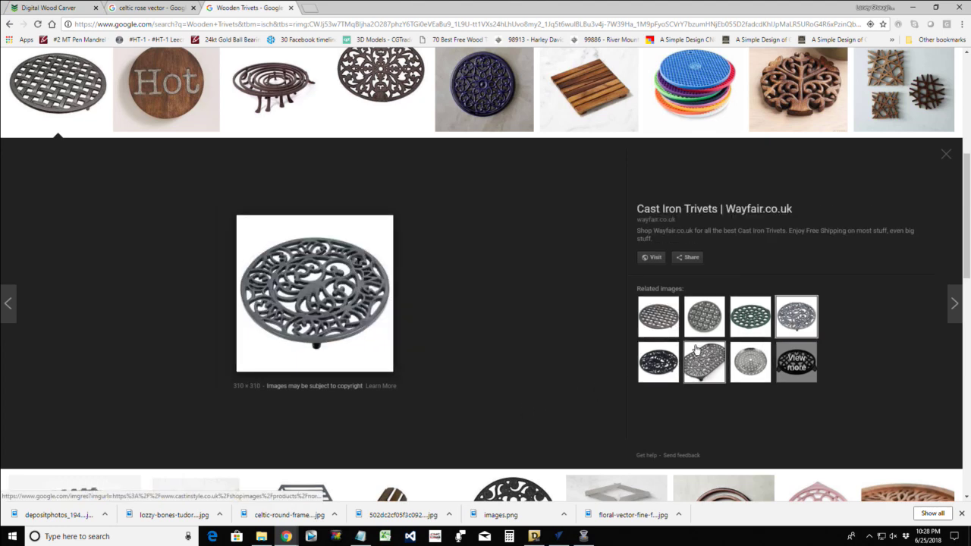
left_click(944, 155)
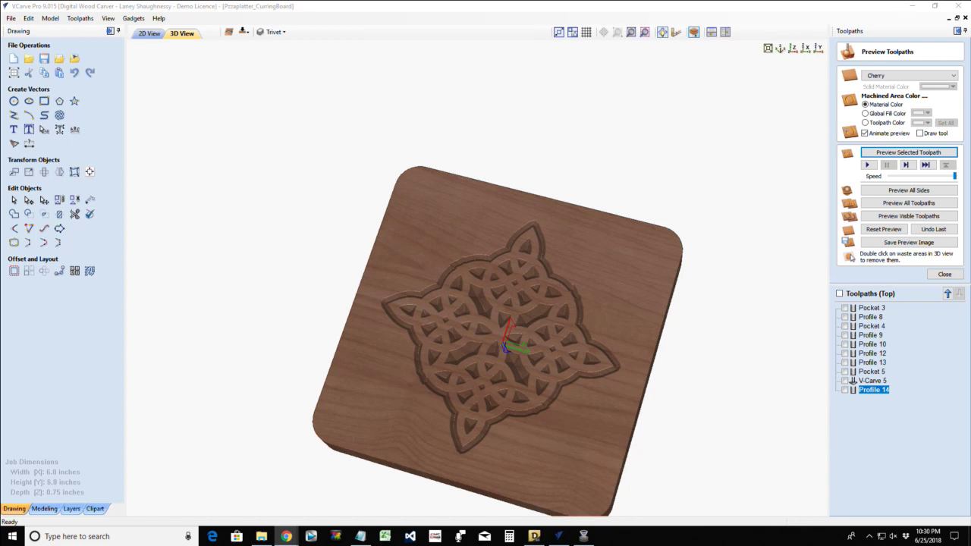
- Switch to the 2D view and clear the current vector selection
left_click(150, 35)
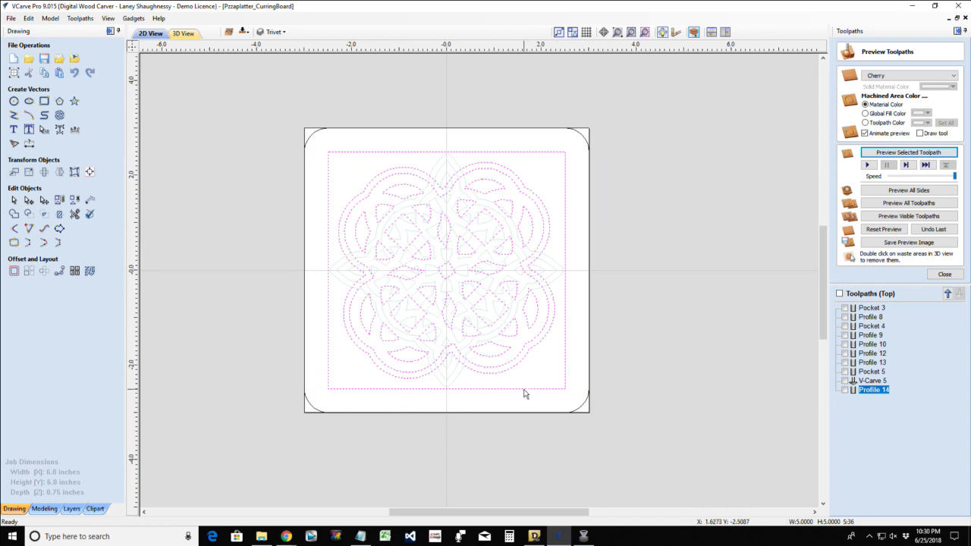
left_click(524, 393, "ctrl")
left_click(524, 394)
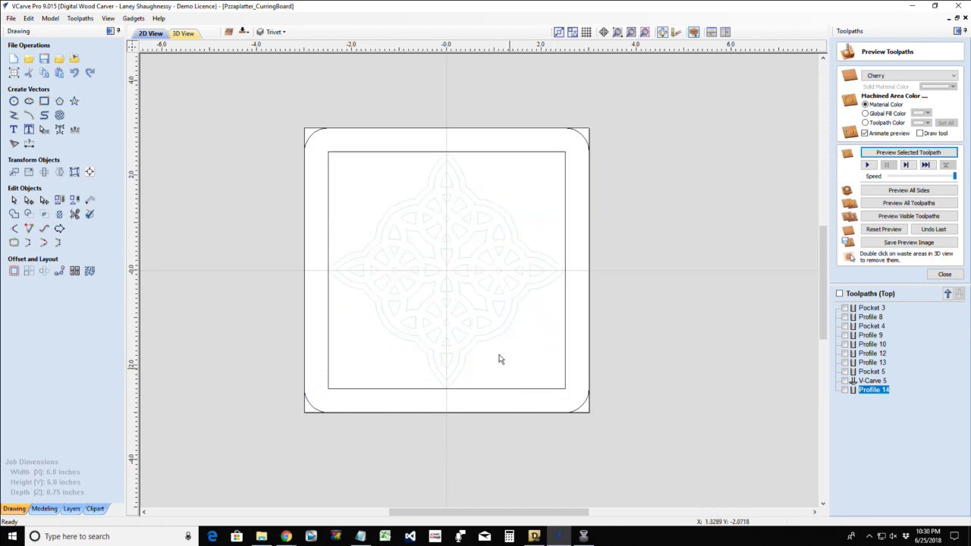
- On the bottom side, select the whole Celtic knot and copy it to the top side
left_click(243, 33)
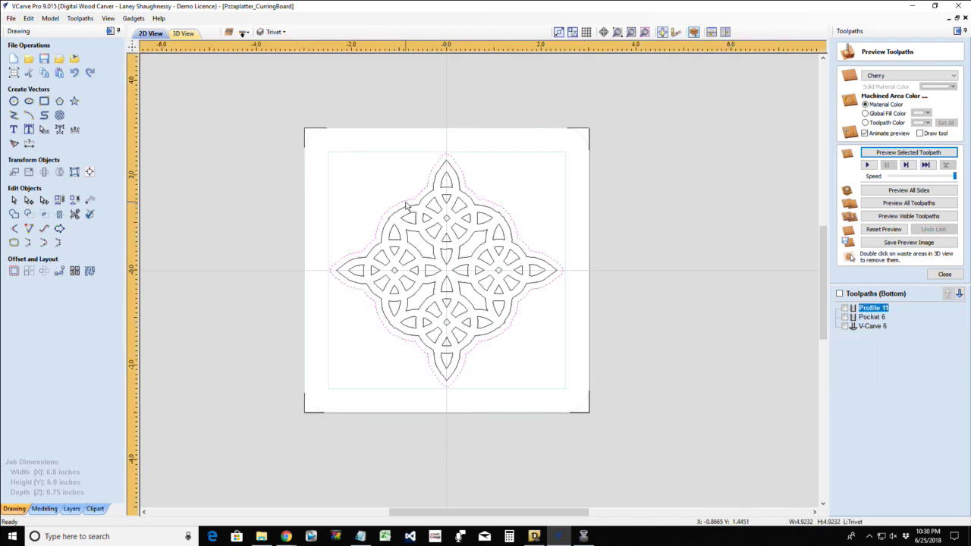
left_click_drag(280, 132, 591, 390)
right_click(439, 277)
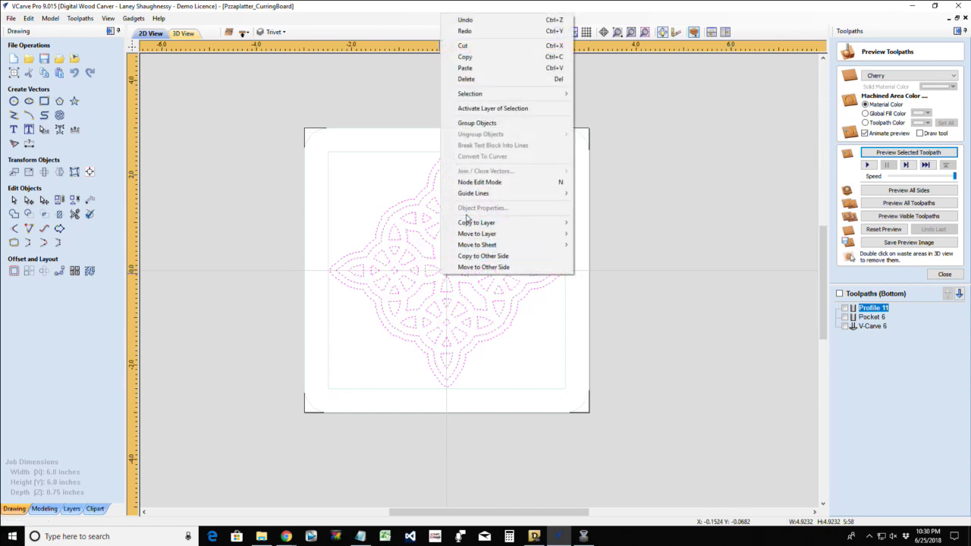
mouse_move(477, 227)
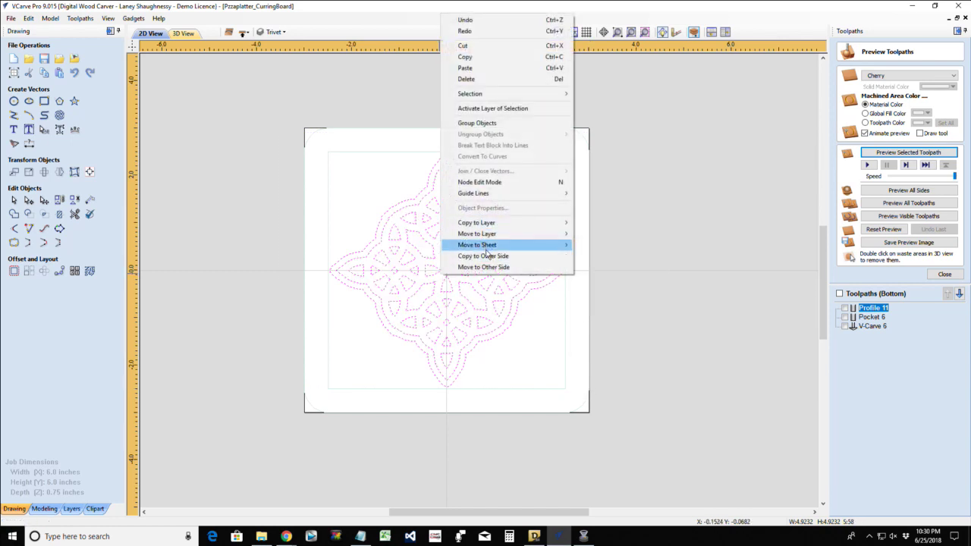
left_click(511, 260)
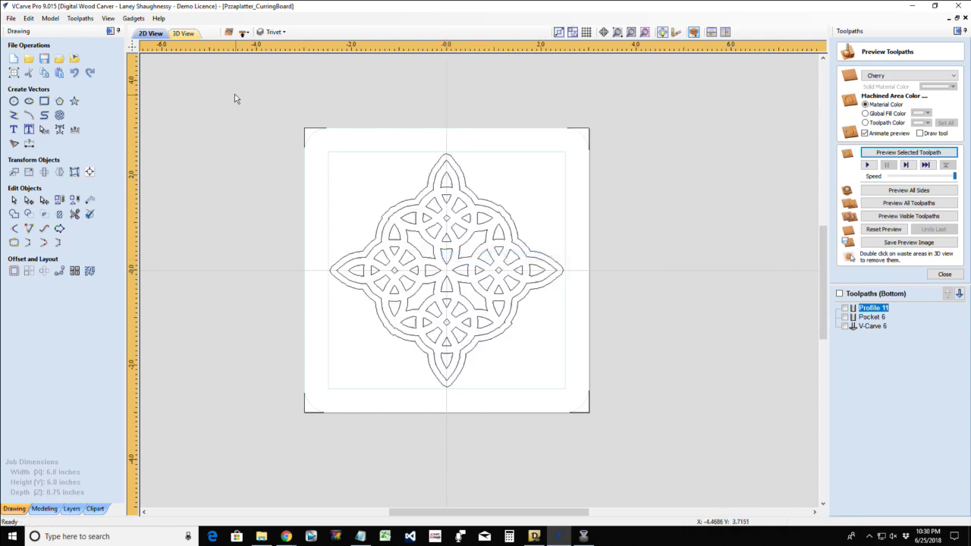
- On the top side, rotate the copied knot design 45 degrees about its centre
left_click(243, 32)
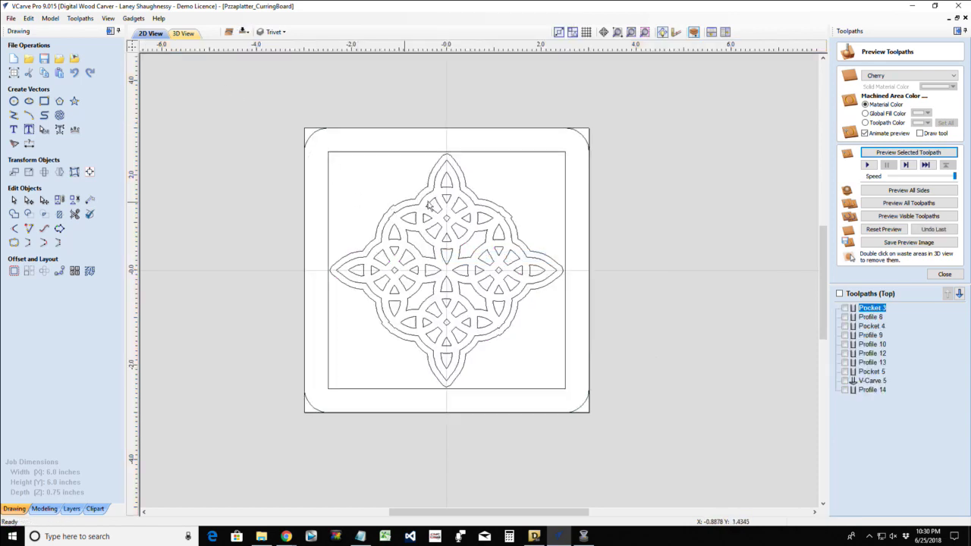
left_click_drag(302, 119, 568, 391)
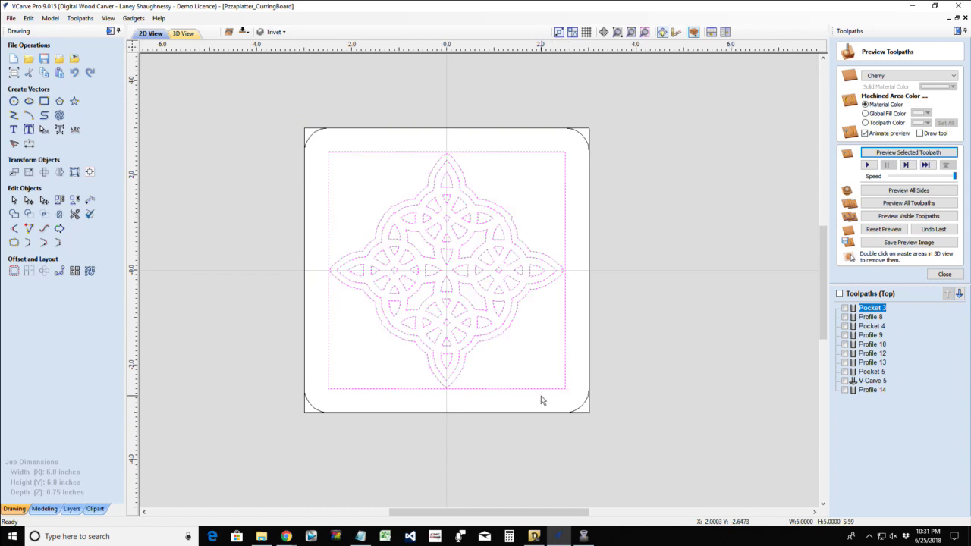
left_click(535, 389, "ctrl")
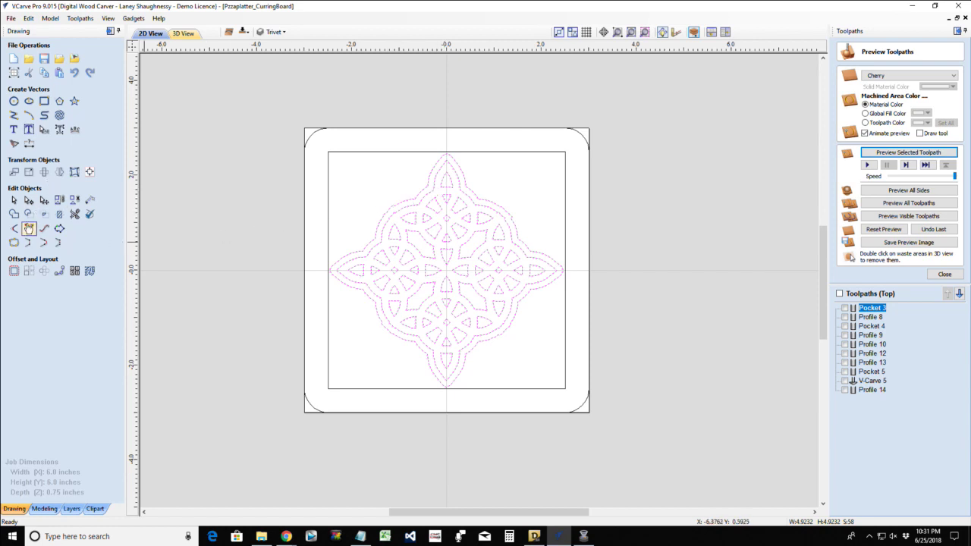
left_click(44, 171)
left_click(29, 134)
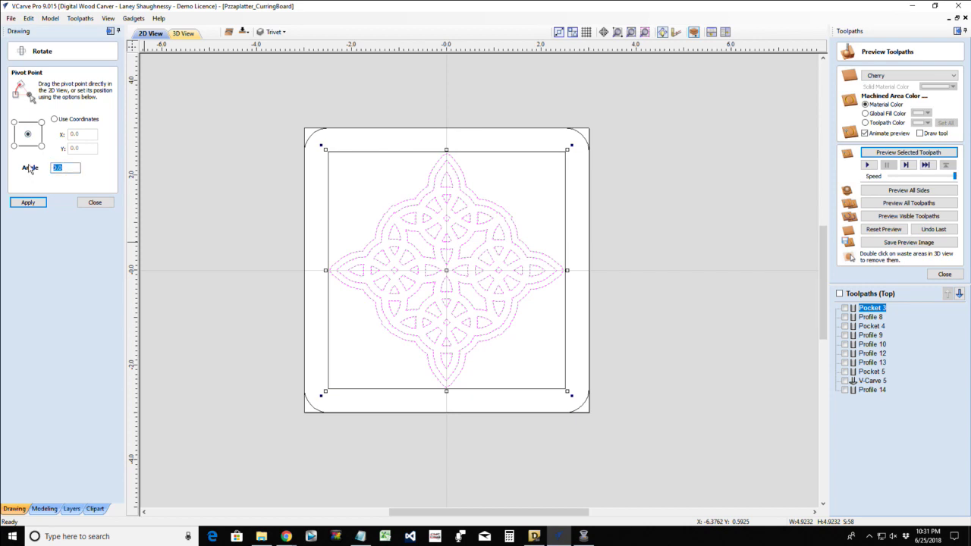
left_click(27, 202)
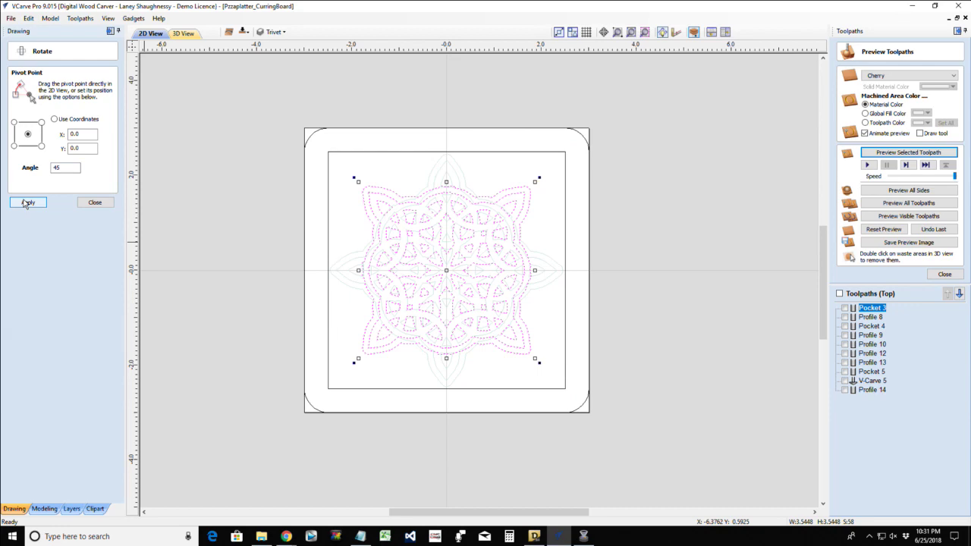
- Deselect the rotated knot, zoom in to check it, and close the Rotate panel
scroll(474, 205, "up", 5)
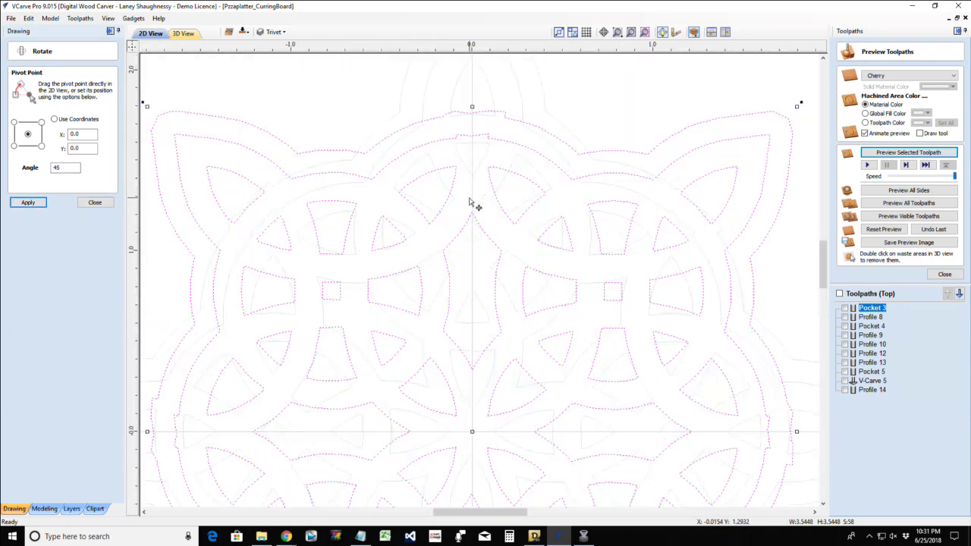
scroll(471, 203, "down", 3)
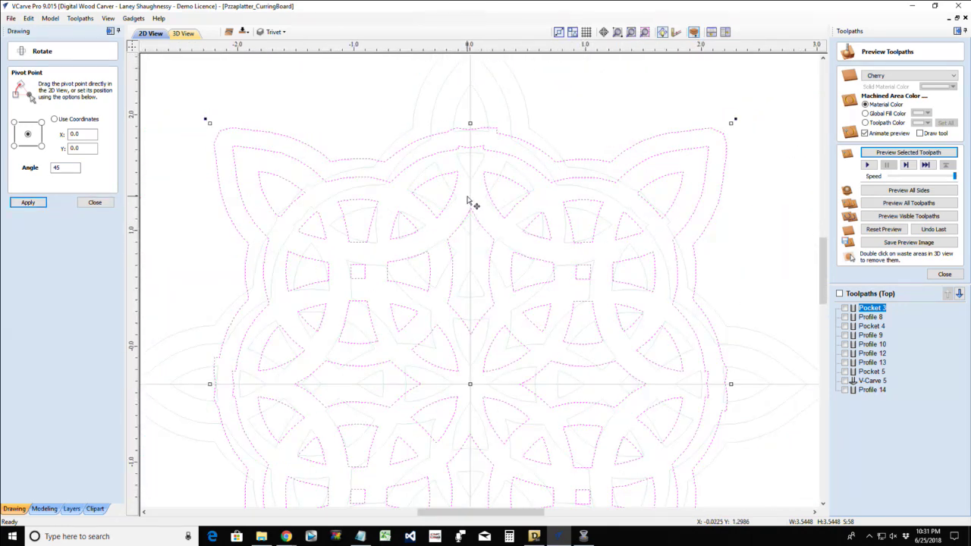
scroll(468, 201, "down", 2)
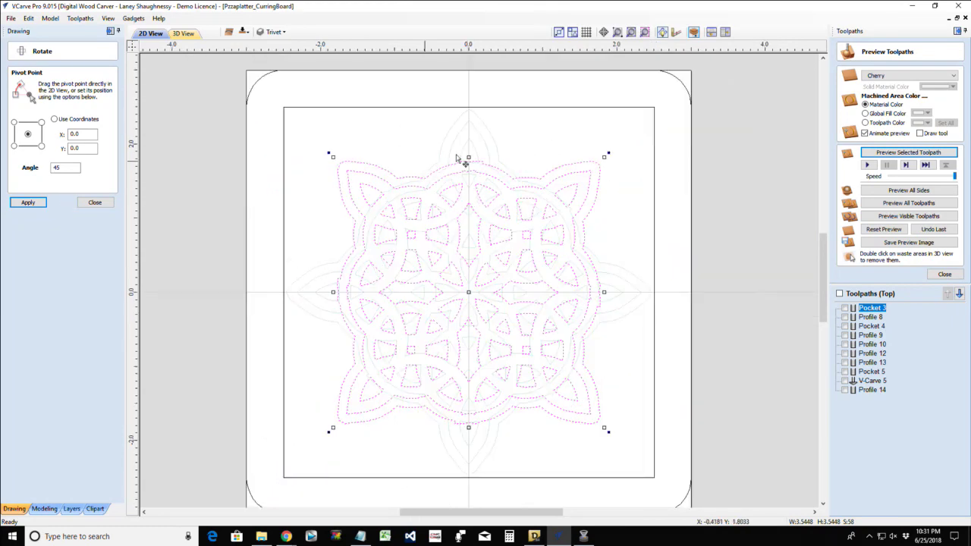
left_click(355, 131)
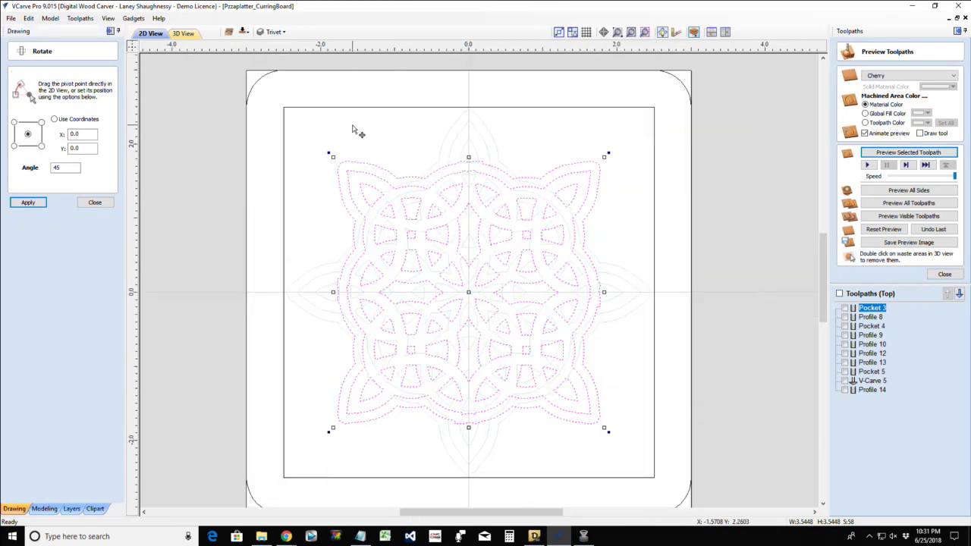
scroll(482, 250, "up", 3)
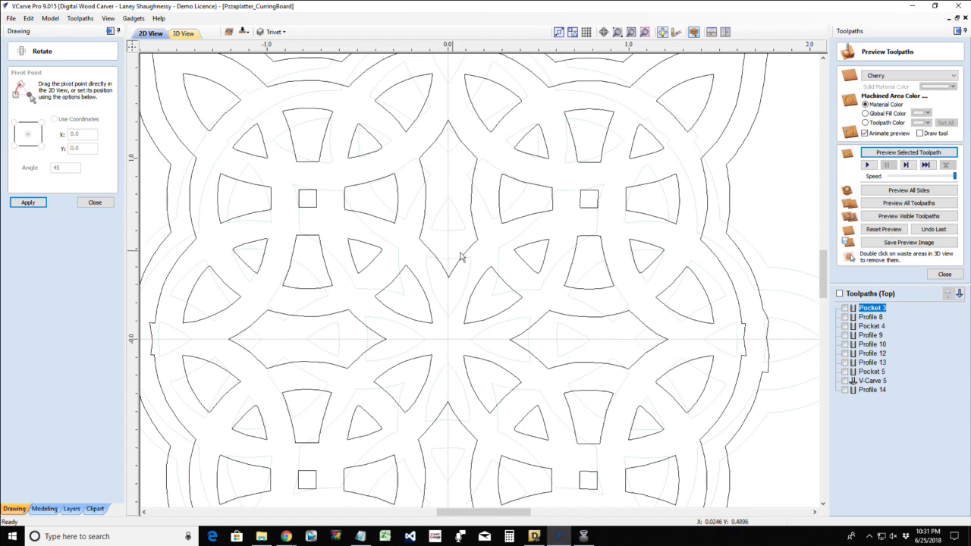
scroll(490, 246, "down", 3)
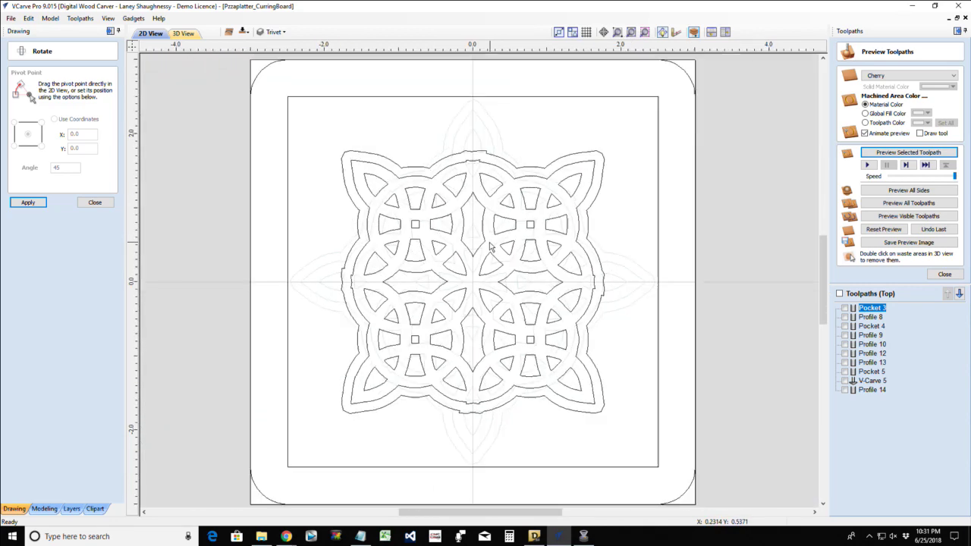
left_click(93, 203)
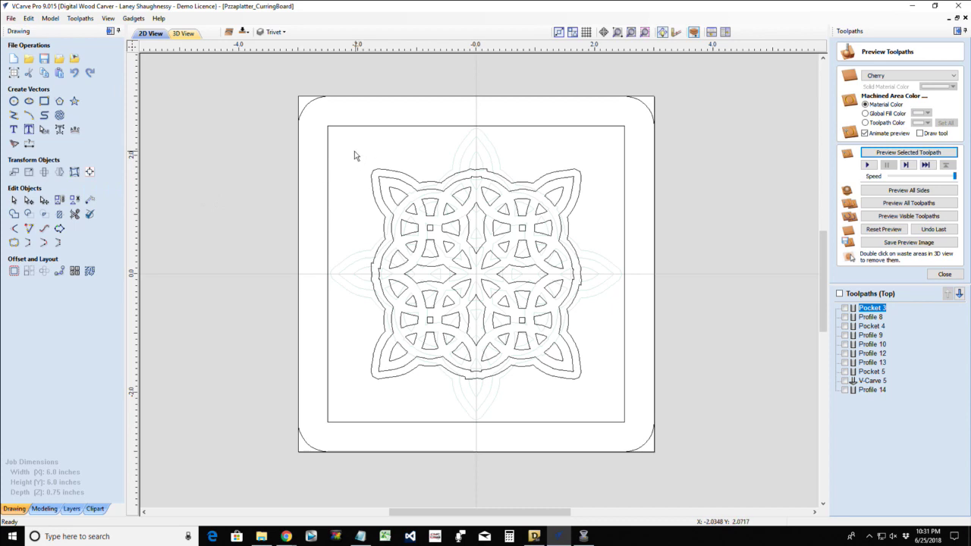
- Create Pocket 7, 0.375 inches deep with the 0.125 end mill, across the knot design
left_click_drag(354, 153, 606, 392)
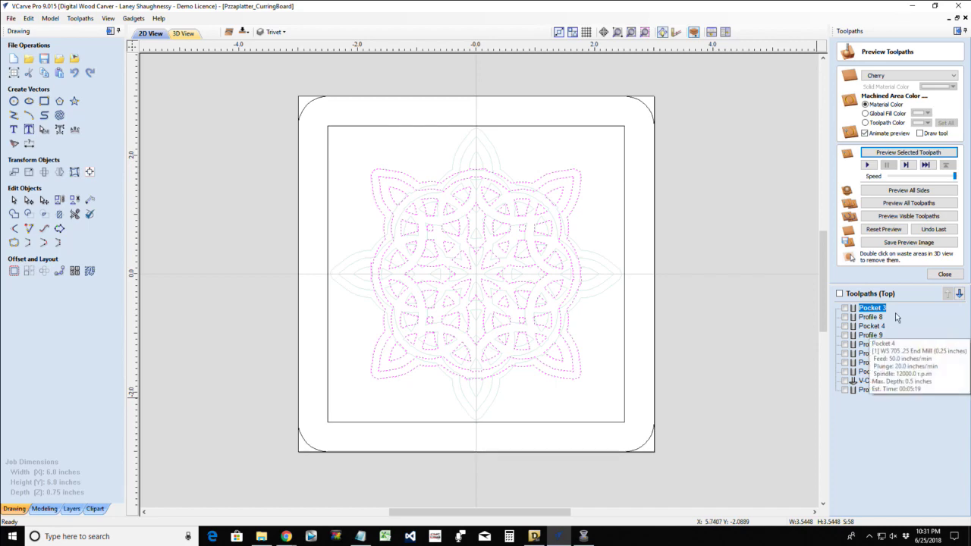
left_click(944, 275)
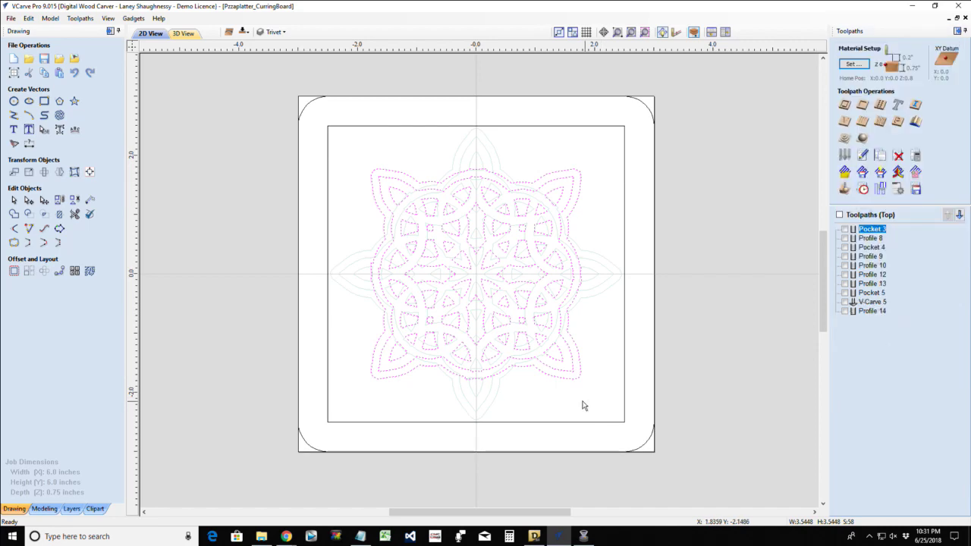
scroll(557, 400, "up", 3)
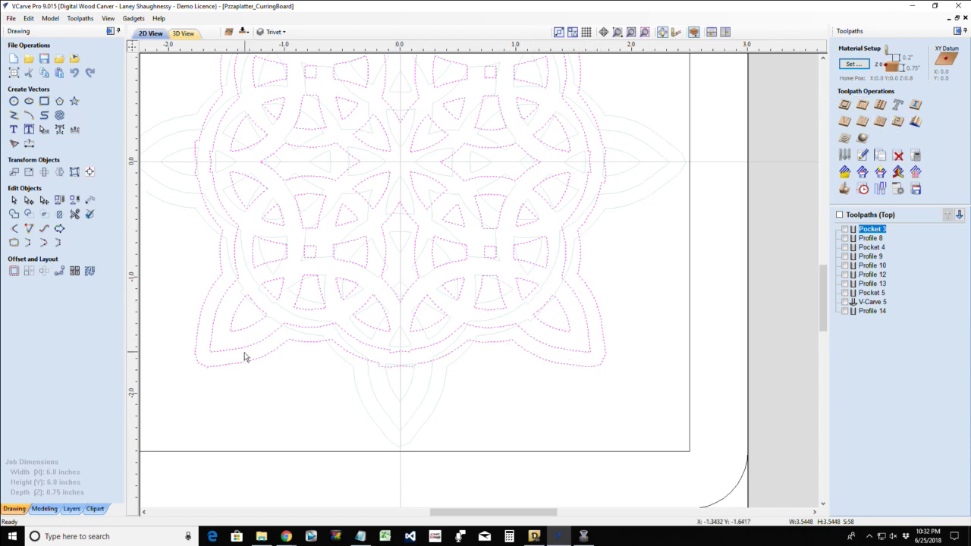
left_click(862, 105)
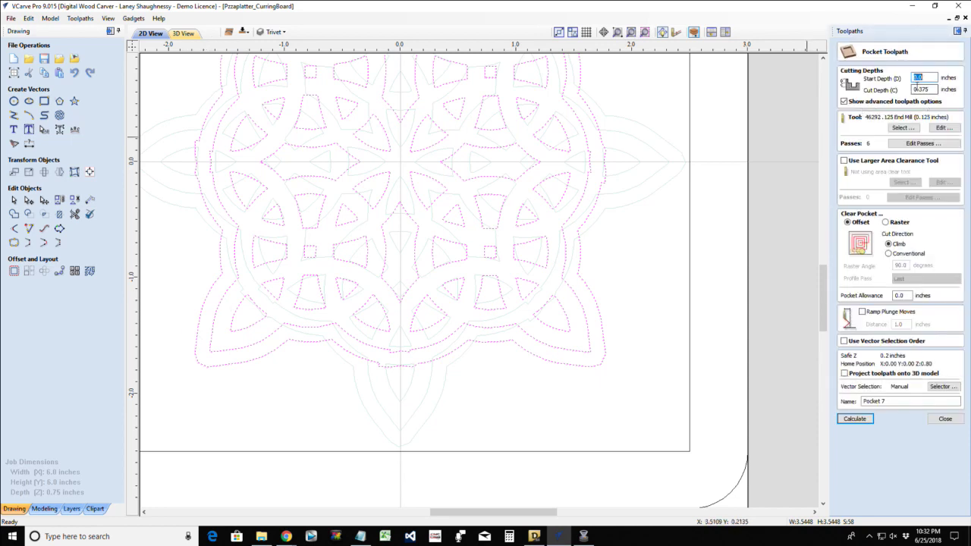
left_click(850, 422)
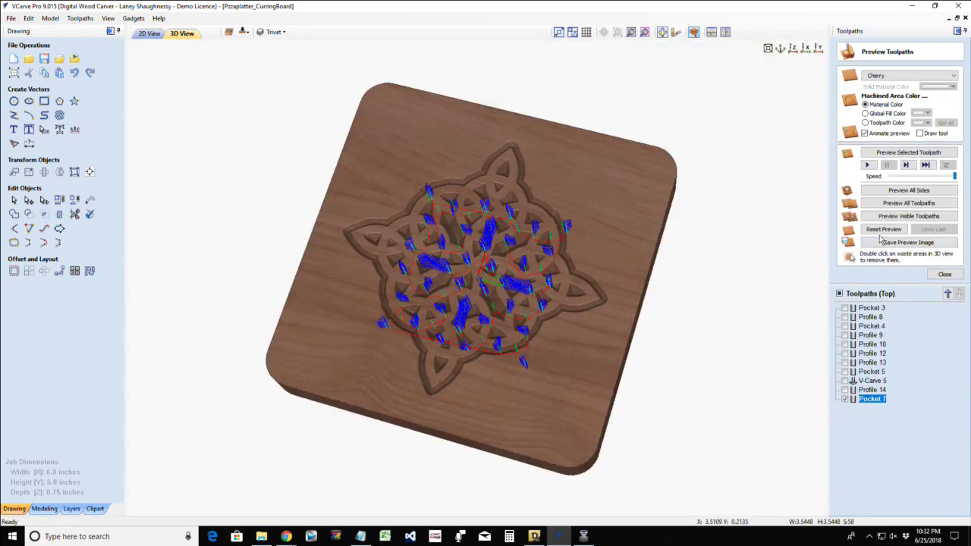
left_click(882, 230)
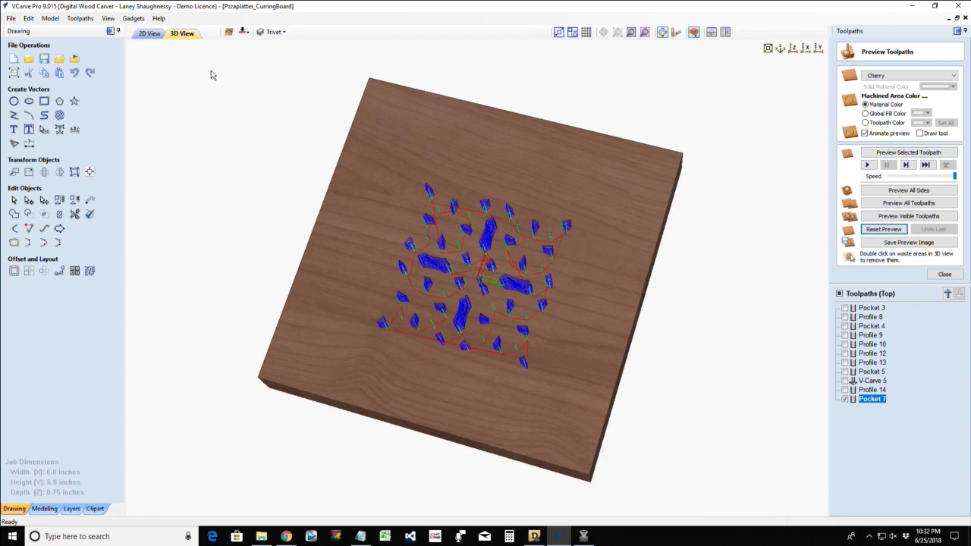
left_click(149, 35)
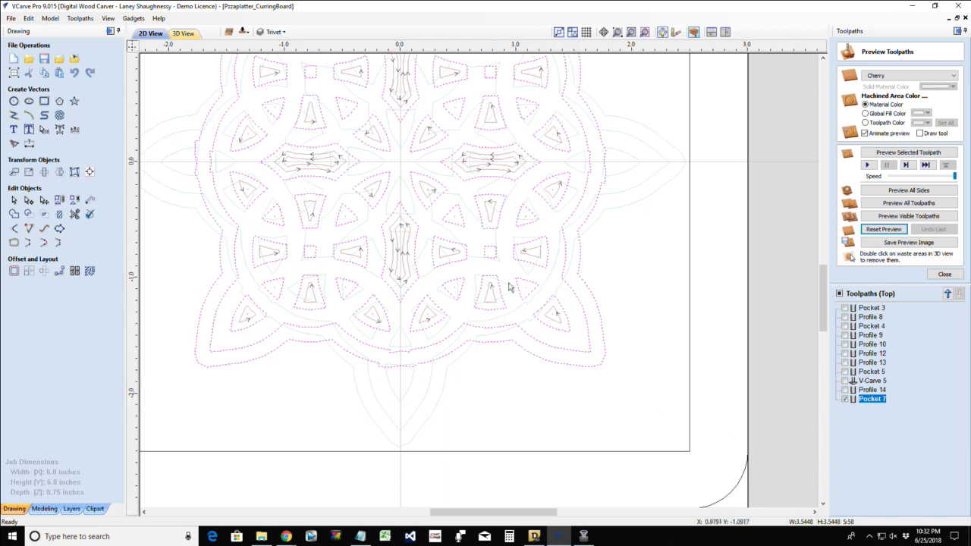
- Offset the knot's outer boundary outward by 0.01 in, deleting the original outline
left_click(572, 301)
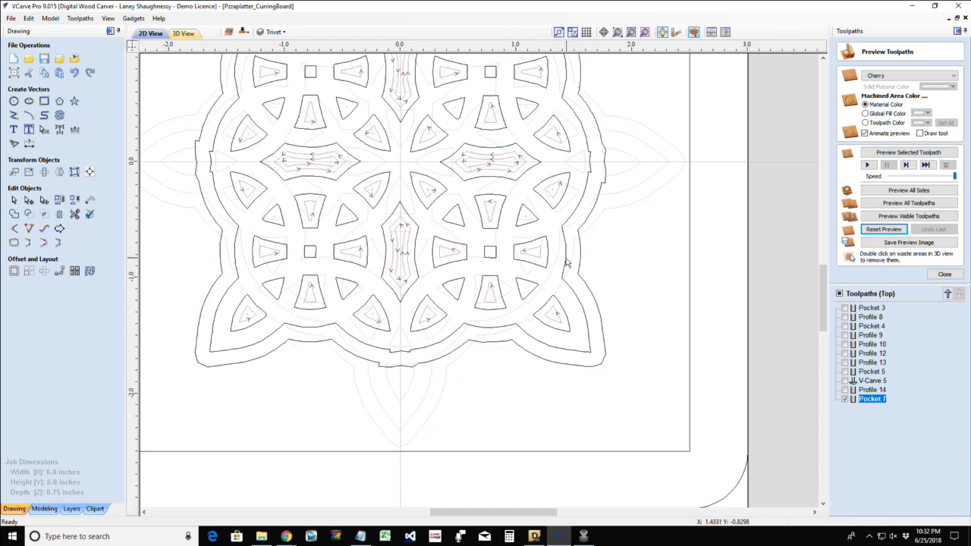
scroll(593, 171, "up", 3)
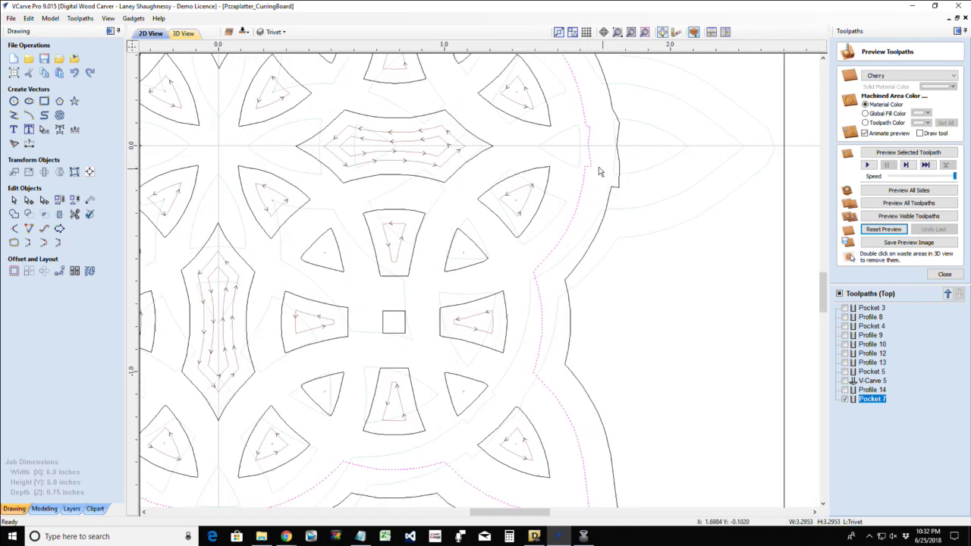
scroll(610, 194, "down", 3)
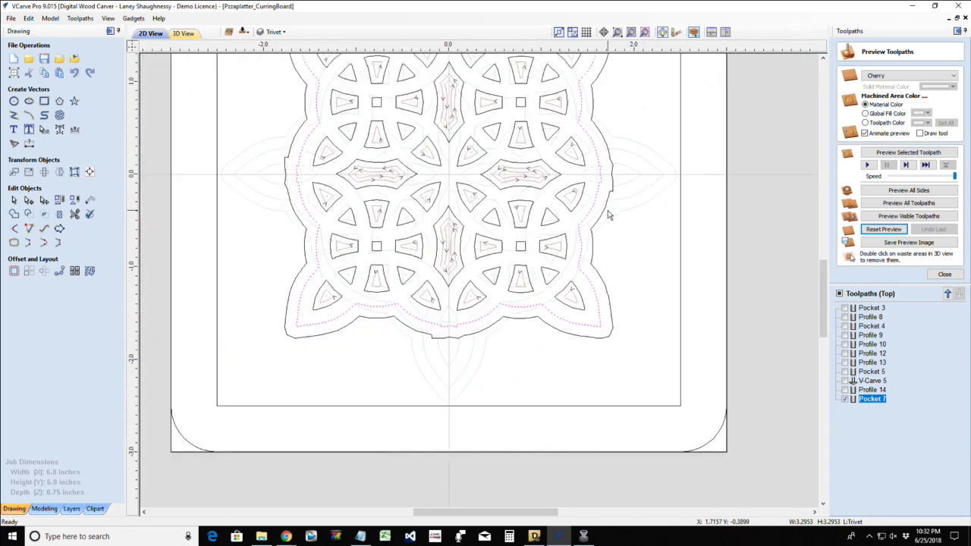
left_click(608, 216)
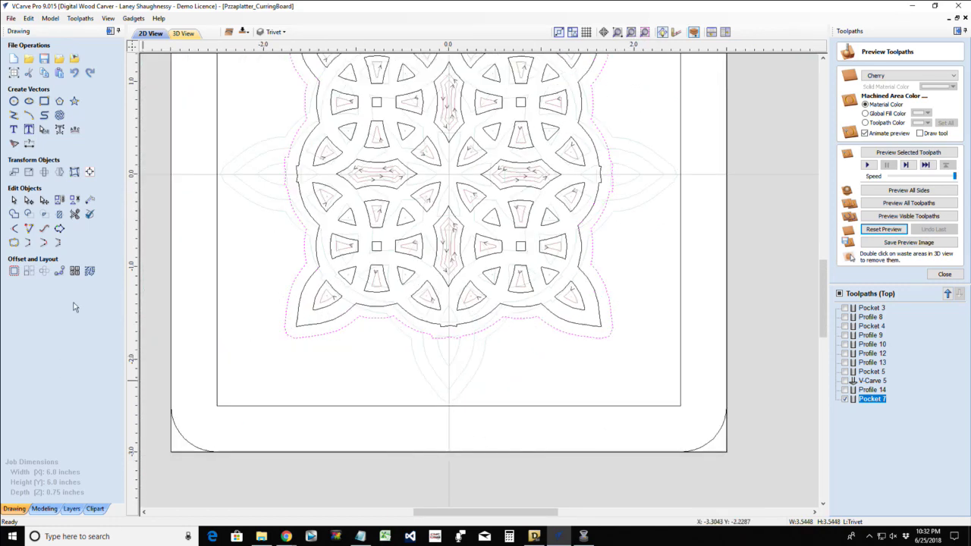
left_click(14, 270)
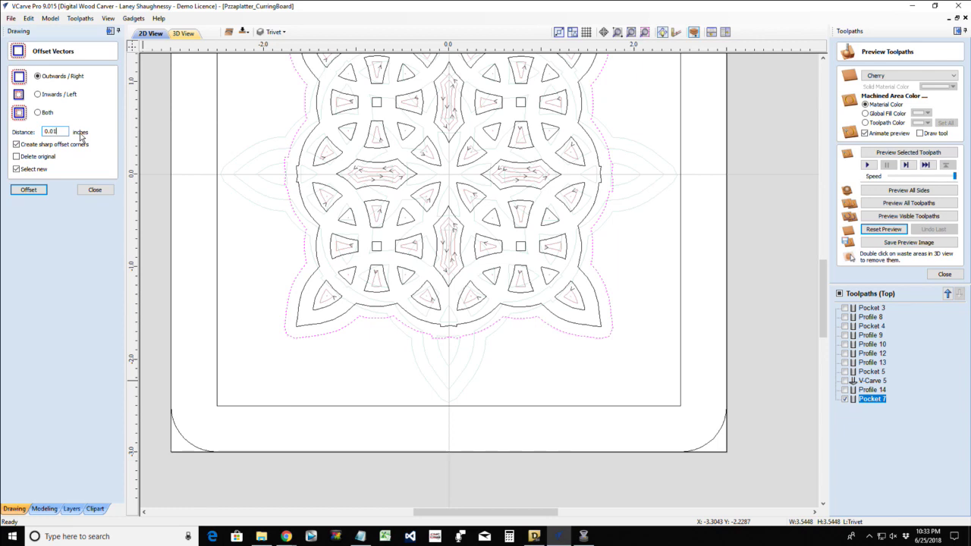
left_click(26, 191)
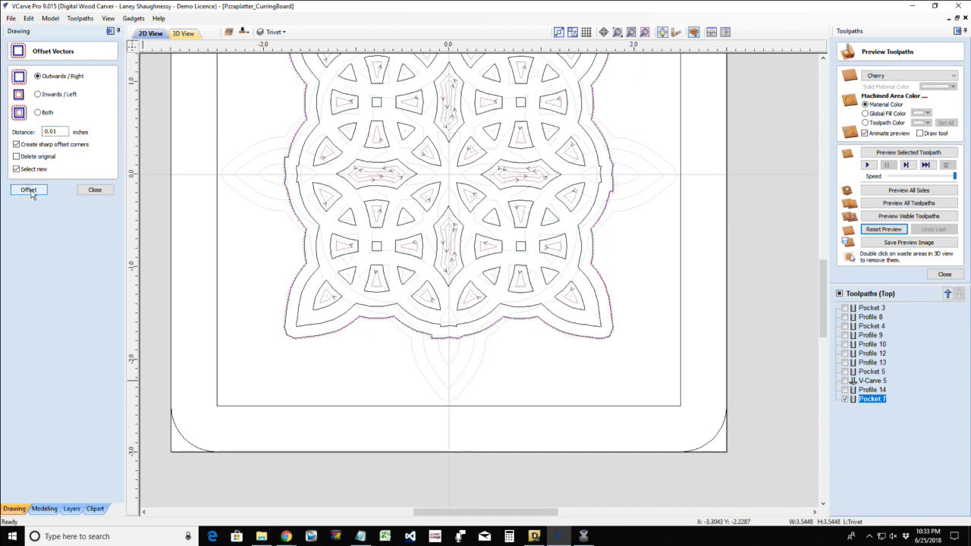
left_click(30, 191)
left_click(16, 156)
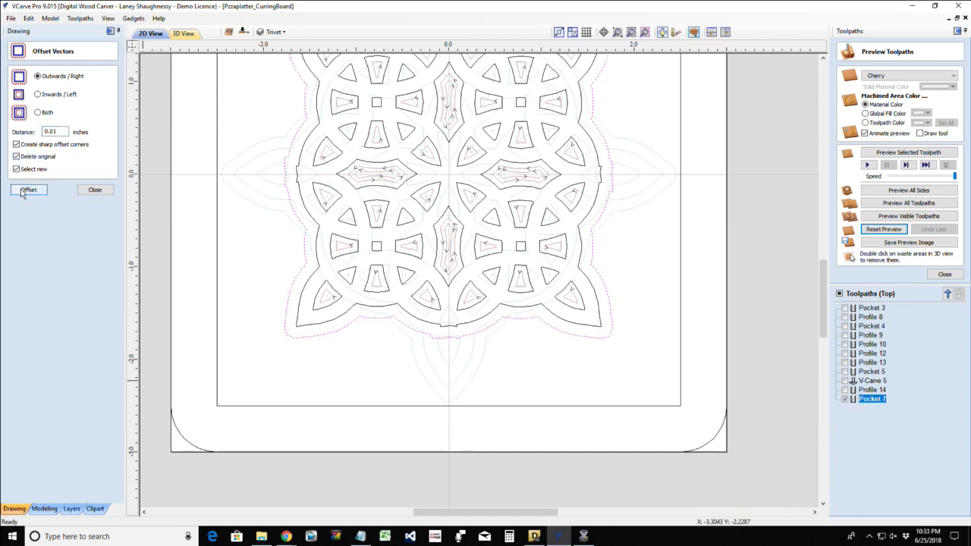
left_click(29, 189)
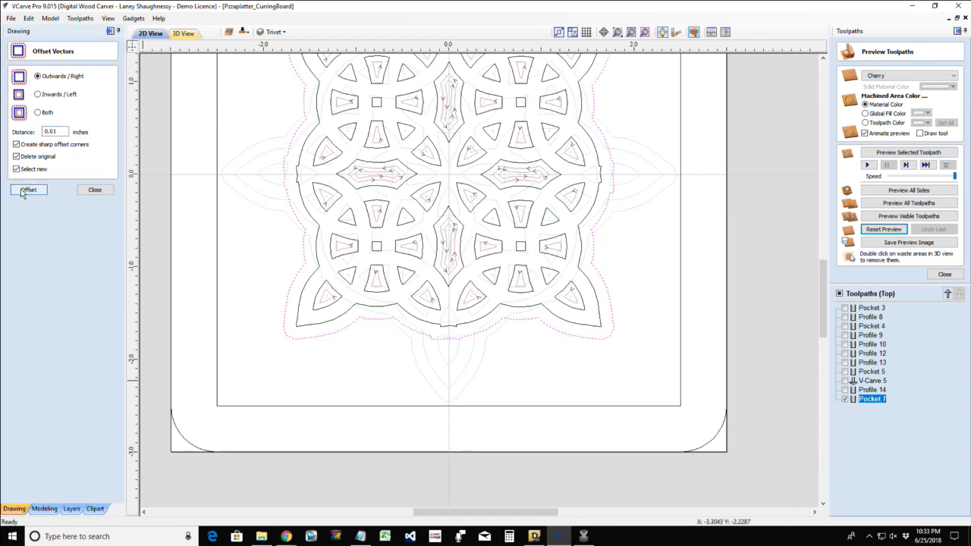
left_click(94, 191)
- Reselect the outer boundary plus all inner knot shapes and reopen Pocket 7's settings
key("F3")
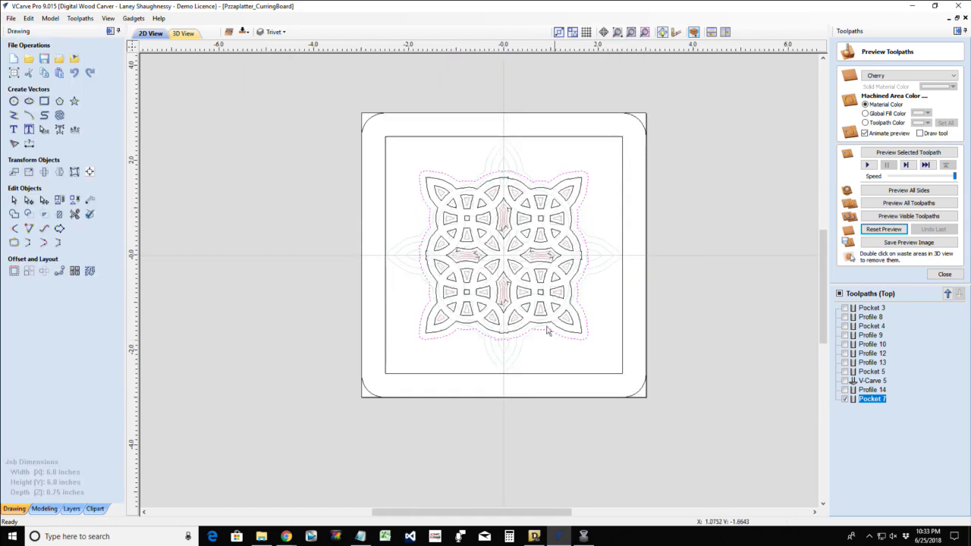
left_click_drag(595, 351, 598, 347)
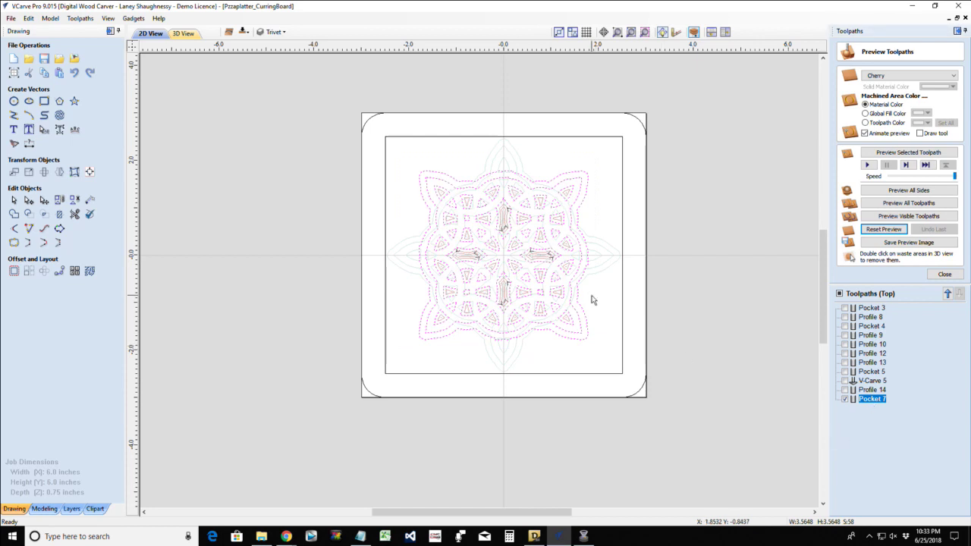
key("Escape")
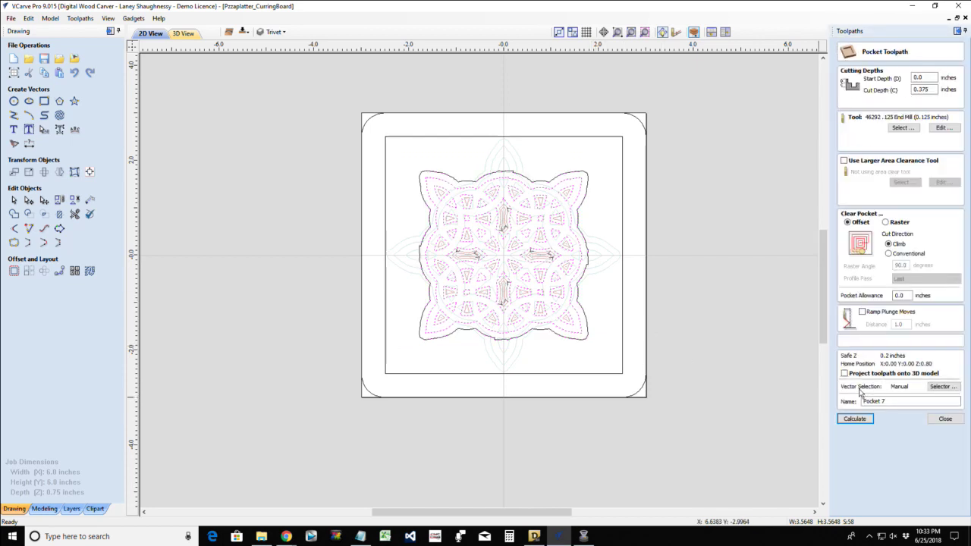
left_click(588, 327)
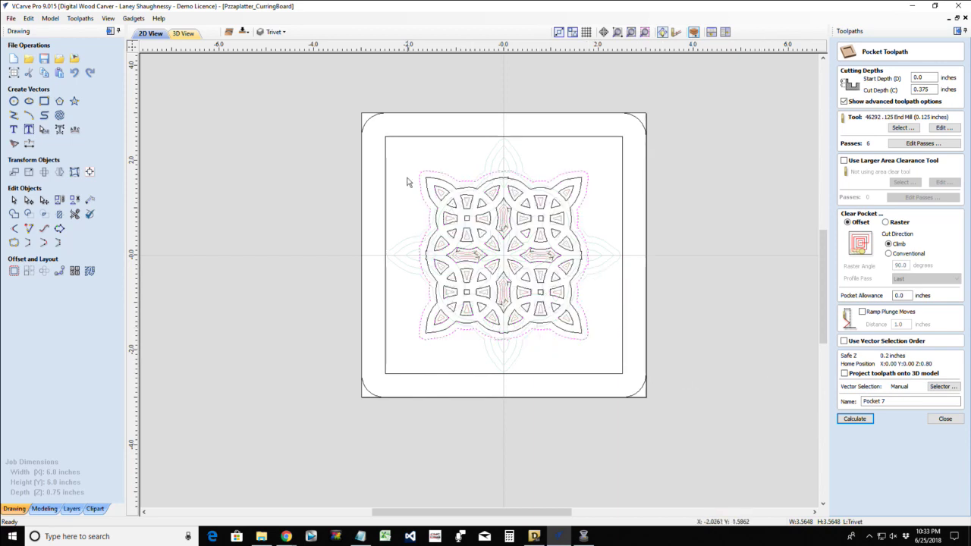
left_click_drag(403, 161, 598, 354)
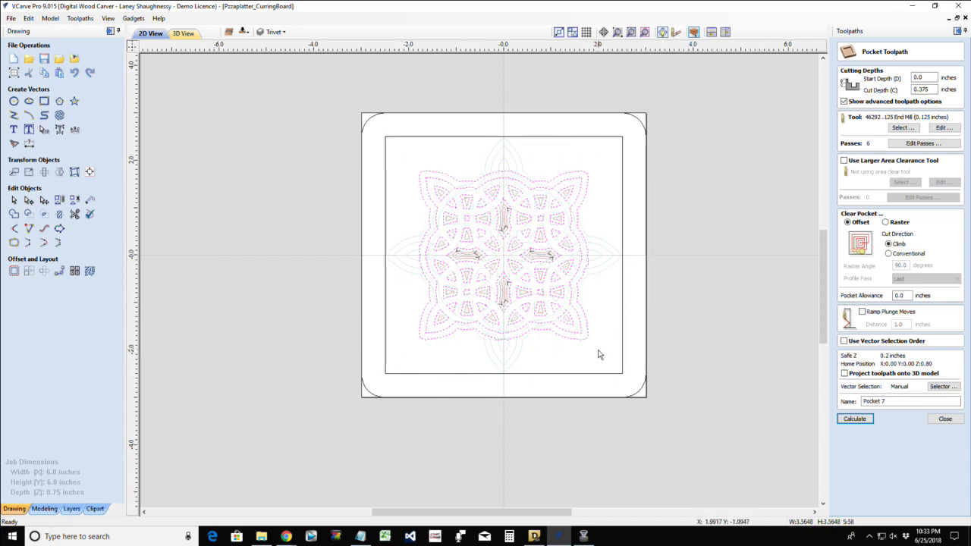
- Recalculate Pocket 7 and preview its cut of the knot openings from top and perspective views
left_click(854, 419)
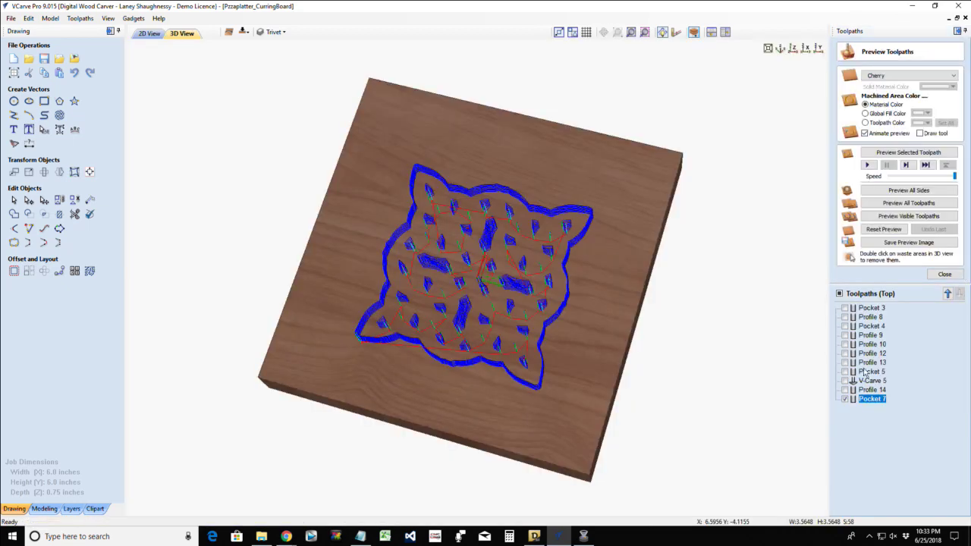
left_click(891, 153)
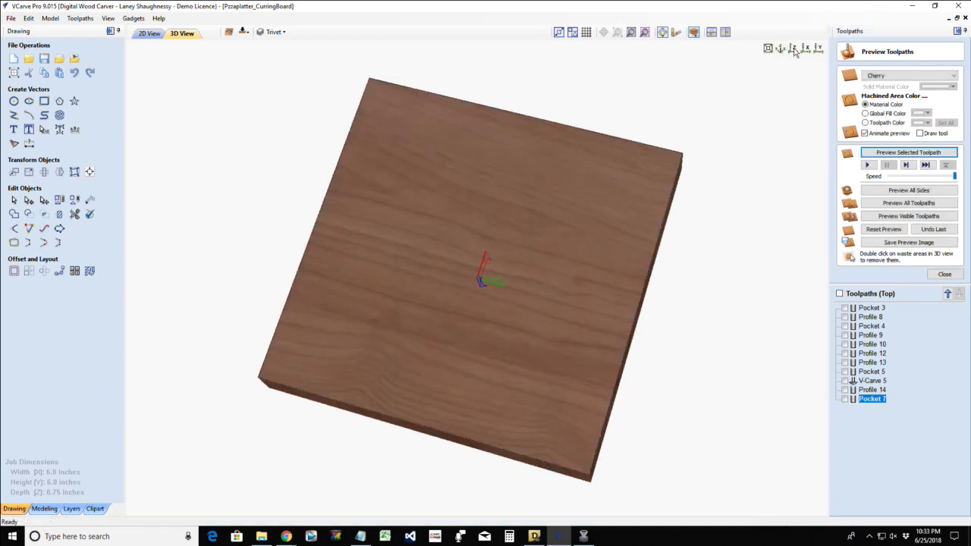
left_click(792, 48)
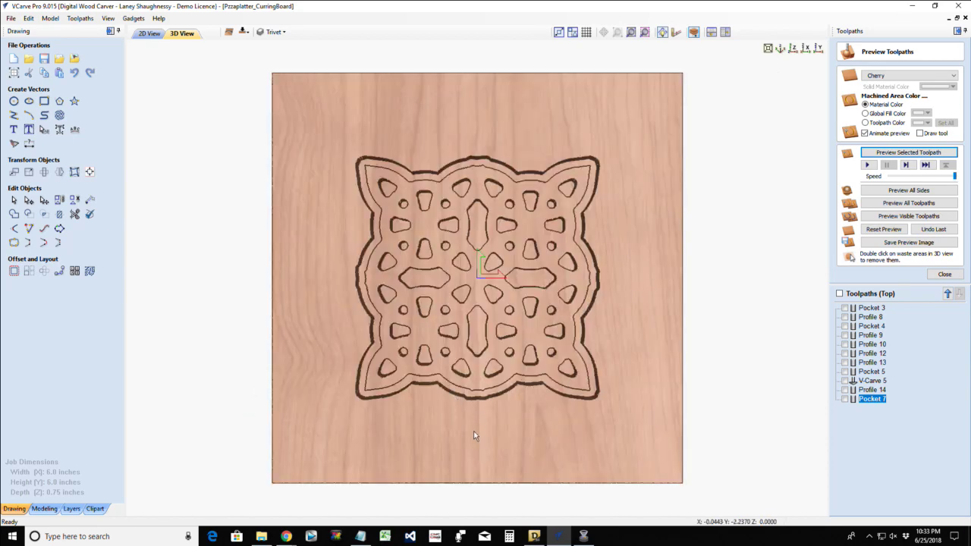
left_click_drag(474, 436, 523, 331)
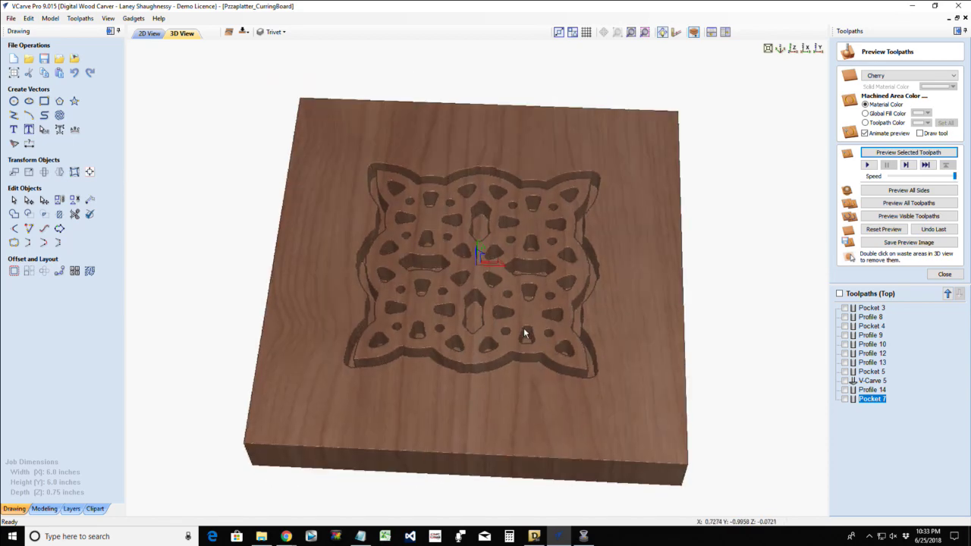
scroll(523, 332, "up", 3)
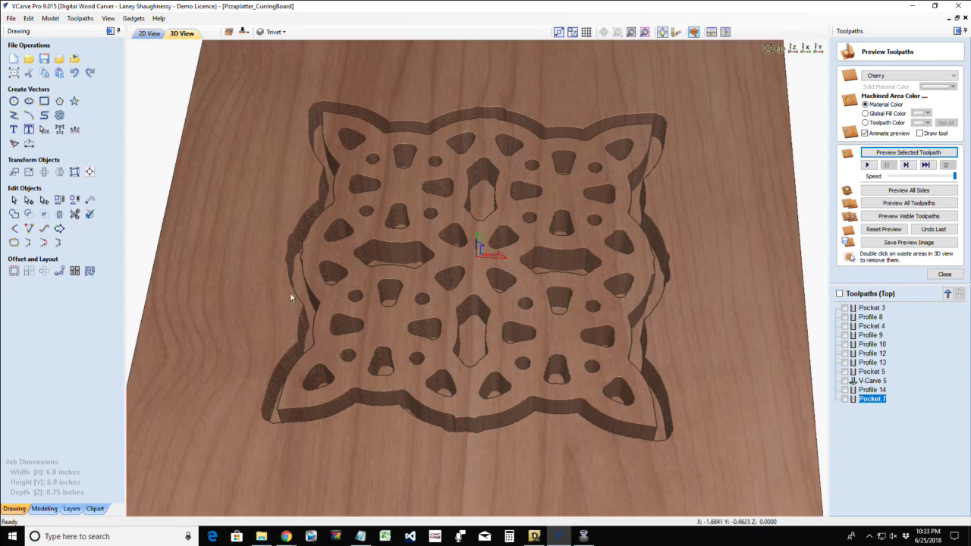
left_click_drag(393, 385, 387, 392)
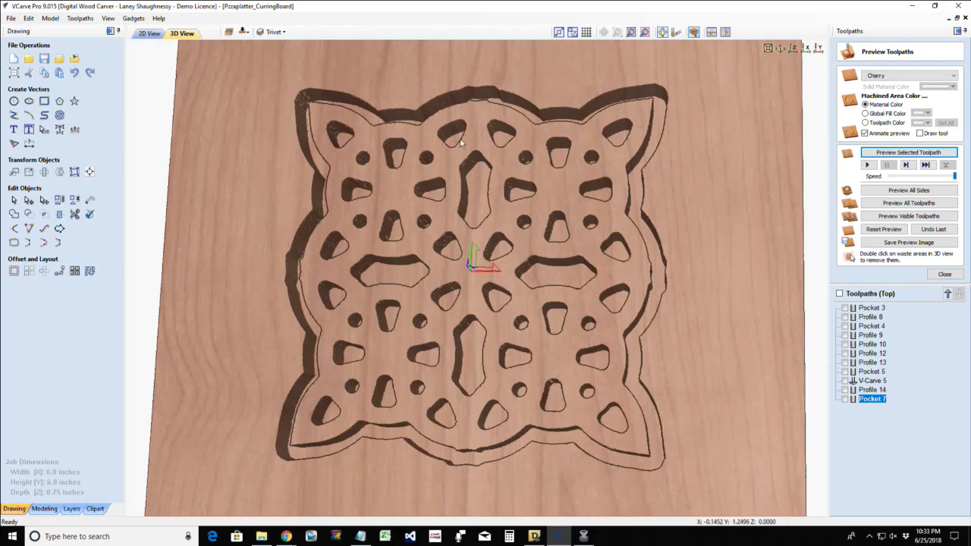
- On the bottom side's 2D view, offset the knot boundary outward 0.01 in, deleting the original
left_click(244, 32)
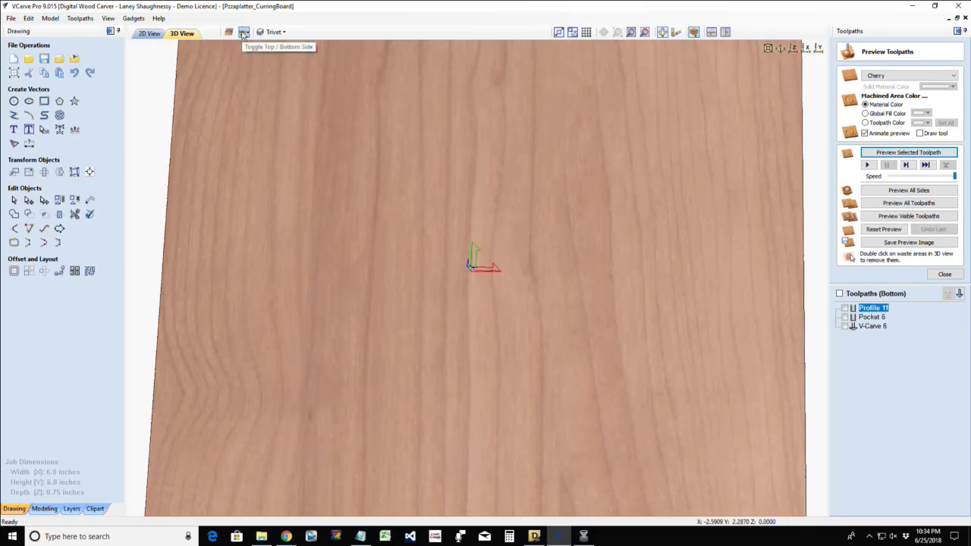
left_click(149, 33)
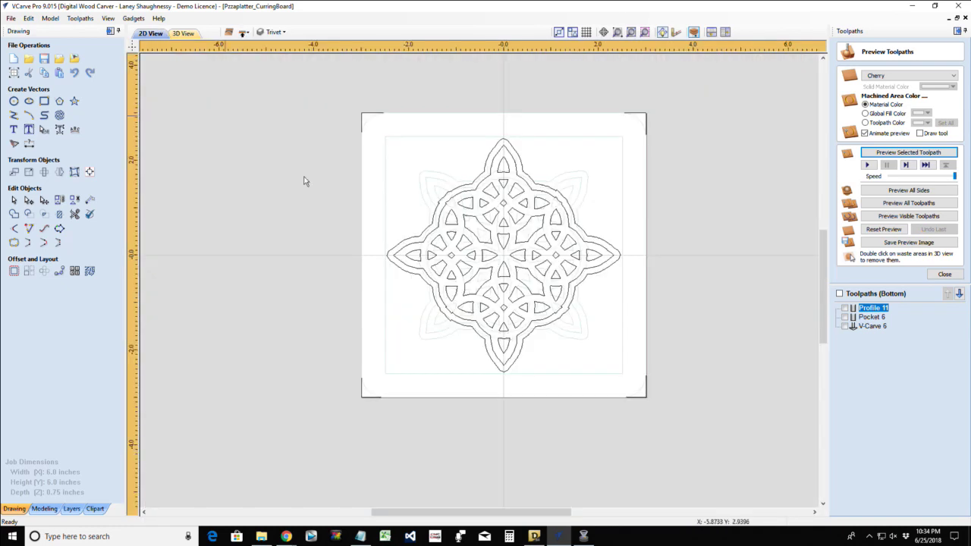
left_click(462, 167)
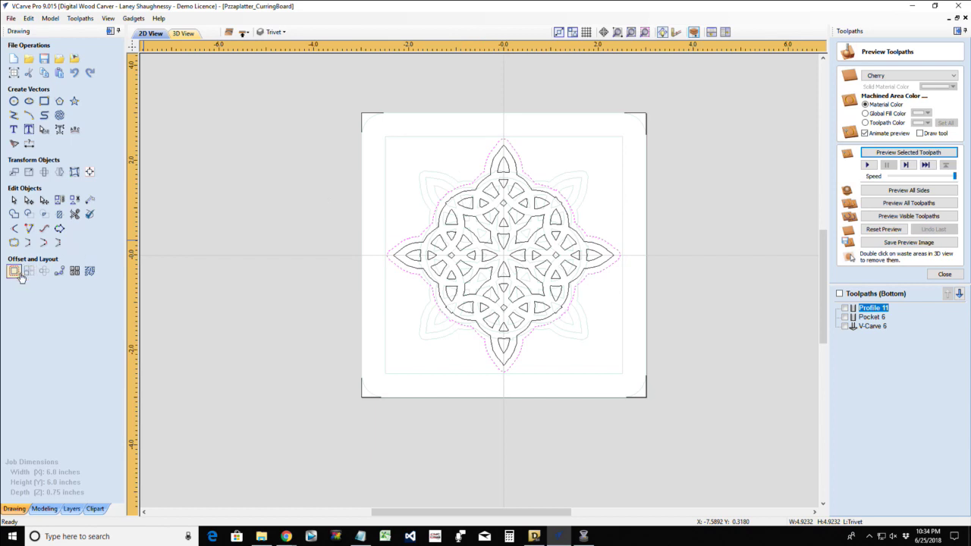
left_click(14, 271)
left_click(29, 194)
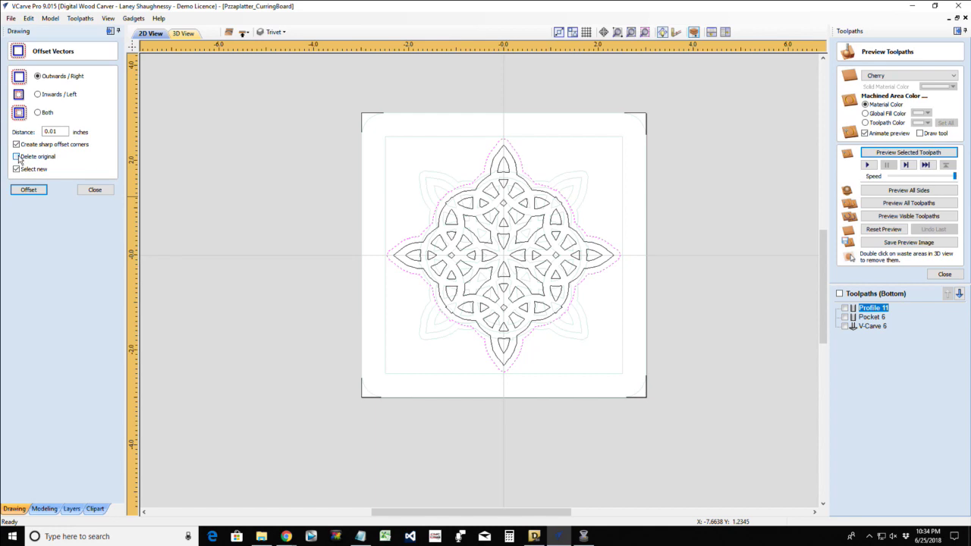
left_click(16, 156)
left_click(28, 188)
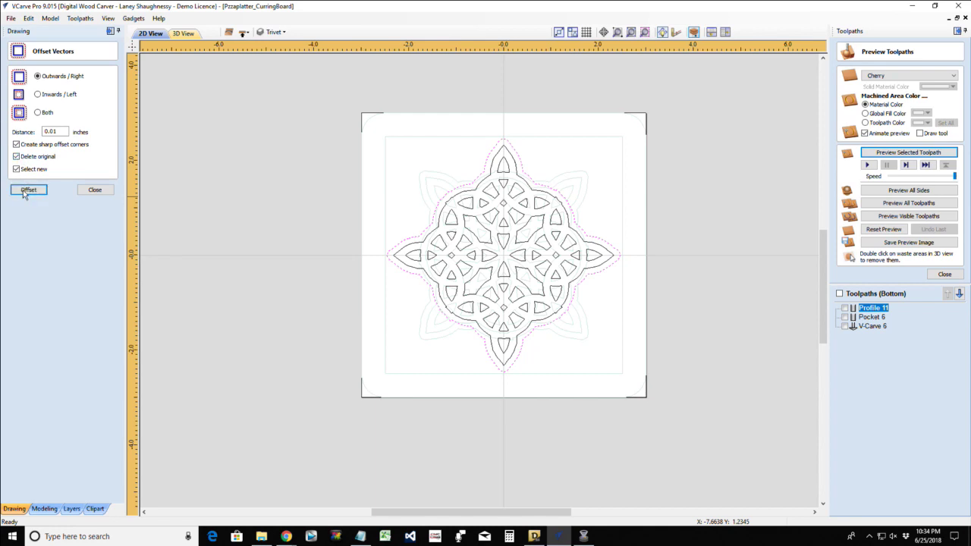
left_click(86, 193)
- Select all the knot vectors and start a new pocket toolpath
mouse_move(369, 122)
left_mouse_down()
mouse_move(452, 147)
mouse_move(624, 385)
left_mouse_up()
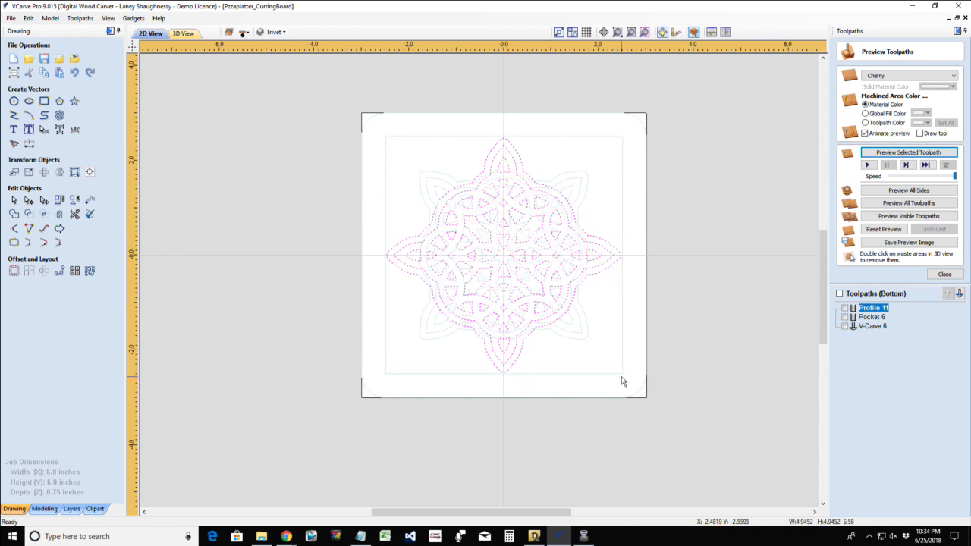
left_click(942, 275)
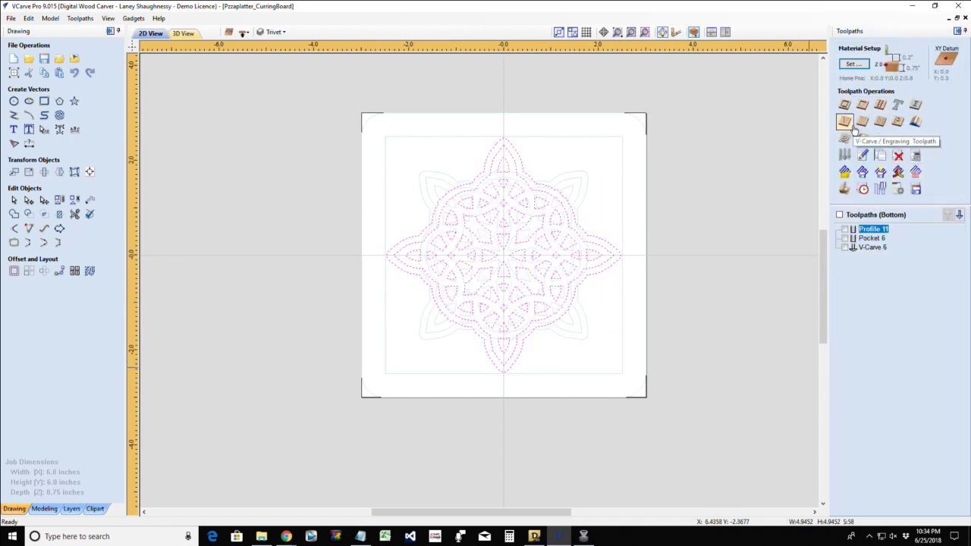
left_click(864, 105)
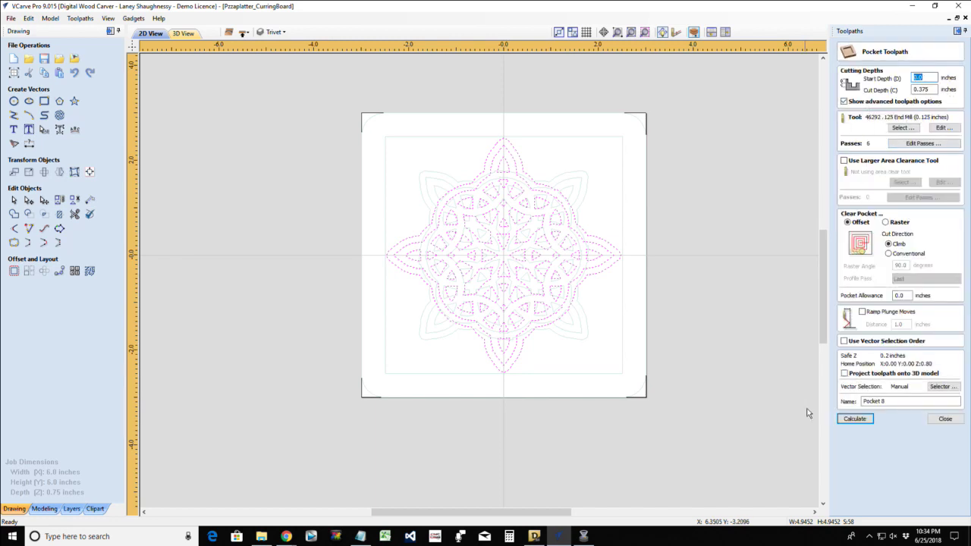
- Calculate the 0.375-inch-deep Pocket 8, simulate it, and orbit the board to inspect the pockets
left_click(855, 418)
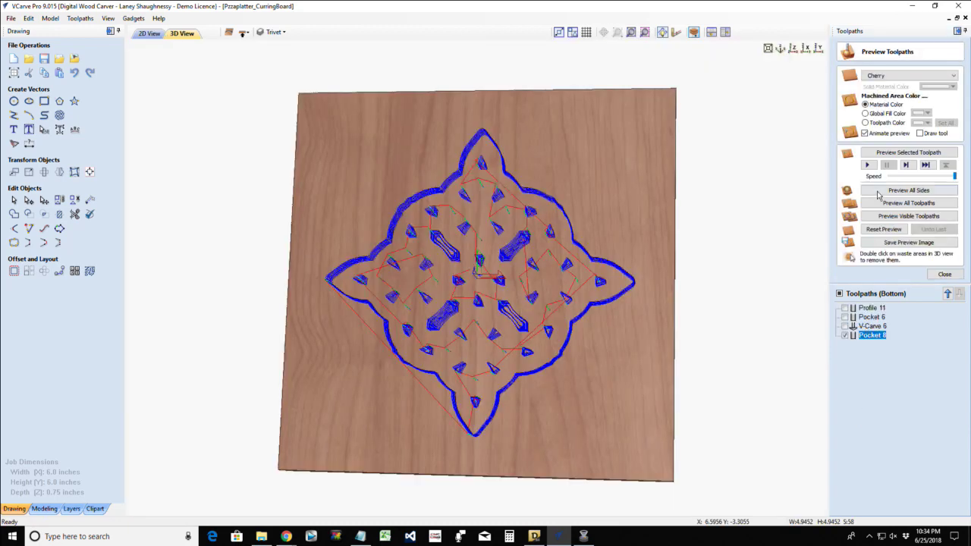
left_click(890, 153)
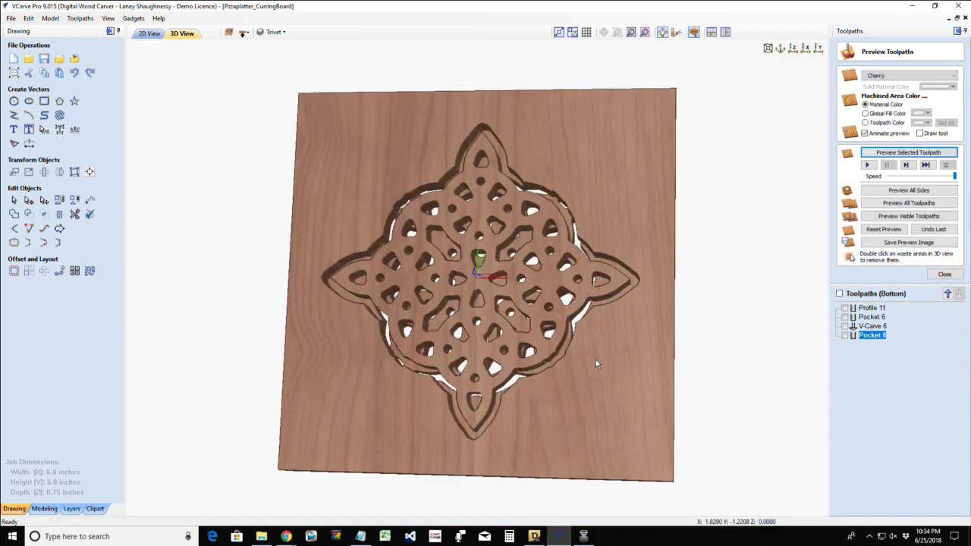
left_click_drag(526, 395, 485, 364)
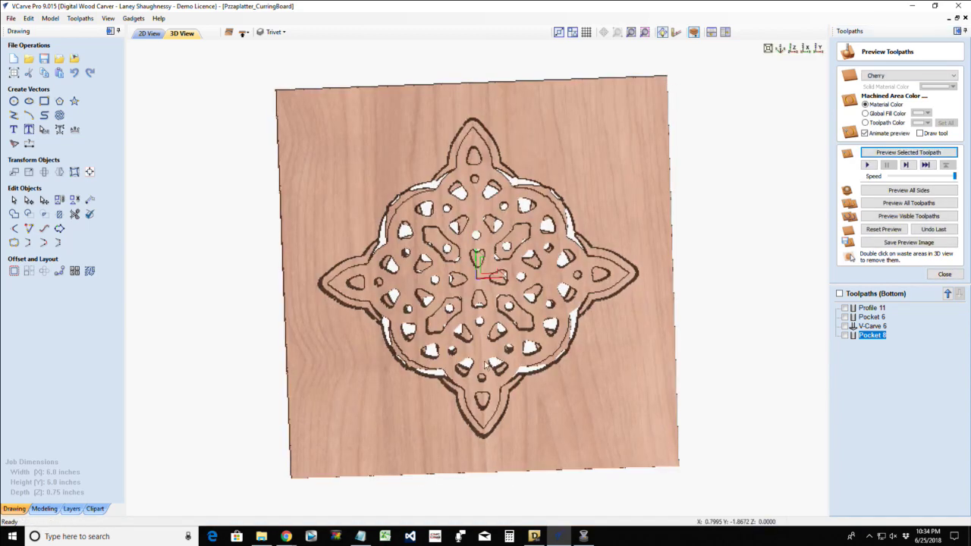
scroll(625, 506, "up", 2)
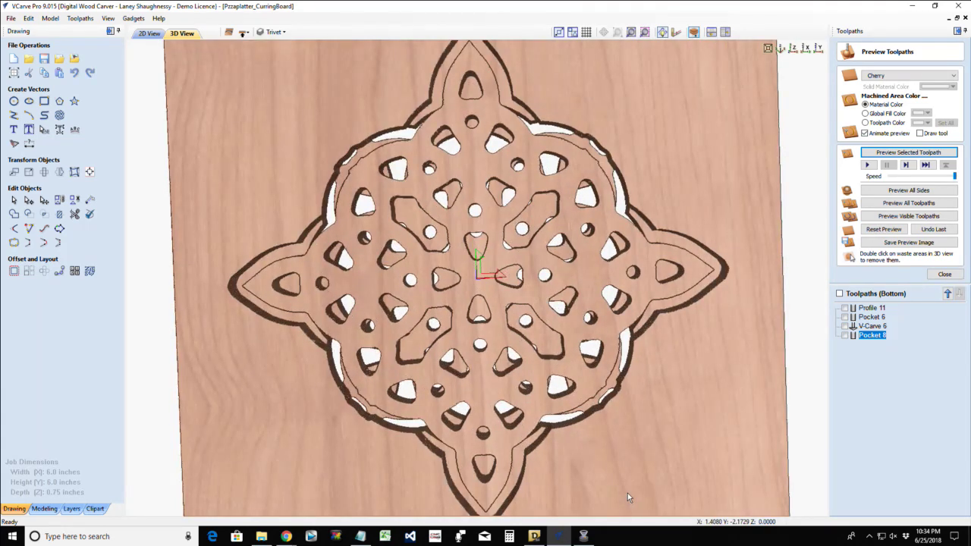
left_click_drag(626, 489, 591, 12)
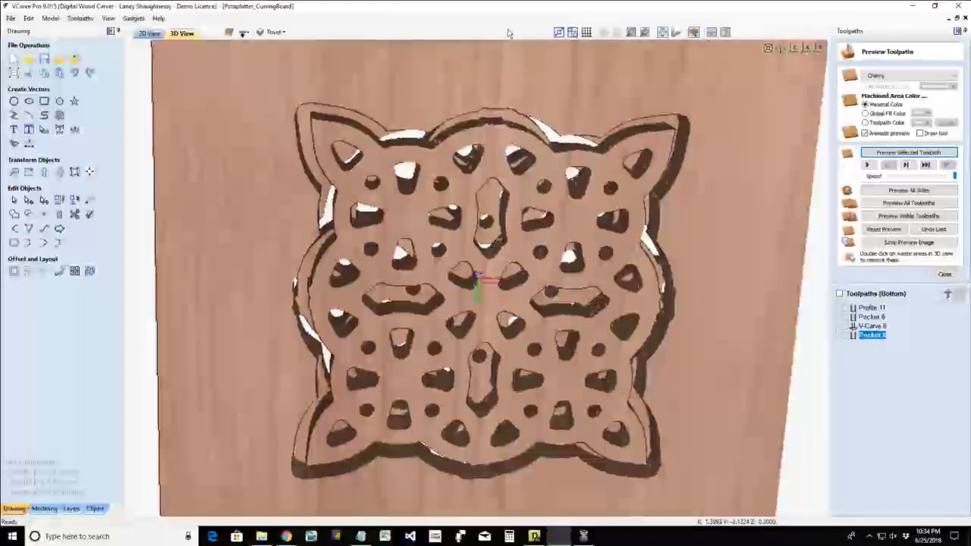
left_click_drag(549, 121, 520, 277)
left_click_drag(500, 187, 494, 150)
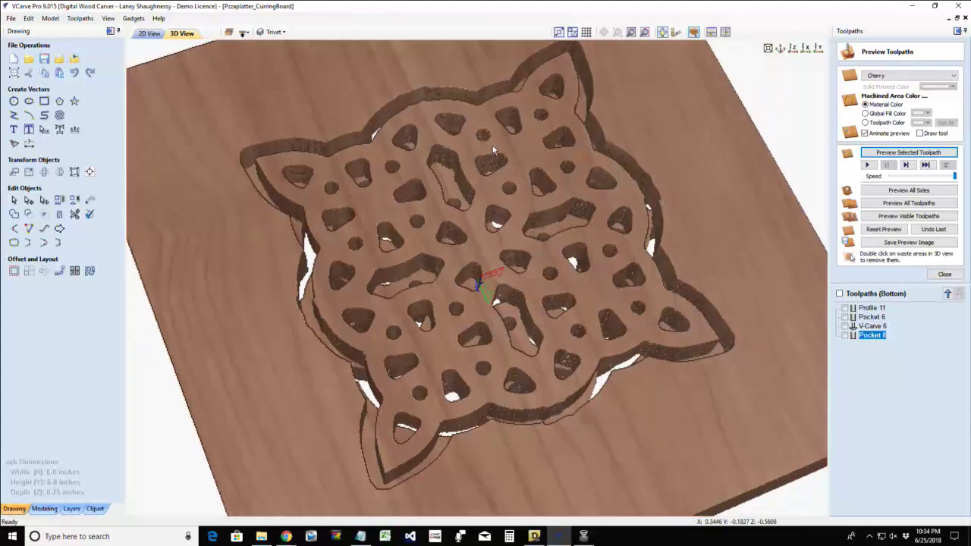
left_click_drag(513, 220, 532, 290)
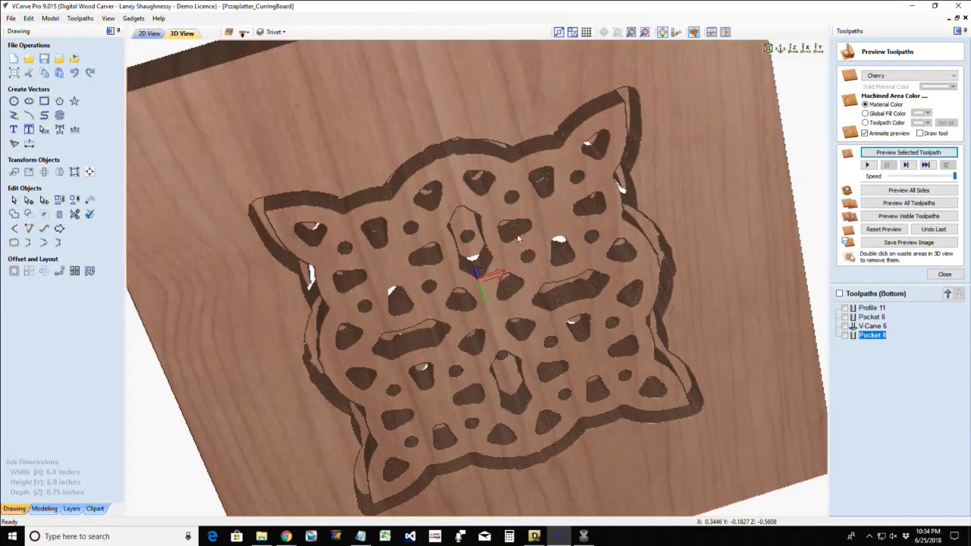
left_click_drag(508, 195, 342, 296)
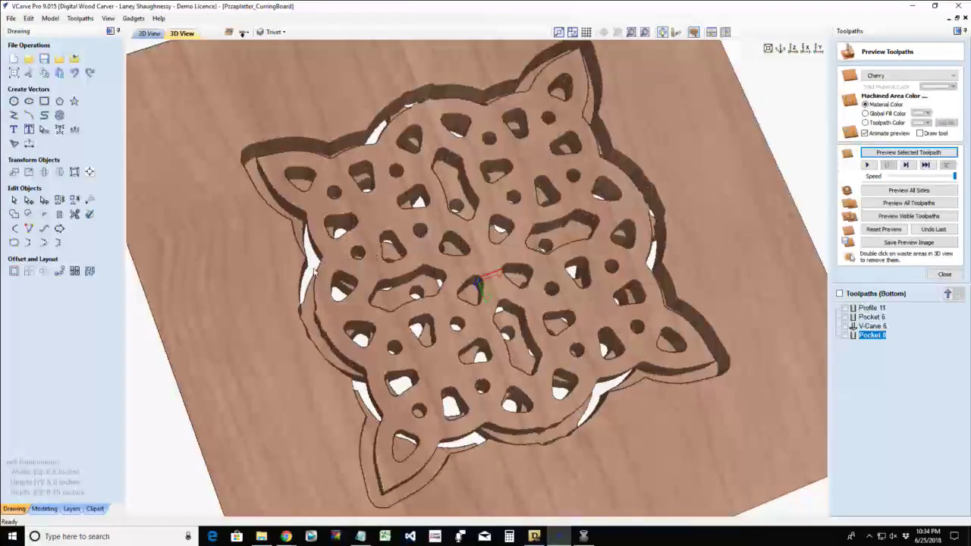
left_click_drag(412, 333, 370, 317)
key("F2")
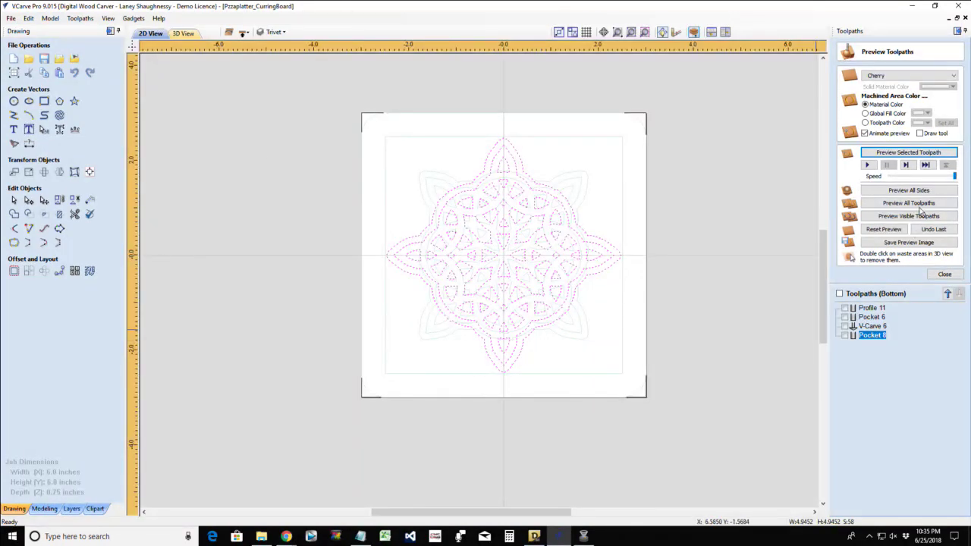
- Calculate V-Carve 7 with the 60° V-bit and simulate it from a top view
left_click(944, 274)
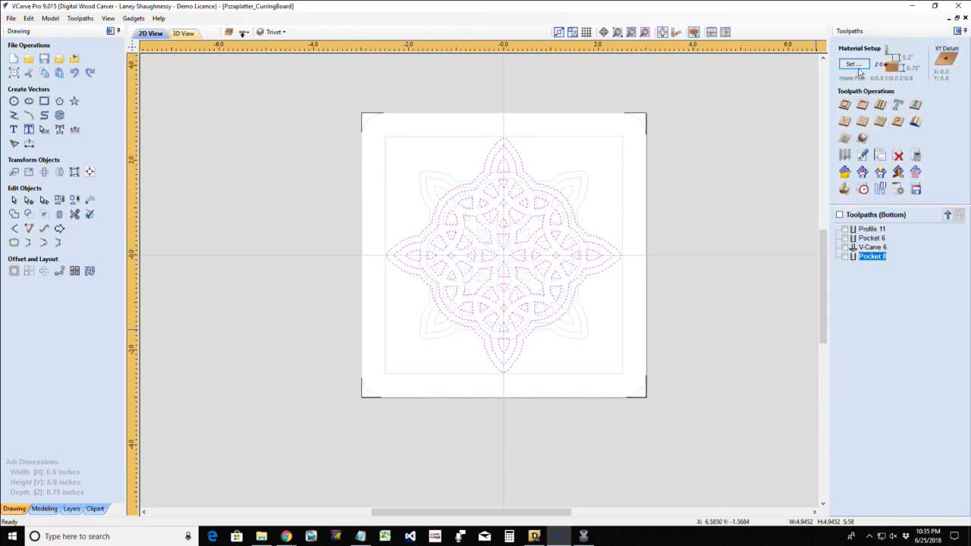
left_click(845, 121)
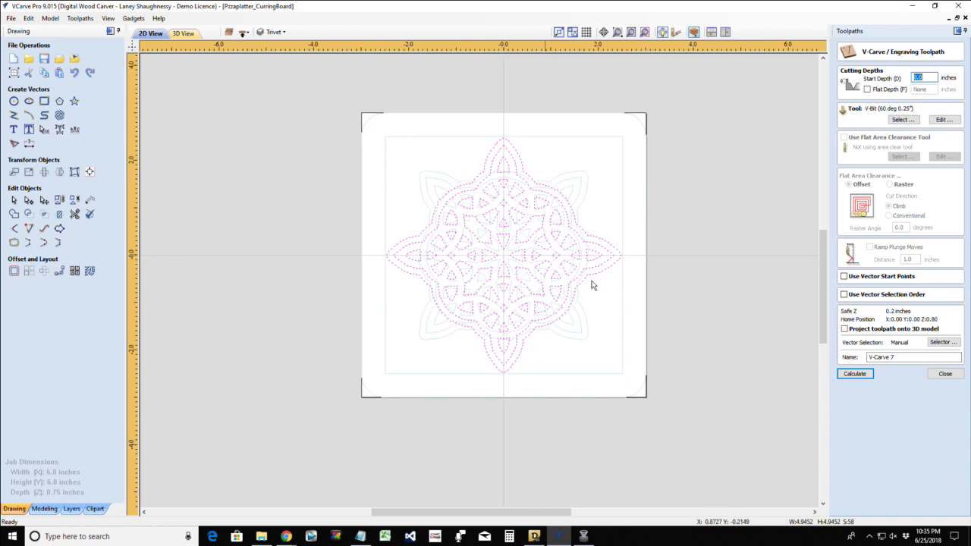
left_click(854, 373)
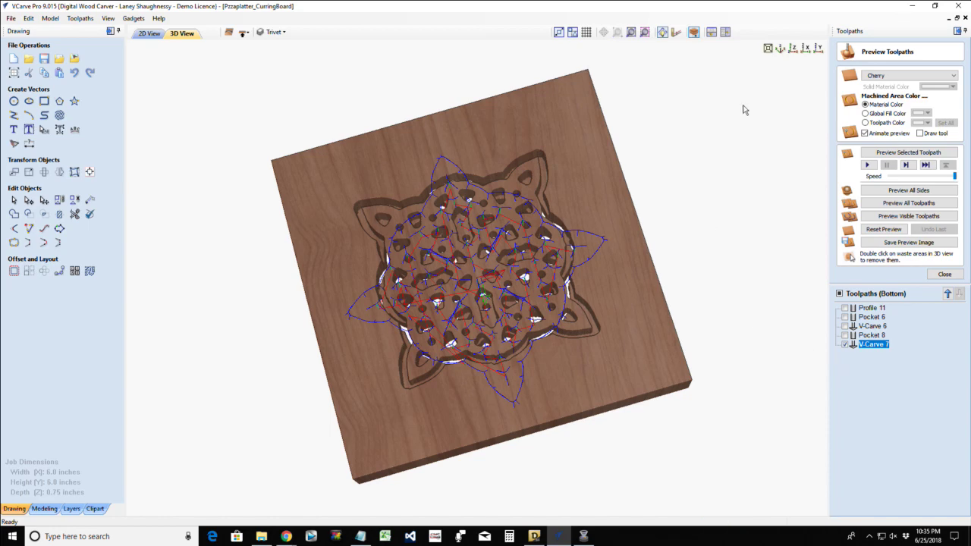
left_click(793, 49)
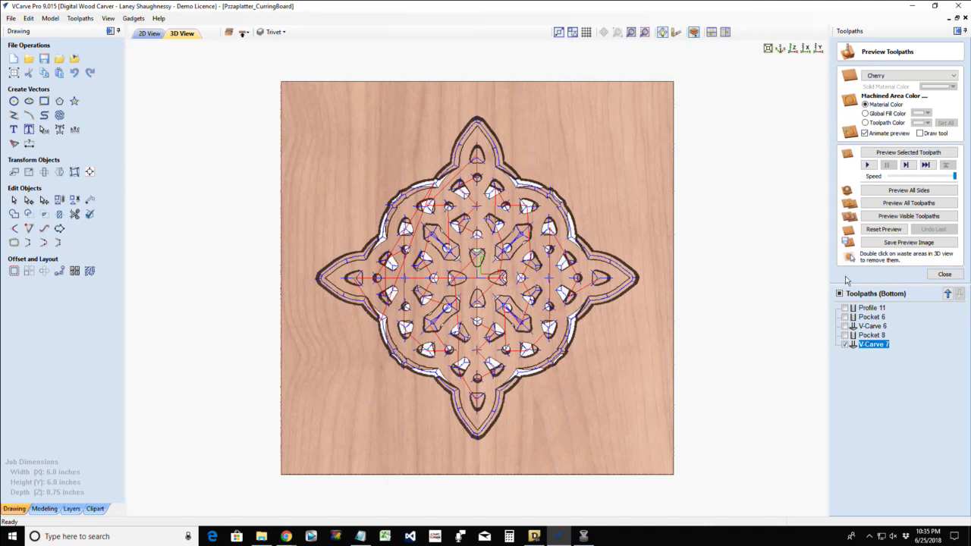
left_click(897, 154)
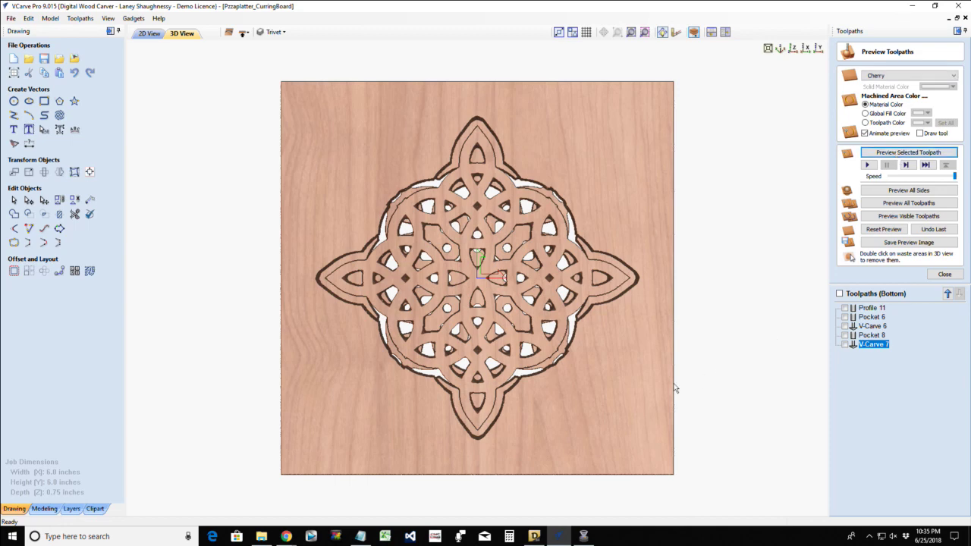
left_click_drag(559, 408, 472, 281)
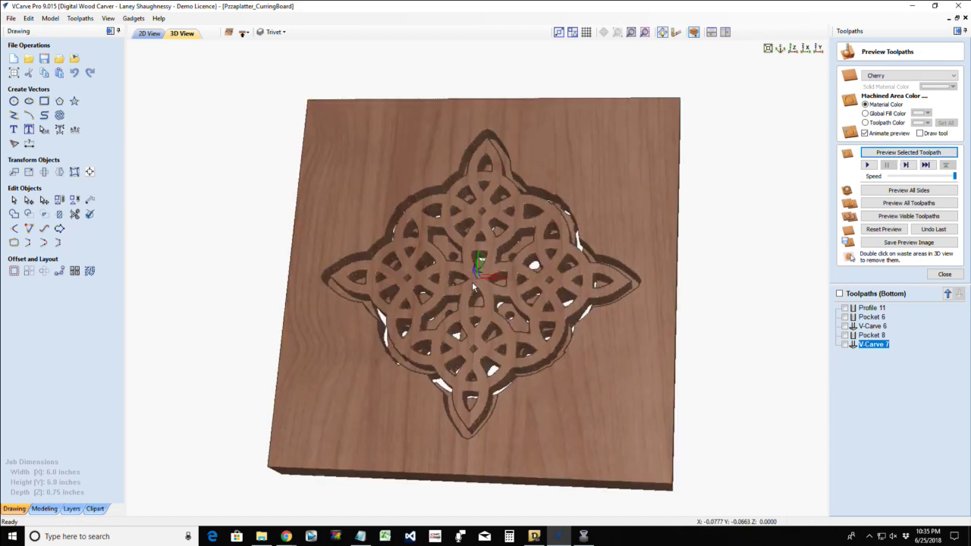
scroll(471, 276, "up", 2)
scroll(471, 276, "up", 2)
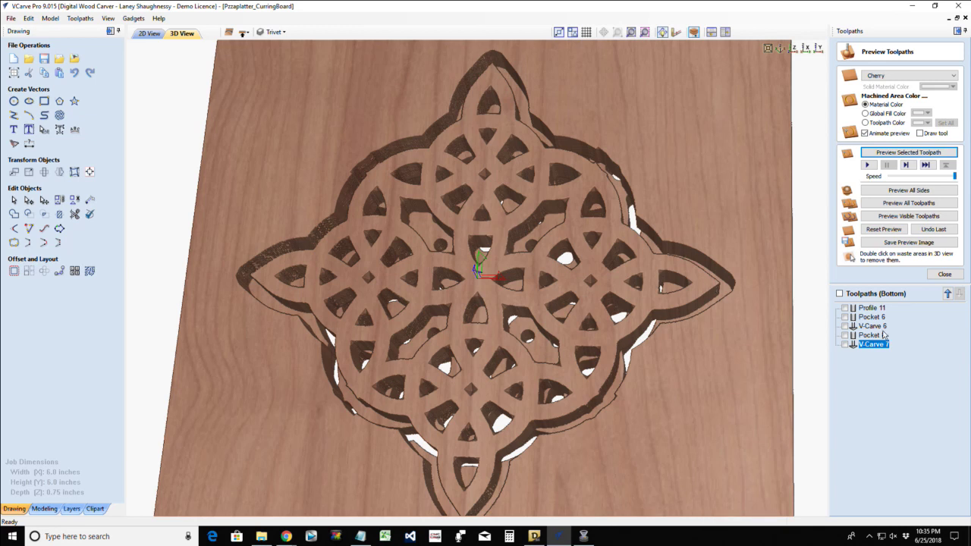
left_click(883, 229)
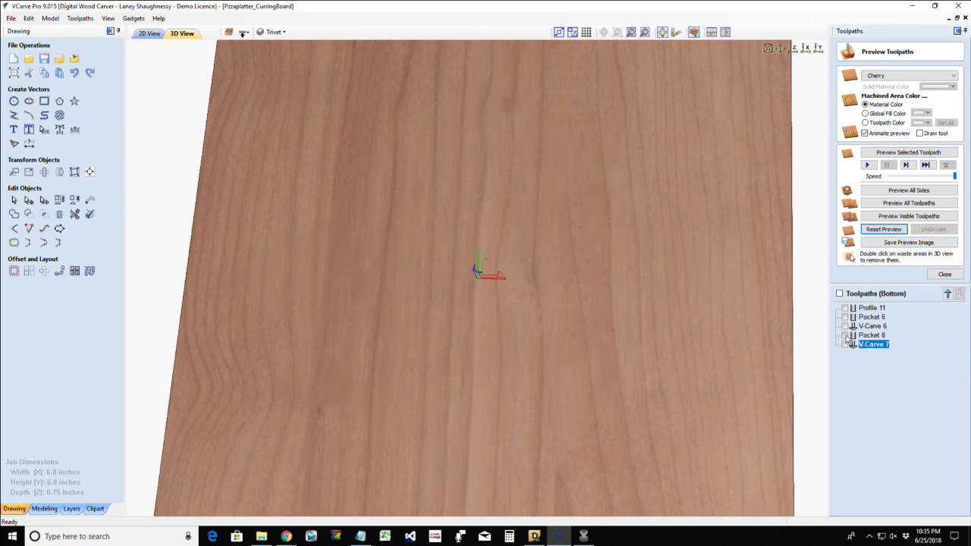
left_click(844, 336)
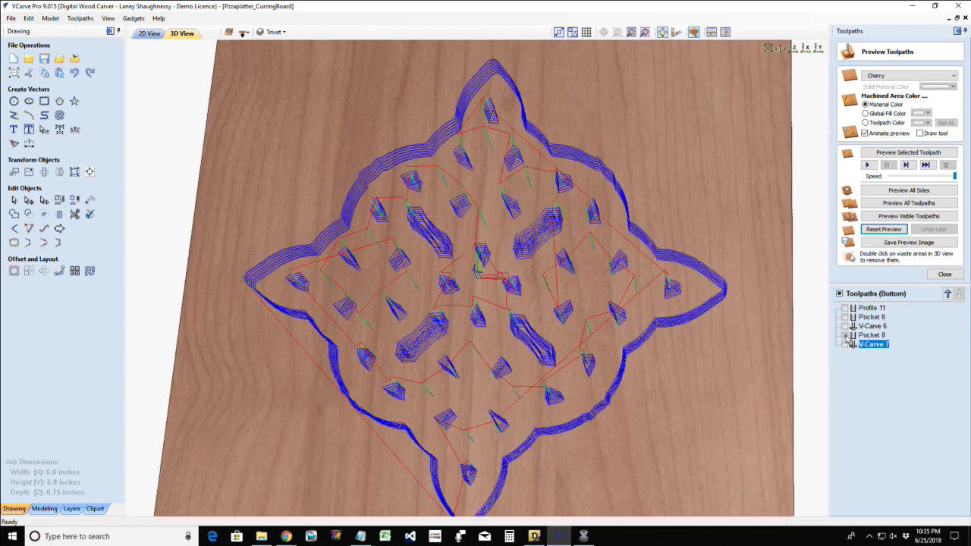
left_click(890, 152)
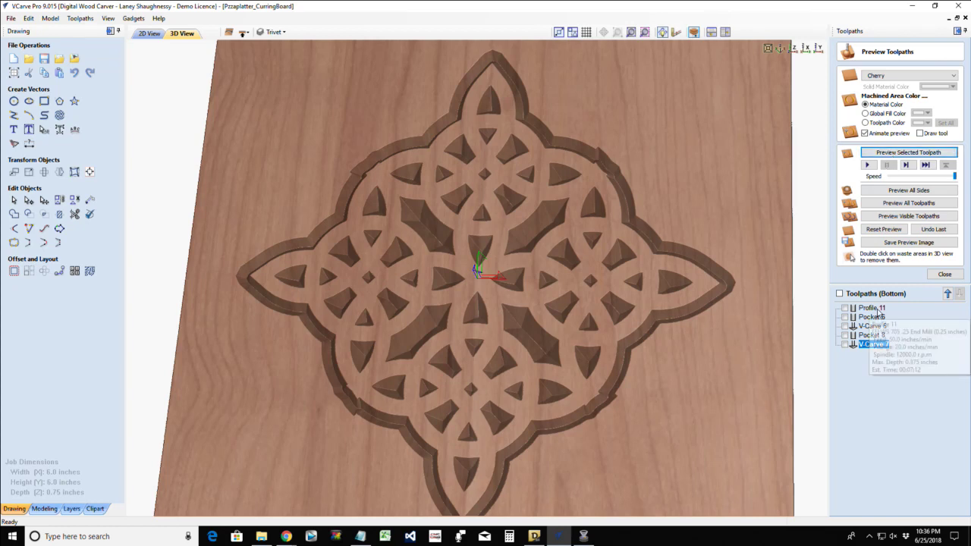
left_click(871, 335)
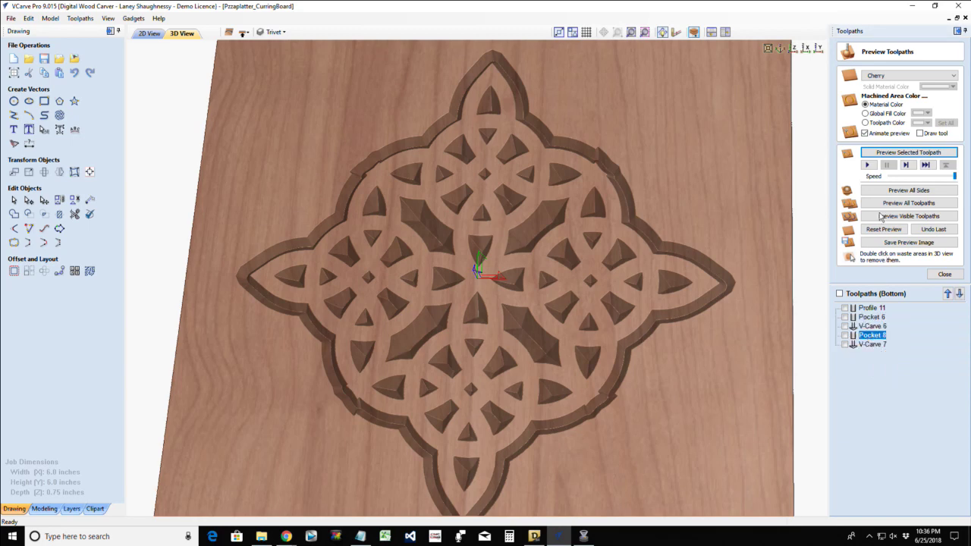
left_click(887, 154)
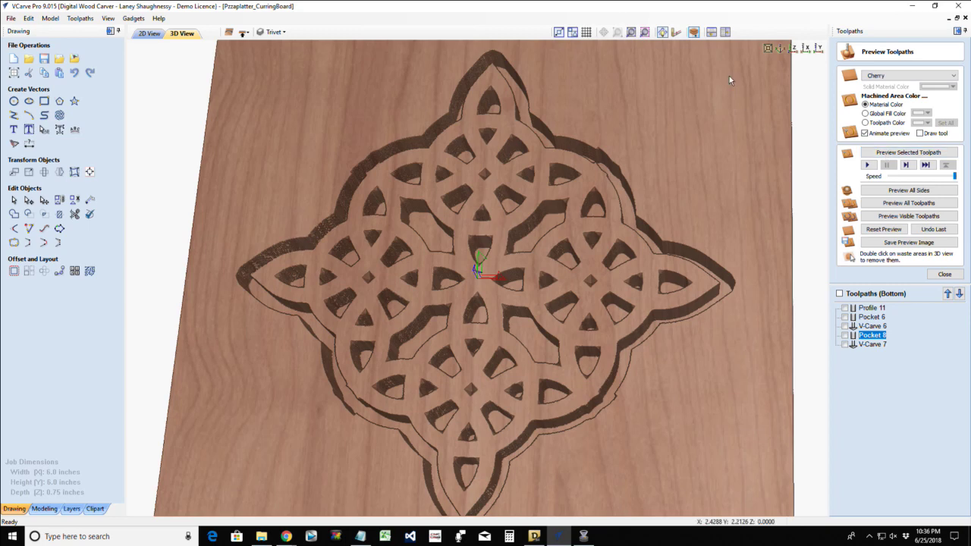
left_click_drag(537, 361, 511, 187)
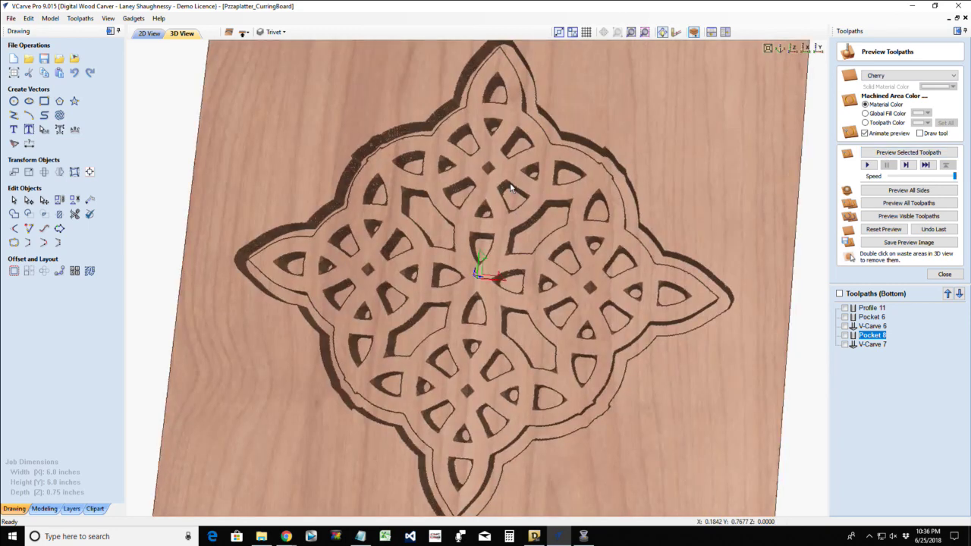
scroll(511, 187, "up", 3)
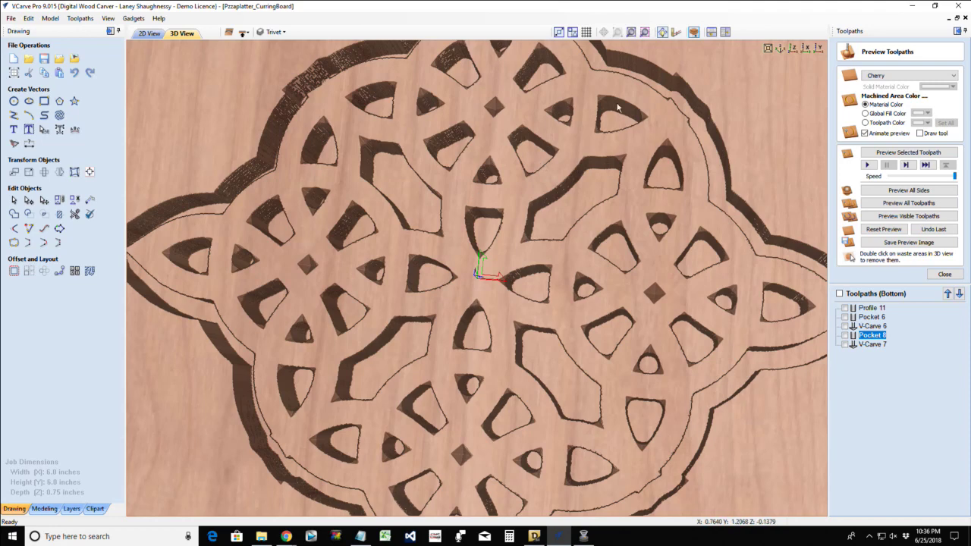
- Set V-Carve 7's start depth to 0.03 in, recalculate, and preview it obliquely
double_click(872, 343)
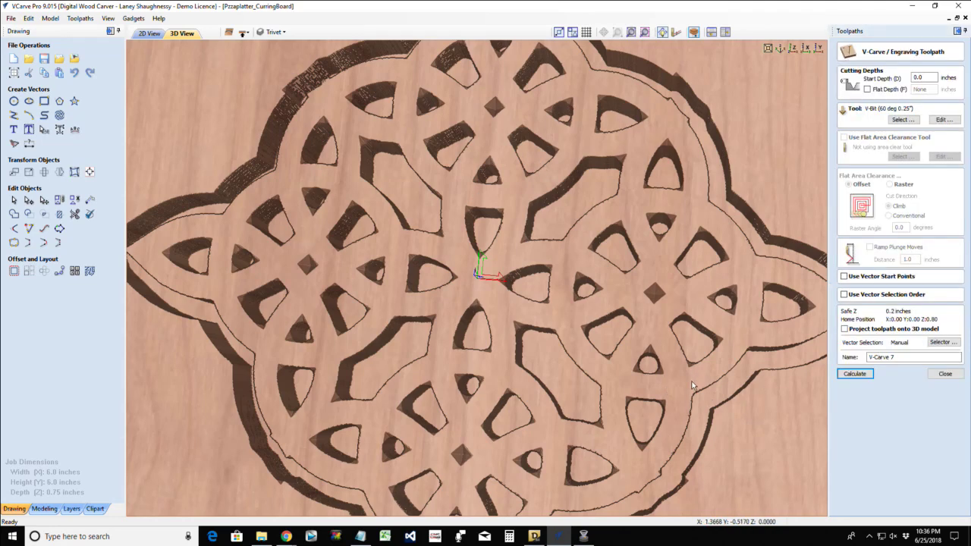
double_click(919, 77)
left_click(852, 374)
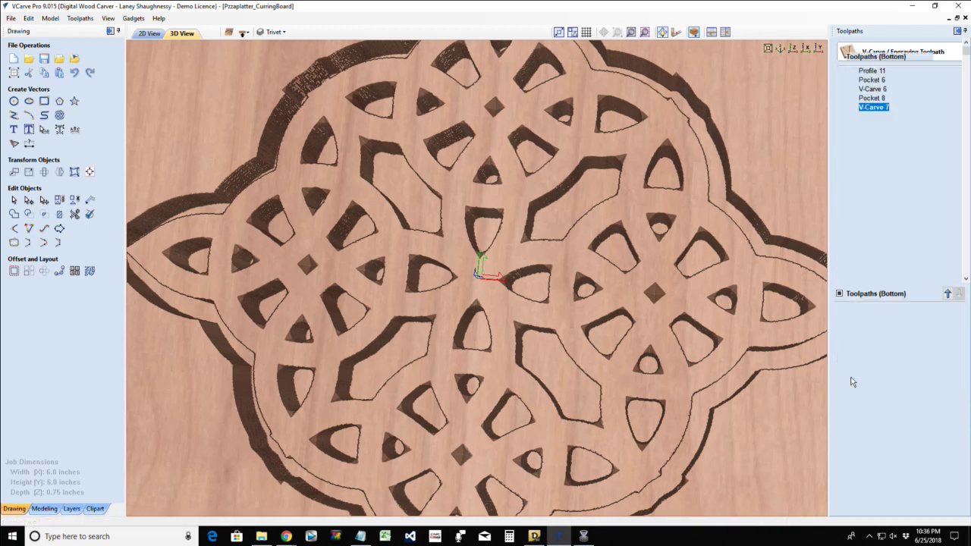
left_click(887, 151)
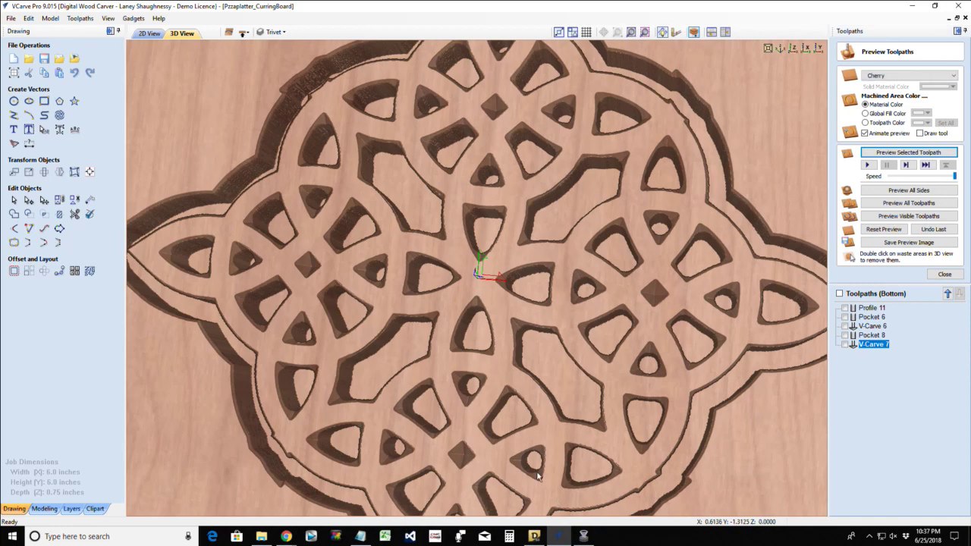
left_click_drag(538, 476, 521, 431)
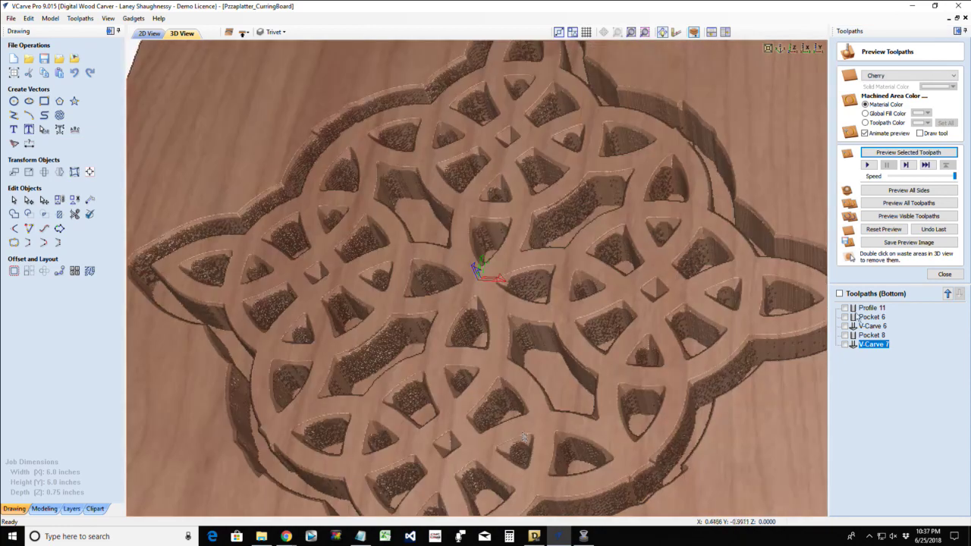
- Switch V-Carve 7 to the 90° 0.5-inch V-bit, recalculate, and simulate the bevelled knot
double_click(872, 345)
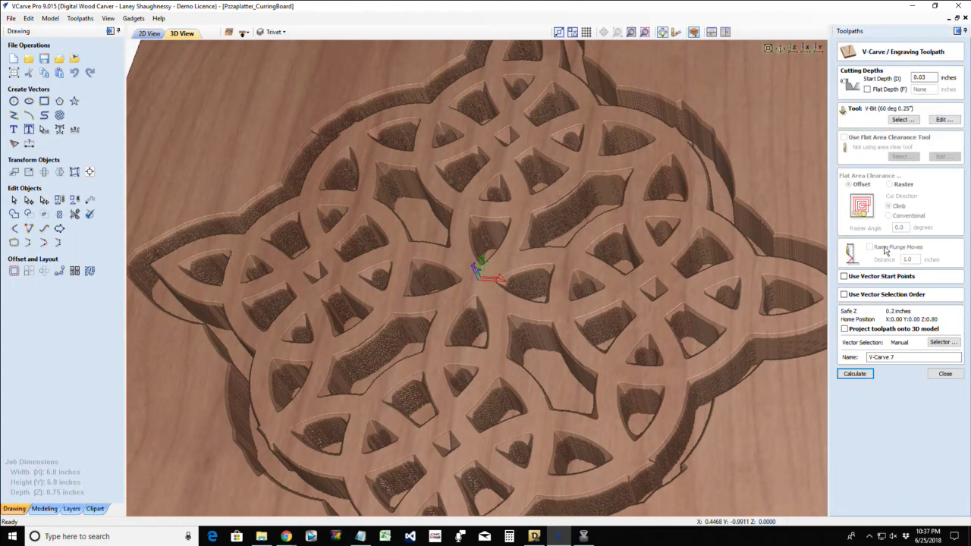
left_click(899, 121)
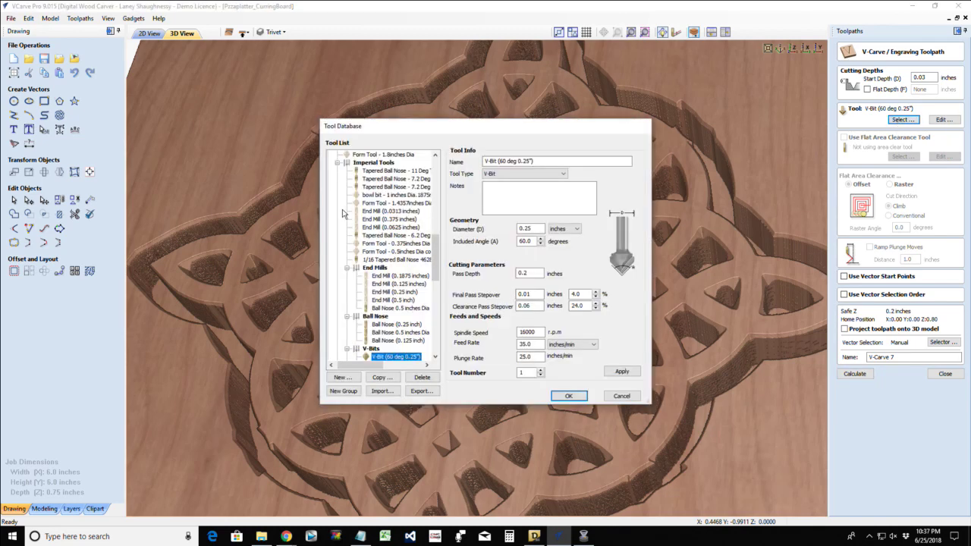
left_click_drag(437, 250, 437, 280)
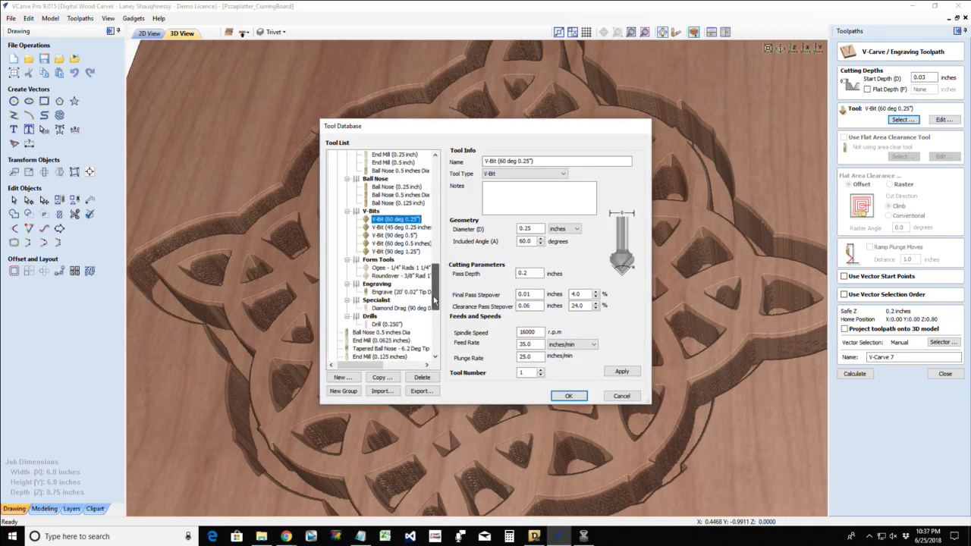
left_click(394, 235)
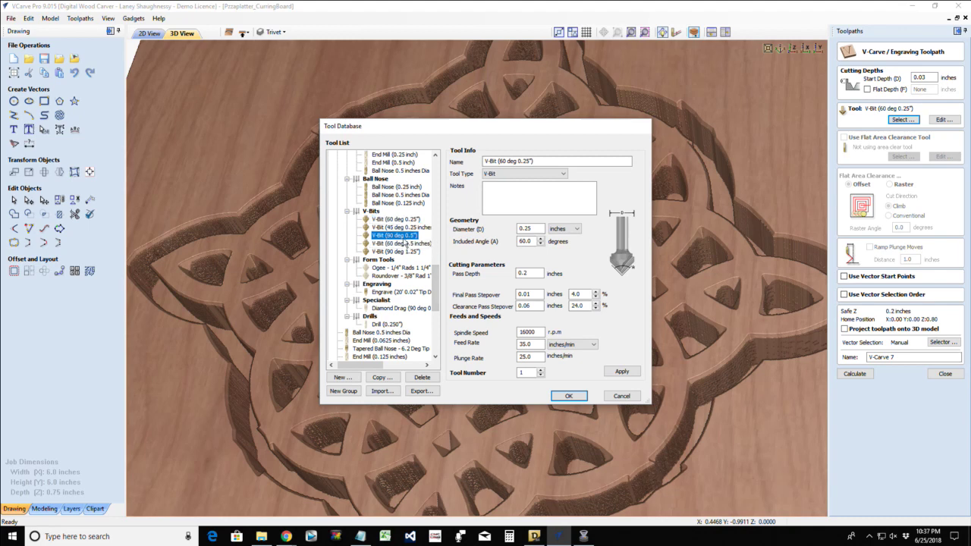
left_click(570, 396)
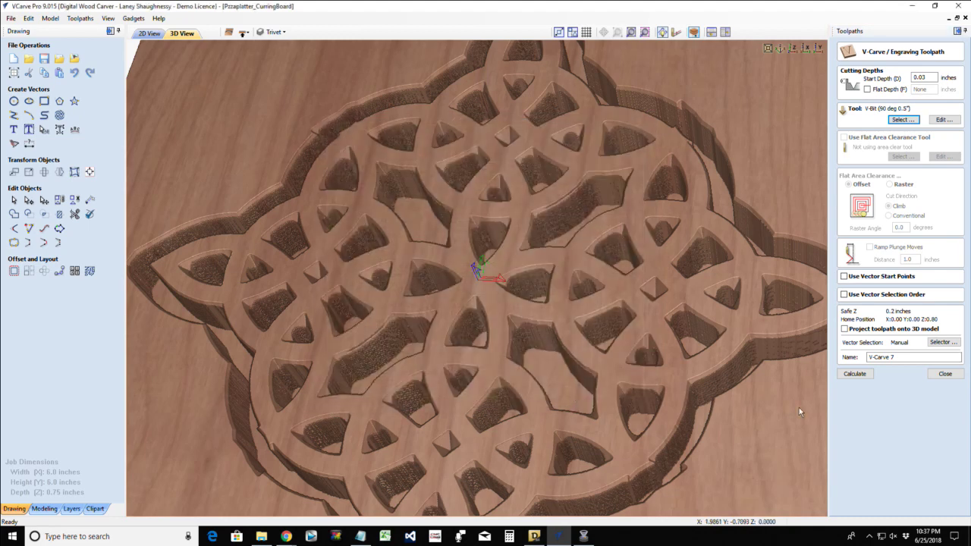
left_click(854, 373)
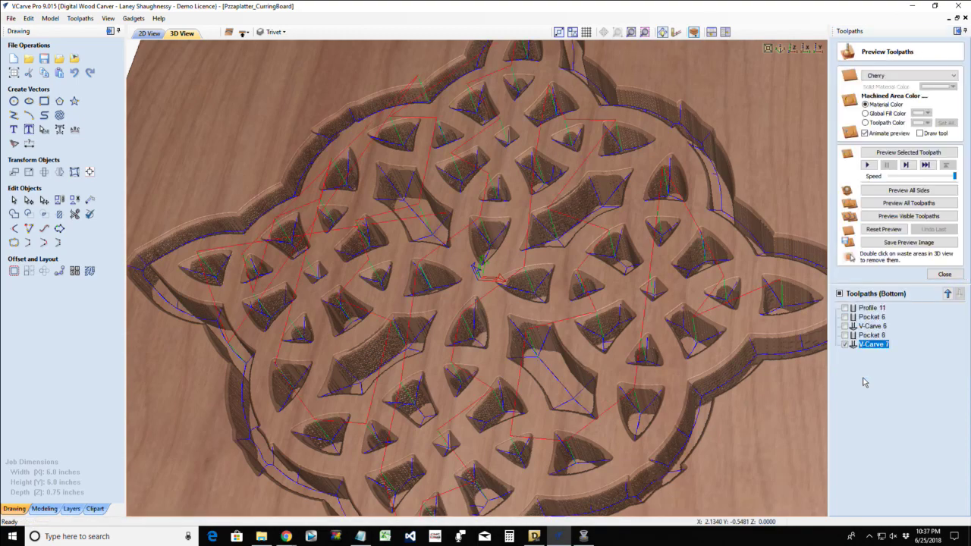
left_click(904, 154)
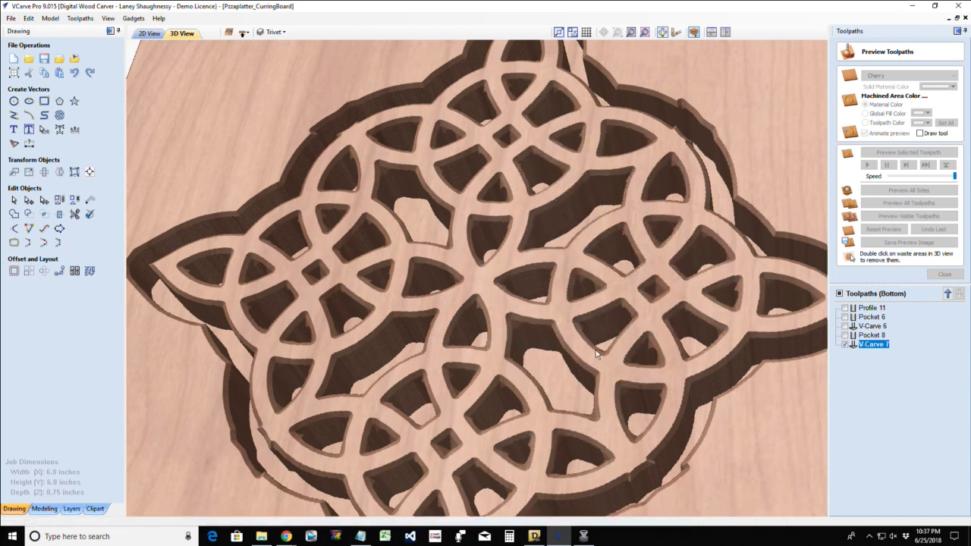
scroll(553, 360, "down", 5)
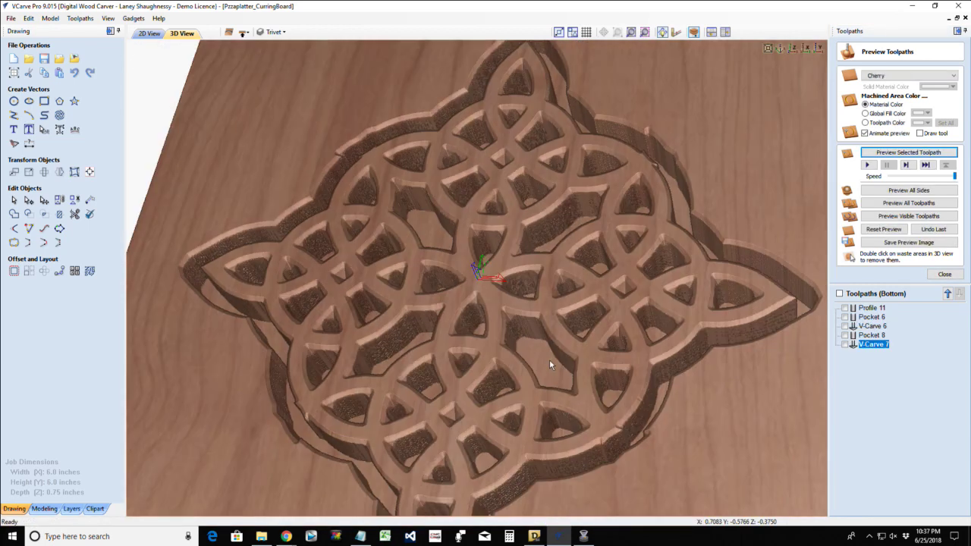
scroll(549, 359, "down", 2)
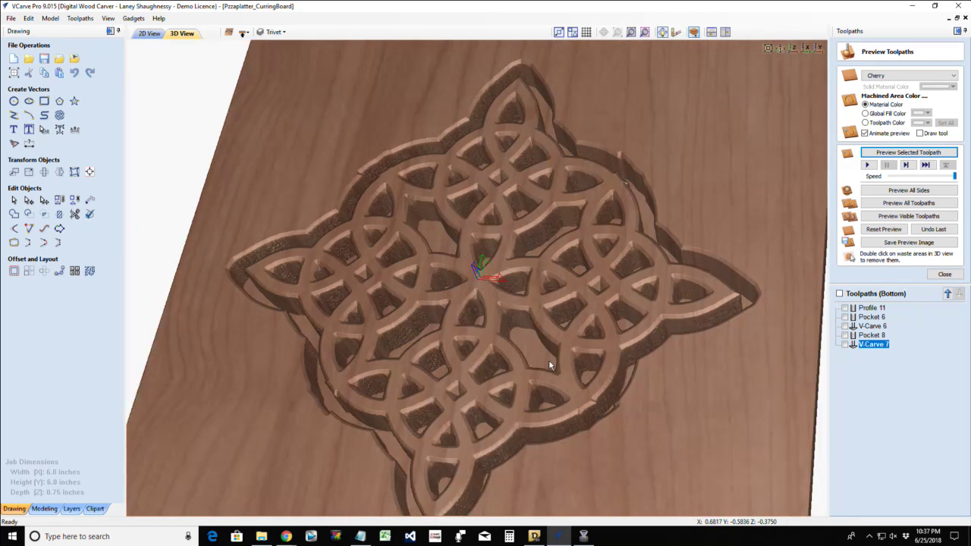
- On the top side's 2D view, select the knot vectors and calculate V-Carve 8
left_click(243, 34)
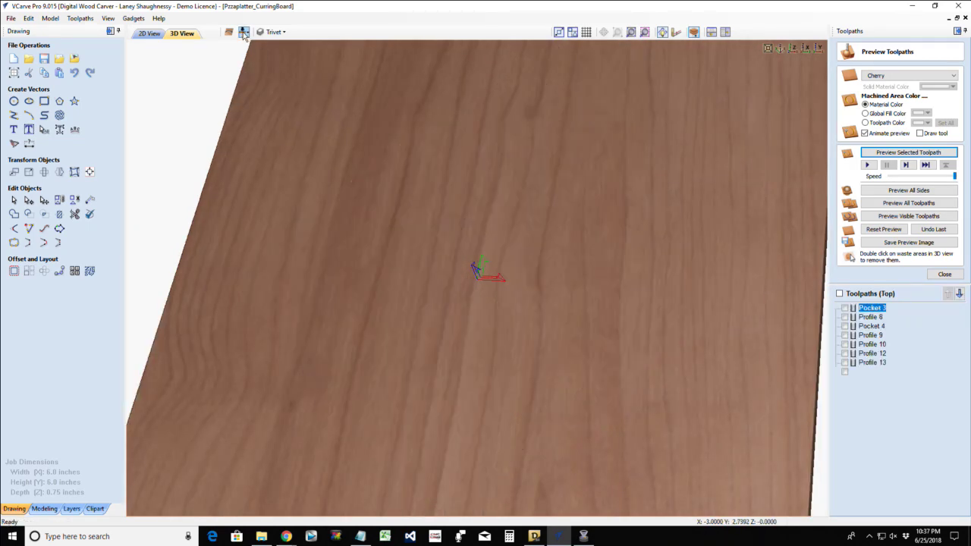
left_click(148, 35)
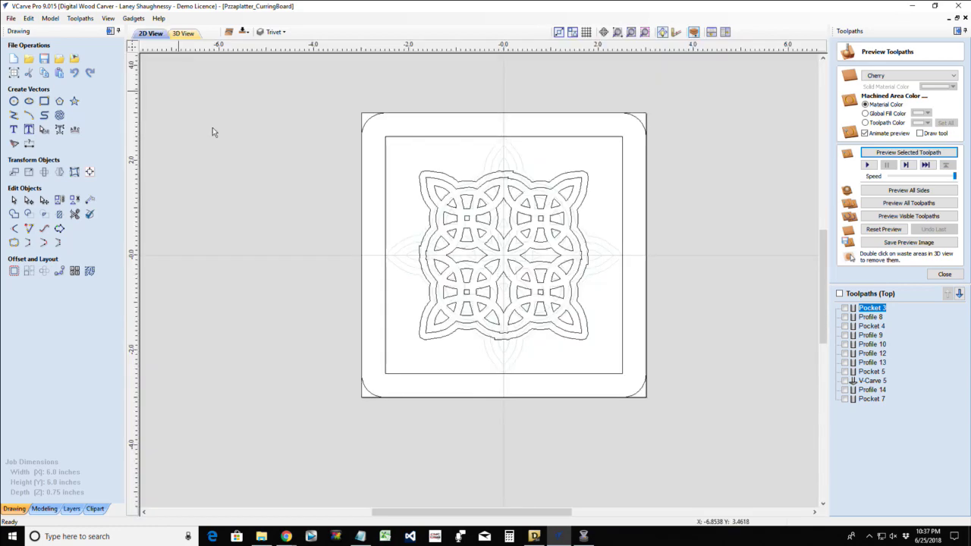
left_click_drag(606, 325, 623, 368)
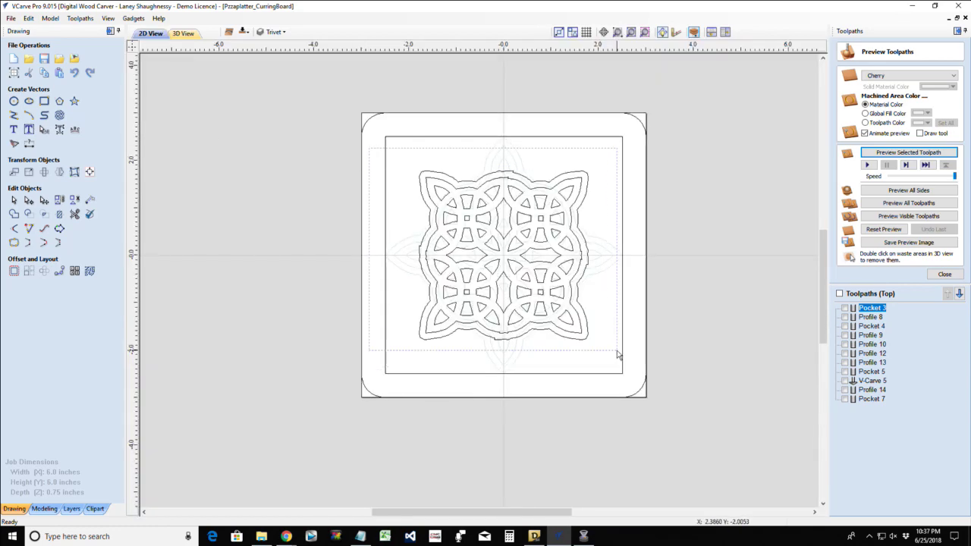
left_click(940, 274)
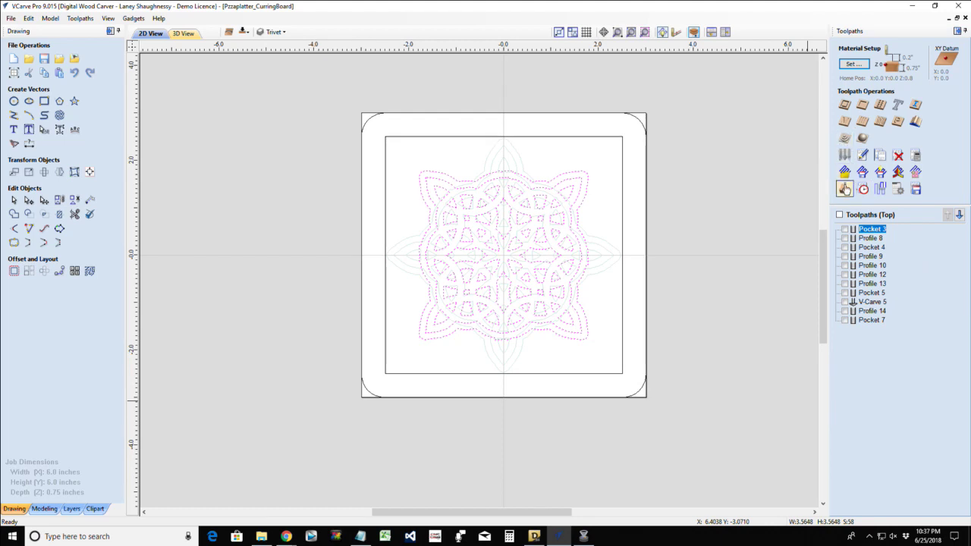
left_click(844, 121)
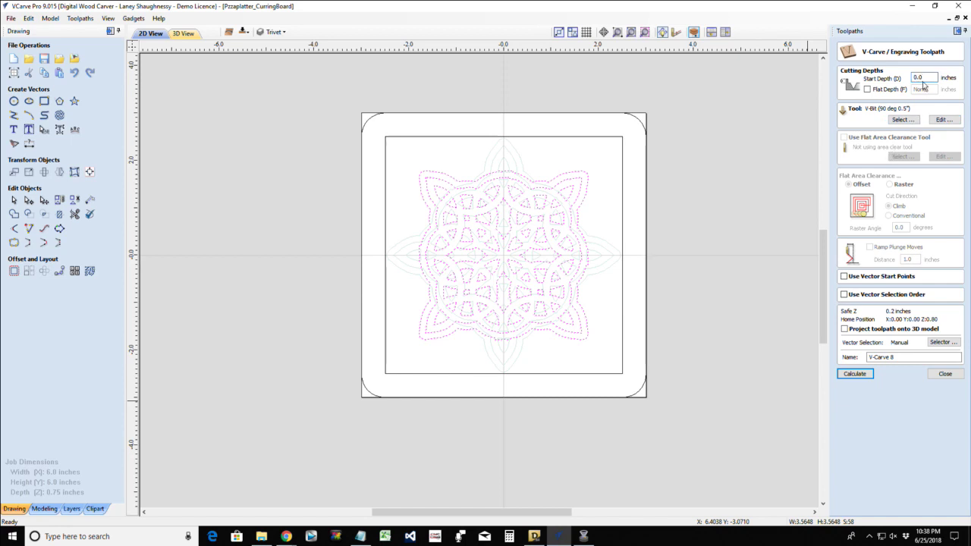
left_click(854, 373)
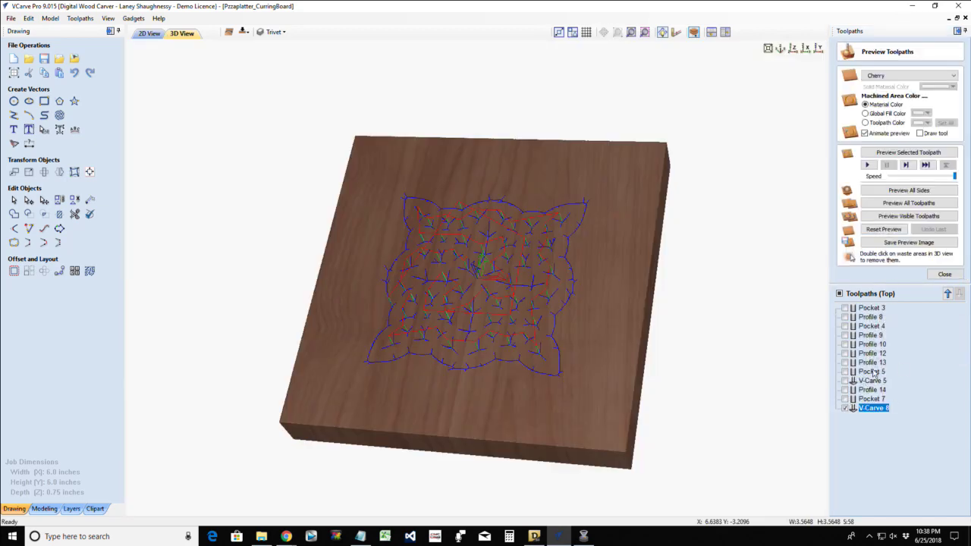
- Simulate Pocket 7 with V-Carve 8 on the top side and orbit around the carved board
left_click(844, 399)
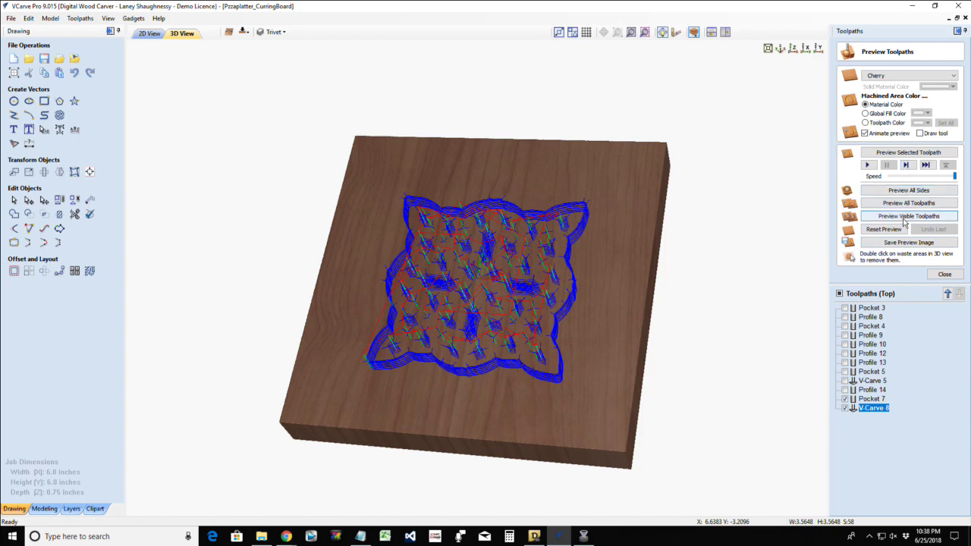
left_click(904, 219)
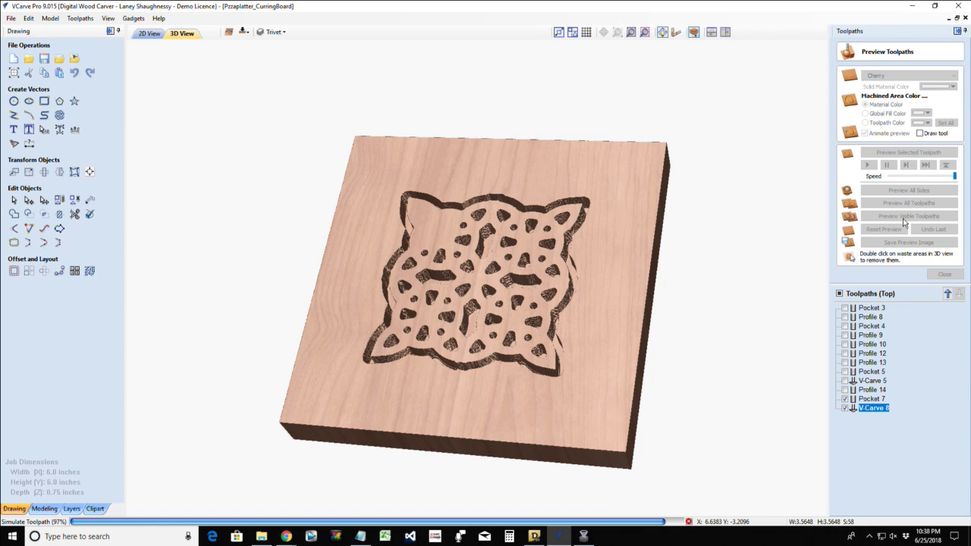
left_click(904, 217)
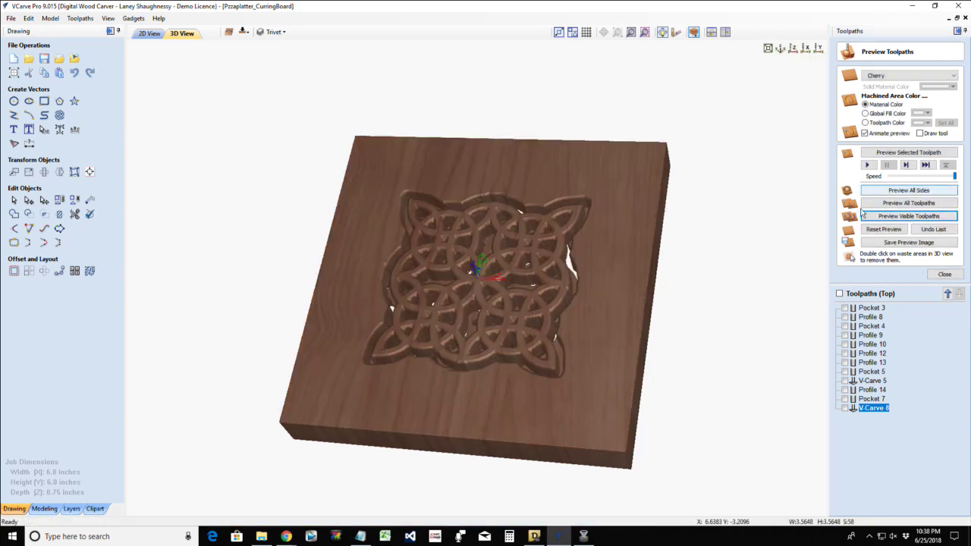
left_click_drag(461, 392, 452, 377)
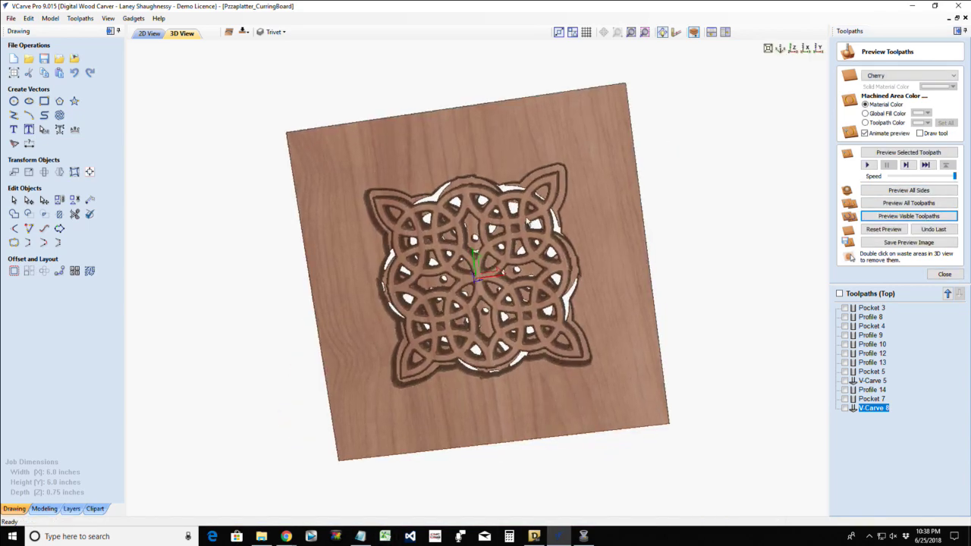
scroll(535, 257, "up", 3)
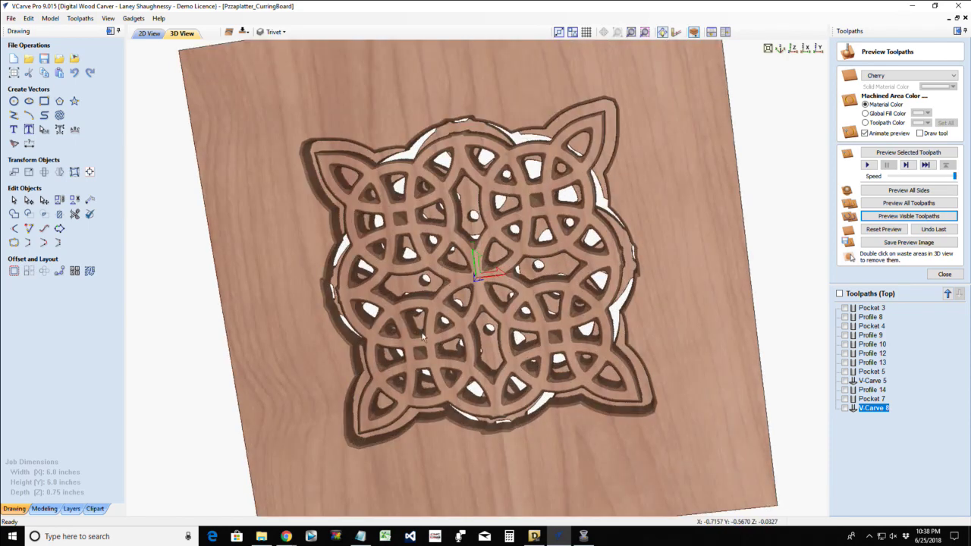
left_click_drag(423, 338, 354, 355)
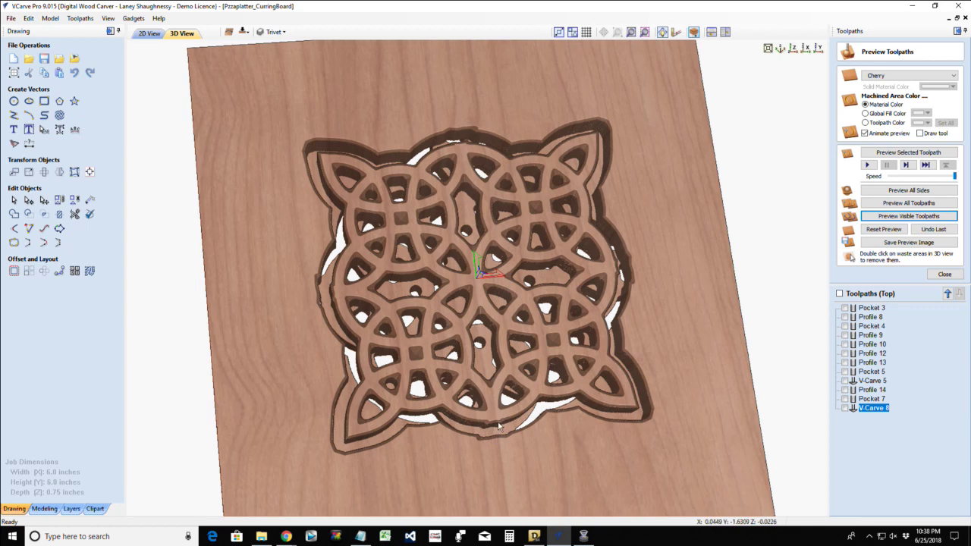
left_click_drag(362, 463, 455, 462)
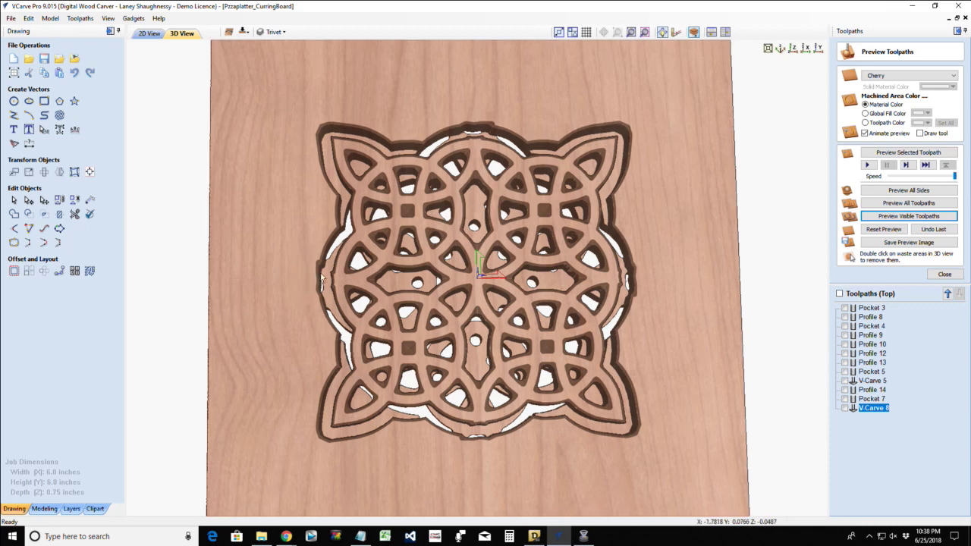
left_click_drag(342, 324, 392, 199)
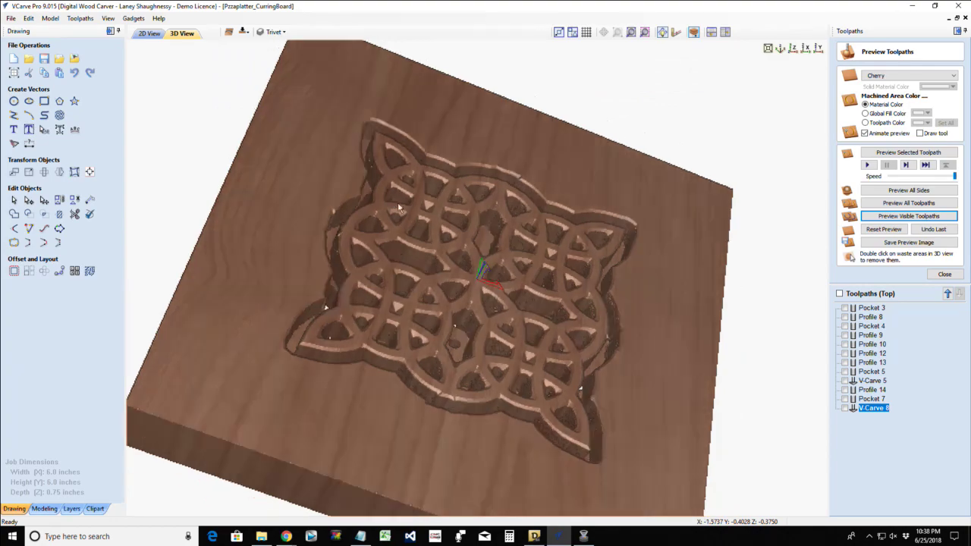
left_click_drag(214, 350, 218, 357)
left_click_drag(437, 259, 612, 101)
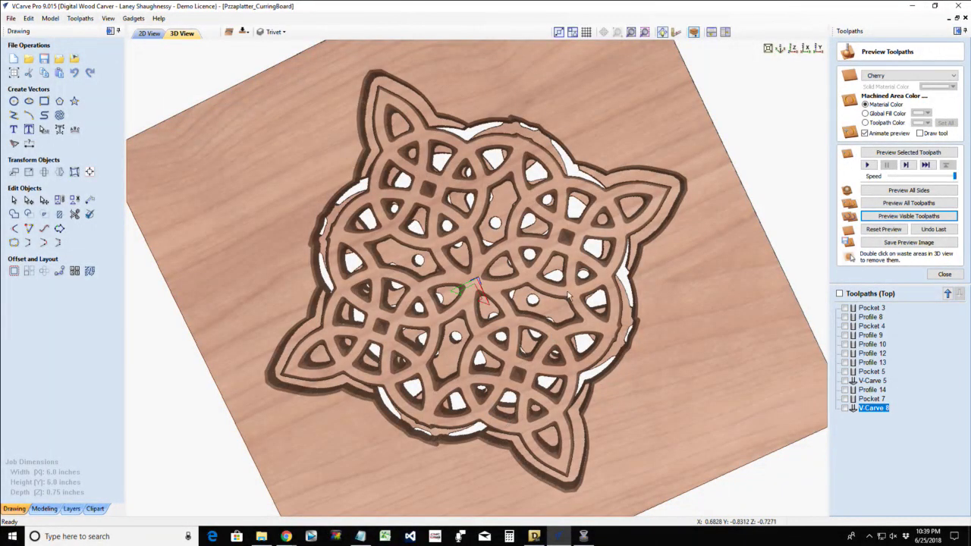
left_click_drag(433, 429, 489, 163)
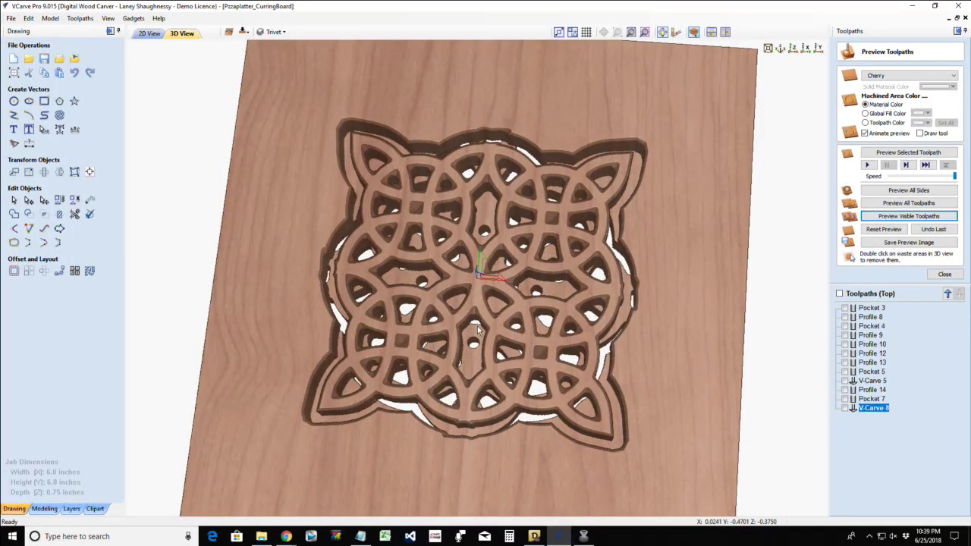
scroll(552, 406, "down", 4)
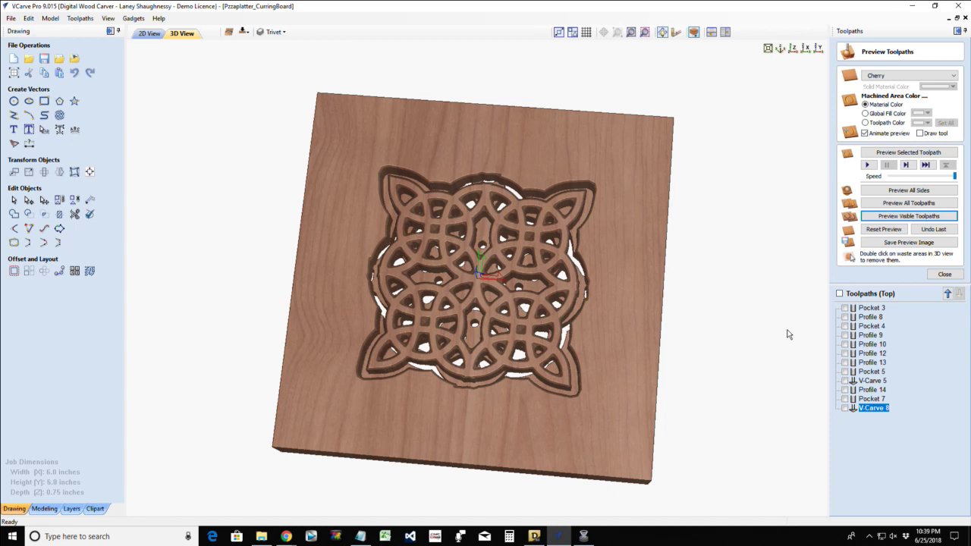
- In the 2D view, draw a vertical line through the inner rectangle's centre
left_click(149, 34)
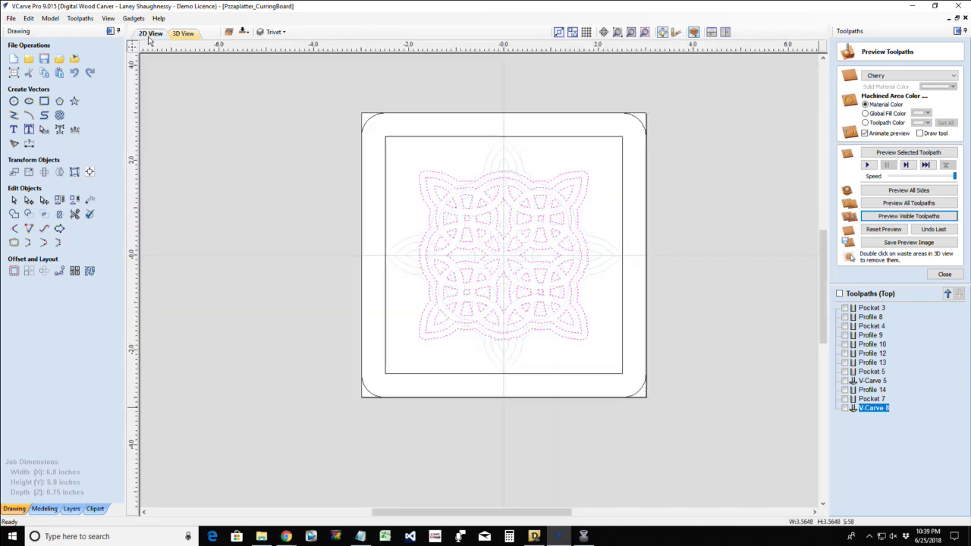
mouse_move(389, 162)
left_mouse_down()
mouse_move(445, 169)
mouse_move(609, 353)
left_mouse_up()
left_click(609, 353)
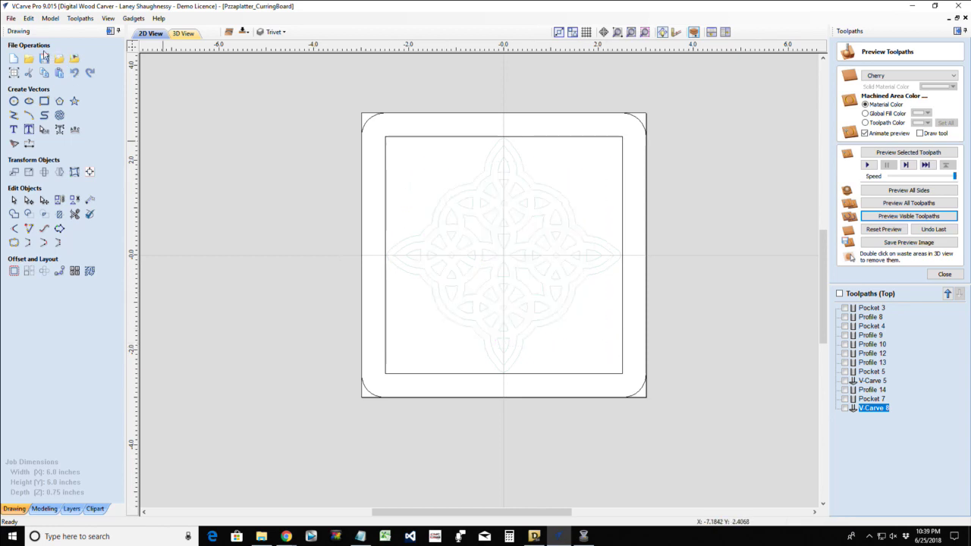
left_click(13, 116)
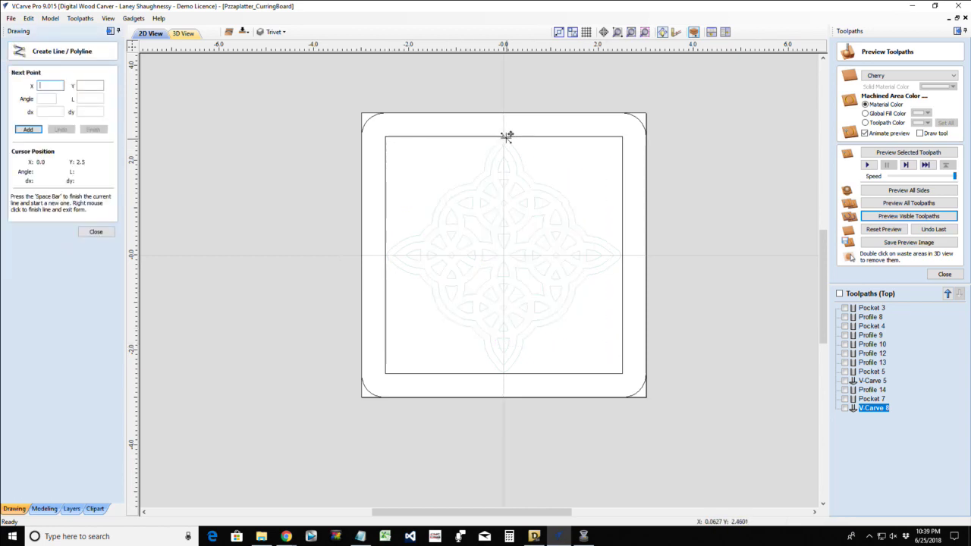
left_click(503, 137)
left_click(503, 372)
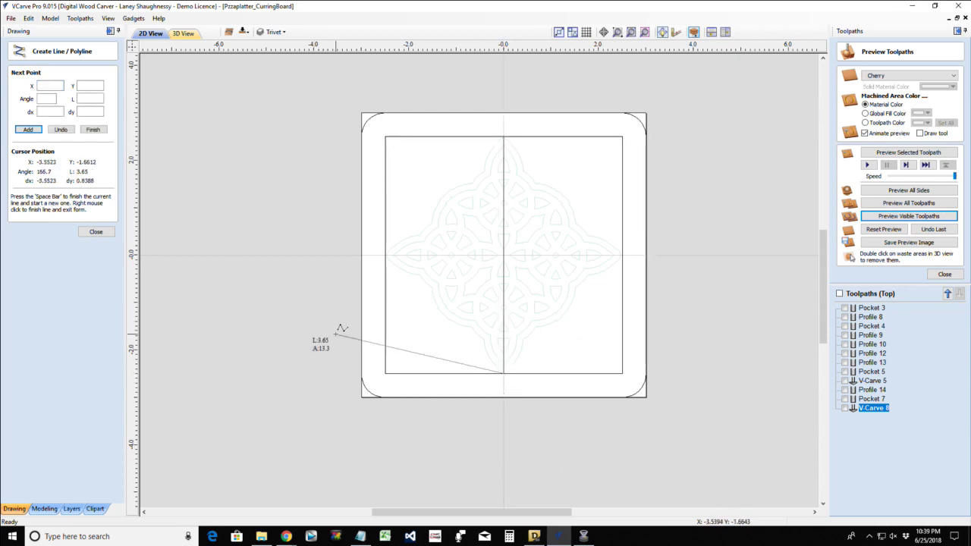
key("space")
left_click(95, 232)
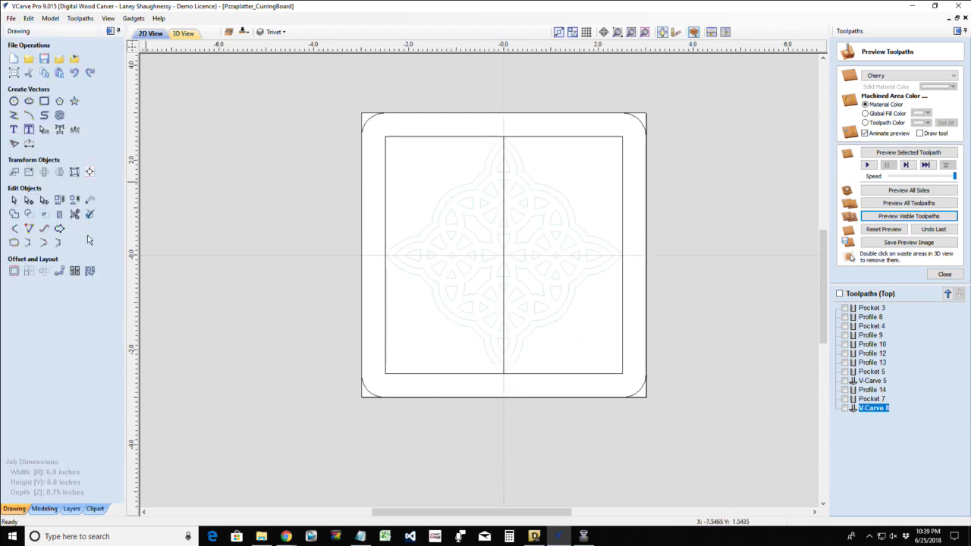
- Add parallel lines 0.5 in apart on both sides of the centre line, then switch to the bottom side
left_click(503, 271)
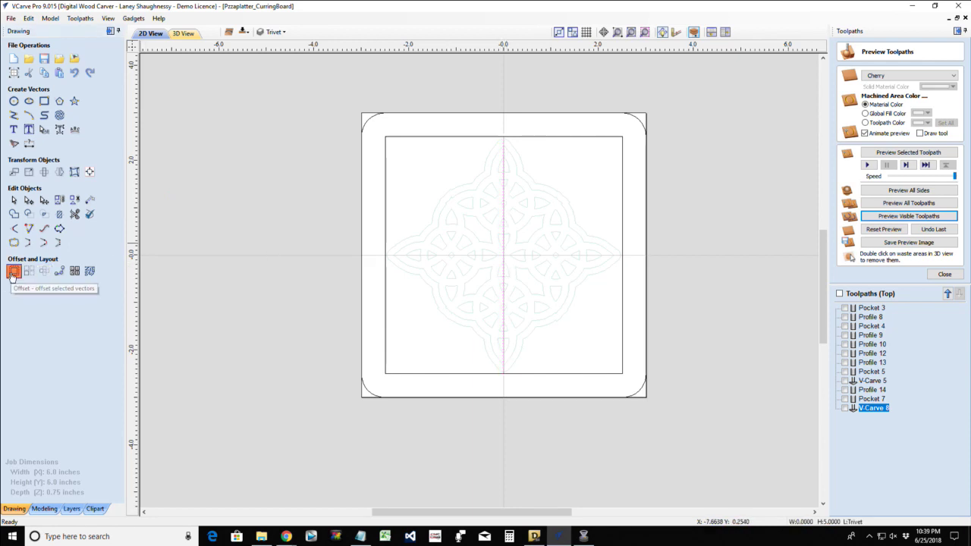
left_click(13, 273)
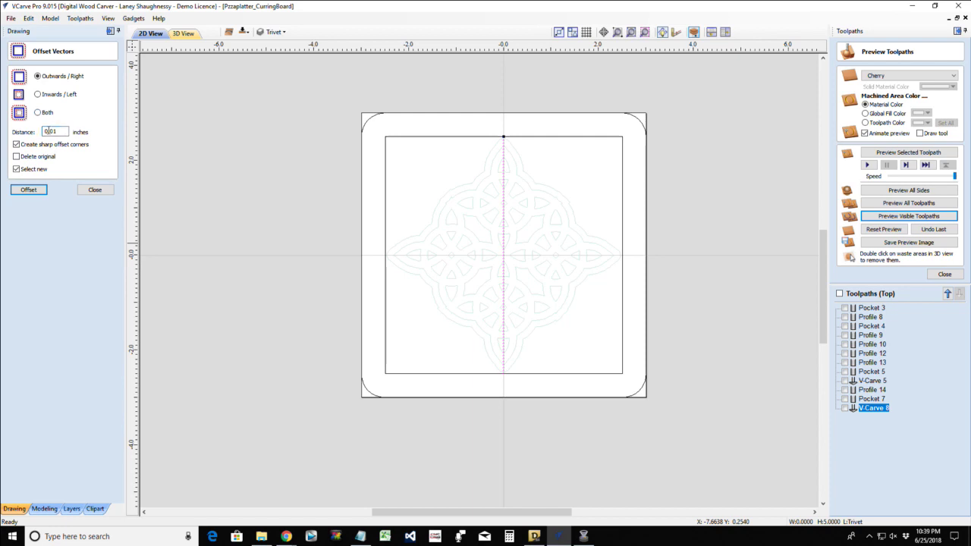
double_click(44, 131)
left_click(33, 193)
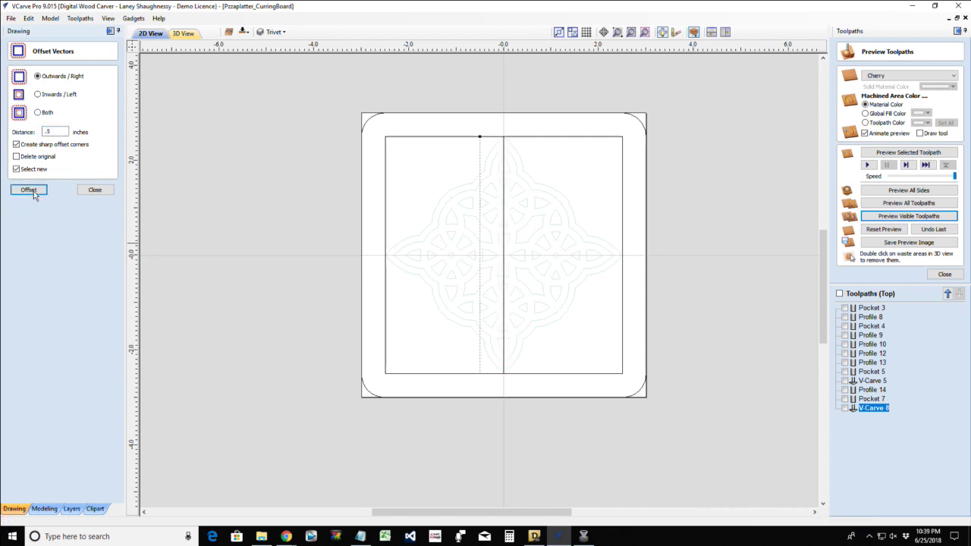
left_click(33, 192)
left_click(34, 192)
left_click(33, 192)
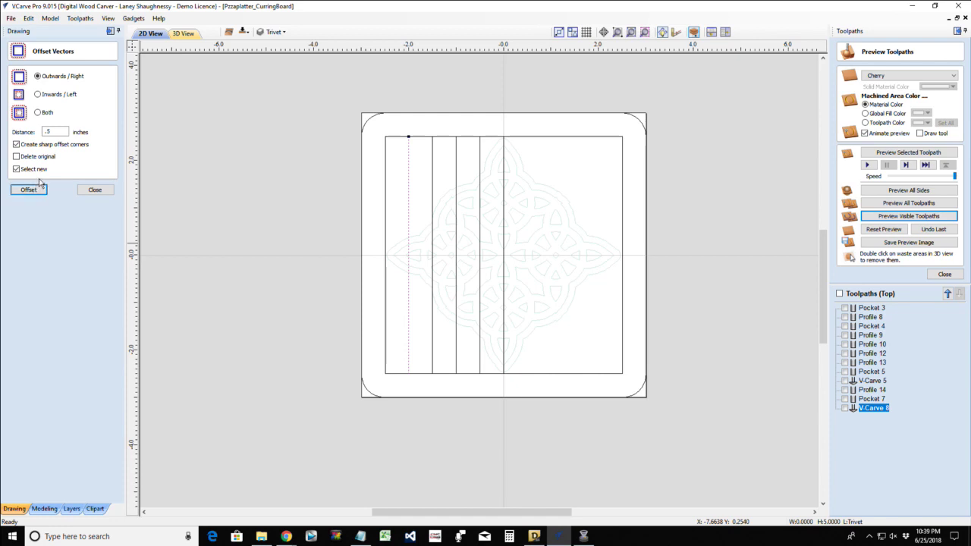
left_click(503, 203)
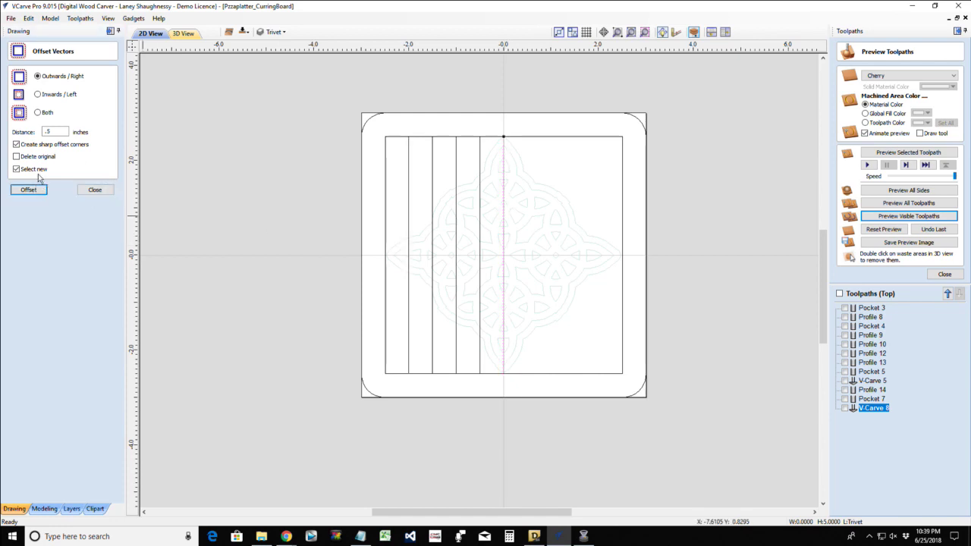
left_click(38, 94)
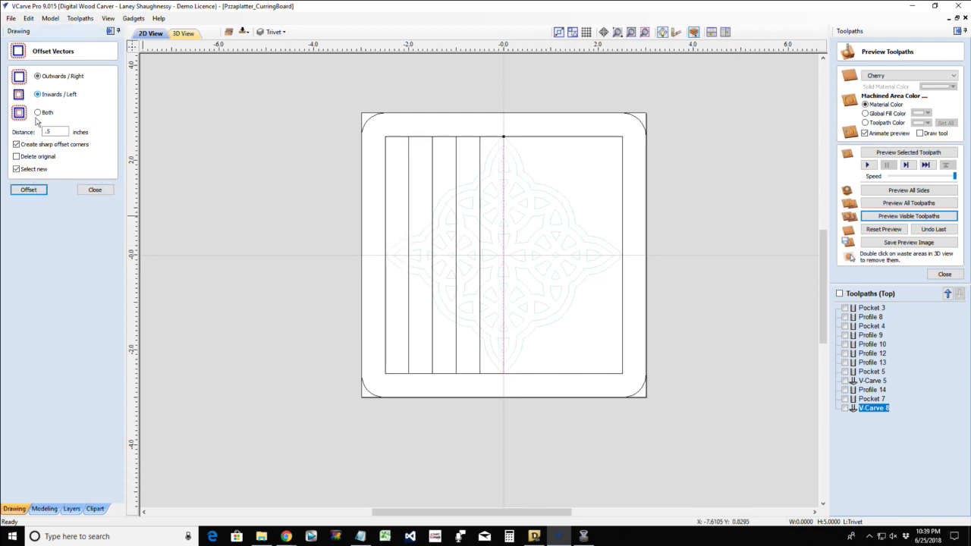
left_click(32, 191)
left_click(33, 191)
left_click(33, 191)
left_click(33, 191)
left_click(32, 191)
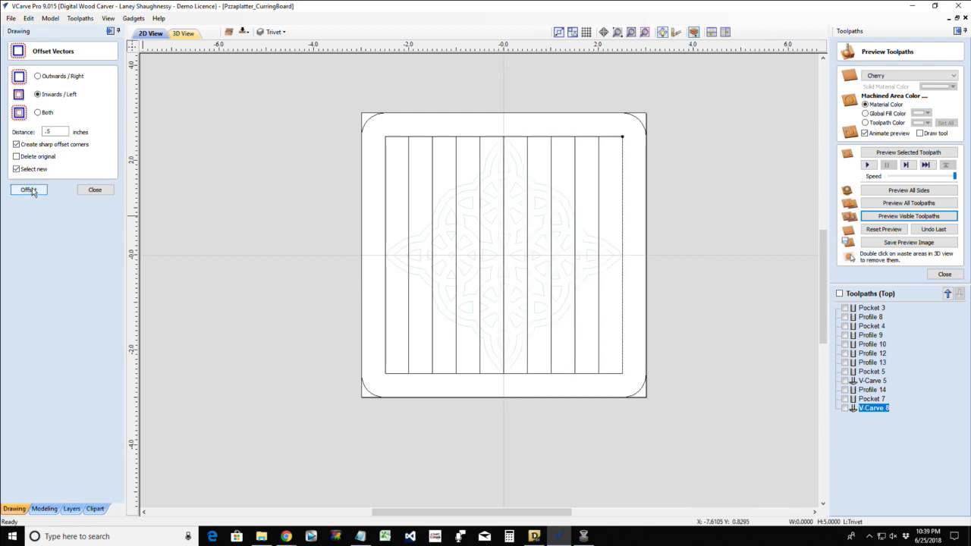
key("ctrl+z")
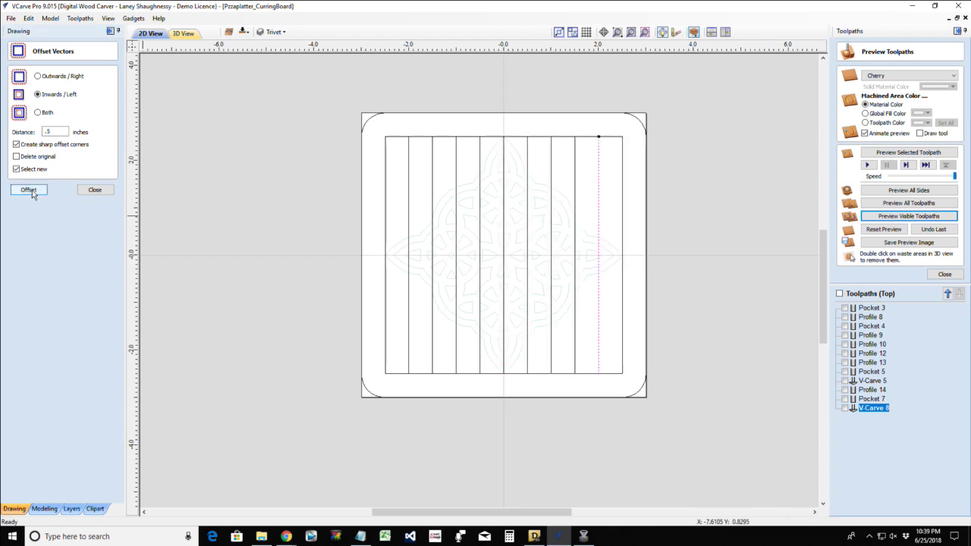
left_click(414, 269)
left_click(244, 32)
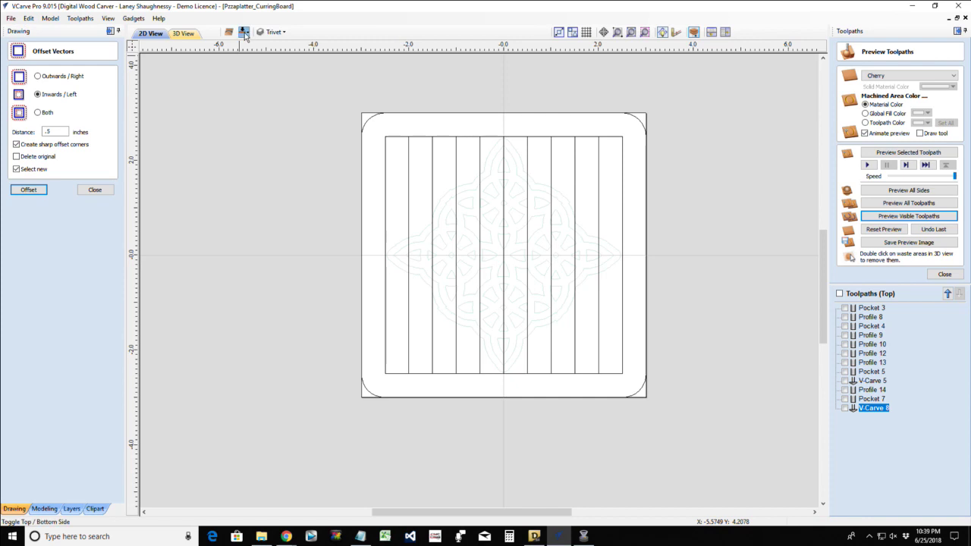
- Delete the bottom-side Celtic knot vectors and draw a 0.6 in circle at the board centre
left_click_drag(383, 123, 643, 385)
key("Delete")
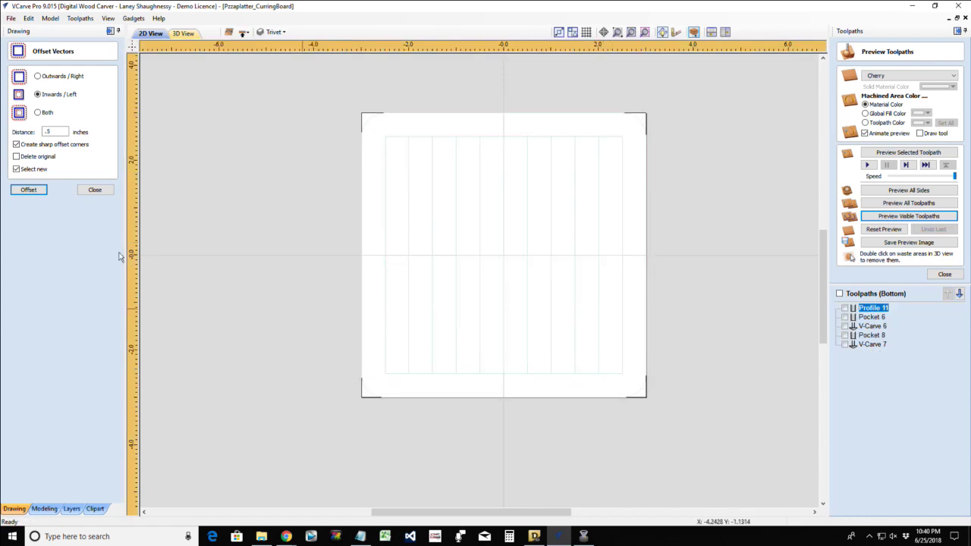
left_click(94, 189)
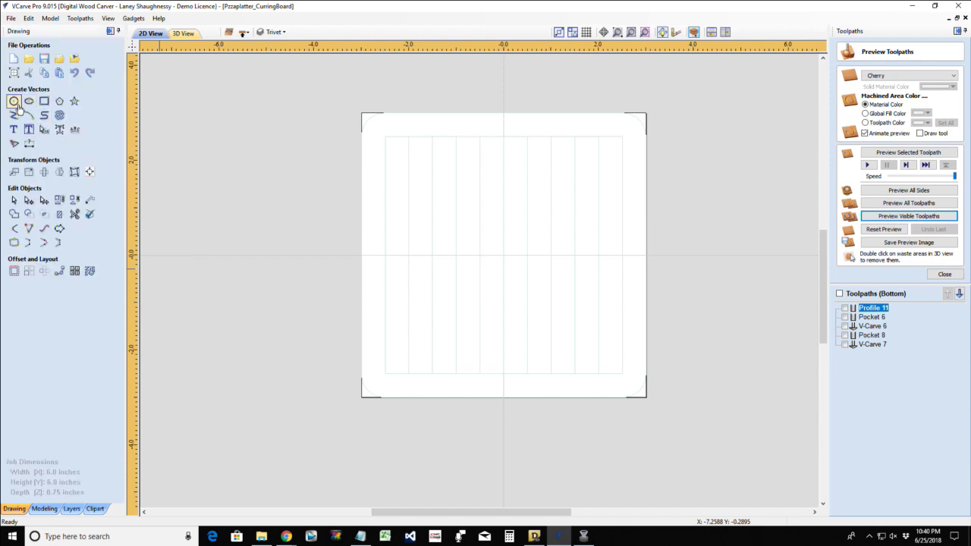
left_click(14, 101)
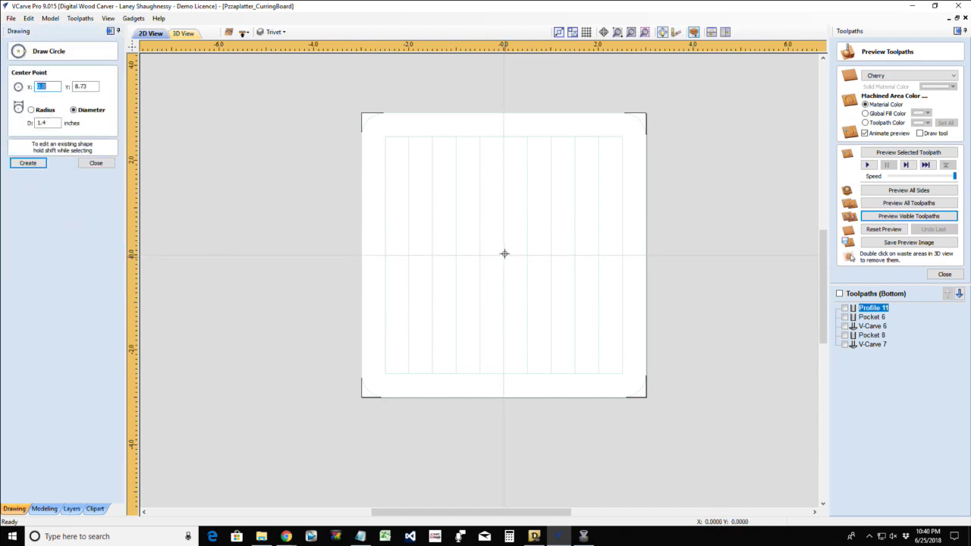
left_click_drag(504, 256, 515, 260)
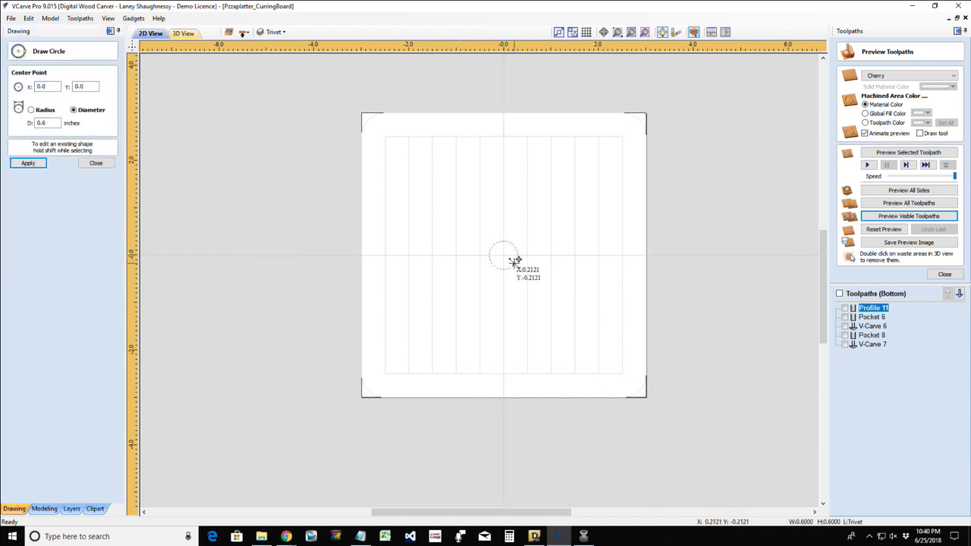
left_click(95, 162)
- Scale copies of the centre circle outward into a set of concentric rings
left_click(503, 269)
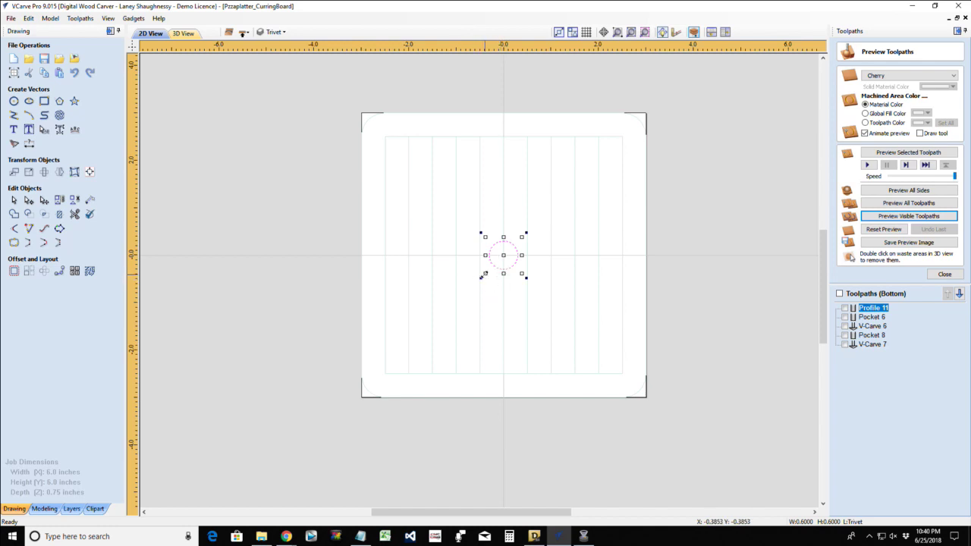
left_click(480, 283)
left_click_drag(468, 284, 461, 291)
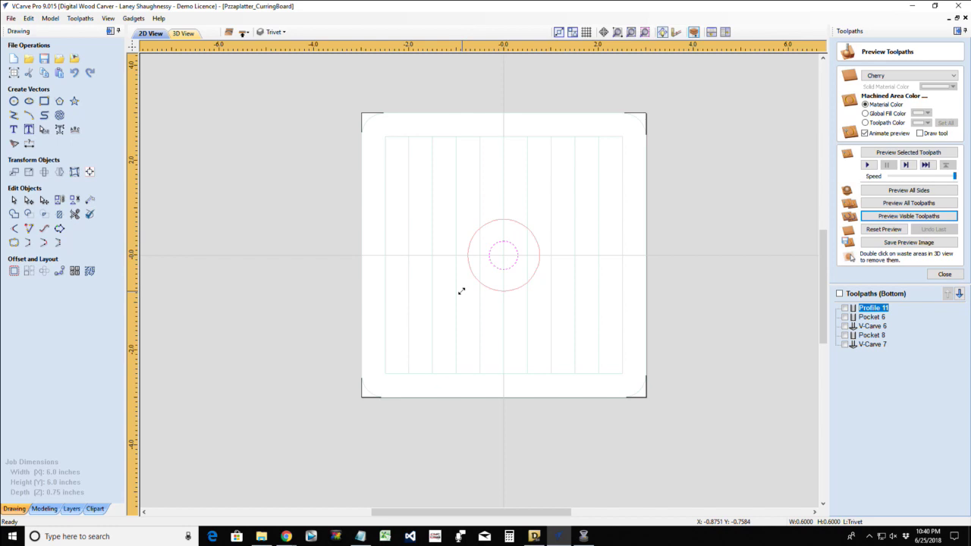
left_click_drag(461, 291, 462, 293)
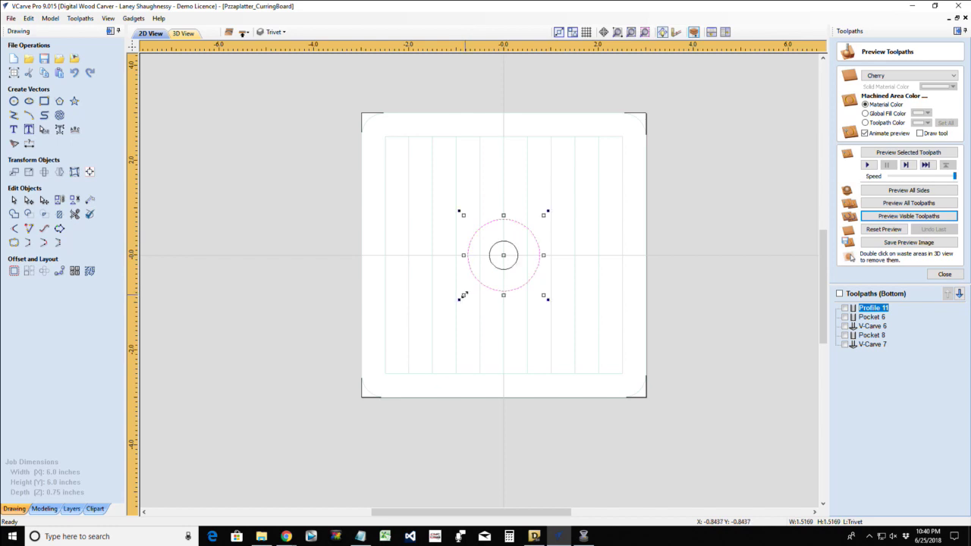
left_click_drag(464, 295, 384, 377)
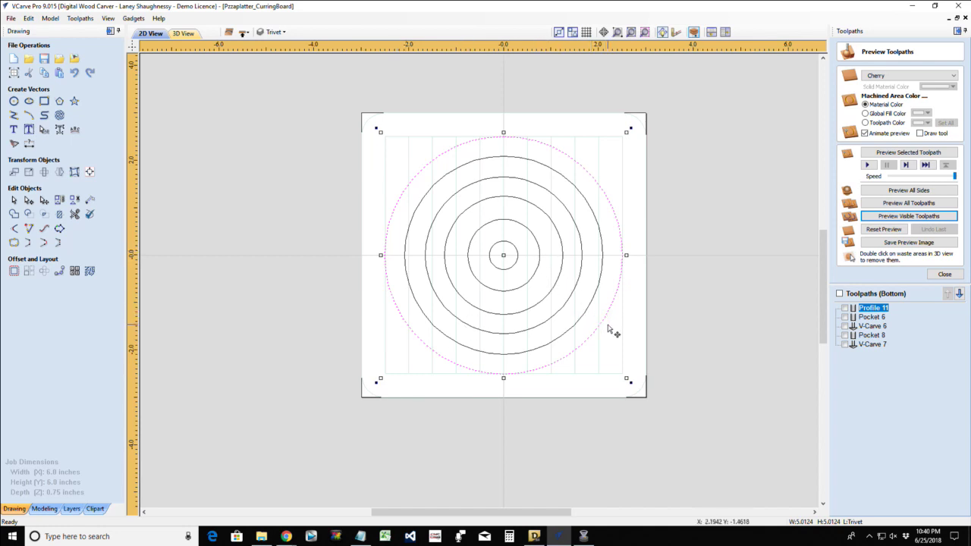
- Calculate a pocket toolpath for the rings using the WS 705 .25 End Mill
left_click(944, 273)
left_click(862, 105)
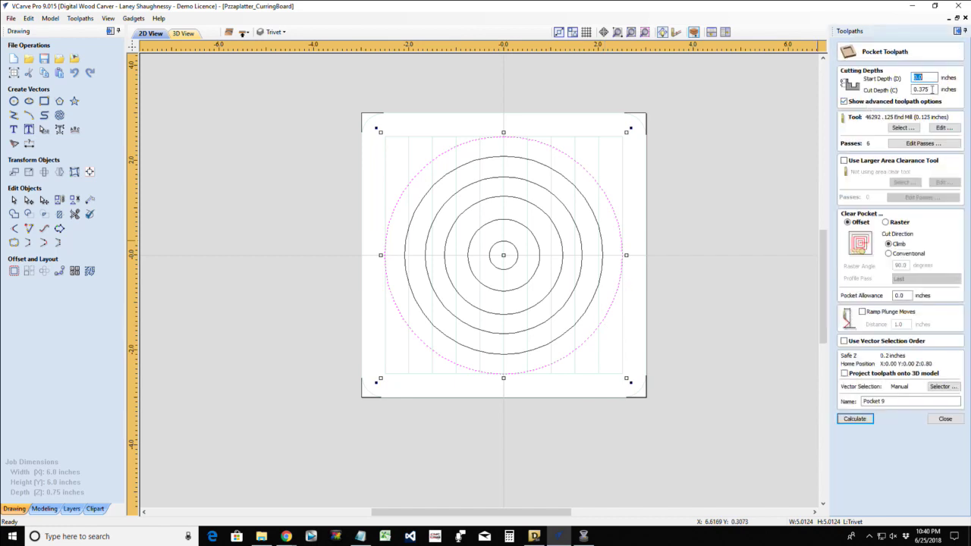
left_click(903, 128)
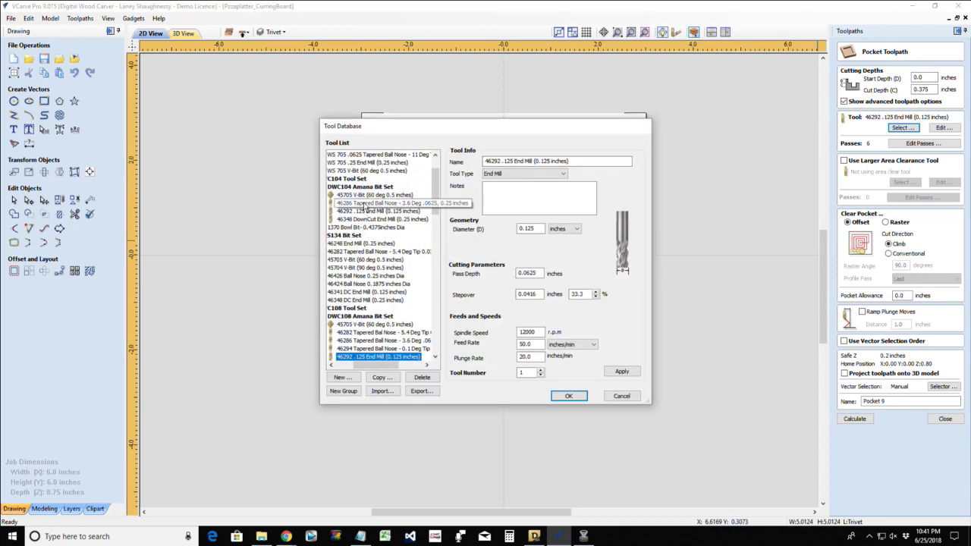
left_click(362, 162)
left_click(568, 396)
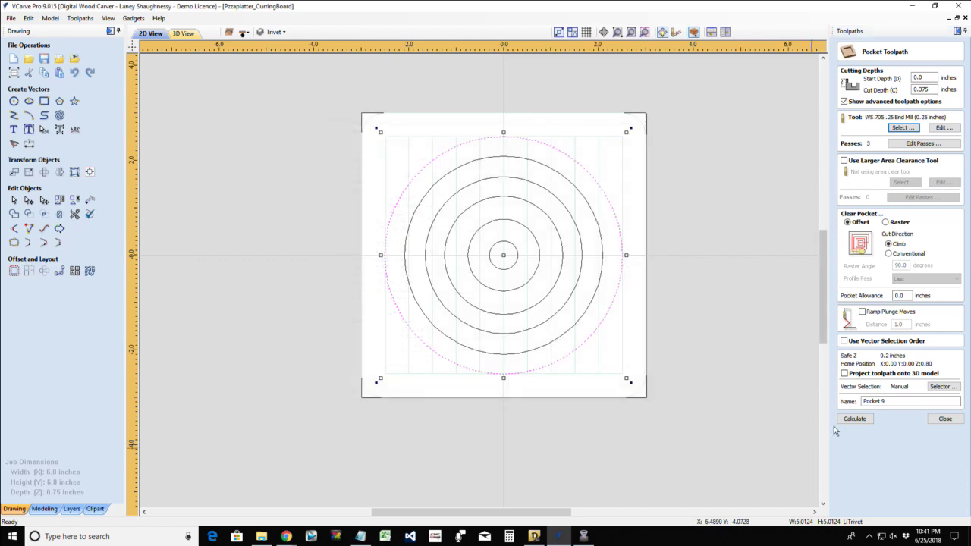
left_click(854, 419)
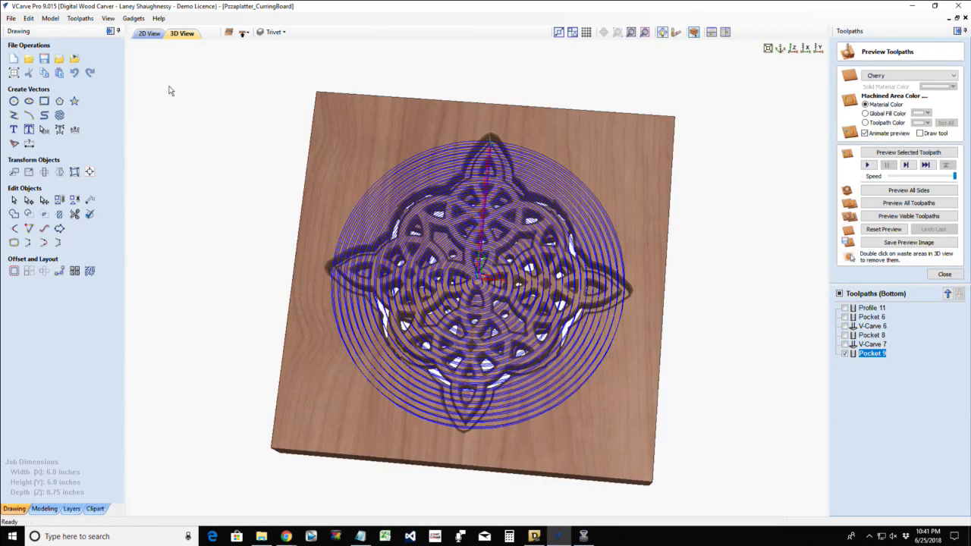
- Back in the 2D view, hide the Pocket 9 preview, then edit and recalculate Pocket 9
left_click(151, 35)
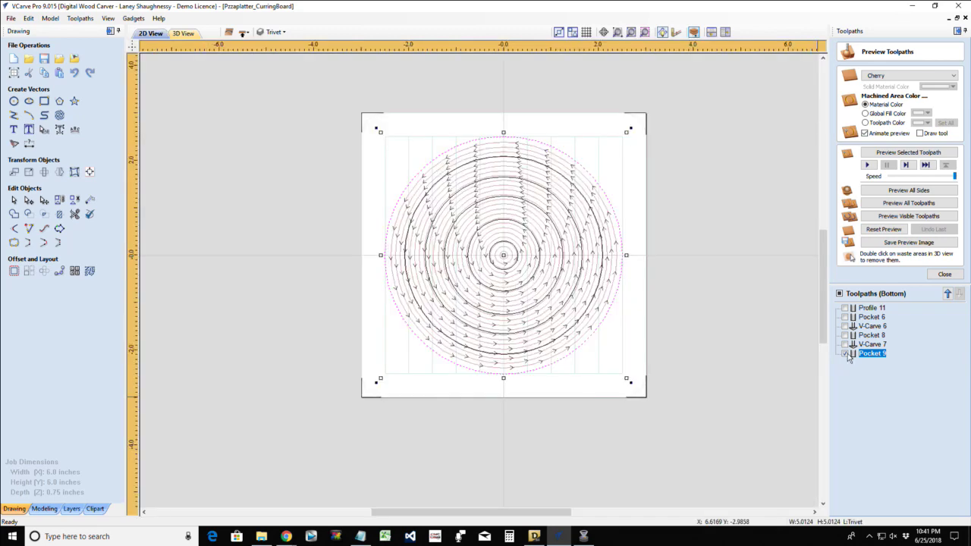
left_click(846, 354)
double_click(872, 353)
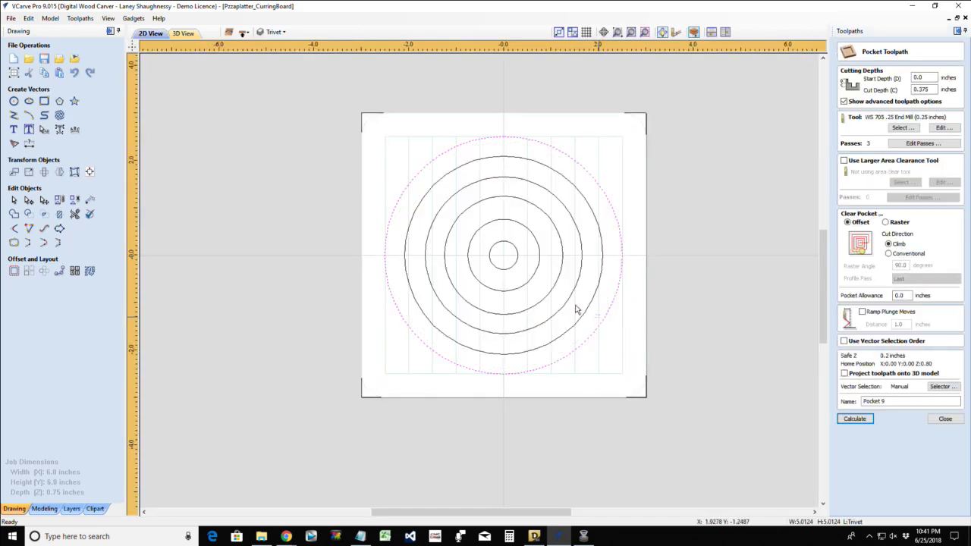
left_click(432, 188, "shift")
left_click(856, 420)
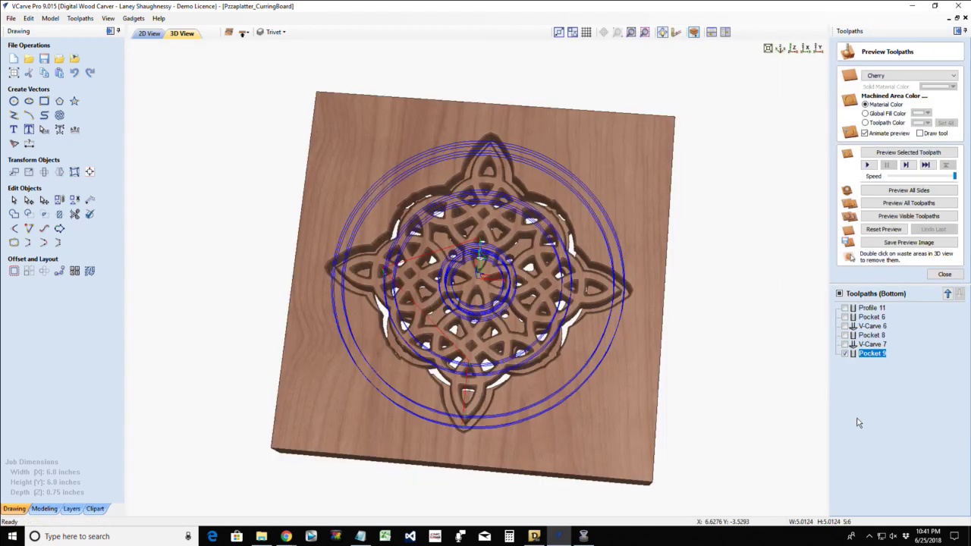
- Create Profile 15, a 0.375 in deep profile cutting on the circle vectors
double_click(866, 355)
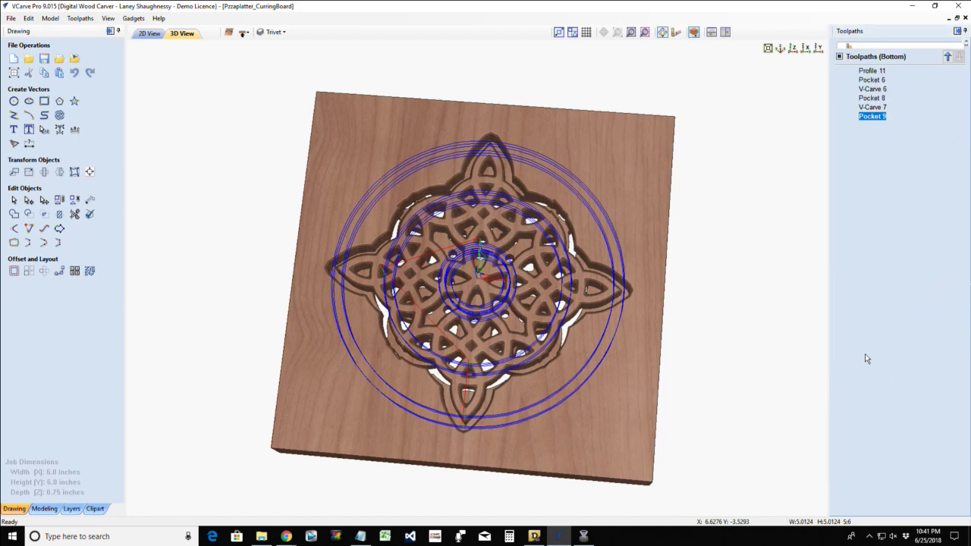
left_click(943, 419)
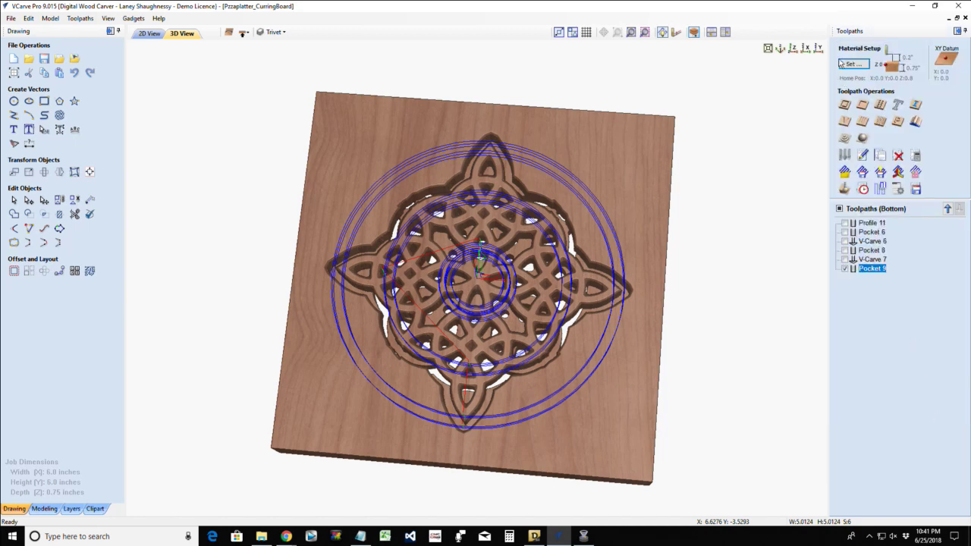
left_click(843, 108)
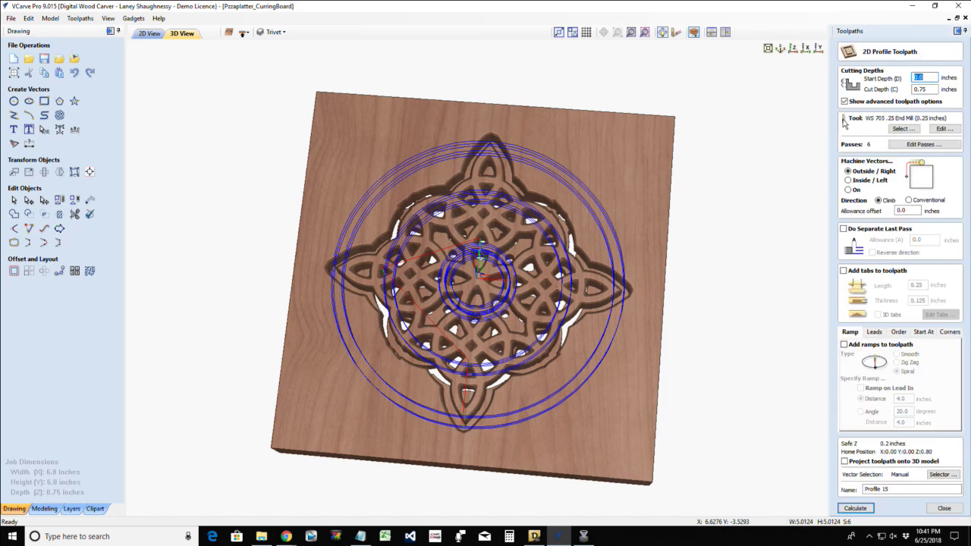
double_click(932, 90)
type(".375")
left_click(849, 189)
left_click(853, 508)
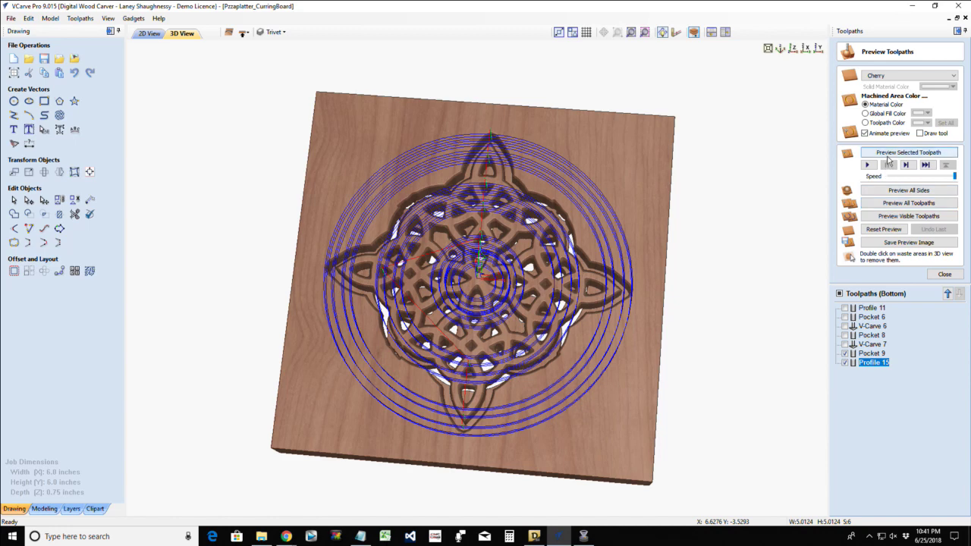
- With Pocket 9 hidden, reset the preview and simulate Profile 15 alone on fresh wood
left_click(844, 353)
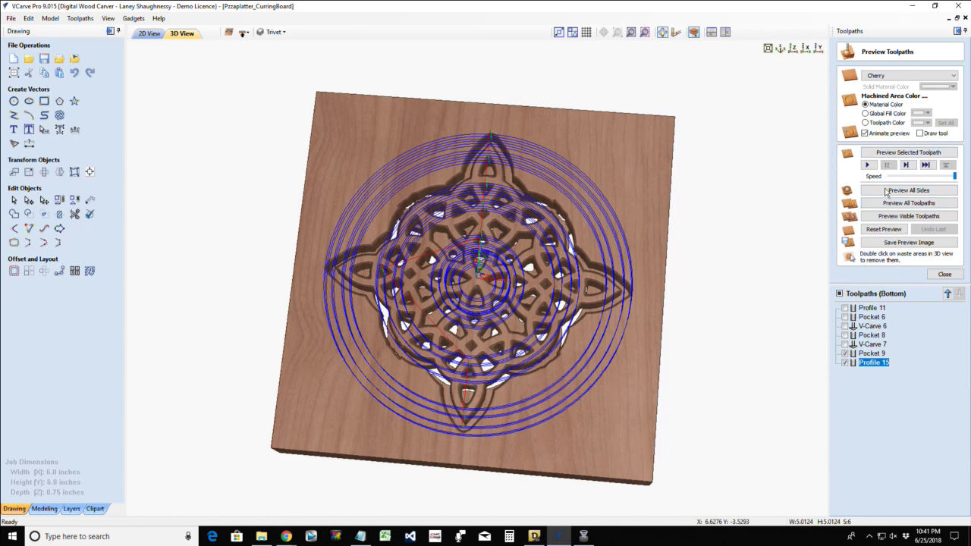
left_click(892, 153)
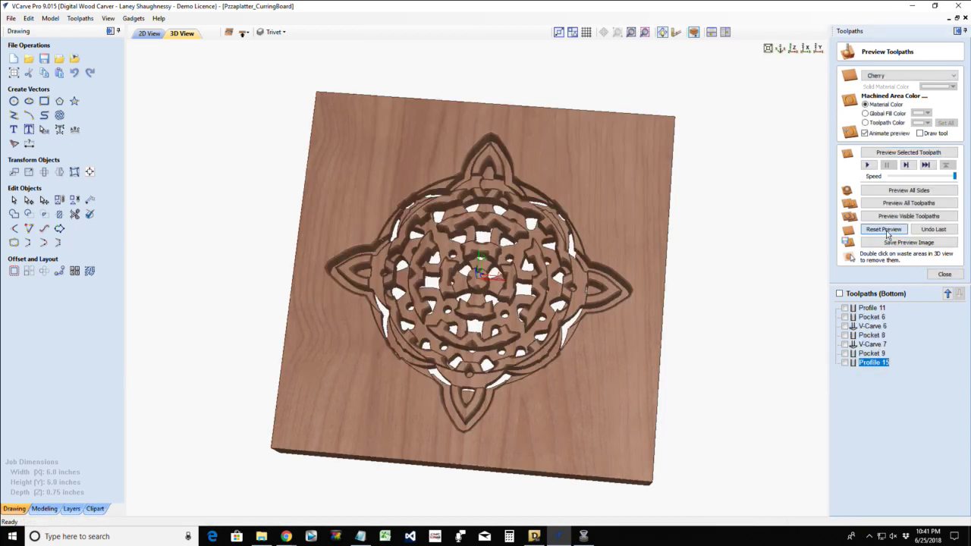
left_click(886, 231)
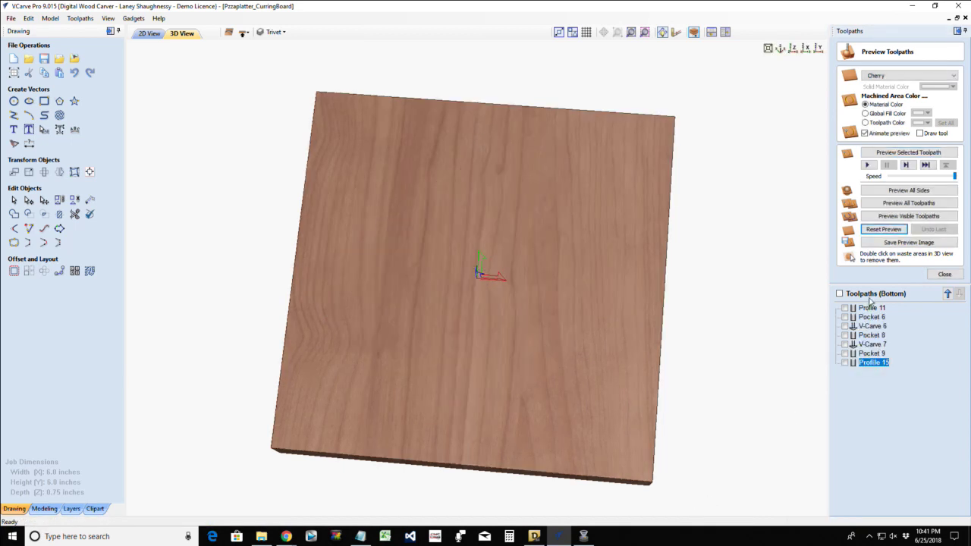
left_click(893, 153)
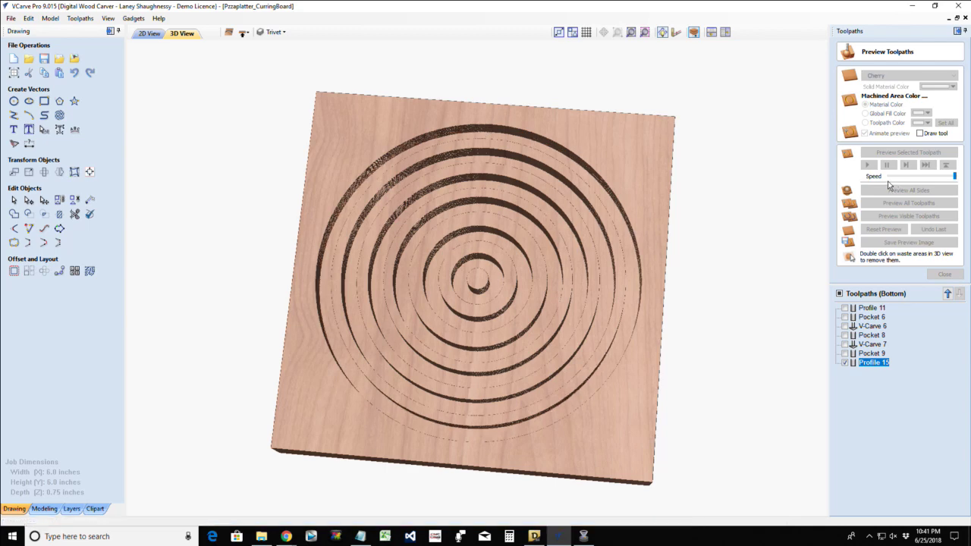
- On the top side, profile the nine vertical lines as Profile 16 and preview the slots
left_click(244, 33)
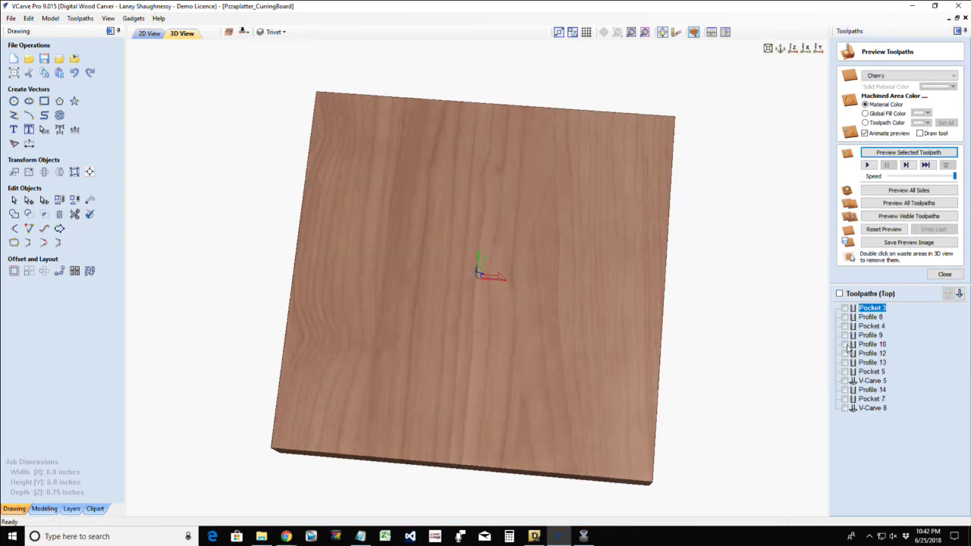
left_click(149, 33)
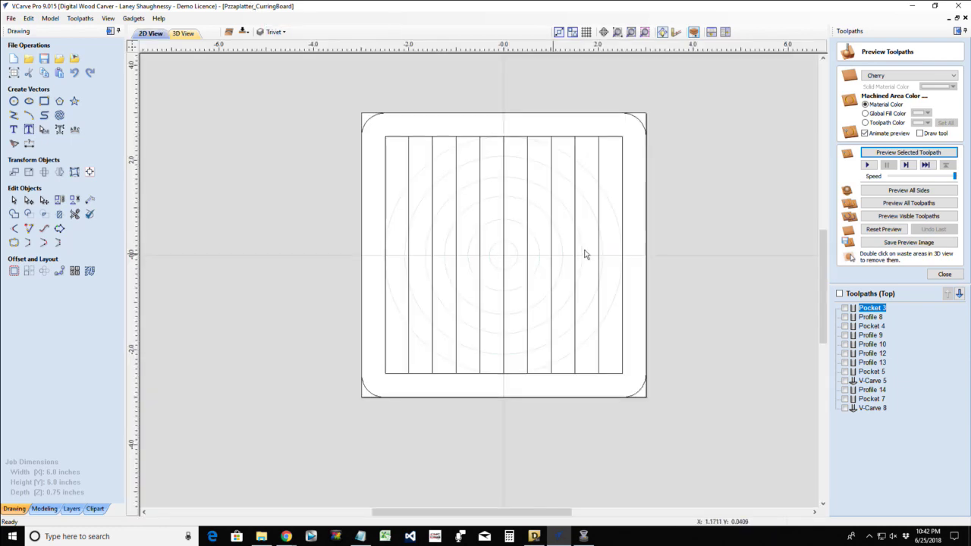
mouse_move(429, 204)
left_mouse_down()
mouse_move(399, 203)
mouse_move(399, 215)
left_mouse_up()
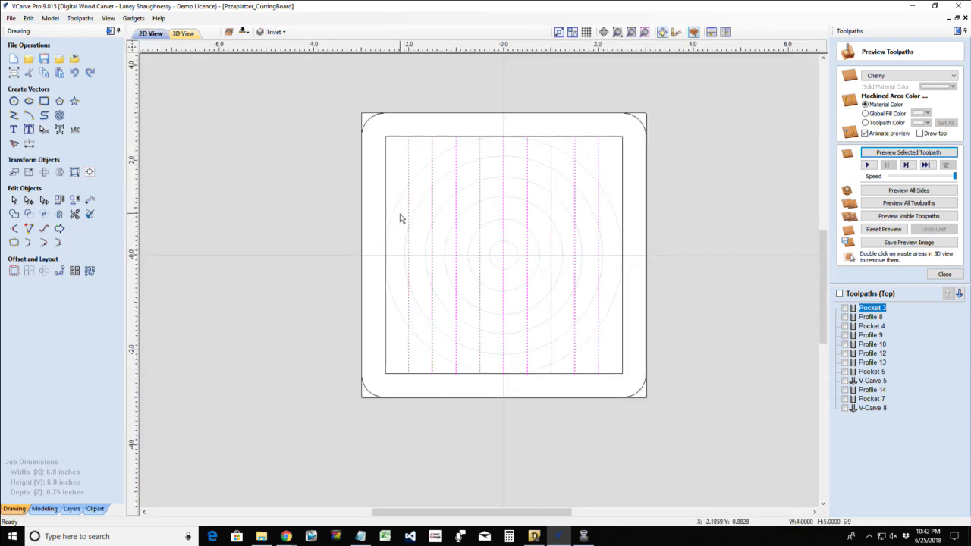
left_click(944, 274)
left_click(845, 105)
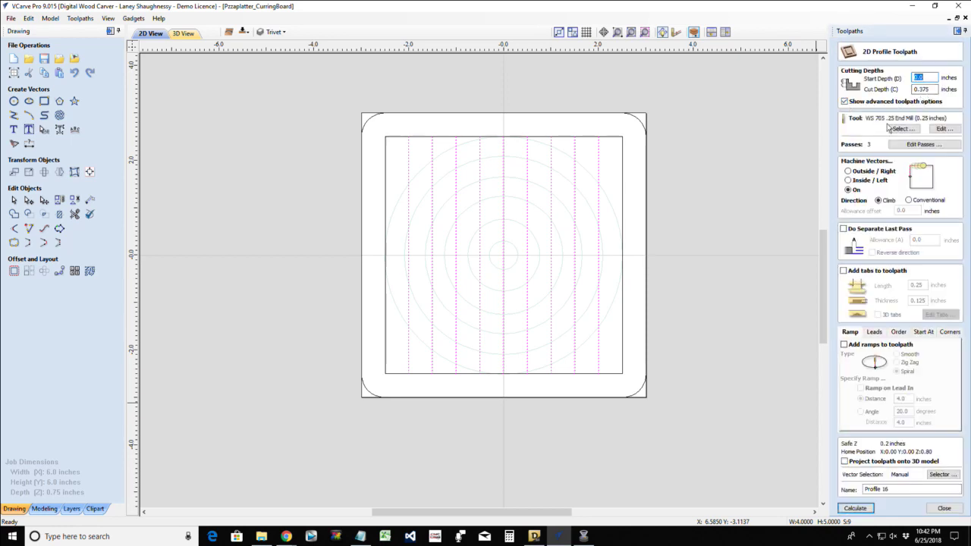
left_click(859, 509)
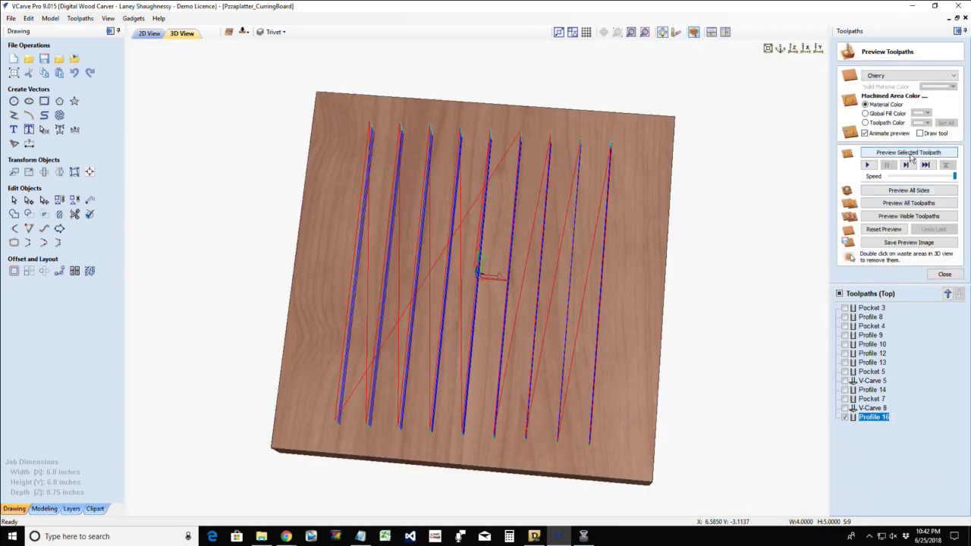
left_click(908, 153)
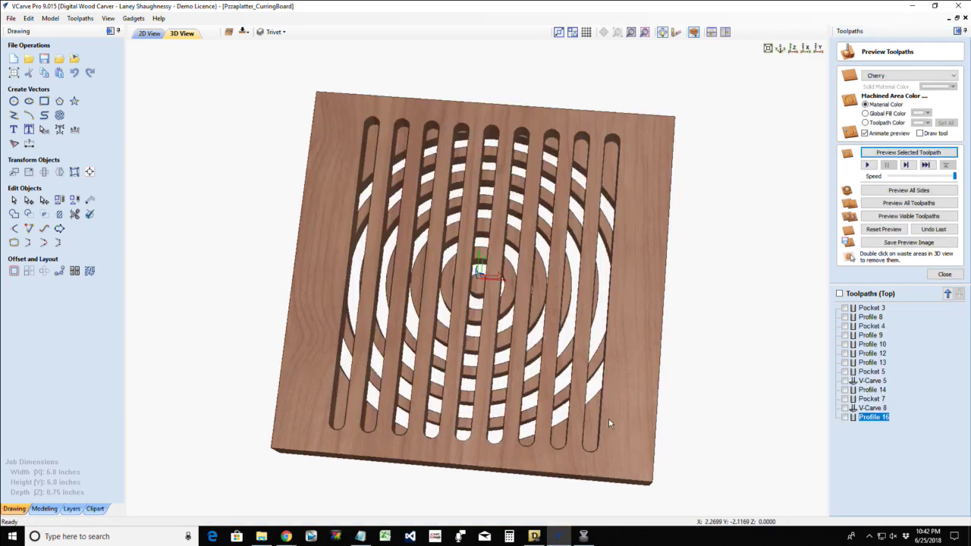
- Orbit the trivet over to show the ring pockets beneath the slots, zooming out slightly
left_click_drag(165, 143, 493, 349)
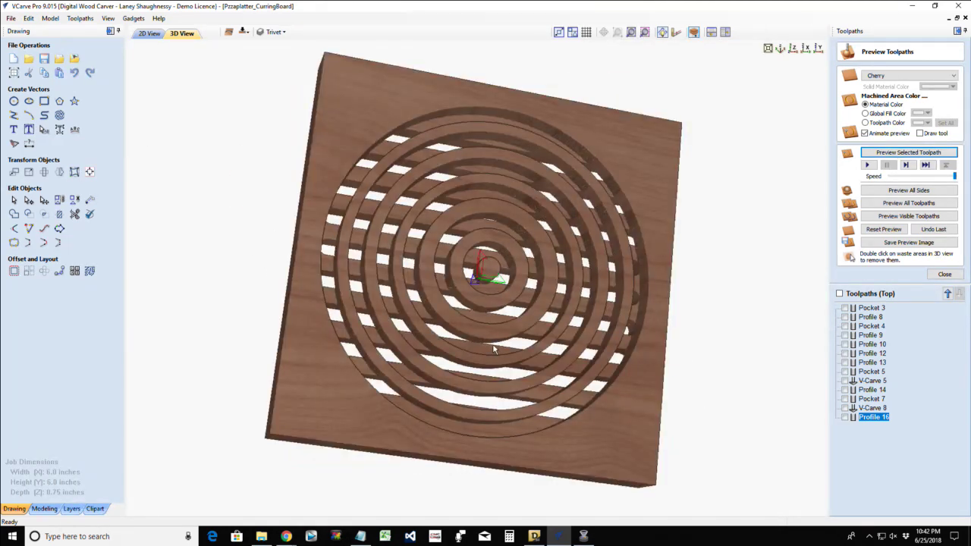
left_click_drag(466, 337, 390, 426)
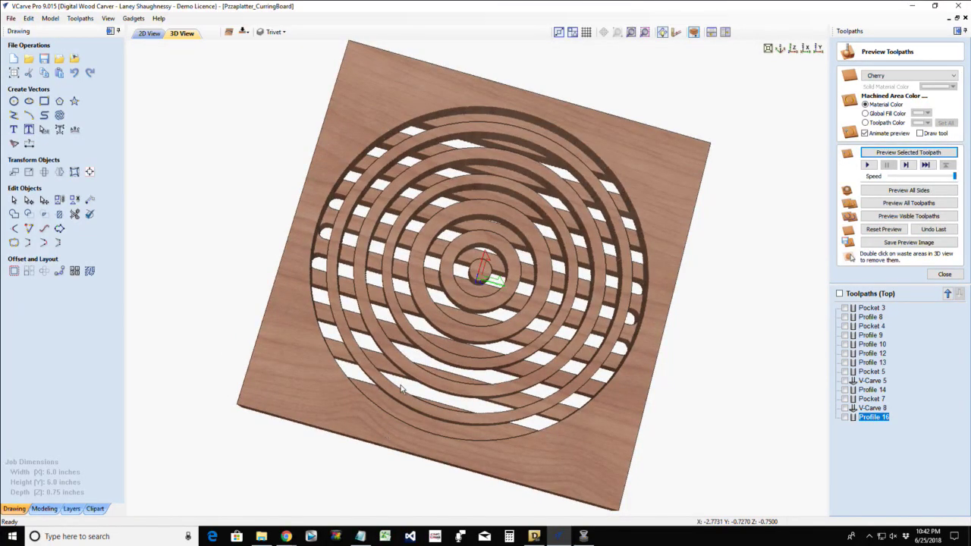
left_click_drag(452, 305, 429, 388)
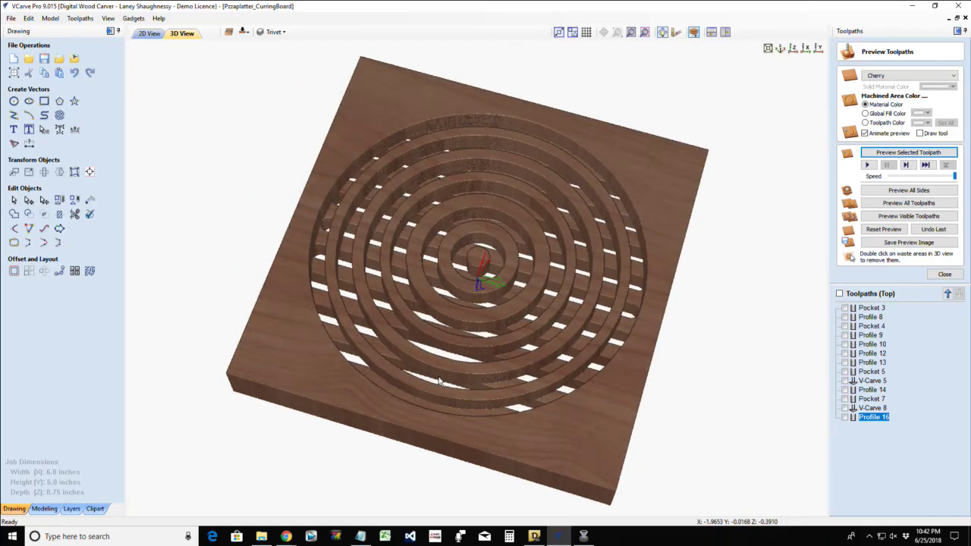
scroll(438, 380, "down", 1)
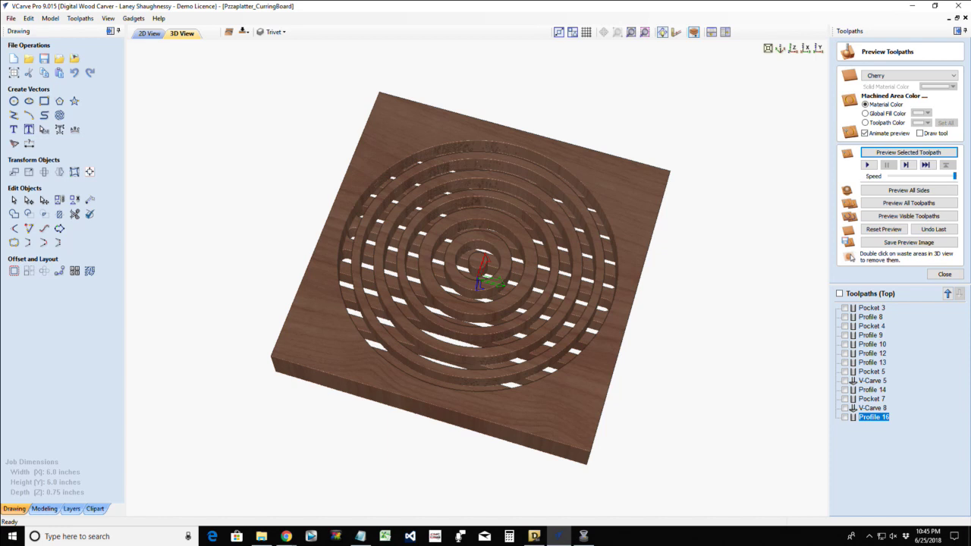
- Rotate the 3D preview back to the slotted top face showing the rings beneath
key("alt+Tab")
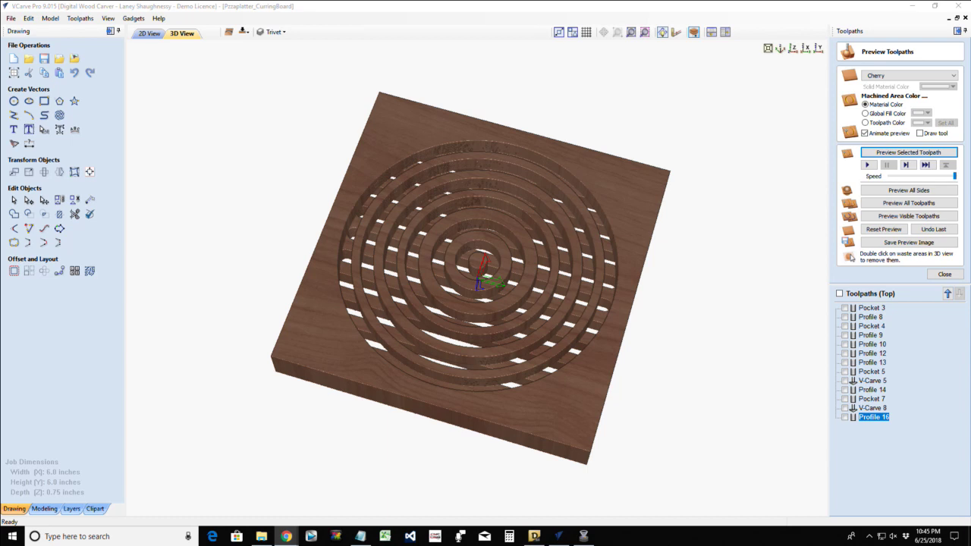
left_click_drag(728, 328, 580, 367)
mouse_move(470, 293)
left_mouse_down()
mouse_move(487, 232)
mouse_move(485, 327)
mouse_move(455, 296)
mouse_move(529, 63)
mouse_move(526, 35)
mouse_move(776, 319)
left_mouse_up()
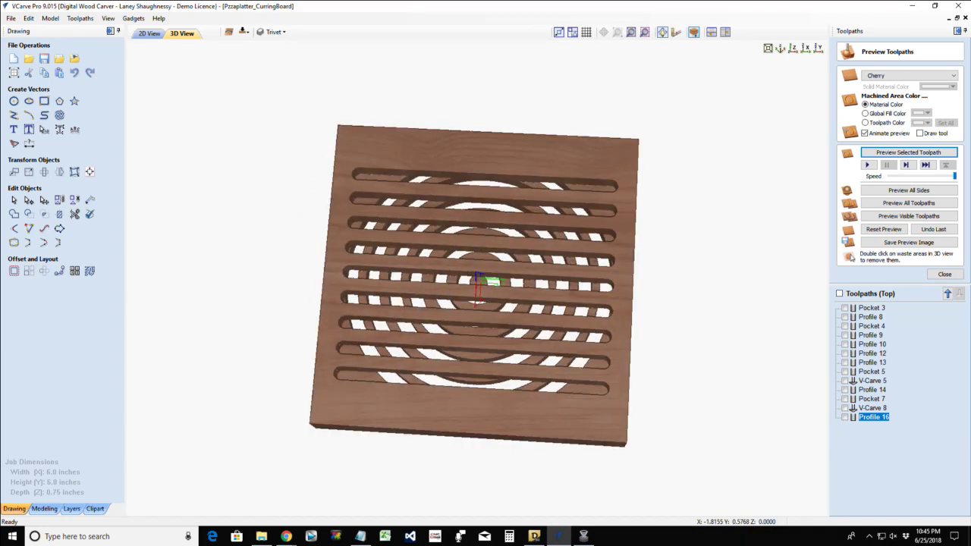
key("alt+Tab")
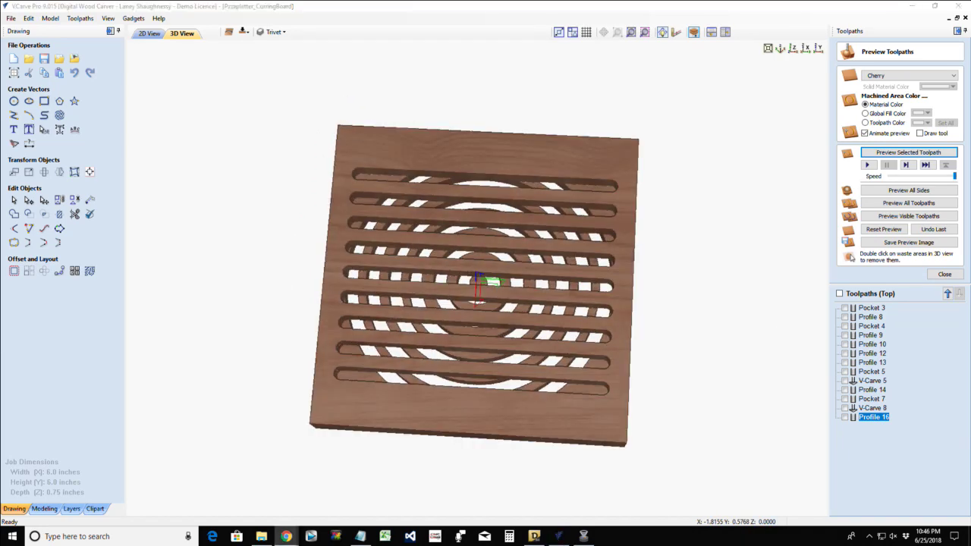